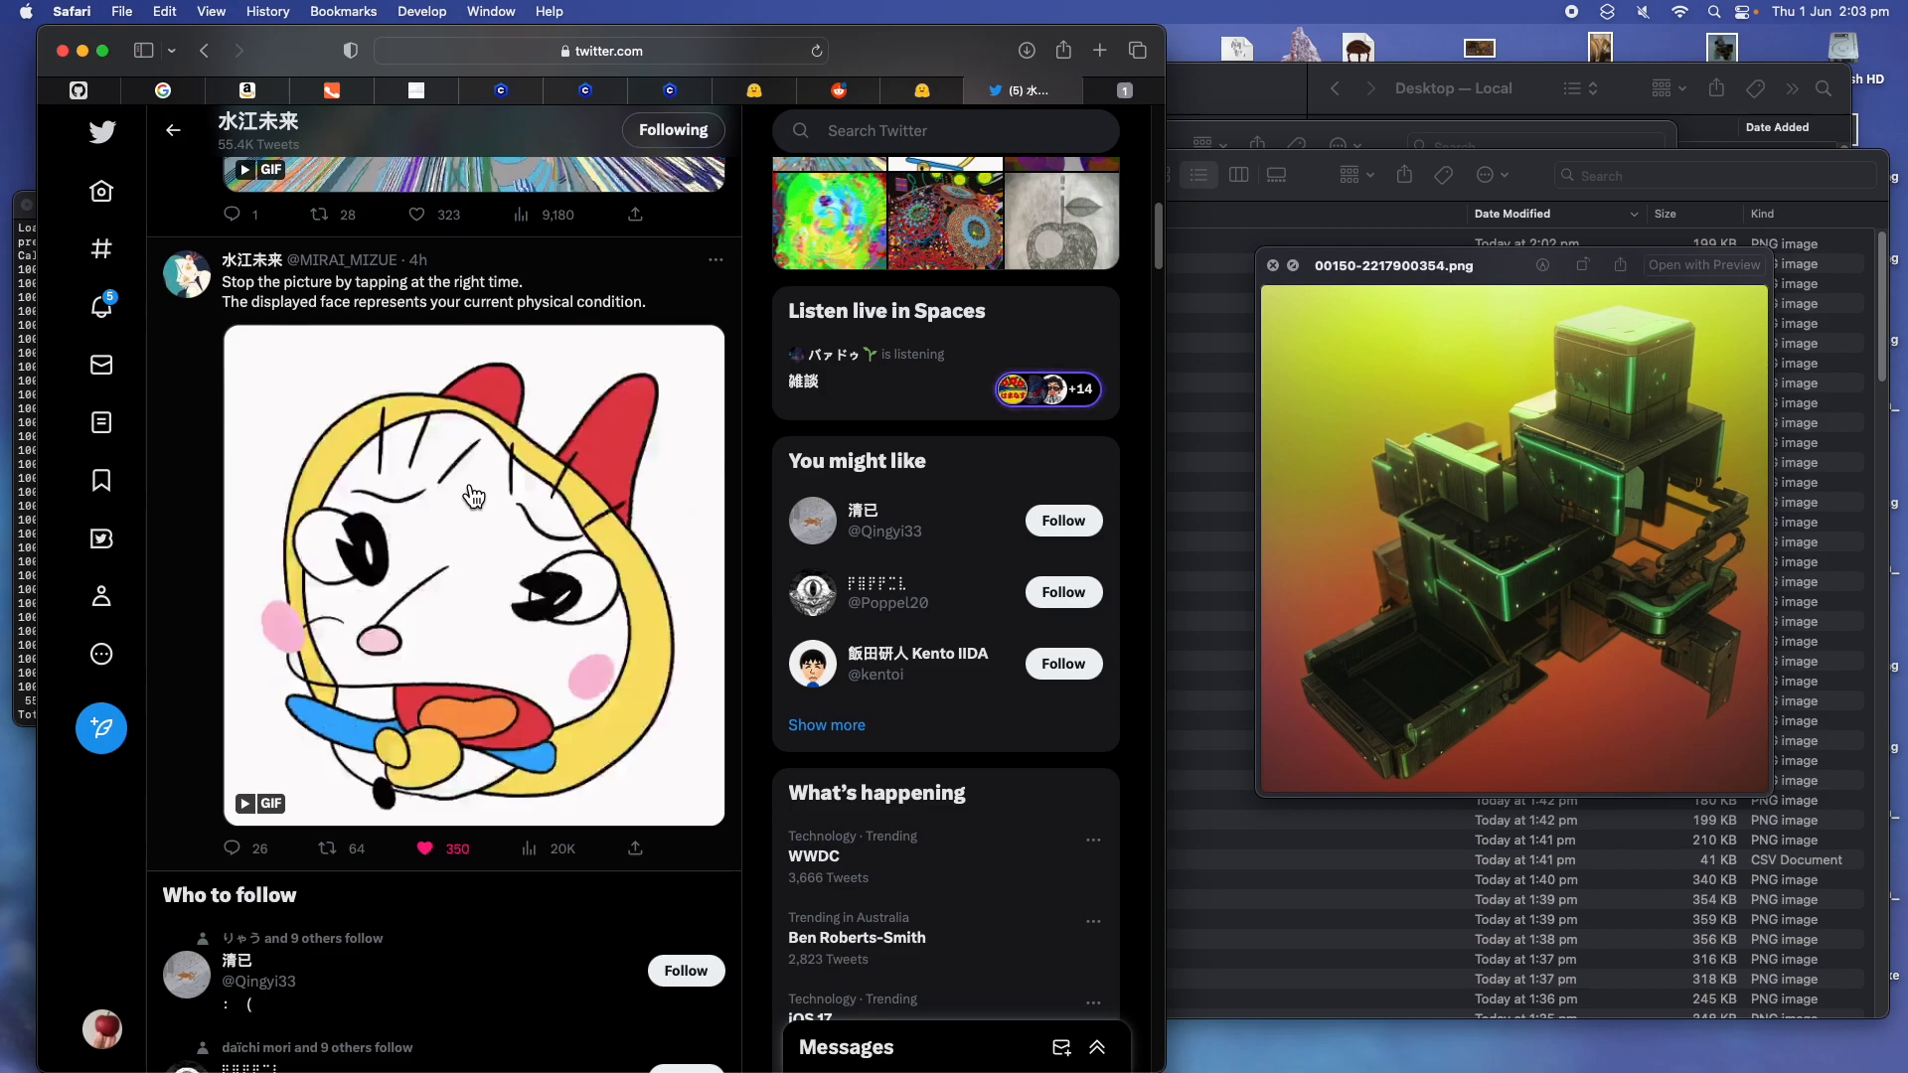
Repeatedly play and pause the tweet's face GIF to examine different distorted versions of the character
left_click(622, 666)
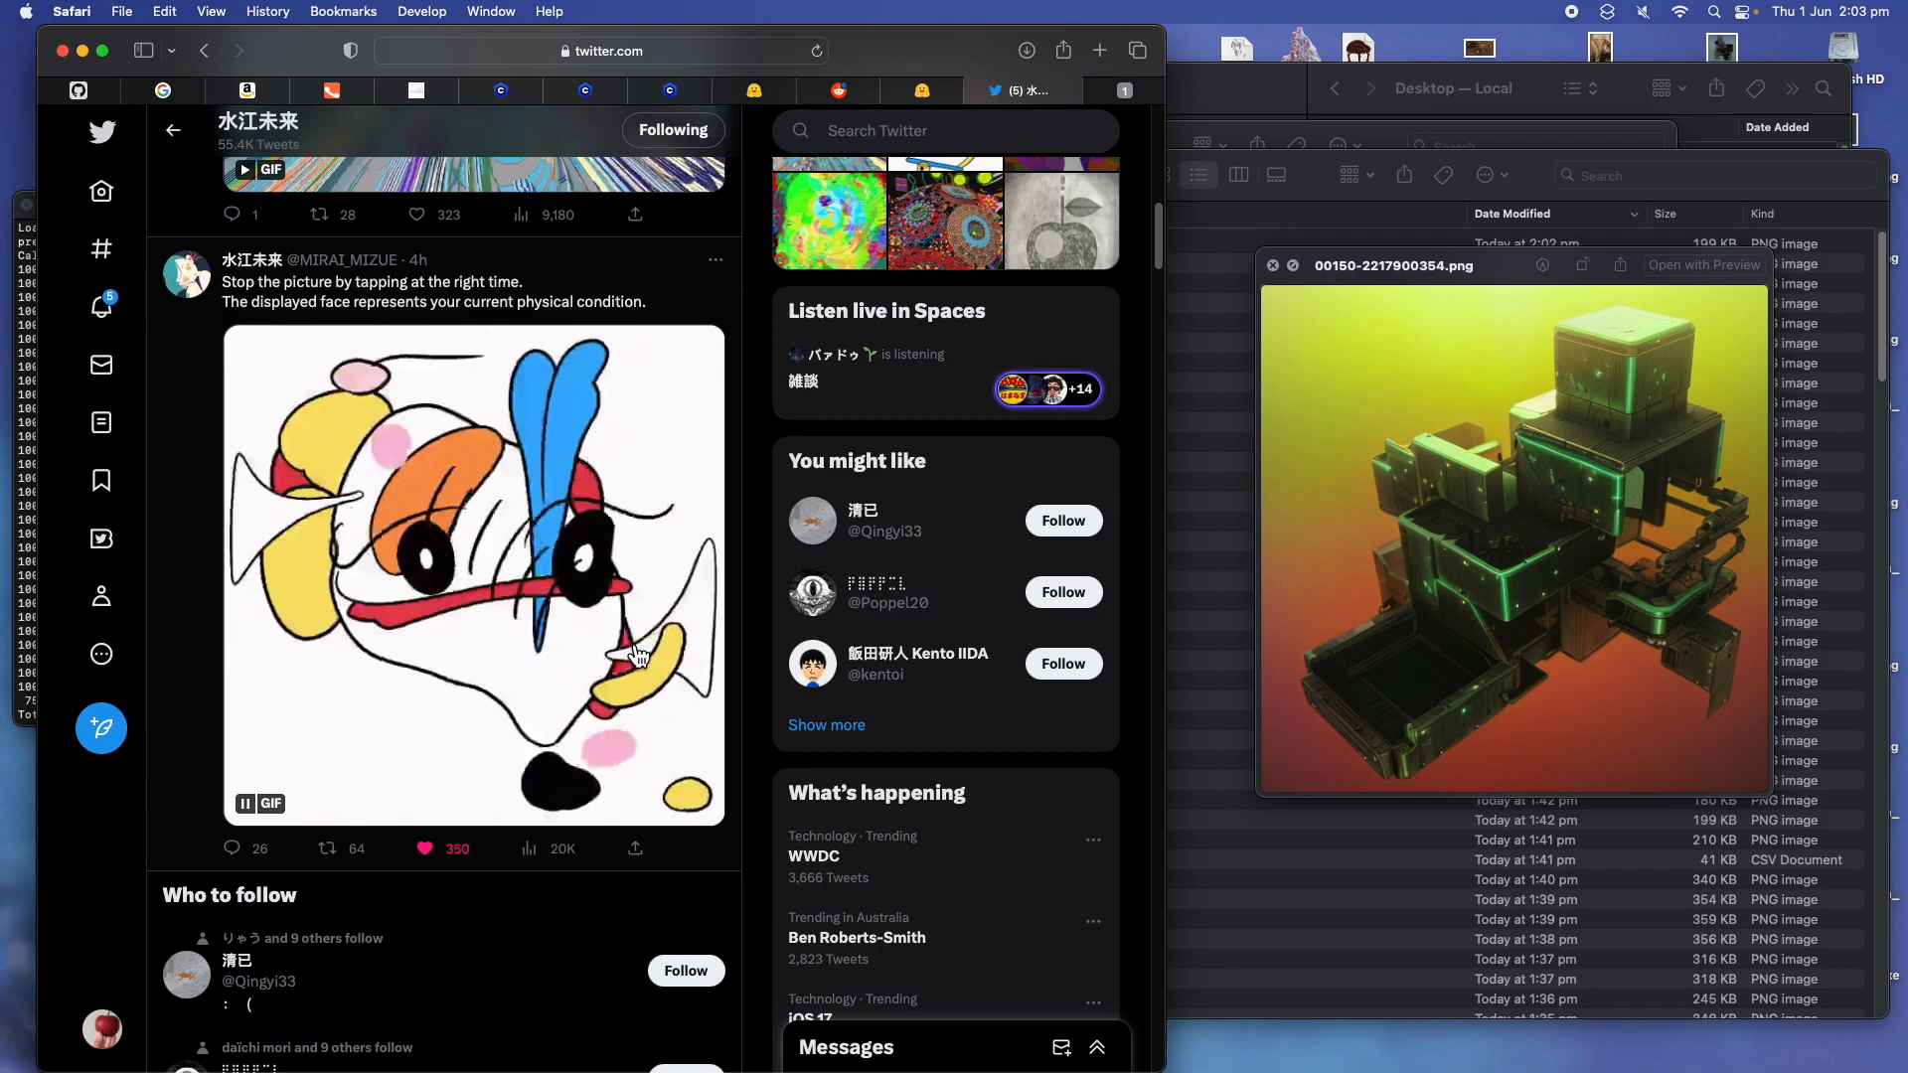
left_click(638, 656)
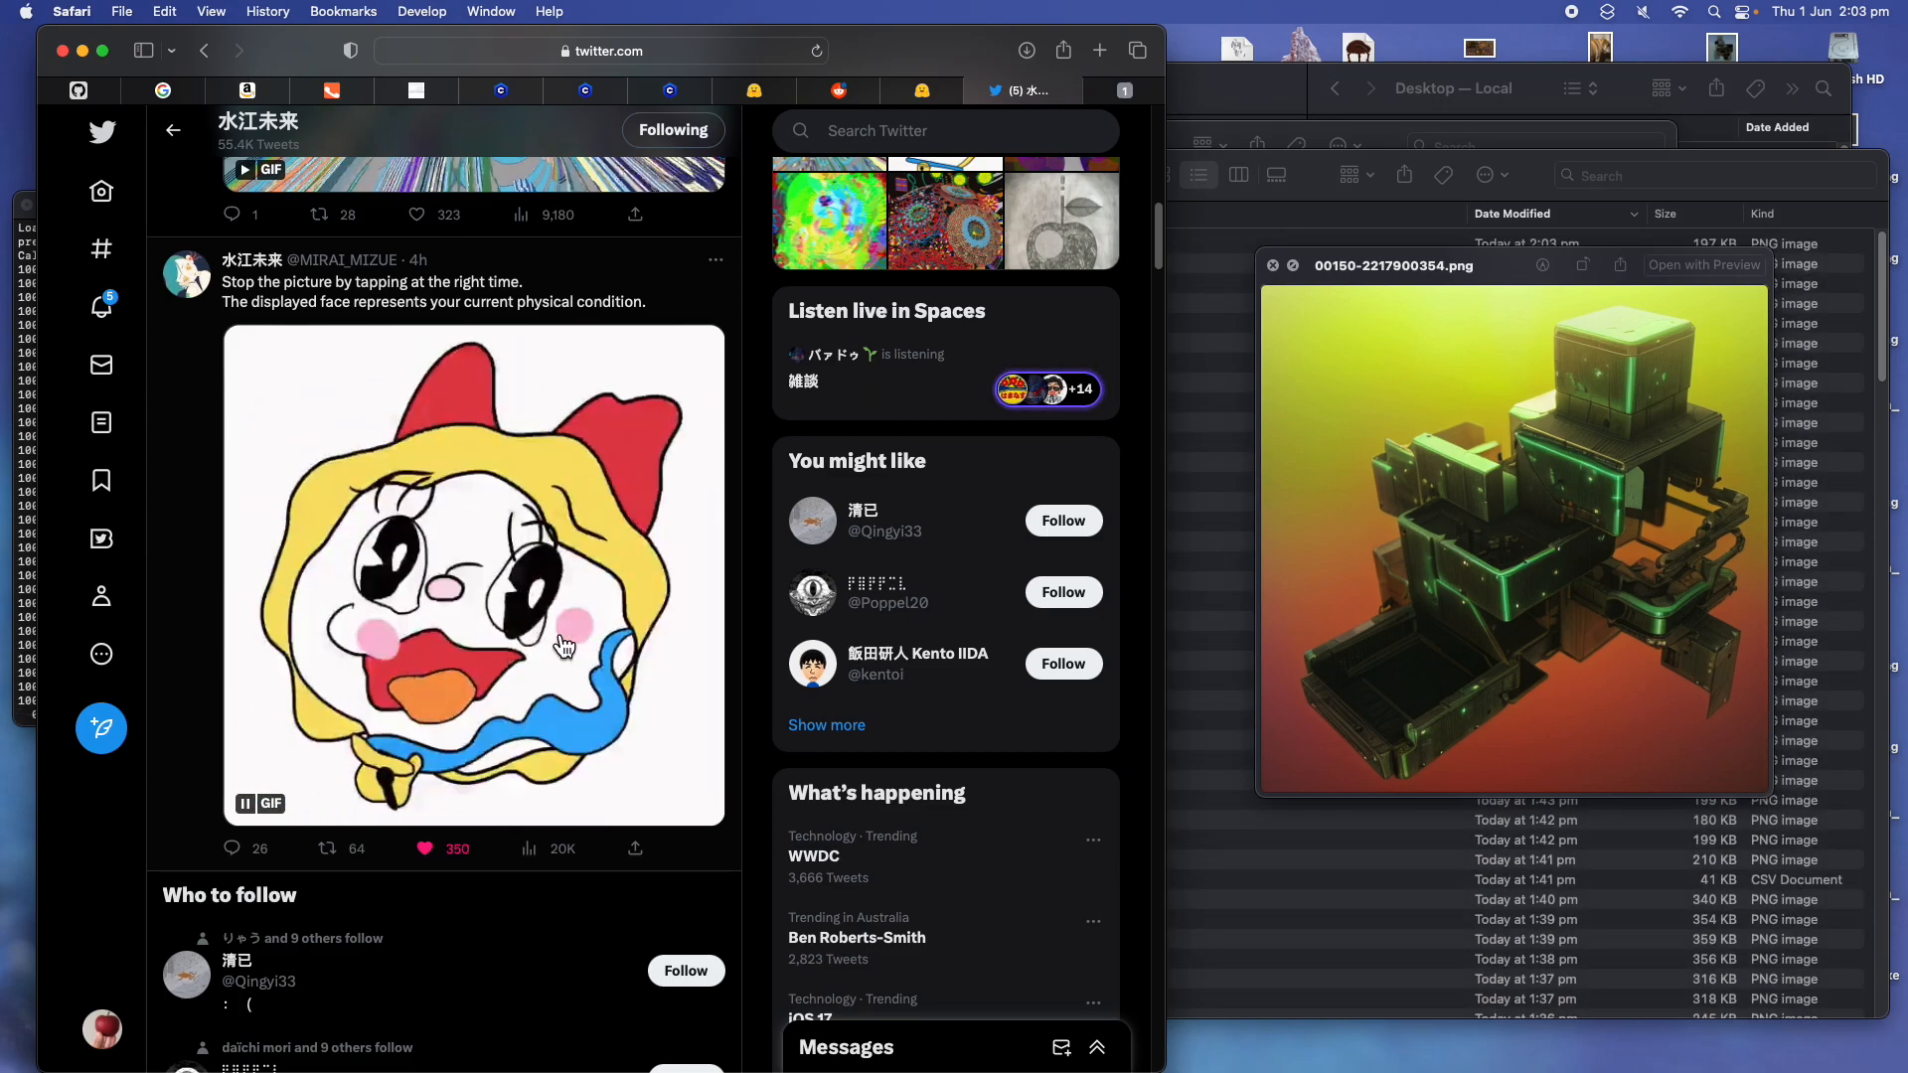
left_click(562, 641)
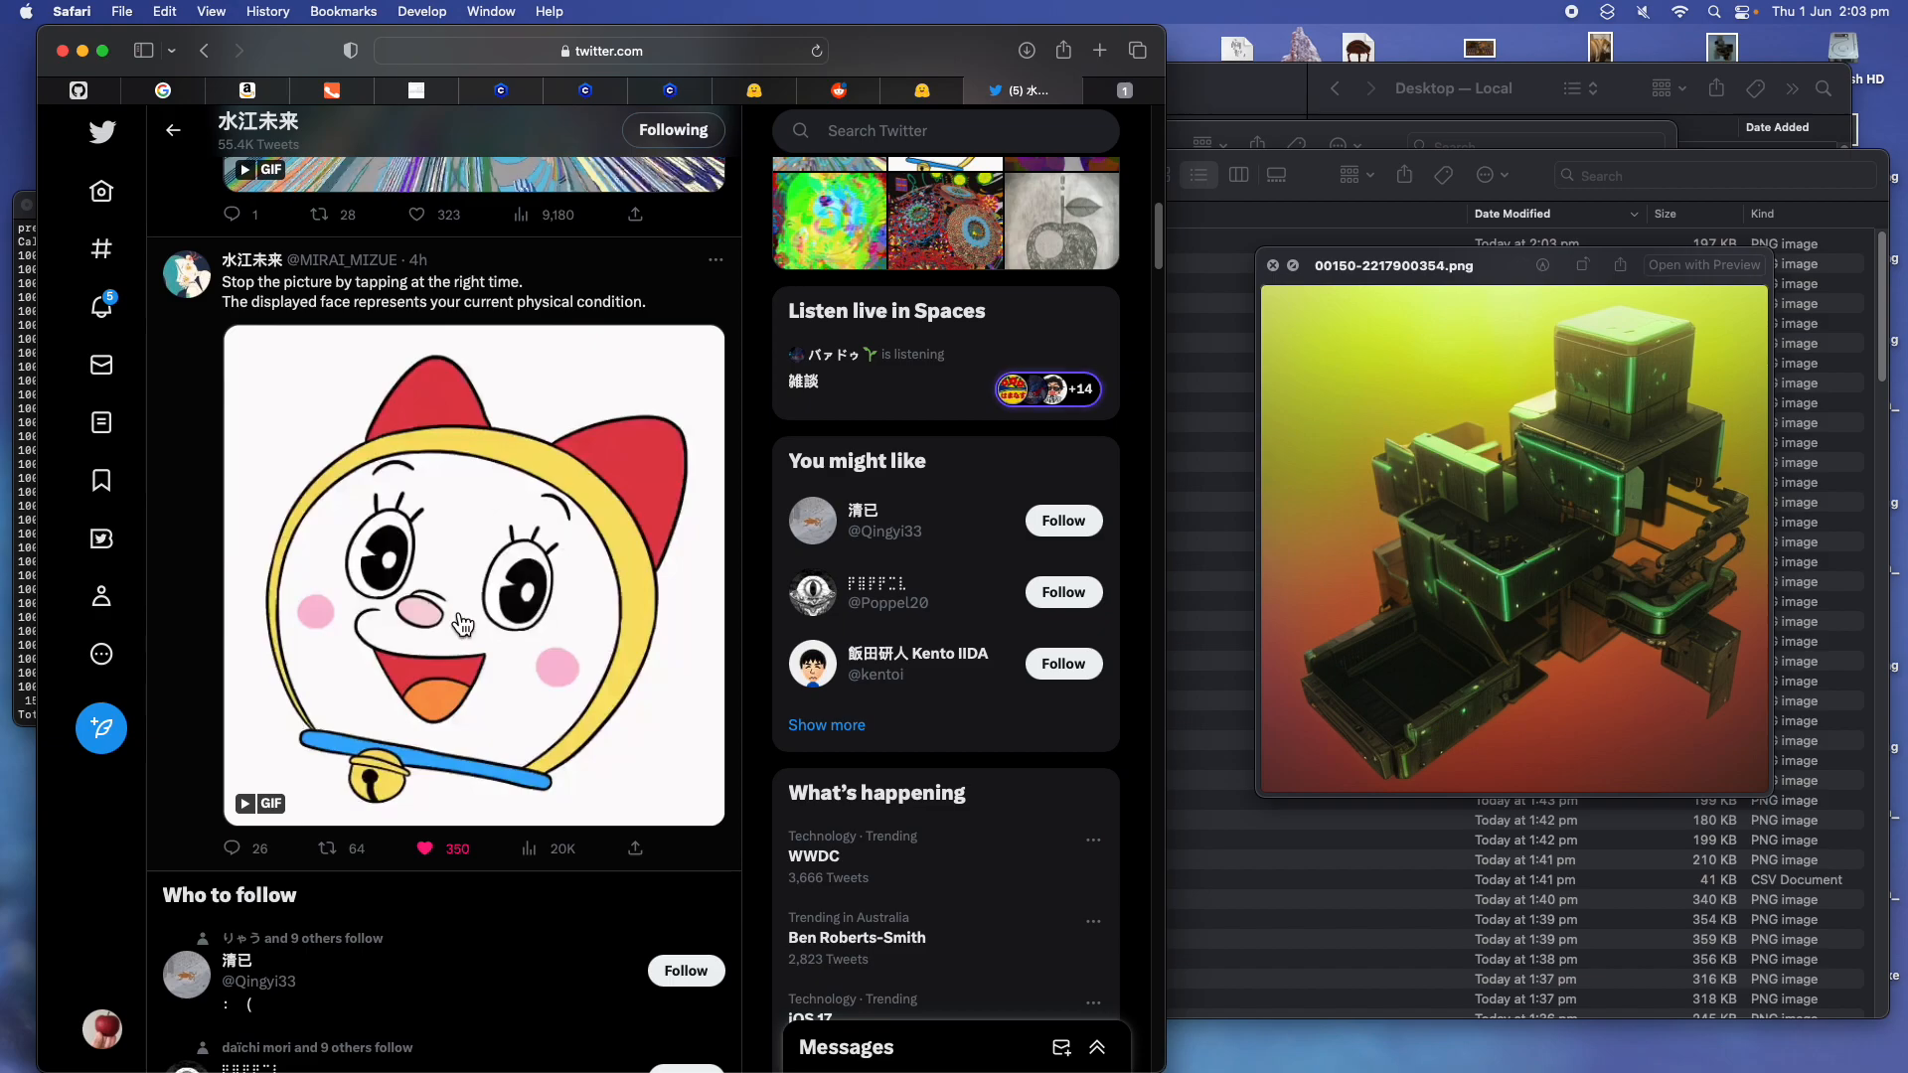
left_click(601, 580)
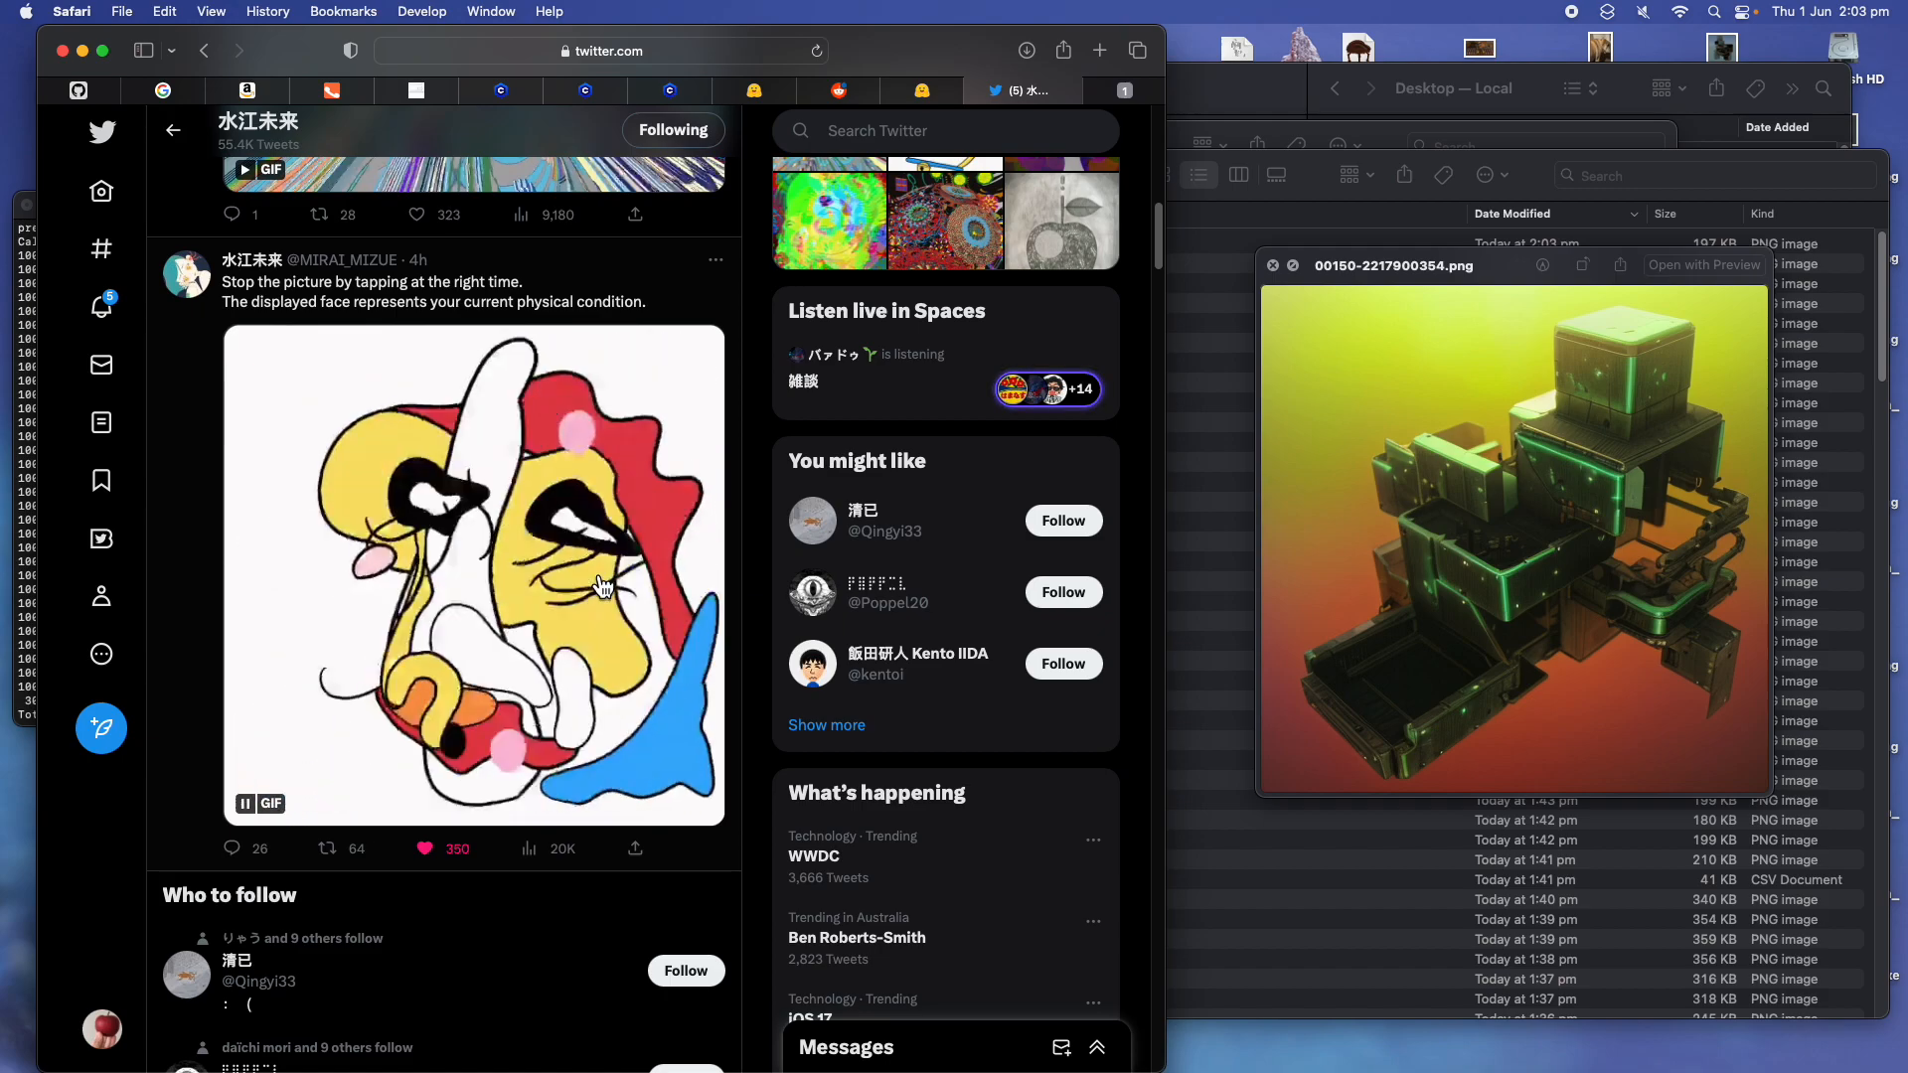
left_click(507, 615)
left_click(556, 610)
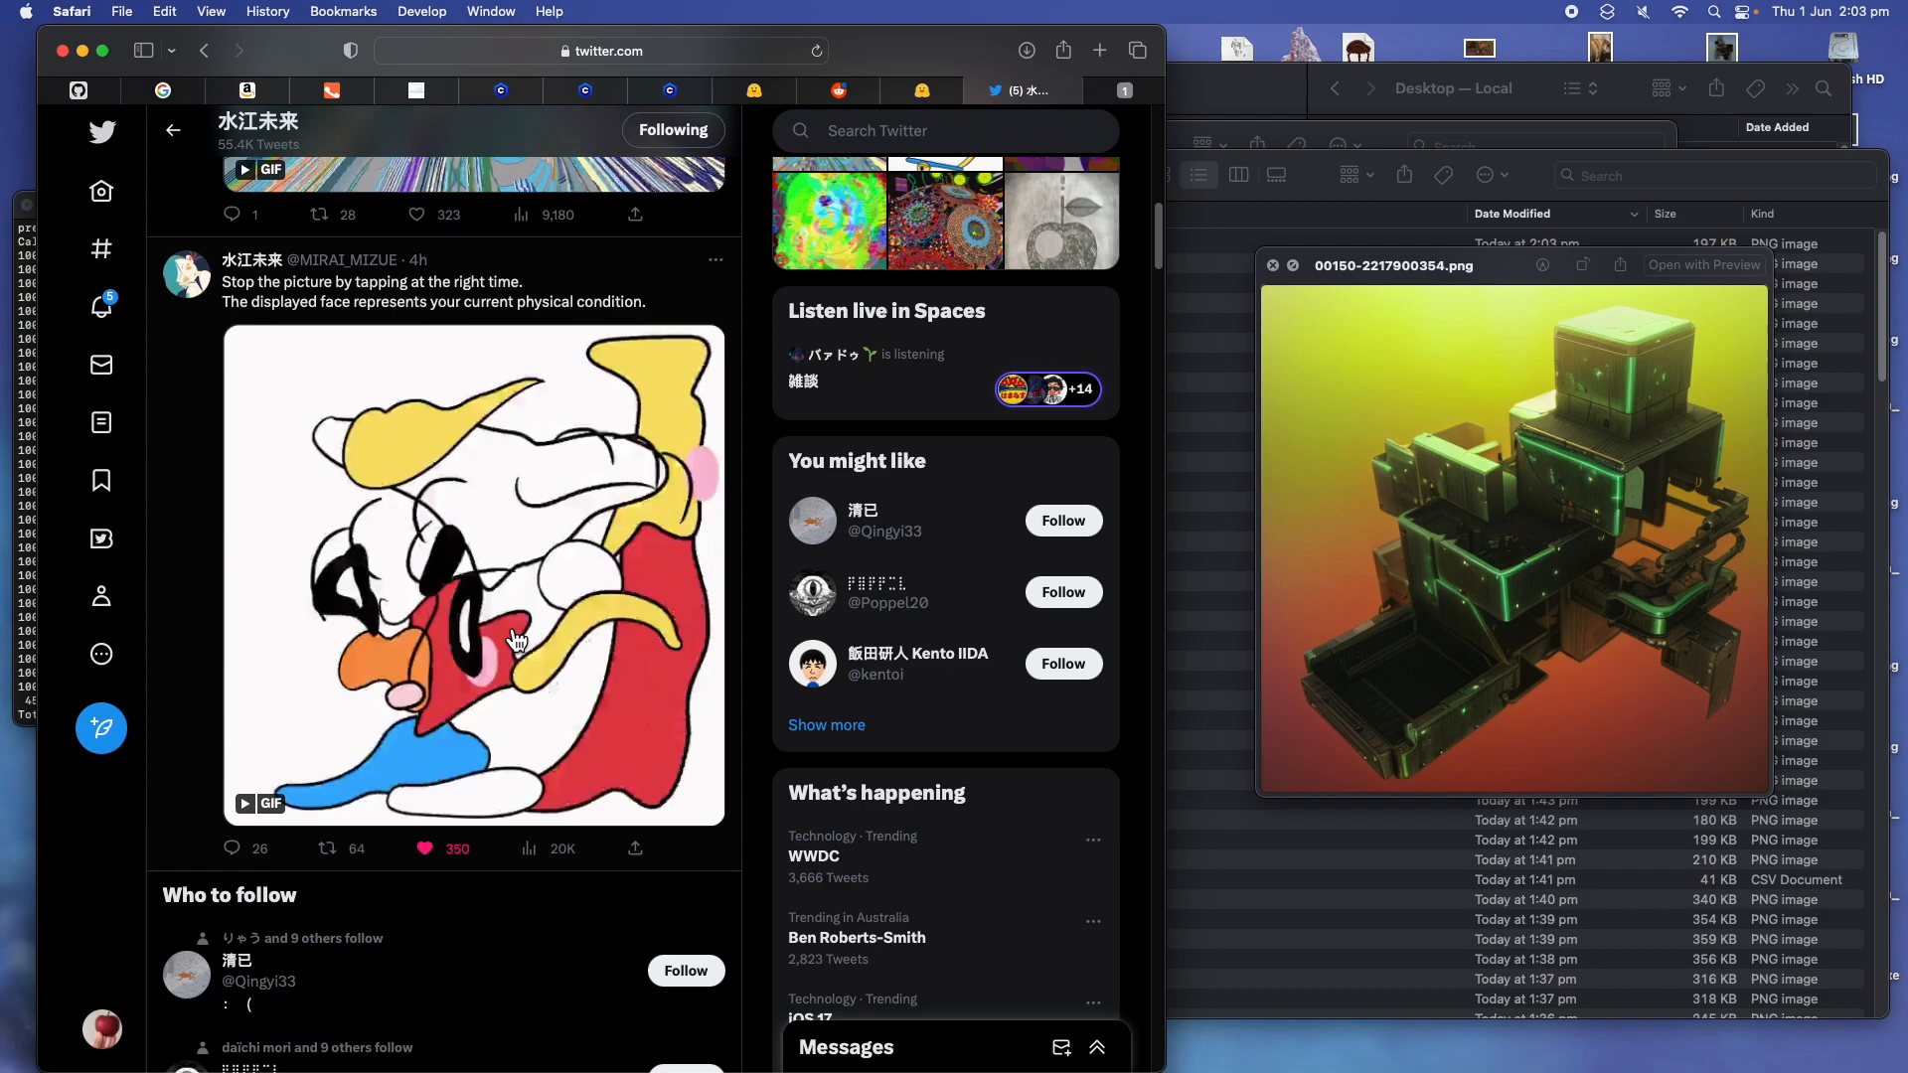
left_click(601, 587)
left_click(602, 586)
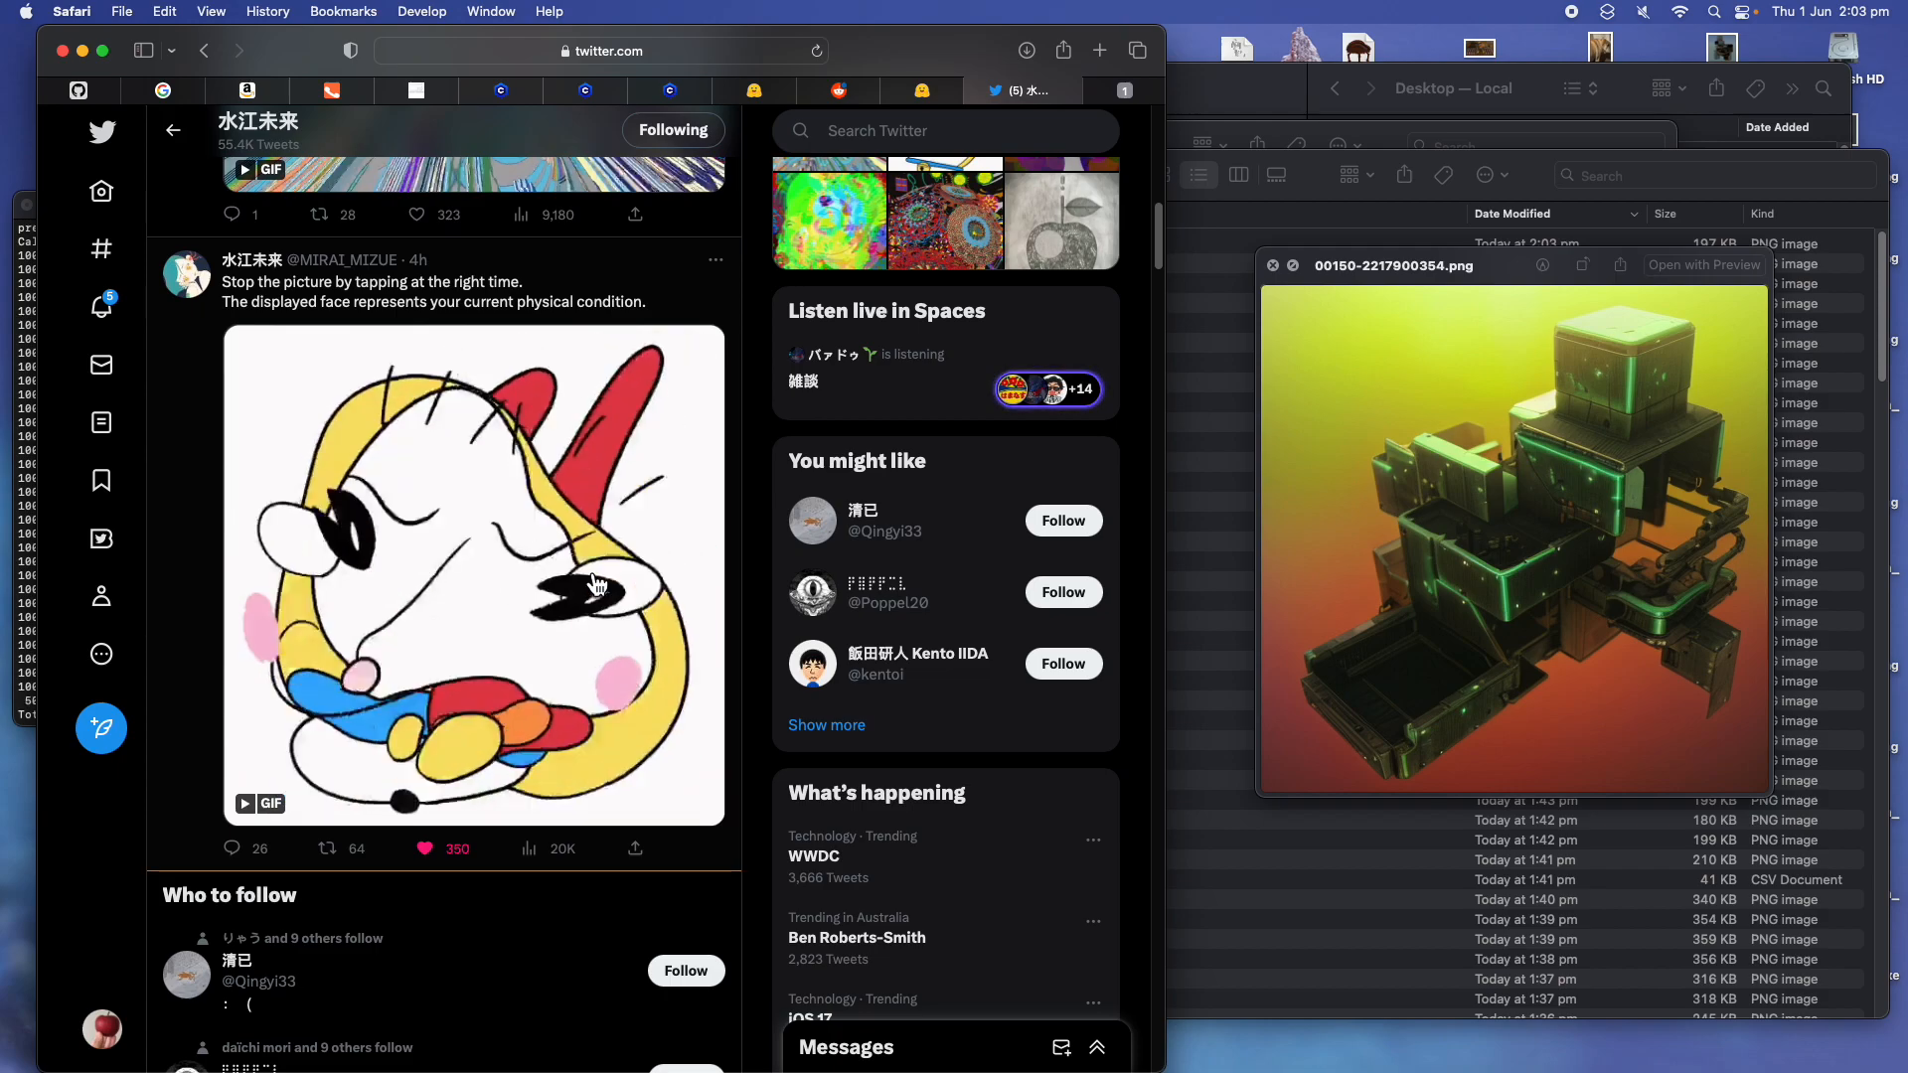
left_click(597, 584)
left_click(608, 591)
left_click(539, 585)
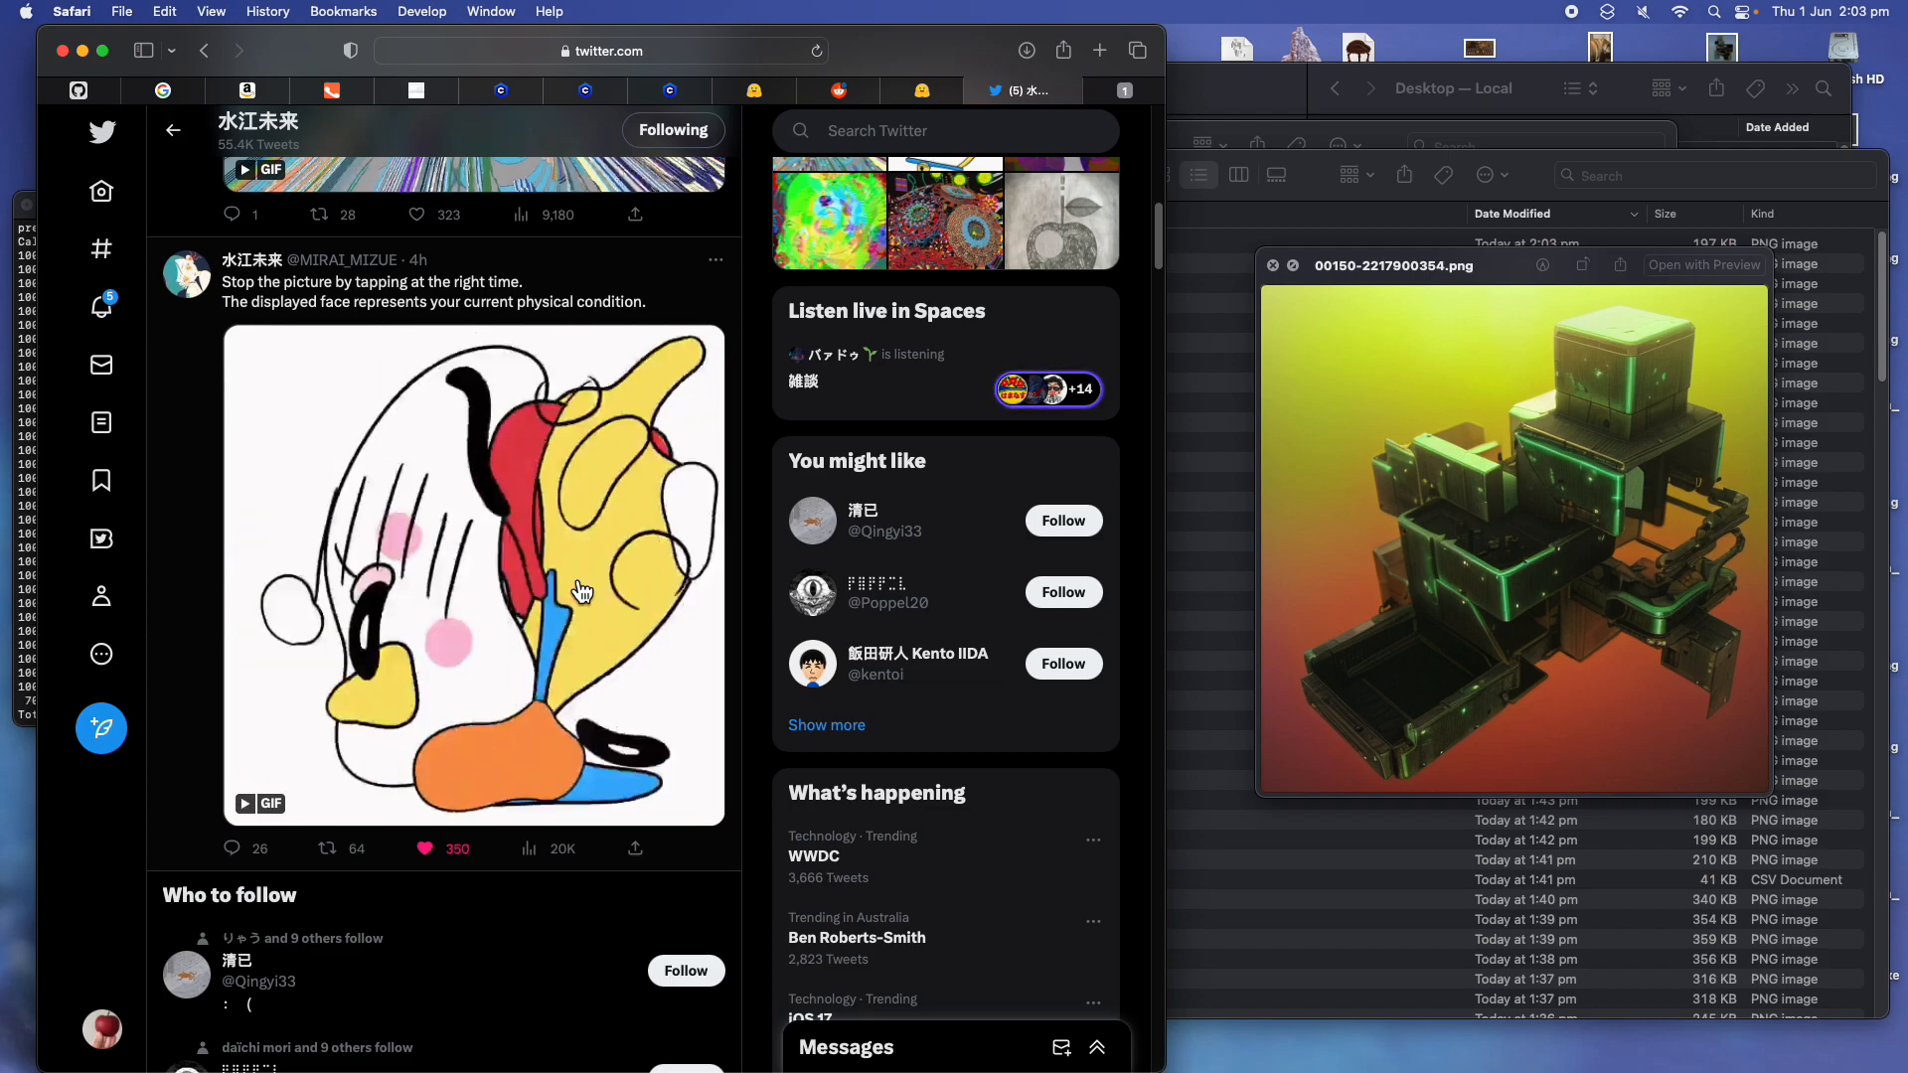
left_click(586, 594)
left_click(587, 594)
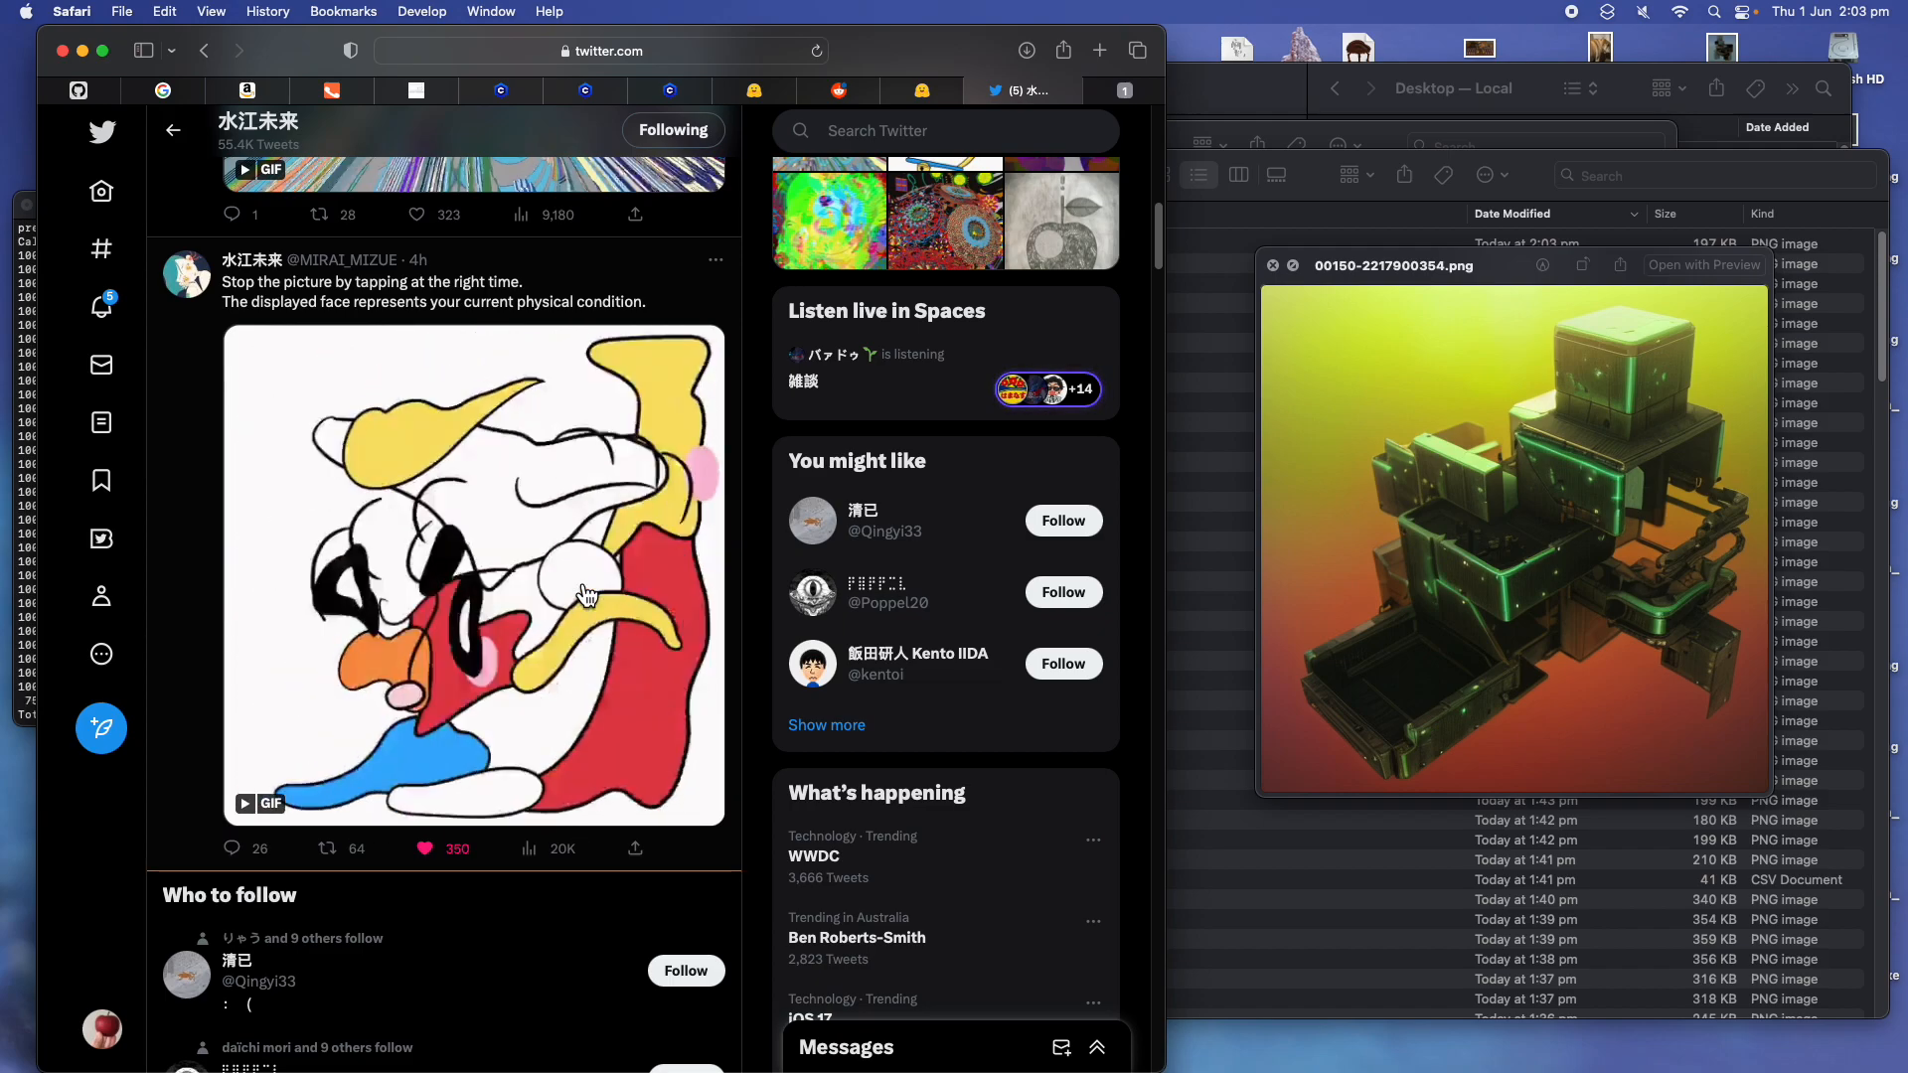
left_click(586, 595)
left_click(532, 648)
left_click(531, 649)
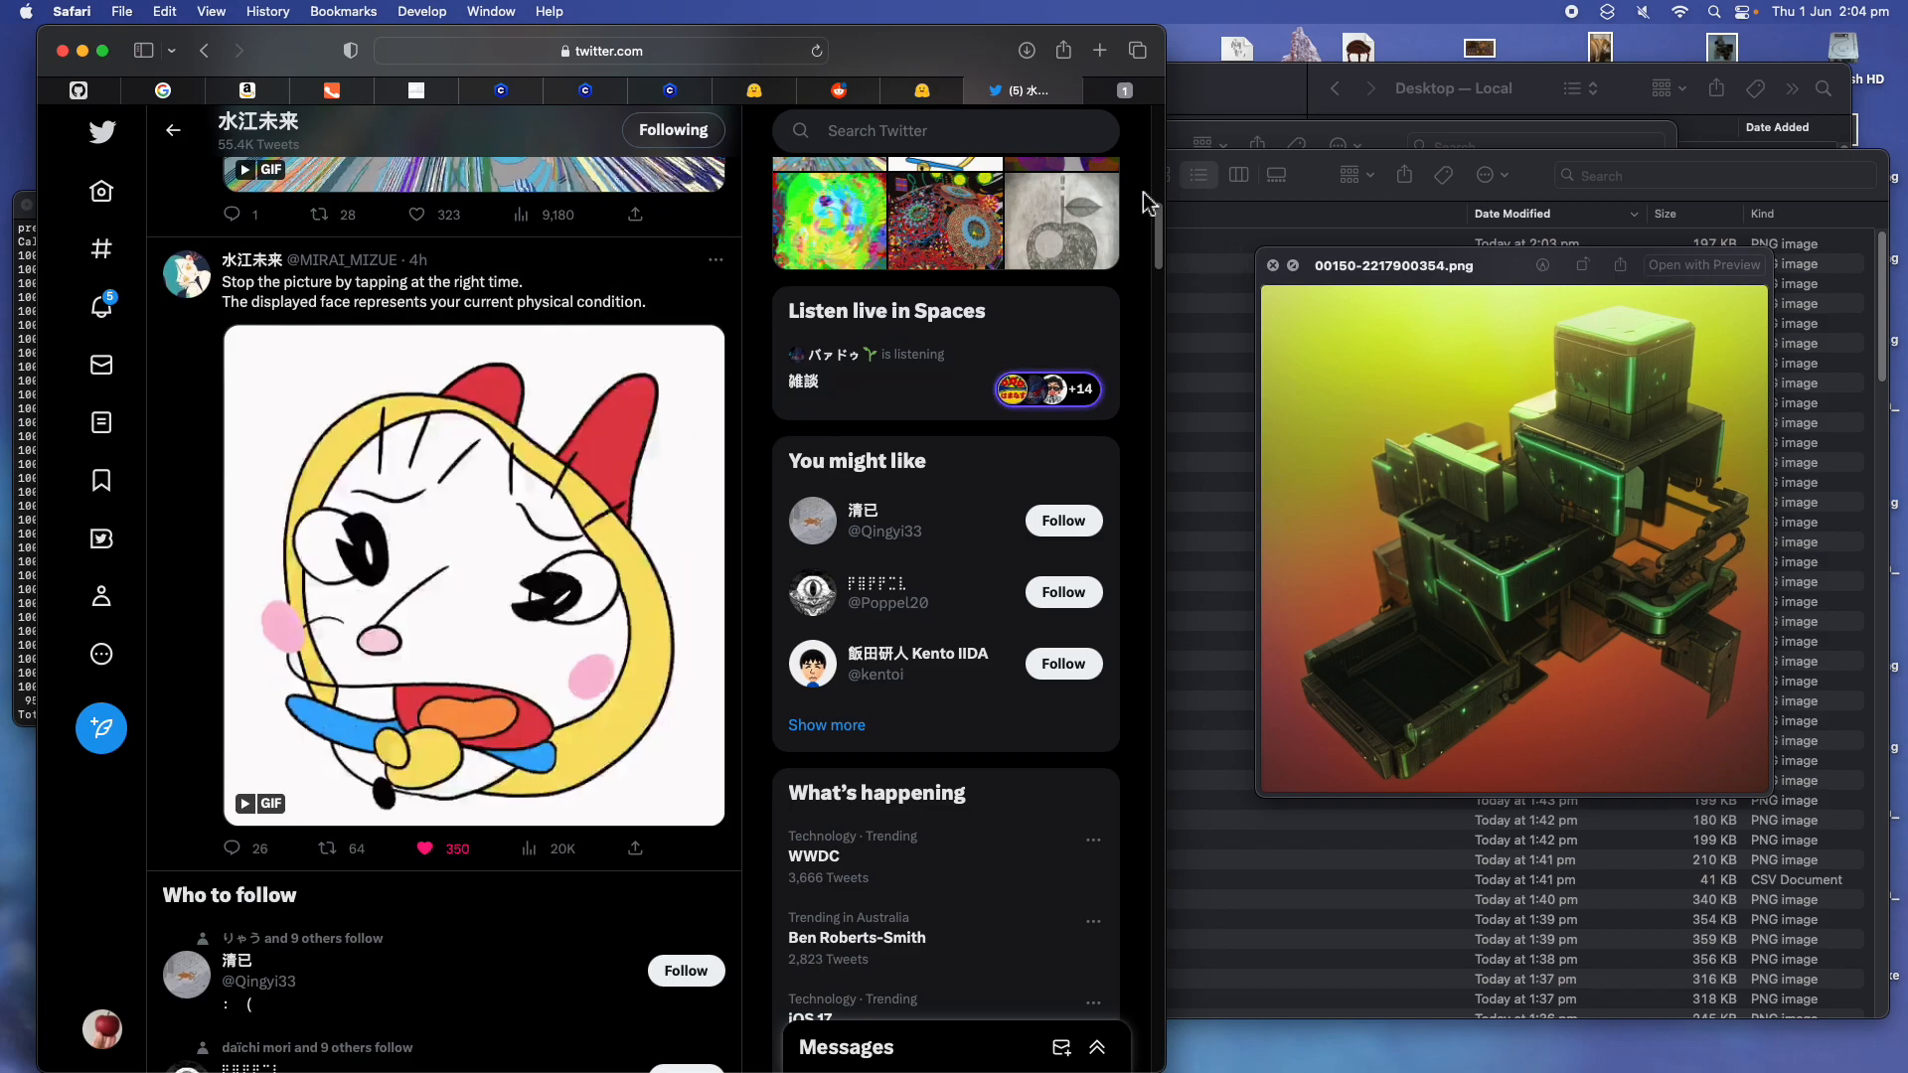
Switch to the Stable Diffusion web UI tab and widen the browser window to show more of the generation page
left_click(1135, 97)
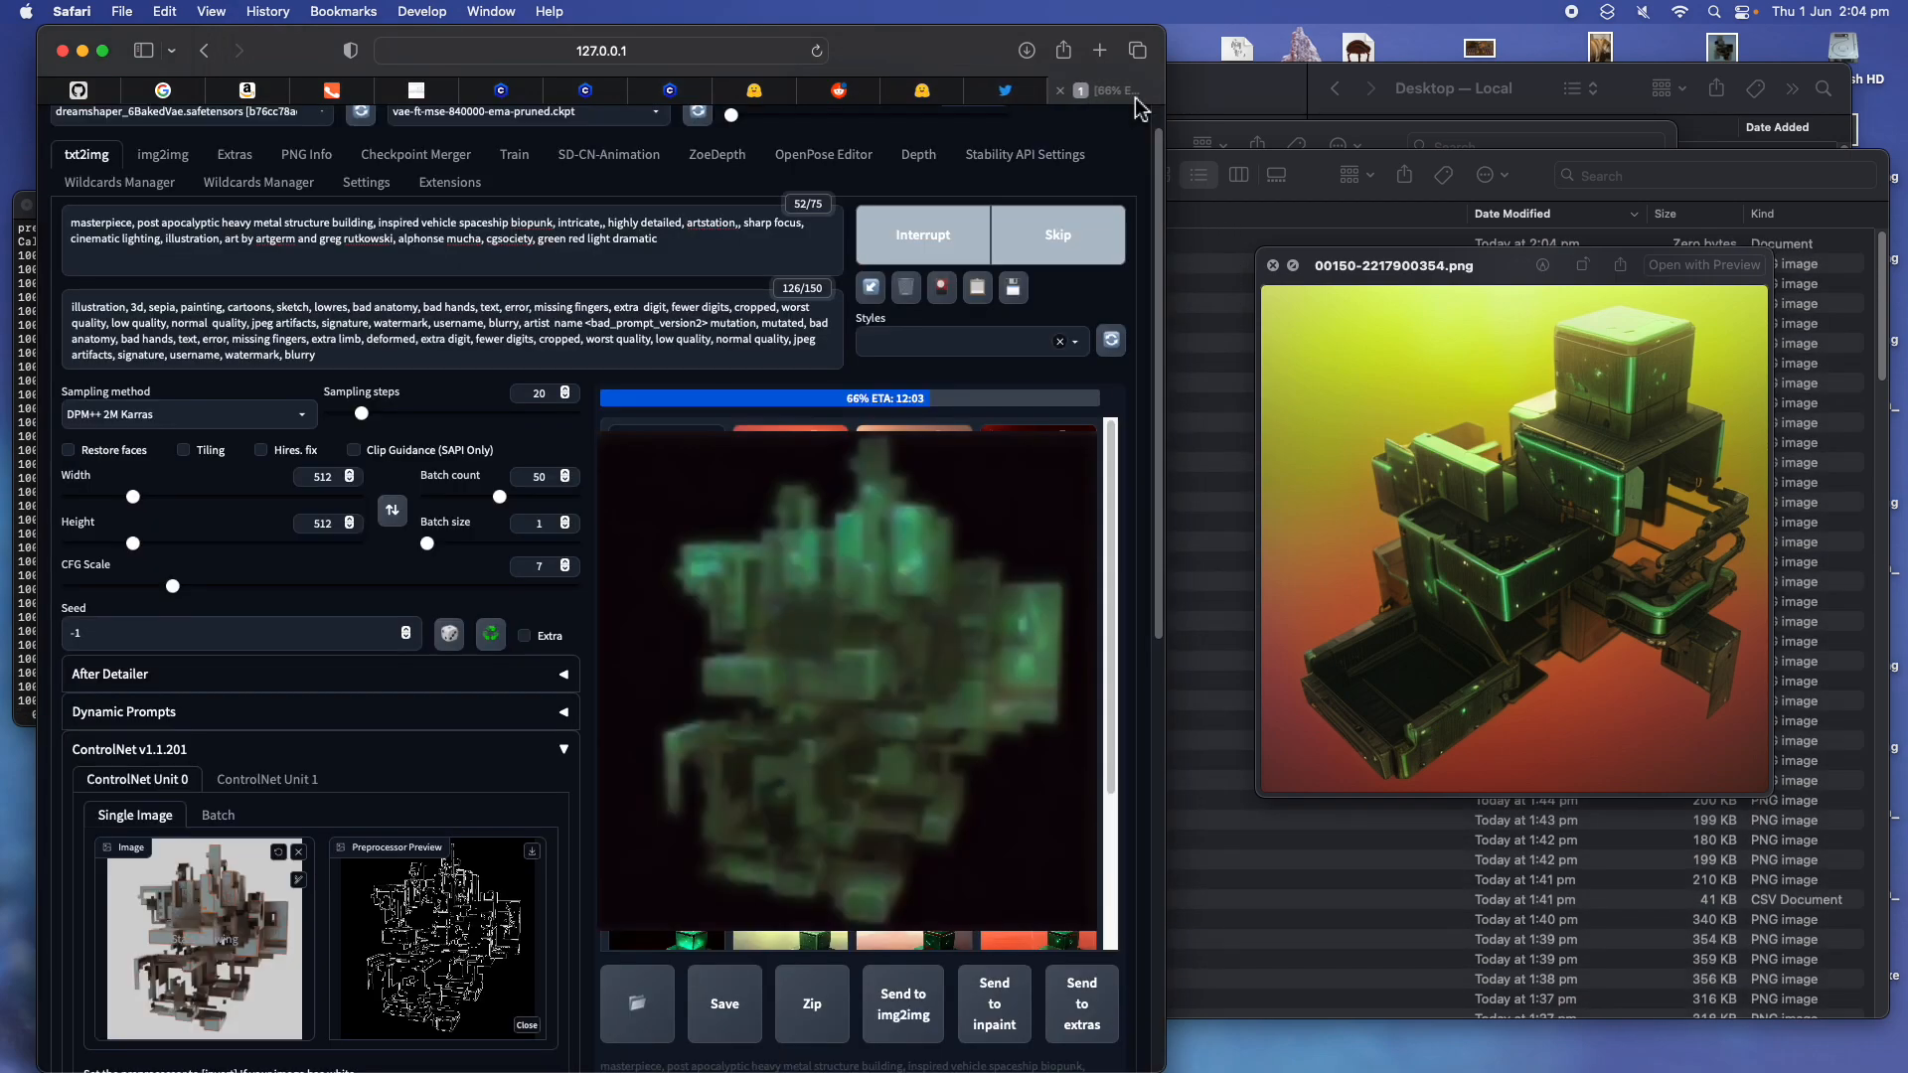
scroll(865, 626, "down", 4)
scroll(852, 554, "up", 4)
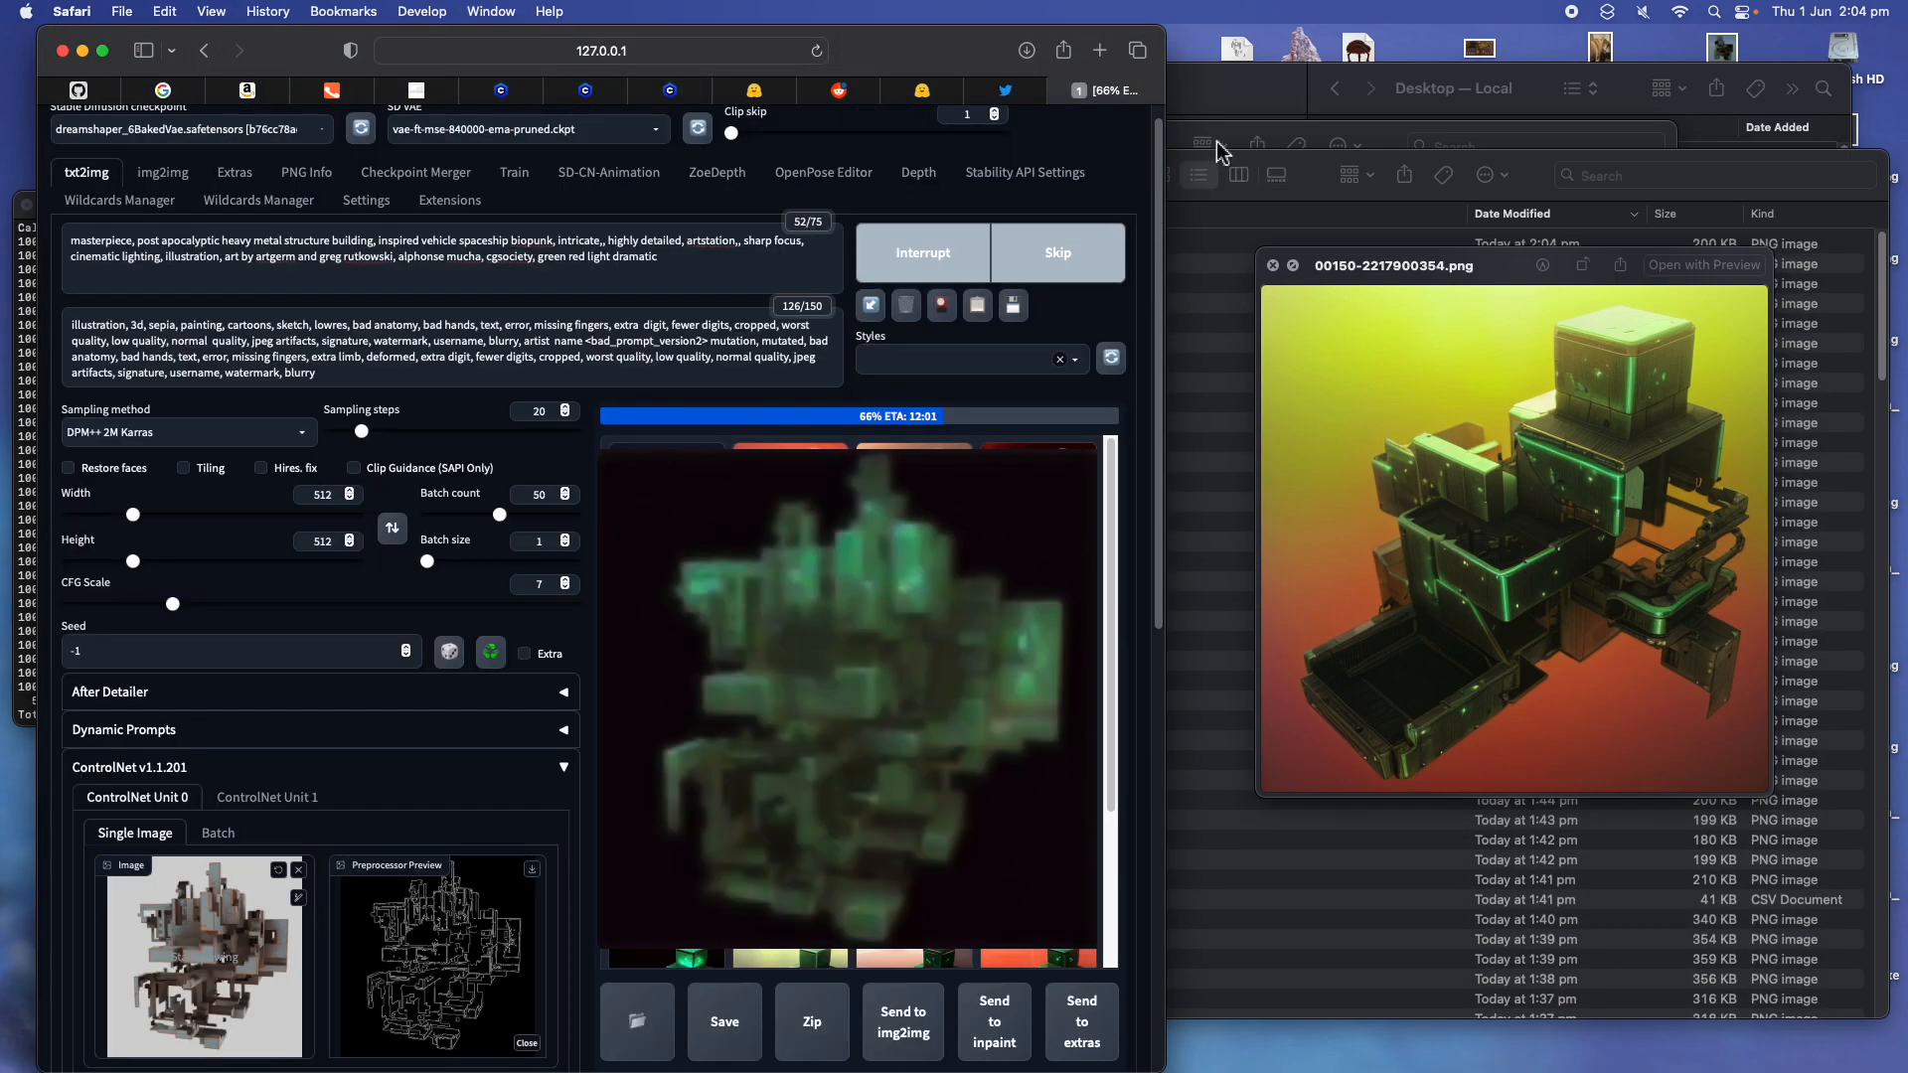
left_click_drag(1168, 40, 1238, 40)
scroll(1074, 239, "down", 1)
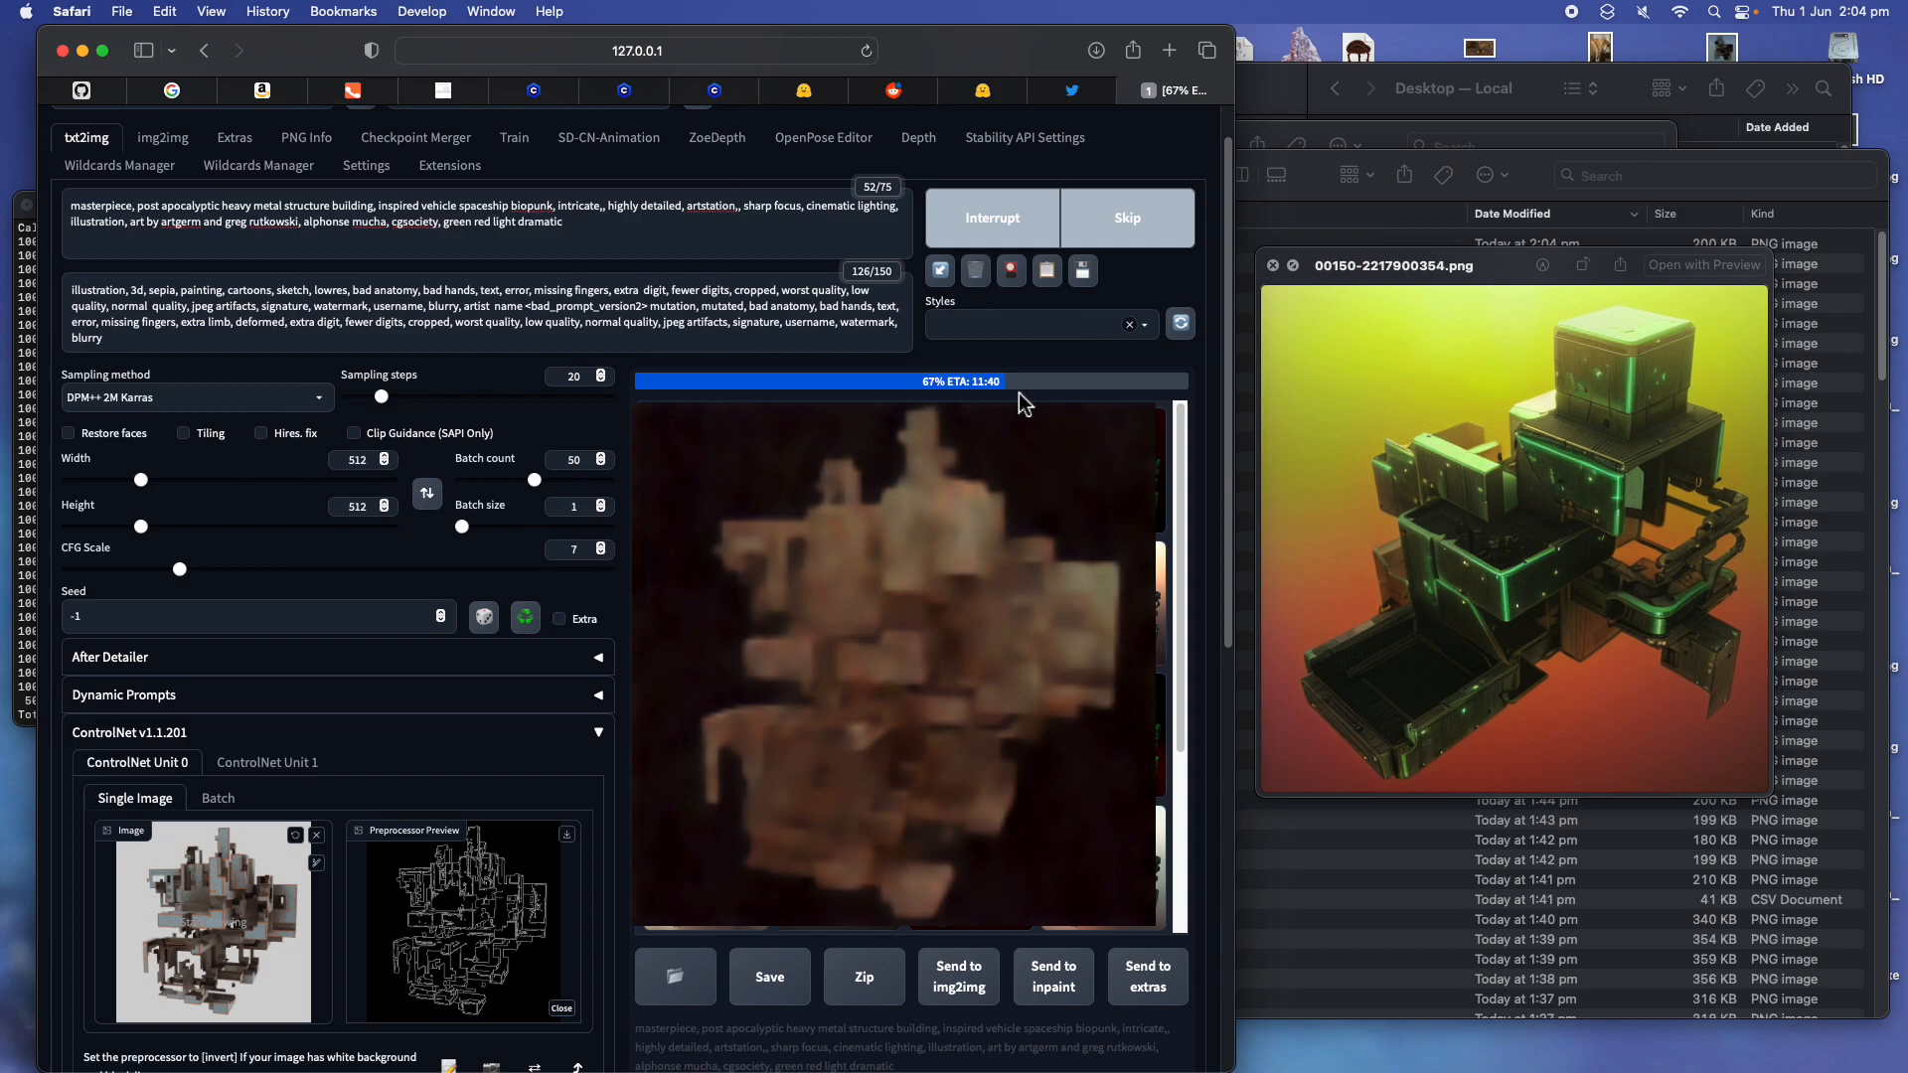
Examine the positive prompt and the input images and control types of ControlNet Unit 0 and Unit 1
left_click_drag(594, 235, 63, 197)
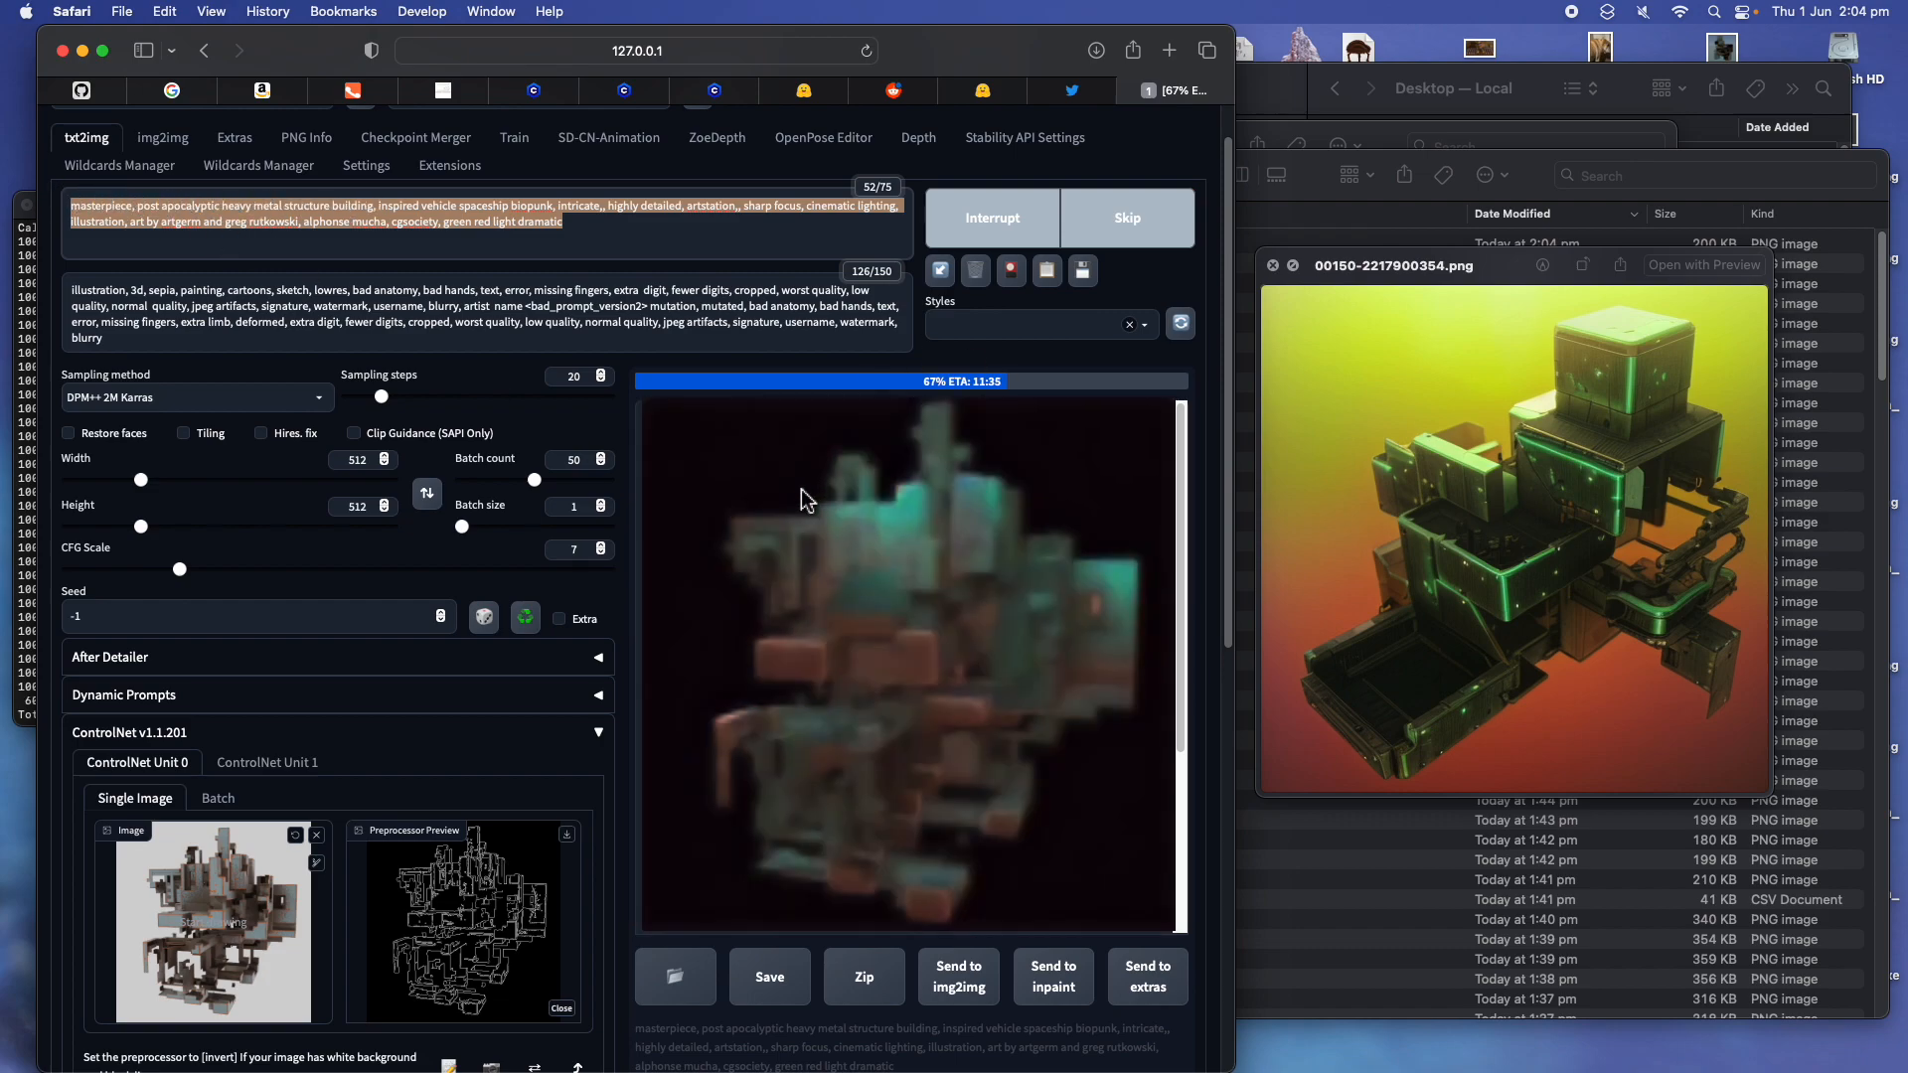
left_click(679, 248)
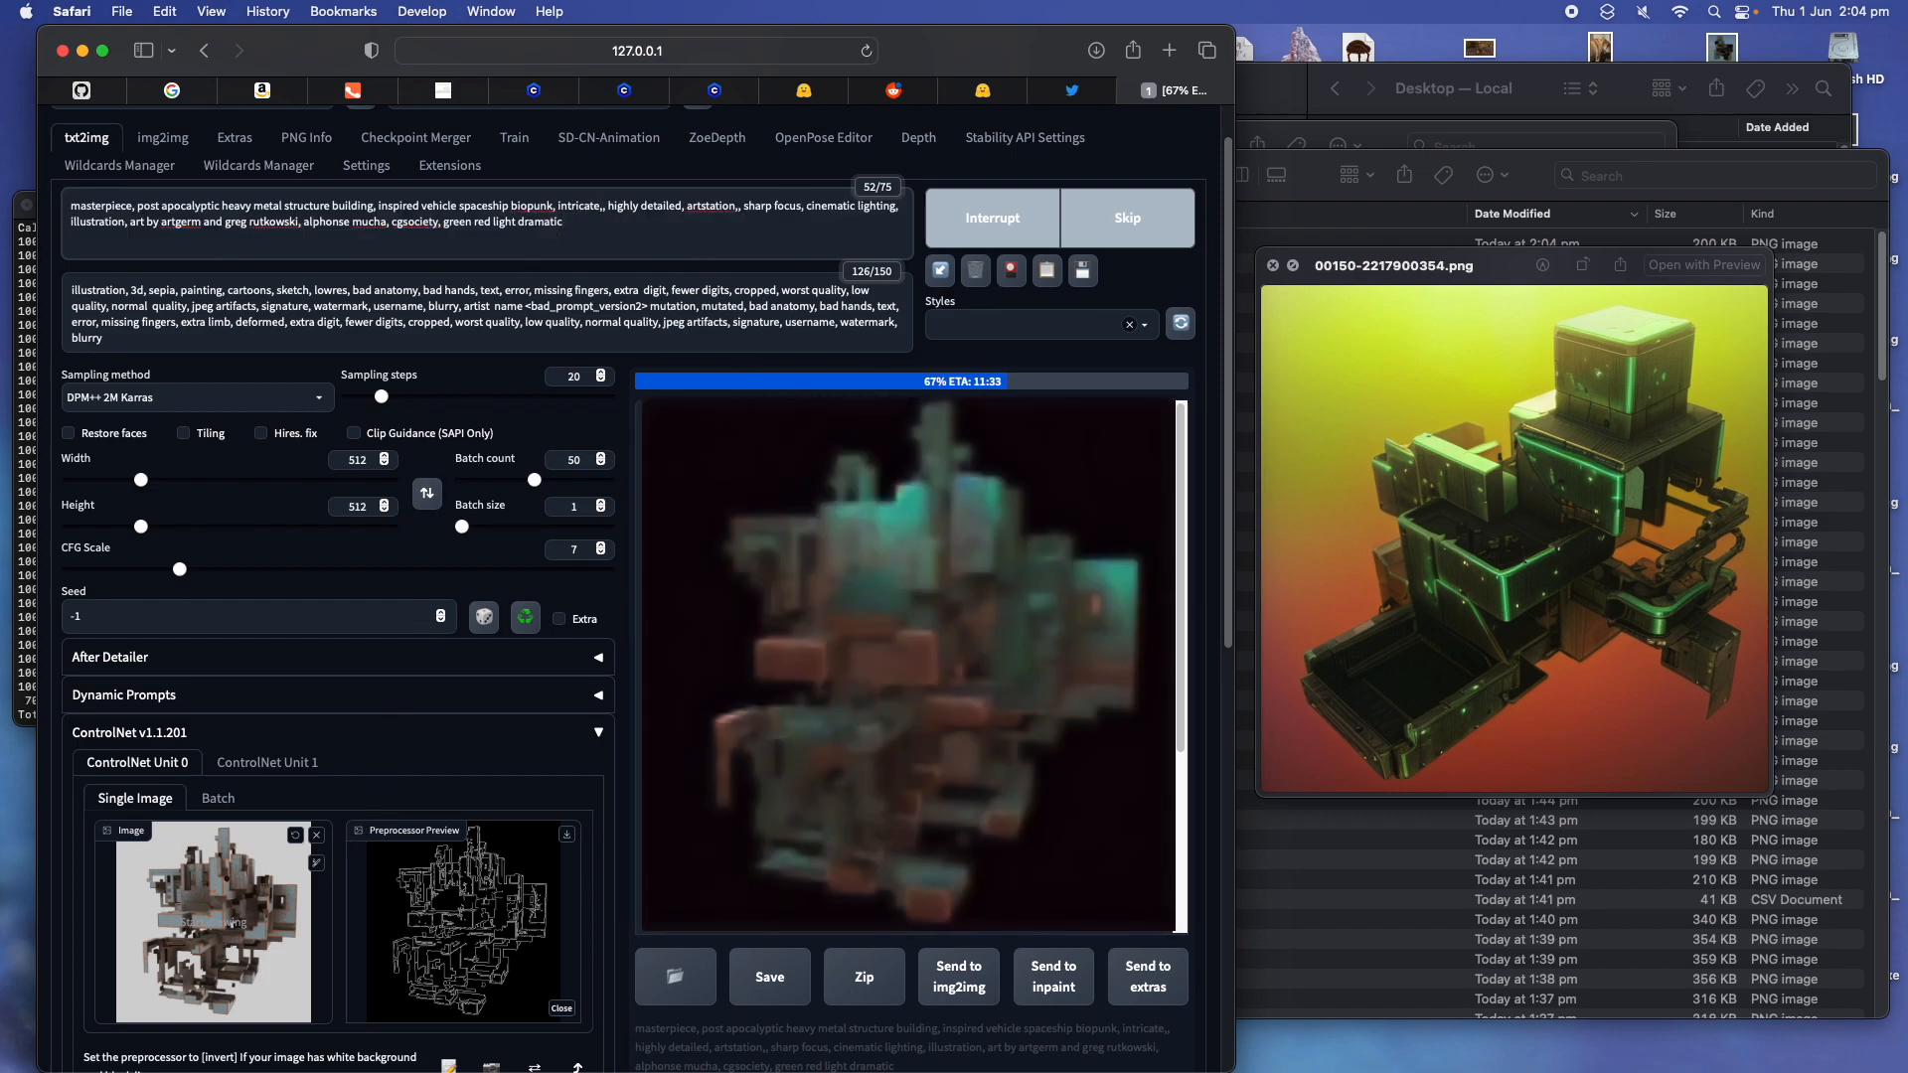
scroll(636, 586, "down", 5)
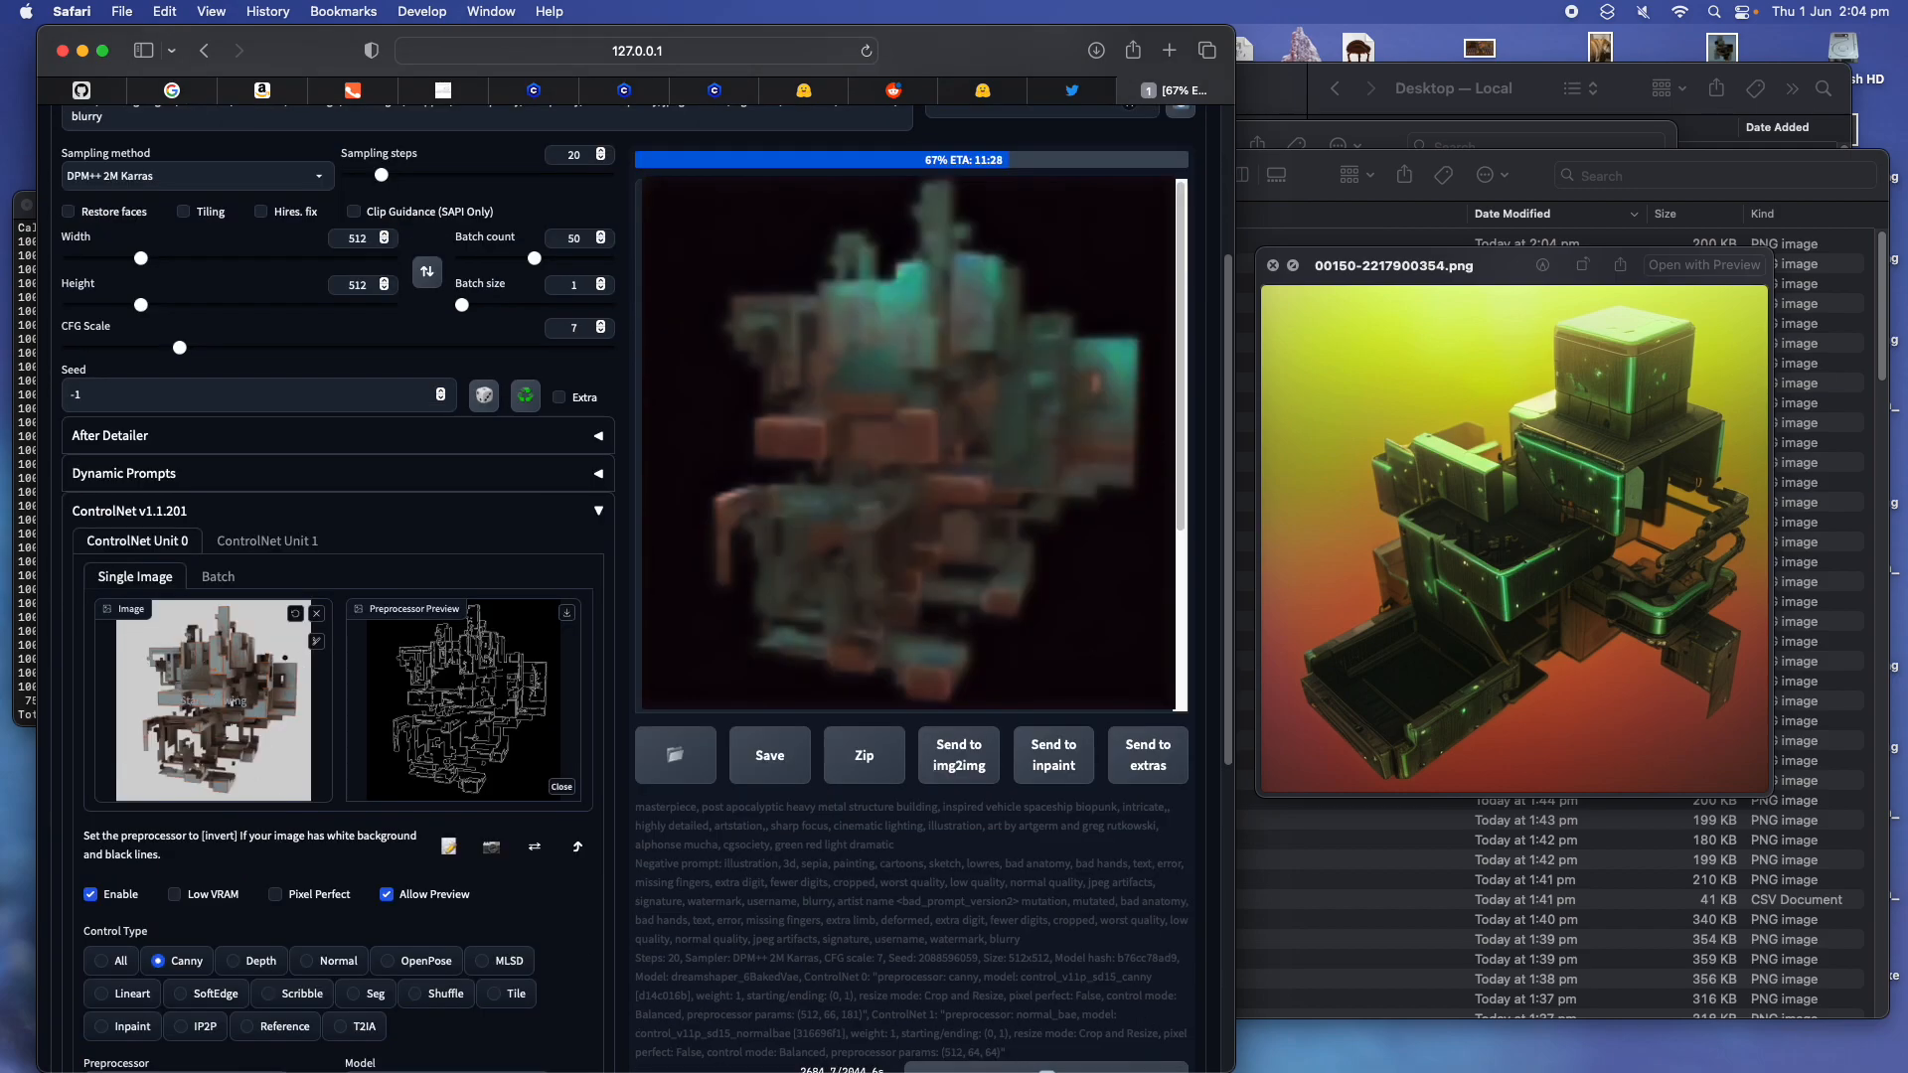
left_click(266, 541)
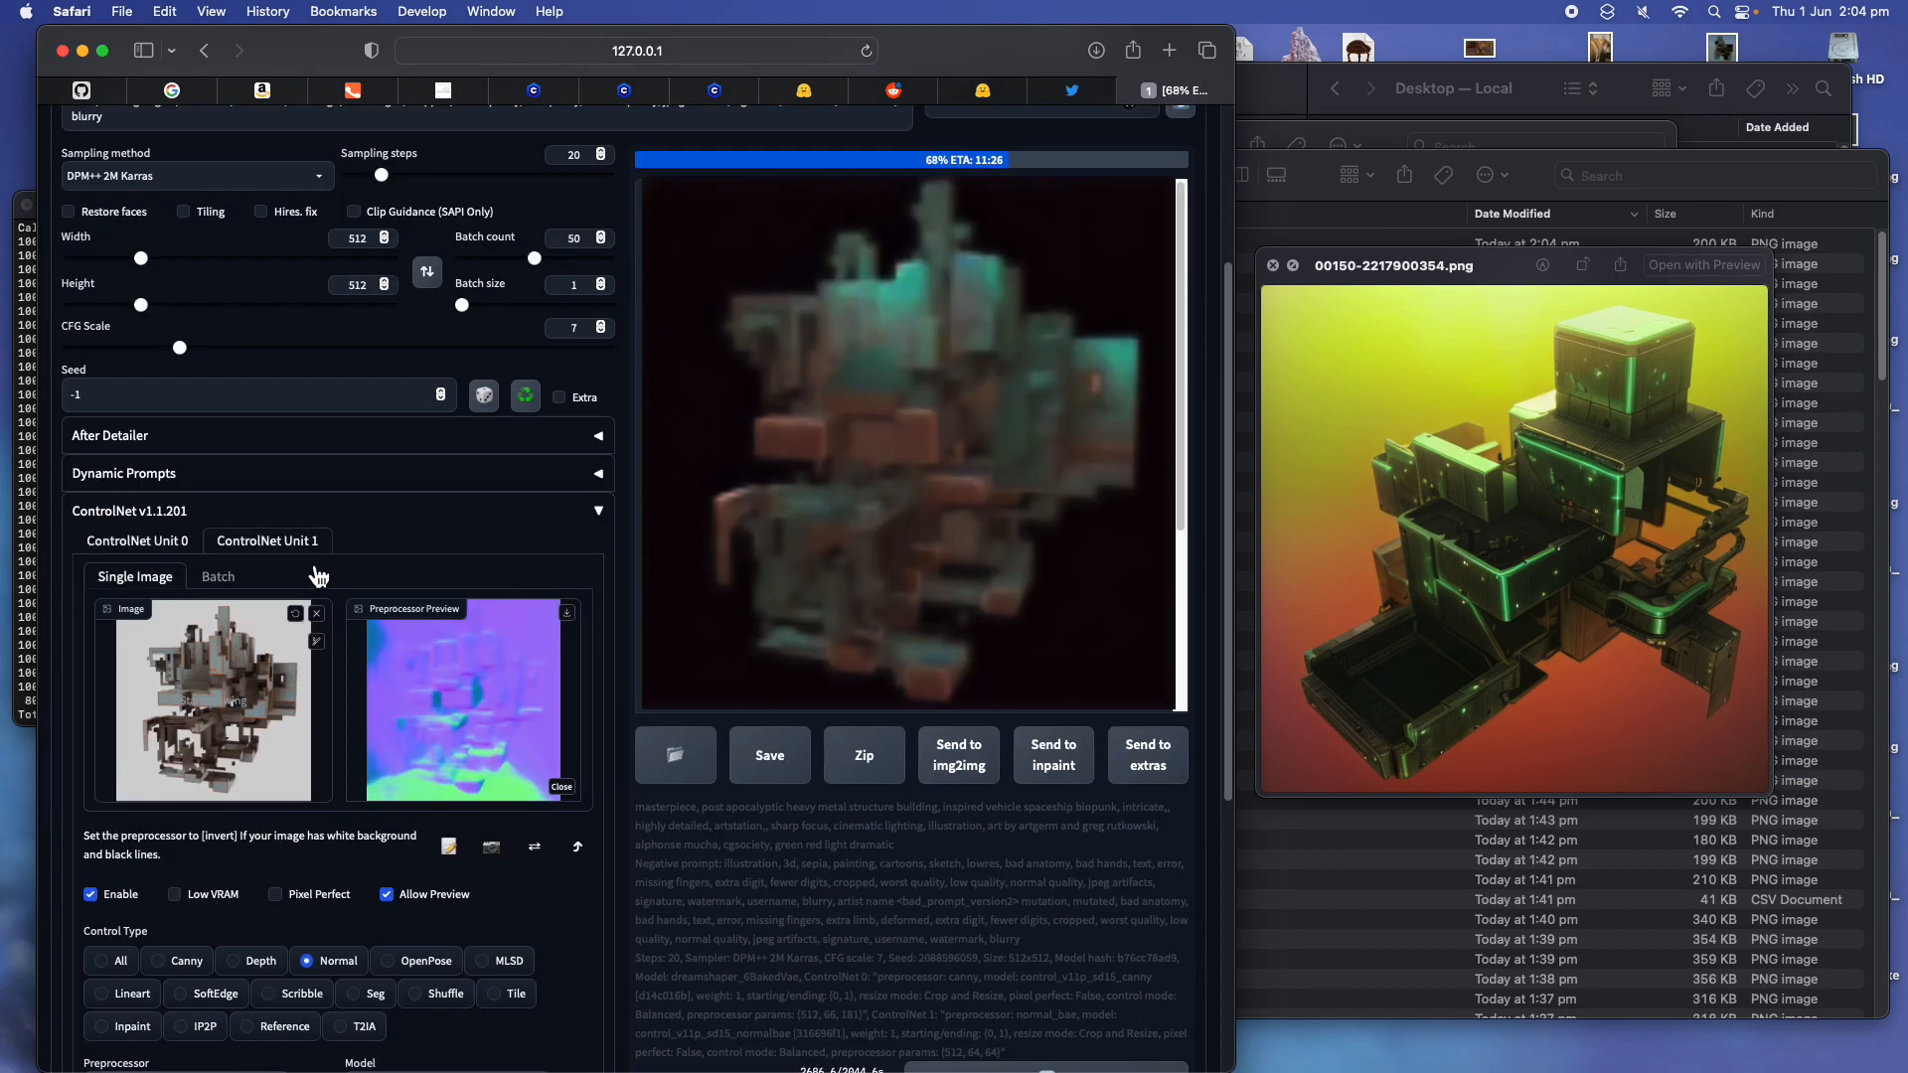
left_click(137, 541)
scroll(378, 595, "up", 6)
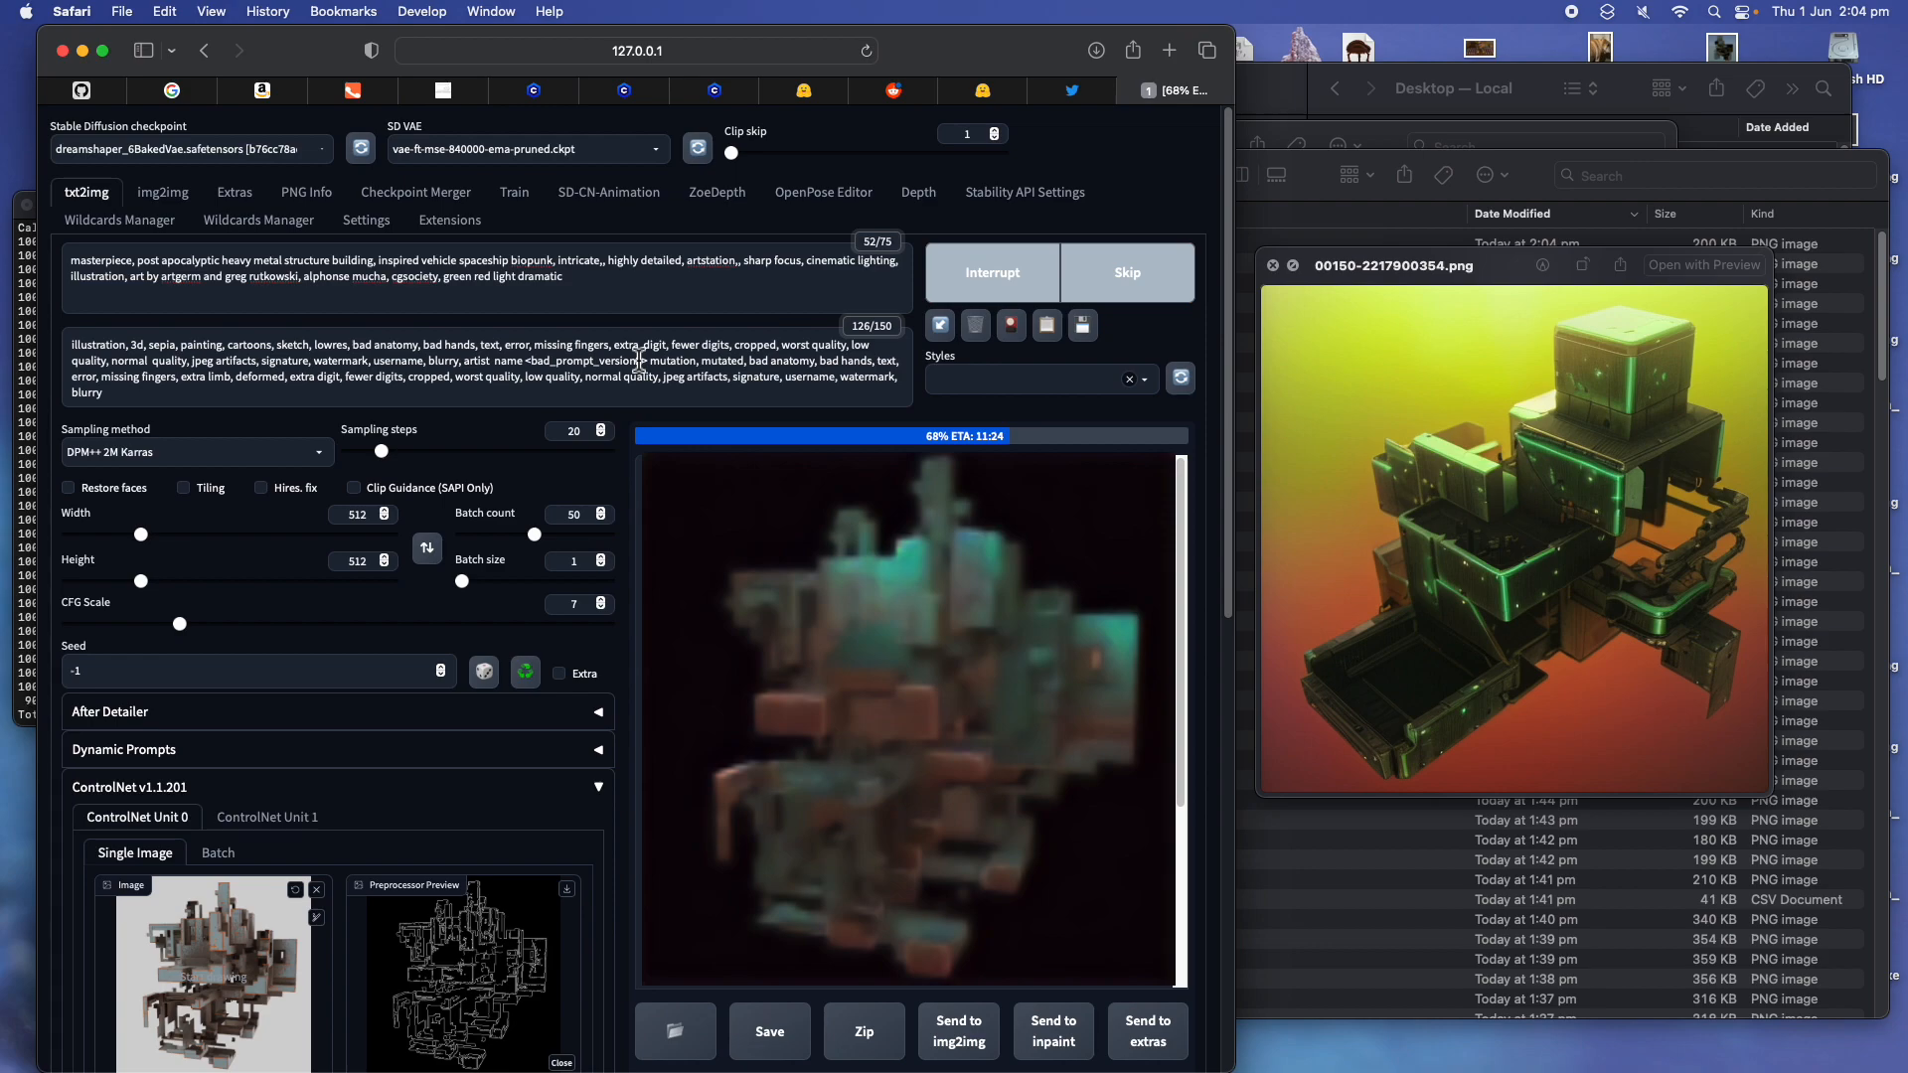
left_click_drag(994, 55, 965, 54)
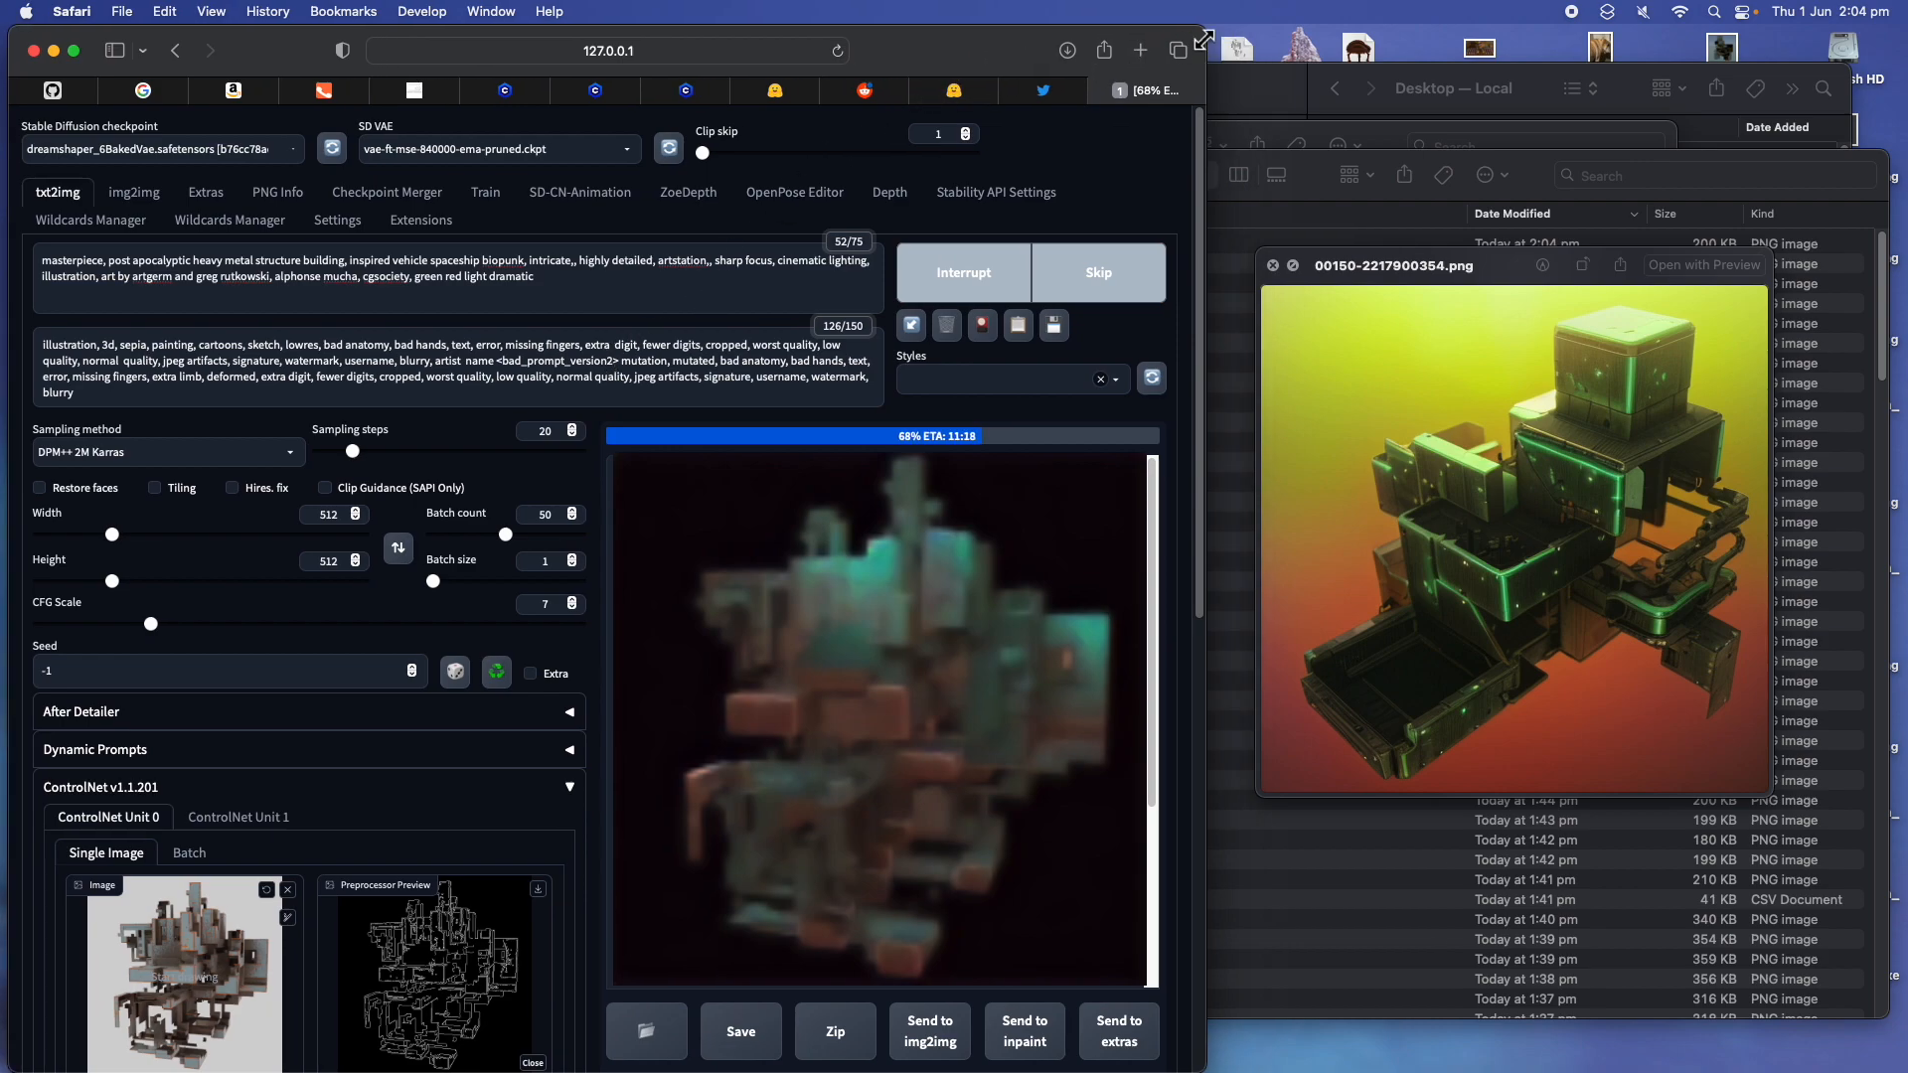
left_click_drag(1261, 28, 1209, 27)
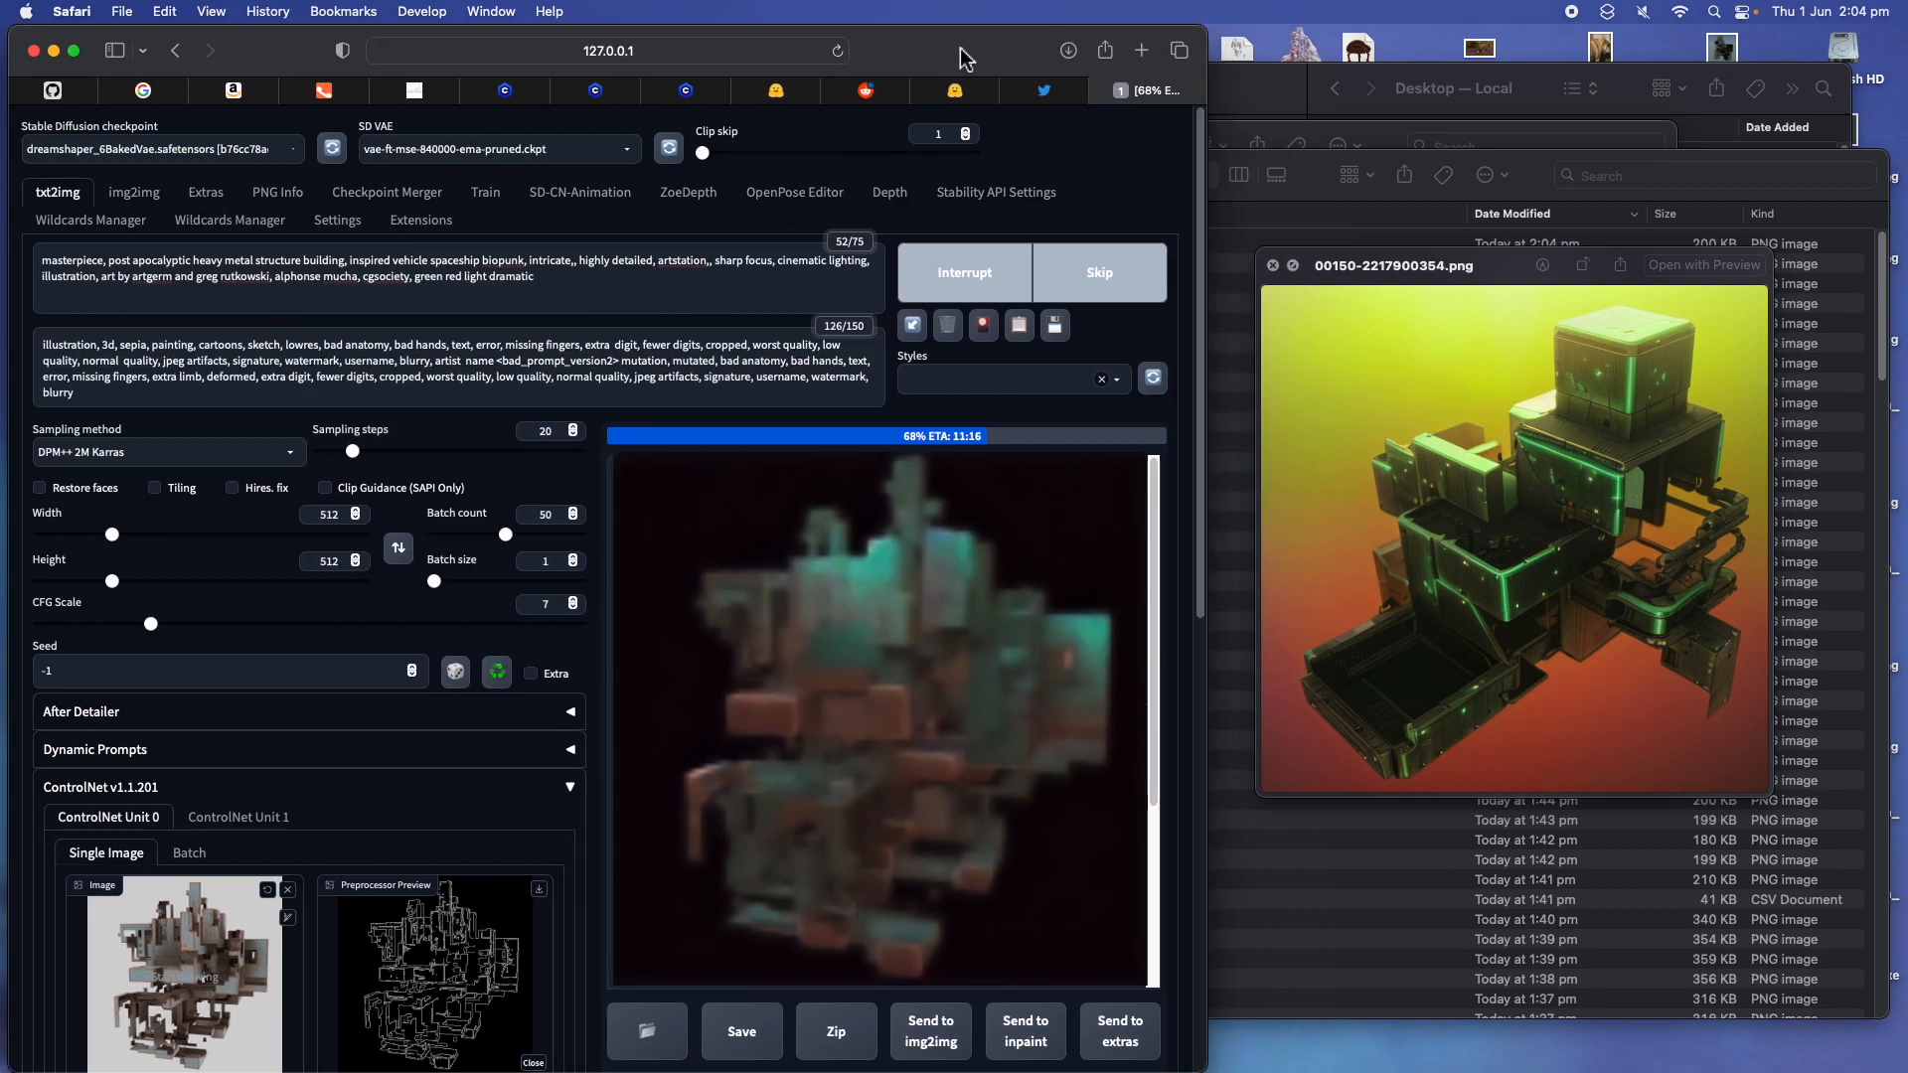
left_click_drag(963, 56, 990, 56)
Browse the full list of available Stable Diffusion checkpoints and close it without choosing another model
left_click(320, 151)
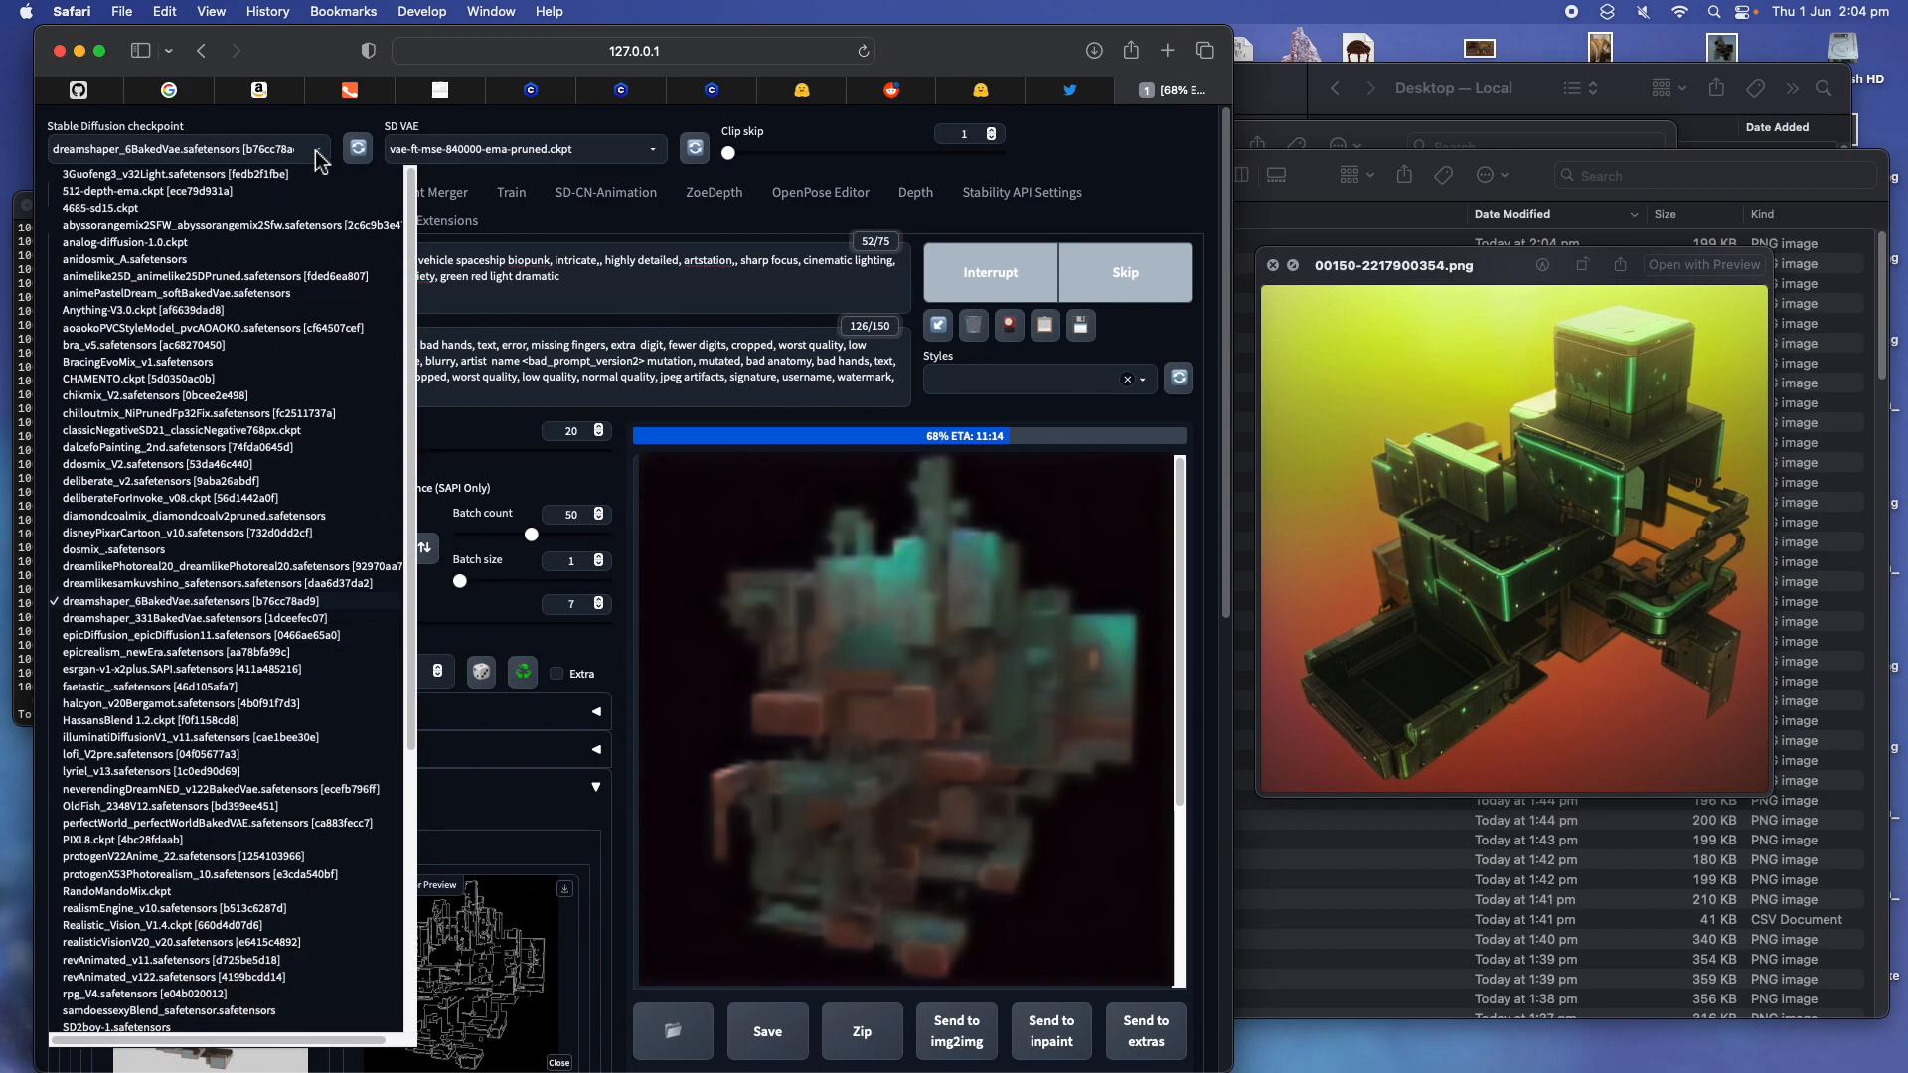
scroll(298, 646, "down", 4)
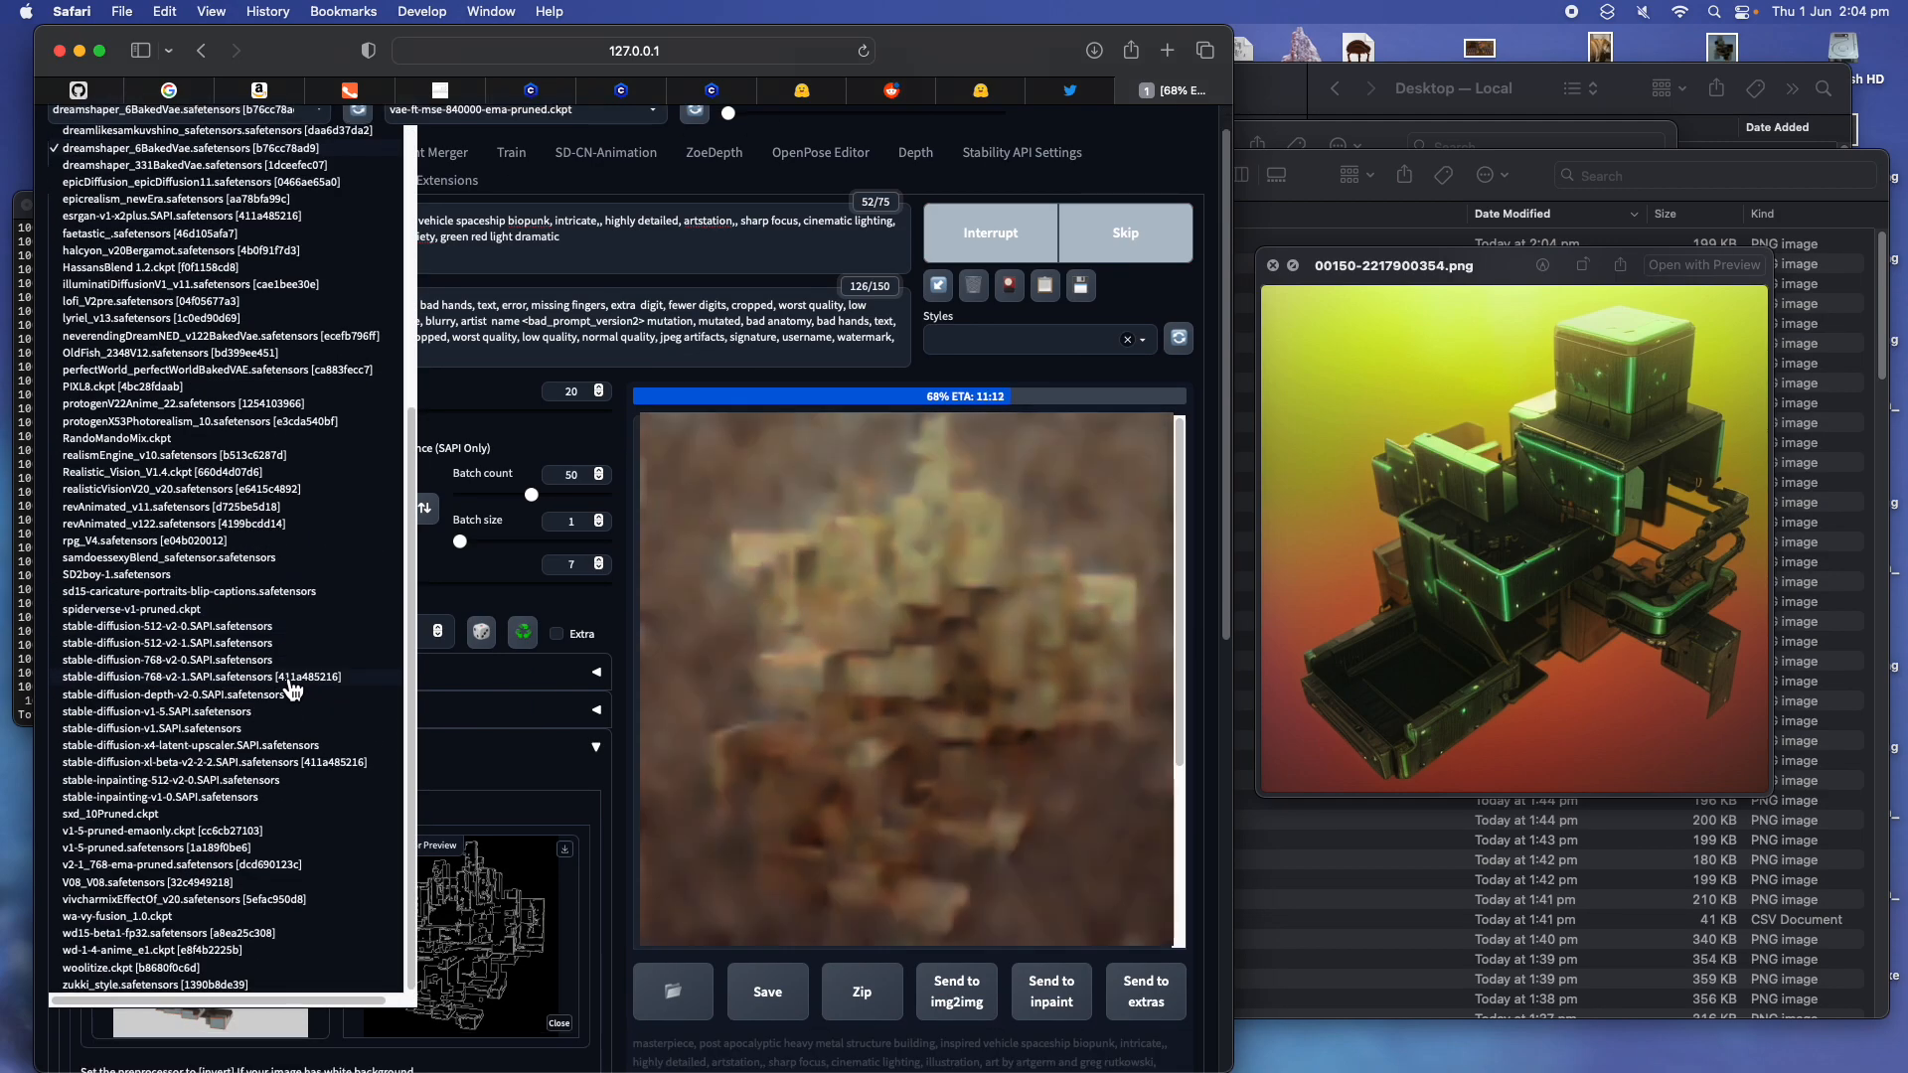
scroll(308, 626, "up", 4)
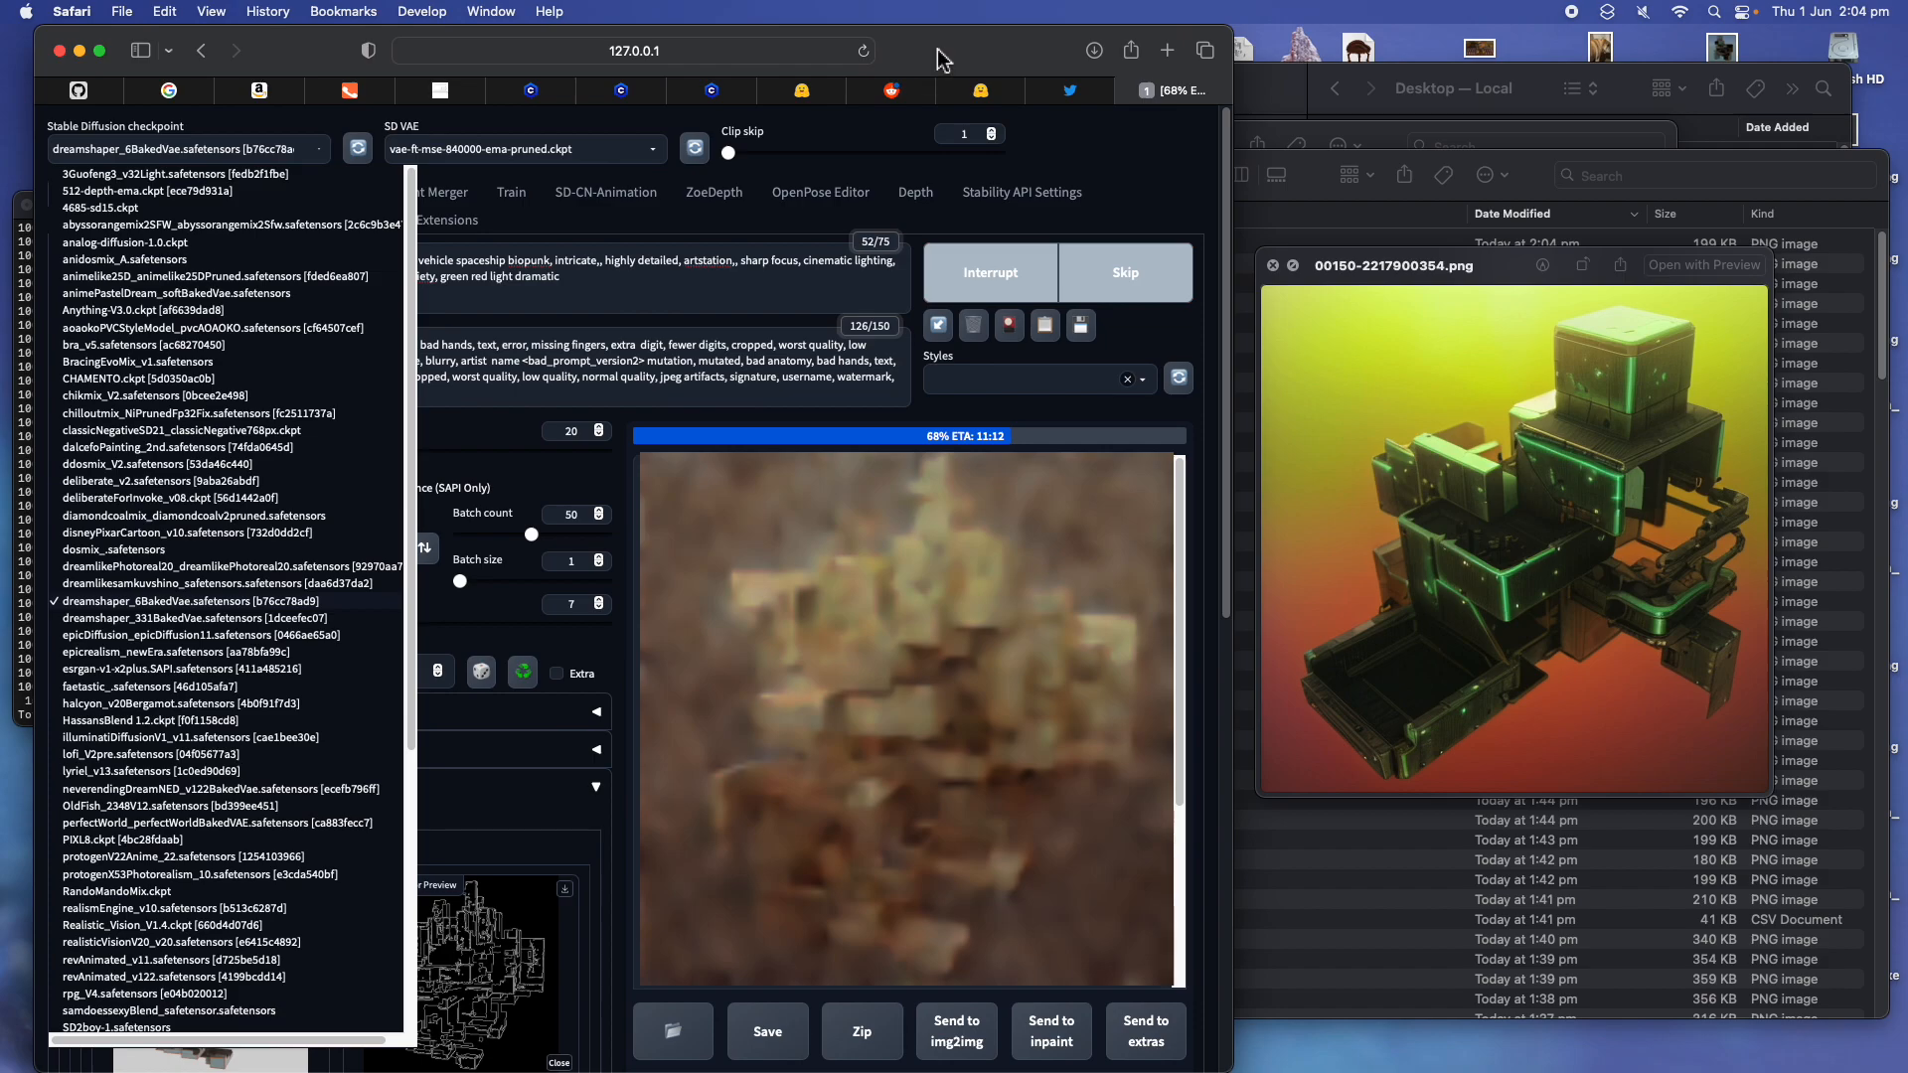
left_click_drag(940, 56, 953, 55)
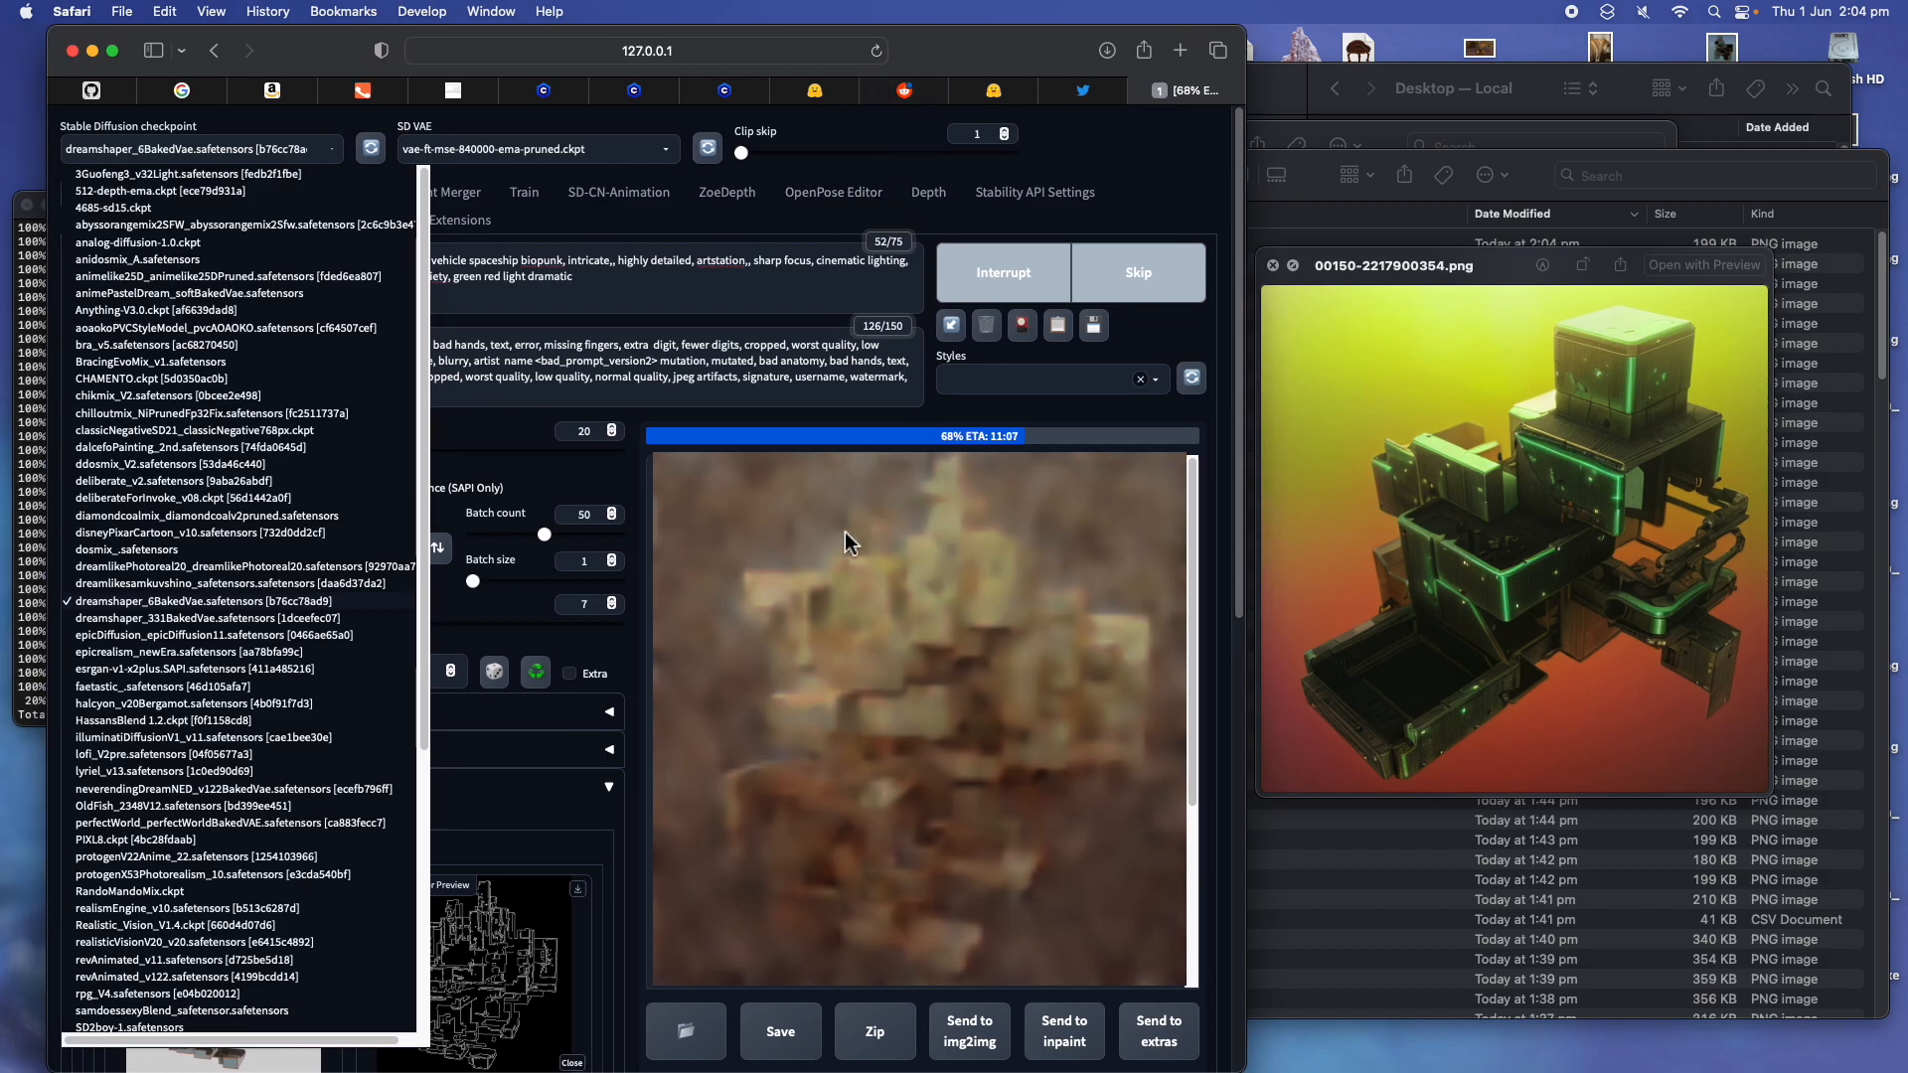
left_click(927, 410)
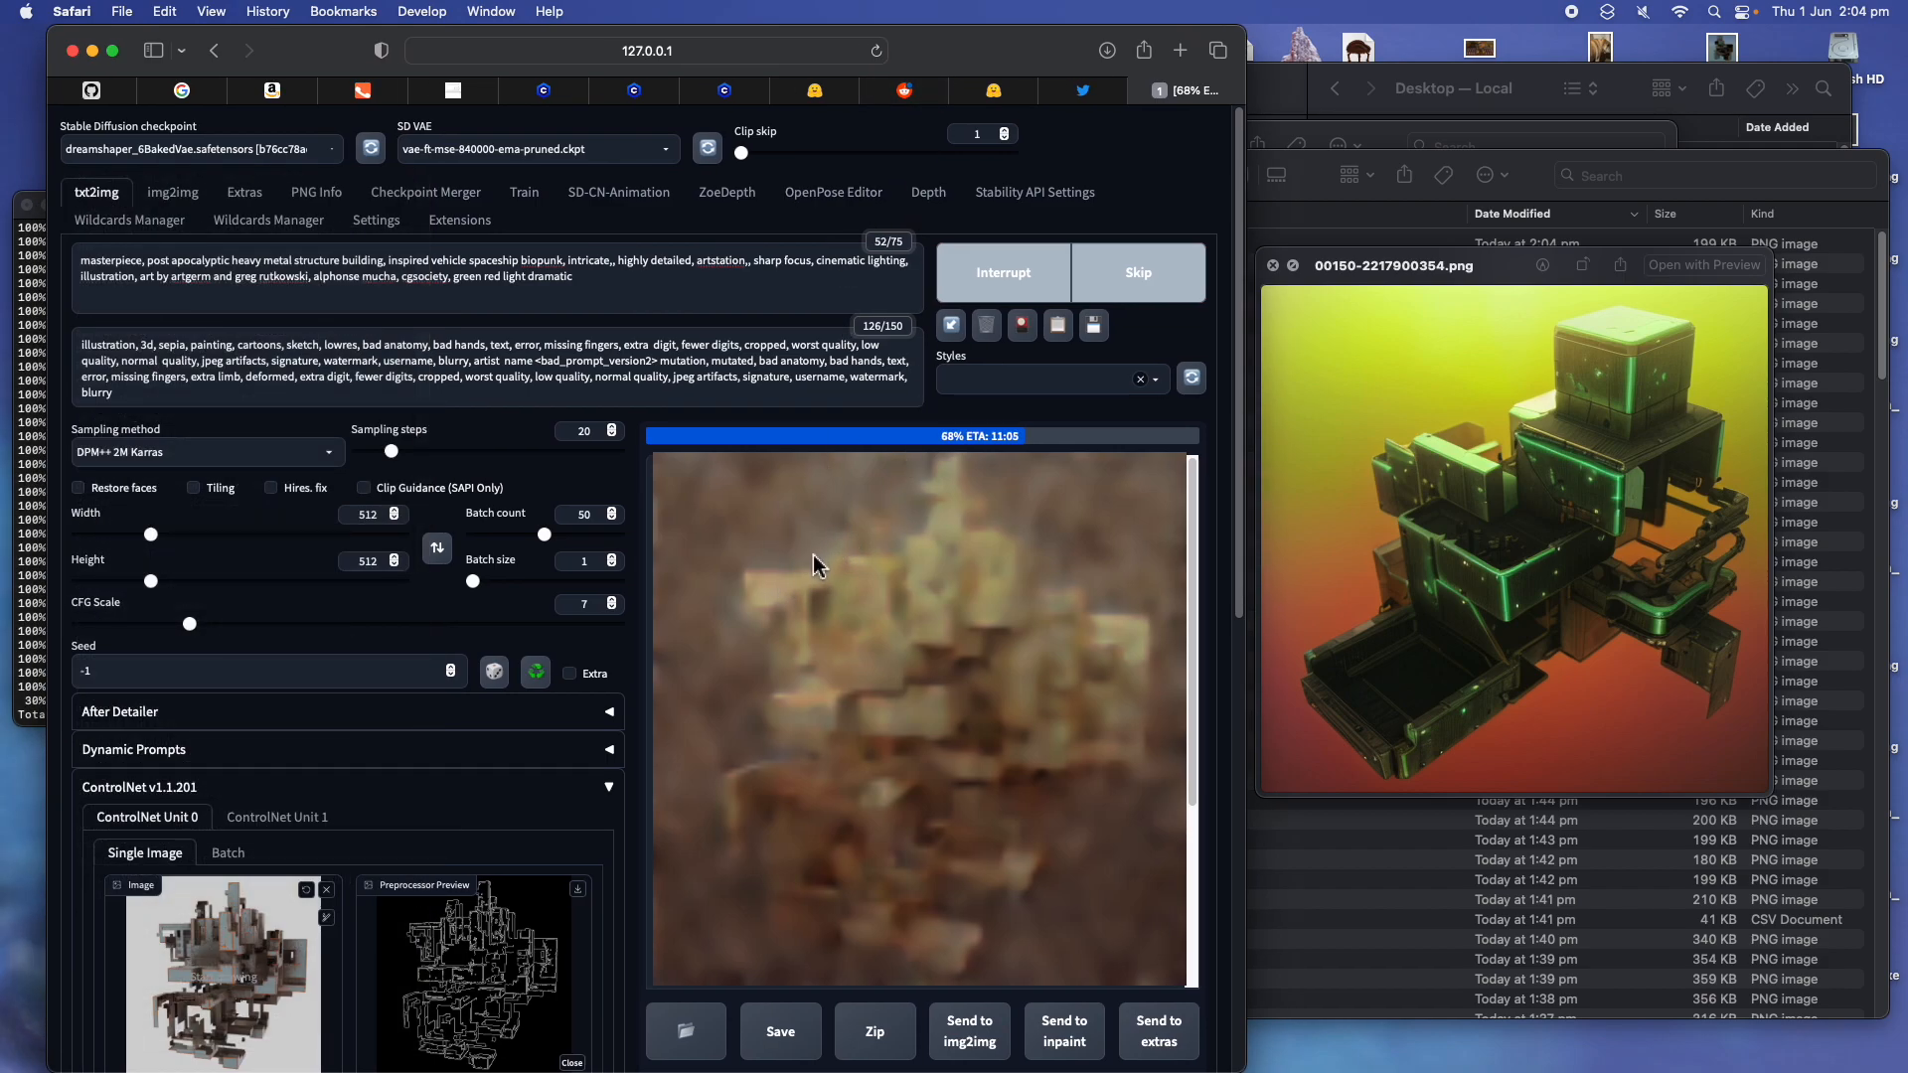
scroll(813, 567, "down", 1)
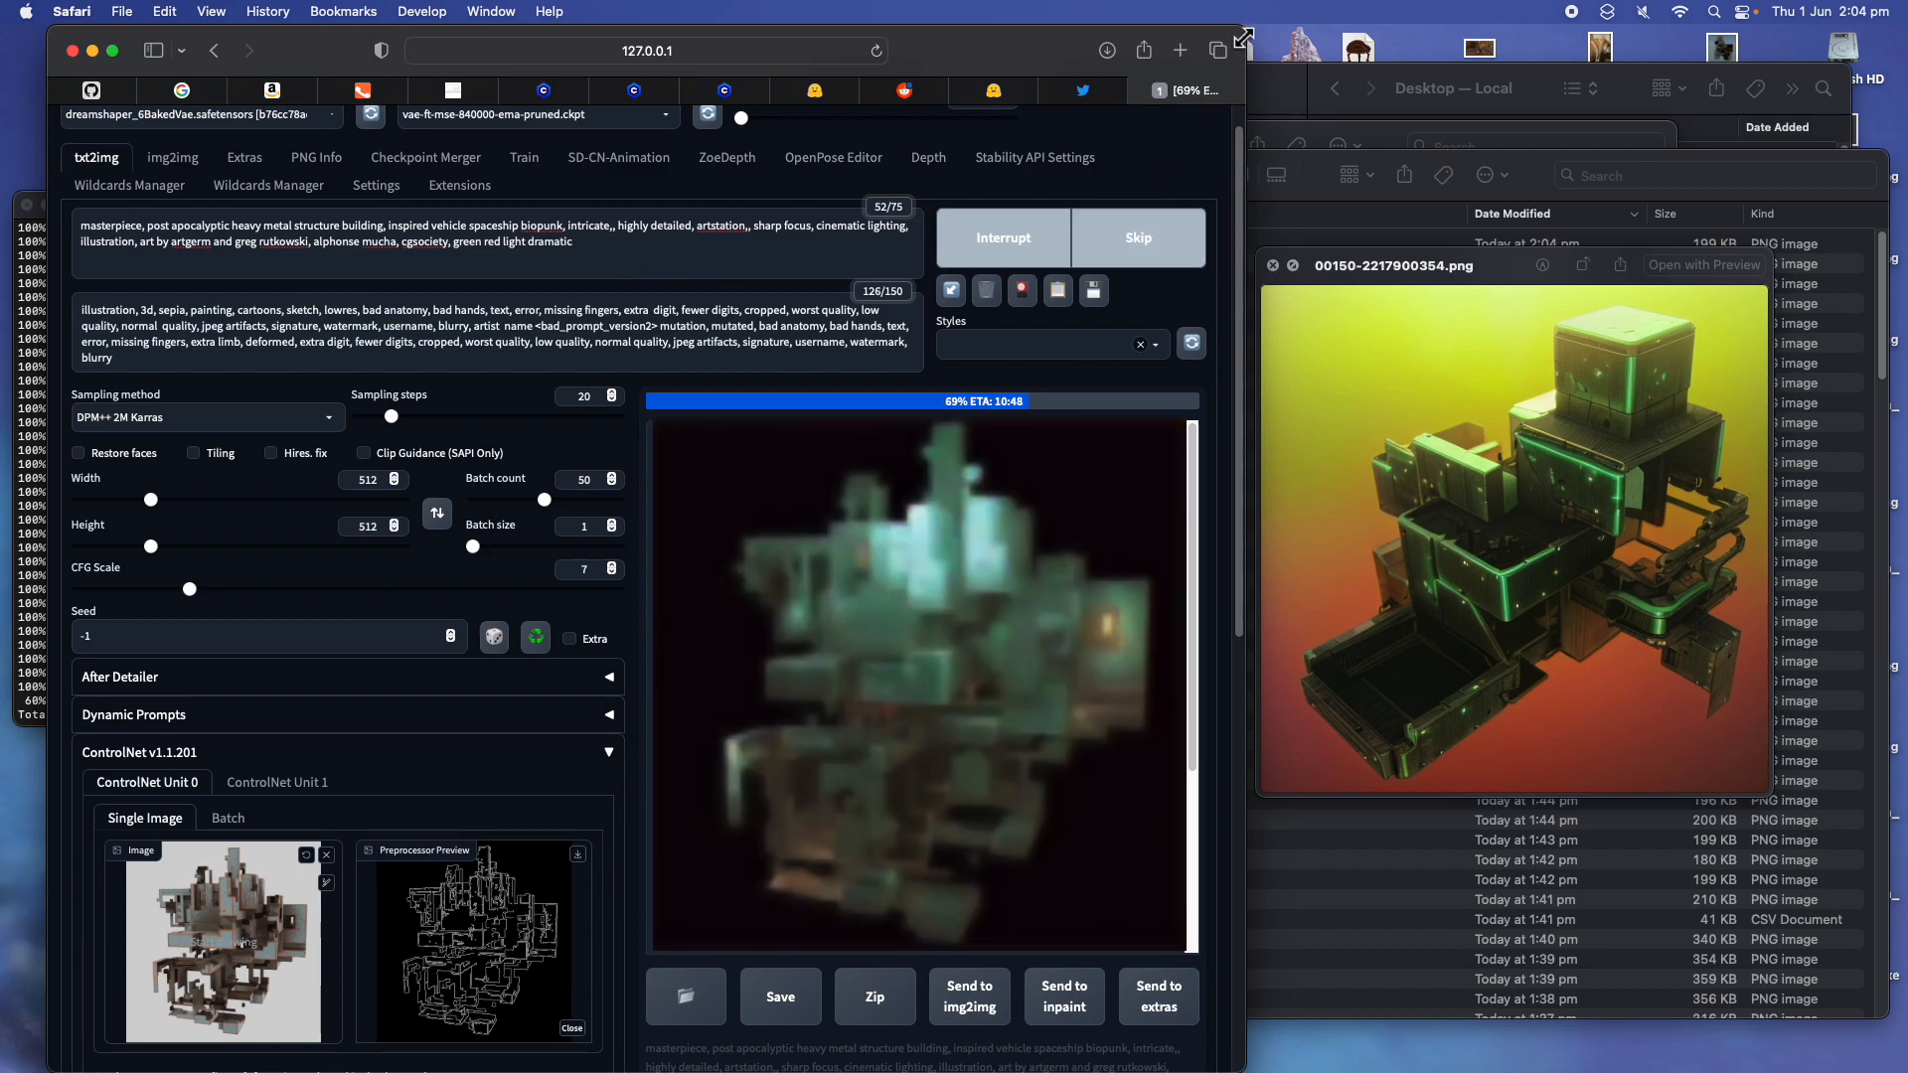
left_click_drag(1247, 44, 1203, 45)
scroll(626, 586, "down", 5)
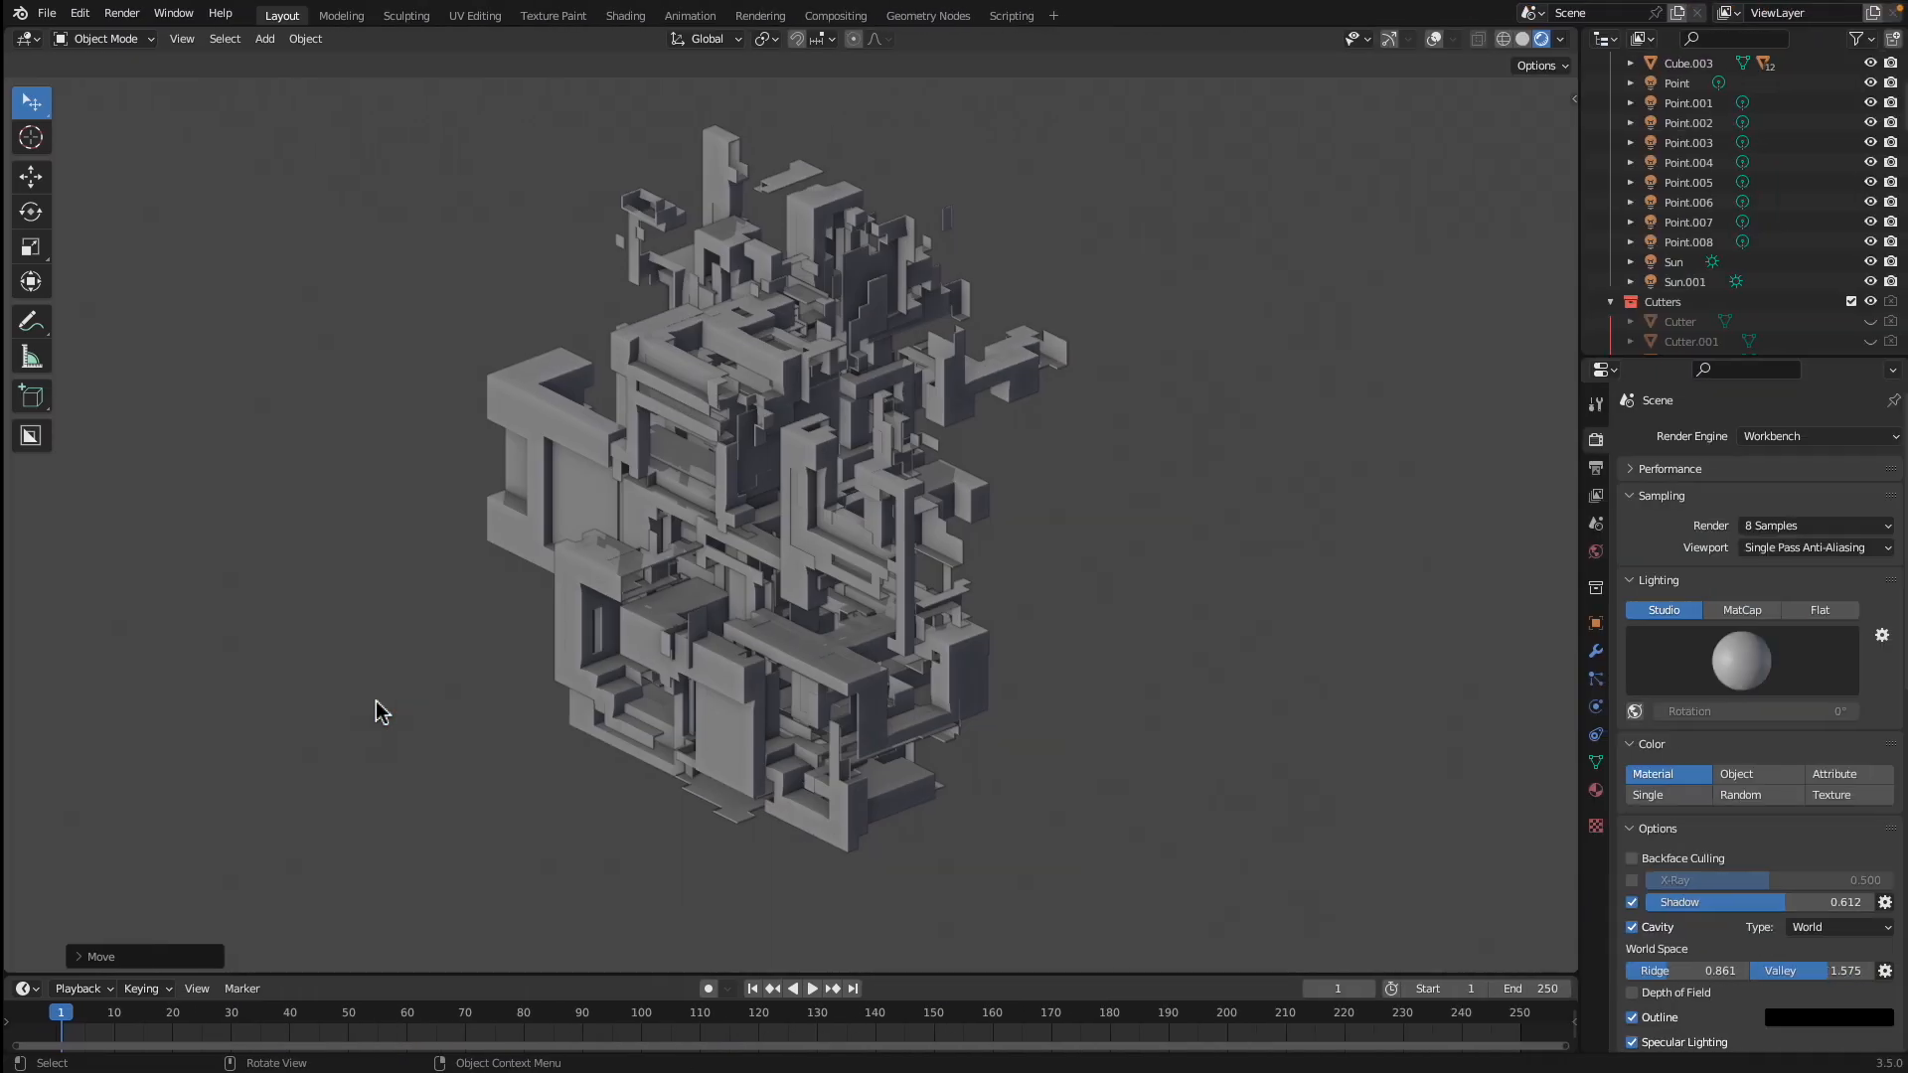
Switch to Blender and show the viewport overlays and gizmos around the block structure
middle_click_drag(968, 494, 981, 483)
left_click(1431, 39)
left_click(1387, 38)
middle_click_drag(1116, 238, 1107, 285, "shift")
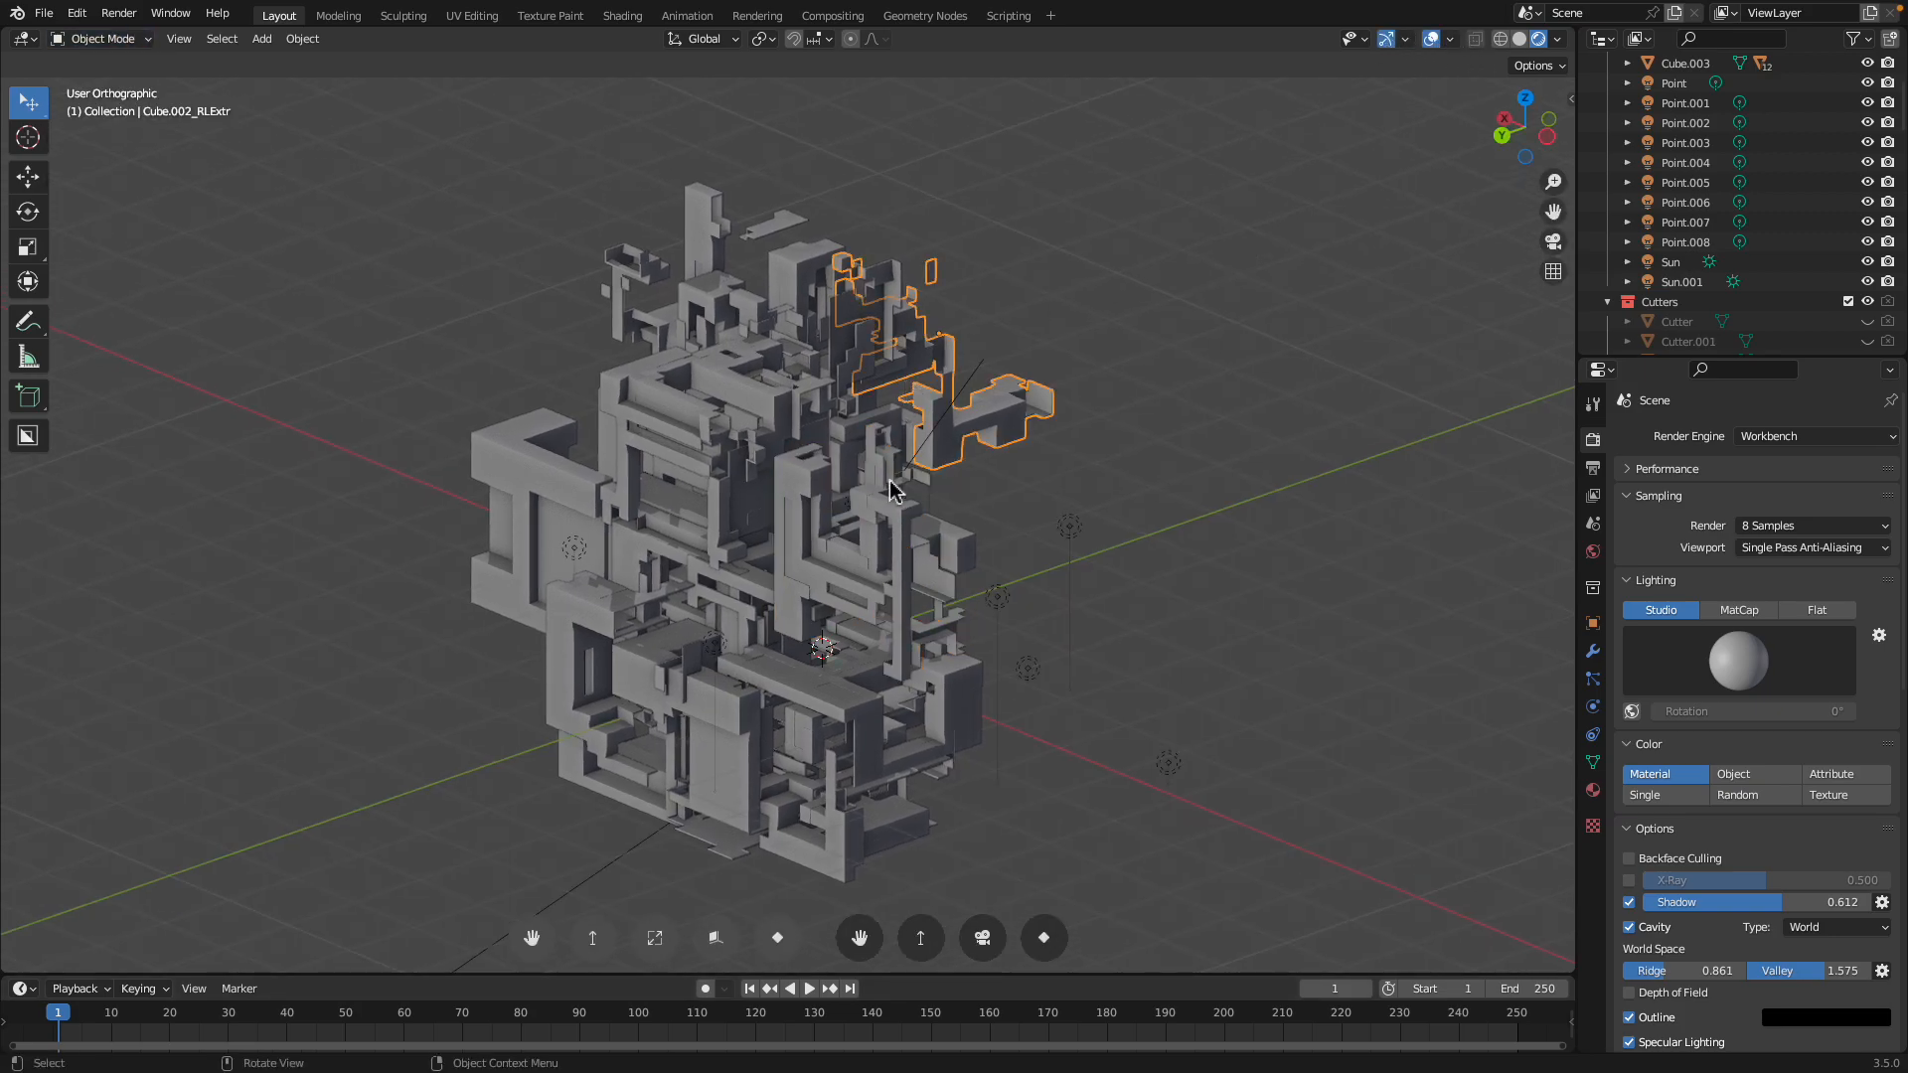
Pull the large upper, side and lower blocks outward from the structure to separate it into individual pieces
middle_click_drag(889, 487, 901, 481)
left_click_drag(944, 429, 1035, 367)
left_click_drag(833, 407, 655, 333)
left_click(653, 487)
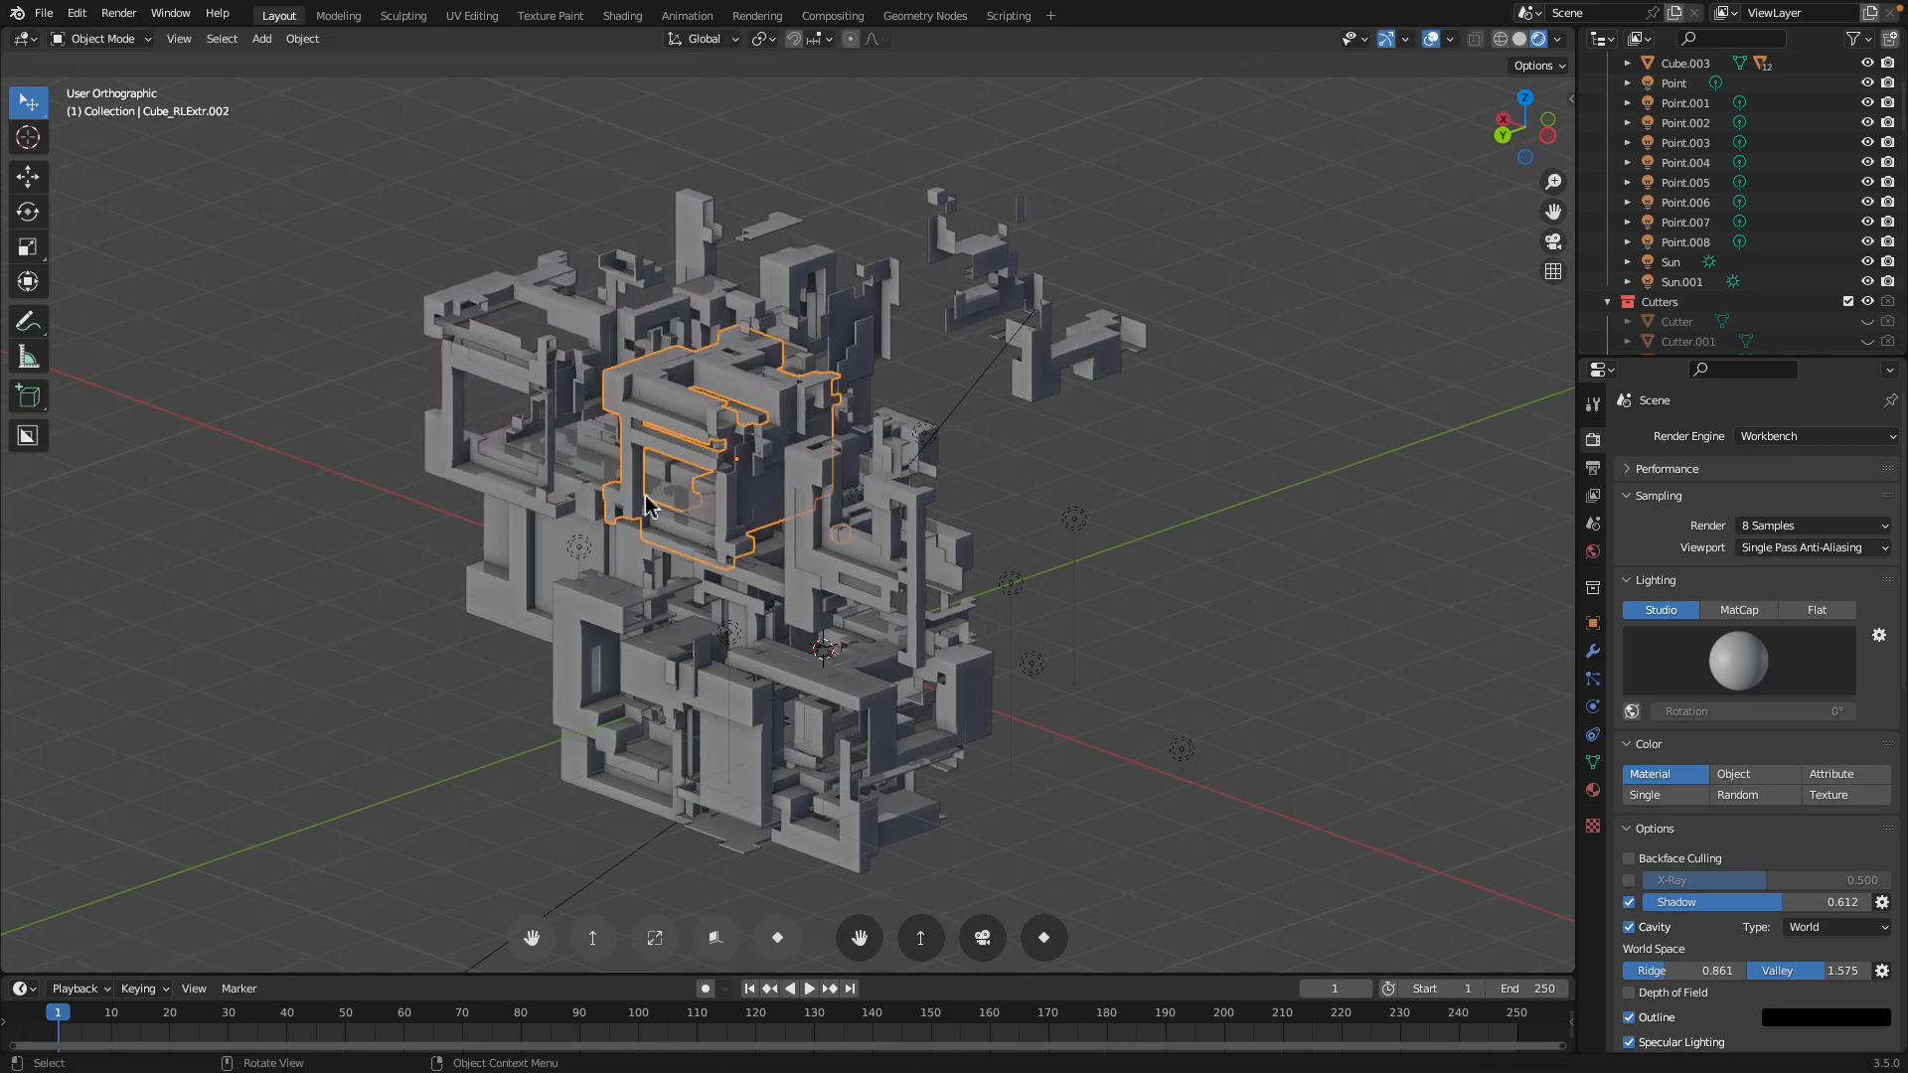
left_click_drag(654, 484, 477, 523)
left_click_drag(517, 627, 399, 667)
left_click_drag(592, 567, 676, 518)
left_click_drag(845, 477, 1089, 378)
Move several smaller inner pieces near the centre and top of the structure to new positions
middle_click_drag(1050, 443, 1030, 437)
left_click_drag(903, 510, 998, 563)
left_click(838, 523)
left_click_drag(838, 522, 792, 485)
scroll(795, 477, "up", 2)
left_click(860, 318)
scroll(859, 318, "down", 3)
mouse_move(860, 317)
left_mouse_down()
mouse_move(925, 308)
mouse_move(851, 350)
left_mouse_up()
Select the thin stepped fragment Cube.002_RLExtr near the upper edge of the structure and move it
left_click(939, 320)
mouse_move(939, 320)
middle_mouse_down()
mouse_move(913, 346)
mouse_move(934, 393)
middle_mouse_up()
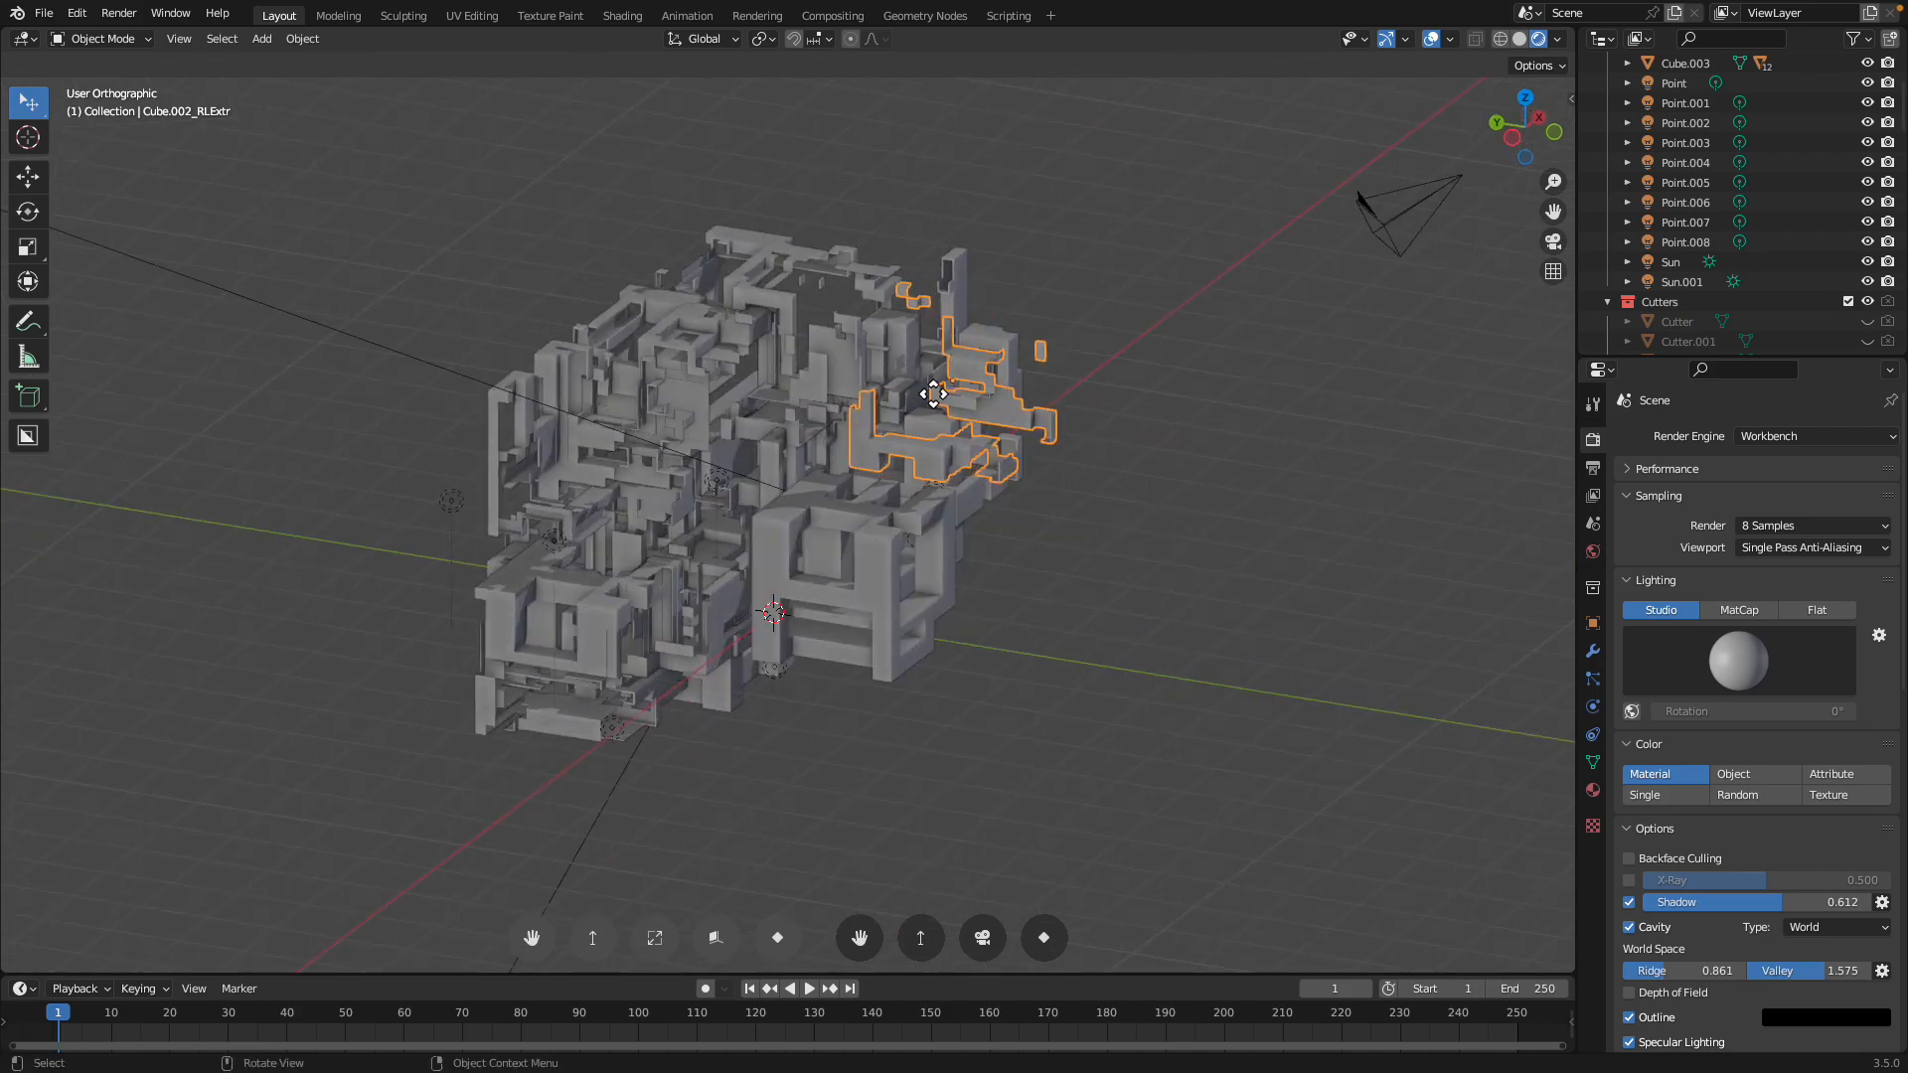
left_click_drag(933, 394, 887, 462)
scroll(883, 457, "up", 3)
scroll(884, 433, "down", 2)
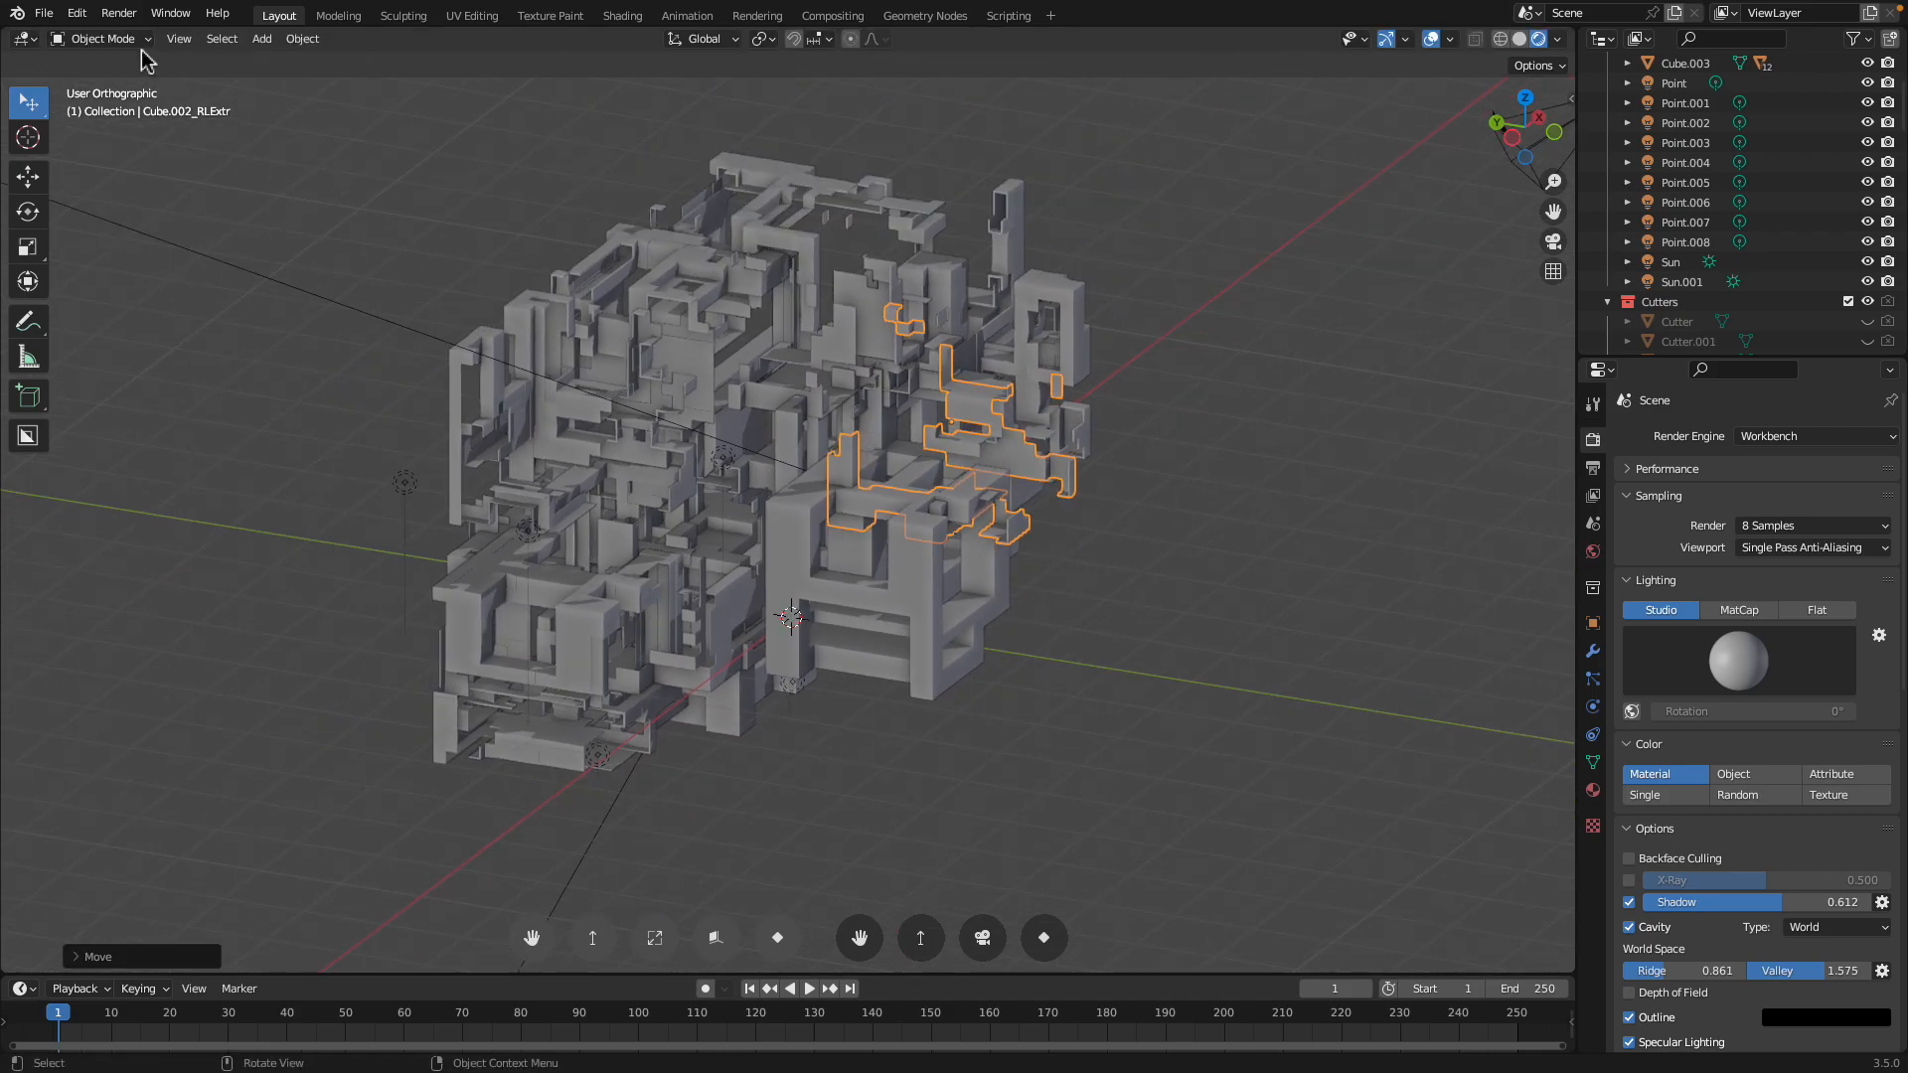
Highlight all objects in the scene to inspect the separated pieces, and clear the selection
middle_click_drag(681, 444, 813, 531)
left_click(803, 398)
scroll(815, 497, "down", 2)
key("a")
scroll(807, 530, "up", 4)
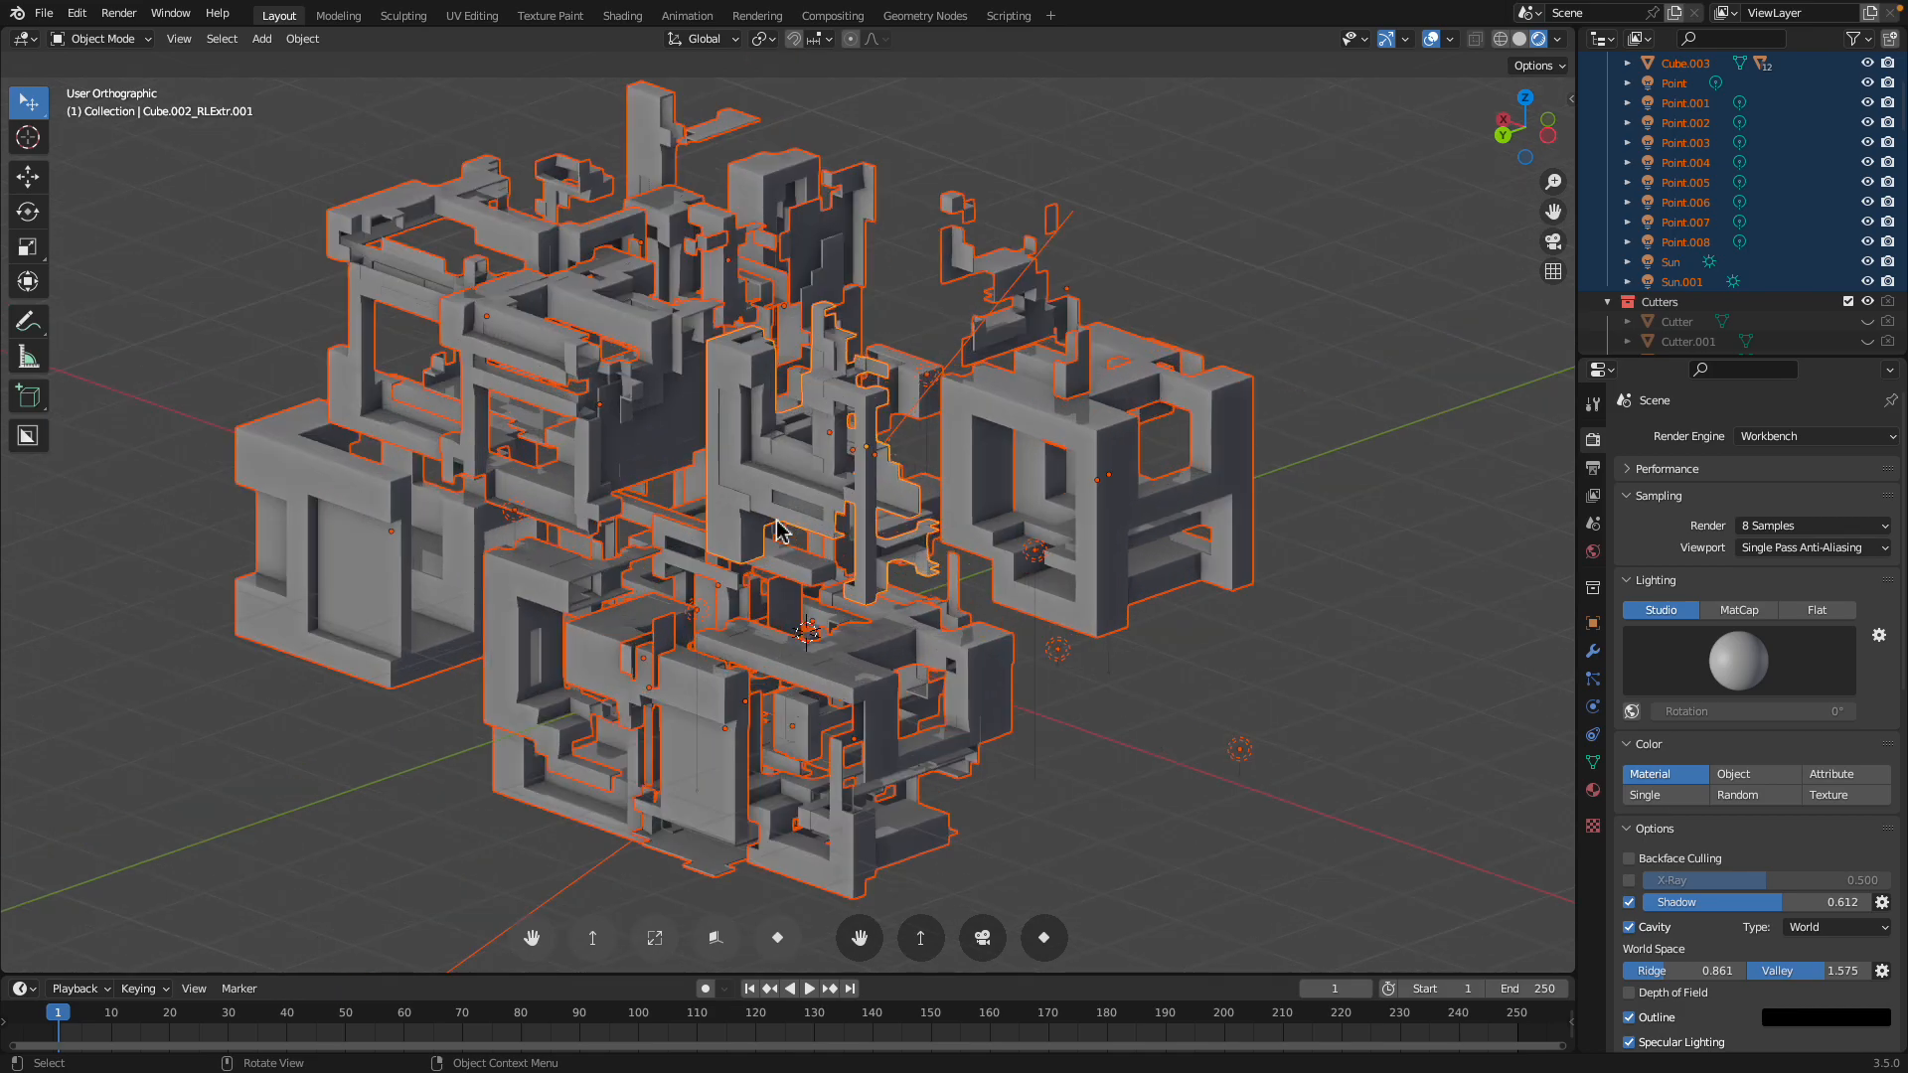
left_click(887, 314)
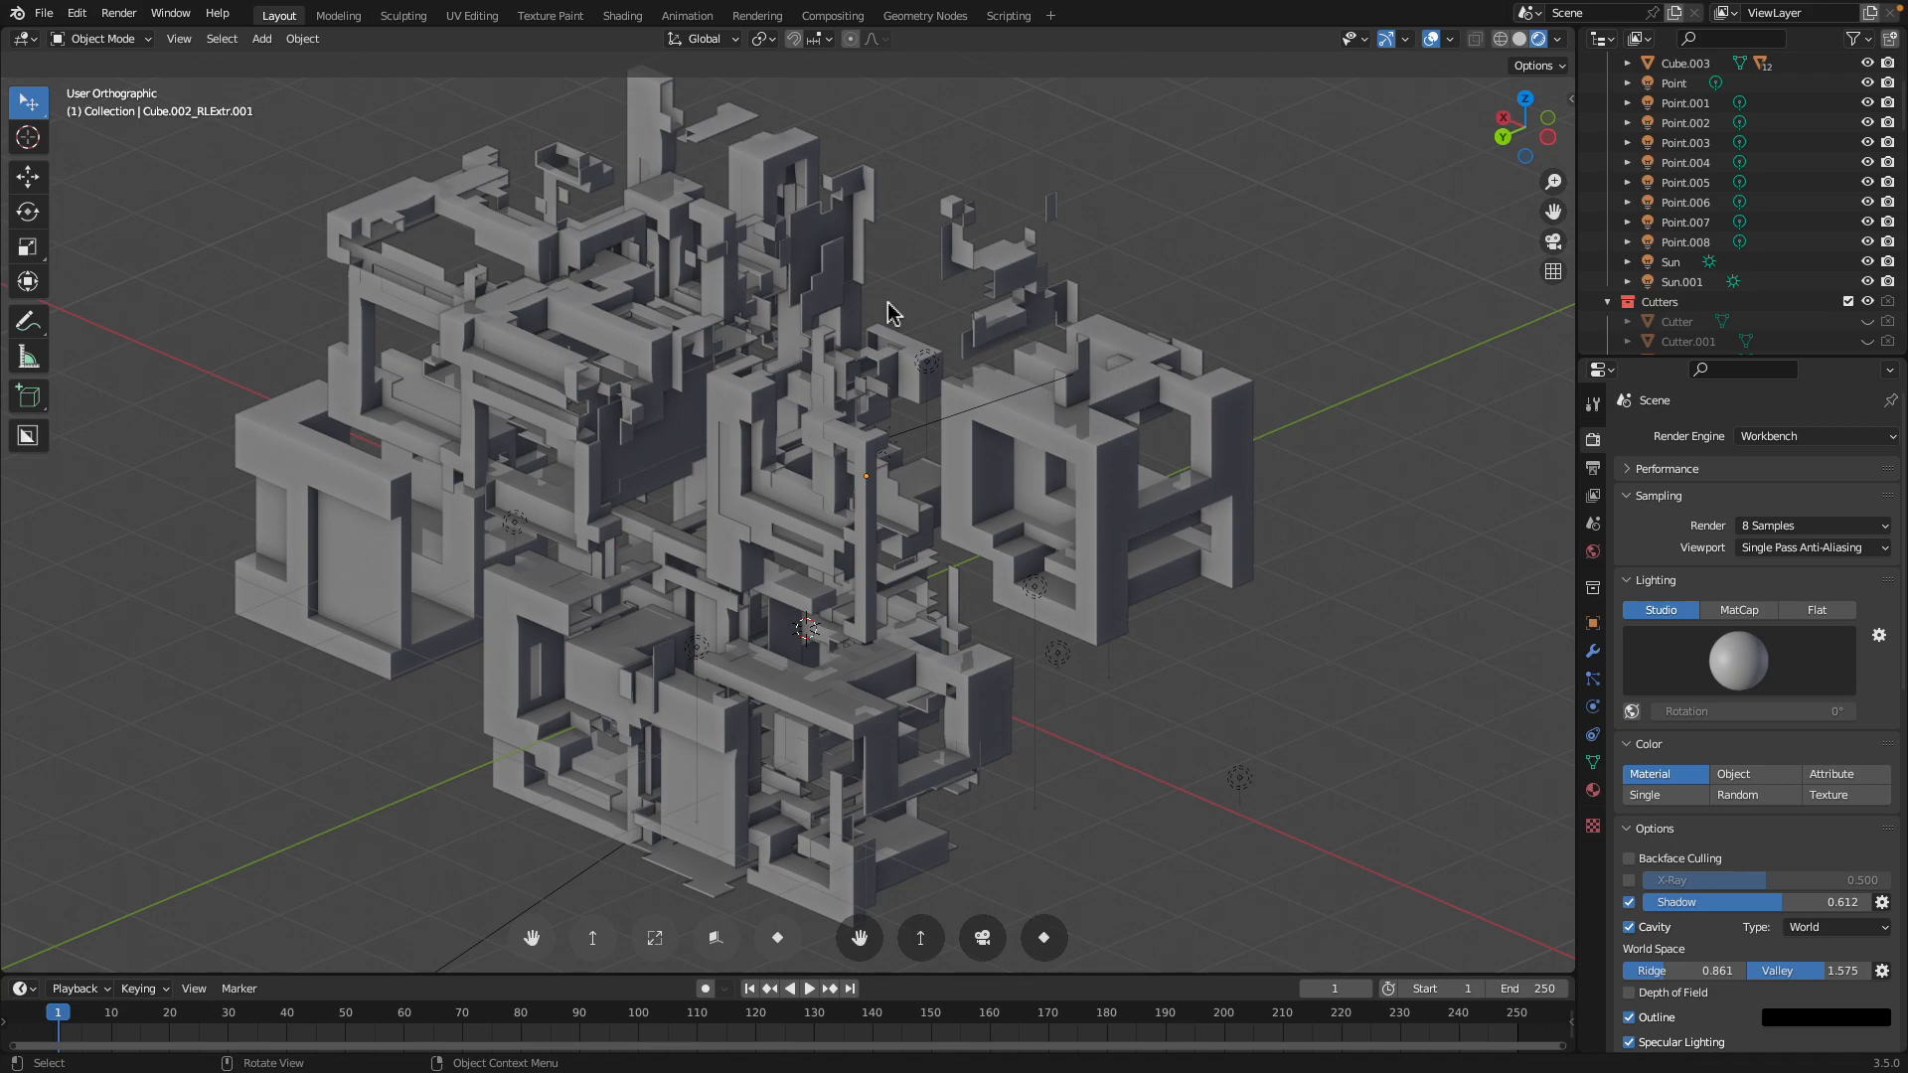
mouse_move(745, 368)
middle_mouse_down()
mouse_move(822, 384)
mouse_move(723, 383)
middle_mouse_up()
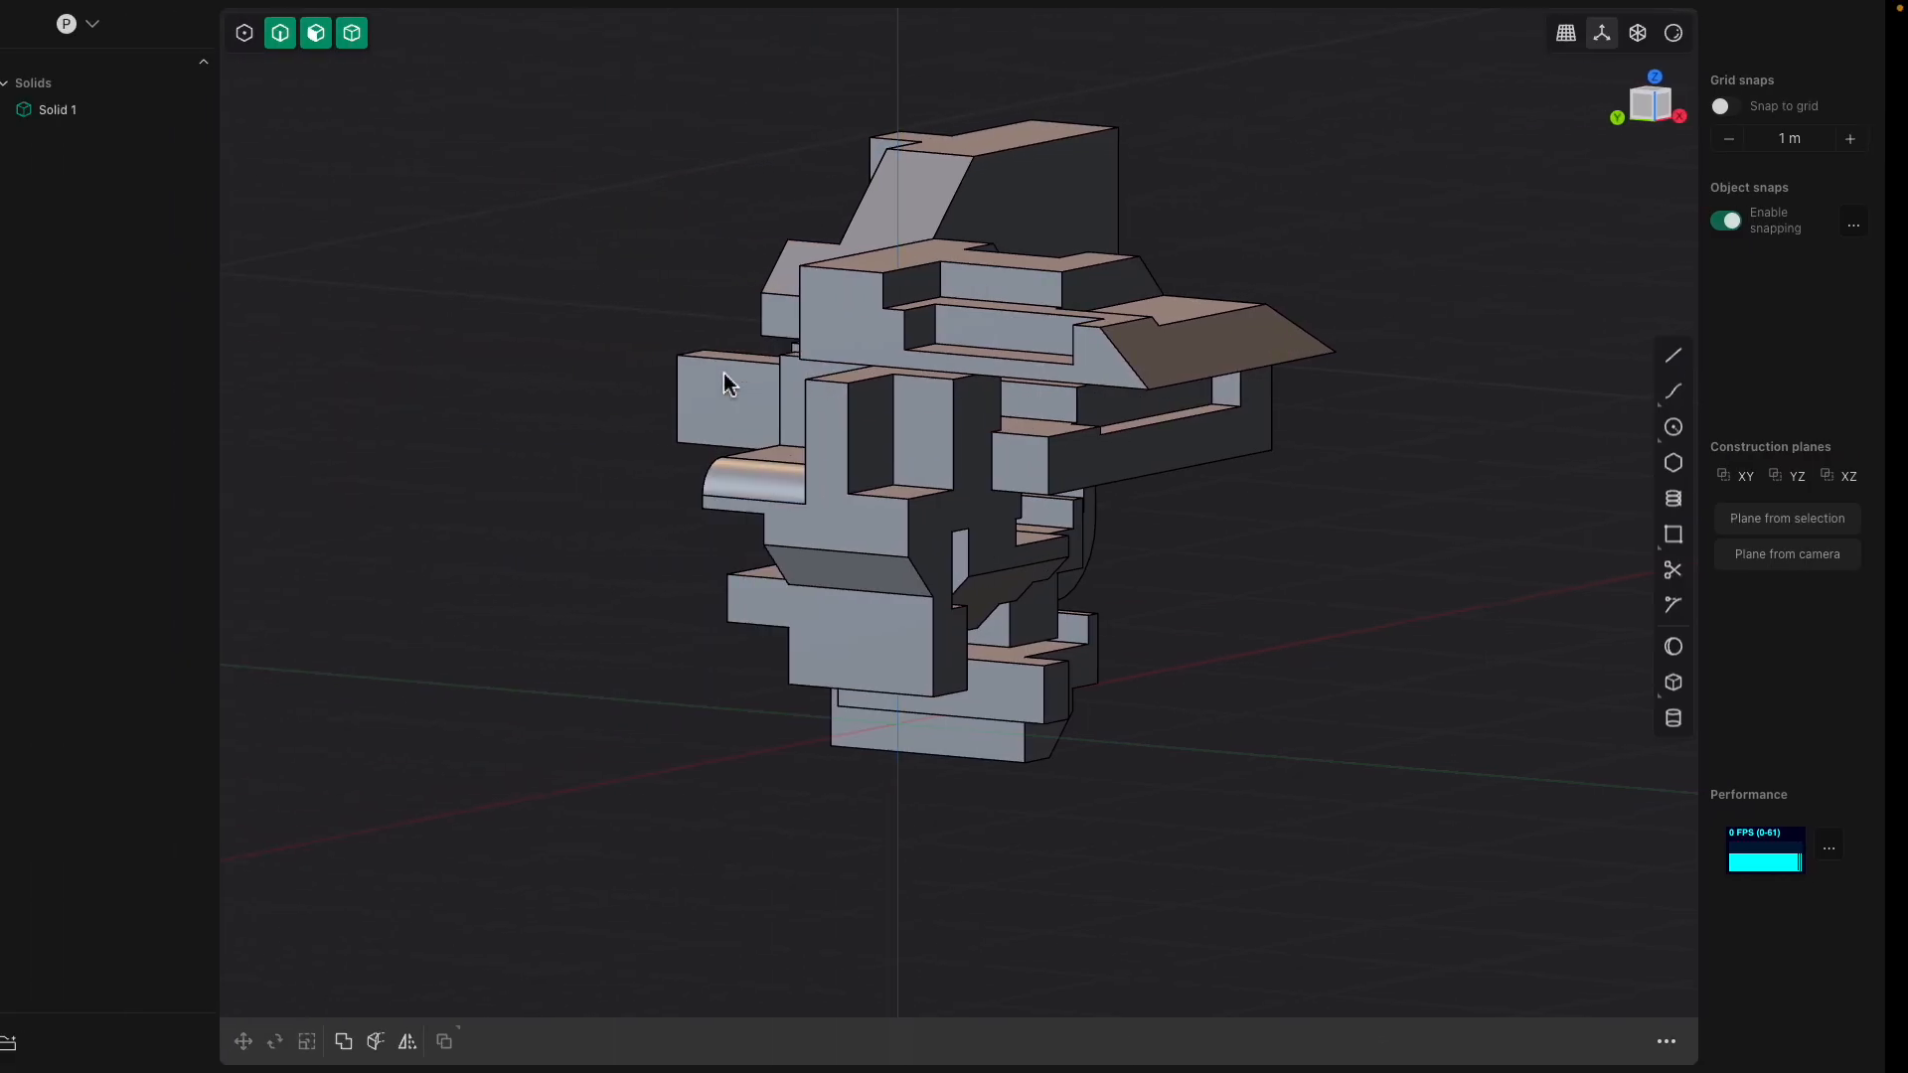
Cut a box about 0.67 × 0.18 m and 0.26 m deep into the edge of the upper middle block's top face
left_click(928, 309)
left_click(904, 335)
middle_click_drag(927, 309, 1062, 433, "shift")
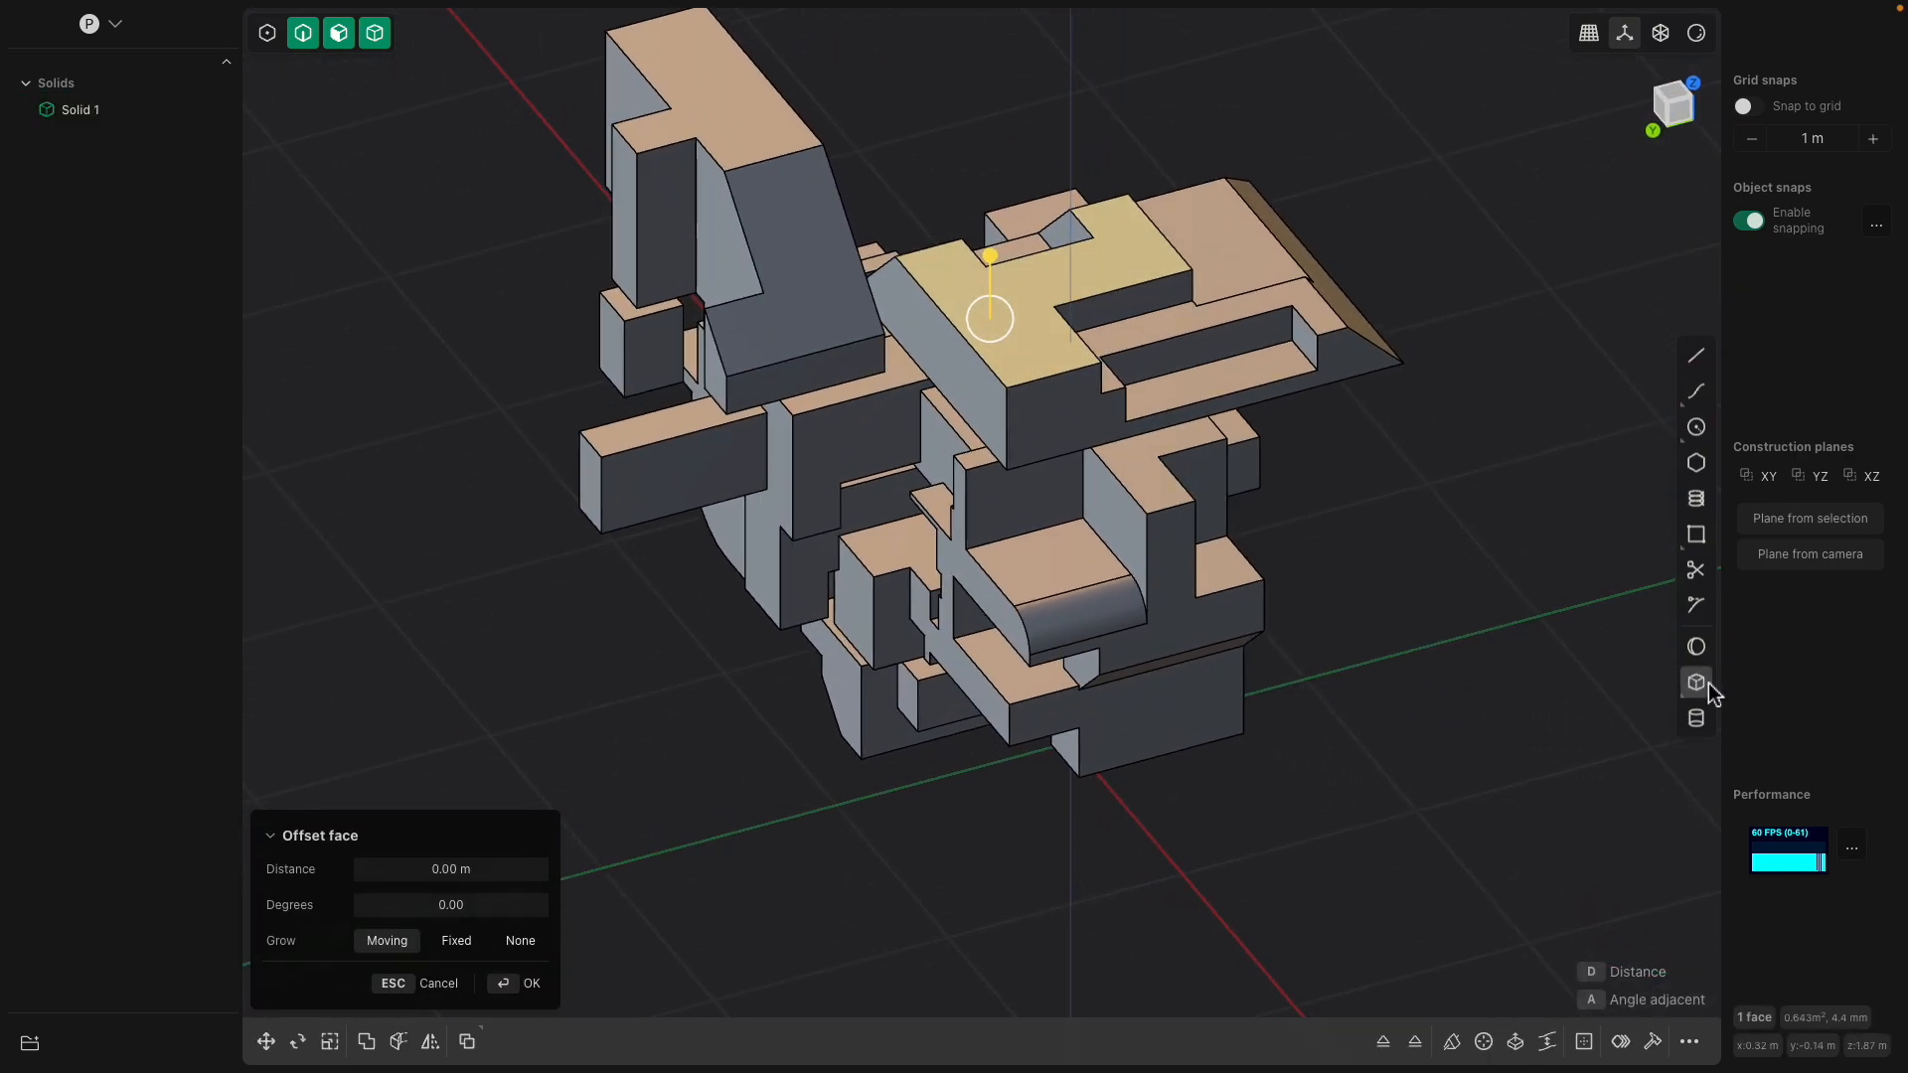
left_click(1696, 682)
left_click(990, 335)
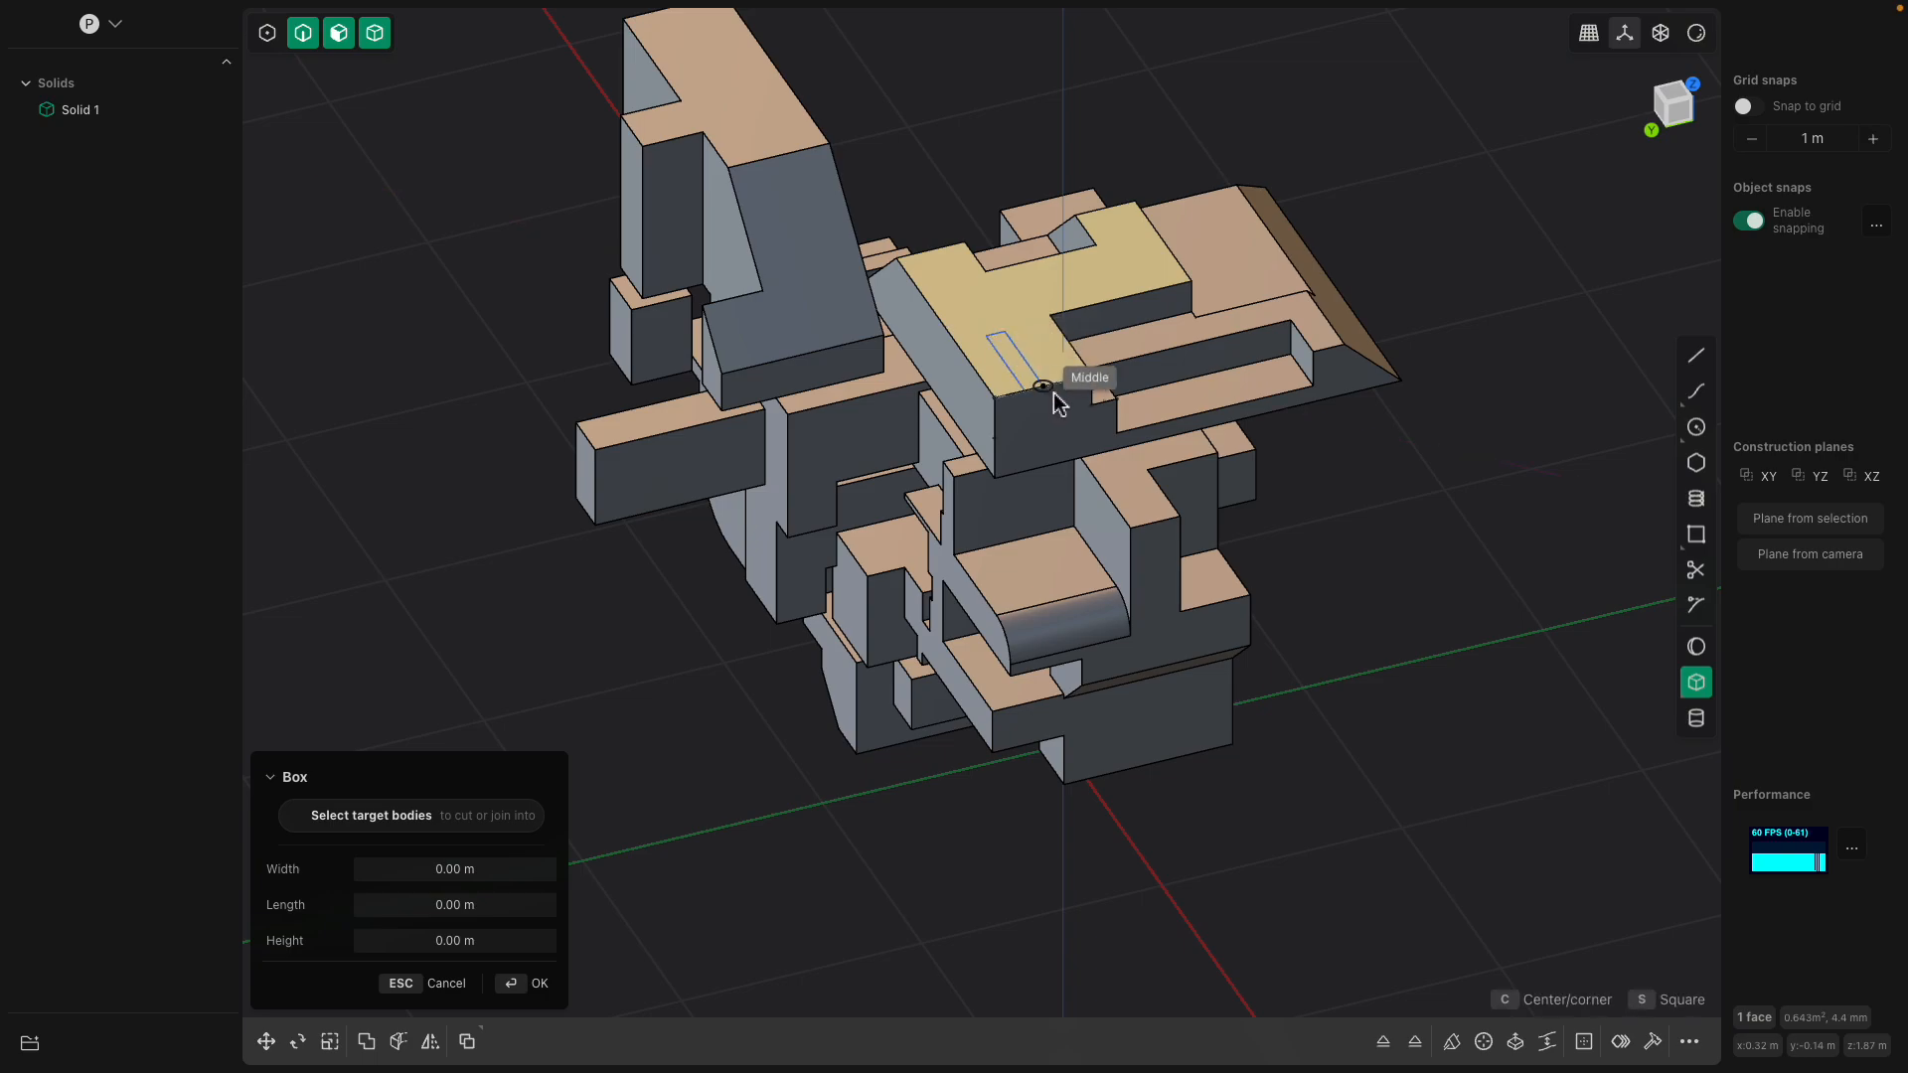
left_click(1091, 449)
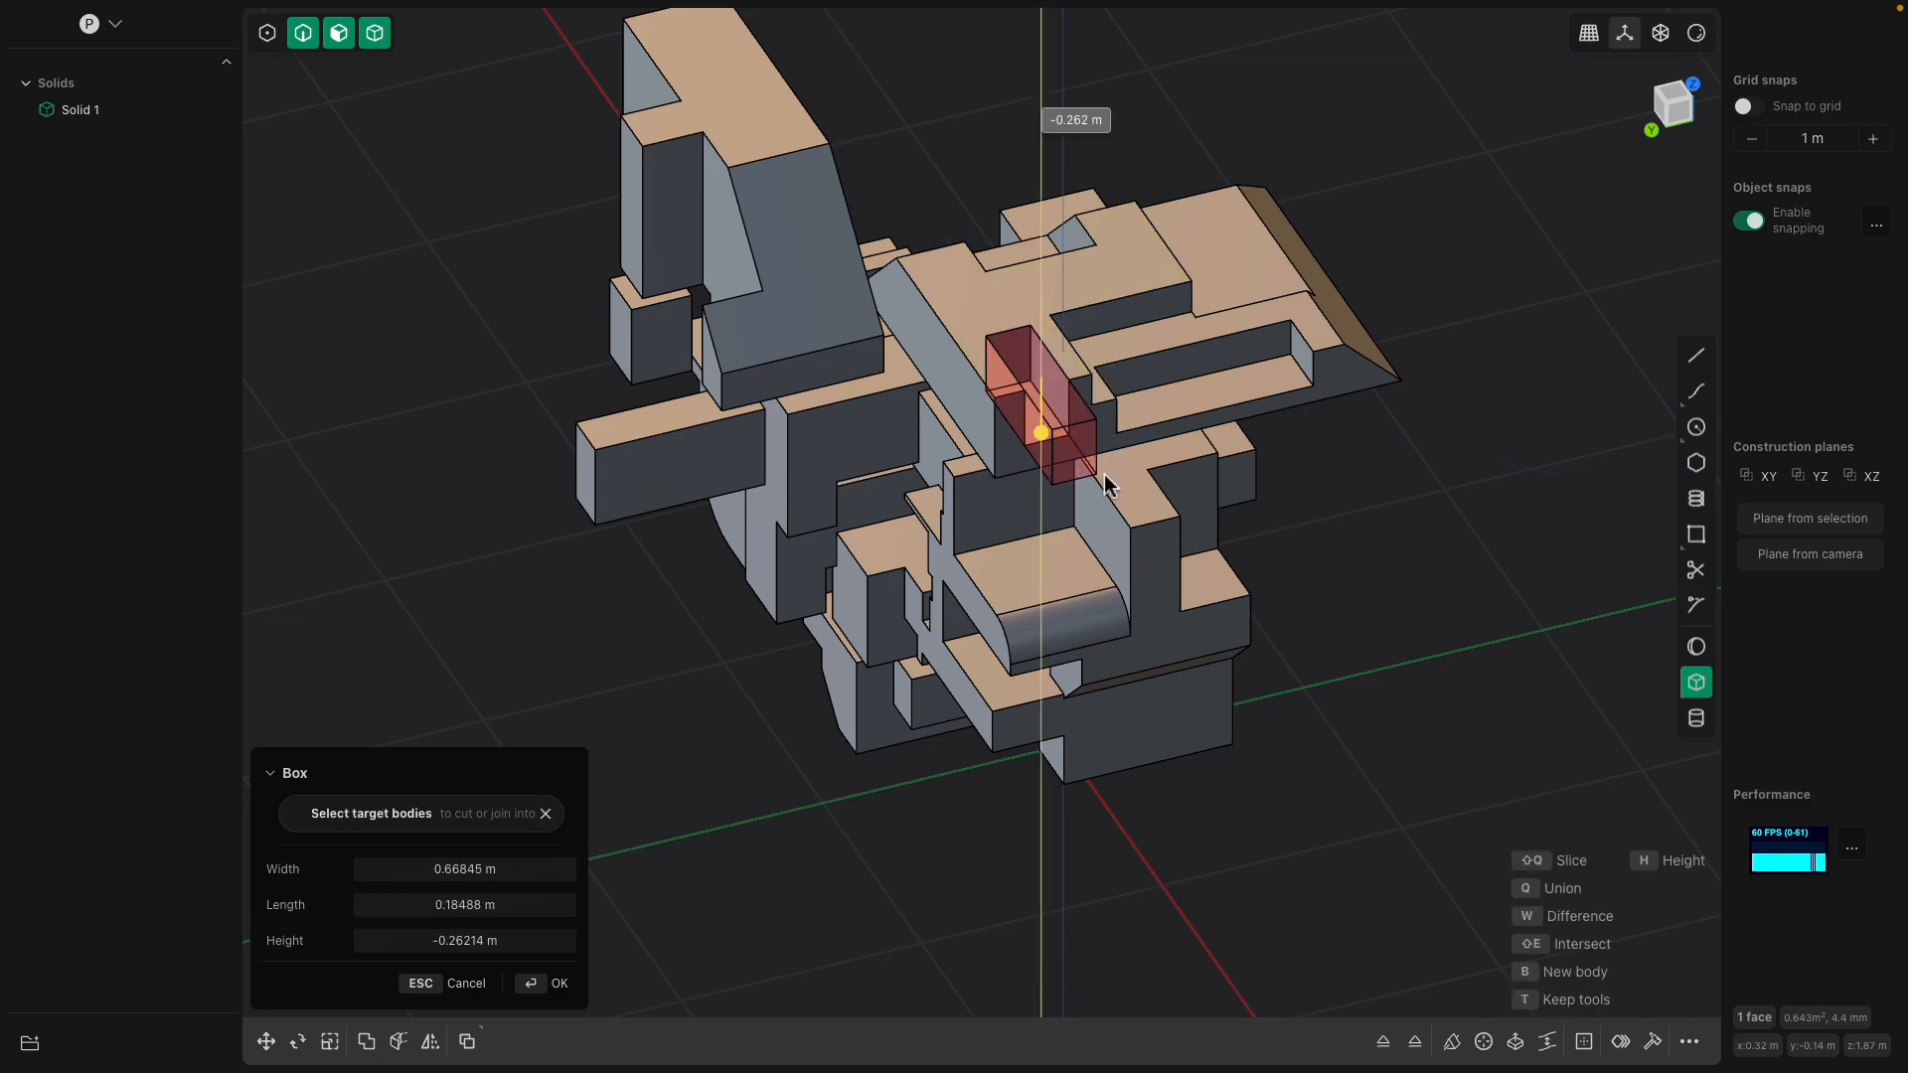
left_click(1106, 475)
key("Return")
Add a box about 0.72 × 0.50 × 0.51 m overhanging the side of the tallest block and union it with the solid
middle_click_drag(1002, 361, 1031, 371)
mouse_move(966, 315)
left_mouse_down()
mouse_move(939, 359)
mouse_move(950, 326)
left_mouse_up()
left_click(972, 332)
left_click(943, 294)
middle_click_drag(959, 310, 1645, 589)
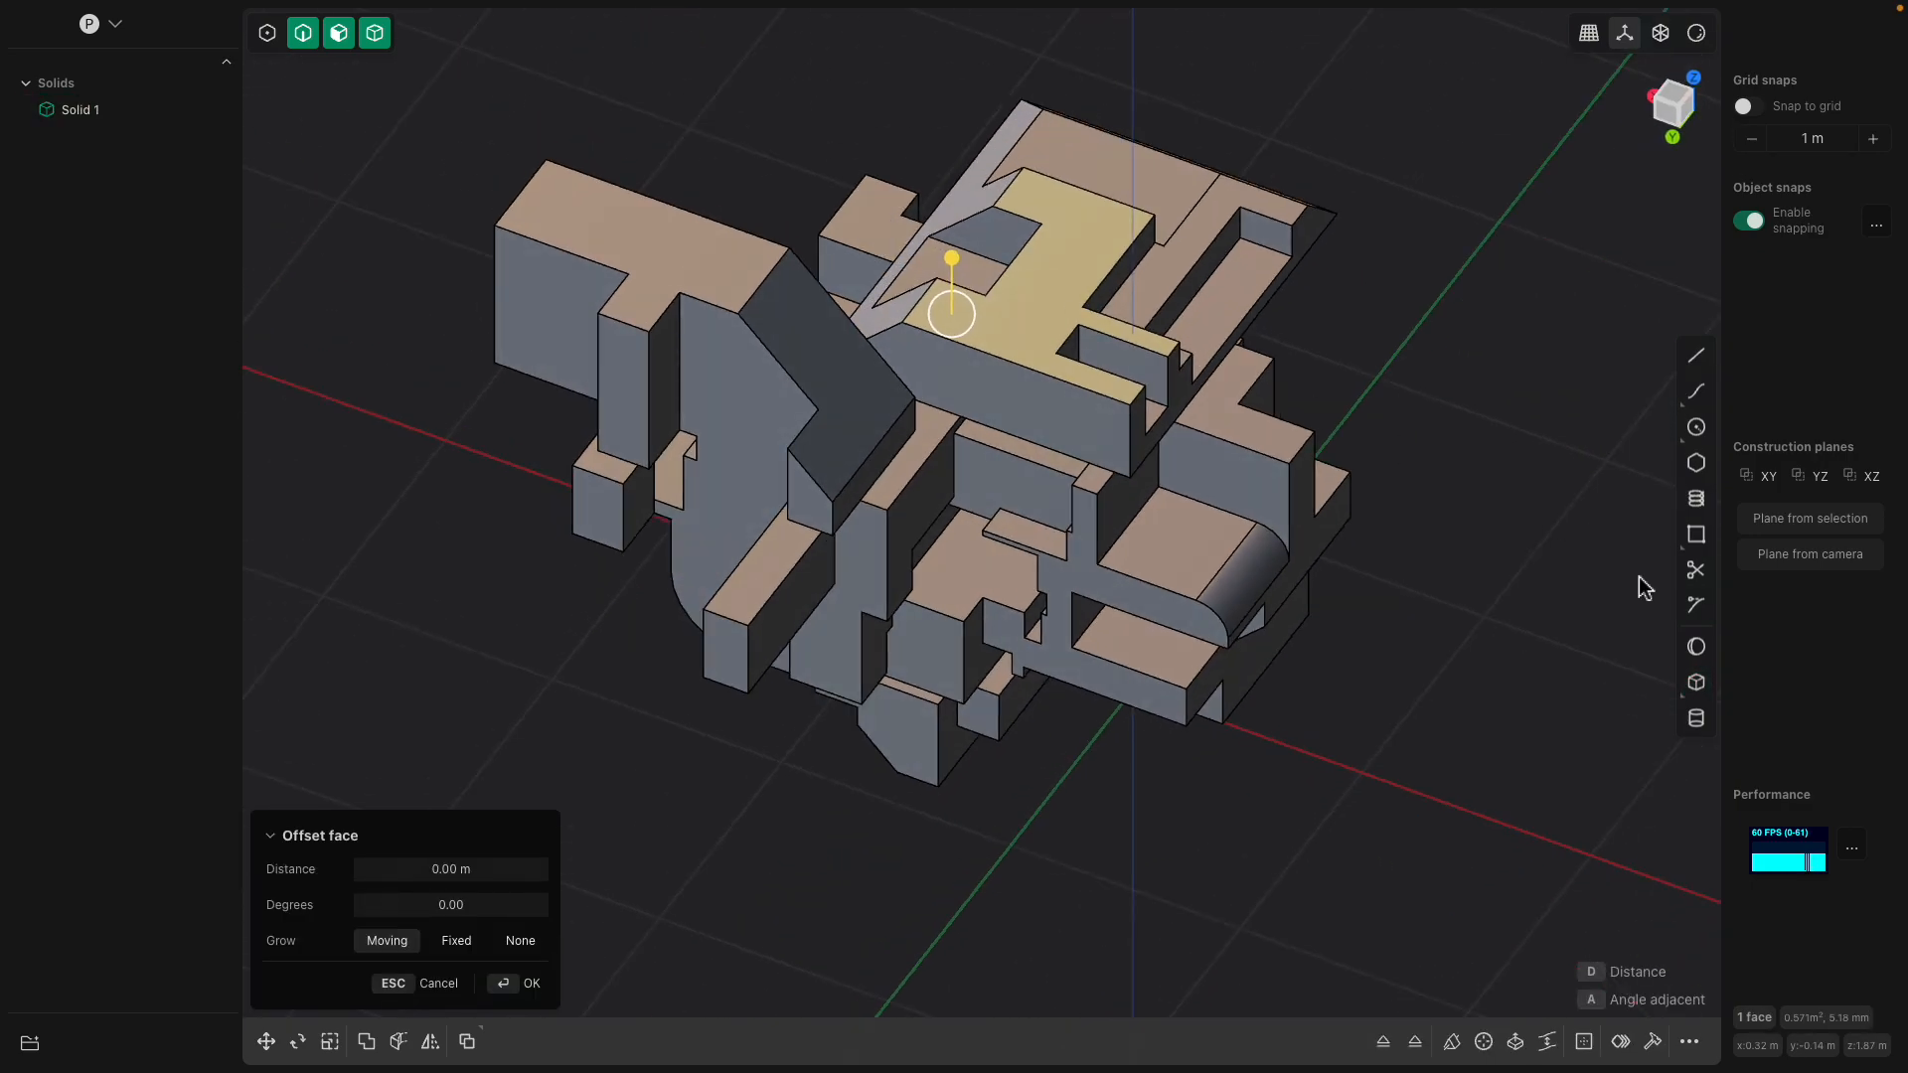
left_click(1695, 684)
middle_click_drag(1019, 338, 919, 212)
left_click(989, 149)
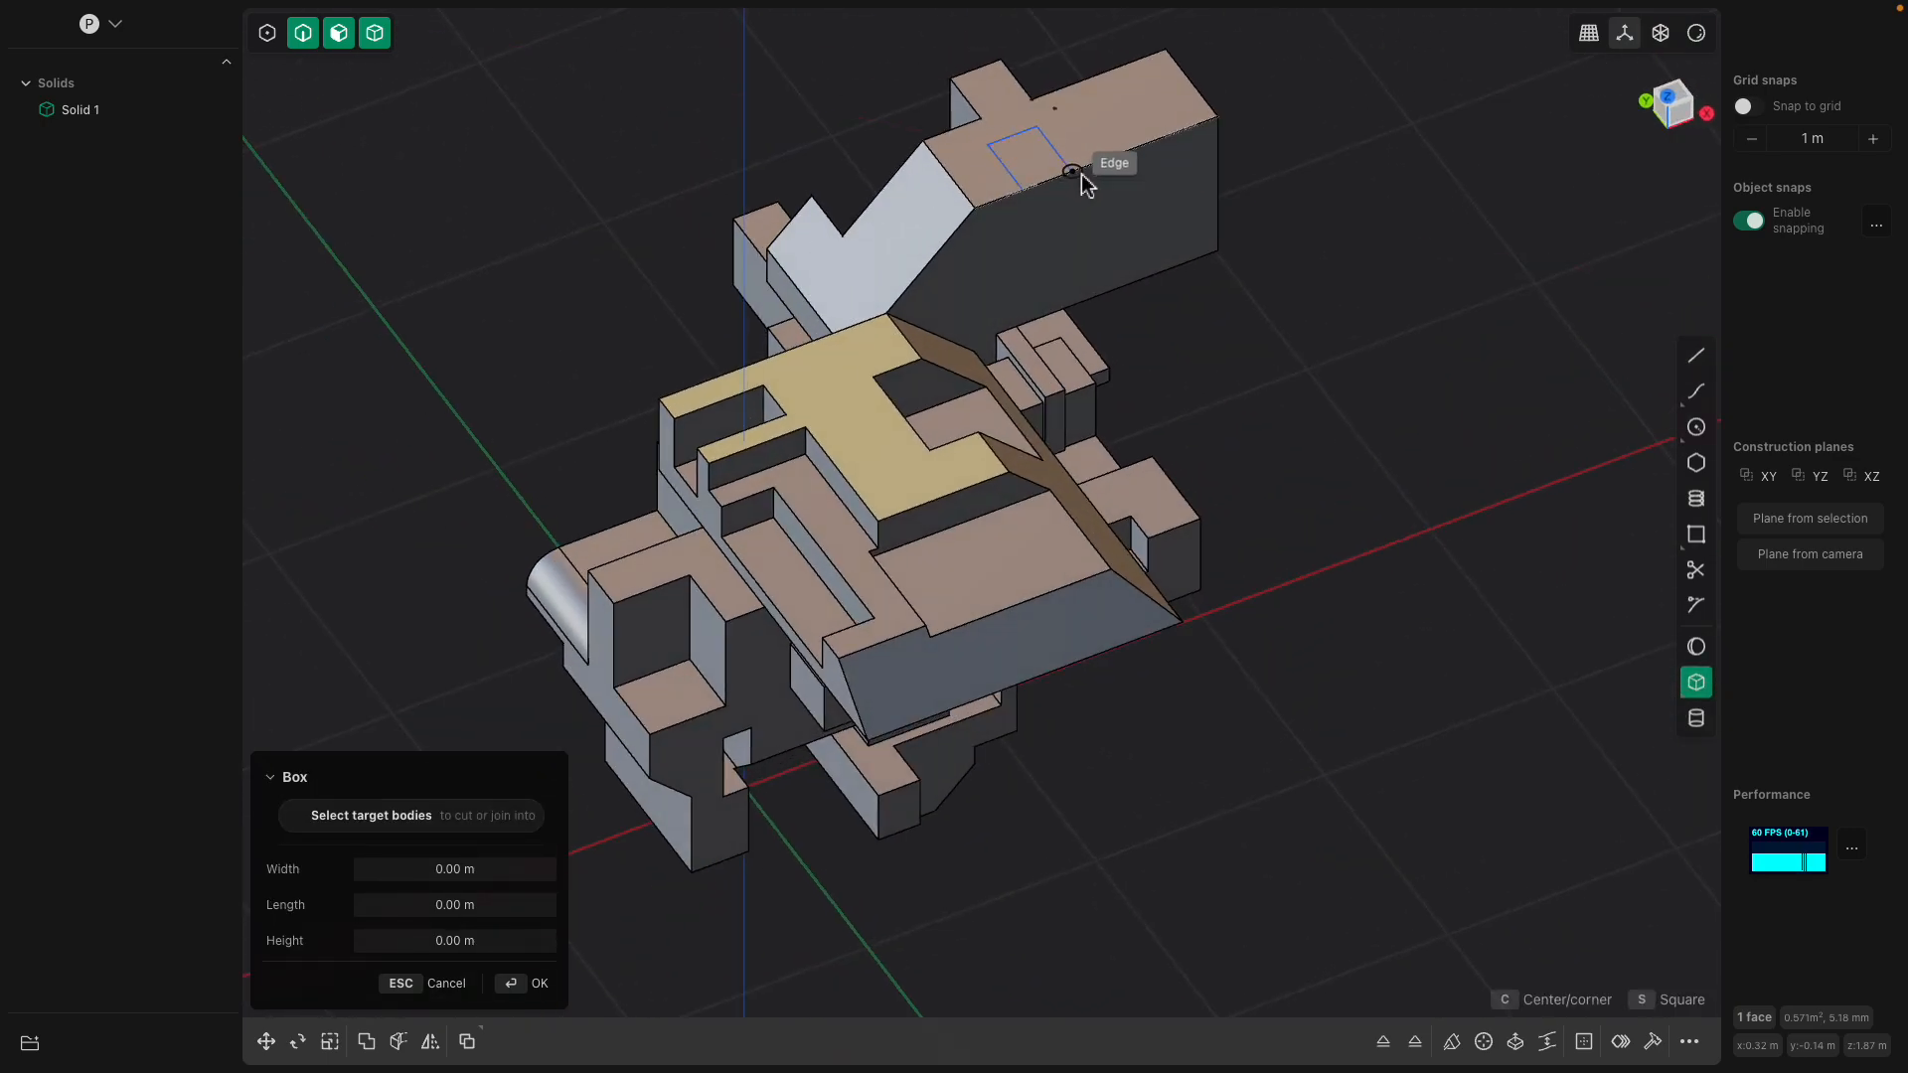
left_click(1212, 168)
left_click(1226, 263)
middle_click_drag(1226, 264, 1105, 270)
scroll(1101, 262, "up", 2)
key("q")
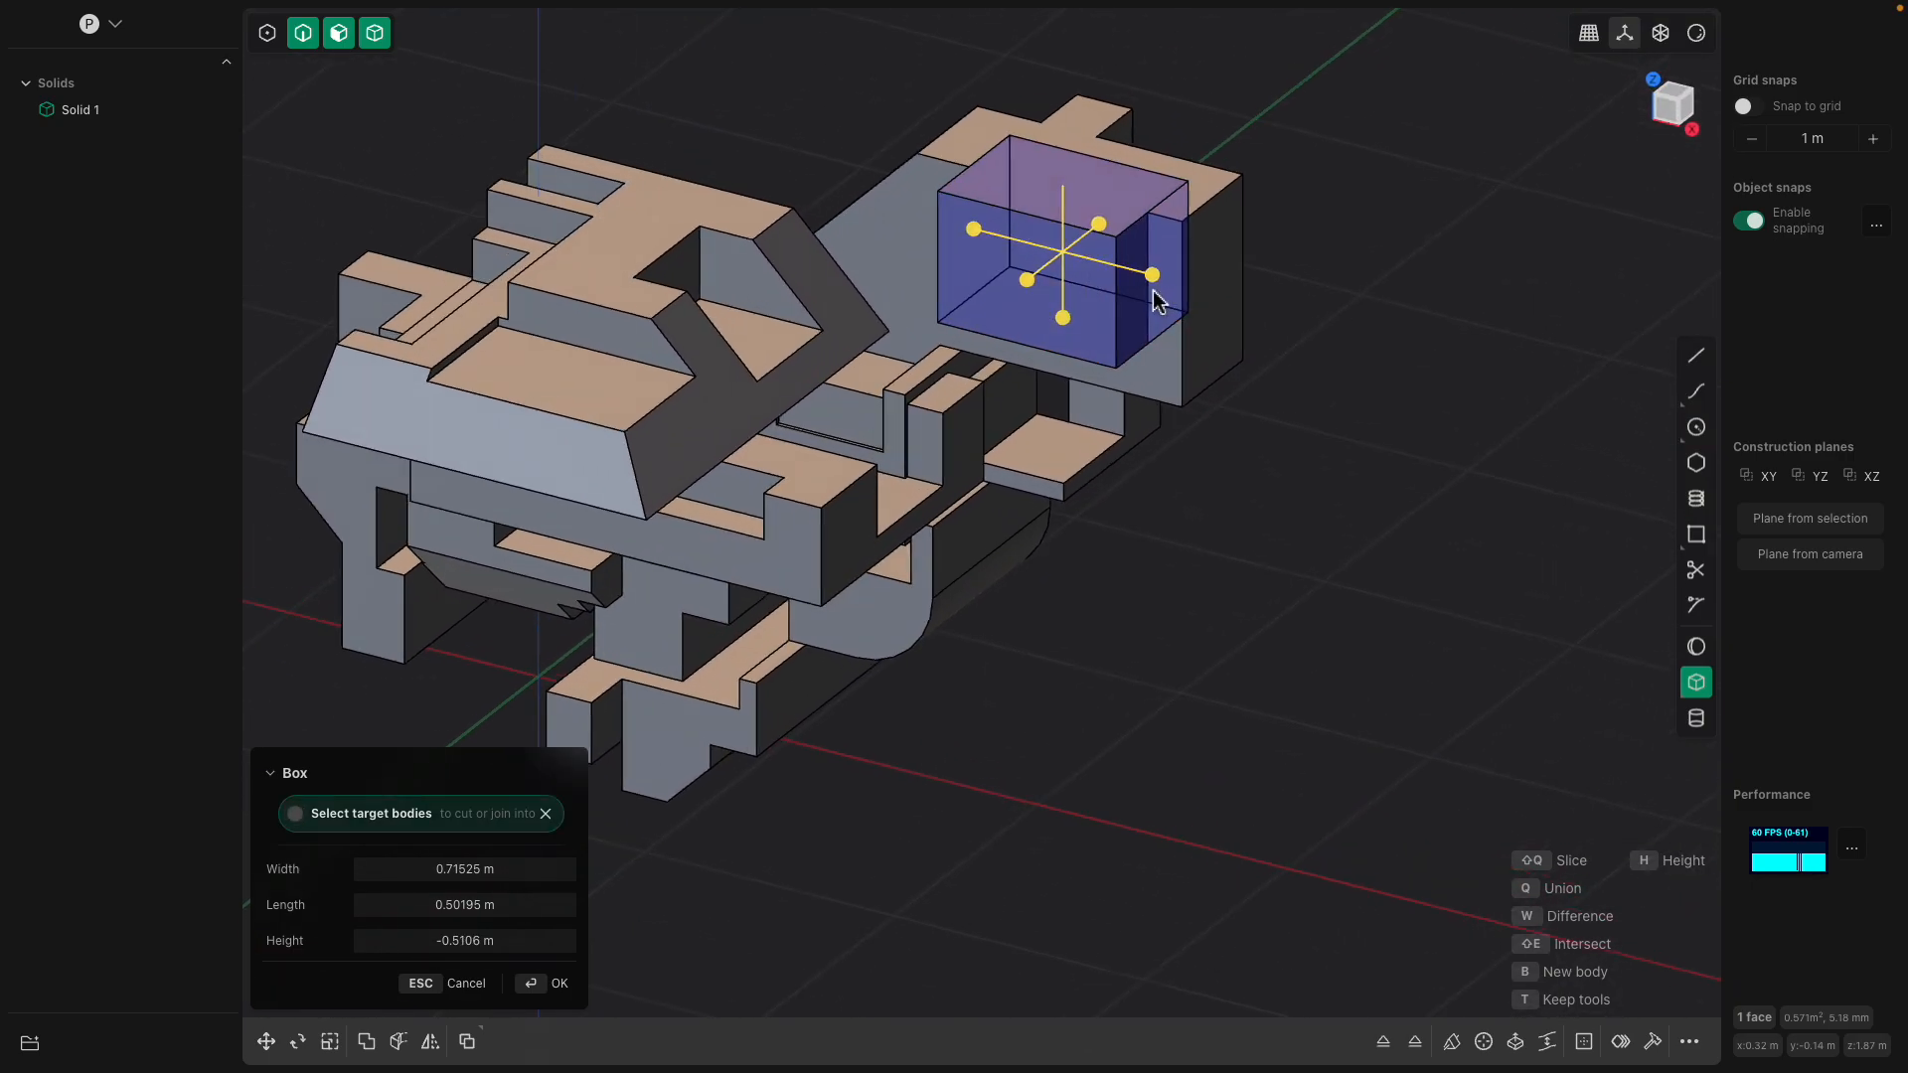
key("Return")
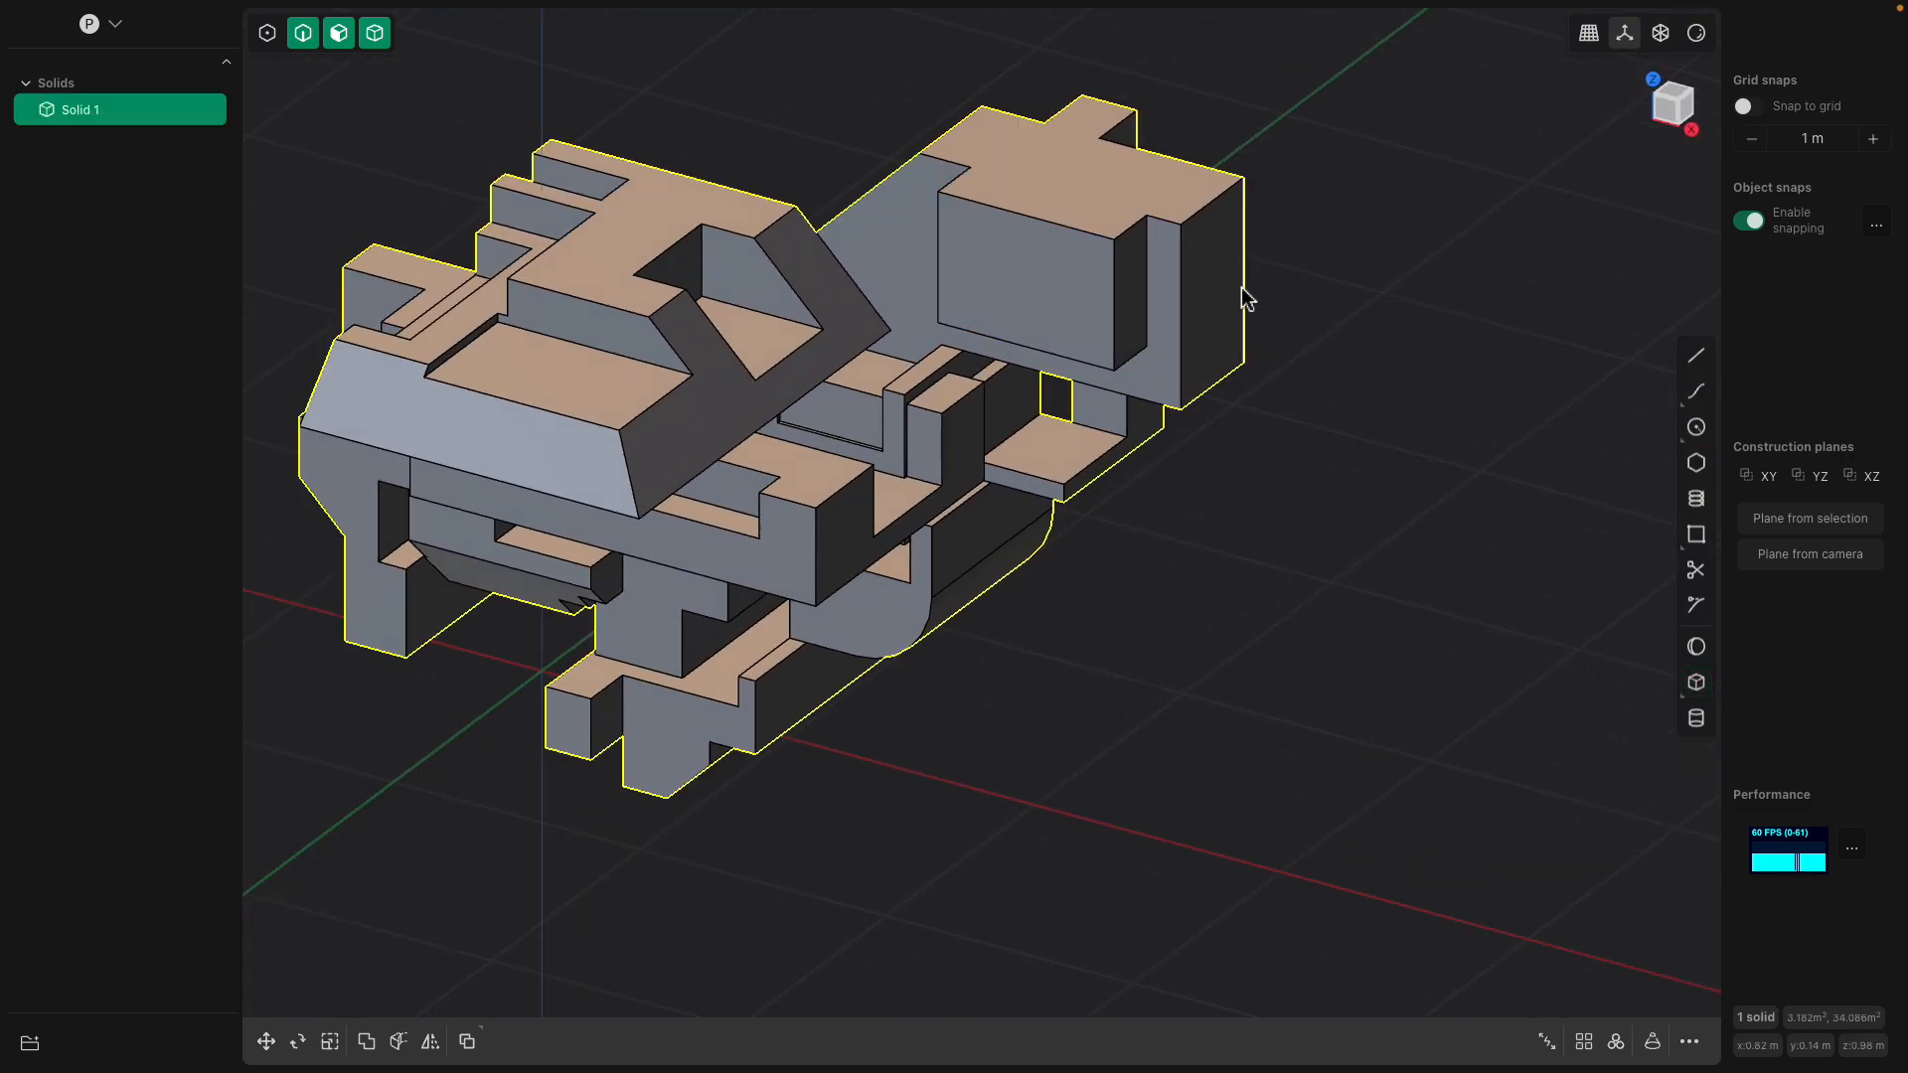
Cut a box about 0.51 × 0.51 m down into the top of the block protruding from the tallest block's side
left_click(1697, 684)
middle_click_drag(1165, 294, 1195, 304)
left_click(985, 174)
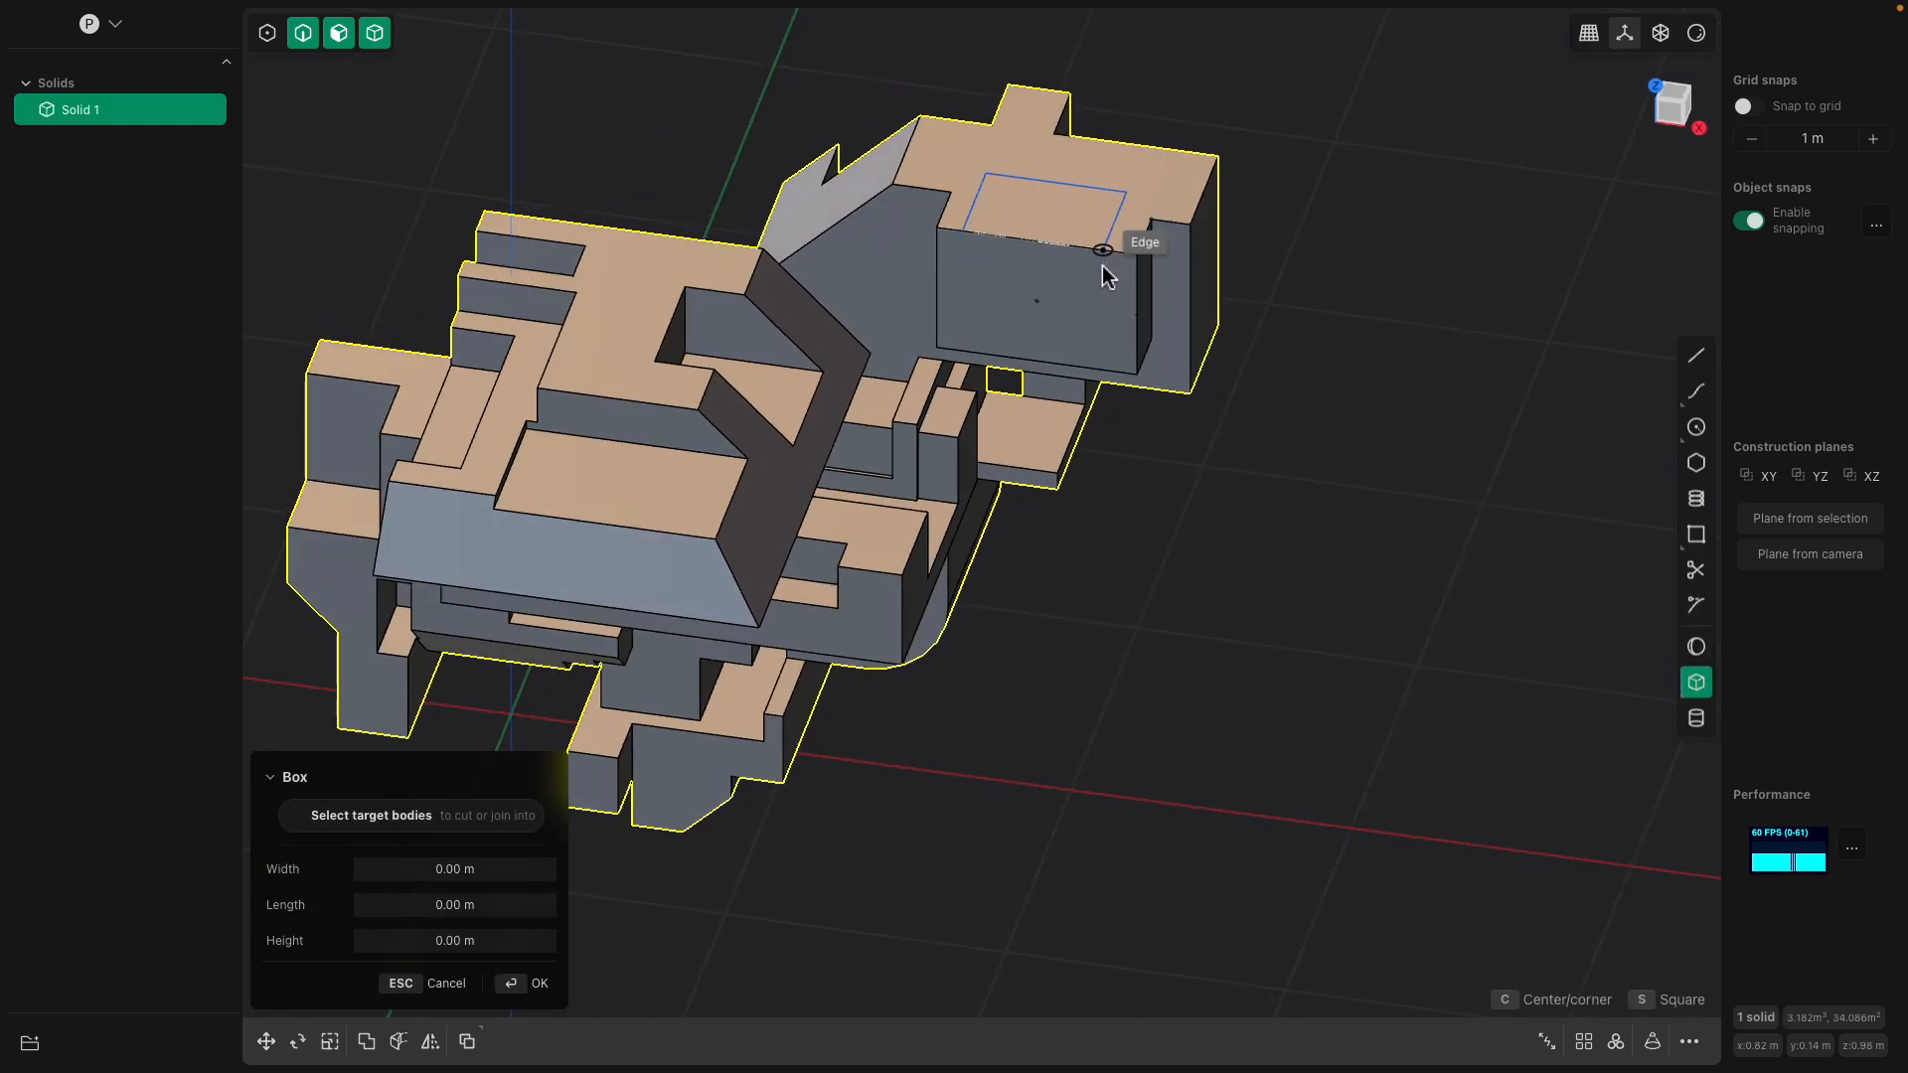
left_click(1100, 279)
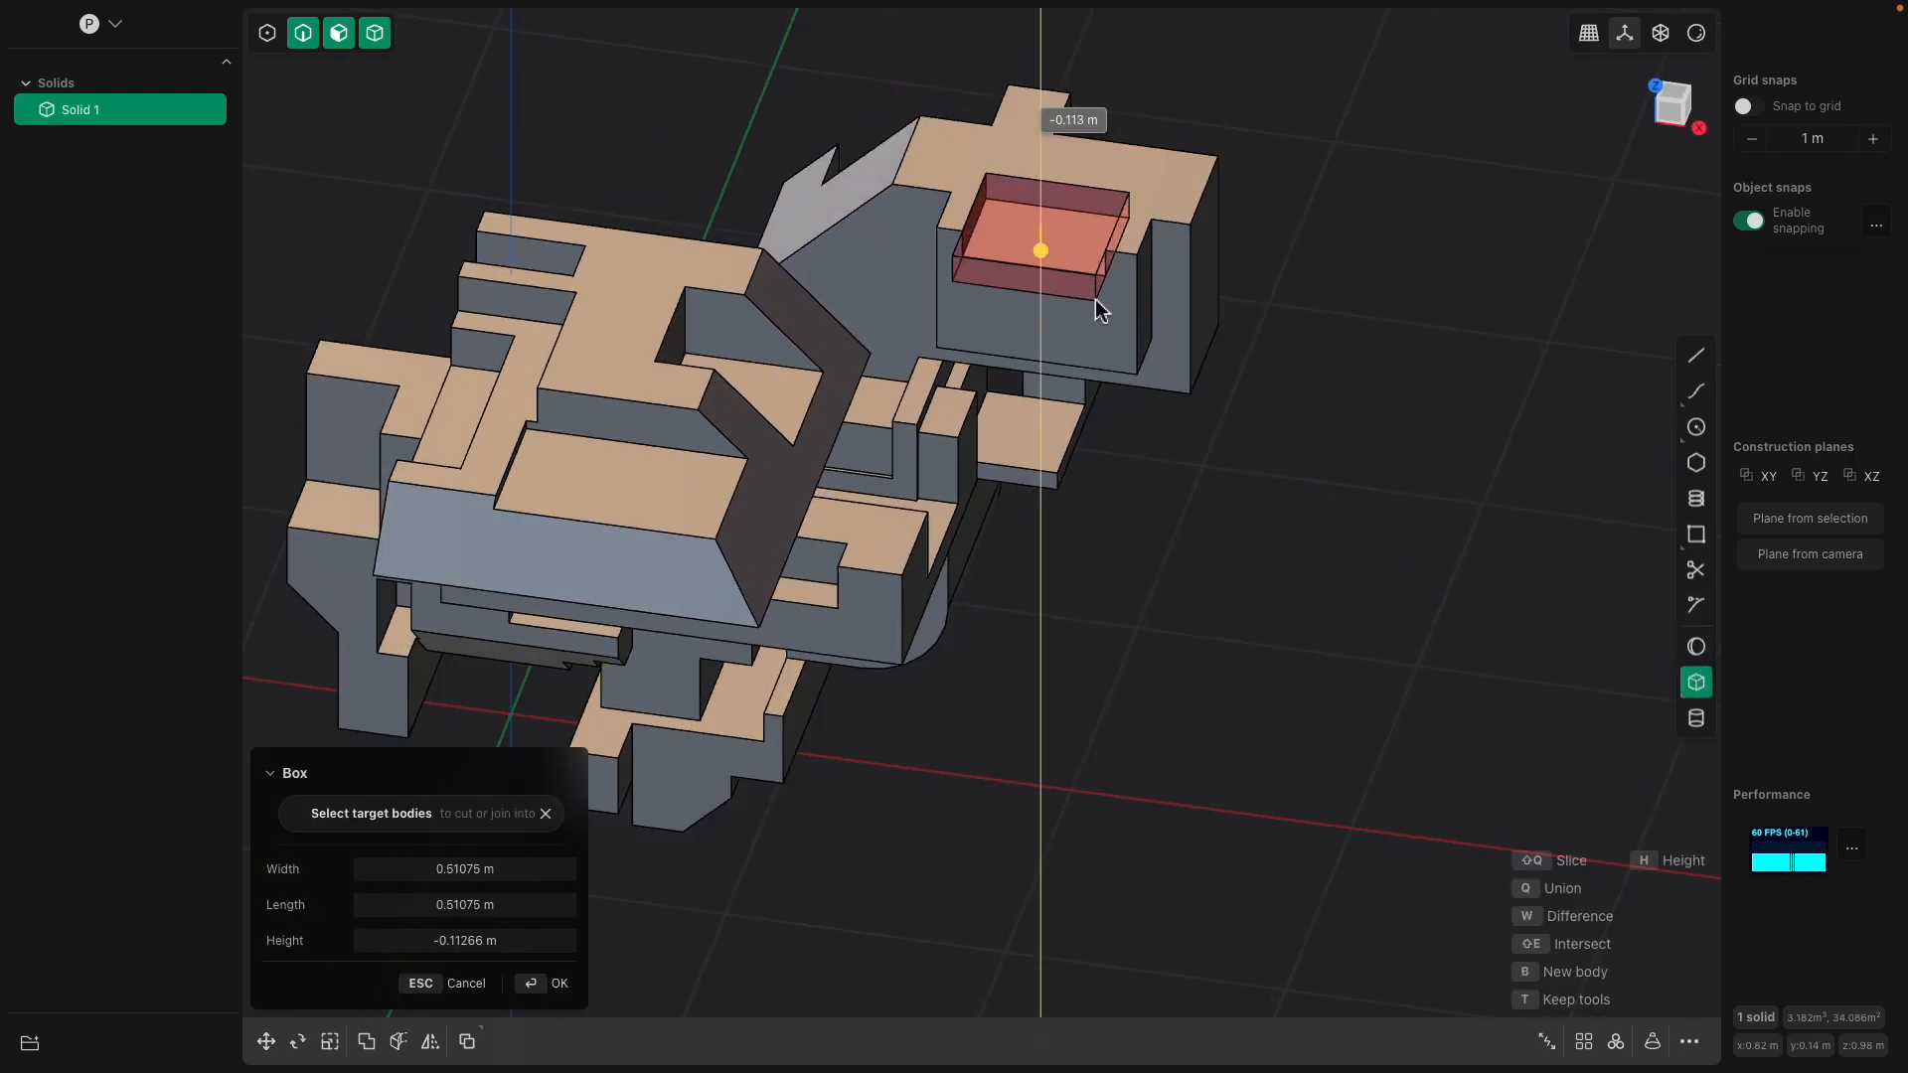
left_click(1112, 364)
key("Return")
Cut a shallow box recess into the outer end face of the tallest block
middle_click_drag(1133, 358, 1065, 332)
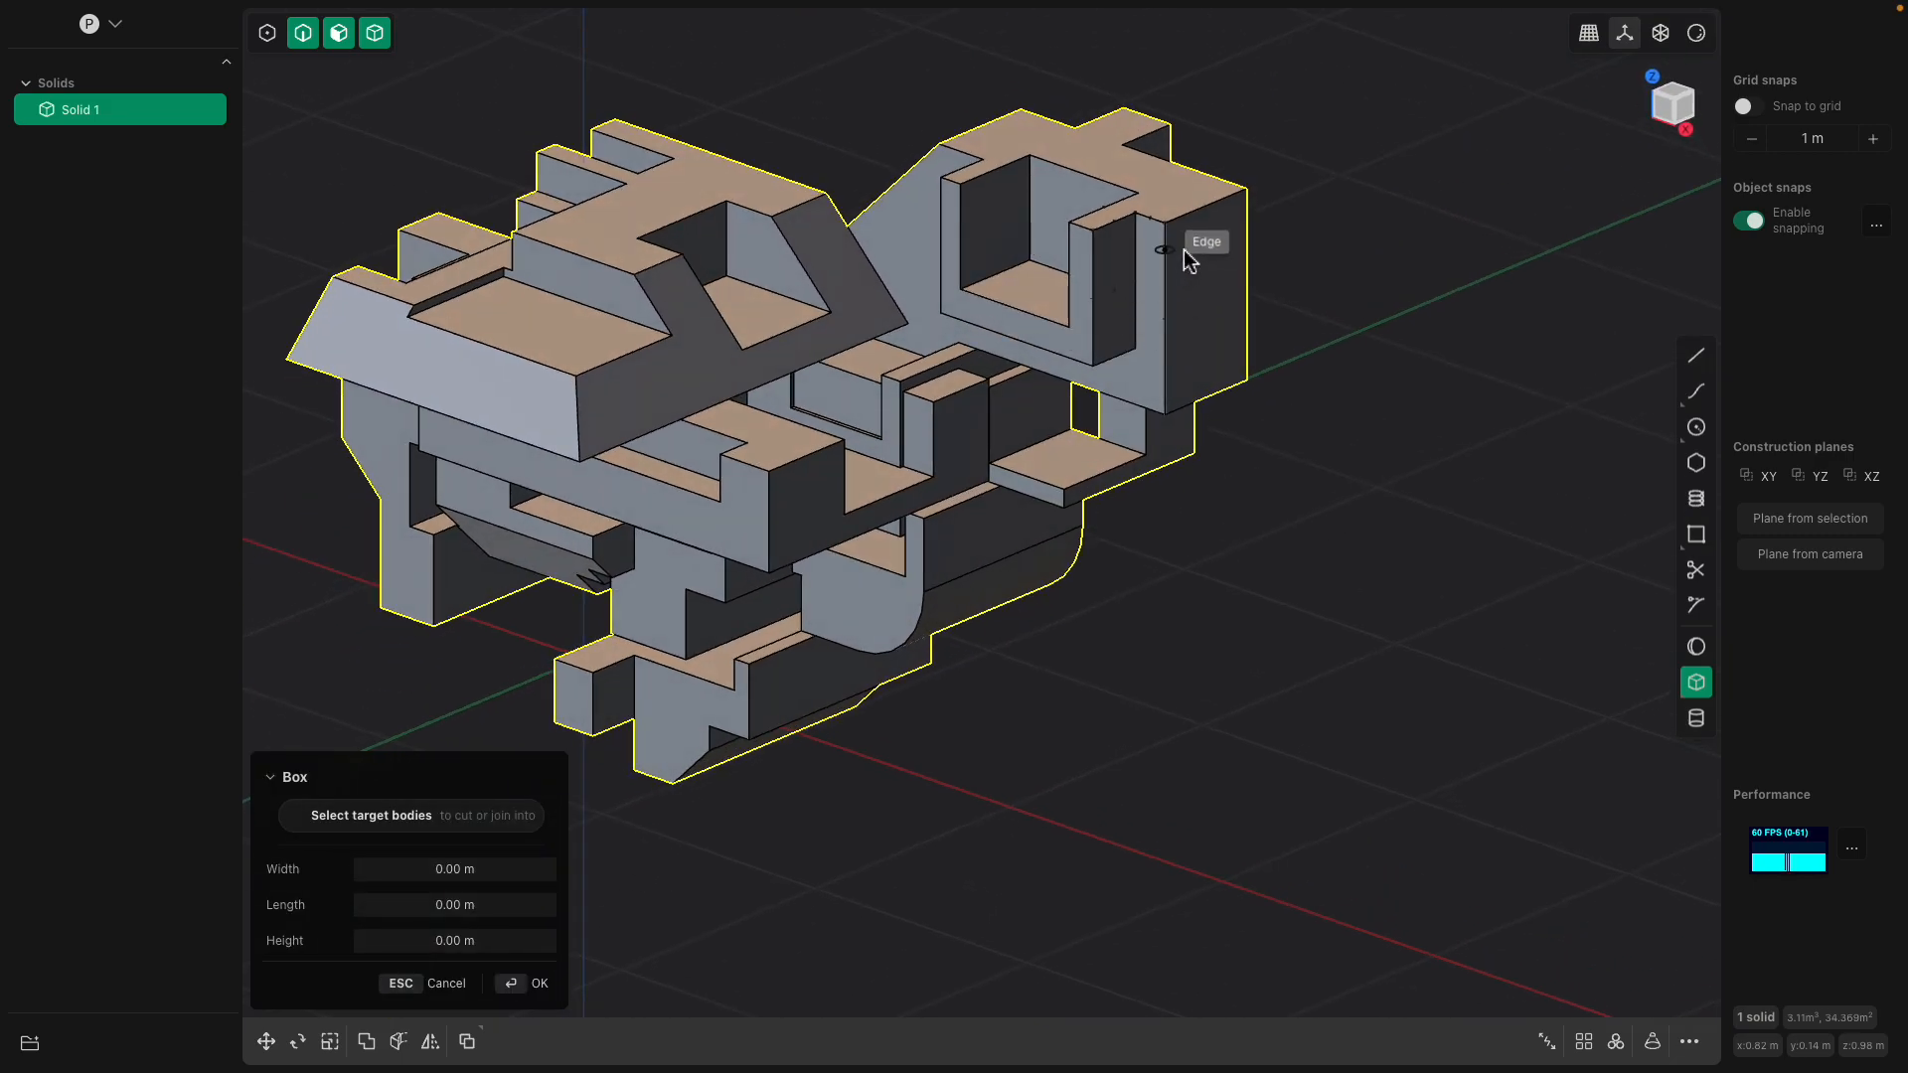
left_click(1192, 250)
left_click(1312, 332)
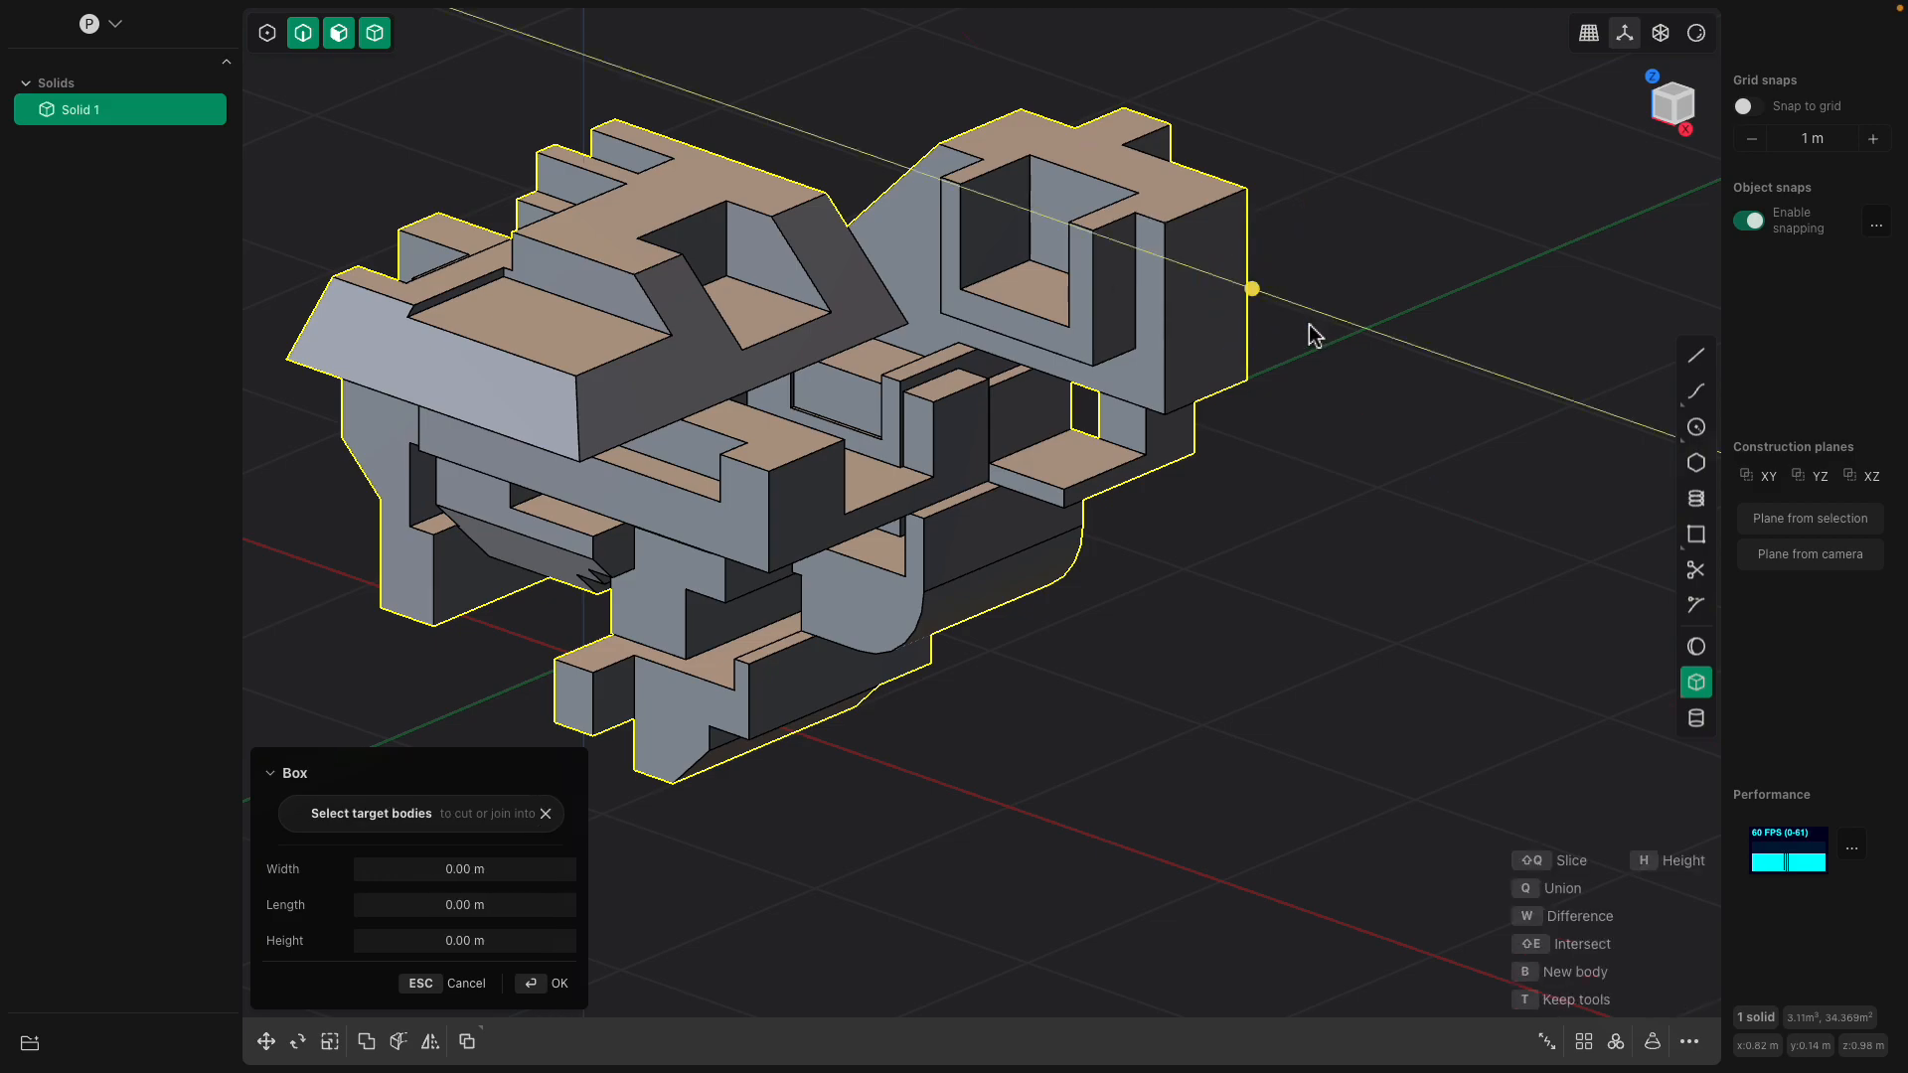
left_click(1272, 297)
key("Return")
middle_click_drag(1232, 298, 900, 386)
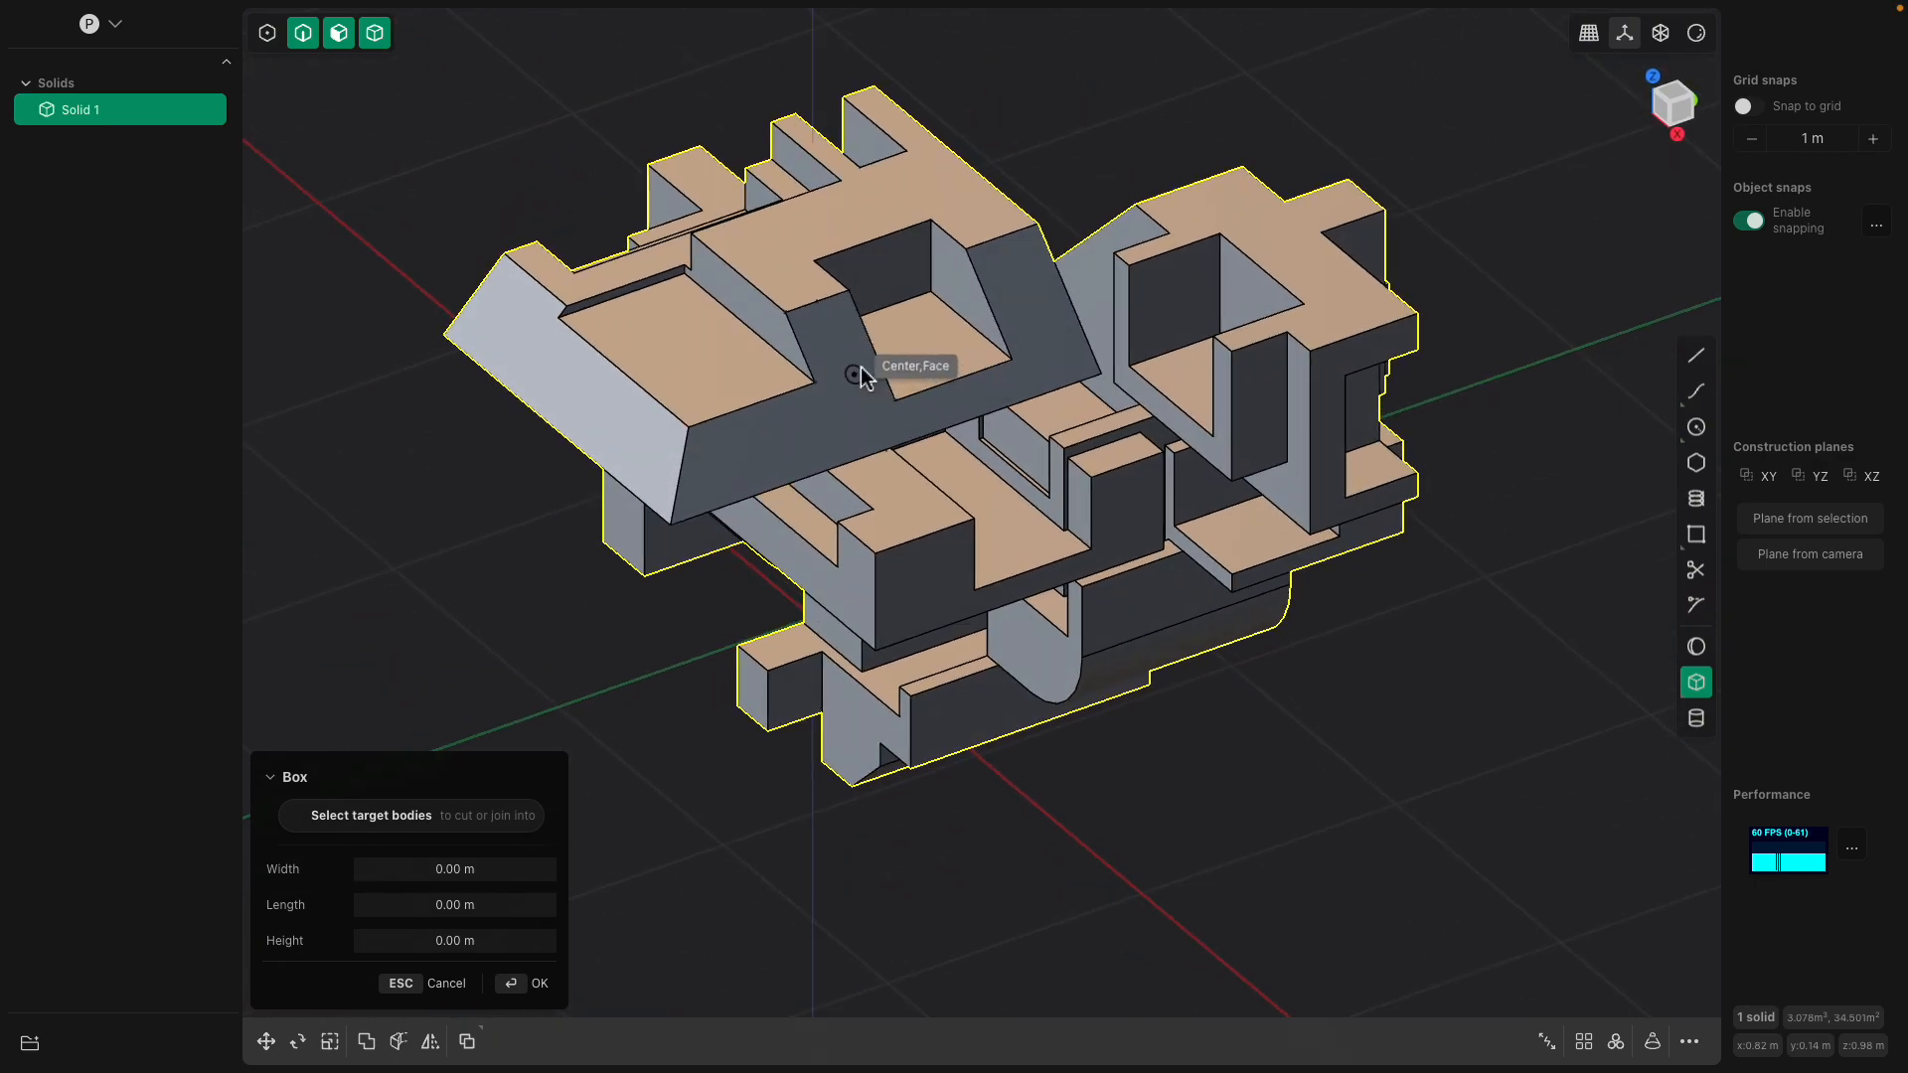
left_click(663, 366)
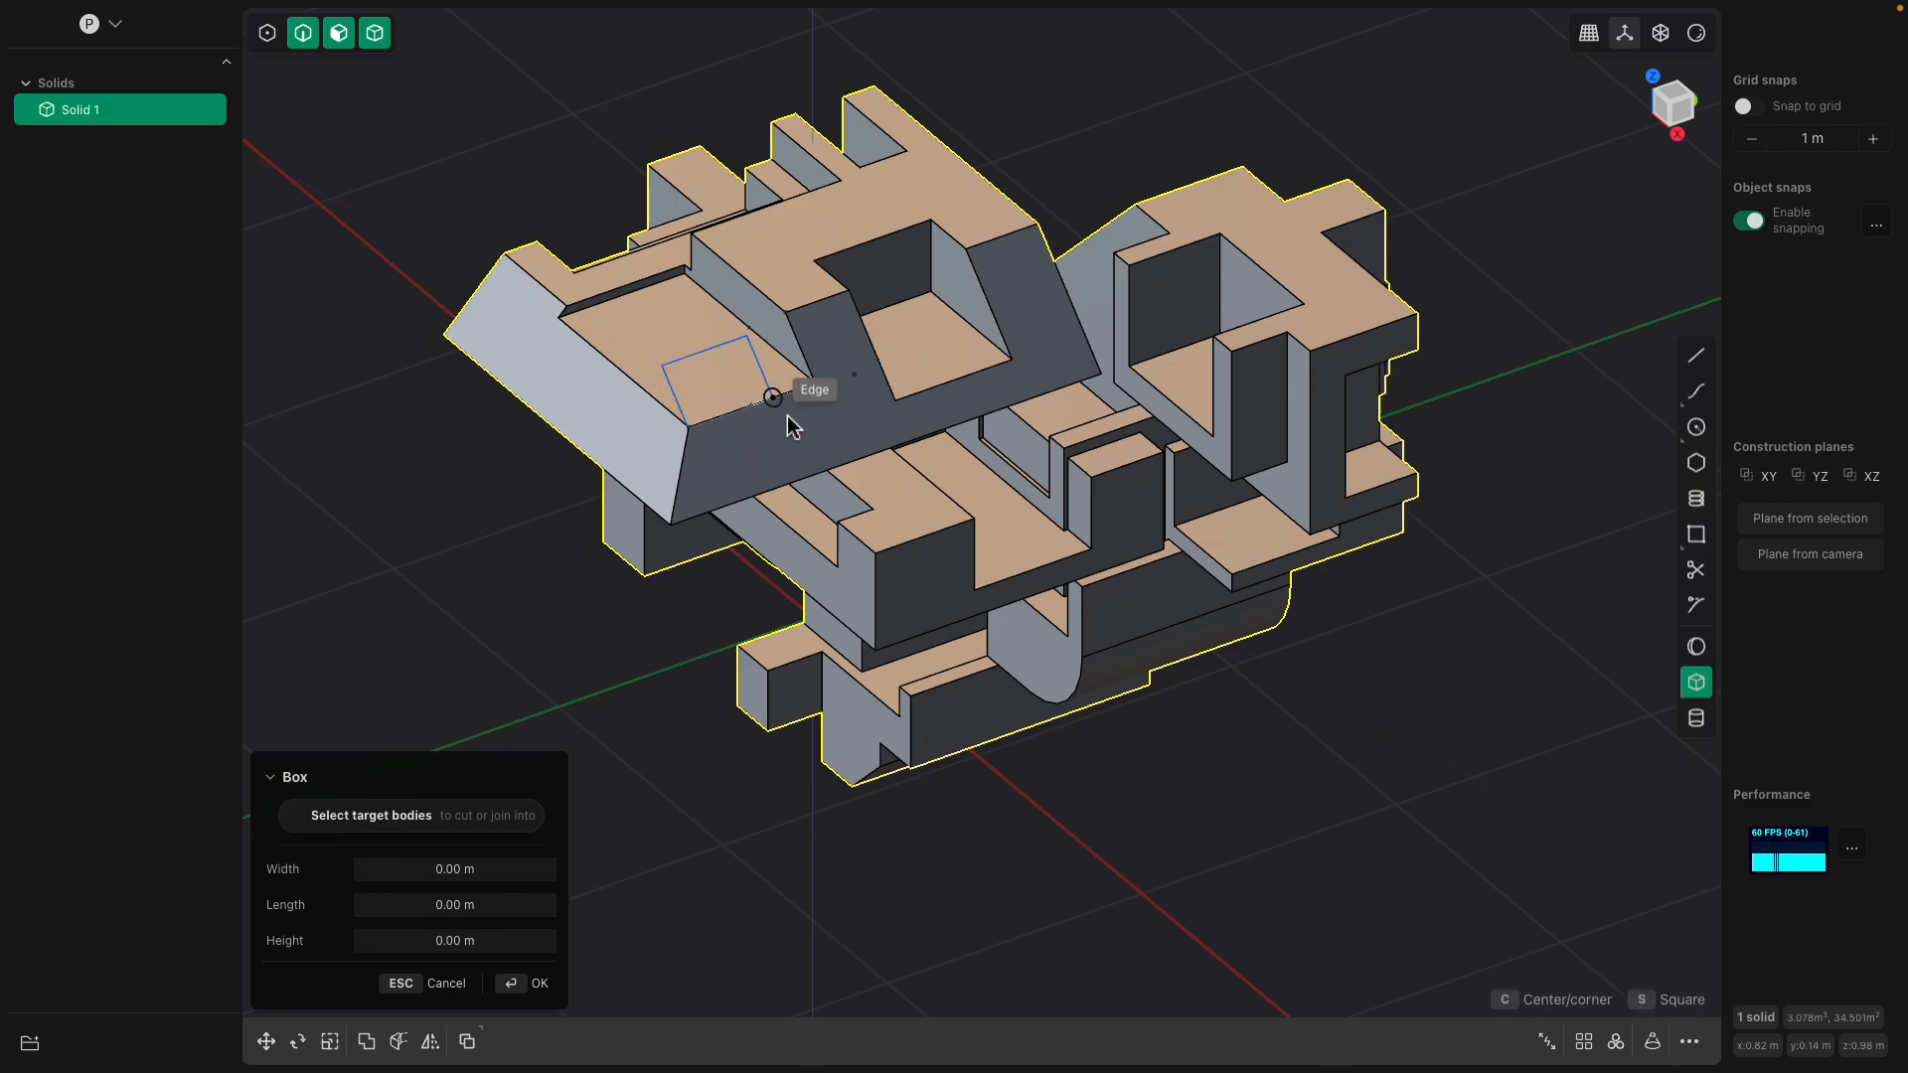
key("Escape")
middle_click_drag(747, 402, 749, 417)
key("f")
left_click_drag(751, 414, 813, 507)
middle_click_drag(813, 506, 809, 453)
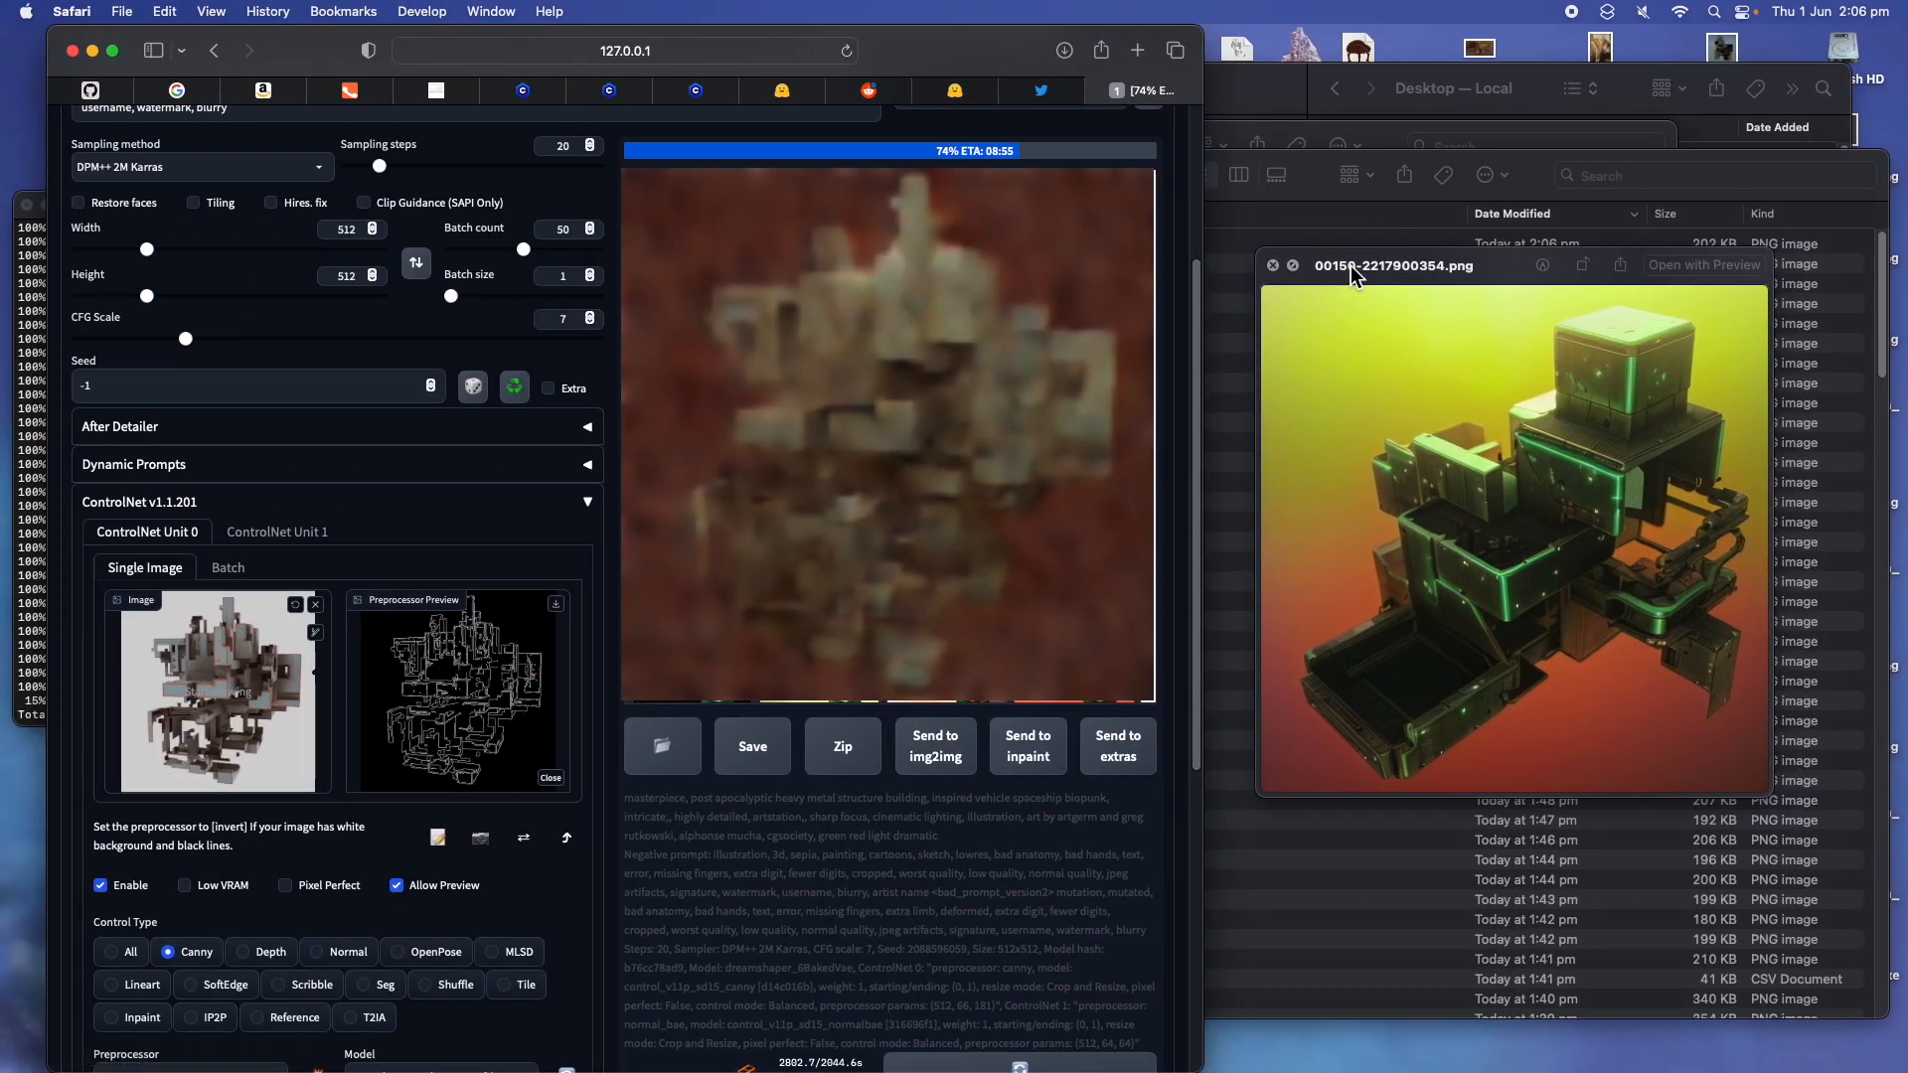
Switch to Finder and reposition and enlarge the preview of 00150-2217900354.png to examine the generated image
left_click_drag(1352, 273, 699, 249)
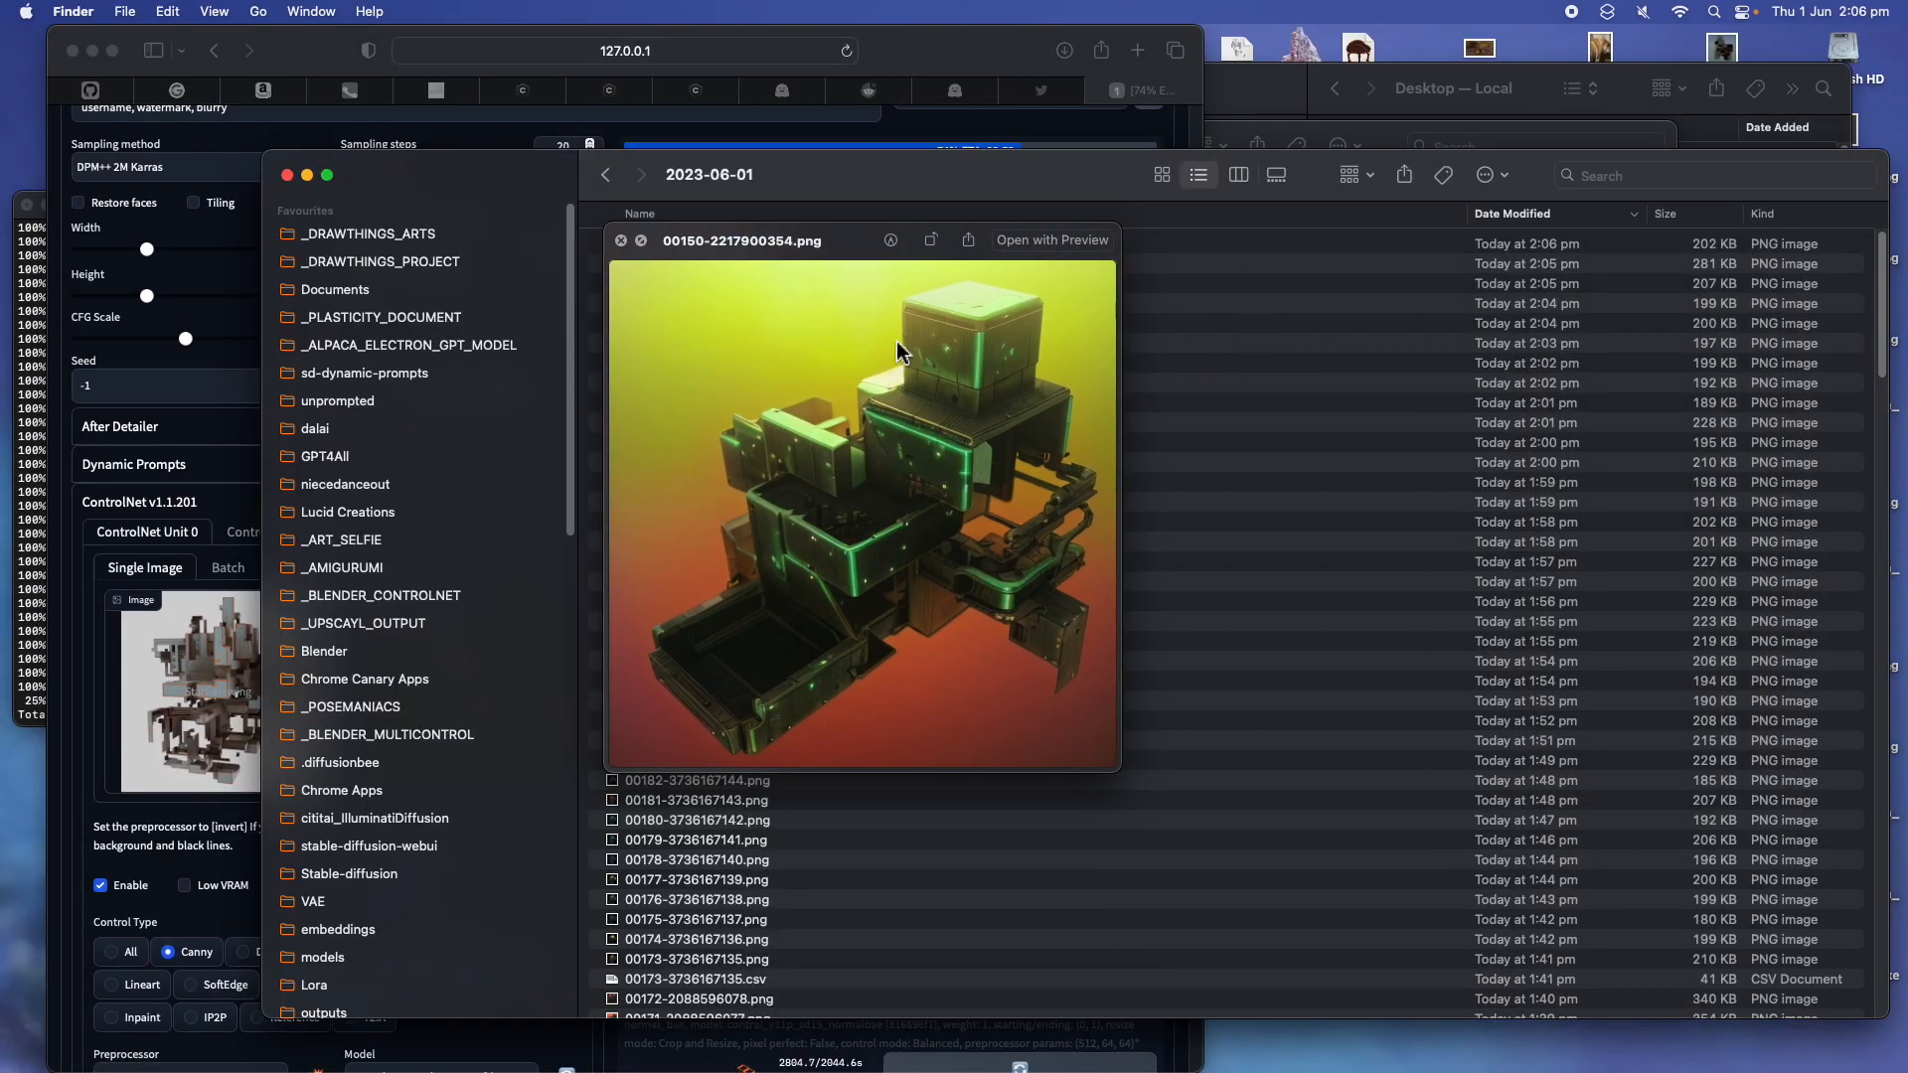
left_click_drag(835, 256, 1037, 222)
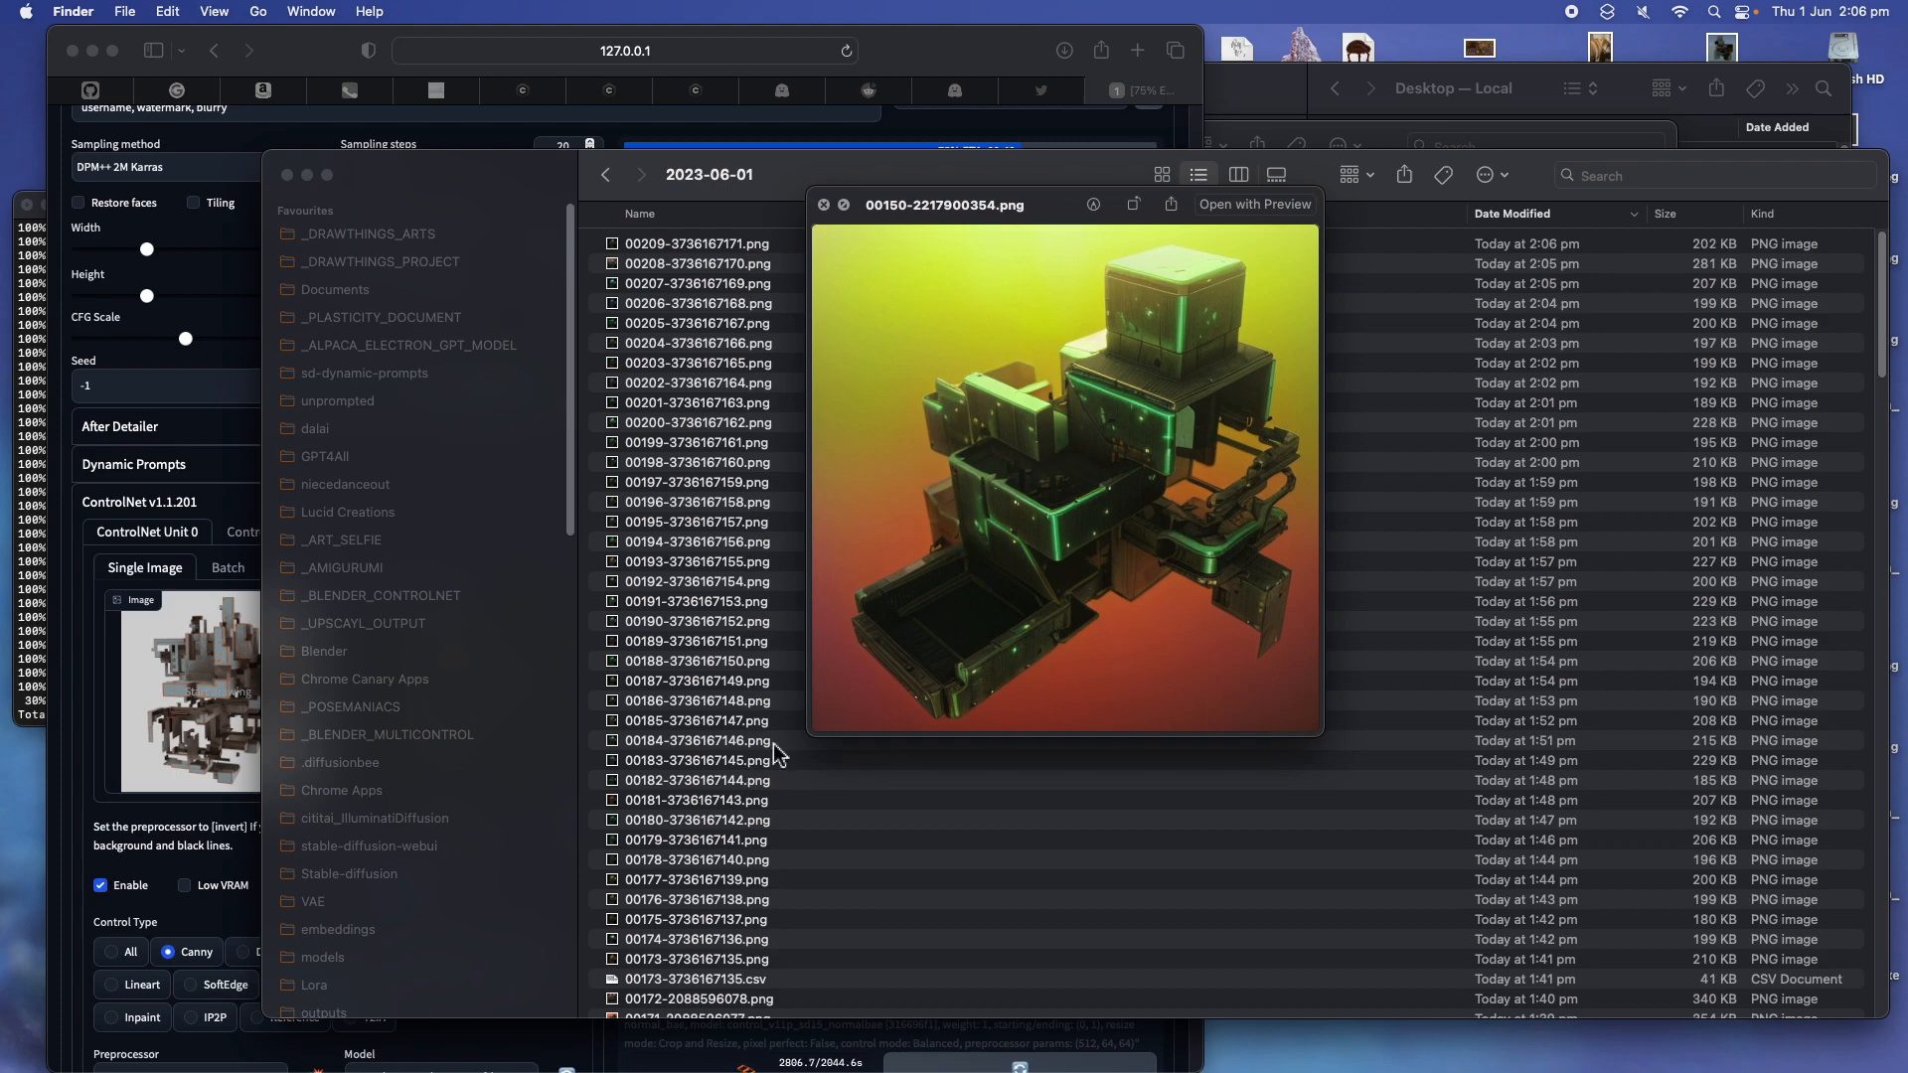
left_click_drag(820, 745, 507, 894)
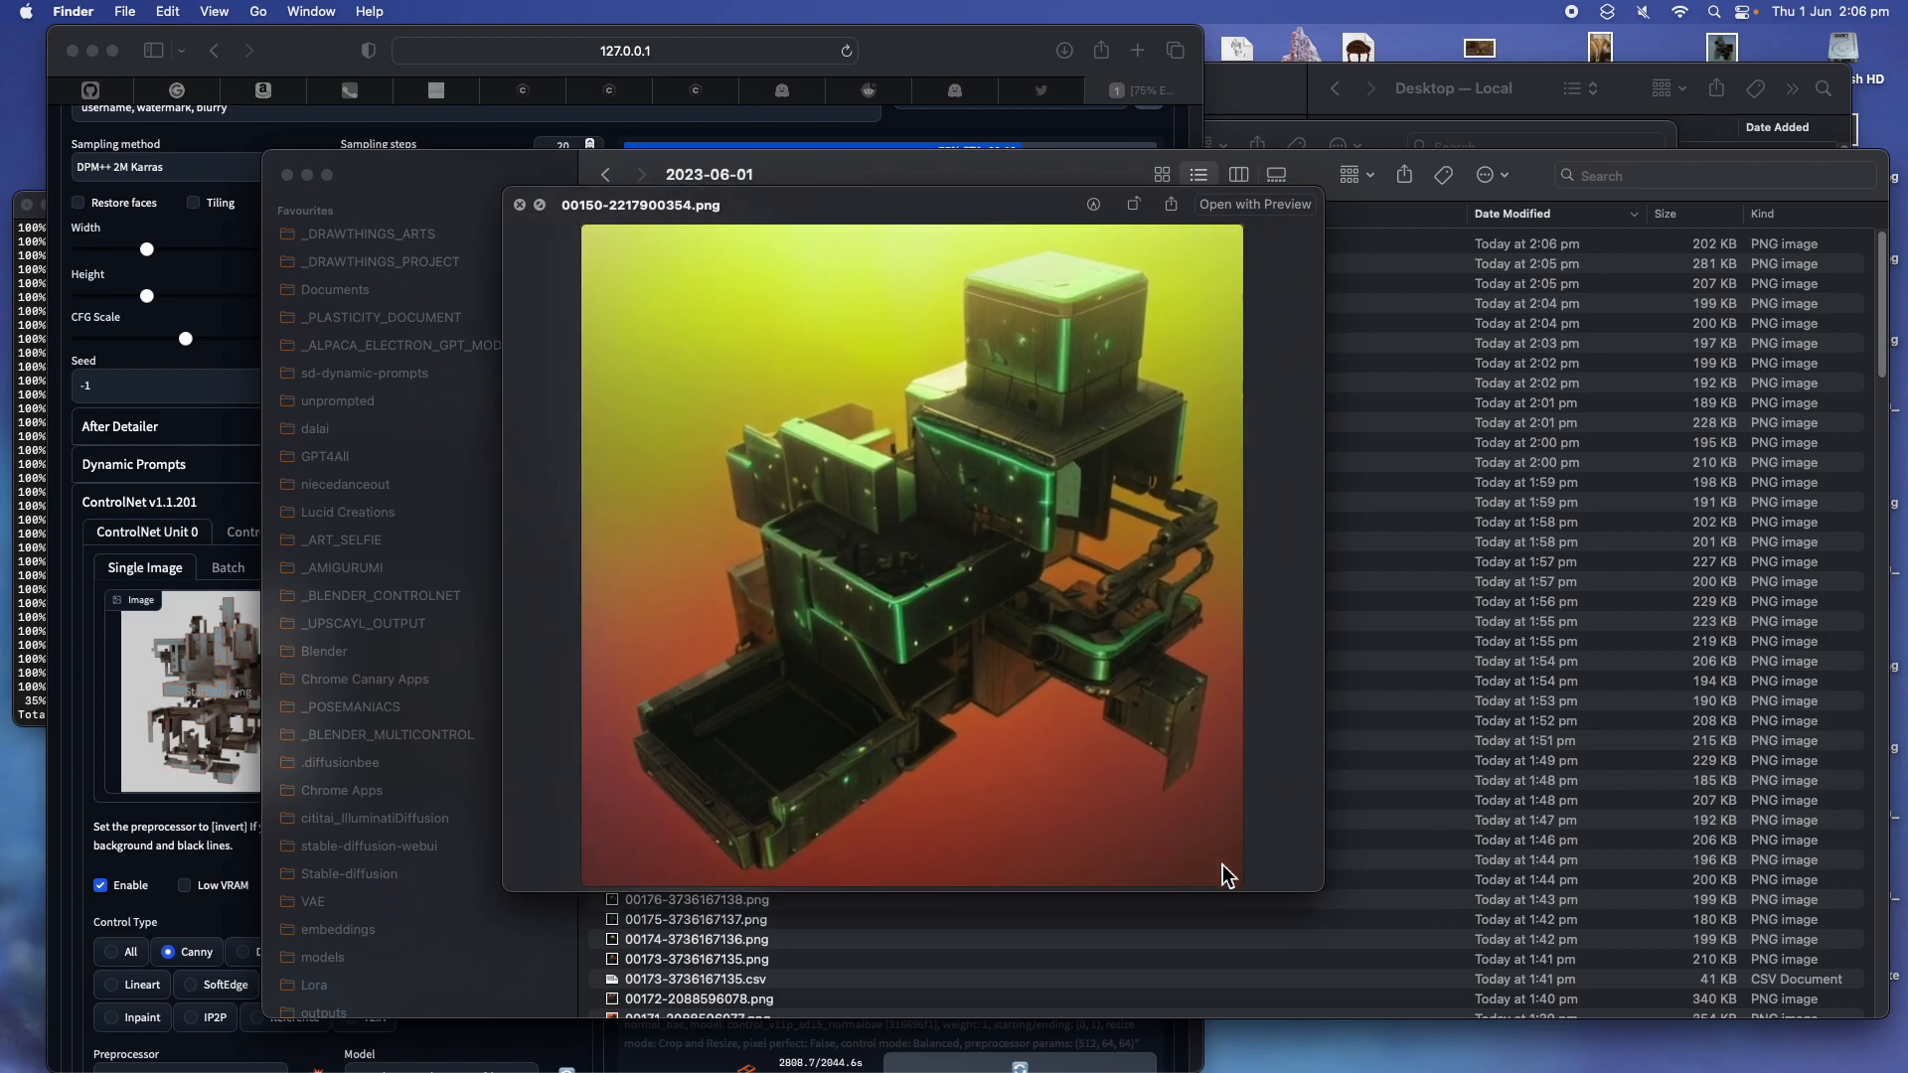
left_click_drag(1328, 892, 1353, 1022)
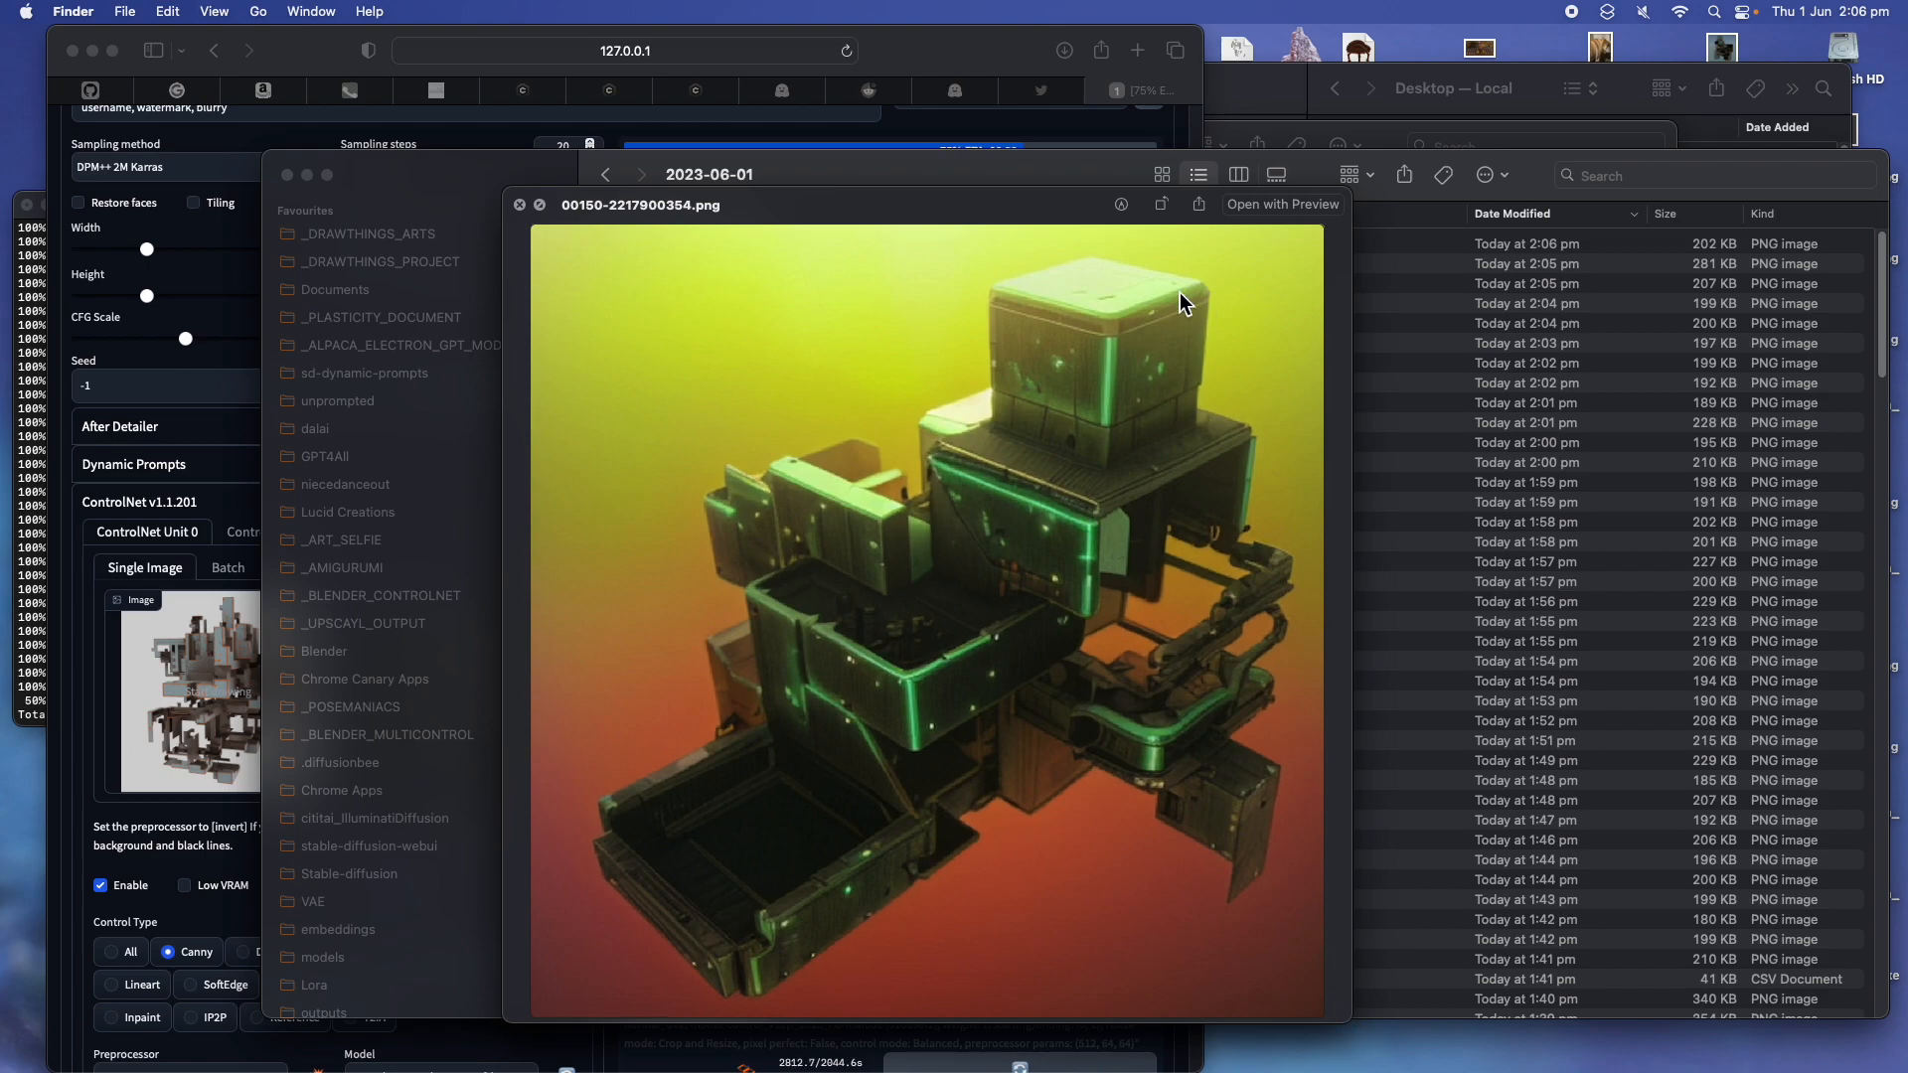
left_click_drag(1351, 196, 1346, 136)
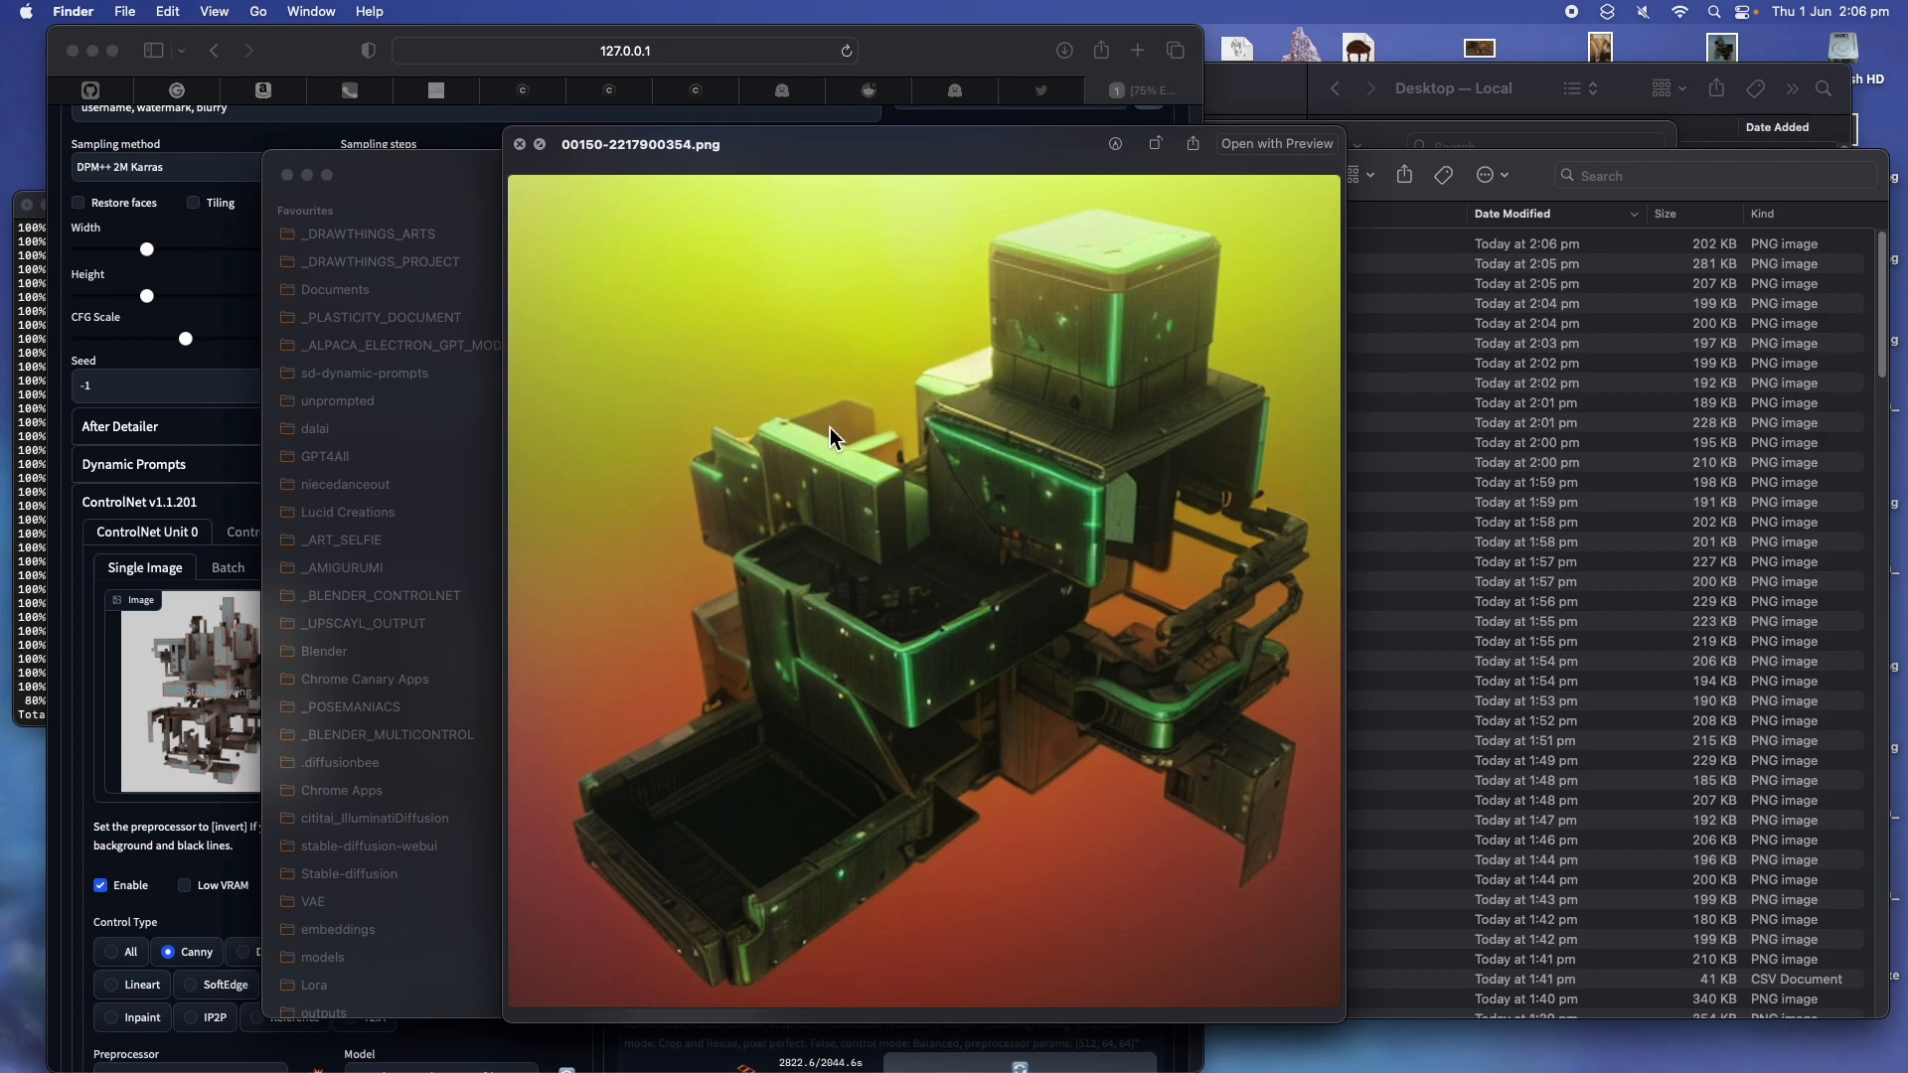
Preview the older generated images that follow 00150-2217900354.png in the 2023-06-01 folder
key("Down")
key("Down")
key("Down")
key("Down")
key("Down")
key("Down")
key("Down")
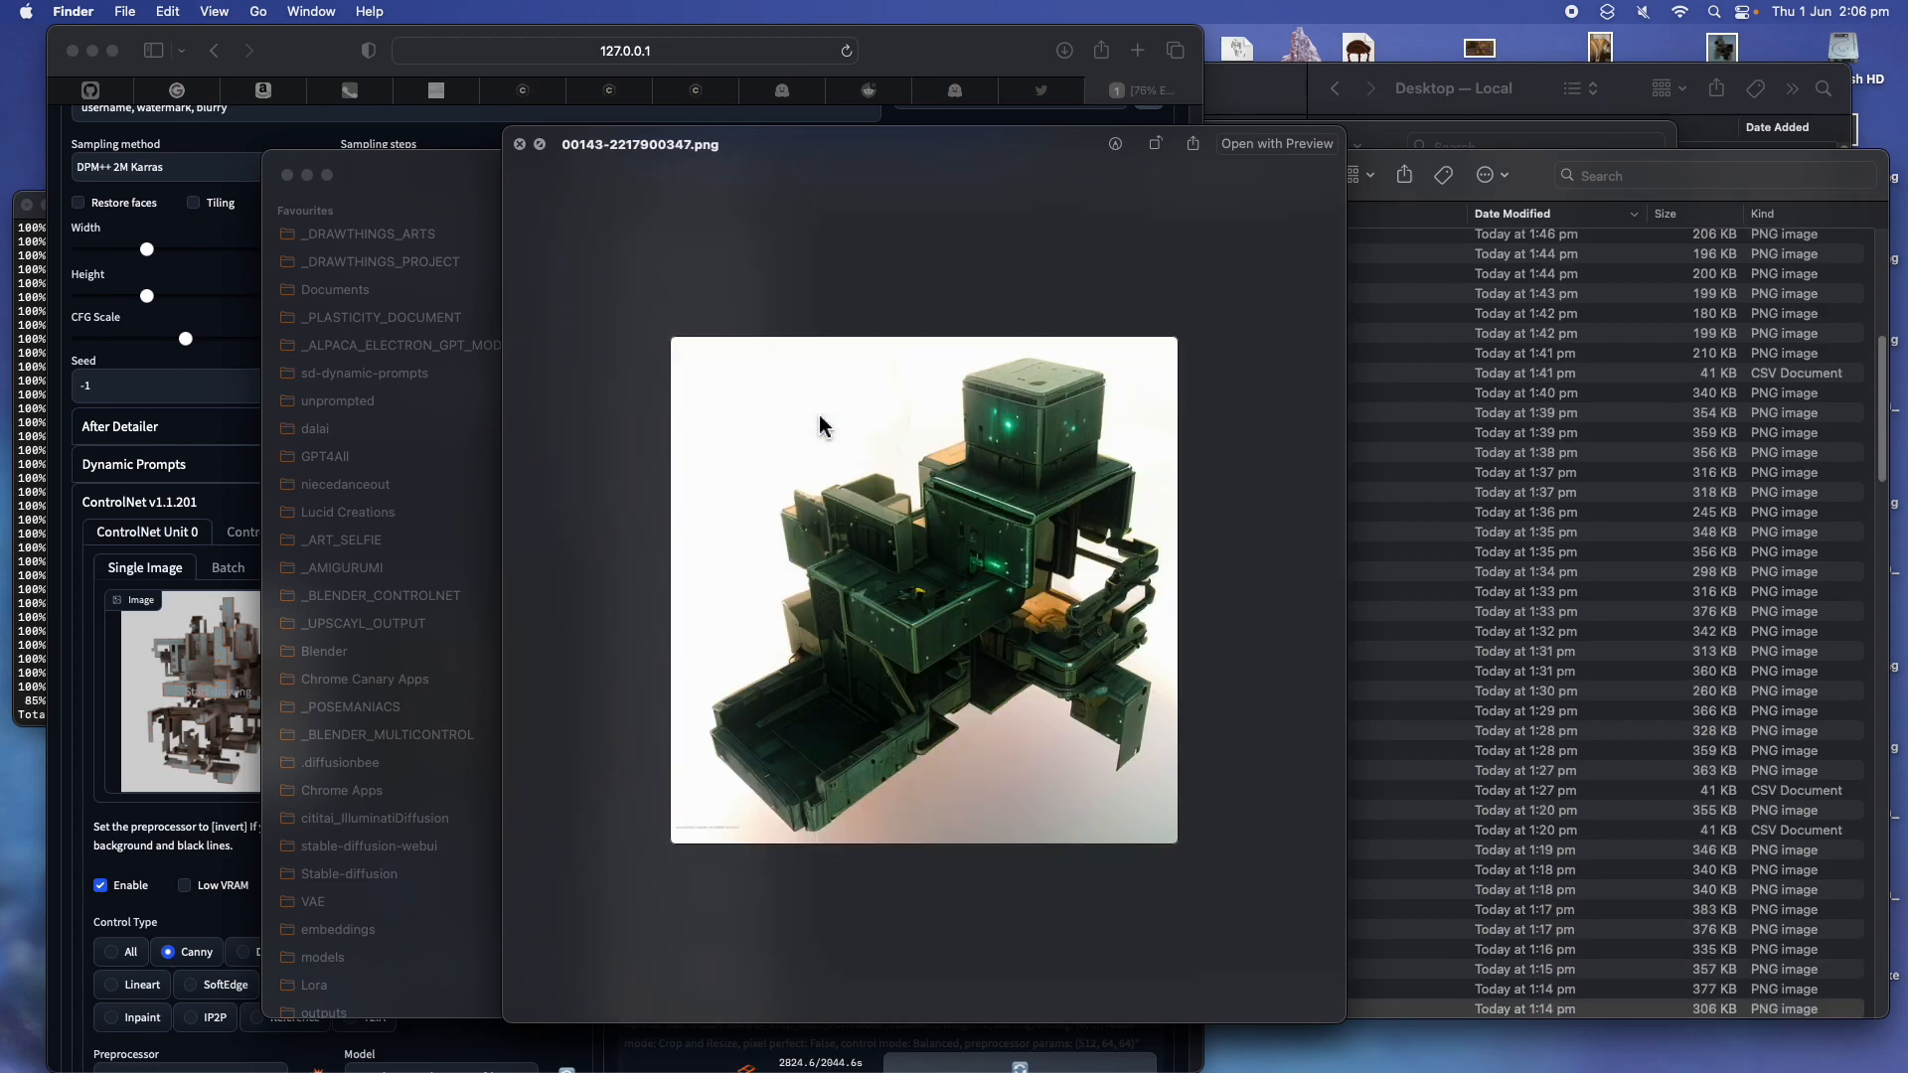
key("Down")
key("Down")
key("Down")
Browse the previews upward through the newer generated images as far as 00209-3736167171.png, comparing the block structure variations
key("Up")
key("Up")
key("Up")
key("Up")
key("Up")
key("Up")
key("Up")
key("Up")
key("Up")
key("Up")
key("Up")
key("Up")
key("Up")
key("Up")
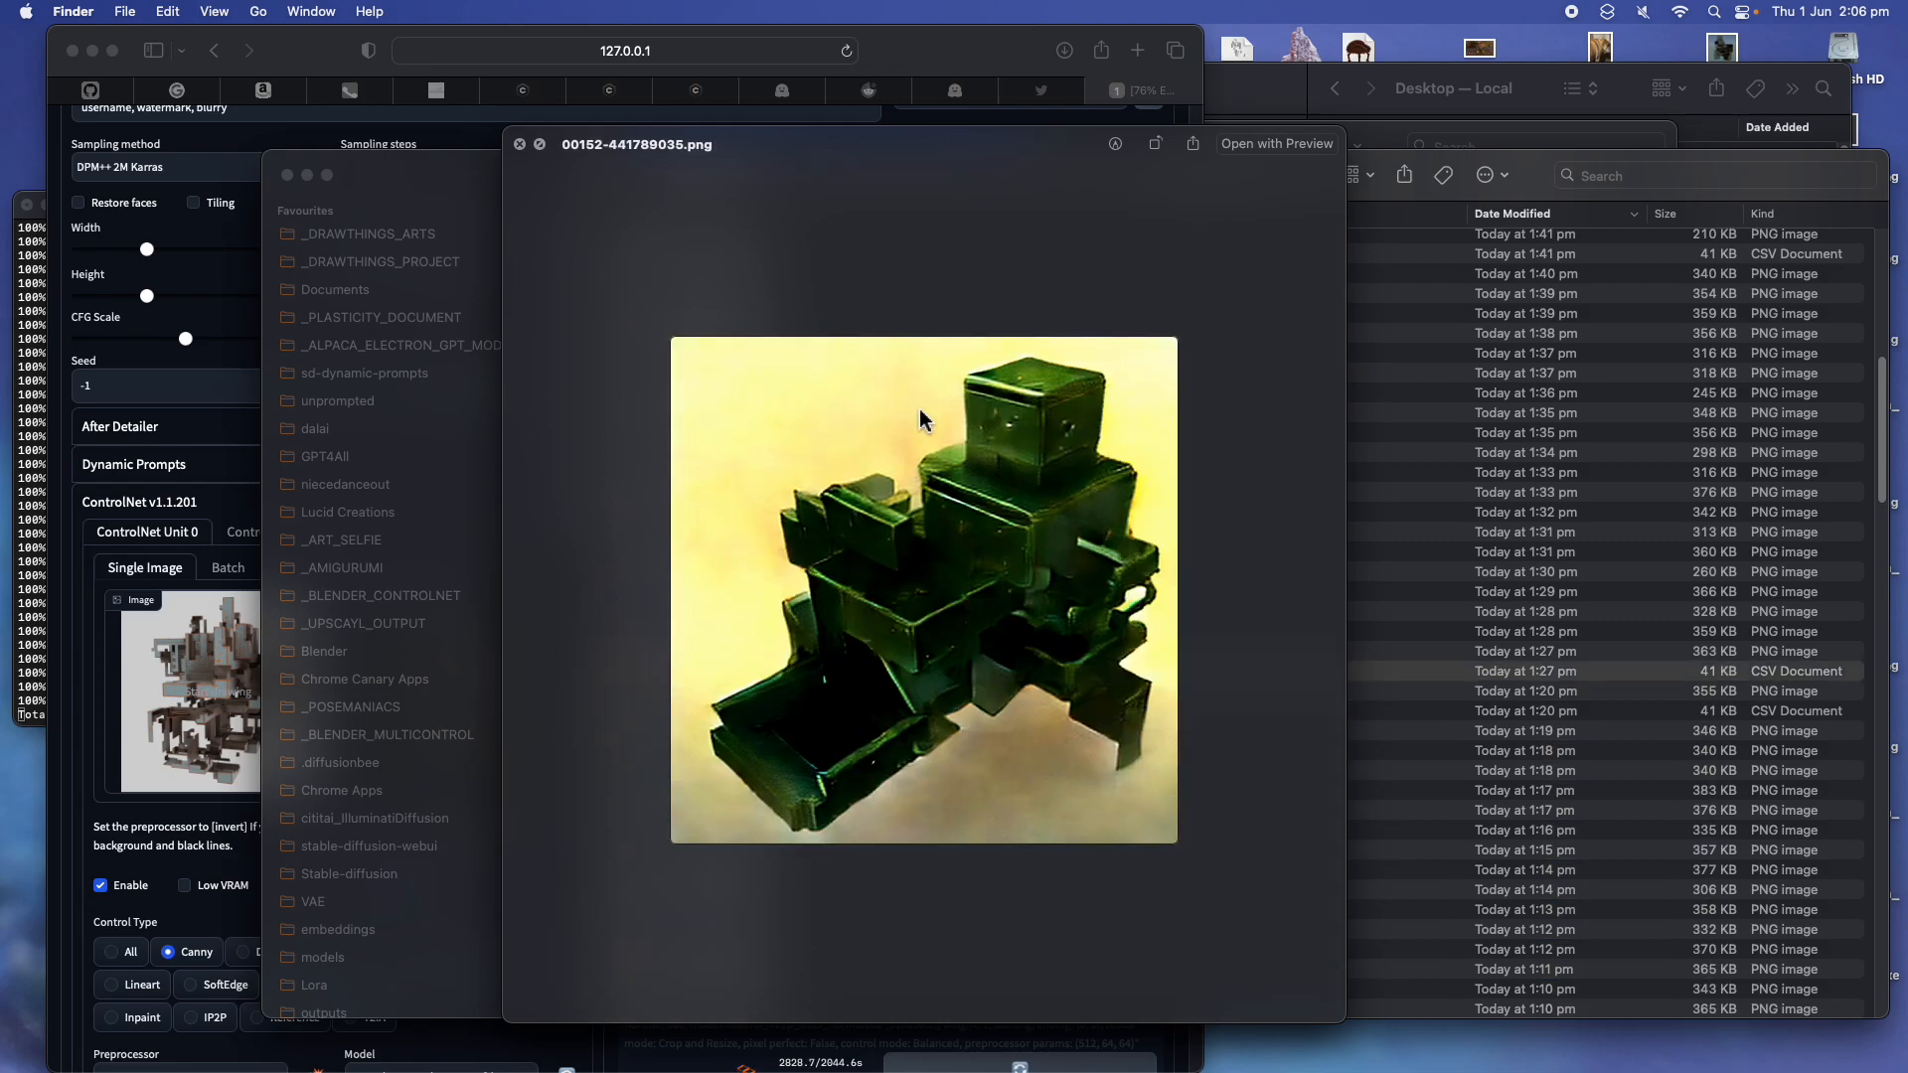
key("Up")
key("Up")
key("Up")
key("Up")
key("Up")
key("Up")
key("Up")
key("Up")
key("Up")
key("Up")
key("Up")
key("Up")
key("Up")
key("Up")
key("Up")
key("Up")
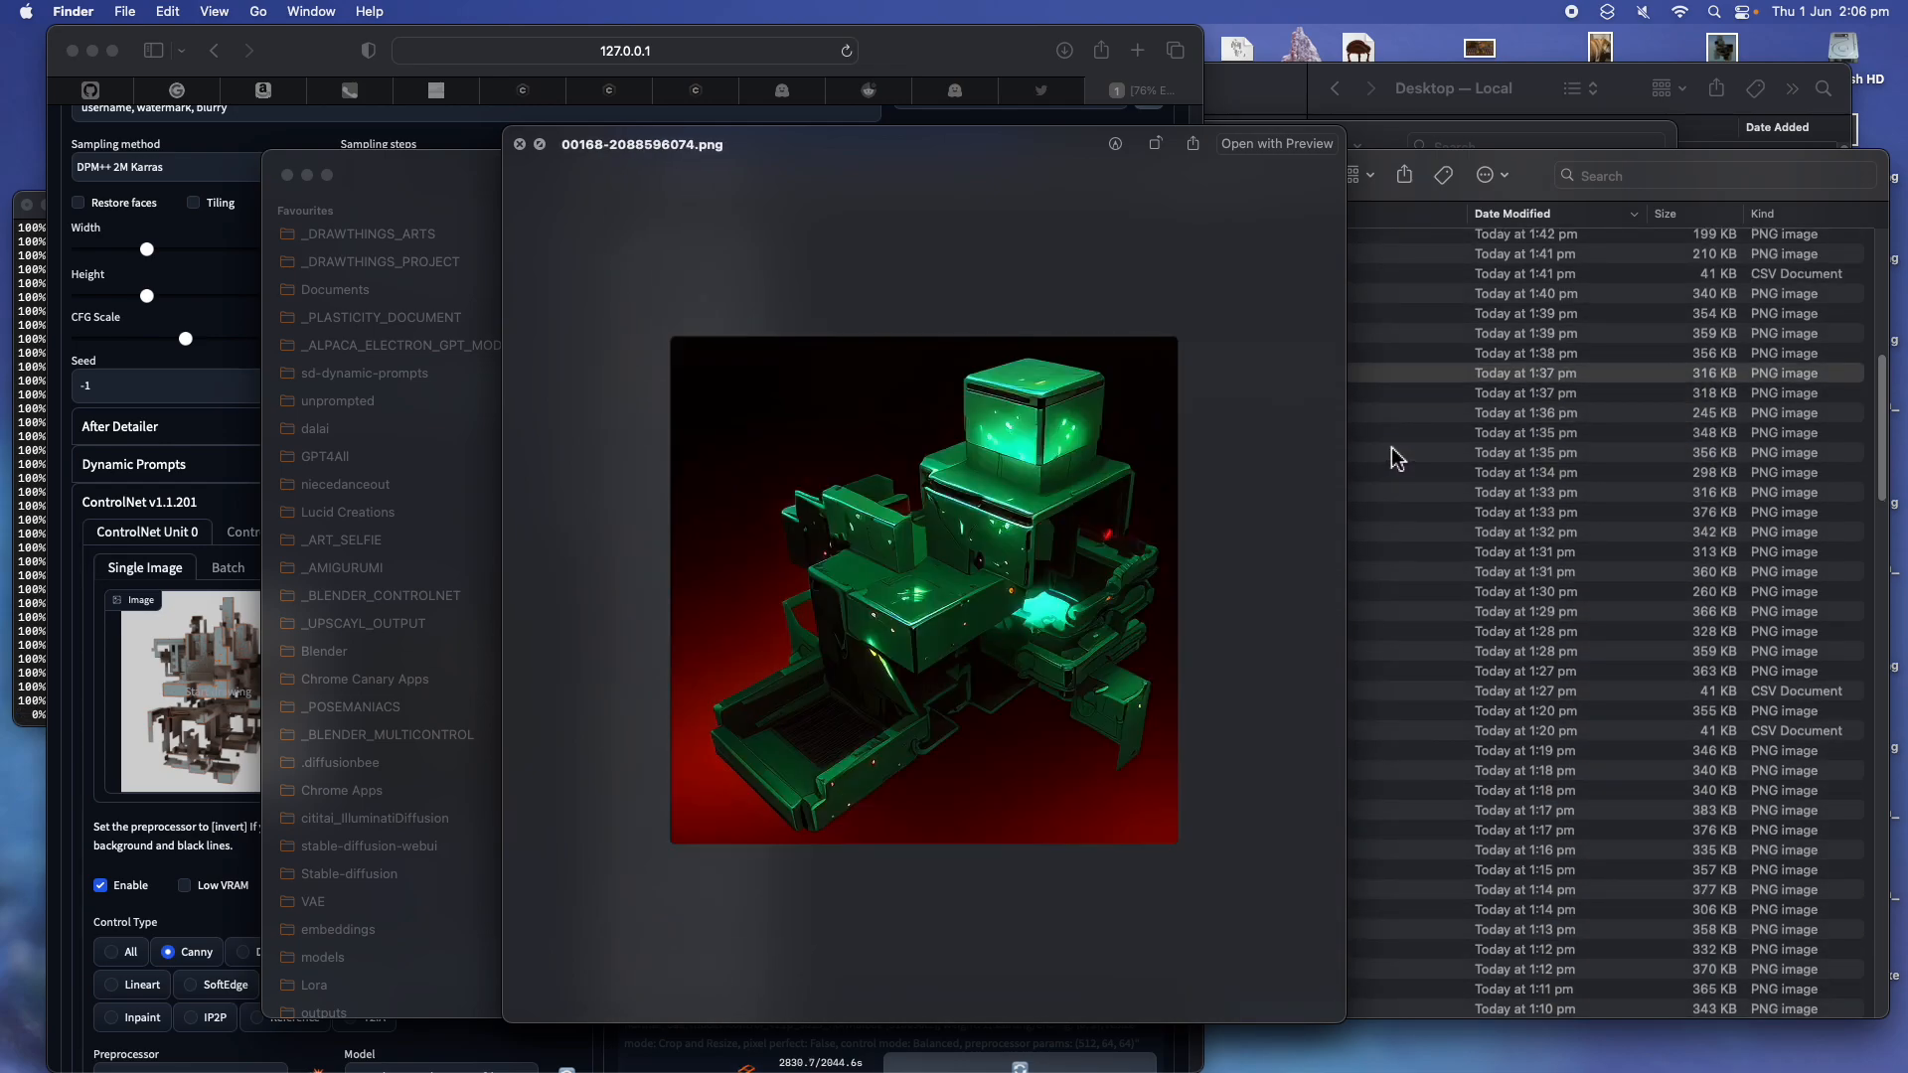
key("Up")
key("Up")
key("Up")
key("Up")
key("Up")
key("Up")
key("Up")
key("Up")
key("Up")
key("Up")
key("Up")
key("Up")
key("Up")
key("Up")
key("Up")
key("Up")
key("Up")
key("Up")
key("Up")
key("Up")
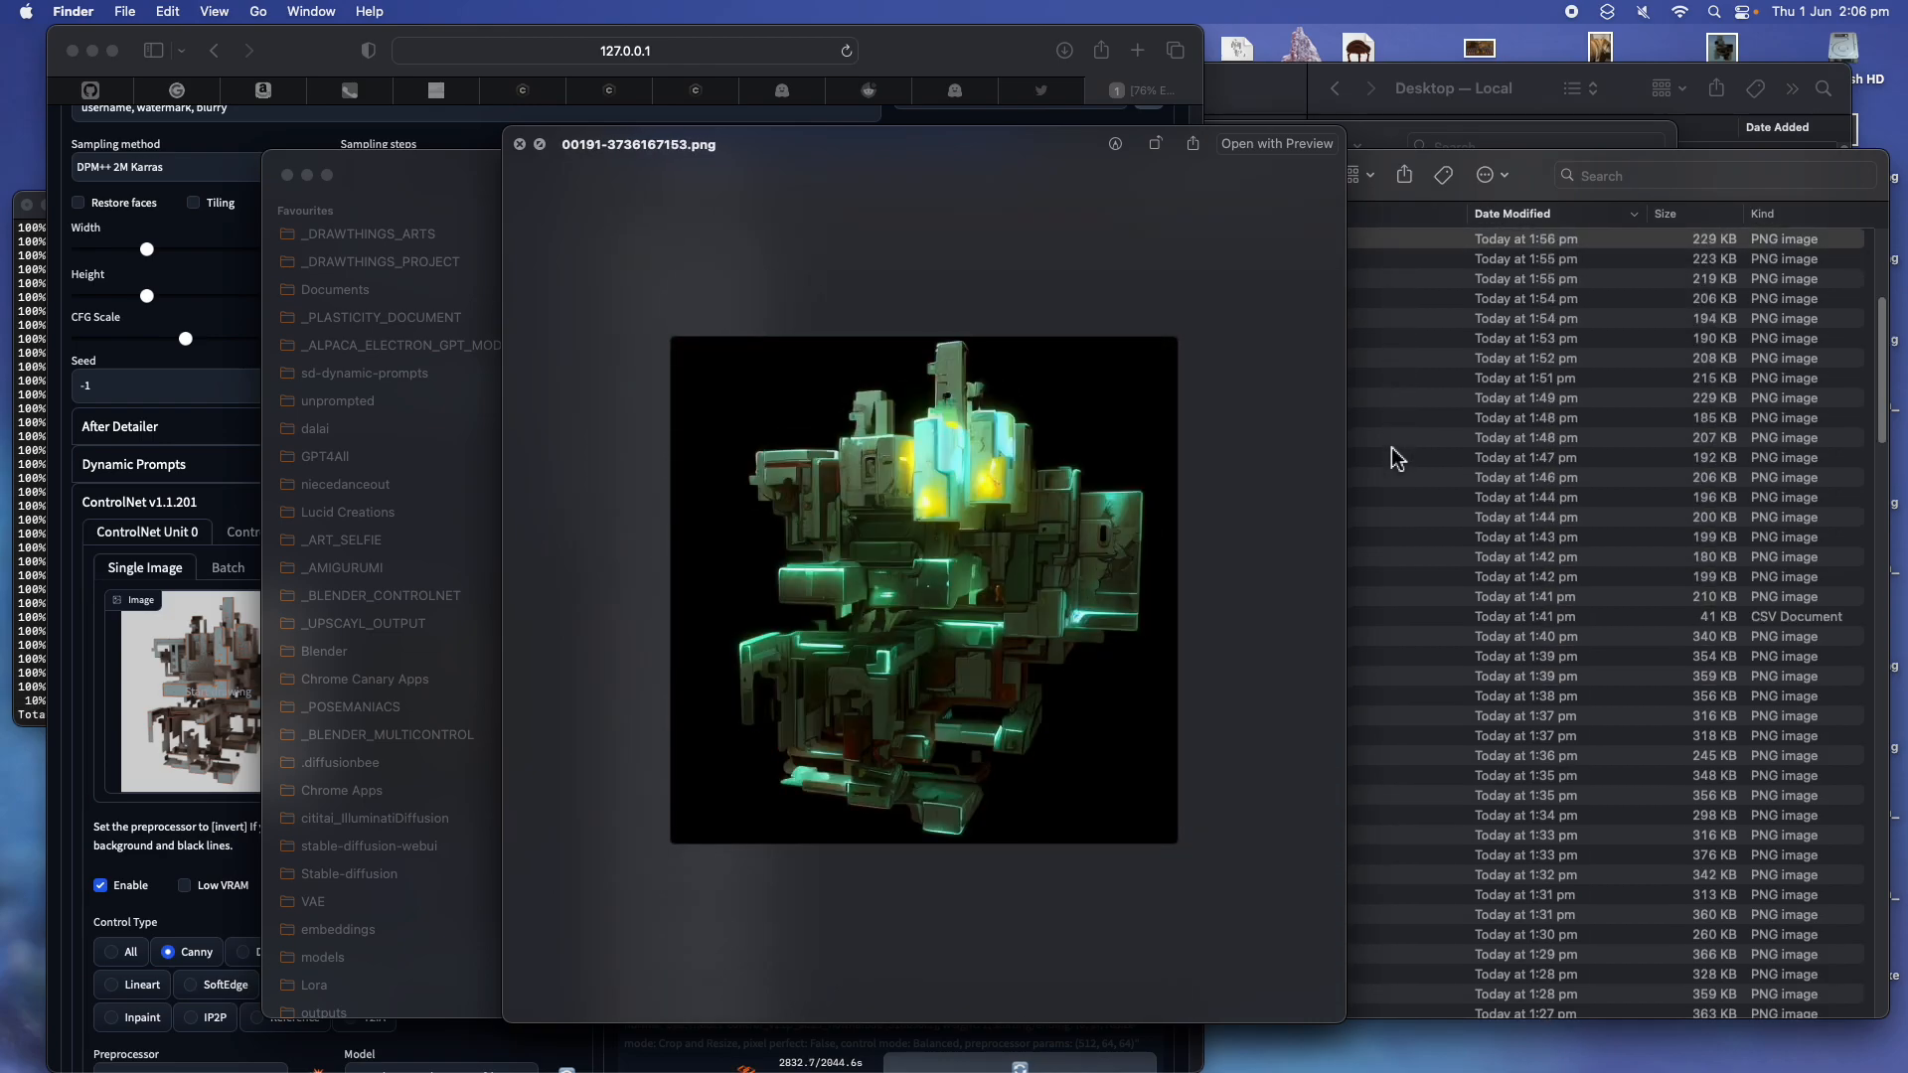
key("Up")
key("Up")
key("Up")
key("Up")
key("Up")
key("Up")
key("Up")
key("Up")
key("Up")
key("Up")
key("Up")
key("Up")
key("Up")
key("Up")
key("Up")
key("Up")
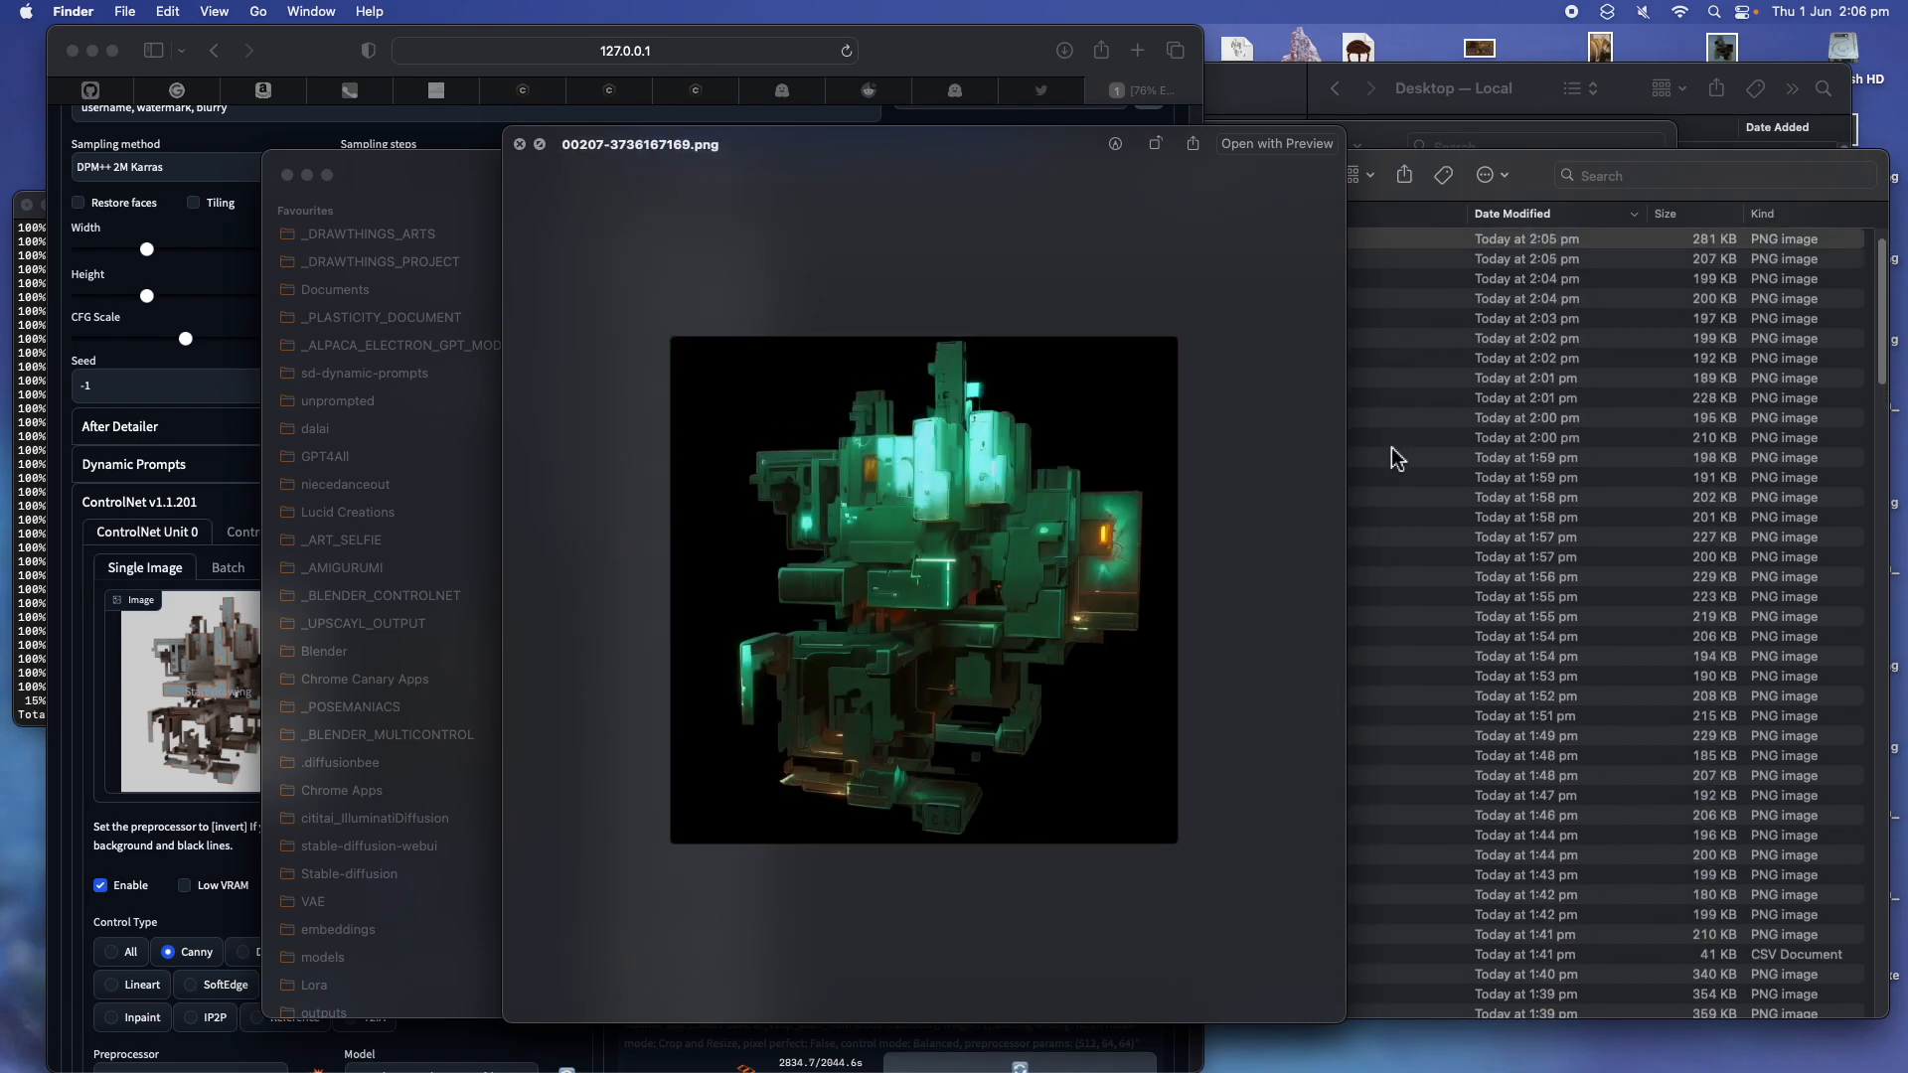
key("Up")
key("Up")
key("Up")
key("Down")
key("Down")
key("Down")
key("Up")
key("Up")
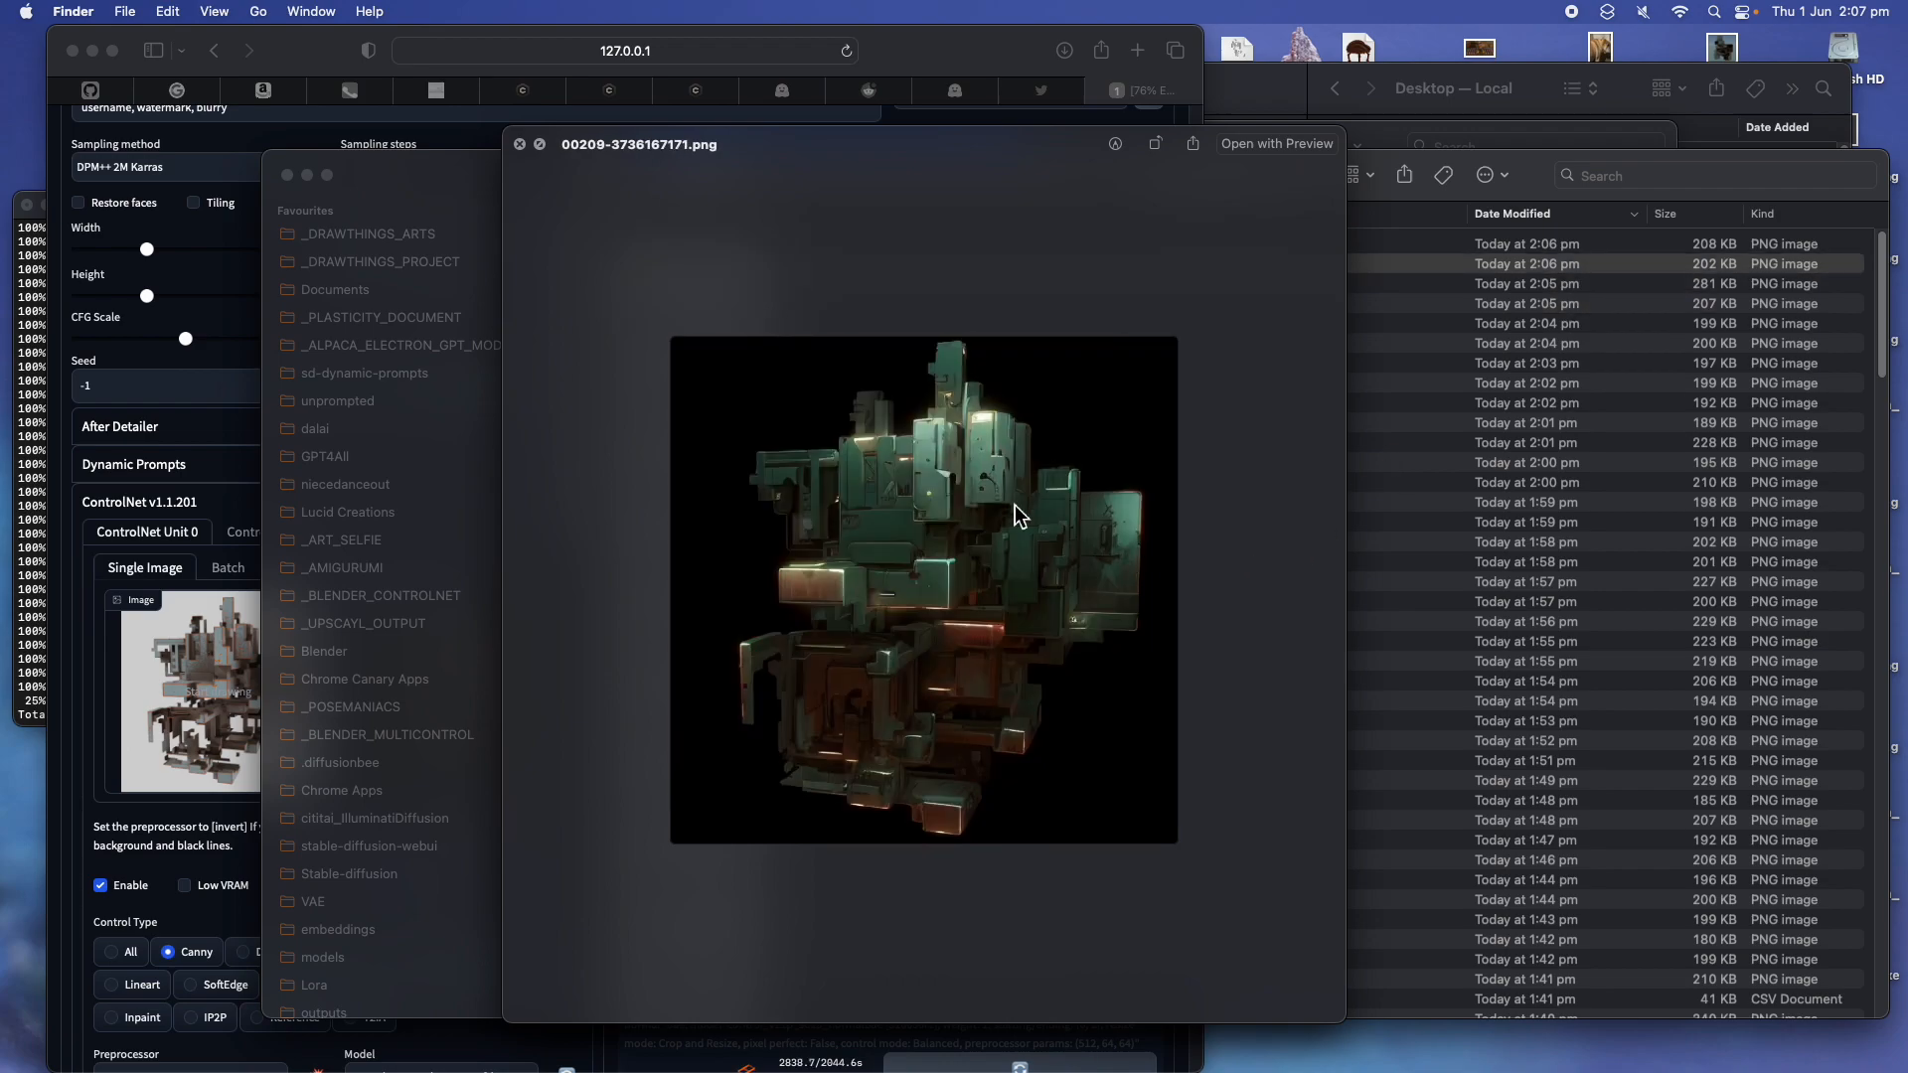
Review the previews of the dark-background block structure images back from 00209-3736167171.png to 00189-3736167151.png
key("Down")
key("Down")
key("Down")
key("Down")
key("Down")
key("Down")
key("Down")
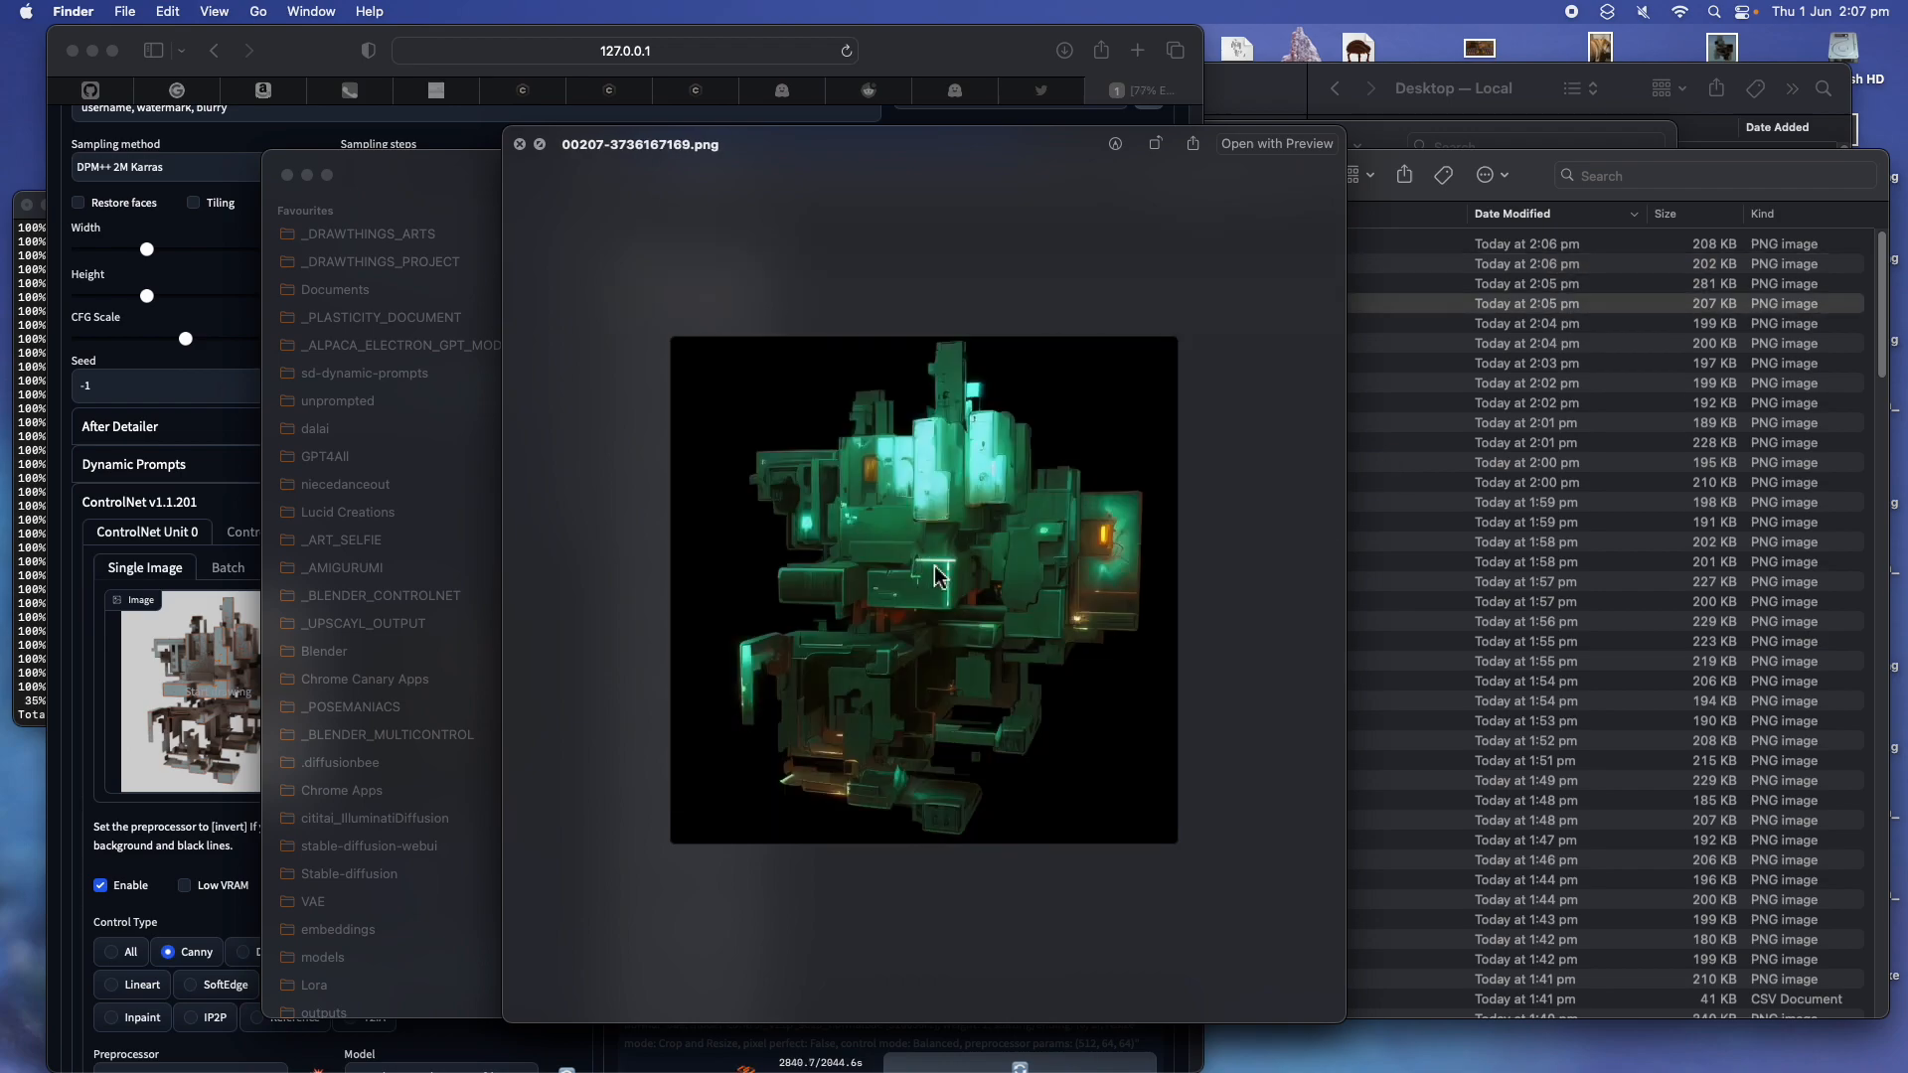
key("Down")
key("Down")
key("Down")
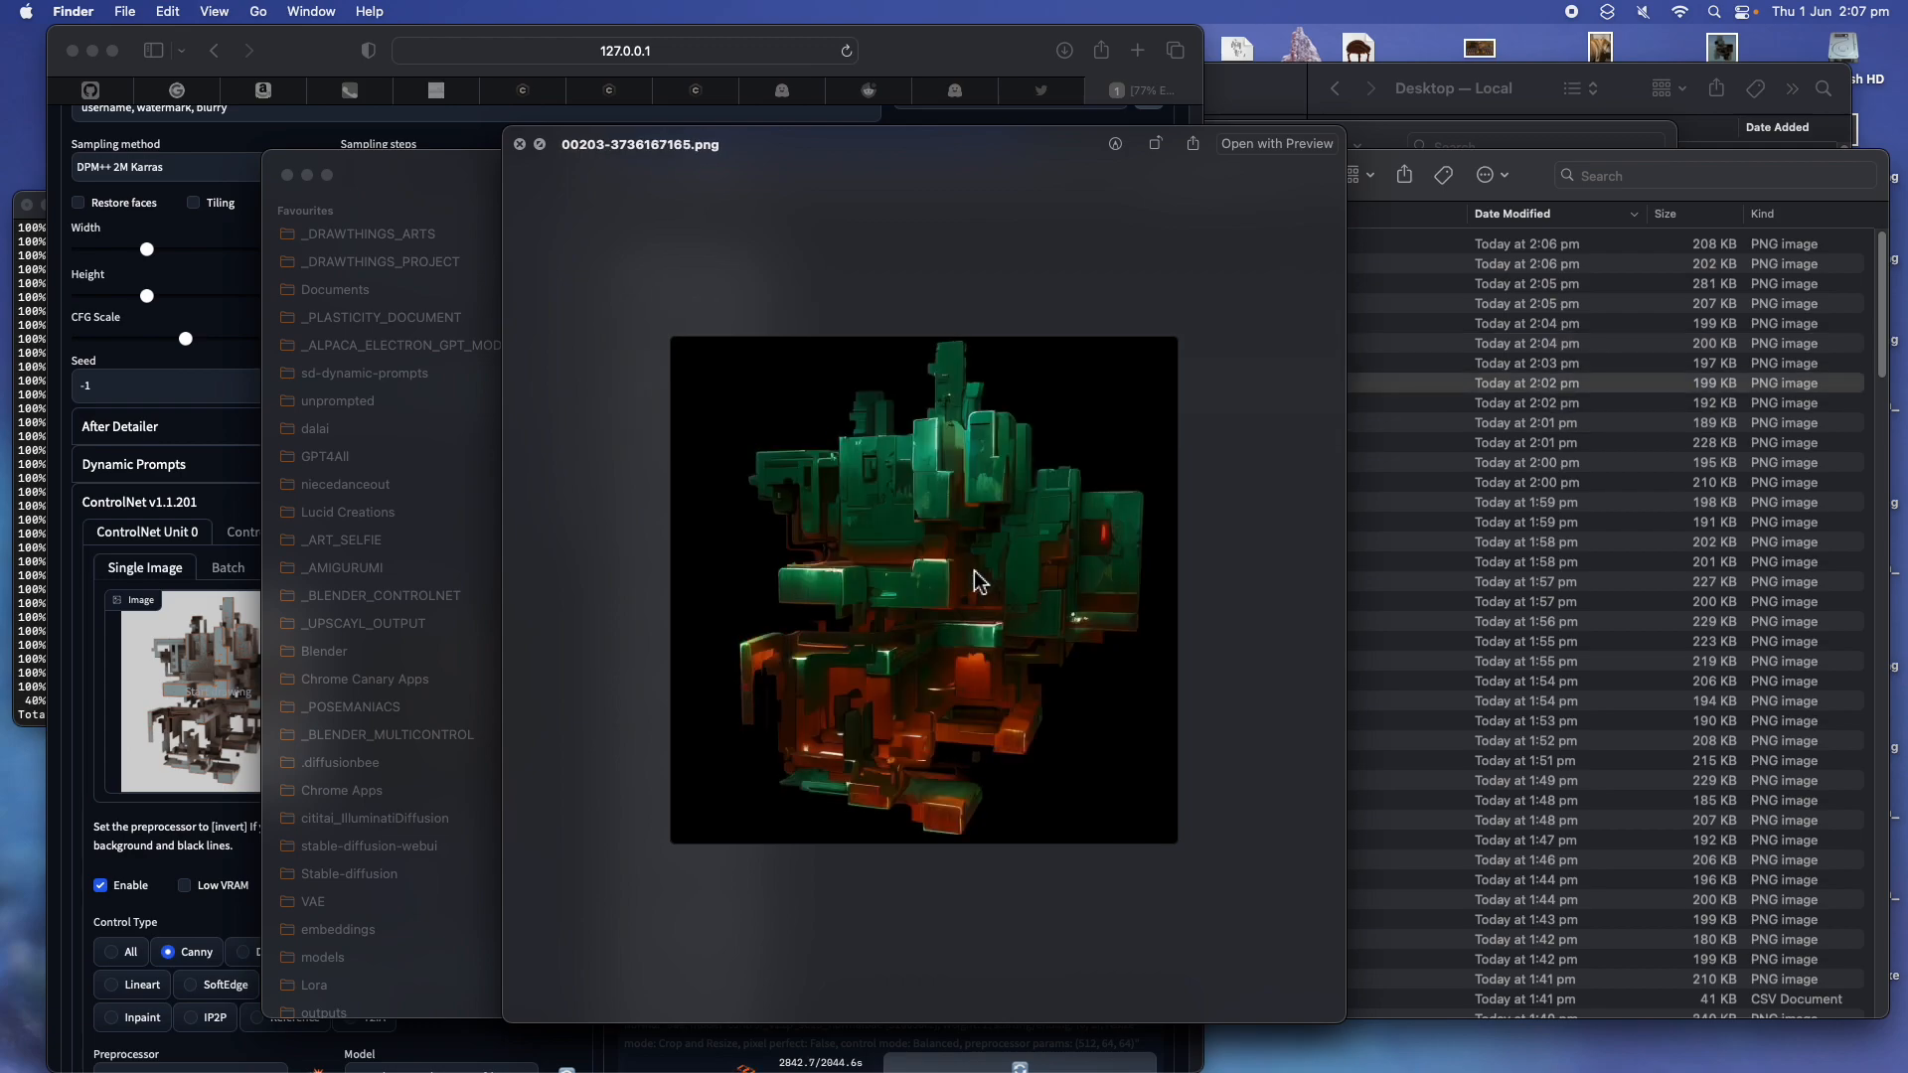
key("Down")
key("Down")
key("Down")
key("Down")
key("Down")
key("Down")
key("Down")
key("Down")
key("Down")
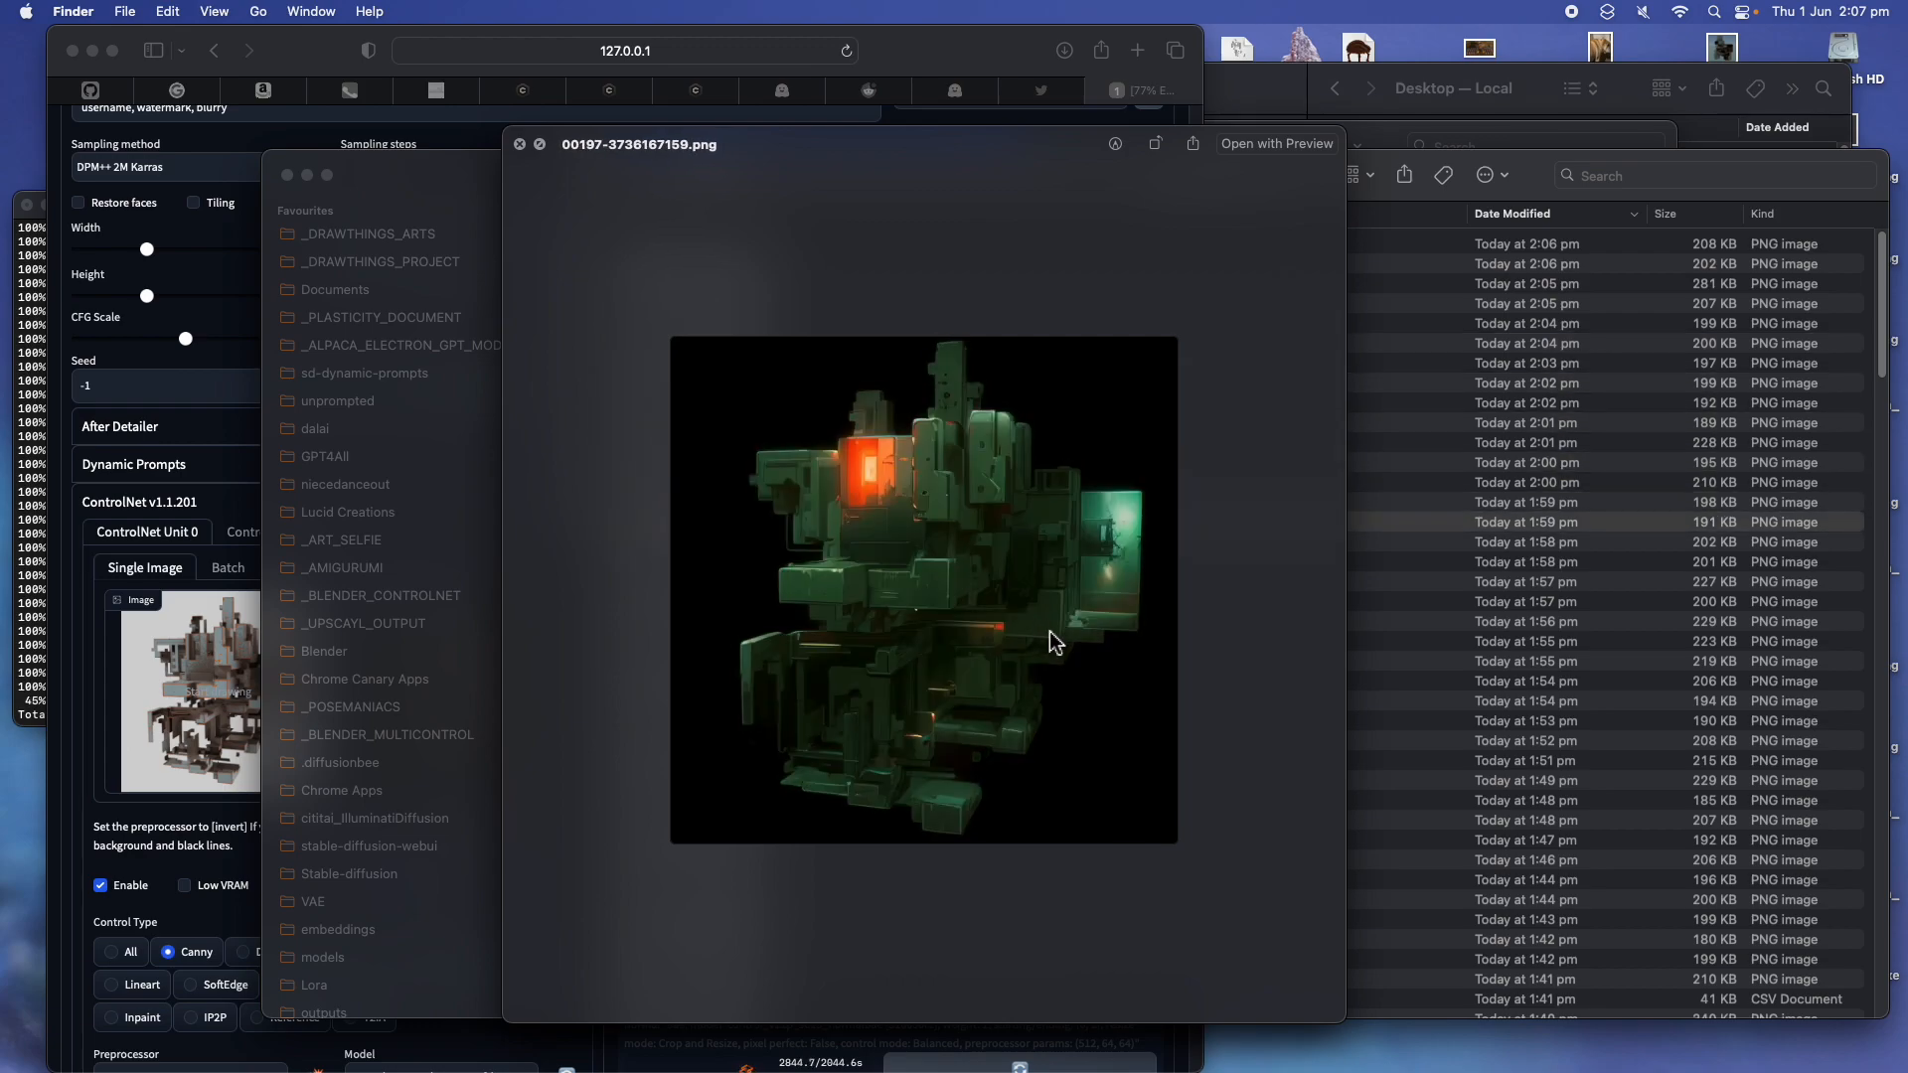
key("Down")
key("Down")
key("Down")
key("Down")
key("Down")
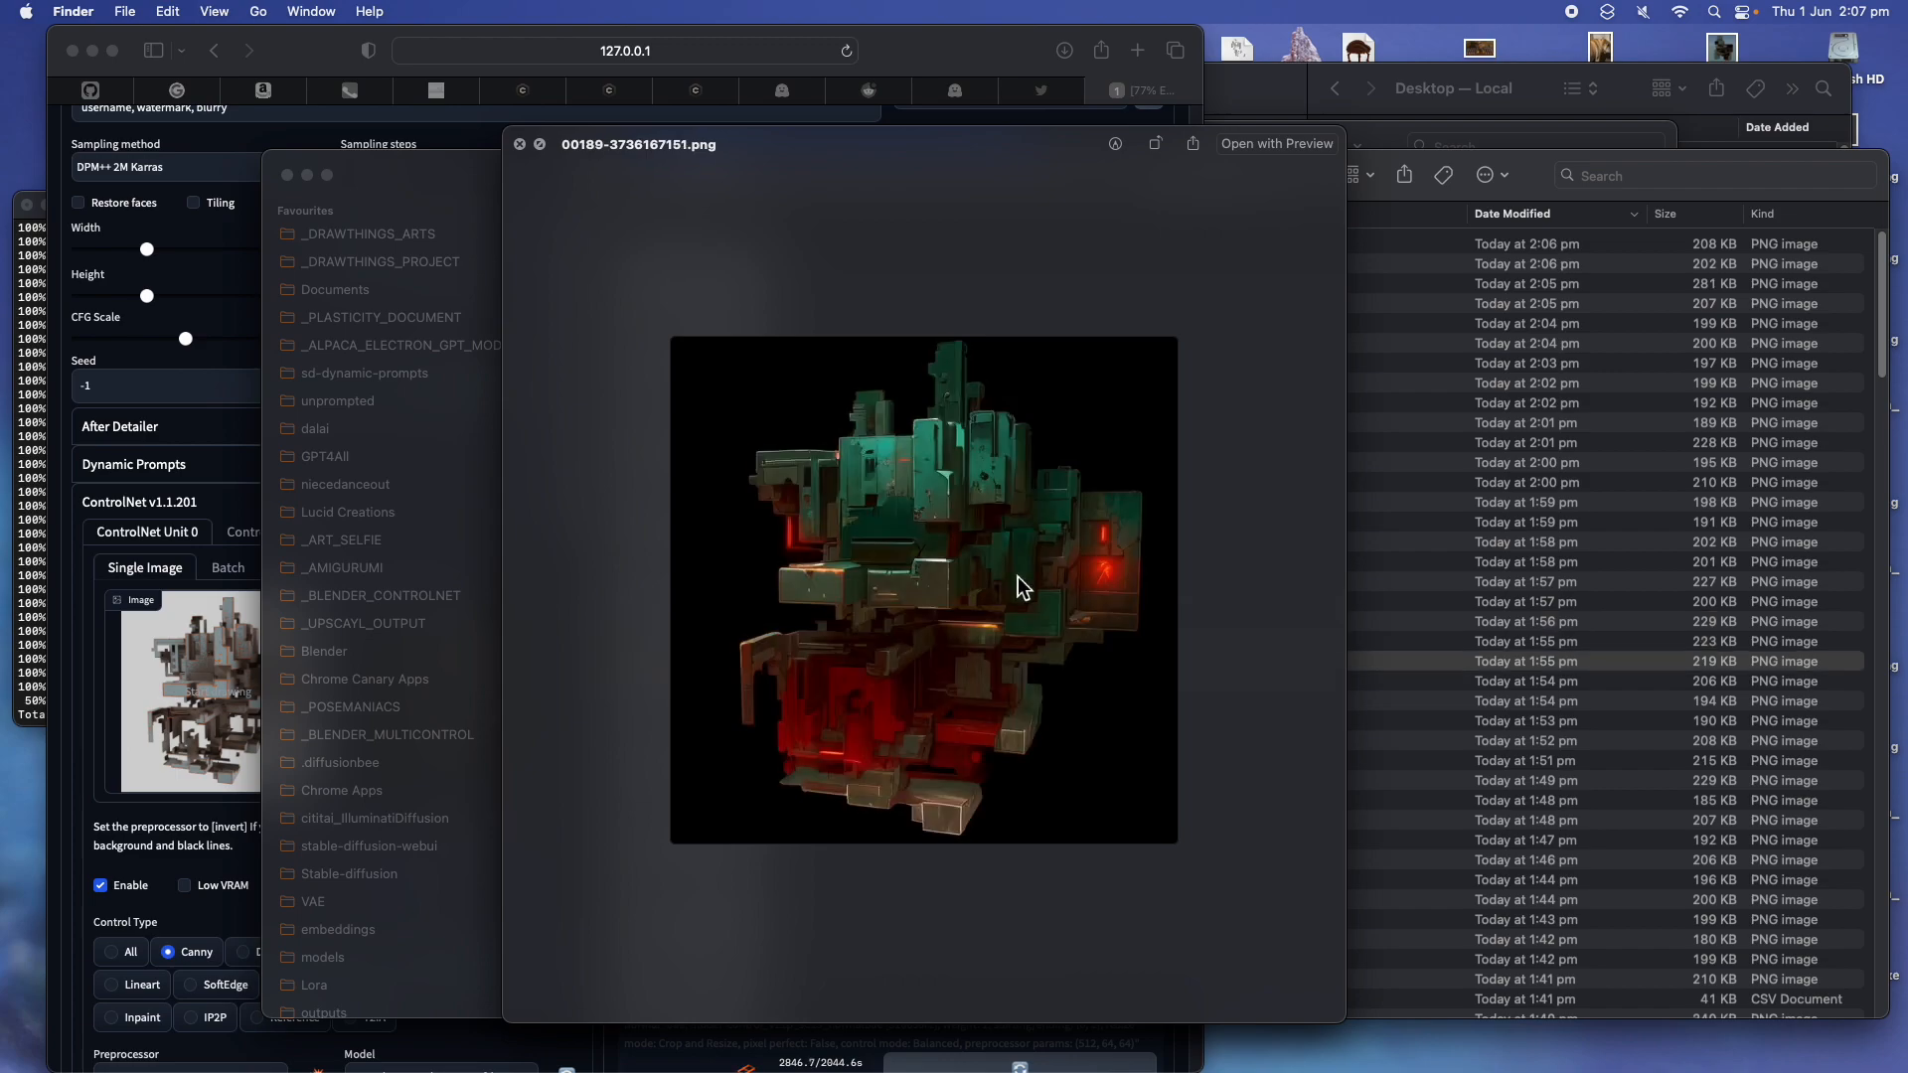
Preview the dark-background block structure images from 00189-3736167151.png down to 00166-2088596072.png
key("Down")
key("Down")
key("Down")
key("Down")
key("Down")
key("Down")
key("Down")
key("Down")
key("Down")
key("Down")
key("Down")
key("Down")
key("Down")
key("Down")
key("Down")
key("Down")
key("Down")
key("Down")
key("Down")
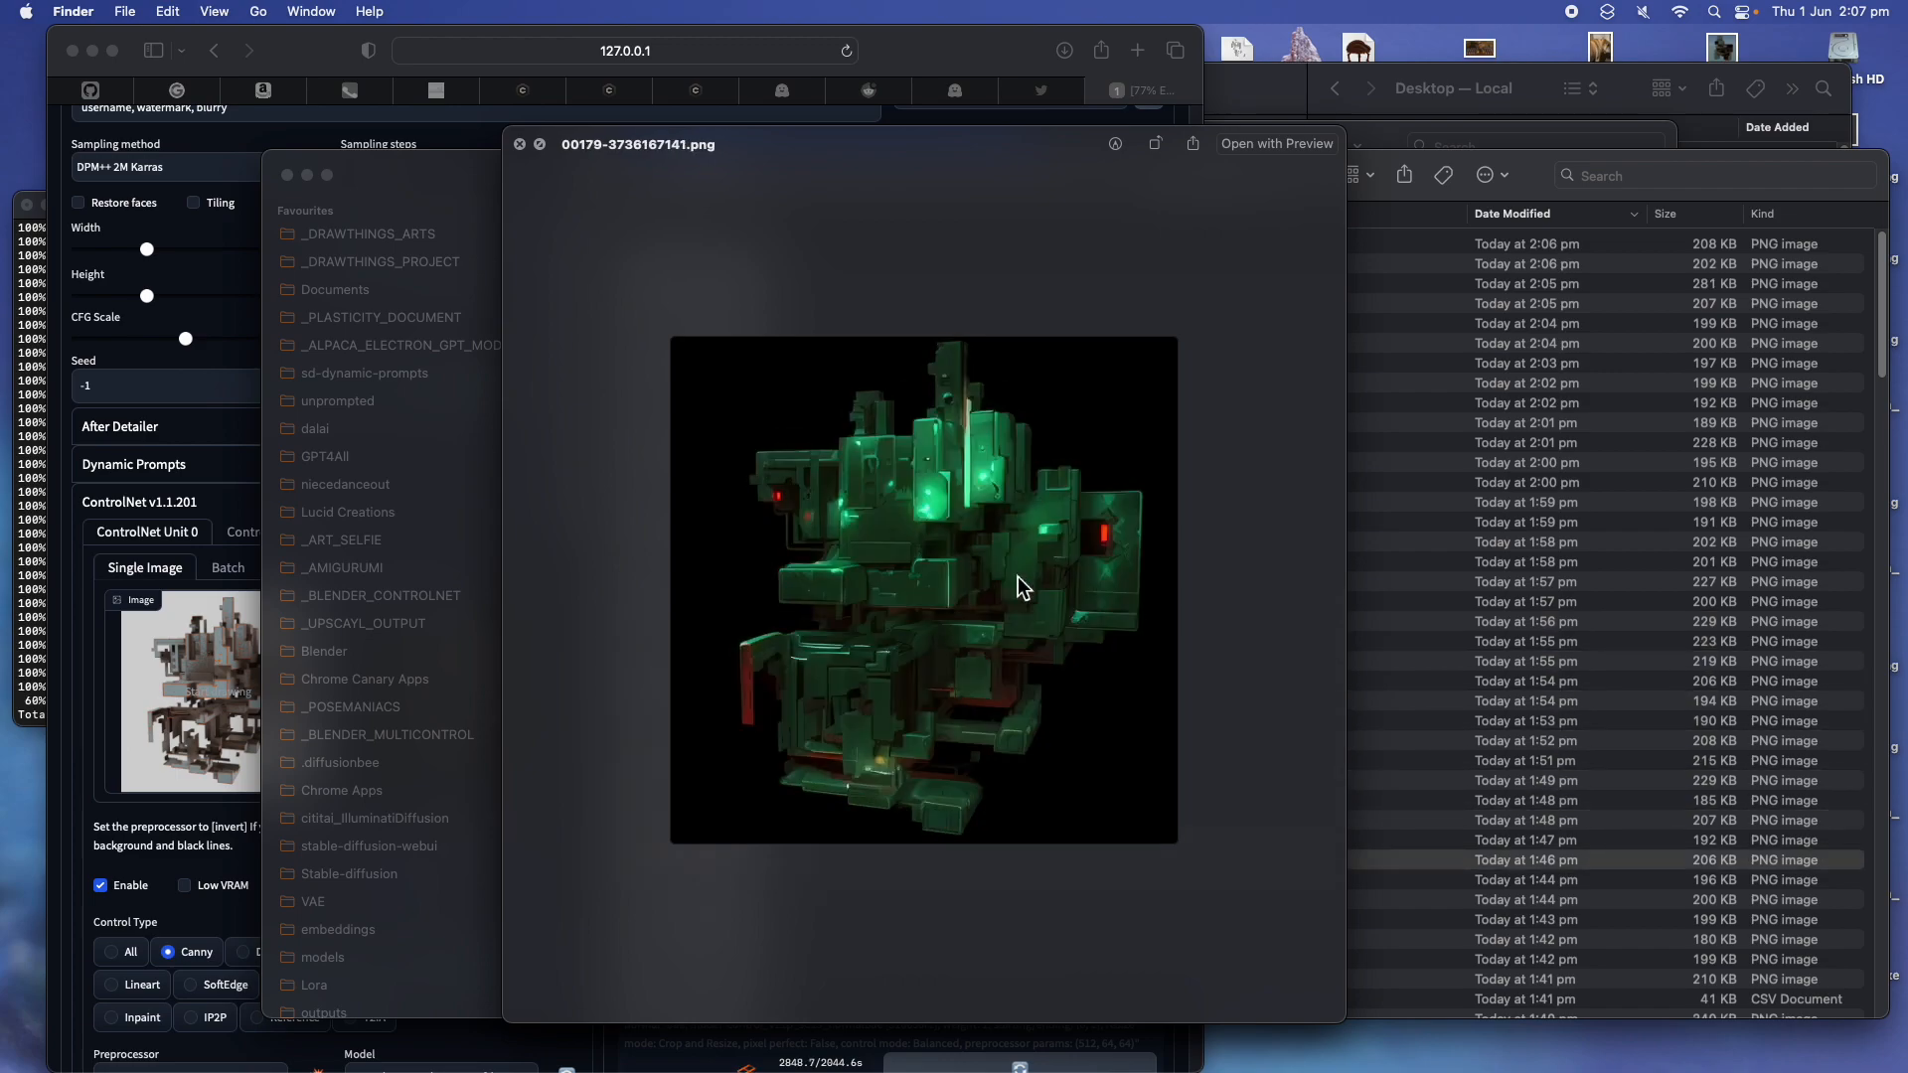
key("Down")
key("Down")
key("Down")
key("Down")
key("Down")
key("Down")
key("Down")
key("Down")
key("Down")
key("Down")
key("Down")
key("Down")
key("Down")
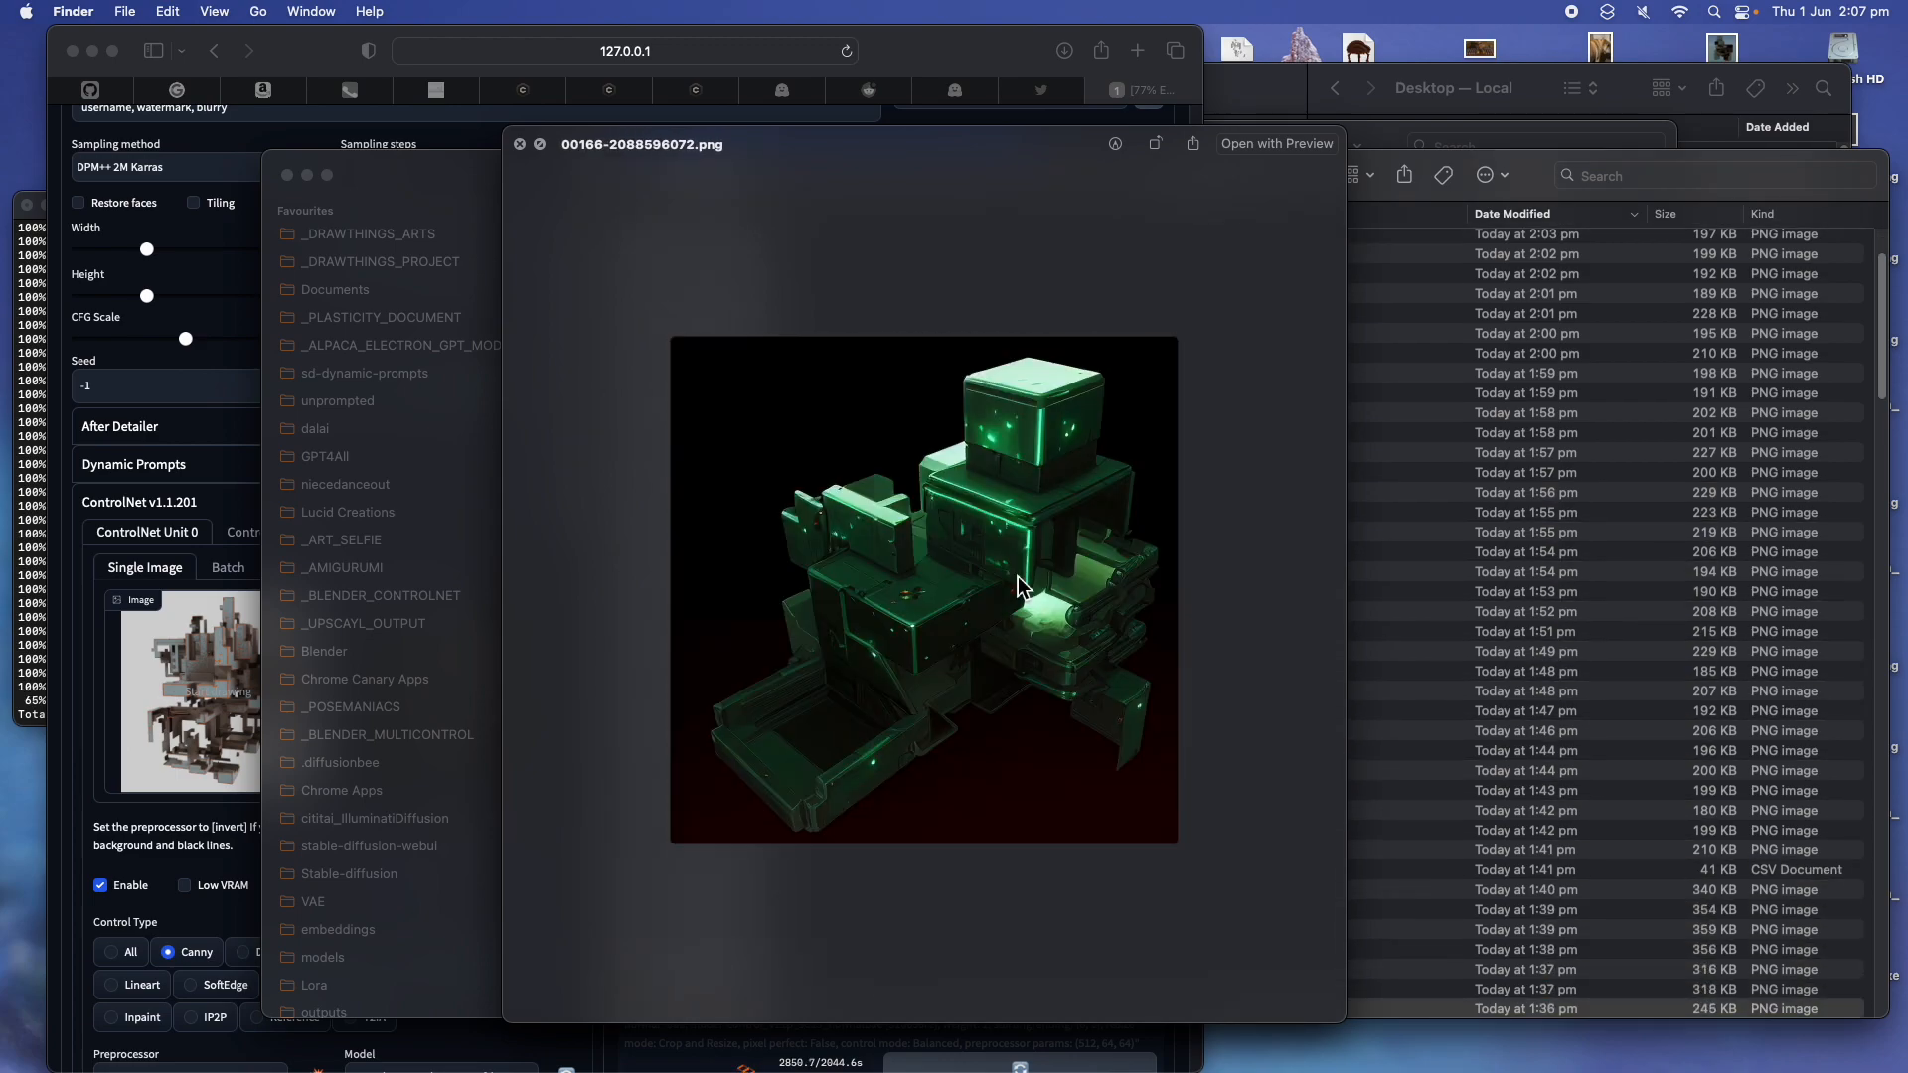
Continue previewing the older block structure images from 00166-2088596072.png down to 00103-2217900307.png
key("Down")
key("Down")
key("Down")
key("Down")
key("Down")
key("Down")
key("Down")
key("Down")
key("Down")
key("Down")
key("Down")
key("Down")
key("Down")
key("Down")
key("Down")
key("Down")
key("Down")
key("Down")
key("Down")
key("Down")
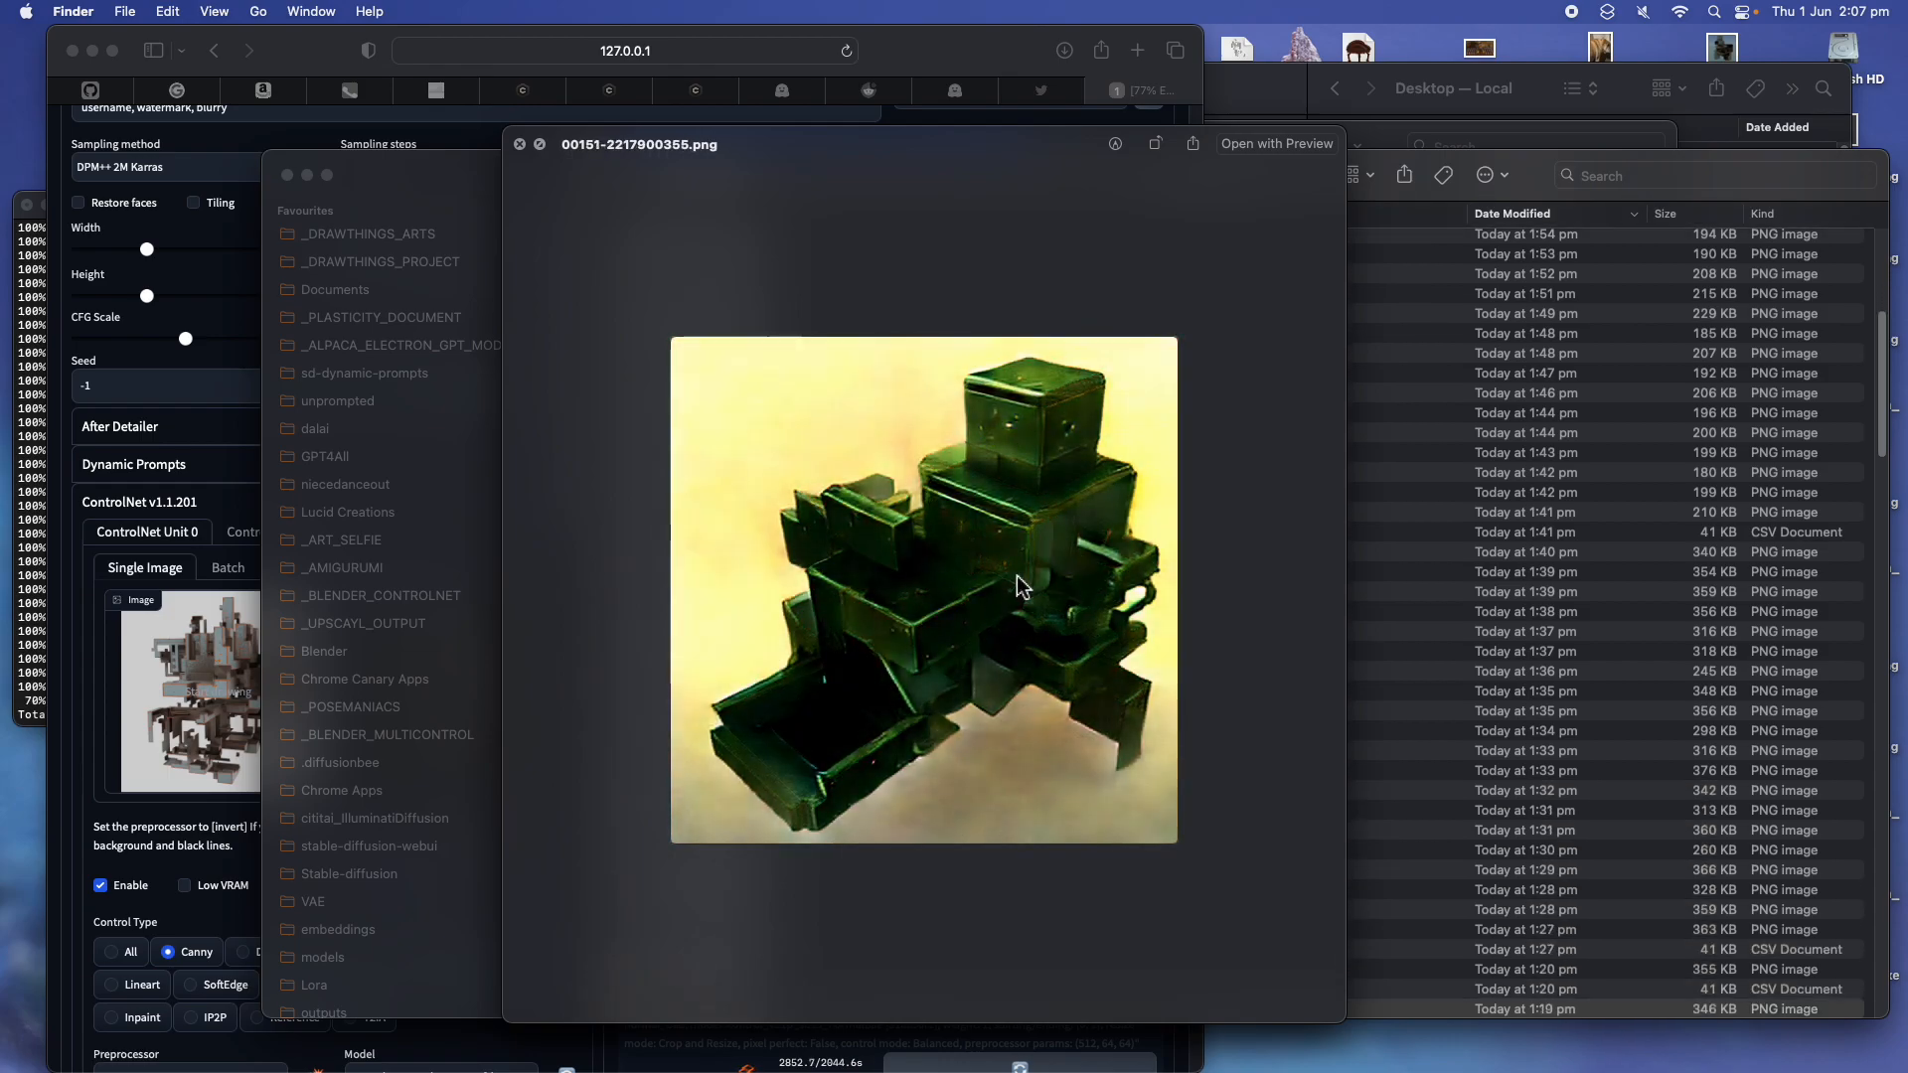
key("Down")
key("Down")
key("Down")
key("Down")
key("Down")
key("Down")
key("Down")
key("Down")
key("Down")
key("Down")
key("Down")
key("Down")
key("Down")
key("Down")
key("Down")
key("Down")
key("Down")
key("Down")
key("Down")
key("Down")
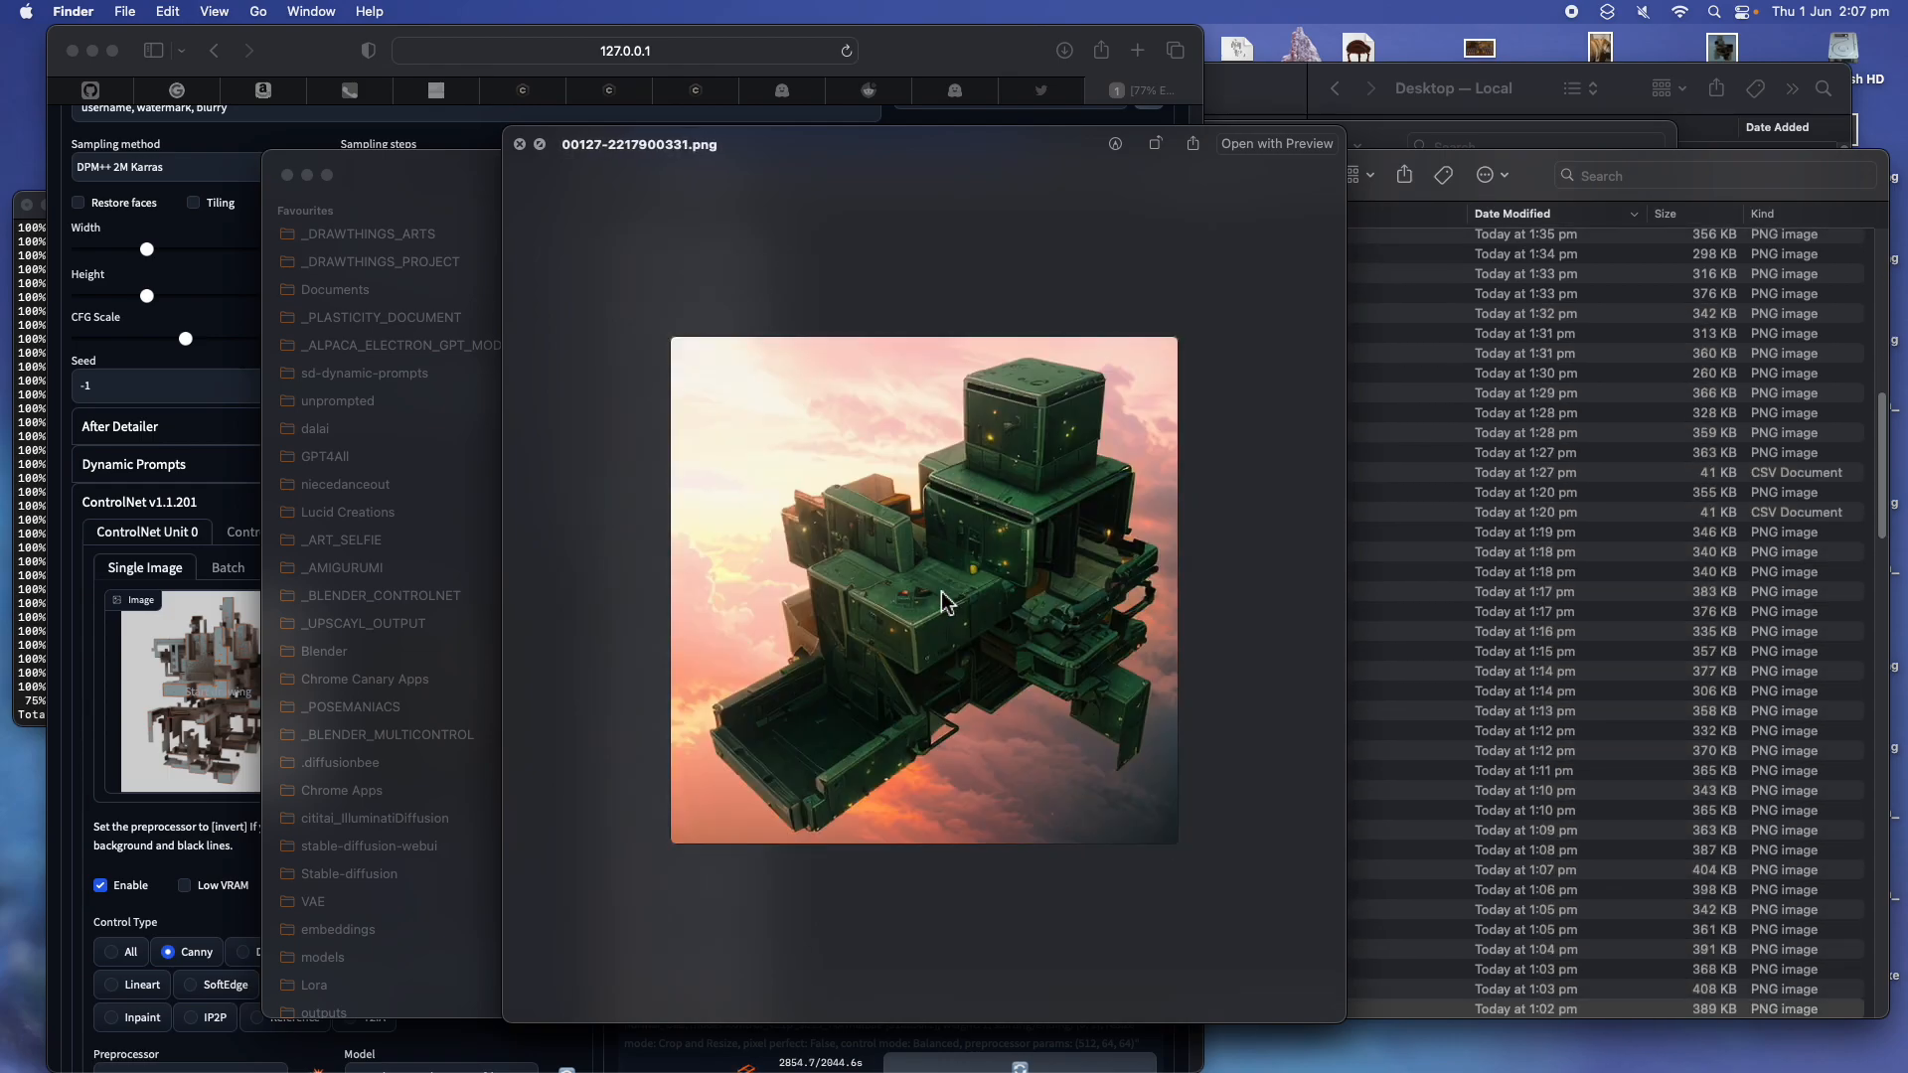
key("Down")
key("Down")
key("Down")
key("Down")
key("Down")
key("Down")
key("Down")
key("Down")
key("Down")
key("Down")
key("Down")
key("Down")
key("Down")
key("Down")
key("Down")
key("Down")
key("Down")
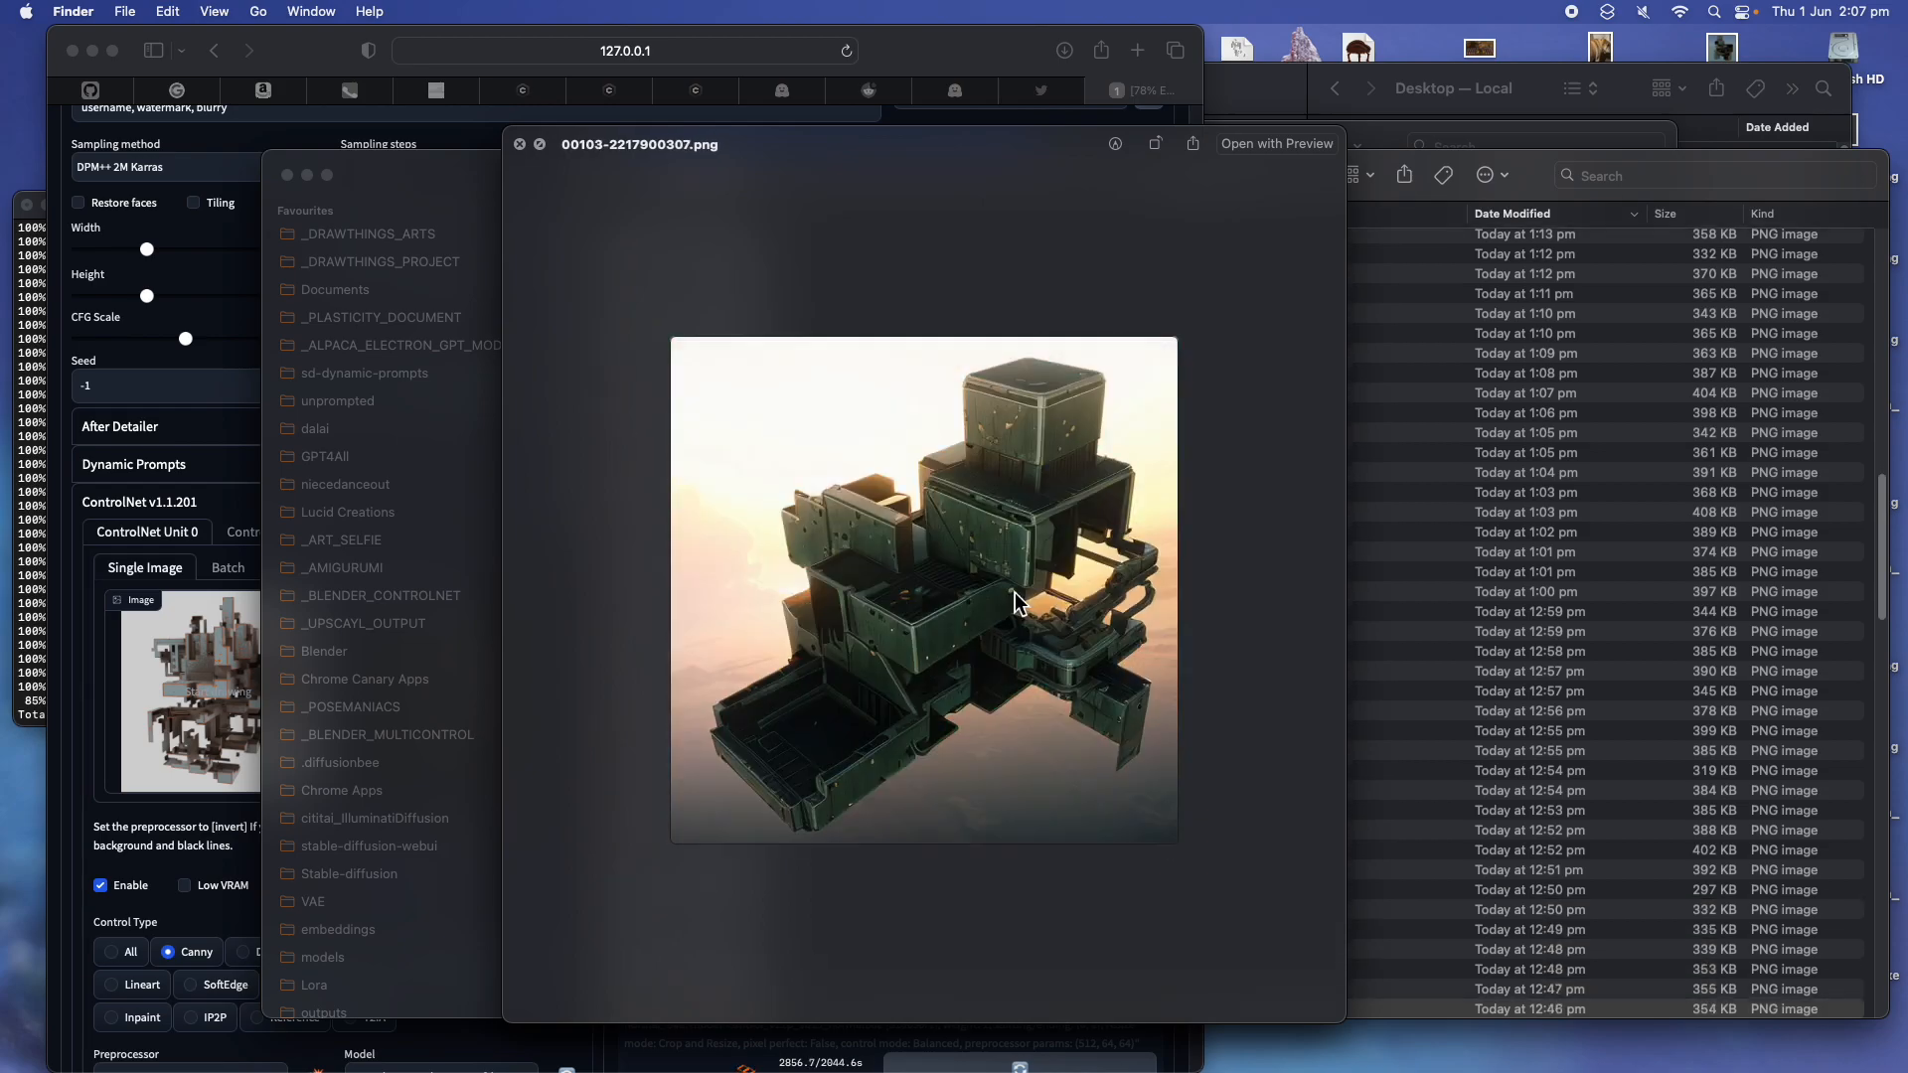
Examine the tall robot-like structure images between 00103-2217900307.png and 00087-1437806549.png, revisiting those around 00091-794208339.png
key("Down")
key("Down")
key("Down")
key("Down")
key("Down")
key("Down")
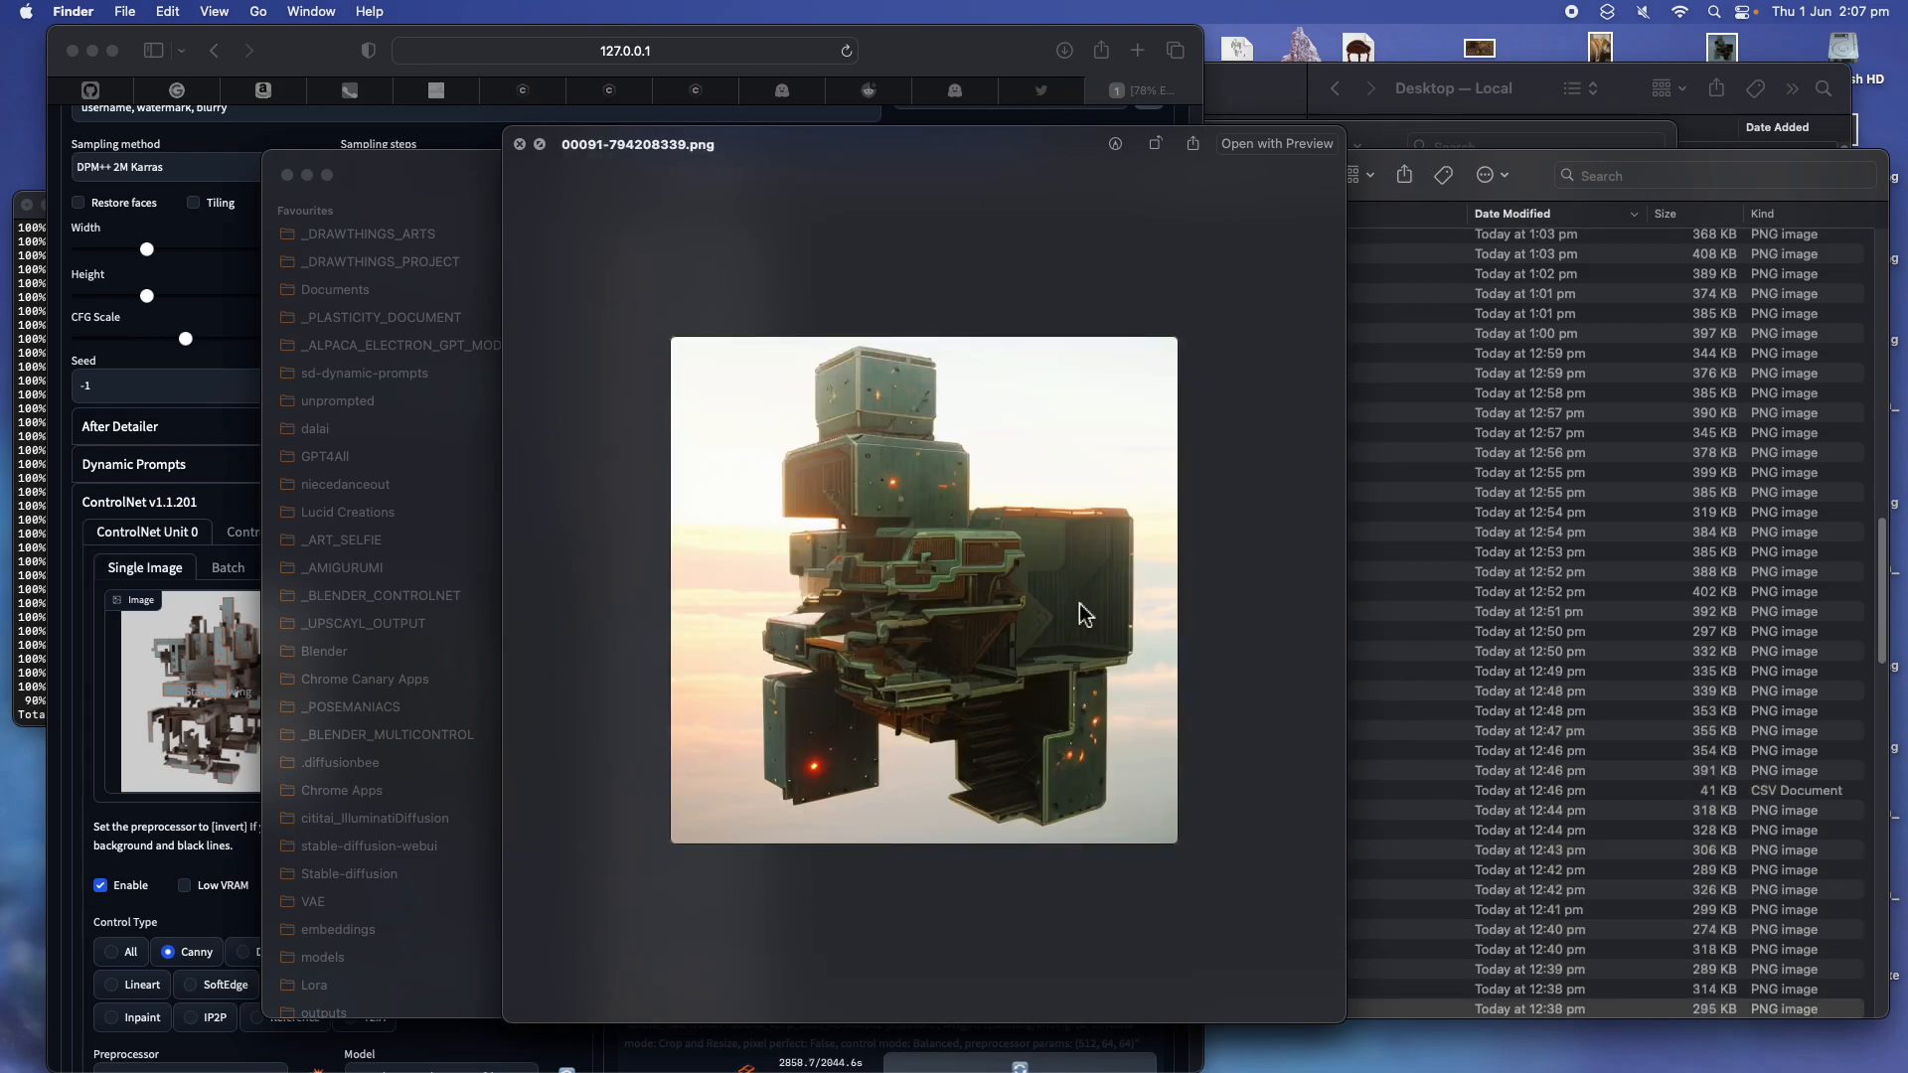
key("Up")
key("Up")
key("Up")
key("Up")
key("Down")
key("Down")
key("Down")
key("Down")
key("Down")
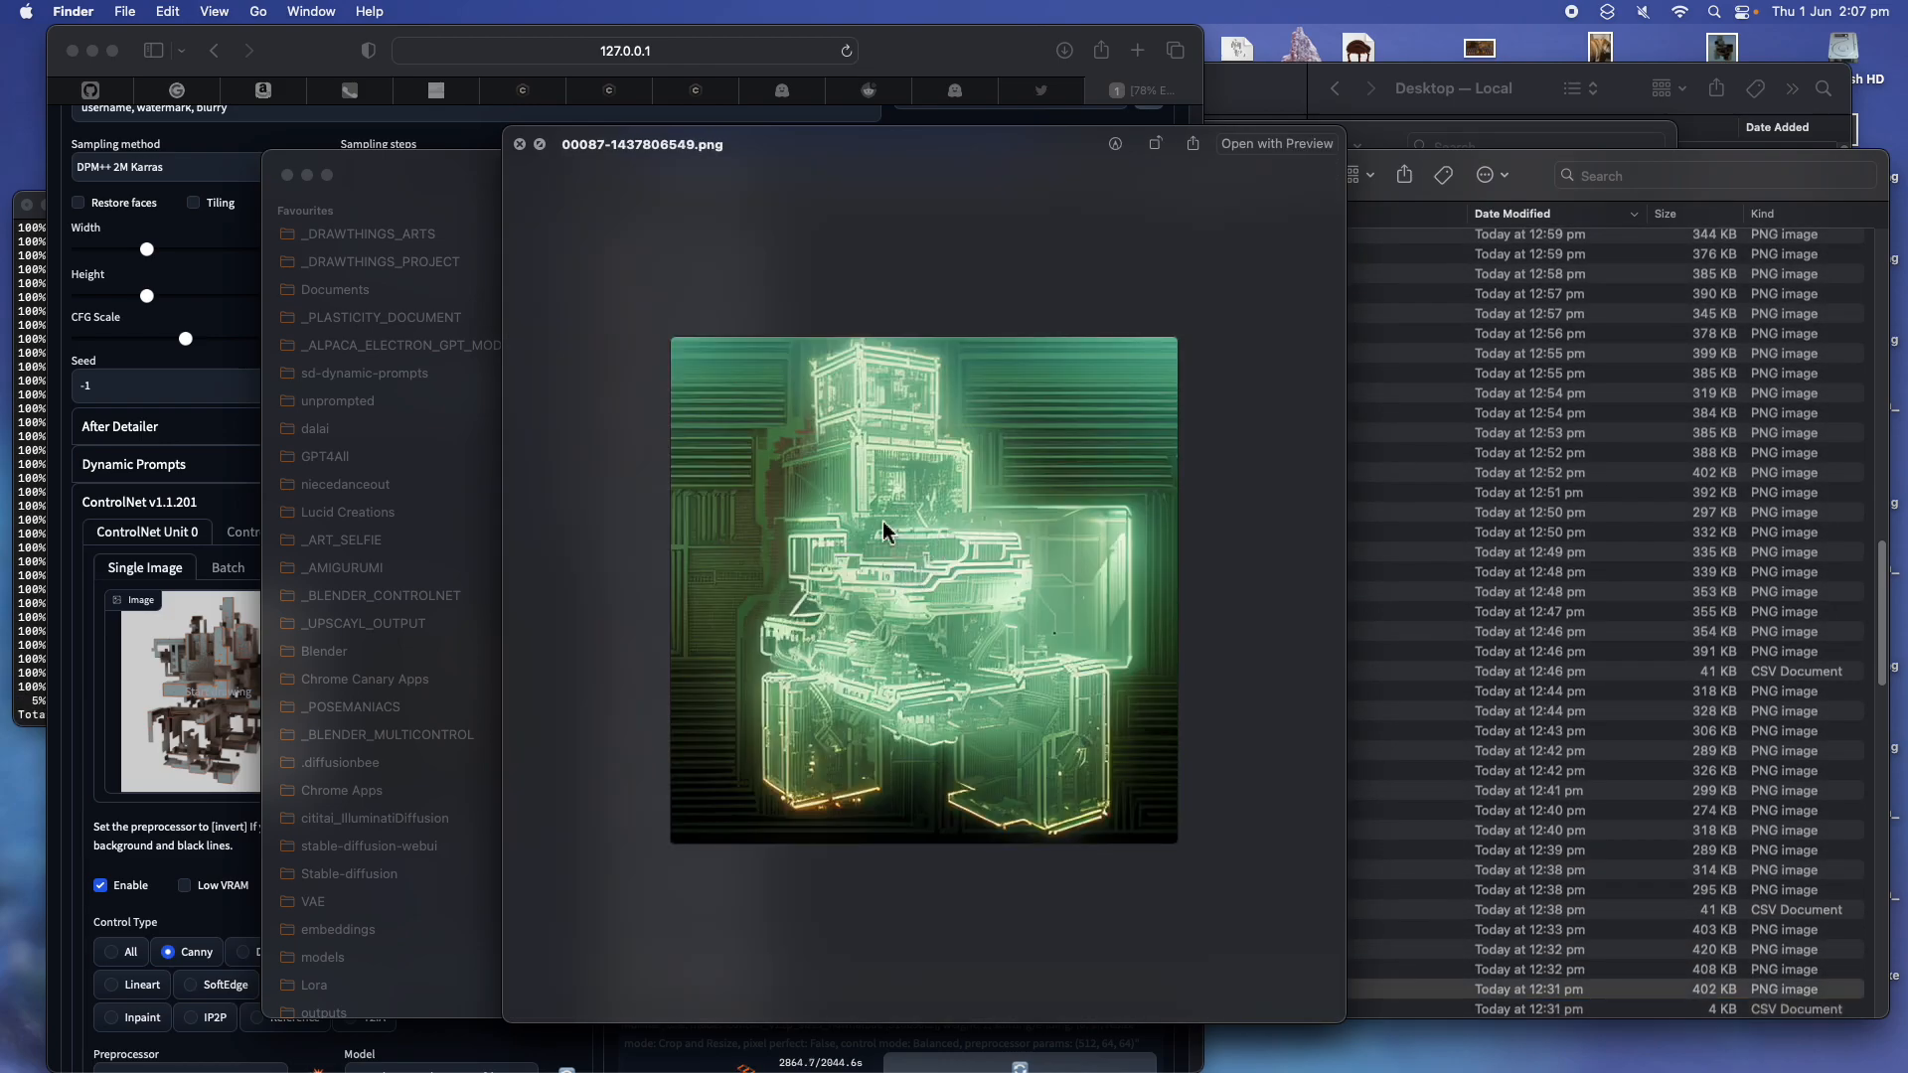
Compare the glowing neon variations around 00088-1437806550.png and 00089-1437806551.png in the preview
key("Down")
key("Down")
key("Up")
key("Up")
key("Up")
key("Up")
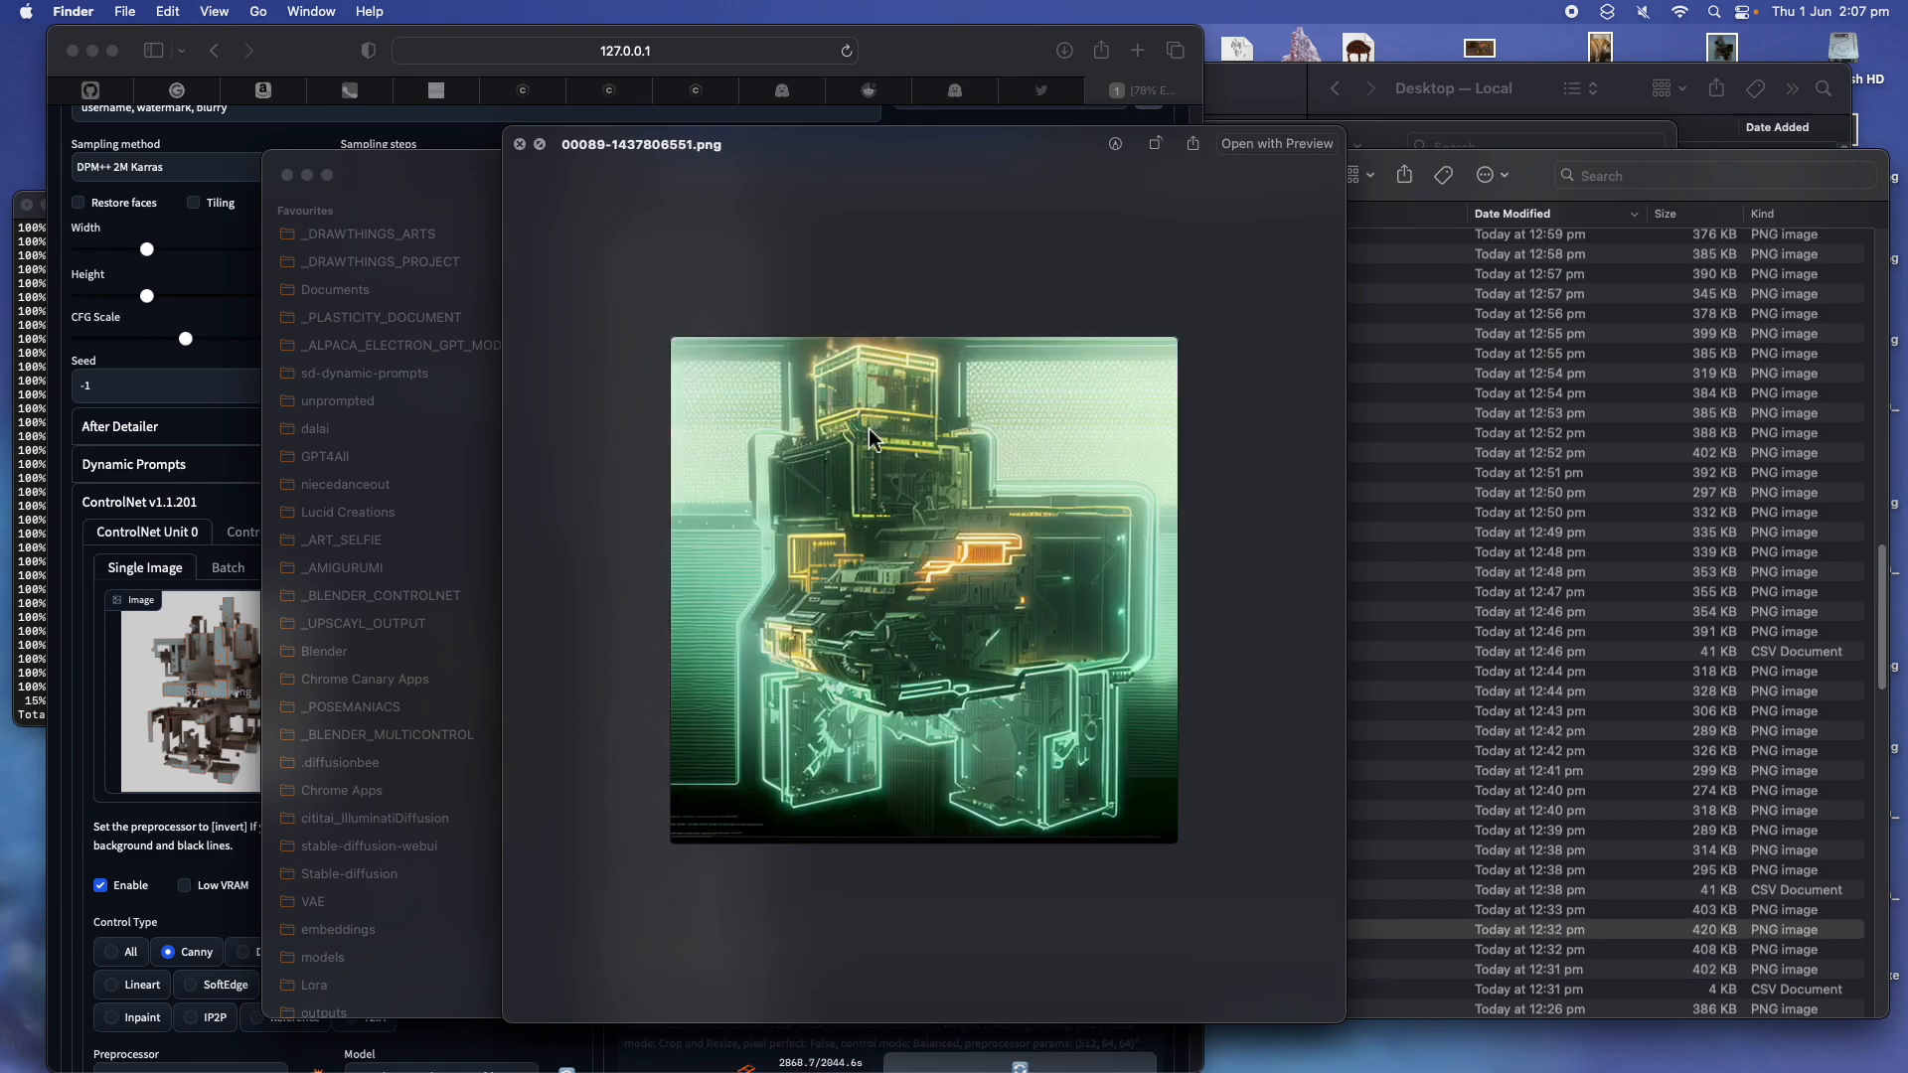
key("Down")
key("Up")
key("Up")
key("Down")
key("Down")
key("Down")
key("Up")
key("Up")
key("Down")
key("Up")
key("Down")
key("Up")
key("Down")
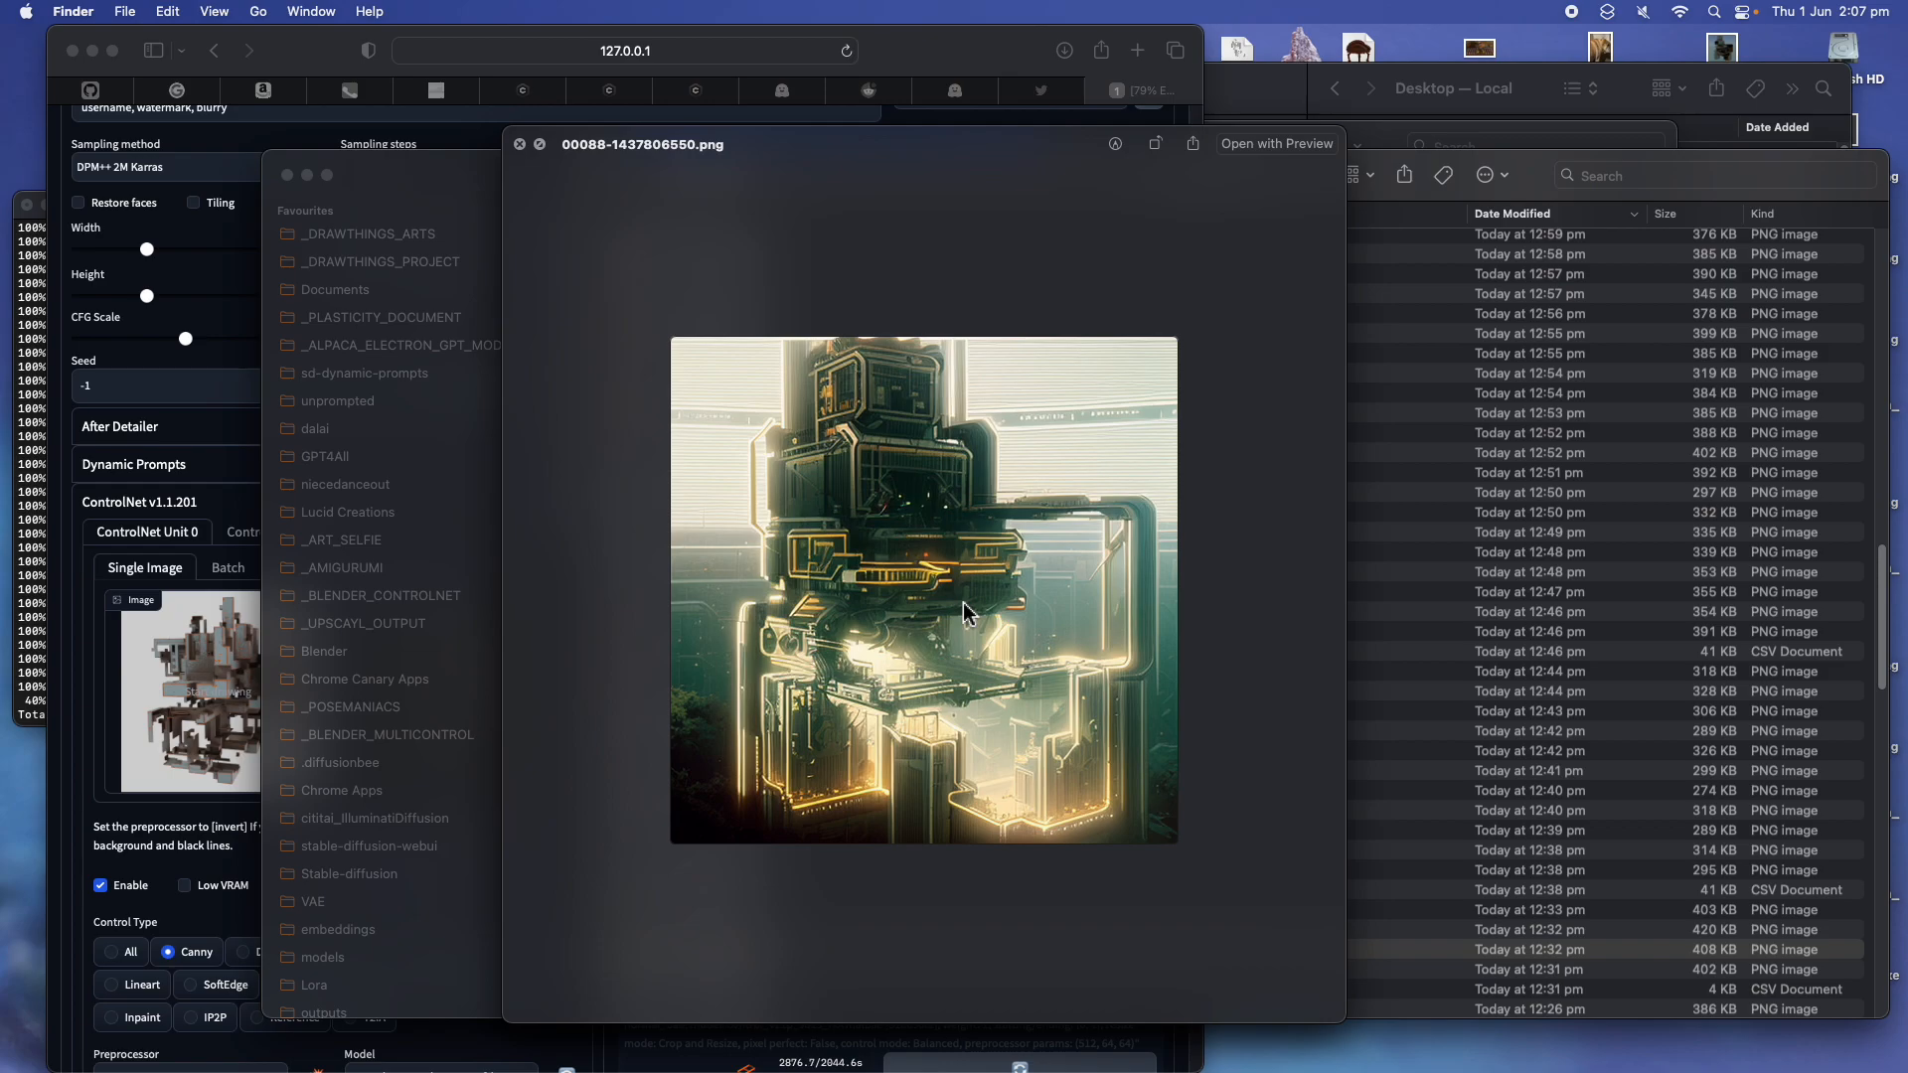
key("Up")
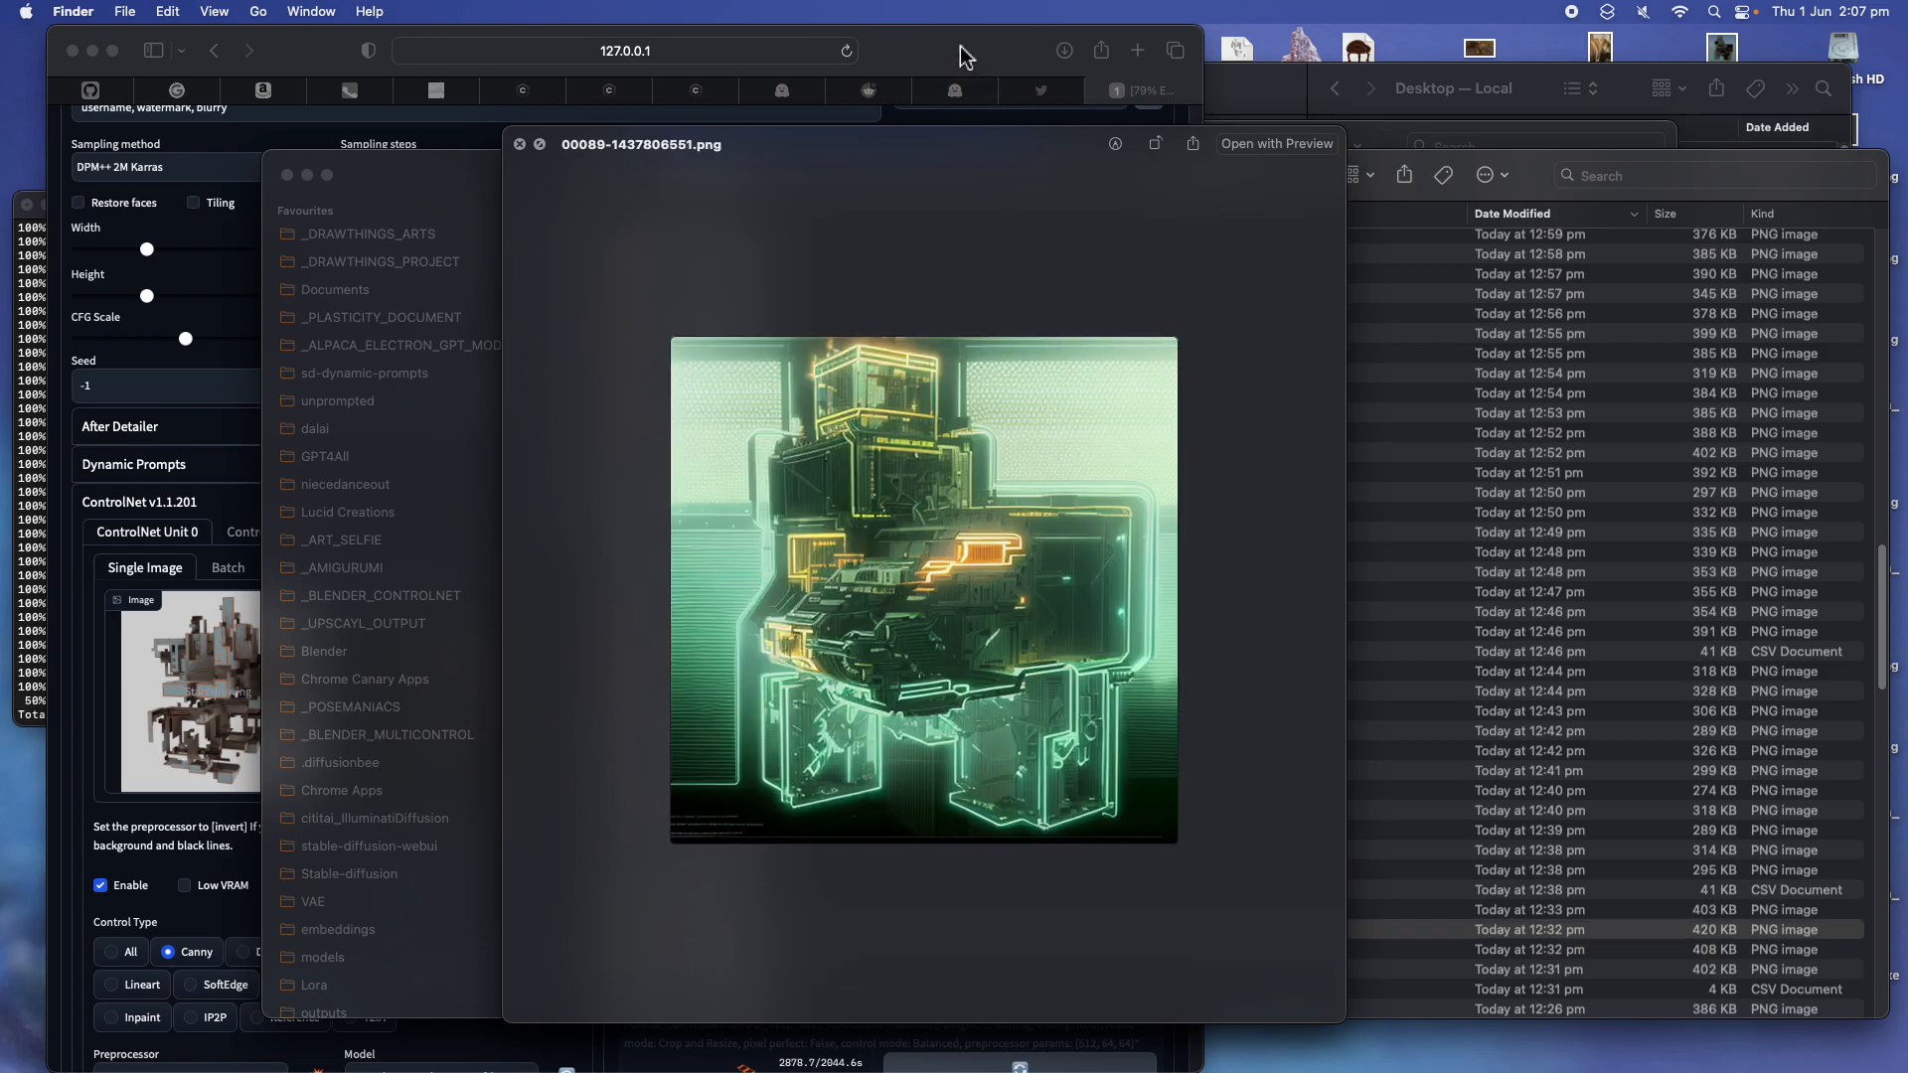
Switch to the Stable Diffusion web UI in Safari, then reposition and enlarge its window
left_click(970, 55)
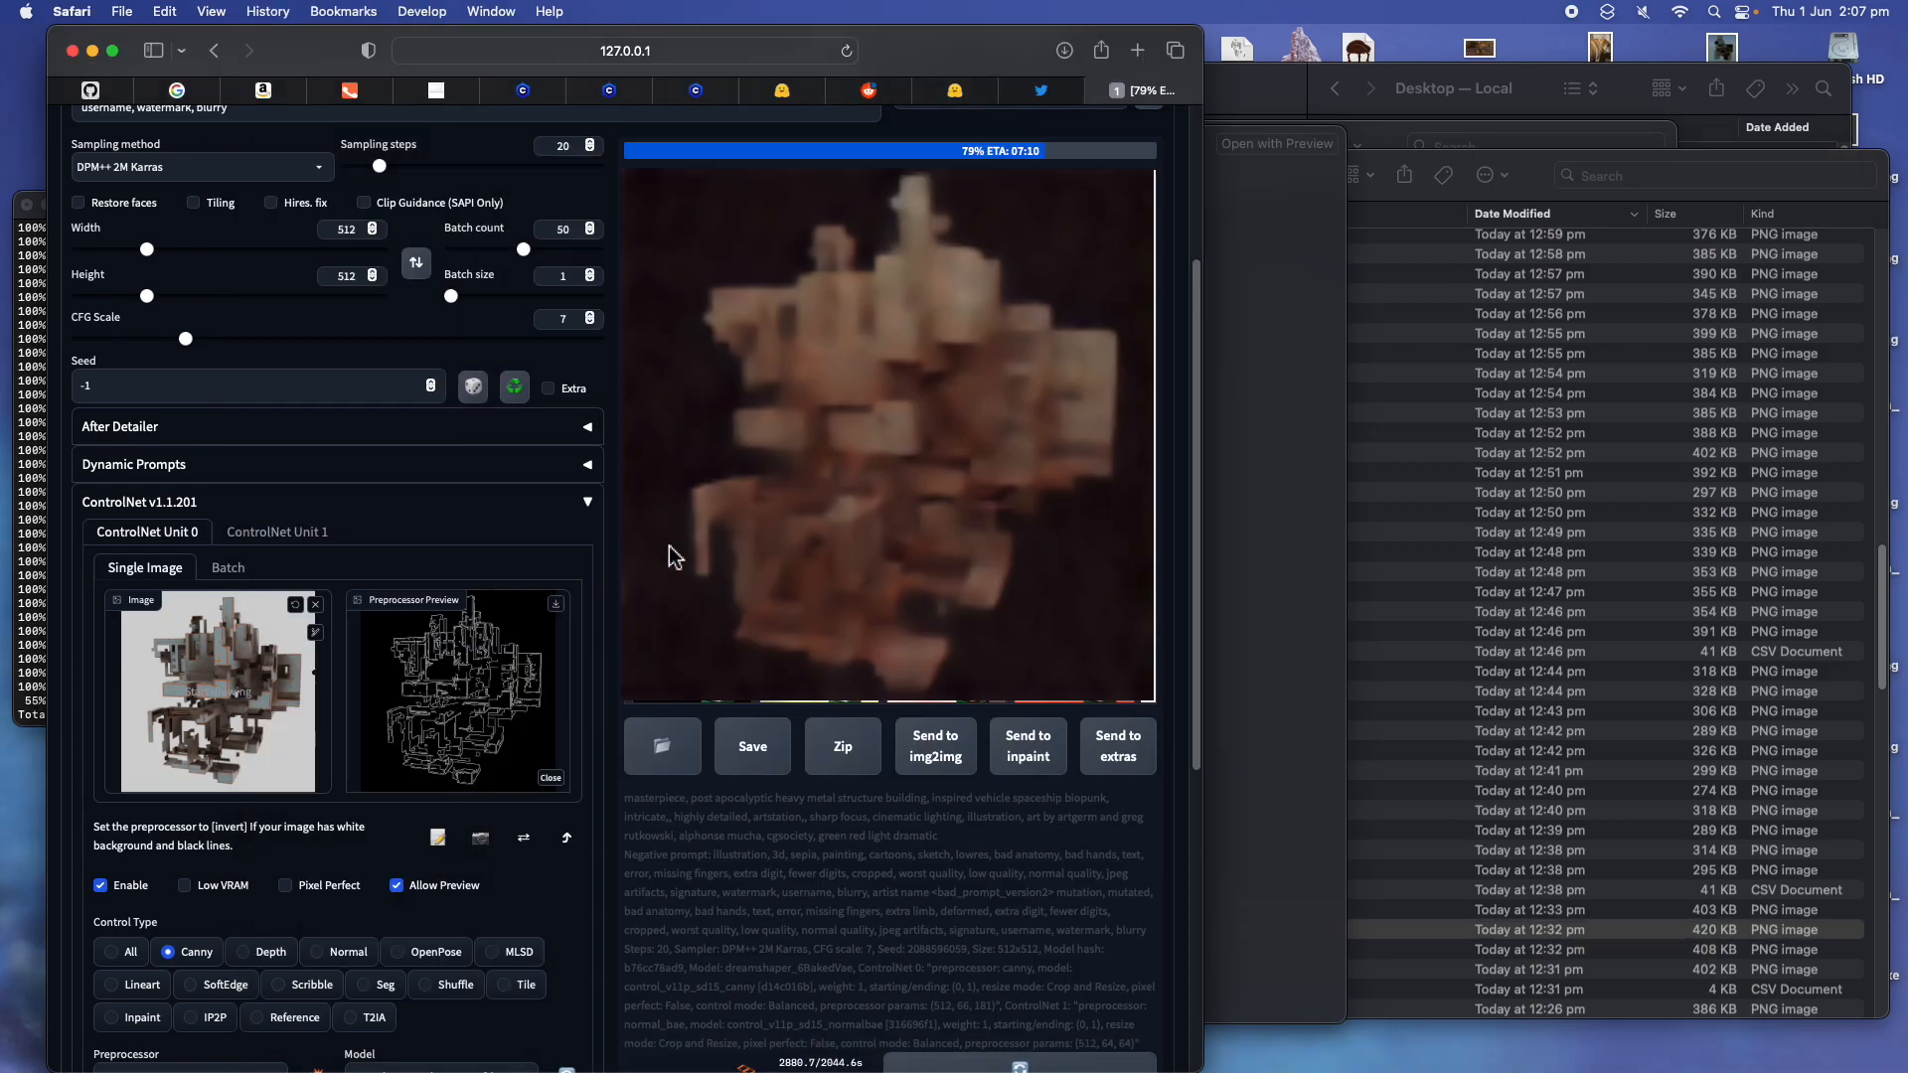
scroll(550, 630, "down", 1)
scroll(652, 566, "up", 5)
scroll(557, 616, "down", 4)
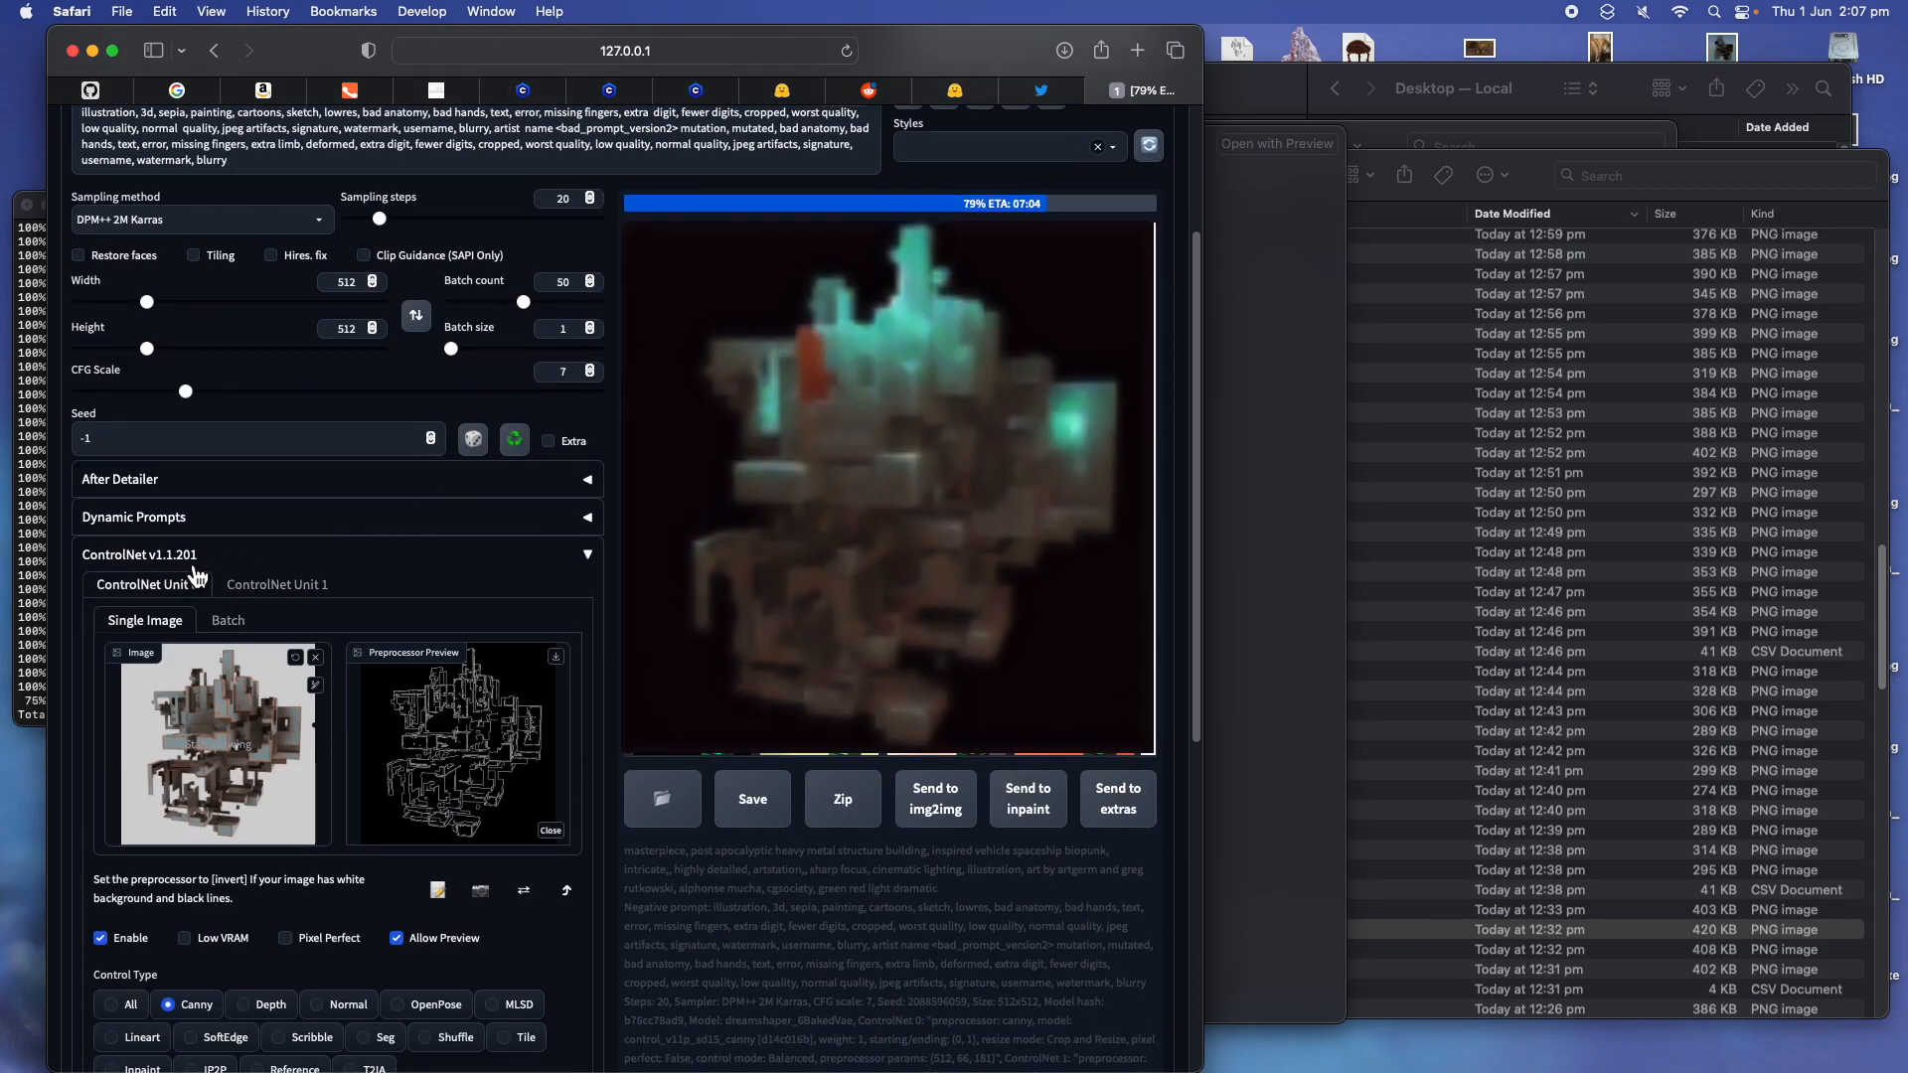
left_click_drag(1003, 31, 1049, 31)
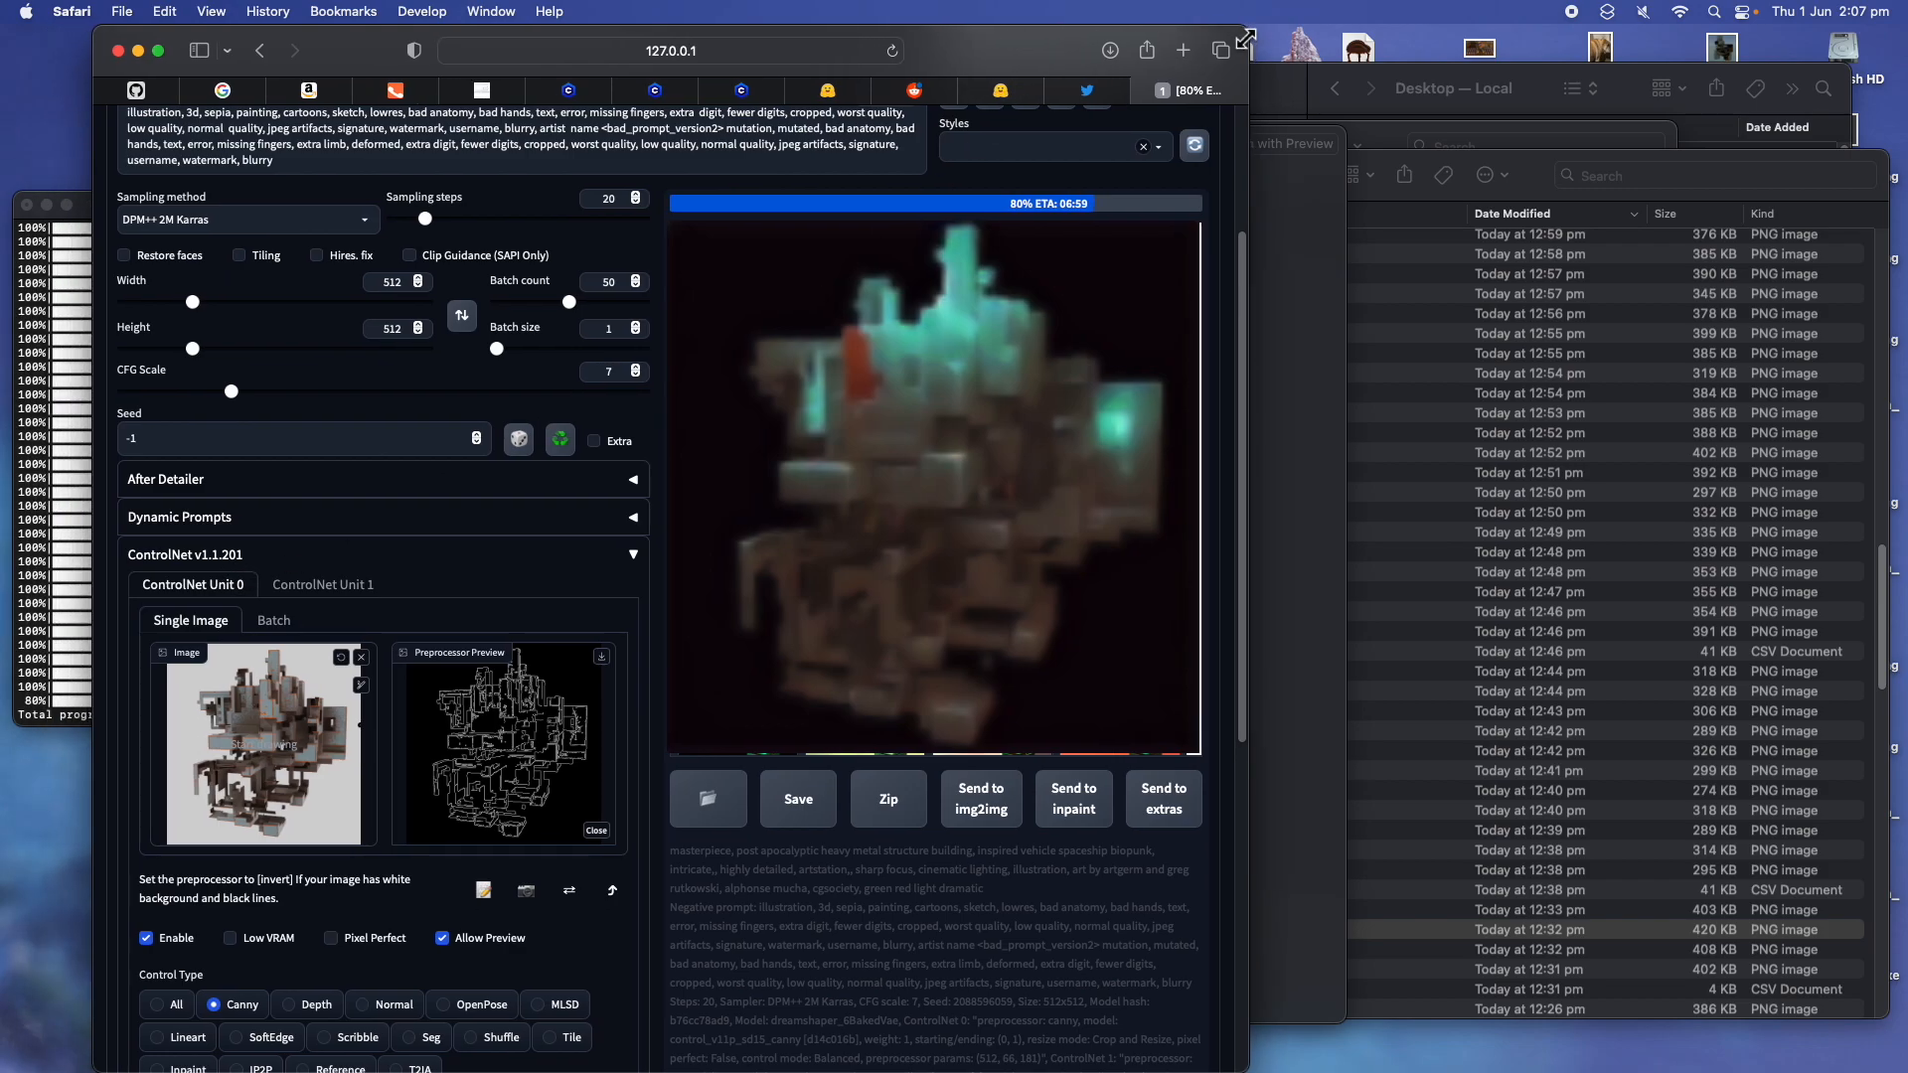
left_click_drag(1395, 19, 1406, 17)
Review the ControlNet Unit 0 control types, canny preprocessor, thresholds and control mode
scroll(302, 600, "down", 3)
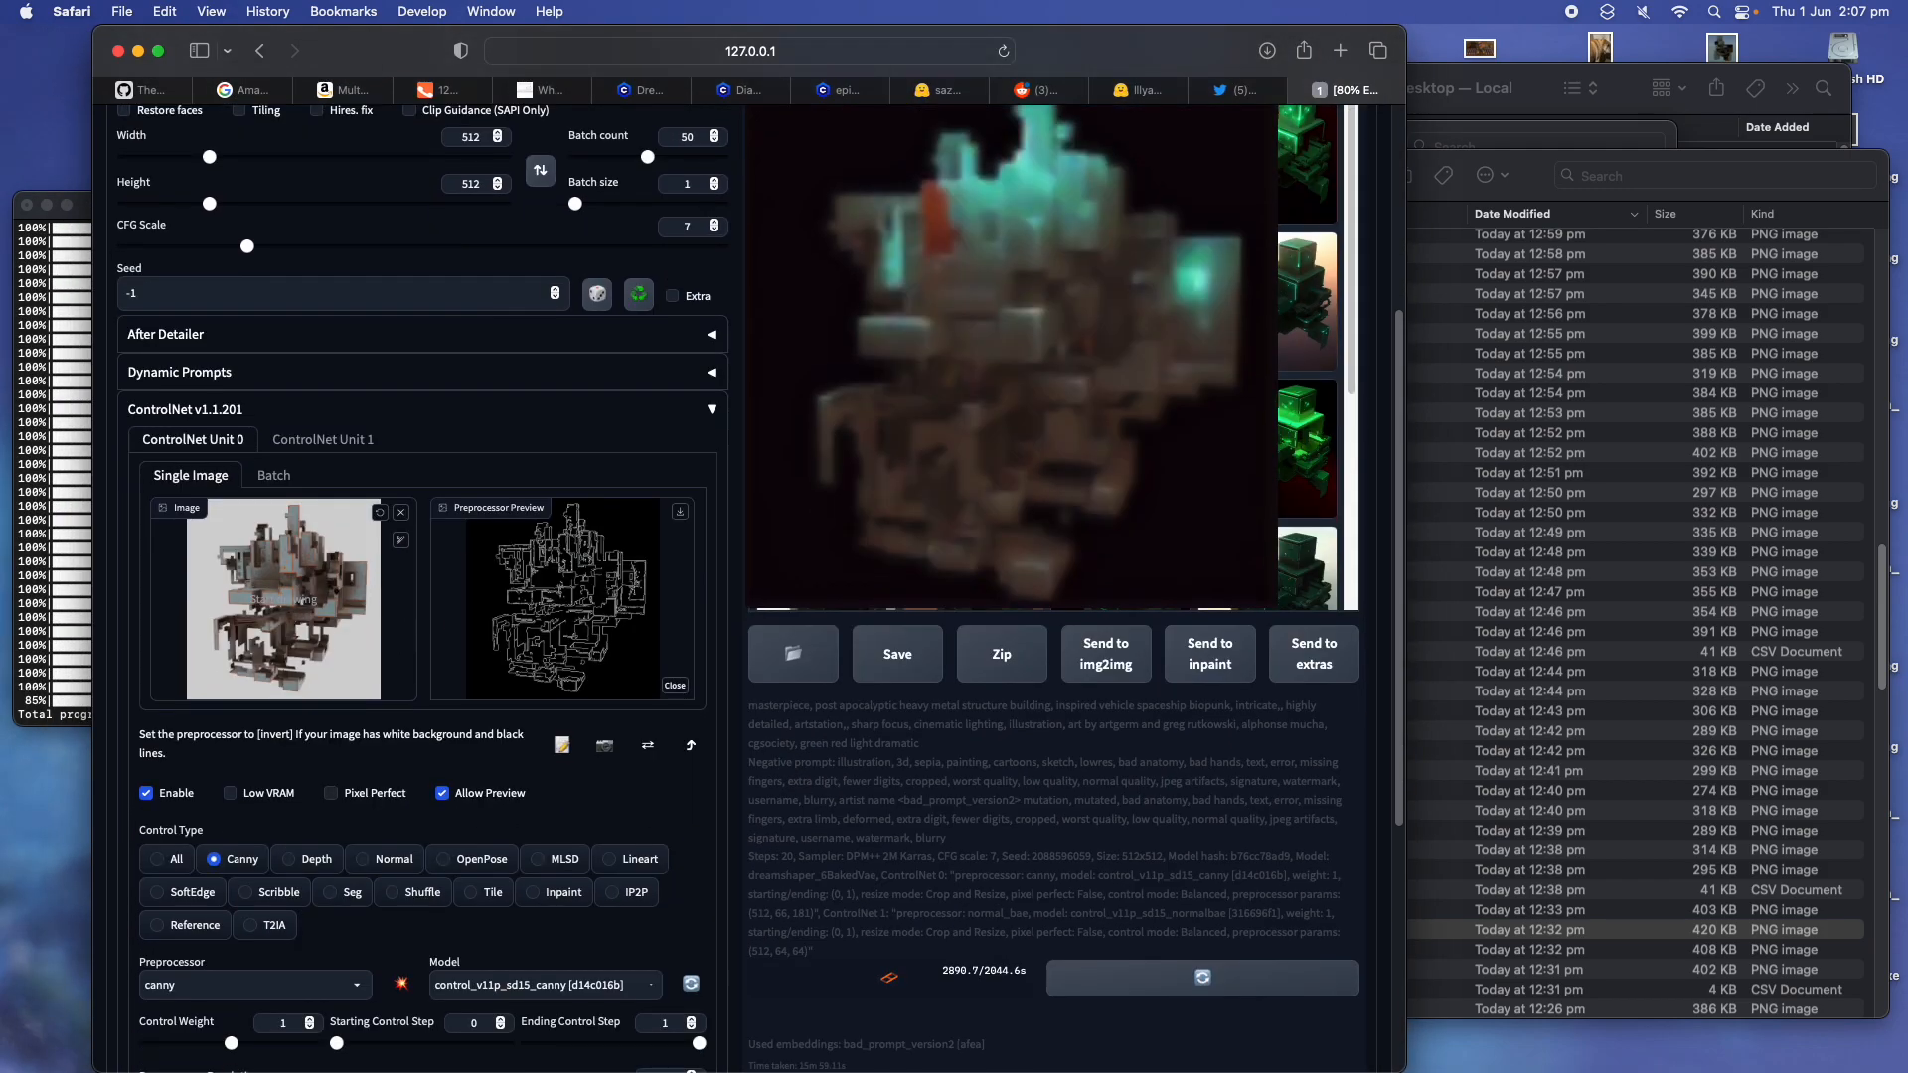
scroll(219, 811, "down", 1)
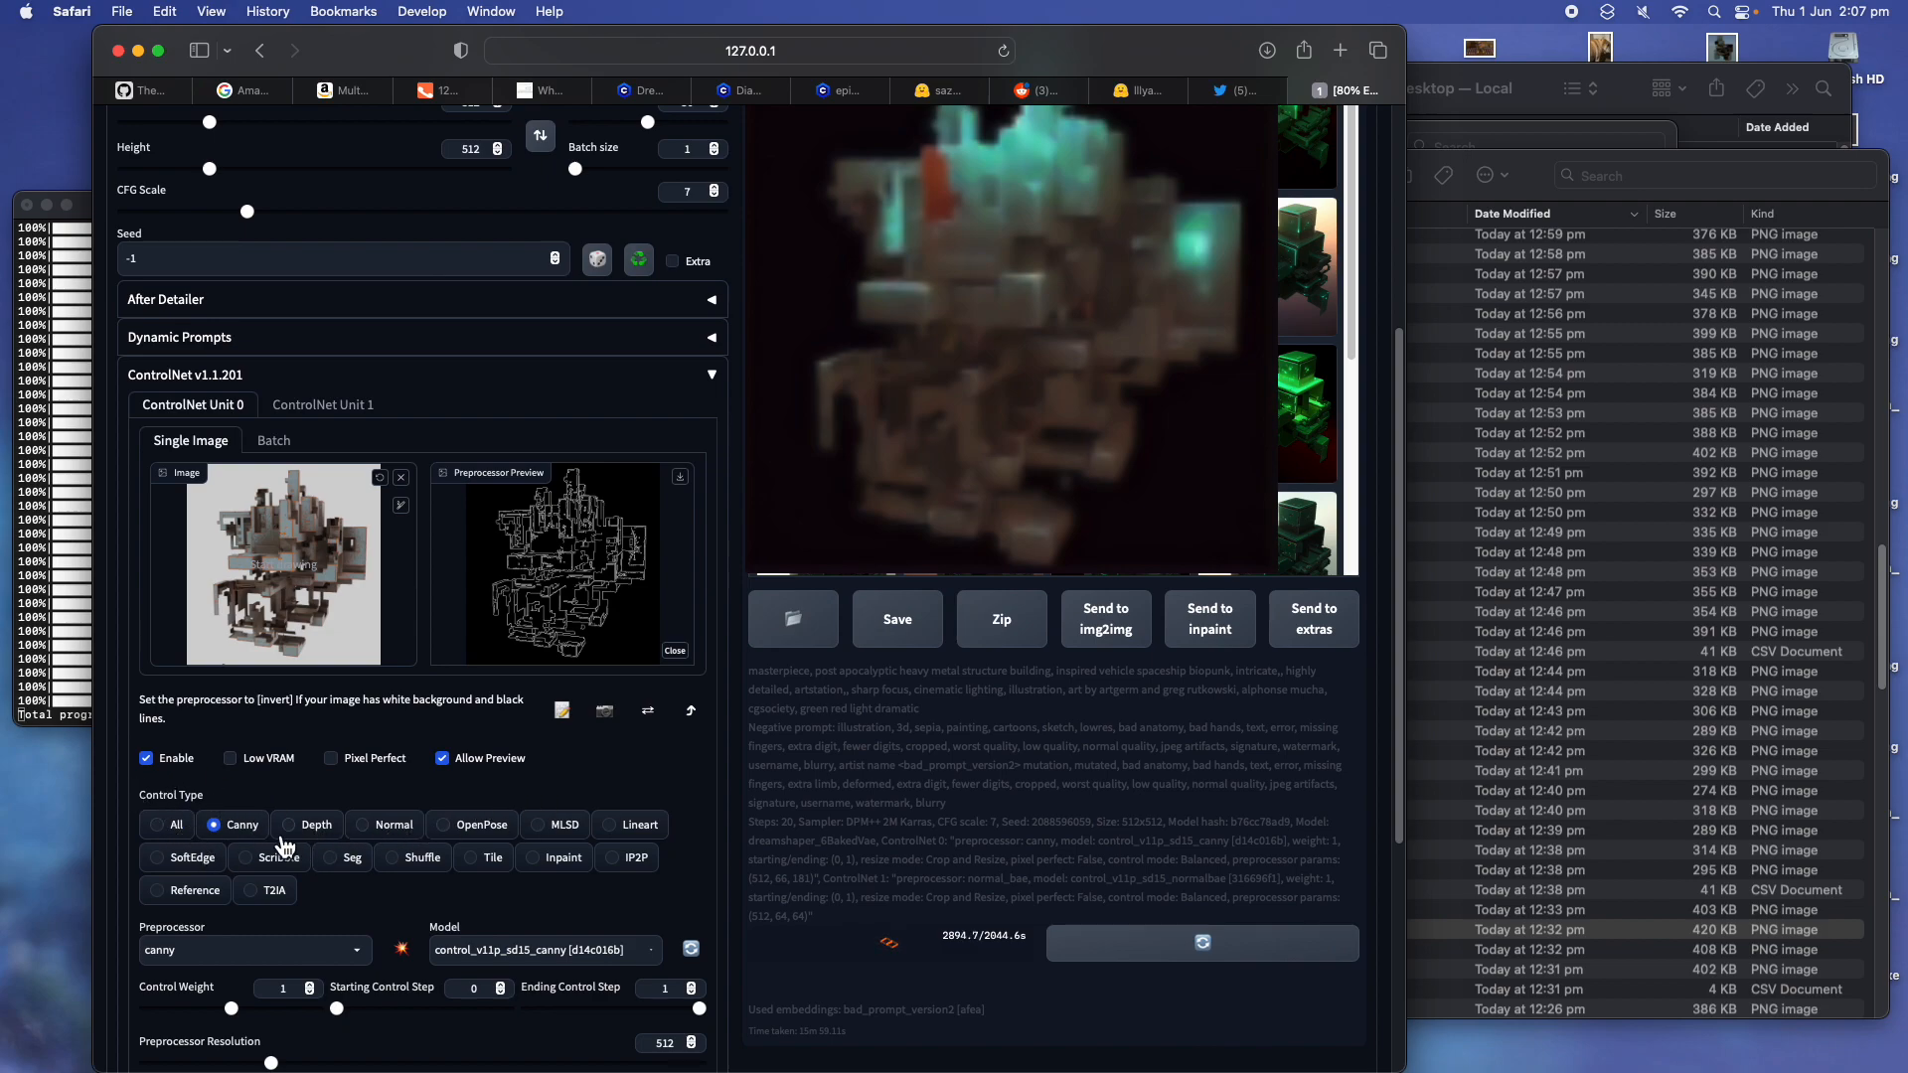
scroll(285, 845, "down", 1)
scroll(260, 807, "down", 1)
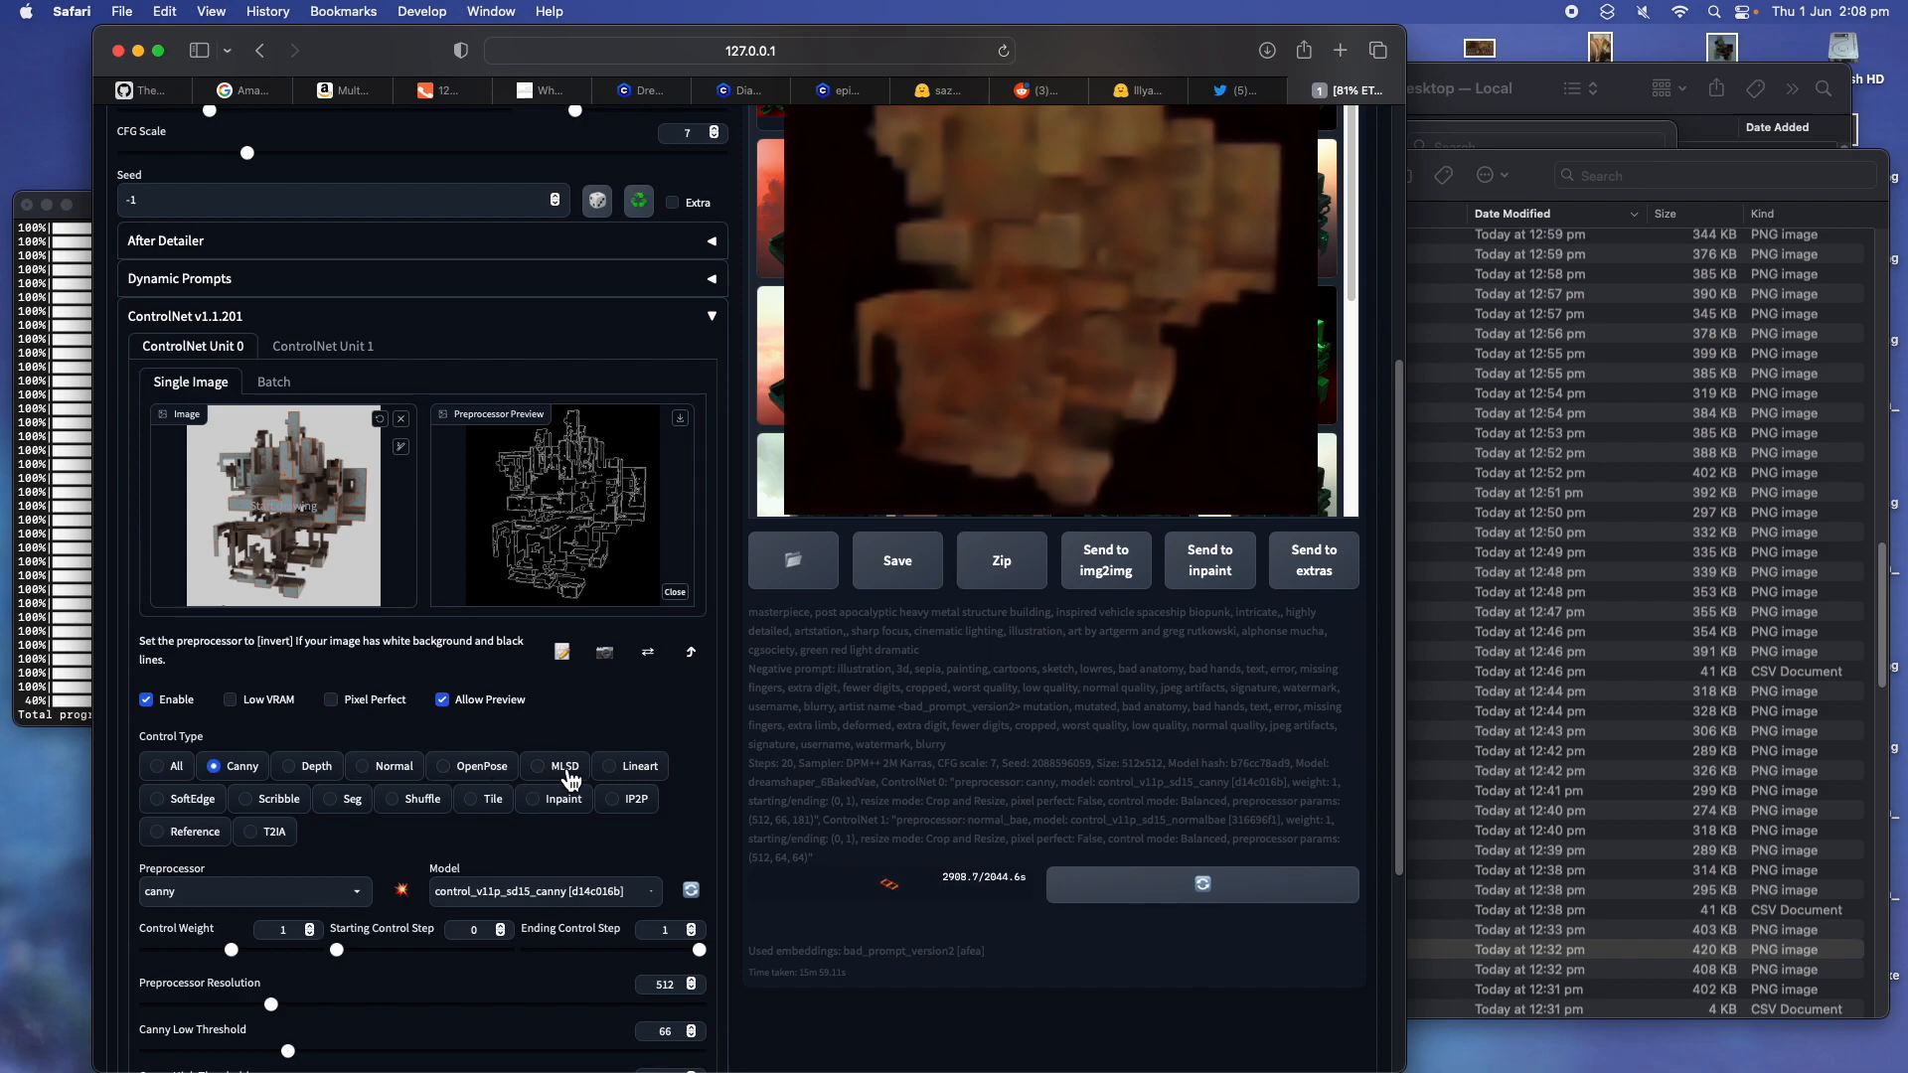
scroll(573, 774, "down", 1)
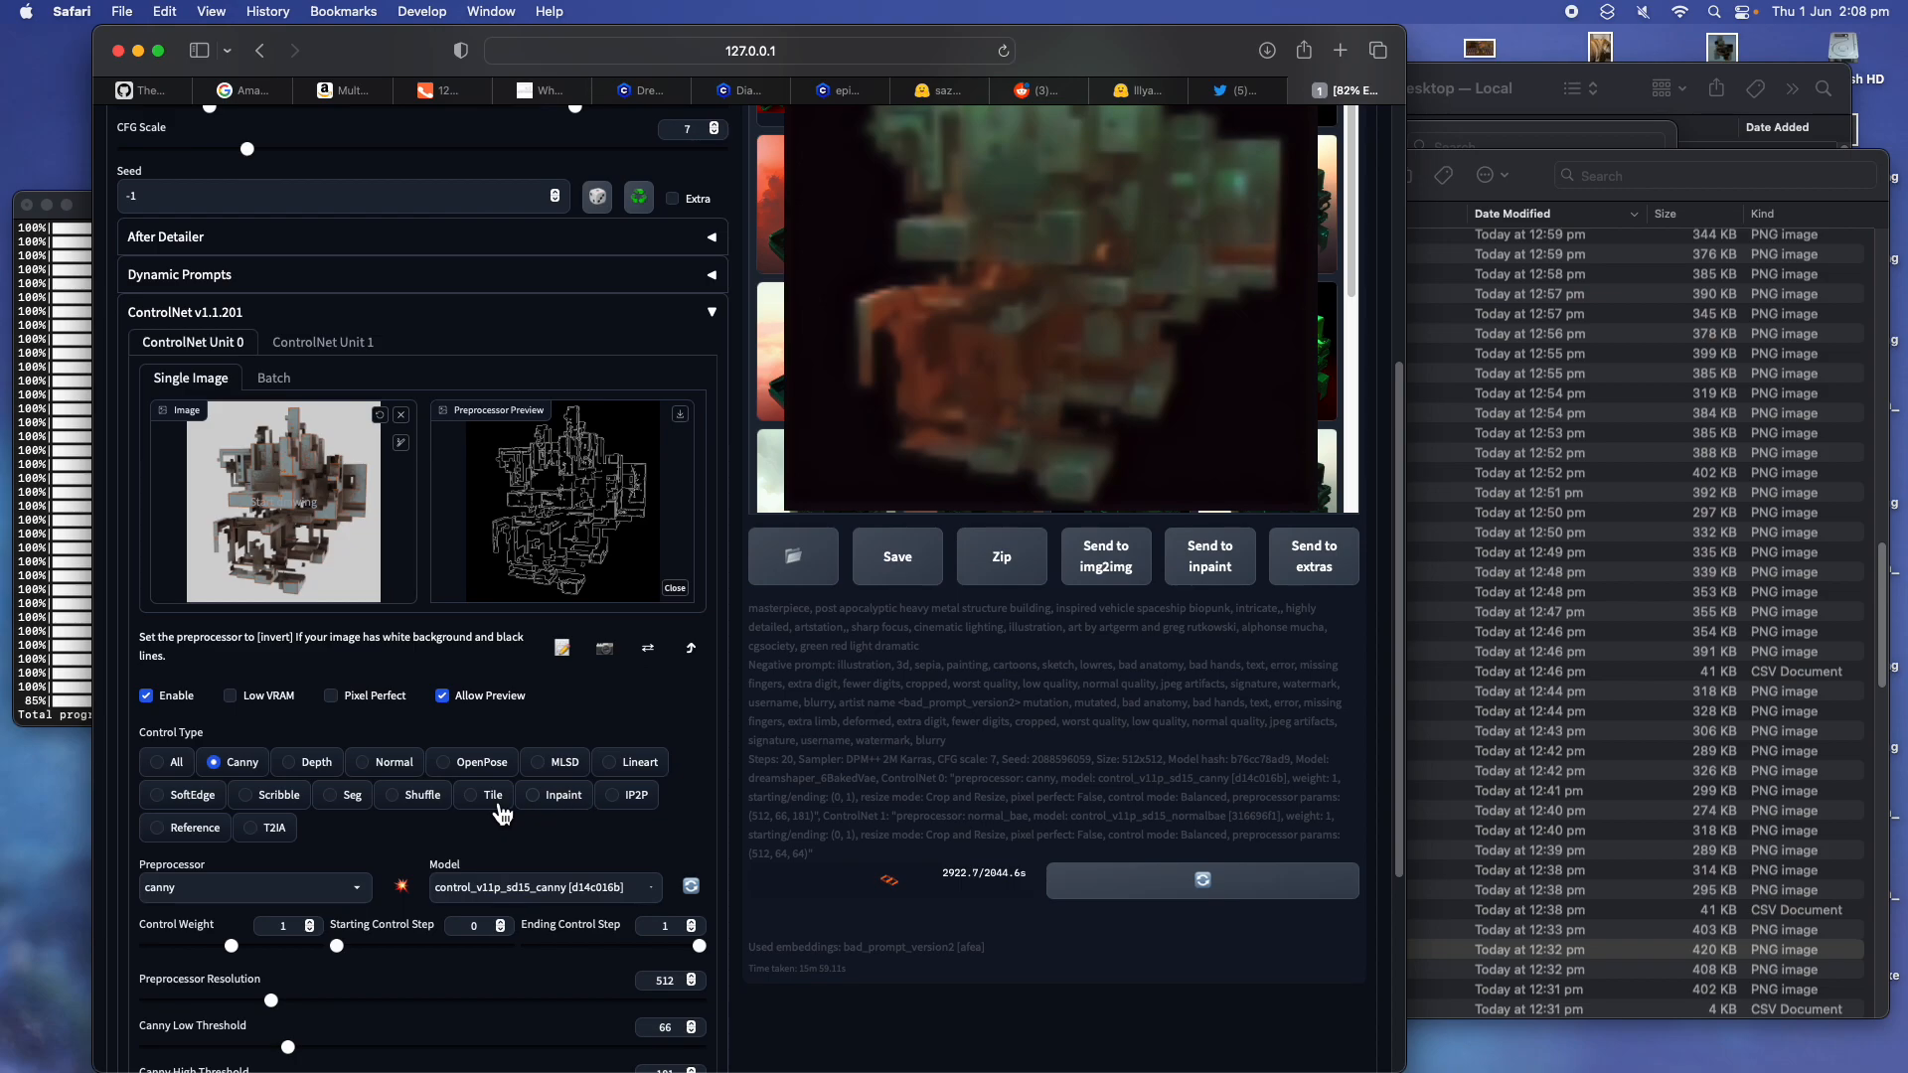
scroll(449, 810, "down", 3)
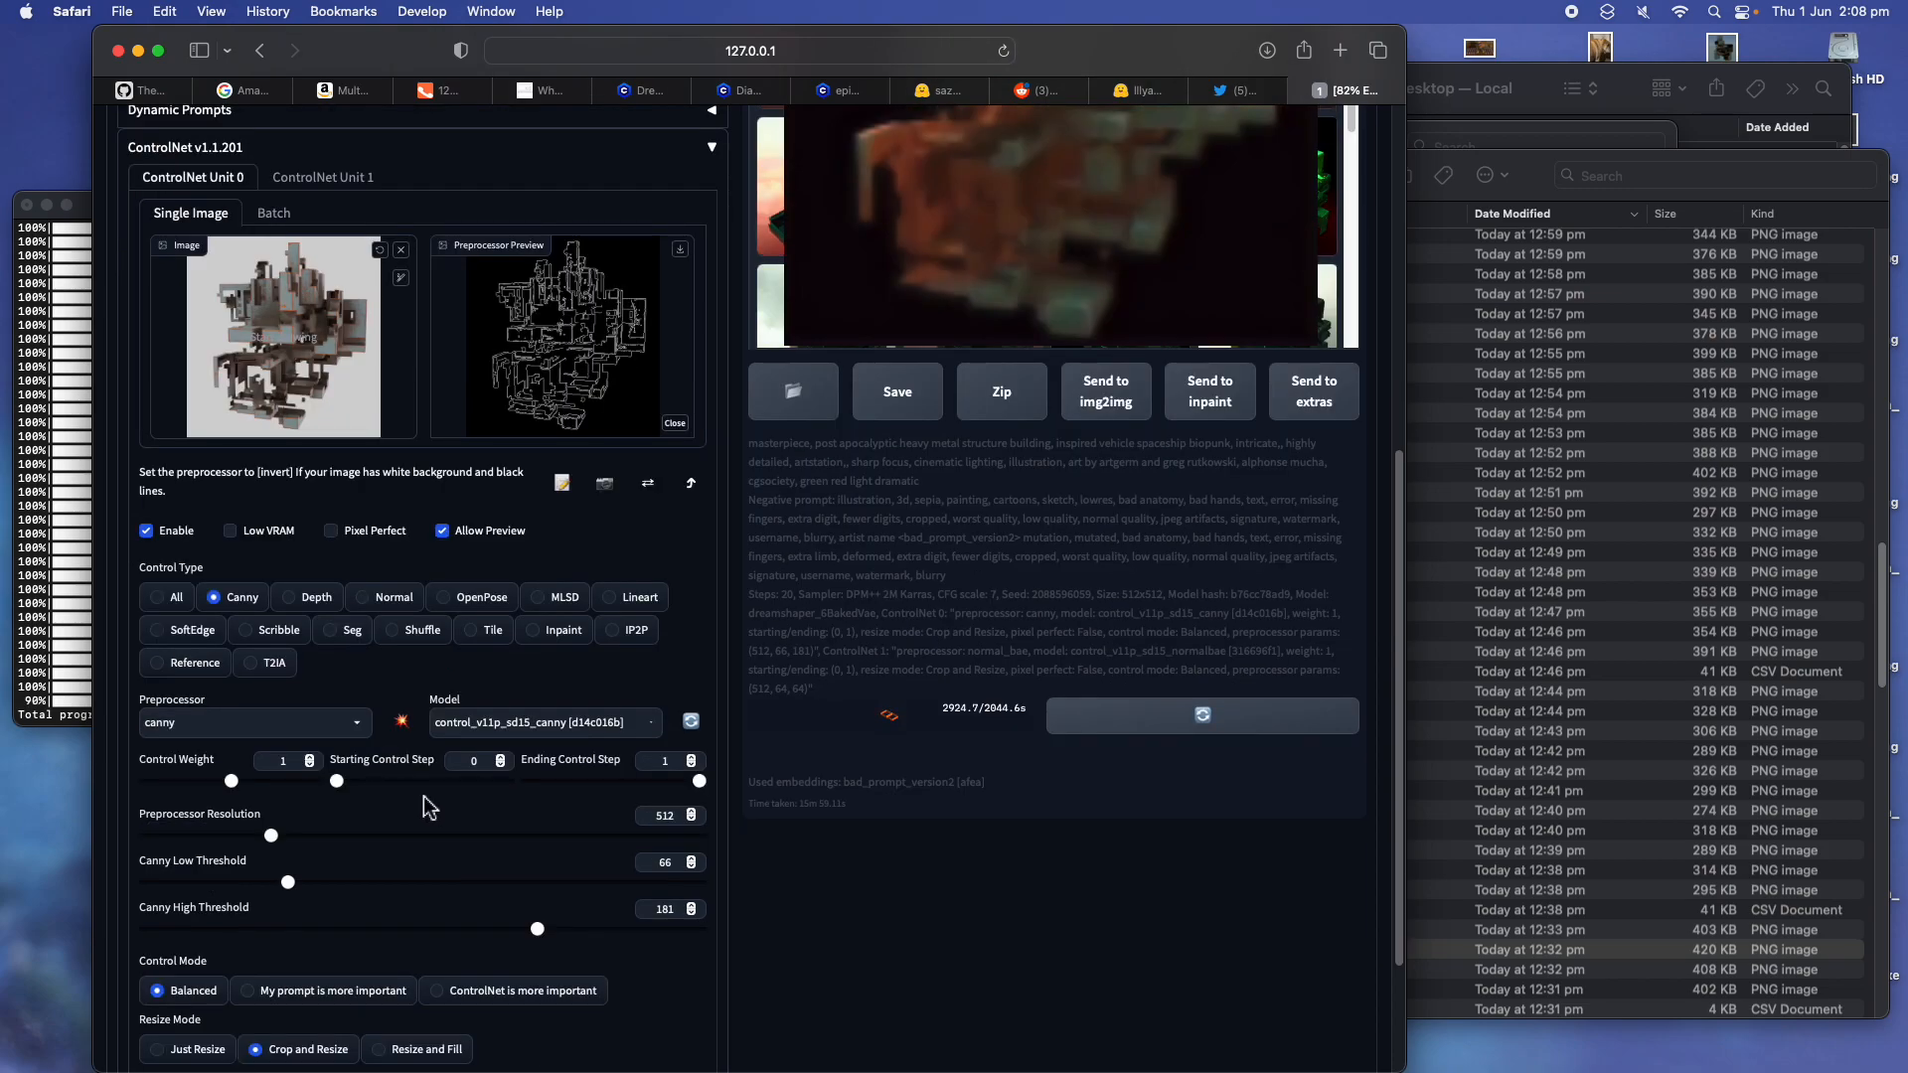
Return to the prompt and generation settings, shift the browser window aside, and interrupt the running image batch
scroll(528, 725, "up", 10)
scroll(409, 699, "down", 8)
scroll(623, 557, "up", 8)
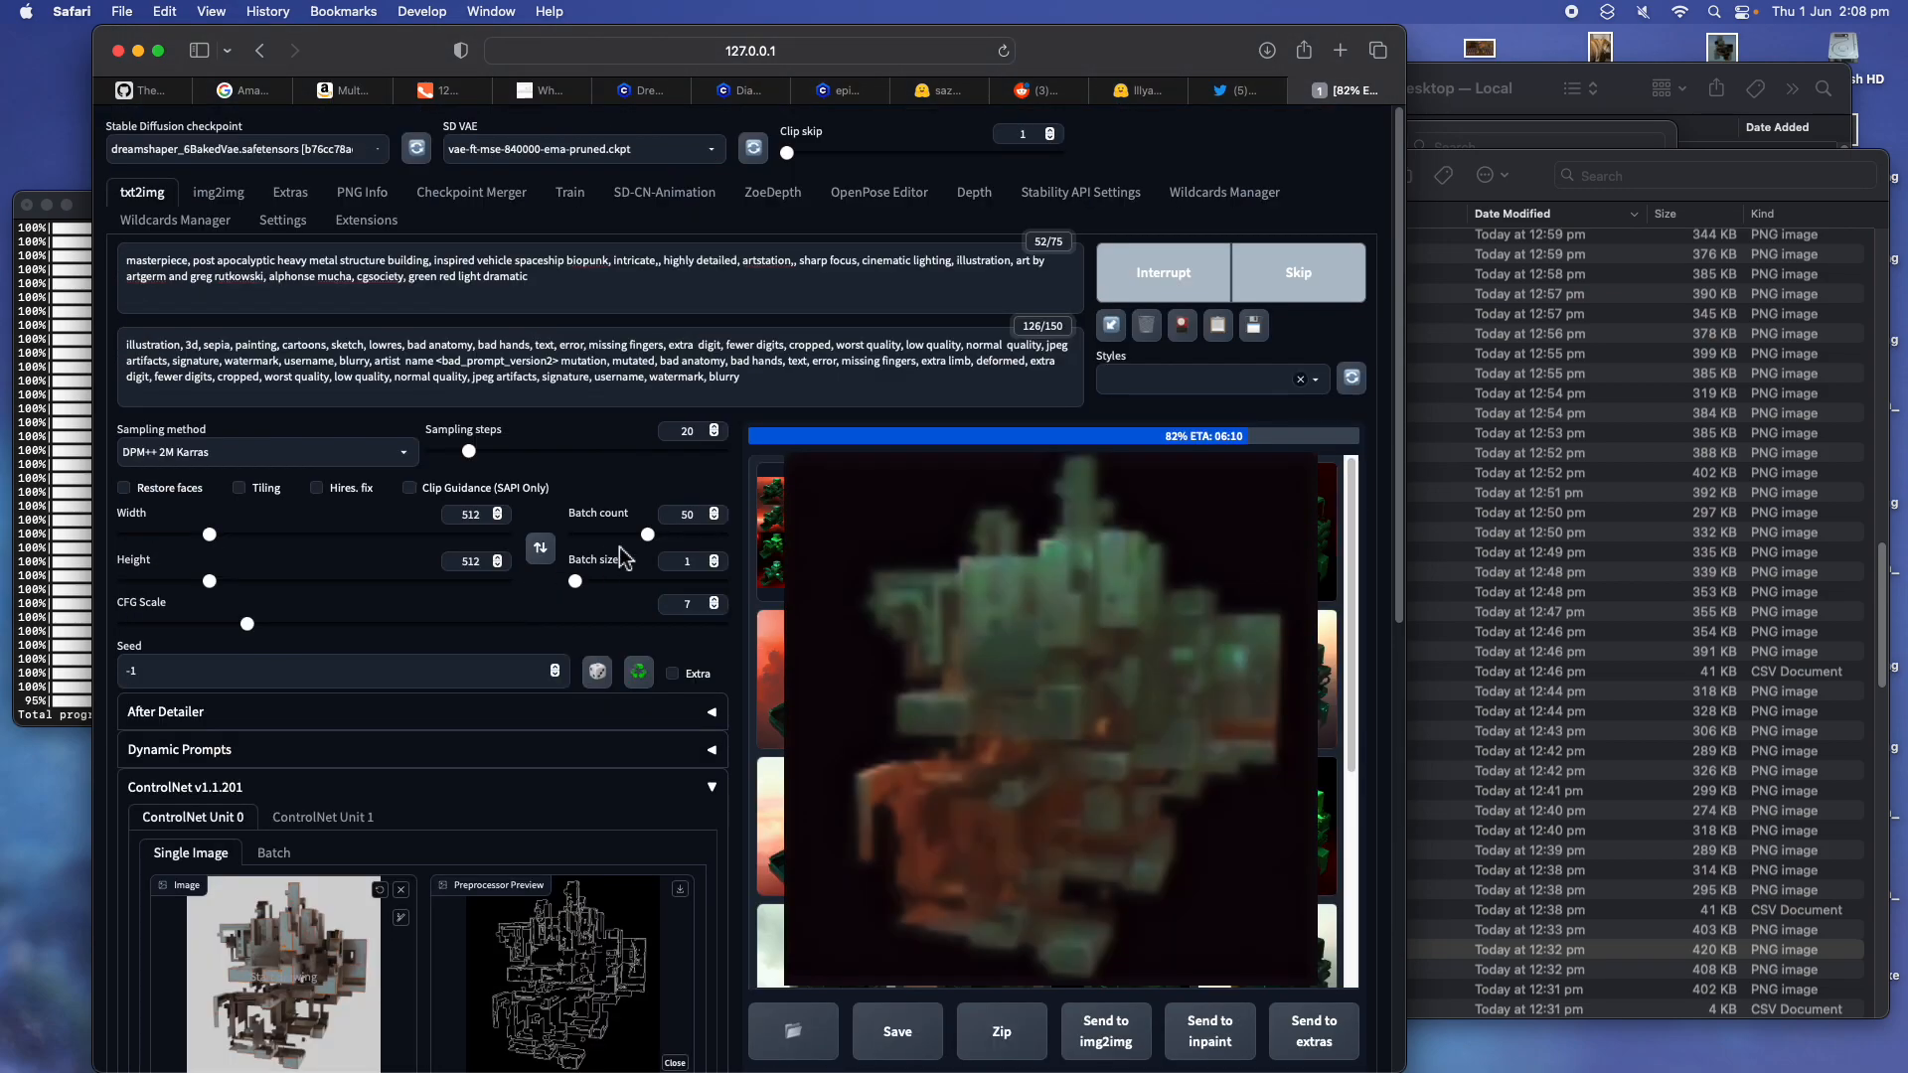
scroll(1138, 458, "down", 1)
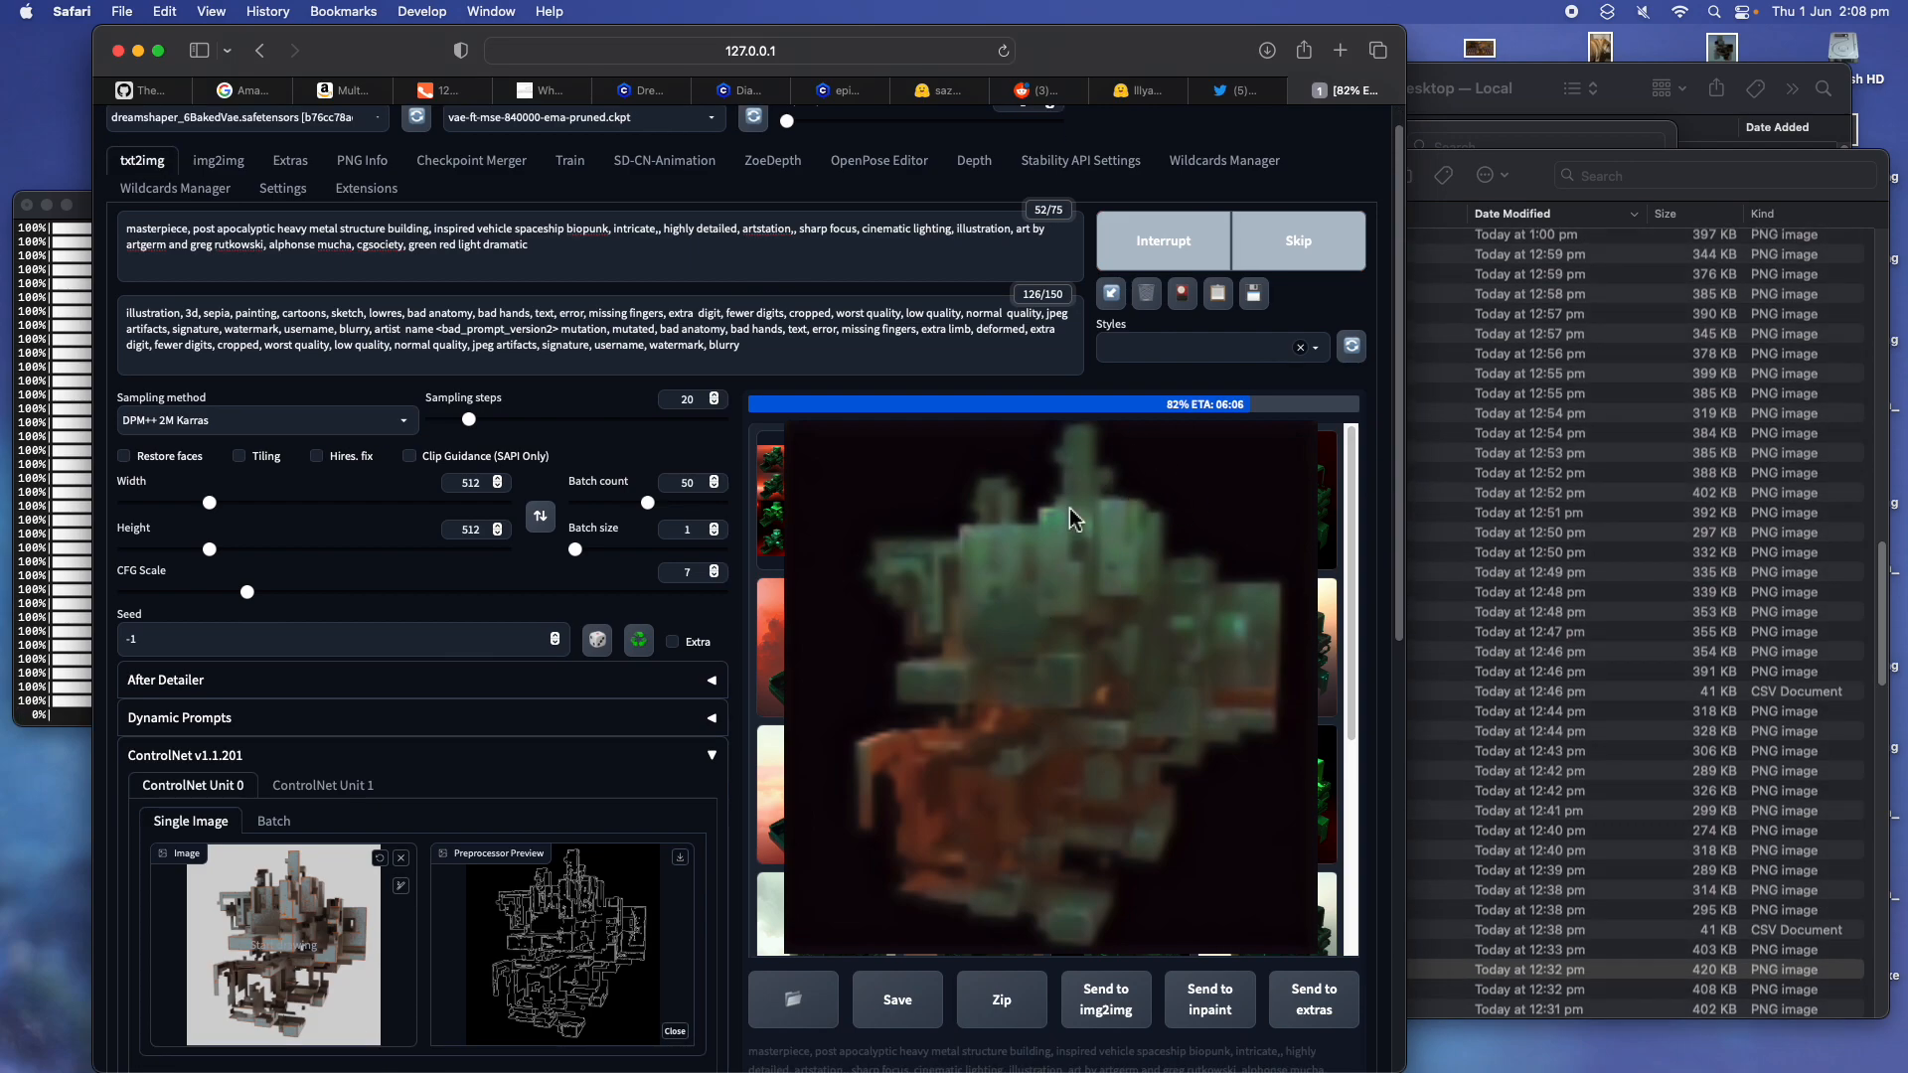
left_click_drag(1178, 46, 1224, 47)
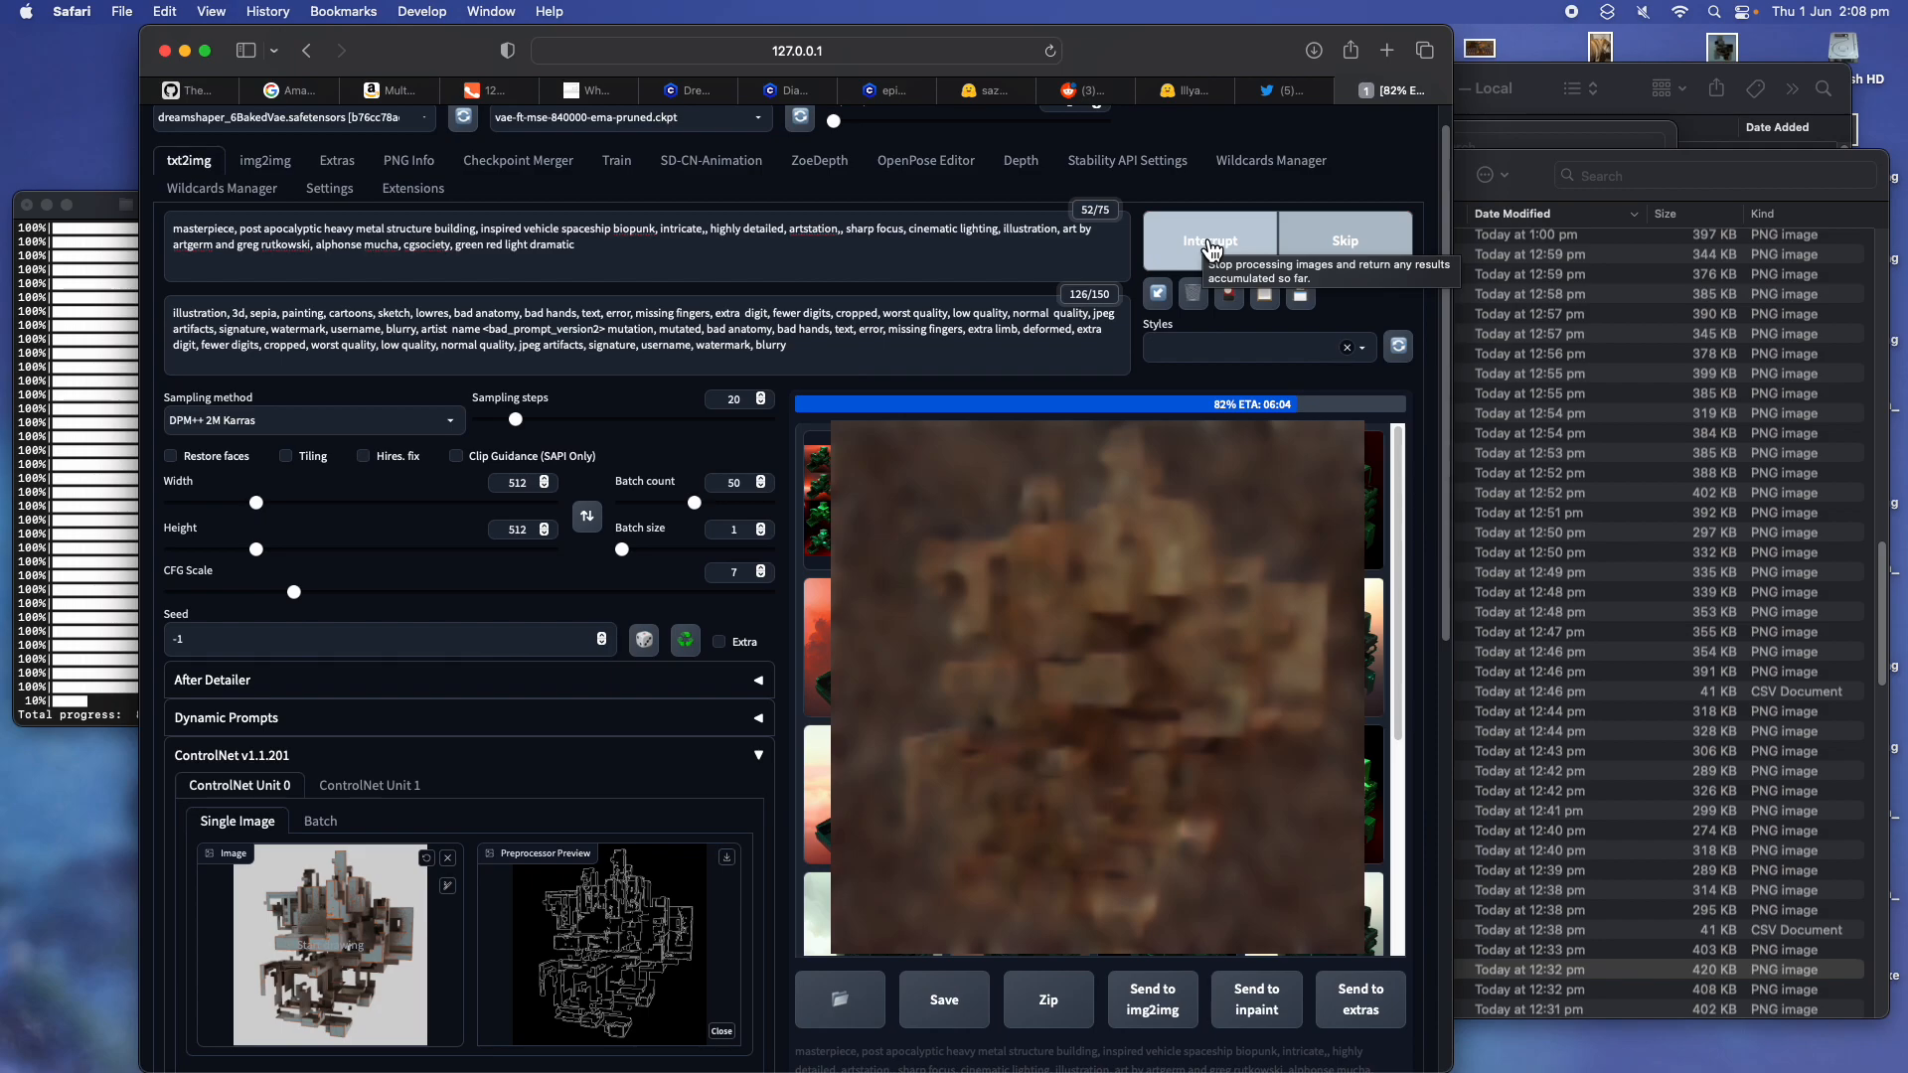
Examine the source image, canny edge preview and control types in ControlNet Unit 0
scroll(597, 646, "down", 5)
scroll(547, 714, "up", 3)
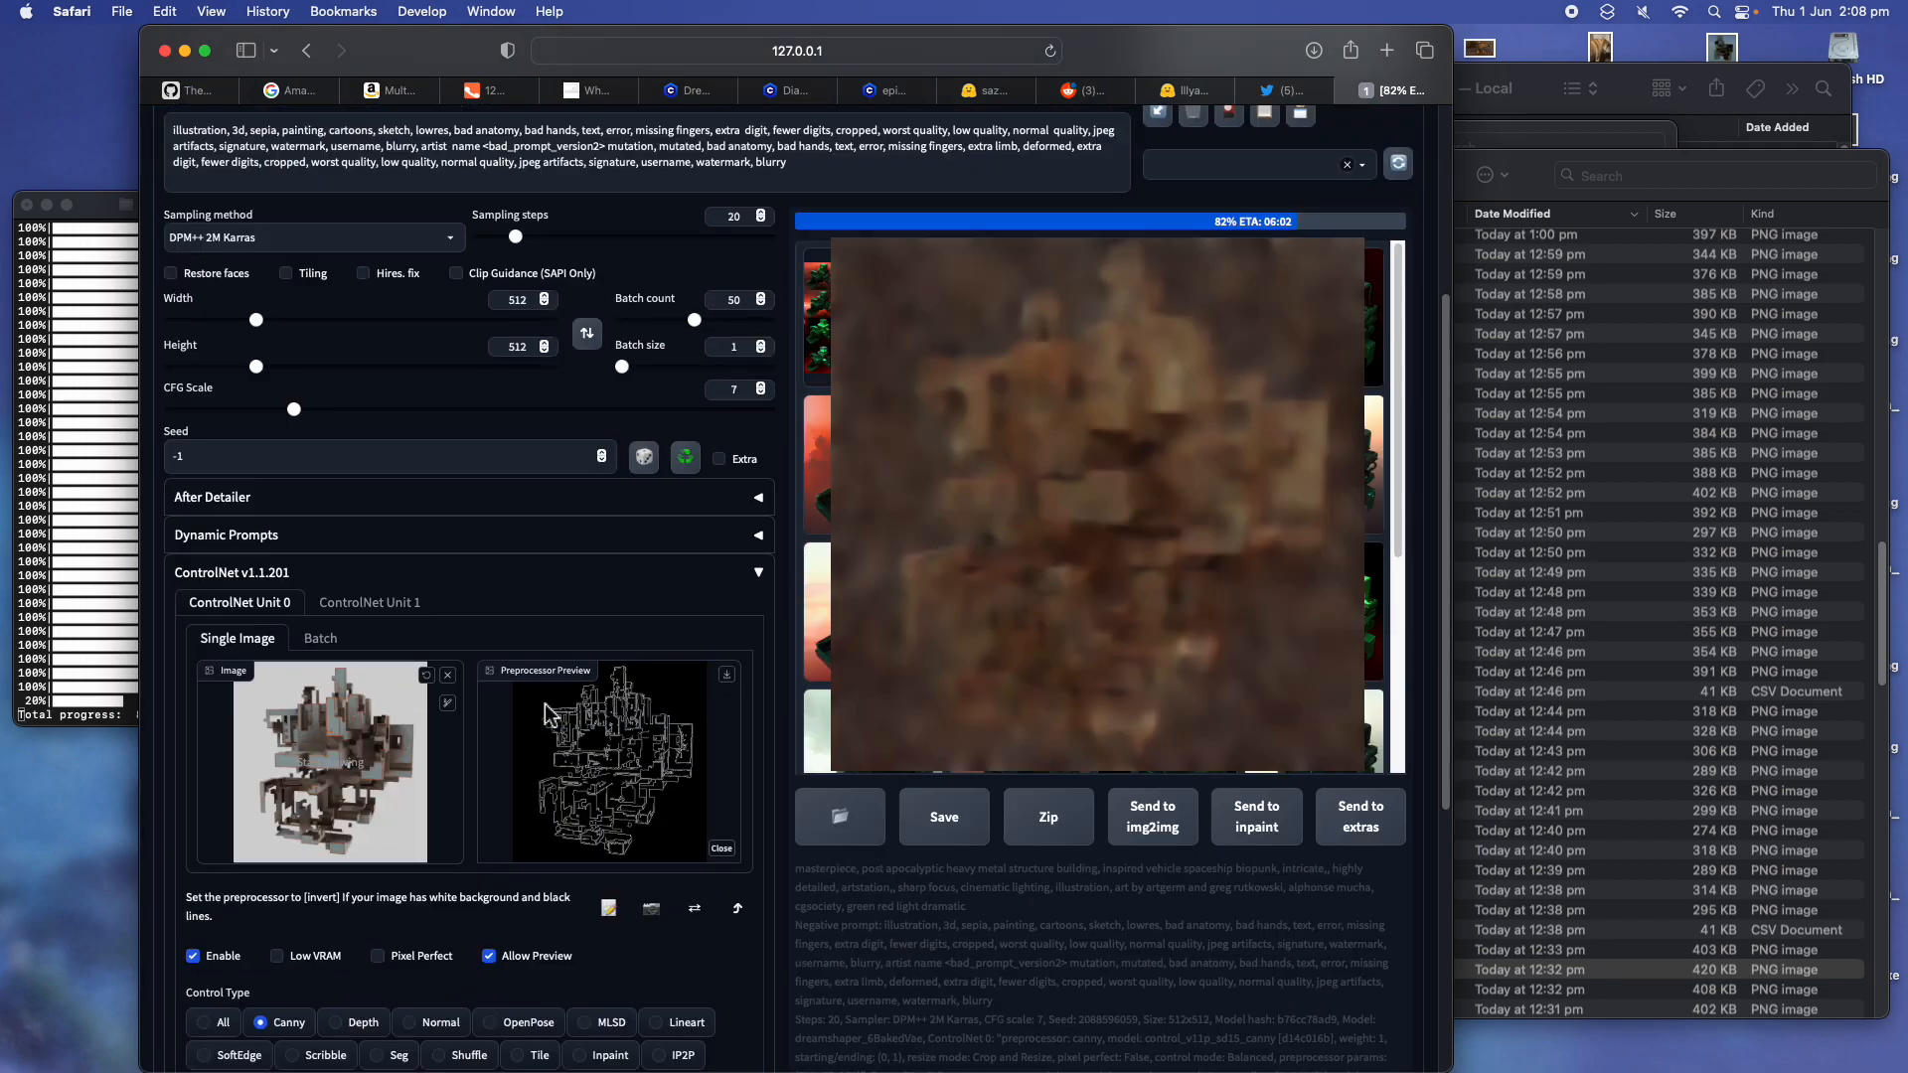
scroll(548, 714, "down", 1)
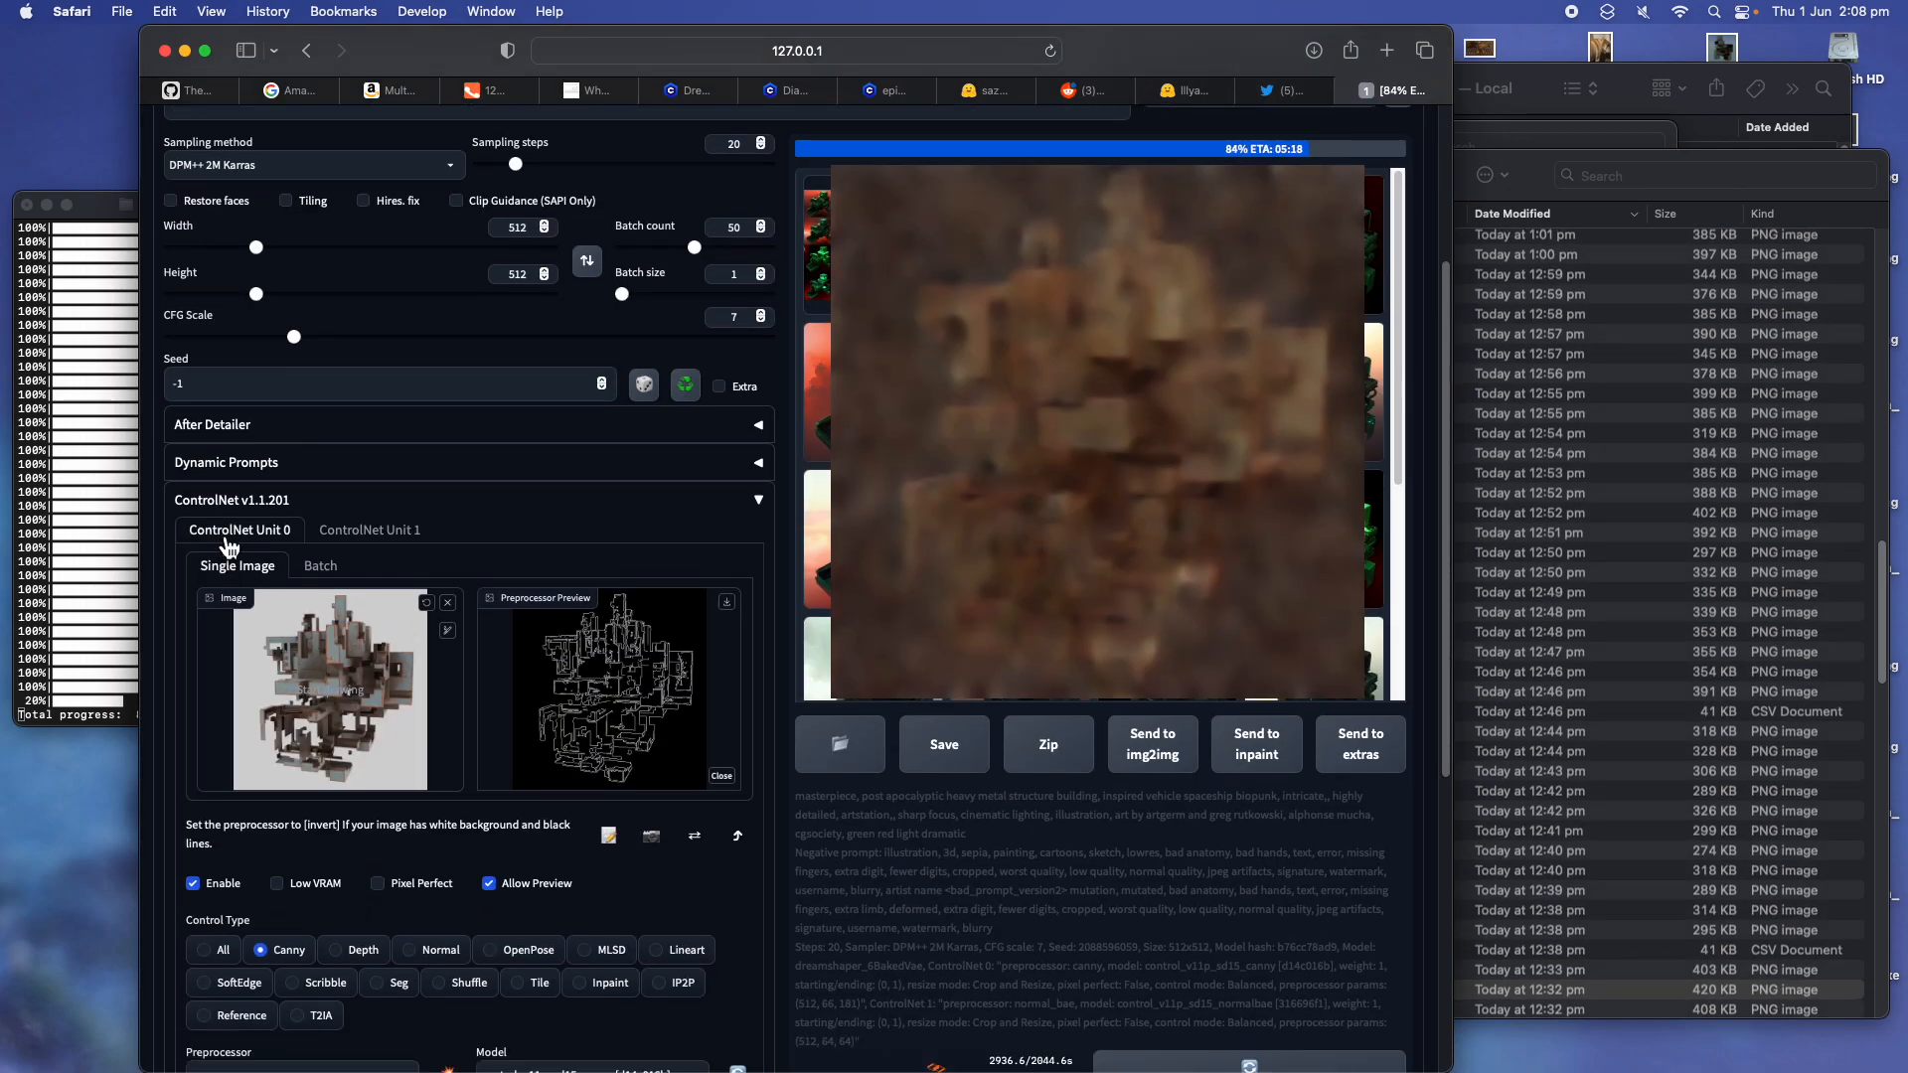
scroll(298, 736, "down", 1)
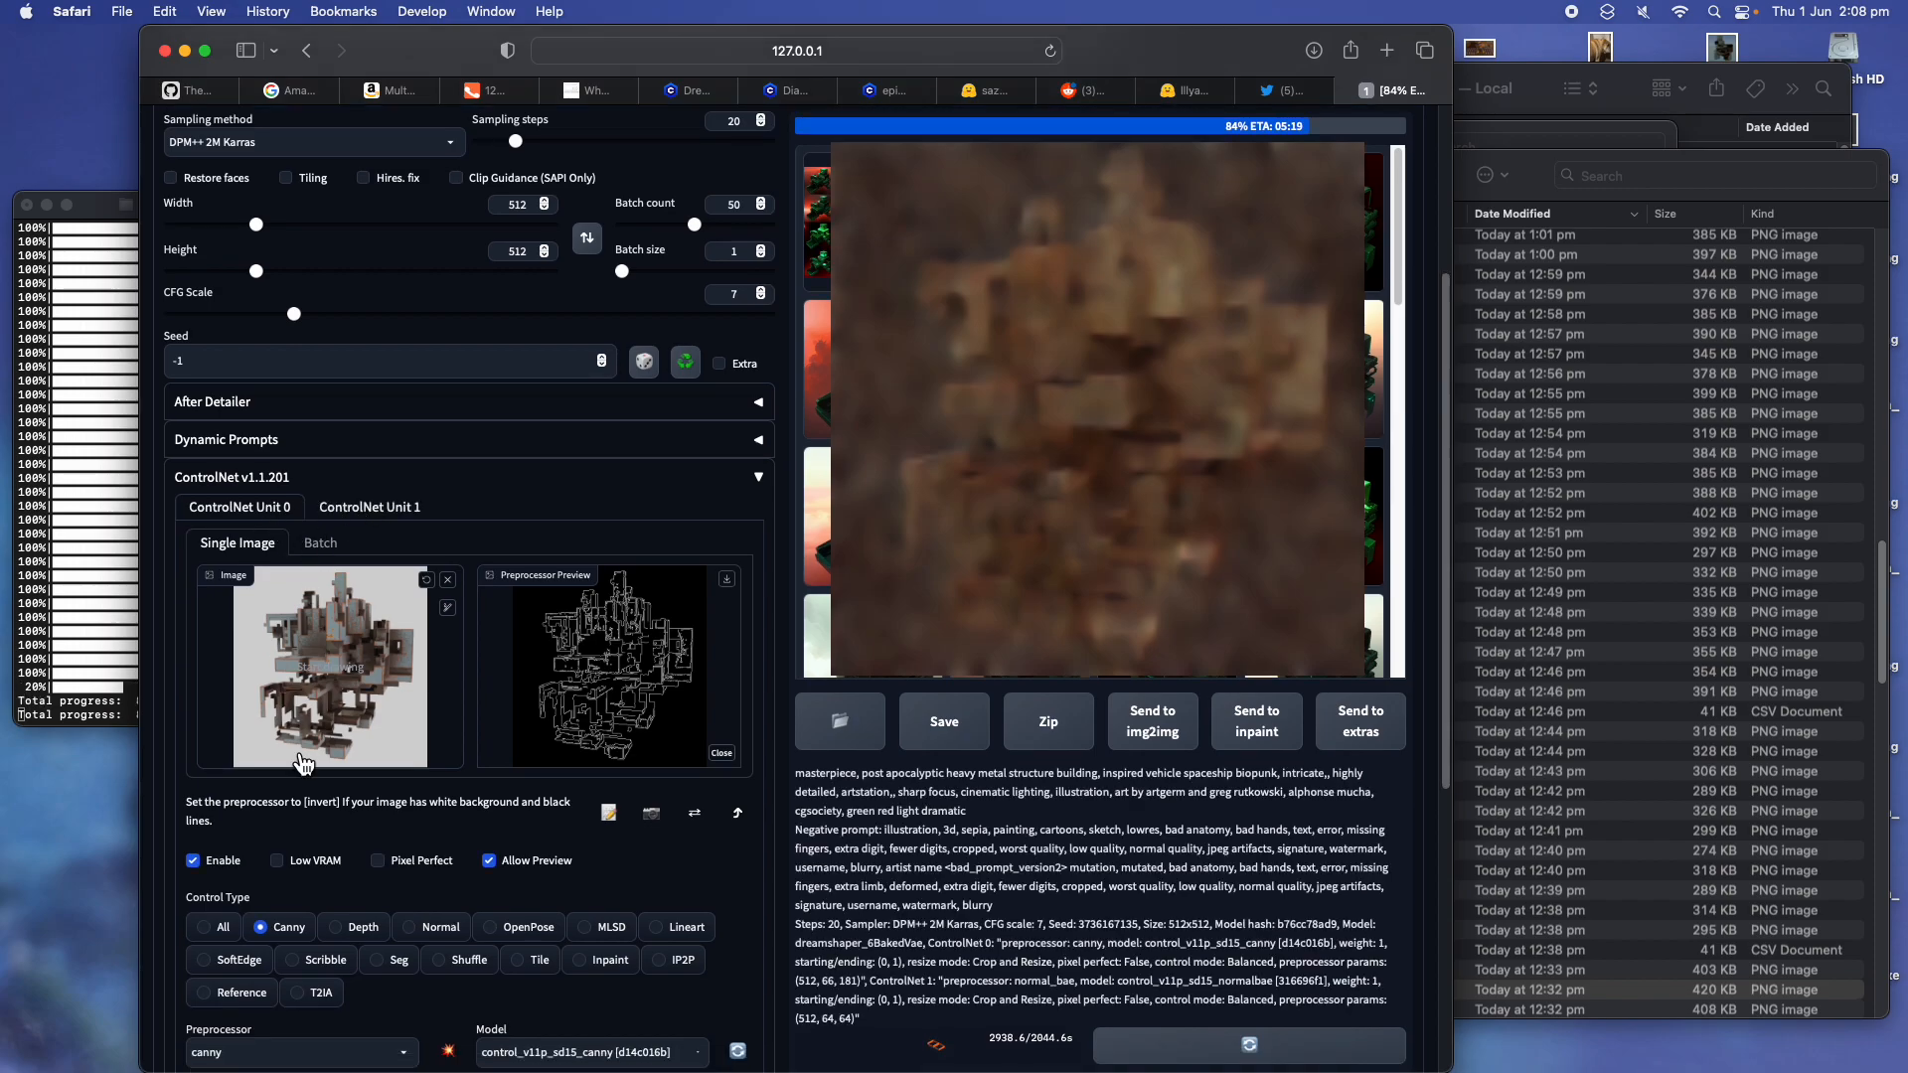
scroll(288, 726, "down", 3)
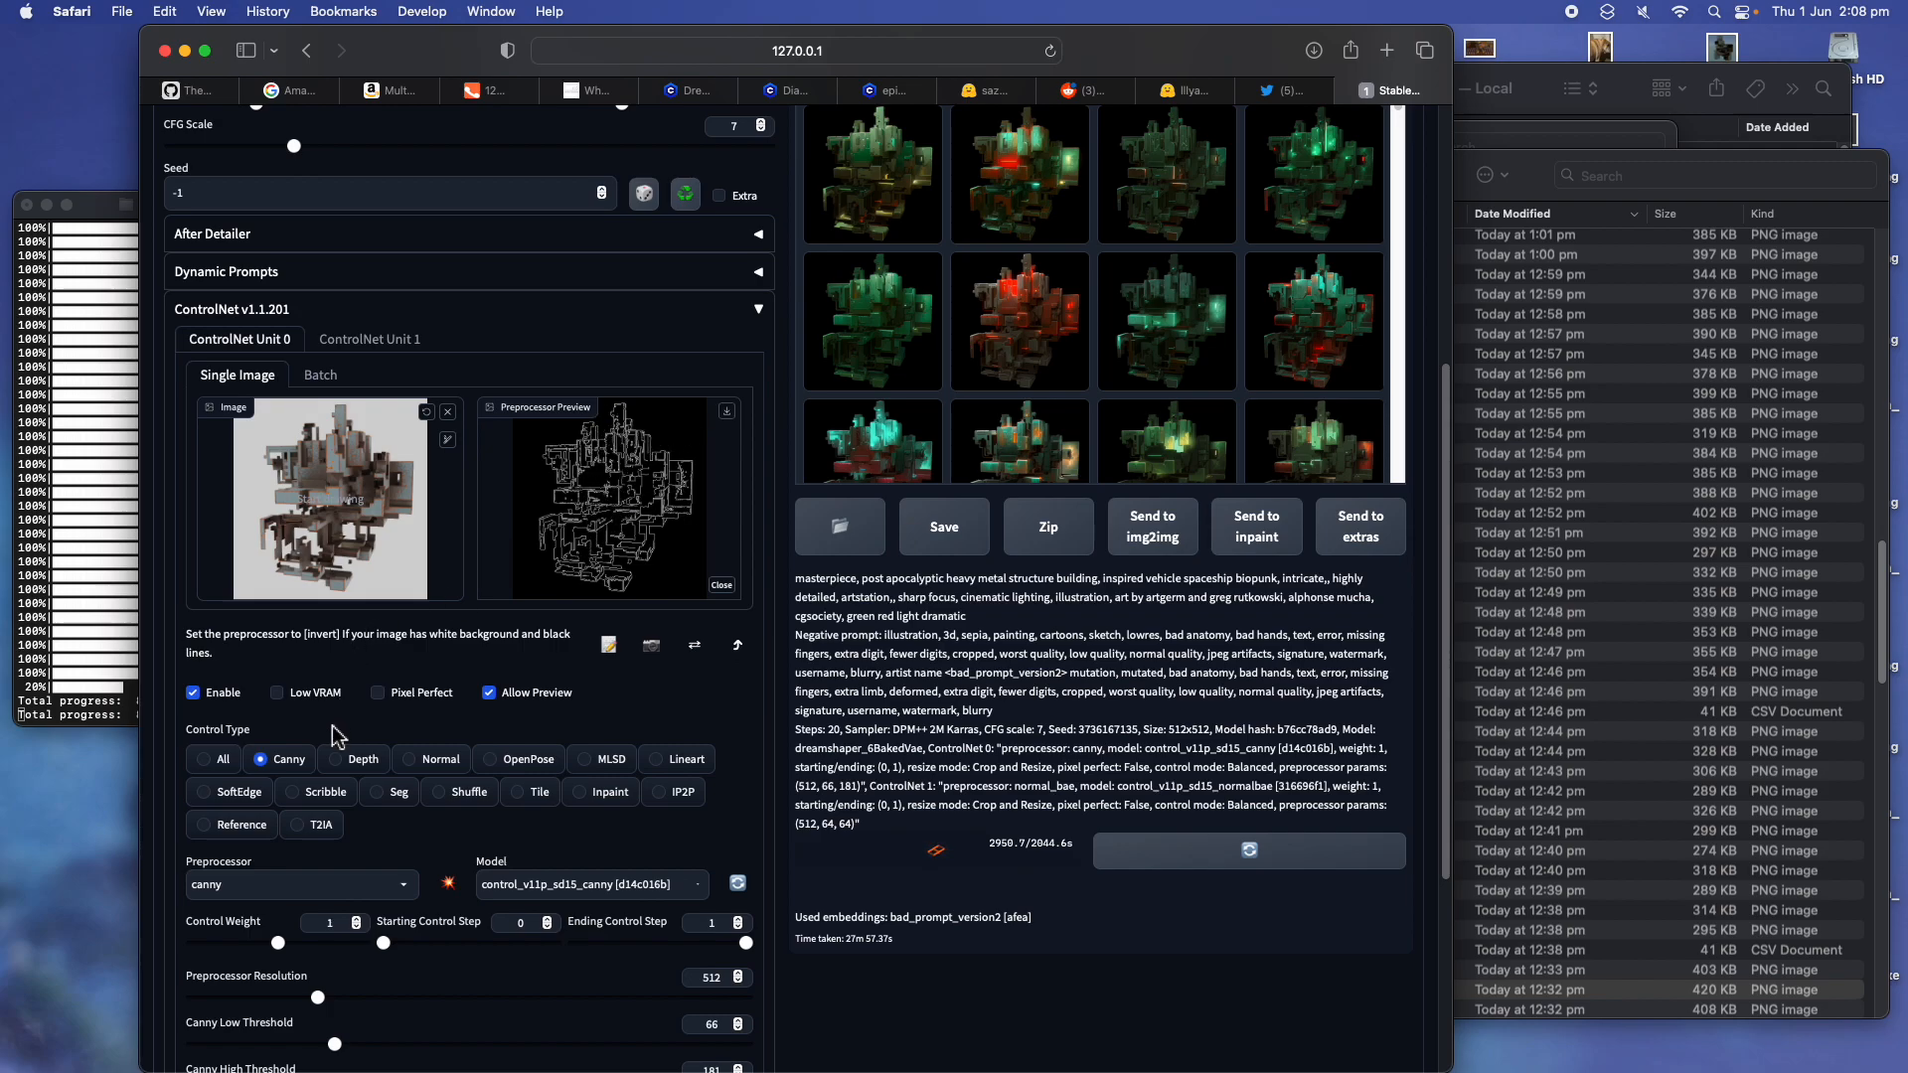
Show ControlNet Unit 1 and examine its normal_bae preprocessor preview and settings
left_click(373, 345)
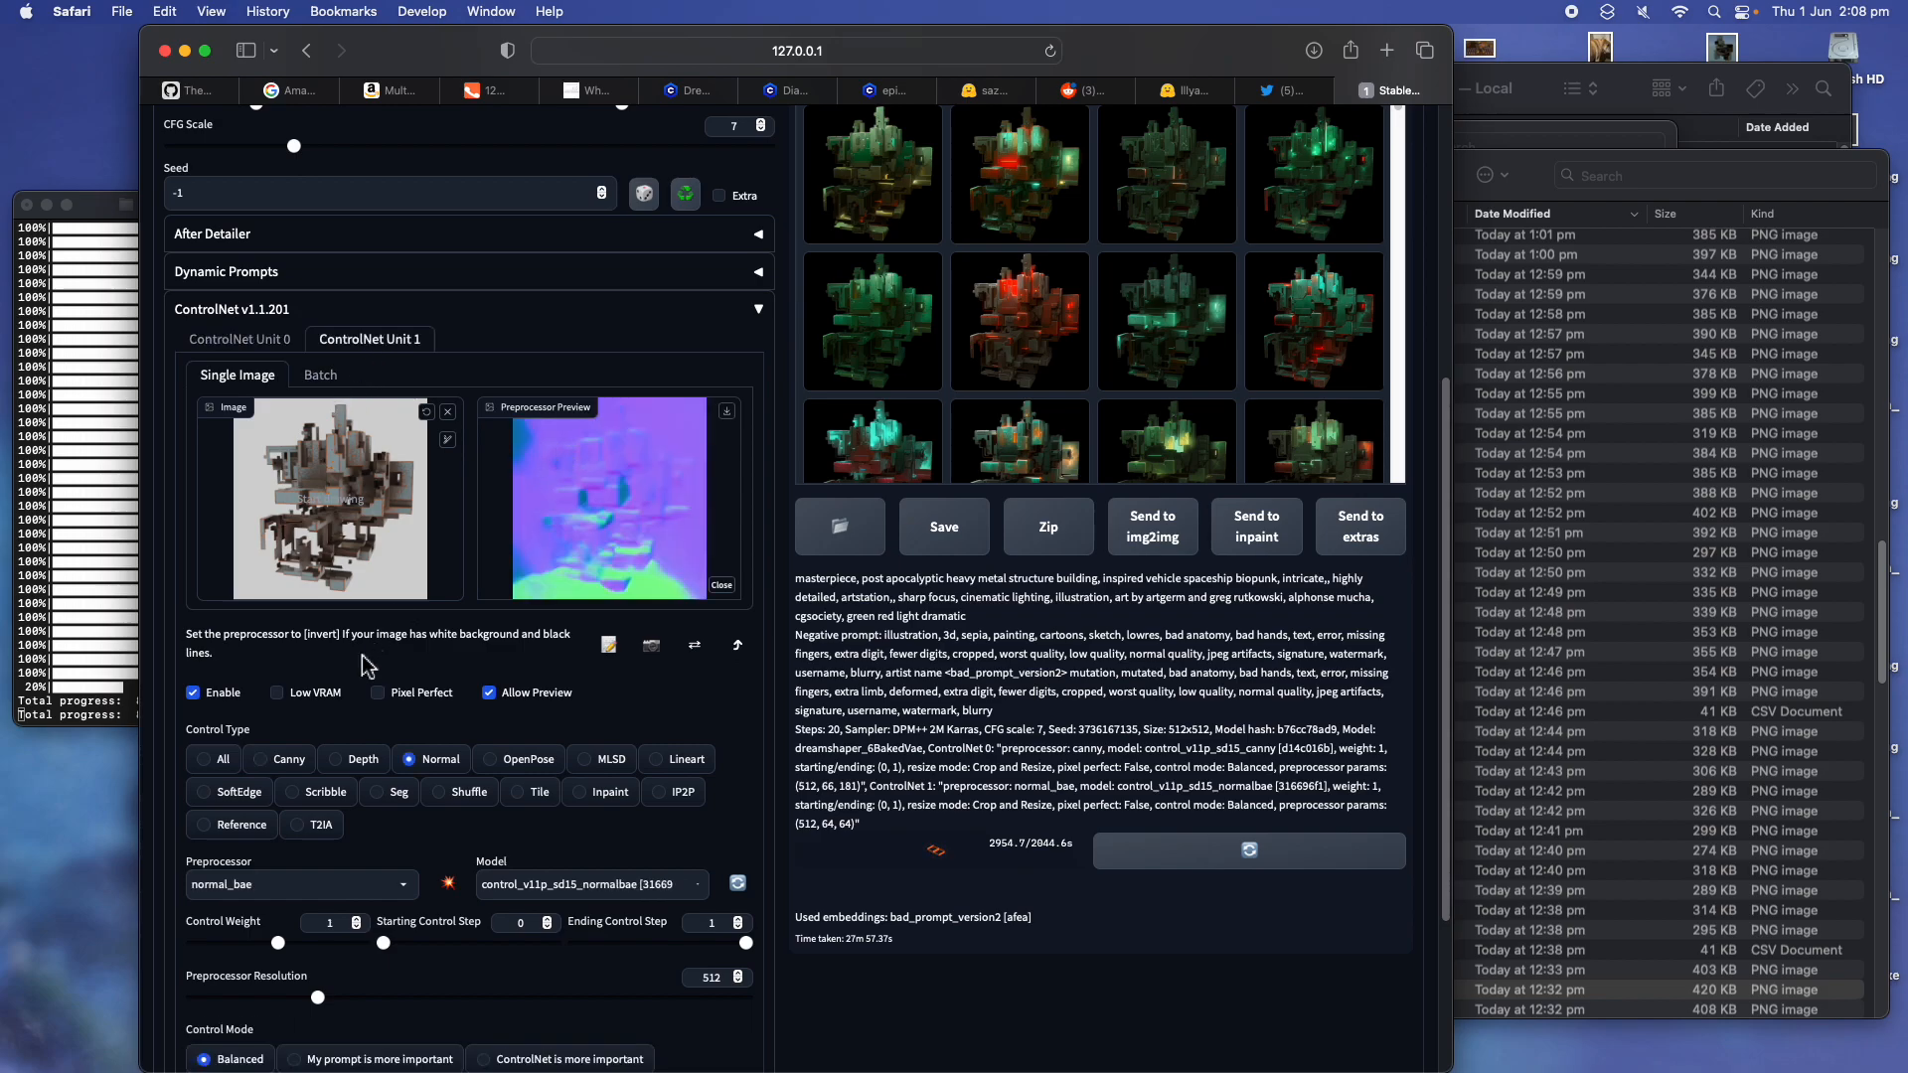
scroll(247, 895, "down", 1)
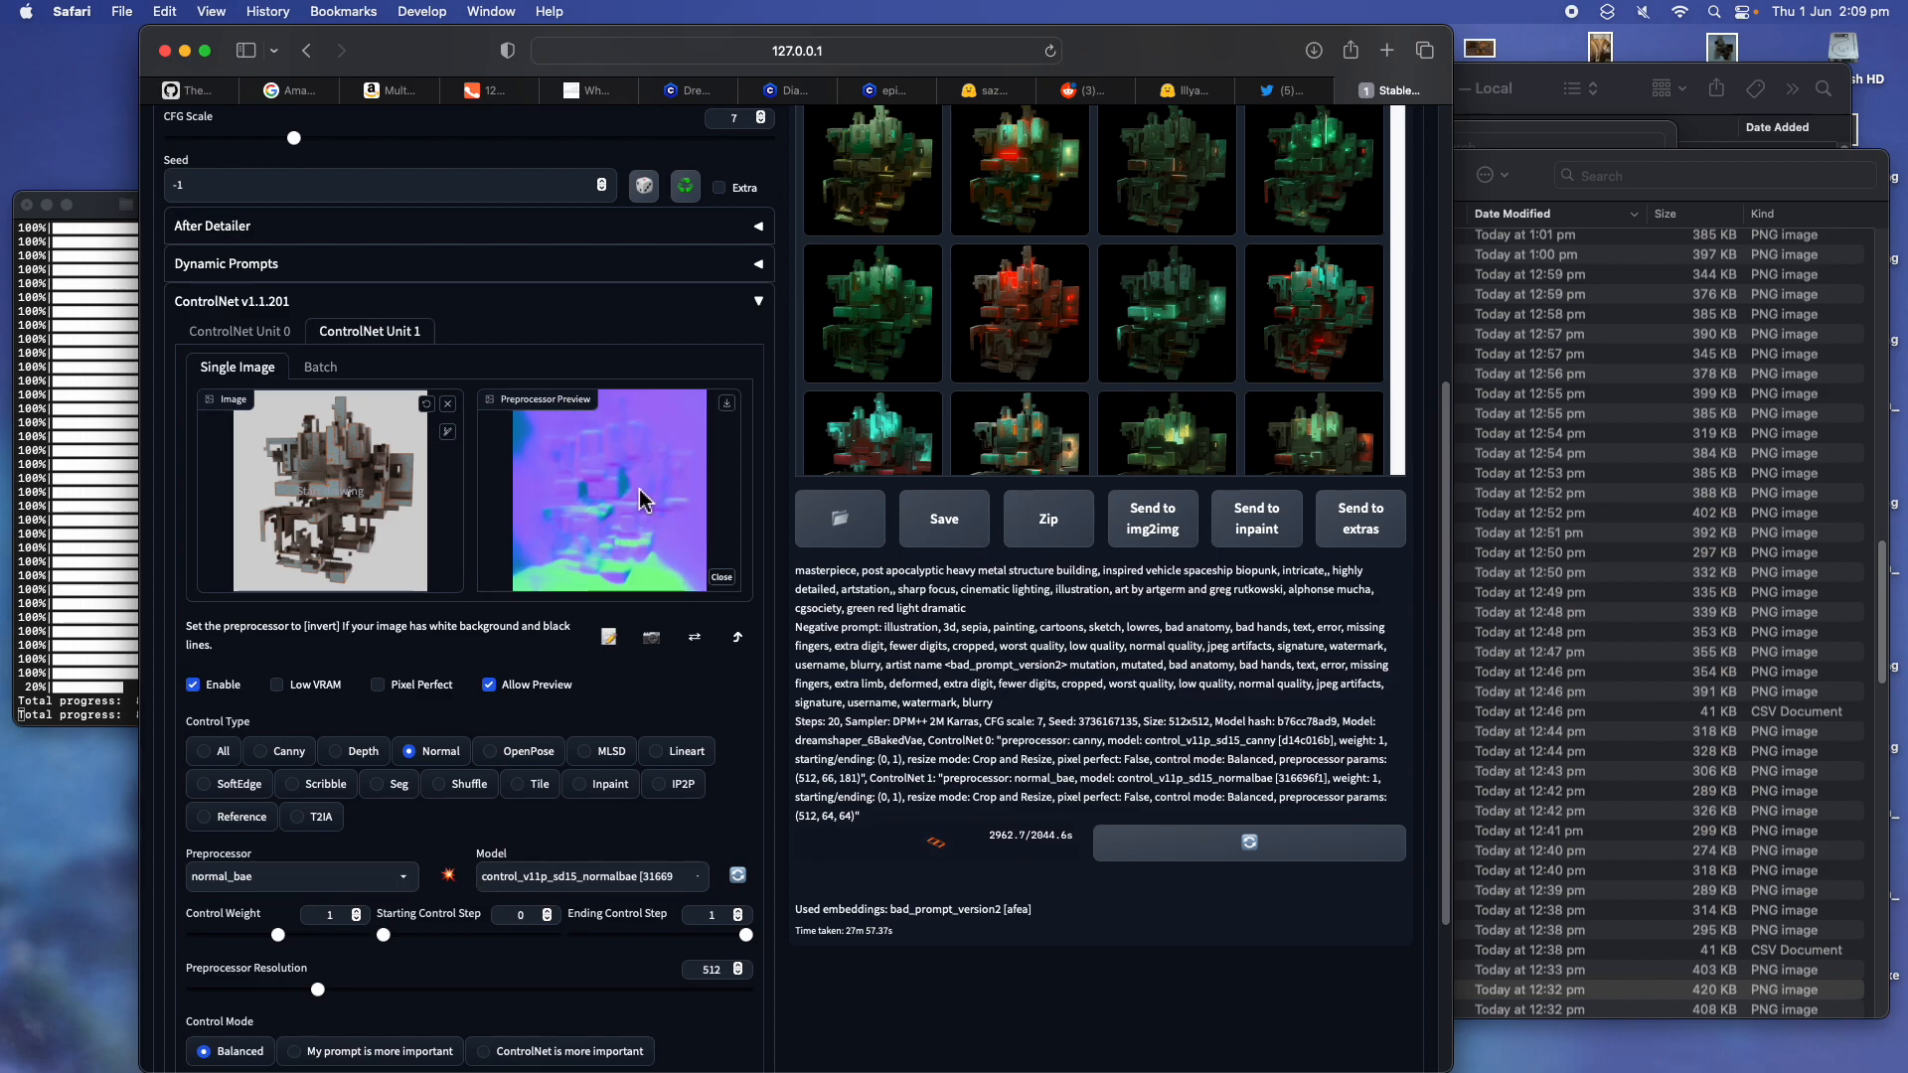
scroll(646, 518, "up", 1)
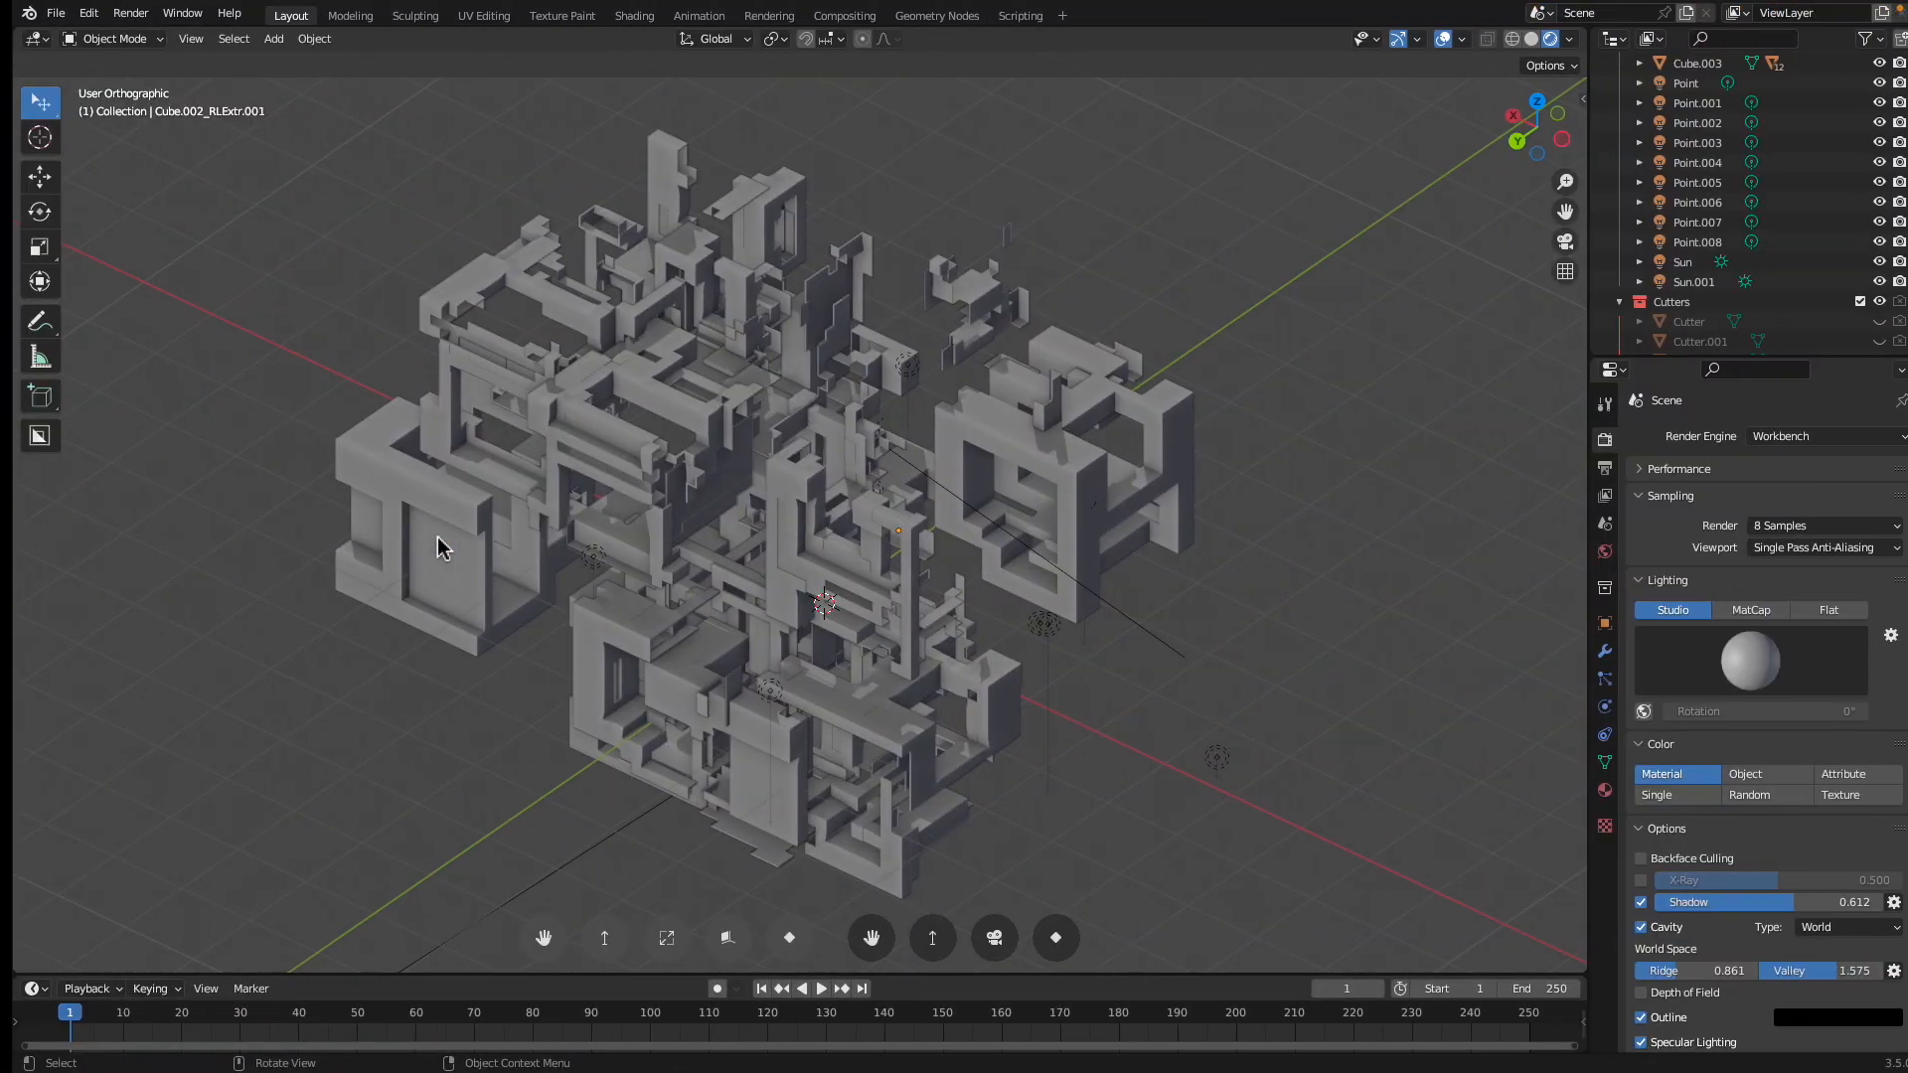
Switch to Blender, set the render engine to Cycles, and hide the viewport gizmos and overlays
middle_click_drag(773, 482, 1056, 311)
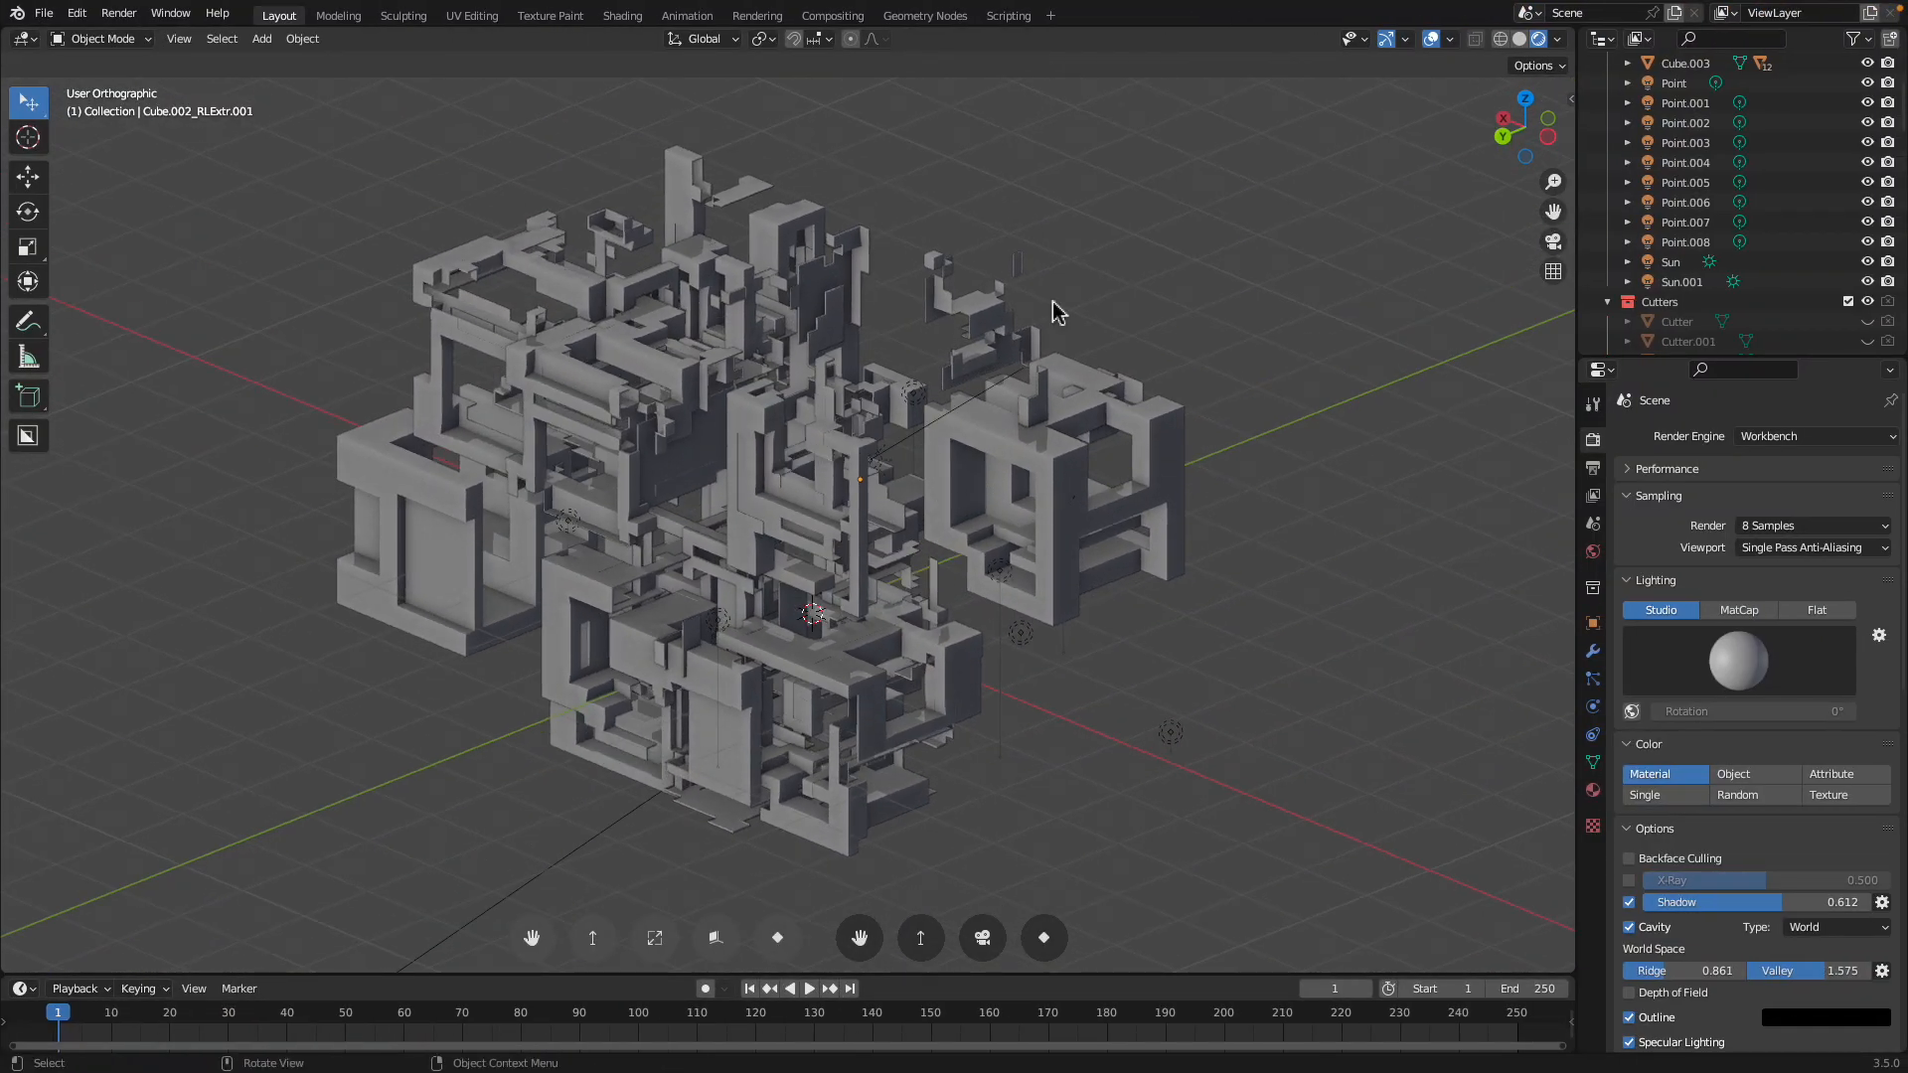
left_click(1594, 467)
left_click(1594, 440)
left_click(1815, 436)
left_click(1774, 502)
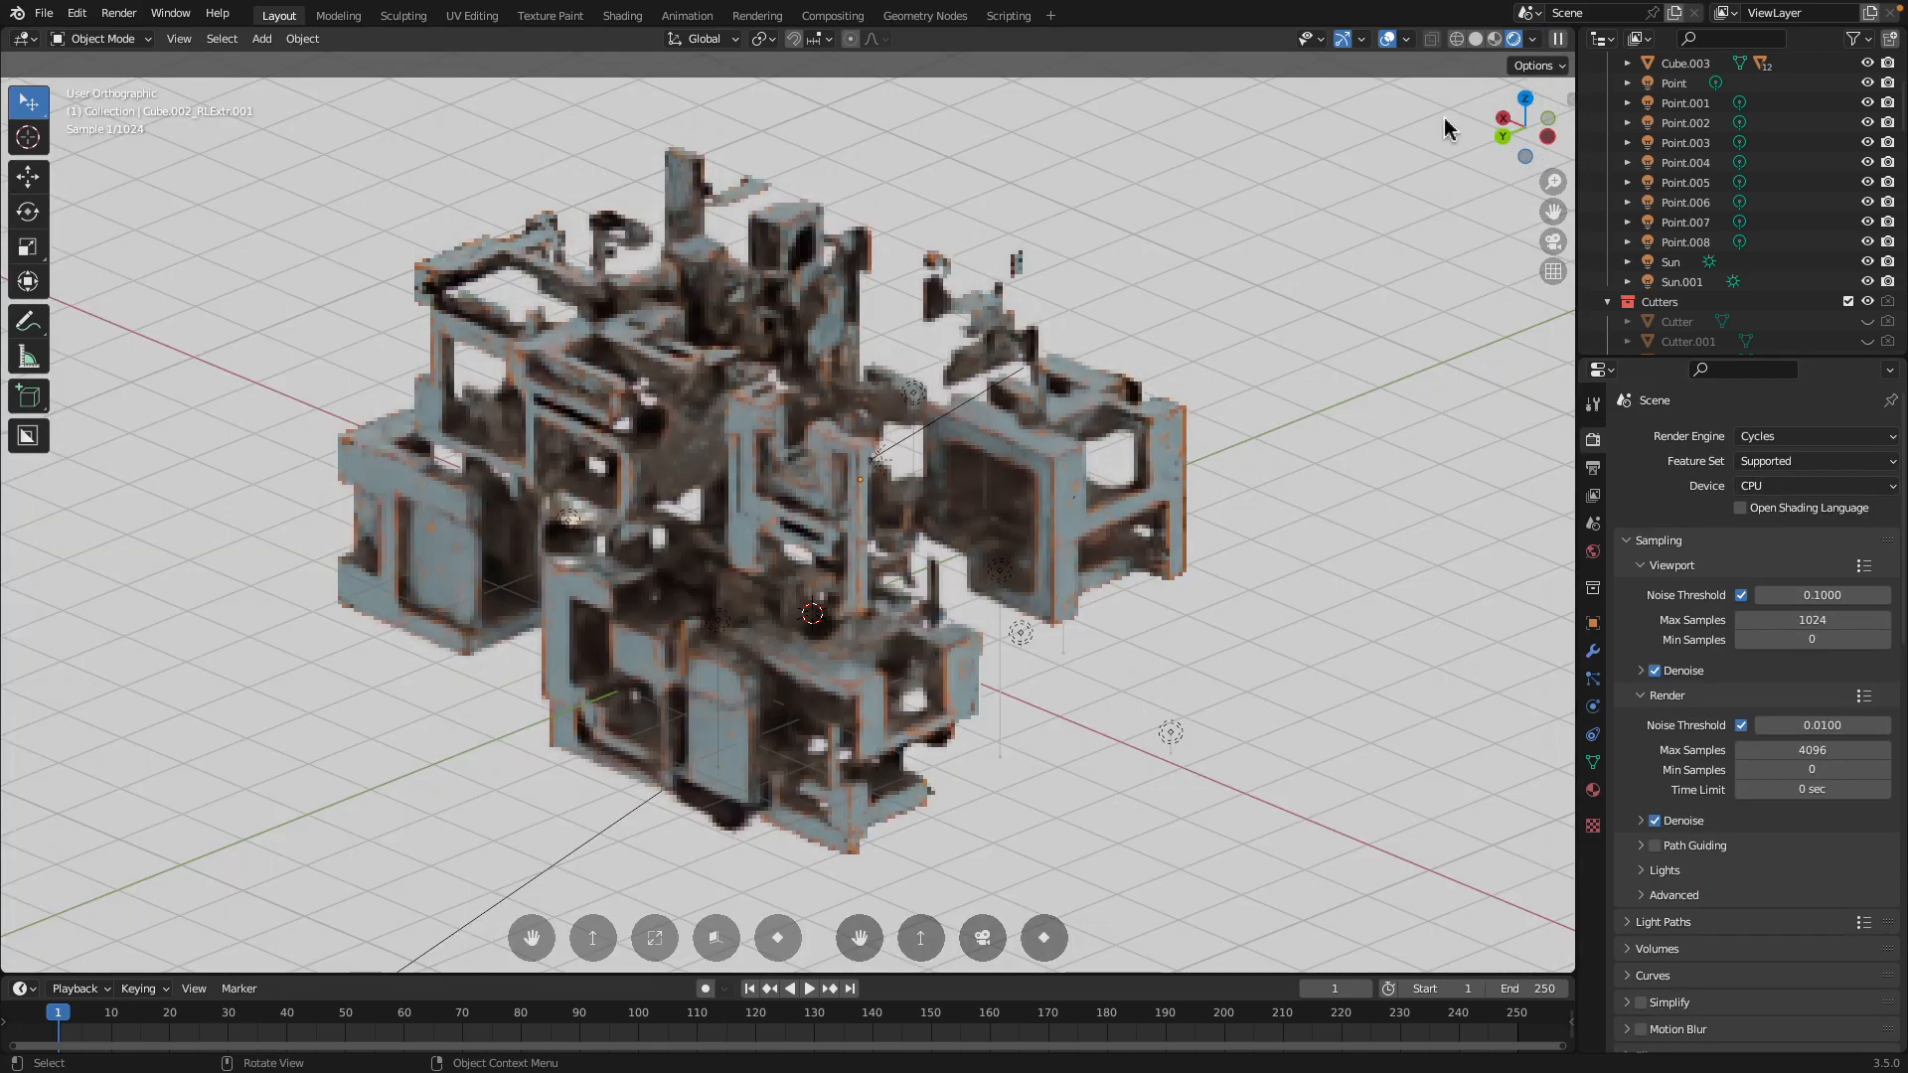
left_click(1341, 42)
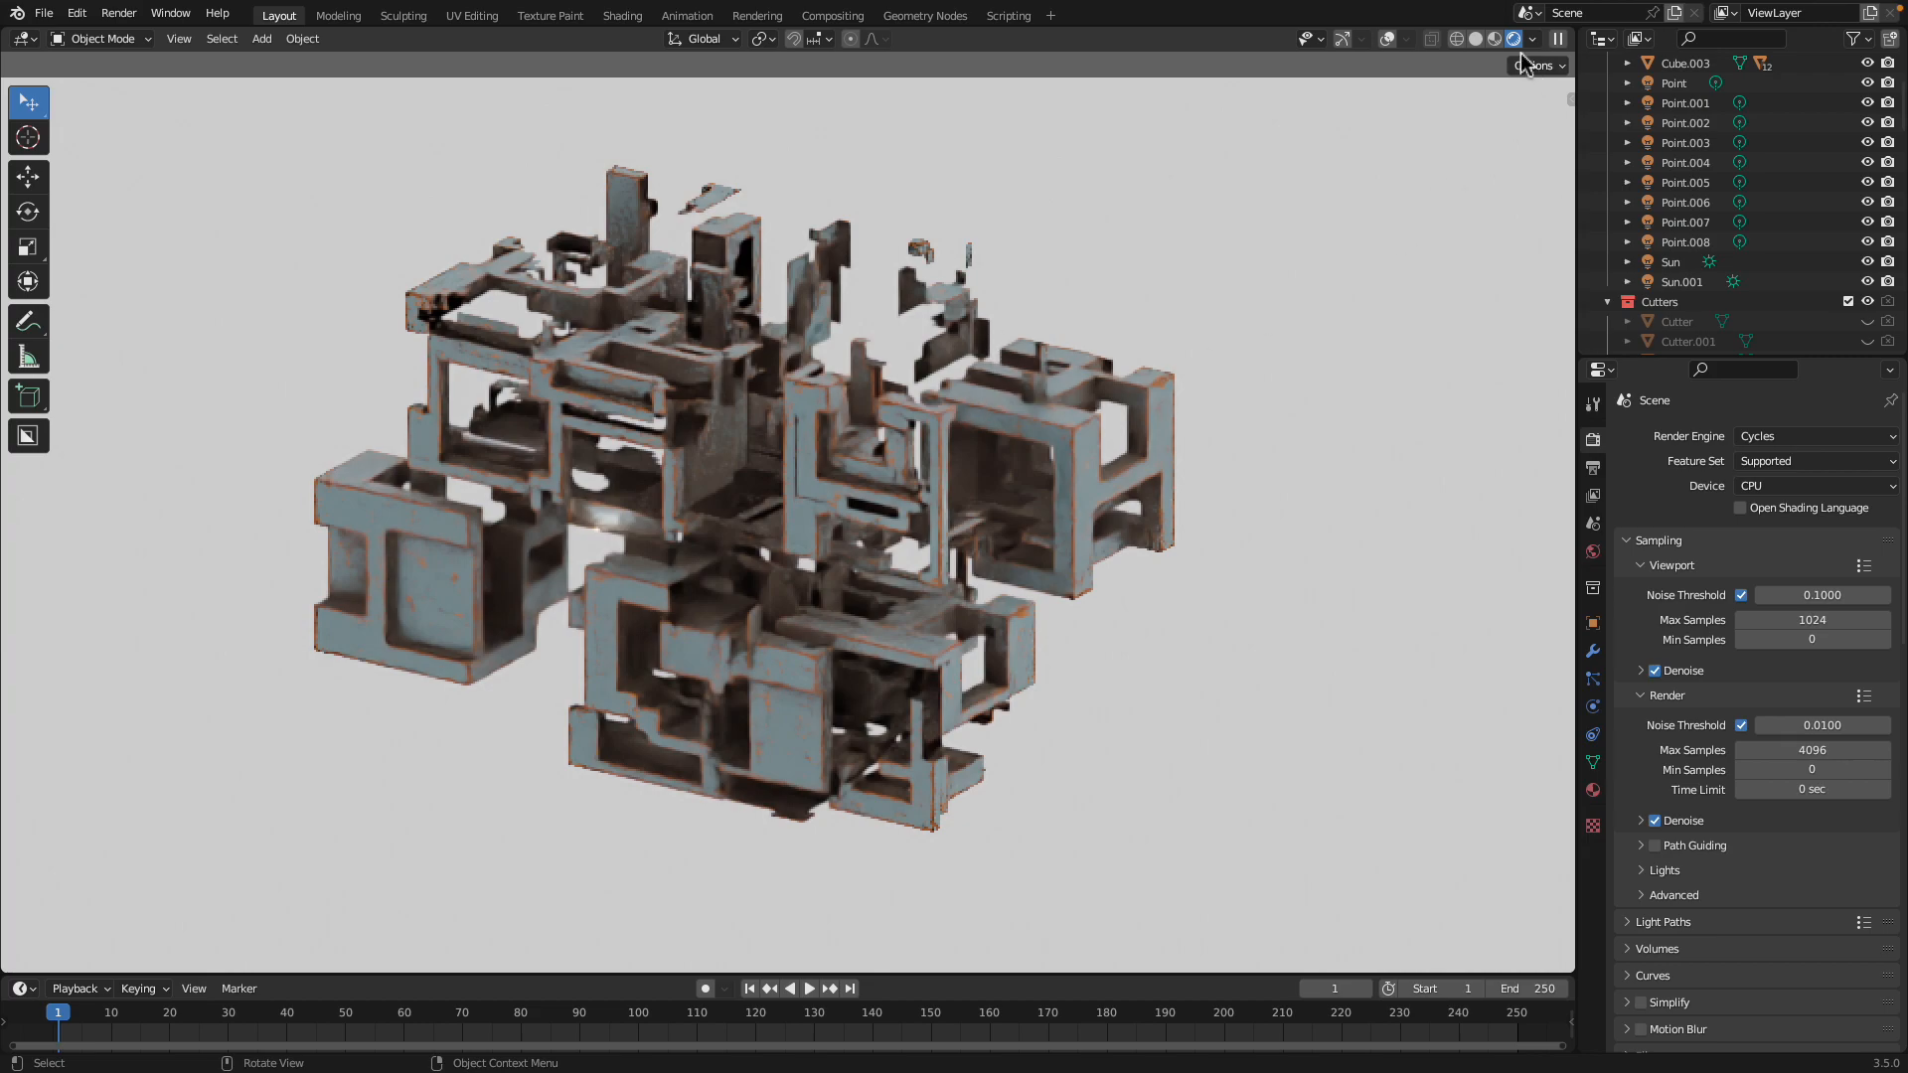
Open the Sanctus Library material sidebar in solid shading, then return the viewport to rendered shading
left_click(1478, 39)
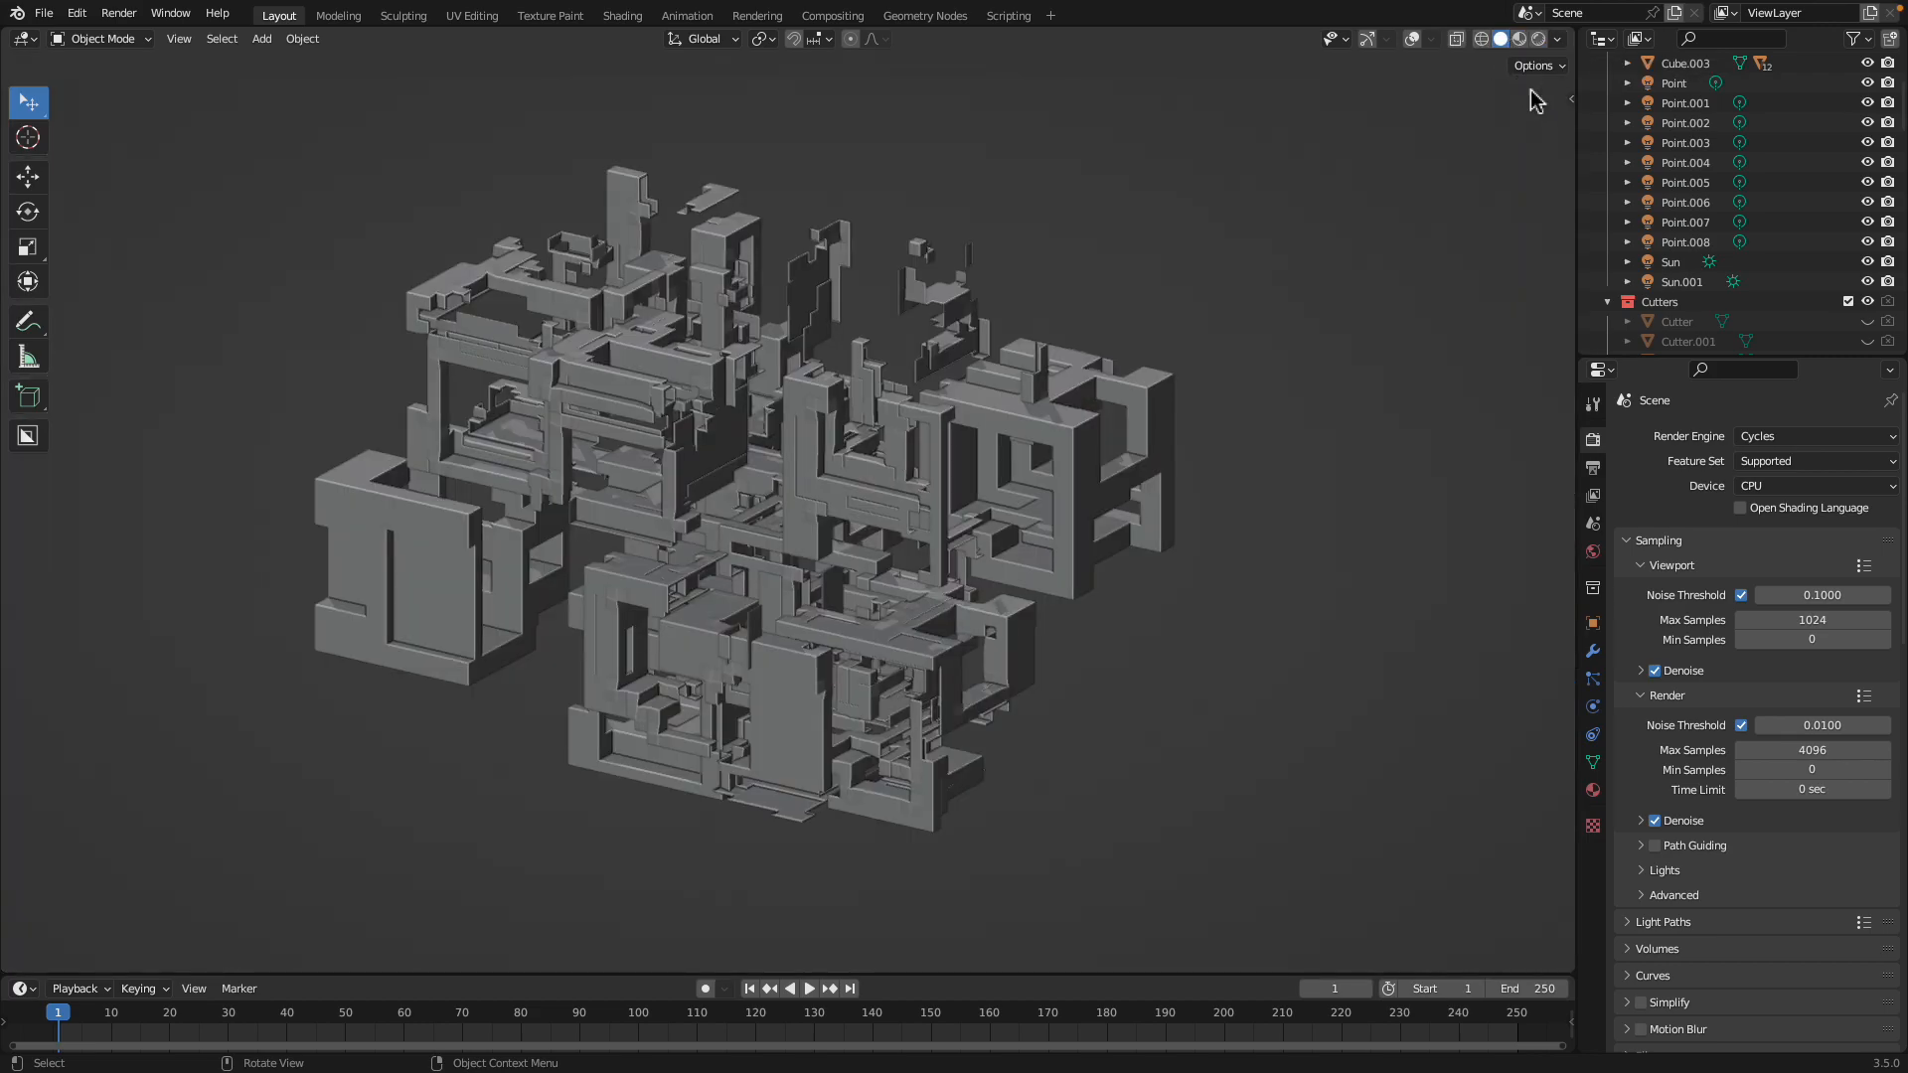
left_click_drag(1574, 100, 1375, 224)
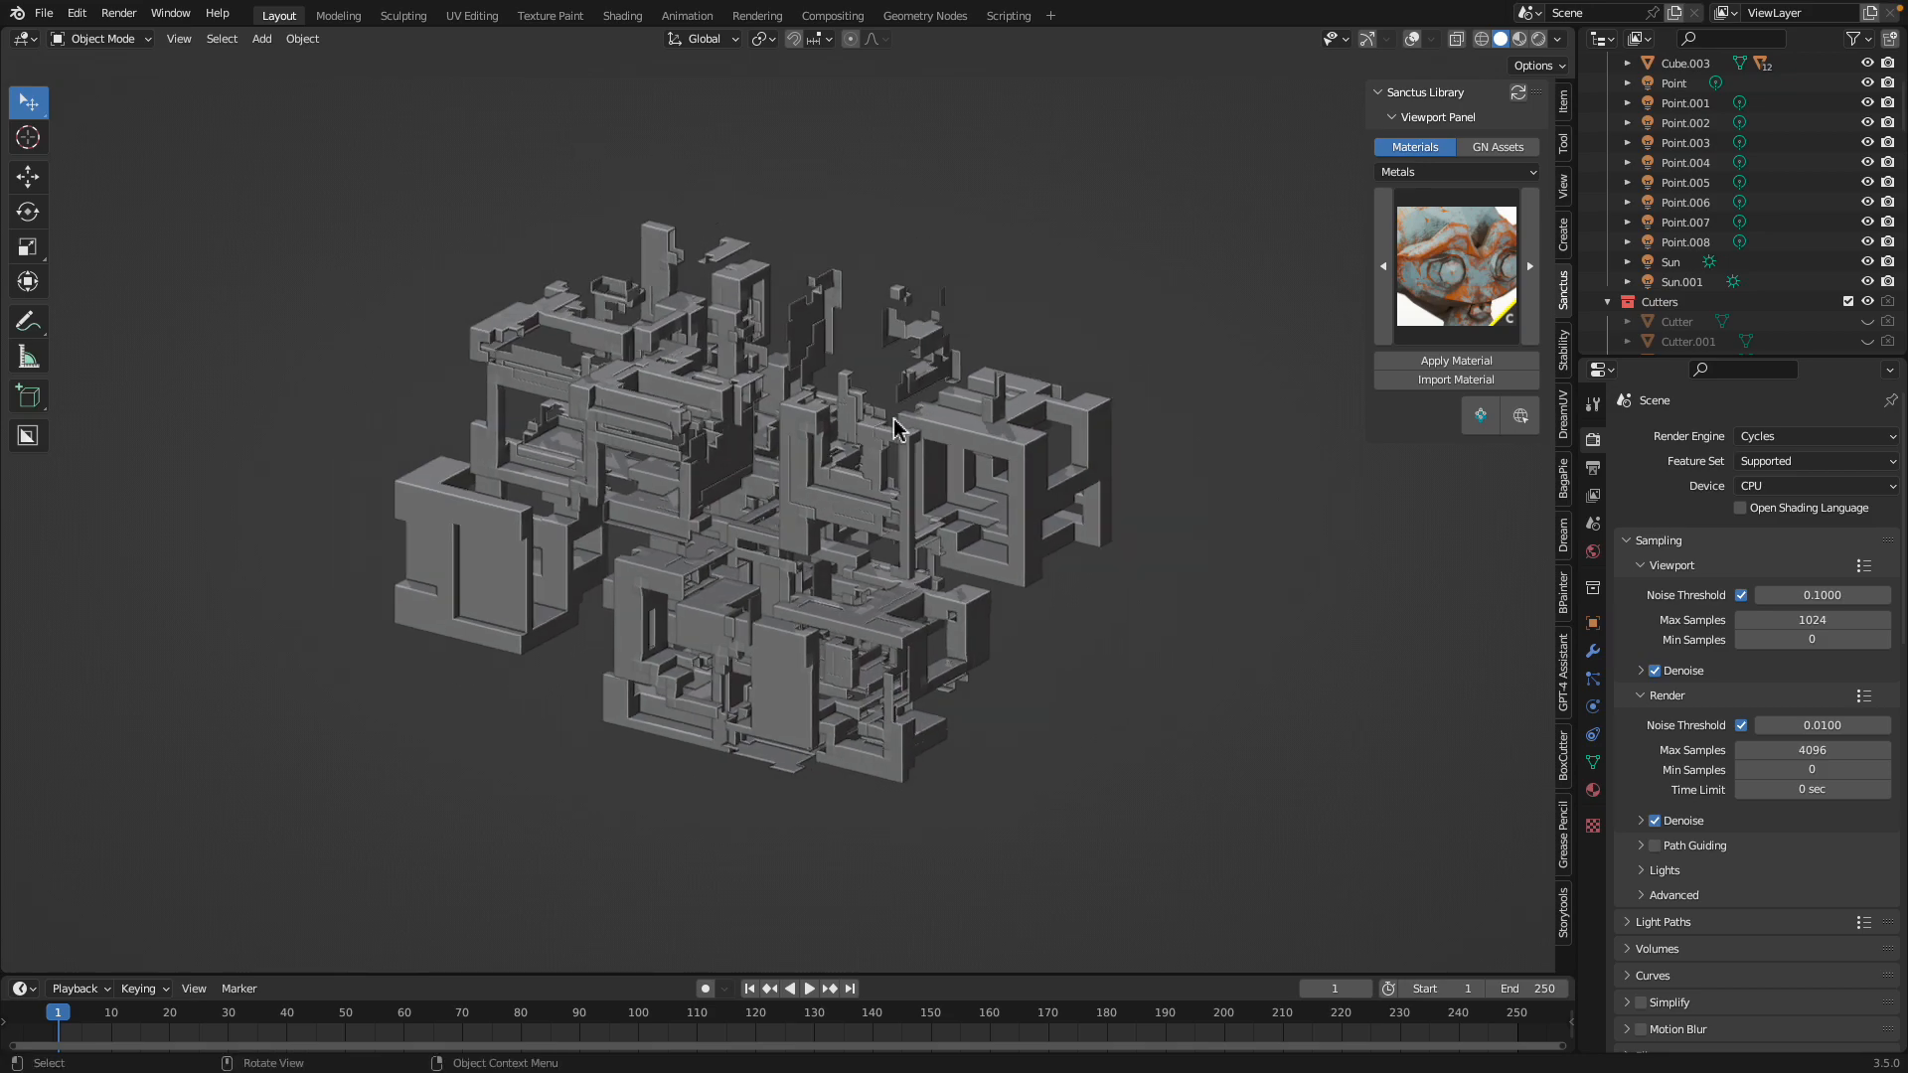
left_click(1538, 38)
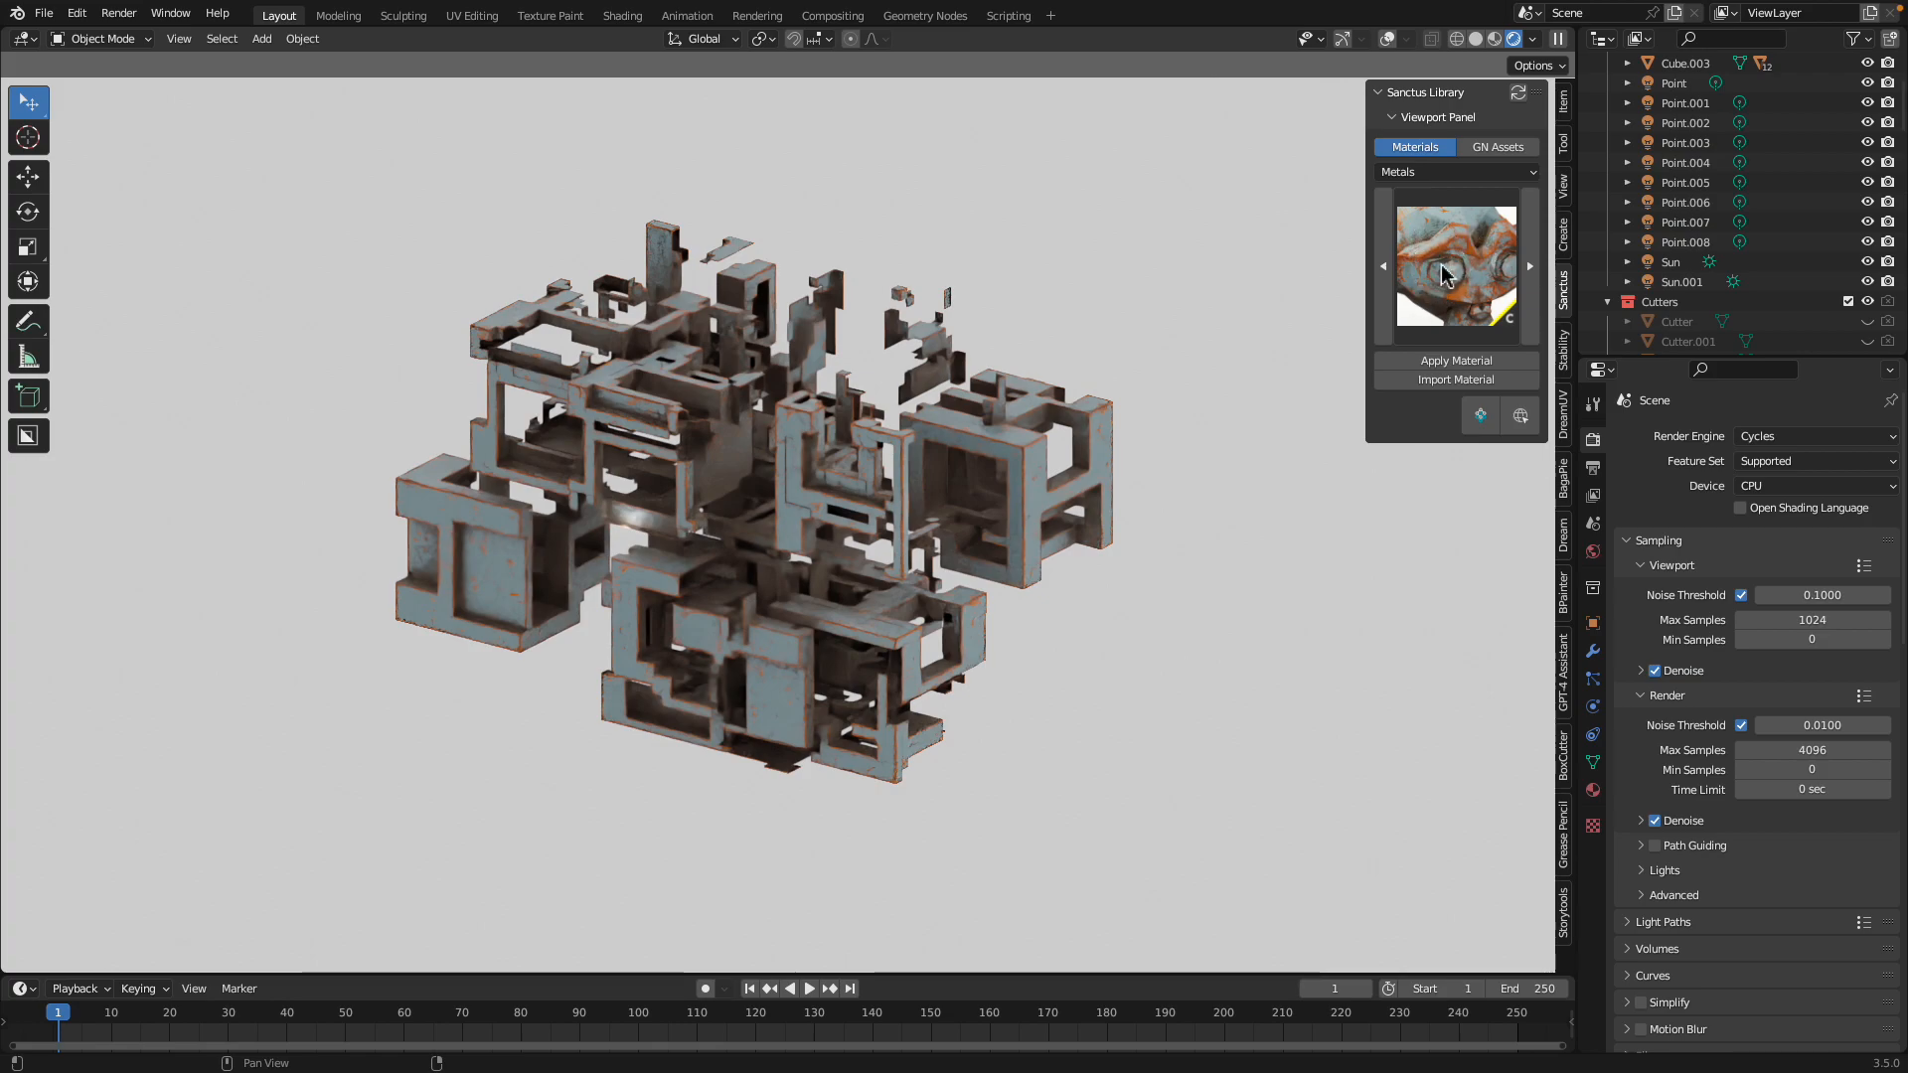
Capture a screenshot of the viewport region around the rendered block structure
key("ctrl+b")
left_click_drag(333, 128, 1150, 894)
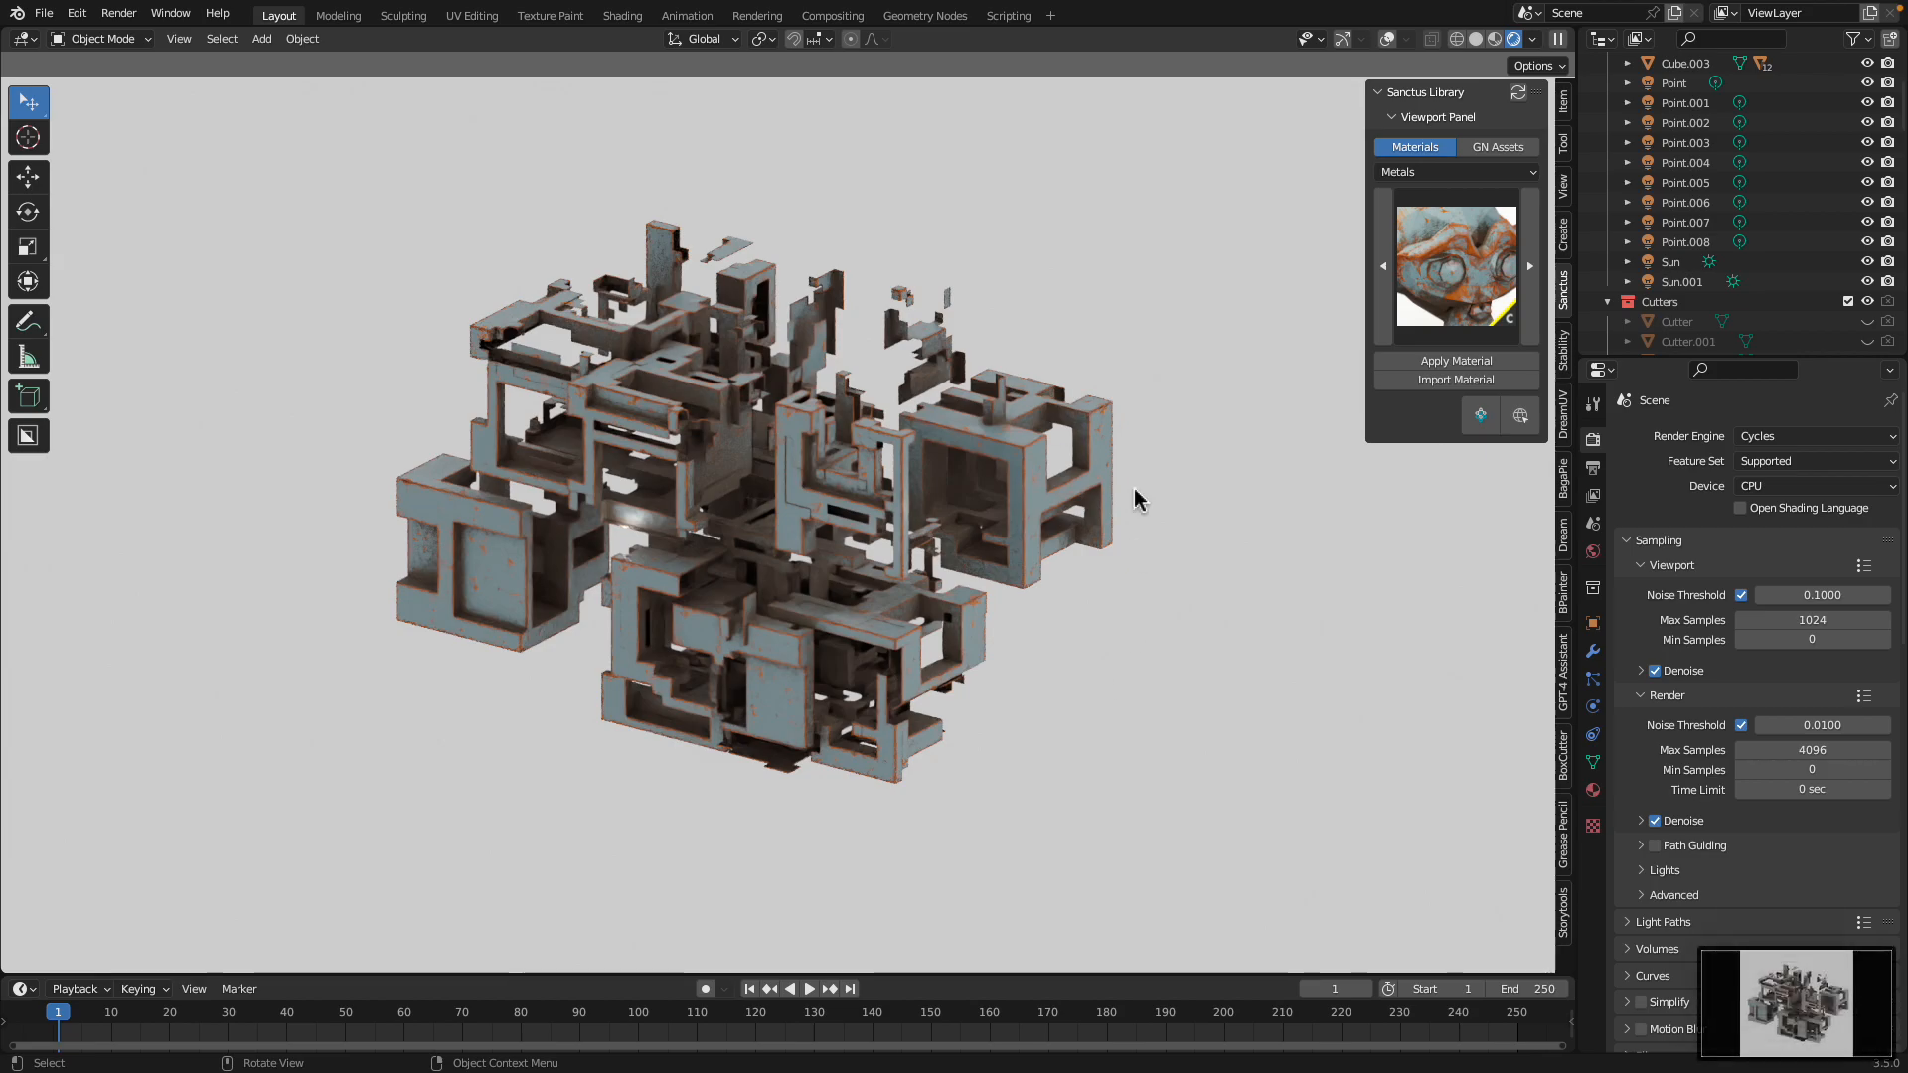
Set the Blender viewport to solid shading, switch to Finder, close the open image preview, and show the Desktop folder
left_click(1476, 38)
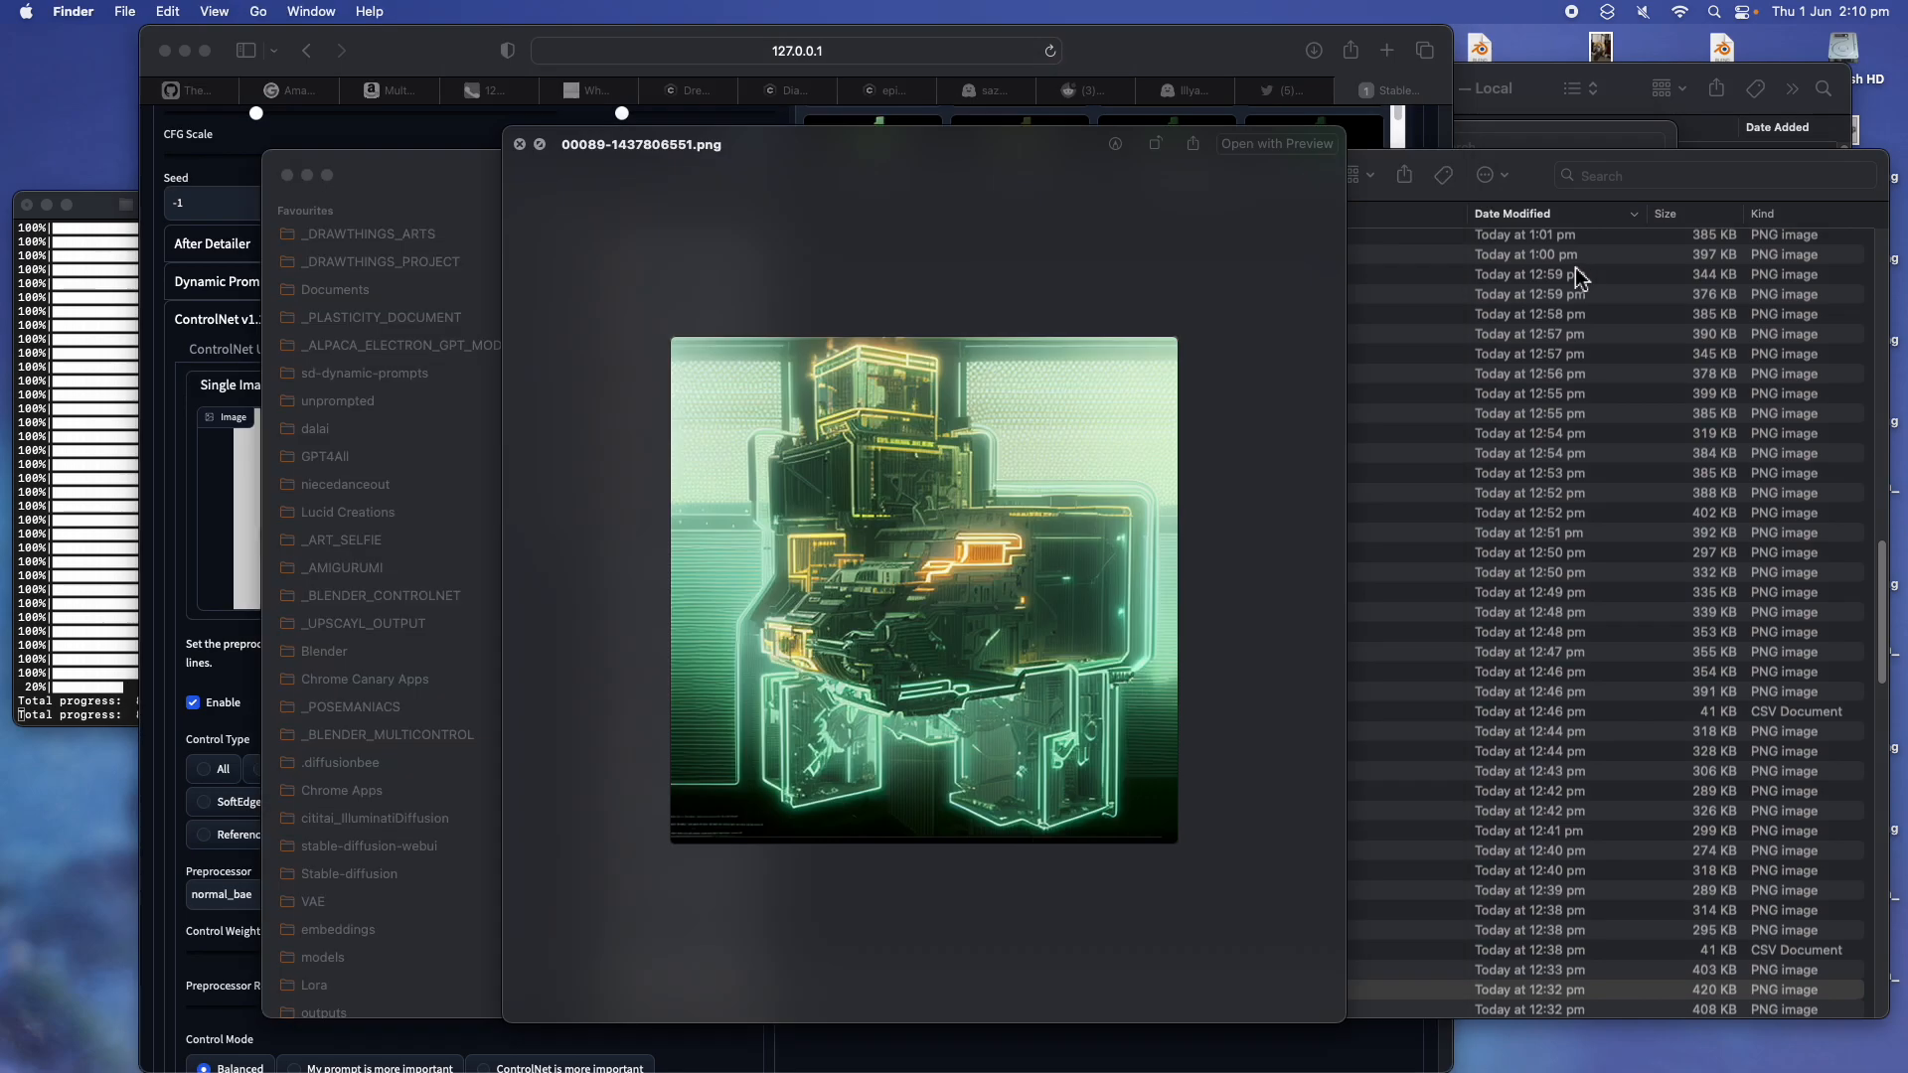
left_click(1519, 286)
key("space")
left_click(521, 145)
left_click_drag(519, 211, 773, 174)
scroll(736, 626, "down", 5)
scroll(736, 626, "down", 8)
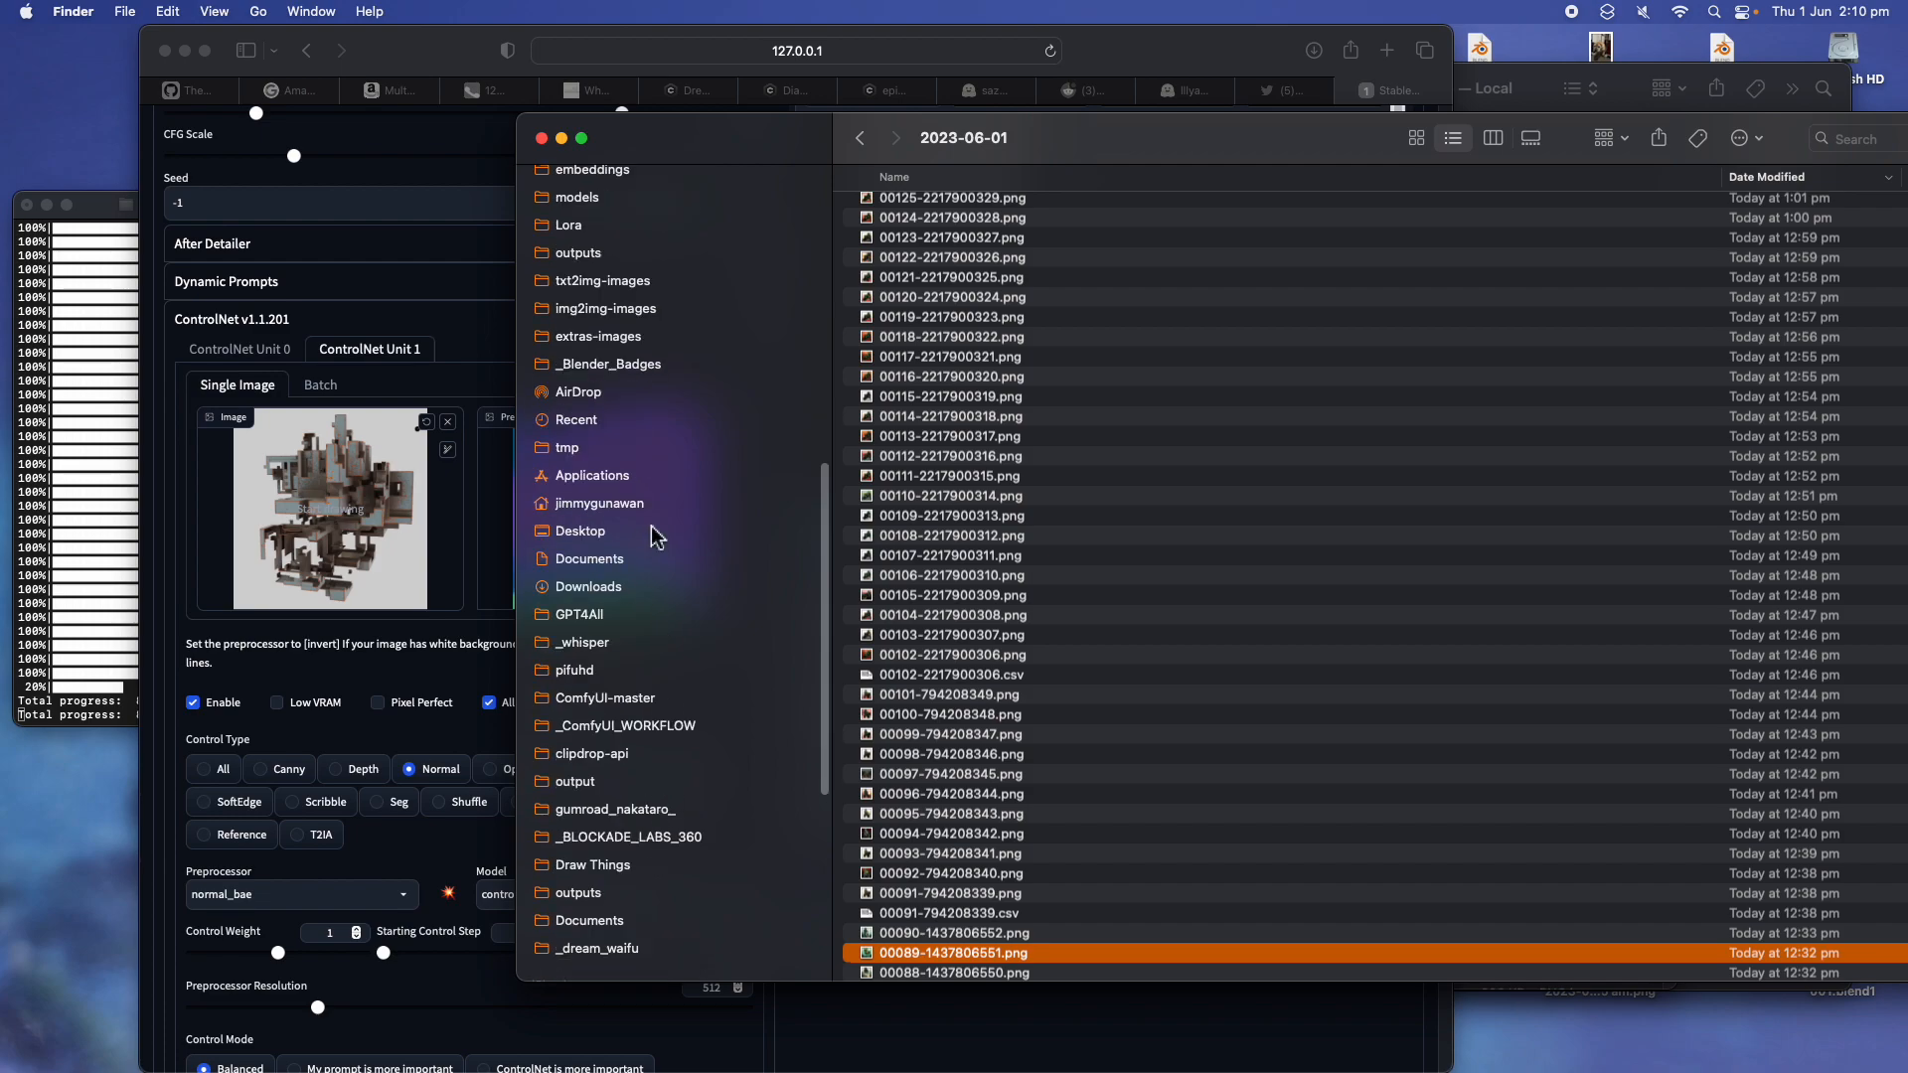
left_click(651, 533)
Preview Screenshot 2023-06-01 at 2.10.03 pm.png and load it as the input image of ControlNet Unit 1
left_click(969, 208)
key("space")
key("space")
left_click_drag(966, 216, 441, 469)
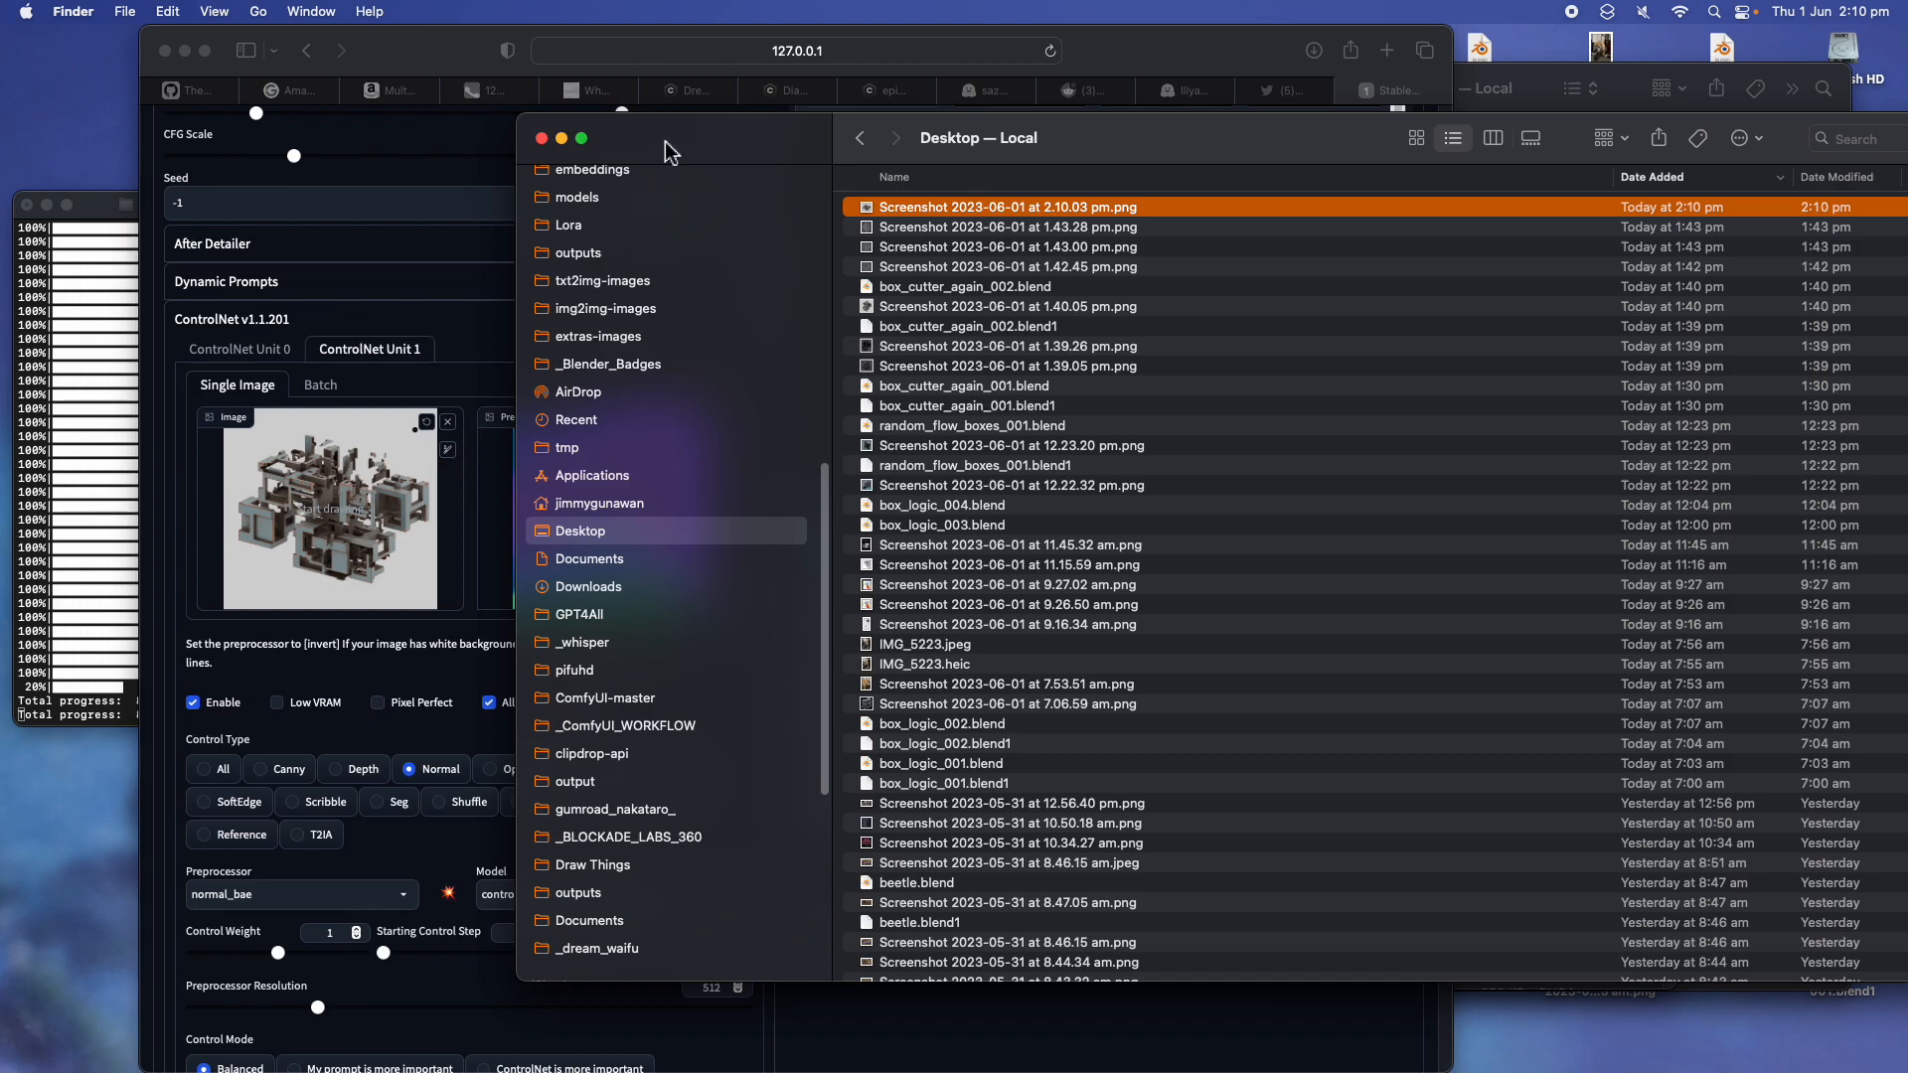
Show ControlNet Unit 0 and load Screenshot 2023-06-01 at 2.10.03 pm.png as its input image
left_click_drag(666, 151, 1069, 145)
left_click(263, 352)
left_click(263, 351)
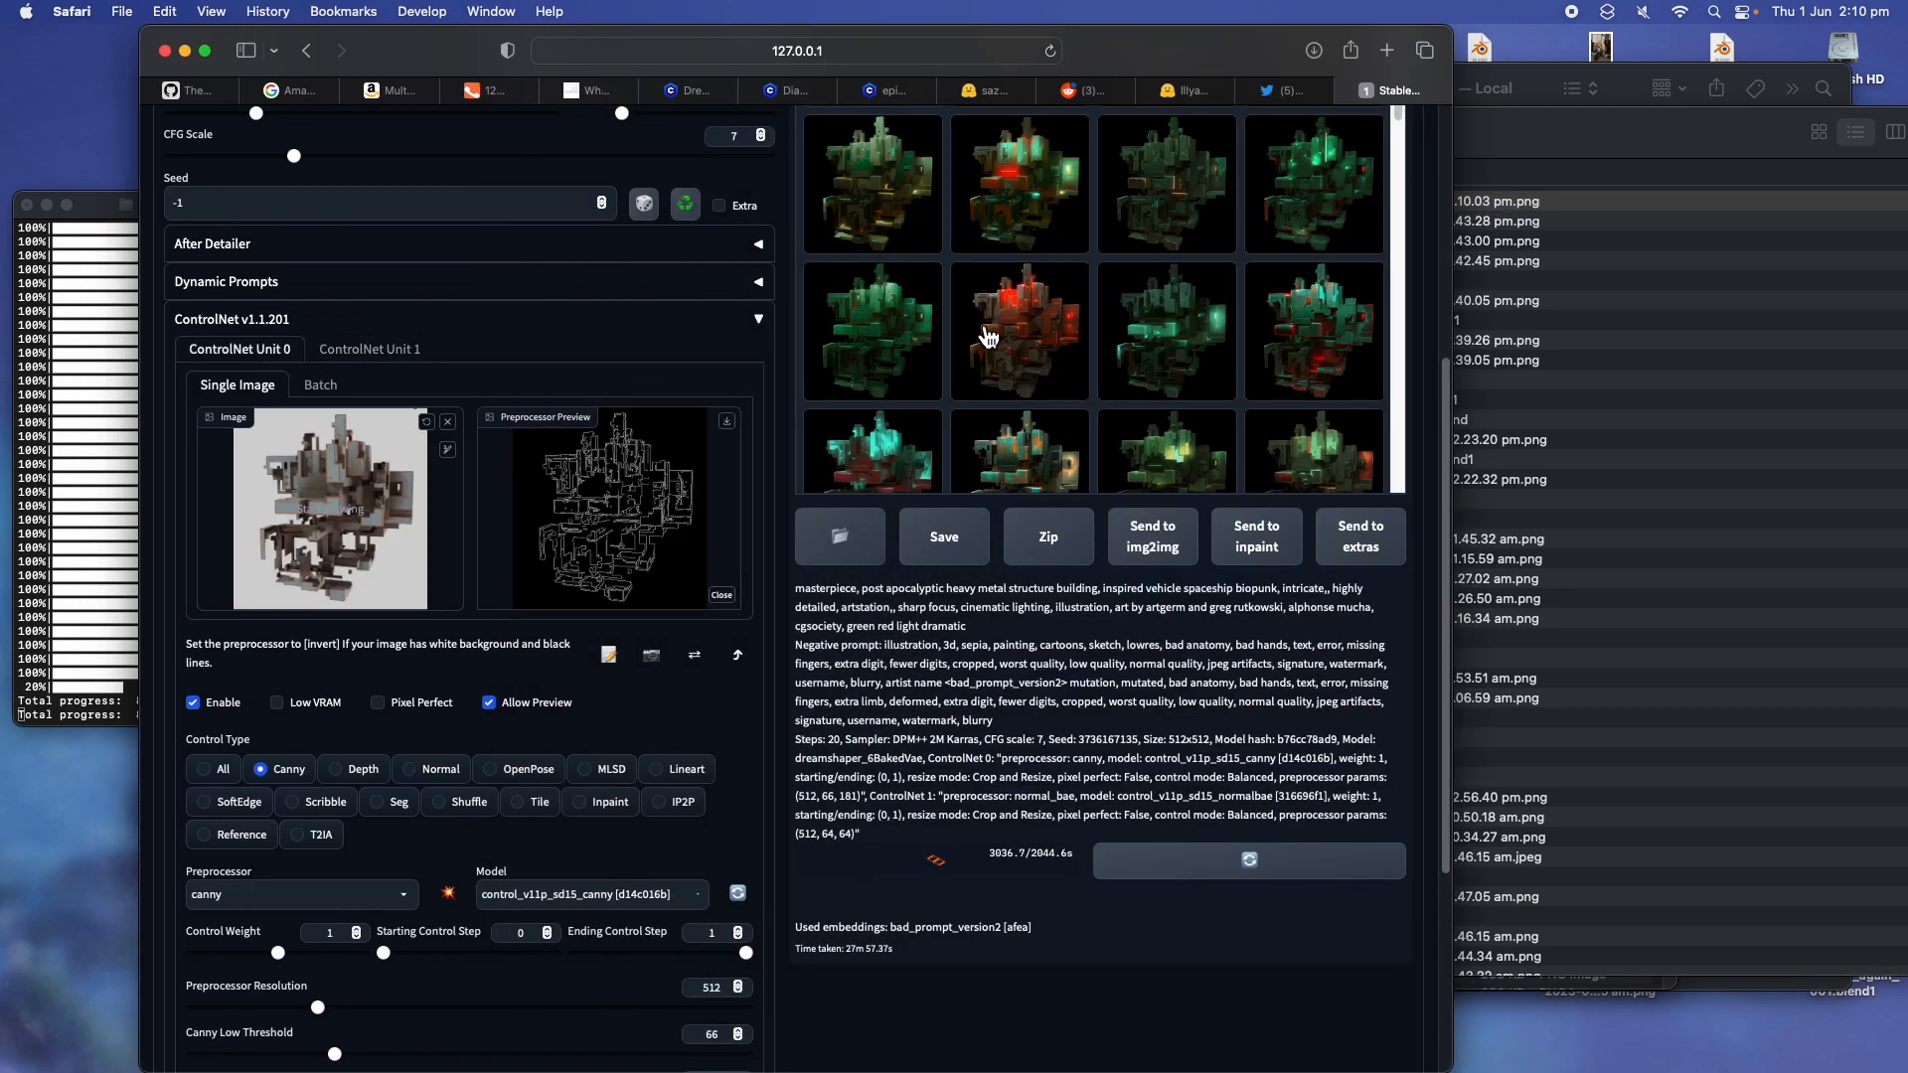
left_click(1471, 318)
left_click_drag(1282, 215, 333, 509)
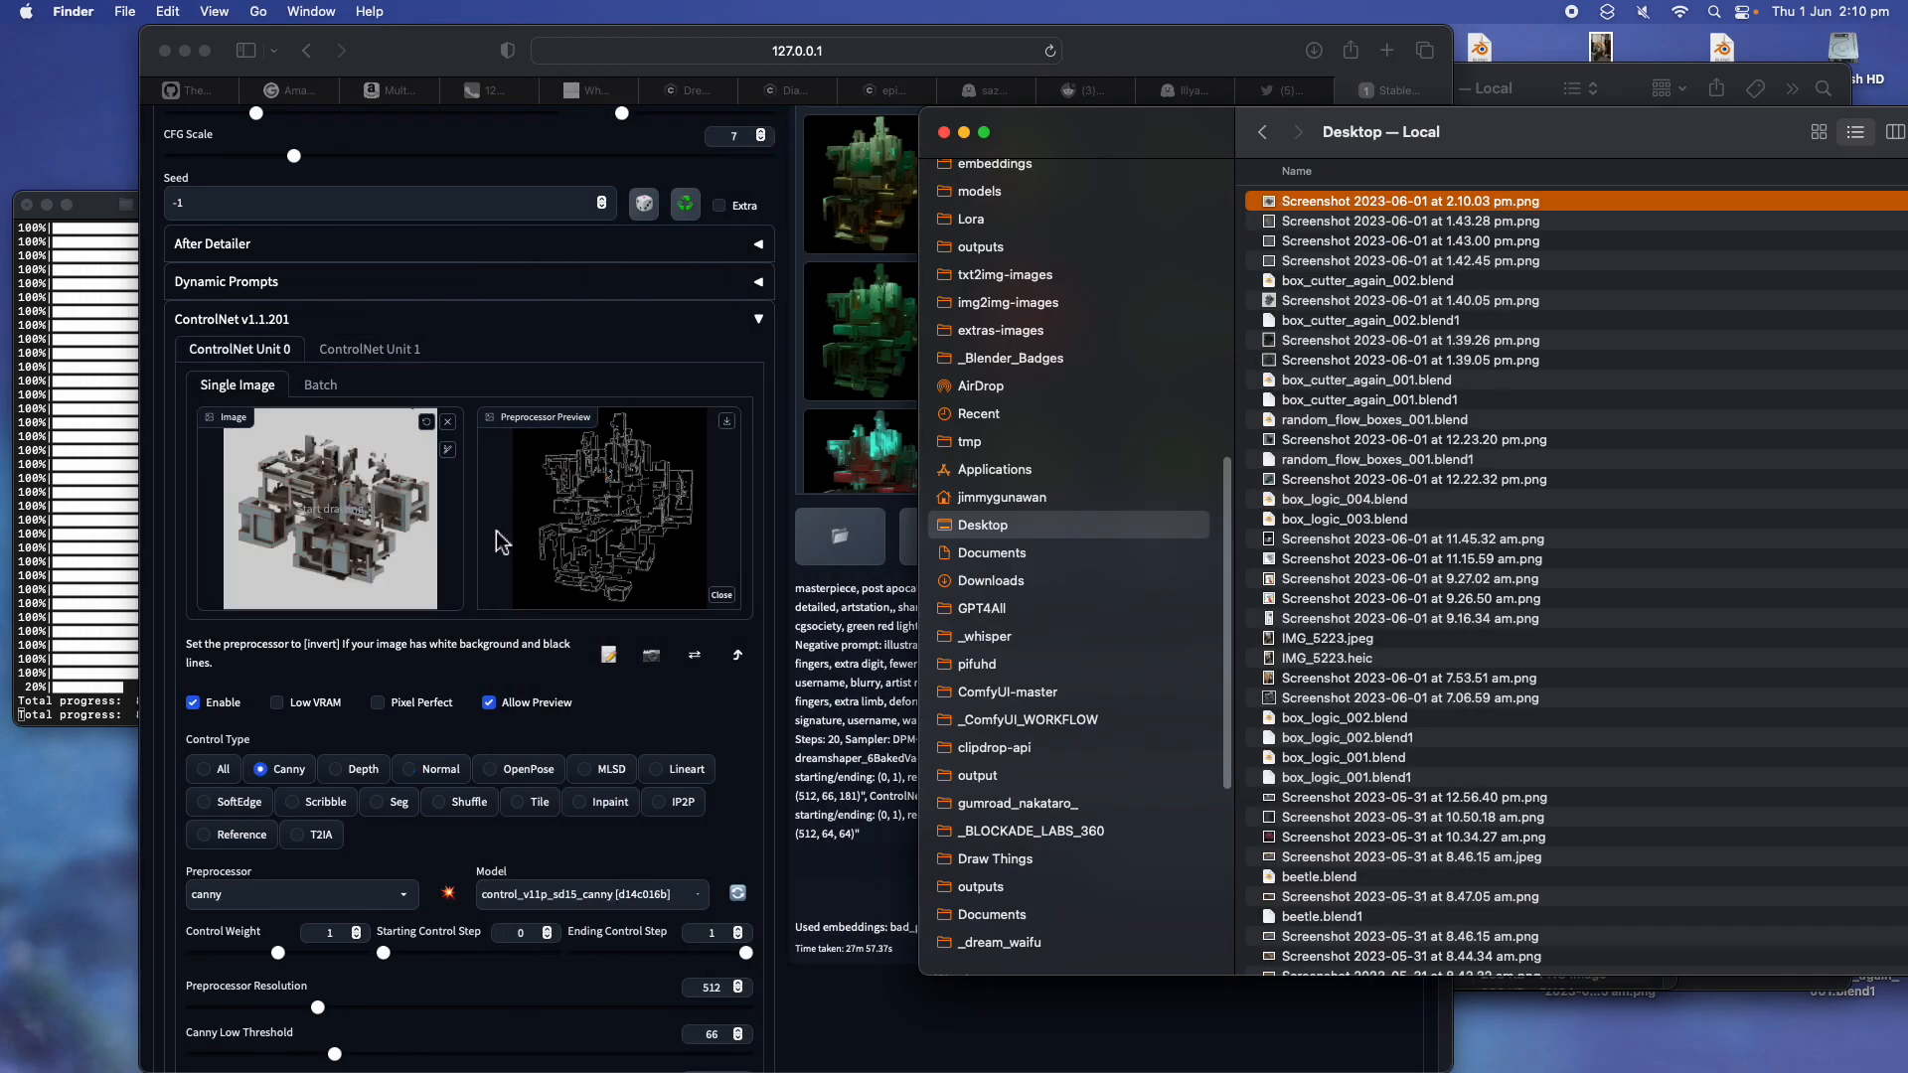
Run the canny preprocessor preview on the new image in ControlNet Unit 0
scroll(497, 531, "up", 5)
left_click(516, 324)
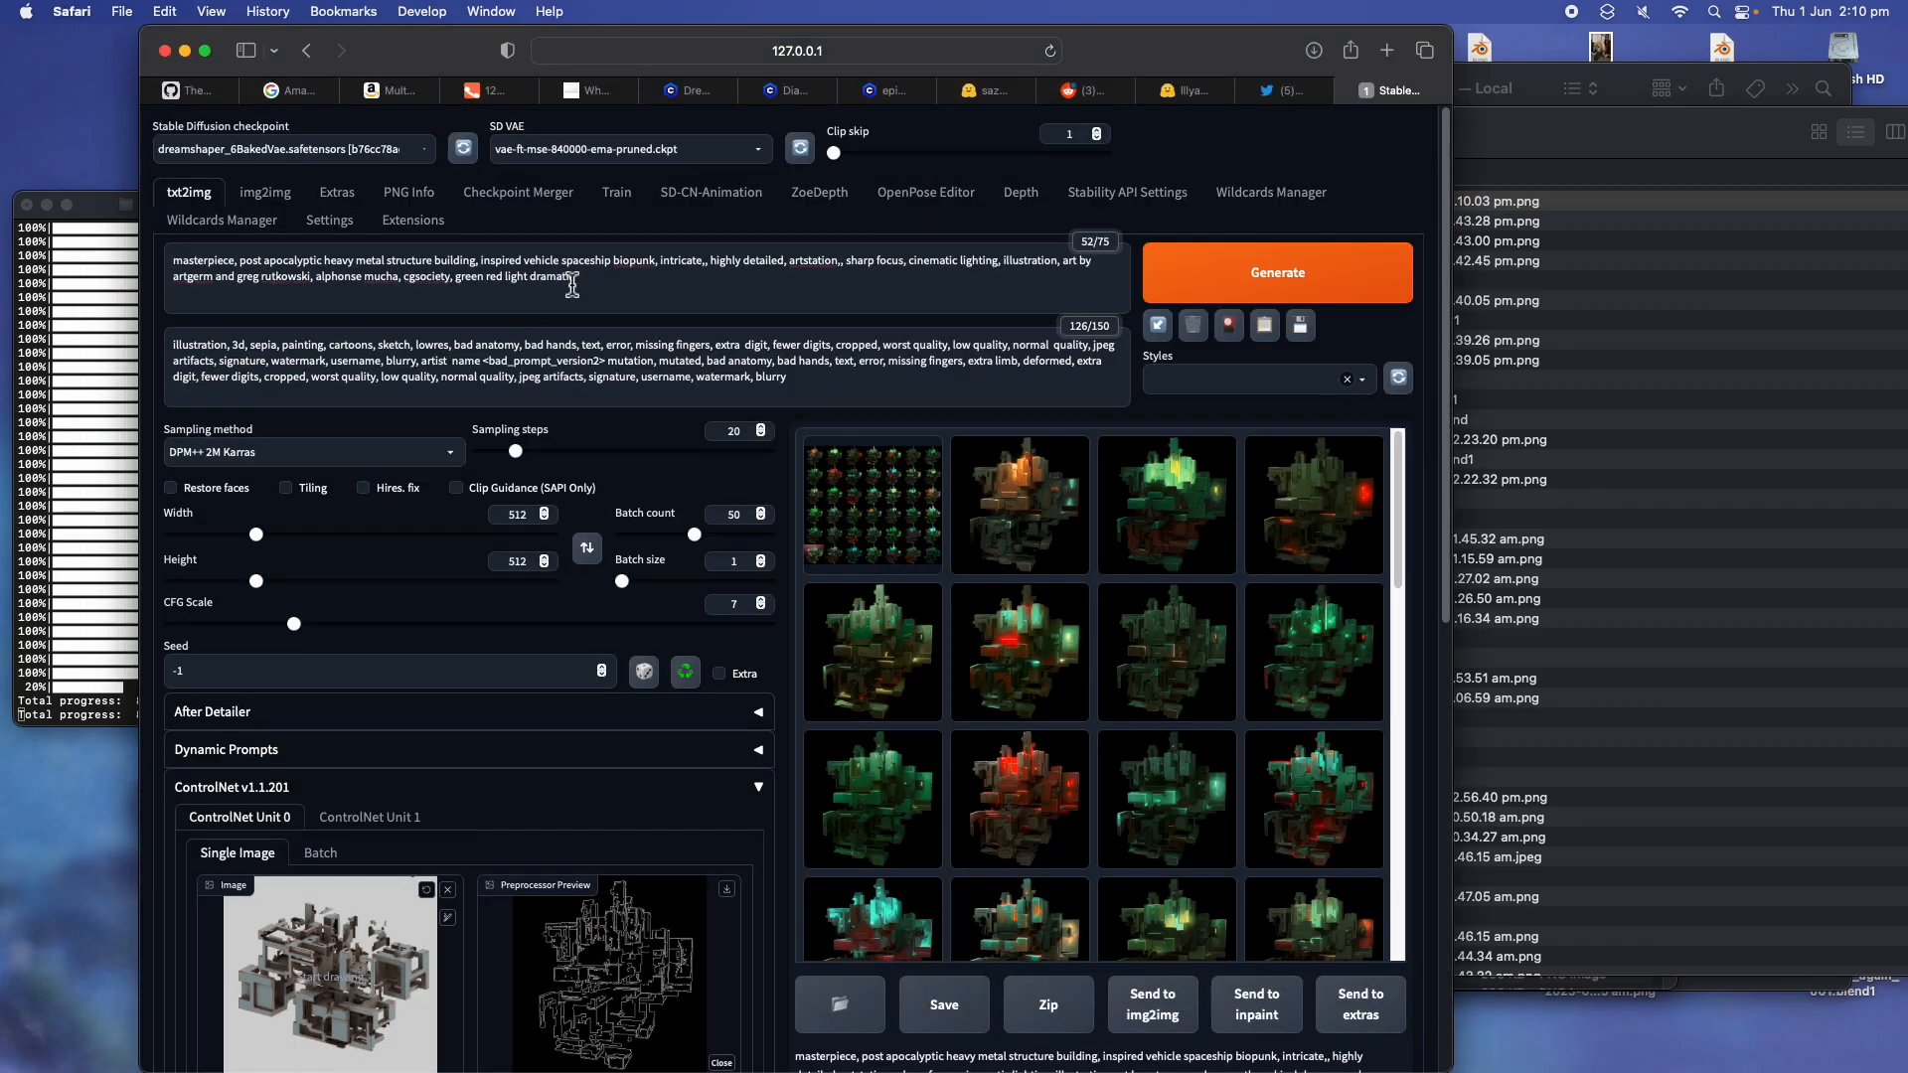
scroll(507, 448, "down", 5)
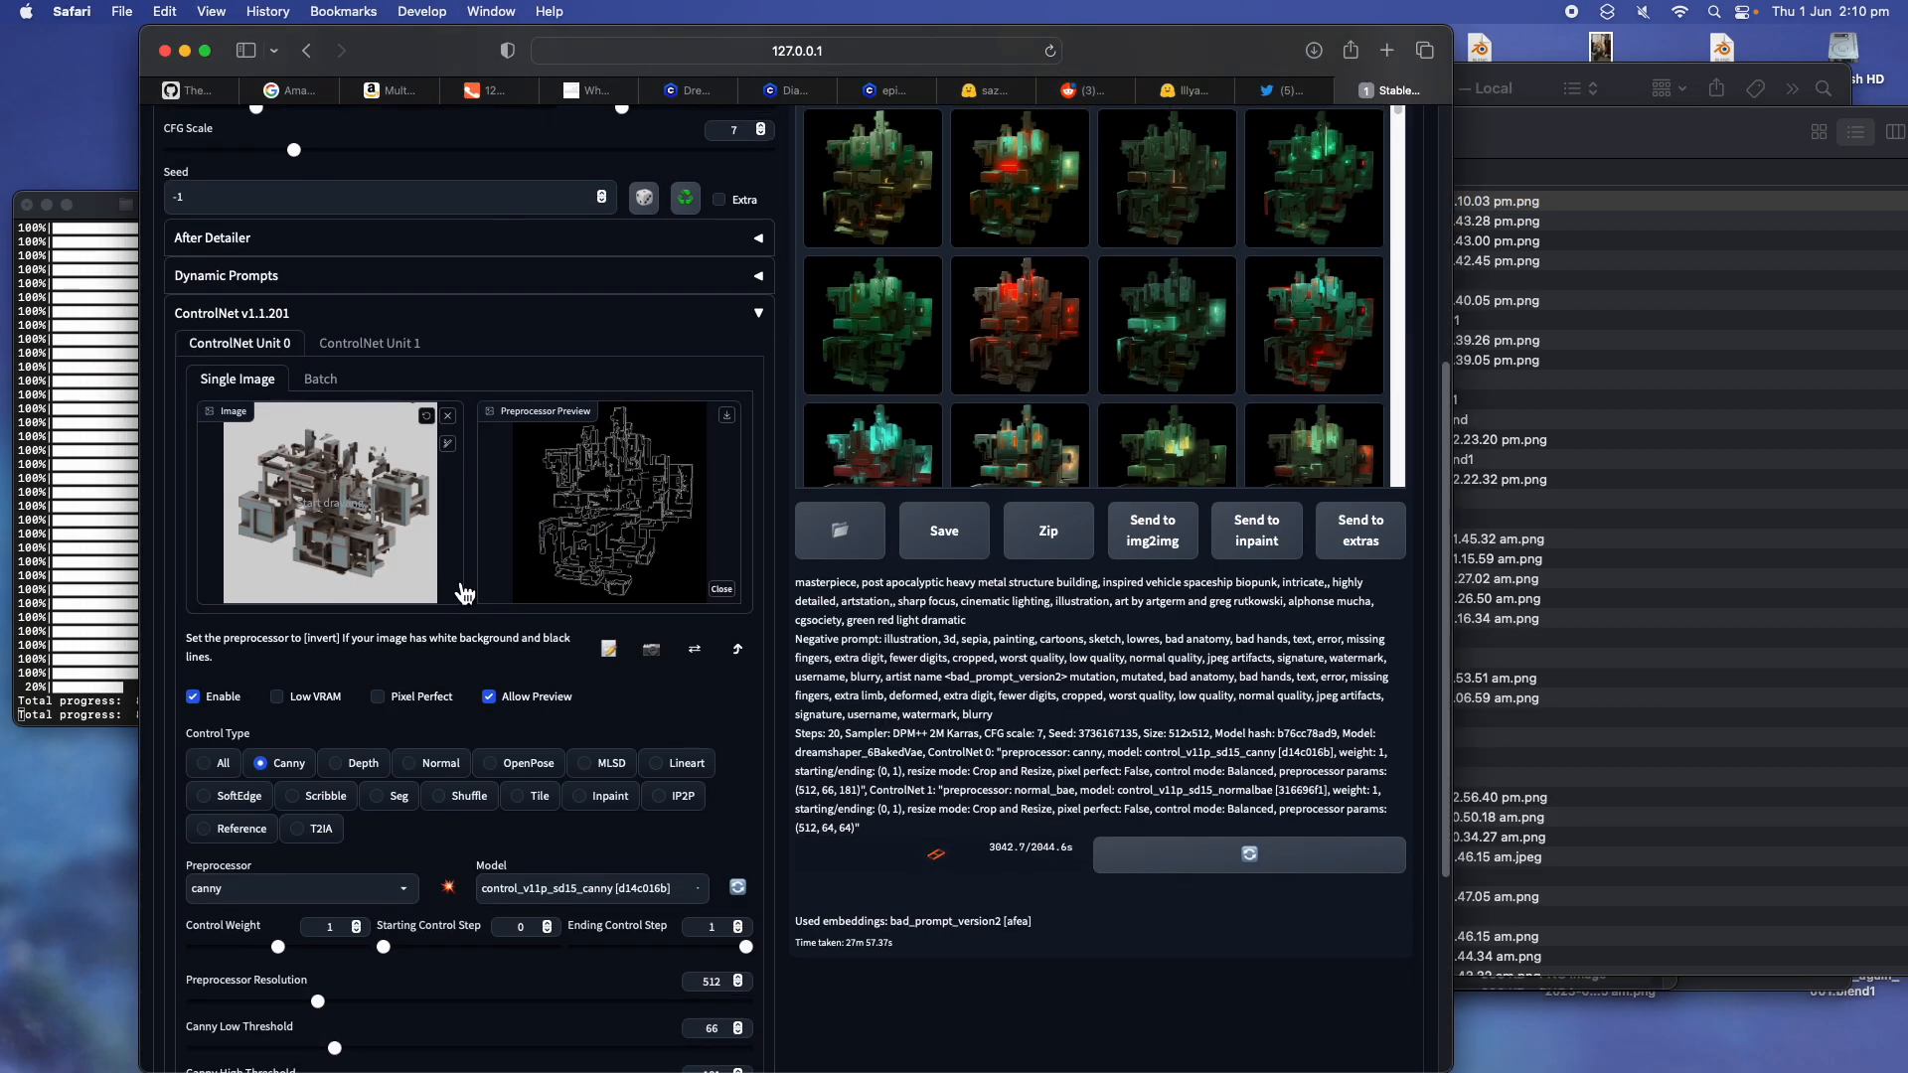
scroll(443, 731, "down", 1)
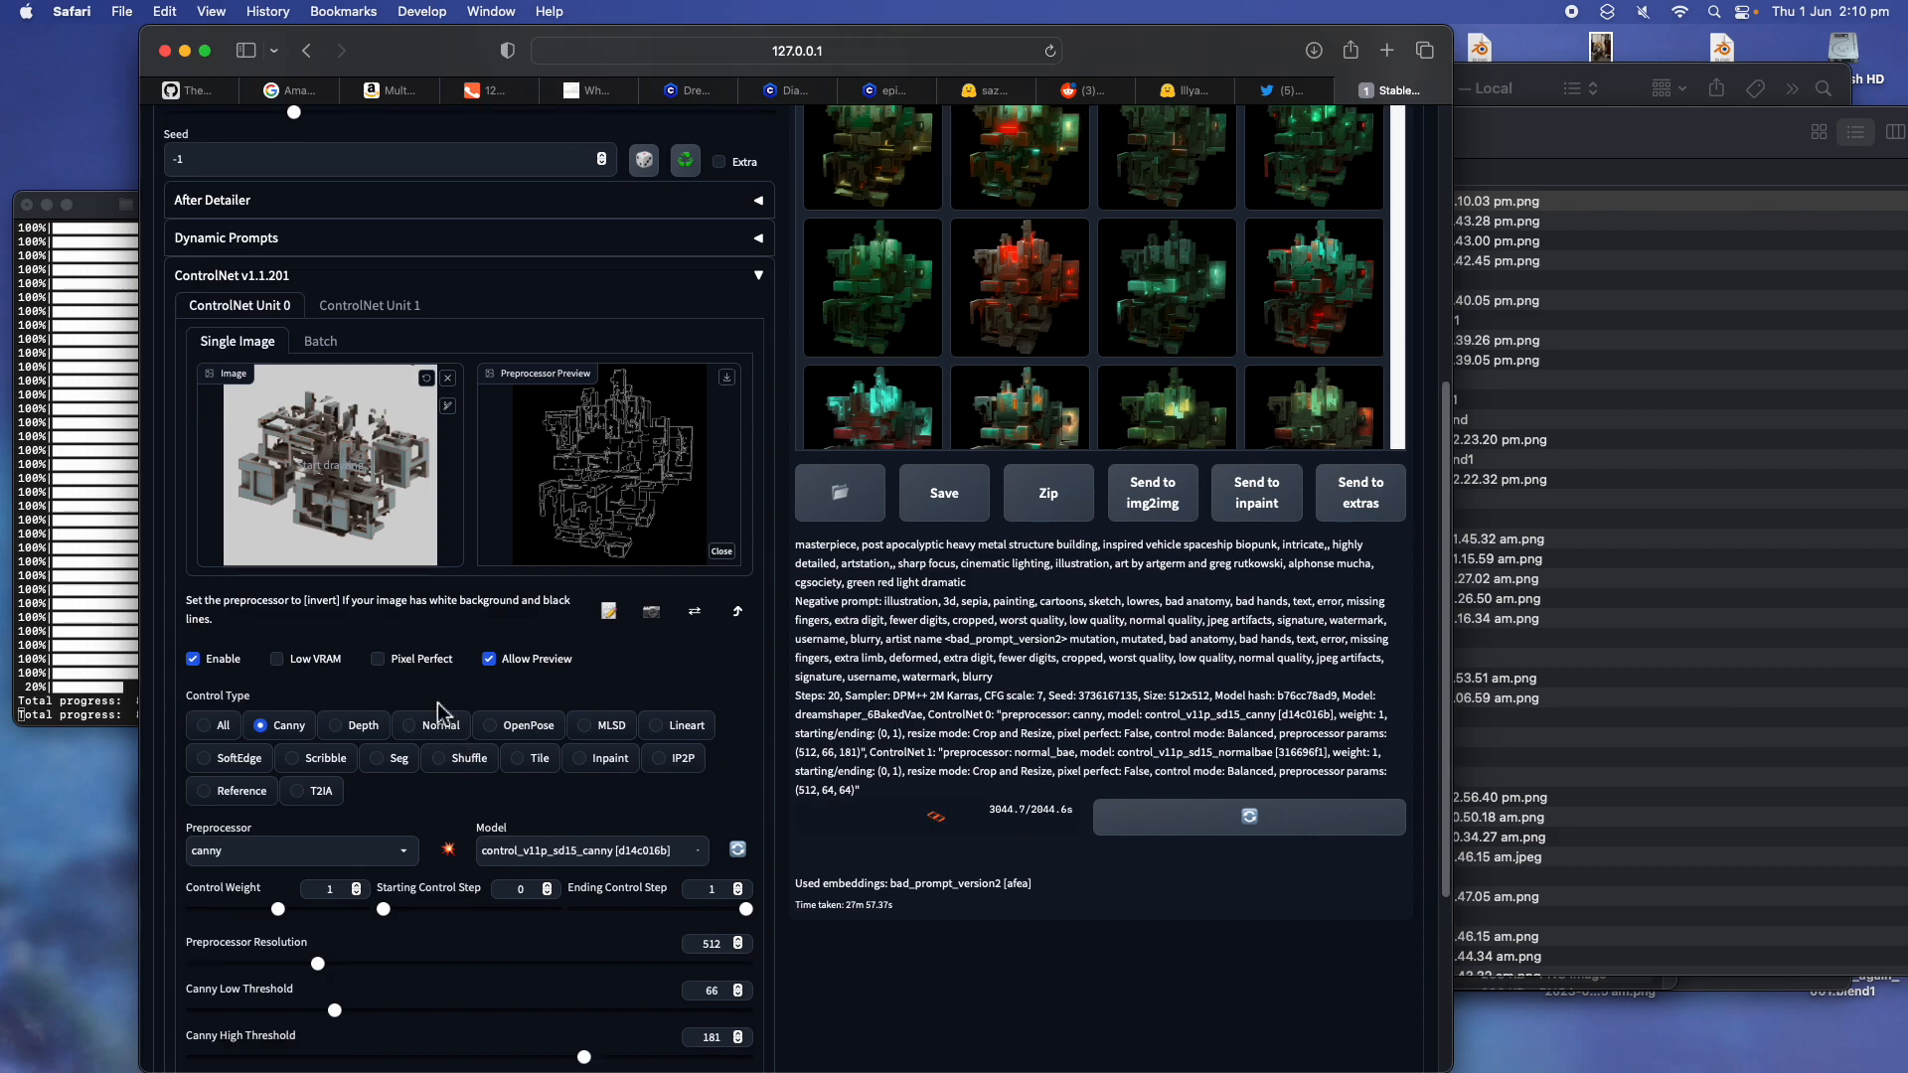
left_click(450, 851)
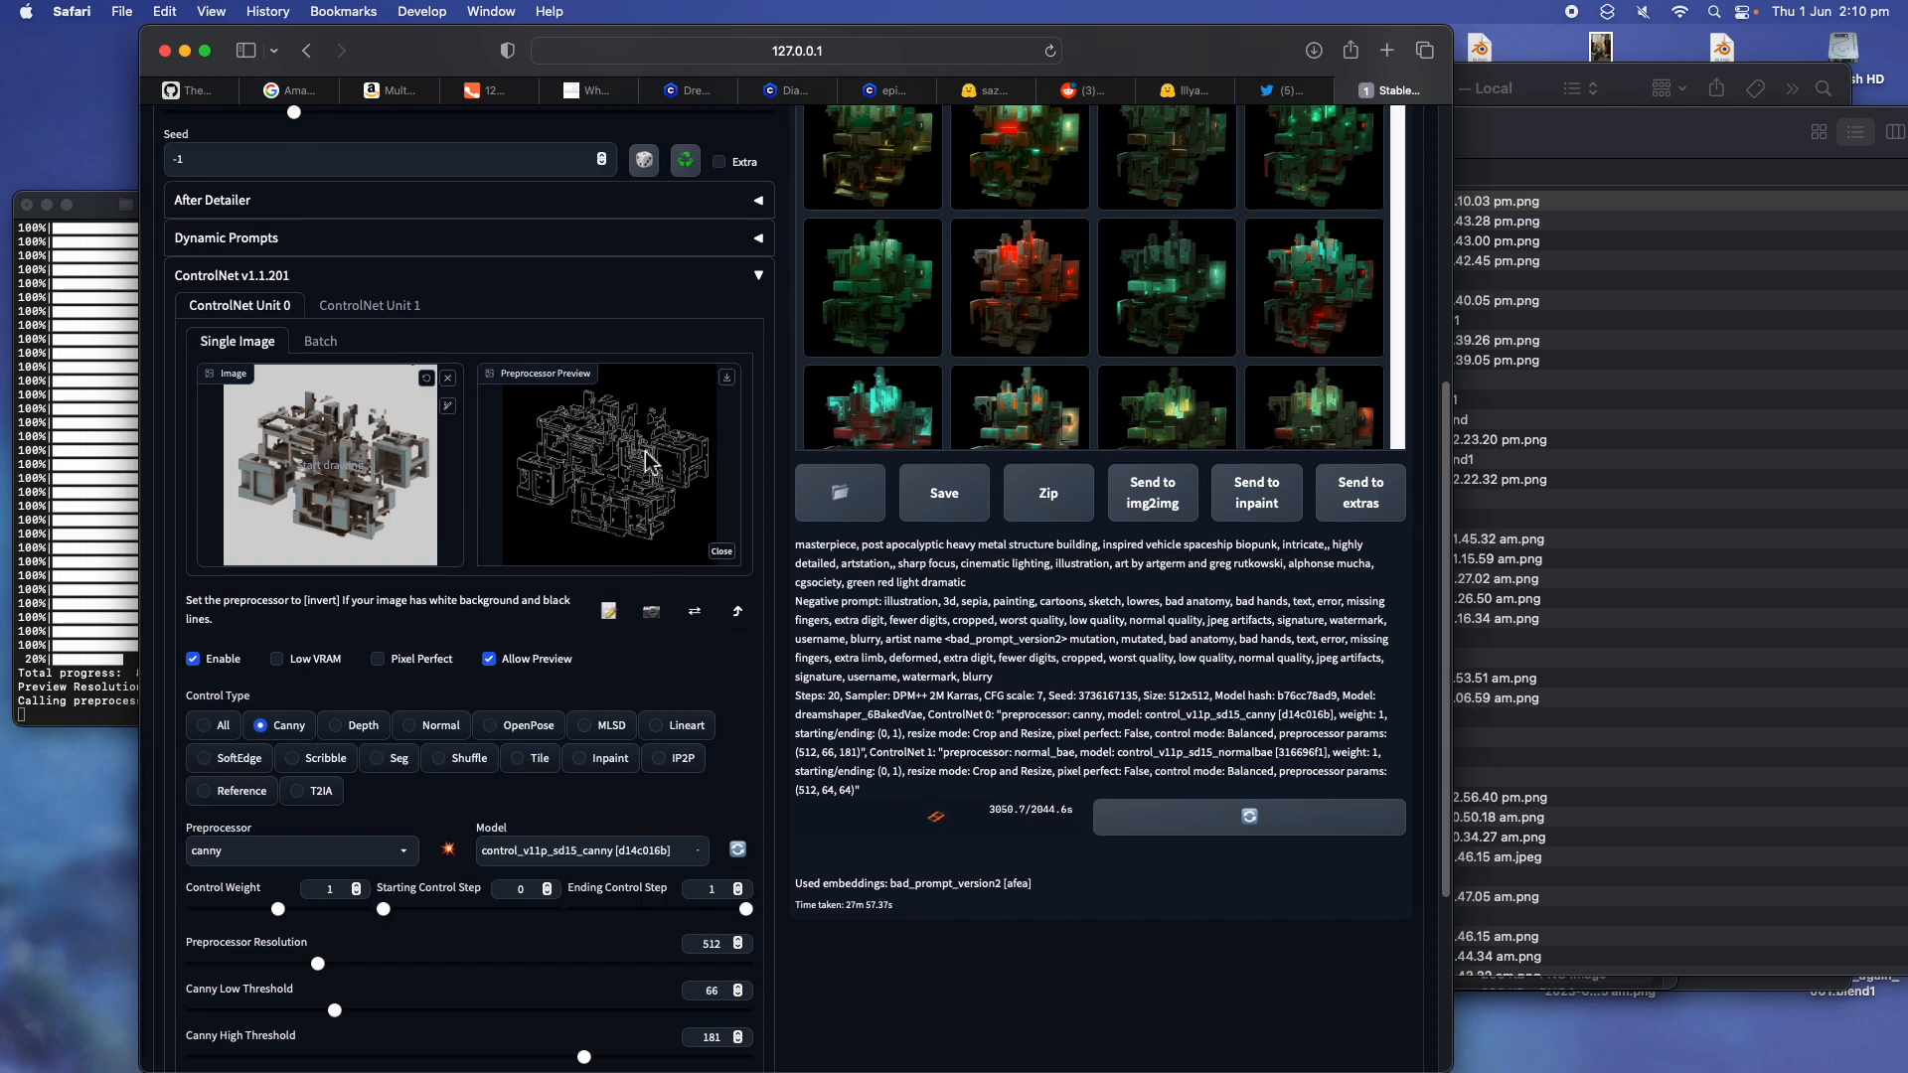
Run the normal_bae preprocessor preview in ControlNet Unit 1 and review its control and resize mode settings
left_click(370, 305)
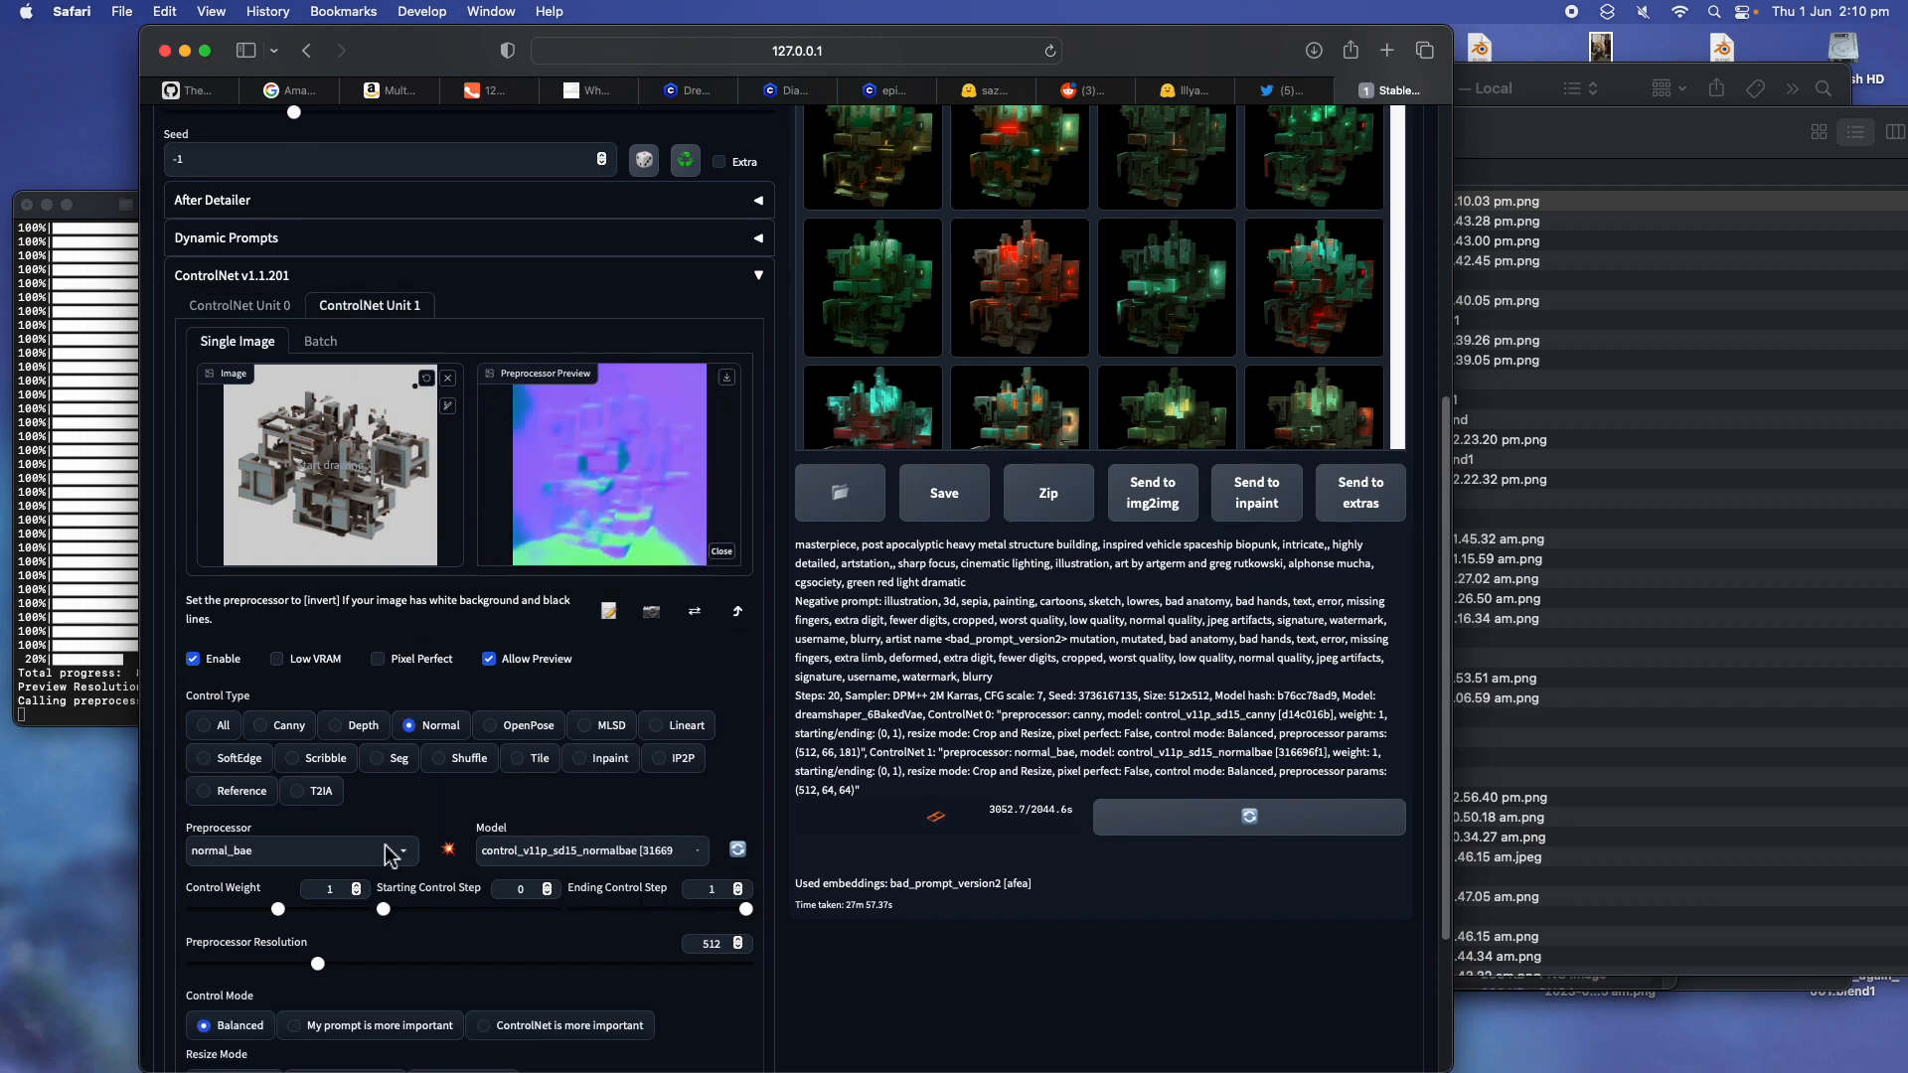
left_click(449, 851)
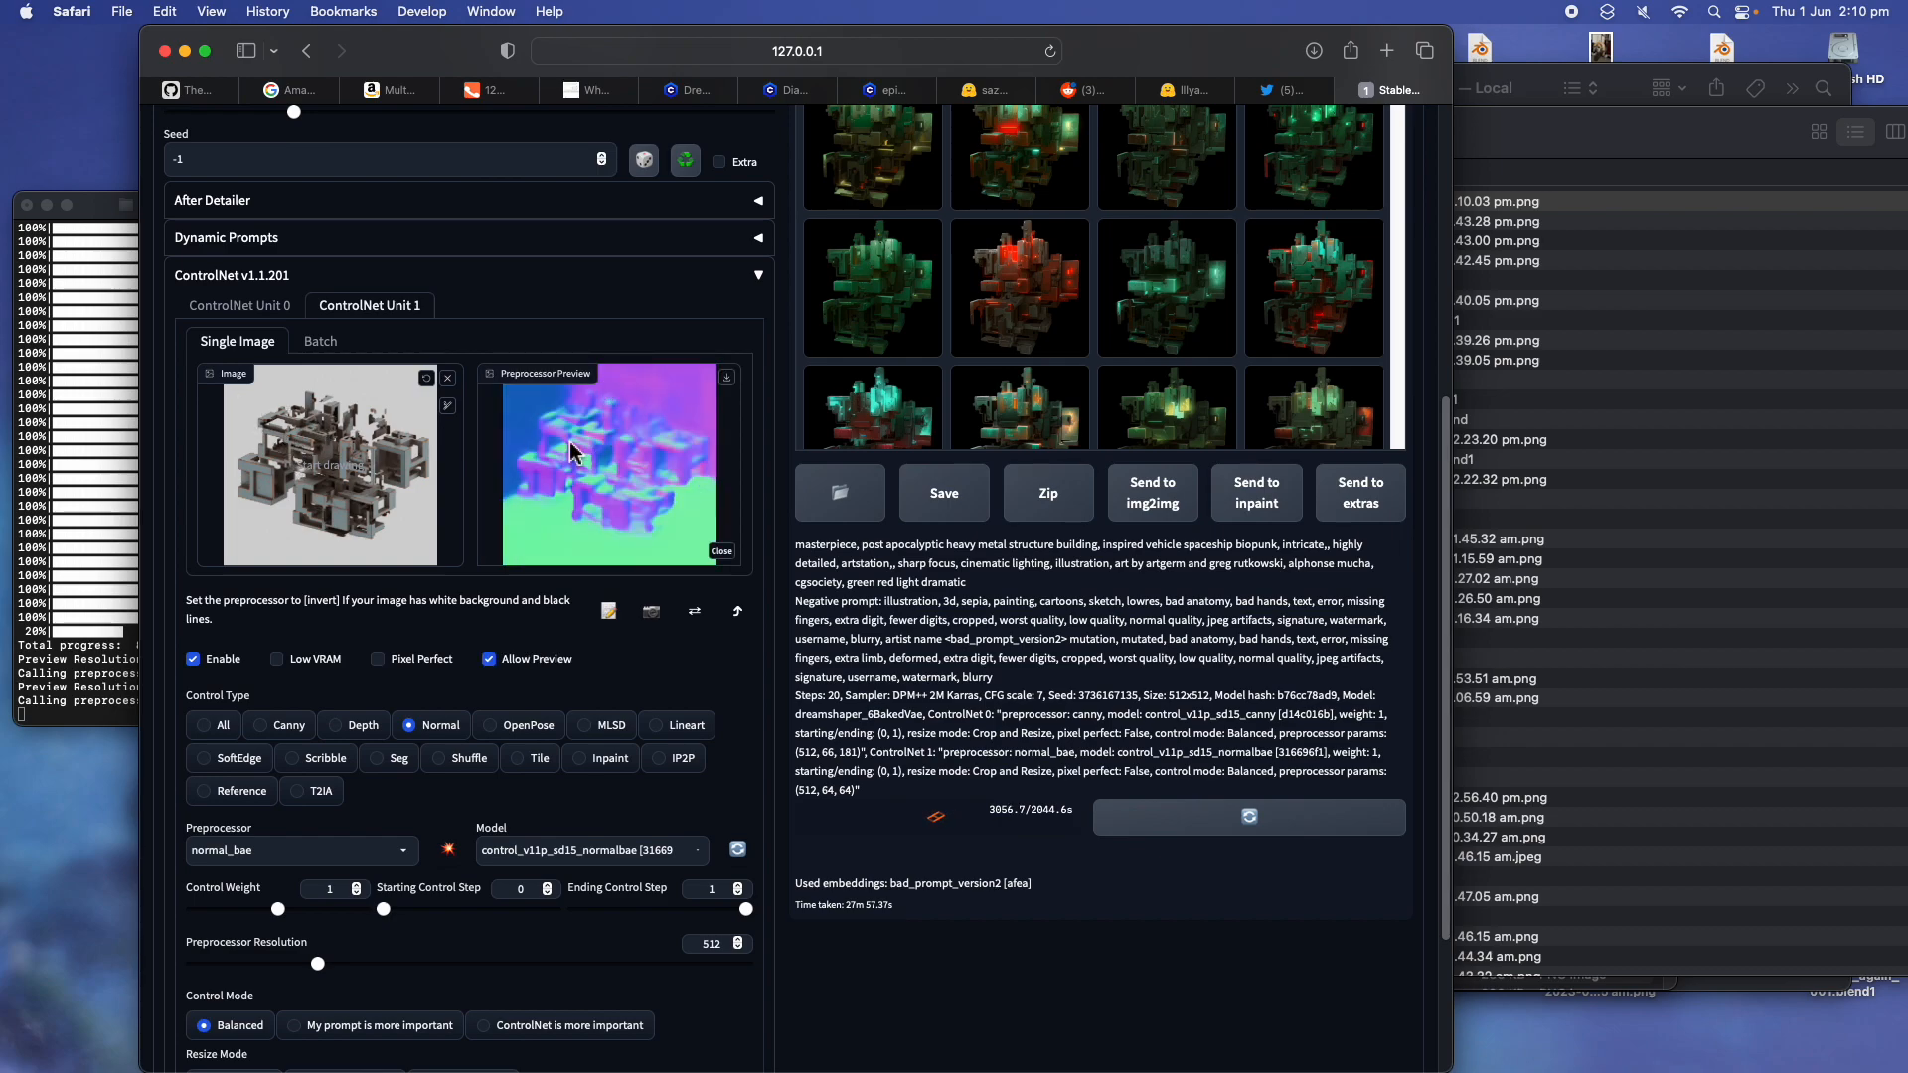
scroll(620, 909, "down", 1)
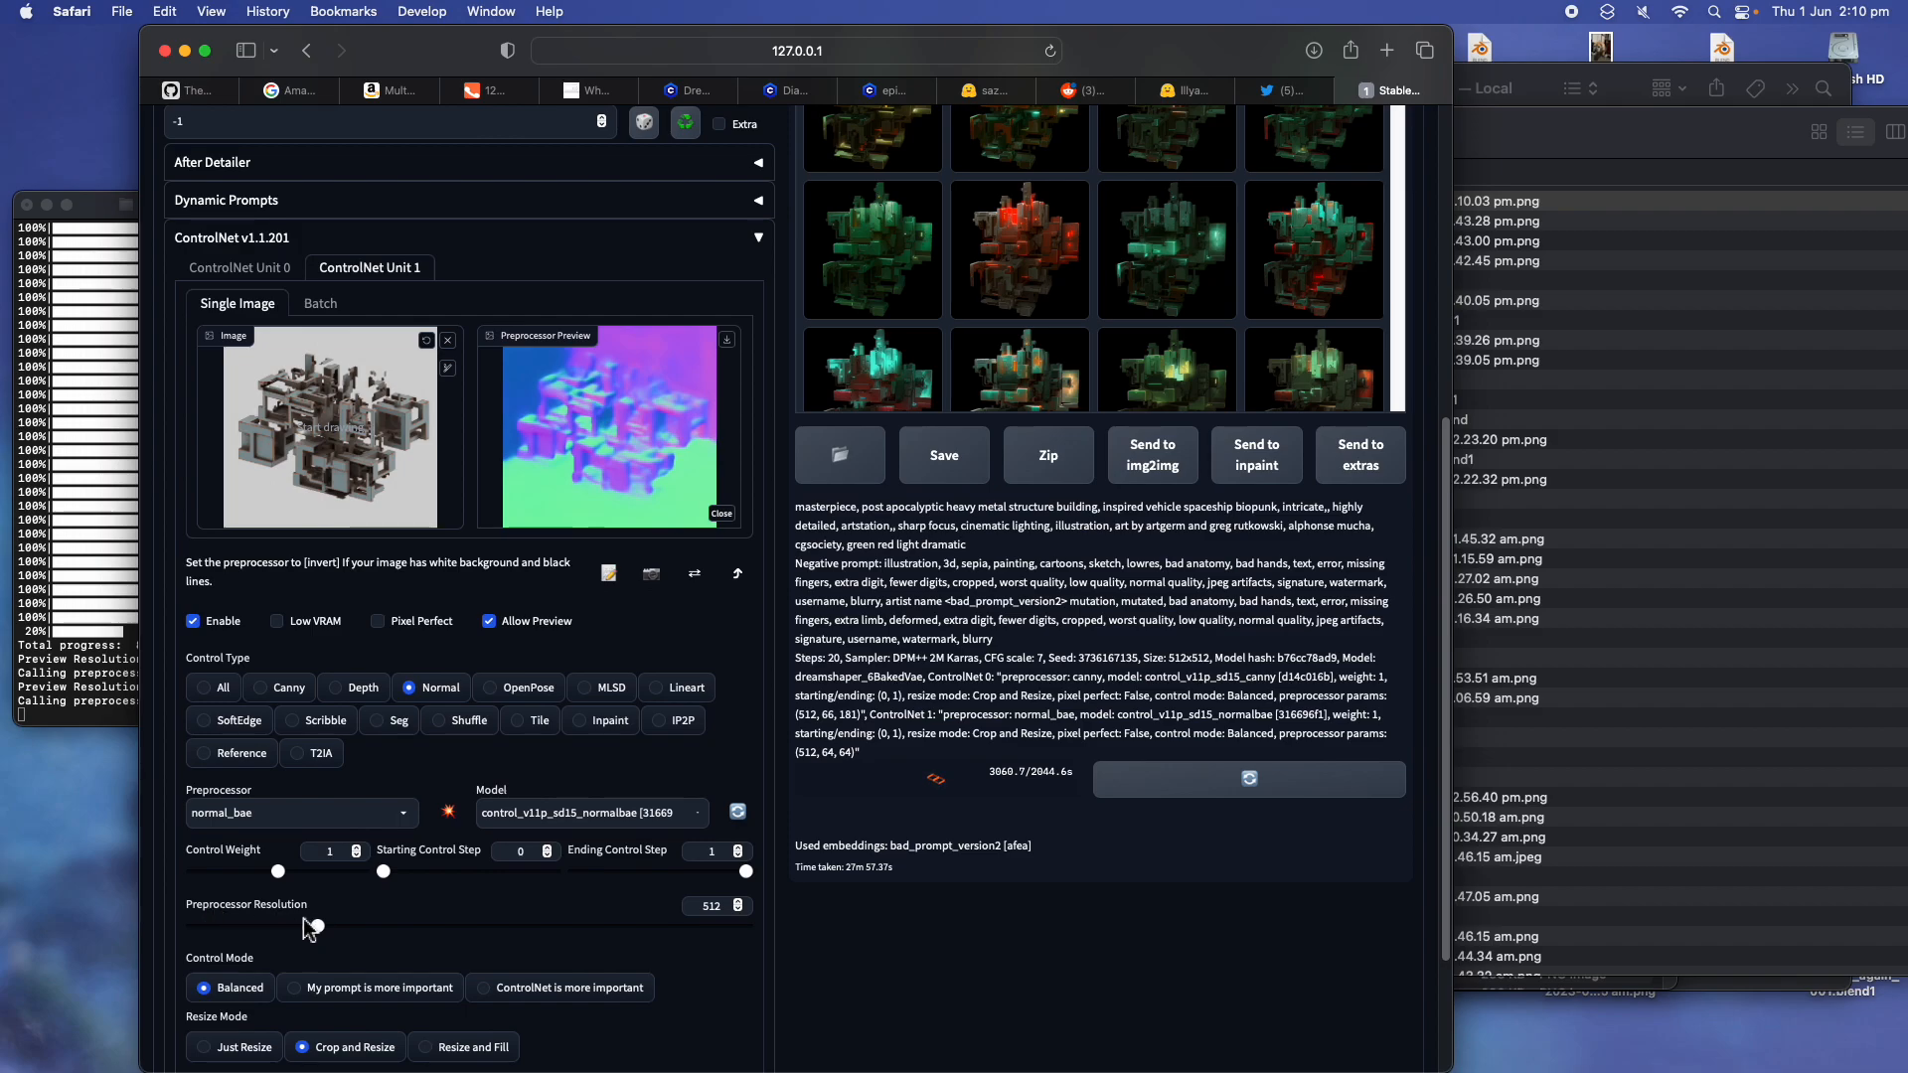
scroll(482, 954, "down", 1)
scroll(495, 868, "down", 3)
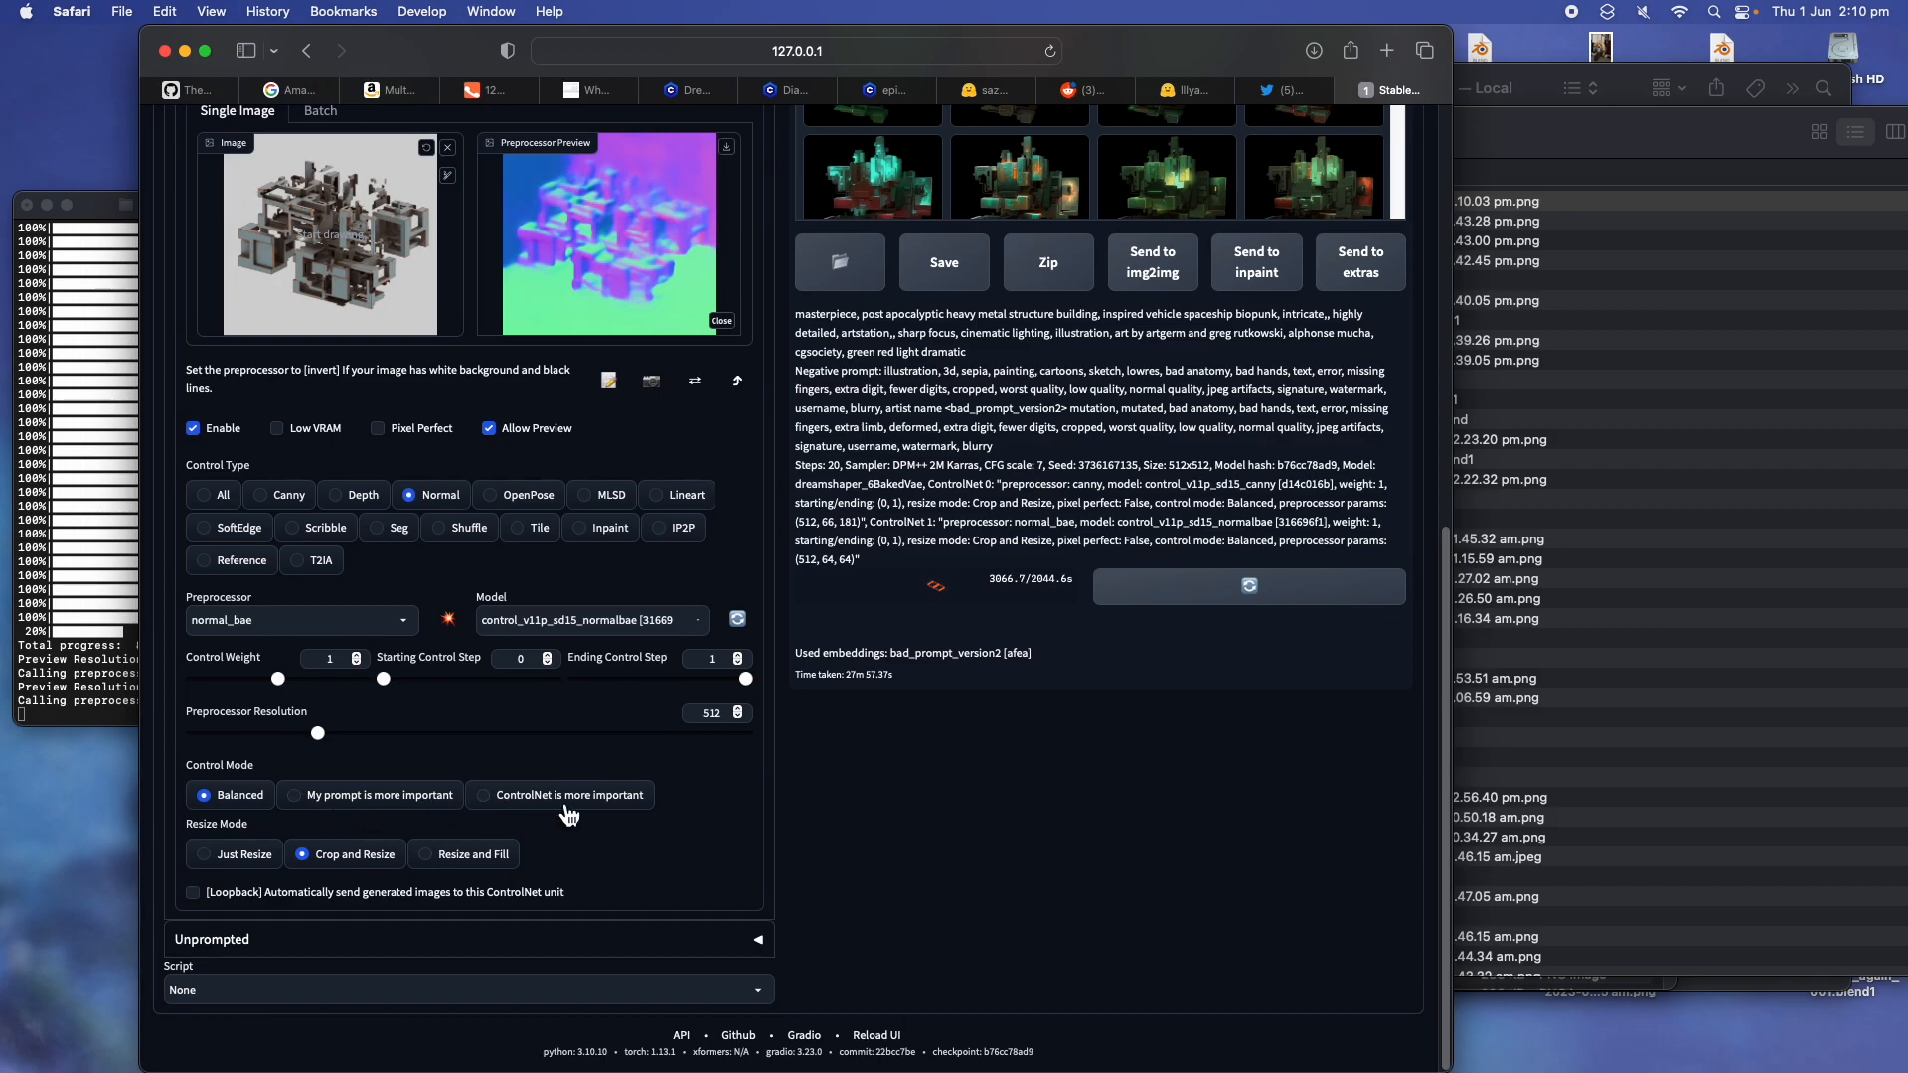
scroll(319, 617, "up", 5)
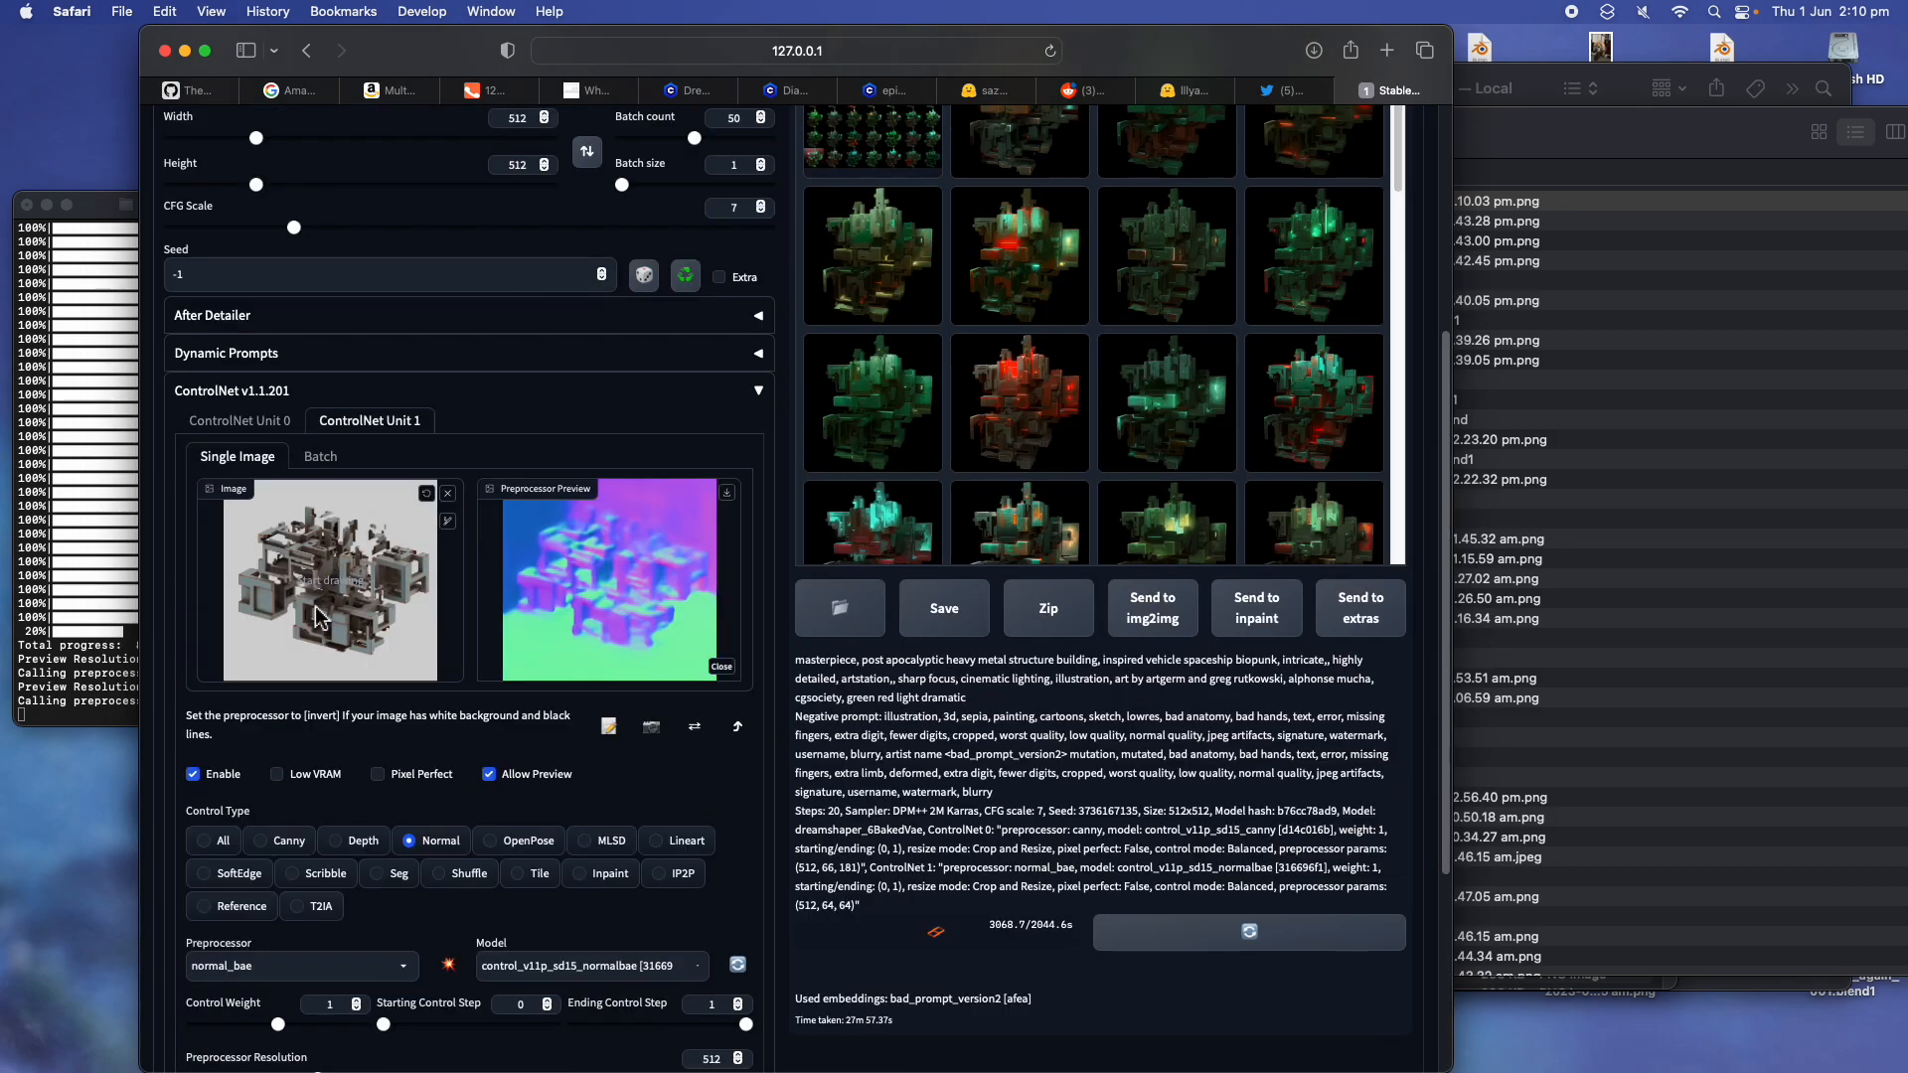
scroll(266, 679, "up", 4)
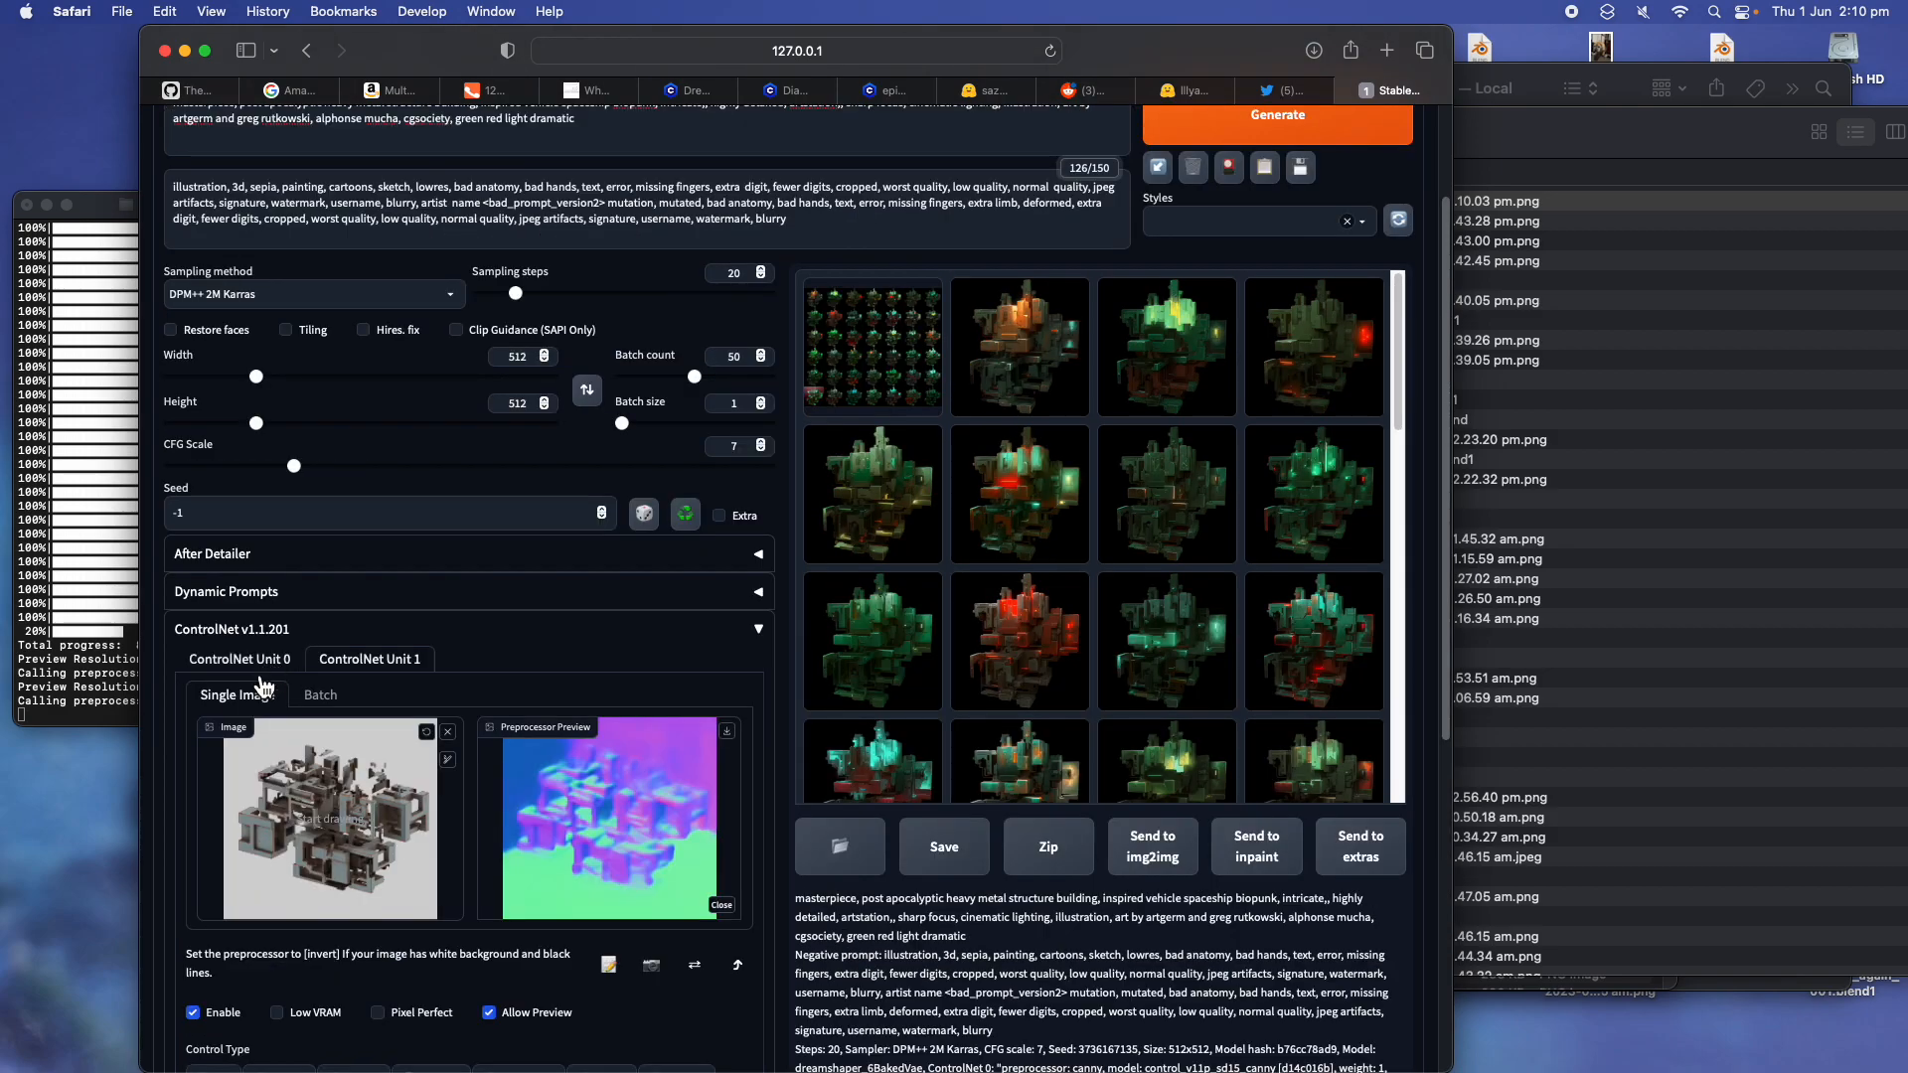
Compare the preprocessor previews of ControlNet Unit 0 and ControlNet Unit 1
left_click(265, 668)
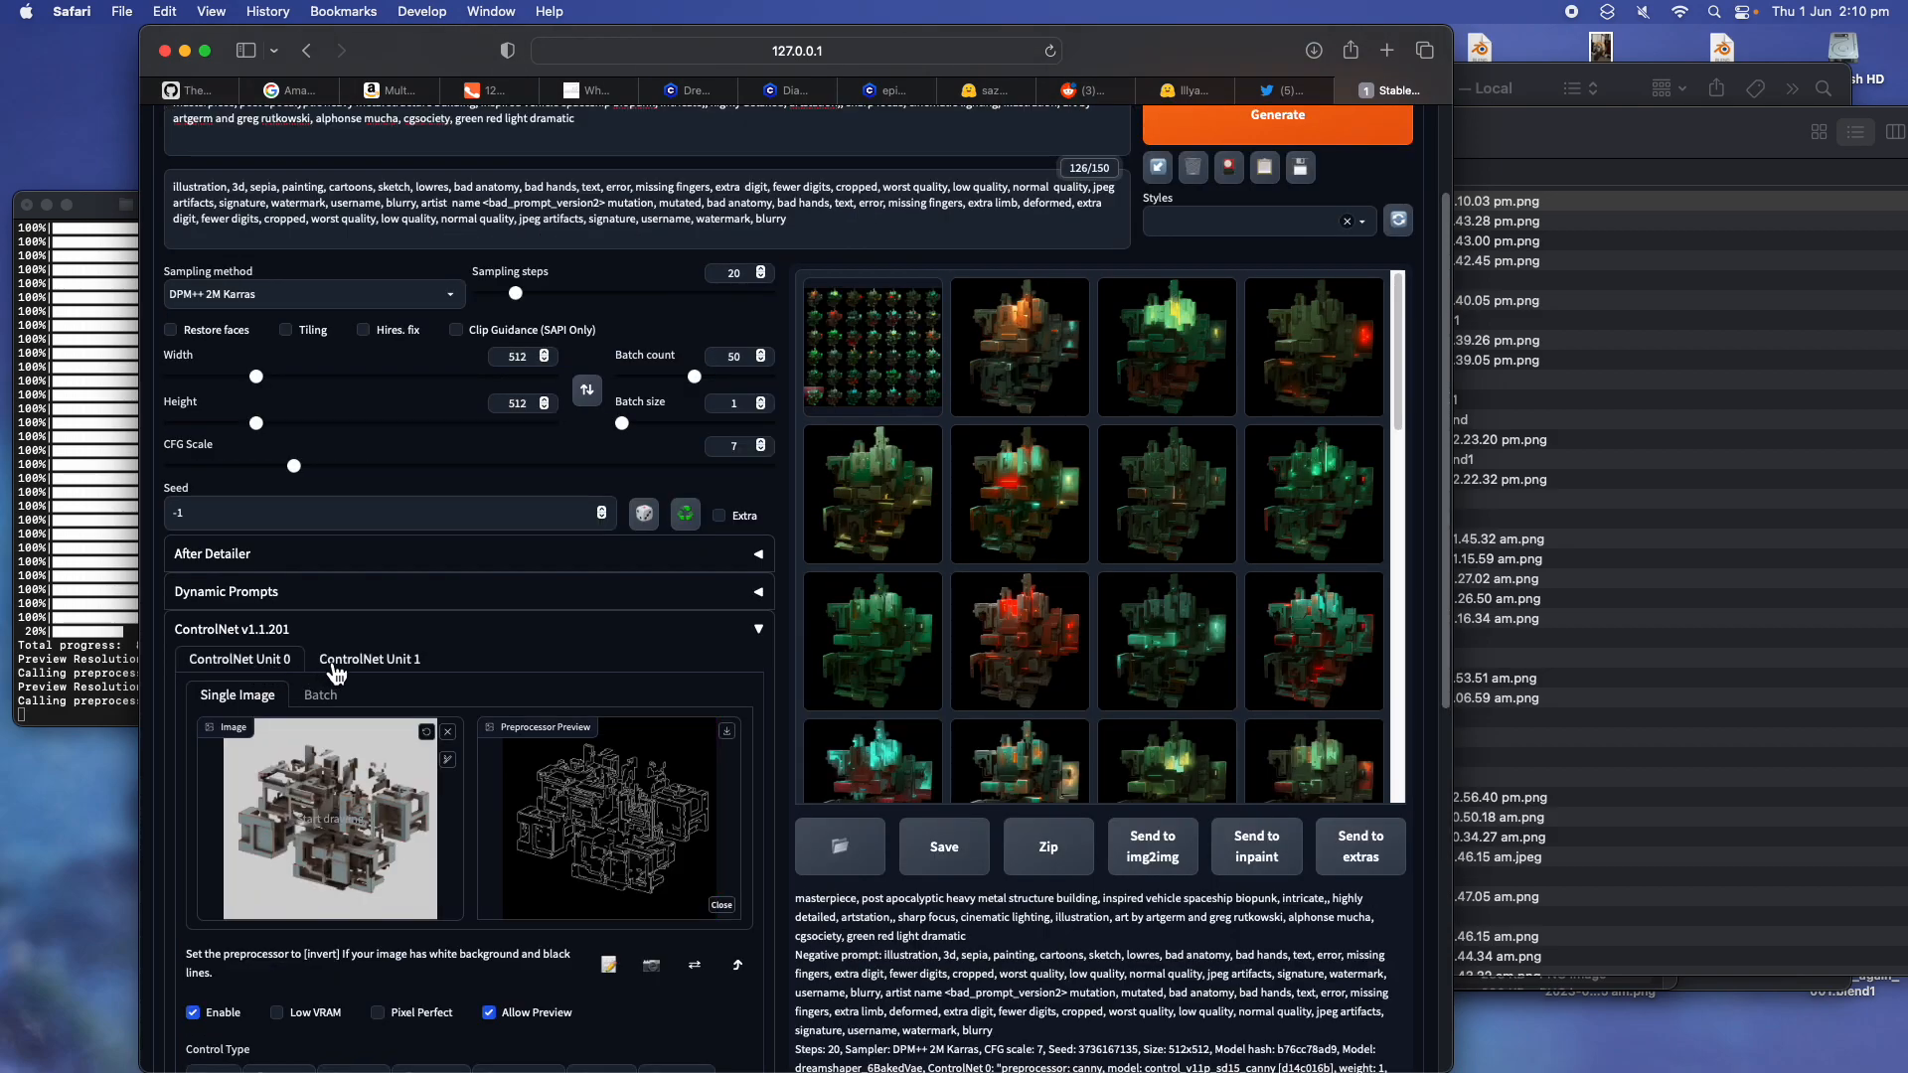
left_click(353, 660)
left_click(267, 661)
scroll(405, 653, "up", 3)
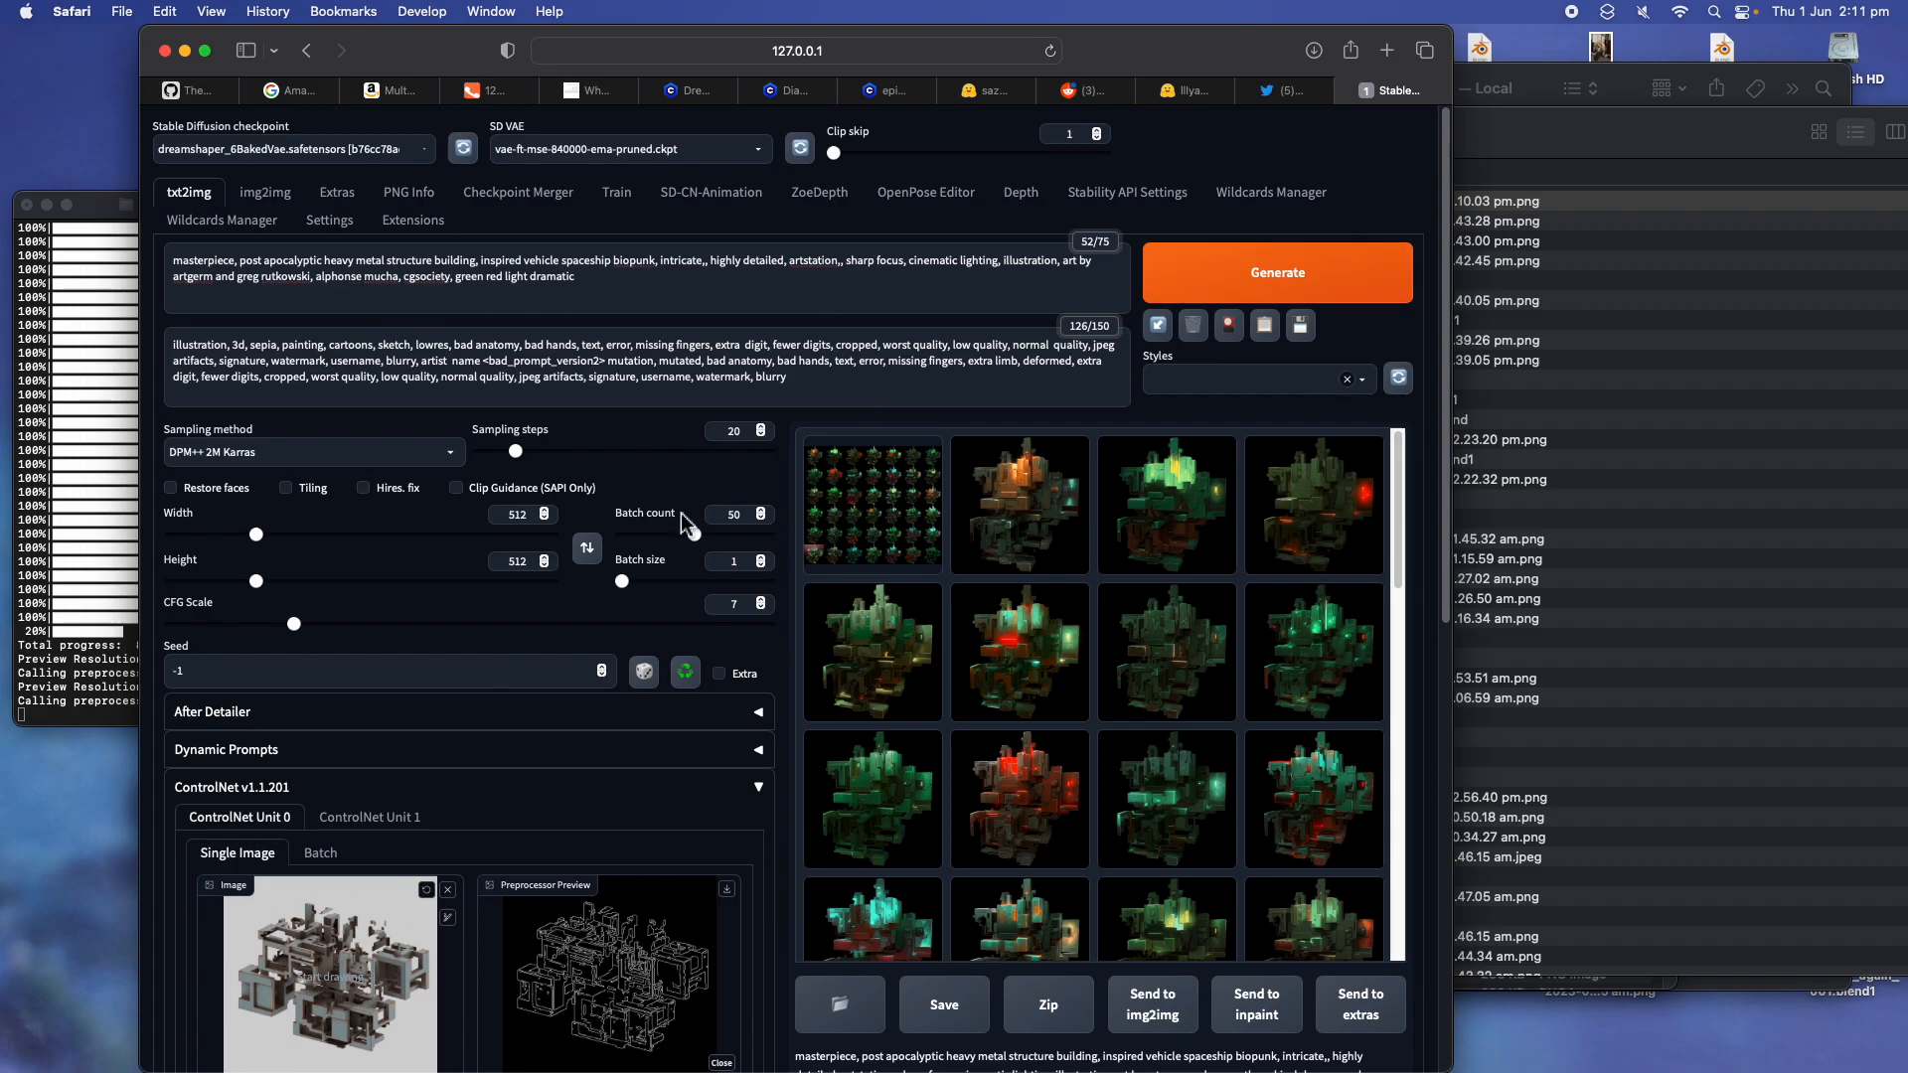
Set the batch count to 10 and start generating the images
double_click(735, 515)
type("10")
left_click(1188, 292)
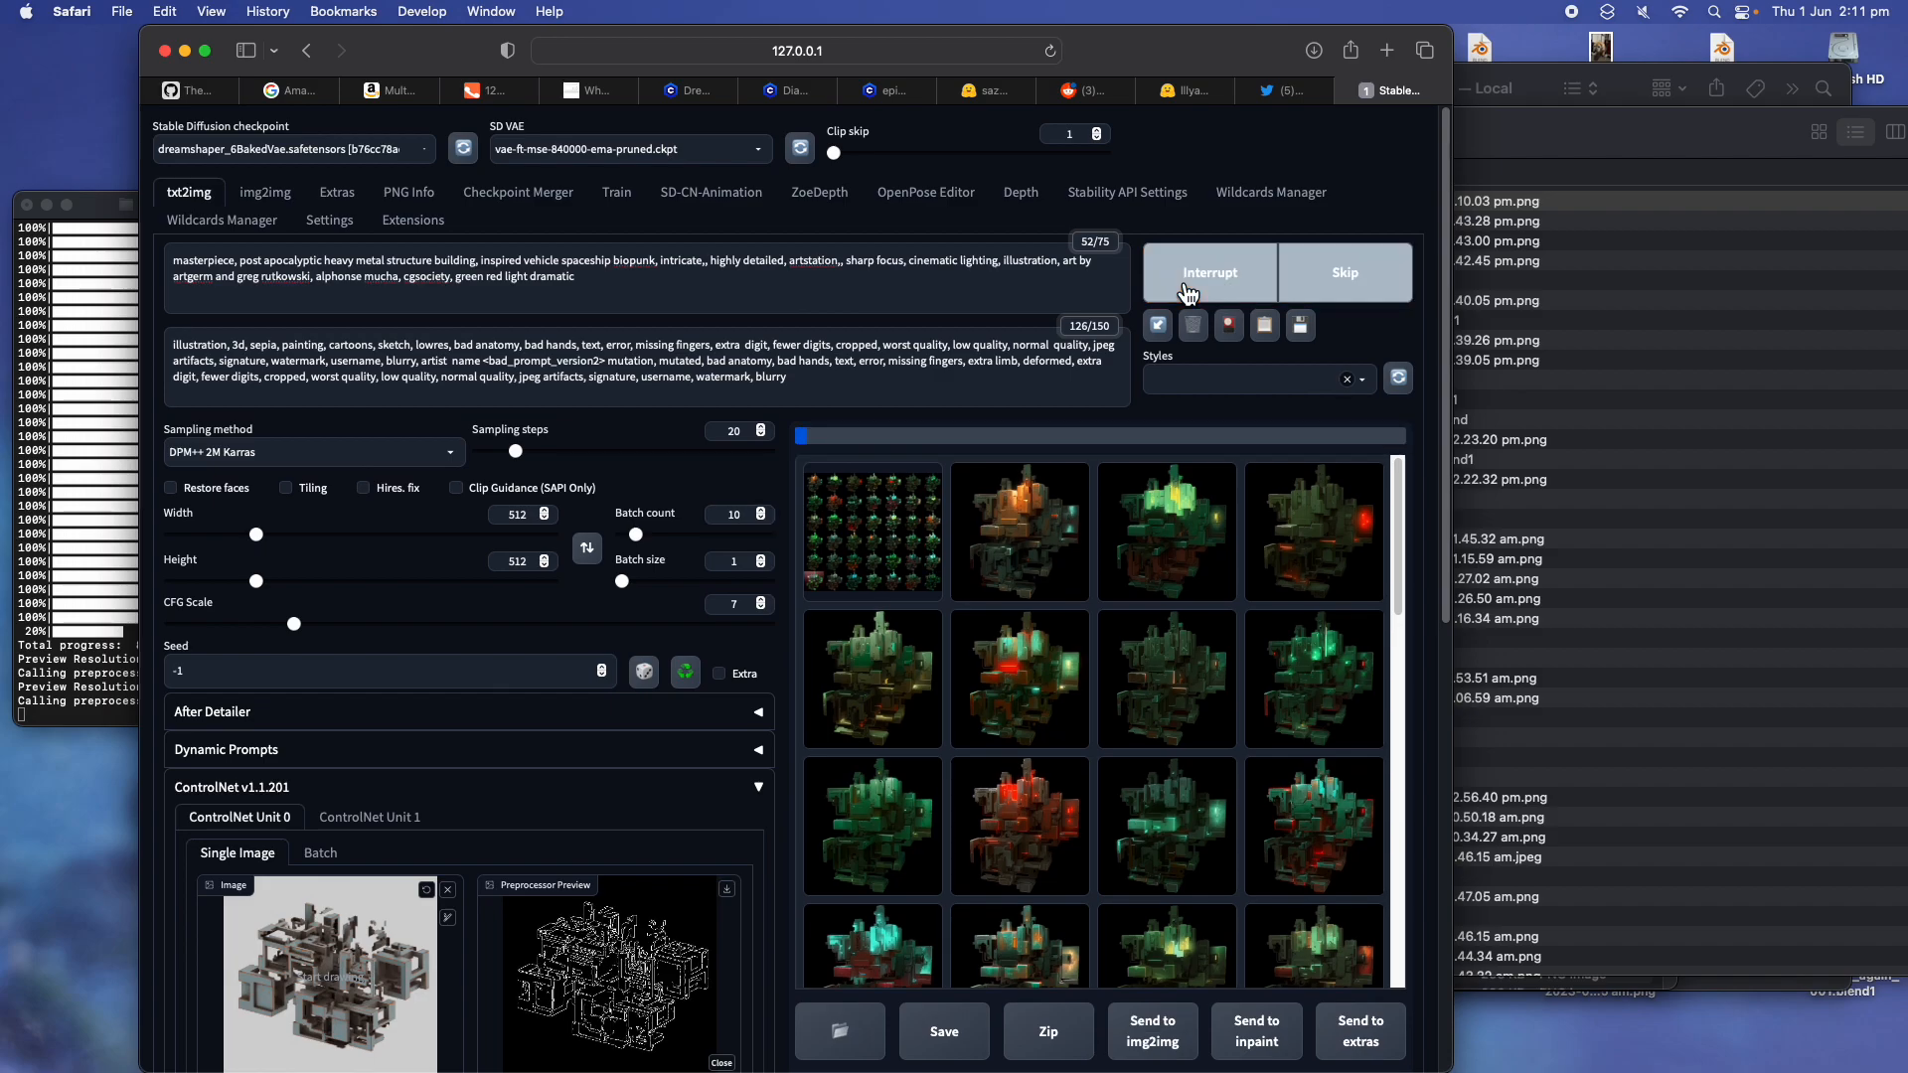
Highlight words in the positive prompt, and switch the Stable Diffusion checkpoint to epicrealism_newEra.safetensors
double_click(473, 280)
left_click_drag(527, 277, 572, 279)
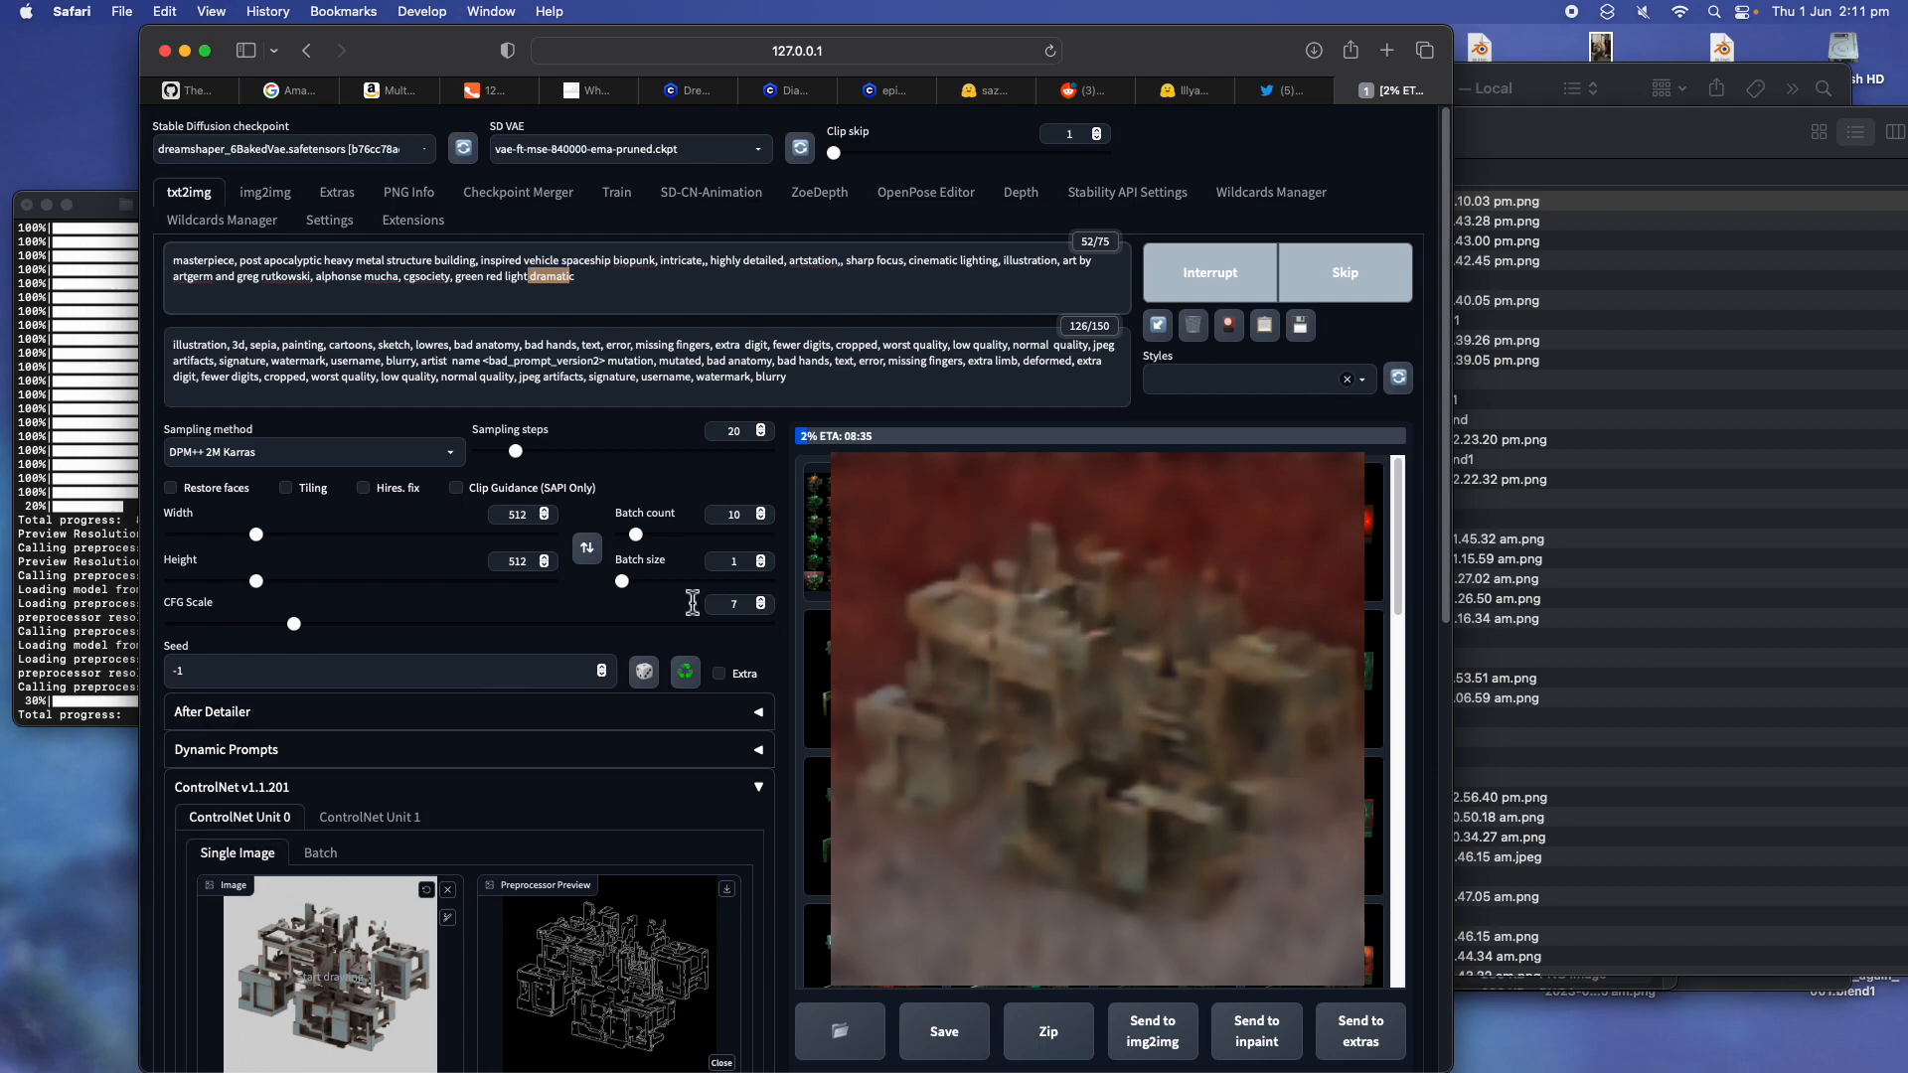
left_click_drag(528, 519, 452, 553)
left_click(398, 278)
left_click(275, 151)
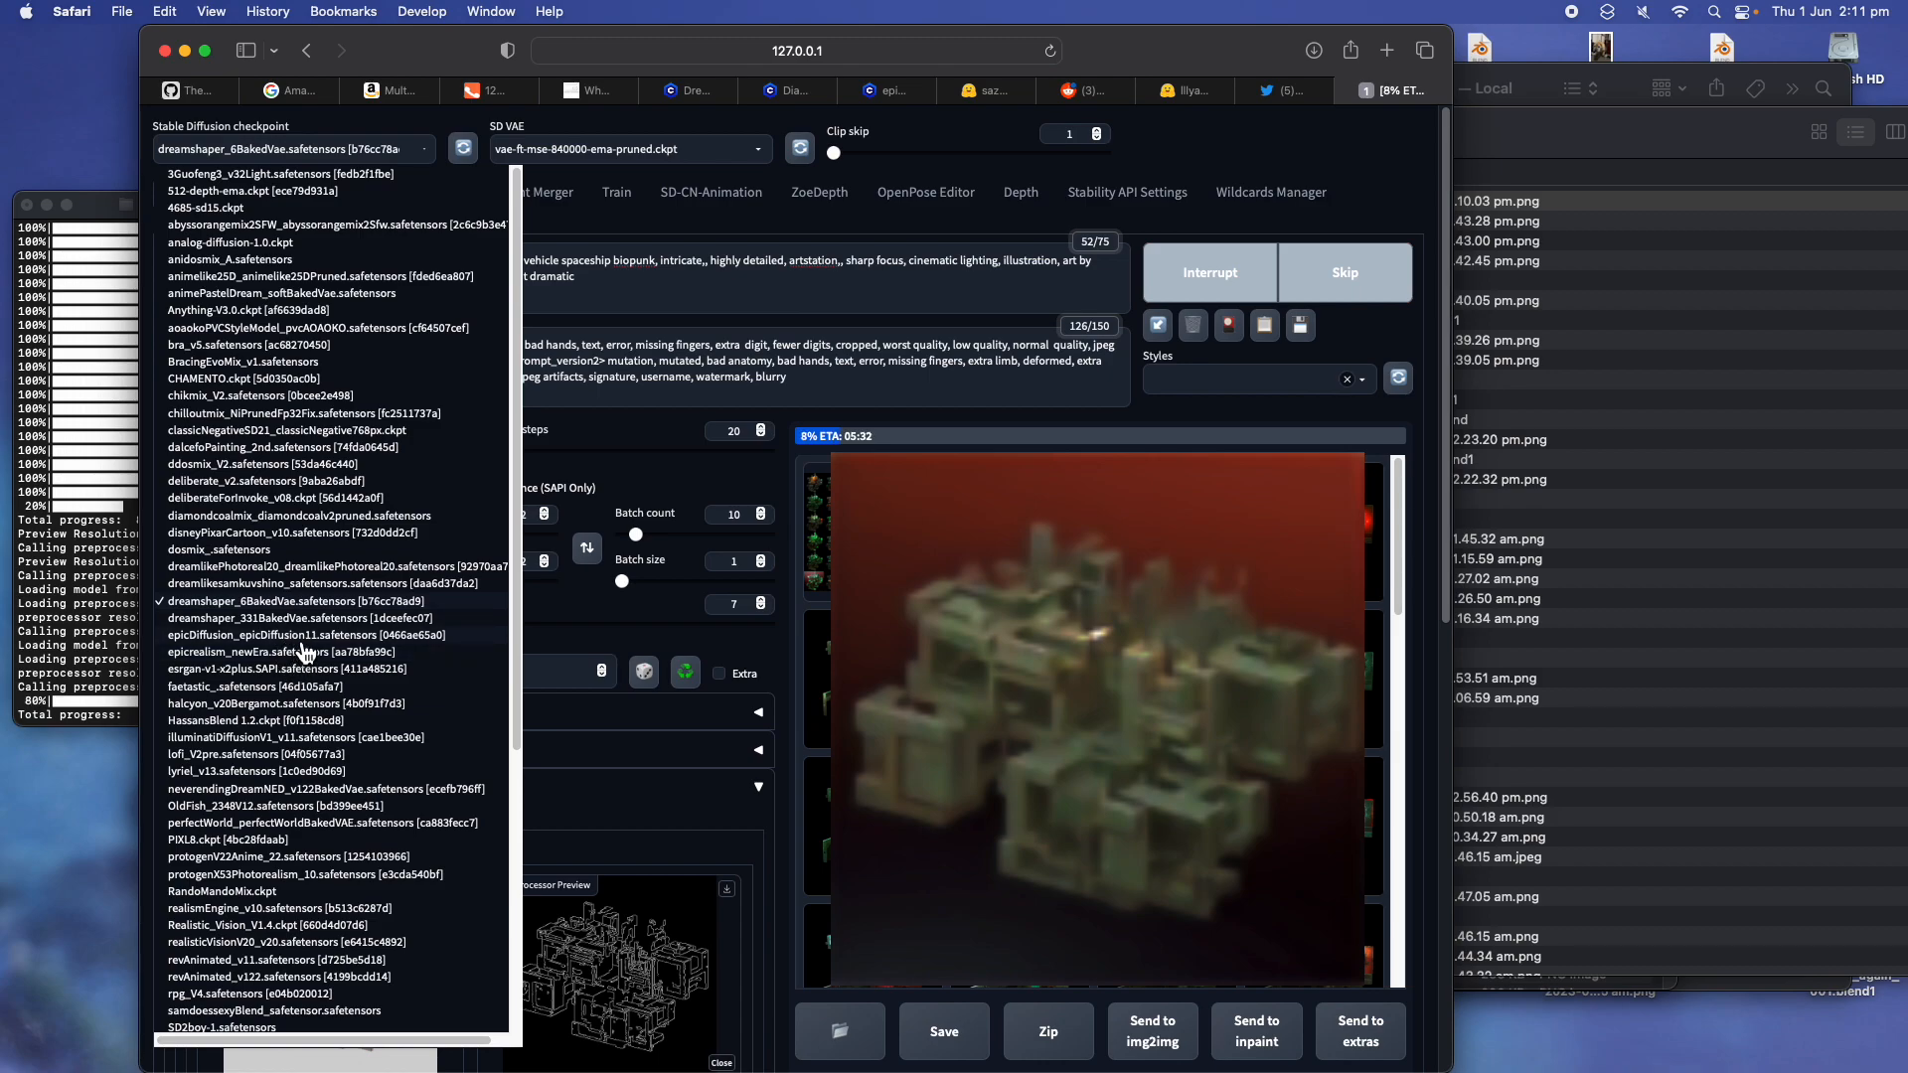
left_click(294, 654)
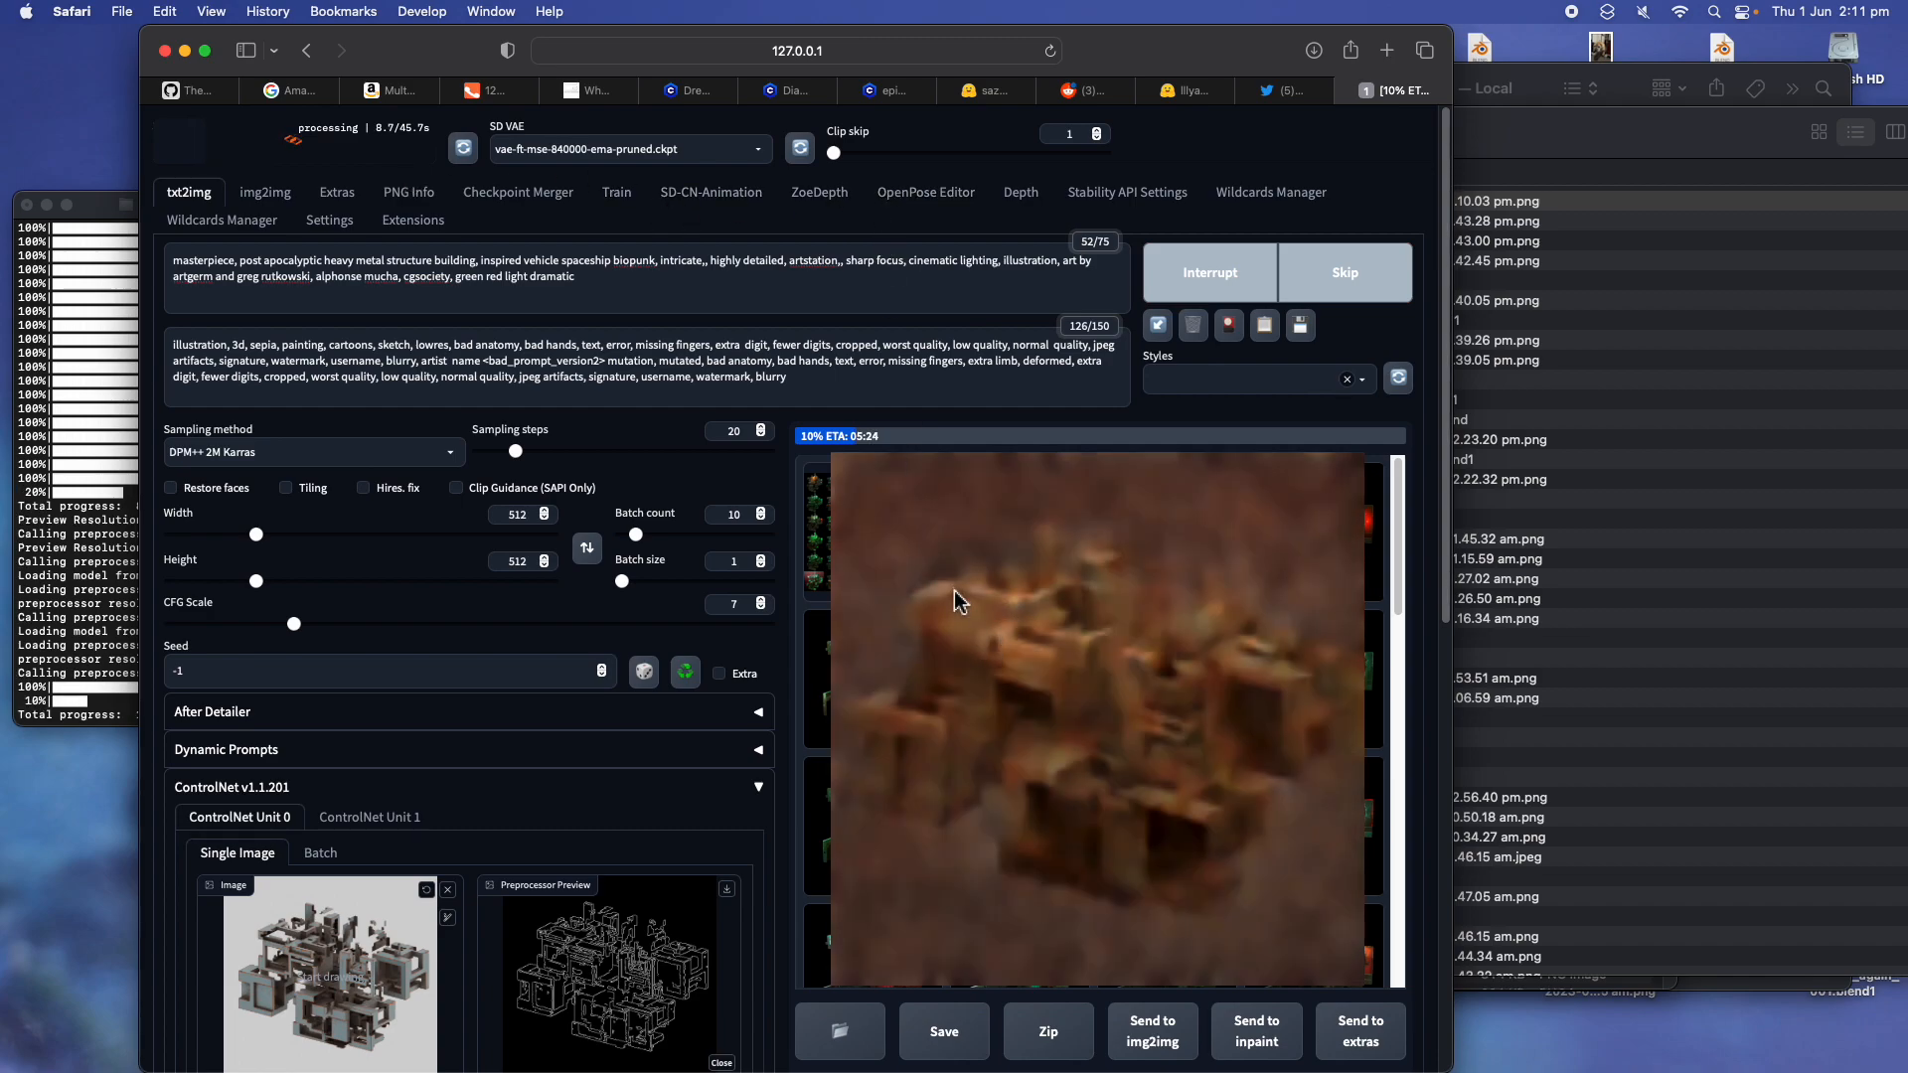
Highlight the entire positive prompt to review its wording
scroll(955, 601, "down", 1)
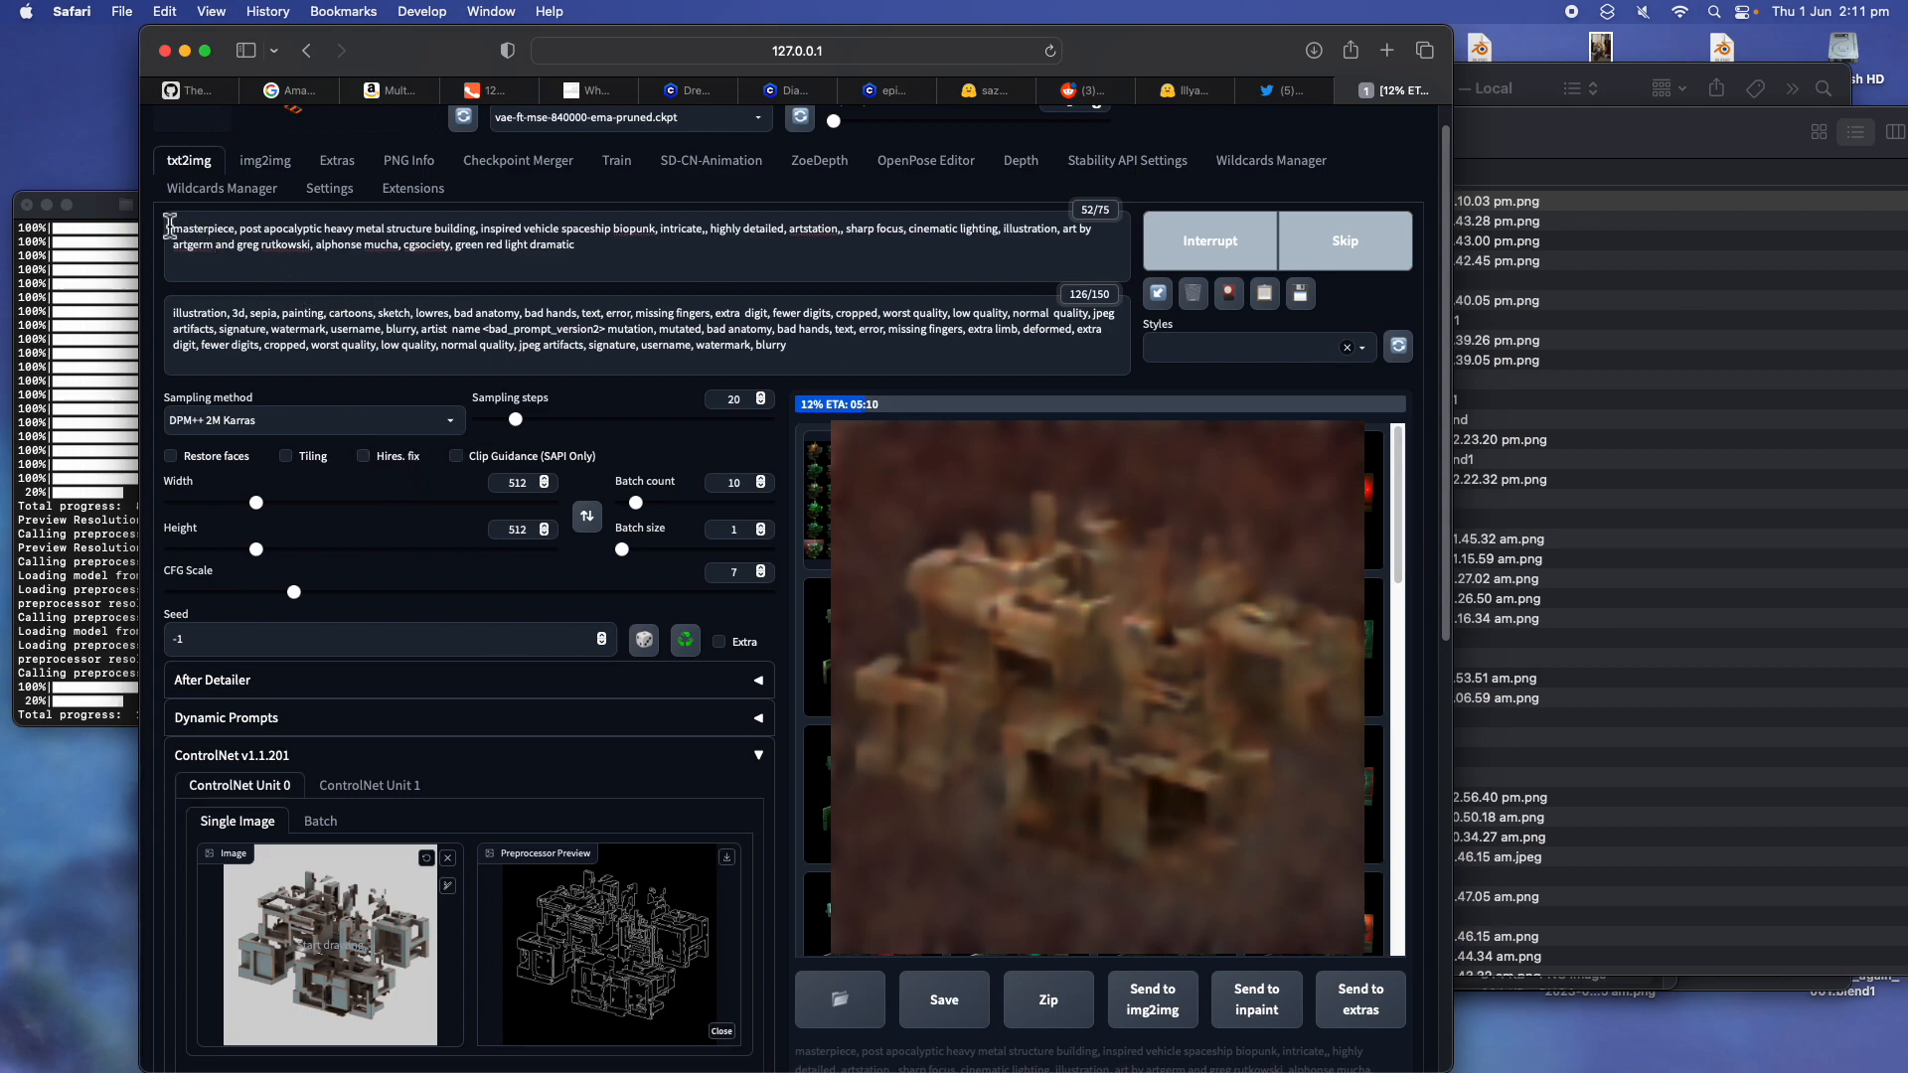
mouse_move(173, 227)
left_mouse_down()
mouse_move(583, 265)
mouse_move(168, 228)
left_mouse_up()
left_click(609, 250)
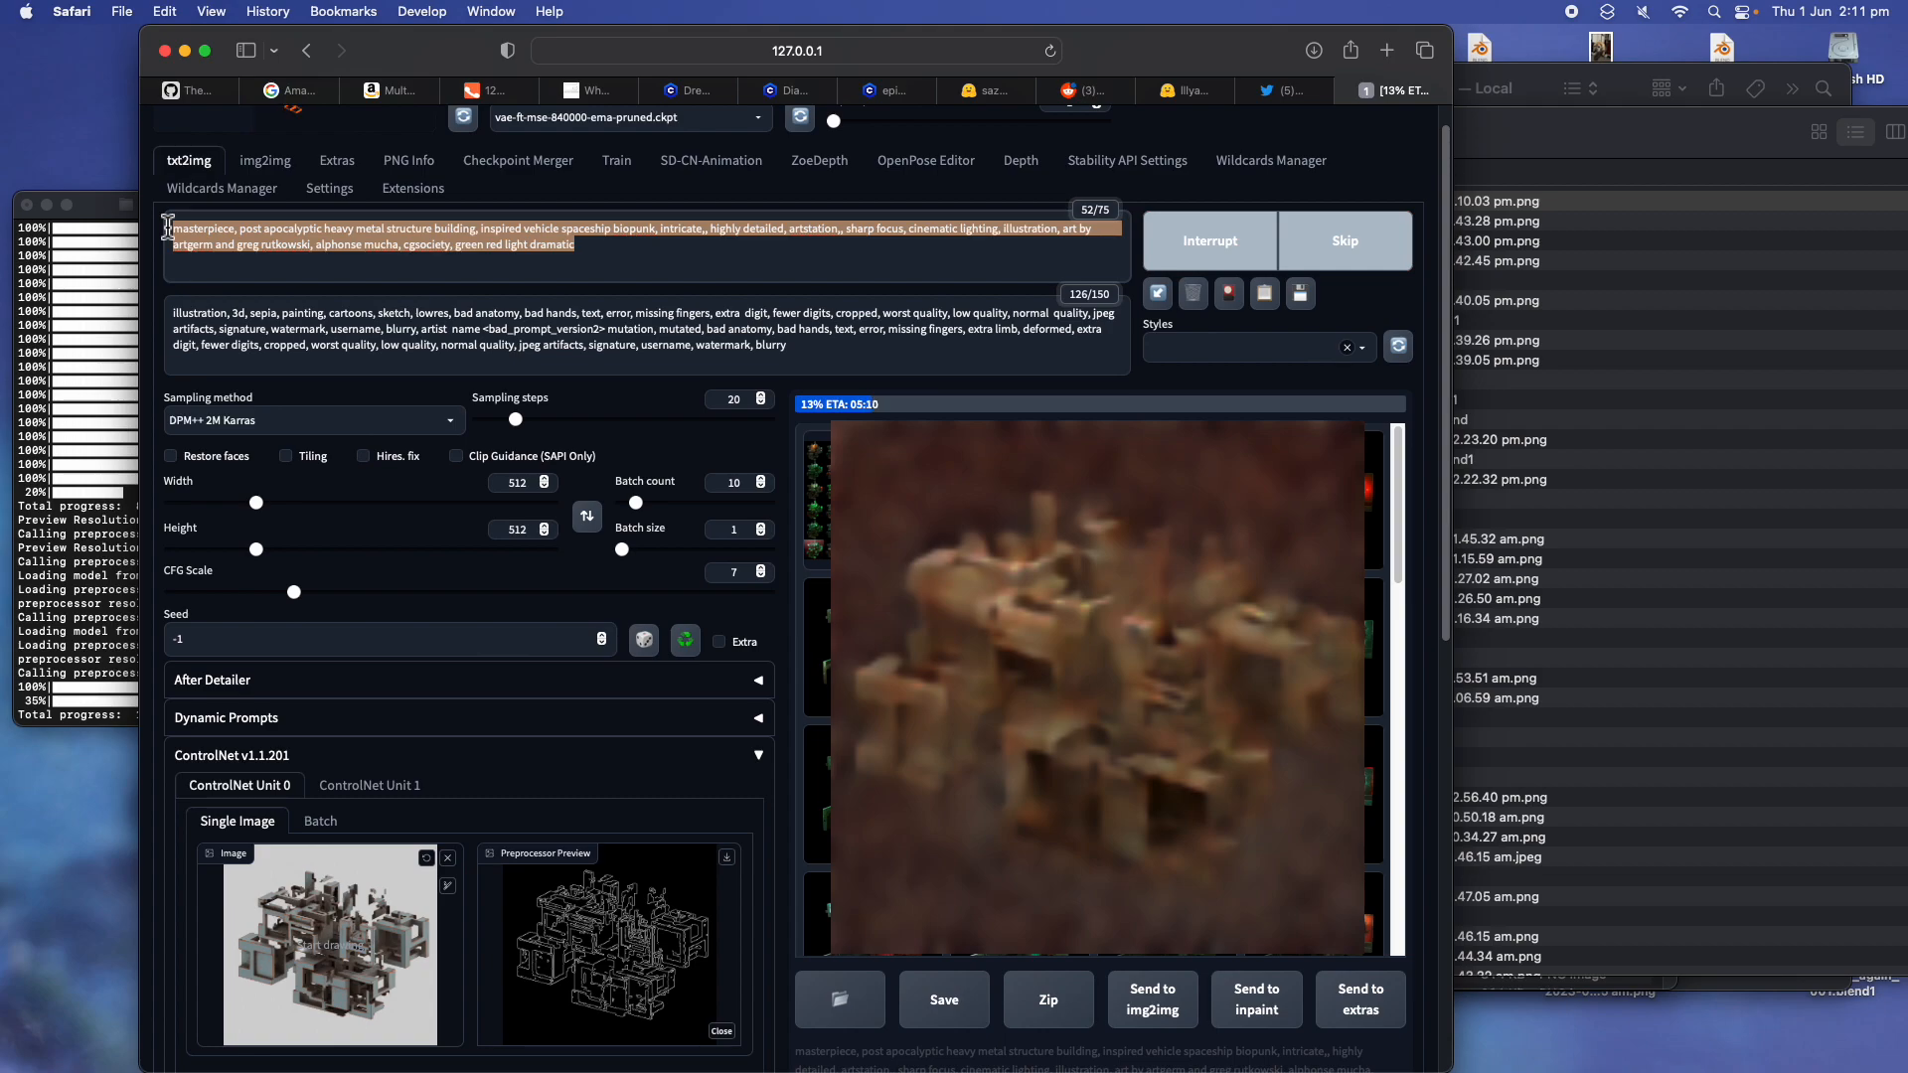
left_click(609, 258)
left_click_drag(528, 247, 168, 237)
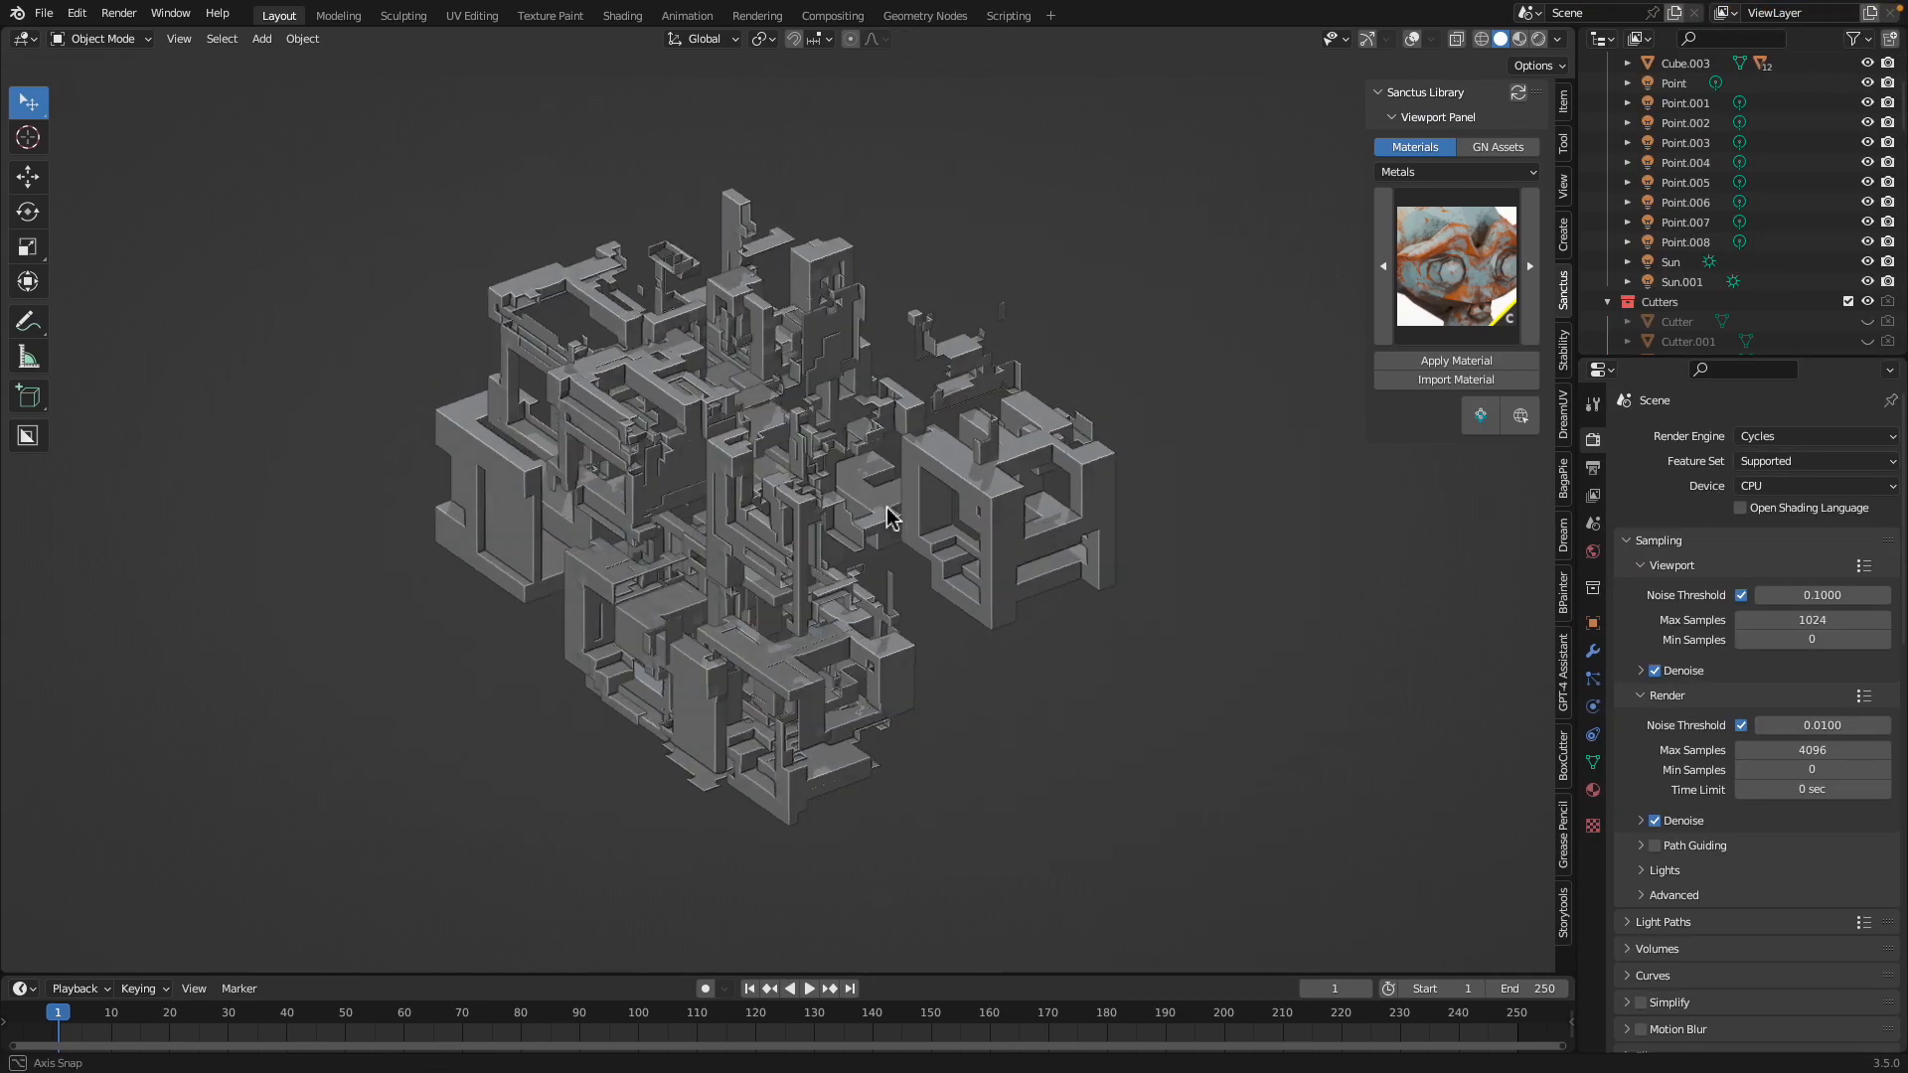
Switch to Blender and start a new General file, discarding the changes to box_cutter_again_002.blend
middle_click_drag(887, 516, 587, 353)
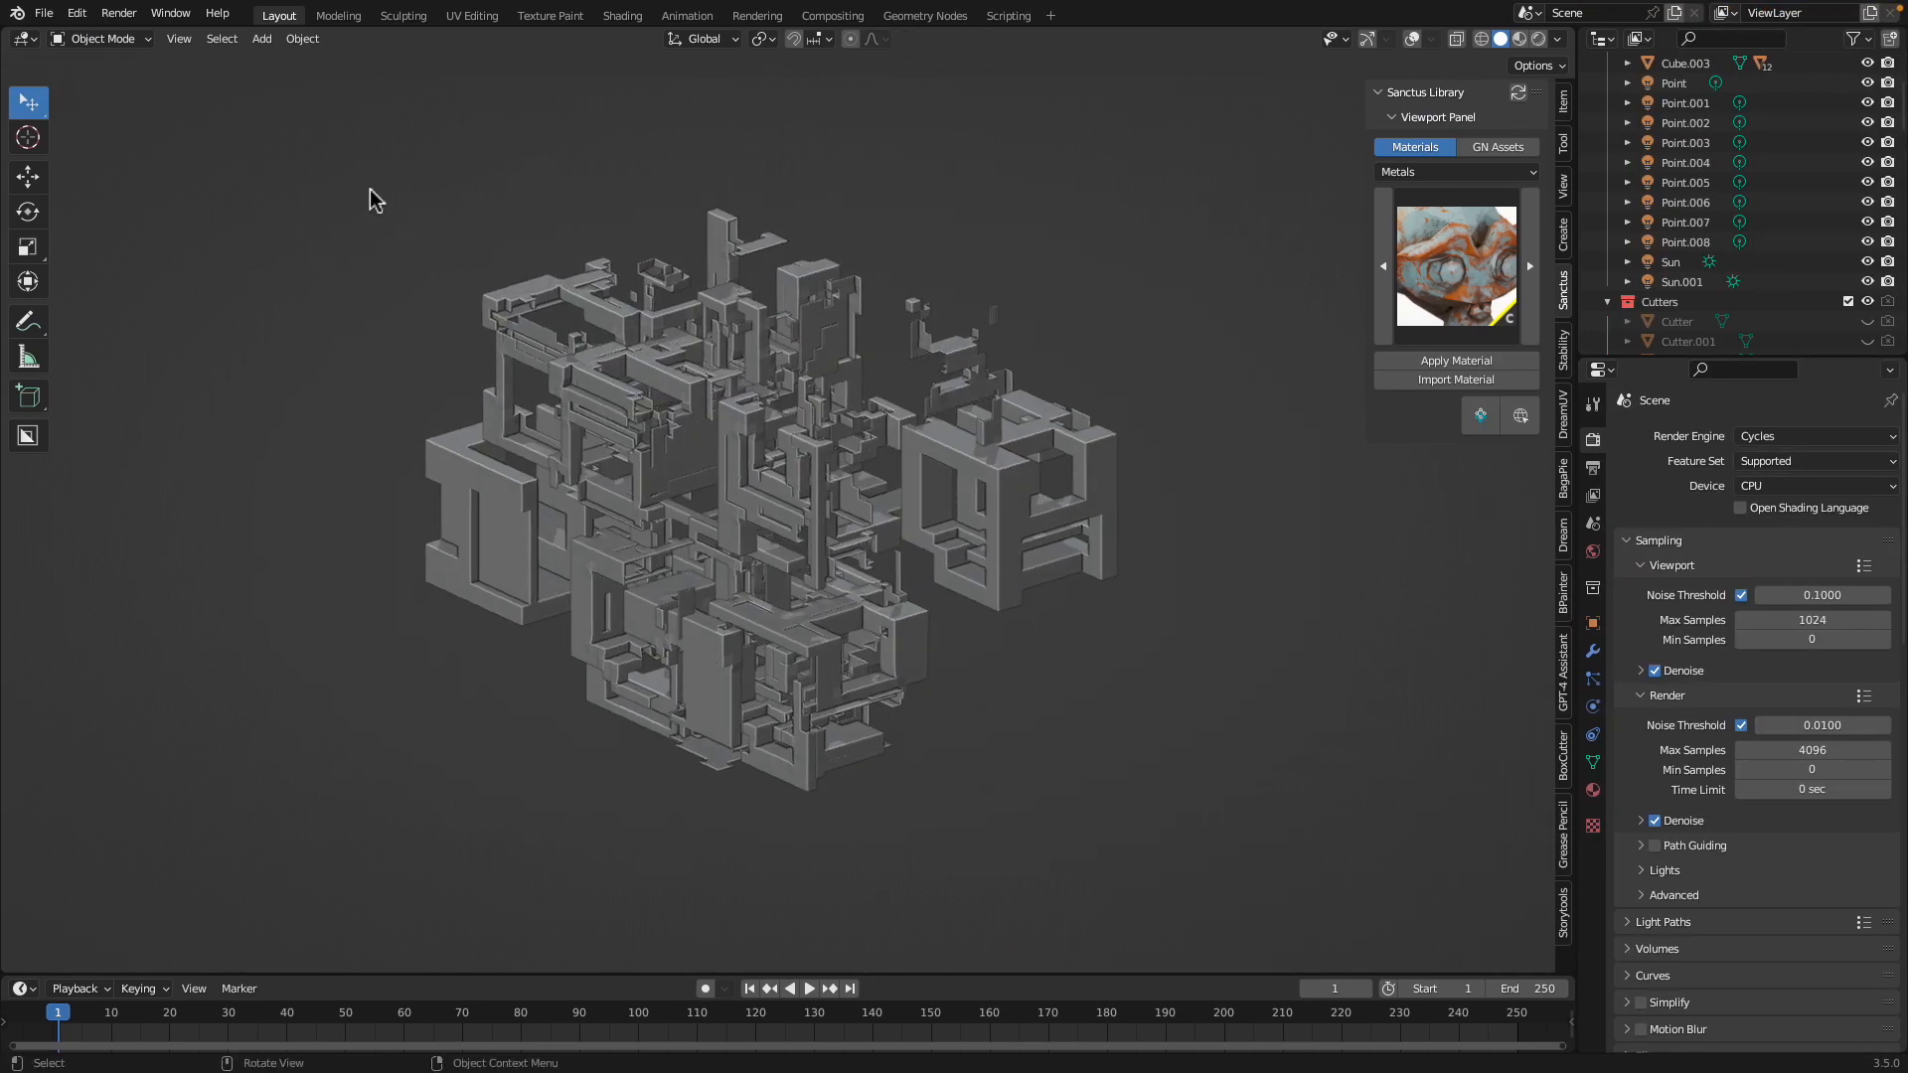
left_click(44, 14)
left_click(332, 56)
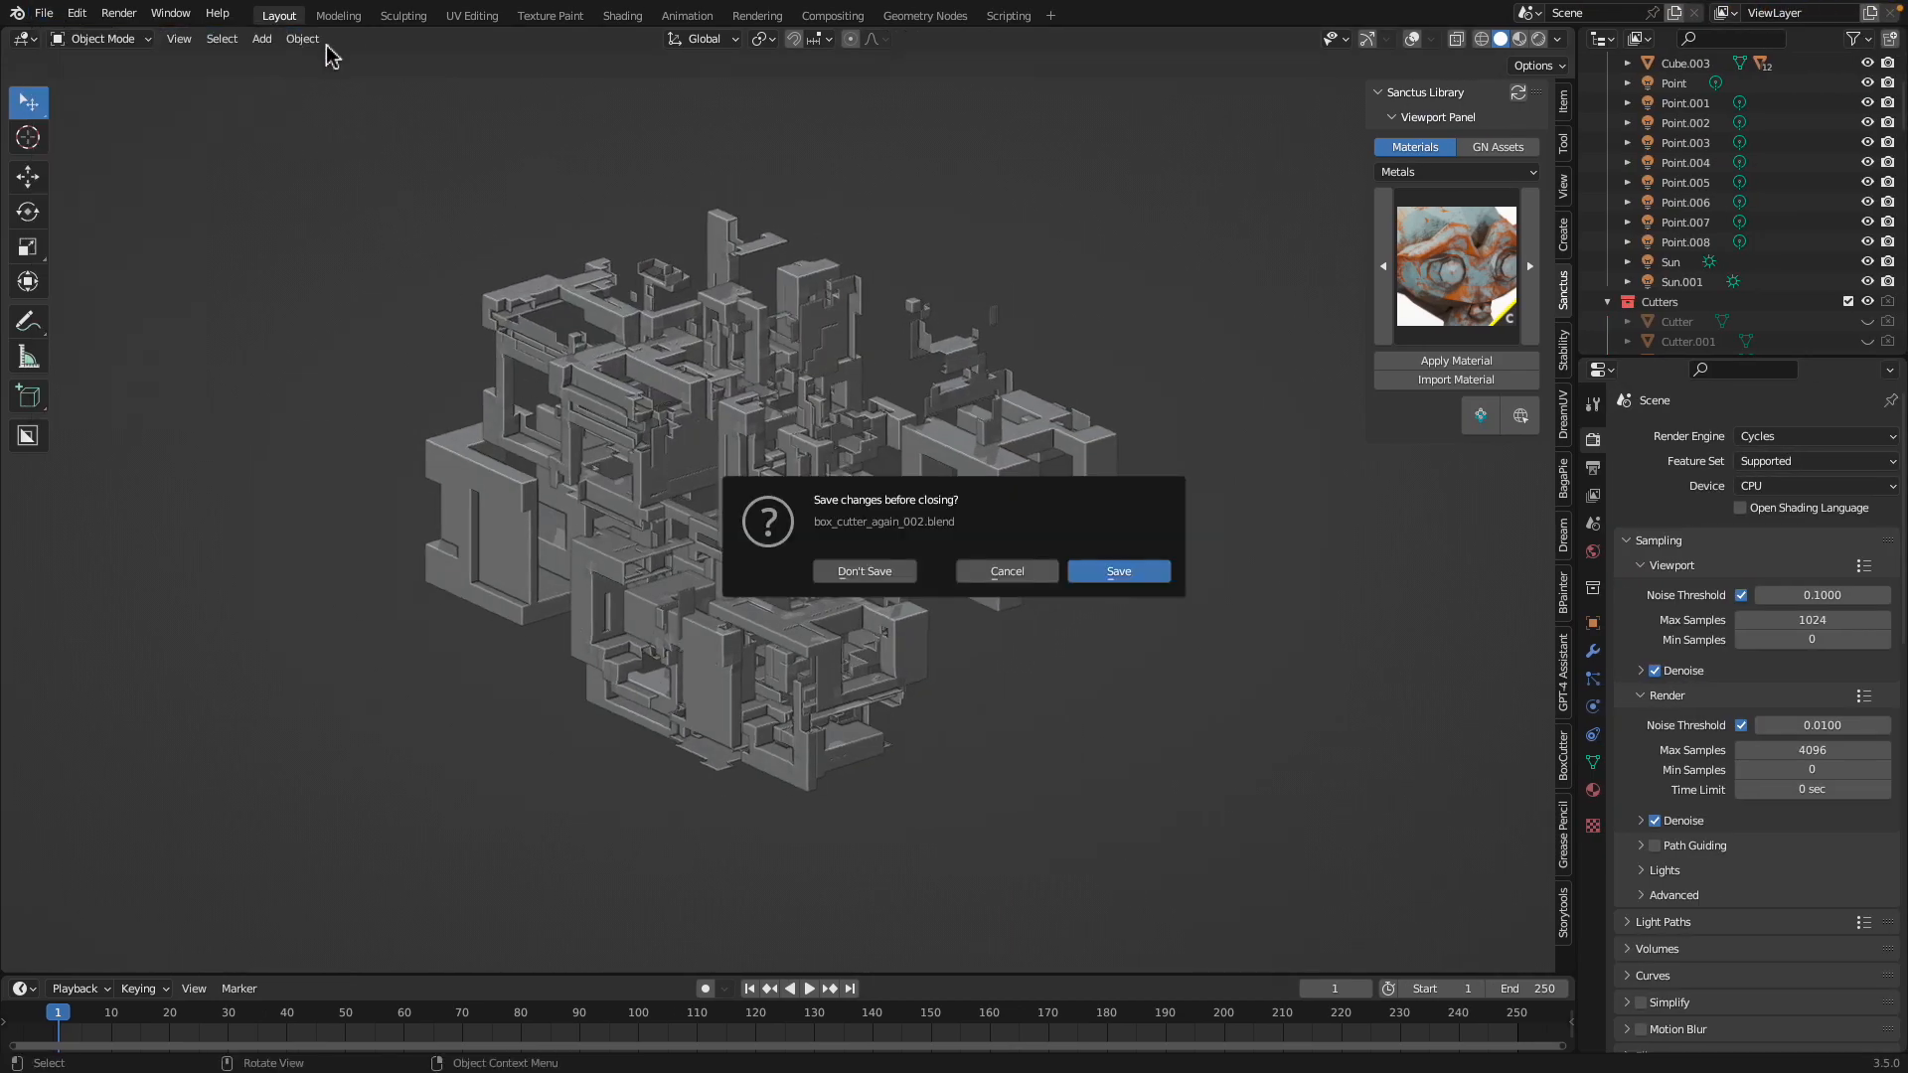
left_click(874, 571)
middle_click_drag(892, 571, 999, 517)
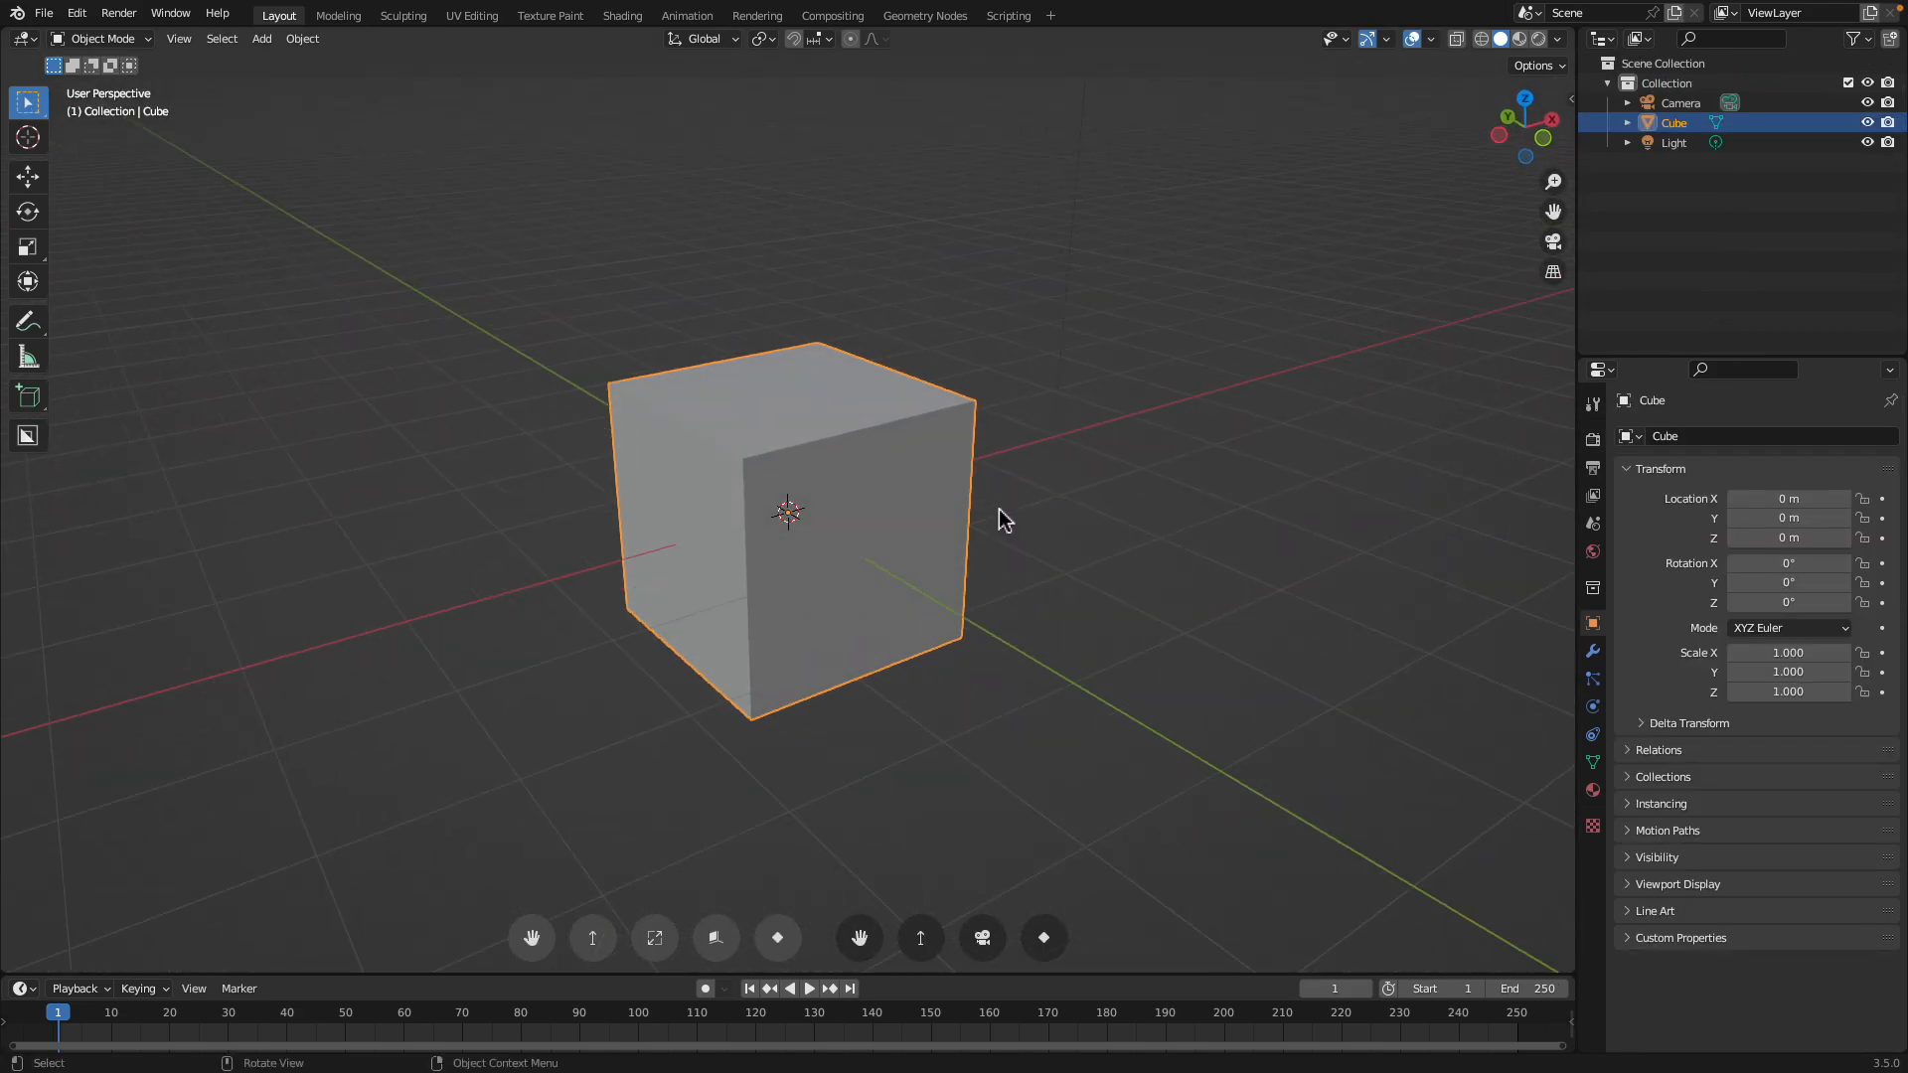
Enable Cavity in the viewport shading options for the default cube scene
middle_click_drag(244, 532, 247, 541)
left_click(1558, 40)
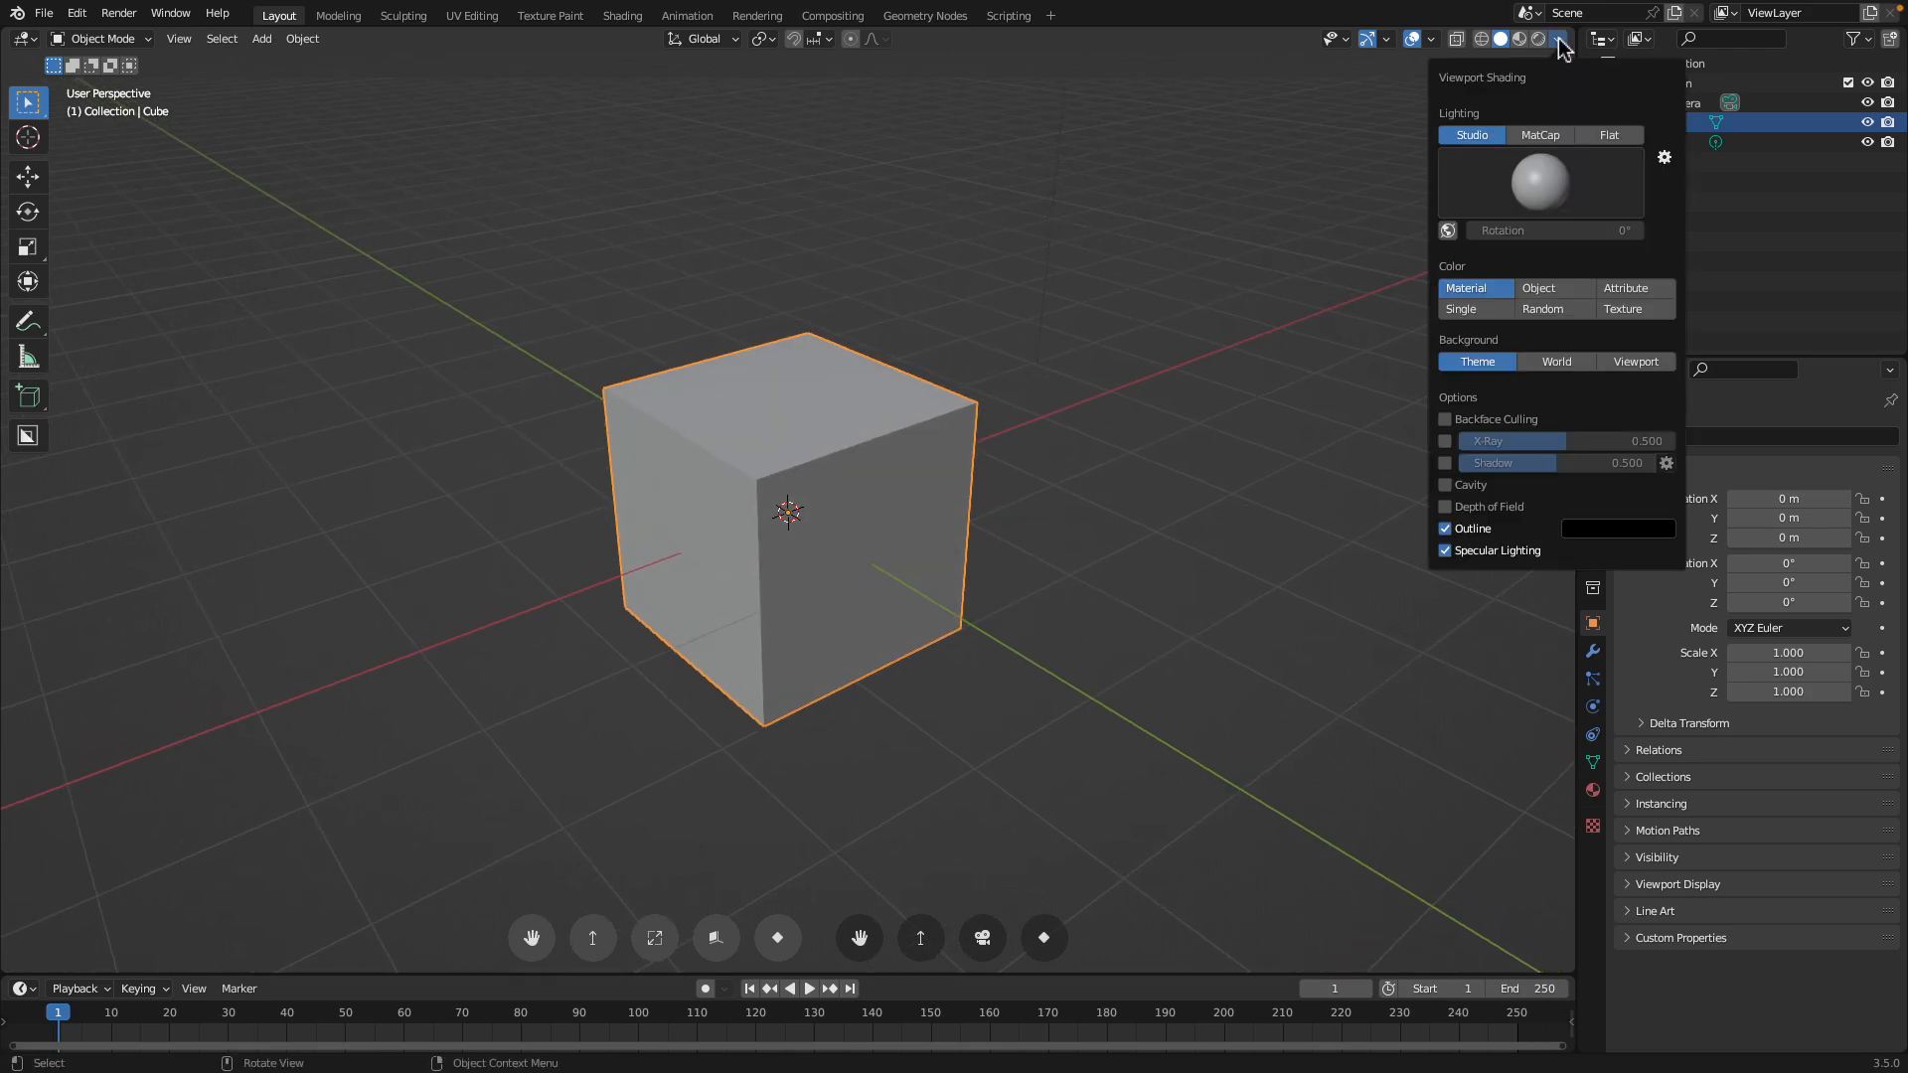
left_click(1446, 485)
middle_click_drag(1152, 481, 1191, 446)
scroll(1190, 449, "up", 1)
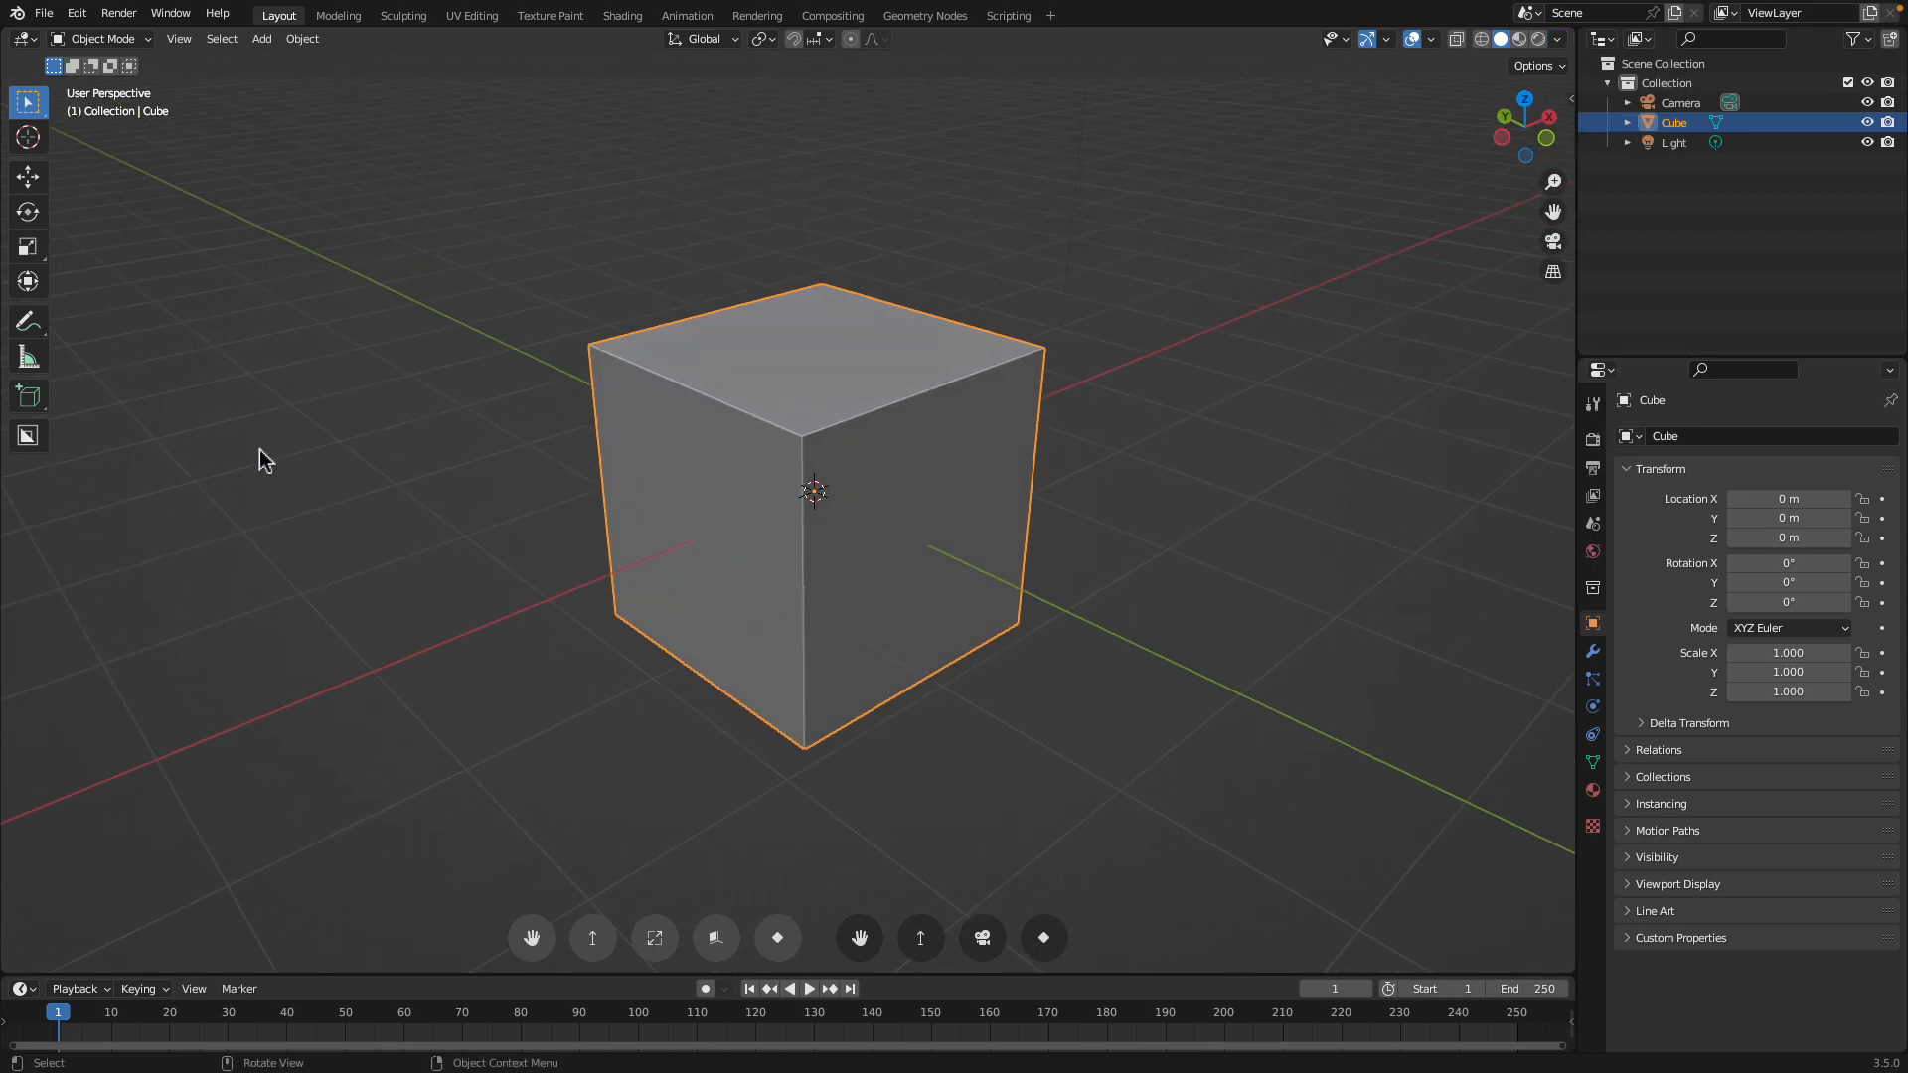
Use BoxCutter to cut a deep box out of the cube's top and one side, plus a small opening through the adjacent wall
left_click(28, 436)
middle_click_drag(417, 487, 444, 493)
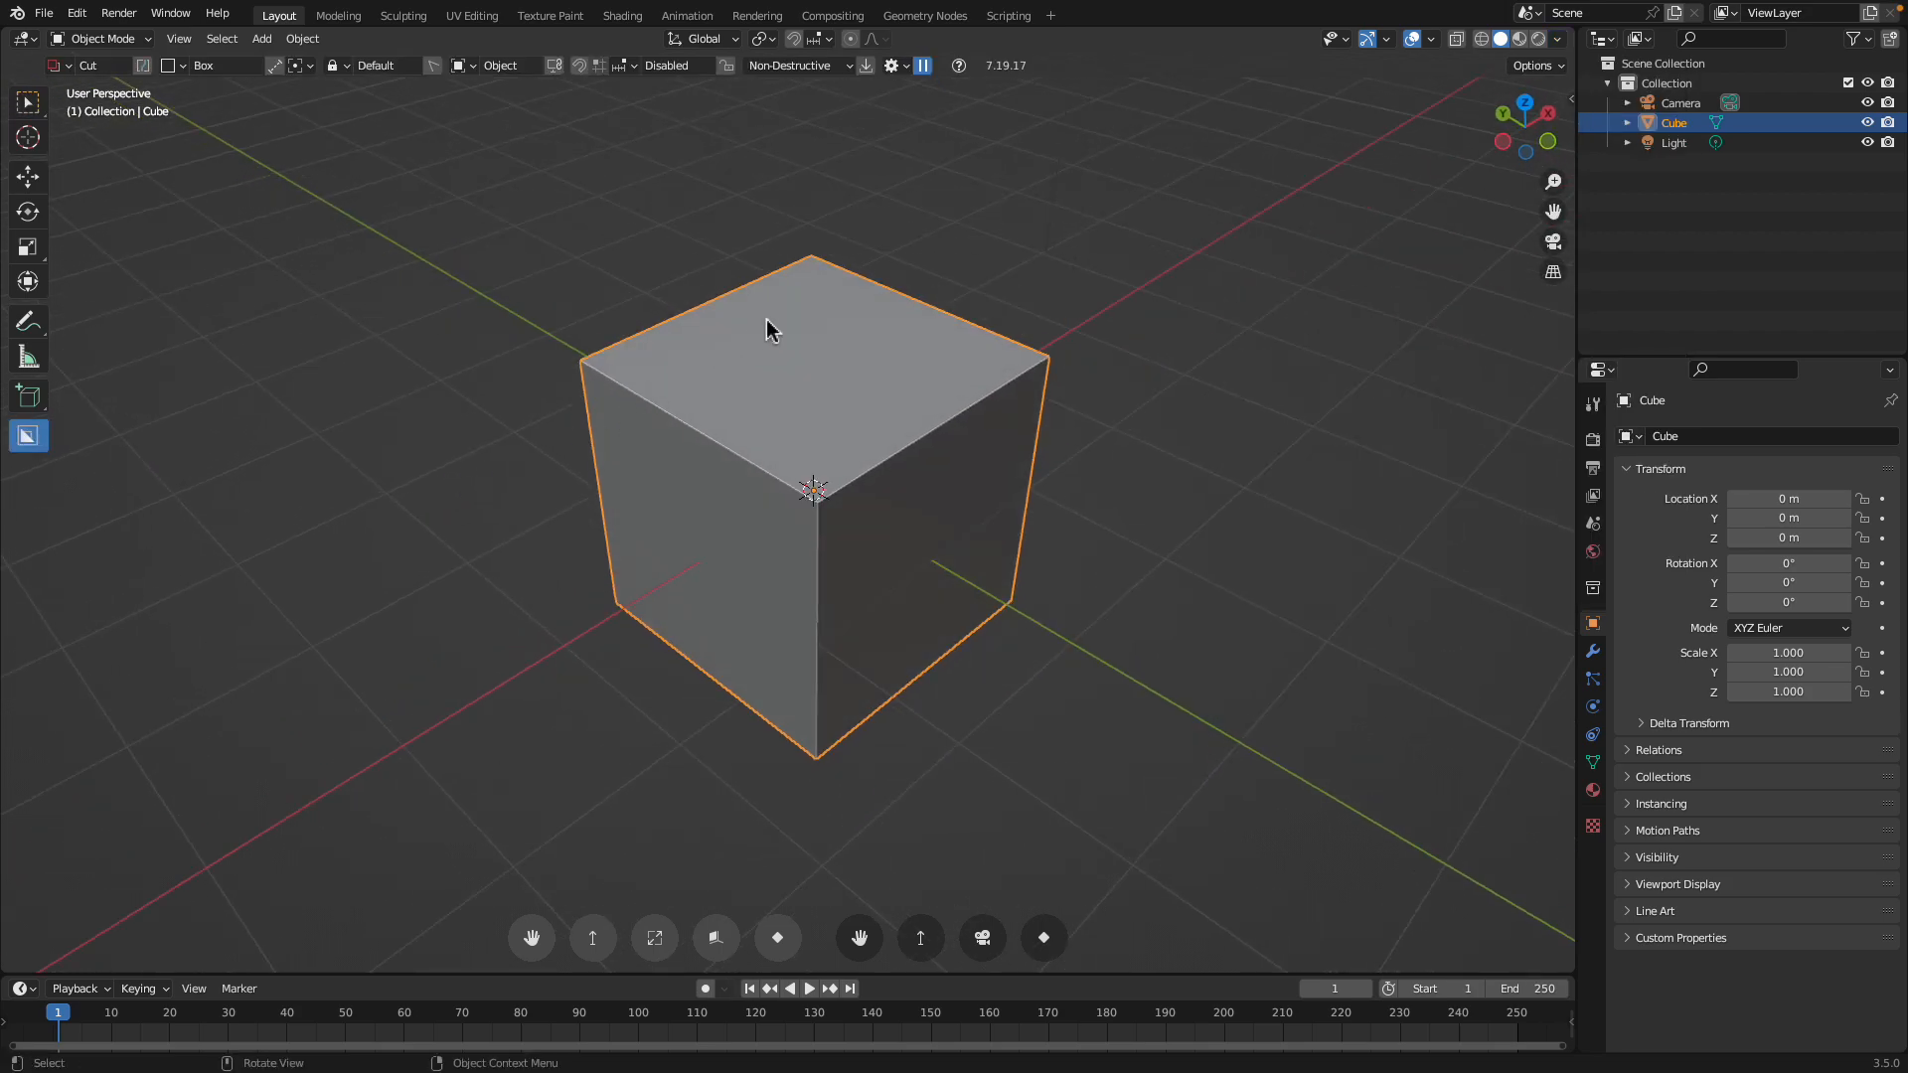
left_click_drag(810, 316, 766, 528)
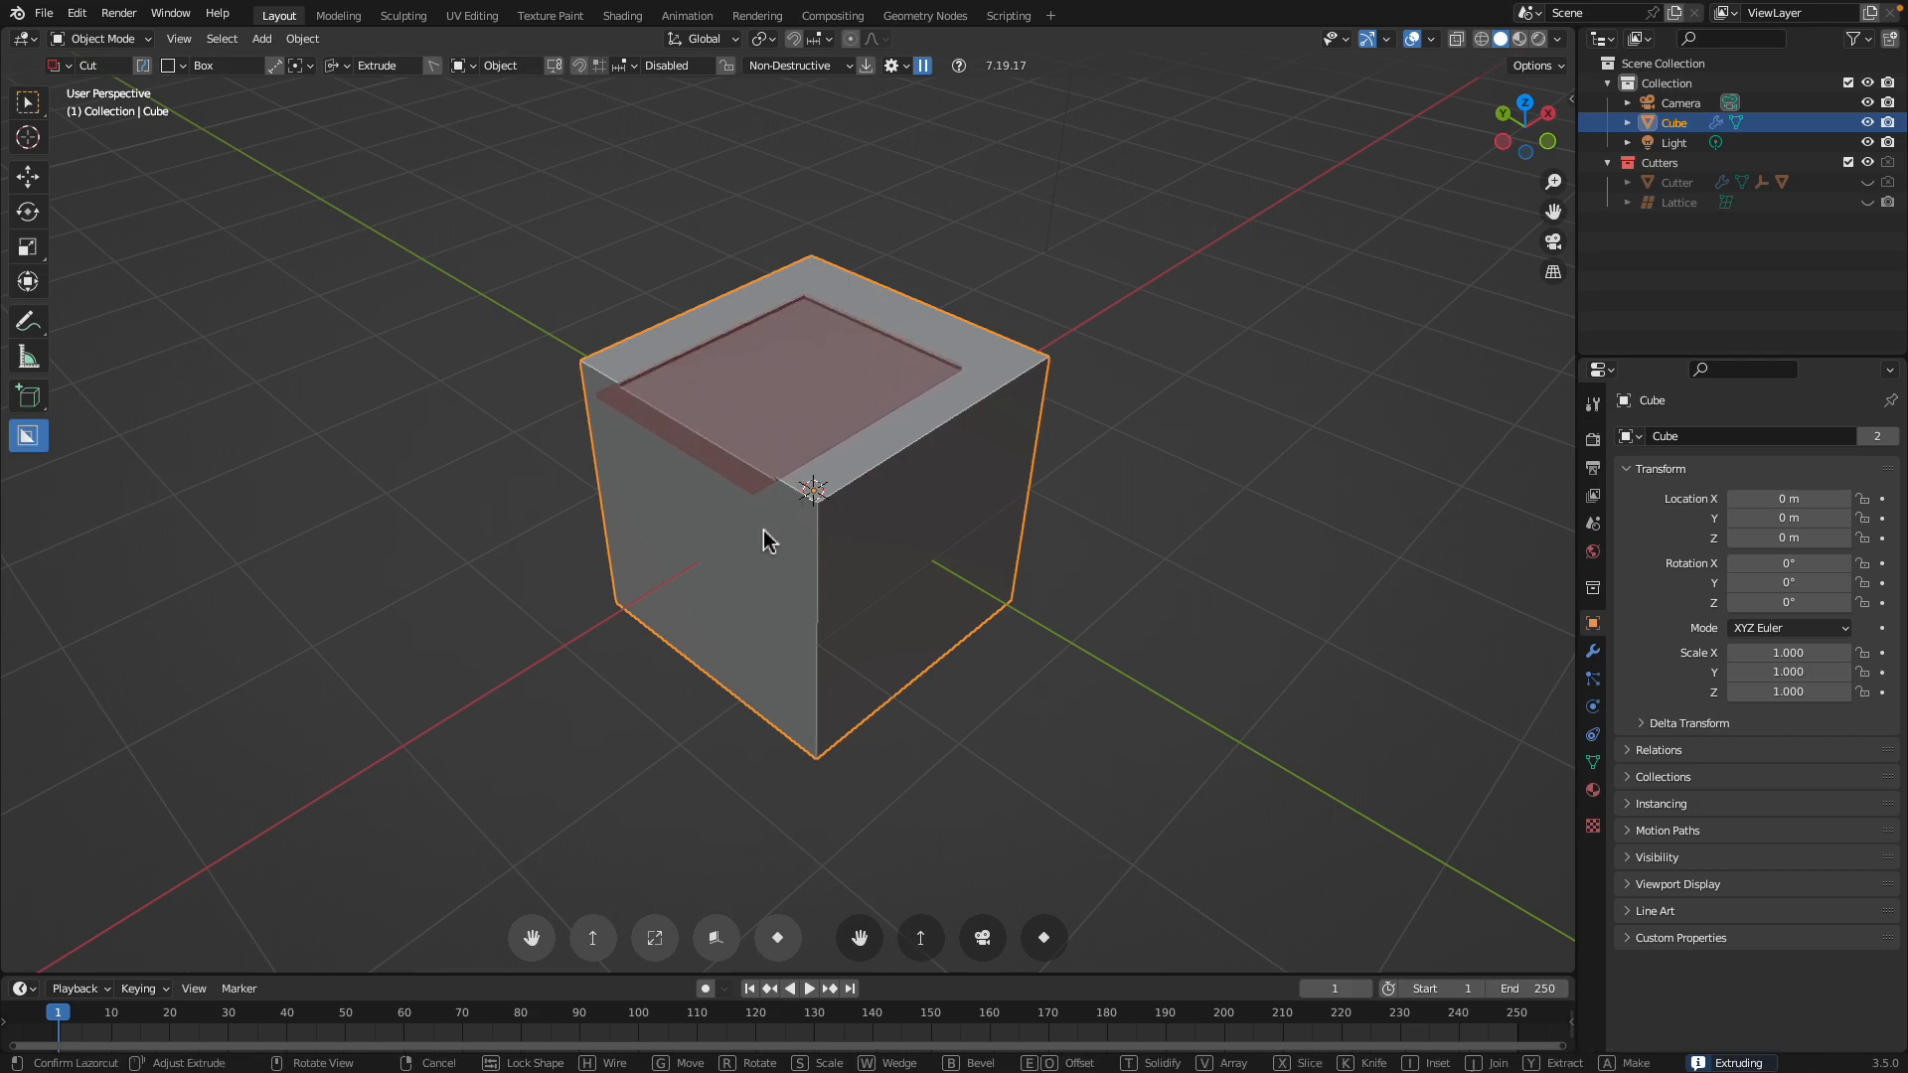
left_click(818, 652)
mouse_move(906, 502)
left_mouse_down()
mouse_move(796, 641)
mouse_move(780, 630)
left_mouse_up()
left_click(775, 631)
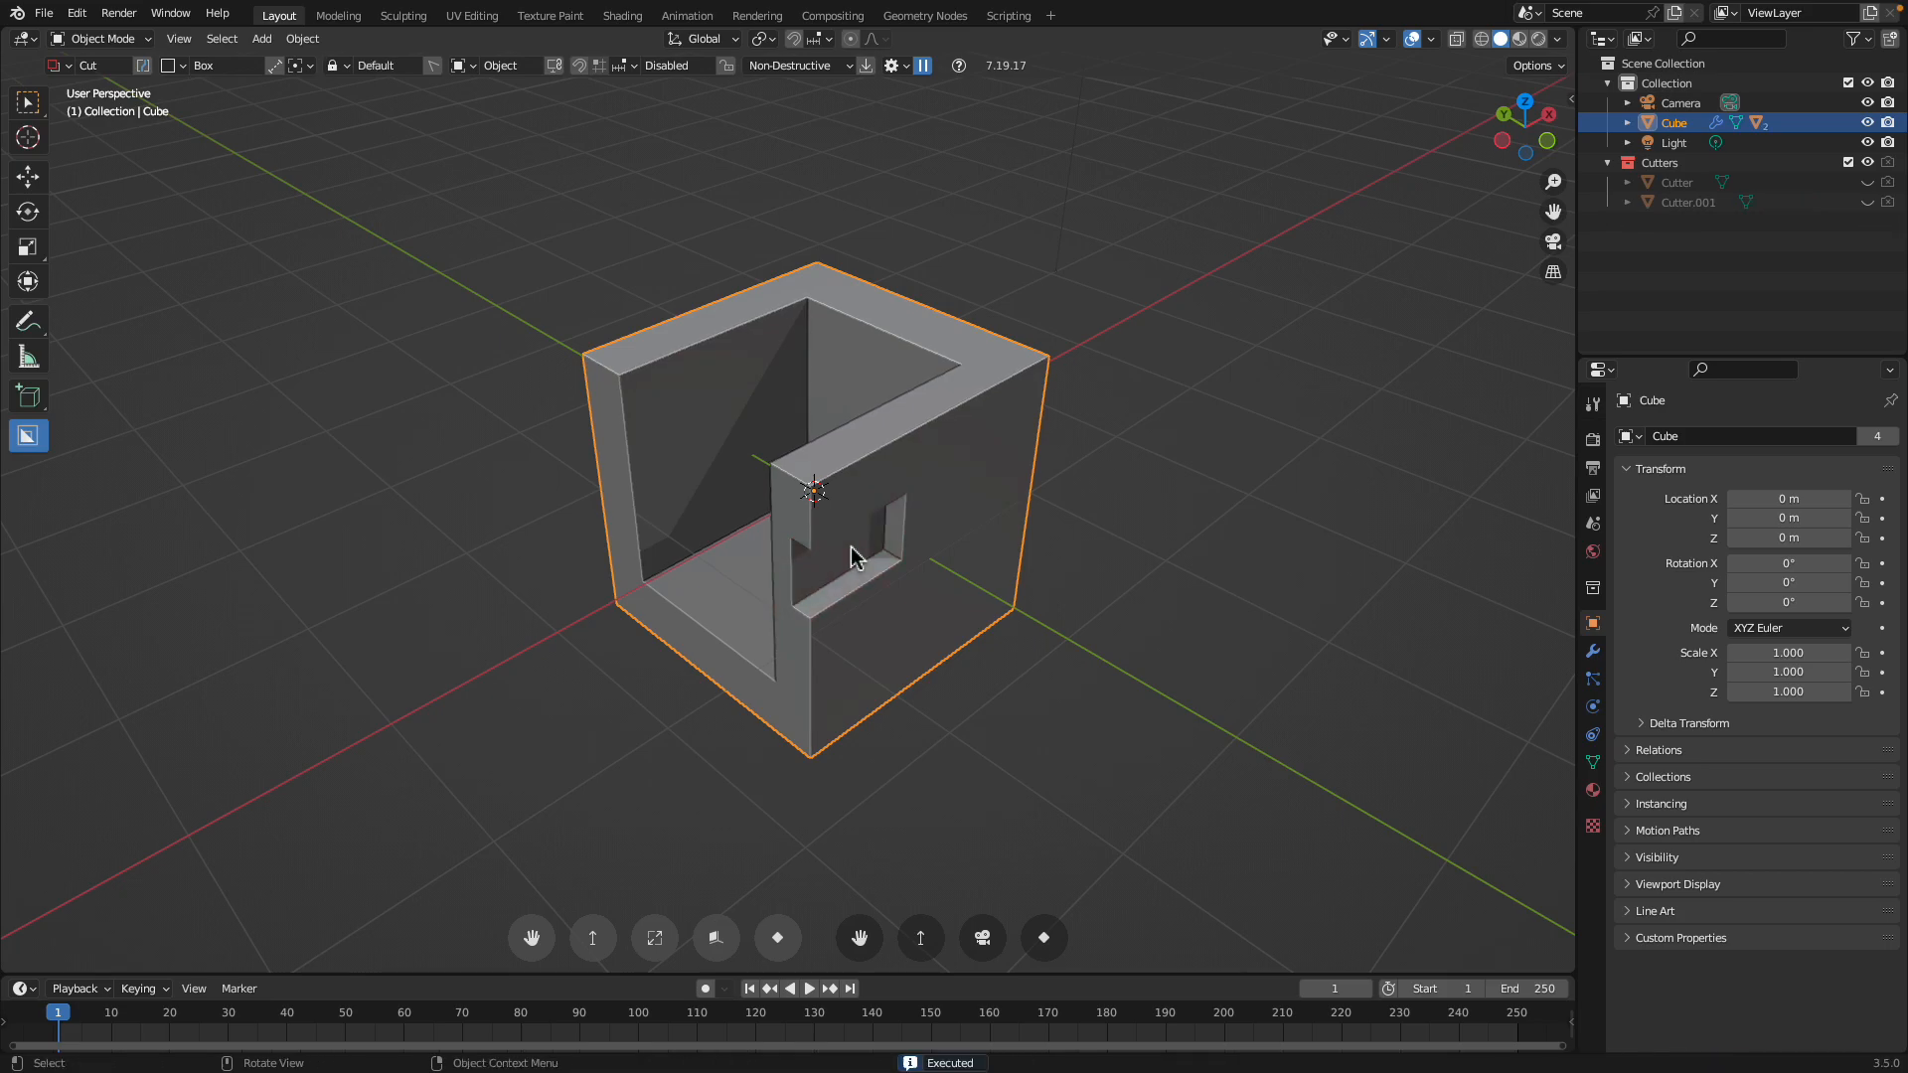
Cut a box down into the side wall from its top edge, and a rectangular recess into the upper part of the neighbouring side
middle_click_drag(852, 546, 898, 464)
mouse_move(897, 465)
left_mouse_down()
mouse_move(935, 437)
mouse_move(1047, 425)
mouse_move(1056, 468)
left_mouse_up()
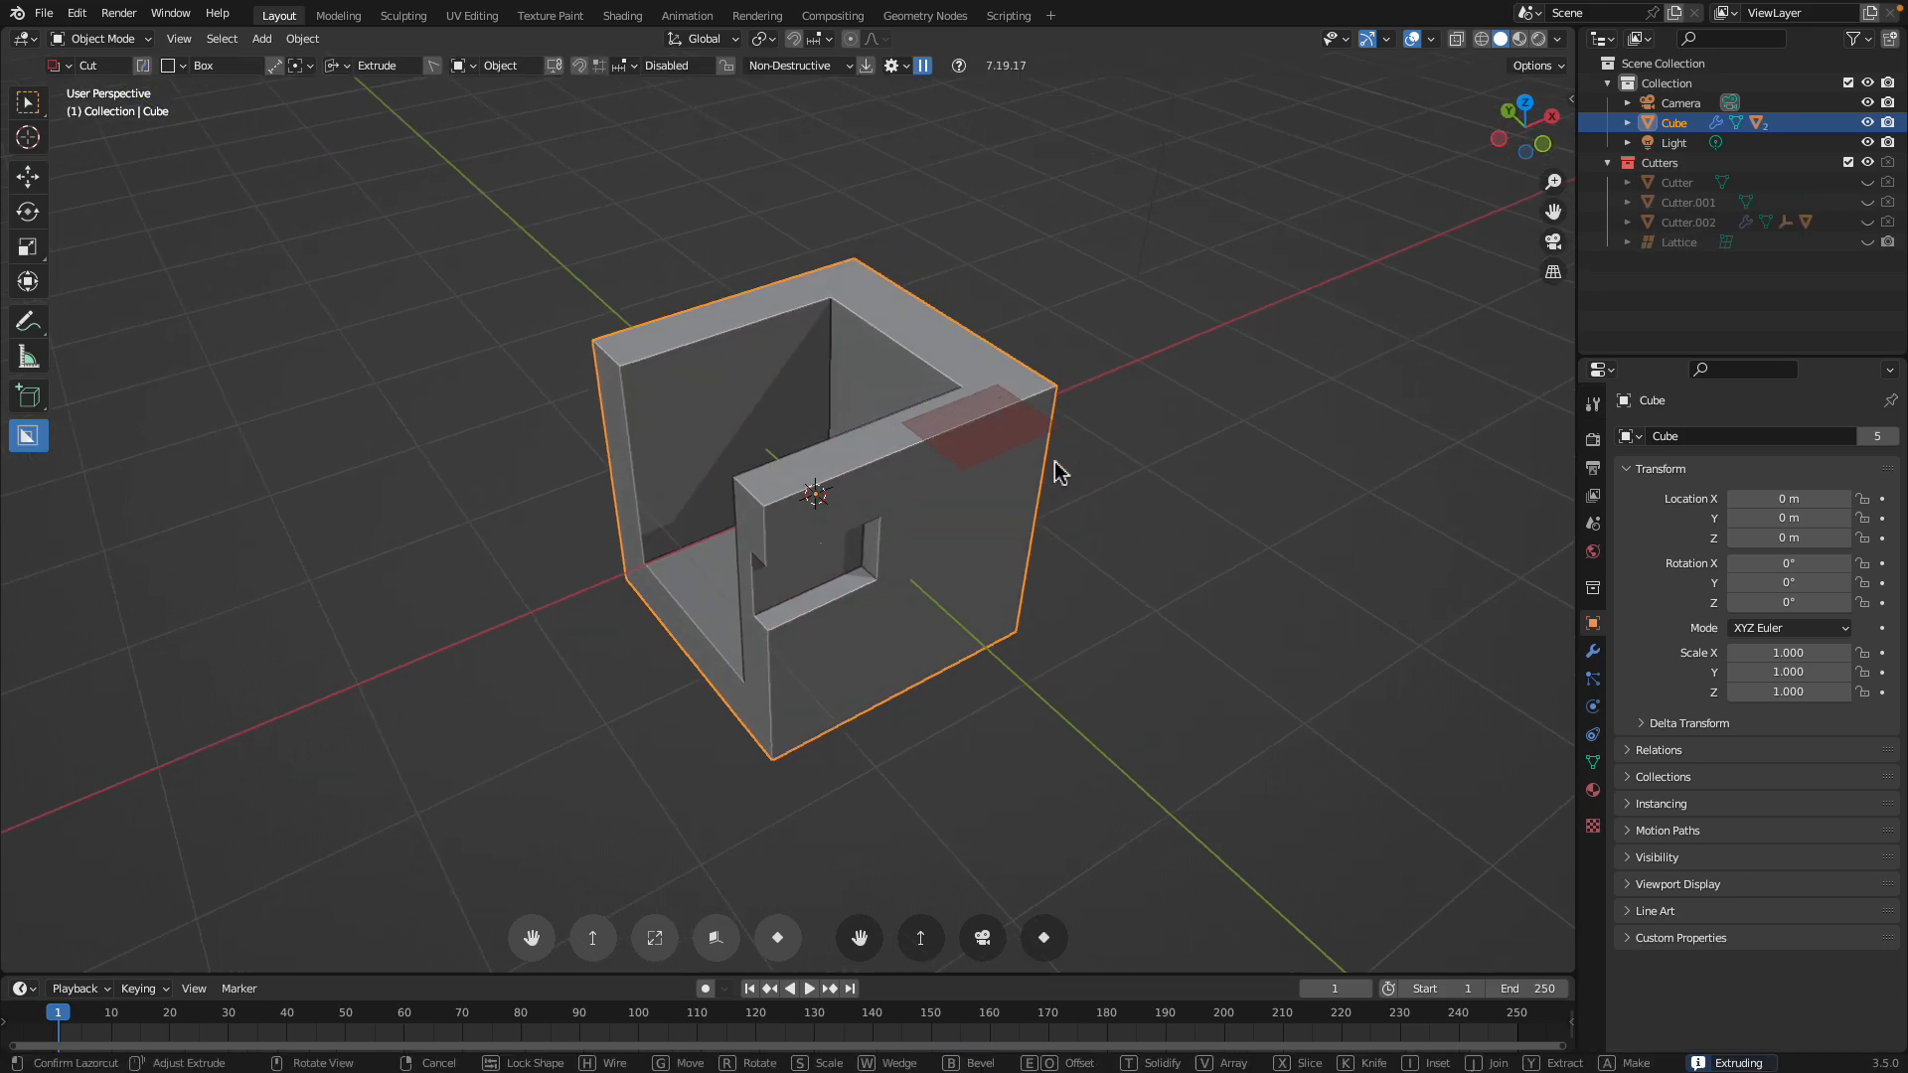
left_click(1048, 636)
mouse_move(982, 598)
middle_mouse_down()
mouse_move(900, 556)
mouse_move(821, 581)
middle_mouse_up()
mouse_move(888, 605)
left_mouse_down()
mouse_move(945, 518)
mouse_move(984, 366)
left_mouse_up()
left_click(966, 531)
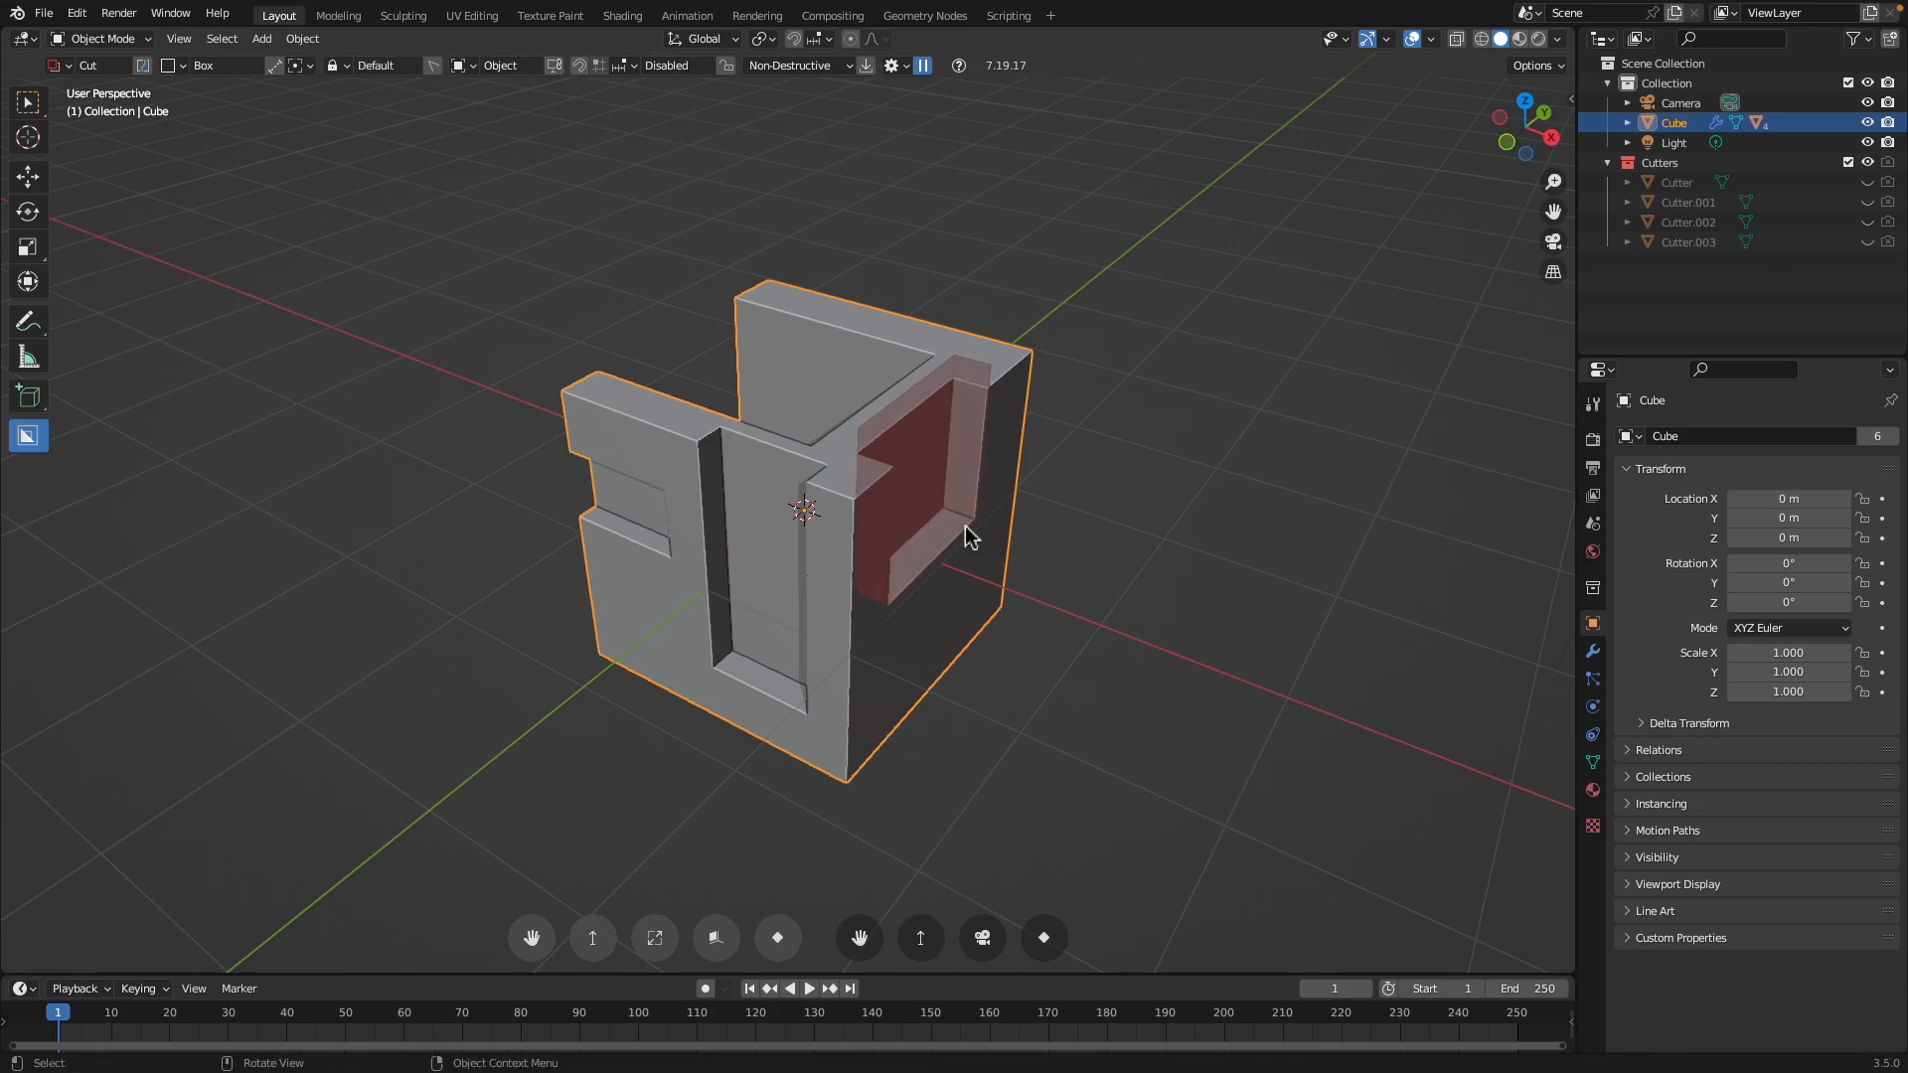
Cut a box notch up into the lower edge of the recessed side and another into the adjacent side's lower edge
middle_click_drag(865, 688, 817, 637)
left_click_drag(810, 597, 988, 755)
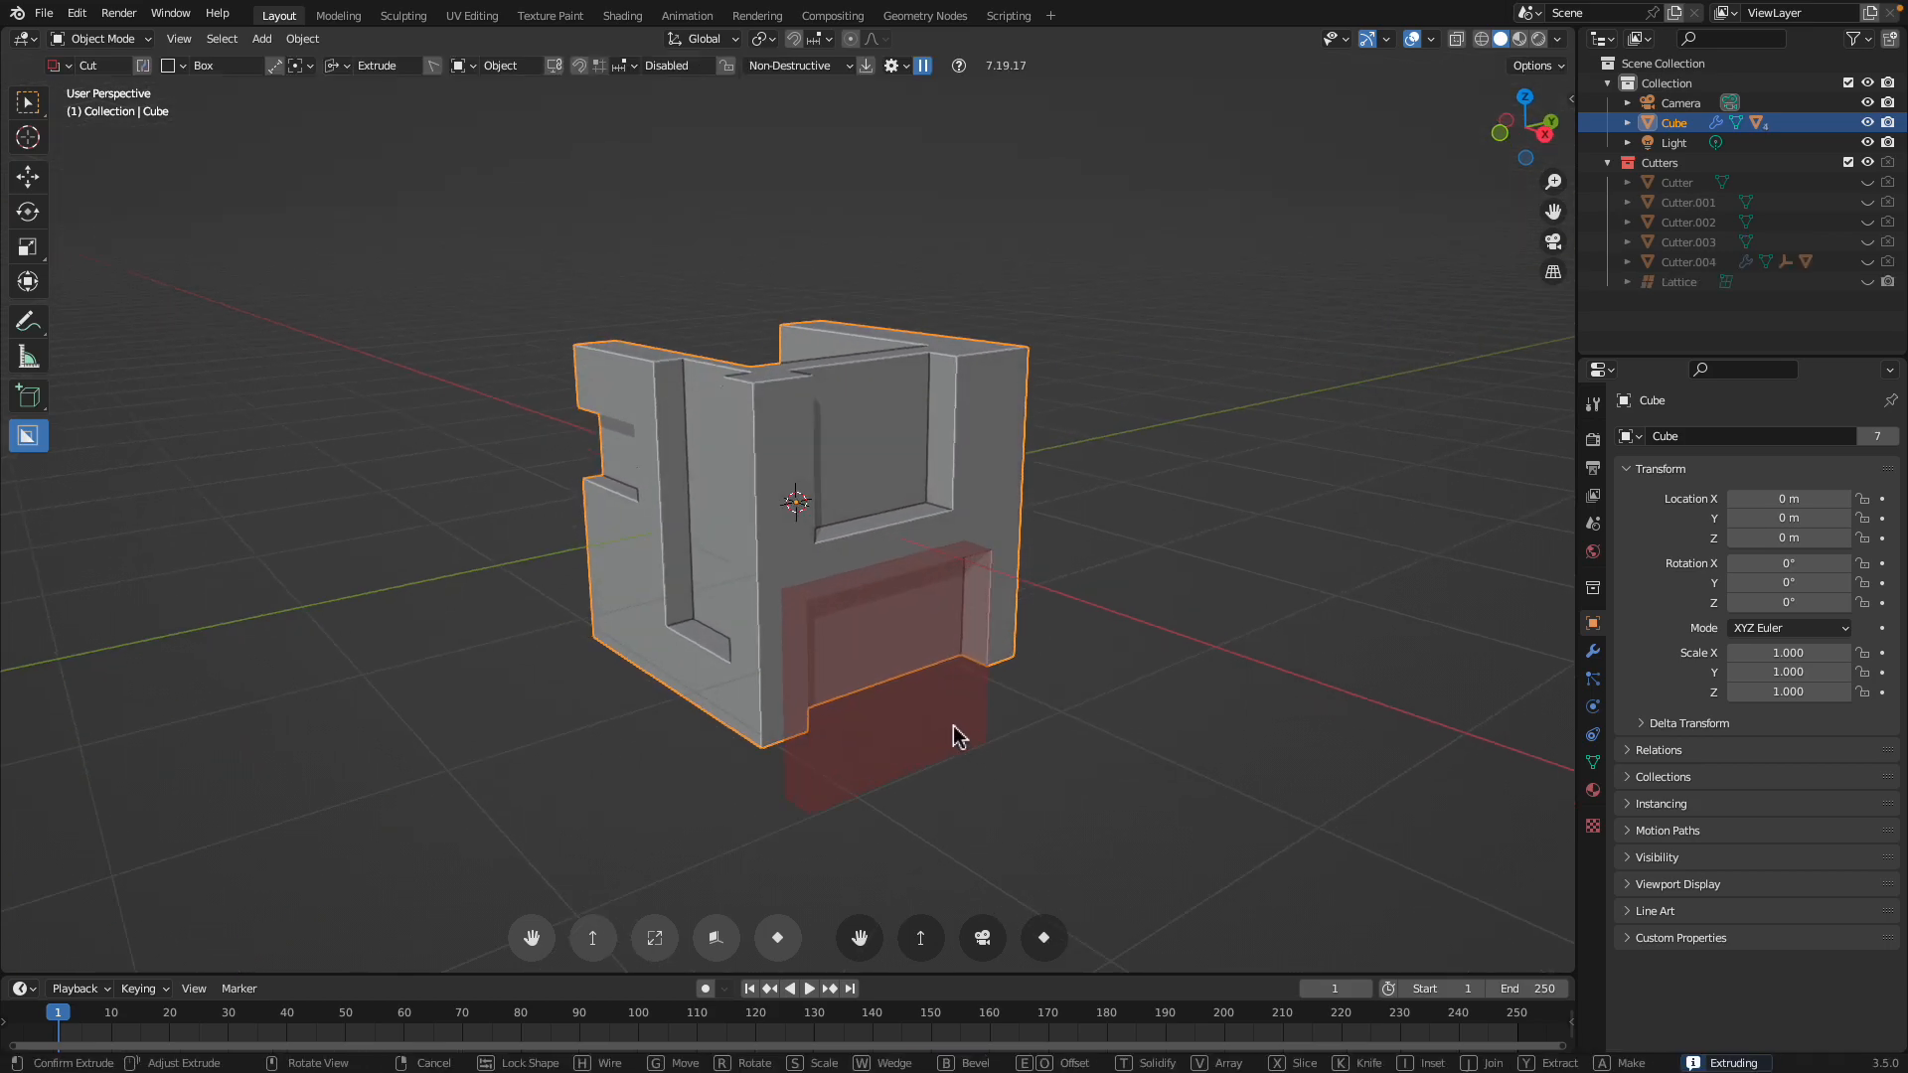
middle_click_drag(793, 653, 935, 656)
left_click_drag(721, 650, 959, 747)
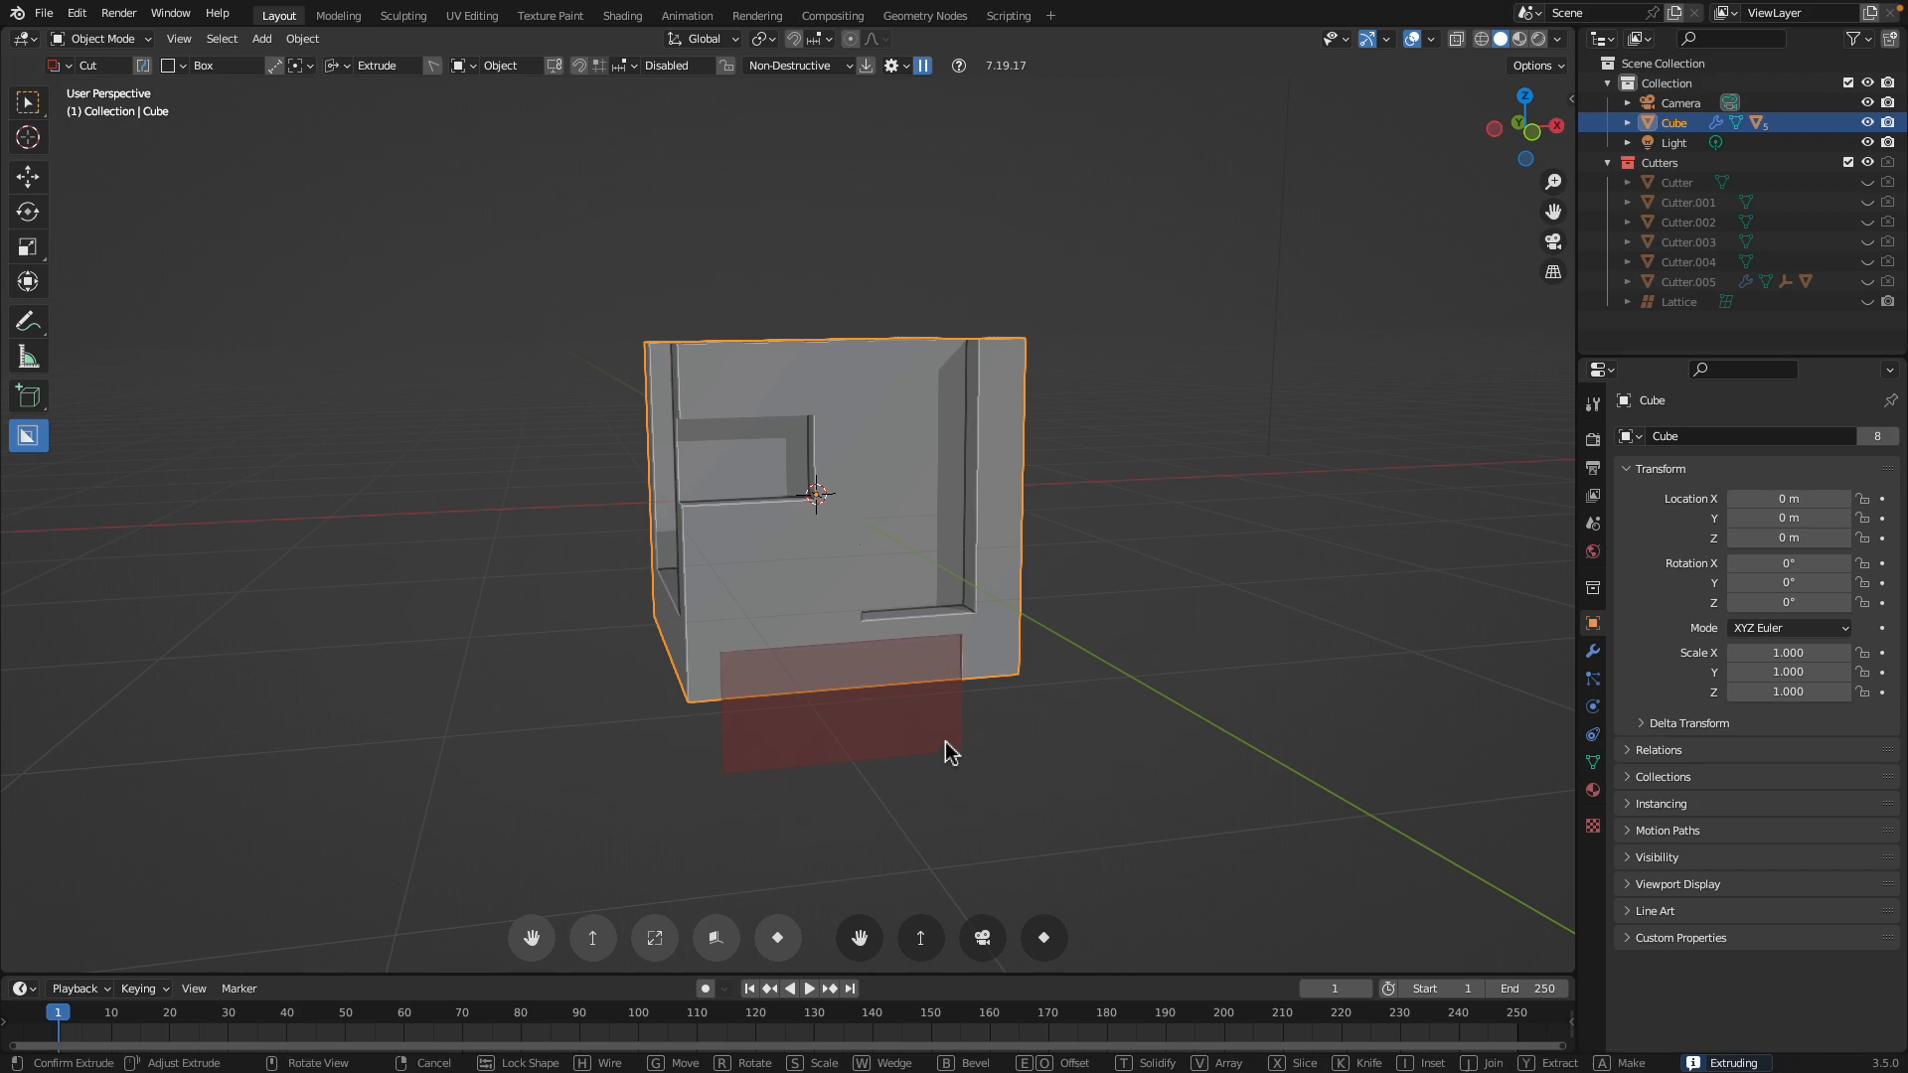
left_click(924, 740)
Cut two smaller box notches into the cube's lower edges near the corner
middle_click_drag(924, 740, 939, 706)
mouse_move(641, 636)
left_mouse_down()
mouse_move(702, 694)
mouse_move(758, 669)
left_mouse_up()
left_click(758, 665)
middle_click_drag(758, 665, 761, 653)
left_click_drag(759, 644, 815, 728)
left_click(979, 643)
Cut two horizontal box slots into the vertical edge of the plain outer wall
middle_click_drag(606, 559, 789, 588)
mouse_move(718, 494)
left_mouse_down()
mouse_move(814, 566)
mouse_move(895, 566)
left_mouse_up()
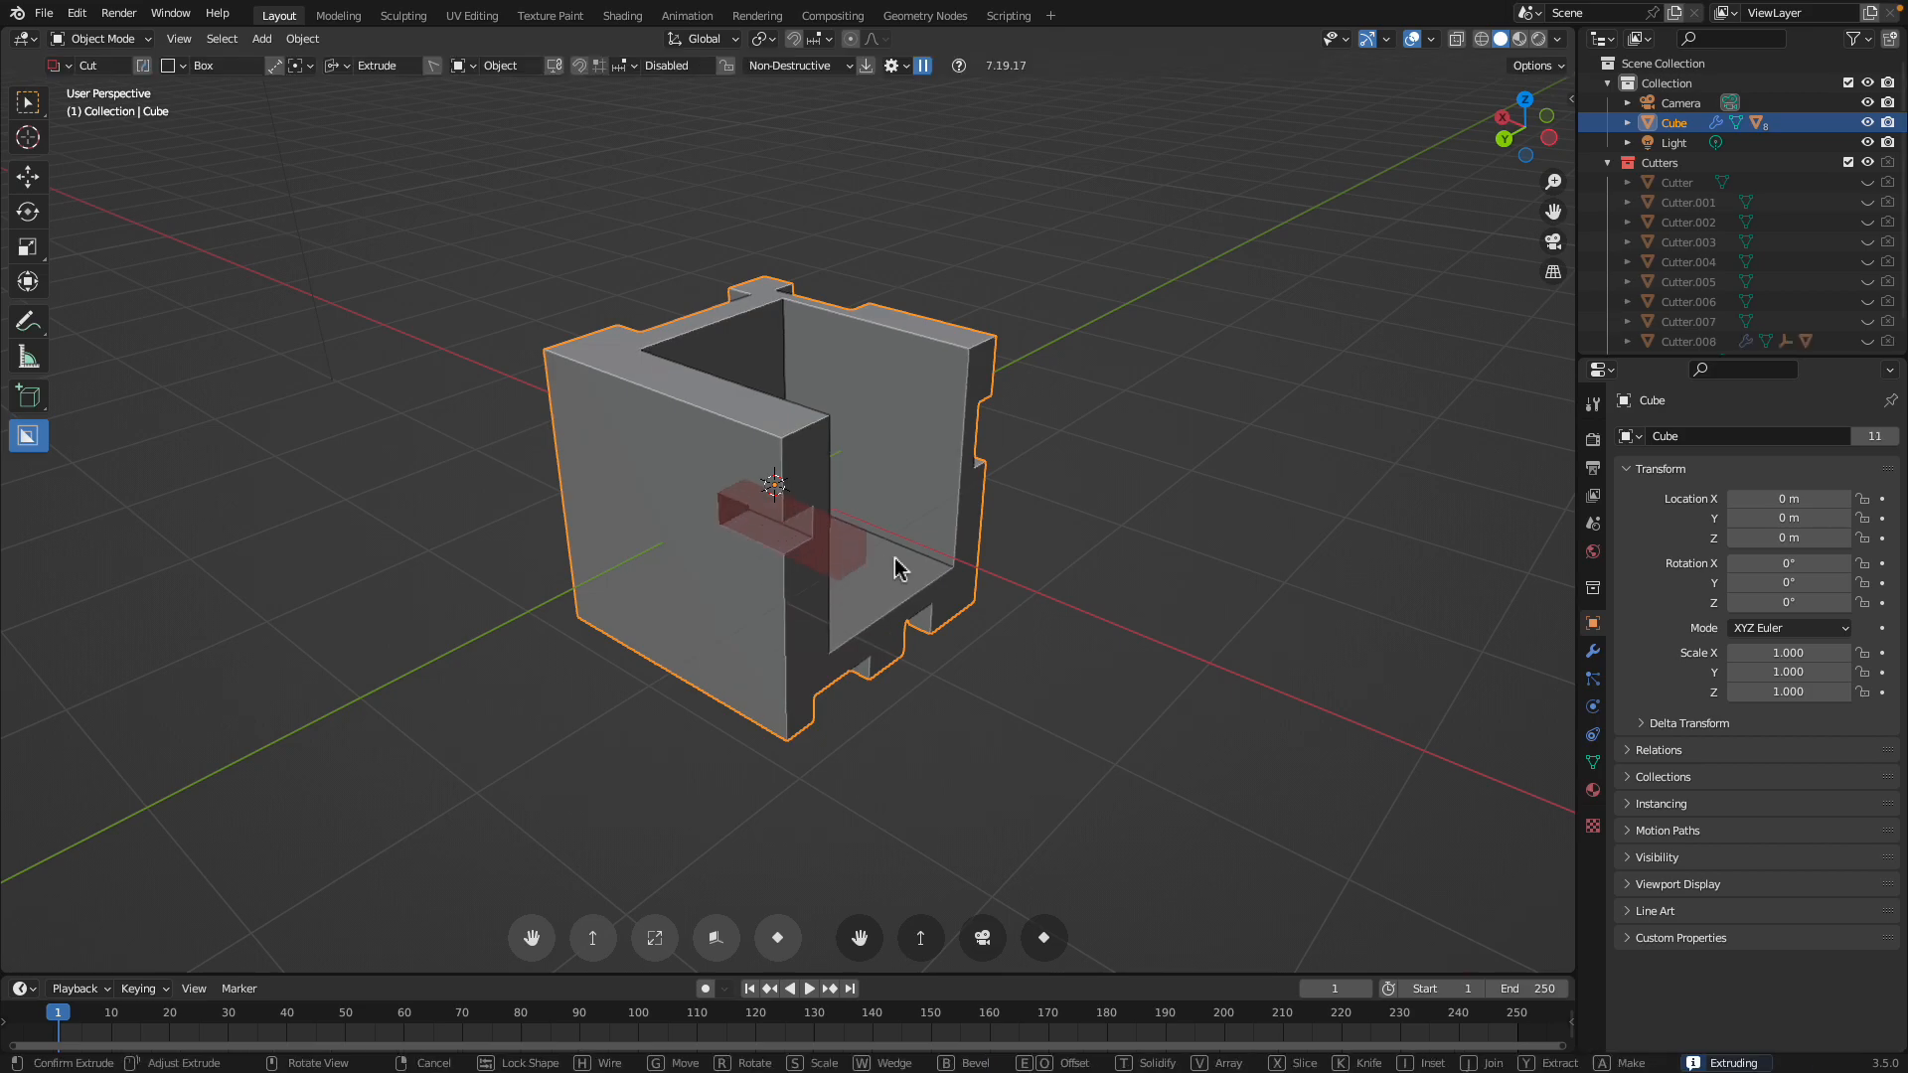
left_click(869, 558)
left_click_drag(834, 642, 819, 676)
left_click(798, 566)
middle_click_drag(798, 566, 884, 571)
Cut a large box into the upper part of the slotted wall and another box close to the top edge
middle_click_drag(647, 505, 682, 477)
left_click_drag(682, 477, 852, 526)
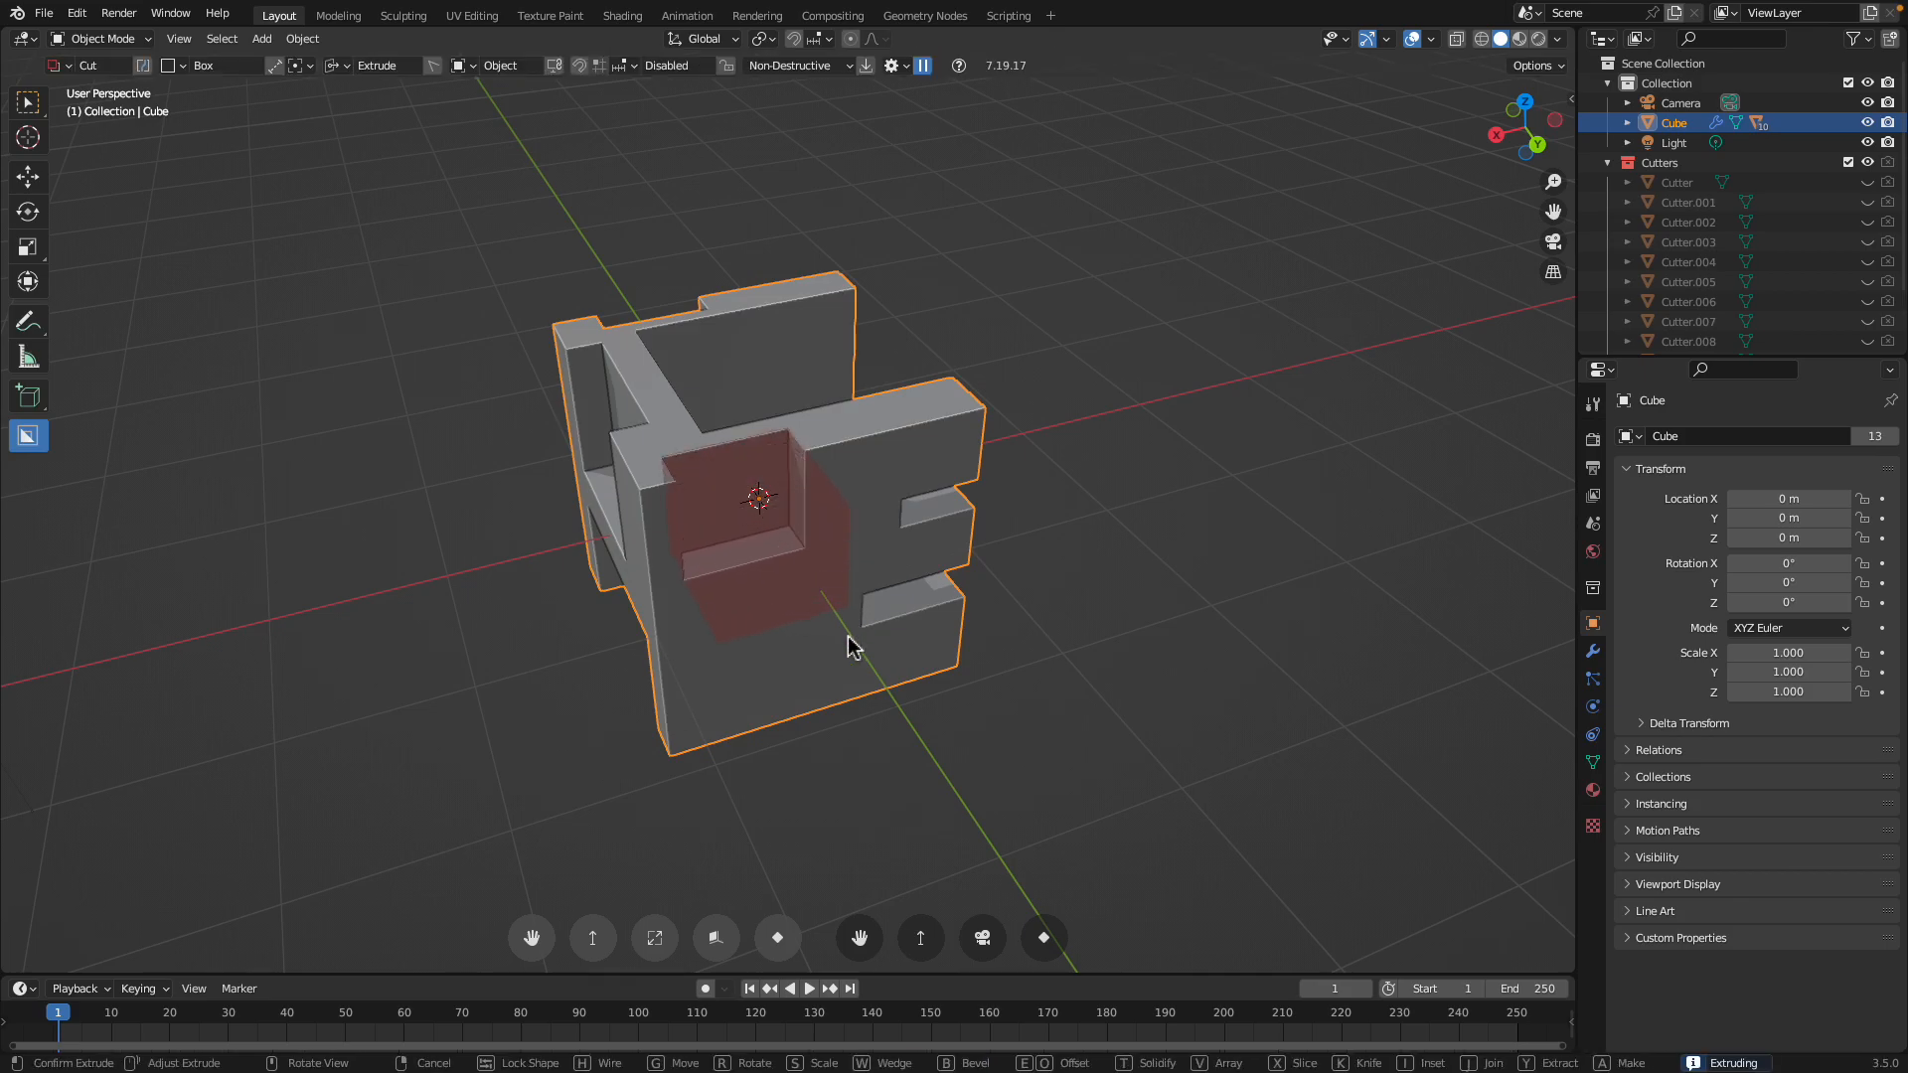
left_click(855, 728)
mouse_move(775, 546)
middle_mouse_down()
mouse_move(759, 486)
mouse_move(648, 494)
mouse_move(665, 536)
middle_mouse_up()
mouse_move(665, 537)
left_mouse_down()
mouse_move(759, 481)
mouse_move(817, 401)
left_mouse_up()
Cut a small box into the upper corner of the wall with the tall channel, and a slot into its lower part
middle_click_drag(817, 401, 664, 416)
left_click_drag(613, 380, 579, 455)
left_click(581, 510)
mouse_move(580, 510)
middle_mouse_down()
mouse_move(627, 481)
mouse_move(646, 515)
middle_mouse_up()
left_click_drag(616, 572, 705, 638)
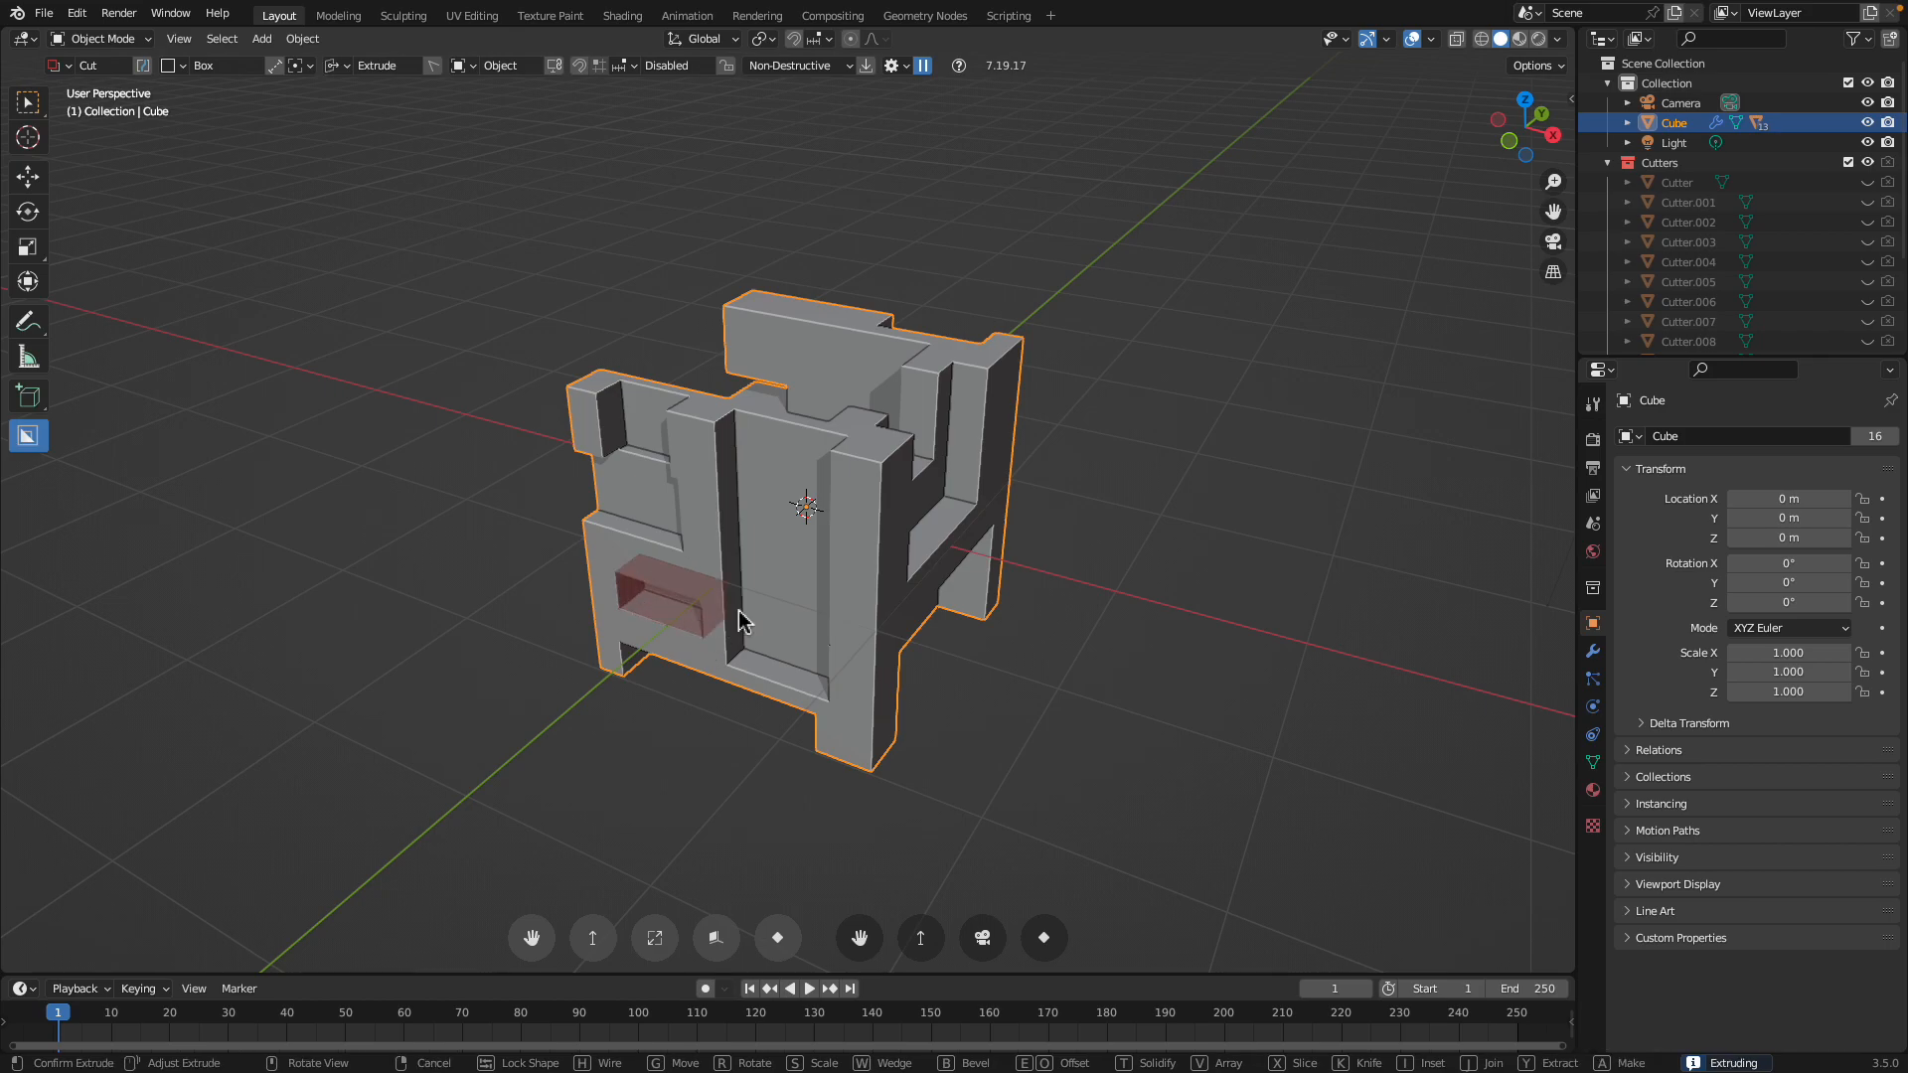
left_click(1020, 343)
Cut three box notches into the corner edges of the side with the large upper recess
middle_click_drag(1021, 343, 984, 487)
left_click_drag(984, 487, 1022, 507)
left_click(1031, 516)
middle_click_drag(1030, 516, 947, 564)
left_click_drag(927, 573, 976, 649)
left_click(977, 652)
middle_click_drag(977, 652, 895, 666)
left_click_drag(903, 688, 940, 747)
left_click(941, 747)
middle_click_drag(940, 740, 830, 707)
scroll(769, 570, "up", 3)
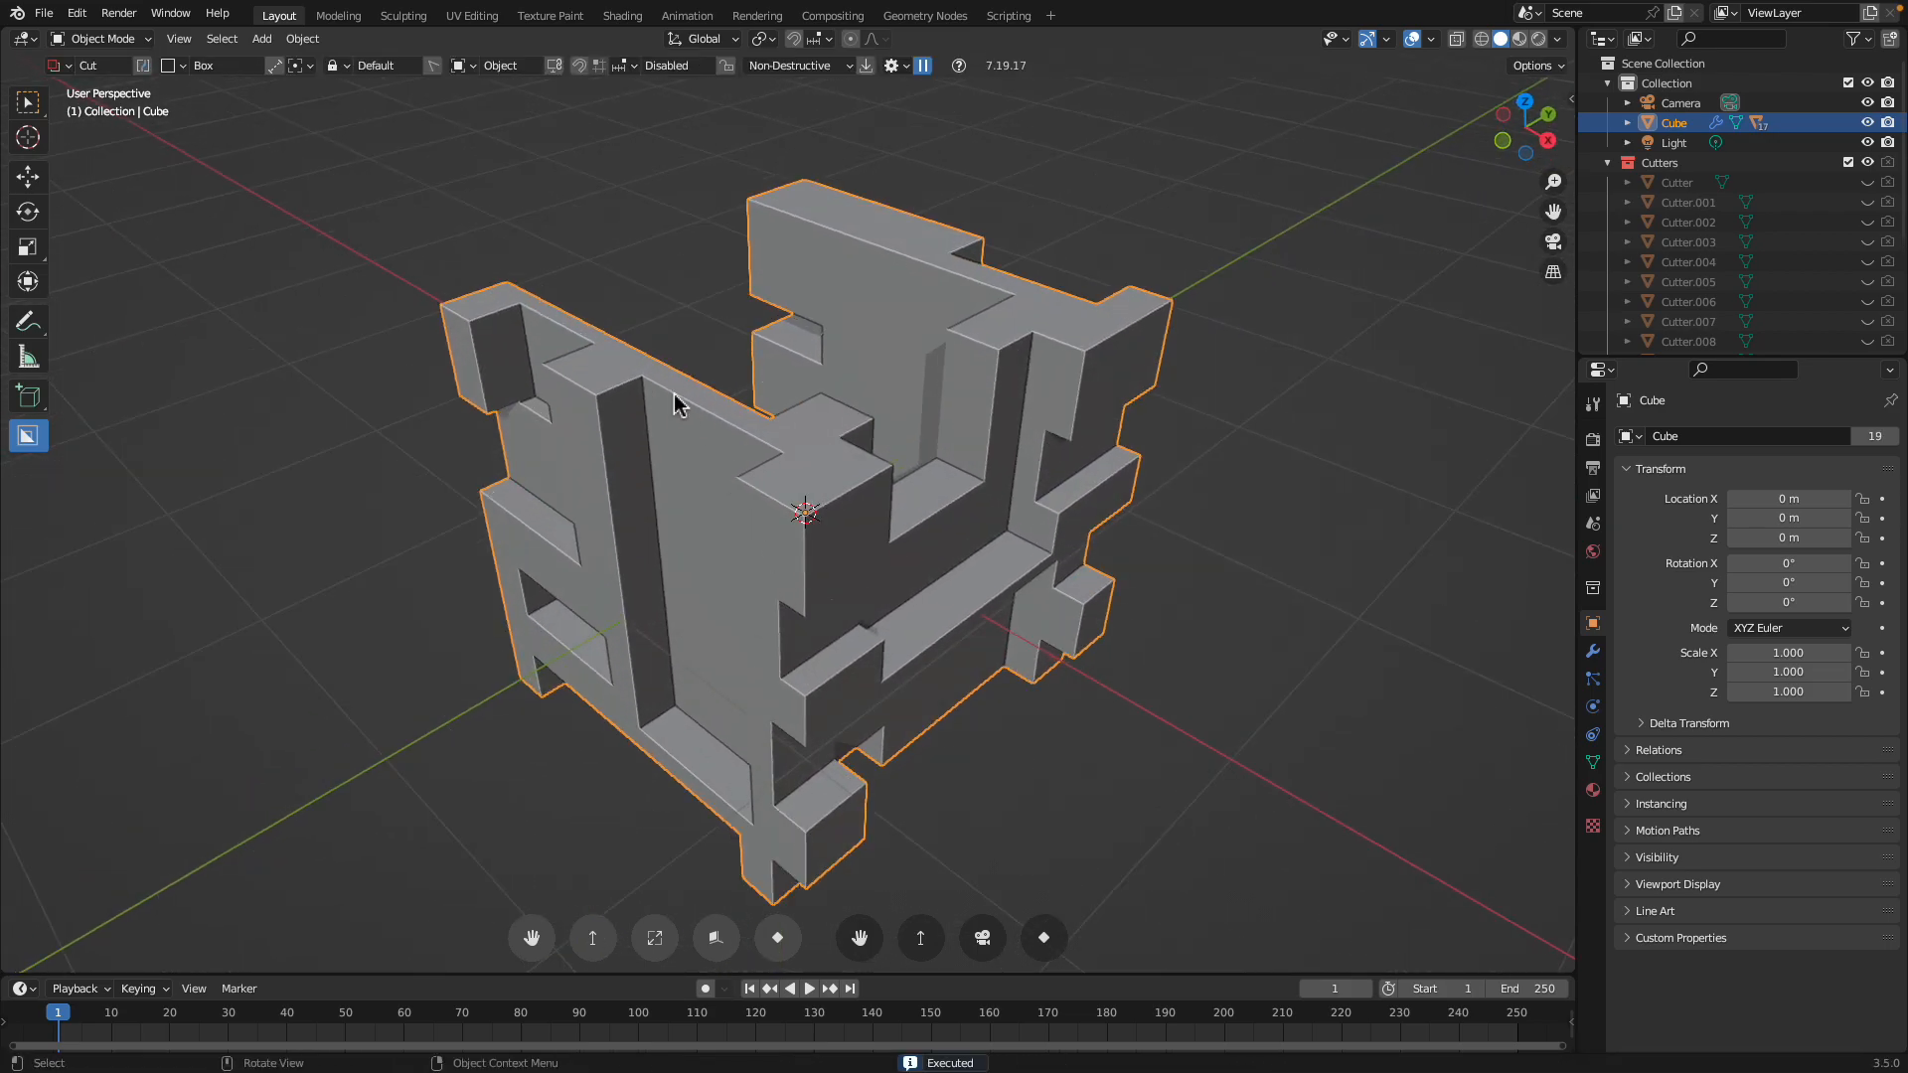
Cut two small box openings through the thin wall inside the tall channel
middle_click_drag(674, 402, 669, 427)
mouse_move(667, 429)
left_mouse_down()
mouse_move(684, 497)
mouse_move(742, 519)
left_mouse_up()
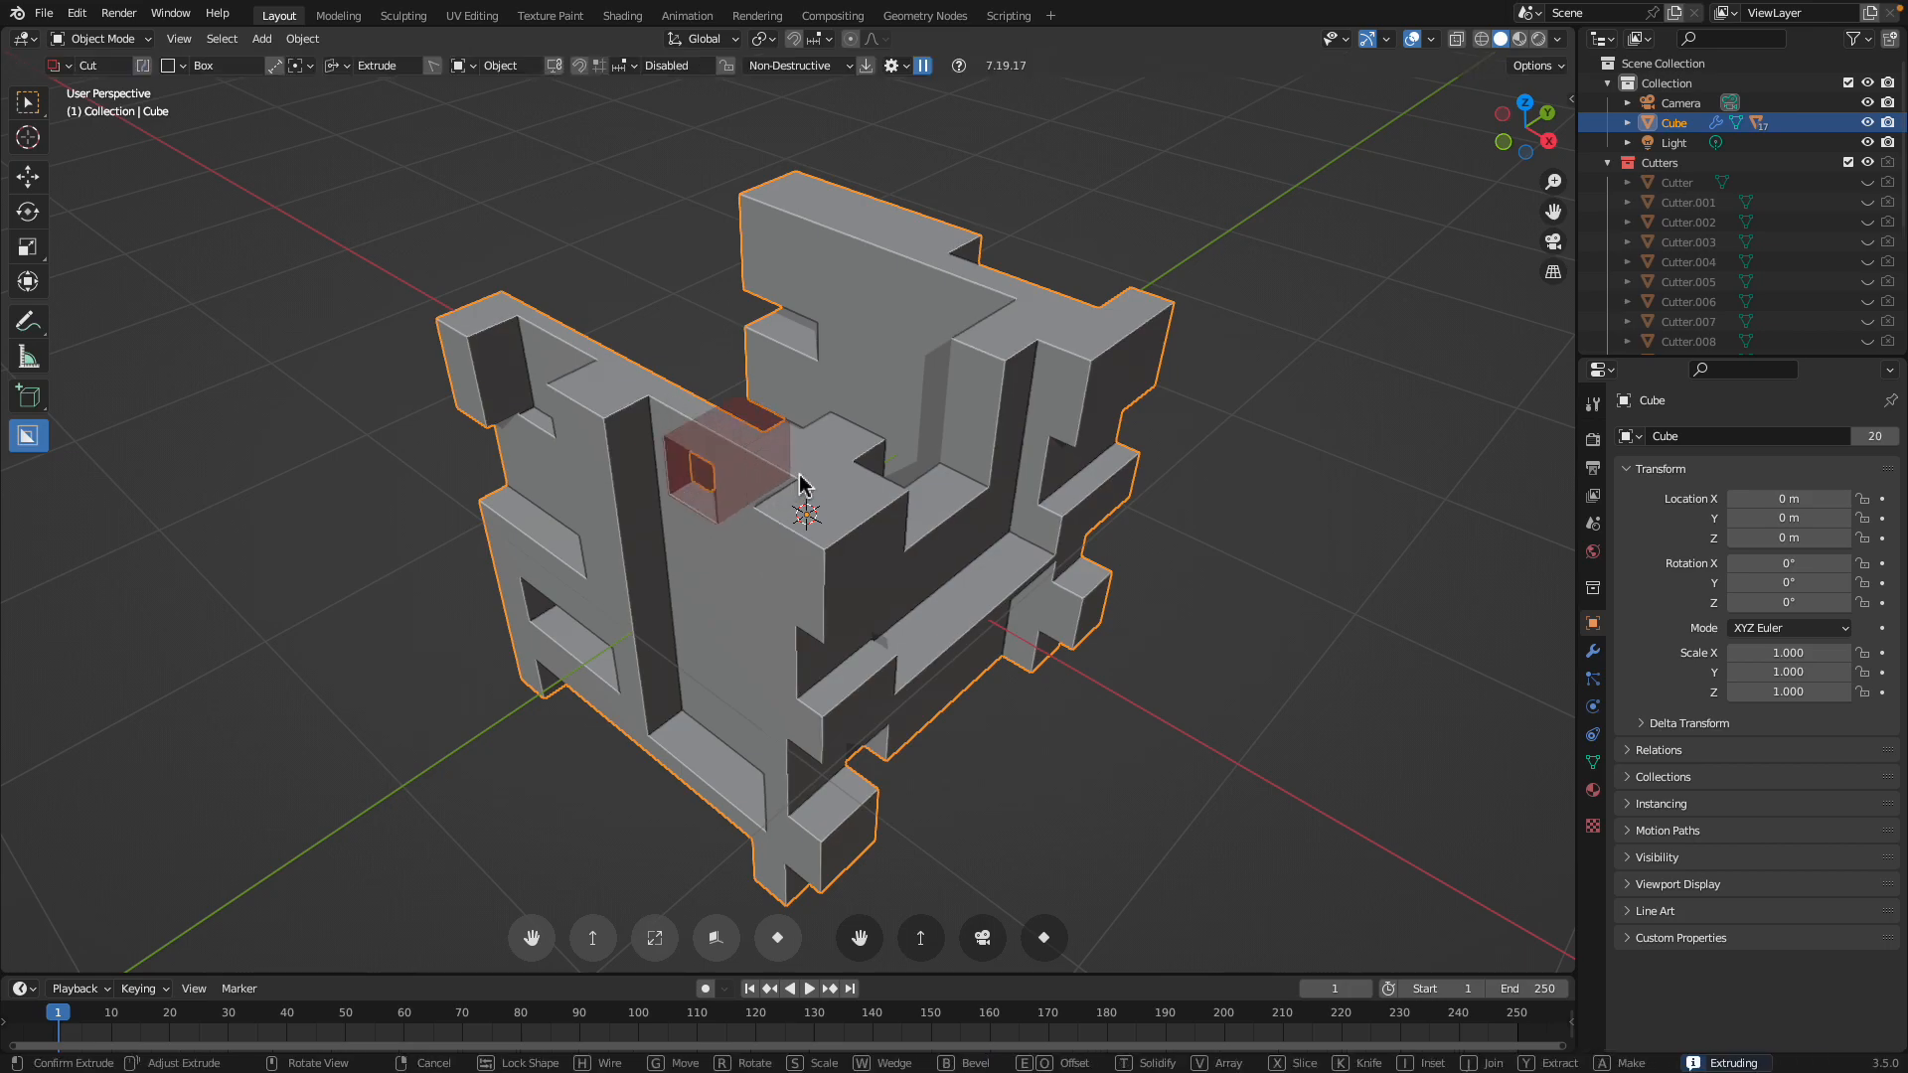
left_click(796, 478)
middle_click_drag(796, 478, 833, 459)
left_click_drag(736, 522, 793, 615)
left_click(821, 559)
Cut two more boxes out of the walls and a large rectangular recess into the inner floor
middle_click_drag(821, 560, 807, 524)
mouse_move(718, 605)
left_mouse_down()
mouse_move(661, 653)
mouse_move(601, 587)
left_mouse_up()
middle_click_drag(601, 587, 580, 408)
mouse_move(577, 406)
left_mouse_down()
mouse_move(652, 265)
mouse_move(537, 225)
mouse_move(511, 268)
left_mouse_up()
mouse_move(511, 268)
middle_mouse_down()
mouse_move(693, 348)
mouse_move(519, 473)
mouse_move(732, 545)
mouse_move(759, 635)
mouse_move(701, 475)
middle_mouse_up()
left_click_drag(701, 475, 934, 679)
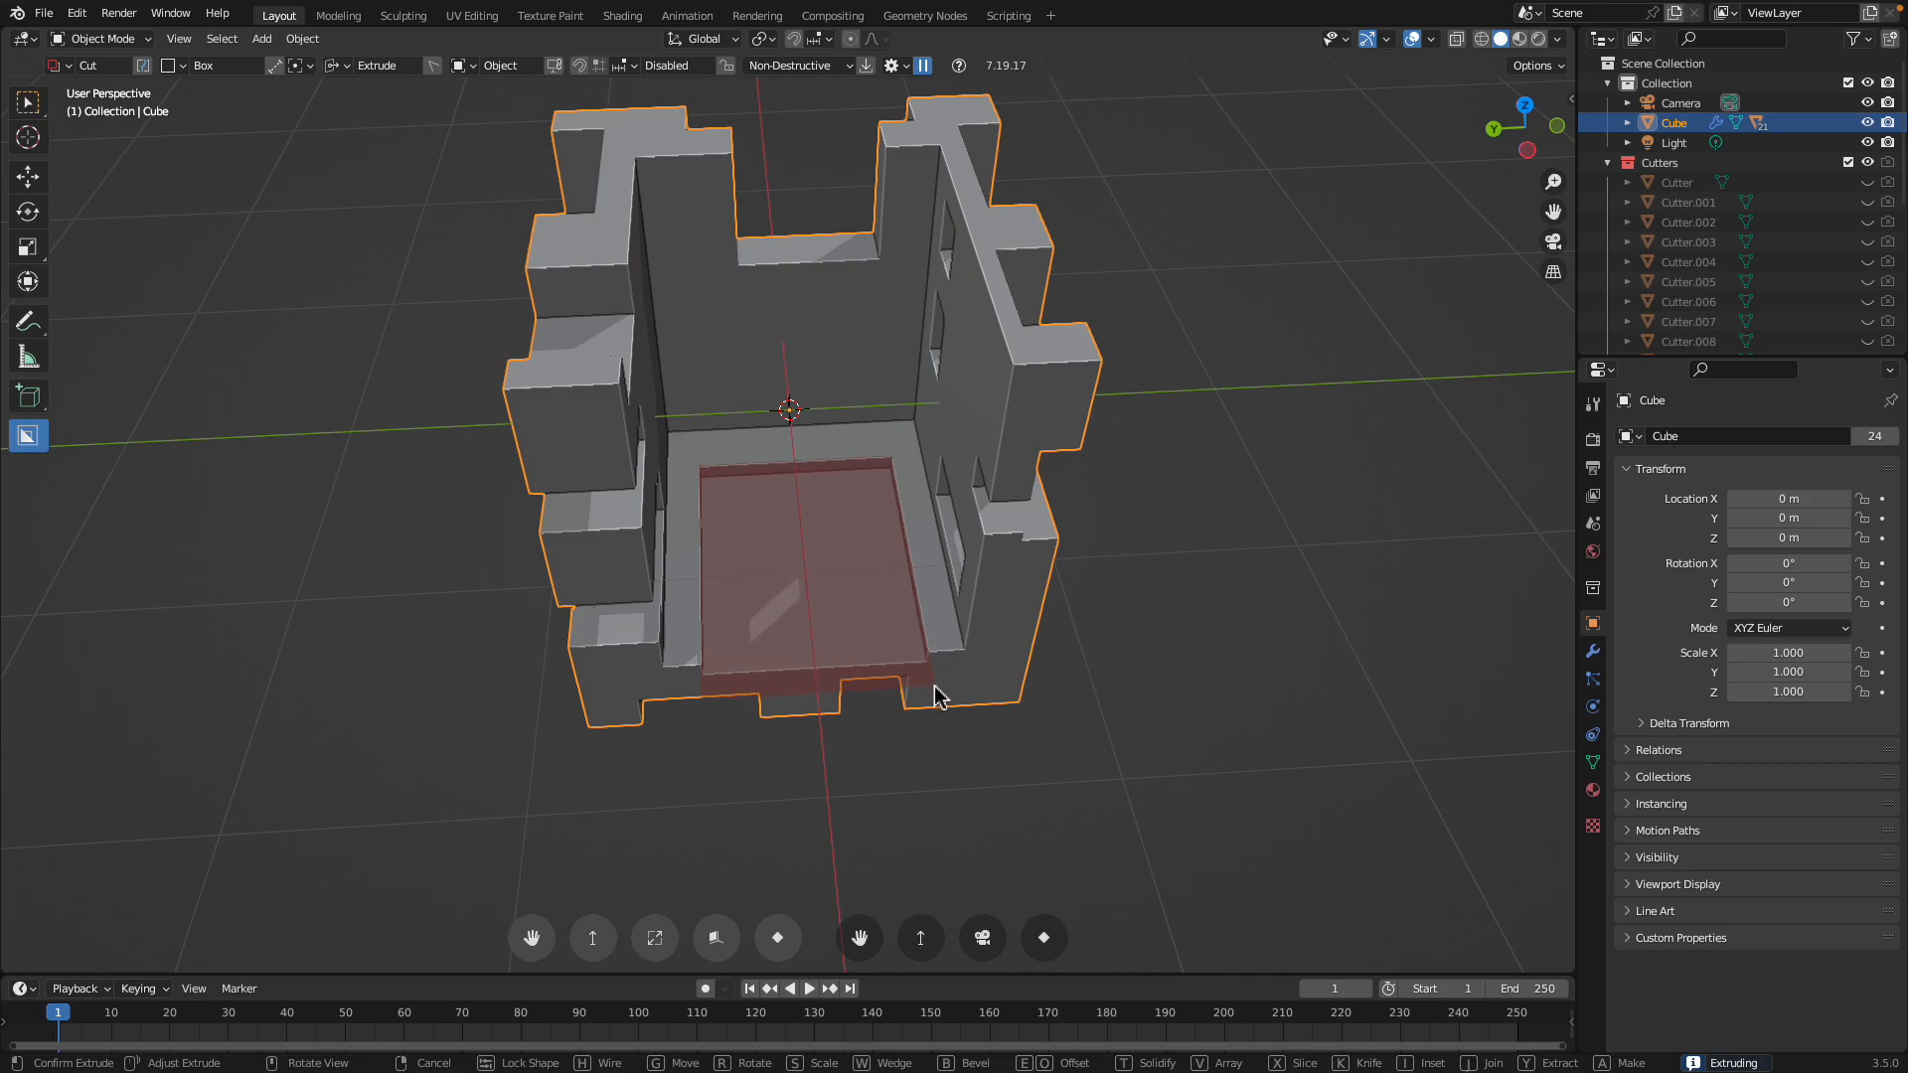
left_click(934, 696)
Cut a rectangular window through the middle of the back wall
middle_click_drag(935, 696, 757, 401)
left_click_drag(758, 401, 874, 473)
left_click(923, 455)
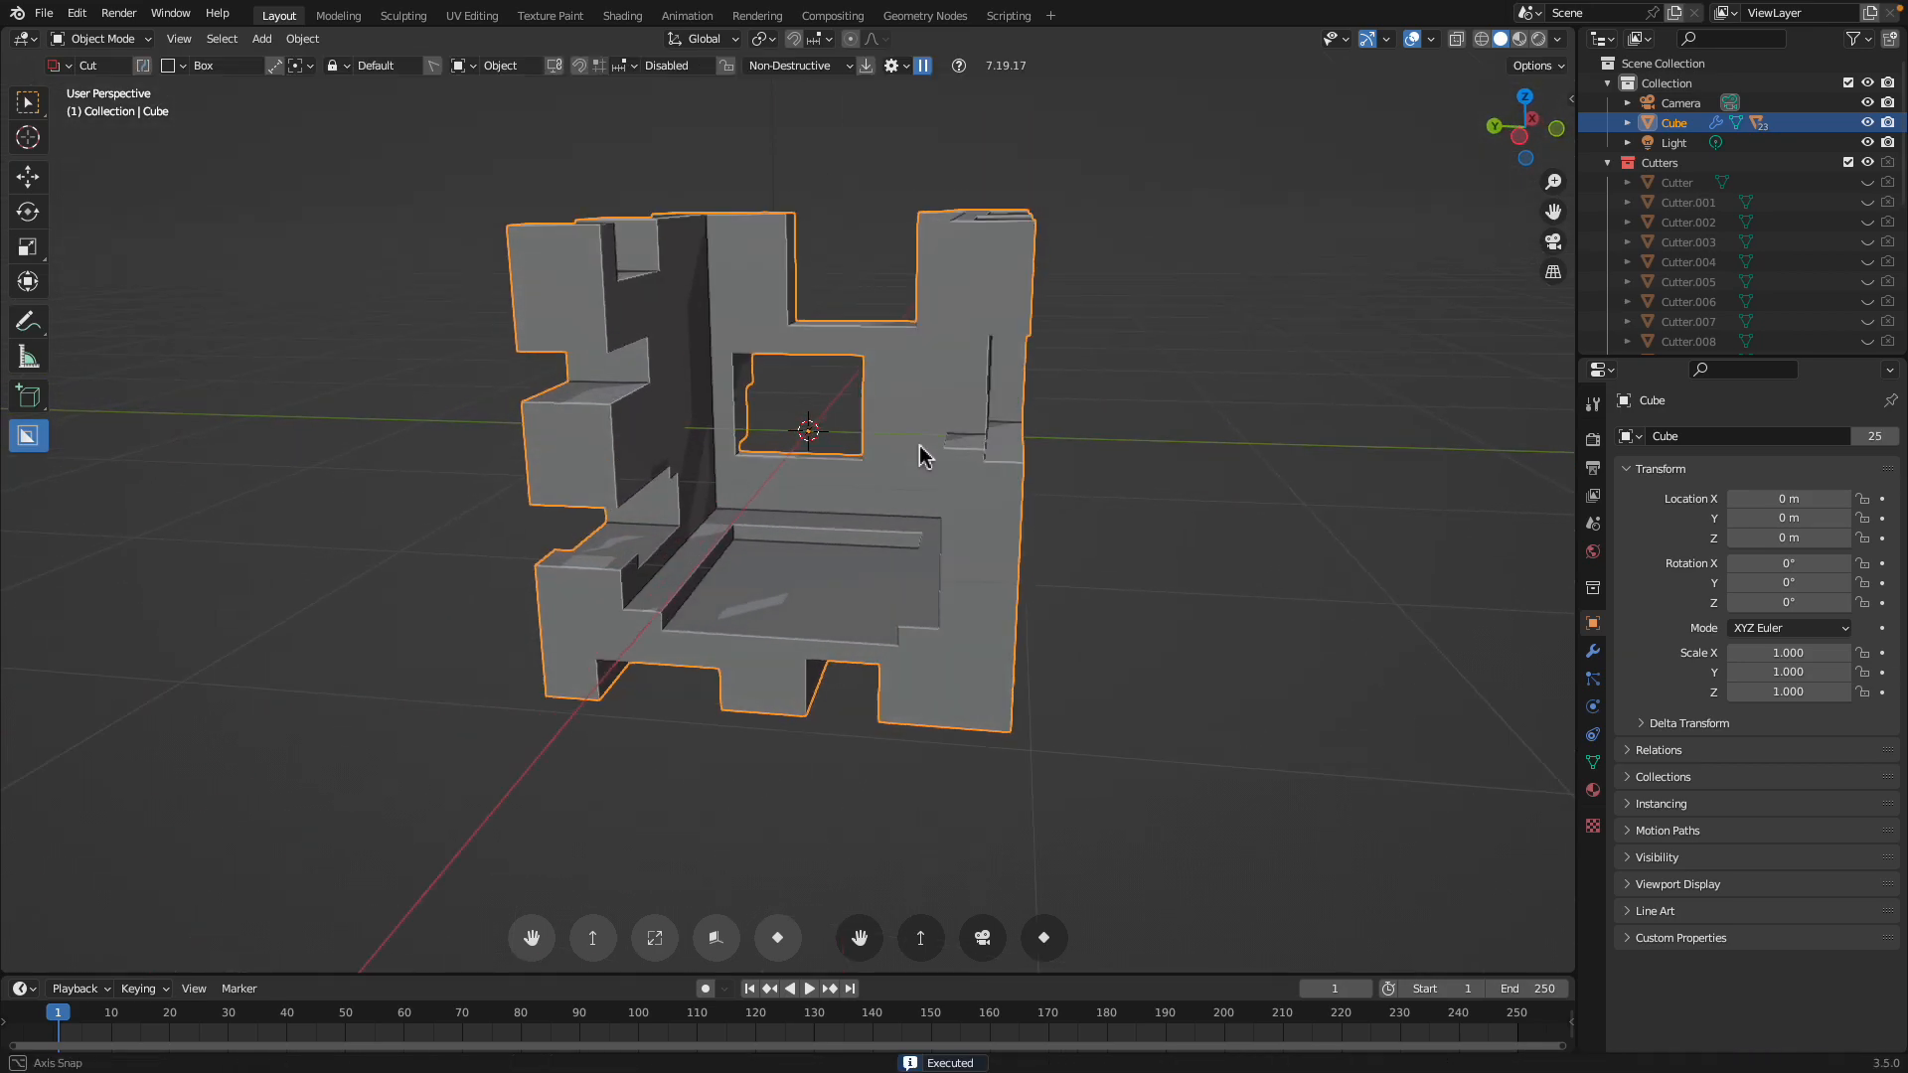
Cut a narrow notch into the wide foot along the floor's lower edge
middle_click_drag(922, 455, 971, 609)
left_click_drag(975, 626, 1039, 708)
left_click(1002, 666)
middle_click_drag(1002, 666, 906, 664)
left_click_drag(904, 664, 929, 764)
left_click(929, 764)
middle_click_drag(930, 765, 934, 641)
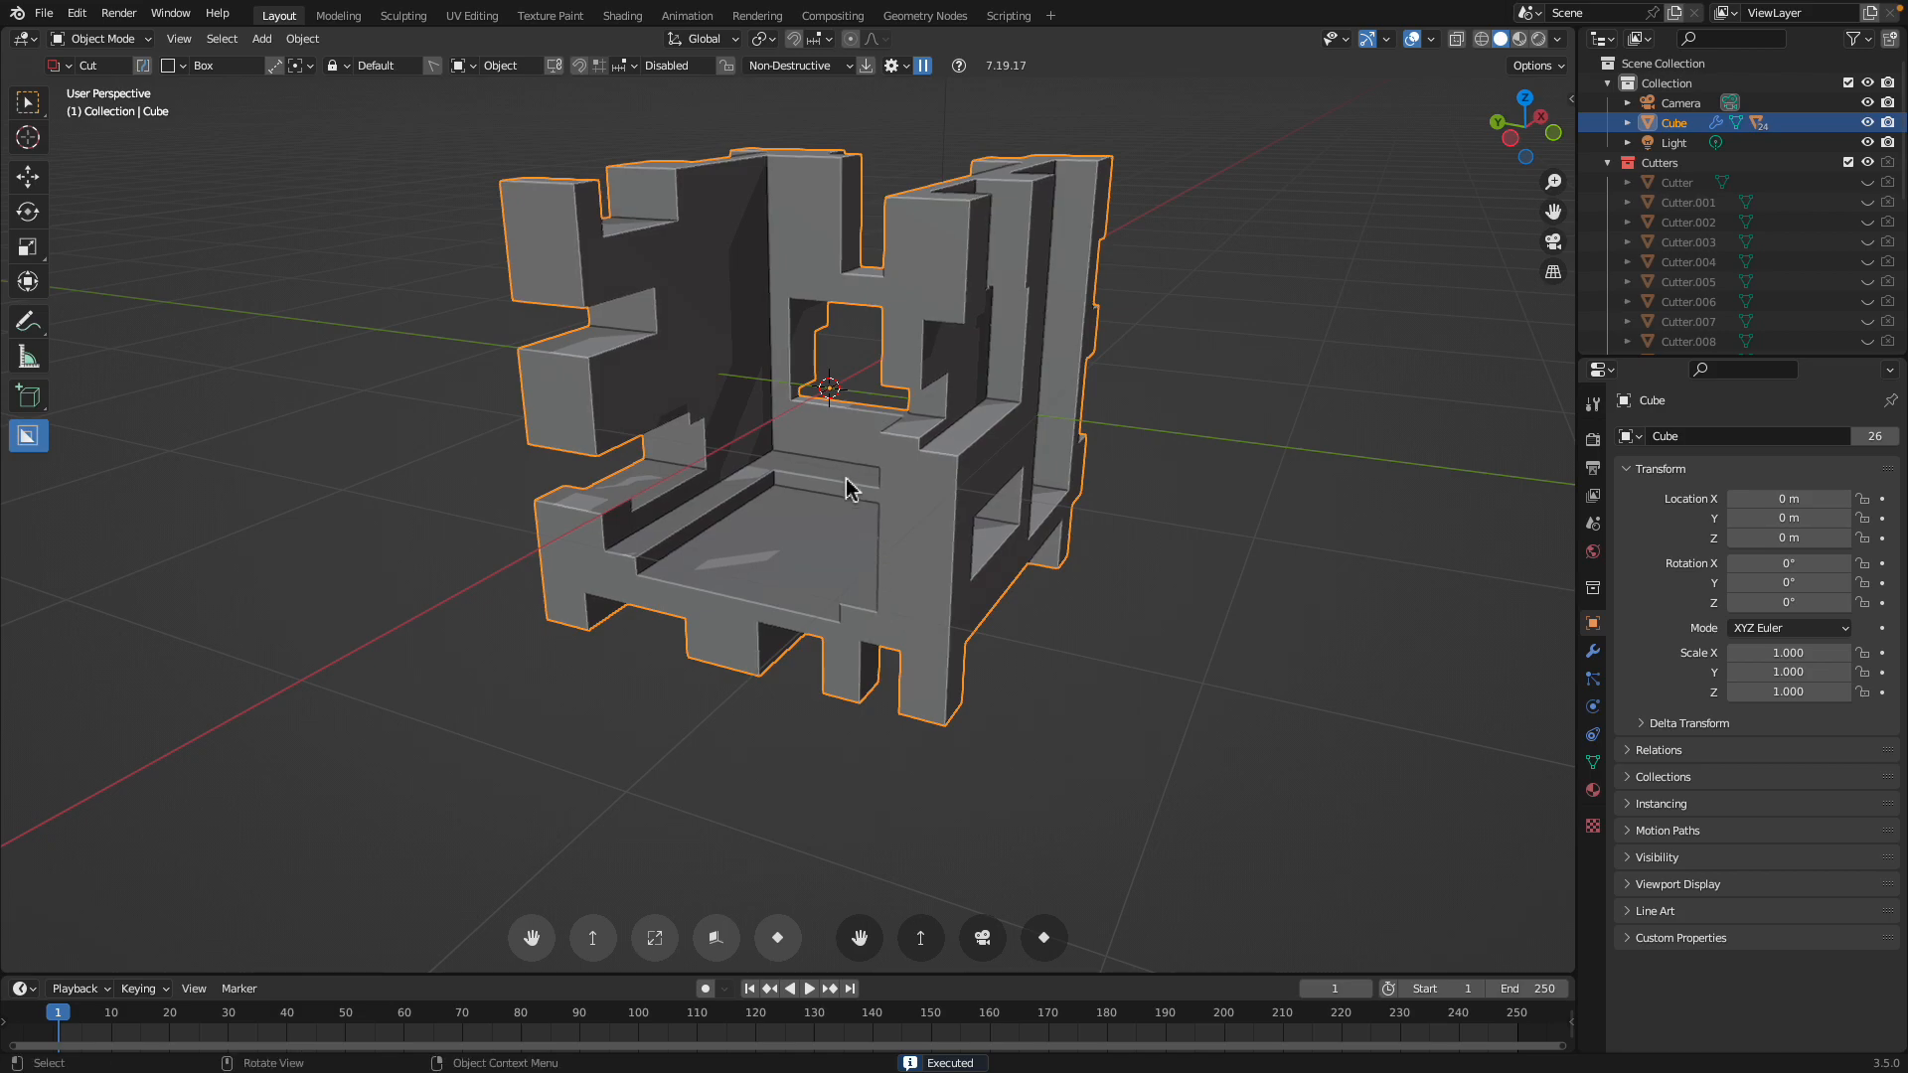
middle_click_drag(846, 488, 826, 512)
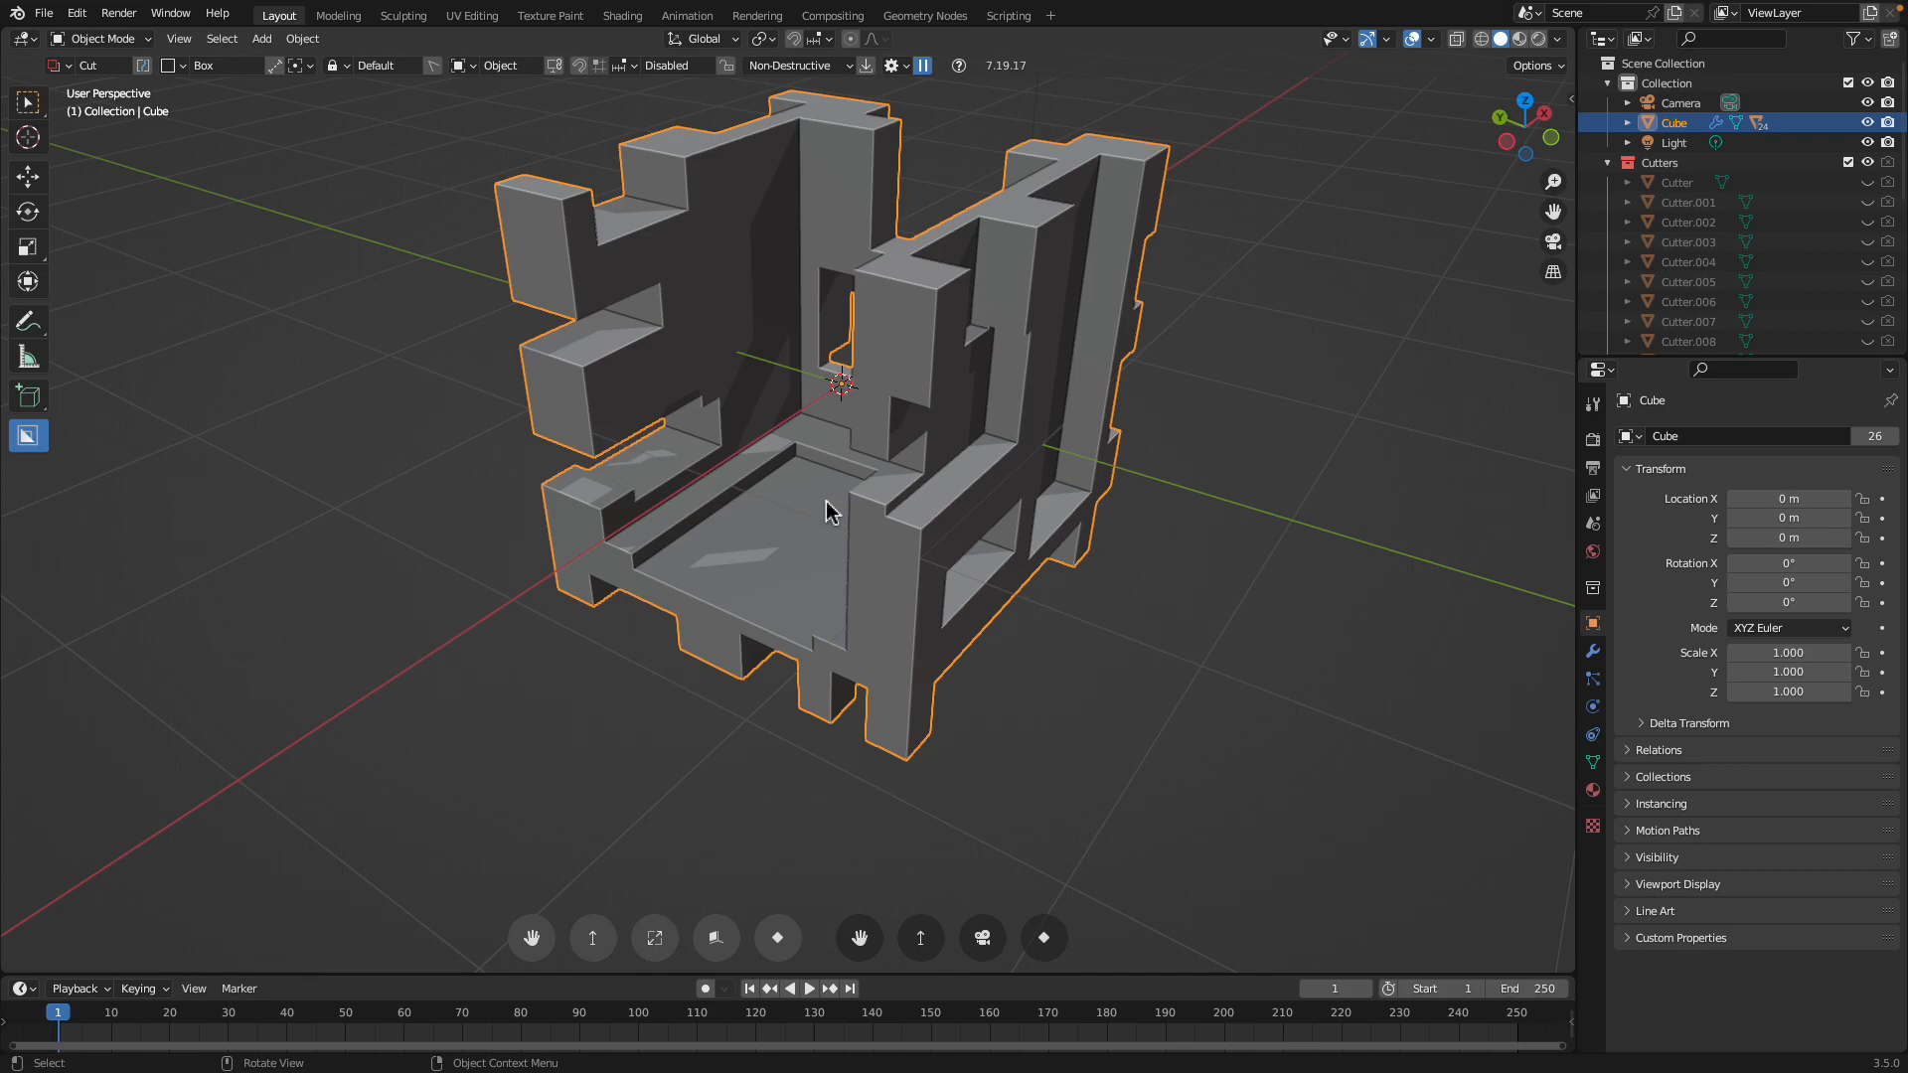
middle_click_drag(840, 515, 991, 577)
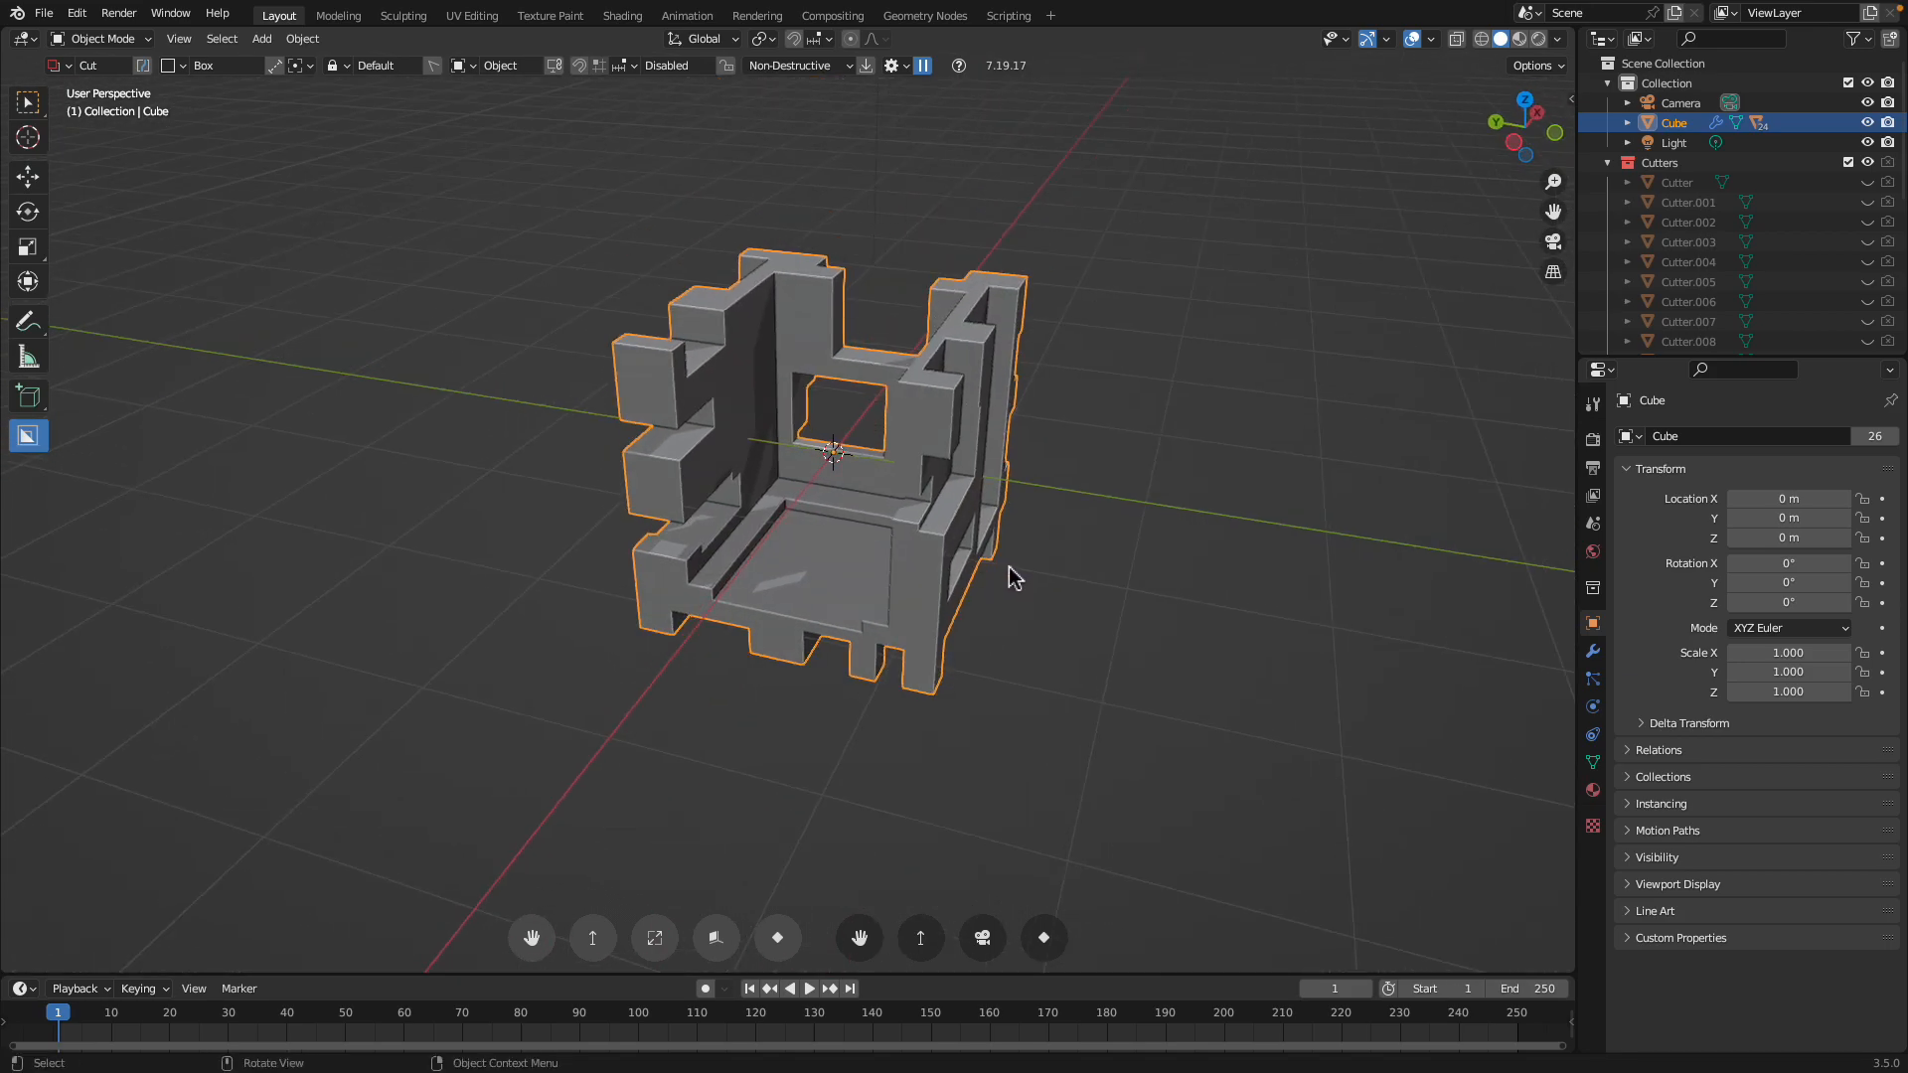
Move the carved cube along the Y axis to about 3.26 m
key("g")
key("y")
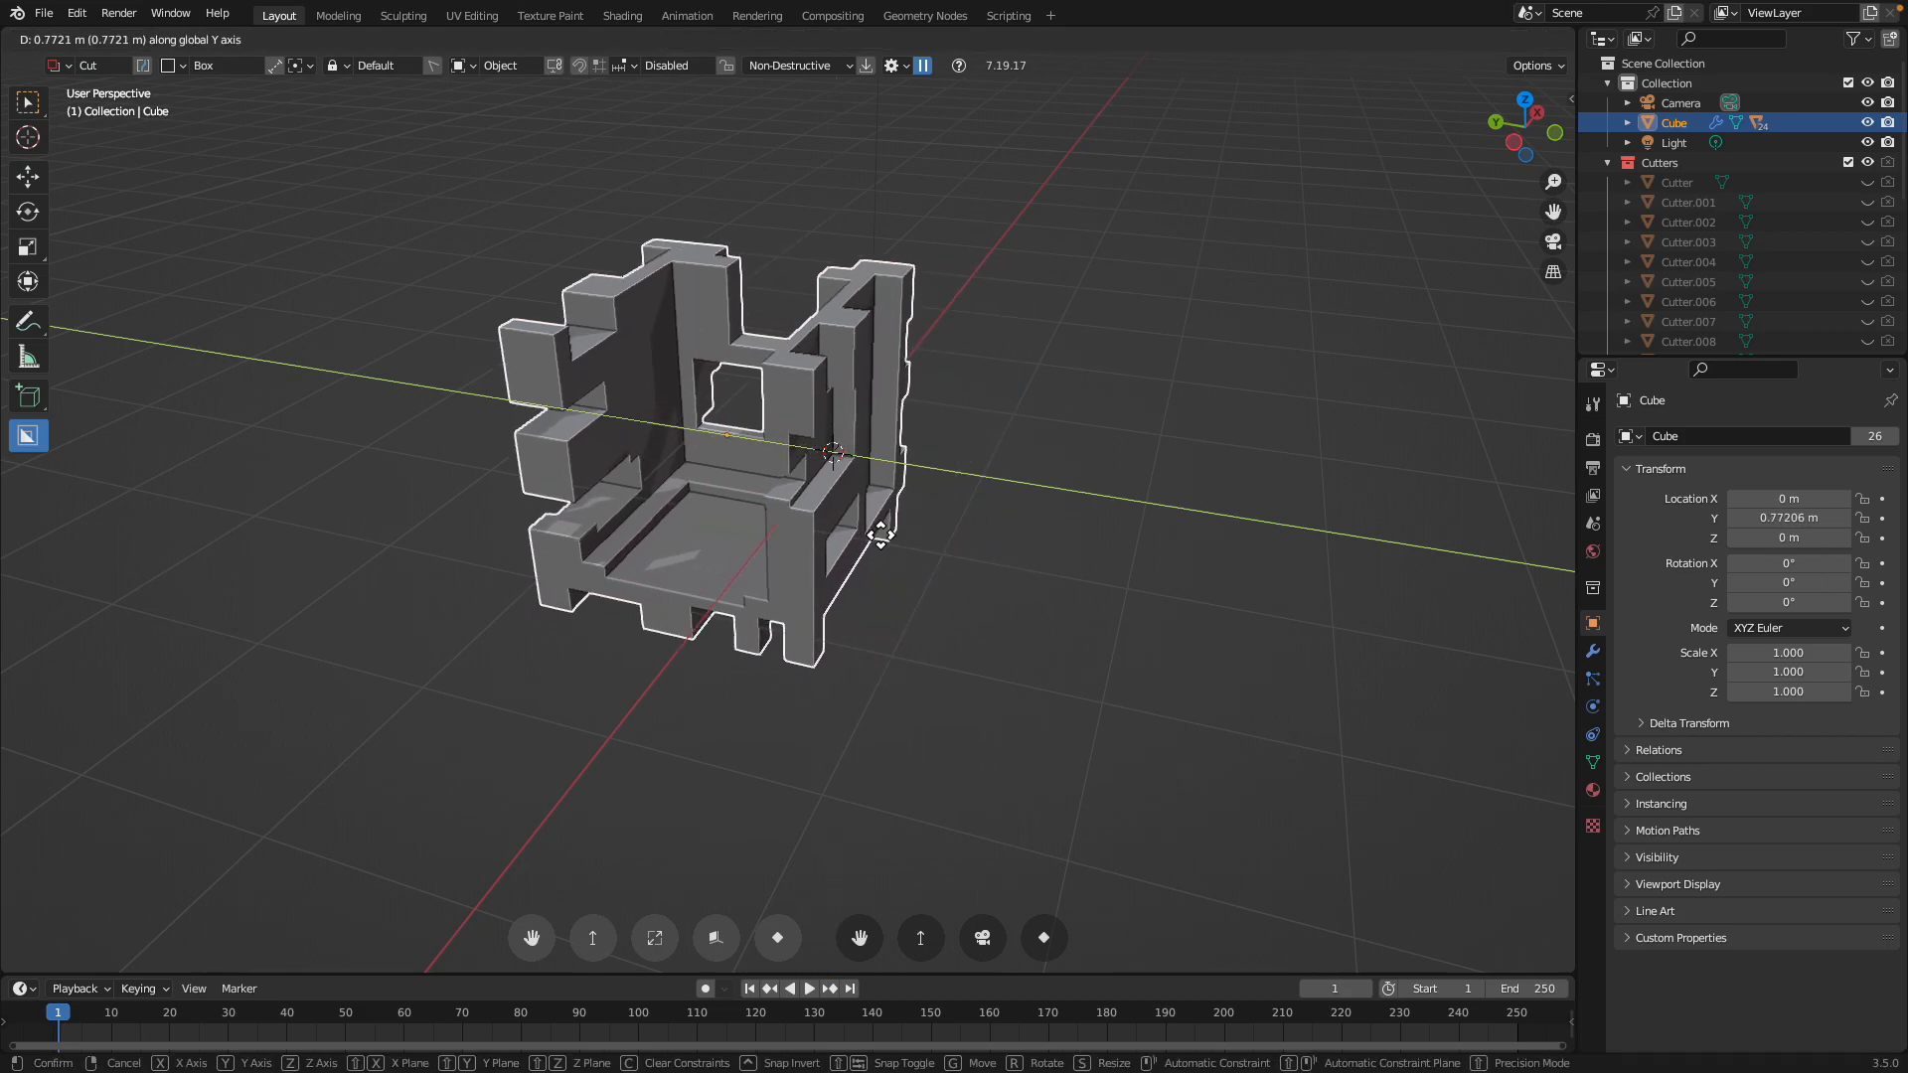
left_click(613, 450)
Deselect the carved cube and add a new mesh cube at the origin
key("alt+a")
key("shift+a")
mouse_move(839, 54)
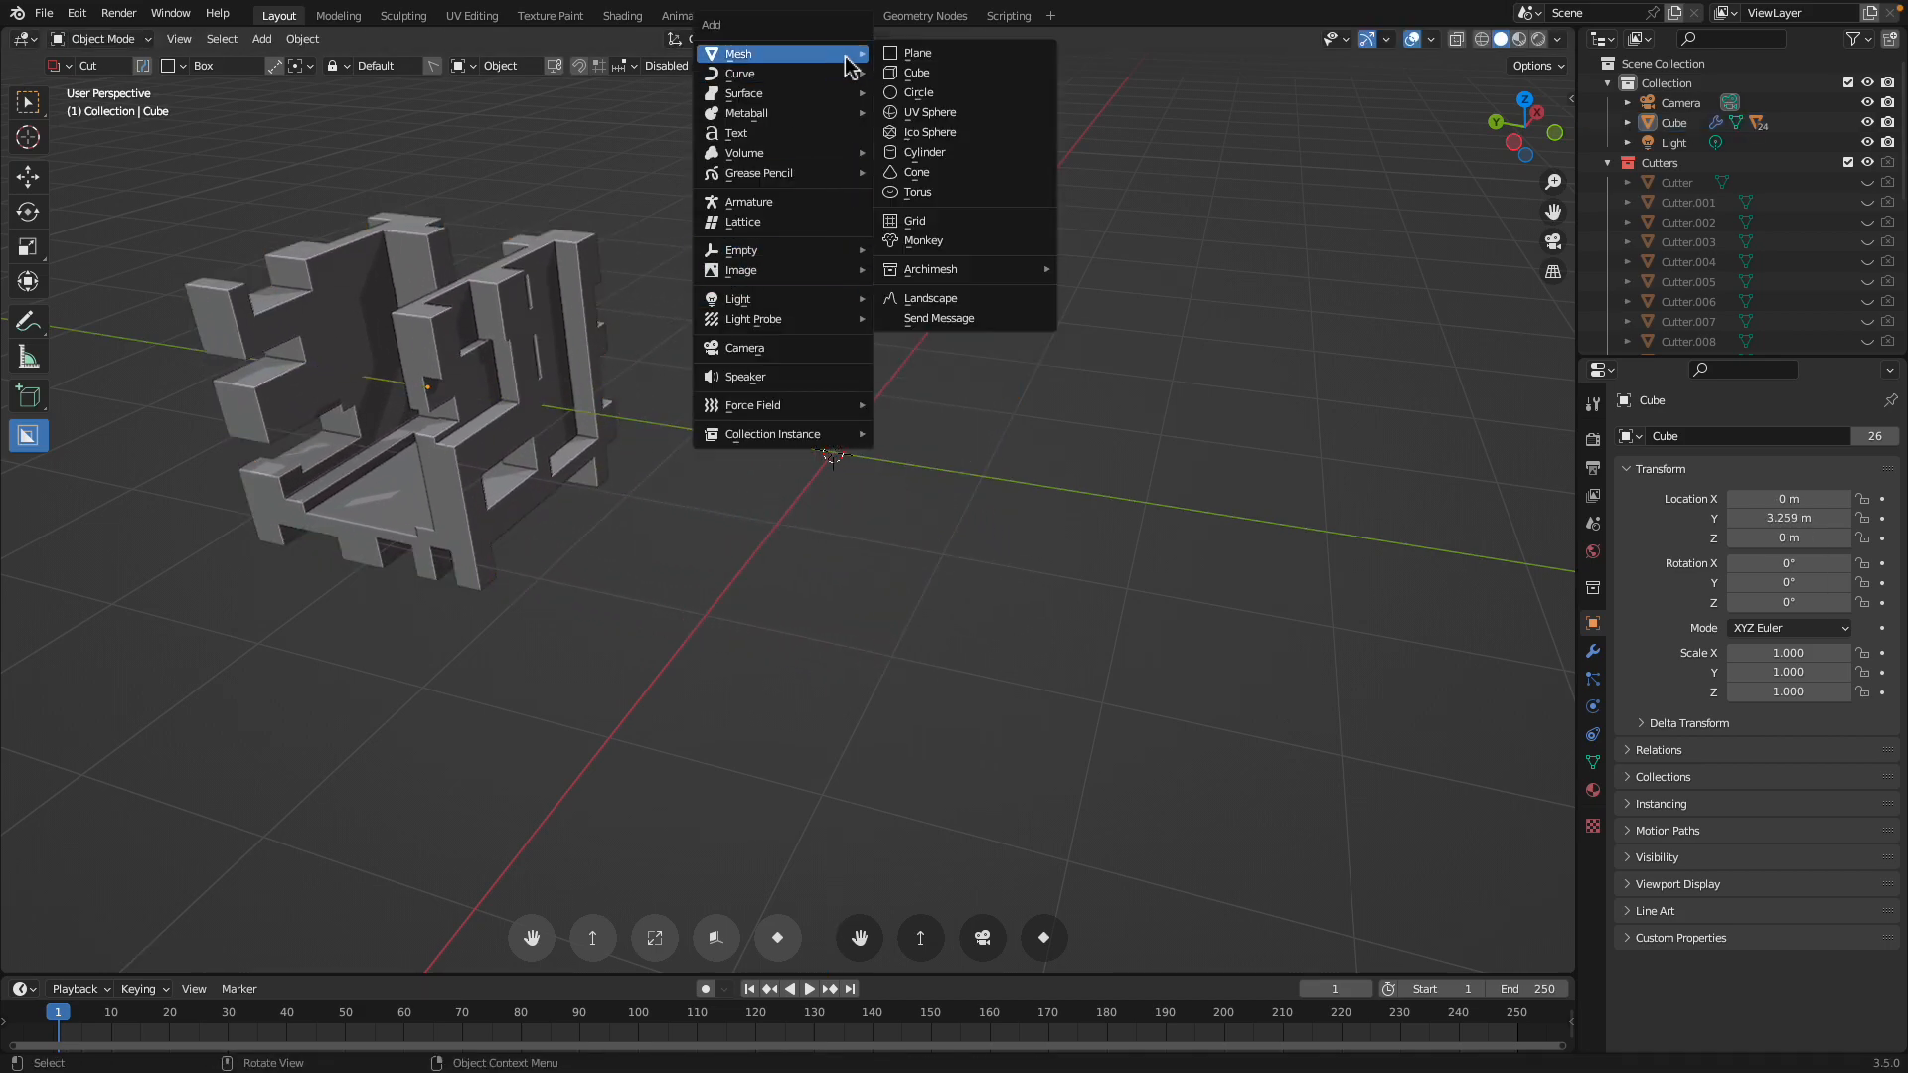
left_click(919, 75)
Cut four large boxes out of the new cube to form tall walls, an overhang and a lower ledge
middle_click_drag(925, 358, 904, 459)
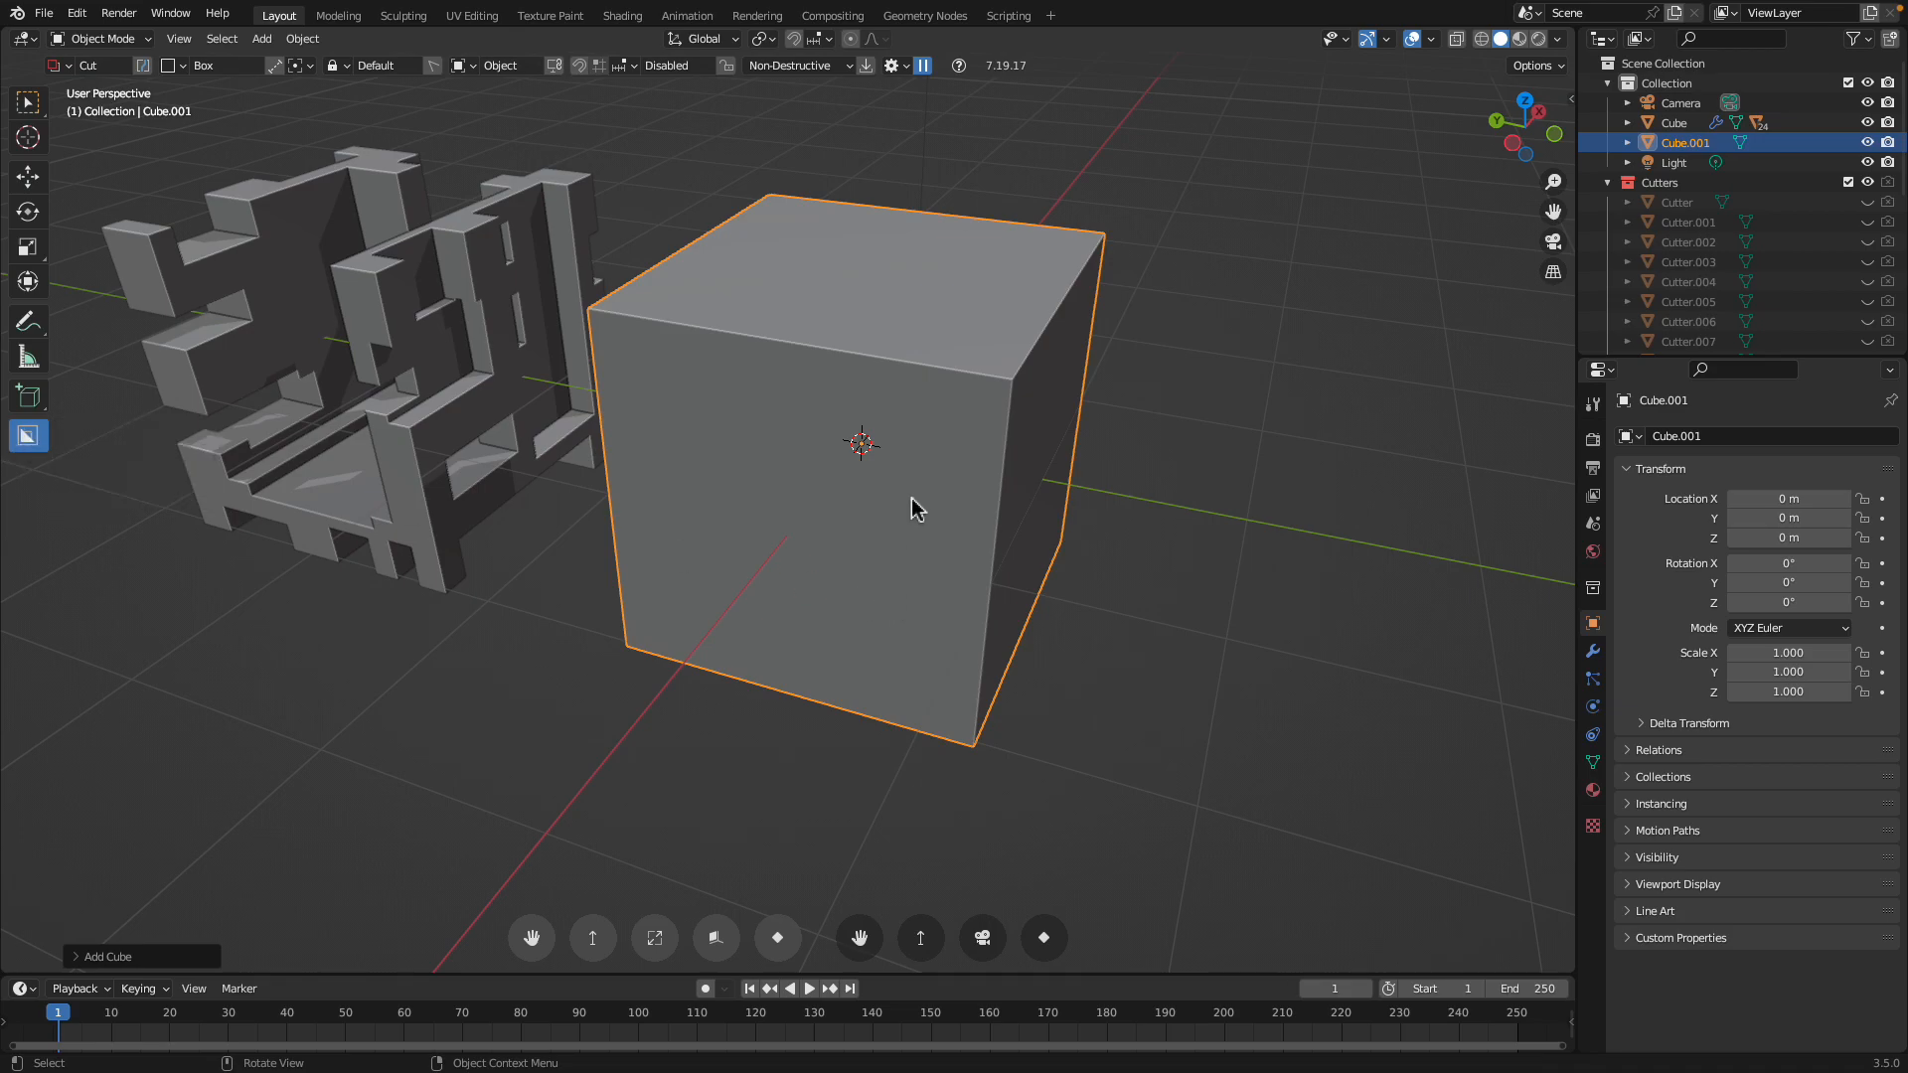
left_click_drag(876, 441, 1197, 528)
middle_click_drag(1196, 528, 787, 397)
left_click_drag(661, 285, 963, 660)
middle_click_drag(963, 660, 800, 522)
left_click_drag(545, 254, 647, 672)
middle_click_drag(647, 673, 778, 606)
left_click_drag(787, 591, 807, 323)
middle_click_drag(807, 323, 569, 289)
mouse_move(570, 289)
left_mouse_down()
mouse_move(660, 226)
mouse_move(641, 174)
mouse_move(669, 188)
mouse_move(648, 251)
left_mouse_up()
mouse_move(648, 250)
middle_mouse_down()
mouse_move(766, 383)
mouse_move(737, 289)
mouse_move(669, 374)
middle_mouse_up()
left_click_drag(669, 375, 601, 495)
left_click(613, 535)
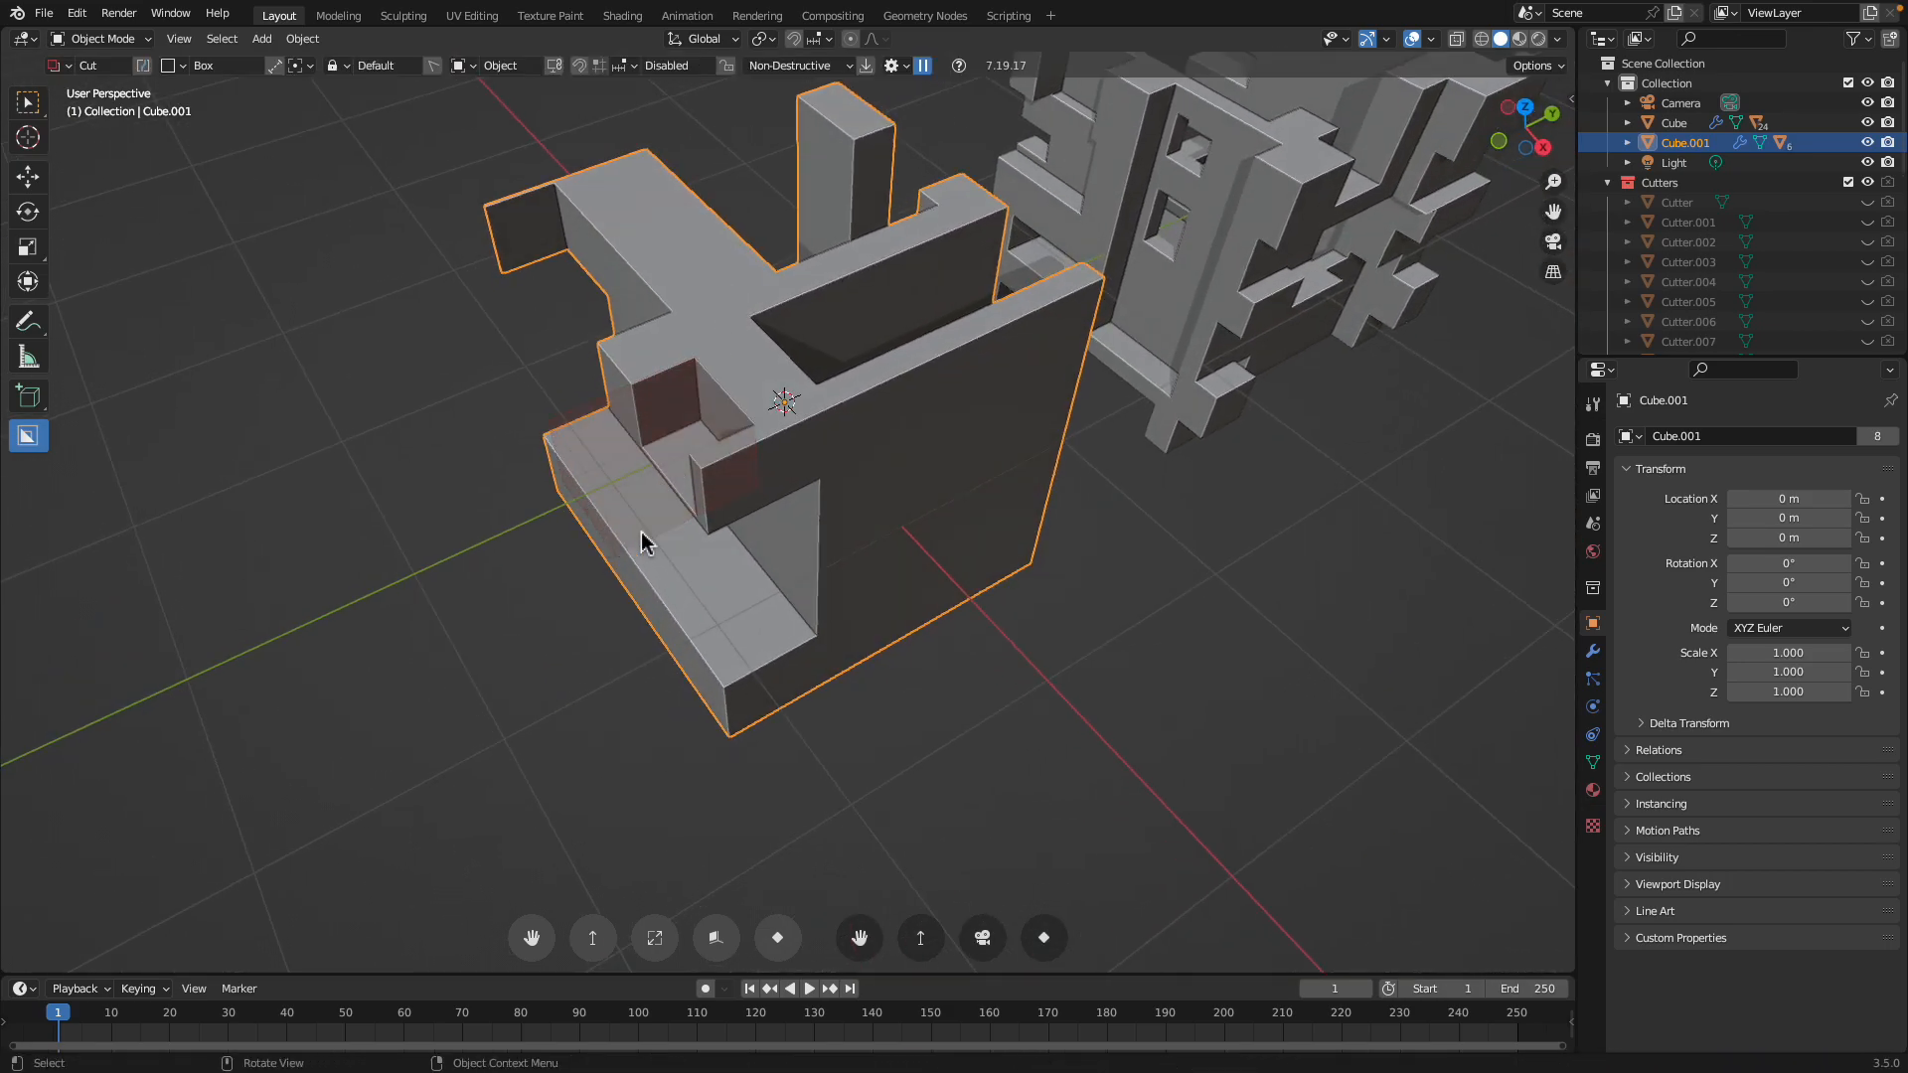
middle_click_drag(613, 535, 680, 525)
key("ctrl+z")
key("ctrl+z")
Cut a wide box out of the overhanging top's outer edge and a second box beside it
middle_click_drag(572, 382, 602, 377)
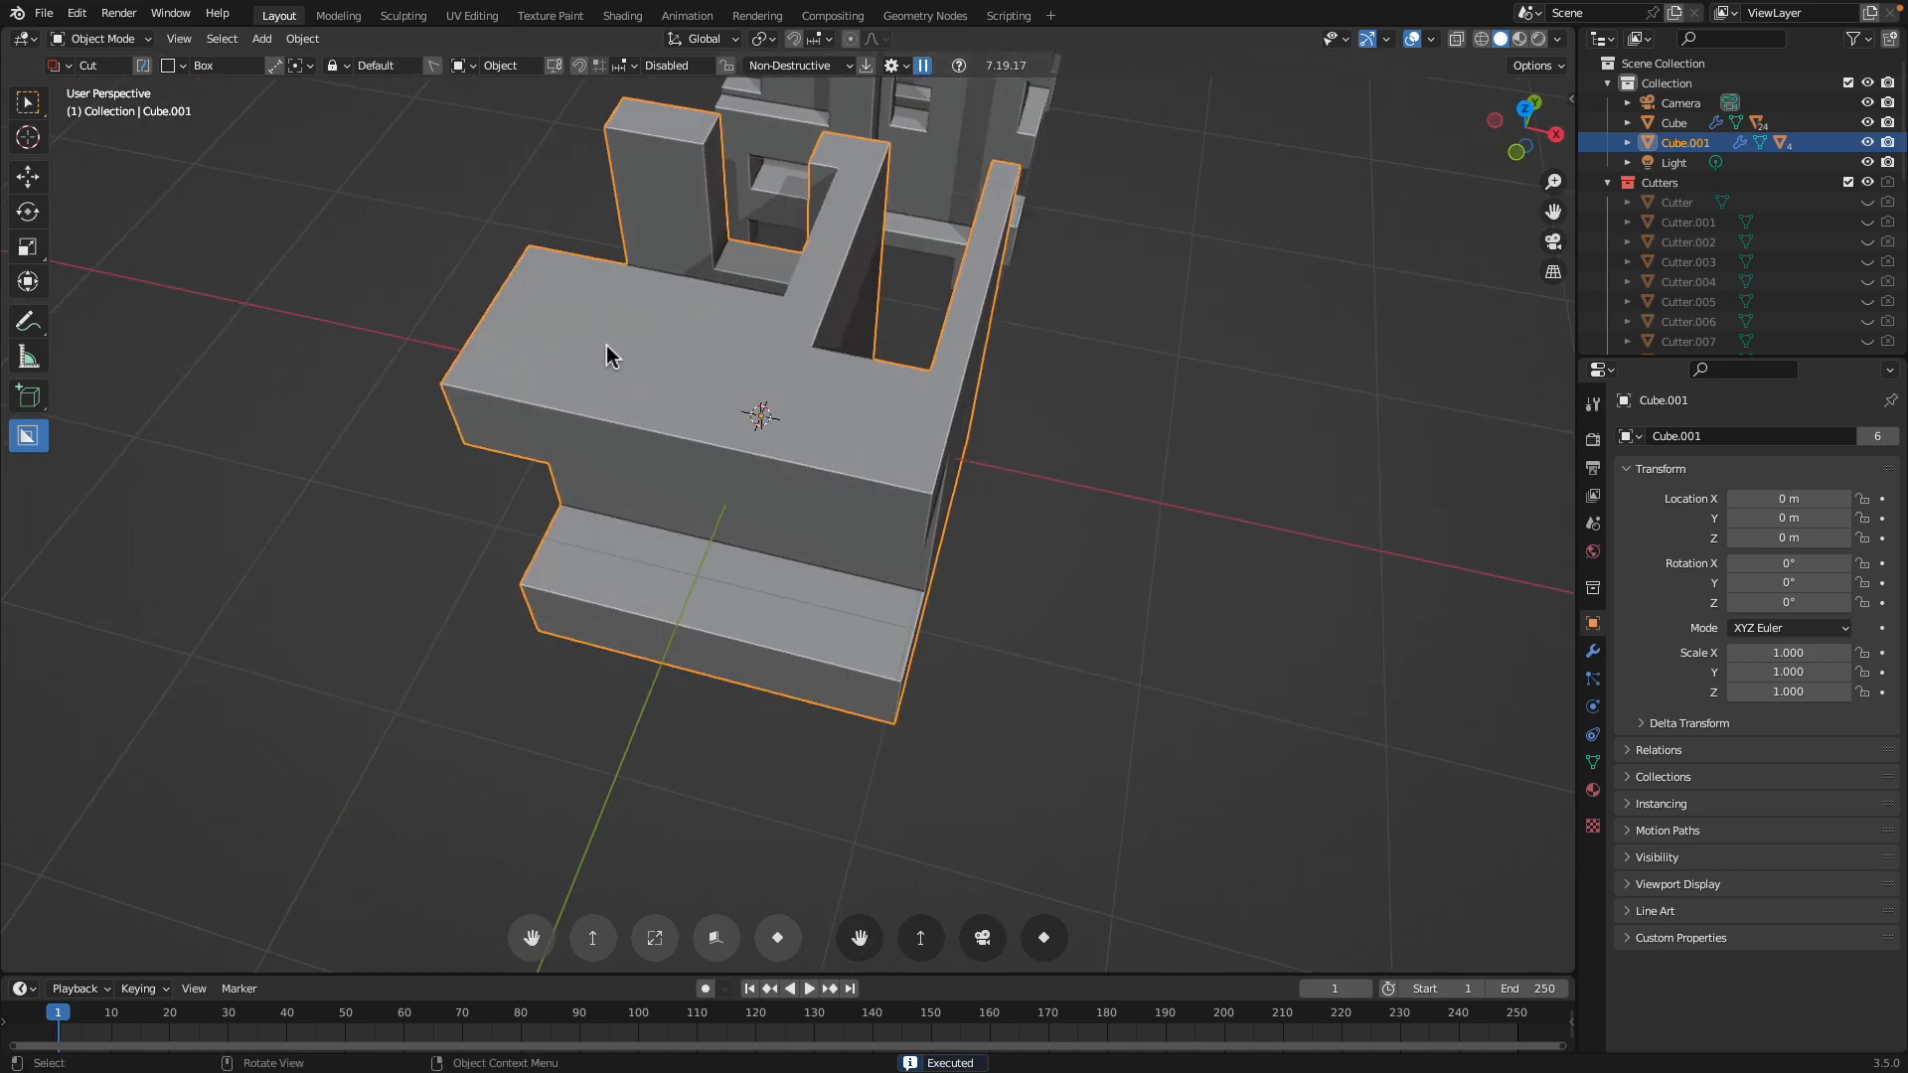
mouse_move(559, 302)
left_mouse_down()
mouse_move(622, 428)
mouse_move(695, 460)
left_mouse_up()
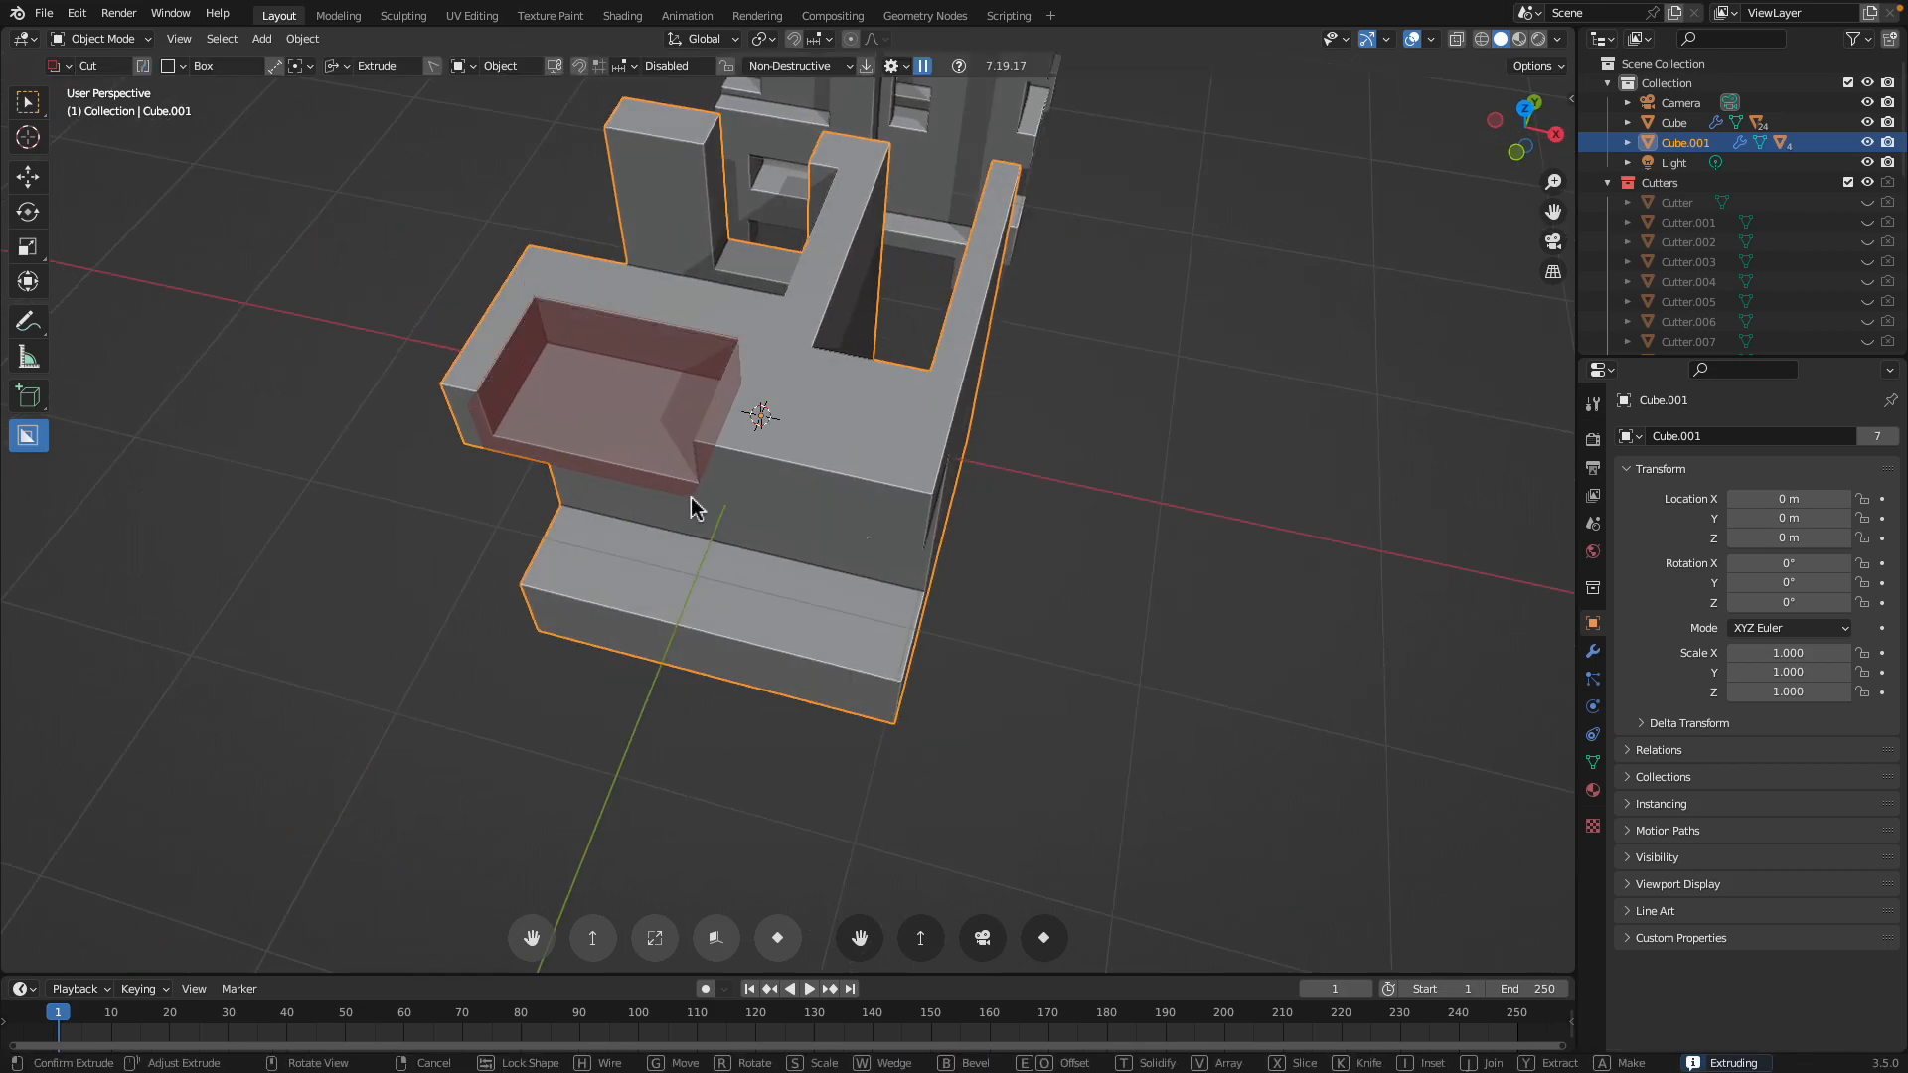
left_click(690, 497)
left_click_drag(765, 406, 838, 501)
left_click(825, 605)
Cut a long rectangular recess into the top of the lower ledge
mouse_move(792, 546)
middle_mouse_down("shift")
mouse_move(799, 438)
mouse_move(600, 455)
middle_mouse_up("shift")
mouse_move(600, 455)
left_mouse_down()
mouse_move(651, 494)
mouse_move(873, 544)
mouse_move(878, 582)
left_mouse_up()
left_click(878, 579)
Cut a small box into the wall under the overhang, and a box into the lower edge beneath the inner floor
middle_click_drag(646, 489, 779, 449)
left_click_drag(648, 391, 593, 467)
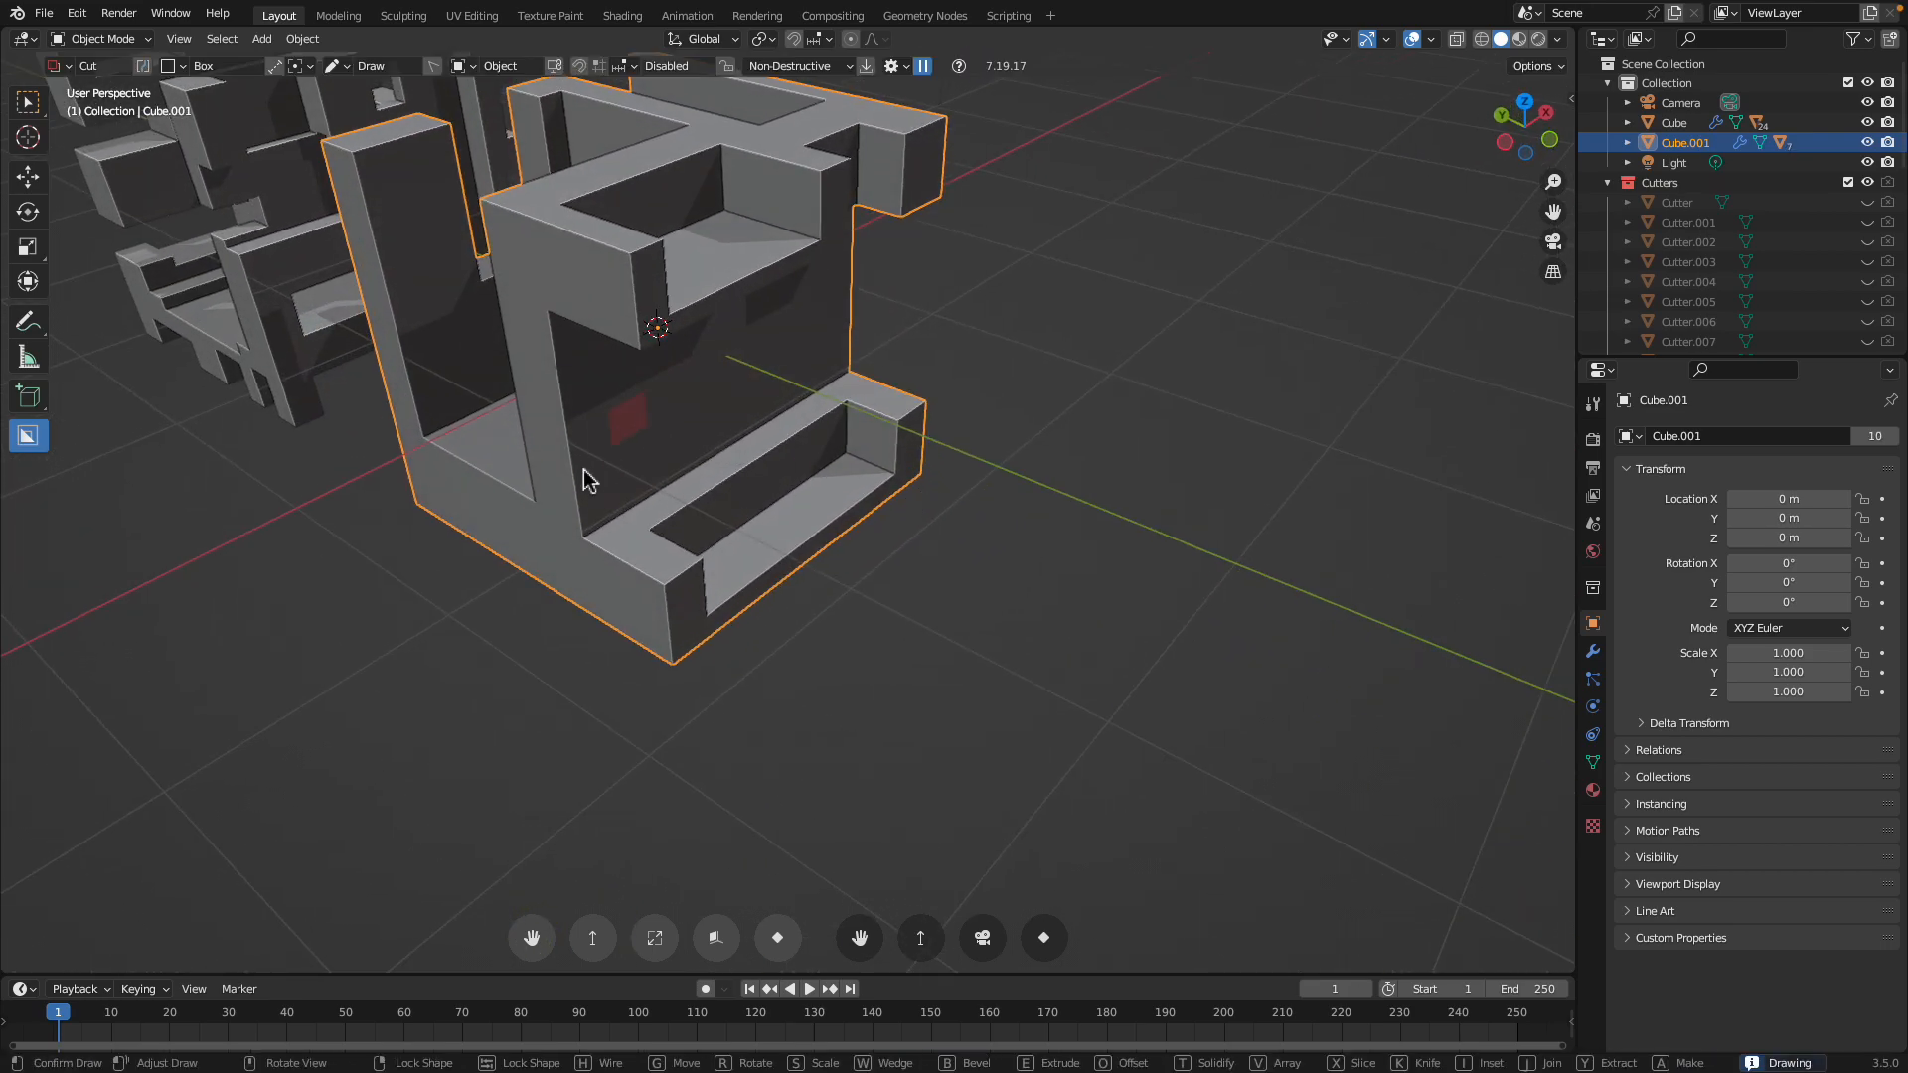
left_click(652, 456)
middle_click_drag(652, 456, 541, 468)
left_click_drag(541, 468, 673, 626)
left_click(724, 600)
Cut a rectangular recess into the second cube's inner floor and a box out of the adjoining wall's upper part
mouse_move(724, 600)
middle_mouse_down()
mouse_move(746, 533)
mouse_move(664, 479)
mouse_move(647, 425)
middle_mouse_up()
left_click_drag(647, 426, 780, 535)
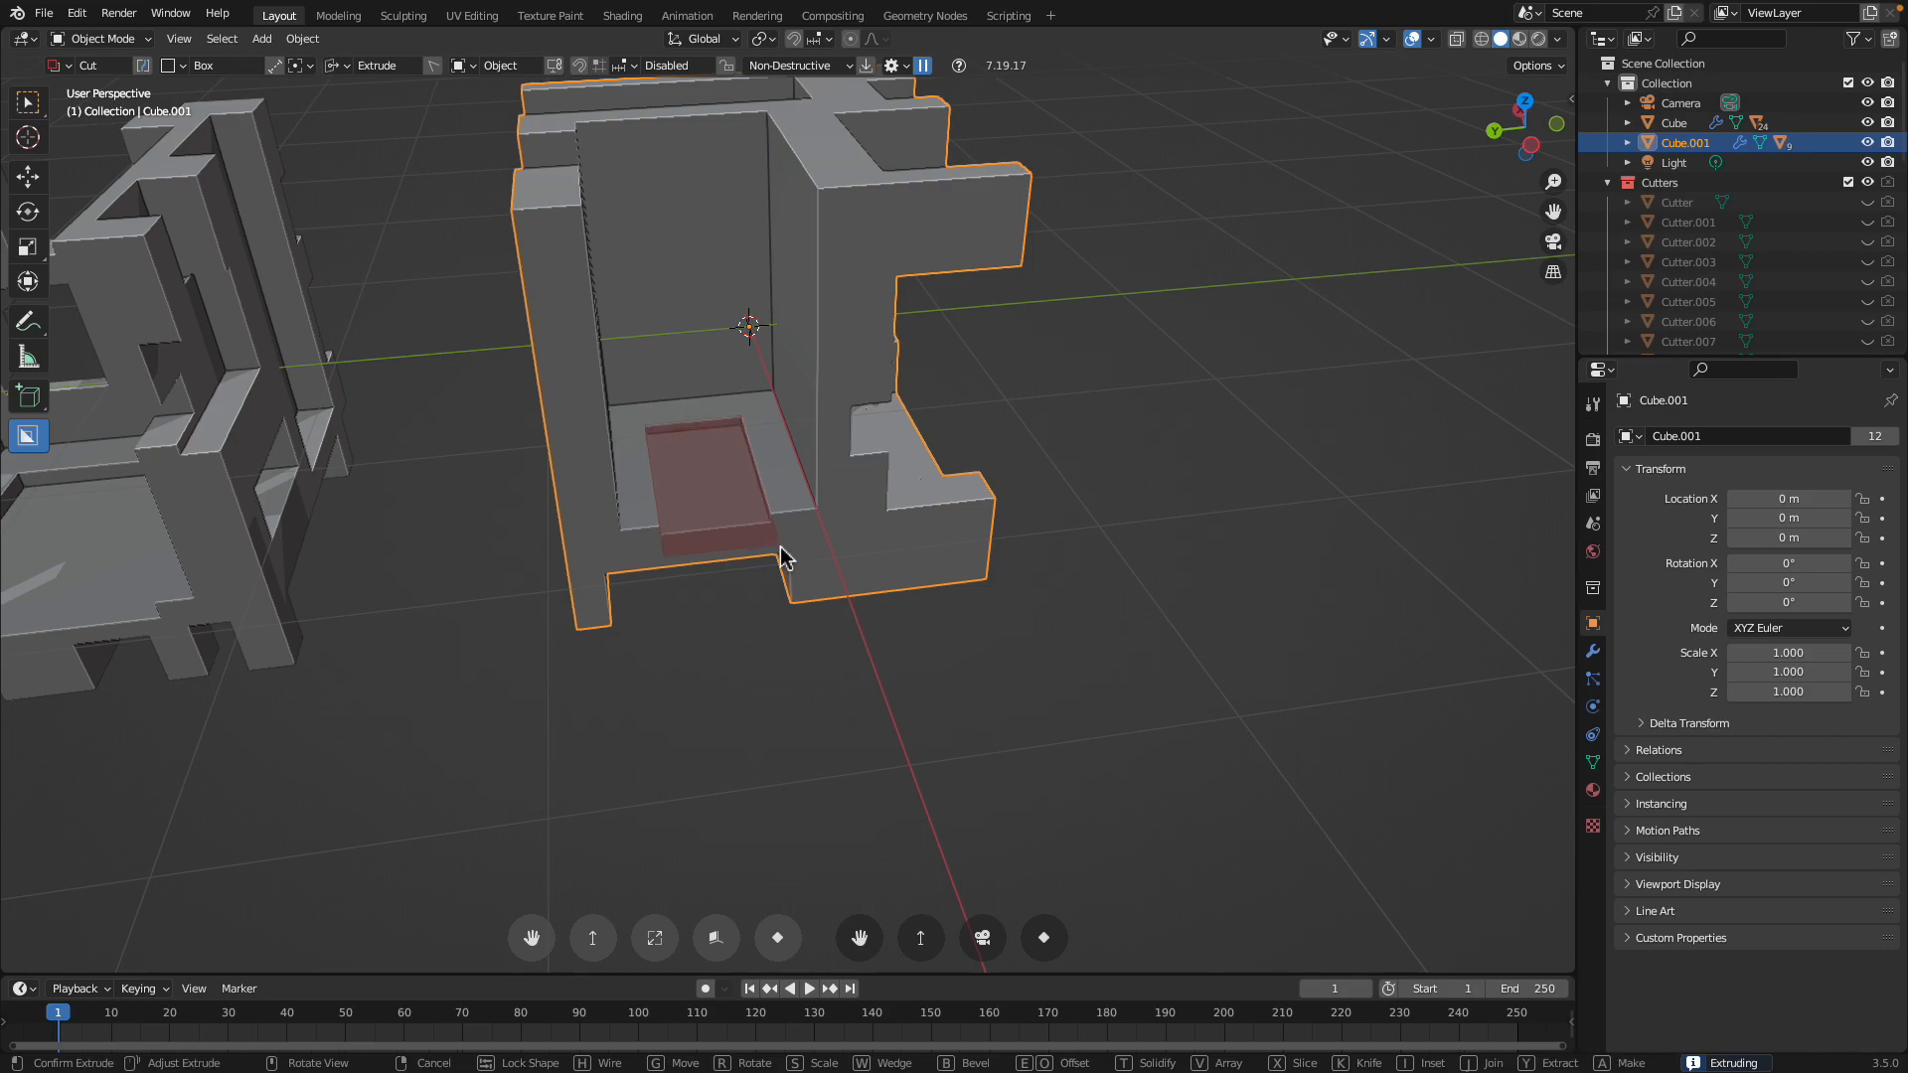
left_click(772, 528)
left_click_drag(608, 306, 720, 105)
left_click(695, 149)
Cut a large box opening into the second cube's inner wall and another box near that wall's top
middle_click_drag(695, 149, 758, 244)
left_click_drag(759, 238, 858, 409)
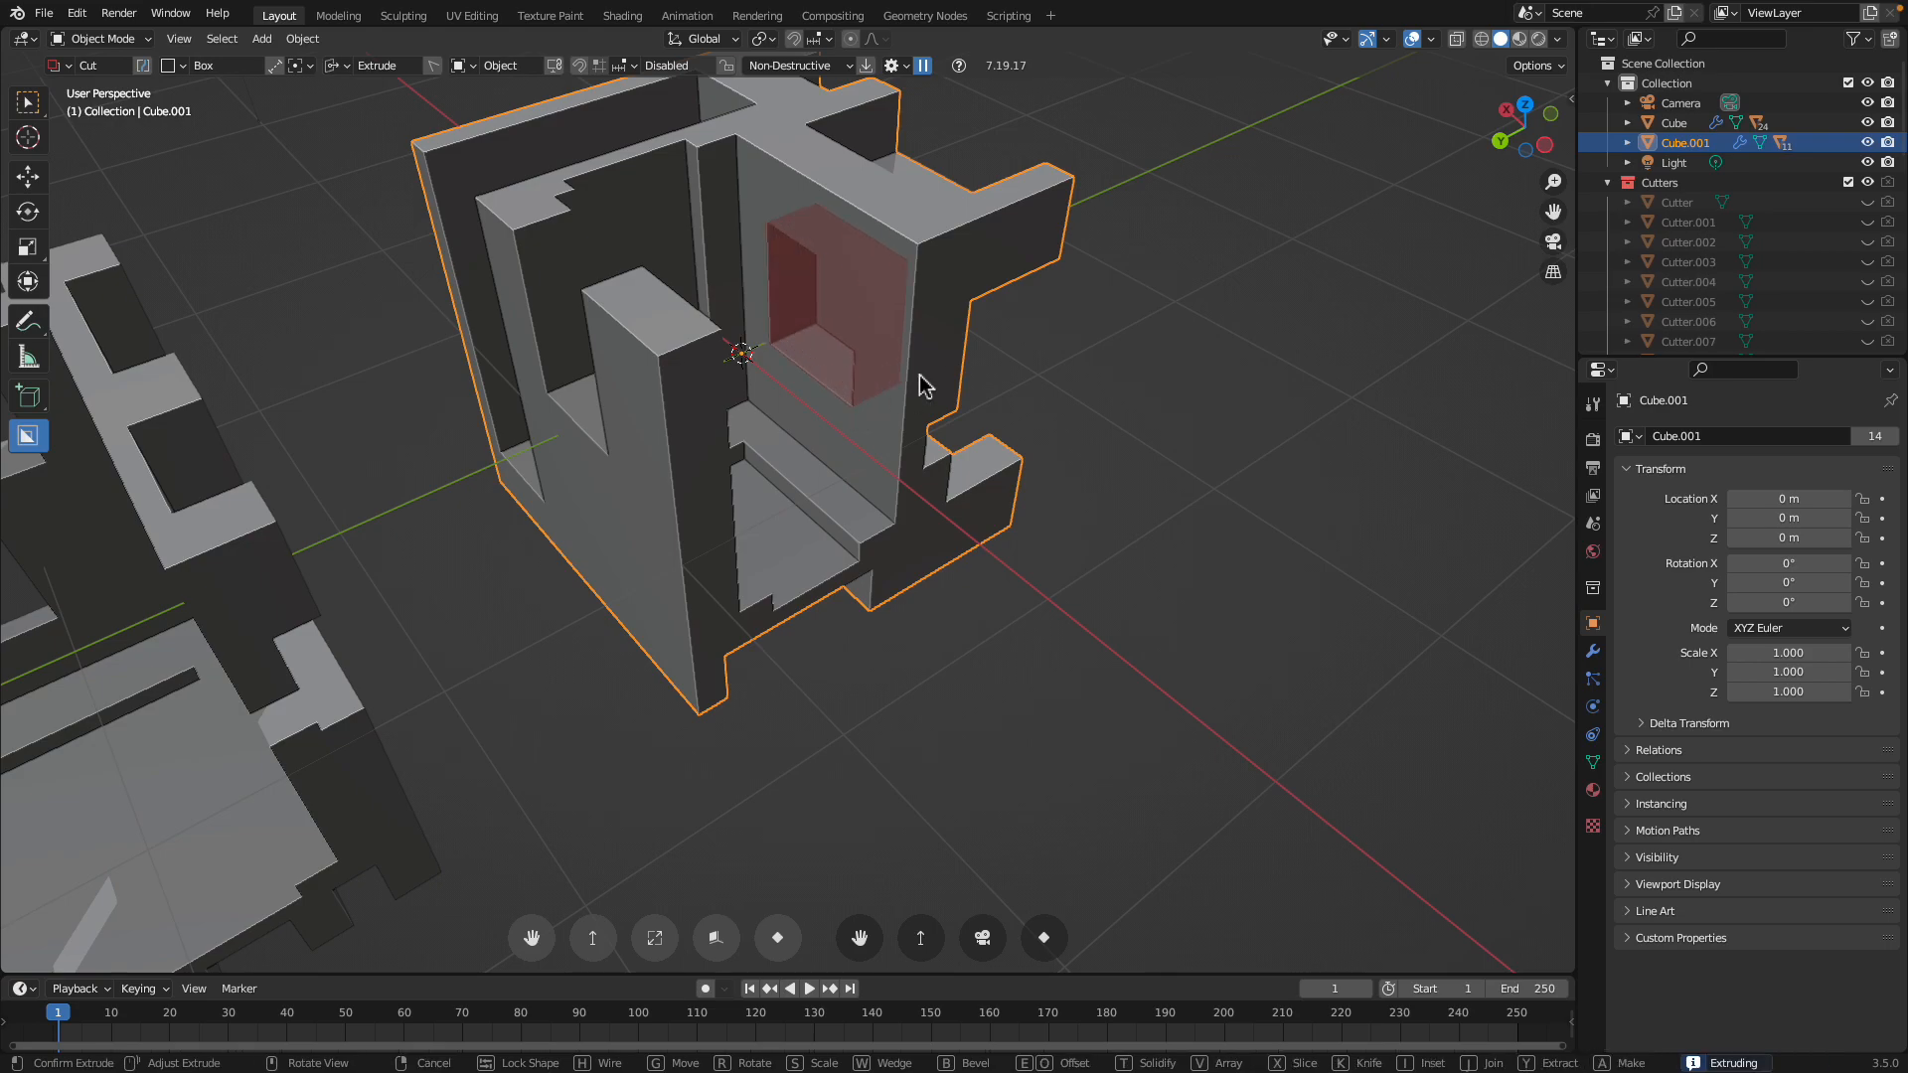
left_click(962, 336)
middle_click_drag(888, 256, 877, 312)
left_click_drag(783, 188, 874, 301)
left_click(870, 358)
Cut two more boxes out of the second cube's lower ledge and wall below the overhang
scroll(923, 437, "down", 5)
middle_click_drag(924, 438, 822, 430)
mouse_move(901, 500)
left_mouse_down()
mouse_move(738, 629)
mouse_move(678, 622)
left_mouse_up()
left_click(678, 601)
middle_click_drag(991, 545, 978, 559)
left_click_drag(954, 466, 1134, 579)
left_click(1116, 546)
Cut a box notch into the lower edge of the ledge's end face
middle_click_drag(1116, 545, 851, 594)
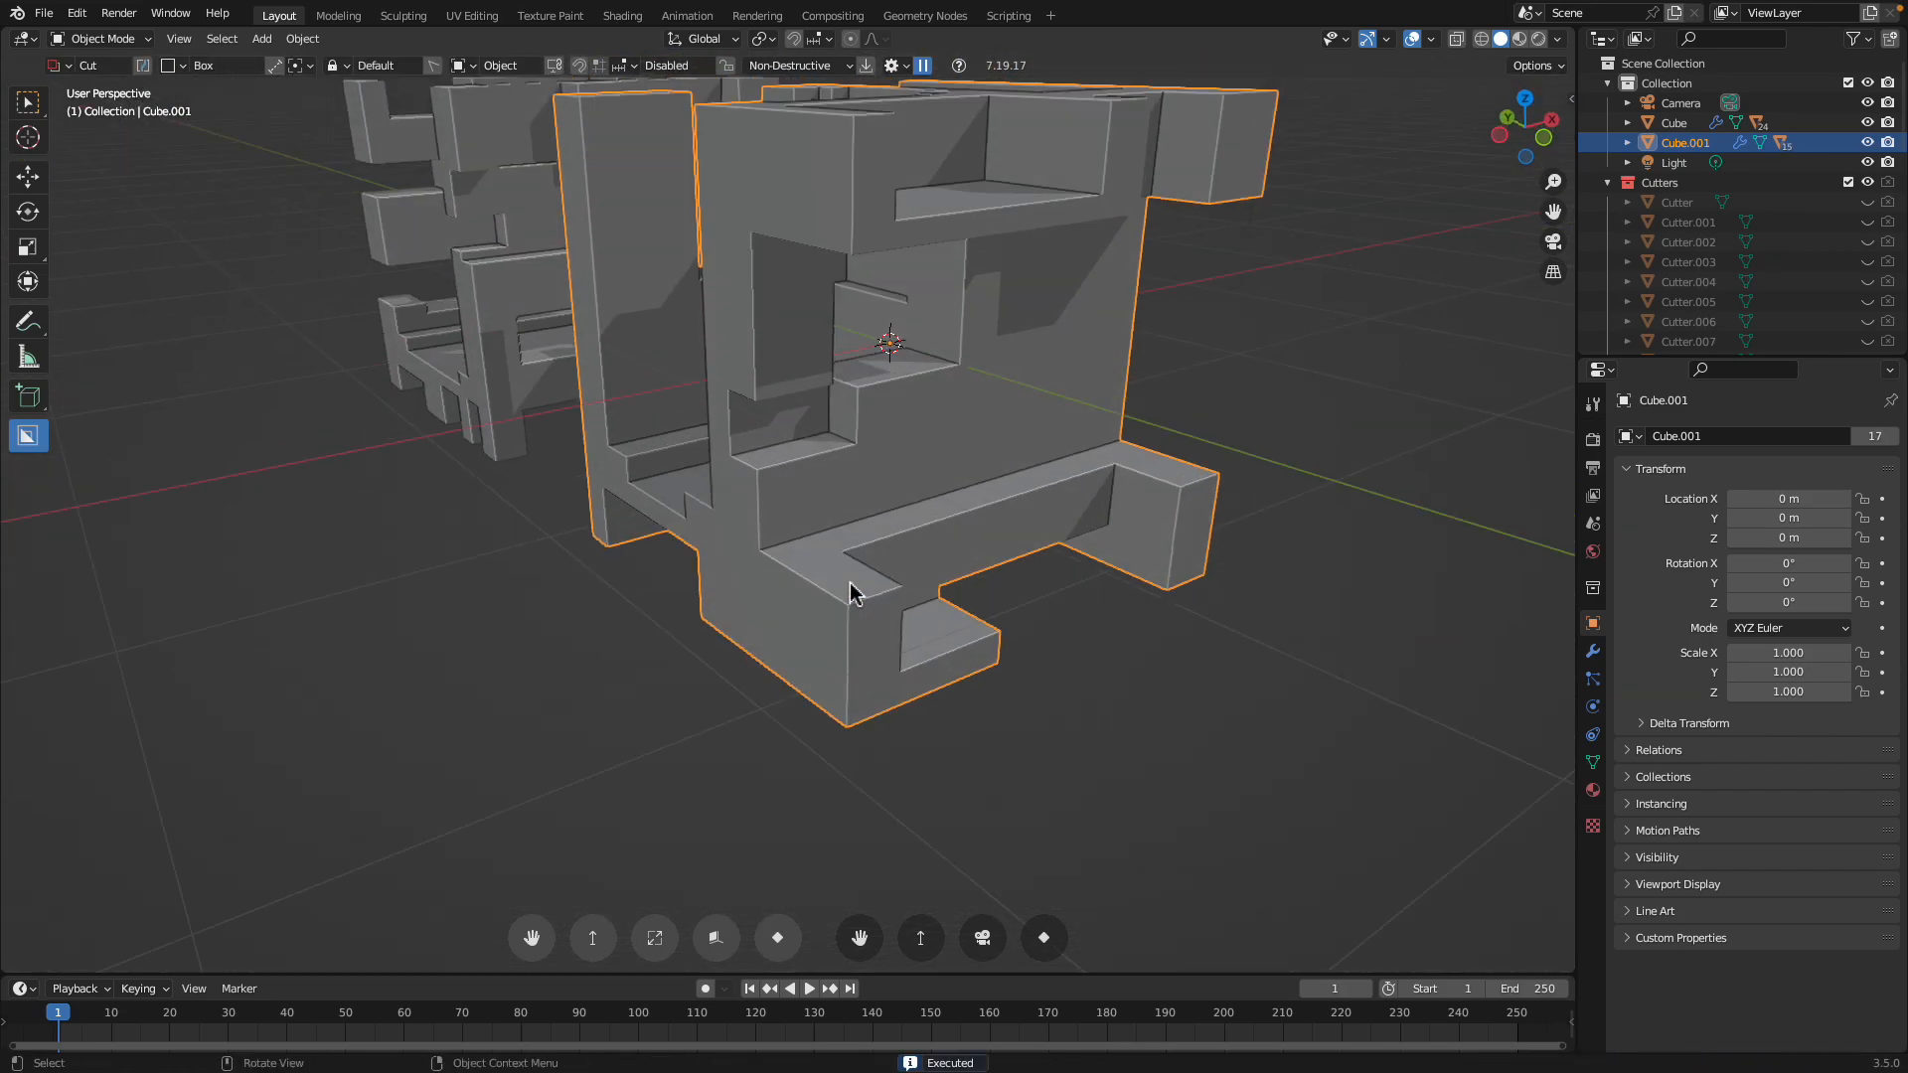
left_click_drag(730, 606, 874, 769)
left_click(891, 767)
mouse_move(891, 767)
middle_mouse_down()
mouse_move(886, 609)
mouse_move(894, 651)
mouse_move(839, 520)
mouse_move(963, 579)
middle_mouse_up()
Enable Ambient Occlusion in the Eevee settings and show the scene in rendered viewport shading
key("a")
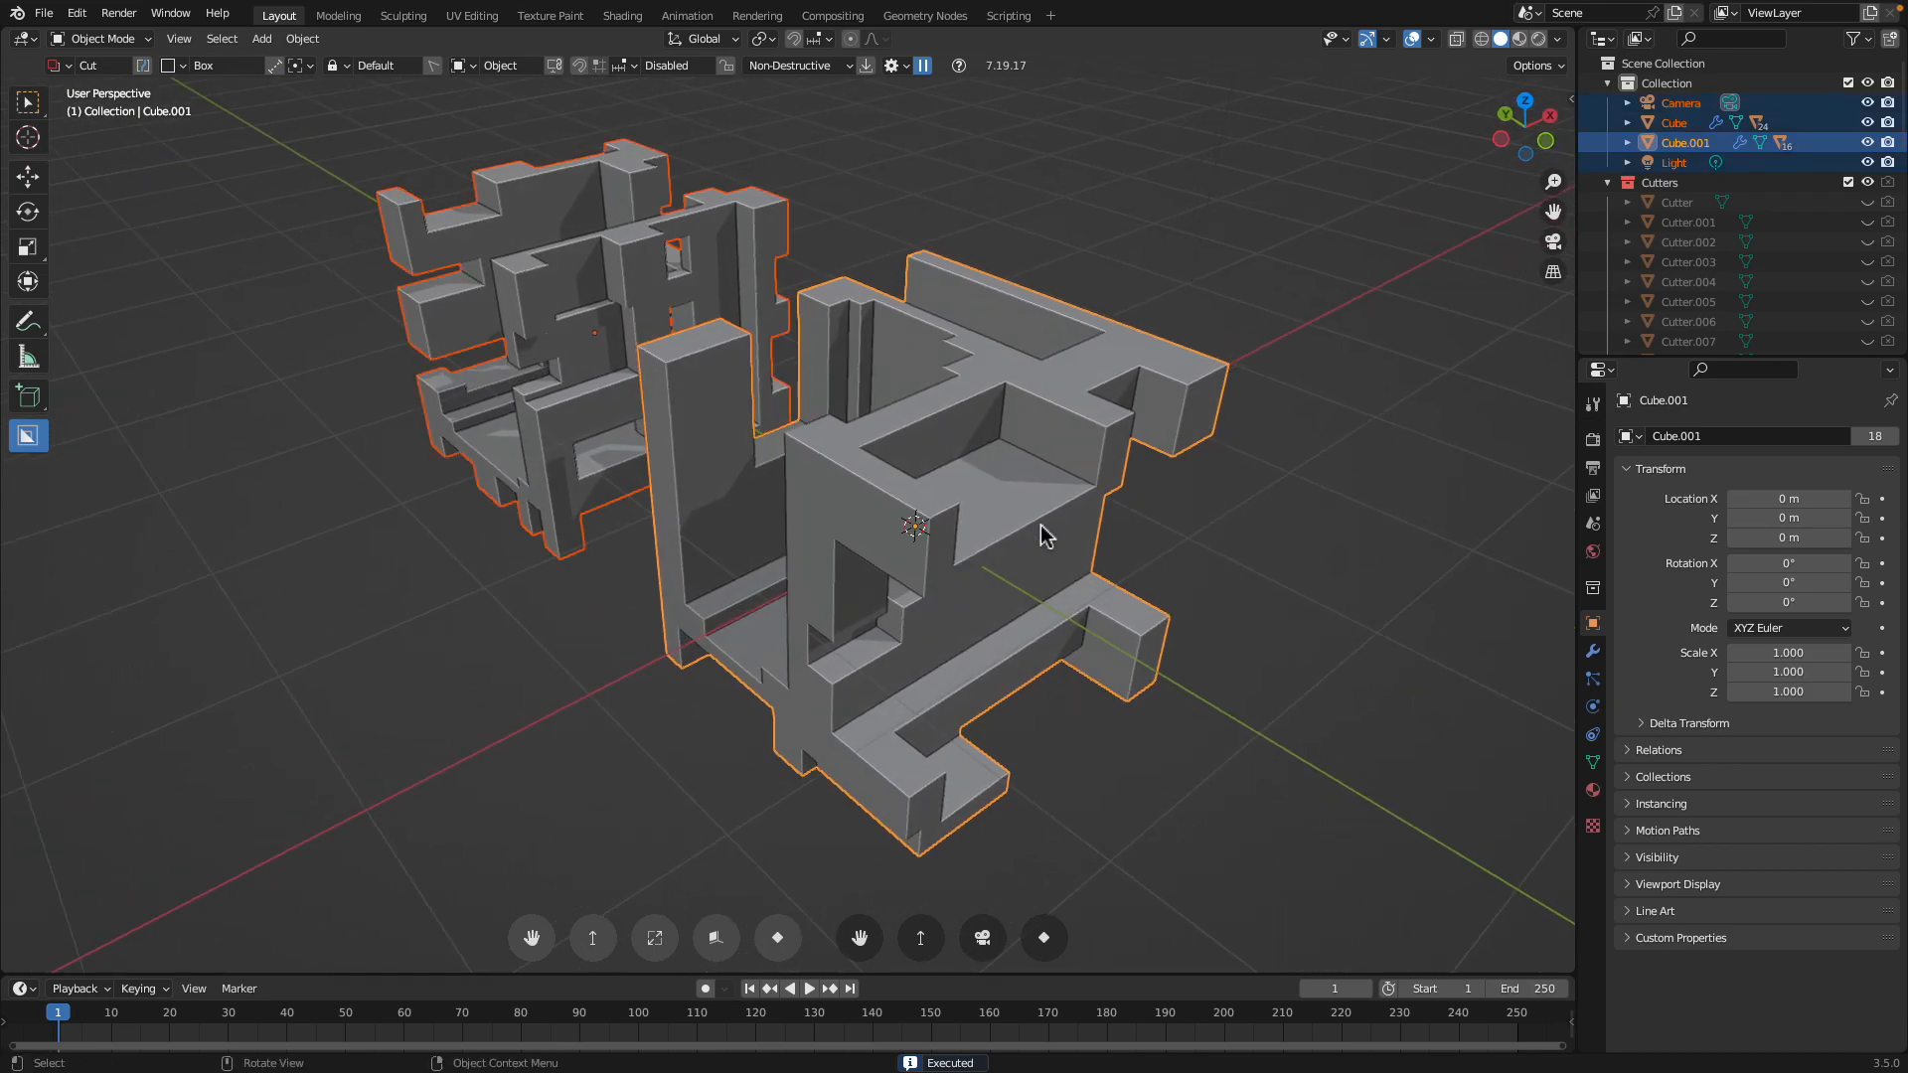
scroll(1054, 526, "up", 1)
middle_click_drag(1450, 89, 1156, 249)
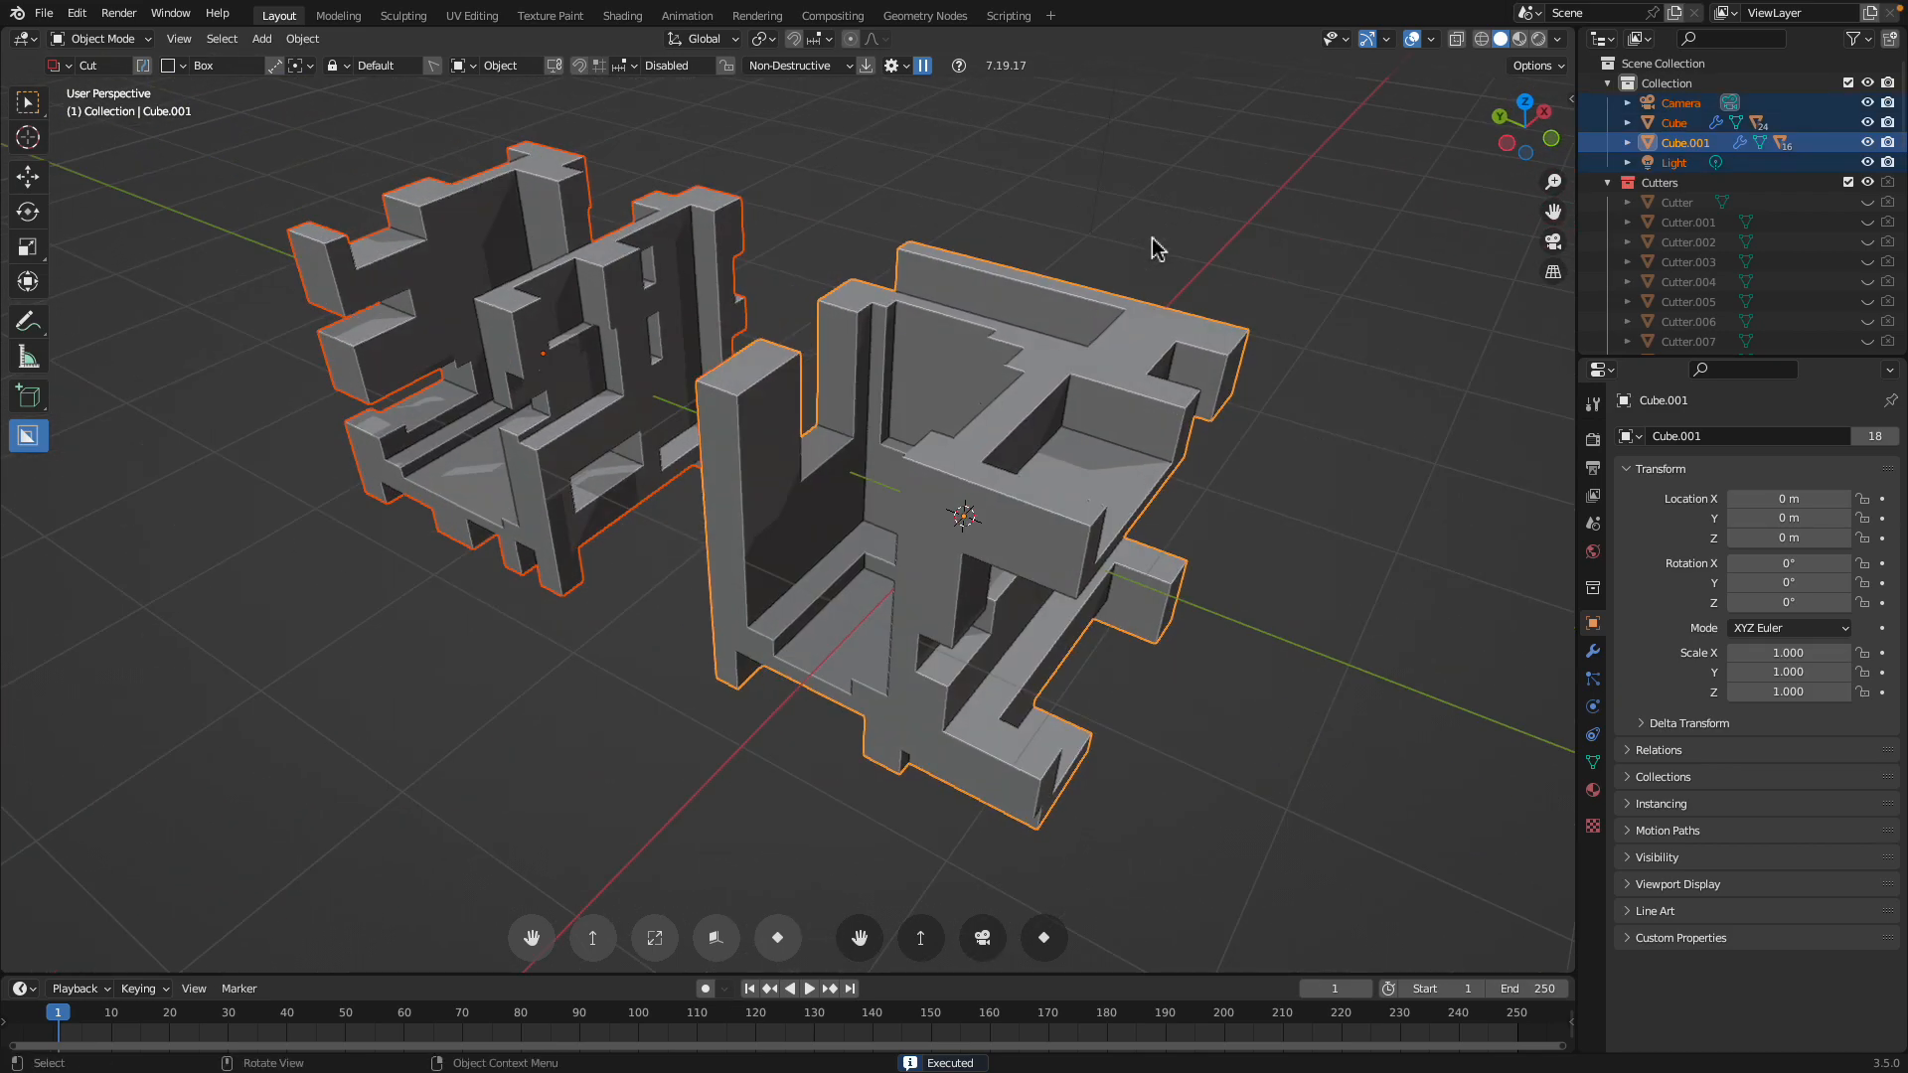
left_click(1600, 439)
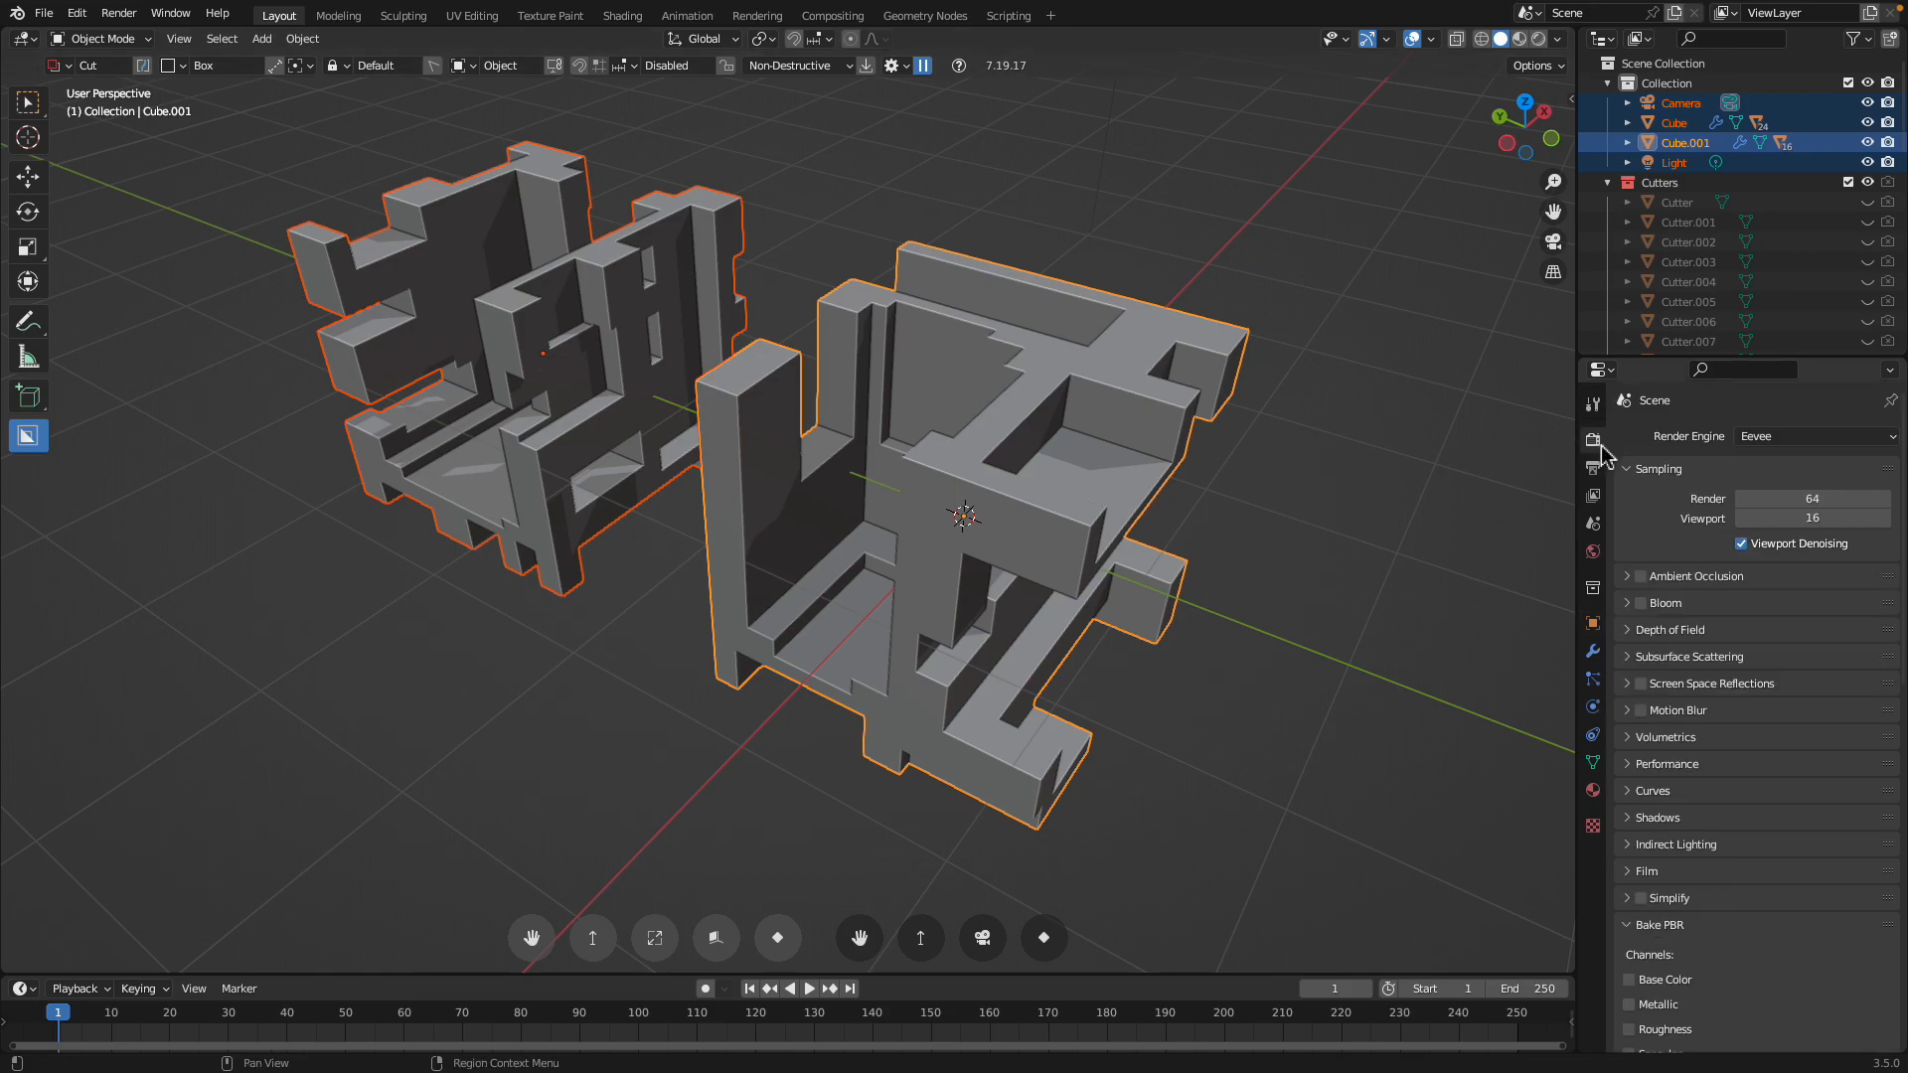
left_click(1642, 576)
middle_click_drag(1510, 527, 1453, 502)
left_click(1538, 39)
middle_click_drag(1255, 400, 1213, 393)
Move the light above the two carved cubes over toward the first carved cube
scroll(1187, 345, "down", 7)
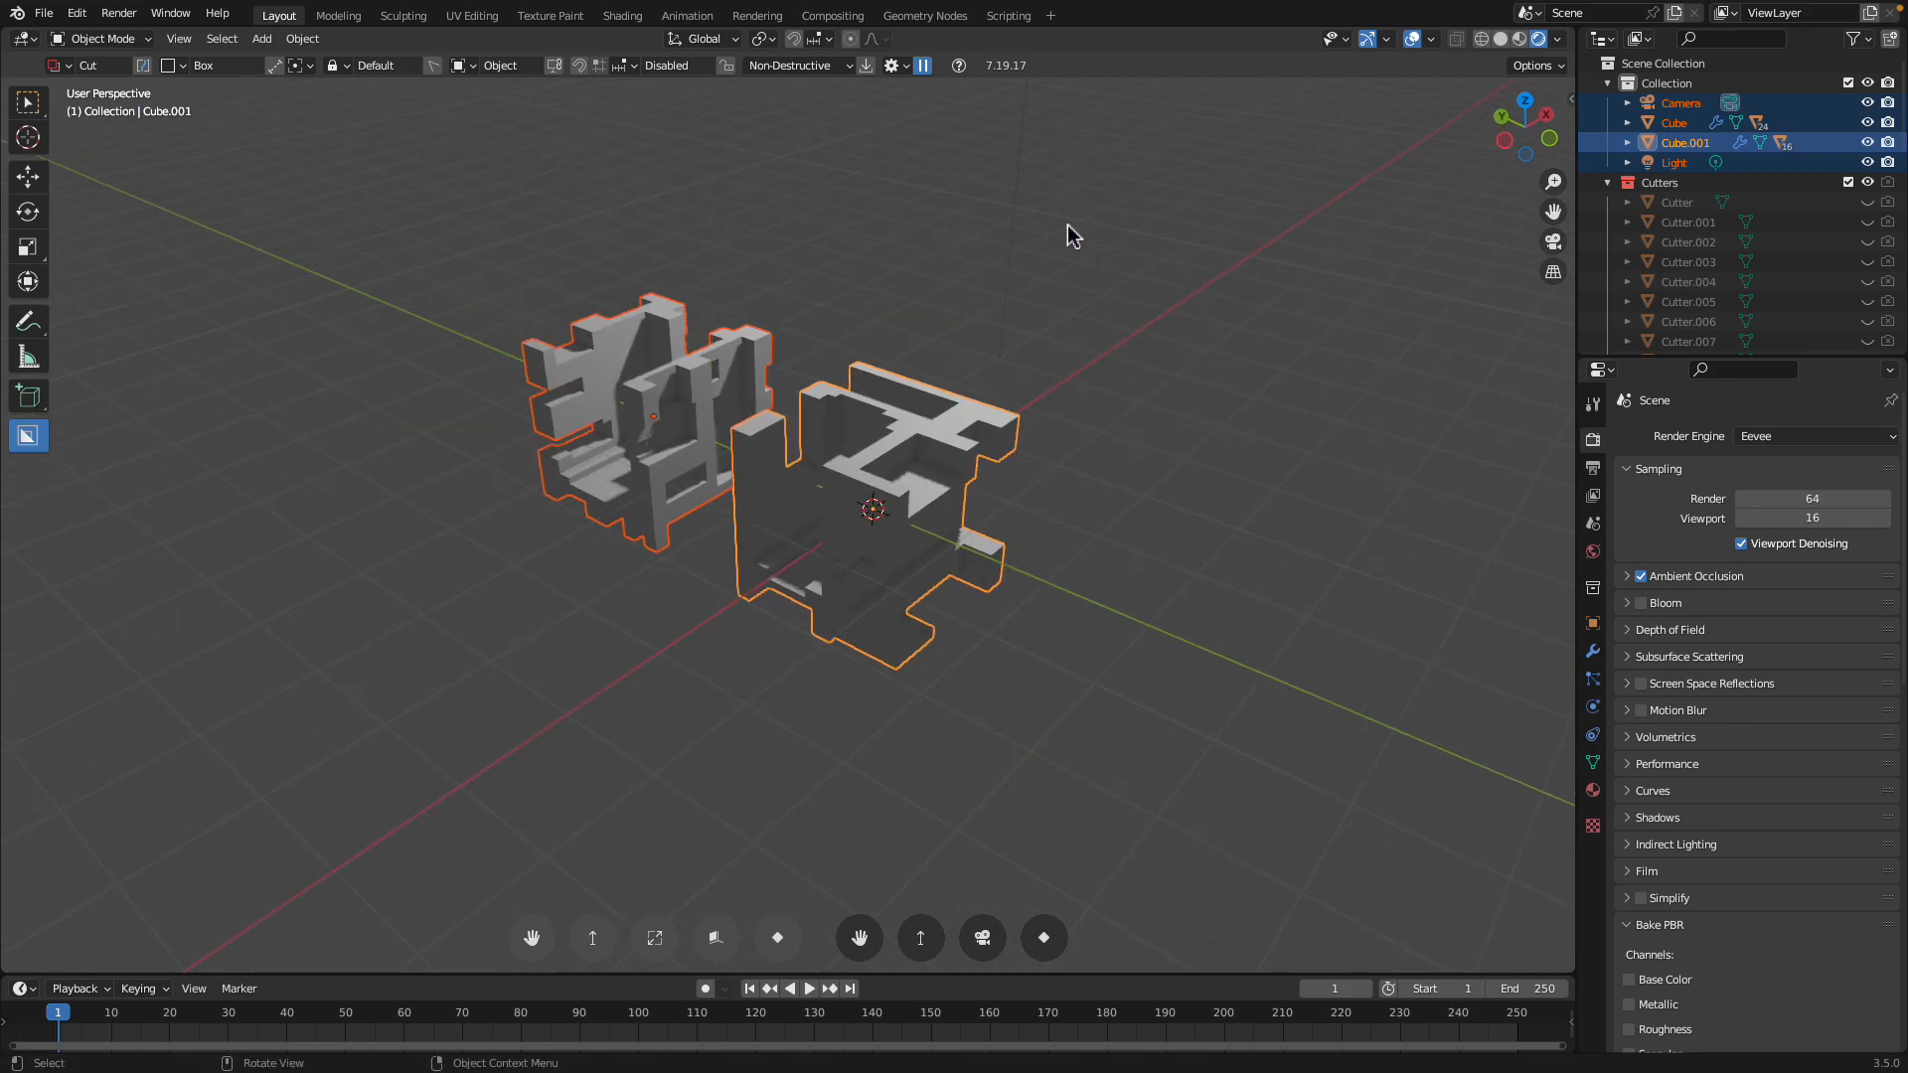
scroll(1004, 214, "up", 2)
left_click(939, 157)
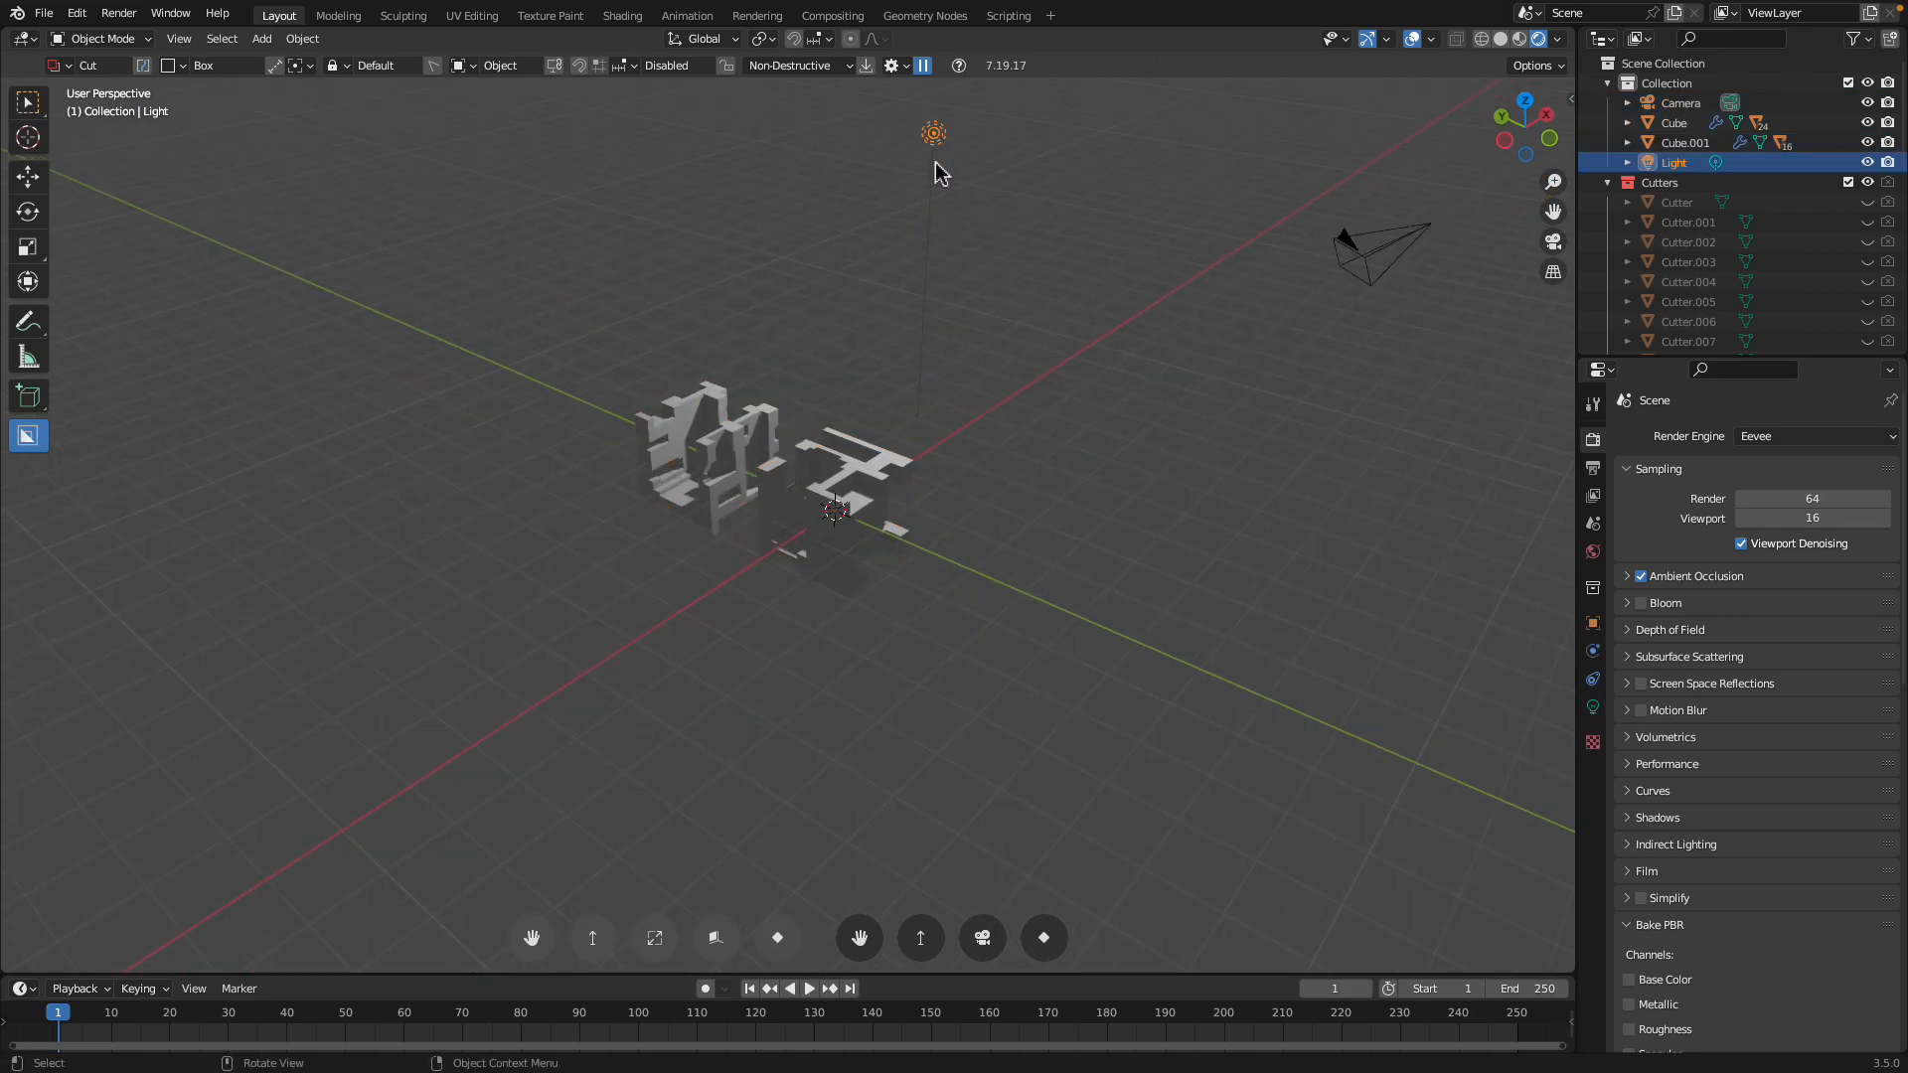
key("g")
left_click(619, 340)
Duplicate the light and place the copy on the opposite side, beside the second carved cube
scroll(668, 370, "up", 3)
key("shift+d")
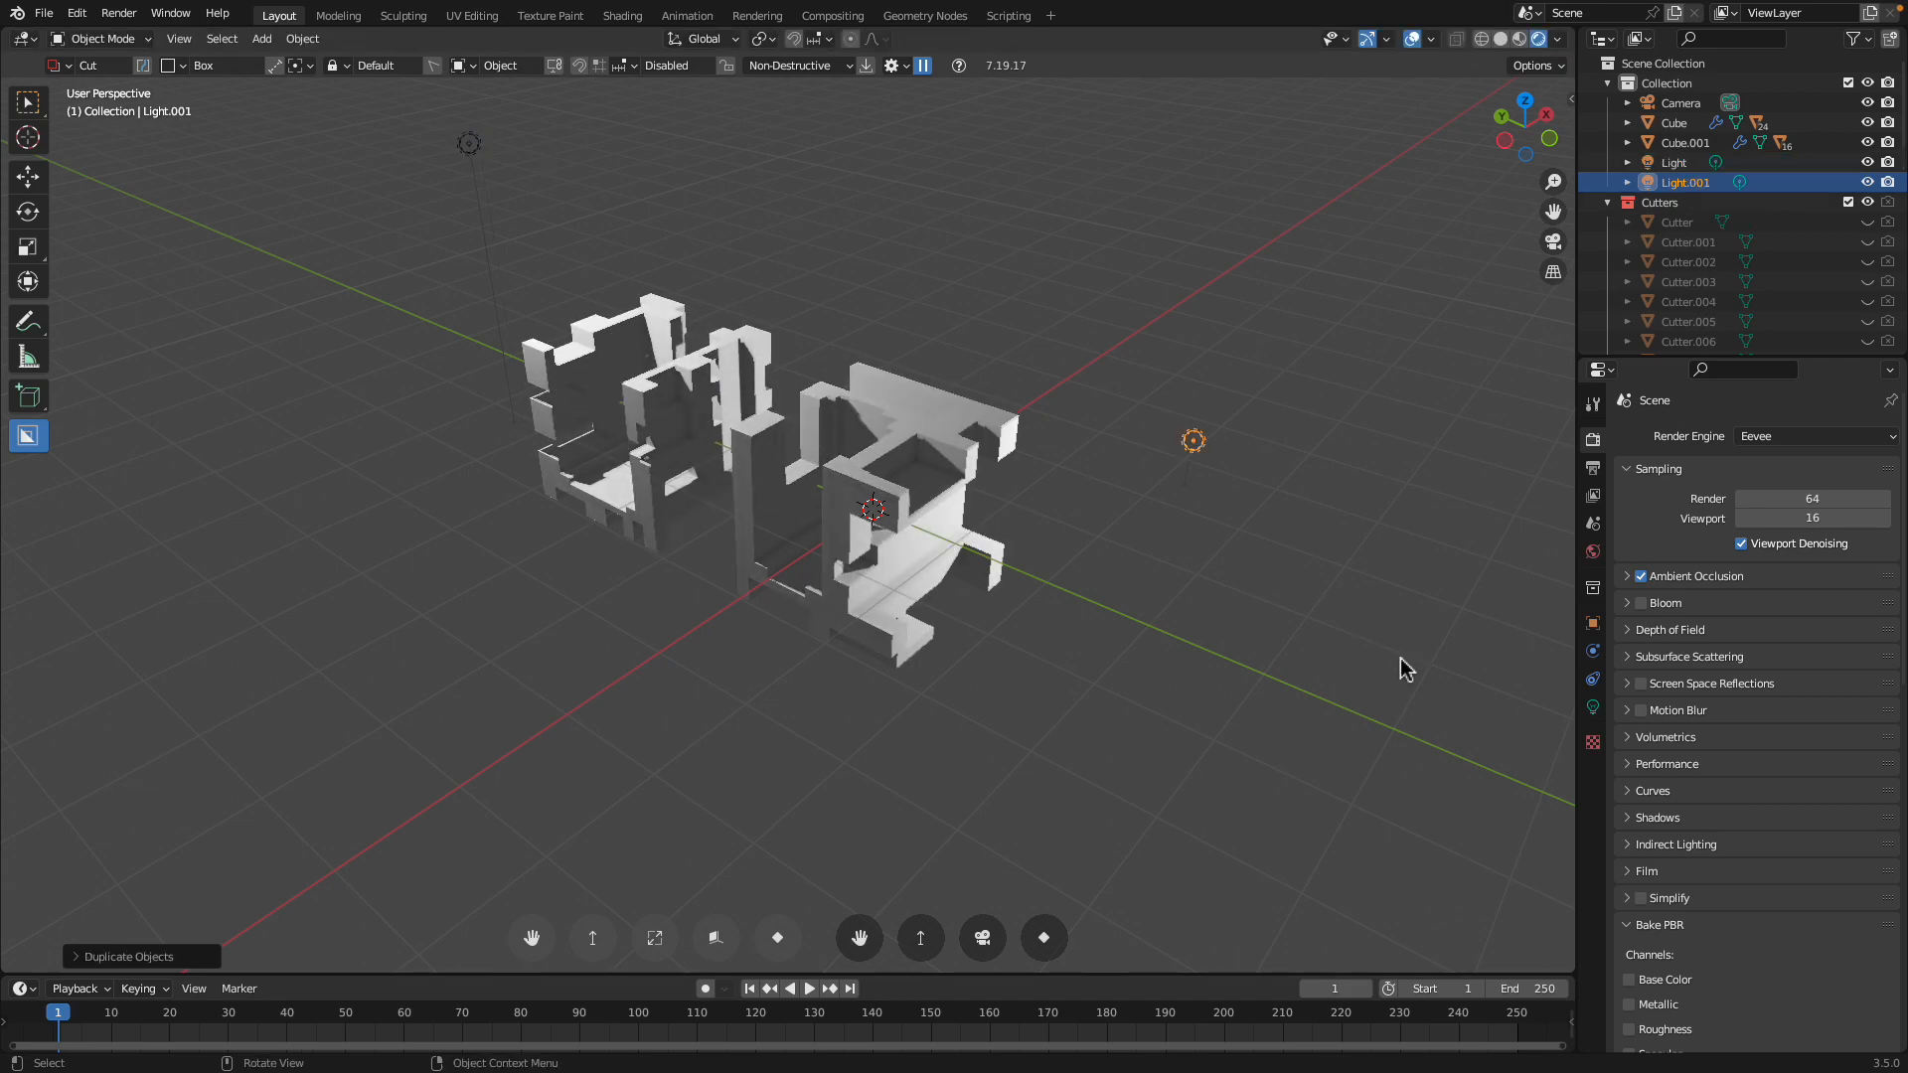
left_click(1403, 661)
scroll(939, 427, "up", 2)
mouse_move(932, 424)
middle_mouse_down()
mouse_move(1061, 383)
mouse_move(934, 407)
middle_mouse_up()
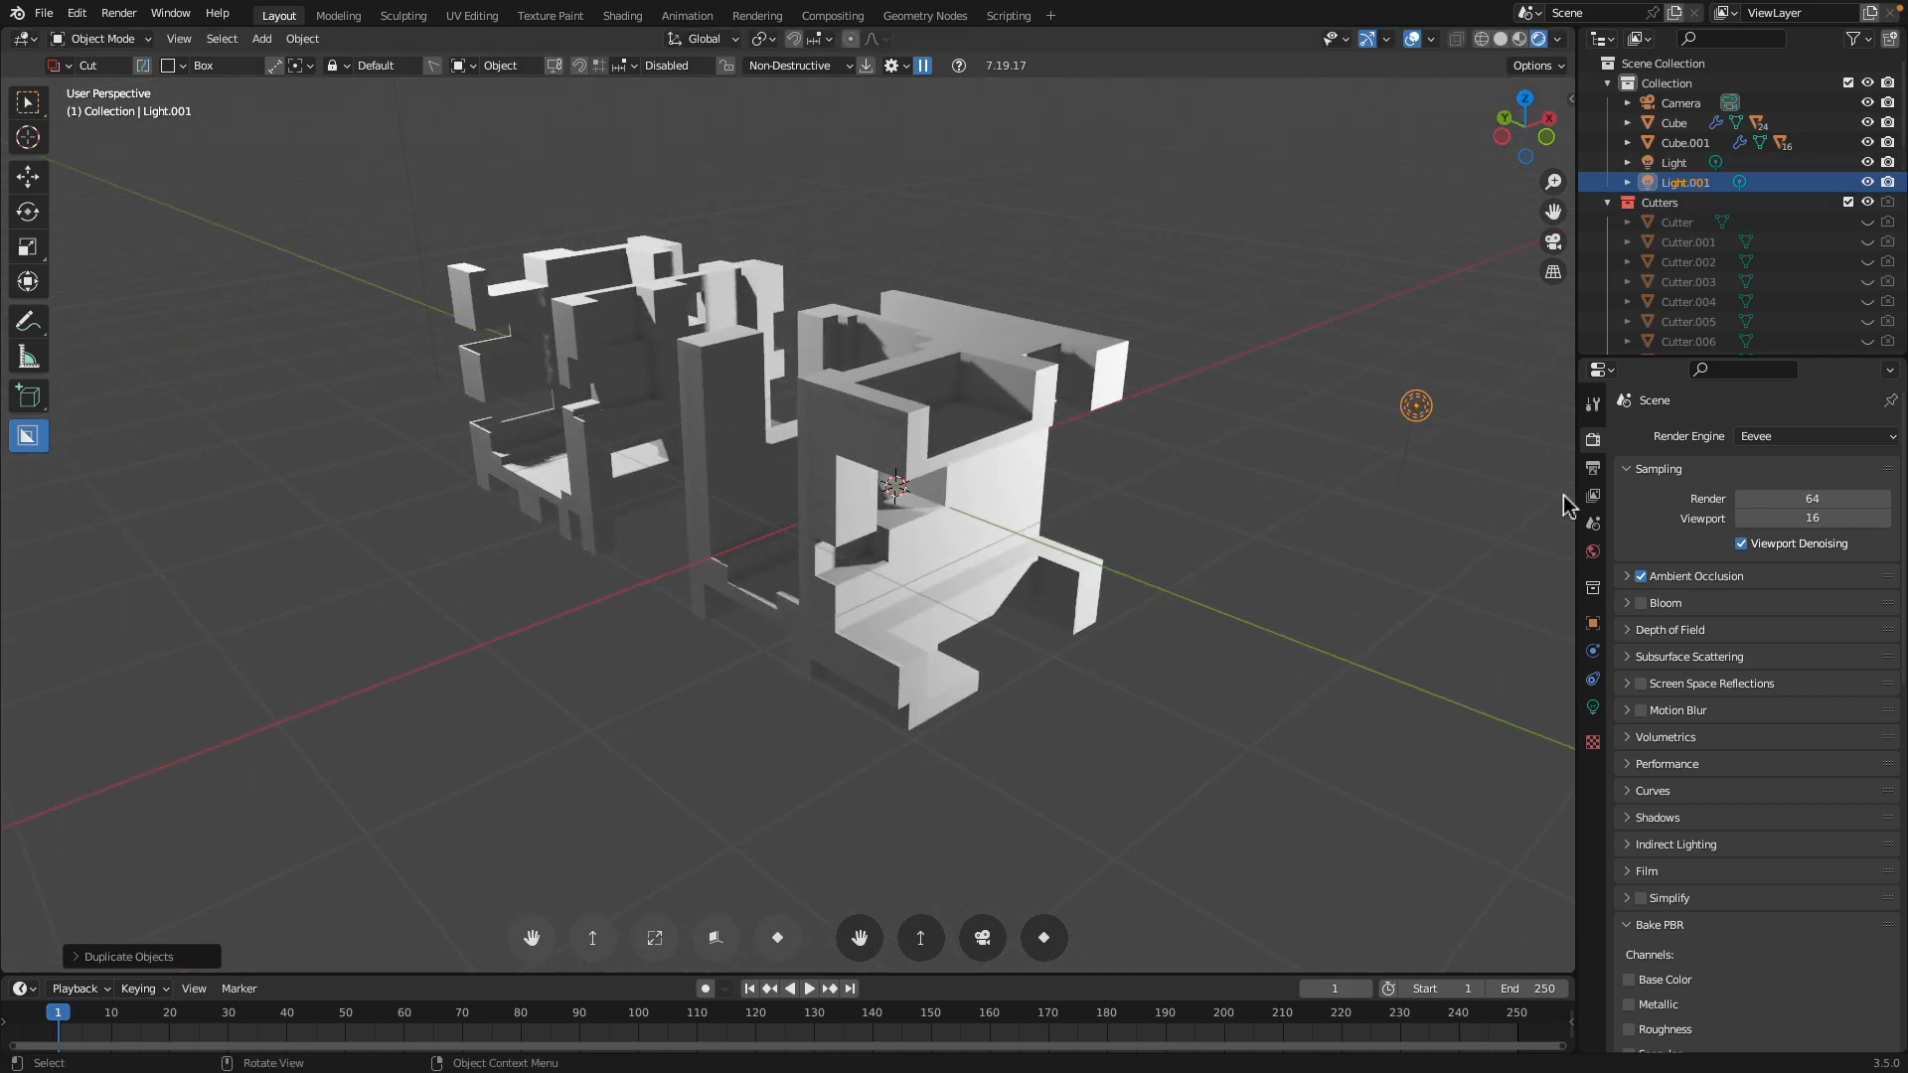
Set the render engine to Workbench and enable its Shadow and Cavity options
left_click(1778, 443)
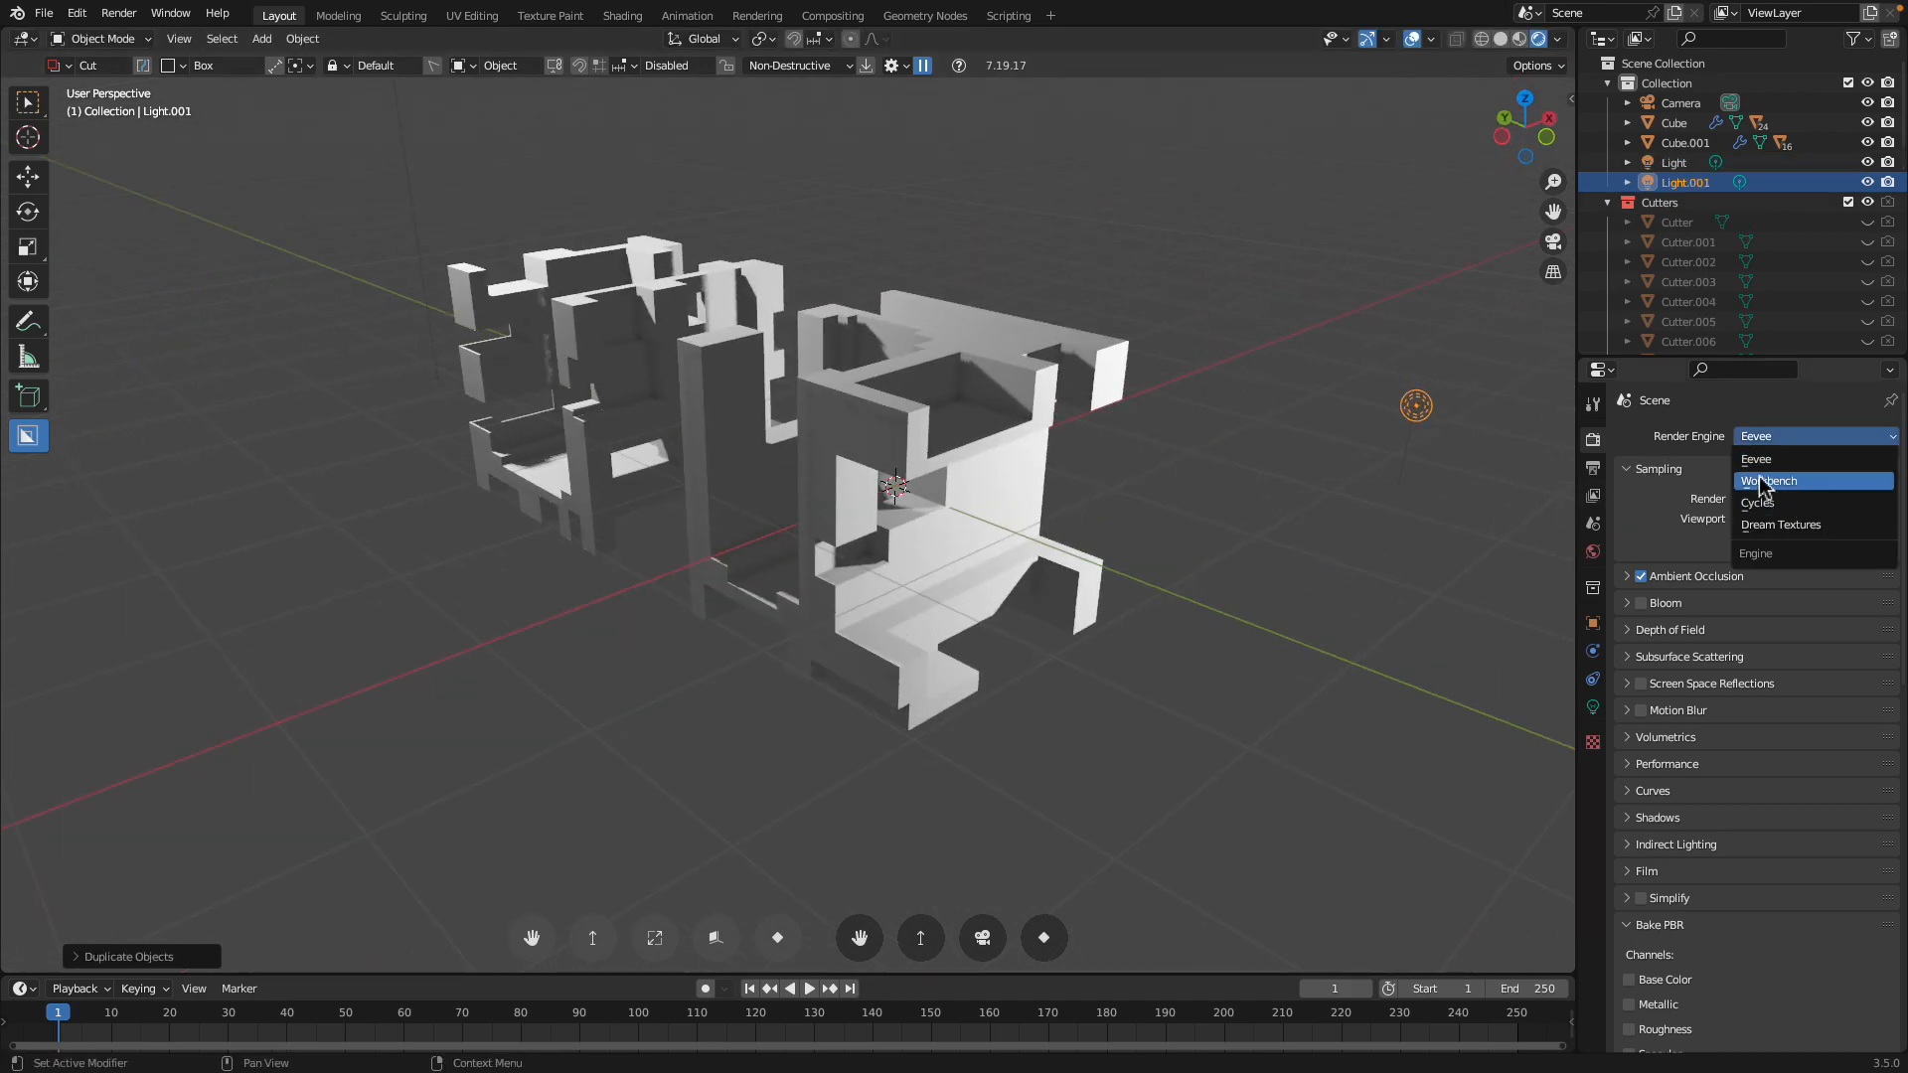
left_click(1780, 483)
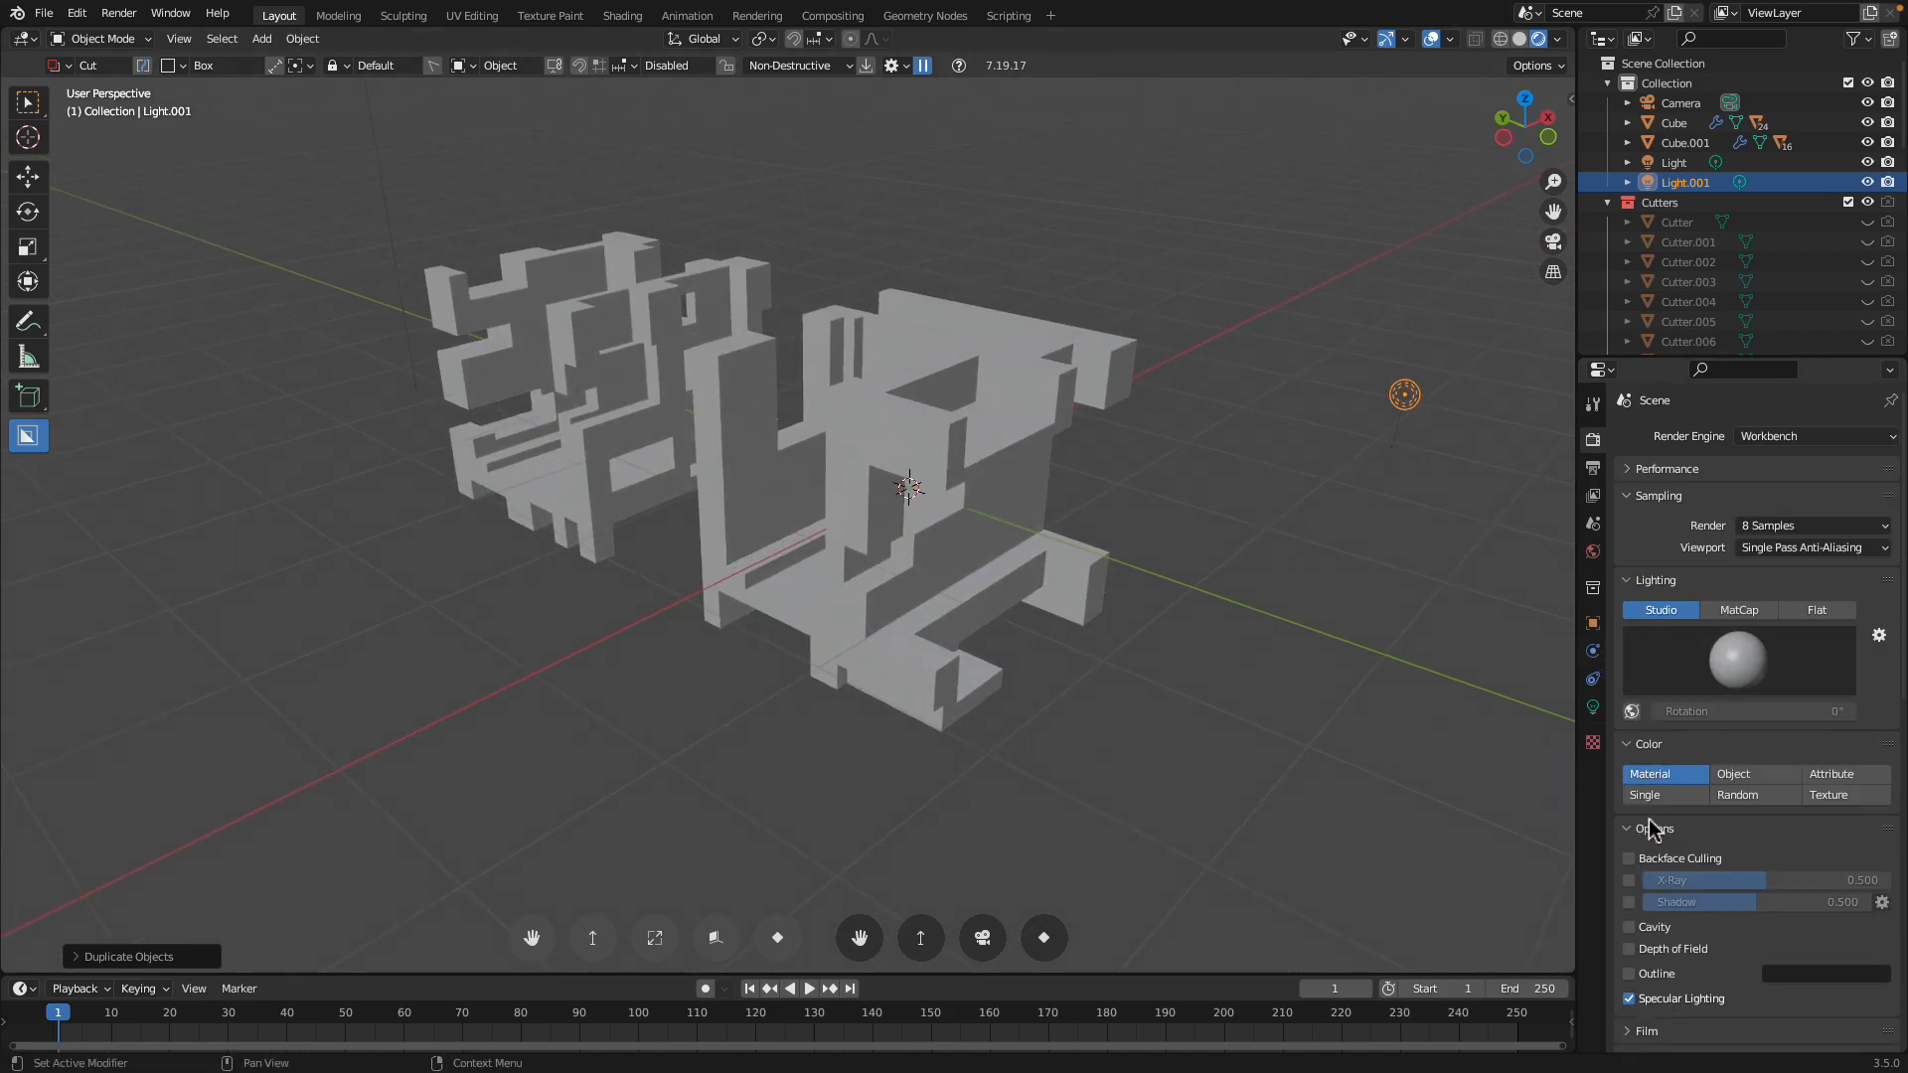
scroll(1649, 807, "down", 3)
left_click(1630, 783)
left_click(1630, 808)
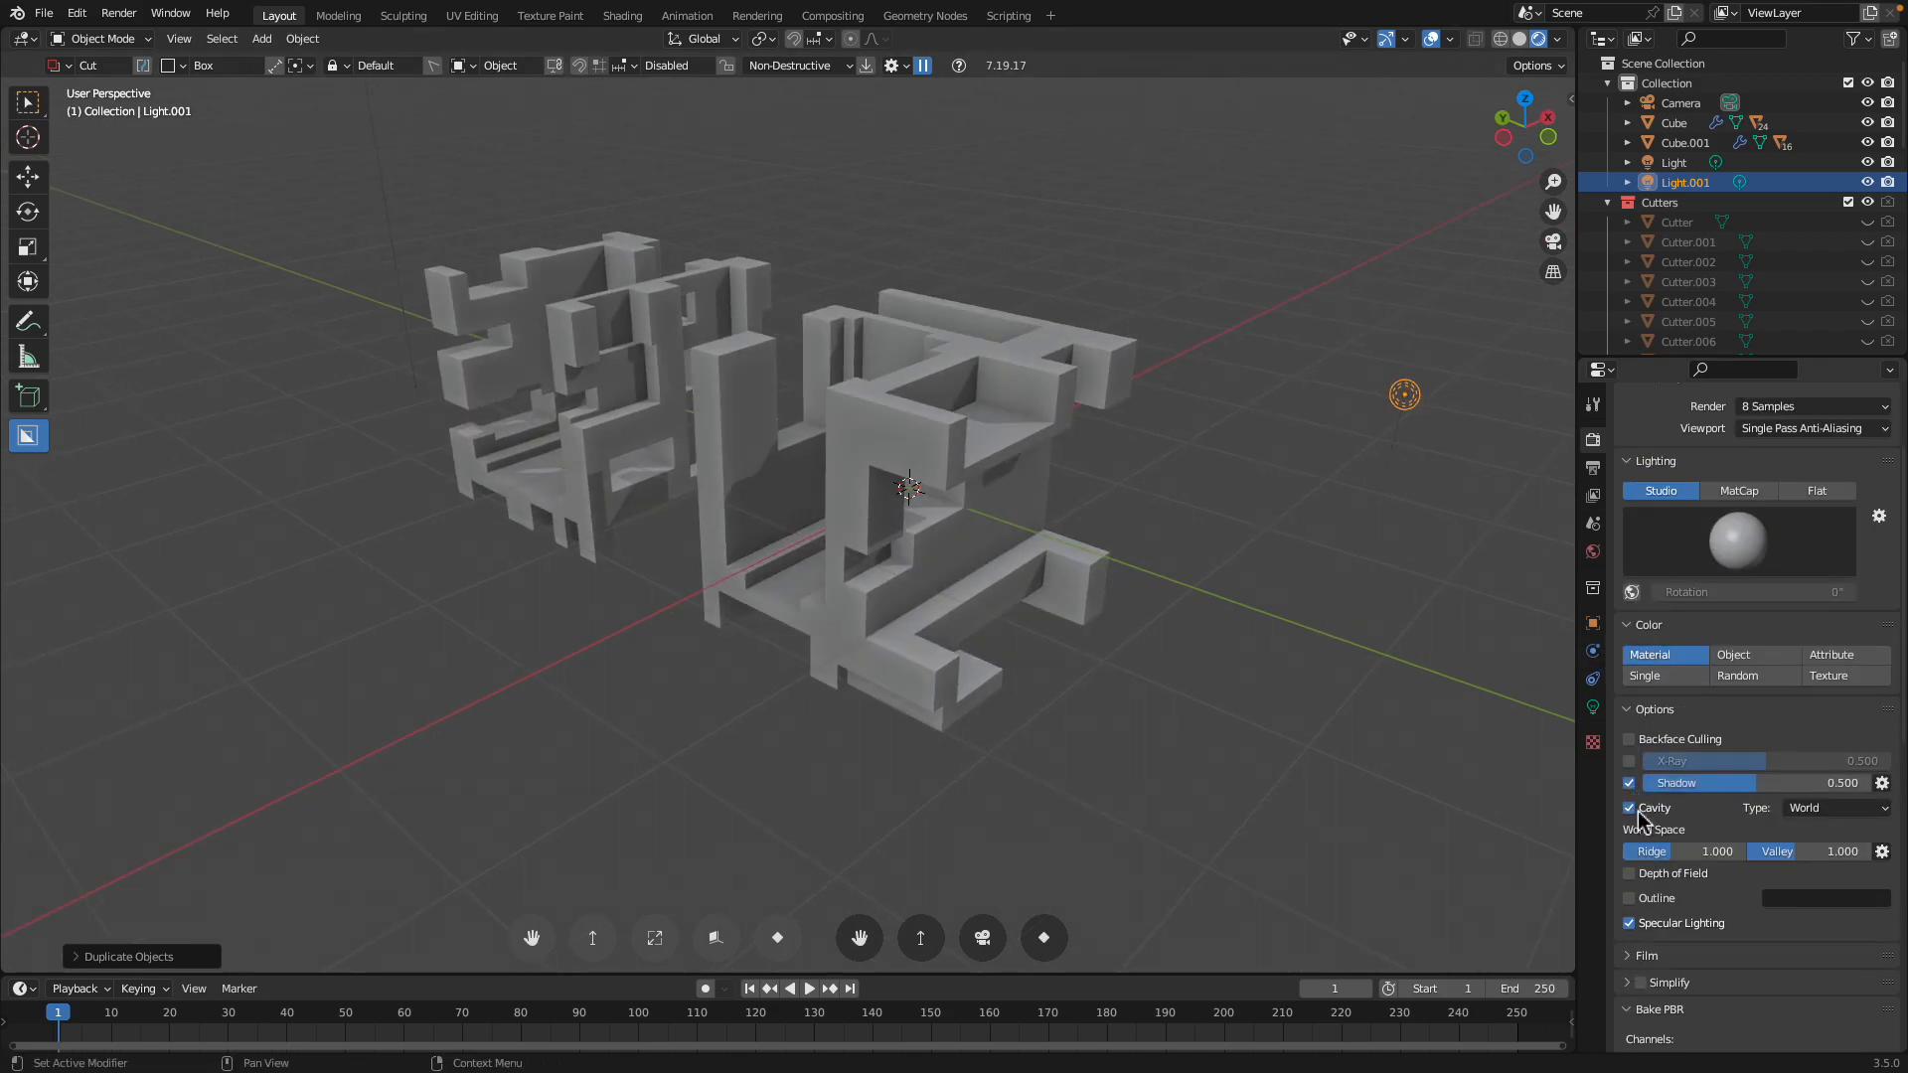
Set the cavity ridge to 1.794 and valley to 2.071, and enable Outline
left_click_drag(1681, 855, 1734, 852)
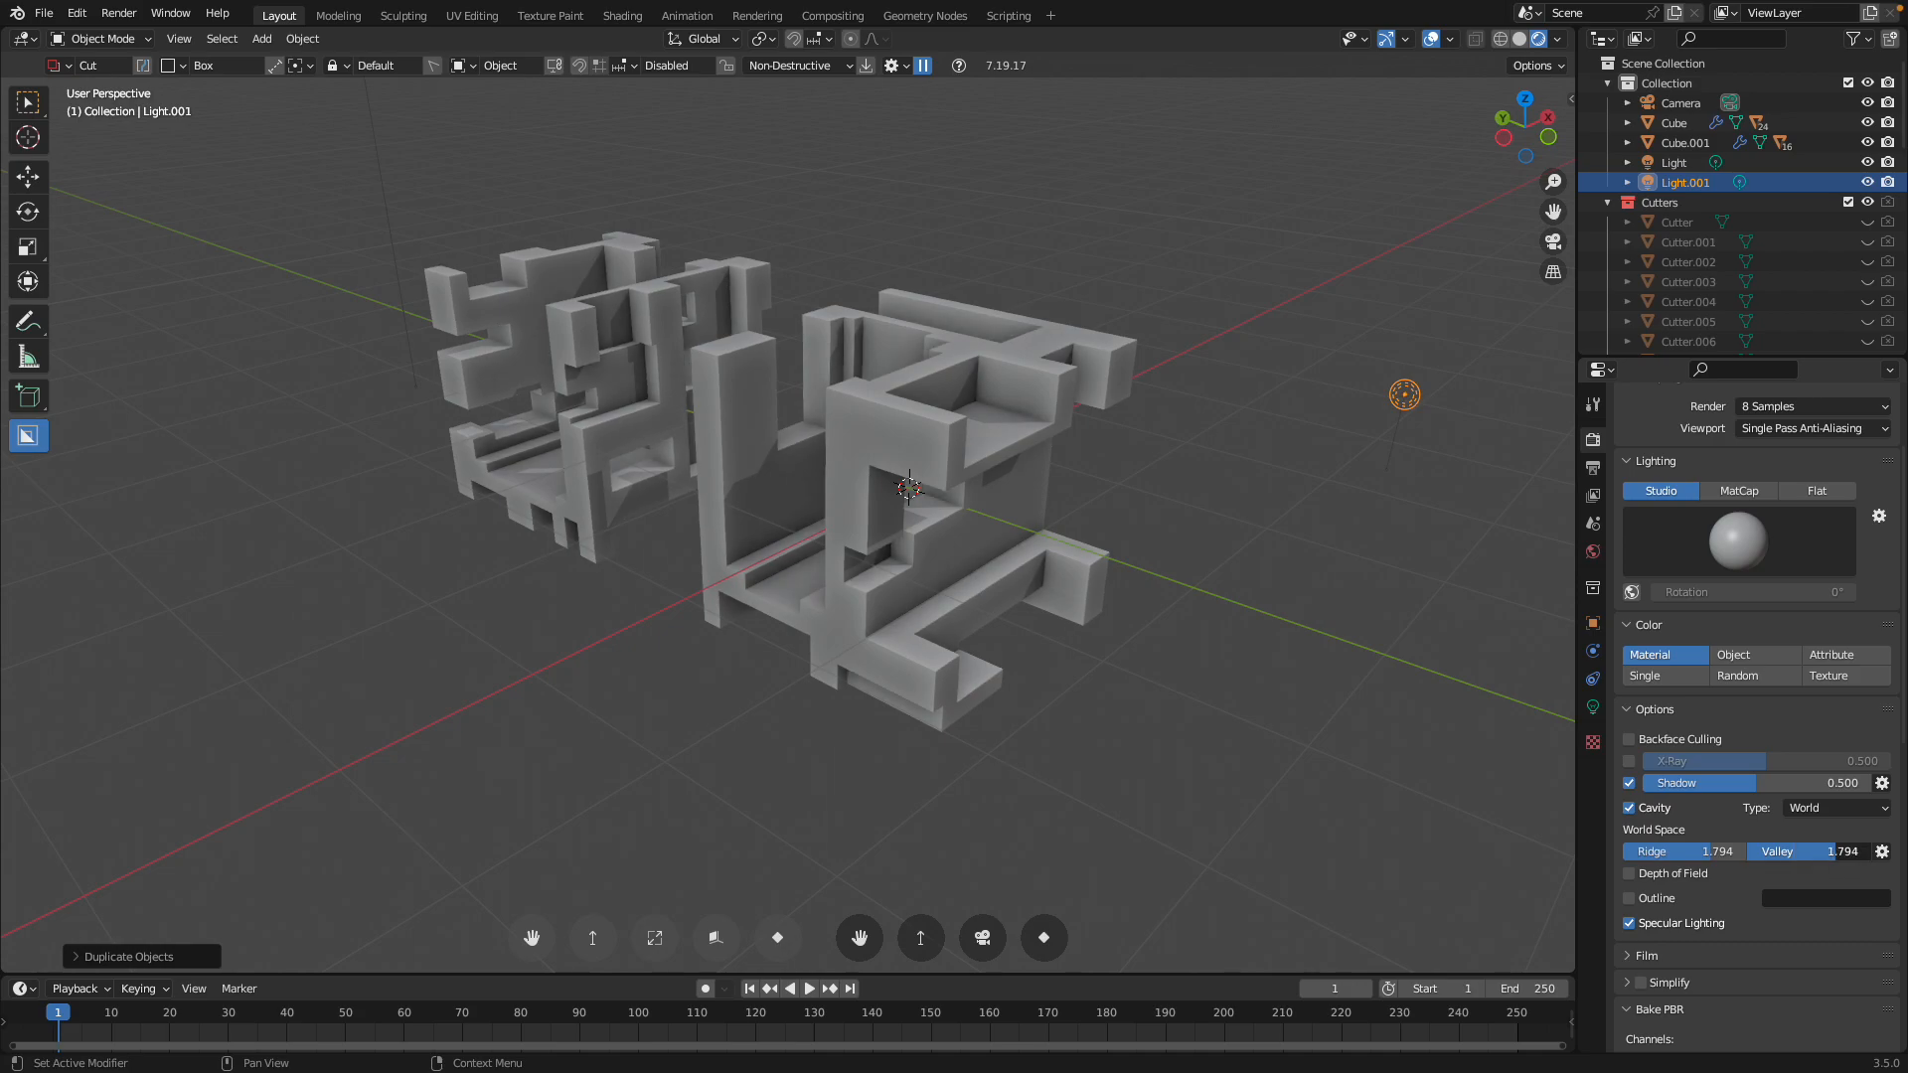
middle_click_drag(1136, 644, 1334, 731)
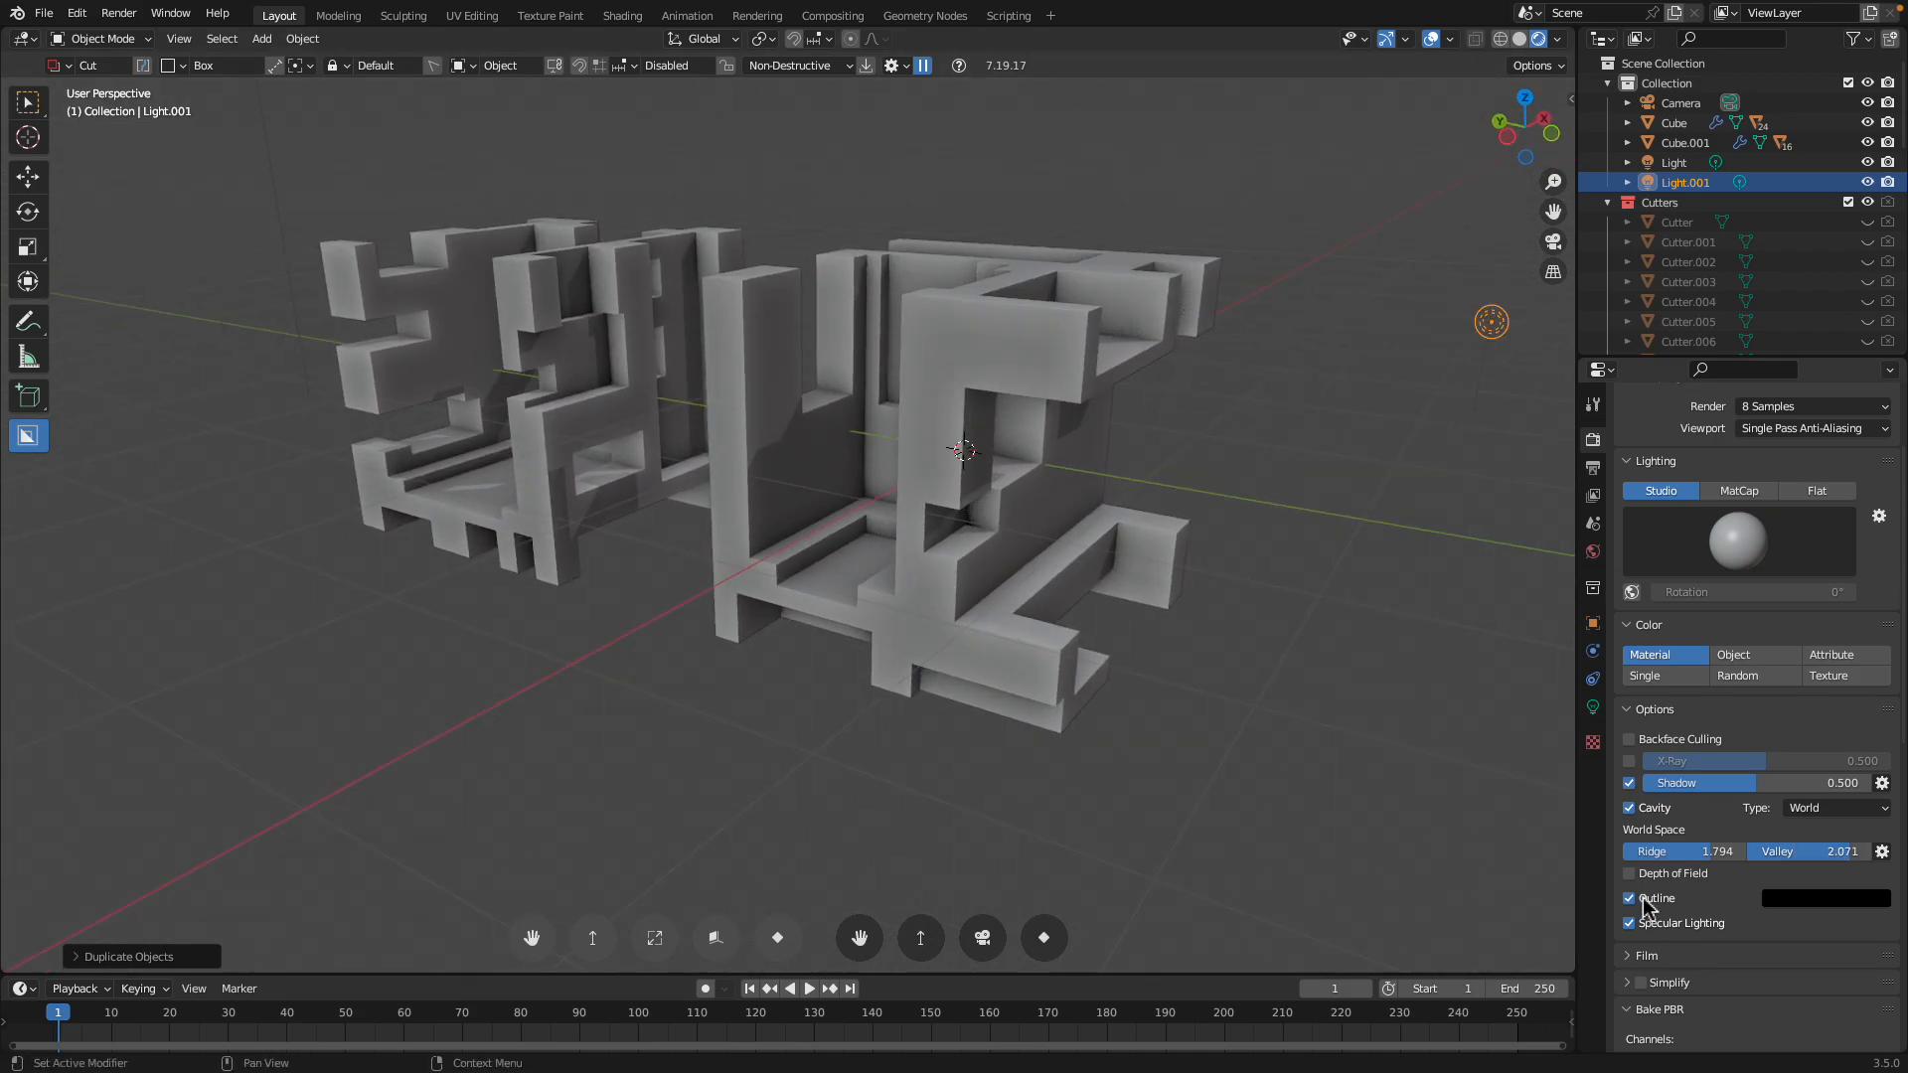
left_click(1630, 898)
mouse_move(1101, 541)
middle_mouse_down()
mouse_move(1076, 591)
mouse_move(1086, 563)
middle_mouse_up()
mouse_move(1063, 510)
left_mouse_down()
mouse_move(1159, 455)
mouse_move(1160, 557)
left_mouse_up()
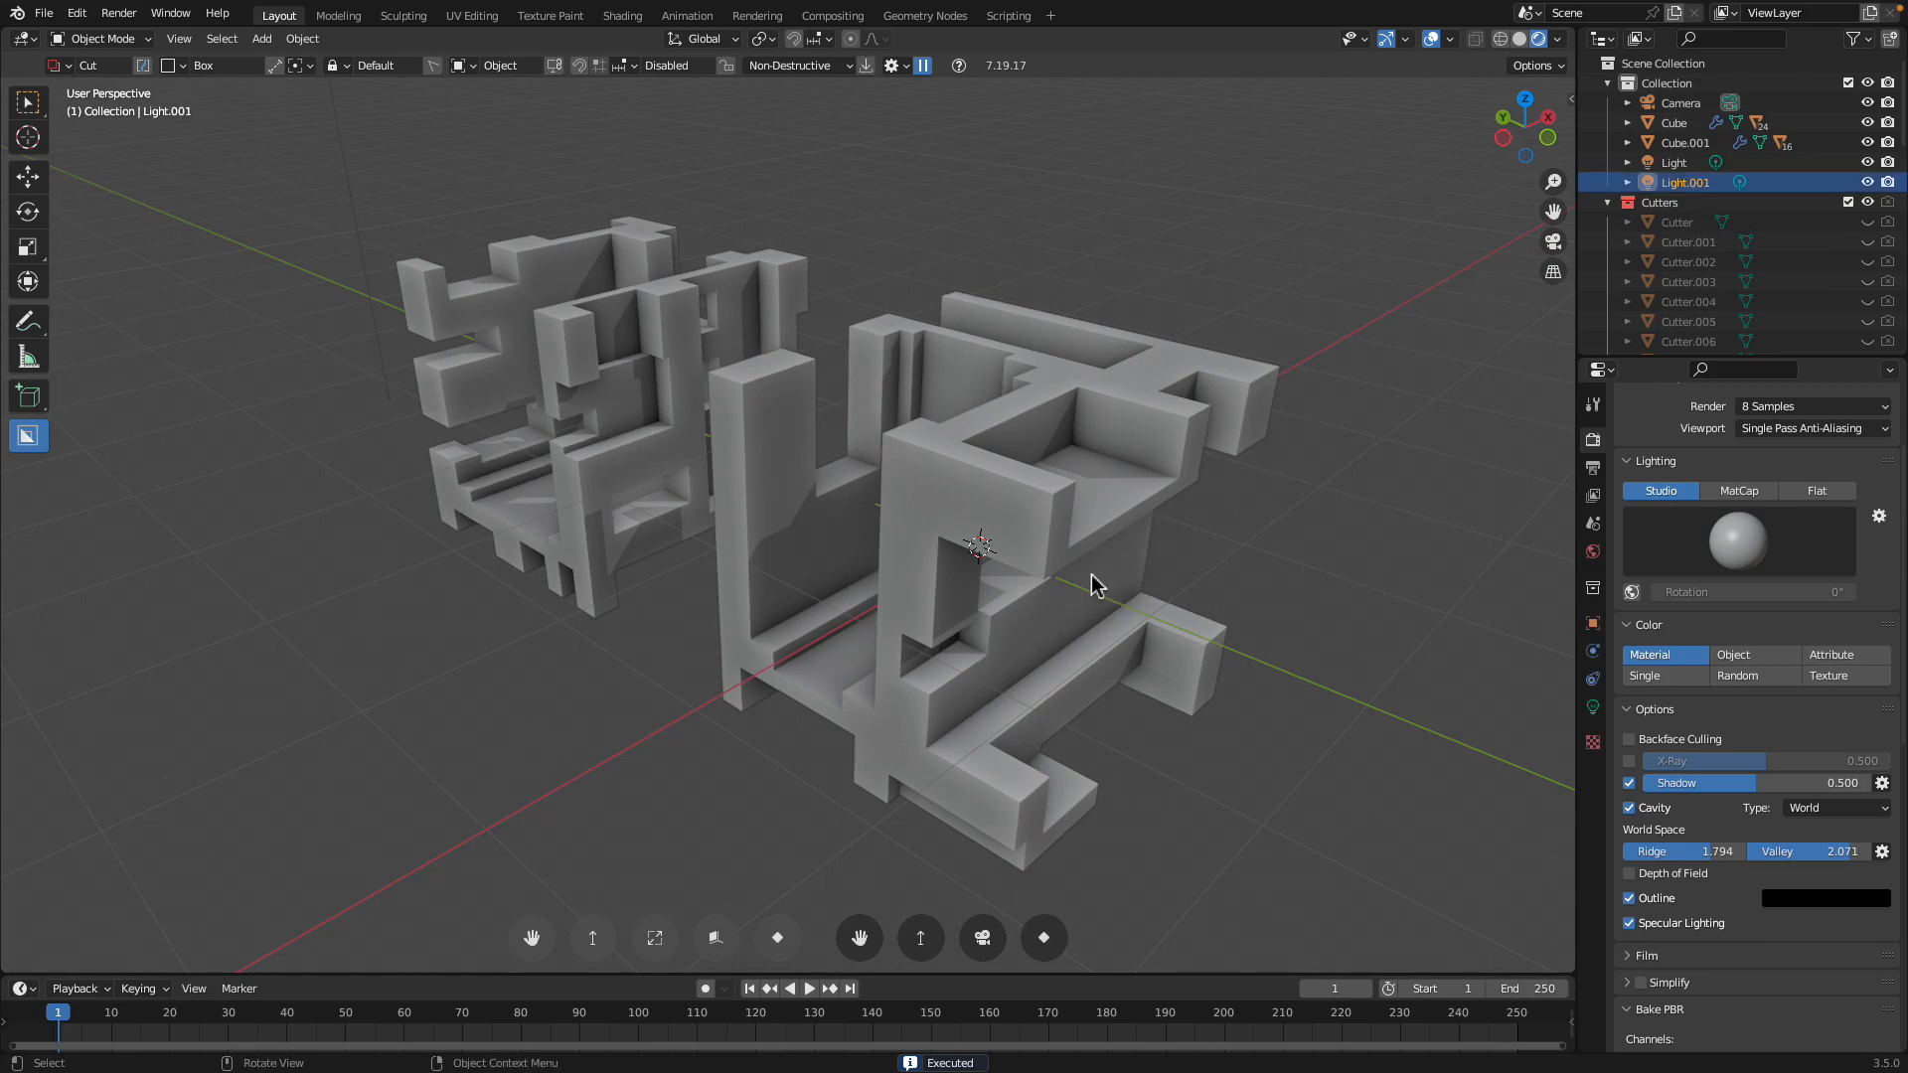
middle_click_drag(1093, 585, 999, 538)
left_click_drag(865, 500, 1089, 603)
left_click(1094, 510)
middle_click_drag(1092, 512, 1027, 546)
key("ctrl+z")
Select the second carved cube and cut another box out of it
left_click(806, 494)
middle_click_drag(702, 500, 660, 468)
left_click_drag(660, 468, 851, 595)
left_click(870, 576)
middle_click_drag(870, 576, 748, 480)
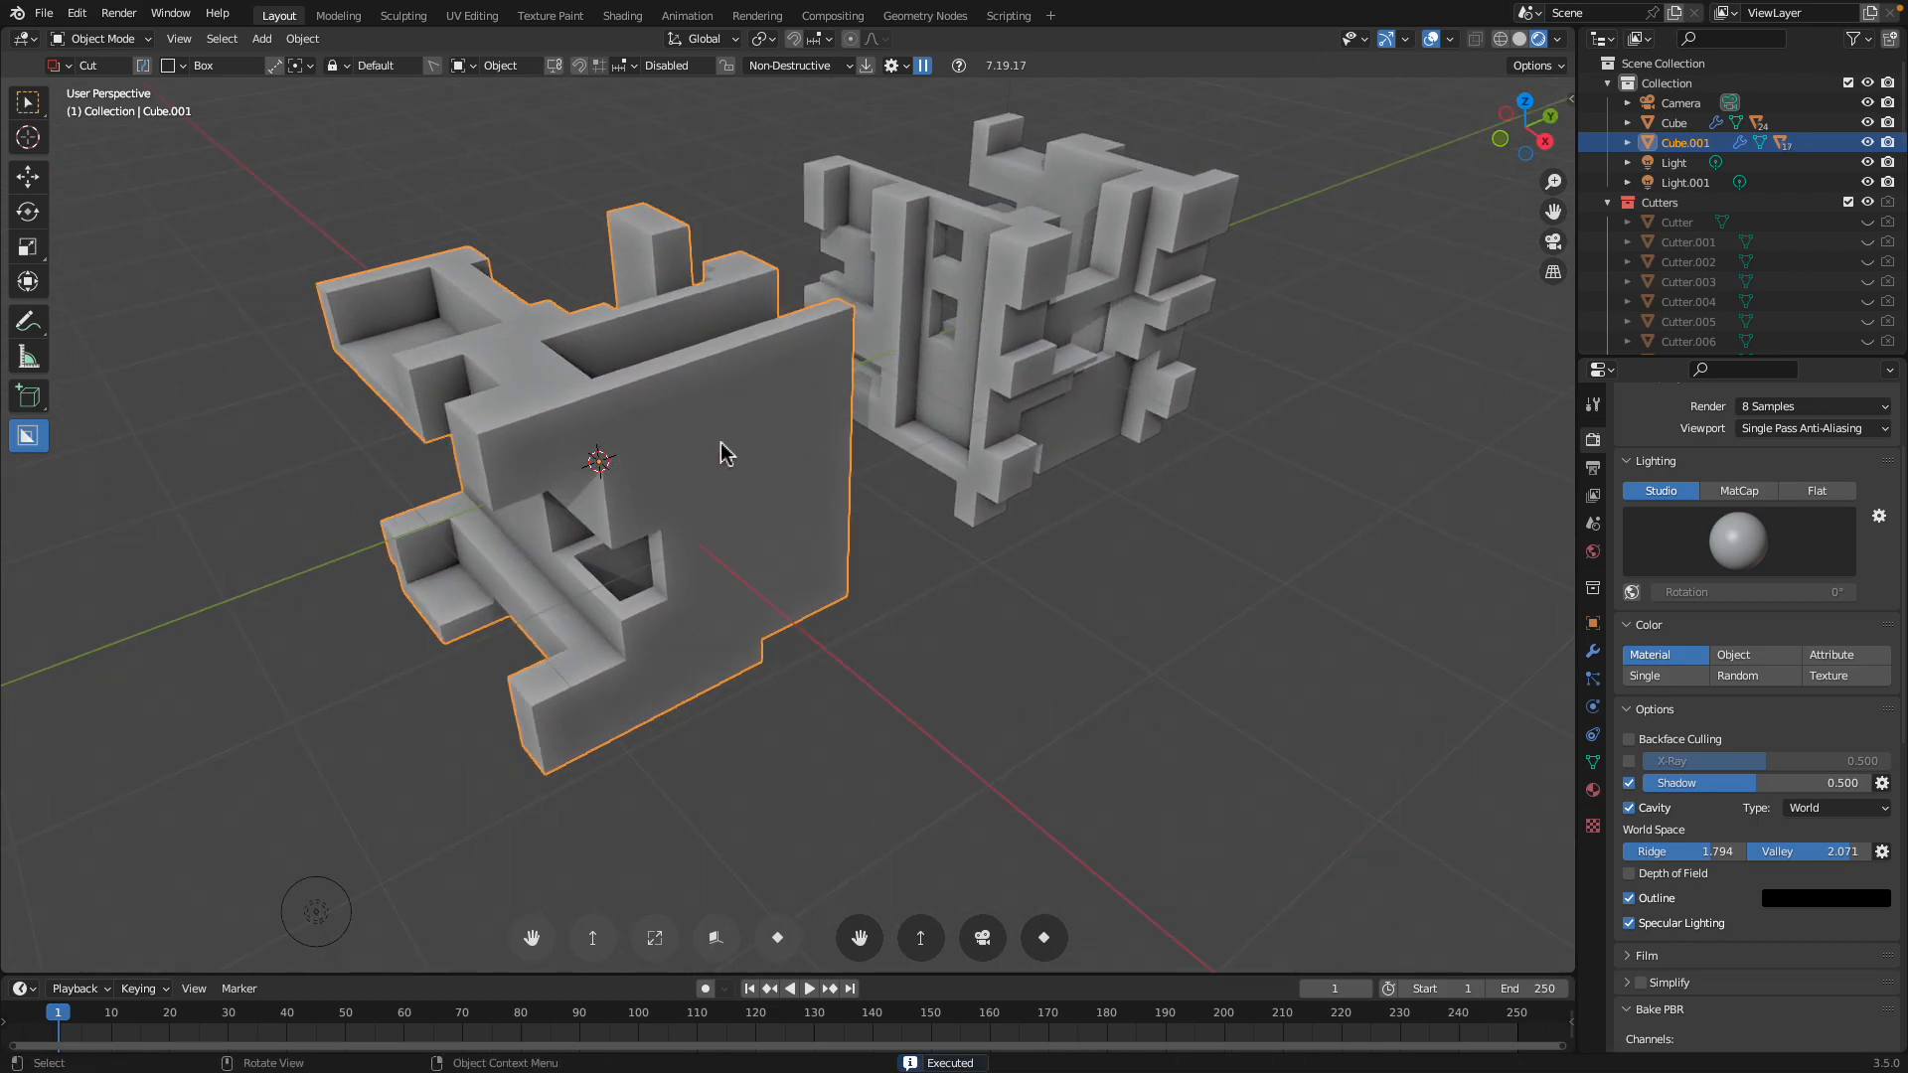
Inset a large rectangular recess into the second carved cube's flat wall, running past the wall's outer edge
left_click_drag(714, 416, 896, 552)
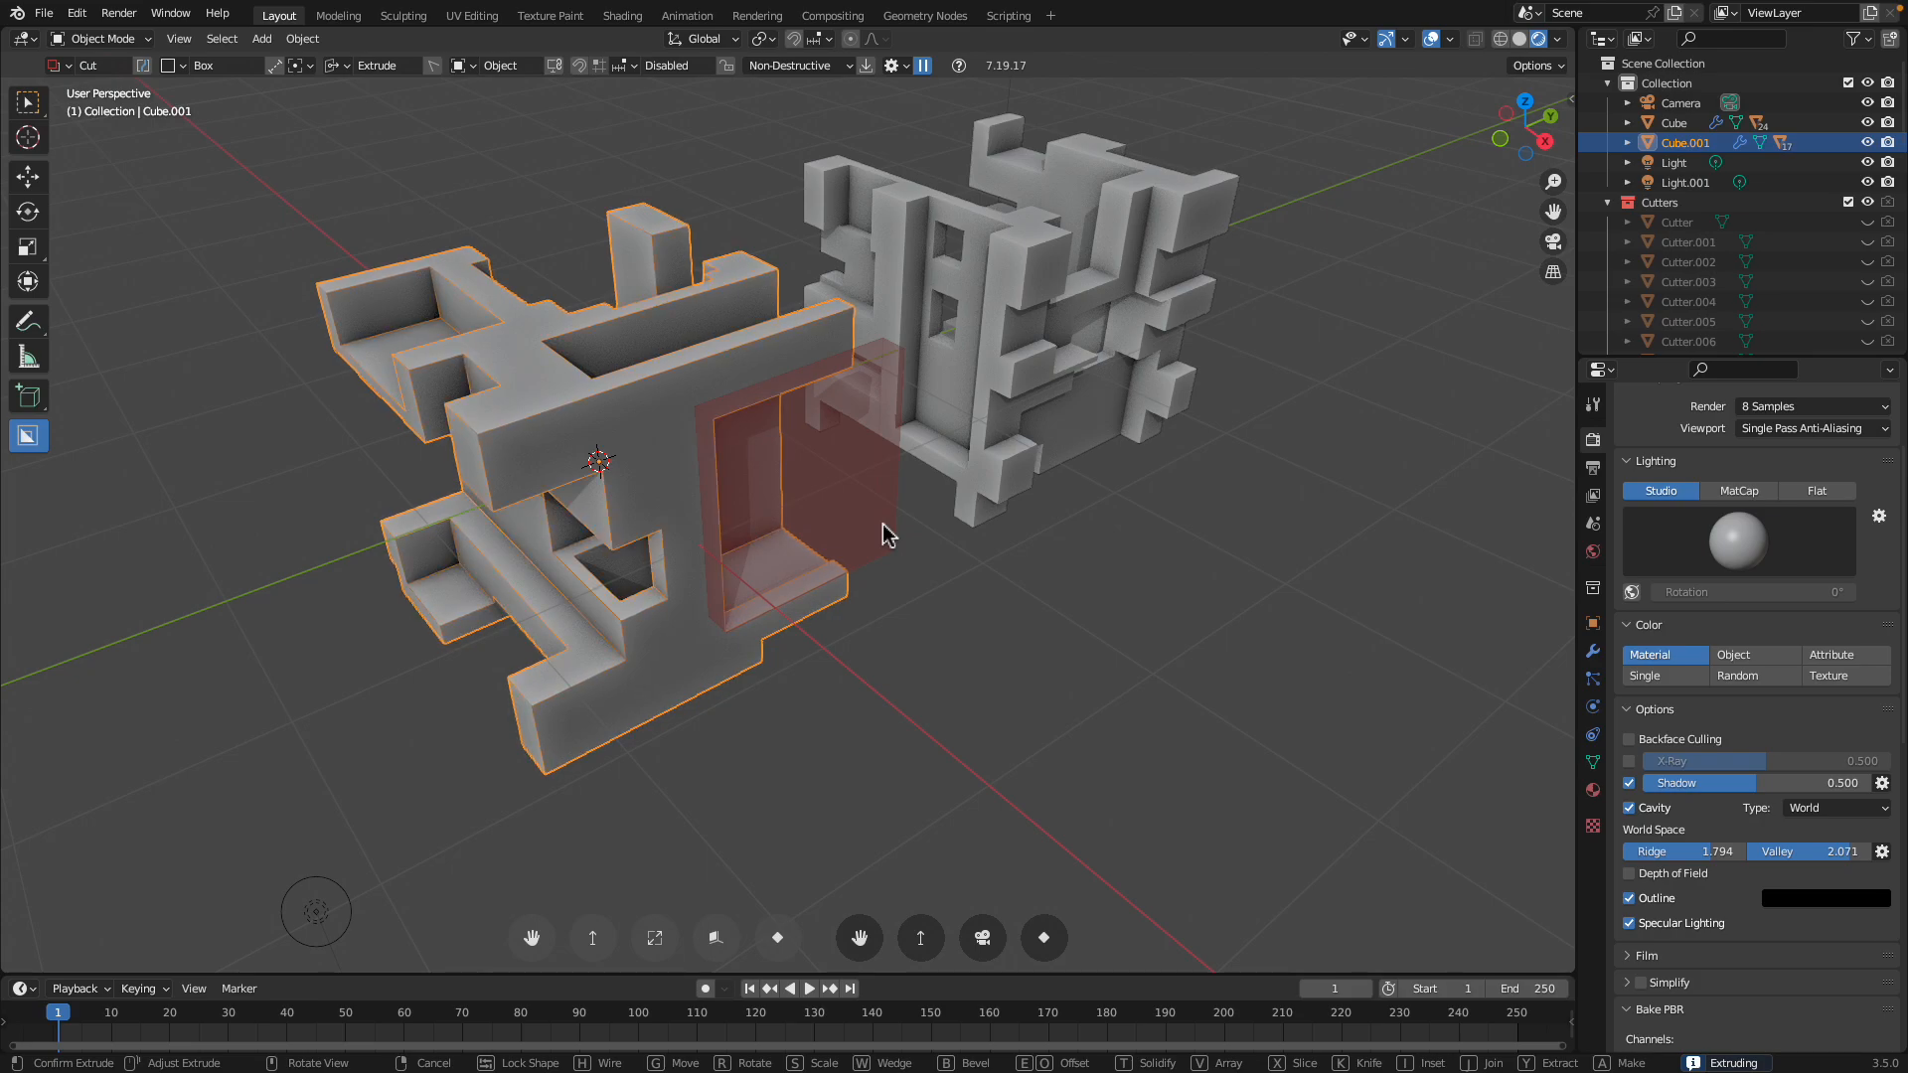
key("x")
key("x")
key("x")
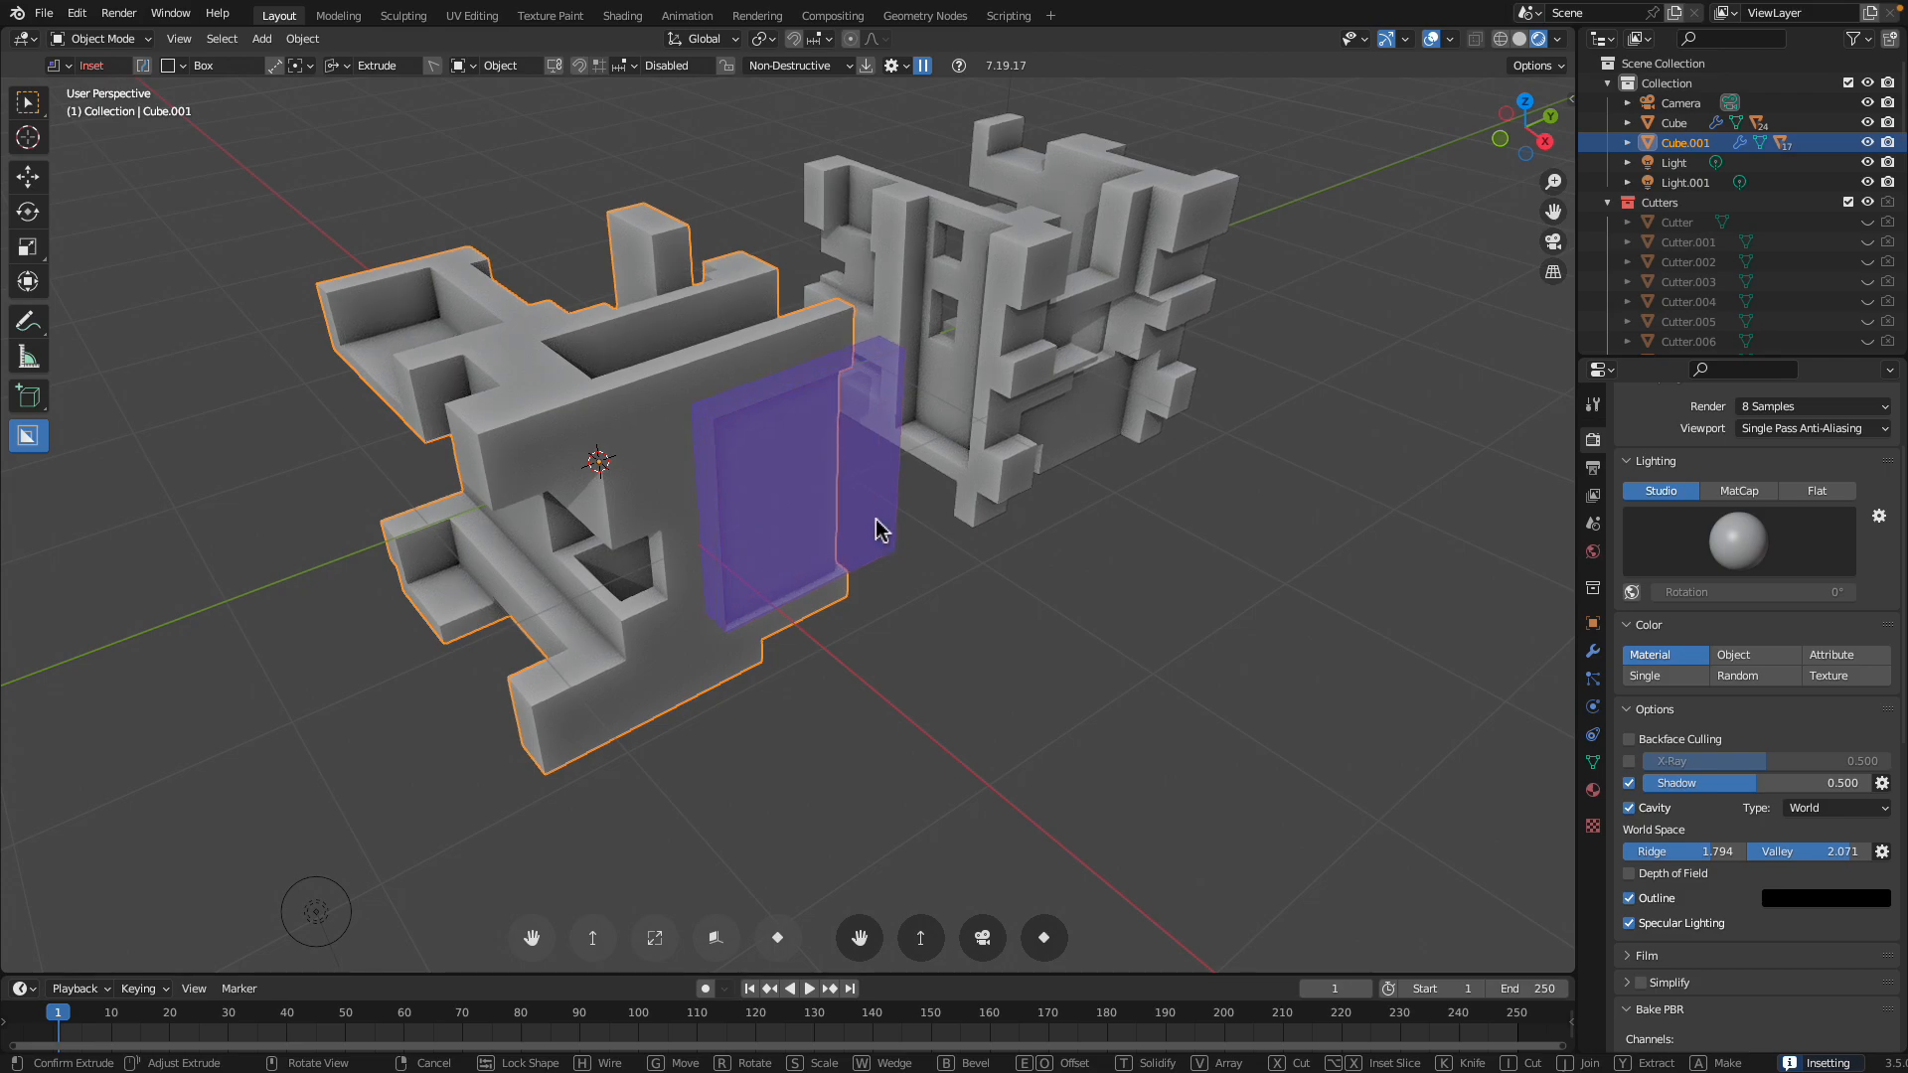
left_click(870, 516)
Draw a small square recess into the beam above the wall, beside the large recess
middle_click_drag(870, 516, 579, 468)
scroll(602, 390, "up", 4)
scroll(579, 468, "down", 3)
mouse_move(572, 553)
left_mouse_down()
mouse_move(639, 412)
mouse_move(630, 390)
left_mouse_up()
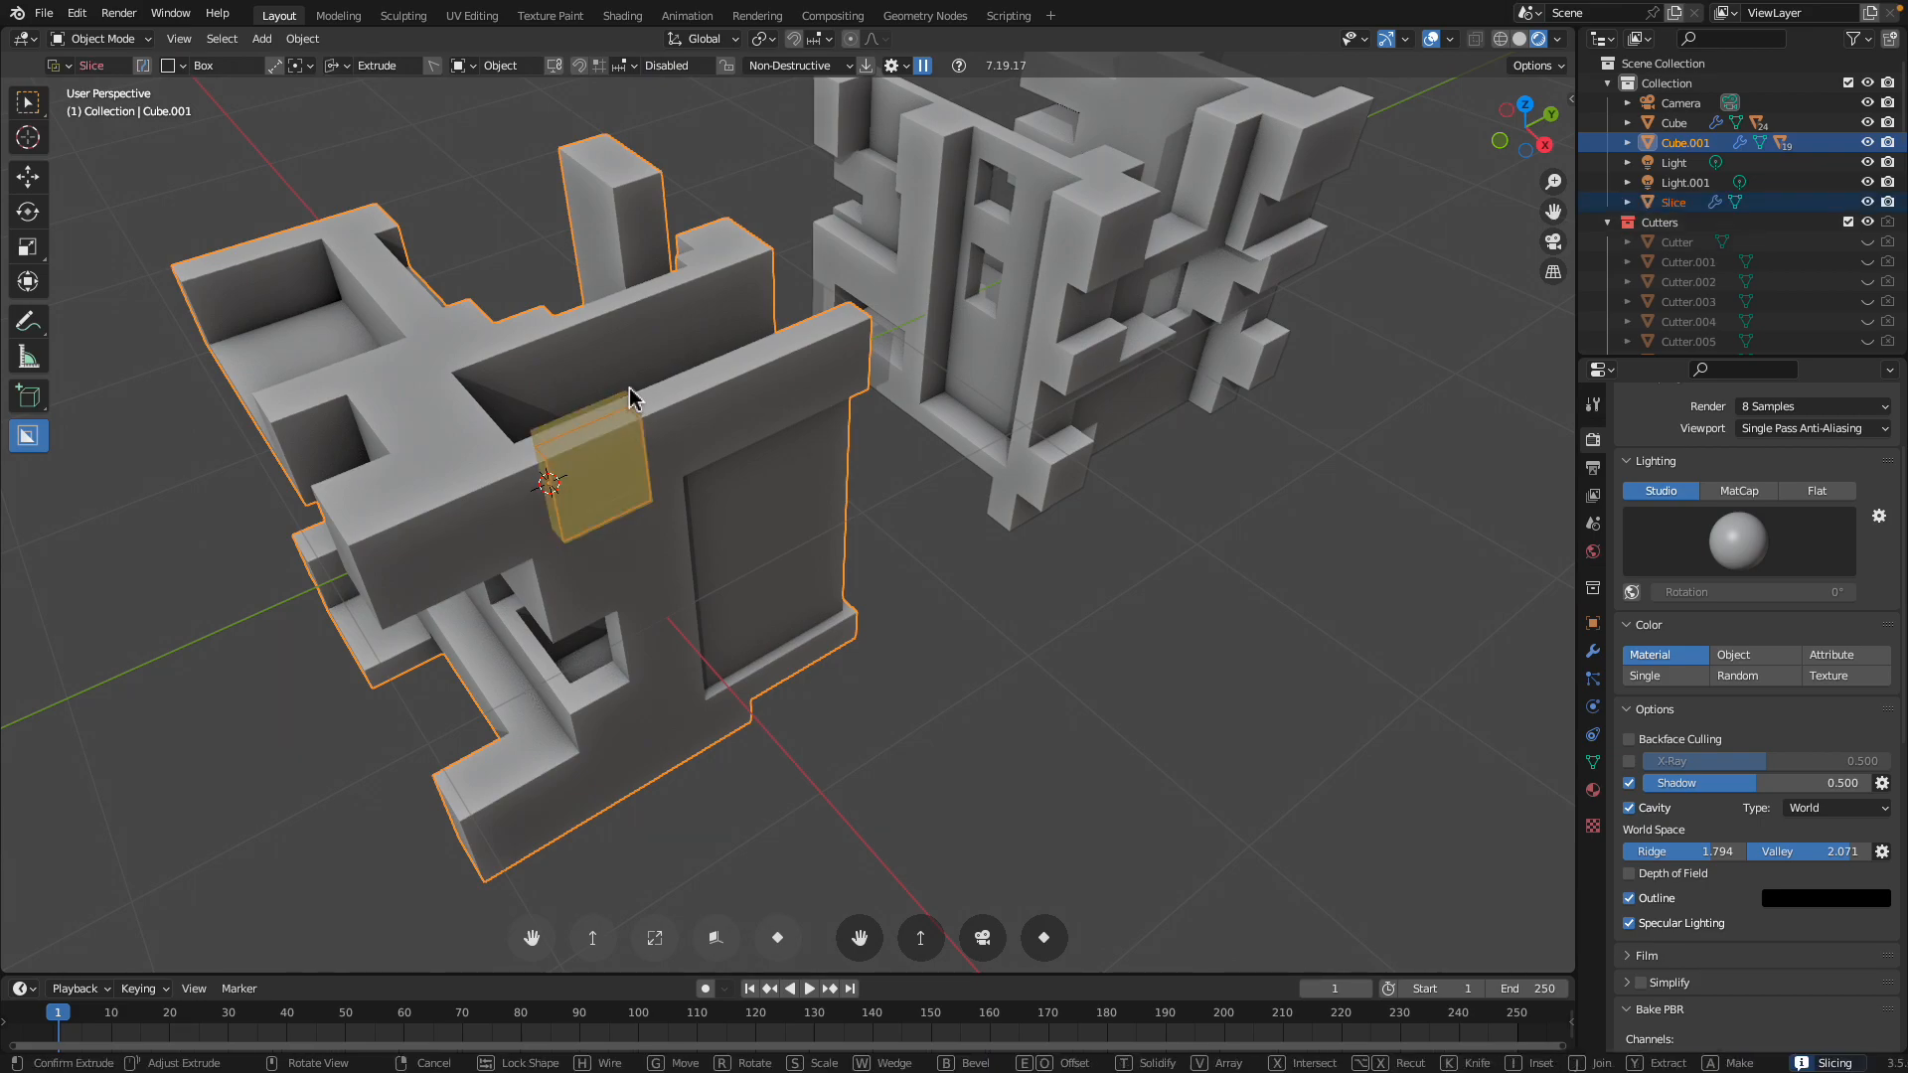
middle_click_drag(630, 395, 659, 477)
Cut a box out of the projecting corner block at the end of the second carved cube's upper beam
left_click_drag(616, 511, 711, 546)
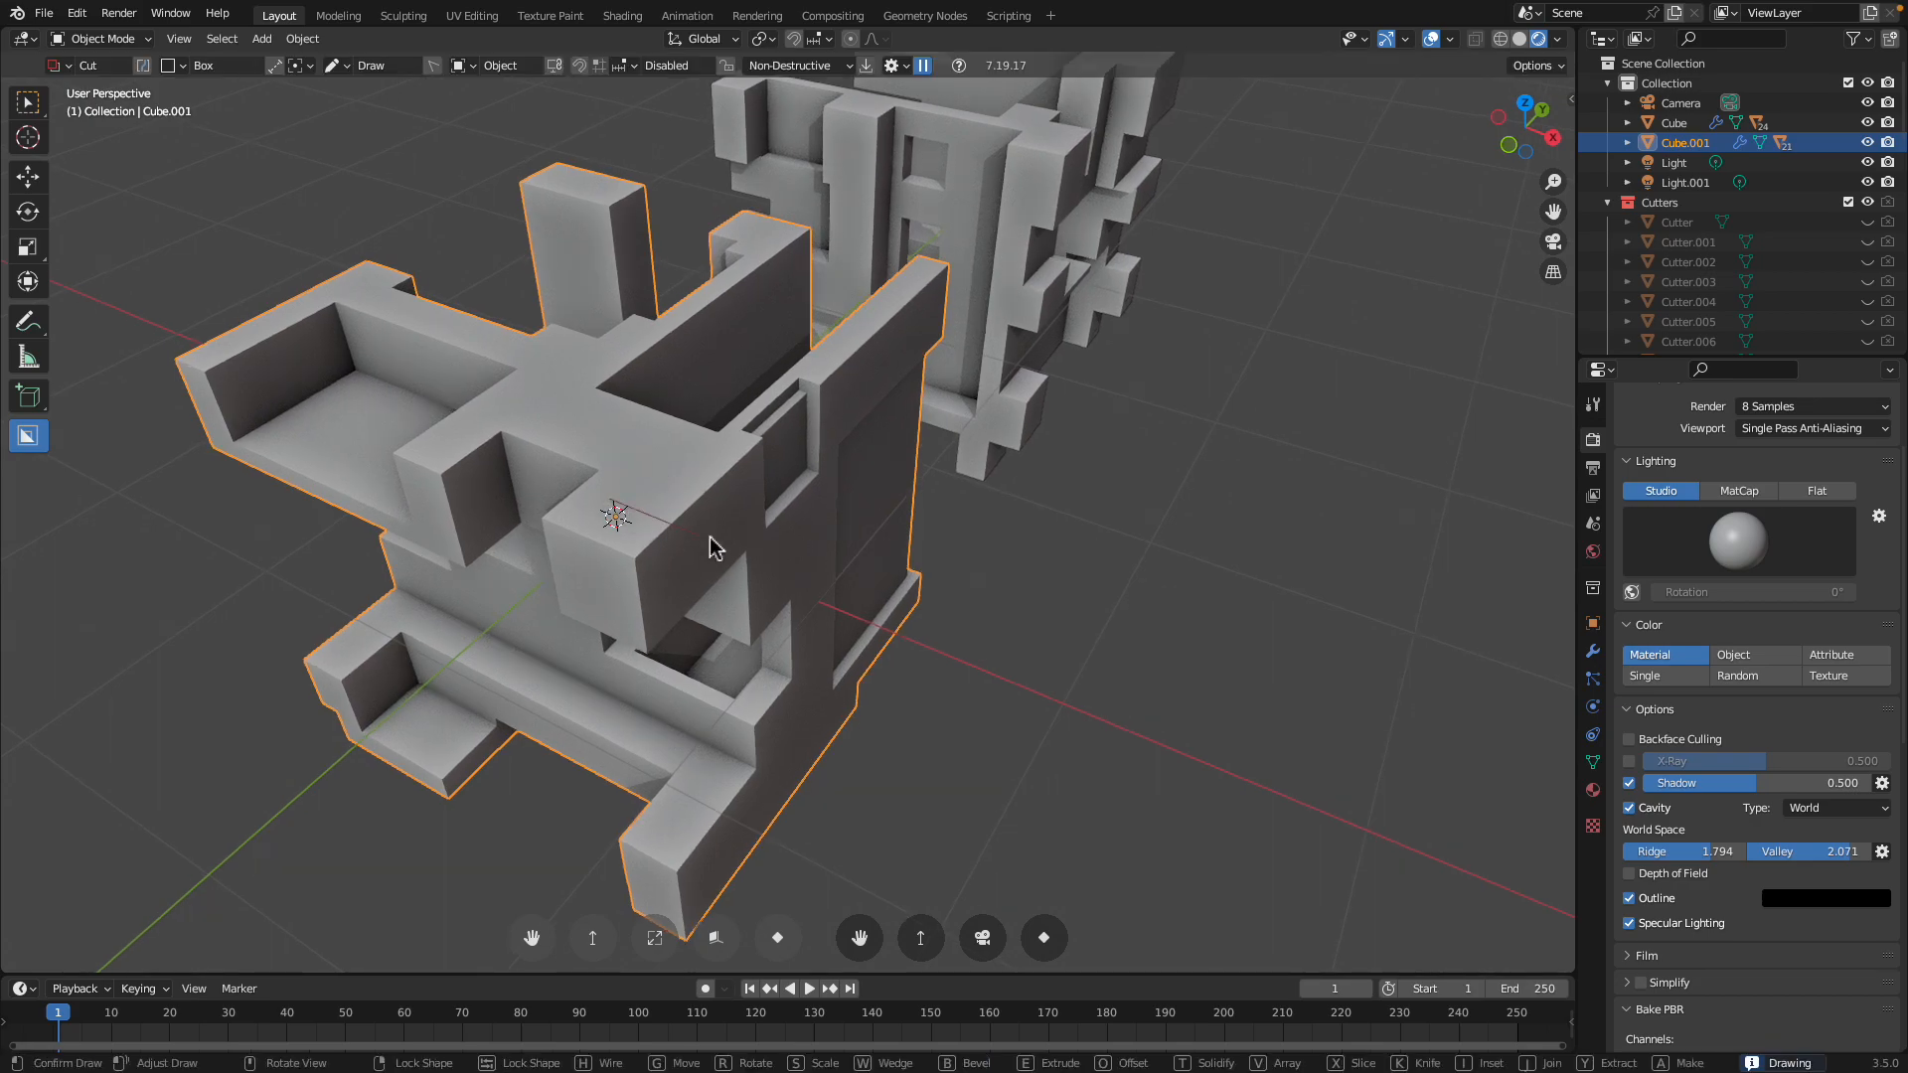
left_click_drag(782, 492, 784, 495)
left_click(802, 563)
middle_click_drag(807, 541, 732, 505)
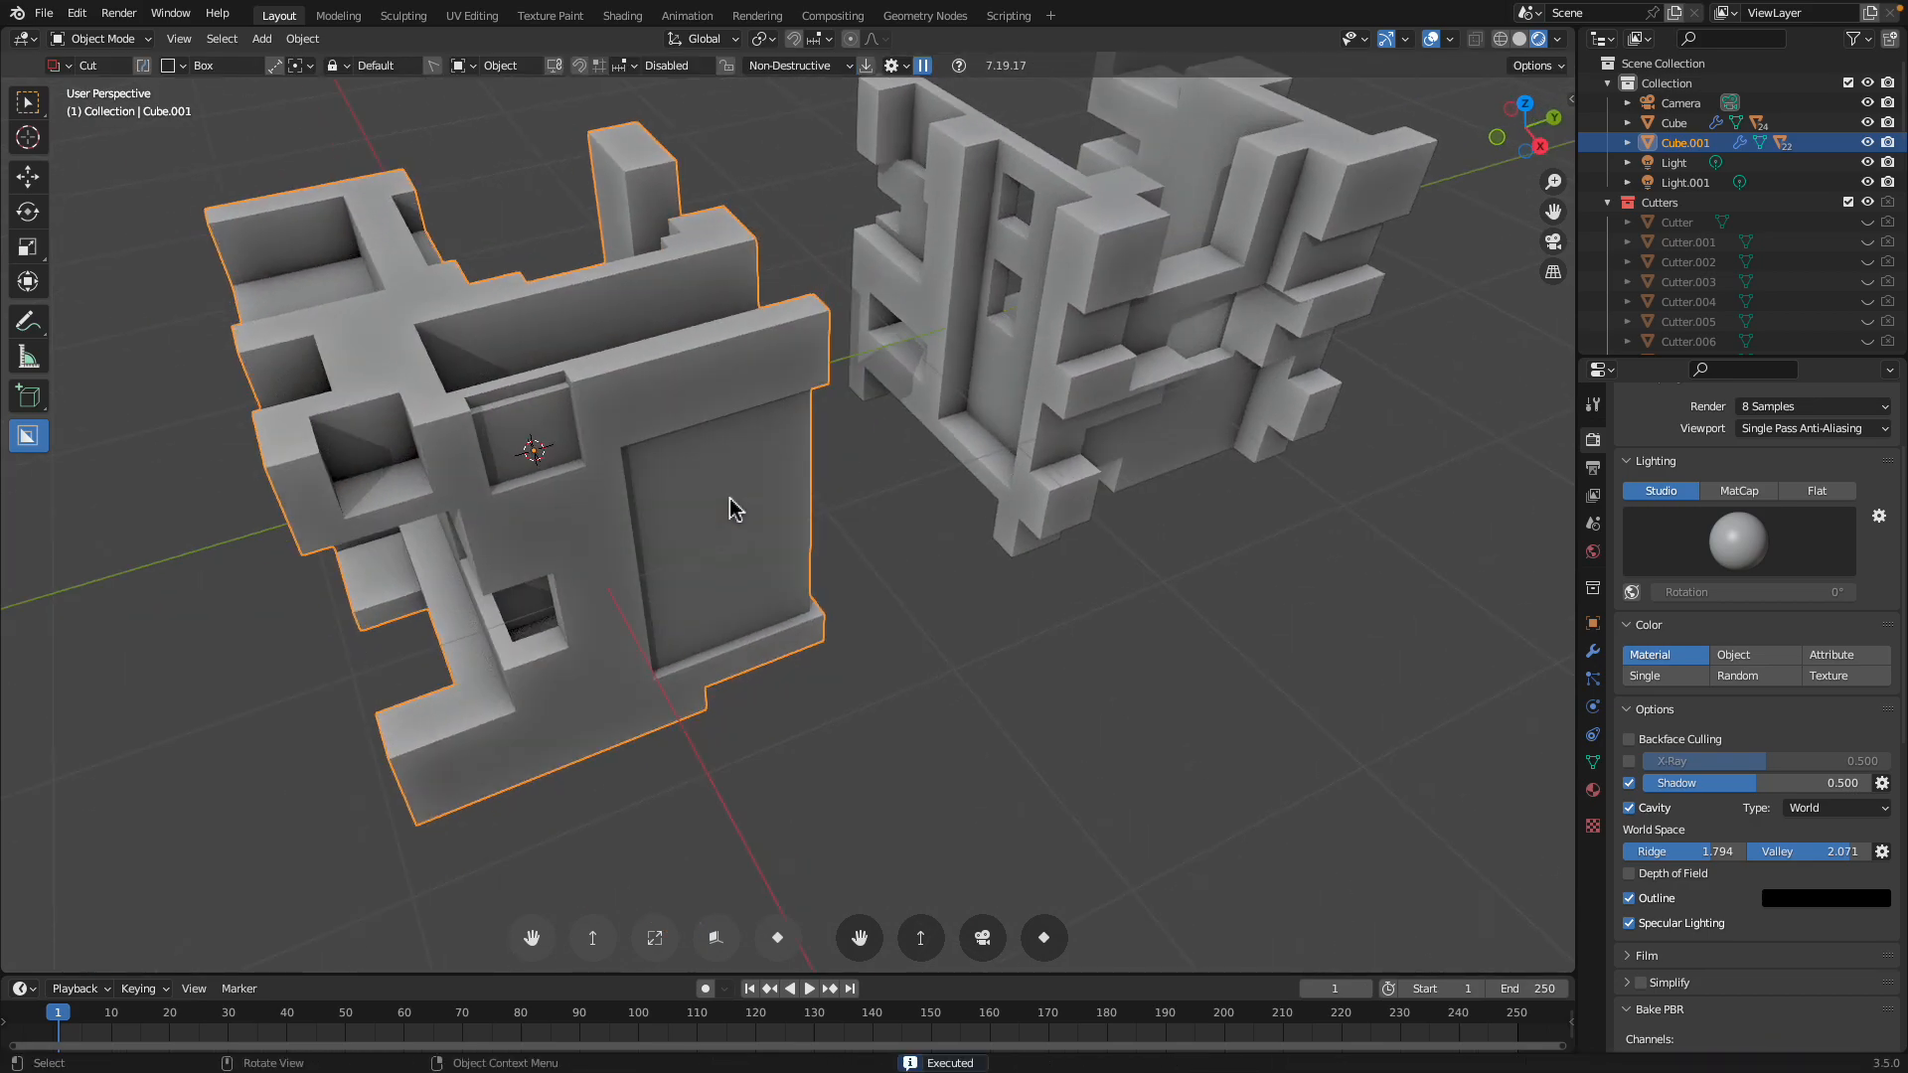
Move the second carved cube along the X axis, clear of the 3D cursor
scroll(572, 414, "up", 3)
middle_click_drag(572, 415, 988, 482)
scroll(668, 489, "down", 4)
scroll(858, 446, "down", 3)
key("g")
key("x")
left_click(1025, 488)
Save the file on the Desktop as box_logic_x_001.blend
key("ctrl+s")
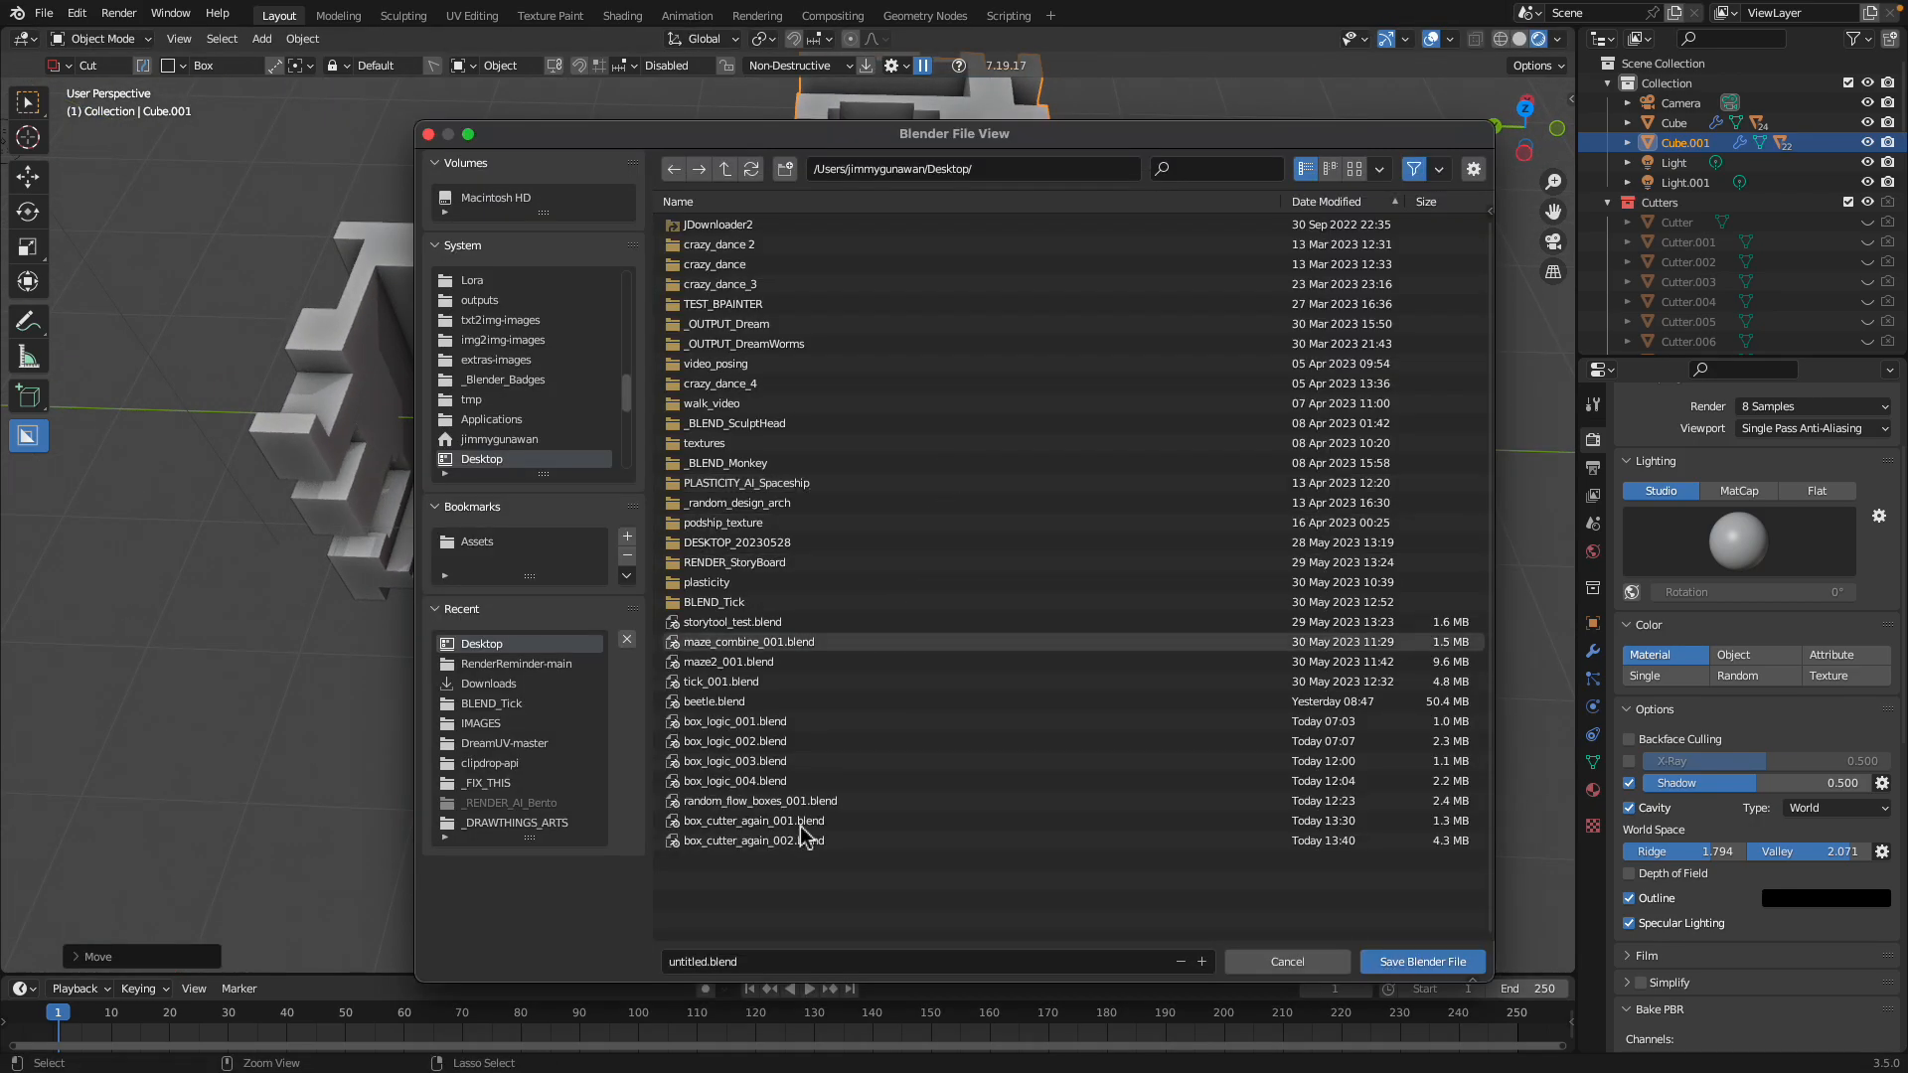
left_click(688, 962)
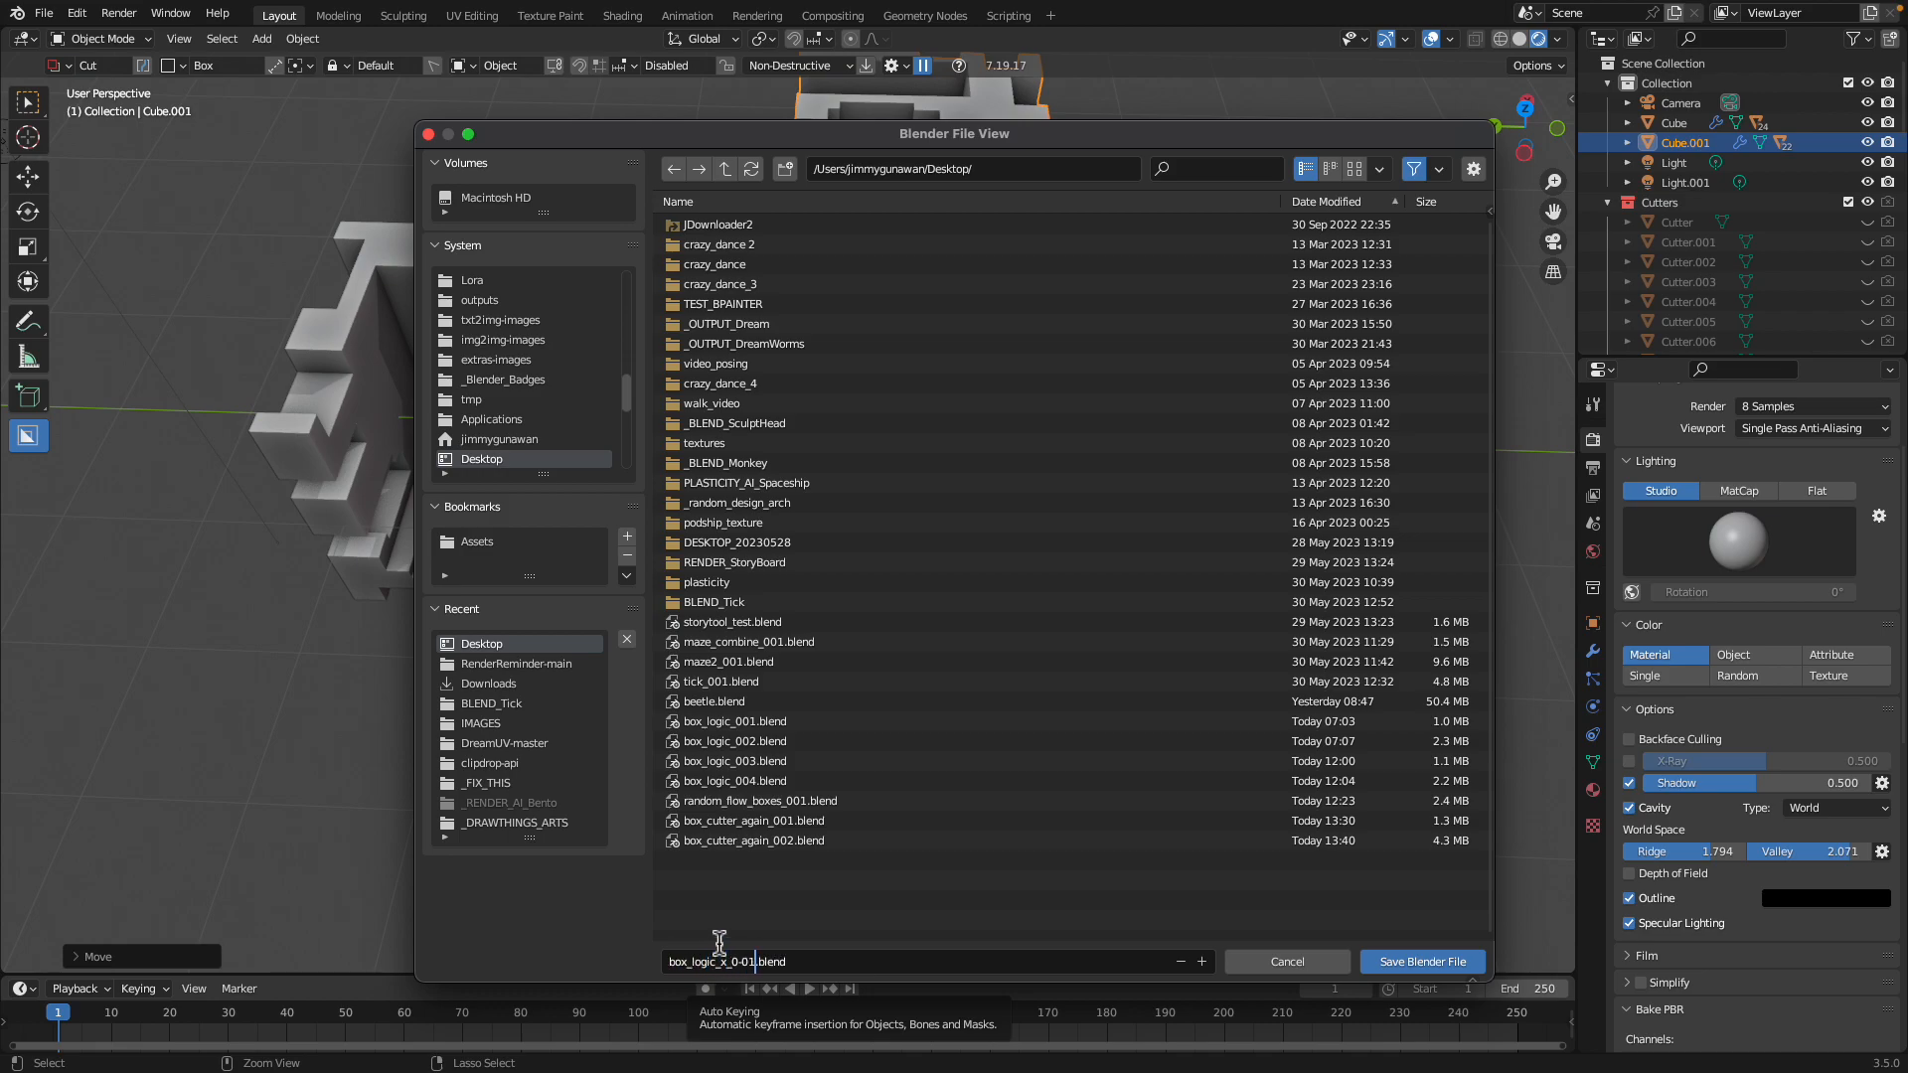
left_click(1459, 962)
Add a new mesh cube at the 3D cursor, between the two carved cubes
middle_click_drag(1214, 826, 907, 449)
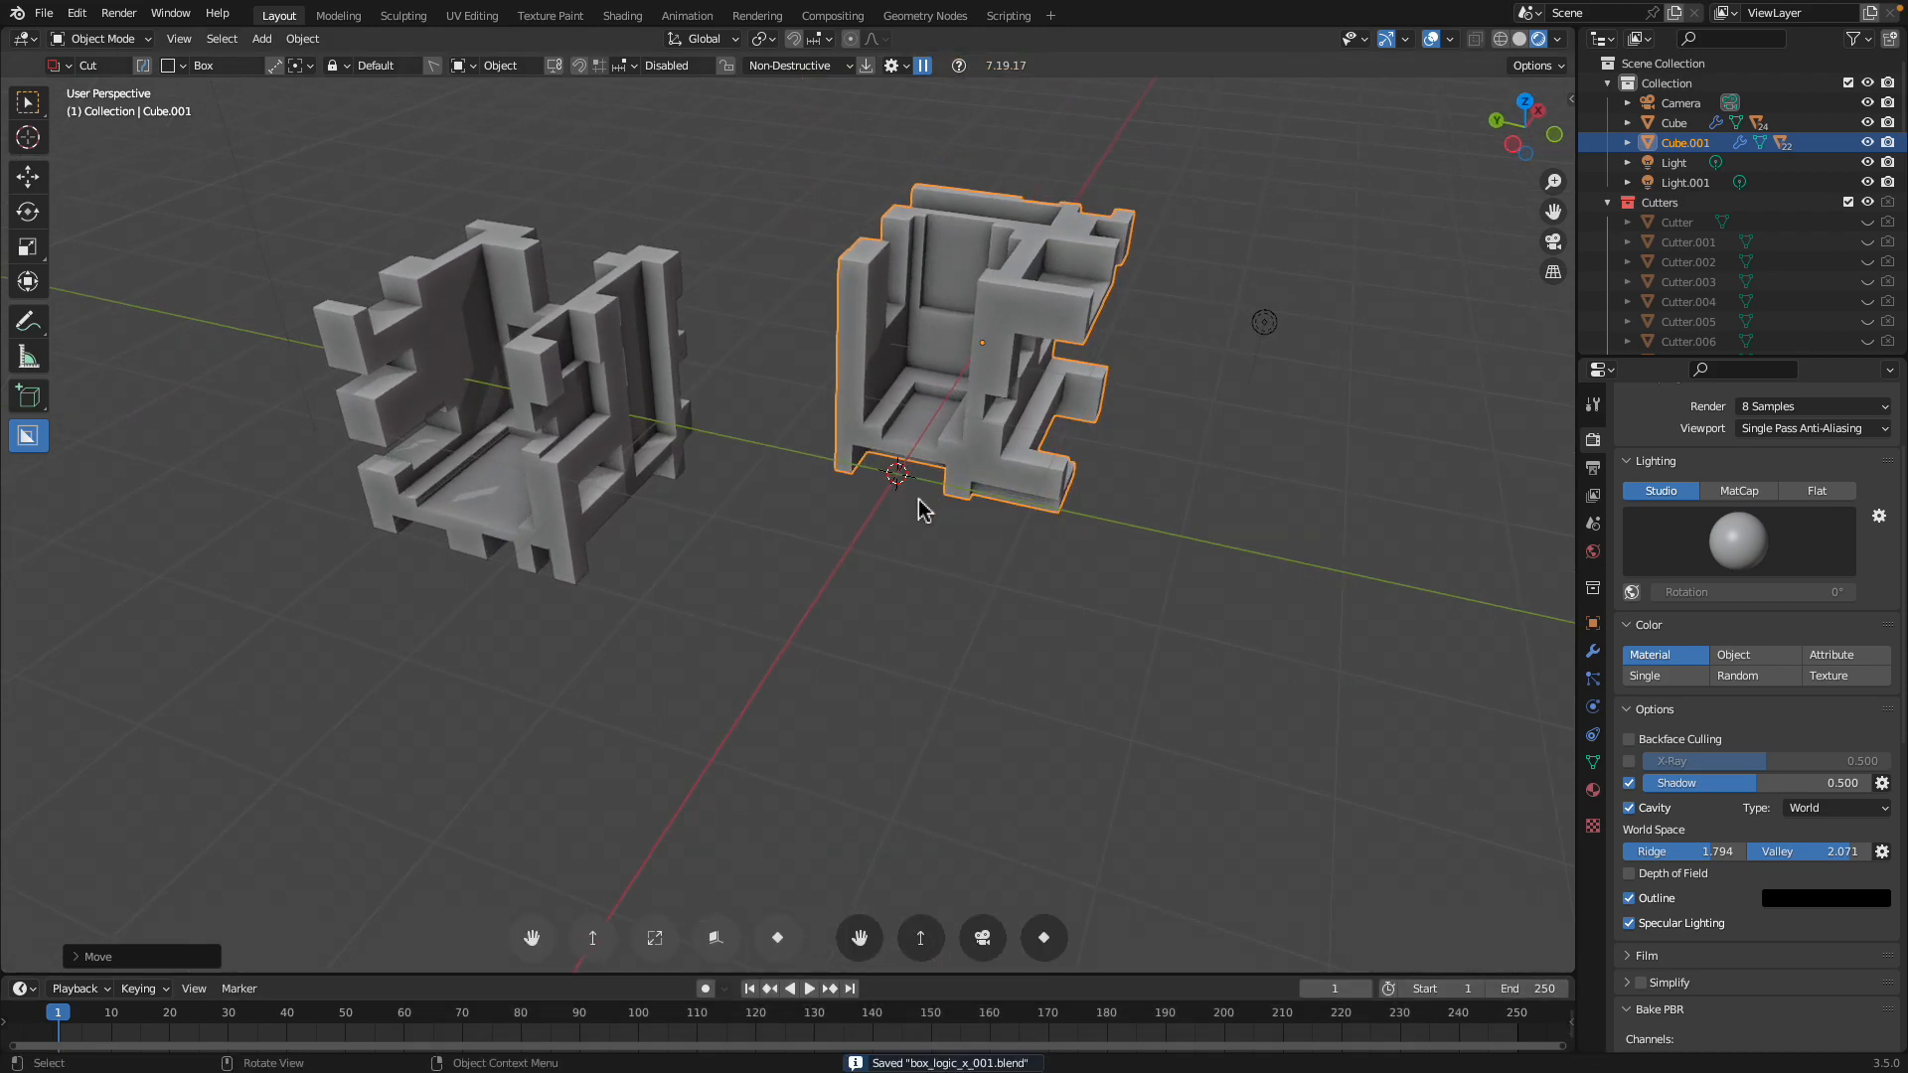
key("shift+a")
mouse_move(874, 522)
left_click(994, 541)
middle_click_drag(924, 542, 895, 409)
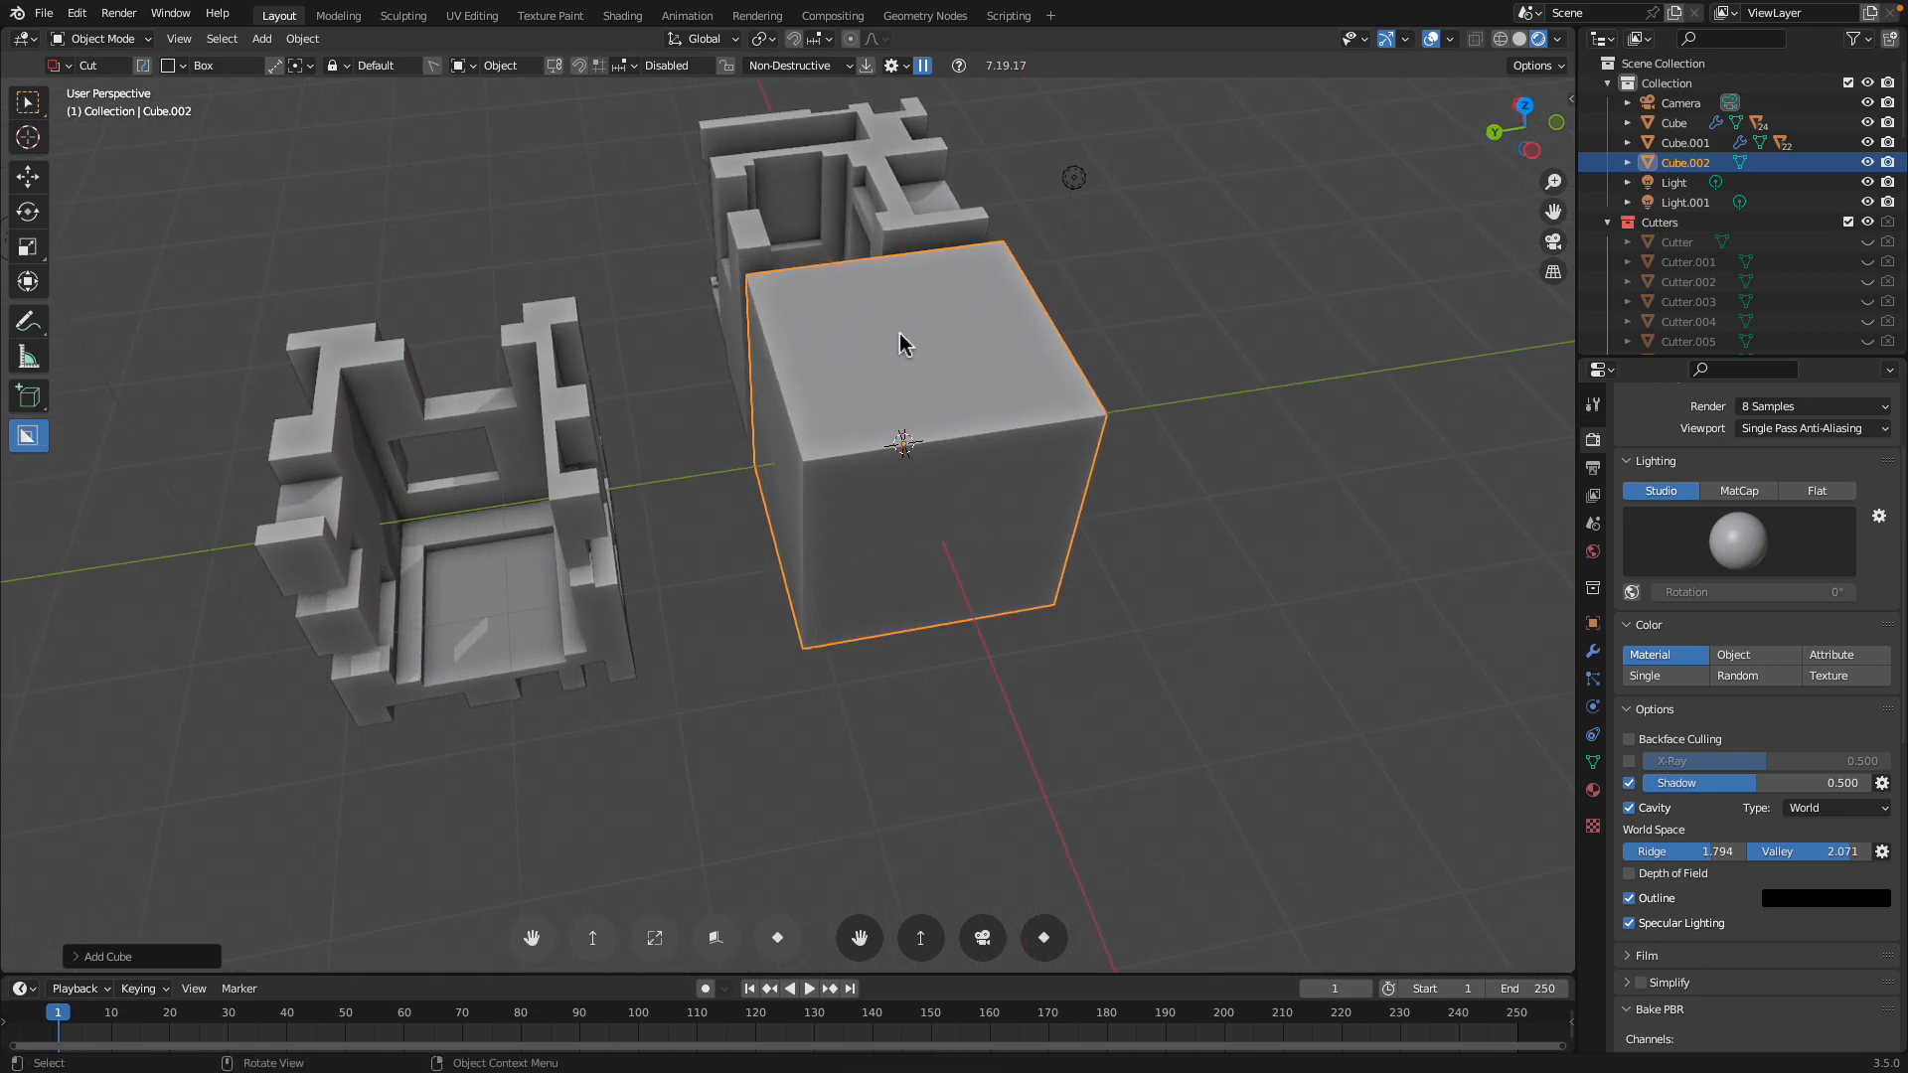
Cut three boxes out of the new cube, starting from its top face
left_click_drag(904, 341, 1214, 469)
left_click(1209, 553)
middle_click_drag(1209, 554, 939, 534)
left_click_drag(892, 515, 801, 652)
left_click(713, 526)
middle_click_drag(734, 343, 761, 400)
left_click_drag(750, 311, 716, 473)
left_click(718, 485)
Cut two more boxes out of the third cube, one of them across its lower corner
mouse_move(721, 477)
middle_mouse_down()
mouse_move(820, 375)
mouse_move(807, 532)
middle_mouse_up()
middle_click_drag(807, 531, 666, 532)
left_click_drag(817, 505, 984, 395)
left_click(993, 433)
middle_click_drag(913, 447, 707, 624)
left_click_drag(868, 830, 895, 839)
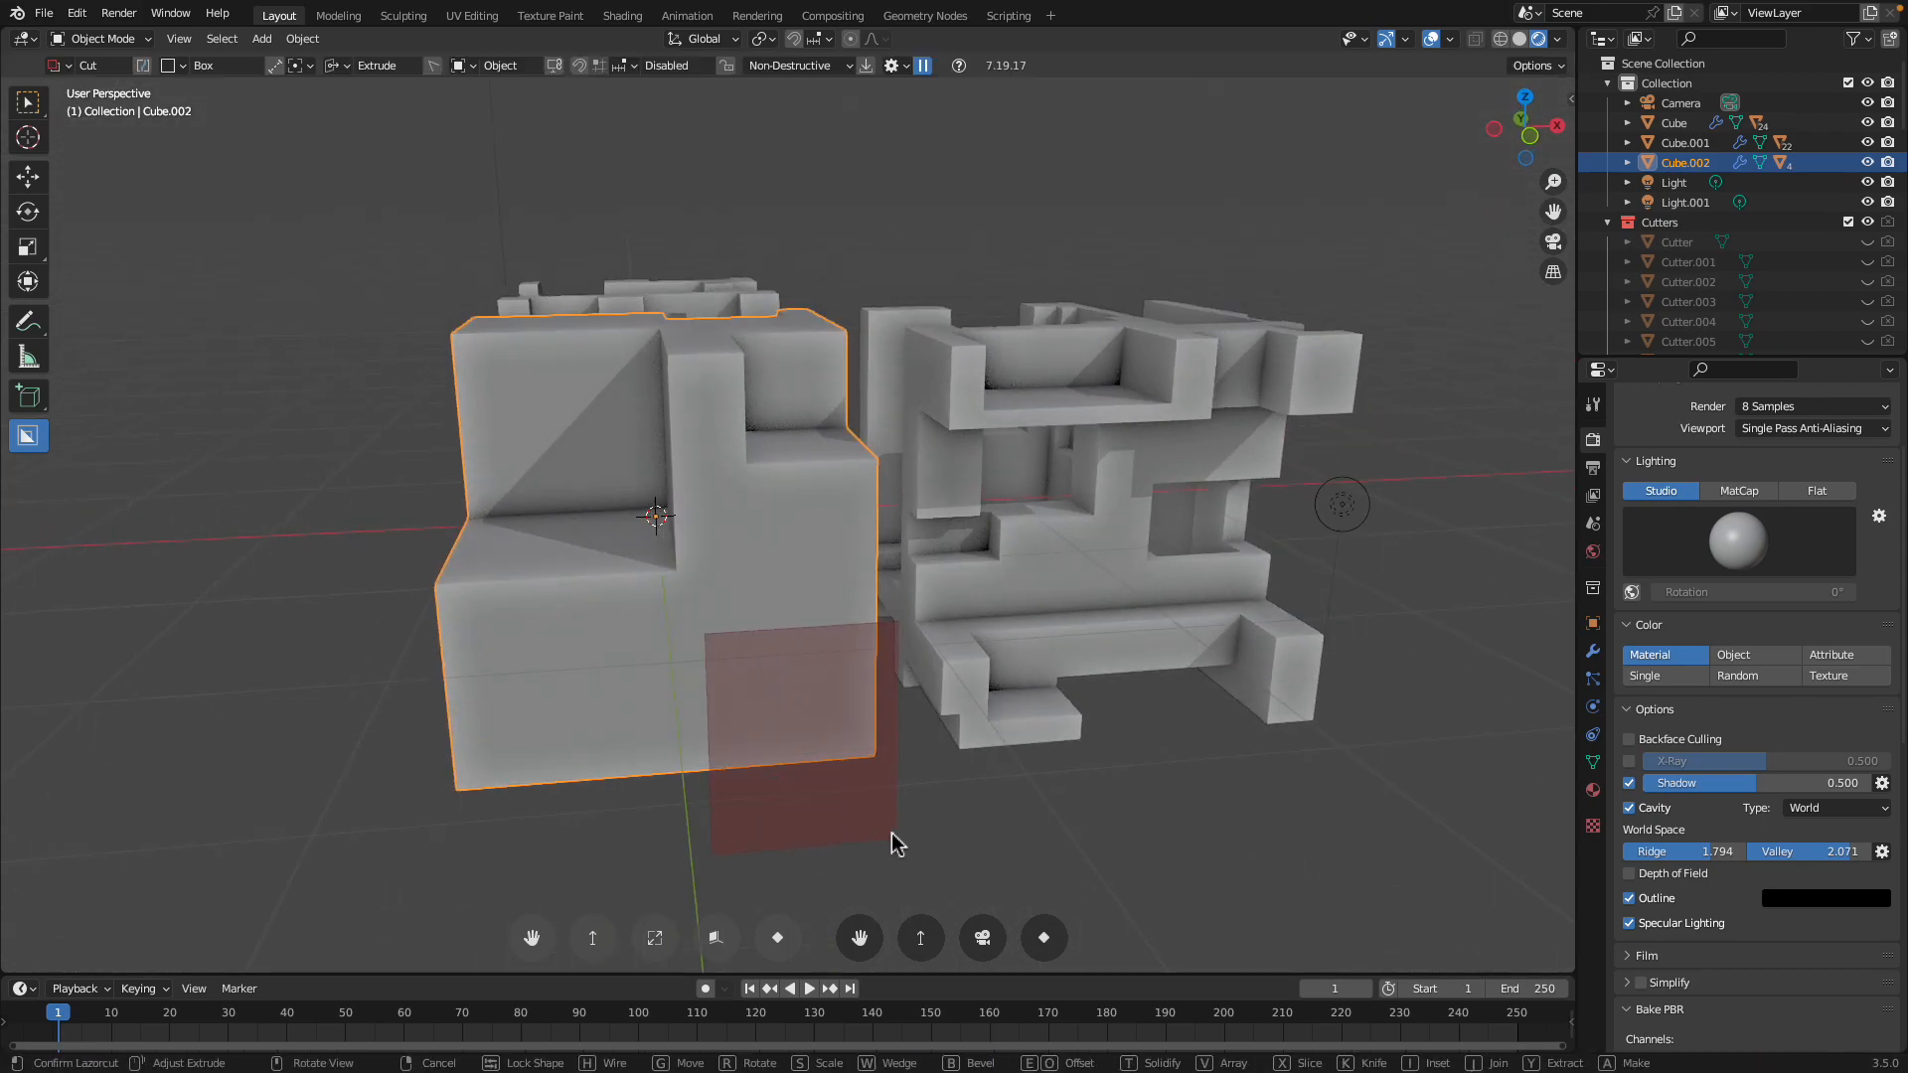
left_click(872, 795)
Cut two further boxes into the third cube around its open ledge
middle_click_drag(811, 717, 984, 586, "shift")
left_click_drag(766, 514, 620, 701)
left_click(596, 630)
middle_click_drag(600, 616, 683, 715)
mouse_move(683, 467)
left_mouse_down()
mouse_move(931, 562)
mouse_move(991, 552)
left_mouse_up()
left_click(986, 596)
Draw a box across the edge of the third cube's top face and apply it as an inset recess
mouse_move(805, 449)
middle_mouse_down()
mouse_move(848, 472)
mouse_move(756, 417)
middle_mouse_up()
mouse_move(636, 274)
left_mouse_down()
mouse_move(788, 367)
mouse_move(806, 331)
left_mouse_up()
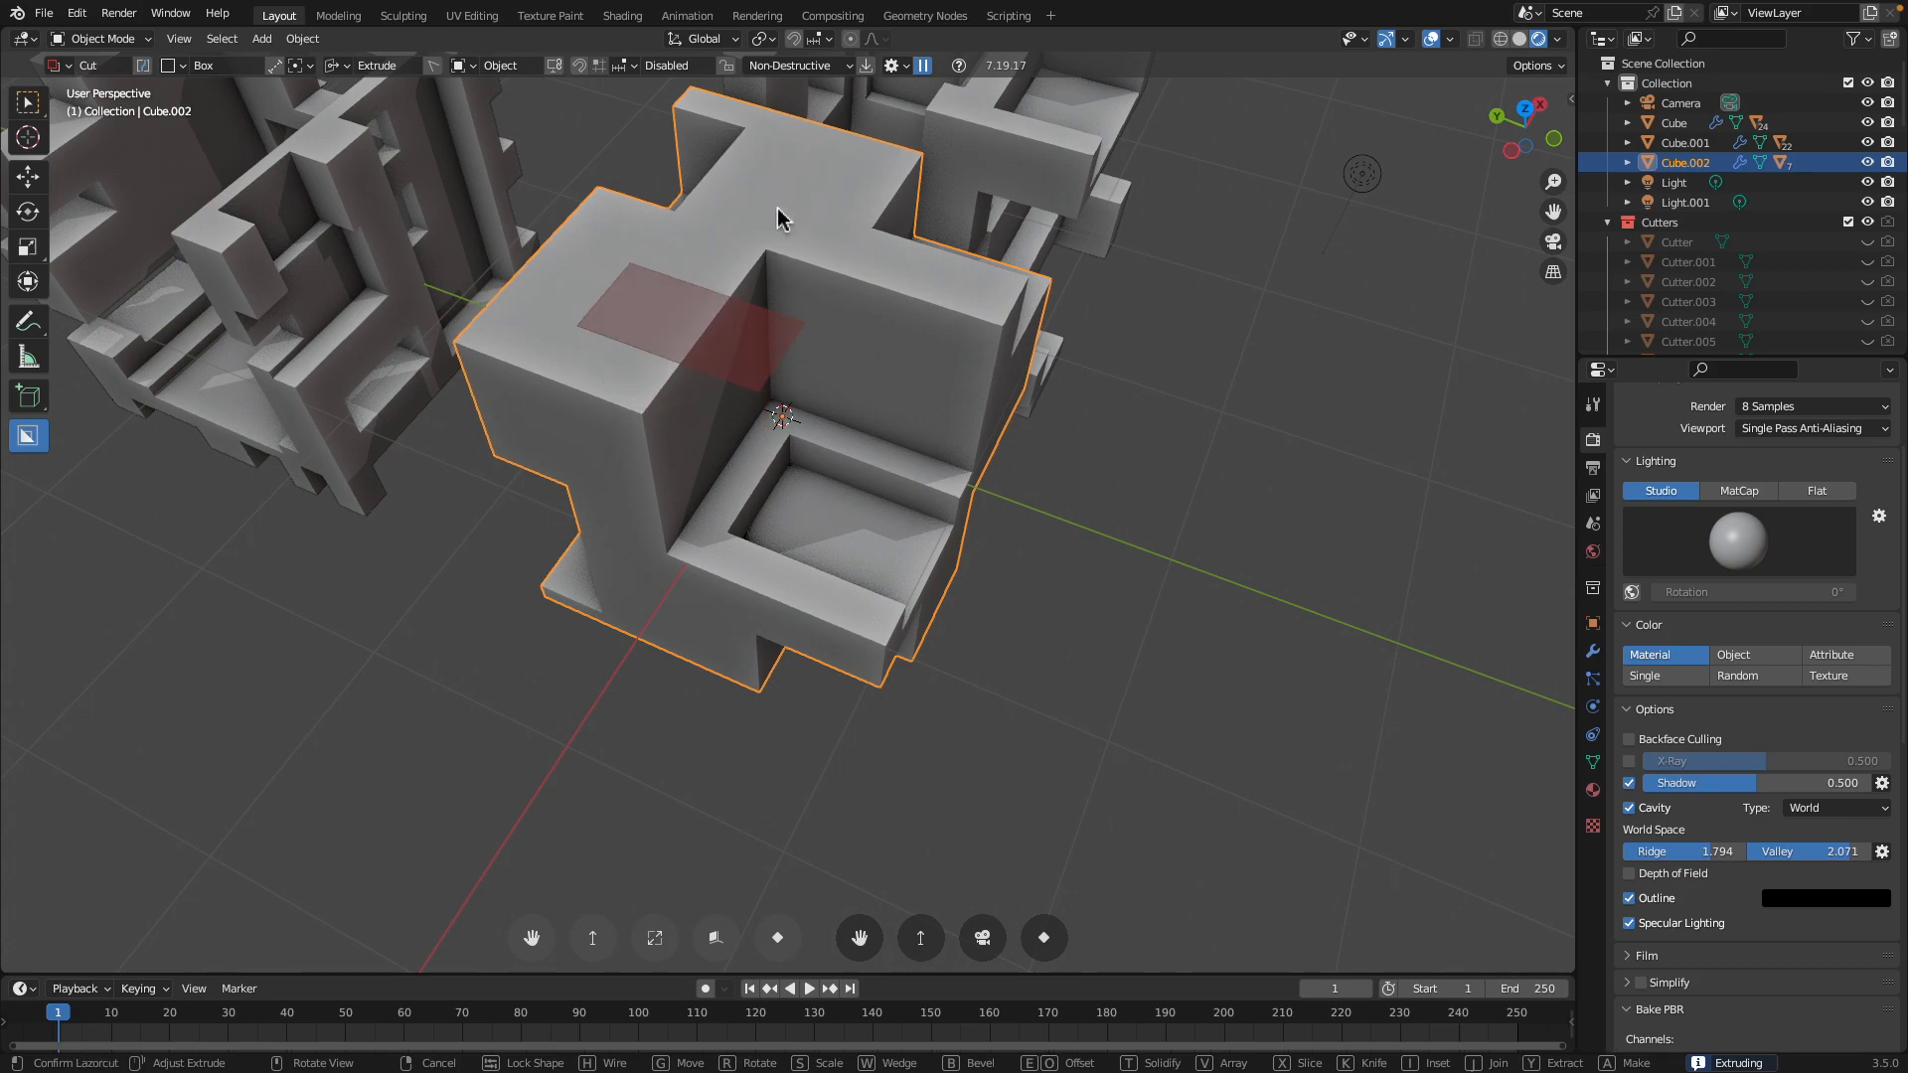
key("x")
key("x")
key("i")
left_click(810, 414)
Cut two more boxes into the third cube, one at its top edge and one in its side
mouse_move(809, 418)
middle_mouse_down()
mouse_move(844, 341)
mouse_move(776, 229)
middle_mouse_up()
mouse_move(767, 227)
left_mouse_down()
mouse_move(941, 319)
mouse_move(959, 371)
mouse_move(792, 328)
left_mouse_up()
middle_click_drag(792, 328, 639, 396)
left_click_drag(639, 396, 576, 635)
middle_click_drag(576, 635, 298, 416)
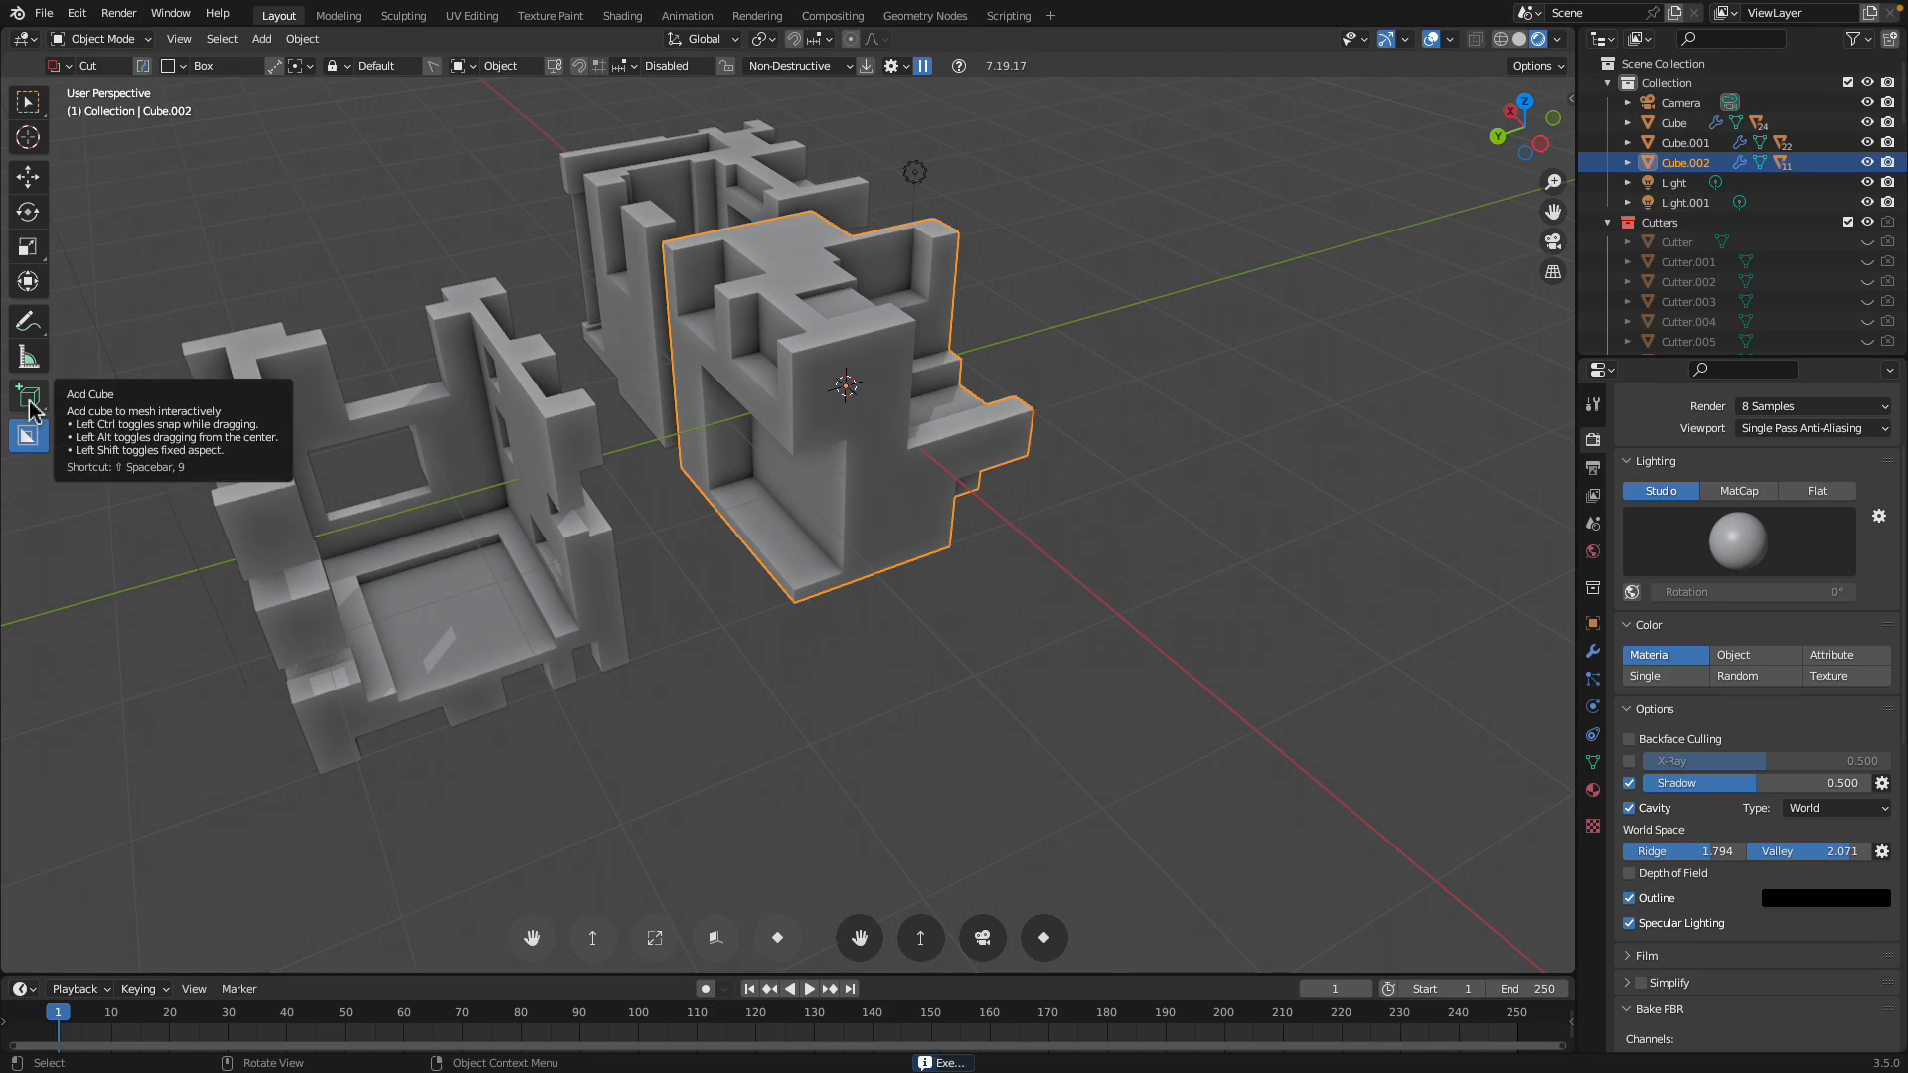
With the Add Cube tool, build one block on the third cube's lower wall and another on its top corner
left_click(30, 405)
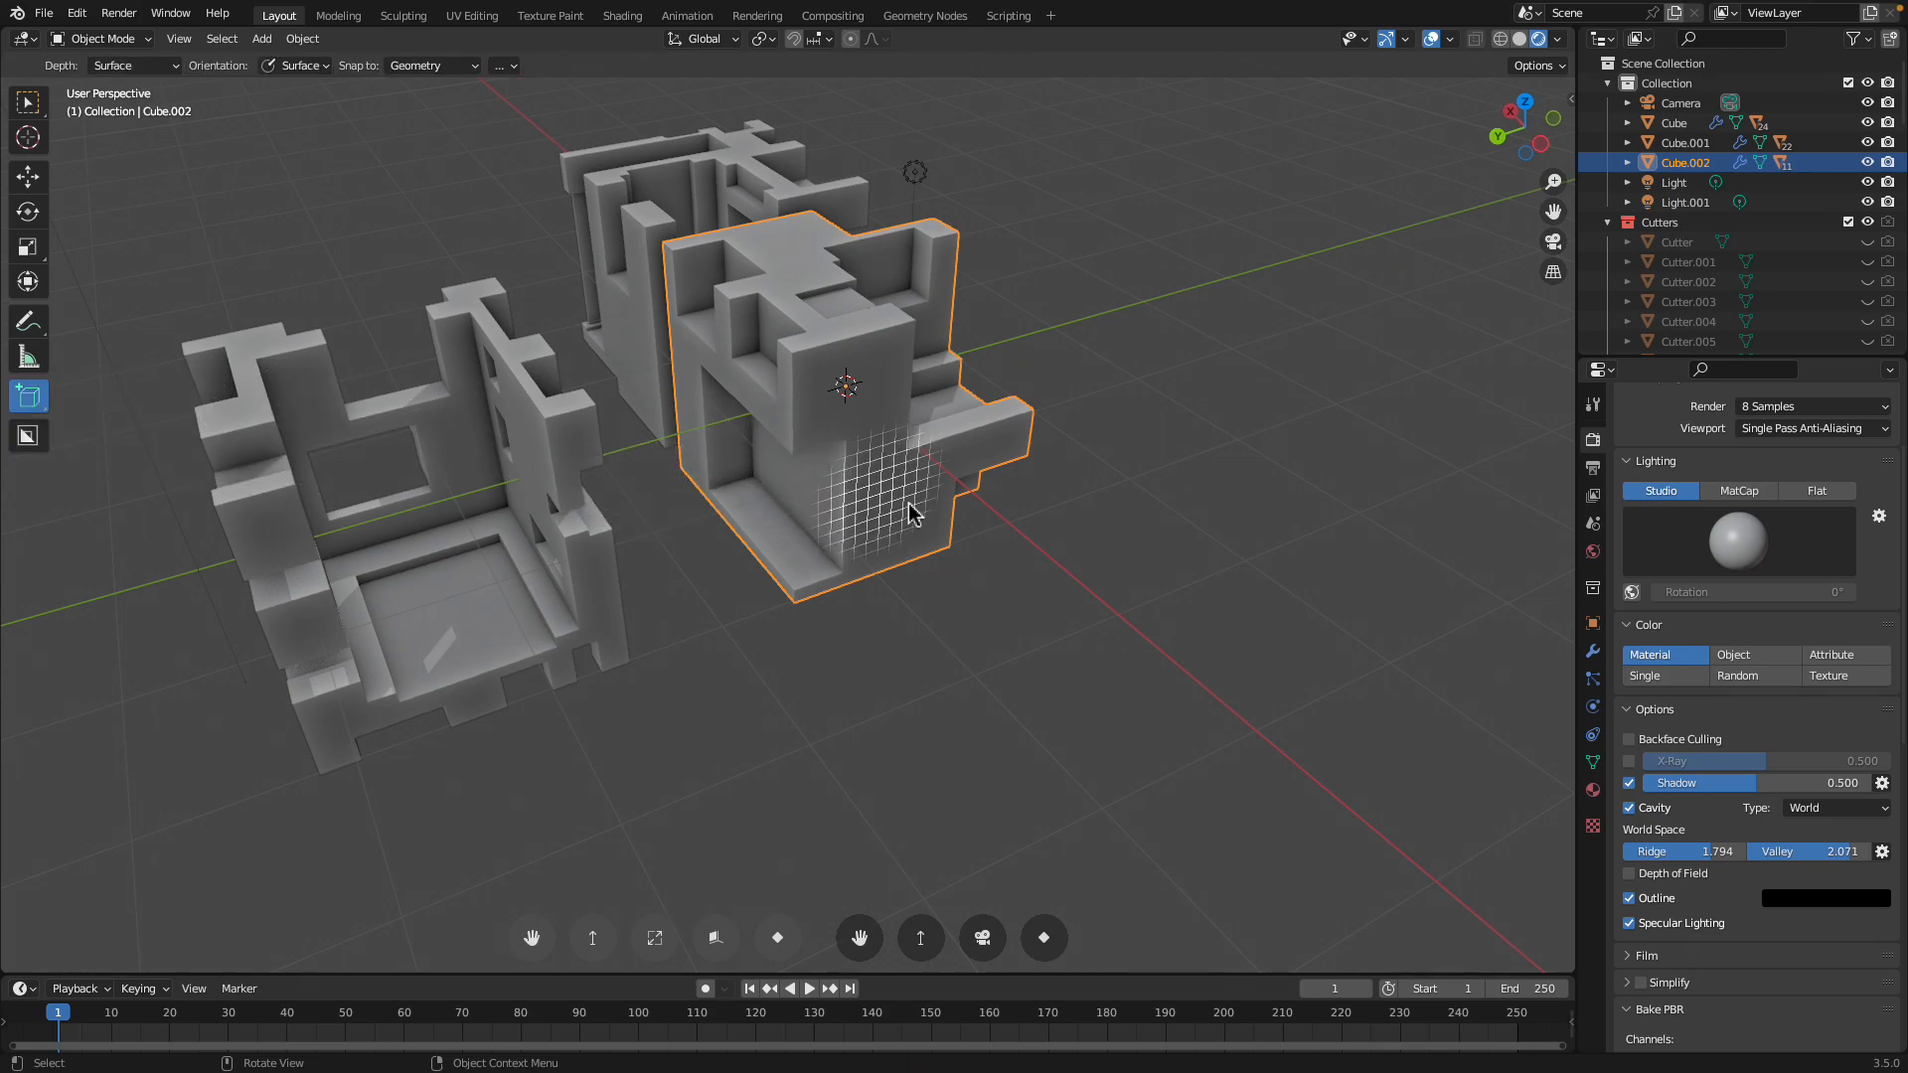
left_click_drag(861, 483, 934, 556)
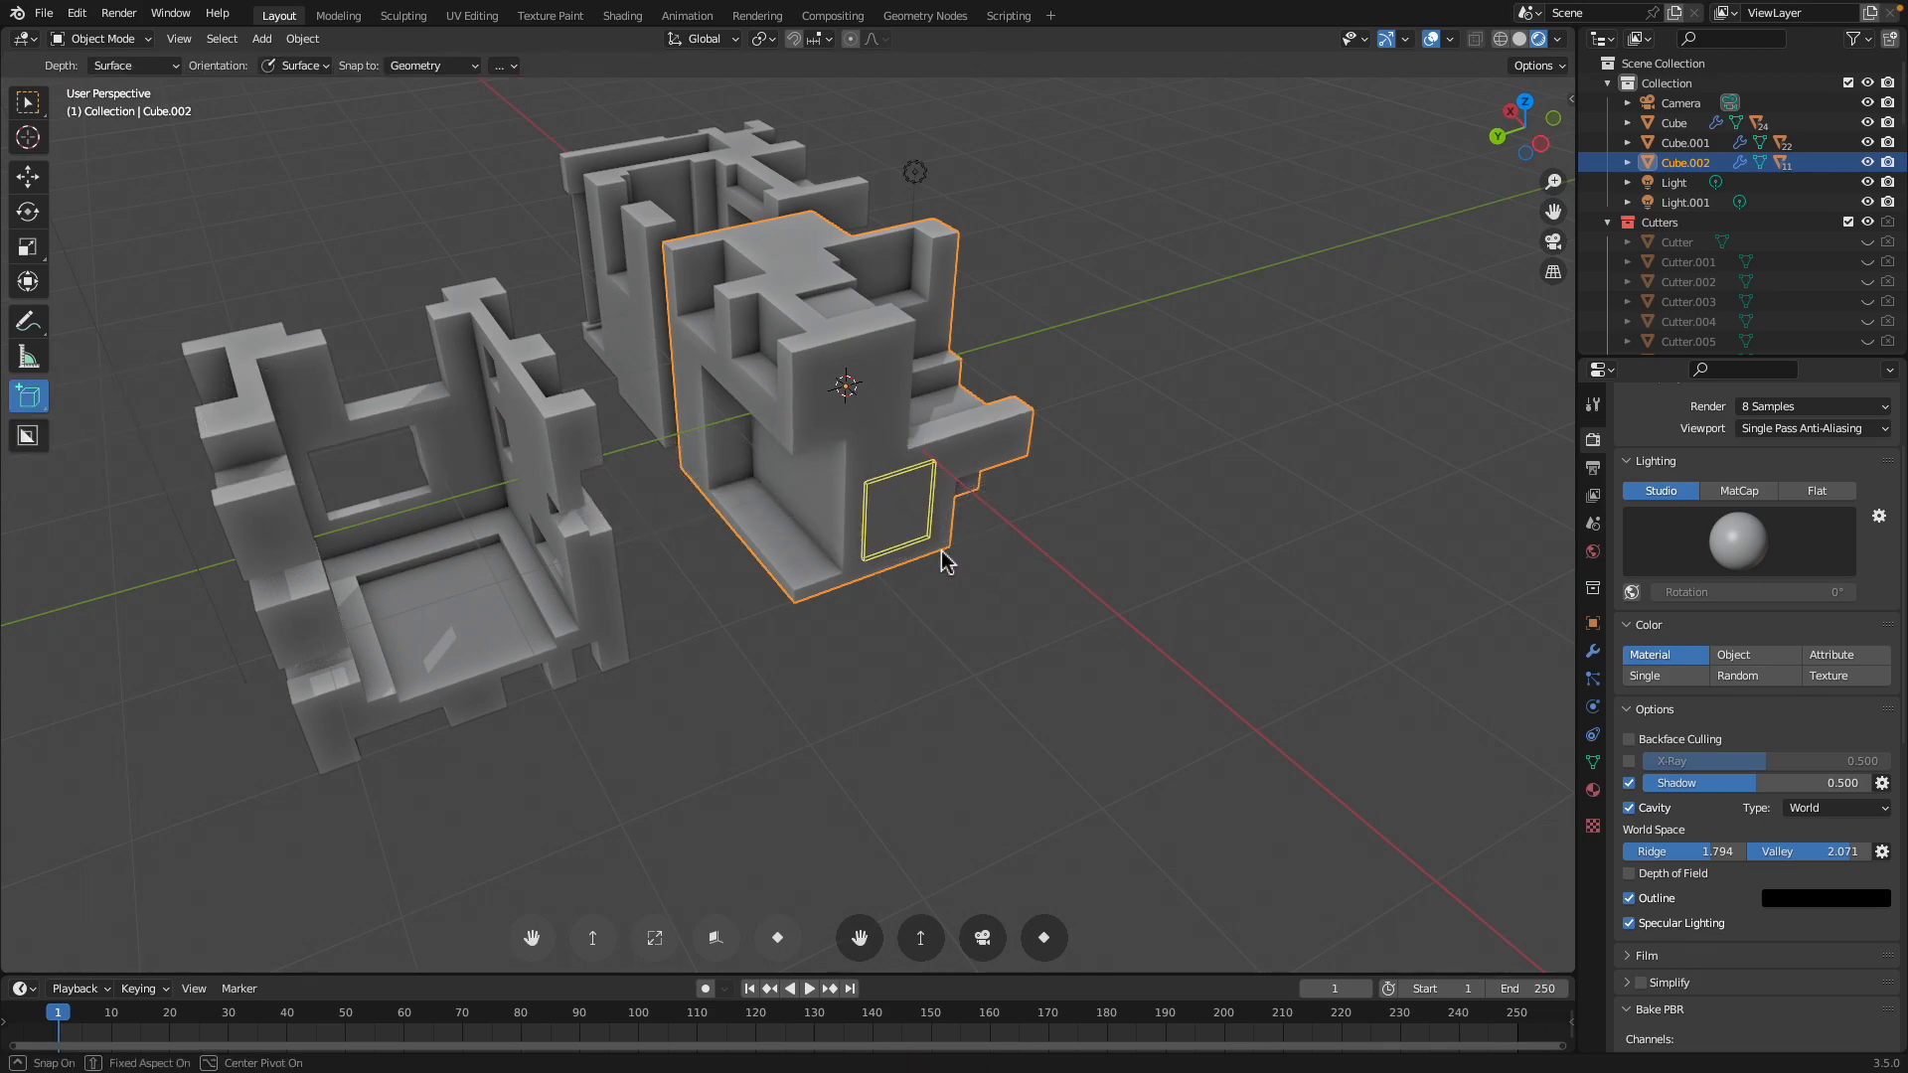
left_click(855, 479)
scroll(850, 478, "up", 4)
left_click_drag(833, 308, 878, 338)
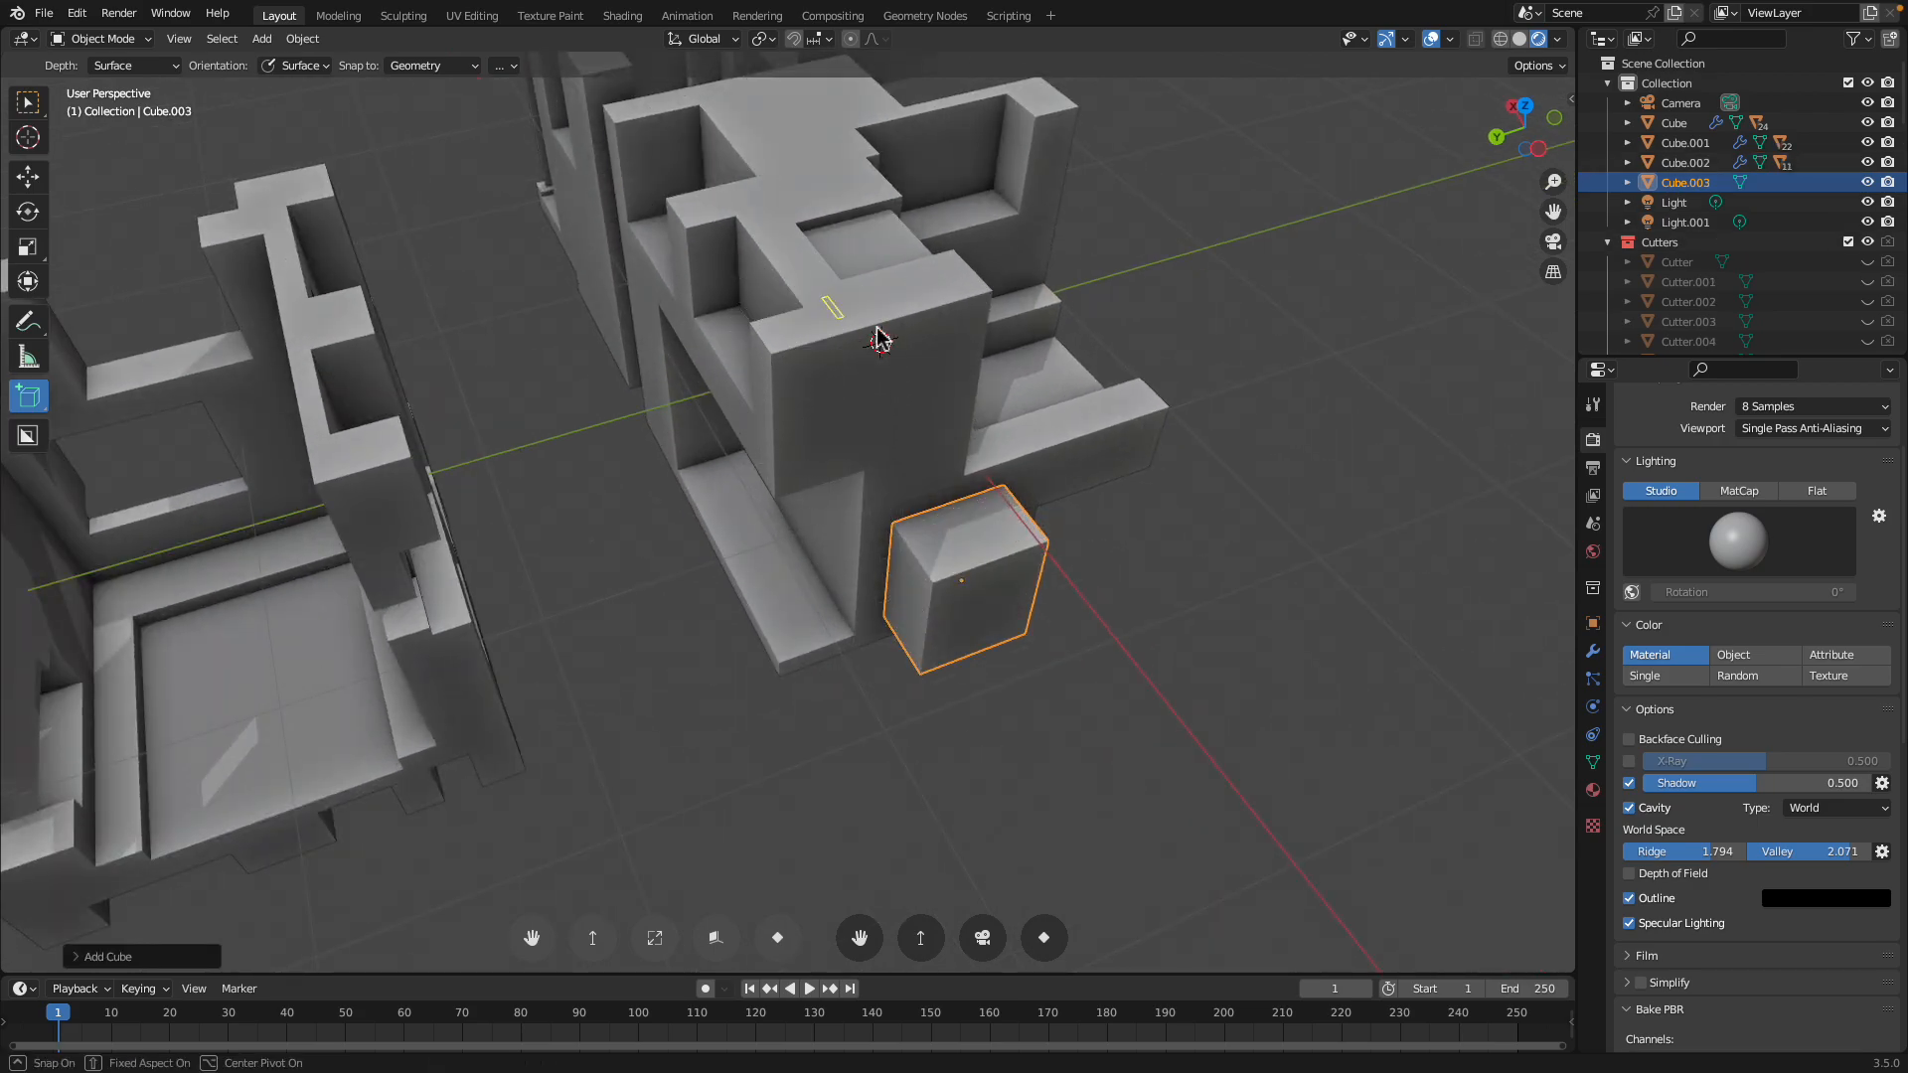
left_click(986, 268)
Add a long block on the third cube's roof and another block inside its side opening
middle_click_drag(875, 386, 916, 437)
left_click_drag(670, 241, 788, 323)
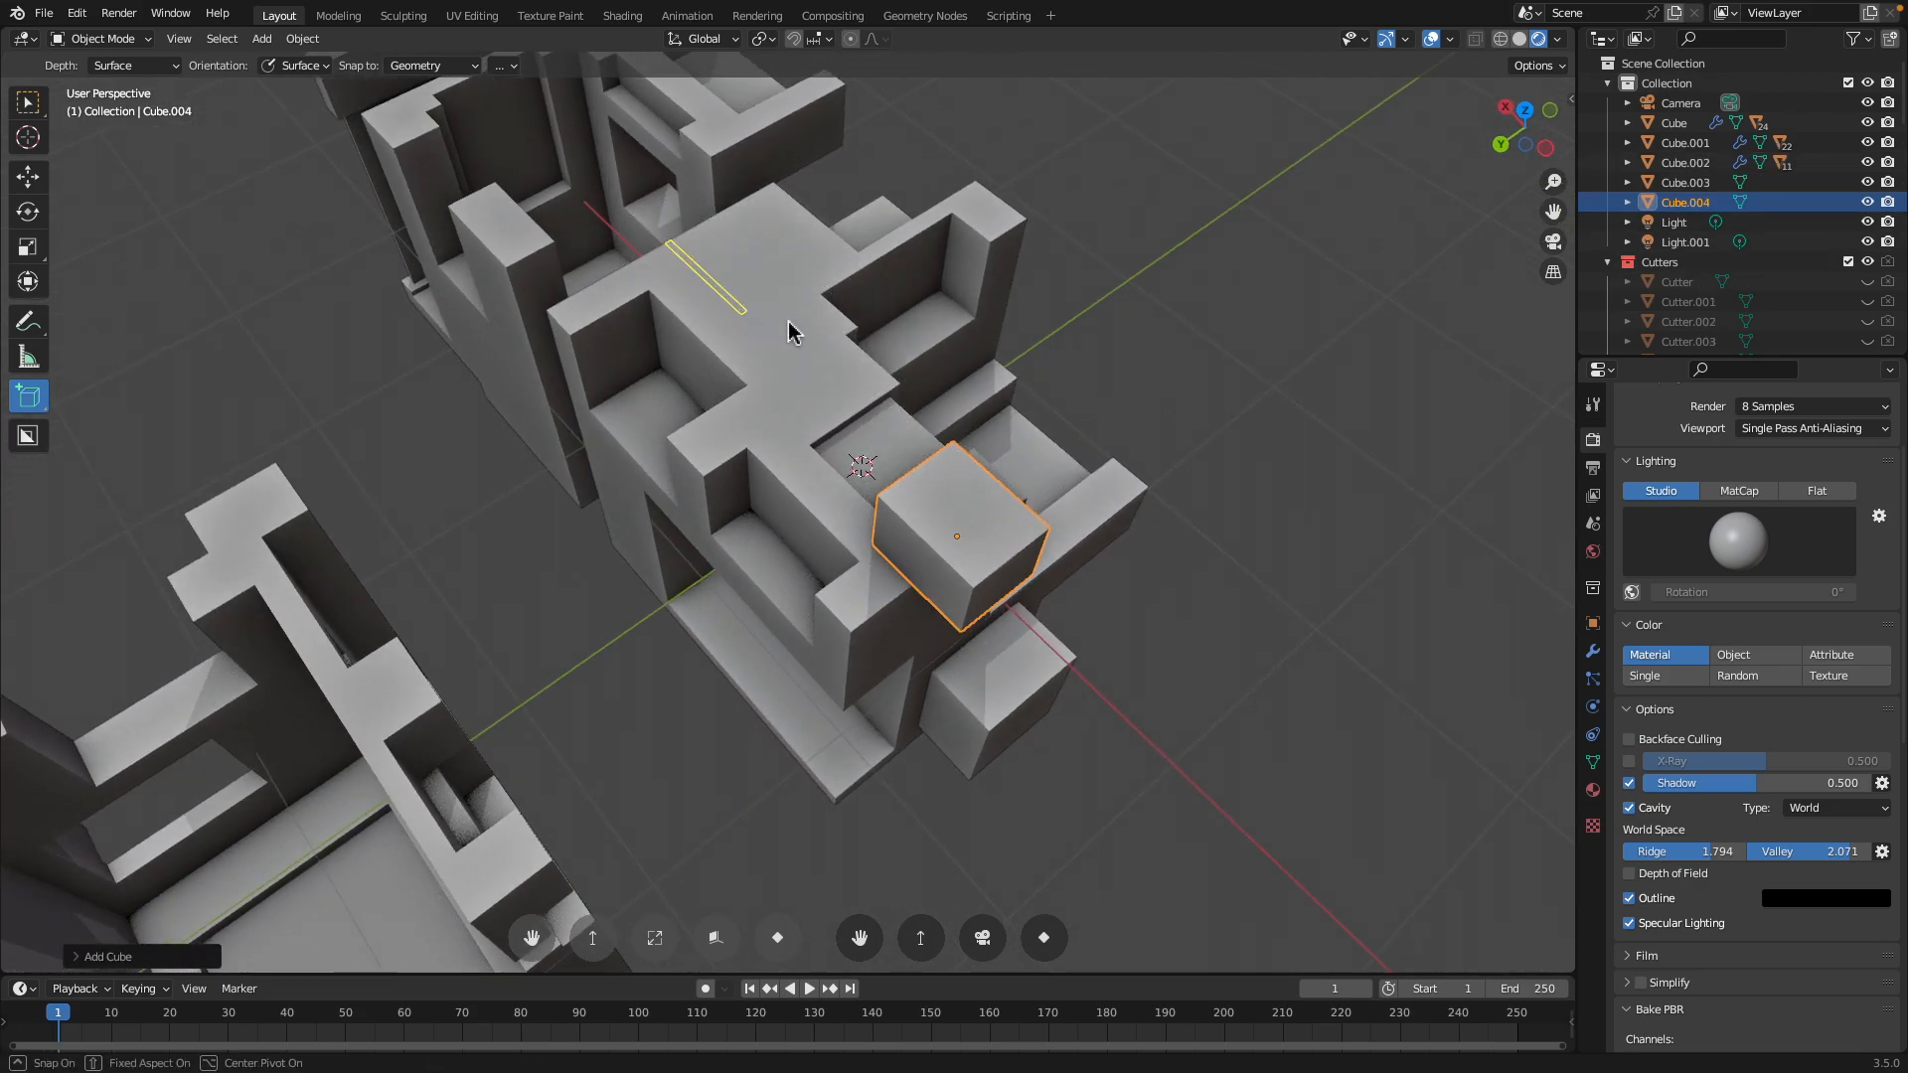
left_click(831, 290)
middle_click_drag(823, 353, 744, 485)
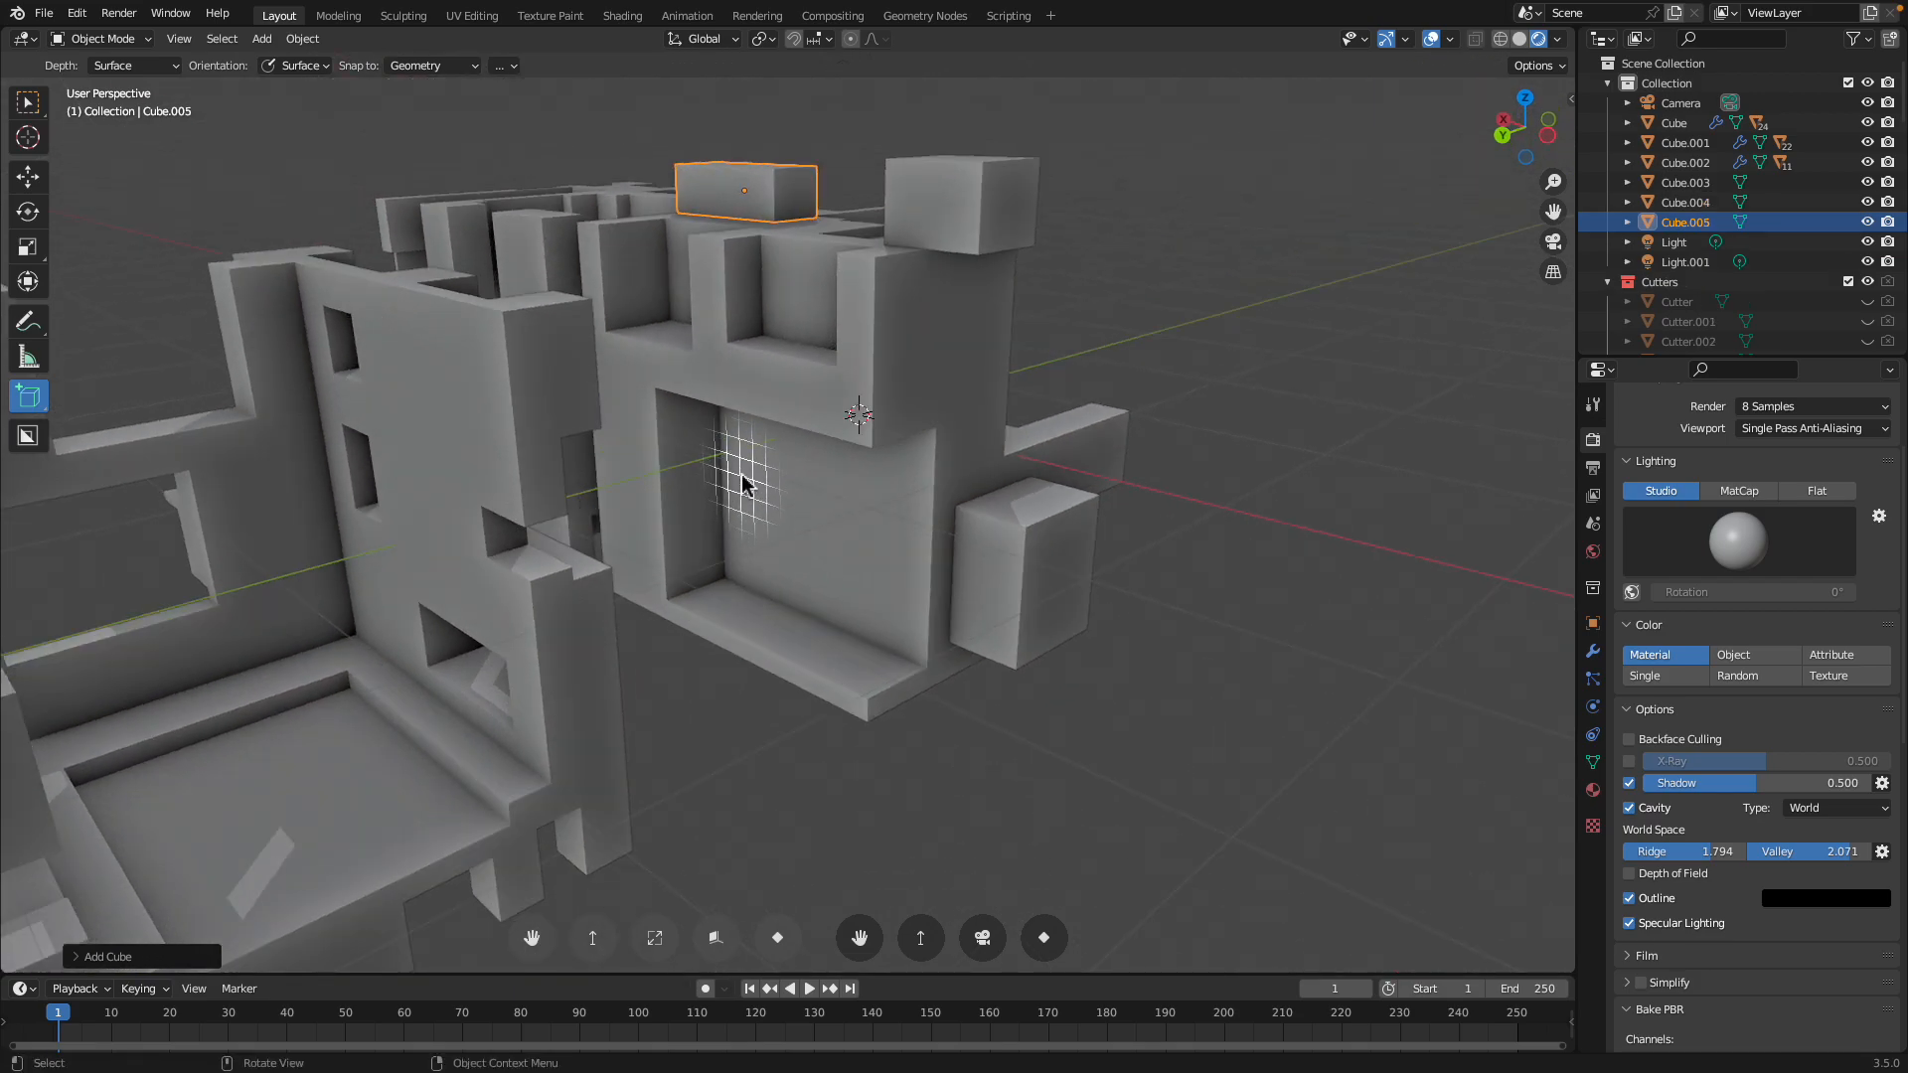
left_click_drag(744, 485, 885, 594)
left_click(860, 642)
Add a flat block over the third cube's ledge and switch back to the Select Box tool
middle_click_drag(874, 644, 809, 503)
left_click_drag(807, 402, 913, 512)
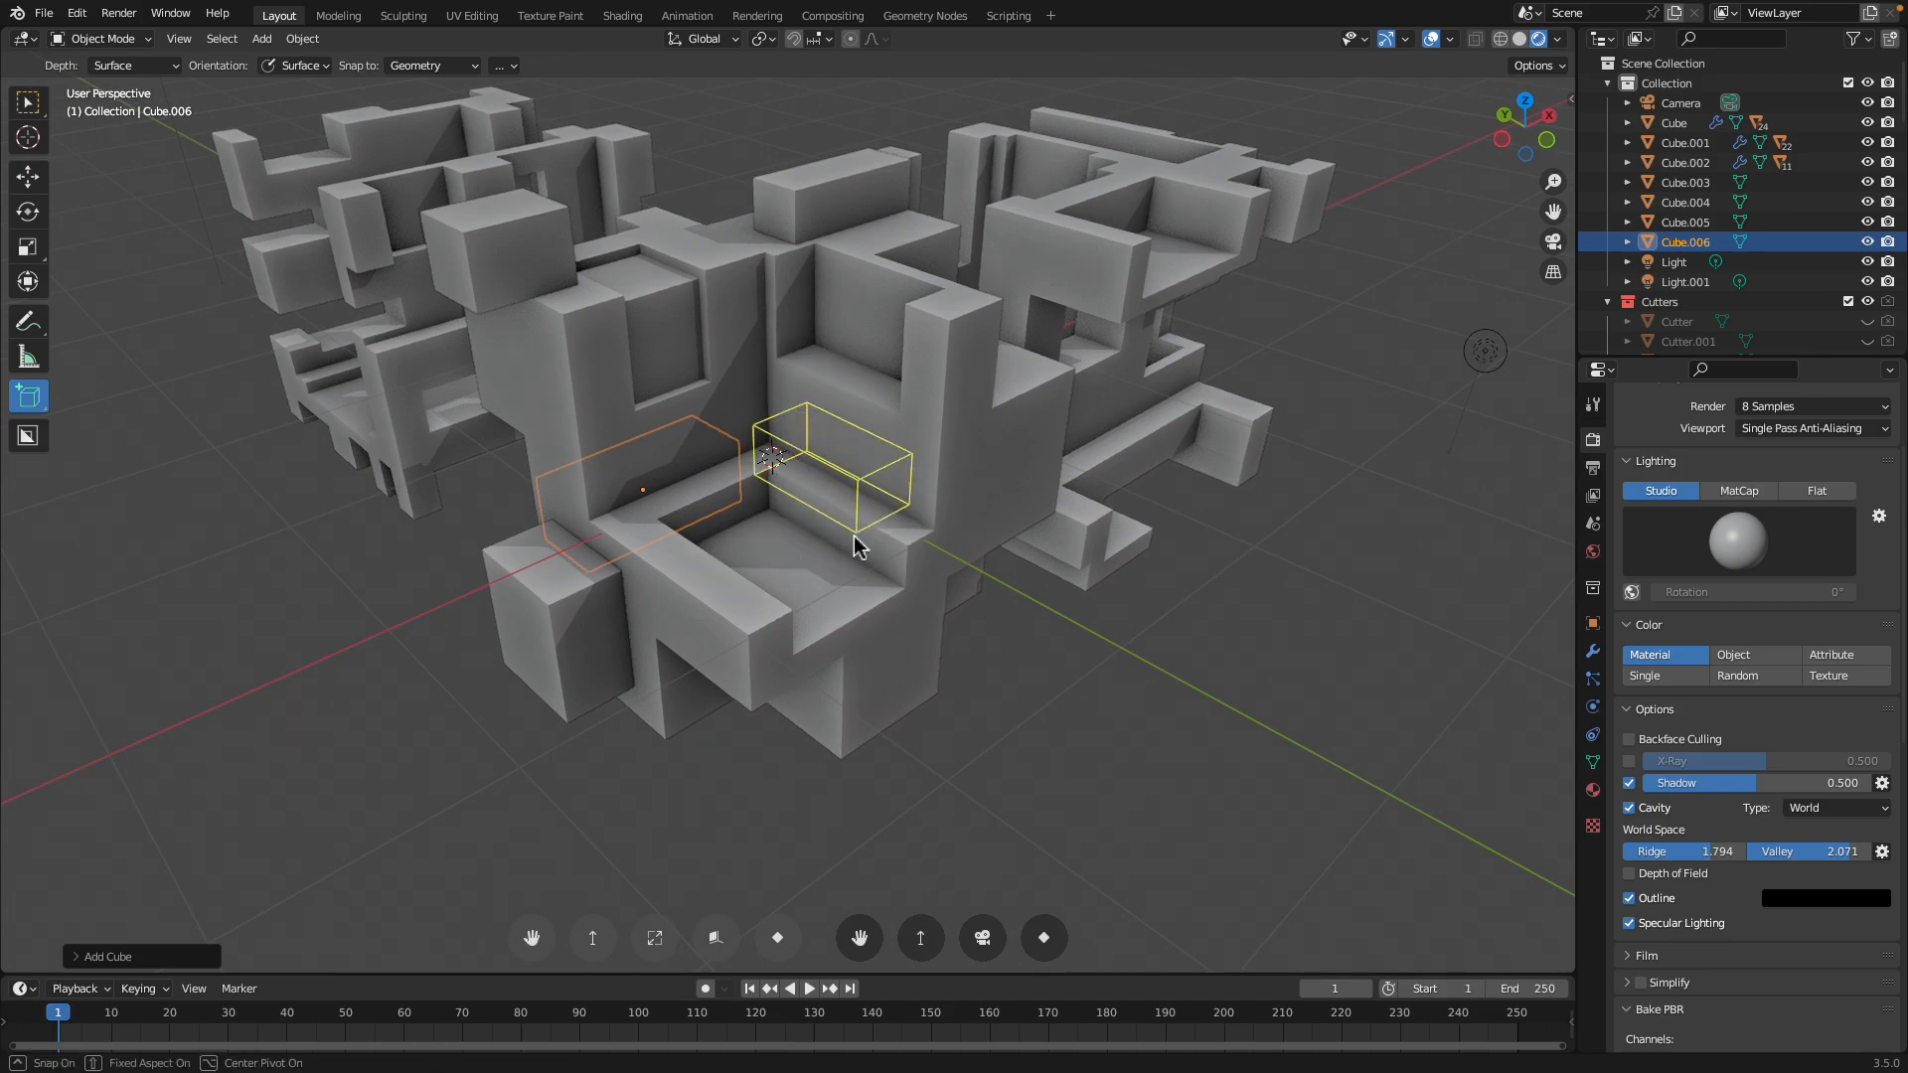
left_click(857, 545)
scroll(795, 537, "down", 6)
left_click(103, 65)
left_click(28, 102)
middle_click_drag(840, 421, 761, 433)
left_click(732, 449)
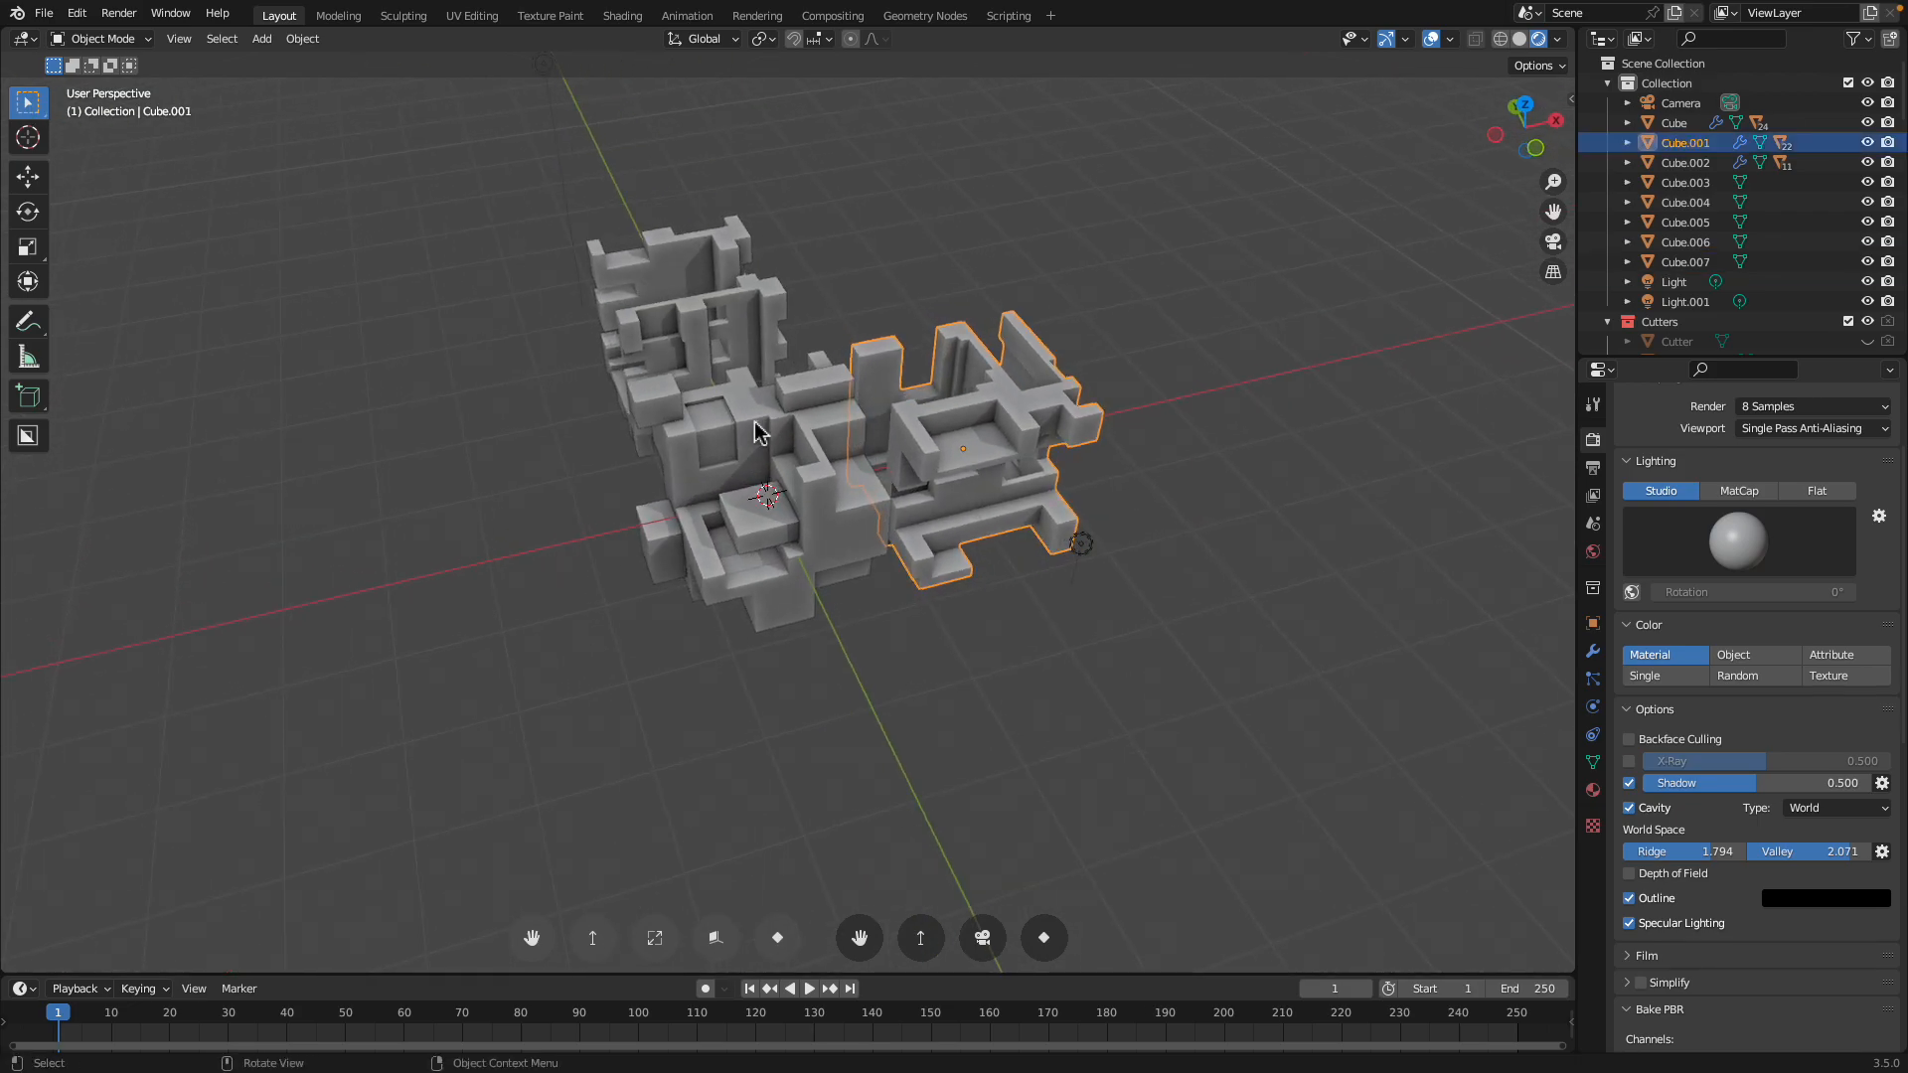
key("a")
key("a")
left_click_drag(622, 402, 803, 640)
middle_click_drag(803, 640, 877, 618)
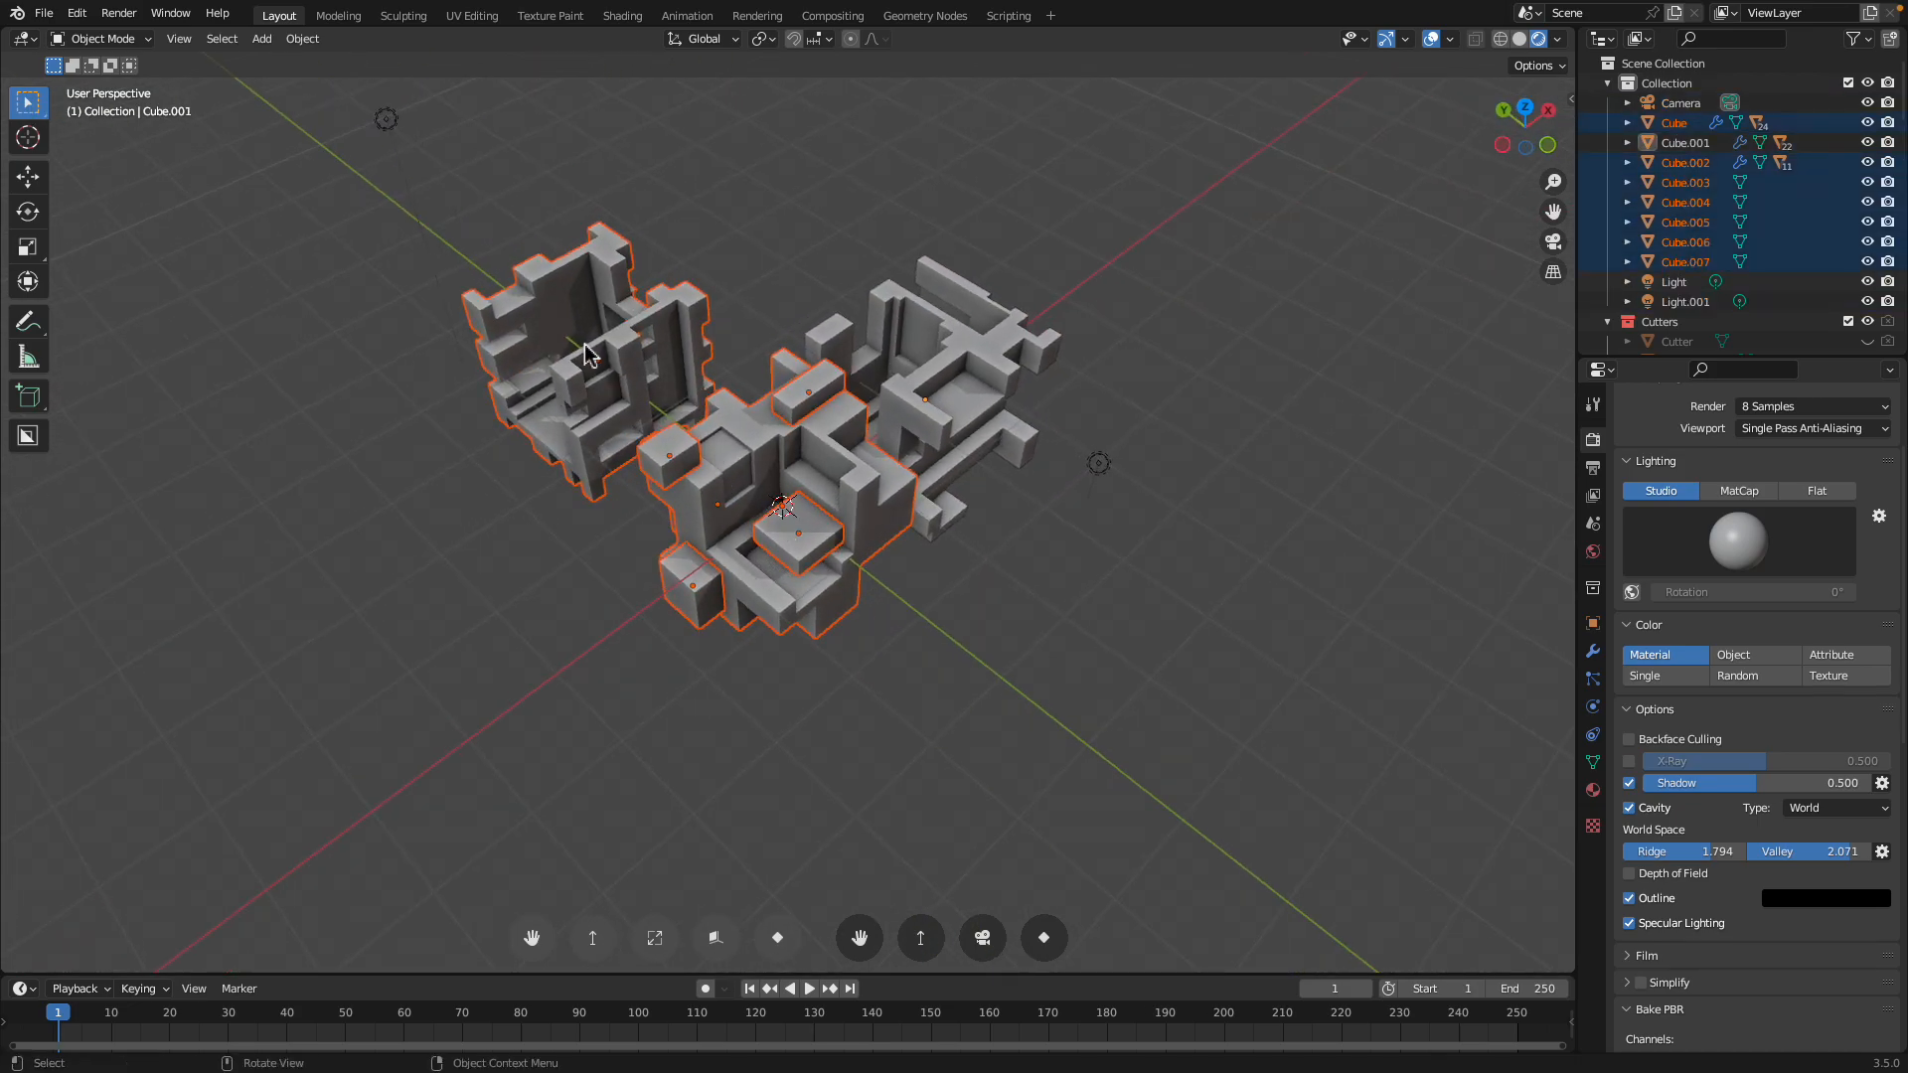
left_click(585, 355)
middle_click_drag(596, 377, 697, 519)
left_click_drag(850, 646, 898, 725)
middle_click_drag(890, 700, 840, 695)
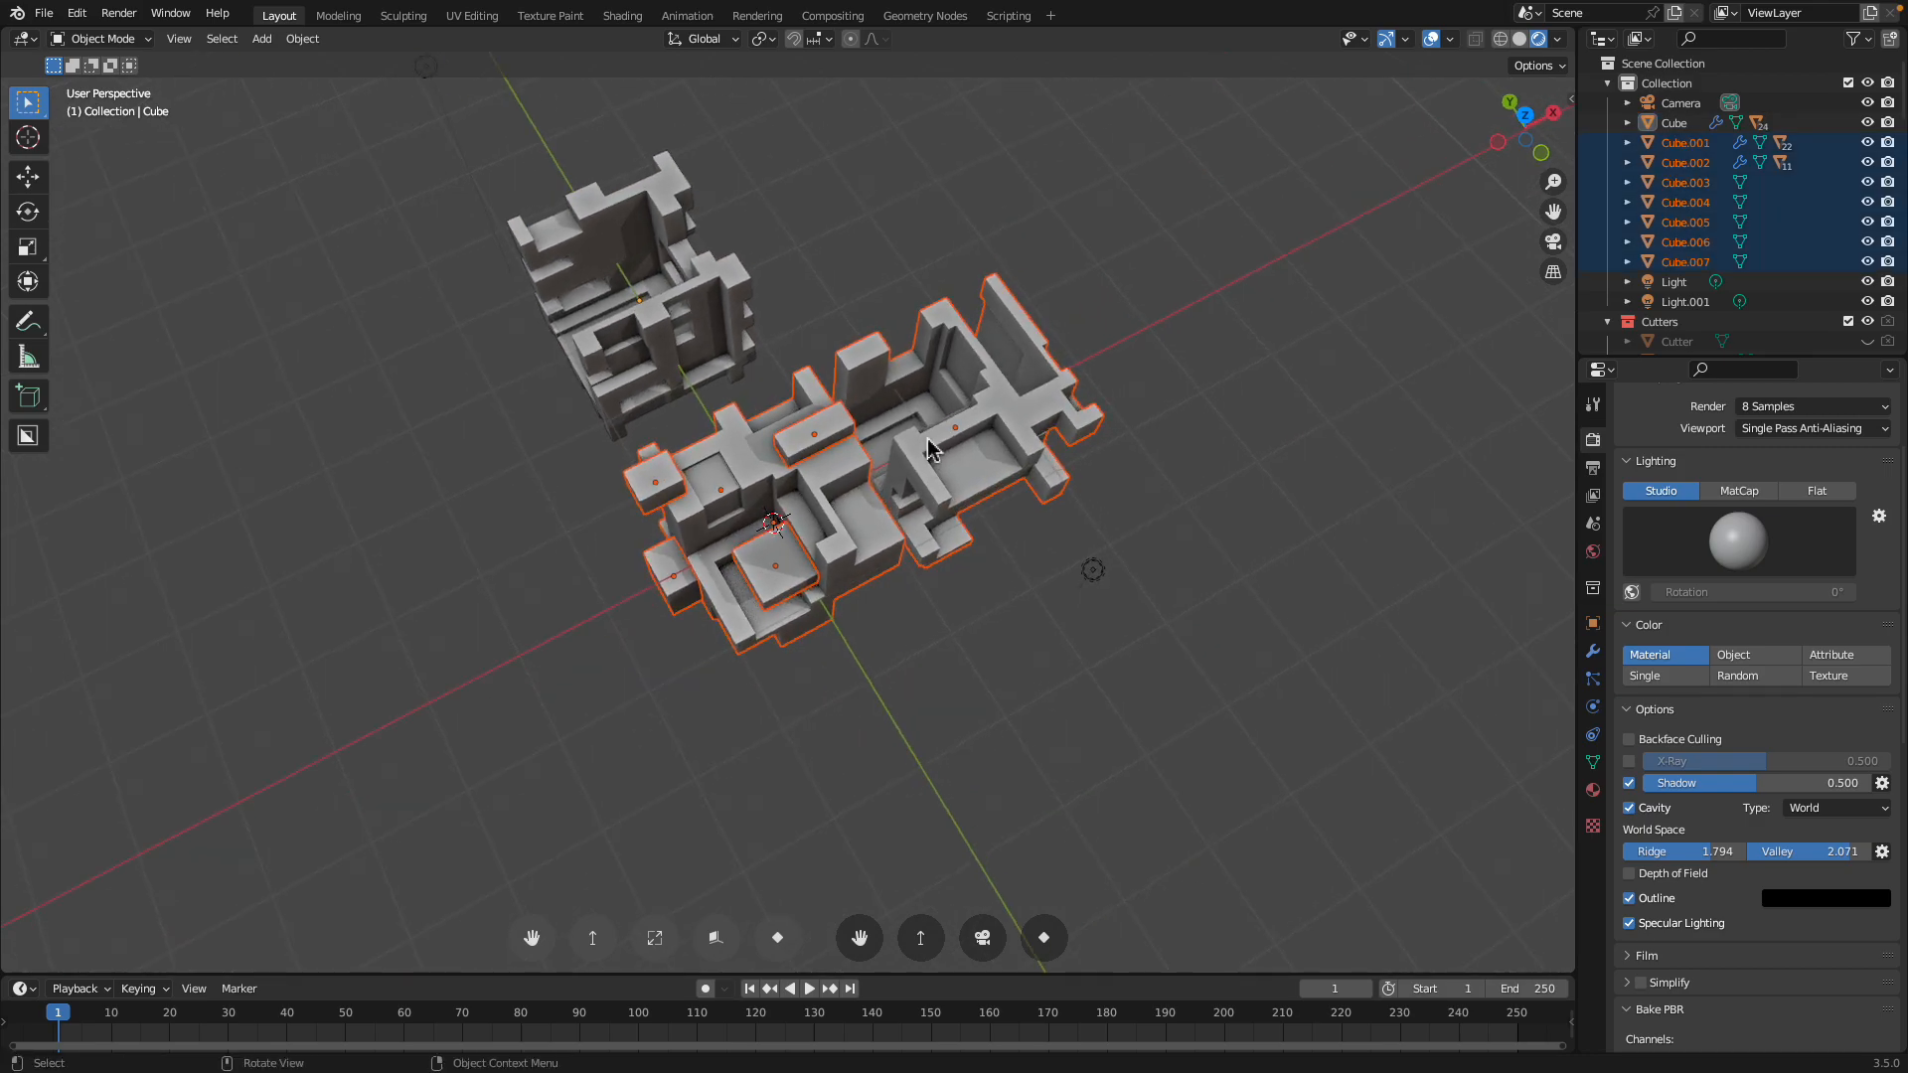
Move the second and first carved cubes apart, well away from the third cube on opposite sides
left_click(942, 439)
key("g")
left_click(1260, 330)
left_click(585, 328)
key("g")
left_click(209, 316)
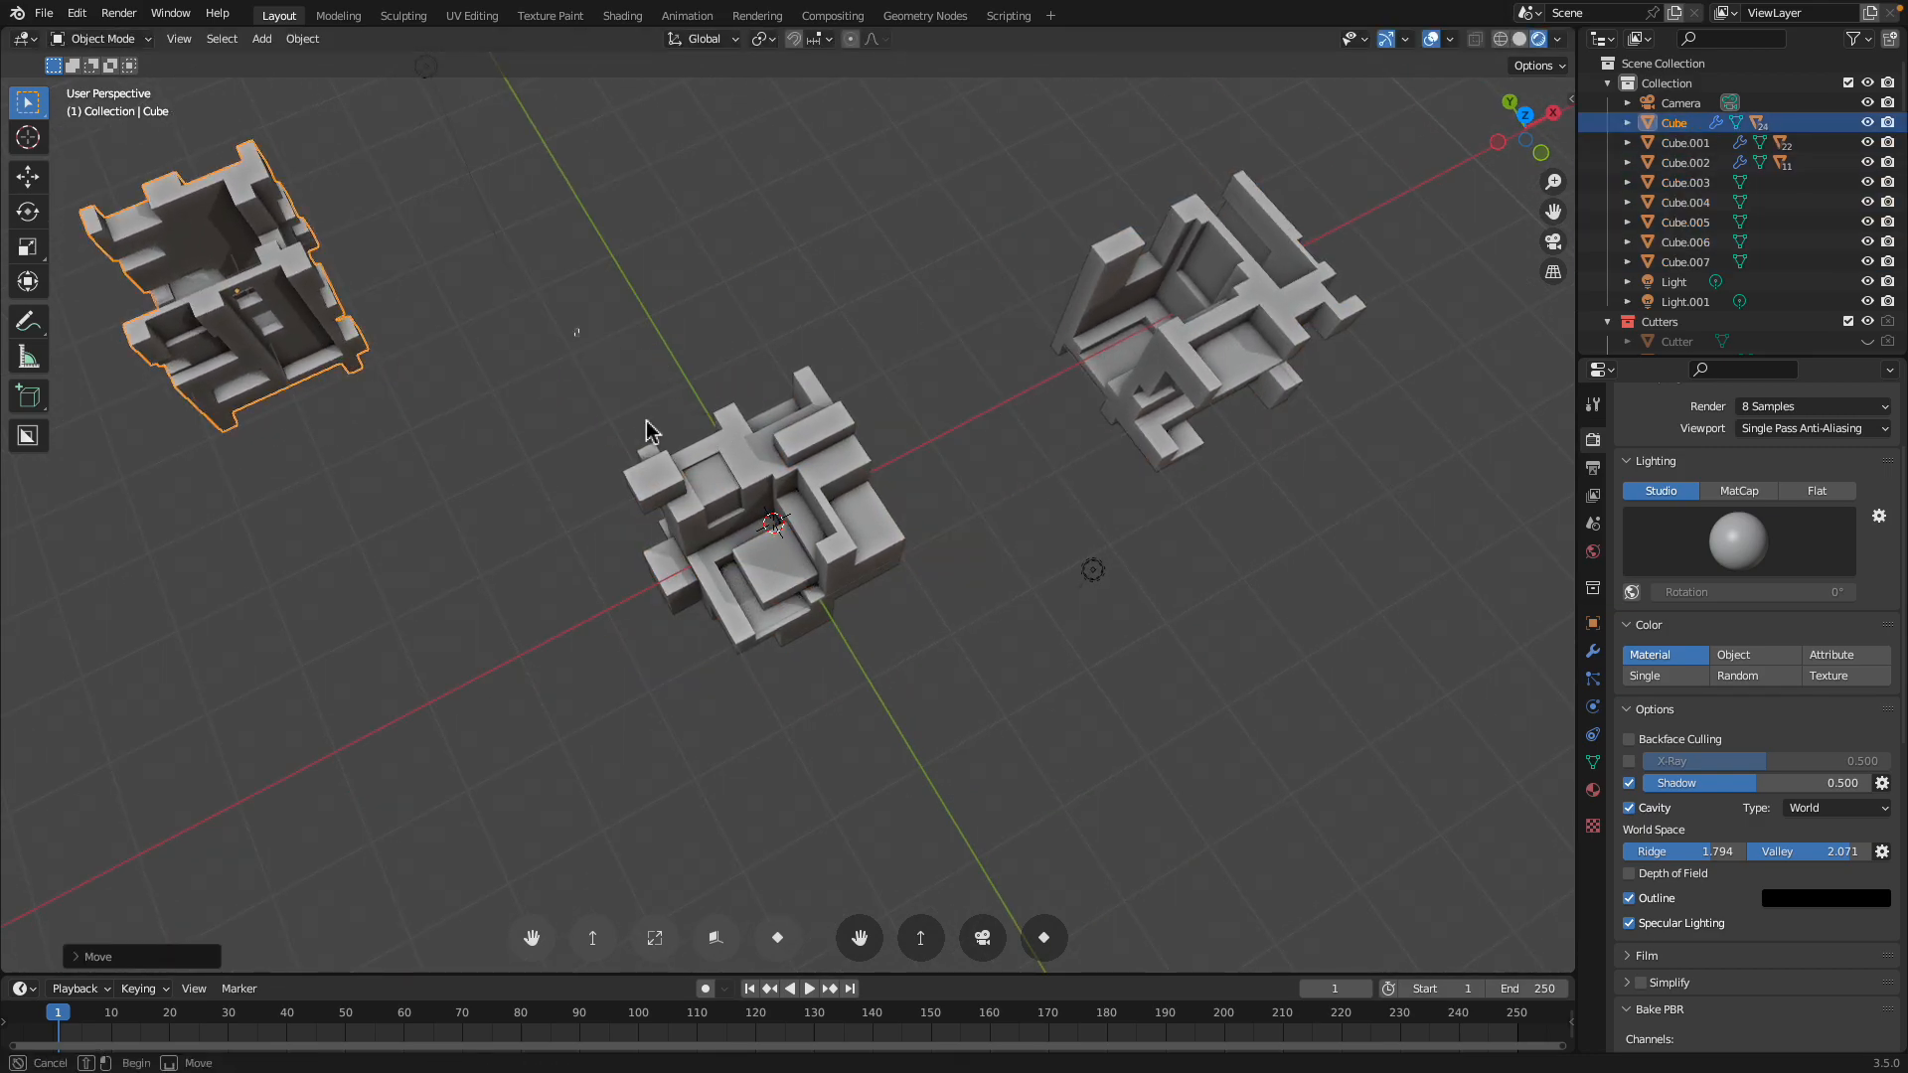
Select the third carved cube with its five added blocks, keeping the carved cube active, and undo the trial join
left_click_drag(610, 384, 924, 616)
key("ctrl+j")
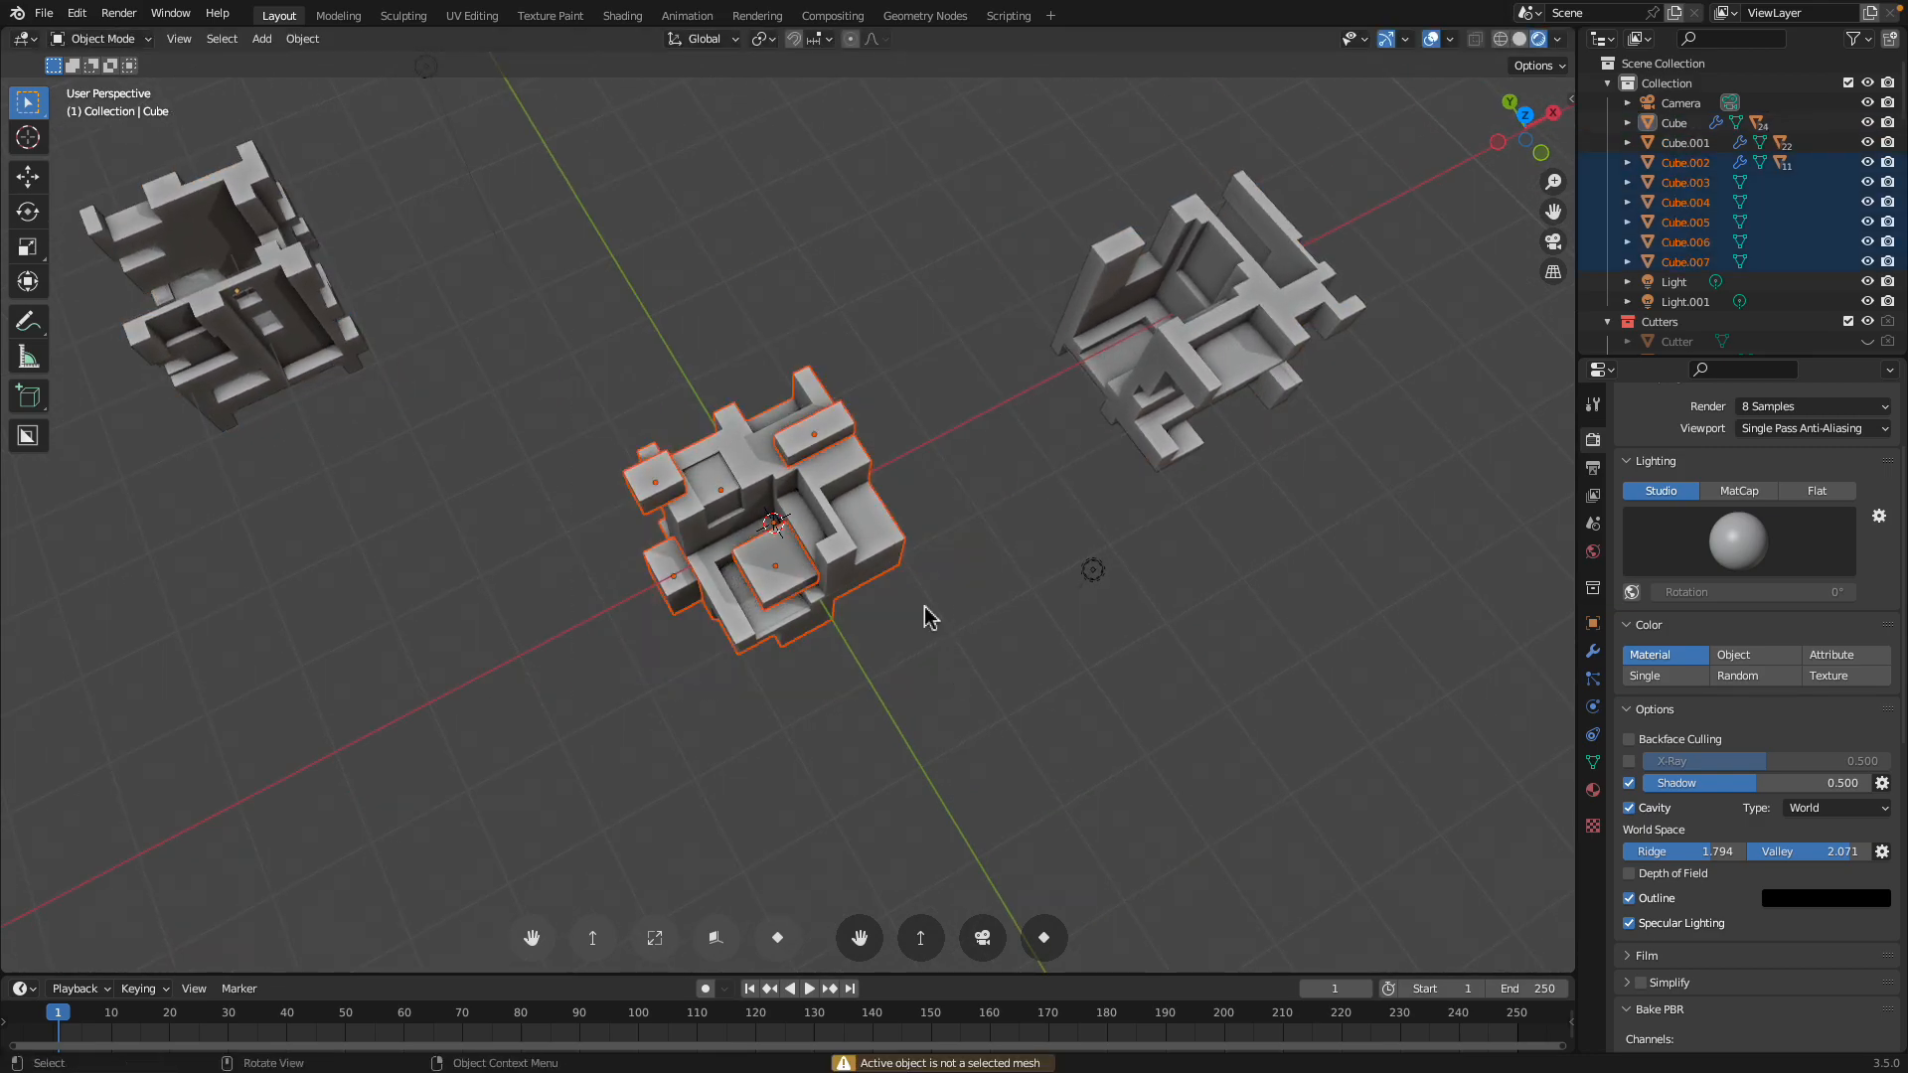
left_click(841, 524, "shift")
key("ctrl+j")
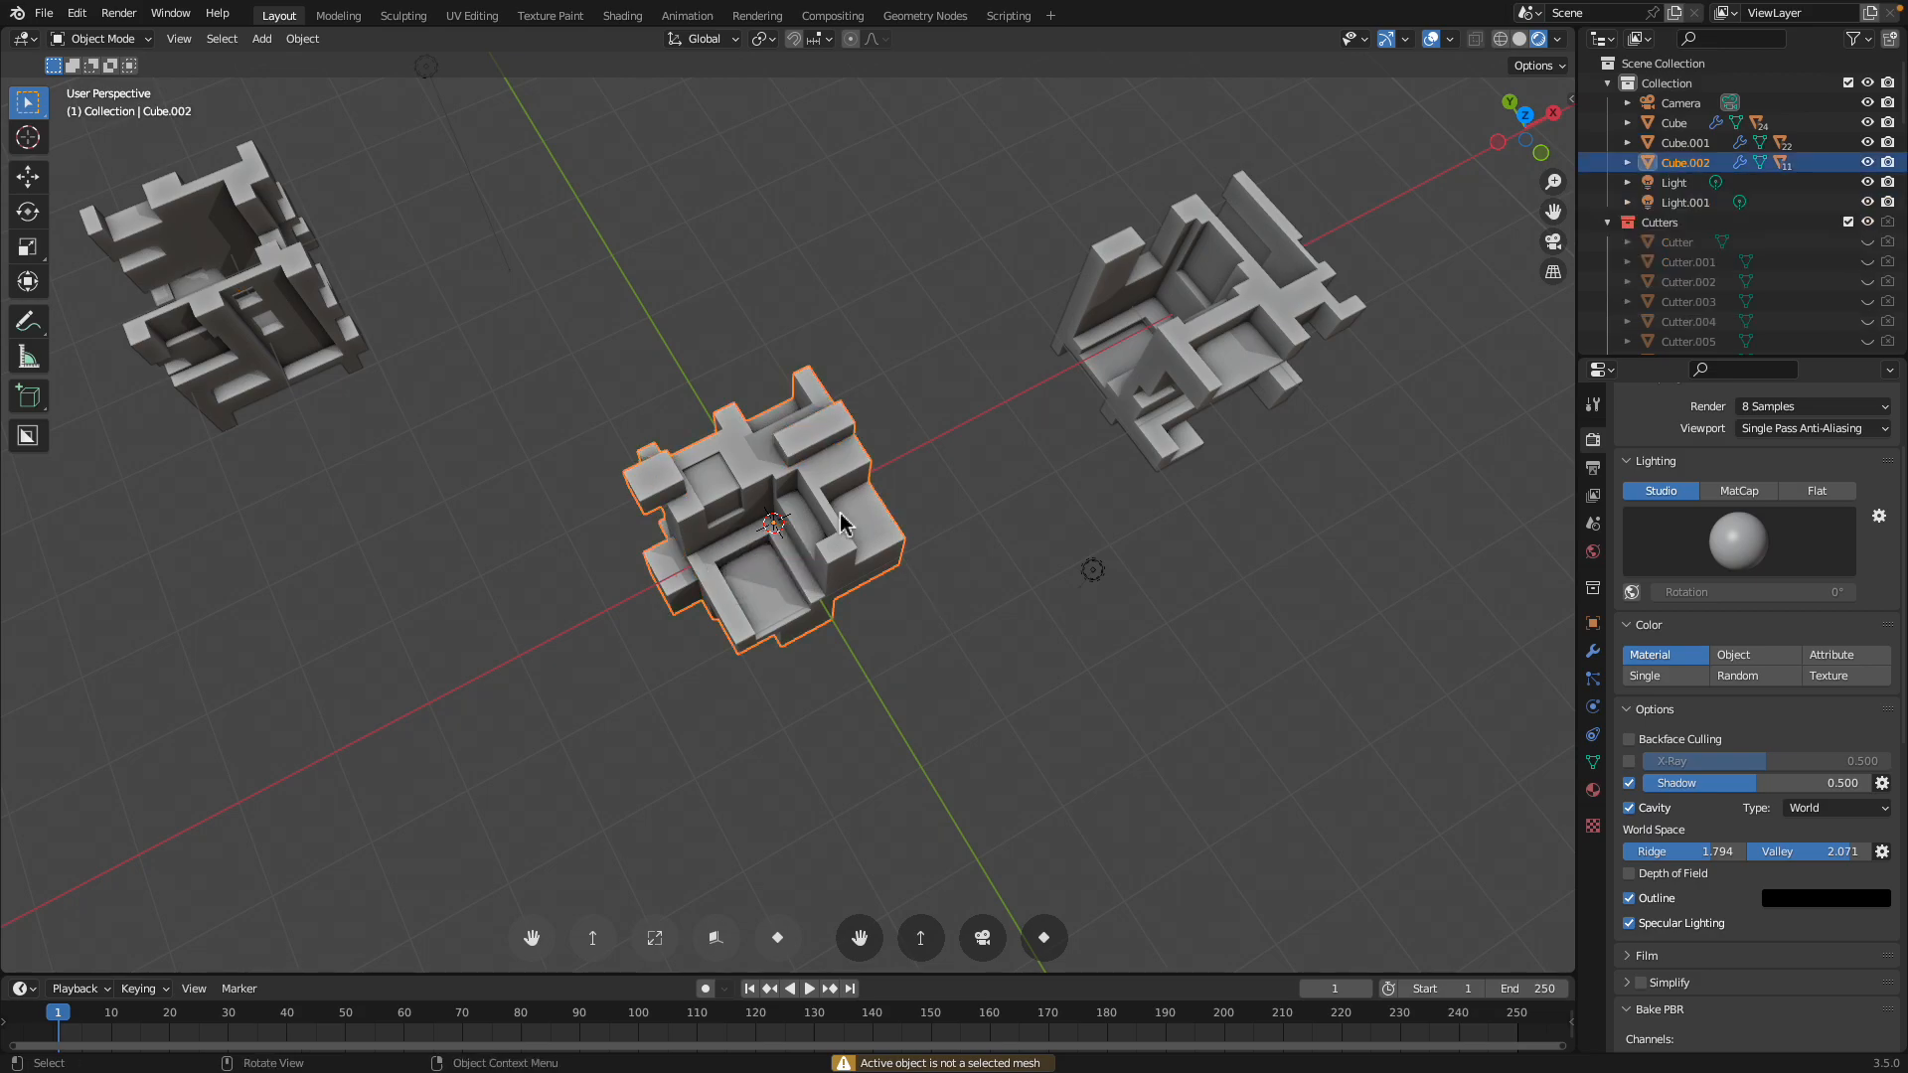
key("ctrl+z")
Convert the selected third cube and its added blocks to meshes and join them into one object
middle_click_drag(855, 497, 873, 449)
scroll(872, 449, "up", 2)
right_click(871, 462)
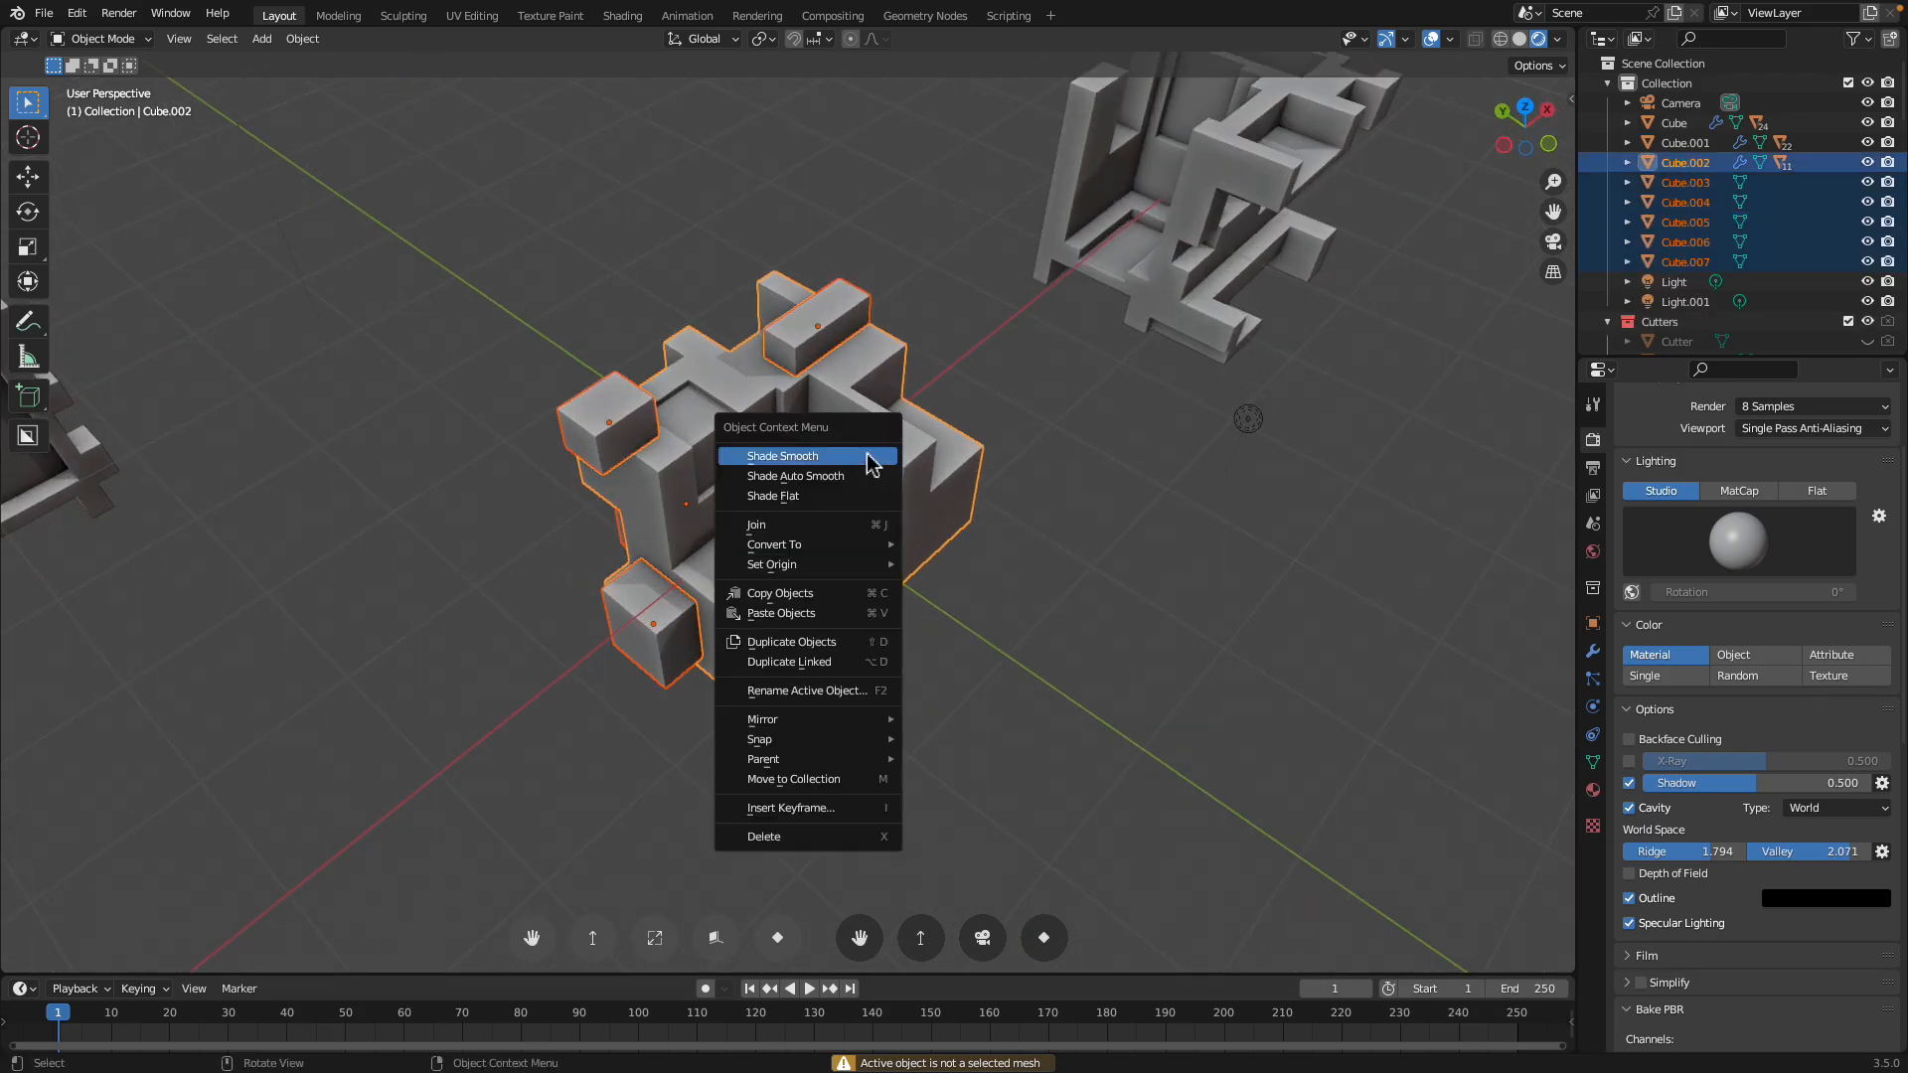
mouse_move(875, 545)
left_click(958, 564)
middle_click_drag(958, 564, 914, 517)
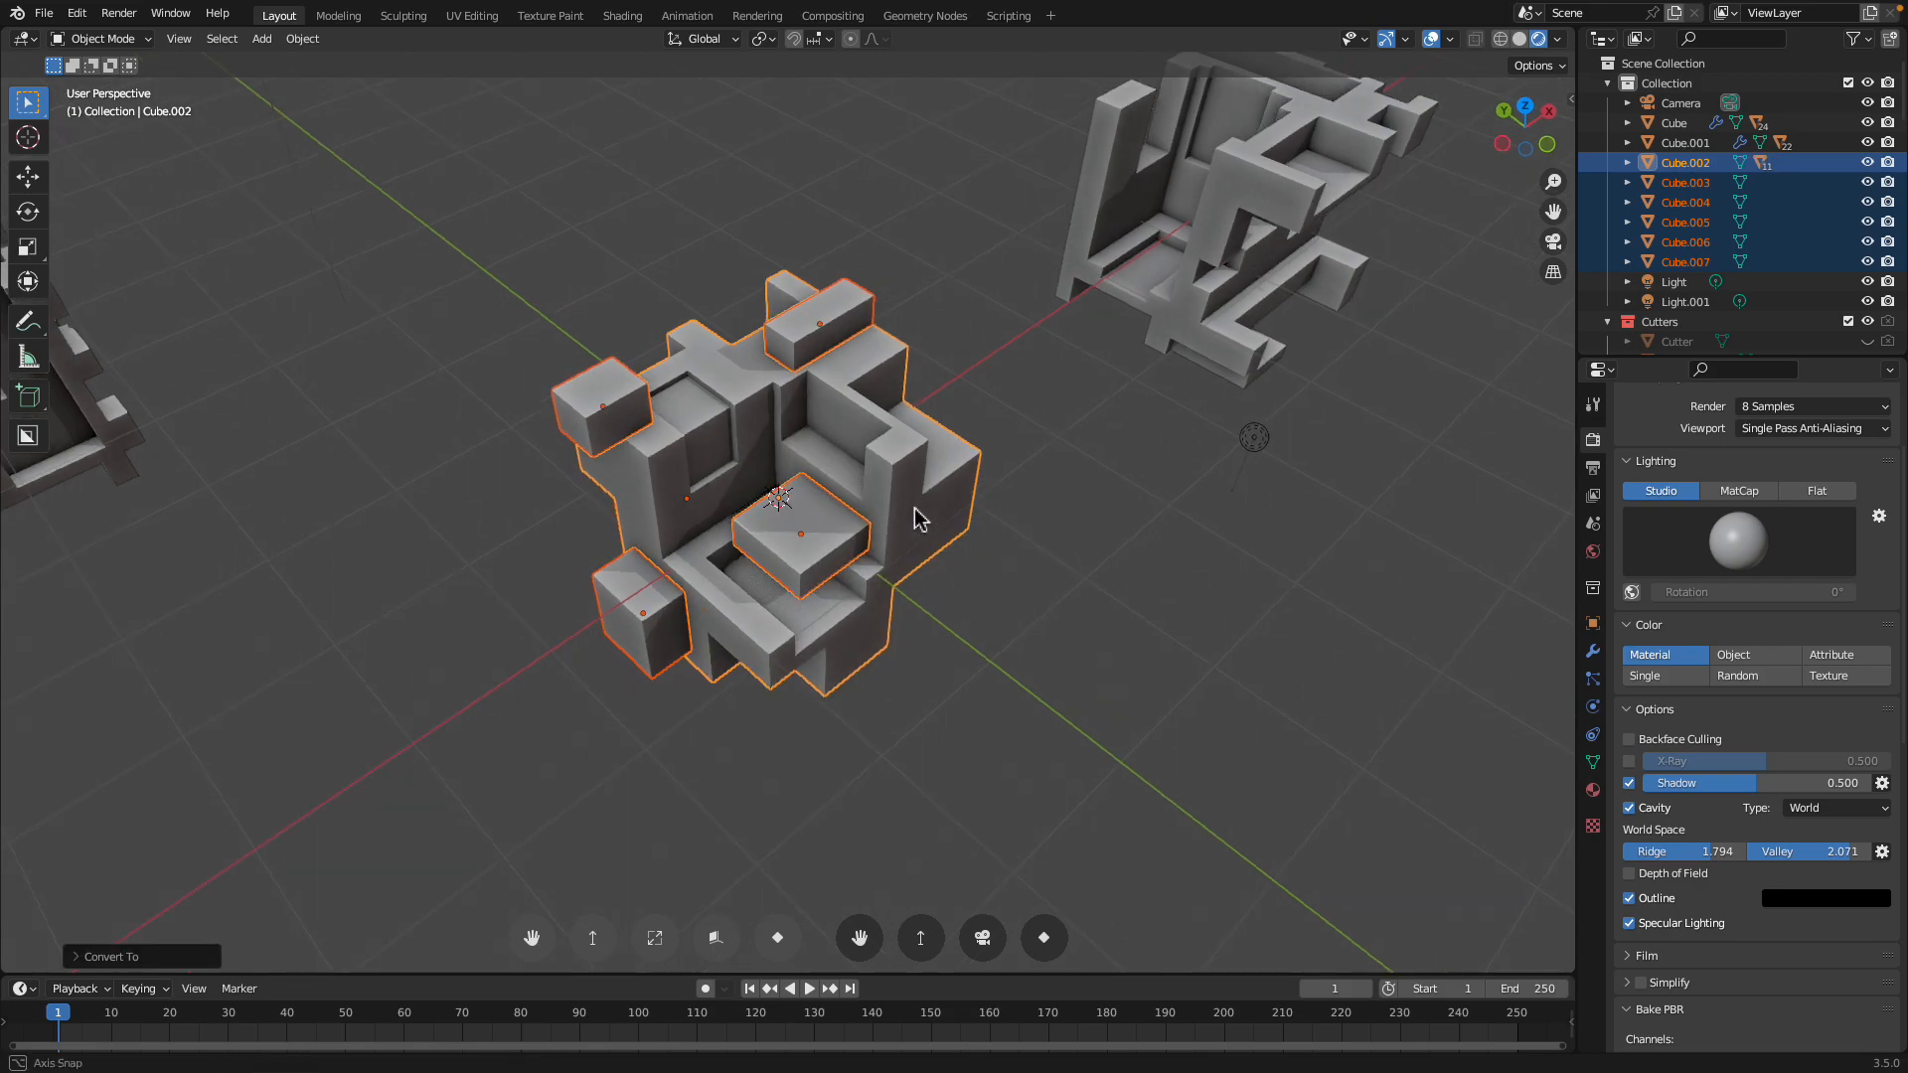
key("ctrl+j")
Select the first and second carved cubes and convert both to meshes
scroll(941, 528, "down", 4)
left_click(1004, 398)
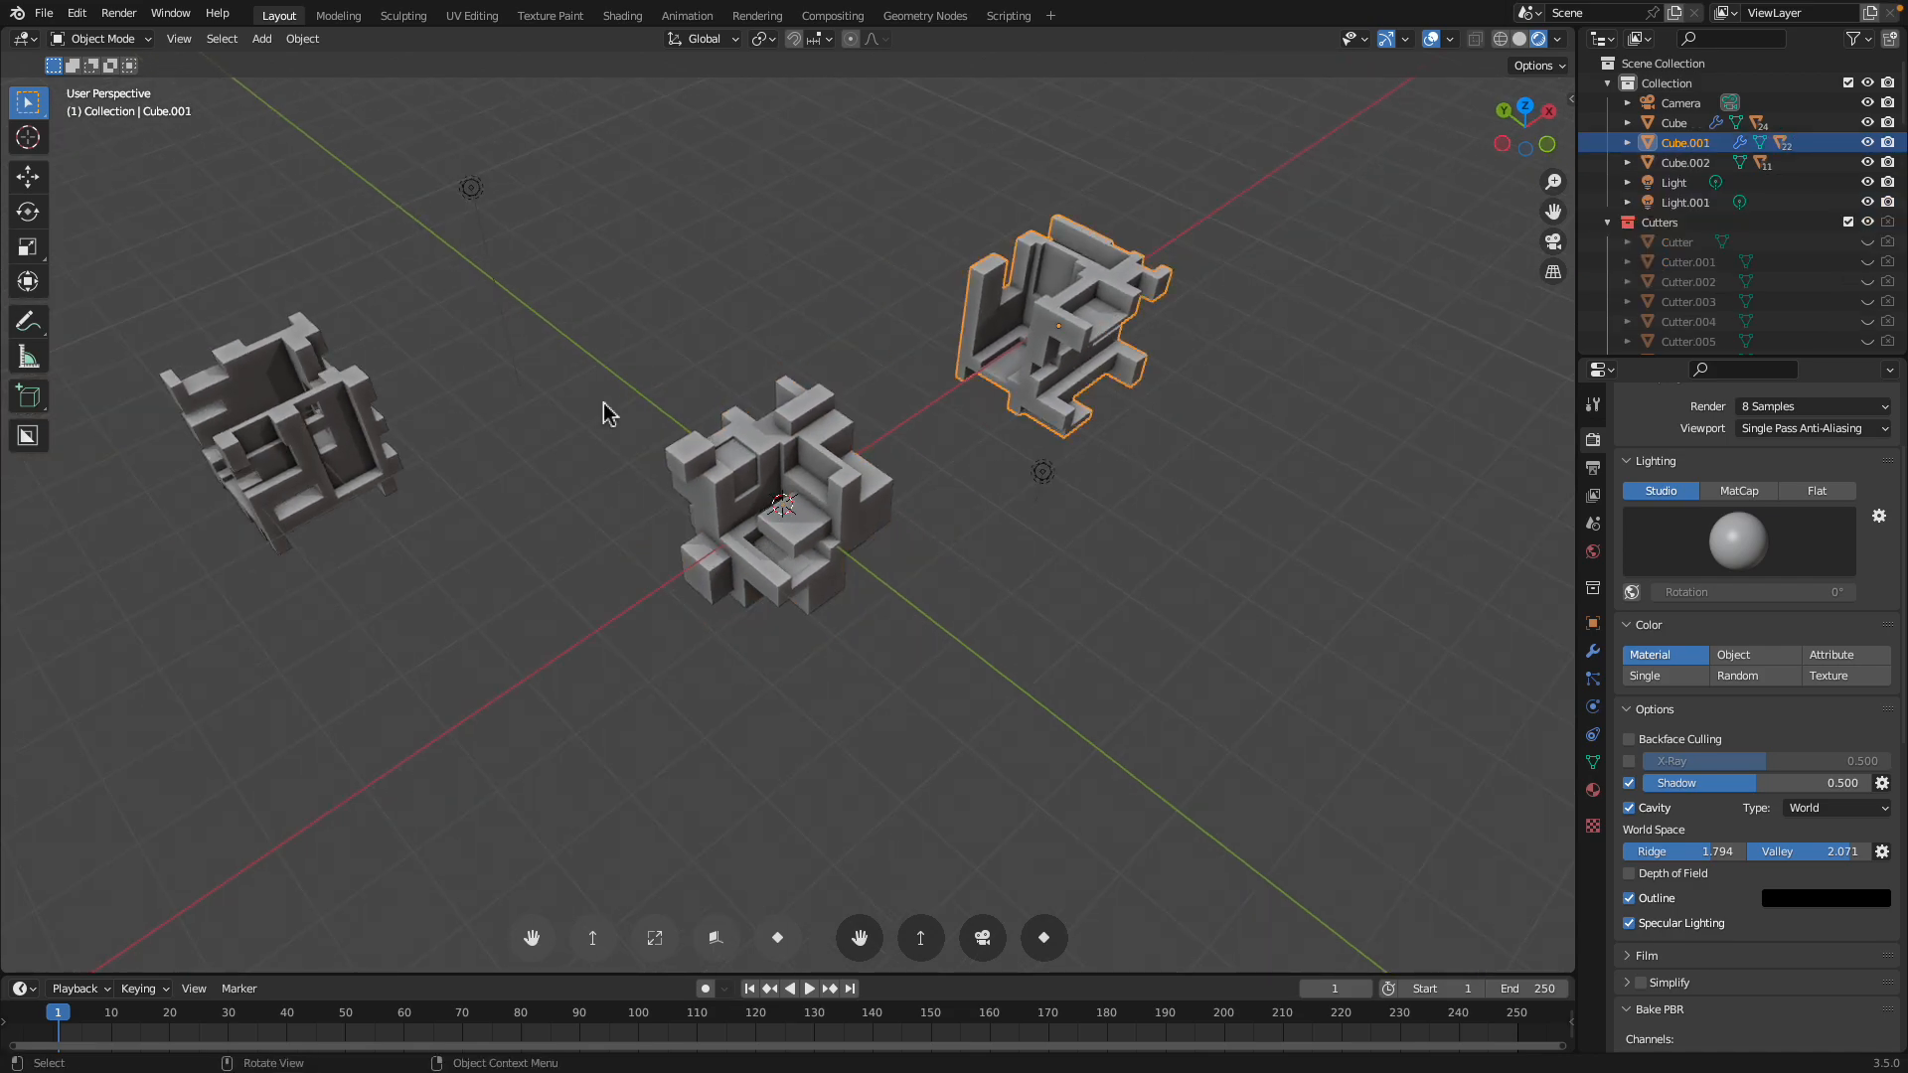
left_click(266, 418, "shift")
right_click(414, 388)
mouse_move(434, 378)
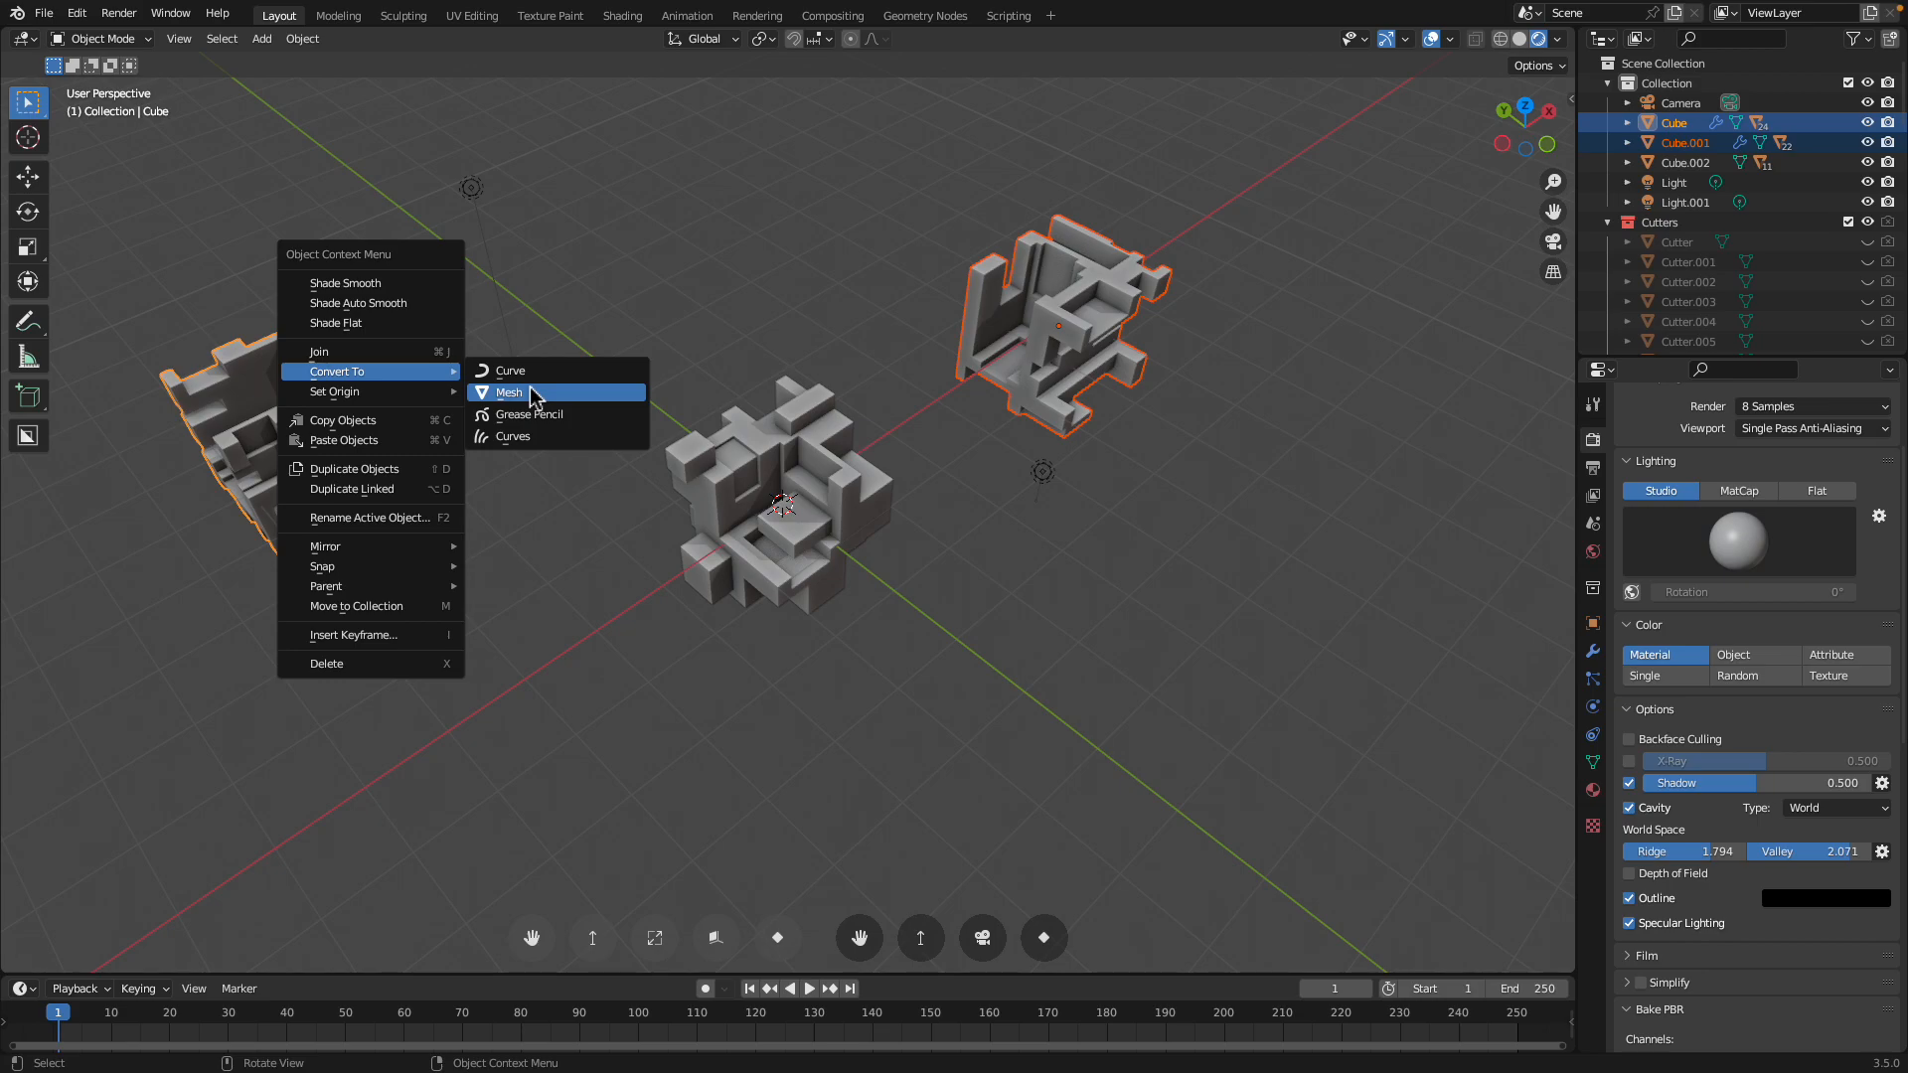
left_click(532, 393)
Delete the Cutters collection together with all its cutter objects
left_click(1607, 223)
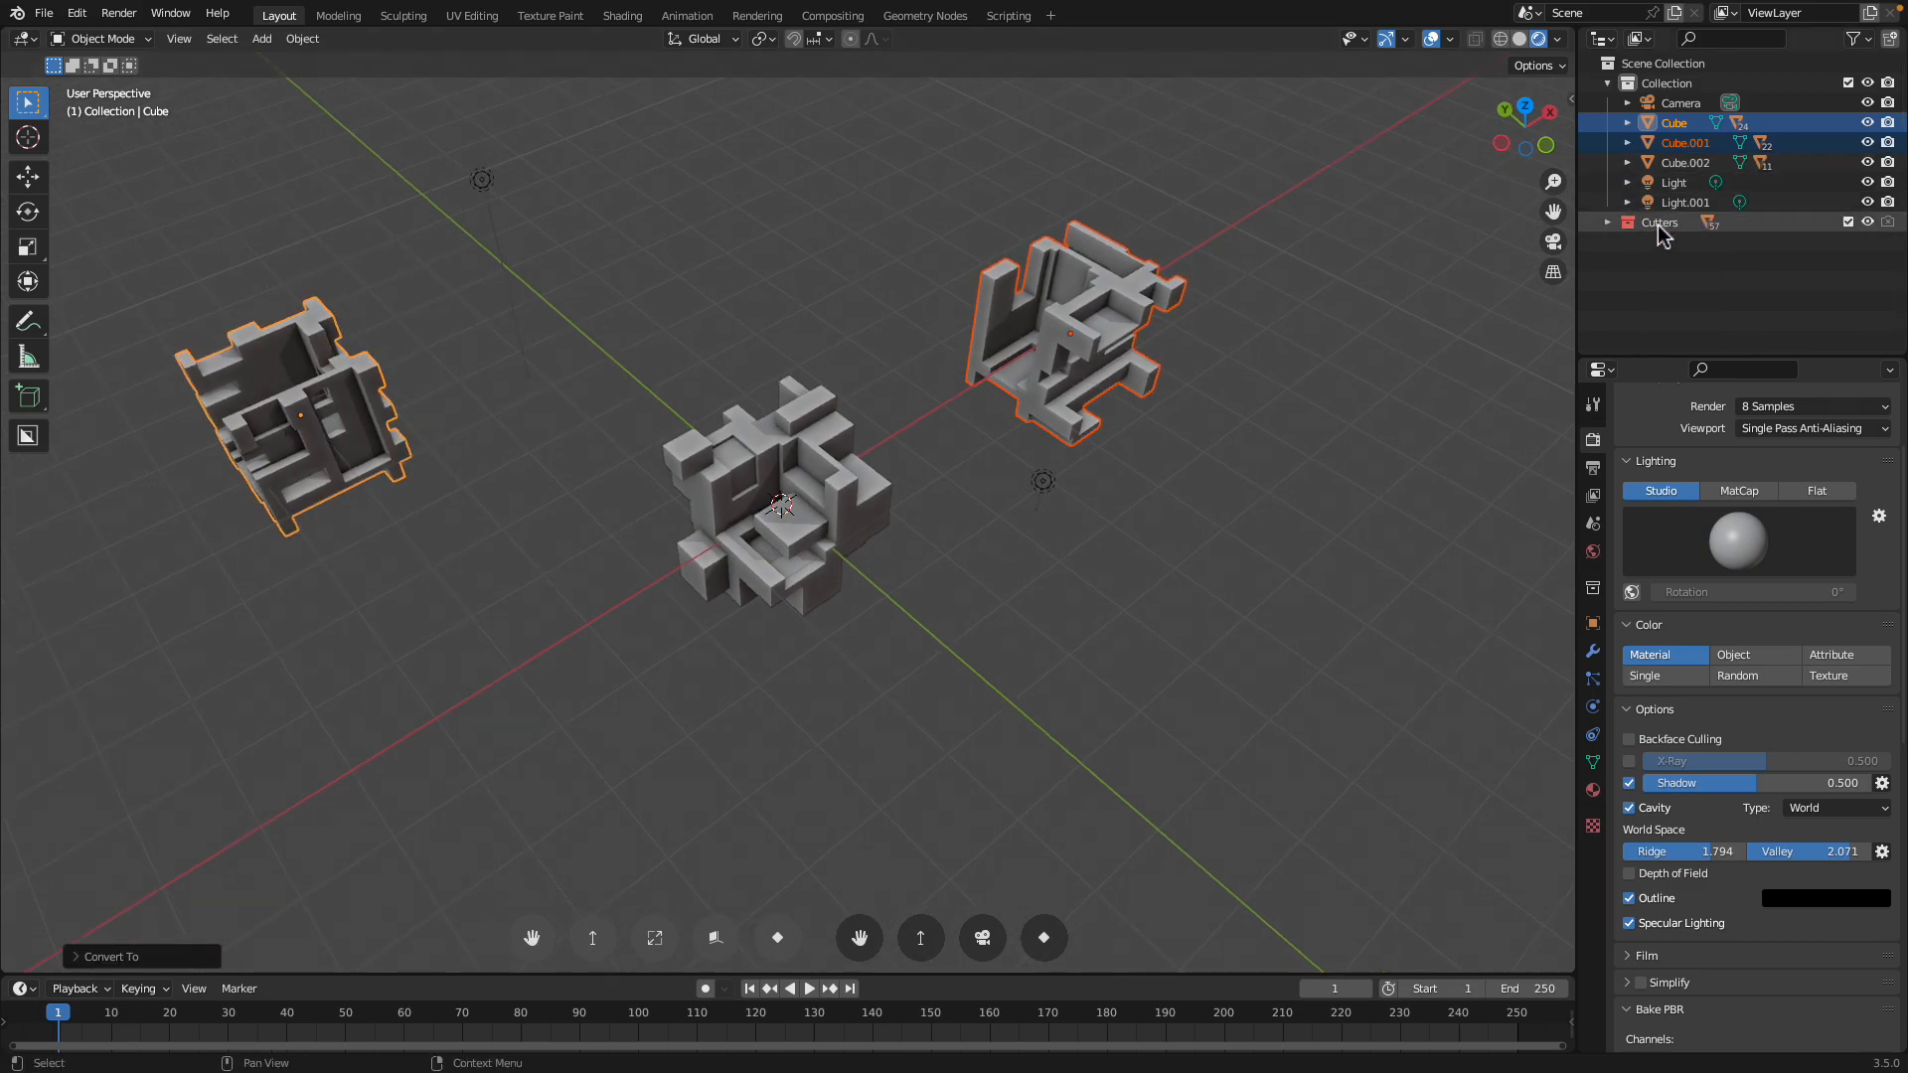
left_click(1659, 222)
right_click(1664, 233)
left_click(1584, 343)
Move the first and second carved cubes back in toward the joined third cube
middle_click_drag(629, 306, 716, 323)
left_click(430, 462)
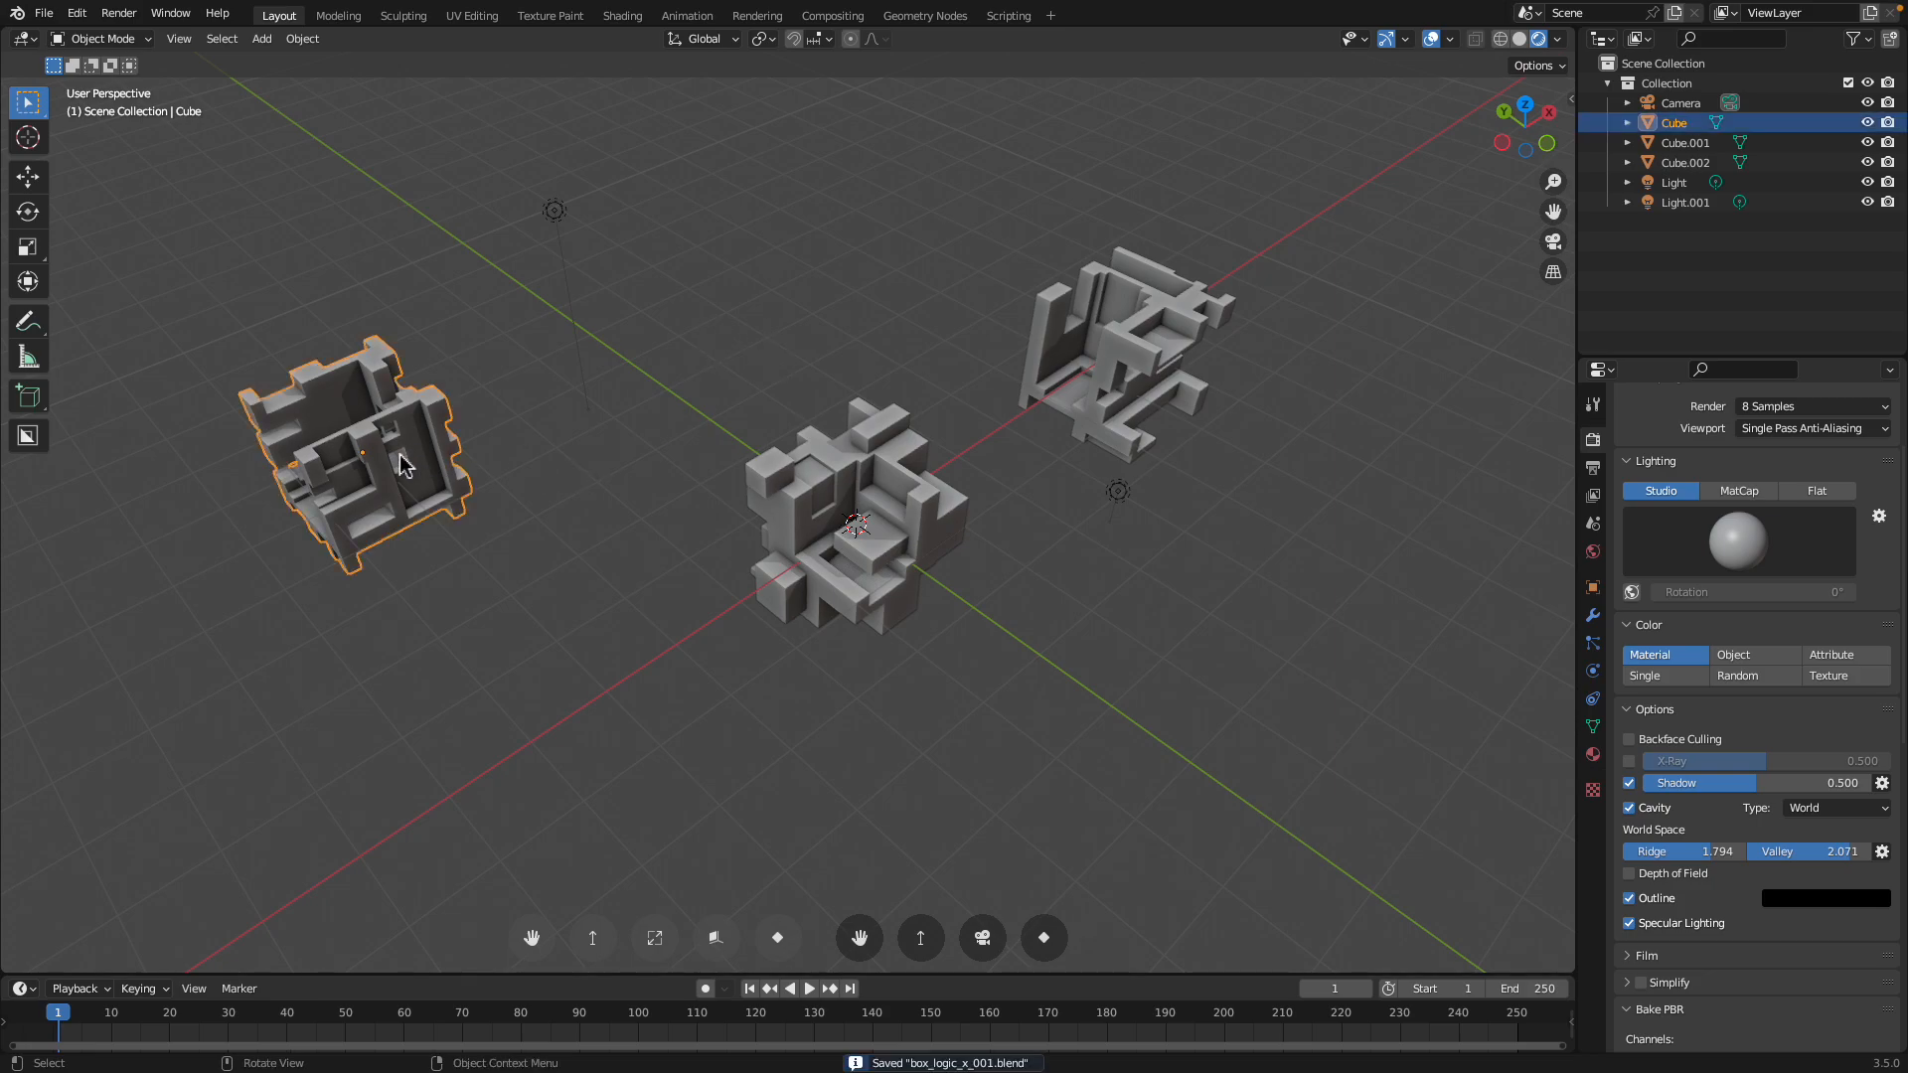
left_click_drag(430, 462, 843, 429)
left_click_drag(1100, 333, 801, 575)
middle_click_drag(797, 565, 880, 535)
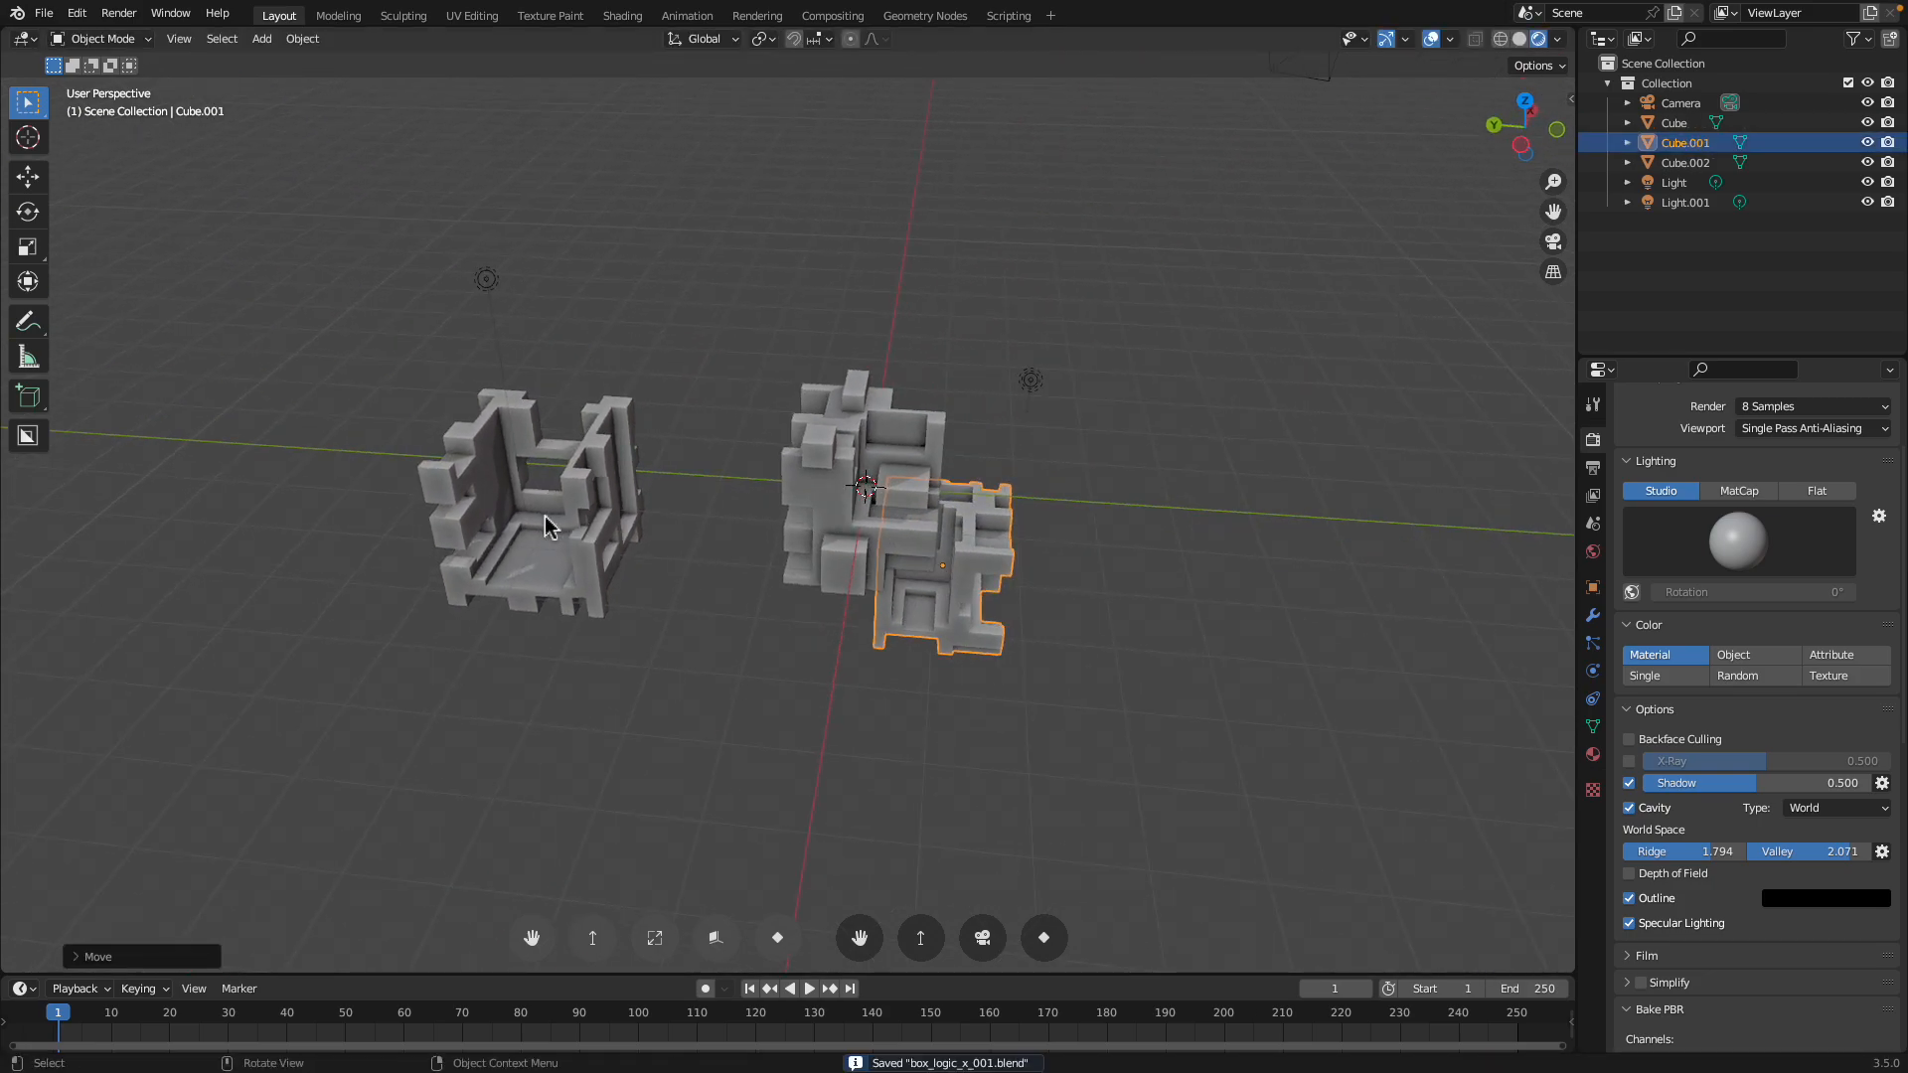
Bring the first carved cube next to the third and shift the second carved cube in front of it
left_click_drag(543, 513, 764, 420)
left_click(947, 563)
middle_click_drag(947, 563, 845, 602)
left_click_drag(867, 652, 682, 537)
middle_click_drag(682, 537, 713, 623)
left_click_drag(713, 623, 742, 653)
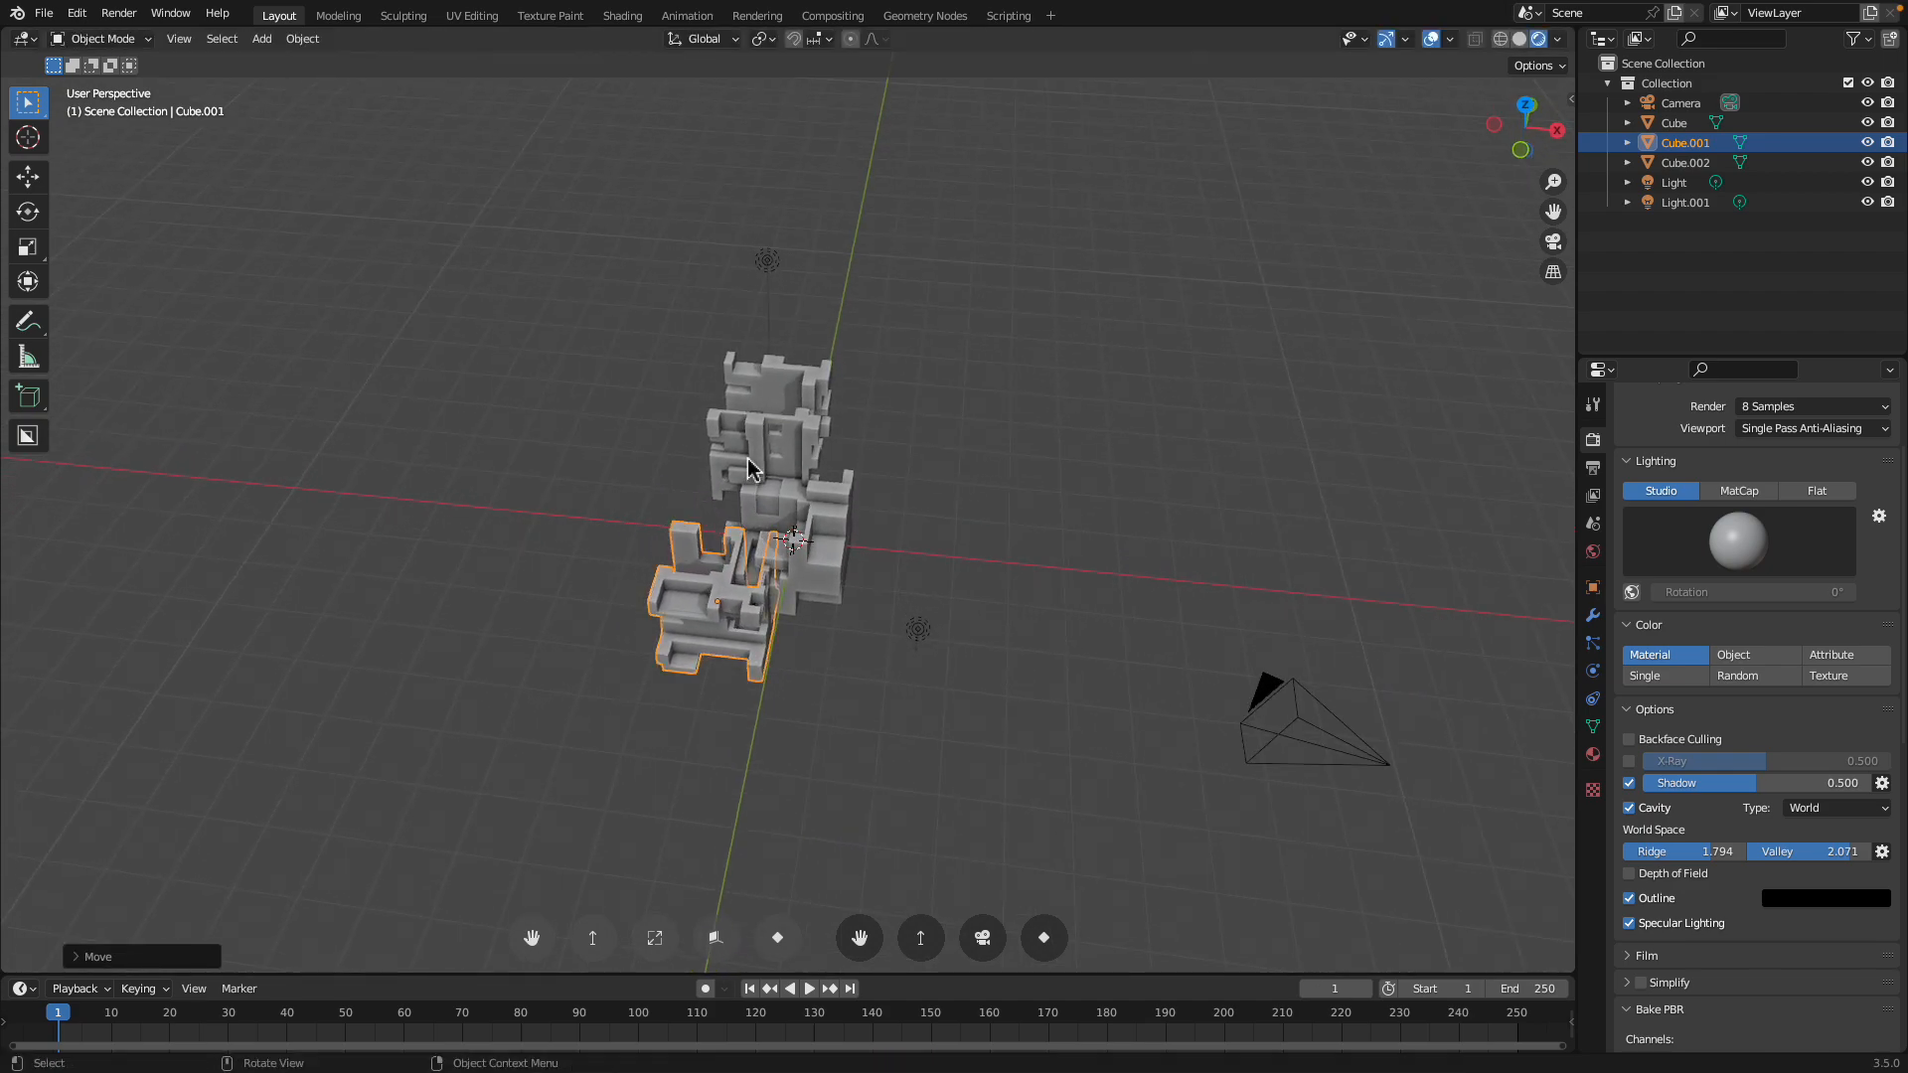
Nudge the first and second carved cubes until the three forms interlock as one cluster
left_click_drag(748, 458, 758, 440)
middle_click_drag(757, 440, 777, 426)
left_click_drag(763, 424, 768, 470)
scroll(801, 490, "up", 3)
middle_click_drag(829, 518, 913, 493)
left_click_drag(882, 634, 917, 664)
middle_click_drag(917, 656, 979, 618)
left_click(966, 491)
Move both lights farther out from the cluster, one on each side
middle_click_drag(956, 489, 879, 482)
left_click_drag(1086, 486, 1163, 417)
left_click_drag(469, 138, 324, 196)
Select each of the three carved cubes to check the cluster and save the scene in box_logic_x_001.blend
middle_click_drag(944, 357, 1044, 331)
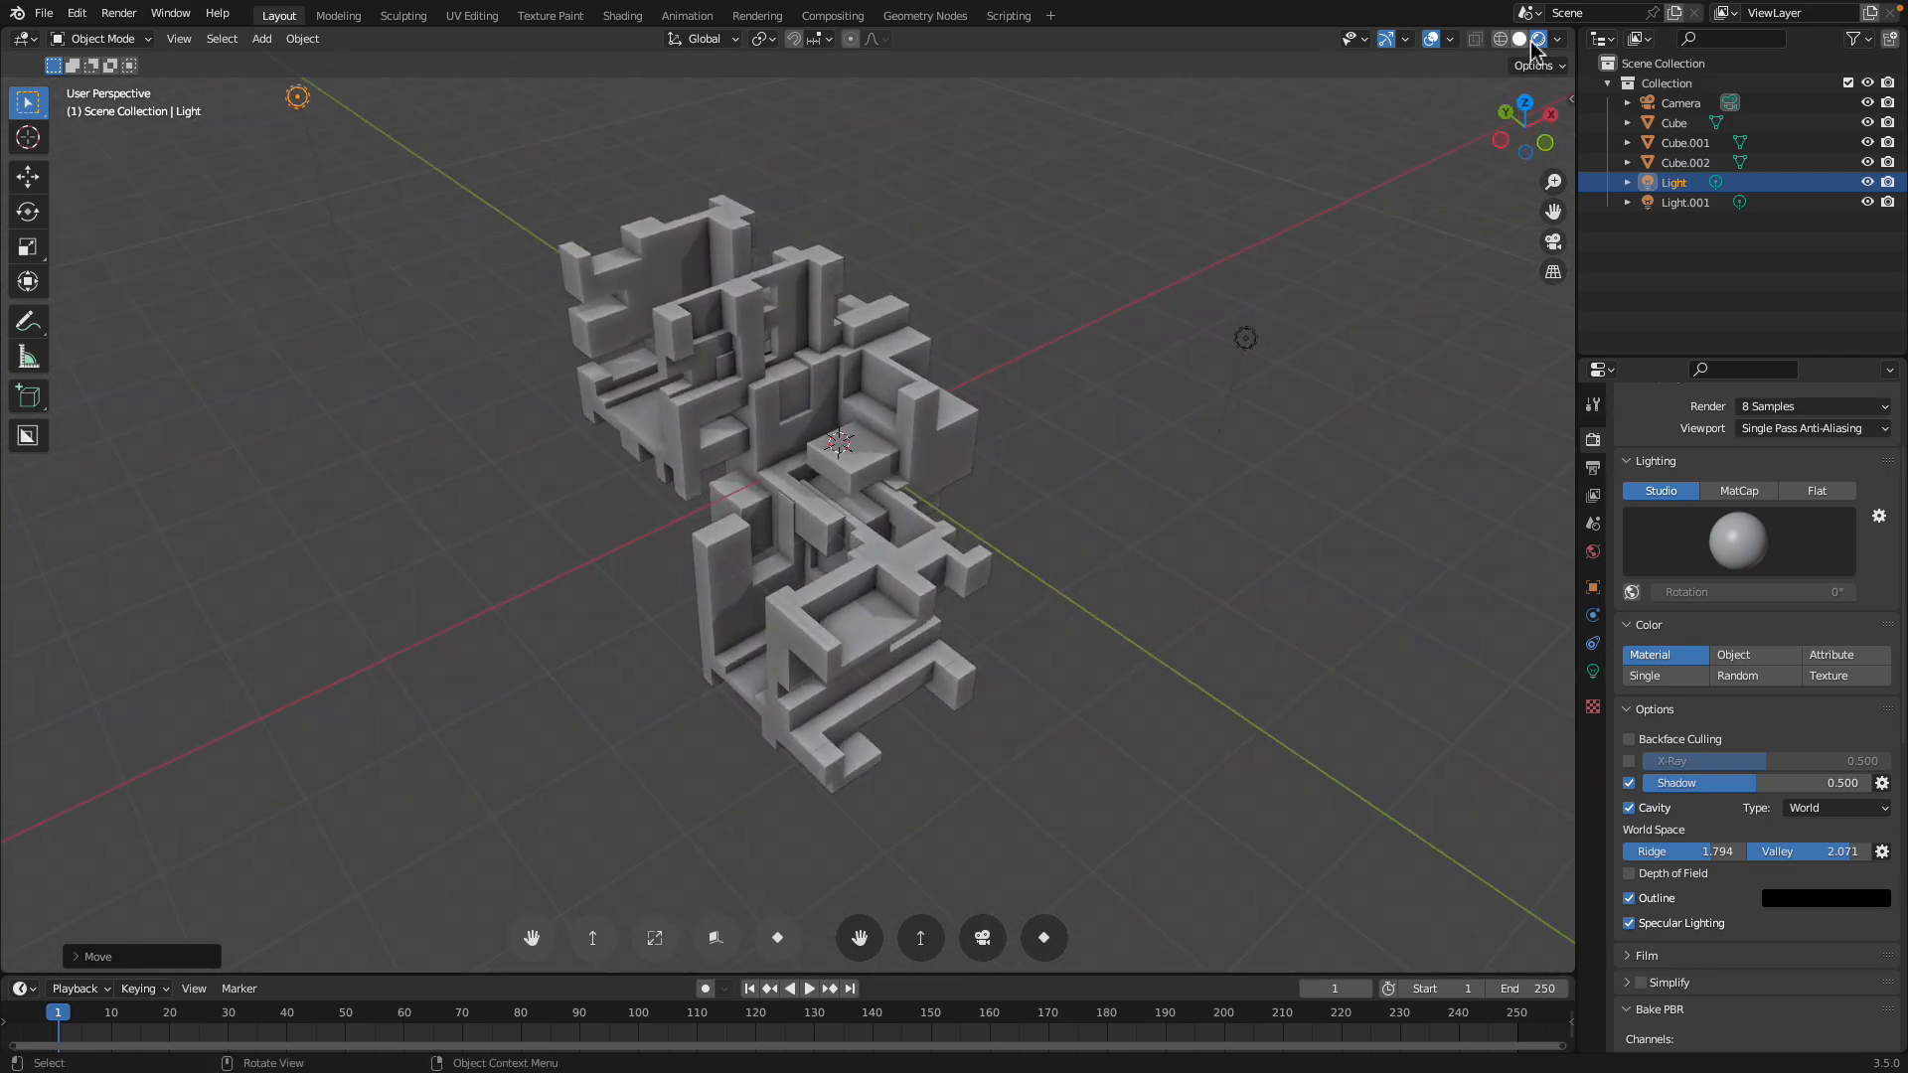
left_click(898, 464)
left_click(741, 343)
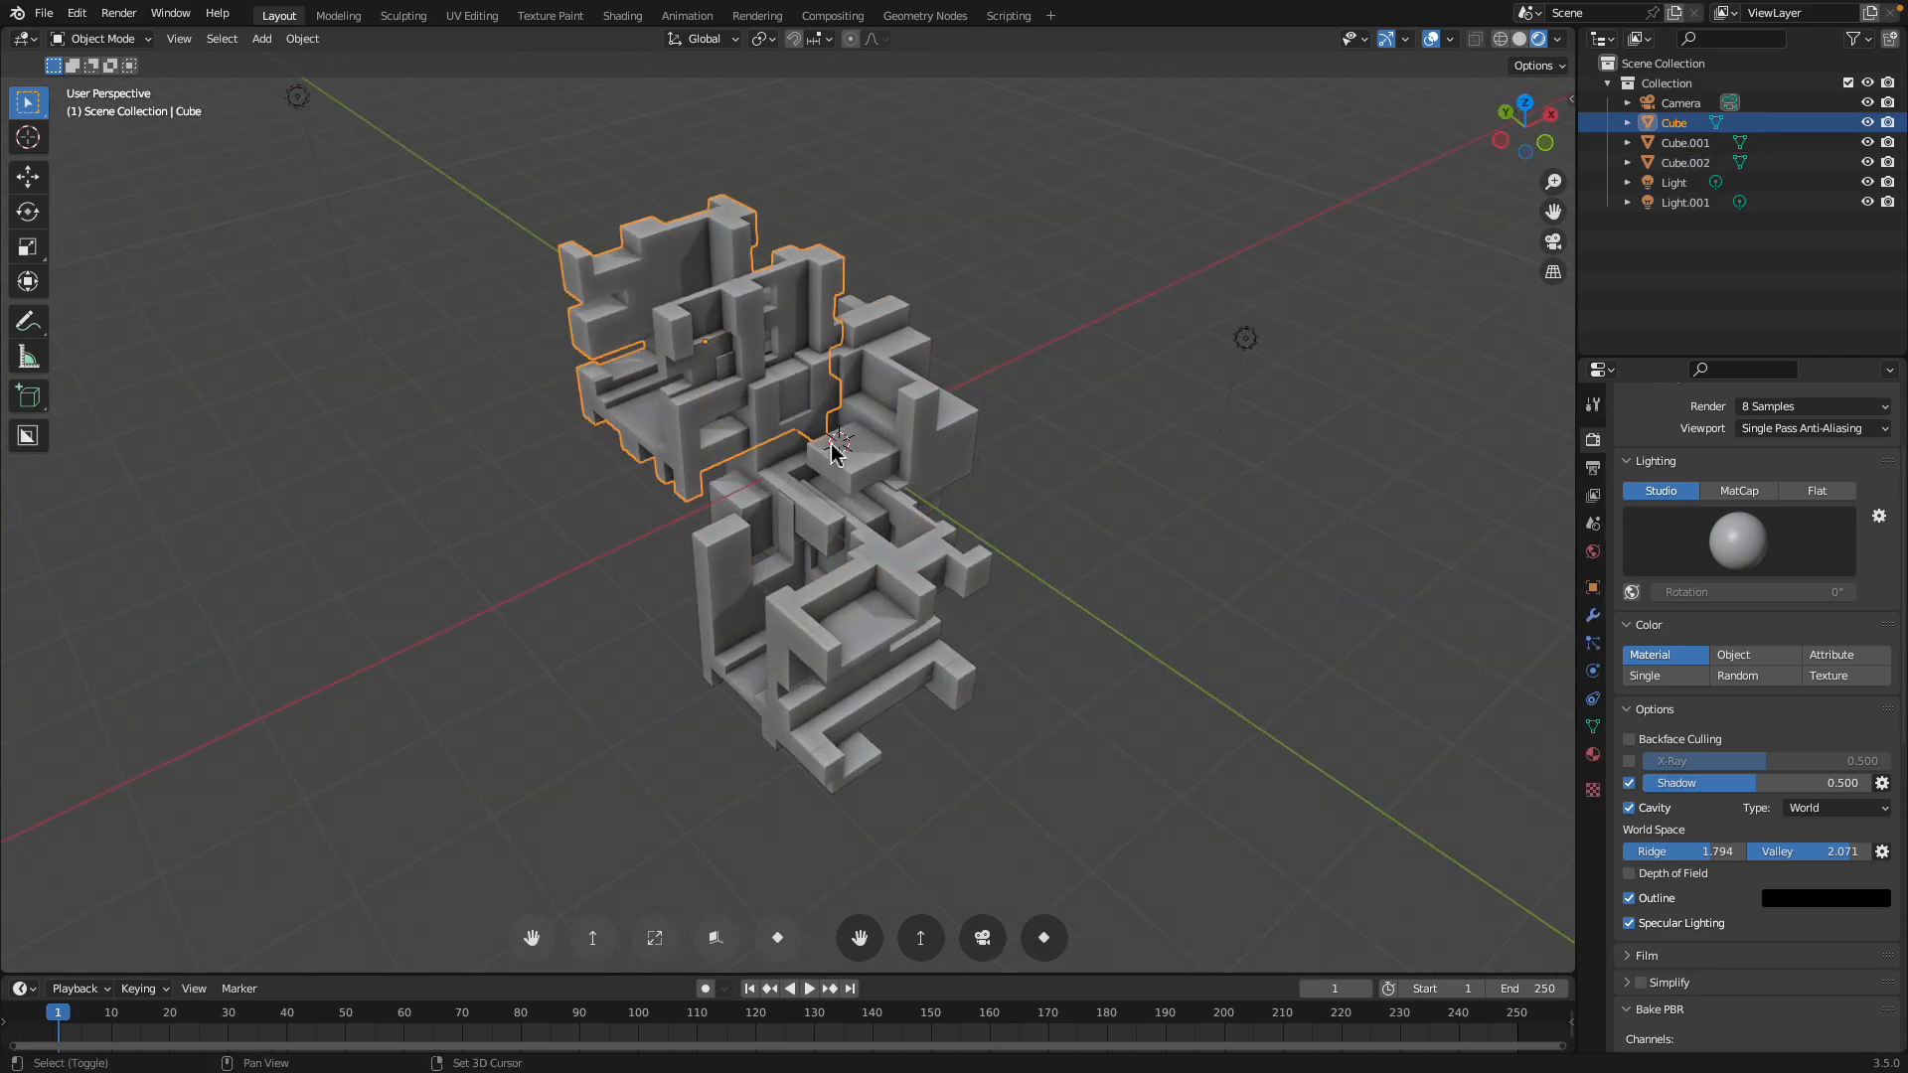
left_click(831, 443)
left_click(875, 586)
key("ctrl+s")
Select all three carved cubes and examine their edges in wireframe shading
middle_click_drag(875, 439, 860, 438, "shift")
left_click(843, 375)
left_click(734, 362, "shift")
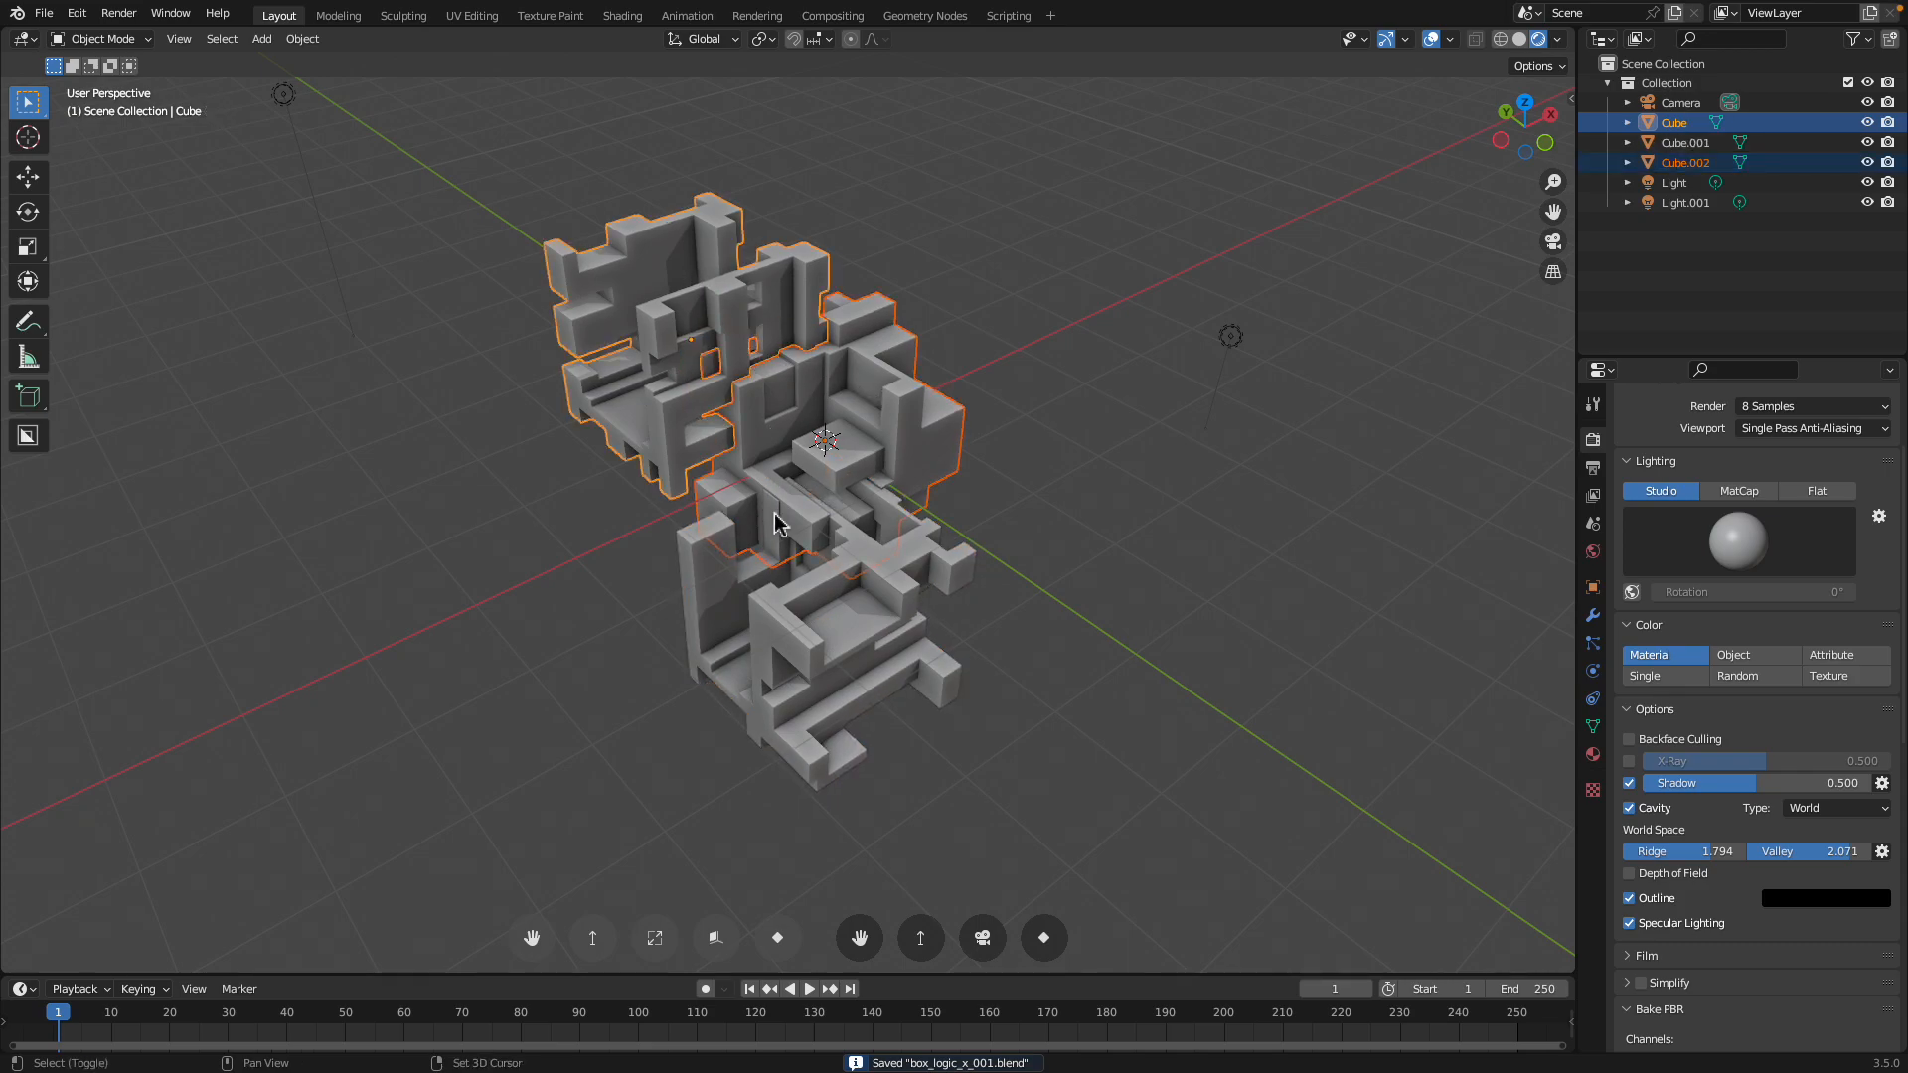
left_click(803, 607, "shift")
key("z")
left_click(772, 596)
mouse_move(773, 597)
middle_mouse_down()
mouse_move(850, 479)
mouse_move(788, 494)
mouse_move(503, 349)
mouse_move(720, 390)
middle_mouse_up()
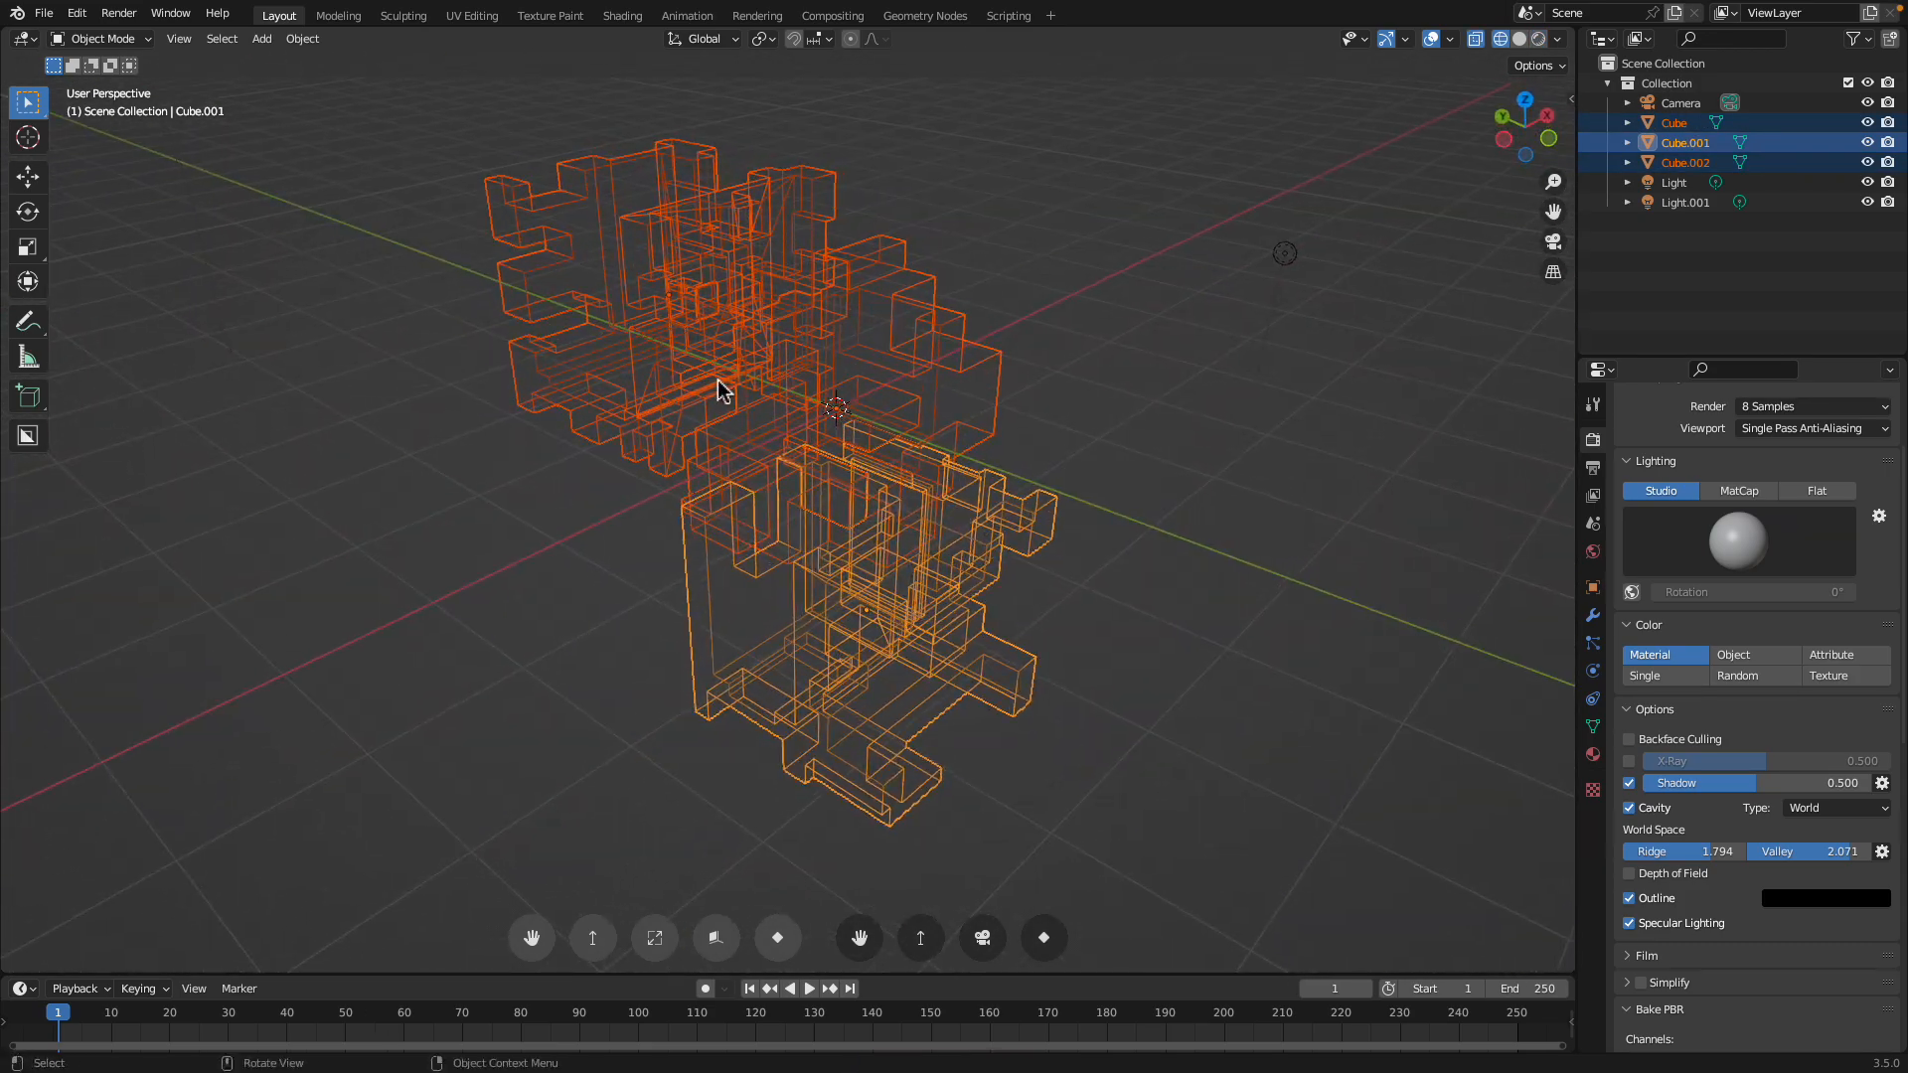
Save the scene as a new incremented version, box_logic_x_002.blend
left_click(44, 13)
left_click(89, 171)
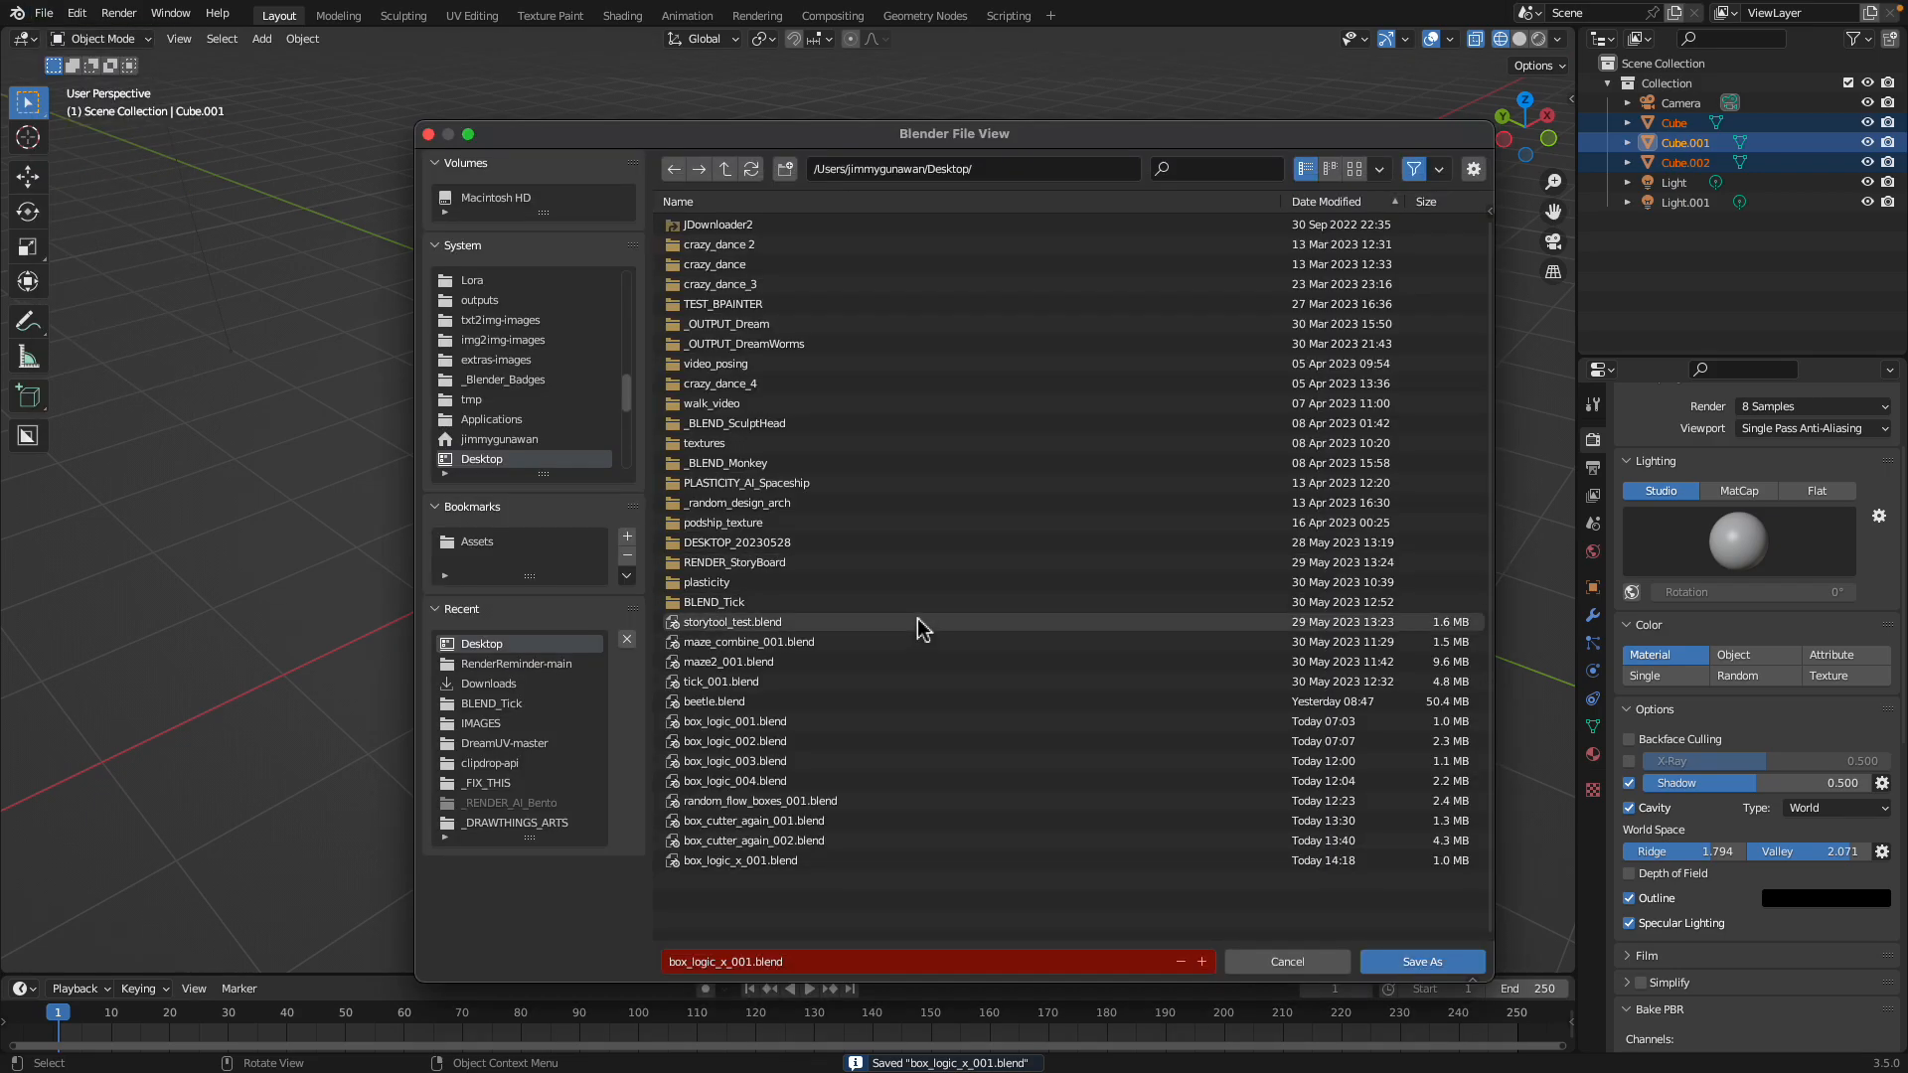
left_click(1203, 962)
left_click(1423, 962)
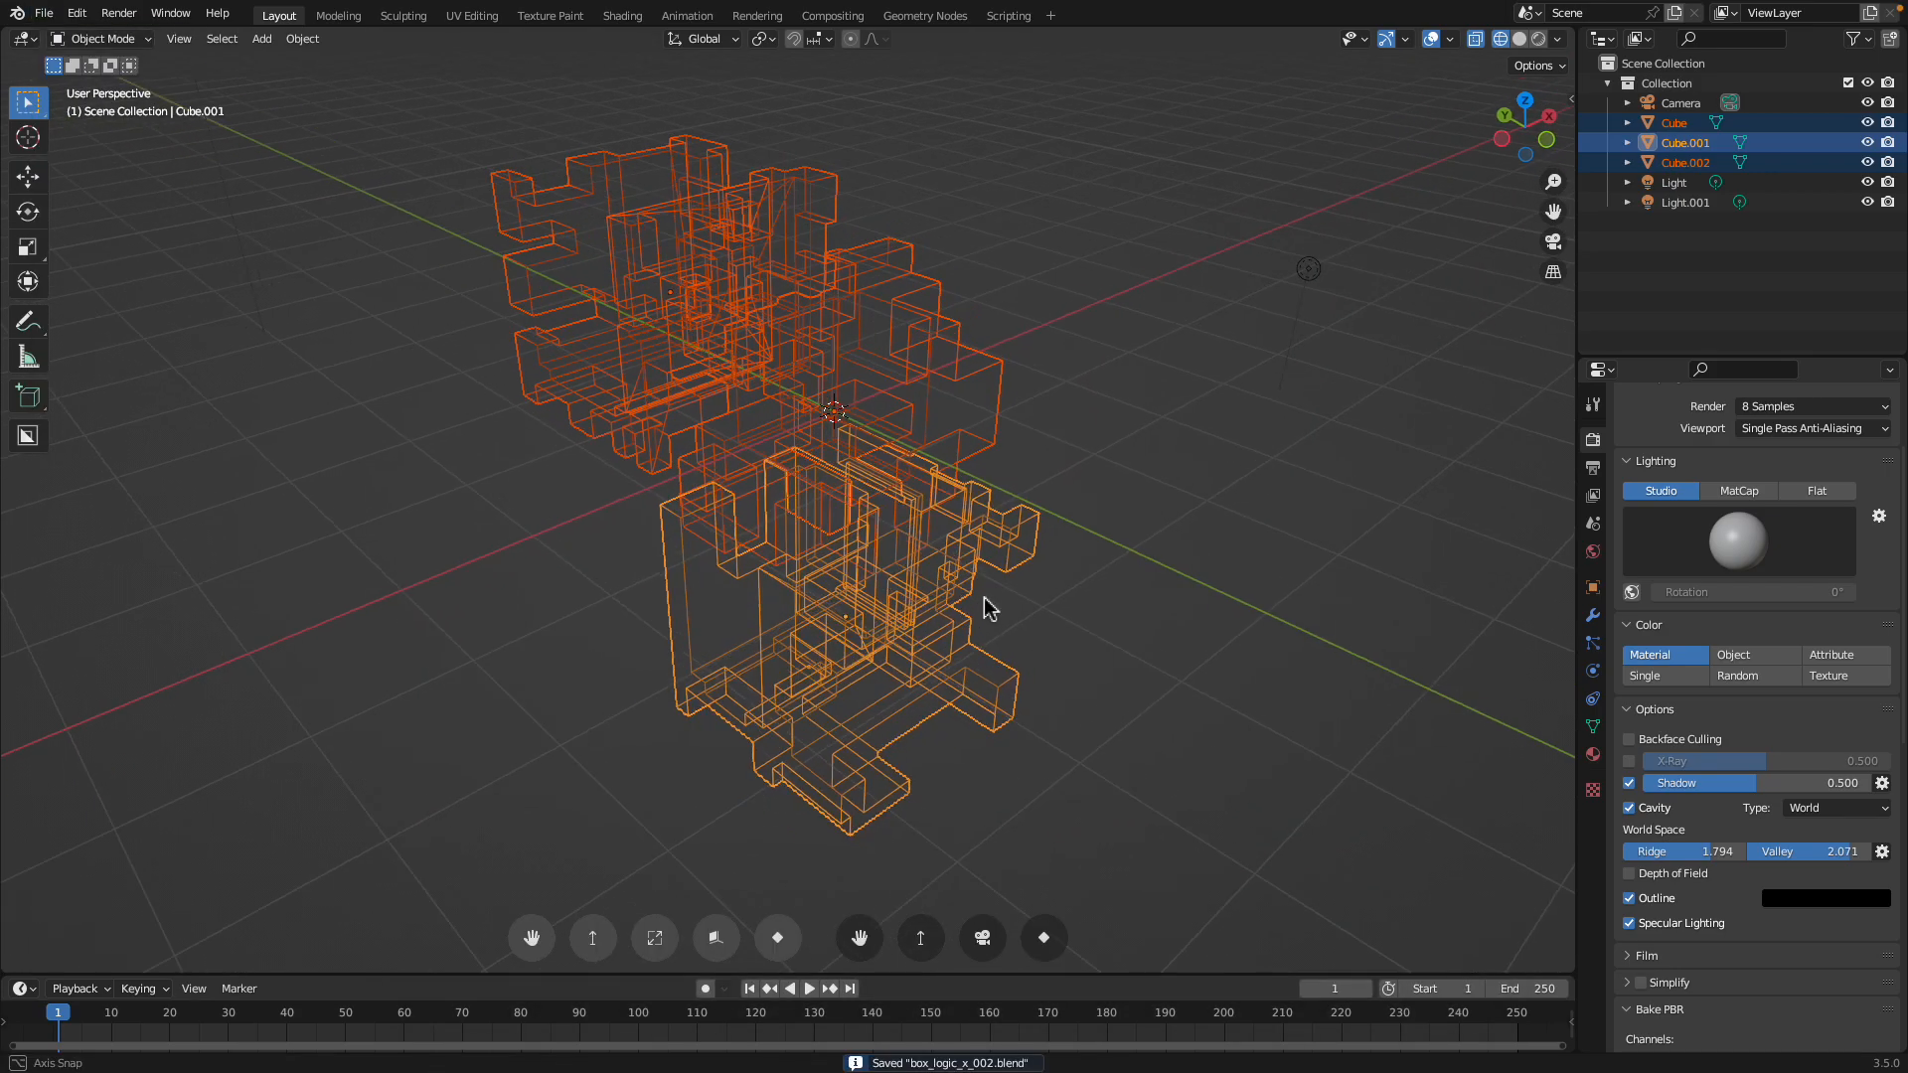
Return to solid shading and shift the second and third carved cubes slightly apart from each other
left_click(1520, 41)
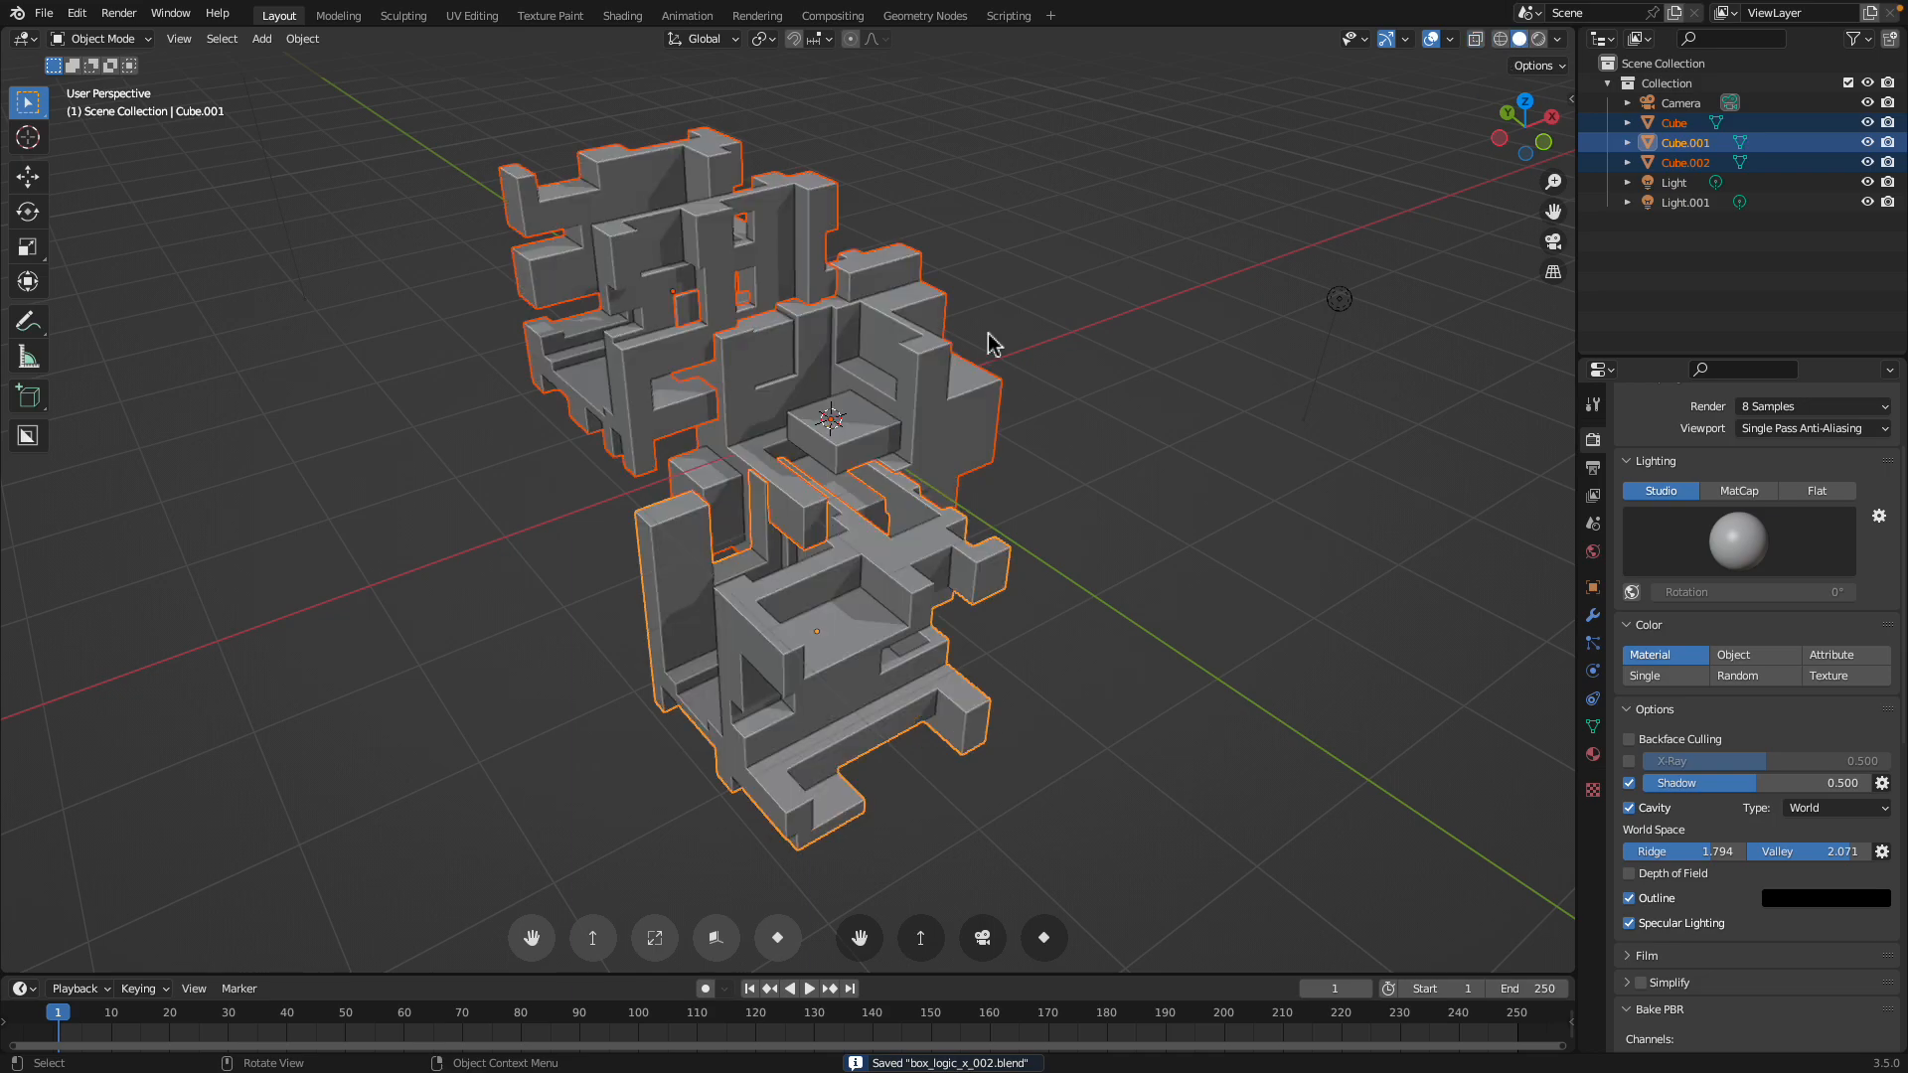
left_click(1014, 389)
scroll(1018, 401, "down", 1)
left_click(836, 563)
key("g")
left_click(768, 530)
left_click(892, 438)
key("g")
left_click(933, 402)
middle_click_drag(935, 403, 902, 406)
Select all three carved cubes with the second one active and give it a Remesh modifier in Blocks mode
left_click(769, 289)
left_click(885, 369, "shift")
left_click(782, 606, "shift")
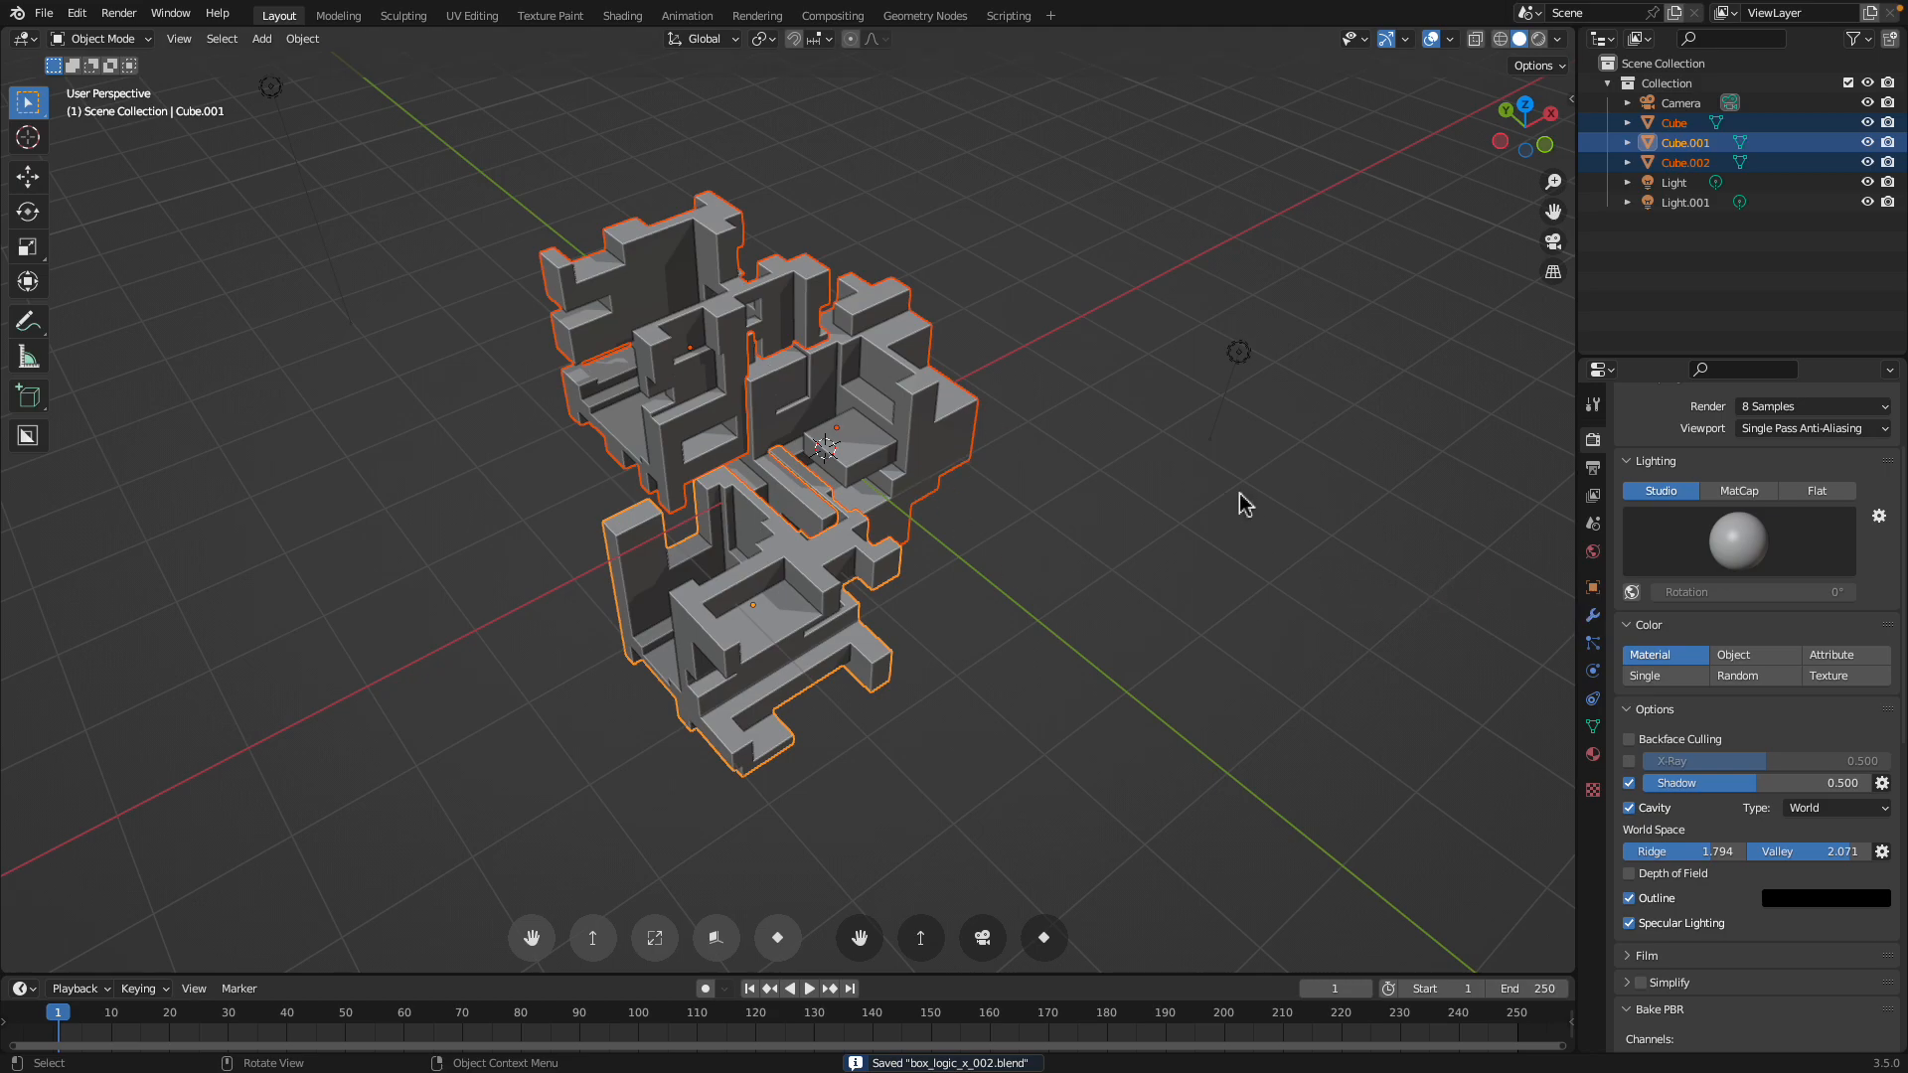
left_click(1593, 615)
left_click(1680, 437)
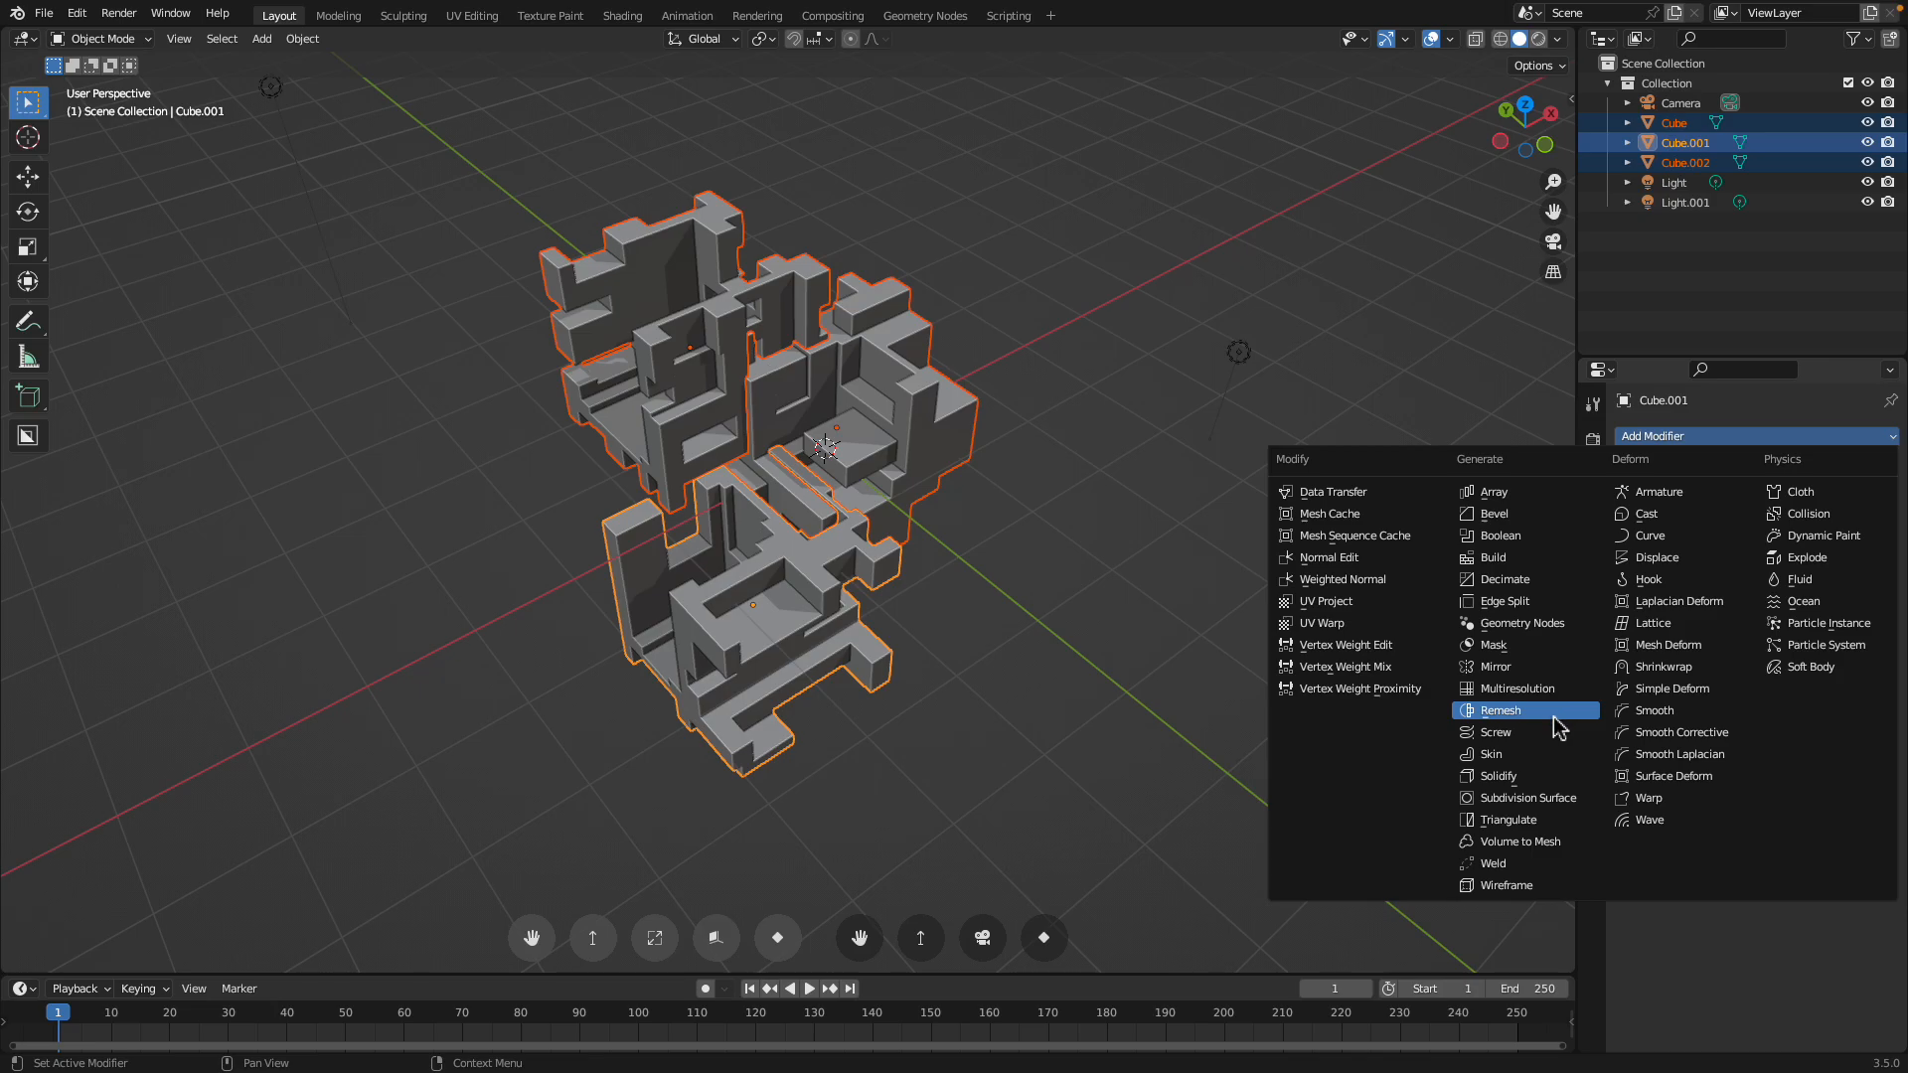
left_click(1556, 711)
left_click(1655, 500)
Show the cubes in wireframe and copy the second cube's Remesh modifier to the other two selected cubes
middle_click_drag(1171, 557, 1180, 545)
key("z")
left_click(1078, 565)
scroll(979, 588, "up", 2)
middle_click_drag(871, 573, 898, 504)
scroll(914, 373, "down", 1)
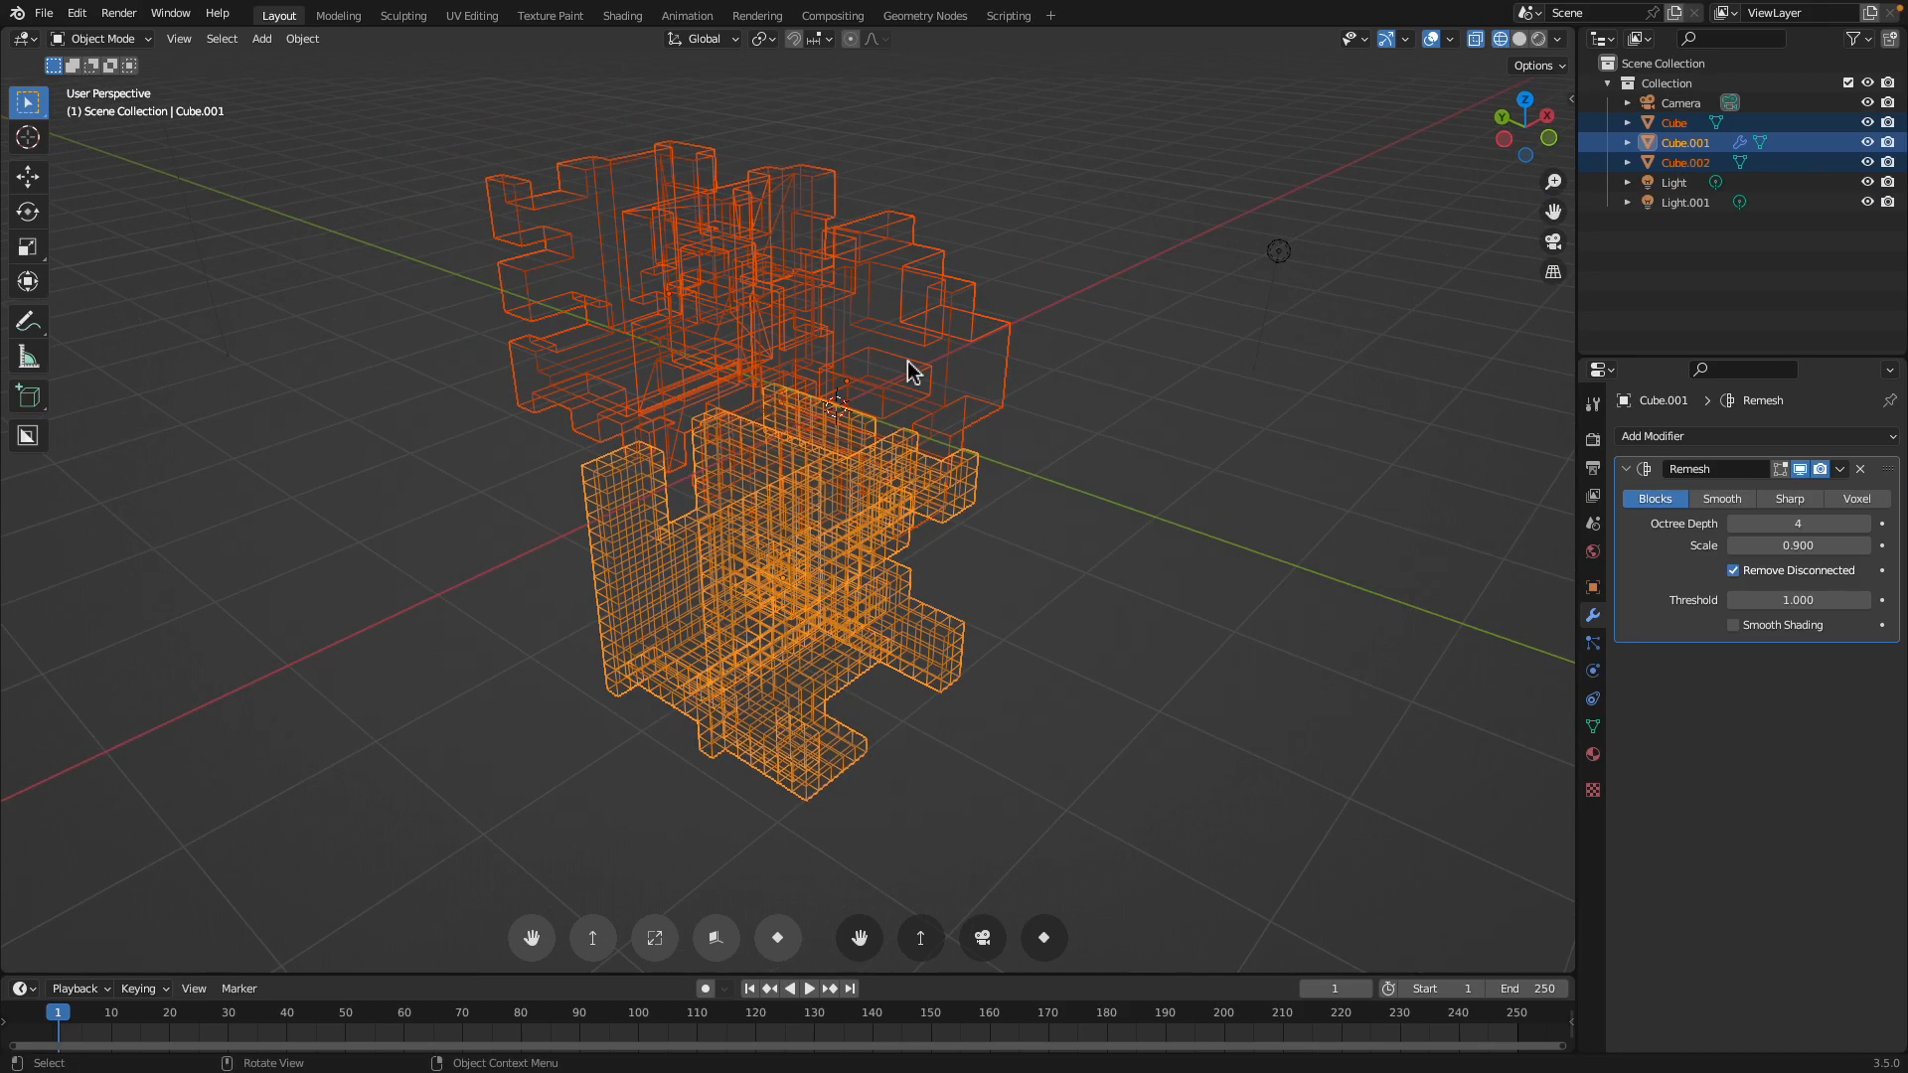
key("ctrl+l")
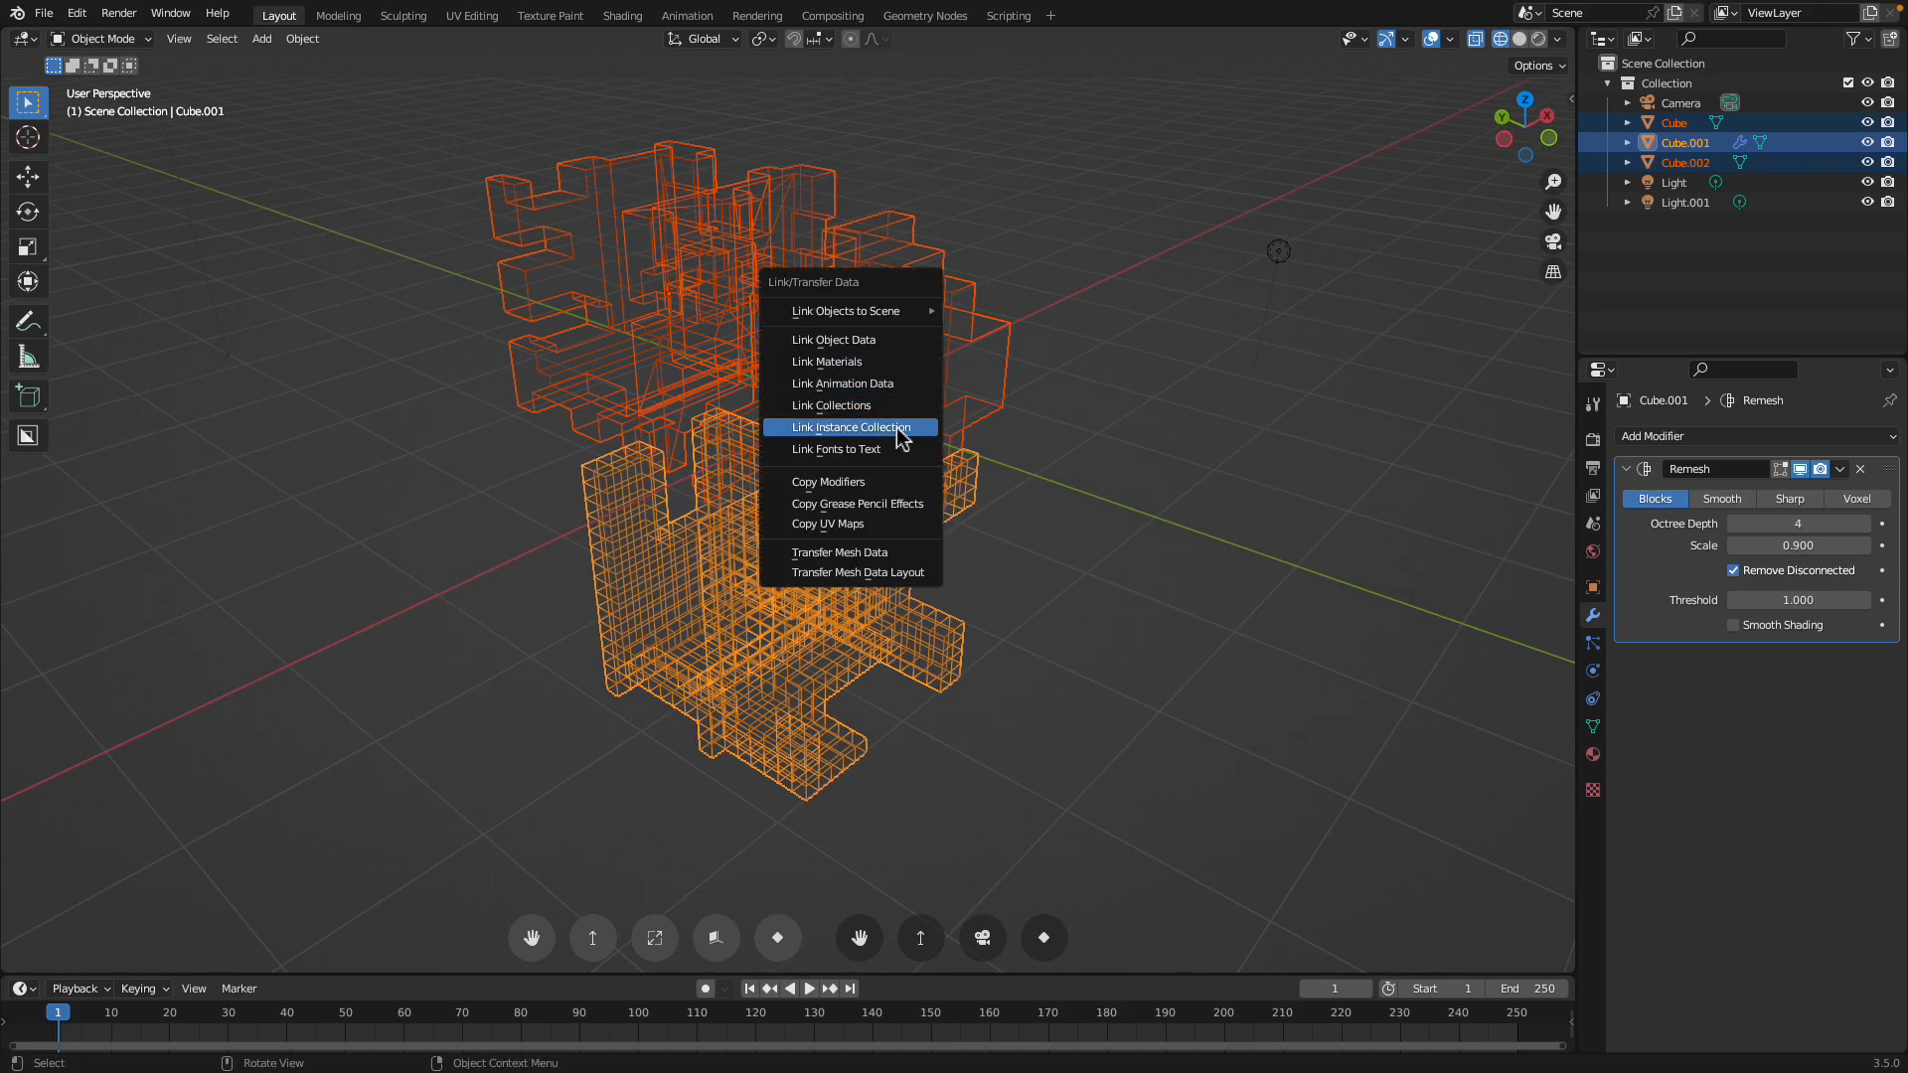
left_click(894, 483)
Convert the three remeshed cubes to plain meshes so the modifiers are applied
middle_click_drag(984, 468, 888, 343)
right_click(1034, 356)
mouse_move(1033, 356)
left_click(1103, 369)
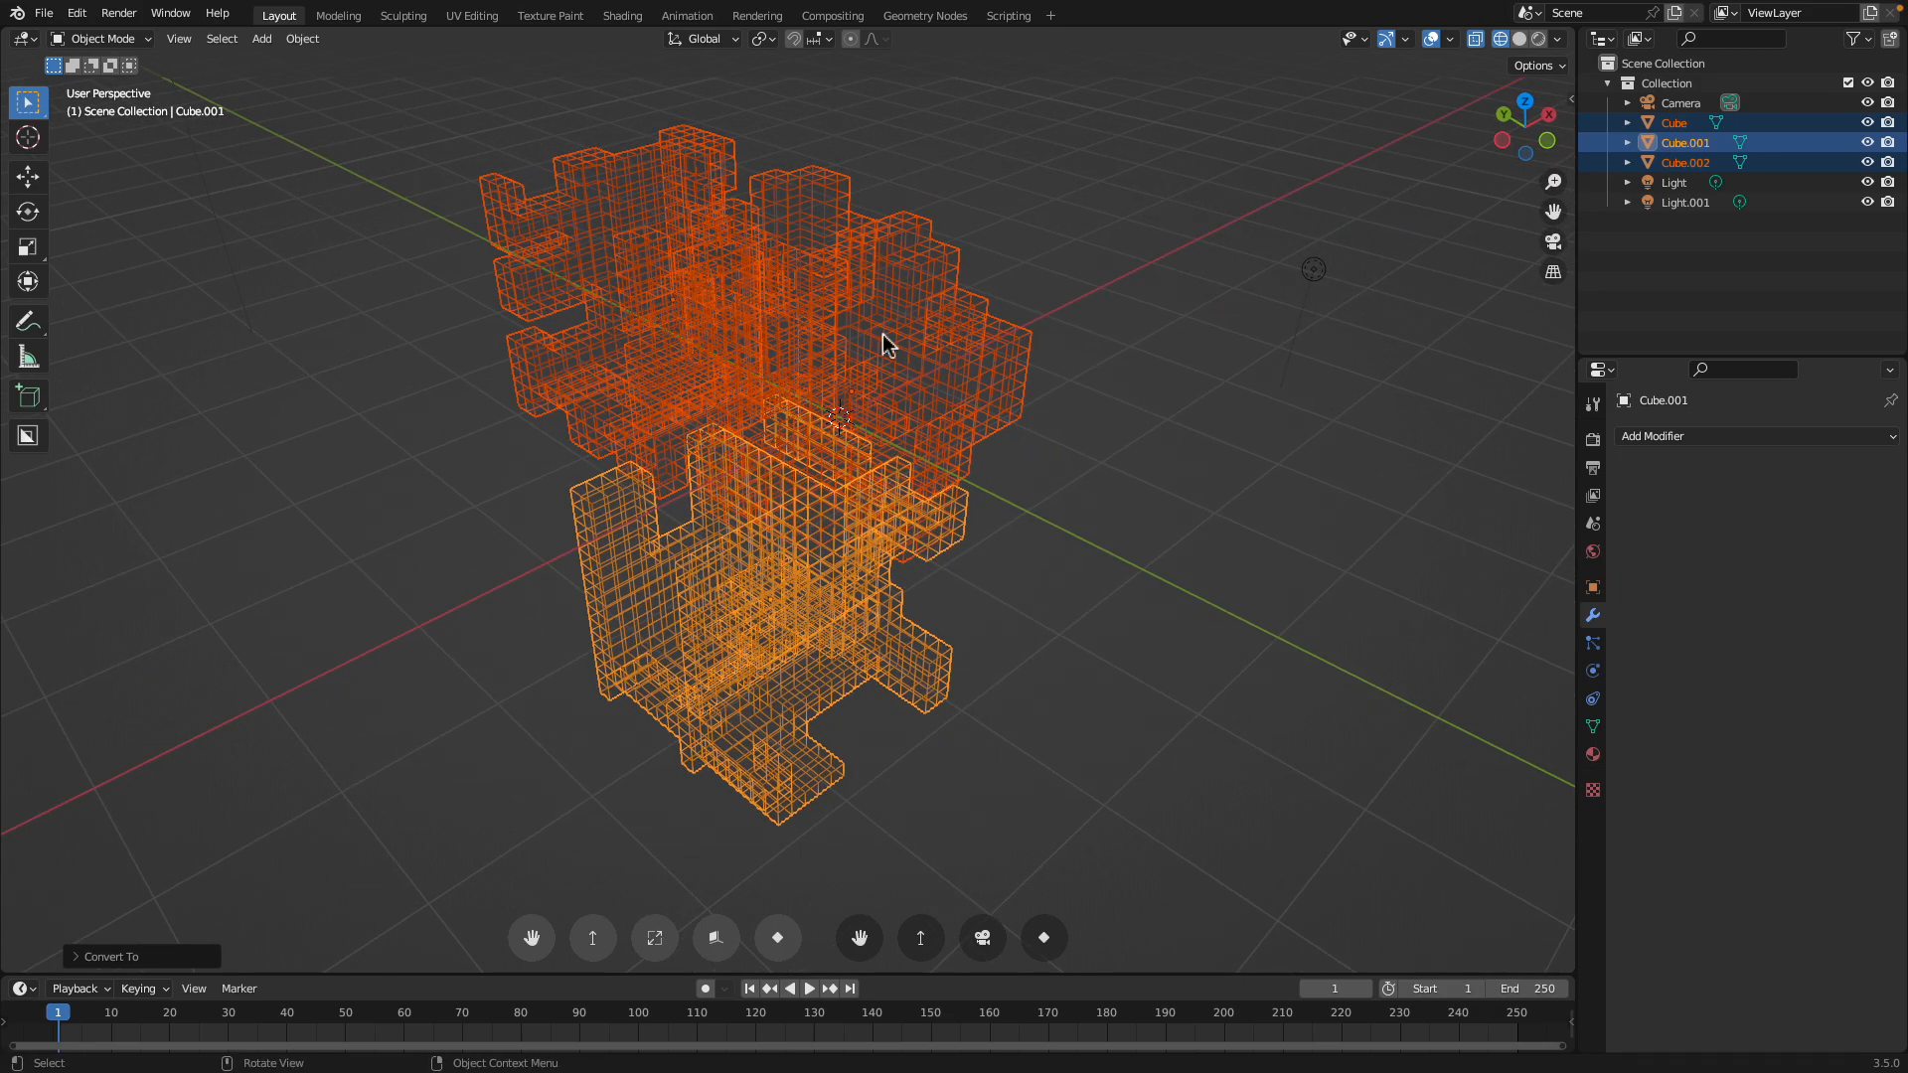
Save the converted scene as the next incremented version, box_logic_x_003.blend
left_click(43, 13)
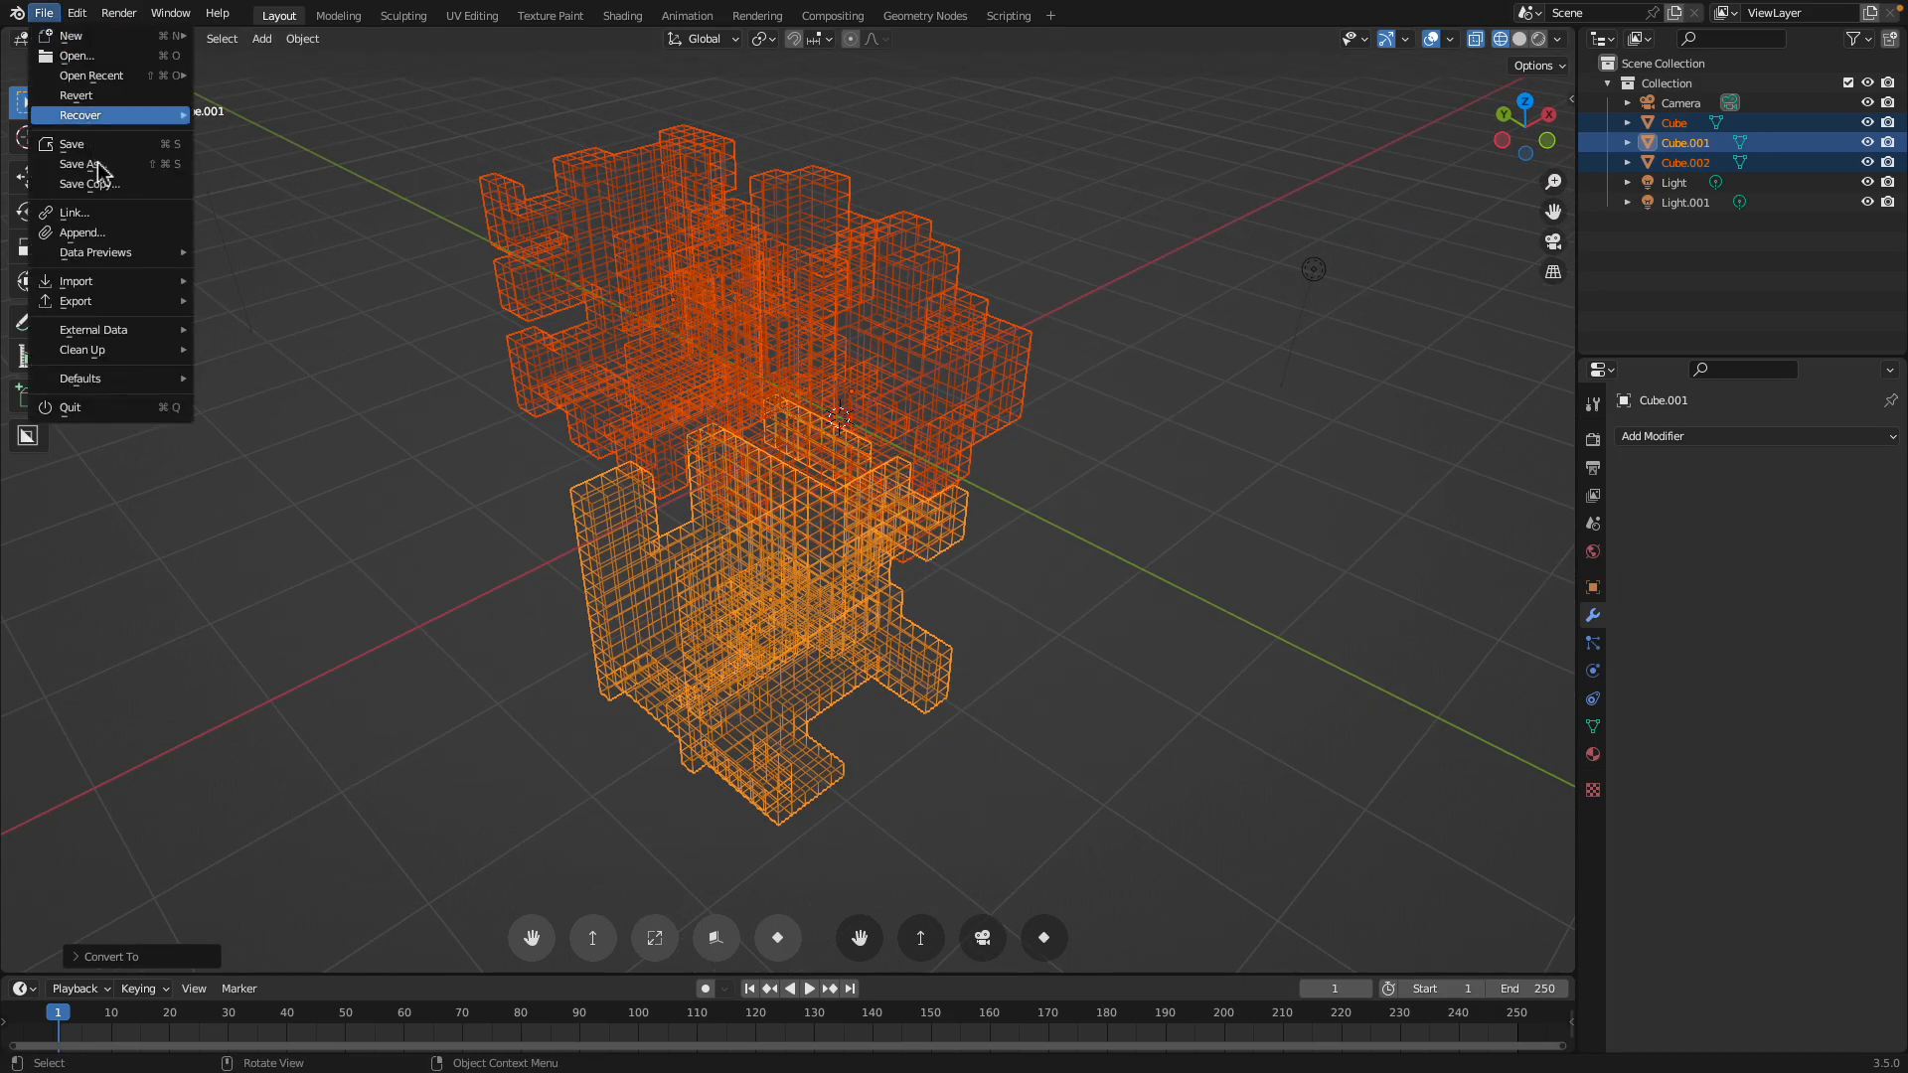
left_click(94, 163)
left_click(1203, 962)
left_click(1406, 962)
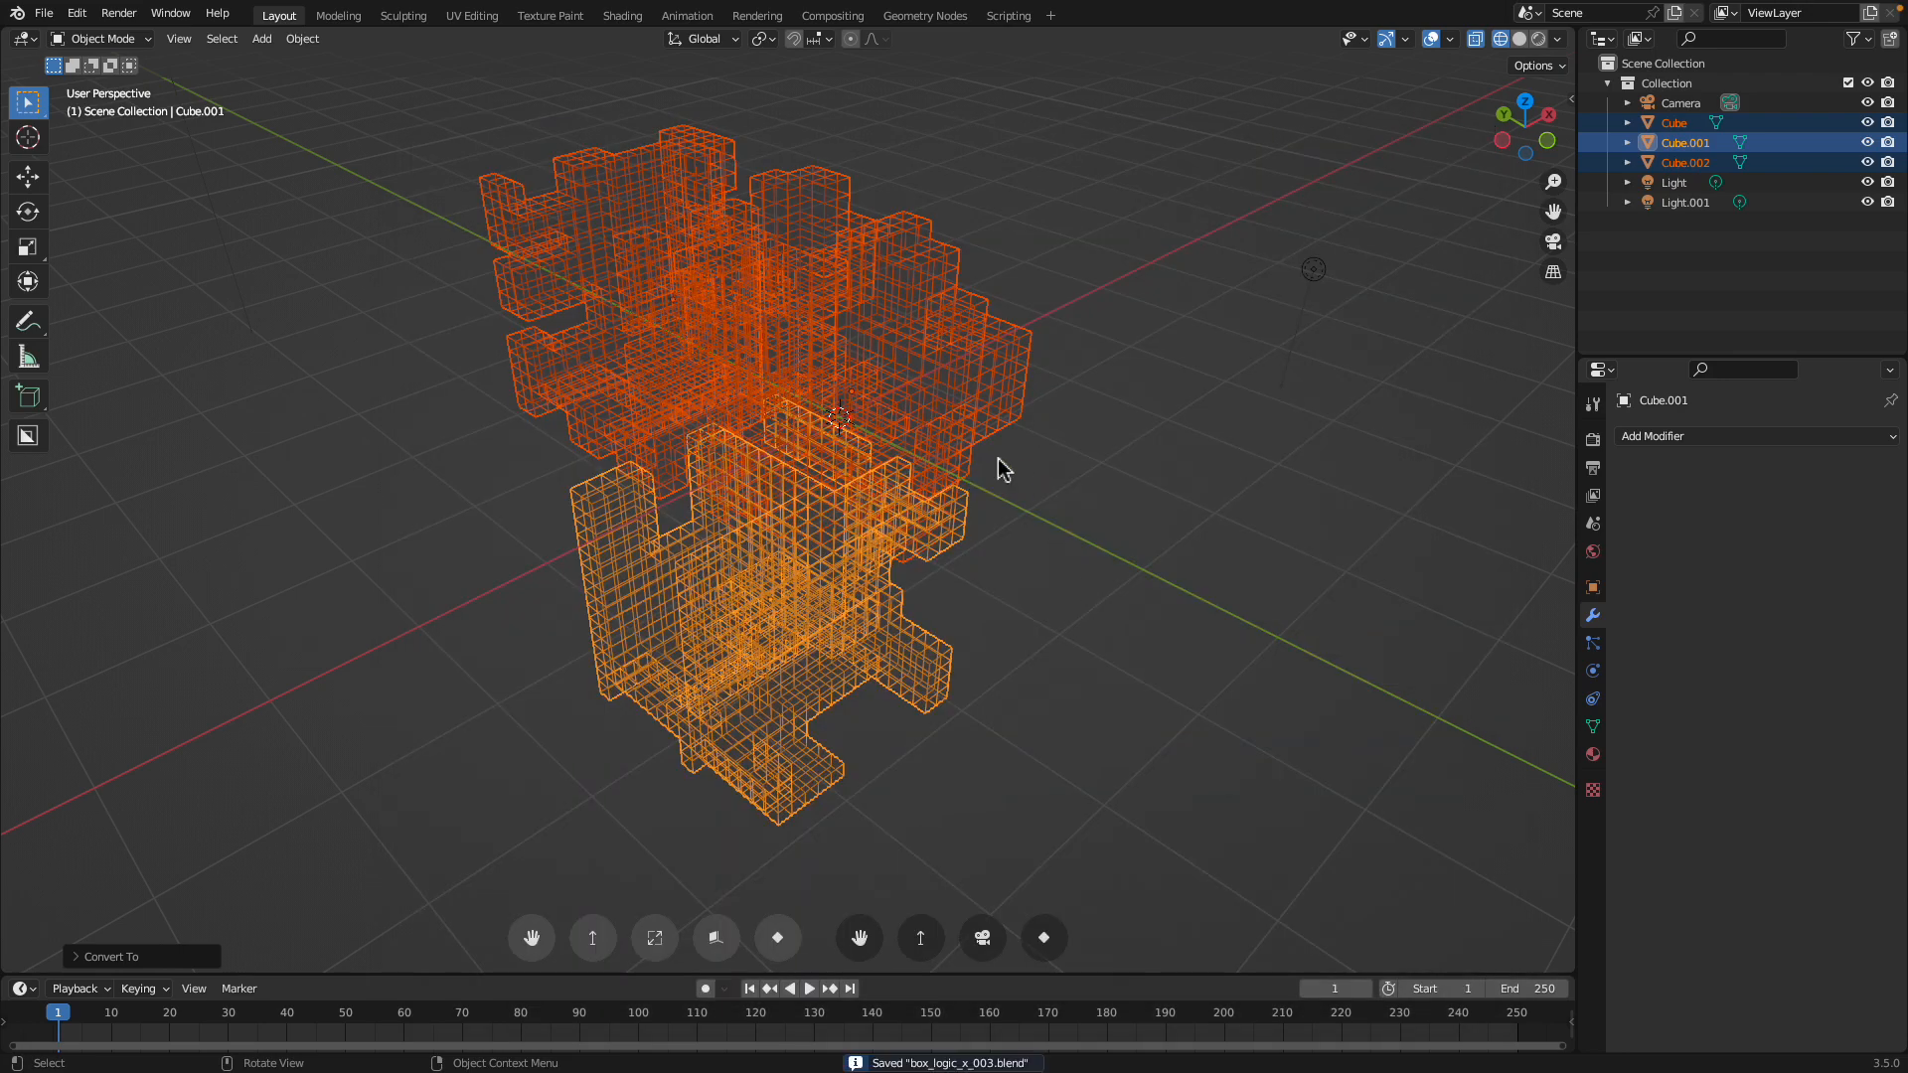
Switch back to solid shading and move the remeshed third cube clear of the other two
left_click(883, 559)
left_click(713, 382)
left_click(852, 534, "shift")
left_click(852, 537, "shift")
left_click(1004, 348)
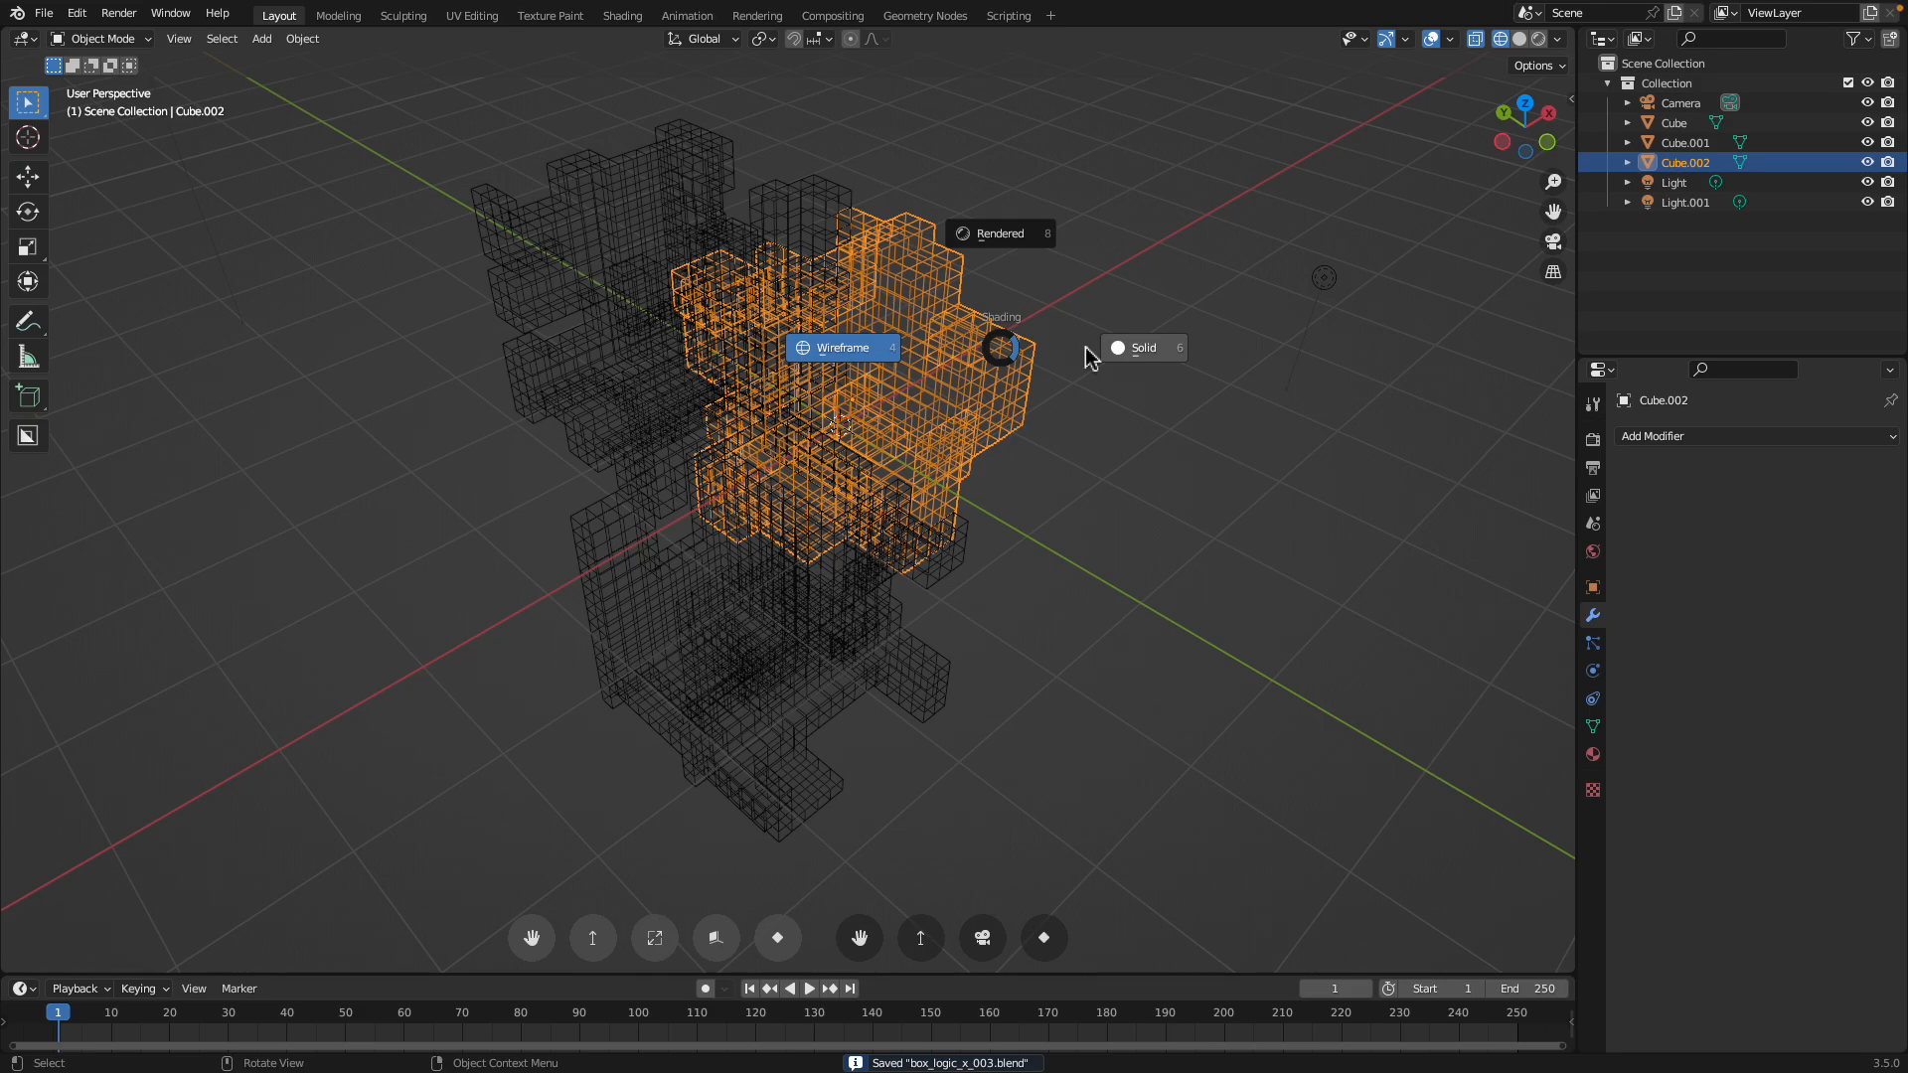
left_click(1009, 359)
middle_click_drag(962, 358, 909, 385)
key("g")
left_click(1221, 336)
Try to run Random Loop Extrude on the separated third cube
middle_click_drag(1118, 373, 961, 376, "shift")
scroll(903, 392, "up", 1)
left_click(77, 13)
scroll(879, 408, "up", 3)
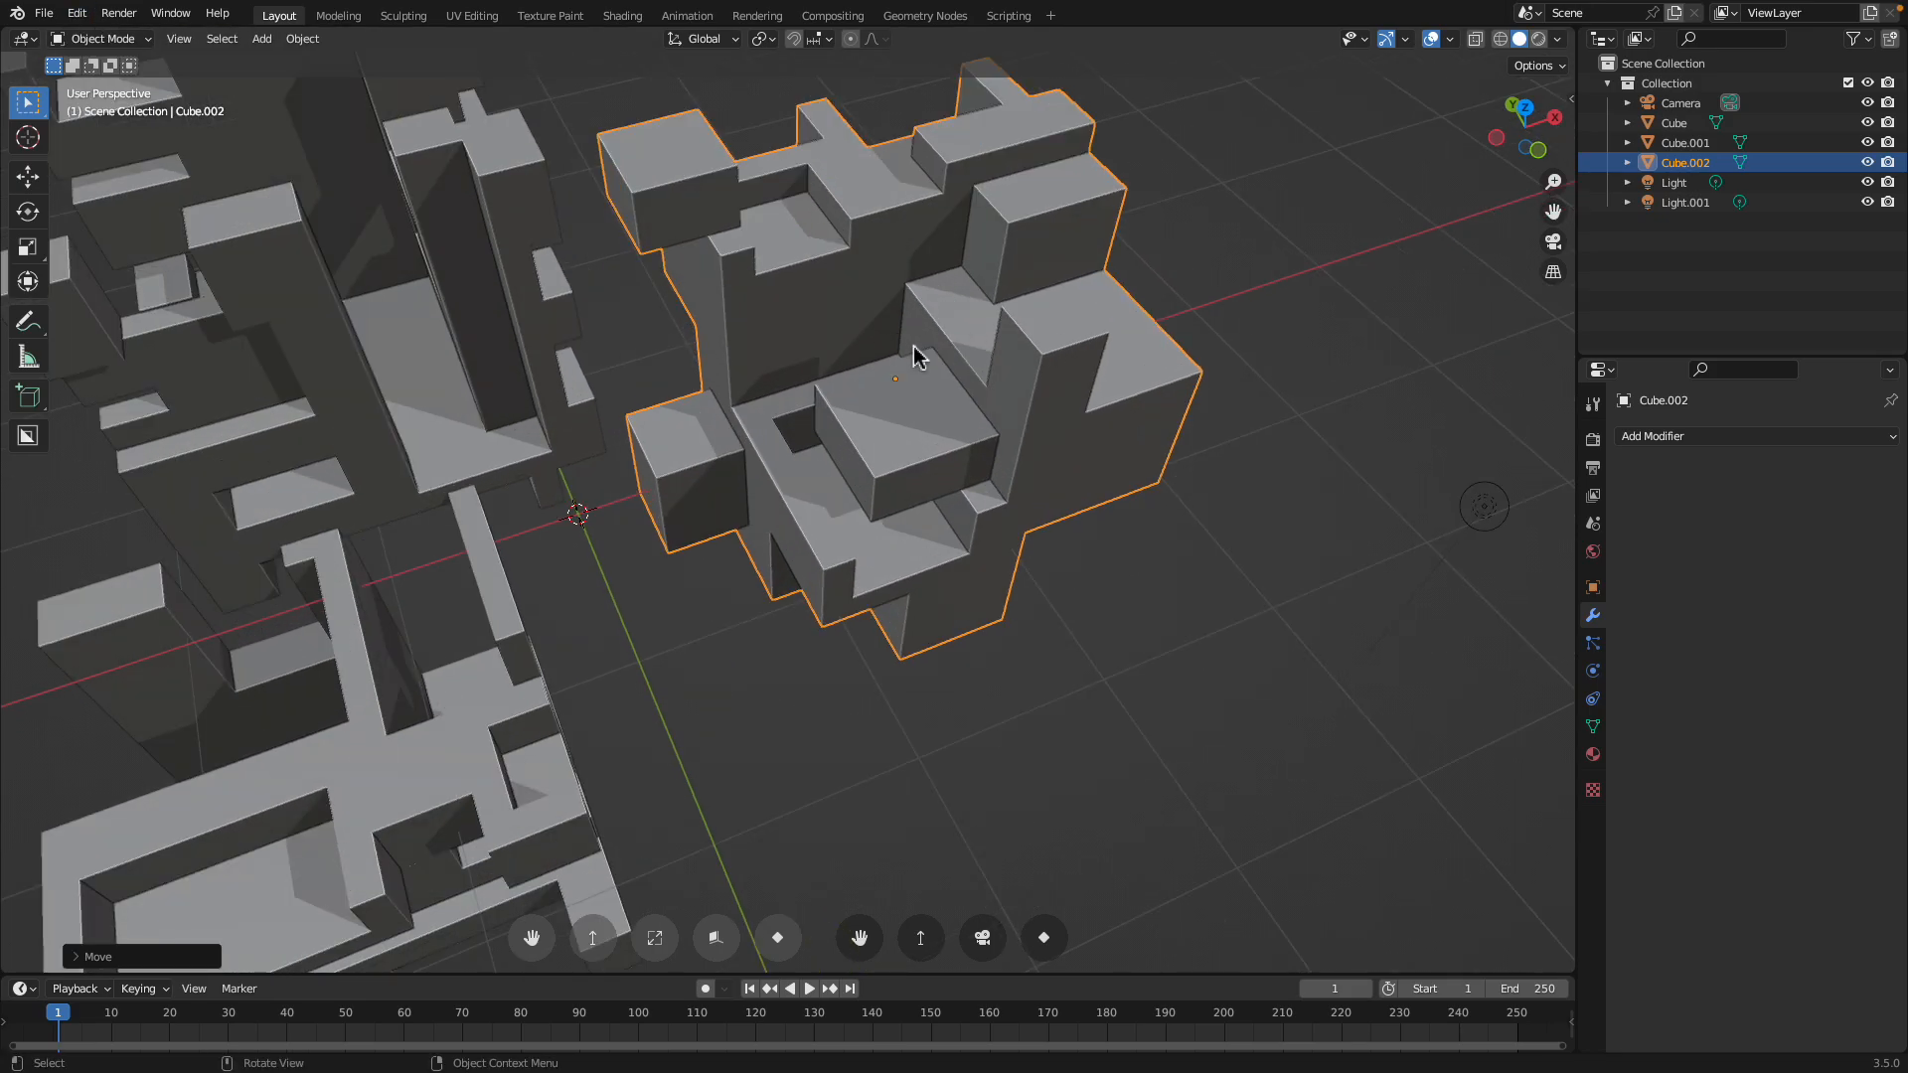
key("shift+alt+q")
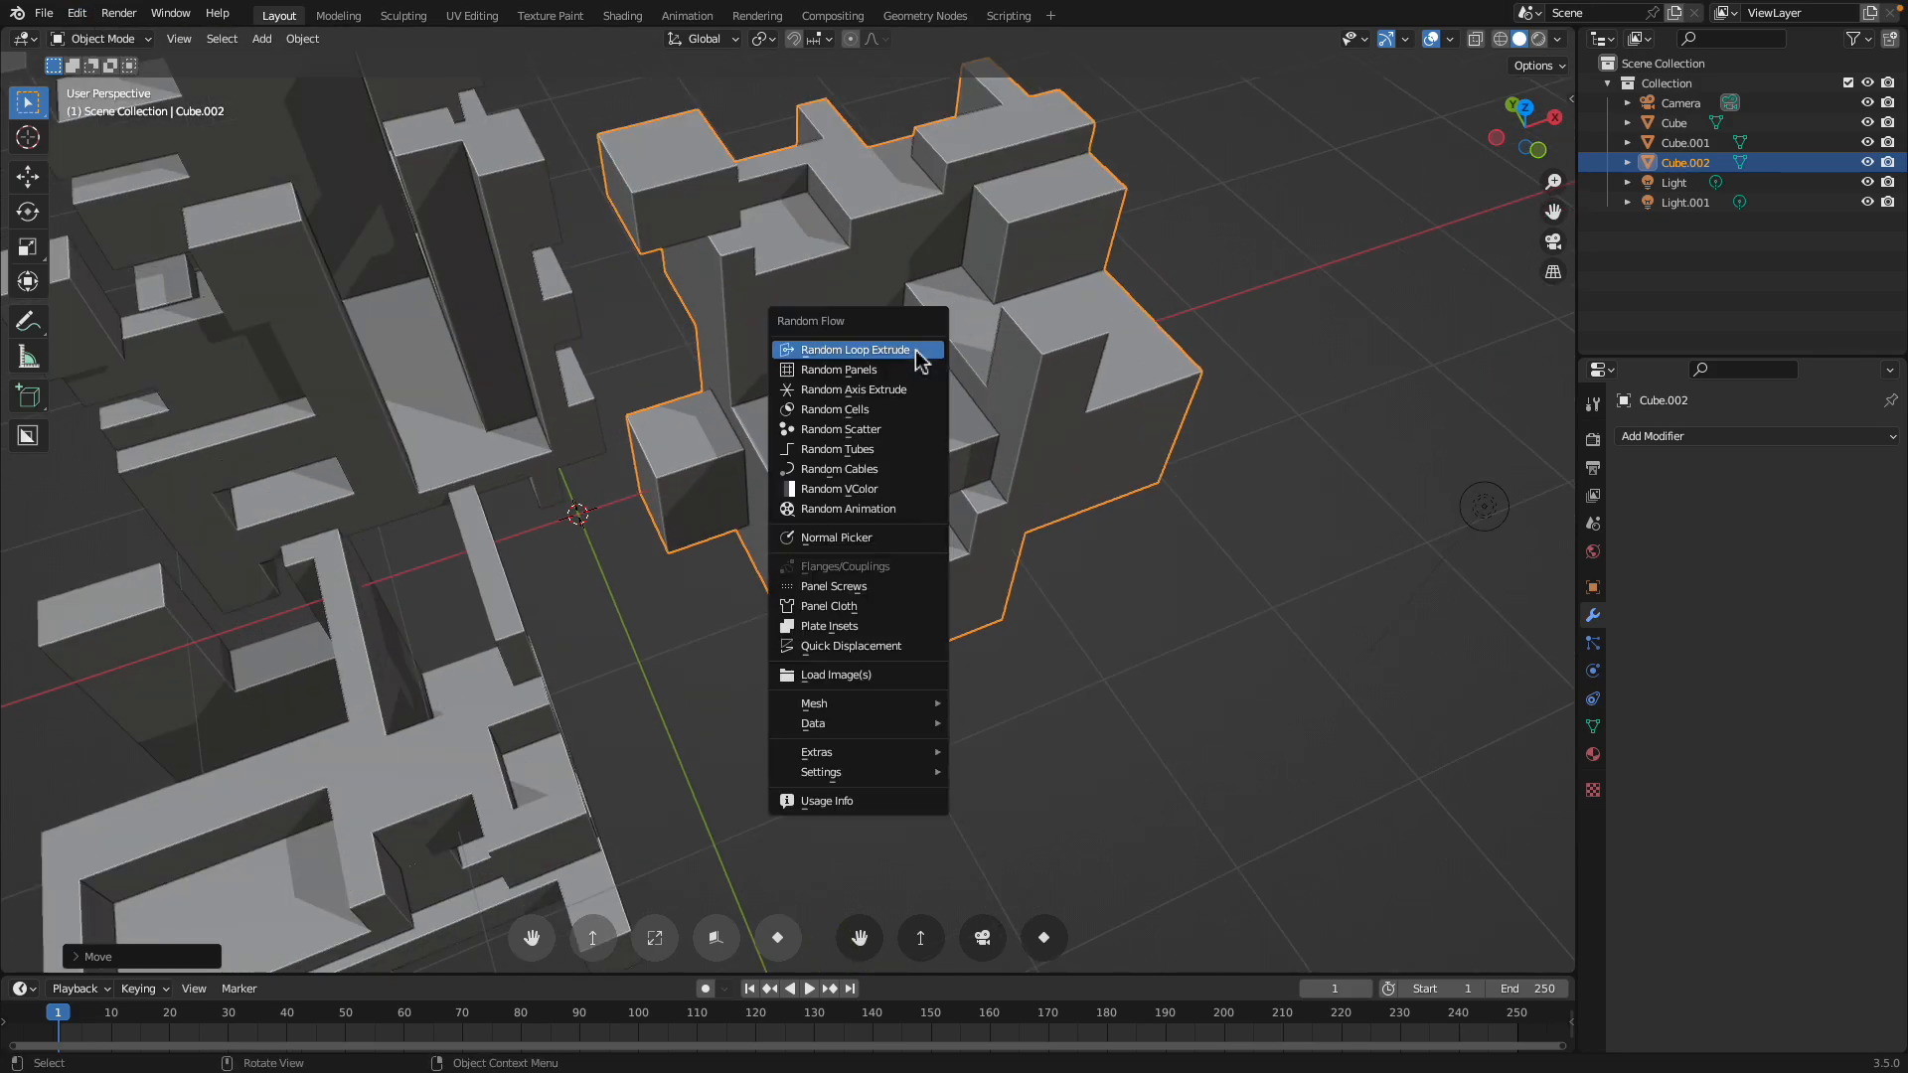
left_click(899, 356)
middle_click_drag(934, 373, 894, 471)
Select all faces of the third cube in Edit Mode and run Random Loop Extrude on it from Object Mode
key("Tab")
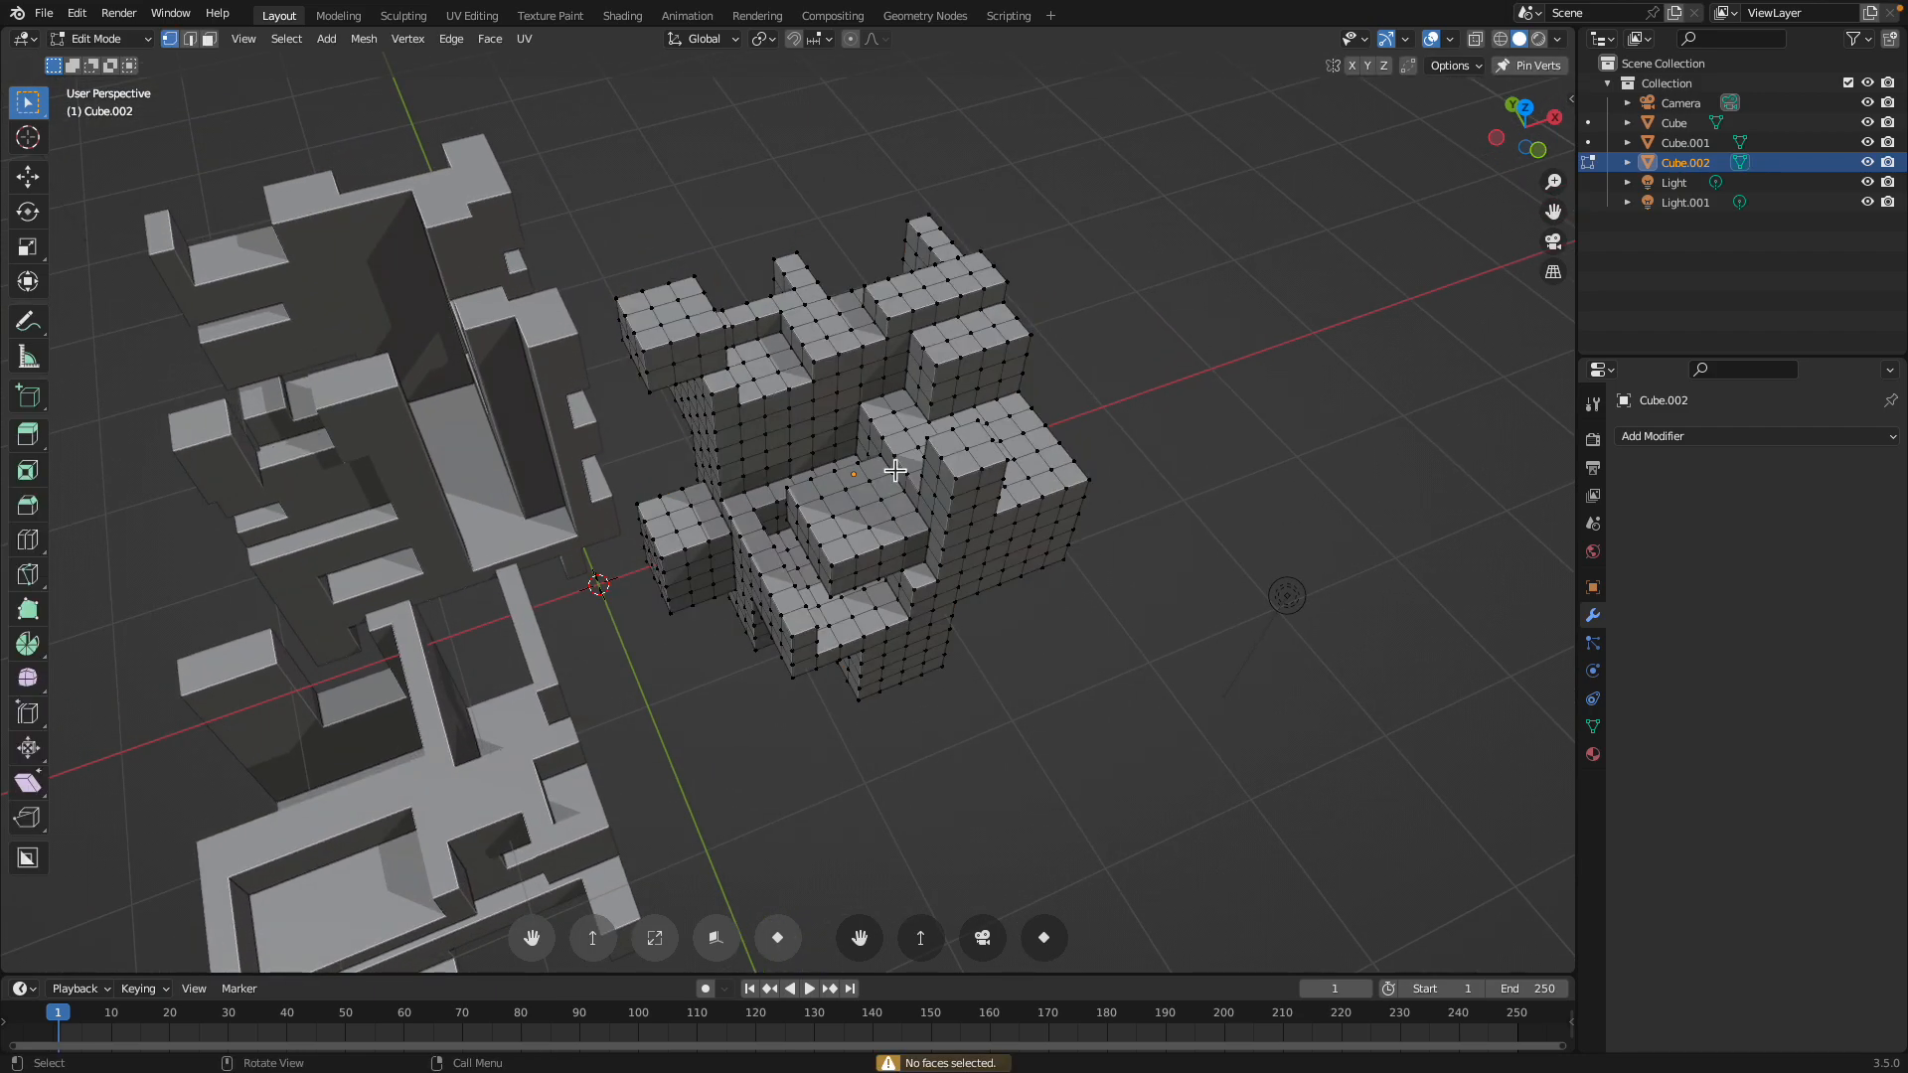
key("a")
left_click(208, 38)
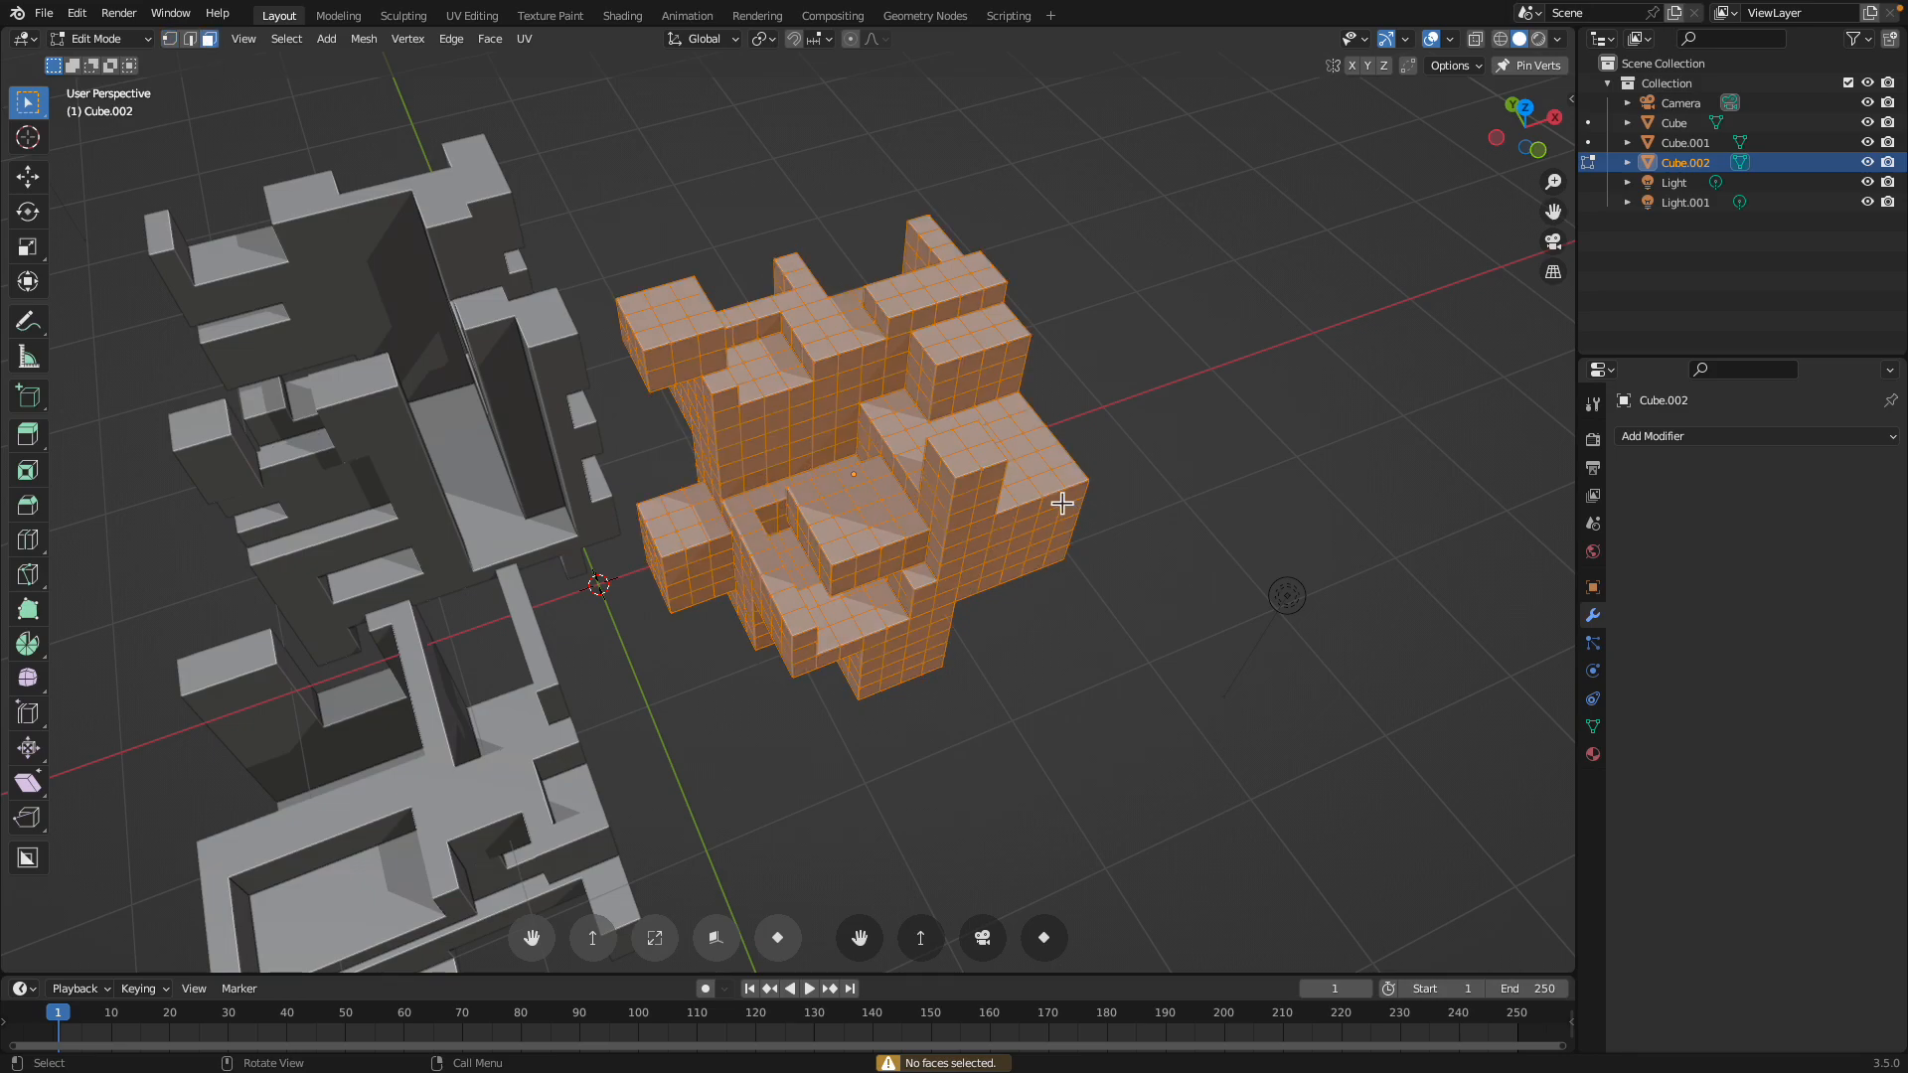
key("Tab")
key("x")
right_click(973, 434)
left_click(974, 425)
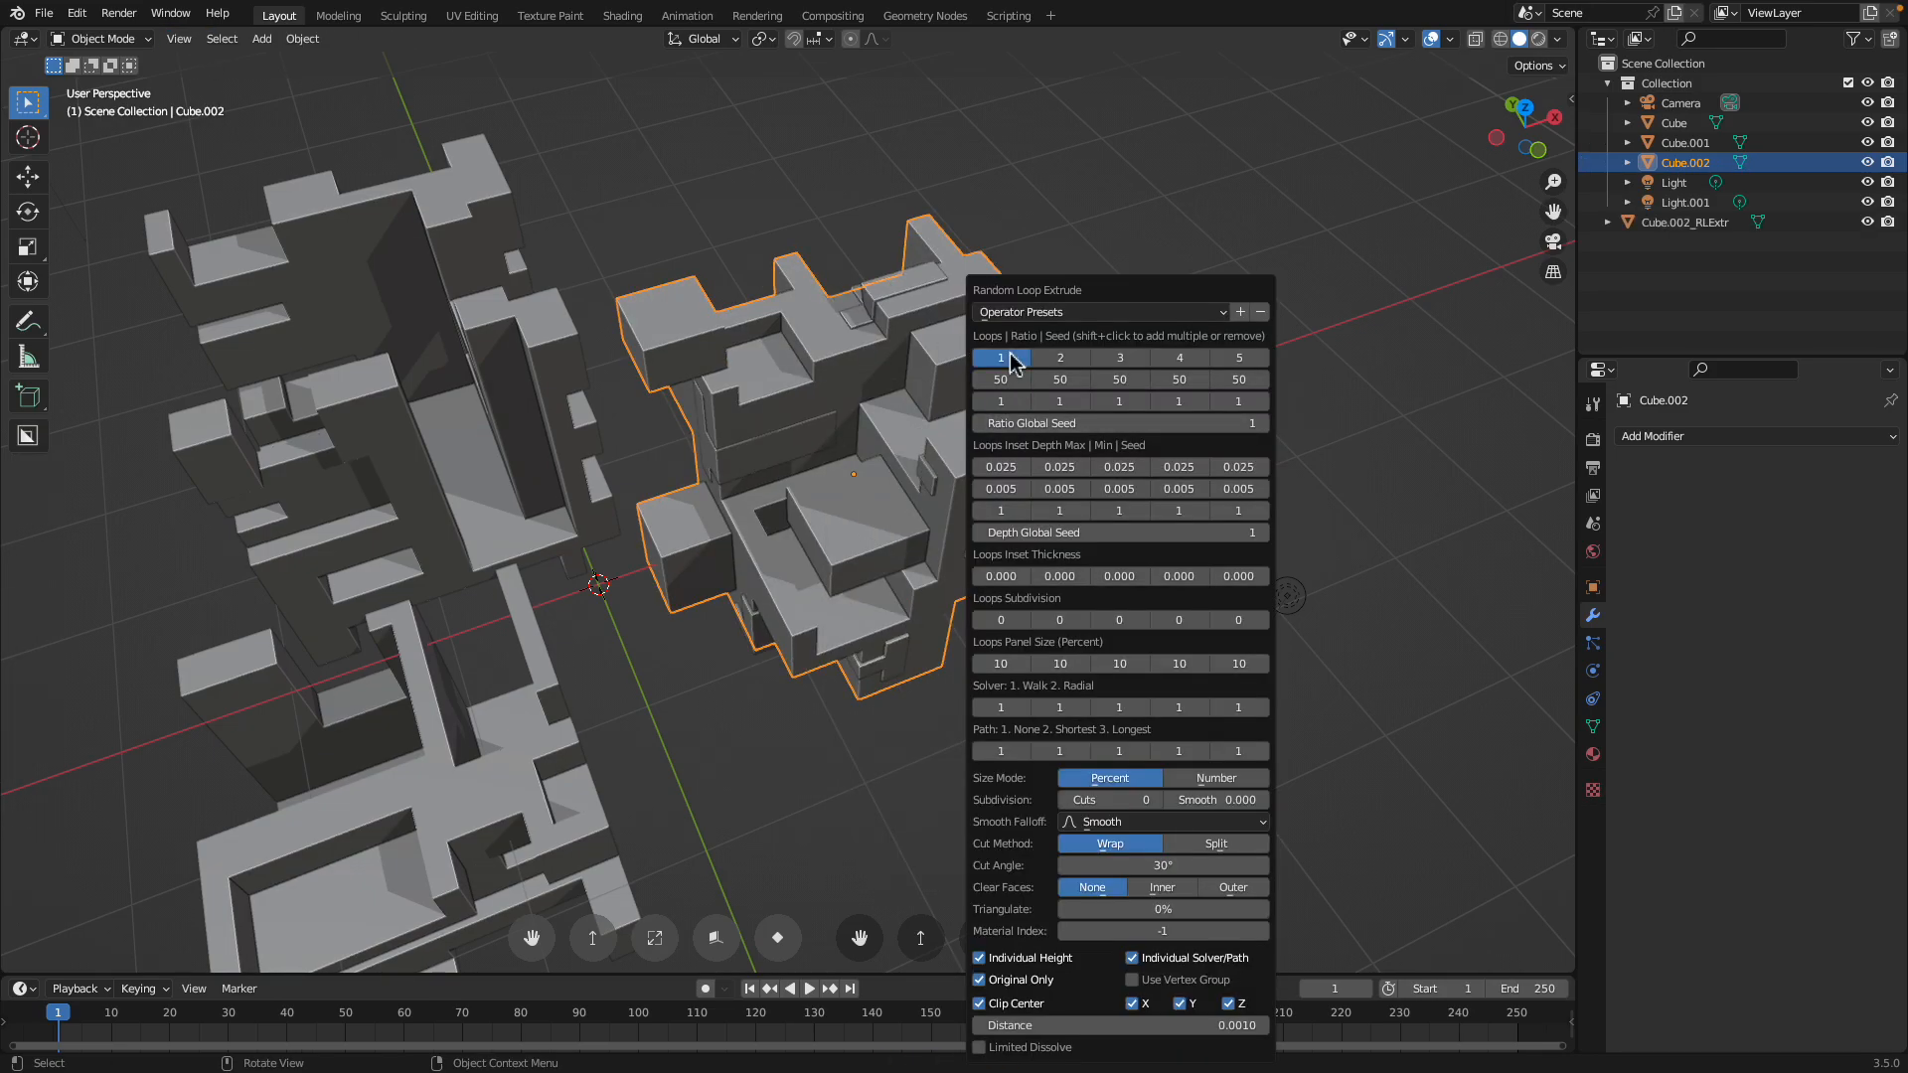
Enable loops 1 to 4 of the third cube's Random Loop Extrude with ratio seeds 12, 47, 36 and 59
left_click(1060, 358, "shift")
left_click(1120, 358, "shift")
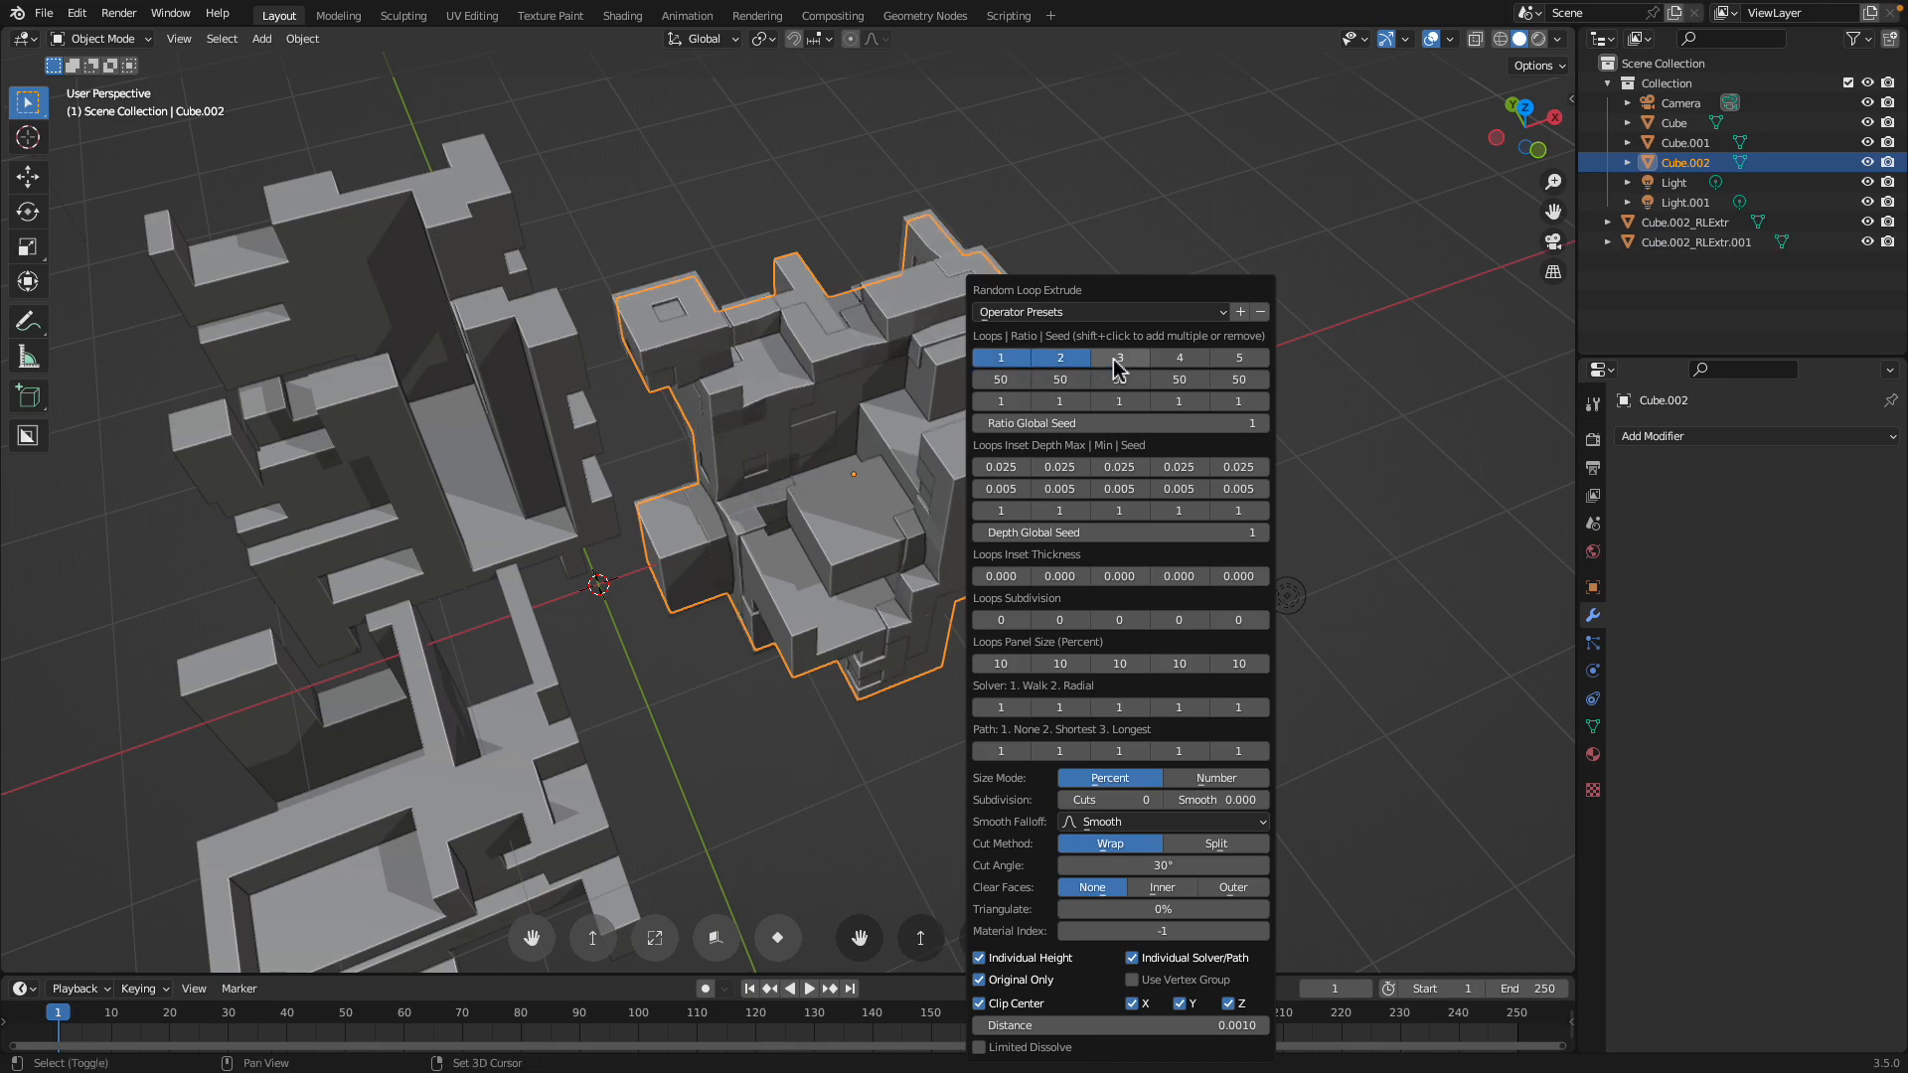
left_click_drag(1059, 402, 1236, 402)
left_click(1172, 364)
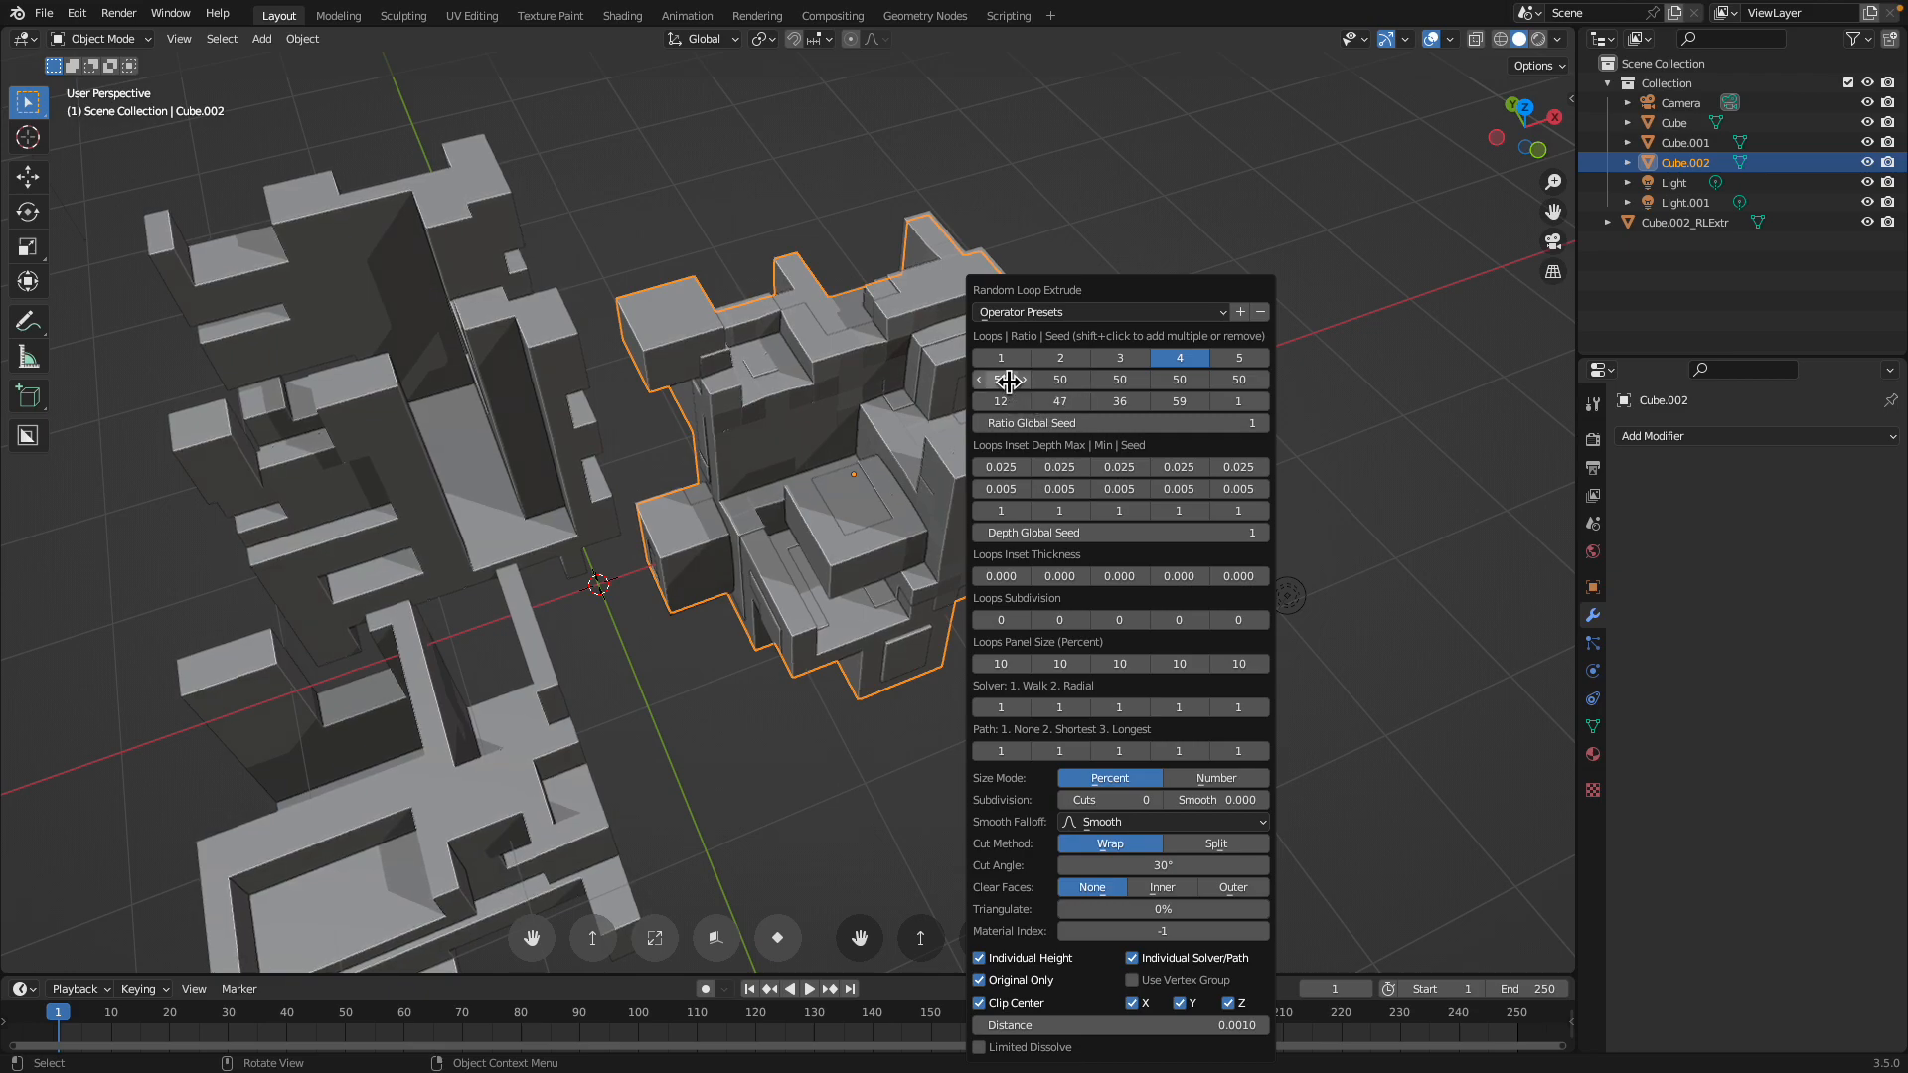
left_click(1017, 362, "shift")
left_click(1064, 363, "shift")
left_click(1113, 363, "shift")
middle_click_drag(912, 501, 795, 384)
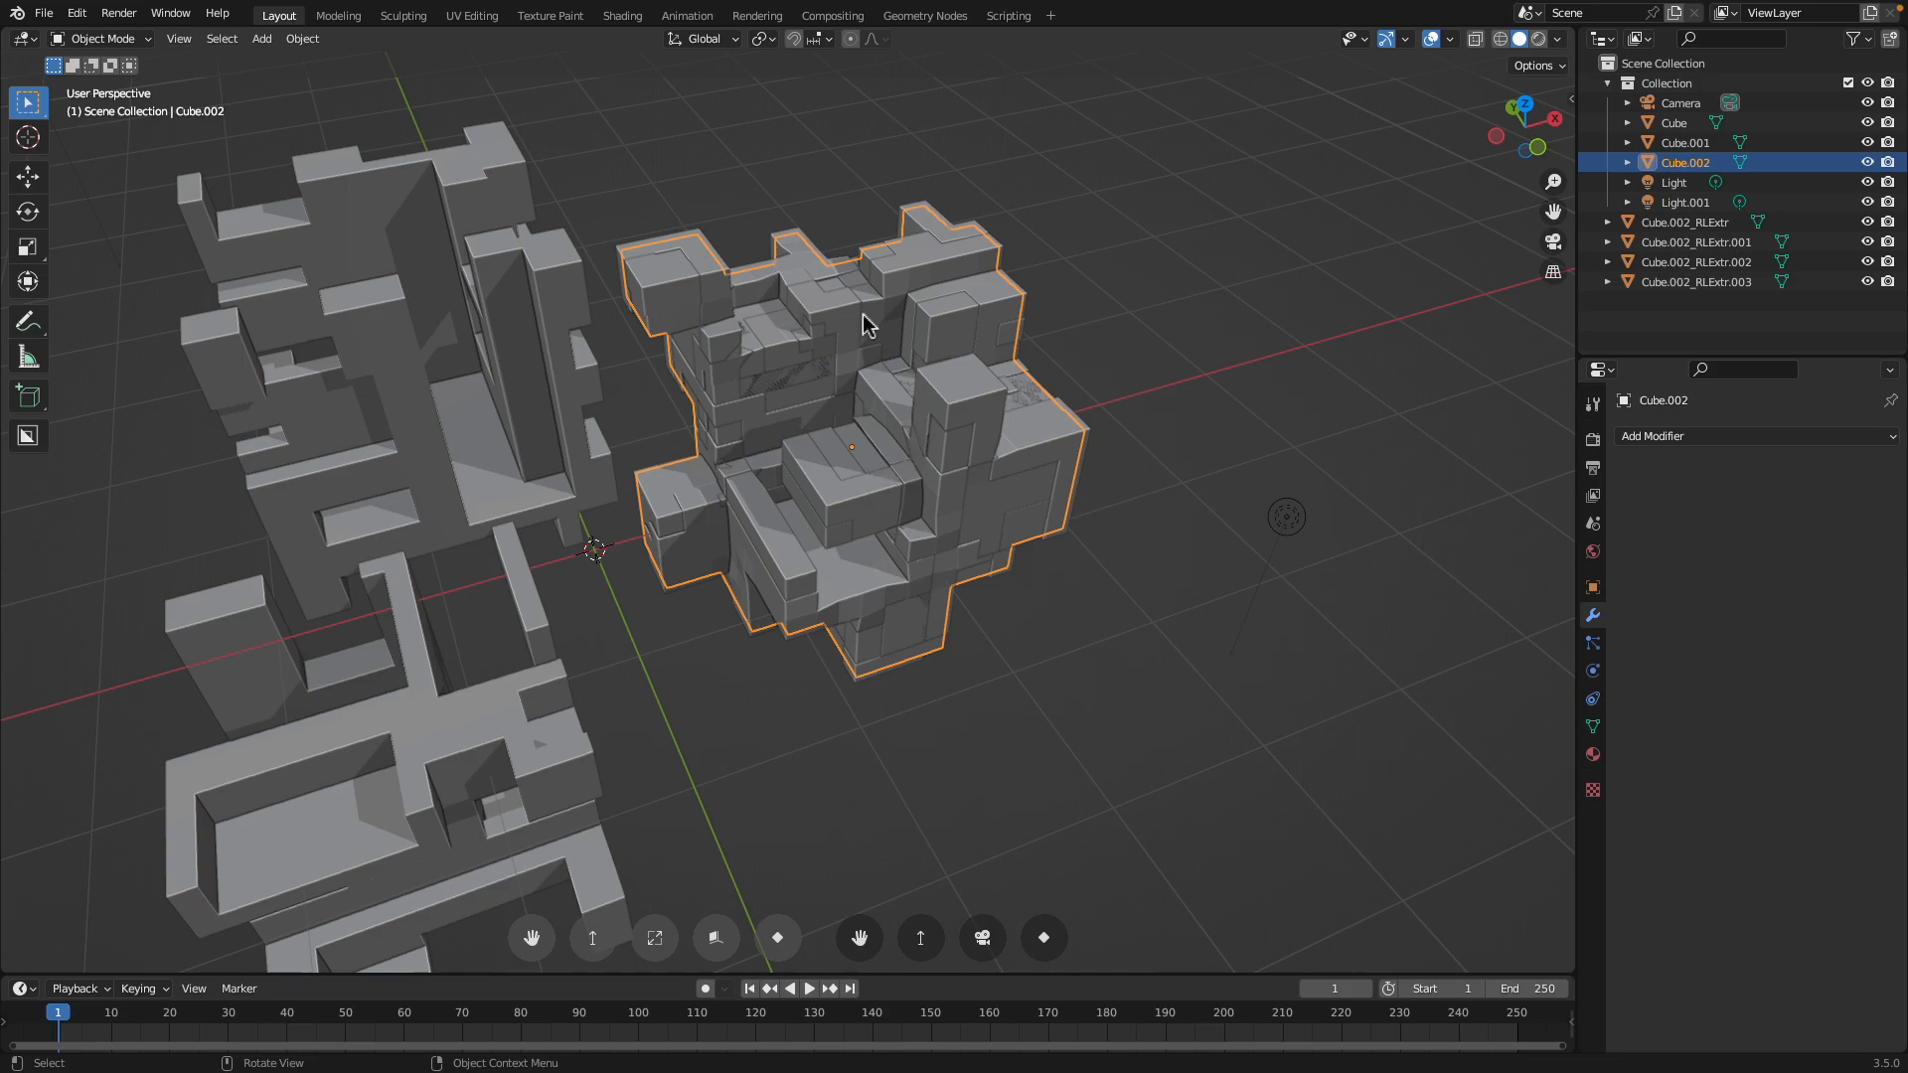
left_click(1692, 262)
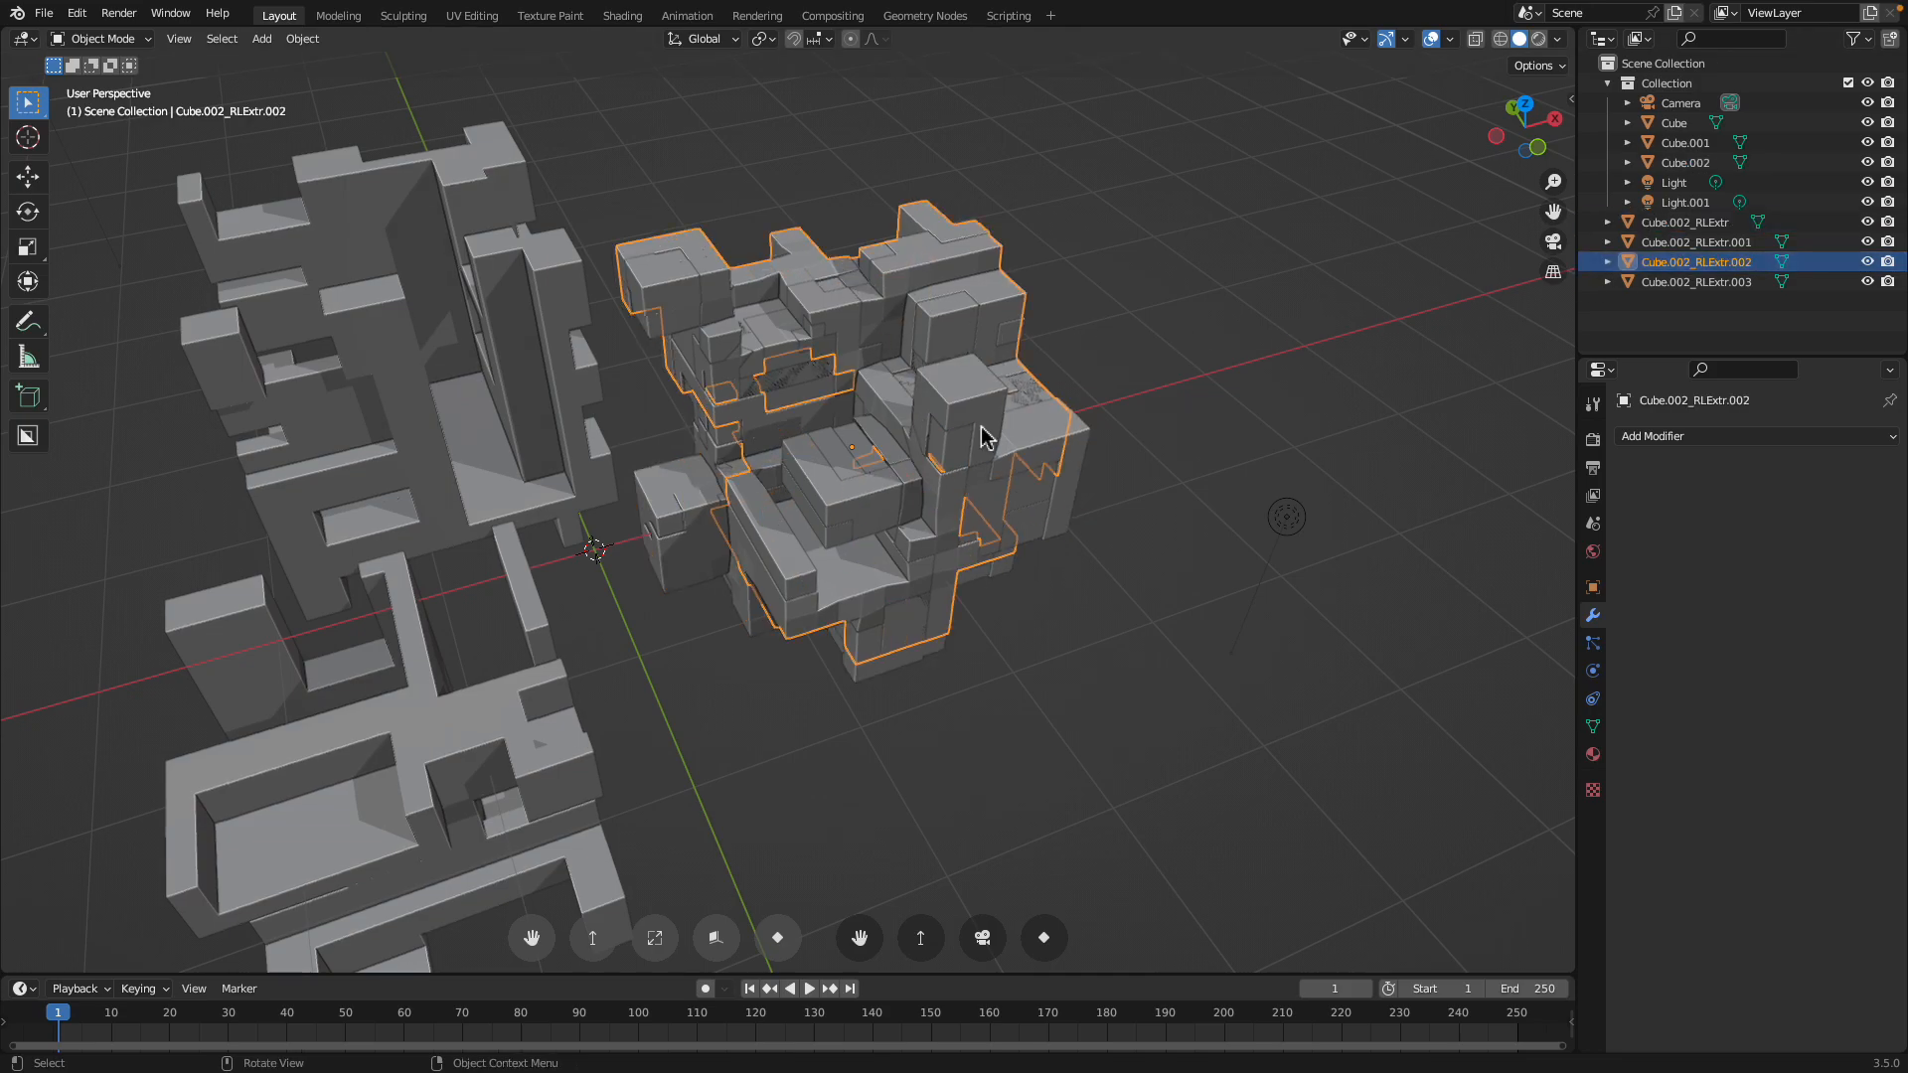
Select all faces of the first cube and apply Random Loop Extrude with loops 1 to 4, ratio seeds 30 and 20 for the first two
left_click(534, 386)
middle_click_drag(533, 386, 707, 358)
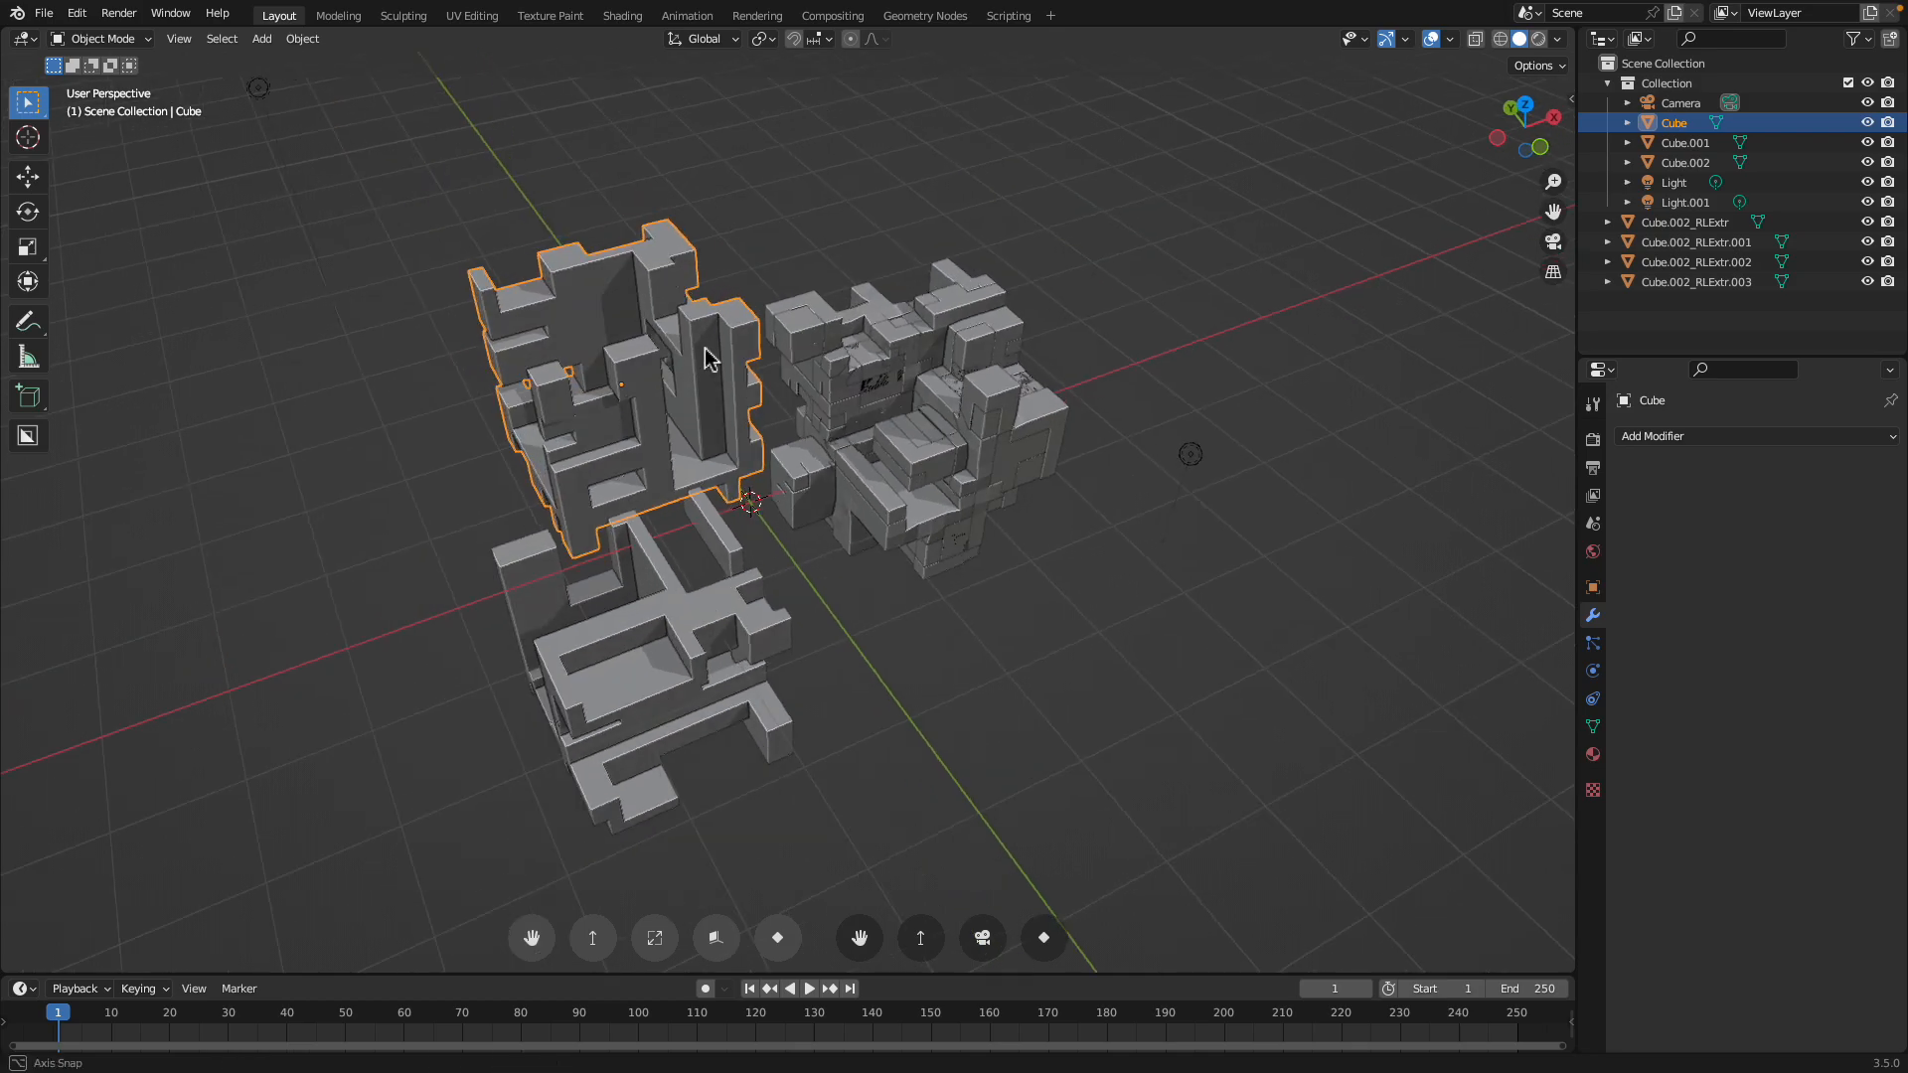
scroll(707, 358, "up", 2)
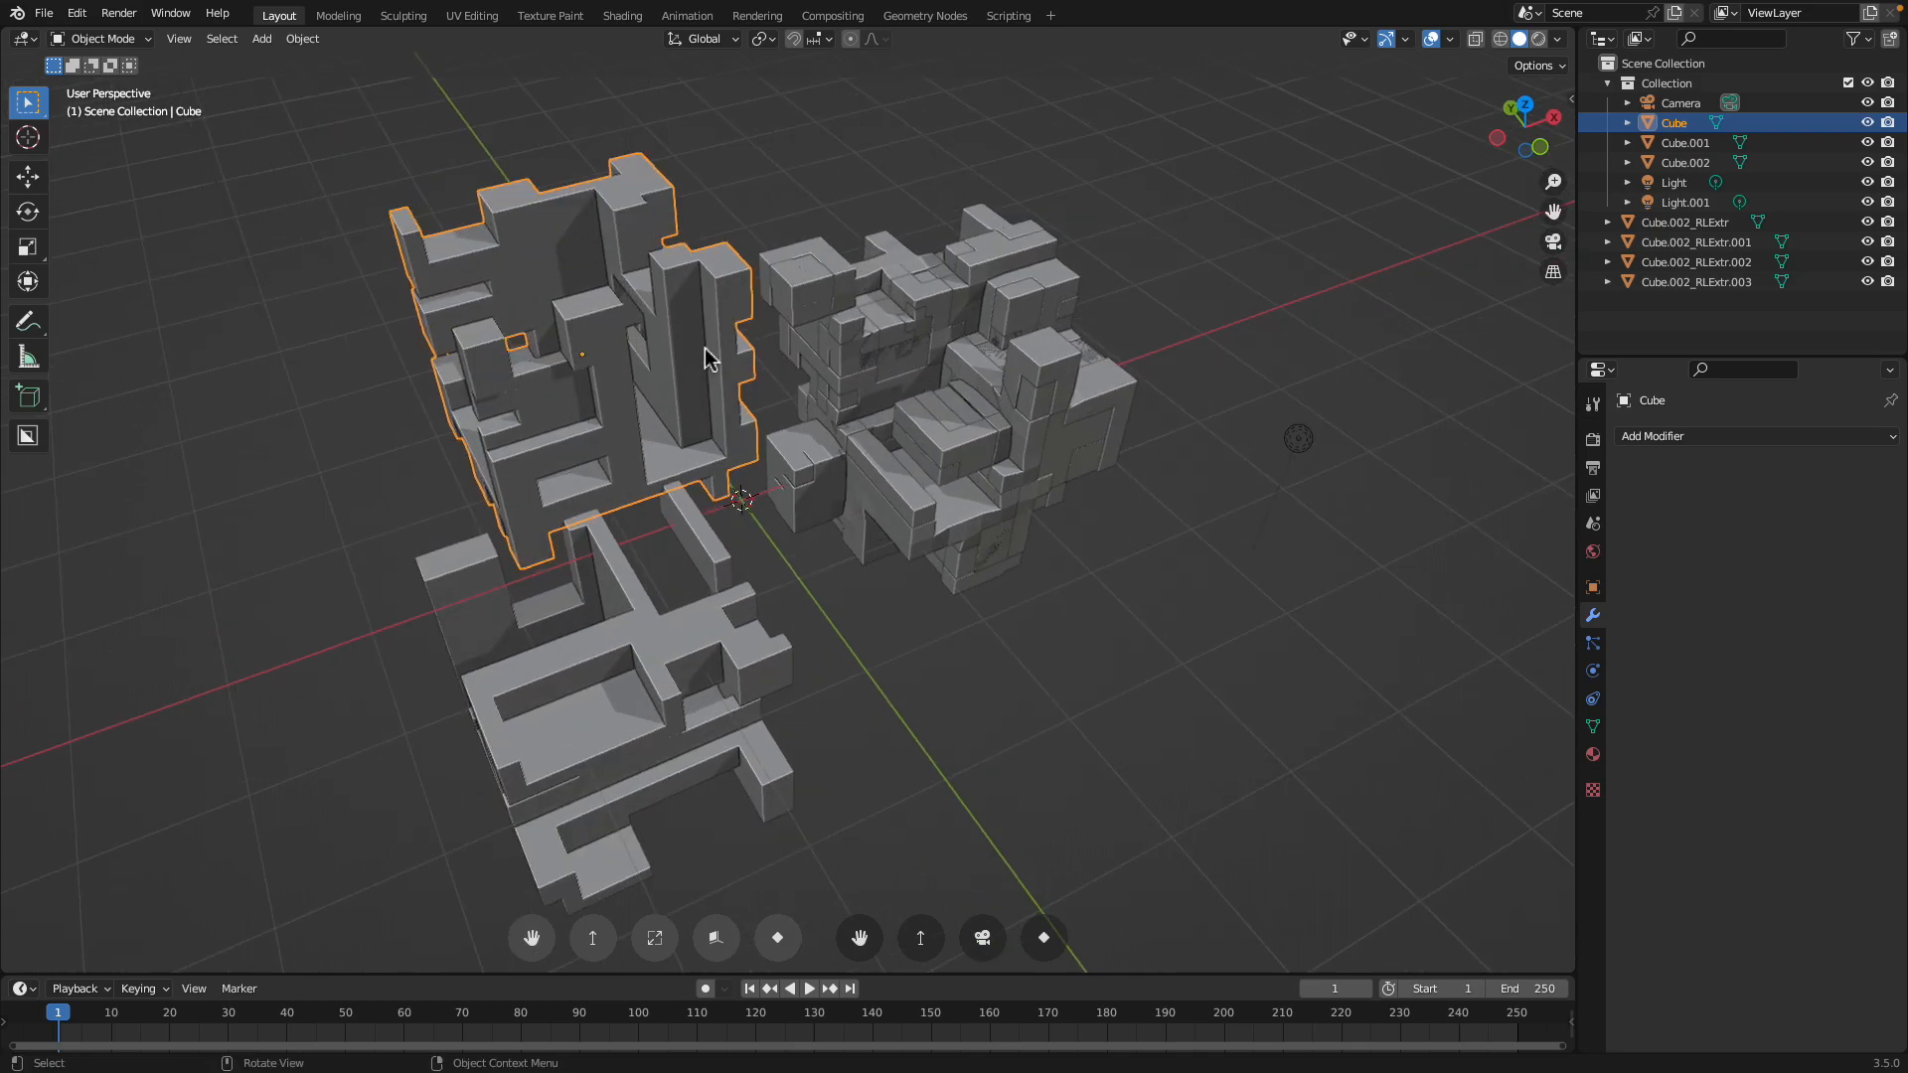
key("Tab")
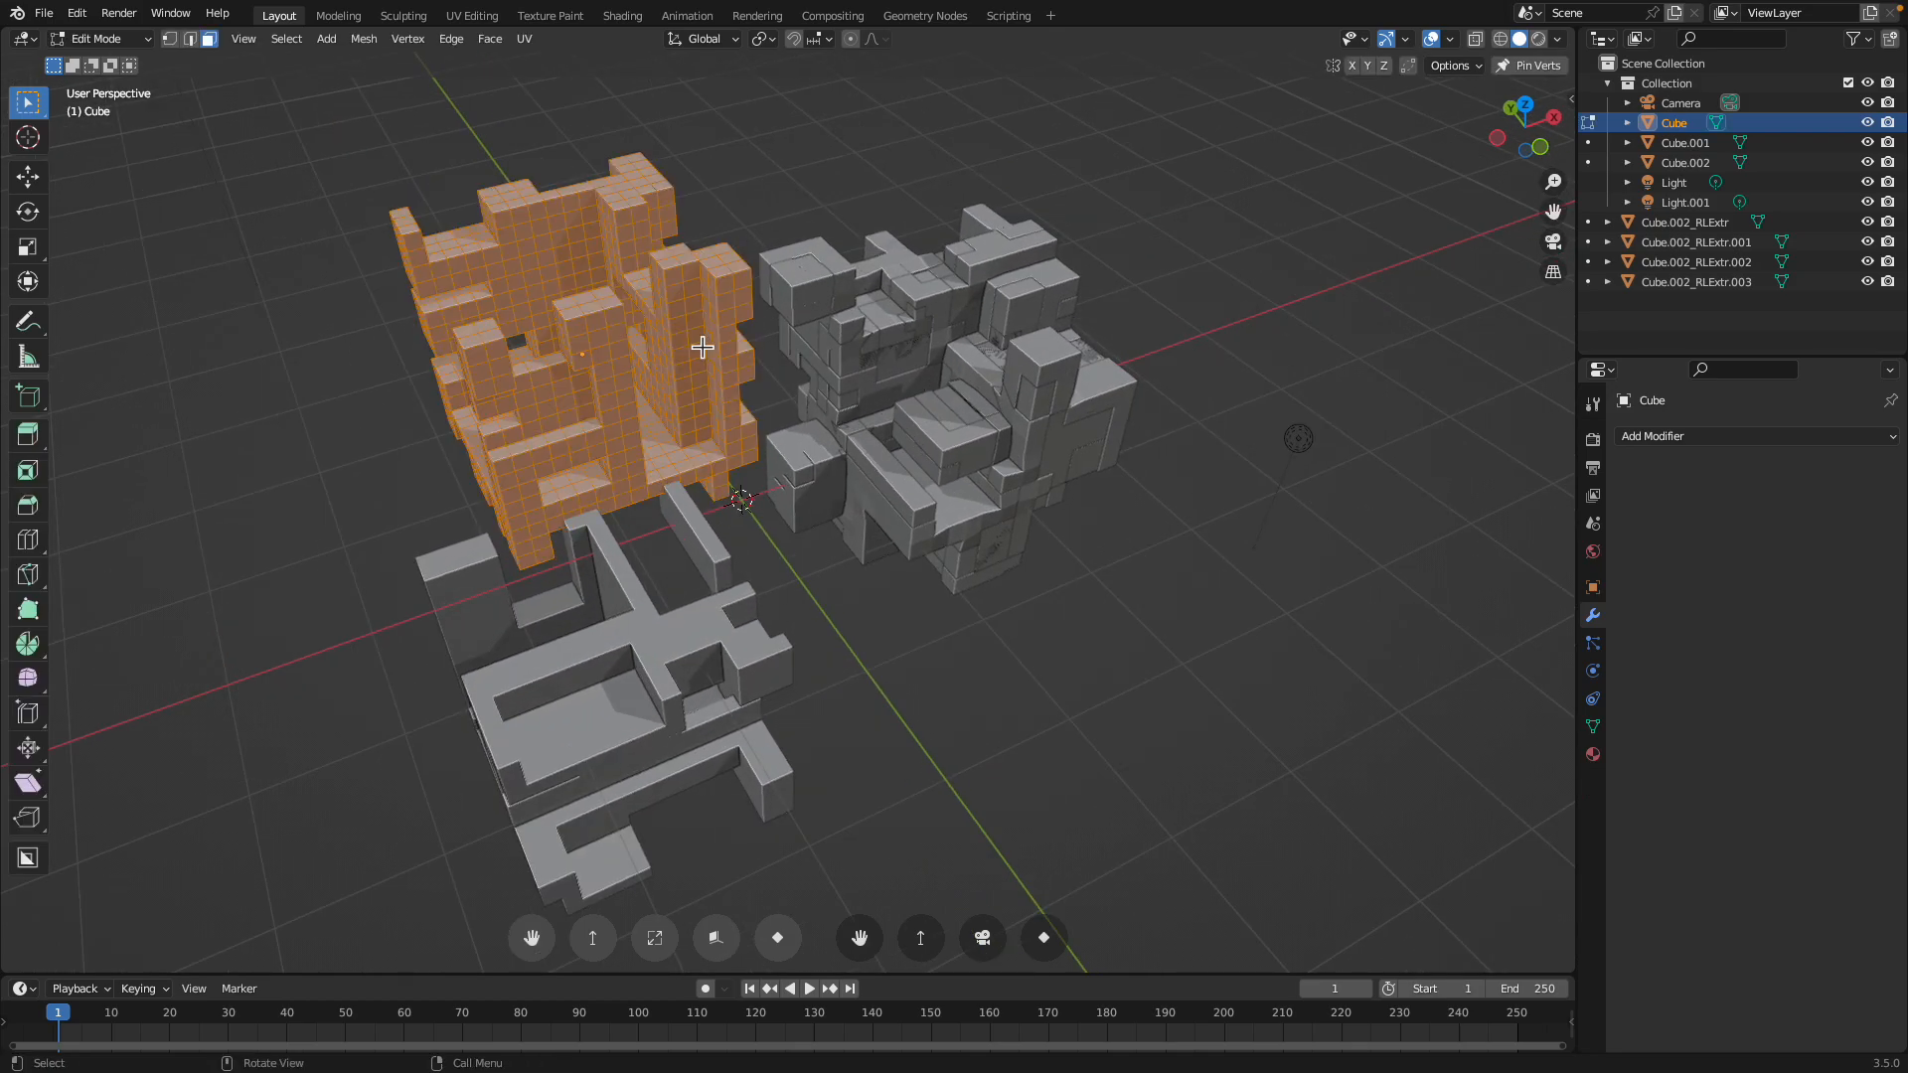
key("Tab")
key("shift+q")
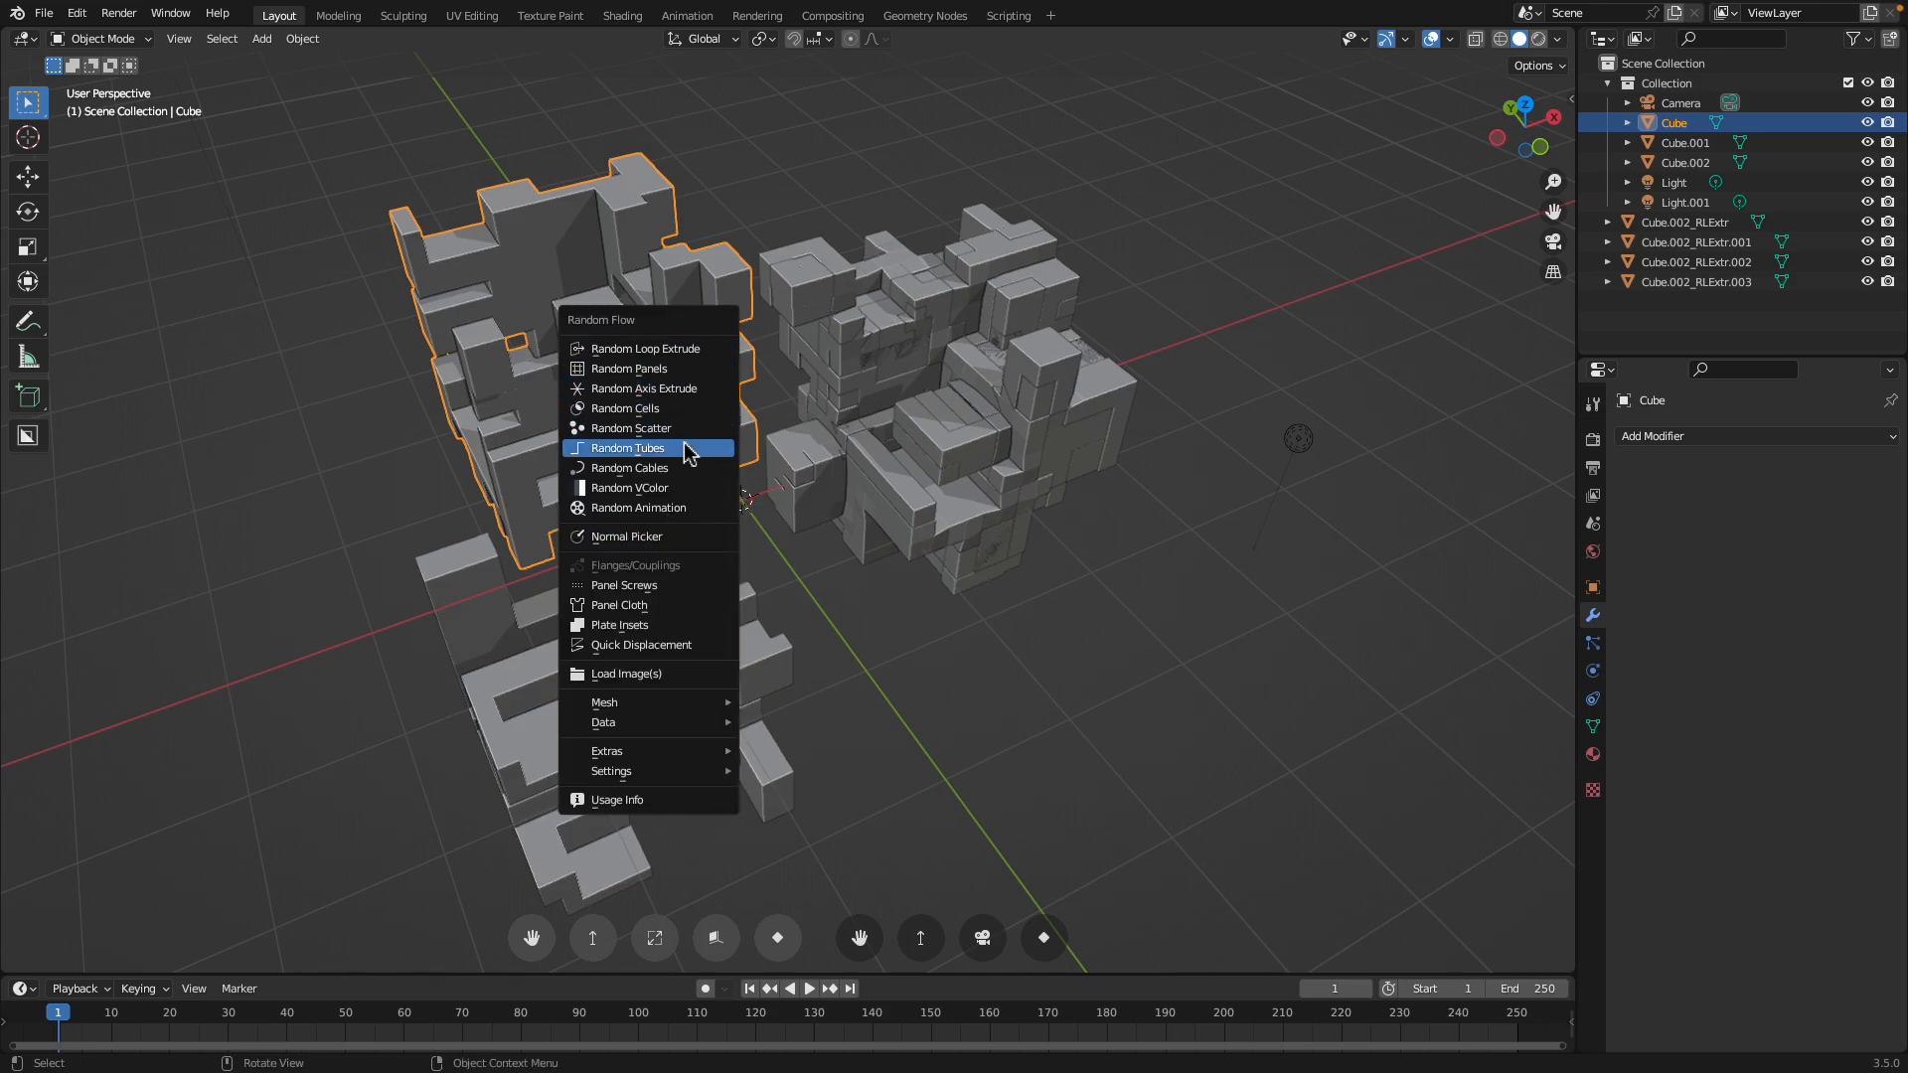
left_click(680, 350)
left_click_drag(723, 356, 838, 371)
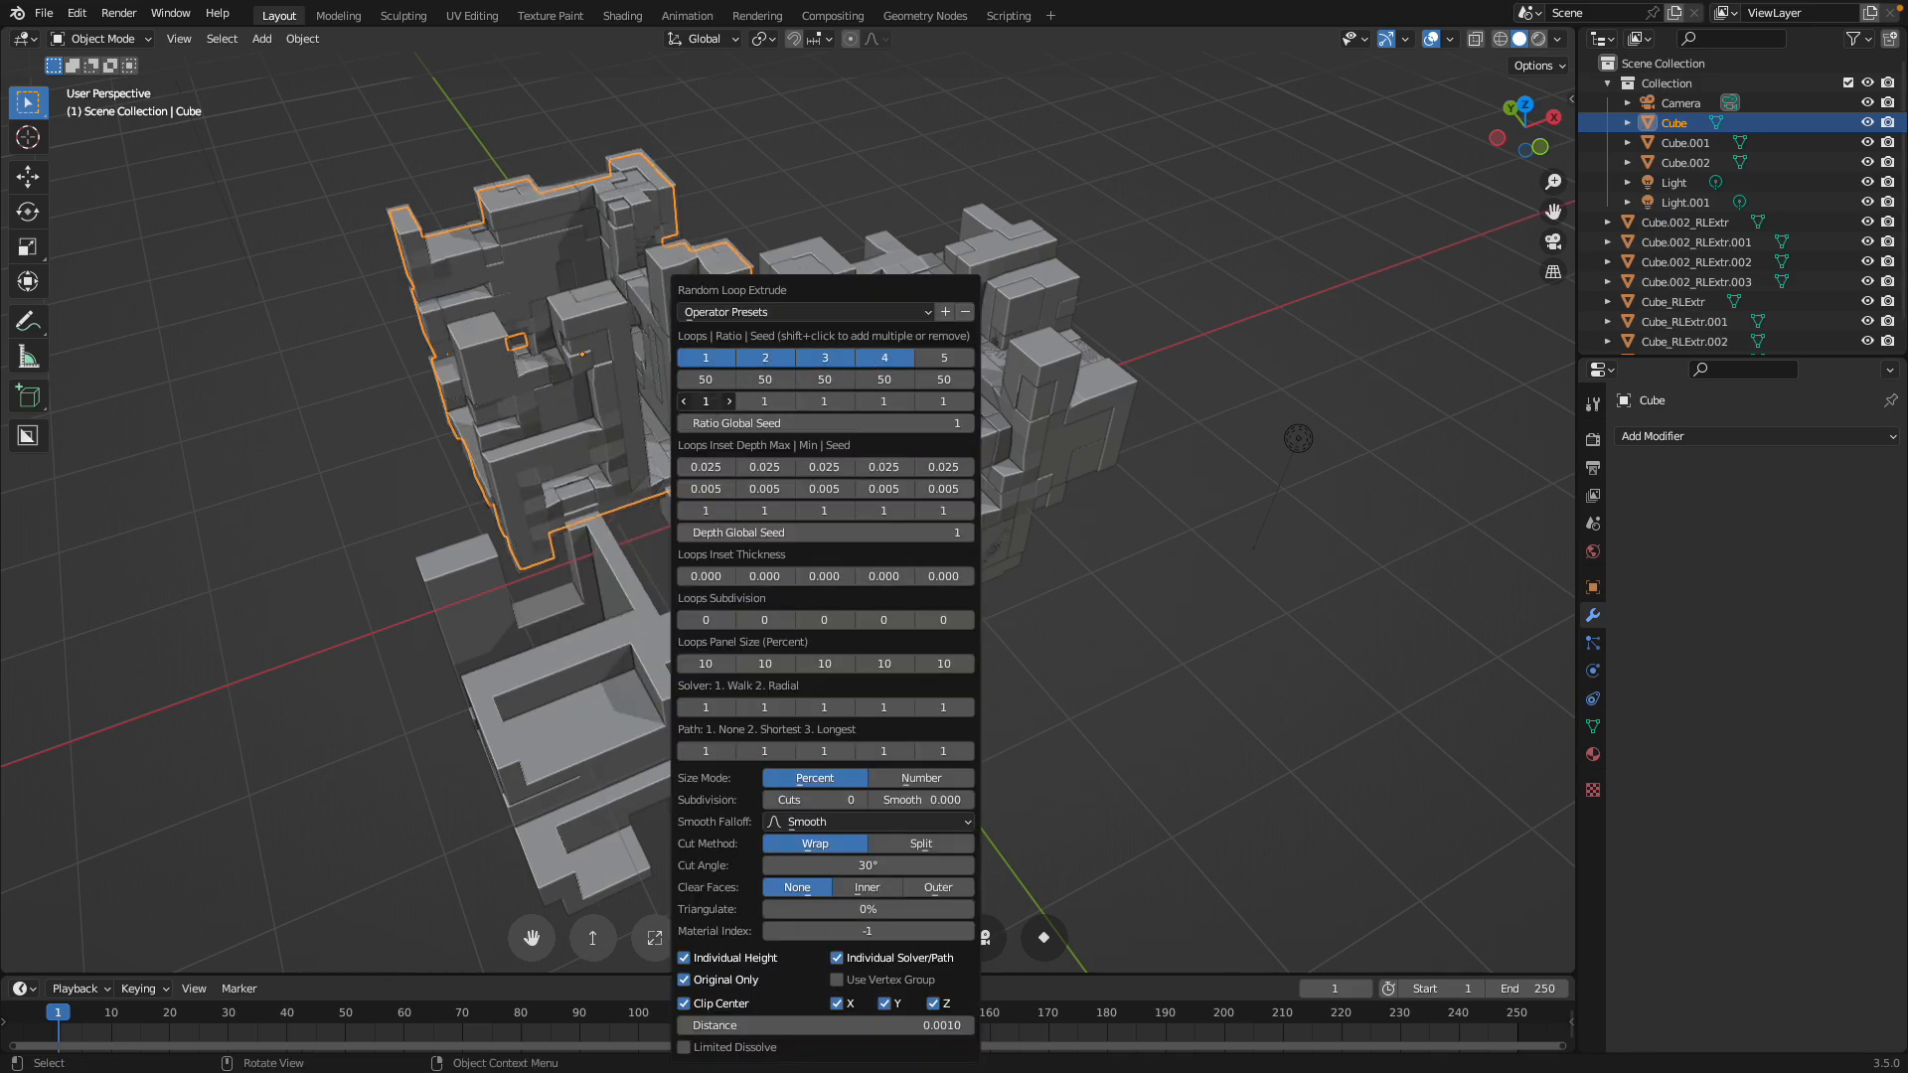
left_click_drag(701, 401, 788, 398)
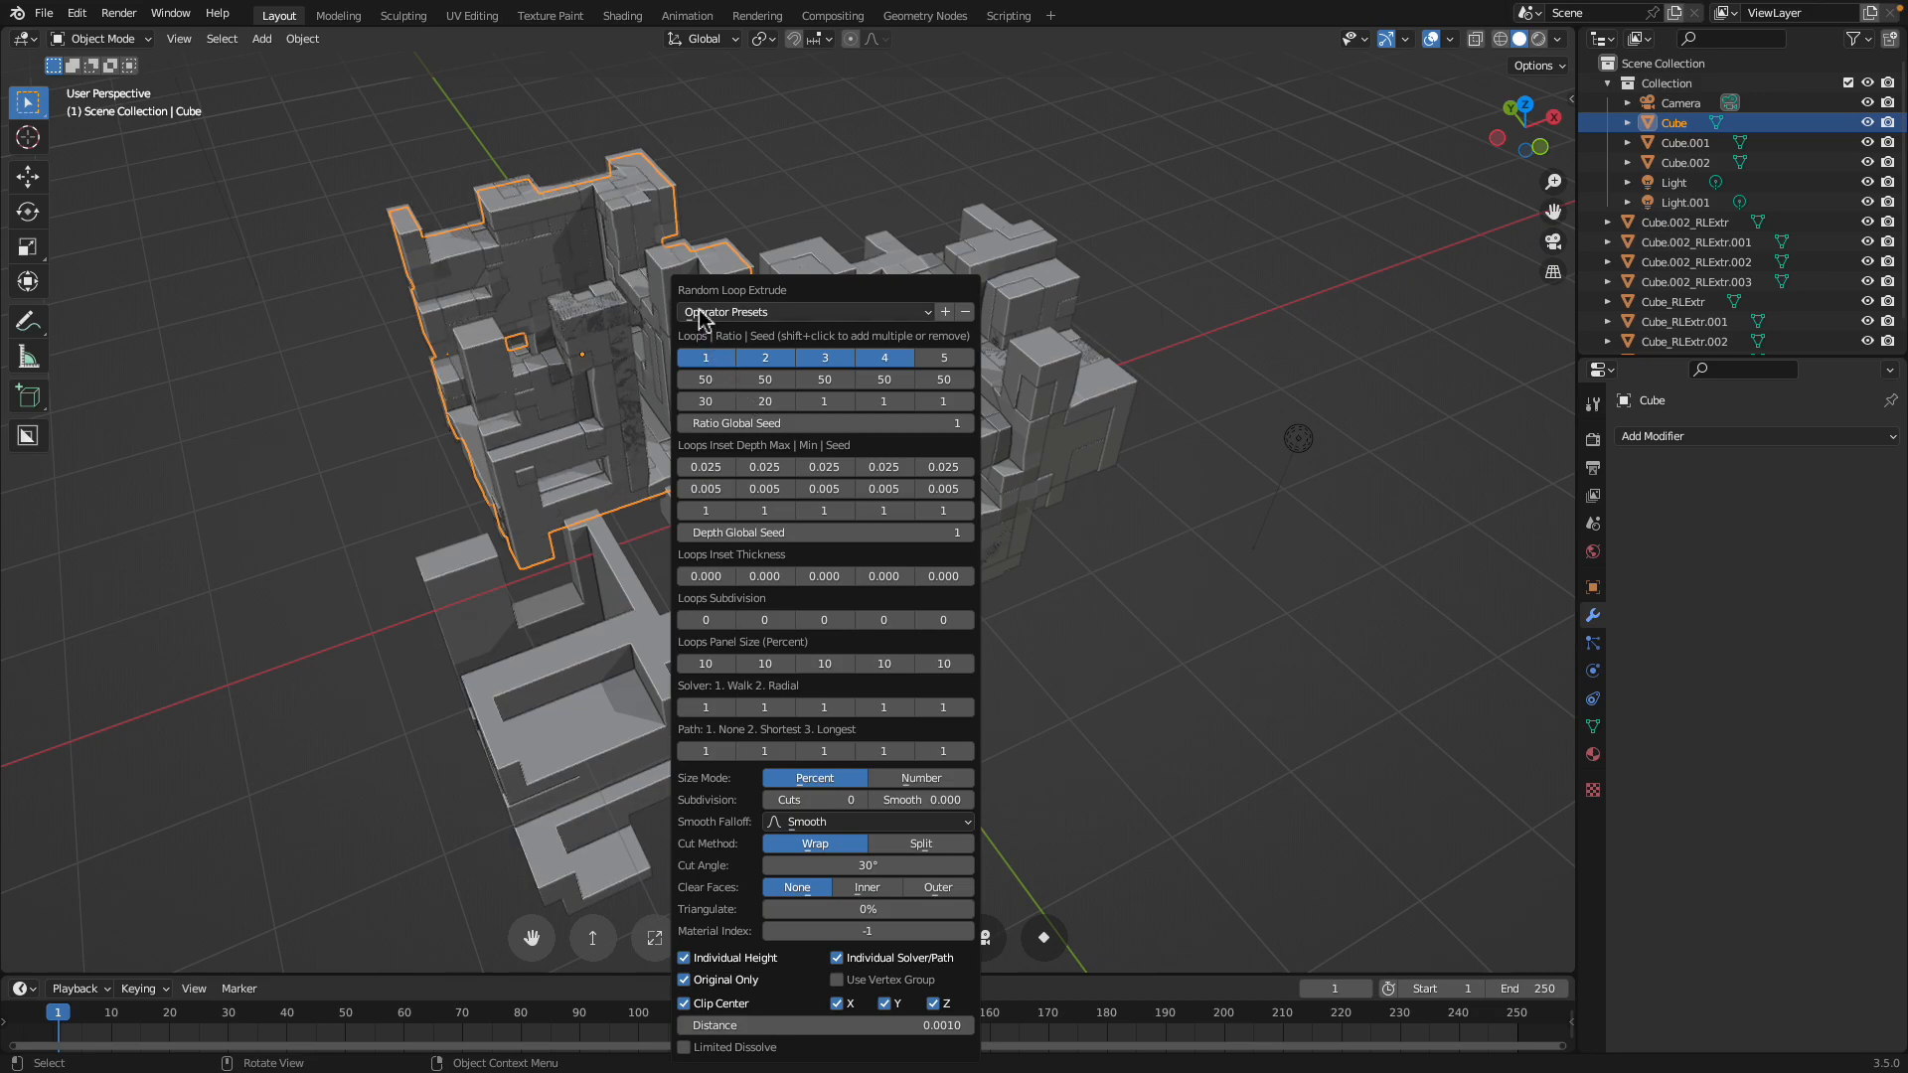
Select all faces of the second cube and apply Random Loop Extrude to it with loops 1 to 4 enabled
middle_click_drag(765, 384, 809, 235, "shift")
left_click(729, 487)
key("Tab")
key("a")
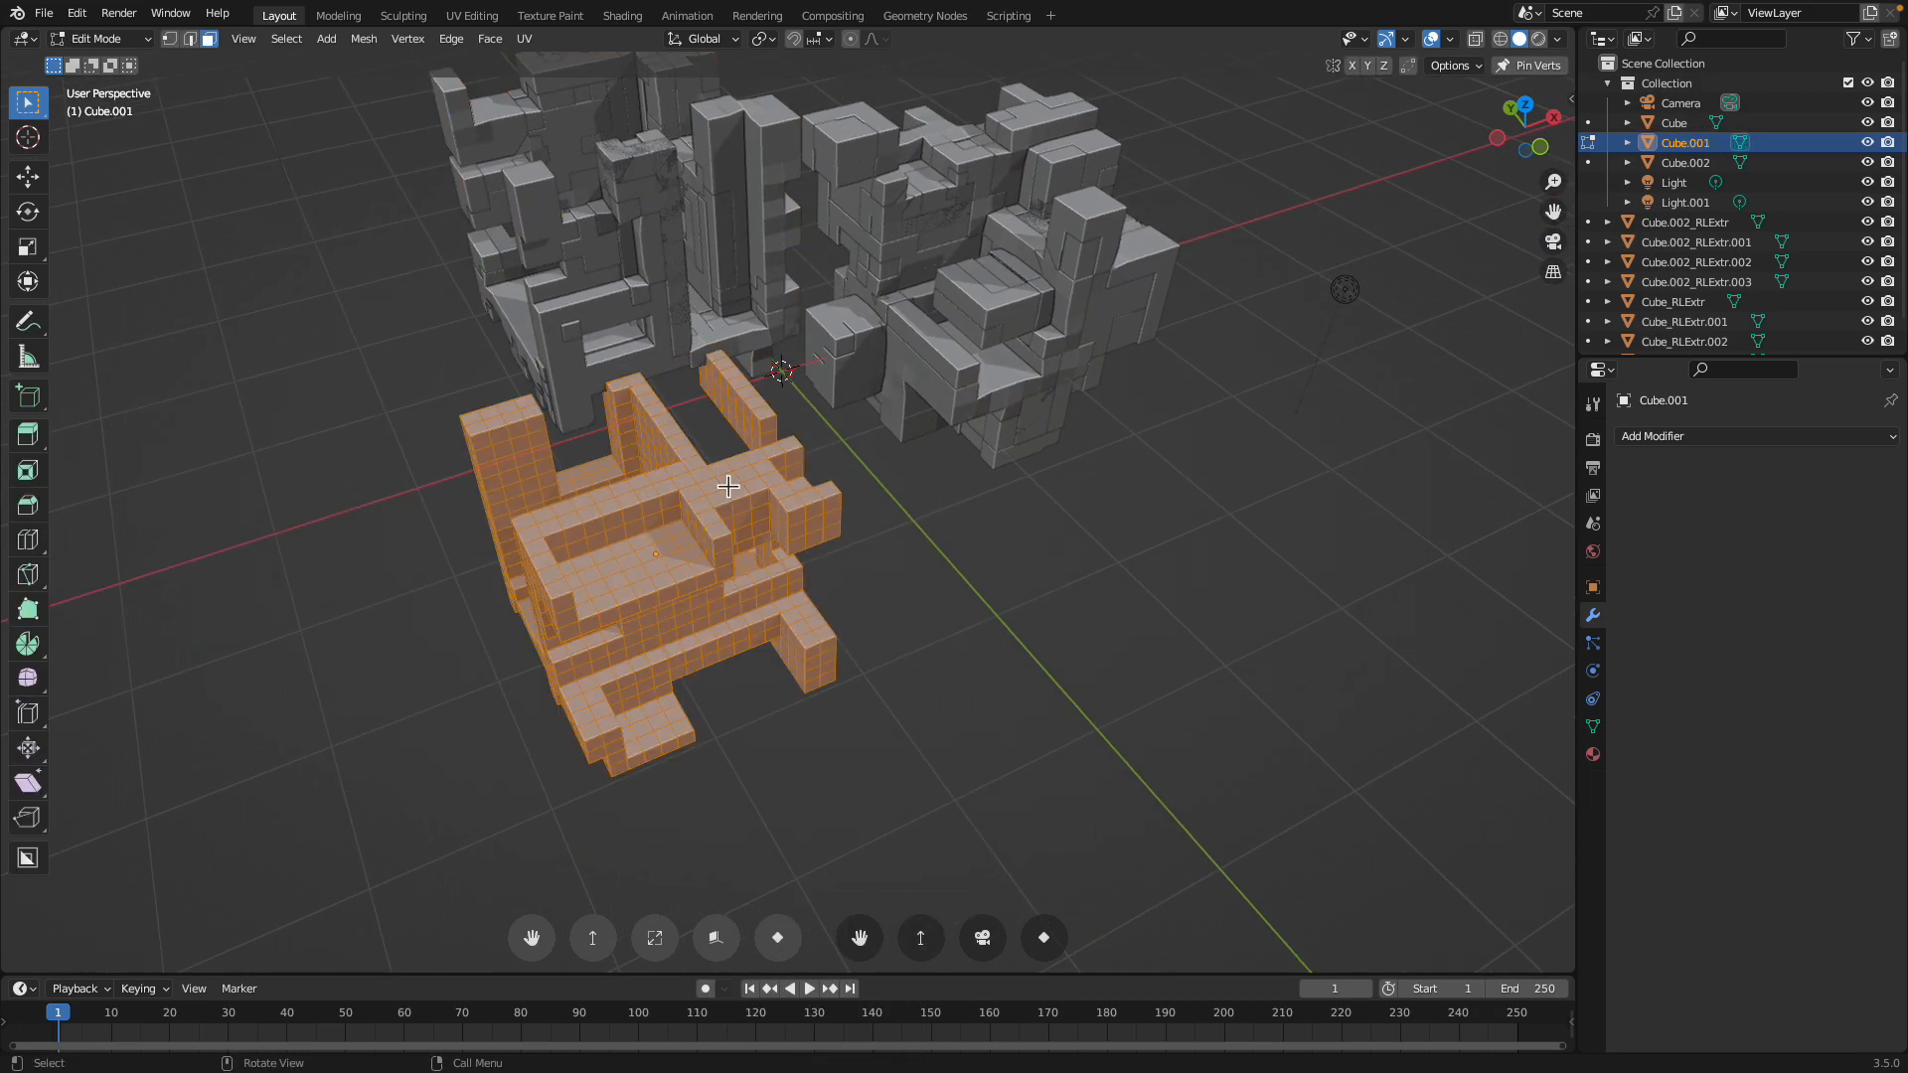
key("Tab")
key("q")
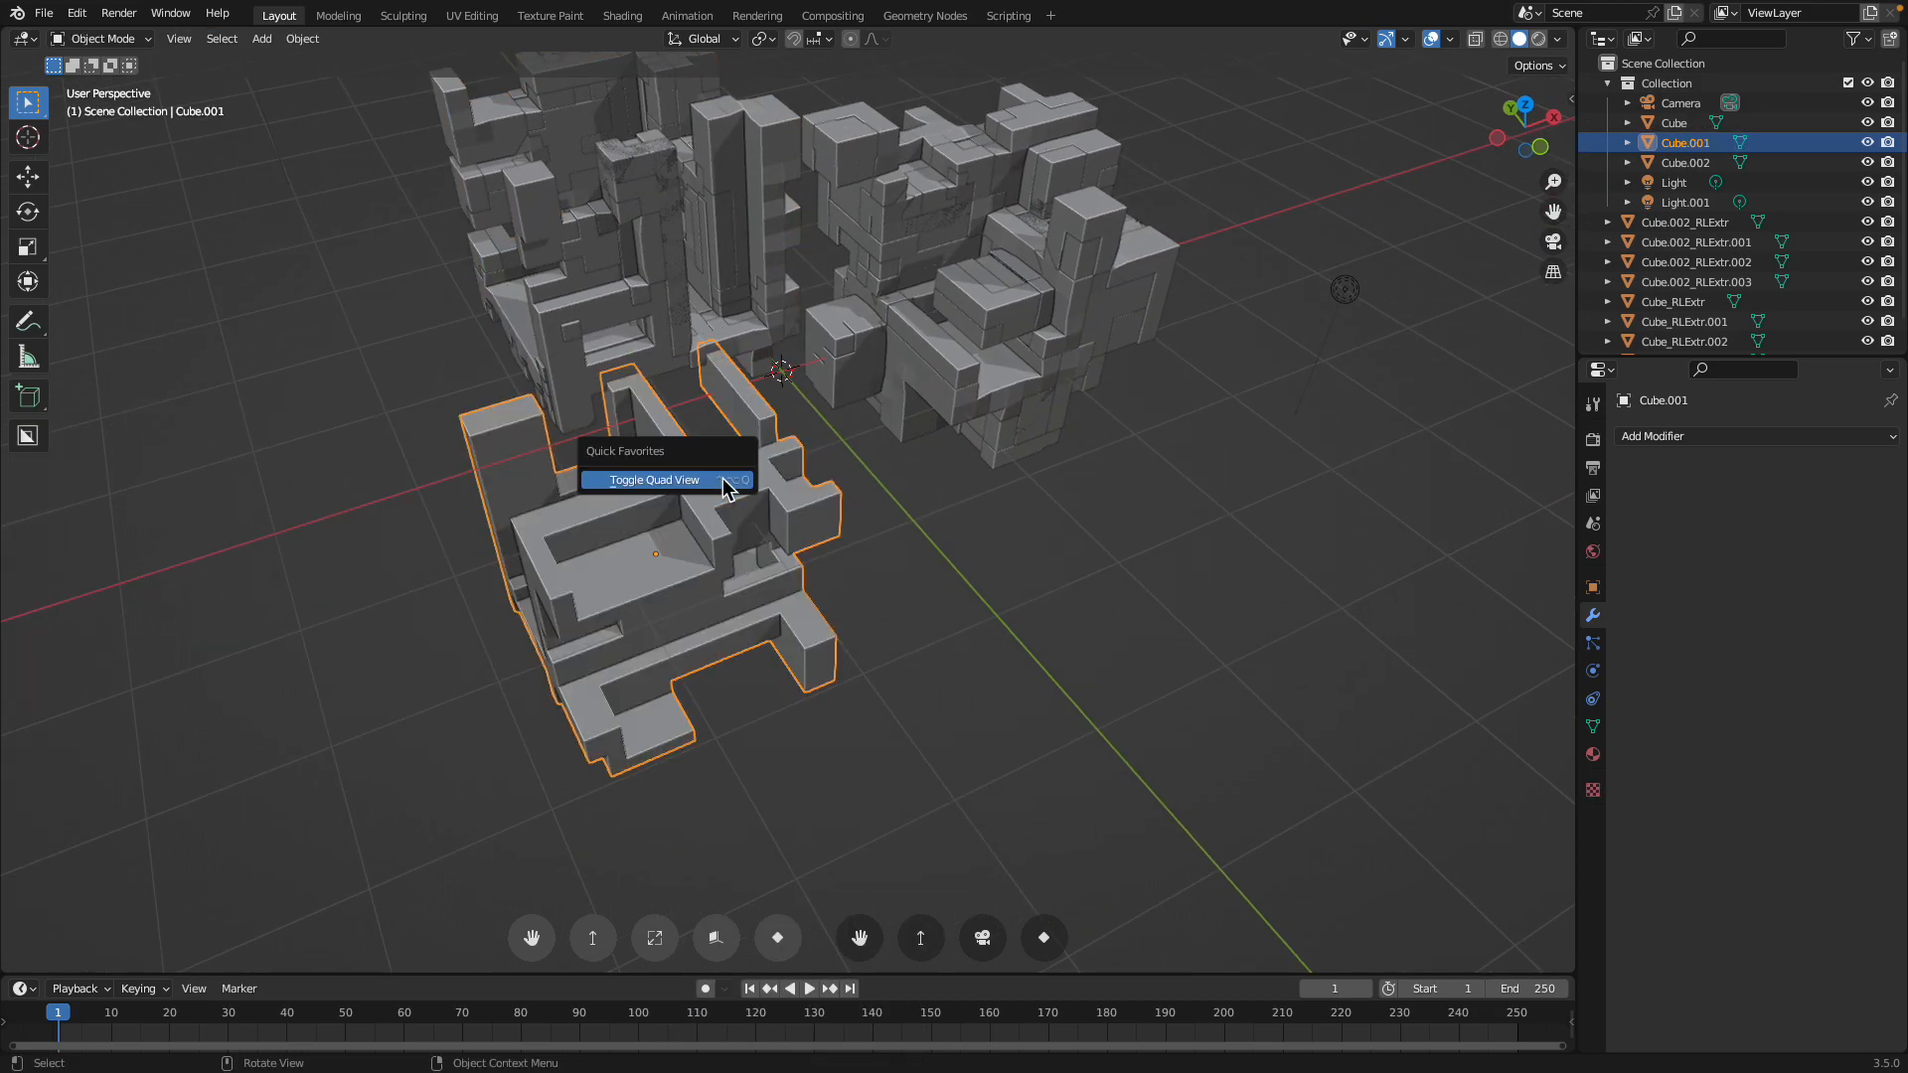
key("Escape")
right_click(771, 512)
left_click(772, 502)
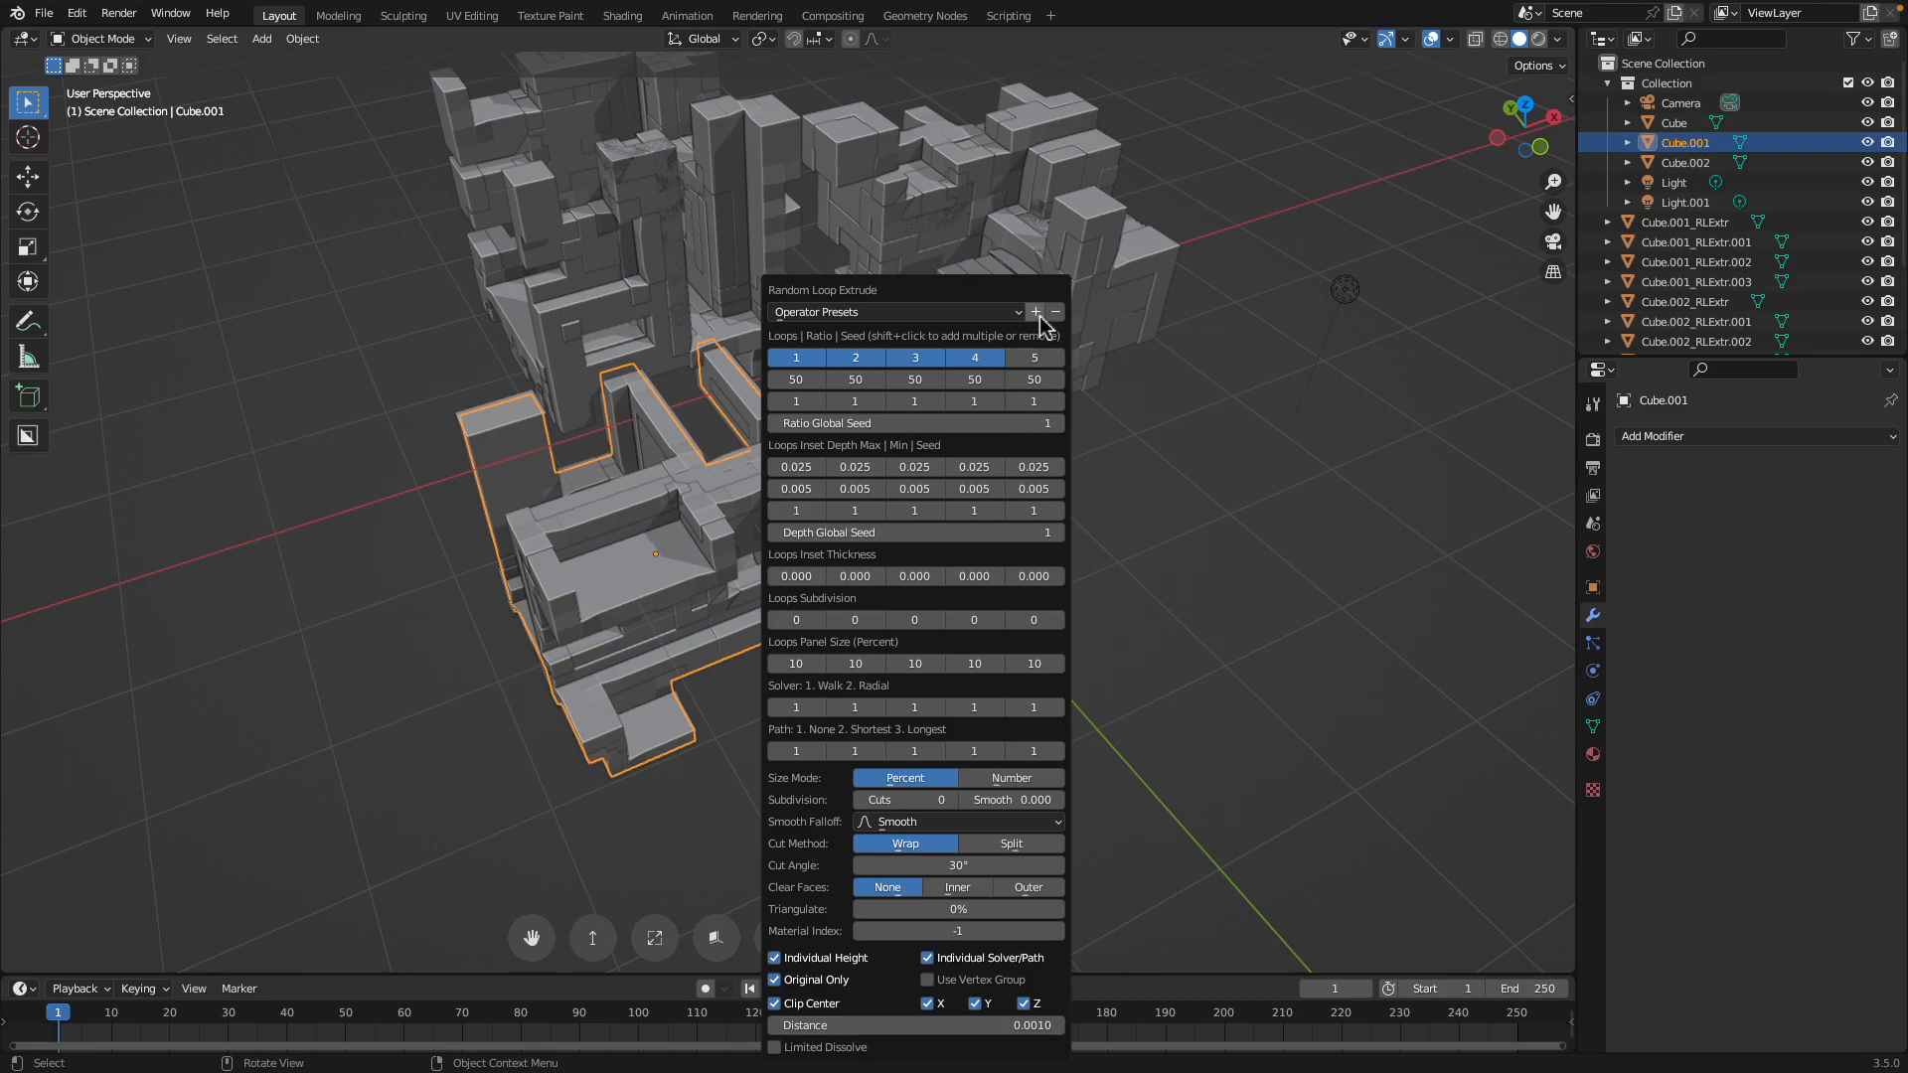
middle_click_drag(1034, 377, 939, 403)
Offset the second cube's extruded panel layers from its body in different directions
left_click(1022, 362)
key("g")
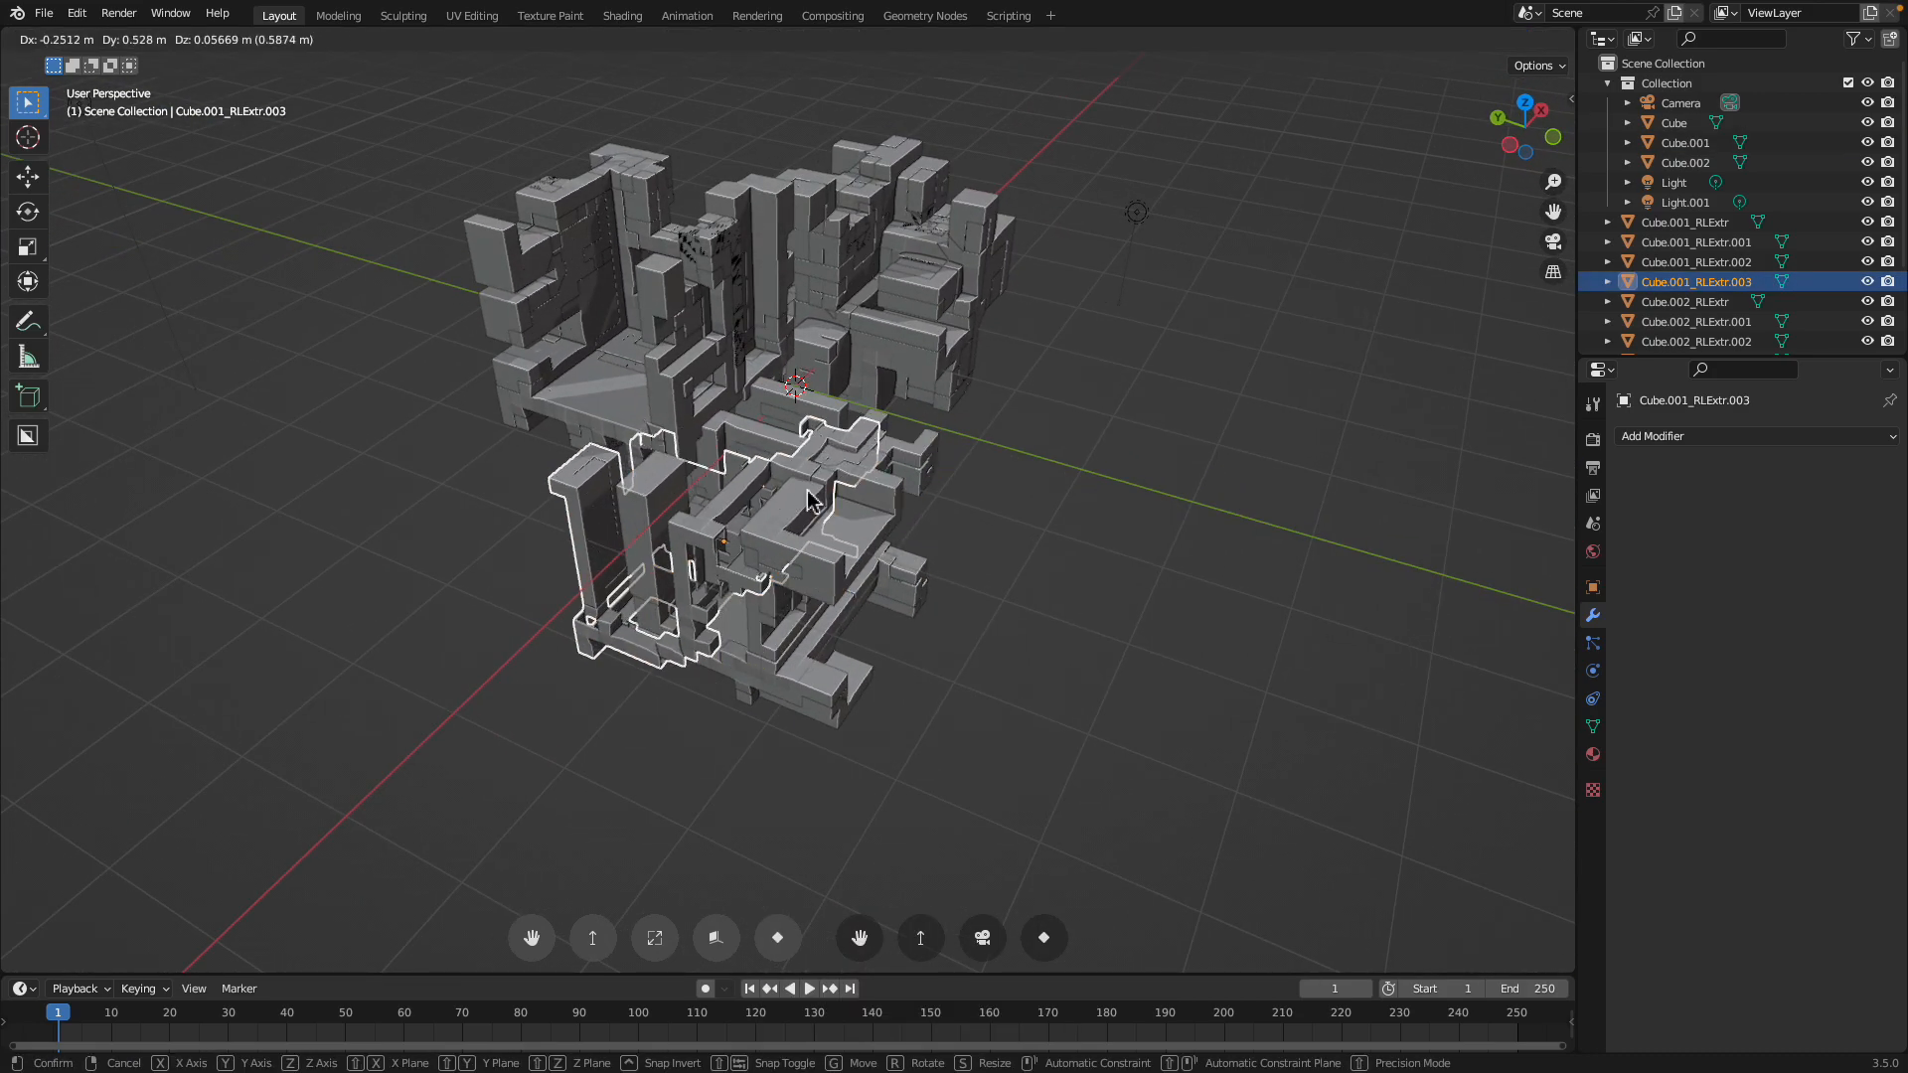
left_click(810, 501)
left_click(863, 588)
key("g")
left_click(878, 676)
left_click(897, 600)
key("g")
left_click(930, 584)
Offset several extruded panel layers of the first and third cubes to spread out the blocky detail
left_click(904, 326)
key("g")
left_click(875, 336)
left_click(660, 310)
key("g")
left_click(580, 316)
left_click(703, 261)
key("g")
left_click(651, 218)
middle_click_drag(676, 214, 682, 339, "shift")
left_click(819, 321)
key("g")
middle_click_drag(790, 318, 875, 397)
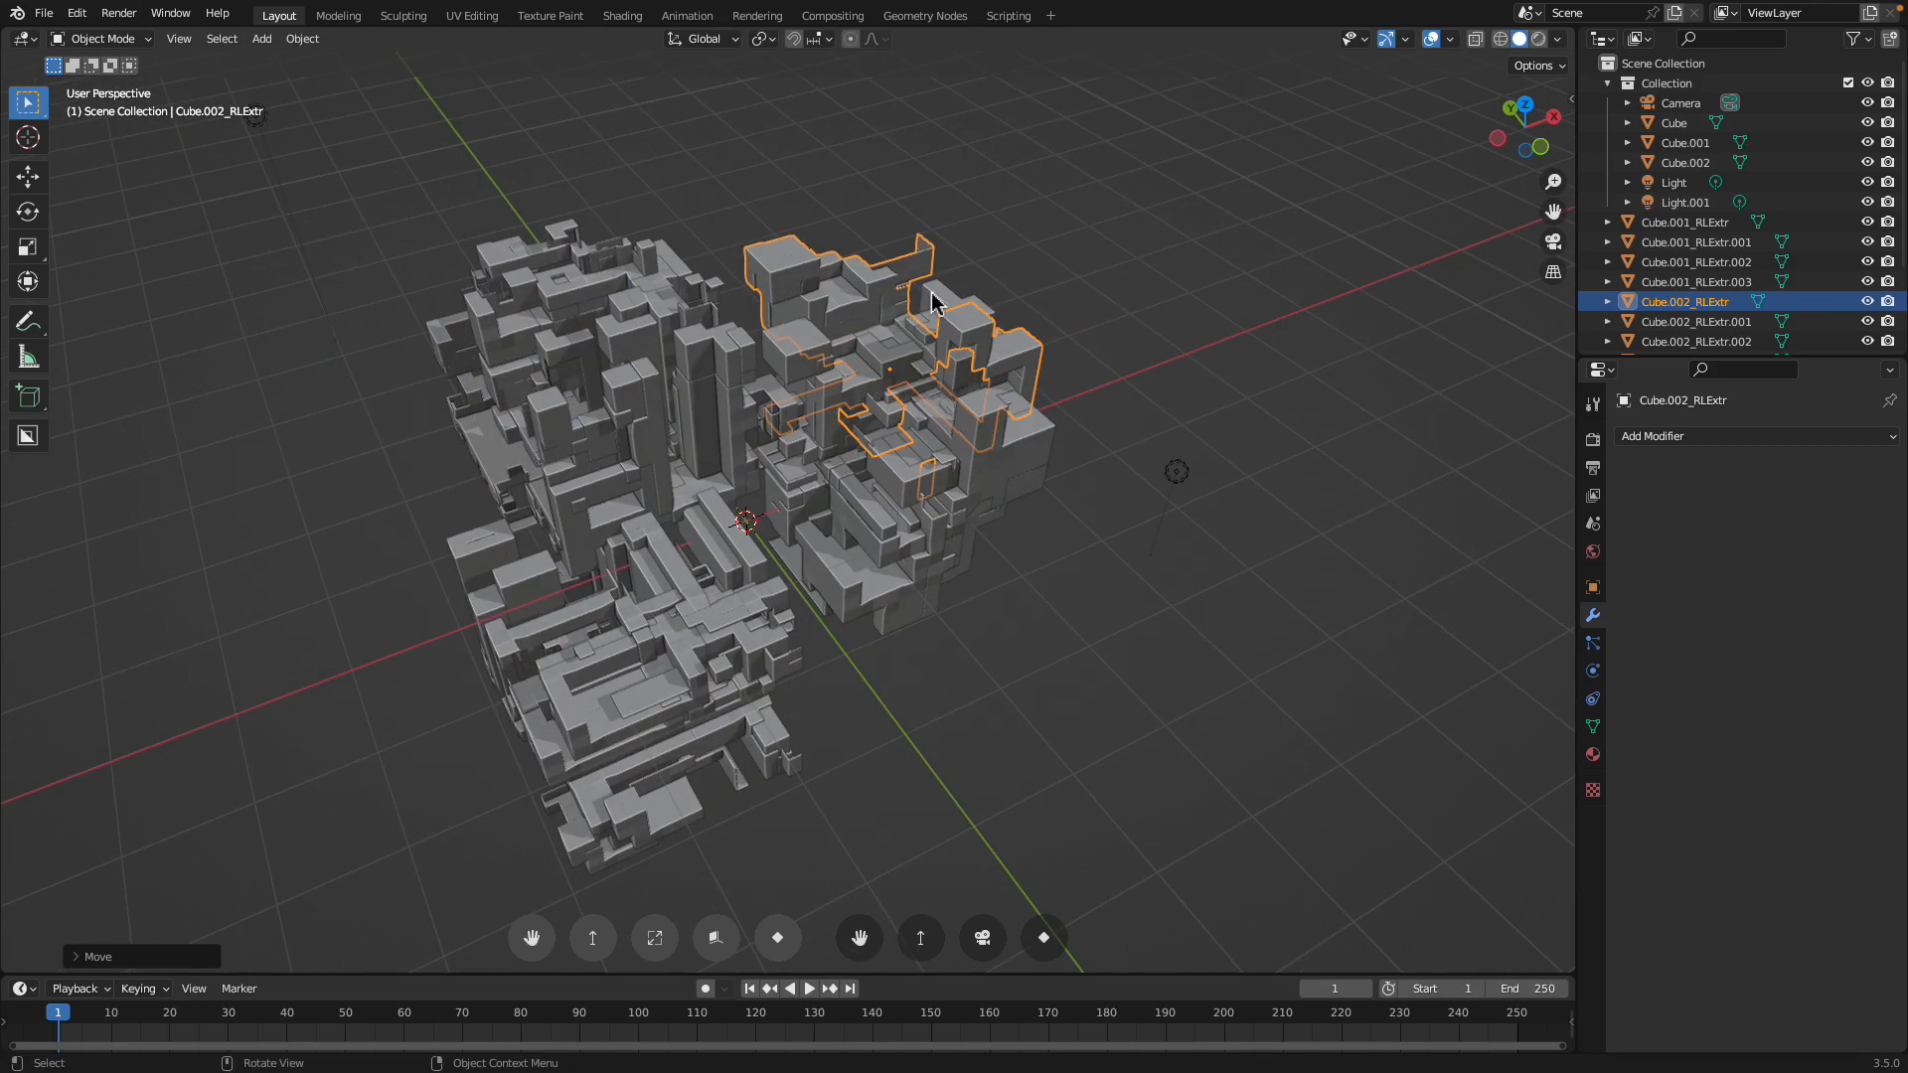
Offset the third cube's extruded panel layers further from its body to loosen the blocky cluster
left_click(894, 477)
middle_click_drag(895, 478, 641, 409)
key("g")
left_click(845, 462)
left_click(834, 477)
key("g")
left_click(825, 487)
key("g")
left_click(819, 503)
Shift the first cube's Cube_RLExtr.003 layer and neighbouring panel pieces outward
left_click(514, 394)
left_click(514, 393)
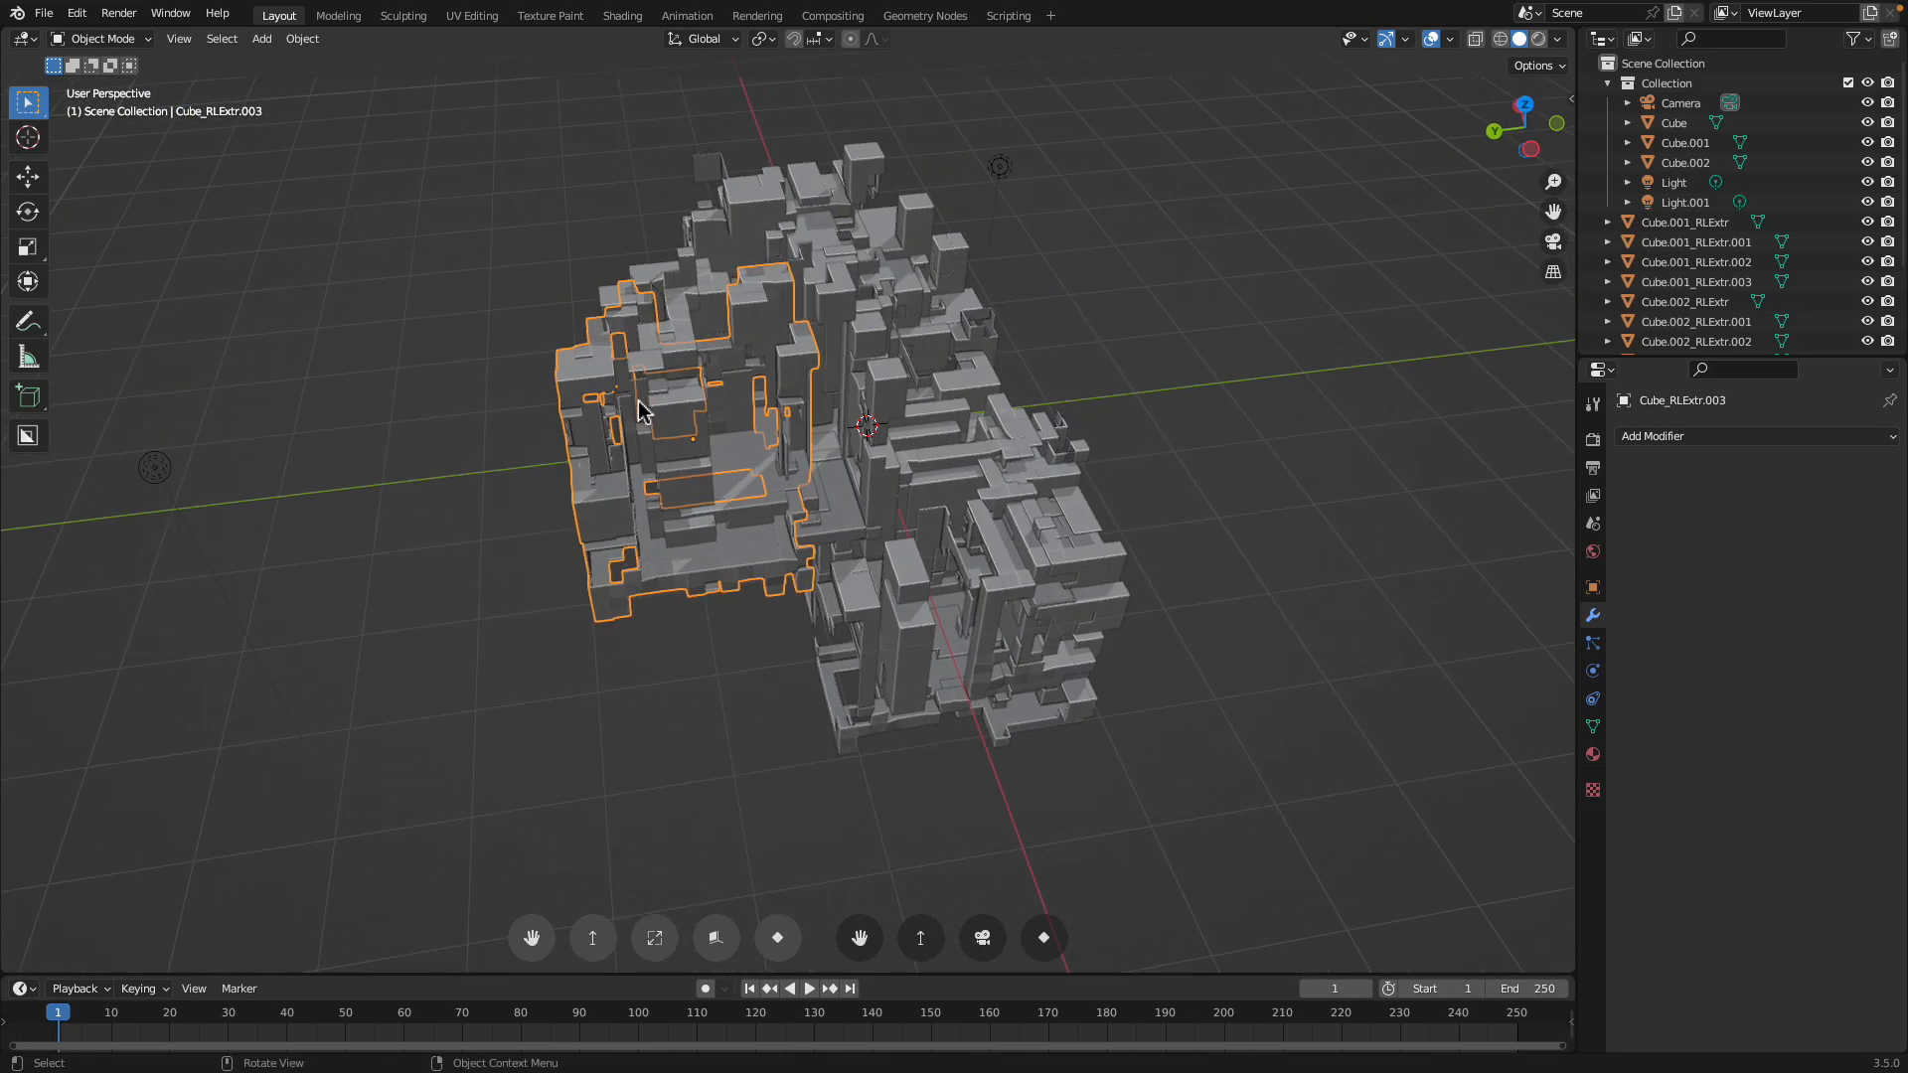
key("g")
left_click(626, 387)
middle_click_drag(825, 418, 773, 423)
key("g")
left_click(813, 533)
left_click(813, 533)
key("g")
left_click(795, 522)
Reposition the Cube_RLExtr layer and an adjacent panel layer to open gaps between the blocks
middle_click_drag(795, 522, 863, 362)
left_click(830, 367)
key("g")
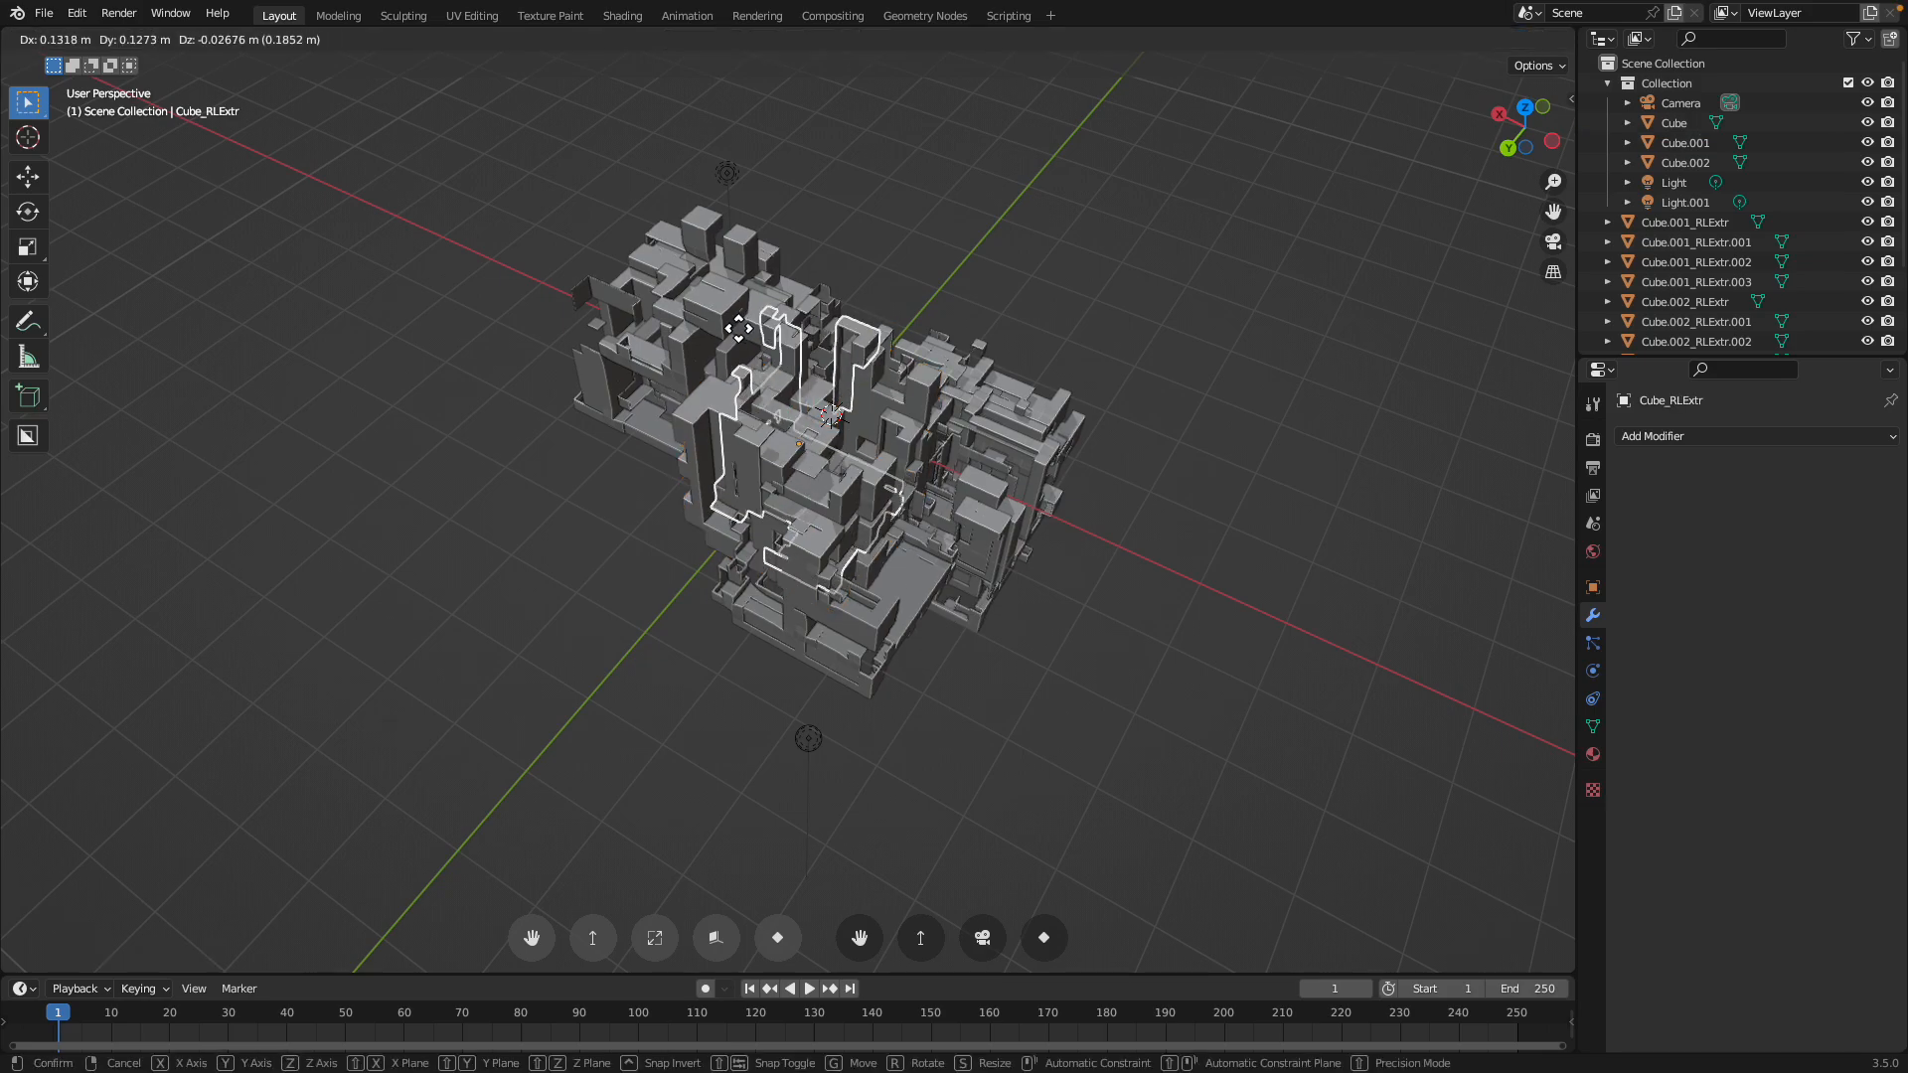
left_click(823, 382)
left_click(698, 320)
key("g")
left_click(690, 374)
key("g")
Move the first cube's body and the pieces beside it to stagger the overall mass
middle_click_drag(690, 373, 835, 556)
left_click(815, 383)
left_click(819, 398)
key("g")
left_click(826, 597)
left_click(821, 646)
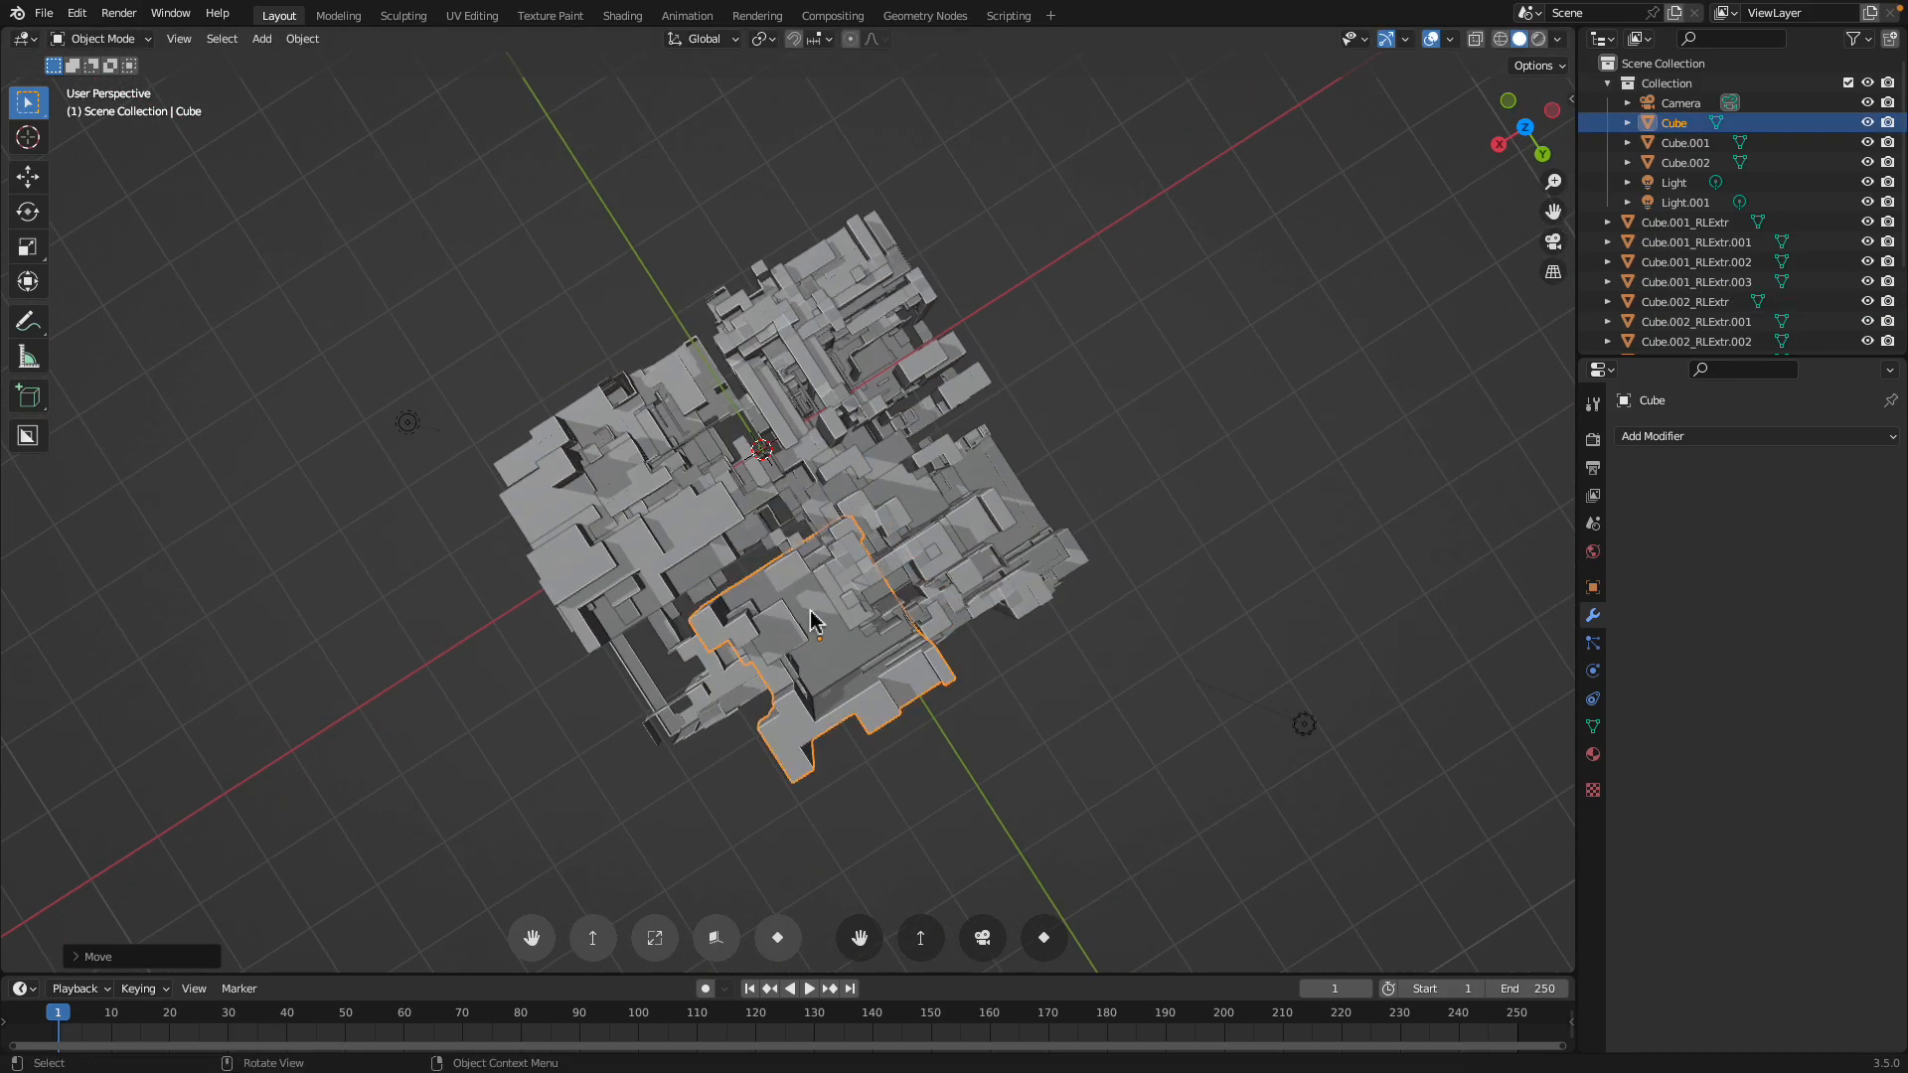
left_click(736, 505)
key("g")
left_click(716, 498)
Offset the Cube.002_RLExtr.001 layer and reposition the third cube's body
left_click(668, 422)
key("g")
left_click(686, 418)
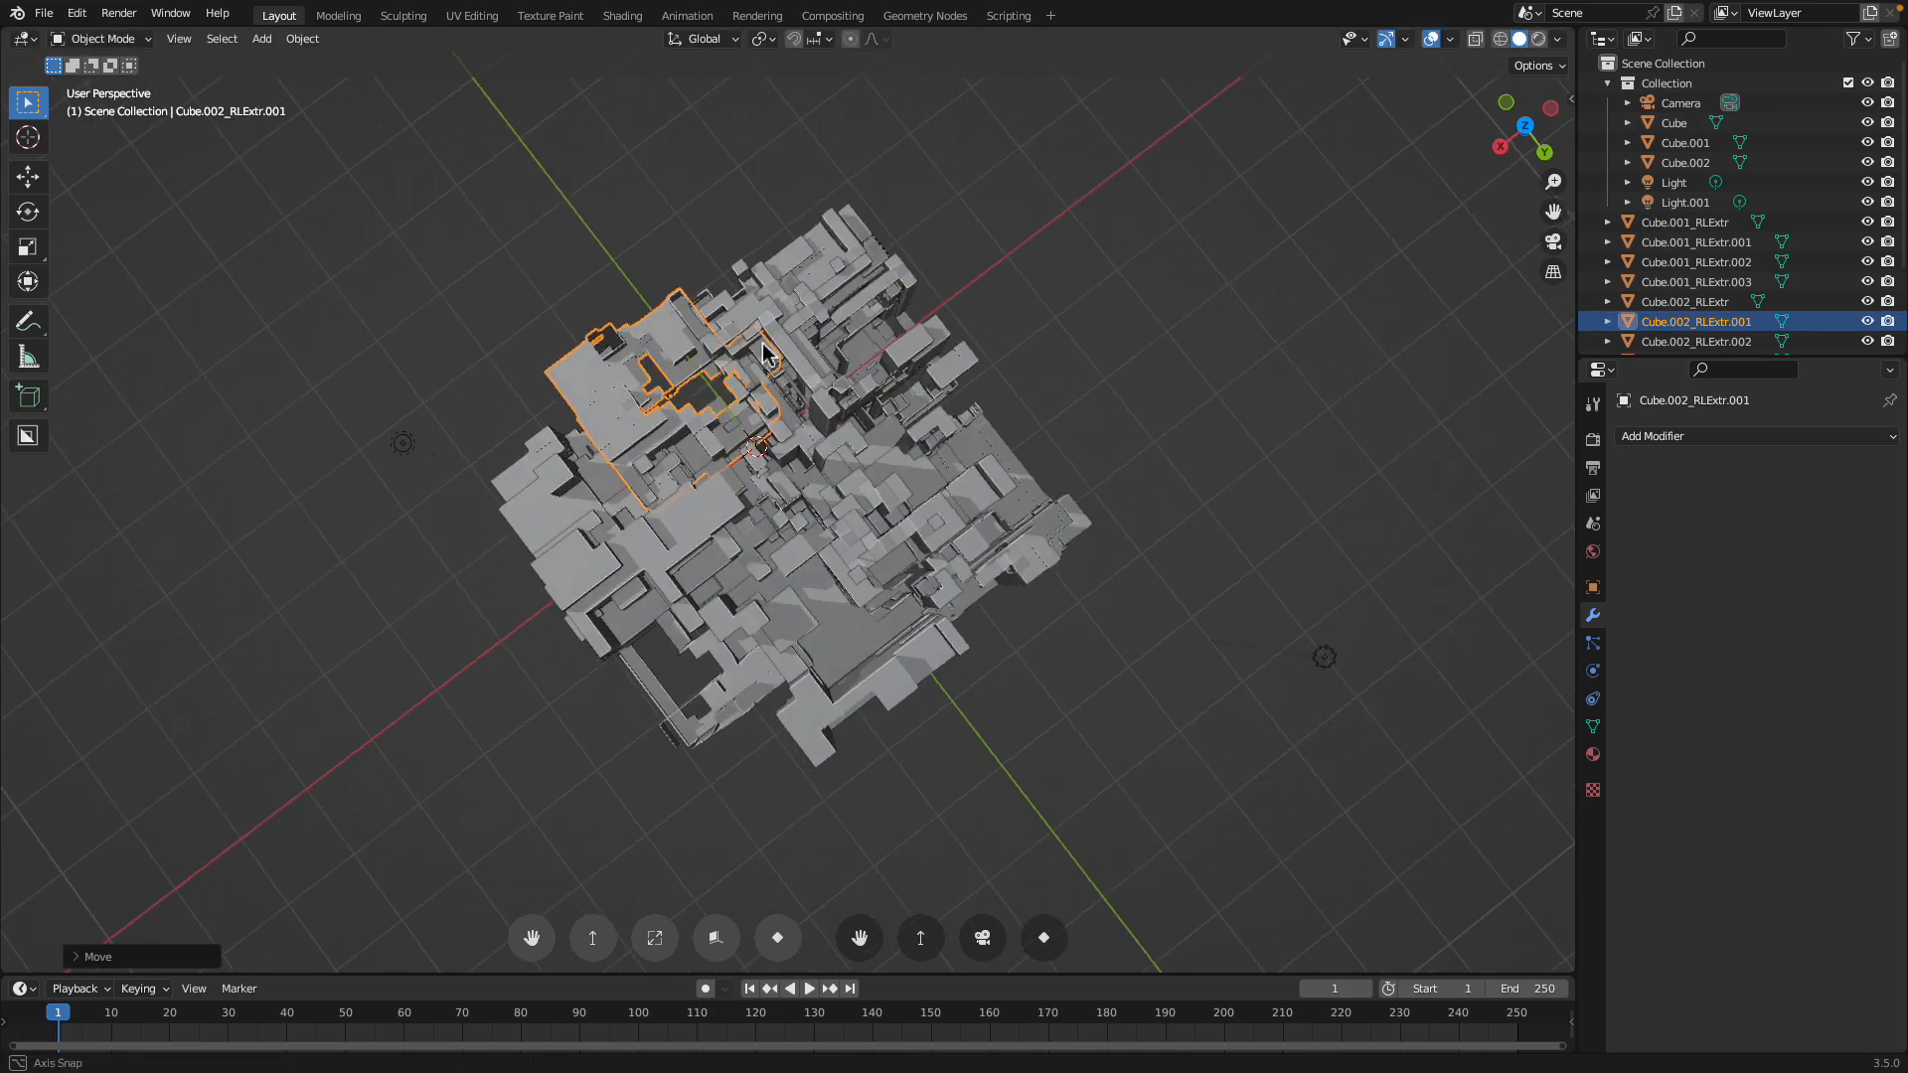
middle_click_drag(688, 419, 817, 350)
key("g")
left_click(818, 383)
left_click(751, 436)
key("g")
left_click(801, 468)
Move one more block layer near the upper part of the model away from the cluster
middle_click_drag(801, 470, 894, 502)
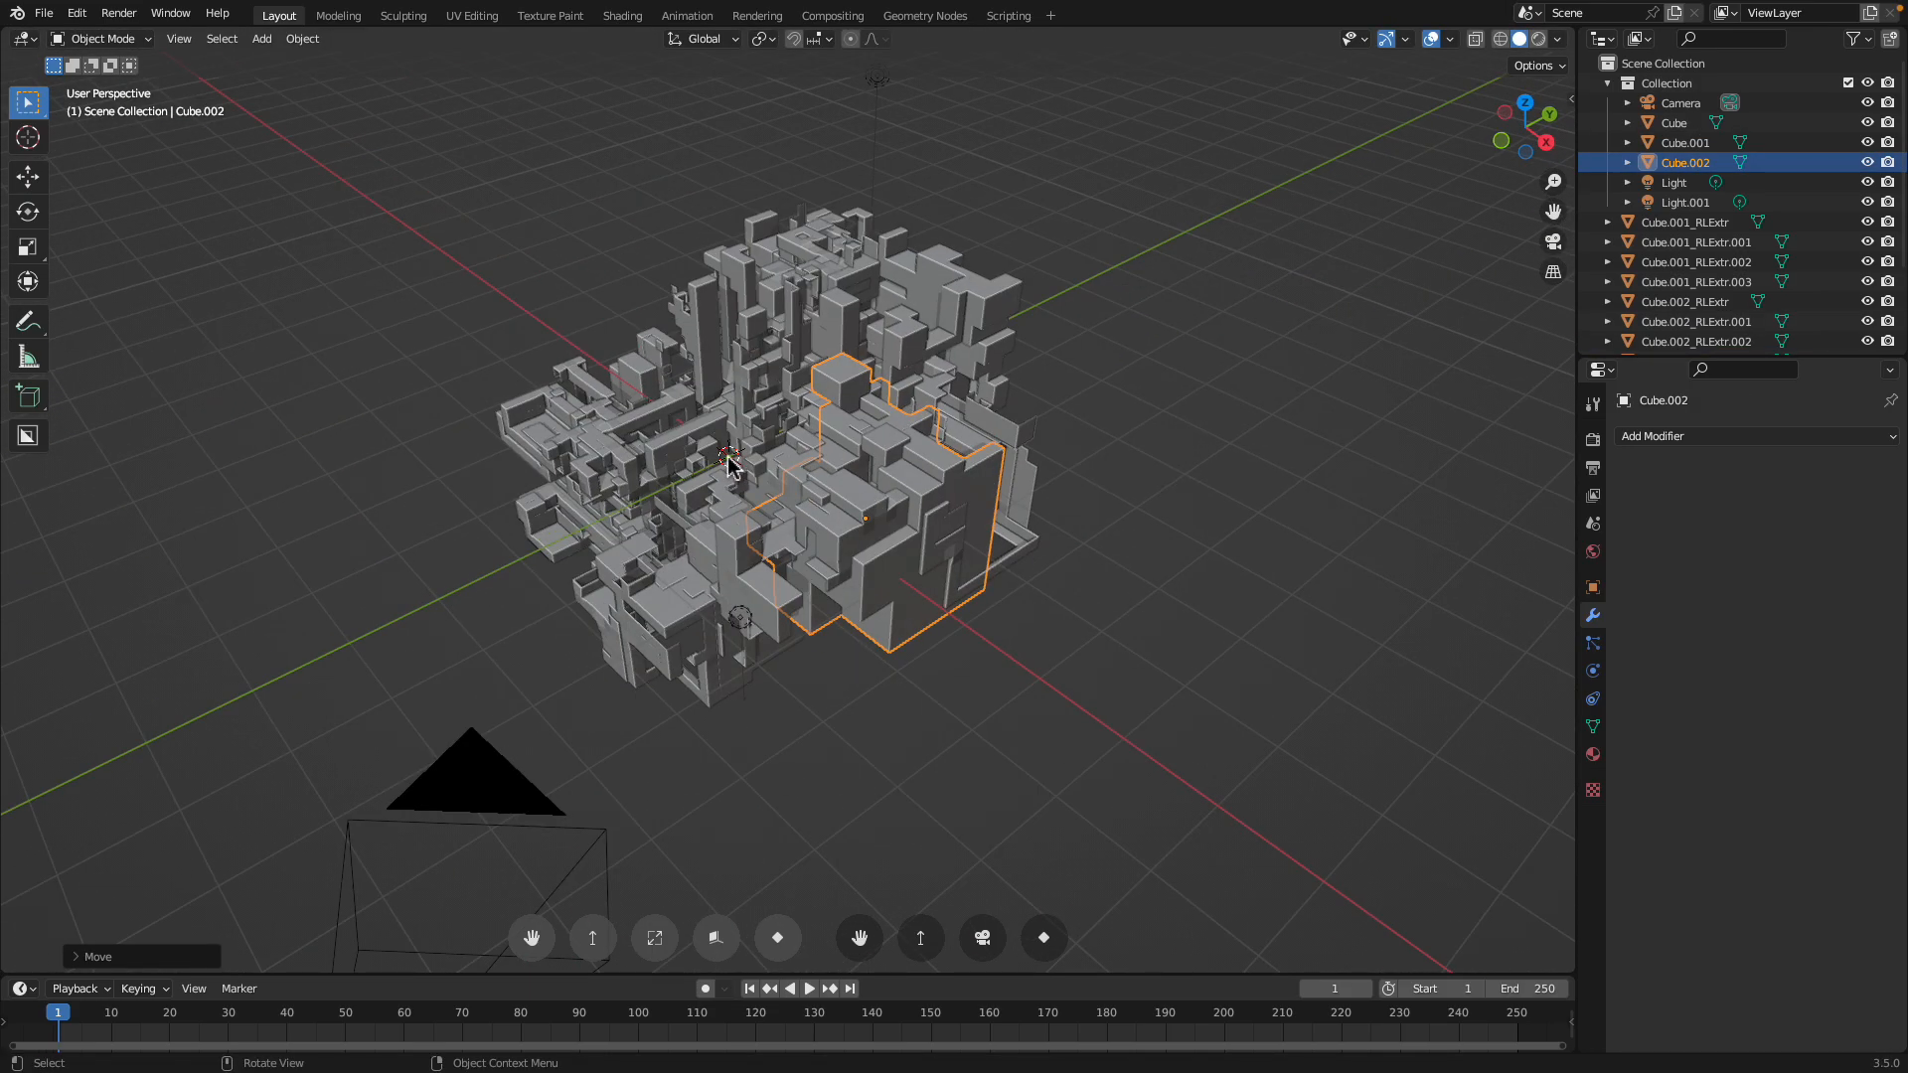
left_click_drag(737, 475, 747, 473)
middle_click_drag(748, 473, 902, 448)
left_click(836, 310)
key("g")
left_click(906, 268)
Hide the viewport gizmos and overlays, check the model from several angles, and save the file
middle_click_drag(1024, 436, 926, 369)
left_click(1153, 383)
scroll(924, 319, "up", 2)
scroll(921, 349, "down", 2)
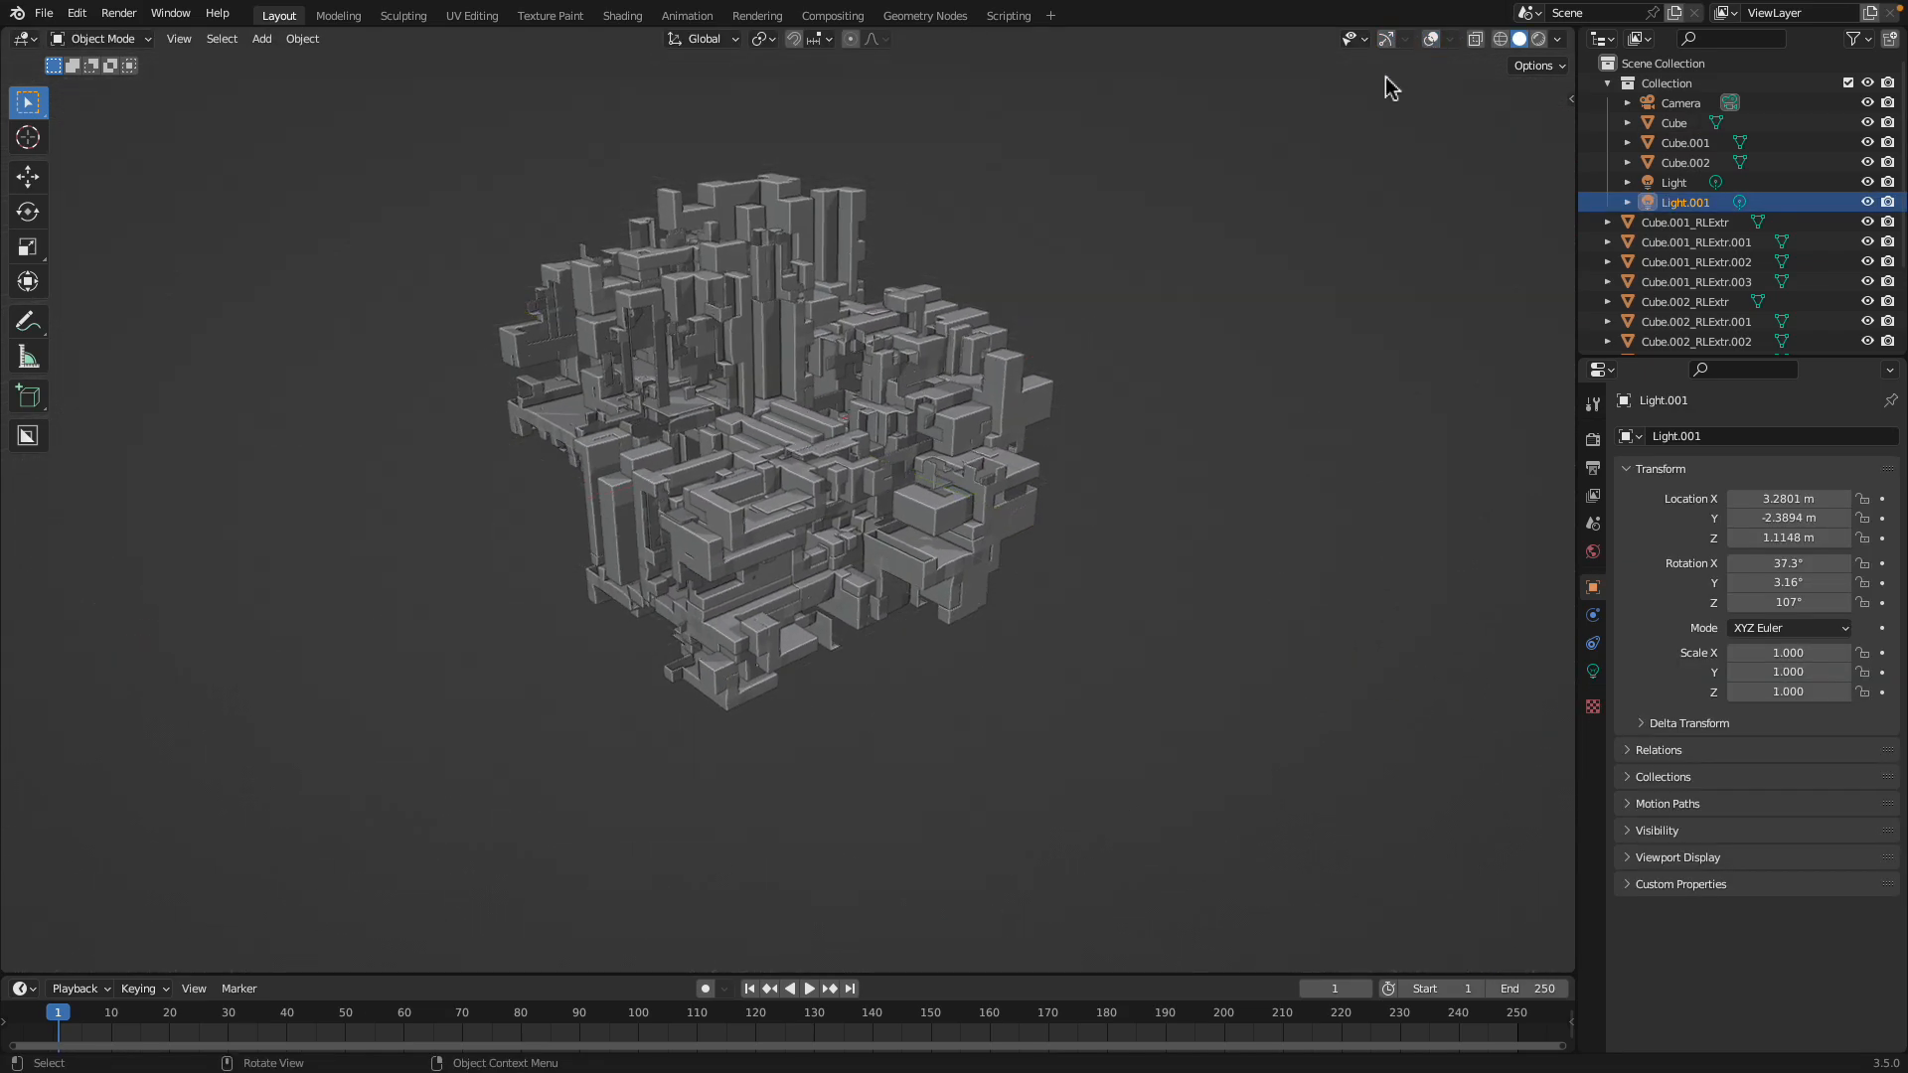
middle_click_drag(1126, 259, 1137, 248)
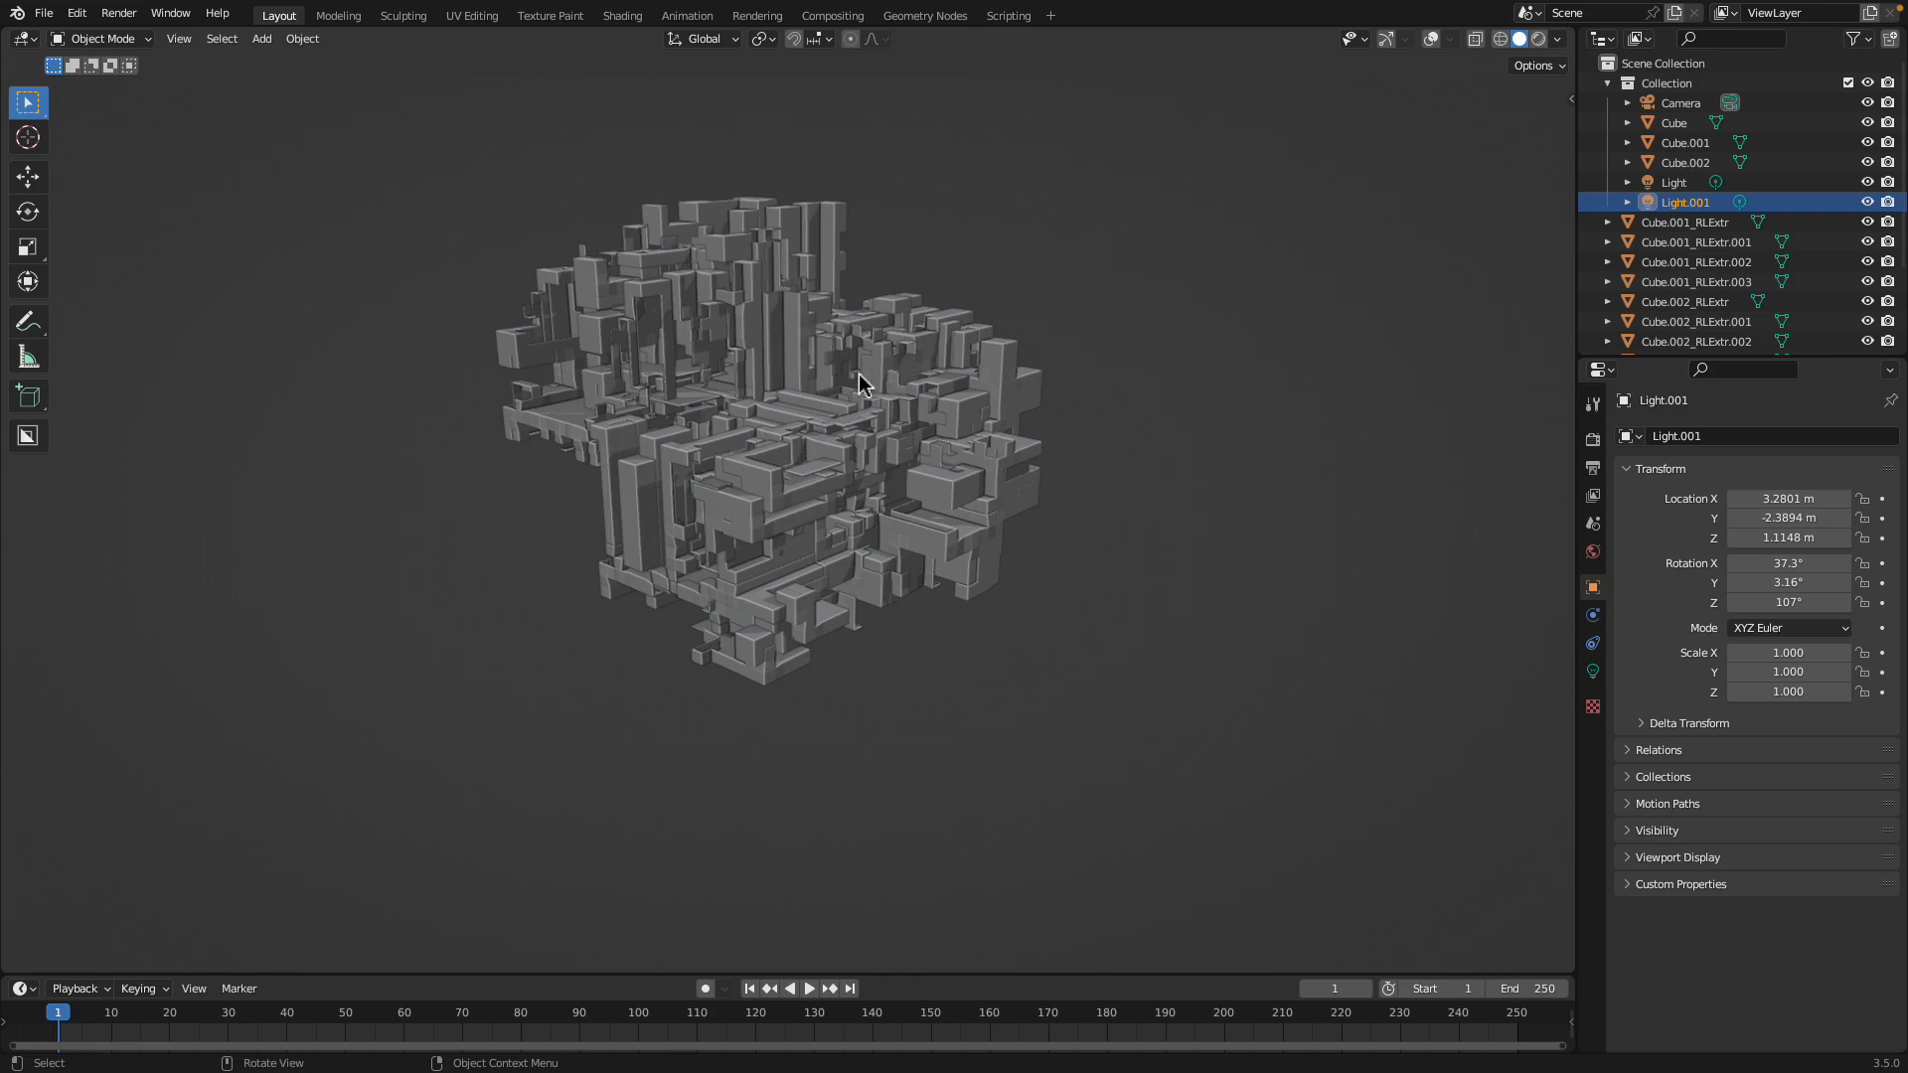
middle_click_drag(860, 375, 820, 355)
middle_click_drag(635, 260, 660, 345)
scroll(660, 345, "up", 2)
key("ctrl+s")
scroll(609, 315, "down", 2)
Move the Cube.002_RLExtr.002 layer and a neighbouring block to new positions on the model's rear side
left_click_drag(540, 202, 1135, 809)
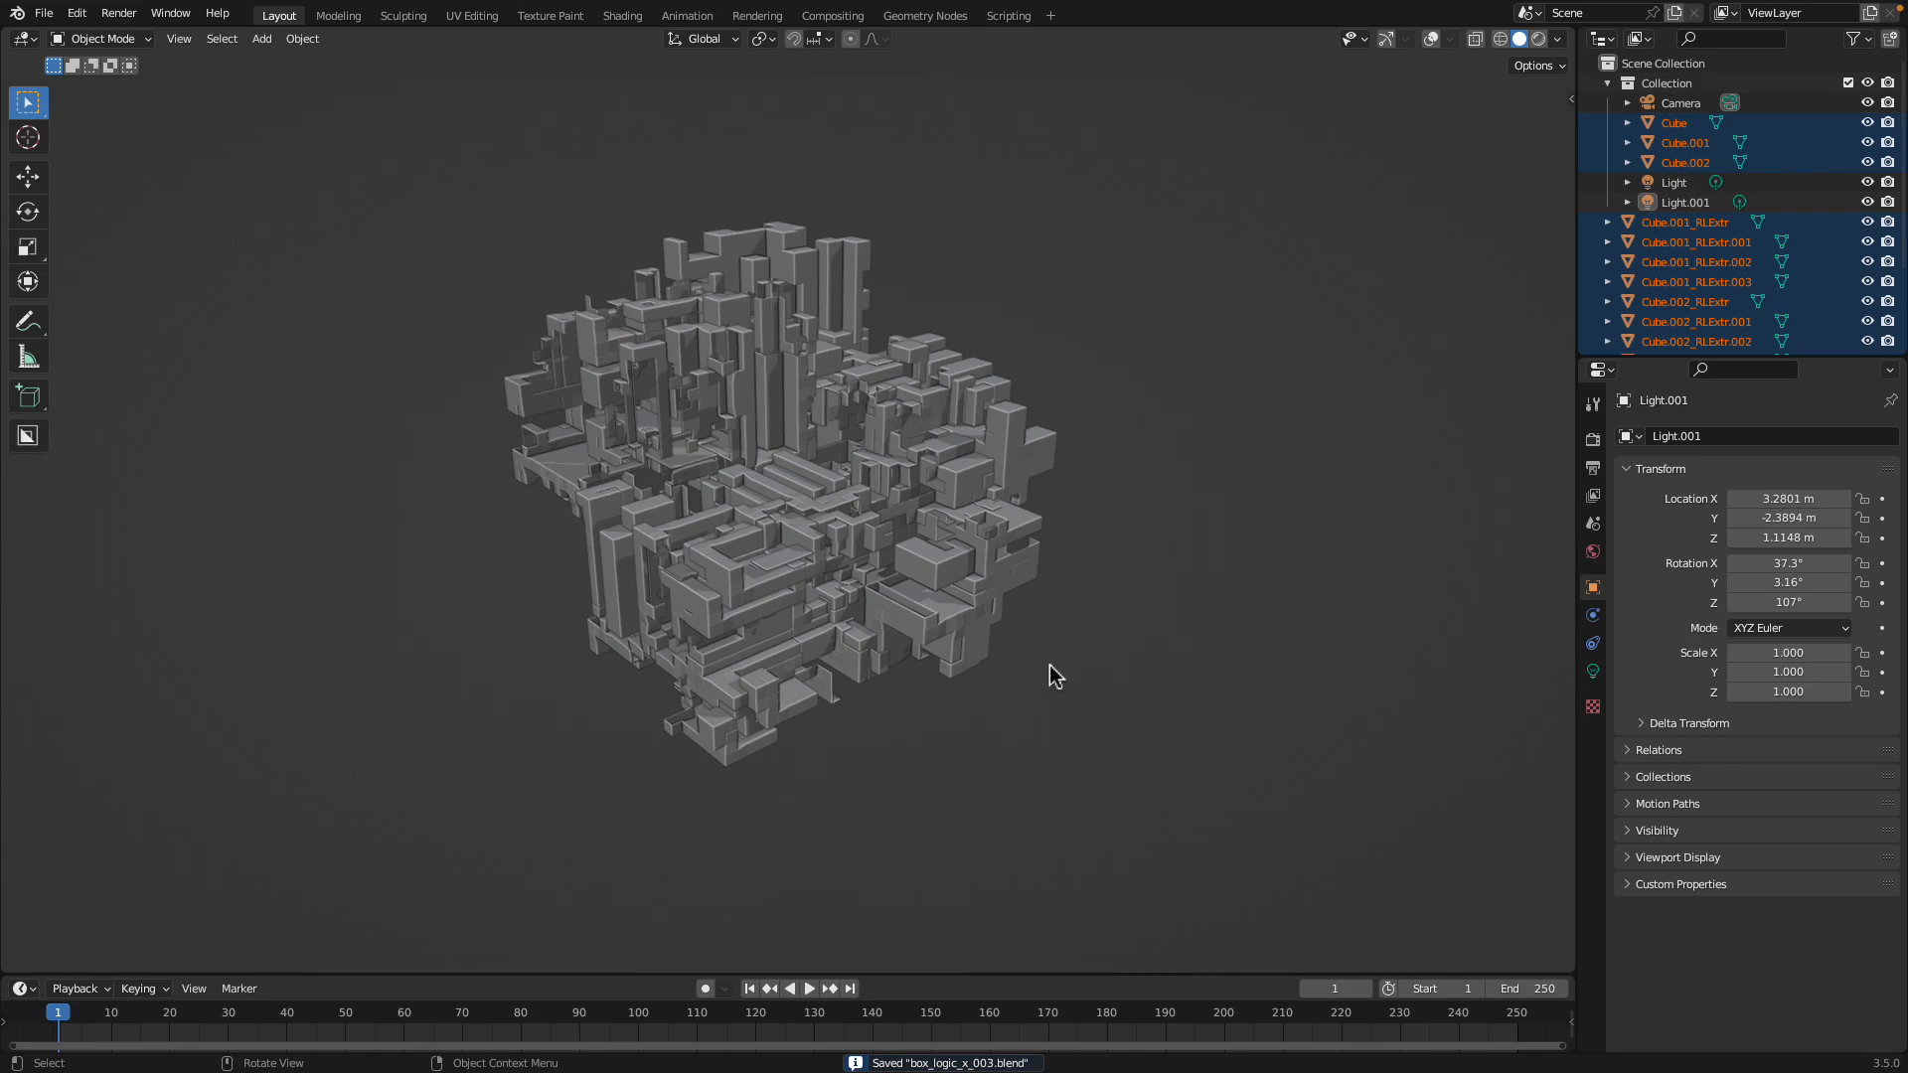
middle_click_drag(1005, 588, 864, 566)
left_click_drag(865, 567, 801, 596)
left_click(807, 523)
key("g")
left_click(863, 527)
key("g")
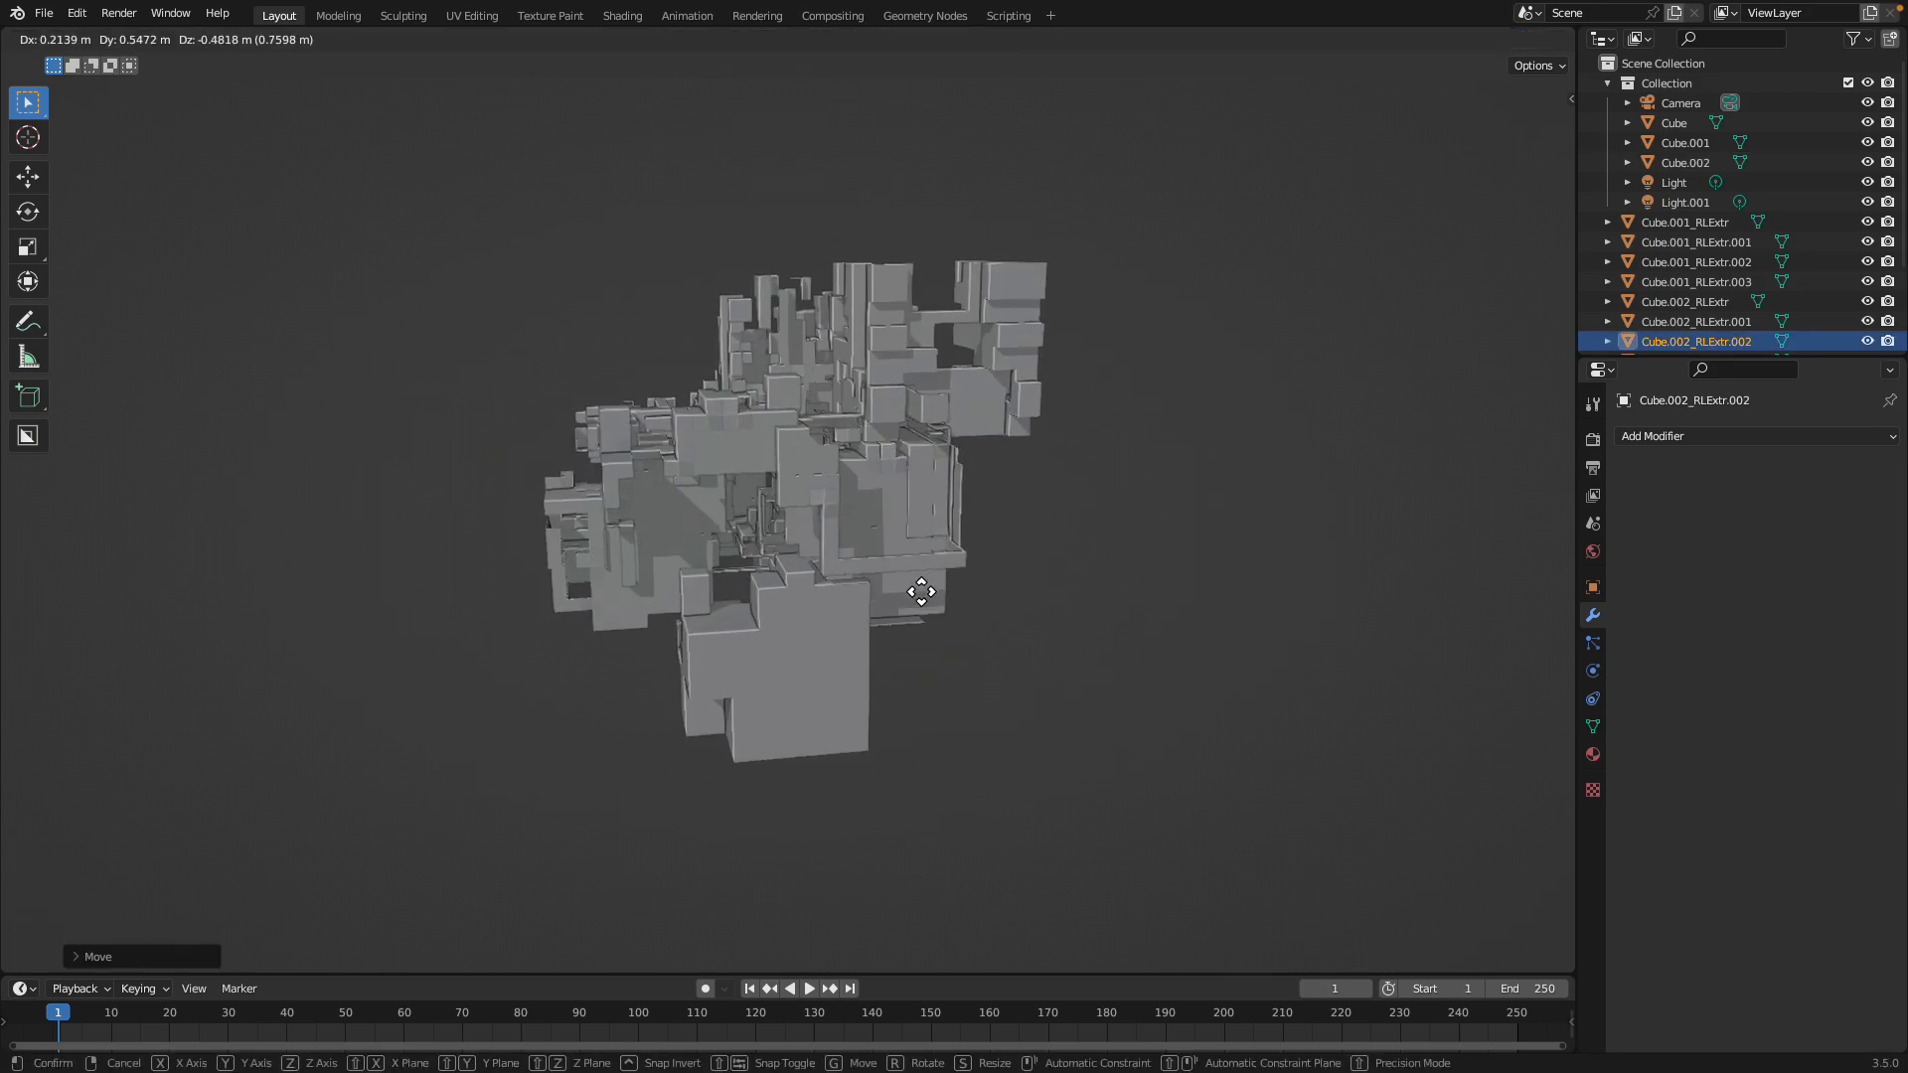
left_click(880, 606)
Spread out several more extruded layers across the rear of the model in different directions
mouse_move(880, 606)
middle_mouse_down()
mouse_move(807, 644)
mouse_move(844, 603)
middle_mouse_up()
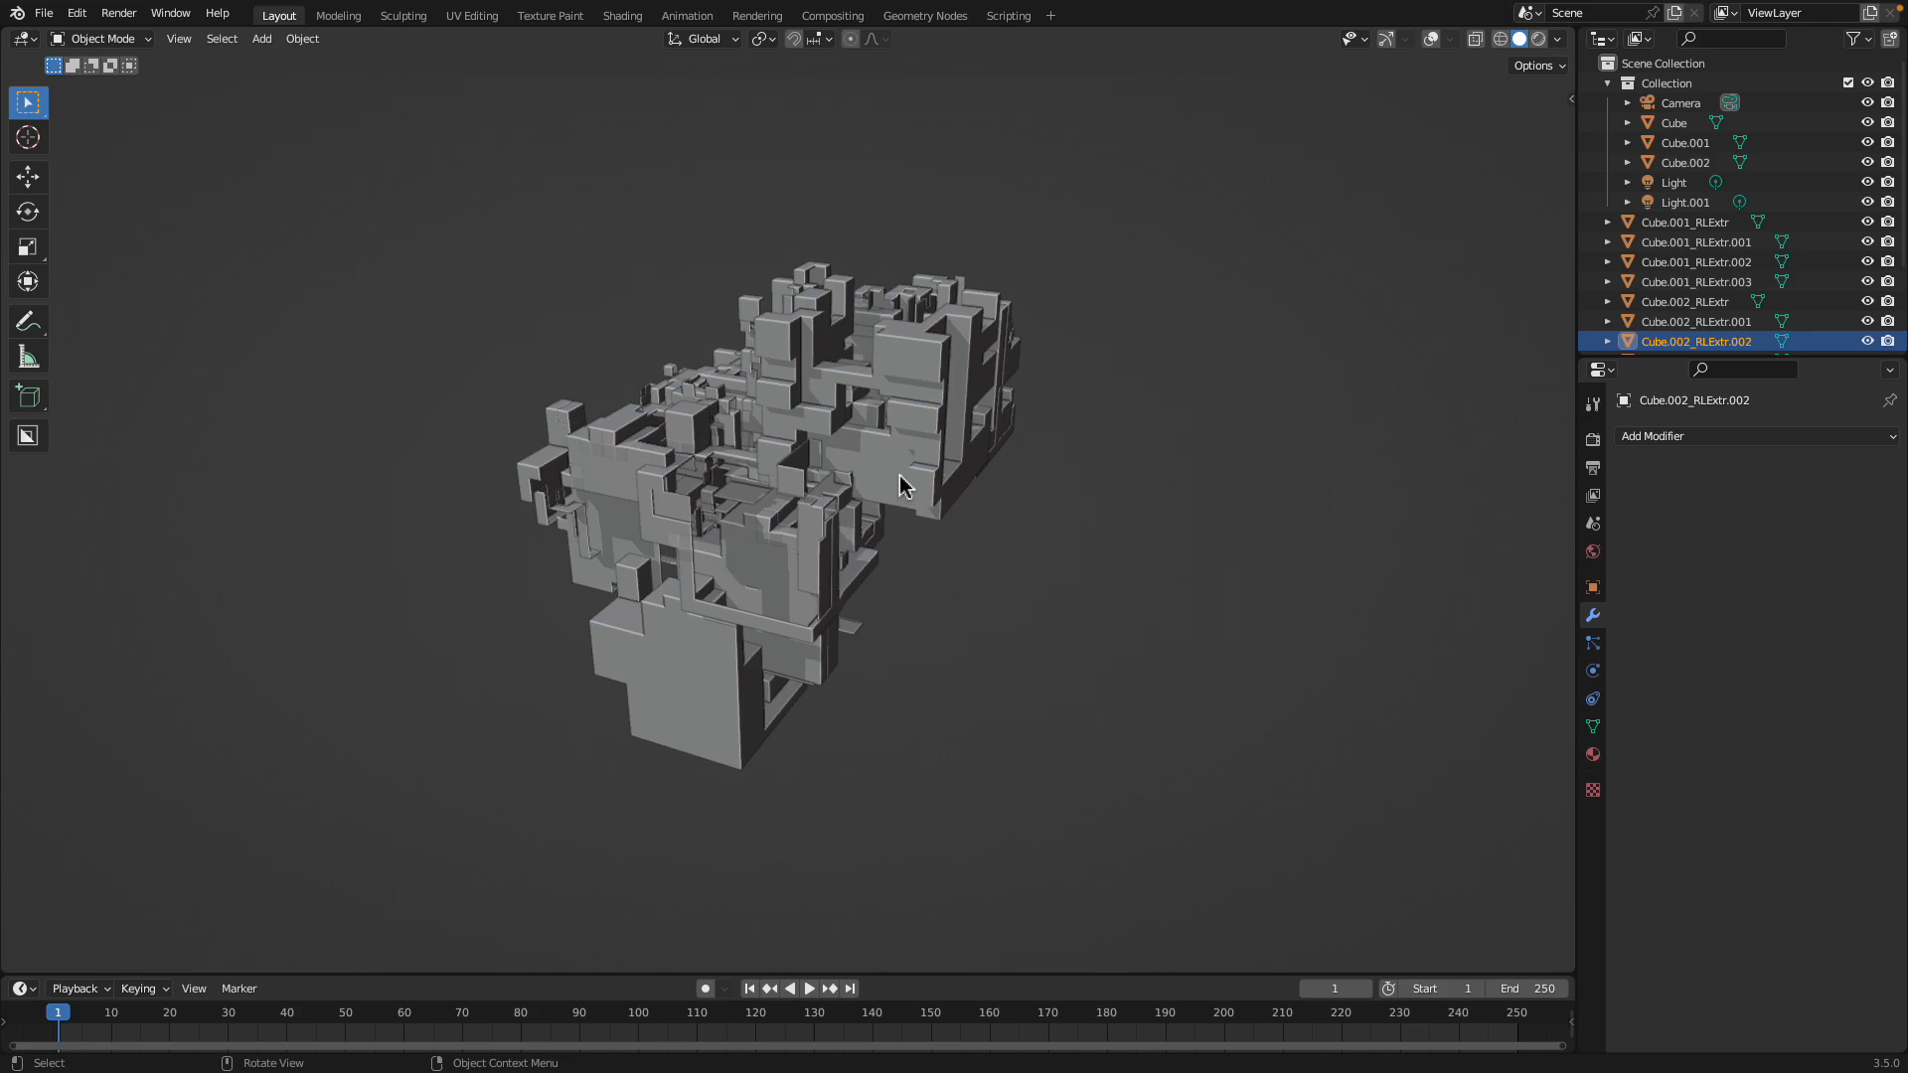
left_click(899, 475)
key("g")
left_click(902, 455)
mouse_move(901, 455)
middle_mouse_down()
mouse_move(734, 524)
mouse_move(922, 554)
mouse_move(959, 452)
mouse_move(988, 445)
mouse_move(880, 474)
middle_mouse_up()
left_click(733, 526)
key("g")
left_click(733, 568)
key("g")
left_click(897, 500)
key("g")
left_click(972, 417)
key("g")
left_click(807, 609)
Reposition the Cube_RLExtr.001 layer and another nearby piece to refine the silhouette
middle_click_drag(807, 609, 852, 594)
key("g")
left_click(848, 529)
left_click(731, 452)
key("g")
left_click(728, 473)
scroll(1014, 545, "down", 5)
scroll(1010, 593, "up", 10)
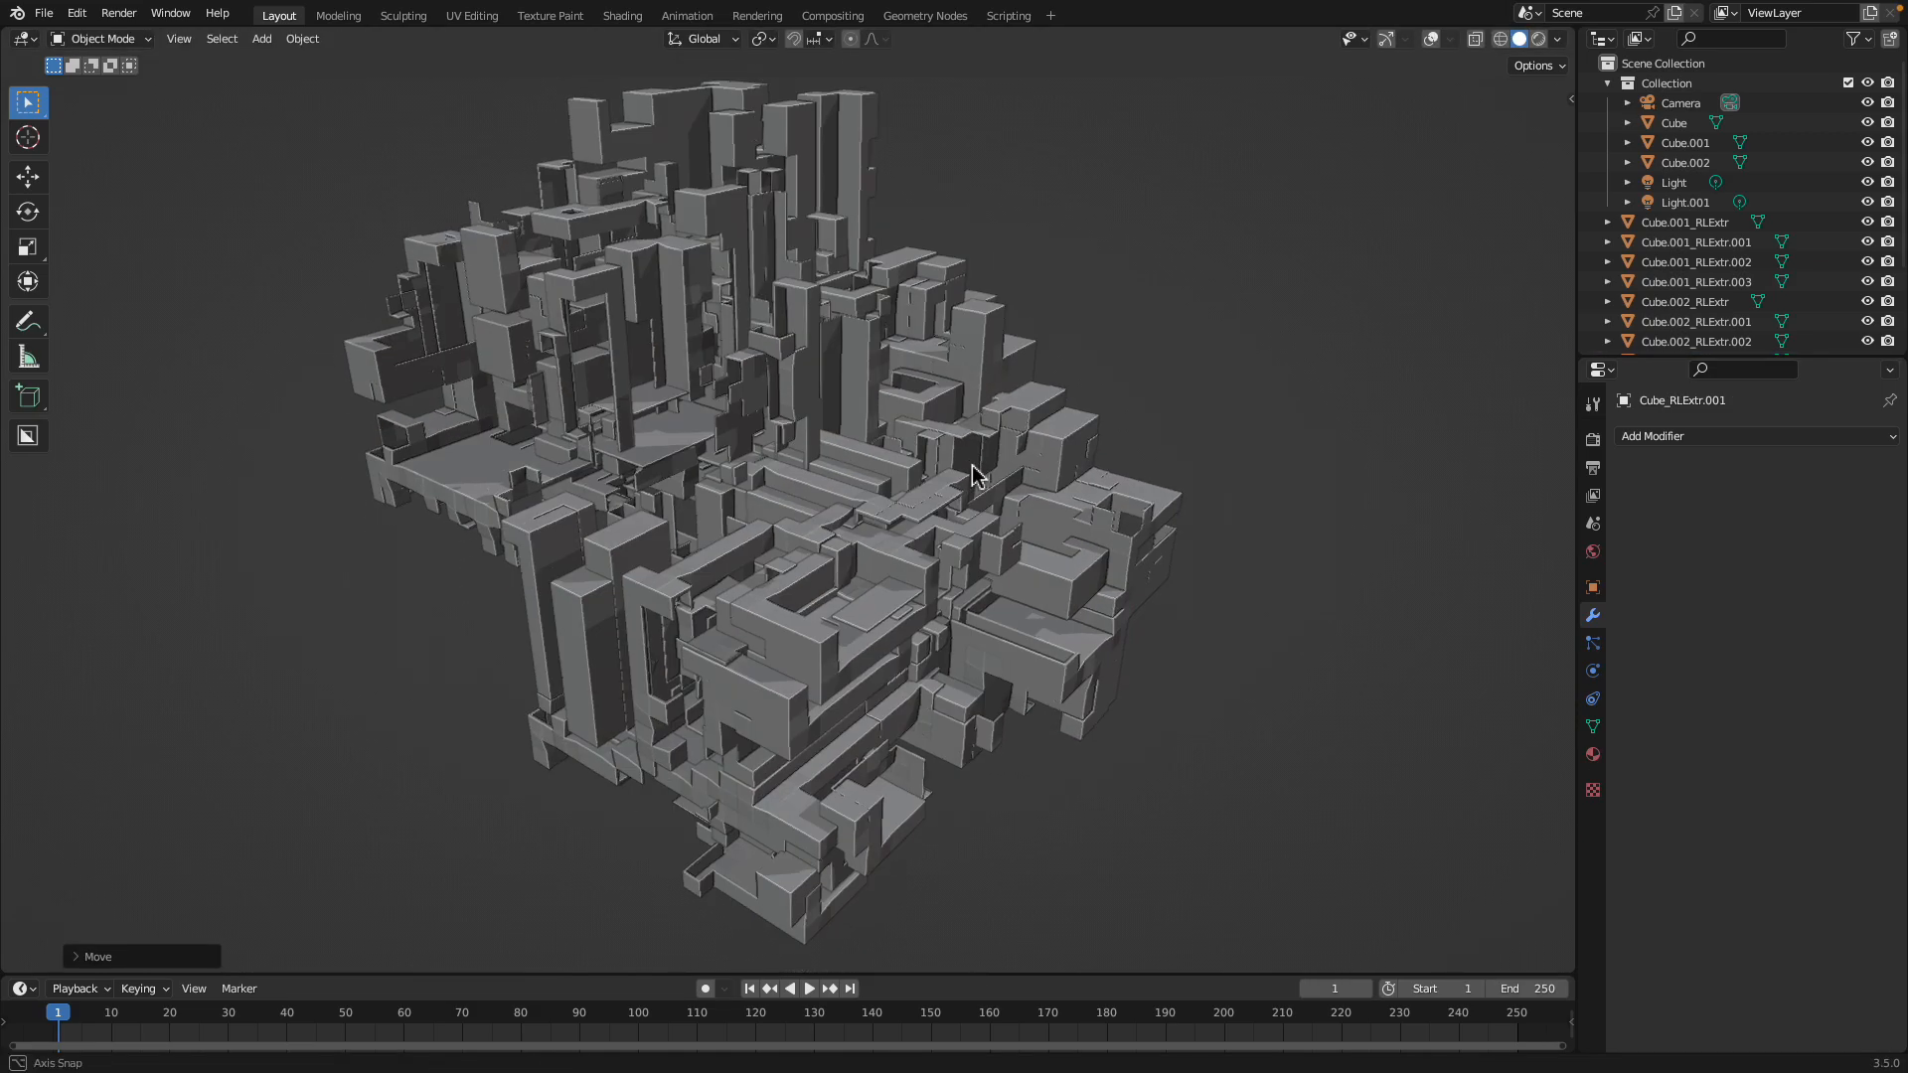
scroll(979, 472, "down", 2)
Show the viewport gizmos and overlays again and select all mesh objects by type
left_click(1386, 37)
left_click(1431, 37)
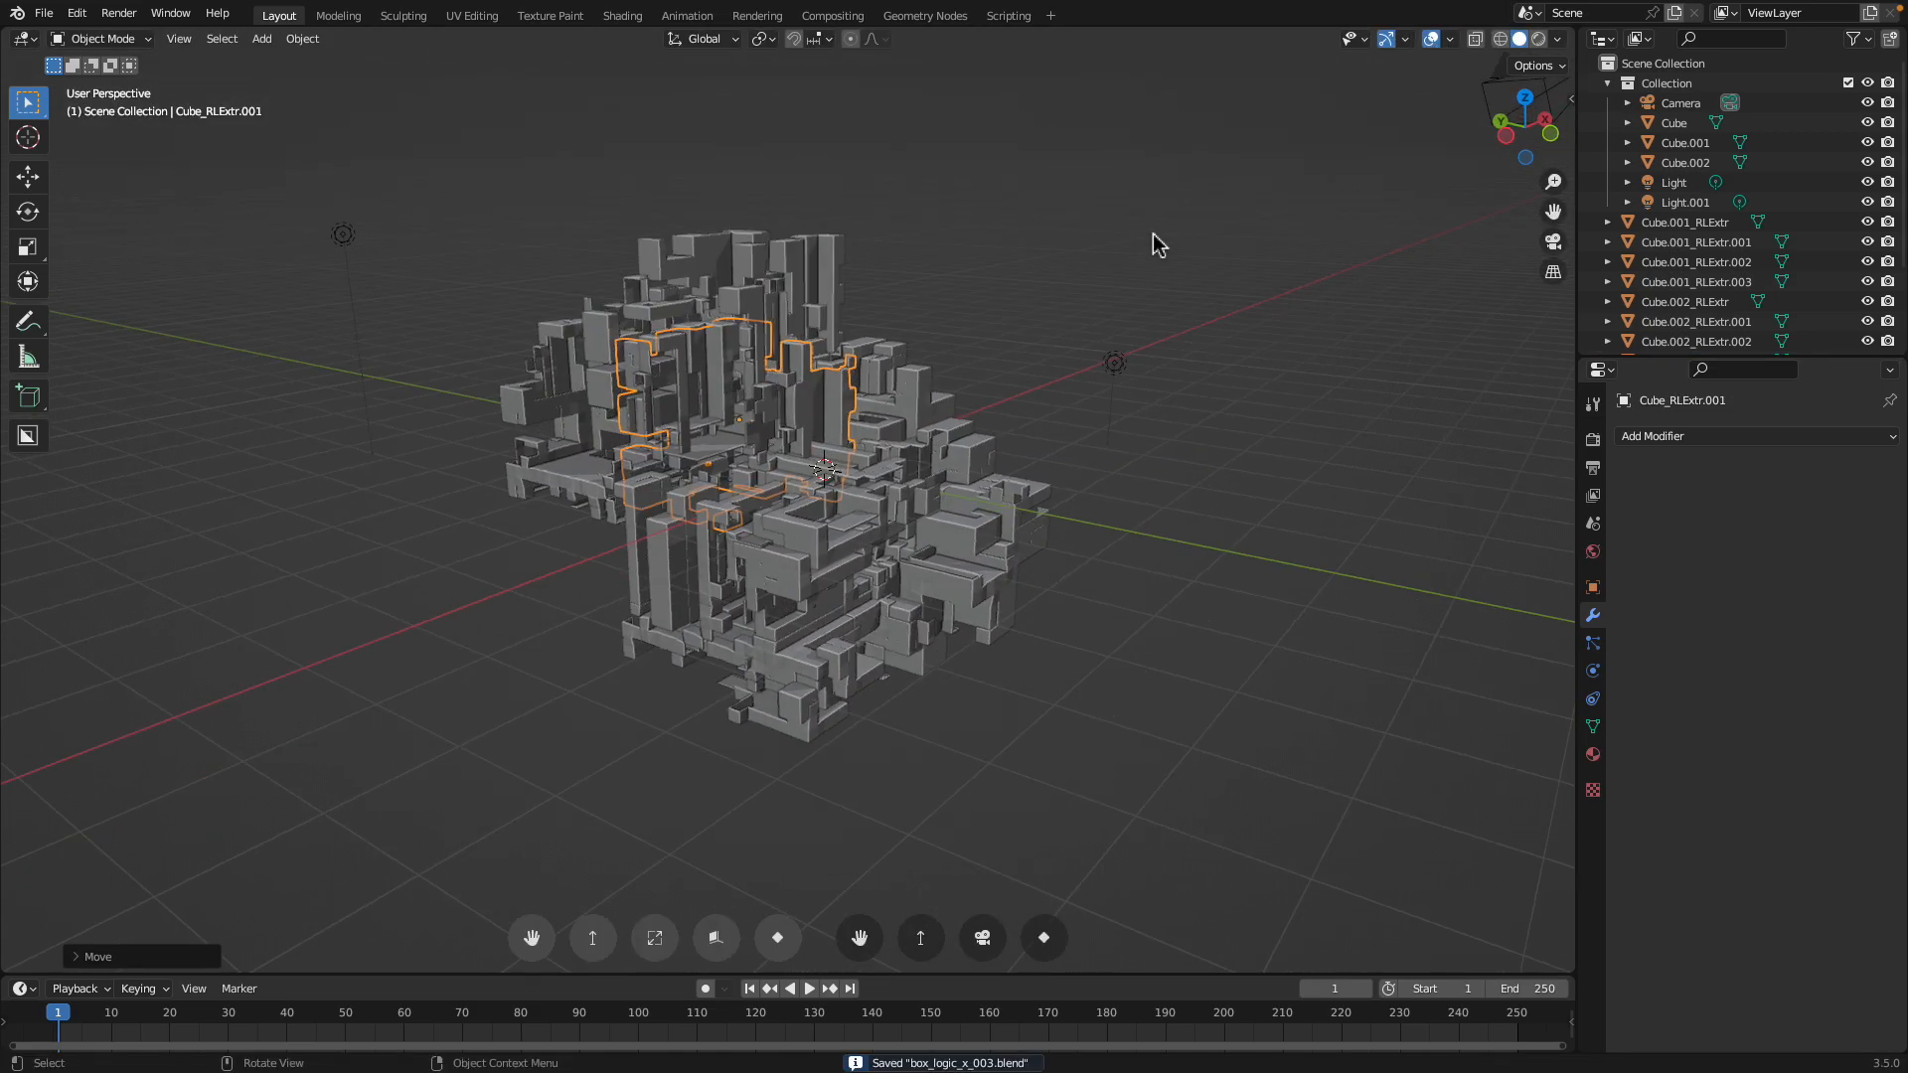
key("a")
key("alt+a")
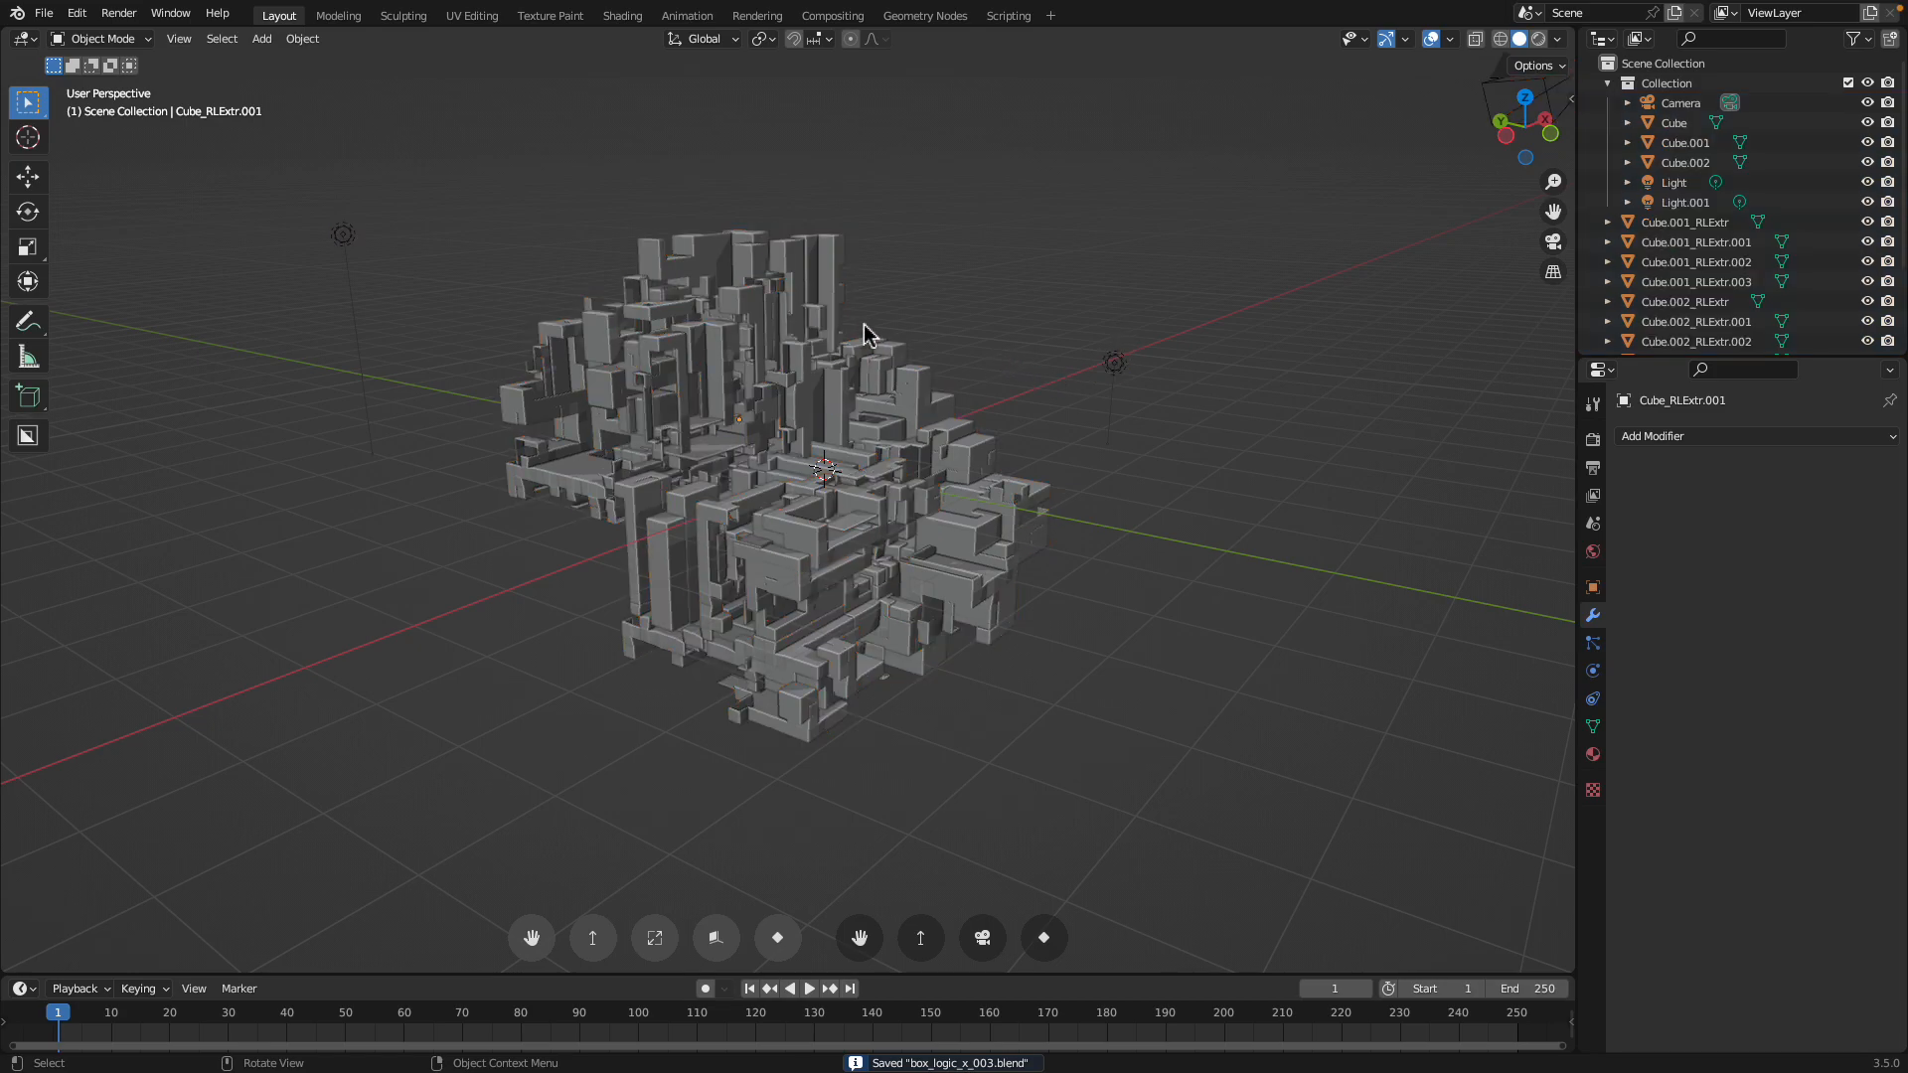
left_click(223, 39)
mouse_move(328, 199)
left_click(437, 199)
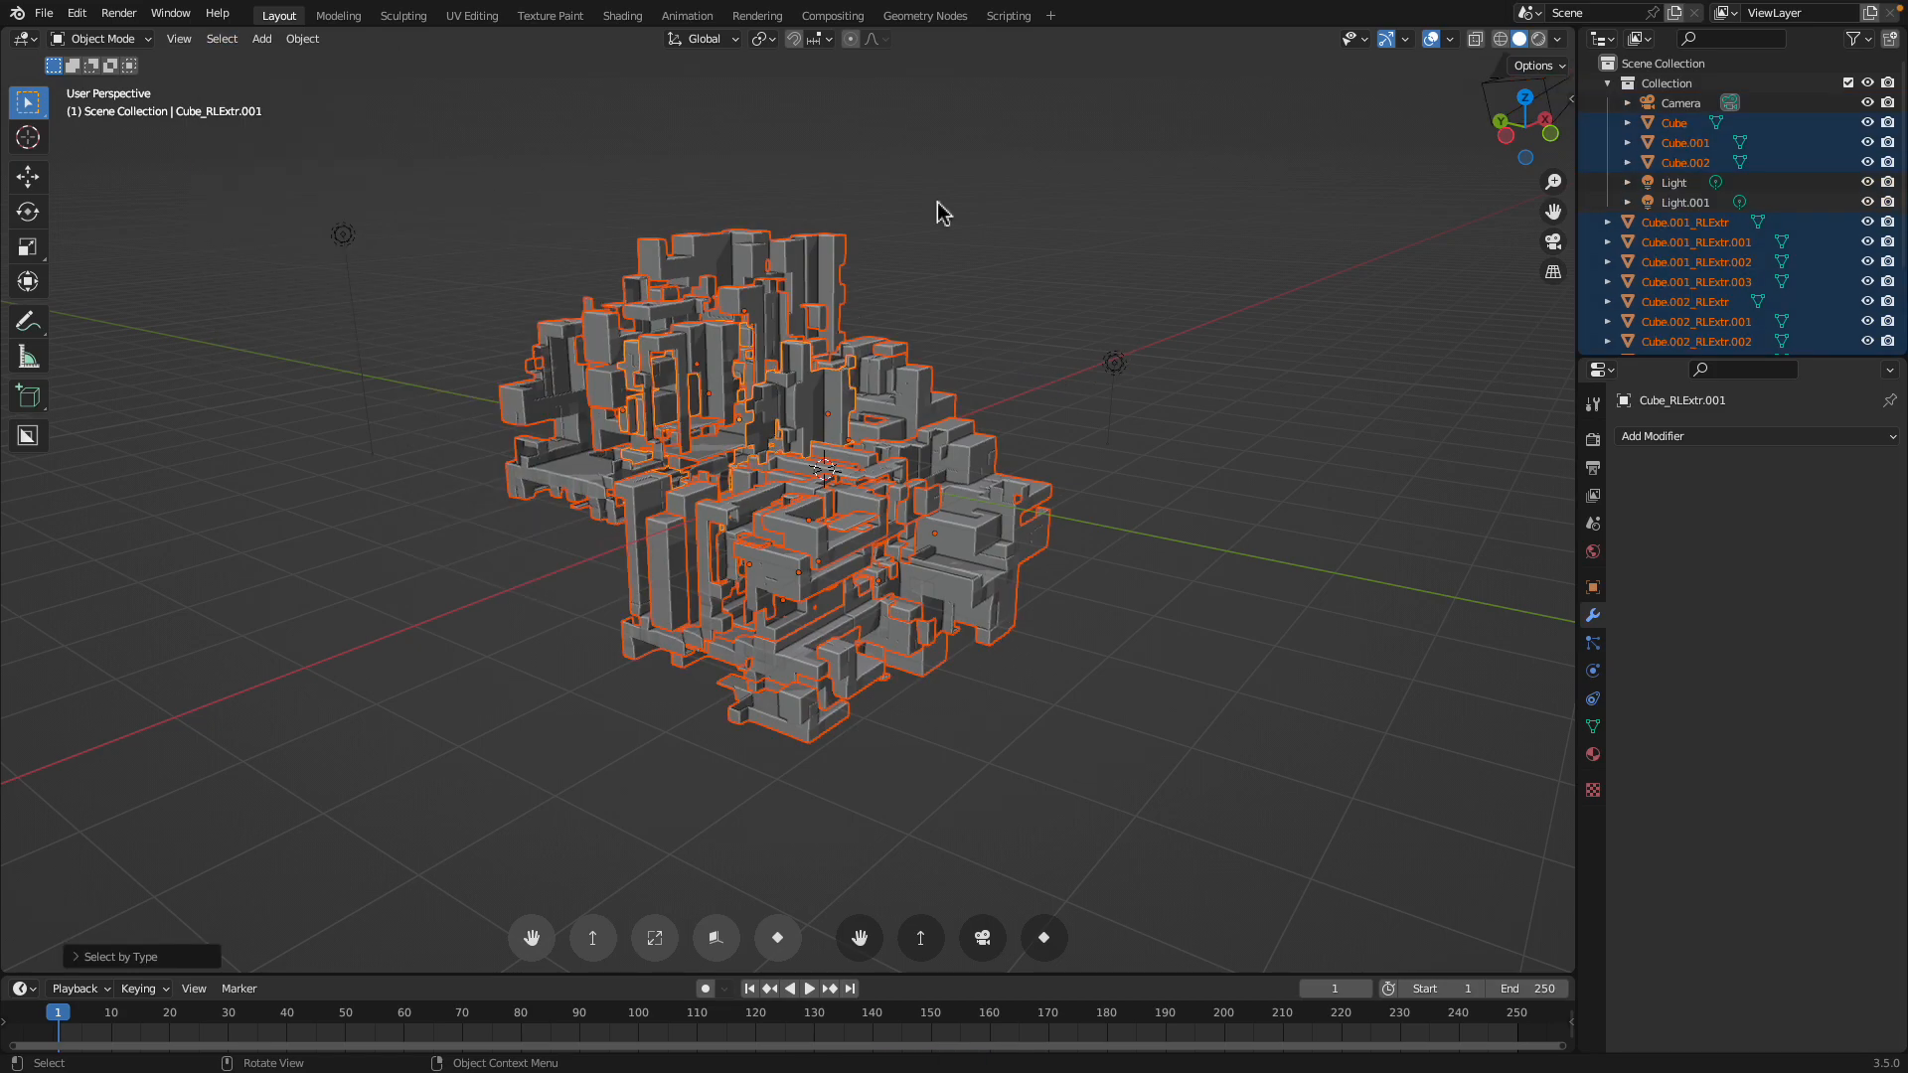
Apply the smart_metal_v2_02 material from the Sanctus Library's Metals category and copy the active object's modifiers to the selected meshes
left_click(1576, 107)
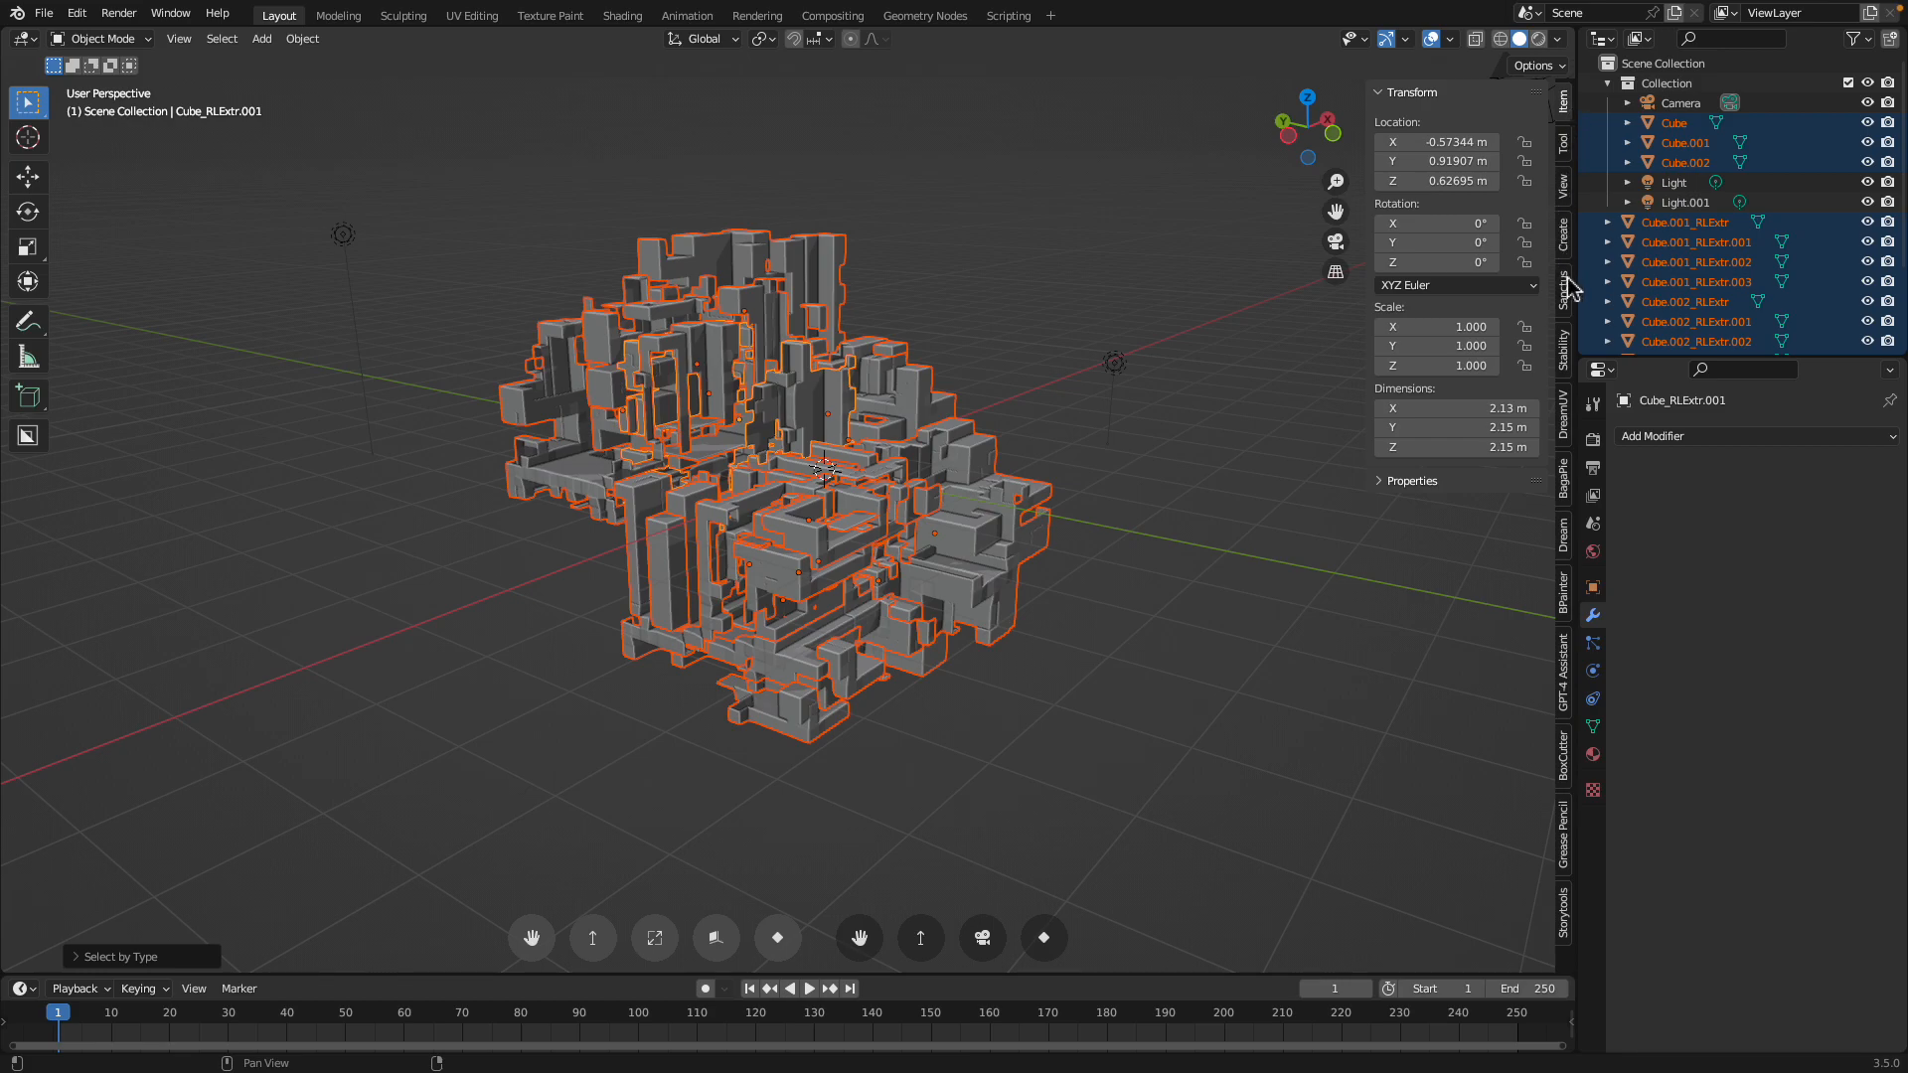
left_click(1565, 289)
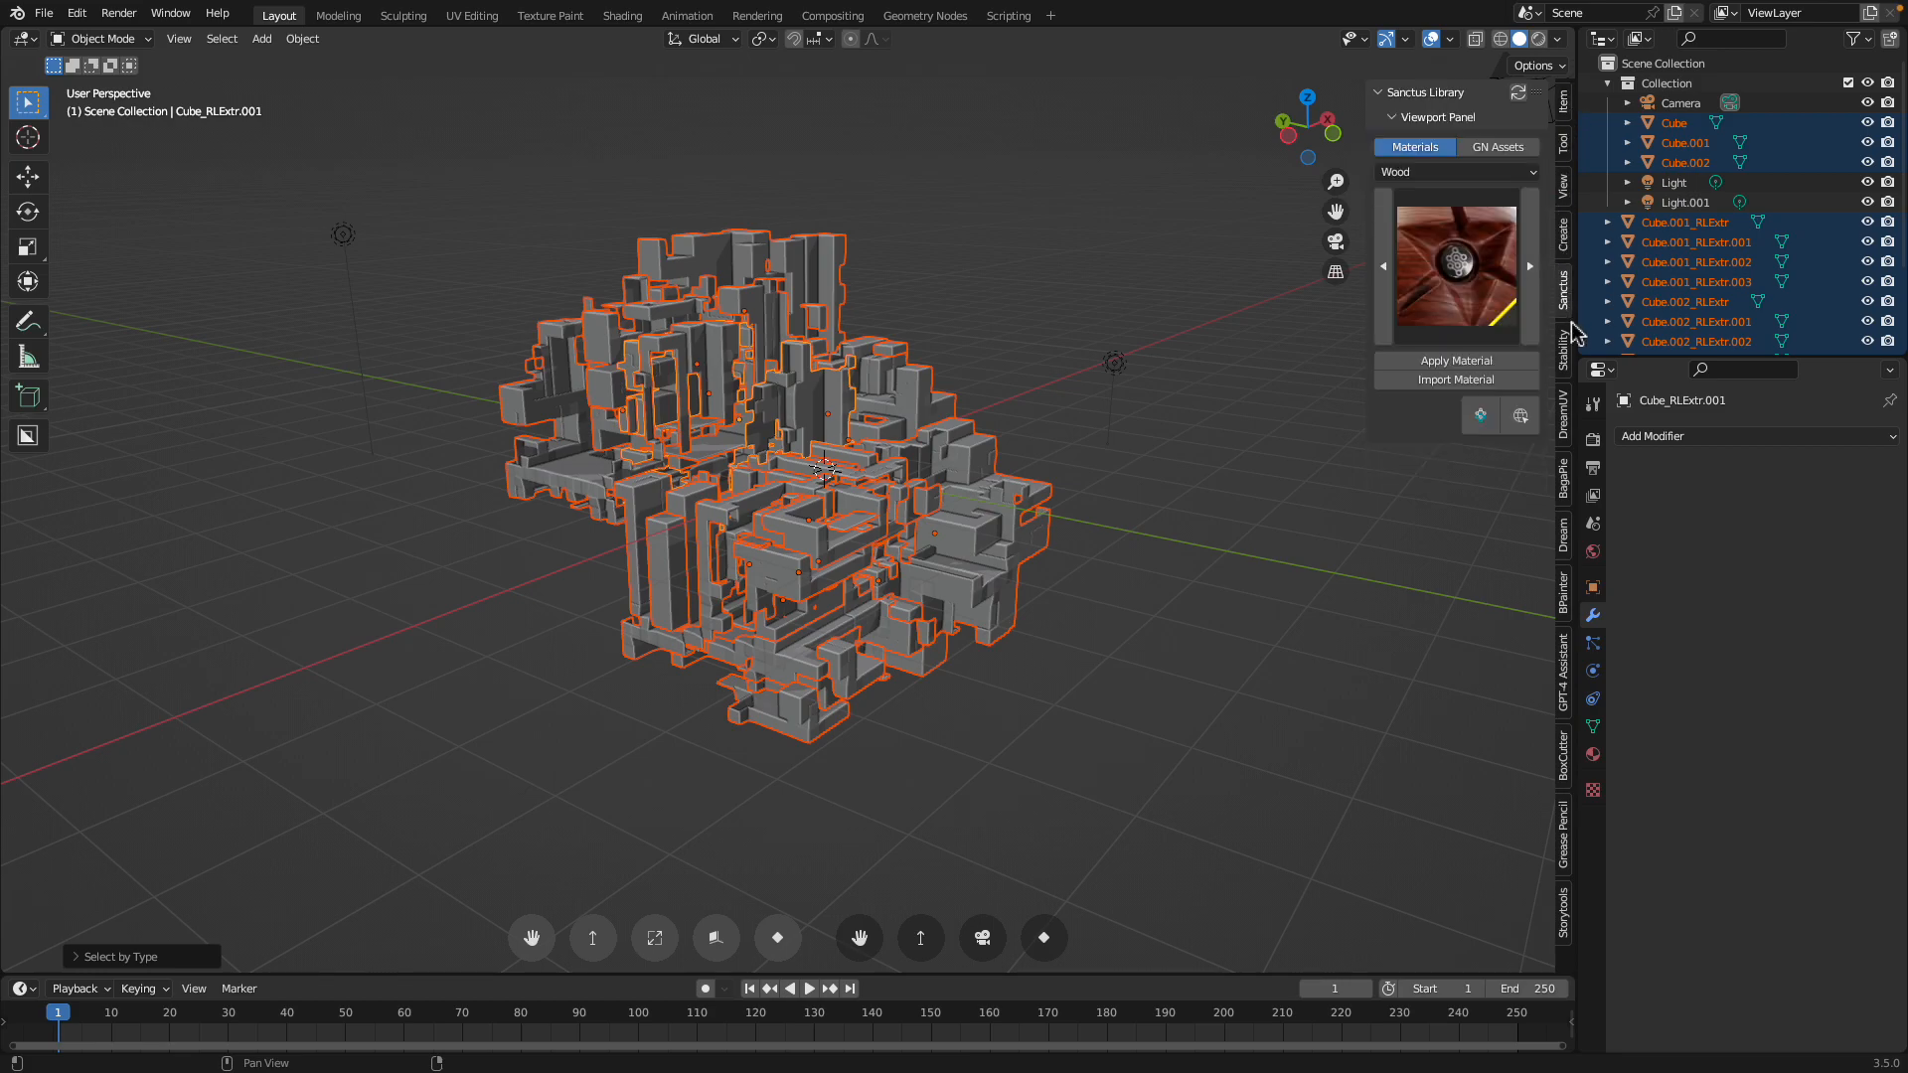
left_click(1473, 175)
left_click(1454, 304)
left_click(1460, 309)
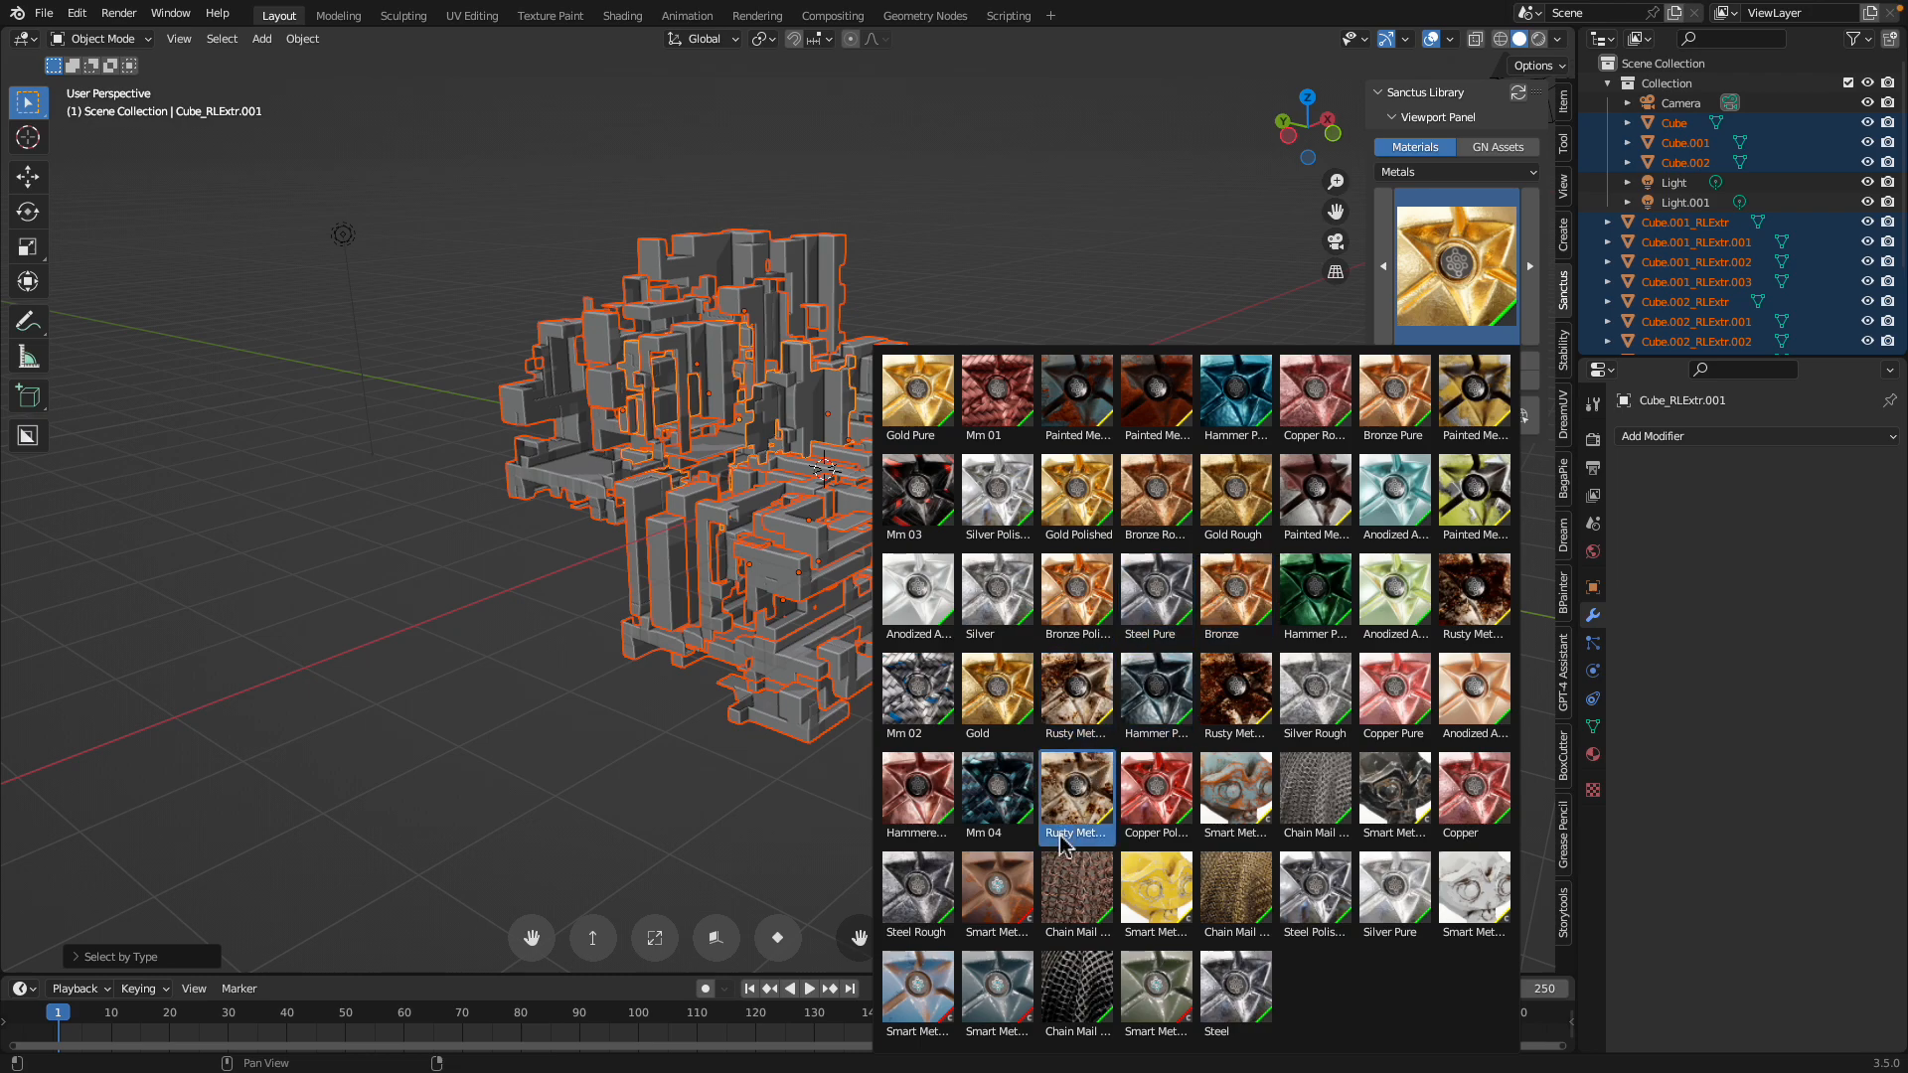
left_click(1226, 776)
middle_click_drag(1160, 515, 1131, 526)
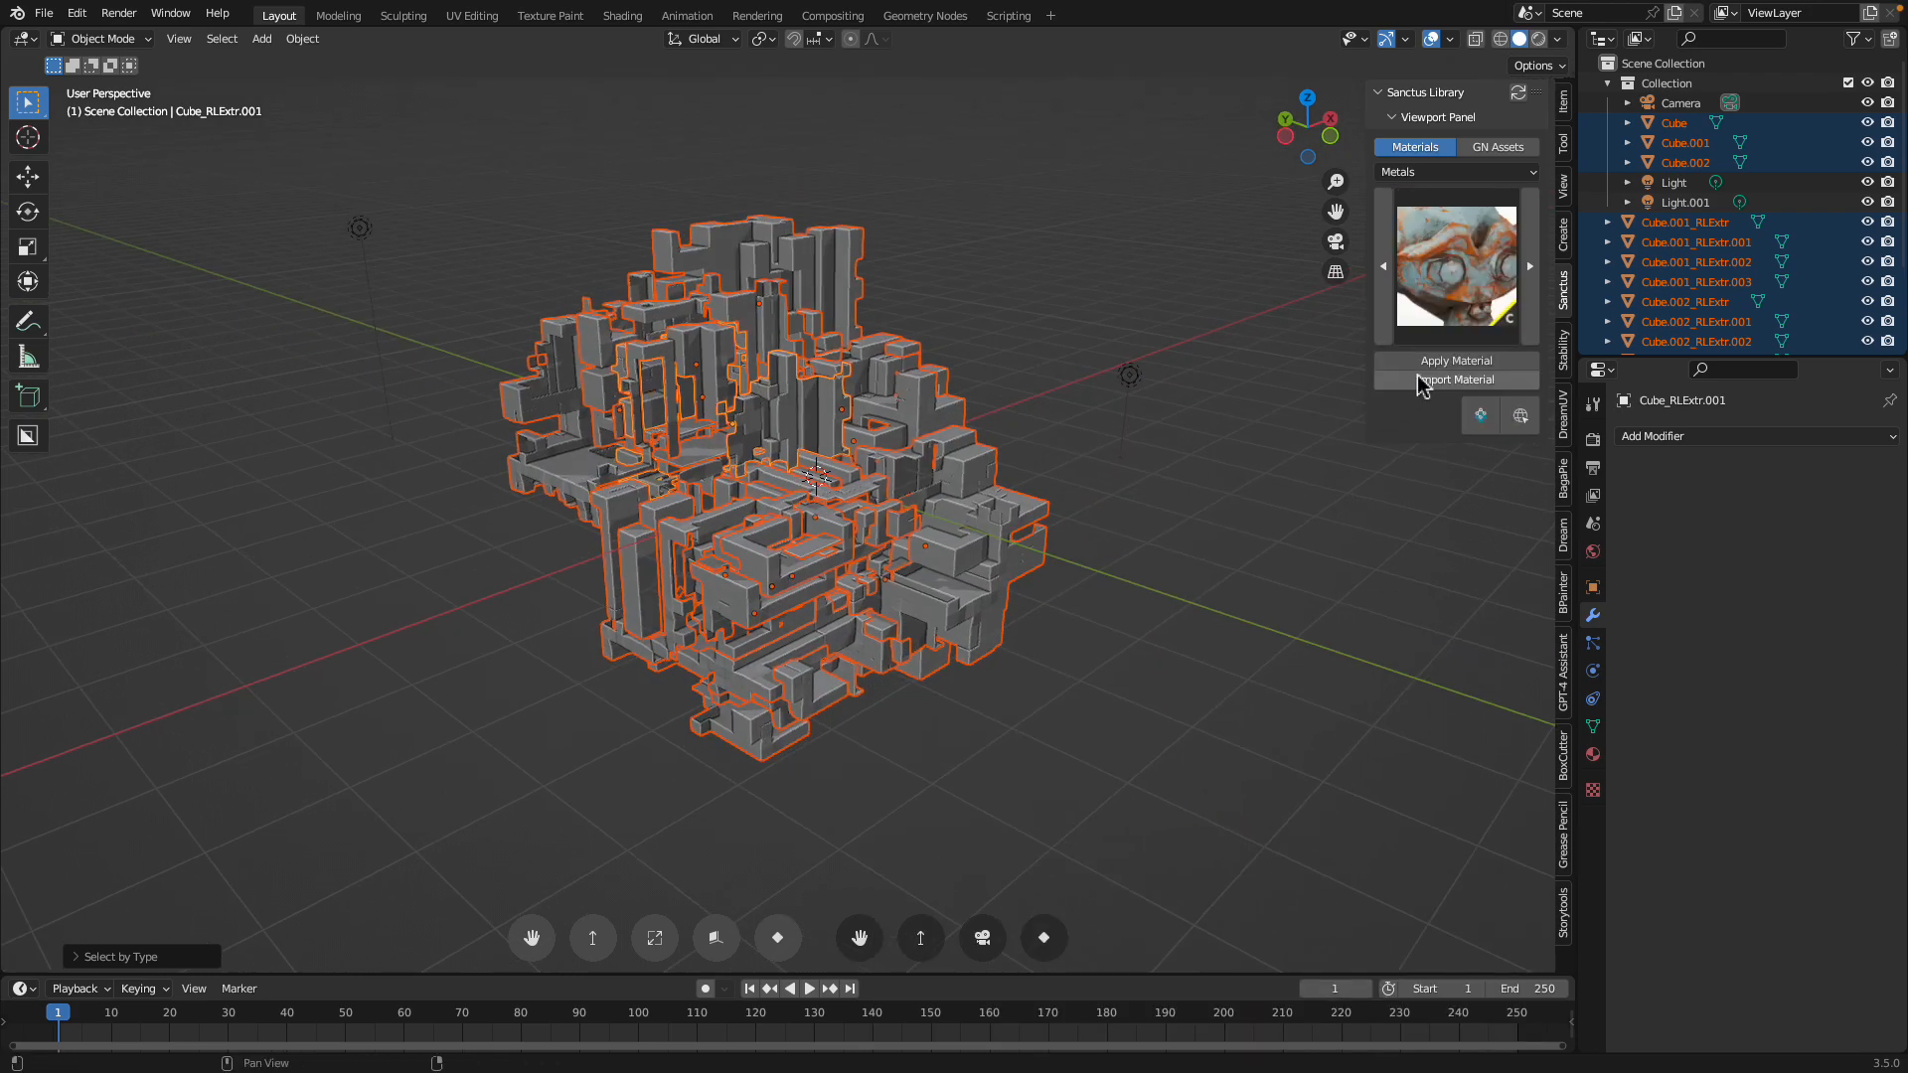
left_click(1421, 360)
left_click(1342, 437)
middle_click_drag(1054, 378, 1006, 385)
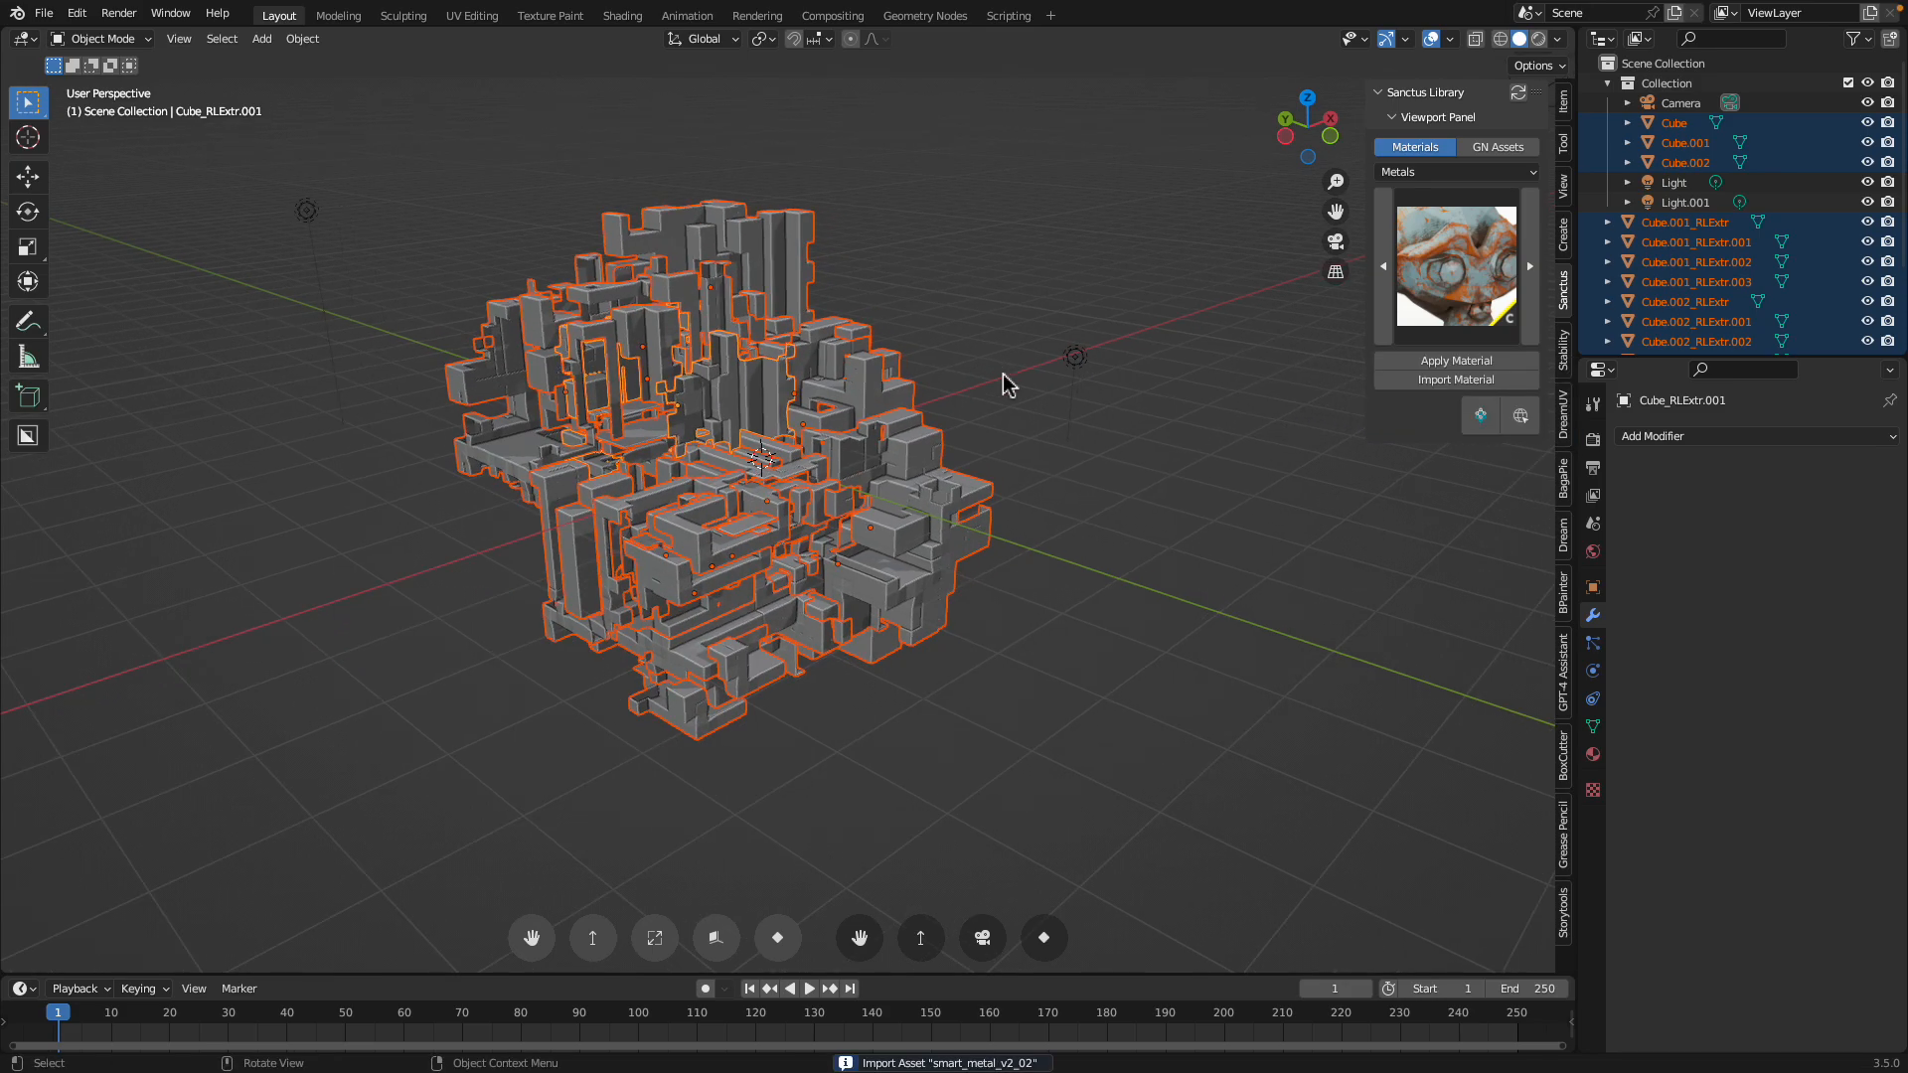
key("ctrl+l")
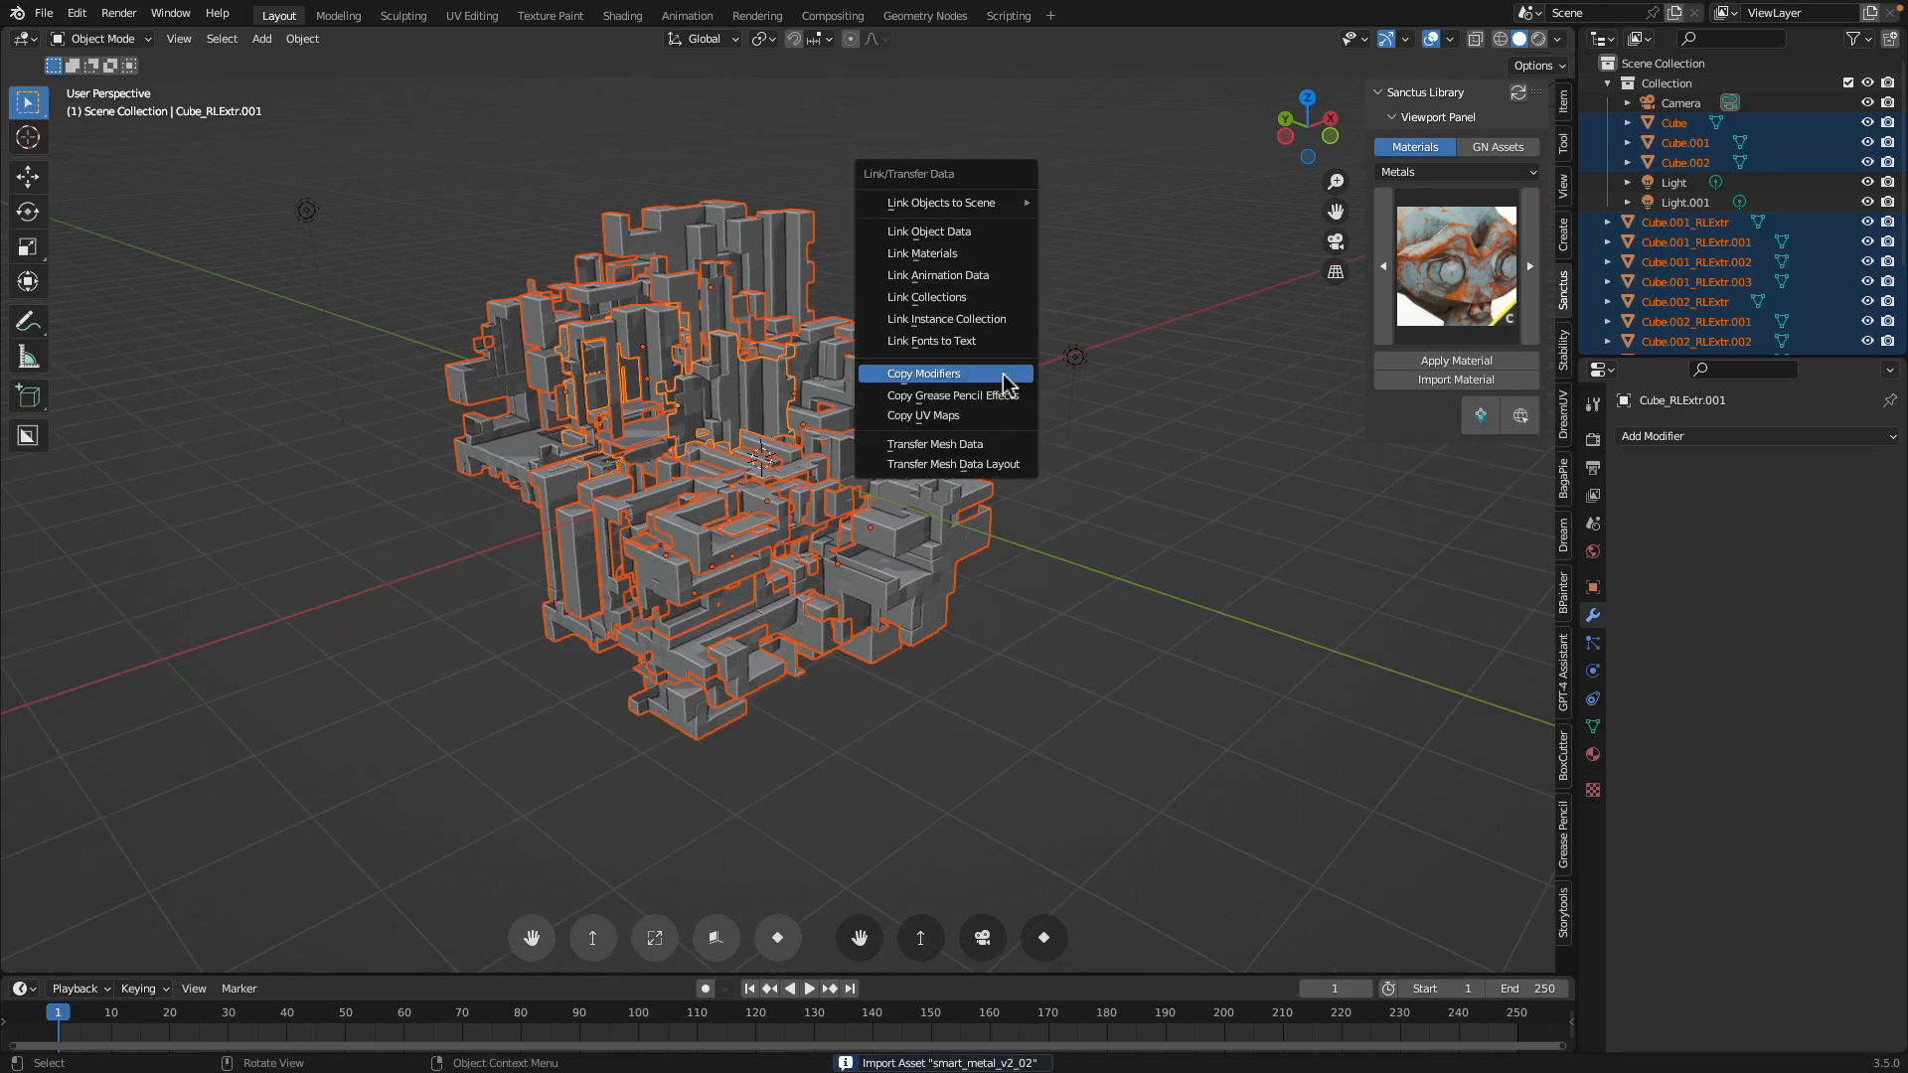
left_click(1004, 374)
Switch the viewport to rendered shading and set the render engine to Cycles
left_click(1540, 39)
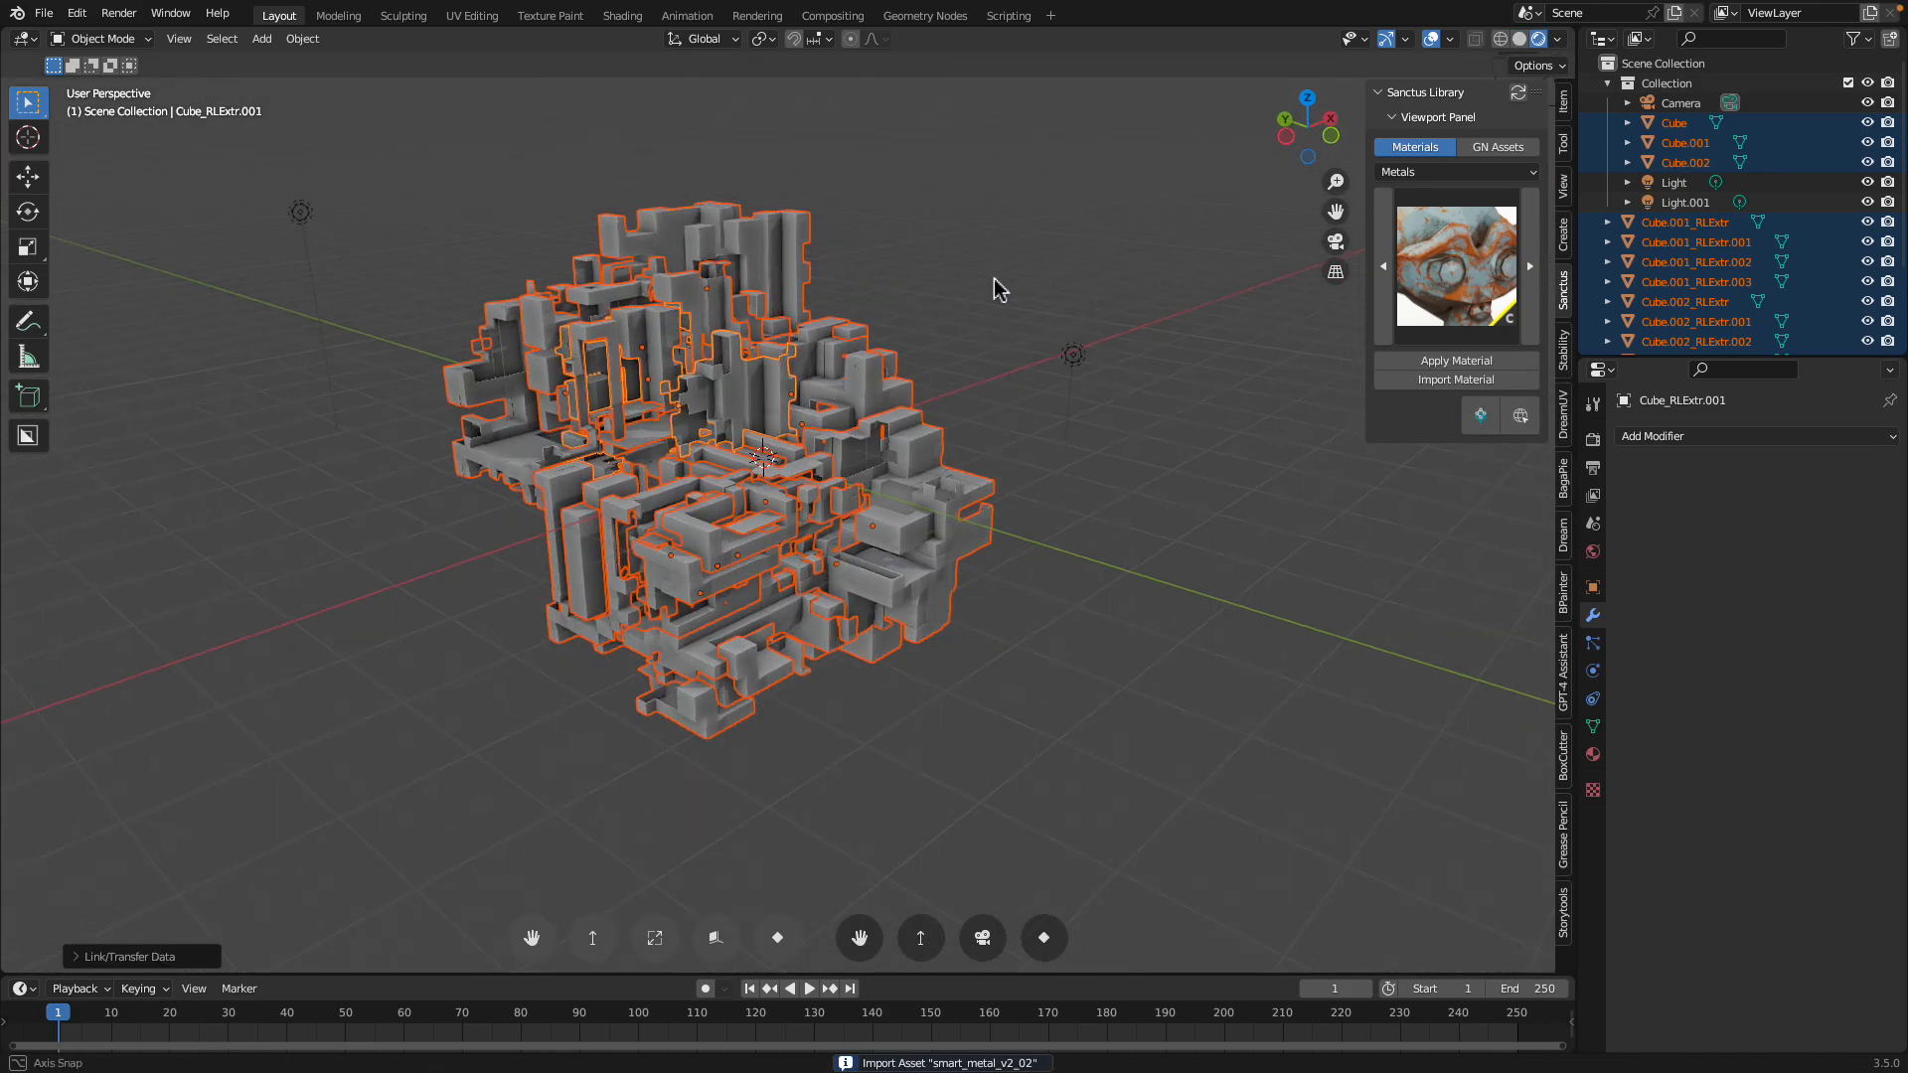
left_click(1593, 440)
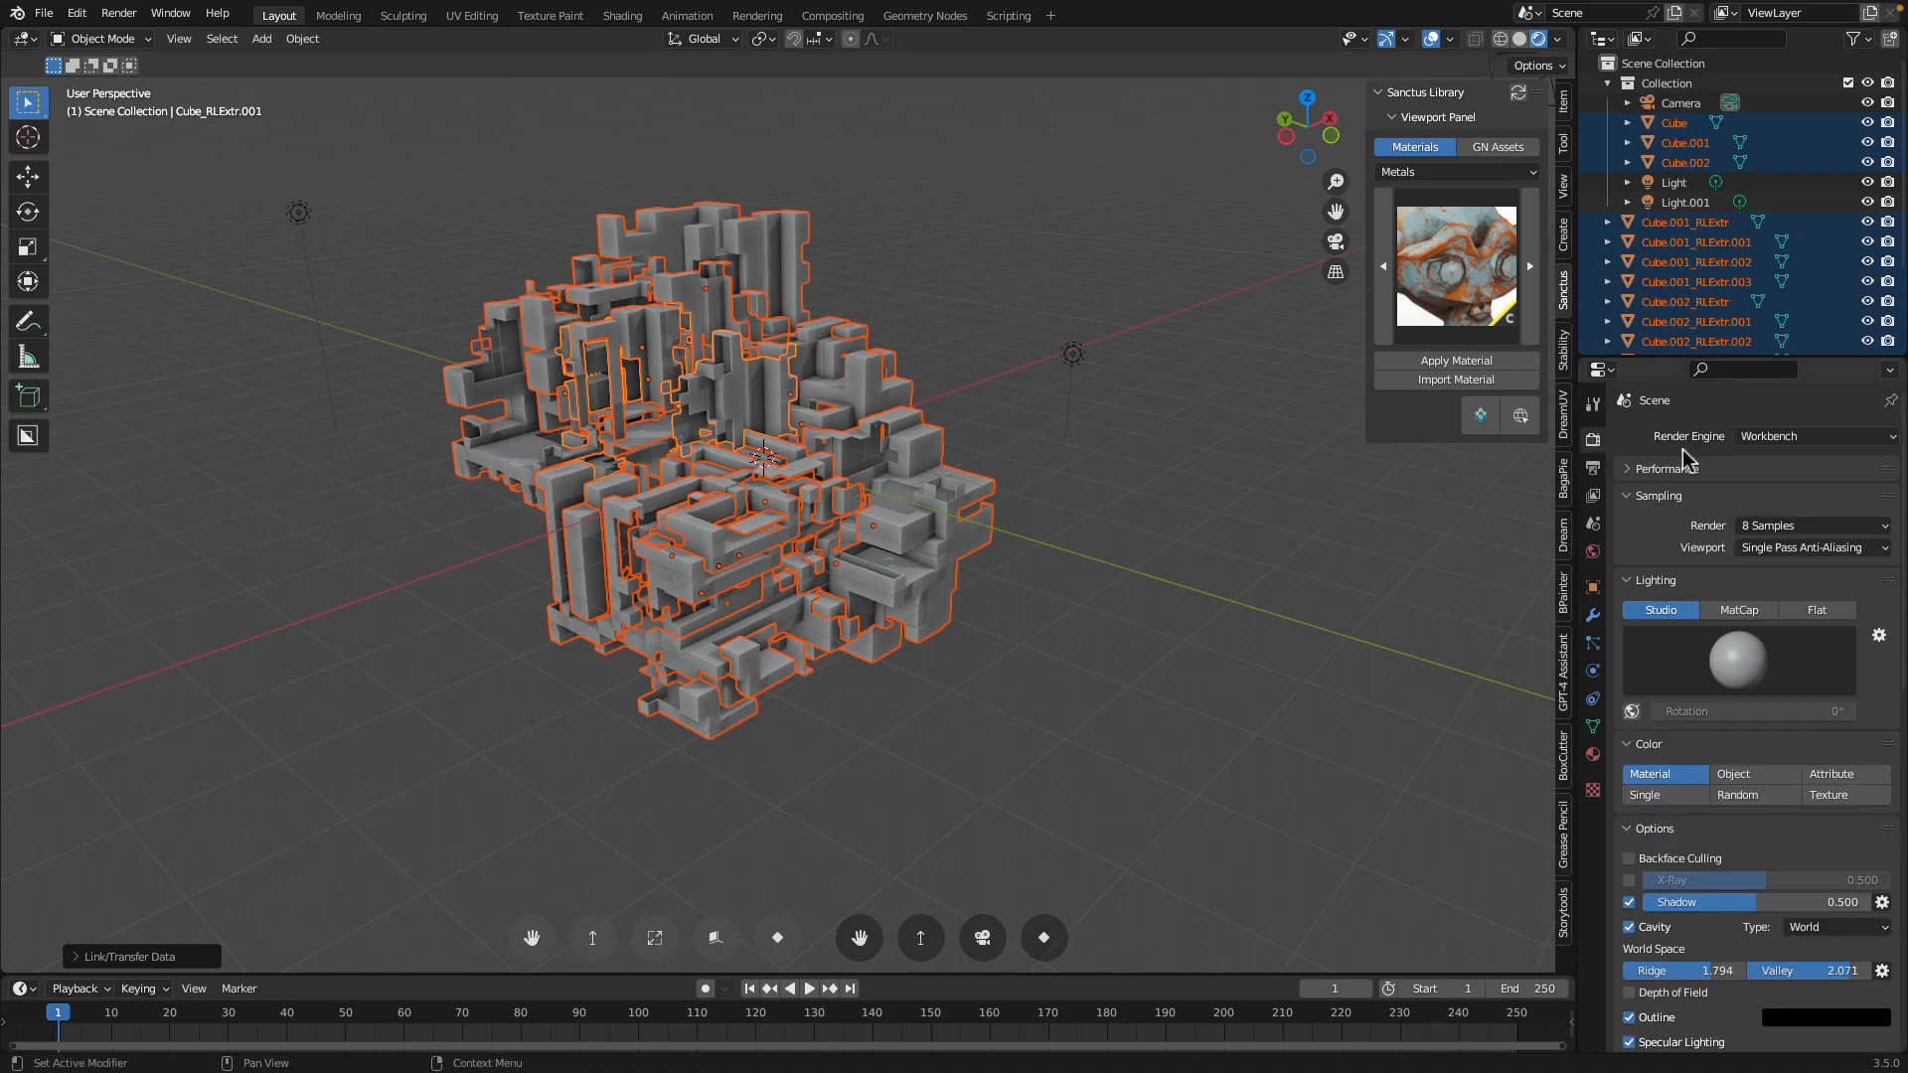
left_click(1751, 444)
left_click(1756, 503)
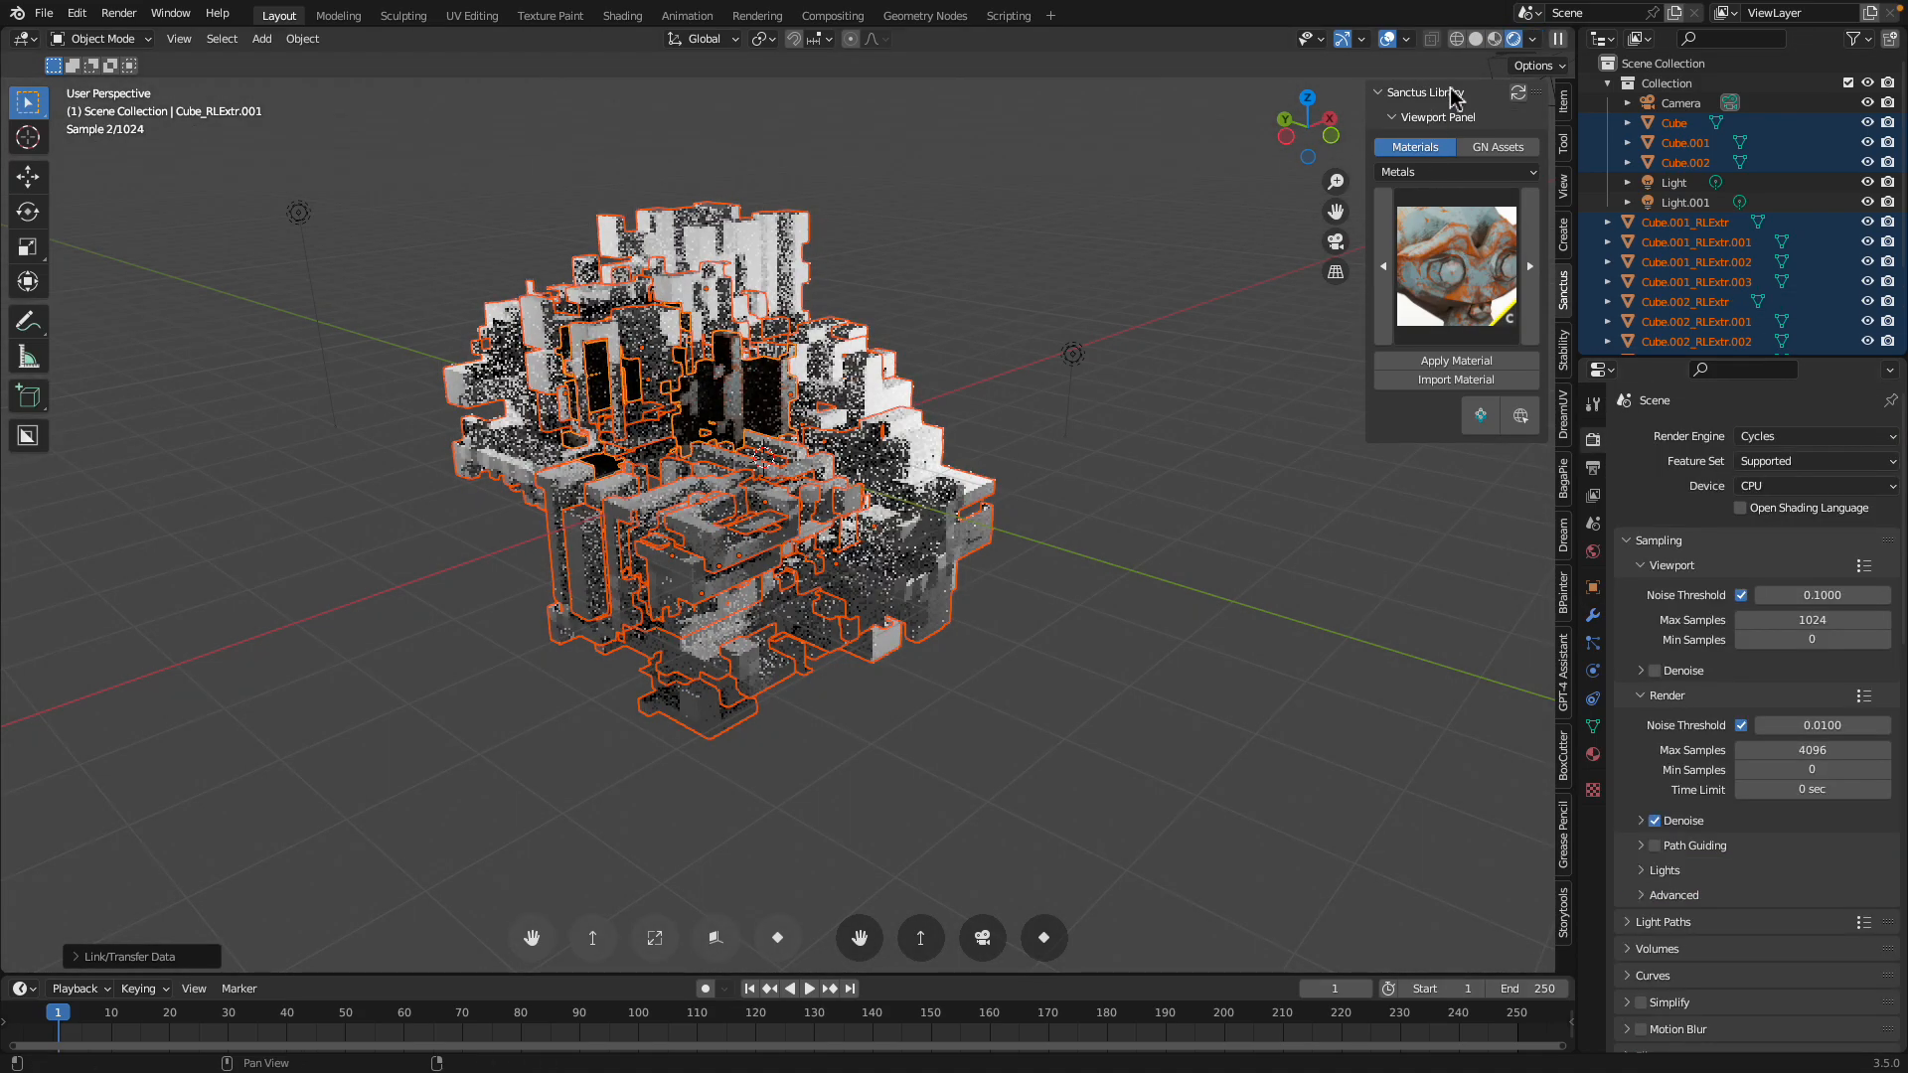
Nudge the first cube's body, reselect all the block meshes, and apply the chosen smart metal material again
left_click(813, 271)
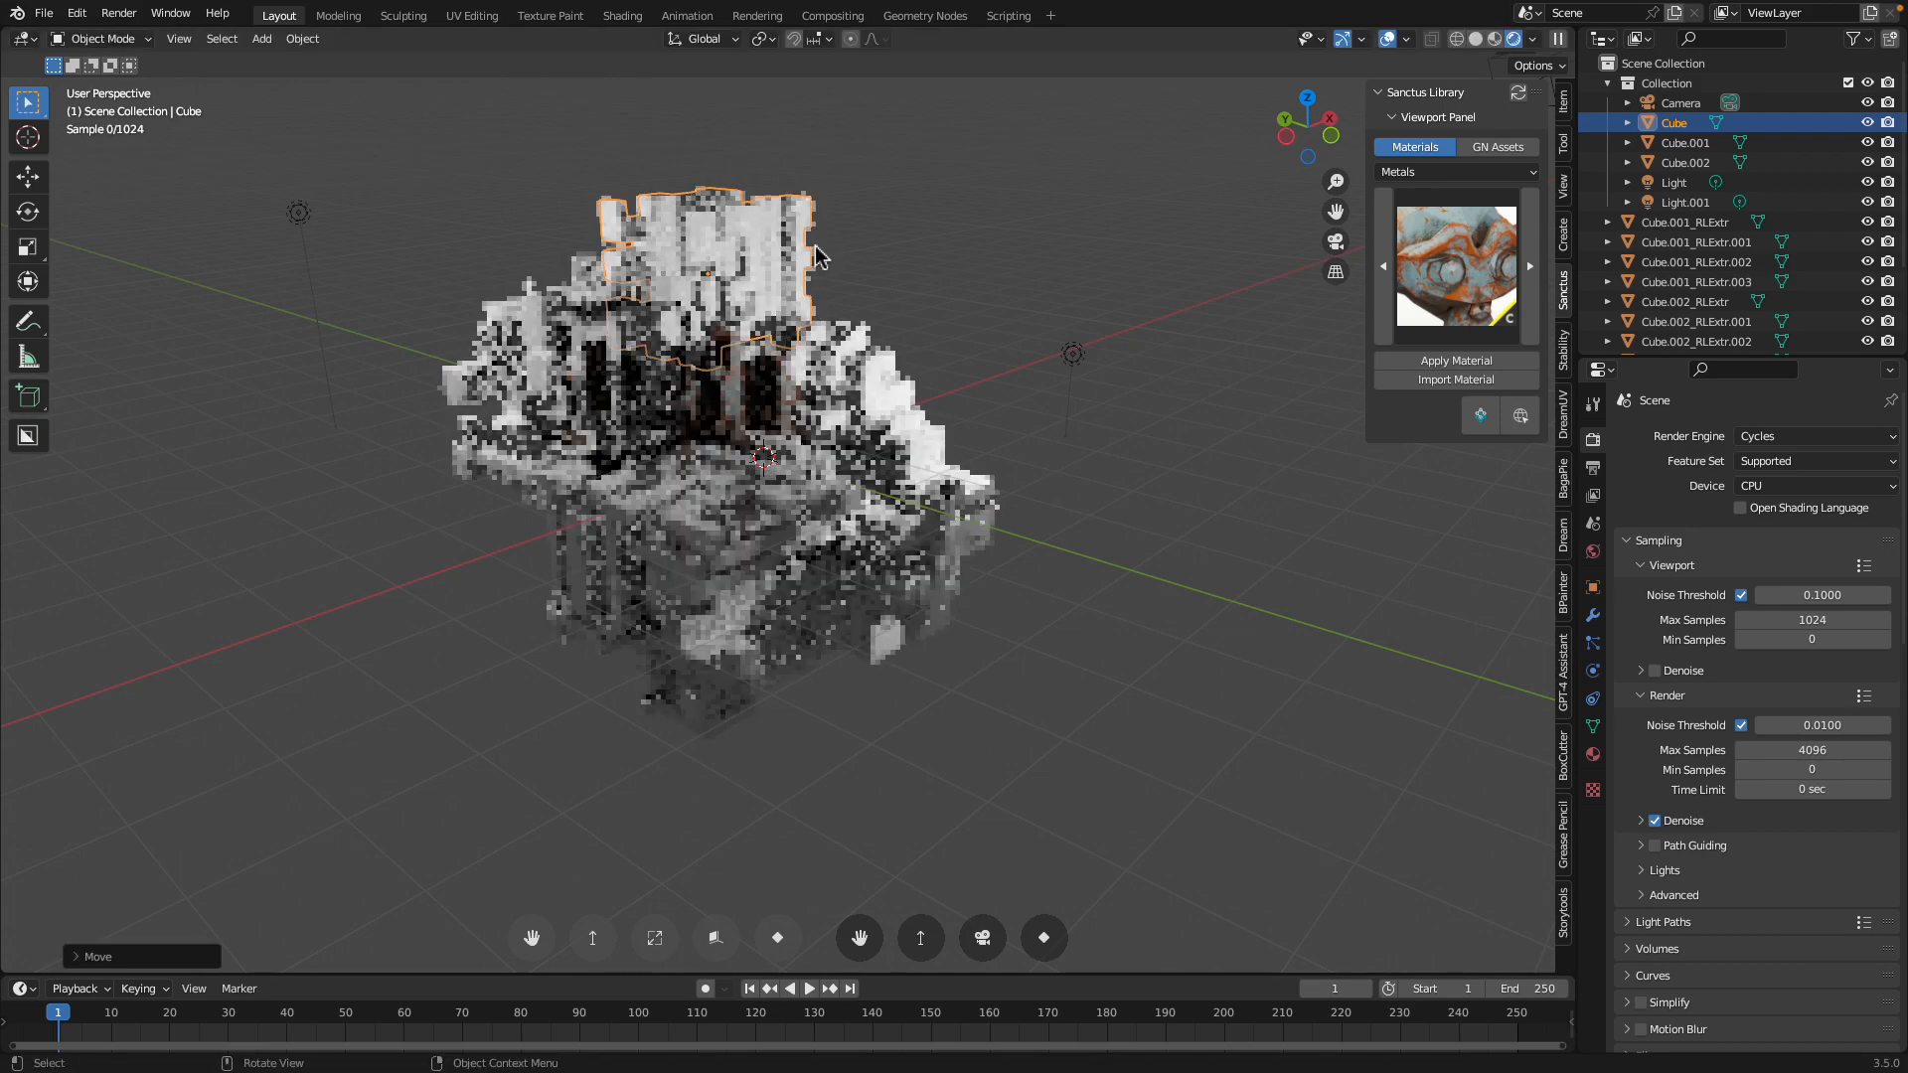
key("alt+a")
key("b")
left_click_drag(478, 180, 905, 703)
left_click(1432, 364)
left_click(1401, 364)
left_click(1392, 427)
Link the active cube's material to all the selected block meshes
key("ctrl+l")
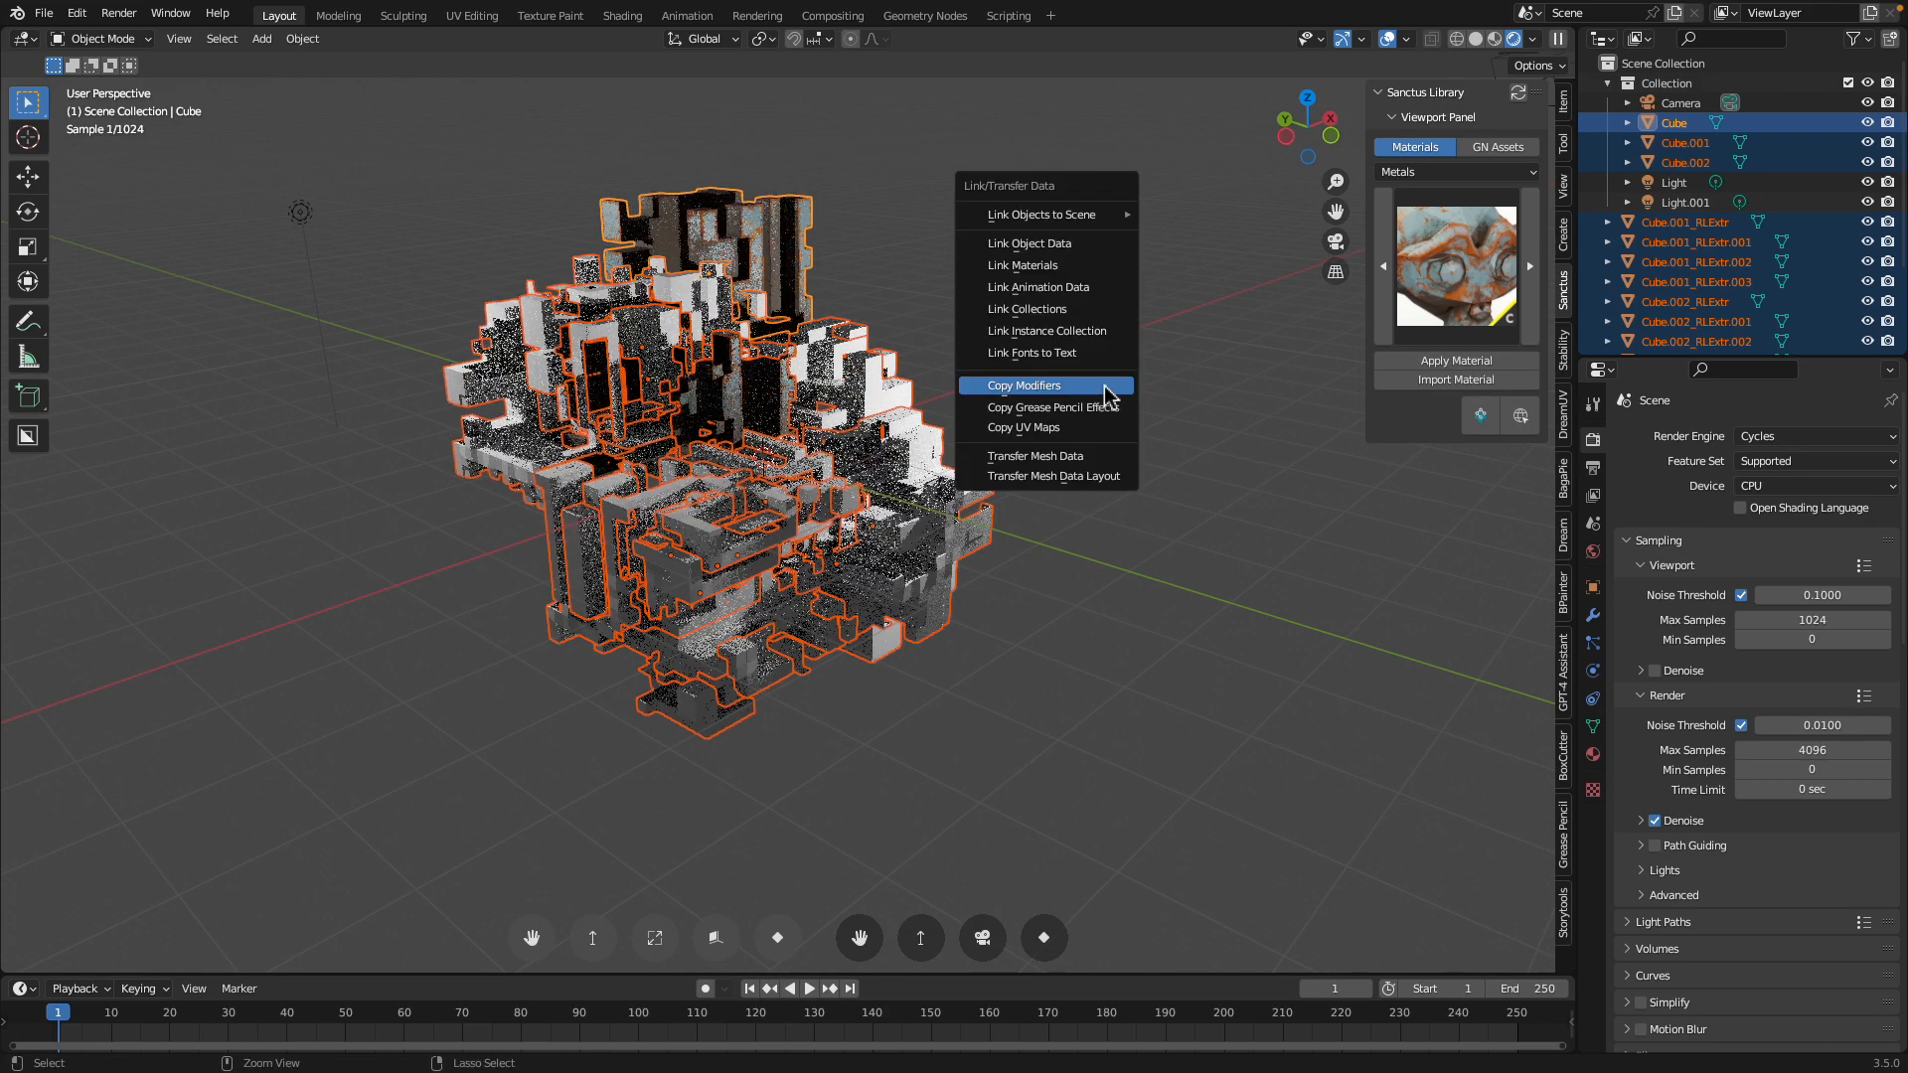
left_click(1106, 388)
key("ctrl+l")
left_click(1051, 378)
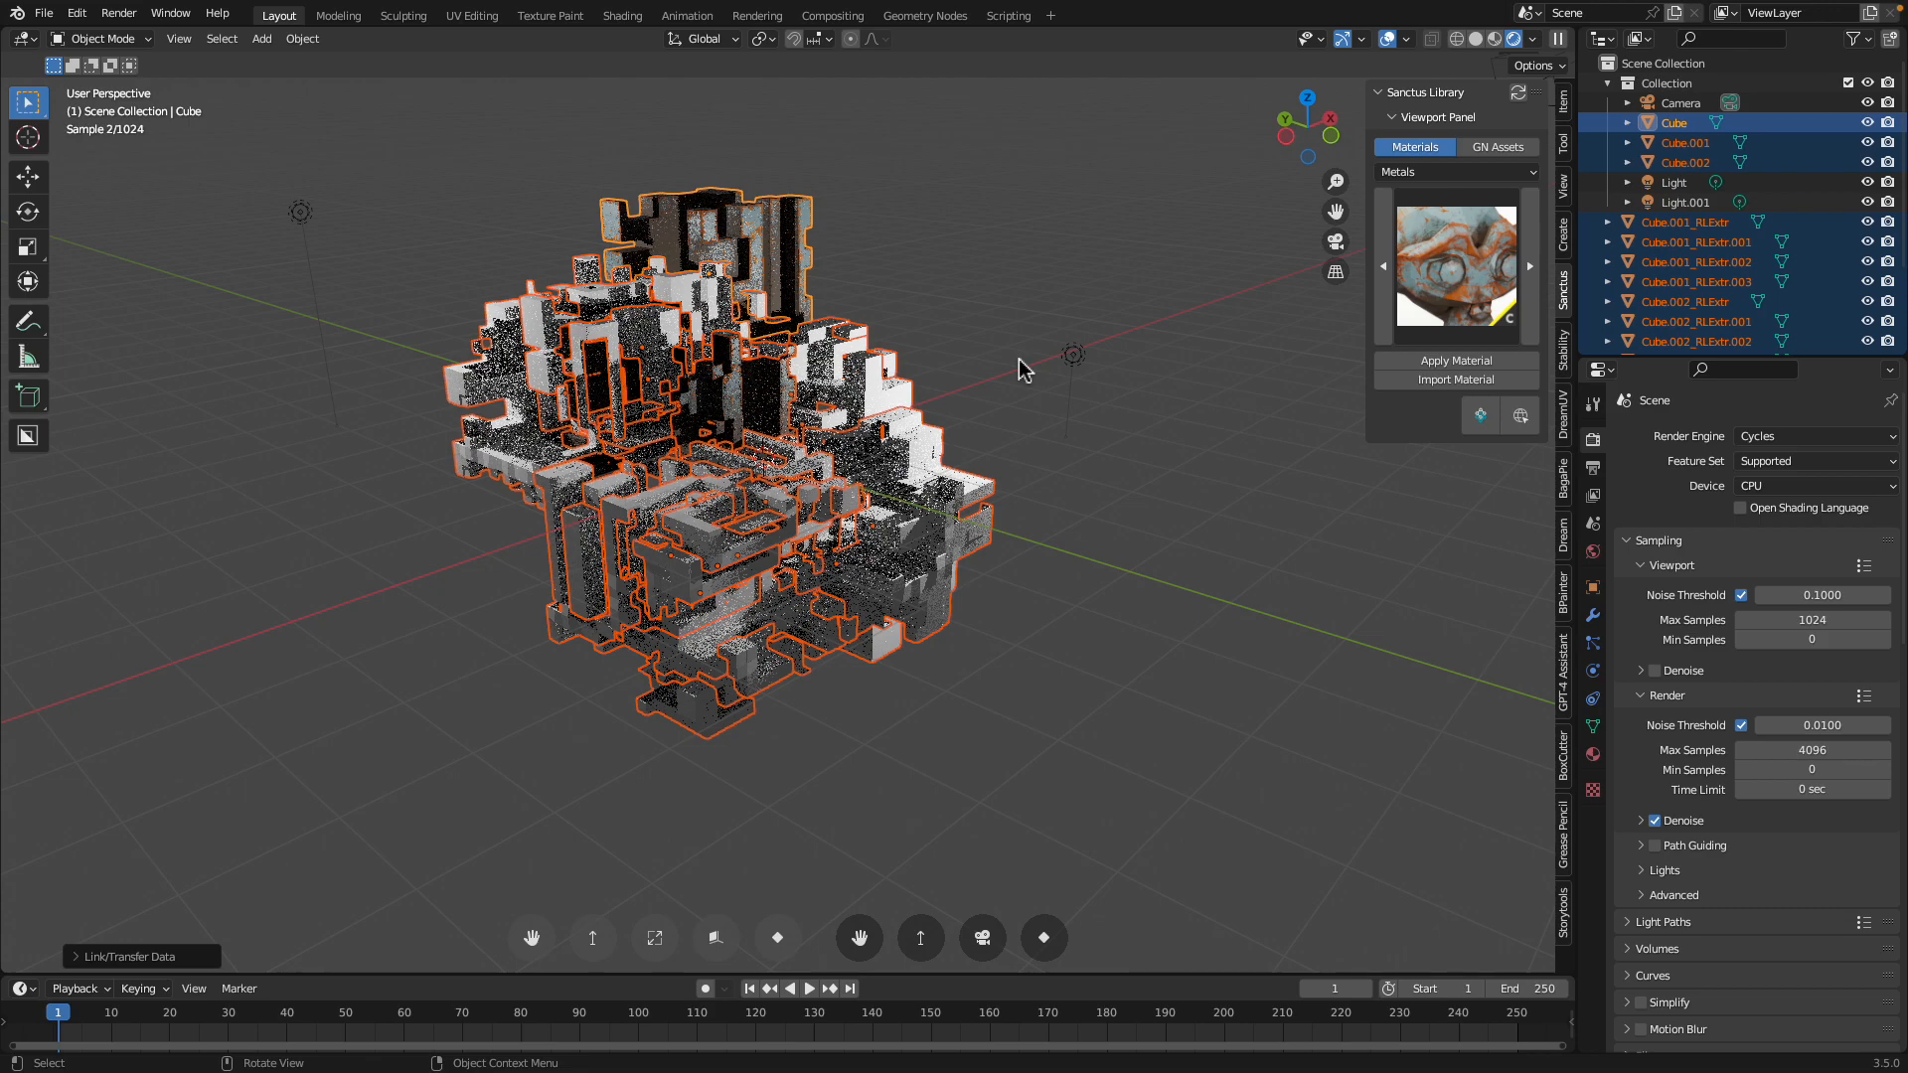
key("ctrl+l")
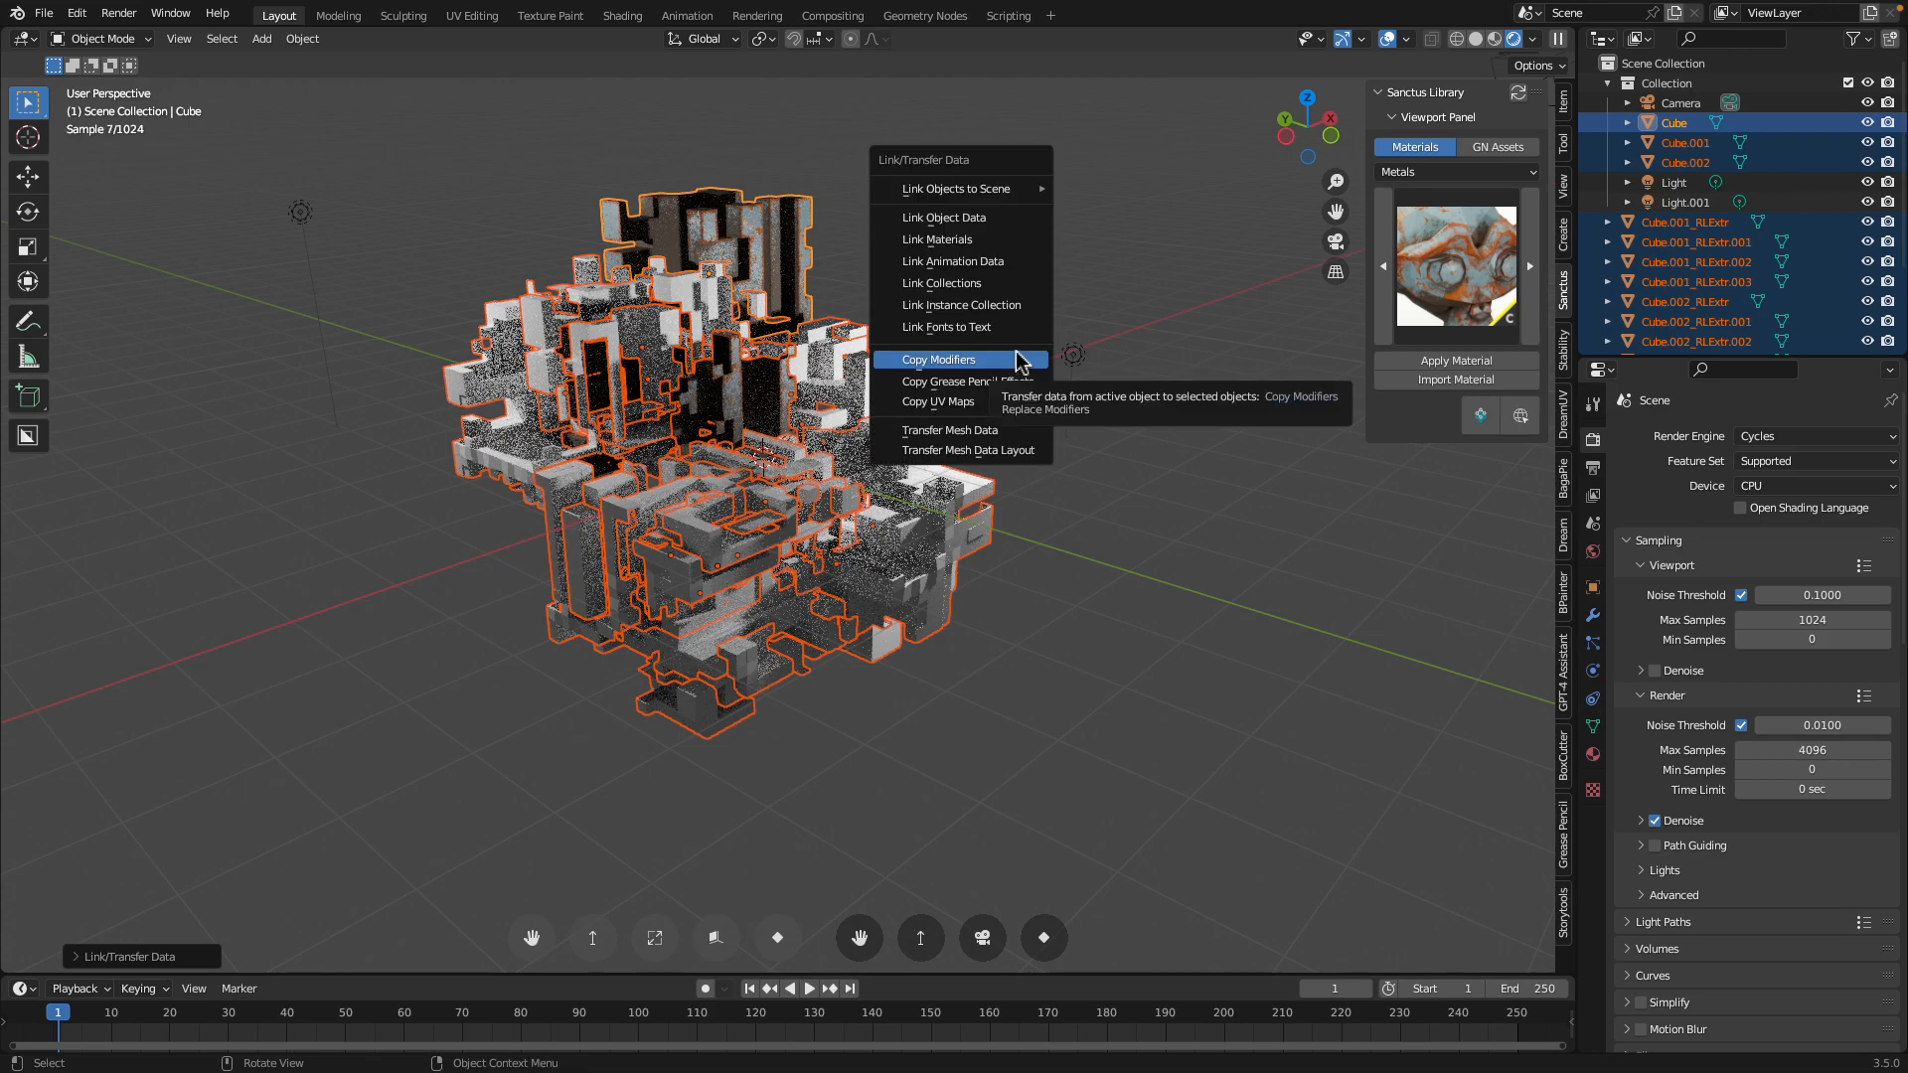
left_click(988, 241)
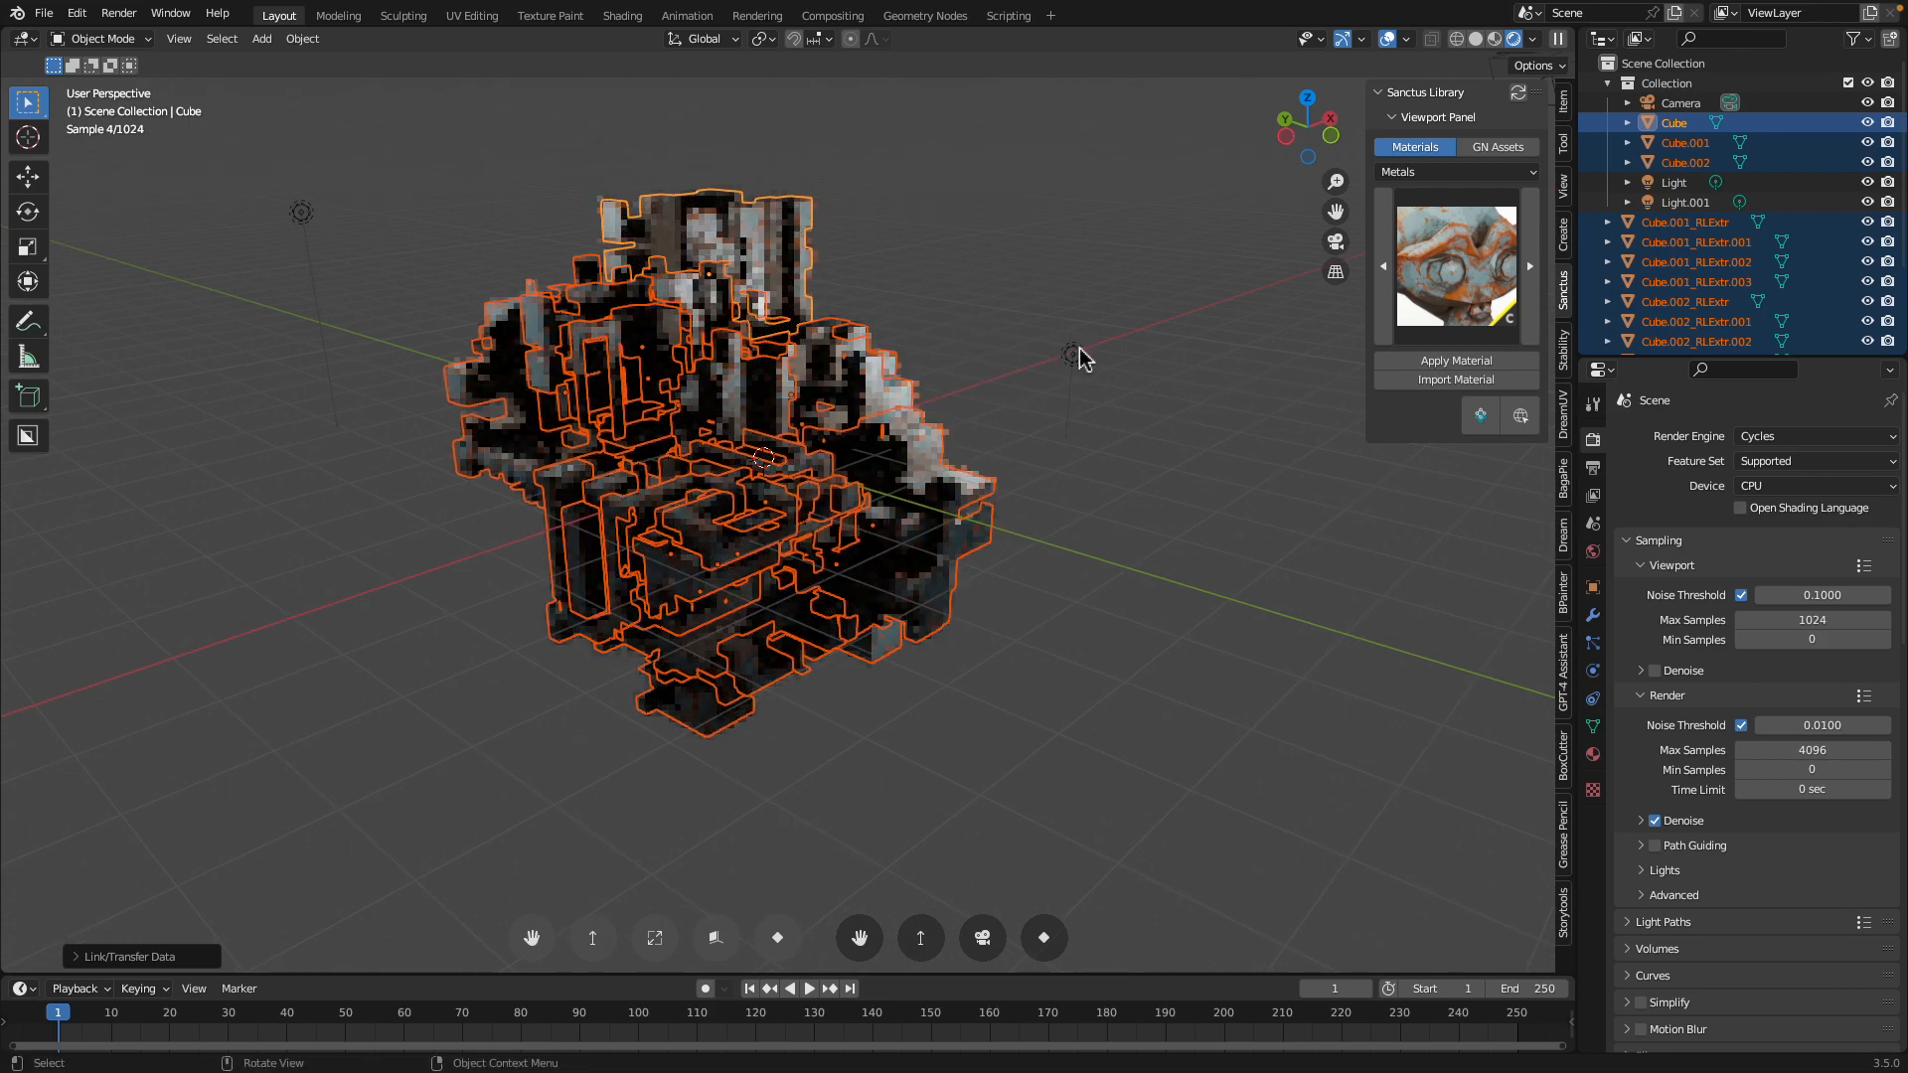
Move Light.001 closer to the model and delete the original Light
left_click_drag(1074, 355, 1025, 420)
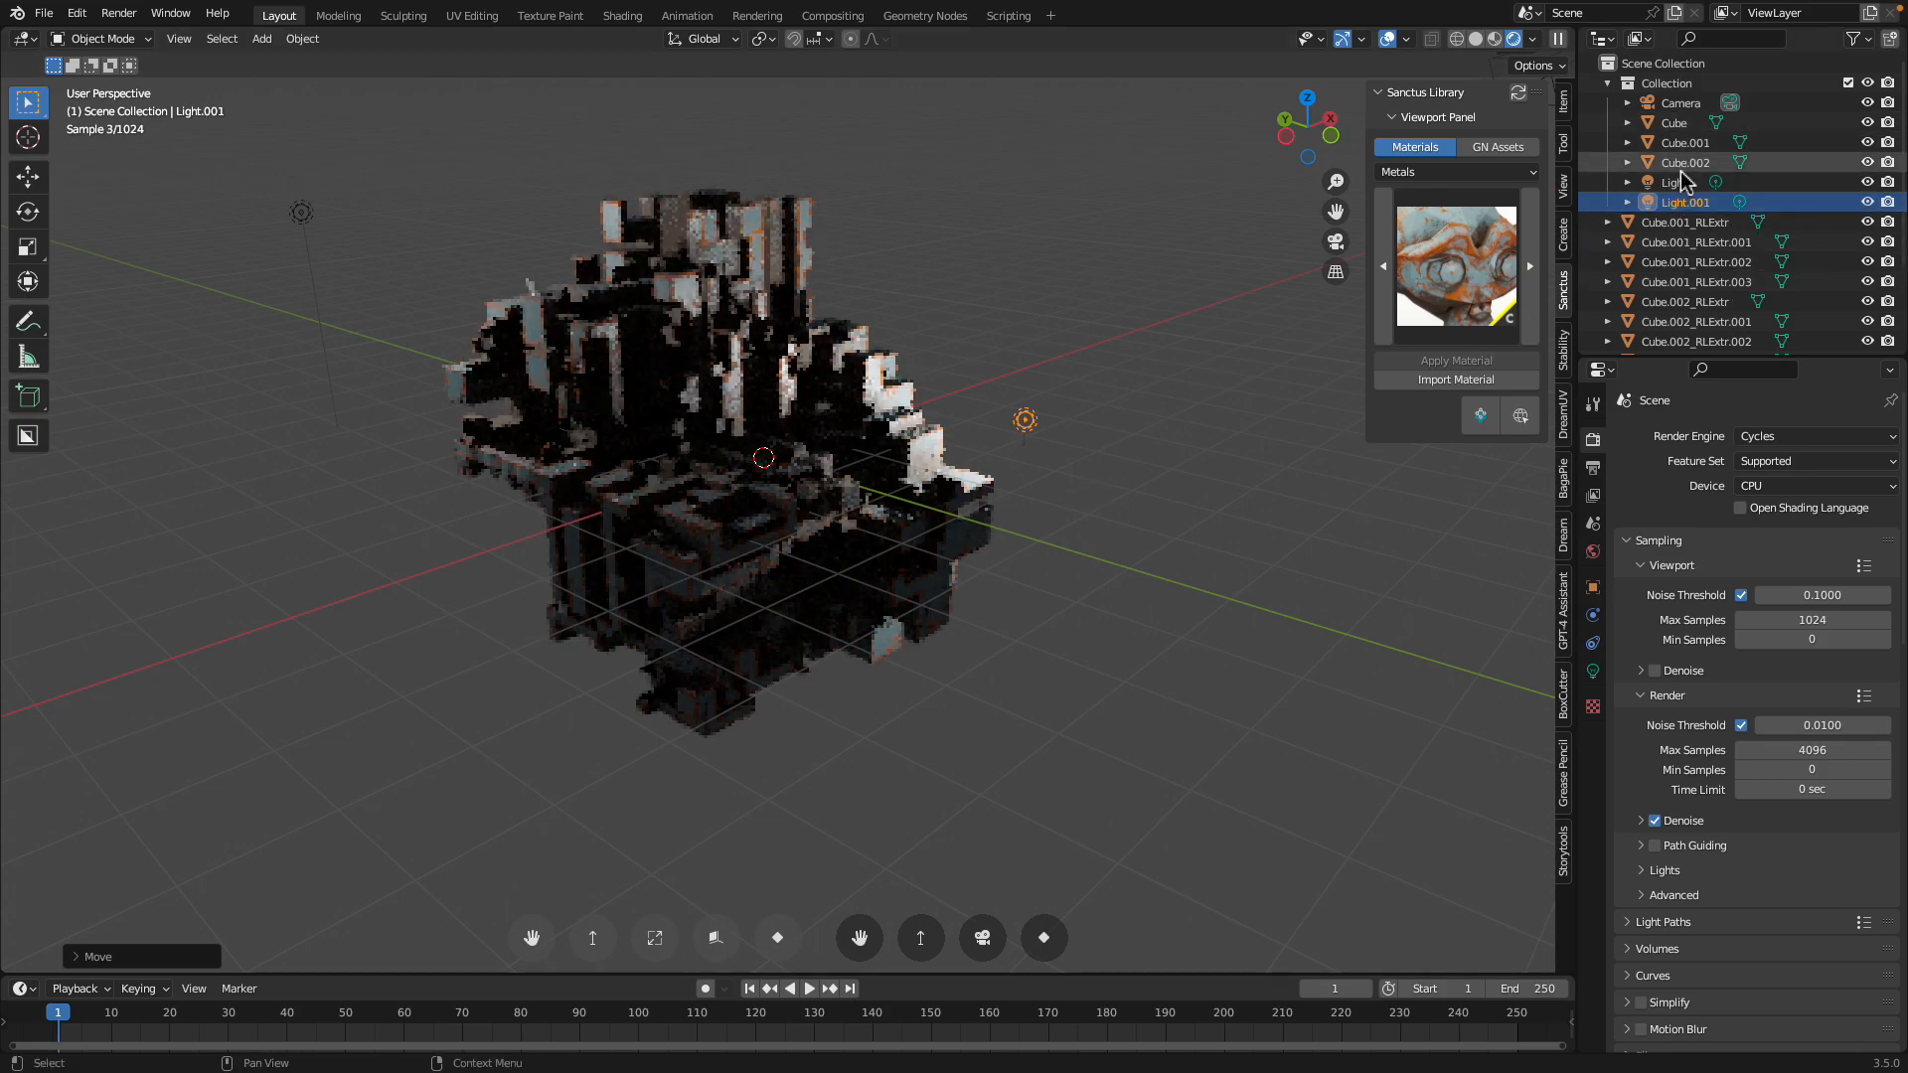
left_click(1680, 181)
key("r")
key("r")
left_click(1032, 399)
key("g")
left_click(1111, 532)
key("x")
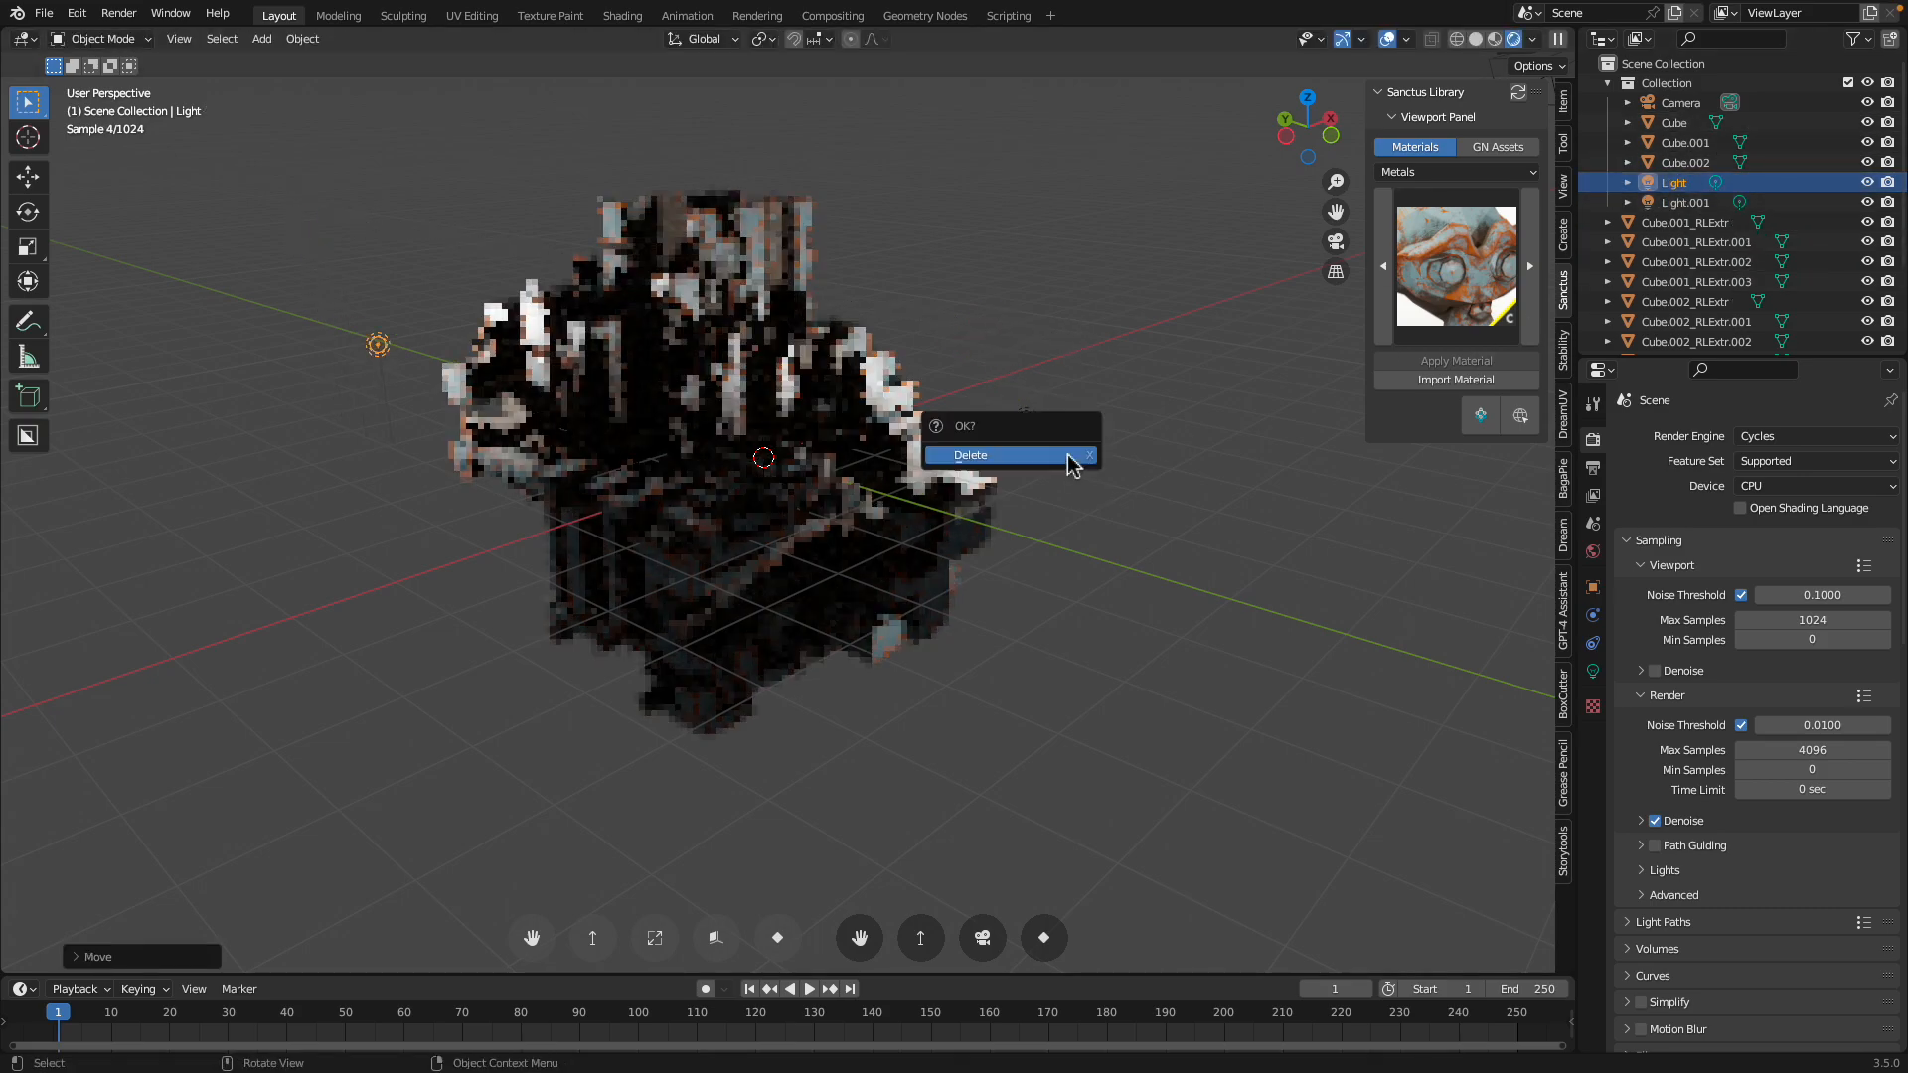
left_click(1069, 458)
Add and rotate a sun light, and move Light.001 up above the model
key("shift+a")
mouse_move(1012, 590)
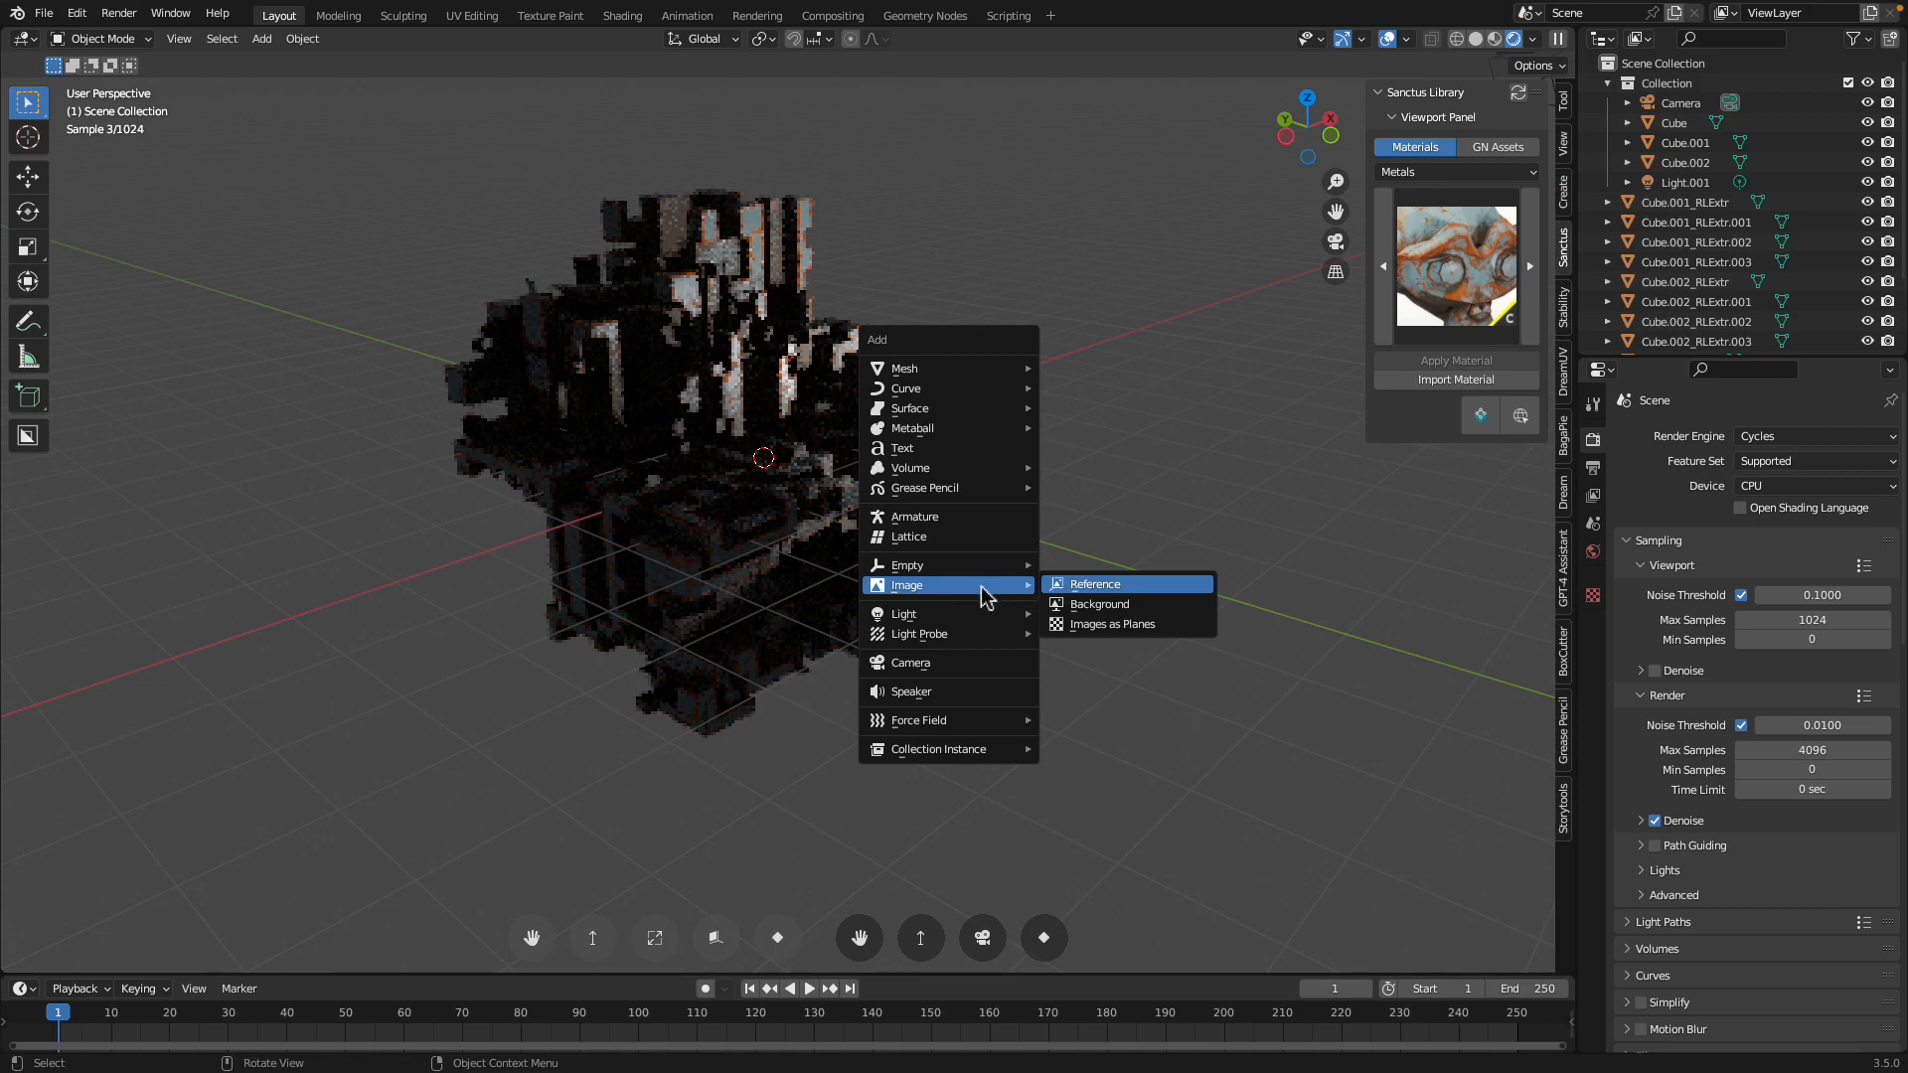
left_click(1073, 635)
key("r")
key("r")
left_click(960, 546)
key("g")
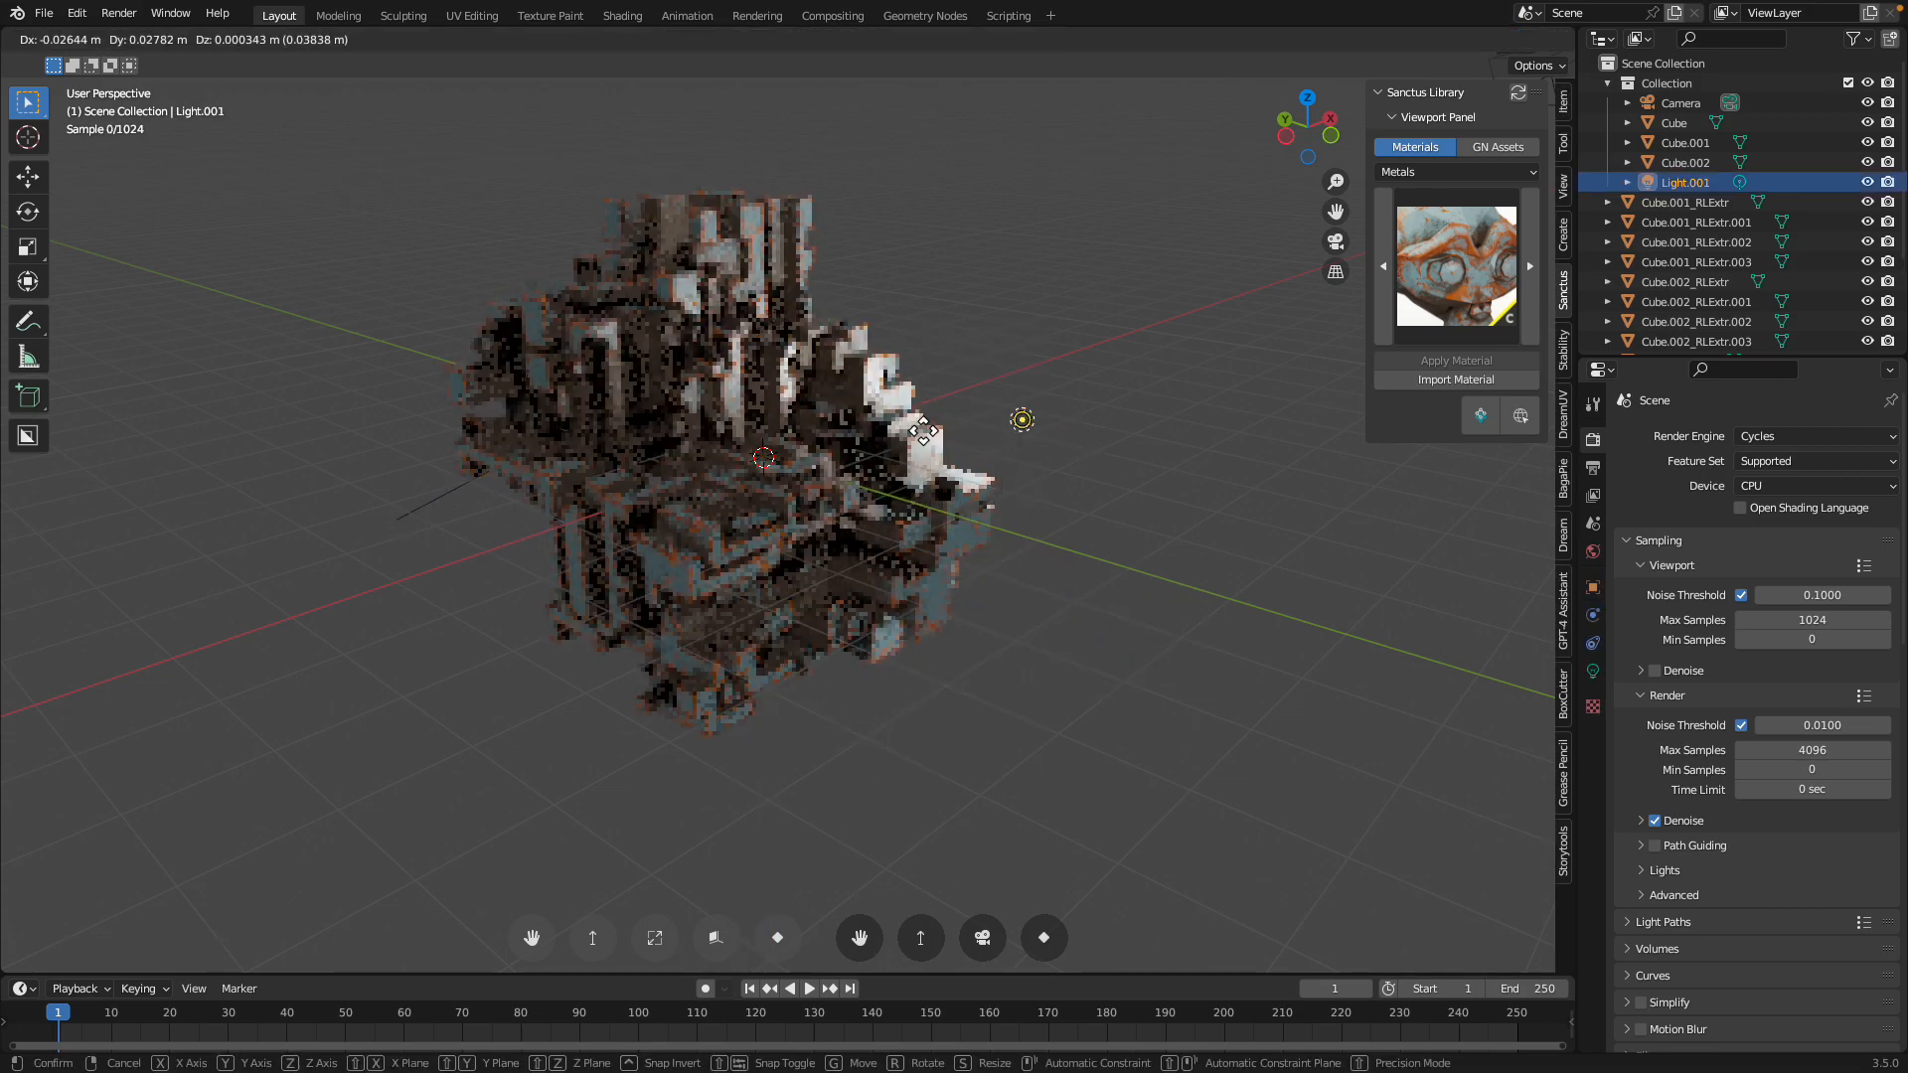
left_click(1013, 243)
Duplicate Light.001 and place the copy low on the opposite side of the model
key("shift+d")
left_click(384, 709)
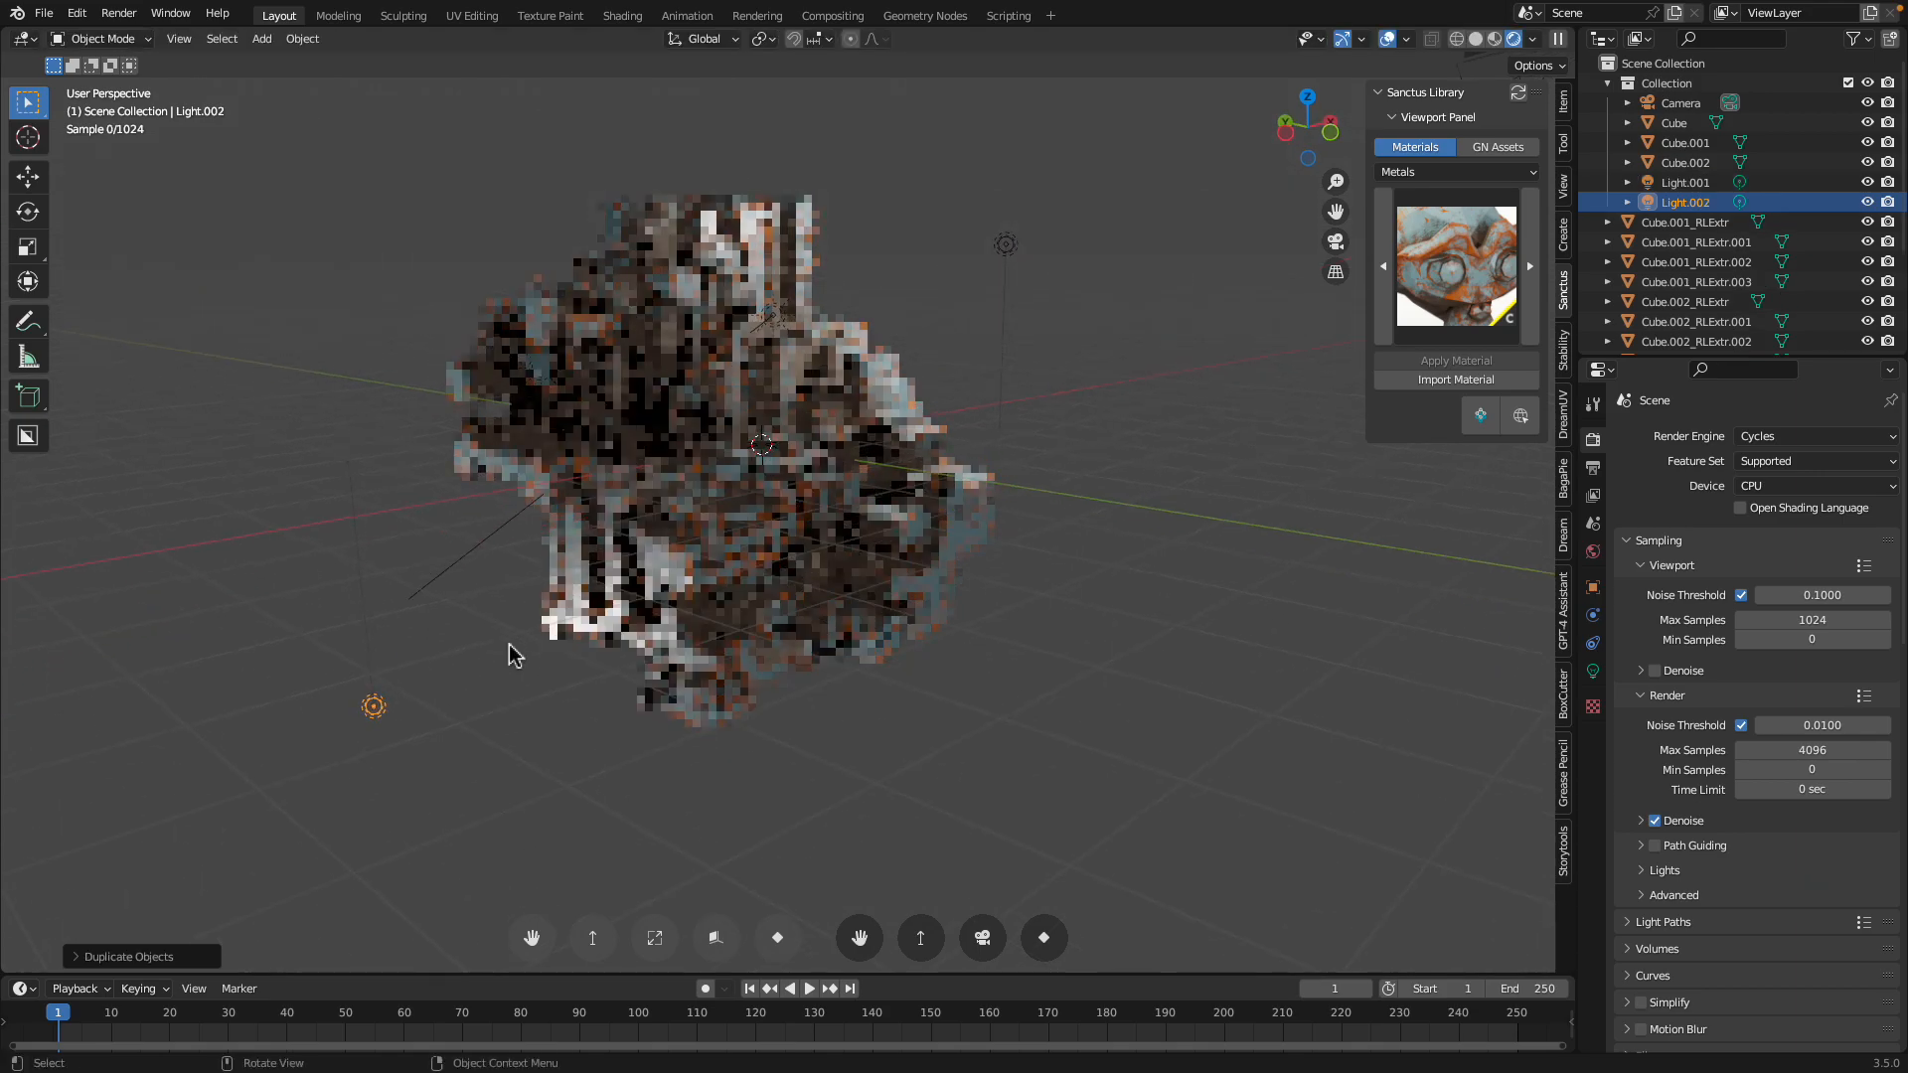
key("g")
left_click(417, 570)
middle_click_drag(418, 572, 701, 539)
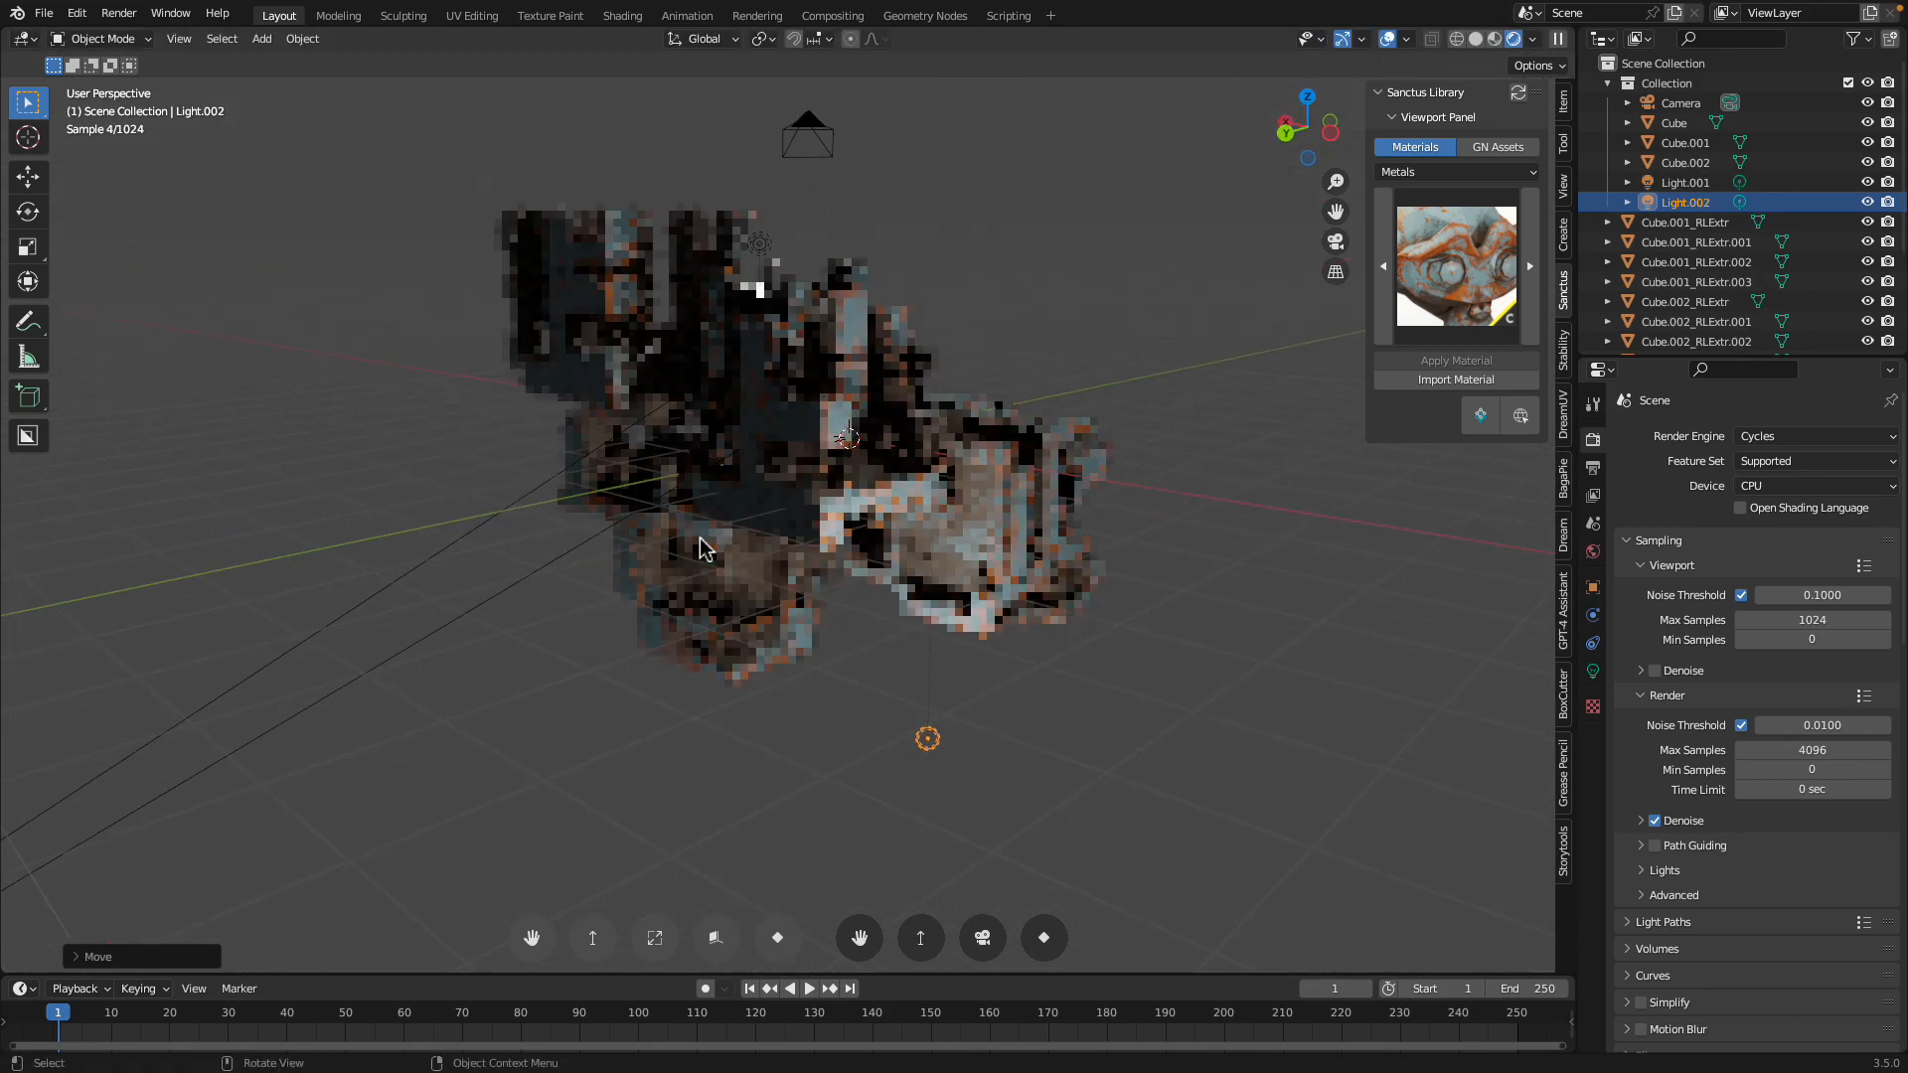
Reposition Light.002 near the model, duplicate it as an additional light, and place the copy from another viewing angle
key("g")
left_click(653, 526)
scroll(653, 531, "down", 2)
key("shift+d")
left_click(575, 512)
middle_click_drag(574, 513, 494, 497)
key("g")
left_click(479, 479)
Duplicate the newest light once more and place this copy on another side of the model
key("shift+d")
left_click(1083, 755)
middle_click_drag(1056, 721, 795, 736)
key("g")
left_click(991, 644)
scroll(991, 645, "up", 2)
Hide the viewport overlays, enable viewport denoising for Cycles, and frame the whole model
left_click(1389, 40)
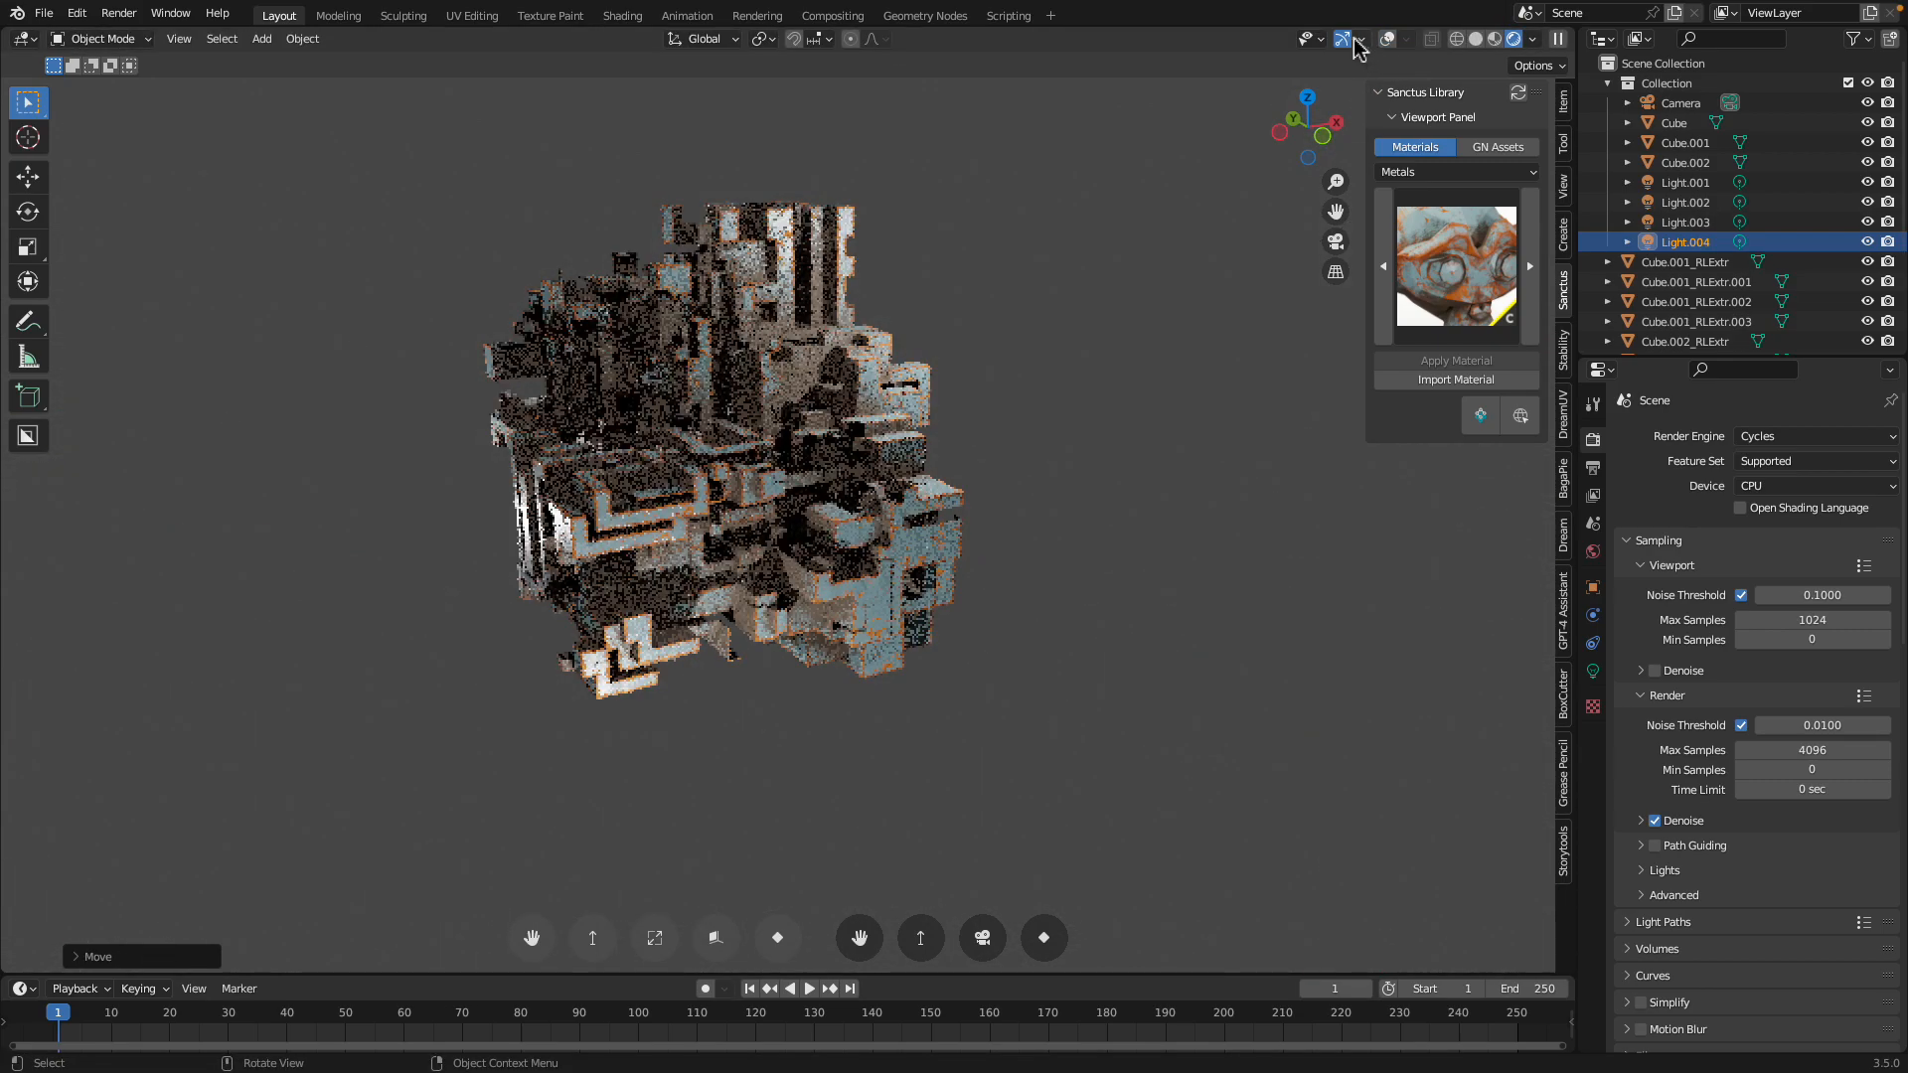
left_click(1657, 673)
scroll(988, 511, "up", 3)
scroll(1020, 527, "down", 1)
mouse_move(1000, 532)
middle_mouse_down()
mouse_move(1024, 517)
mouse_move(1012, 551)
middle_mouse_up()
scroll(1024, 517, "down", 1)
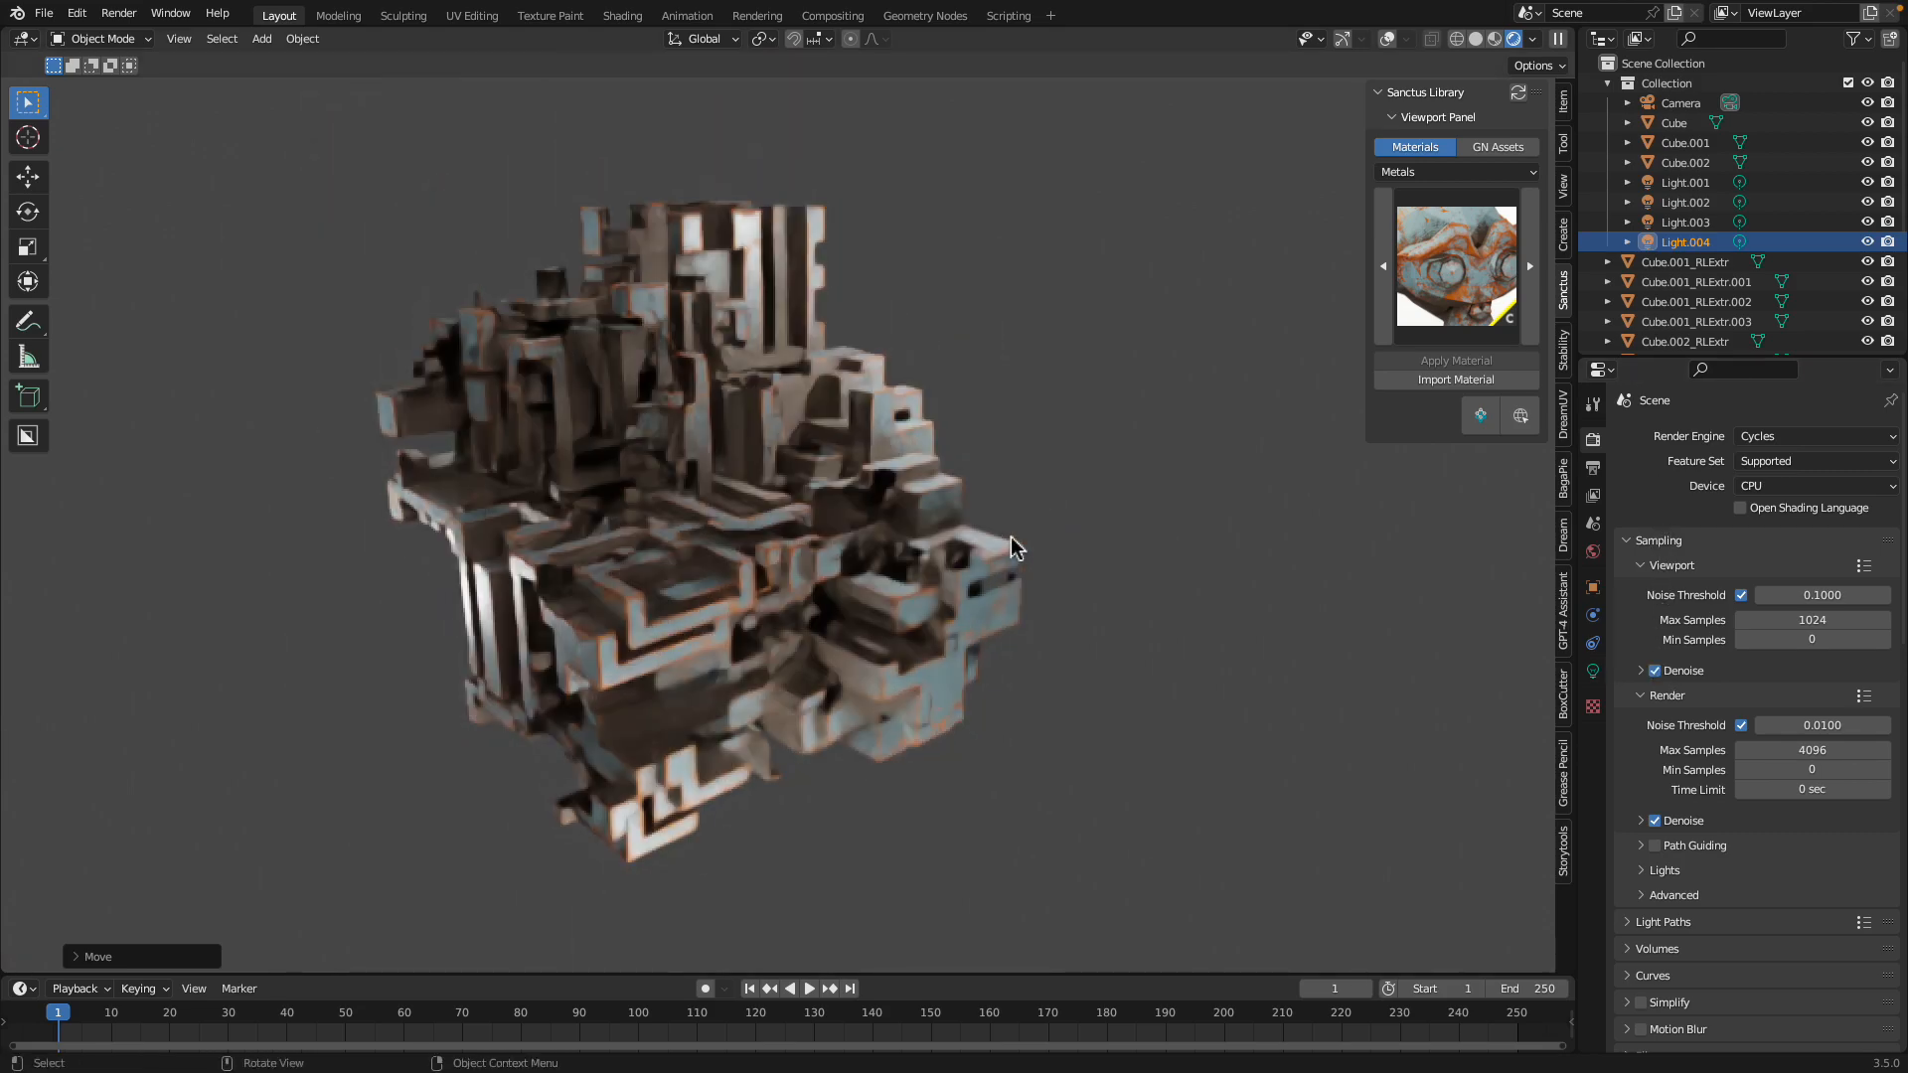
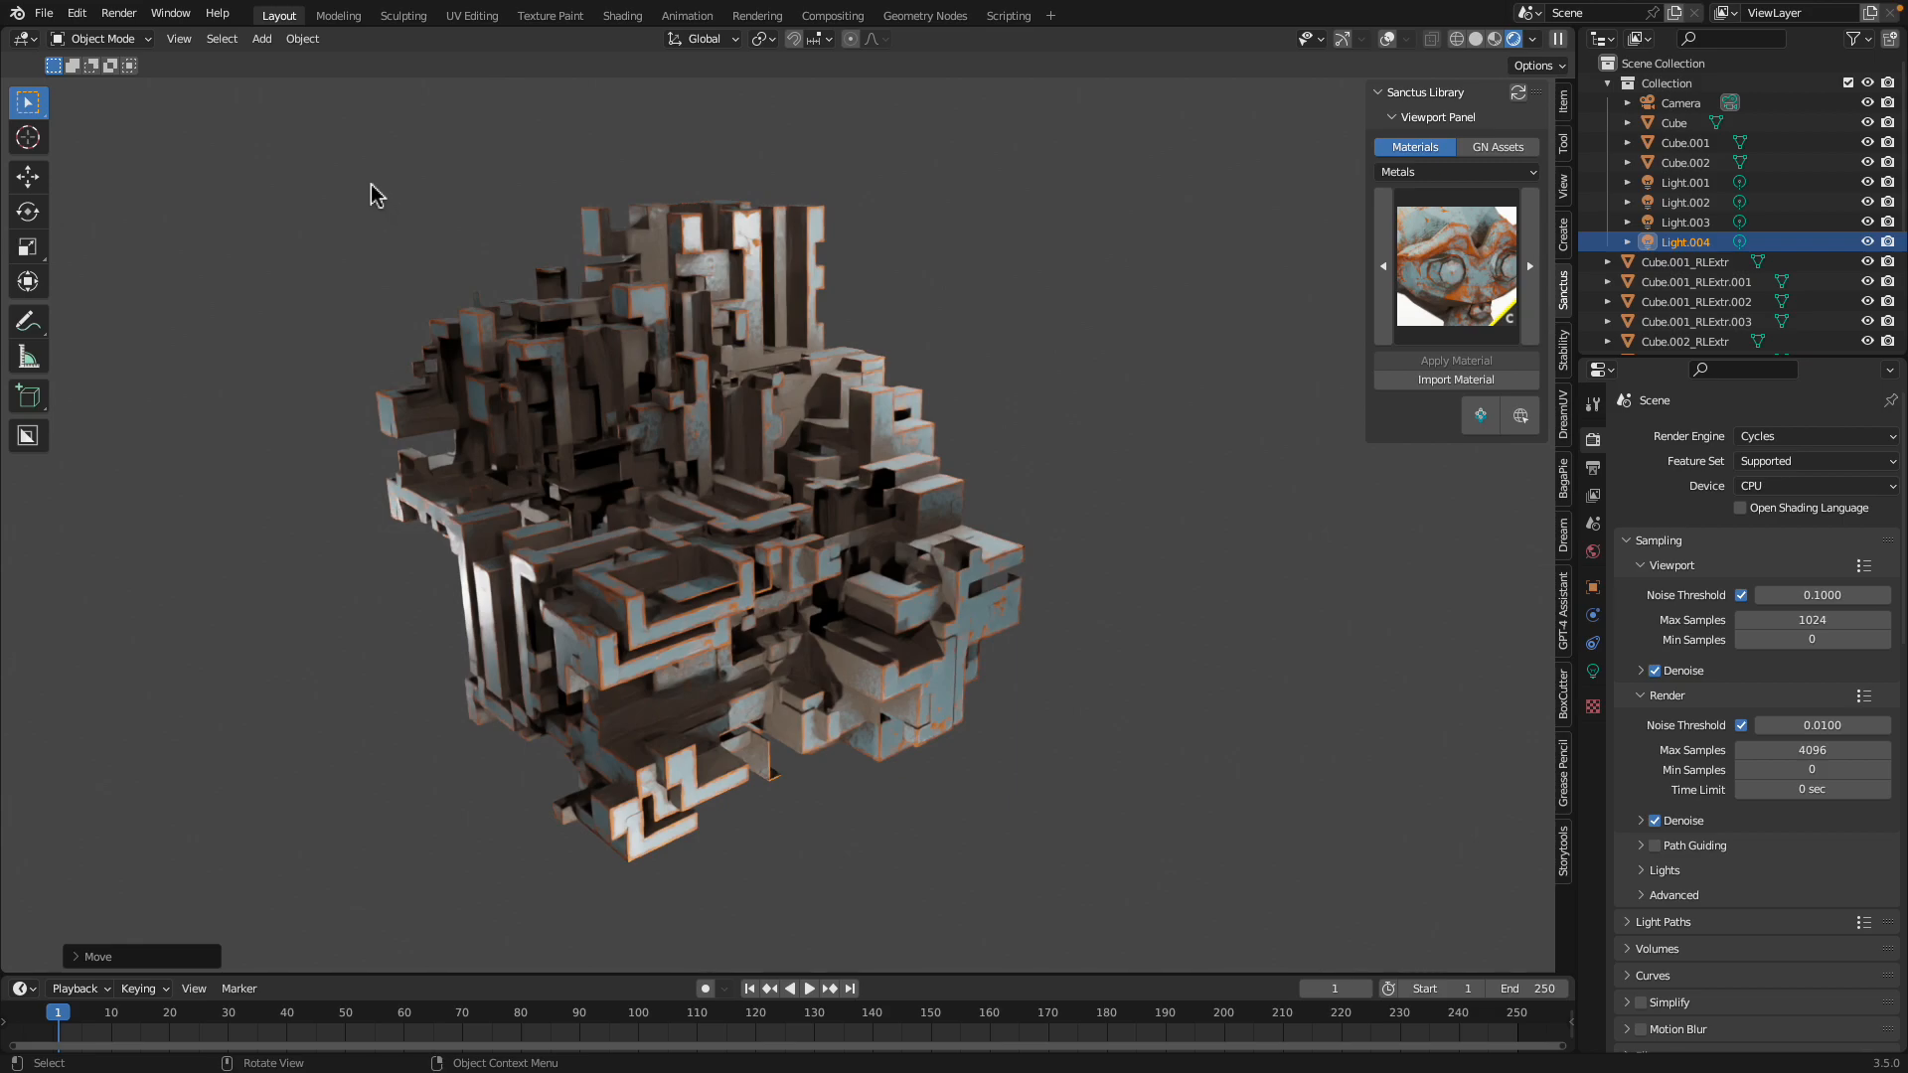
Capture screenshots of the rendered model from two different angles, and switch the viewport to solid shading
left_click_drag(308, 137, 1080, 923)
left_click_drag(250, 158, 1097, 870)
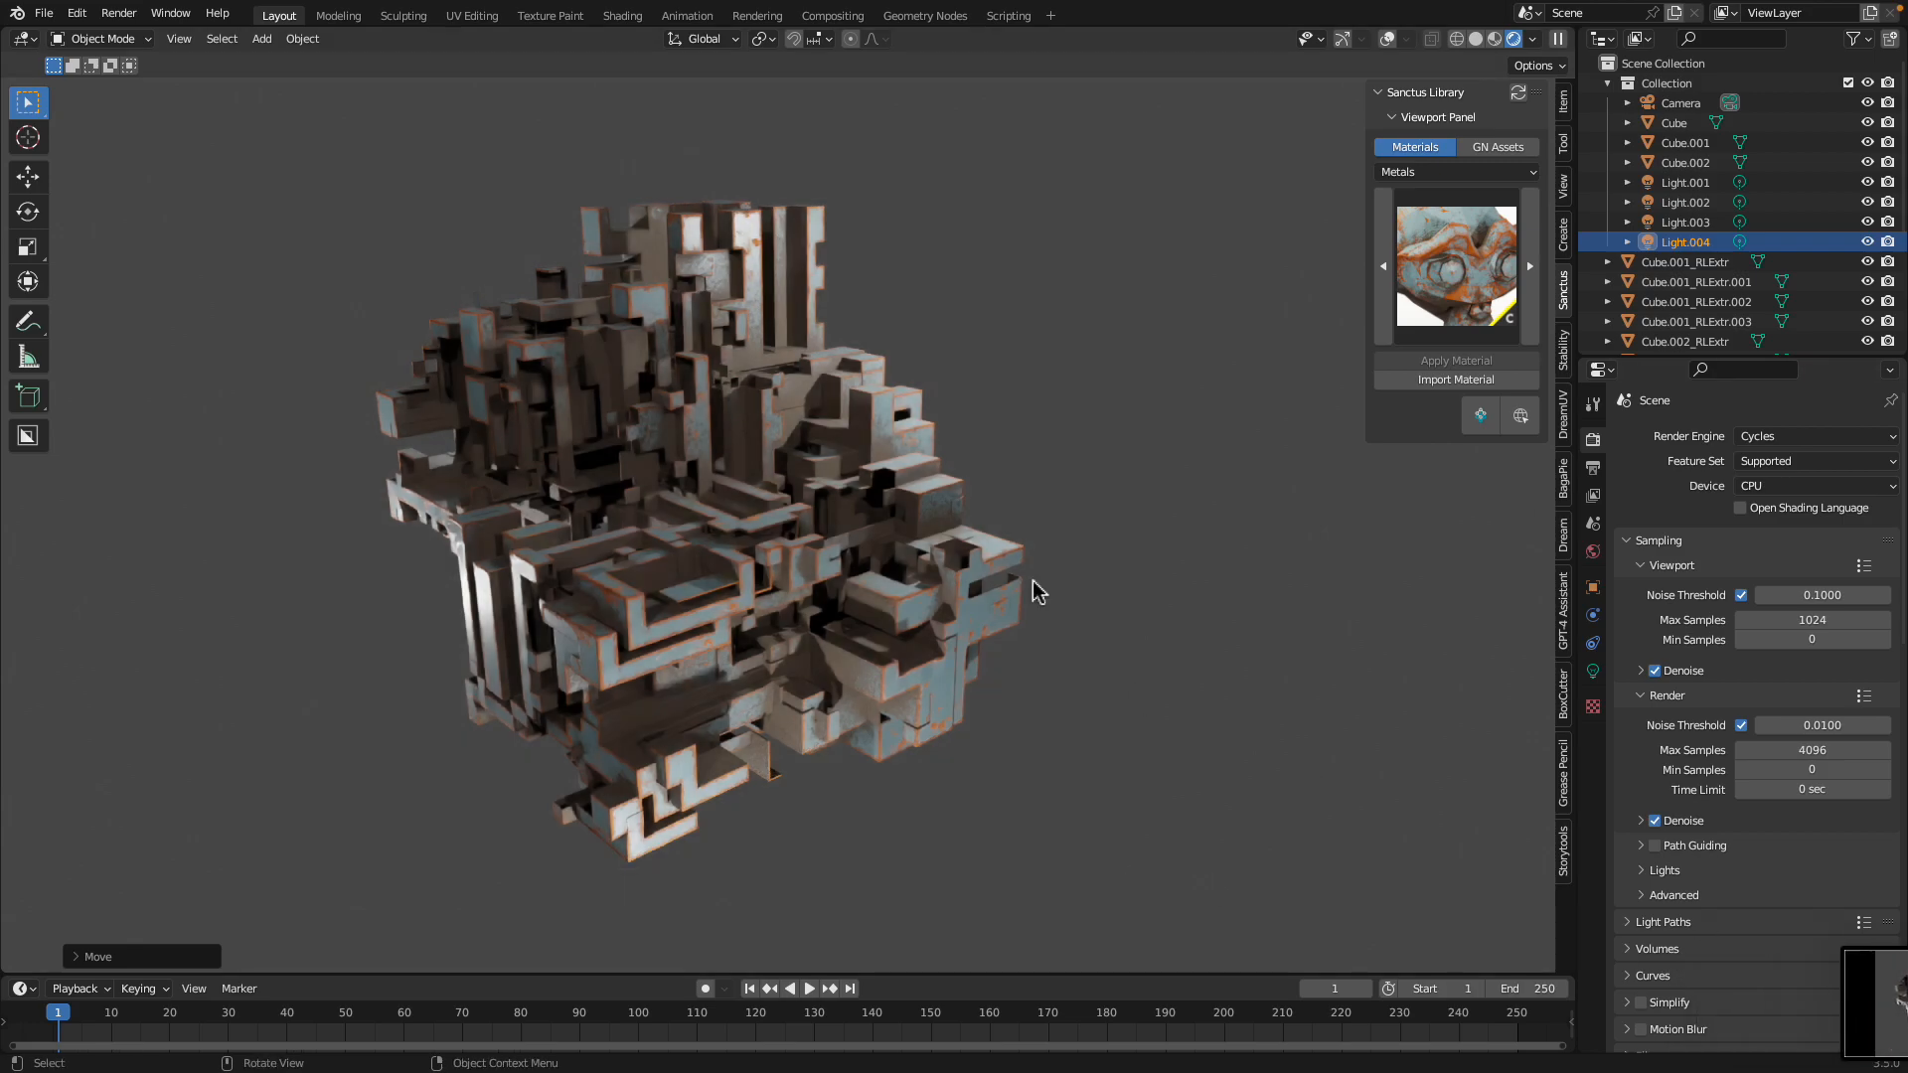
middle_click_drag(927, 586, 761, 528)
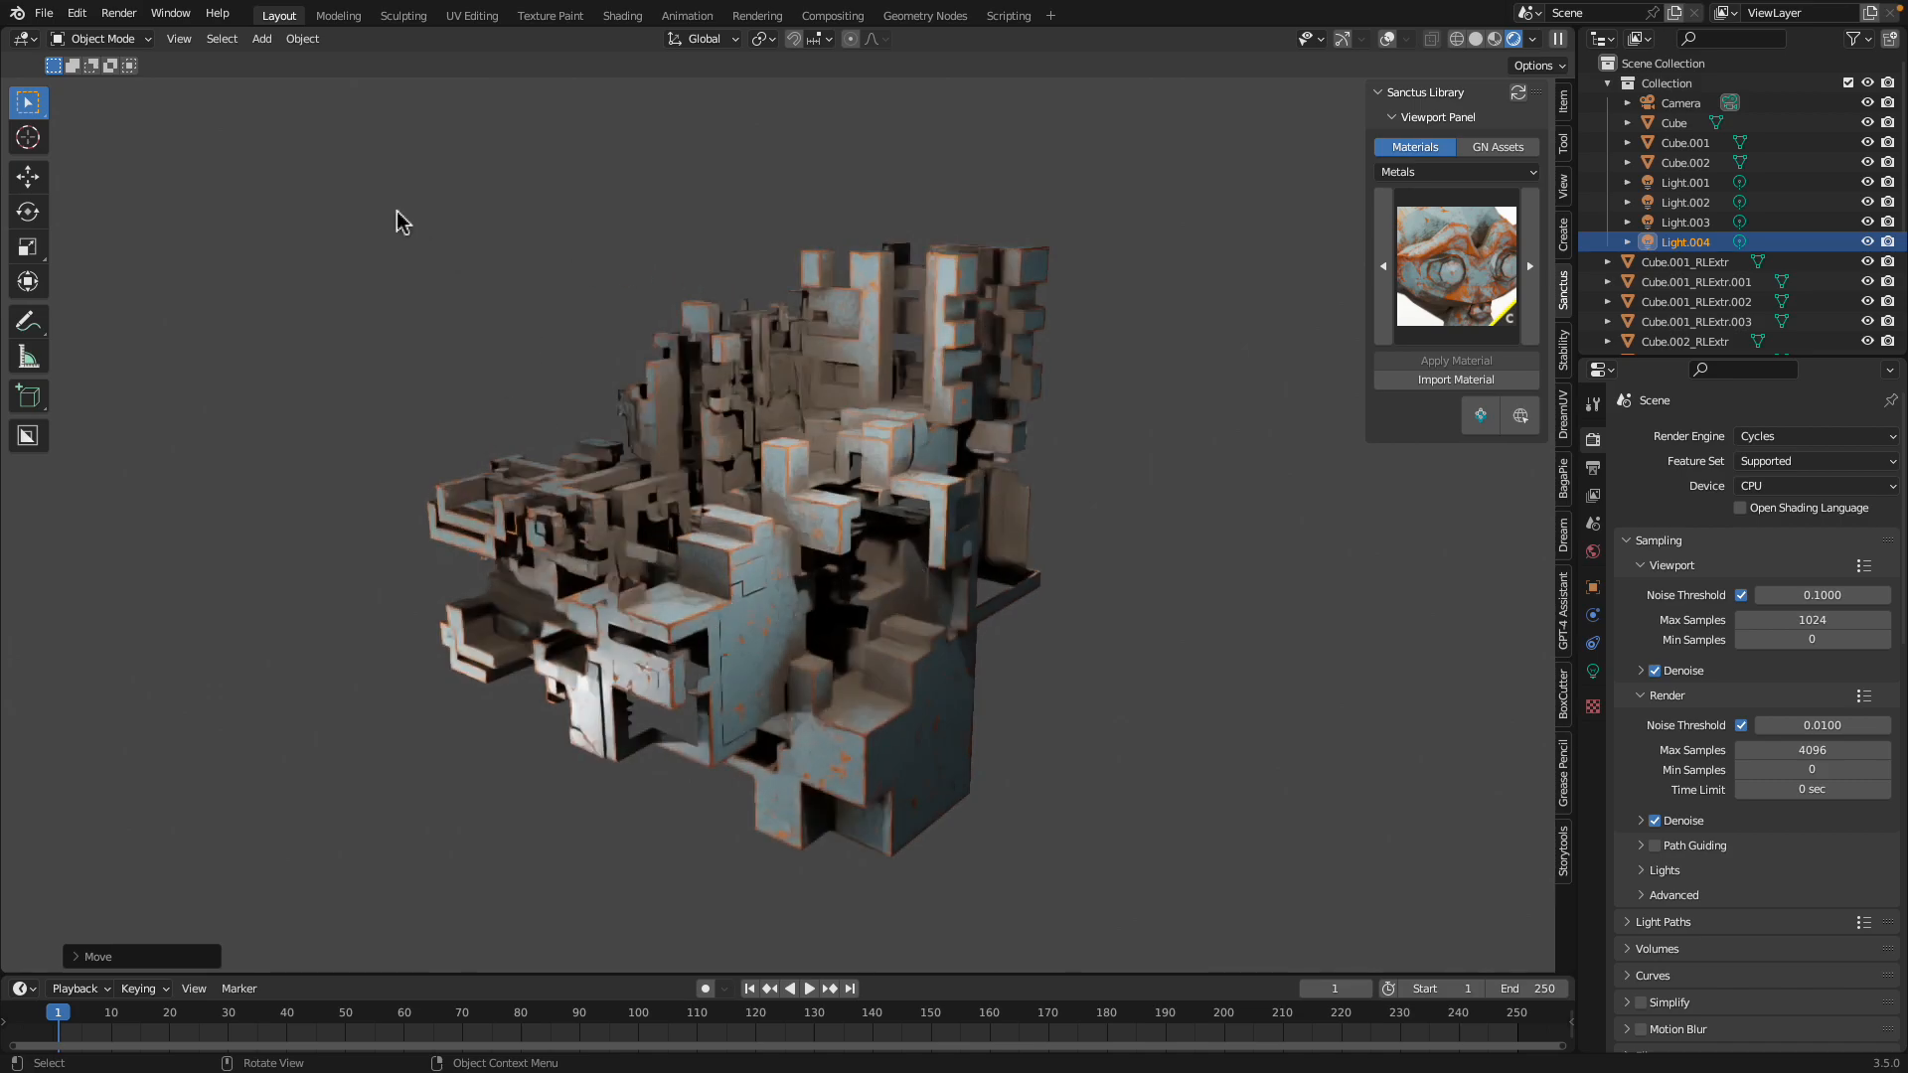
left_click_drag(370, 187, 1128, 895)
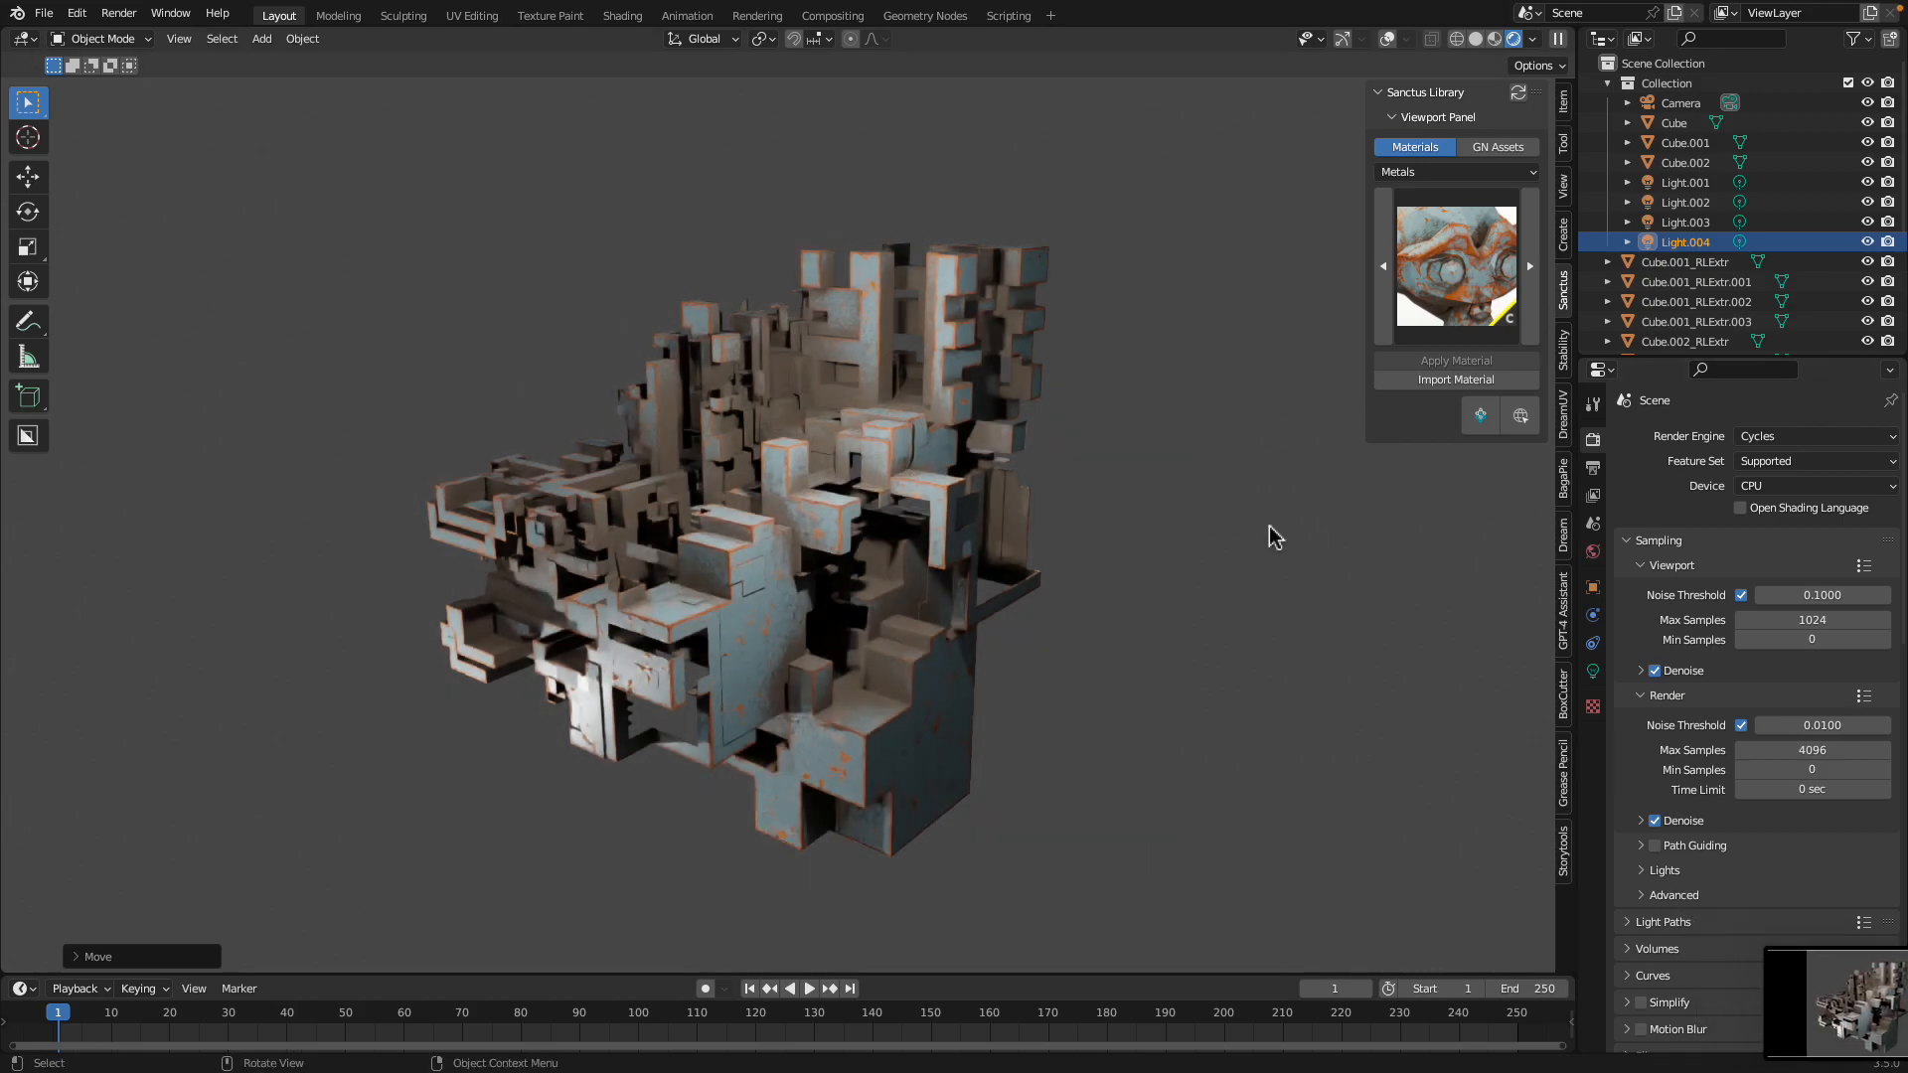
left_click(1478, 38)
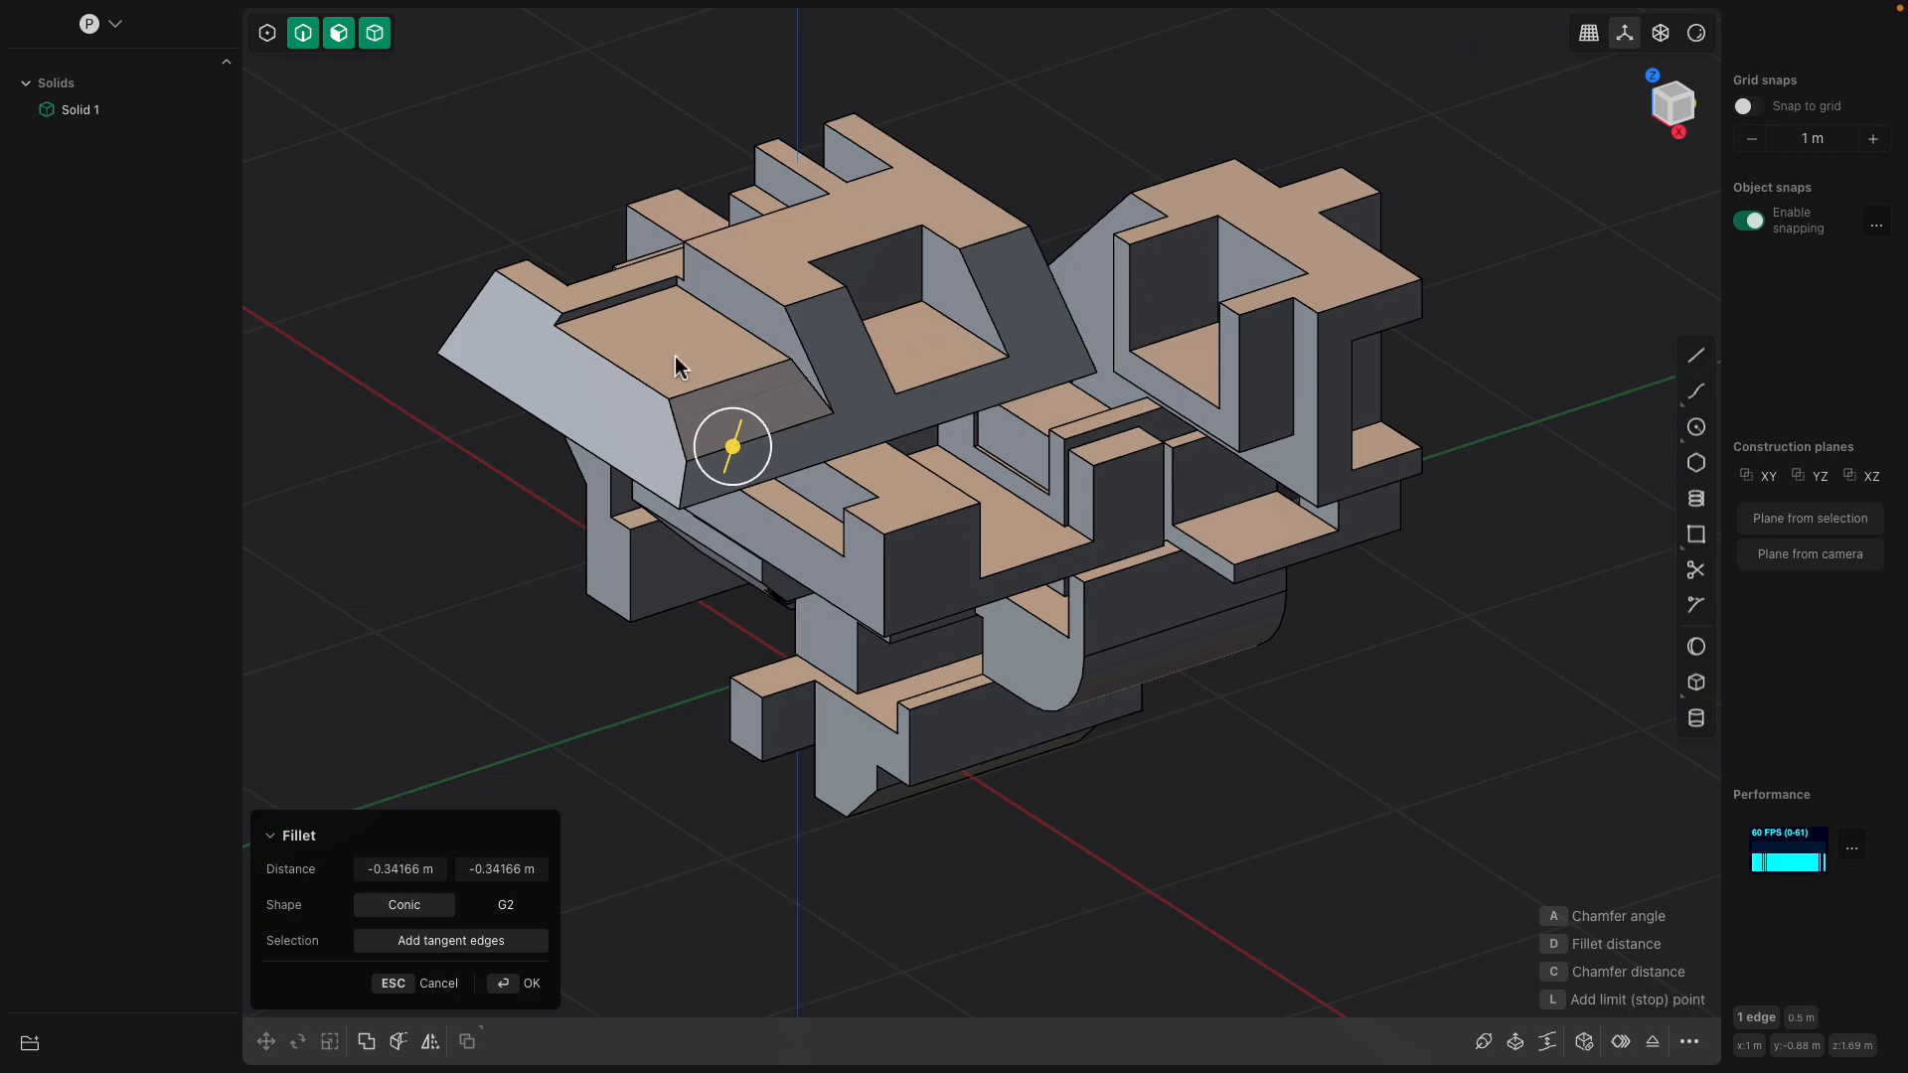
Switch to Plasticity, confirm the 0.34166 m edge chamfer, and offset the small rounded face by about 0.024 m
middle_click_drag(676, 365, 1060, 516)
key("Return")
left_click(652, 573)
mouse_move(589, 581)
left_mouse_down()
mouse_move(537, 596)
mouse_move(616, 562)
mouse_move(555, 581)
mouse_move(592, 596)
left_mouse_up()
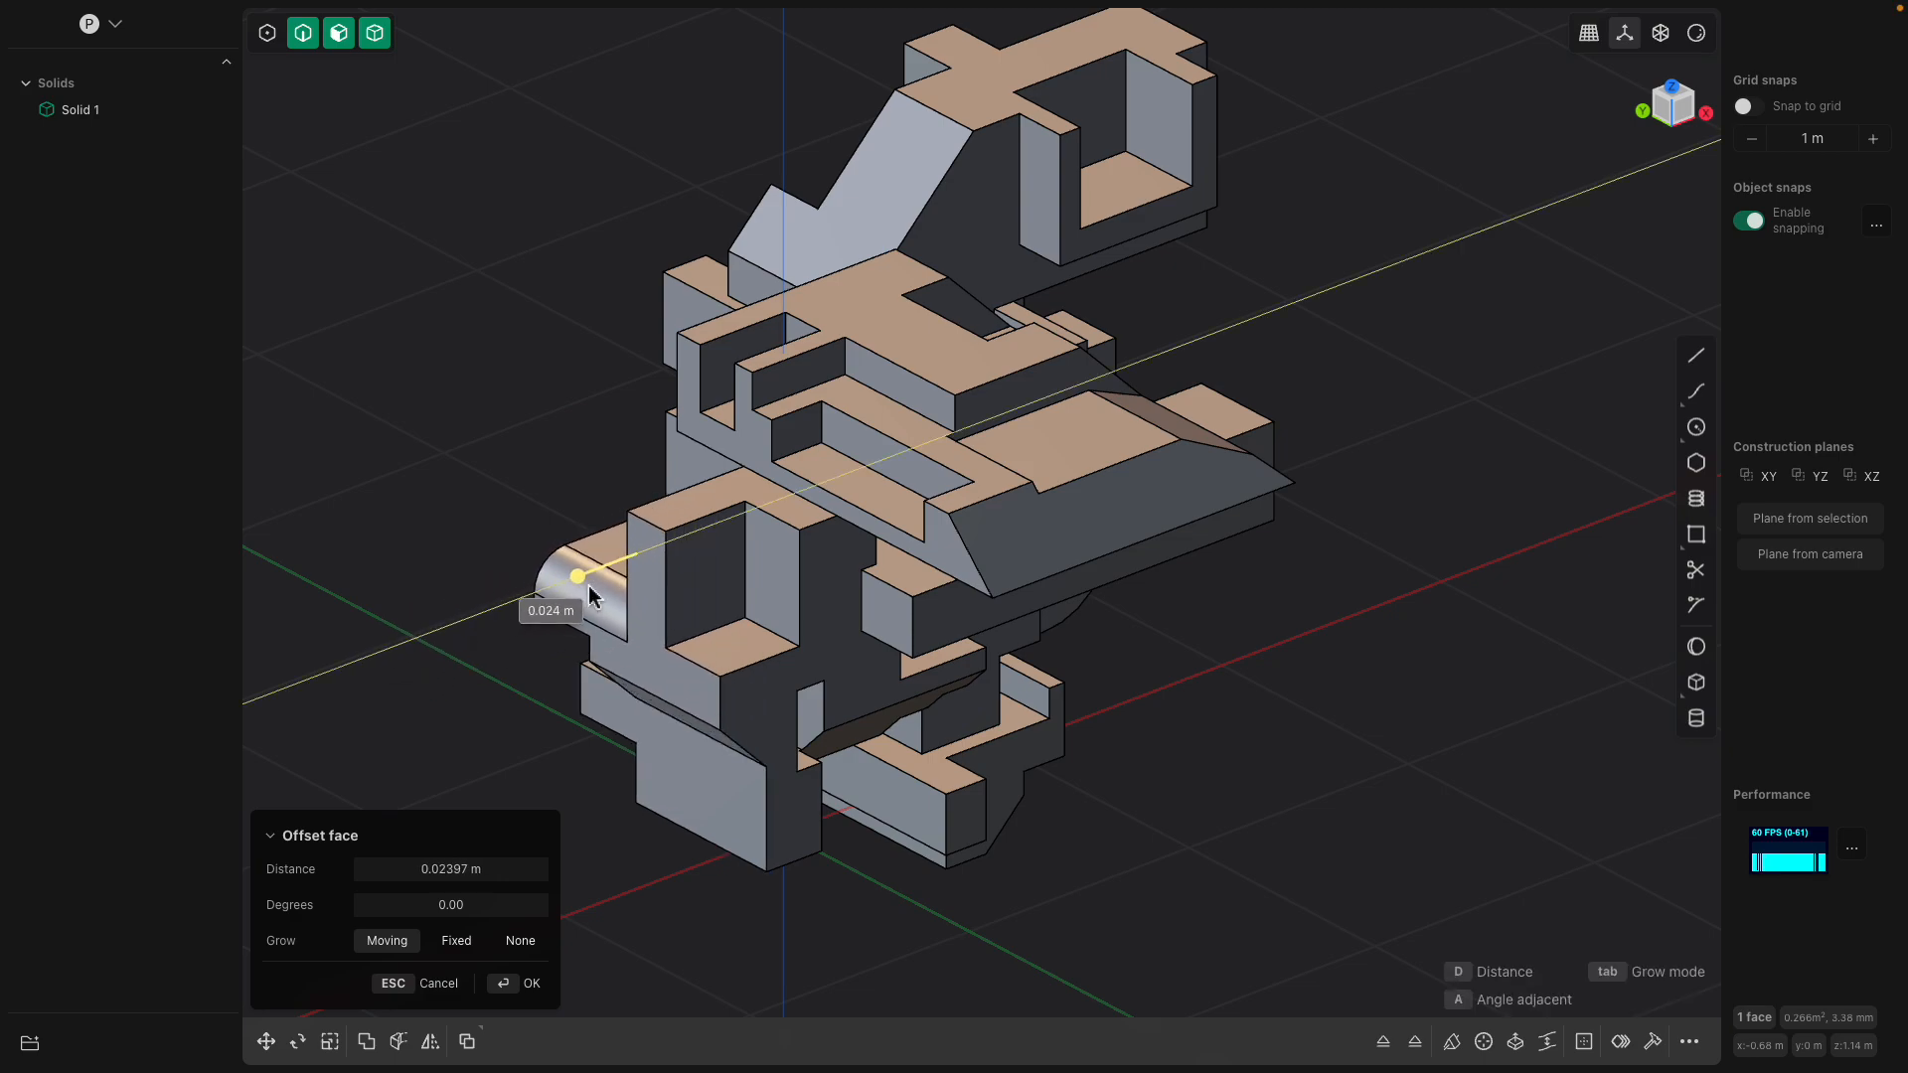
Offset the top face of the block beside the rounded ledge upward
middle_click_drag(590, 596, 647, 609)
left_click(723, 559)
left_click_drag(724, 487, 725, 425)
Offset the side face of the large upper slab, ending inward at about -0.095 m
middle_click_drag(734, 428, 976, 442)
left_click(947, 462)
left_click_drag(870, 491, 811, 523)
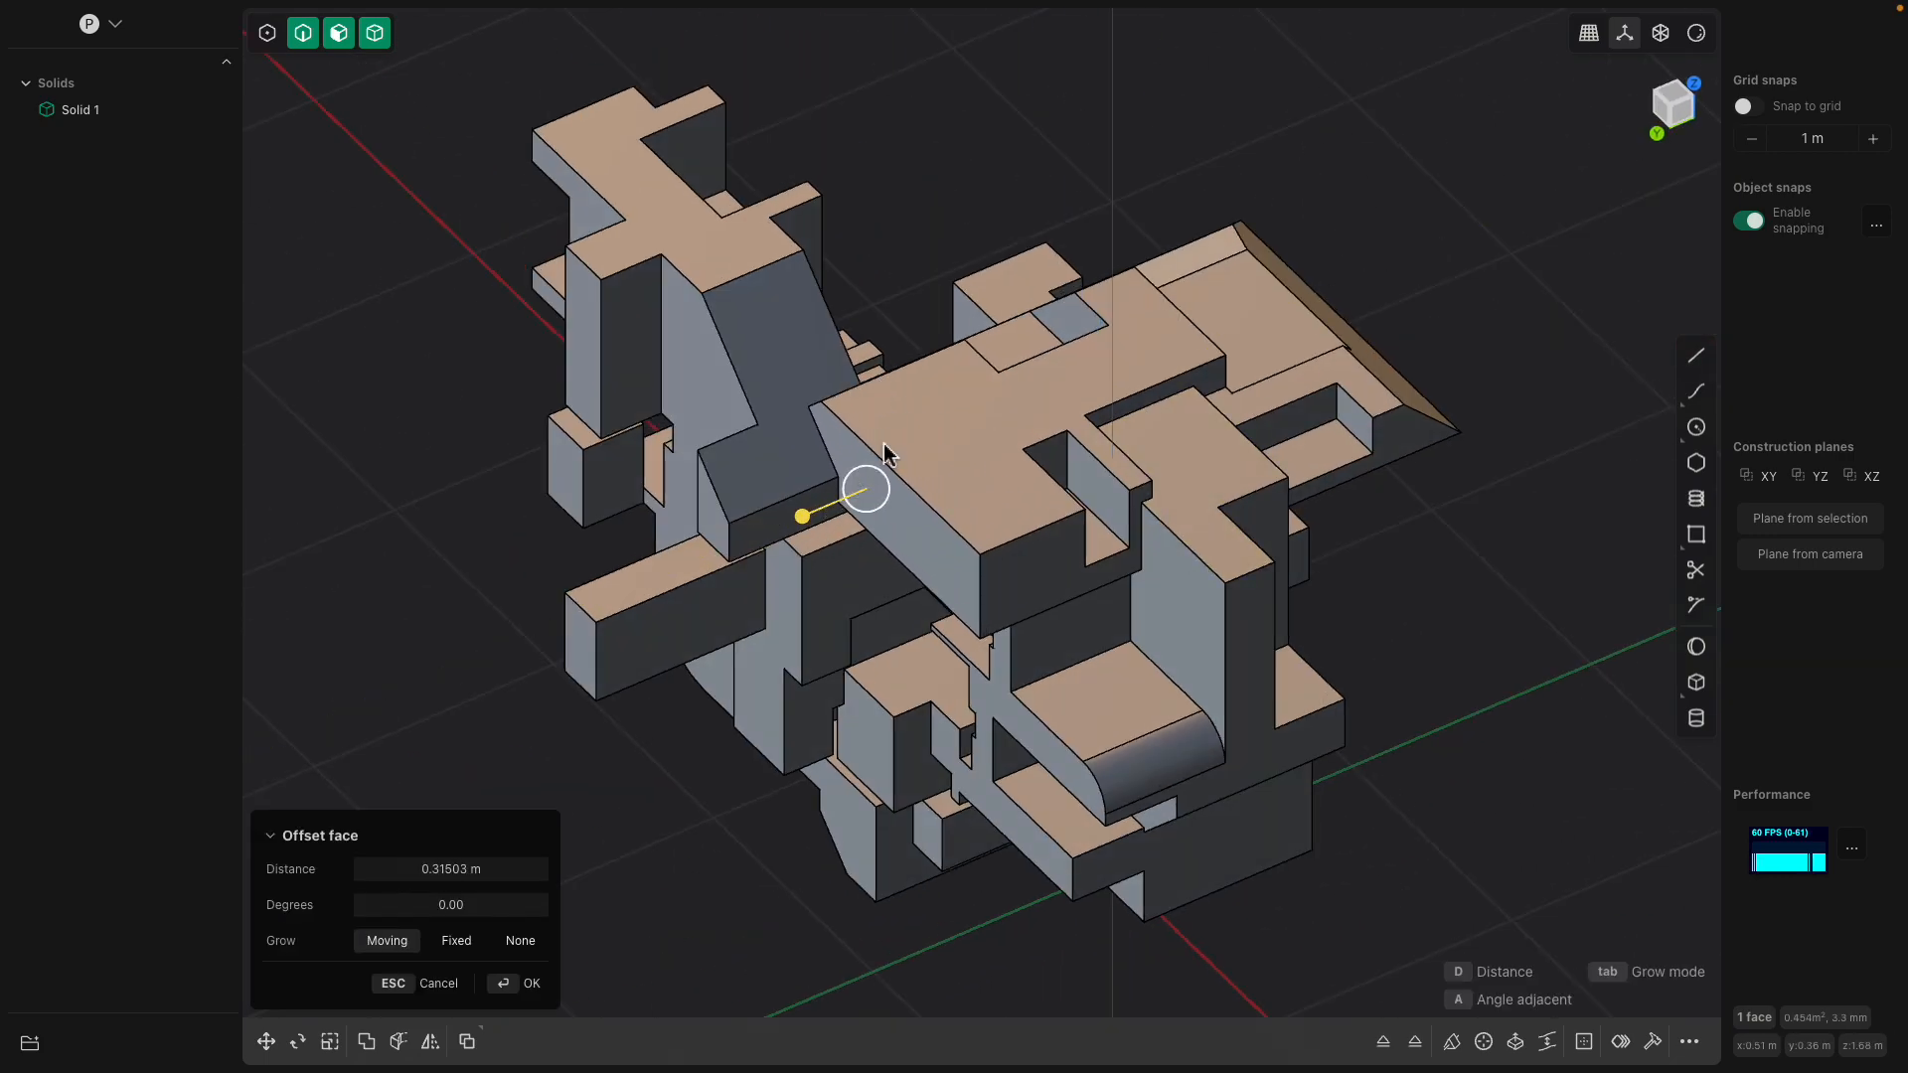
middle_click_drag(883, 445, 863, 532)
left_click_drag(800, 546, 888, 493)
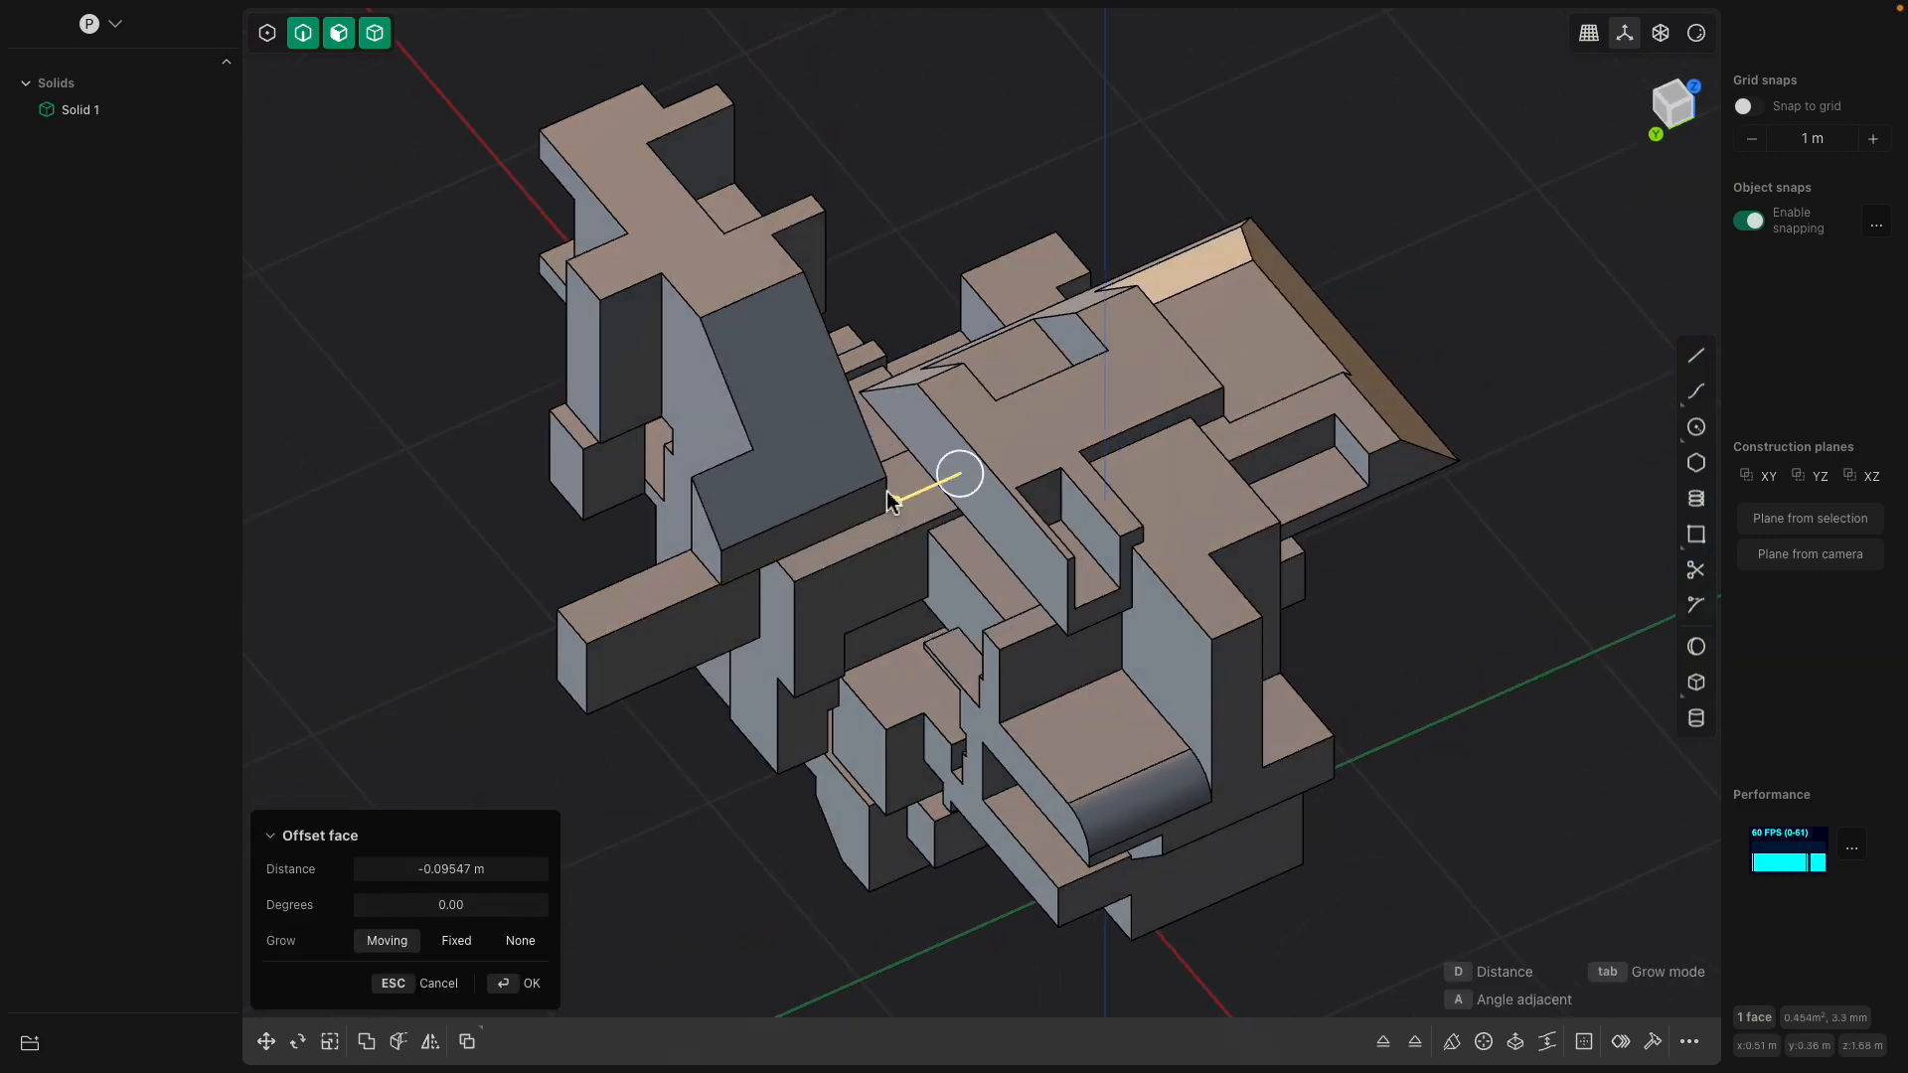
Offset the top face of the tall block beside the slanted wall by about 0.341 m and check the solid up close
left_click(714, 269)
middle_click_drag(713, 270, 732, 268)
left_click_drag(714, 228, 719, 169)
scroll(716, 164, "up", 5)
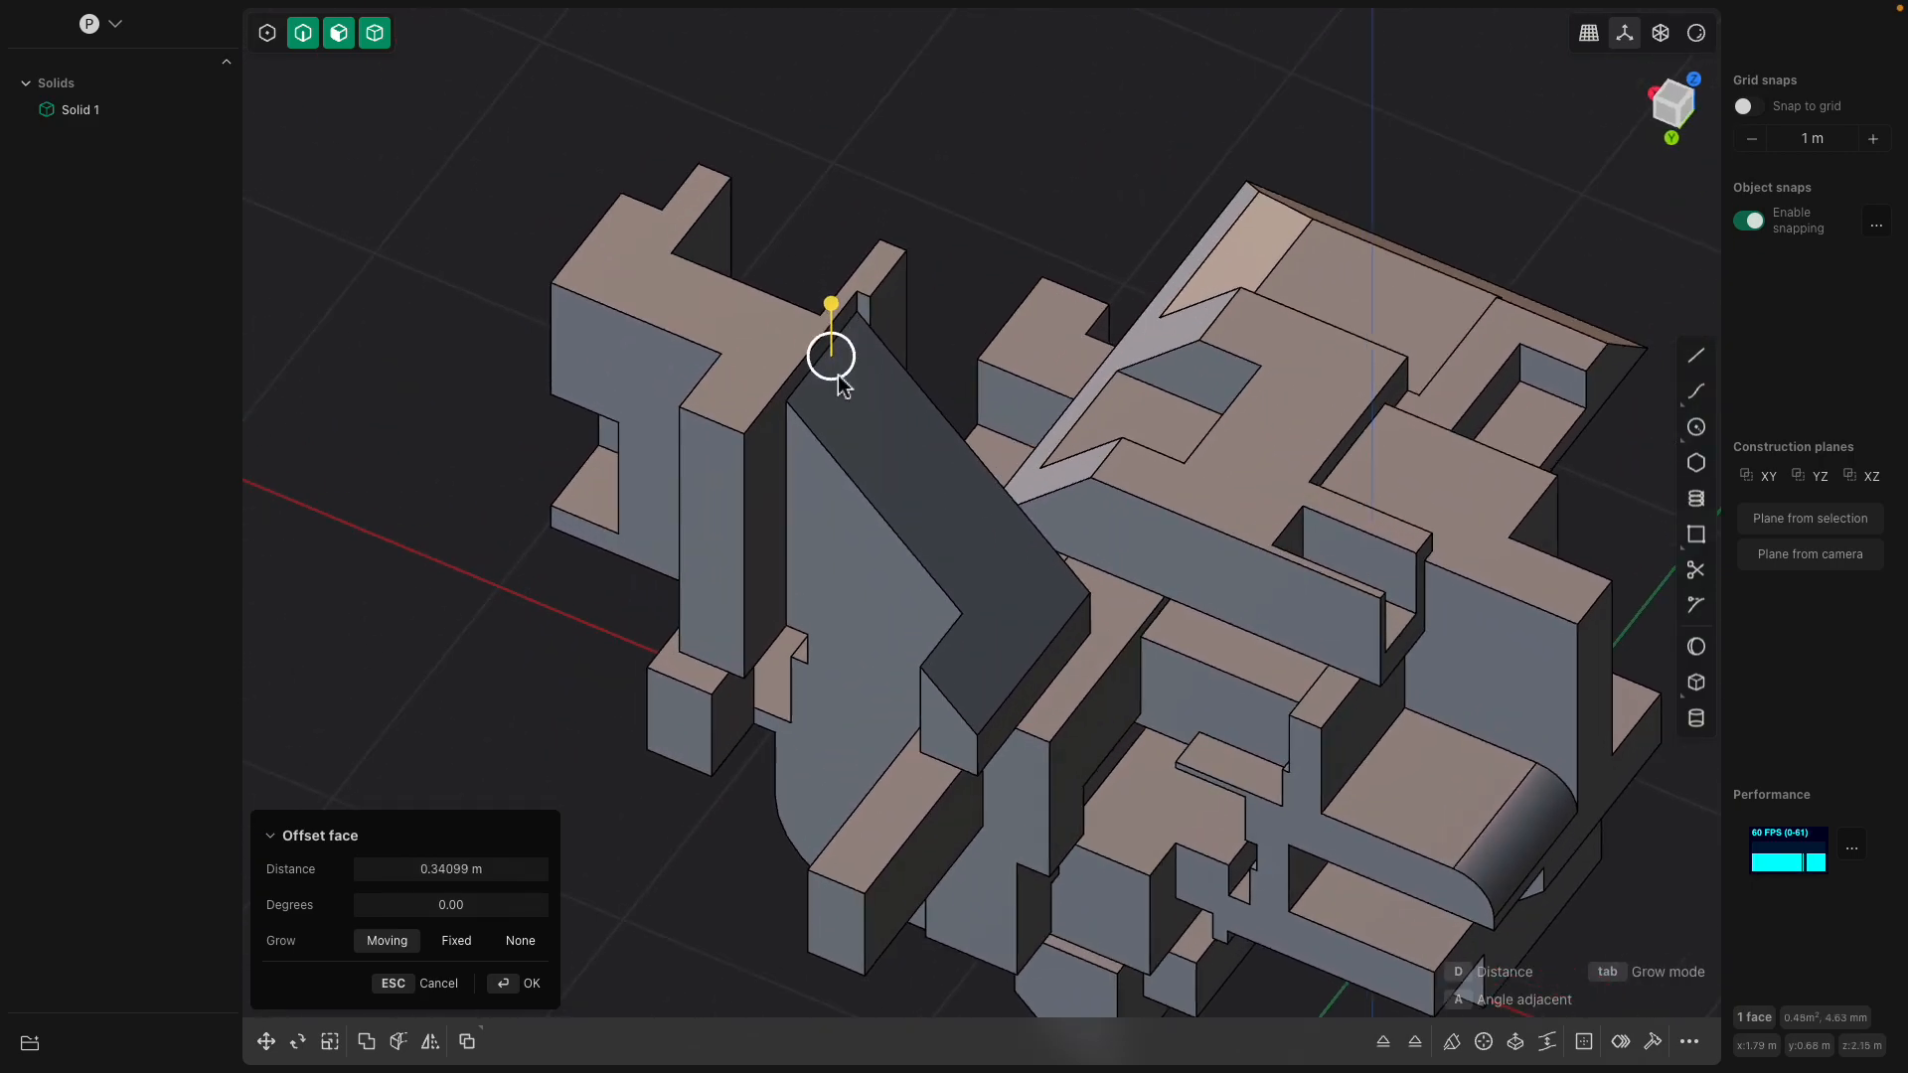
scroll(811, 385, "up", 2)
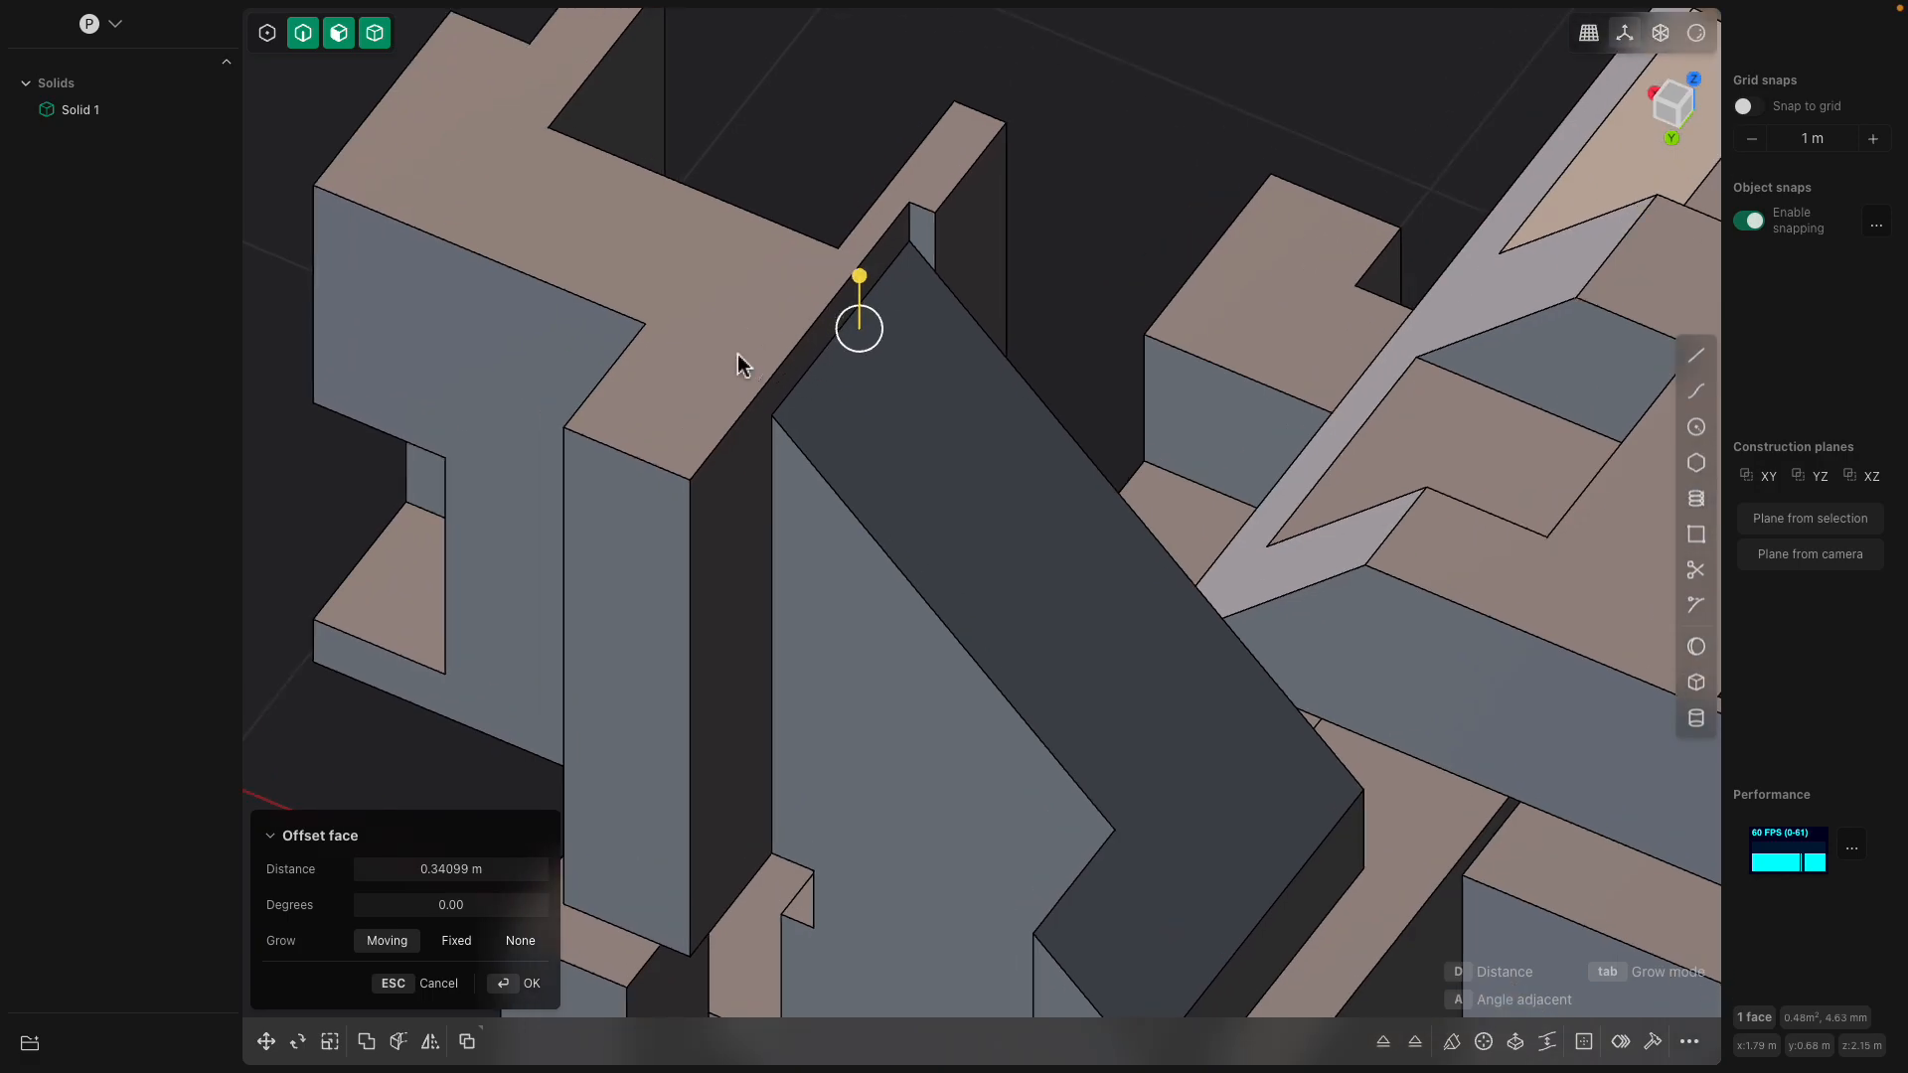
scroll(558, 426, "down", 6)
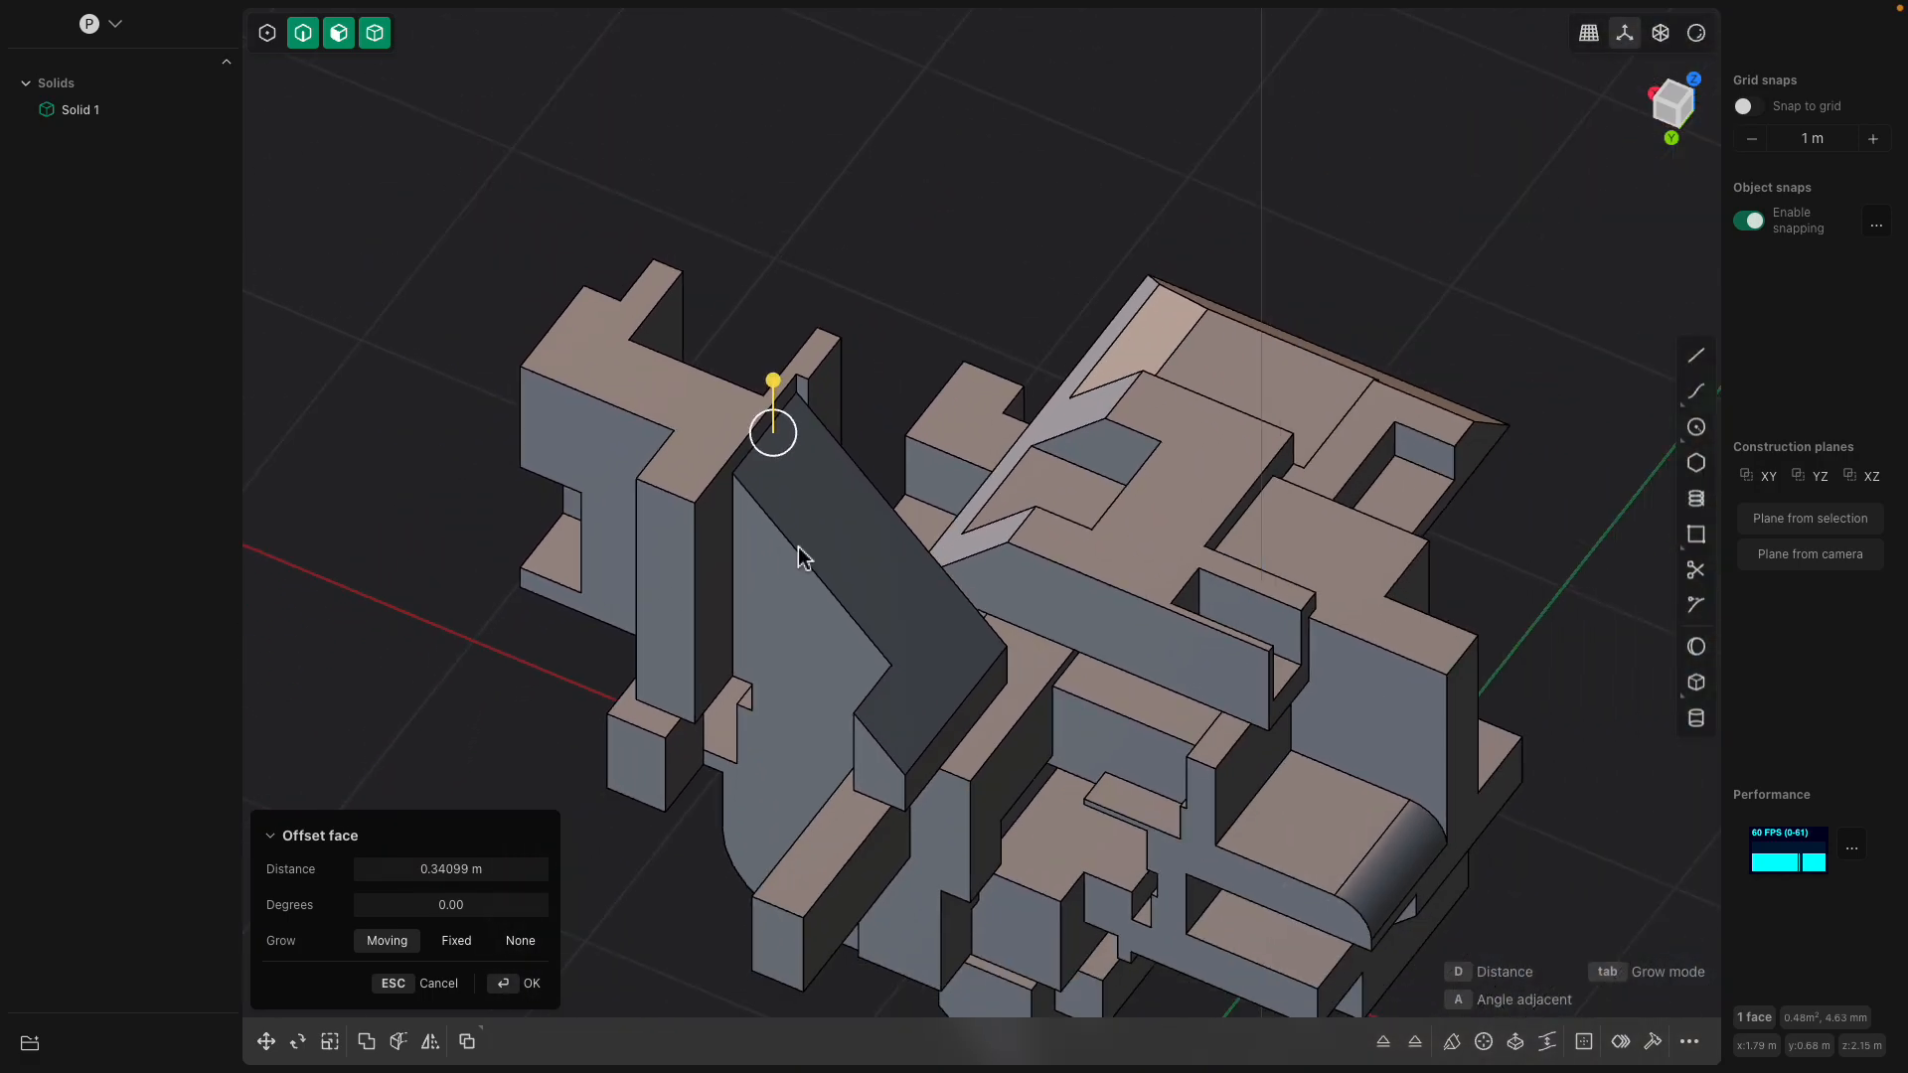
middle_click_drag(824, 430, 1103, 417)
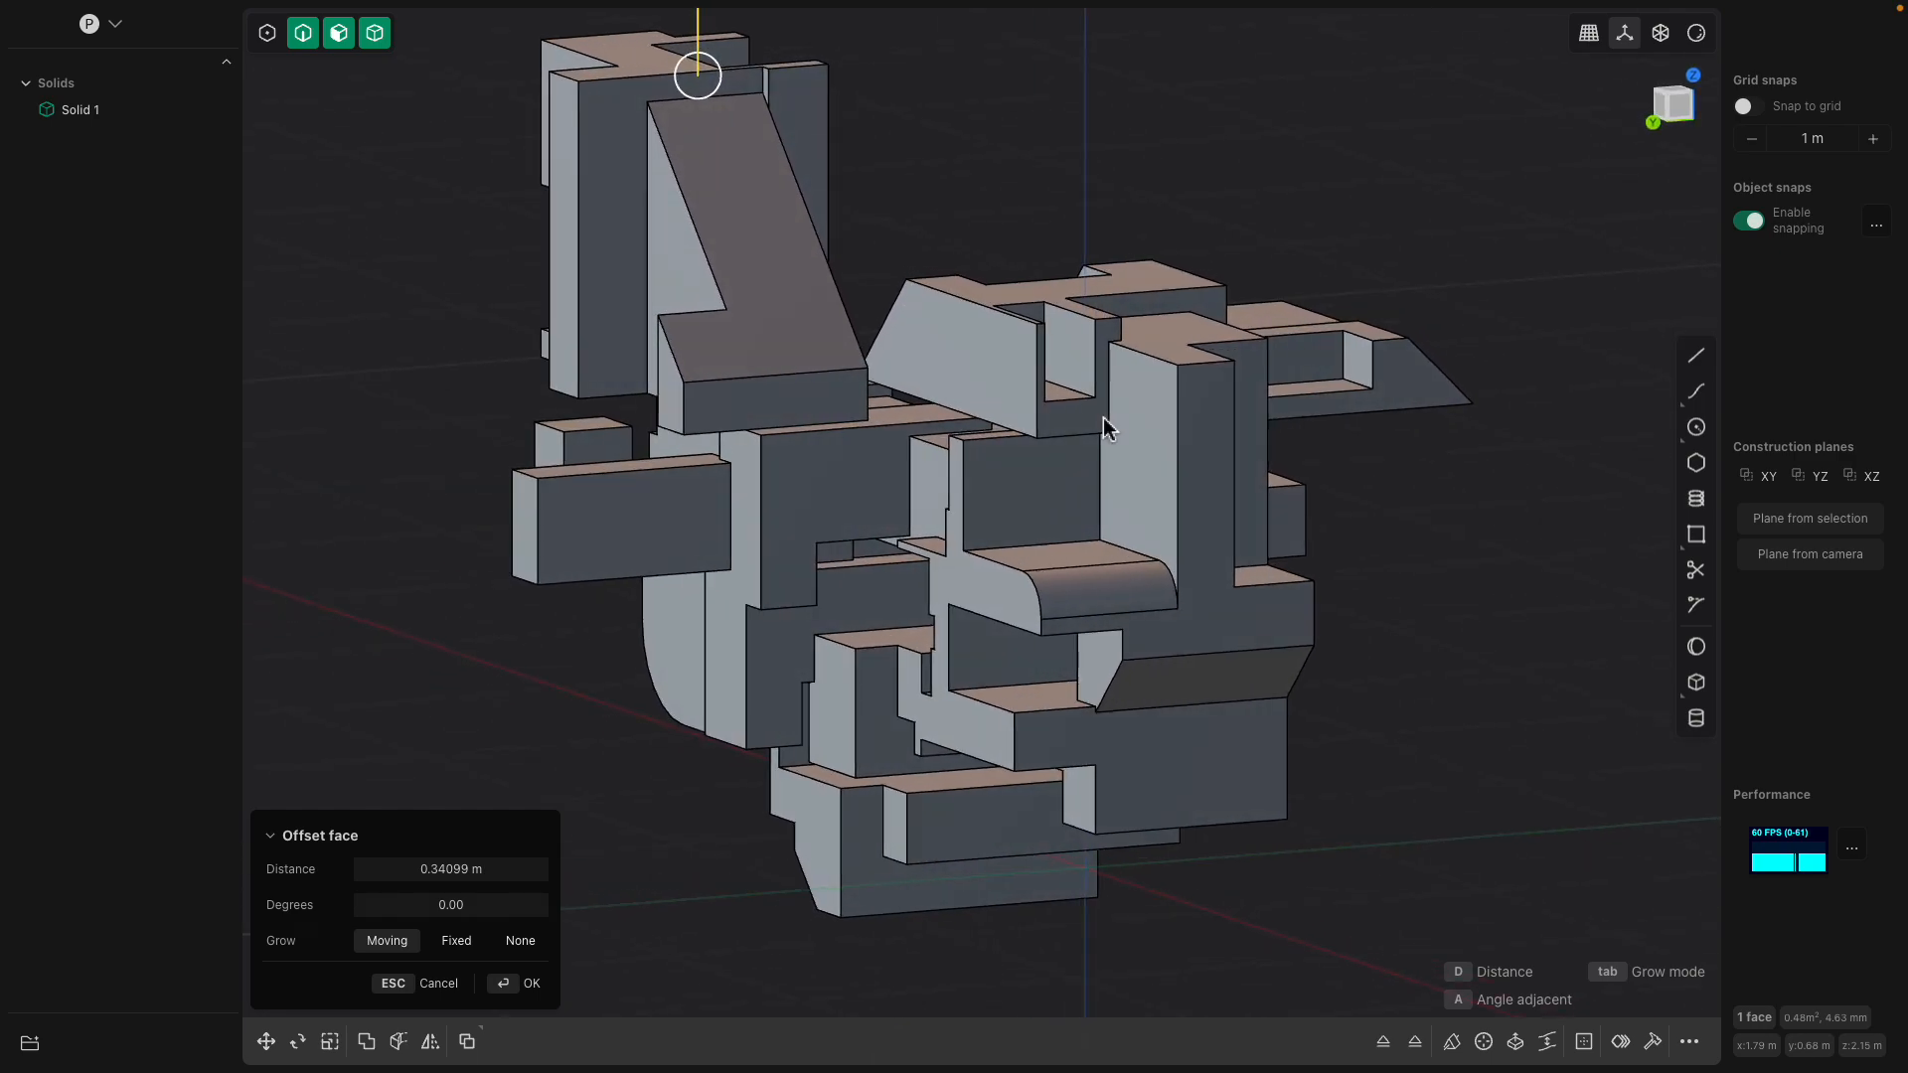
Save the Plasticity model to the Desktop as random_.plasticity
key("super+s")
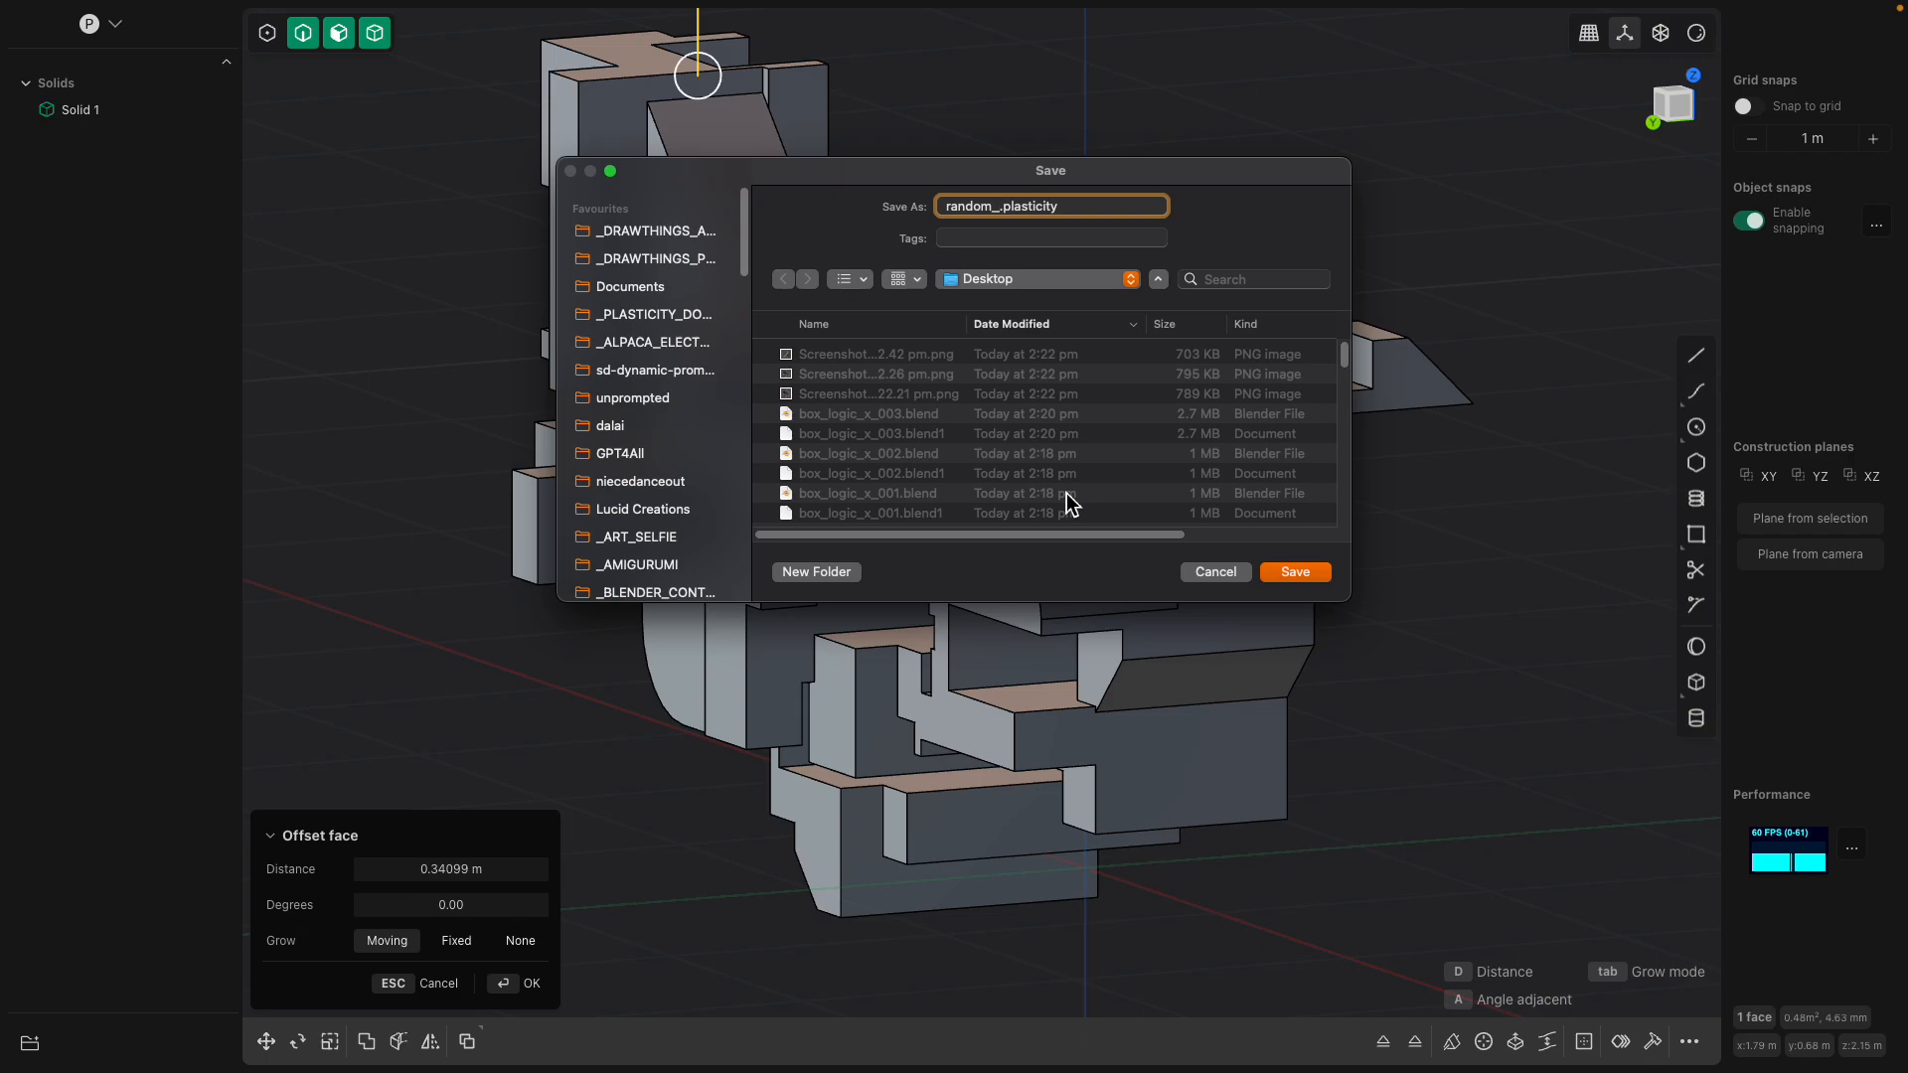
key("Return")
Switch to the Stable Diffusion web UI and enlarge the first single generated image in the txt2img gallery
scroll(1133, 532, "up", 2)
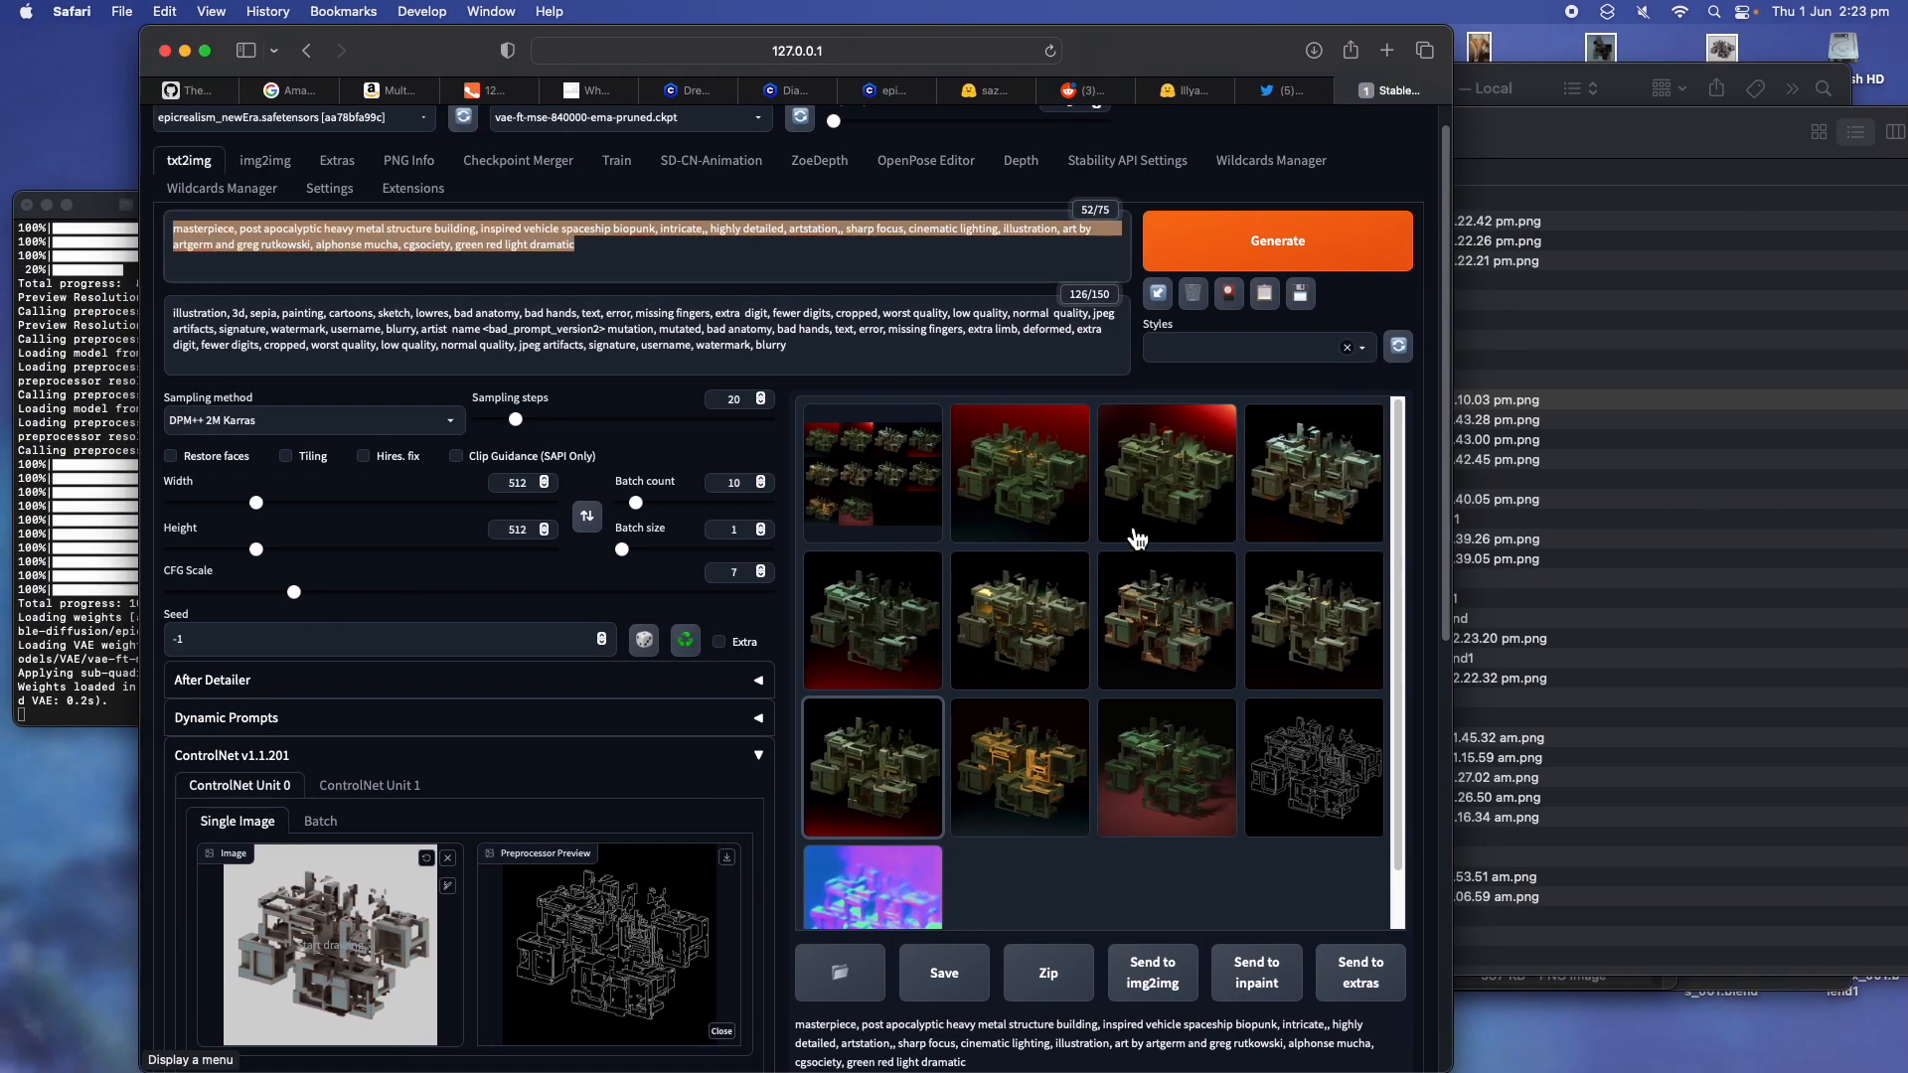
left_click(1034, 499)
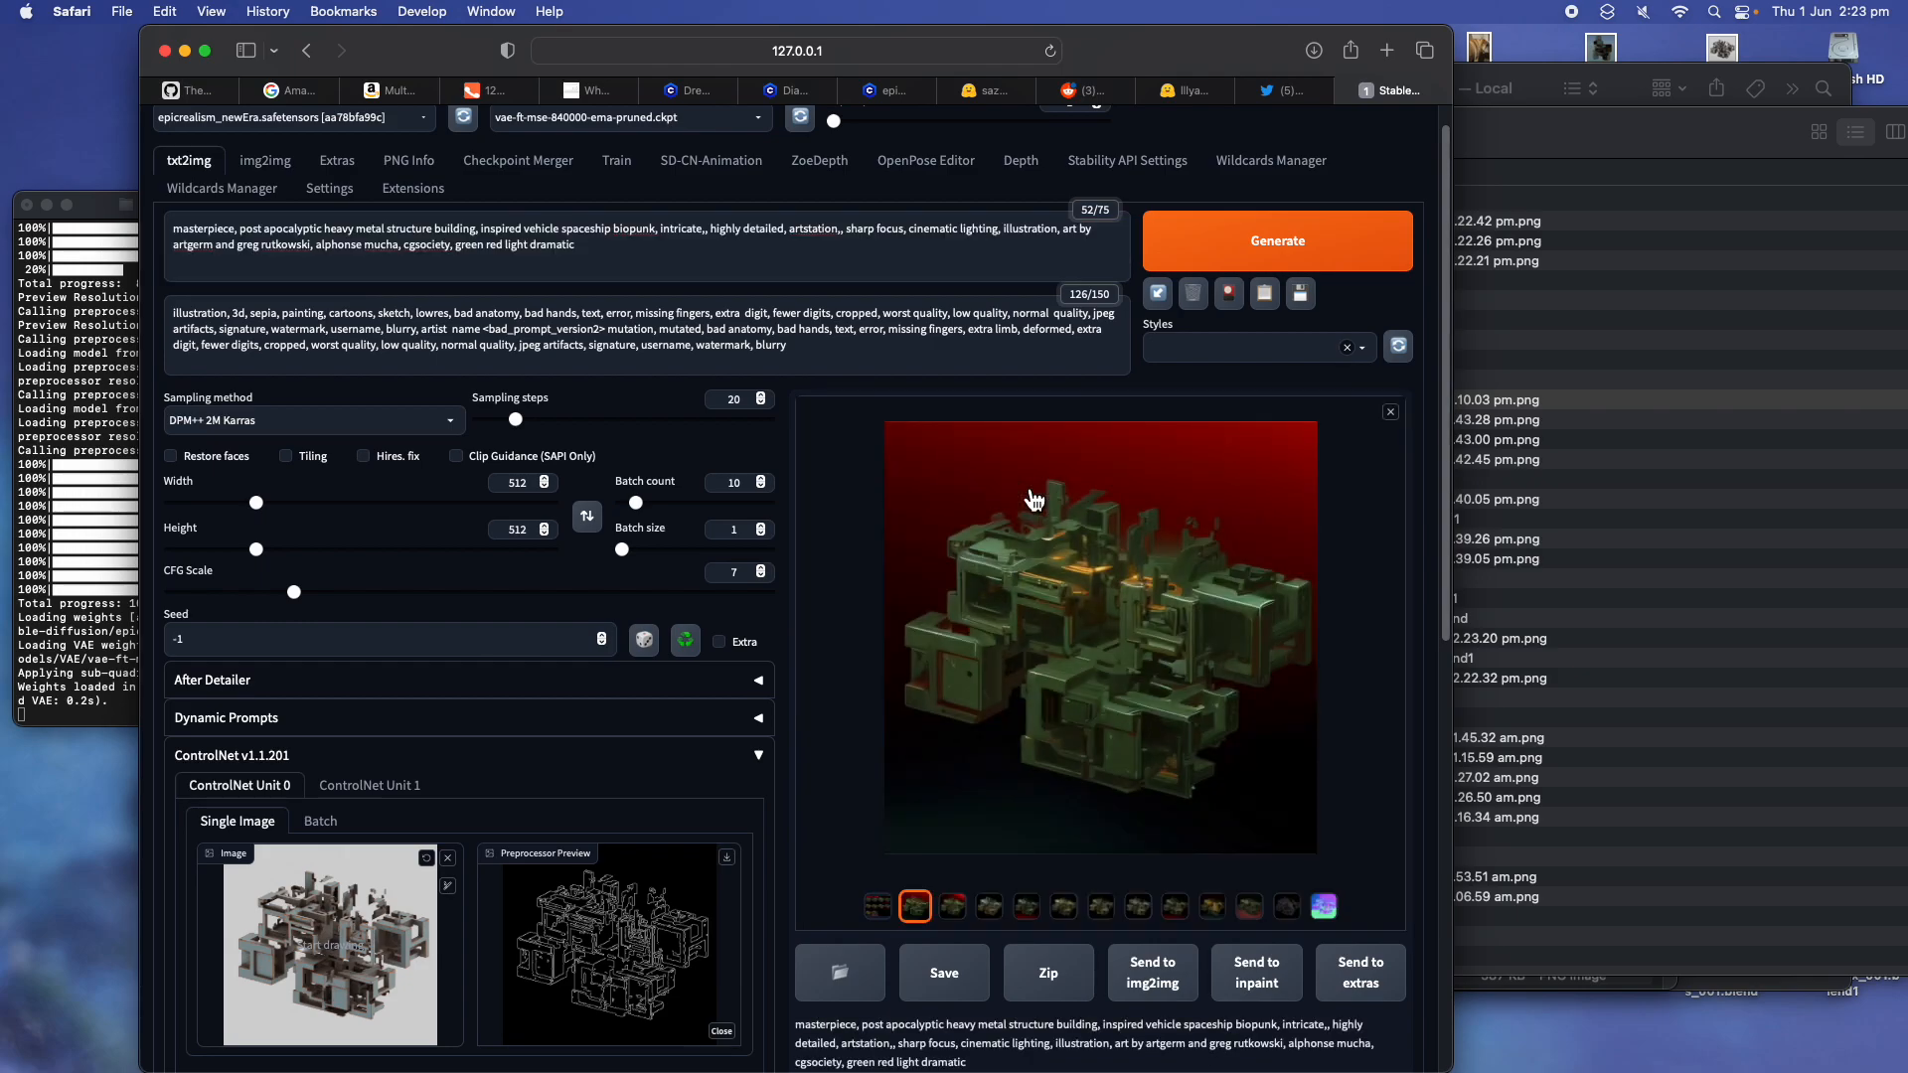
Examine the generated images and the canny and normal maps of the last batch at full size
left_click(1098, 695)
key("Right")
key("Right")
key("Right")
key("Right")
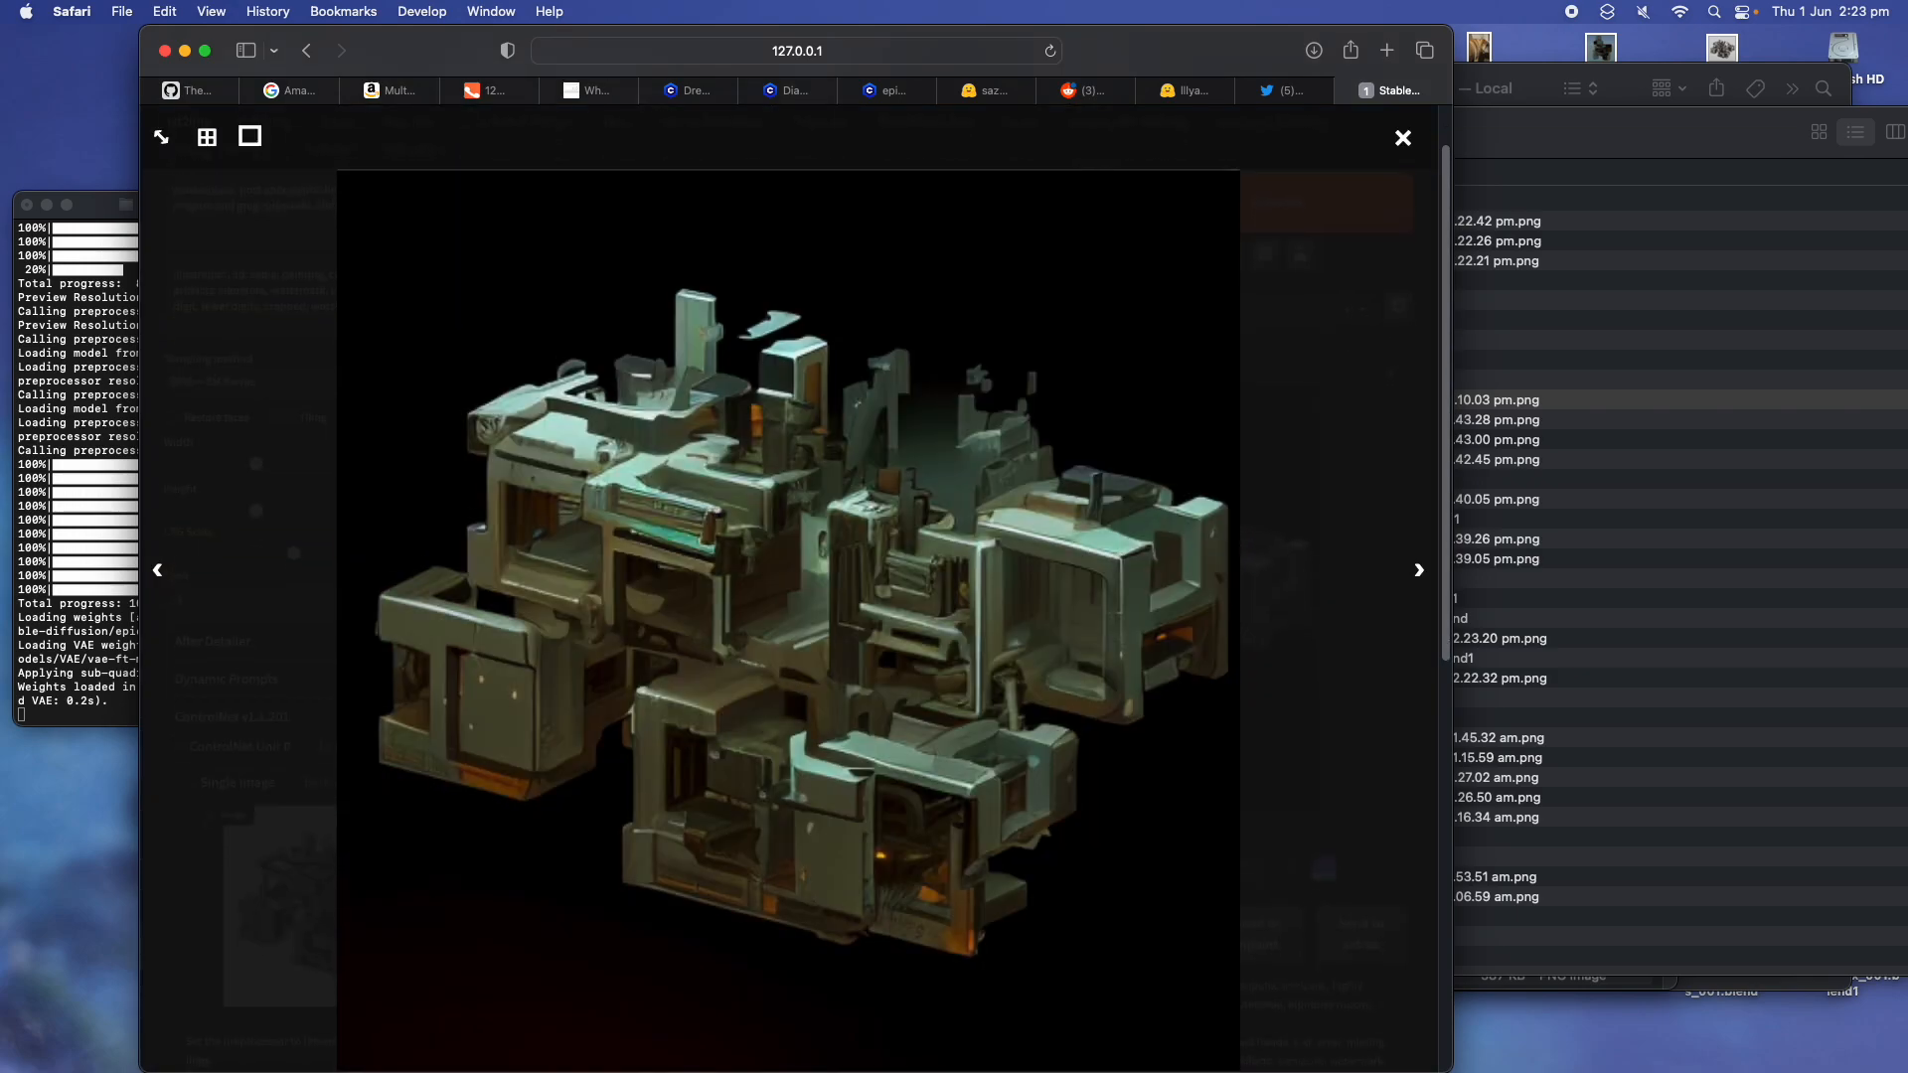
key("Right")
key("Right")
key("Right")
key("Right")
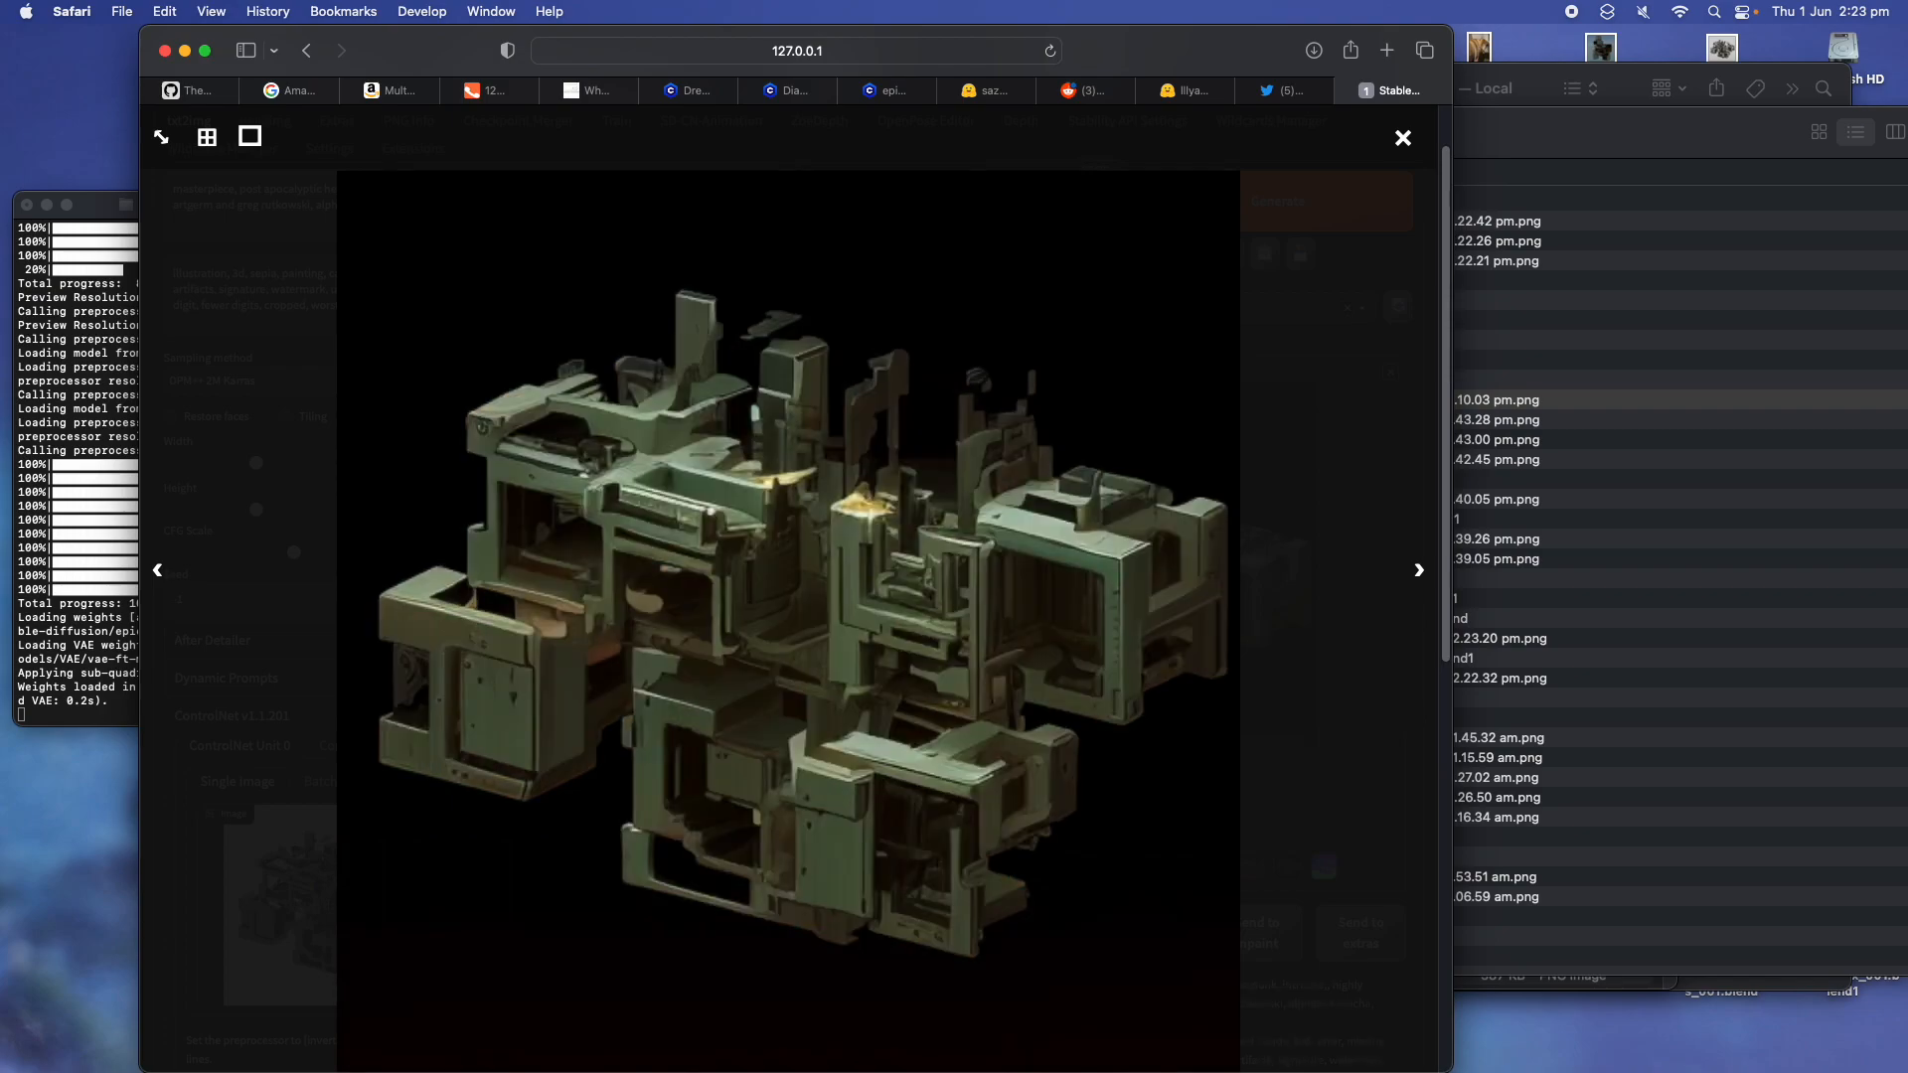
key("Right")
key("Left")
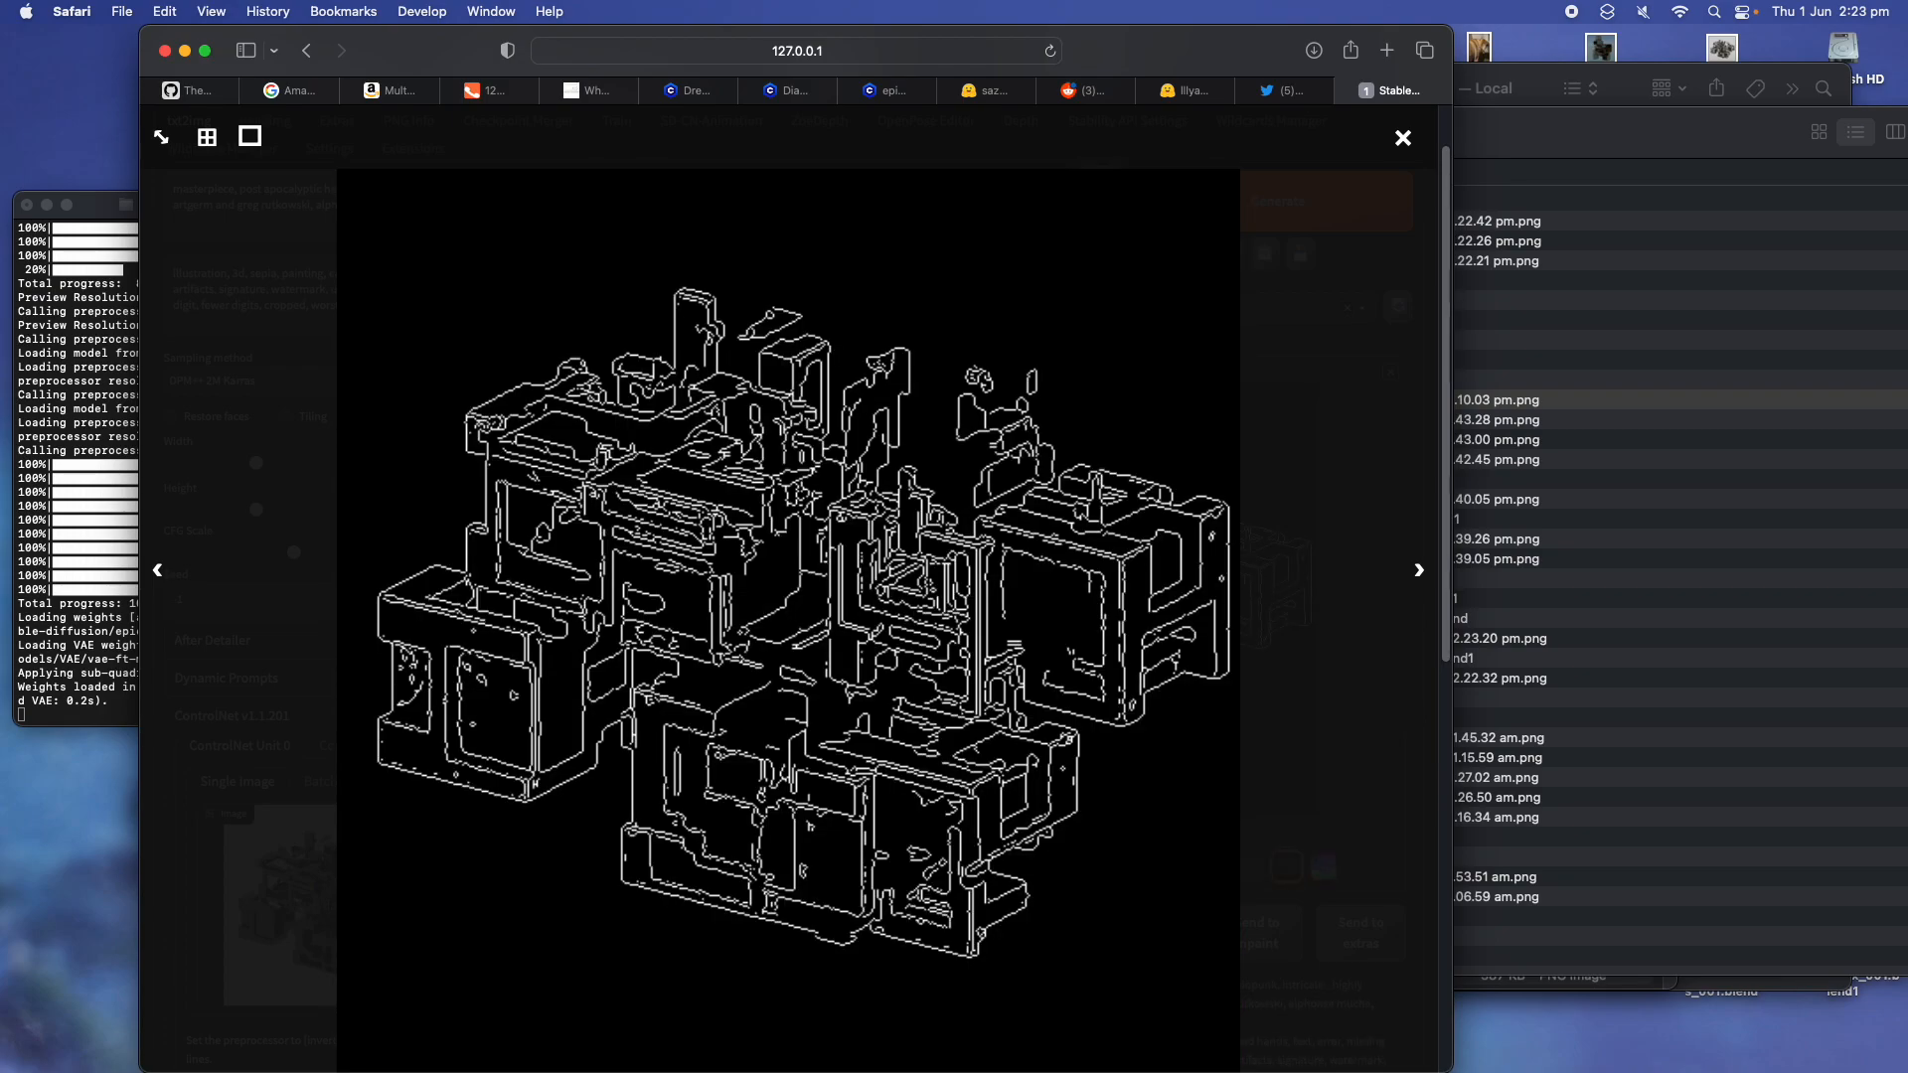
key("Right")
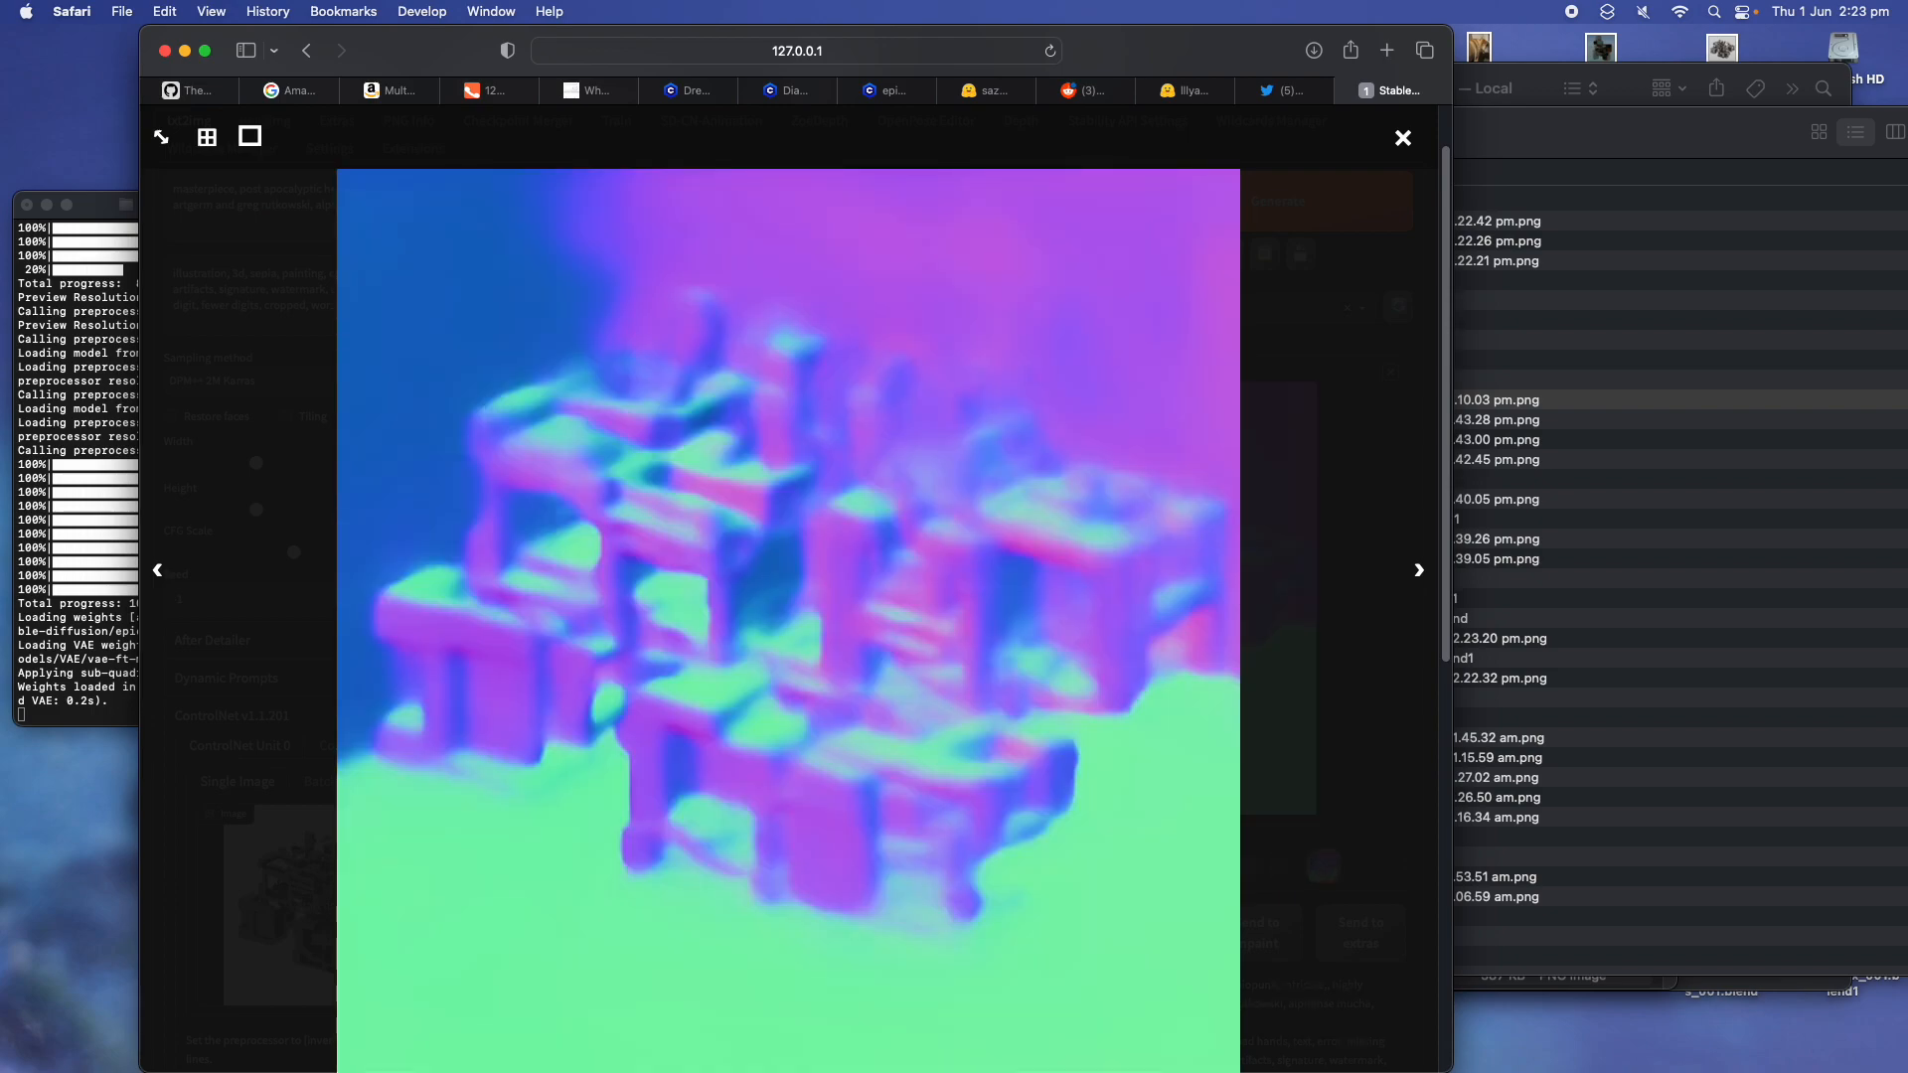
key("Left")
key("Right")
key("Right")
key("Right")
key("Right")
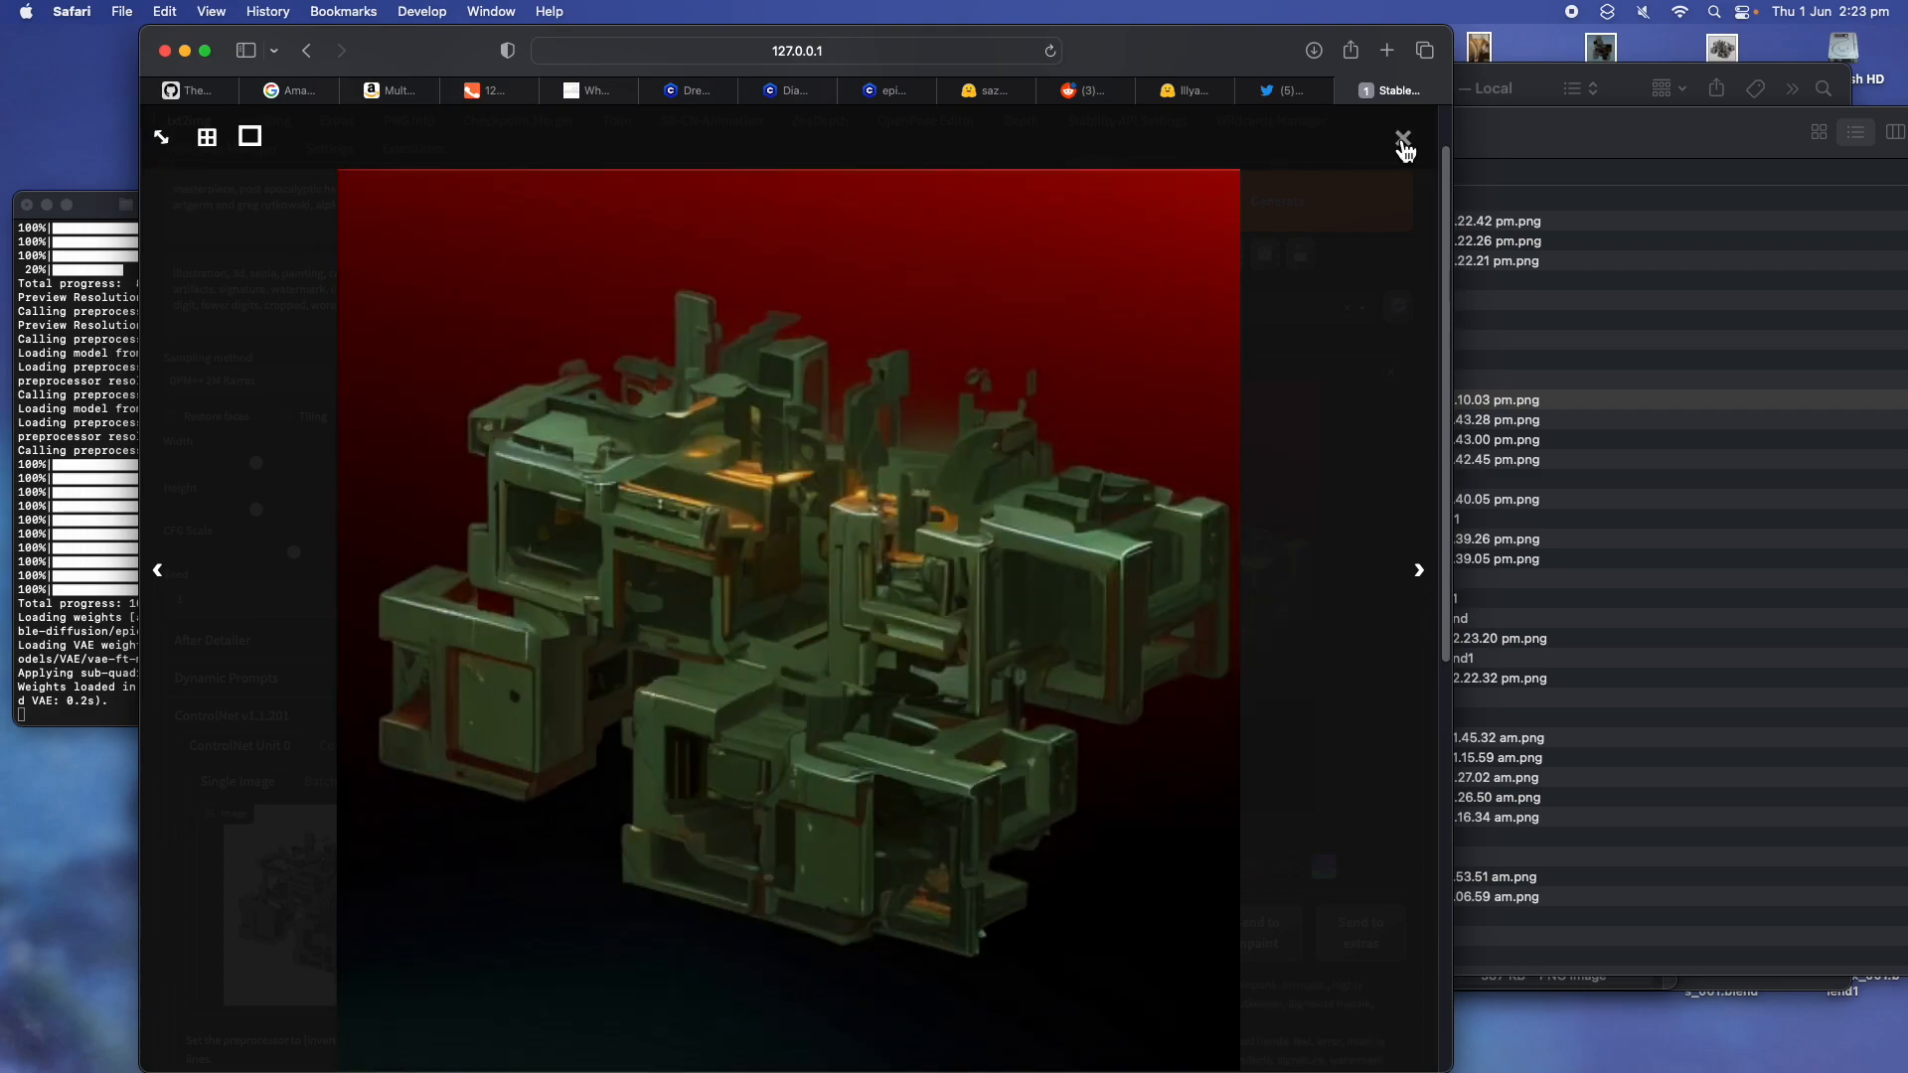
left_click(1403, 140)
Switch ControlNet Unit 1 to the Depth control type and preview its depth_midas map
scroll(597, 735, "down", 5)
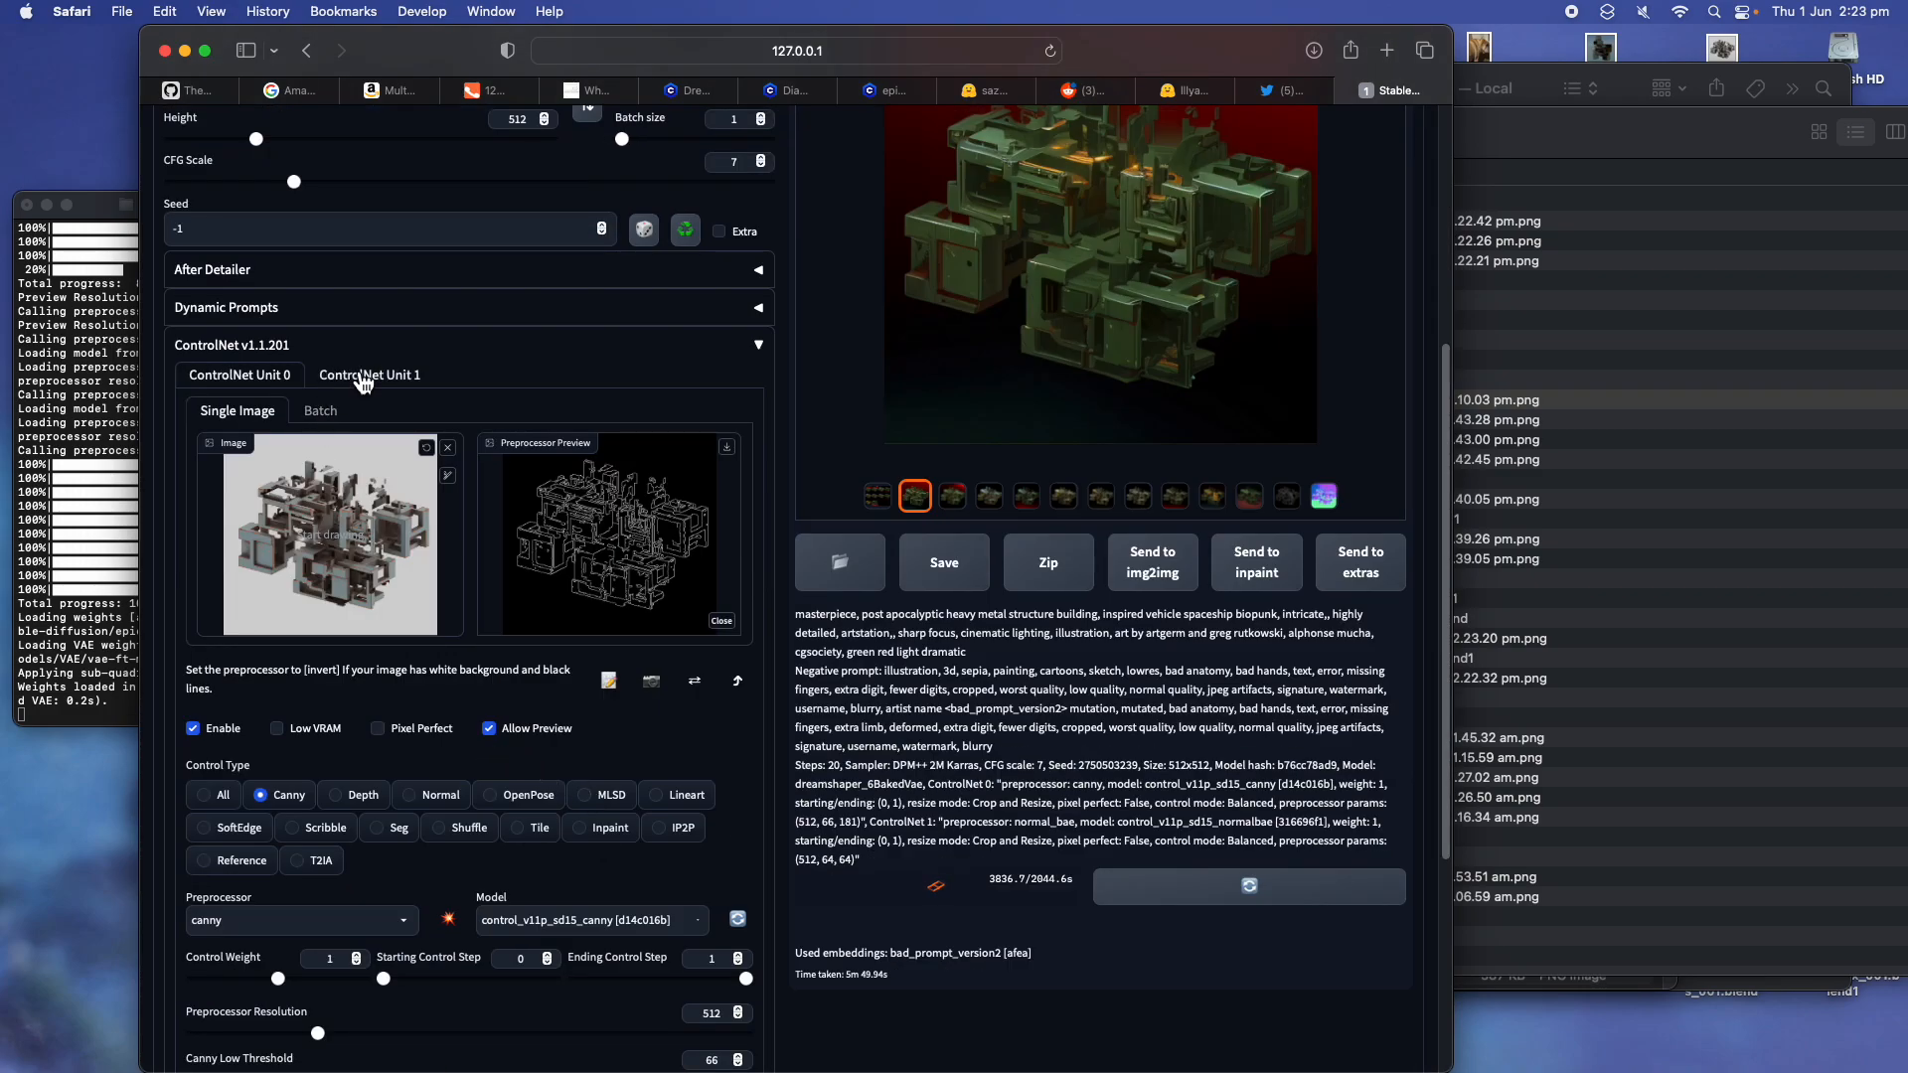
left_click(364, 379)
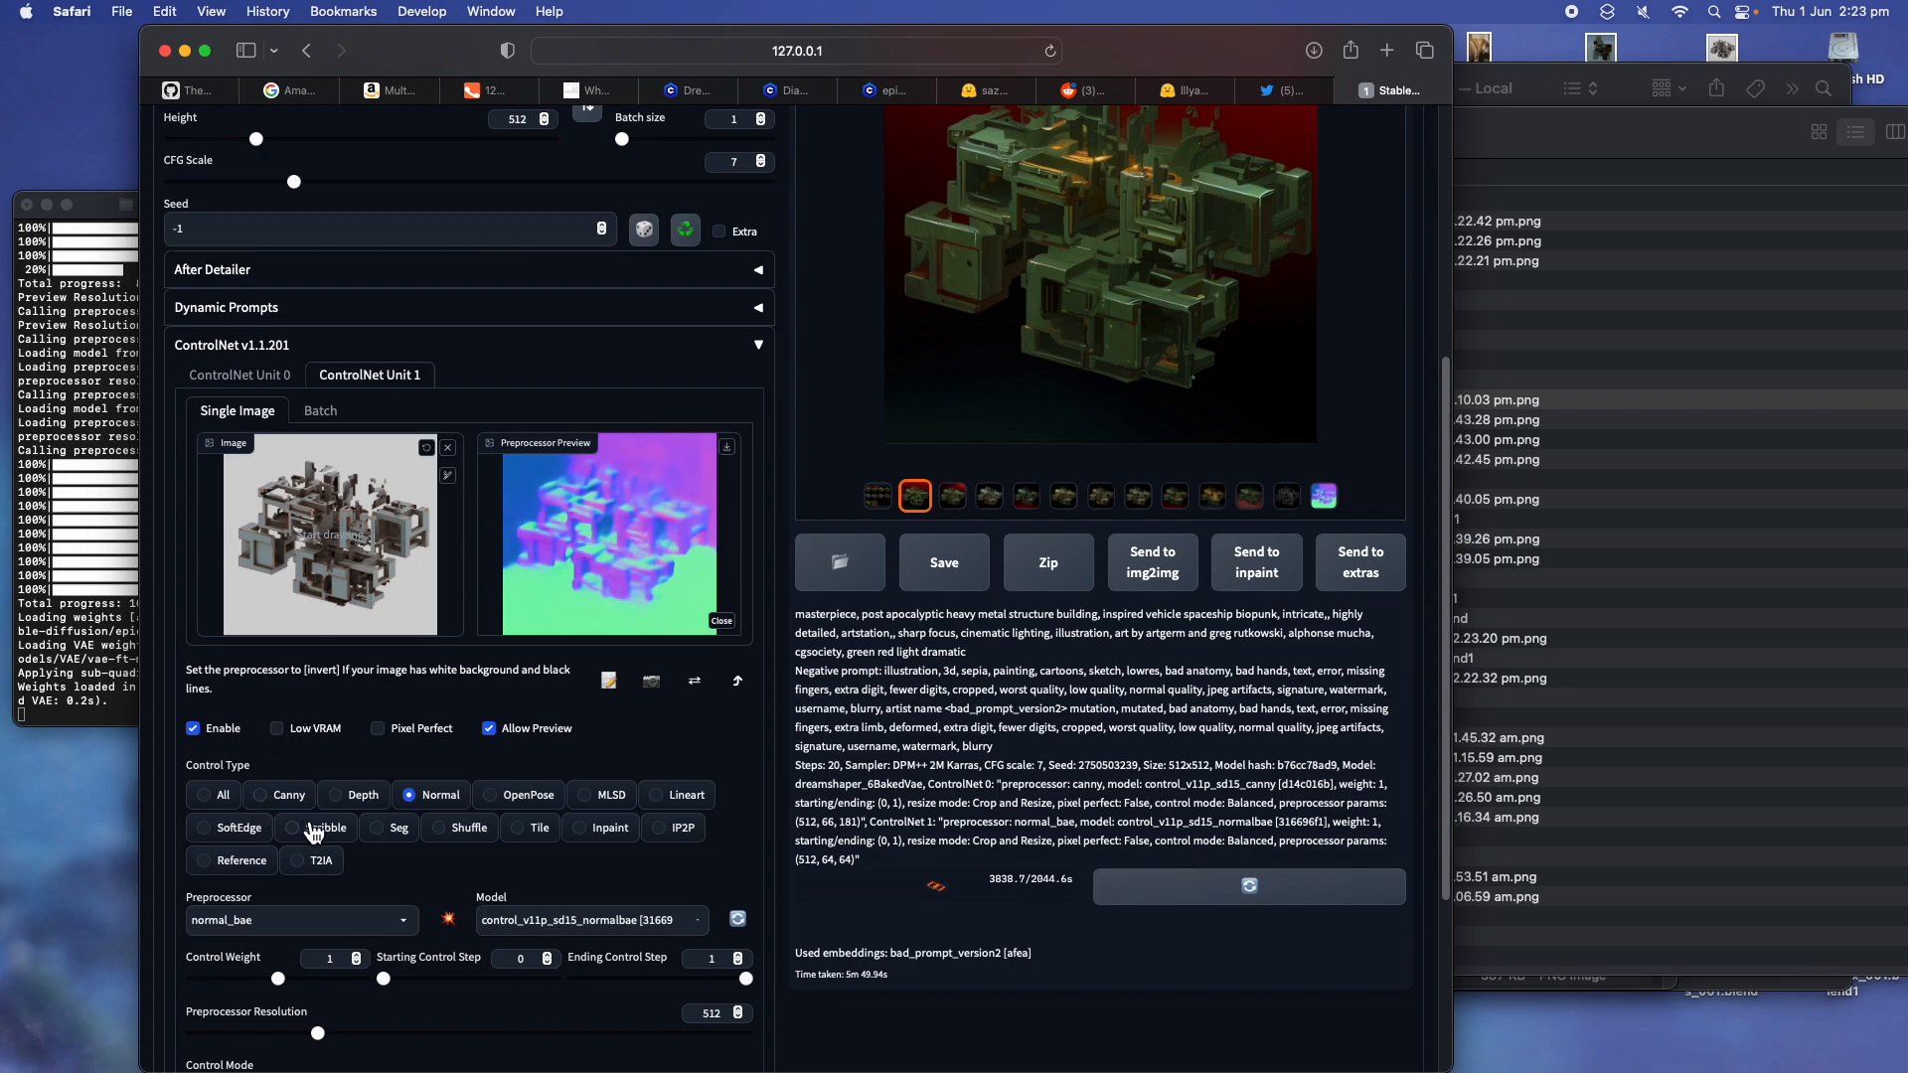
left_click(373, 797)
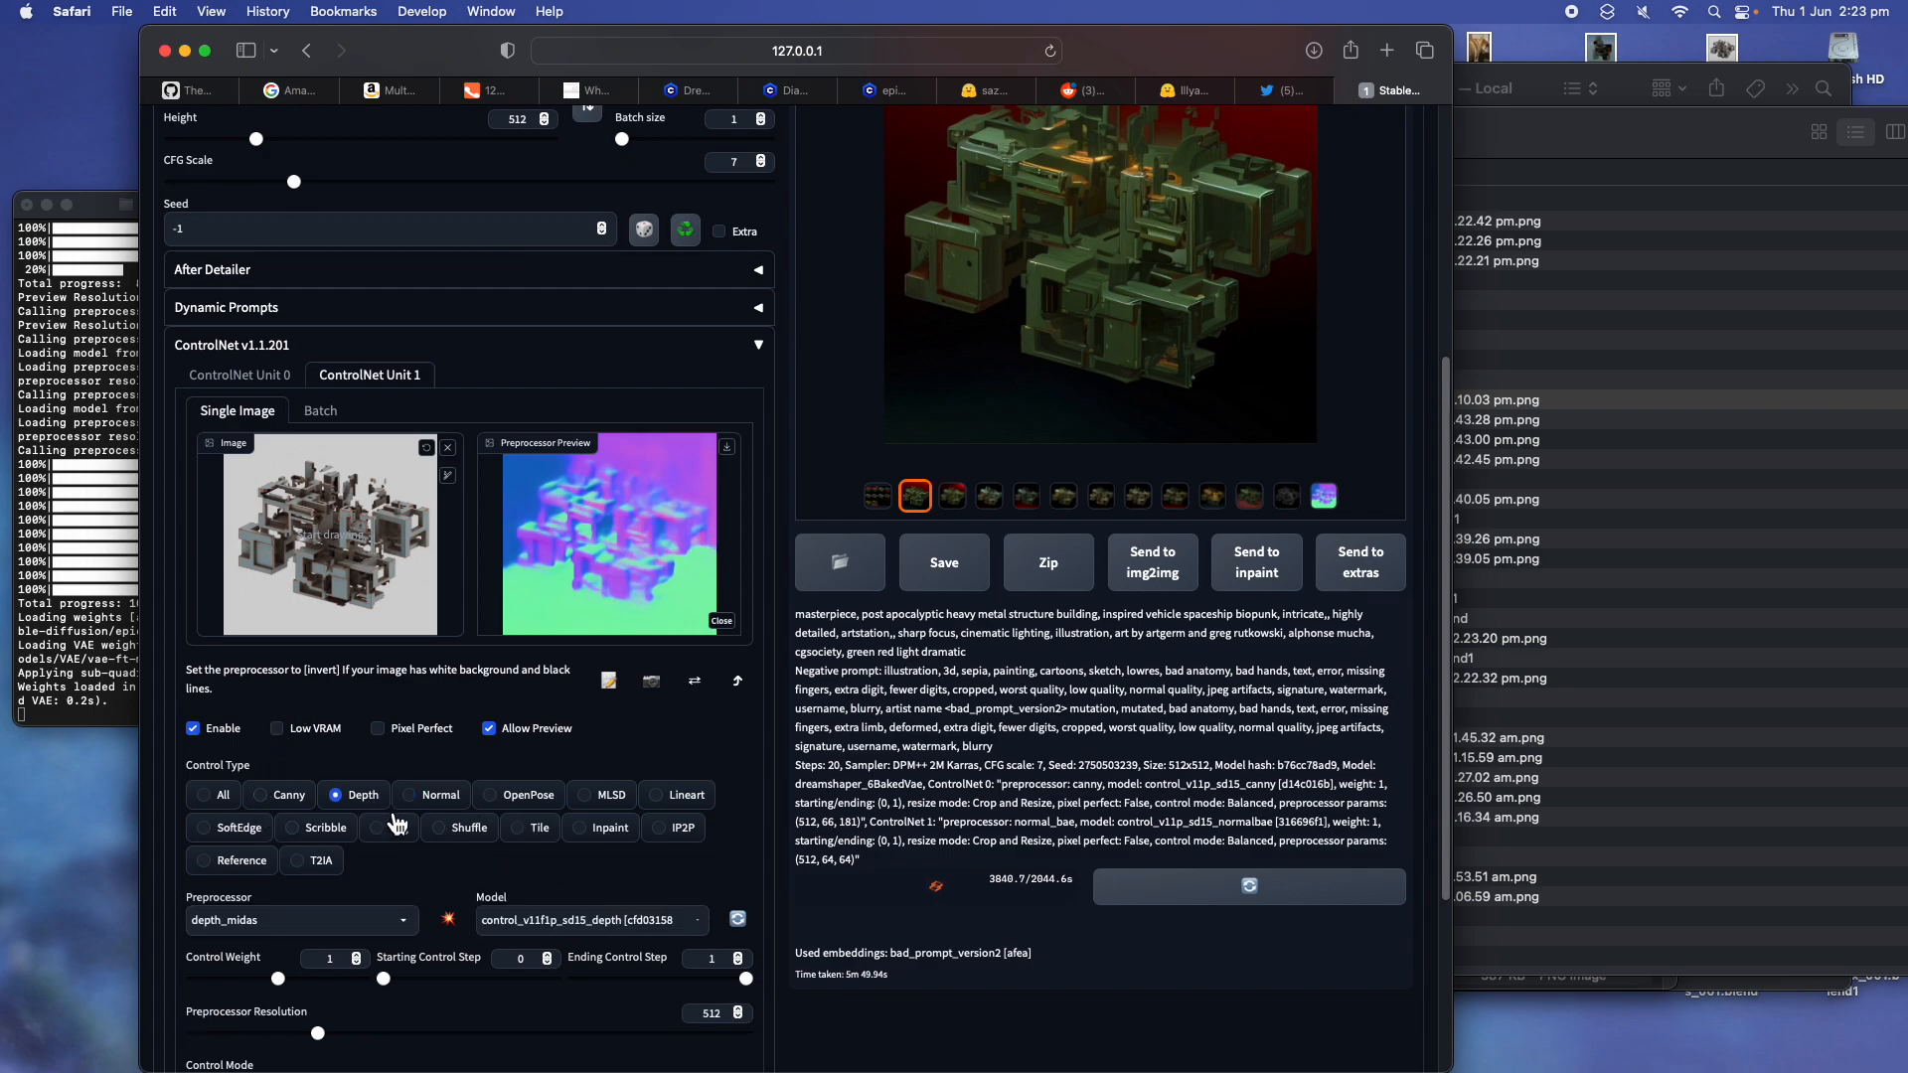
left_click(450, 922)
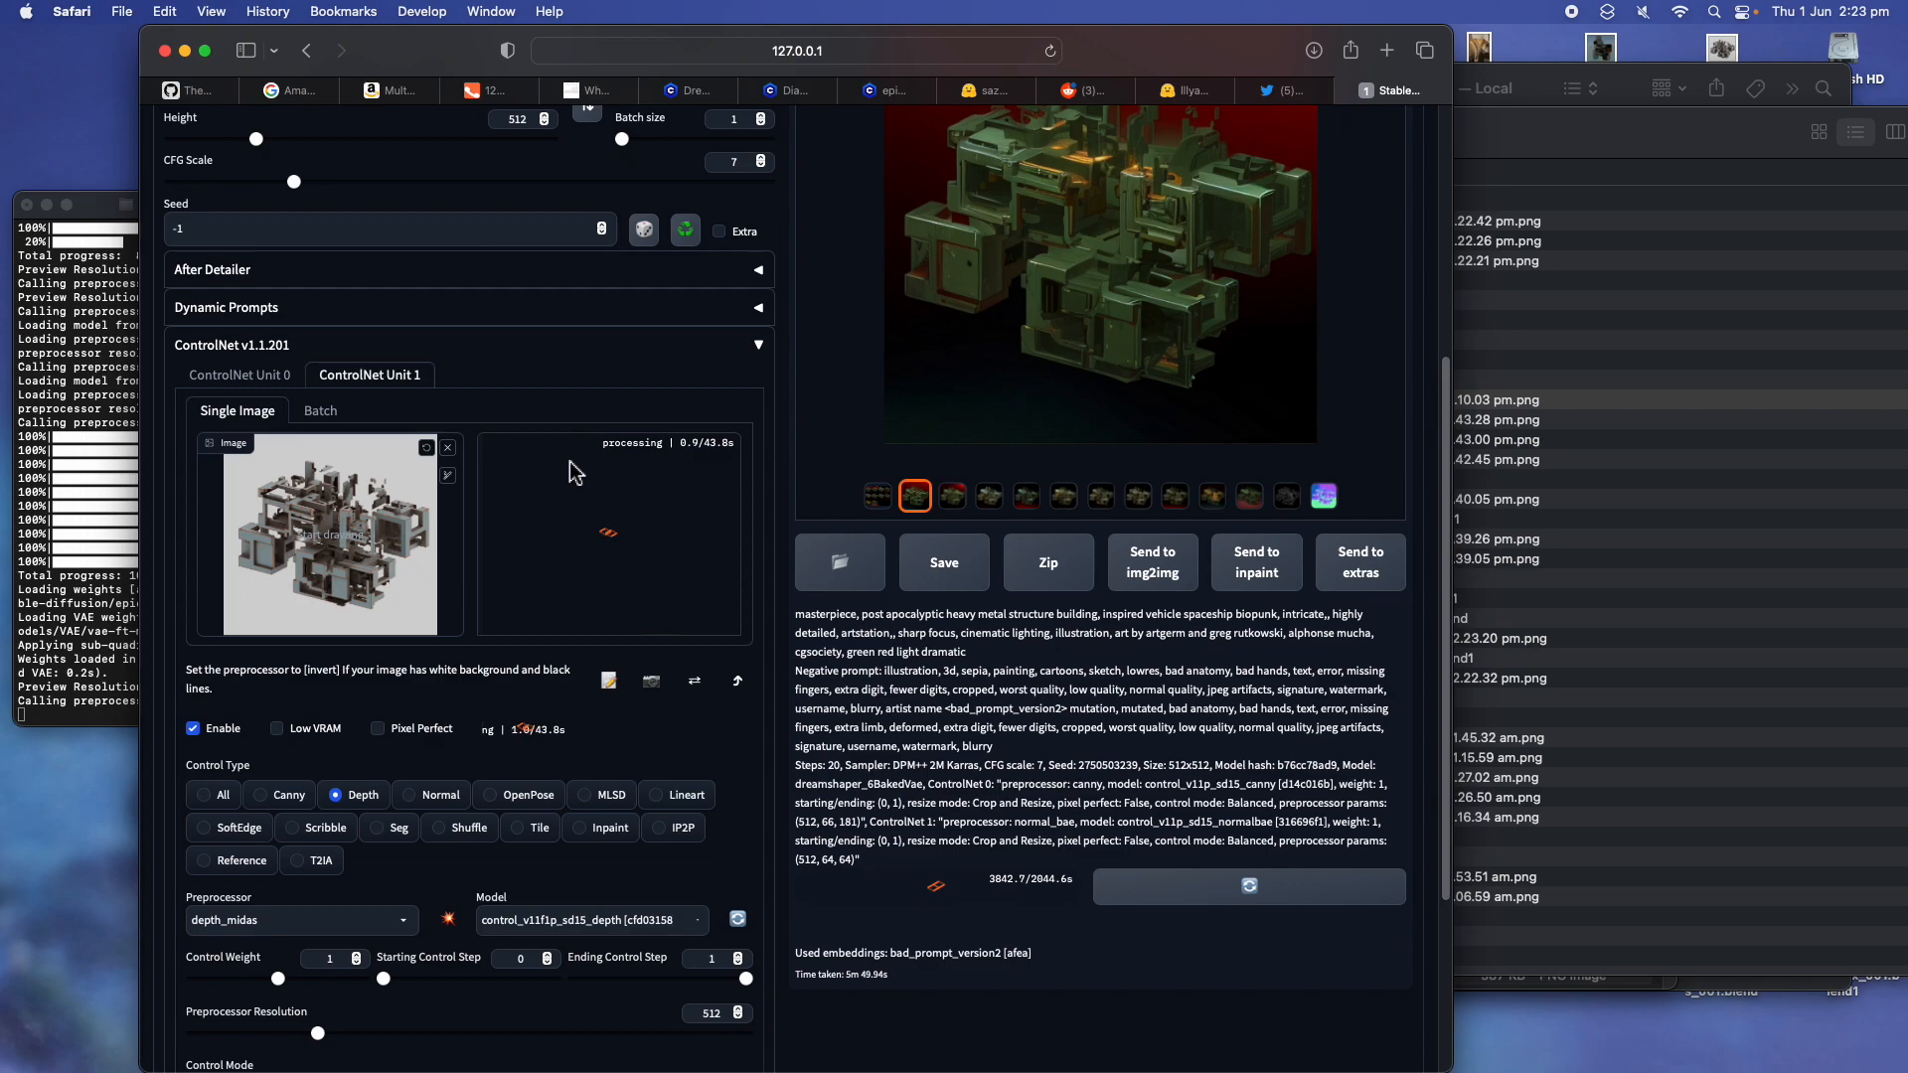
left_click_drag(459, 54, 558, 55)
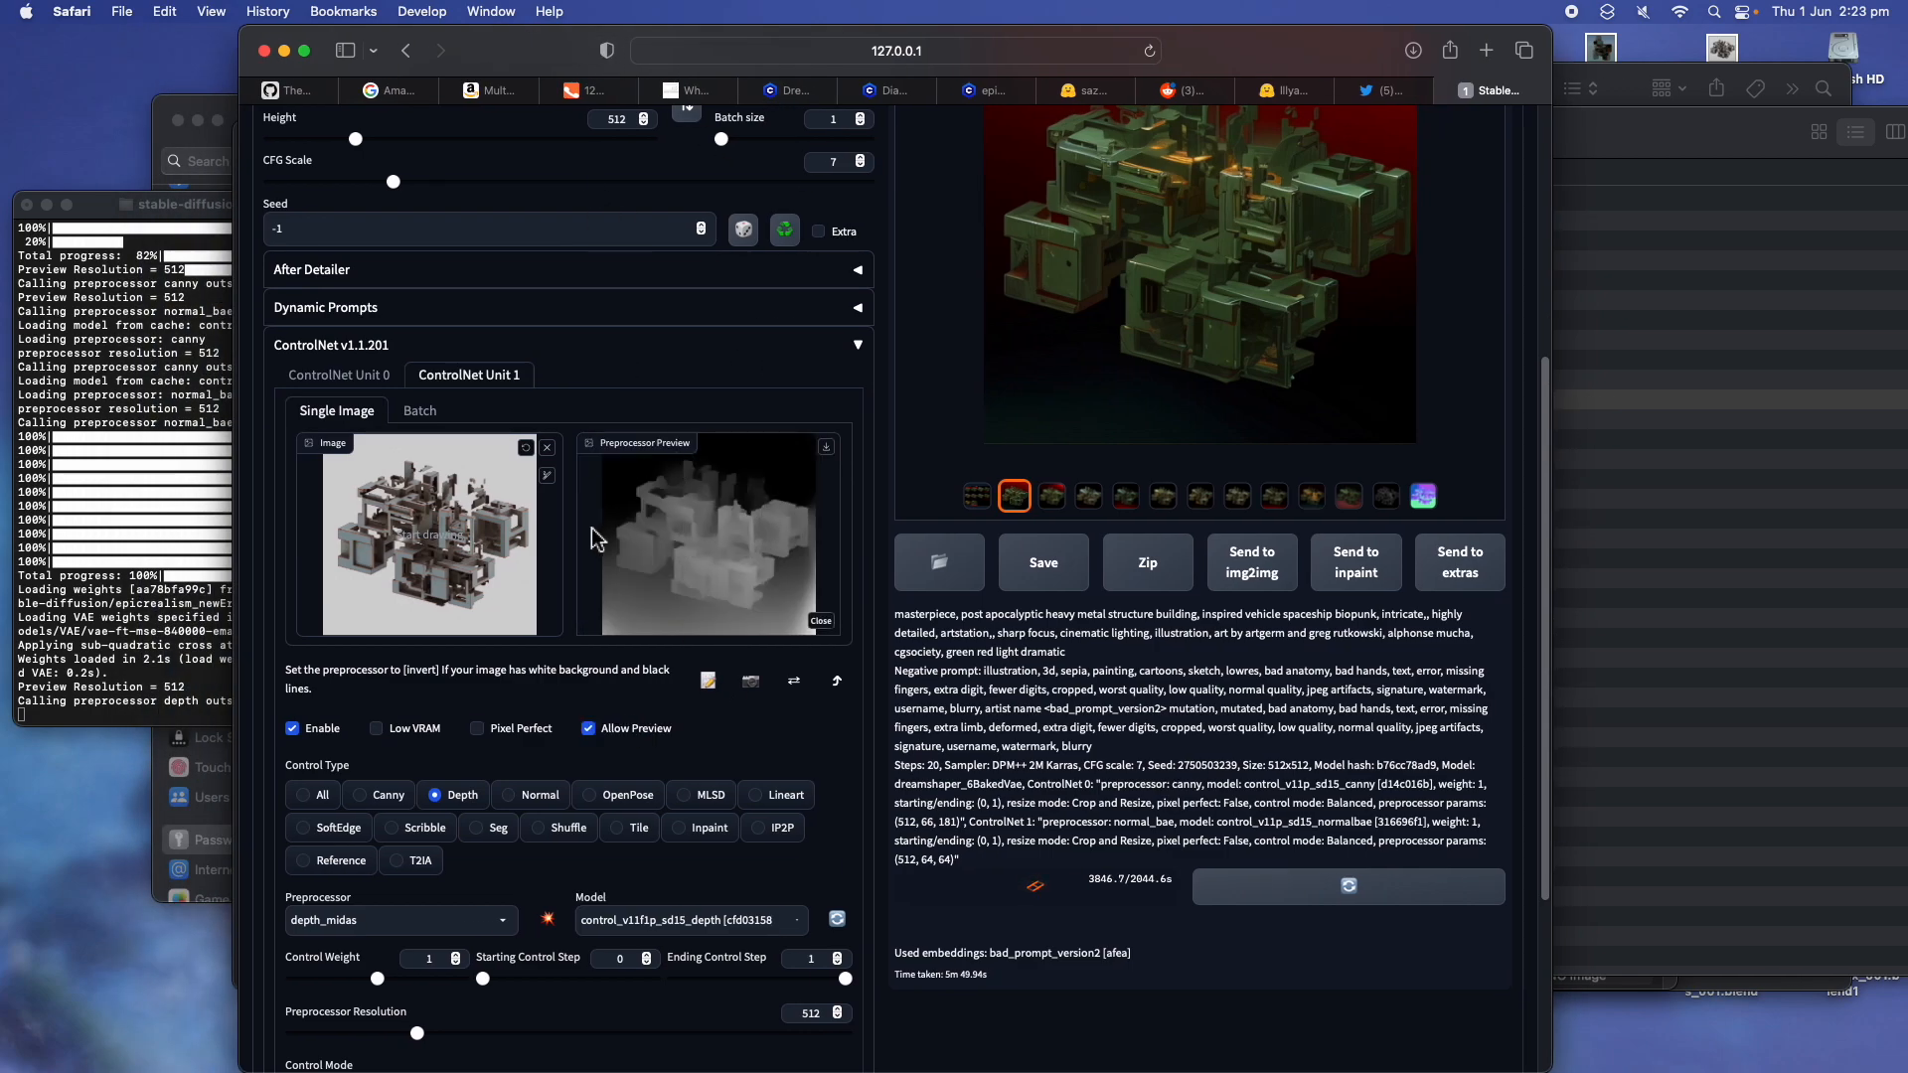
Replace the ControlNet Unit 0 image with Screenshot 2023-06-01 at 2.22.42 pm.png from the Desktop folder
left_click(350, 378)
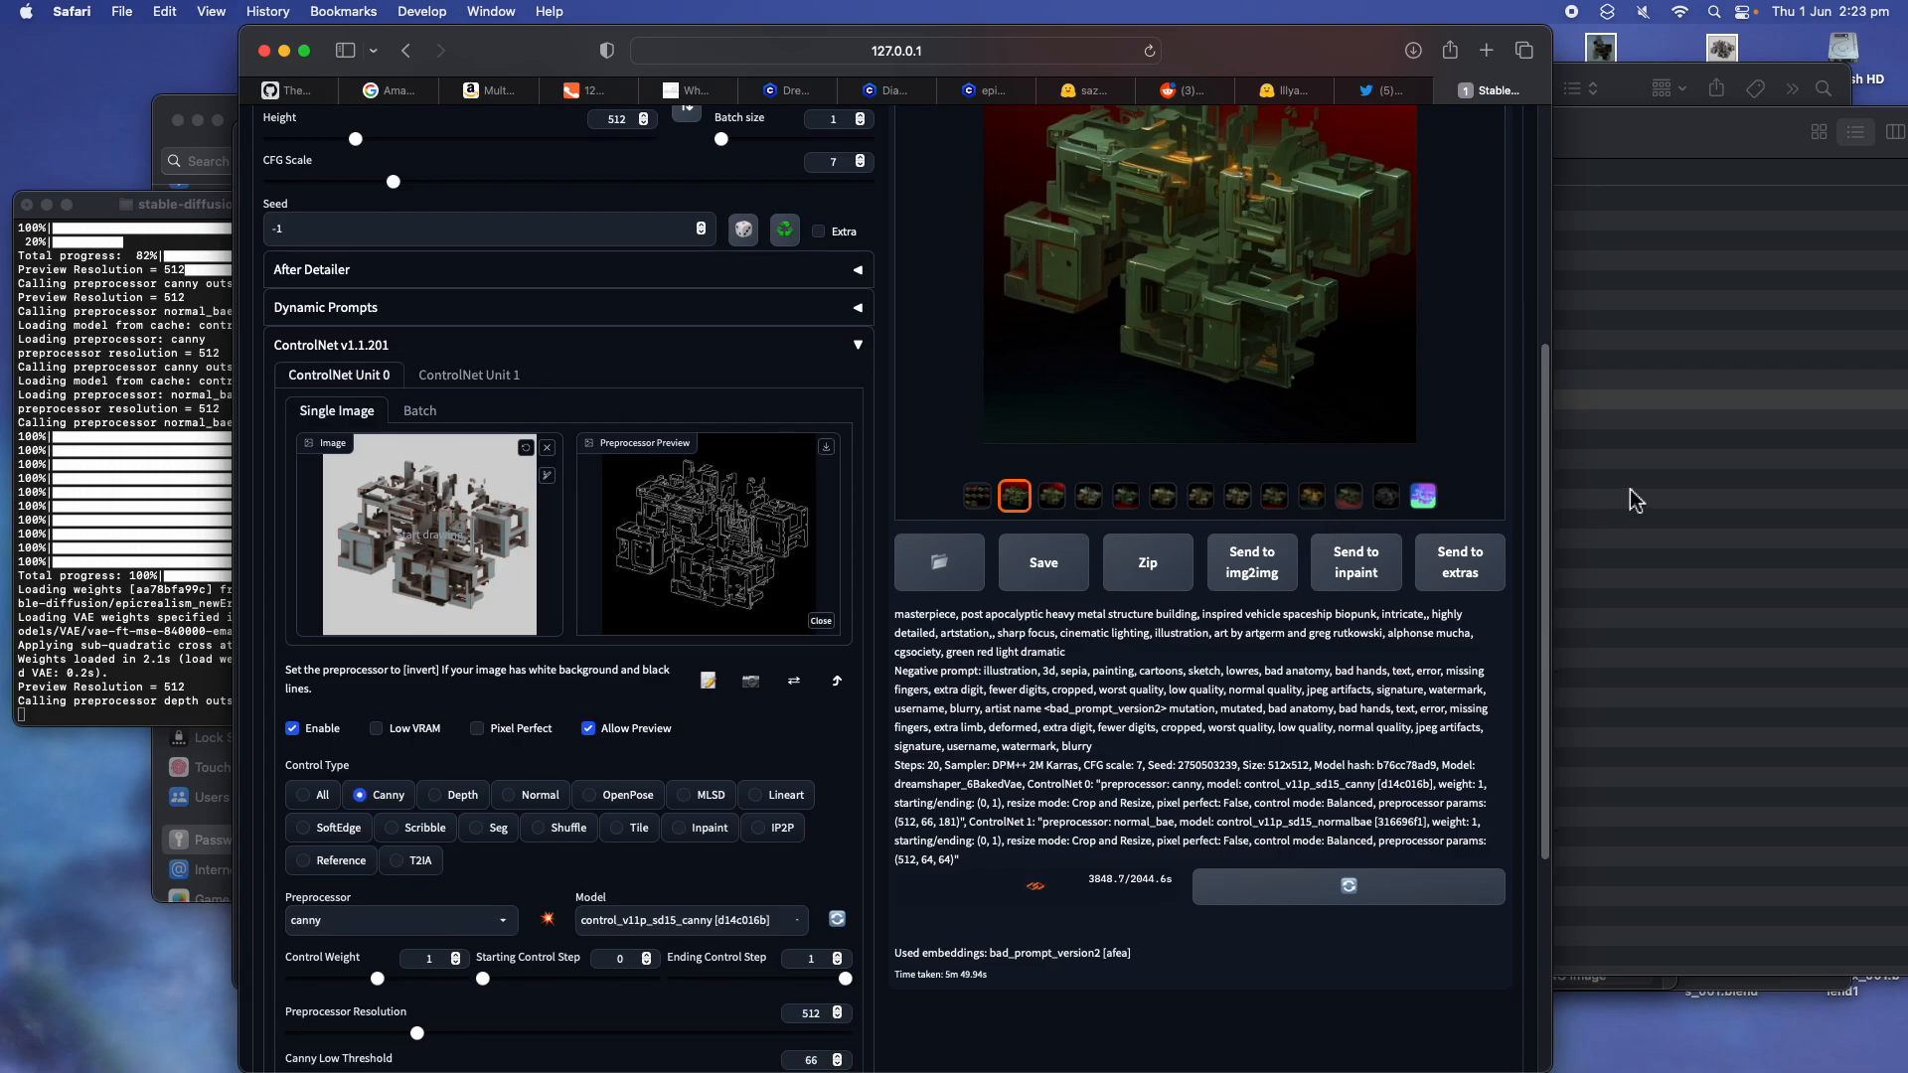
left_click(1630, 489)
left_click(1344, 225)
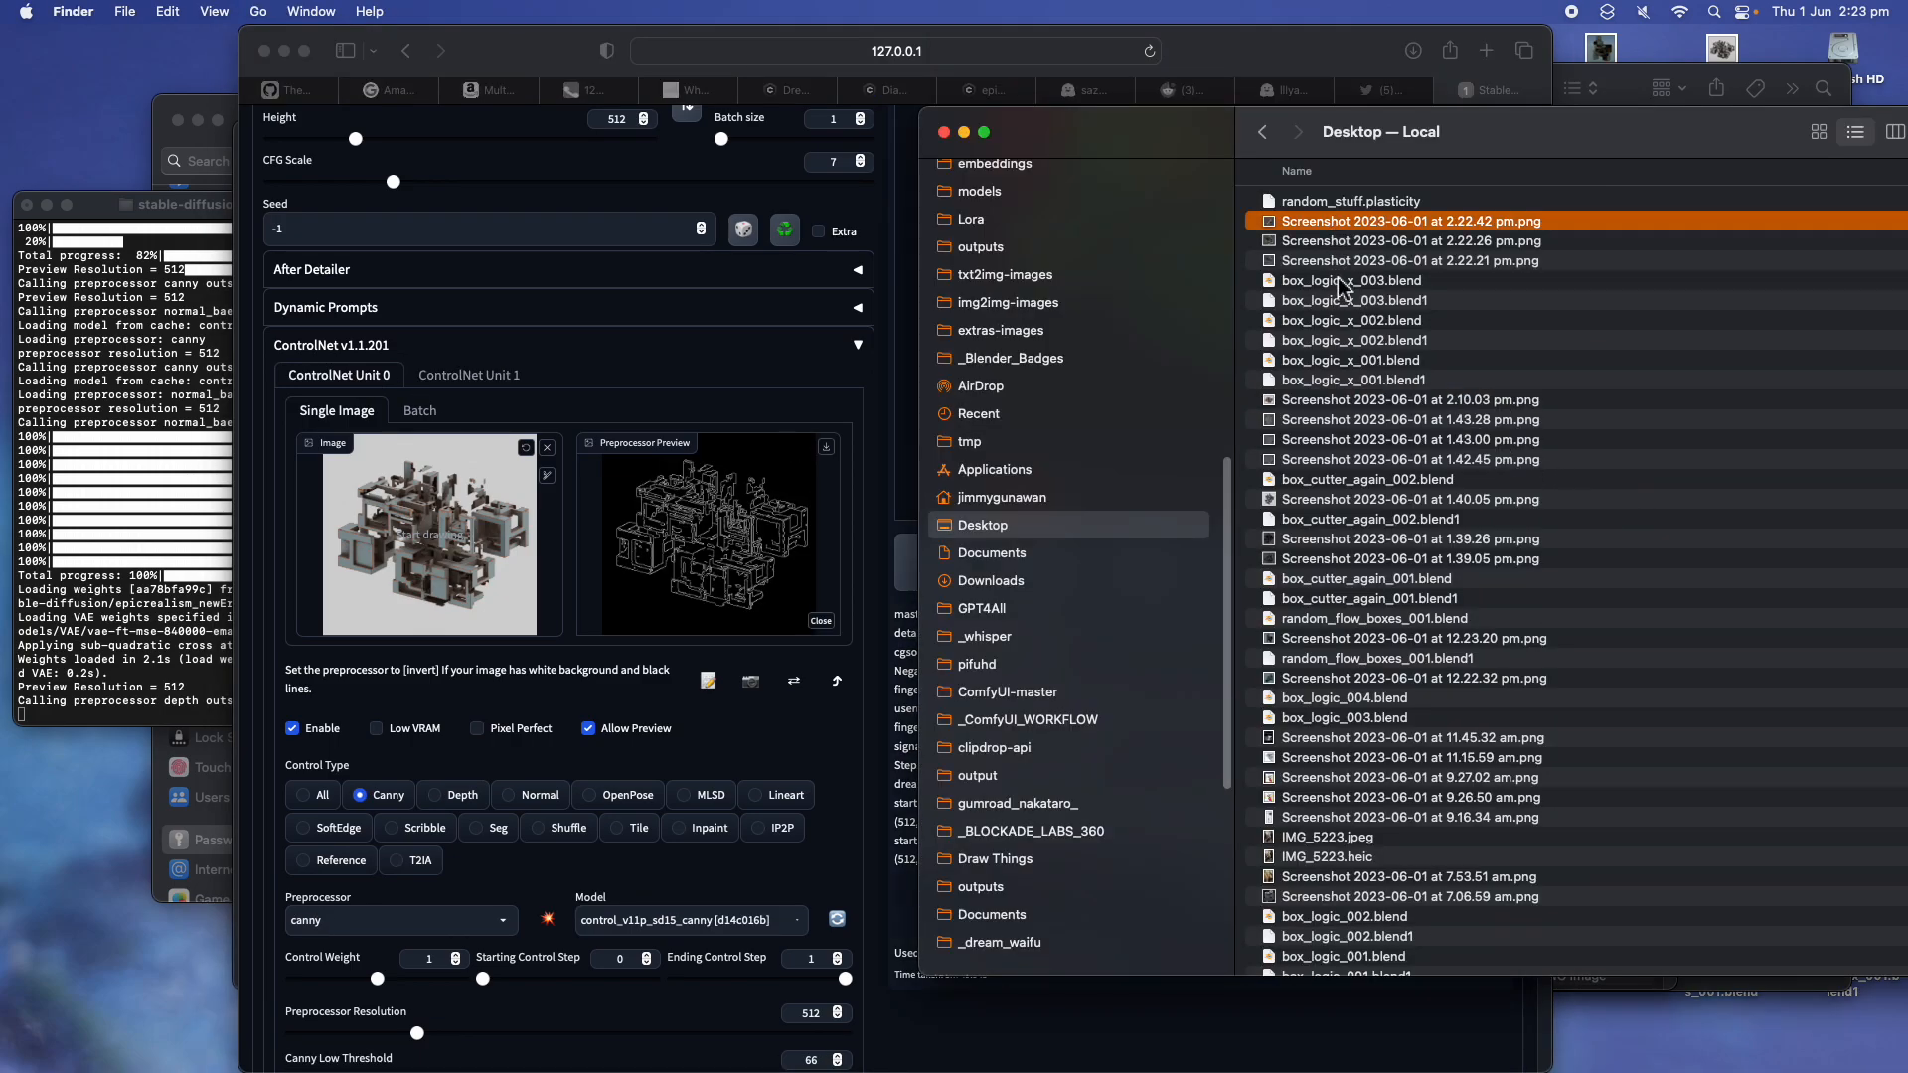
key("space")
left_click_drag(1340, 246, 437, 507)
Load the same Desktop screenshot as the input image of ControlNet Unit 1
left_click(437, 375)
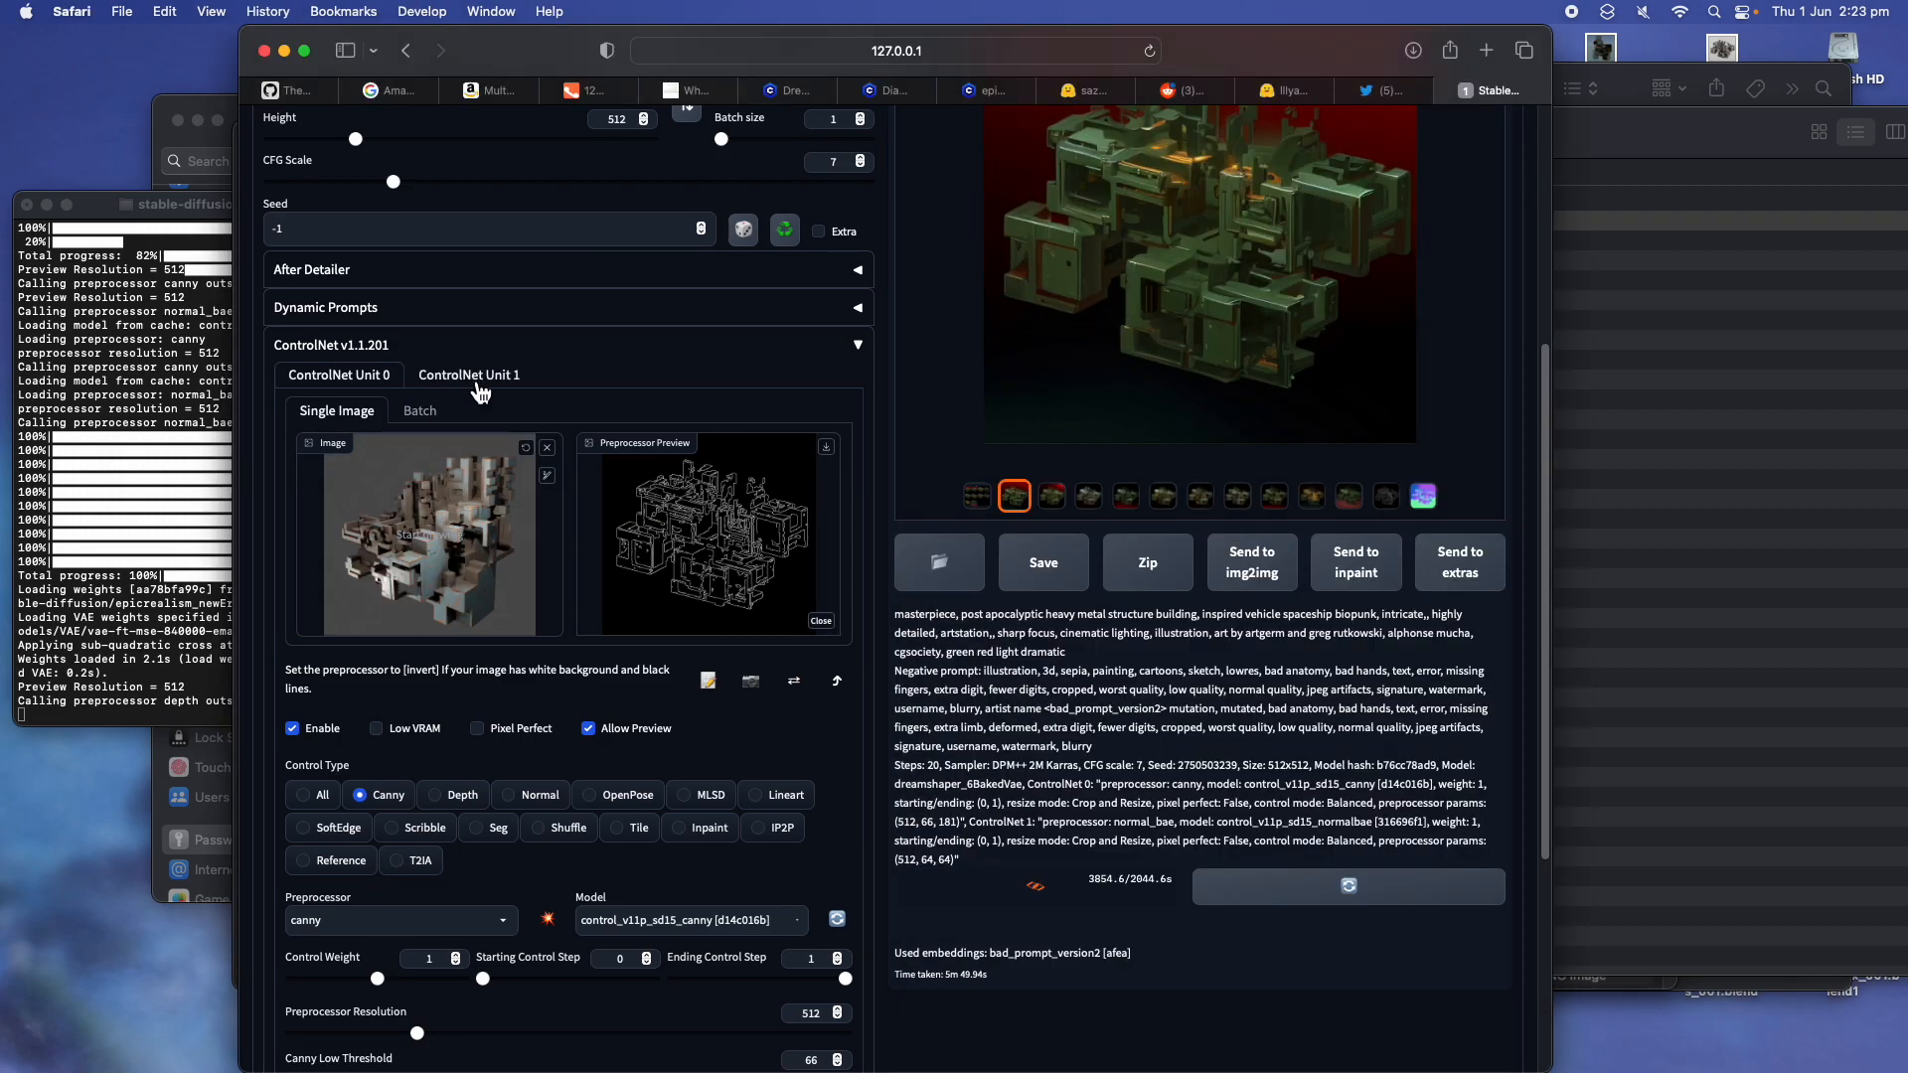
left_click(438, 375)
key("super+Tab")
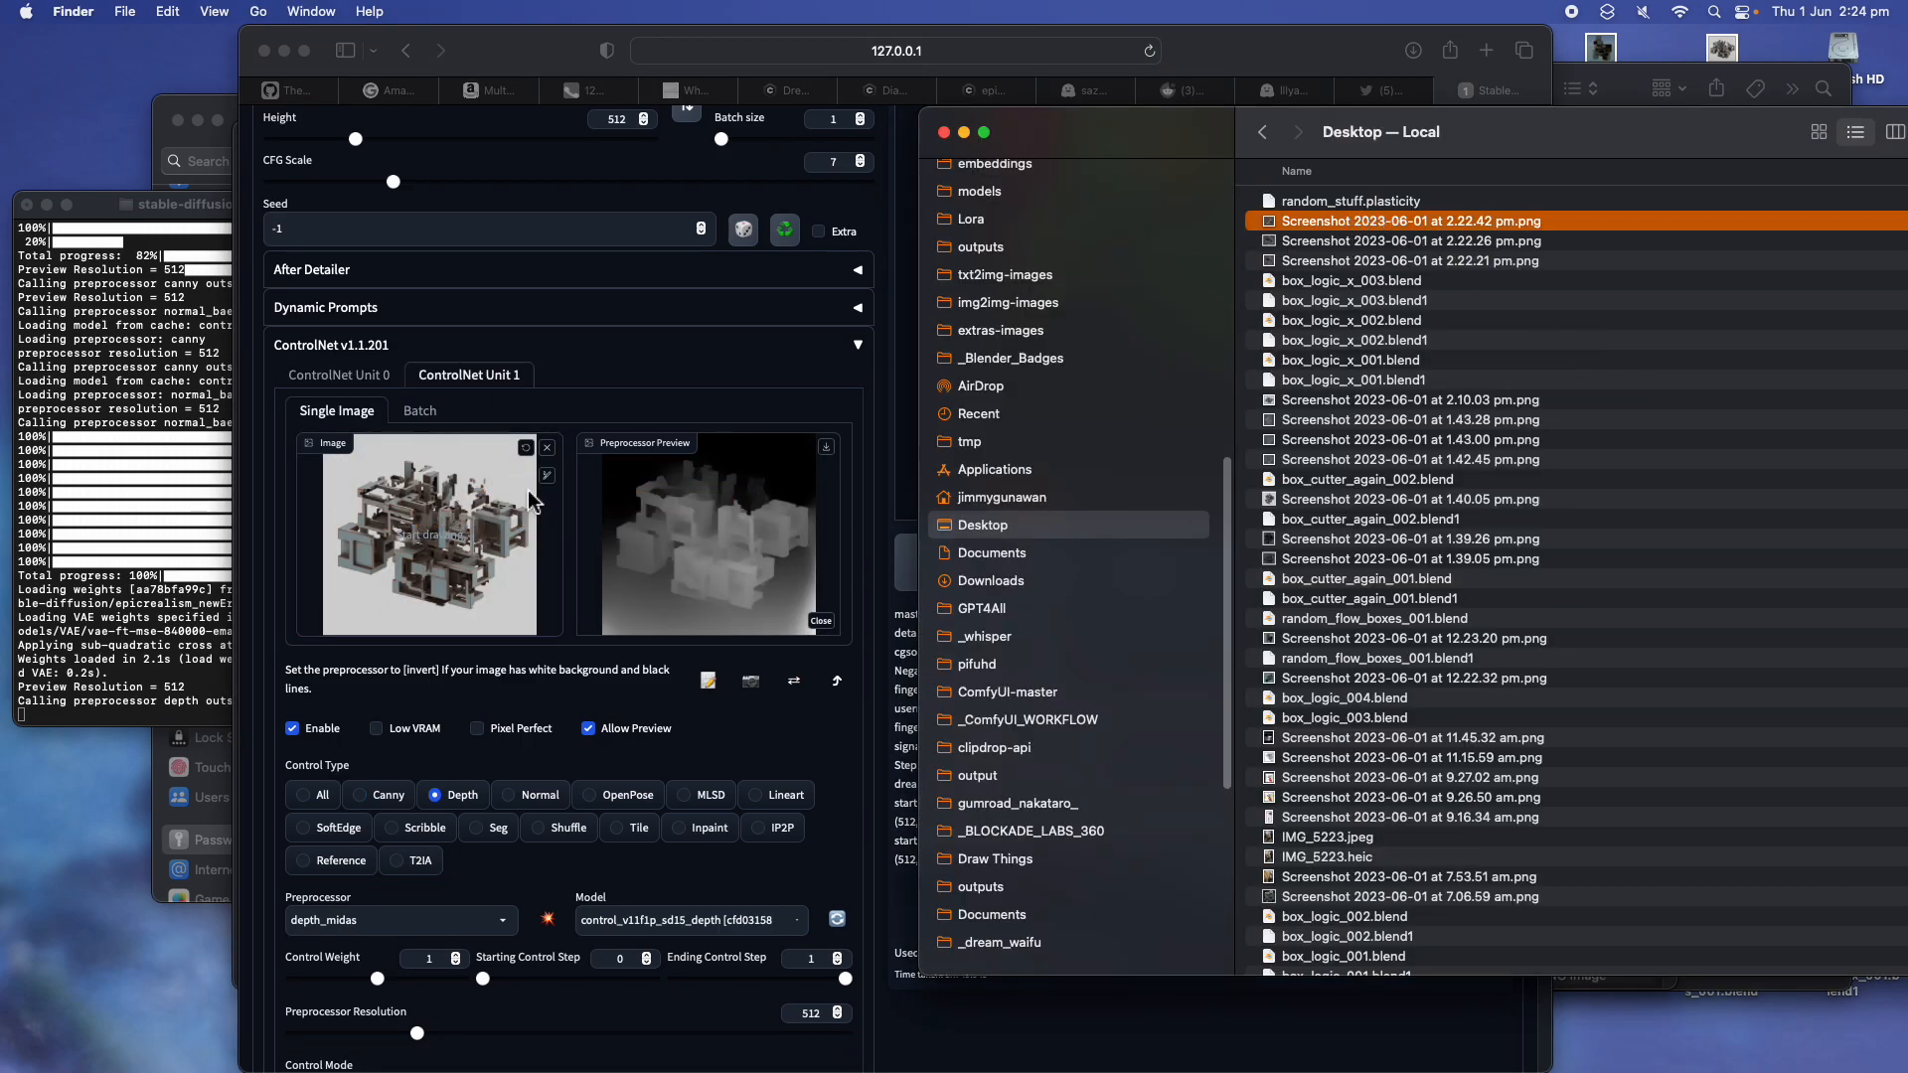
left_click(609, 387)
Change "building" to "buildings" in the positive prompt
scroll(627, 398, "up", 5)
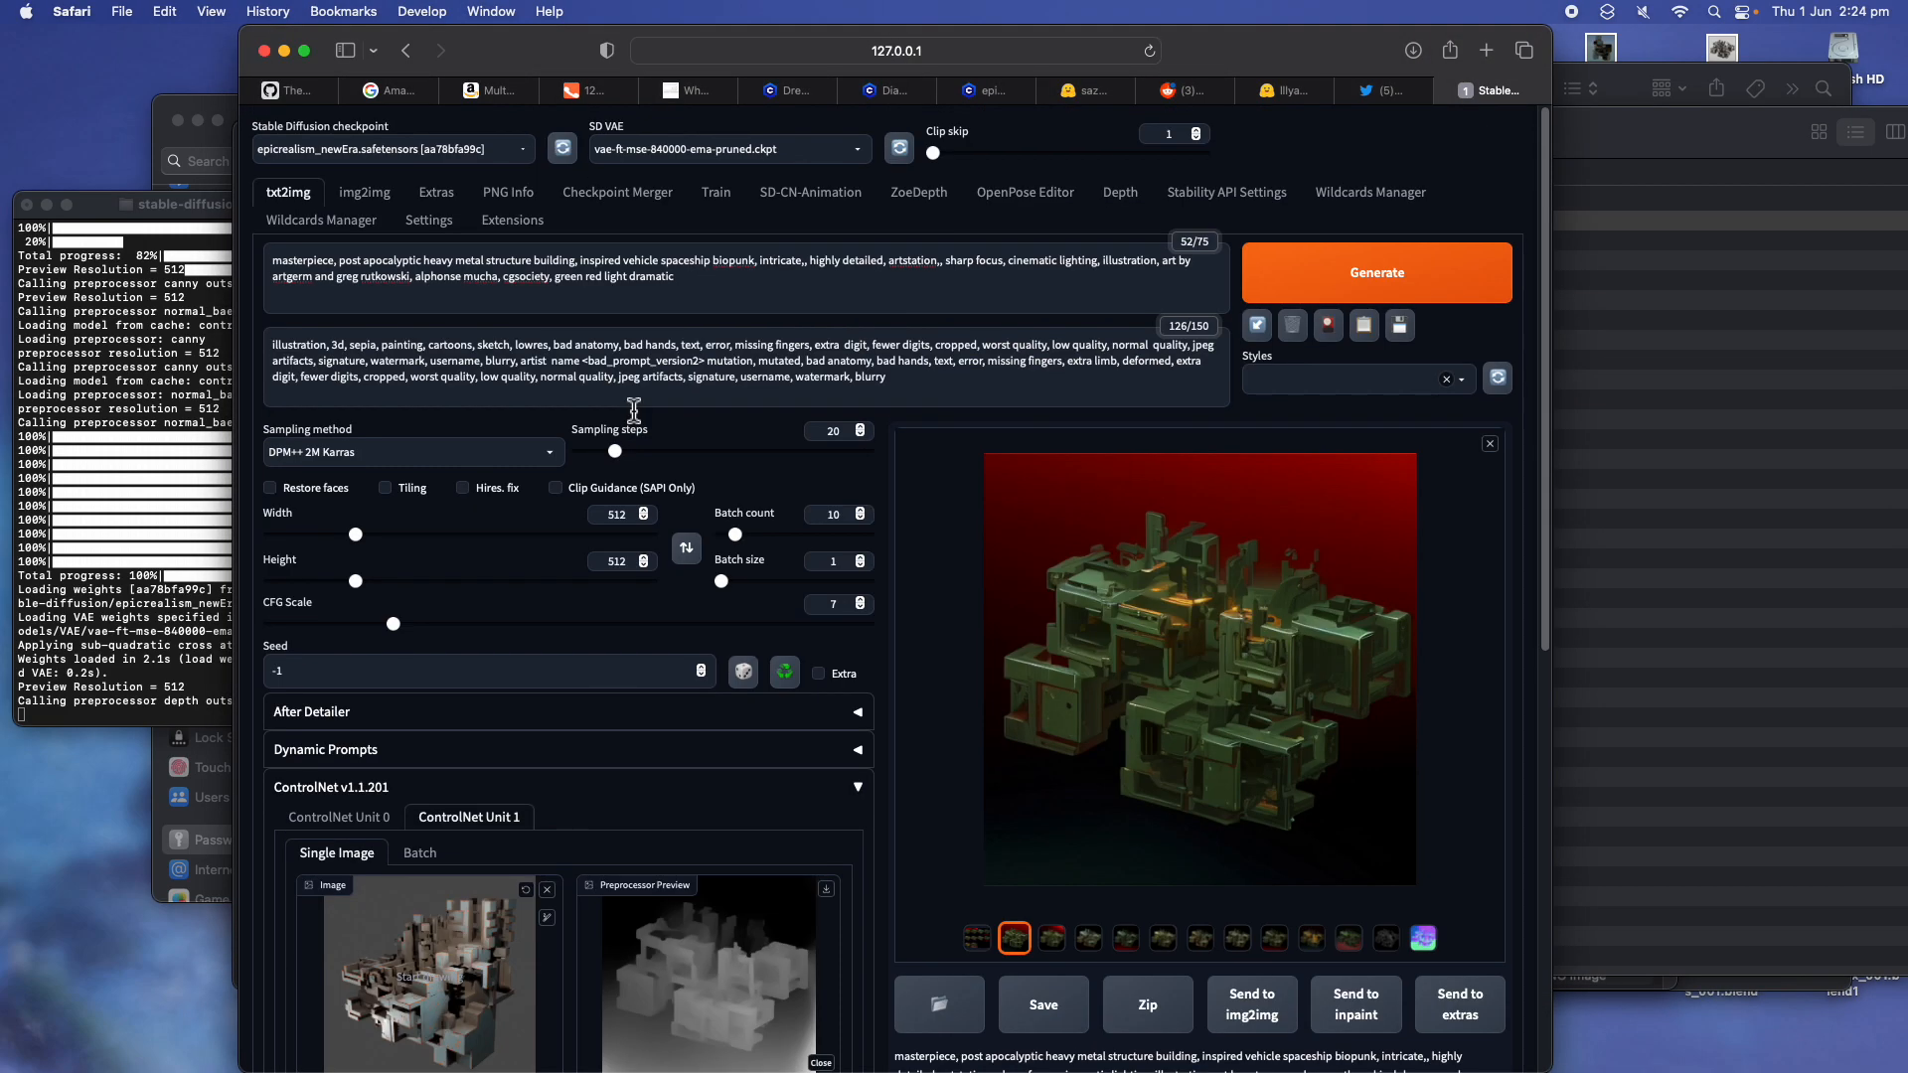
left_click(424, 261)
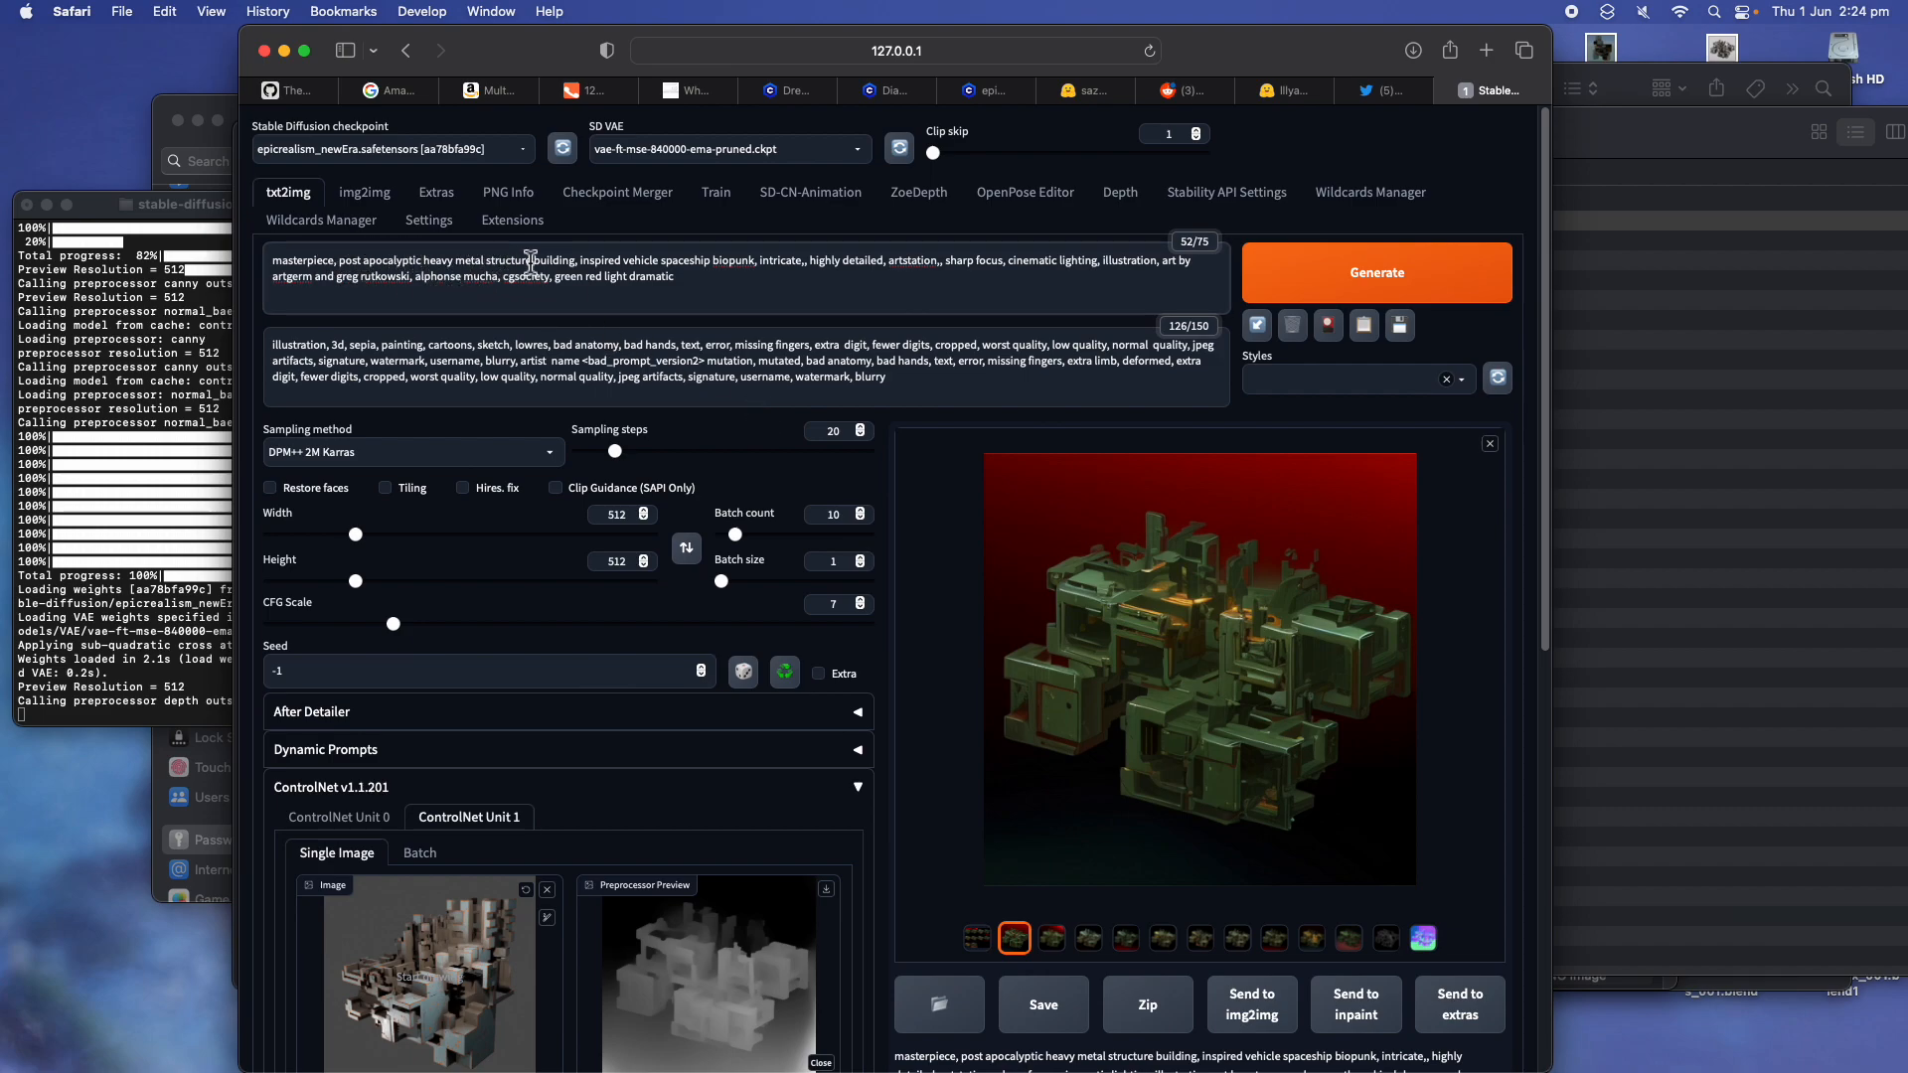
left_click(572, 260)
type("s k")
key("BackSpace")
key("BackSpace")
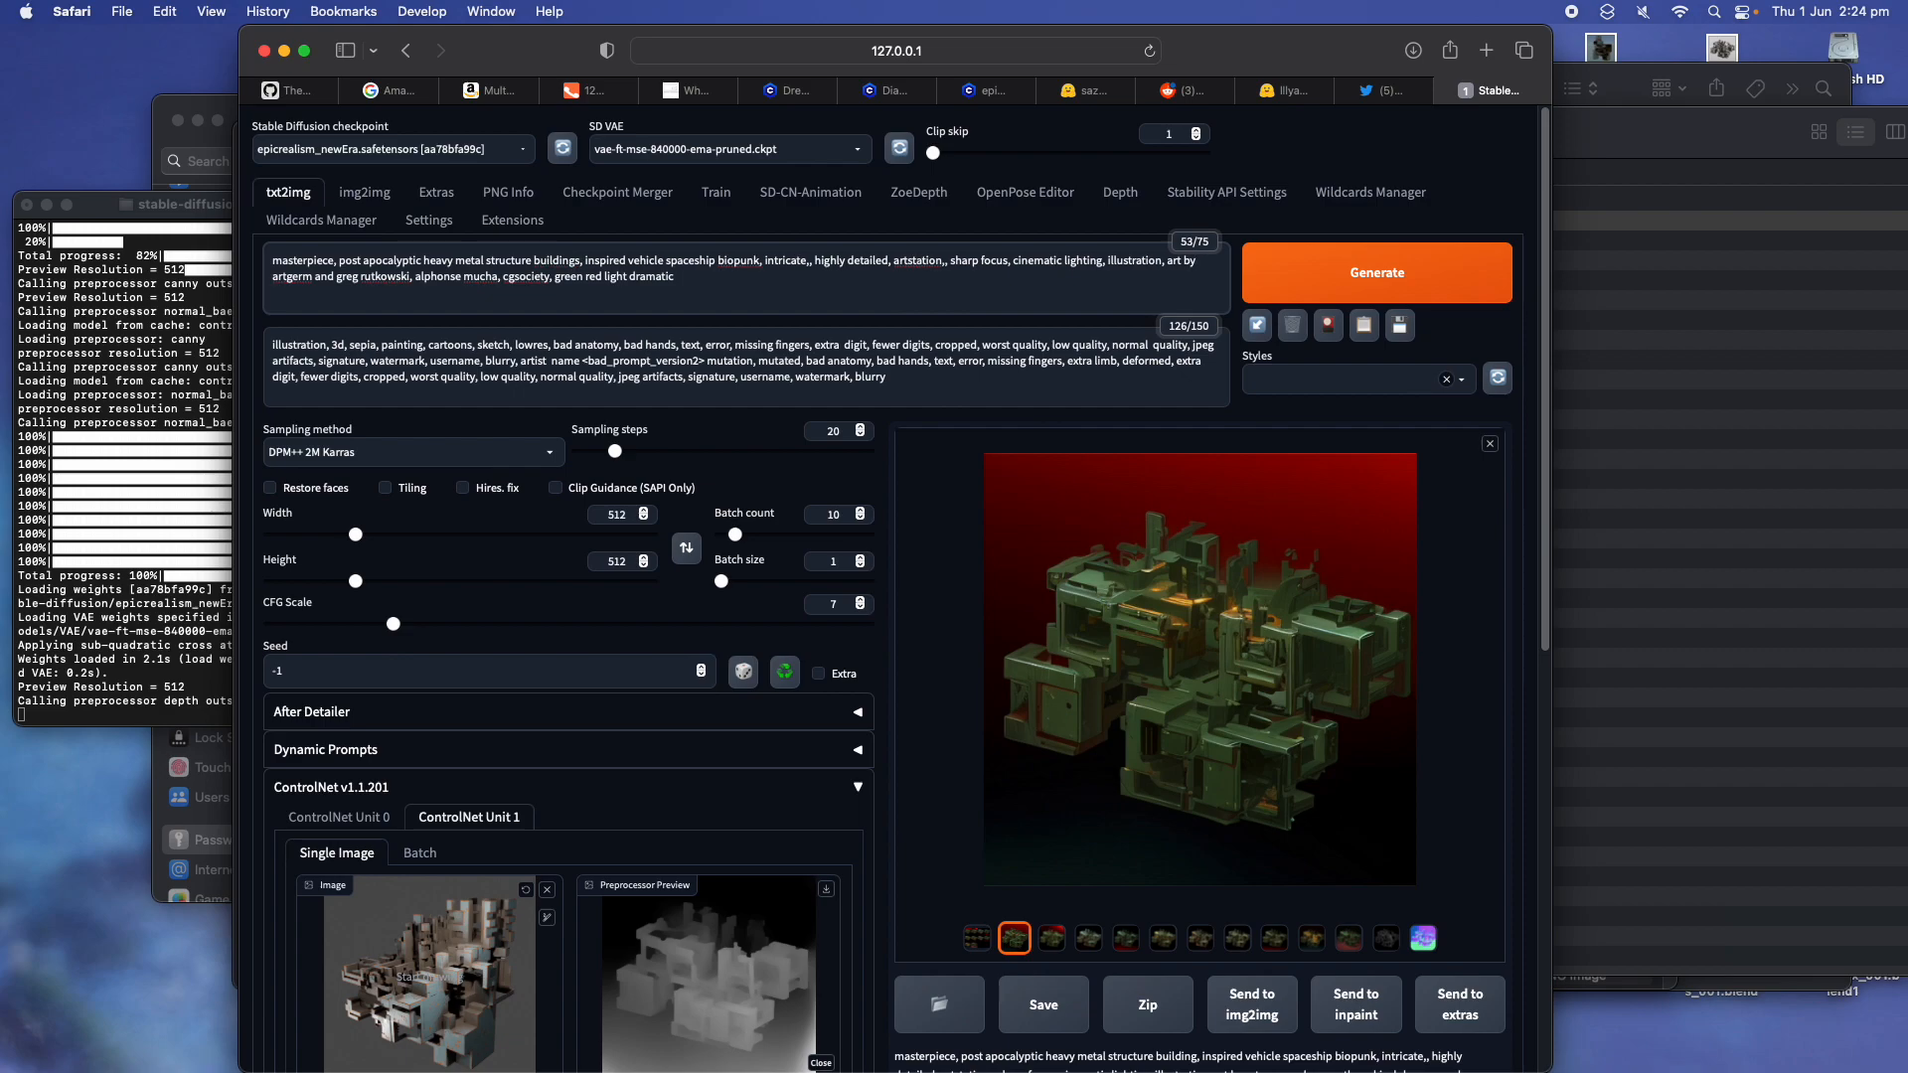
Replace the prompt ending "green red light dramatic" with "dramatic light" and start generating the batch
left_click_drag(555, 278, 613, 288)
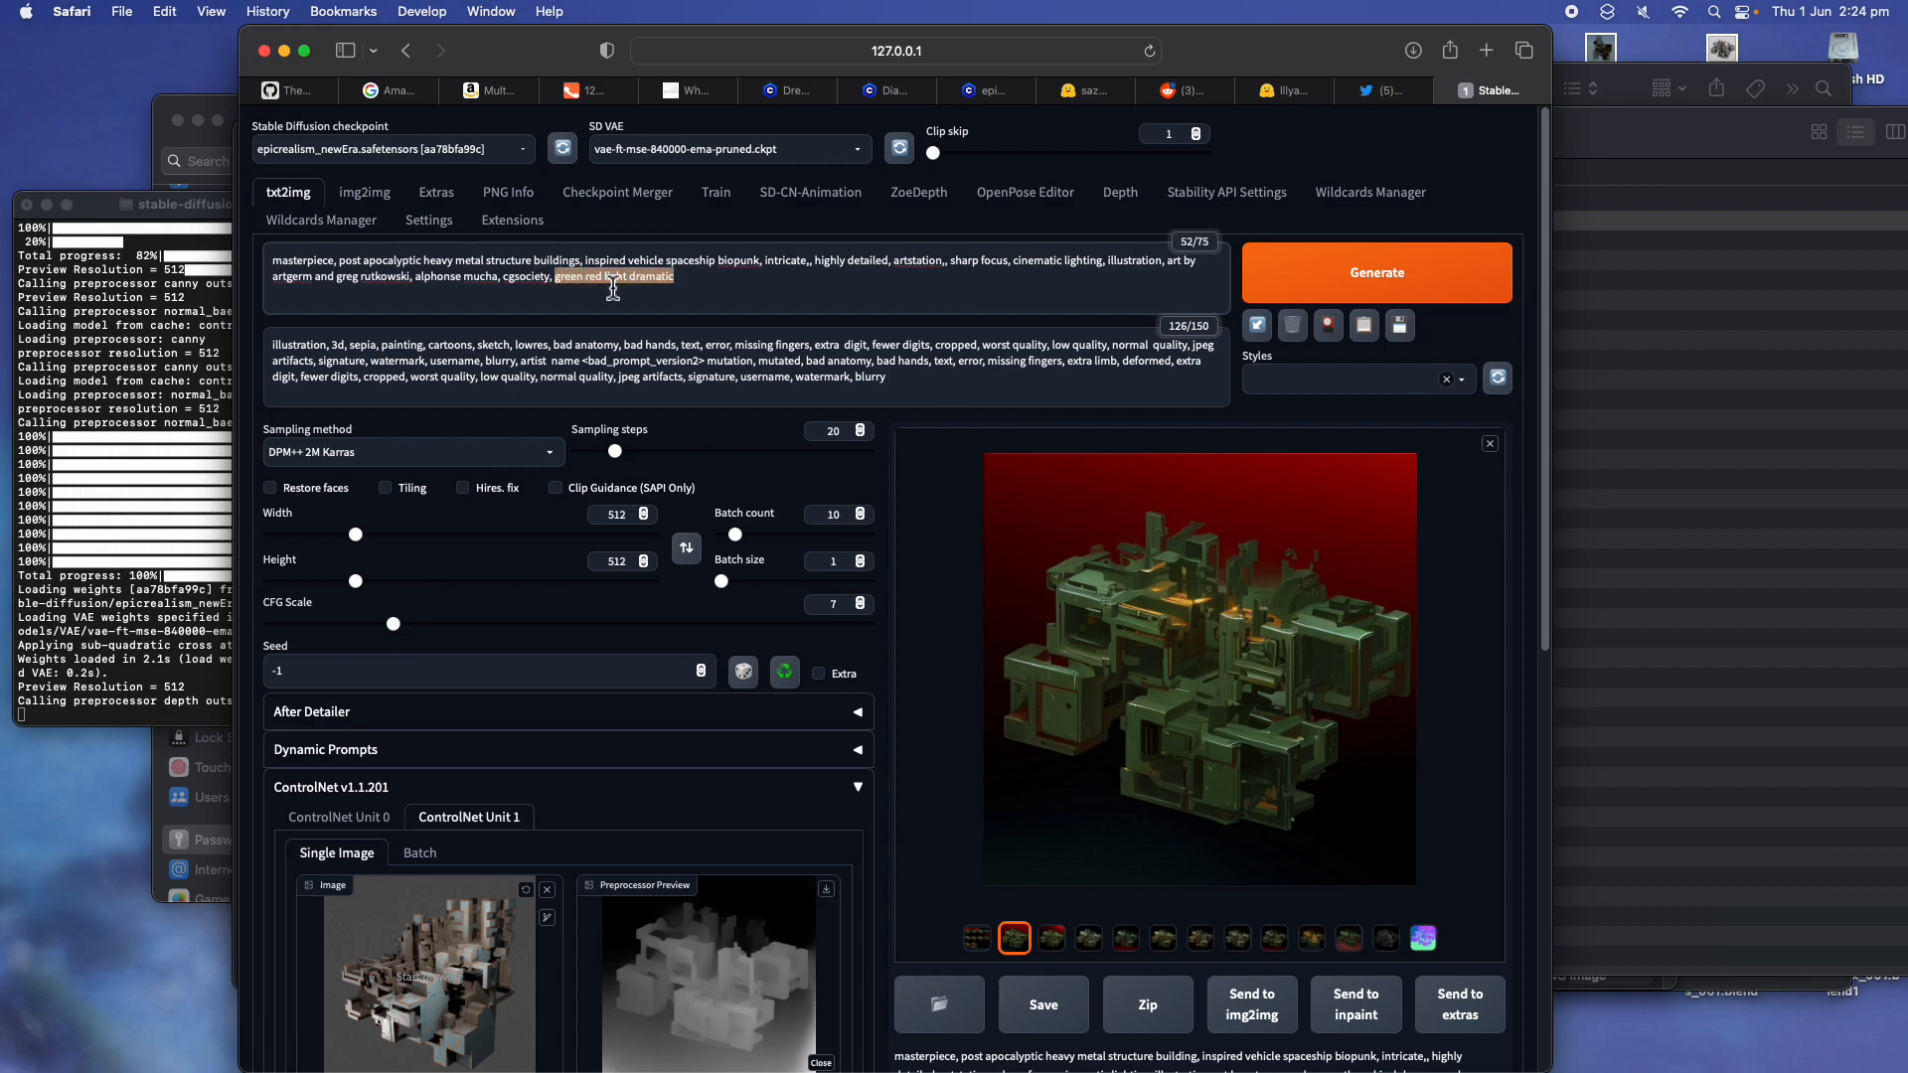
type("dra")
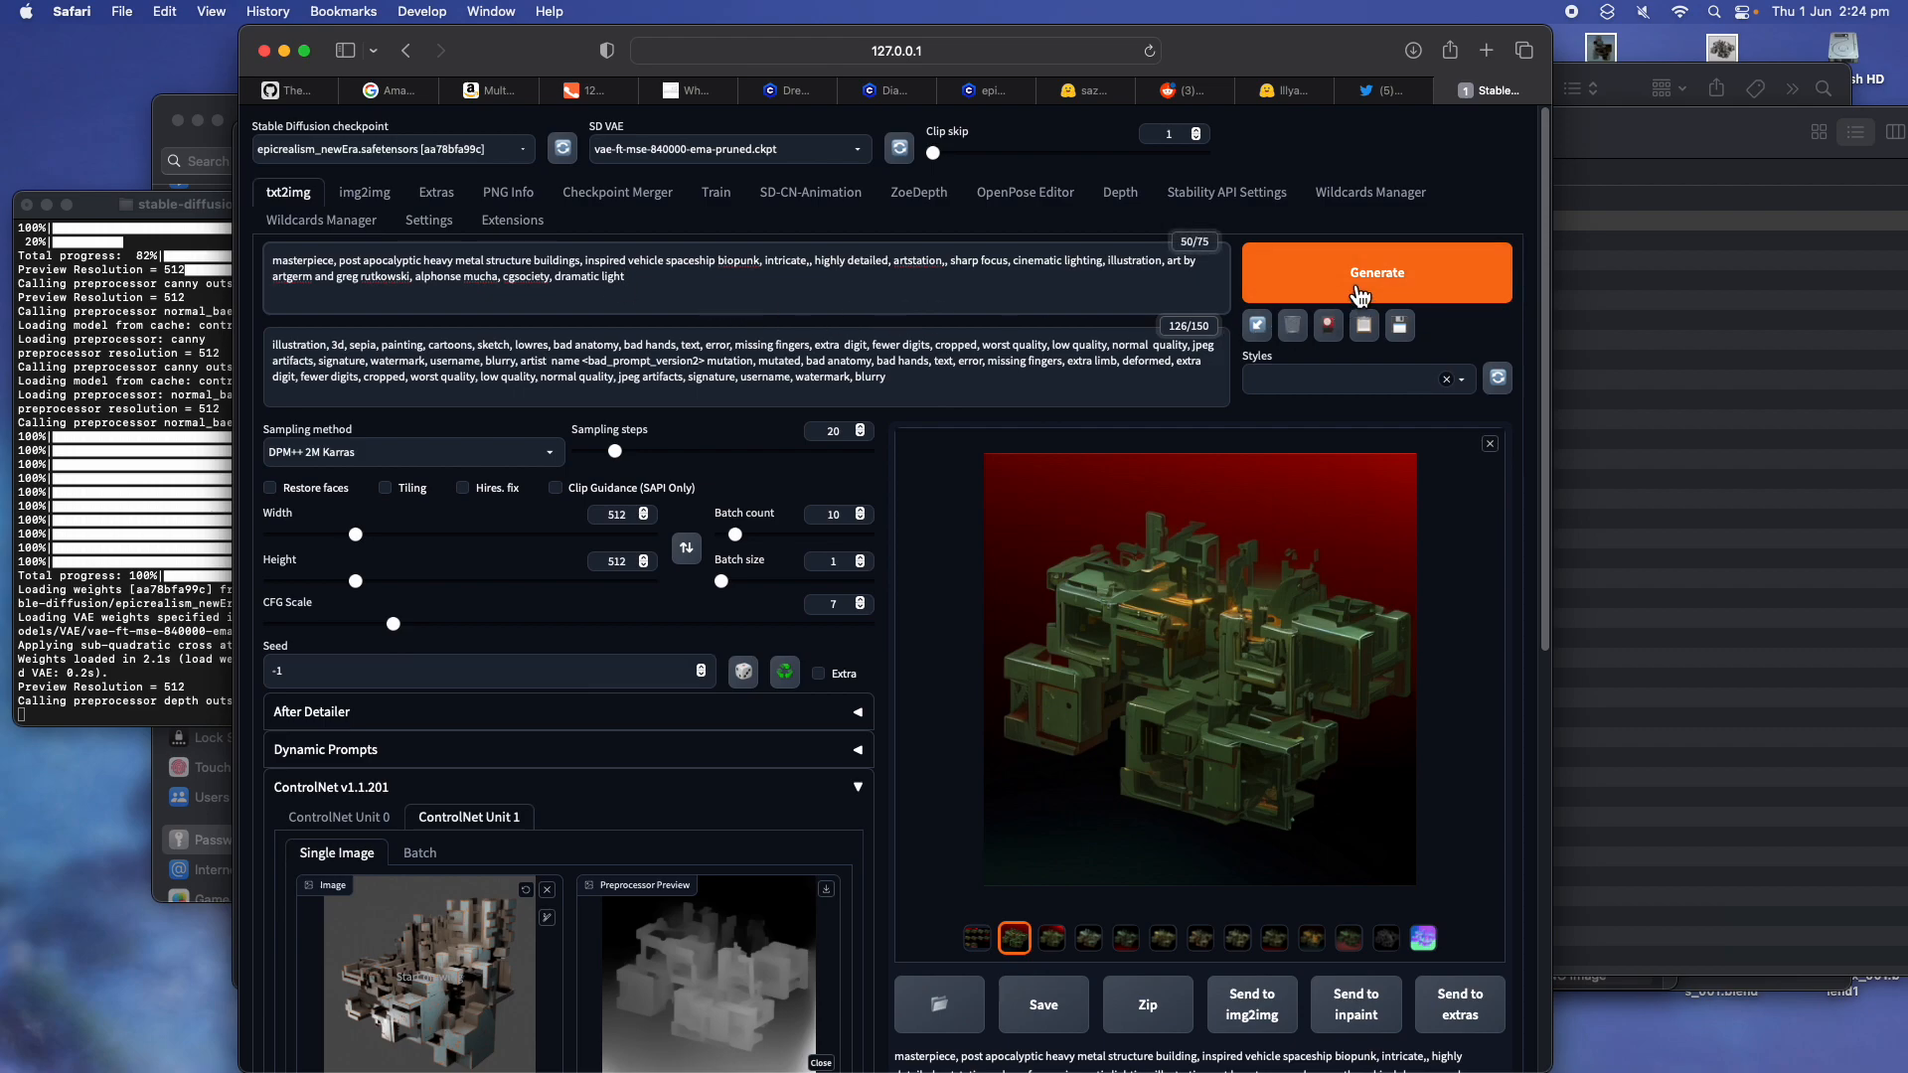
left_click(1297, 288)
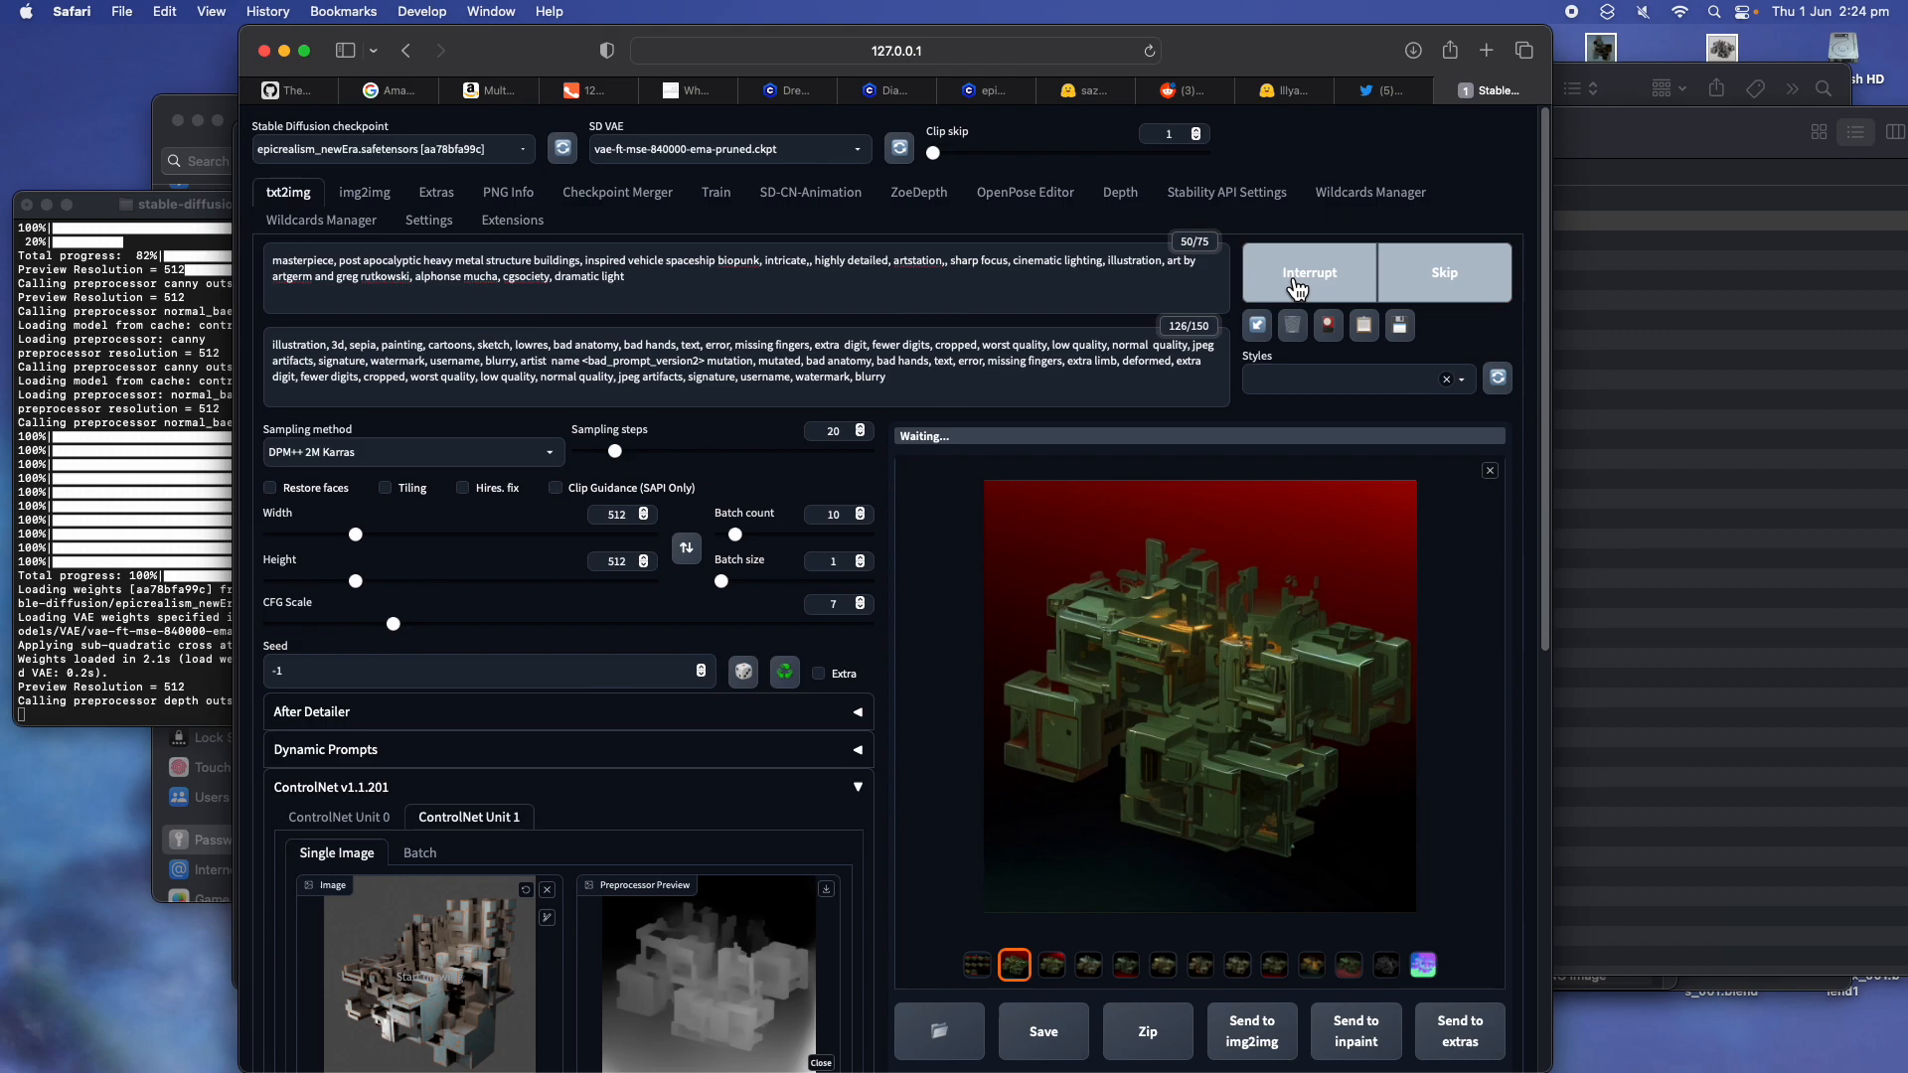
left_click_drag(1289, 45, 1102, 18)
scroll(957, 648, "down", 4)
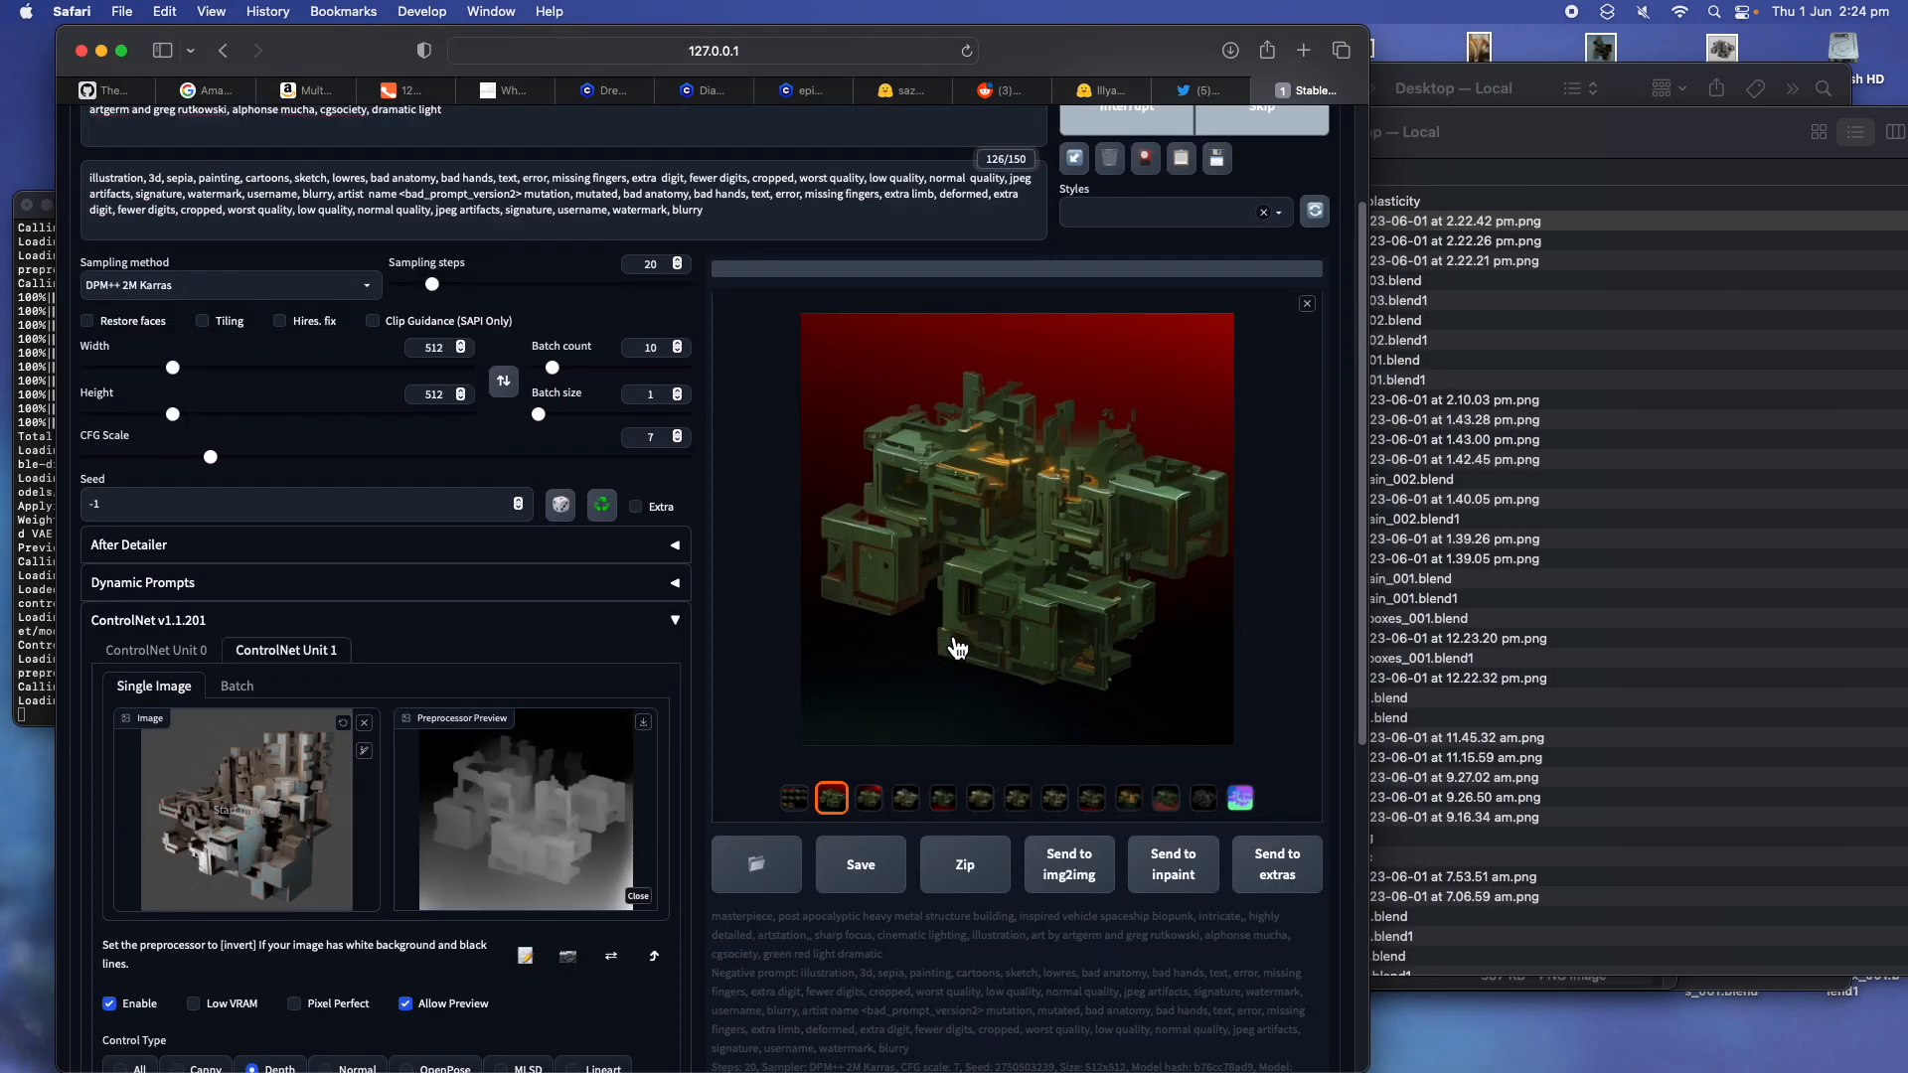
scroll(905, 602, "down", 1)
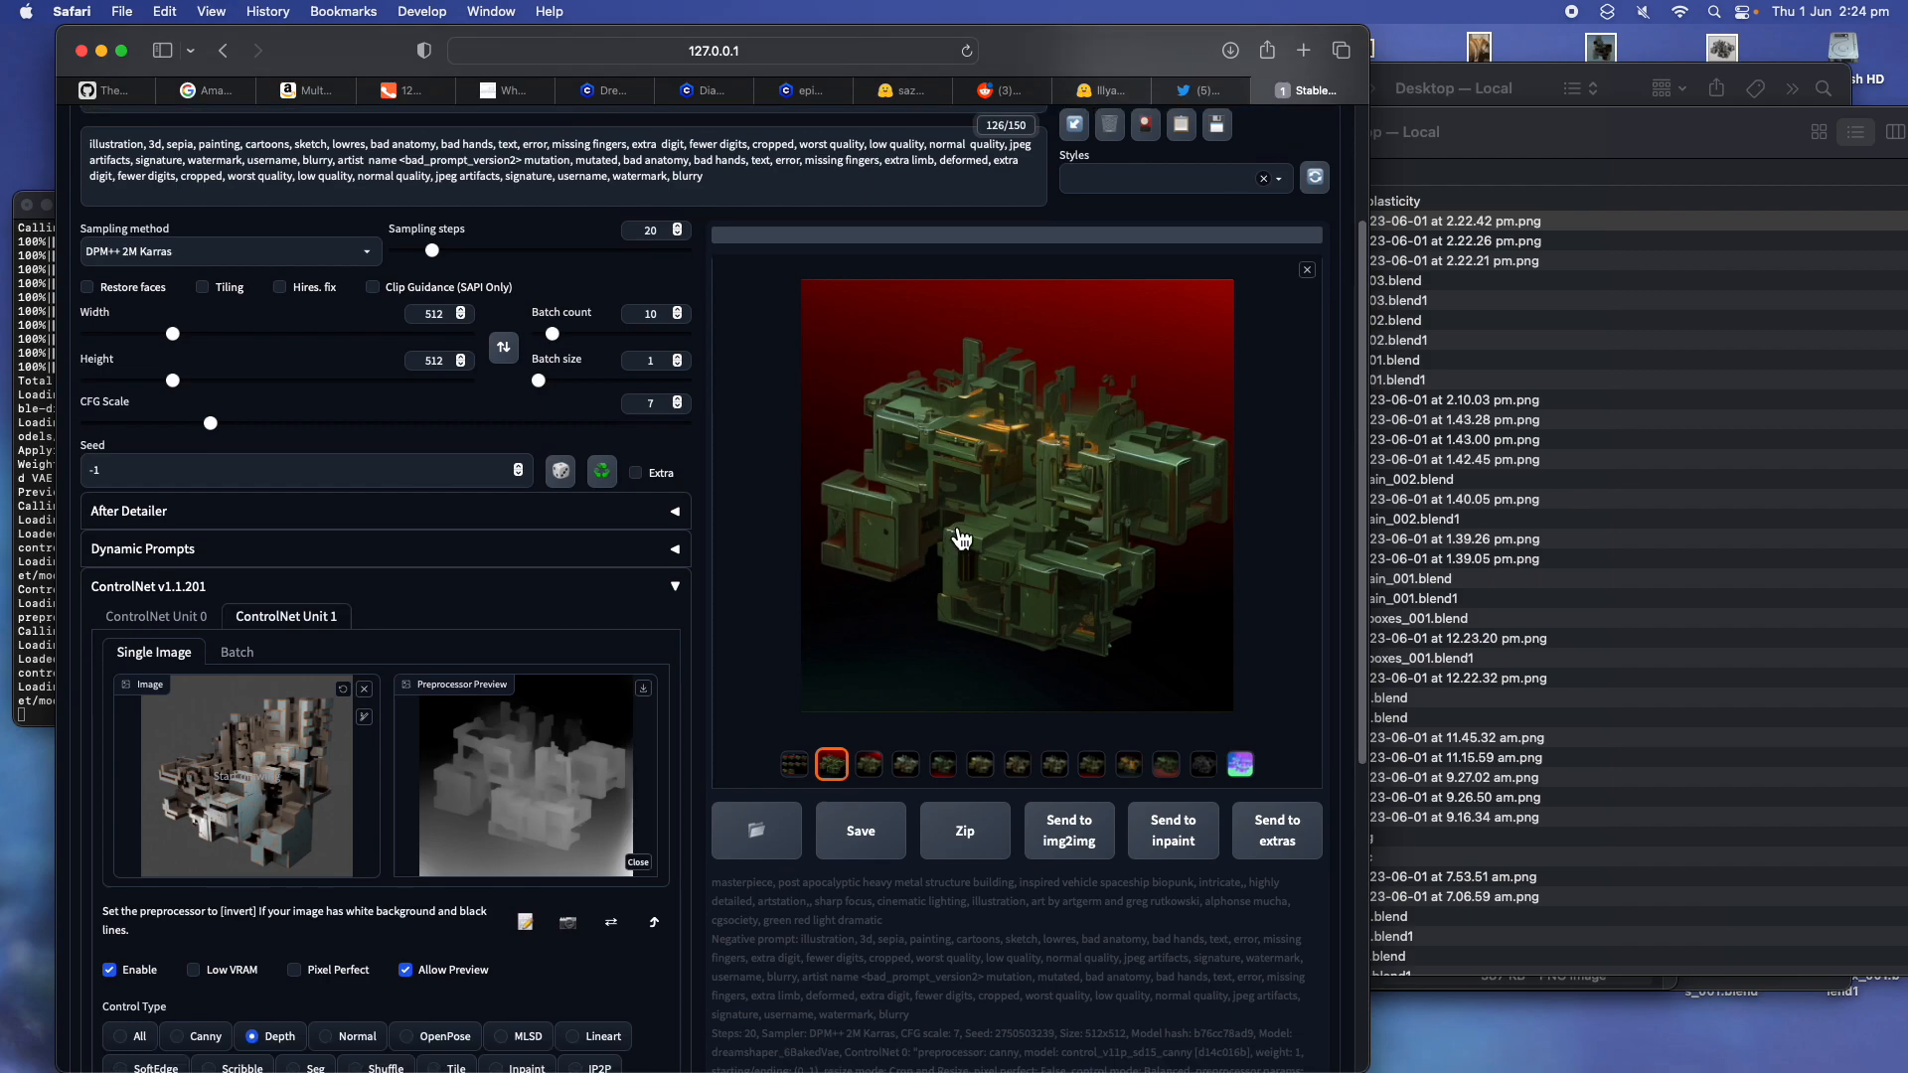
Open the txt2img-images output folder, go into 2023-06-01 and preview 00224-2750503247.png
left_click(1443, 316)
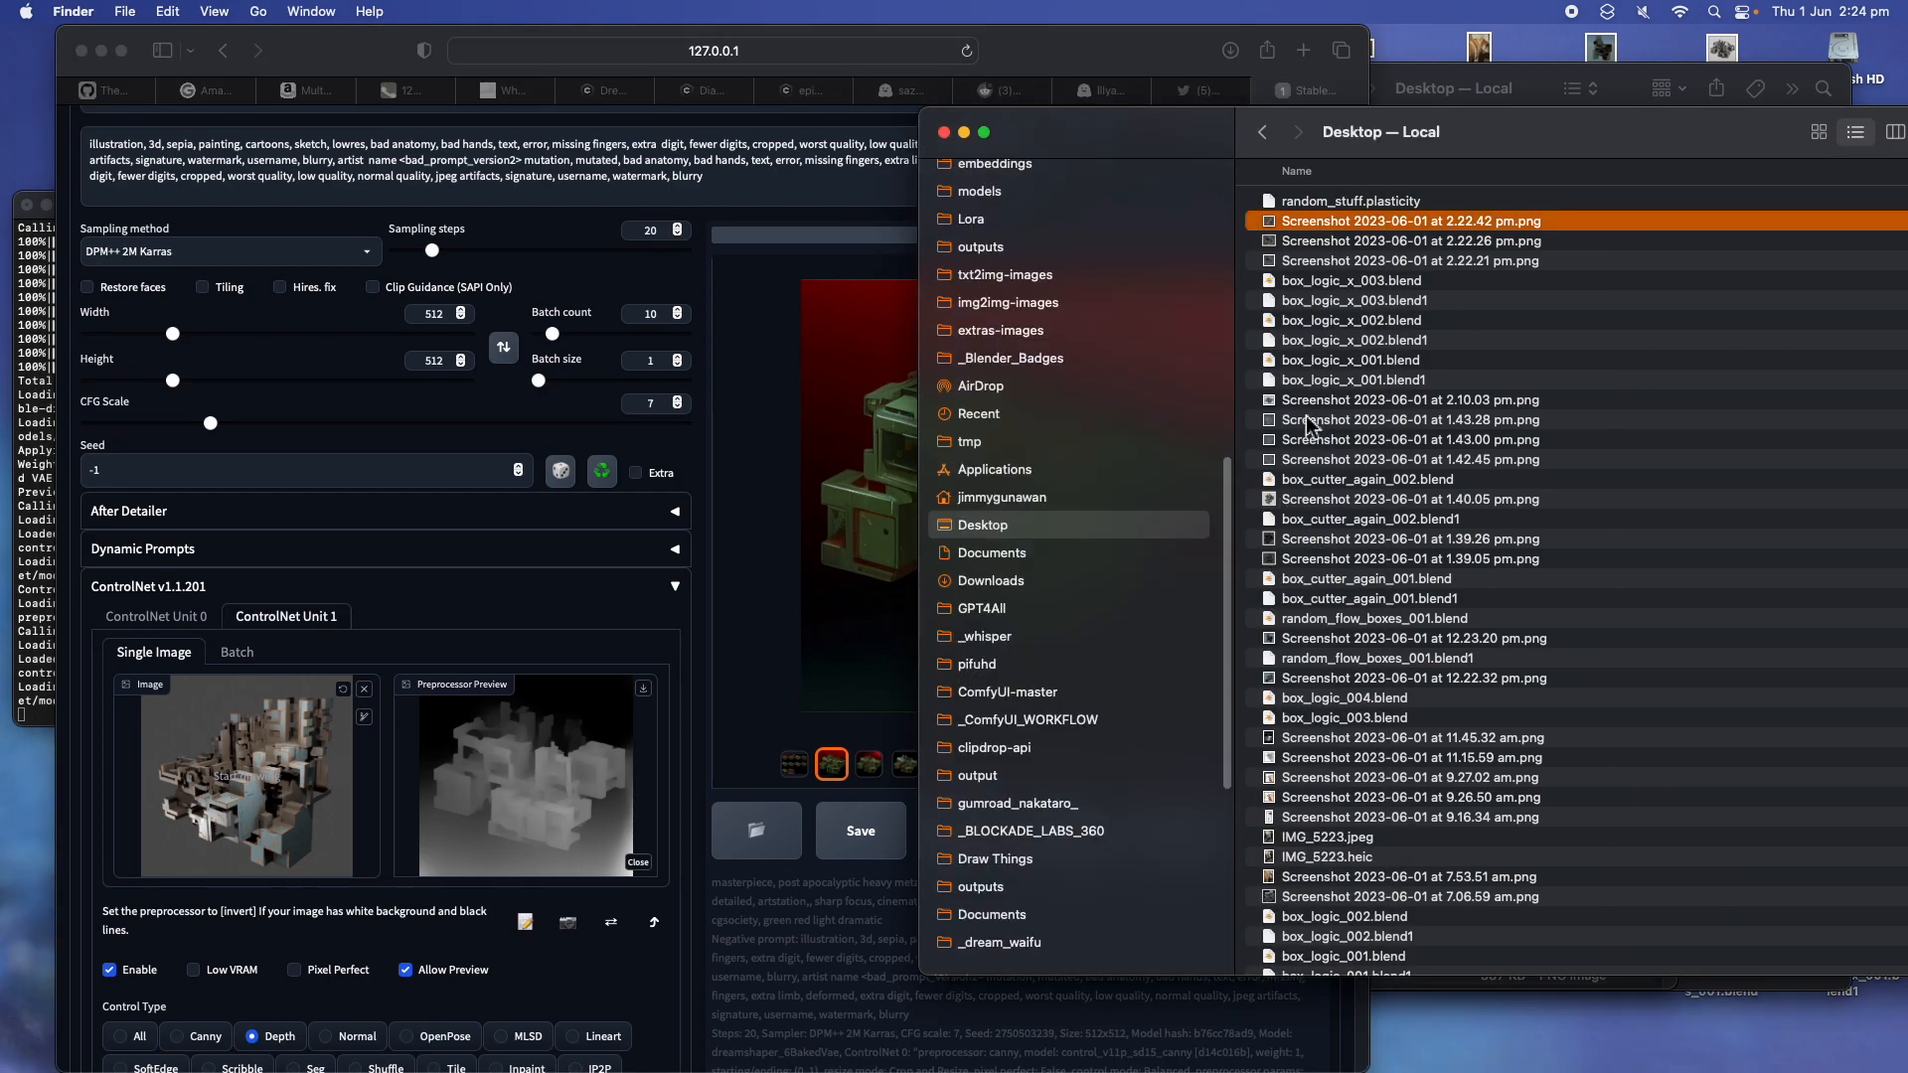
left_click(822, 908)
left_click(769, 851)
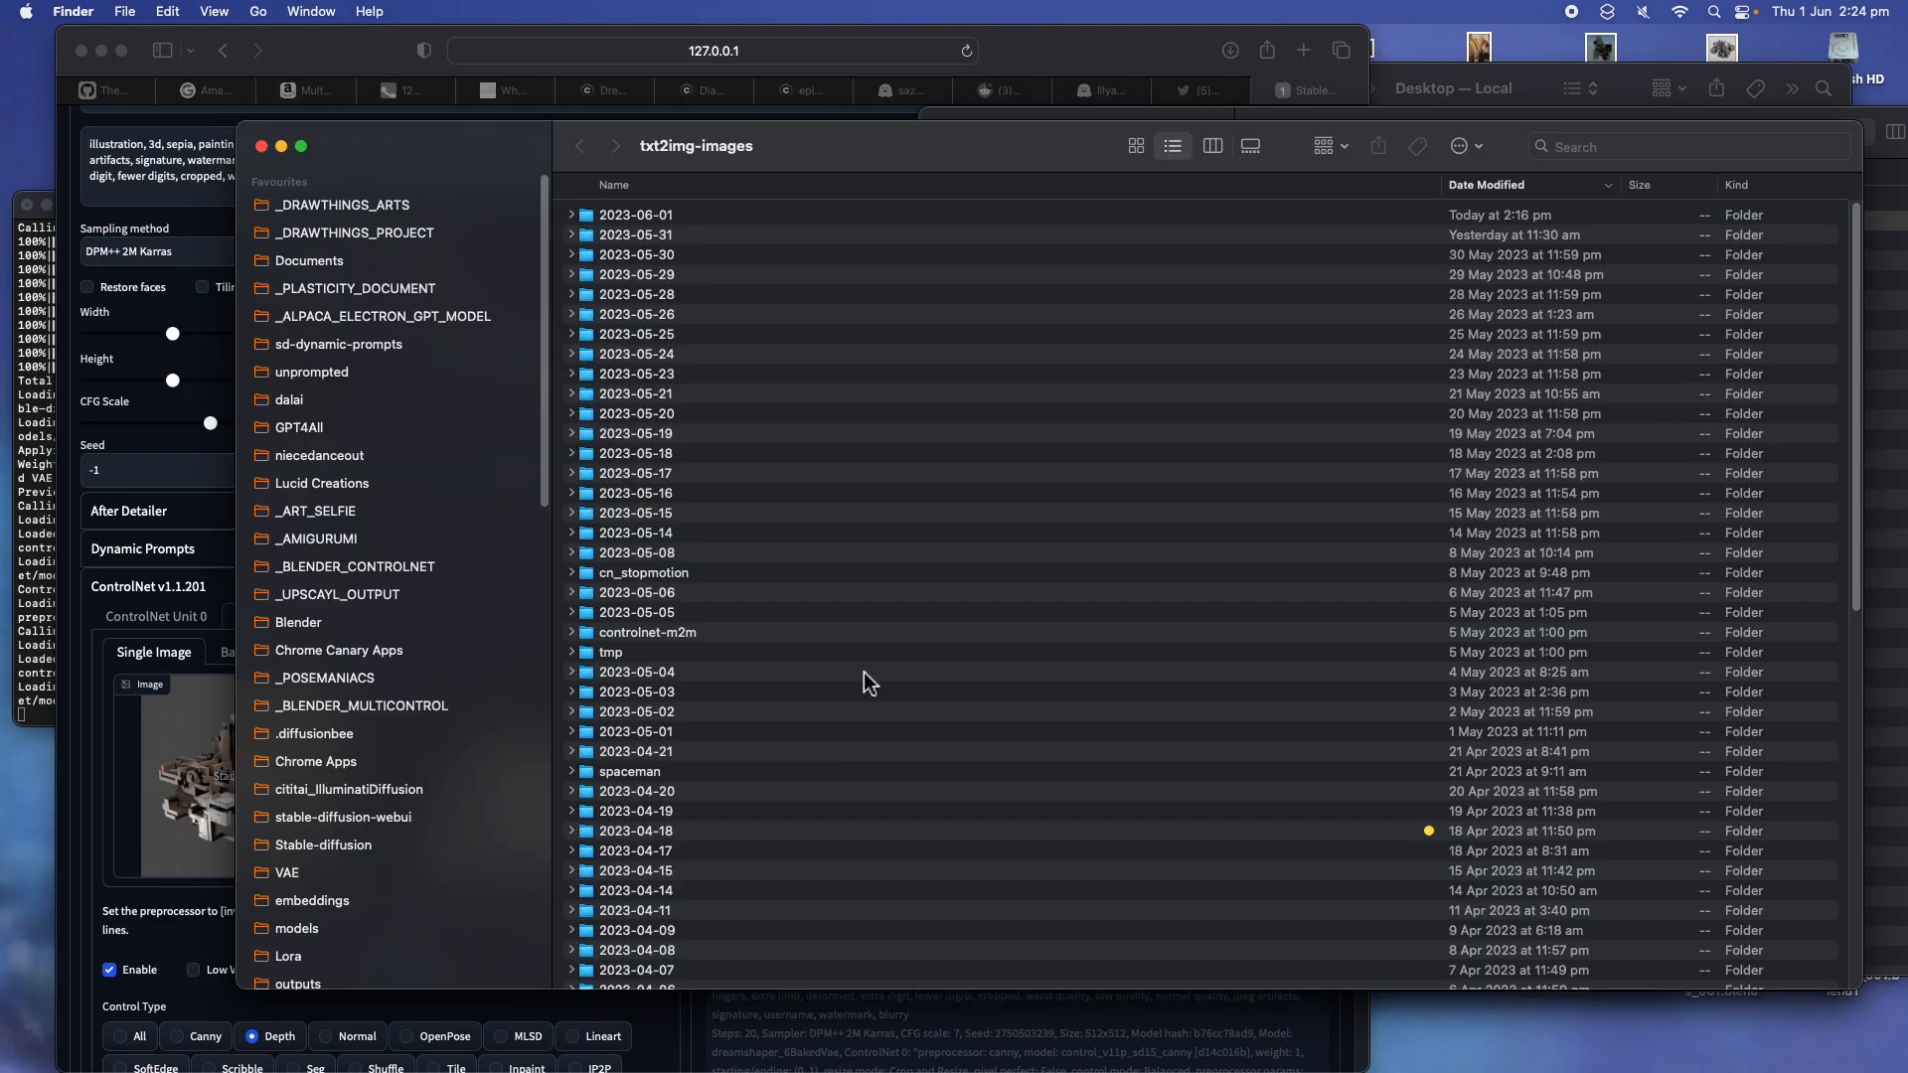
double_click(776, 217)
left_click(802, 217)
scroll(843, 328, "up", 10)
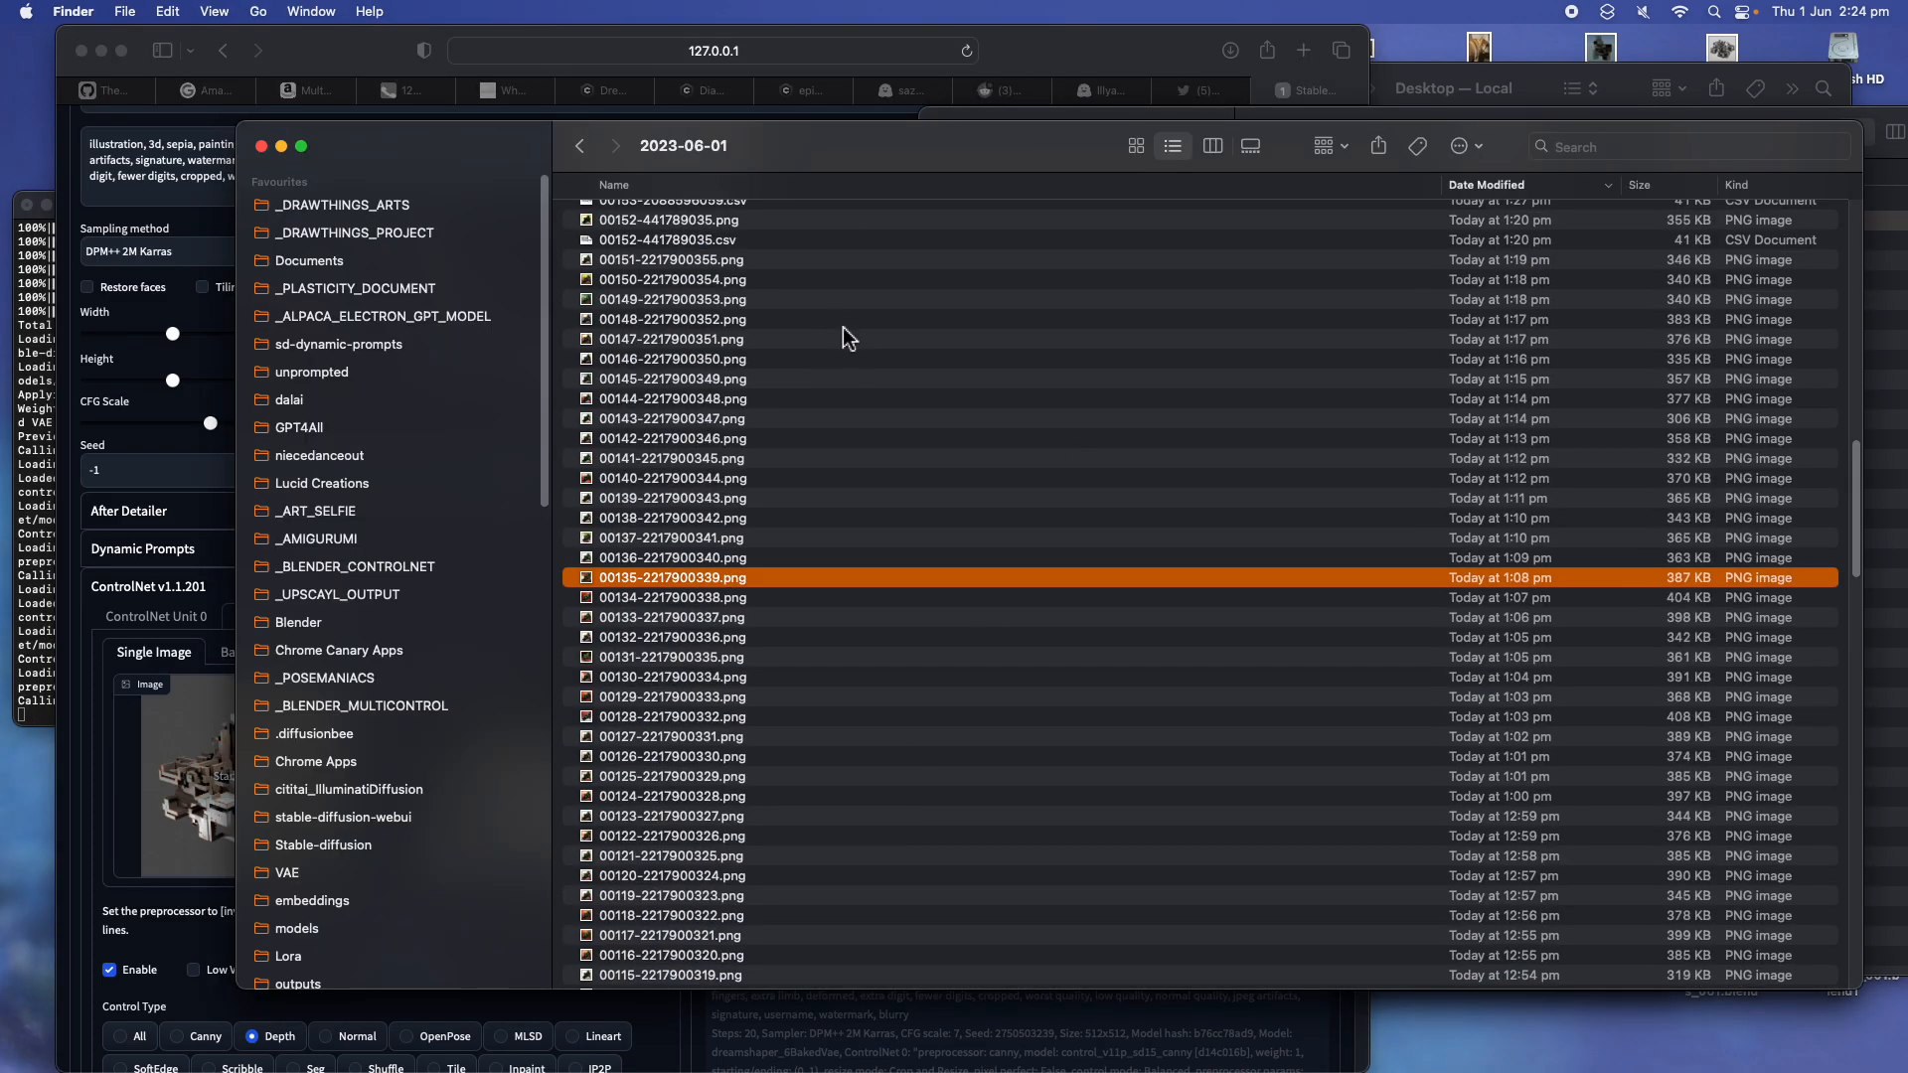
left_click(841, 217)
key("space")
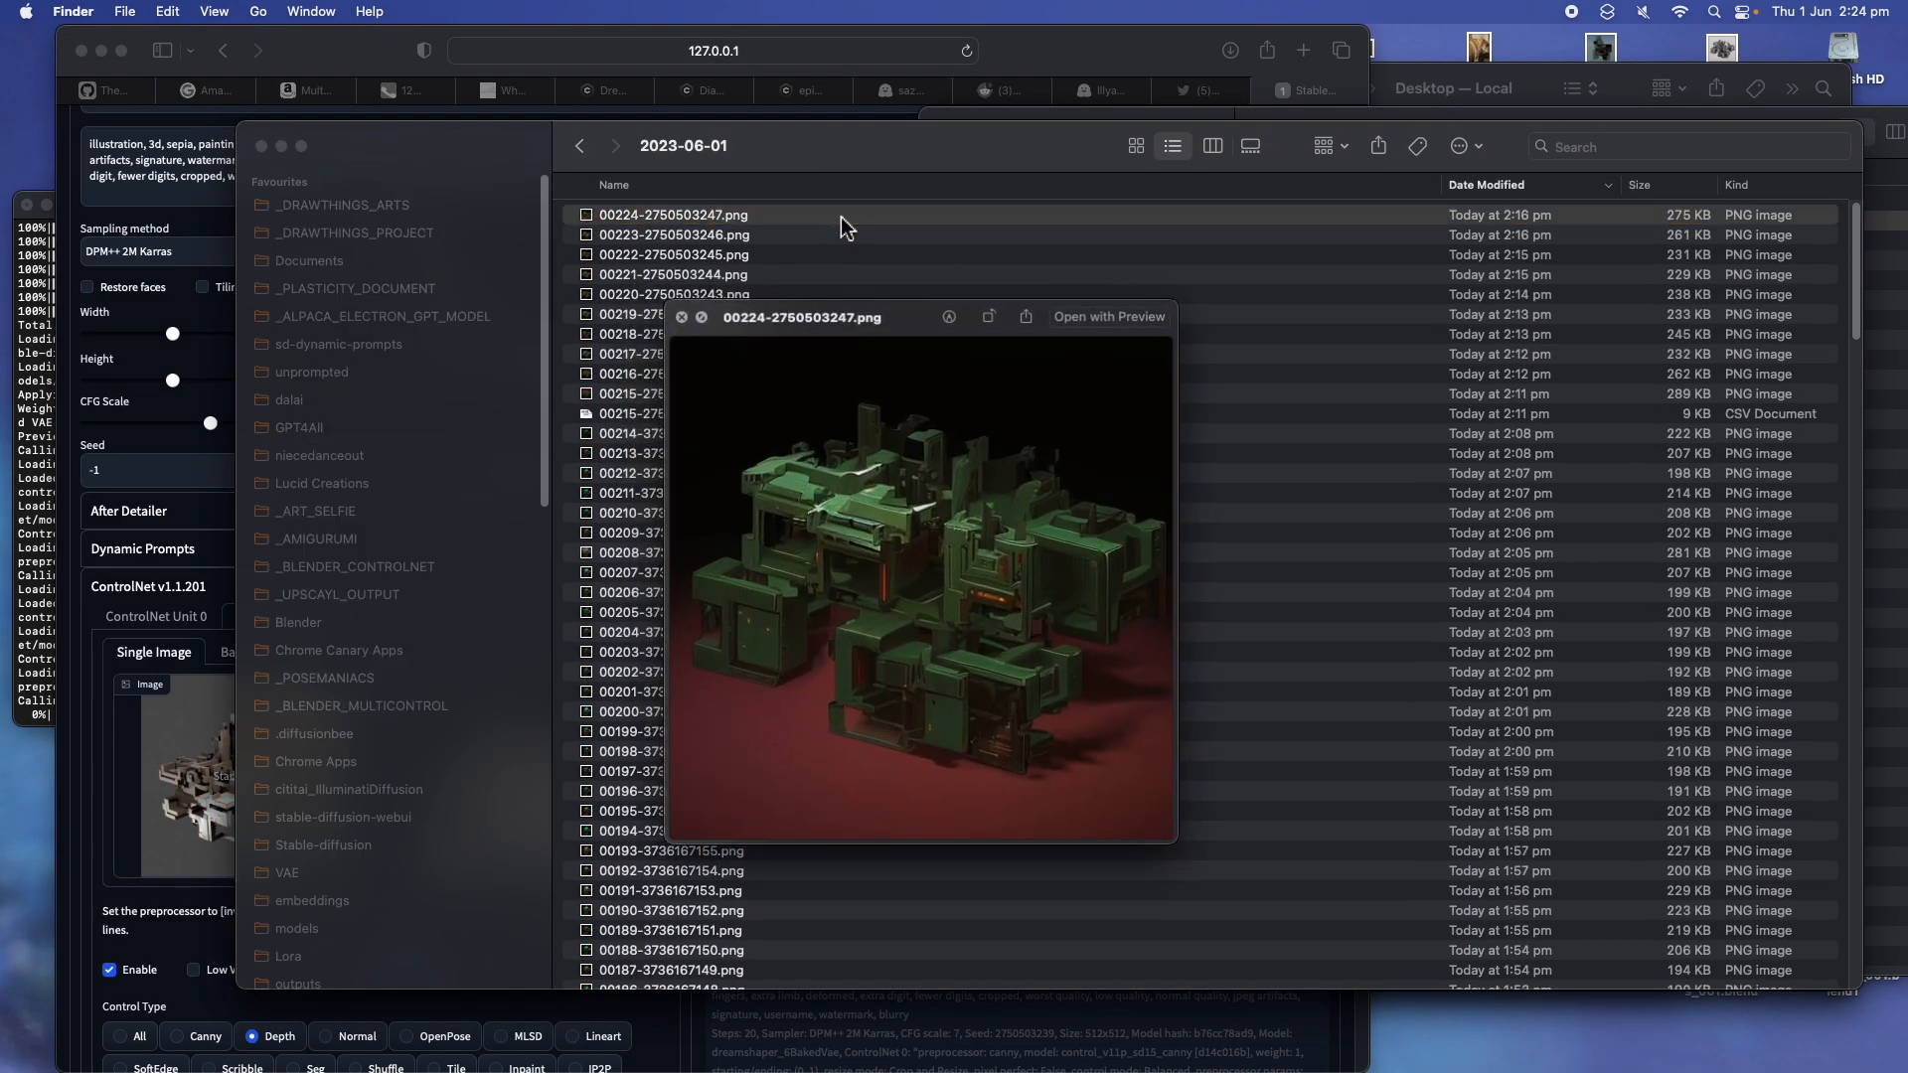
Browse to 00221-2750503244.png, enlarge its preview window and inspect the image details up close
key("Down")
key("Down")
key("Down")
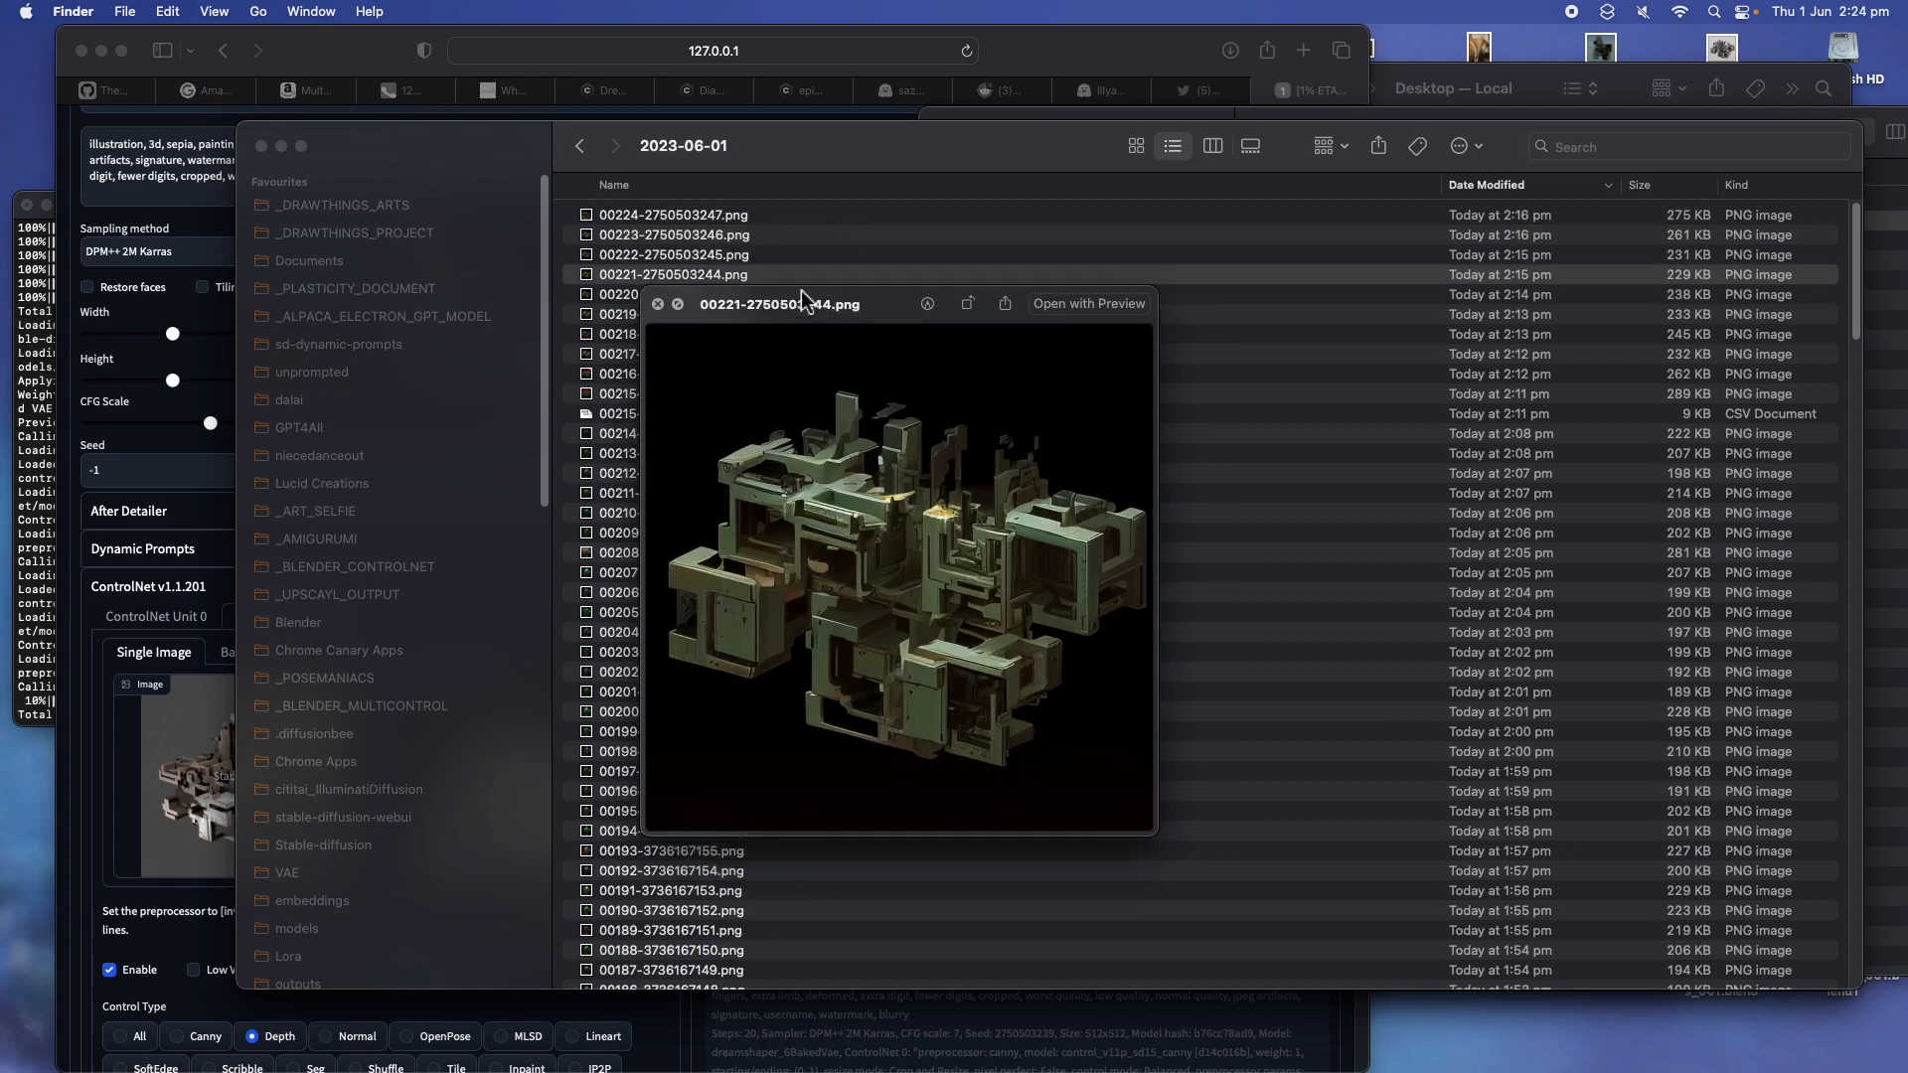
left_click_drag(821, 317, 642, 135)
left_click_drag(1006, 682, 1360, 999)
scroll(1274, 806, "up", 5)
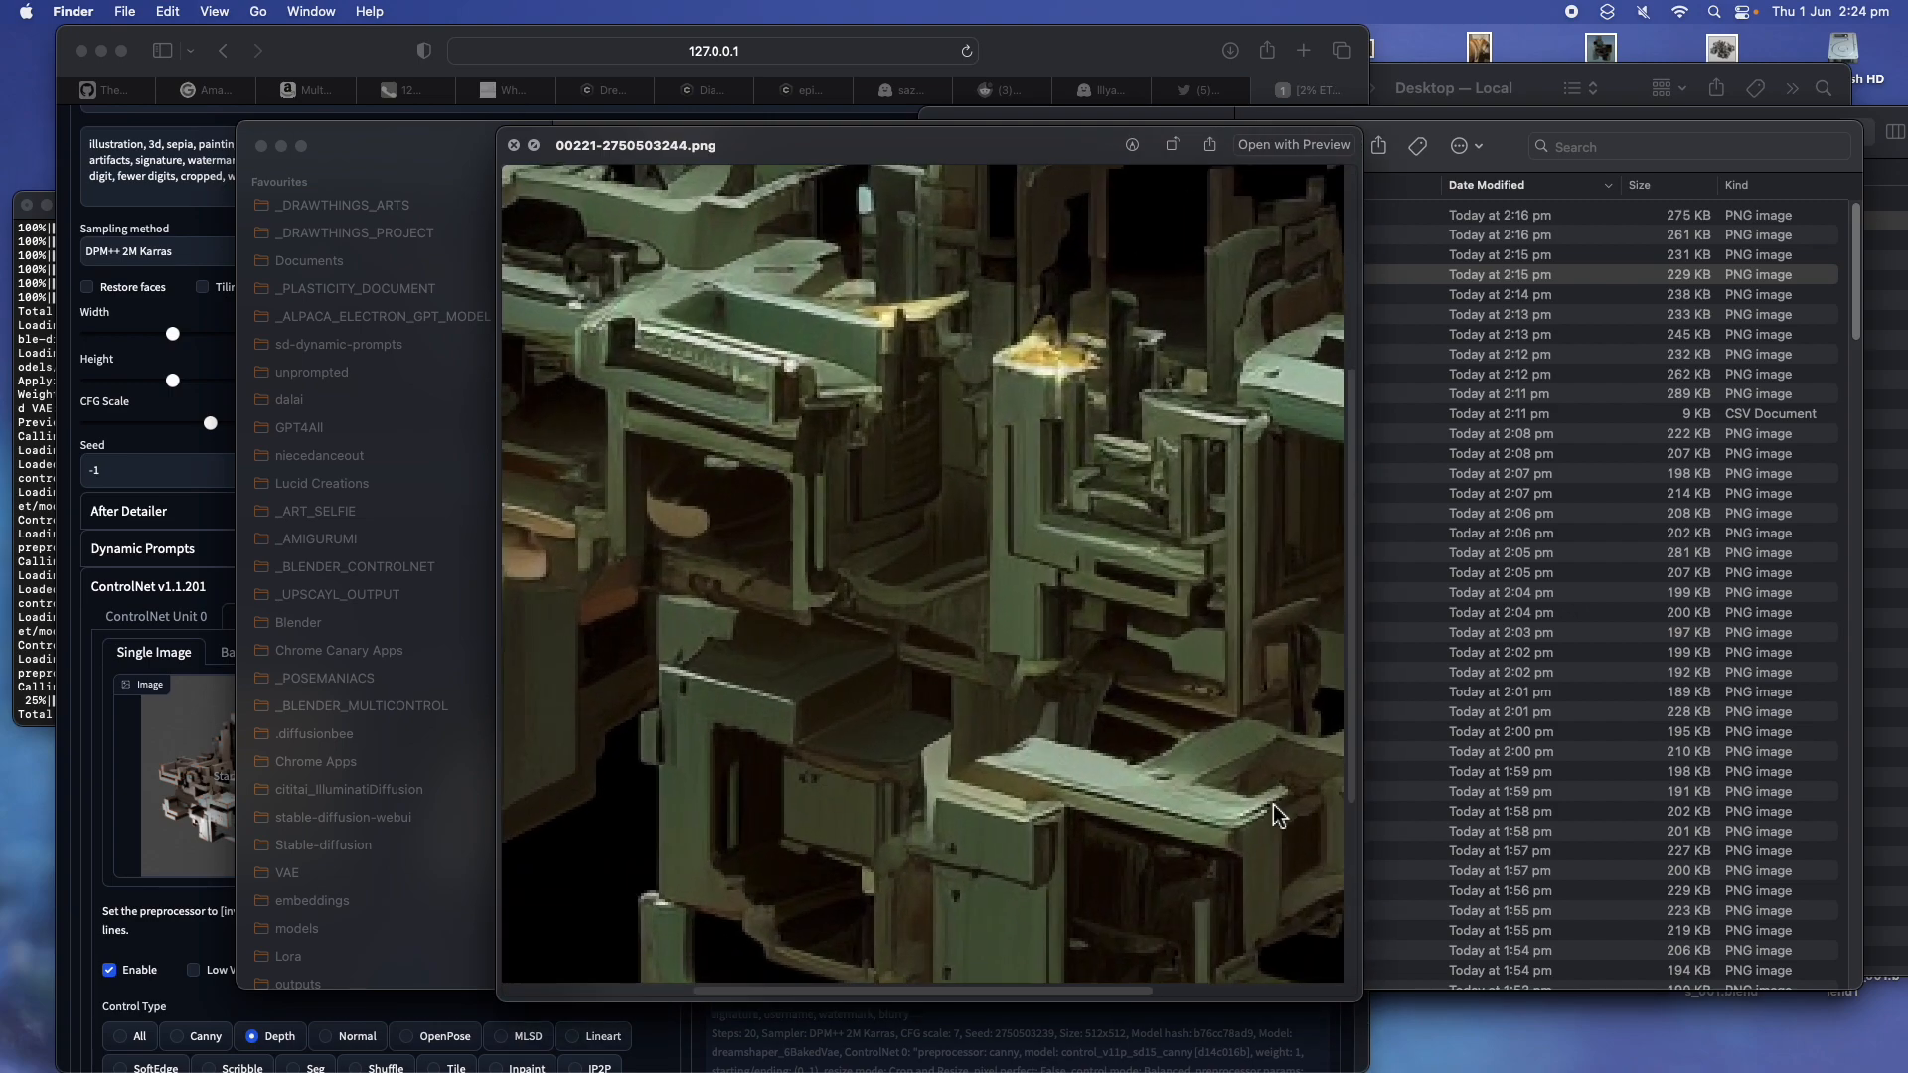
scroll(1274, 805, "down", 5)
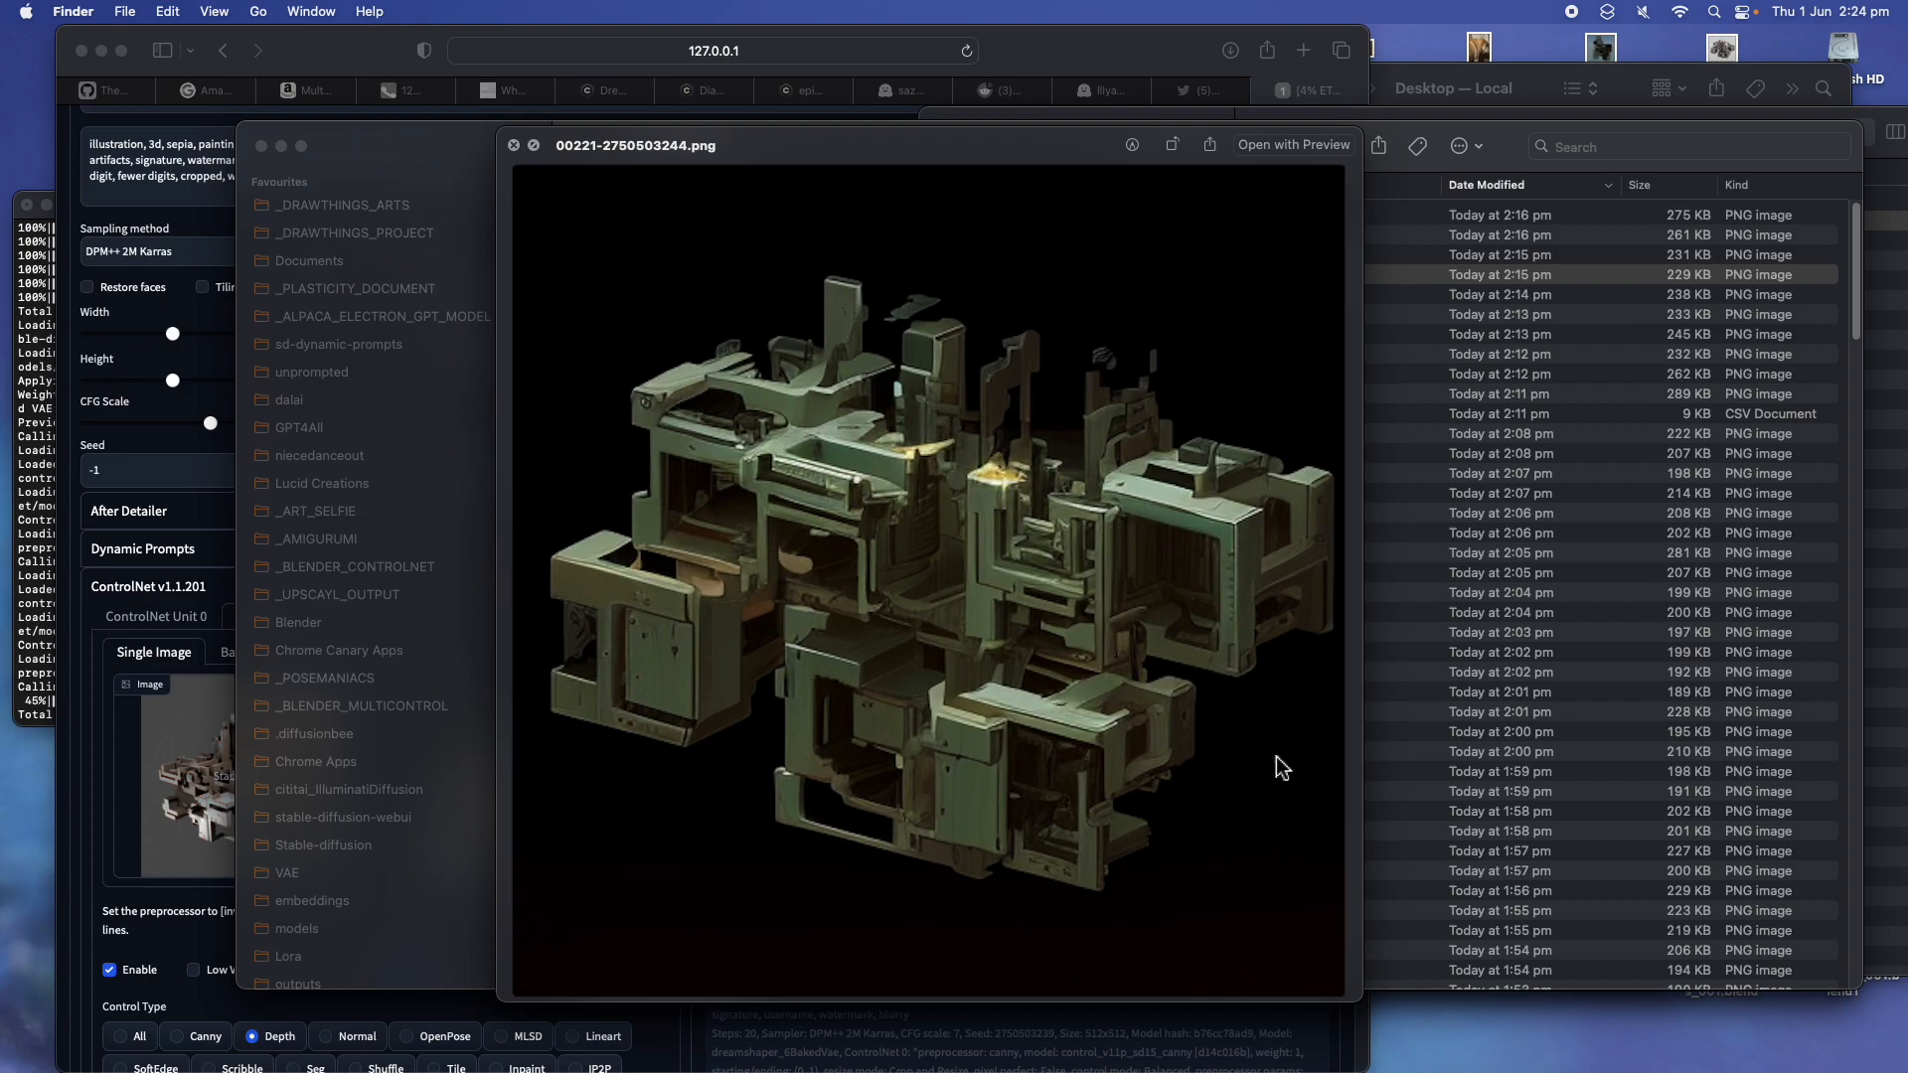
Return to the browser, narrow its window, and bring the image preview back to the front
left_click(1364, 1005)
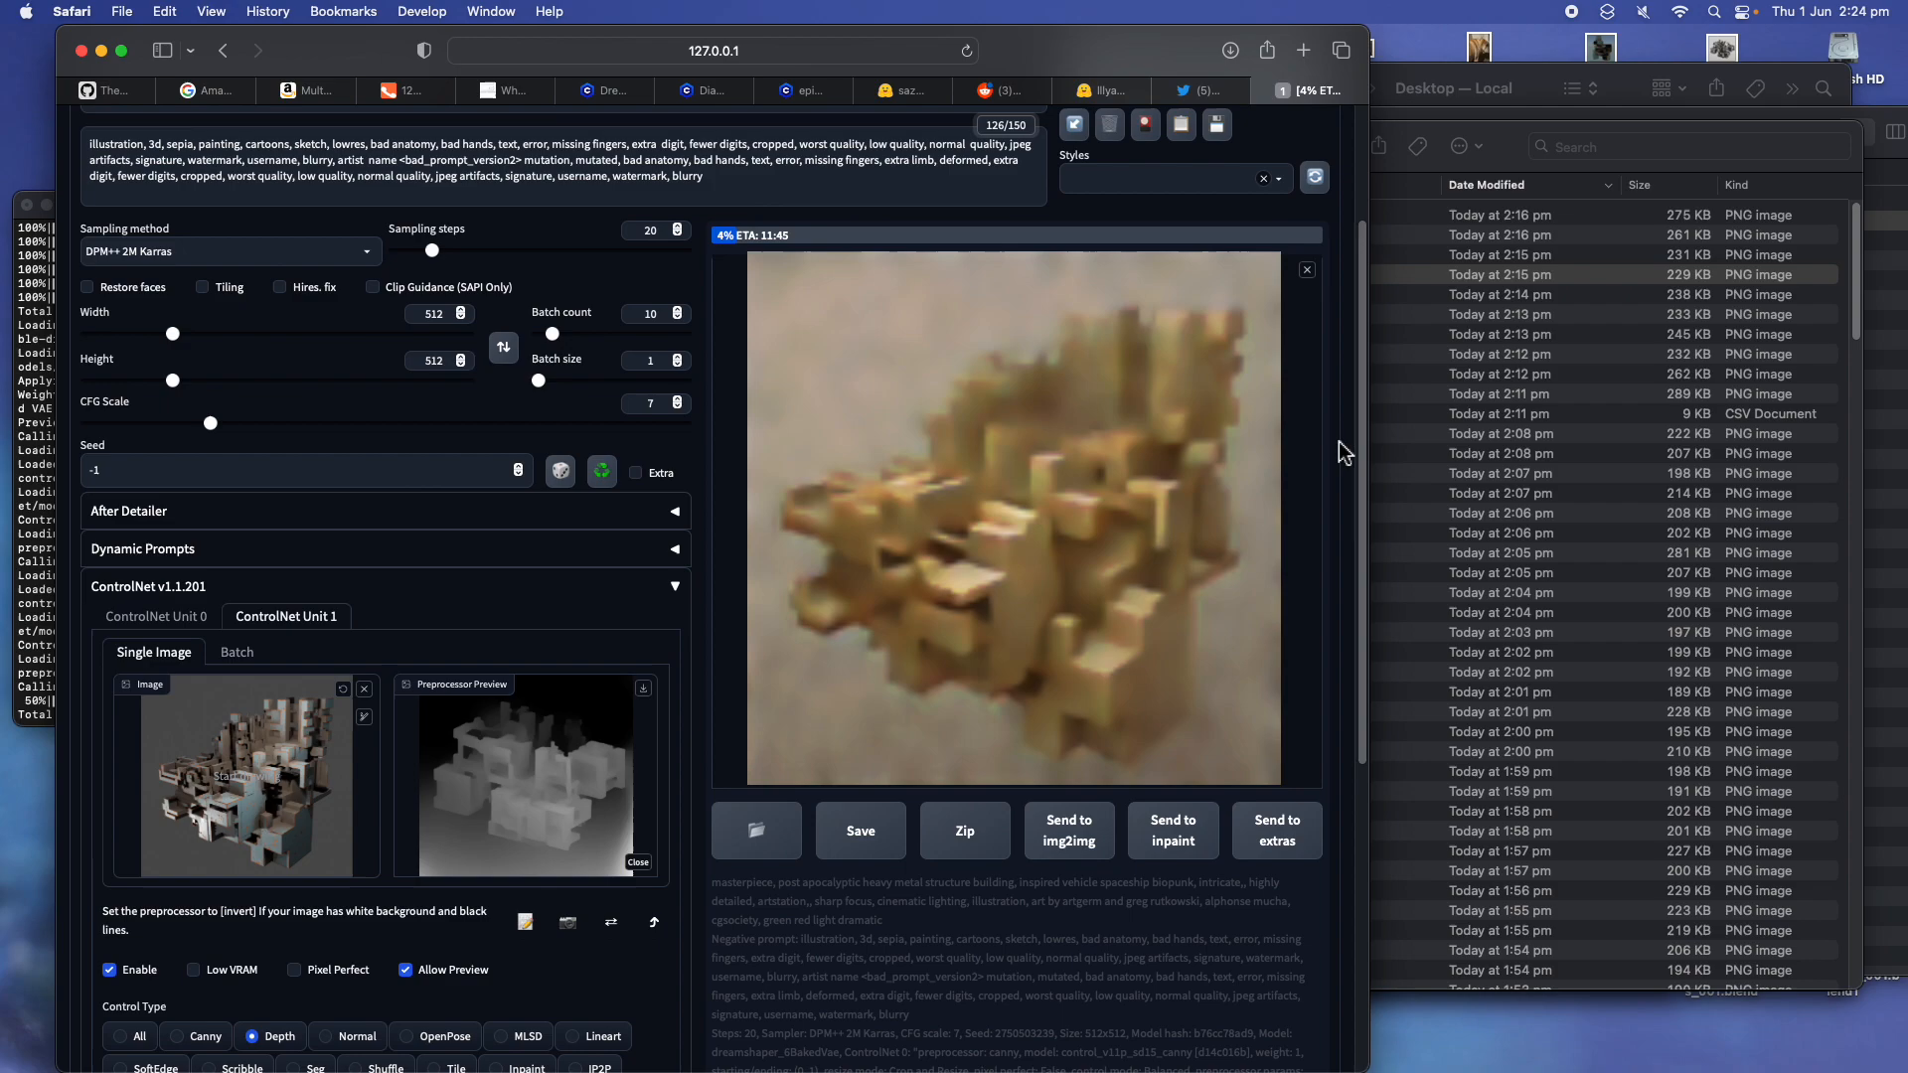
left_click_drag(1369, 27, 1283, 17)
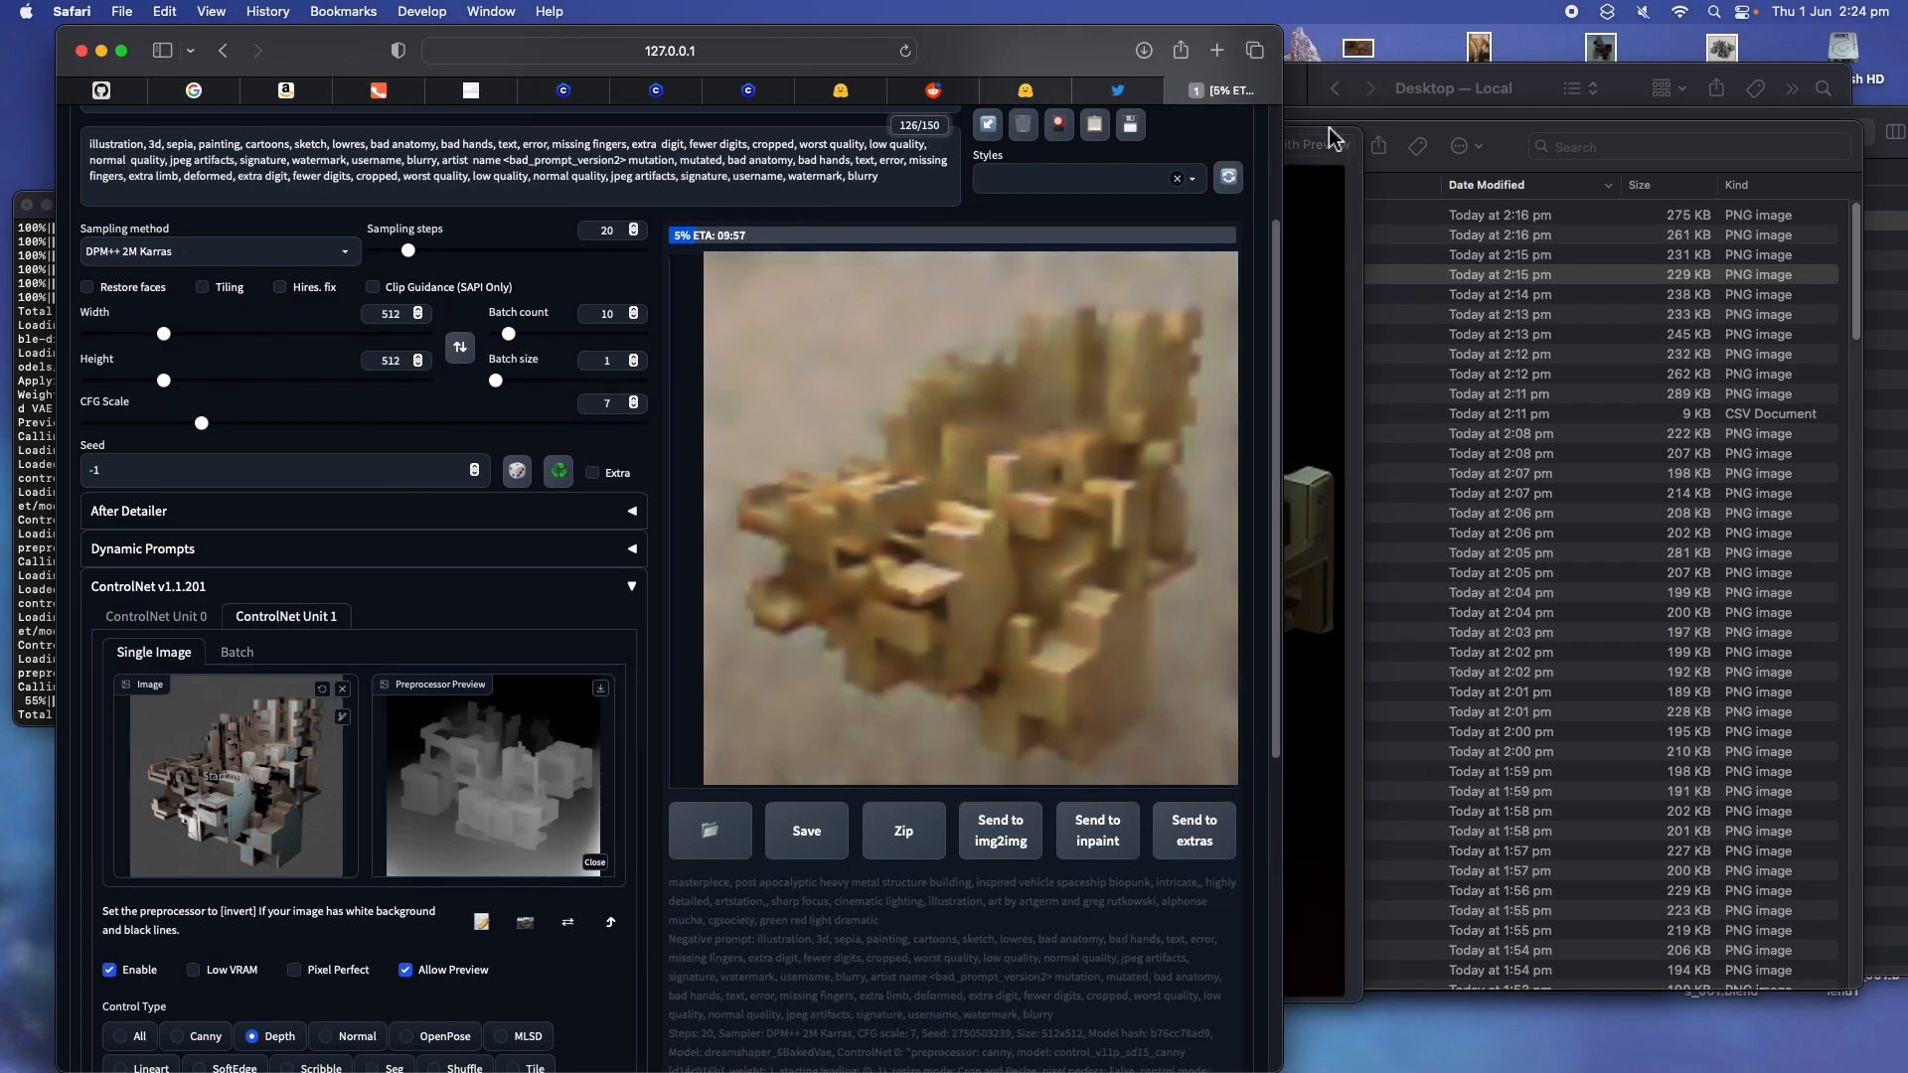
left_click(1355, 131)
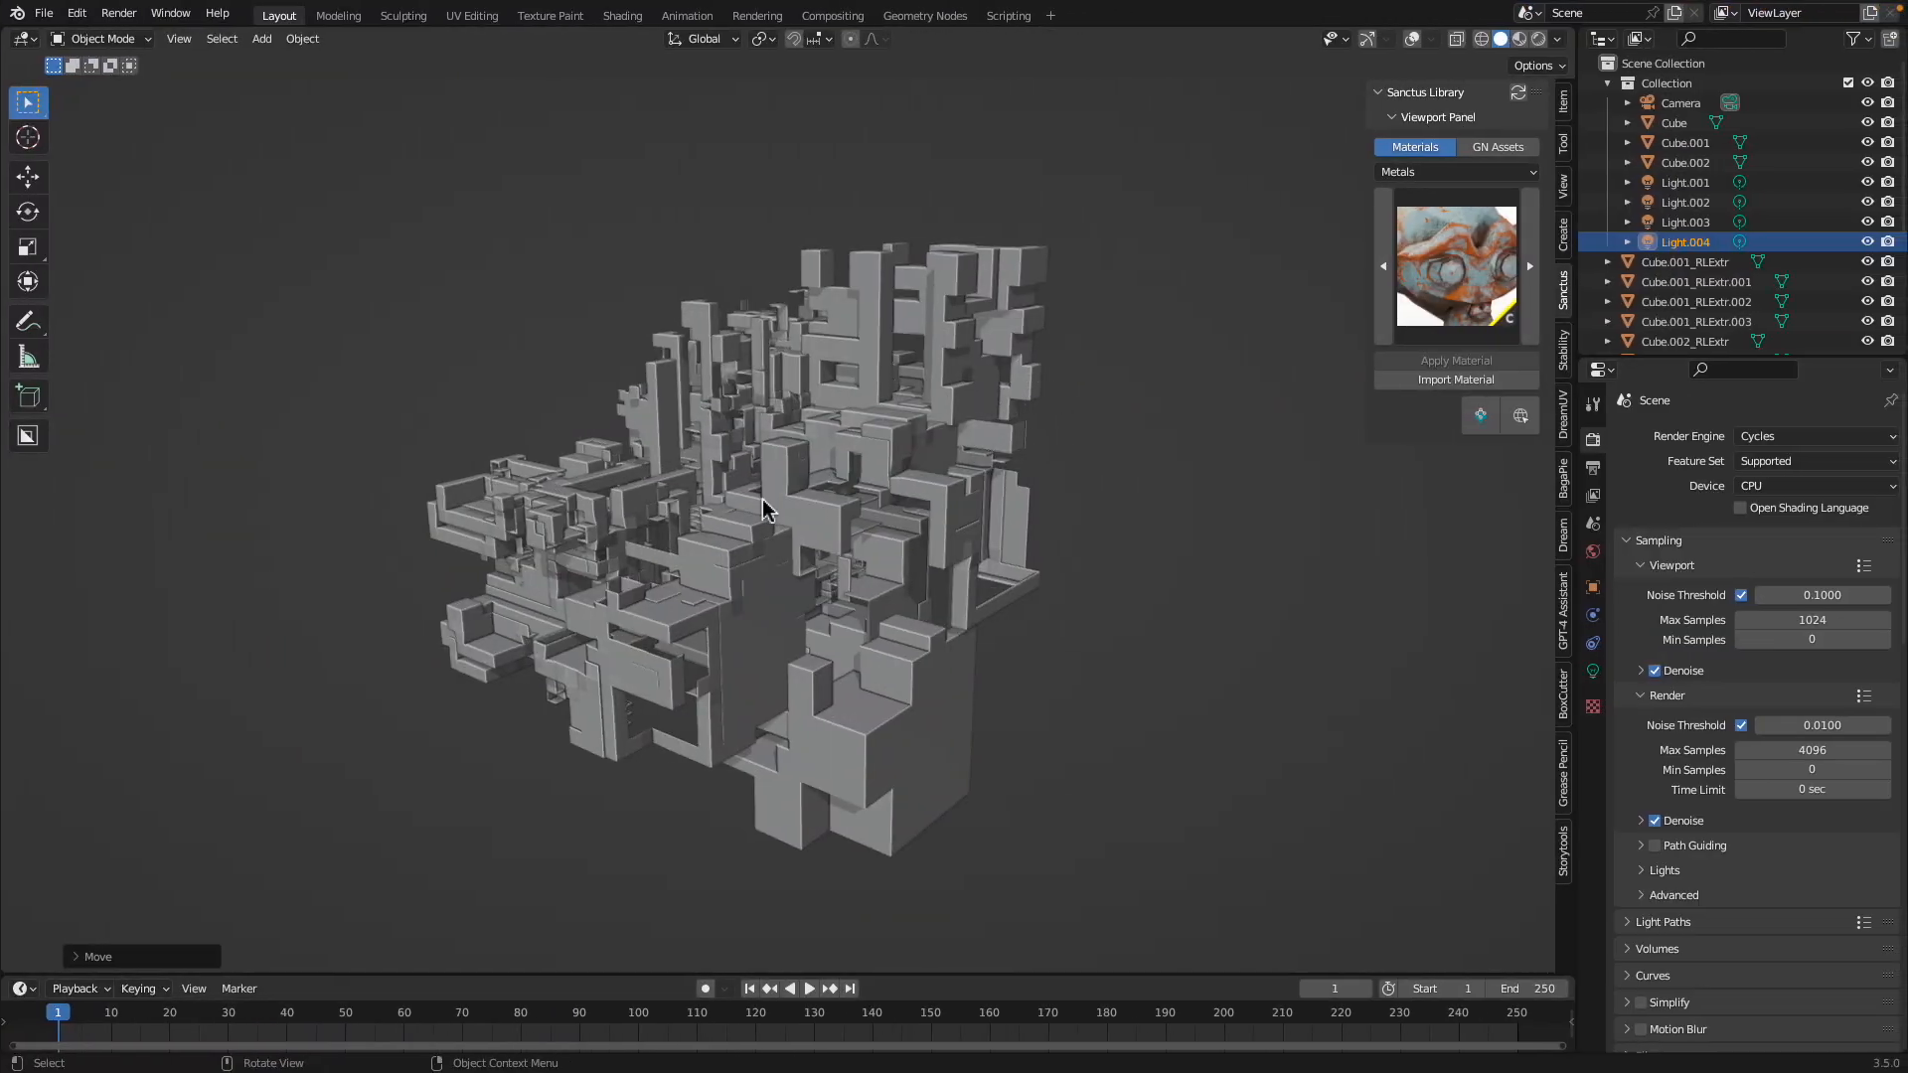
Switch to Blender, view the block structure from a higher angle and save the scene
middle_click_drag(765, 510, 950, 402)
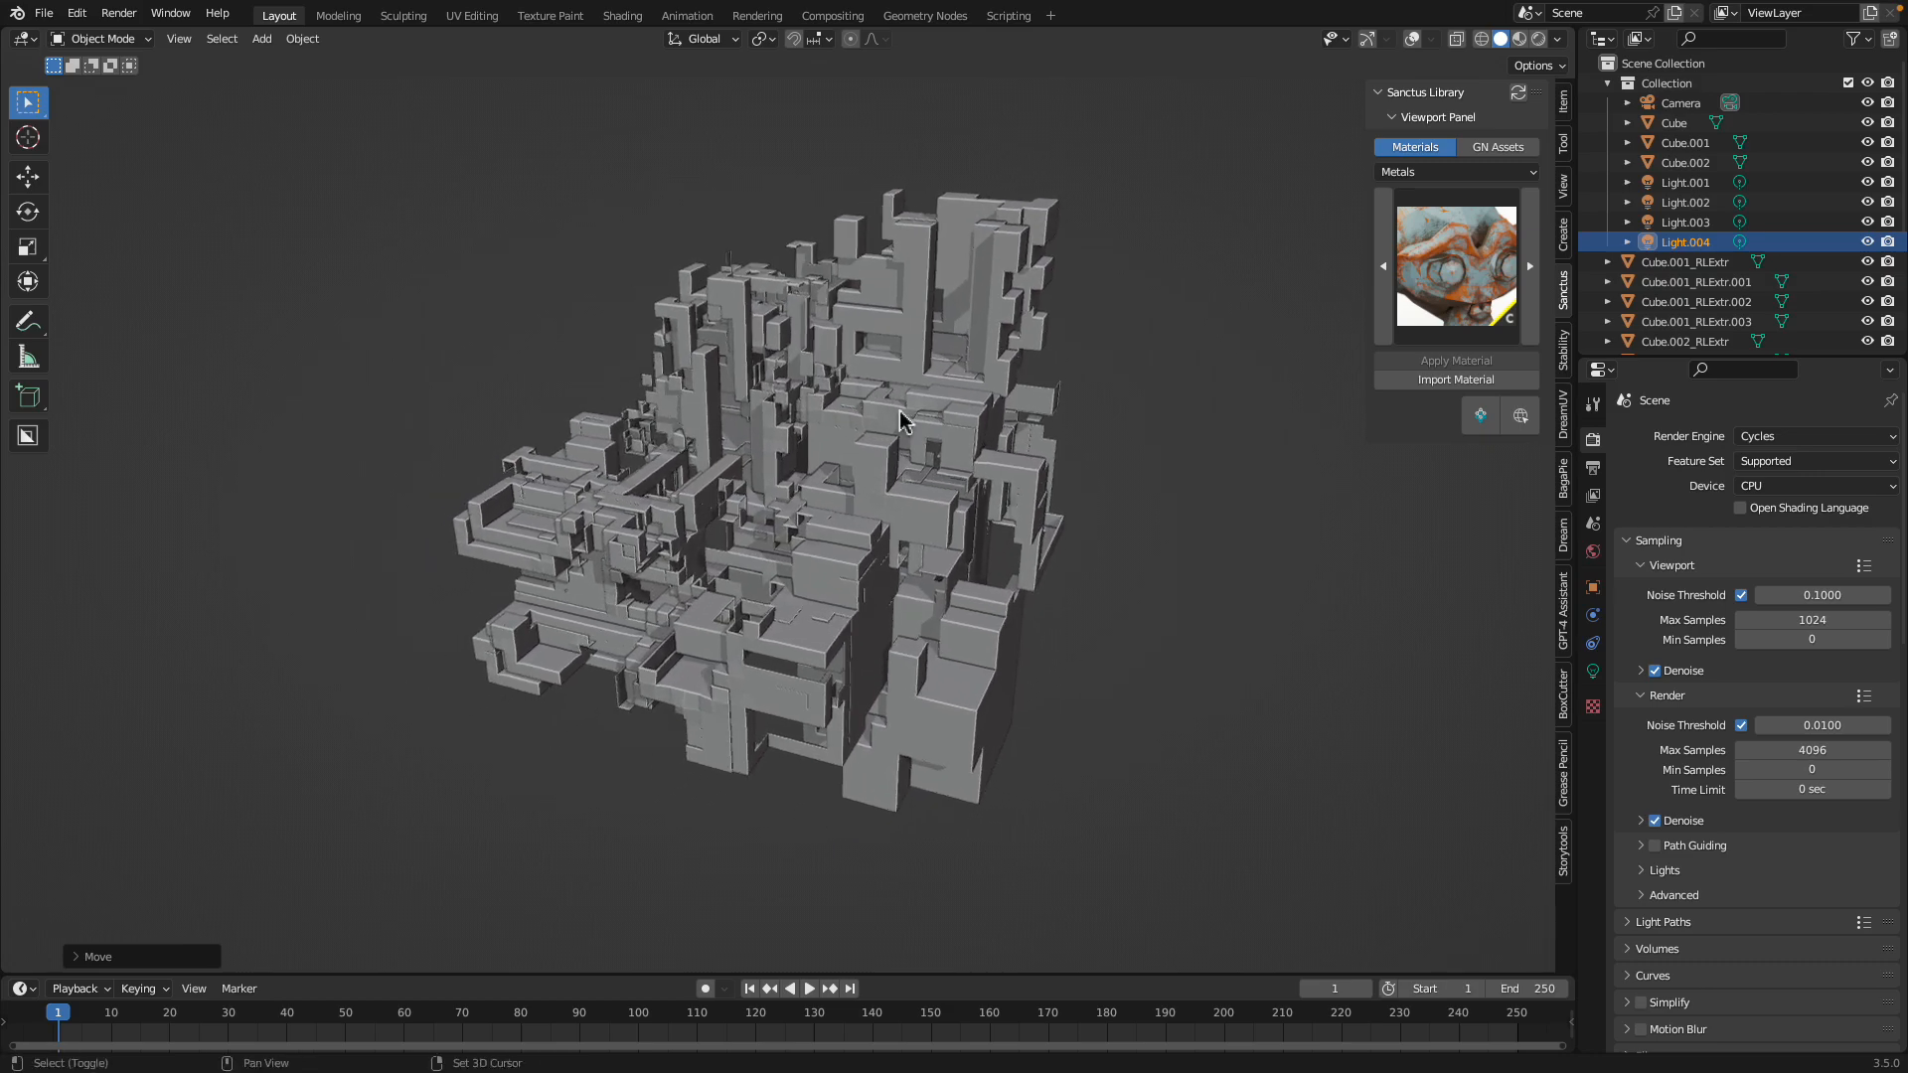
key("ctrl+s")
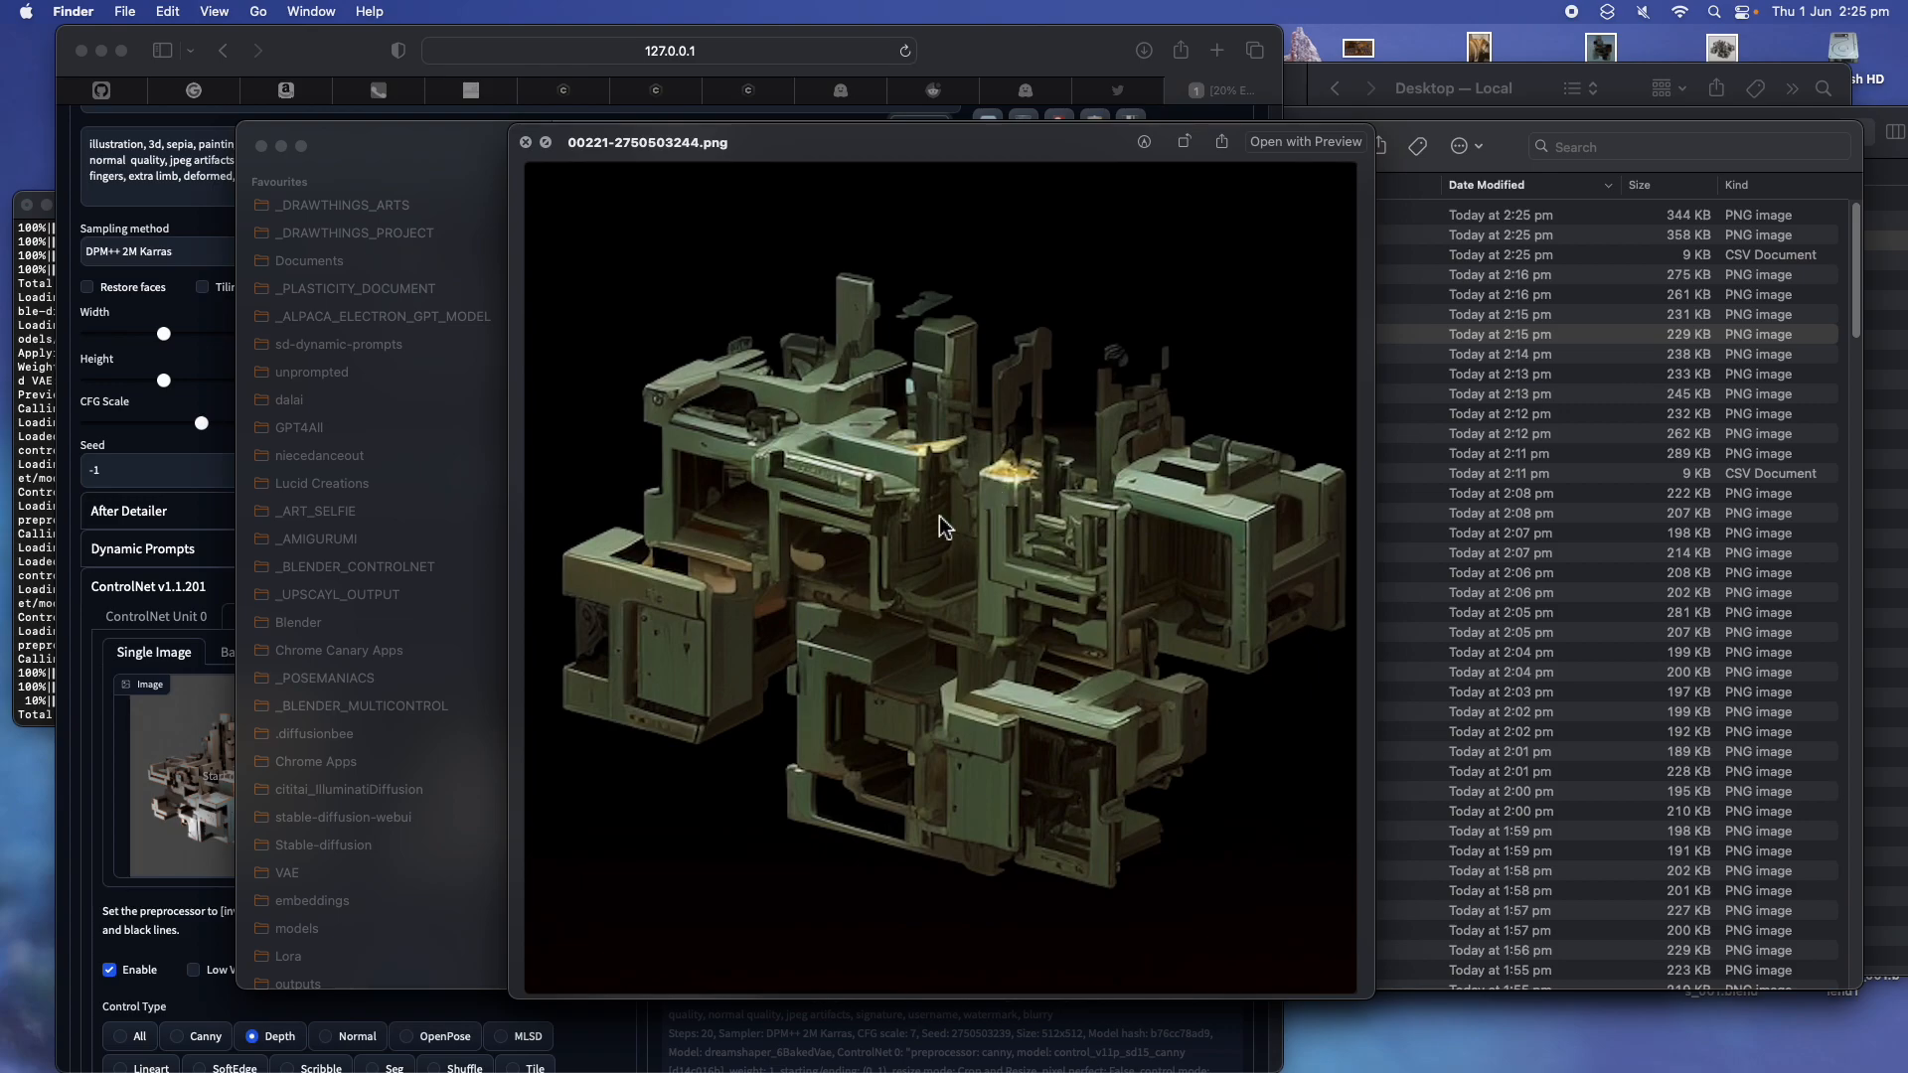
Switch to Finder and preview the newest generated image, 00226-77559750.png
left_click(1511, 216)
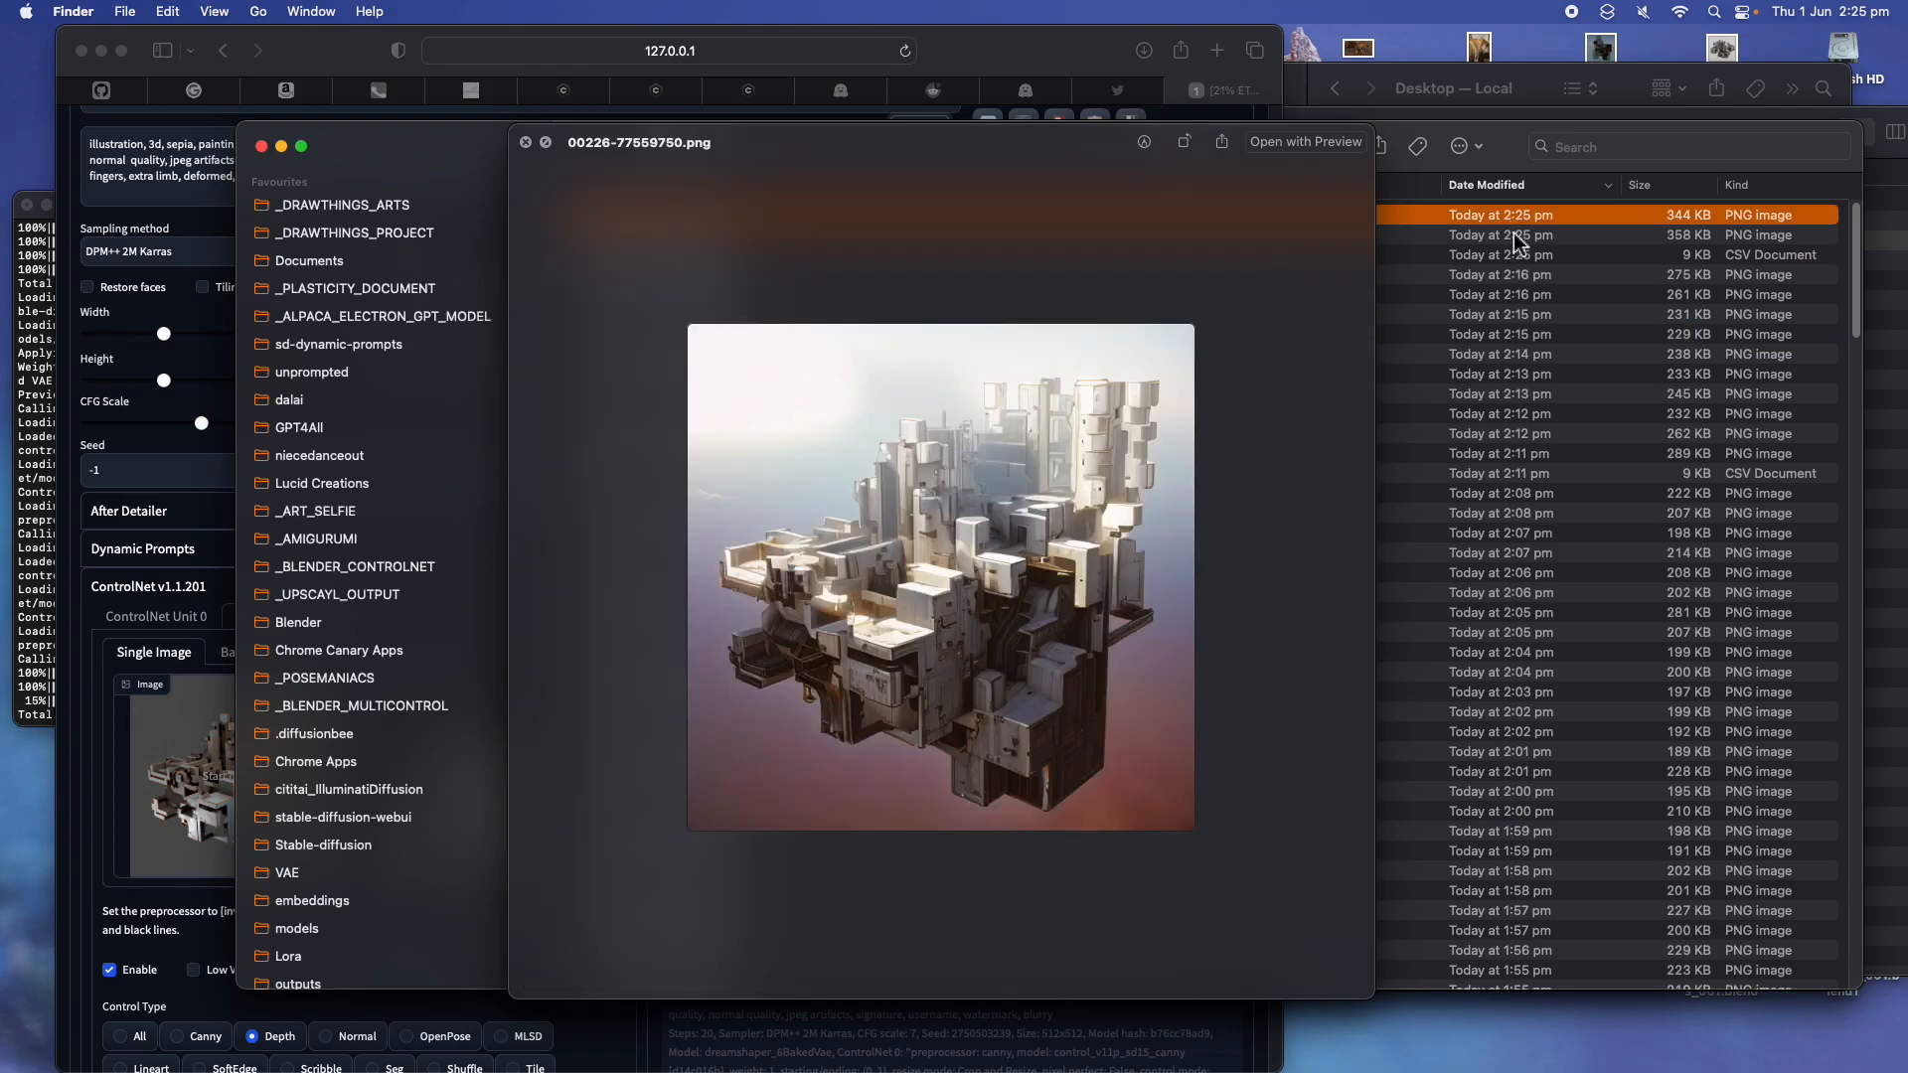
Page through the previews of earlier generated images, return to 00226-77559750.png and compare it with the Blender block structure
key("Down")
key("Down")
key("Down")
key("Down")
key("Down")
key("Down")
key("Down")
key("Down")
key("Down")
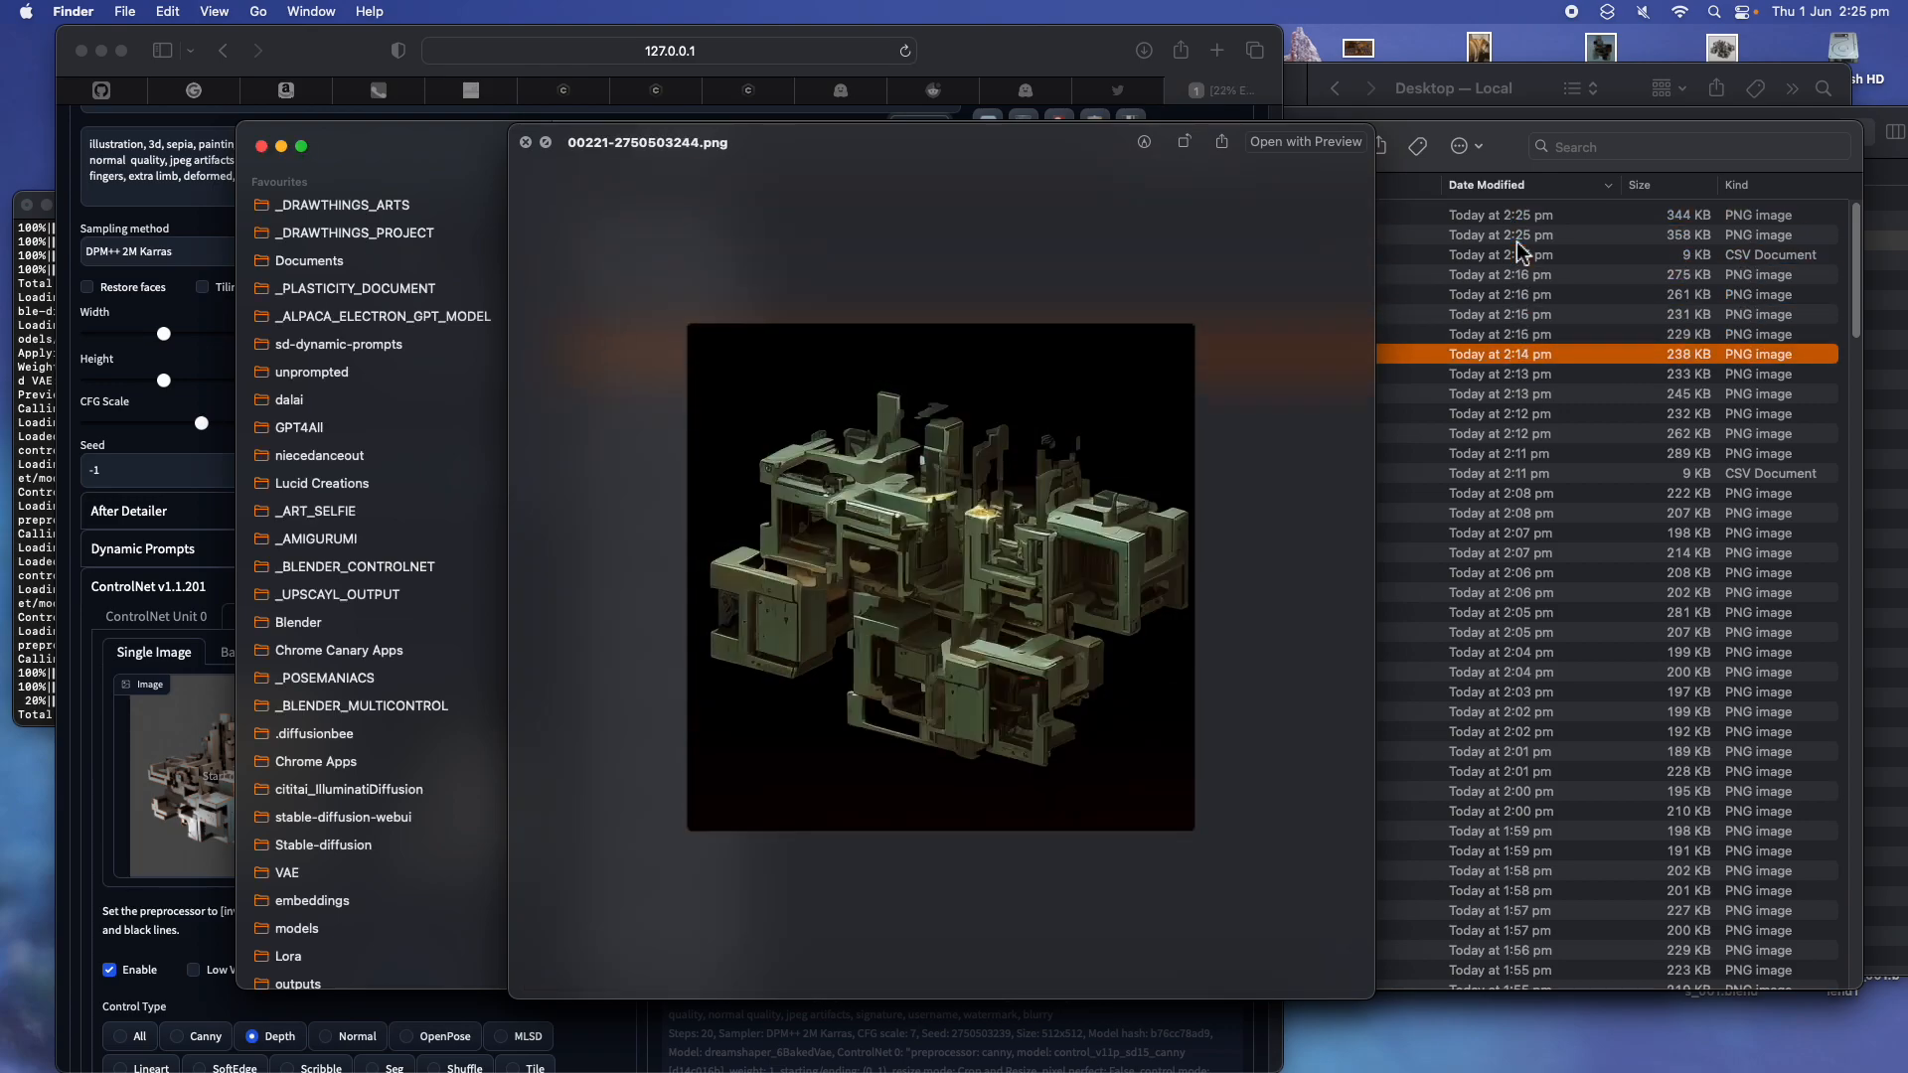
key("Up")
key("Up")
key("Up")
key("Up")
key("Up")
key("Up")
key("Up")
key("Up")
key("Up")
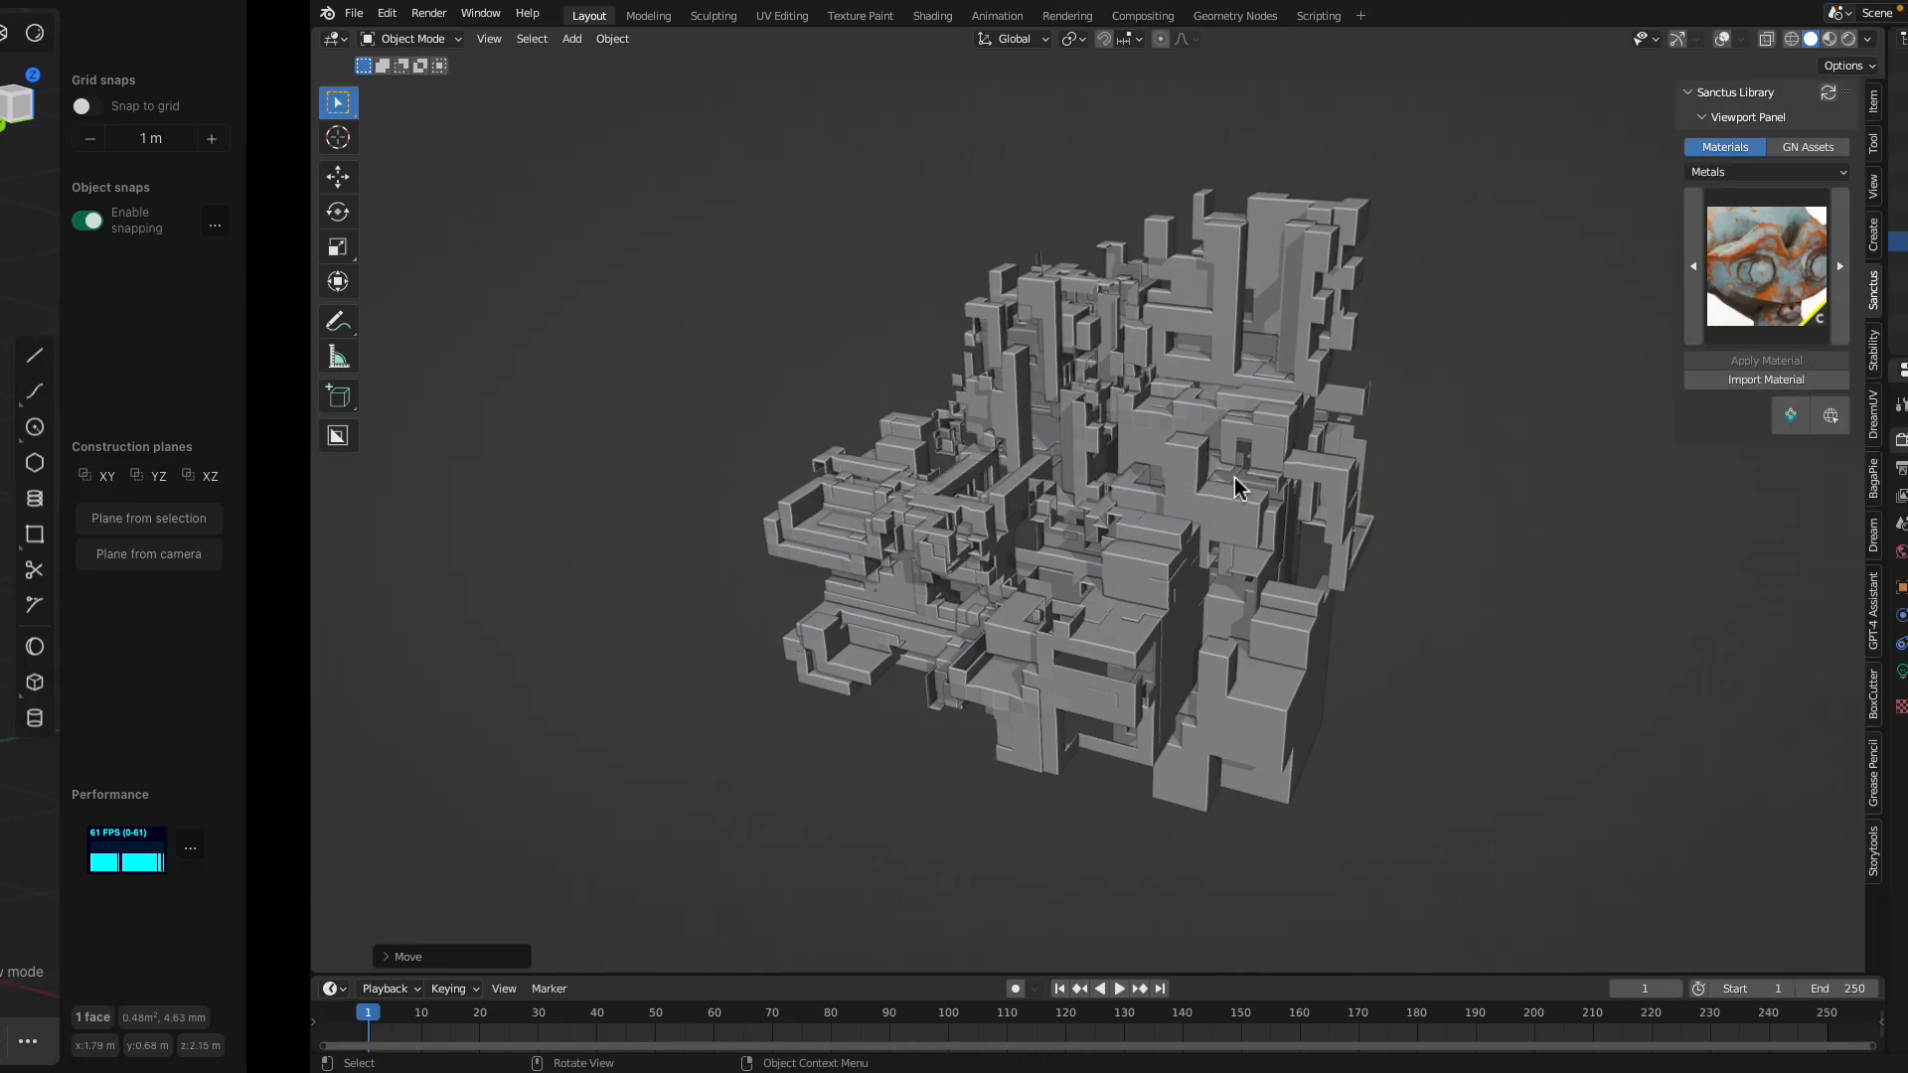
middle_click_drag(1097, 420, 1044, 417)
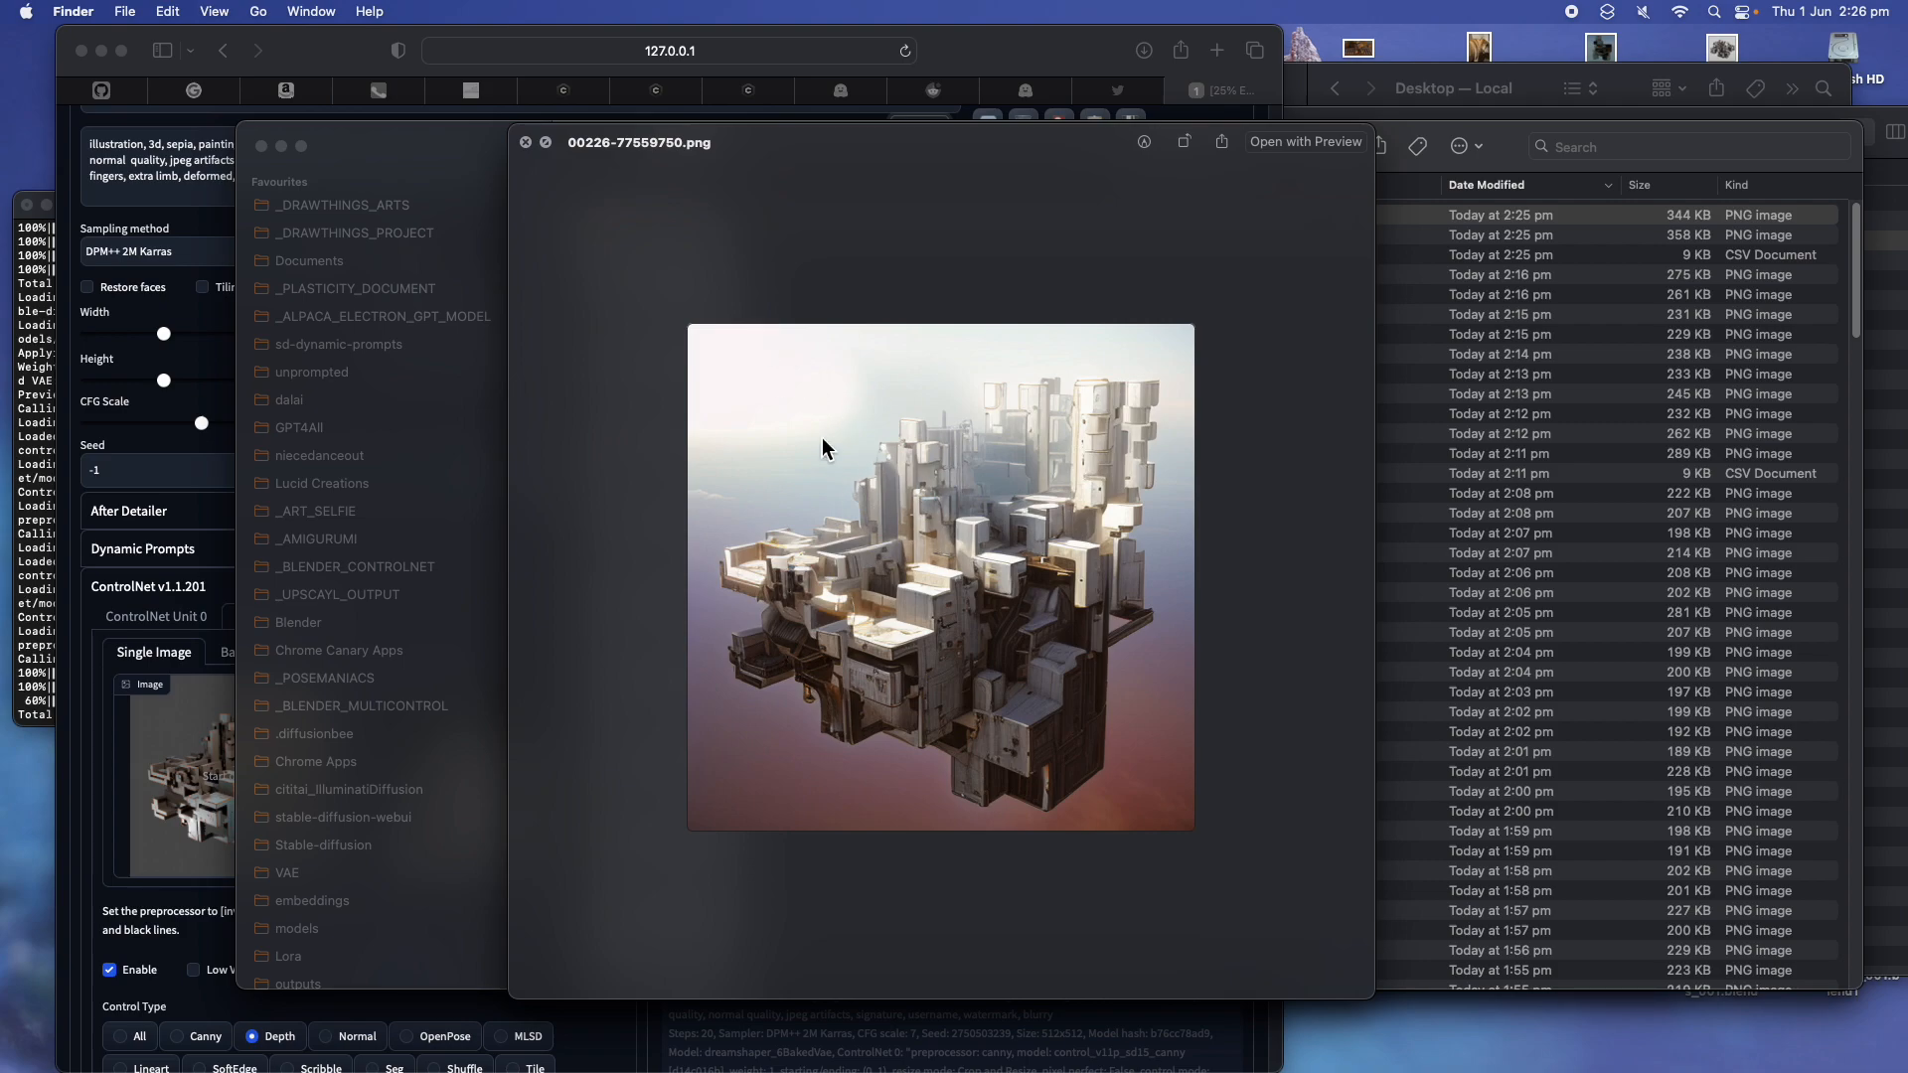
Close the image preview, return to the browser and interrupt the running txt2img batch
left_click(527, 143)
left_click(991, 45)
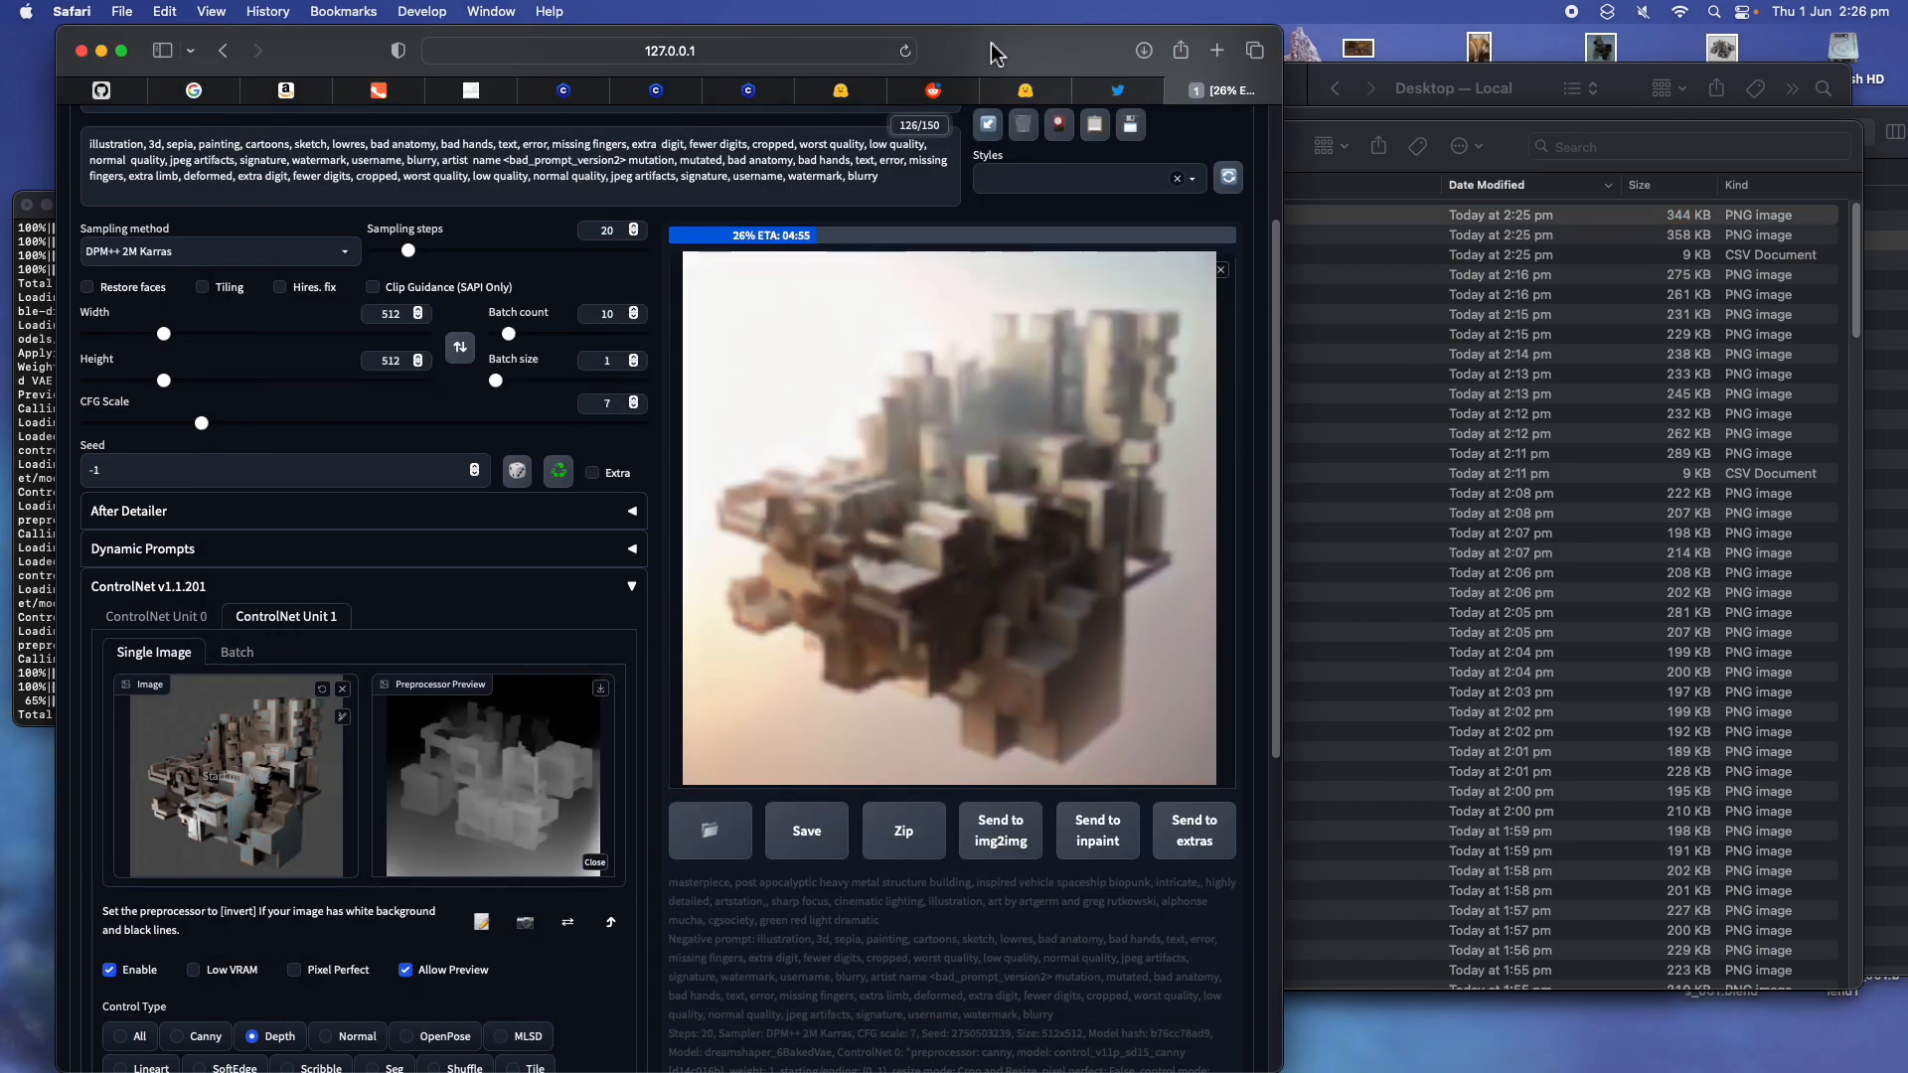
scroll(988, 352, "up", 1)
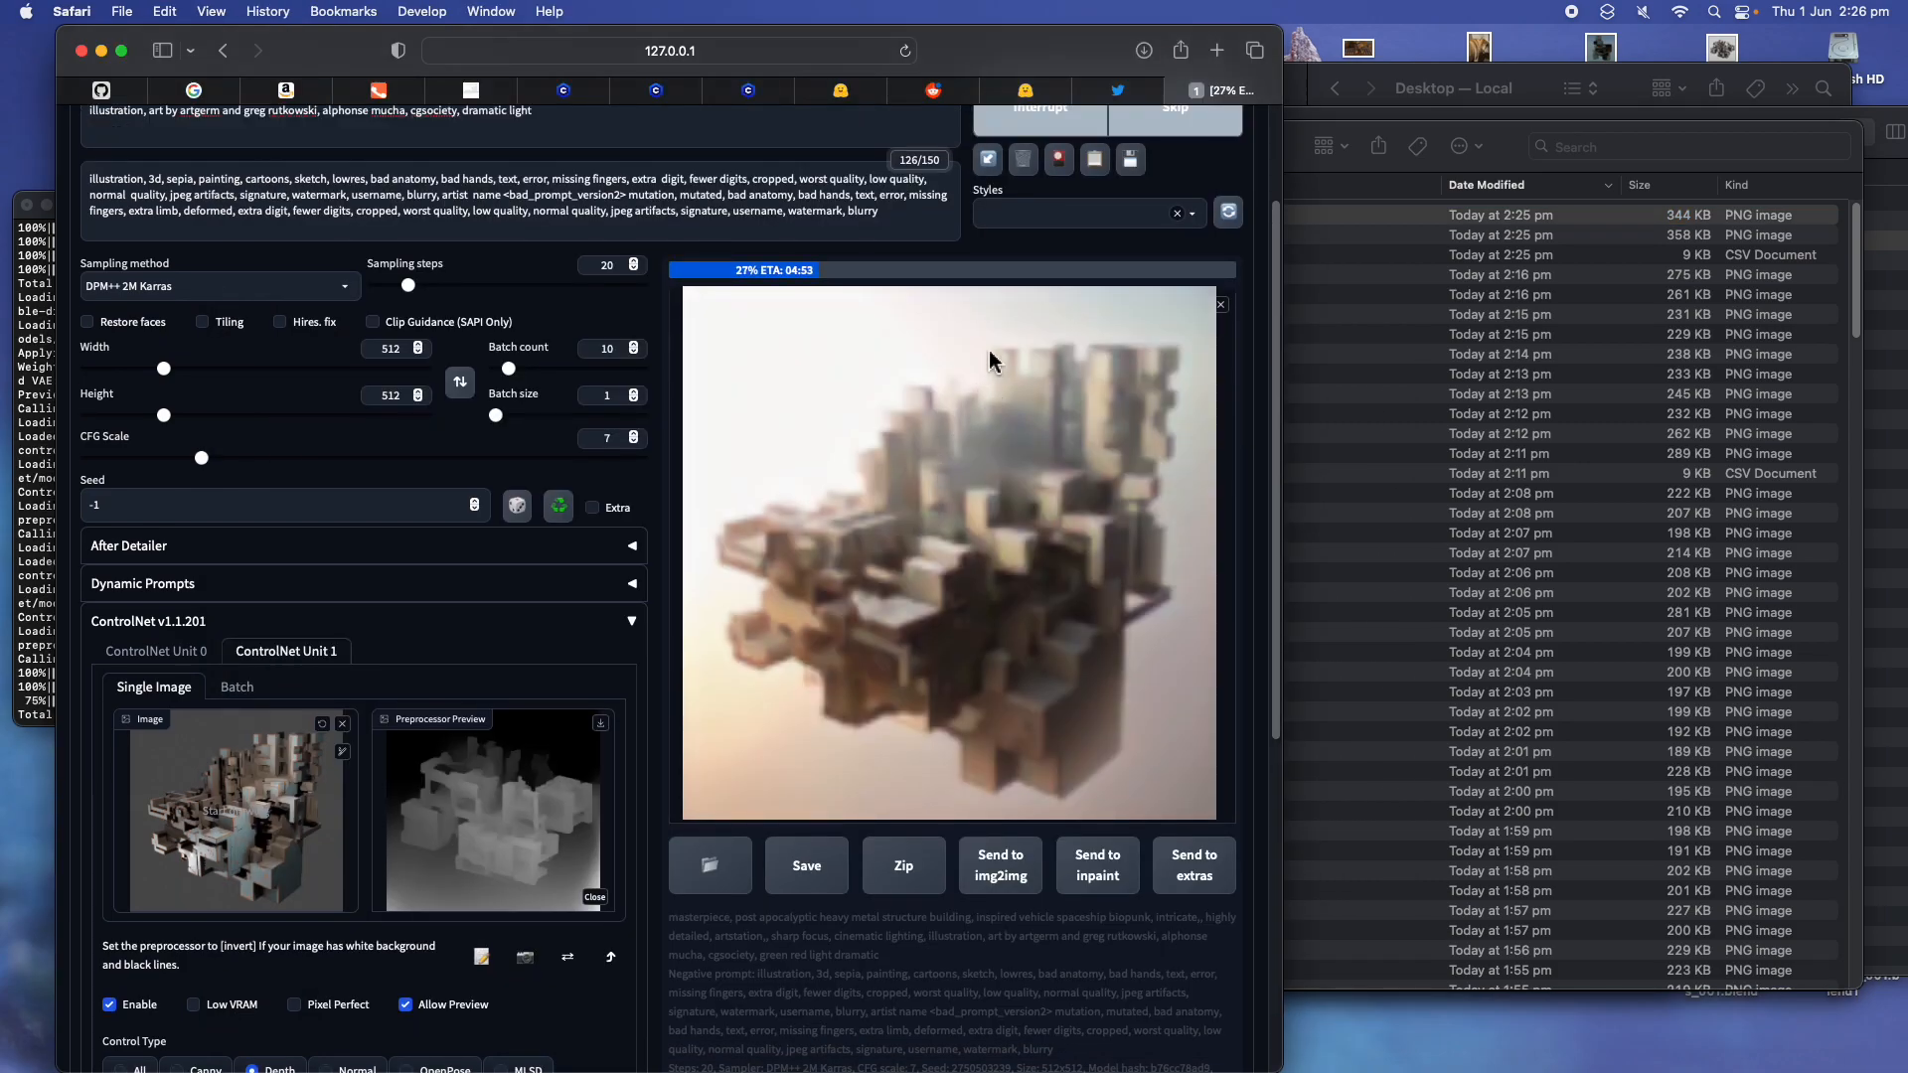
scroll(1019, 328, "up", 3)
scroll(1029, 283, "down", 1)
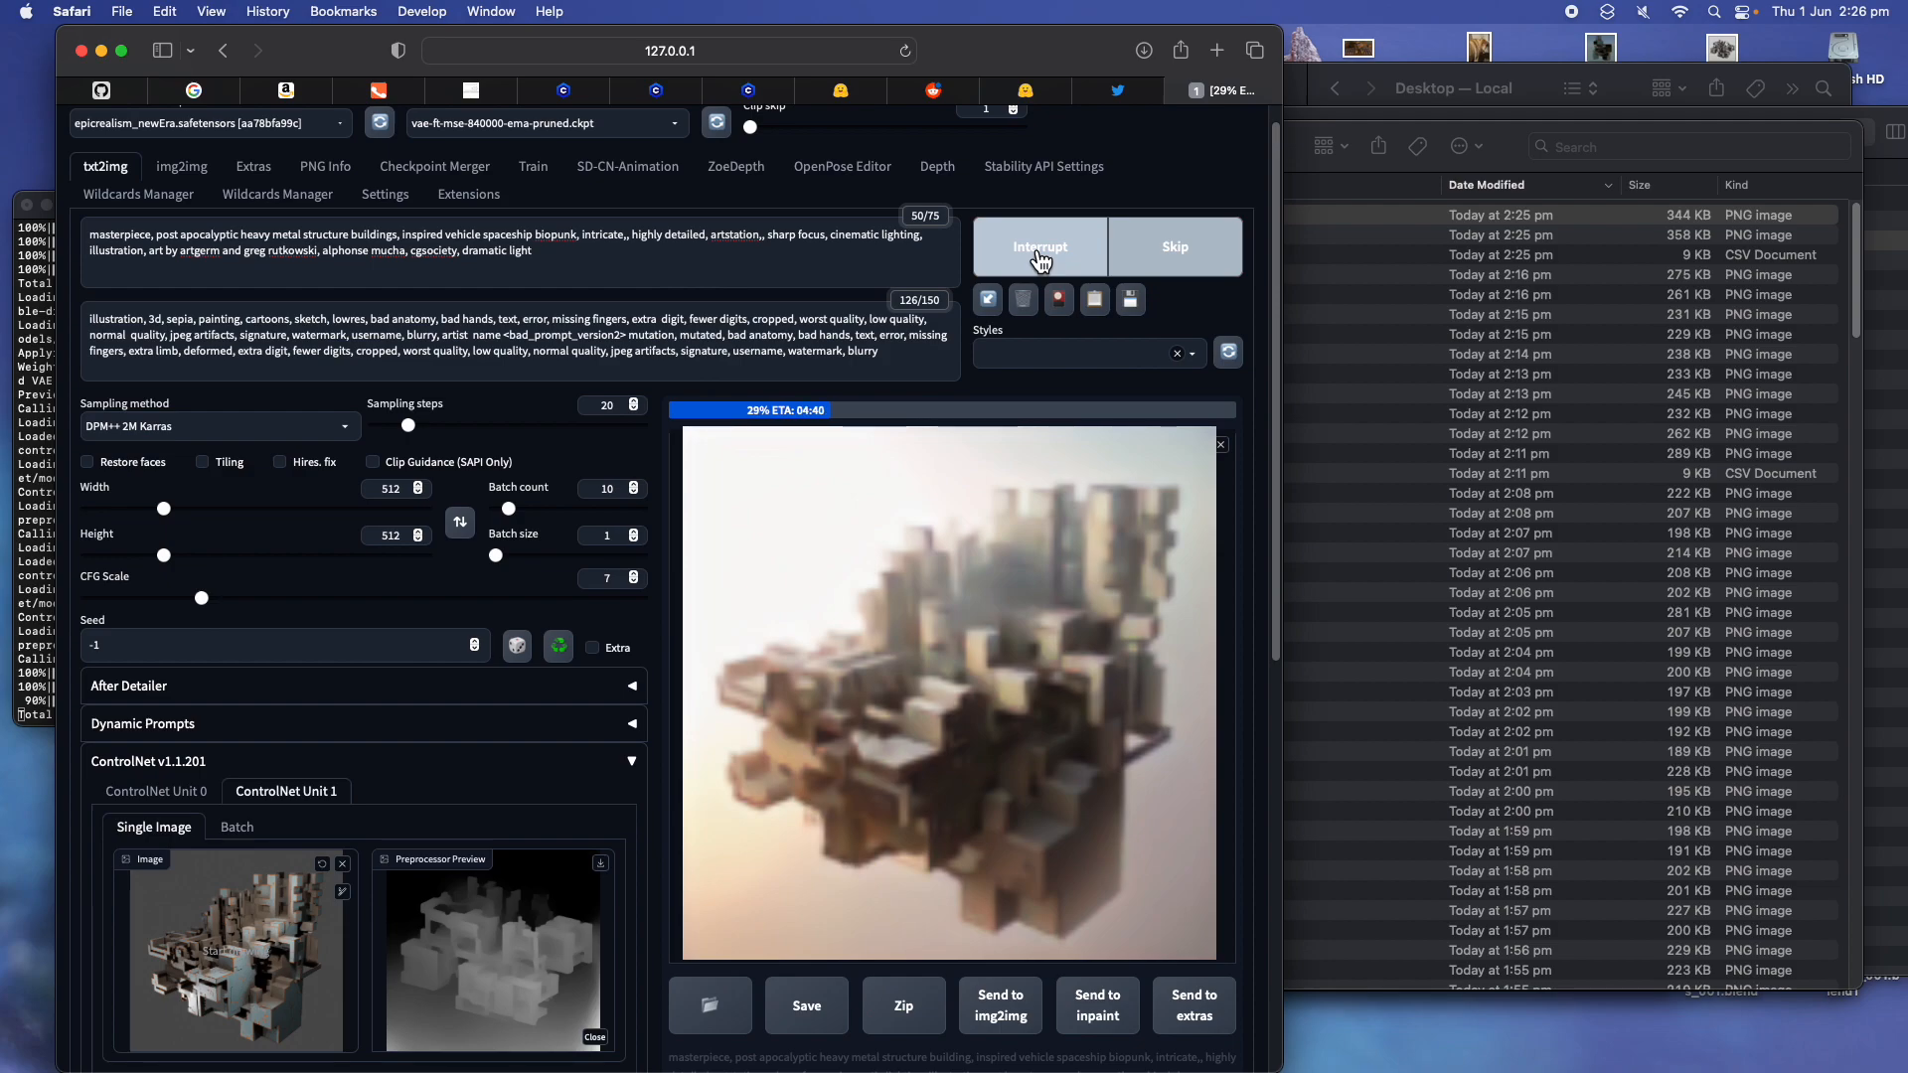
left_click(1041, 261)
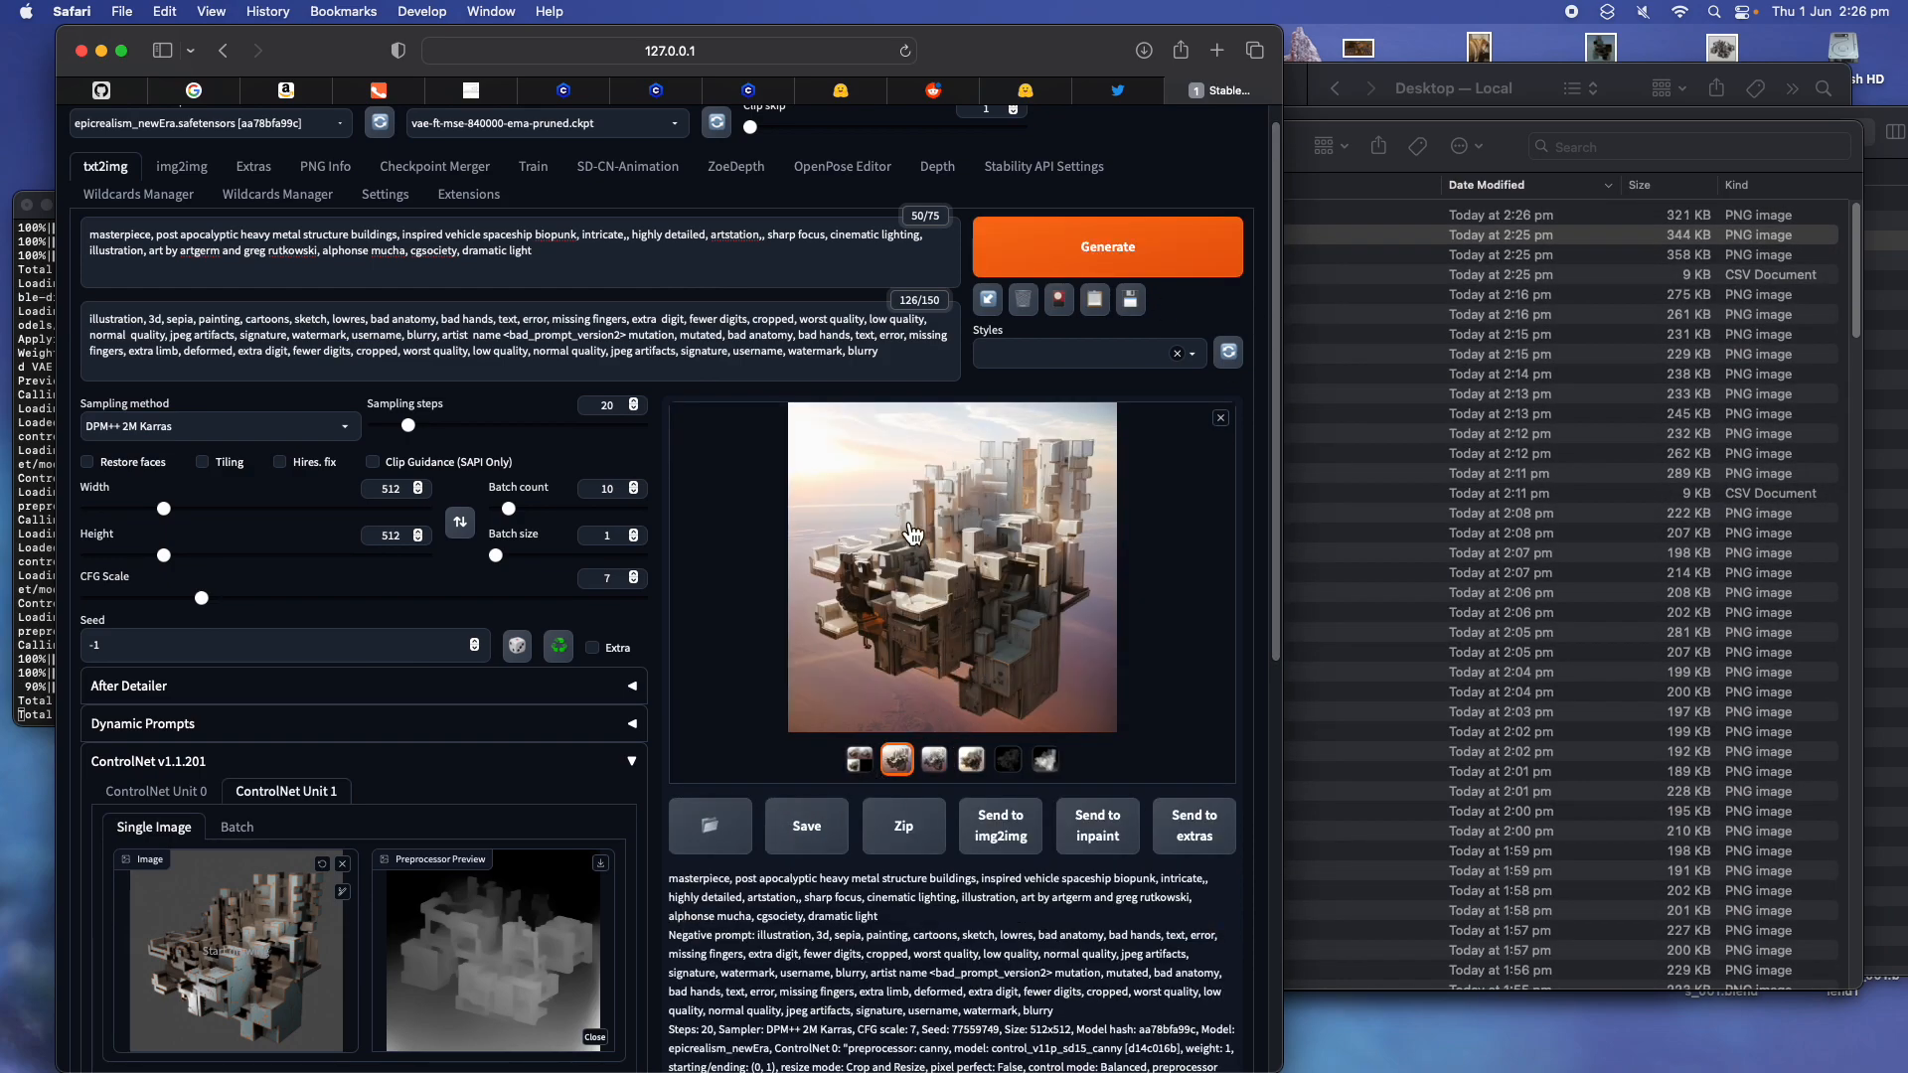
Send the generated floating building image to img2img and widen the browser window
left_click(1016, 828)
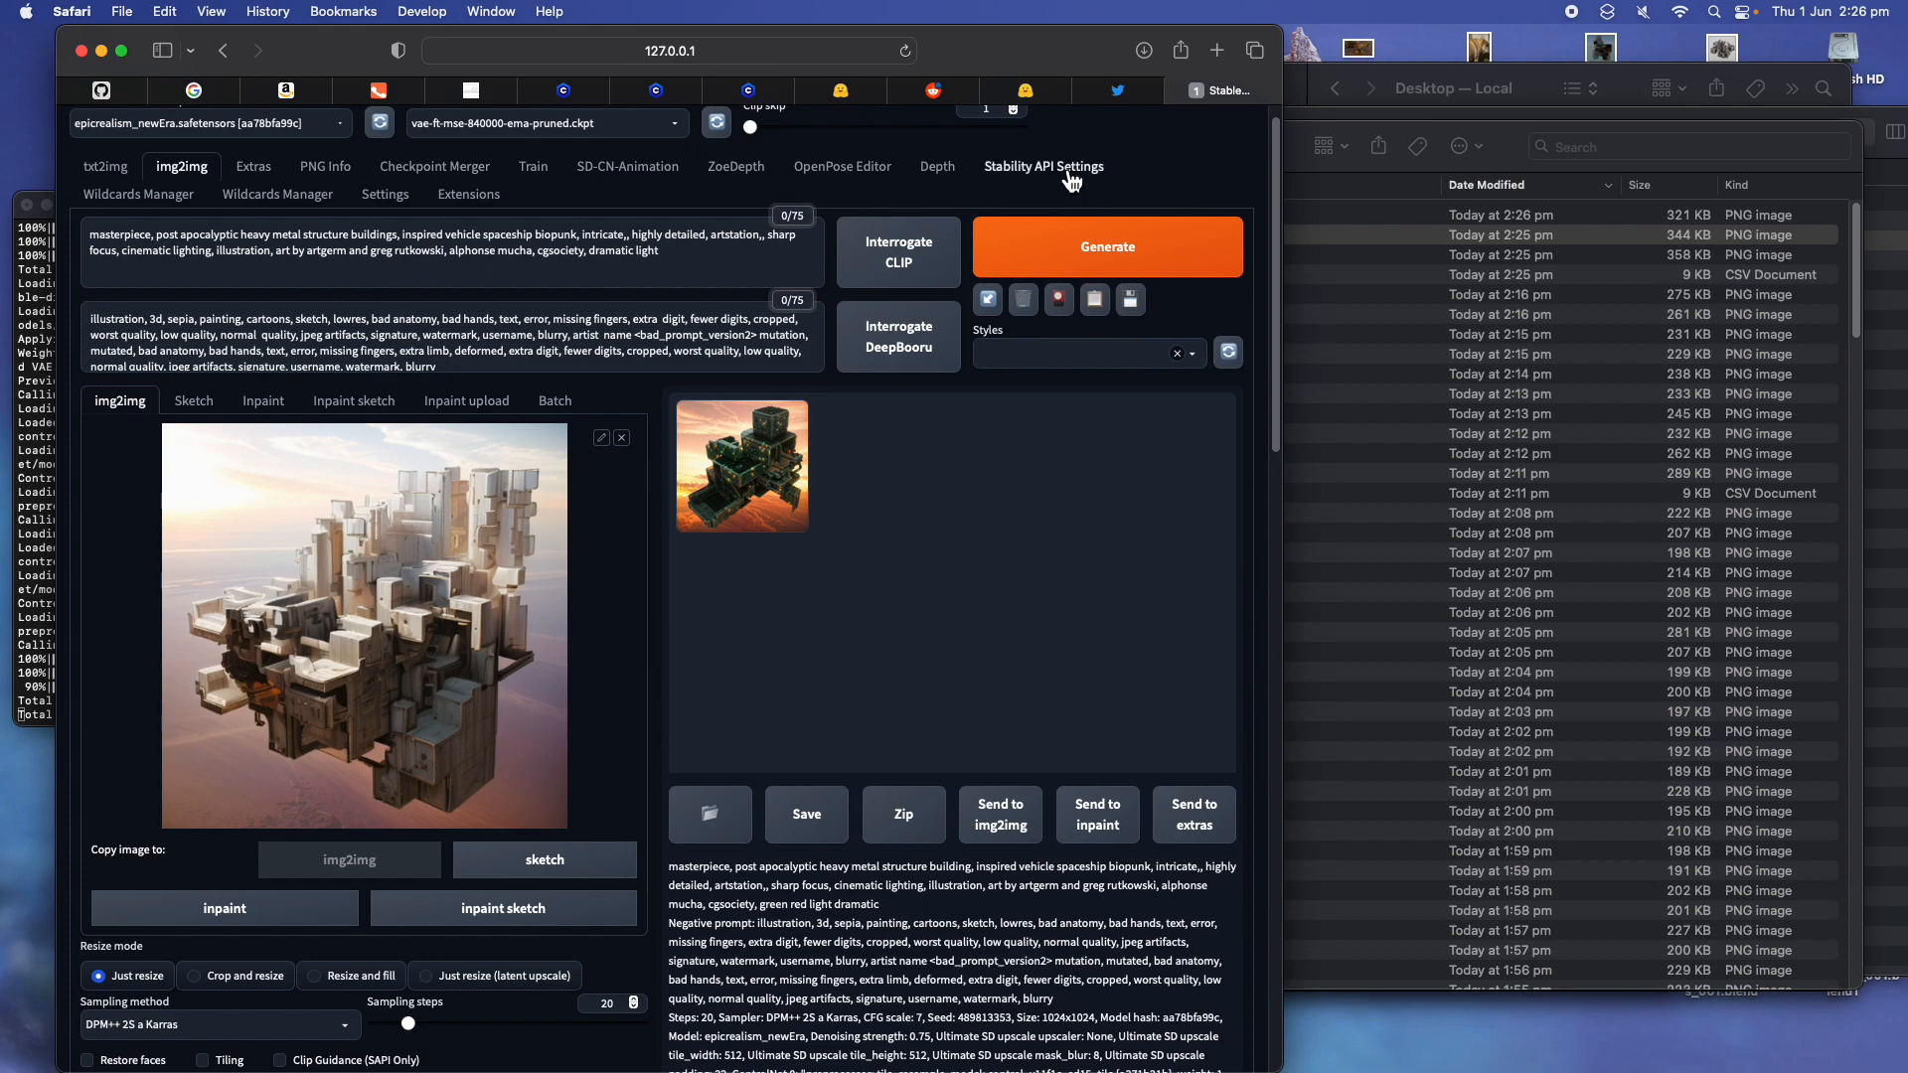
left_click_drag(1286, 34, 1381, 33)
left_click_drag(1117, 54, 1232, 53)
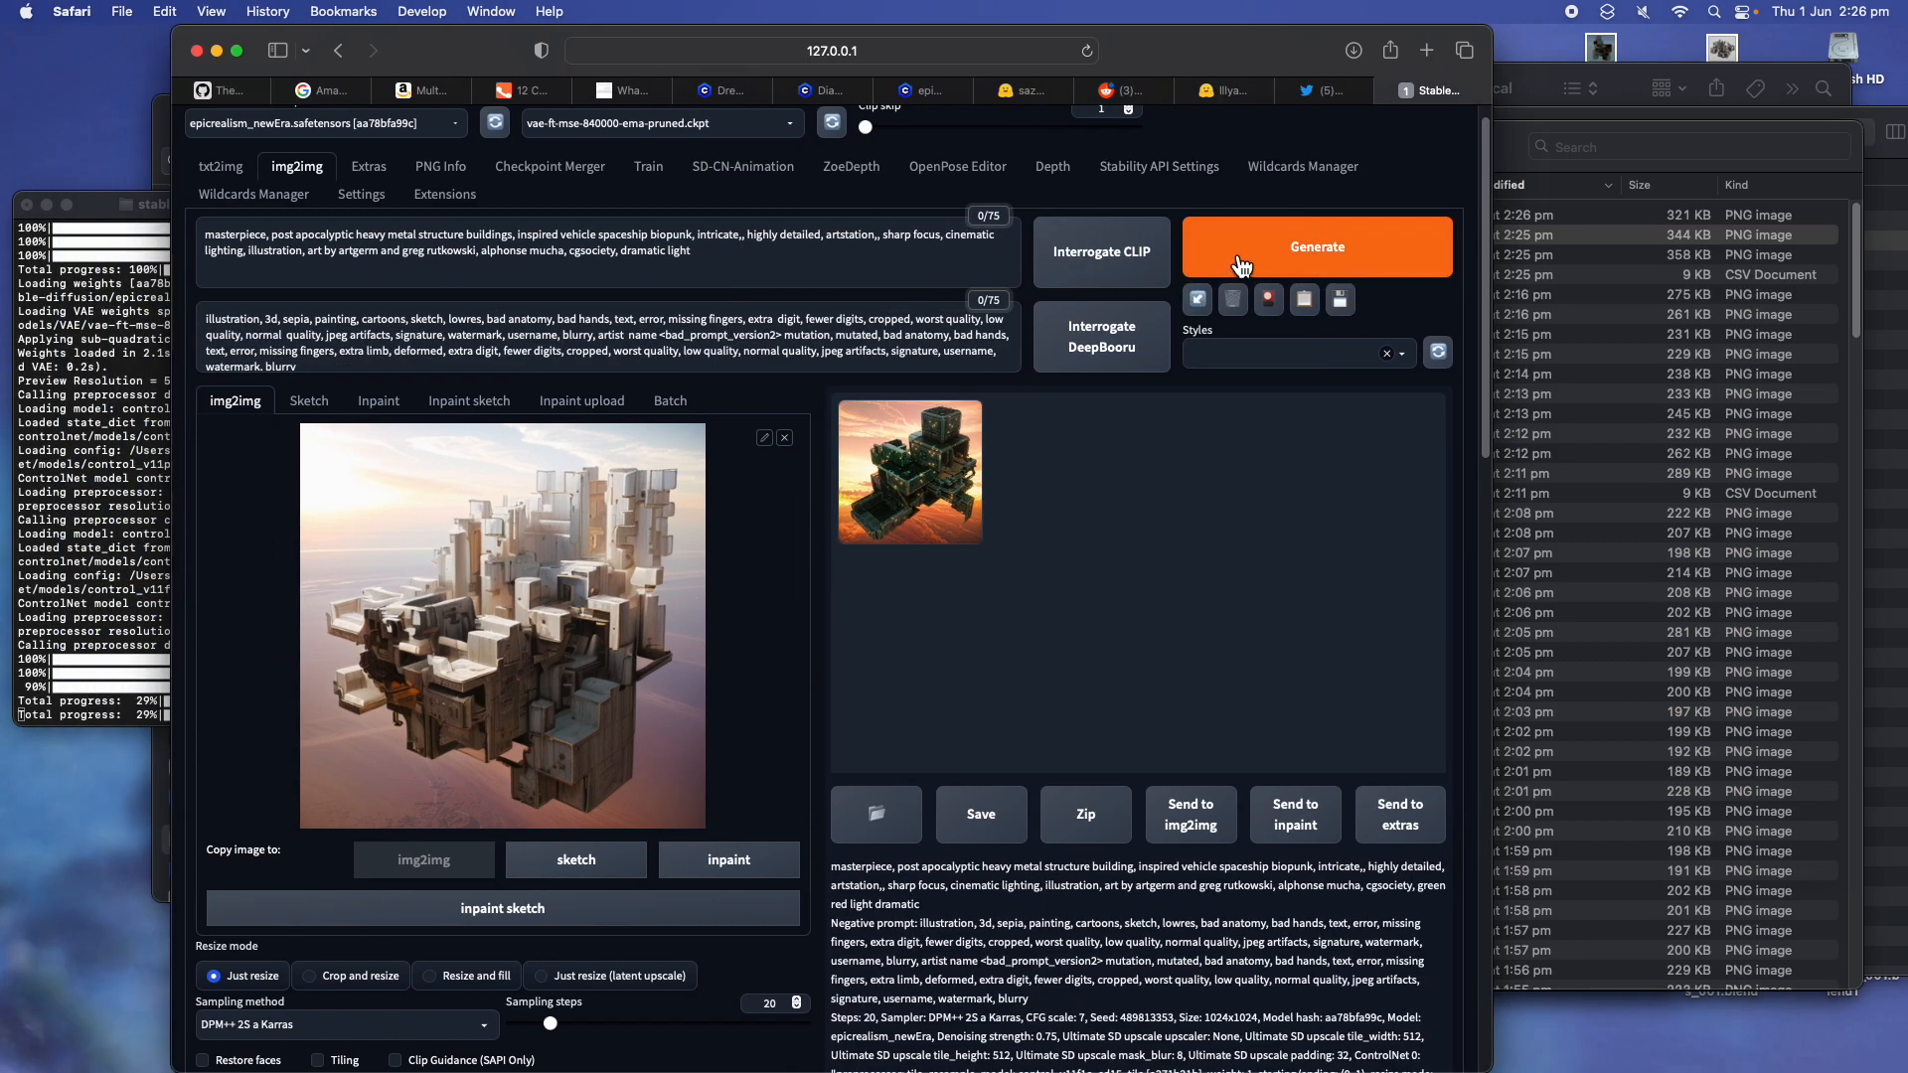
Start an img2img generation from the sent image and glance back at the txt2img page
left_click(1240, 263)
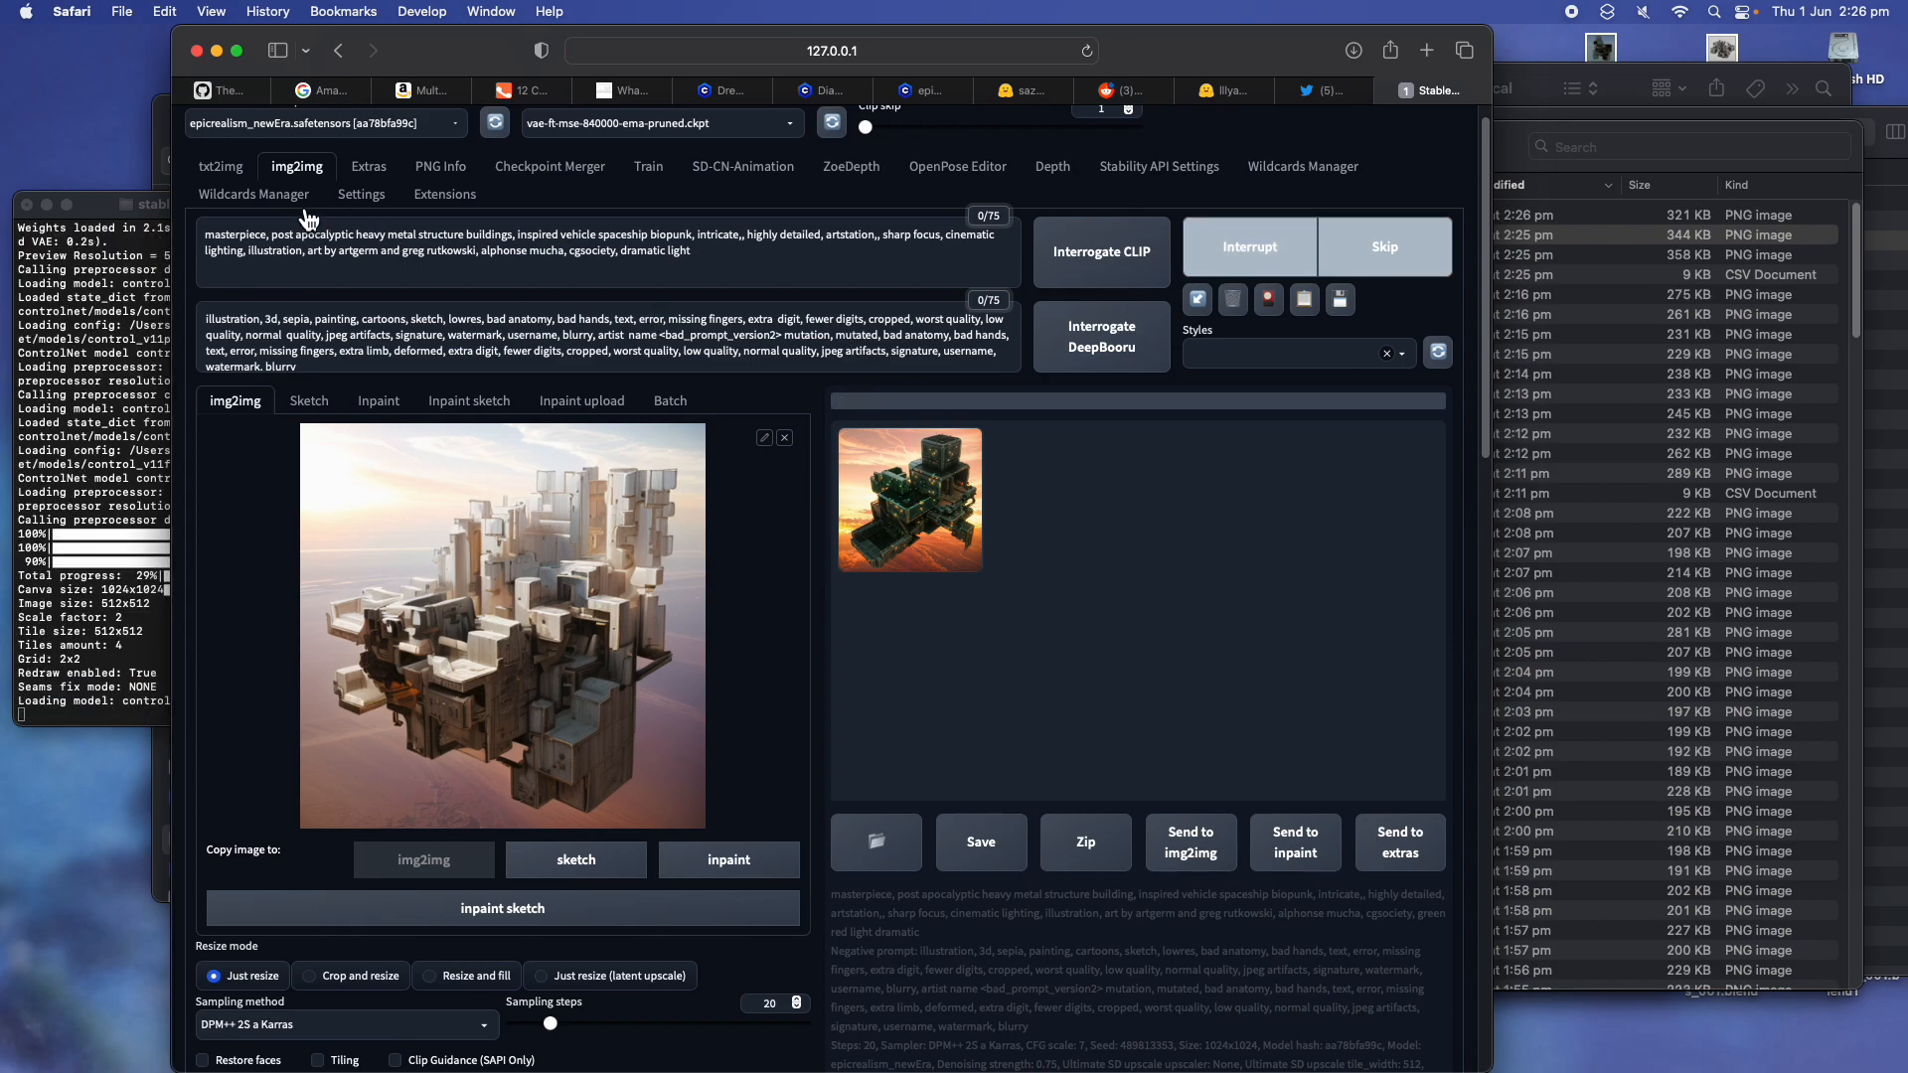
left_click(221, 166)
left_click(289, 169)
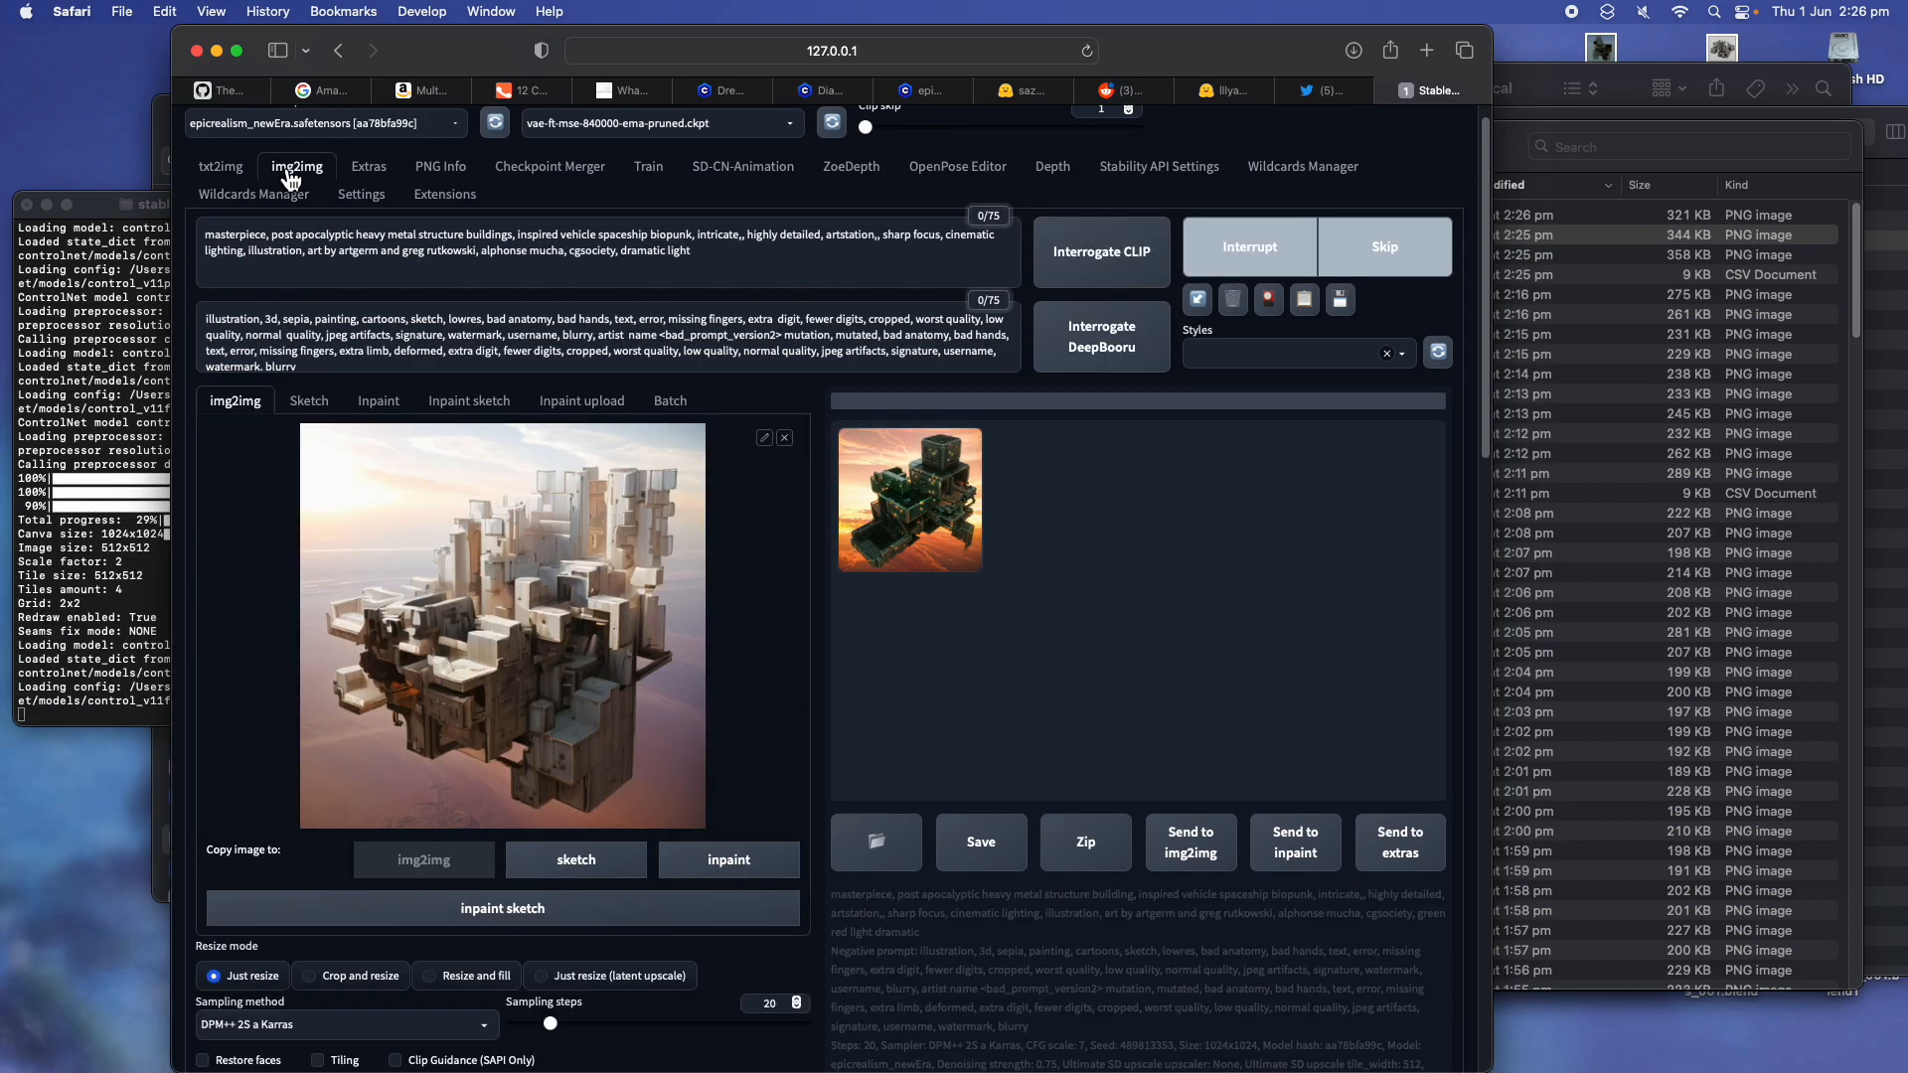
left_click(220, 166)
left_click(297, 166)
Check the img2img generation settings and remove the old green structure image from ControlNet Unit 0
scroll(576, 395, "down", 1)
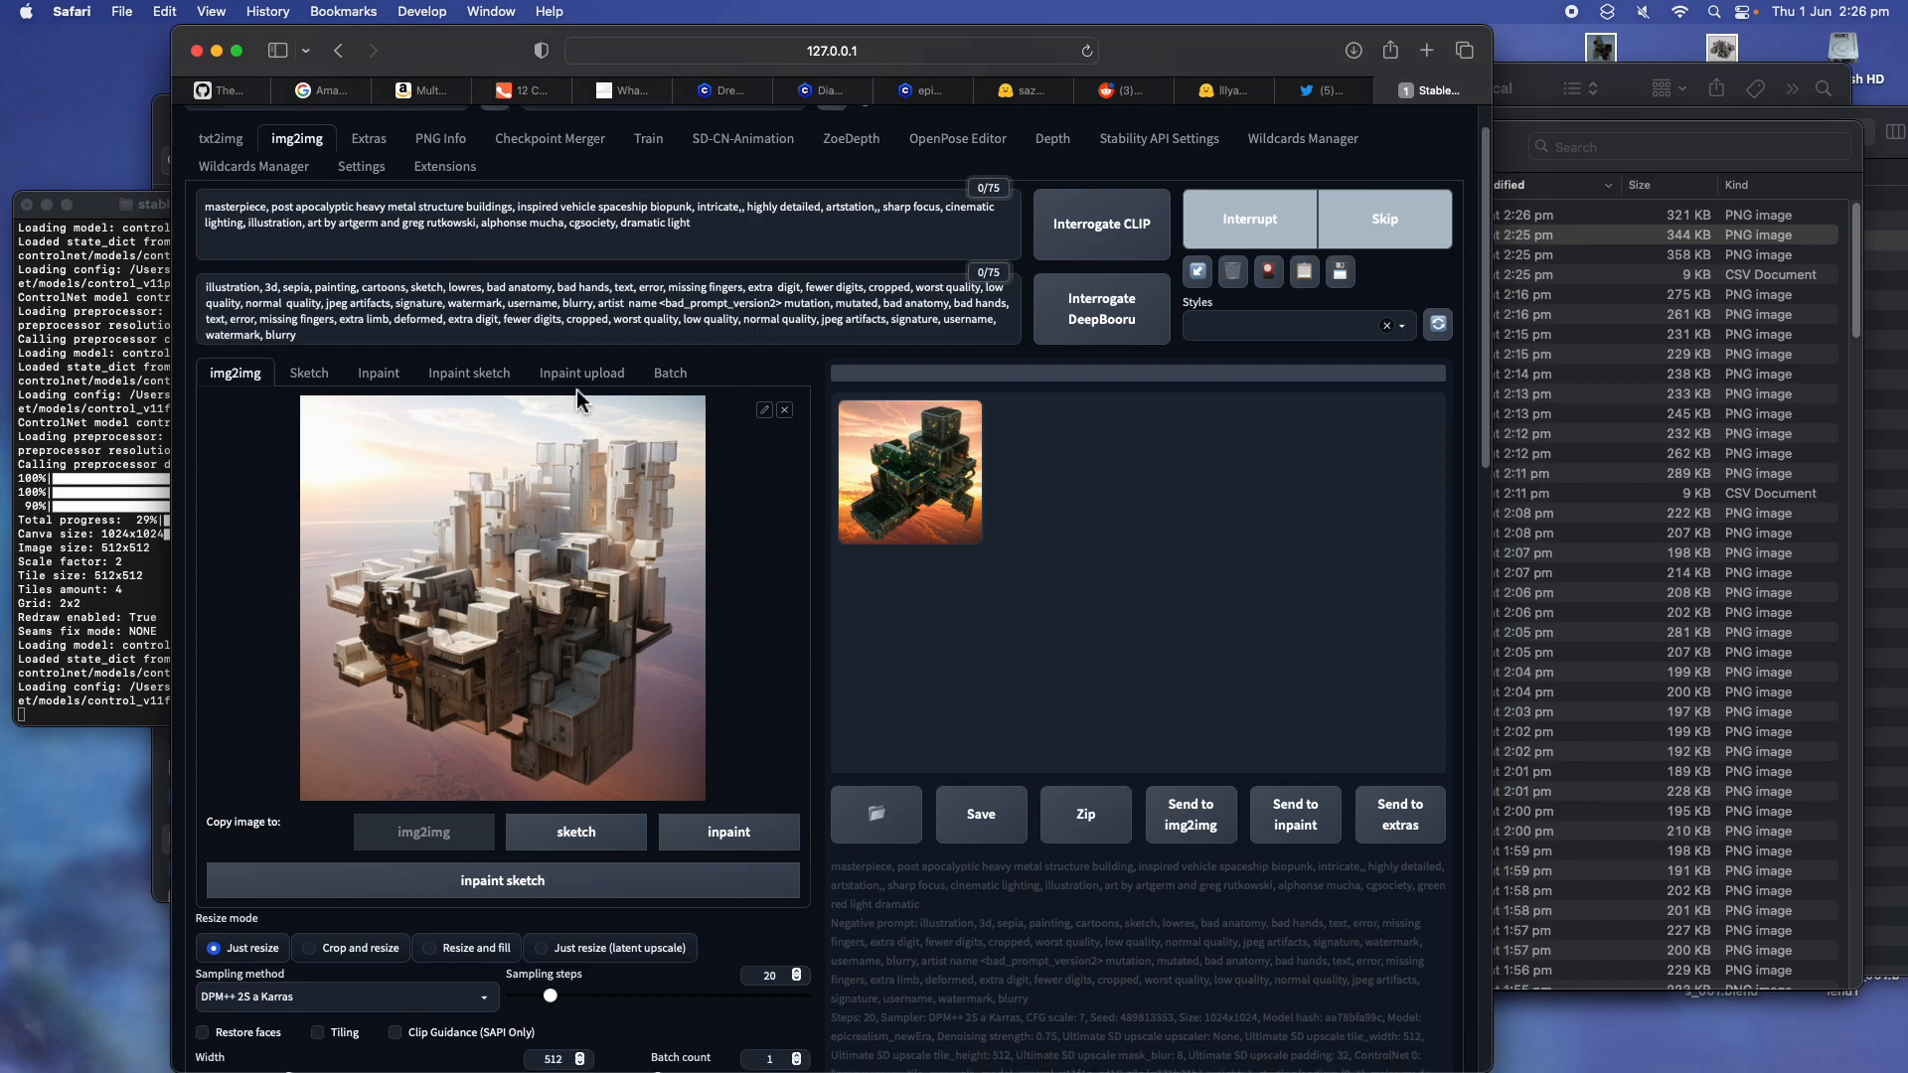
scroll(576, 393, "down", 2)
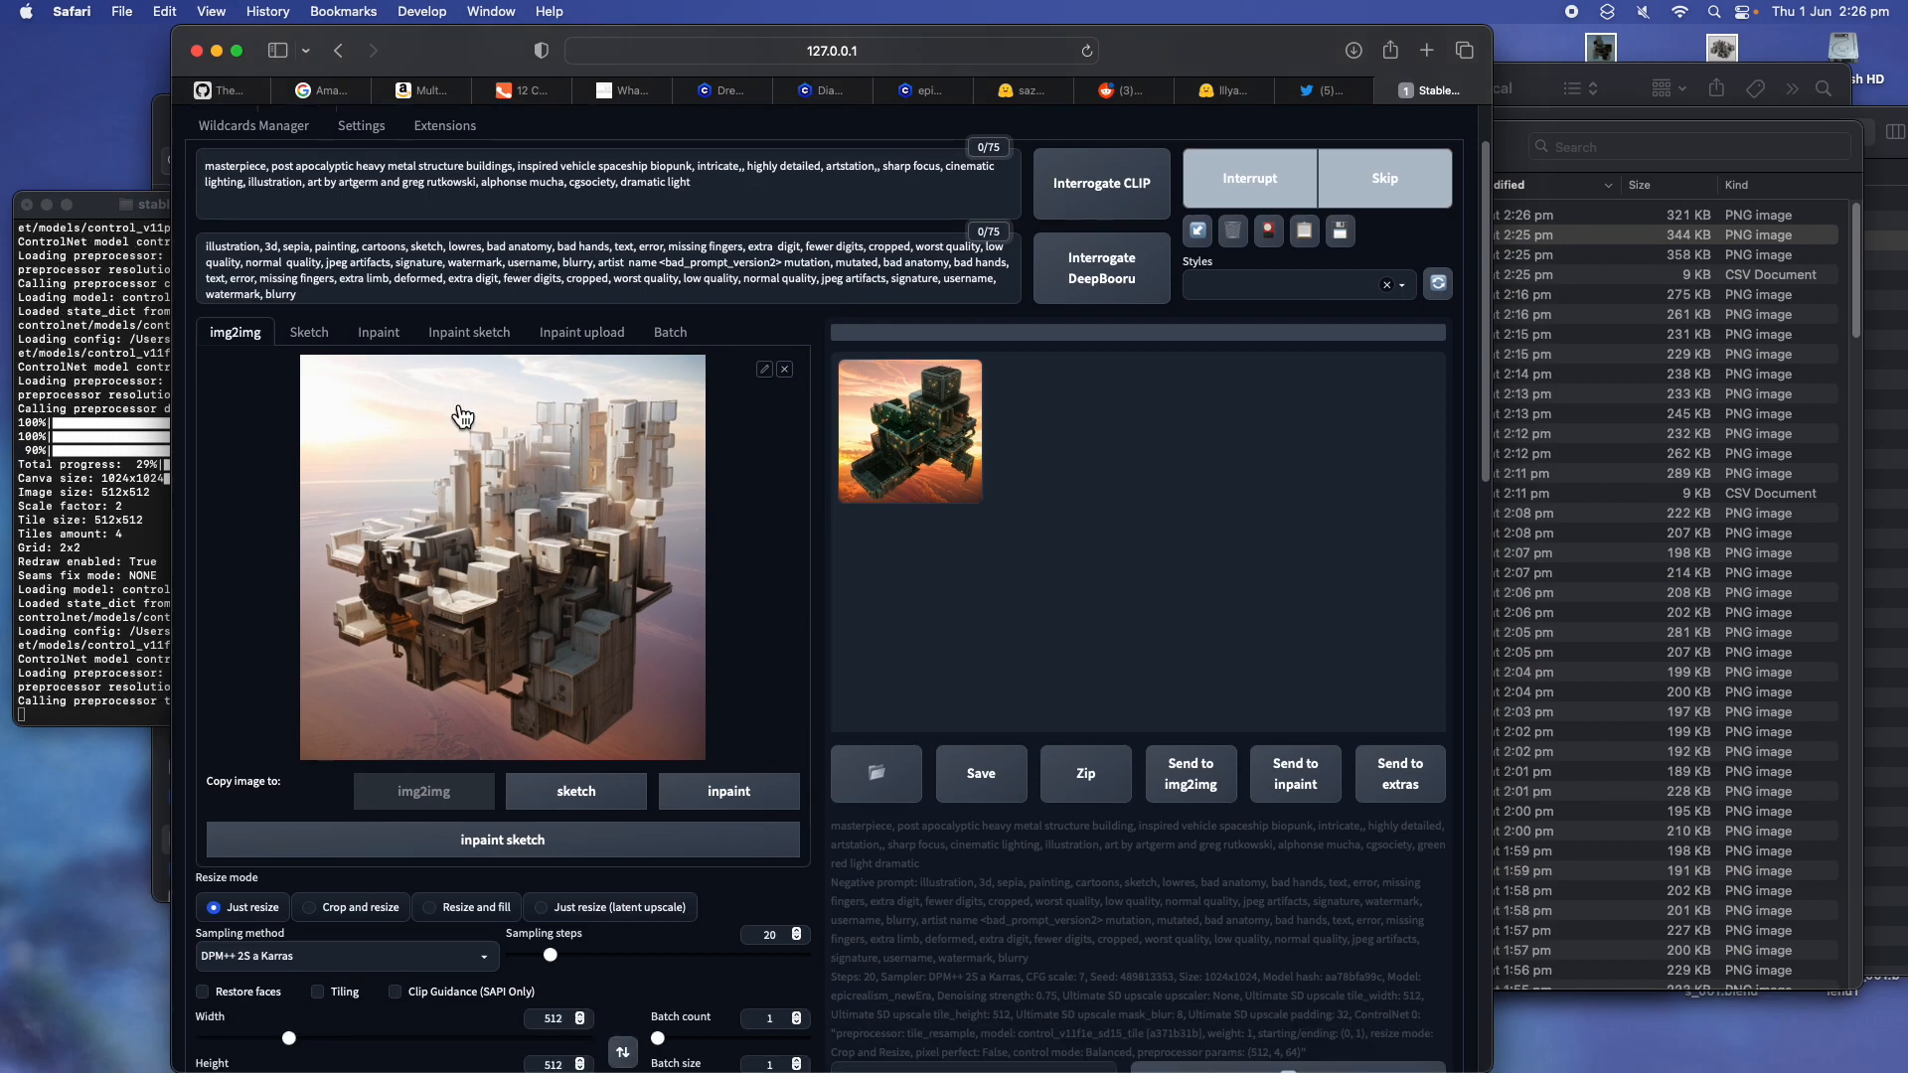
scroll(557, 516, "down", 5)
scroll(584, 665, "up", 4)
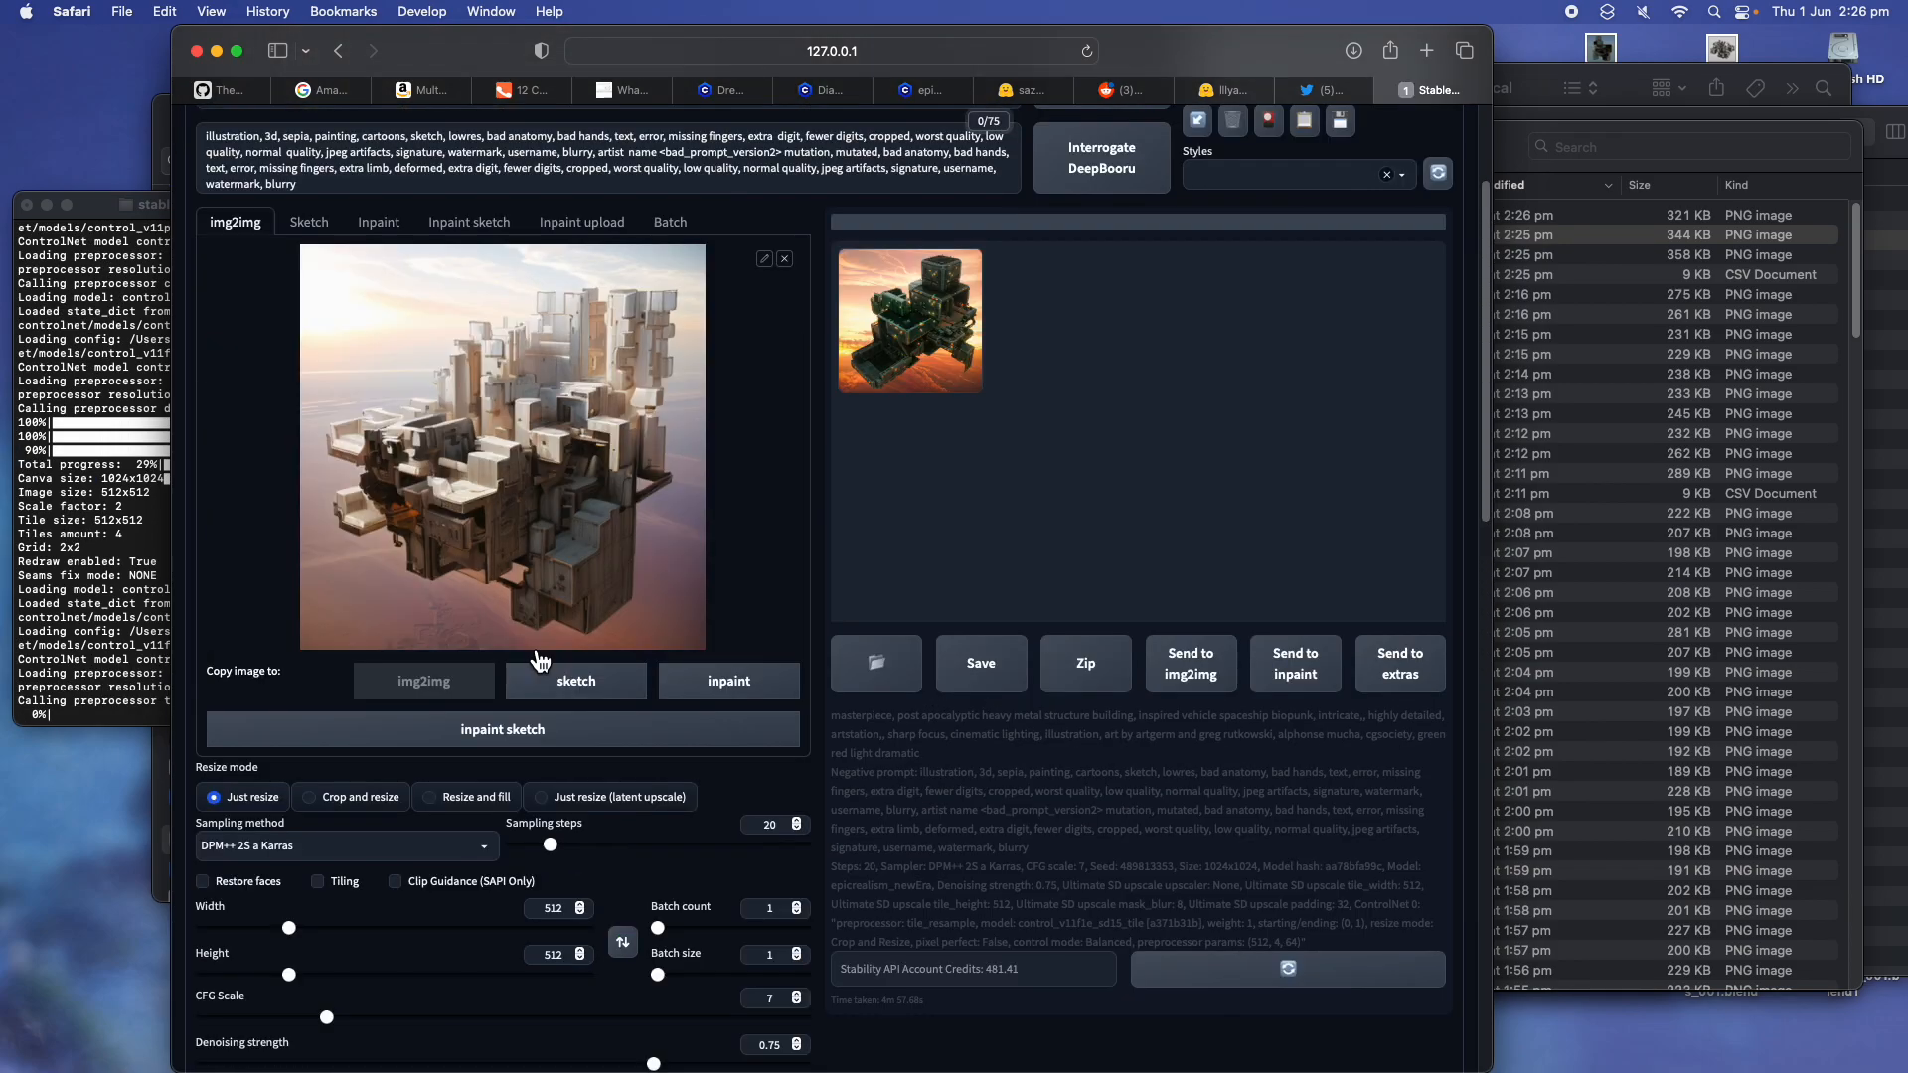
scroll(567, 668, "down", 7)
scroll(812, 681, "up", 6)
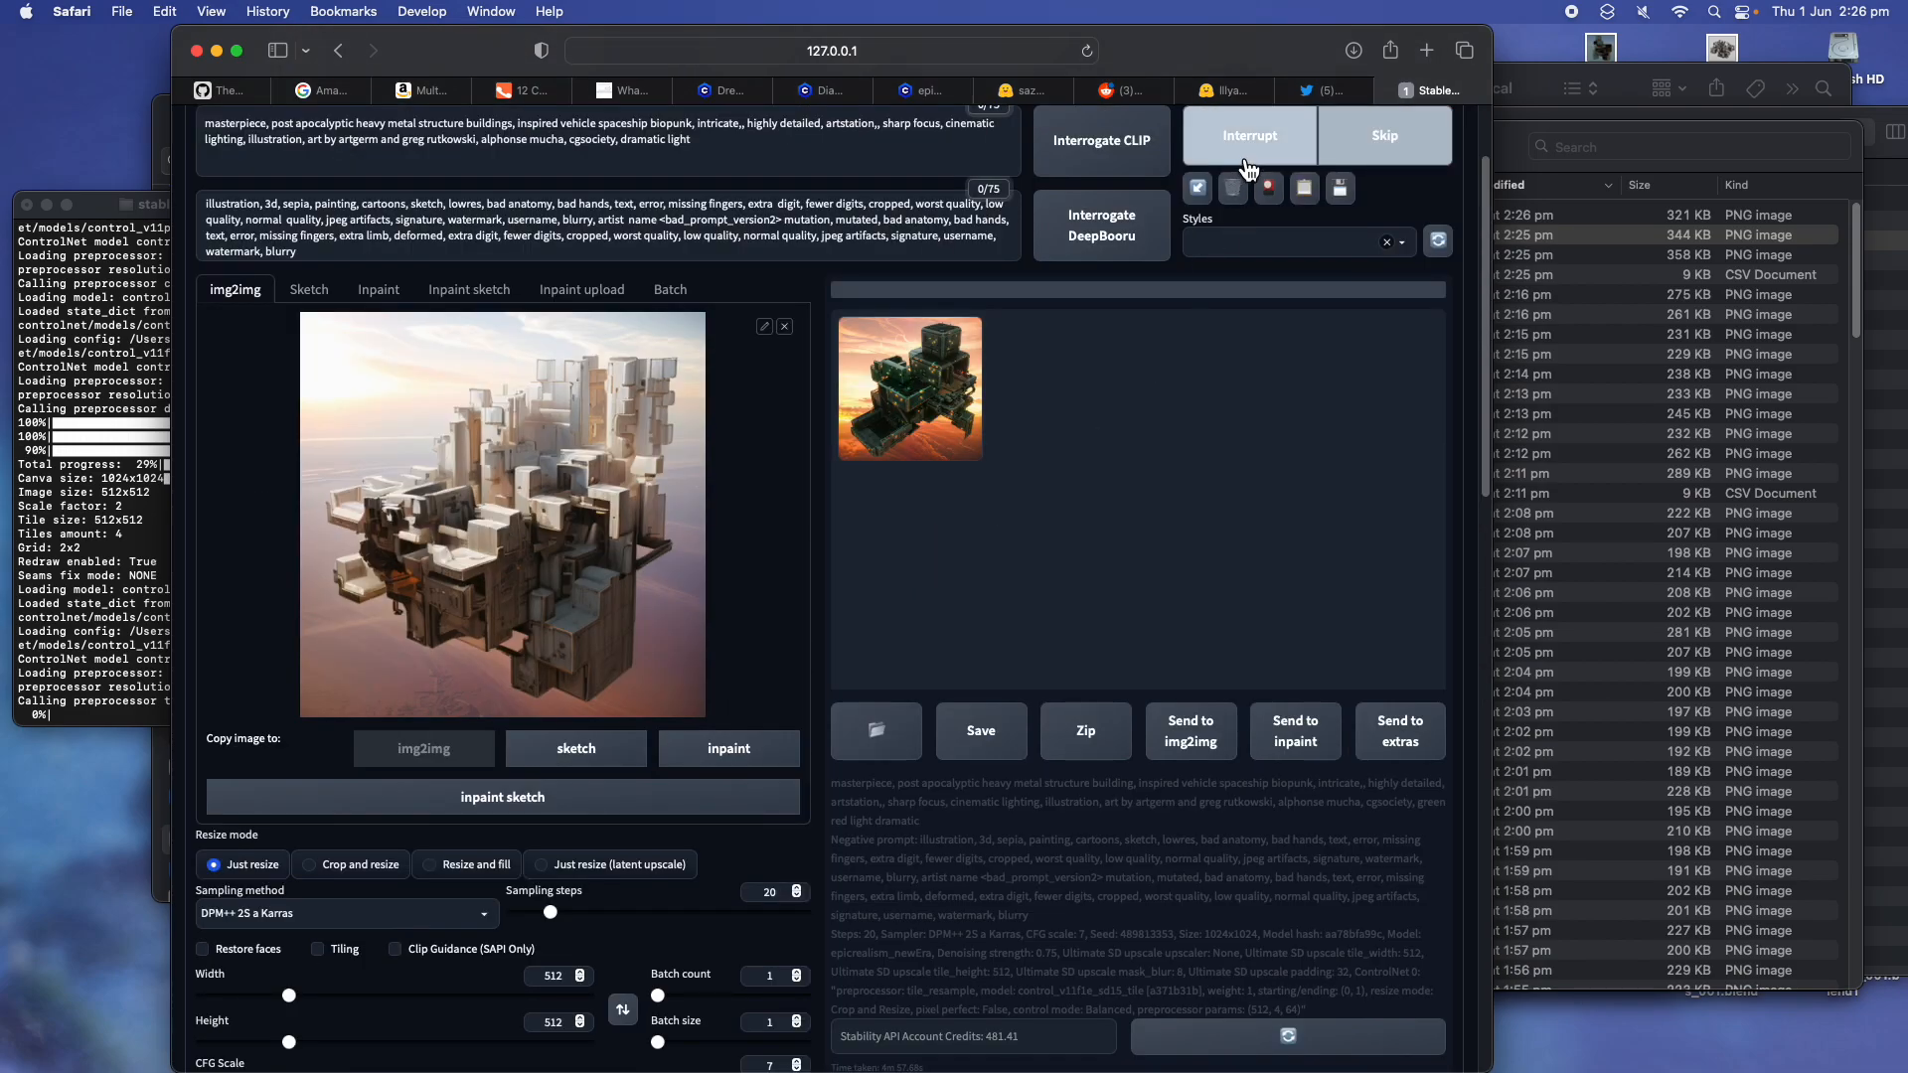
scroll(788, 701, "down", 1)
scroll(787, 701, "down", 4)
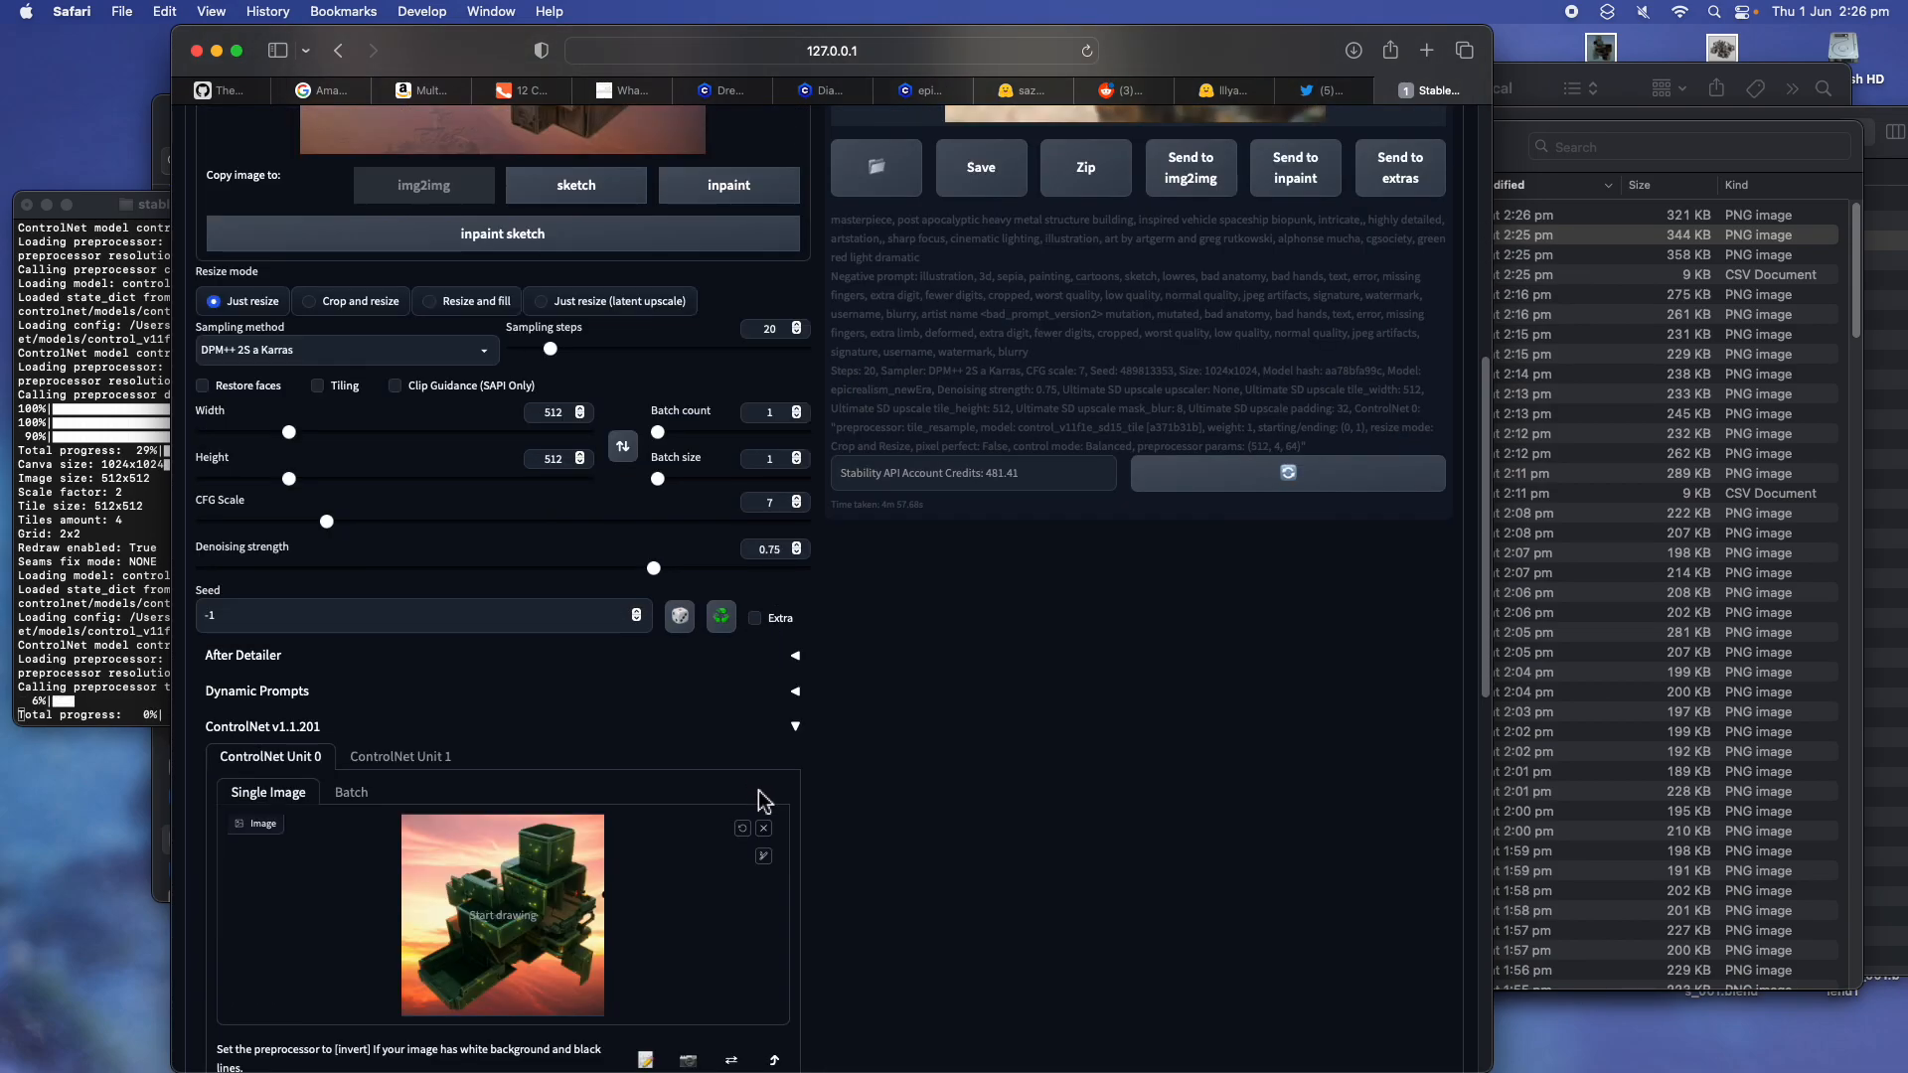
left_click(764, 828)
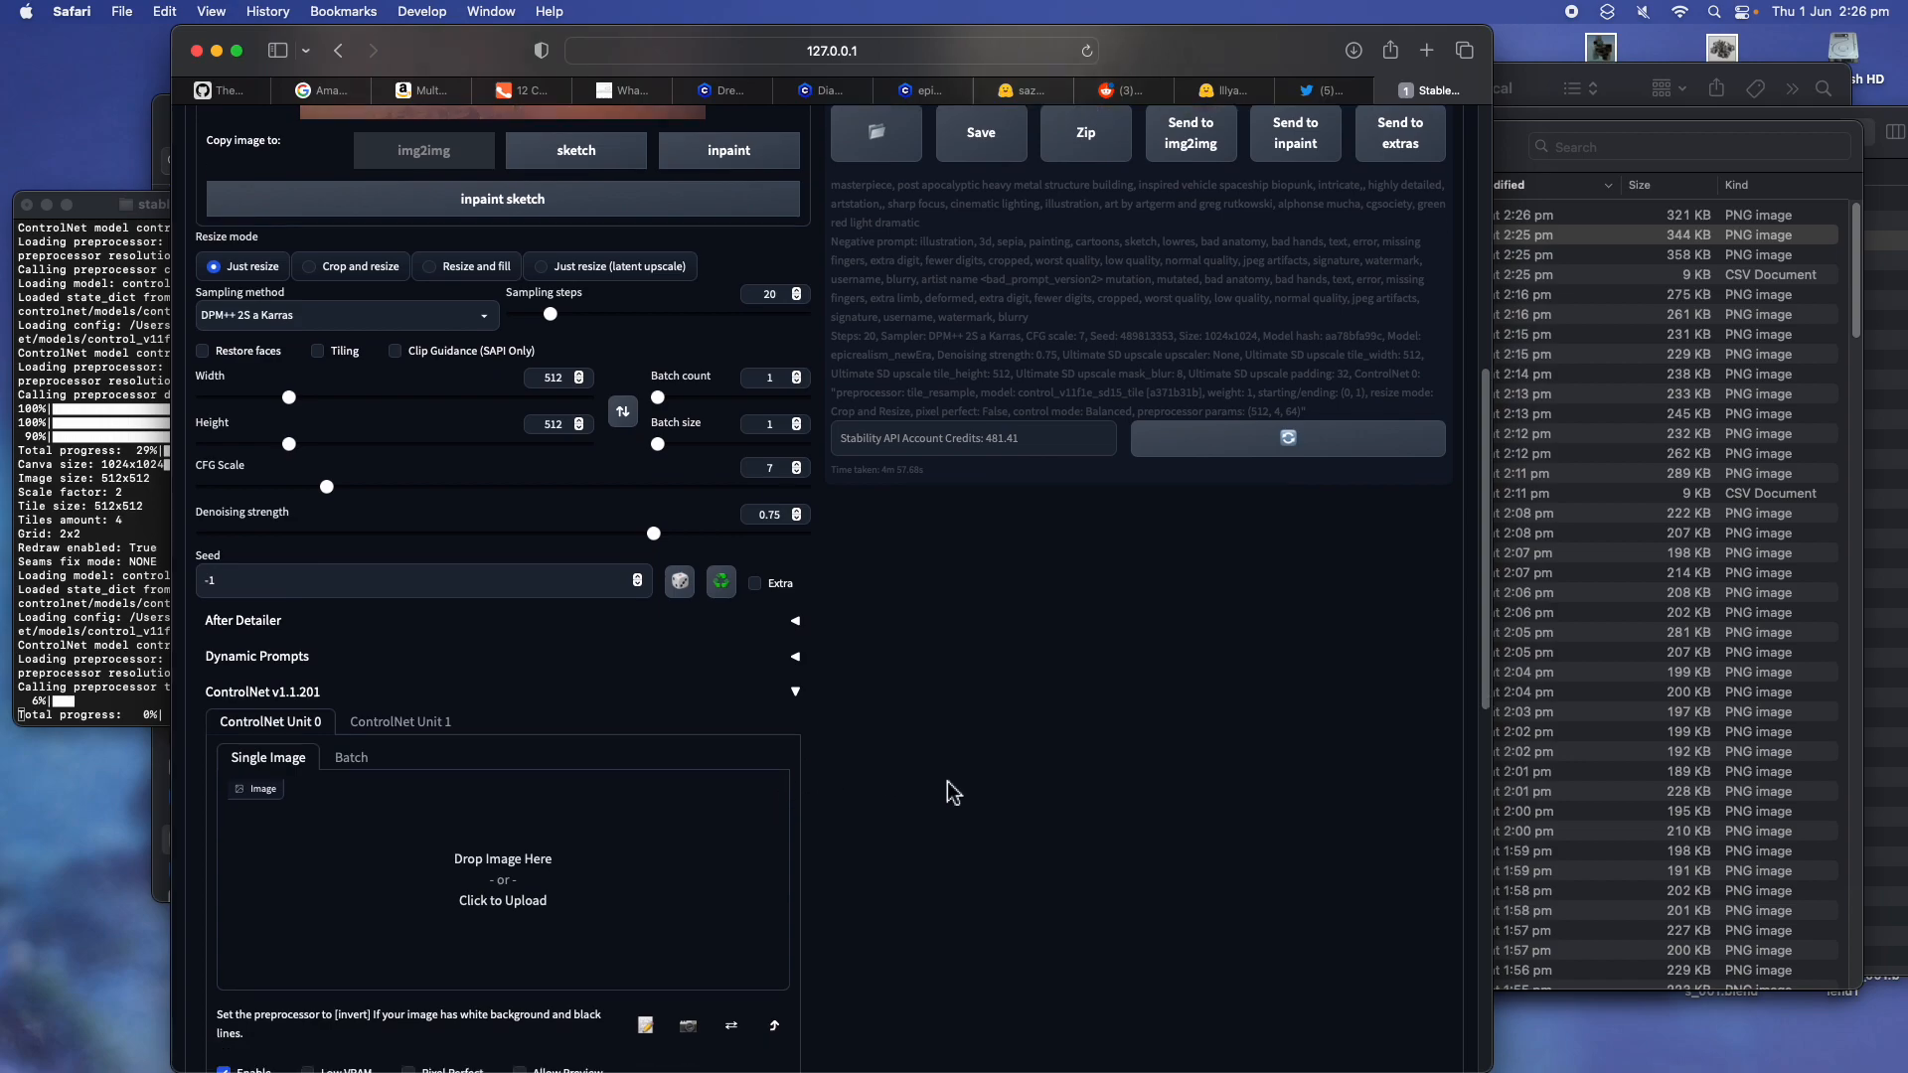
Switch to Finder and compare previews of 00226-77559750.png and 00227-77559751.png
left_click(1539, 241)
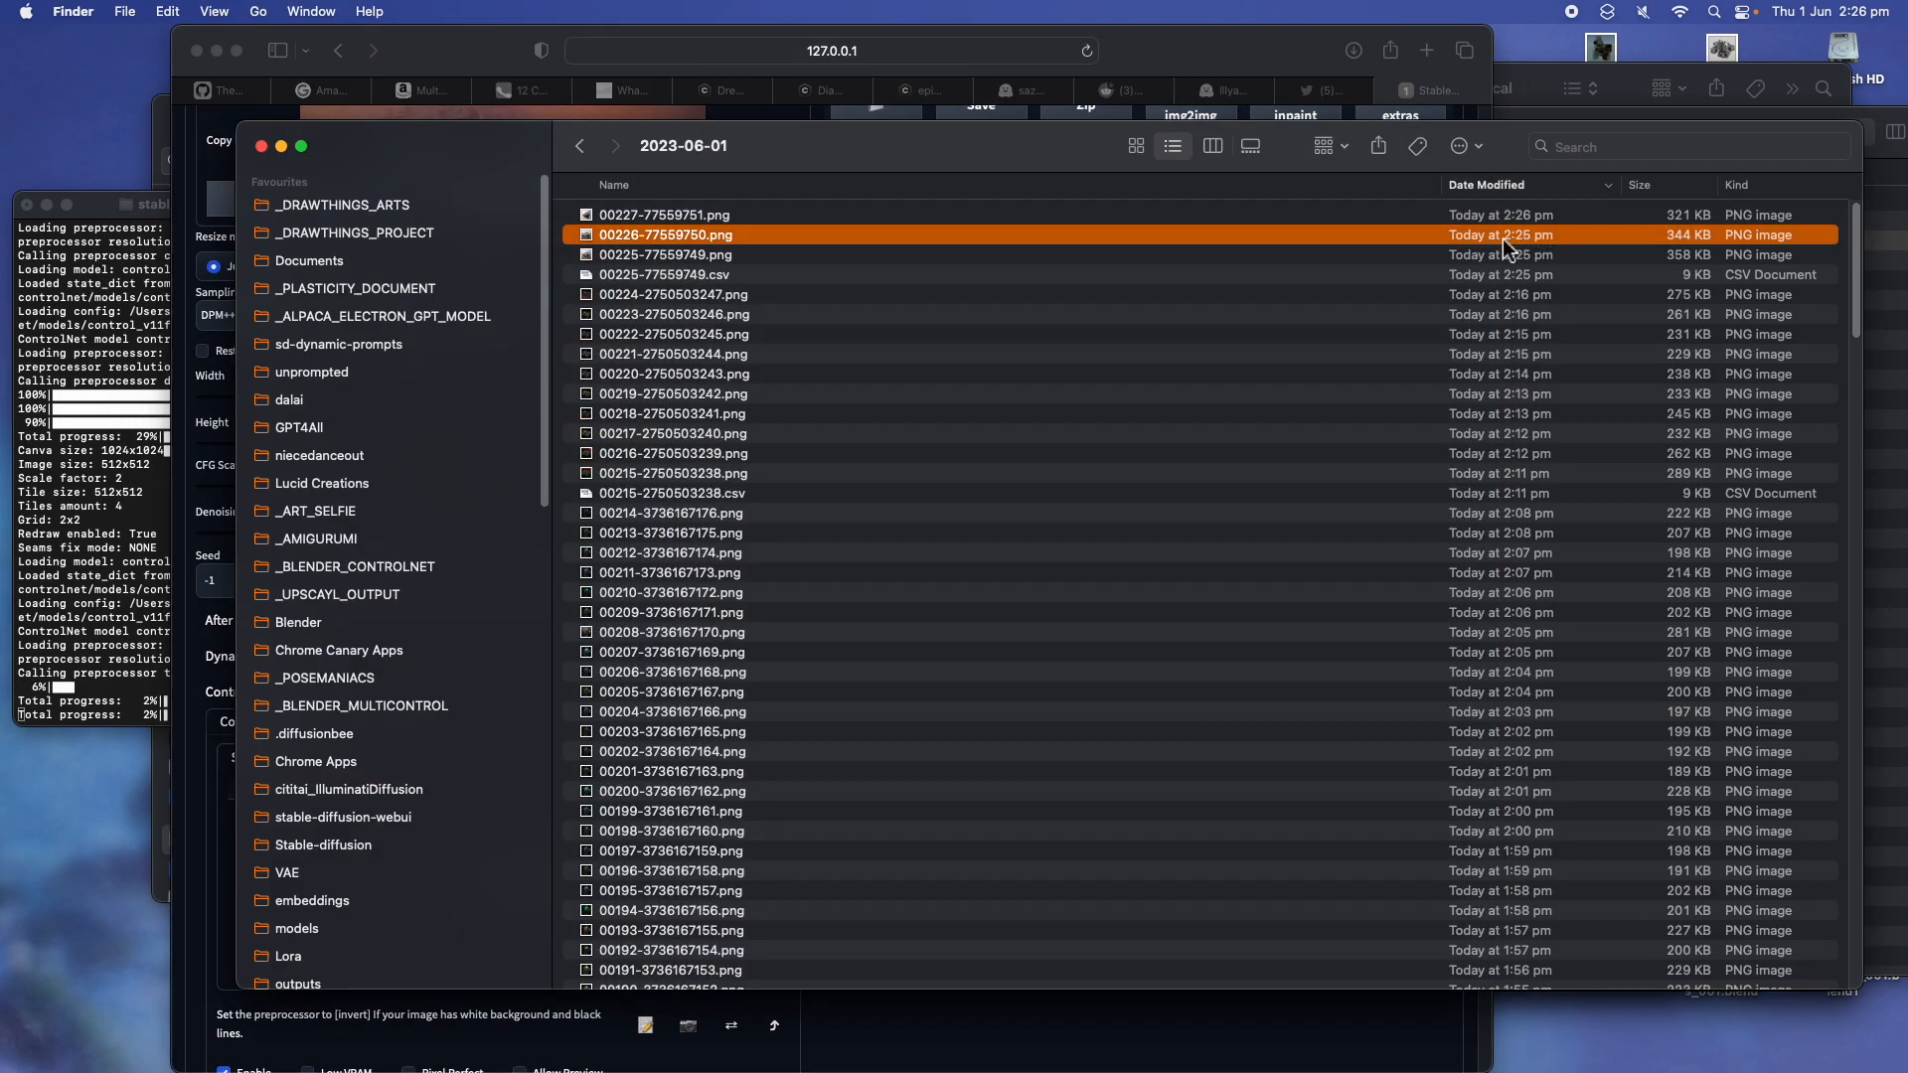
key("Up")
left_click(1191, 272)
left_click(1181, 241)
key("space")
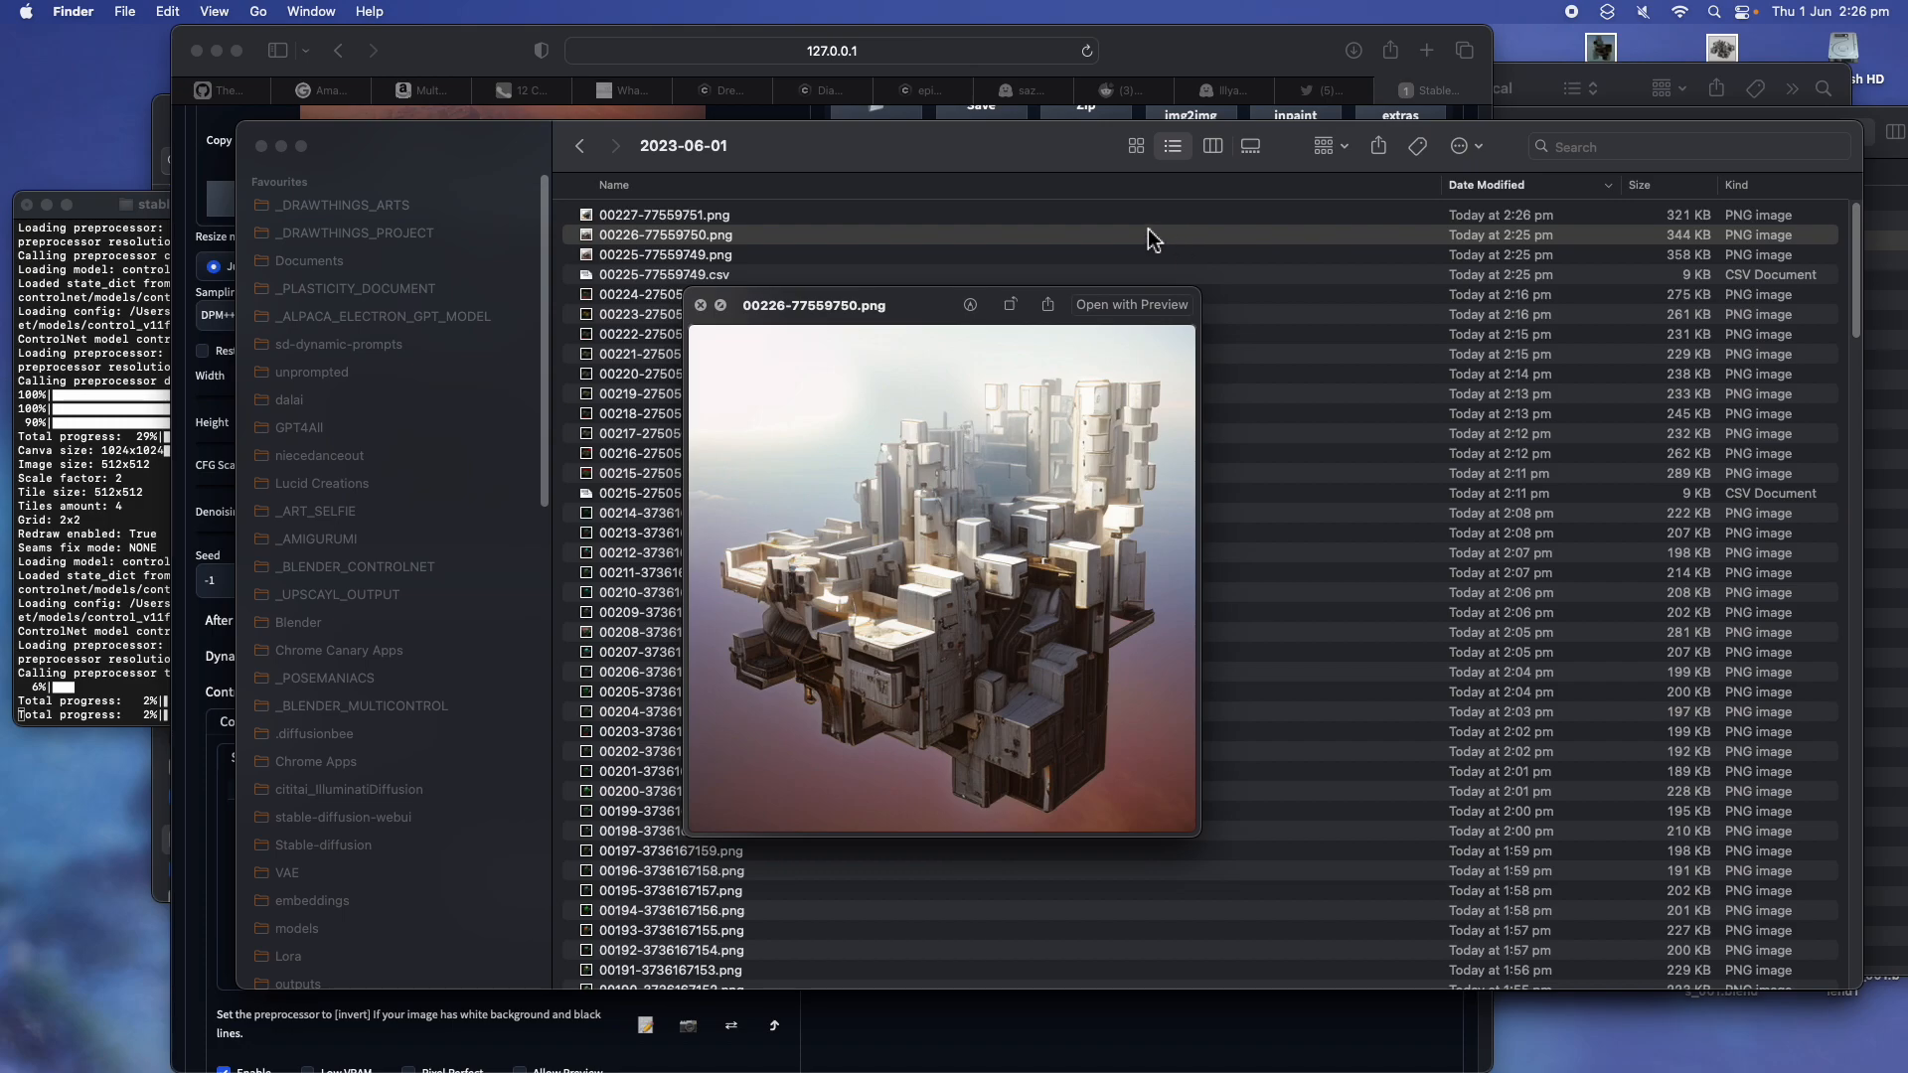
key("Up")
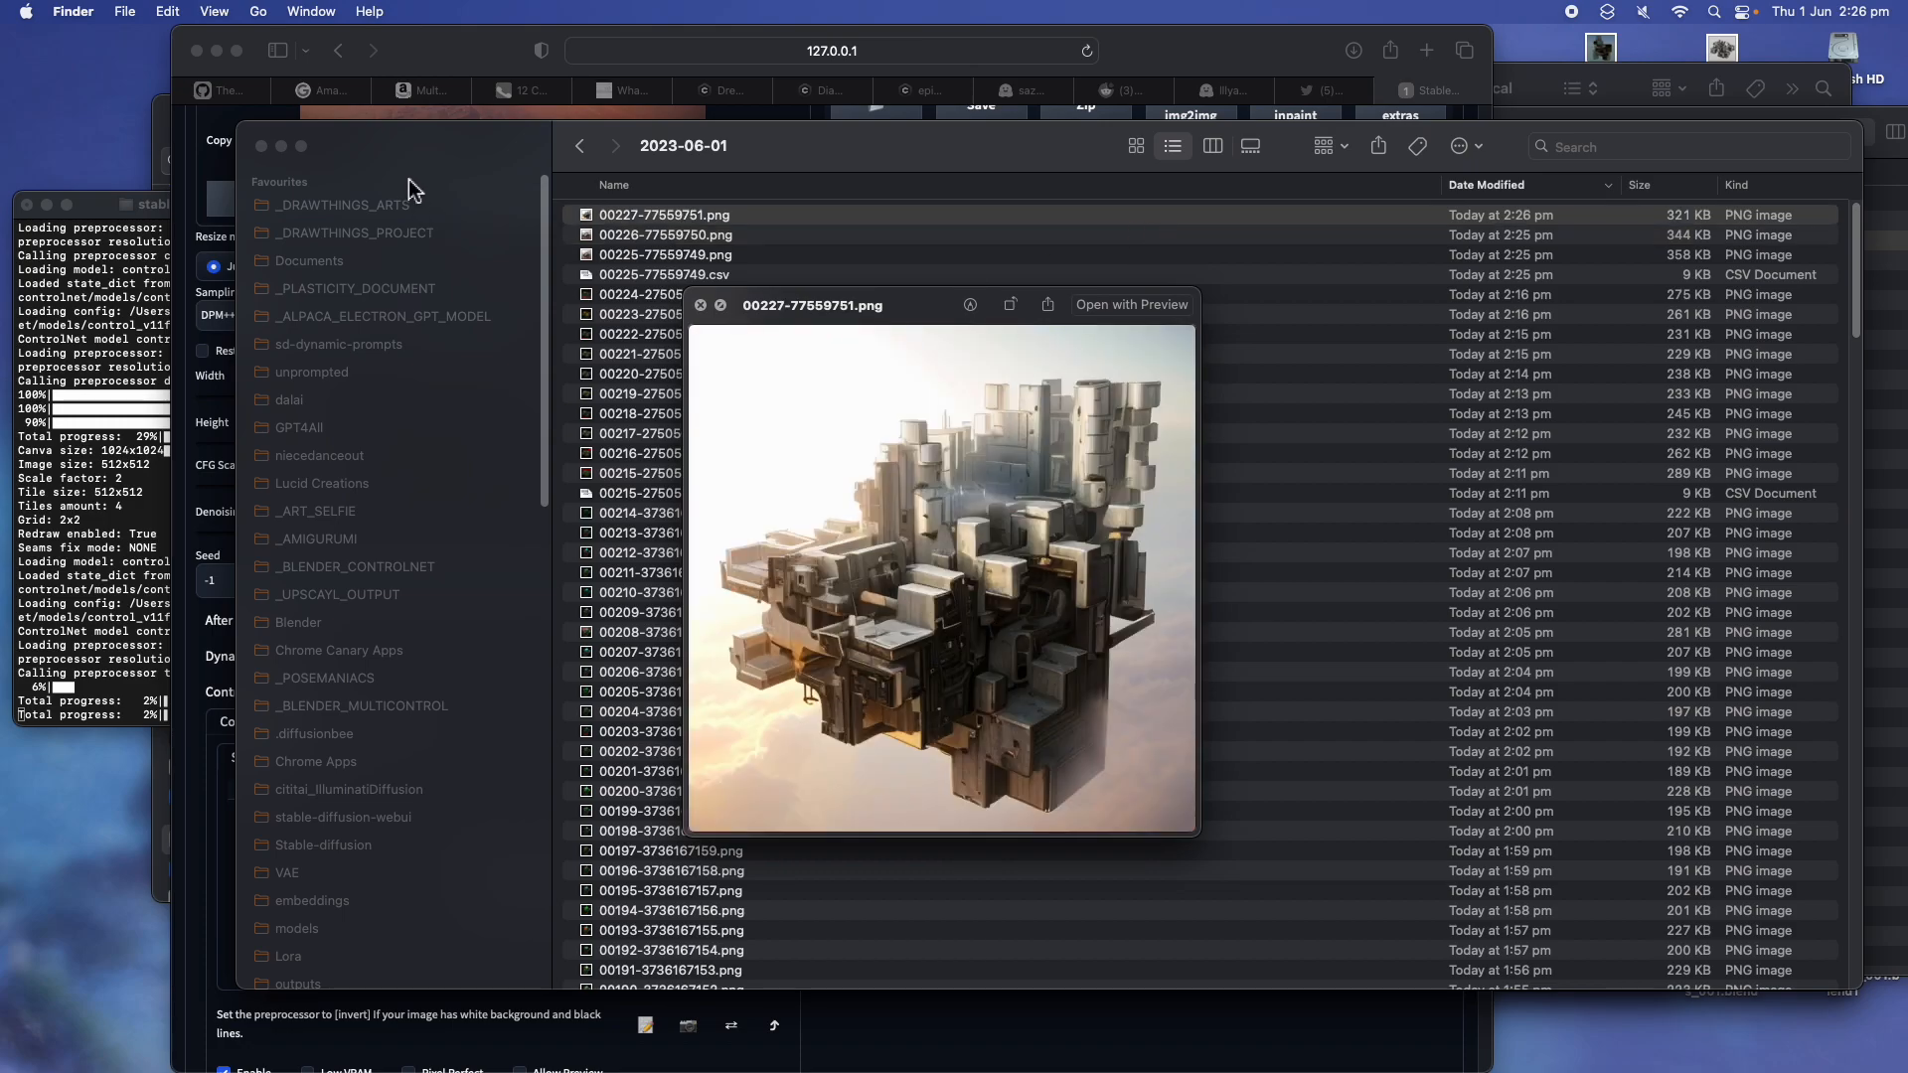
Load 00227-77559751.png as both the ControlNet Unit 0 image and the img2img source, and start generating
left_click_drag(436, 131, 845, 157)
key("space")
left_click_drag(1053, 247, 524, 856)
scroll(577, 766, "up", 10)
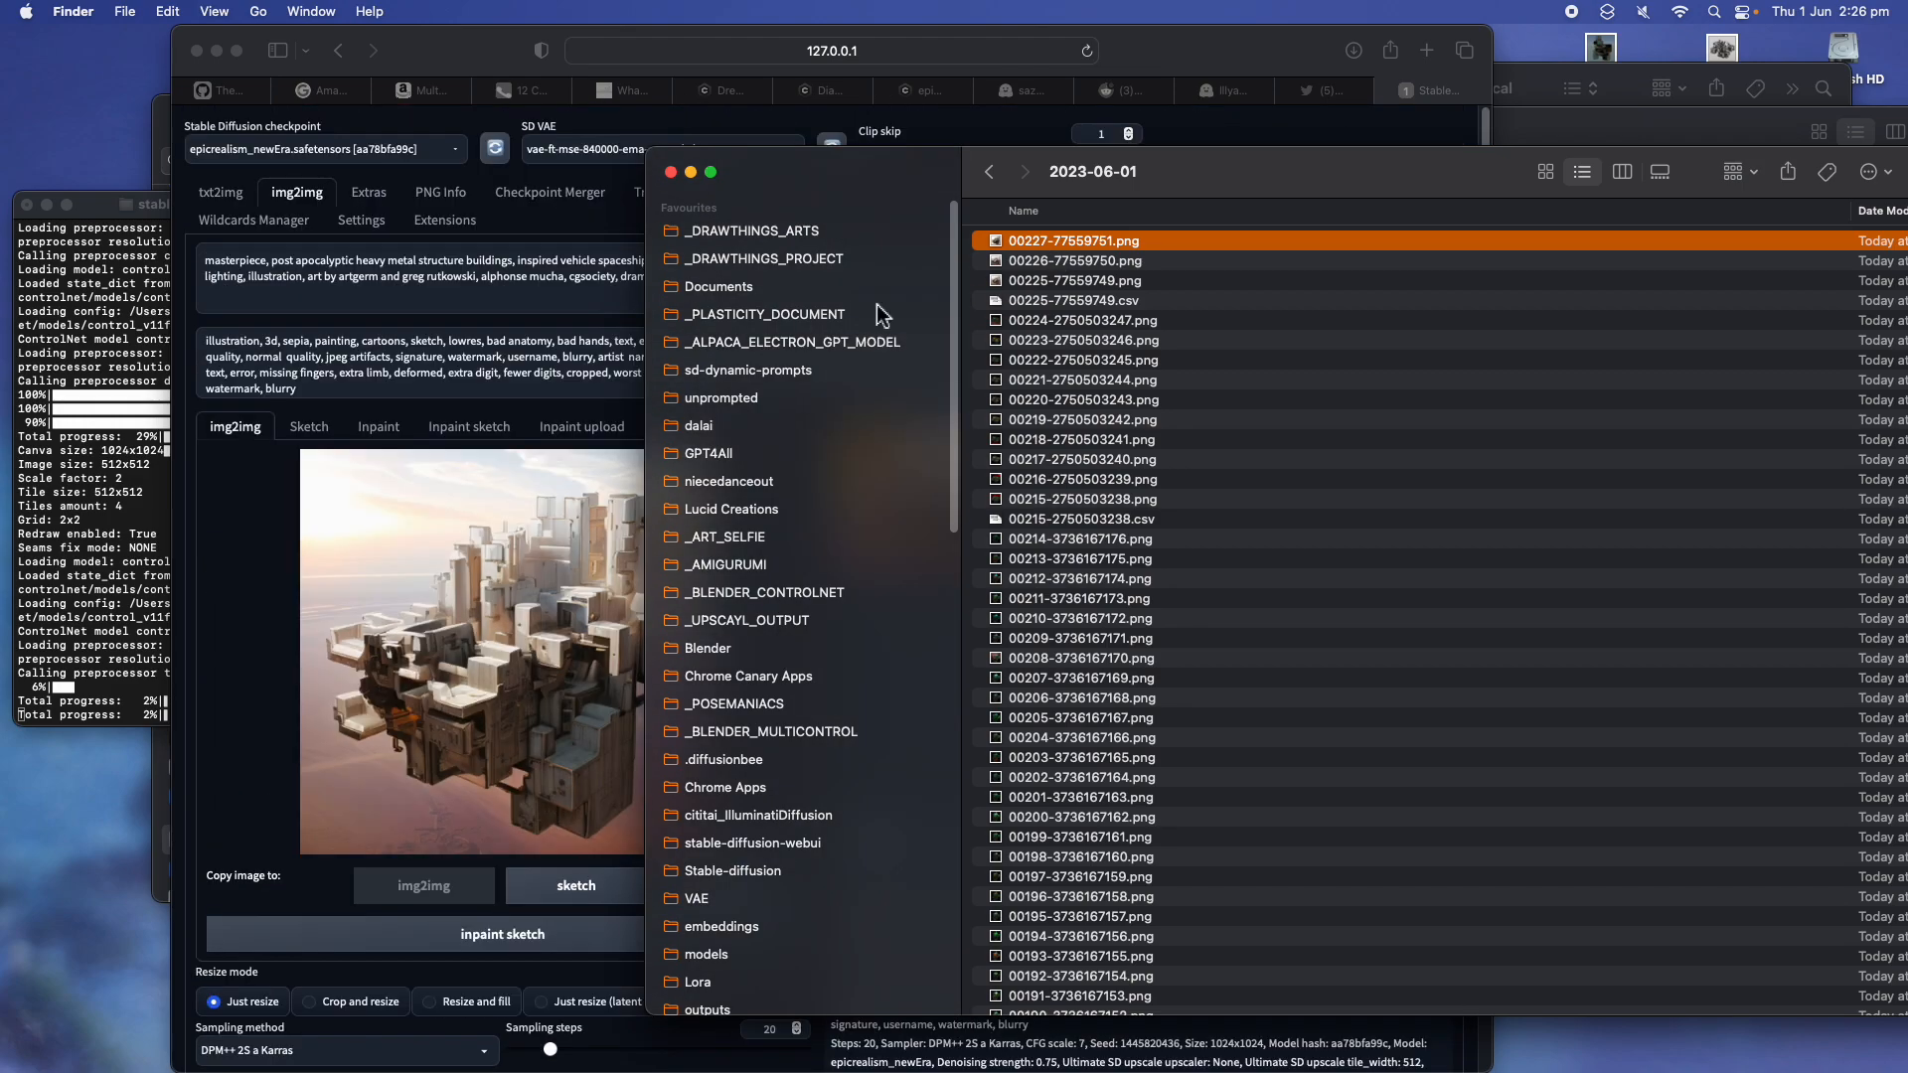
left_click_drag(1060, 243, 536, 547)
left_click(547, 527)
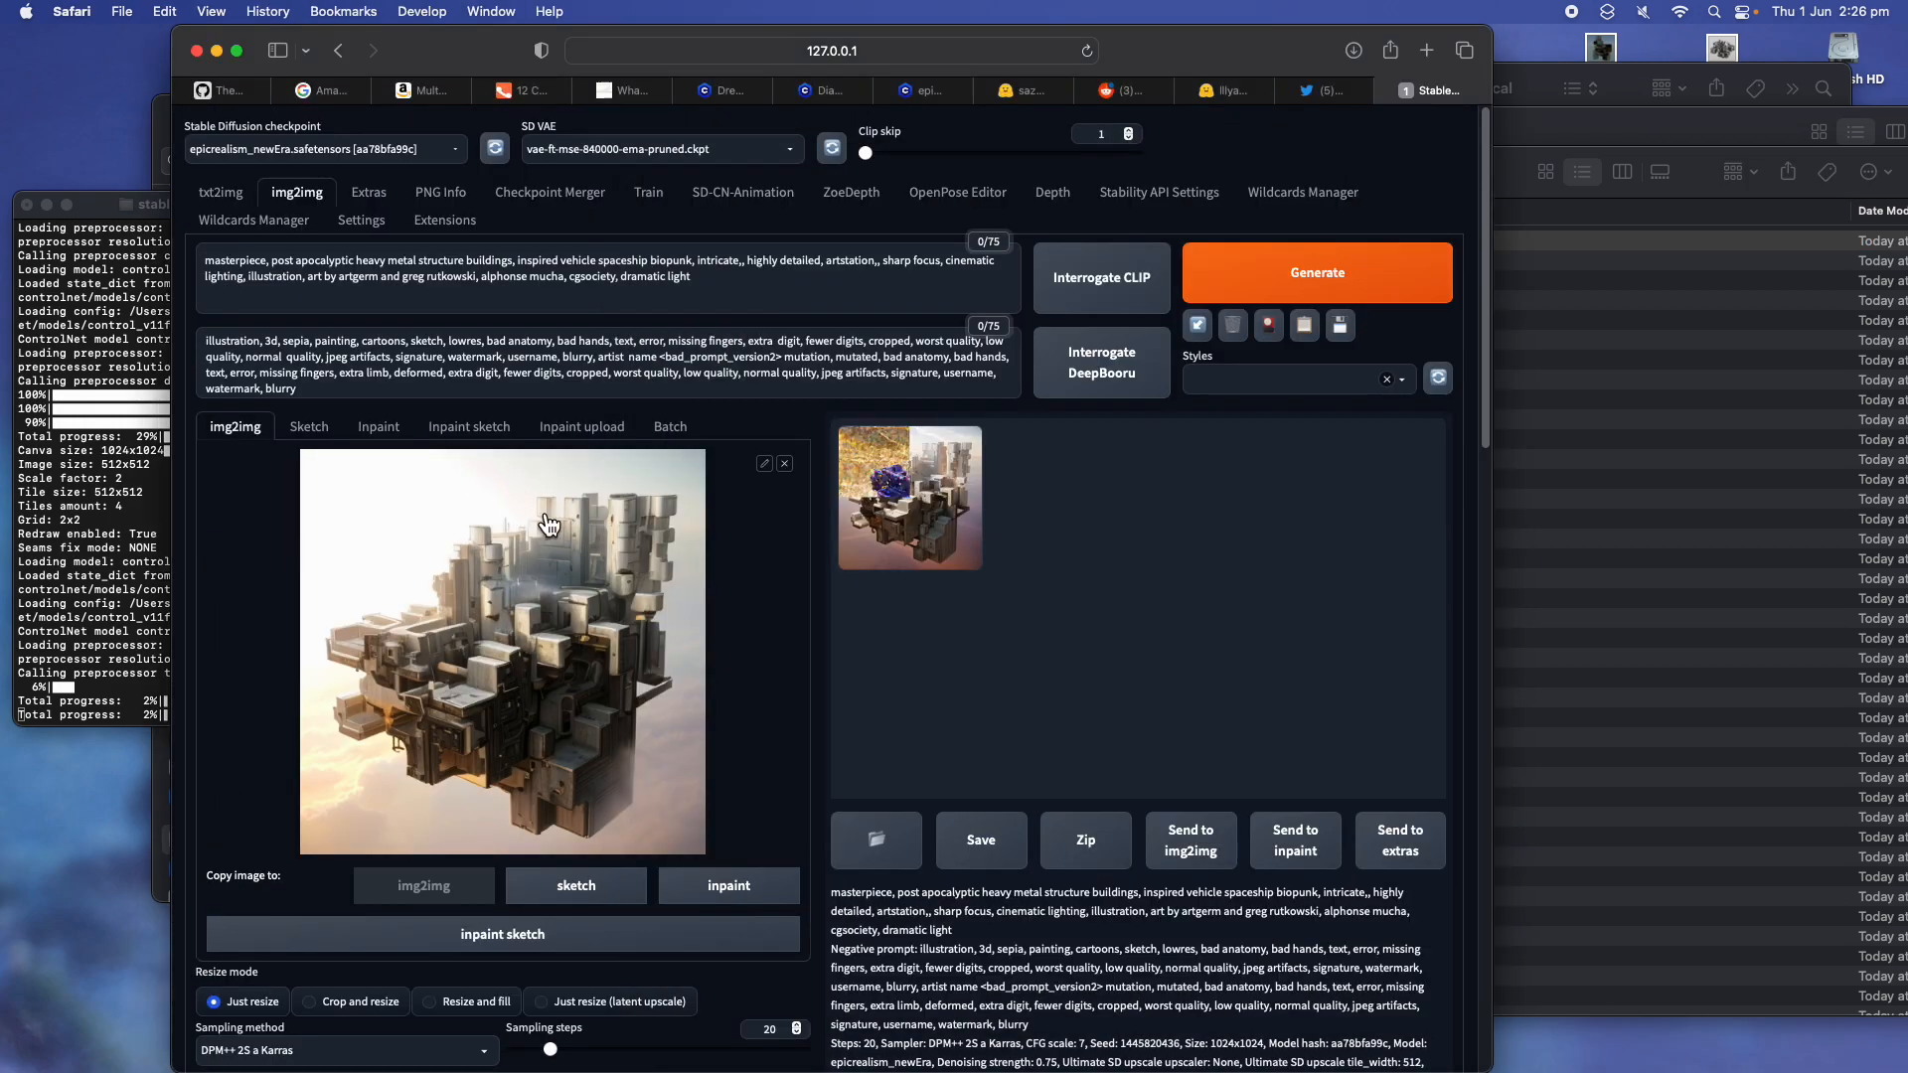
left_click(1248, 291)
Examine the ControlNet Unit 0 tile settings and the scale option of the Ultimate SD upscale script
scroll(1065, 403, "down", 1)
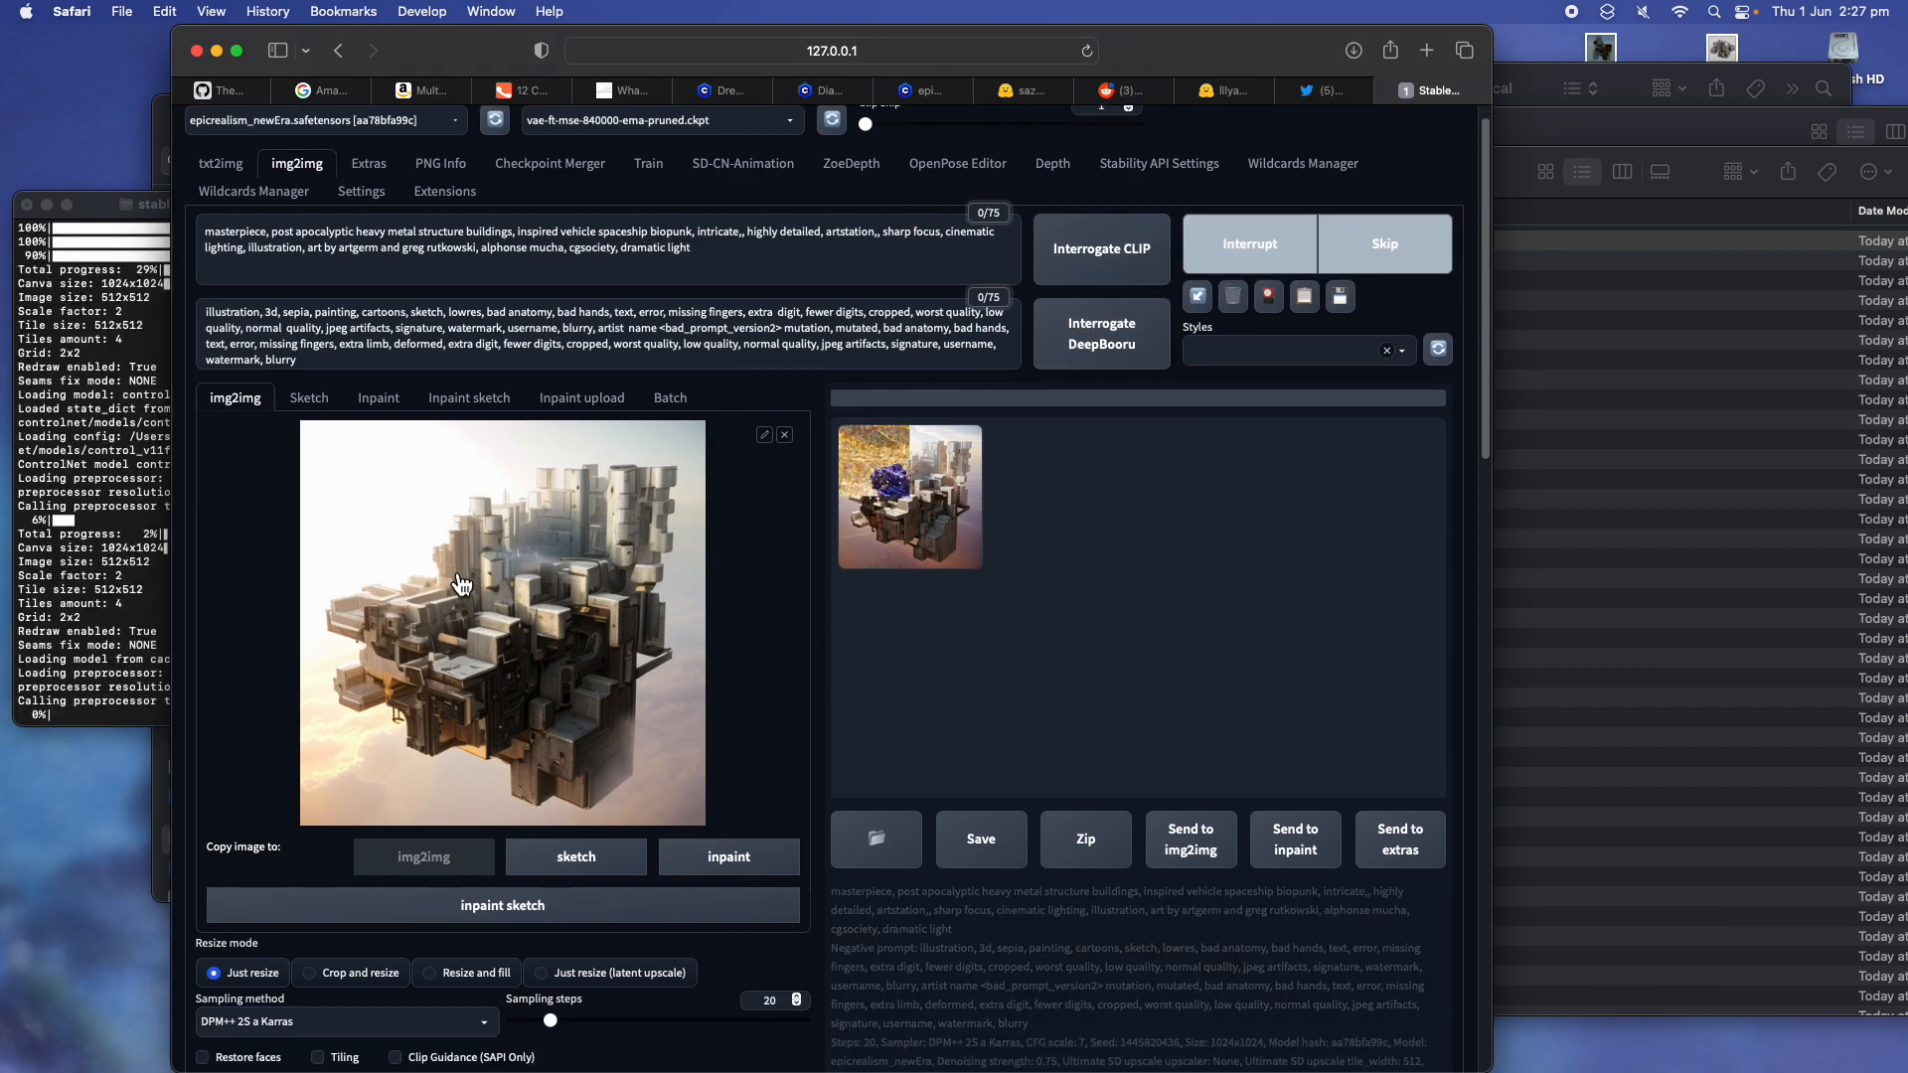
scroll(467, 580, "down", 1)
scroll(541, 651, "down", 6)
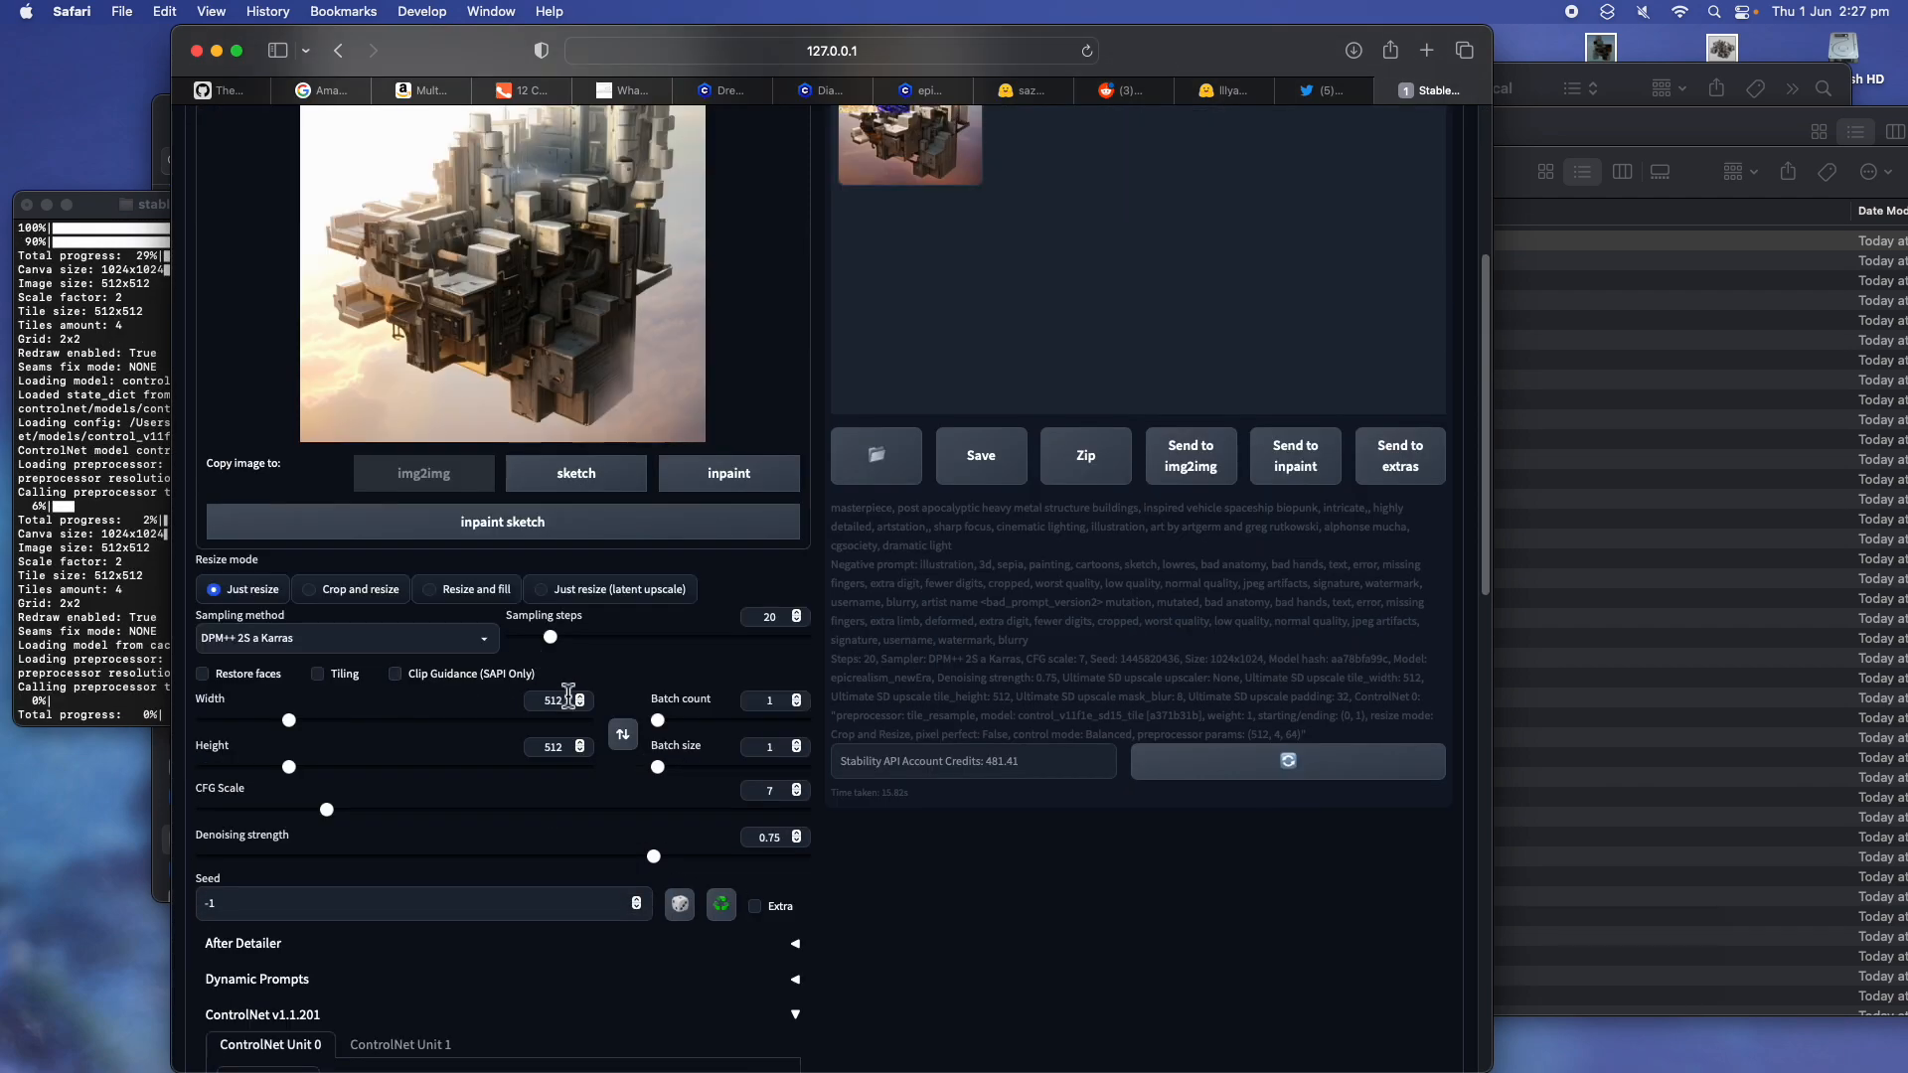
scroll(481, 686, "down", 20)
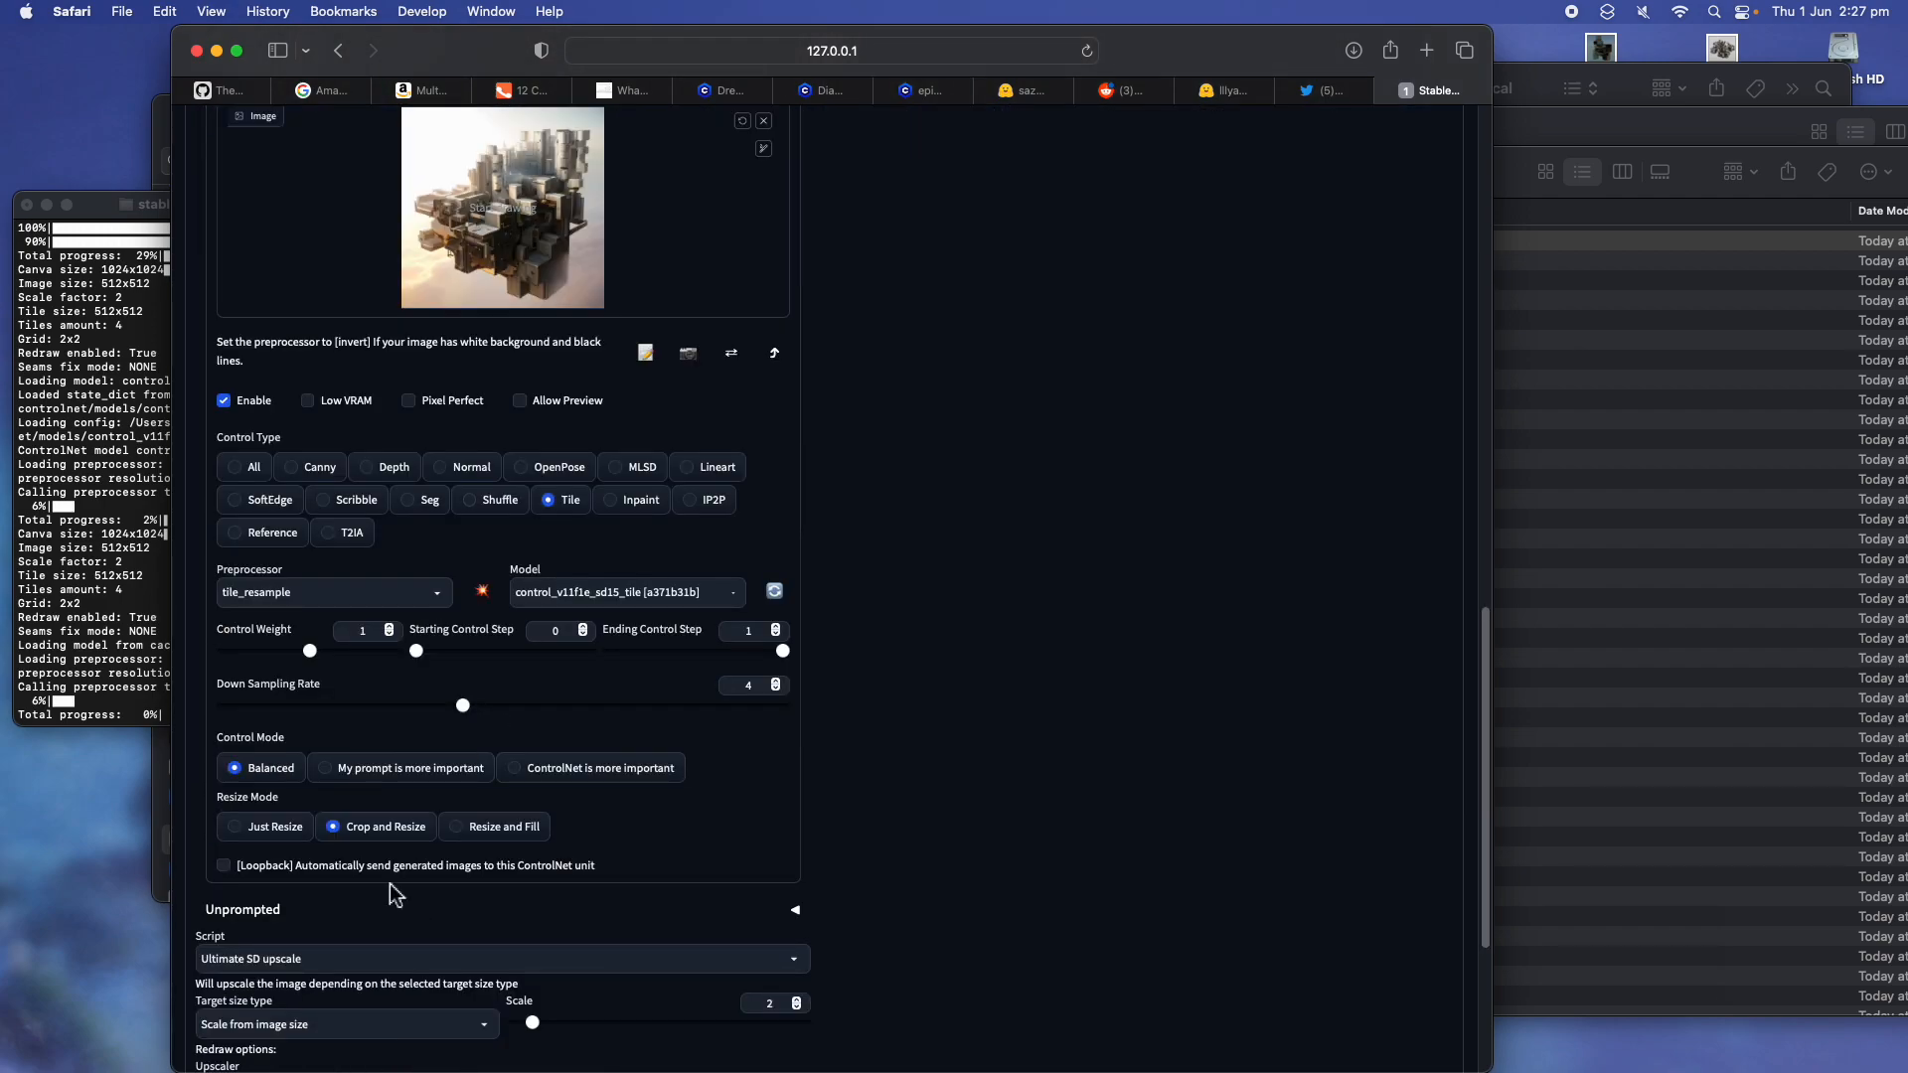
scroll(367, 919, "down", 1)
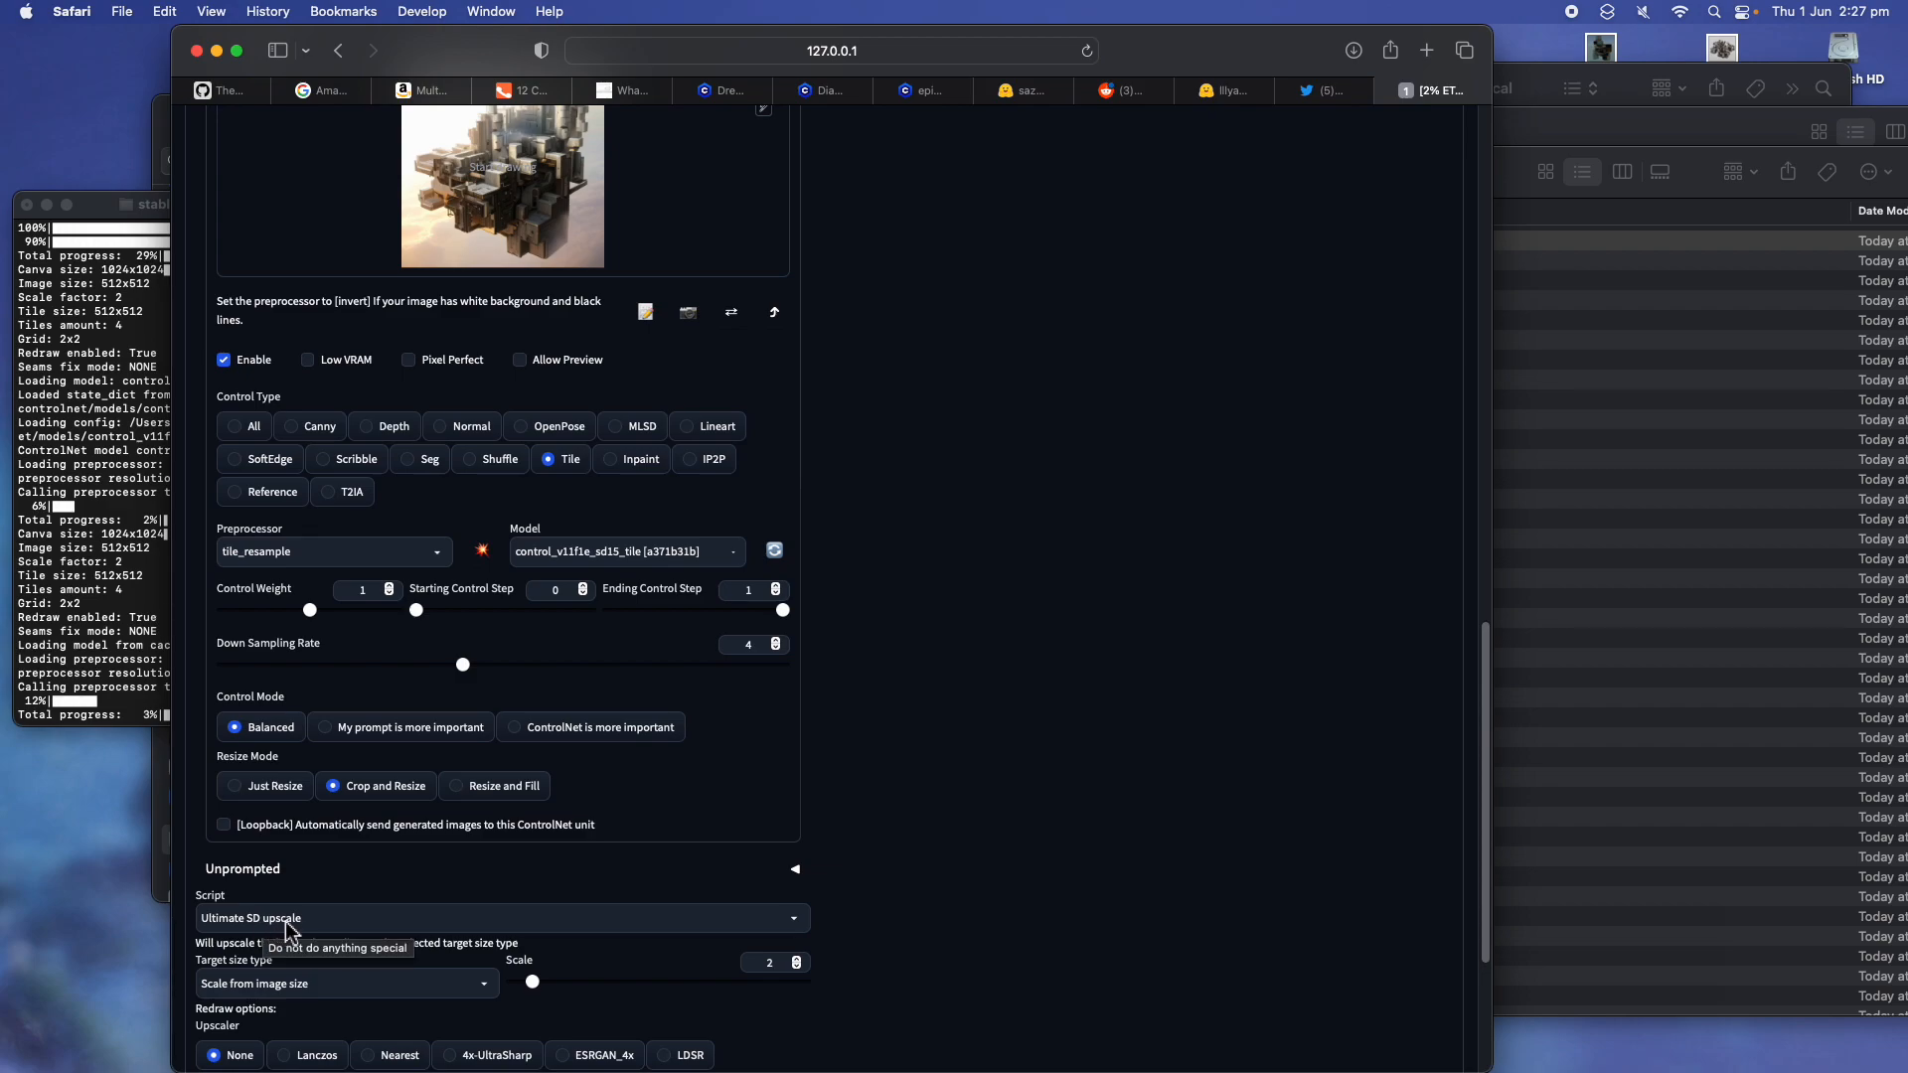
scroll(734, 964, "down", 1)
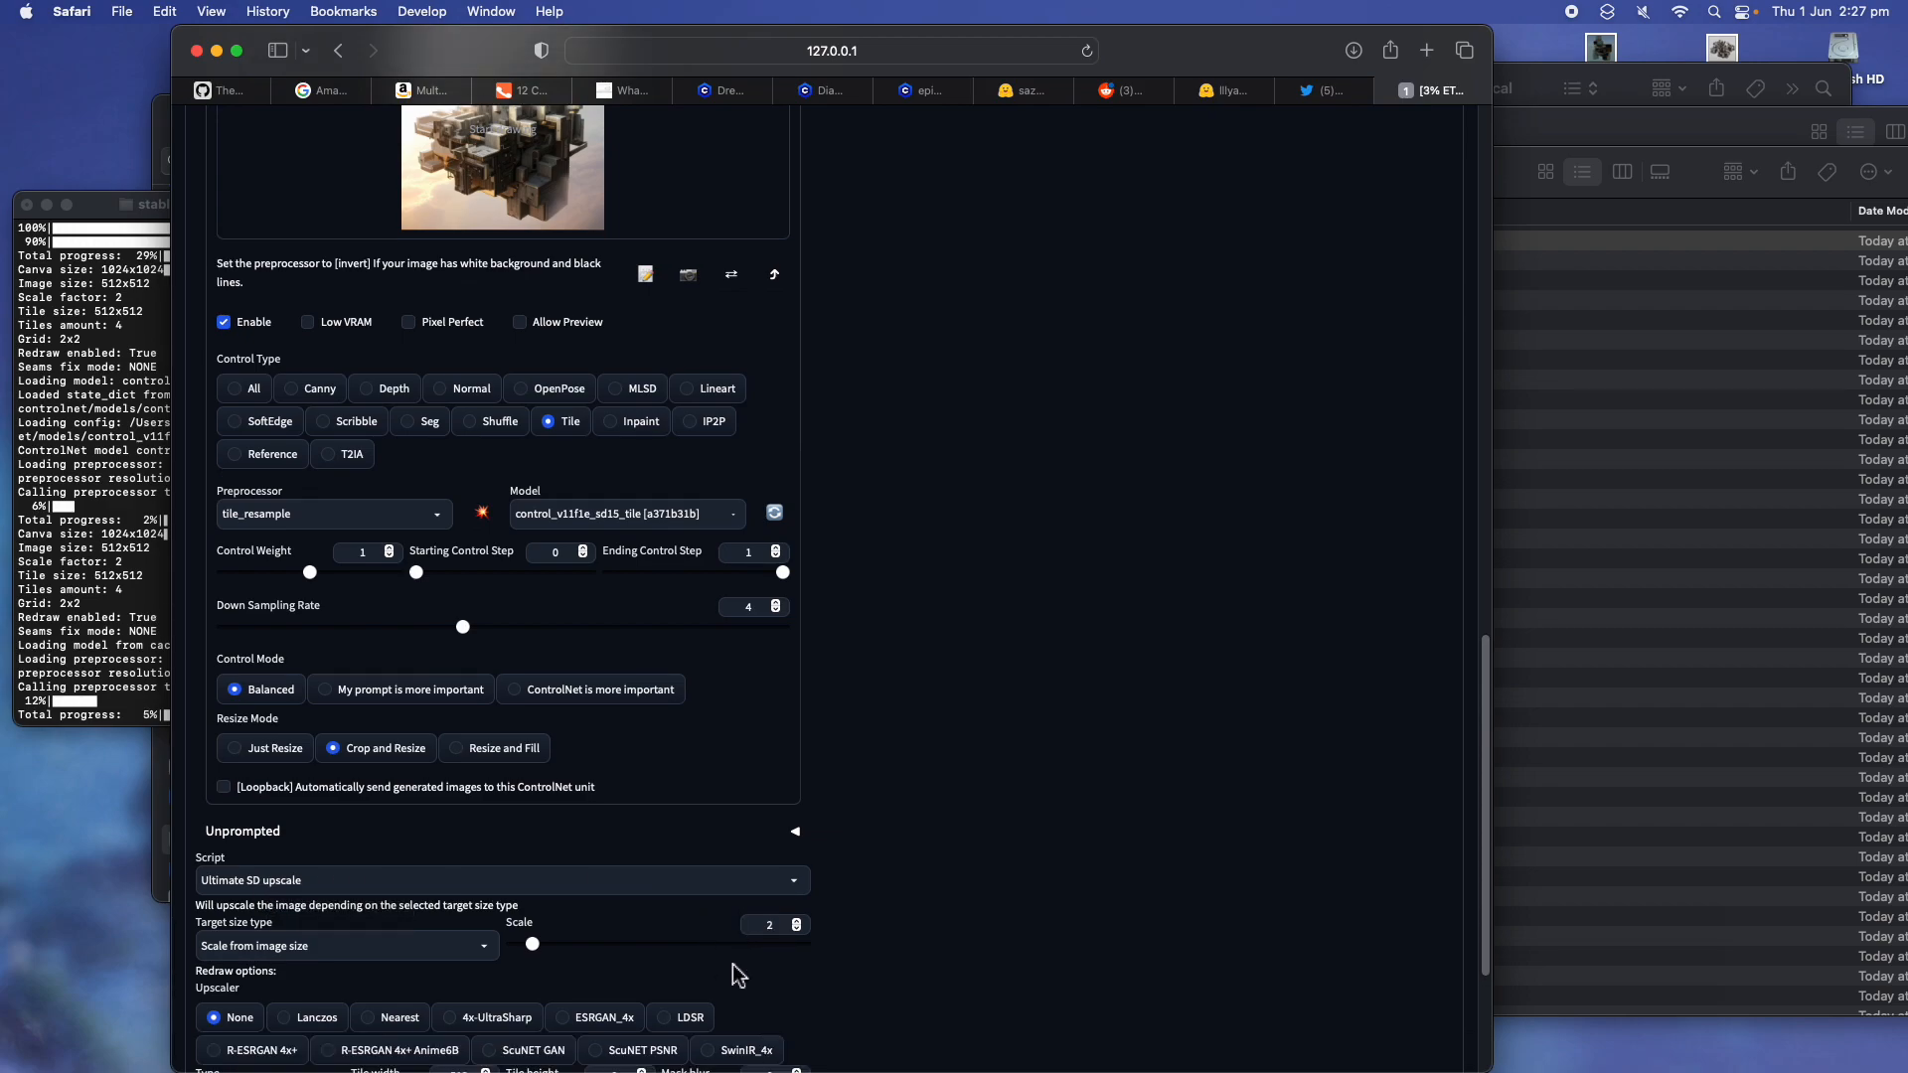
double_click(770, 925)
Review the img2img size, sampling and denoising strength settings and check the render preview
scroll(491, 659, "up", 15)
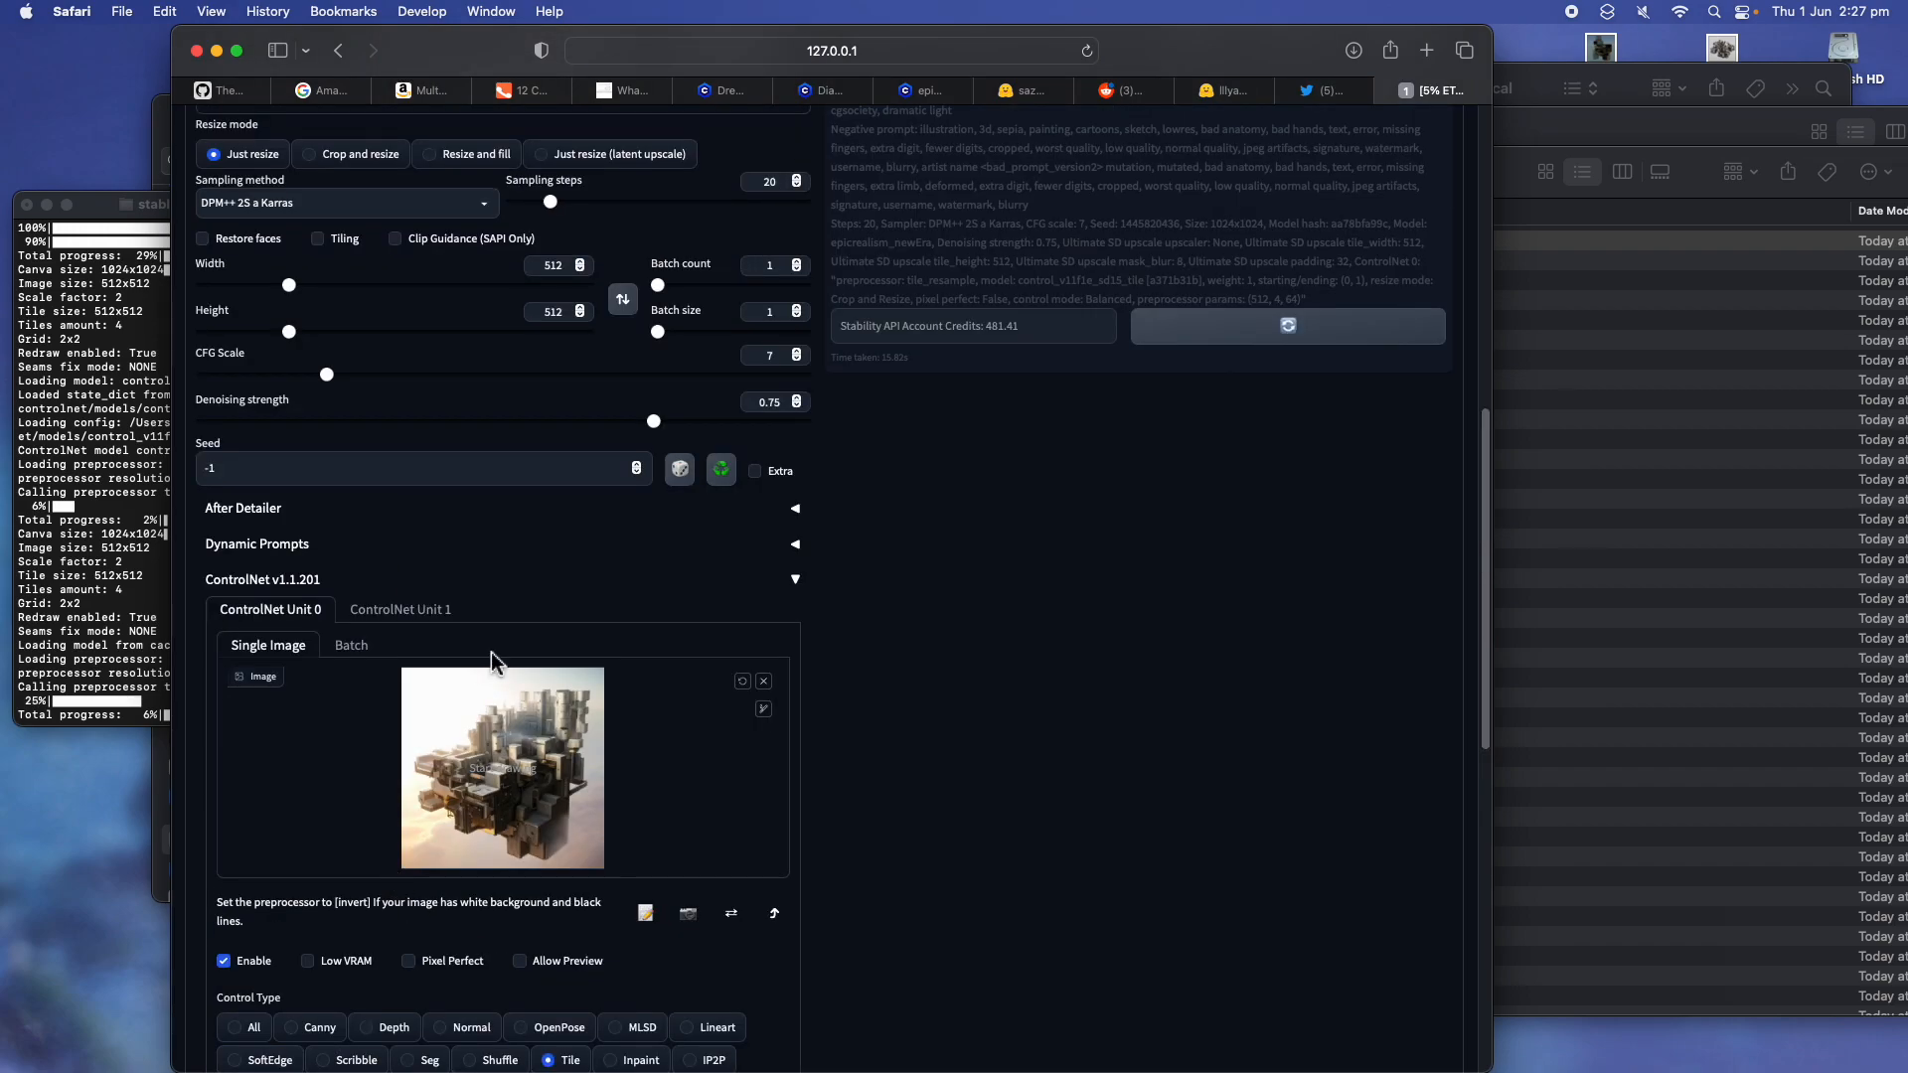
scroll(497, 656, "up", 8)
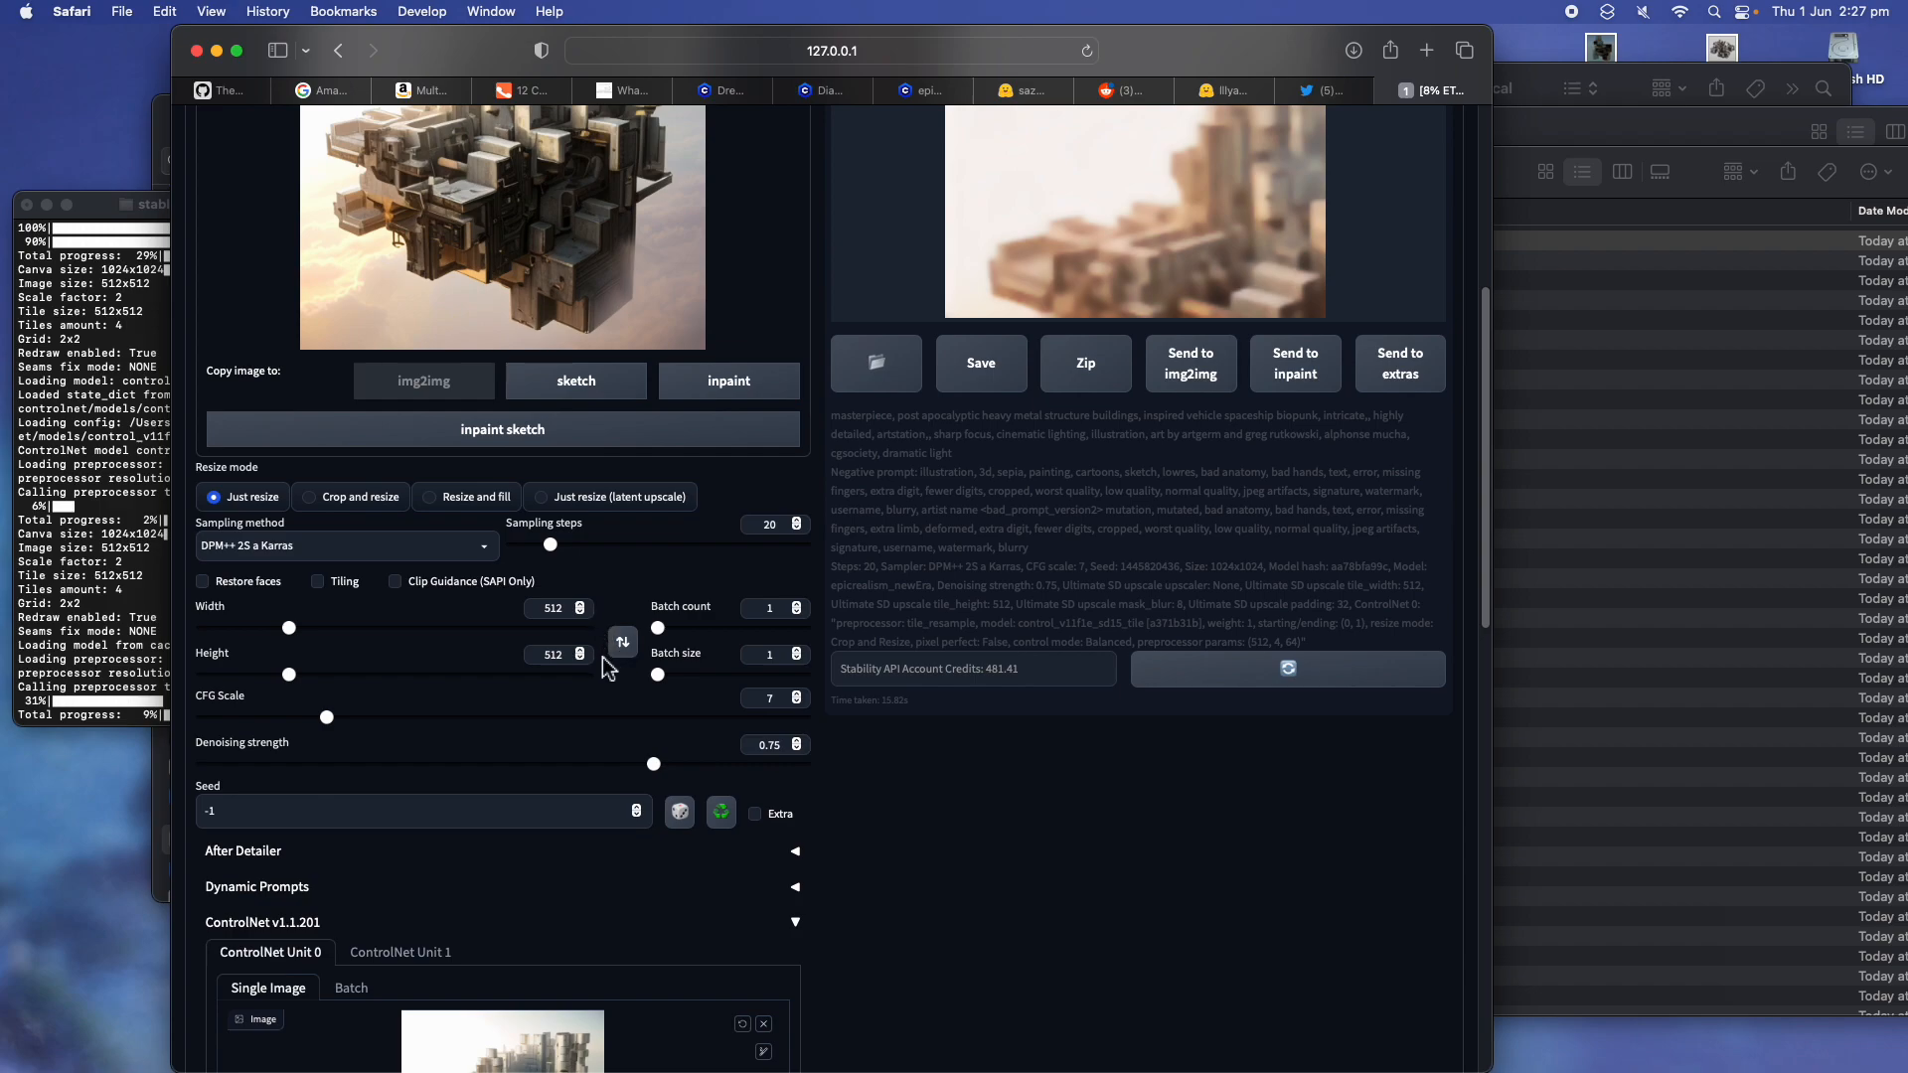
scroll(672, 729, "down", 1)
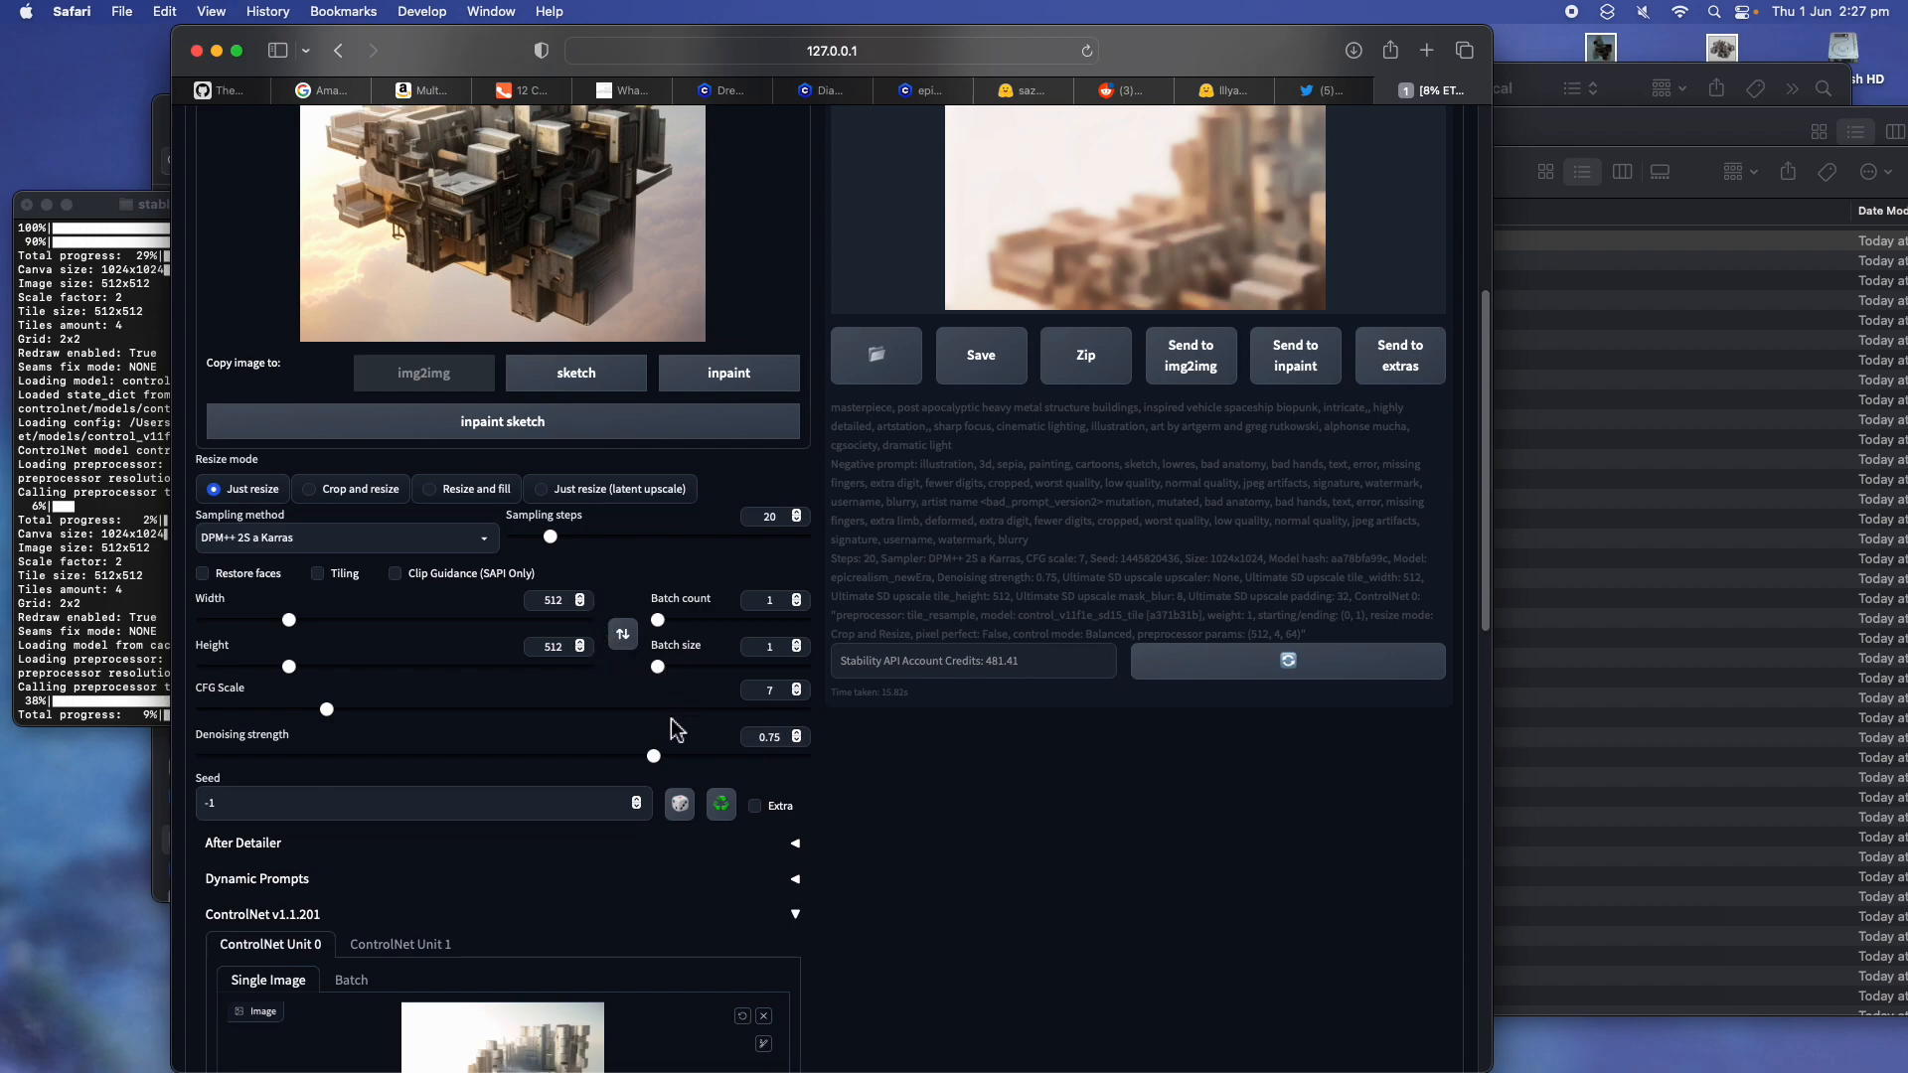
scroll(717, 588, "up", 5)
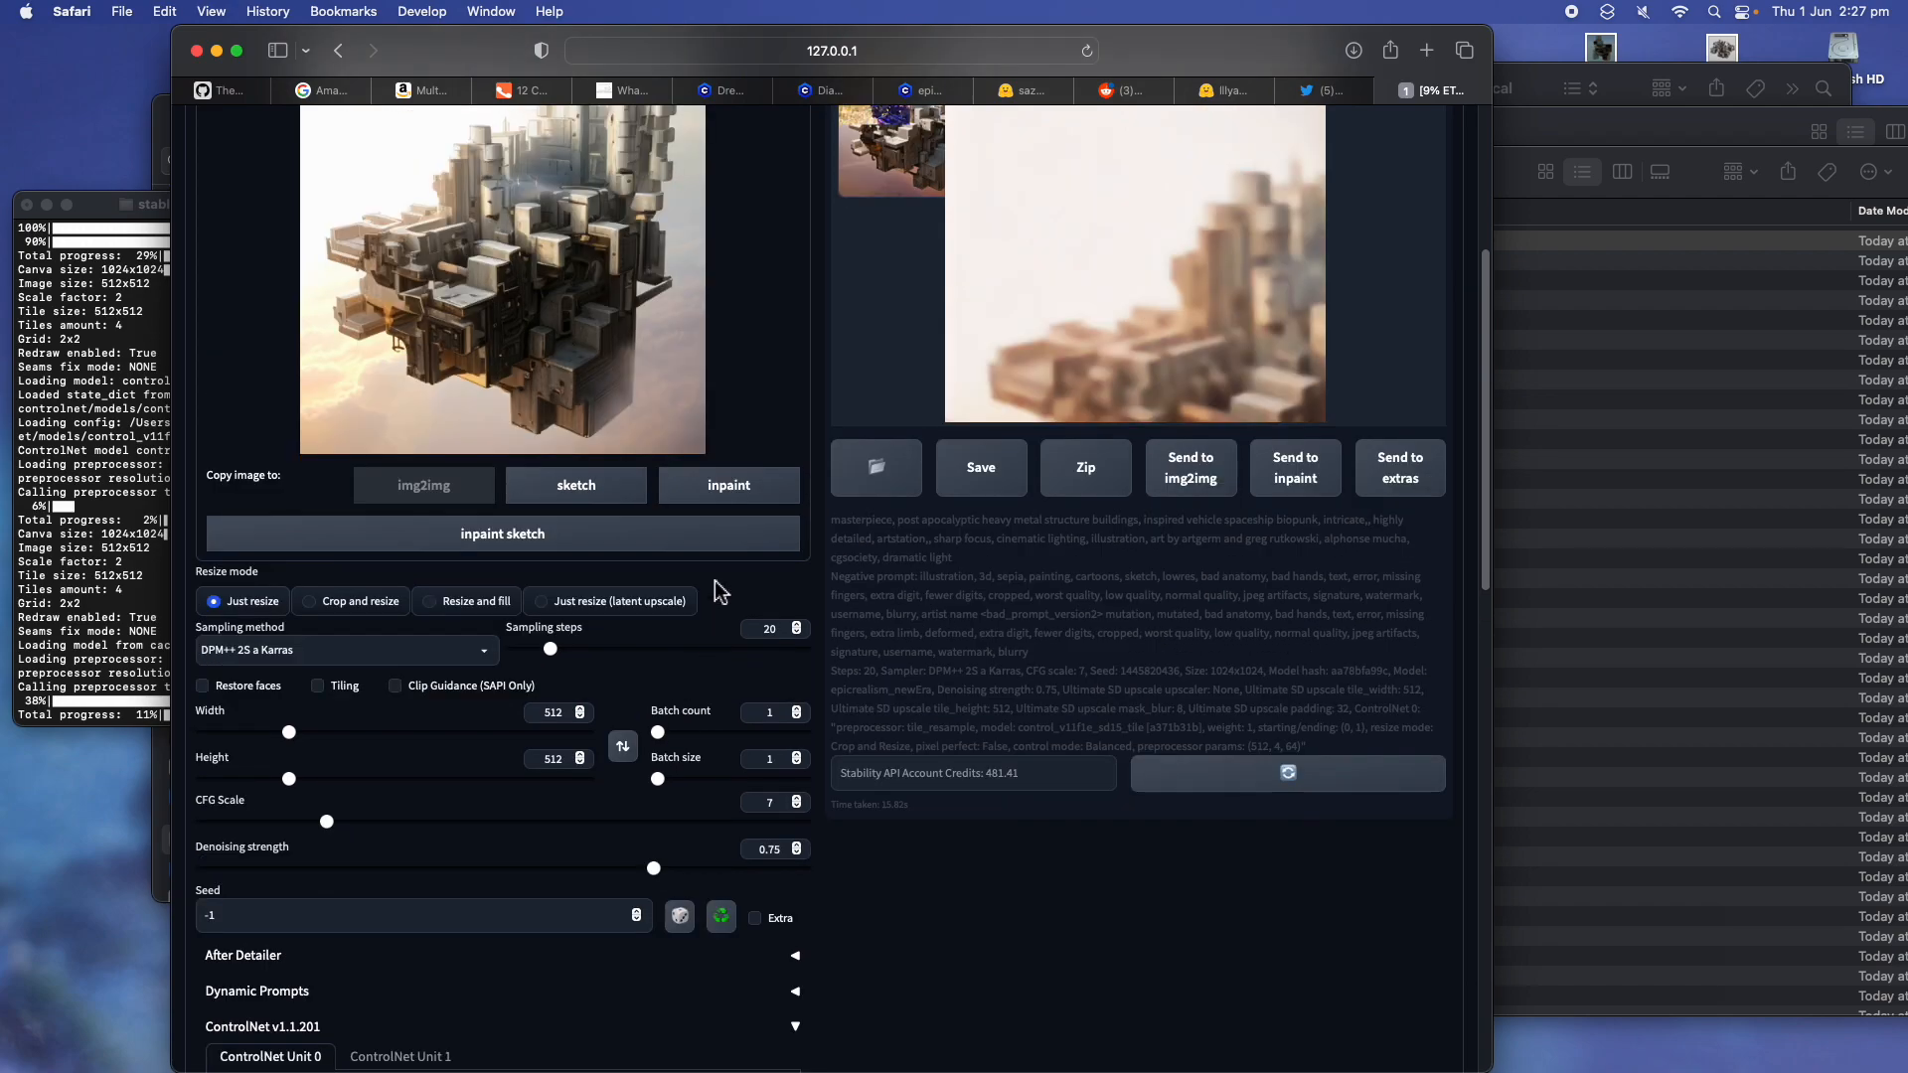
scroll(735, 578, "up", 1)
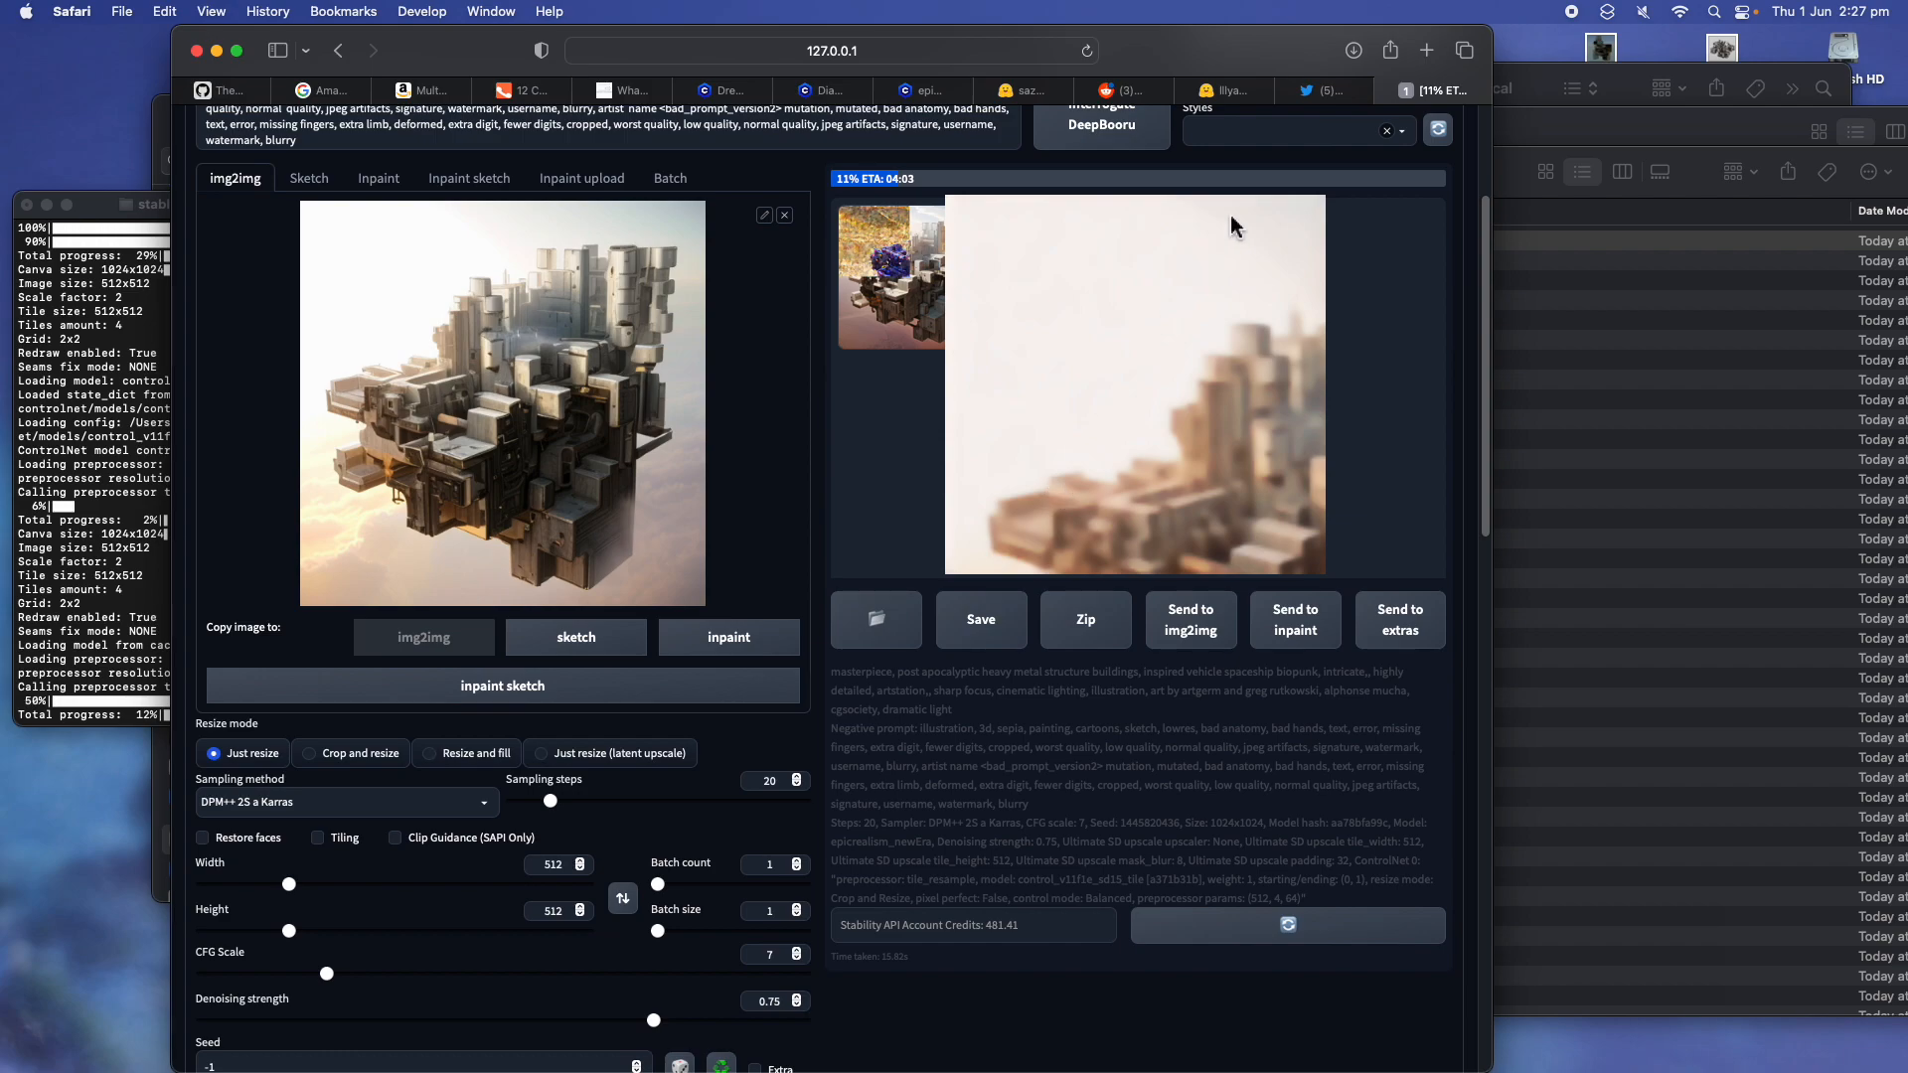
Adjust the browser window to a wider size and show the img2img source beside its render preview
left_click_drag(1497, 34, 1385, 34)
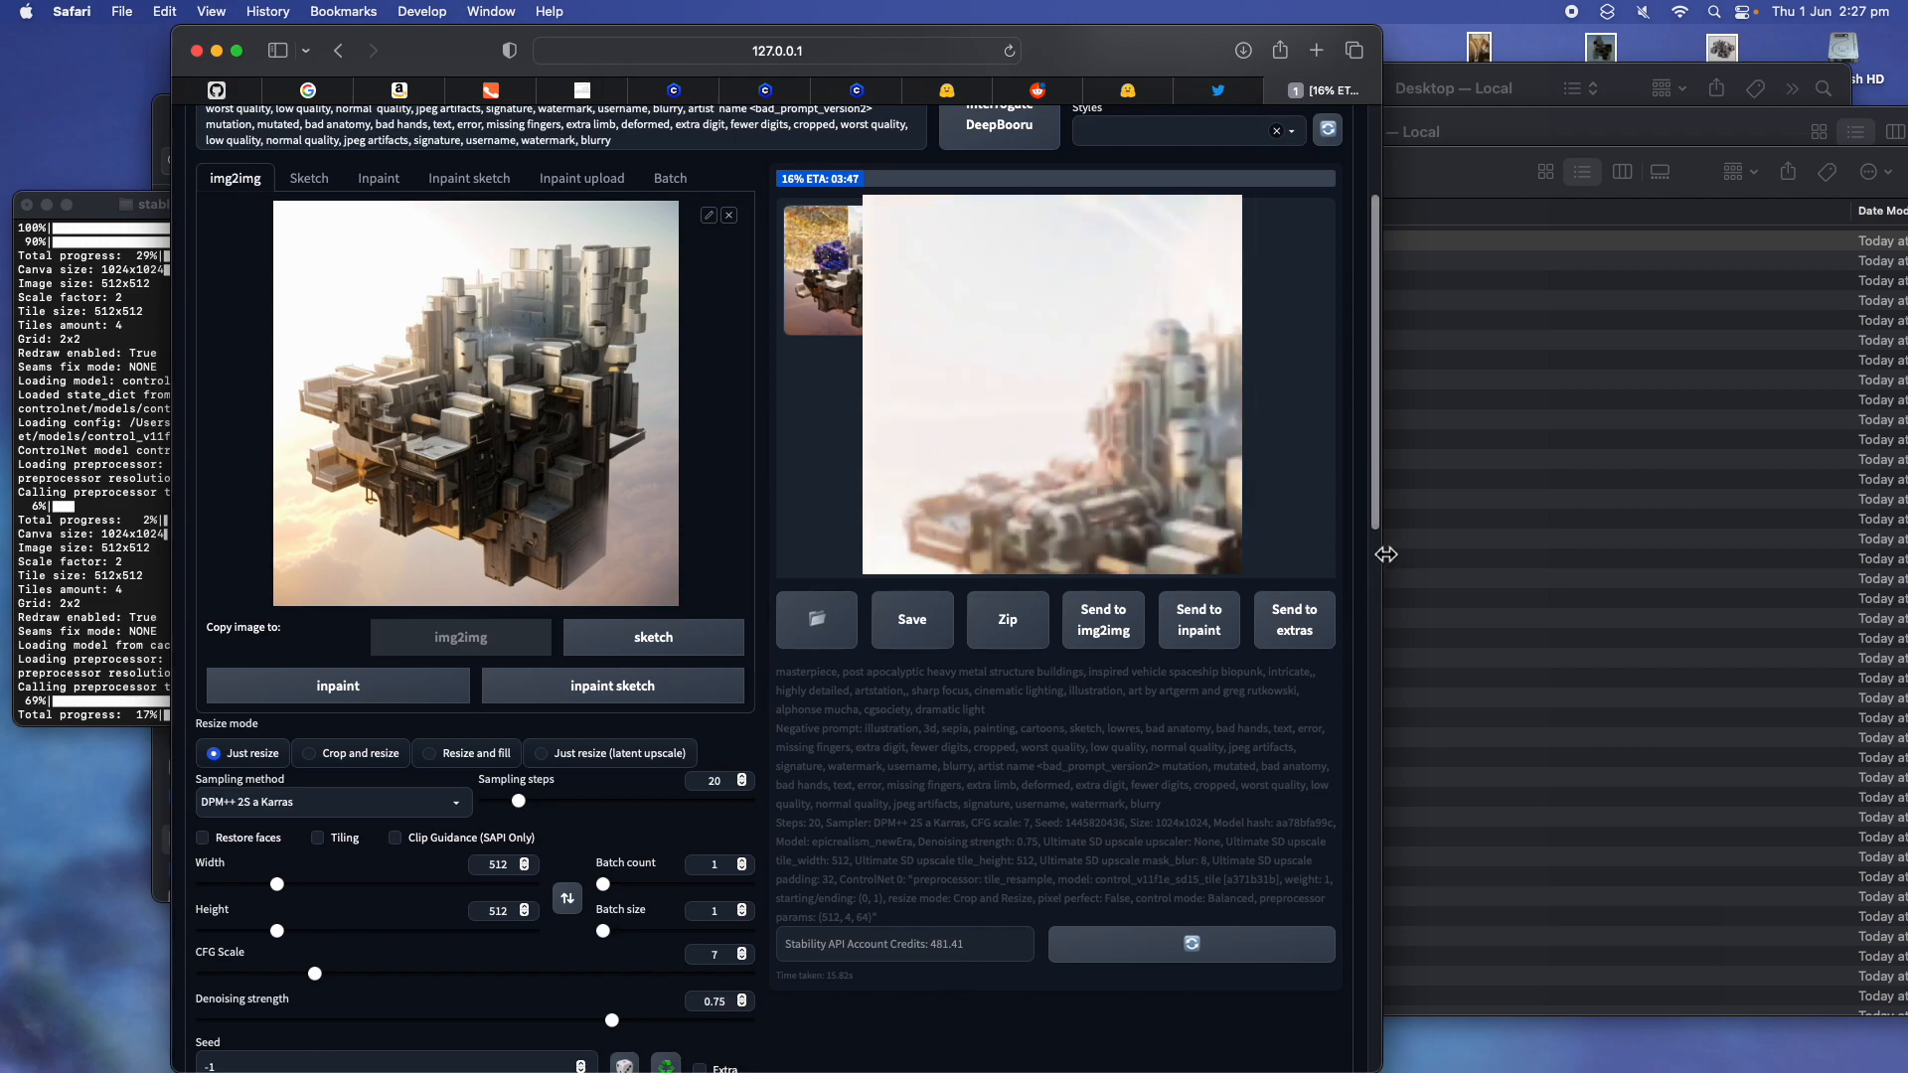
left_click_drag(1385, 553, 1521, 541)
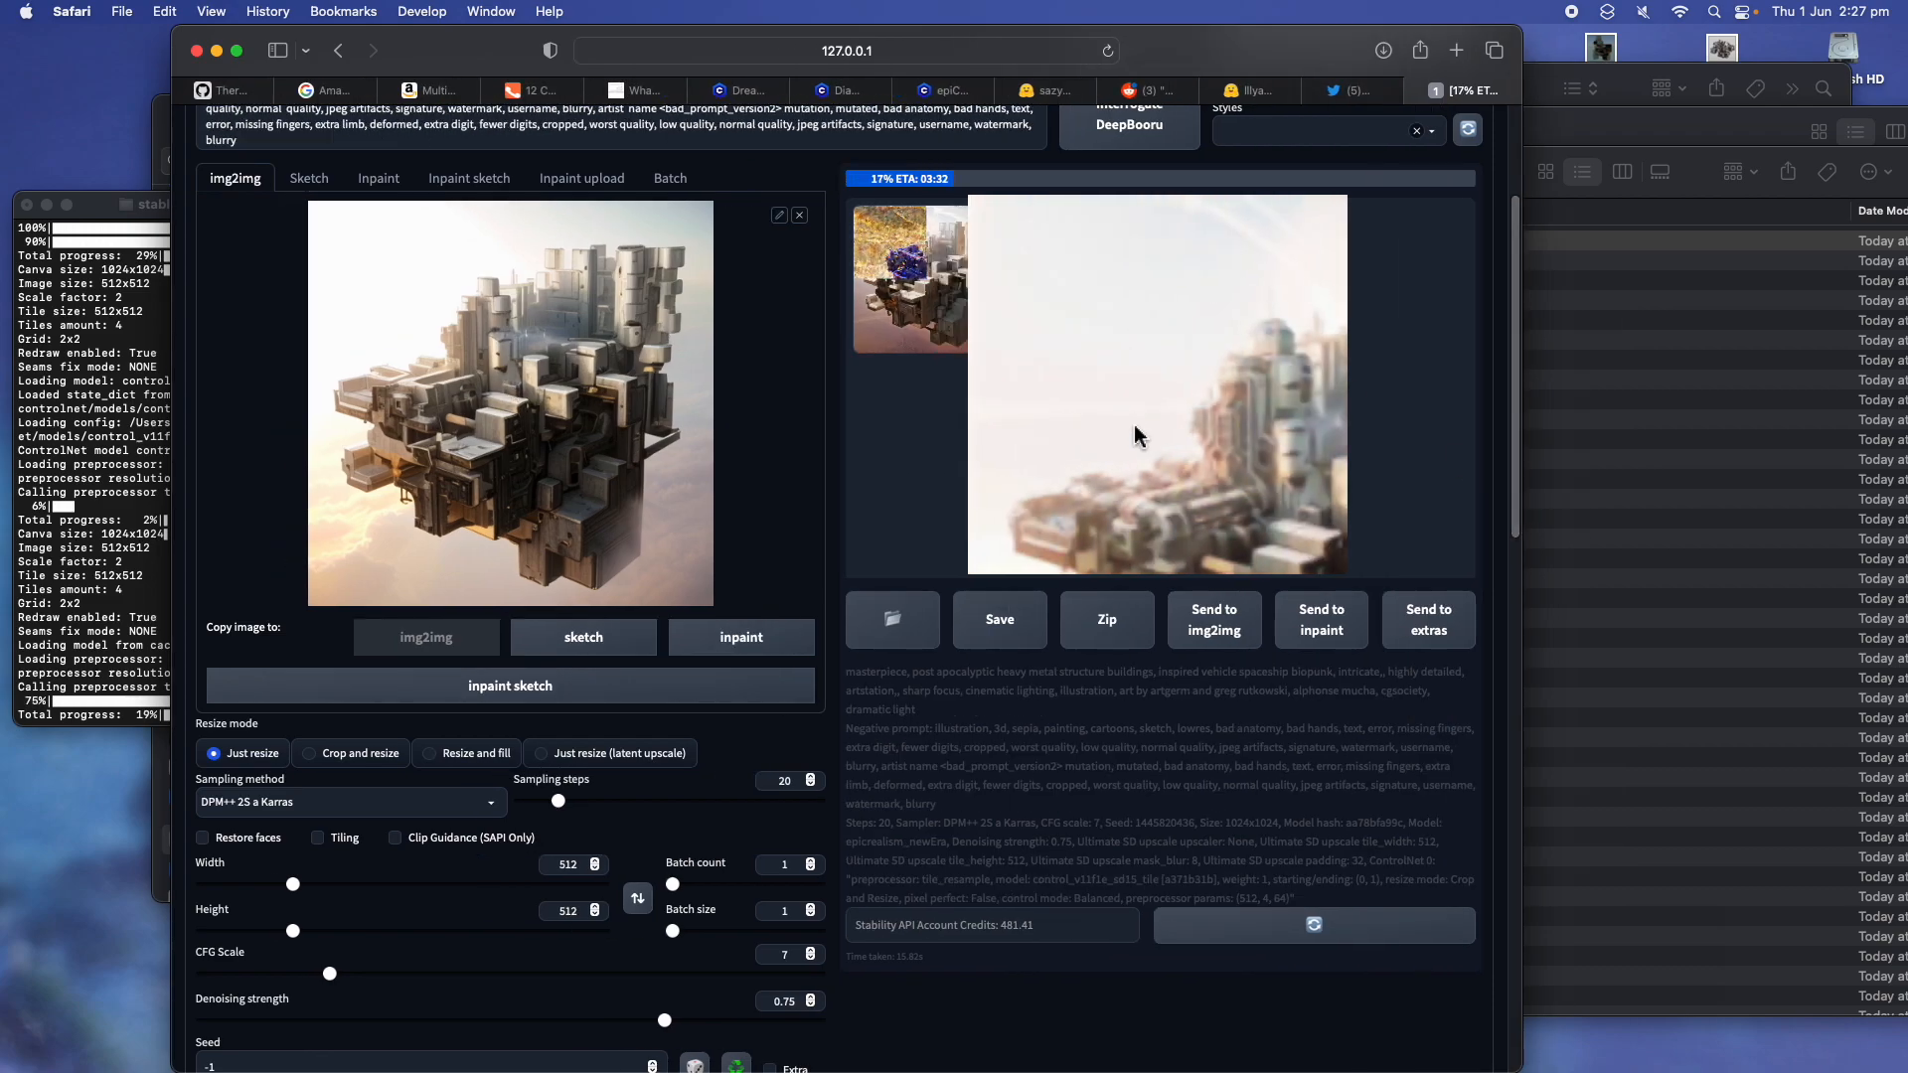
scroll(1051, 489, "up", 5)
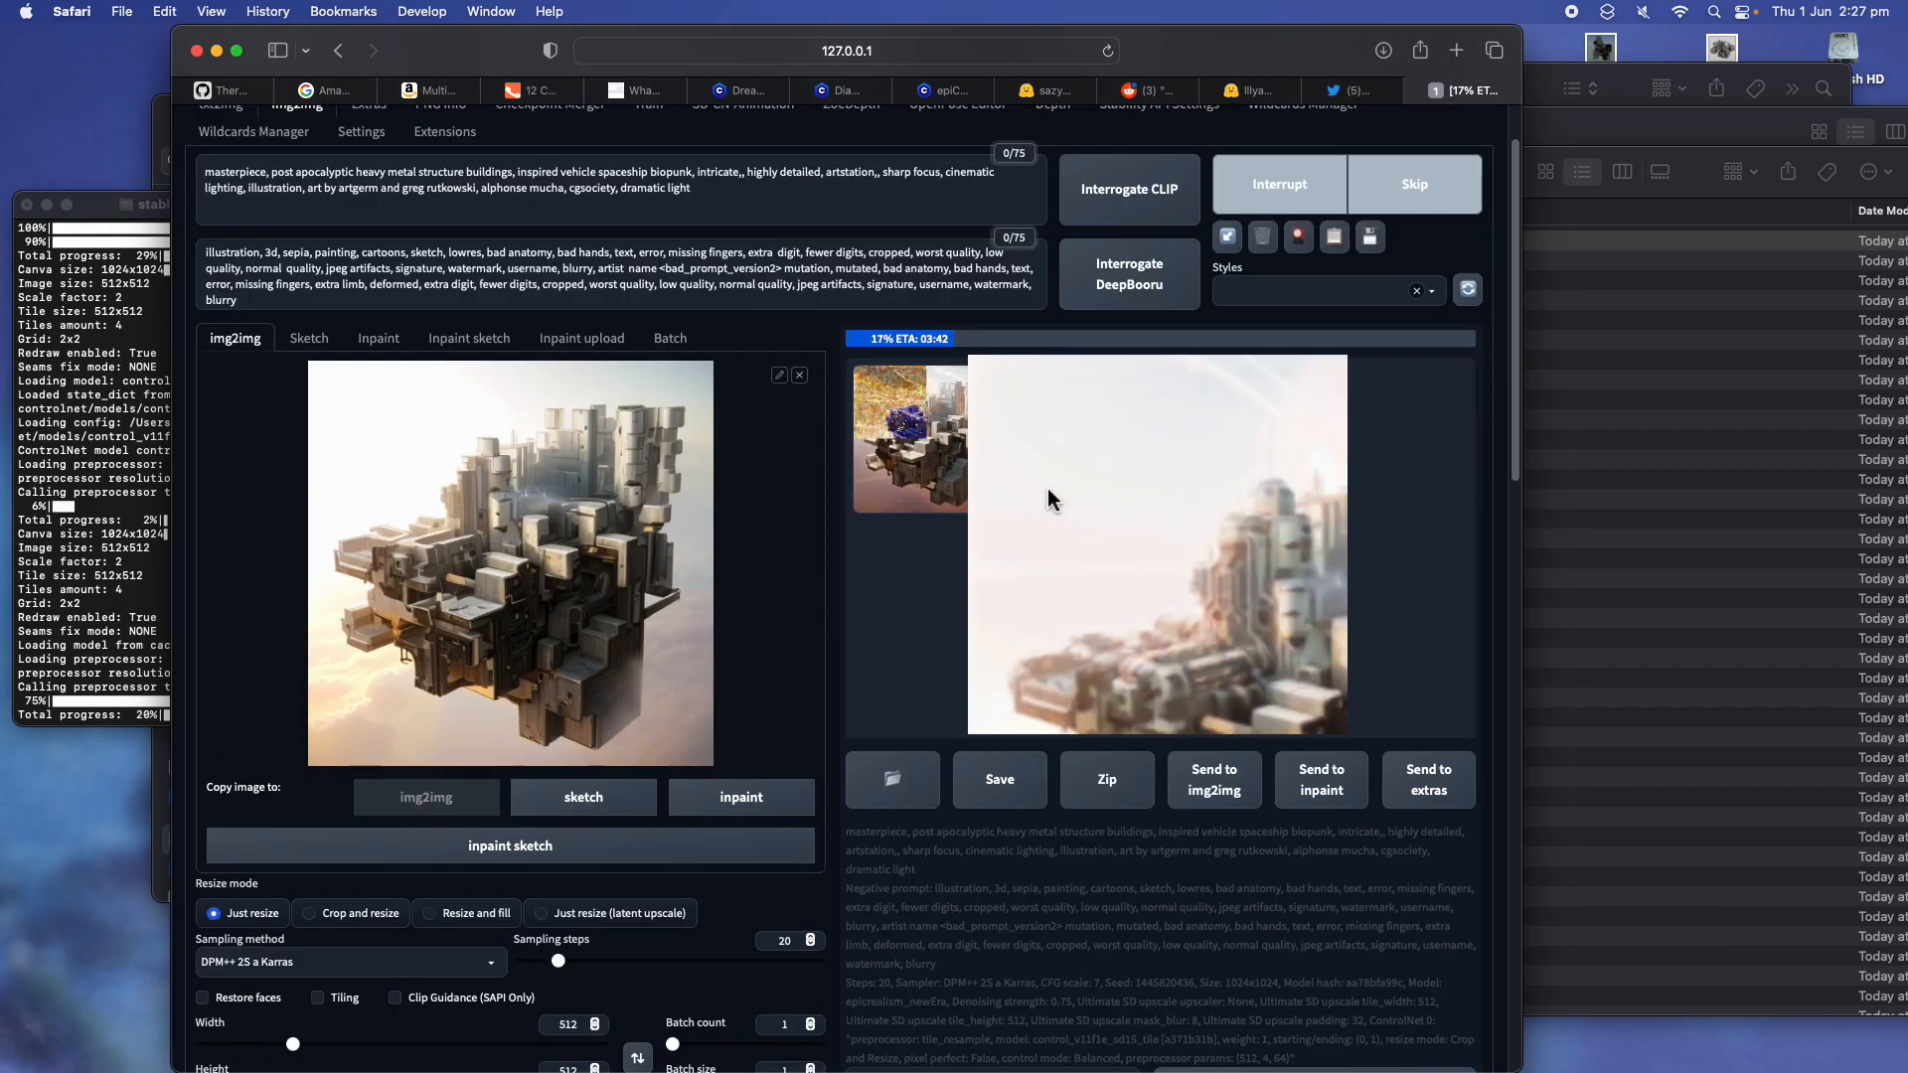
scroll(1014, 516, "down", 1)
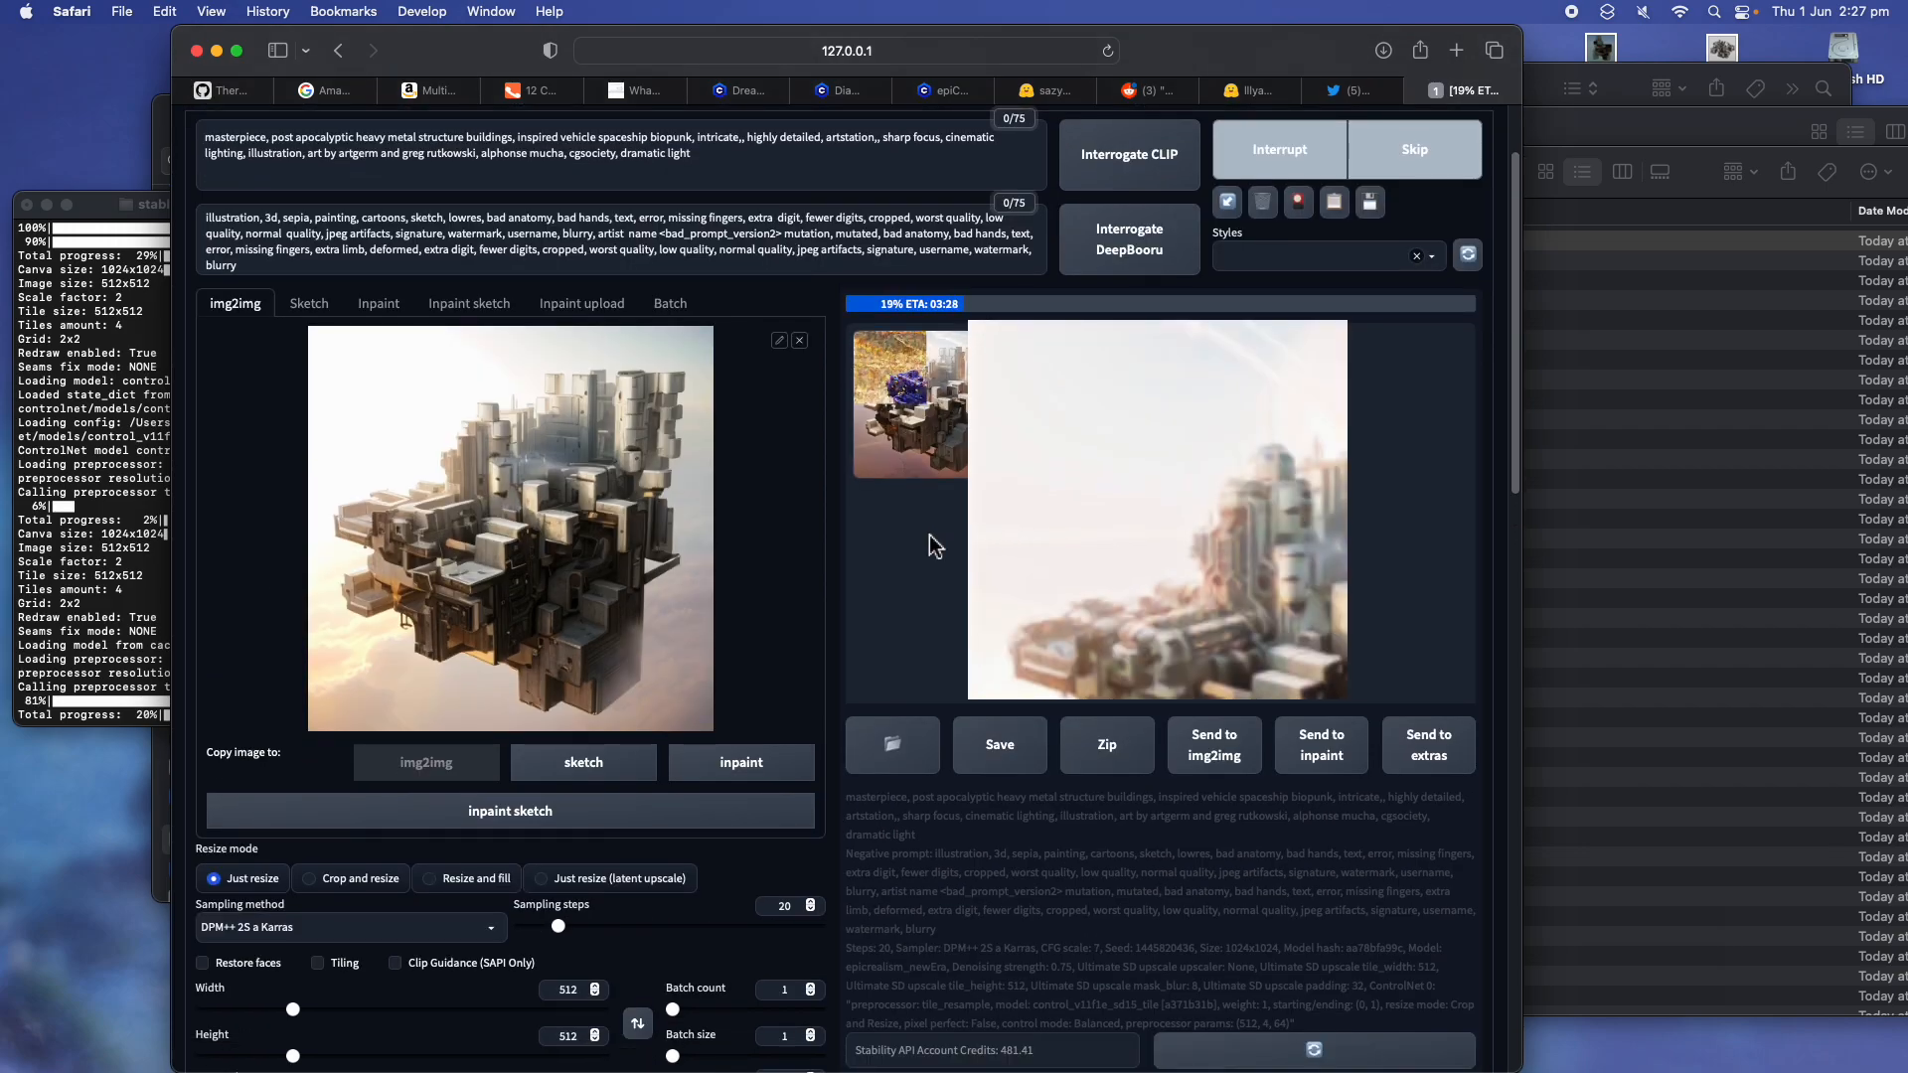
scroll(817, 444, "up", 3)
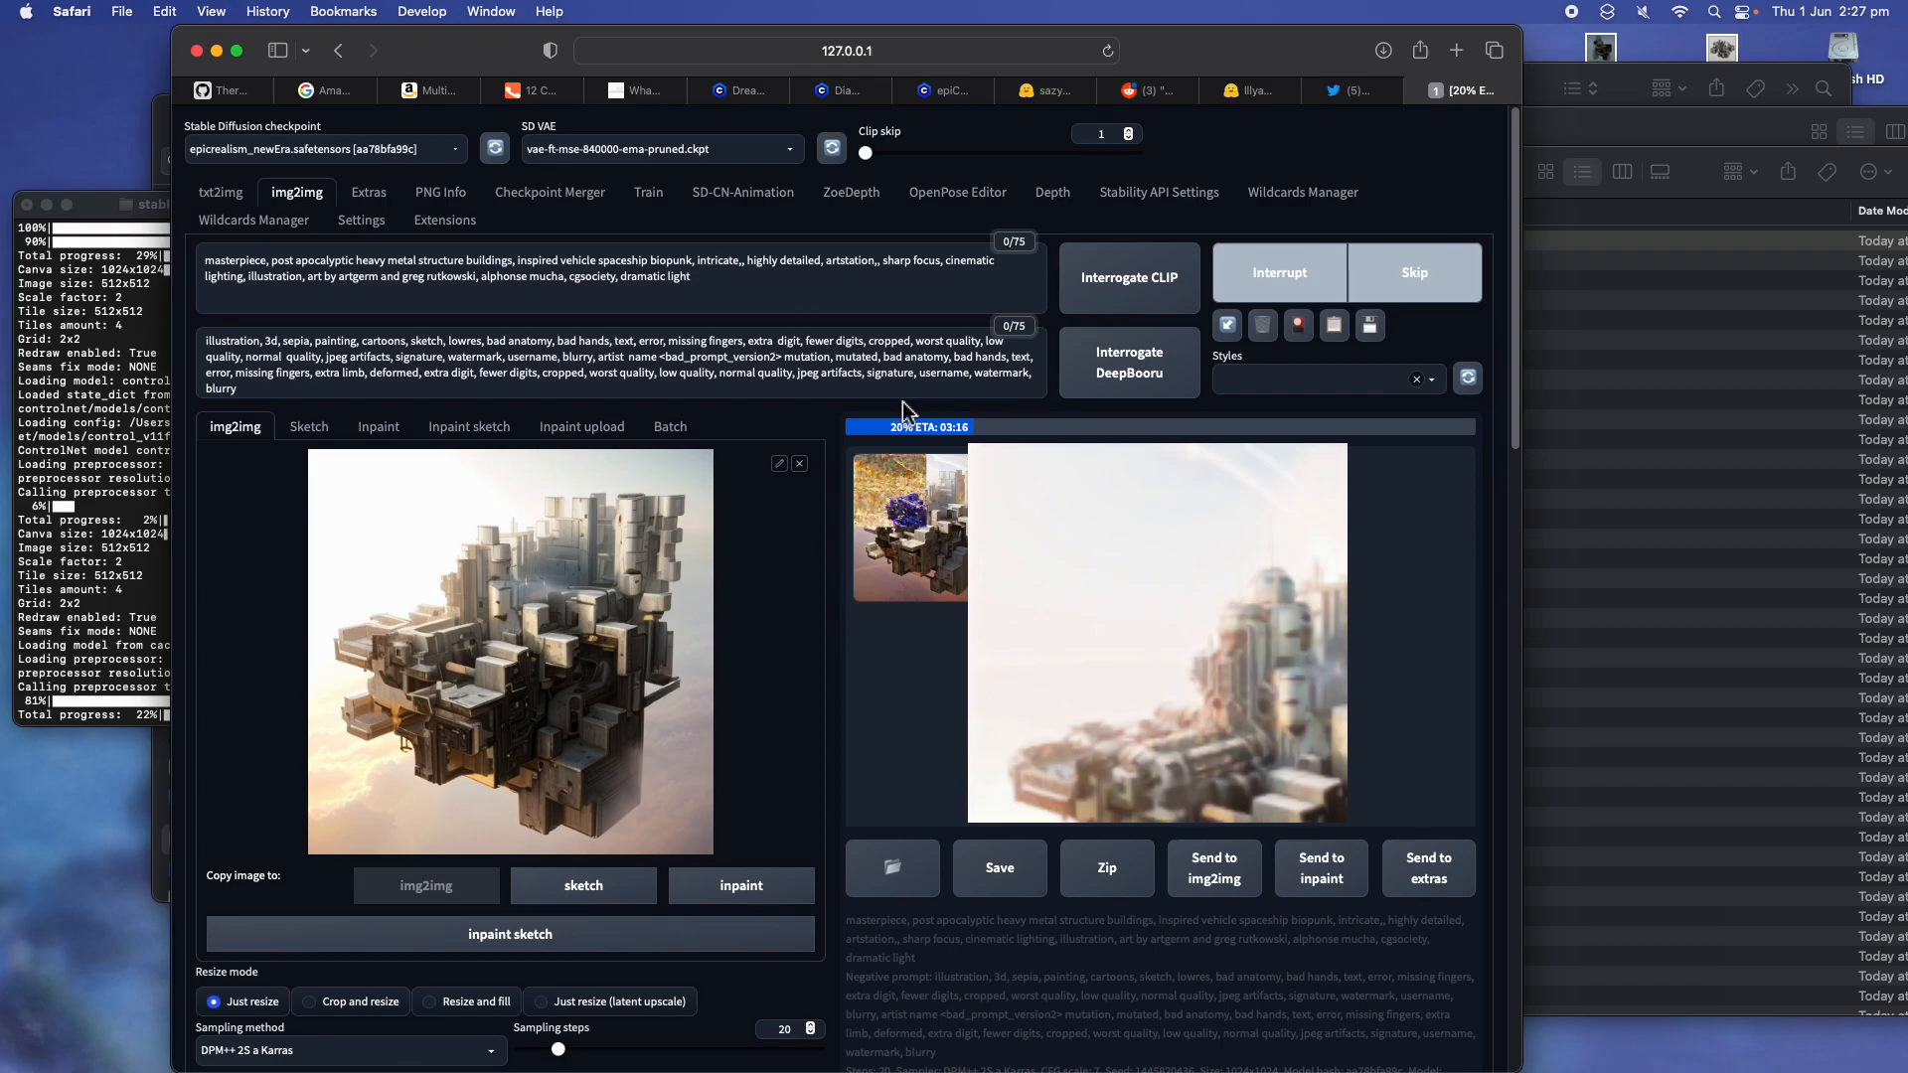
left_click(1352, 93)
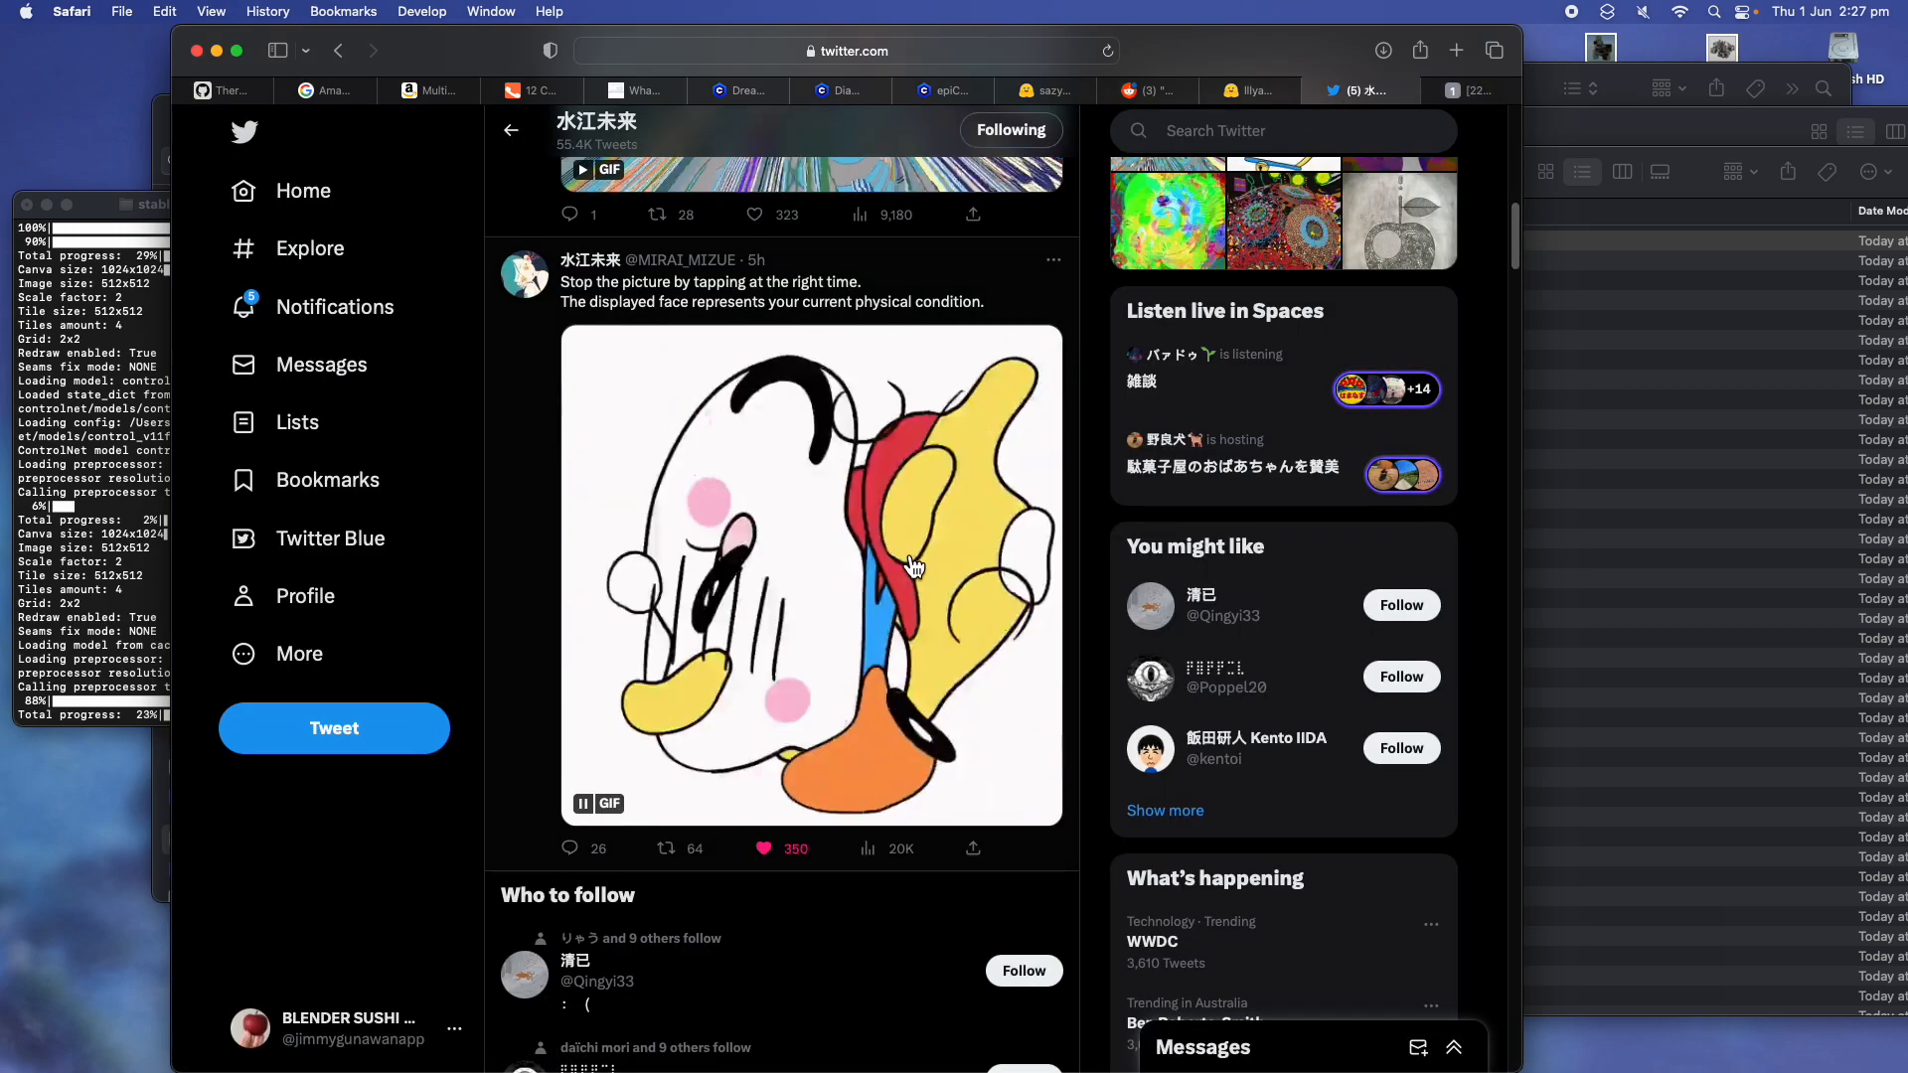
left_click(900, 545)
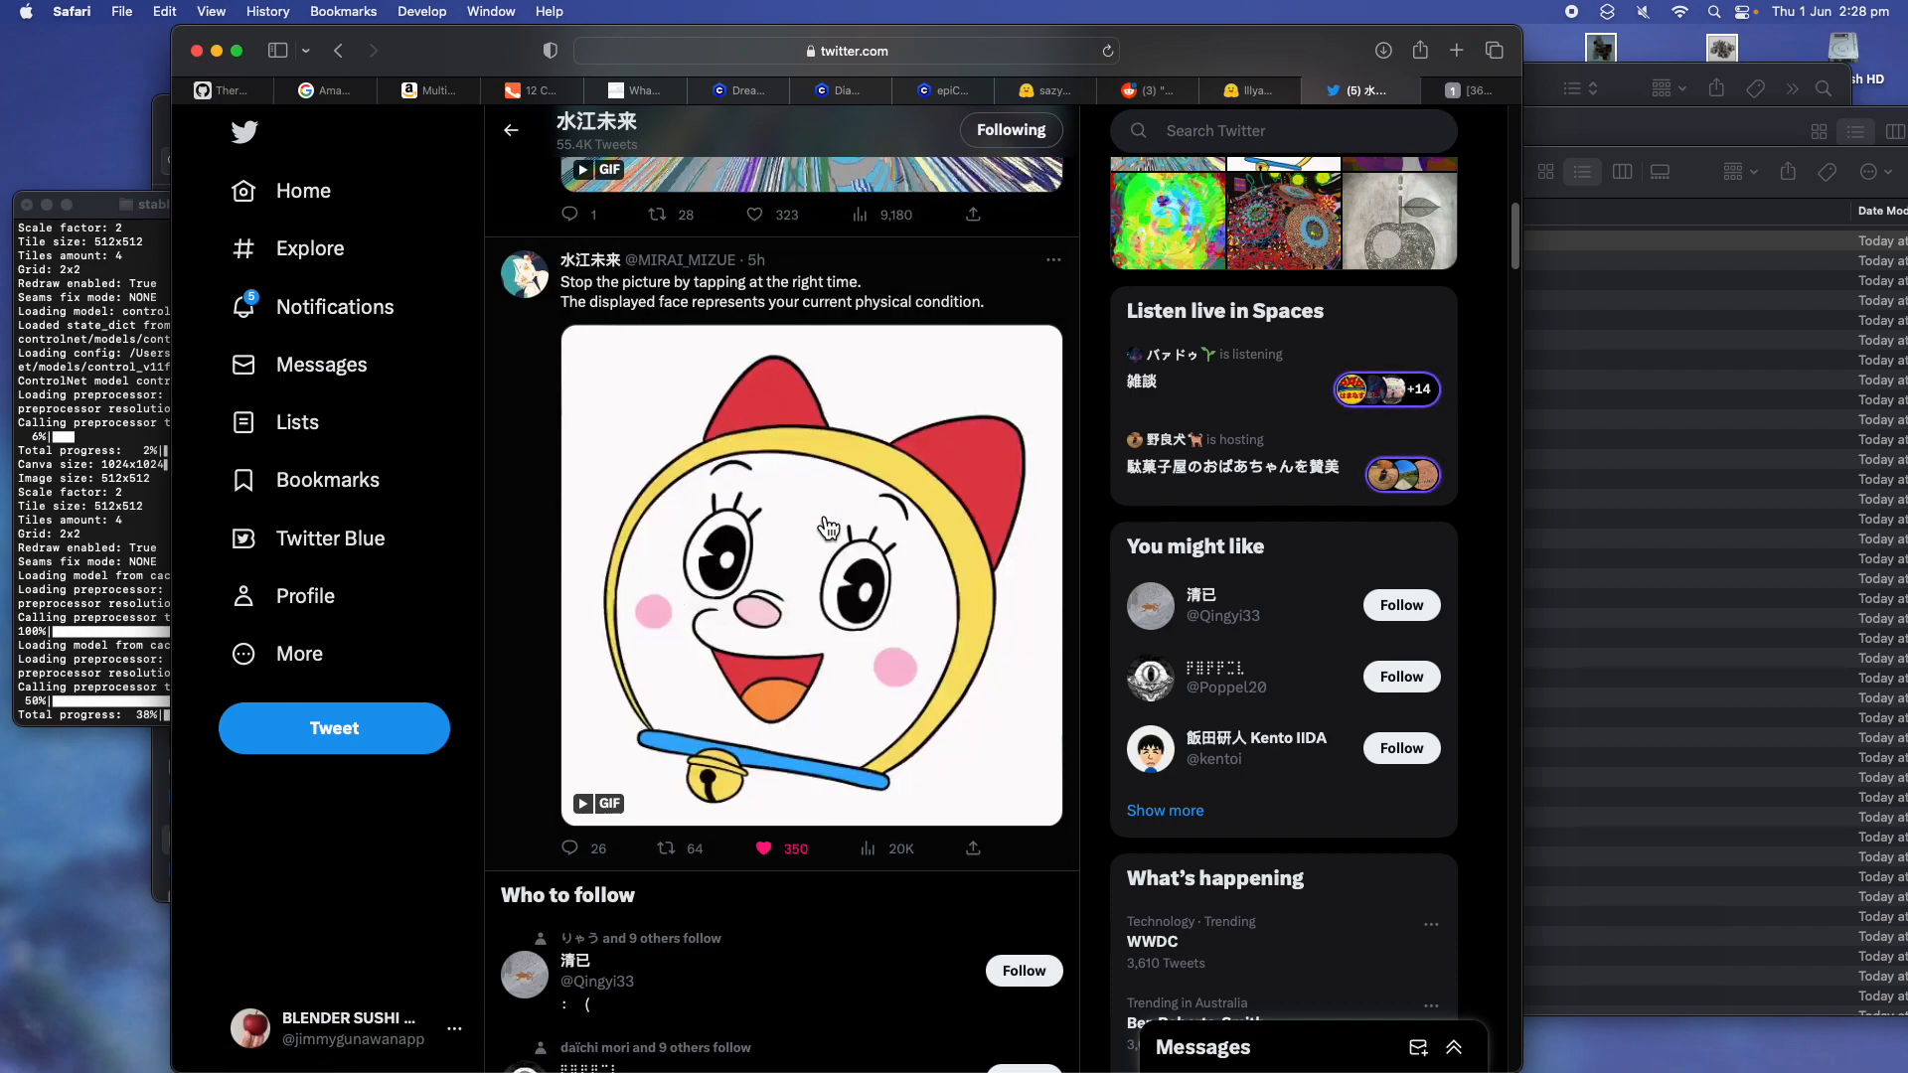
left_click(1474, 93)
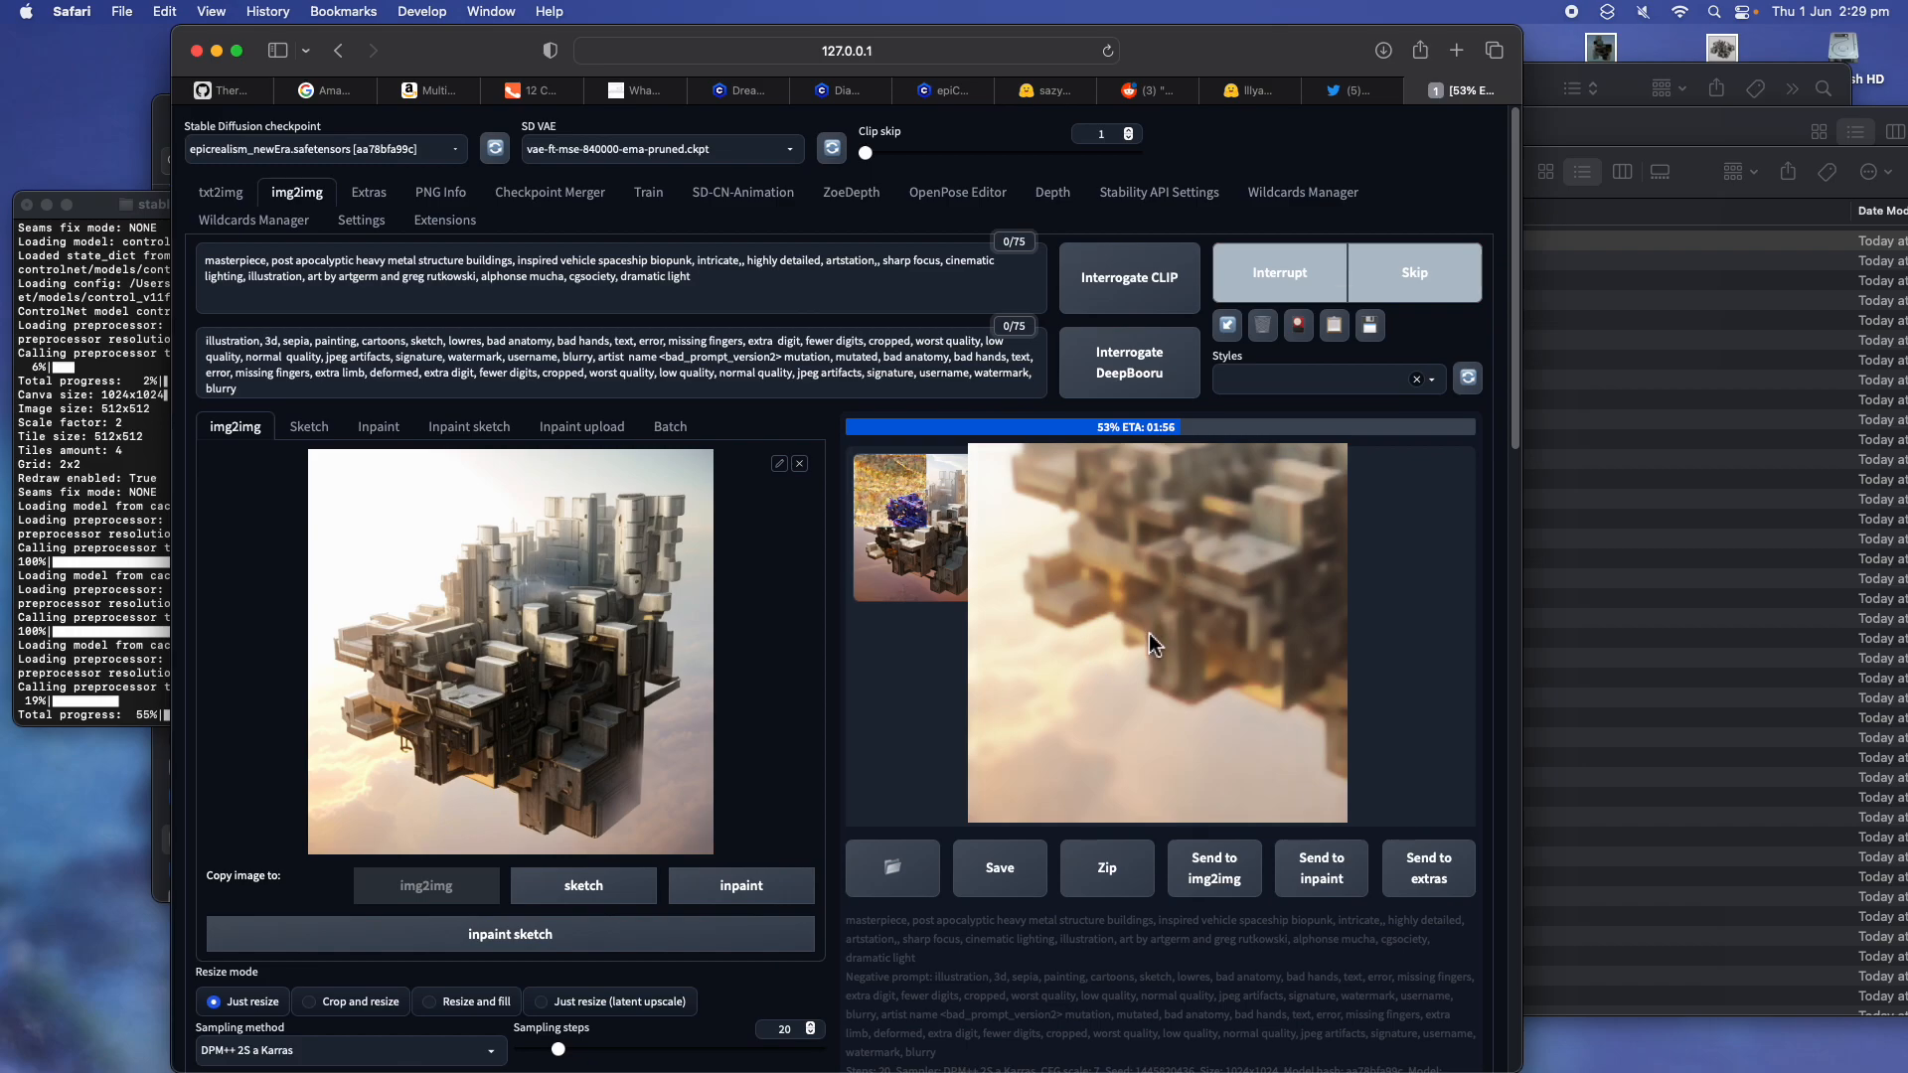
Switch to Plasticity and start a new document containing the default cube
key("ctrl+Right")
middle_click_drag(1175, 458, 949, 415)
middle_click_drag(994, 296, 992, 290)
key("Escape")
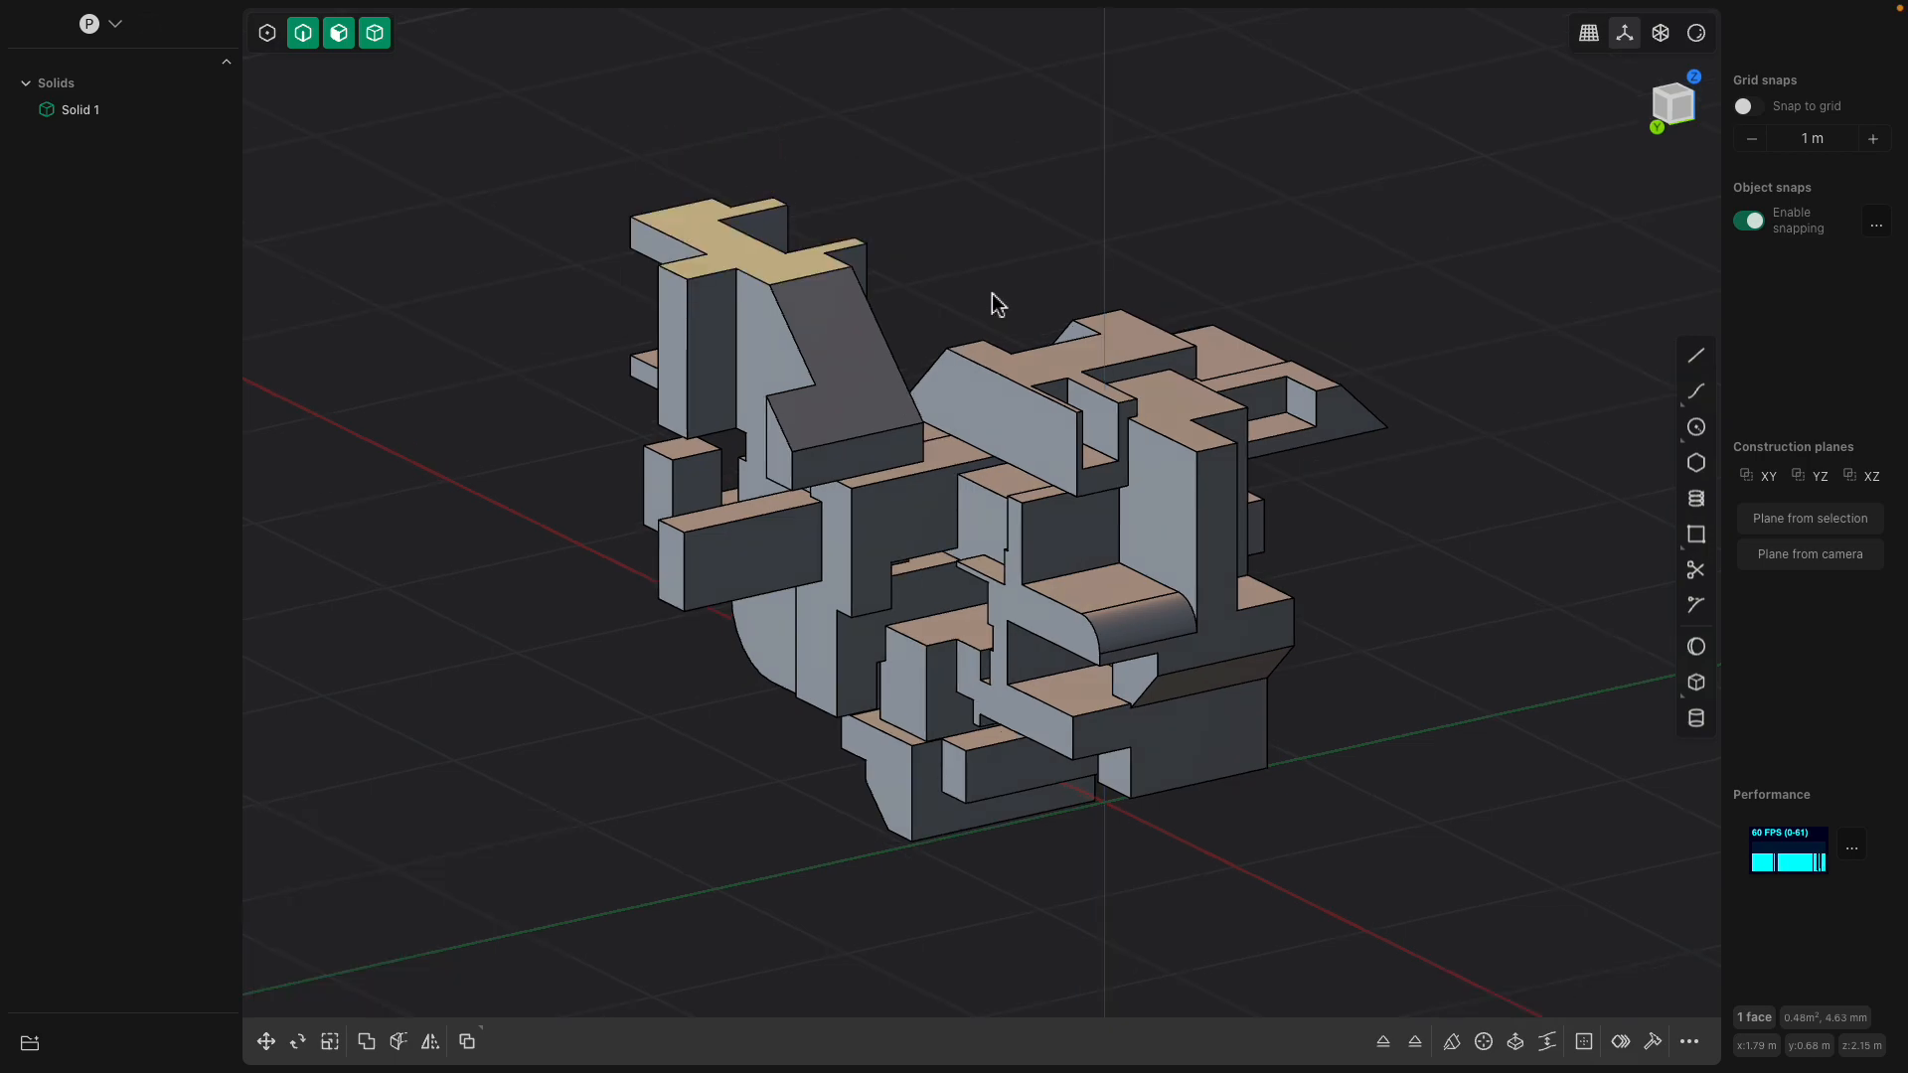
key("super+n")
left_click(939, 396)
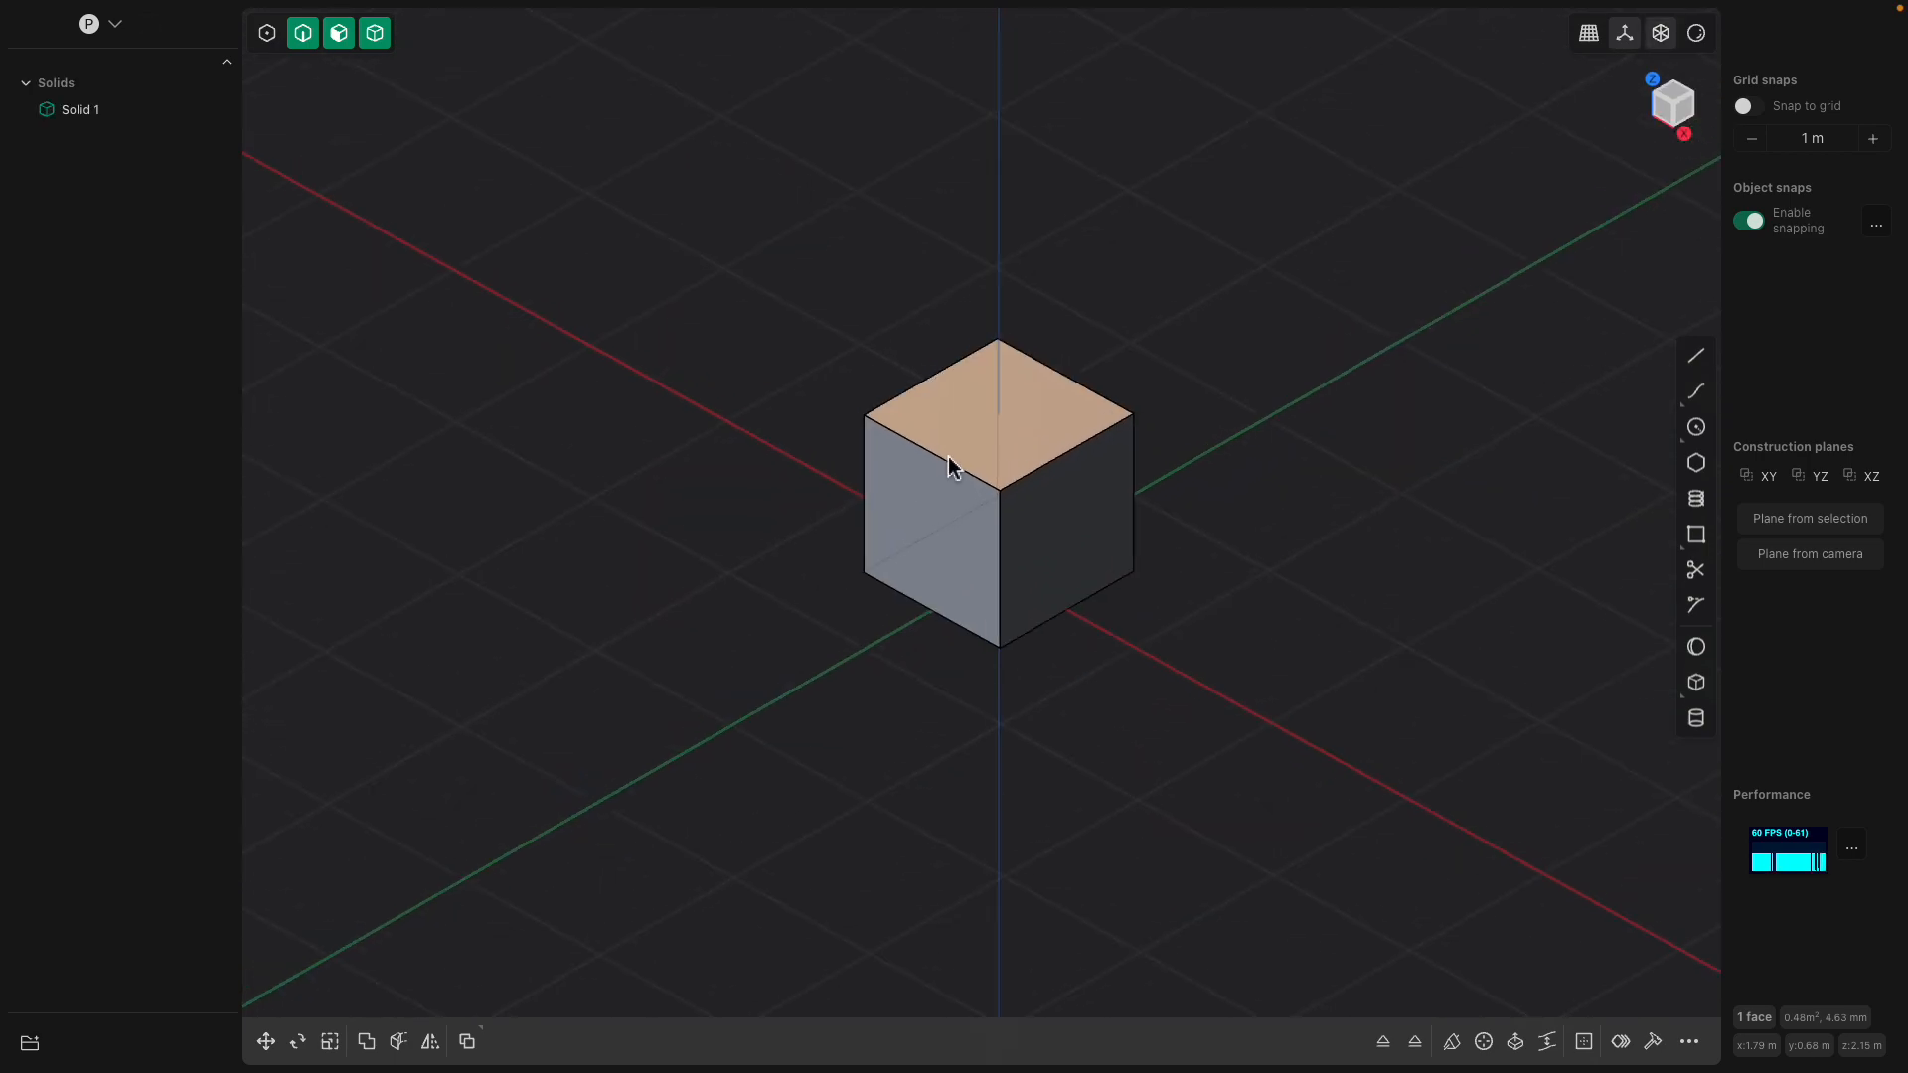
Cut a box about 0.60 × 0.38 × 0.82 m out of the cube's front vertical edge with the Box tool
left_click(1698, 684)
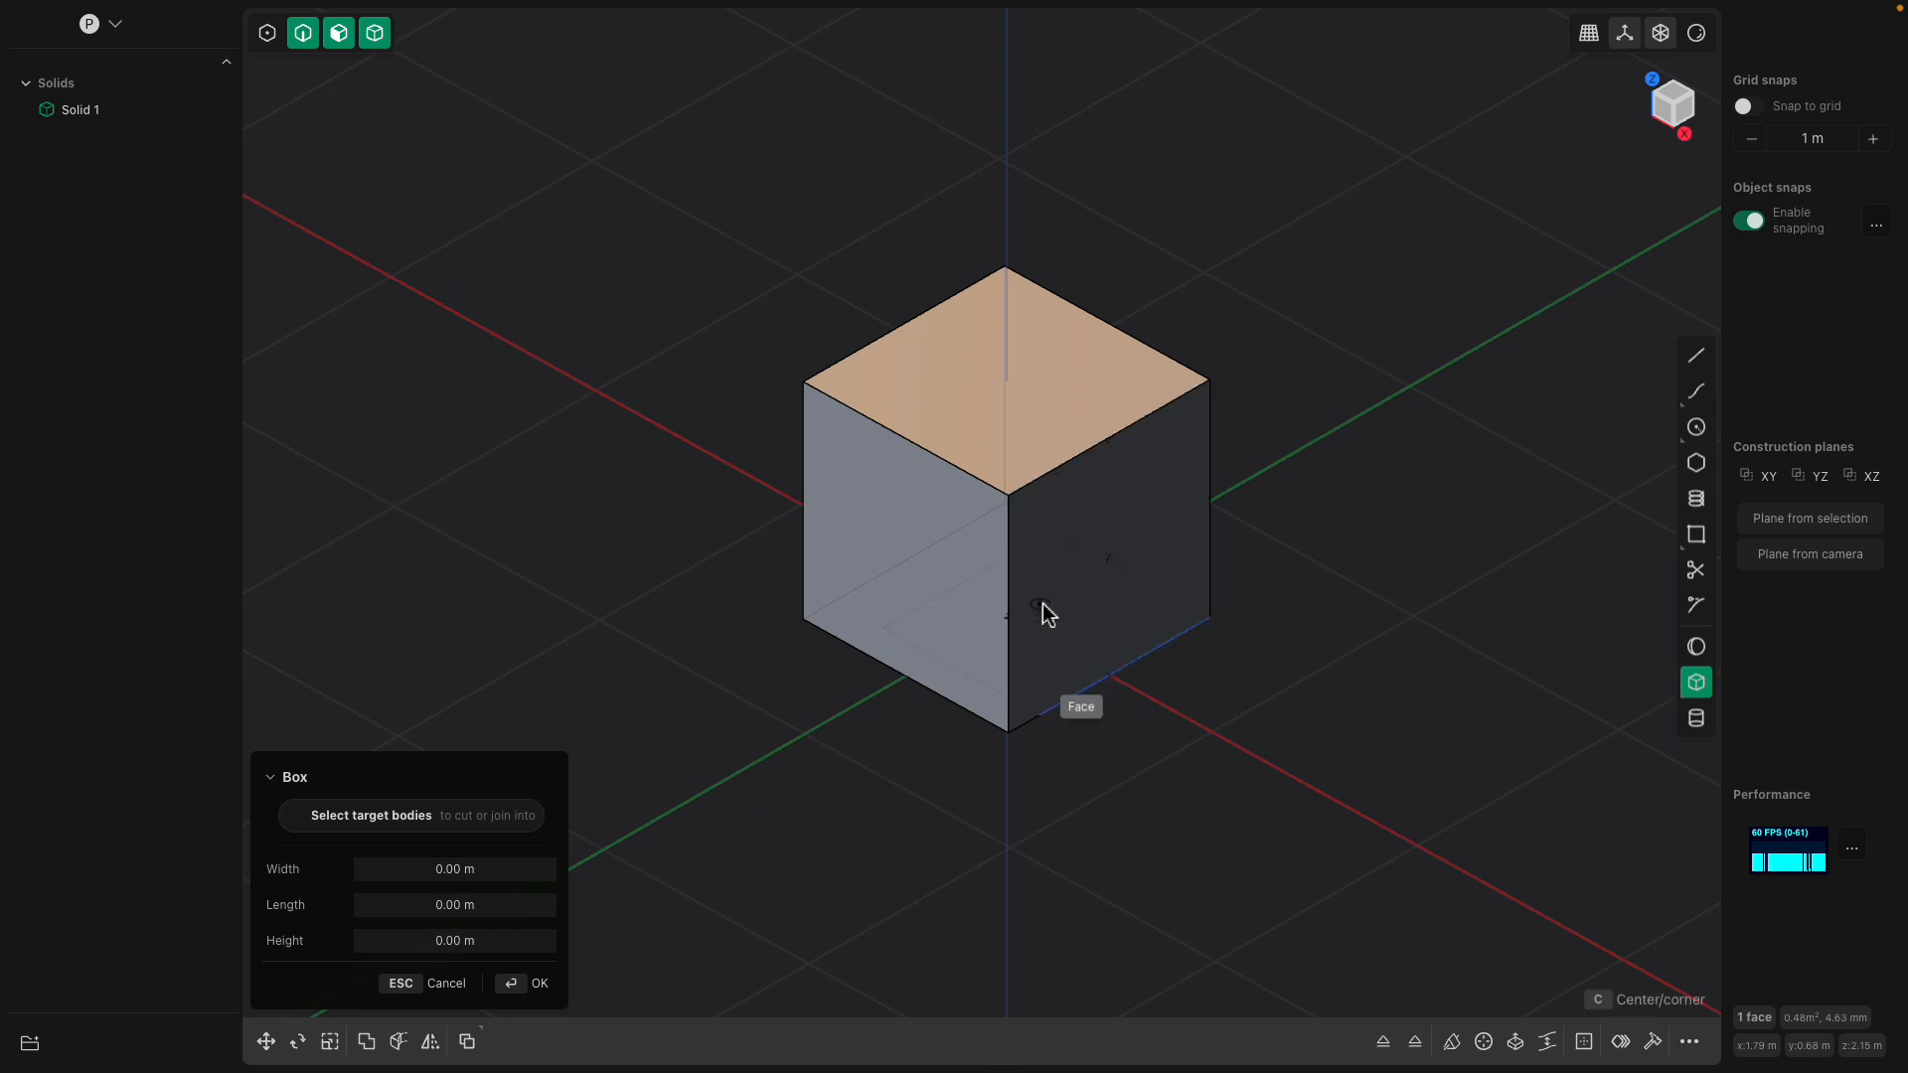
key("Escape")
scroll(1143, 553, "up", 1)
scroll(1143, 554, "up", 1)
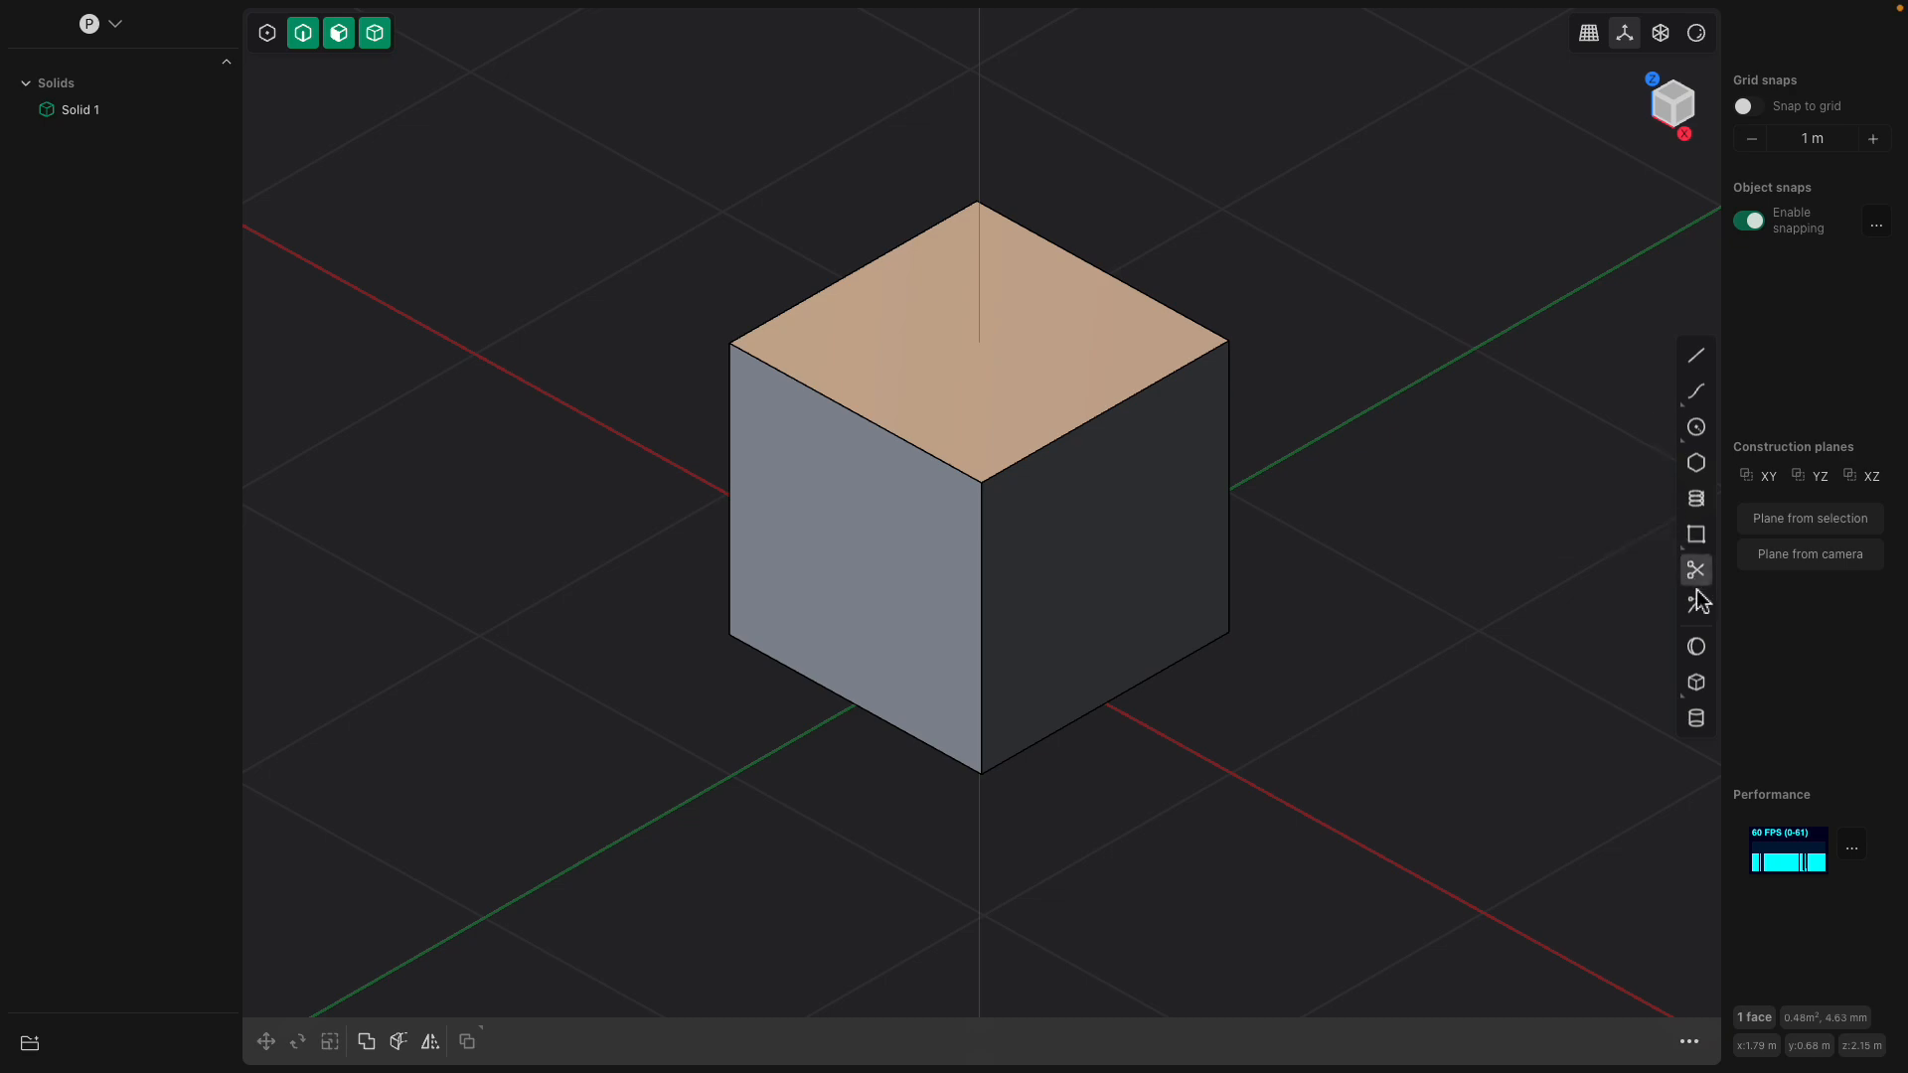
left_click(1696, 683)
left_click(1076, 512)
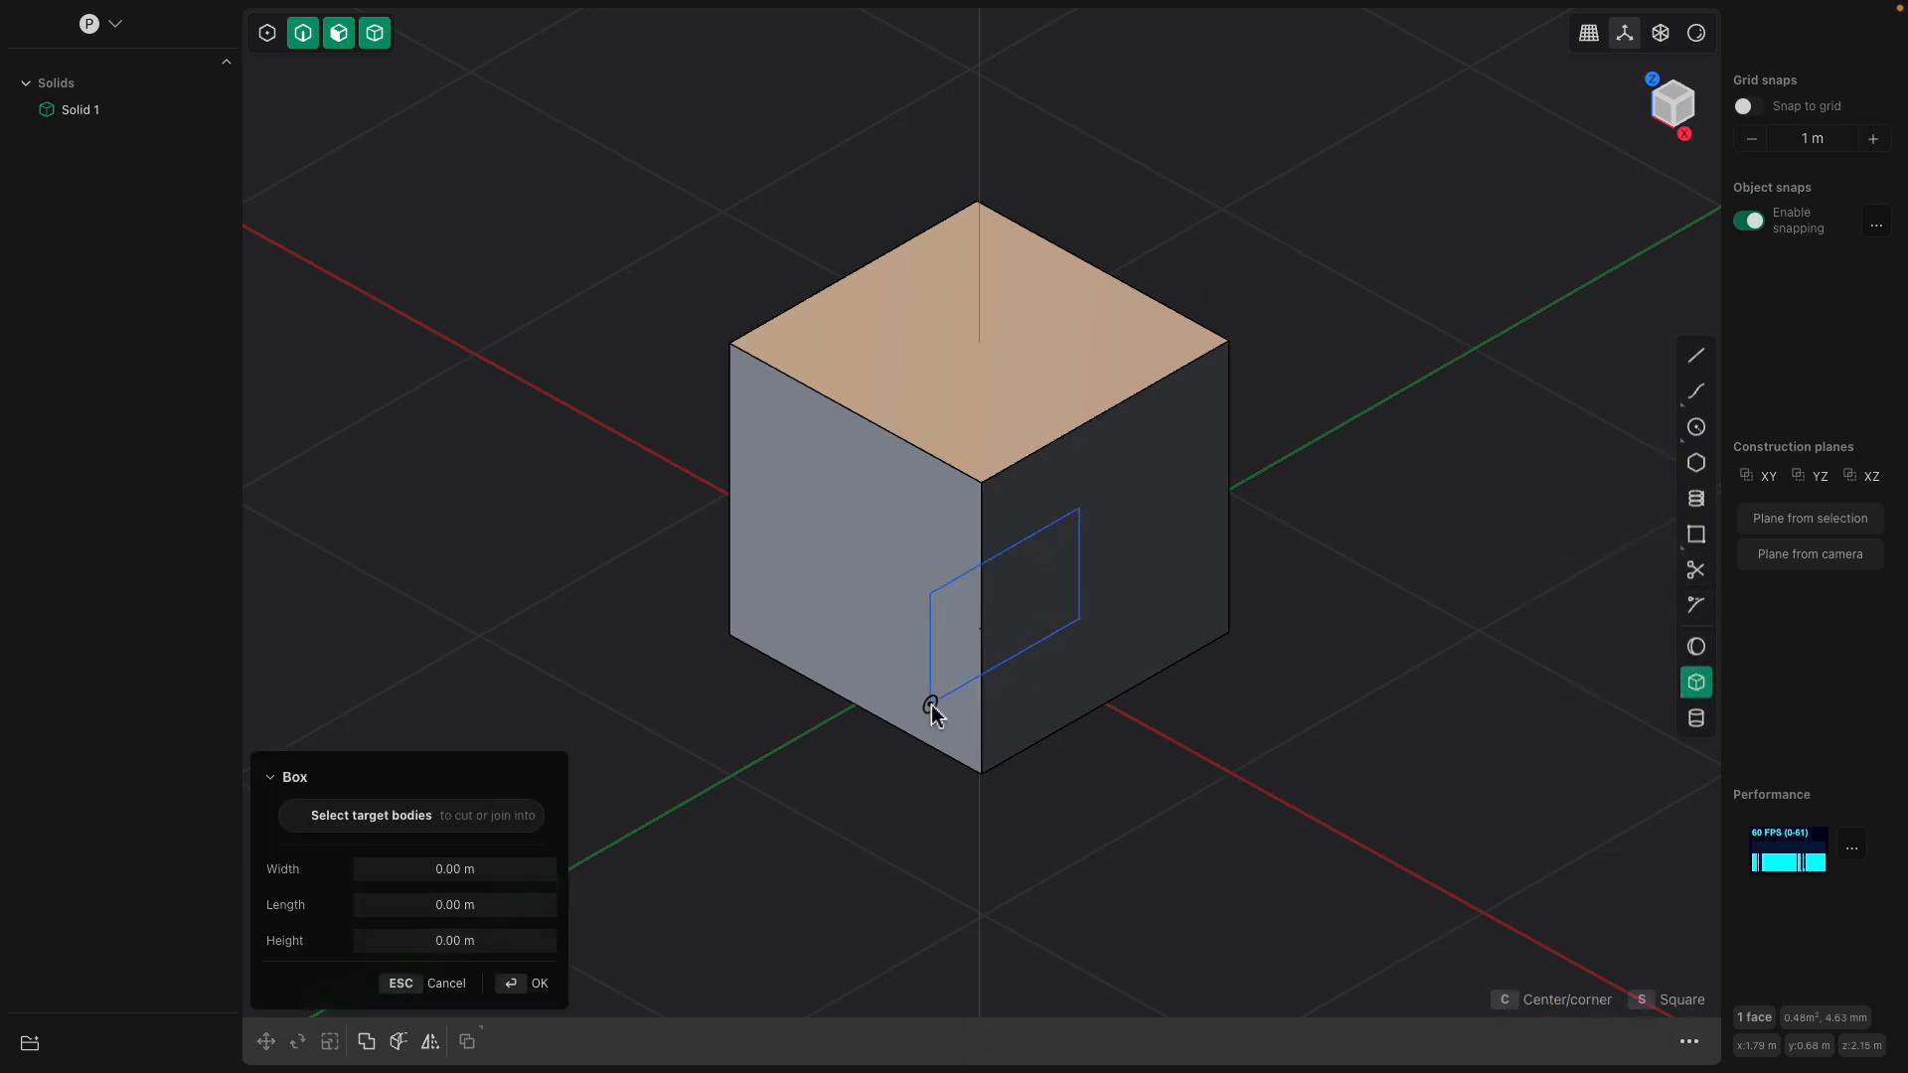
left_click(927, 705)
left_click(793, 558)
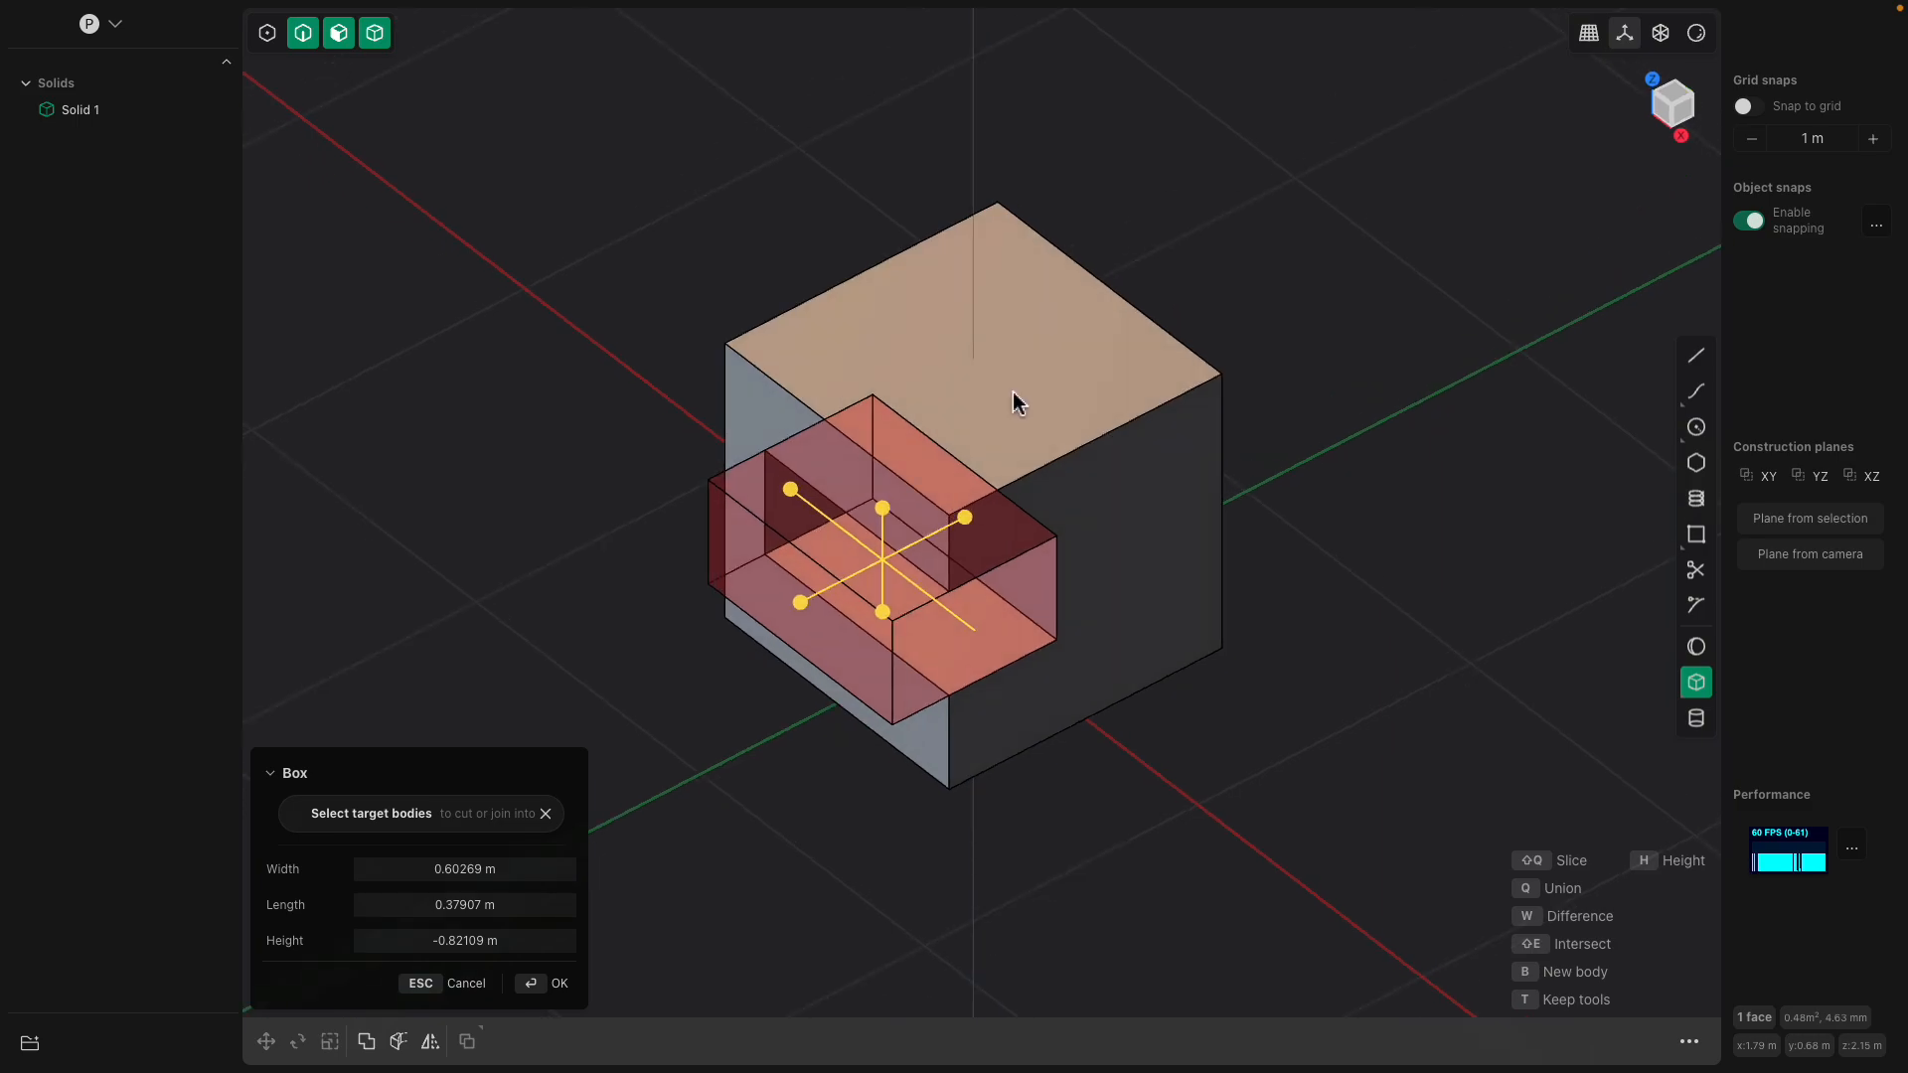
key("Return")
Cut a box about 0.81 × 0.66 m and 0.71 m deep from the corner of the cube's top face
left_click(989, 320)
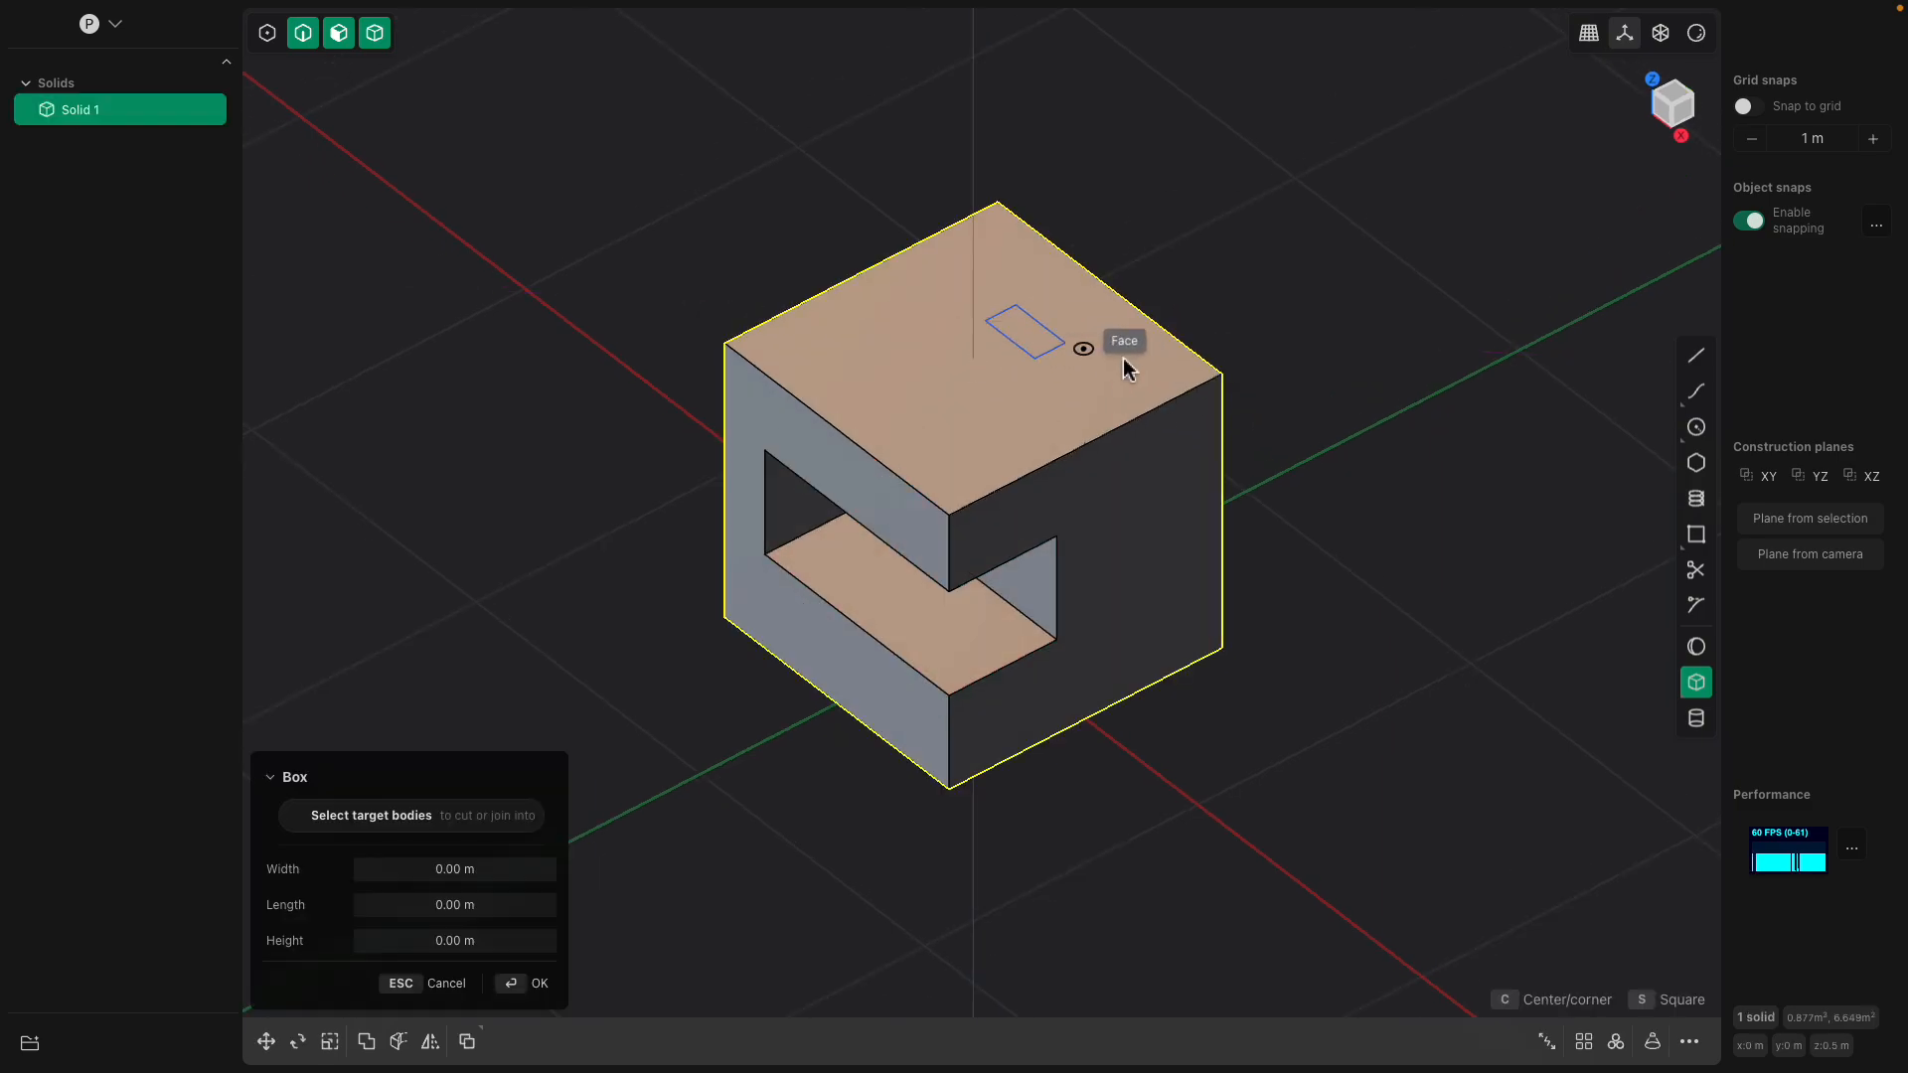
left_click(1348, 368)
left_click(1278, 565)
middle_click_drag(710, 397, 856, 410)
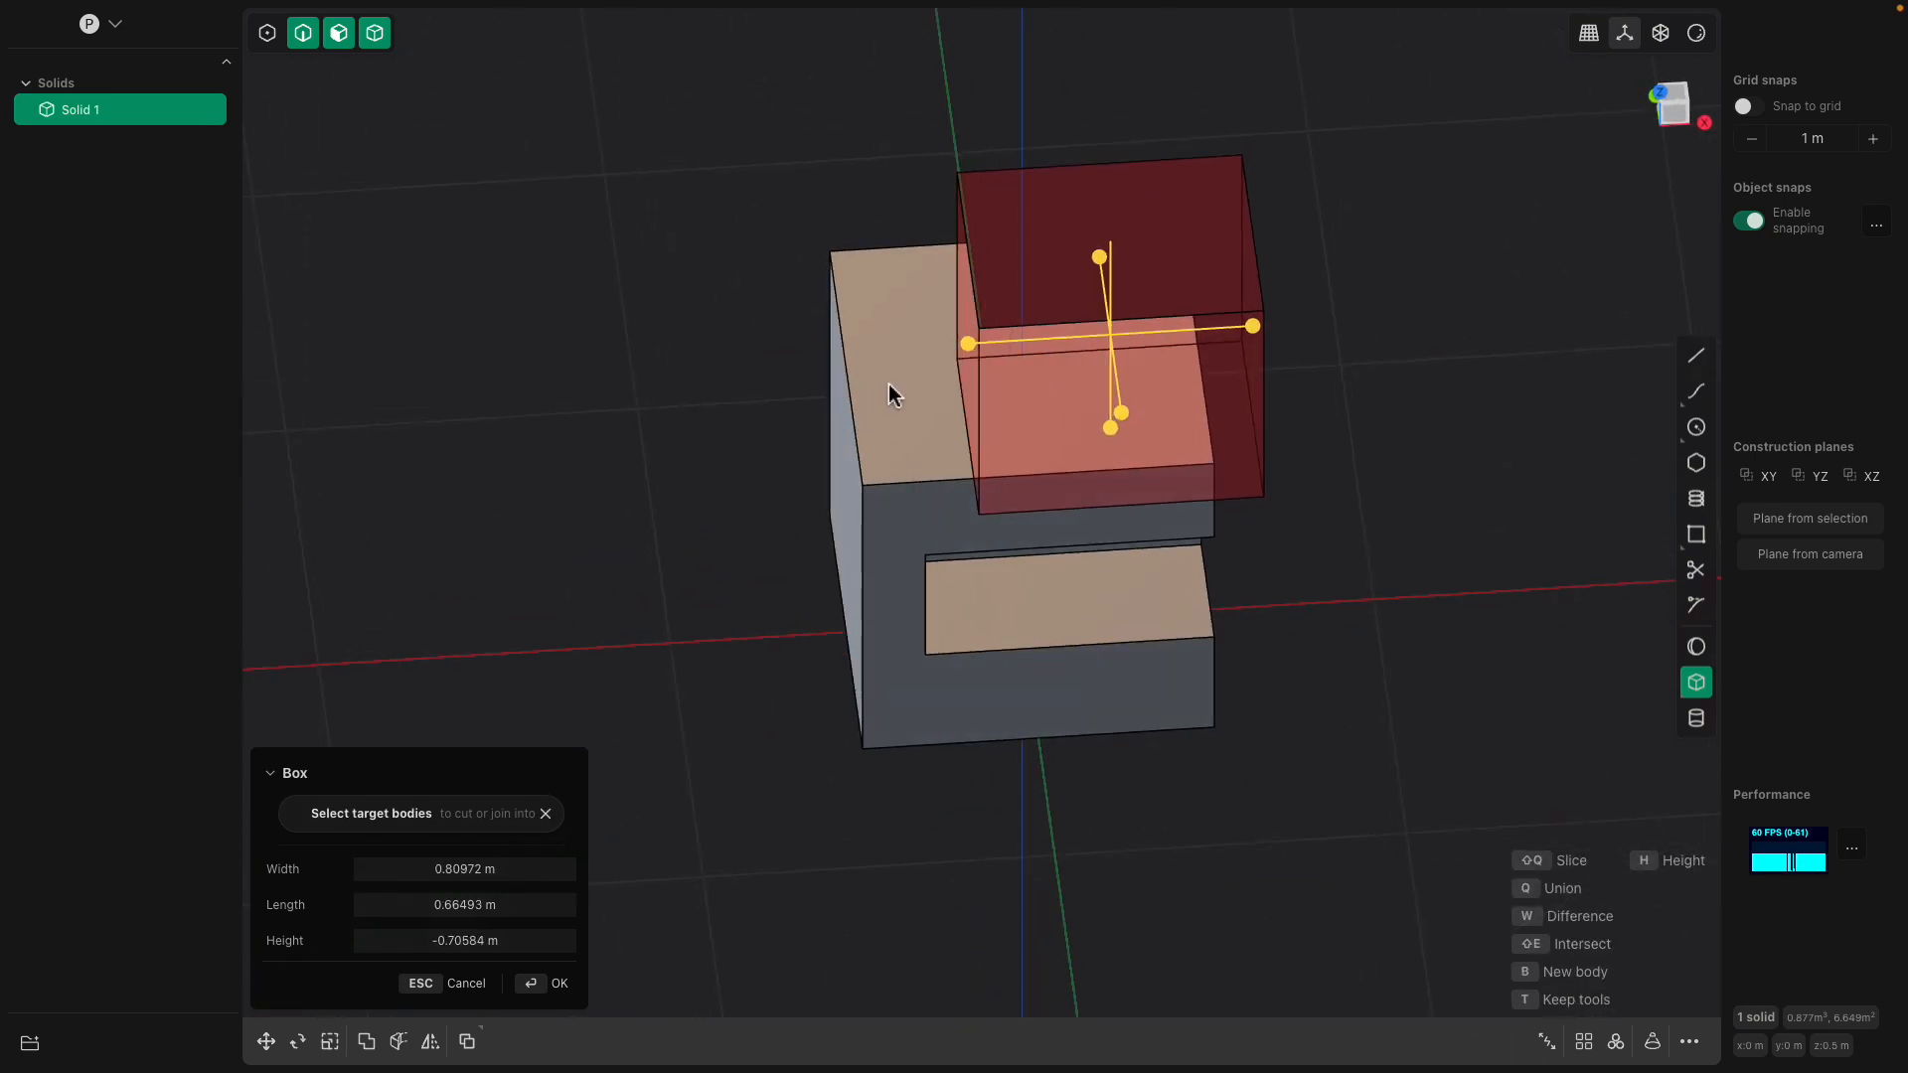
key("Return")
Add a box about 0.41 × 0.72 m and 0.52 m high overhanging the edge of the top face
left_click(934, 373)
left_click(816, 548)
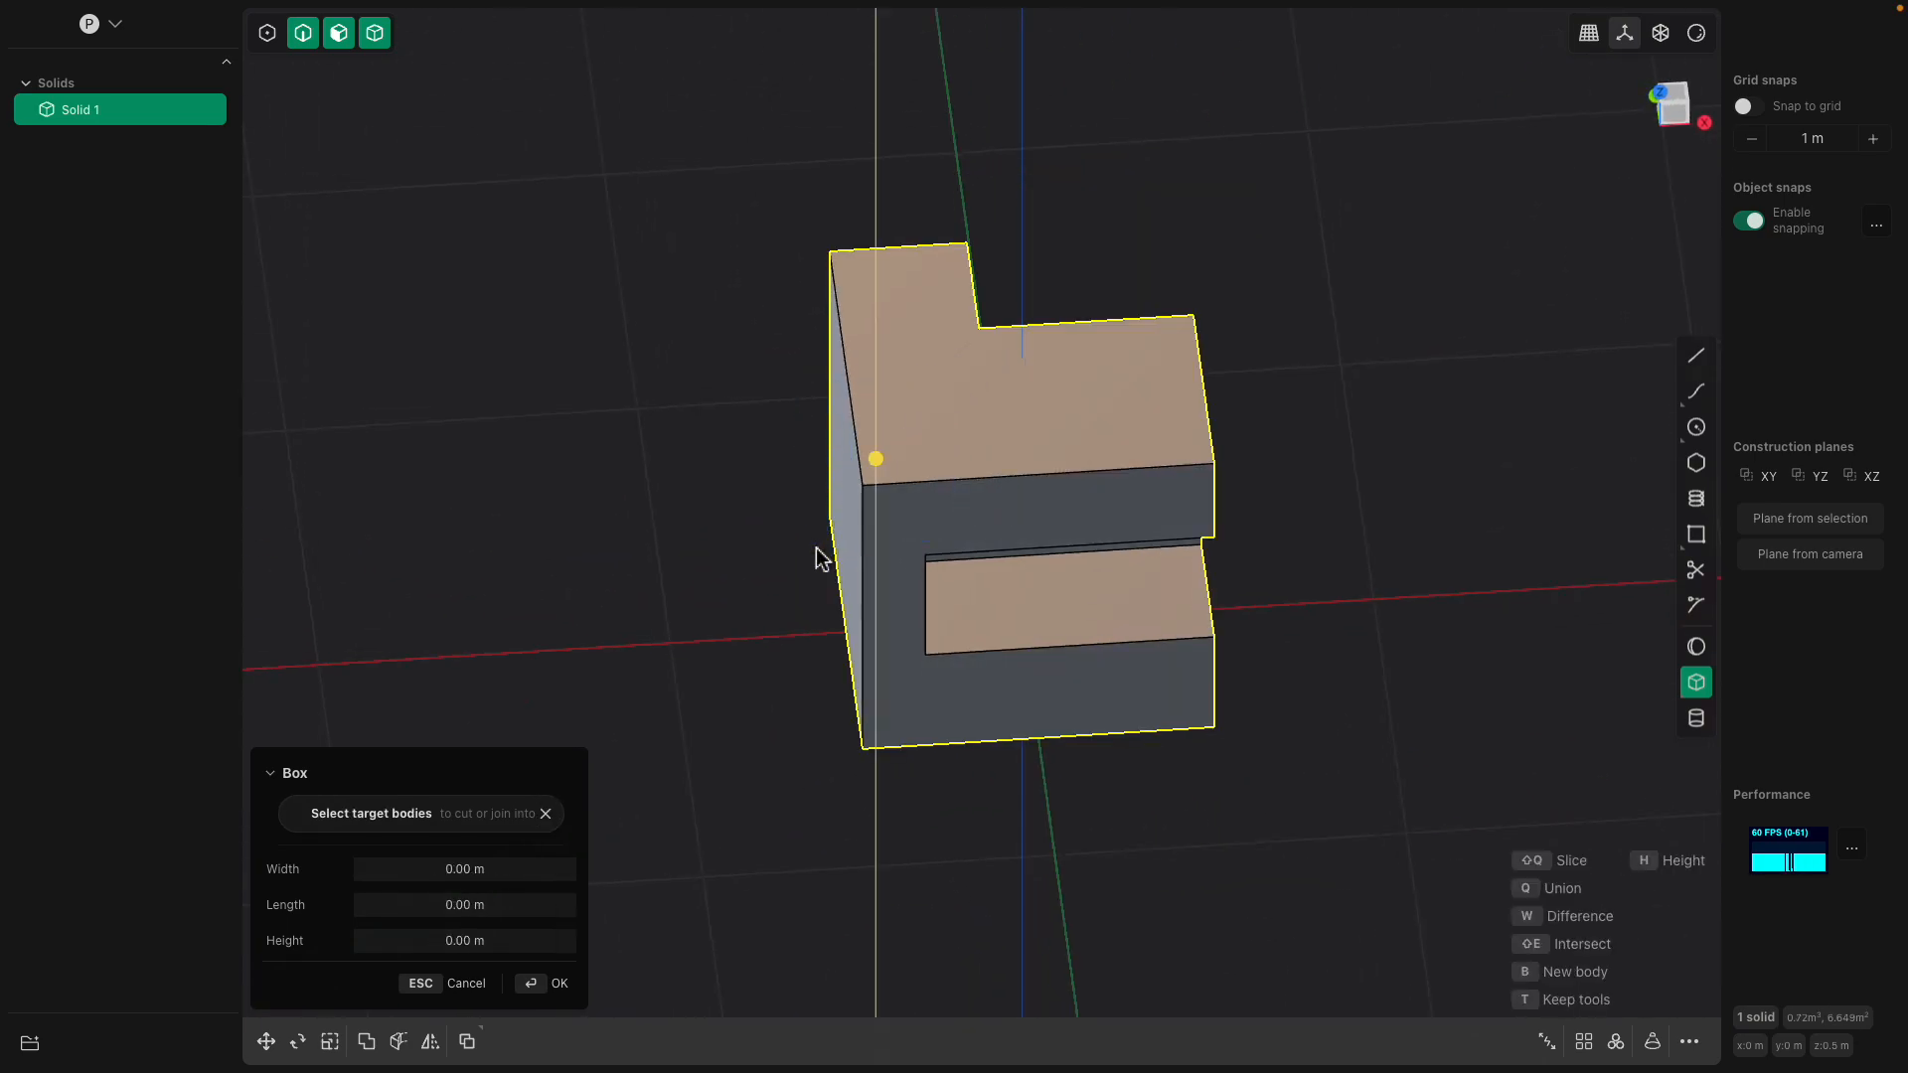
left_click(832, 412)
middle_click_drag(832, 411, 1049, 500)
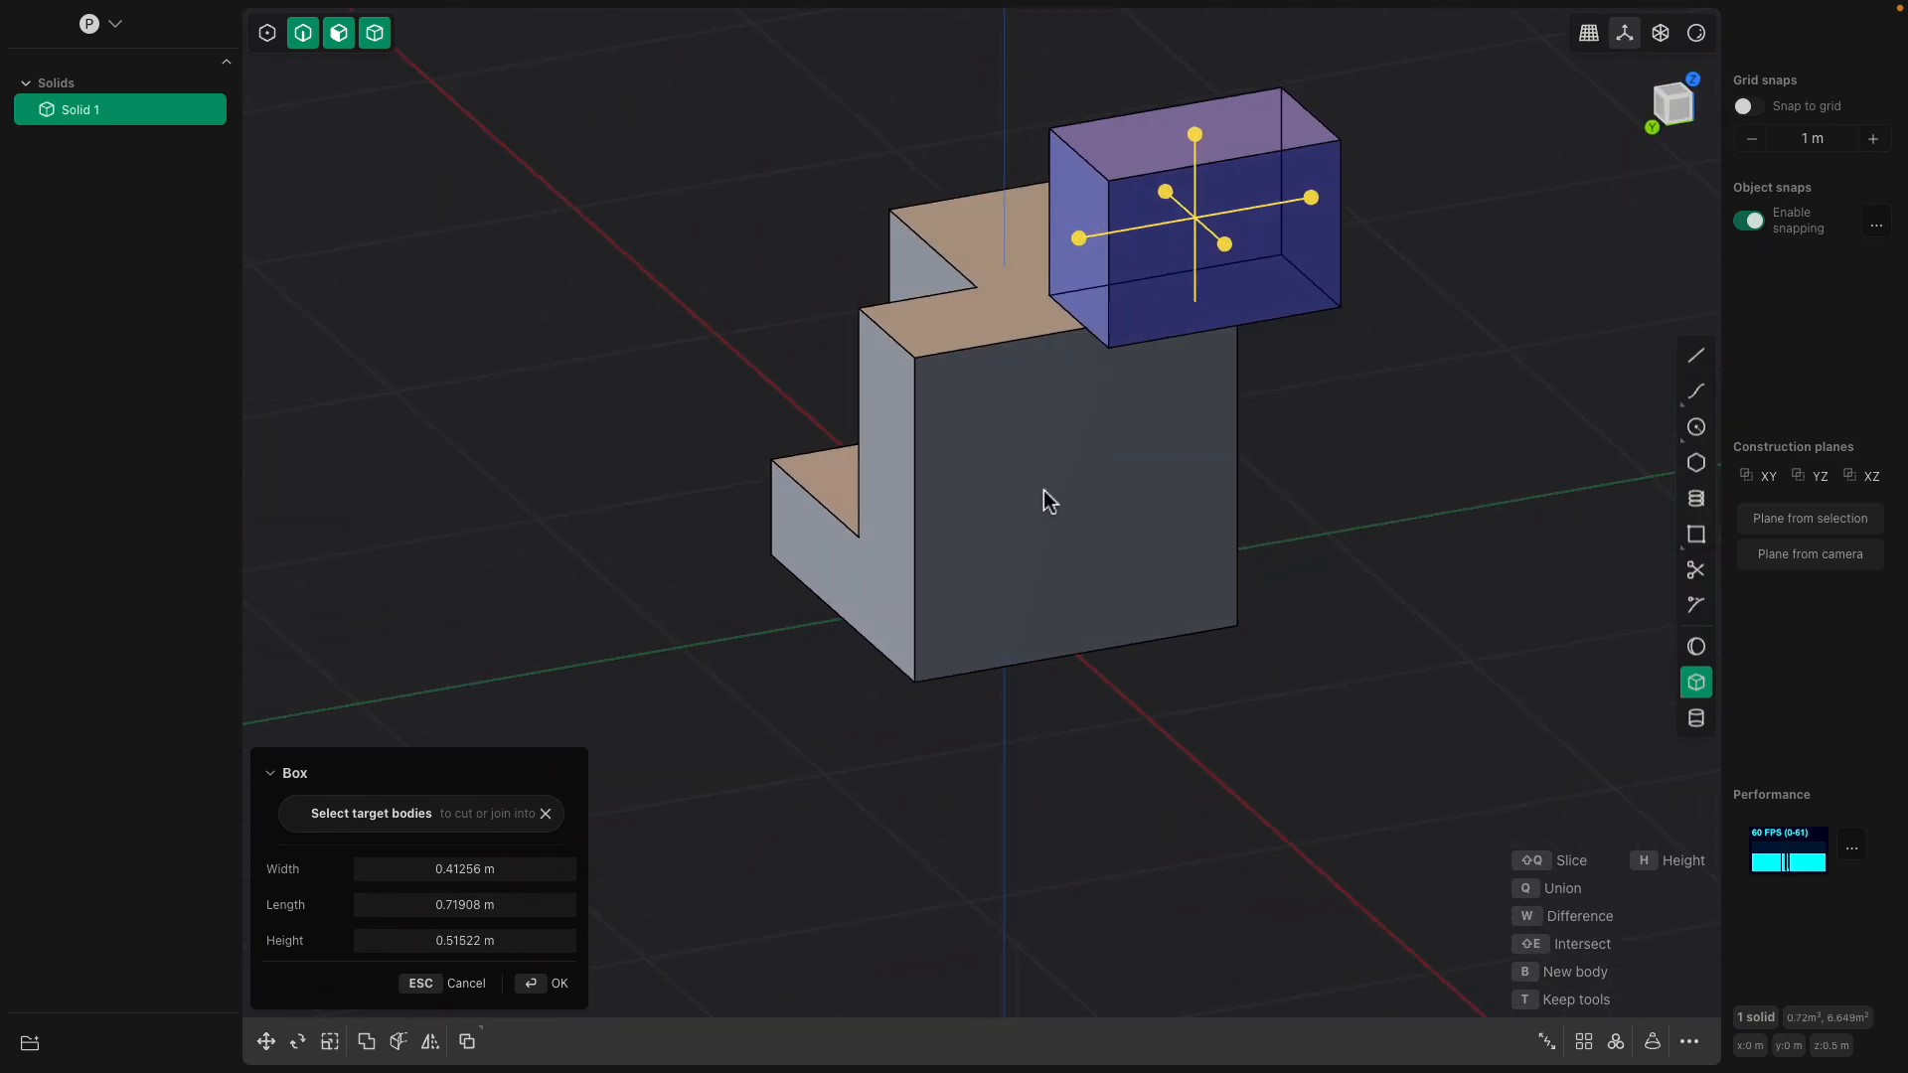
key("Return")
Cut a box about 0.45 × 0.54 m and 0.16 m deep from the side face's lower corner
left_click(1032, 546)
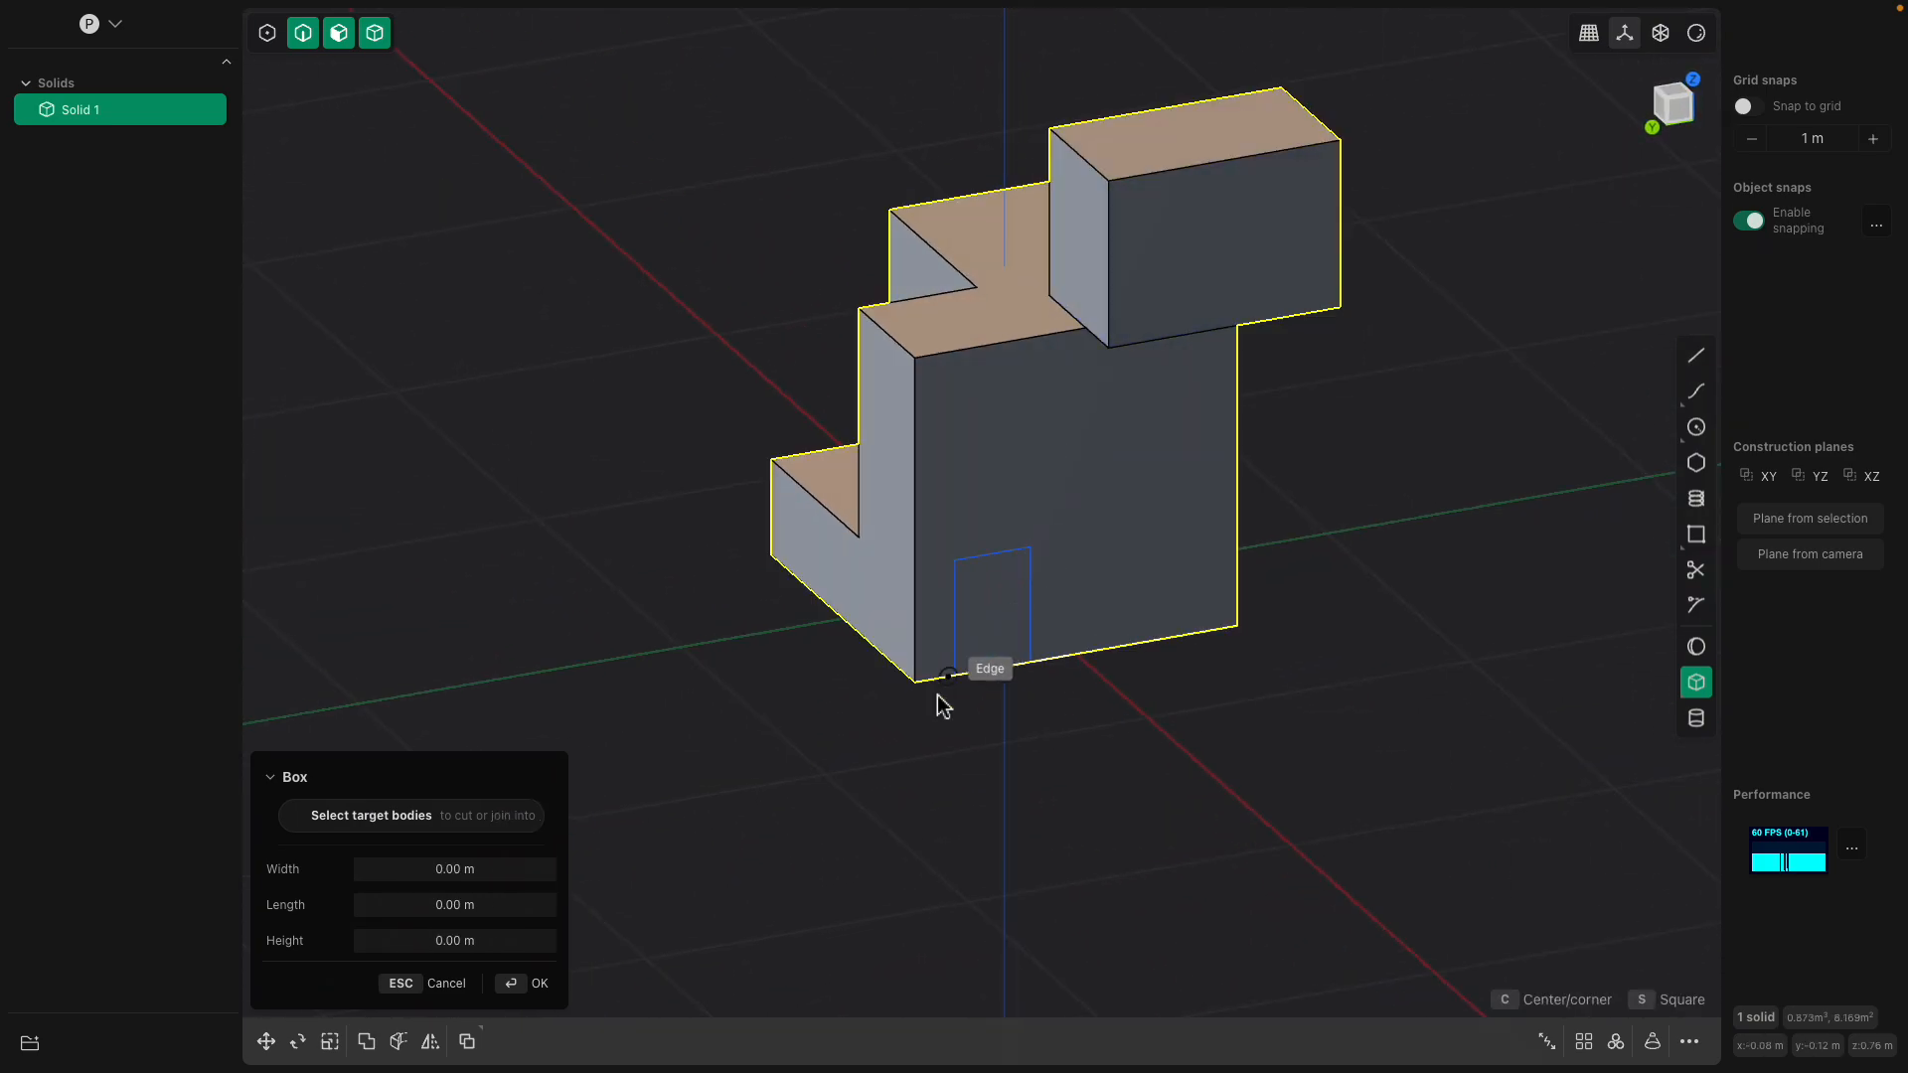
left_click(888, 756)
left_click(878, 742)
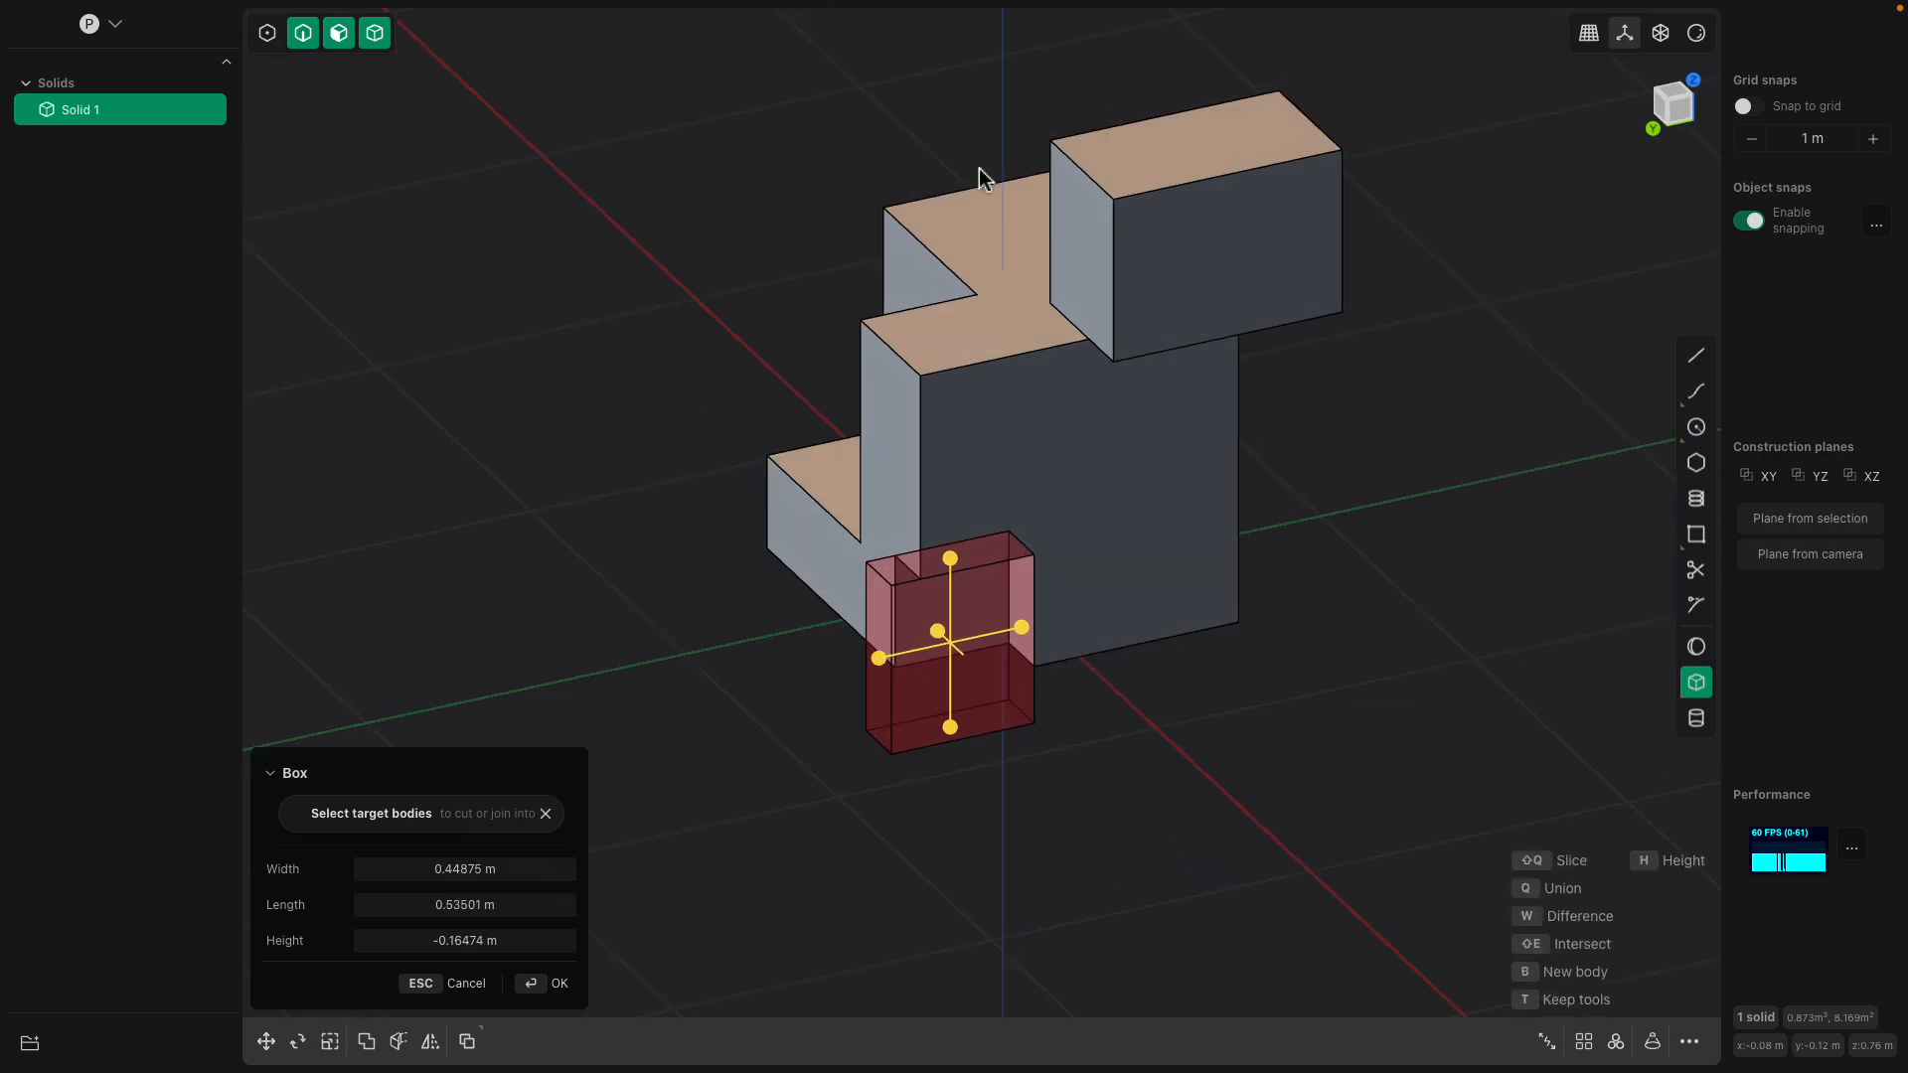
middle_click_drag(951, 230, 987, 285)
scroll(987, 285, "up", 2)
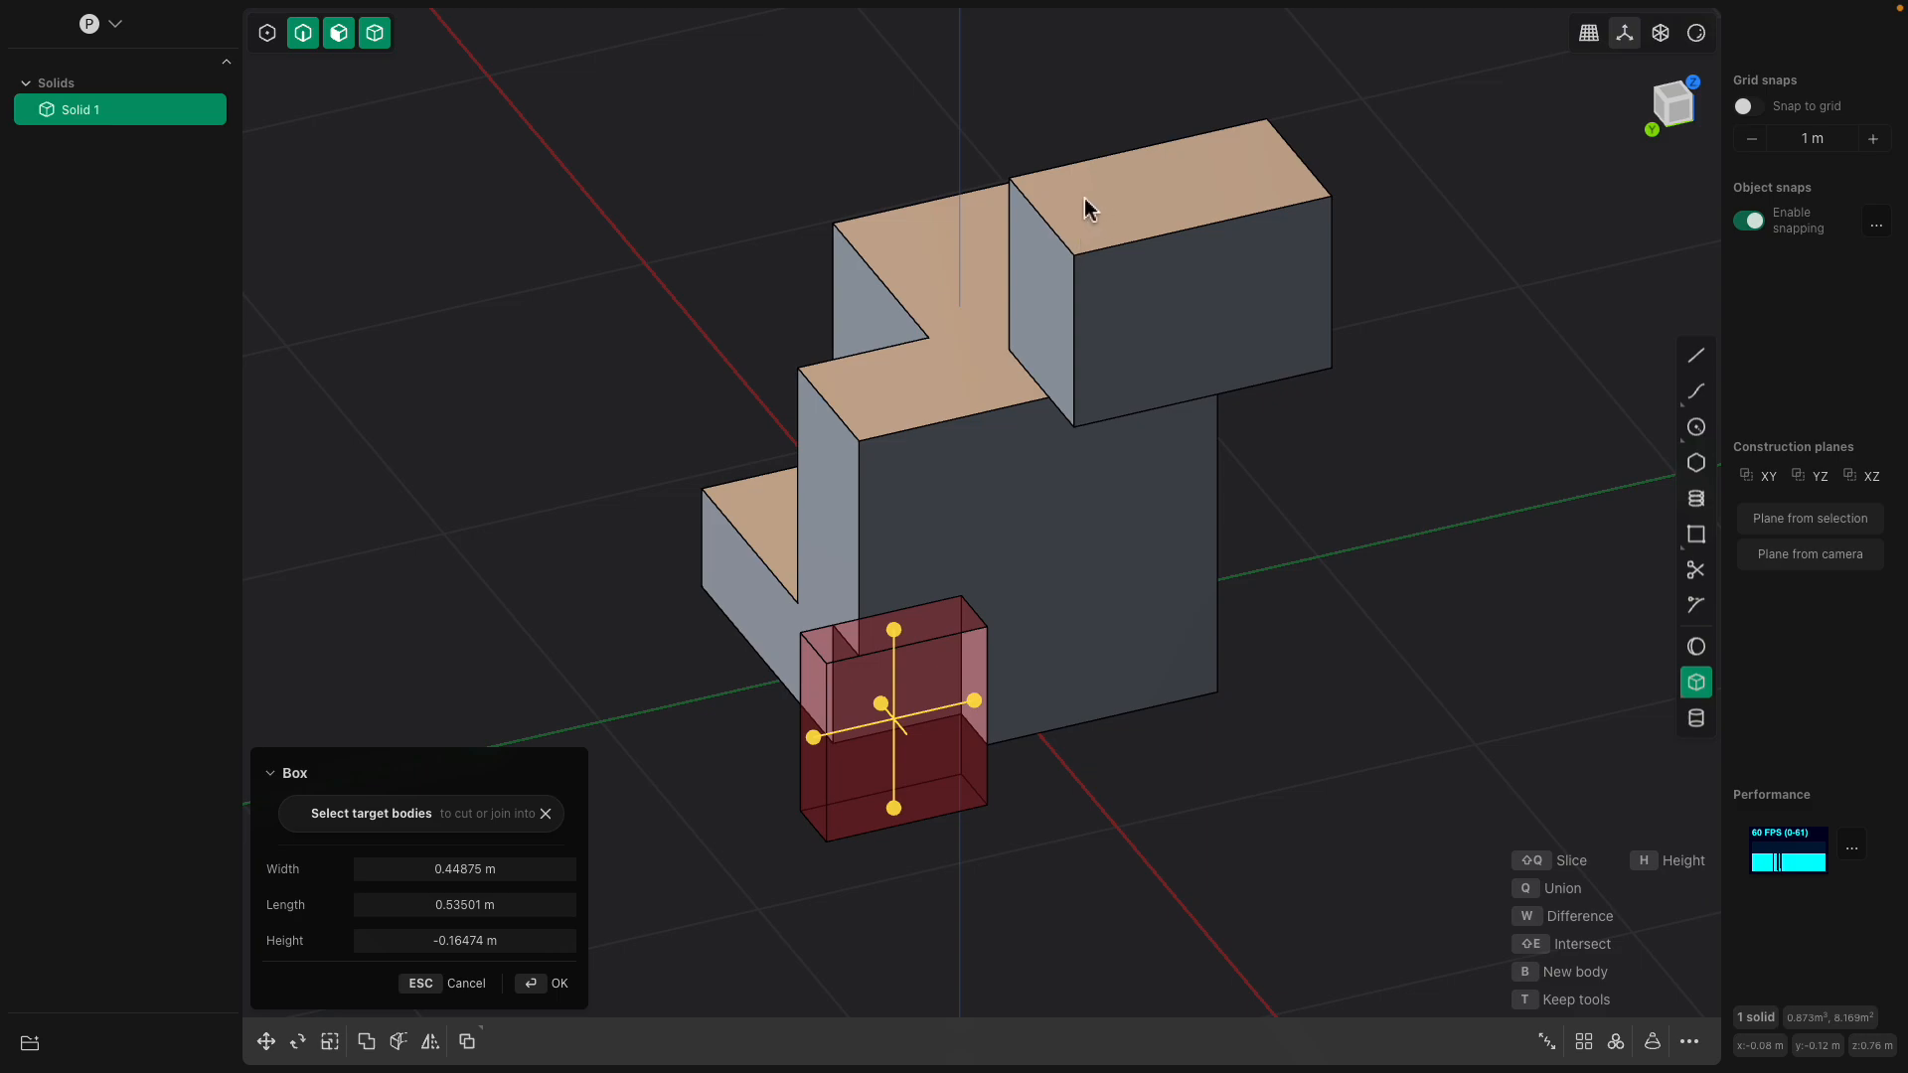
key("Return")
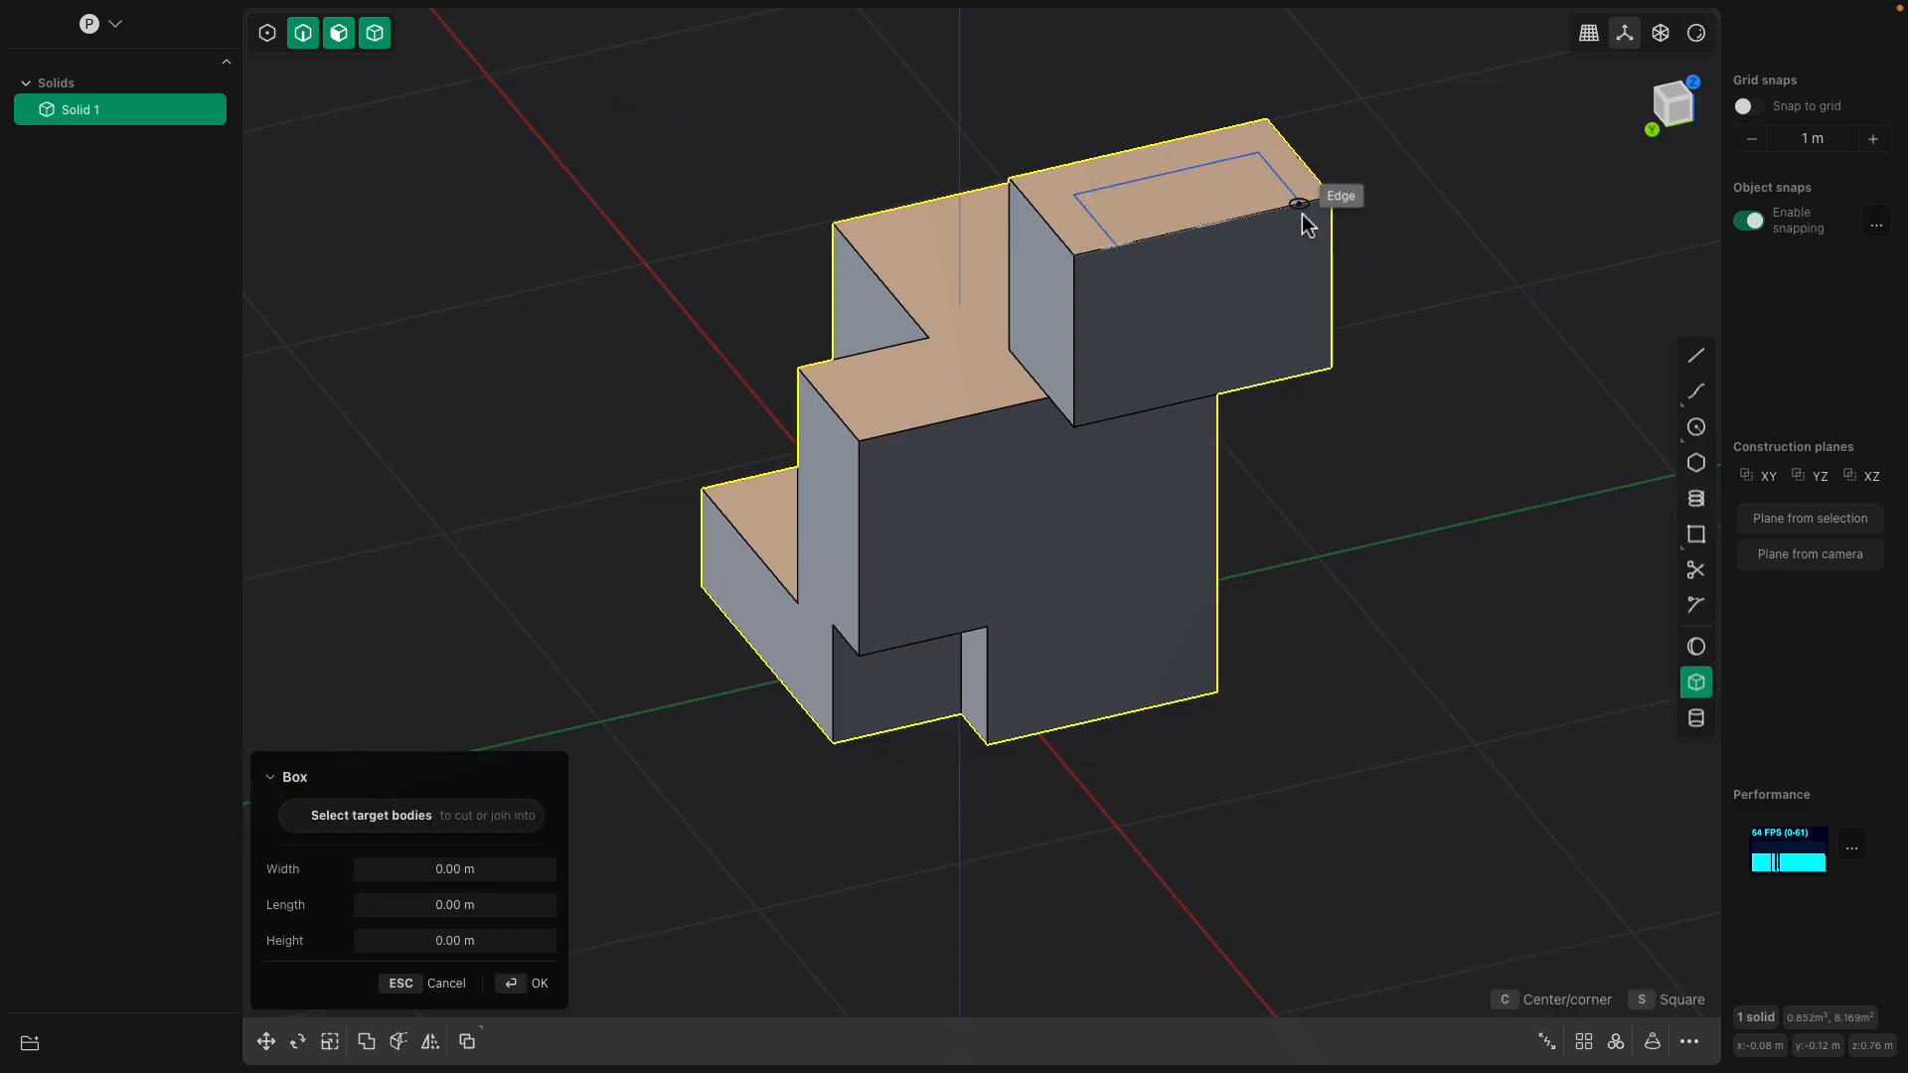
Cut a pocket about 0.27 × 0.51 m into the raised block's top, open along one side
left_click(1305, 225)
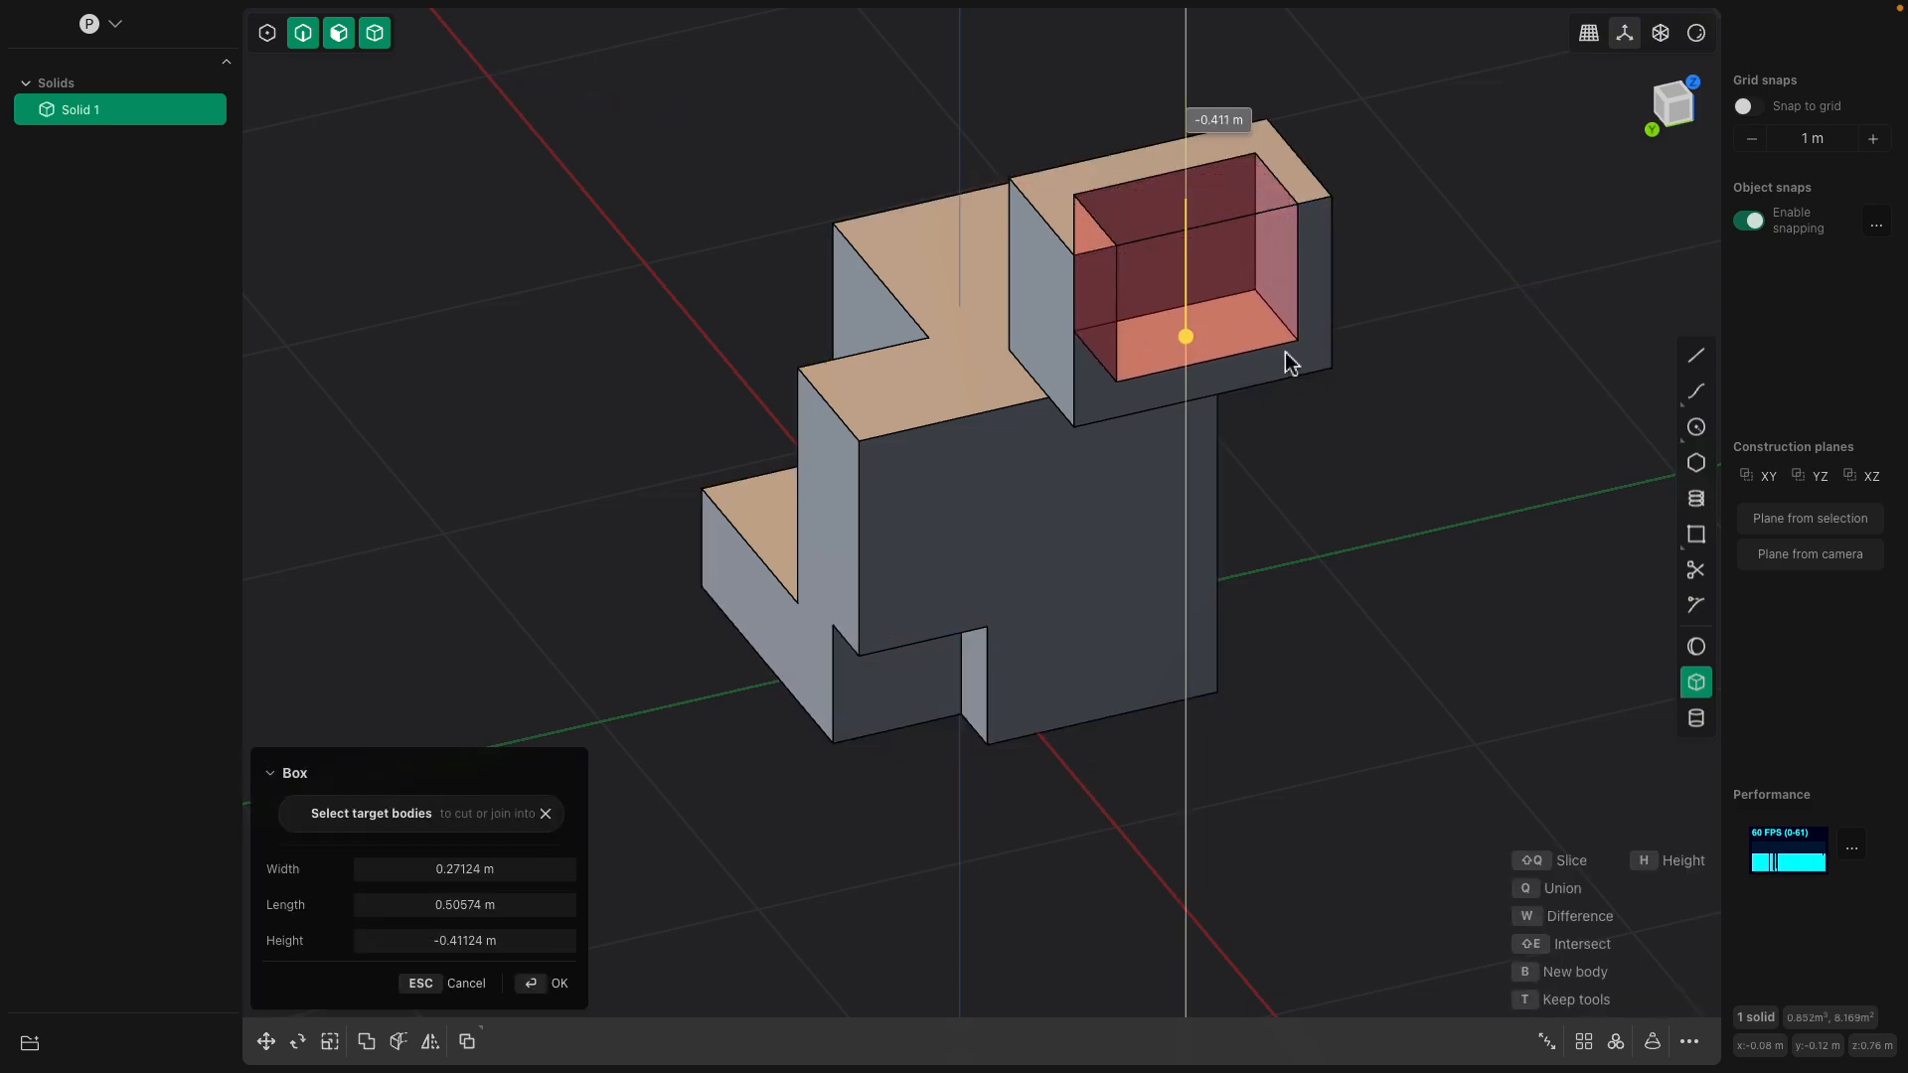
left_click(1277, 377)
key("Return")
Cut a box about 0.71 × 0.58 m and 0.17 m deep from the side wall below the raised block
left_click(1030, 490)
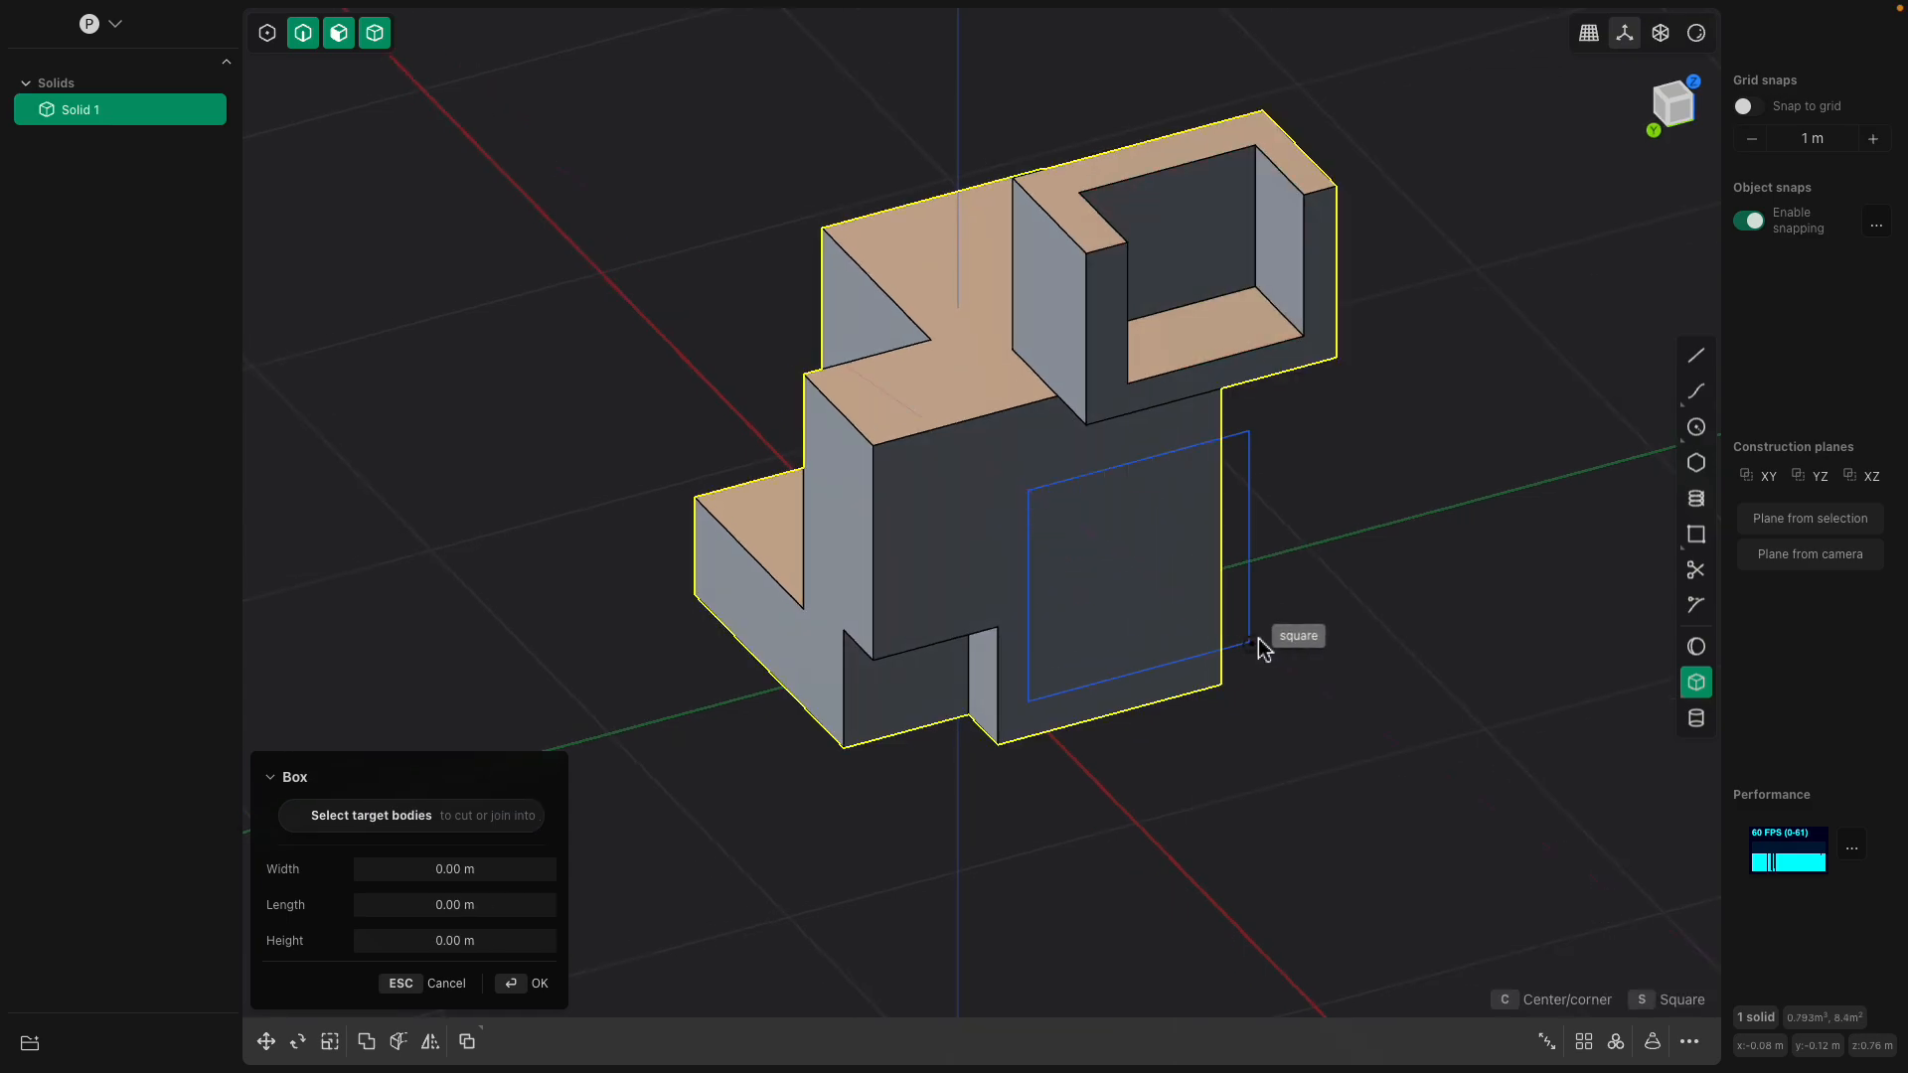
left_click(1279, 624)
left_click(1248, 600)
middle_click_drag(1248, 600, 1056, 563)
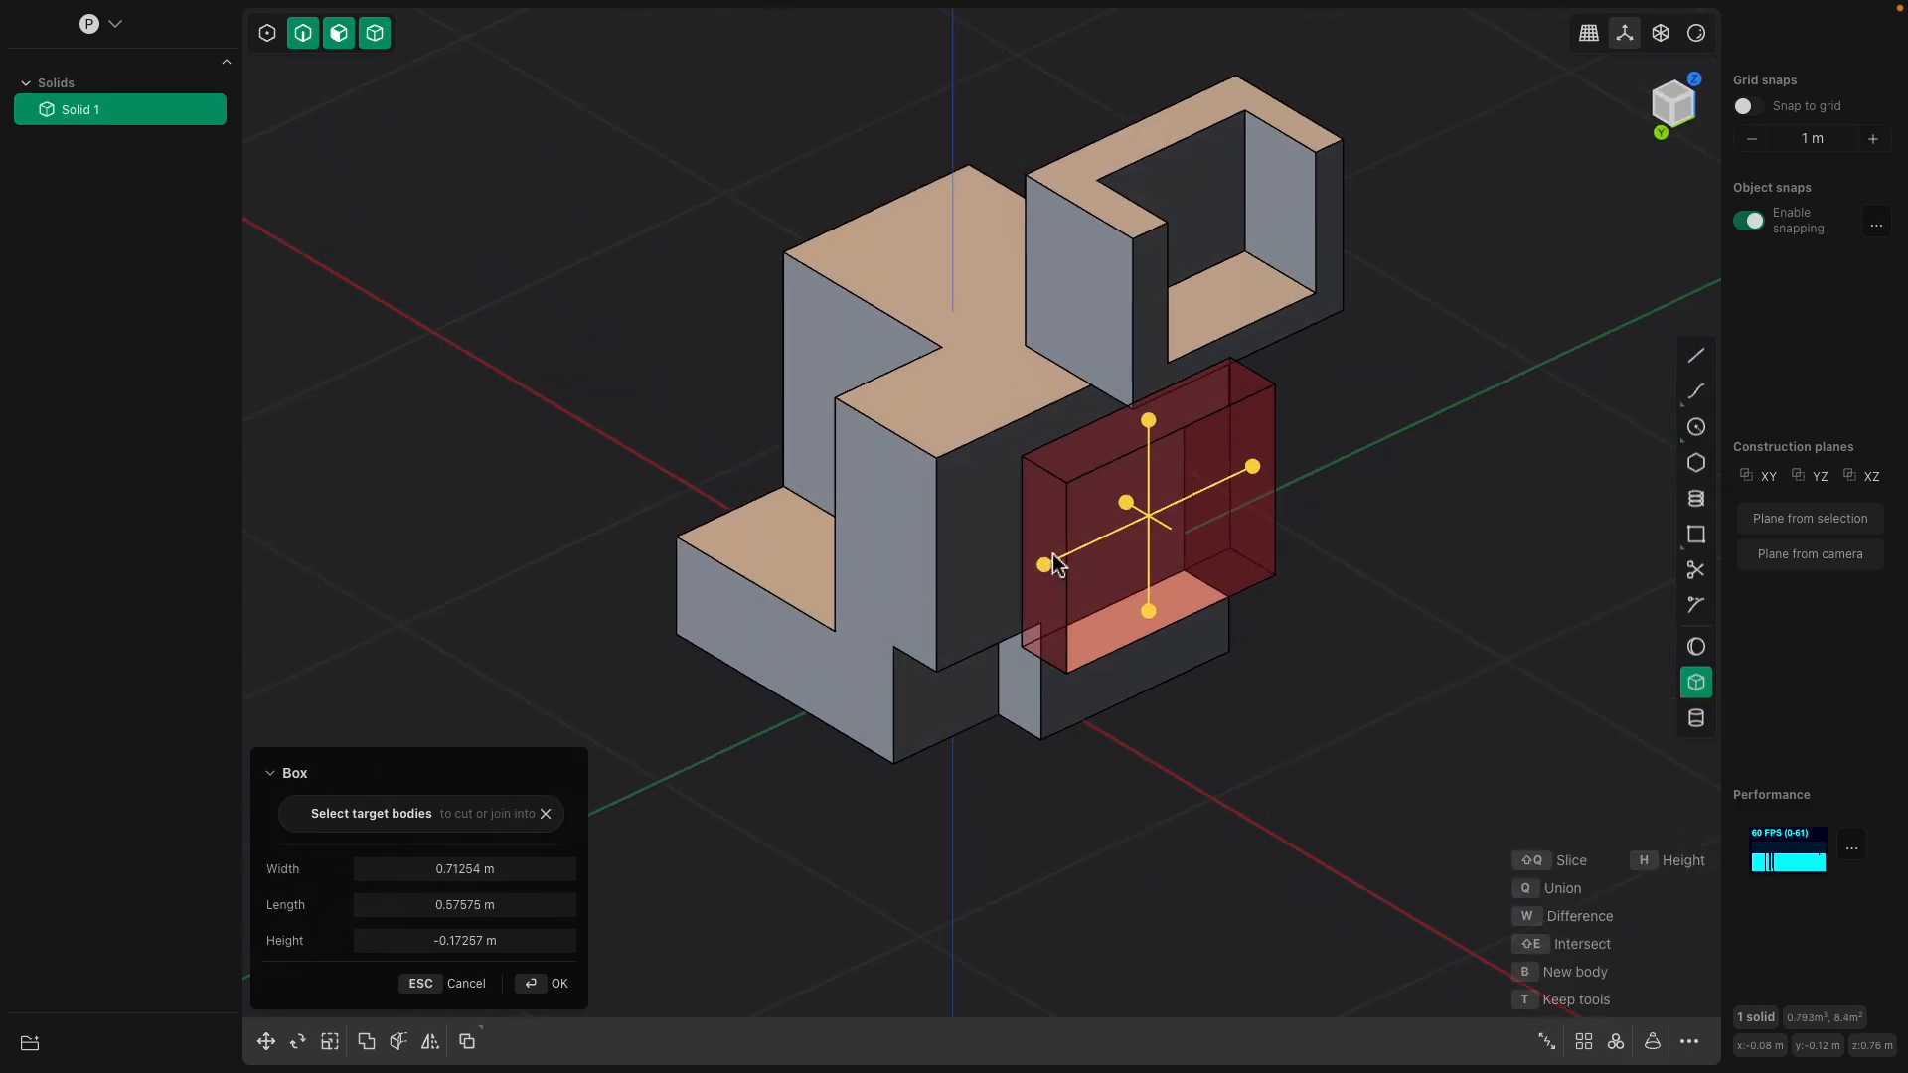
key("Return")
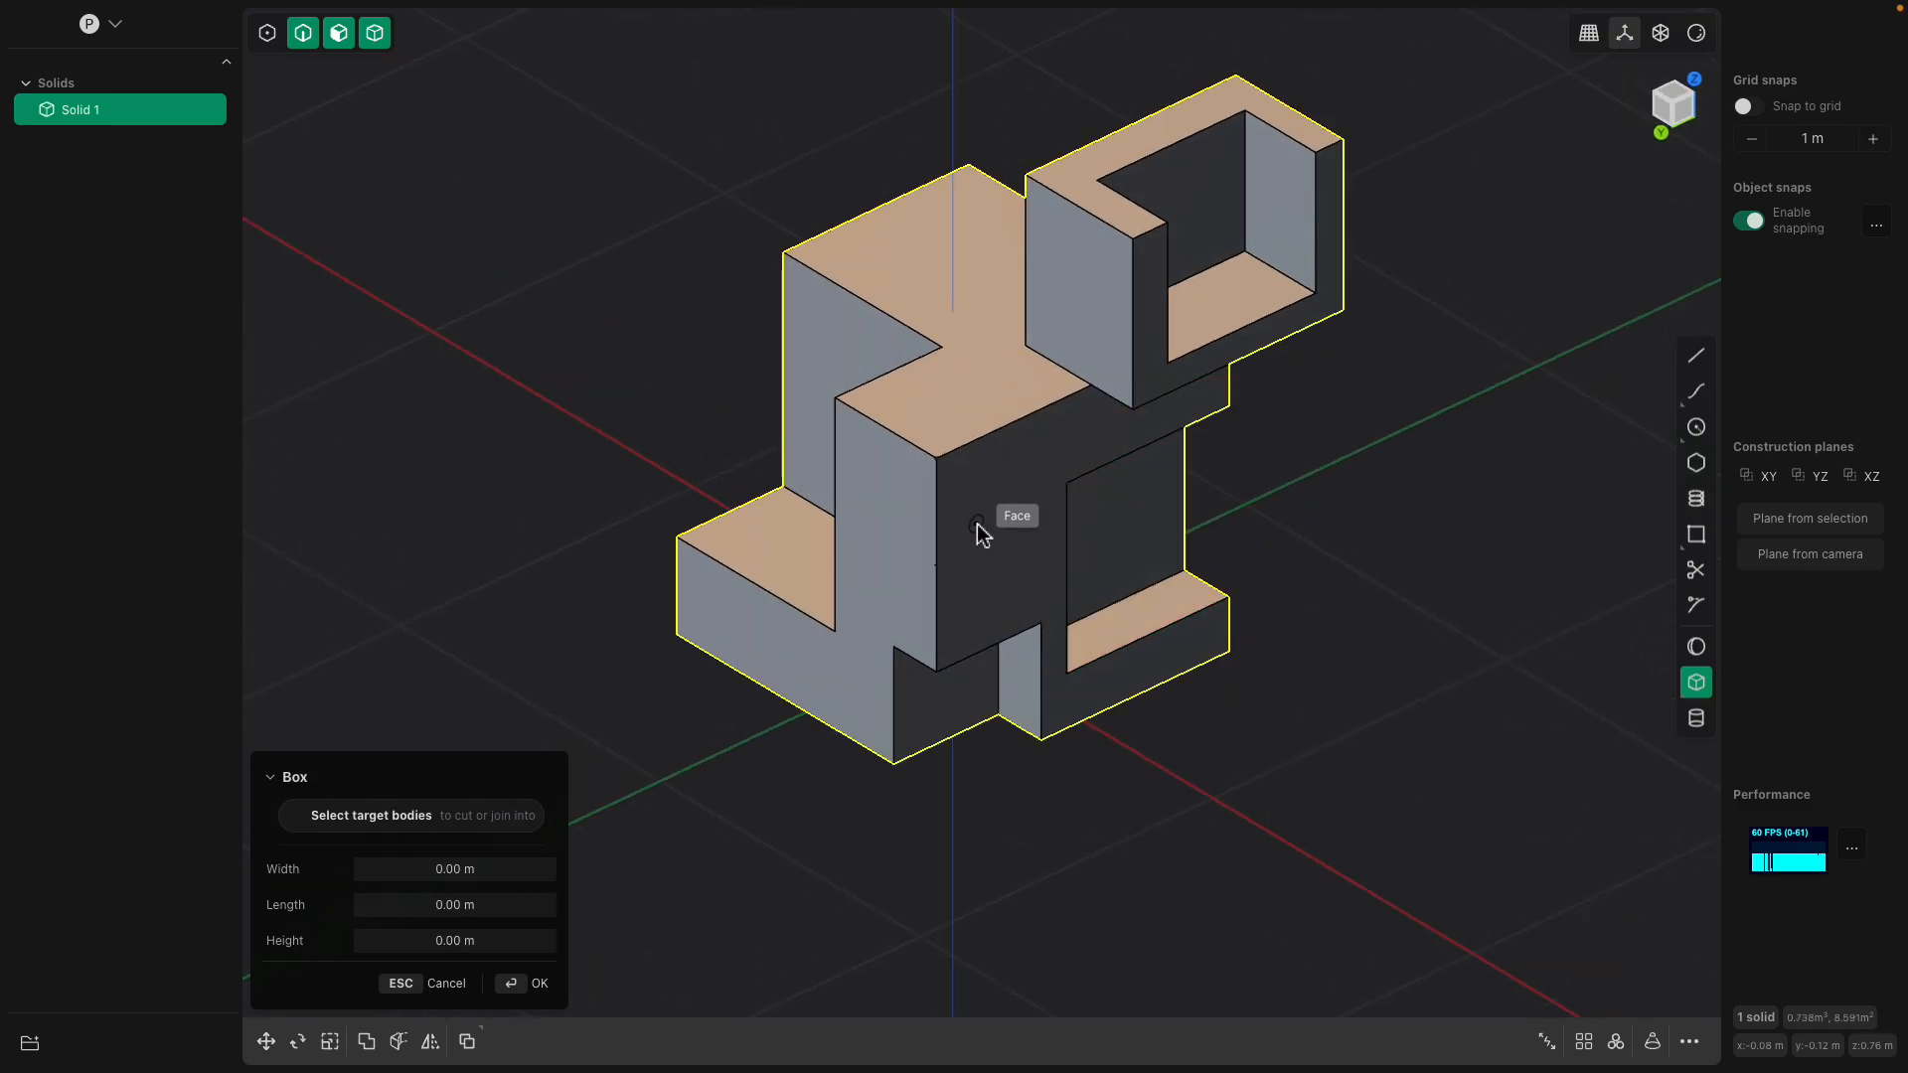
Cut a box-shaped notch into the vertical corner of the wall beneath the top face
left_click(895, 614)
left_click(766, 453)
middle_click_drag(765, 452, 881, 319)
key("Return")
Cut a shallow rectangular recess into the edge of the body's top face
left_click(880, 318)
left_click(785, 475)
left_click(776, 517)
middle_click_drag(776, 517, 1056, 482)
key("Return")
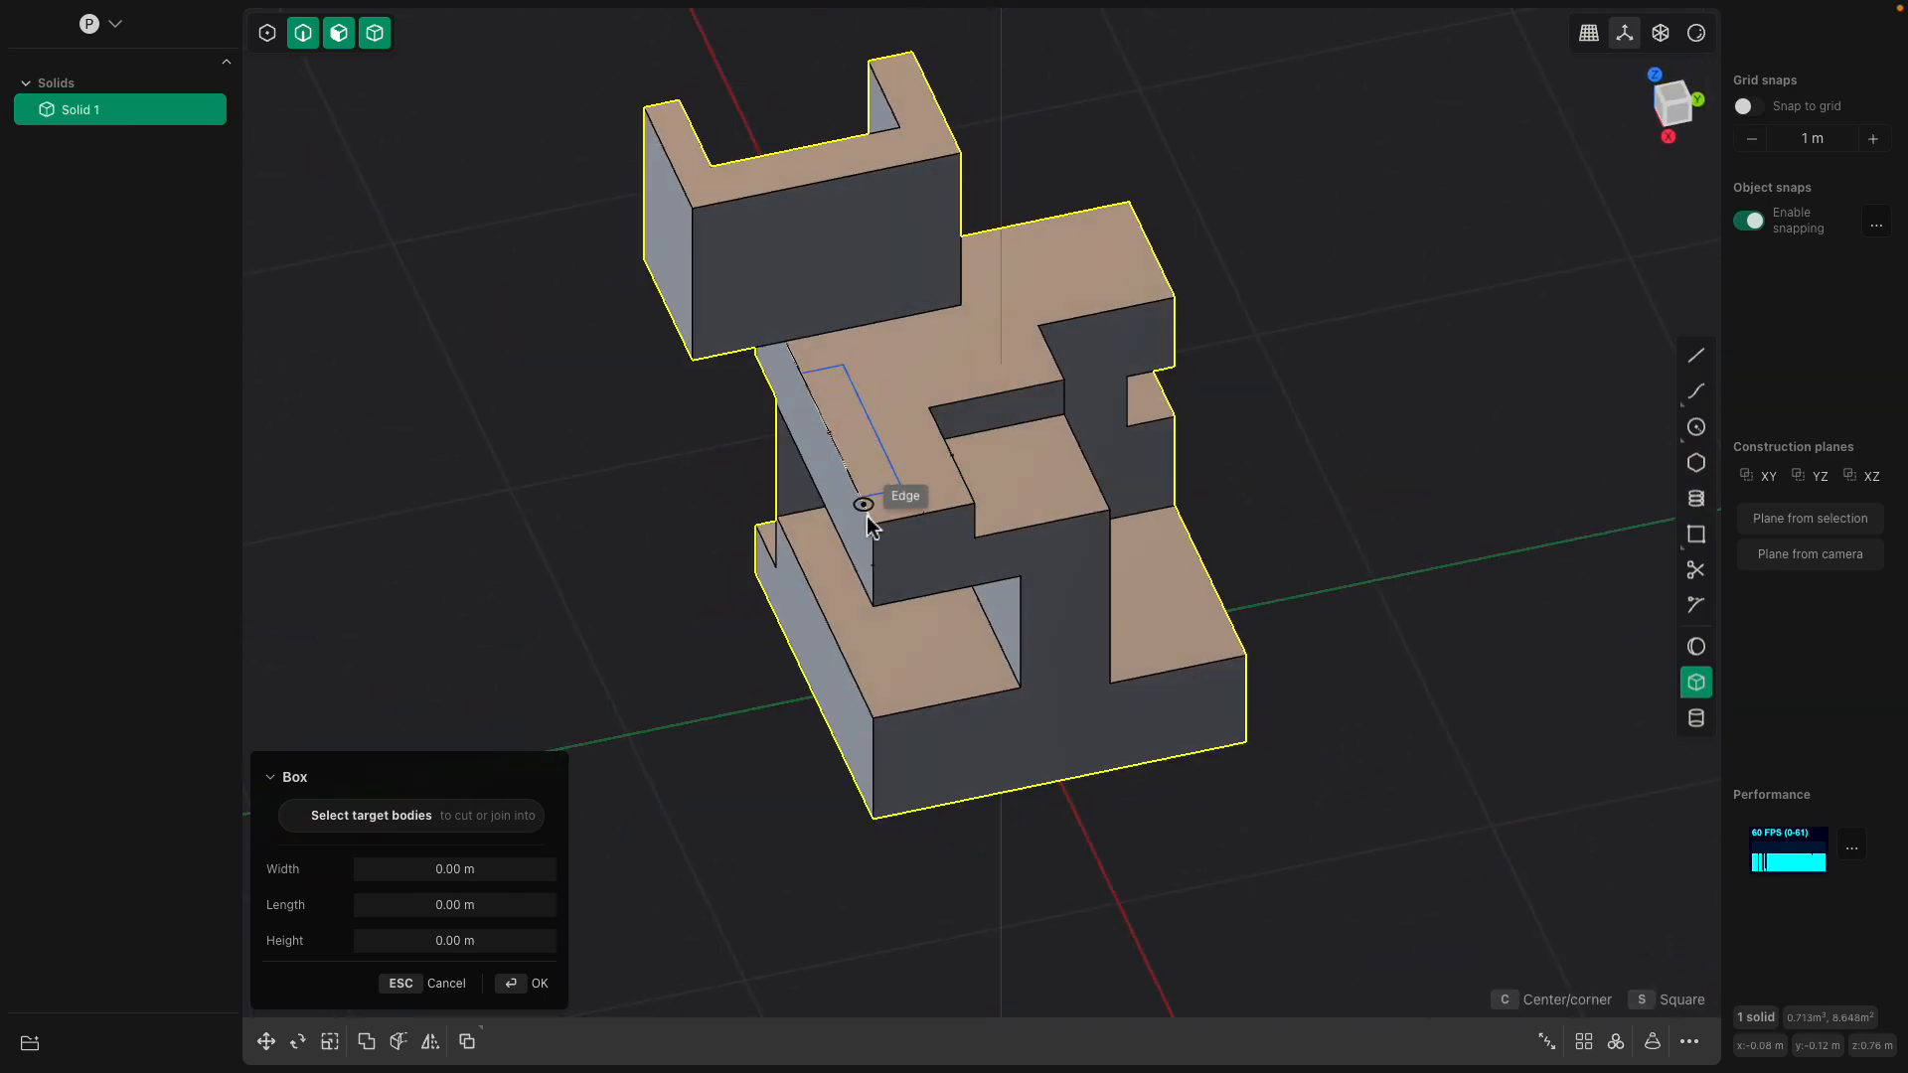
Cut a long narrow channel along the outer edge of the top face beside the raised block
left_click(847, 577)
left_click(852, 626)
middle_click_drag(852, 626, 928, 468, "shift")
key("Return")
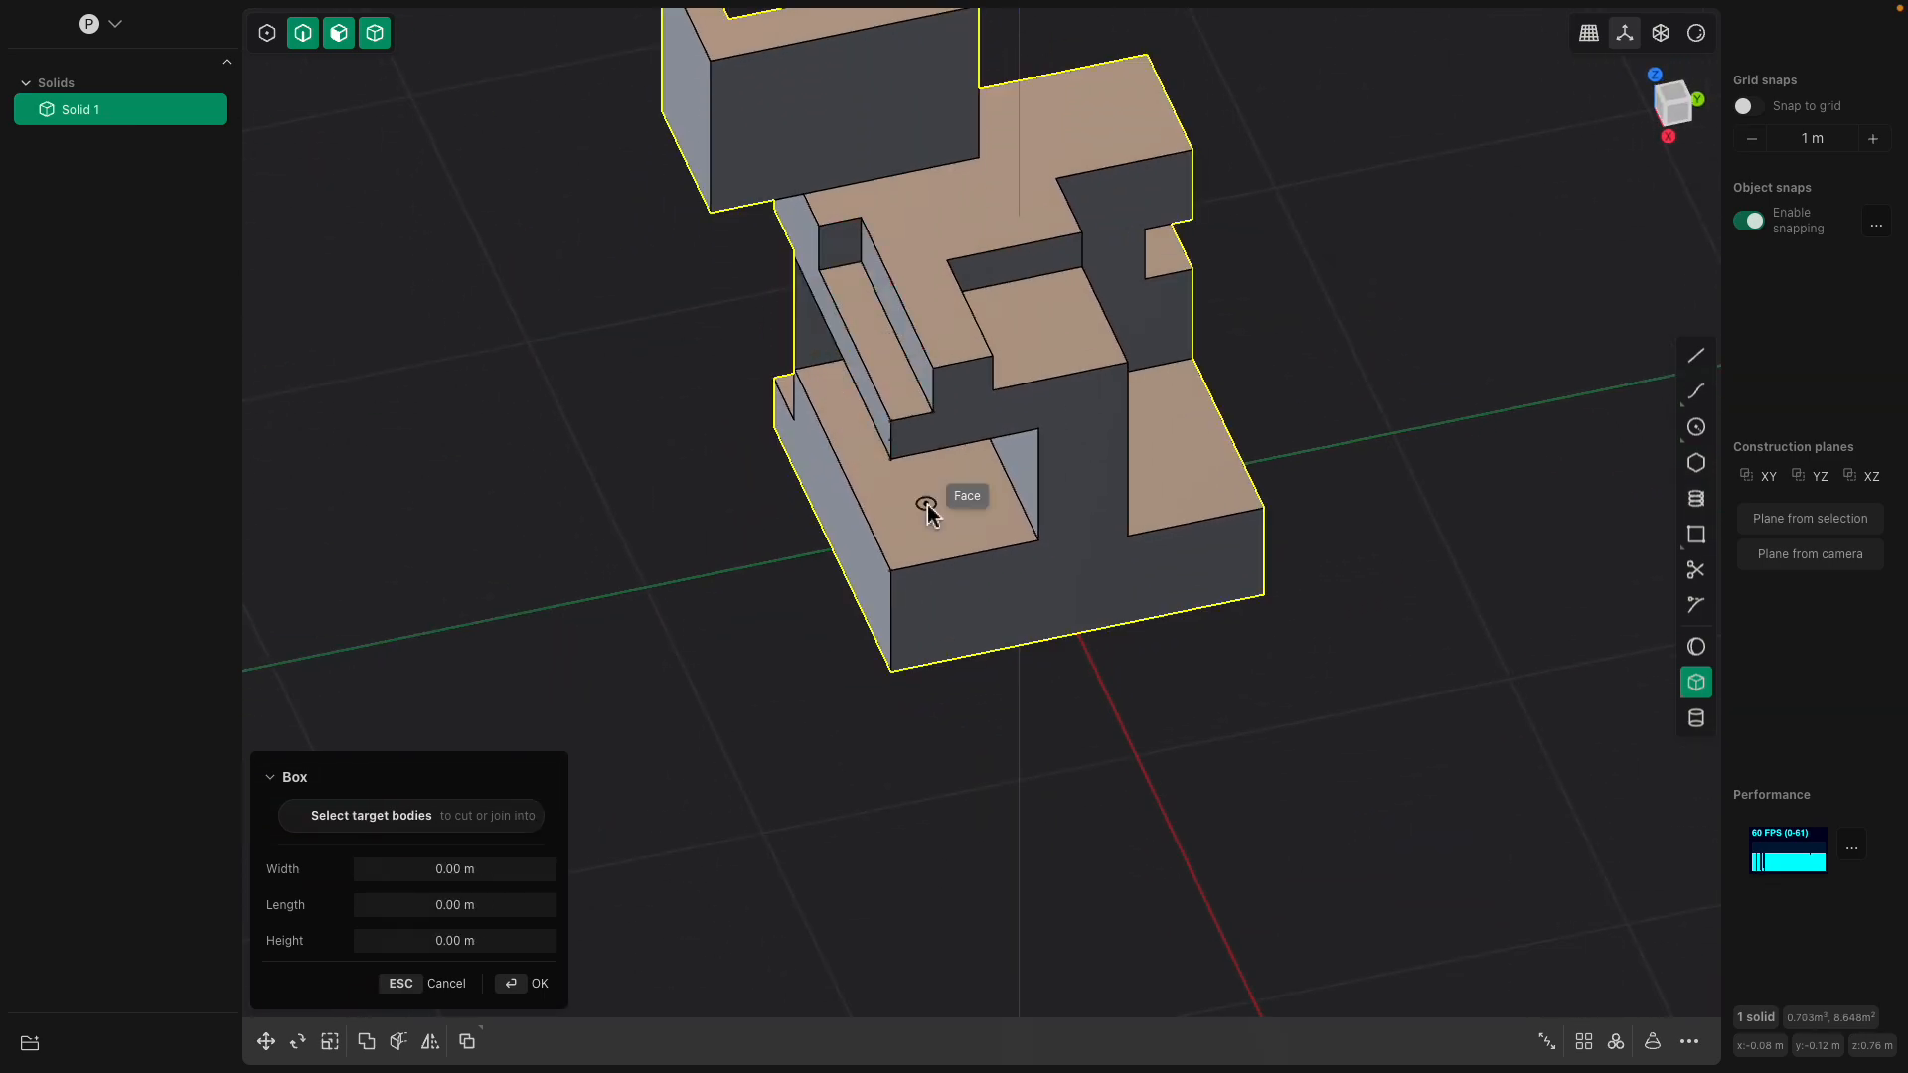
Cut a box about 0.43 × 0.34 m and 0.26 m deep from the outer corner of the lower ledge
left_click(924, 502)
left_click(848, 630)
left_click(894, 703)
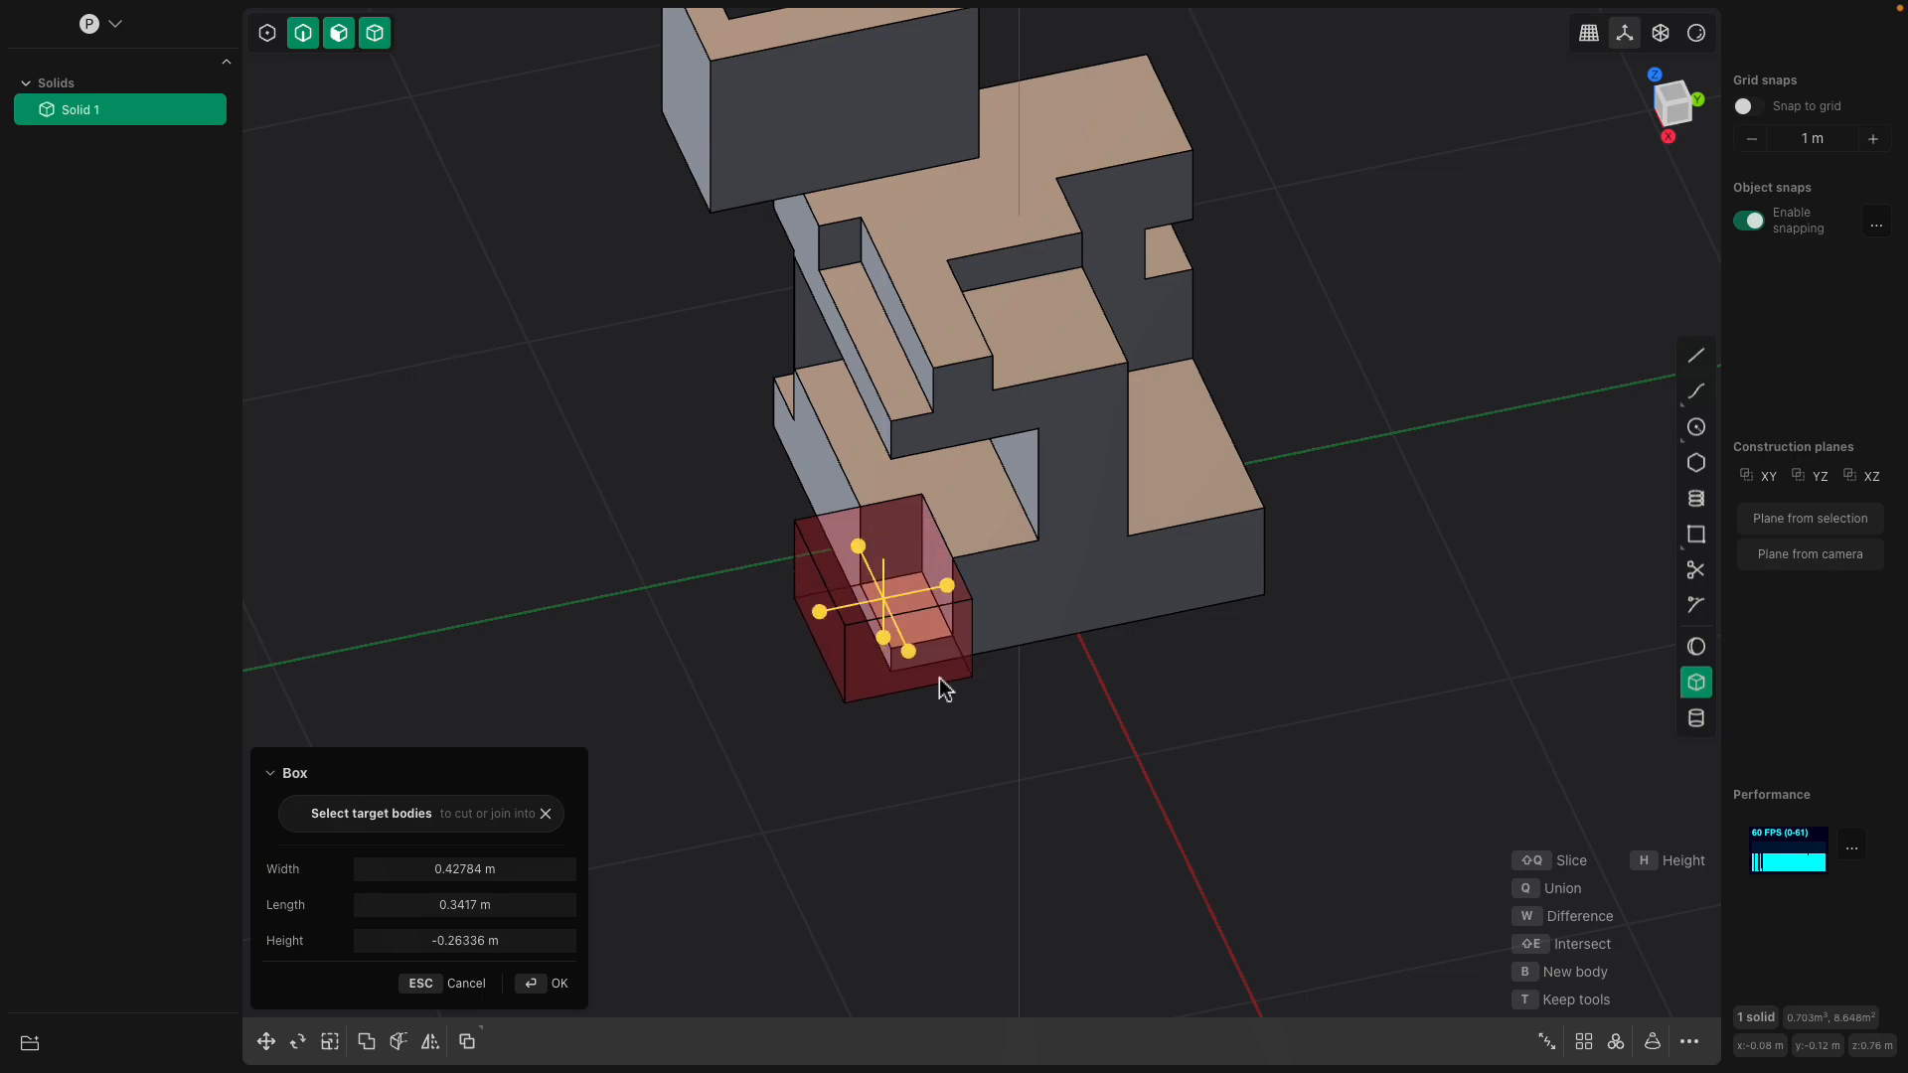
middle_click_drag(894, 702, 1051, 601)
key("Return")
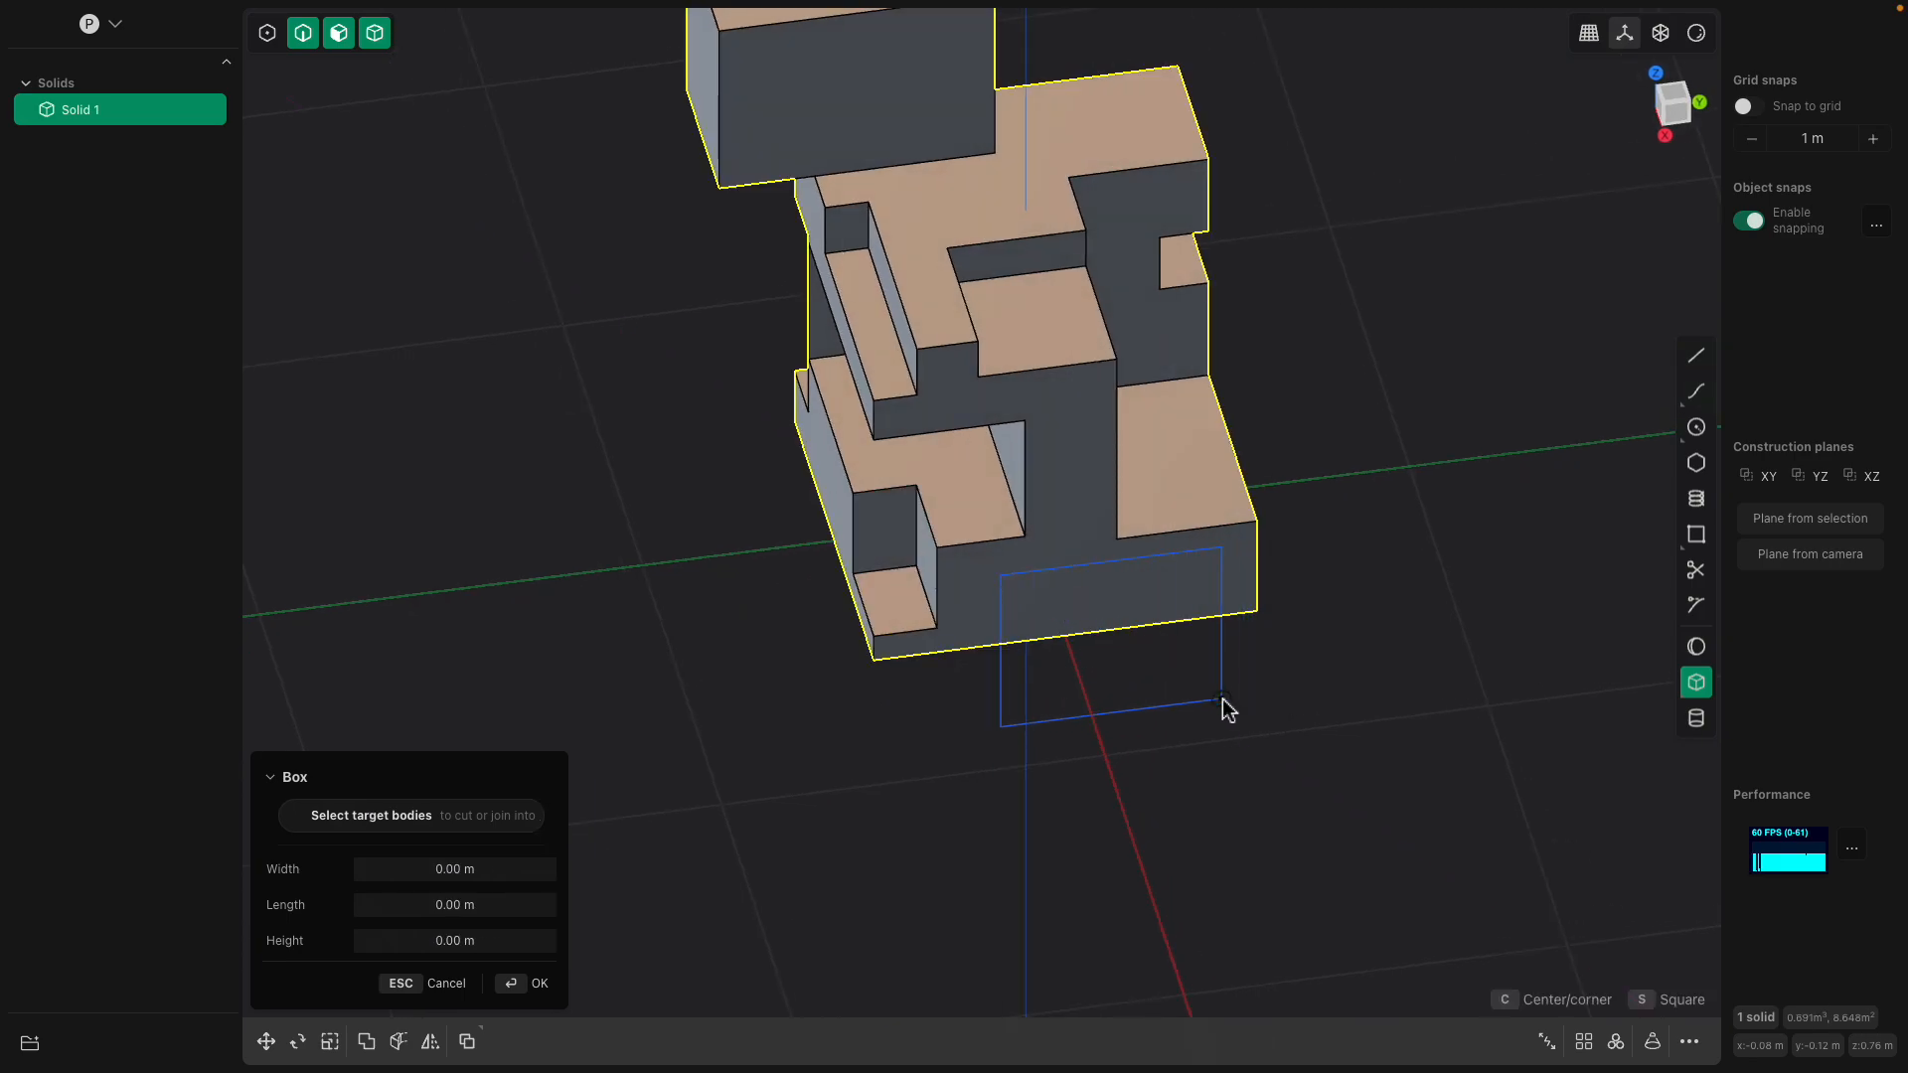
Cut a box about 0.58 × 0.50 × 0.54 m out of the base from its front face and underside
left_click(1228, 709)
left_click(1184, 601)
middle_click_drag(1184, 602, 1037, 592)
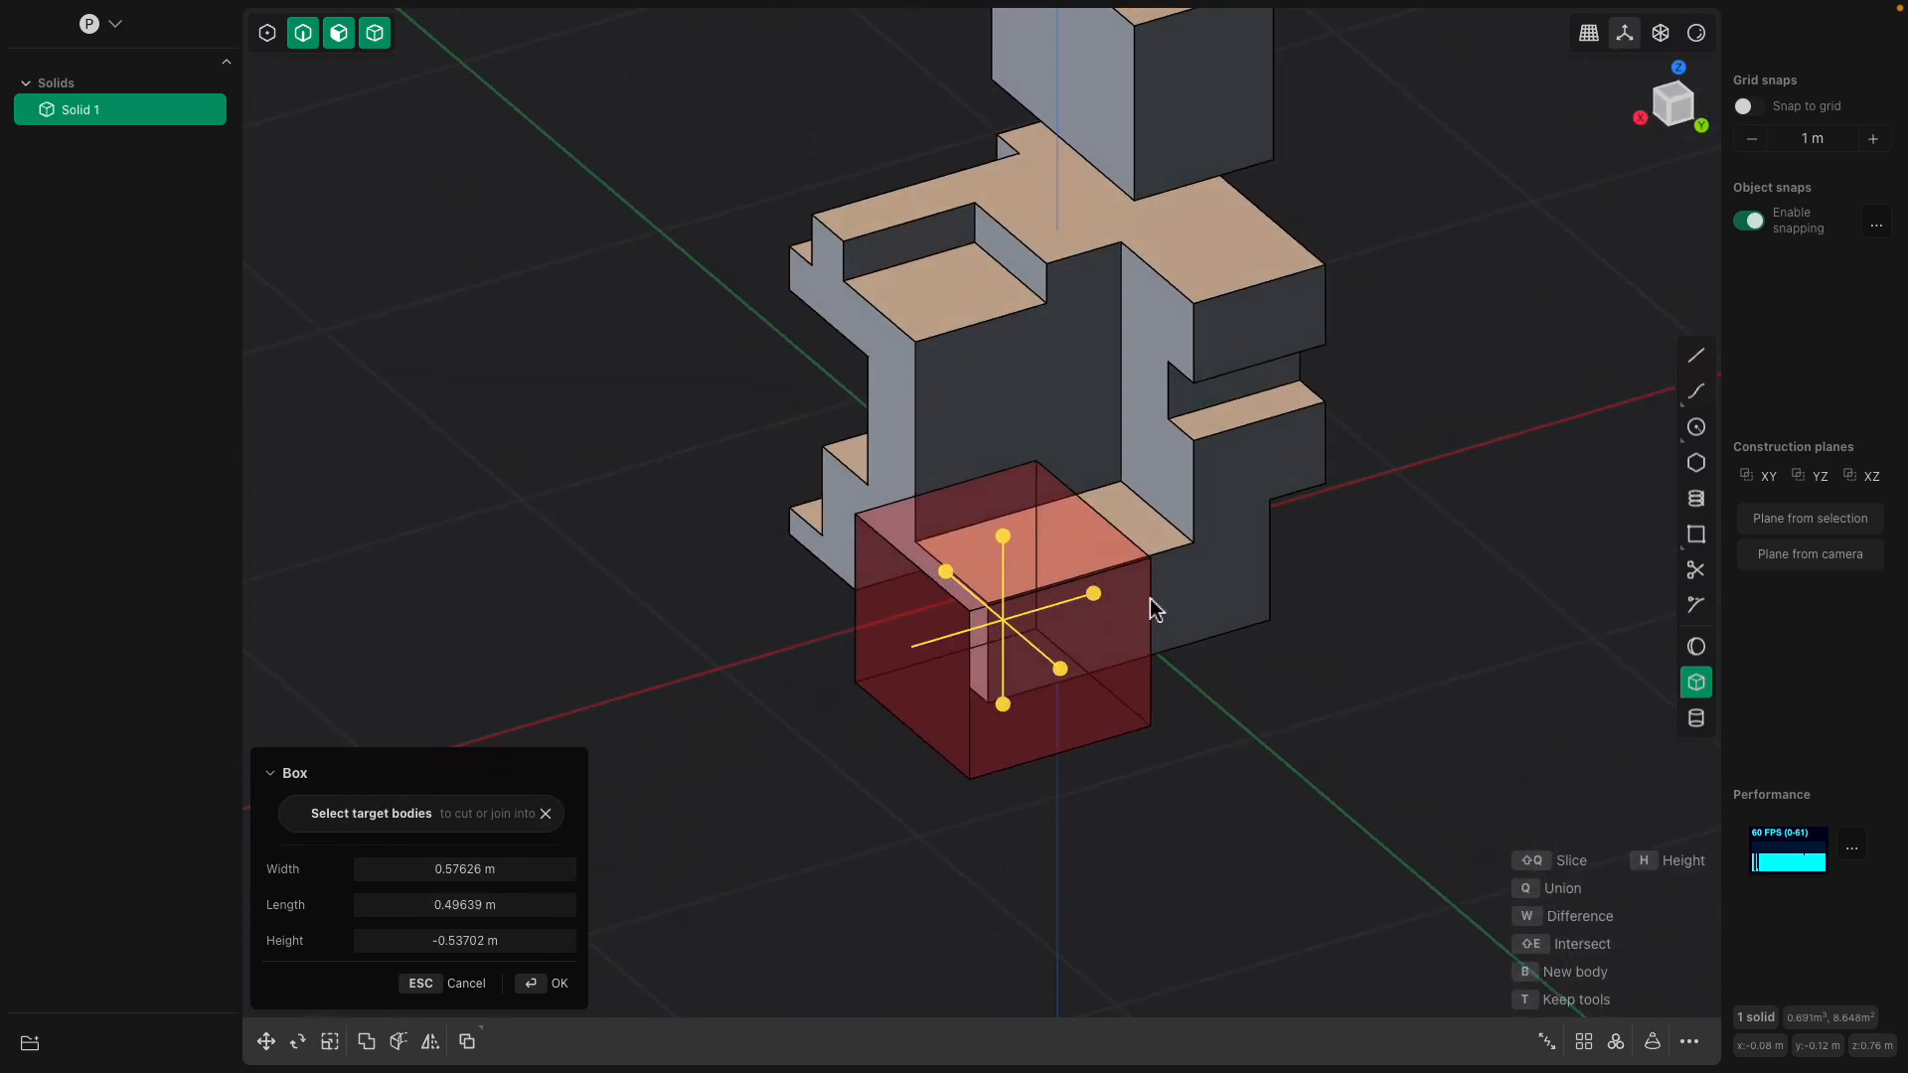
key("Return")
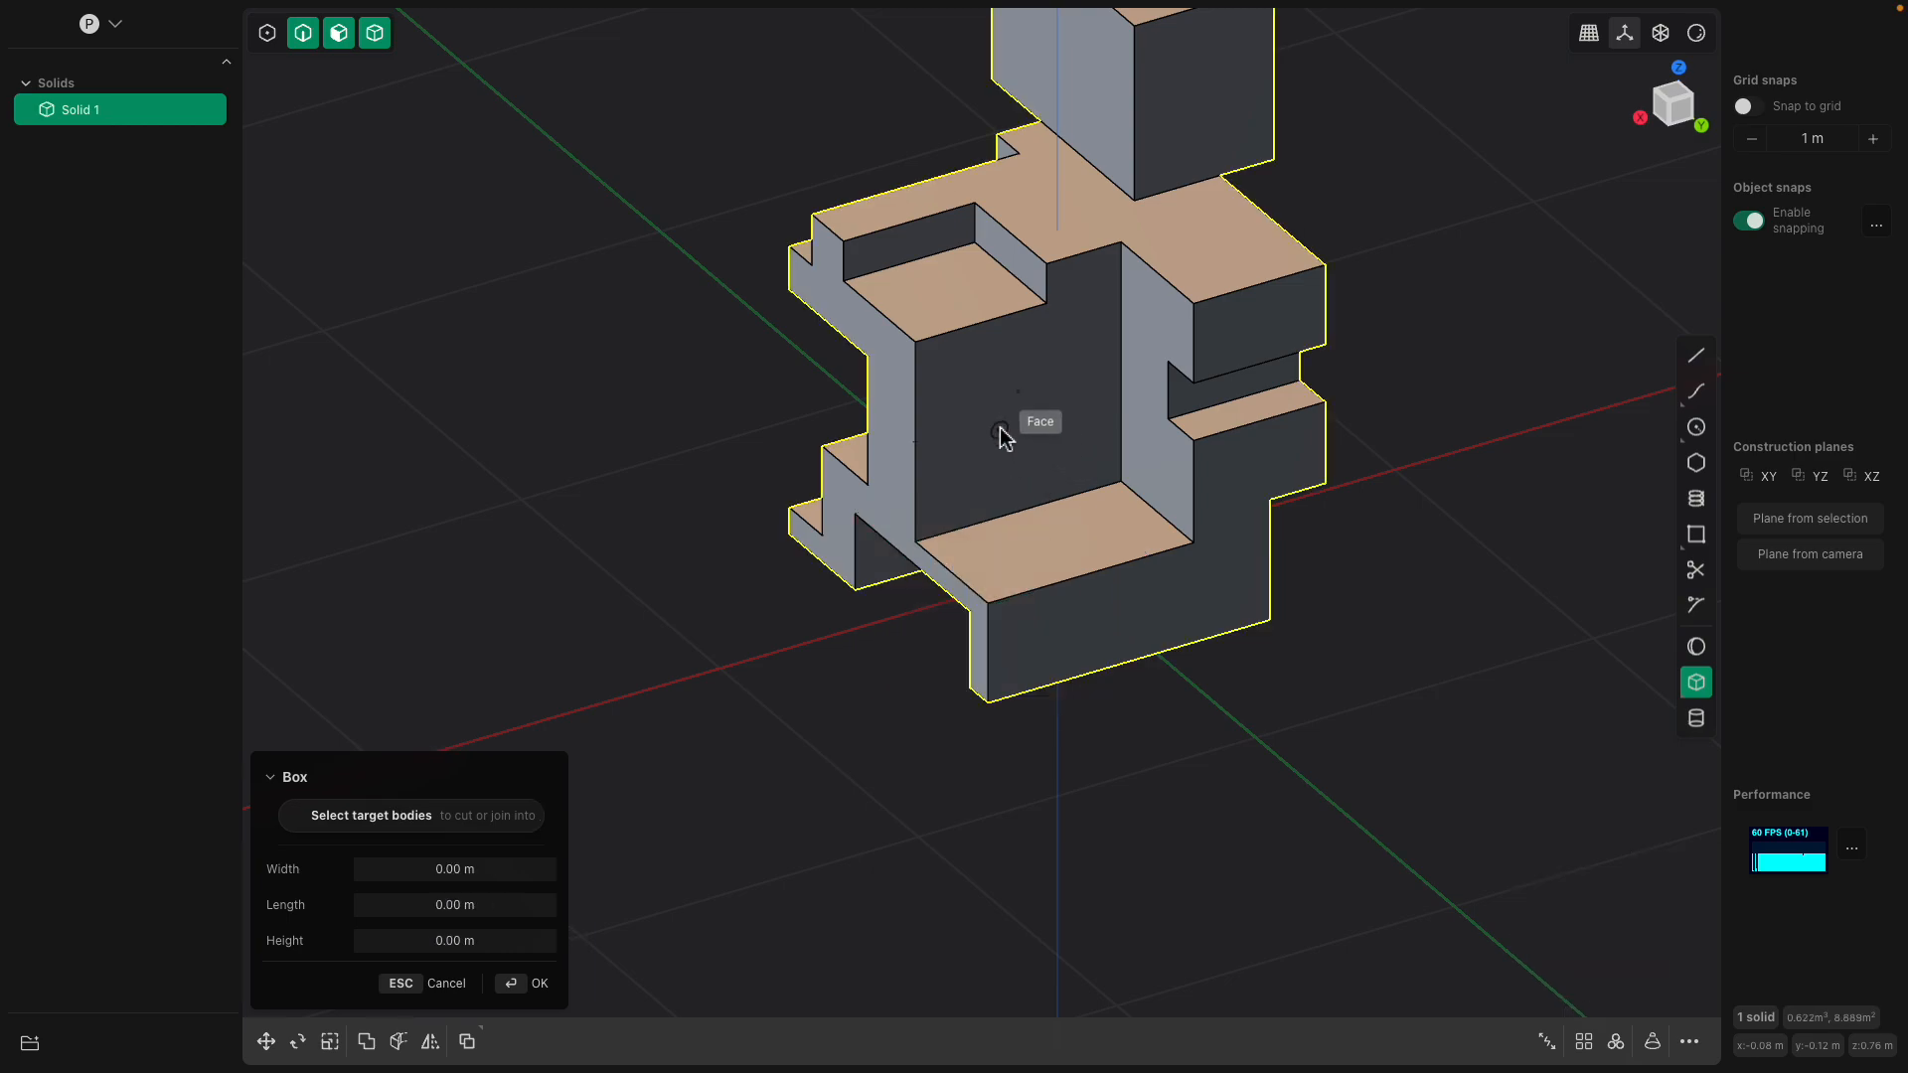
Draw a box on the recessed wall, widen it to about 0.73 × 0.28 × 0.14 m, and cut it through the adjacent upright
left_click(890, 523)
left_click(960, 545)
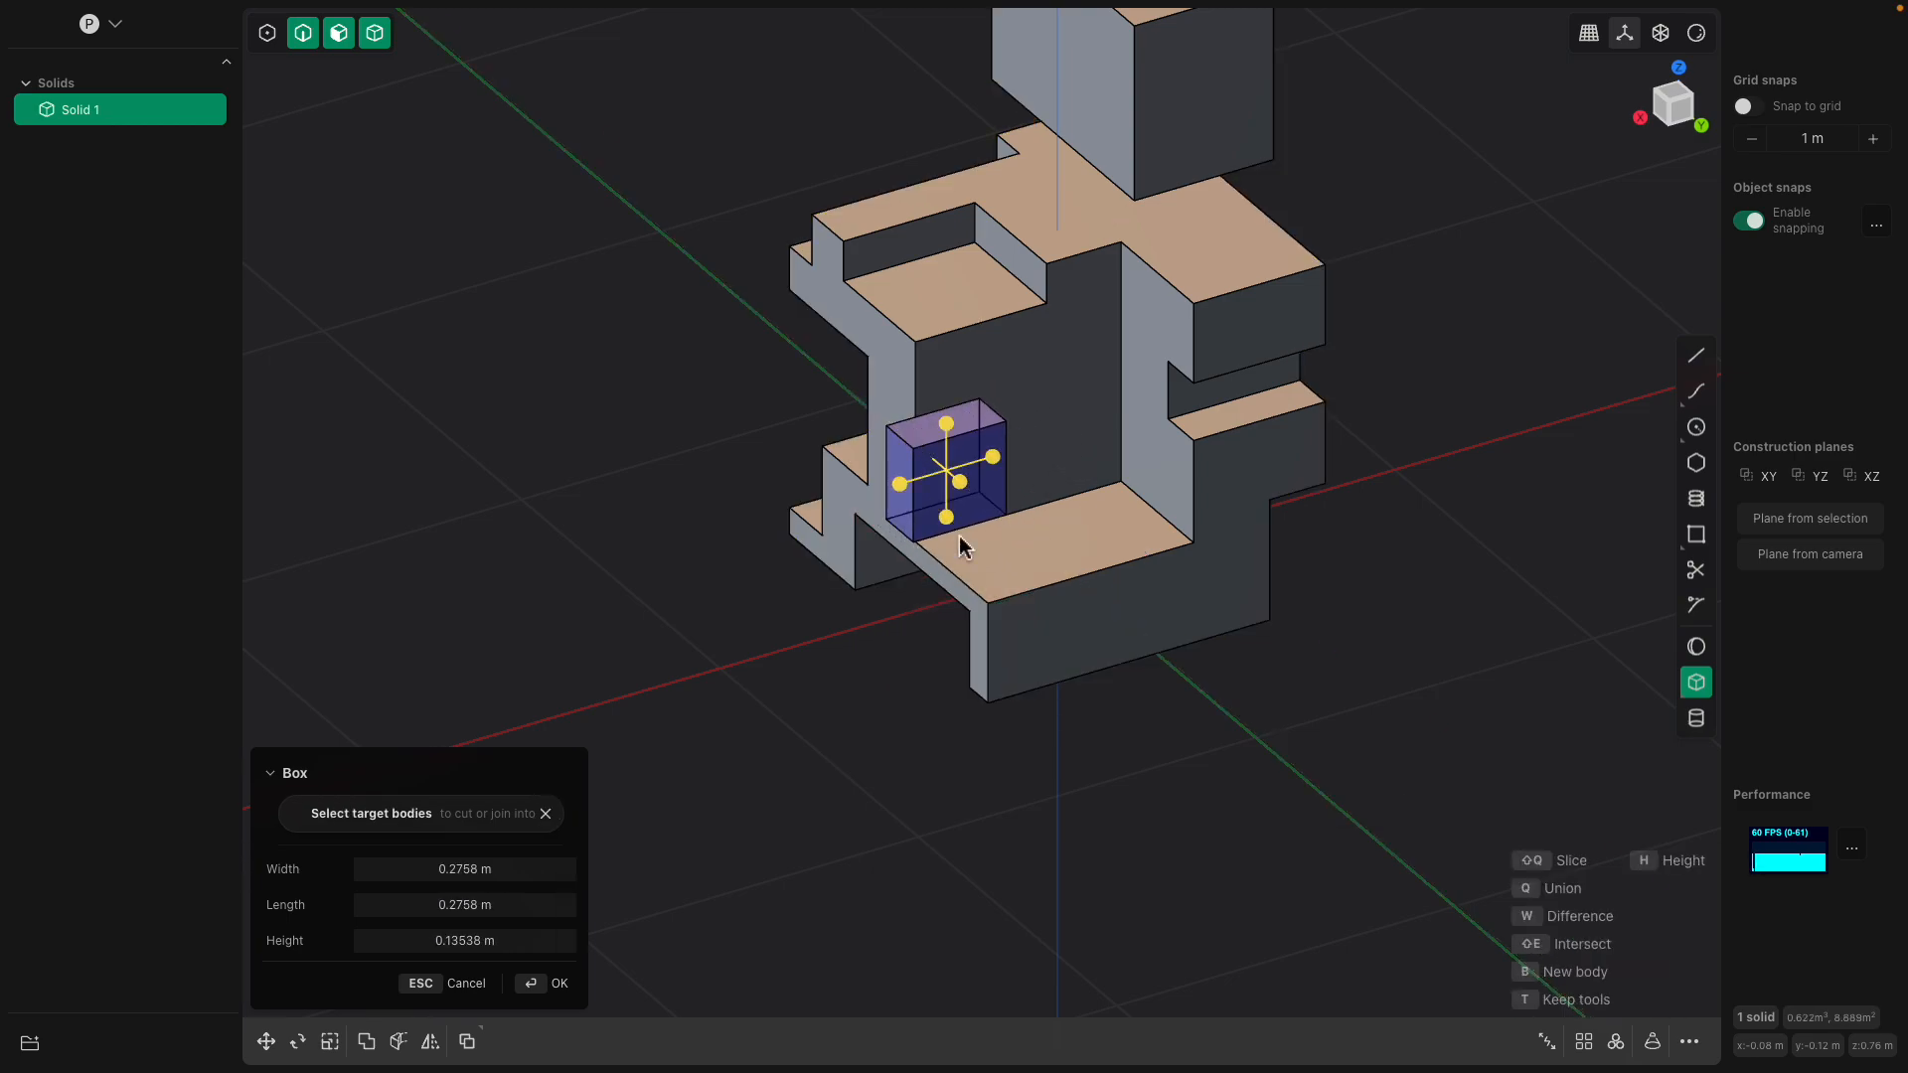
middle_click_drag(960, 545, 989, 465)
left_click_drag(993, 463, 1137, 406)
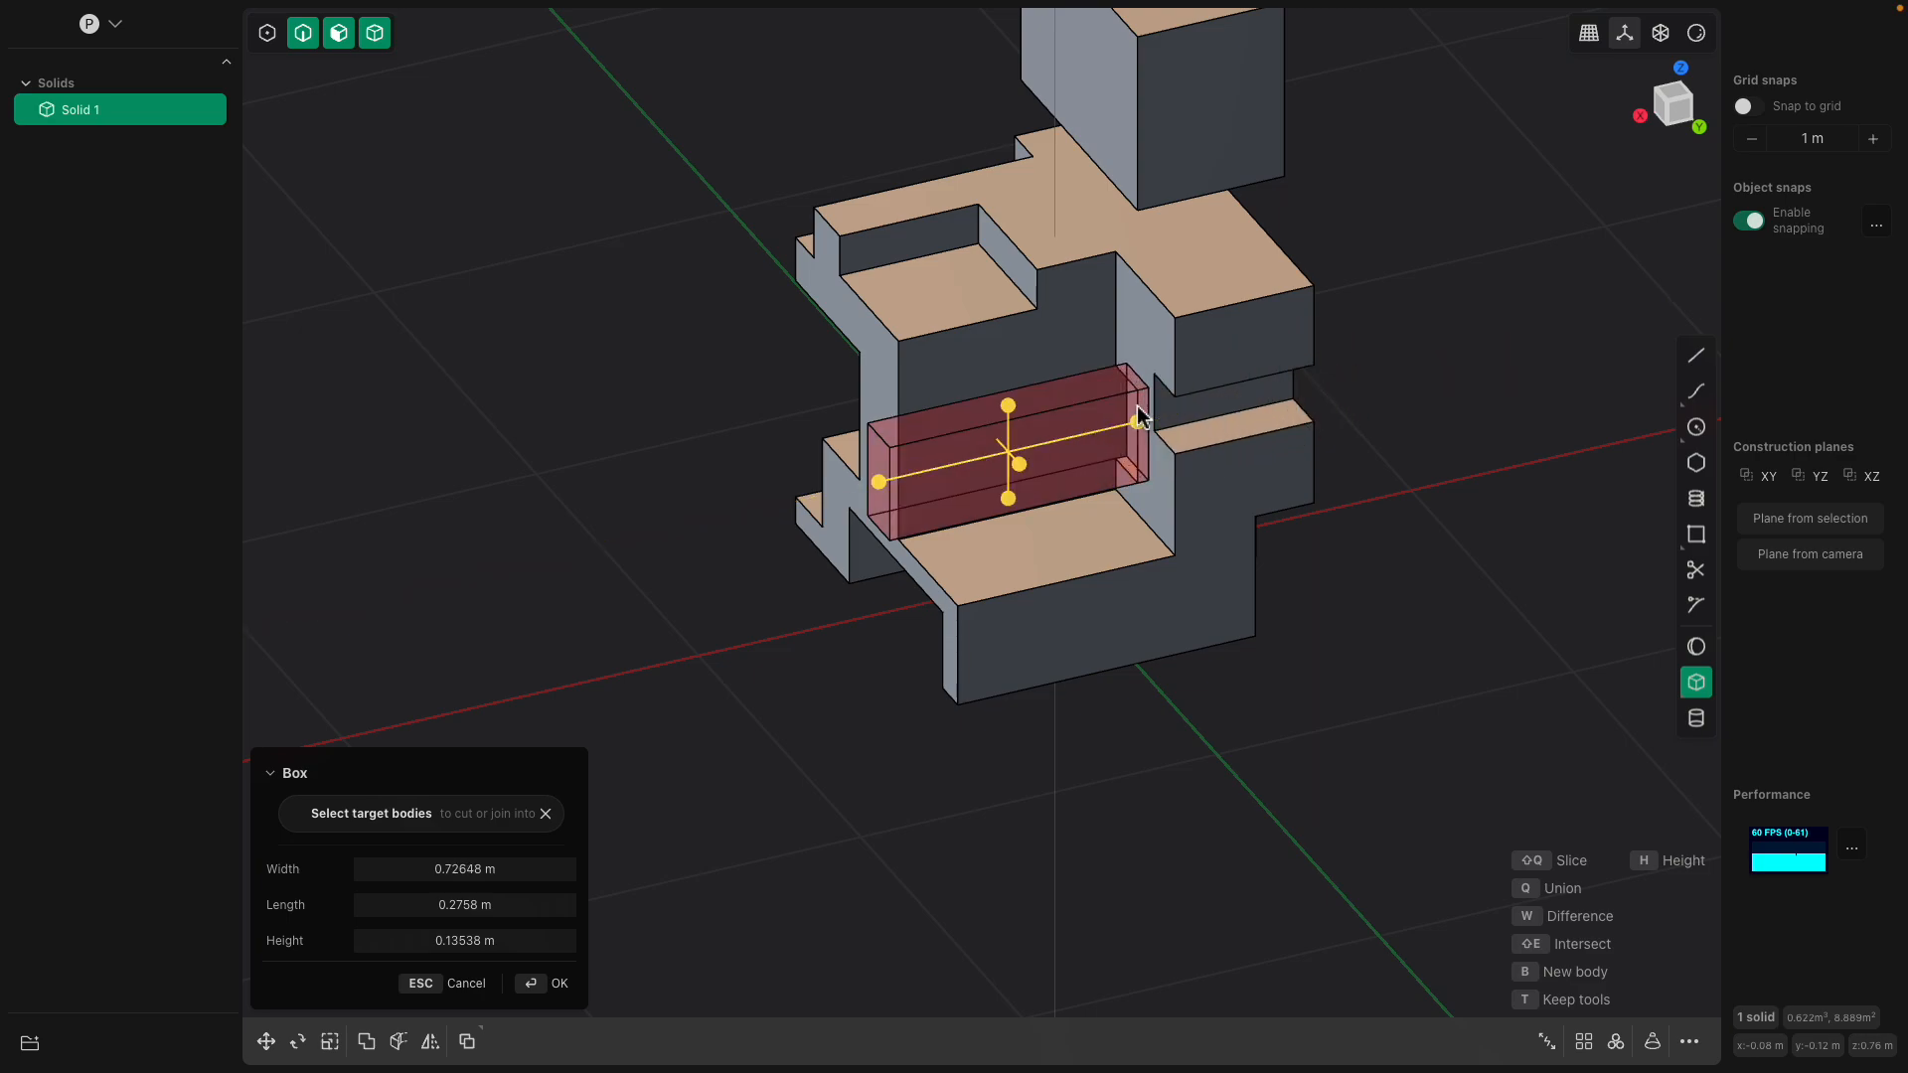
key("Return")
Cut a box about 0.42 × 0.31 m and 0.14 m deep from the outer edge of the recessed wall
middle_click_drag(1337, 414, 1402, 396)
key("b")
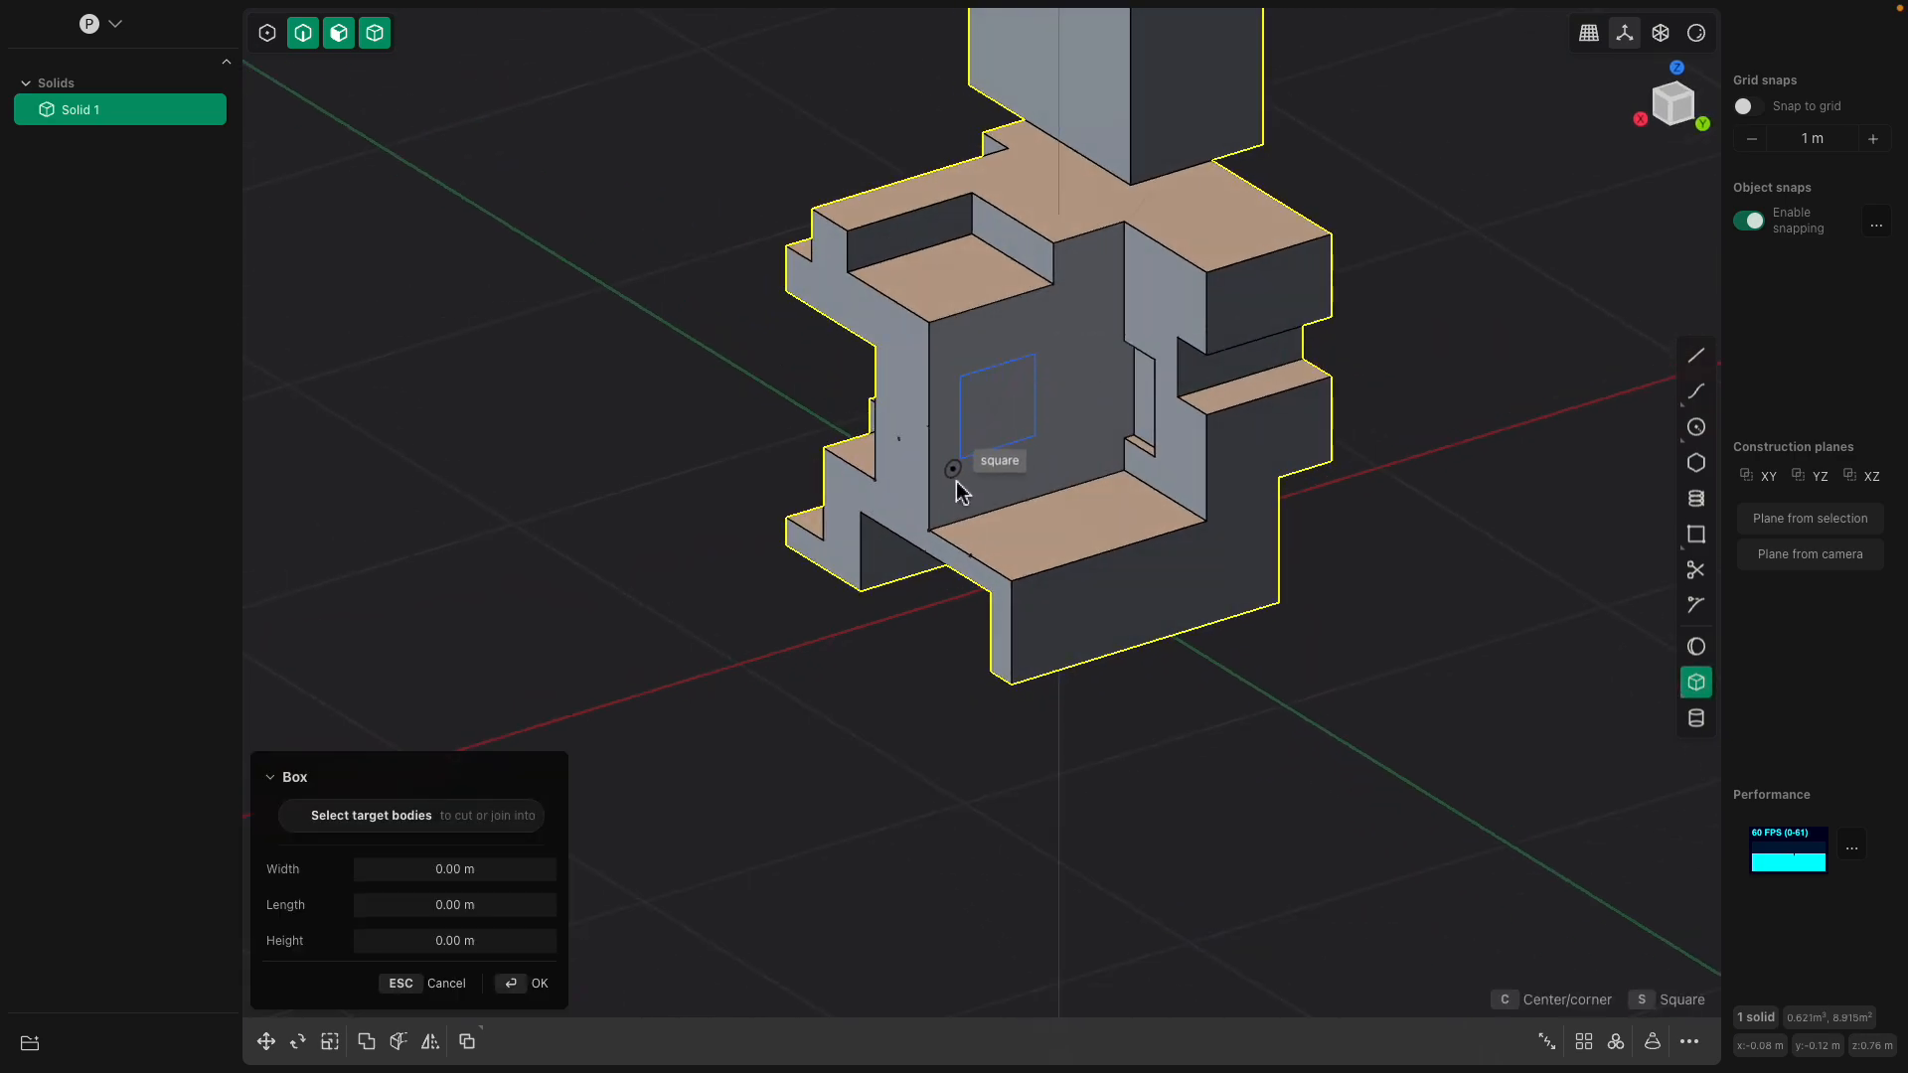
left_click(902, 505)
left_click(885, 488)
middle_click_drag(885, 487, 1064, 337)
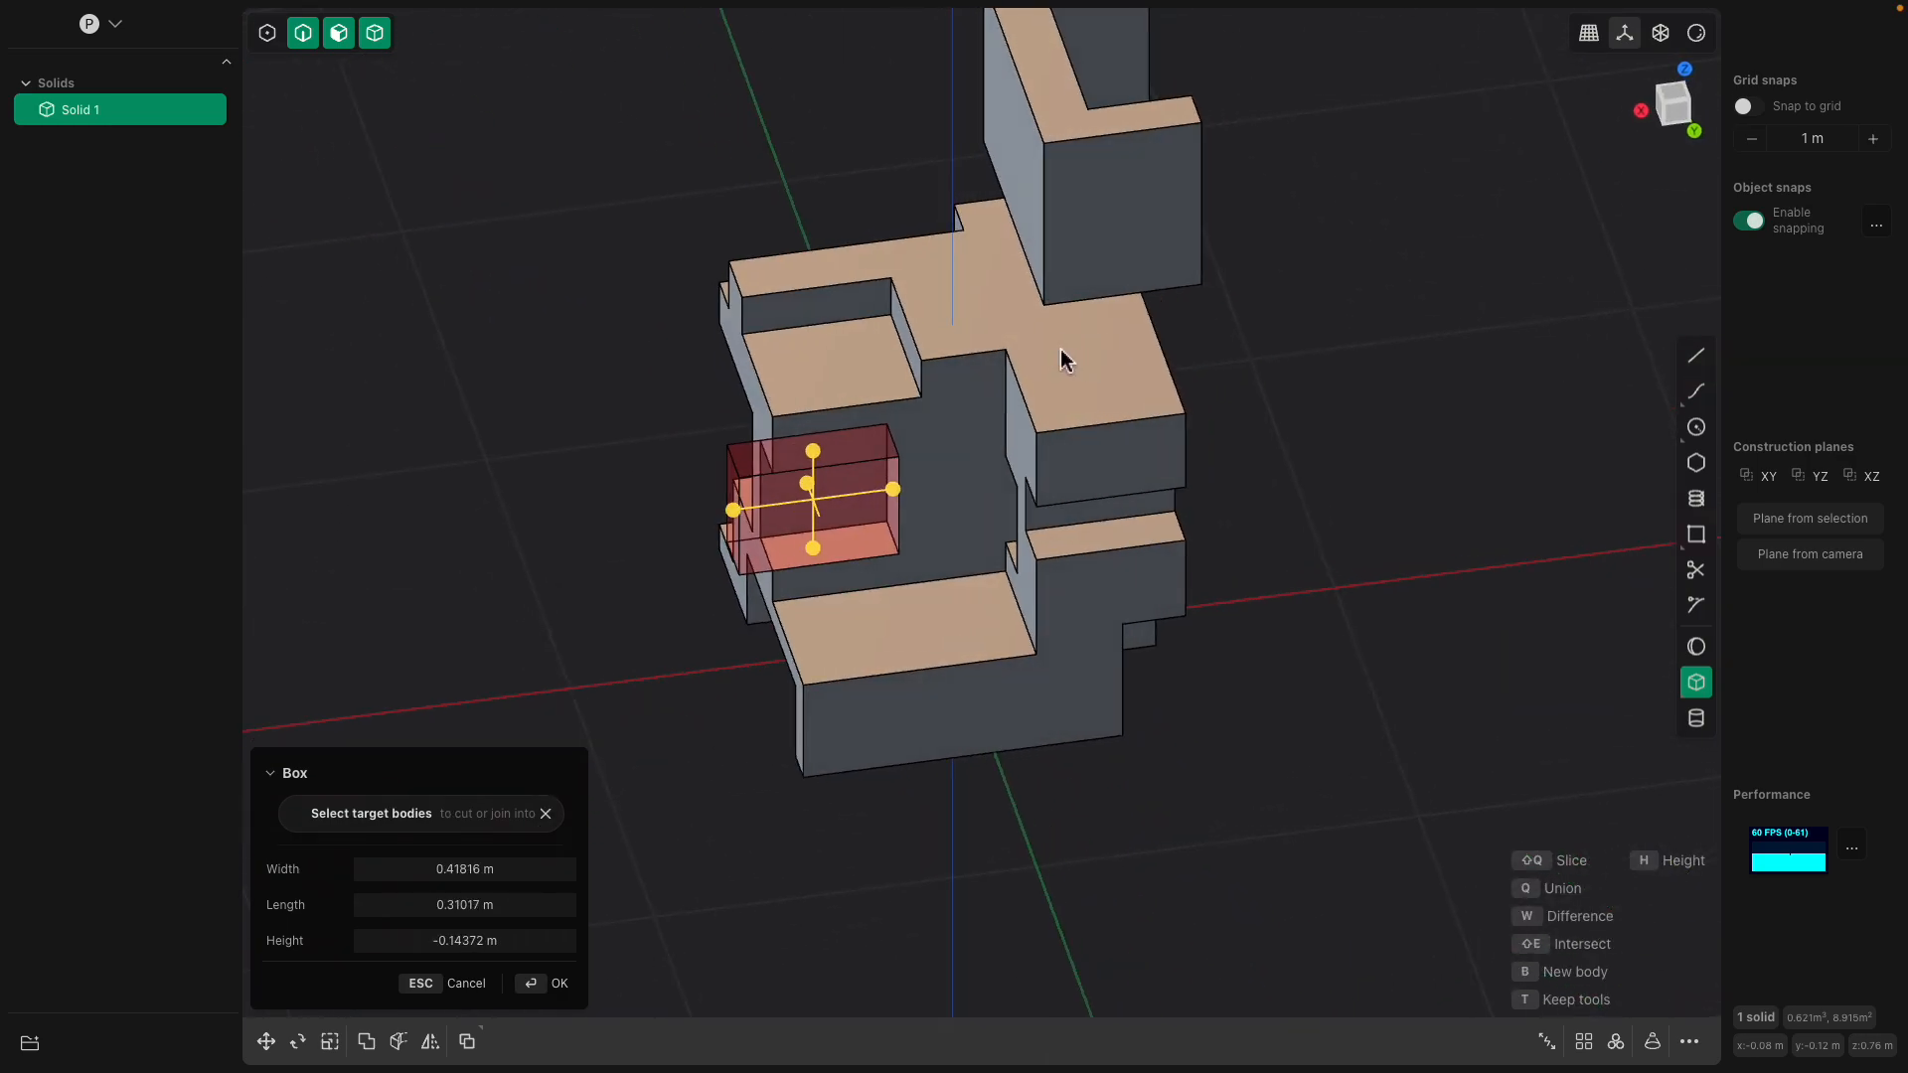
key("Return")
Cut a low step along the far outer edge of the top face
left_click(1208, 418)
left_click(1216, 466)
middle_click_drag(862, 398, 1011, 419)
key("Return")
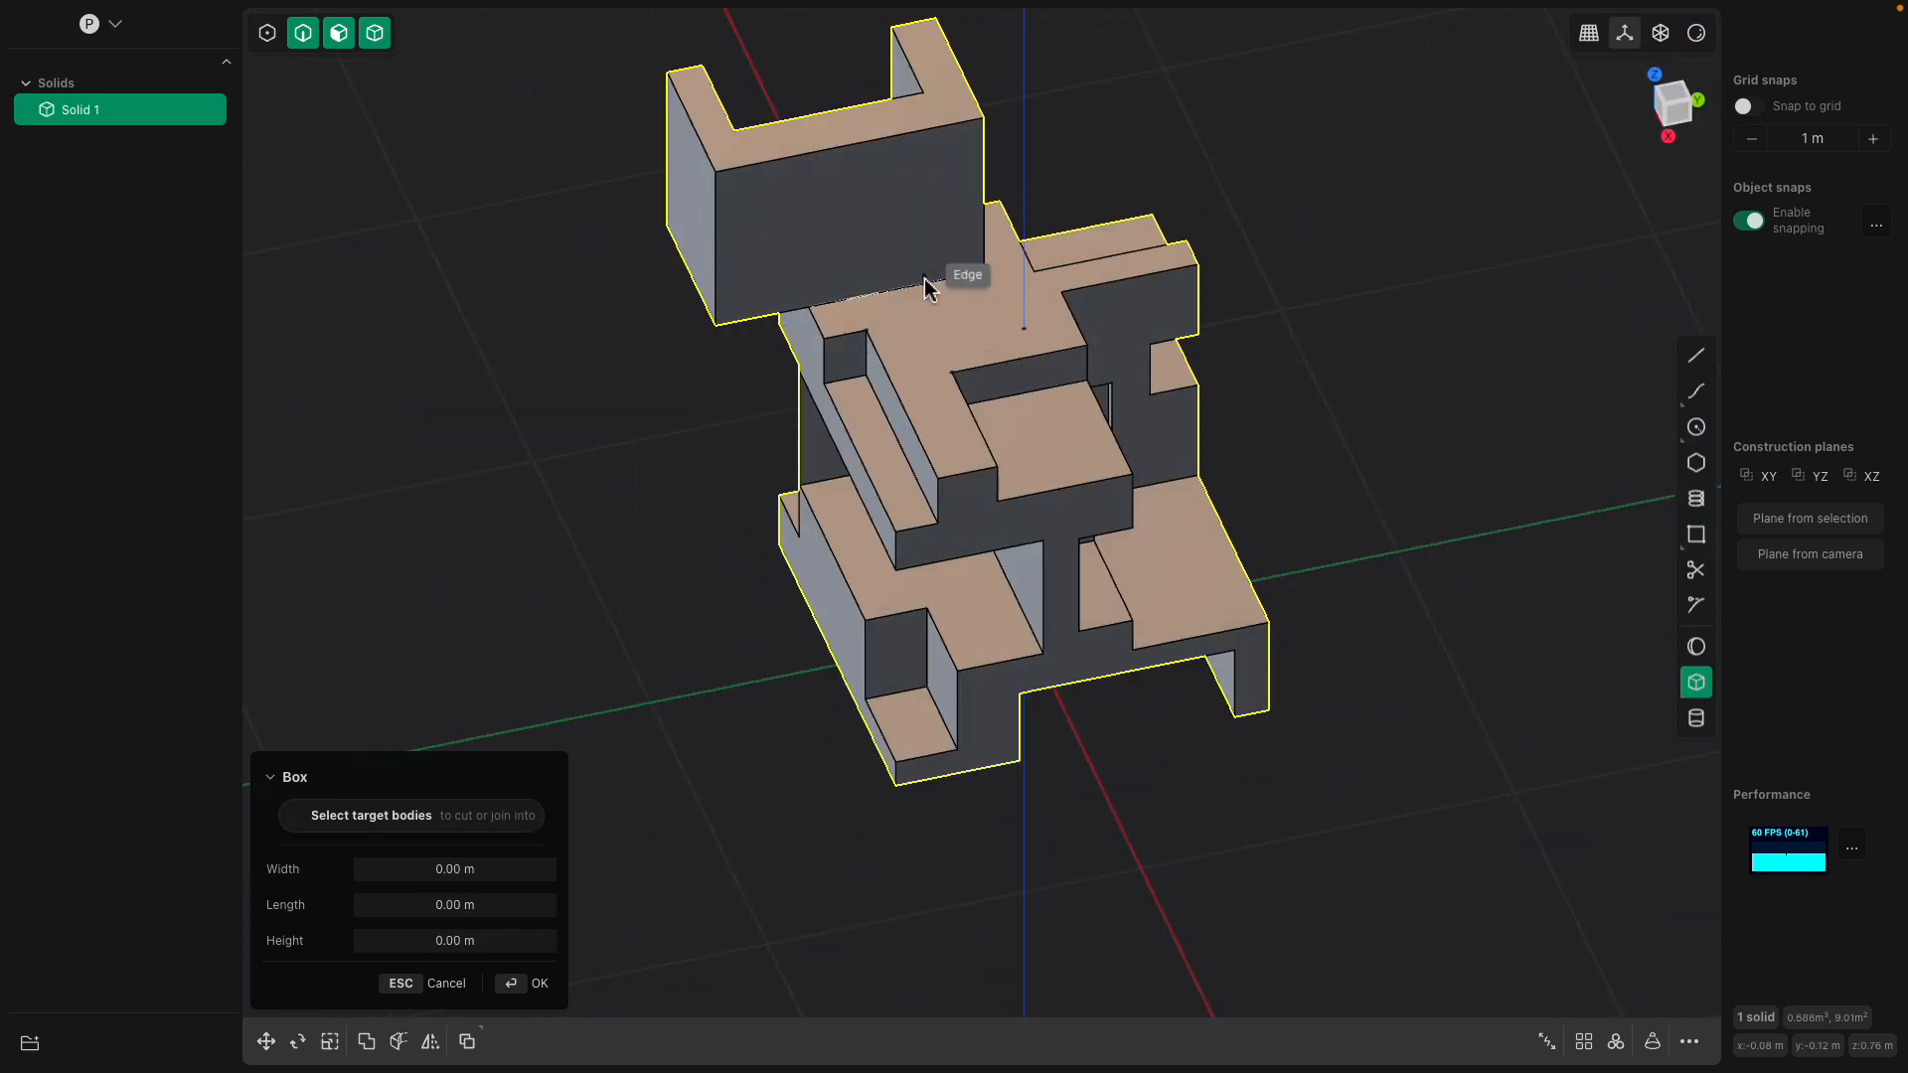
Apply another freehand box to the body at the foot of the raised block's outer wall
left_click(945, 252)
left_click(932, 224)
middle_click_drag(932, 223, 995, 266)
middle_click_drag(938, 438, 895, 467)
middle_click_drag(874, 538, 879, 487)
key("Return")
Offset the inner end face of the side opening by about 0.18 m to thicken the wall beside the recess
scroll(908, 483, "up", 5)
left_click(850, 406)
left_click_drag(925, 409, 1053, 421)
mouse_move(1052, 422)
middle_mouse_down()
mouse_move(934, 445)
mouse_move(1044, 452)
middle_mouse_up()
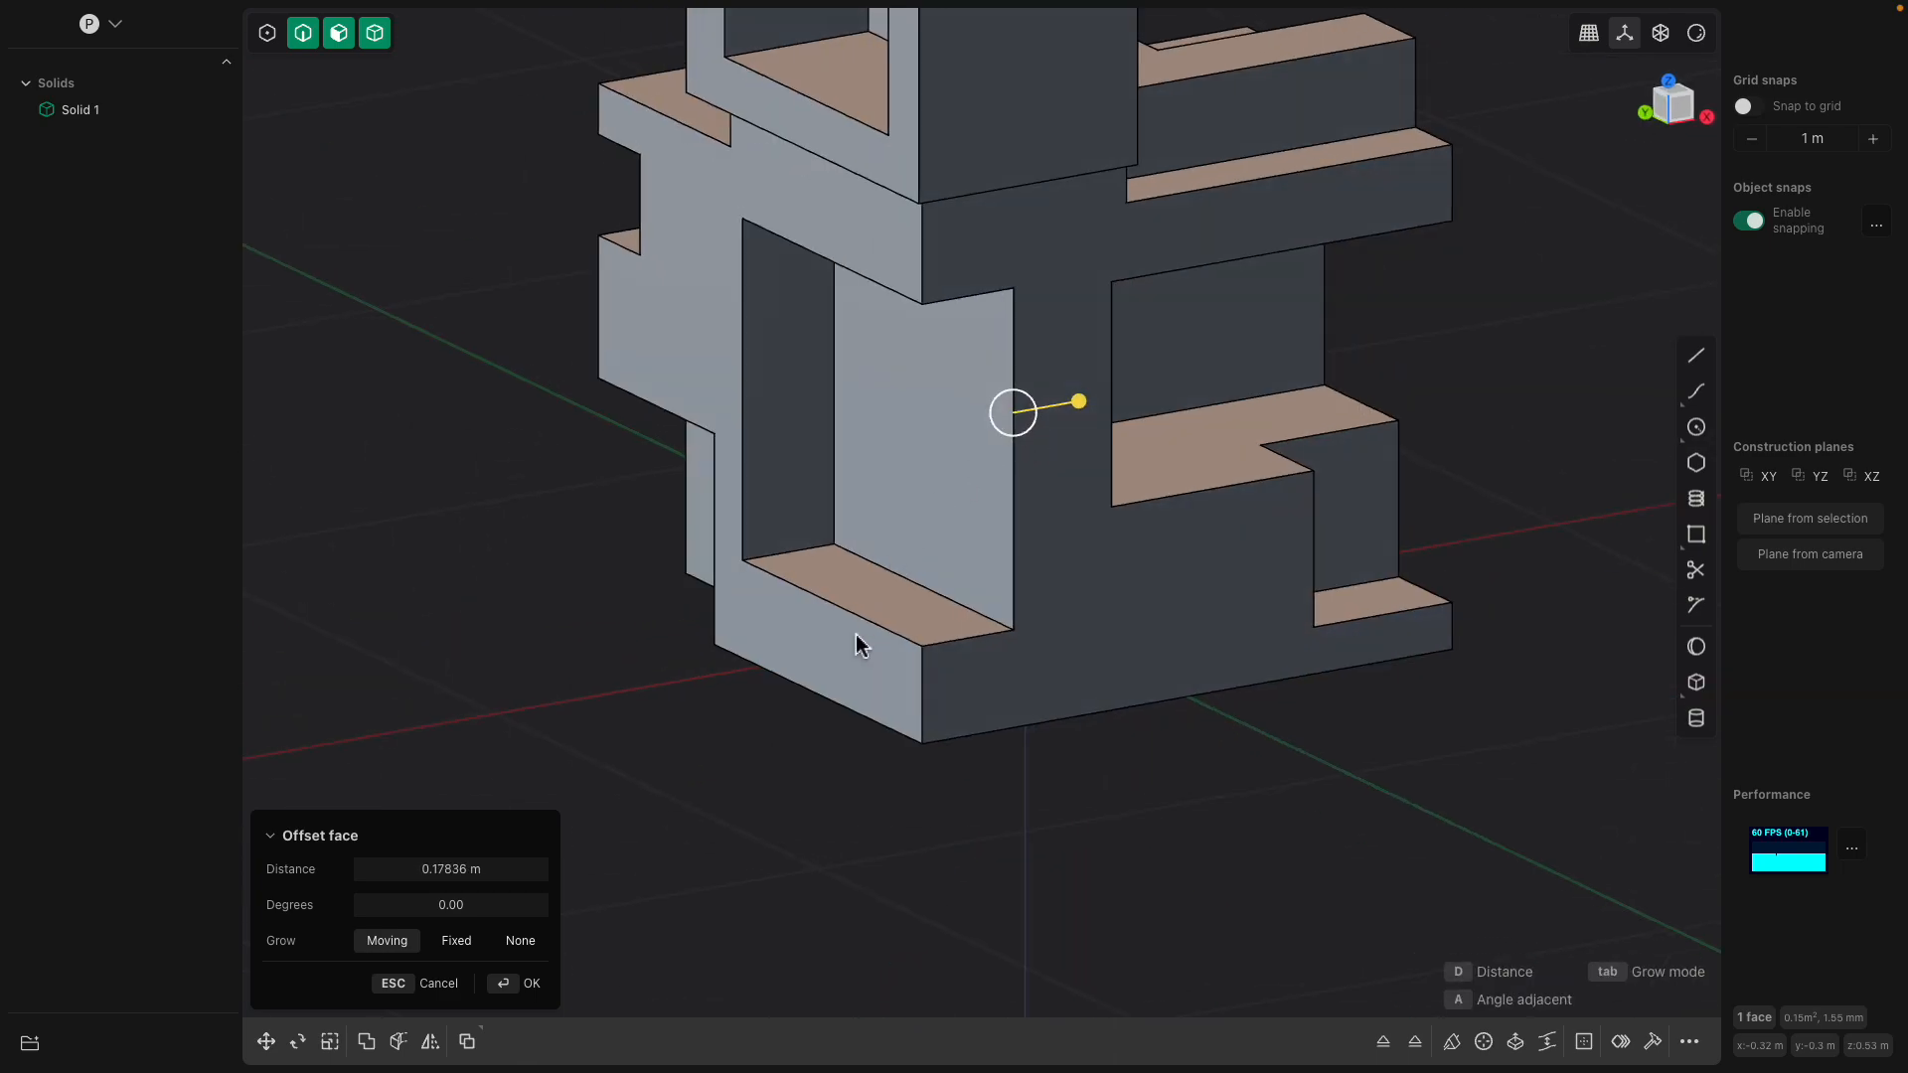
key("Return")
Offset the building's end face on the recessed side outward by about 0.39 m
scroll(833, 674, "down", 3)
left_click(830, 668)
left_click_drag(765, 686, 609, 732)
middle_click_drag(609, 732, 878, 527)
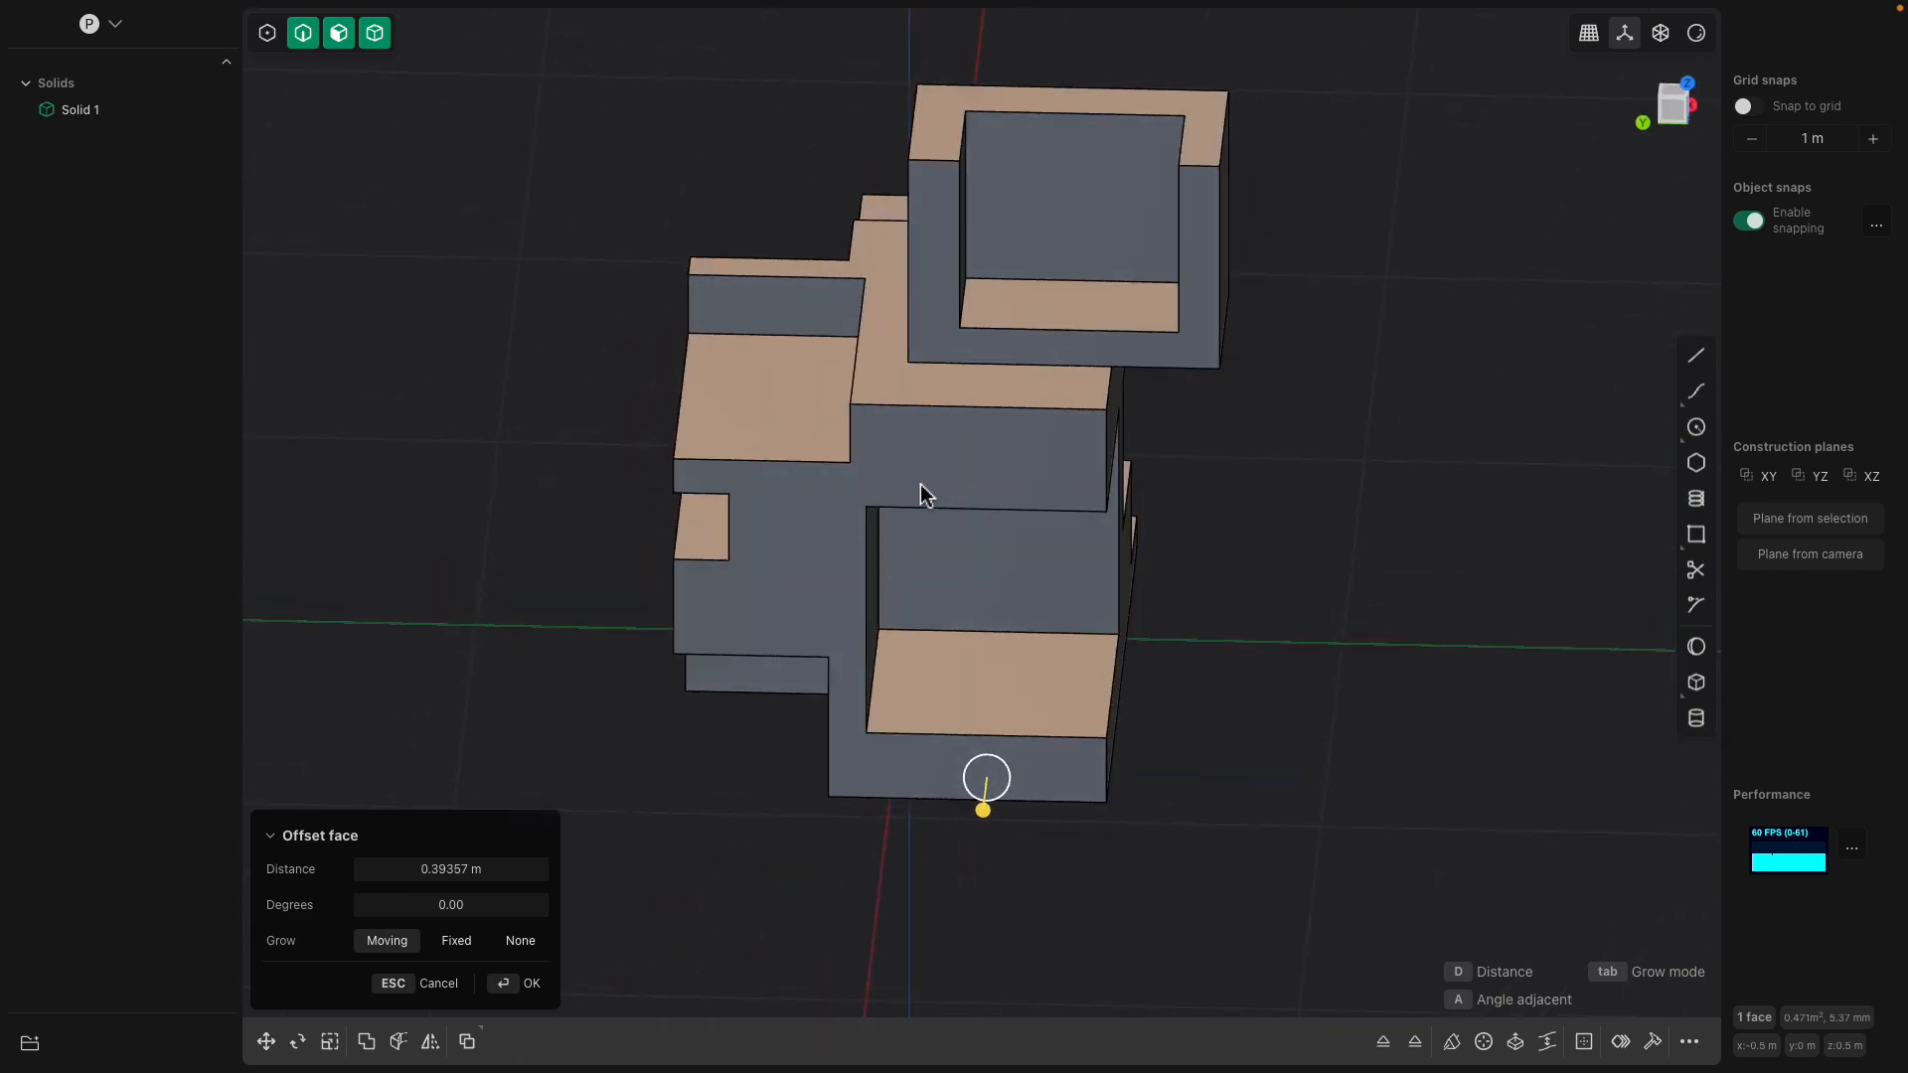
middle_click_drag(1052, 536, 968, 467)
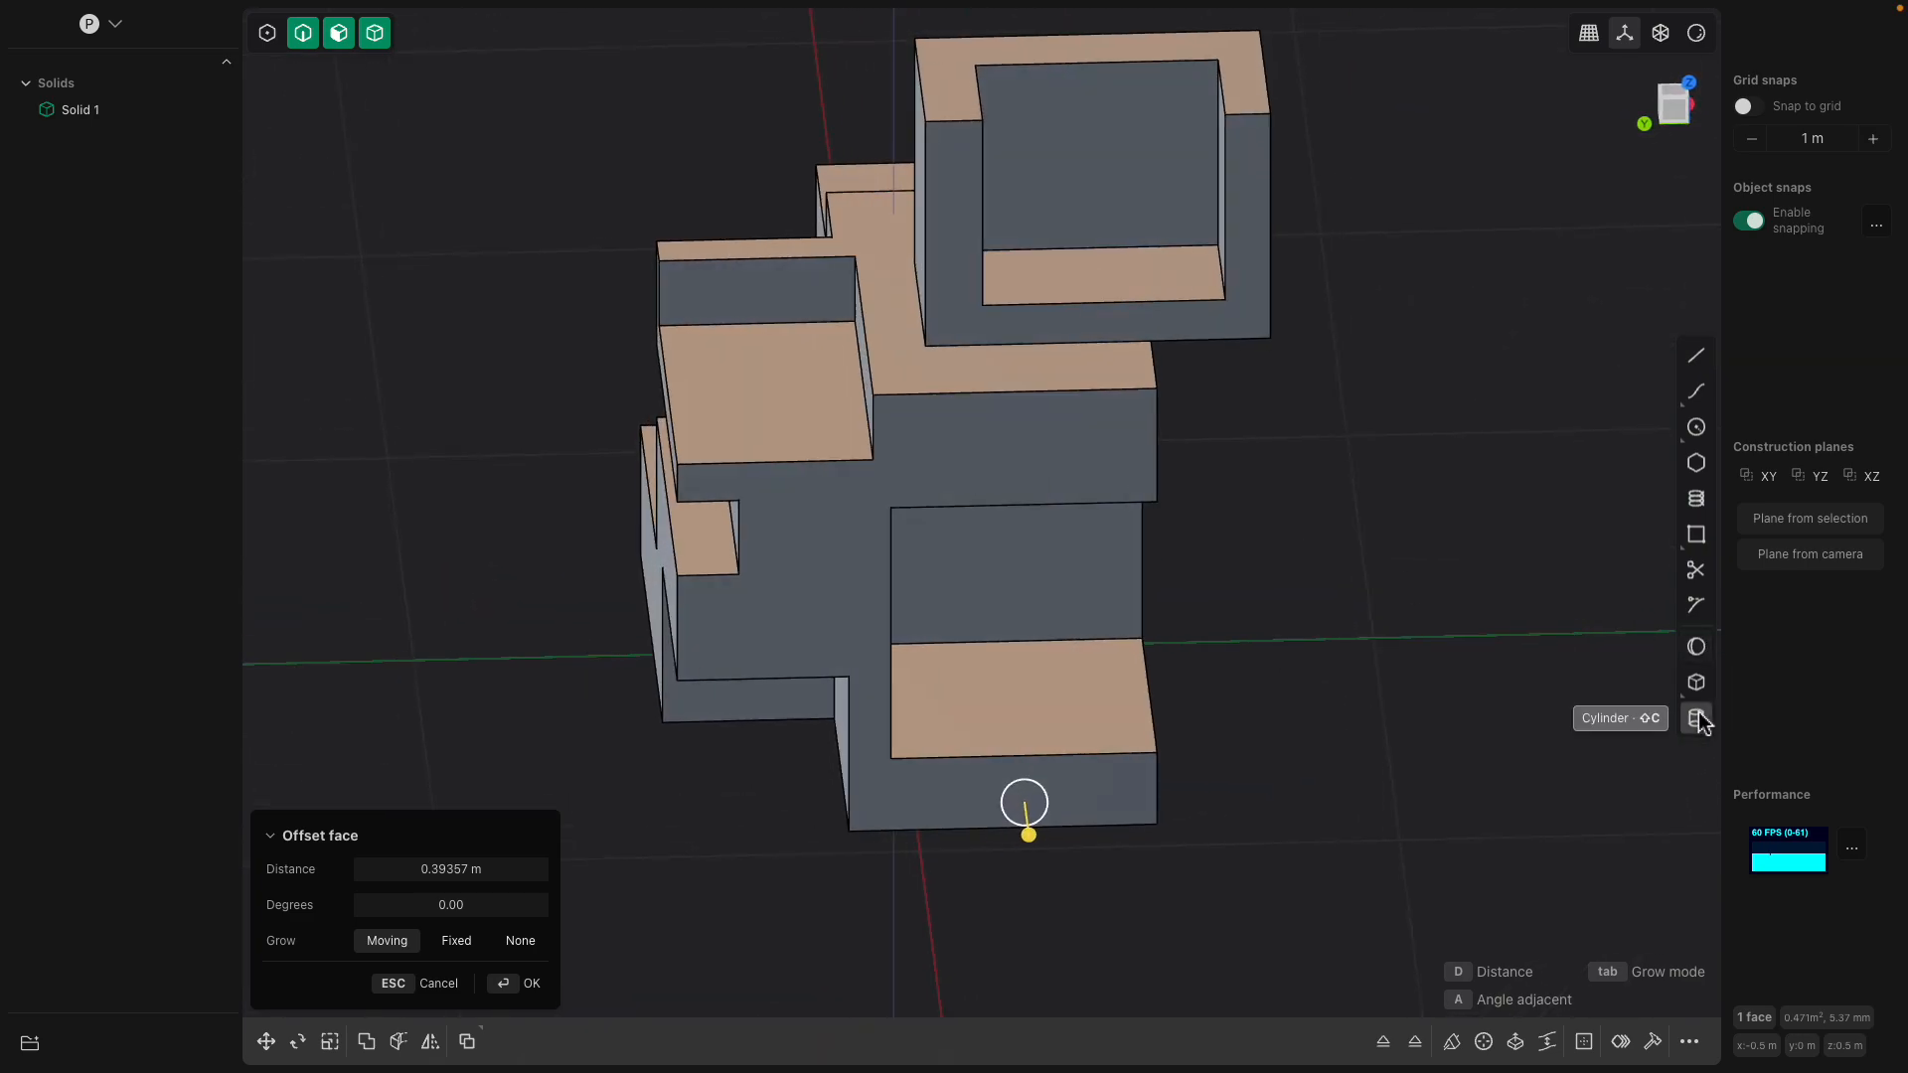
Add a protruding box about 0.42 × 0.18 × 0.24 m on the end face, overhanging the recess's upper edge
left_click(1696, 683)
left_click(922, 427)
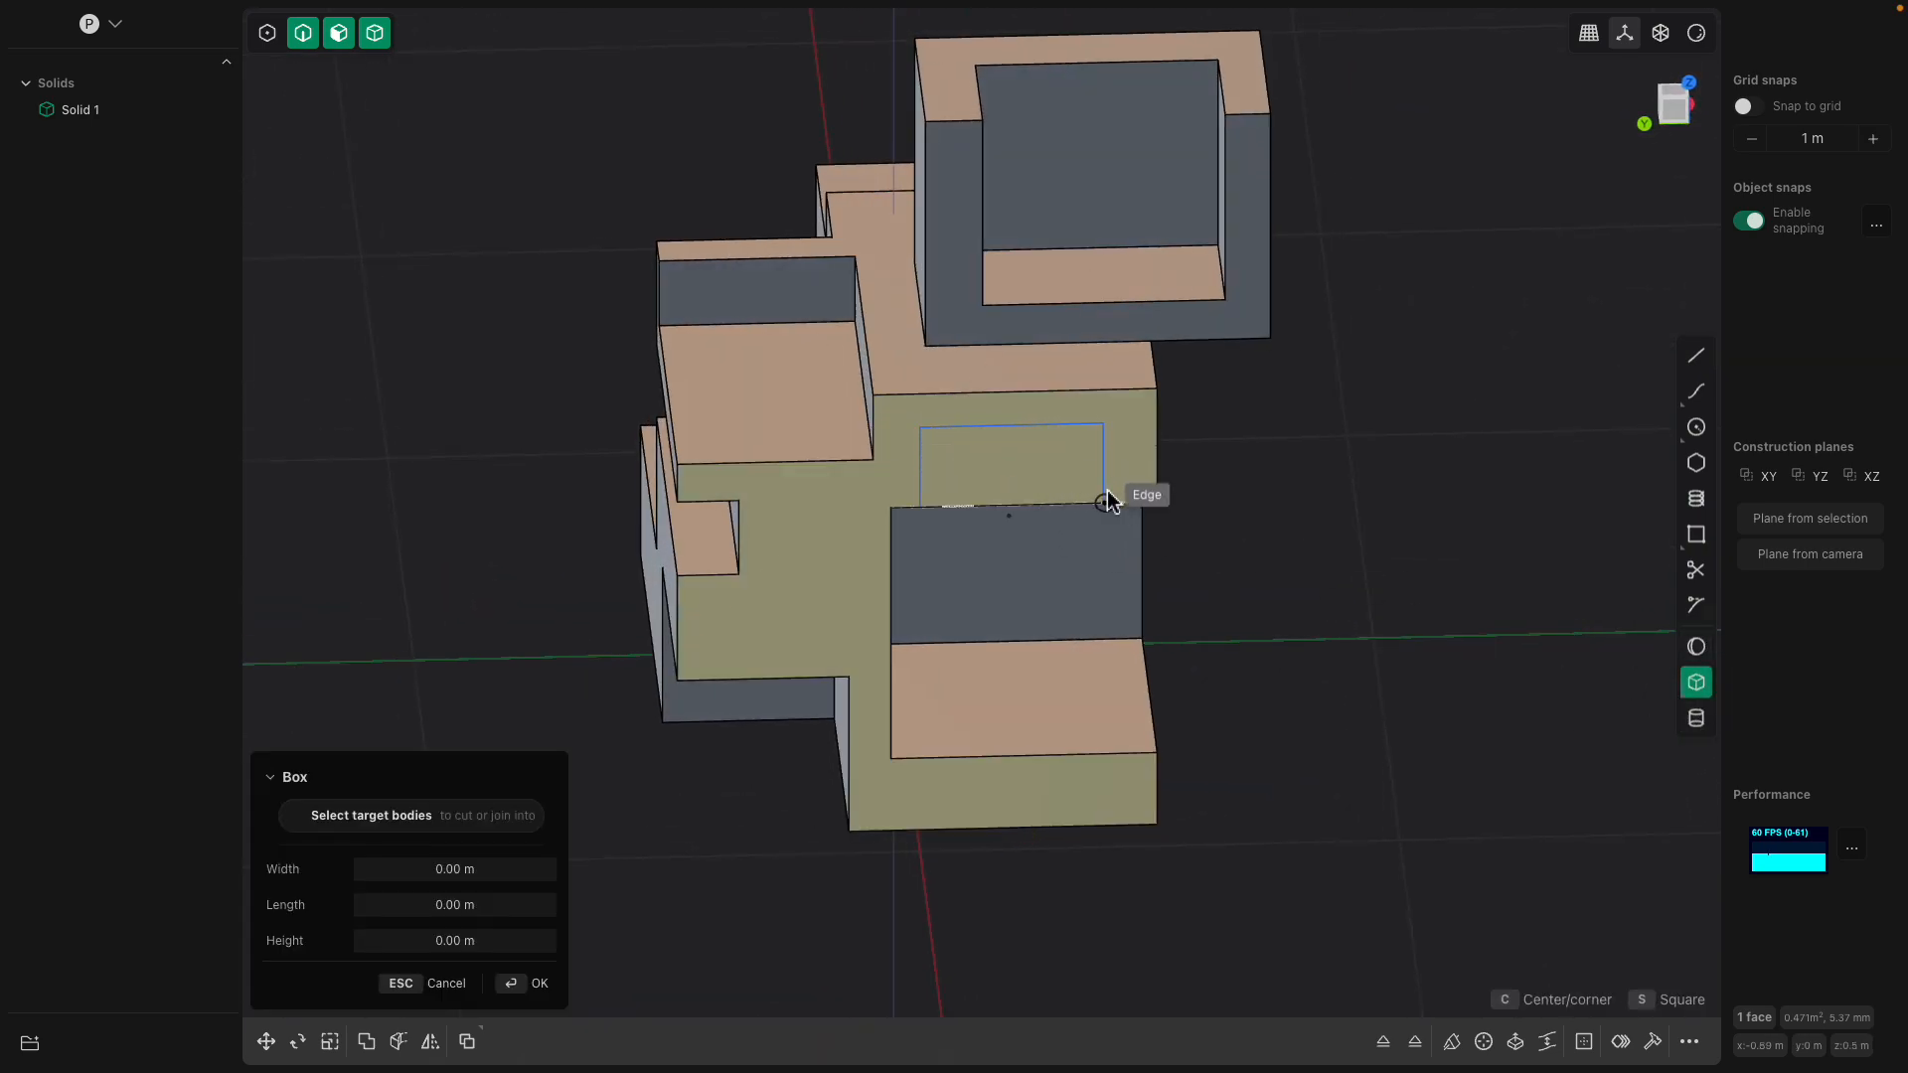
left_click(1121, 504)
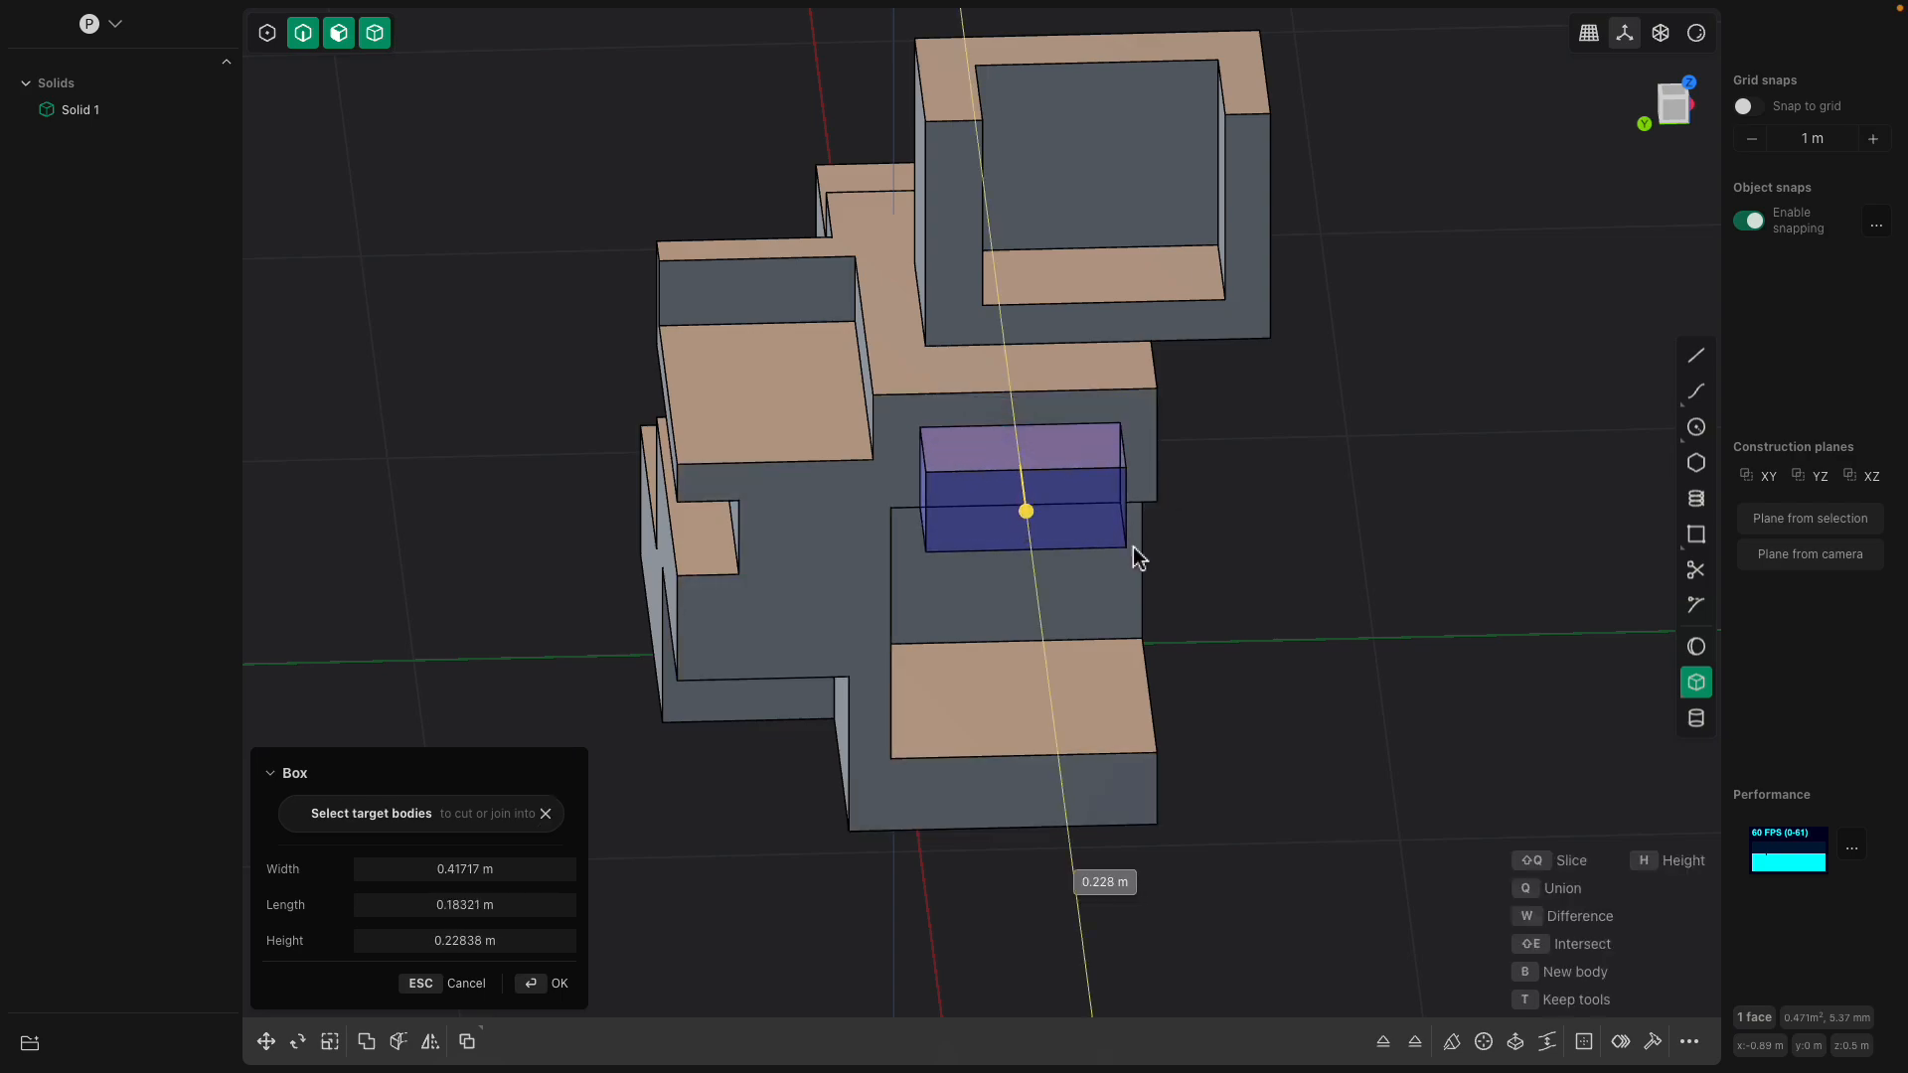
left_click(1134, 546)
middle_click_drag(1134, 545, 1169, 522)
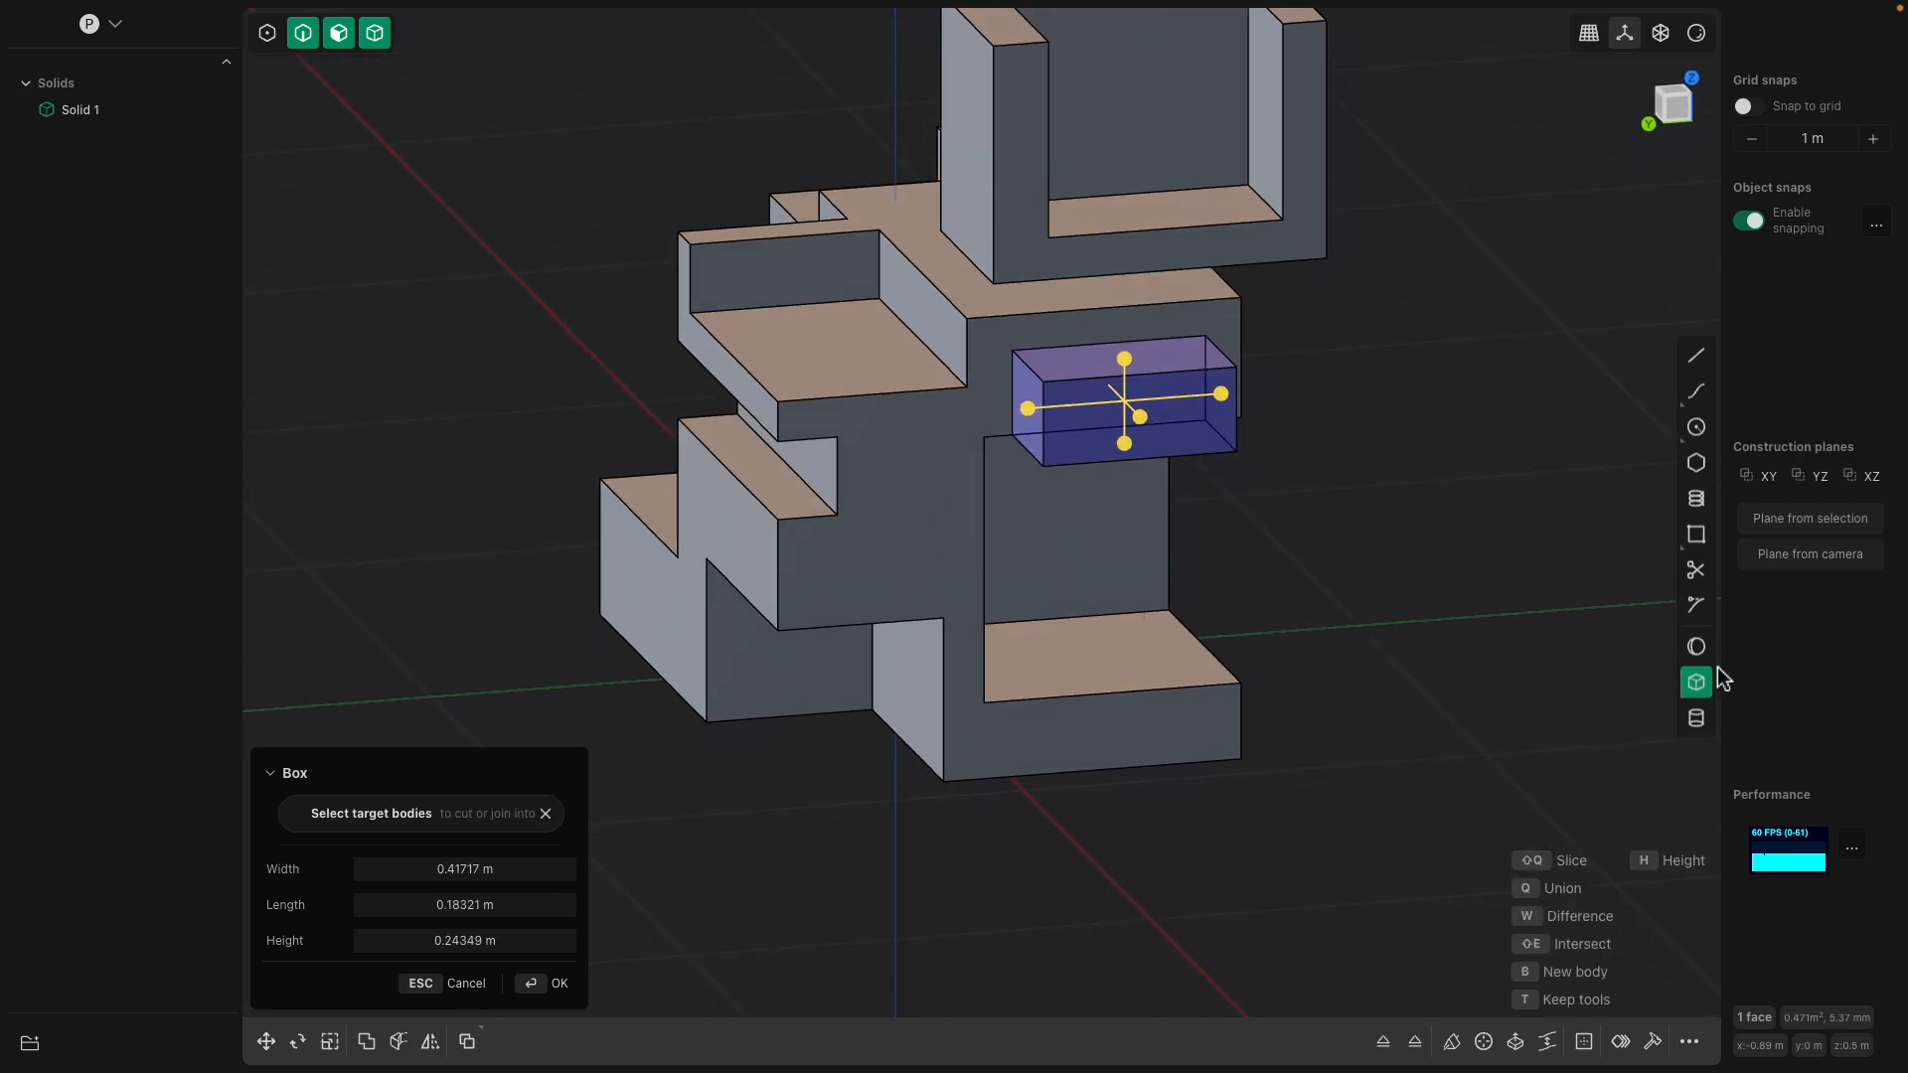
key("Return")
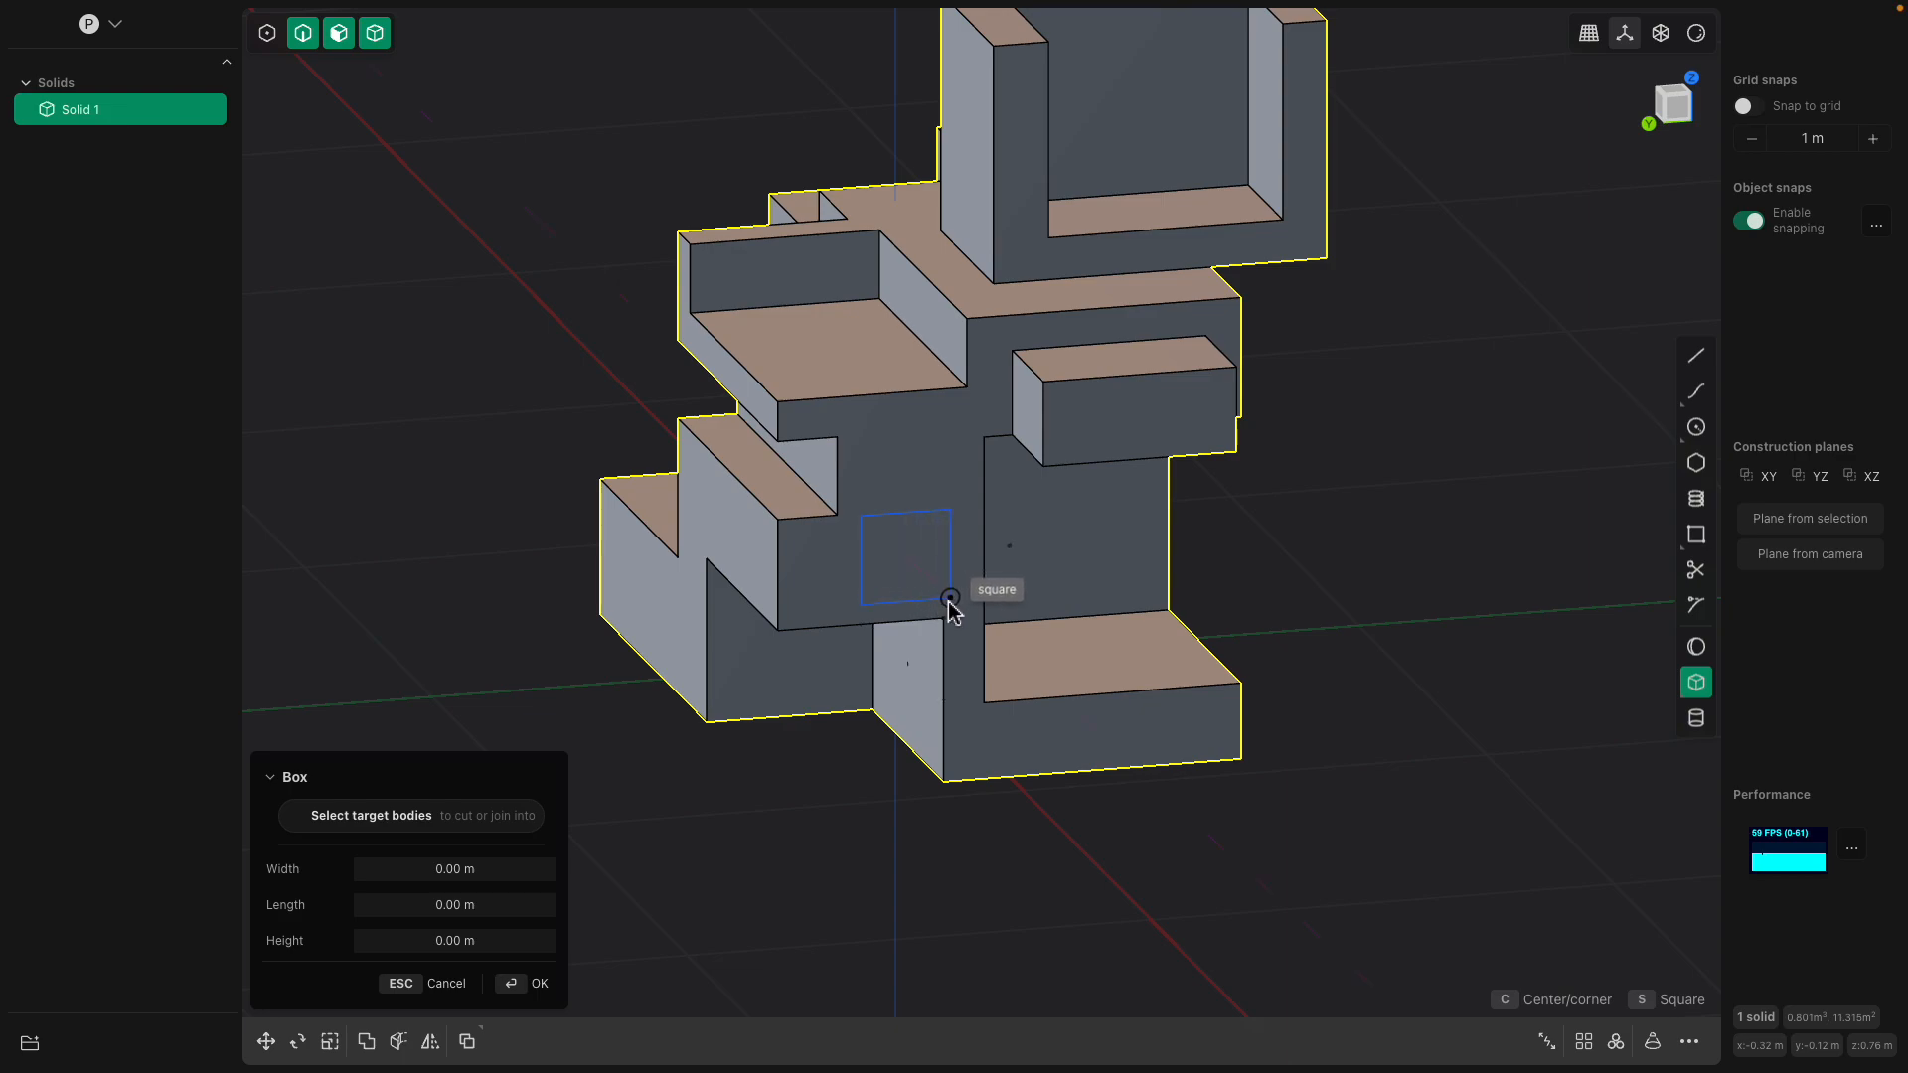
Add a small protruding box with a square base about 0.19 × 0.19 m on the end face beside the recess and adjust its depth
left_click(951, 599)
left_click(989, 631)
middle_click_drag(989, 631, 993, 702)
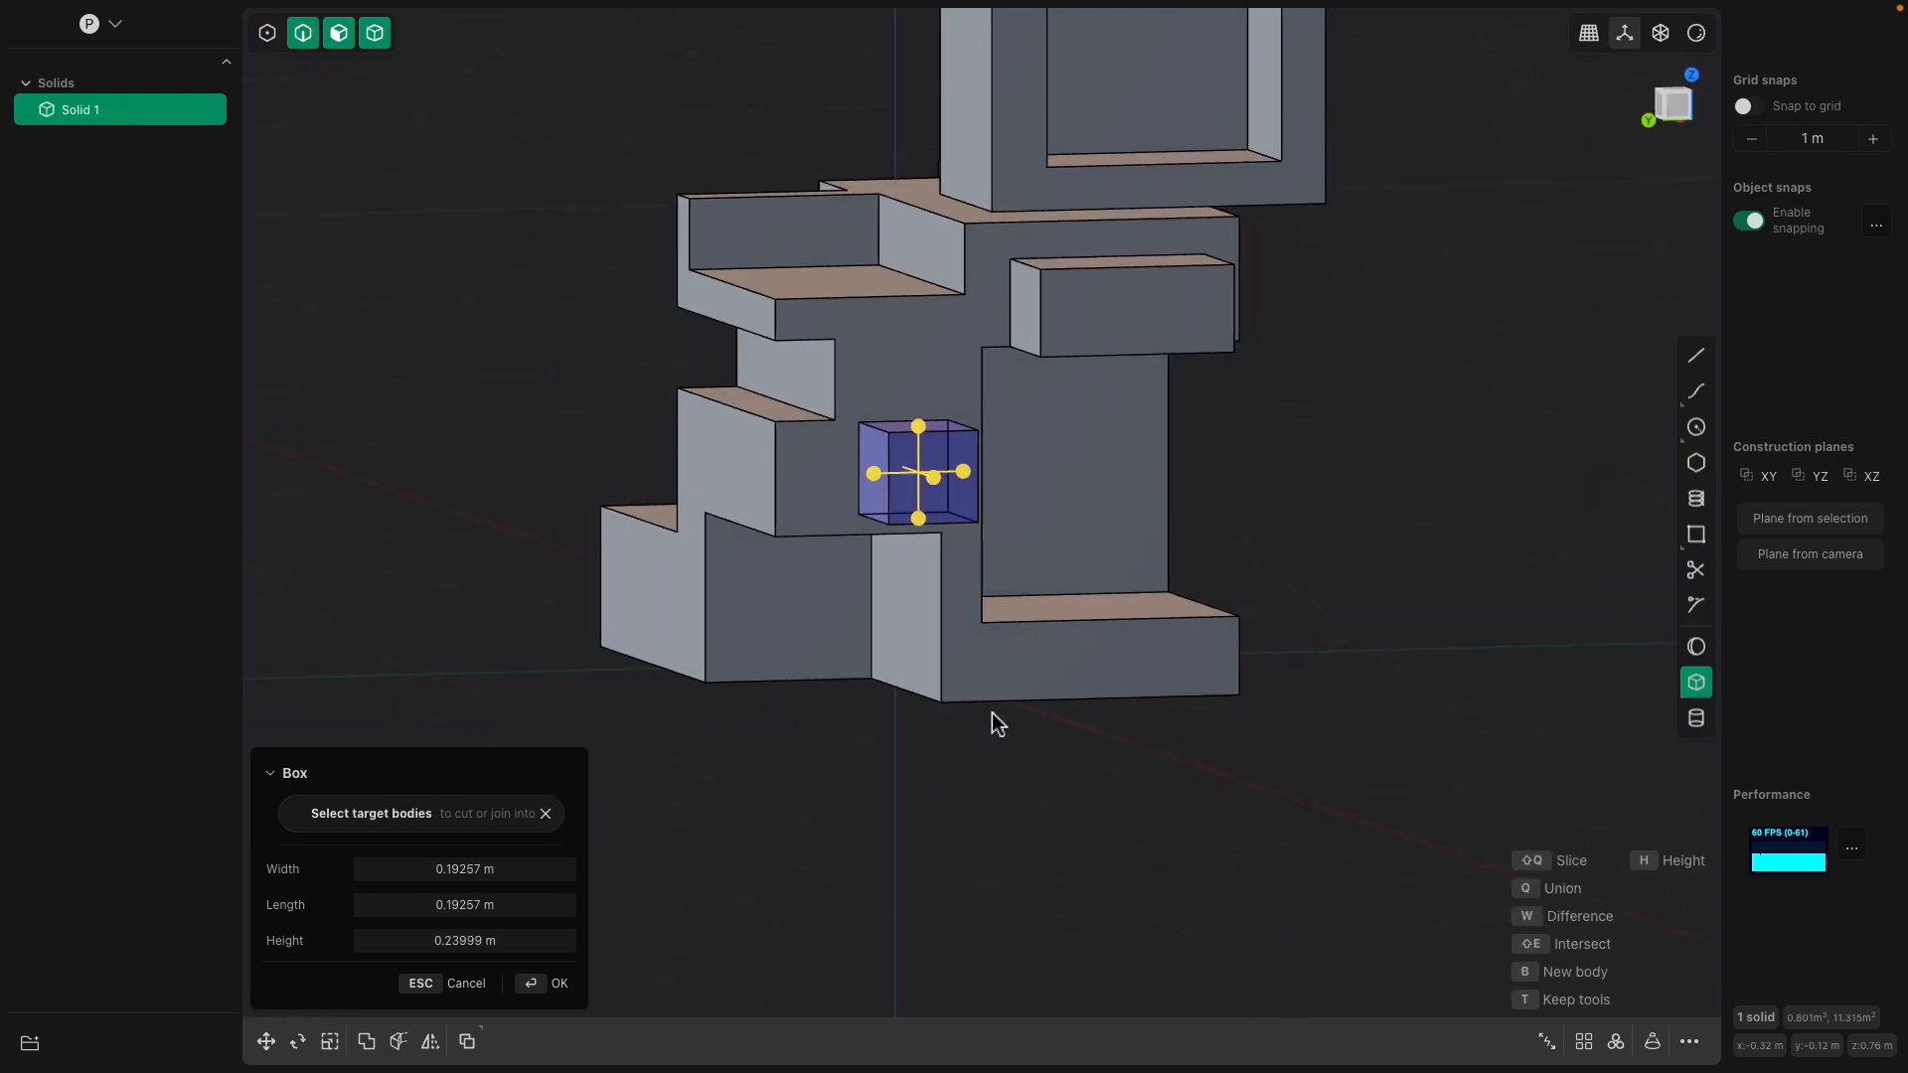
scroll(994, 703, "up", 1)
middle_click_drag(1107, 670, 1098, 714)
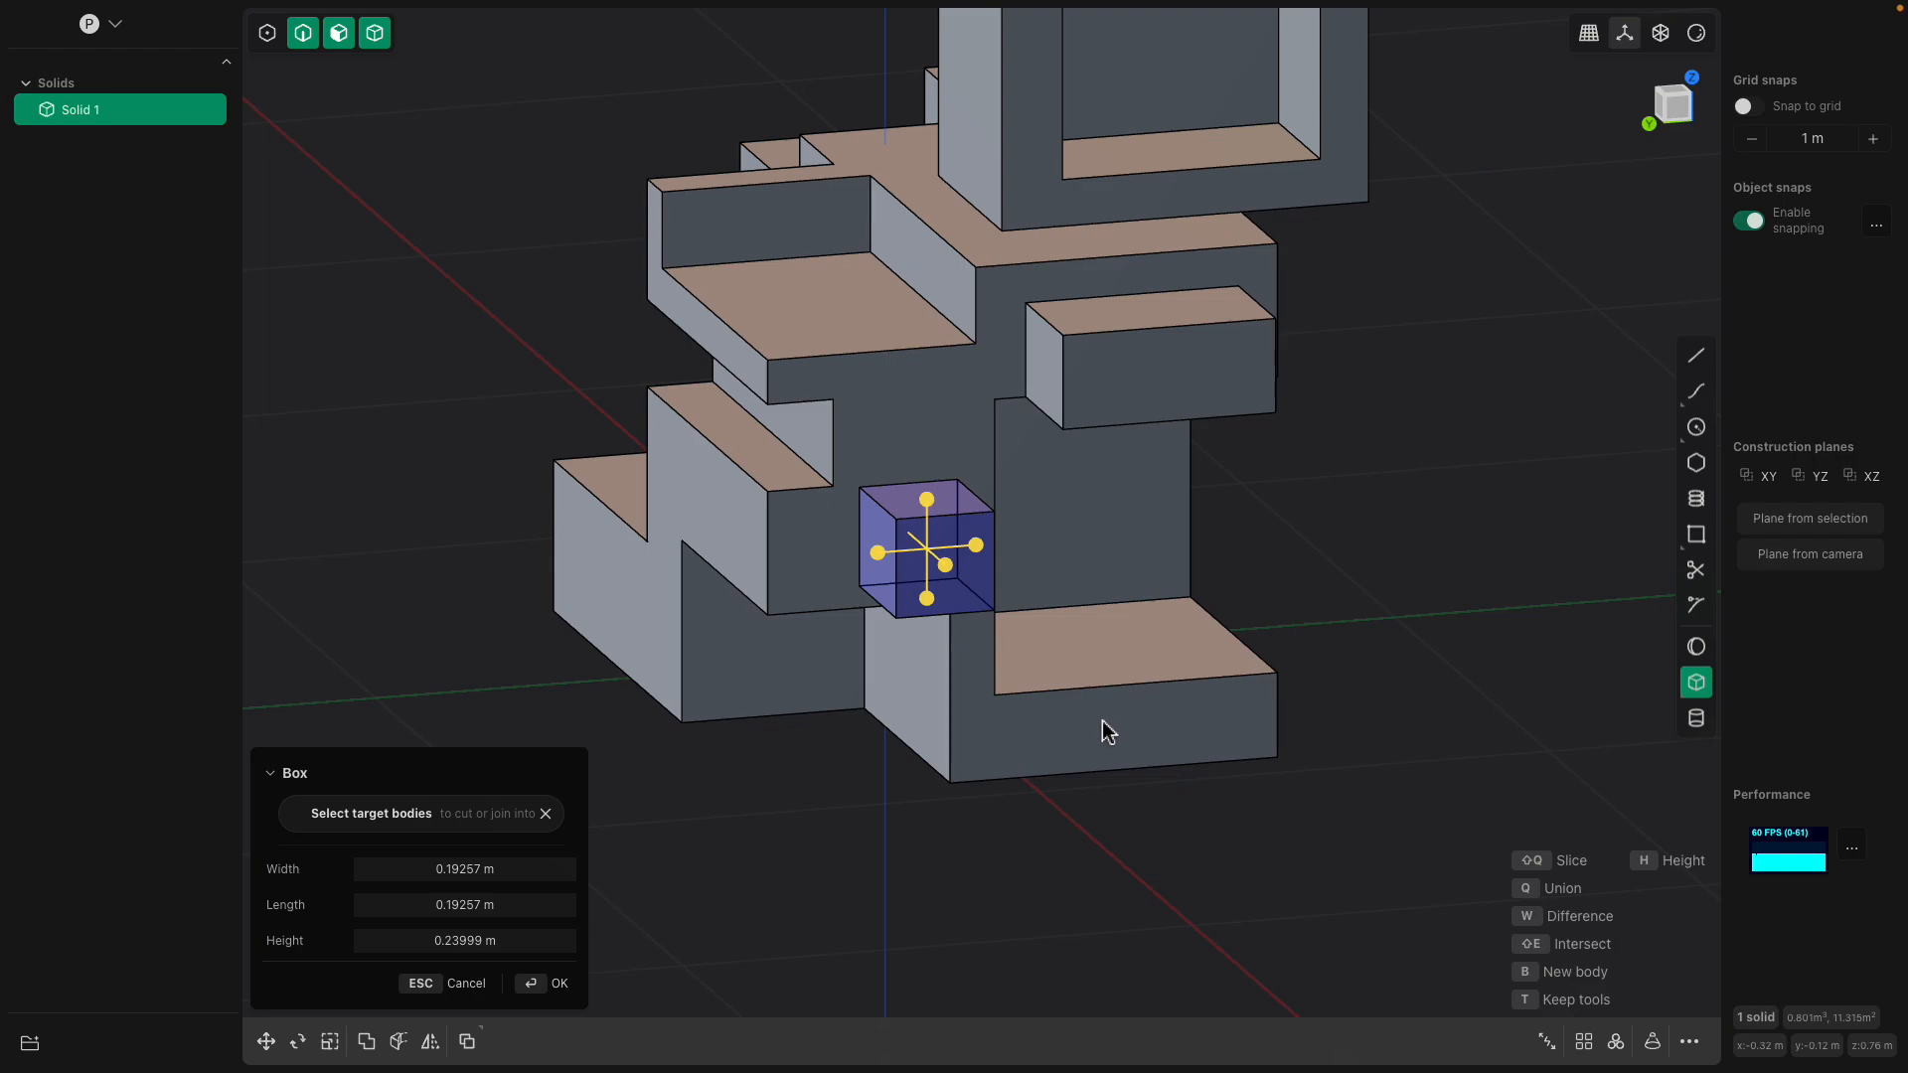
left_click_drag(945, 564, 986, 558)
right_click(962, 557)
Chamfer the small box's upper outer edge and chamfer the open outer edge of the upper deck's sunken floor by about 0.05 m
left_click(947, 513)
right_click(784, 372)
left_click(734, 332)
left_click_drag(732, 330, 756, 341)
middle_click_drag(863, 398, 1055, 446)
middle_click_drag(1101, 517, 774, 409)
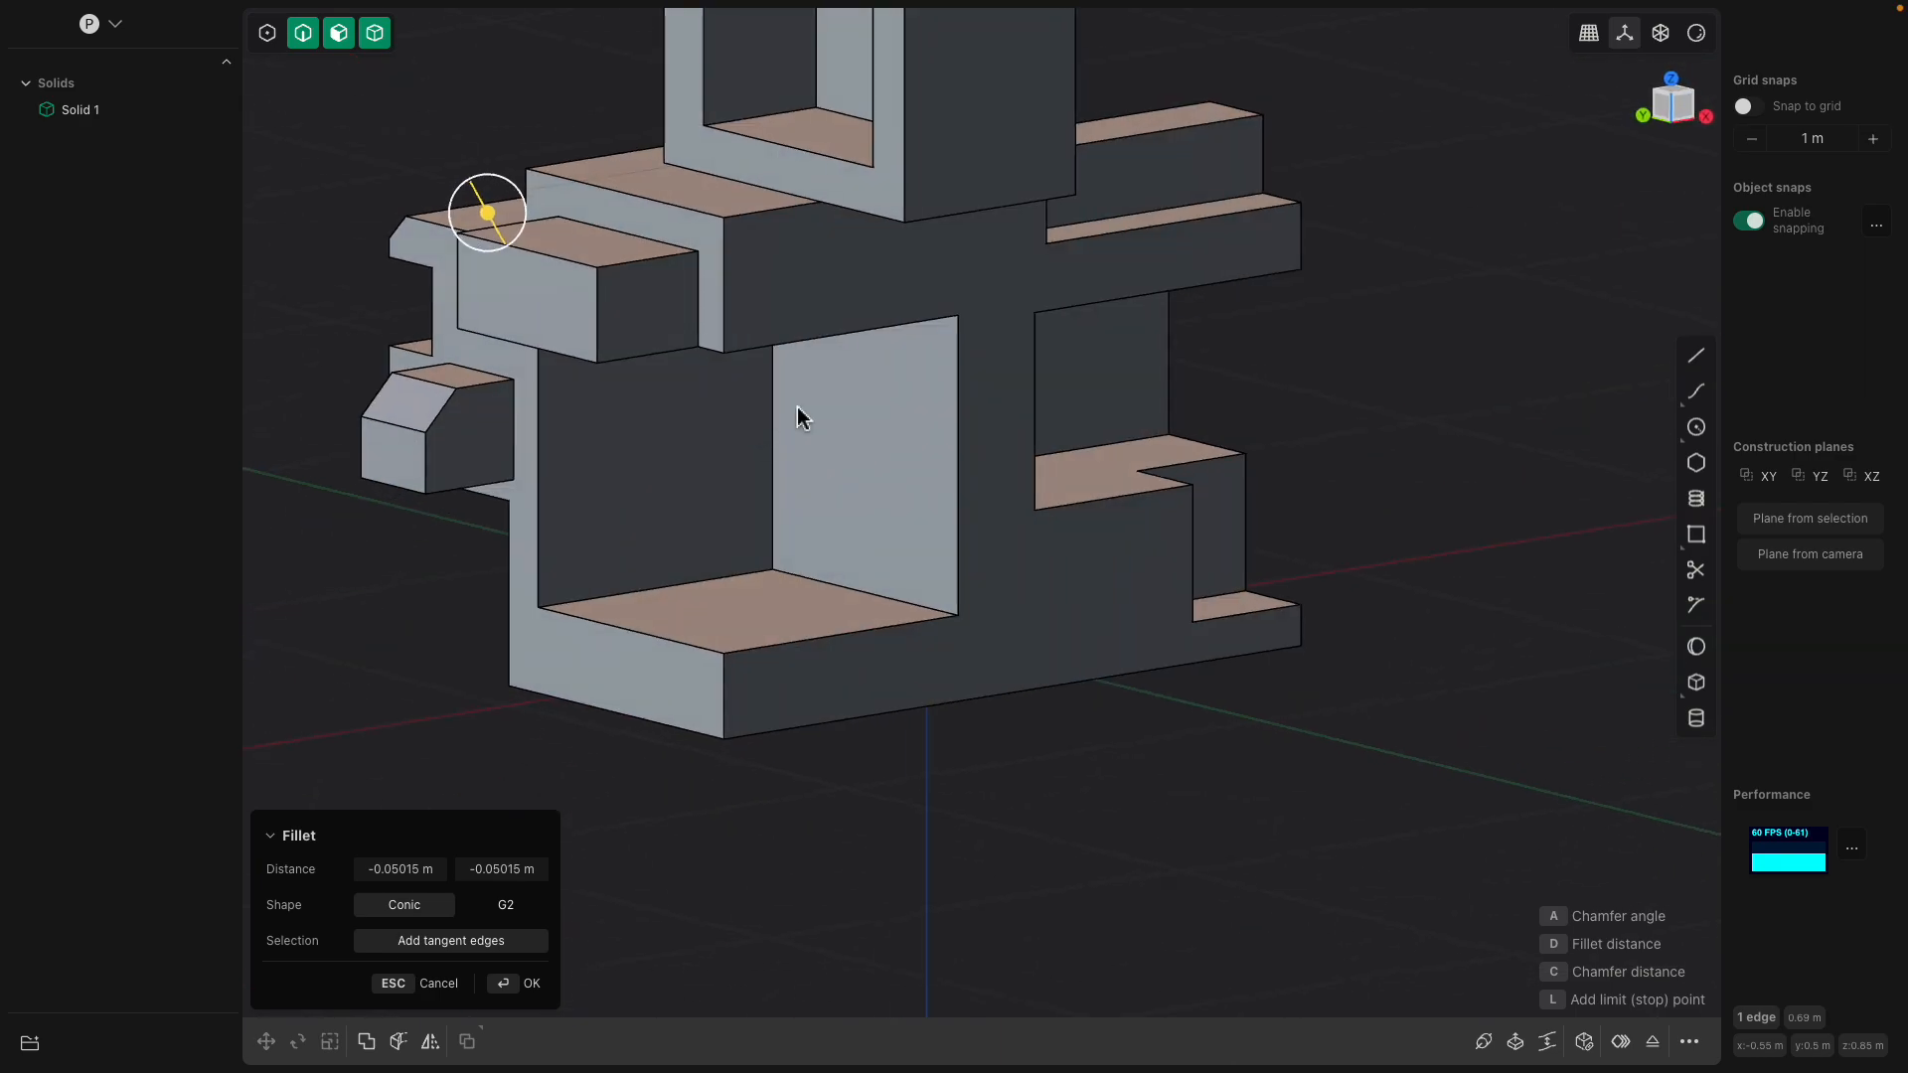
middle_click_drag(1090, 398, 1159, 416)
middle_click_drag(890, 469, 979, 517, "shift")
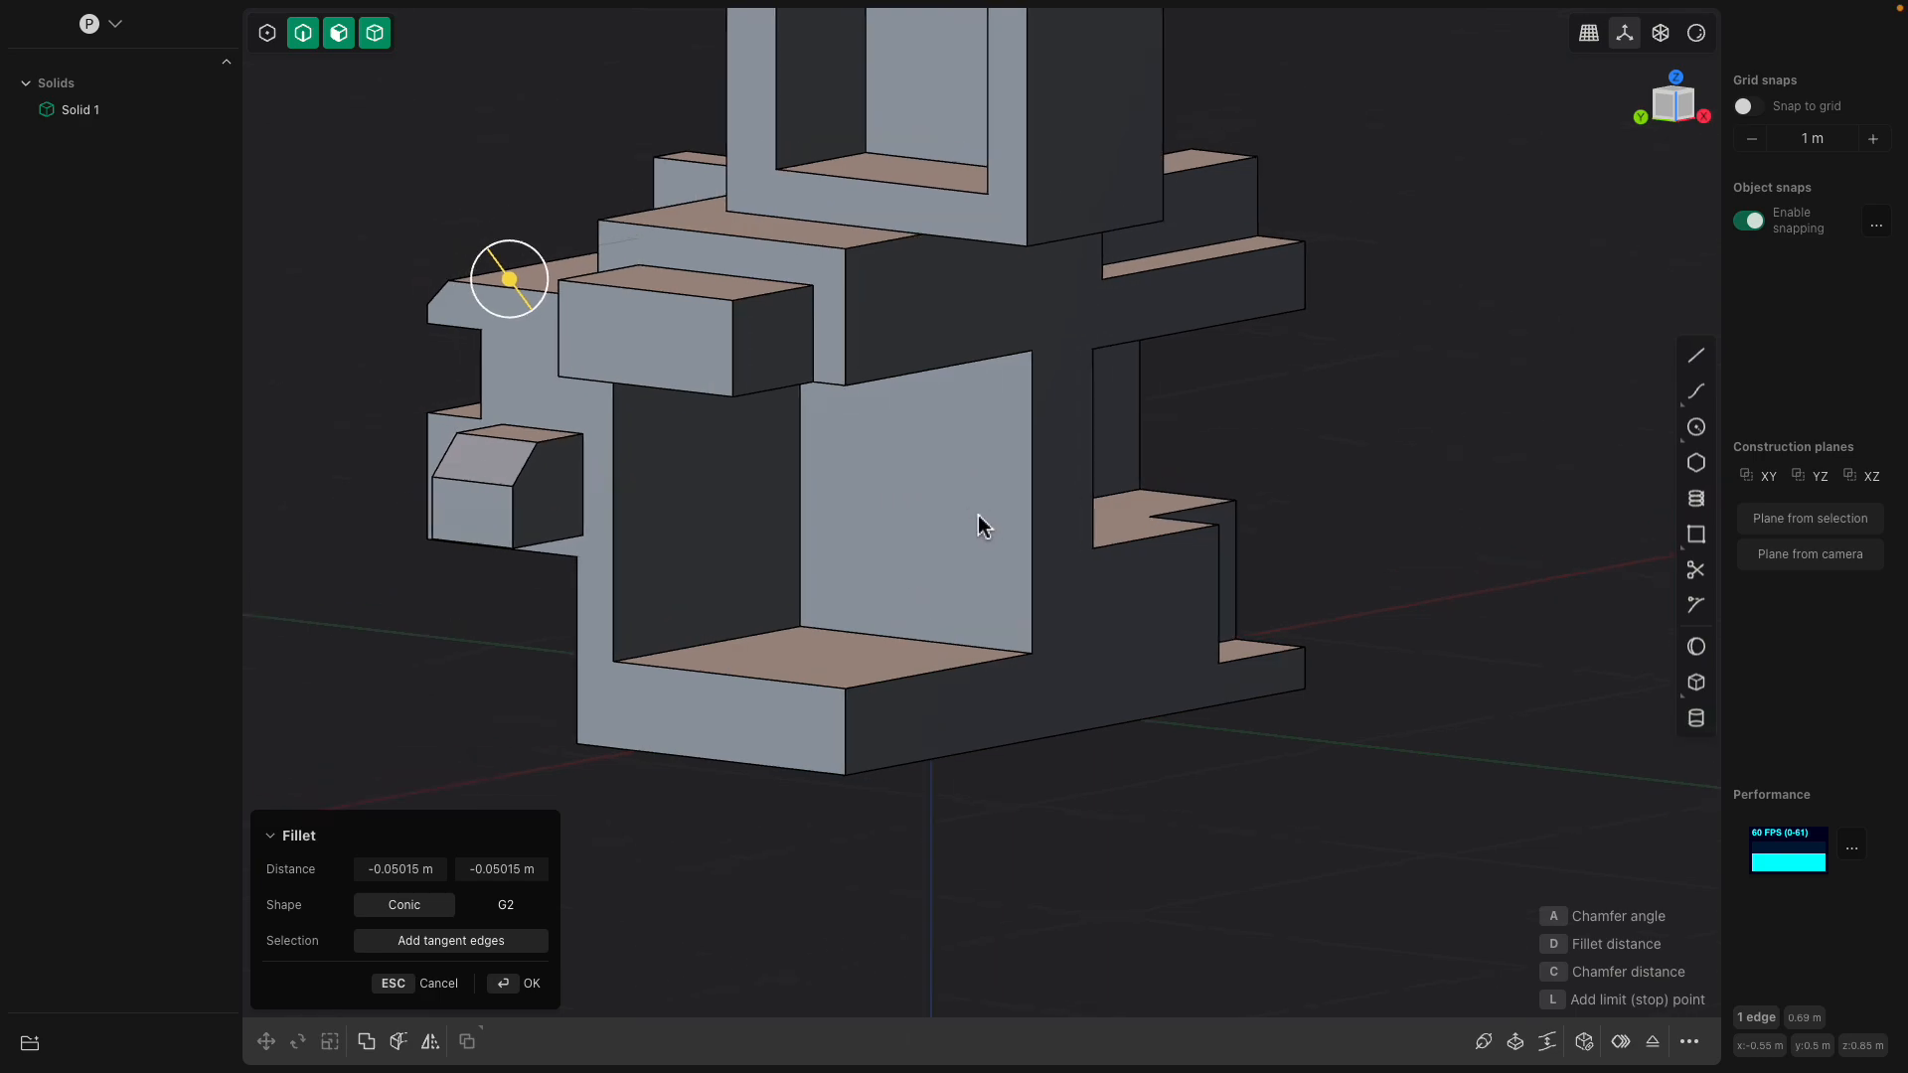
right_click(952, 545)
Draw a rectangle about 0.37 × 0.29 m and a taller, narrower one crossing it on a construction plane set to the recess's inner wall
left_click(928, 517)
middle_click_drag(930, 517, 971, 493)
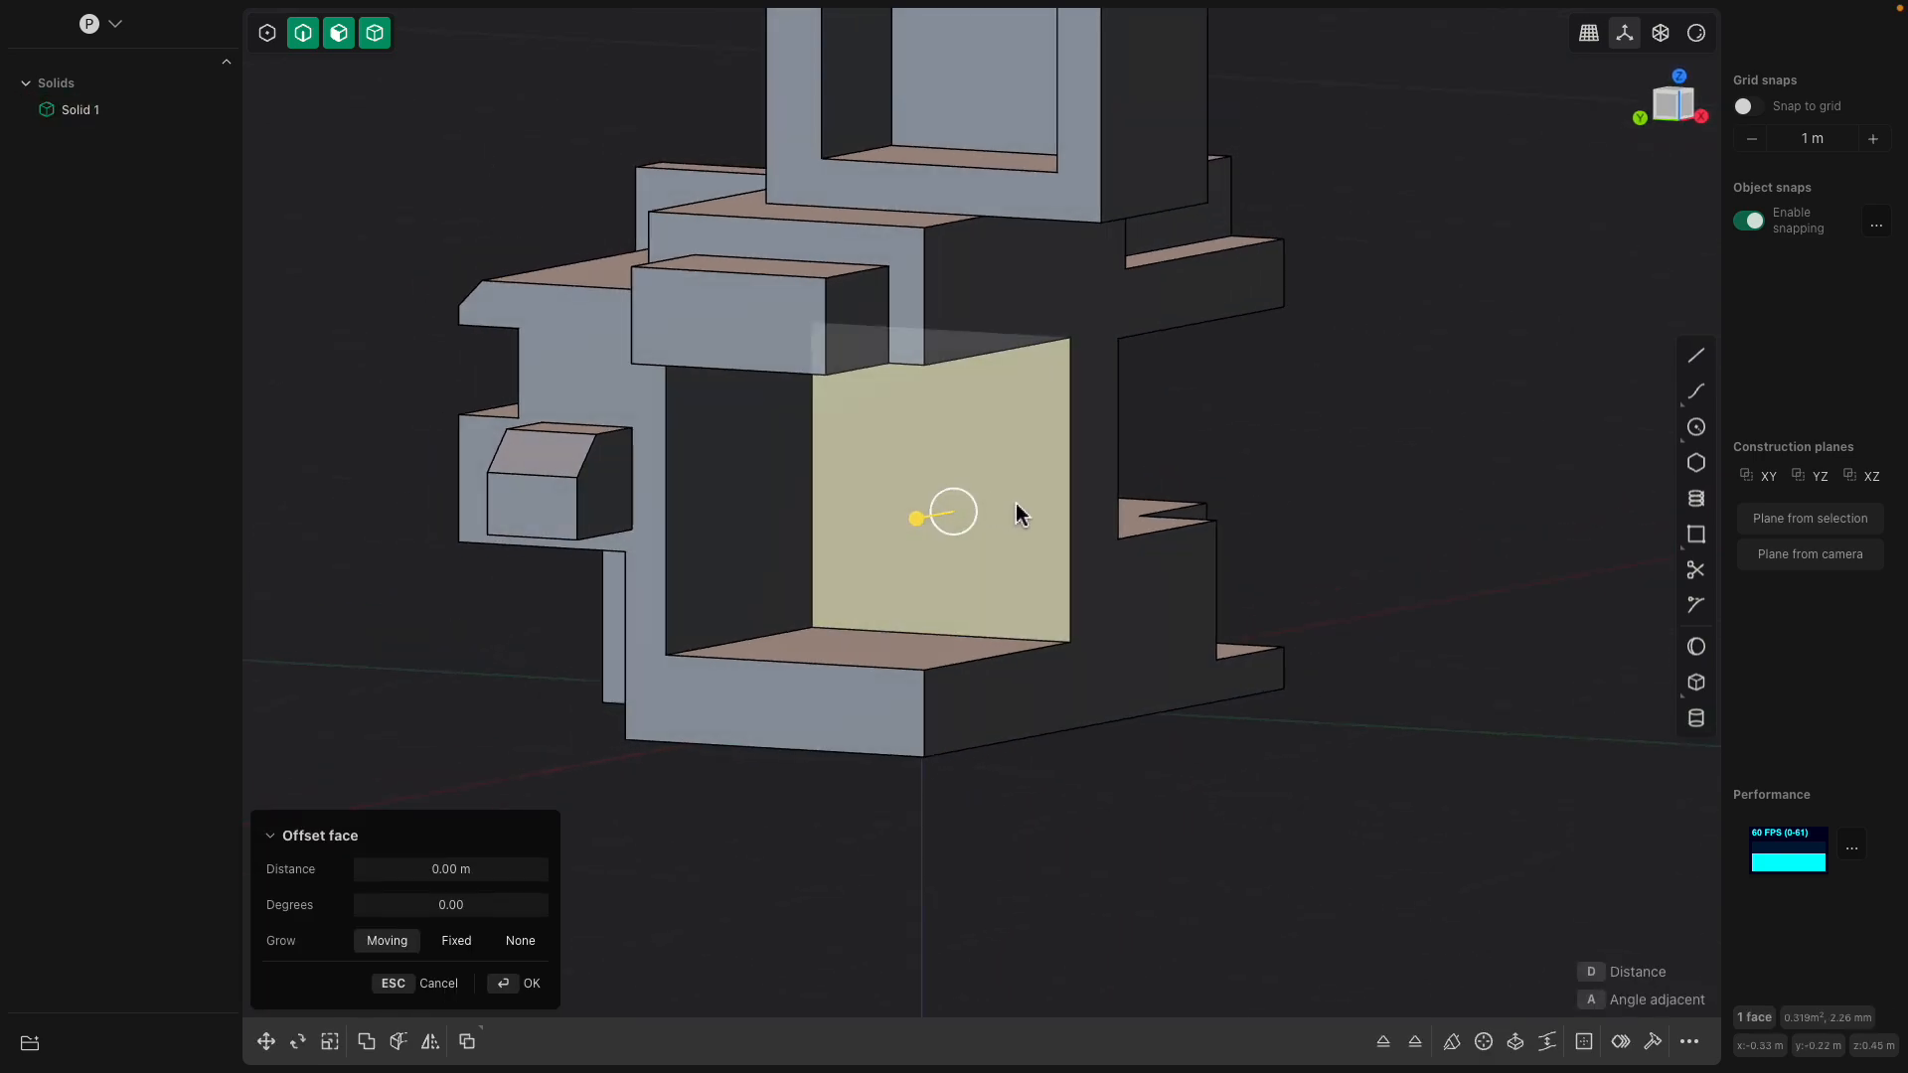
key("space")
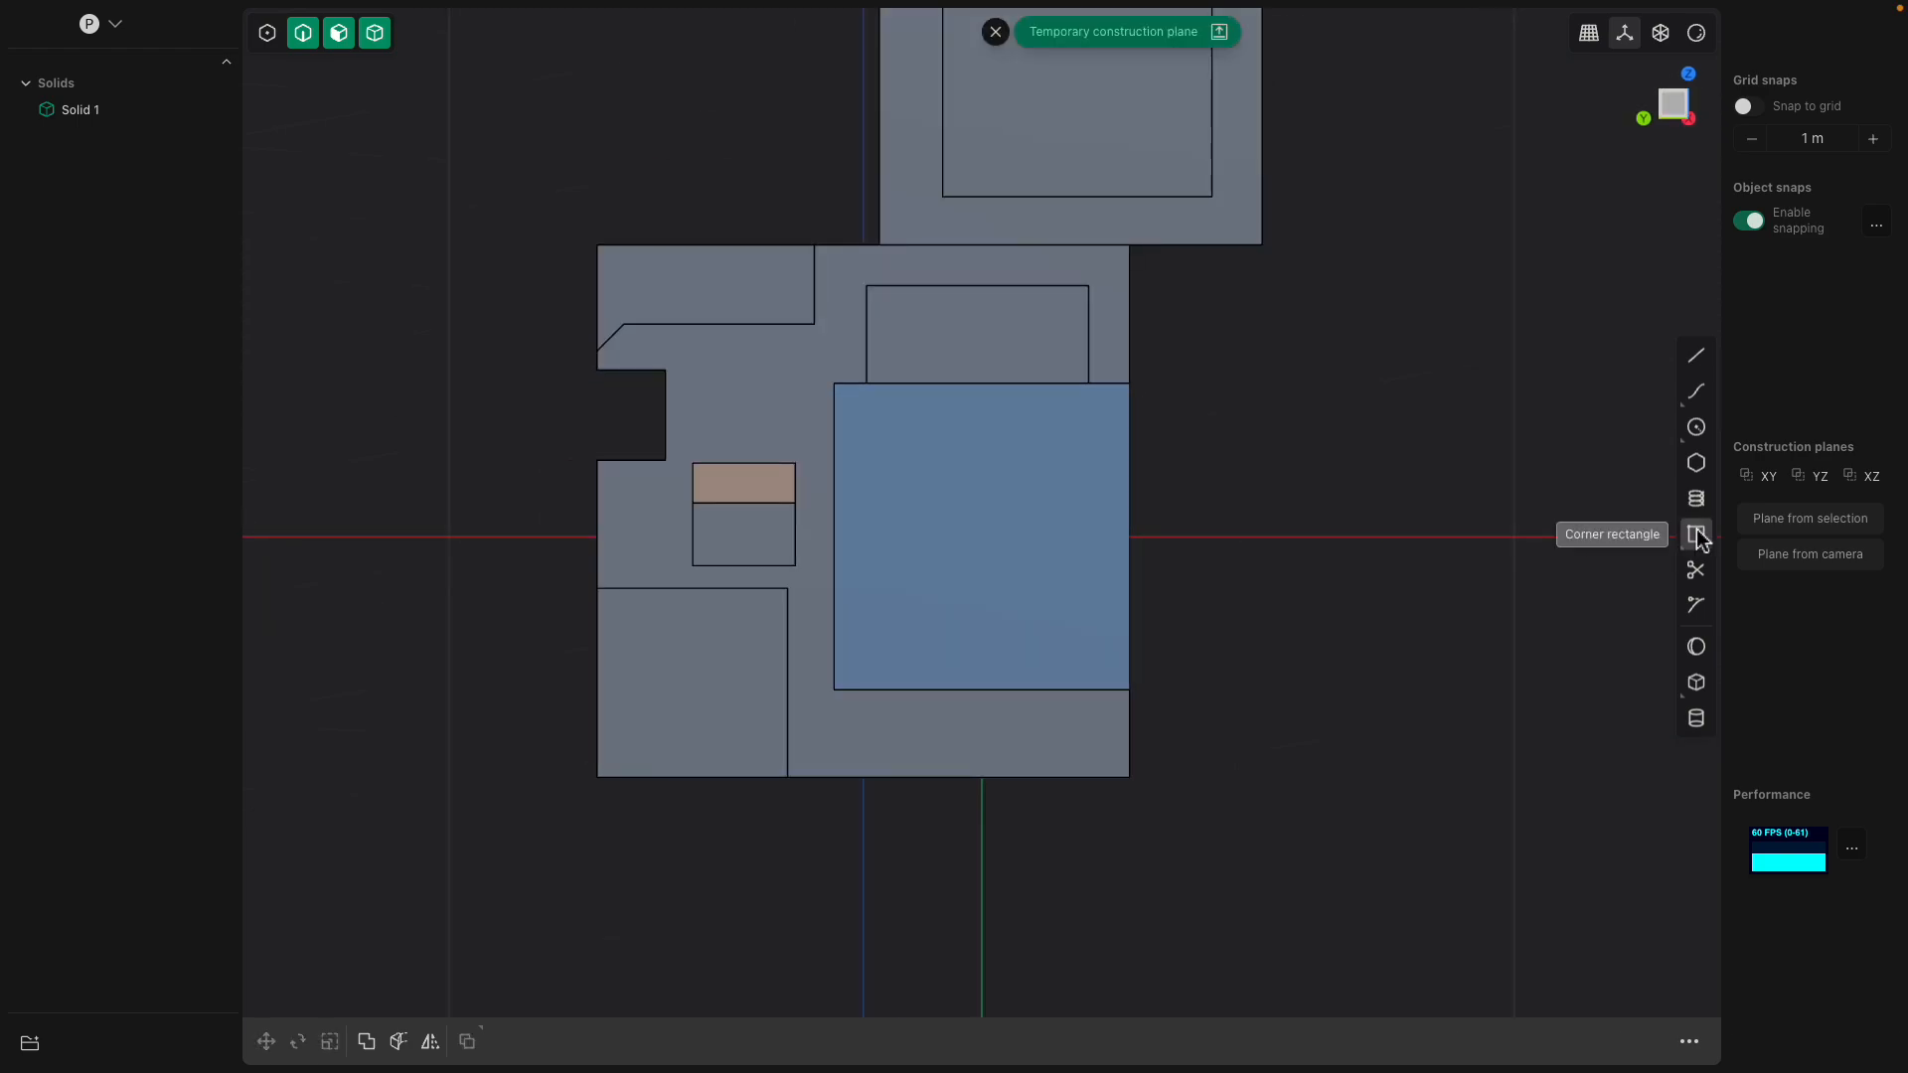
left_click(911, 464)
left_click(1110, 617)
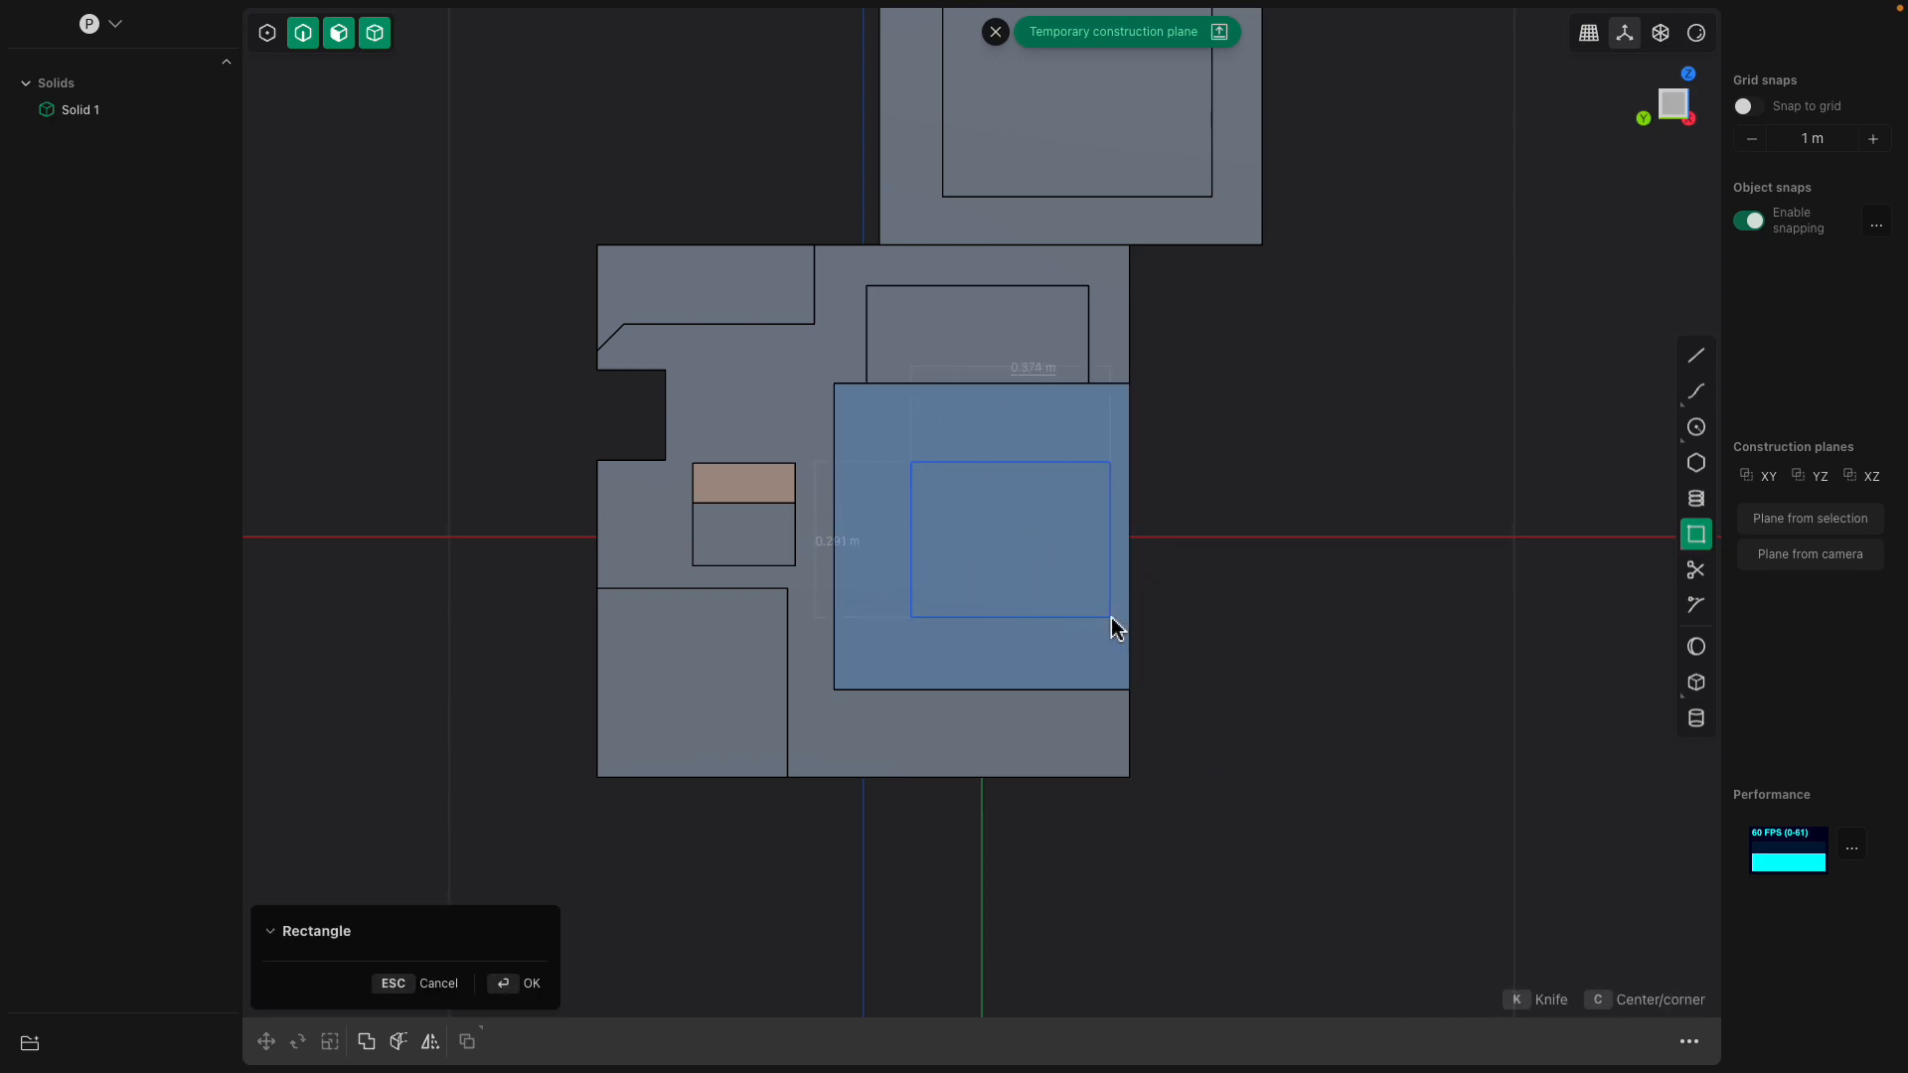
key("Return")
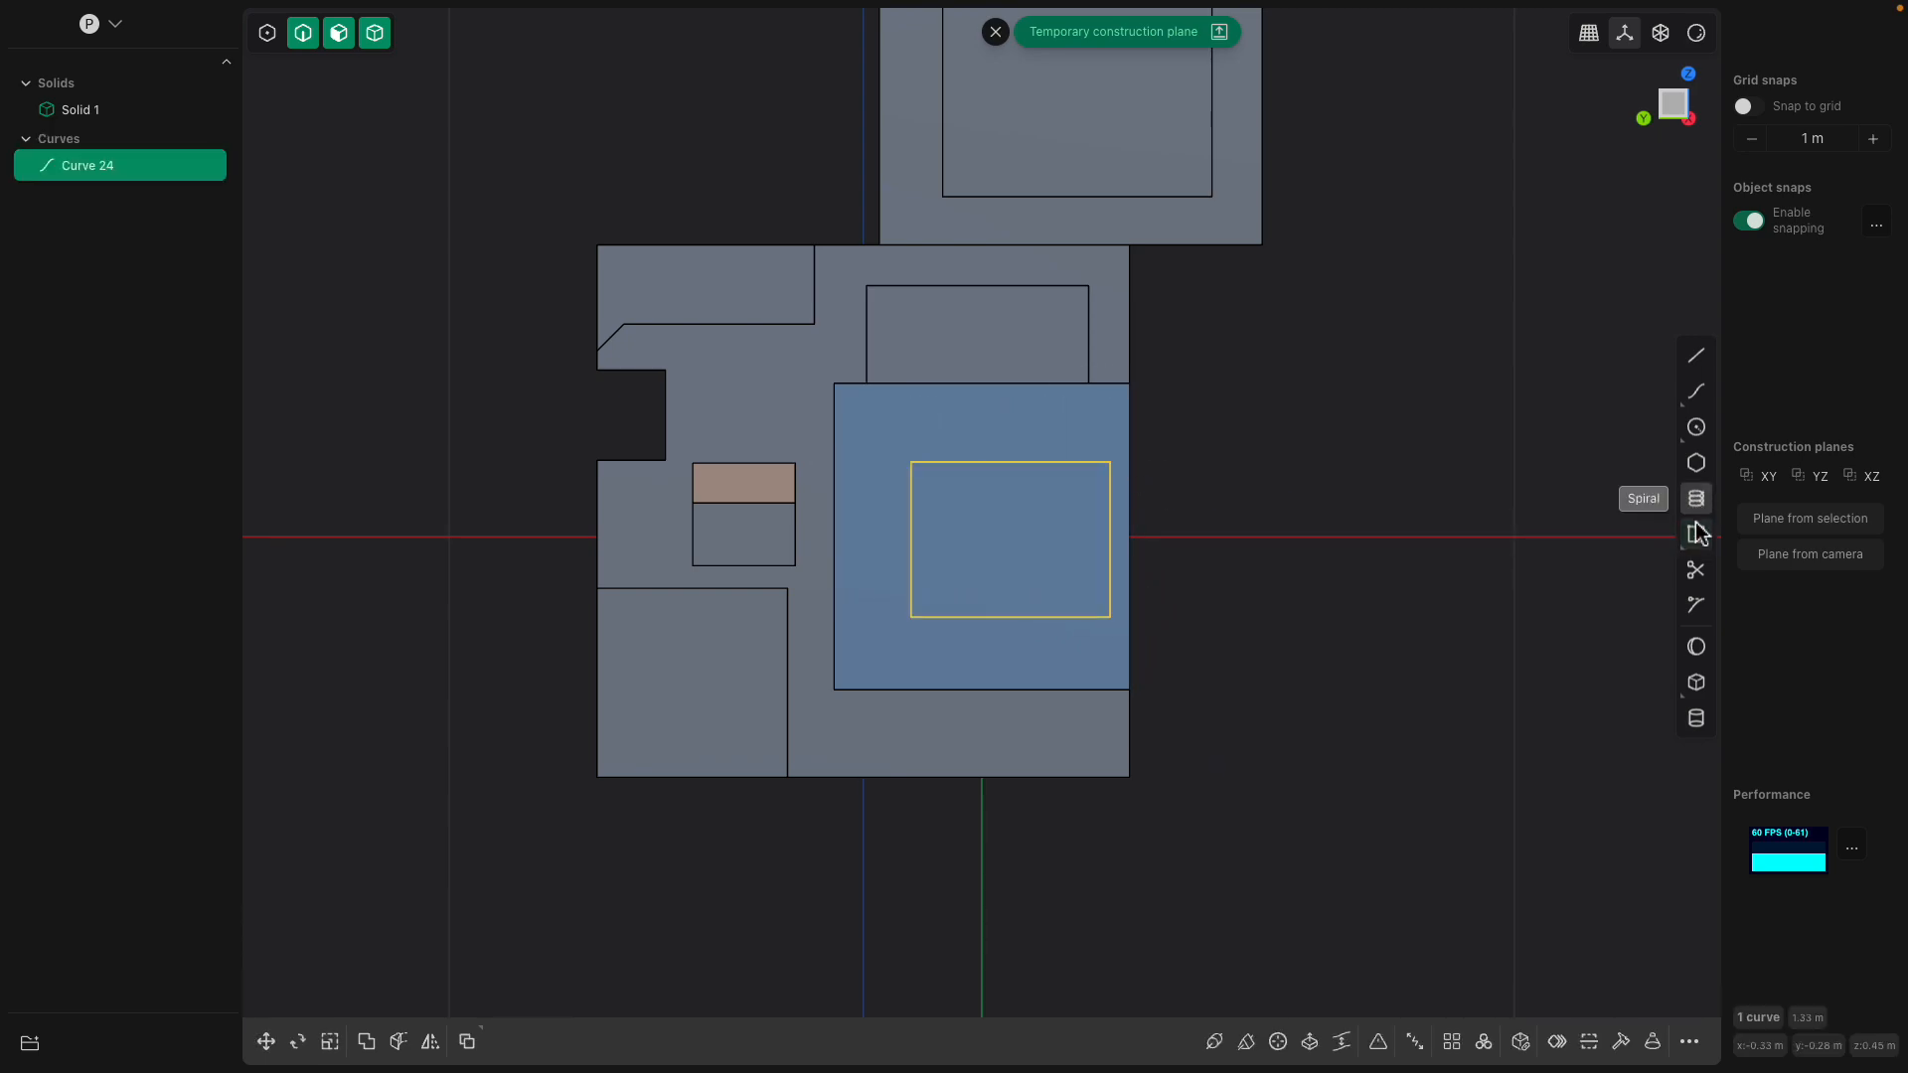
left_click(952, 419)
left_click(1053, 655)
key("Return")
Extrude the central and lower regions of the crossed rectangles into the recess wall to cut a narrow slot
mouse_move(1201, 628)
middle_mouse_down()
mouse_move(1106, 652)
mouse_move(980, 605)
middle_mouse_up()
key("x")
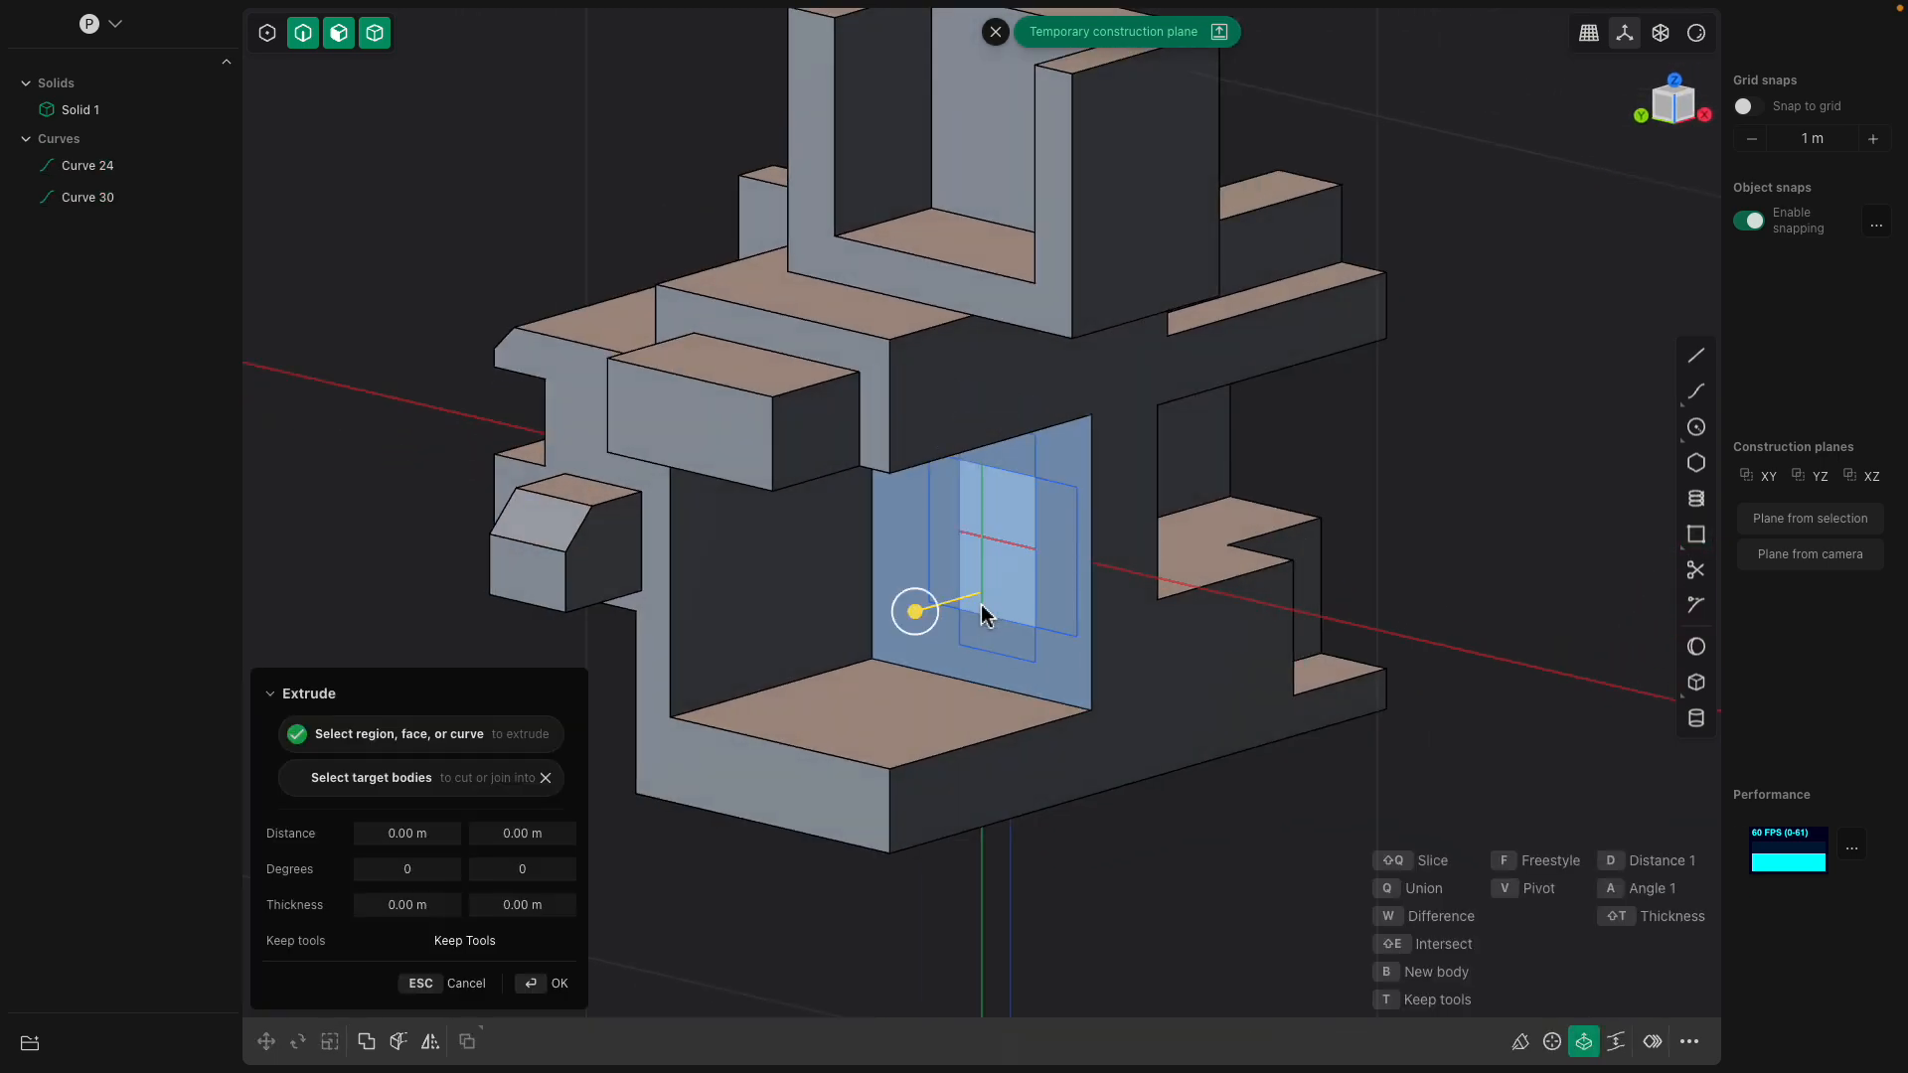
left_click(991, 531)
left_click_drag(931, 540, 988, 524)
key("Return")
middle_click_drag(1055, 590, 1106, 546)
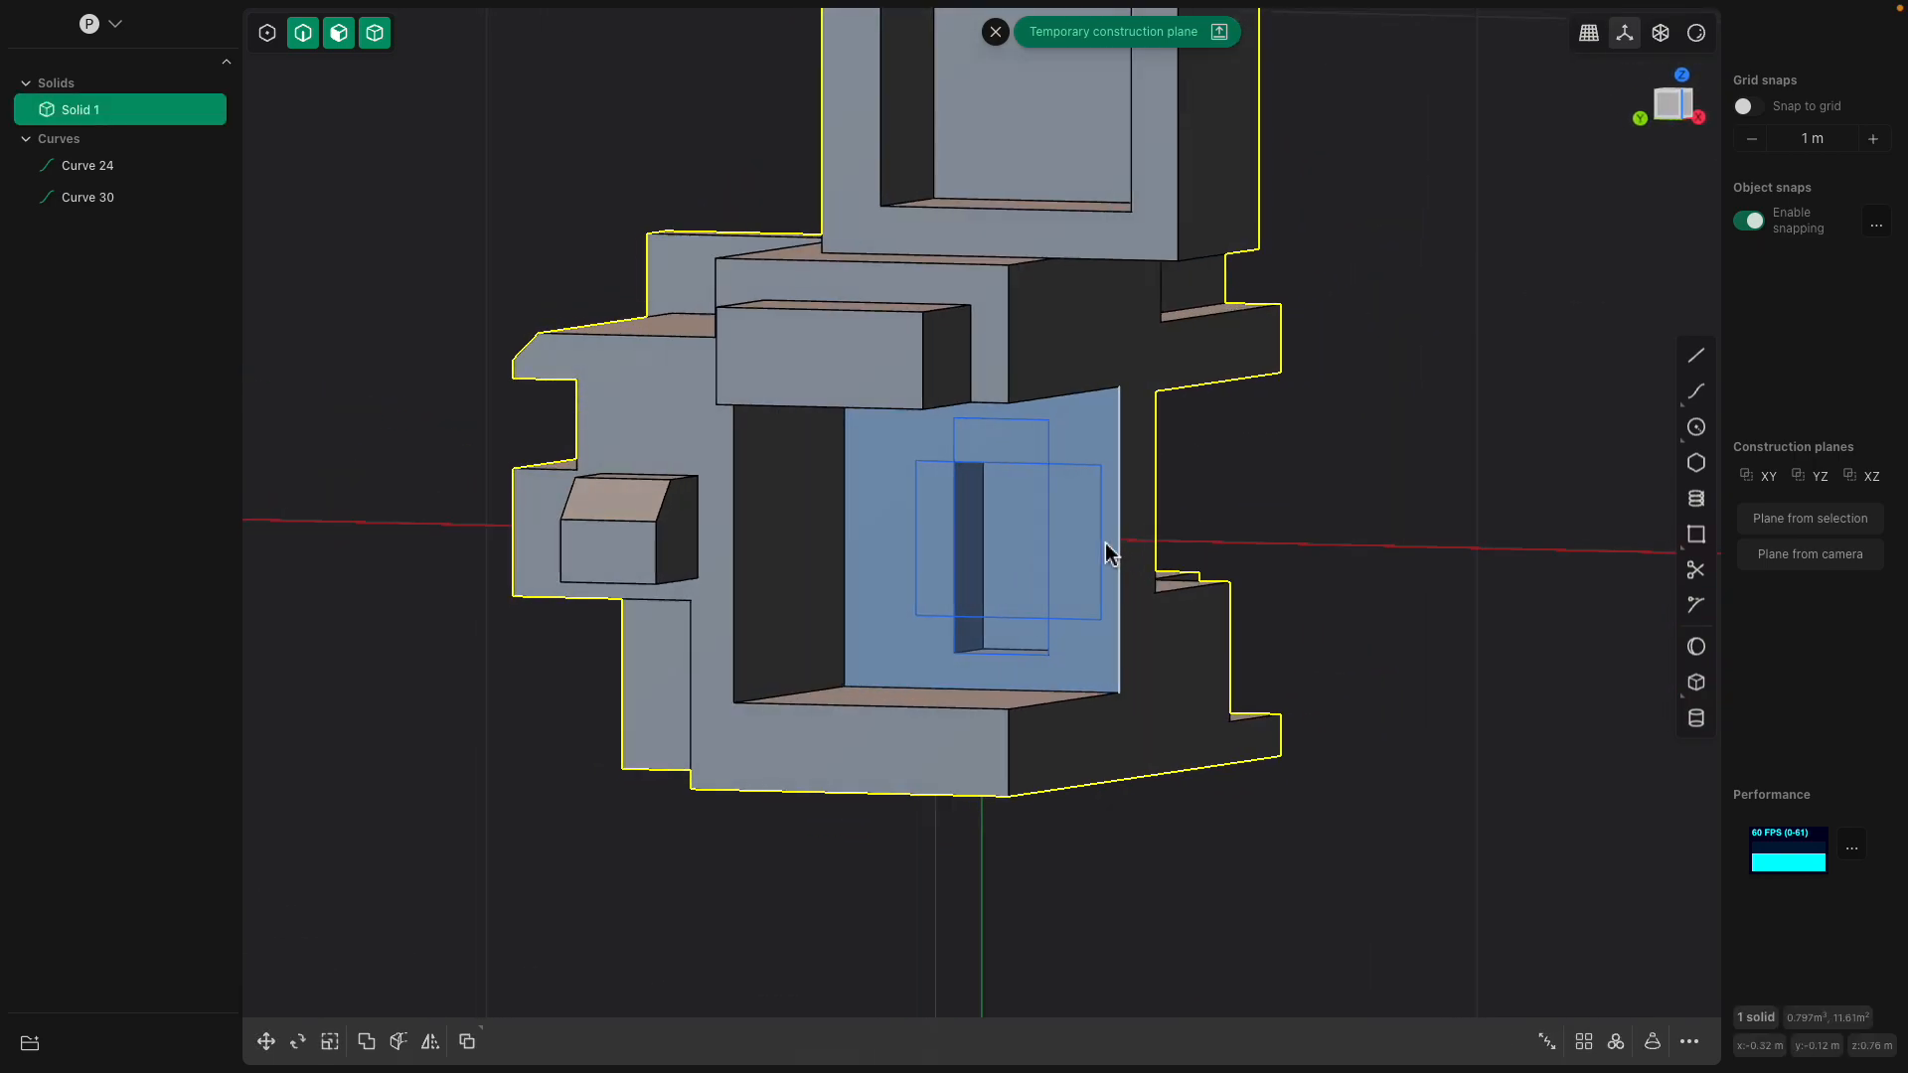
Extrude the side and upper regions of the crossed rectangles slightly into the wall as a shallow cut, and hide both curves
key("e")
left_click(1061, 527)
left_click(1001, 446)
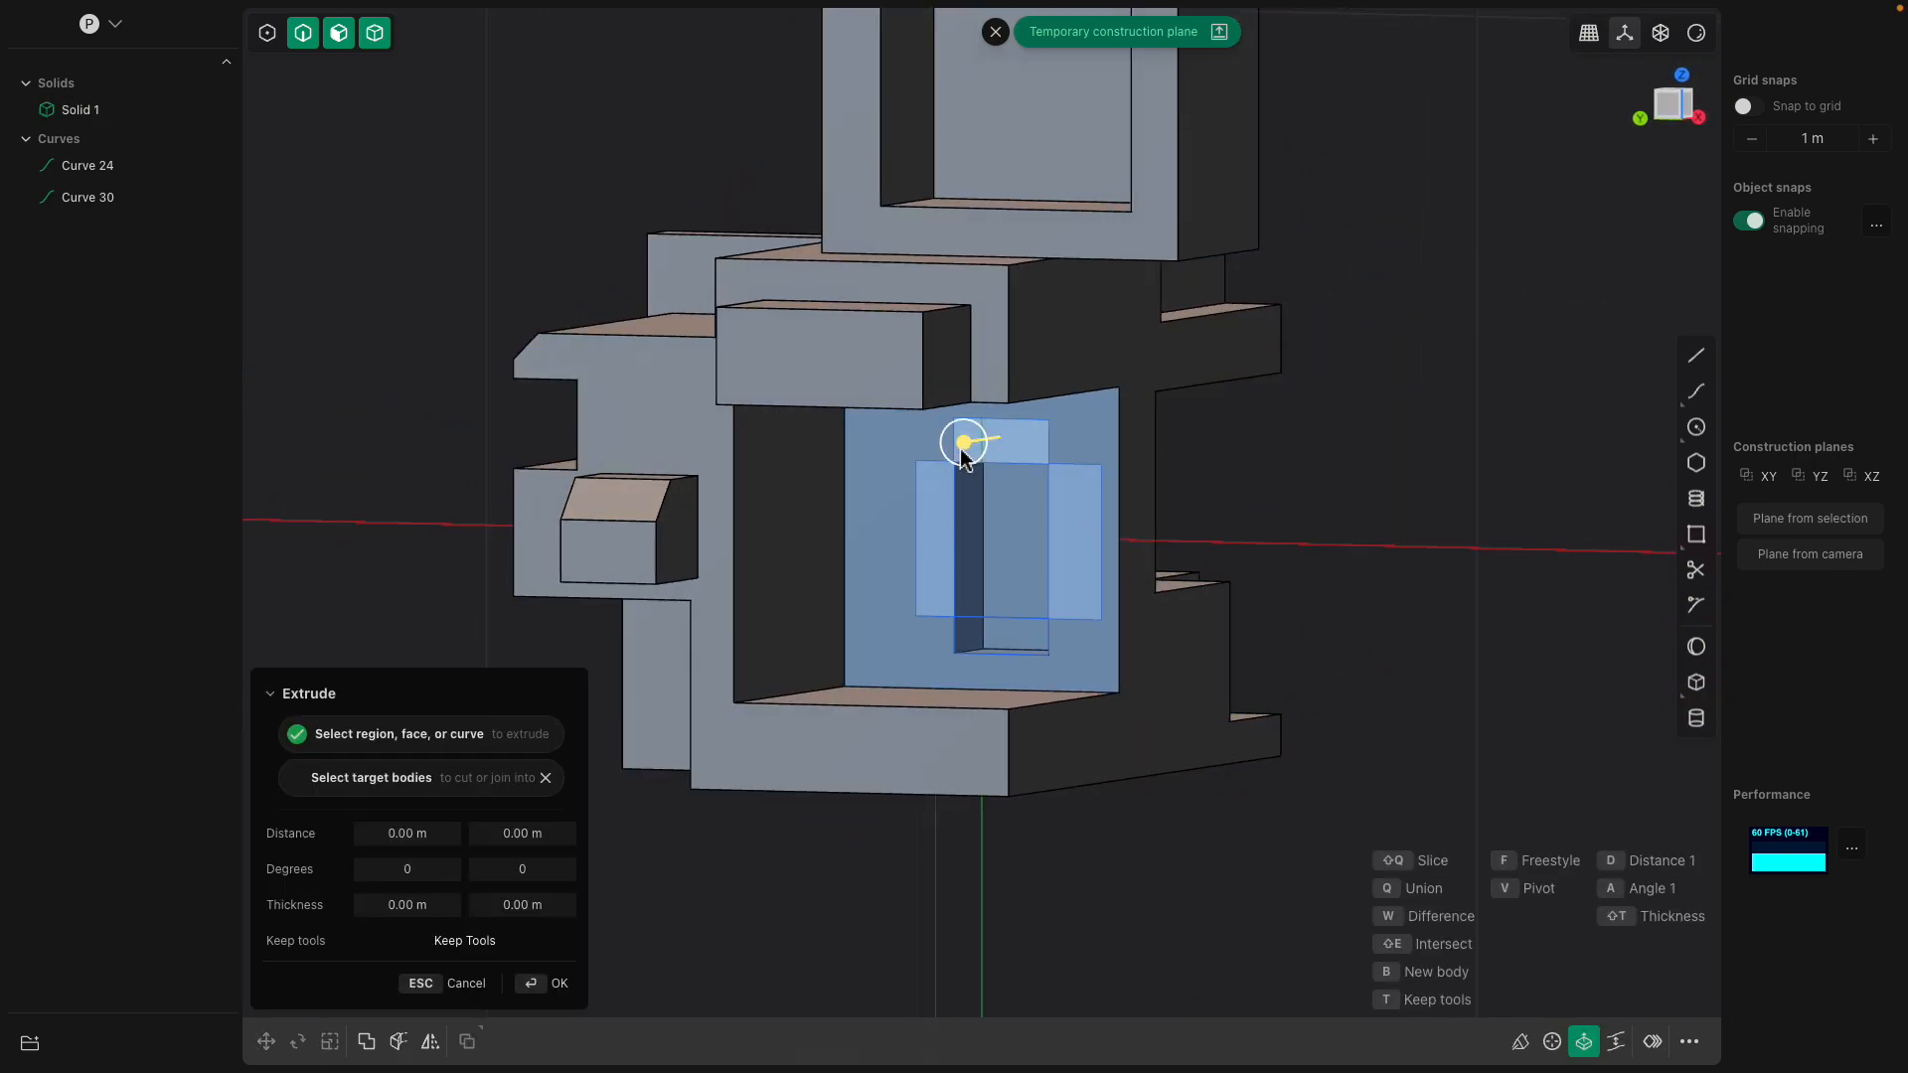
middle_click_drag(970, 452, 929, 470)
left_click_drag(948, 449, 967, 445)
key("Return")
middle_click_drag(1072, 512, 1128, 525)
left_click(159, 167)
left_click(160, 193)
left_click(597, 392)
middle_click_drag(597, 393, 688, 380)
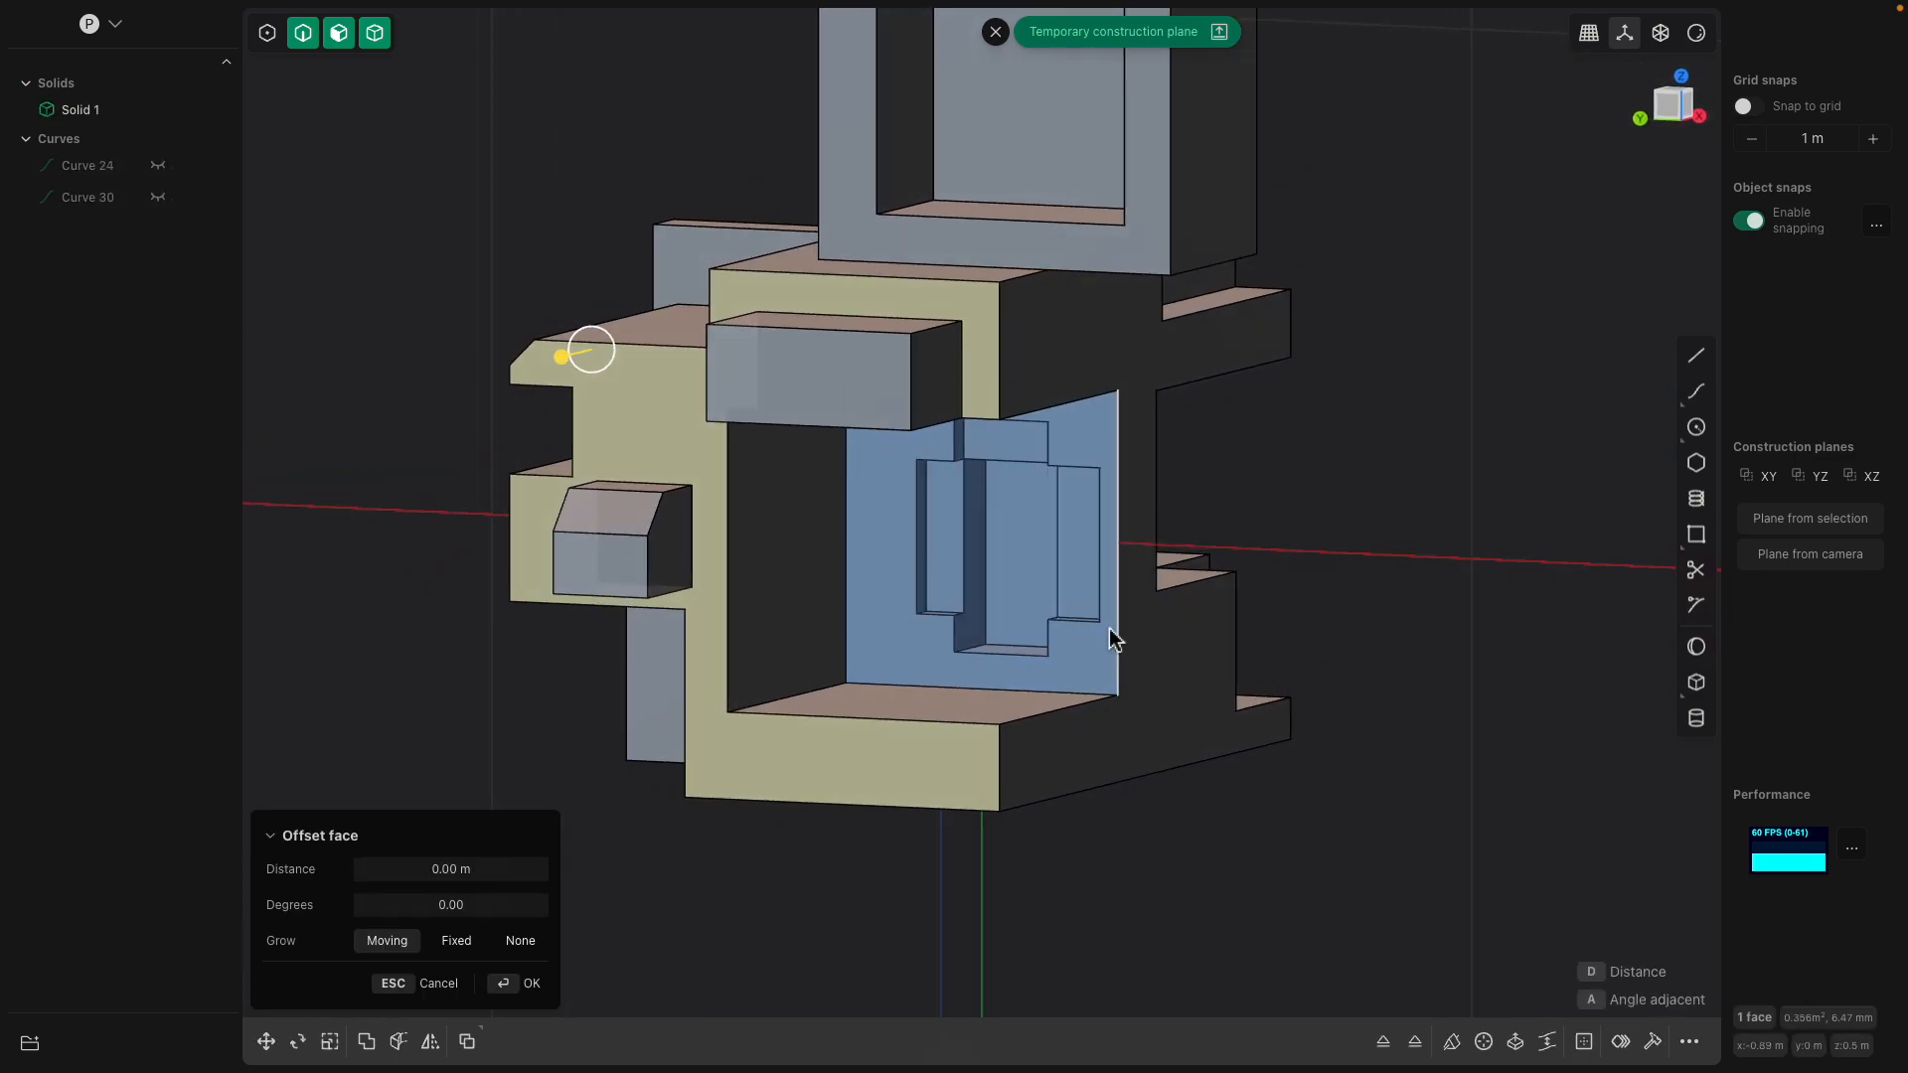
Extrude the cross-shaped recess about 0.70 m through the wall as a cut
left_click(1026, 576)
middle_click_drag(1027, 576, 988, 588)
left_click_drag(988, 588, 1145, 523)
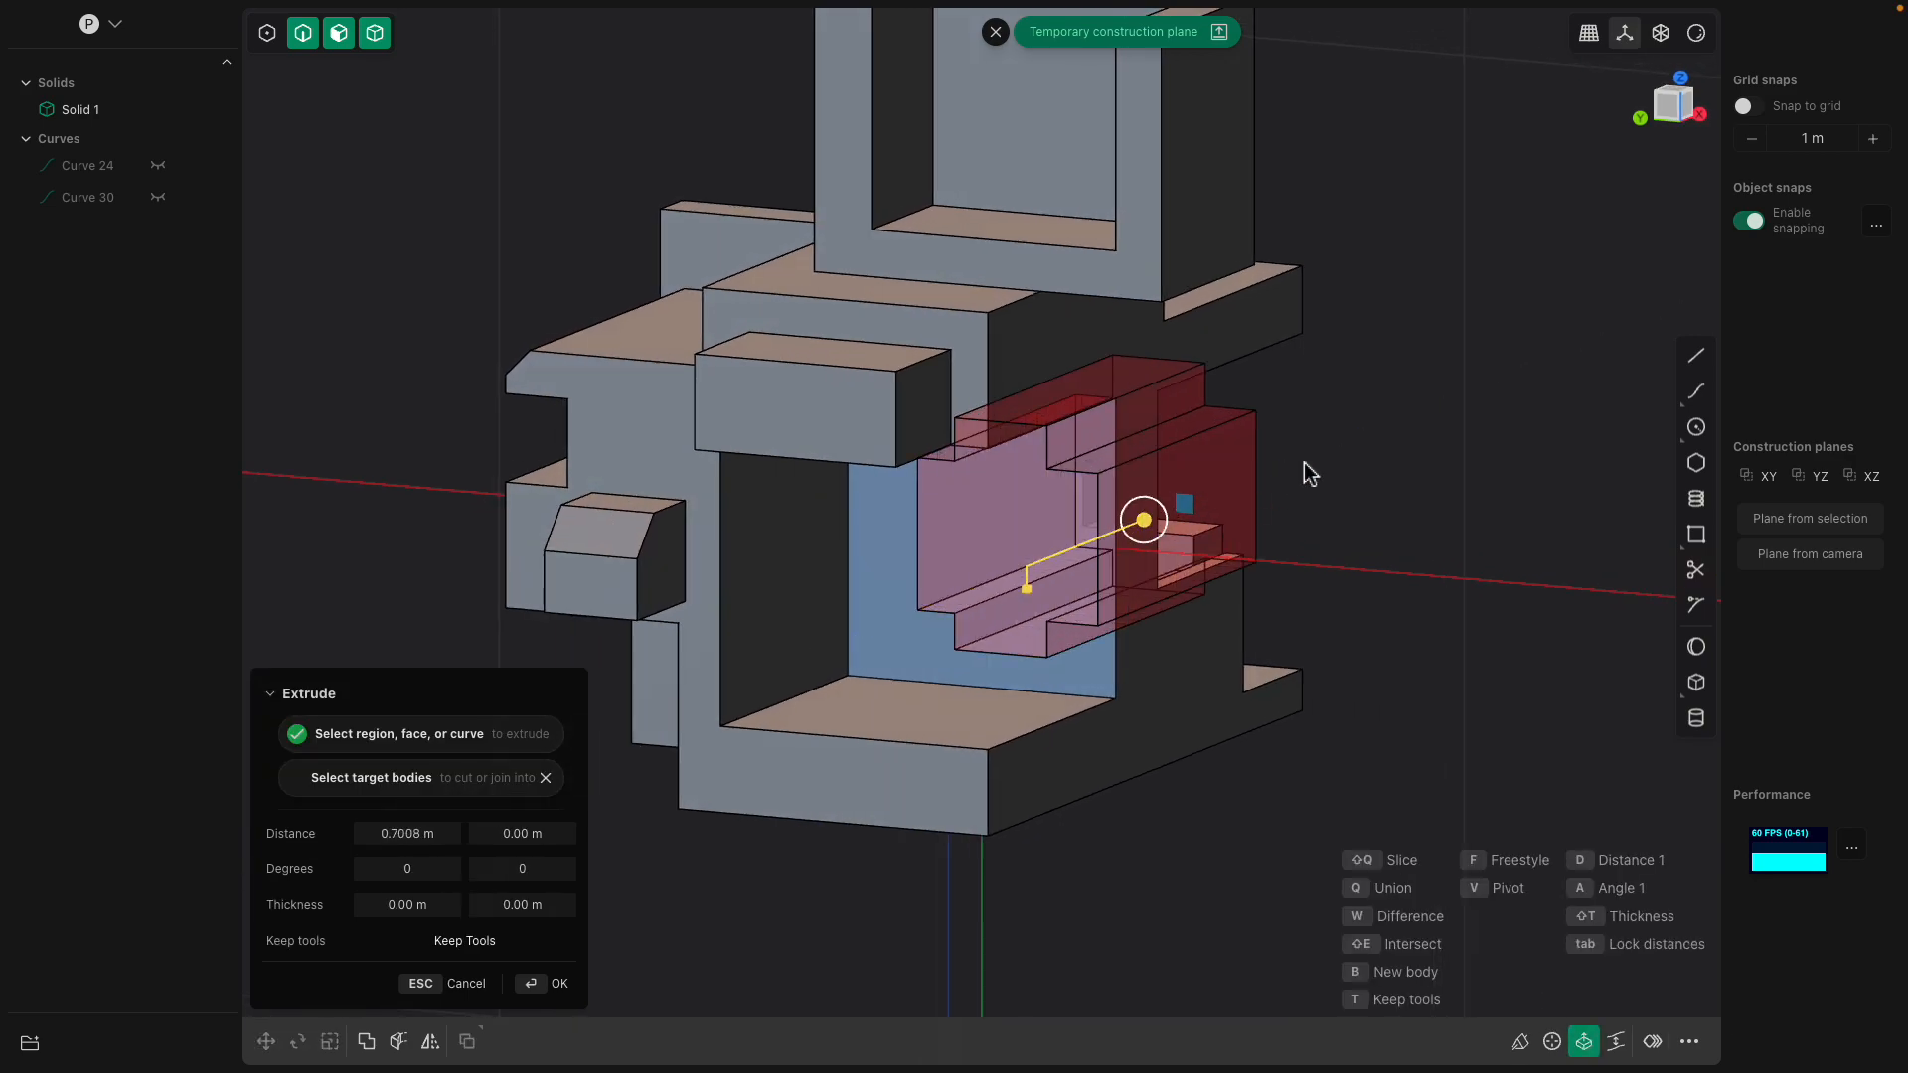
key("Return")
Offset the building's stepped end face opposite the recess outward by about 0.15 m
middle_click_drag(1271, 560, 1113, 437)
left_click(1114, 438)
left_click_drag(1141, 446, 1180, 469)
scroll(1177, 481, "down", 2)
middle_click_drag(1154, 511, 1135, 537)
Save the model as randombits.plasticity in the Plasticity documents folder
key("super+s")
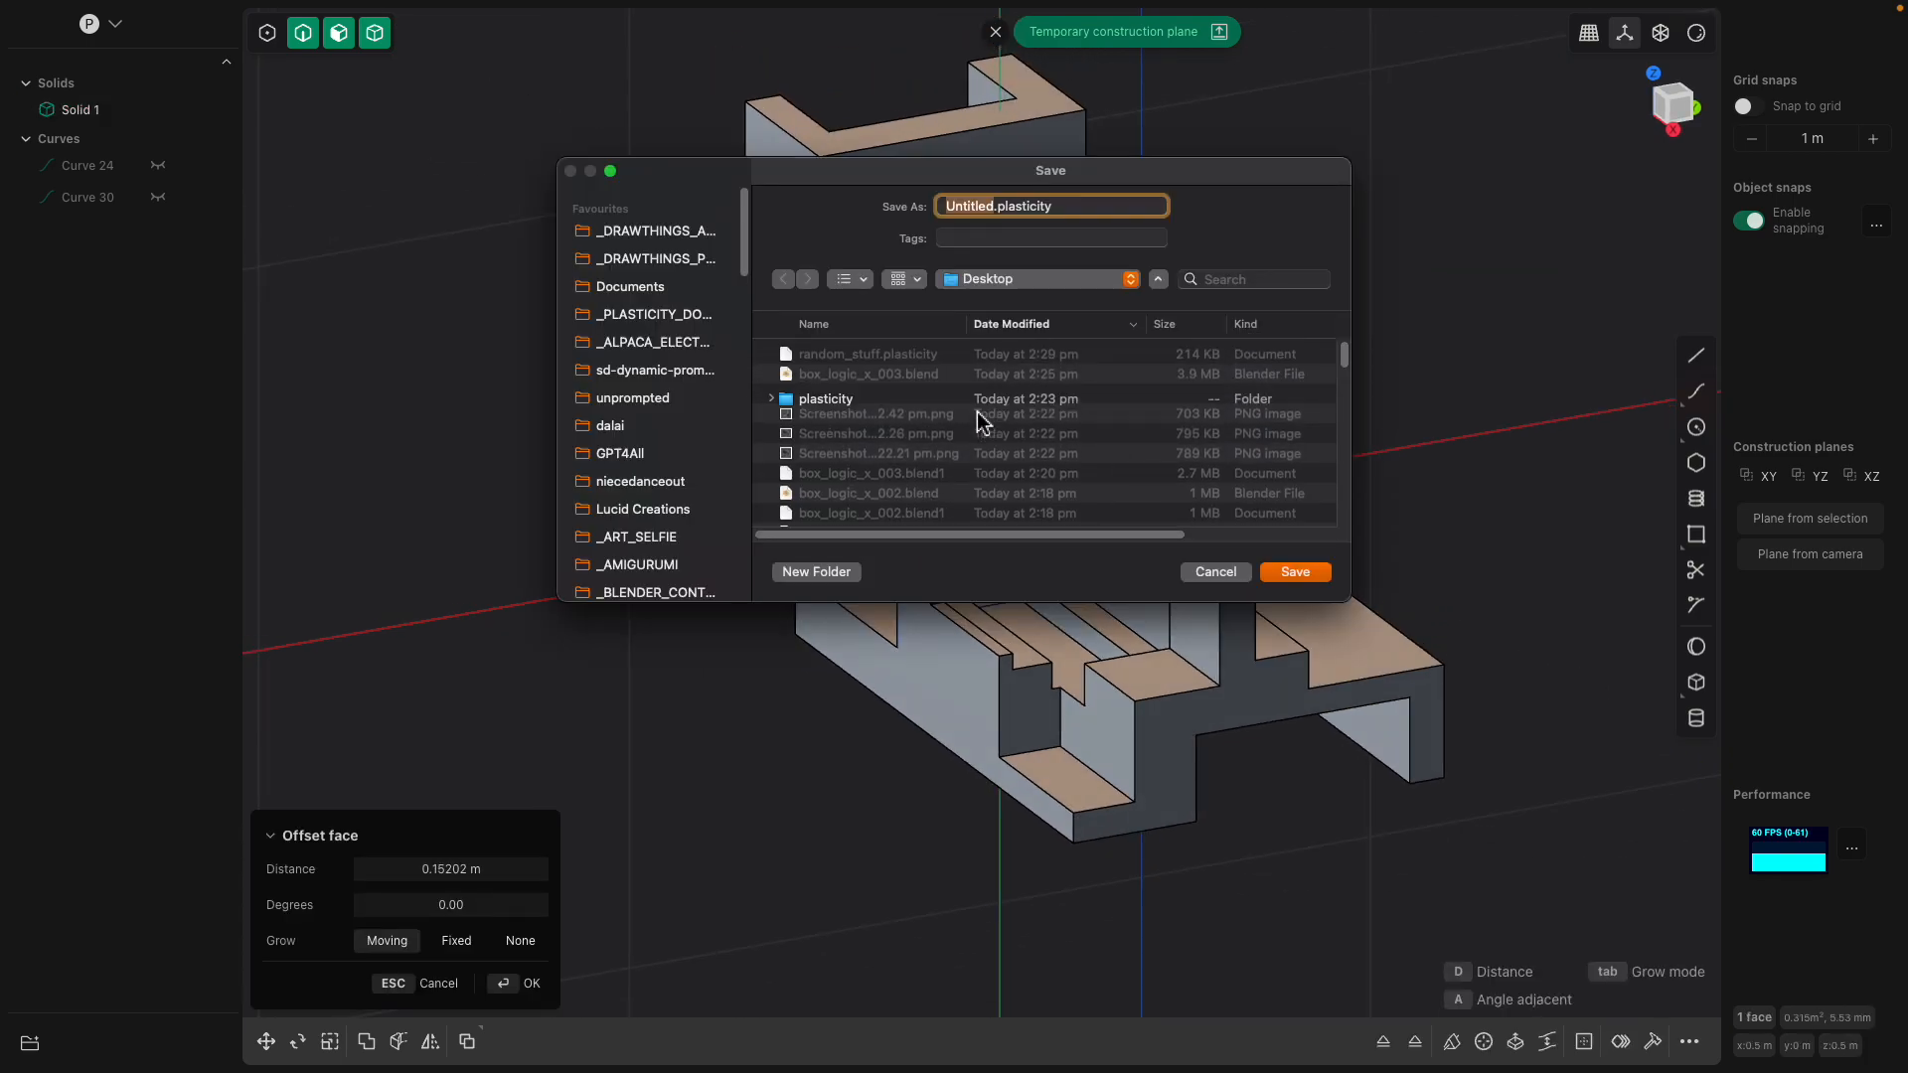
left_click(677, 233)
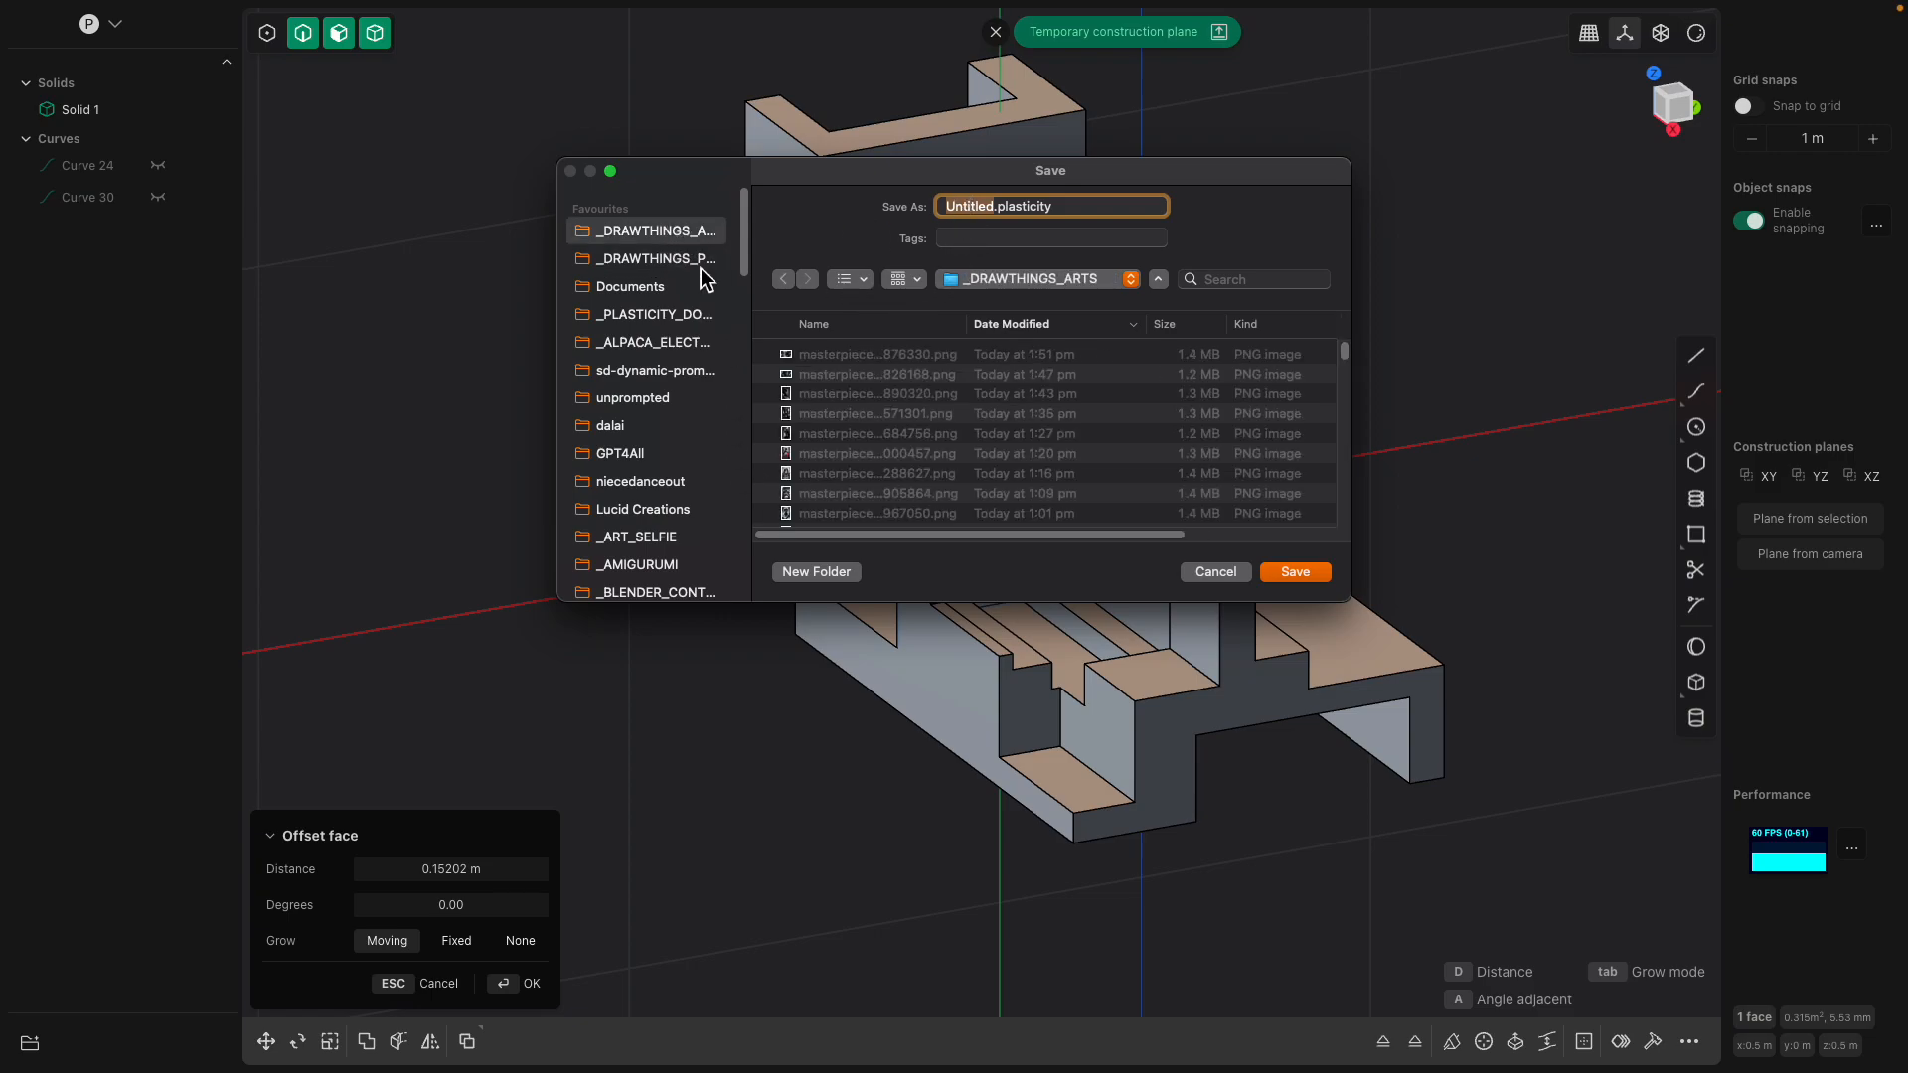
left_click(690, 314)
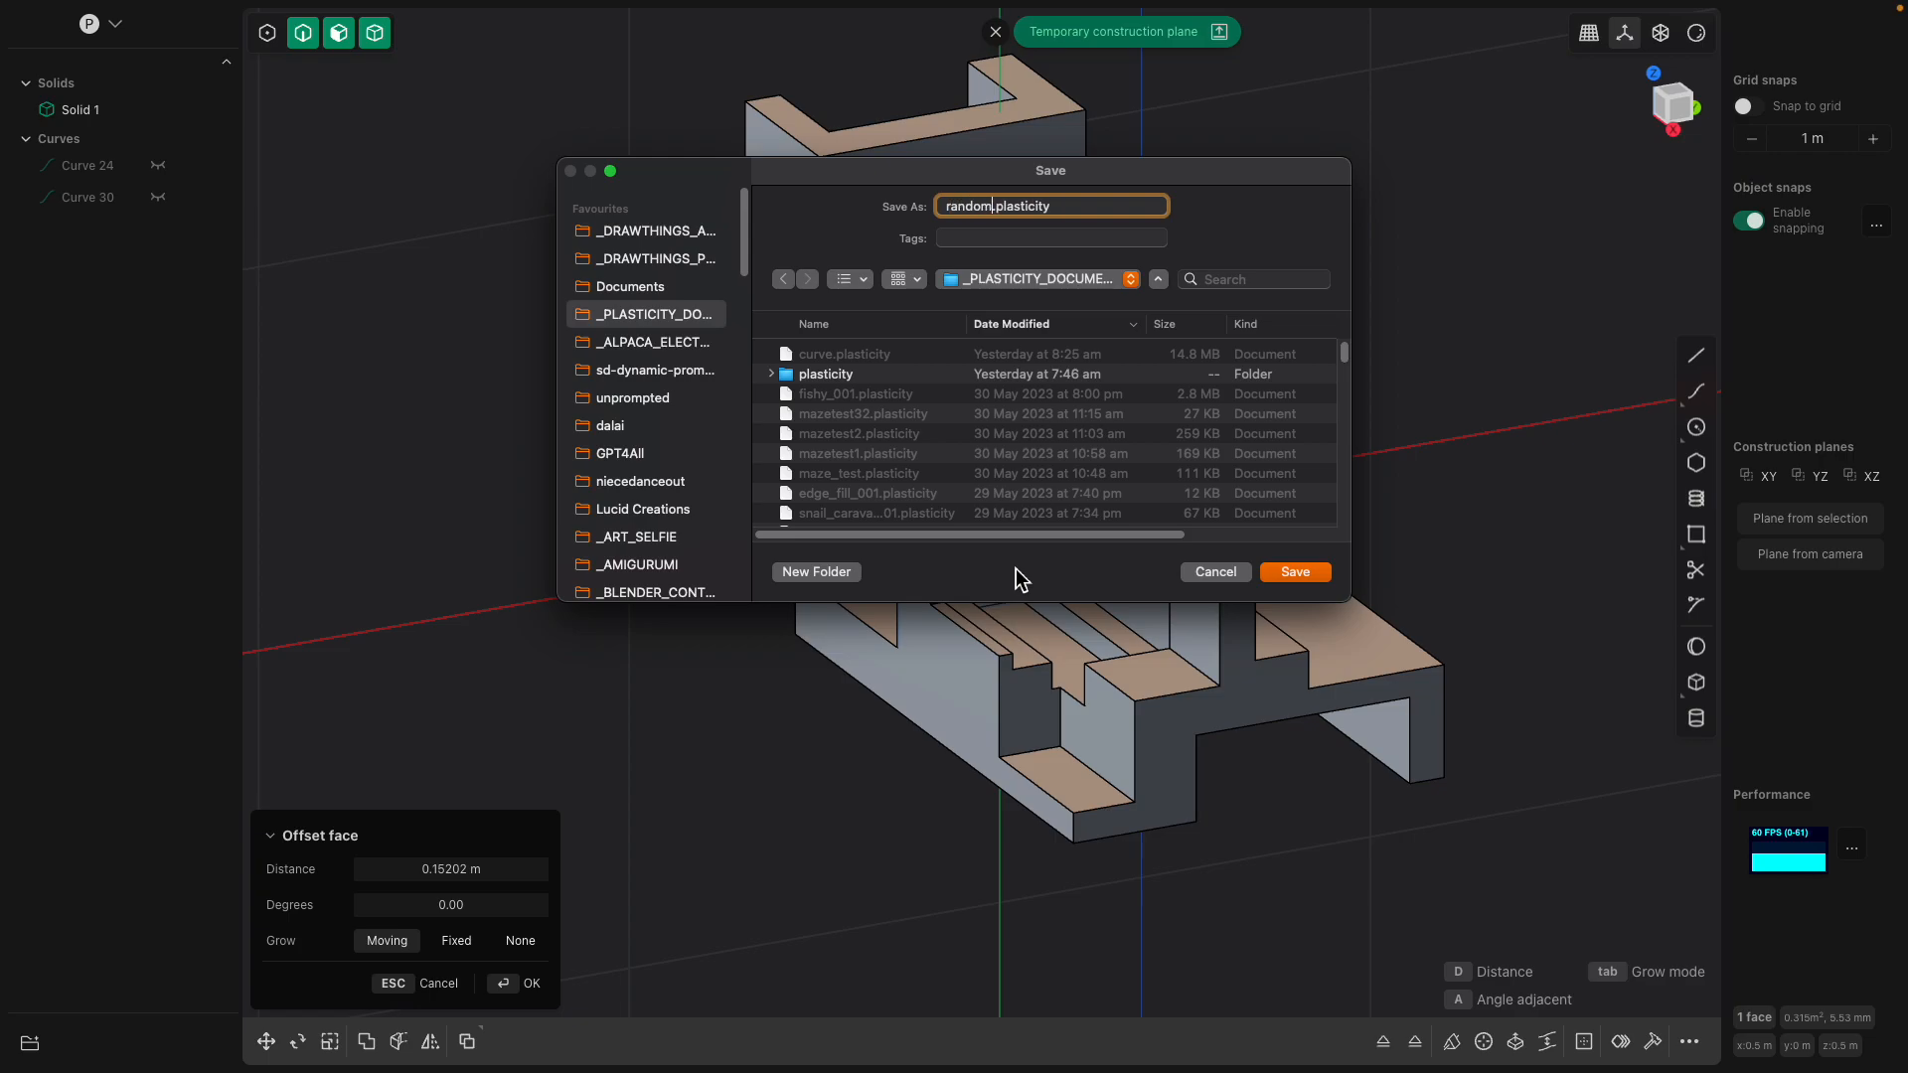
type("randombits")
key("Return")
Cut a box about 0.29 × 0.21 m and 1.07 m long through the raised upper block from its outer side wall
middle_click_drag(844, 582, 803, 649, "shift")
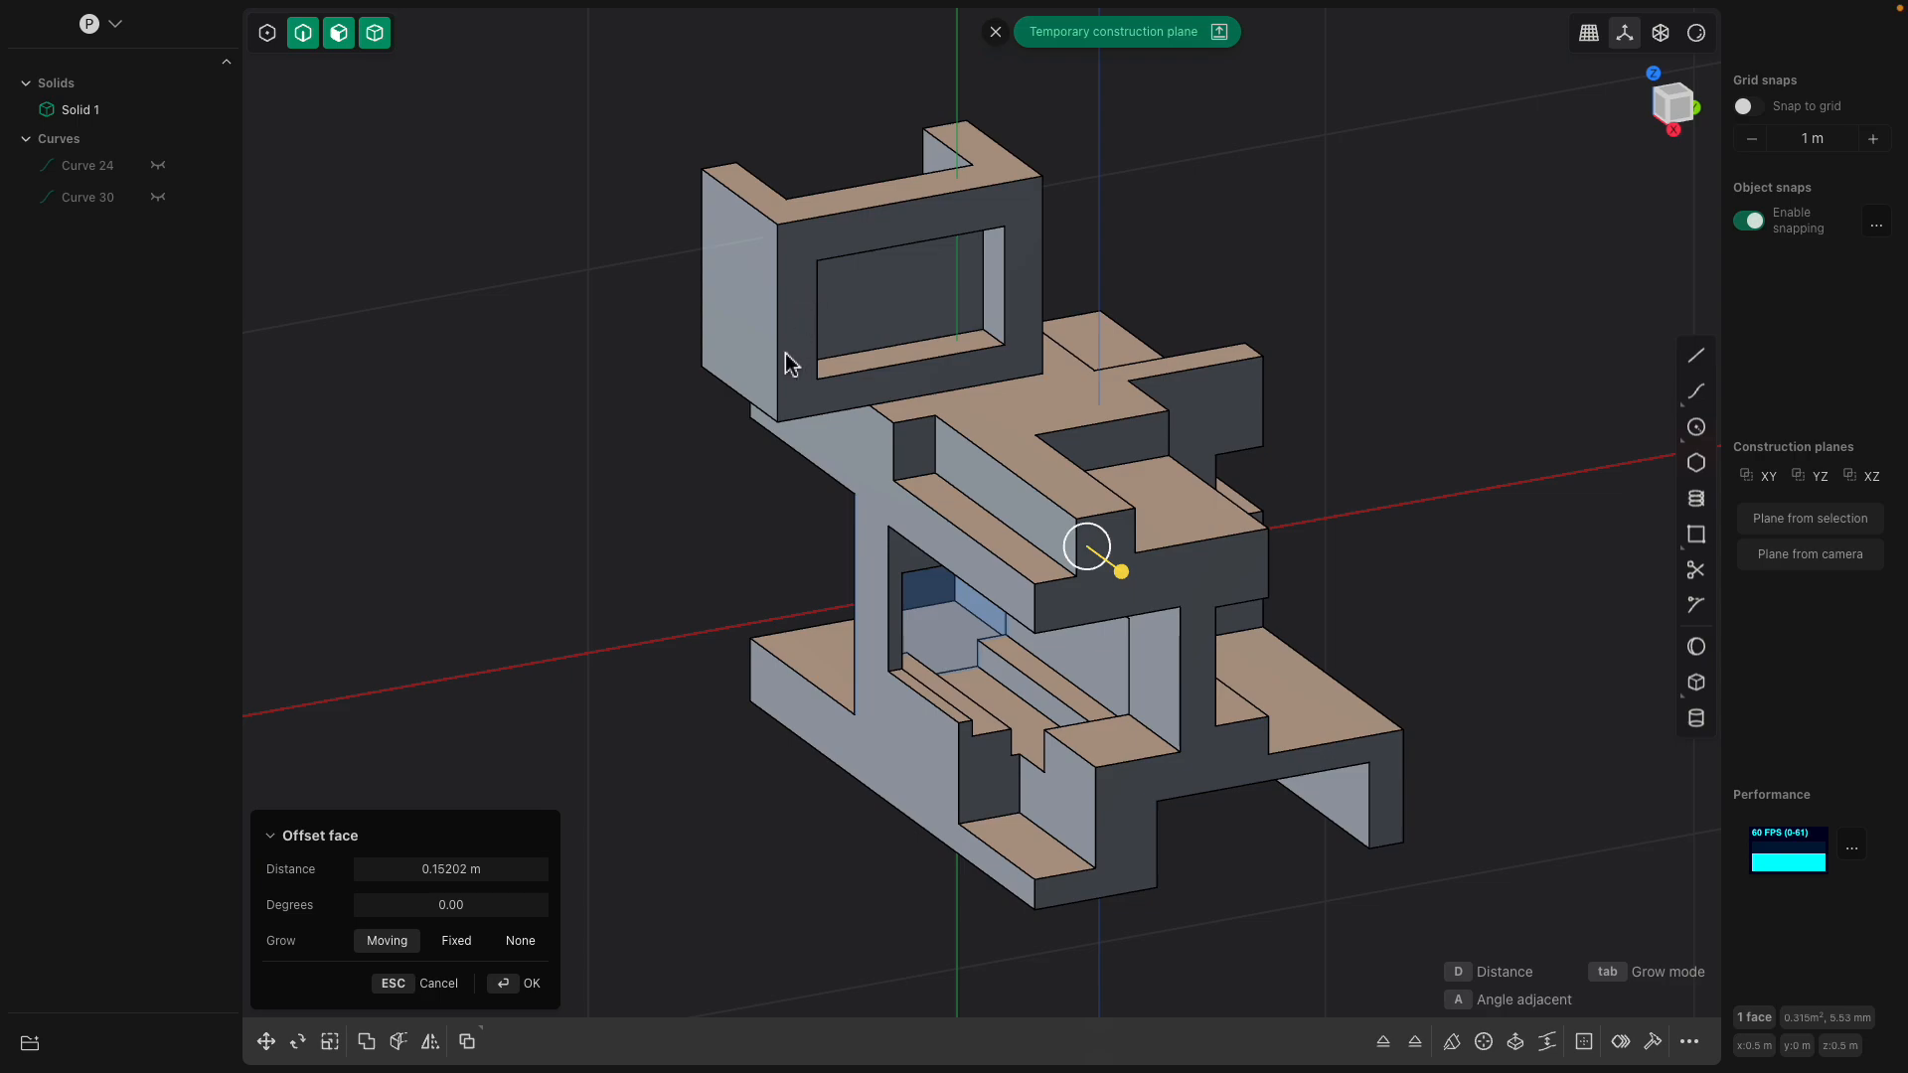
middle_click_drag(773, 328, 1077, 369)
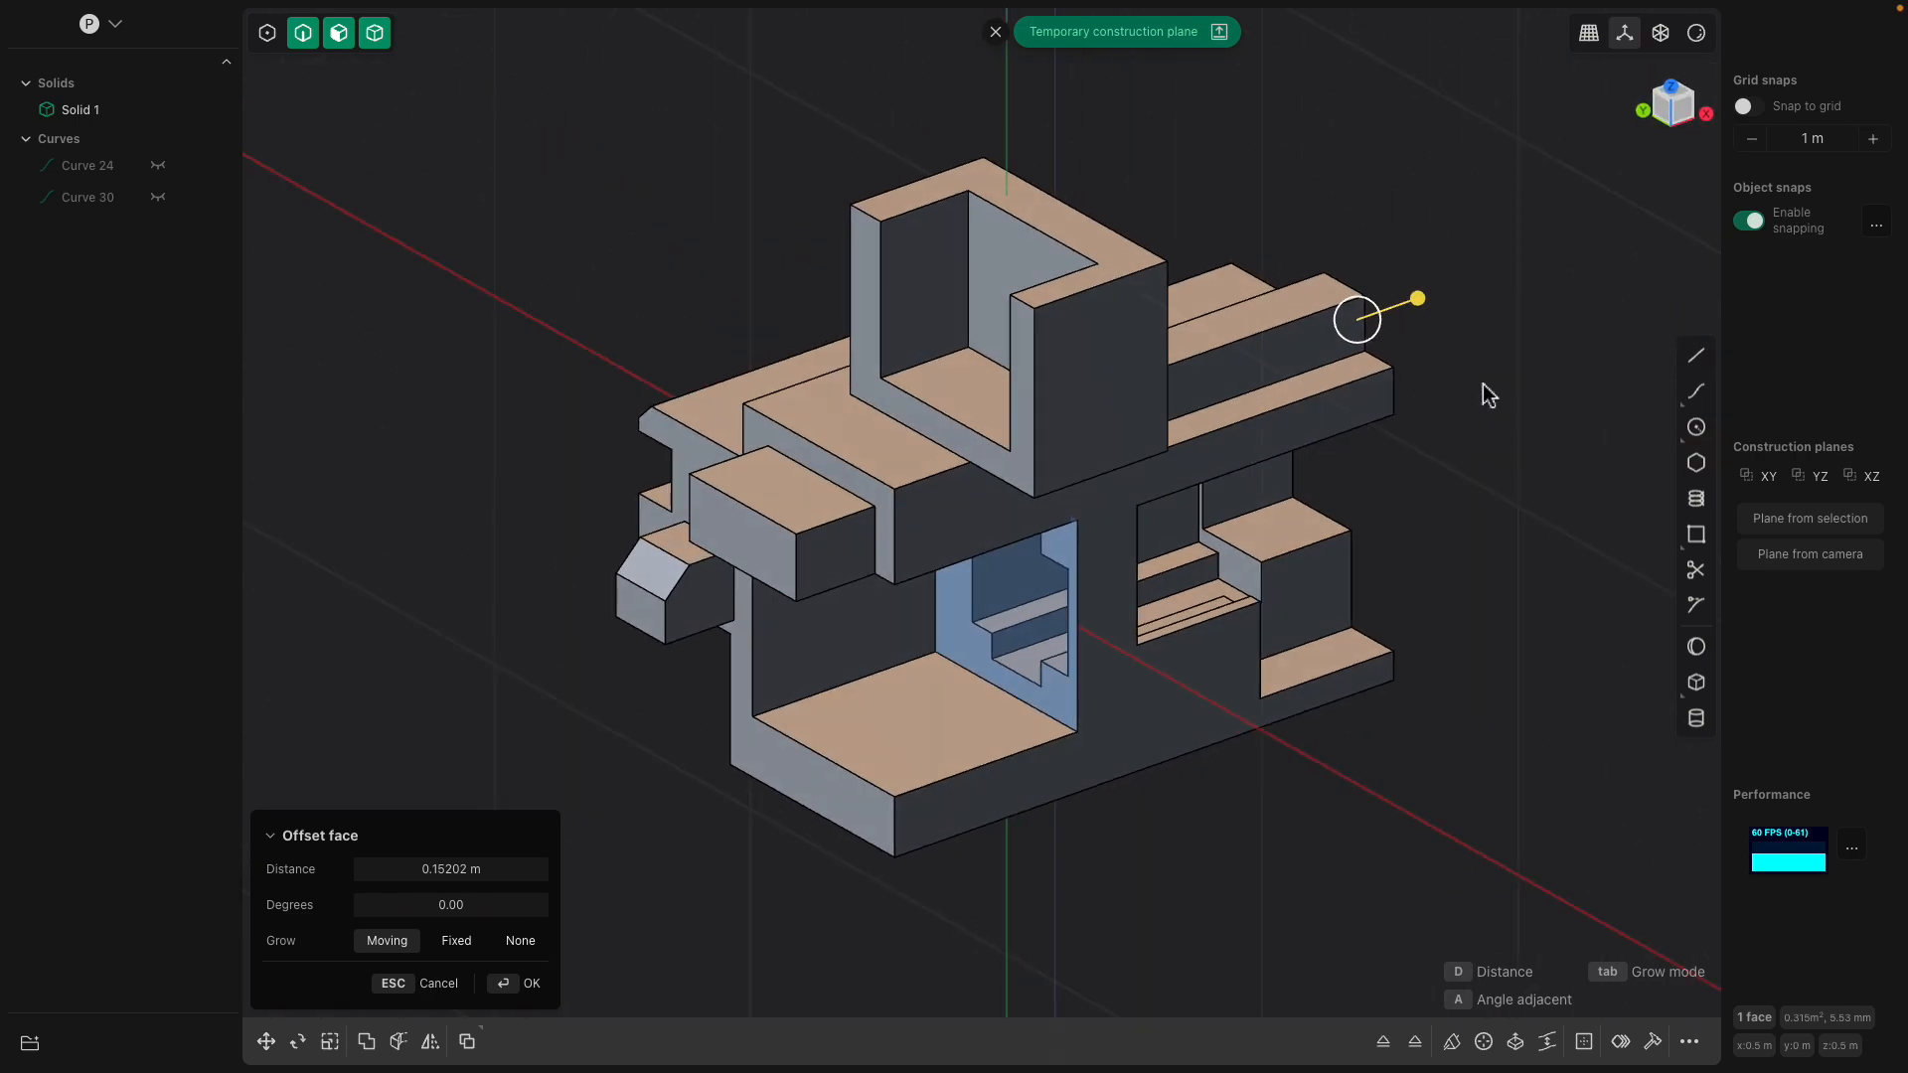
left_click(1696, 684)
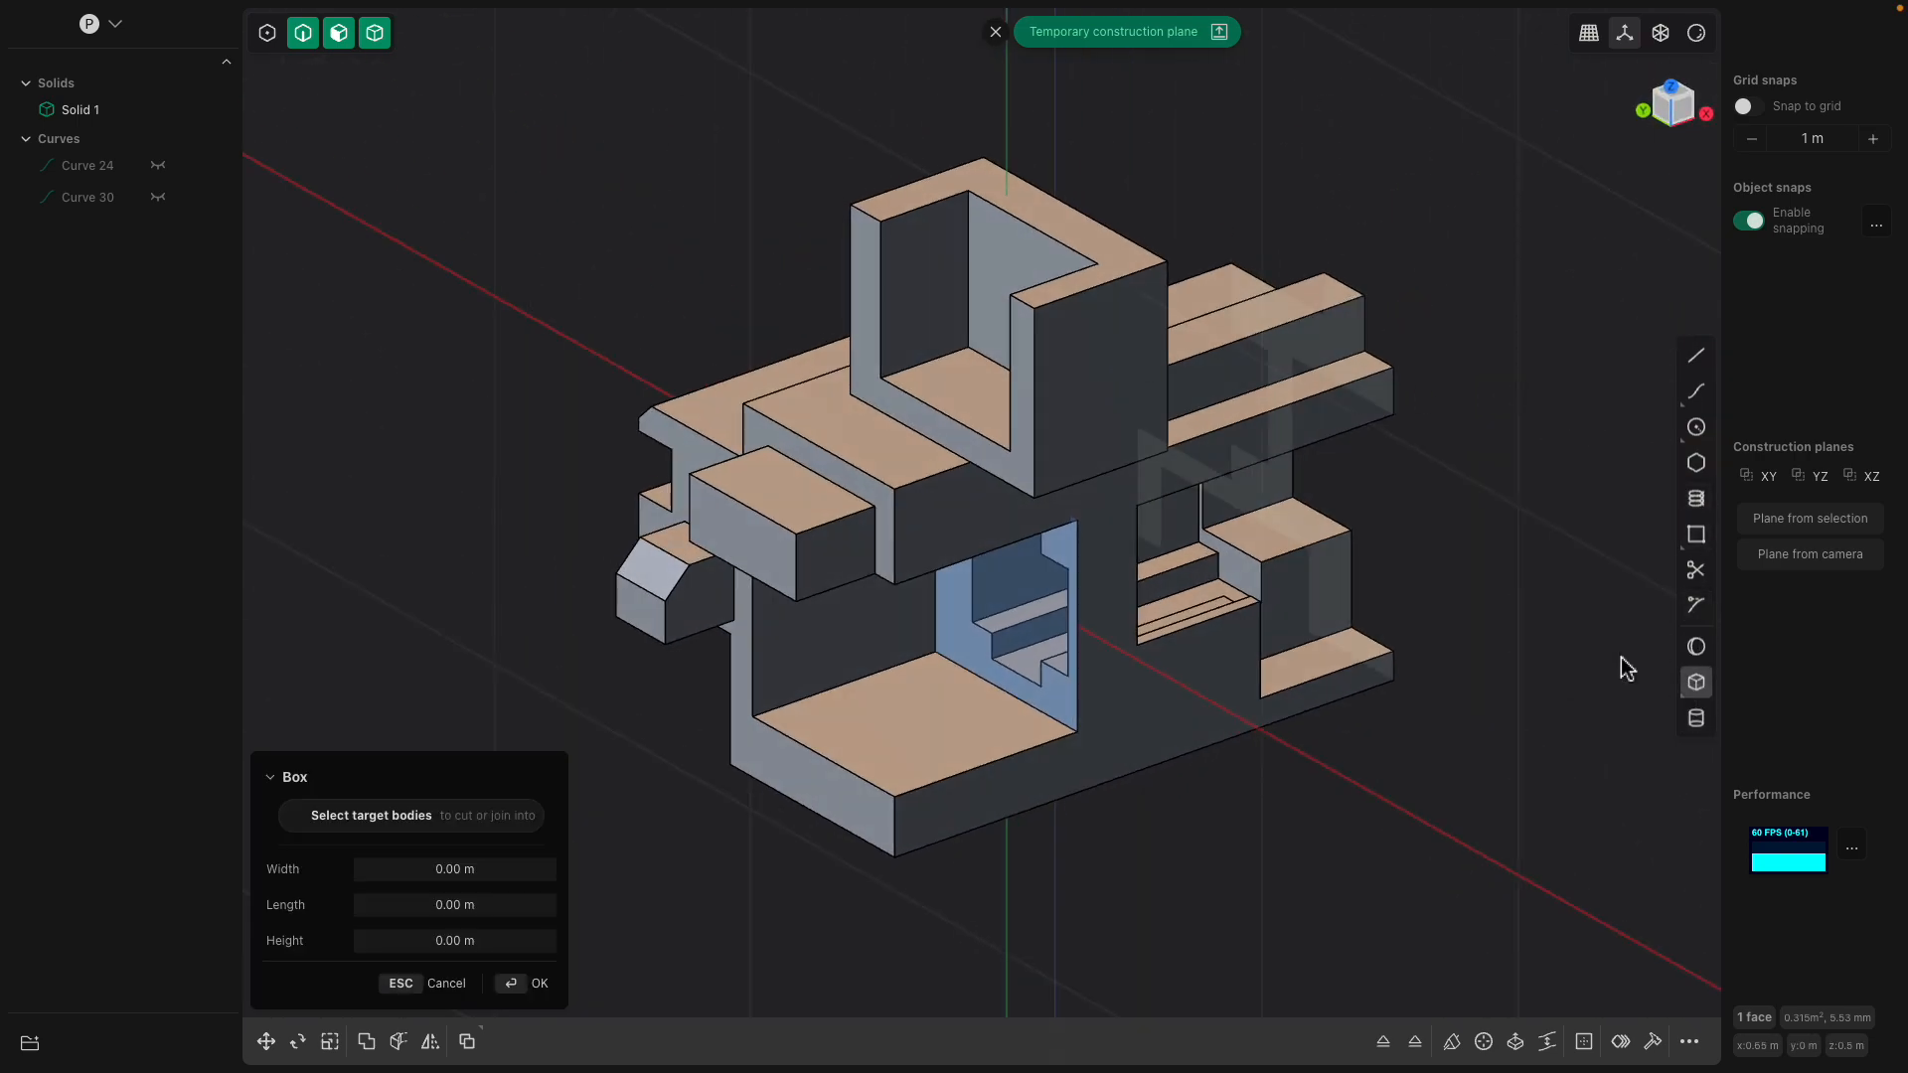
middle_click_drag(1623, 669, 862, 380)
left_click(792, 309)
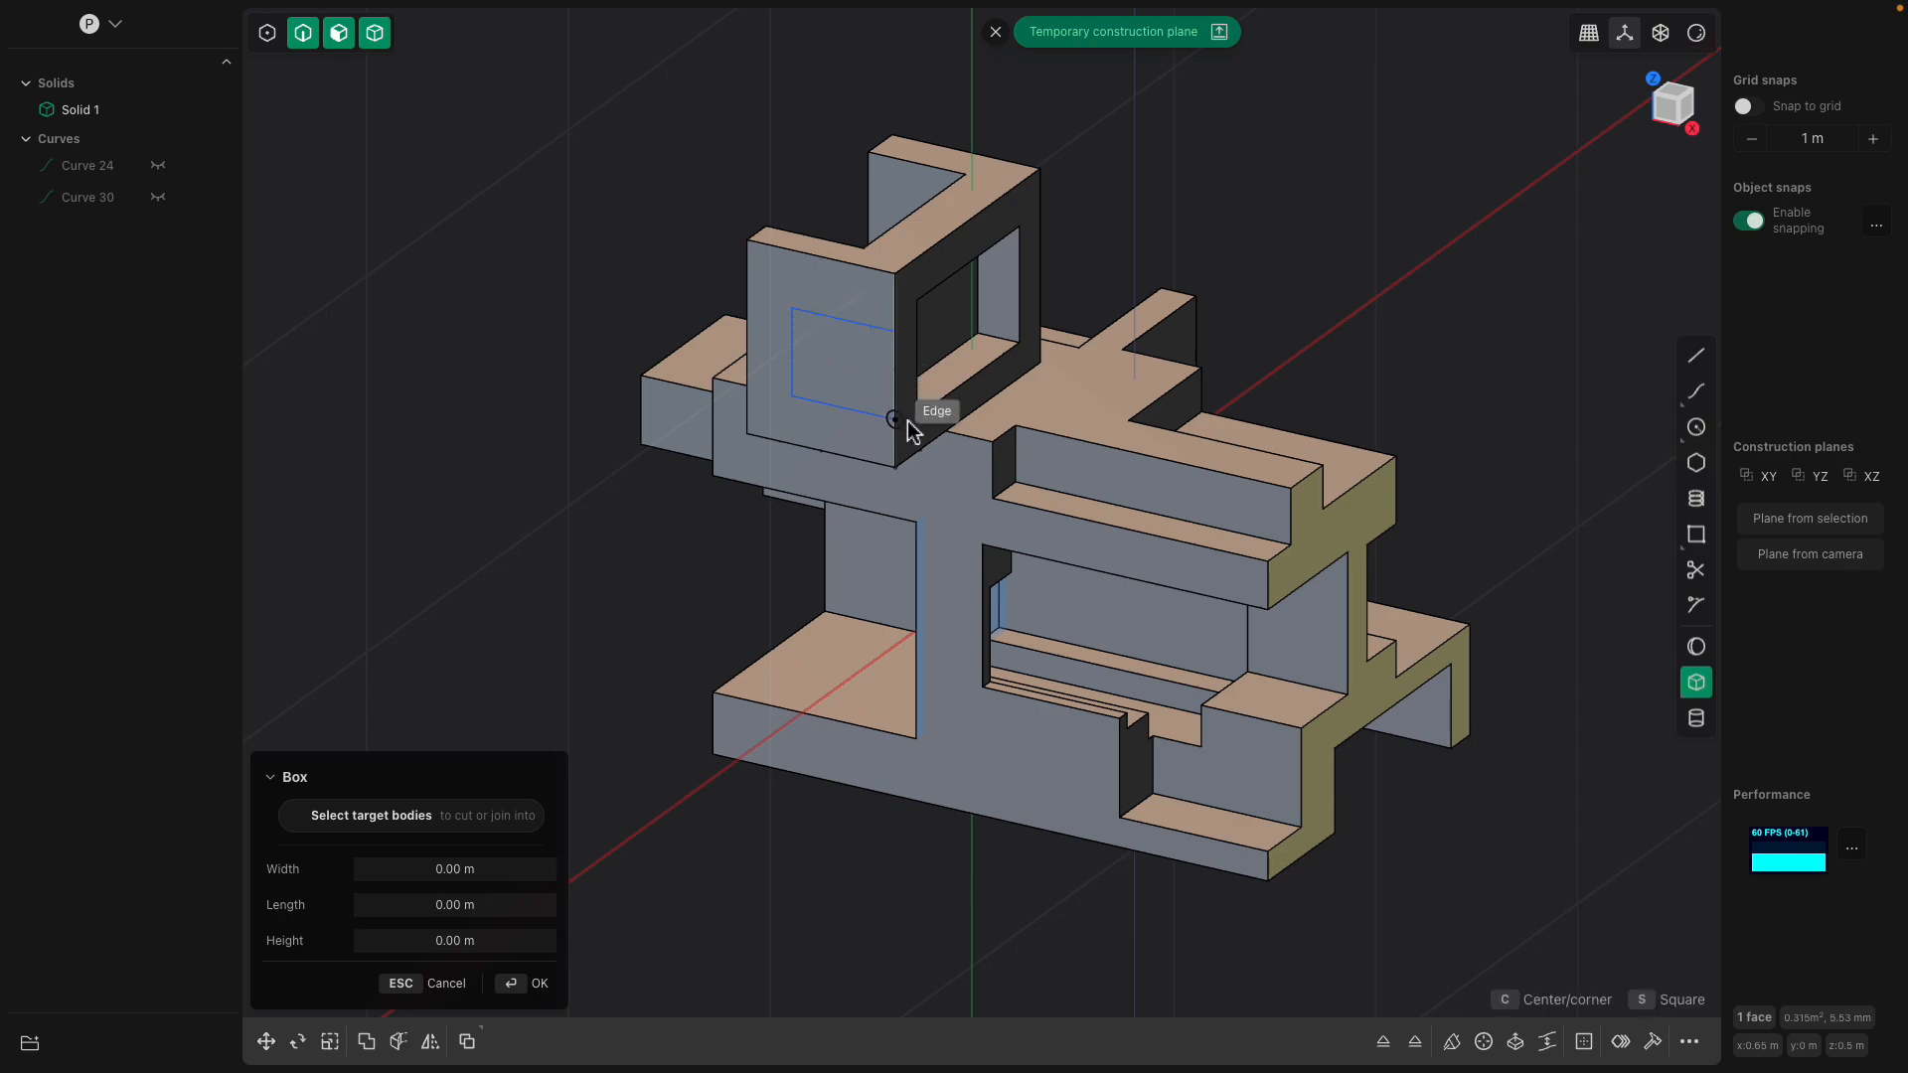
left_click(908, 422)
left_click(1122, 284)
middle_click_drag(1122, 284, 999, 267)
left_click_drag(946, 215, 949, 226)
middle_click_drag(1124, 236, 1126, 259)
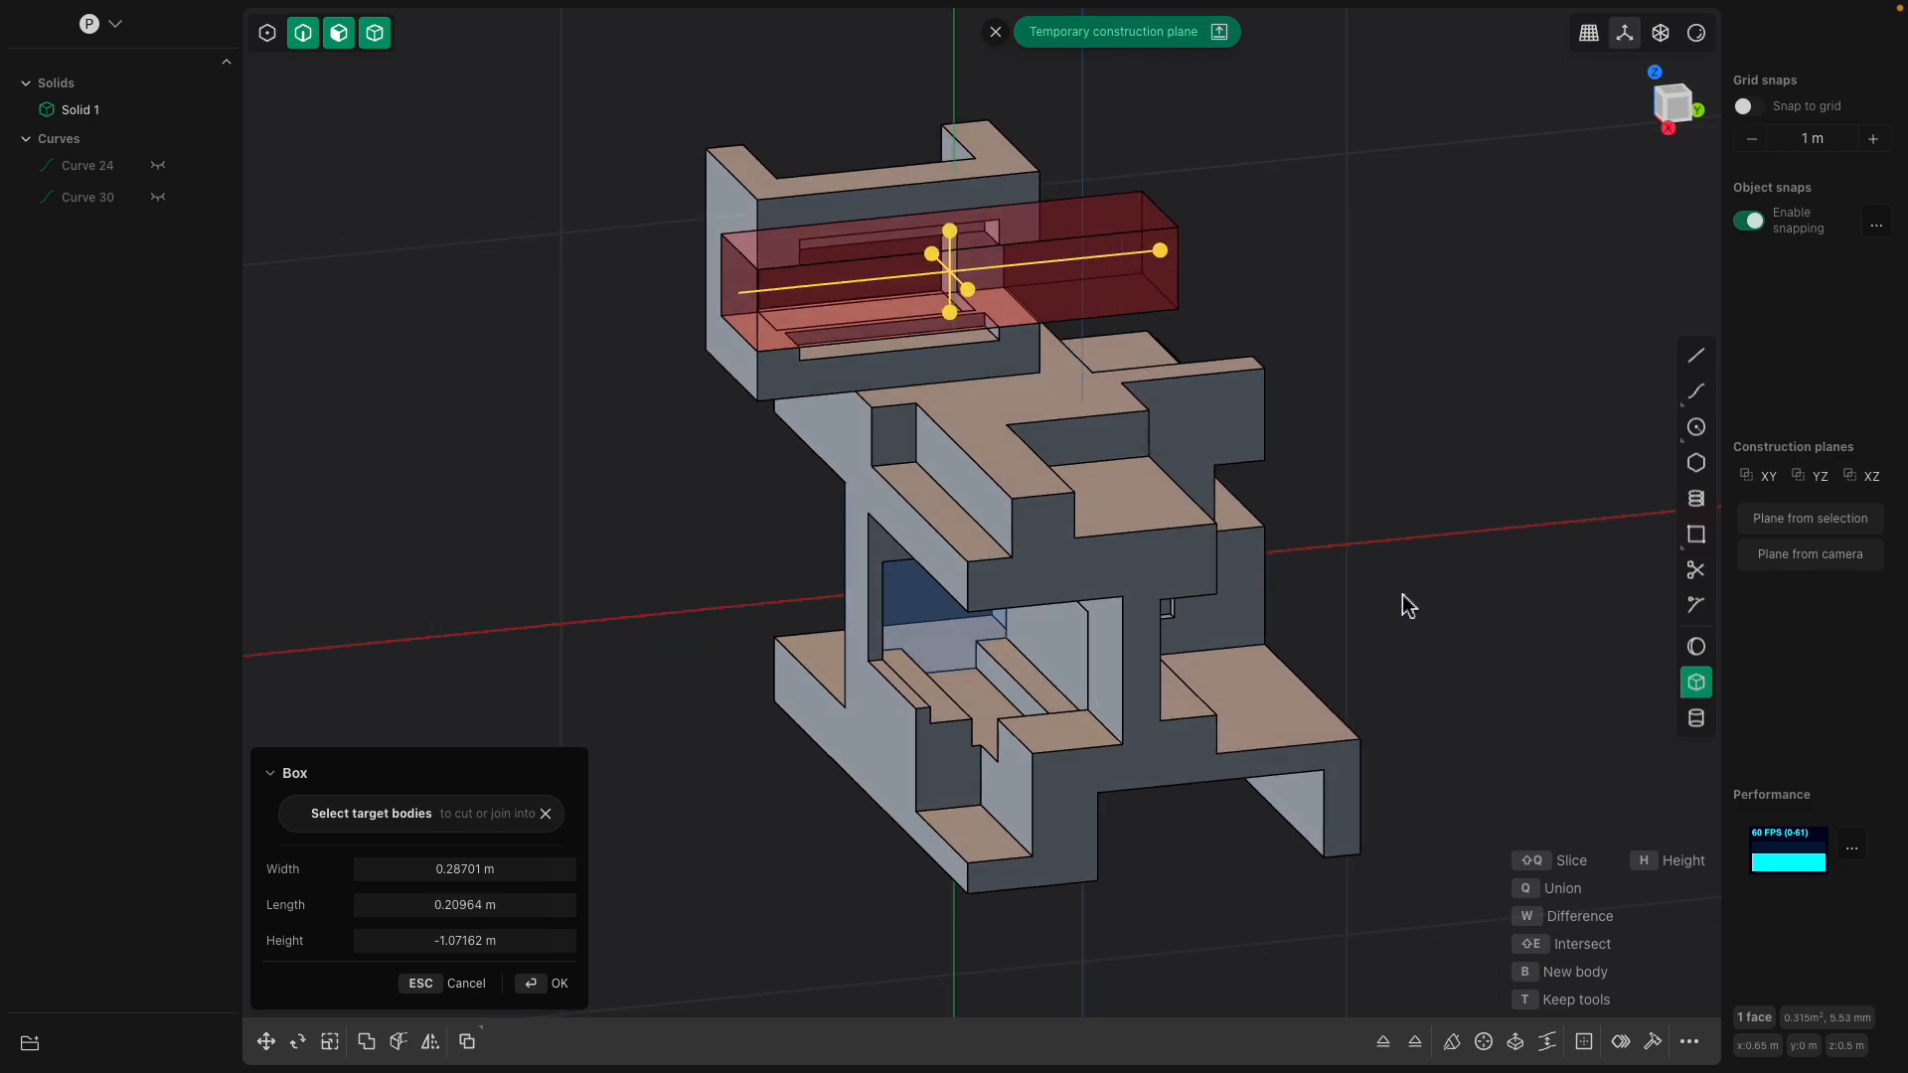
left_click(1696, 715)
Cut a pocket about 0.52 × 0.28 m and 0.10 m deep into the sunken floor of the upper deck
left_click(1698, 686)
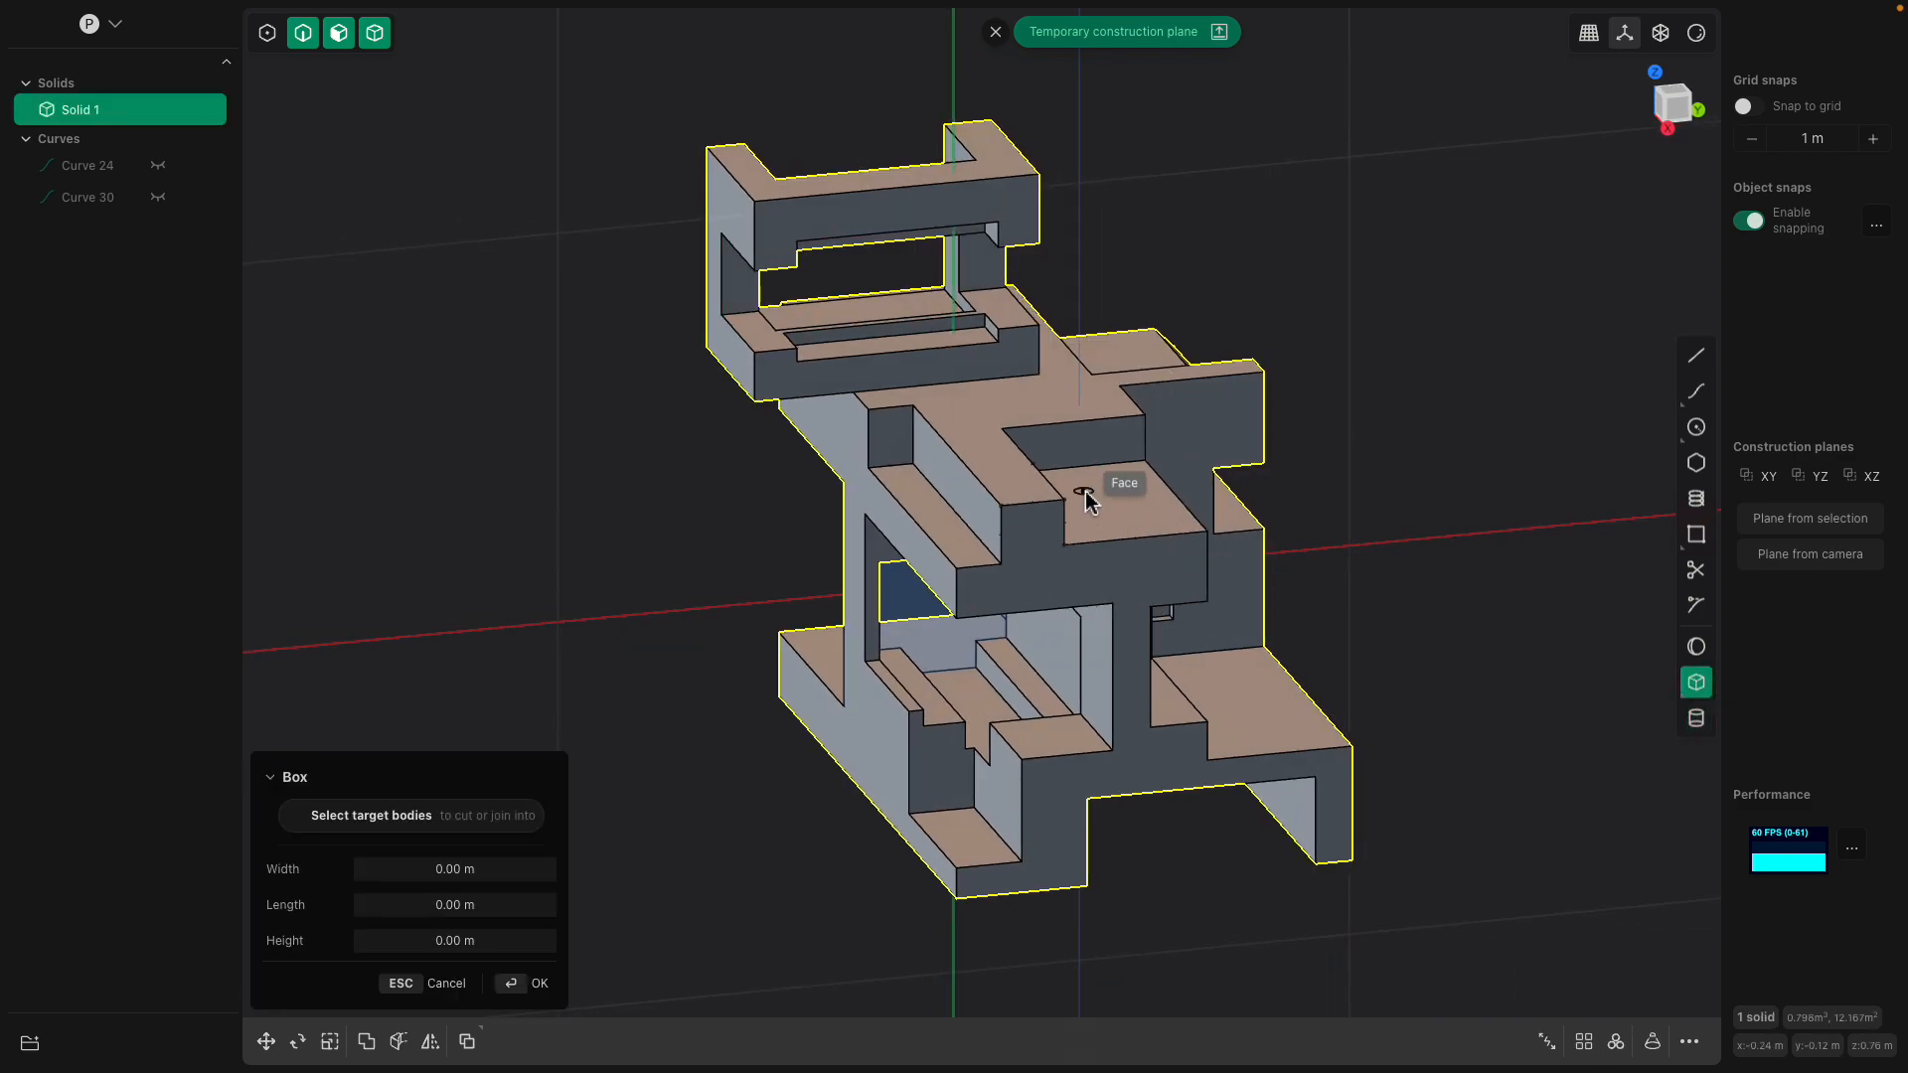
middle_click_drag(1081, 491, 1054, 512)
left_click(1206, 596)
left_click(1206, 646)
middle_click_drag(1207, 646, 1056, 581)
middle_click_drag(970, 487, 1053, 682)
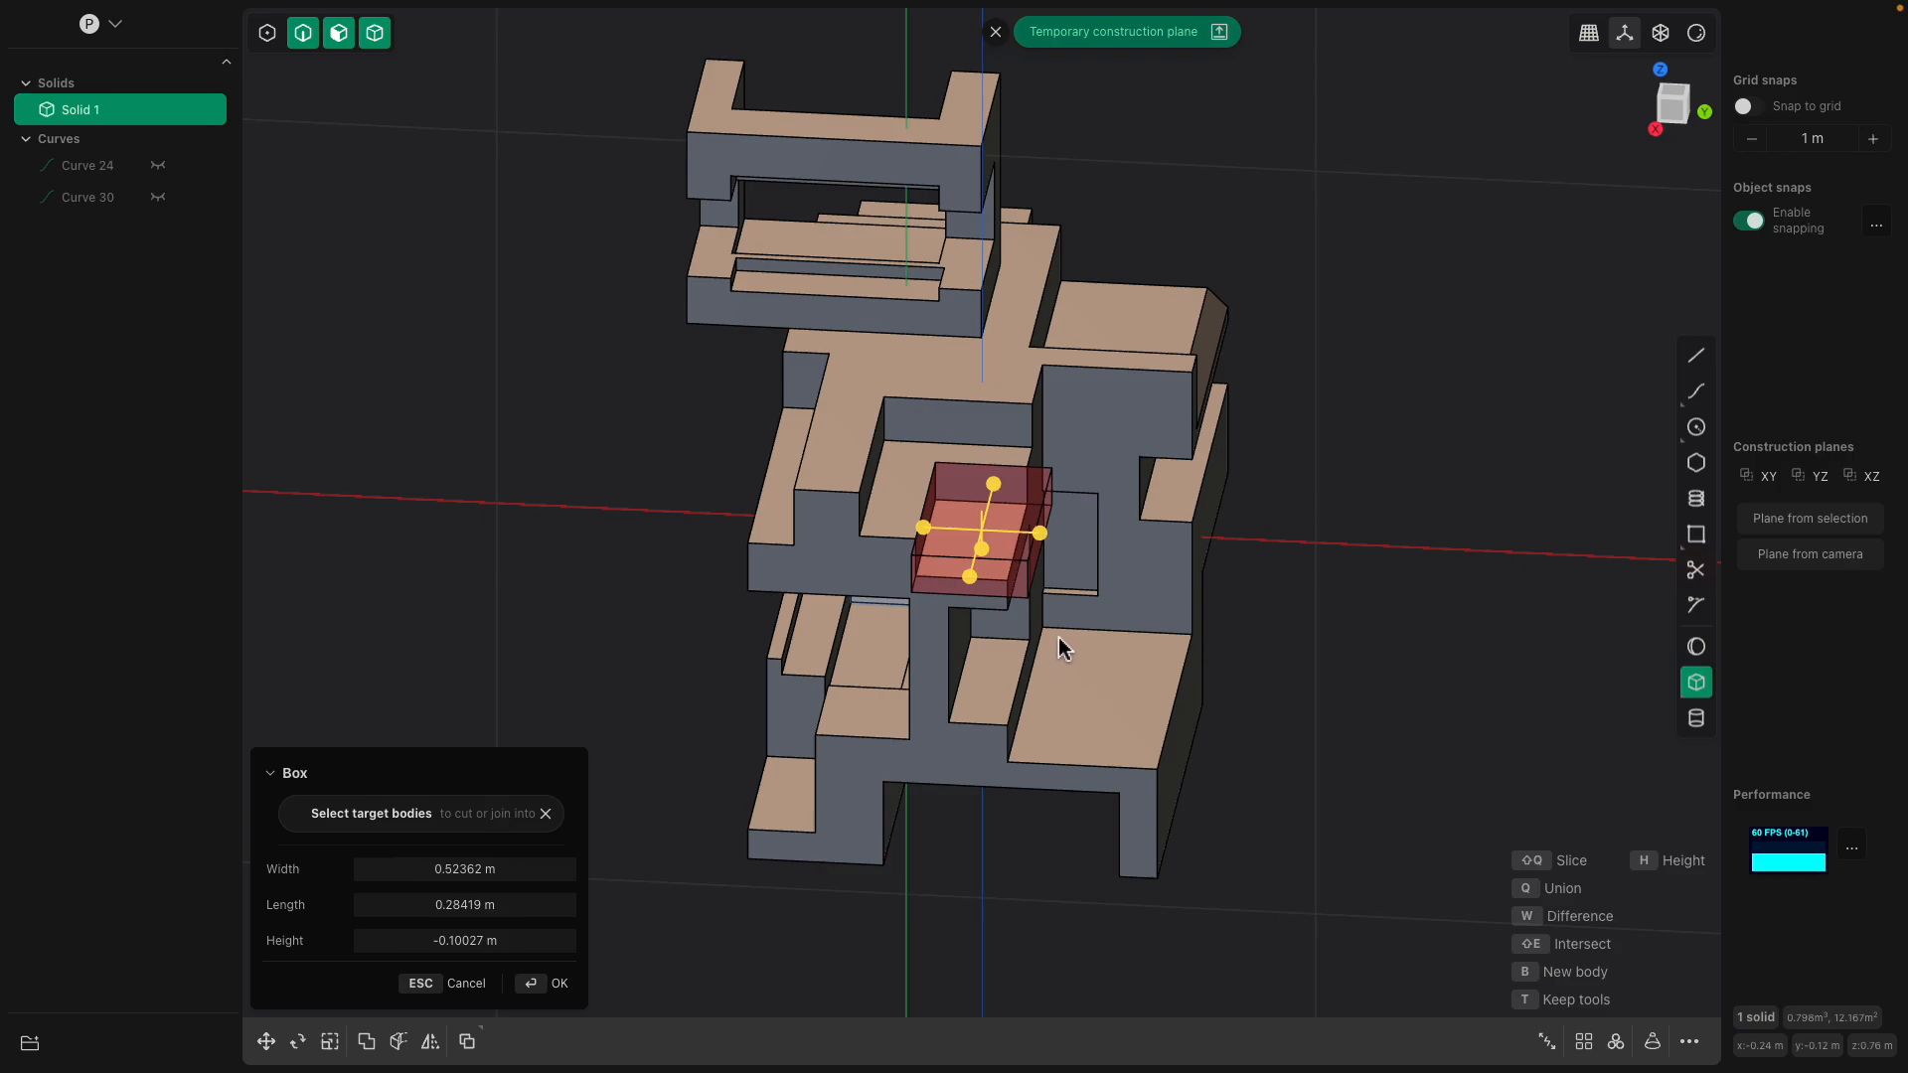
middle_click_drag(982, 541, 1057, 759)
key("Return")
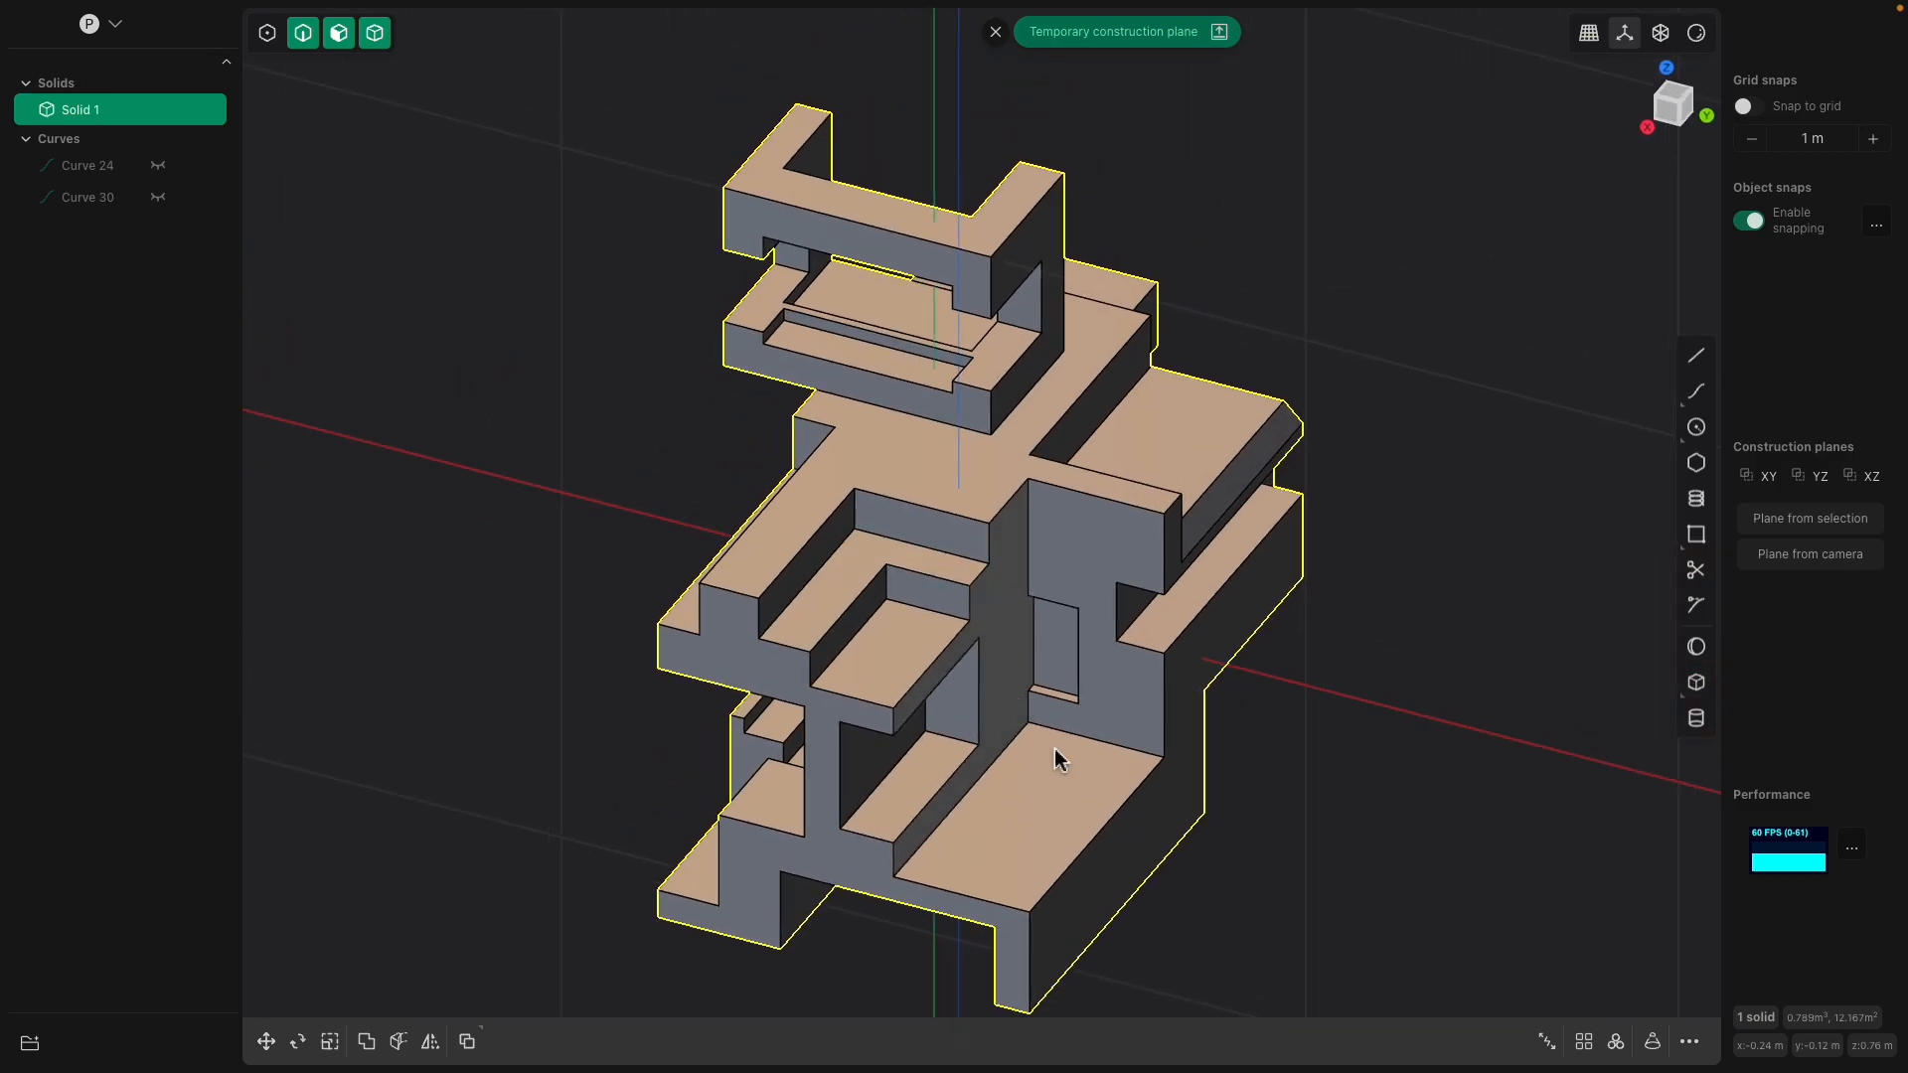
Chamfer the long outer edge of the lower deck by about 0.08 m
left_click(1097, 835)
key("f")
left_click_drag(1101, 828, 1106, 883)
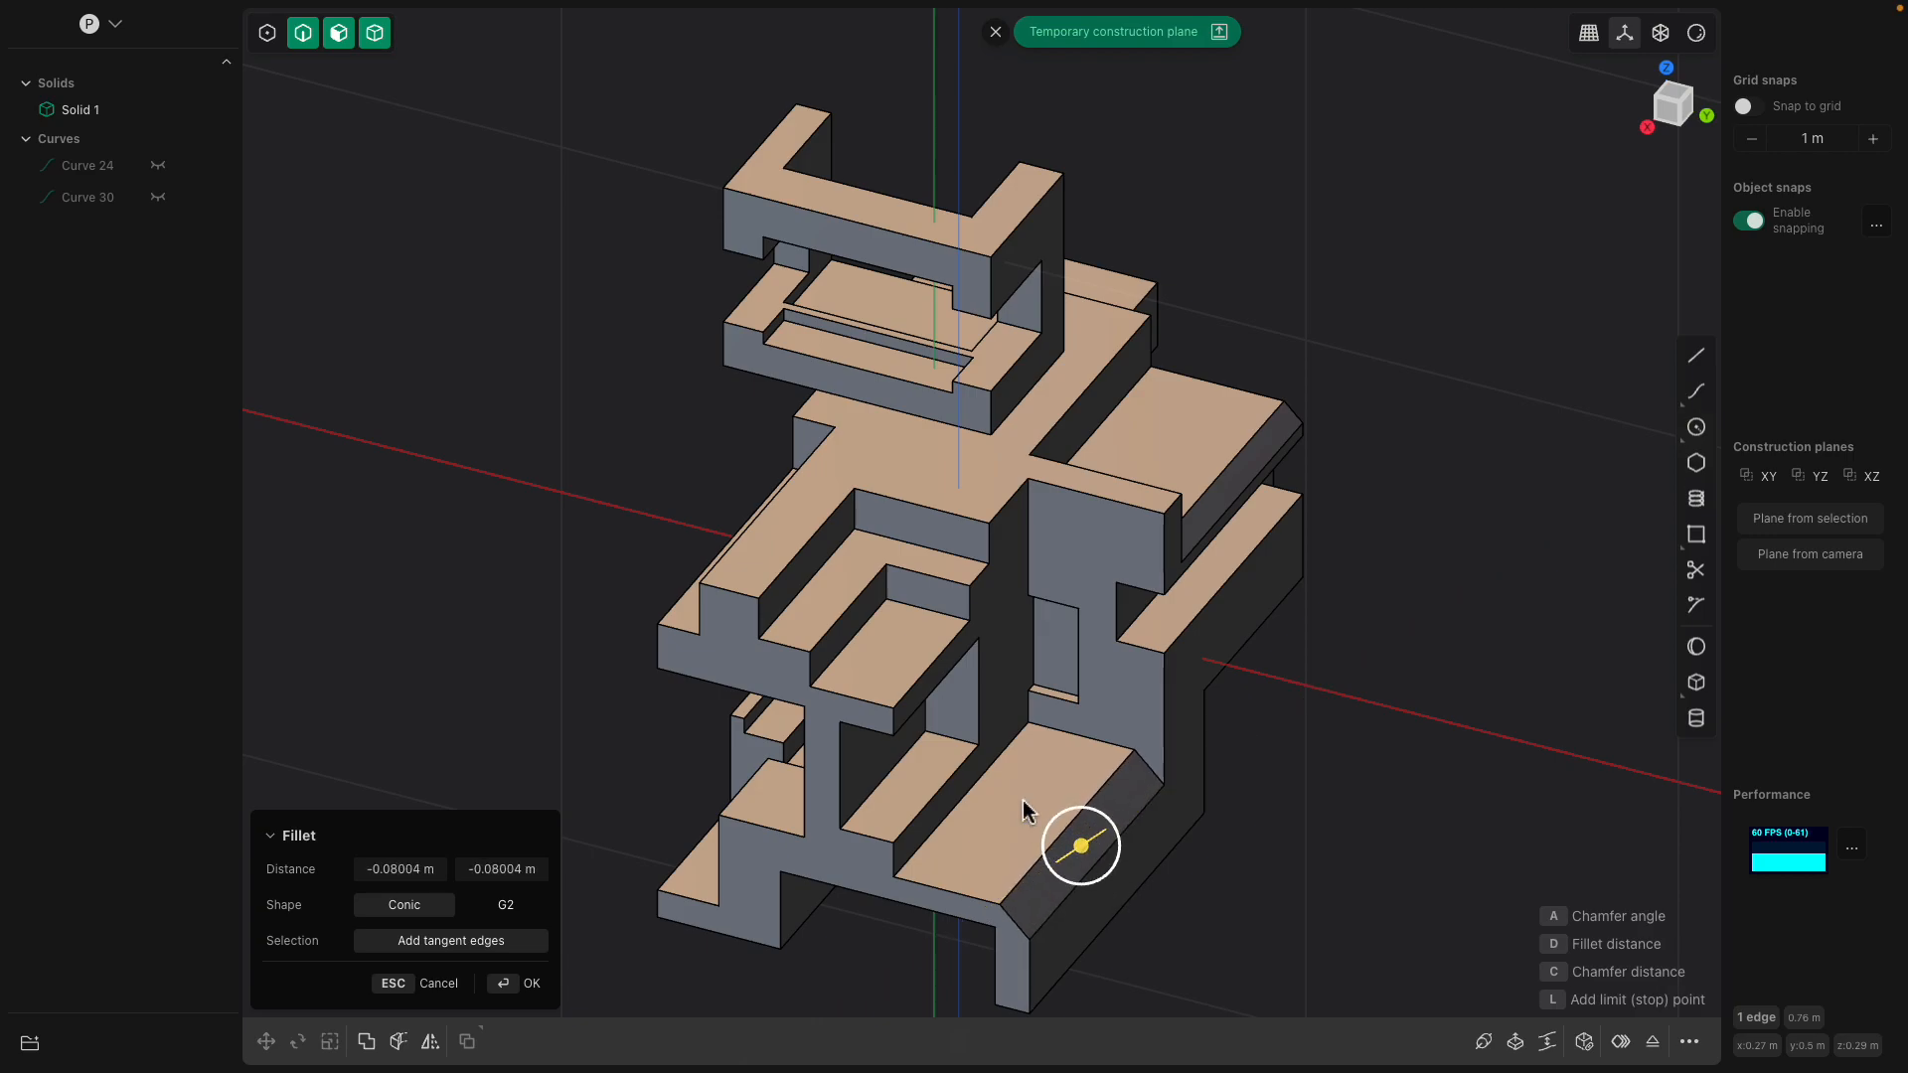
middle_click_drag(765, 602, 792, 529, "shift")
key("Return")
Chamfer an edge at the outer end of the upper deck beside the long ledge
left_click(792, 536)
key("f")
left_click_drag(762, 516, 802, 552)
middle_click_drag(802, 552, 777, 551)
key("Return")
Chamfer the outer vertical edge of the wall beside the large recess
middle_click_drag(989, 442, 1029, 522)
left_click(848, 492)
key("b")
left_click_drag(997, 528, 1046, 537)
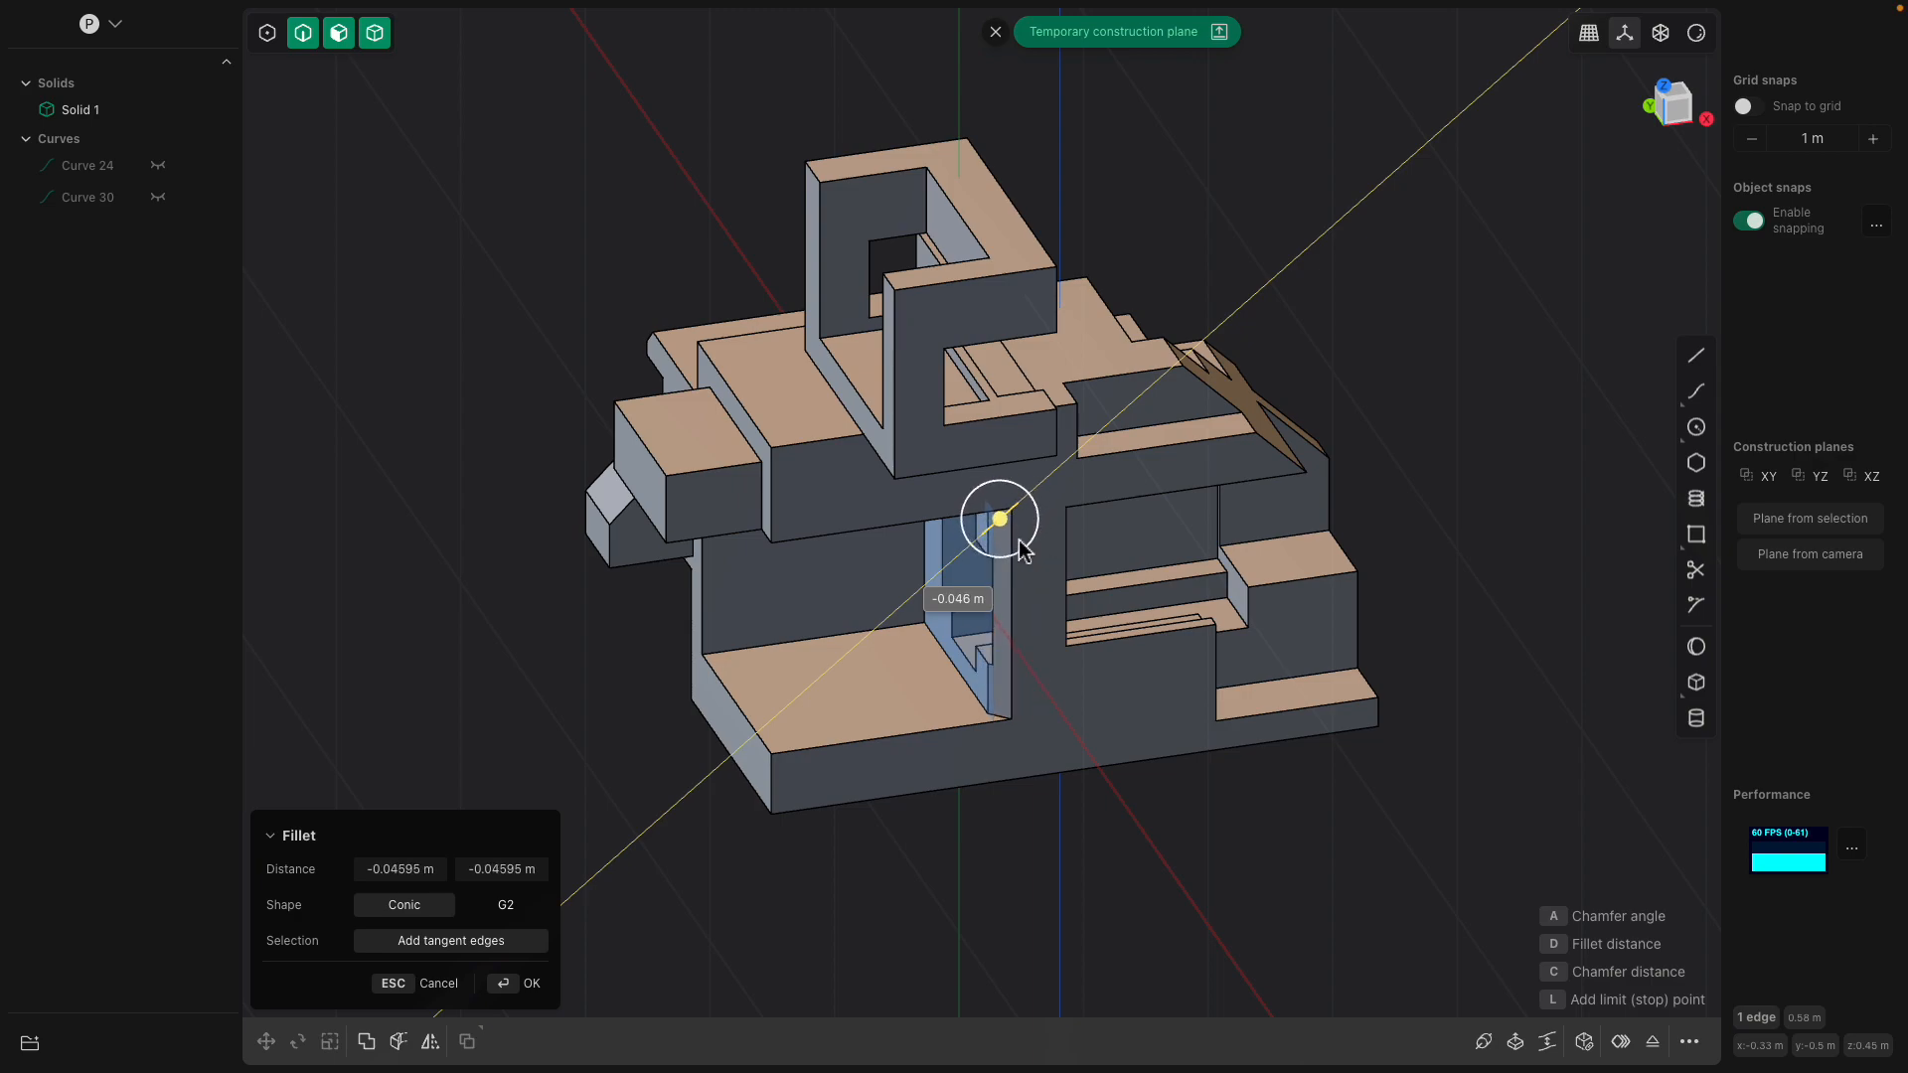
key("Return")
Chamfer the upper slab's vertical outer corner next to the protruding box
left_click(779, 483)
key("b")
left_click_drag(783, 483, 847, 483)
middle_click_drag(846, 485, 907, 454)
key("Return")
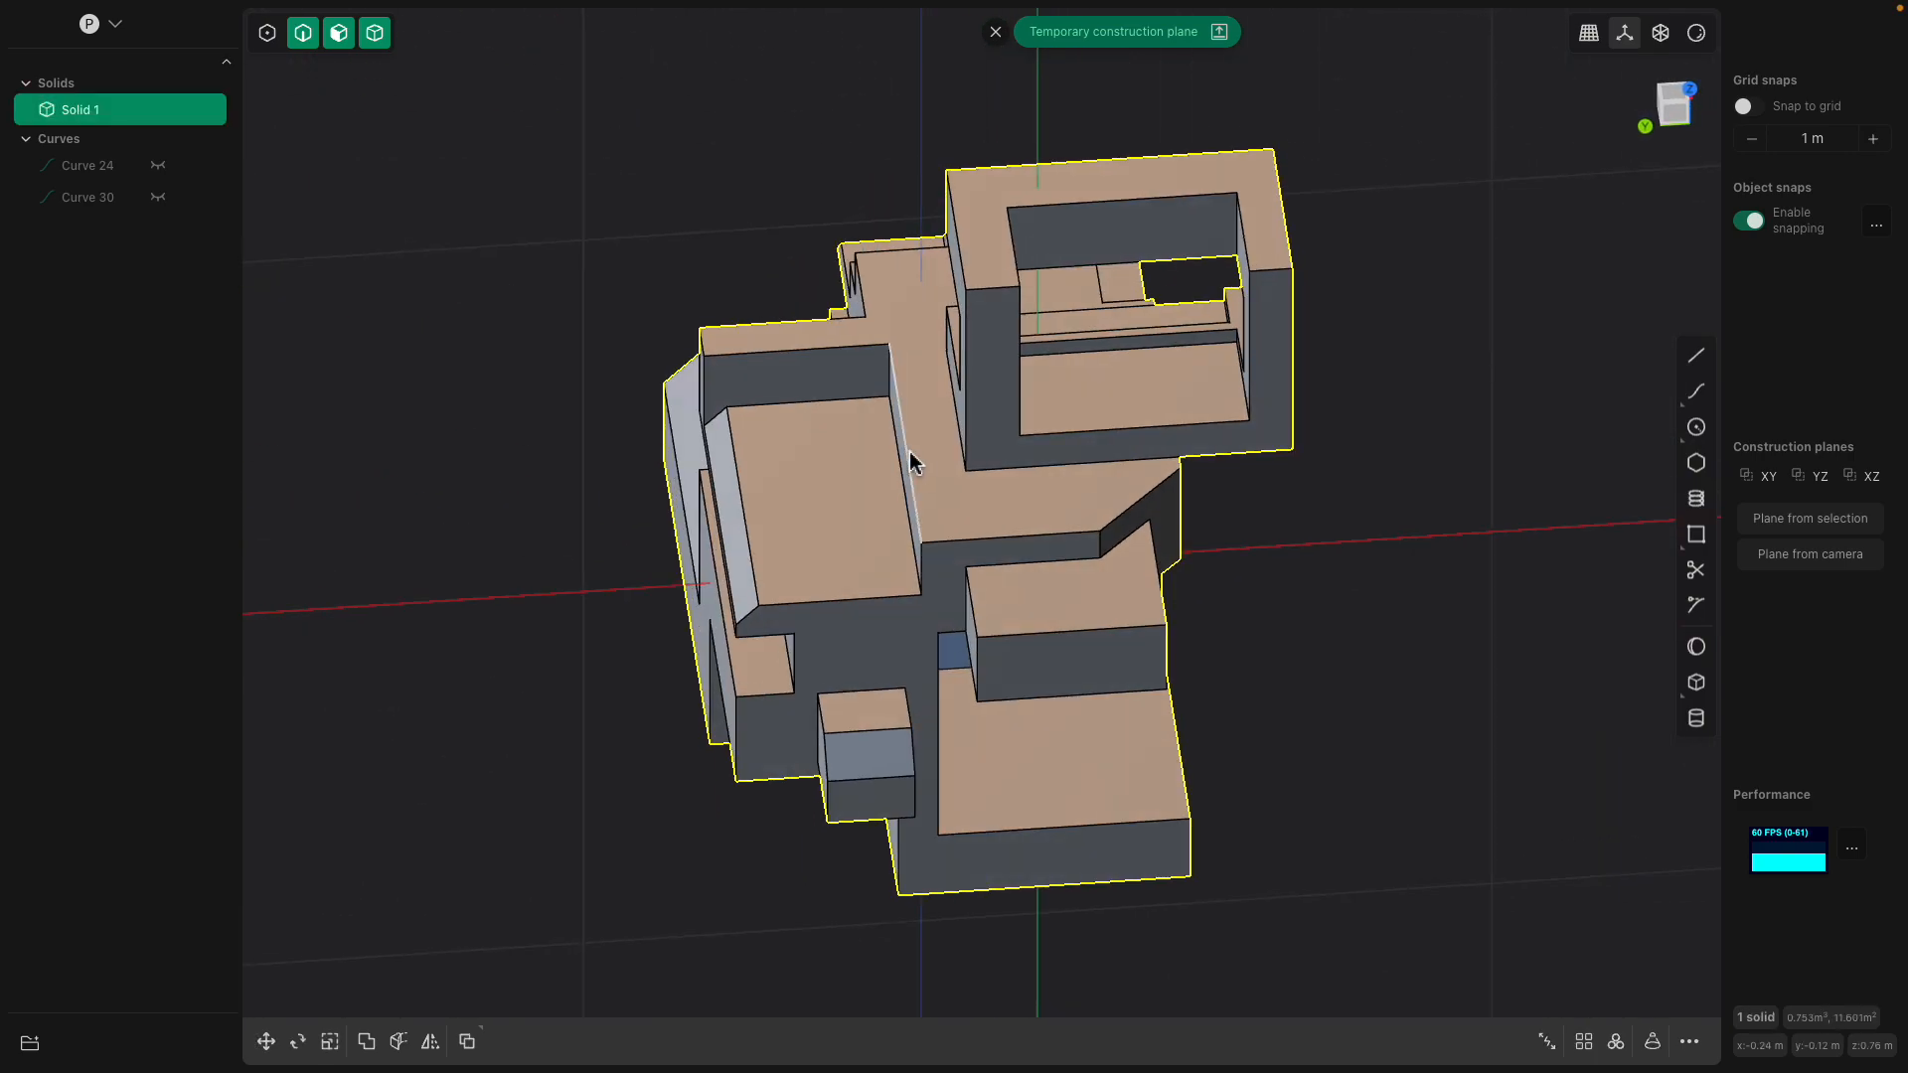
Chamfer the long upper edge bordering the sunken deck floor by about 0.05 m
left_click(907, 454)
key("b")
left_click_drag(906, 451, 915, 459)
middle_click_drag(915, 460, 998, 465)
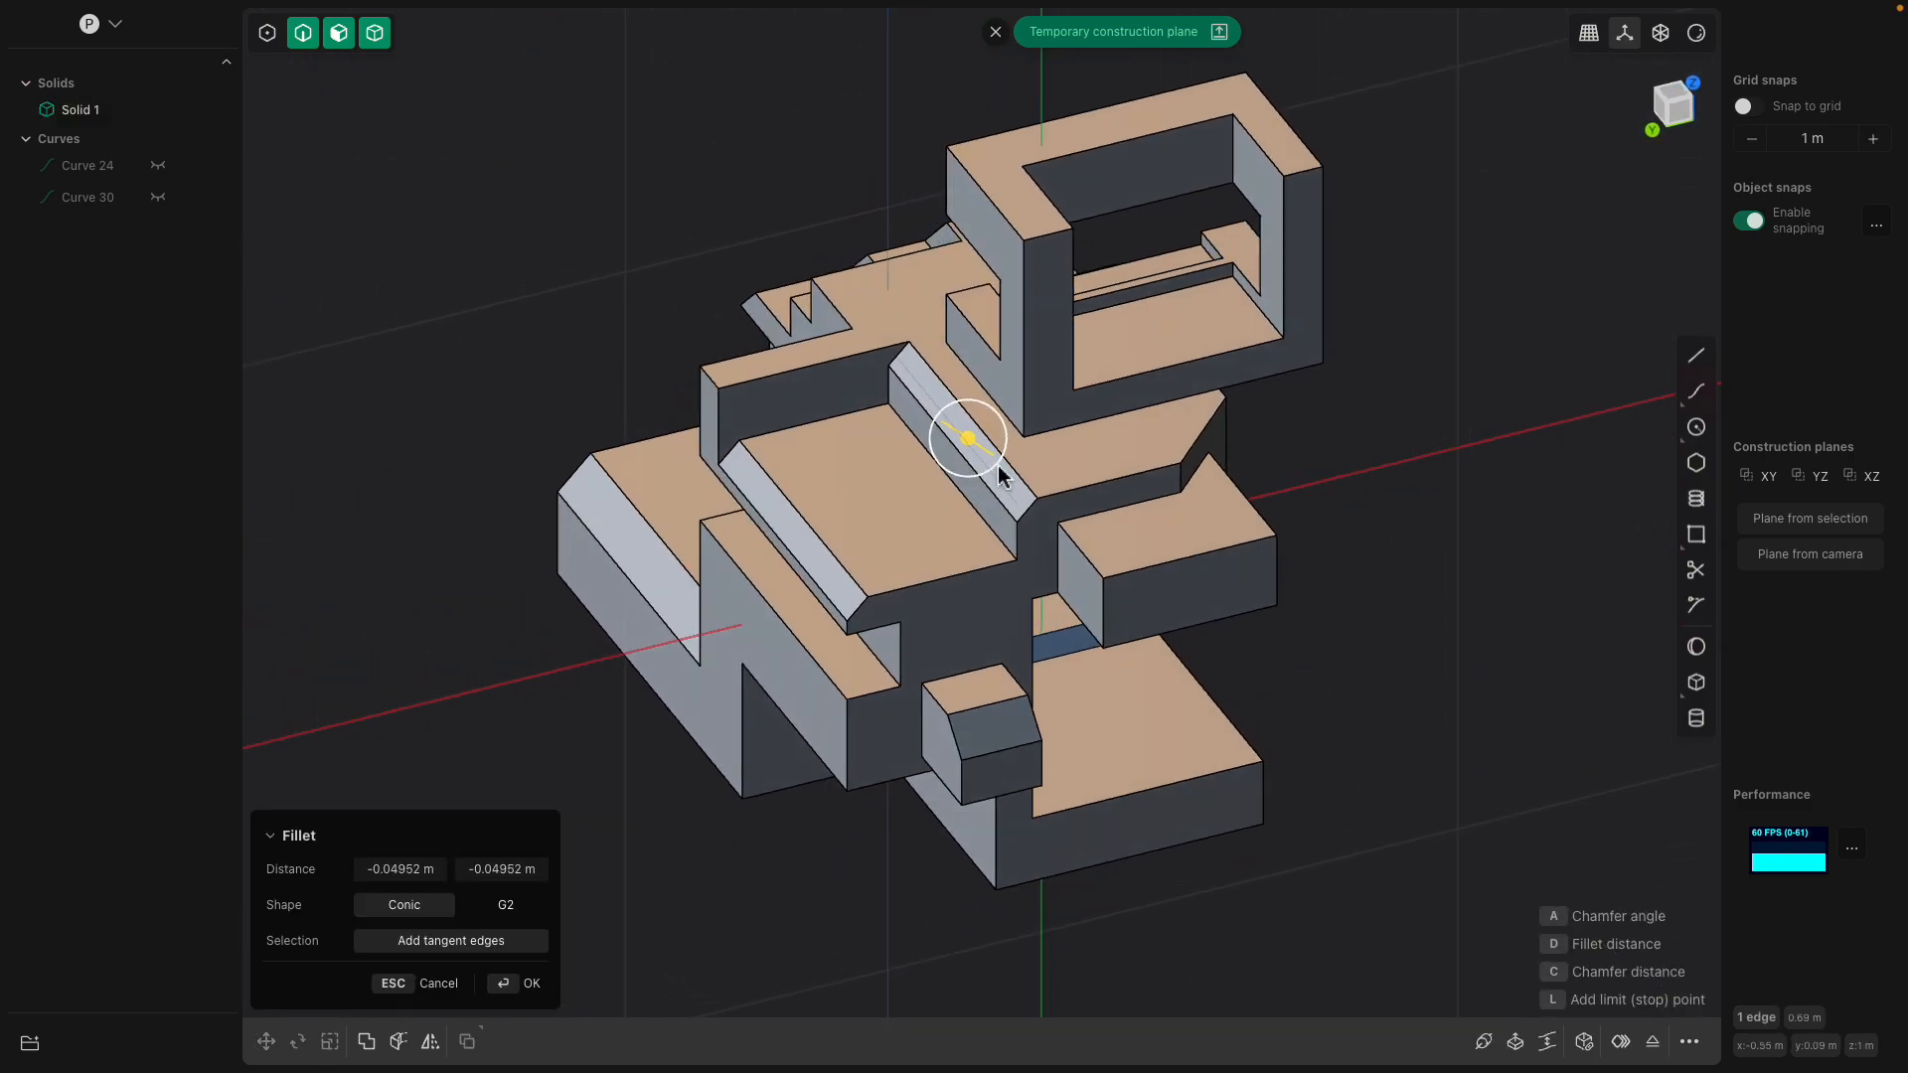
Fillet the short upper outer edges at the tops of the raised frame's two uprights
key("Return")
left_click(1061, 237)
key("b")
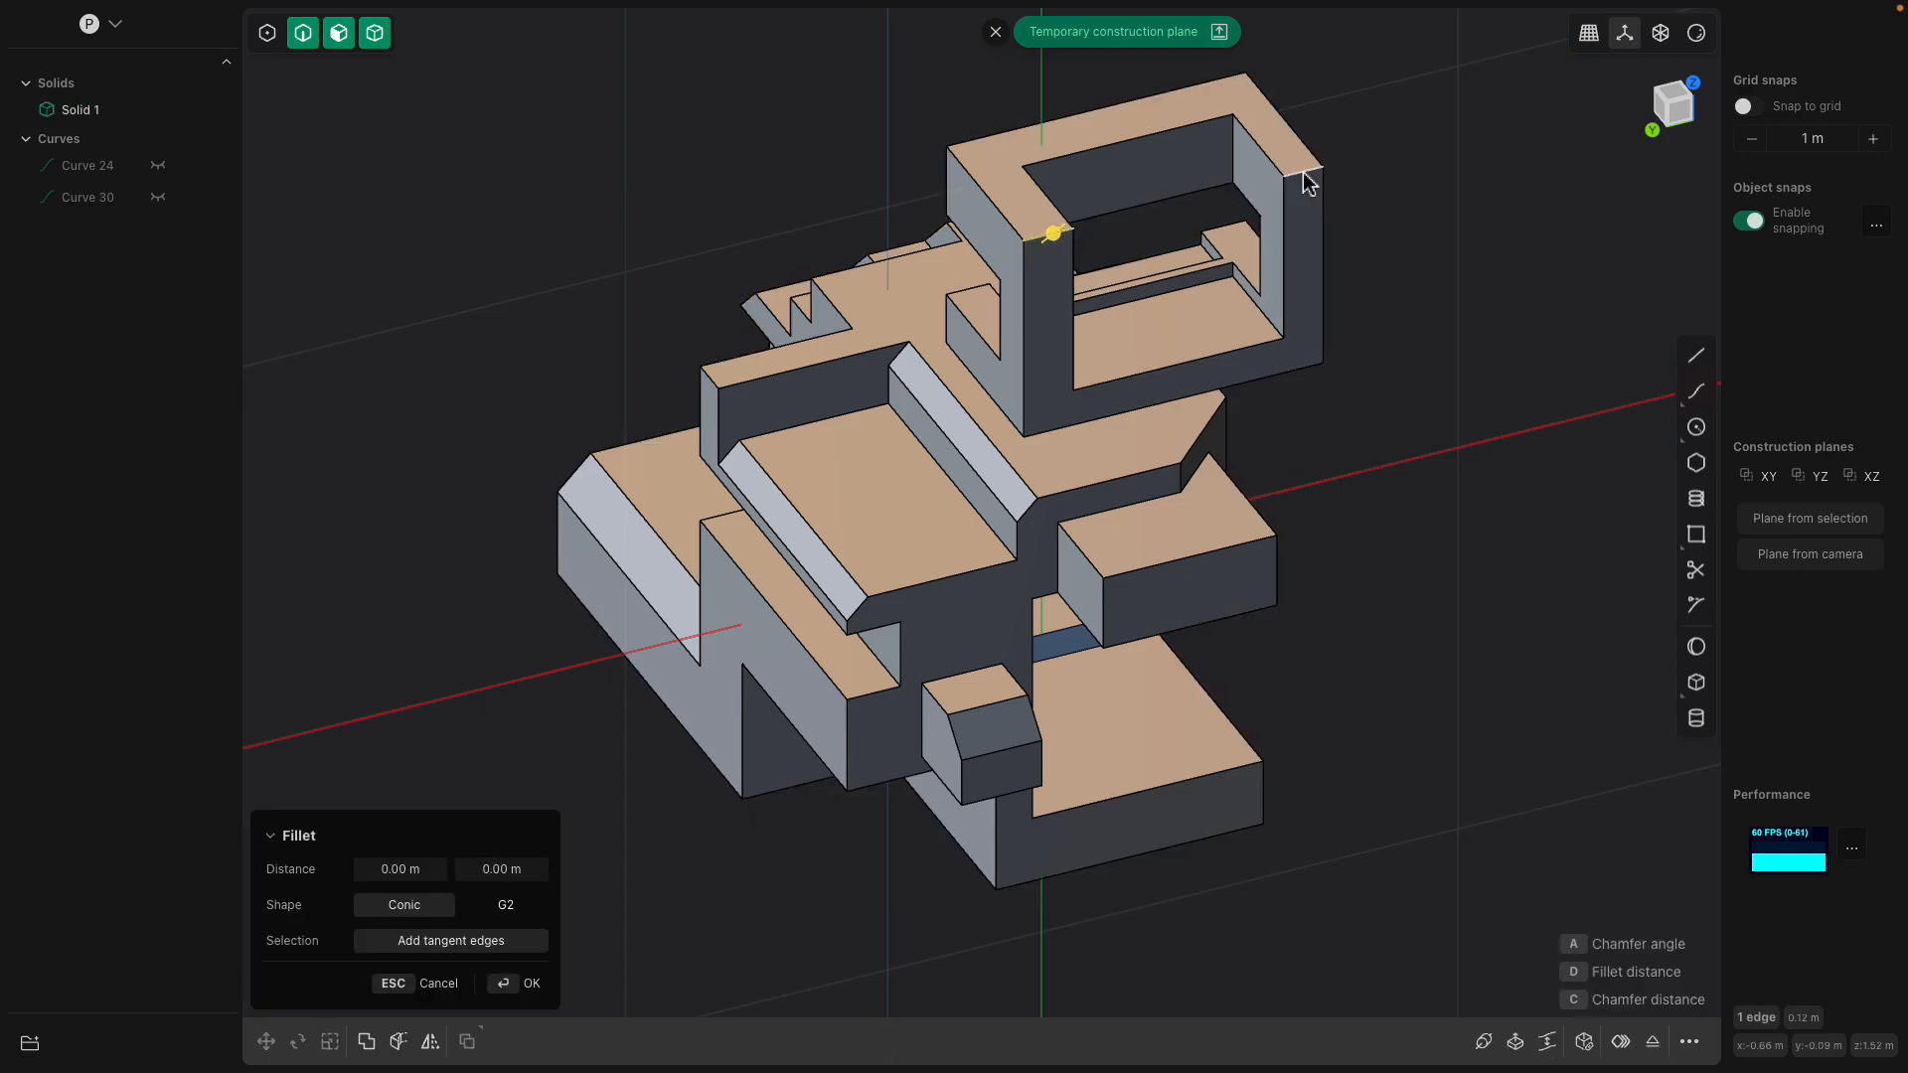
left_click_drag(1310, 177, 1432, 237)
key("Return")
Fillet the short upper front edge of the low block beneath the sloping brace
middle_click_drag(1278, 221, 1011, 264)
left_click_drag(1011, 263, 743, 323)
middle_click_drag(743, 323, 1078, 544)
left_click_drag(1033, 540, 1070, 532)
middle_click_drag(1070, 531, 979, 491)
key("Escape")
middle_click_drag(974, 581, 1034, 601)
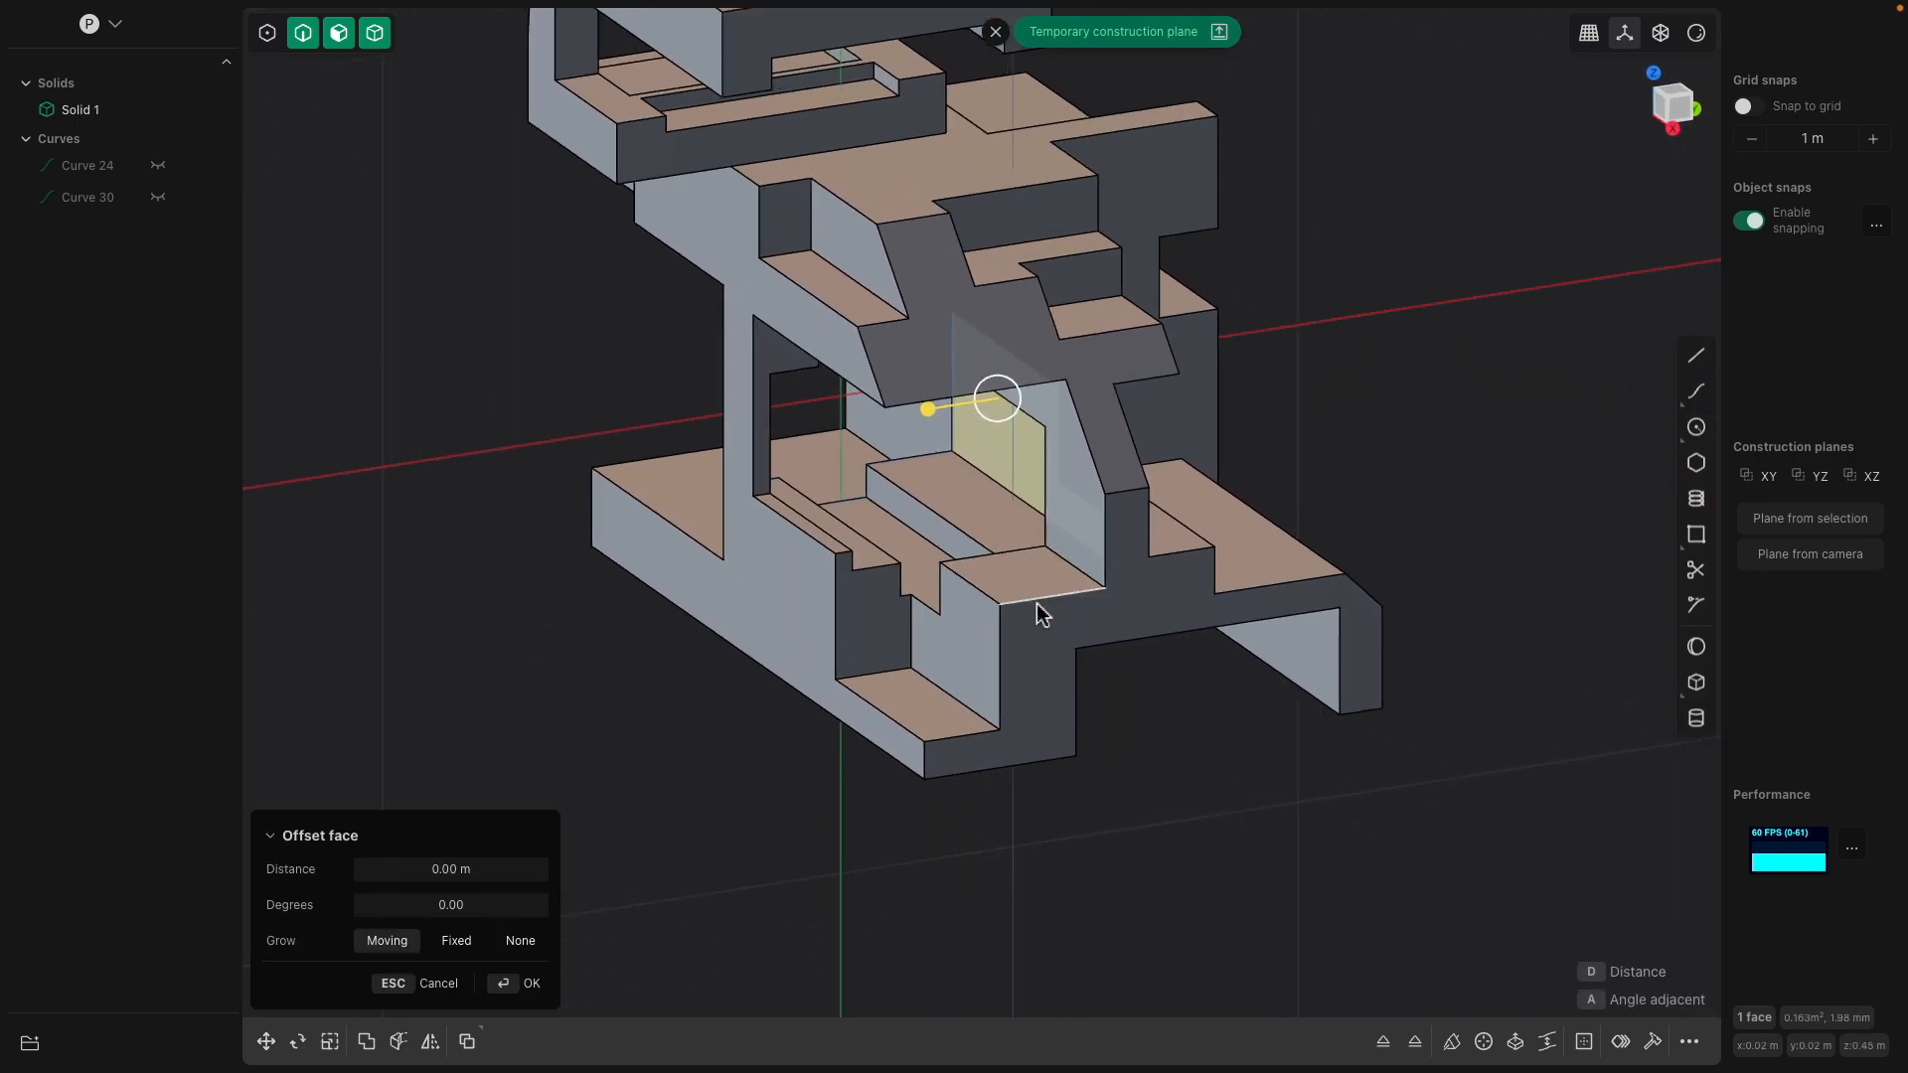
left_click(1034, 601)
left_click_drag(1044, 604, 1065, 609)
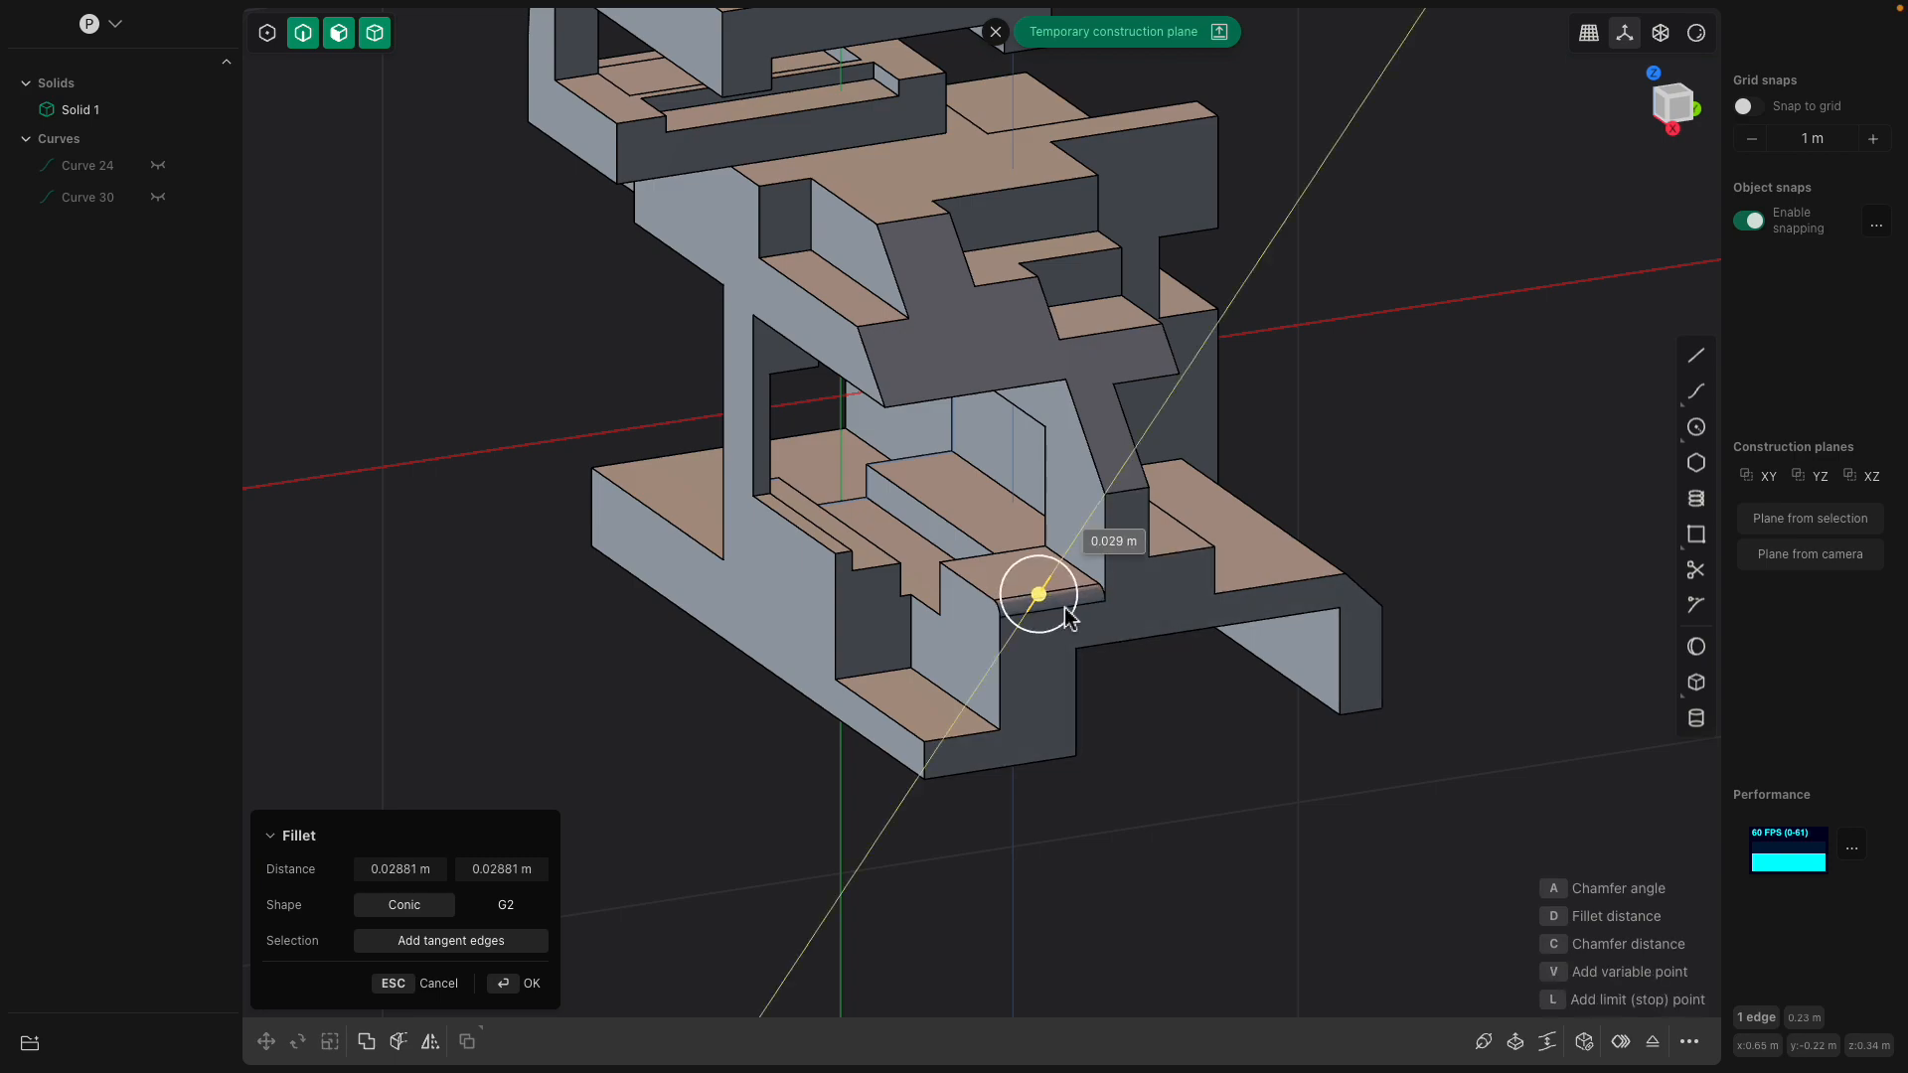
Try to fillet the base's long front edge beside the rounded block by about 0.064 m
middle_click_drag(1126, 641, 1150, 562)
left_click_drag(1150, 563, 1184, 594)
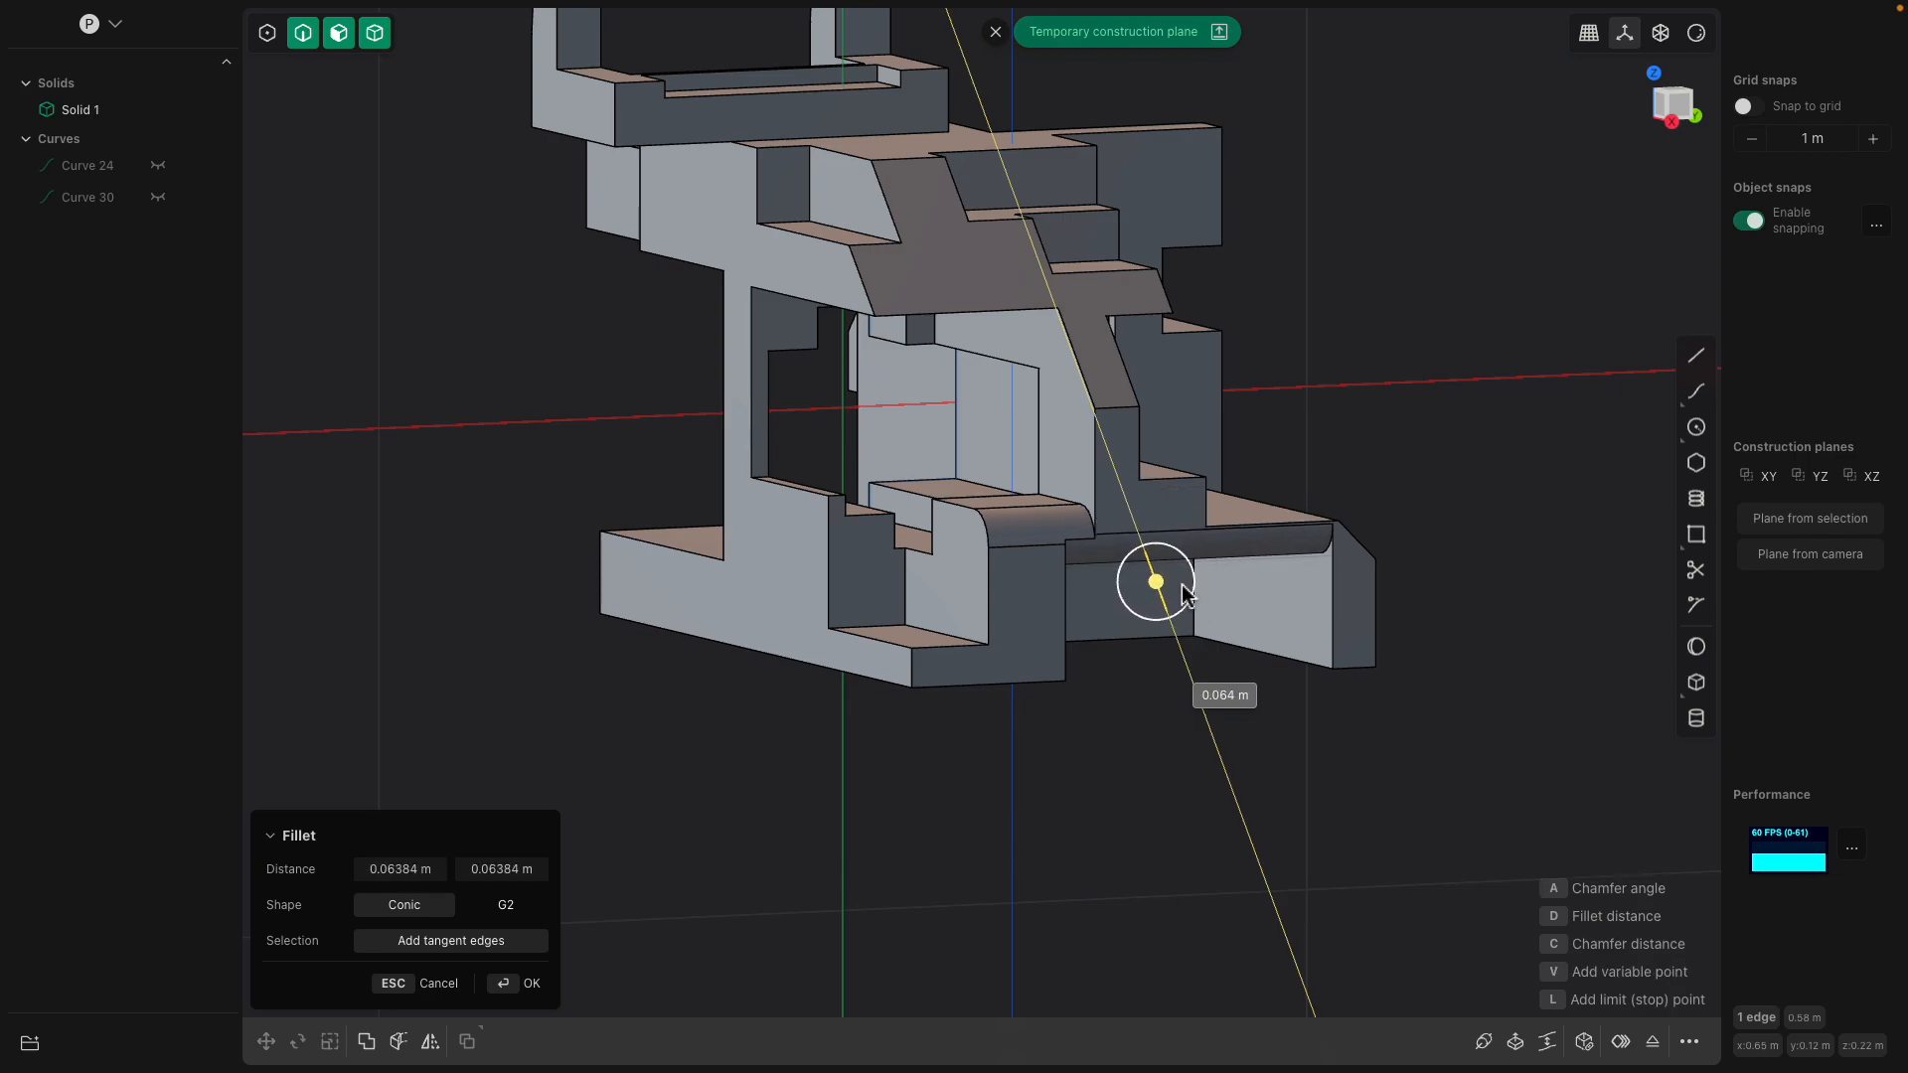
key("Return")
left_click(1236, 545)
key("f")
middle_click_drag(1236, 546, 1249, 626)
left_click_drag(1249, 626, 1288, 700)
middle_click_drag(1208, 651, 1180, 688)
middle_click_drag(835, 634, 1023, 736)
key("Return")
Extrude the building's stepped side face outward to widen the base and upper deck
left_click(900, 685)
key("f")
key("e")
left_click_drag(1106, 624, 1171, 689)
key("Return")
Chamfer the long upper edge of the projecting ledge beneath the sunken deck by about 0.079 m
middle_click_drag(1172, 689, 945, 398)
left_click(1219, 333)
middle_click_drag(1222, 336, 1093, 358)
left_click(1173, 217)
middle_click_drag(1175, 217, 1260, 551)
key("Escape")
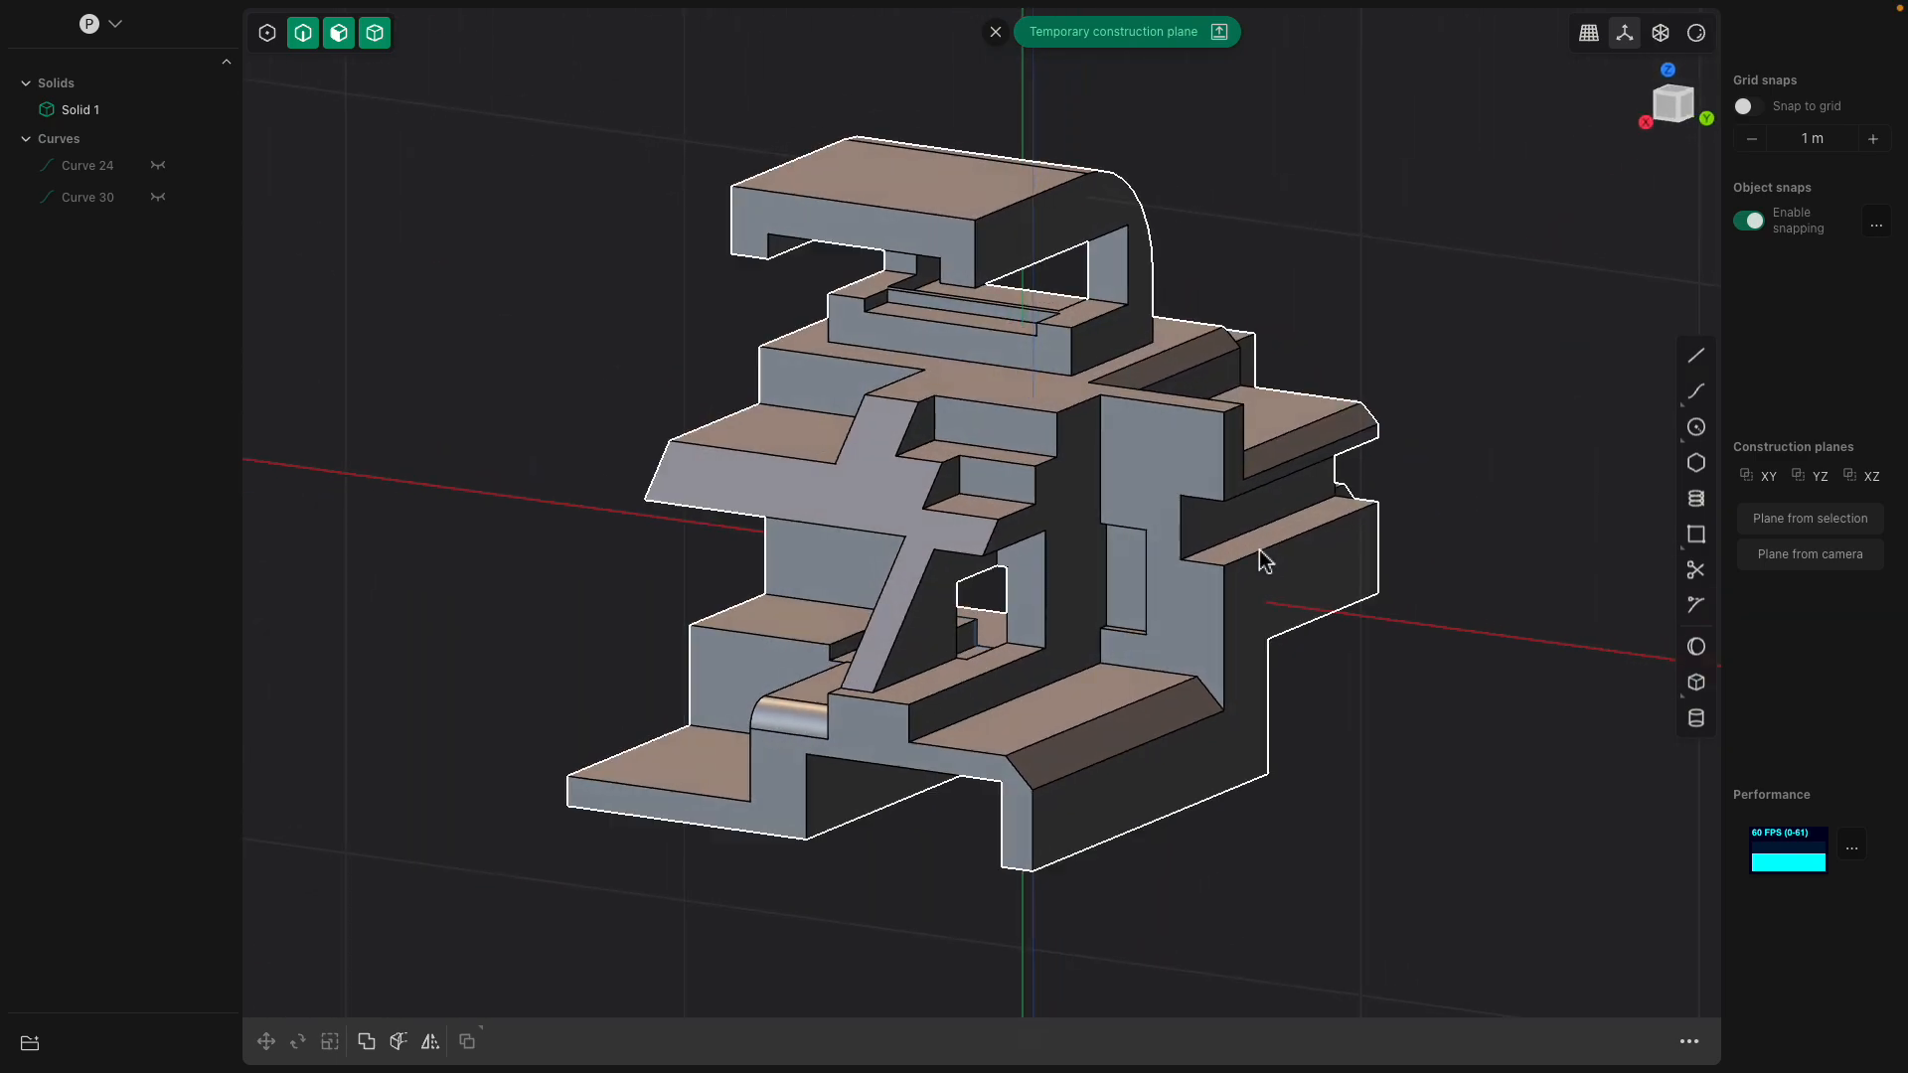
left_click(1262, 550)
left_click(1265, 553)
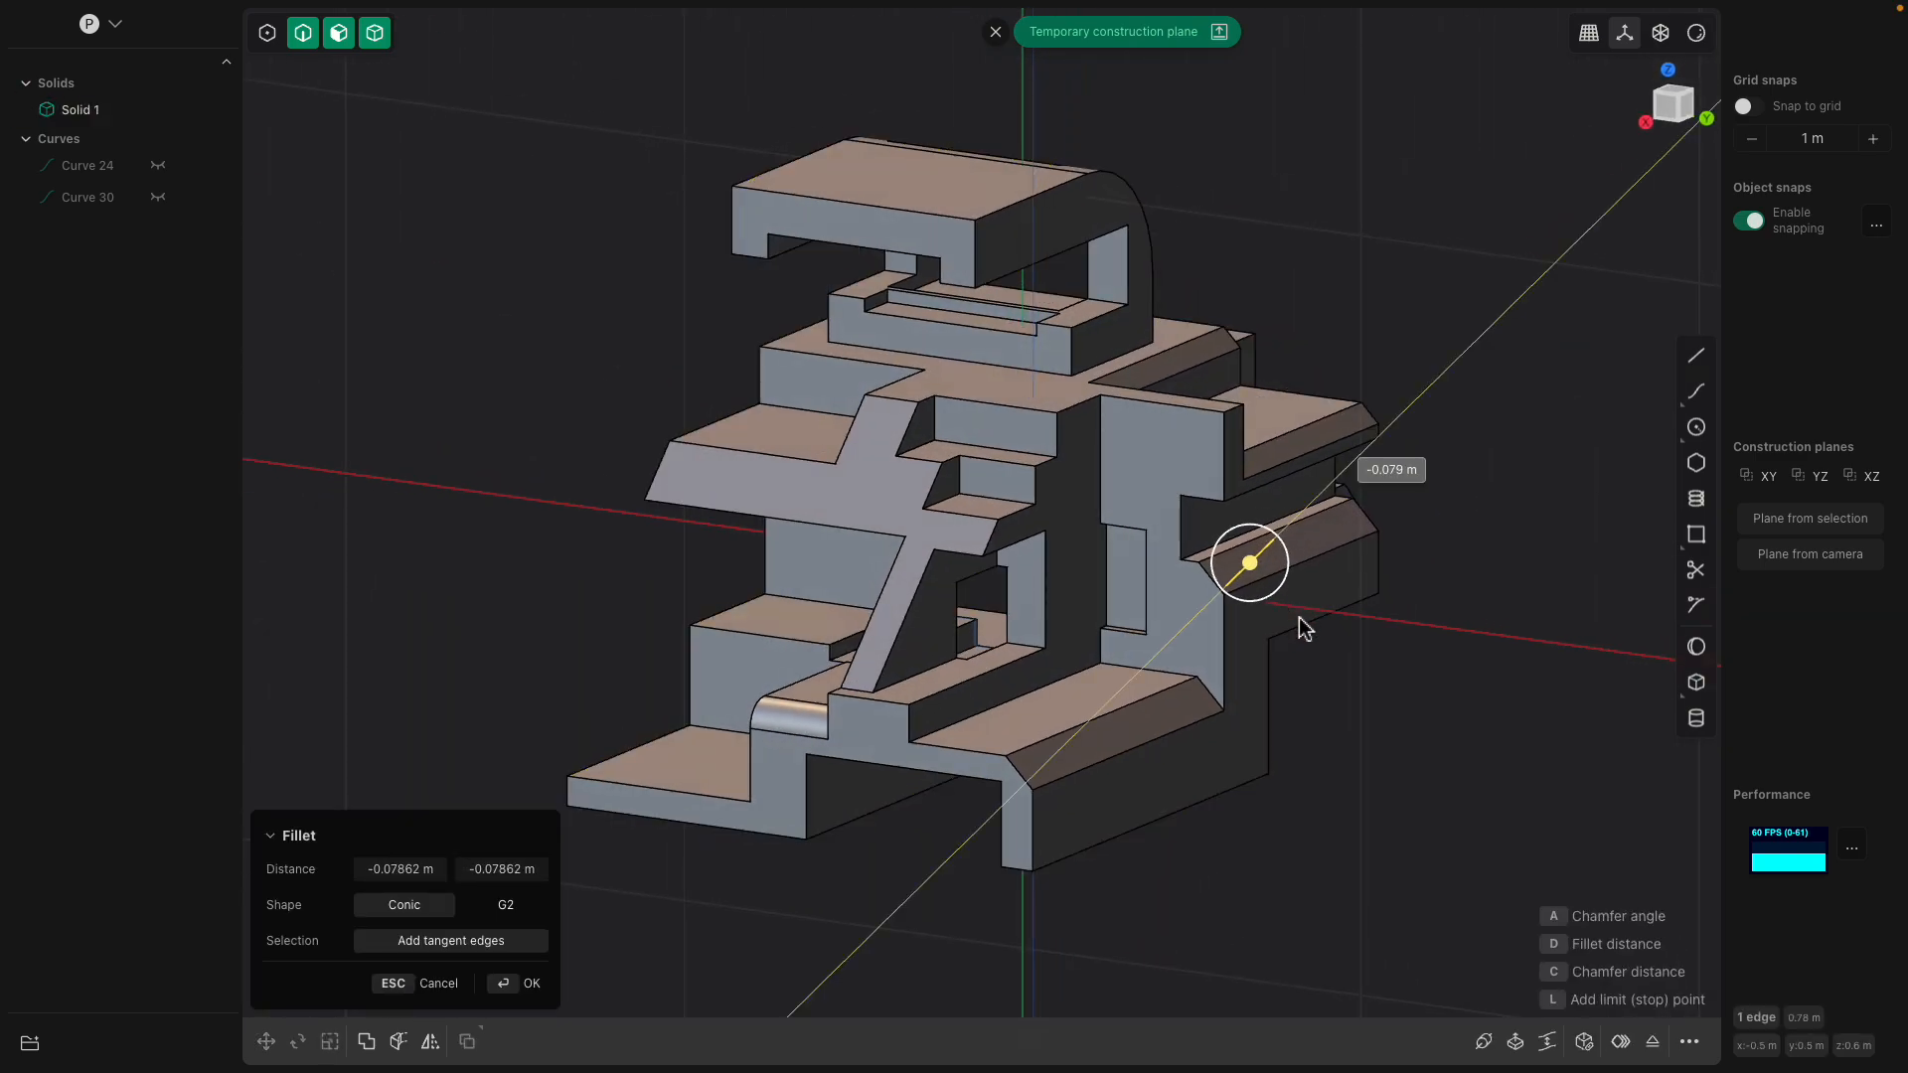
key("Return")
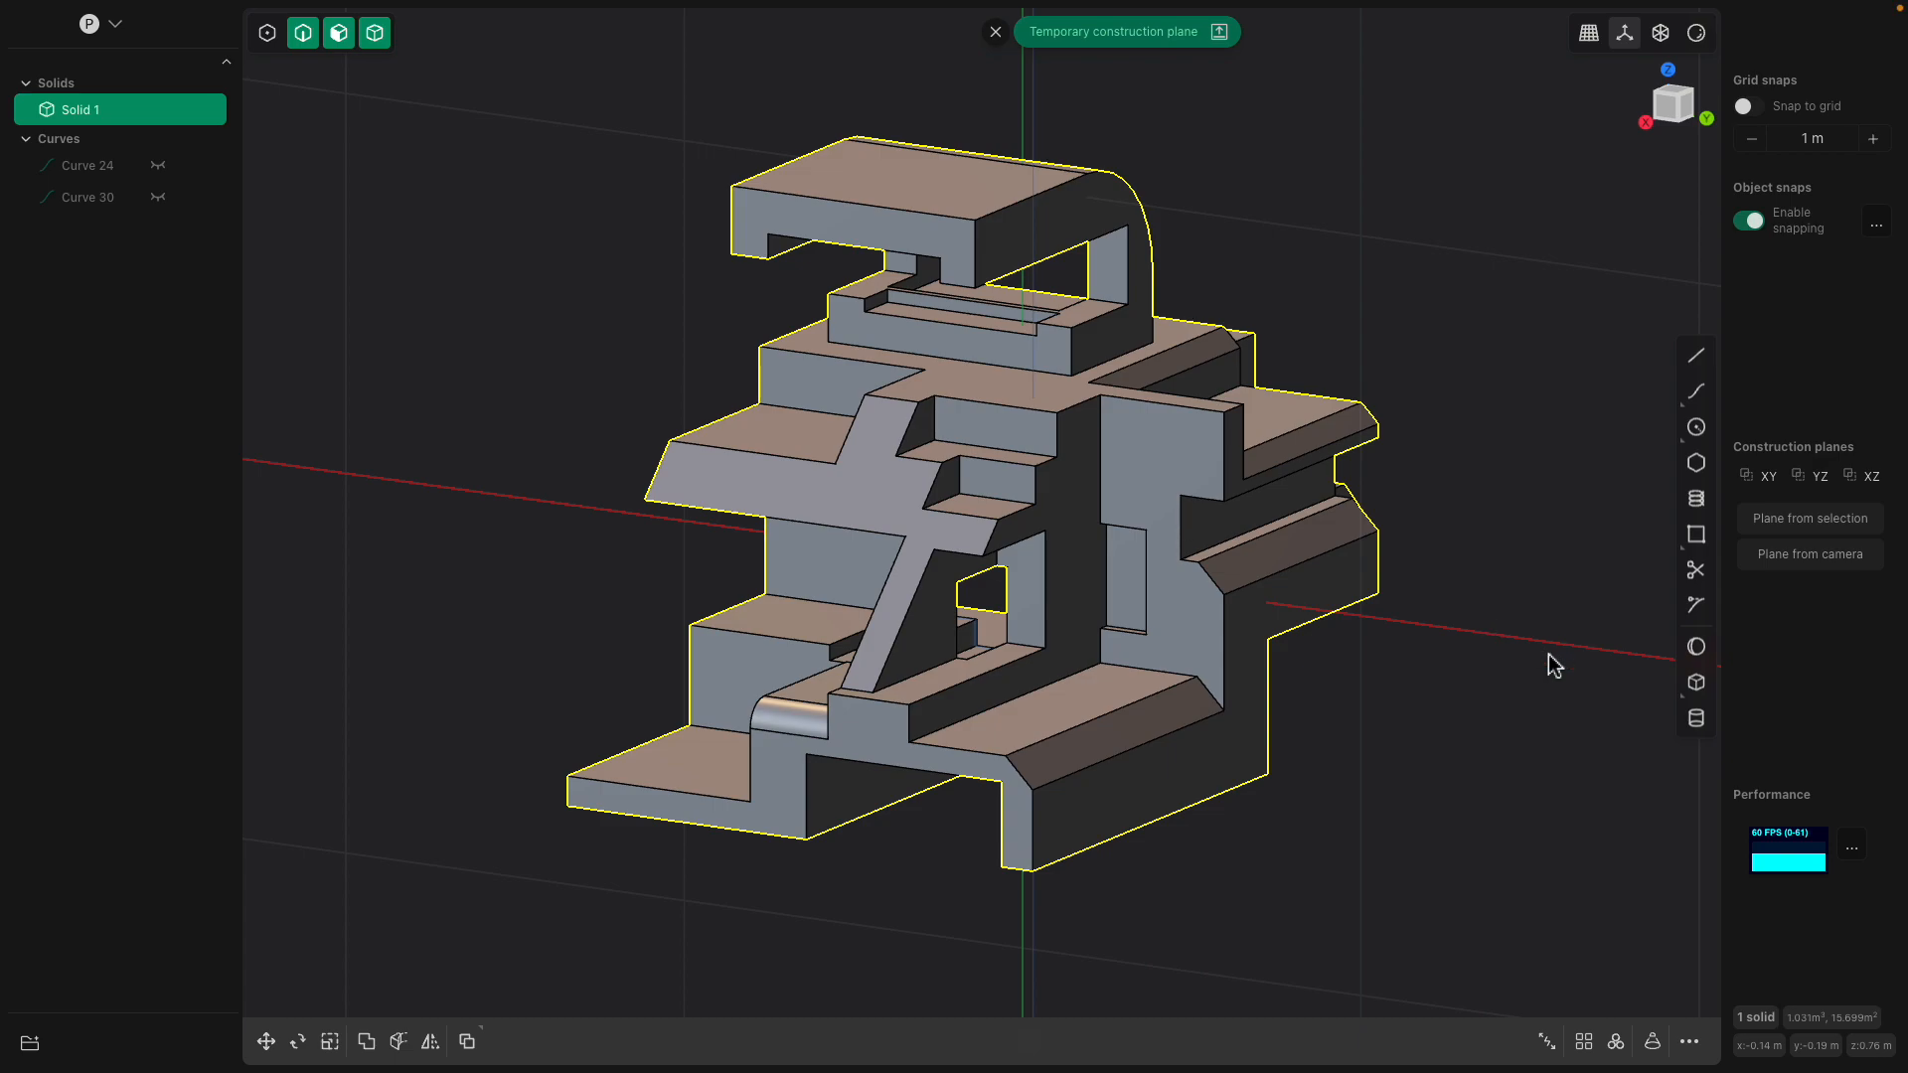
Chamfer the upper outer edge of the raised platform above the low base slab
left_click(1692, 684)
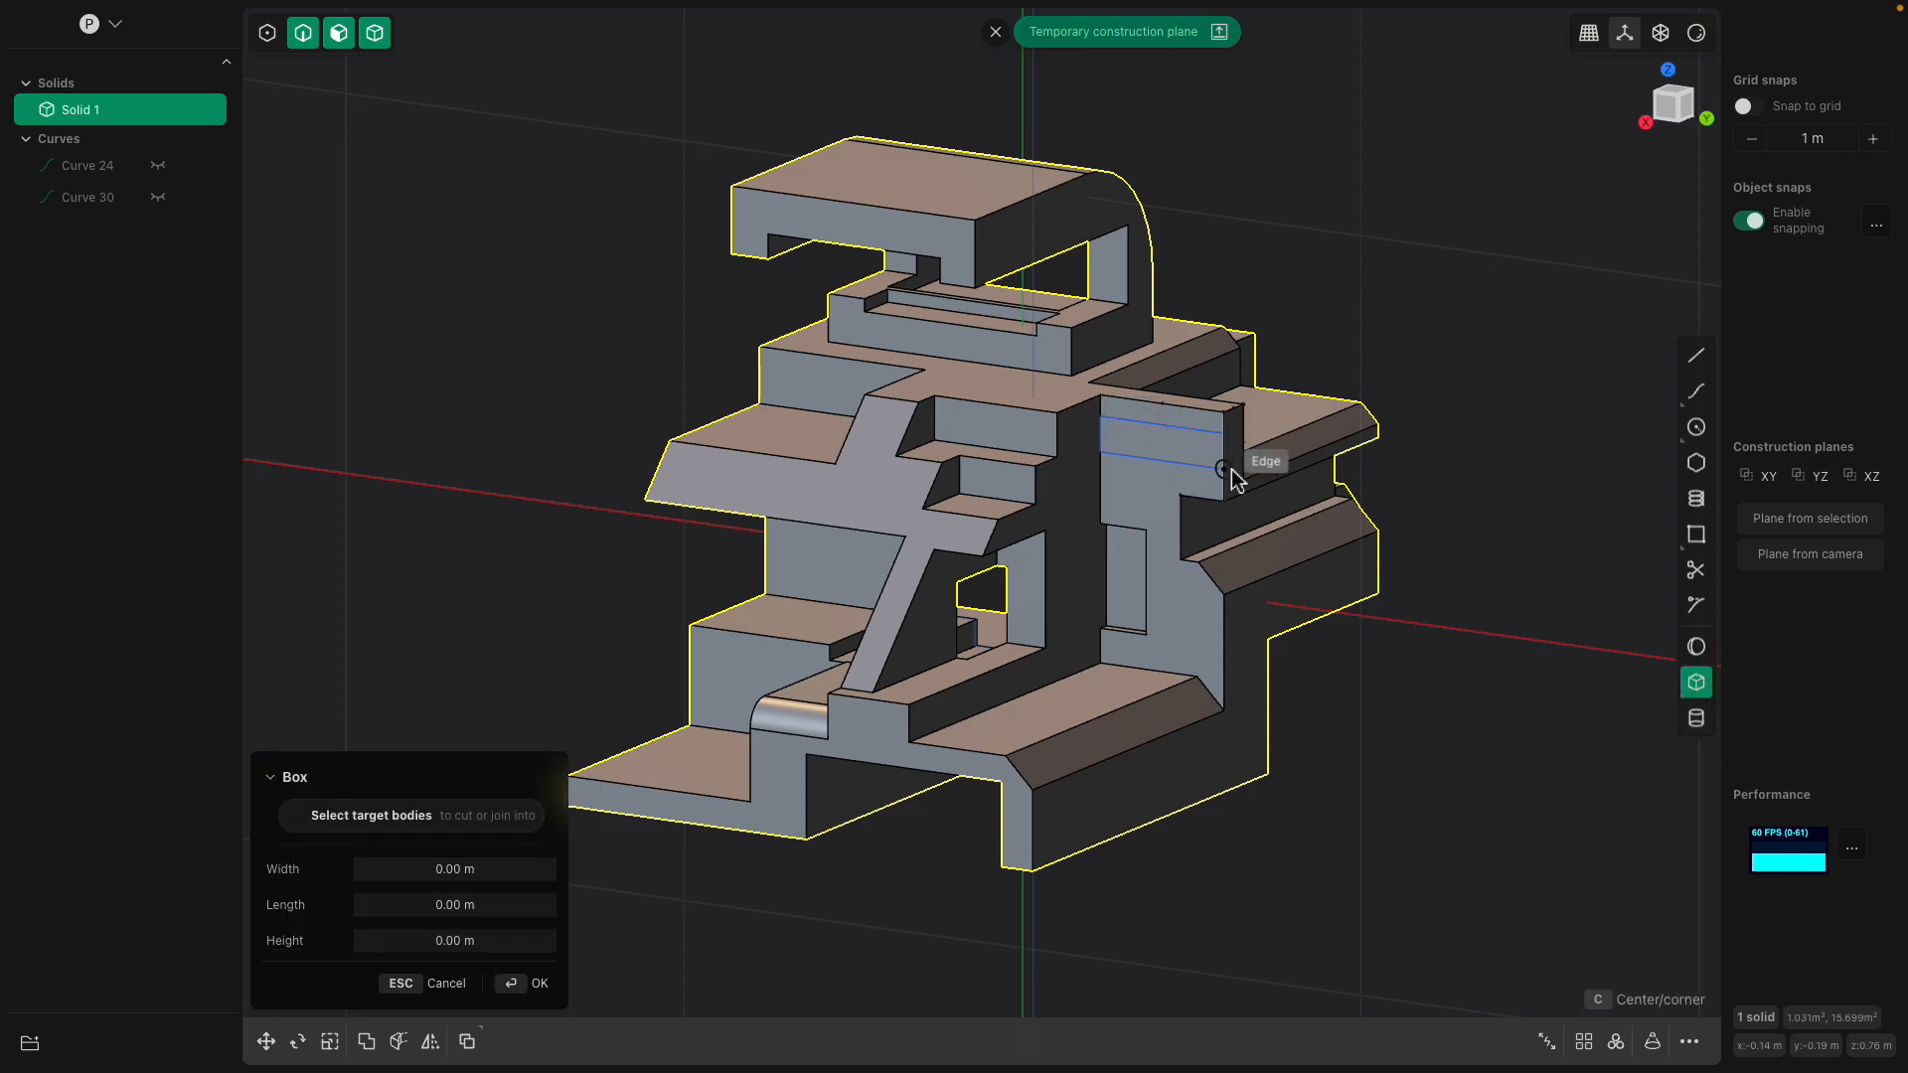
key("Escape")
middle_click_drag(1365, 687, 1376, 723)
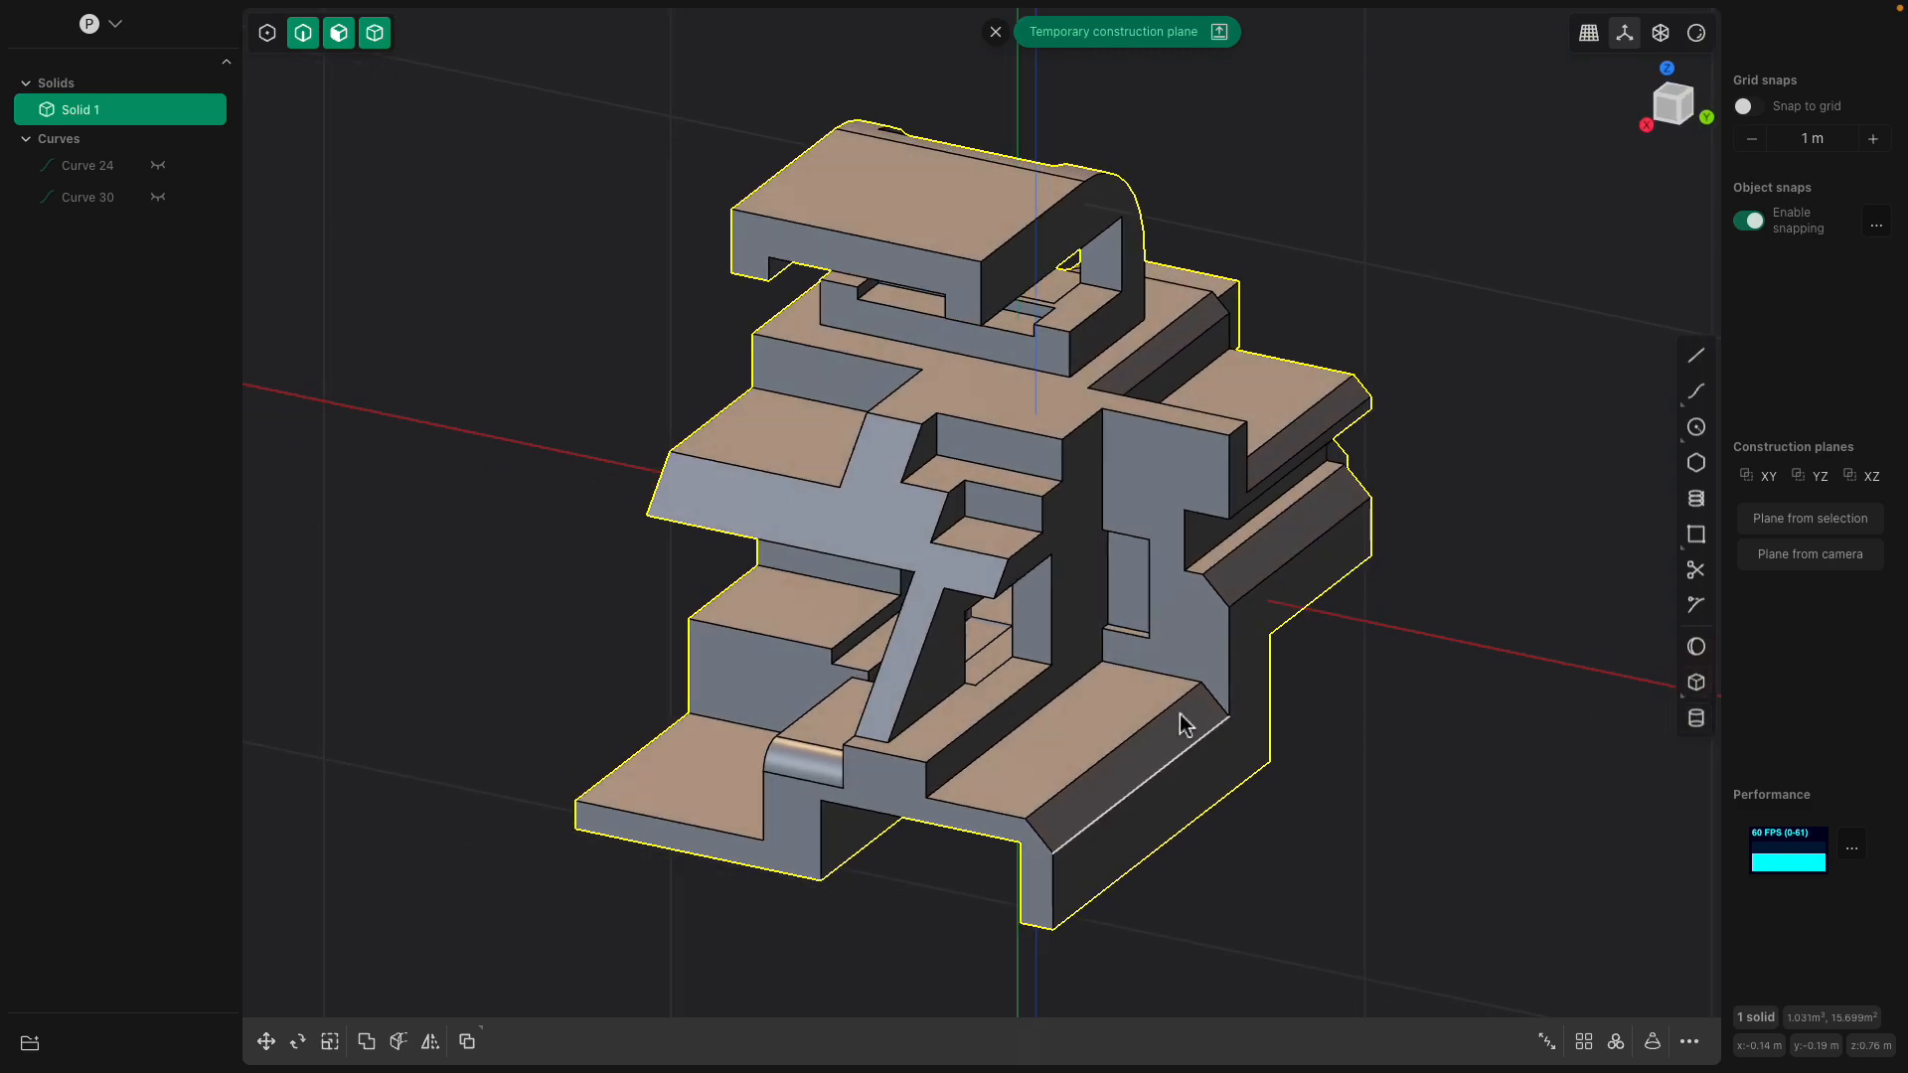
middle_click_drag(1086, 779, 1237, 768)
left_click(893, 712)
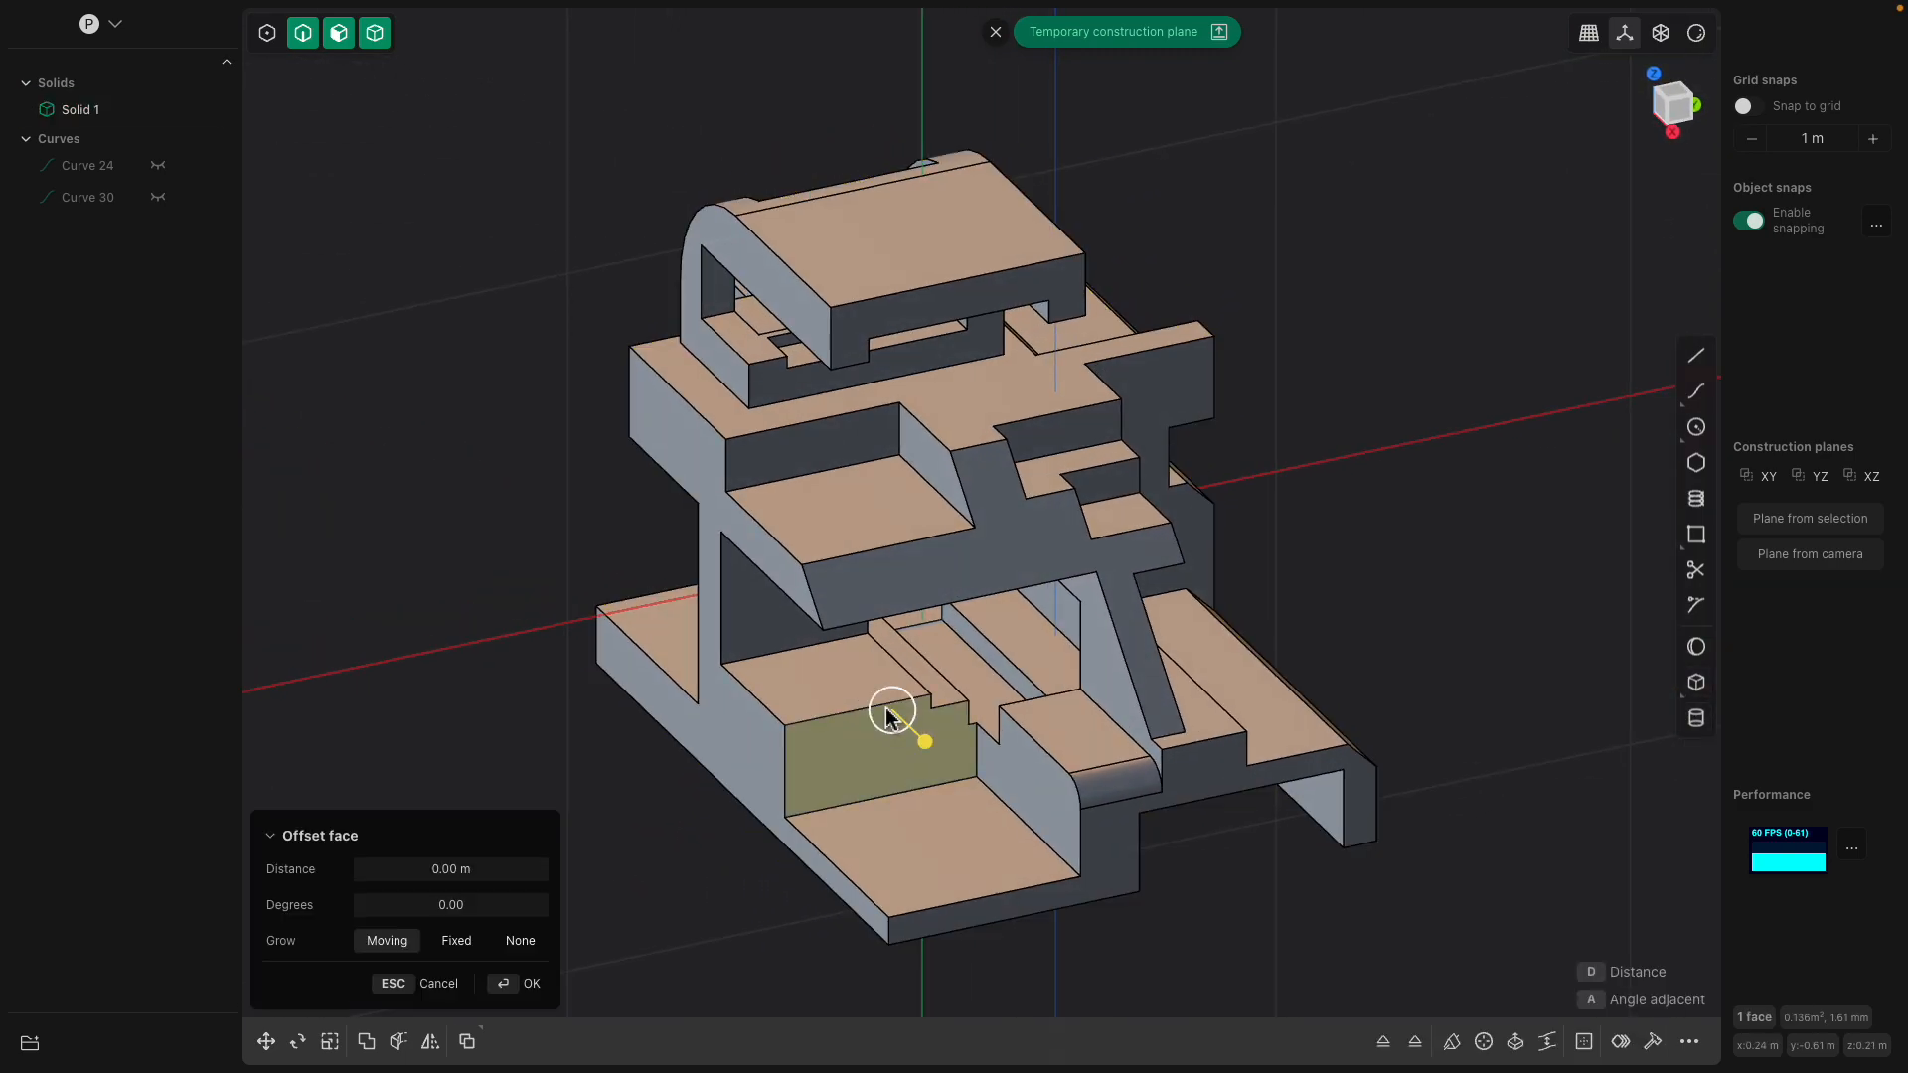
left_click(887, 704)
left_click_drag(886, 704, 945, 724)
middle_click_drag(944, 723, 952, 606)
key("Return")
left_click(953, 608)
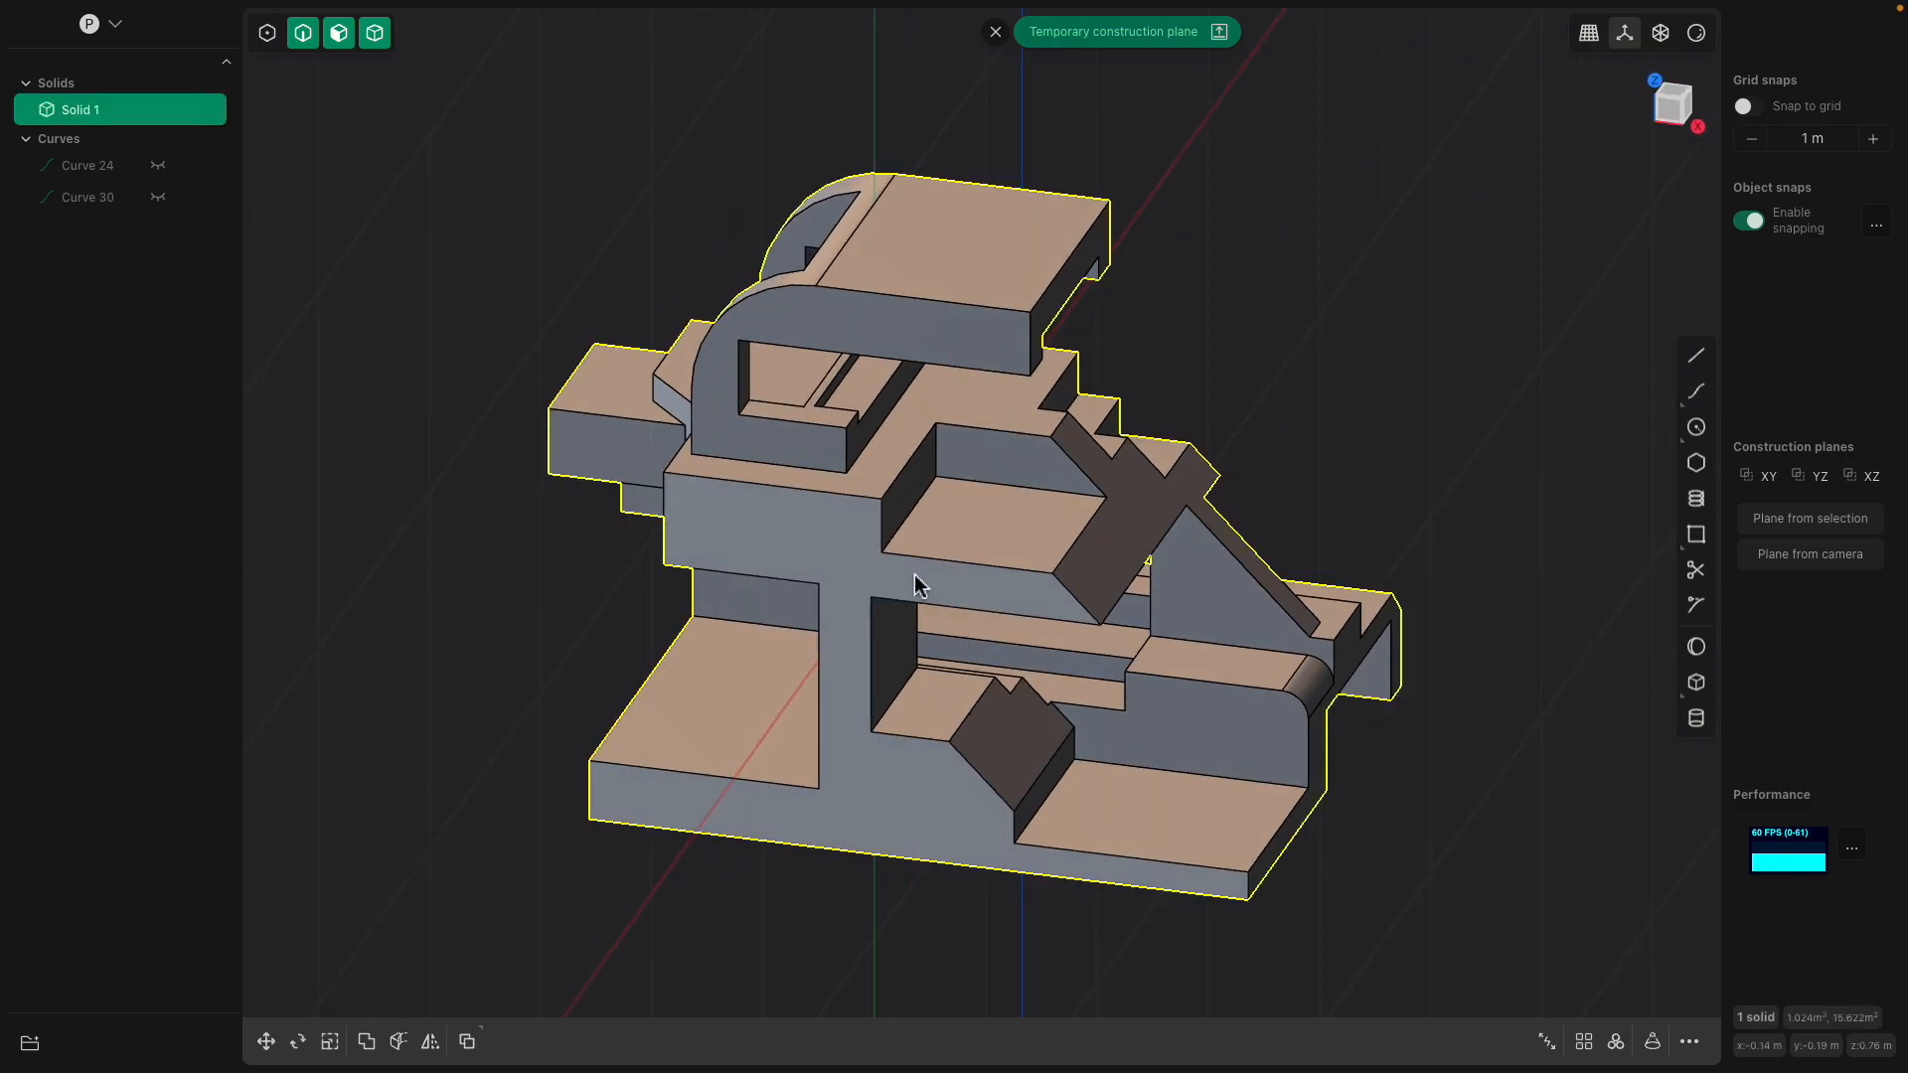
Offset the building's large side face outward by about 0.125 m
left_click(915, 588)
middle_click_drag(899, 516, 1077, 546)
left_click_drag(1077, 545, 1131, 599)
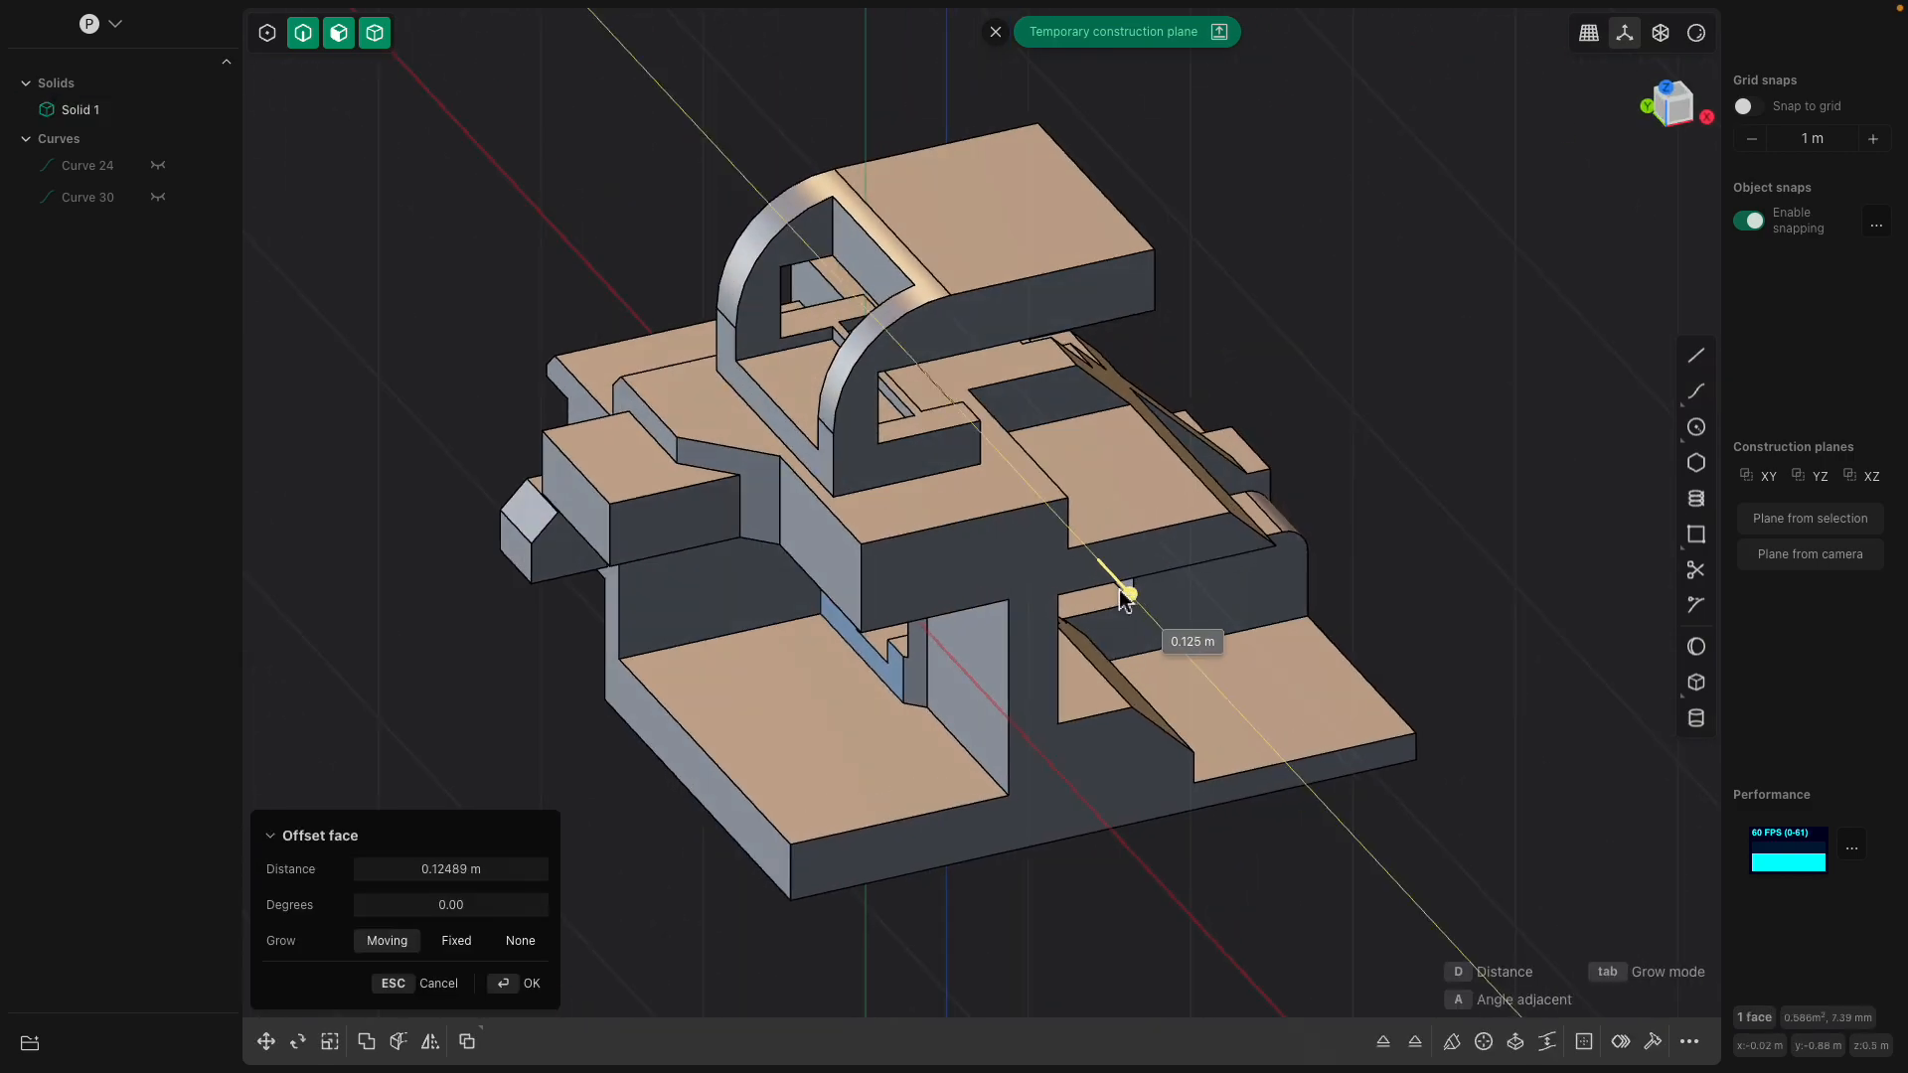
middle_click_drag(1116, 587, 1142, 575)
Fillet the inner edge where the foot of the arched frame meets the deck
left_click(979, 515)
left_click_drag(979, 515, 1001, 517)
middle_click_drag(1024, 525, 1051, 552)
left_click(1051, 557)
Fillet the long upper outer edge of the deck beside the arched frame
left_click(1045, 552)
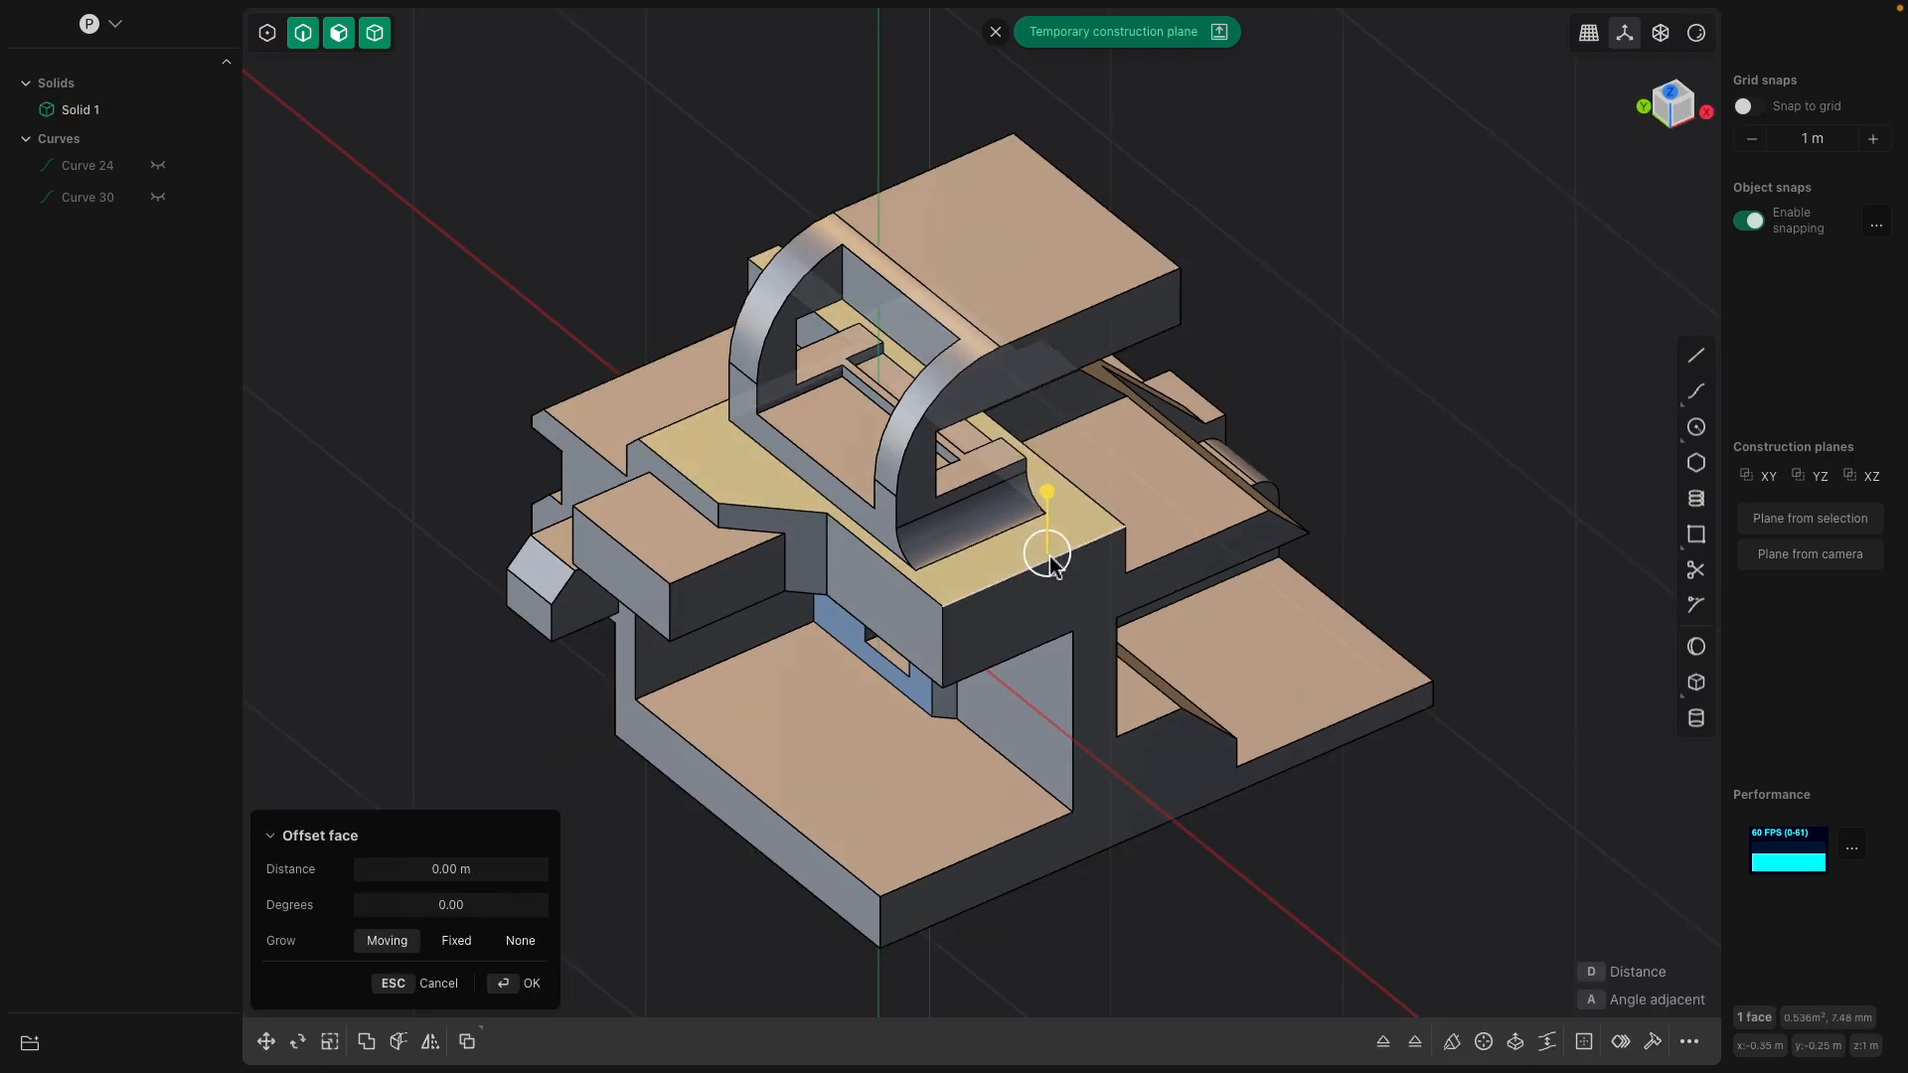
left_click(1036, 567)
left_click_drag(1038, 572, 1083, 590)
middle_click_drag(1083, 589, 942, 607)
left_click(943, 607)
Inset the end face of the rounded deck slab and push the inner area inward to hollow it
left_click(931, 599)
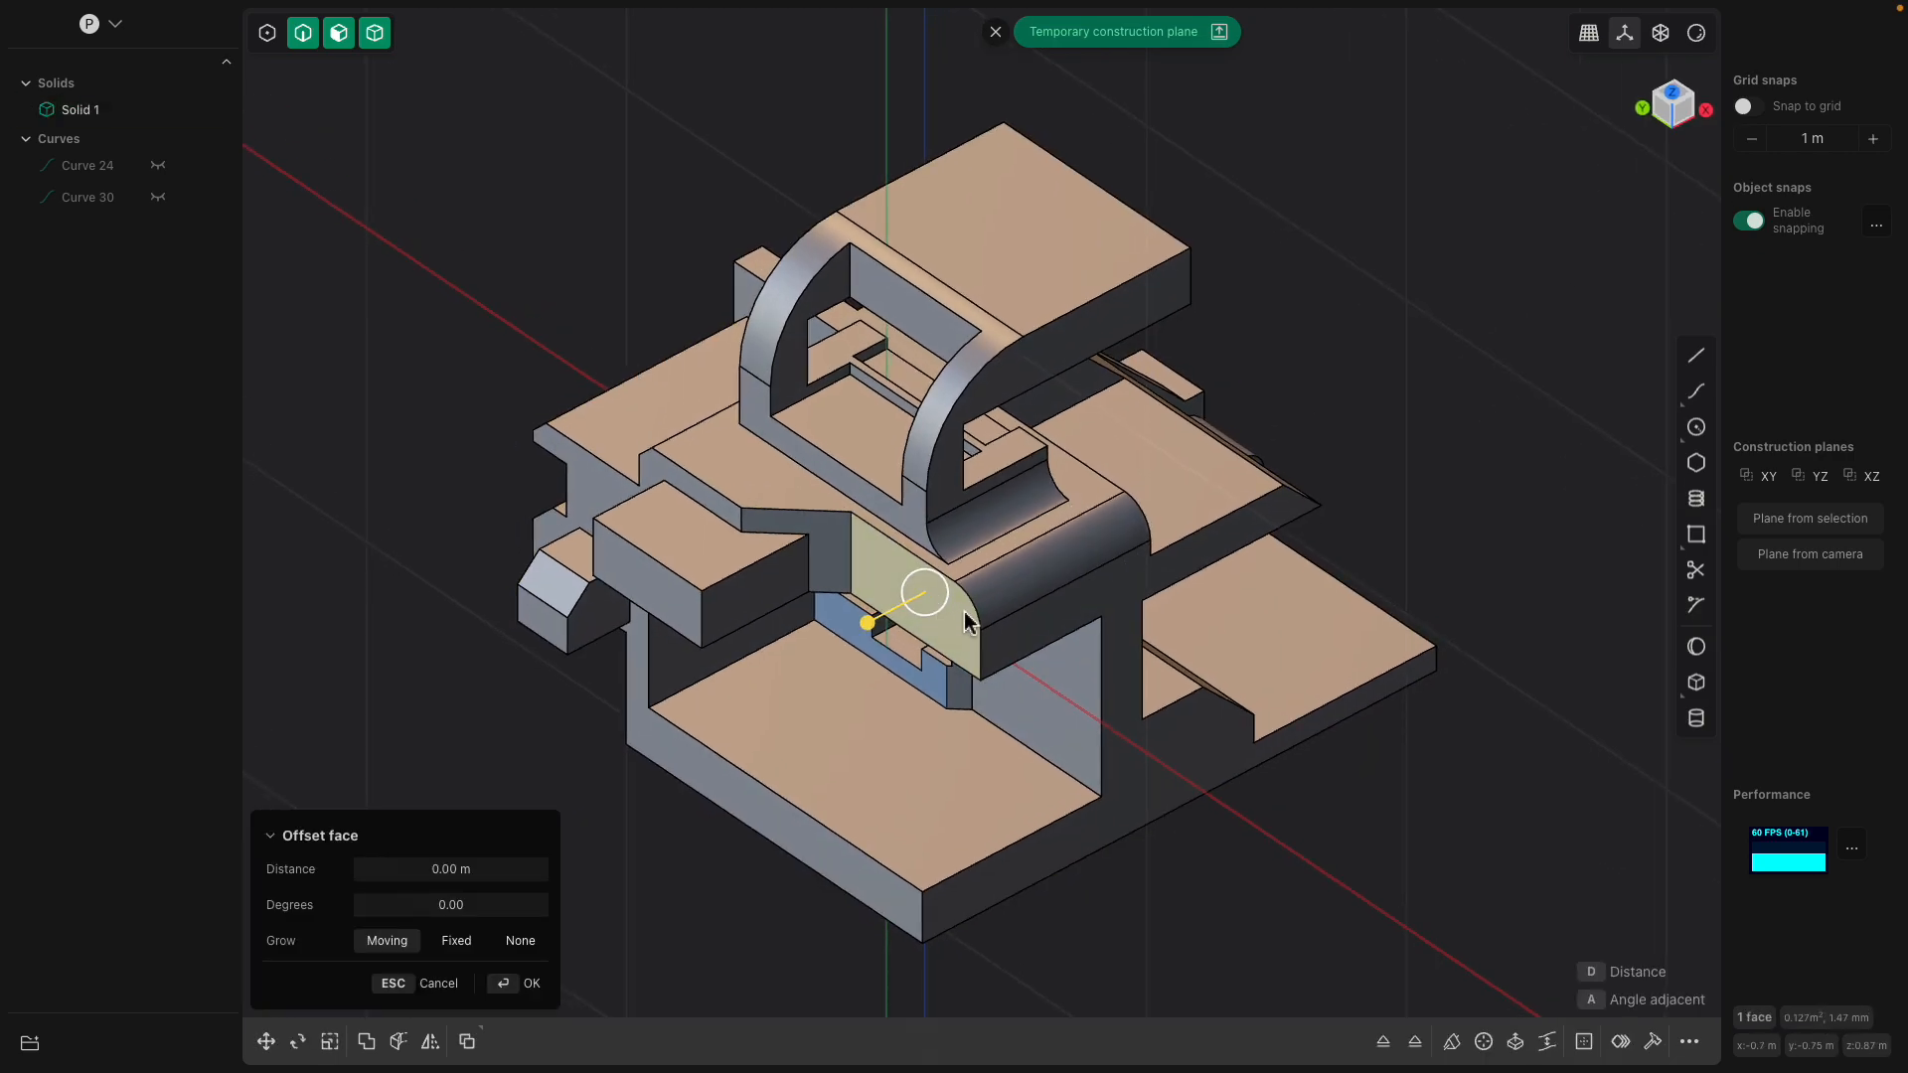
key("o")
left_click(992, 605)
left_click(921, 600)
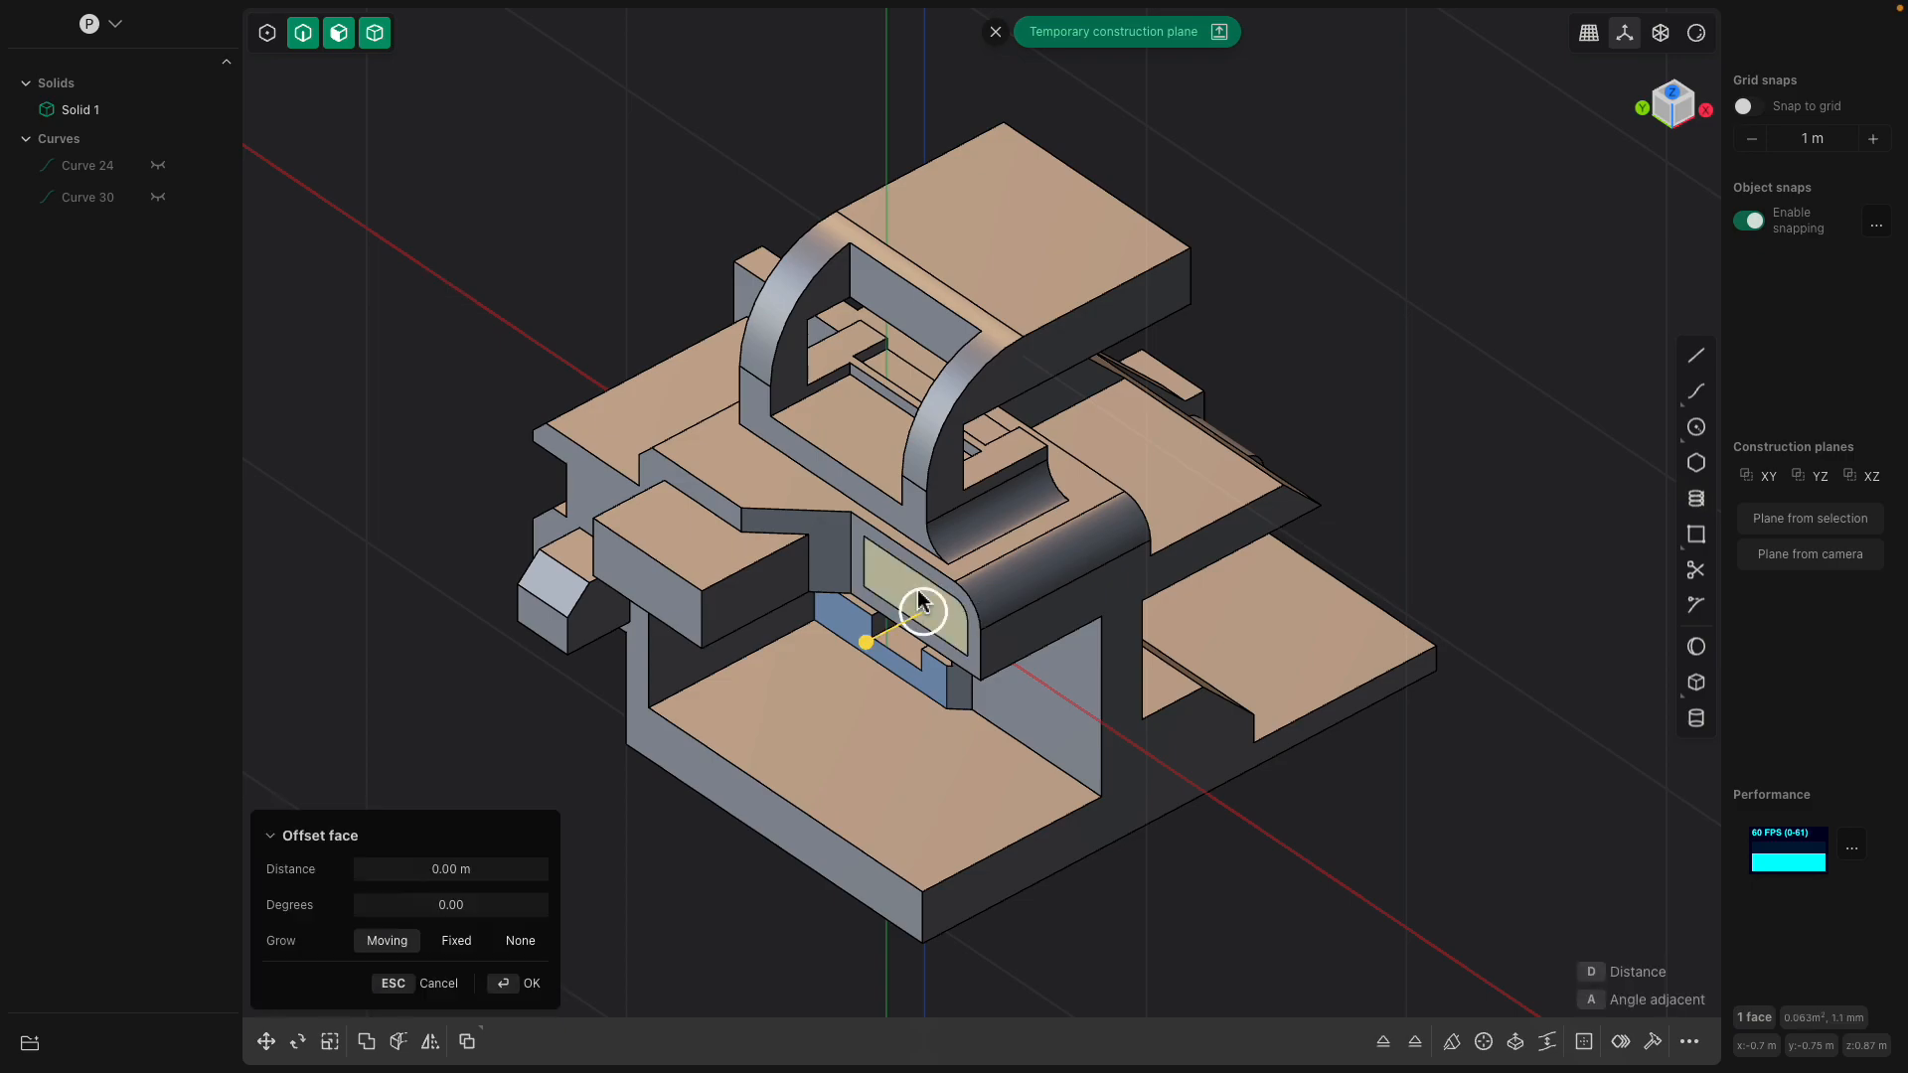
left_click_drag(877, 635, 1386, 373)
left_click(1345, 395)
middle_click_drag(1258, 413, 1103, 473)
Select the solid and save it to the Desktop in Wavefront OBJ format as boxlogic.obj
left_click(1103, 473)
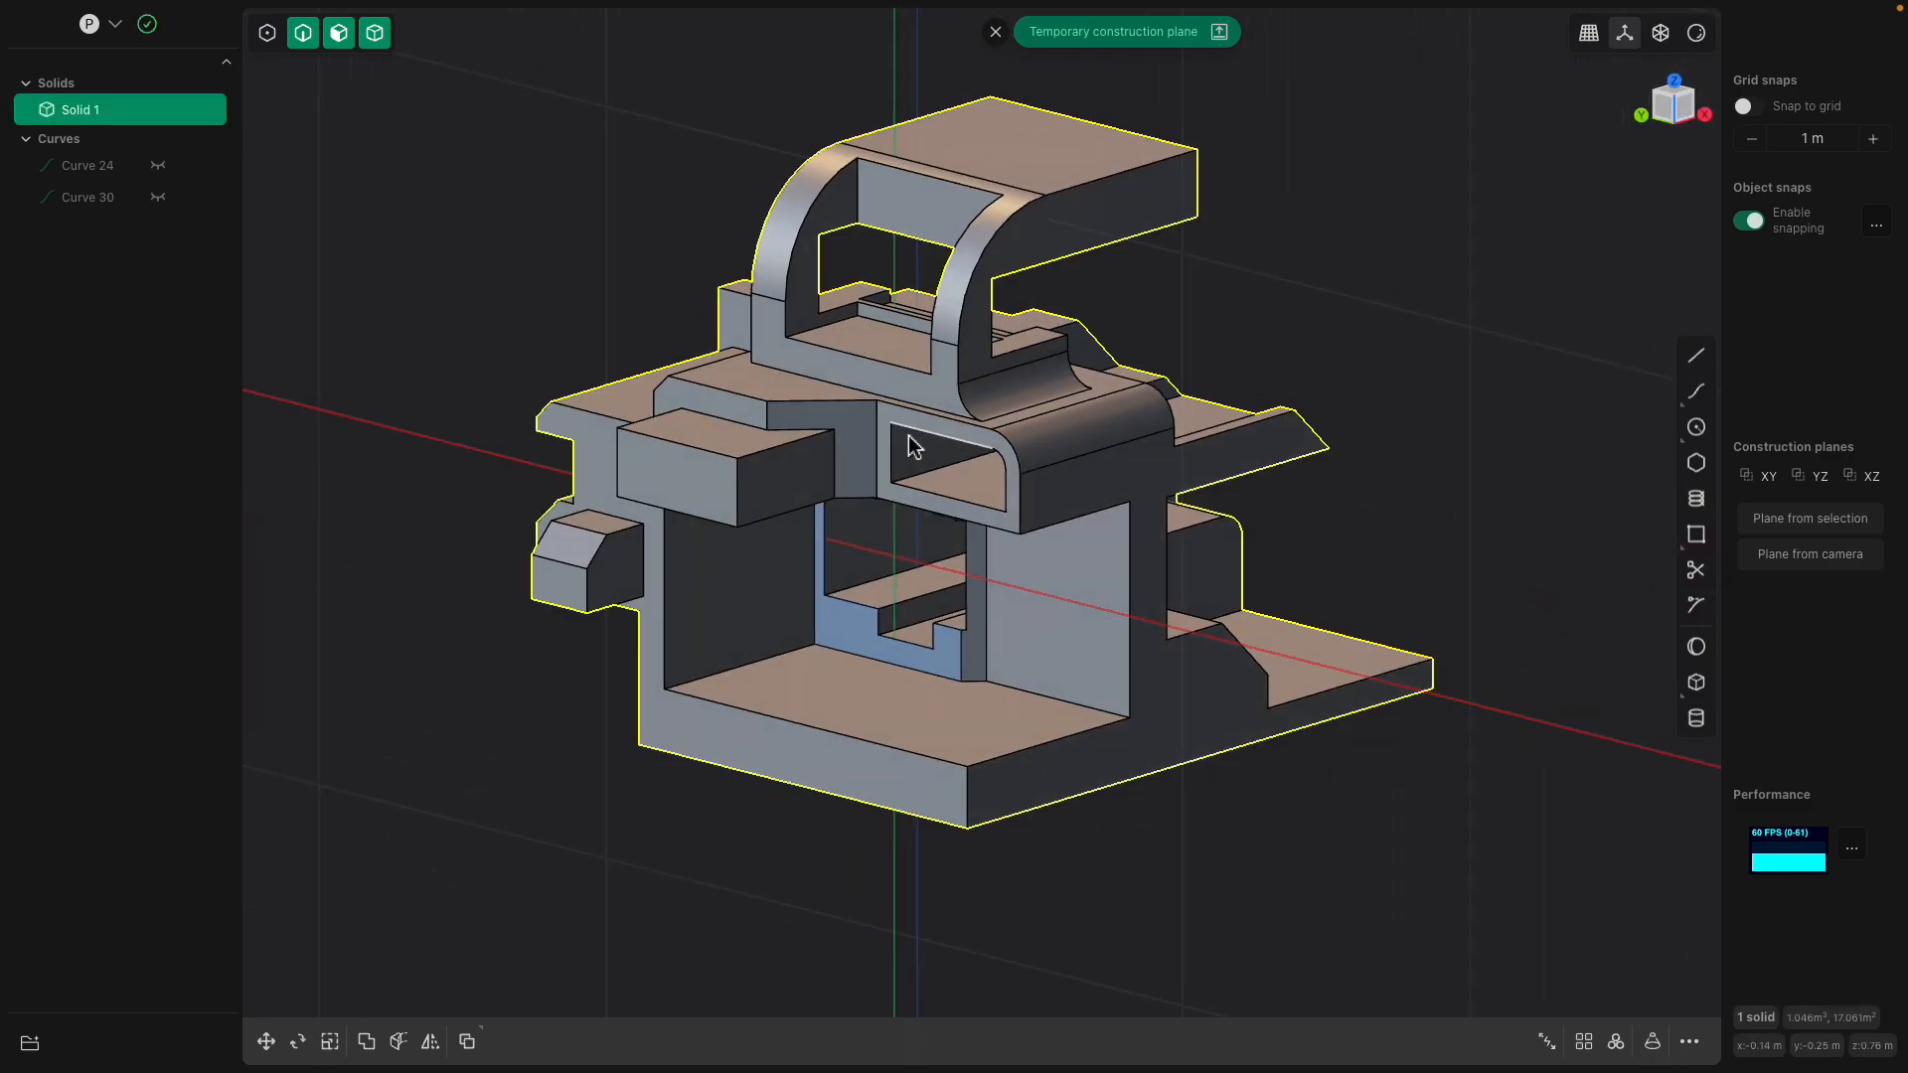
mouse_move(215, 8)
left_click(144, 12)
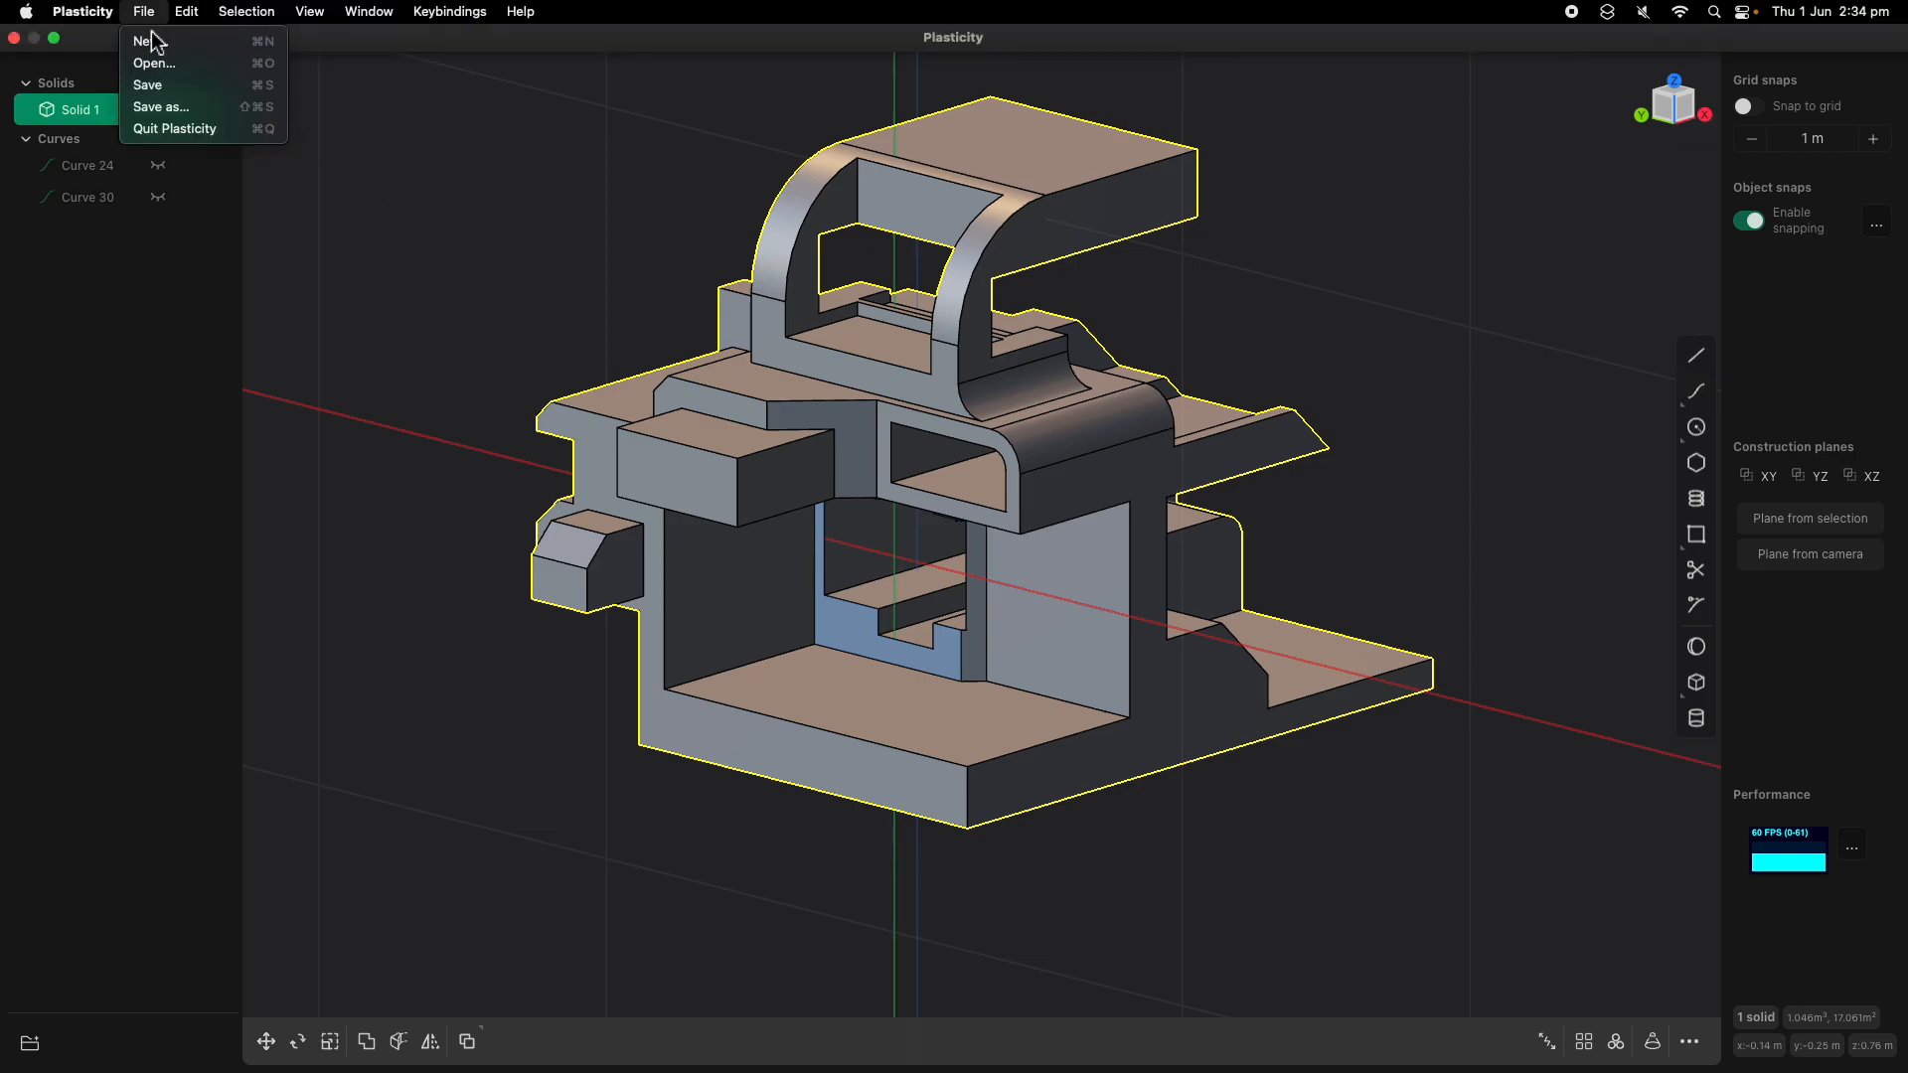
left_click(179, 107)
left_click(1068, 526)
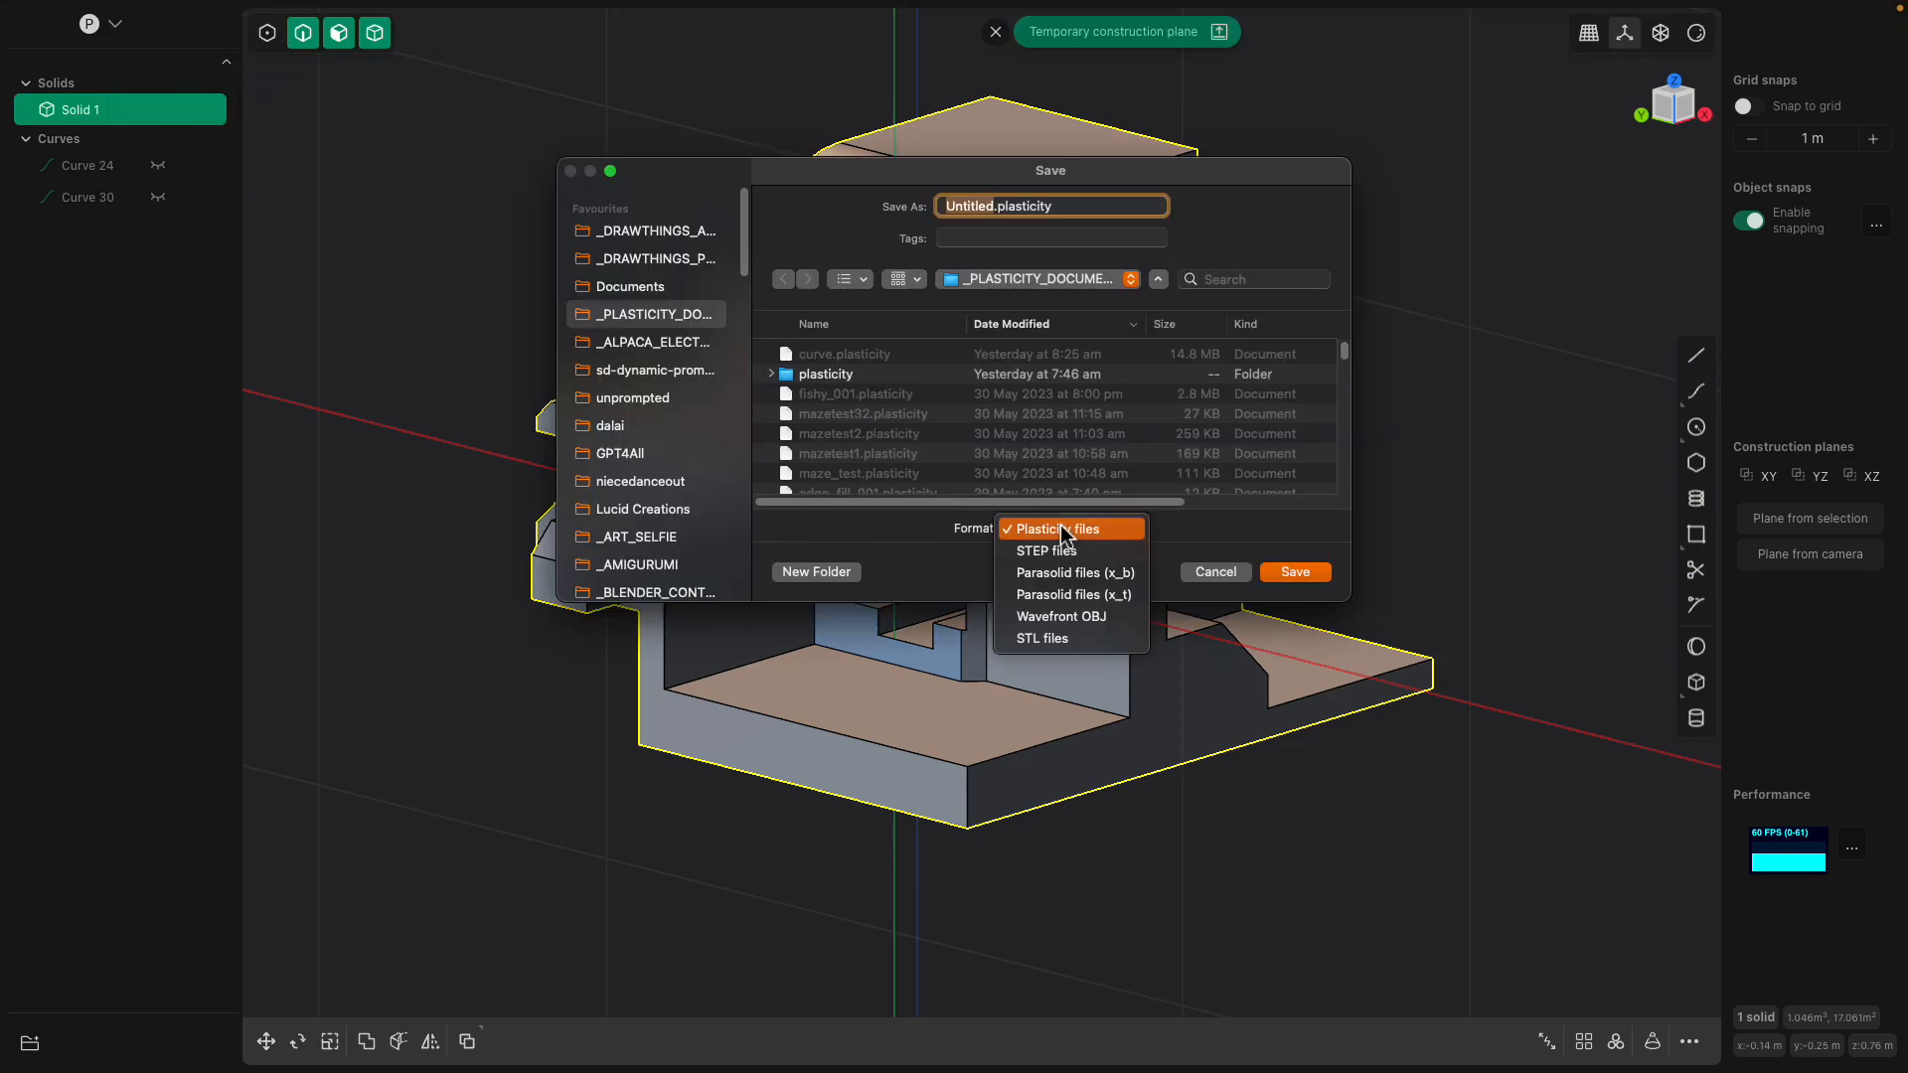
left_click(1054, 613)
scroll(676, 418, "down", 10)
left_click(651, 489)
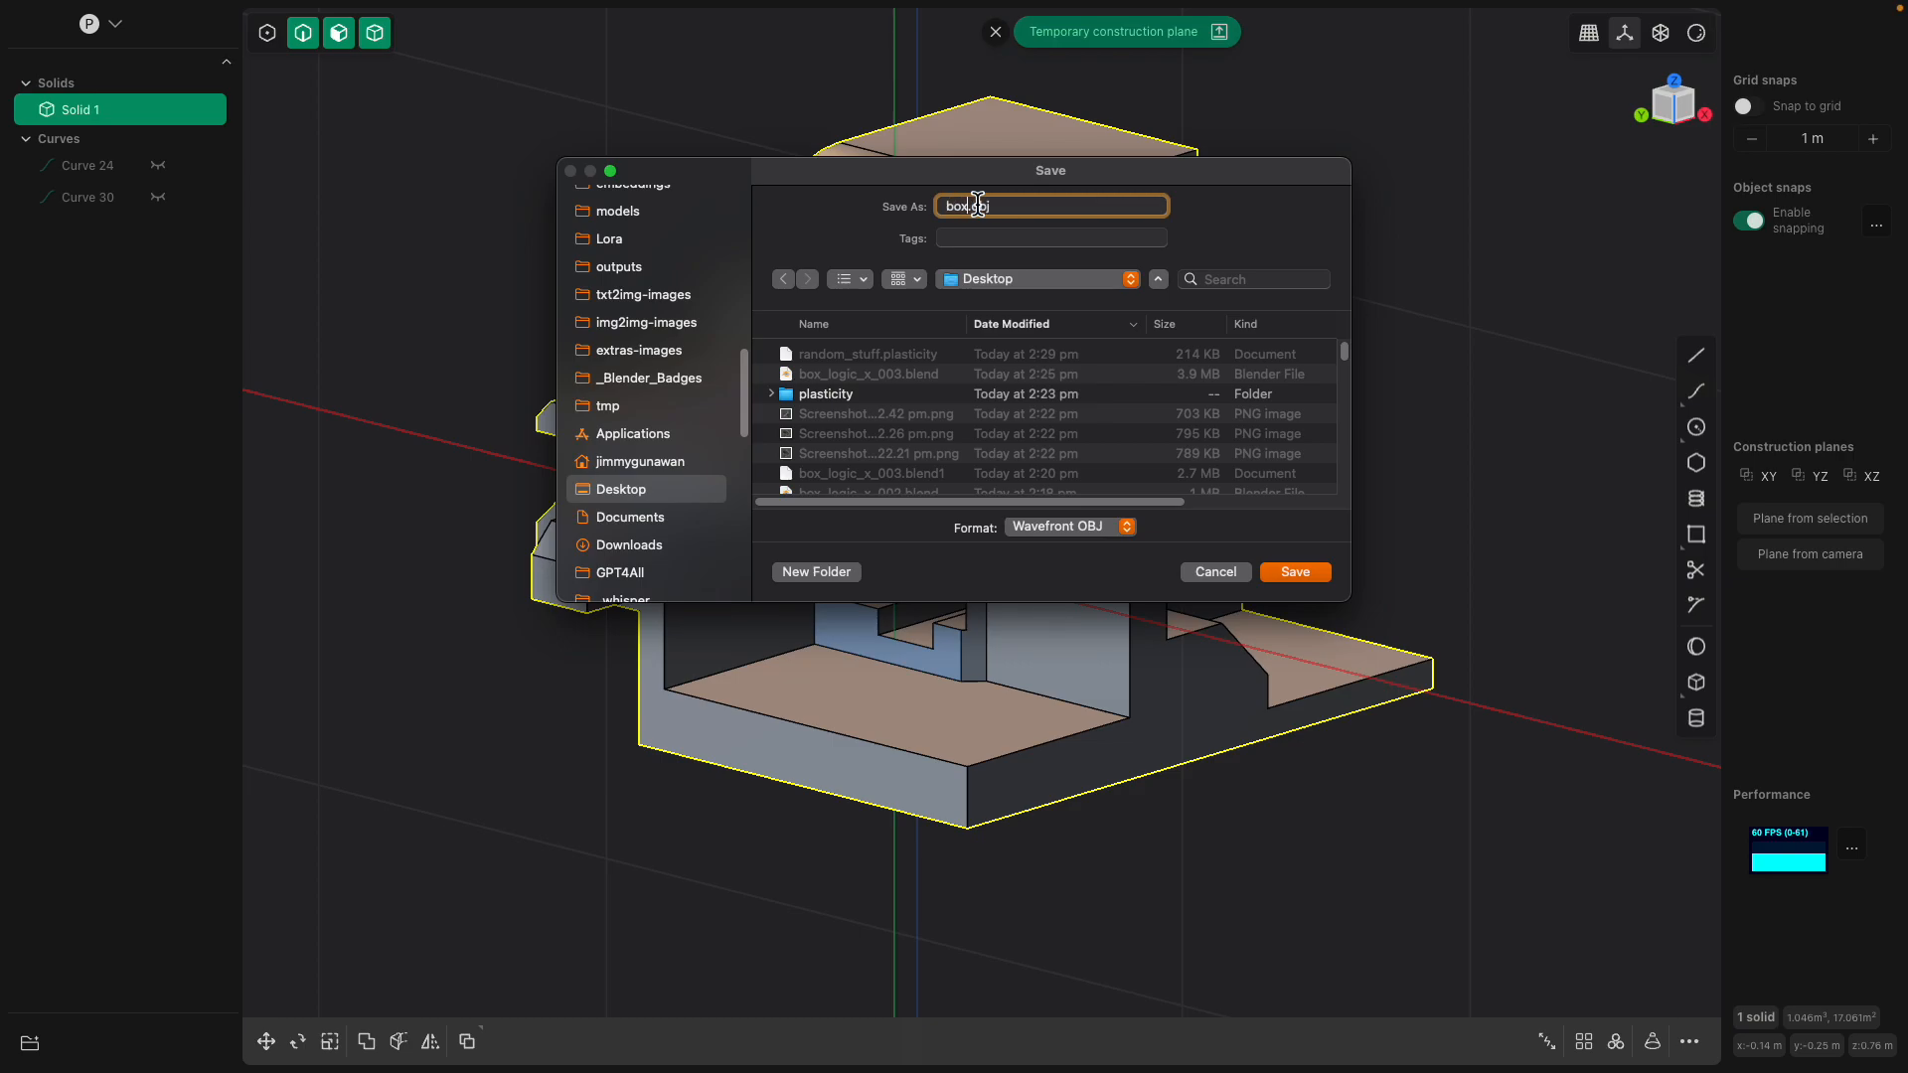
key("Return")
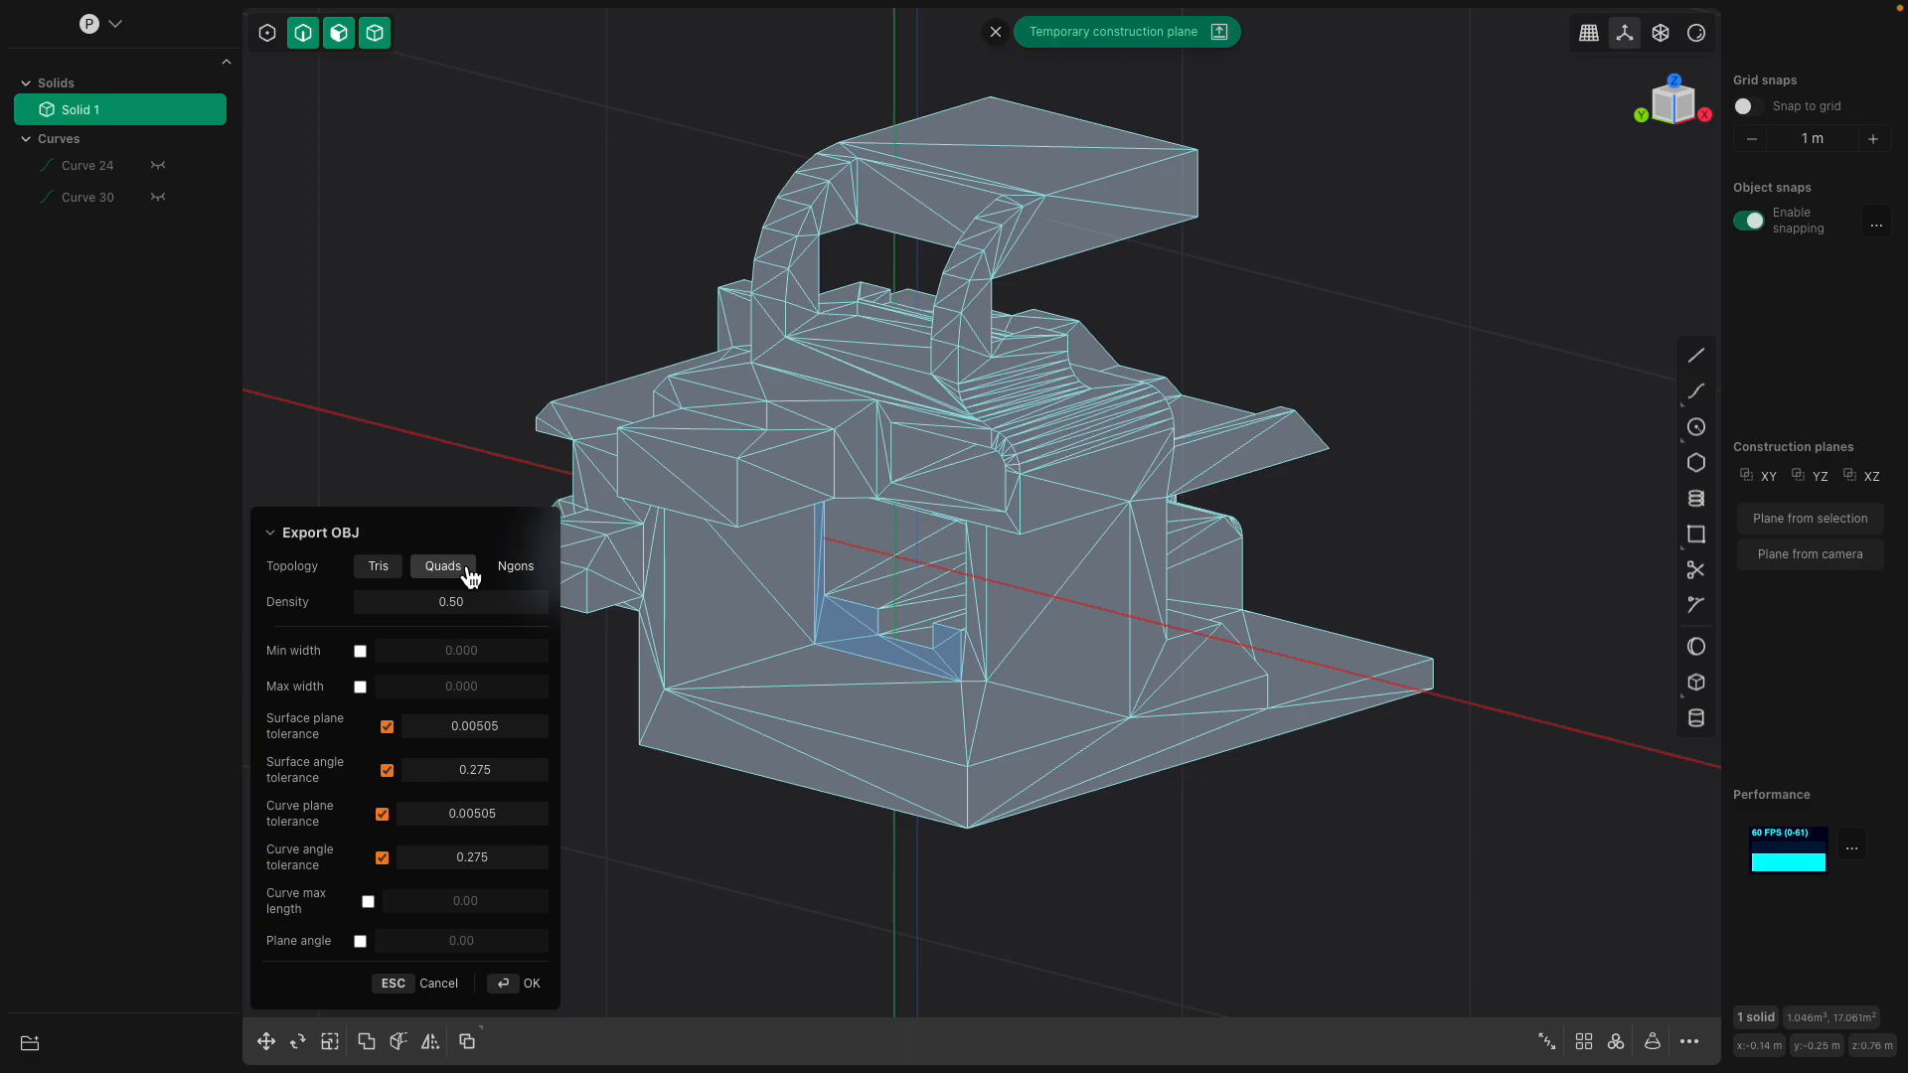
Set the OBJ export topology to Ngons and complete the export
left_click(467, 572)
left_click(457, 575)
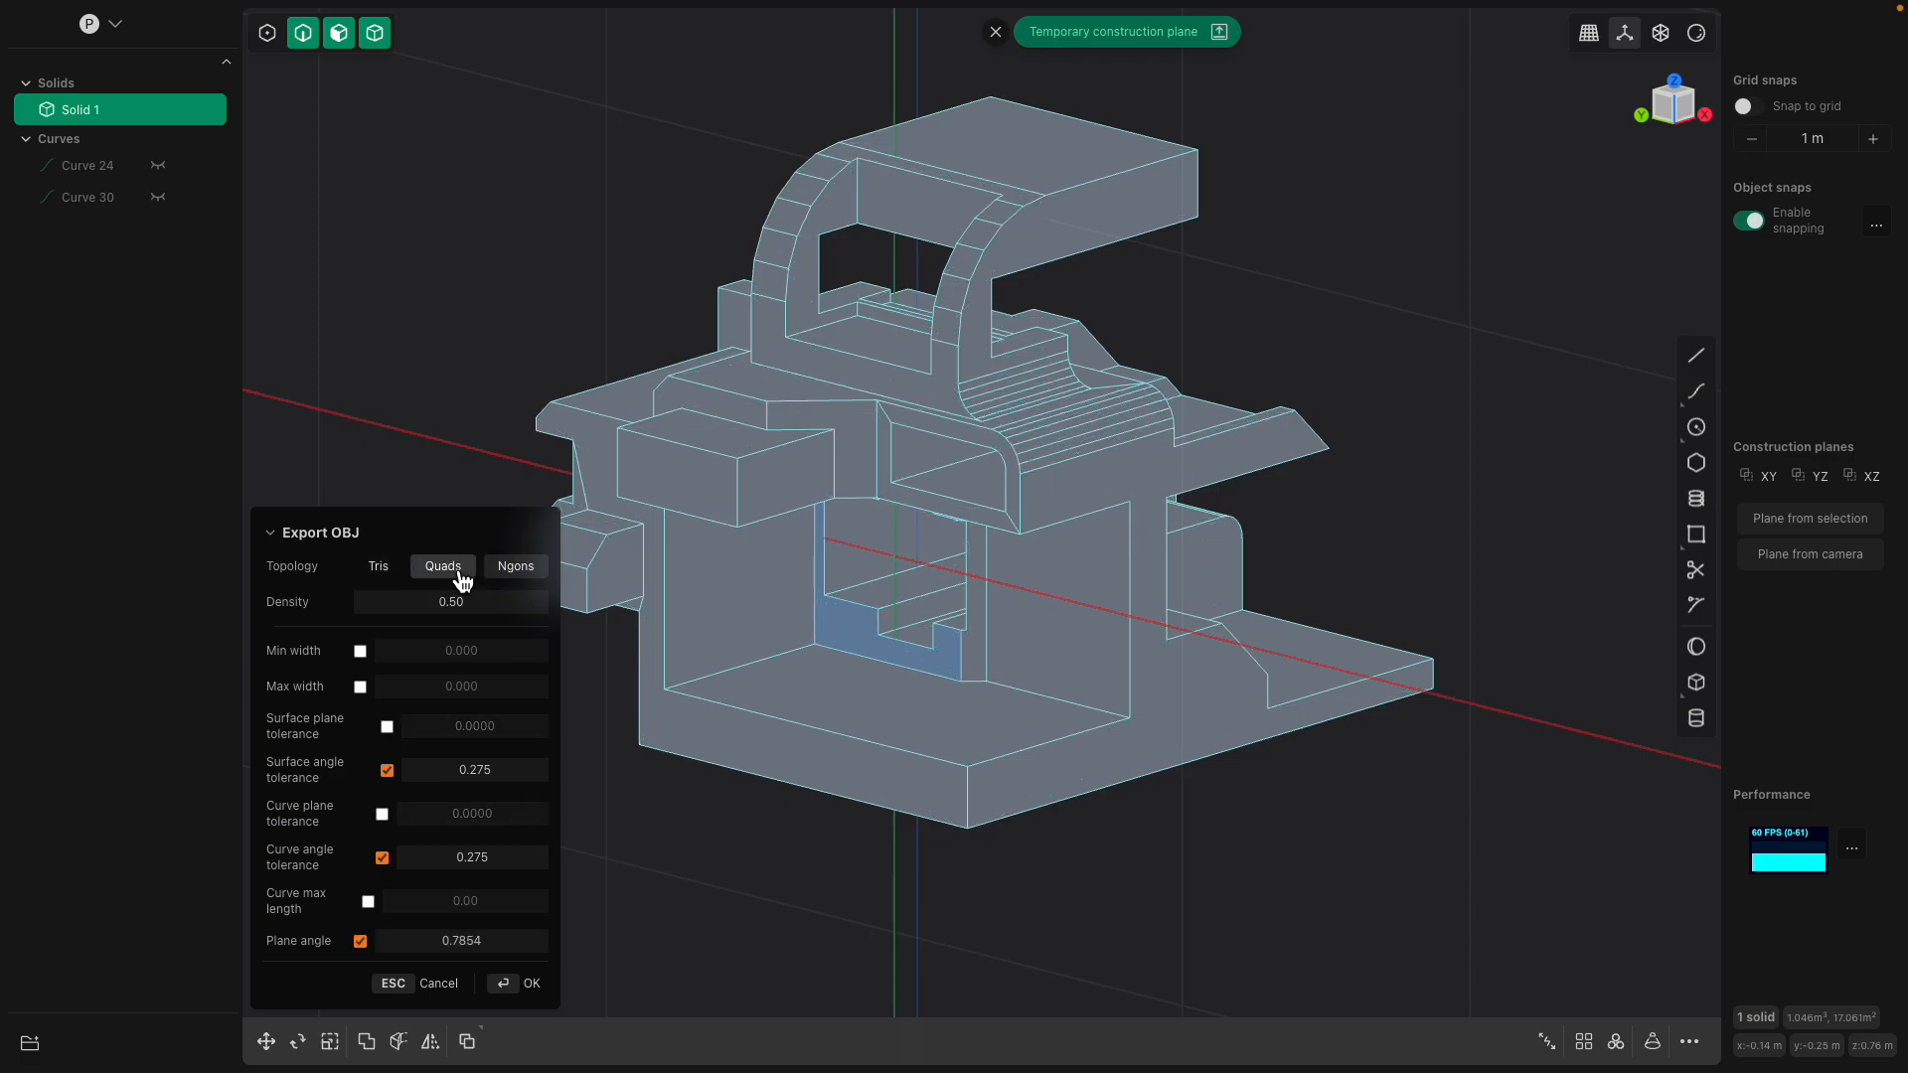
left_click(535, 574)
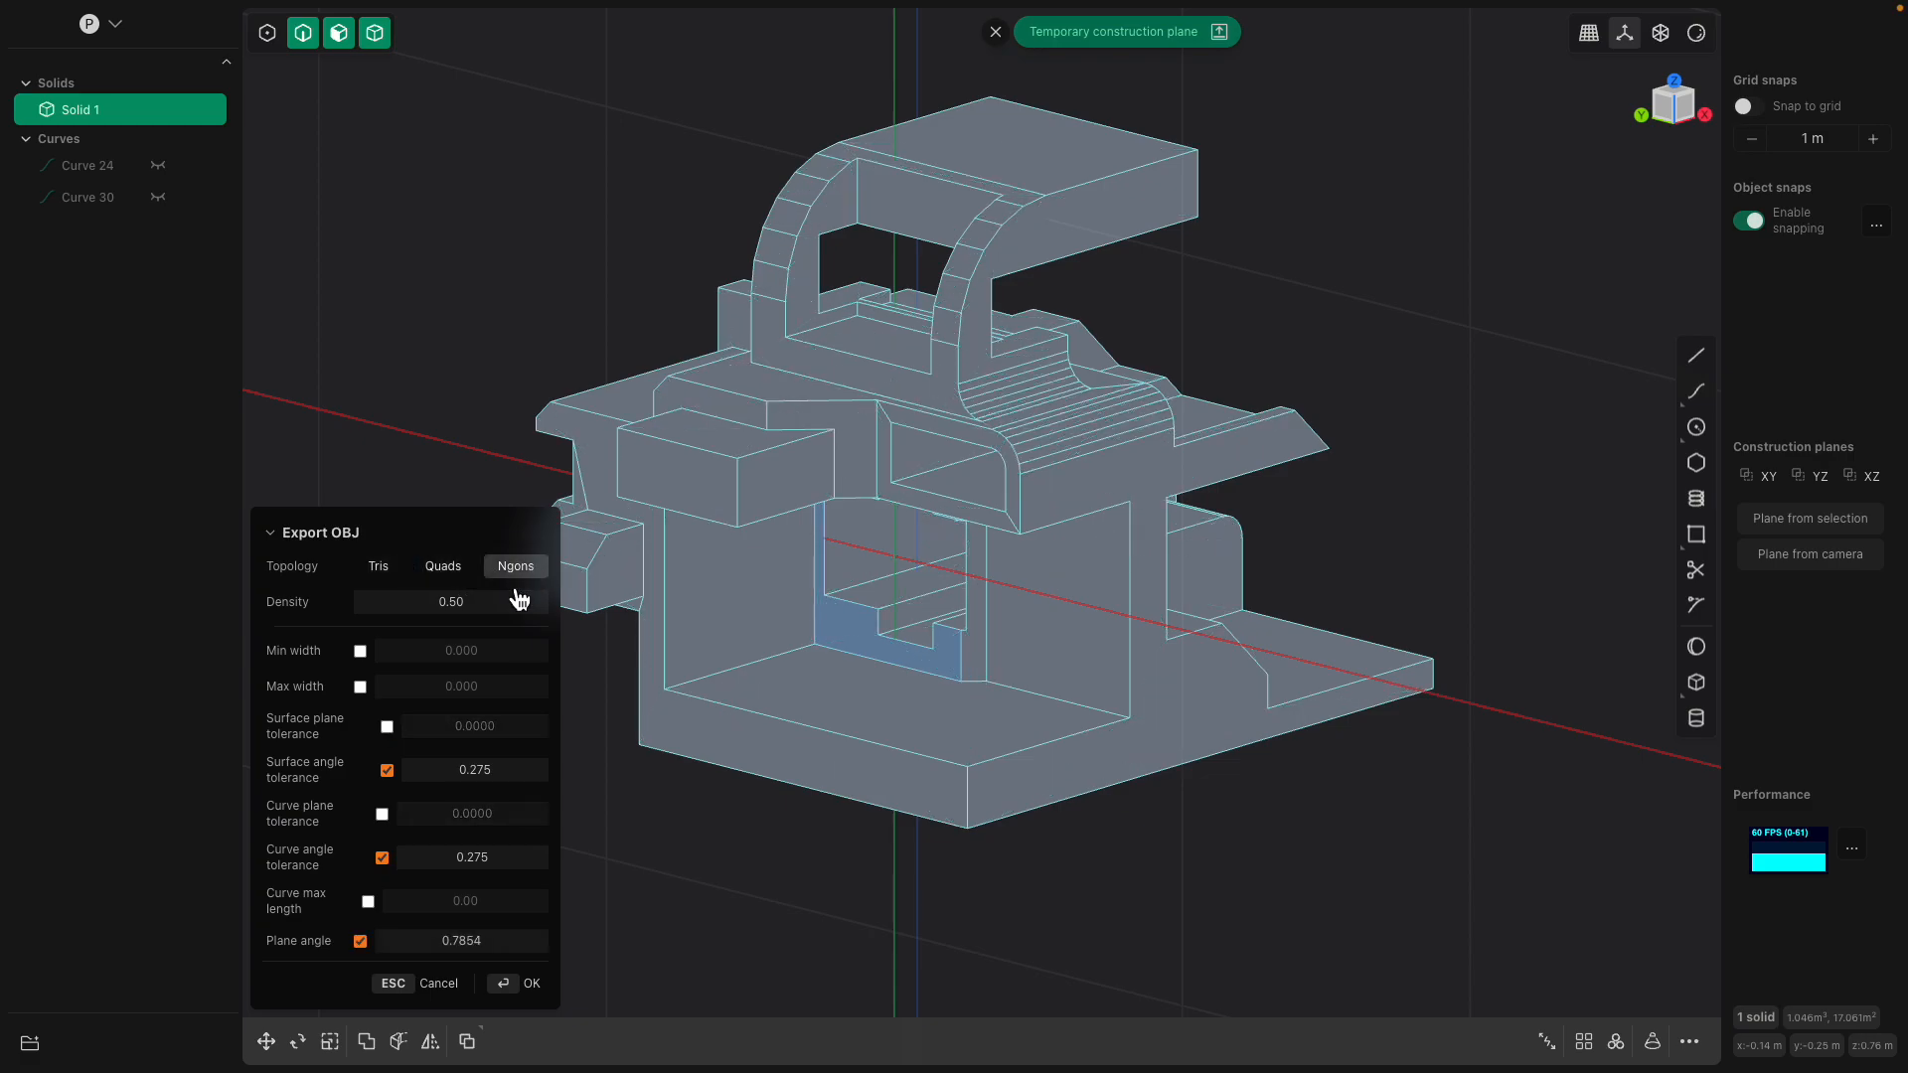
left_click(508, 986)
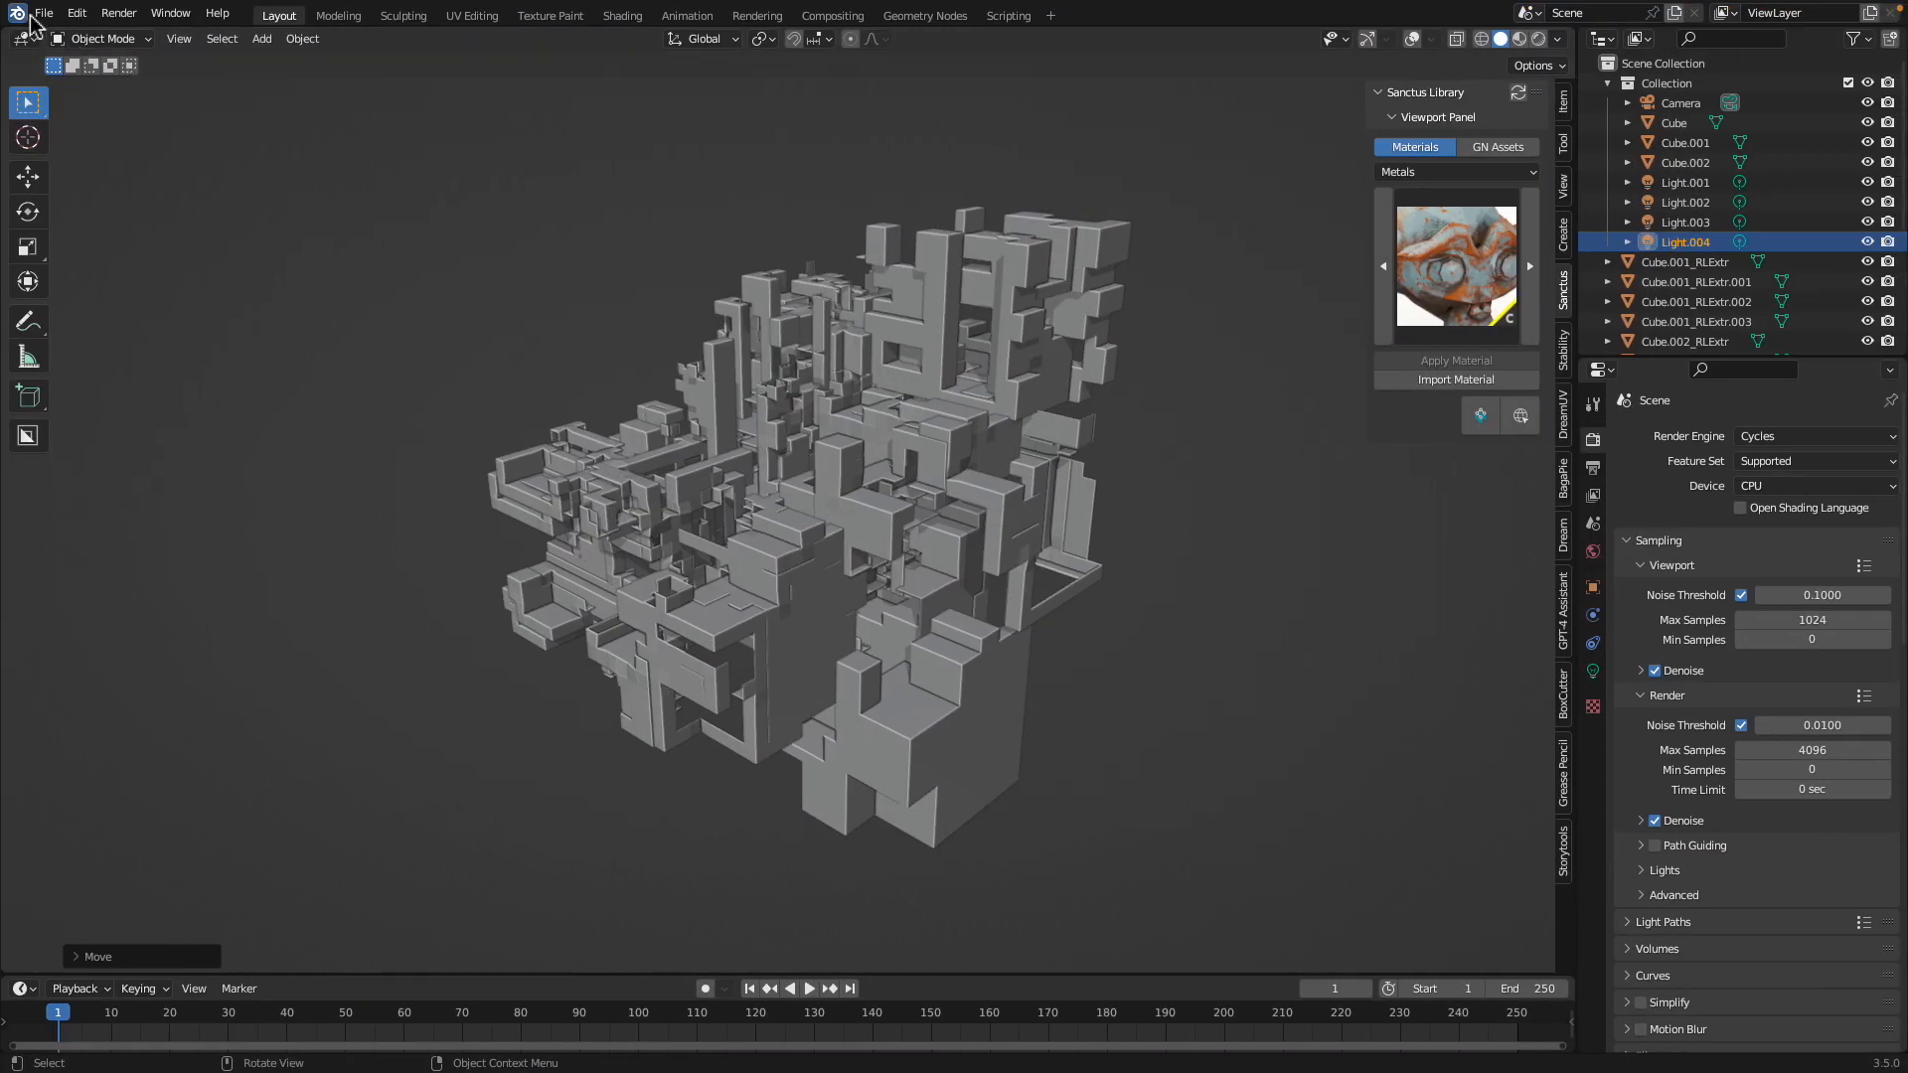
Switch to Blender, start a new scene and delete all of its default objects
left_click(44, 13)
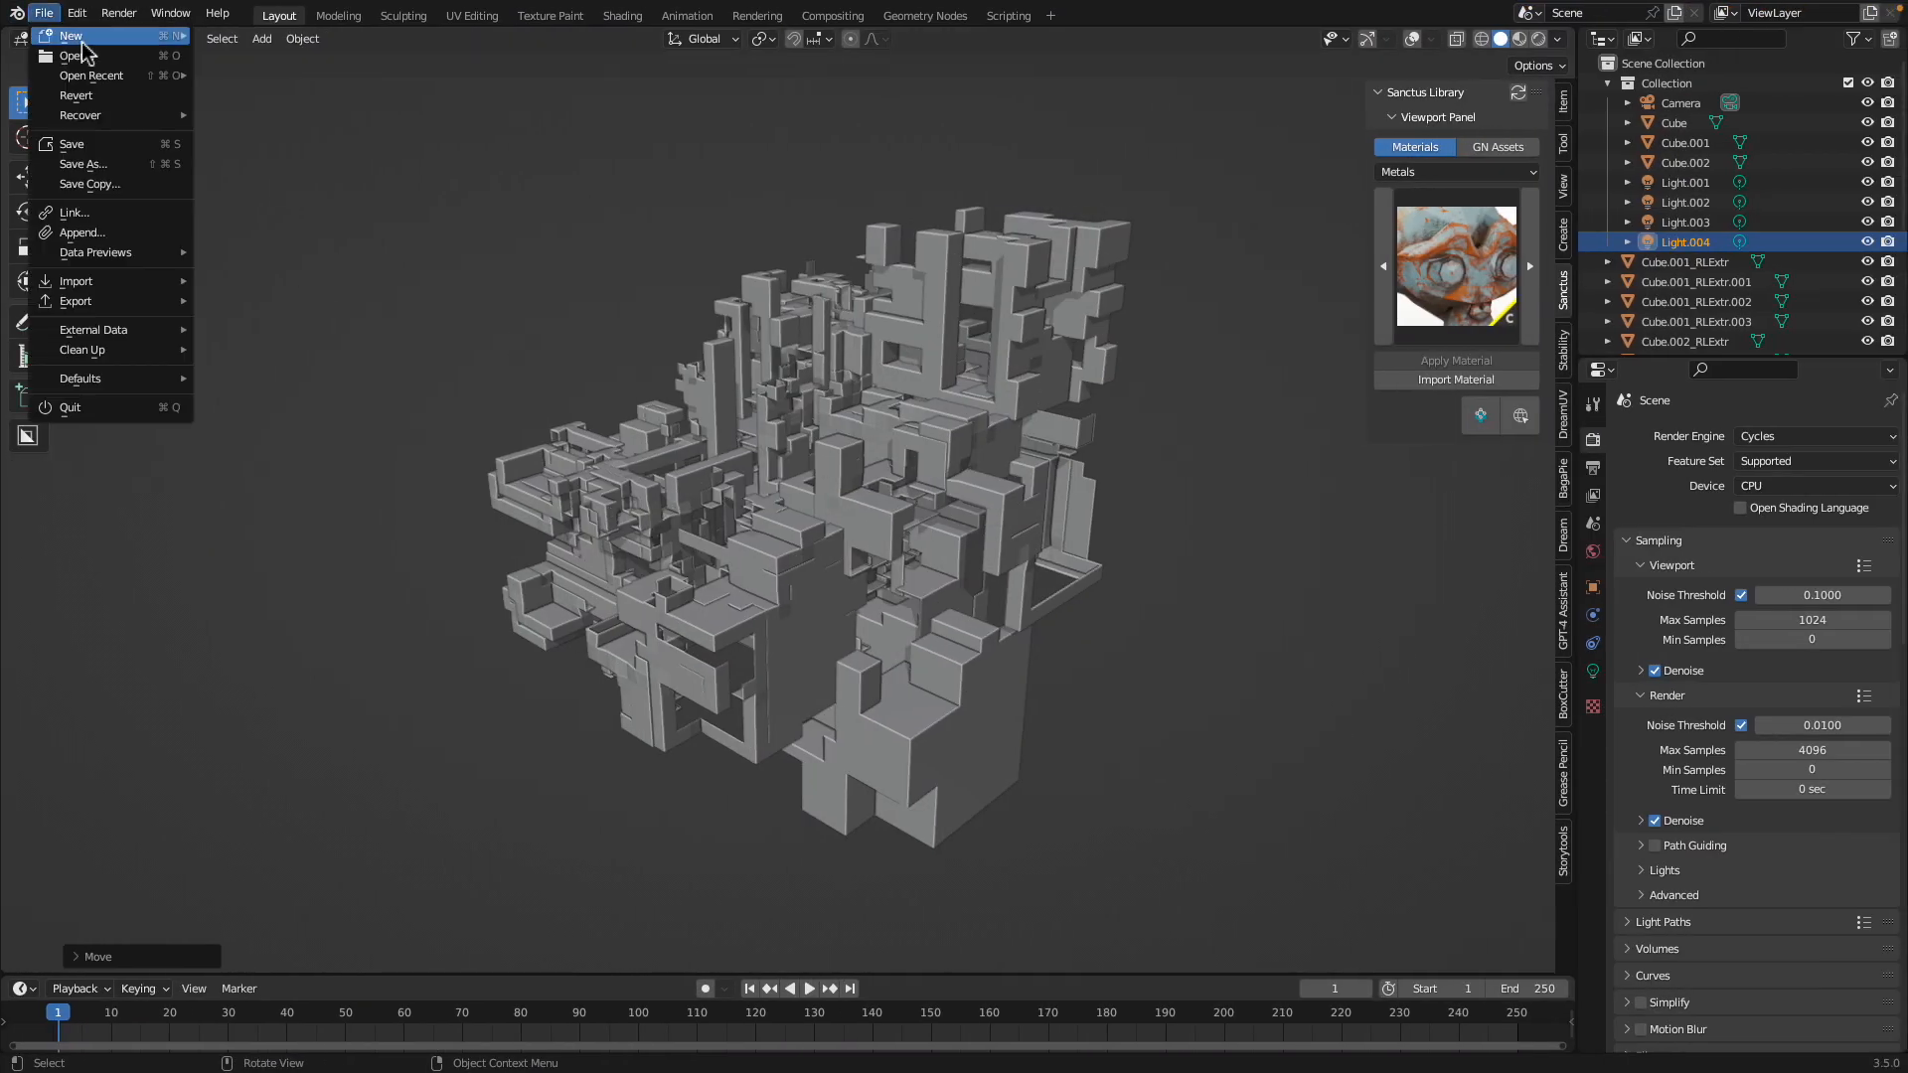
mouse_move(80, 43)
left_click(264, 43)
key("a")
key("Delete")
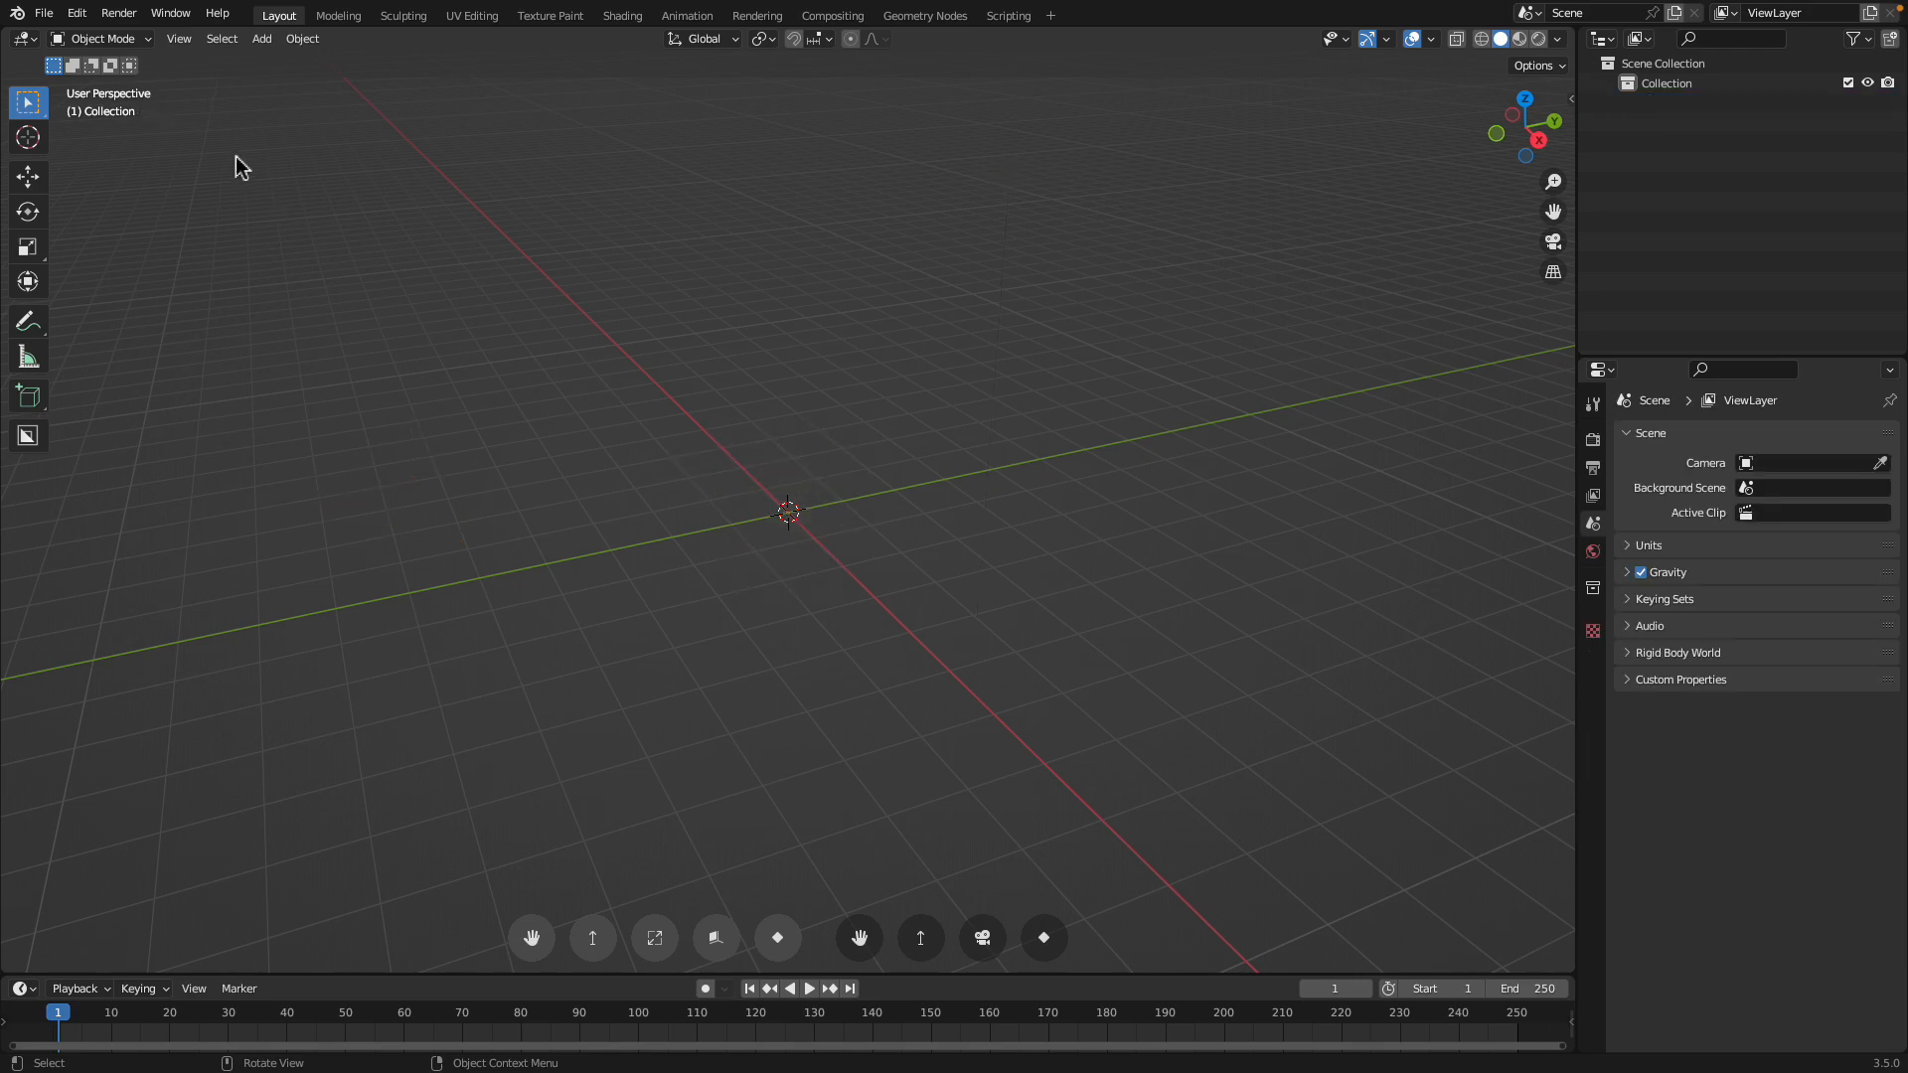
Import boxlogic.obj from the Desktop with the legacy Wavefront importer
left_click(48, 15)
mouse_move(133, 282)
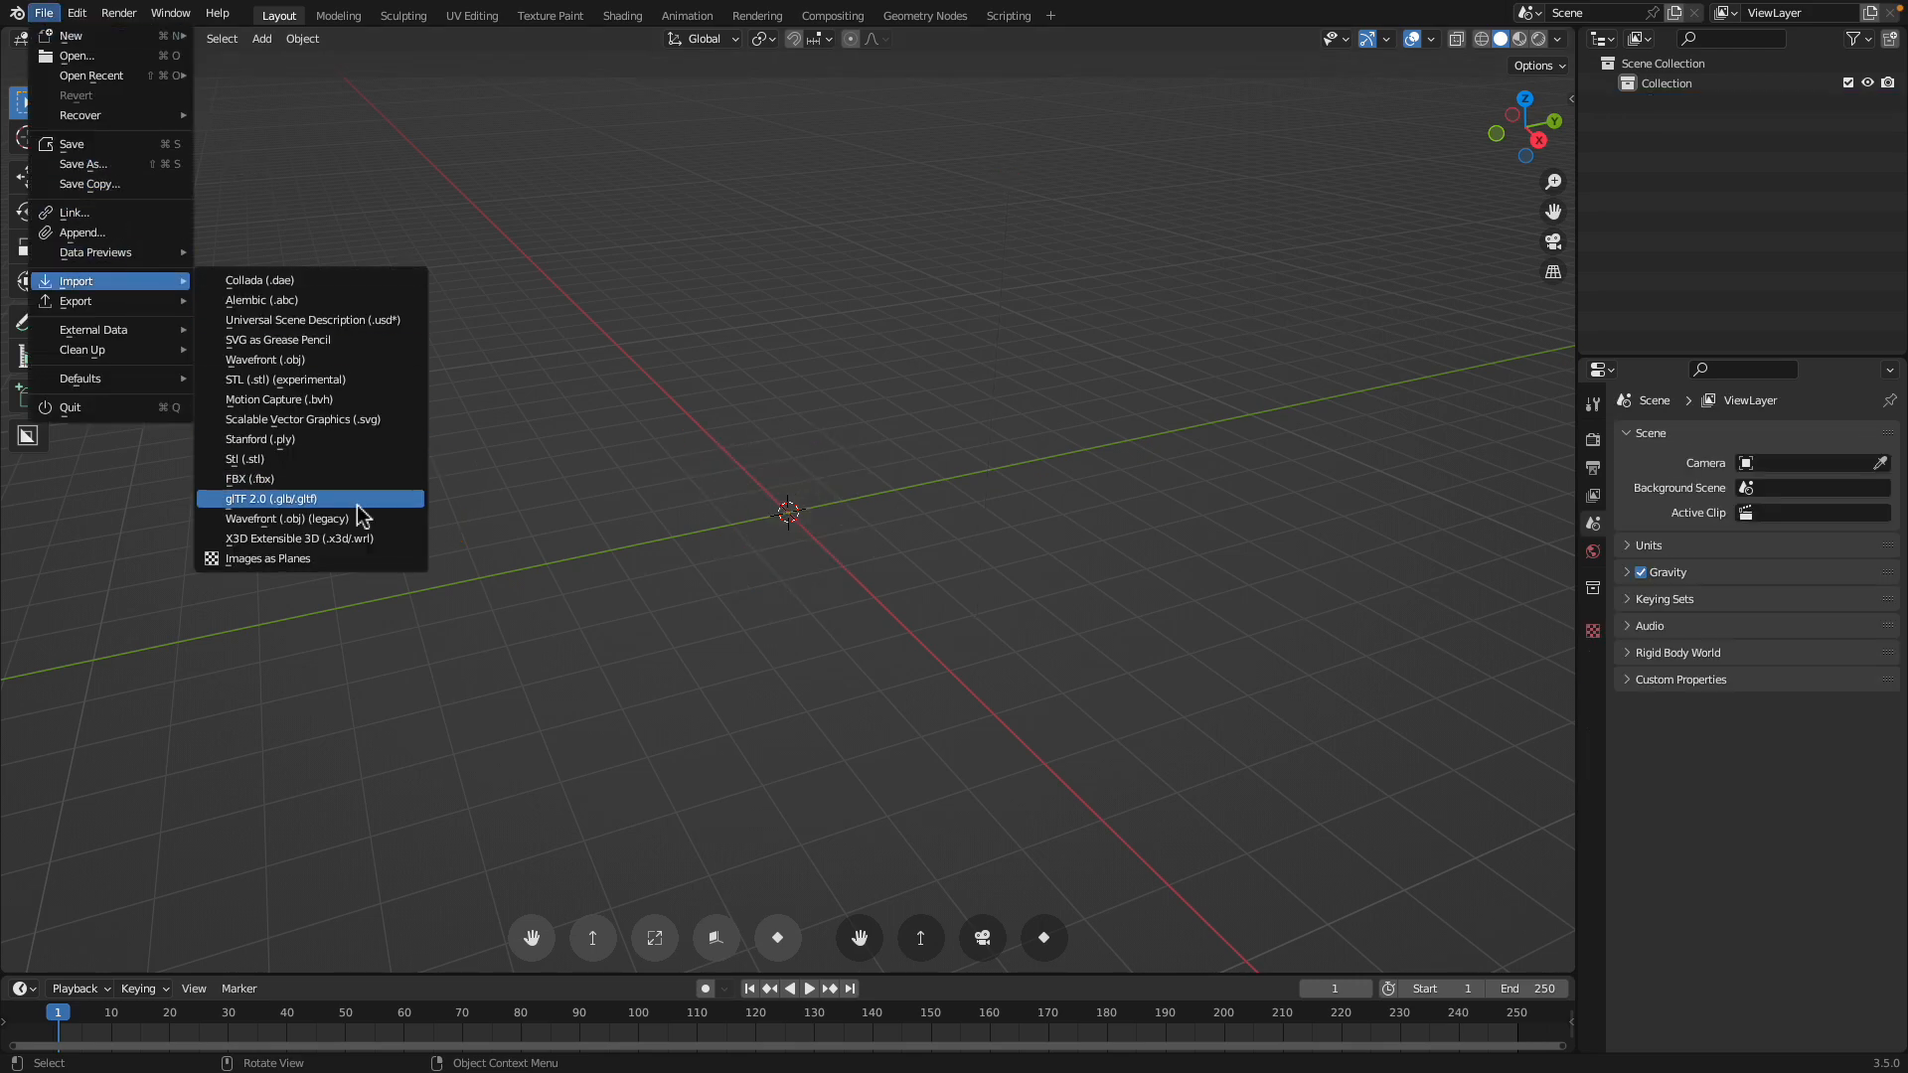
left_click(356, 518)
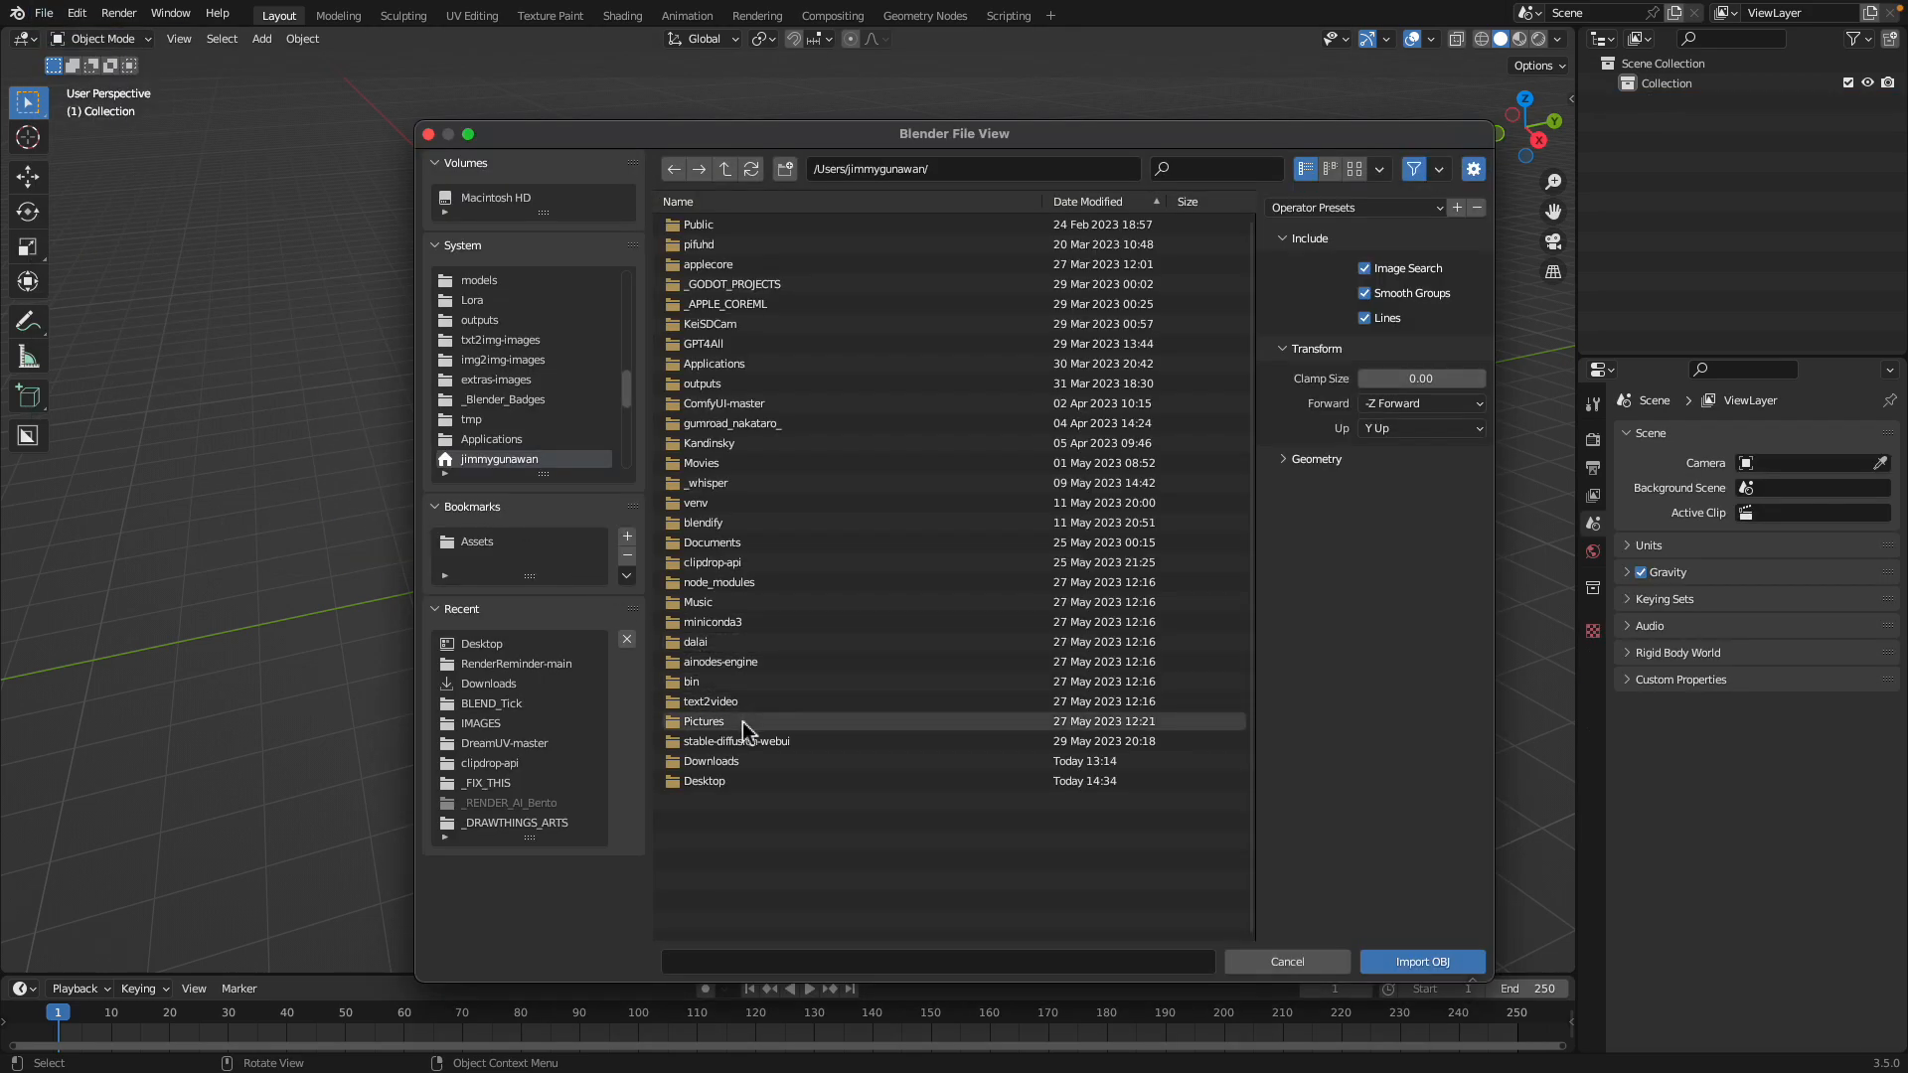
left_click(718, 785)
left_click(1091, 201)
left_click(819, 624)
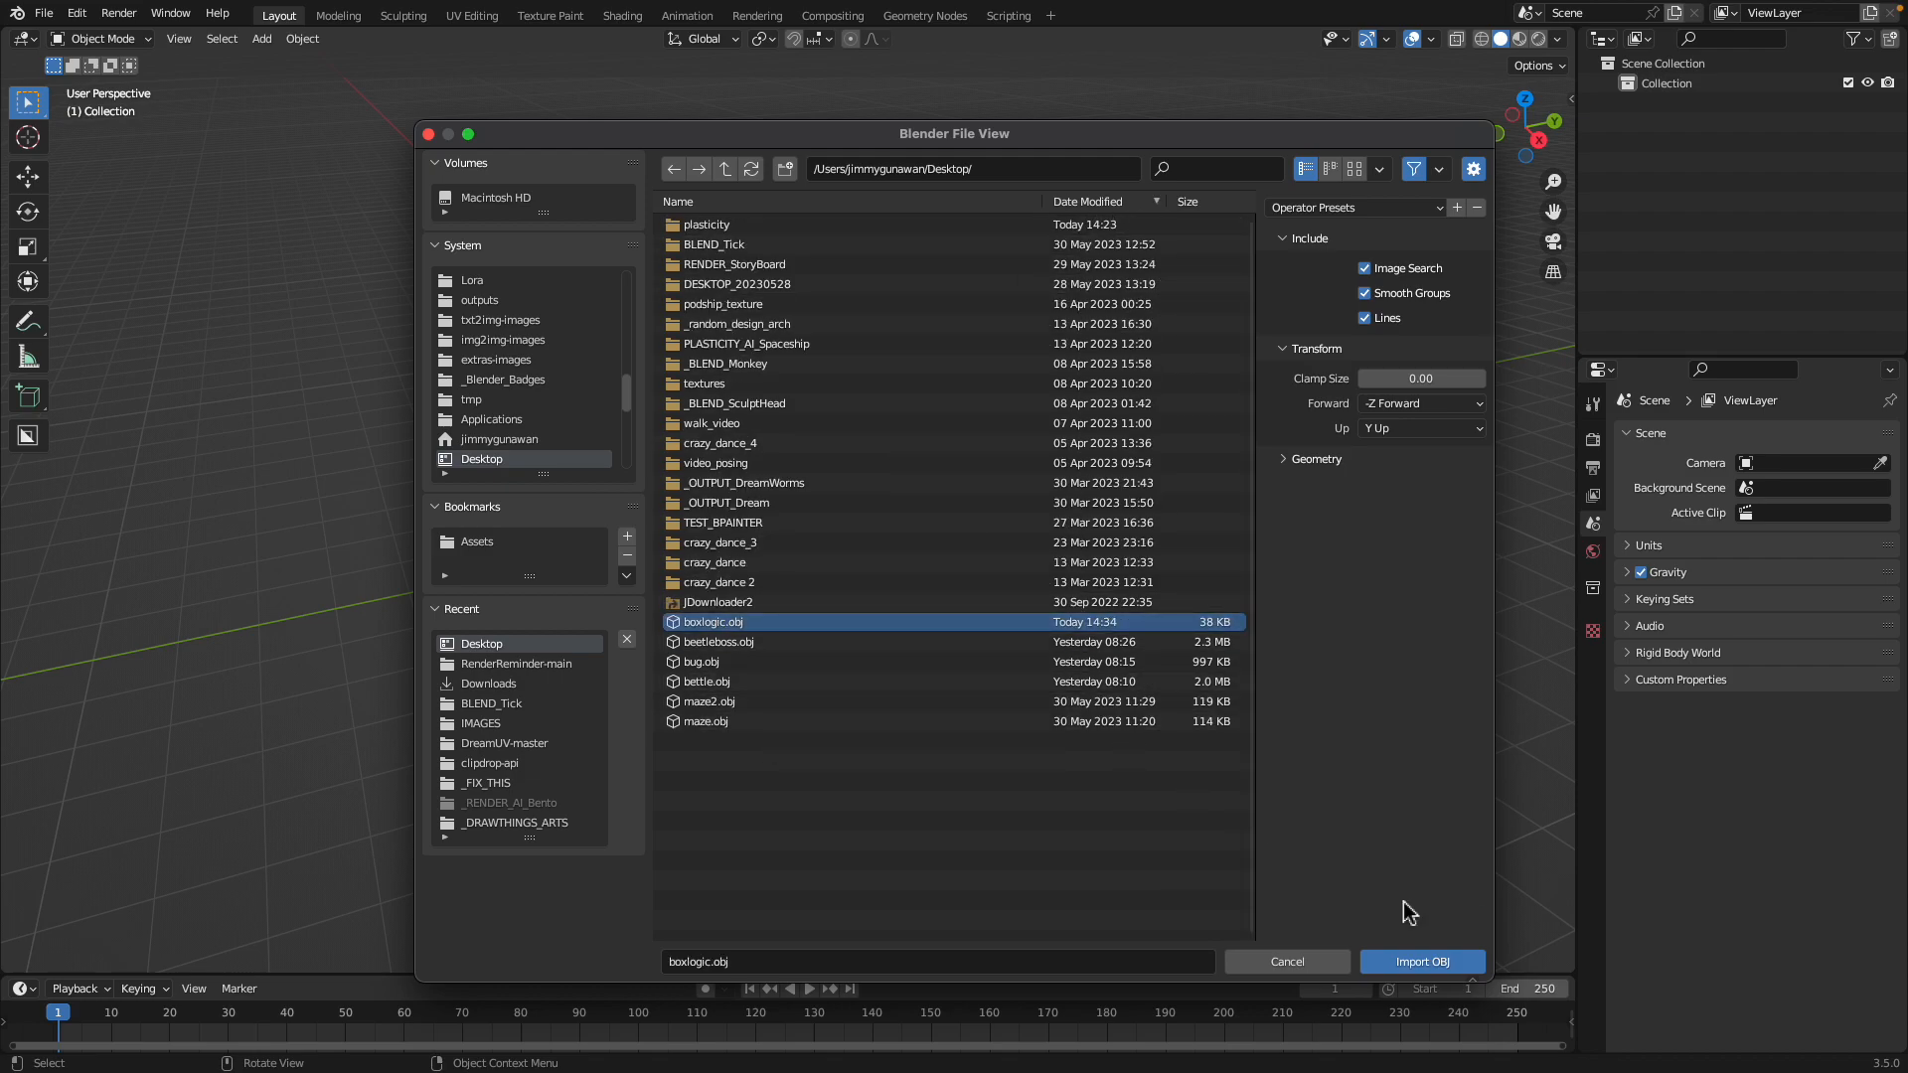
left_click(1423, 962)
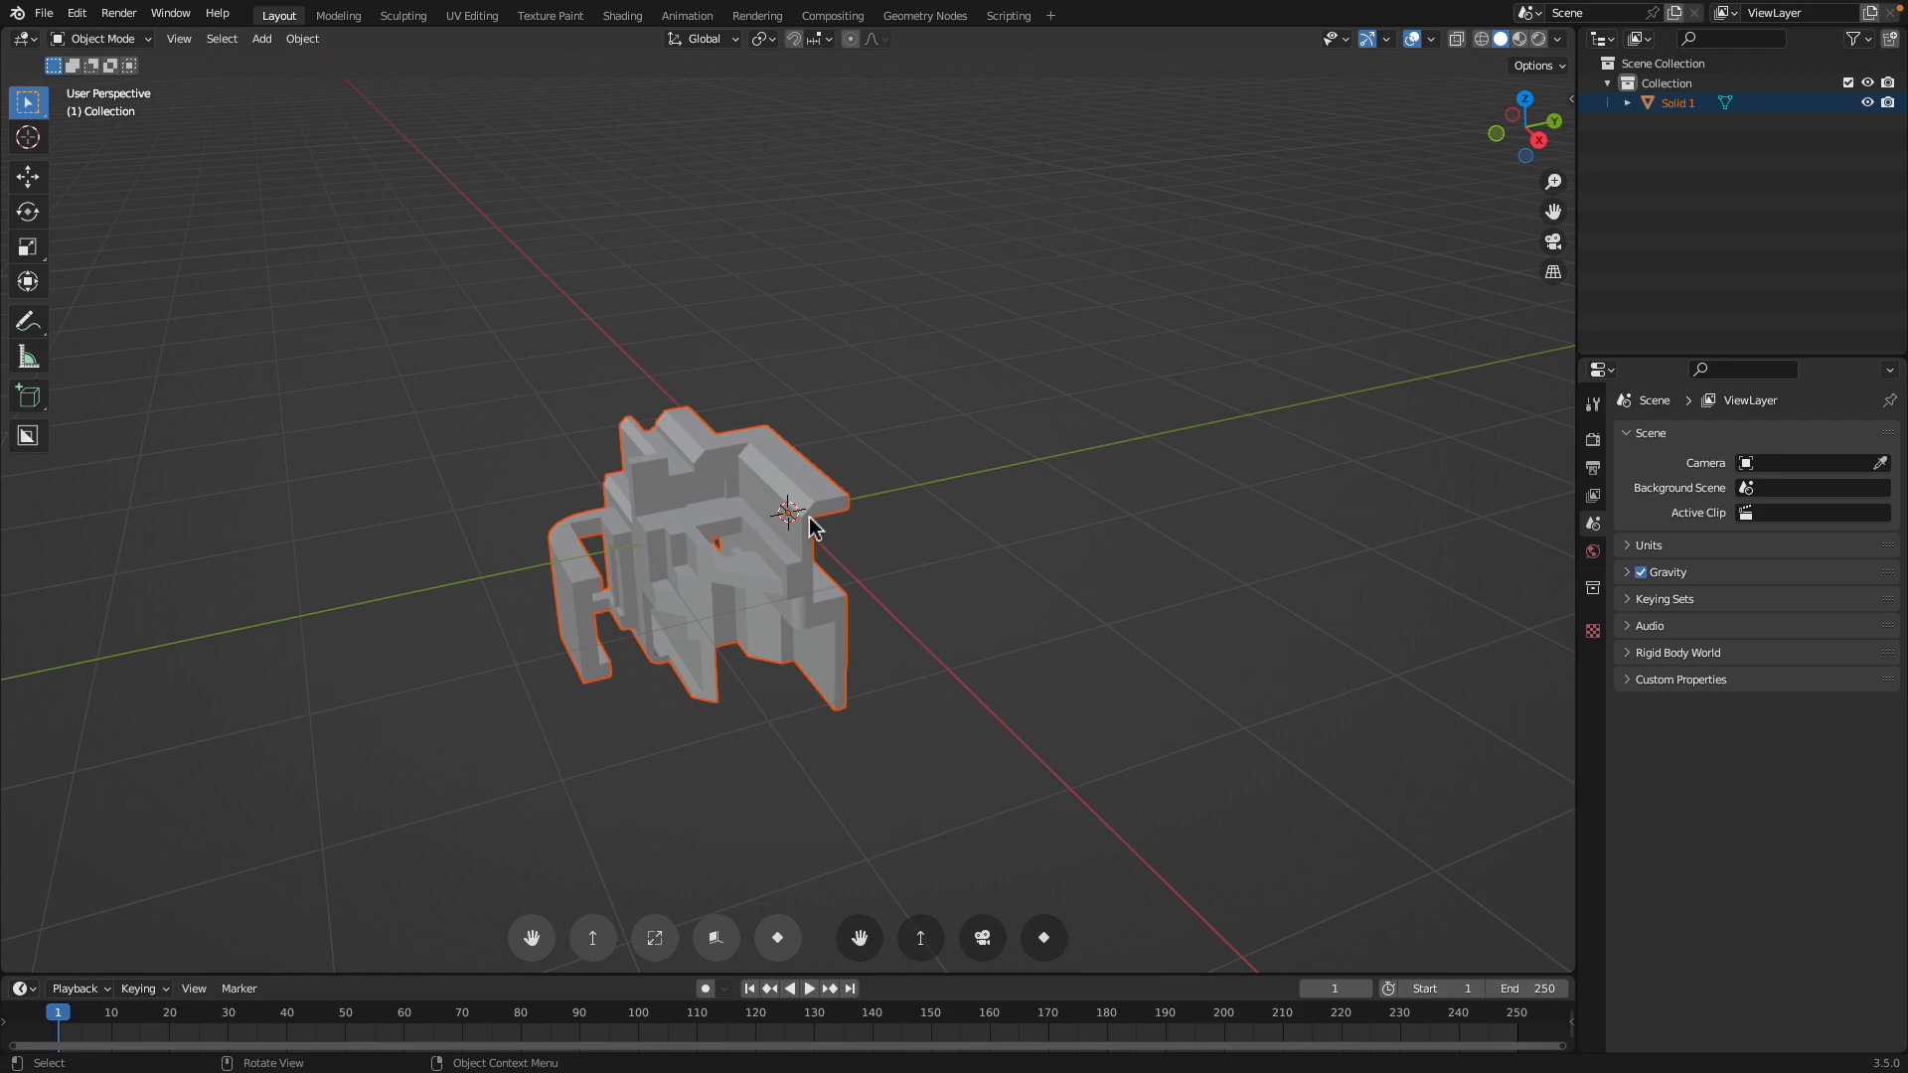
Rotate the imported building by -90 degrees about the X axis to stand it upright
left_click(810, 527)
key("r")
type("x-90")
key("Return")
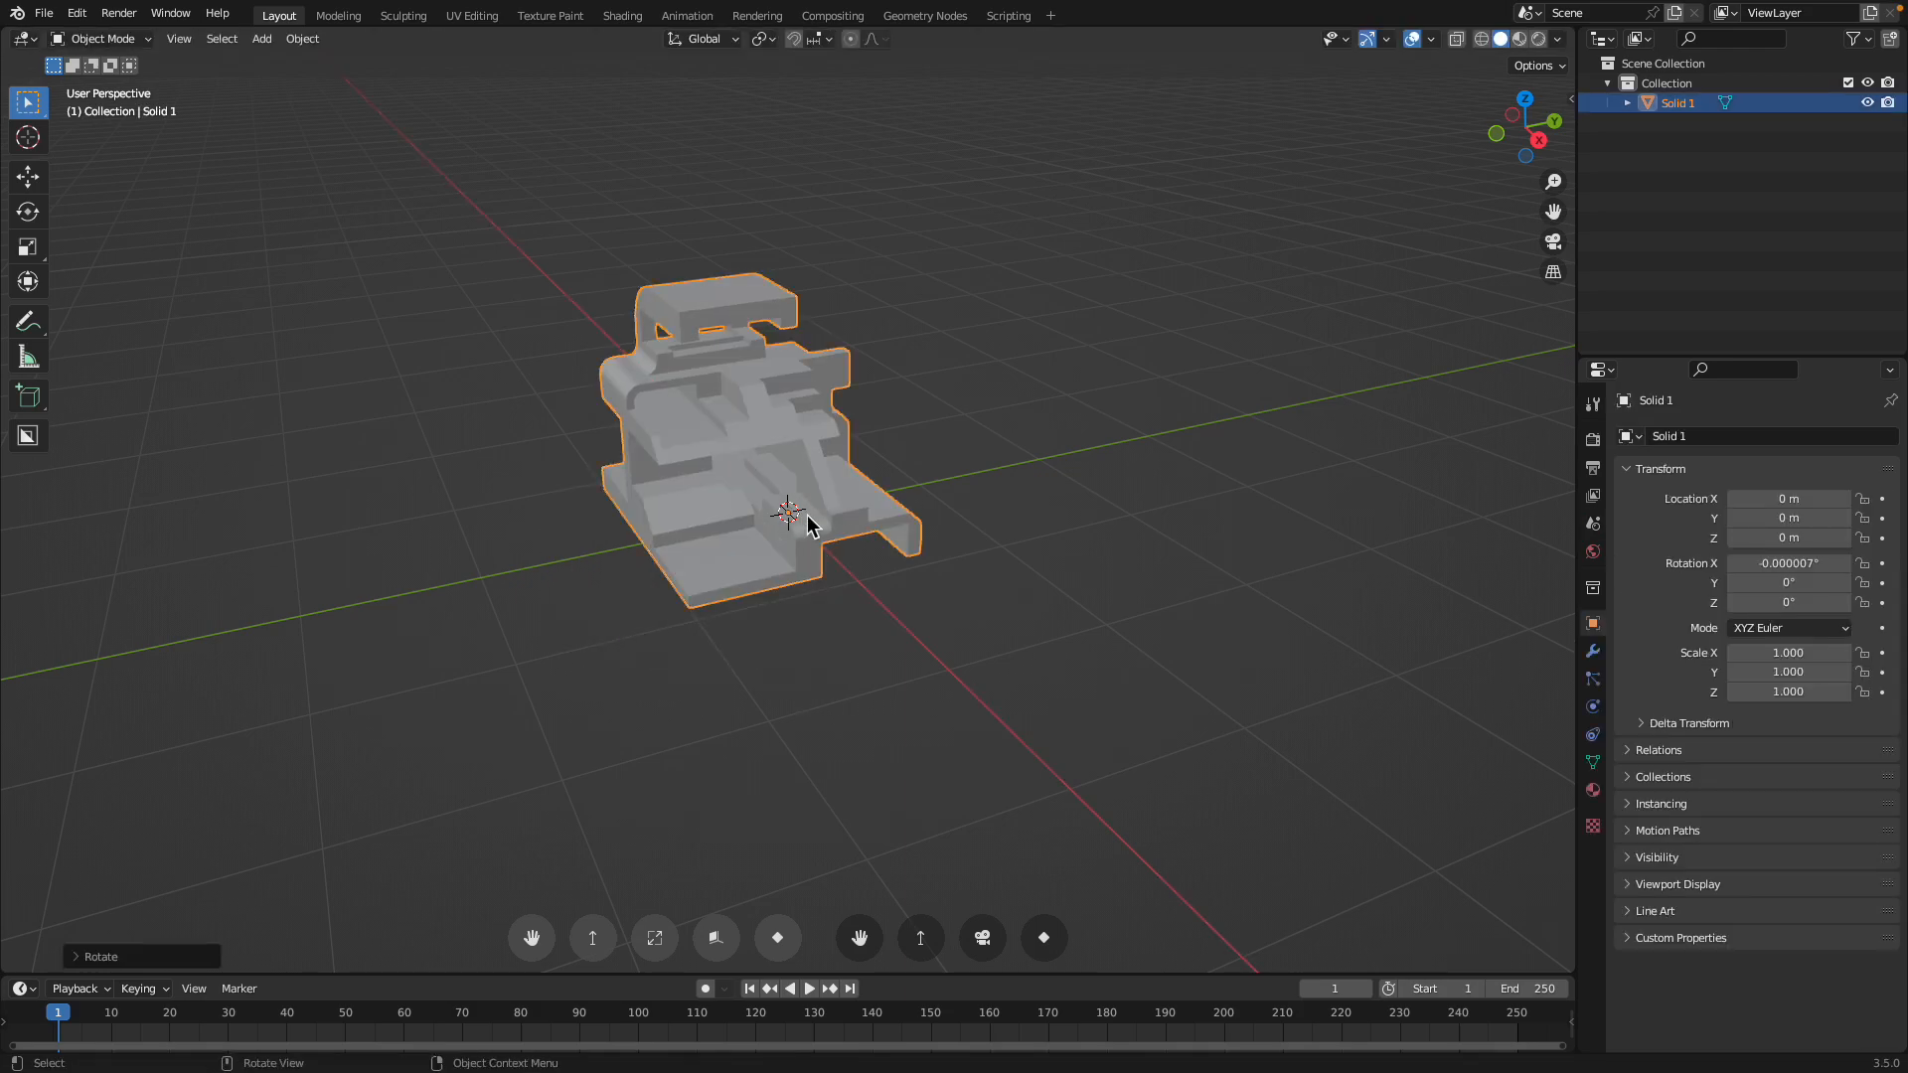
Enable cavity and shadow in the viewport's solid shading and deselect the building
middle_click_drag(818, 517, 914, 485)
scroll(914, 485, "up", 2)
left_click(1557, 38)
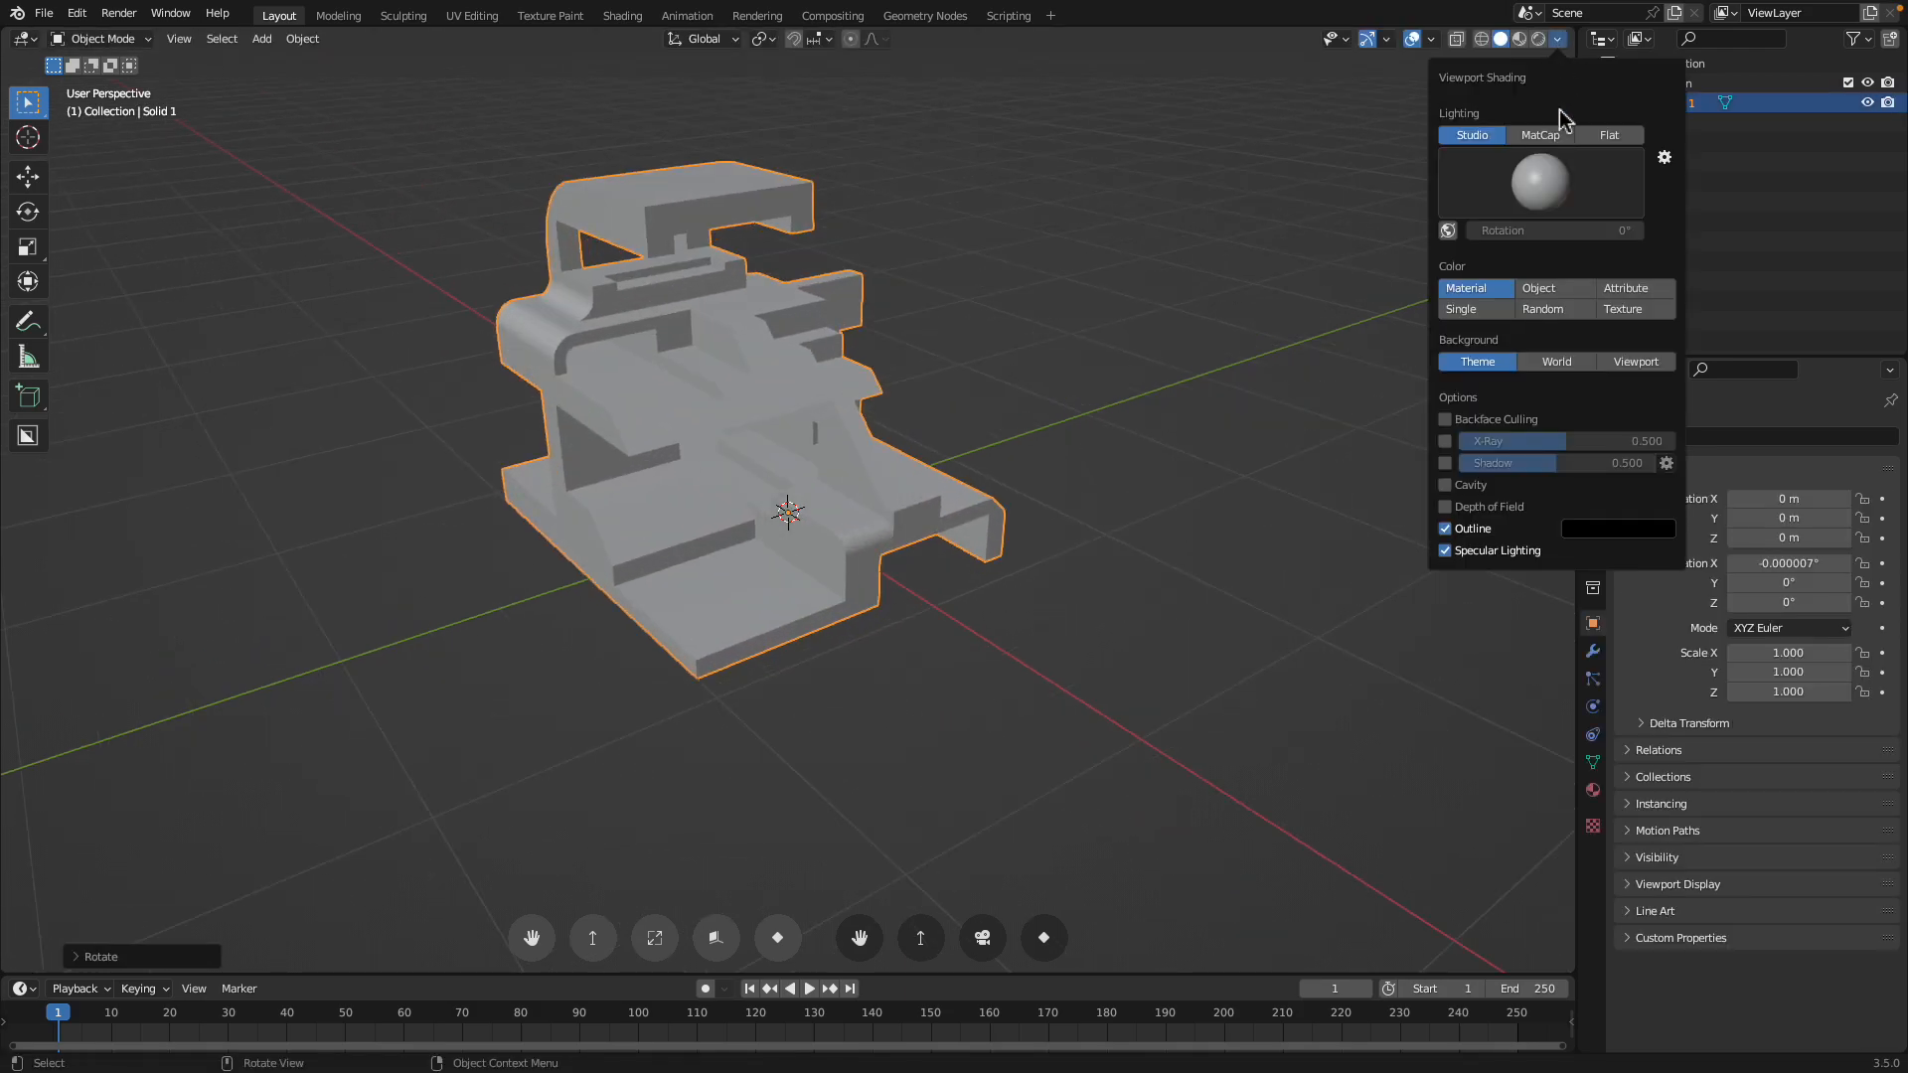
left_click(1458, 487)
left_click(1448, 465)
middle_click_drag(999, 365, 820, 519, "shift")
left_click(1030, 411)
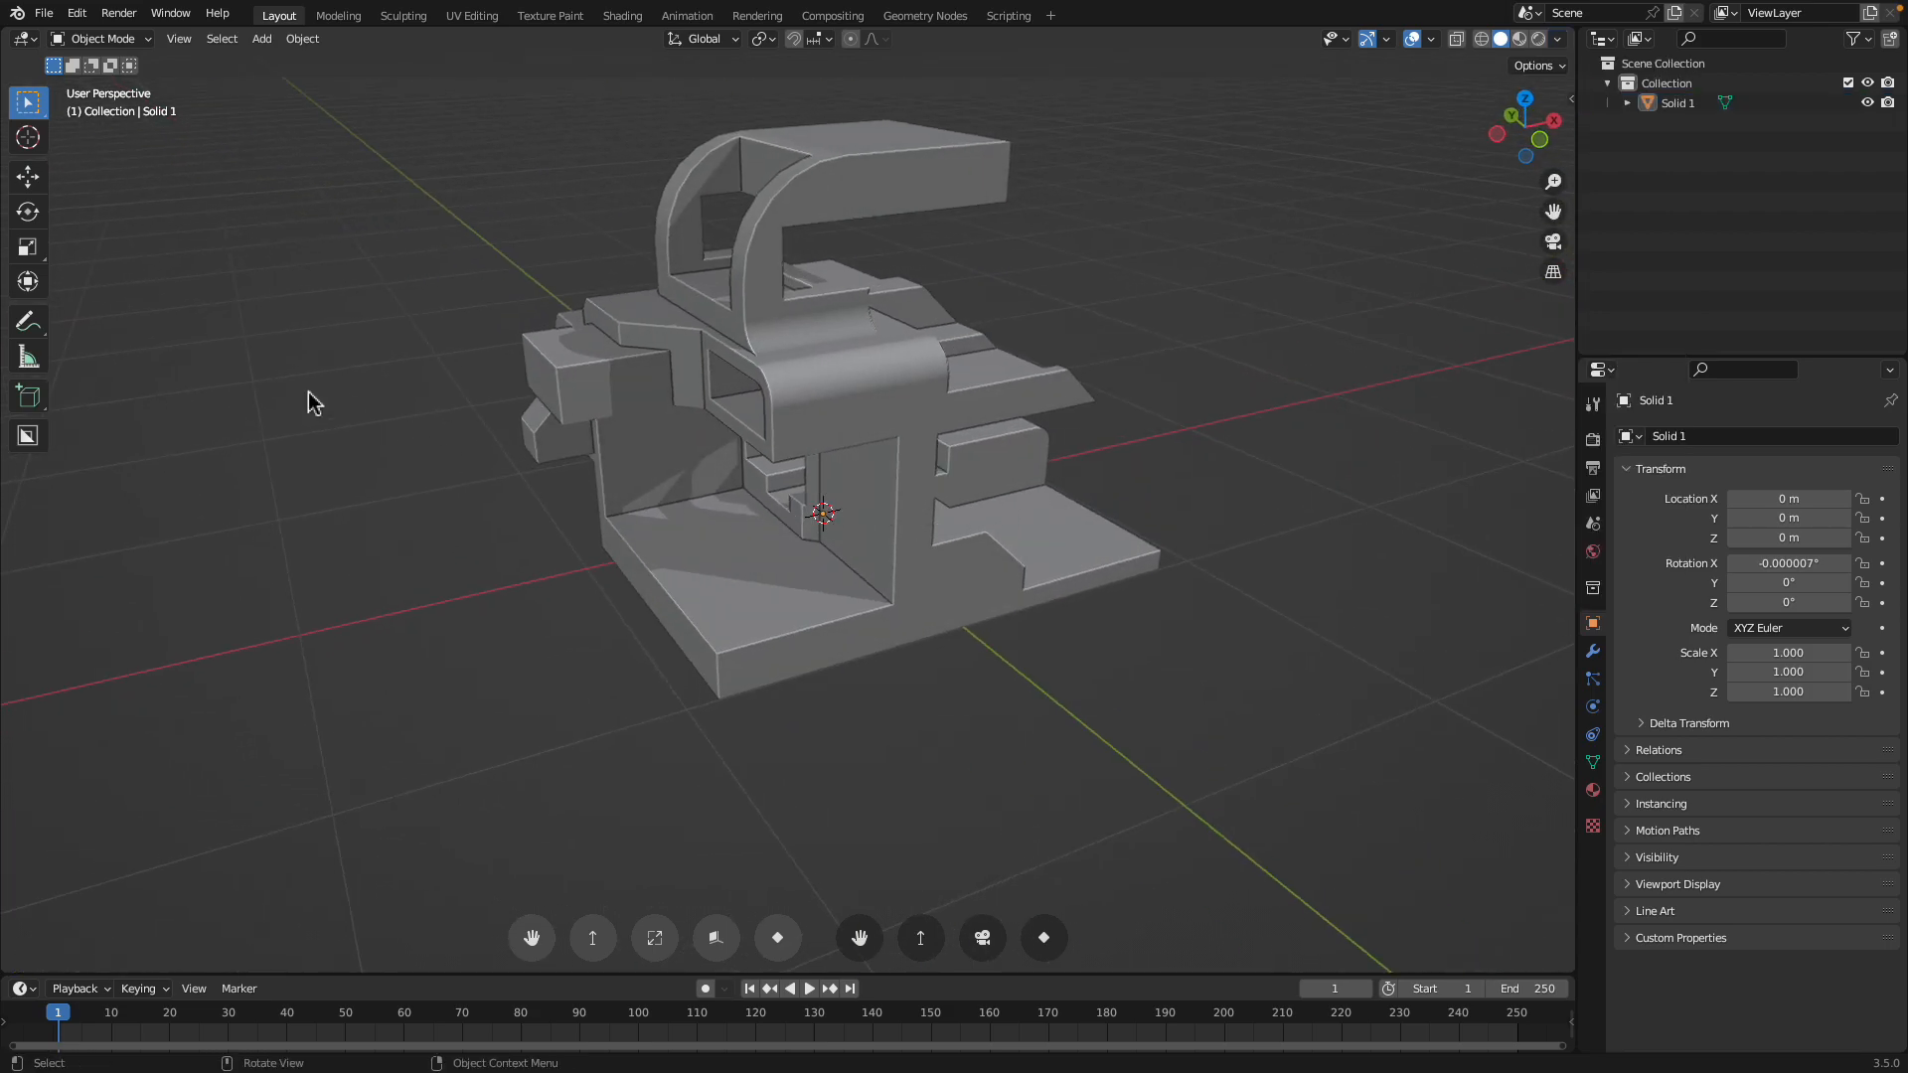
Activate BoxCutter and cut a rectangular recess into the base floor beneath the overhanging deck
left_click(28, 435)
middle_click_drag(498, 507, 702, 583)
left_click(783, 646)
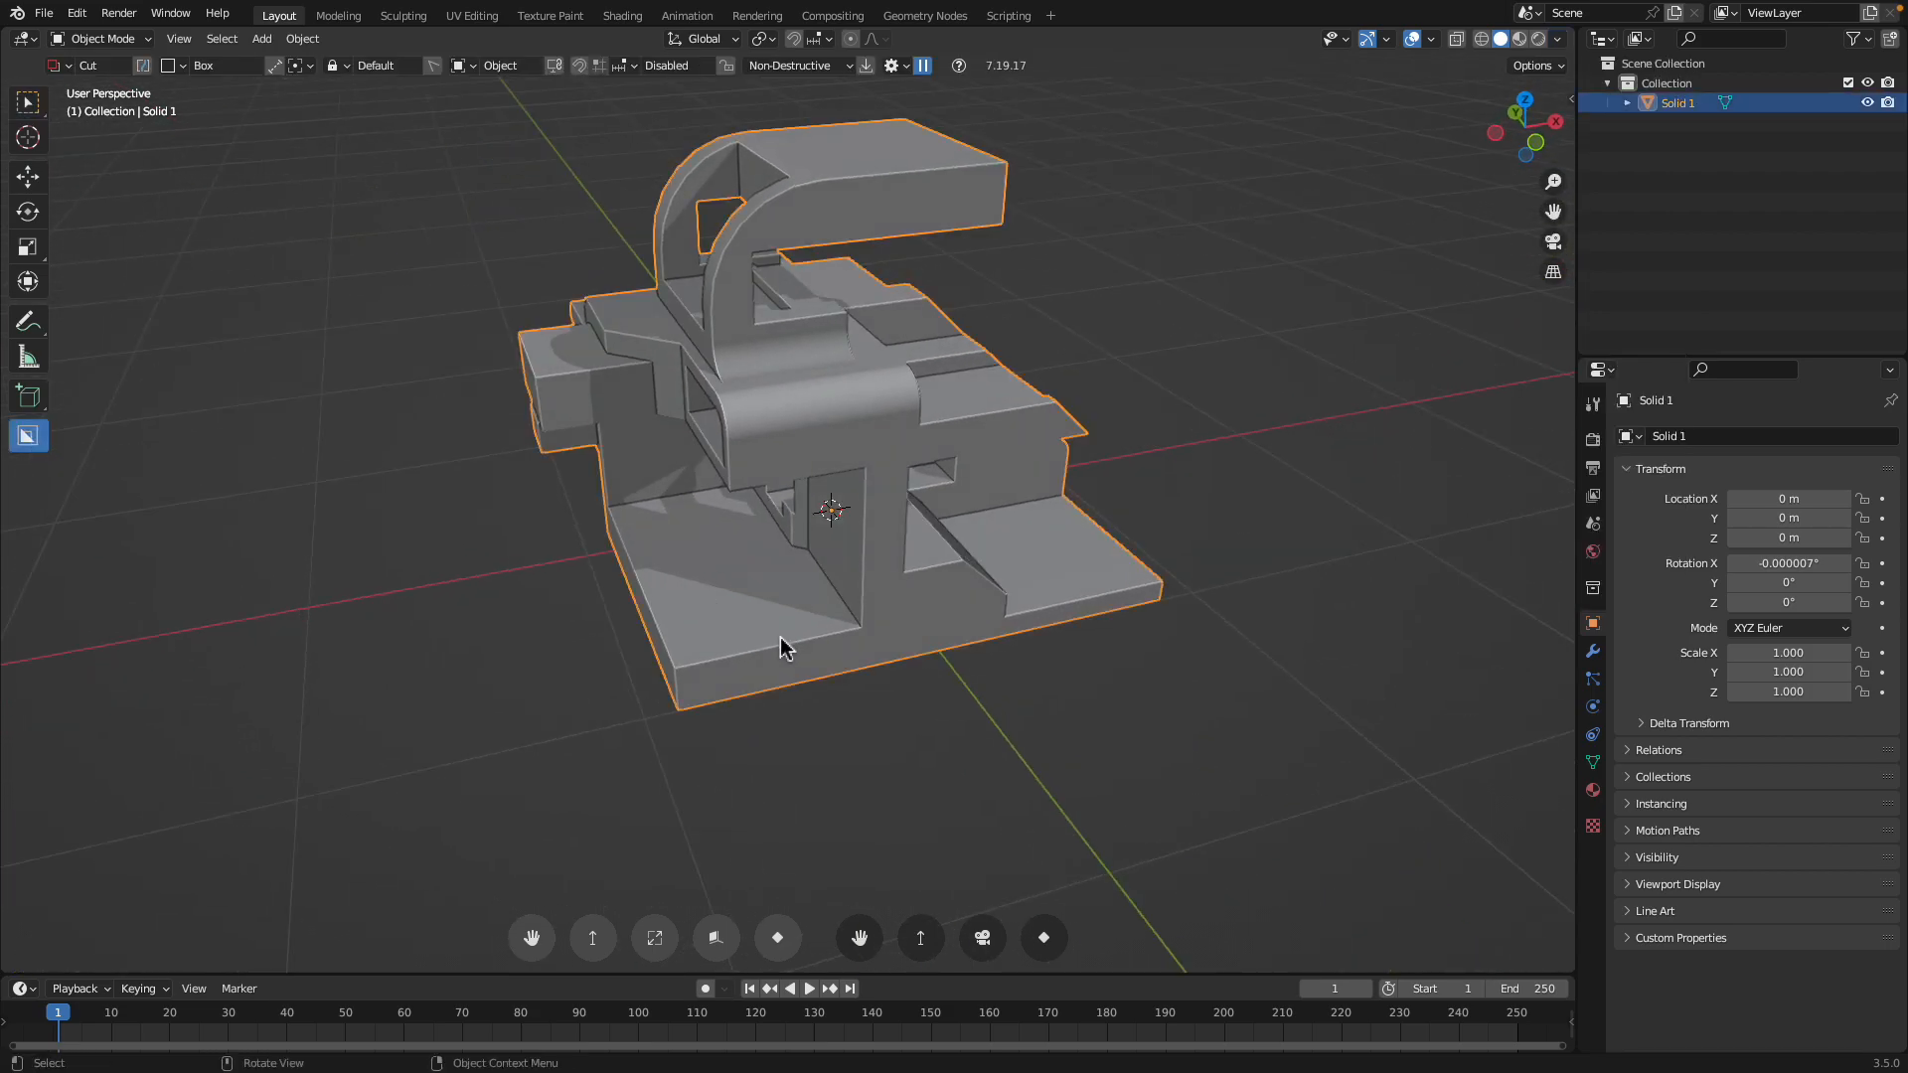
left_click_drag(666, 584, 819, 676)
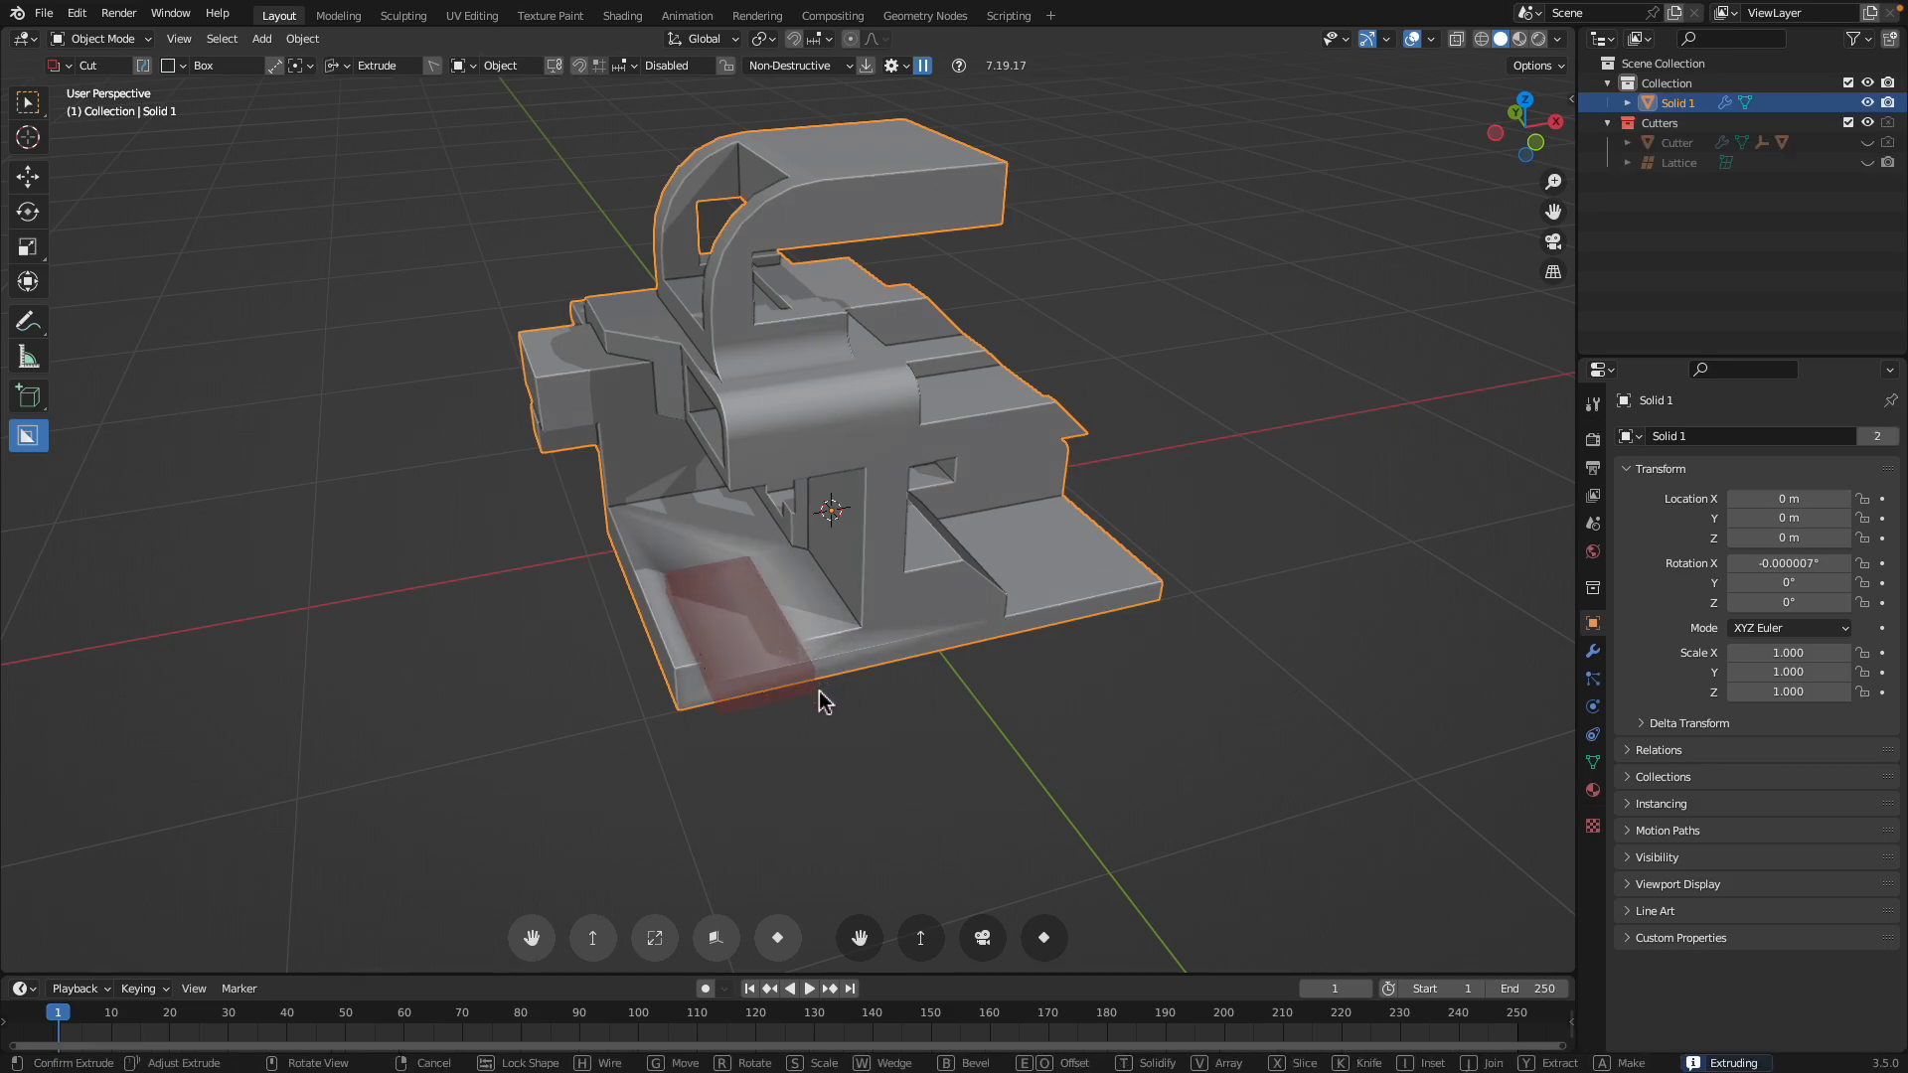
left_click(915, 655)
Cut a rectangular recess into the low base slab beside the raised platform
scroll(1055, 601, "up", 3)
middle_click_drag(1060, 596, 1018, 584)
left_click_drag(1006, 627, 1196, 801)
left_click(1197, 801)
Cut a box through the upper deck's edge near the top of the sloping brace
middle_click_drag(1153, 774, 715, 437)
left_click_drag(713, 416, 844, 480)
left_click(833, 475)
middle_click_drag(833, 475, 839, 439)
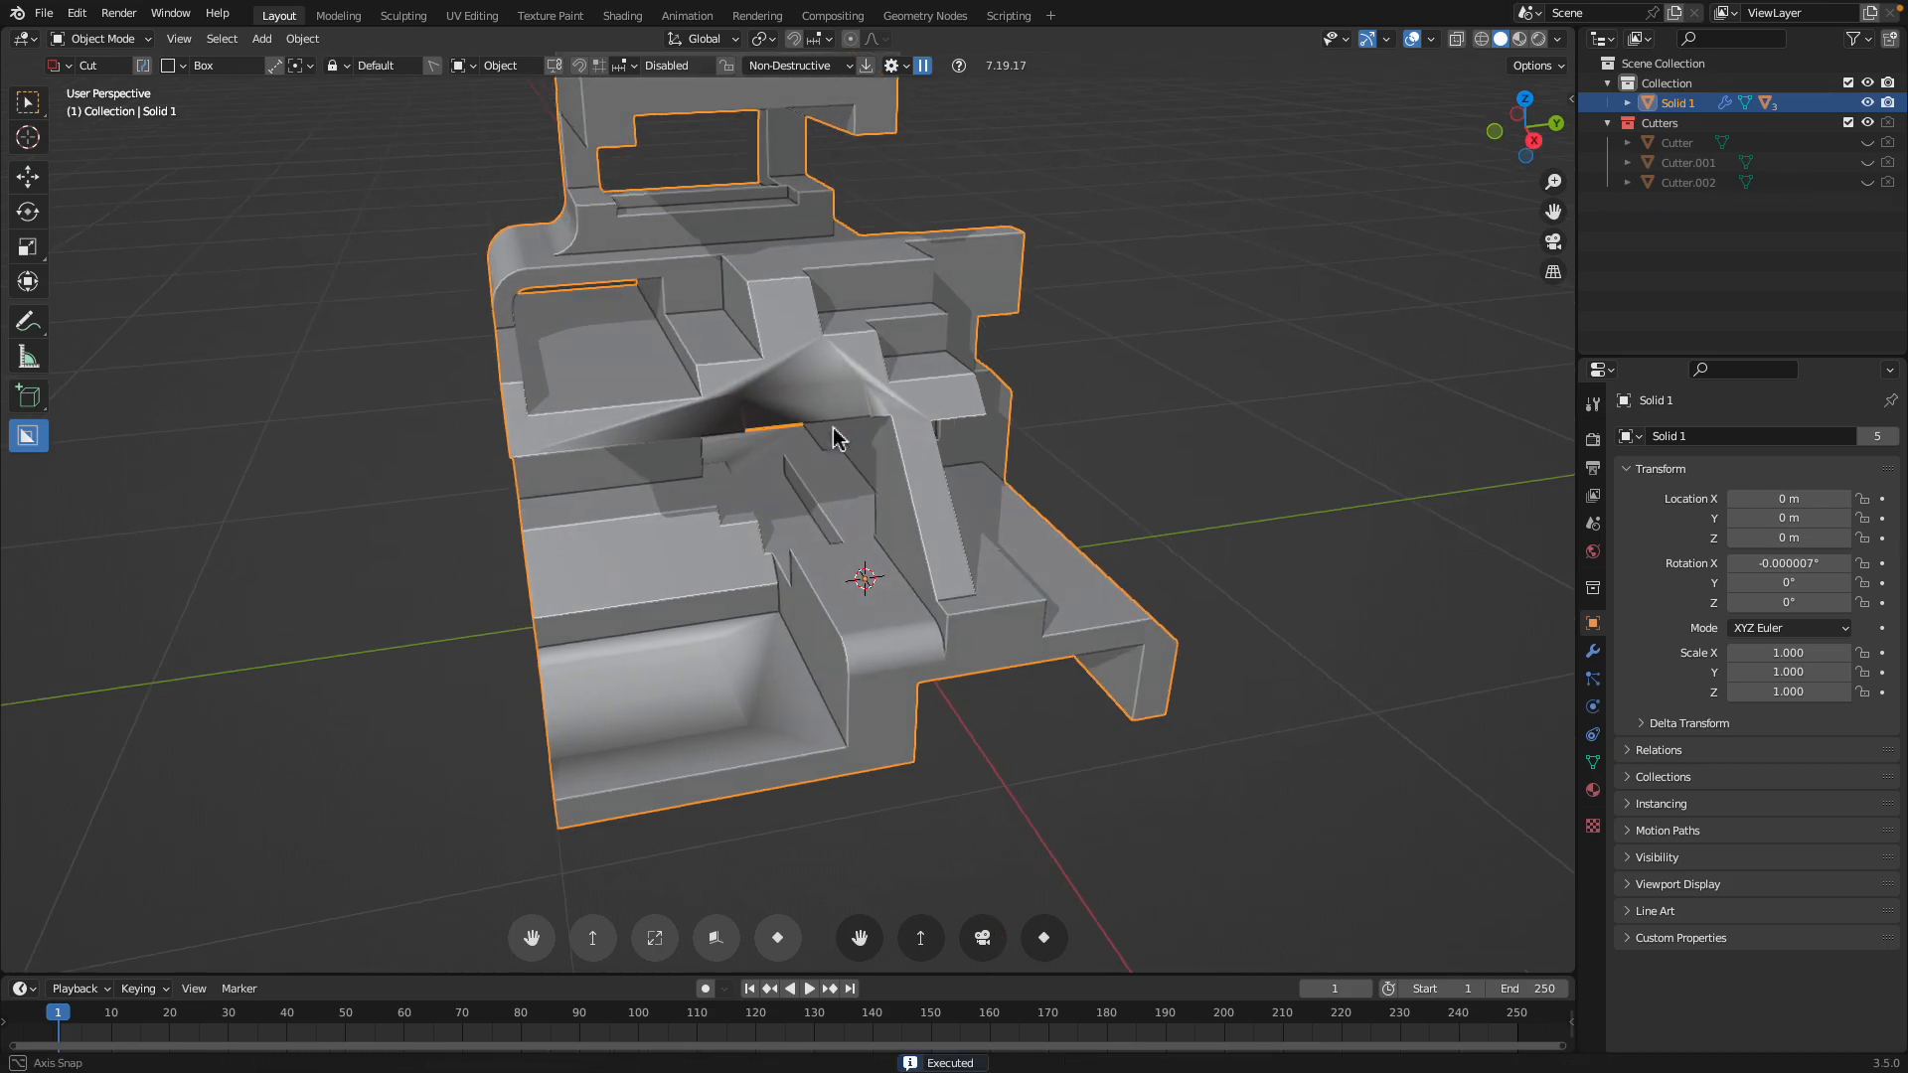
middle_click_drag(854, 234, 785, 254)
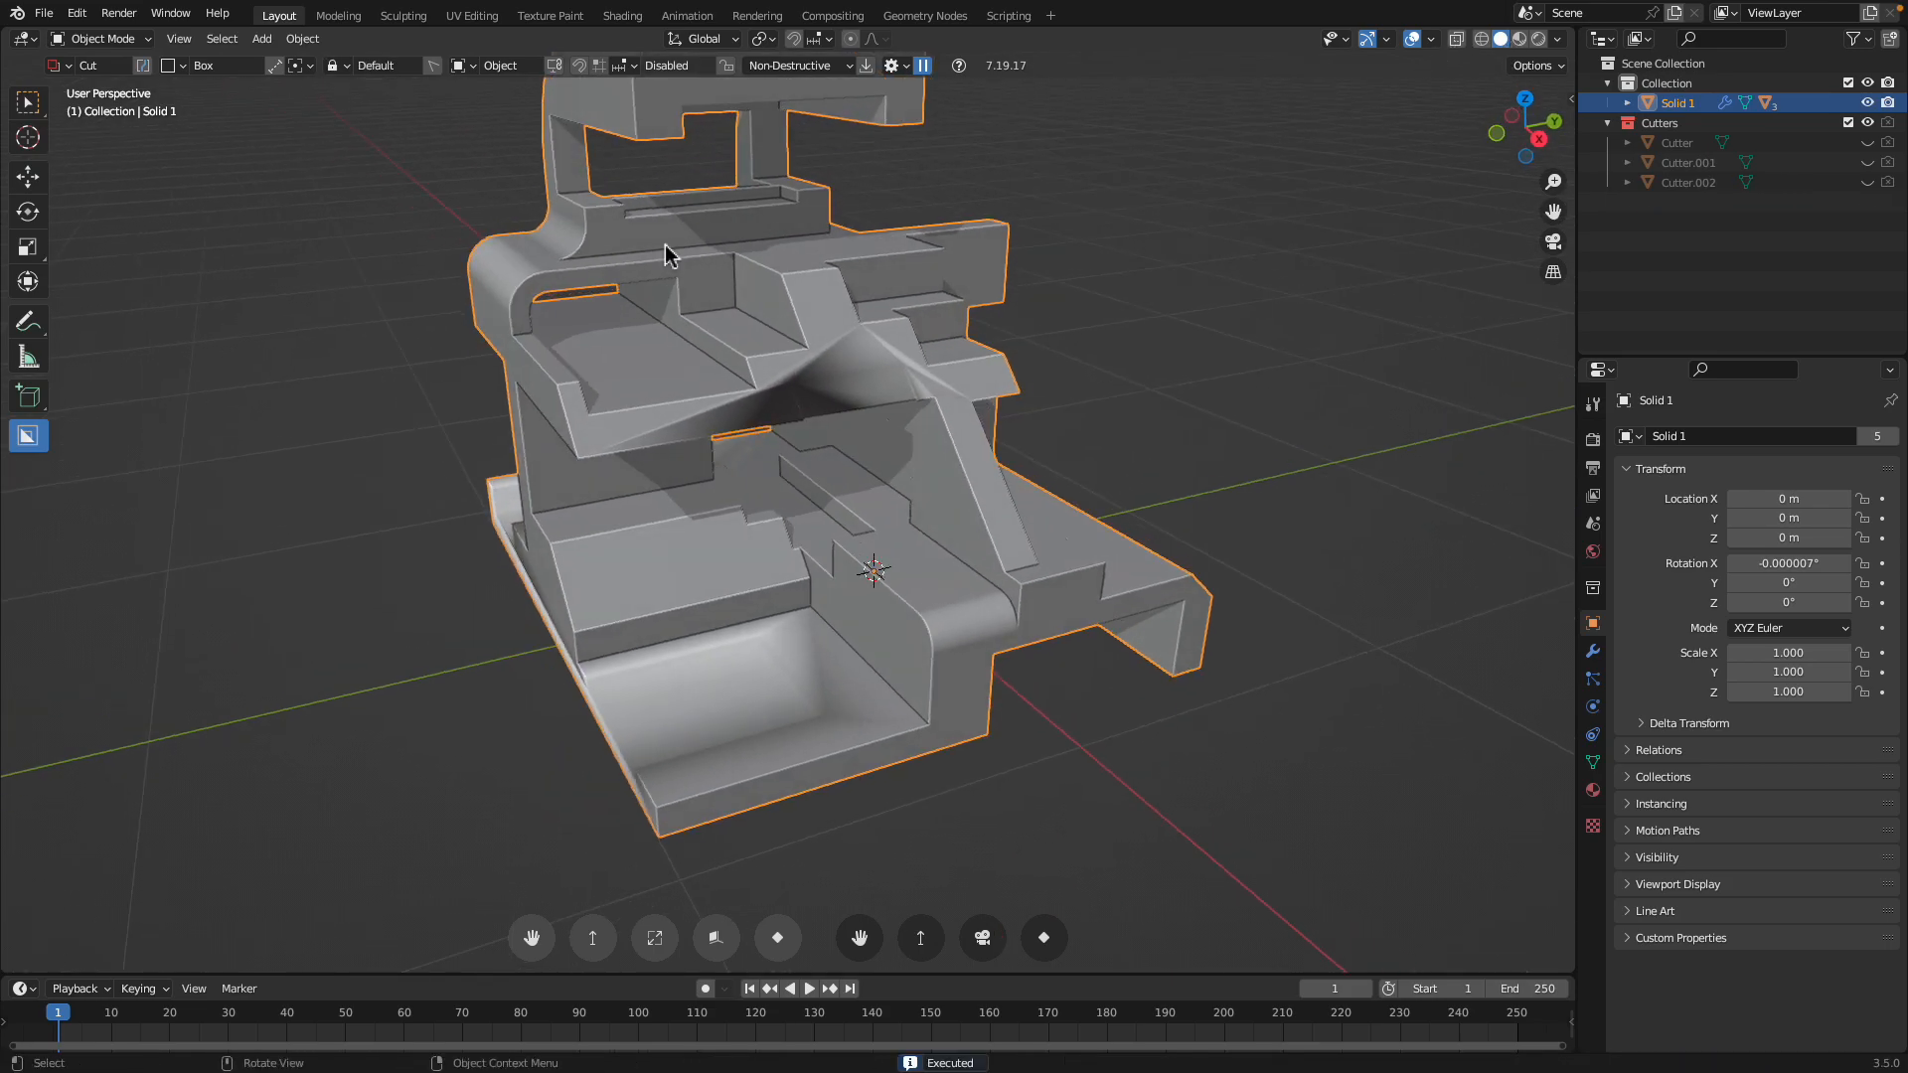
left_click(58, 66)
right_click(807, 348)
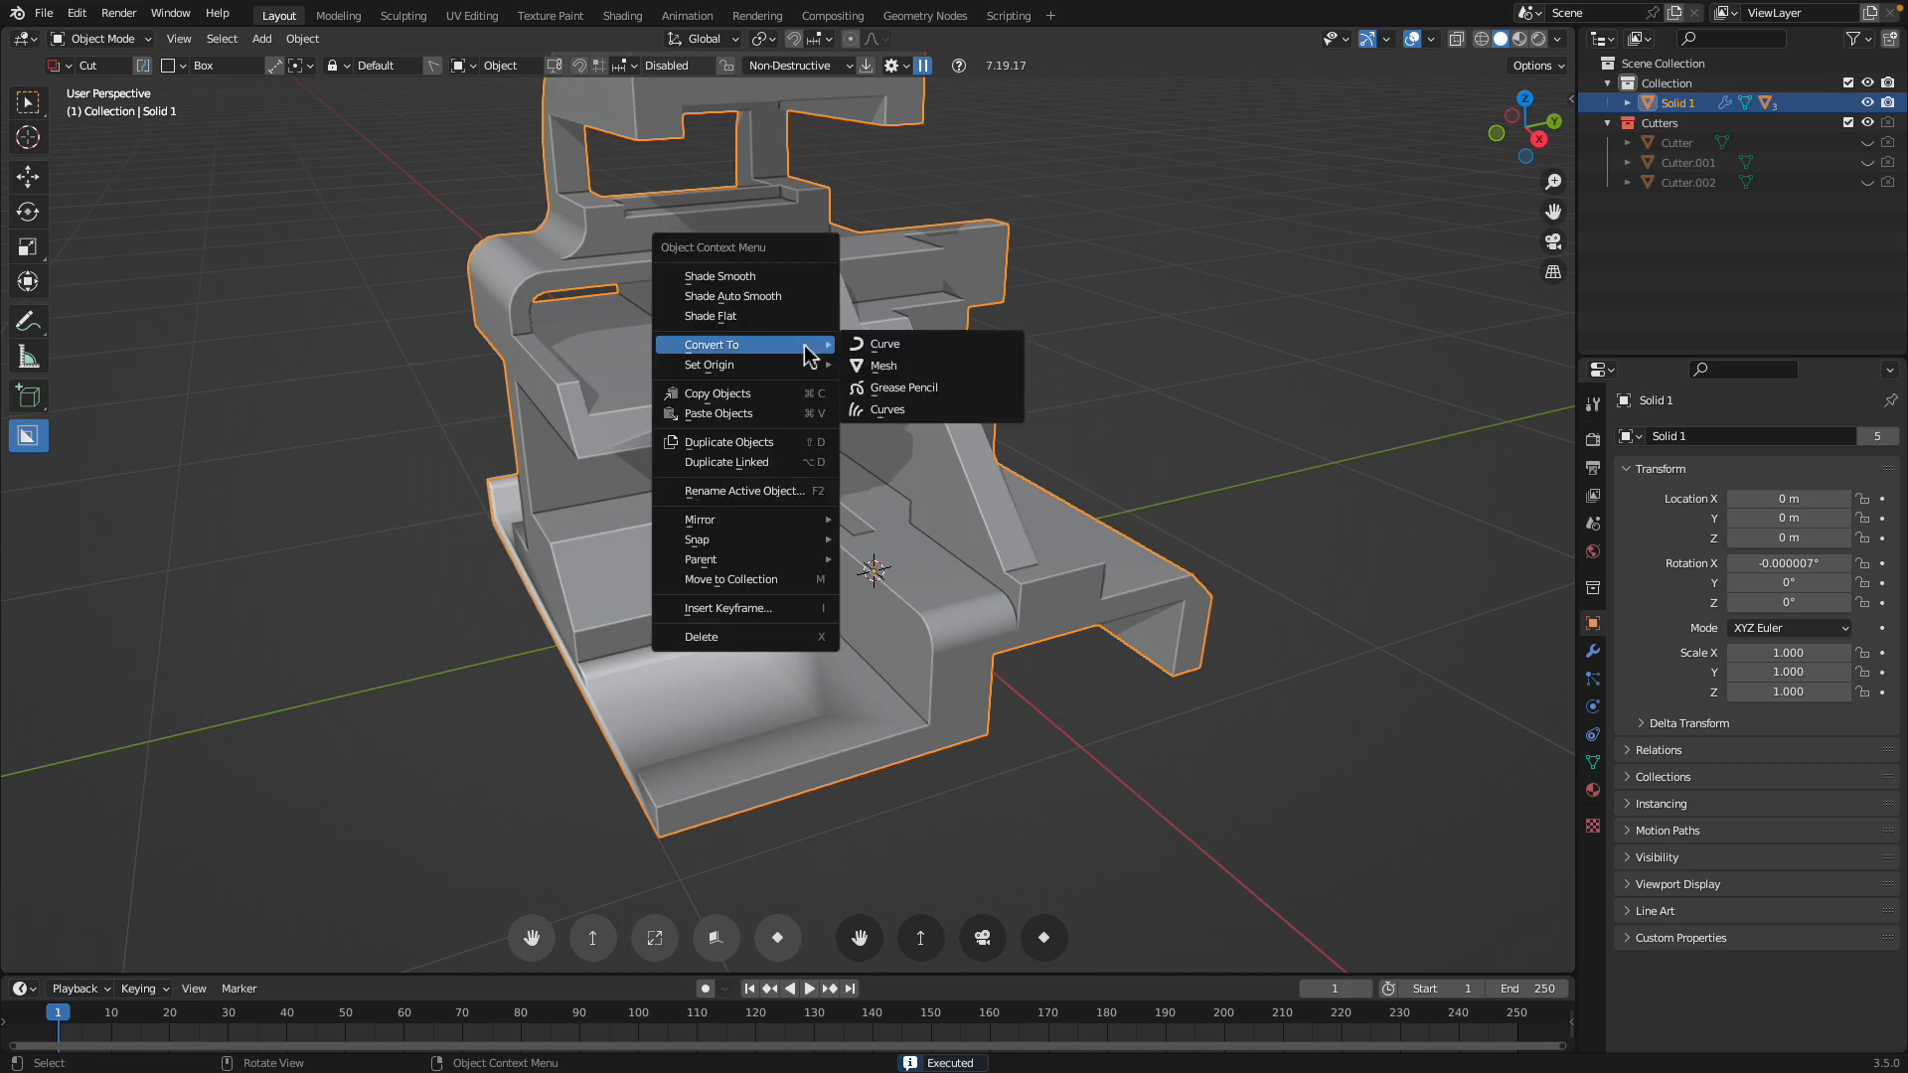
mouse_move(795, 365)
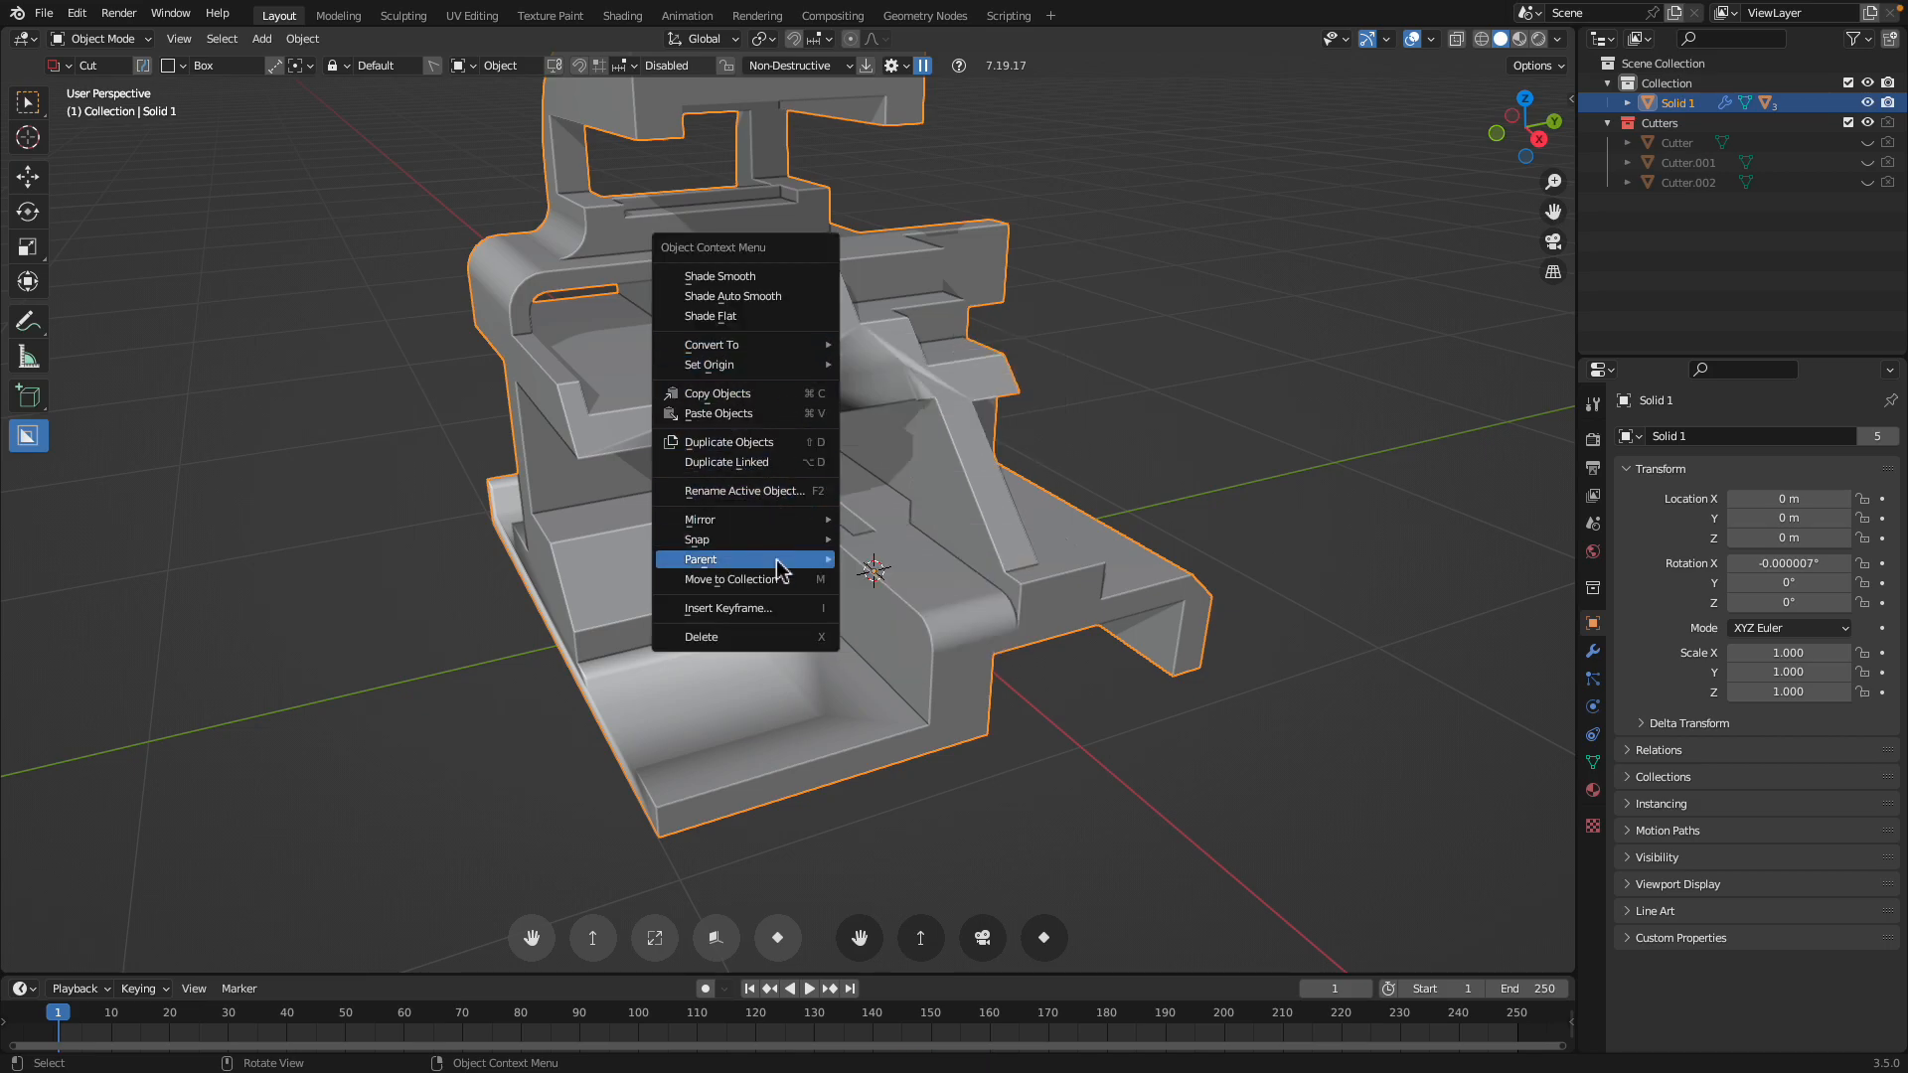
mouse_move(1123, 408)
middle_mouse_down()
mouse_move(1182, 362)
mouse_move(1035, 349)
middle_mouse_up()
right_click(903, 340)
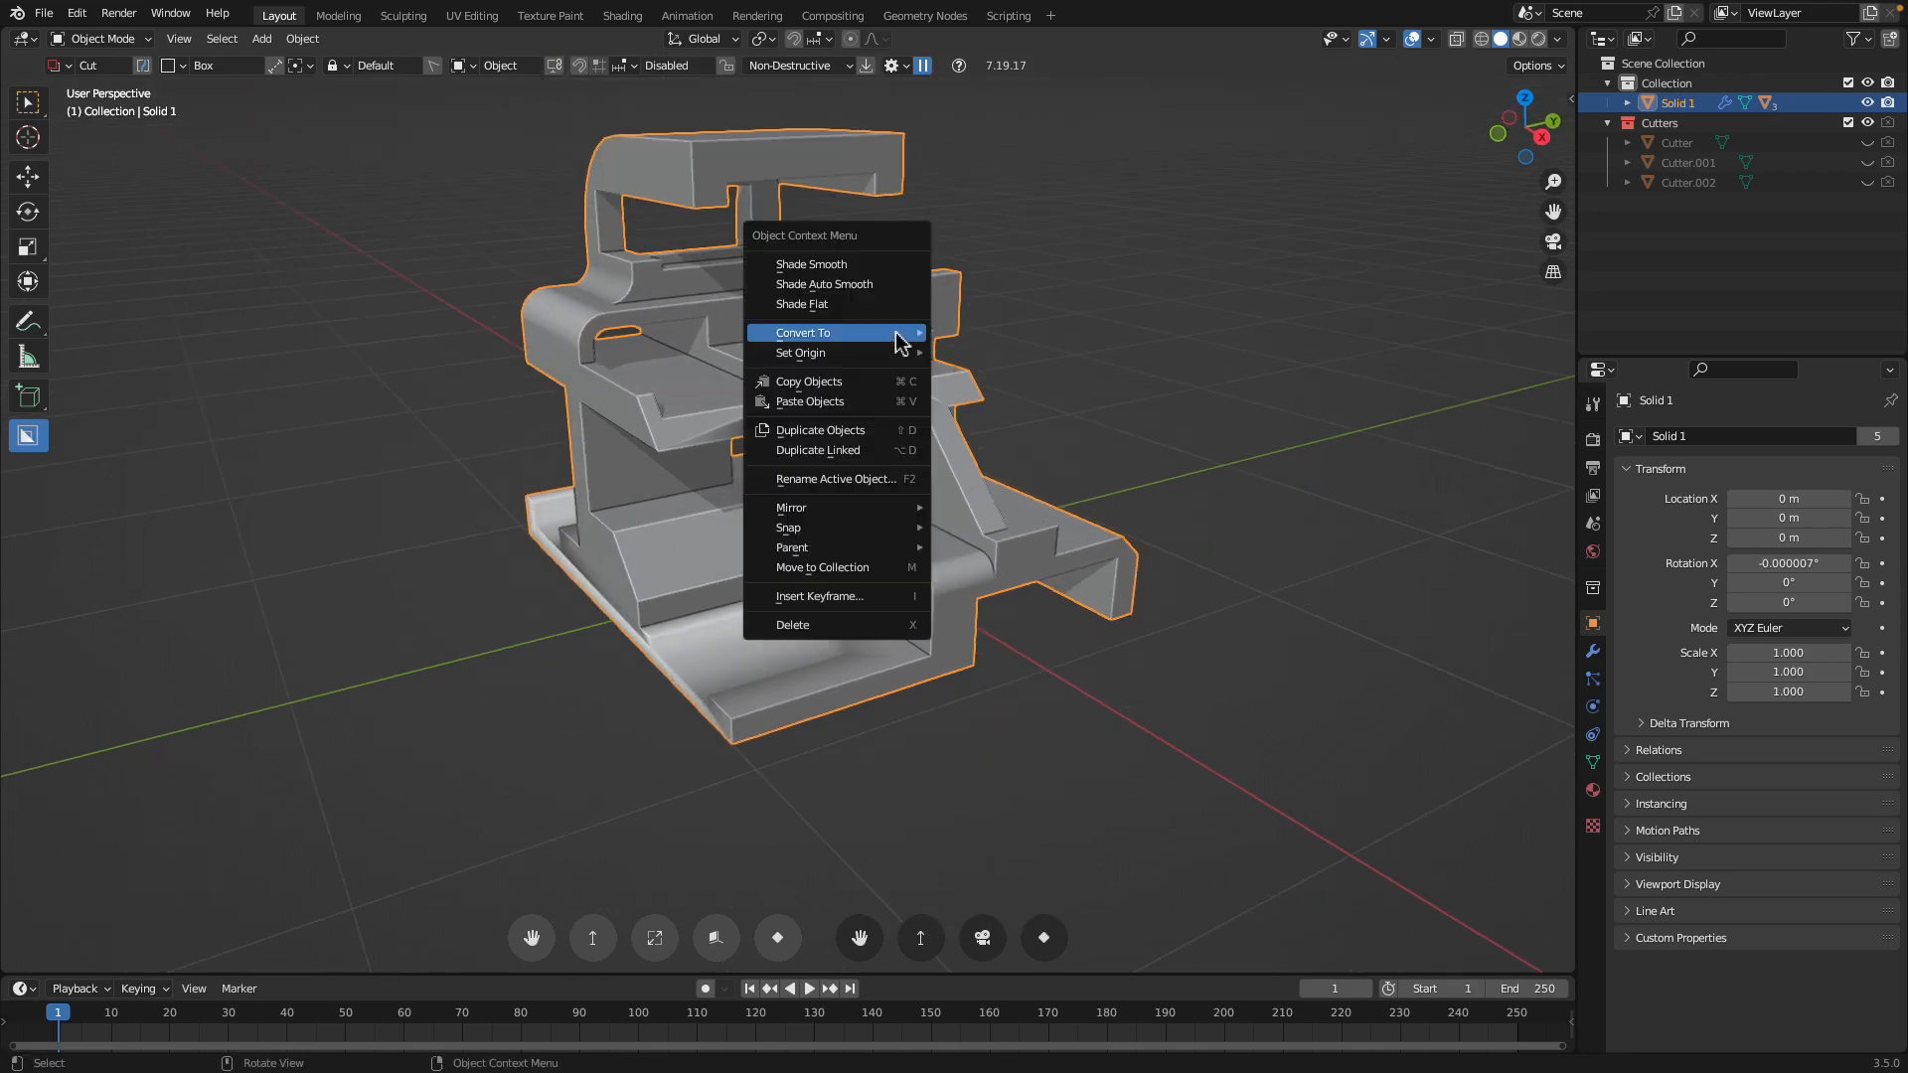
mouse_move(900, 343)
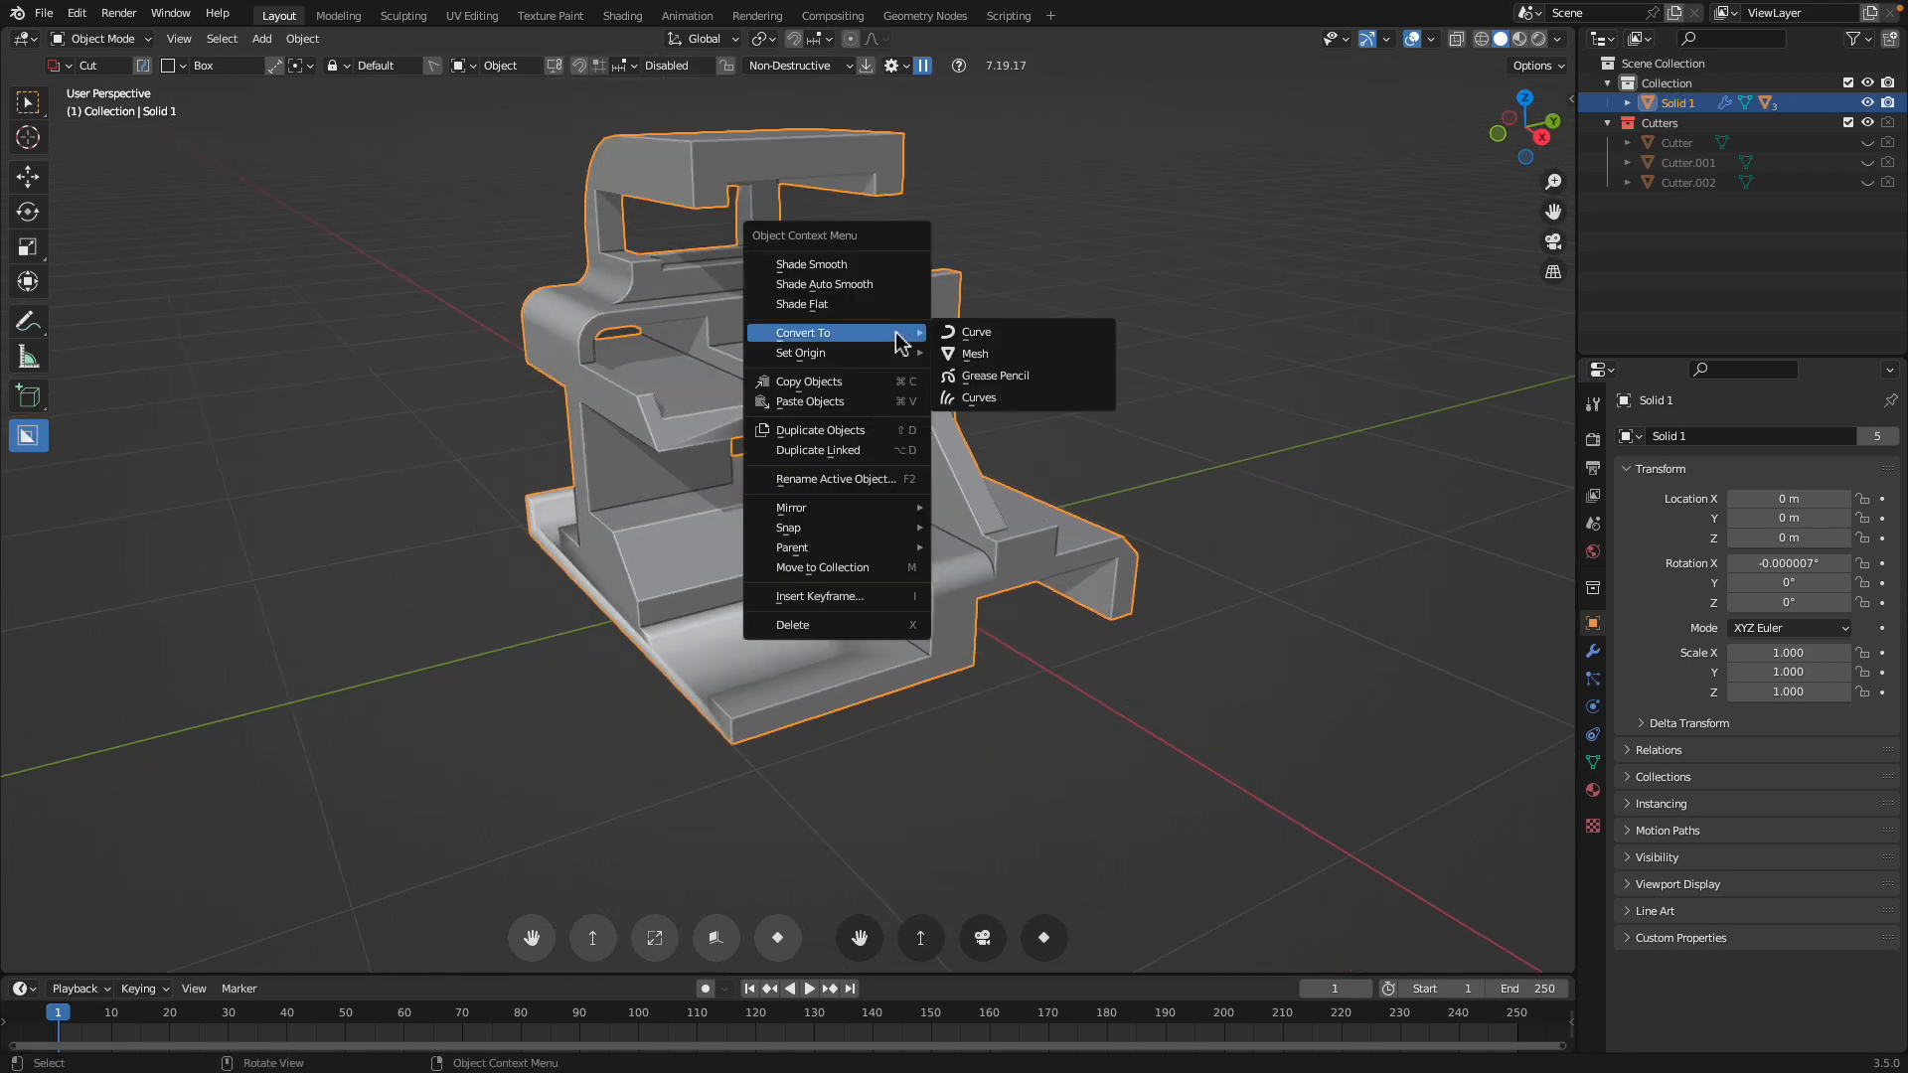
left_click(1012, 173)
left_click(852, 167)
Apply Shade Auto Smooth to the building and switch it to Shade Flat
right_click(936, 329)
mouse_move(931, 330)
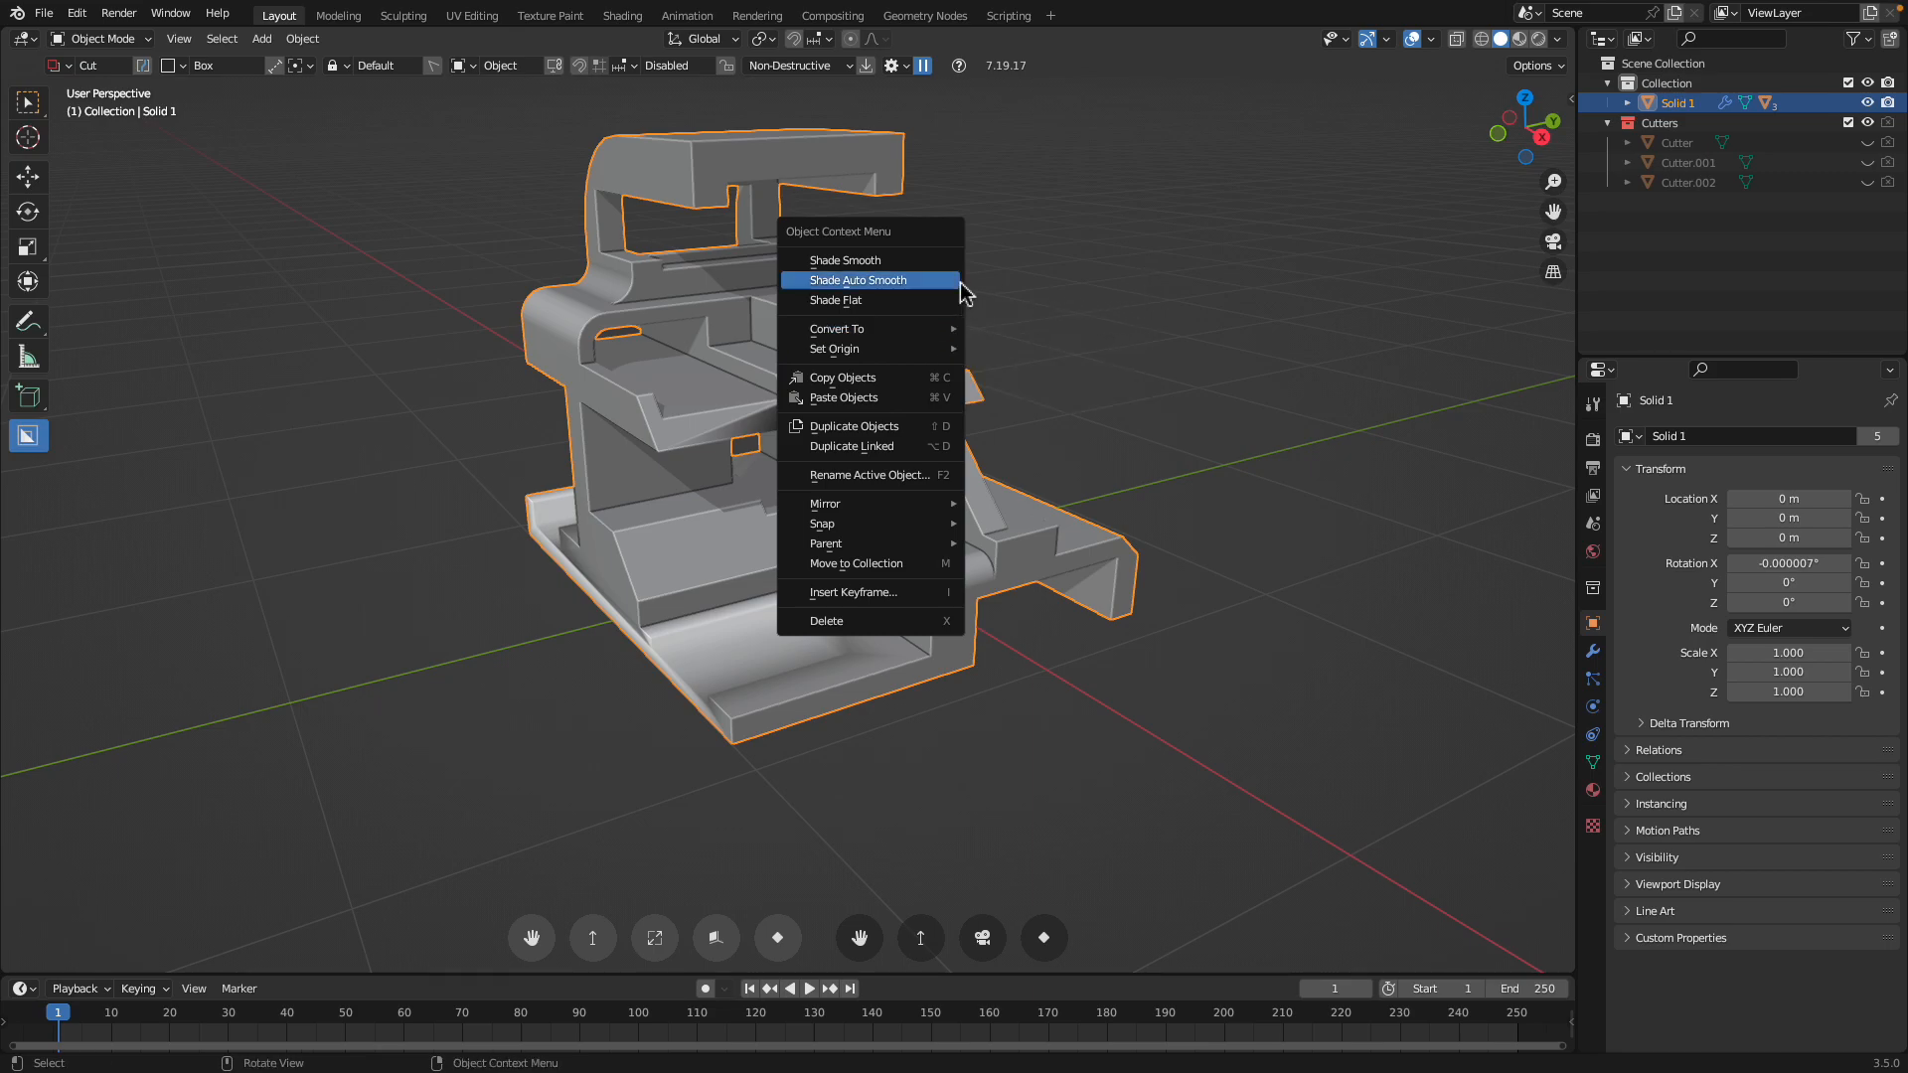
left_click(900, 286)
right_click(901, 291)
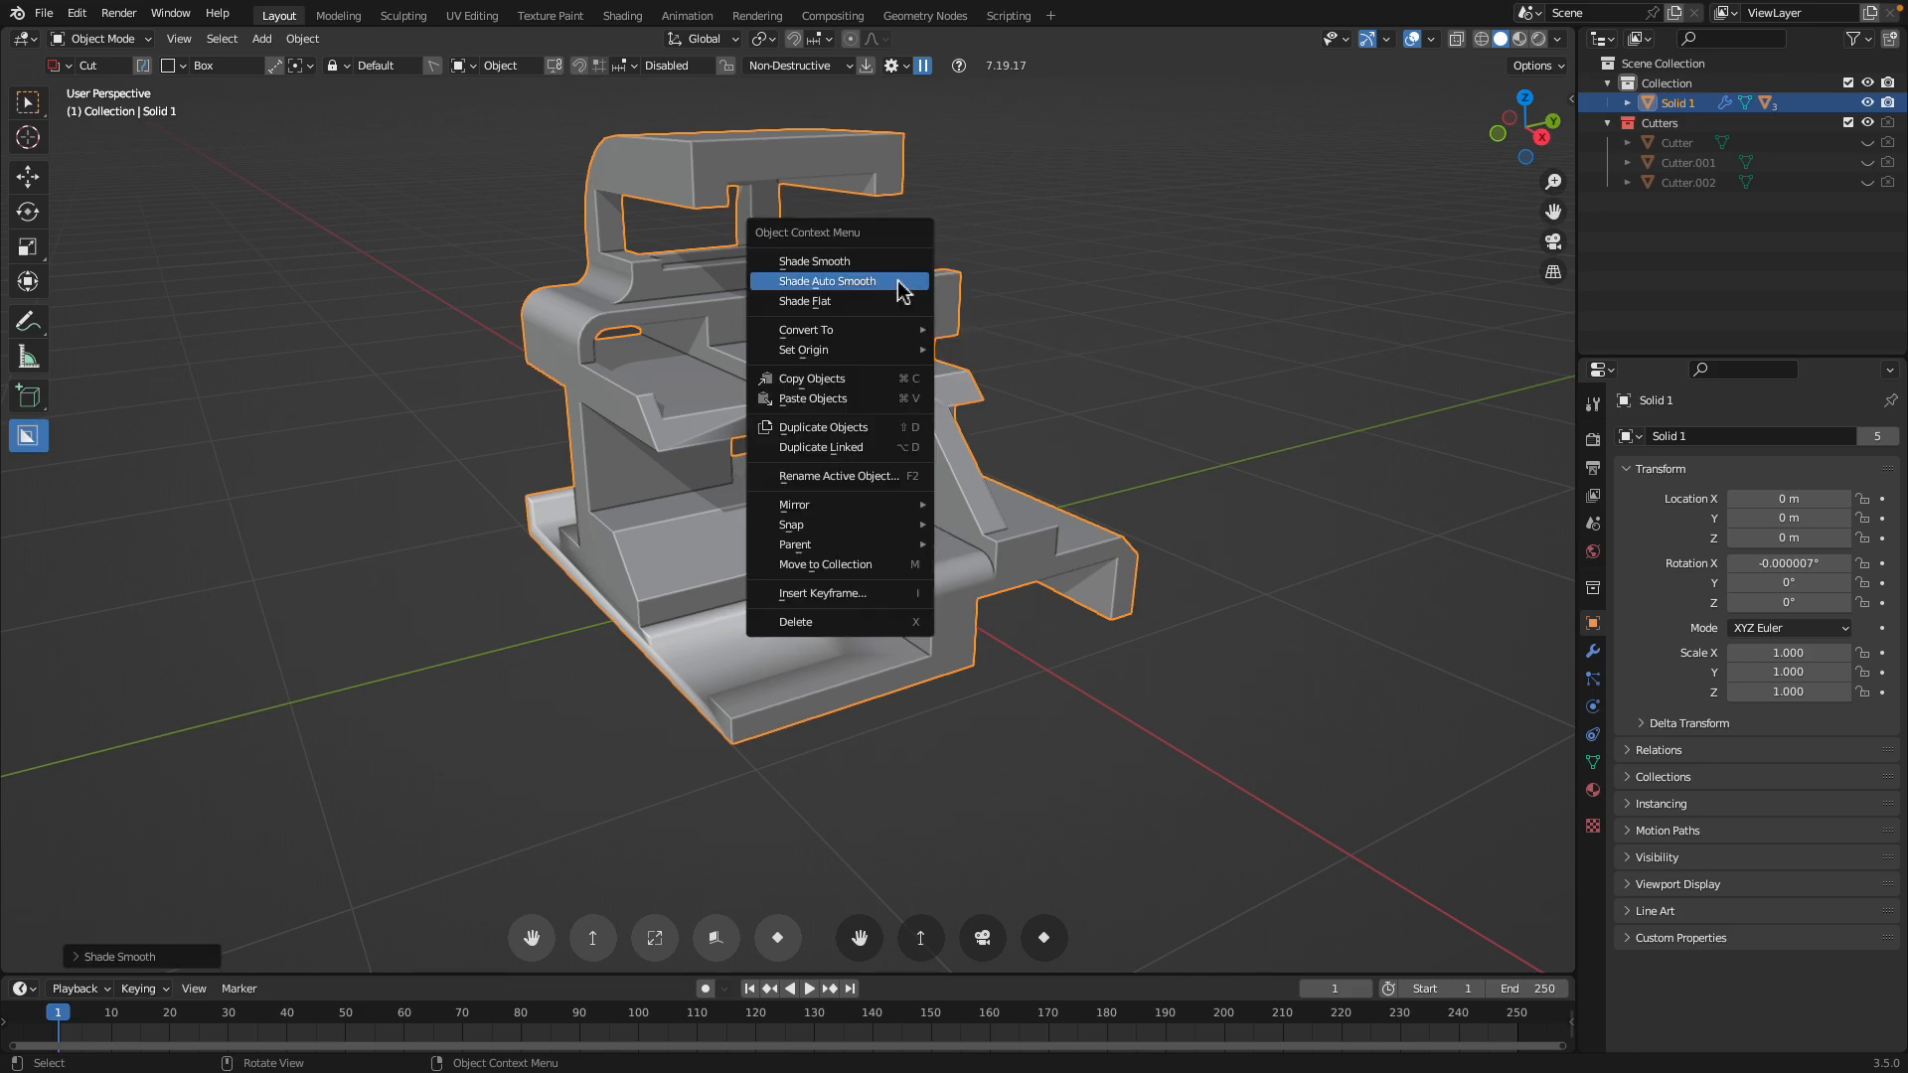
left_click(903, 298)
Cut two further box recesses into the building's lower base with BoxCutter
mouse_move(902, 298)
middle_mouse_down()
mouse_move(994, 308)
mouse_move(954, 561)
middle_mouse_up()
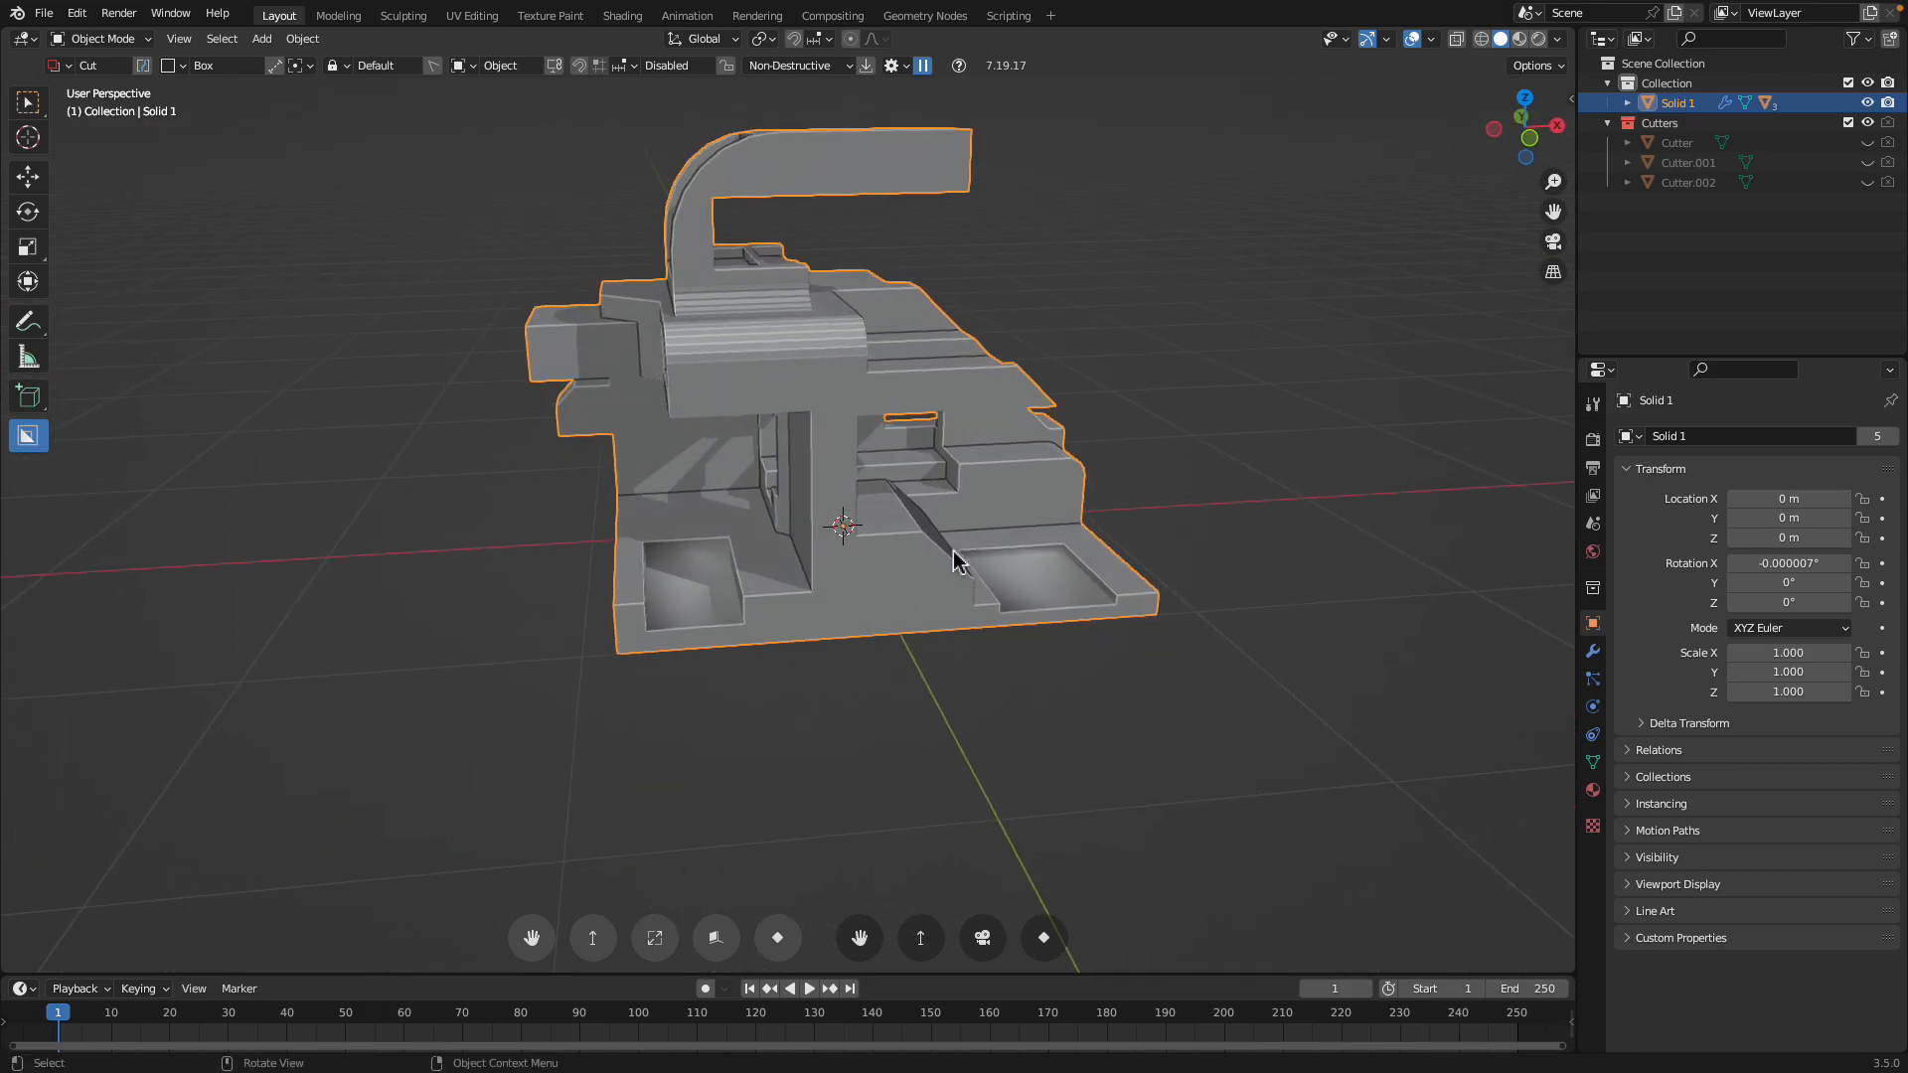
left_click_drag(795, 626, 869, 626)
middle_click_drag(869, 626, 630, 579)
left_click_drag(630, 579, 713, 698)
middle_click_drag(713, 698, 622, 403)
Cut two rectangular recesses into the floor and front edge of the walled deck
left_click_drag(616, 356, 778, 407)
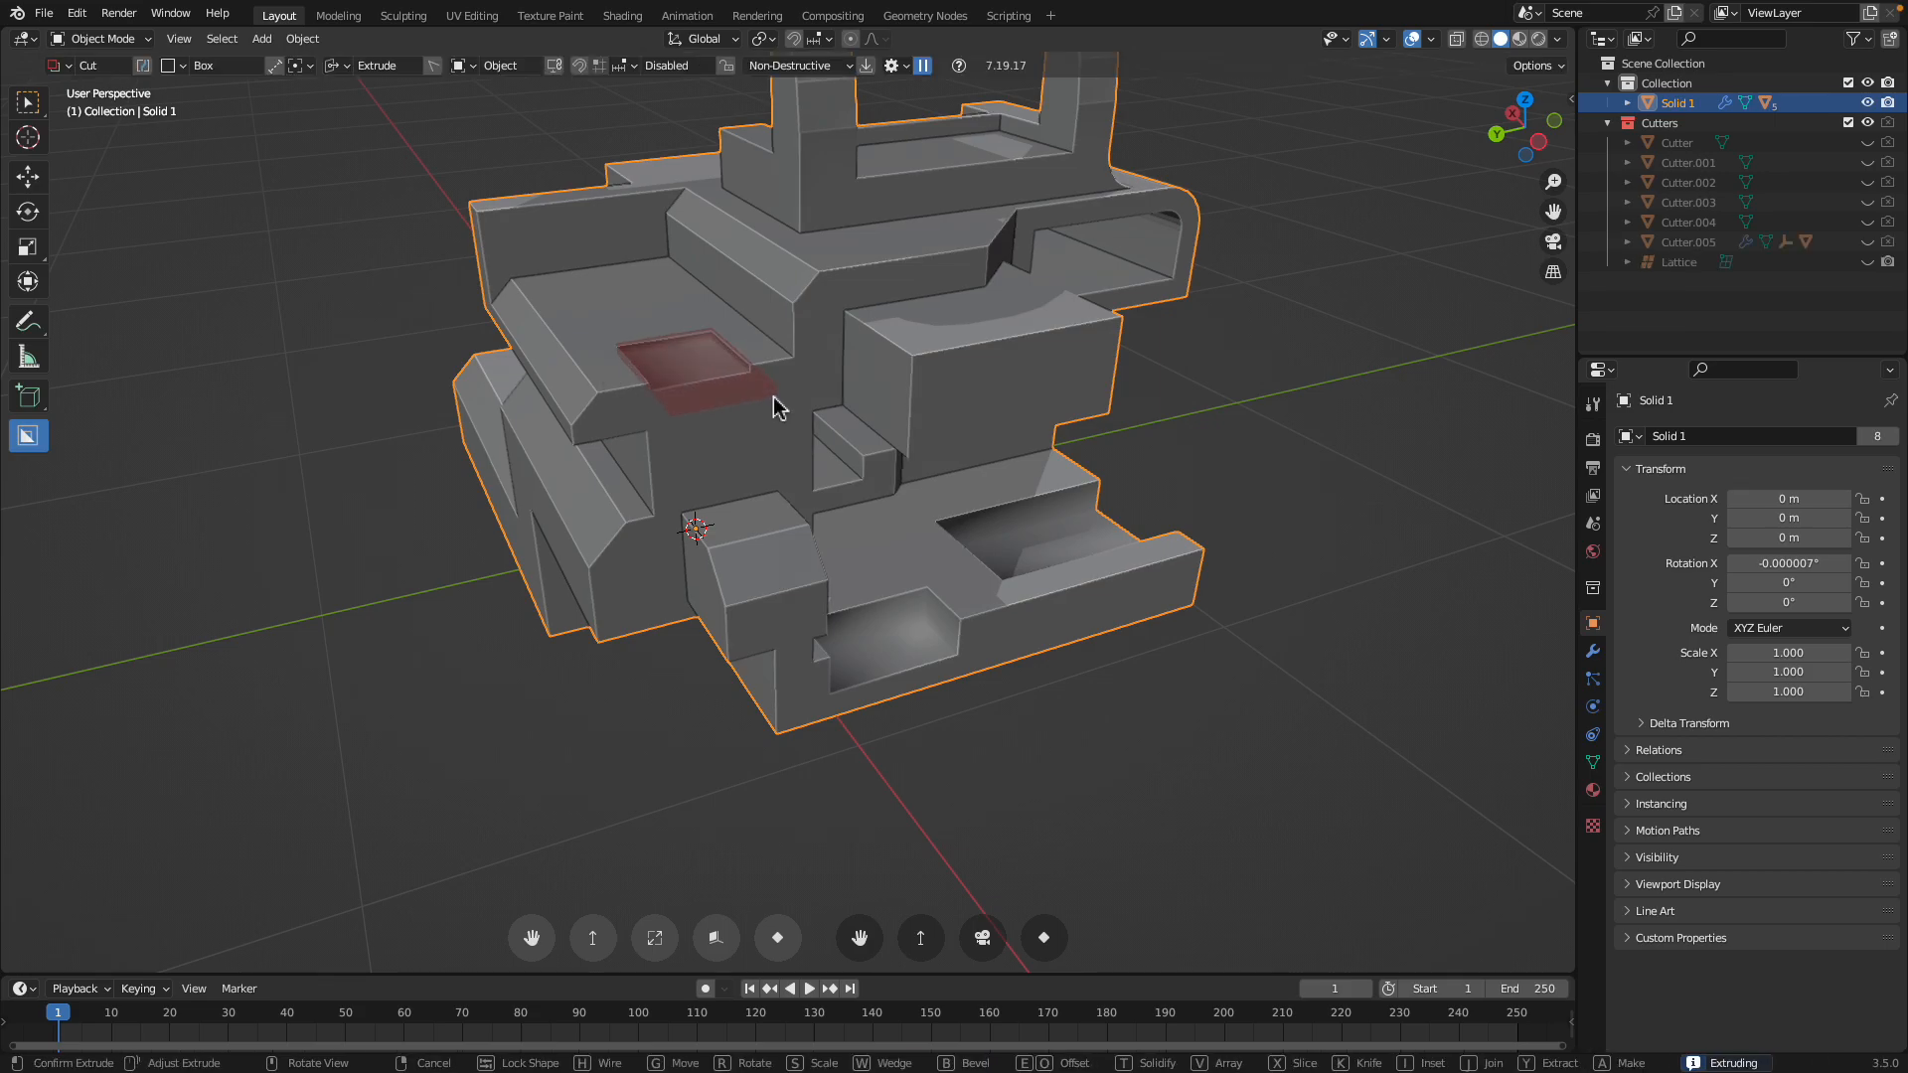
left_click(749, 400)
middle_click_drag(750, 401, 725, 417)
left_click_drag(724, 418, 788, 542)
left_click(792, 546)
middle_click_drag(792, 546, 845, 513)
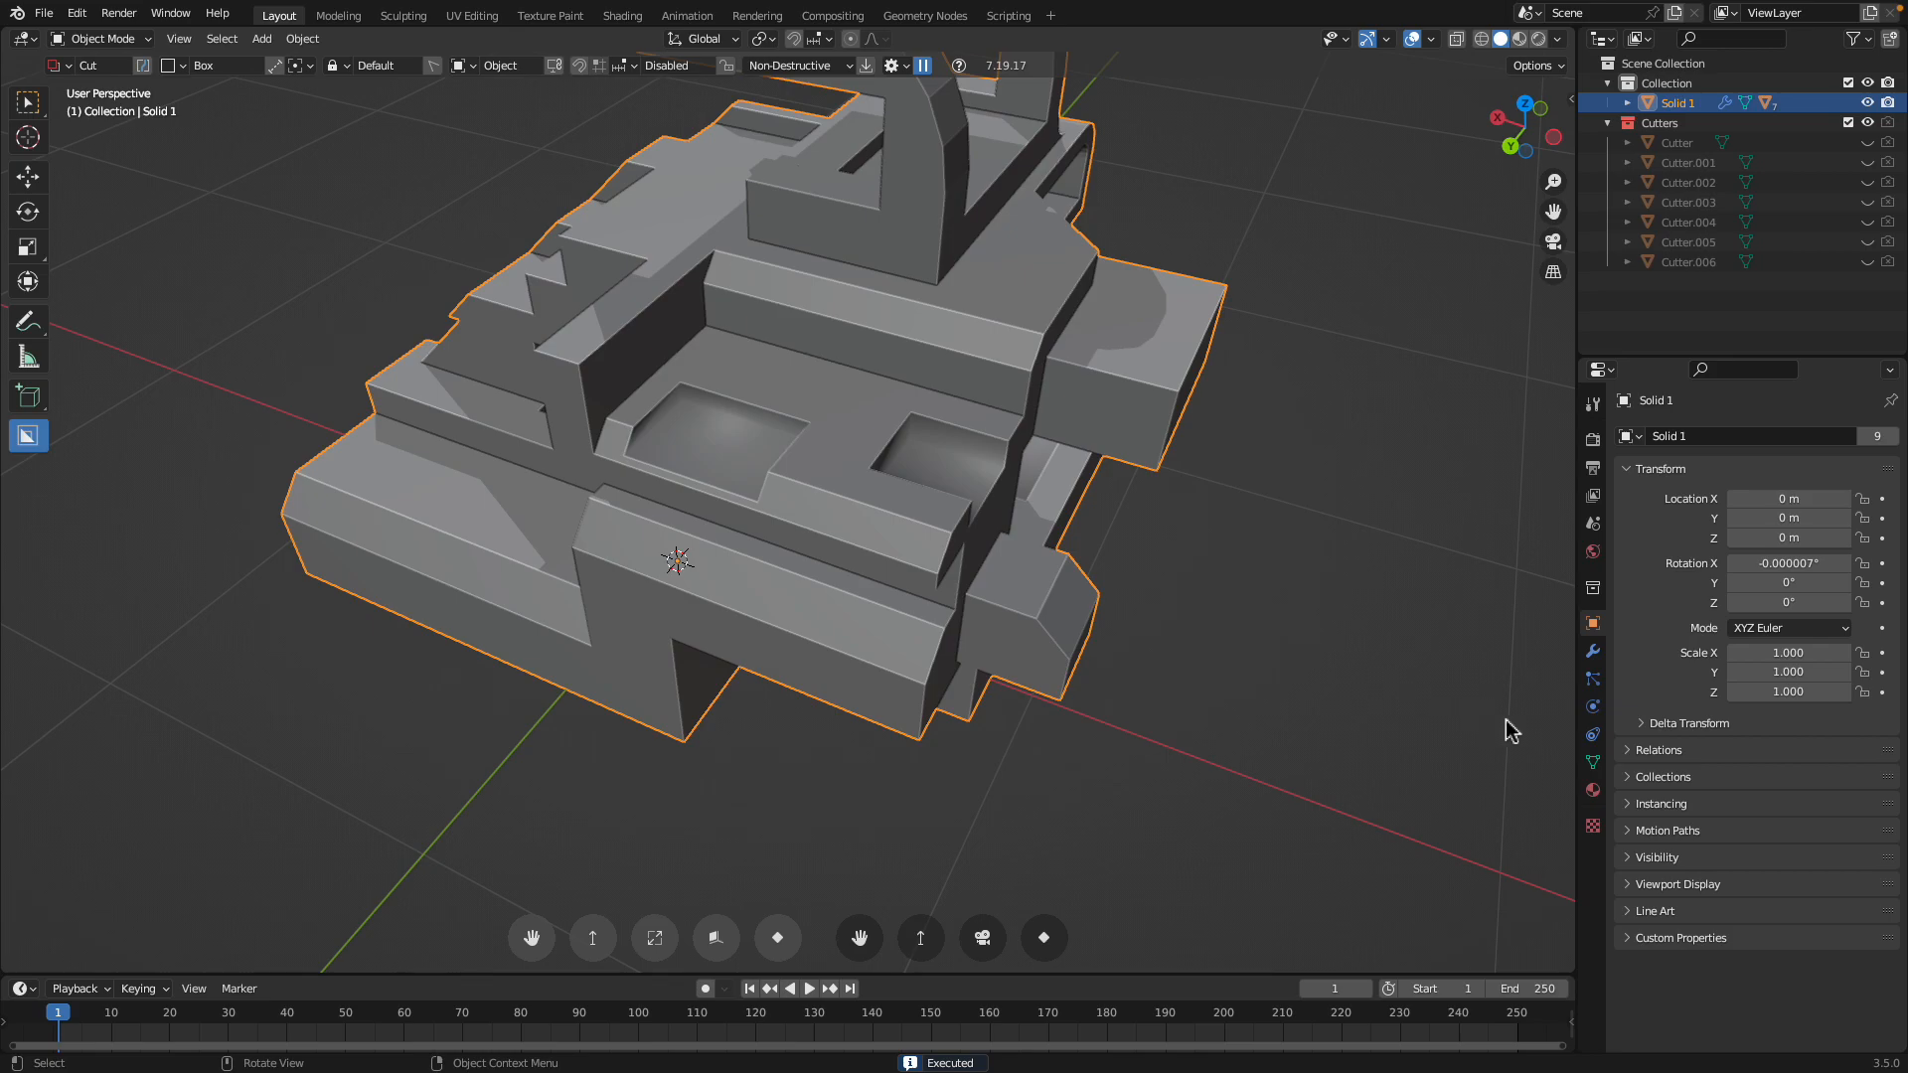
Keep Auto Smooth enabled in the building's mesh normals and set its angle to 52.7°
left_click(1593, 763)
left_click(1677, 846)
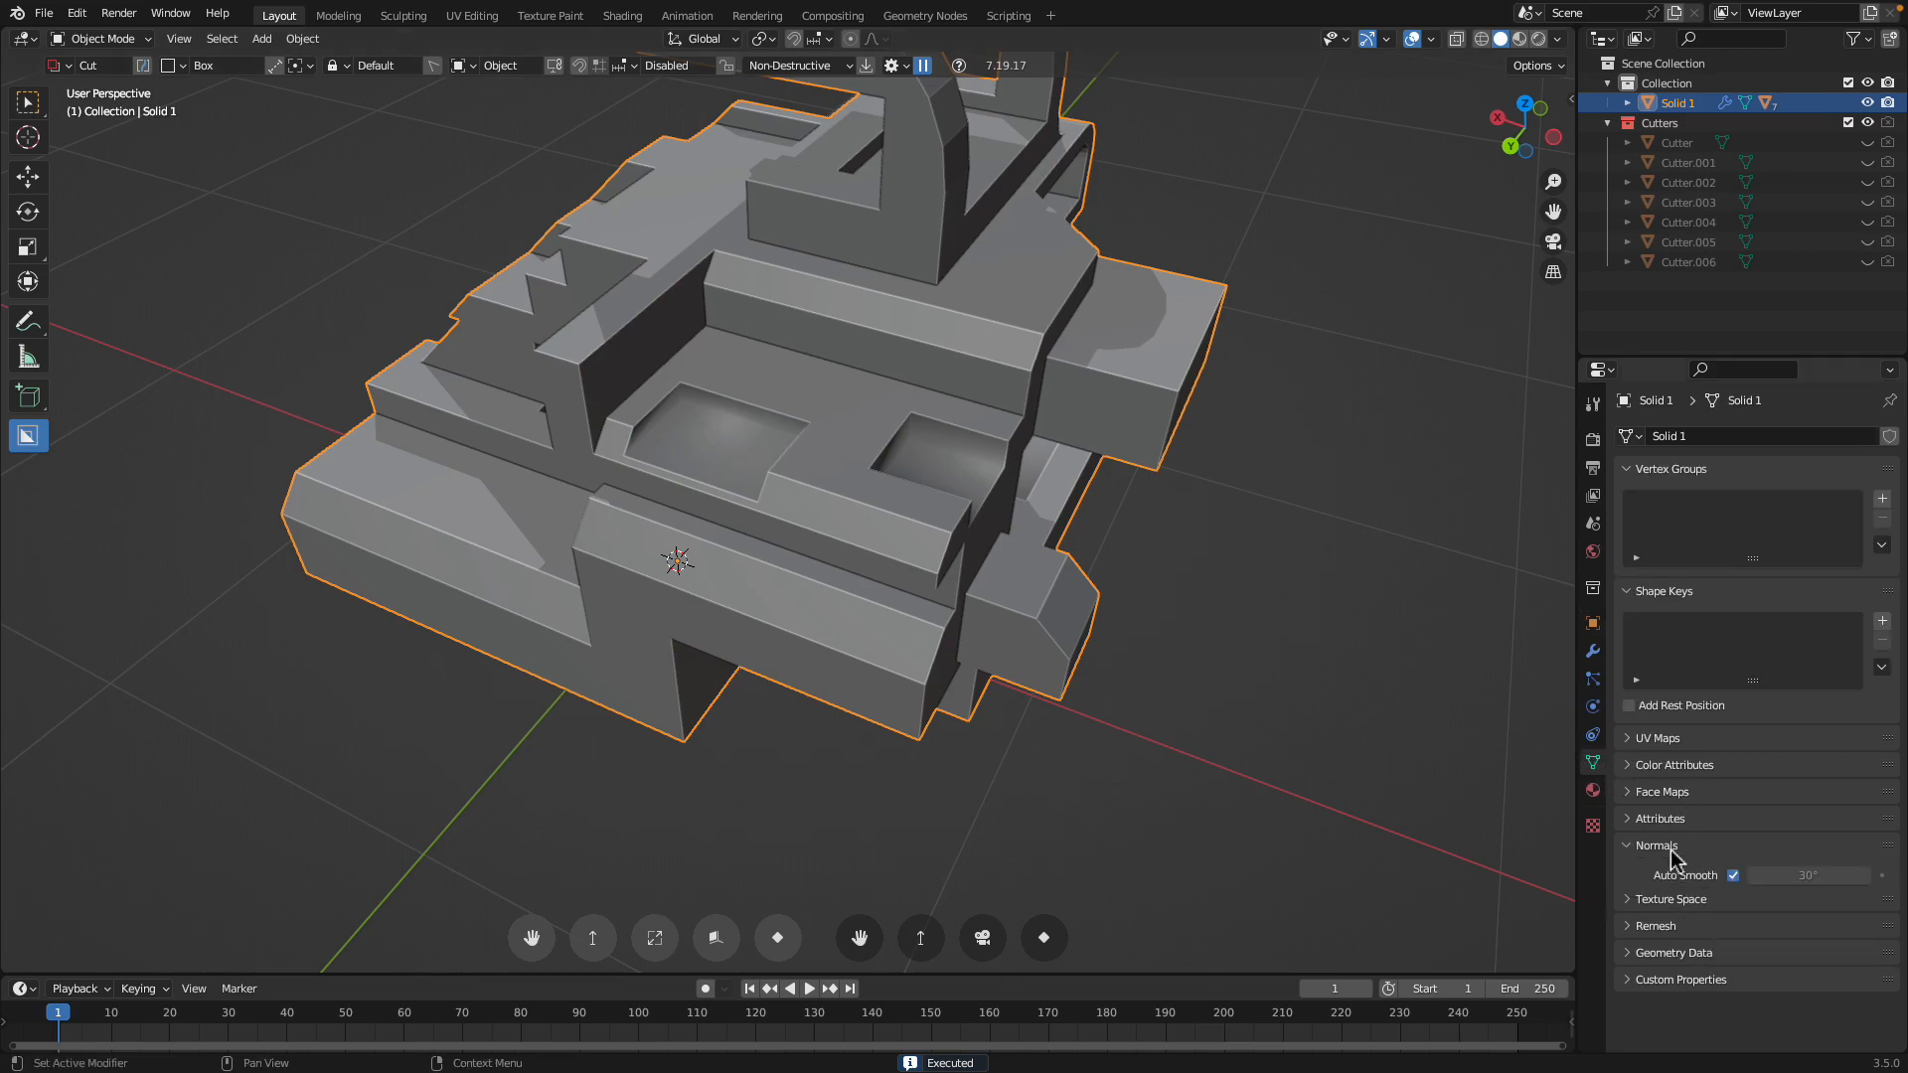
left_click(1734, 876)
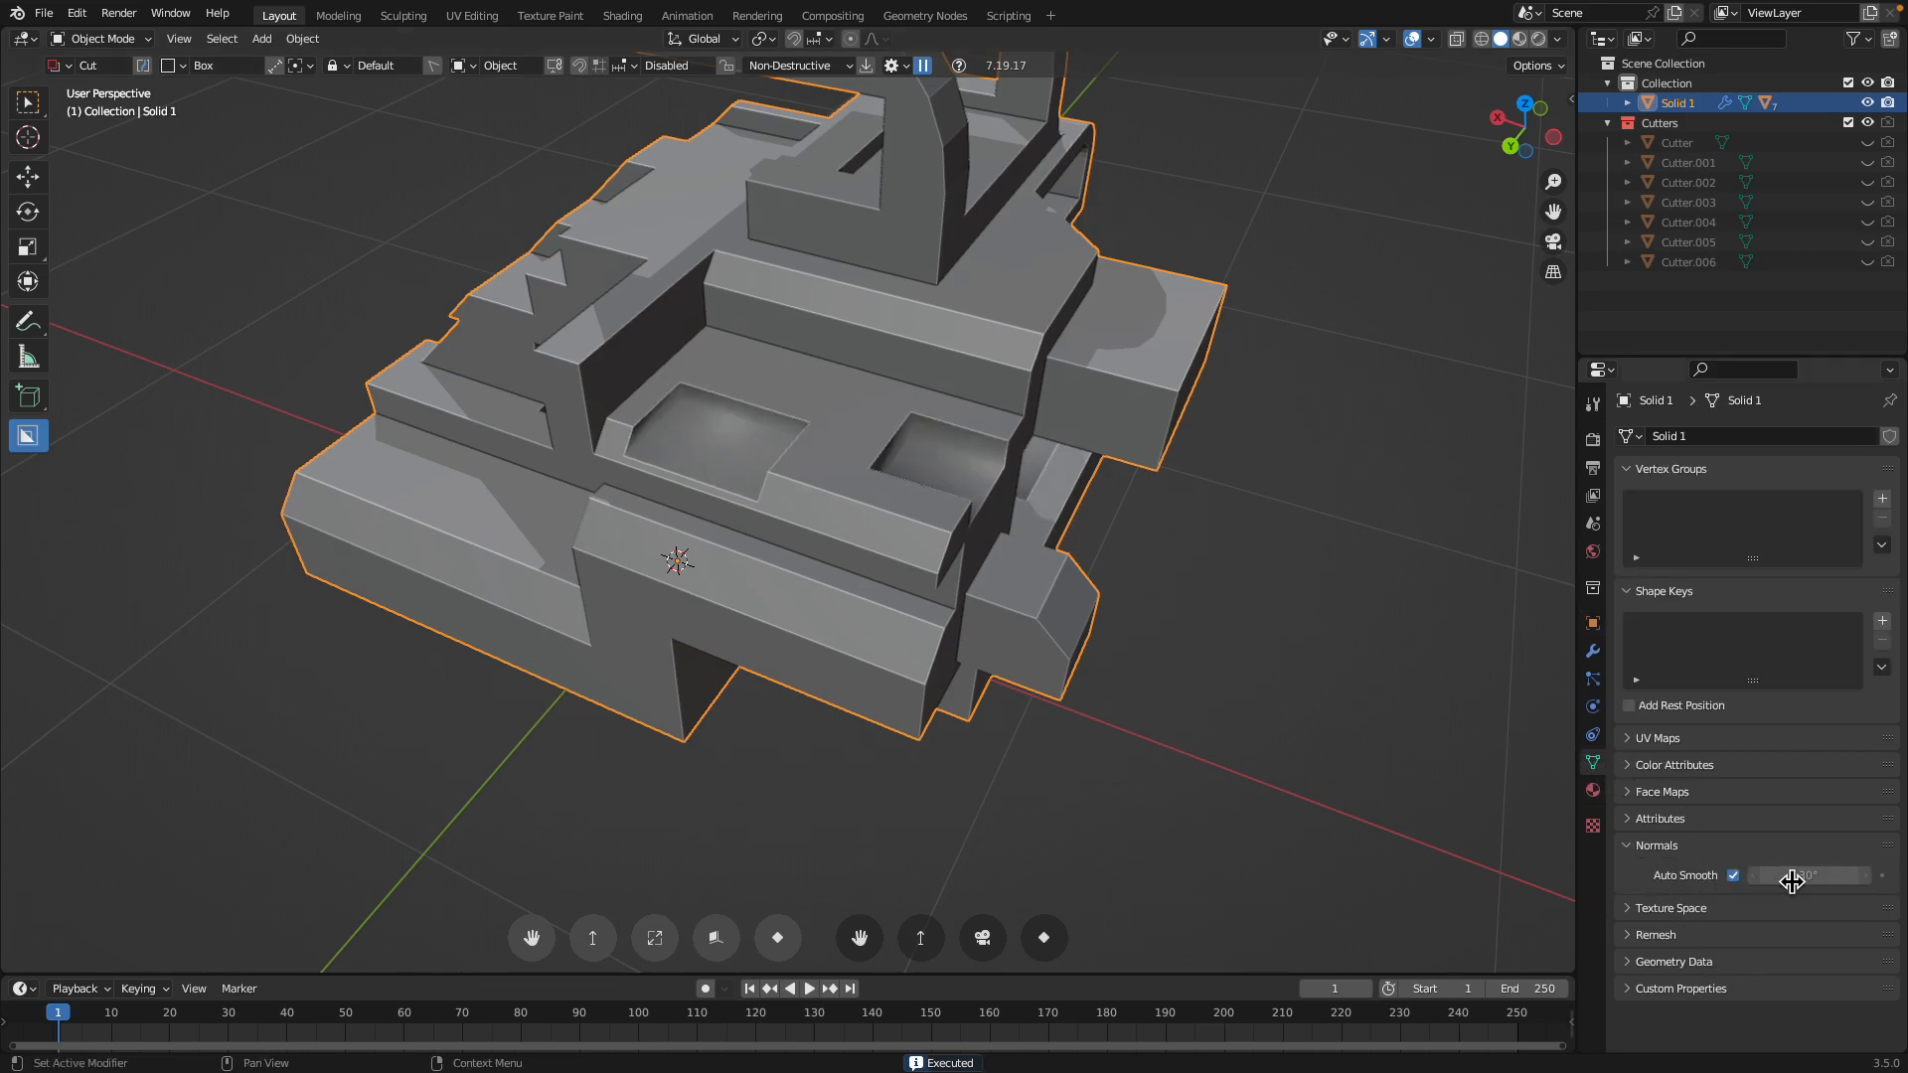
key("ctrl+z")
left_click(1735, 876)
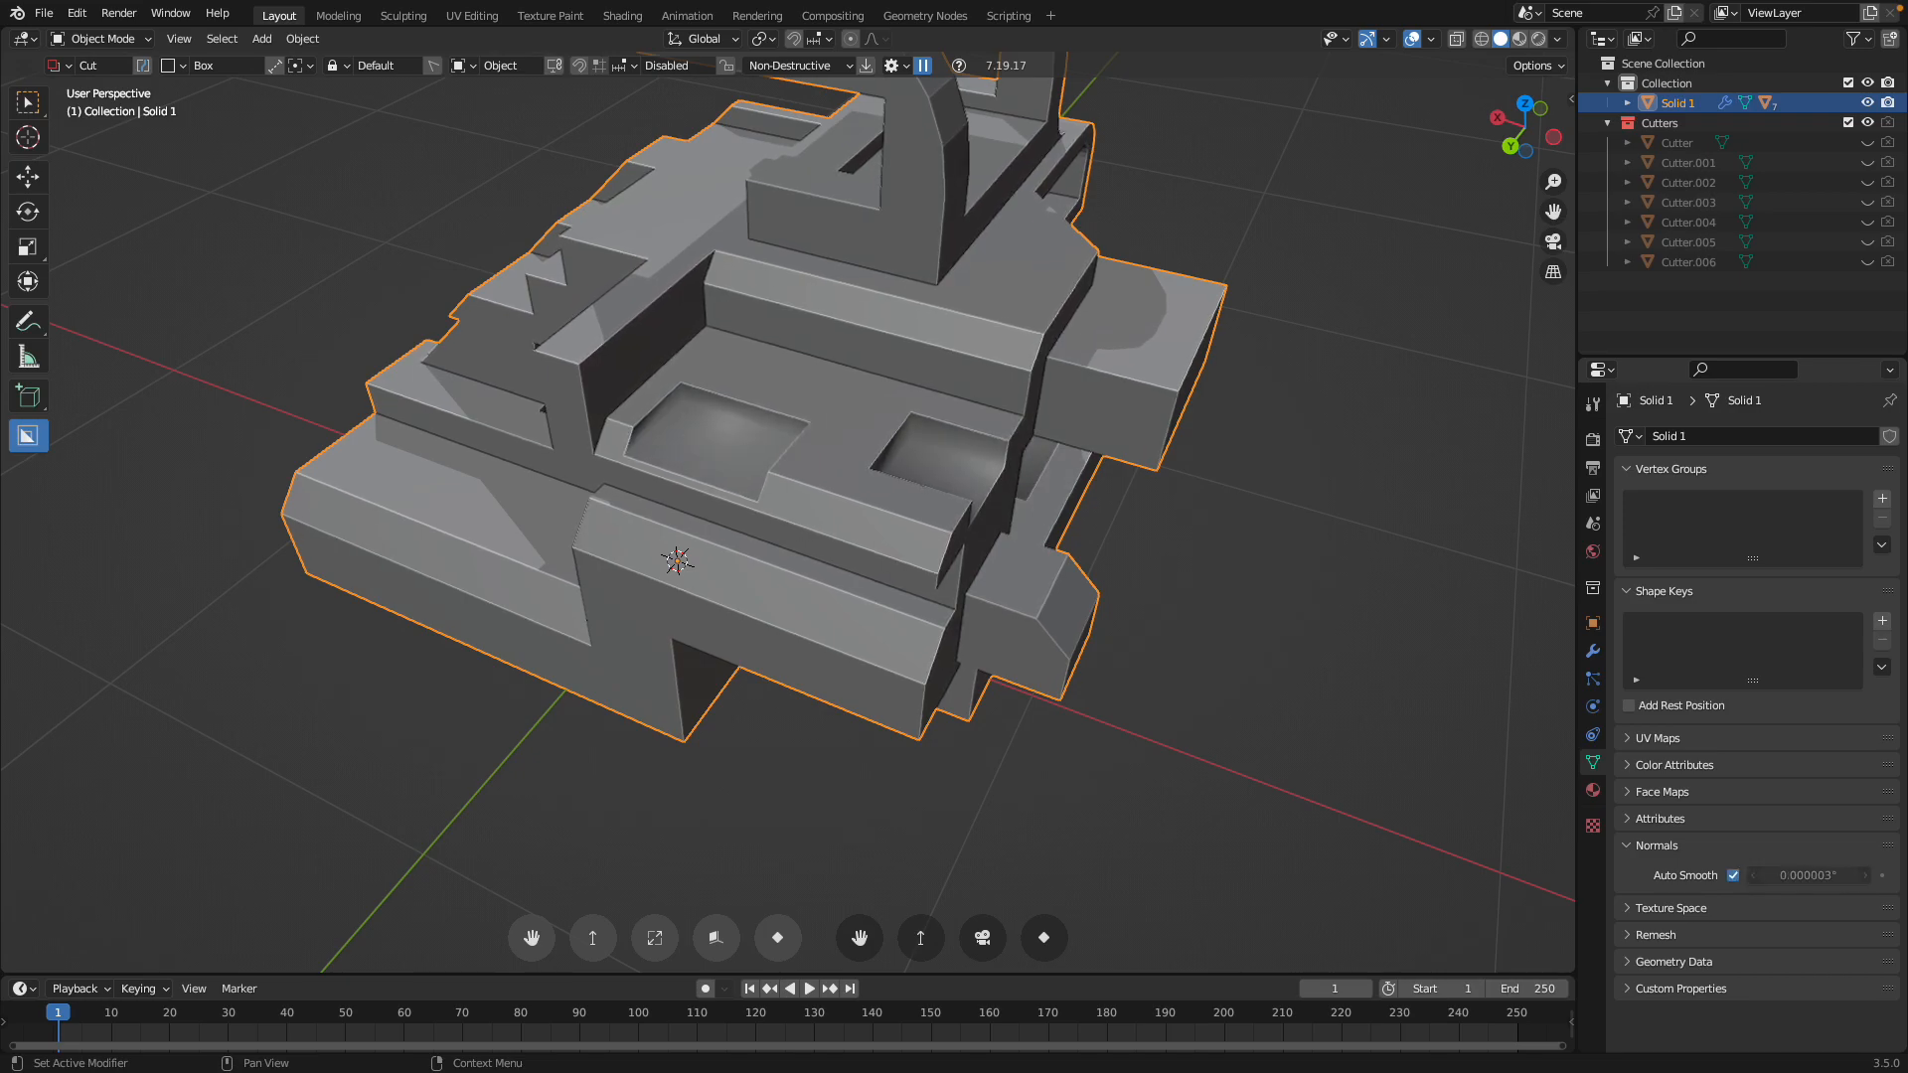
left_click_drag(1809, 876, 1835, 876)
Cut a rectangular recess into the projecting side block and a notch through the block beside that recess
middle_click_drag(785, 503, 882, 500)
middle_click_drag(954, 290, 1048, 412)
left_click_drag(1048, 475, 1083, 599)
left_click(1090, 629)
middle_click_drag(1082, 599, 985, 547)
left_click_drag(972, 476, 1057, 508)
left_click(1087, 594)
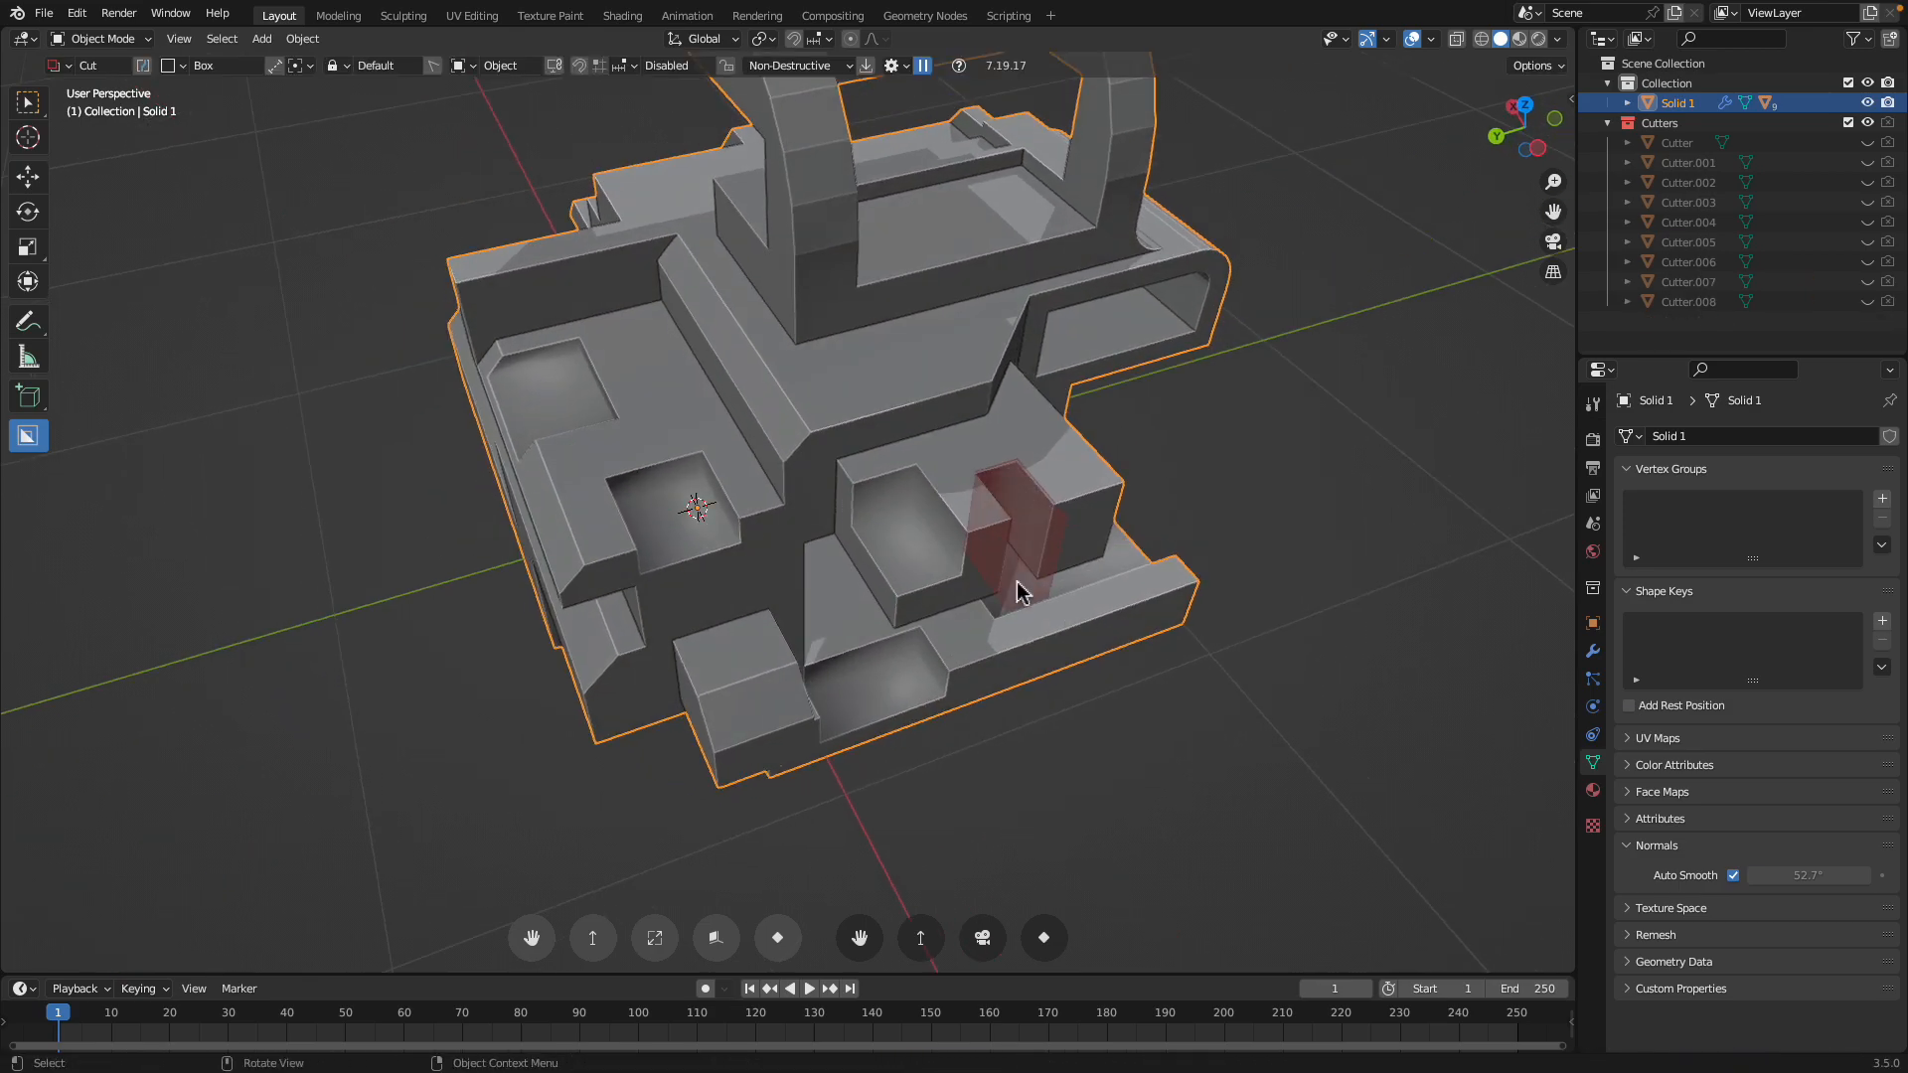
Cut four more rectangular boxes around the building, including recesses in the overhanging deck and its front face
middle_click_drag(1040, 598, 852, 542)
mouse_move(945, 443)
left_mouse_down()
mouse_move(967, 477)
mouse_move(1116, 540)
mouse_move(1176, 481)
mouse_move(1159, 427)
left_mouse_up()
left_click(1159, 427)
mouse_move(1159, 427)
middle_mouse_down()
mouse_move(899, 413)
mouse_move(925, 375)
middle_mouse_up()
mouse_move(888, 413)
left_mouse_down()
mouse_move(954, 481)
mouse_move(1099, 558)
left_mouse_up()
left_click(1065, 549)
mouse_move(1064, 550)
middle_mouse_down()
mouse_move(924, 527)
mouse_move(600, 417)
middle_mouse_up()
left_click_drag(563, 397, 761, 517)
left_click(760, 531)
middle_click_drag(761, 532, 690, 281)
mouse_move(684, 212)
left_mouse_down()
mouse_move(788, 264)
mouse_move(950, 232)
left_mouse_up()
left_click(949, 232)
Cut one box into the wall beside the rounded step and another into the top of the stepped platform
mouse_move(949, 232)
middle_mouse_down()
mouse_move(736, 720)
mouse_move(954, 520)
middle_mouse_up()
mouse_move(954, 520)
left_mouse_down()
mouse_move(907, 567)
mouse_move(899, 624)
left_mouse_up()
left_click(881, 571)
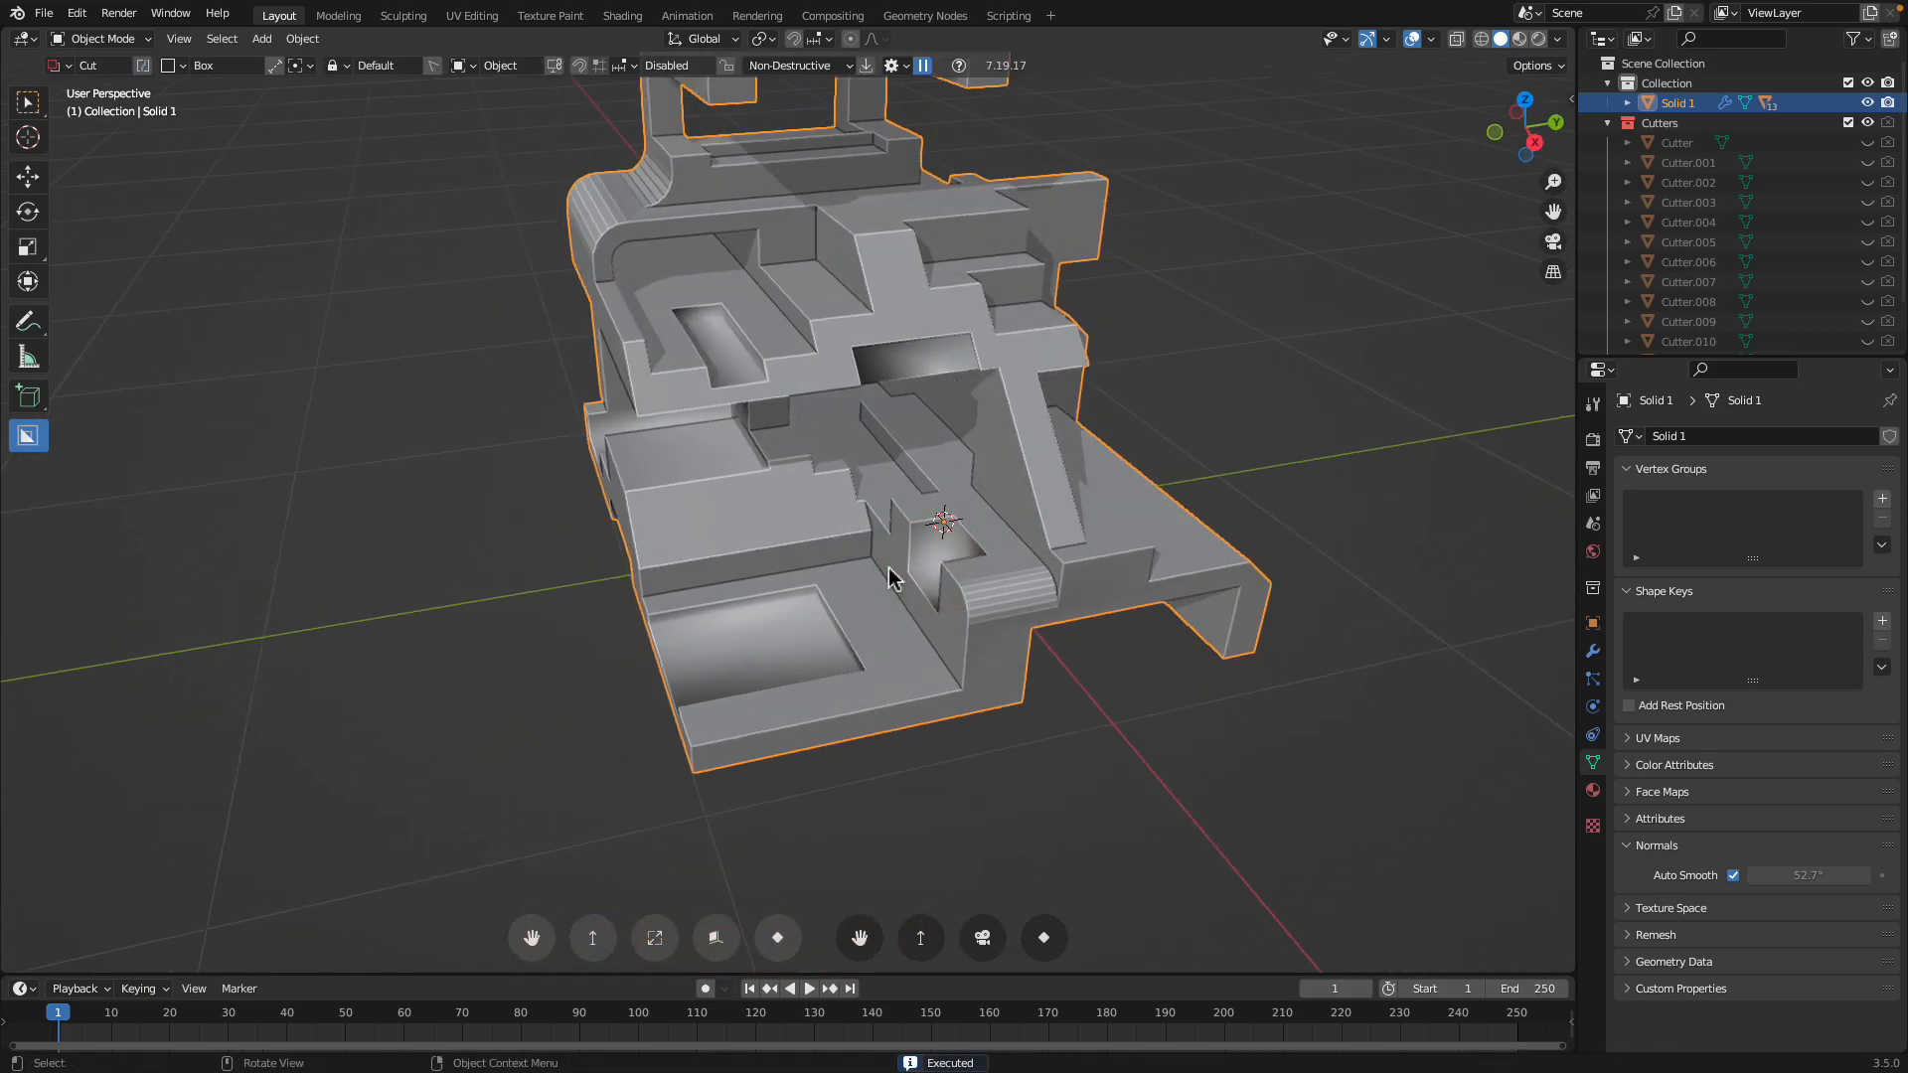
middle_click_drag(882, 571, 833, 535)
left_click_drag(682, 459, 833, 527)
left_click(833, 526)
Cut three narrow notches into the front rim of the low base slab
mouse_move(833, 527)
middle_mouse_down()
mouse_move(971, 579)
mouse_move(1116, 575)
mouse_move(908, 606)
middle_mouse_up()
left_click_drag(760, 708, 817, 765)
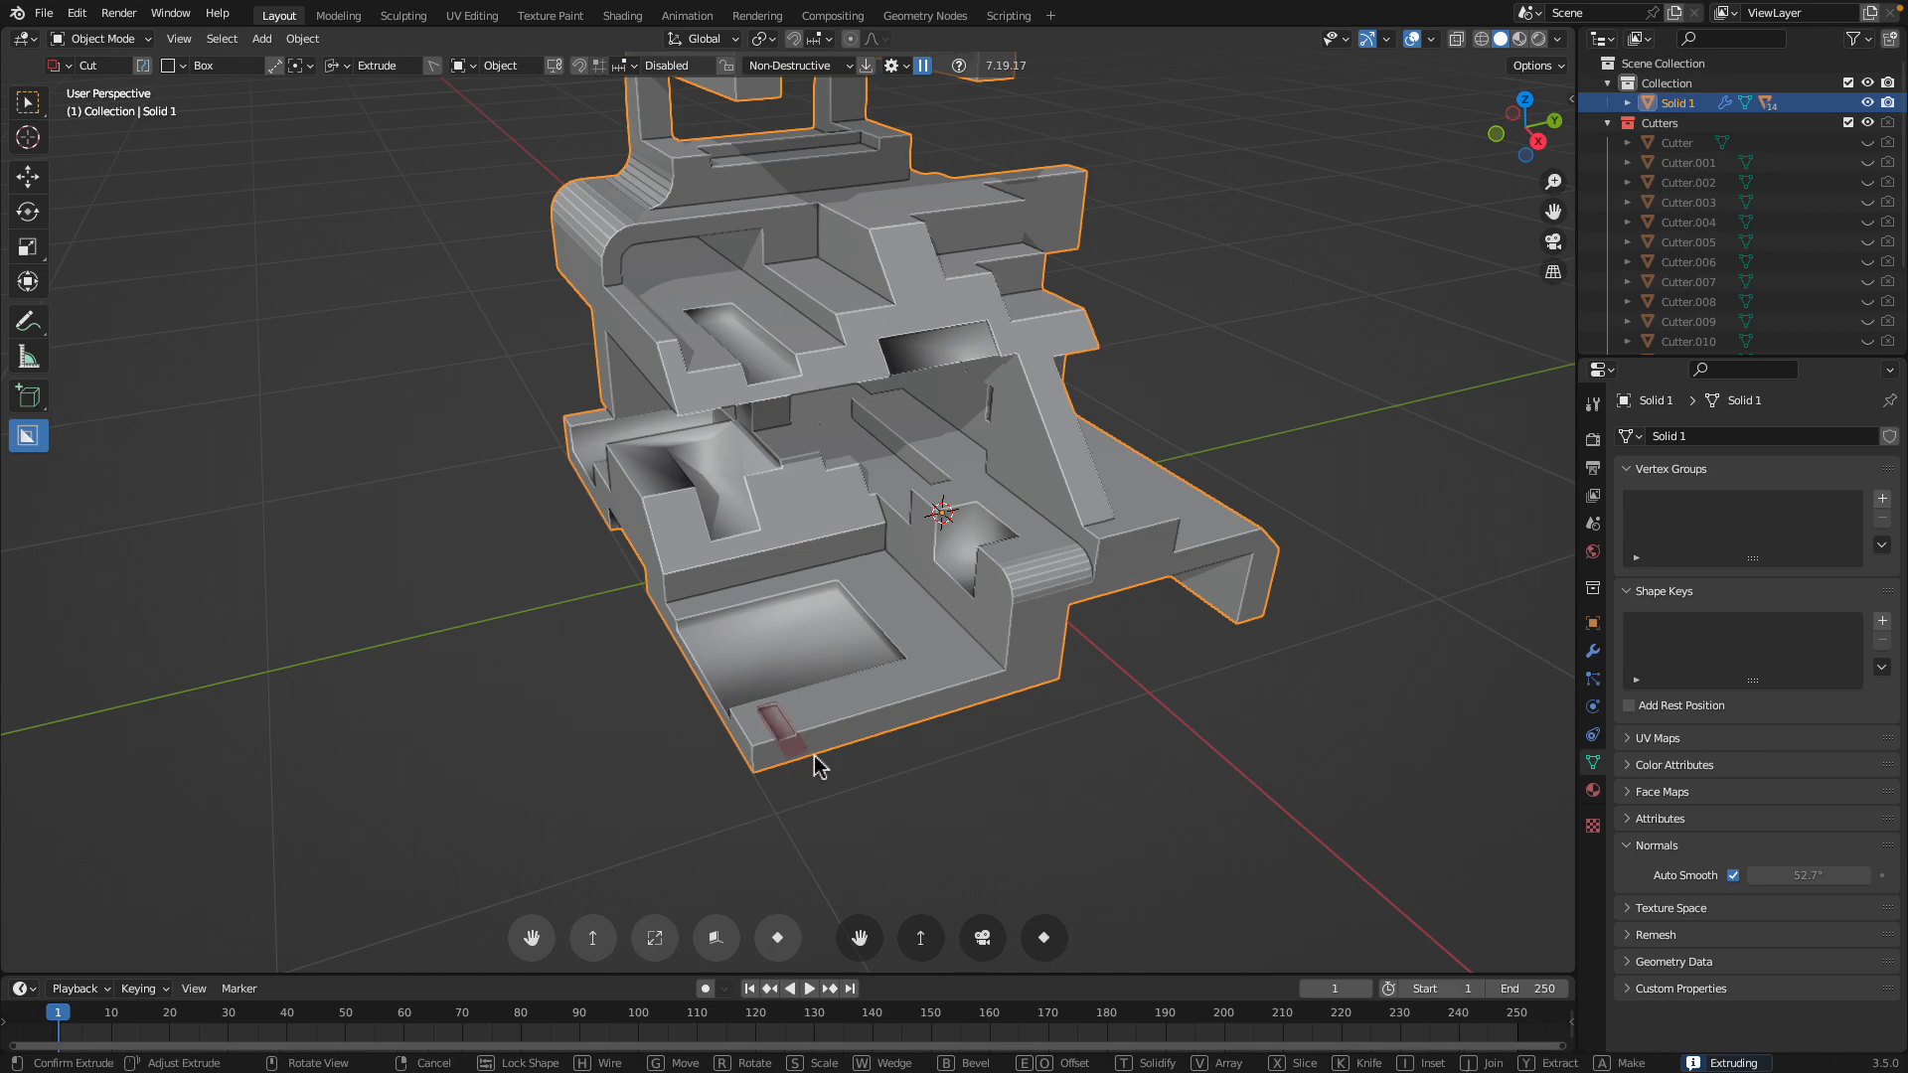
left_click(819, 790)
middle_click_drag(819, 790, 768, 686, "shift")
scroll(768, 682, "up", 3)
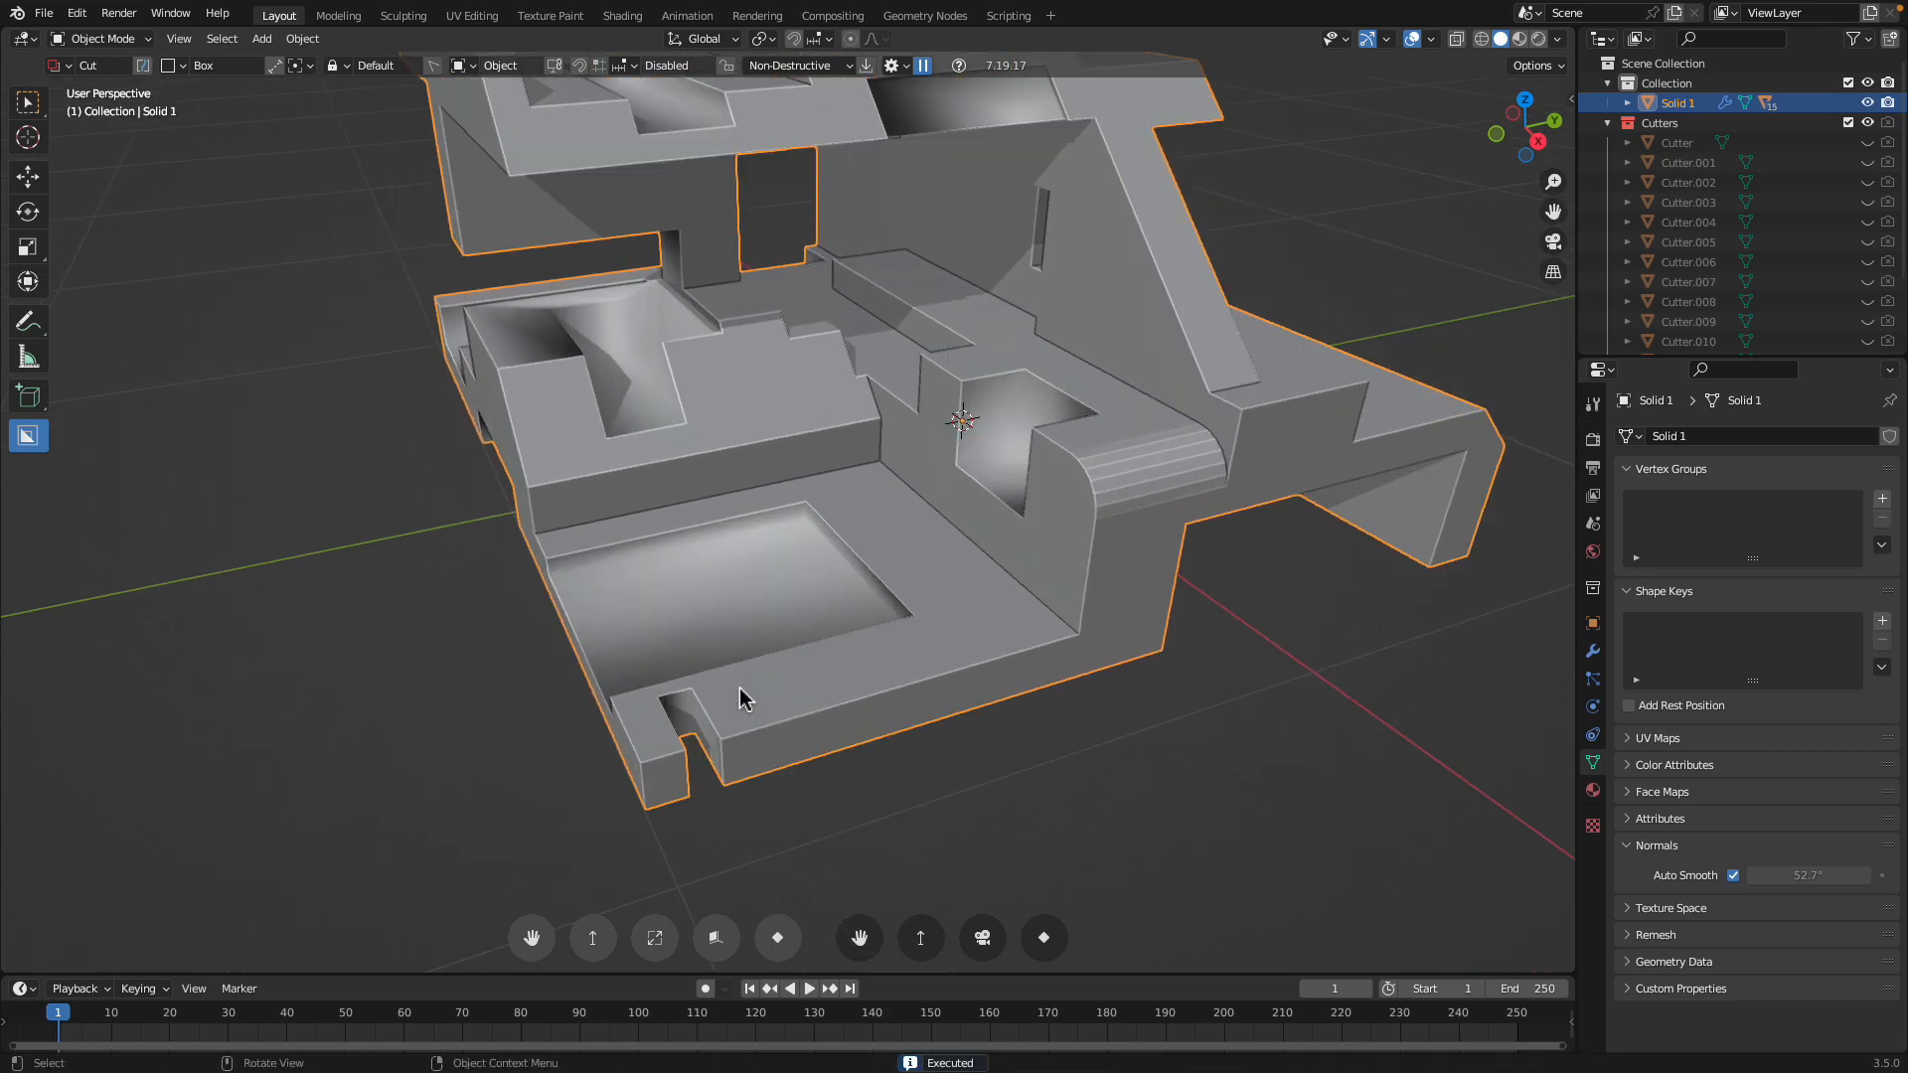
left_click_drag(744, 686, 833, 743)
left_click(835, 758)
scroll(828, 660, "down", 1)
left_click_drag(823, 629, 989, 645)
left_click(989, 669)
Cut a long rectangular recess into the base slab on the side behind the sloping brace
middle_click_drag(988, 669, 713, 663)
left_click_drag(624, 702, 899, 724)
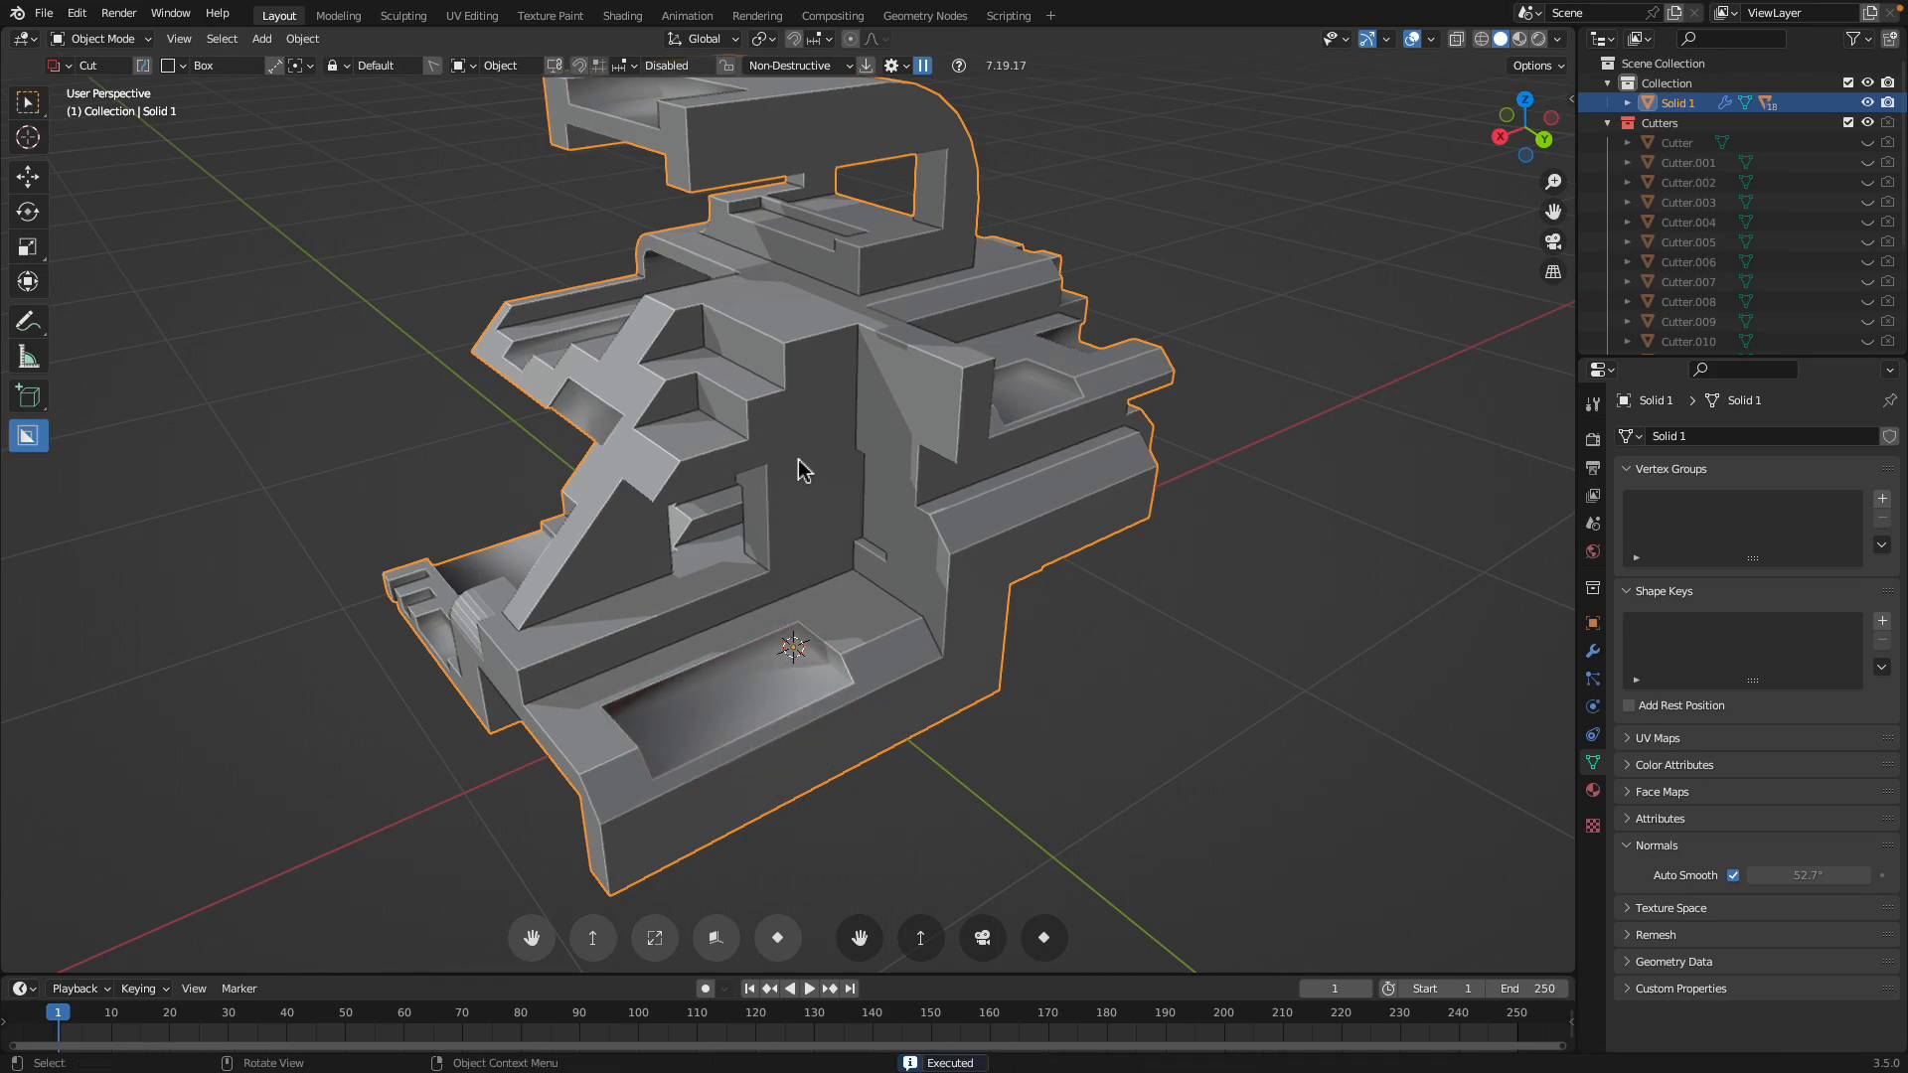
middle_click_drag(799, 465, 722, 389)
middle_click_drag(857, 206, 898, 337)
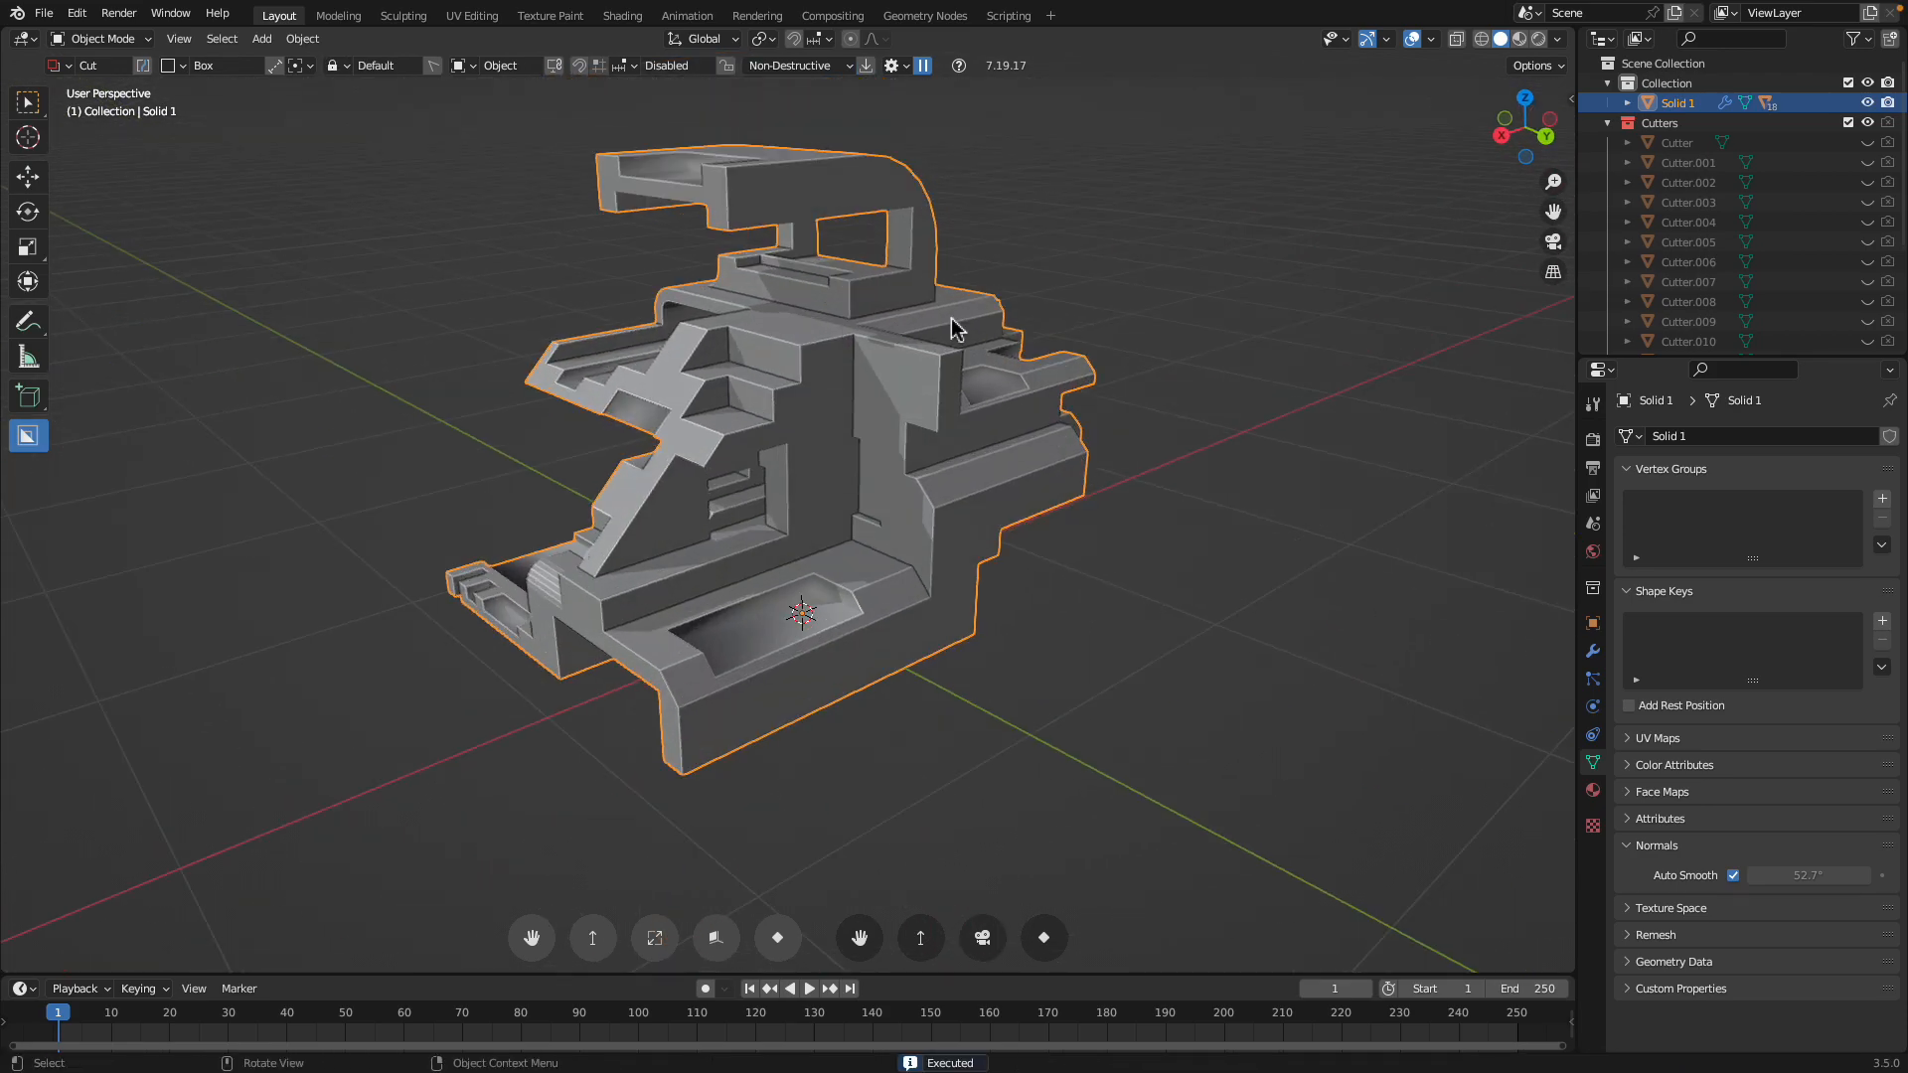
Save the Blender file to the Desktop as box_logic_x_004.blend
key("super+s")
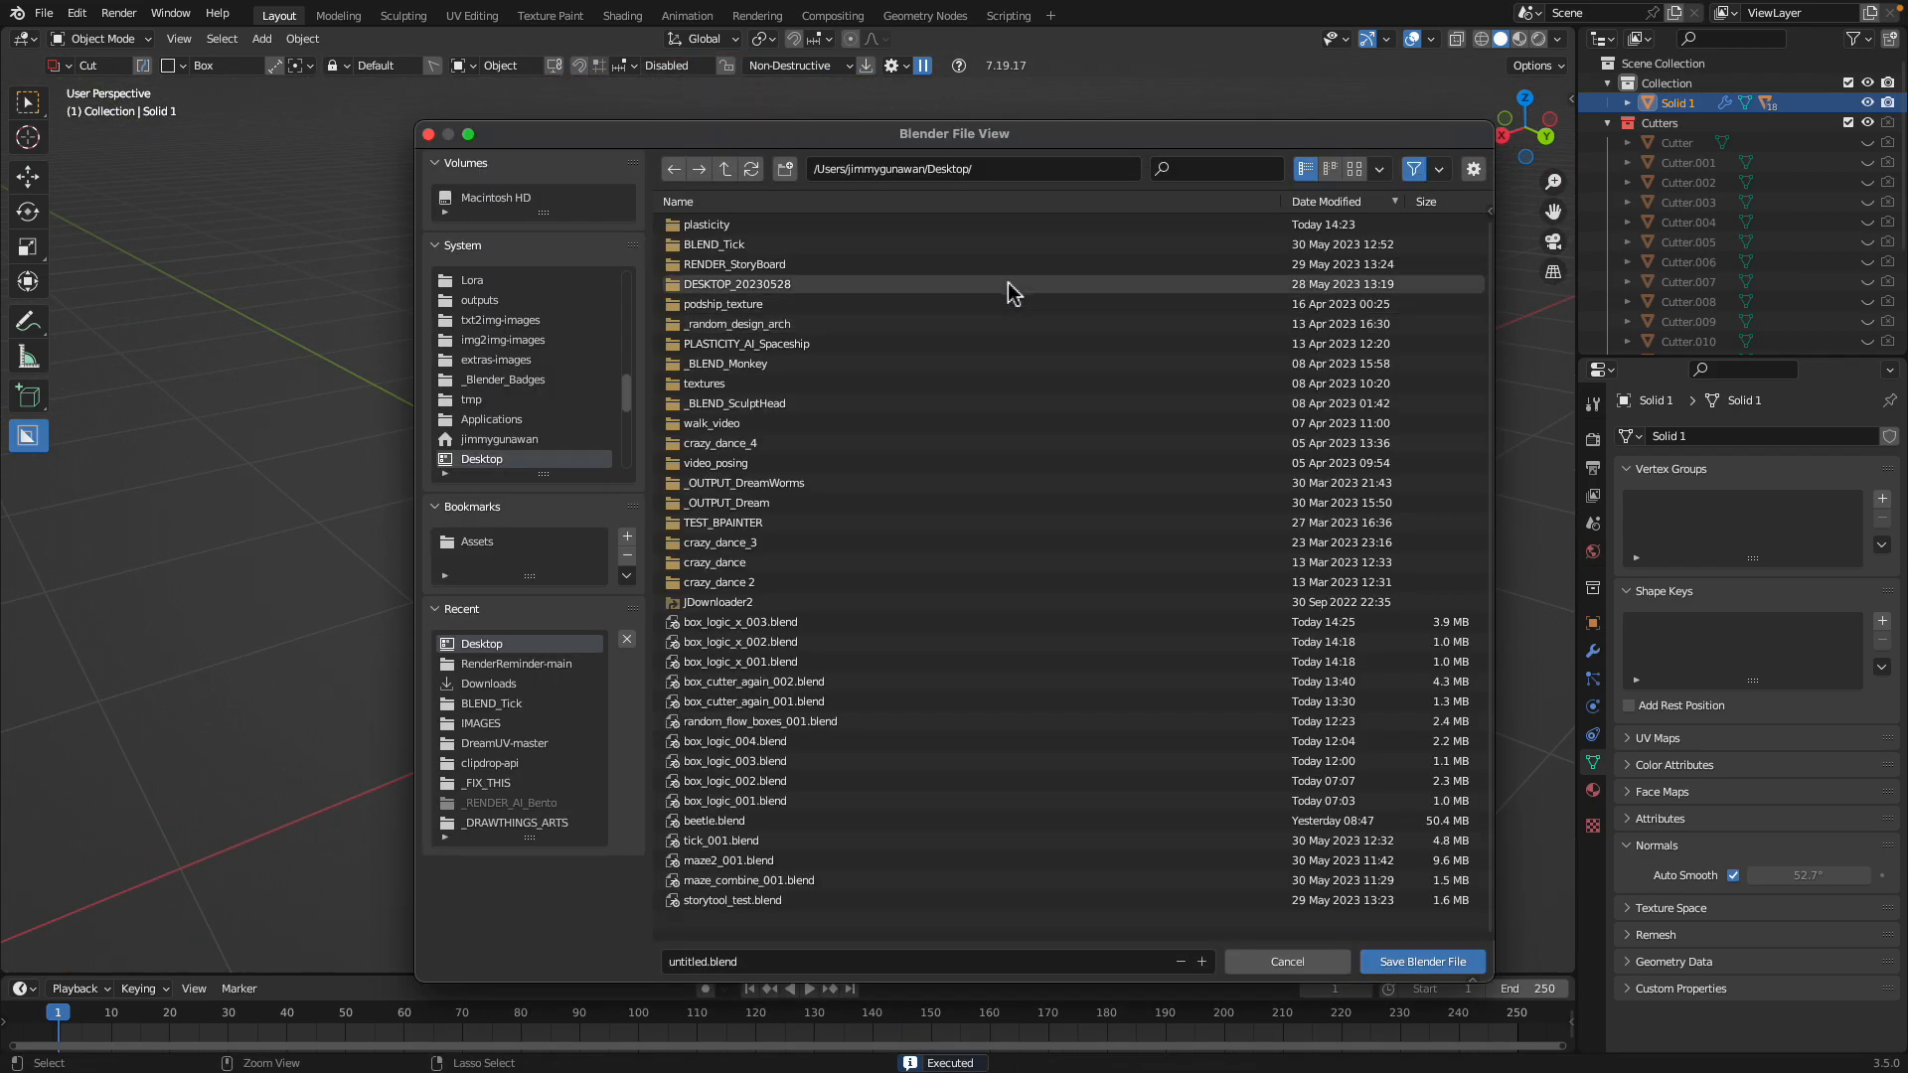
left_click(786, 623)
left_click(1201, 961)
left_click(1376, 961)
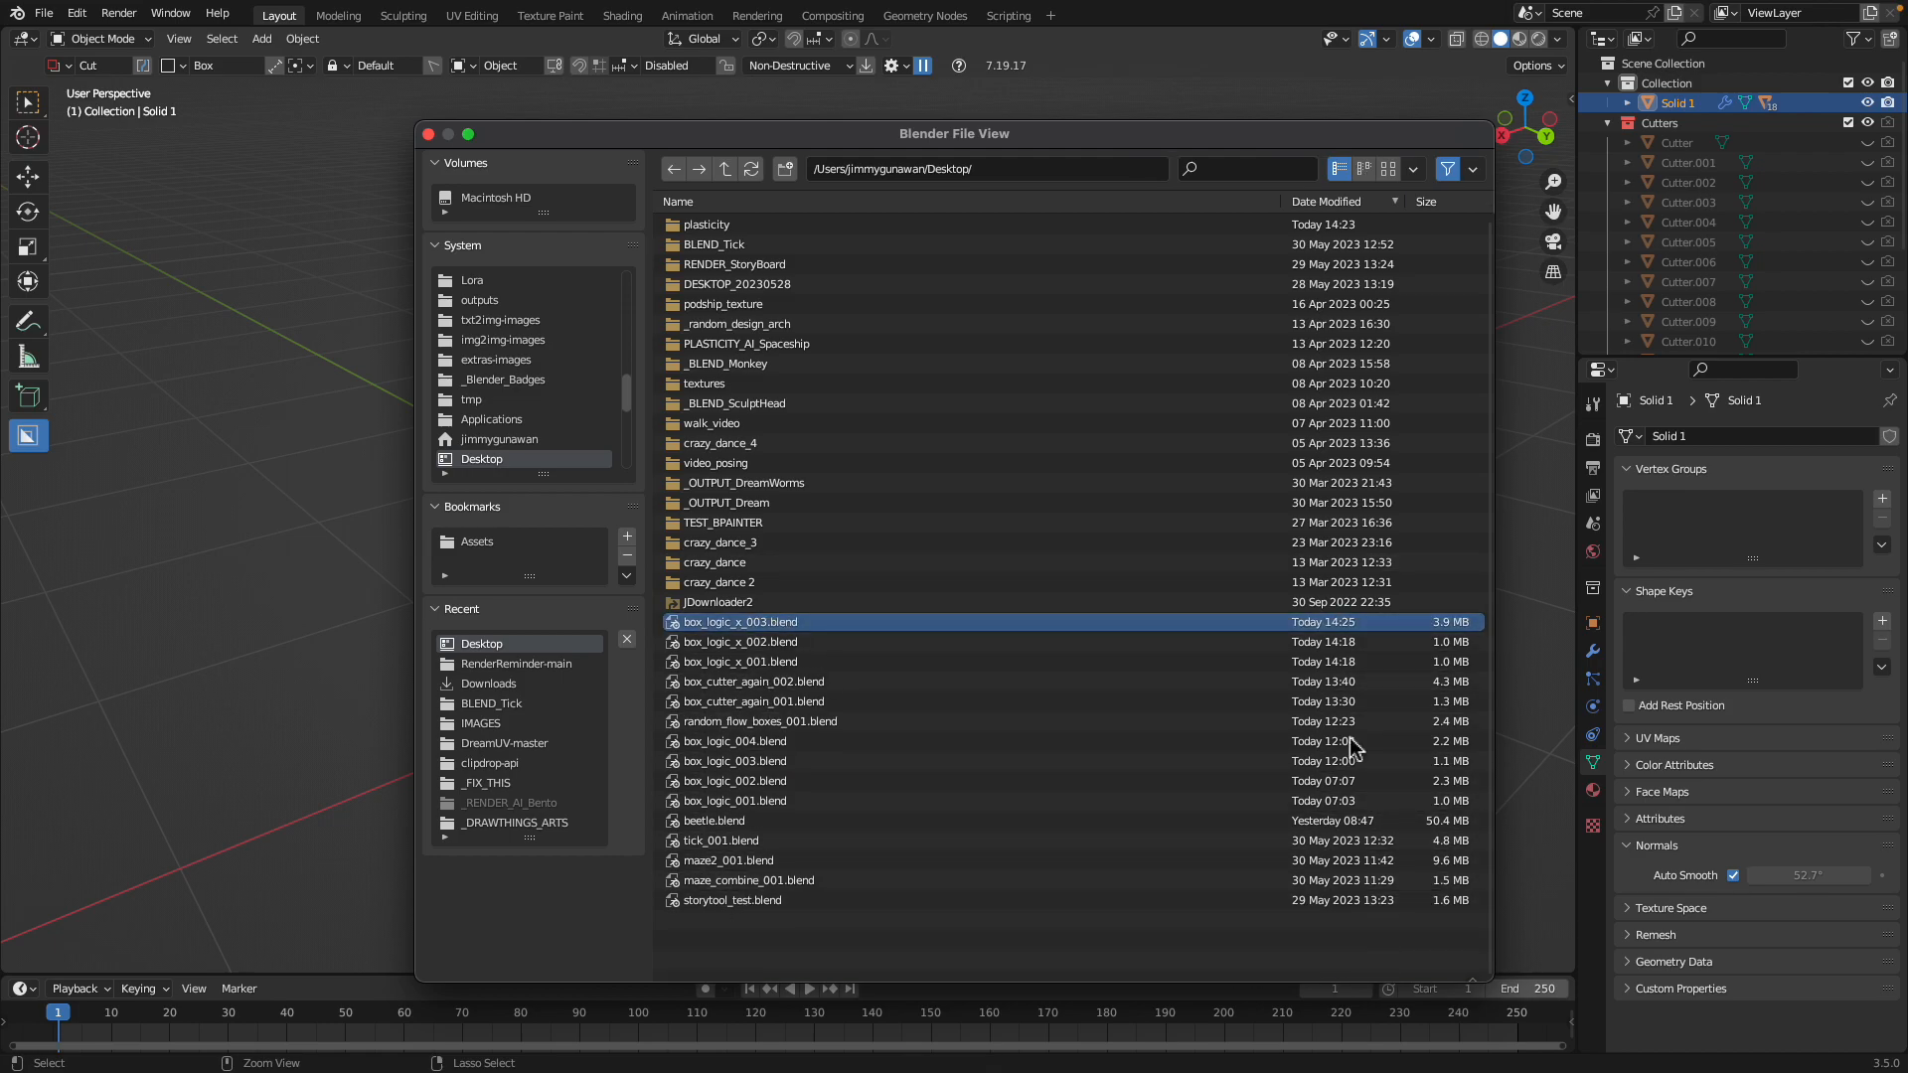
Apply the rusty smart_metal_v2_02 material from the Sanctus Library's Metals category to the building
left_click(1572, 99)
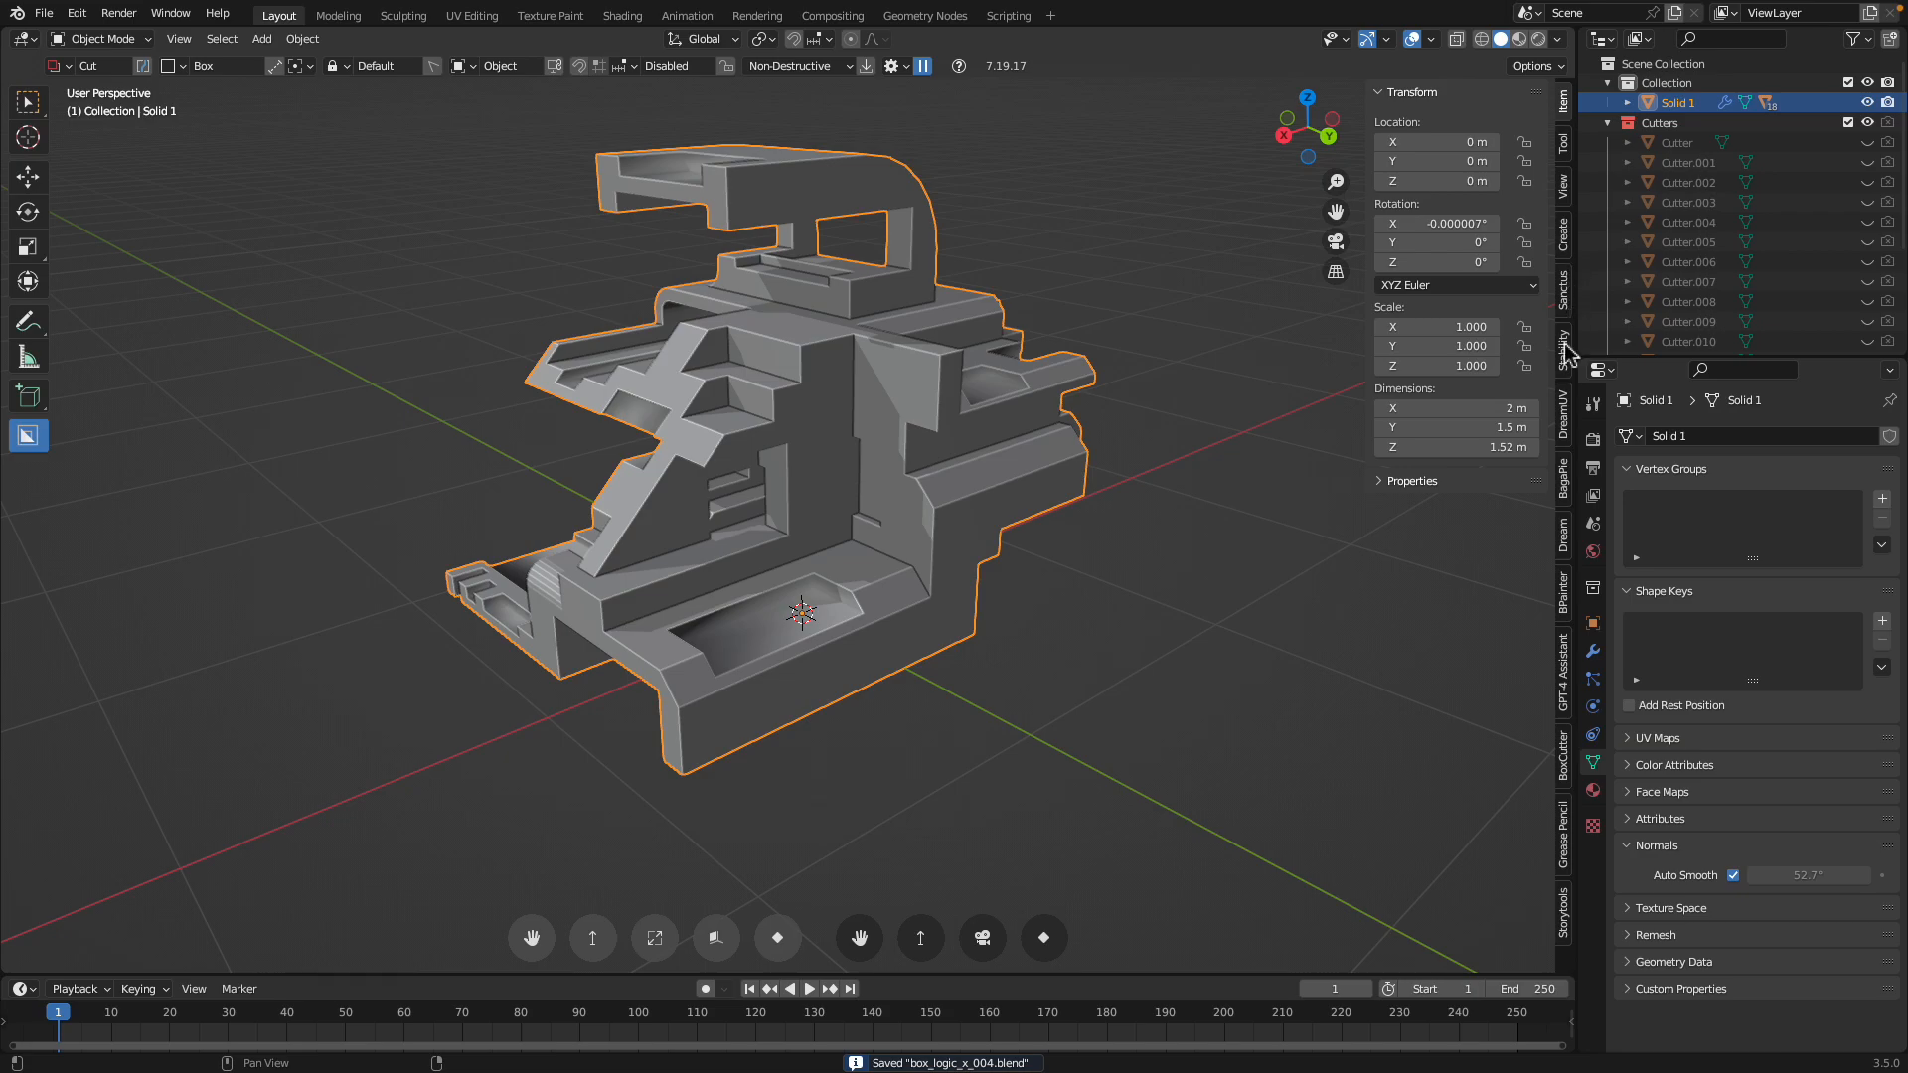
left_click(1564, 290)
left_click(1494, 173)
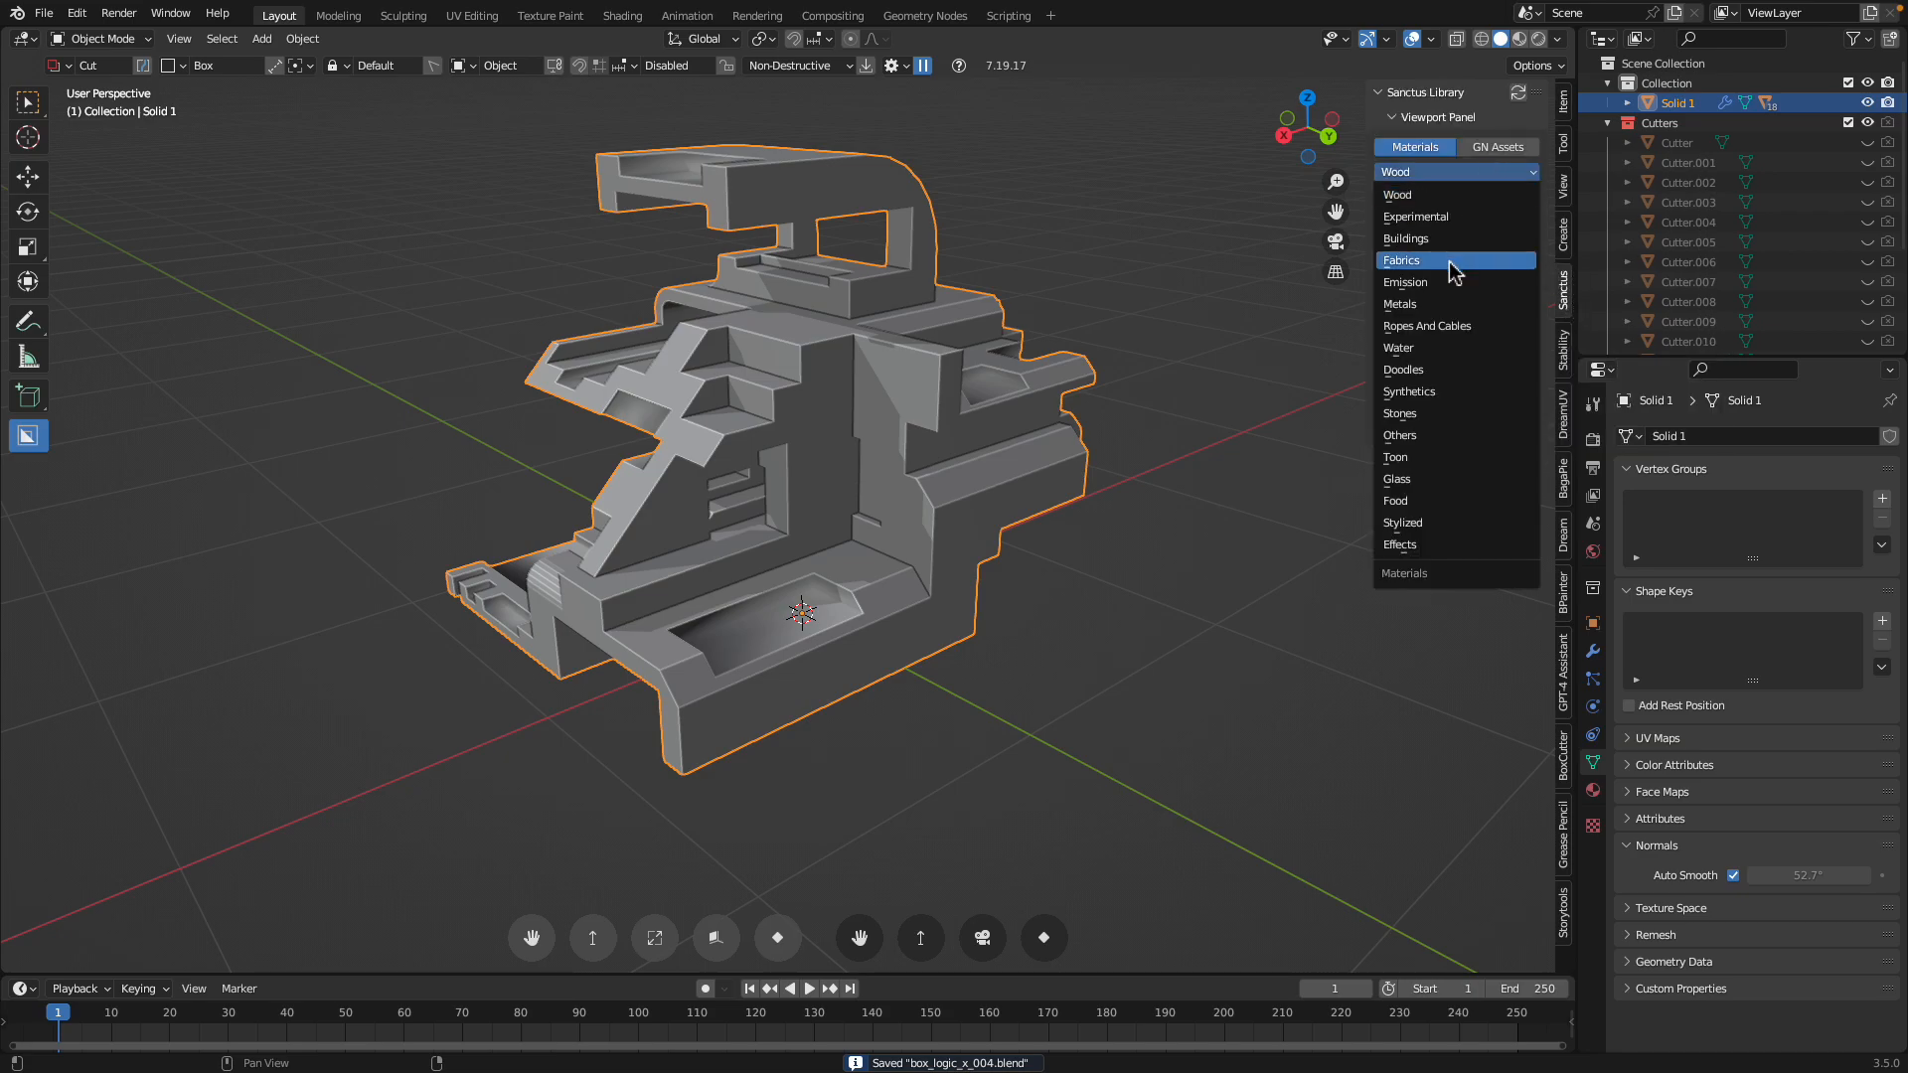
left_click(1436, 304)
left_click(1436, 359)
left_click(1443, 288)
left_click(1431, 330)
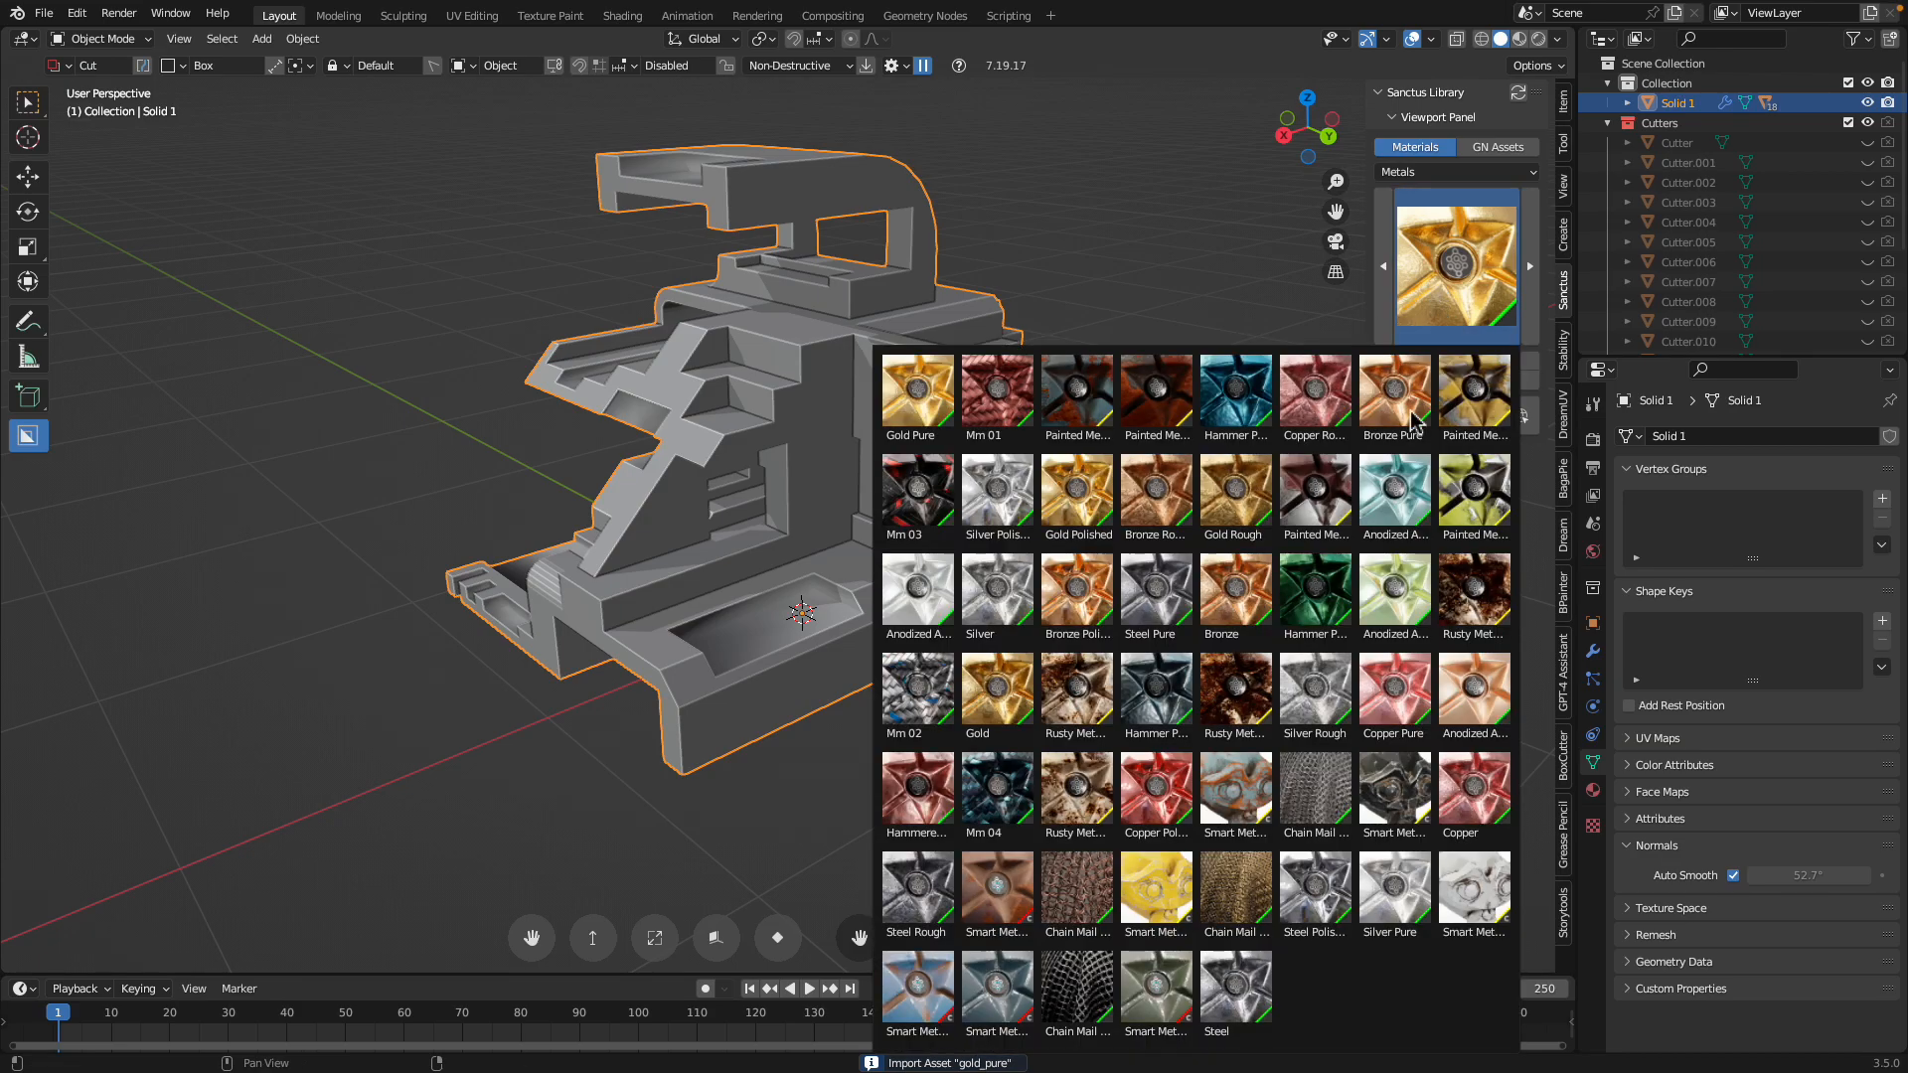
left_click(1235, 787)
left_click(1451, 370)
left_click(1441, 431)
Set the render engine to Cycles and show the viewport in rendered shading
left_click(1593, 438)
left_click(1780, 436)
left_click(1768, 481)
left_click(1782, 437)
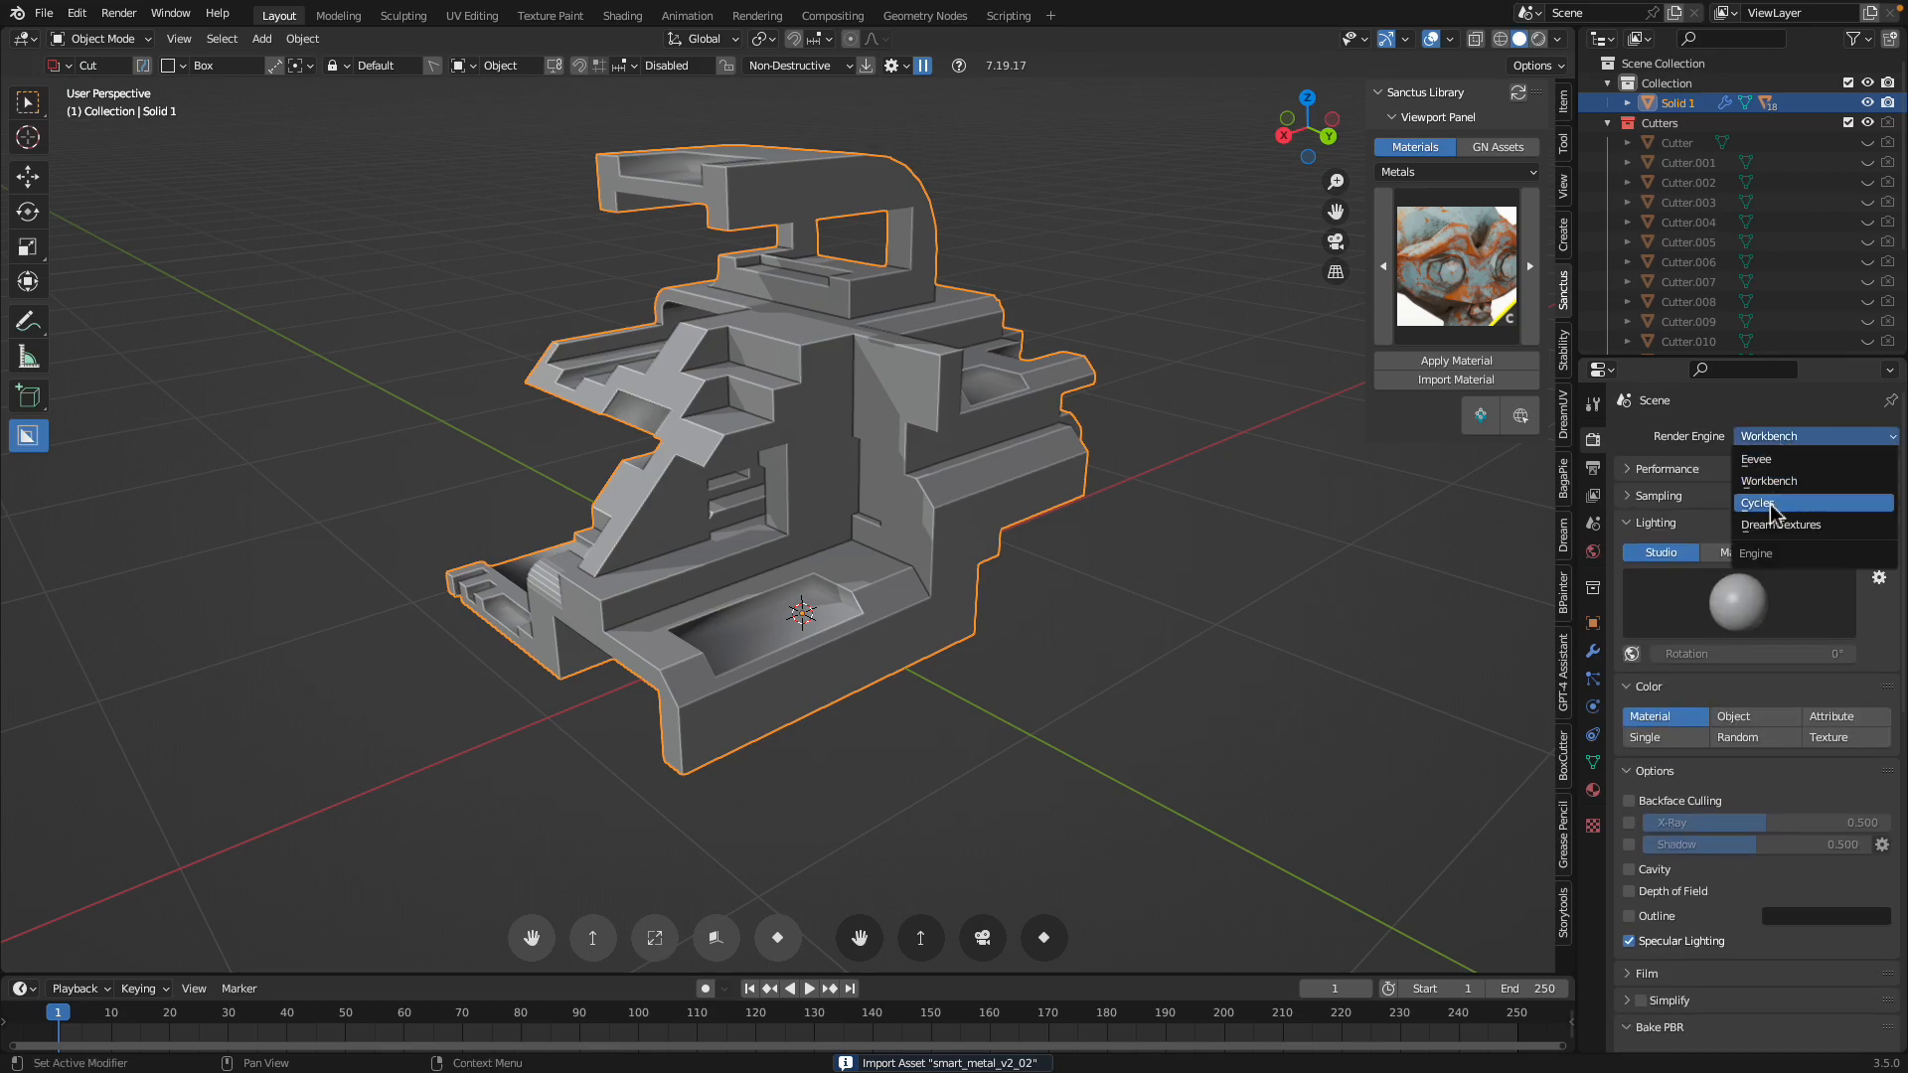
left_click(1774, 504)
left_click(1559, 38)
Add a sun light, rotate it freely, and duplicate it as a second sun with a different rotation
key("shift+a")
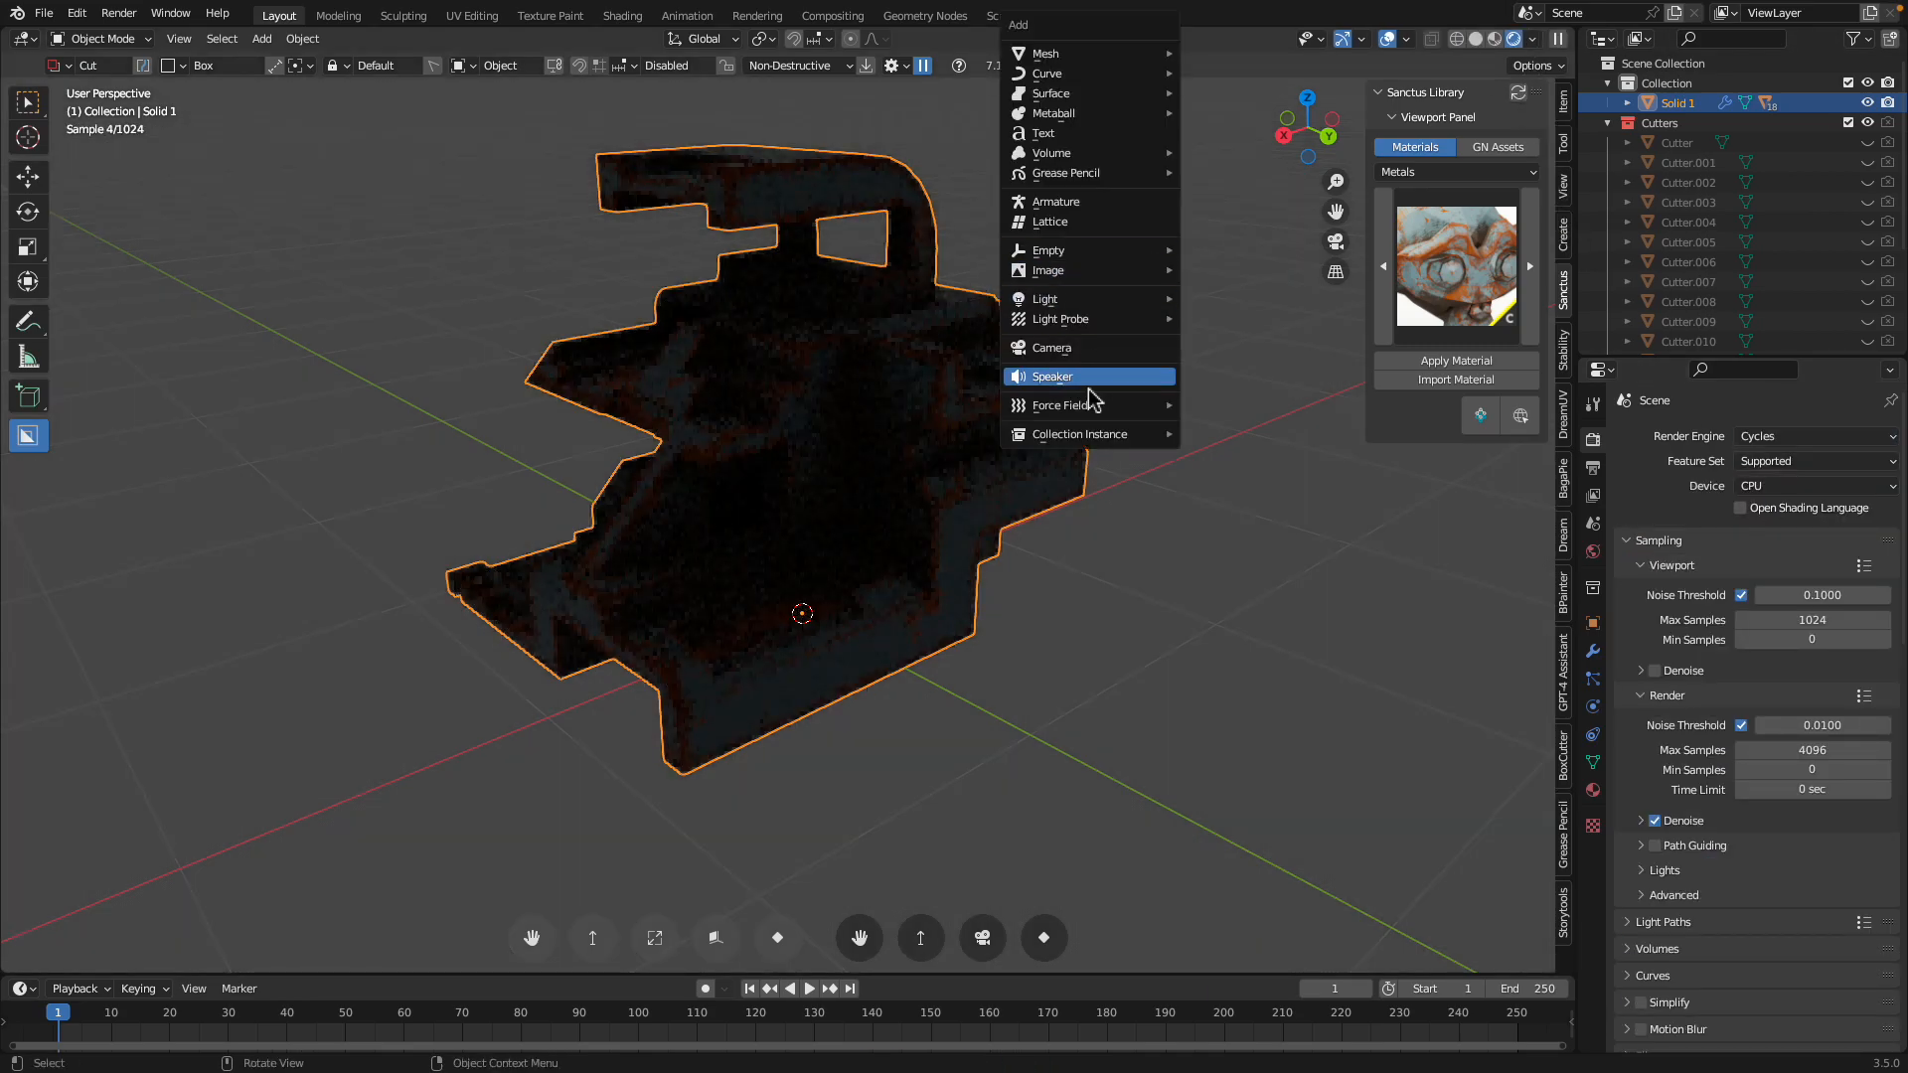
left_click(1197, 325)
key("r")
key("r")
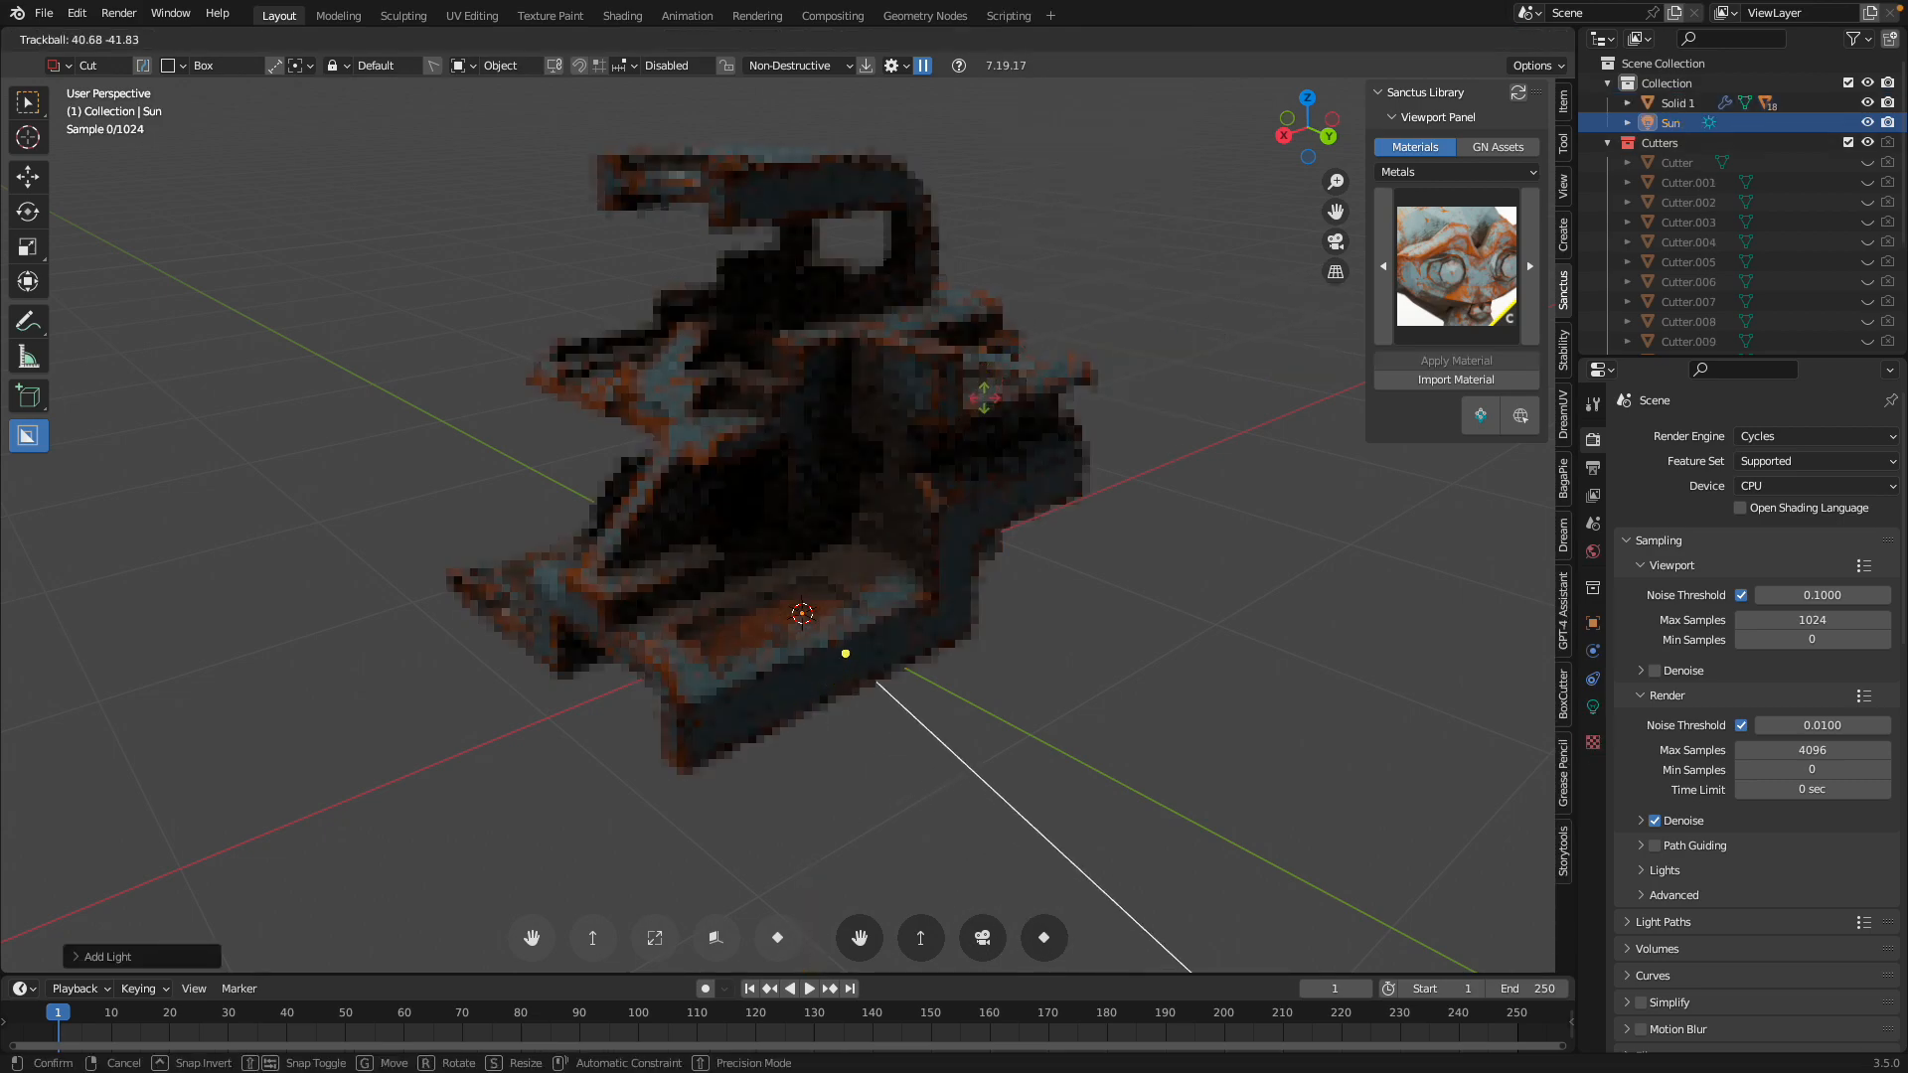
left_click(822, 362)
key("shift+d")
key("r")
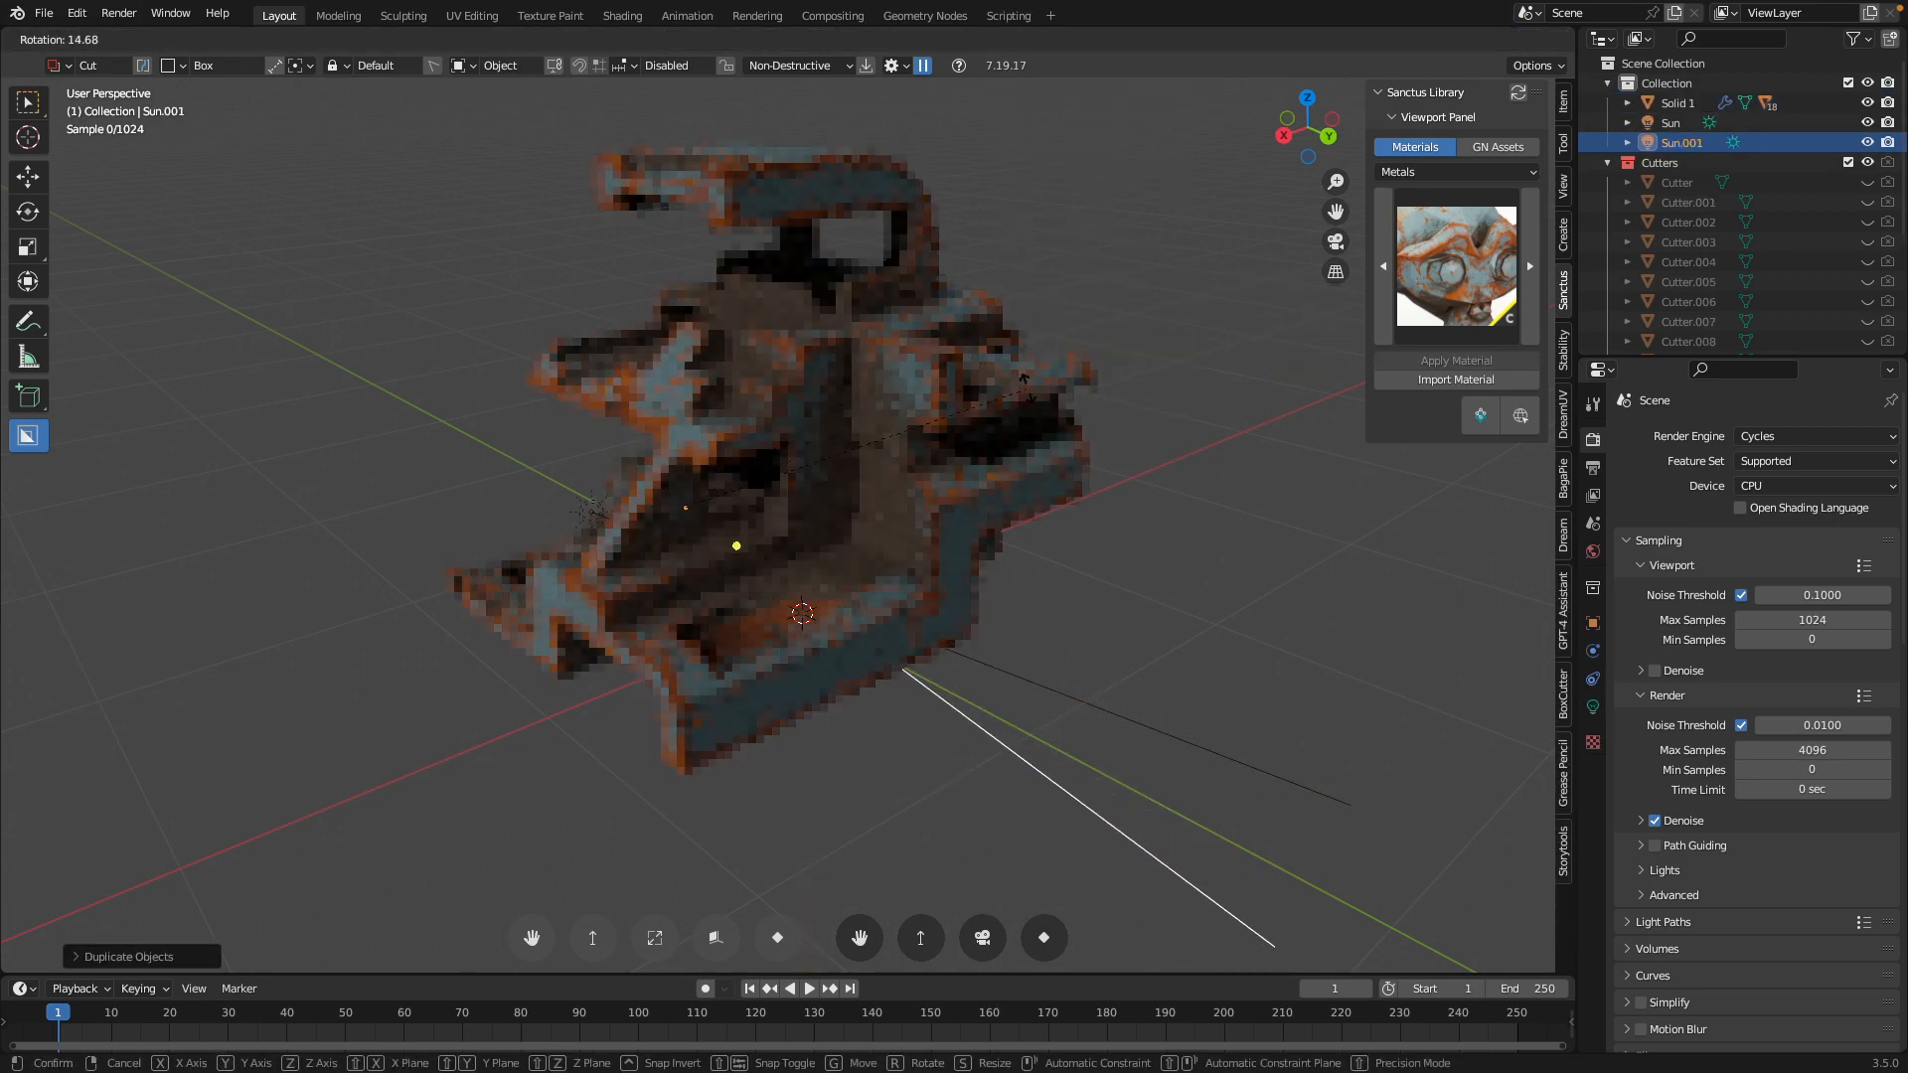
left_click(963, 469)
Duplicate the building along the Y axis and repeat the duplication three times to form a row
left_click(929, 452)
key("shift+d")
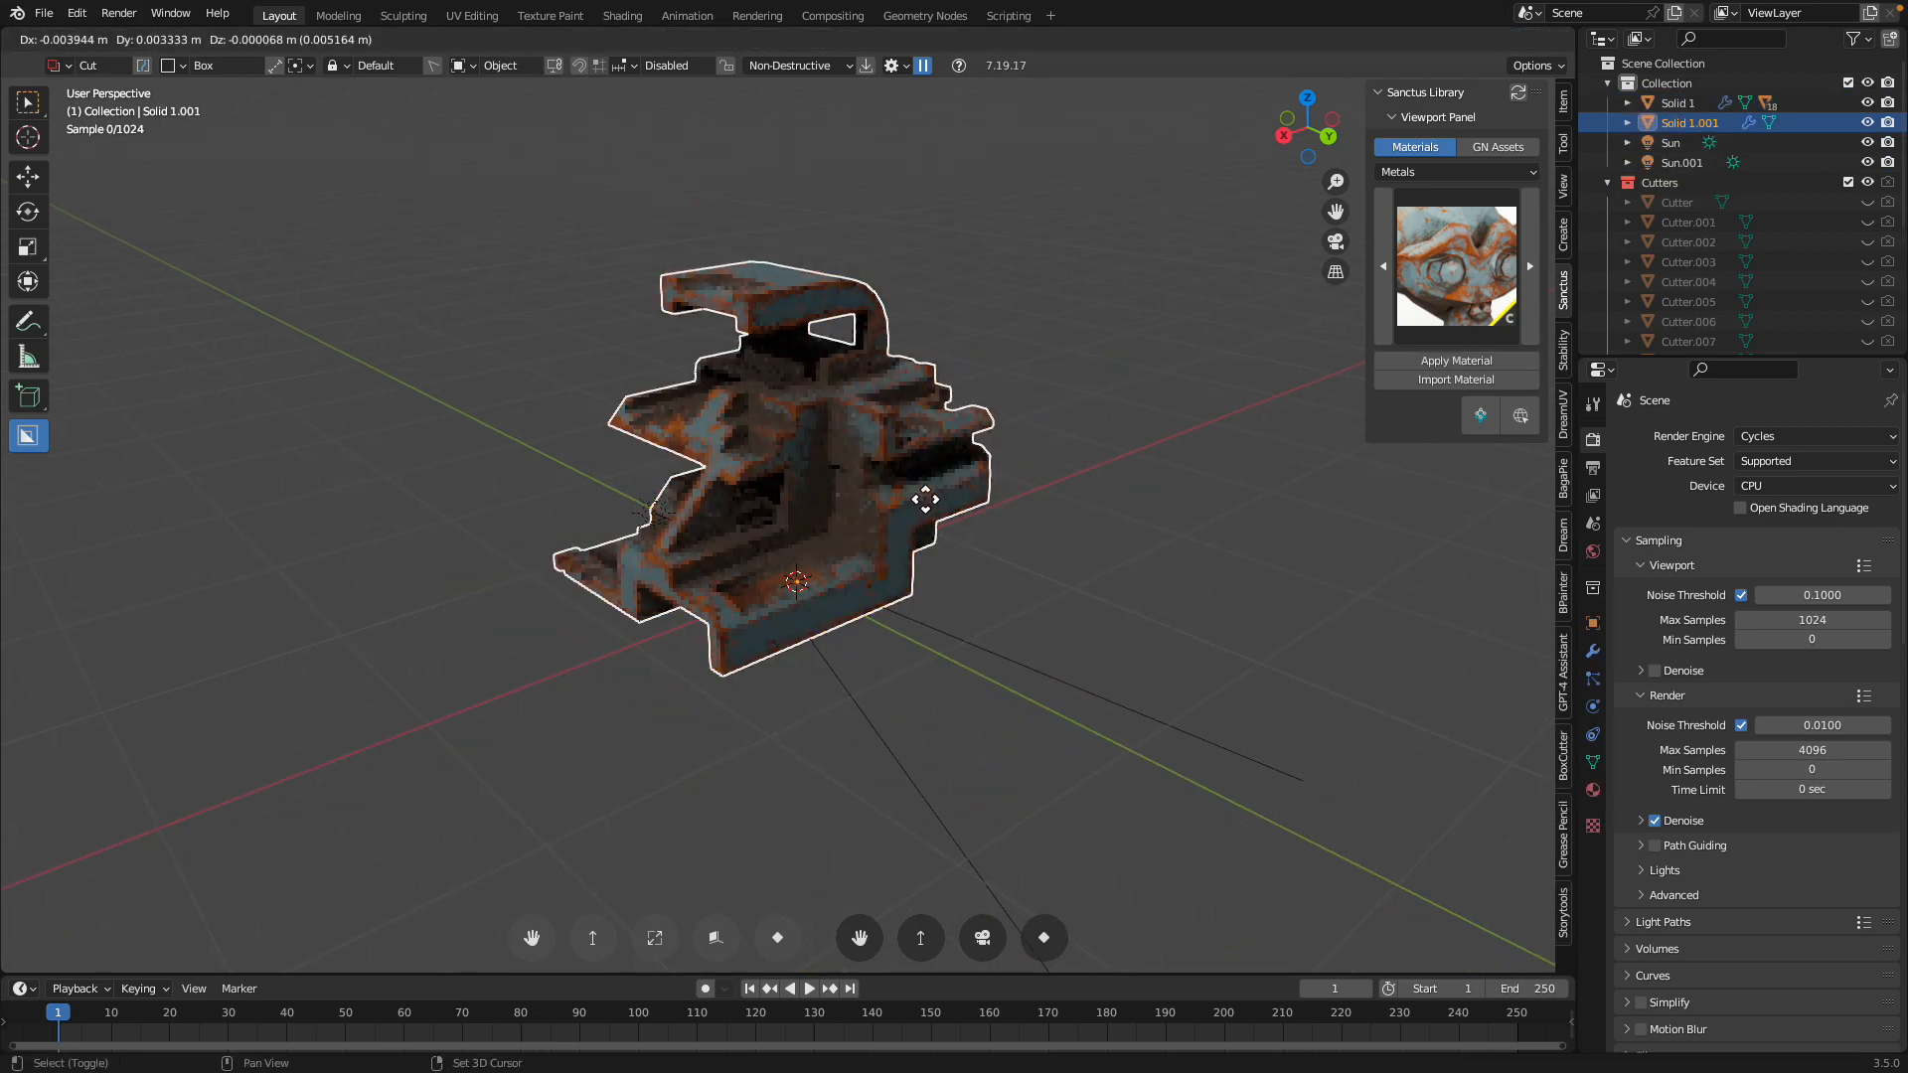
key("y")
left_click(1092, 610)
key("shift+r")
key("shift+r")
key("shift+r")
Try to select several of the duplicated buildings together for deletion
middle_click_drag(1090, 610, 881, 498, "shift")
left_click(860, 442)
left_click(1013, 410, "shift")
left_click(1013, 403, "shift")
left_click(1118, 385, "shift")
key("x")
left_click(1087, 403)
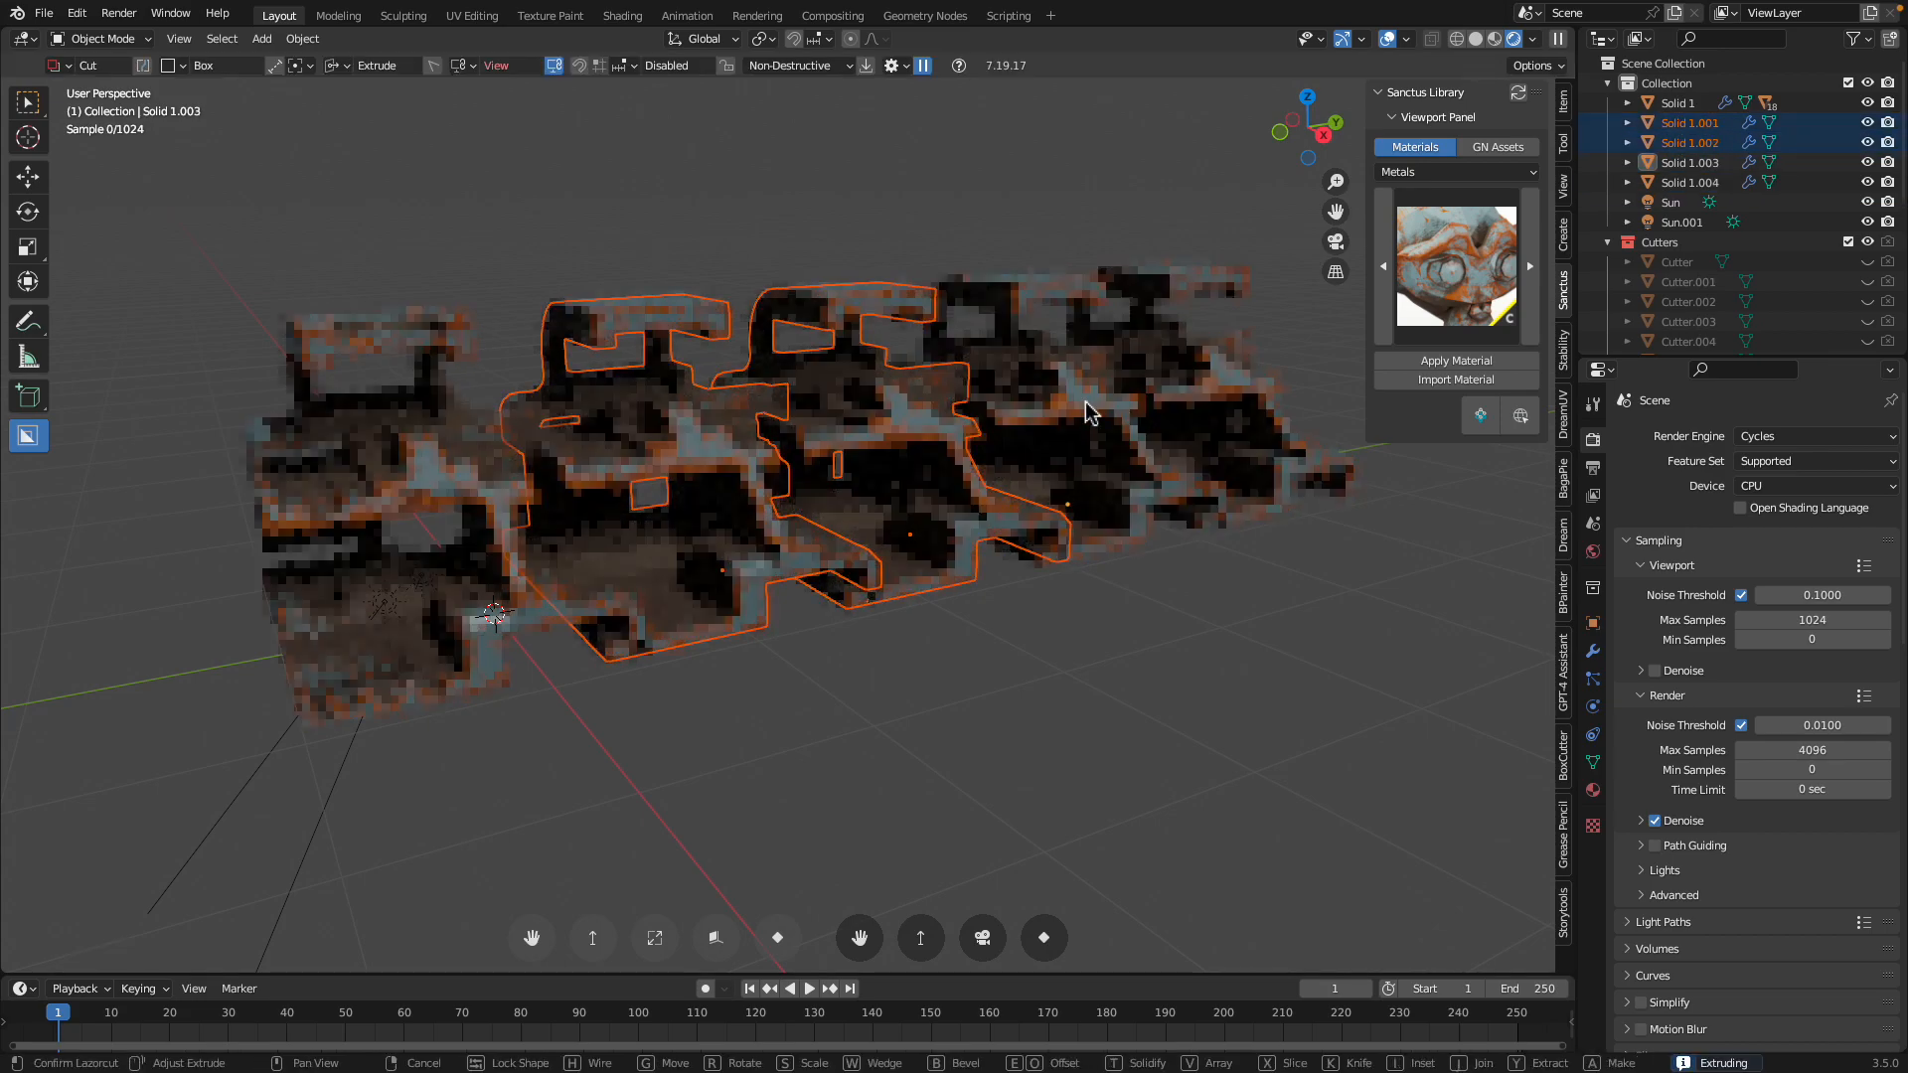
left_click(1163, 350, "shift")
left_click(1050, 391, "shift")
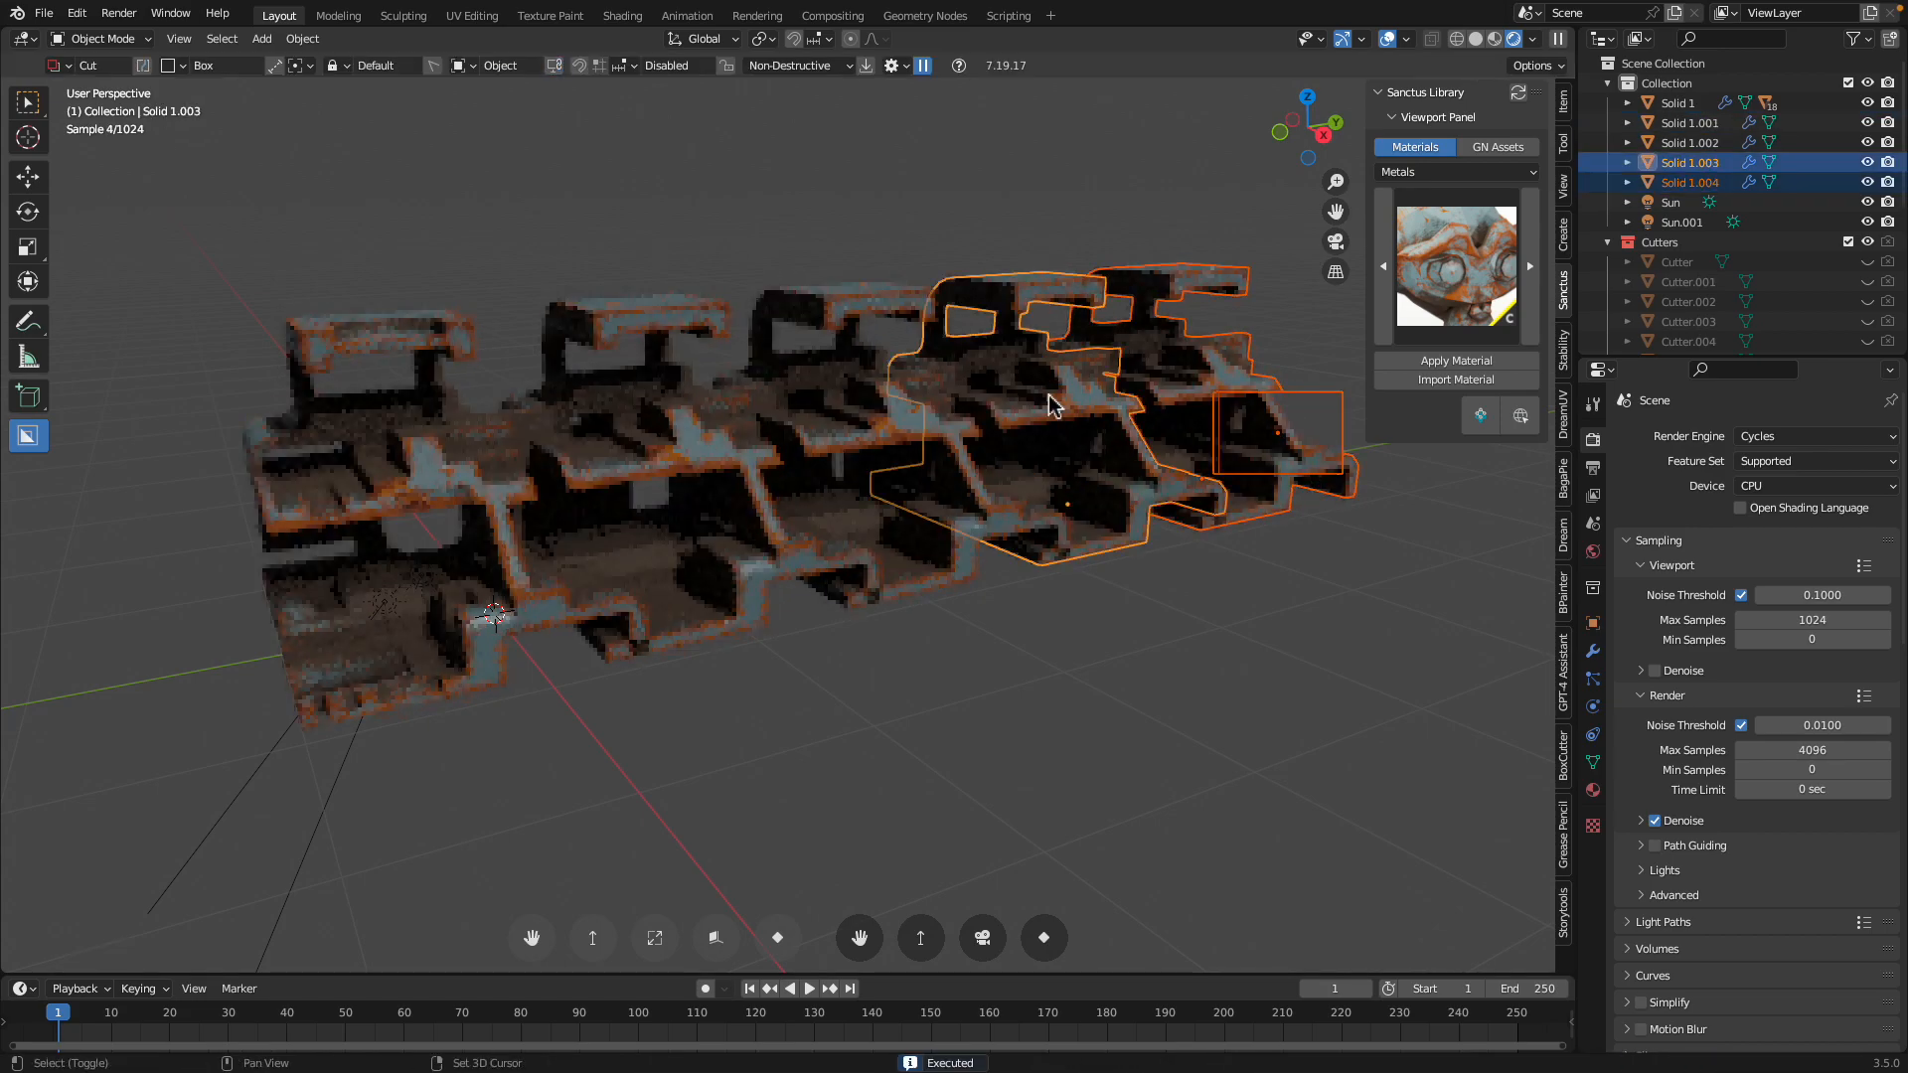
left_click(698, 400, "shift")
left_click(860, 396, "shift")
Delete the two farthest building copies in the row
mouse_move(1071, 351)
middle_mouse_down()
mouse_move(1007, 339)
mouse_move(1060, 358)
middle_mouse_up()
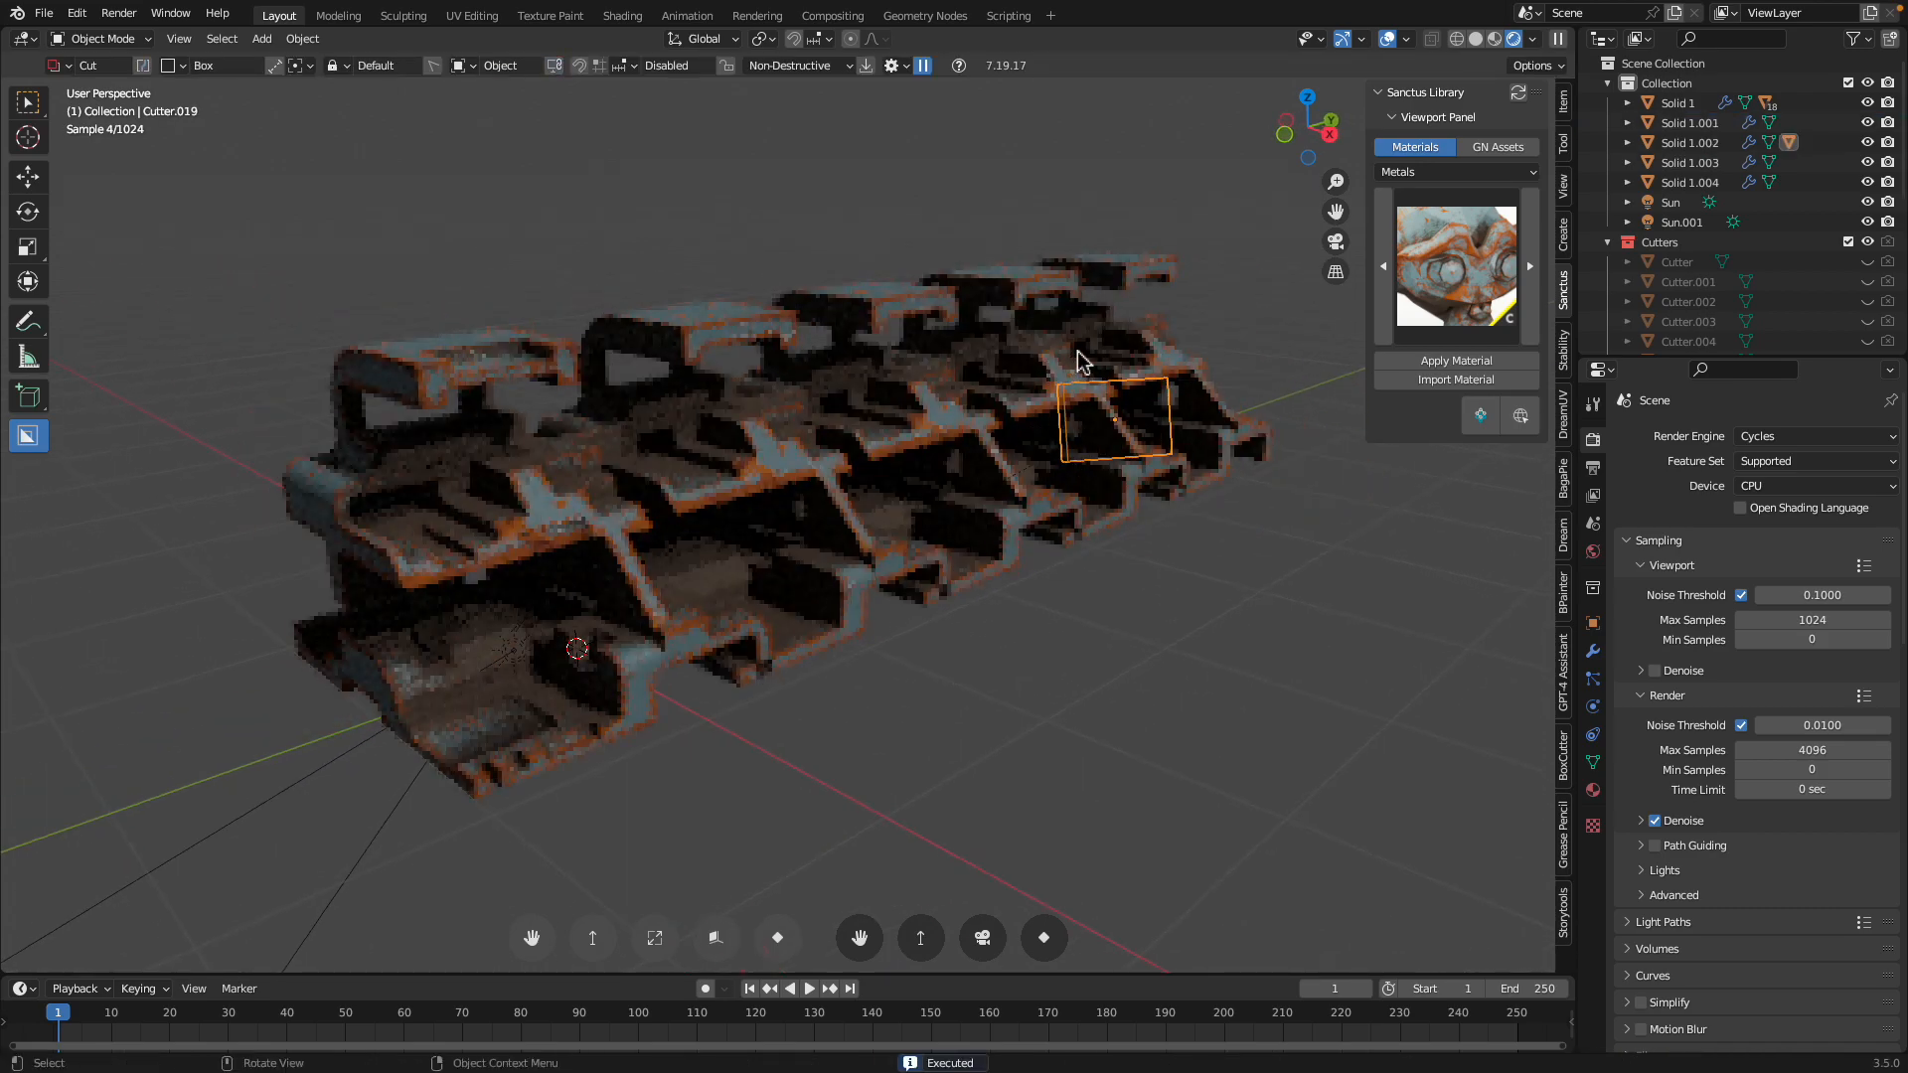
left_click(1007, 385)
key("x")
left_click(1007, 386)
left_click(1130, 354)
key("x")
left_click(1130, 354)
Hide the viewport overlays and gizmos and enable Denoise for Cycles viewport sampling
middle_click_drag(964, 420, 1022, 386, "shift")
left_click(1388, 38)
left_click(1342, 38)
left_click(1655, 670)
middle_click_drag(1180, 302, 1163, 341)
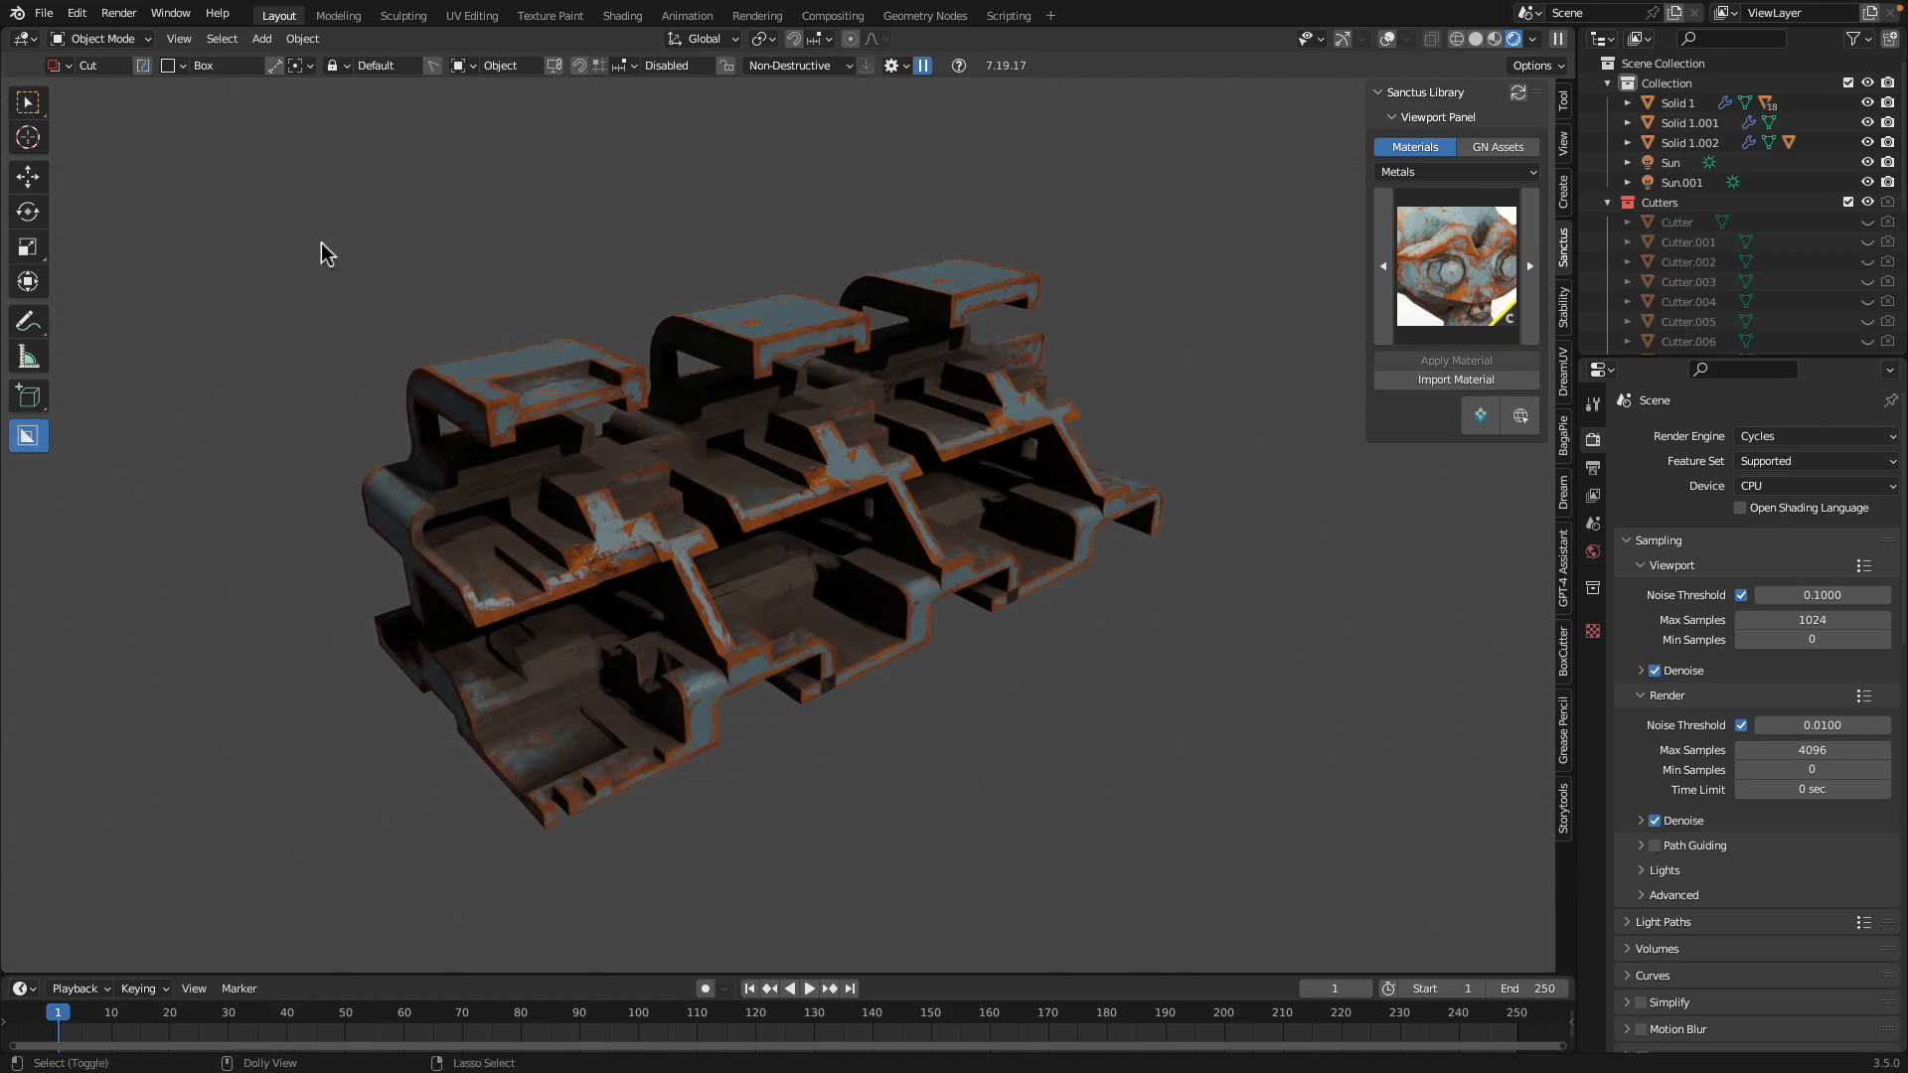
Copy a screenshot of the rendered building row to the clipboard and enlarge the generated img2img result in Safari's Stable Diffusion page
key("ctrl+shift+super+4")
left_click_drag(270, 174, 1190, 907)
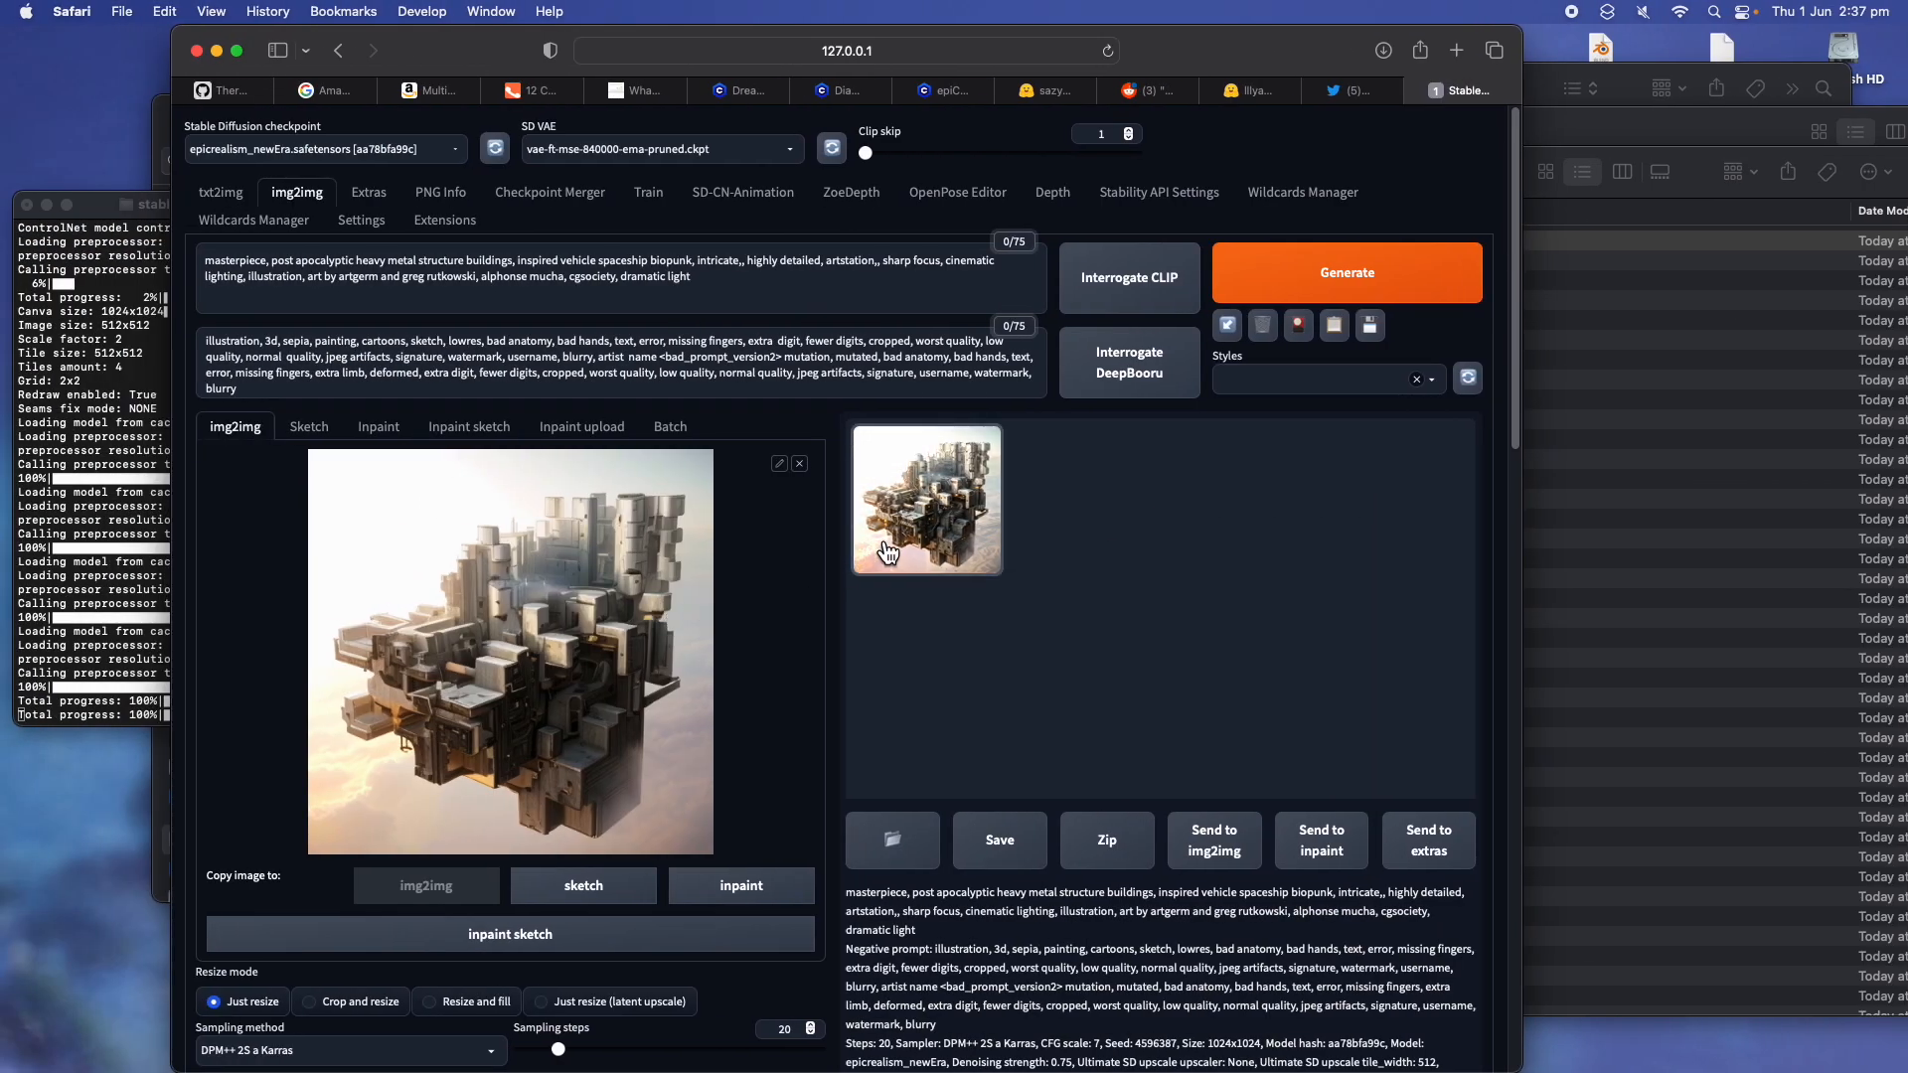
left_click(887, 553)
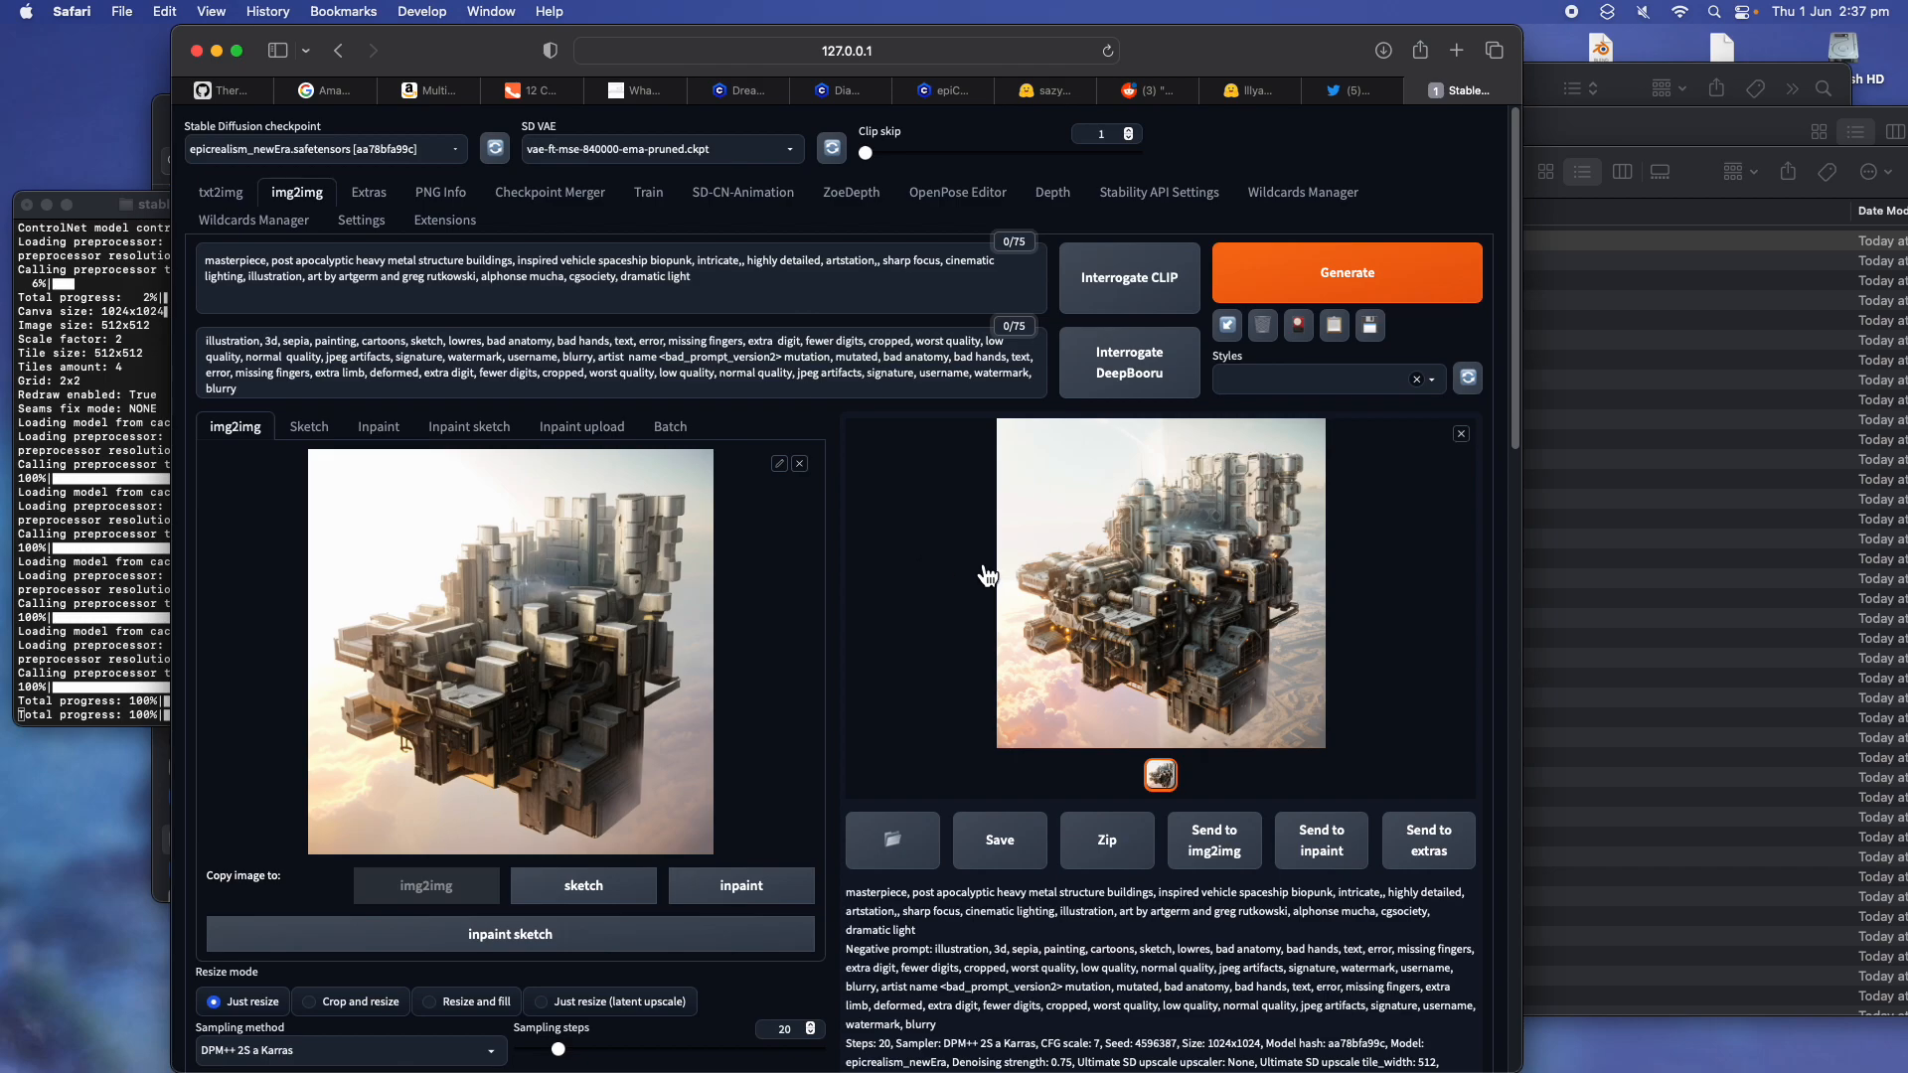
Examine the enlarged img2img result and return to the generation page
left_click(1120, 600)
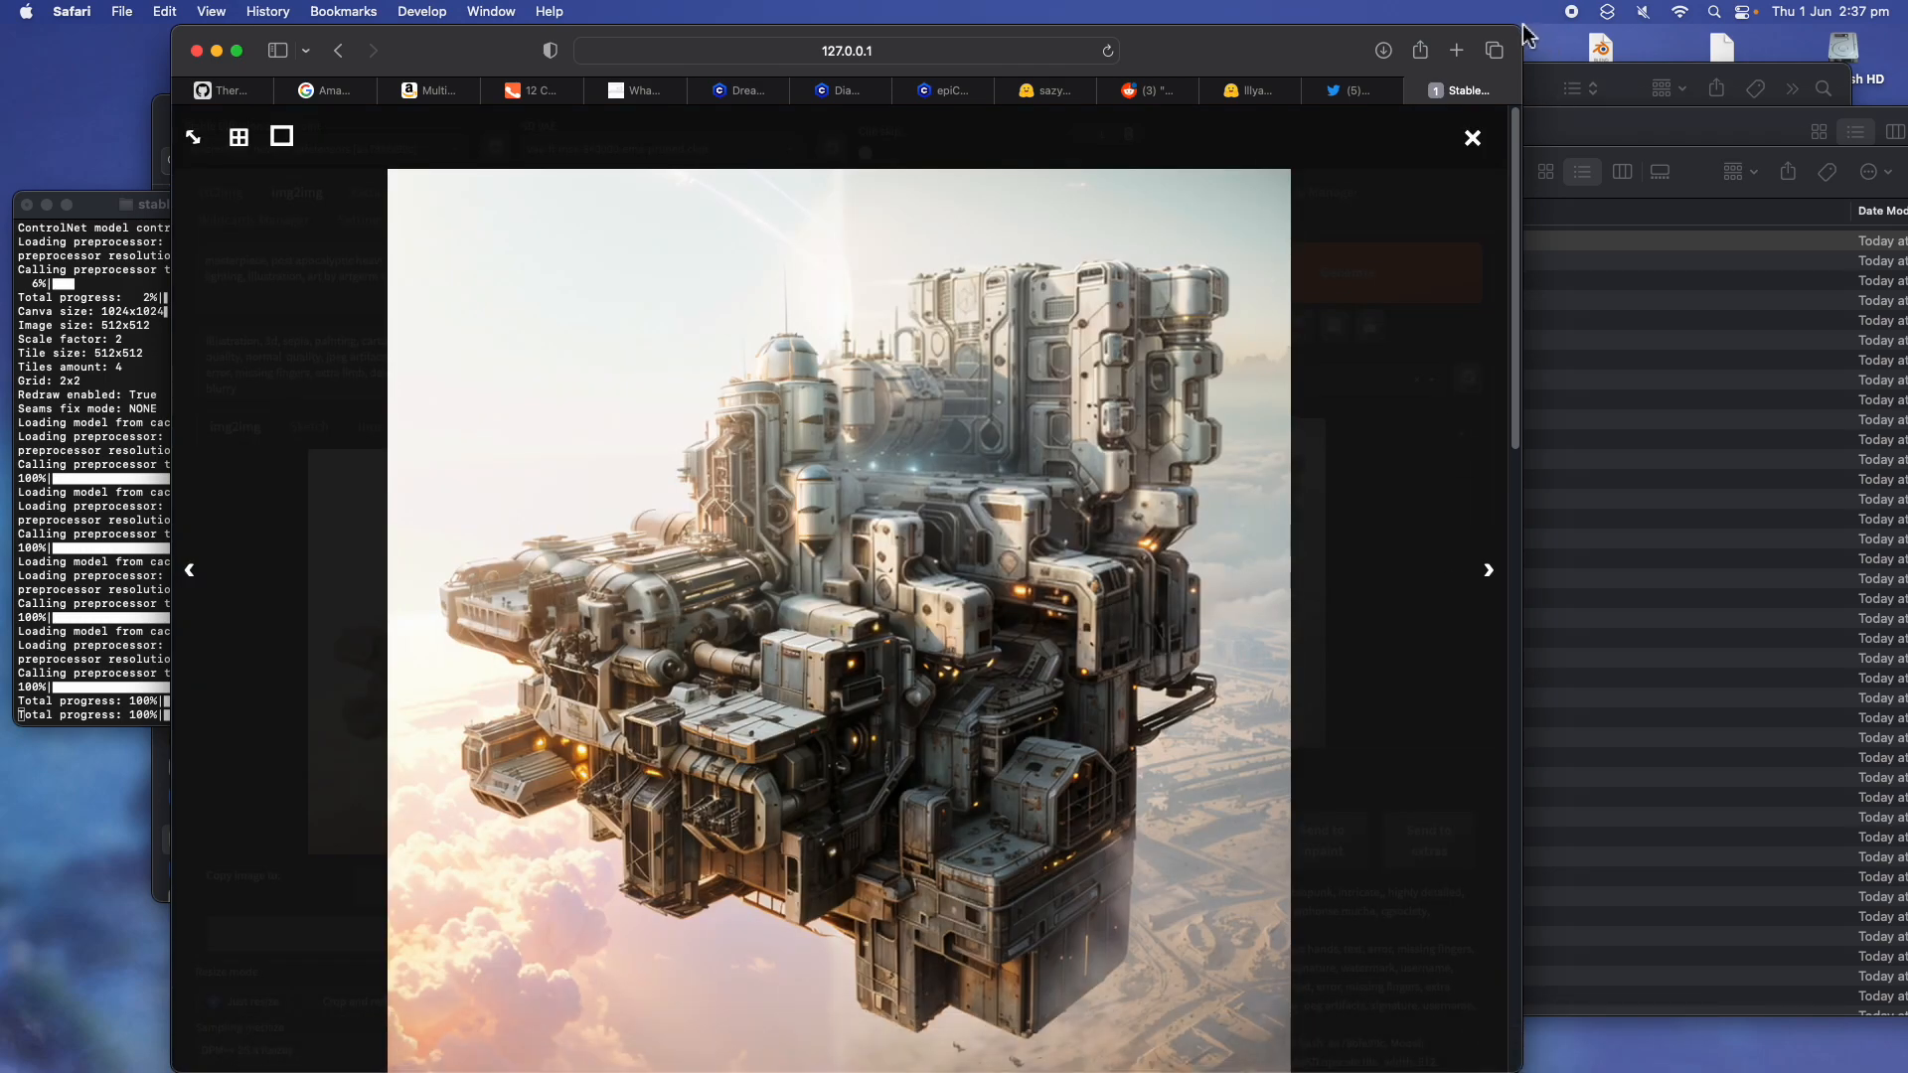
left_click_drag(1484, 51, 1463, 43)
left_click_drag(1279, 58, 1371, 20)
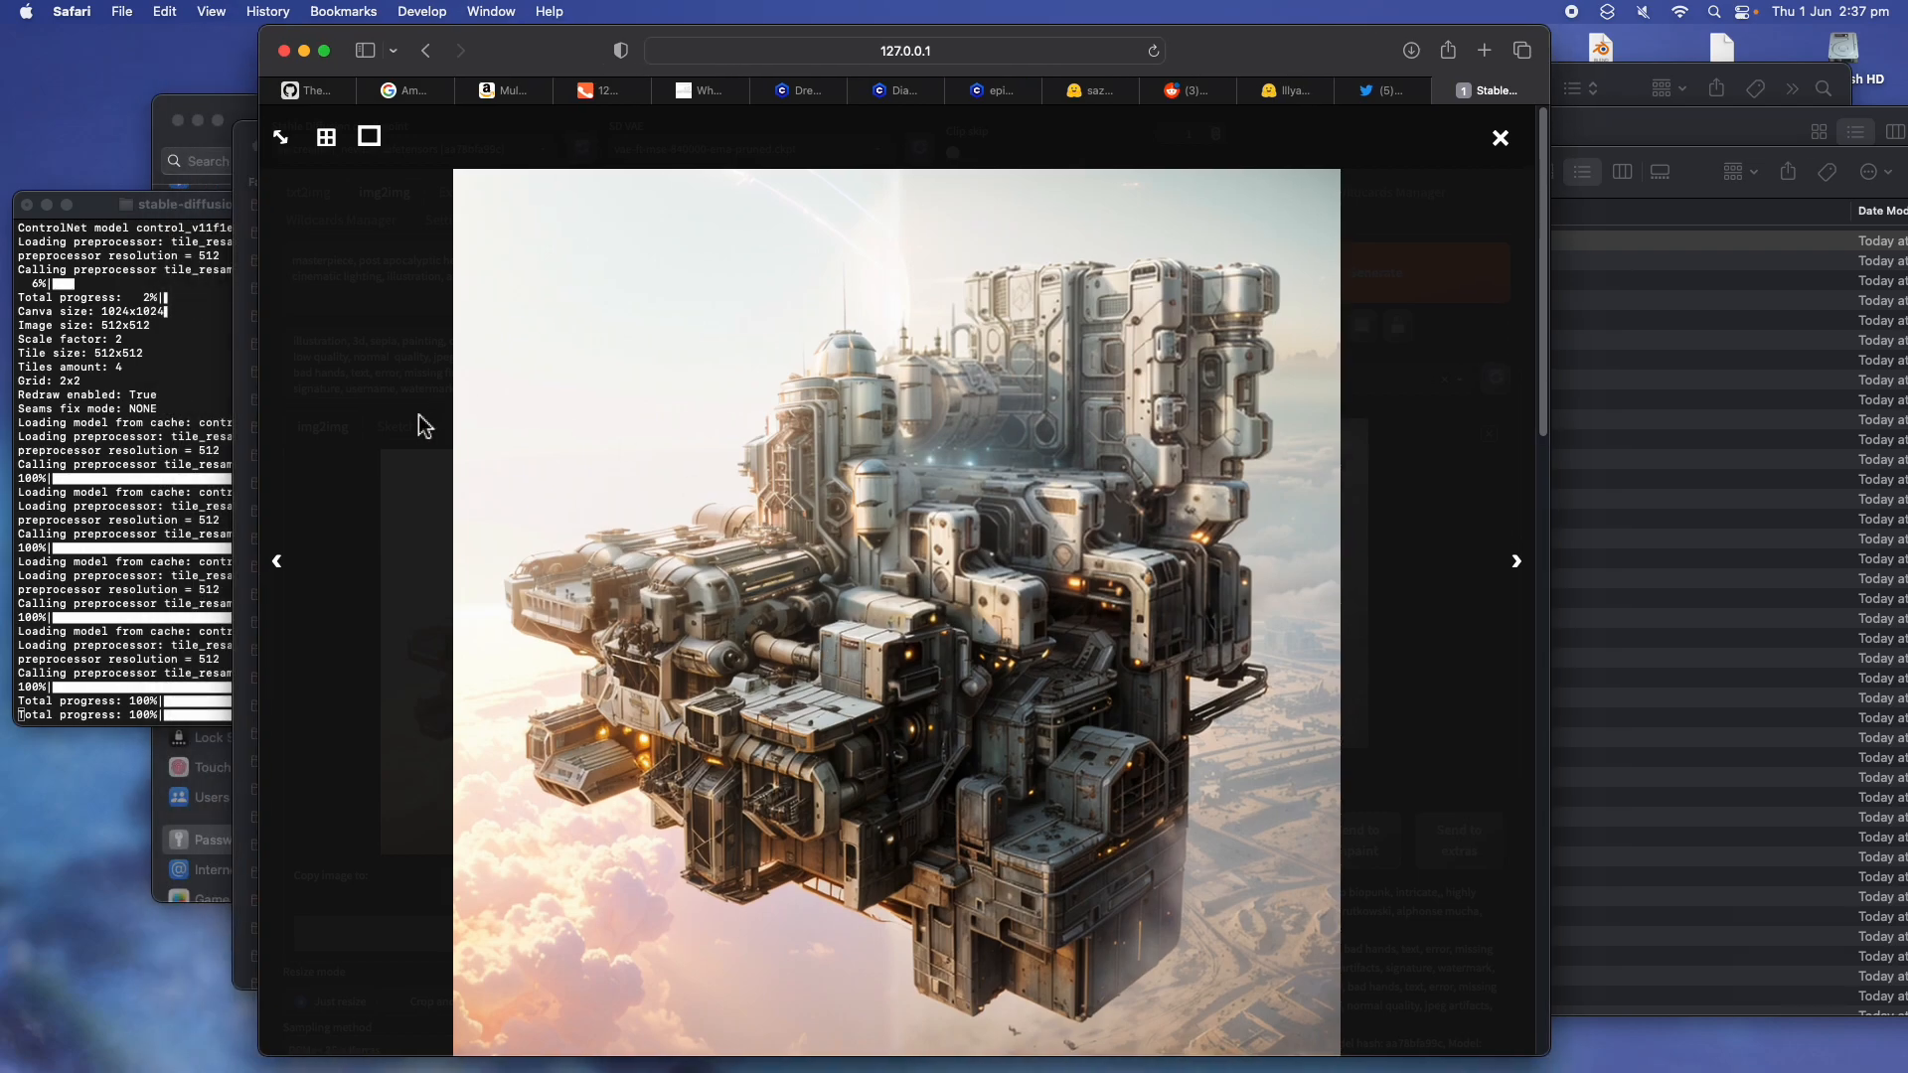
left_click(341, 523)
Review the ControlNet tile settings of the img2img run and compare the source image with the enlarged result
scroll(502, 701, "down", 10)
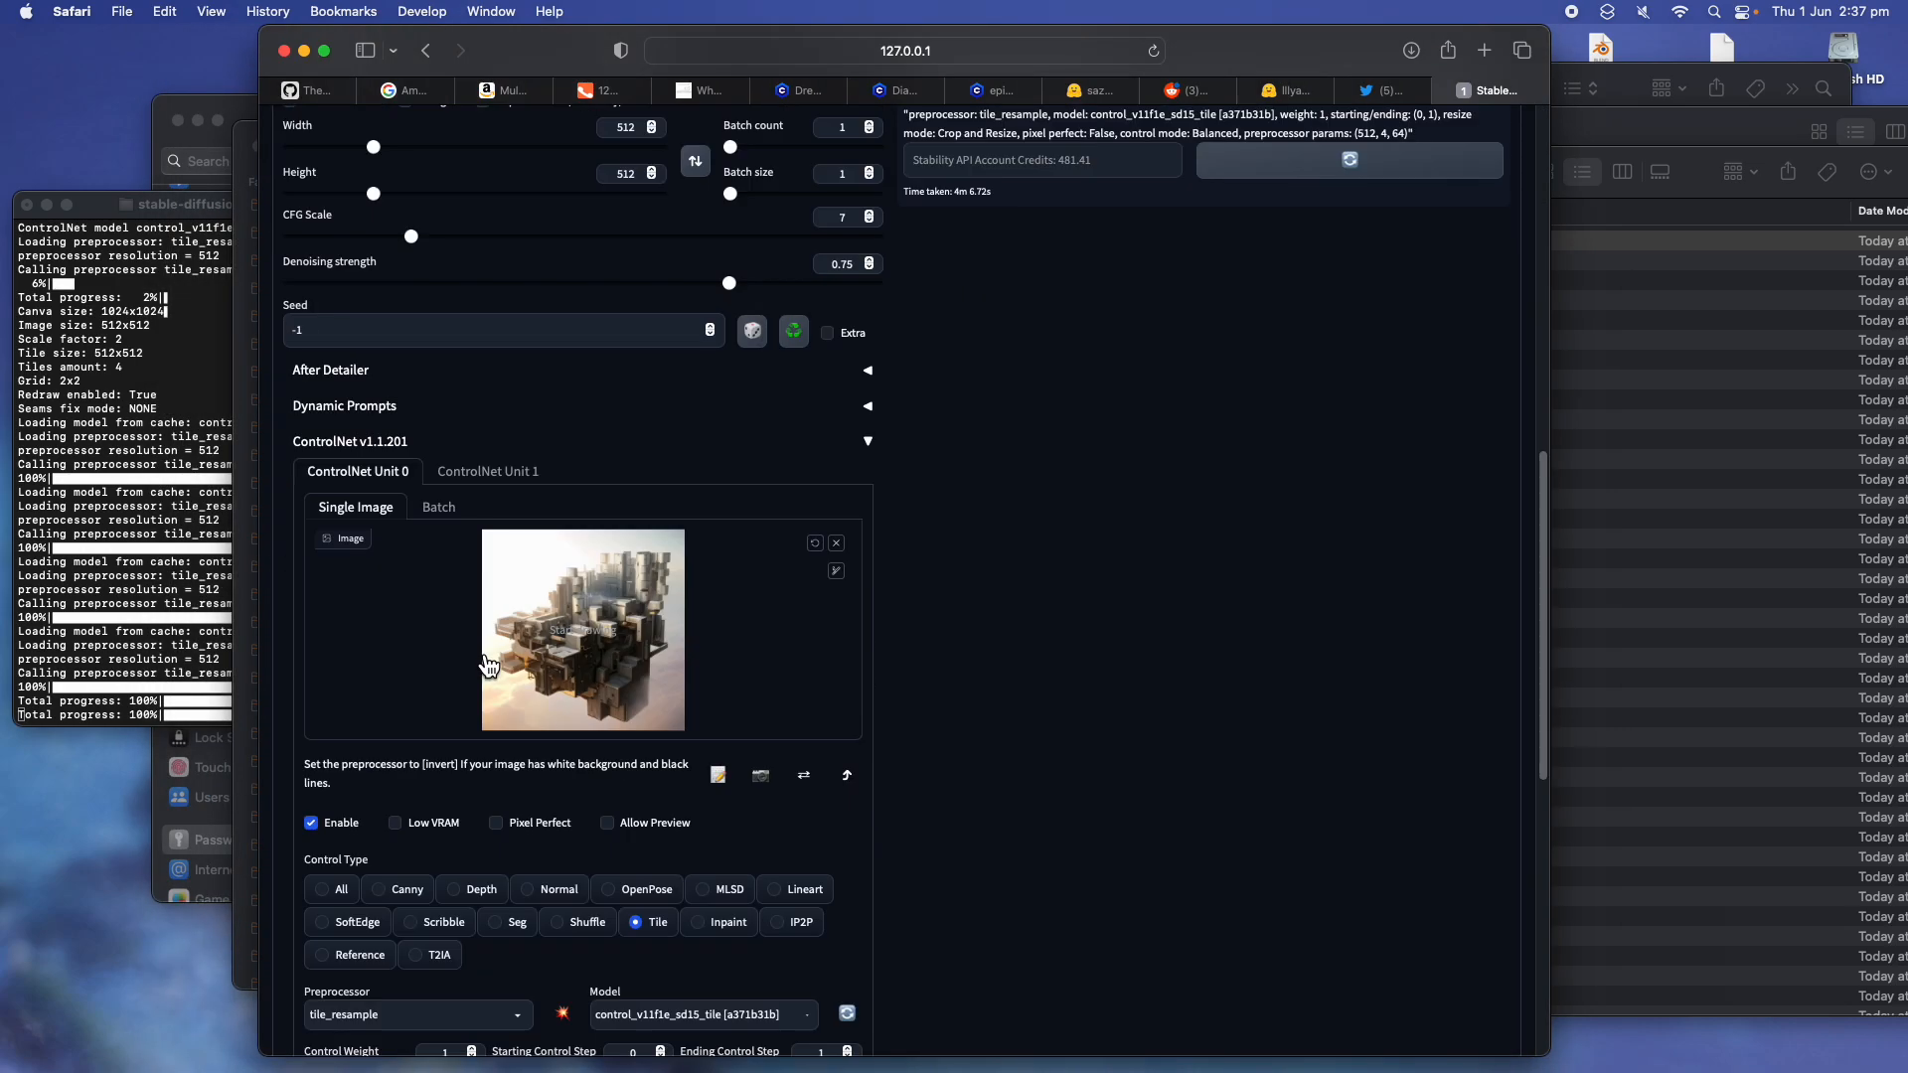
scroll(400, 626, "down", 10)
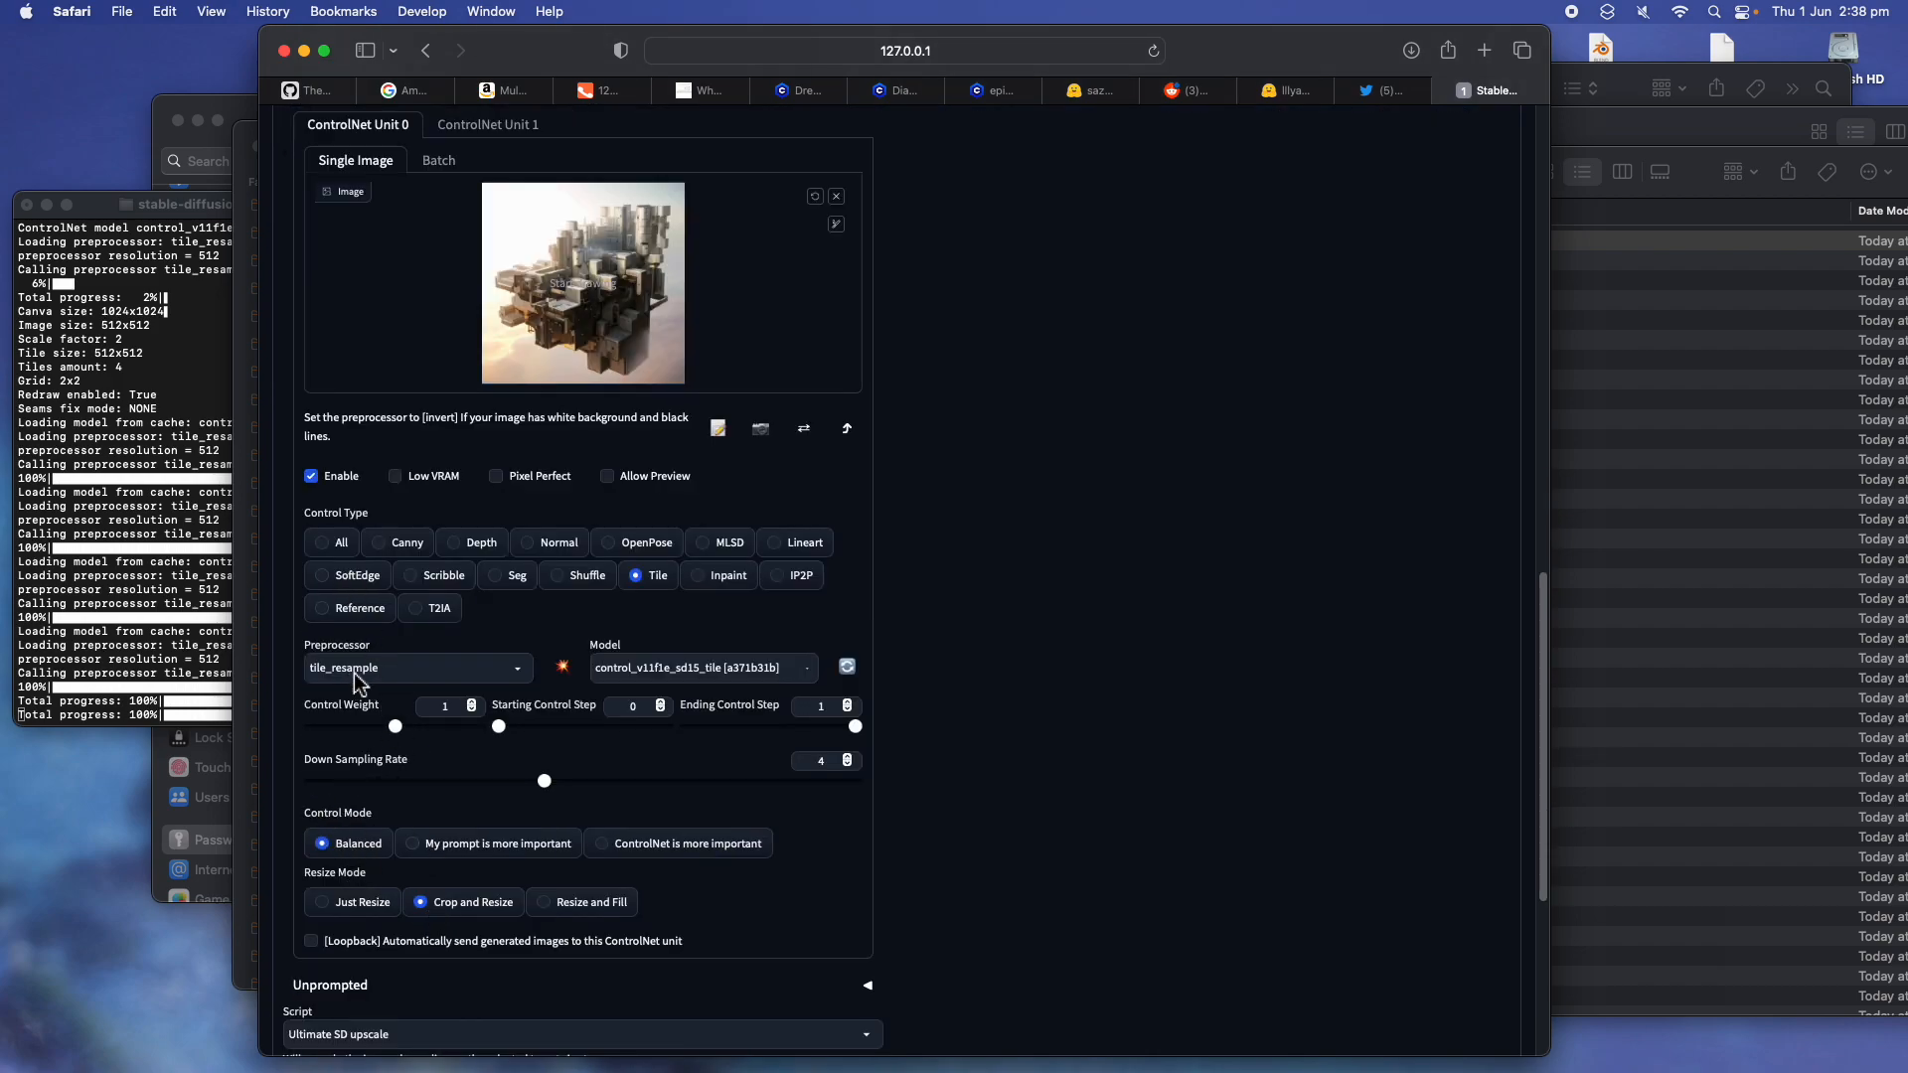
left_click(361, 670)
left_click(368, 644)
scroll(848, 684, "up", 10)
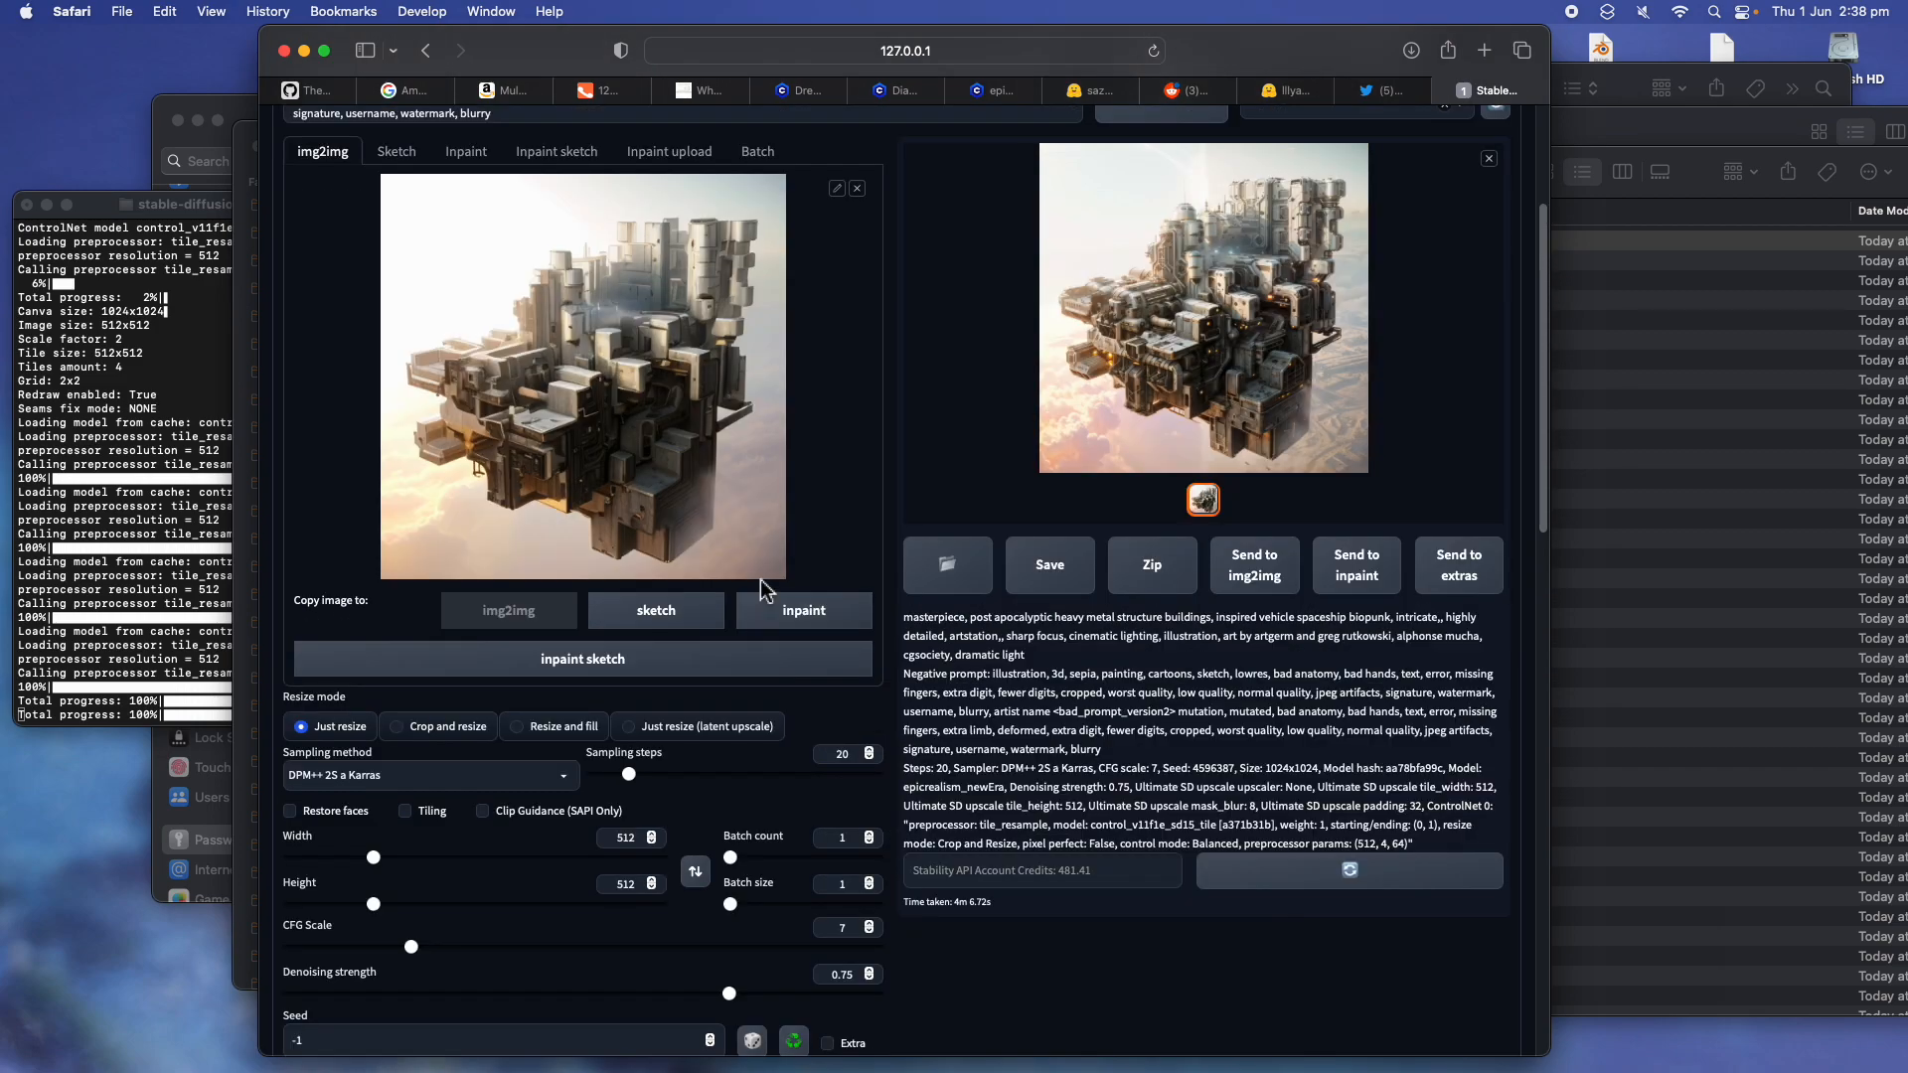
left_click(1130, 376)
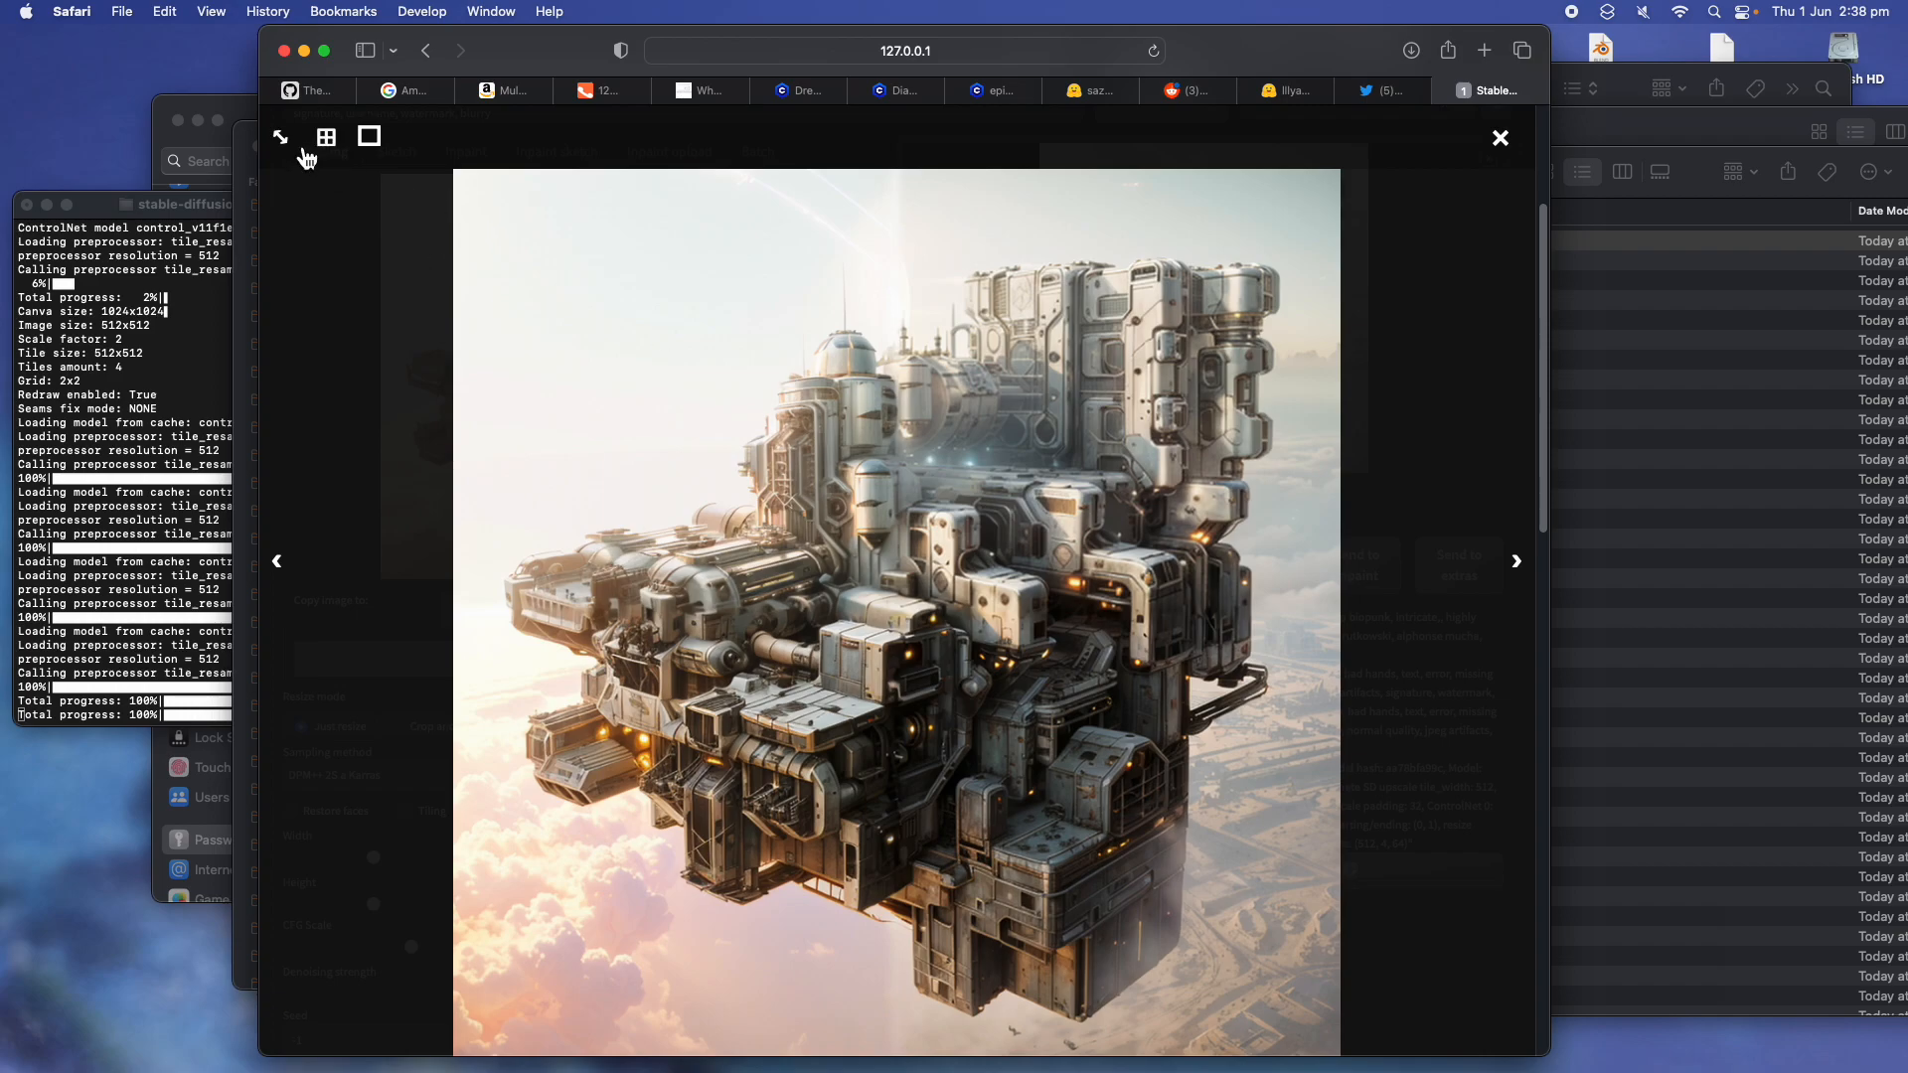
left_click(1503, 141)
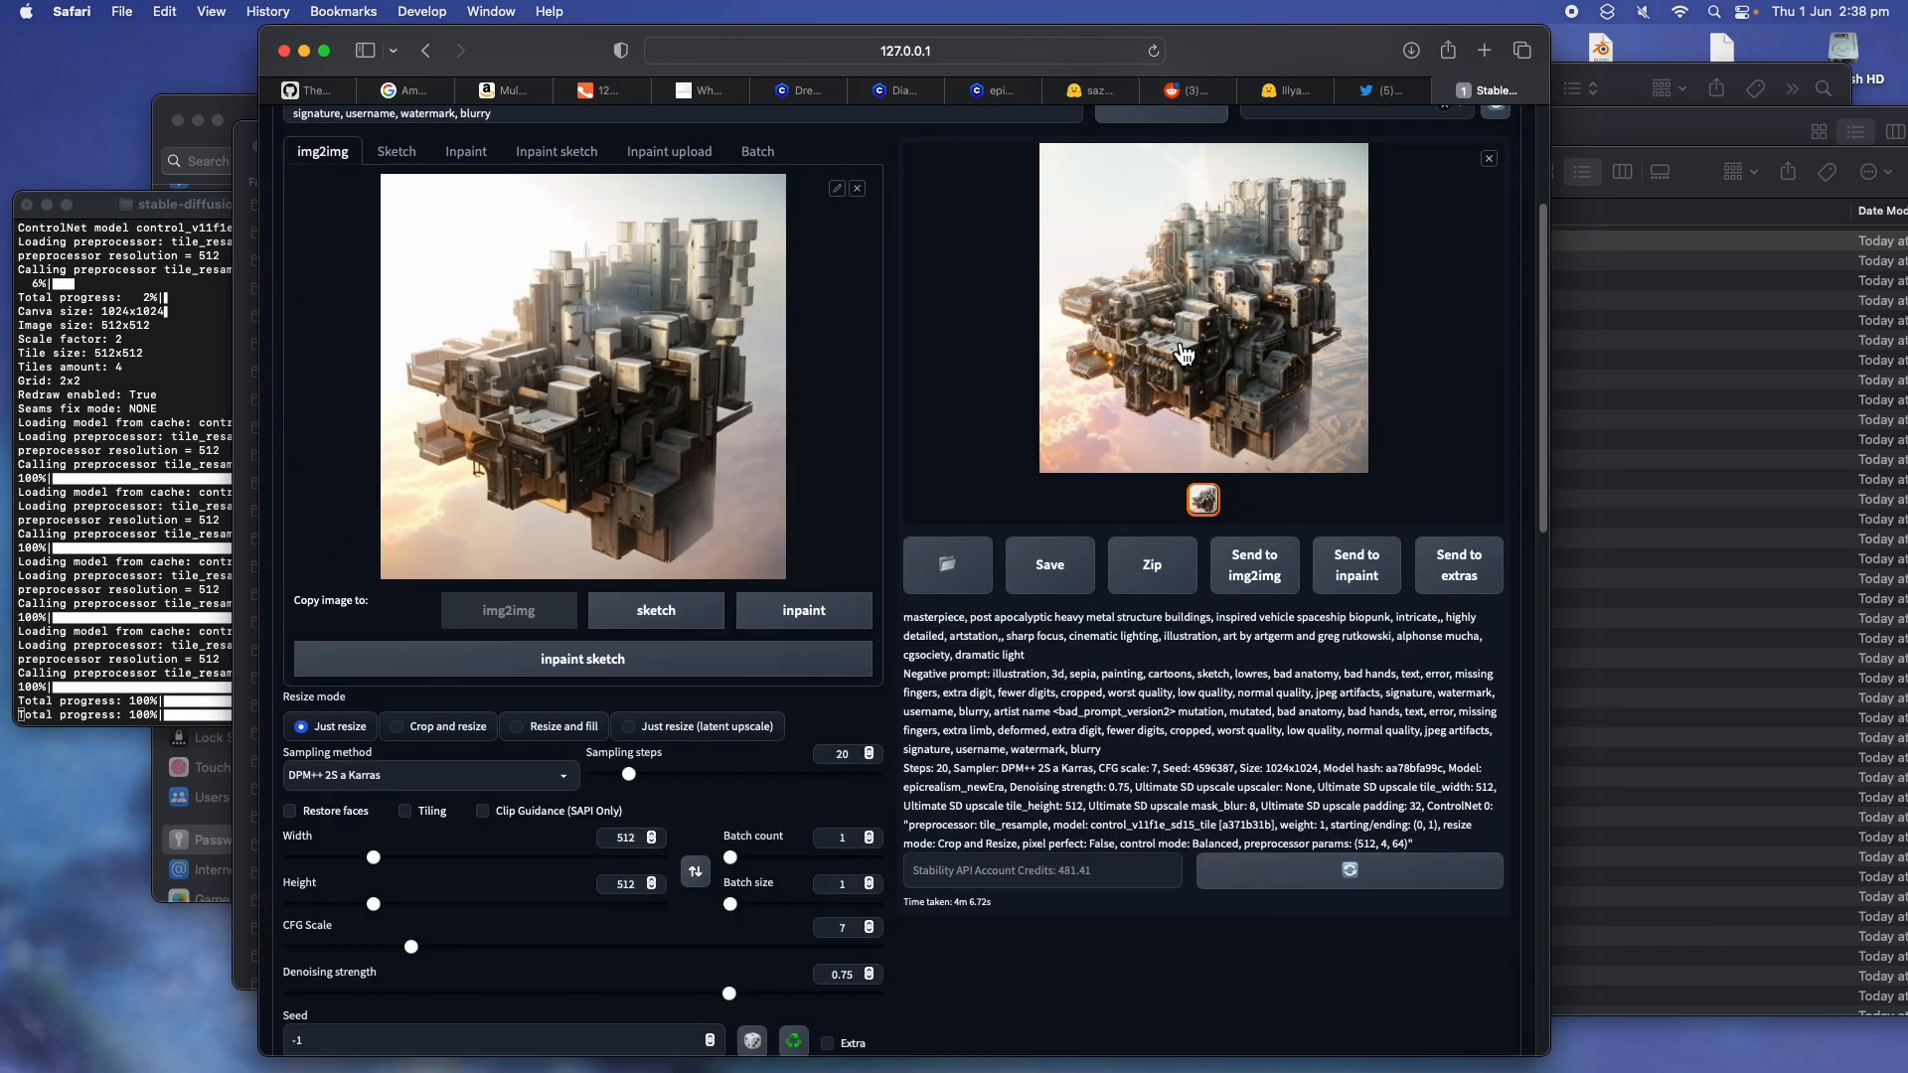
scroll(542, 242, "up", 4)
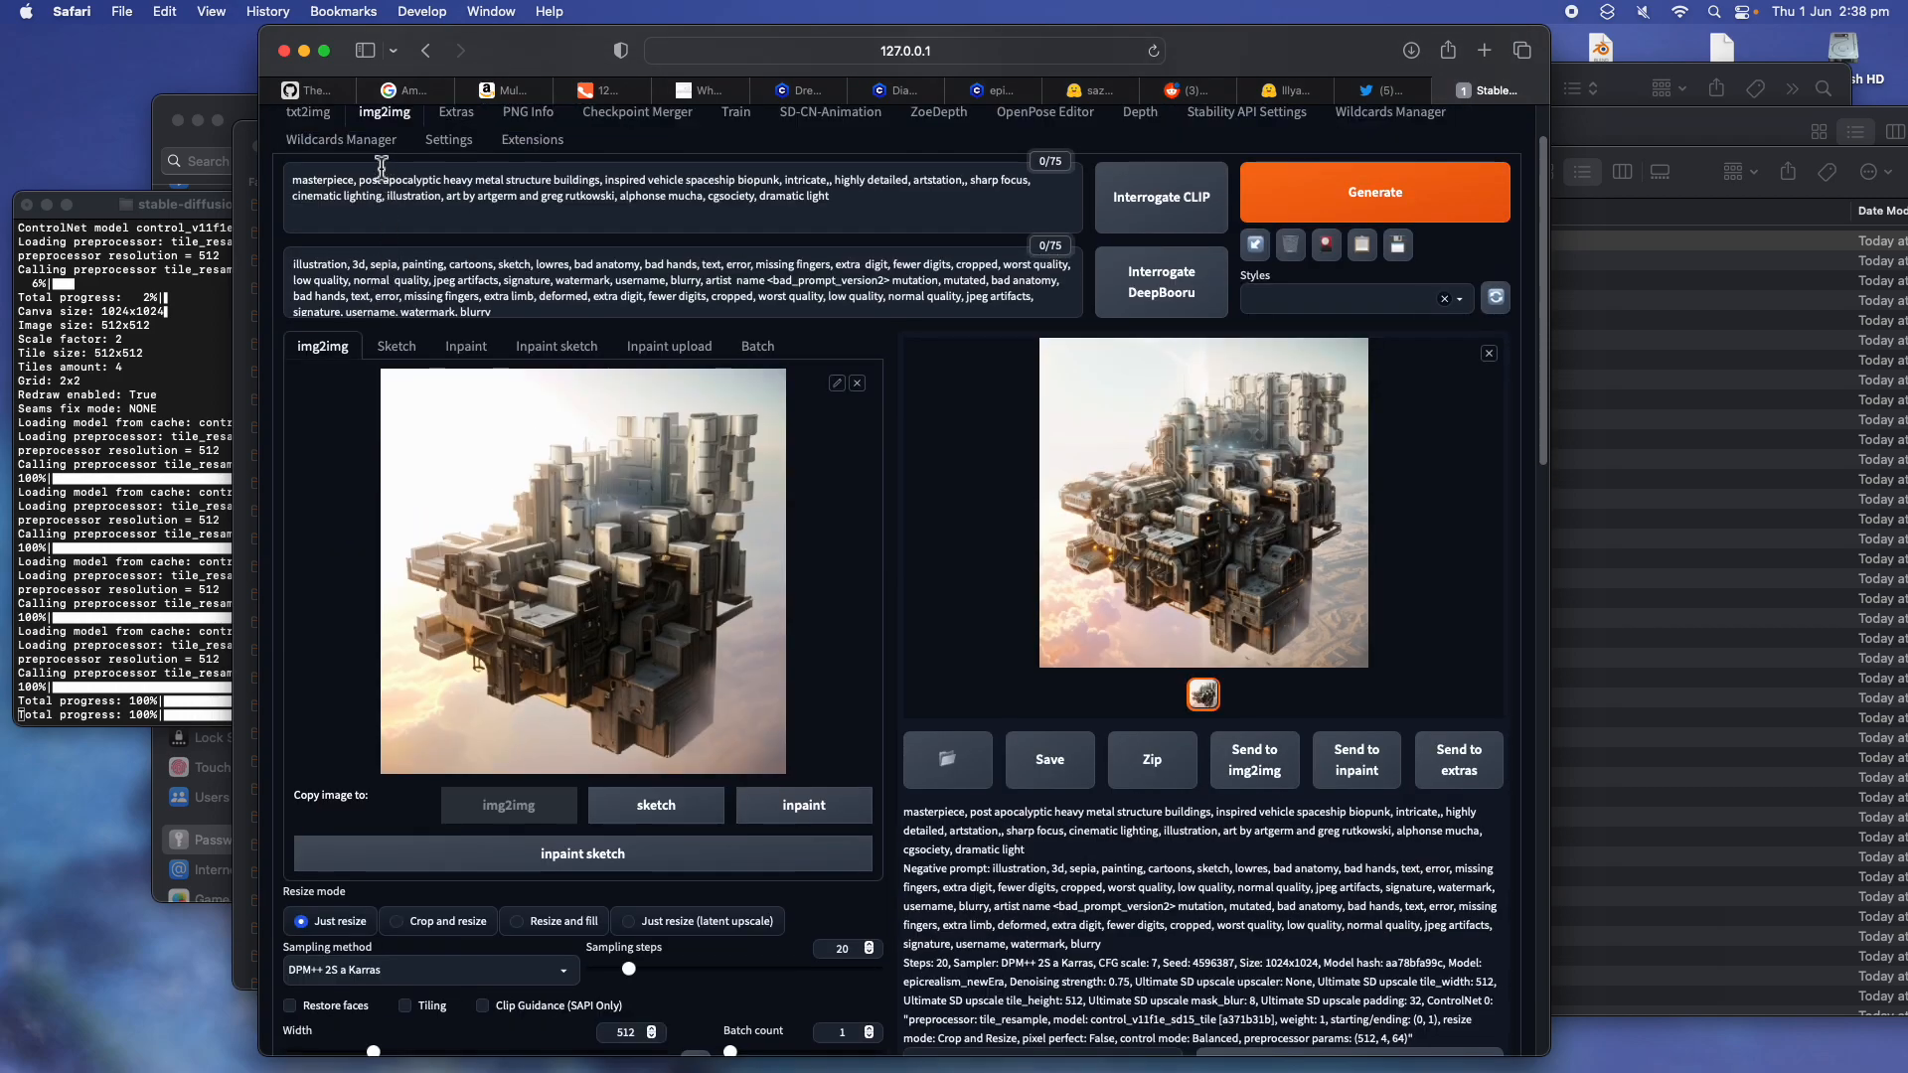
scroll(380, 167, "up", 1)
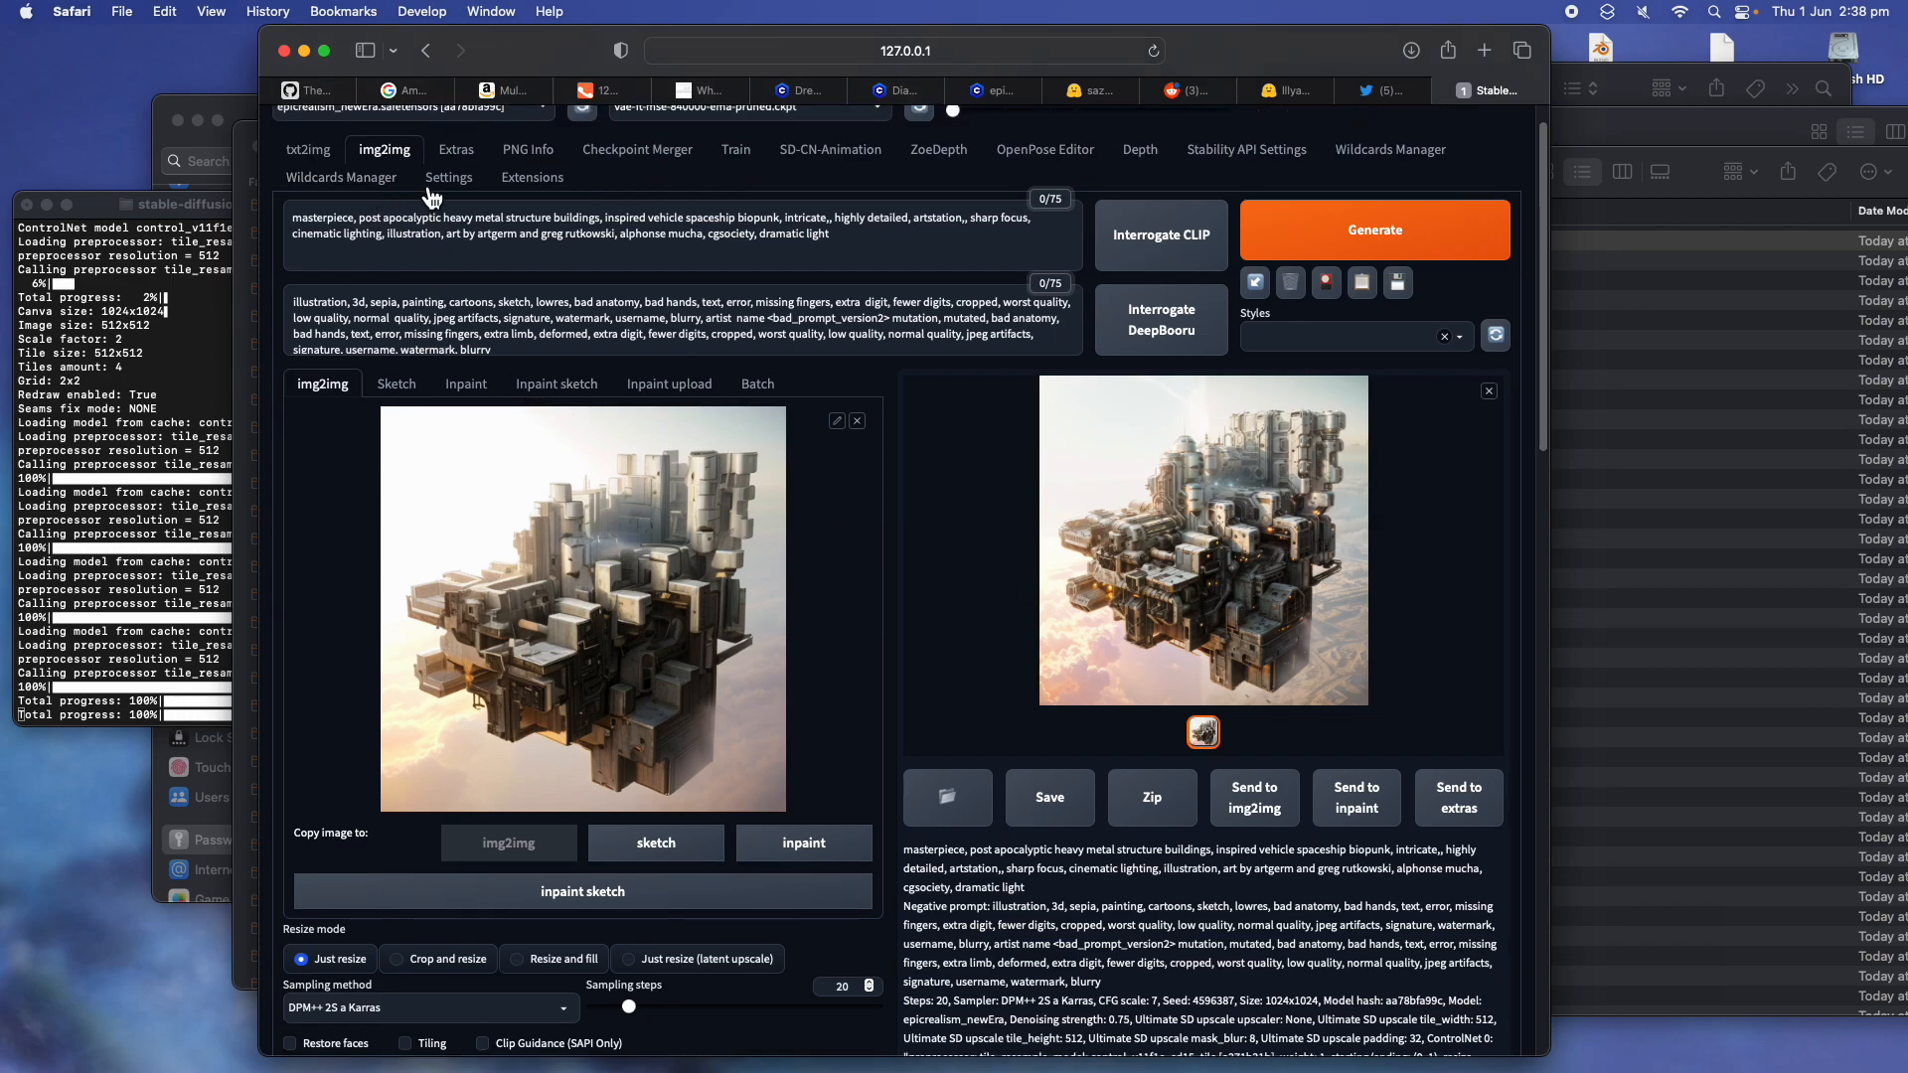
Go back to txt2img and remove the old input images from ControlNet units 1 and 0
left_click(308, 149)
scroll(602, 661, "down", 4)
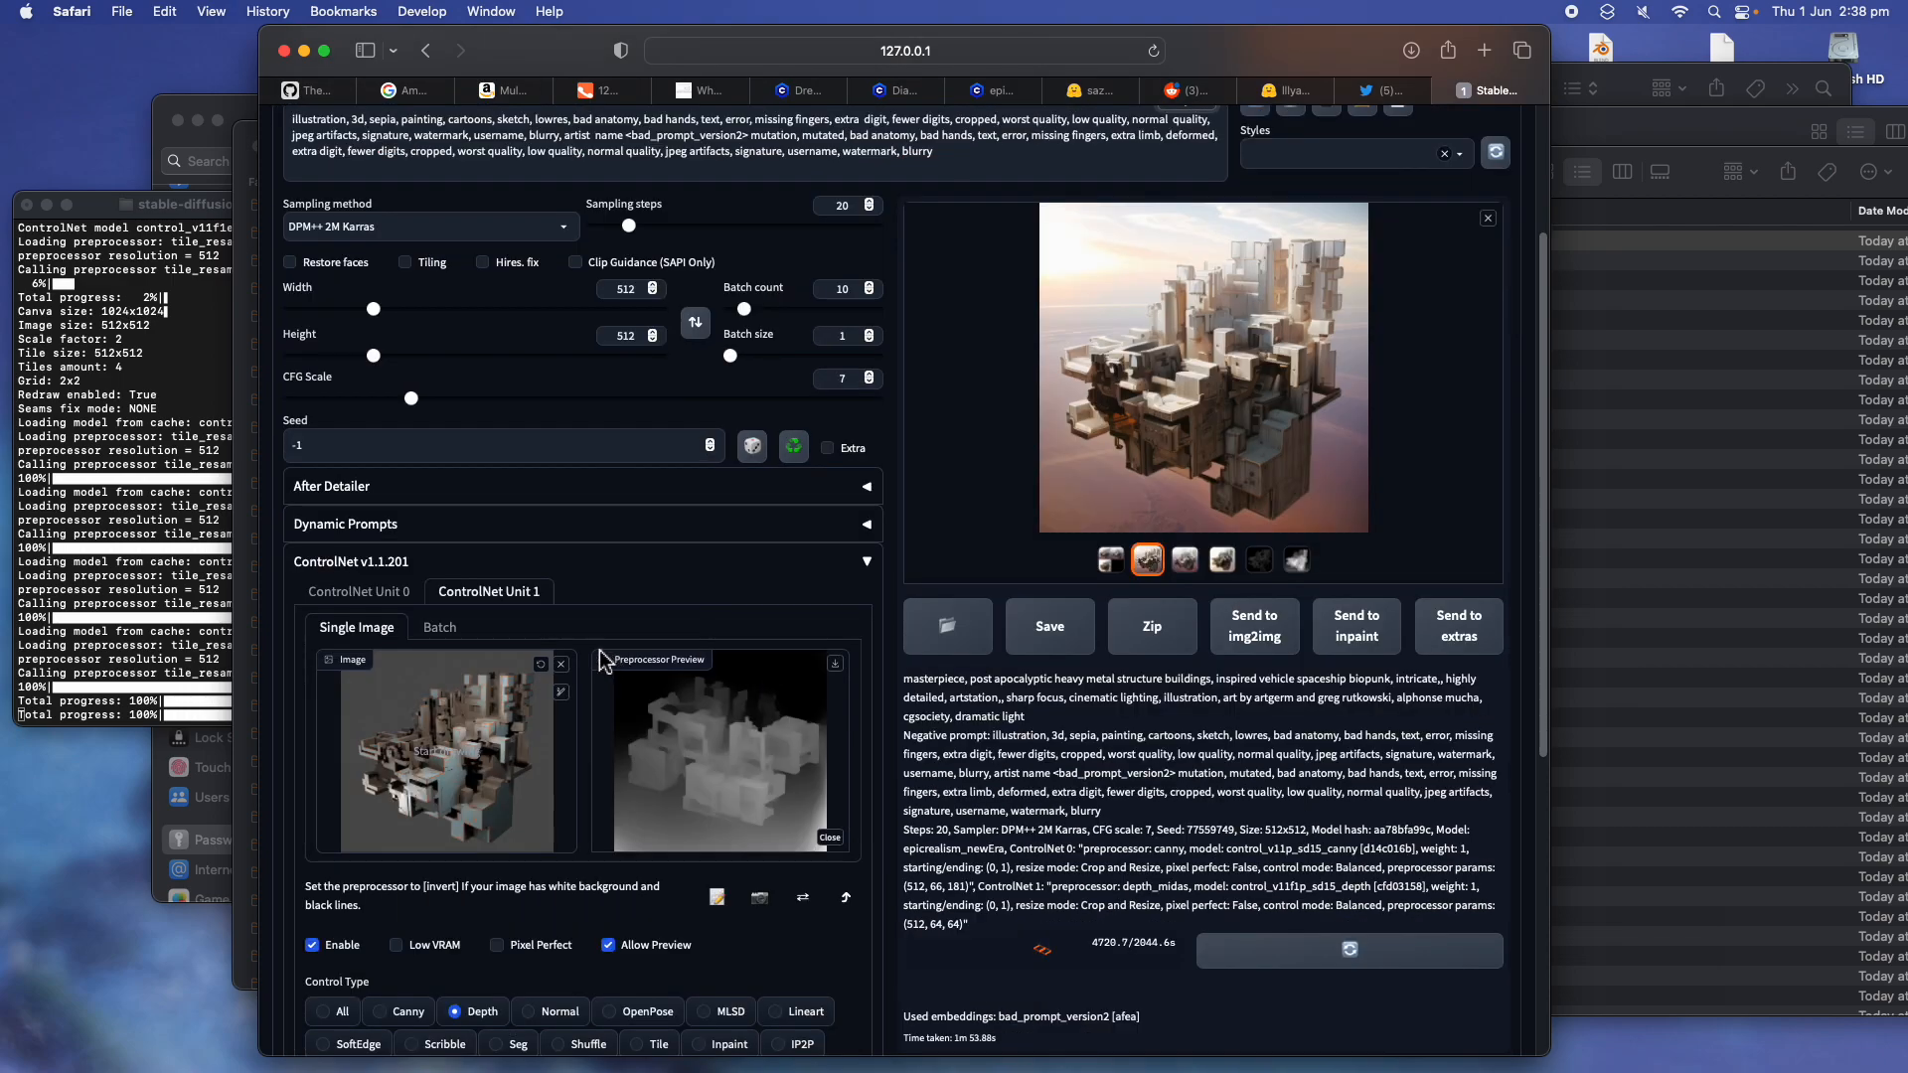
left_click(563, 665)
left_click(414, 593)
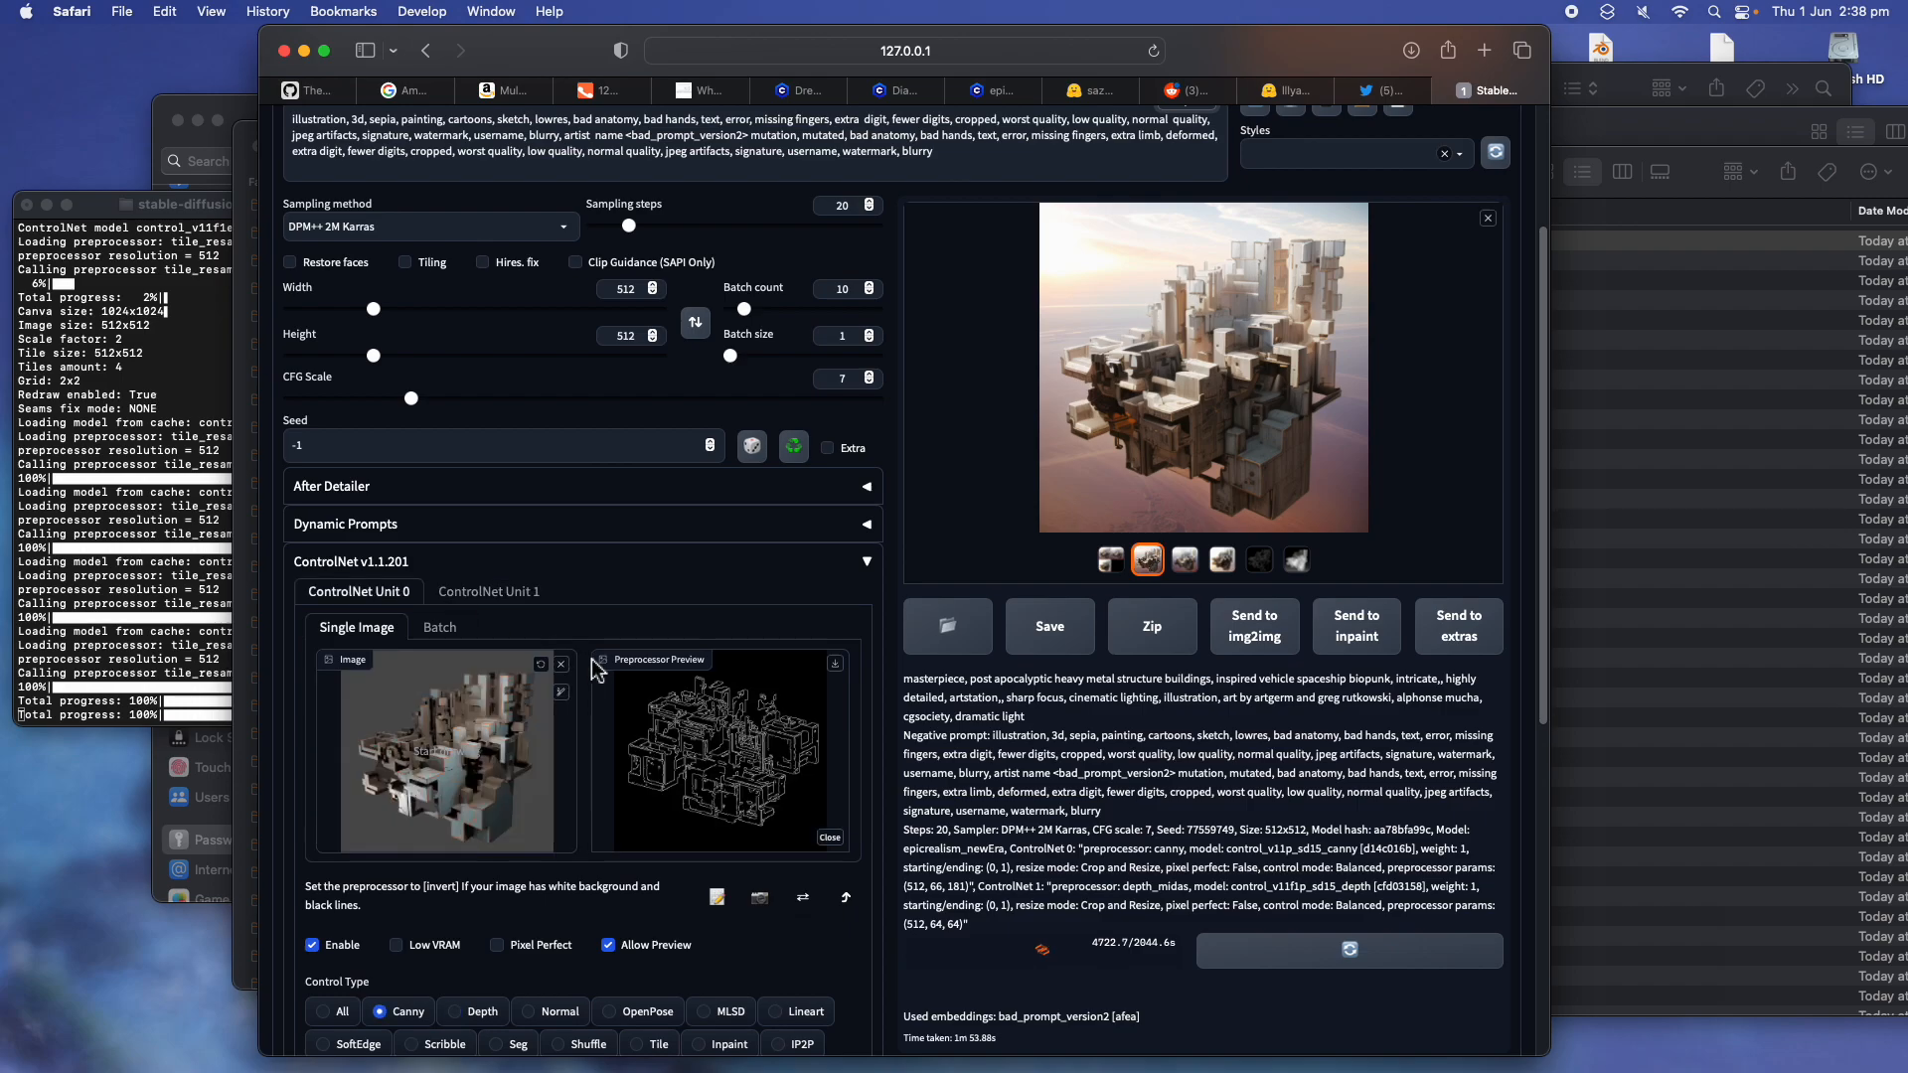
left_click(561, 665)
Switch to Finder, go to the Desktop folder and preview Screenshot 2023-06-01 at 2.37.45 pm.png
left_click(1640, 397)
scroll(874, 660, "down", 8)
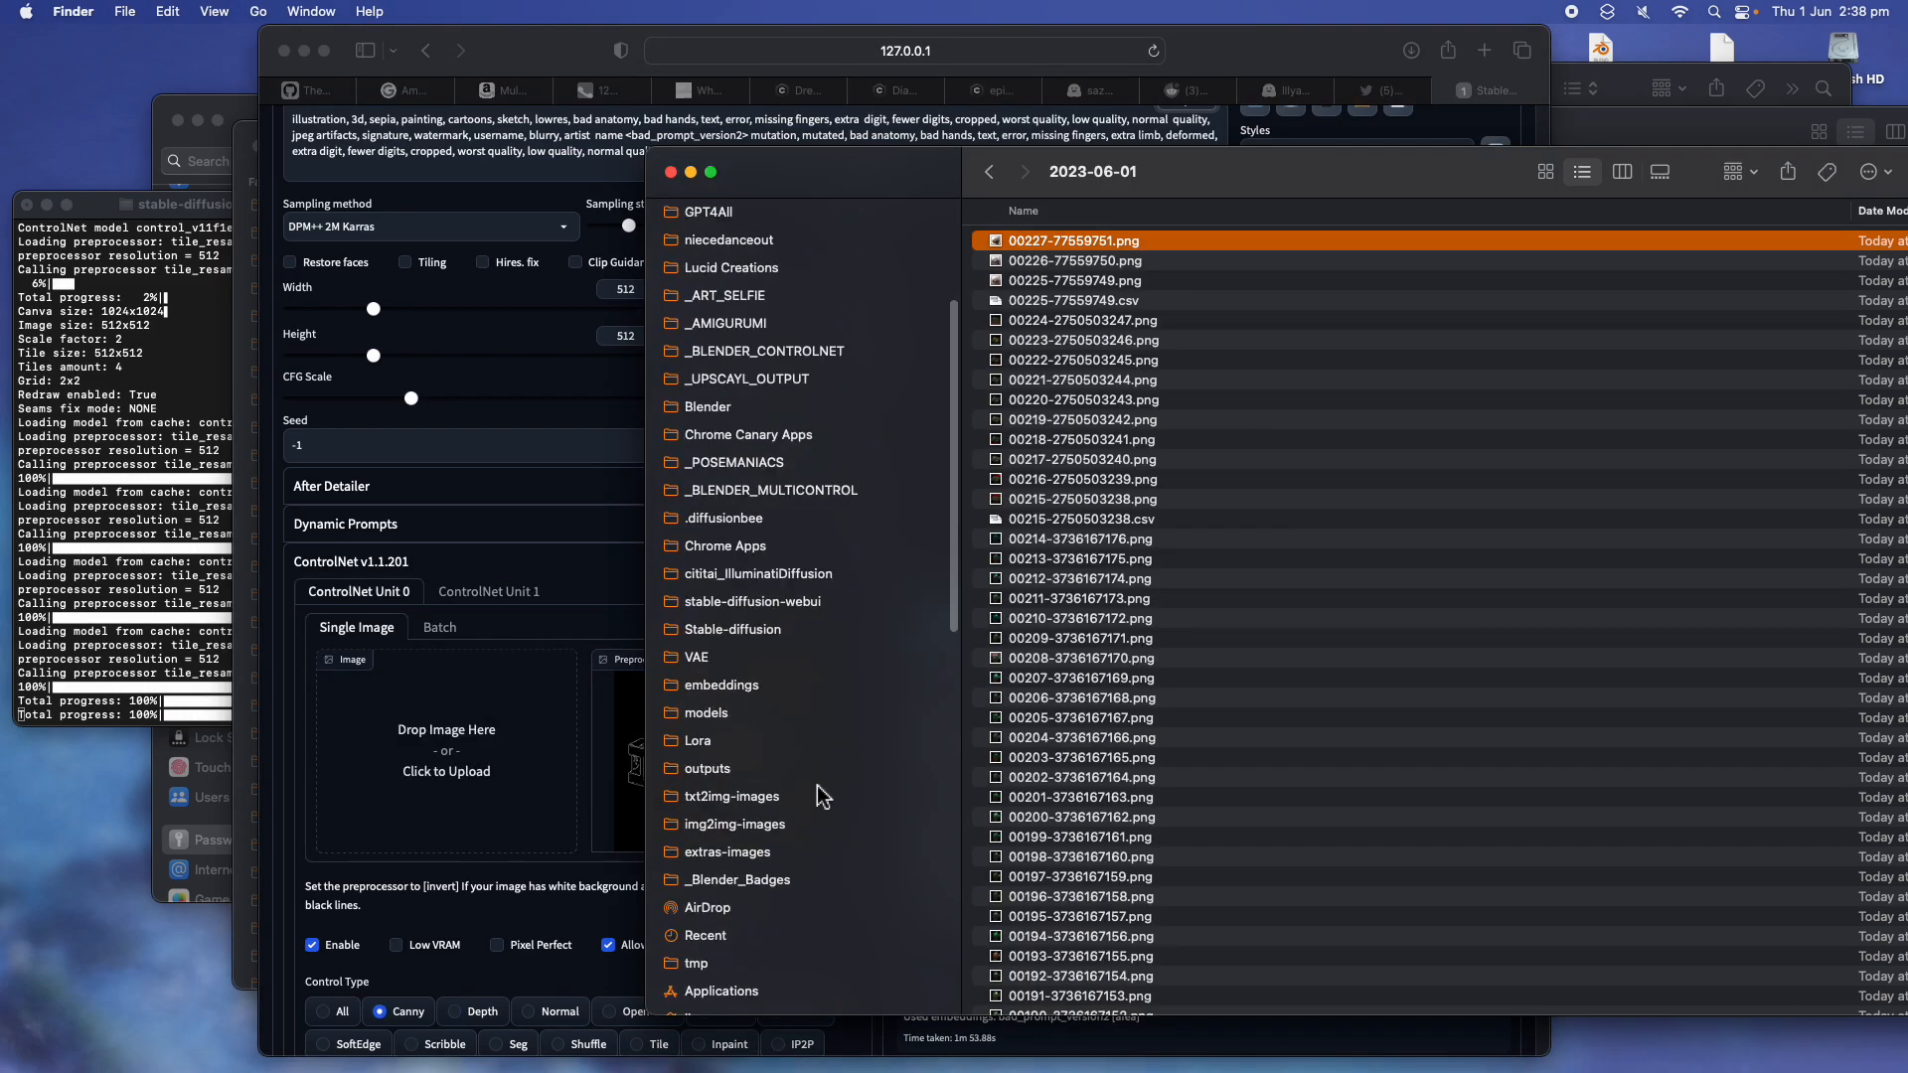
left_click(775, 901)
left_click(1084, 242)
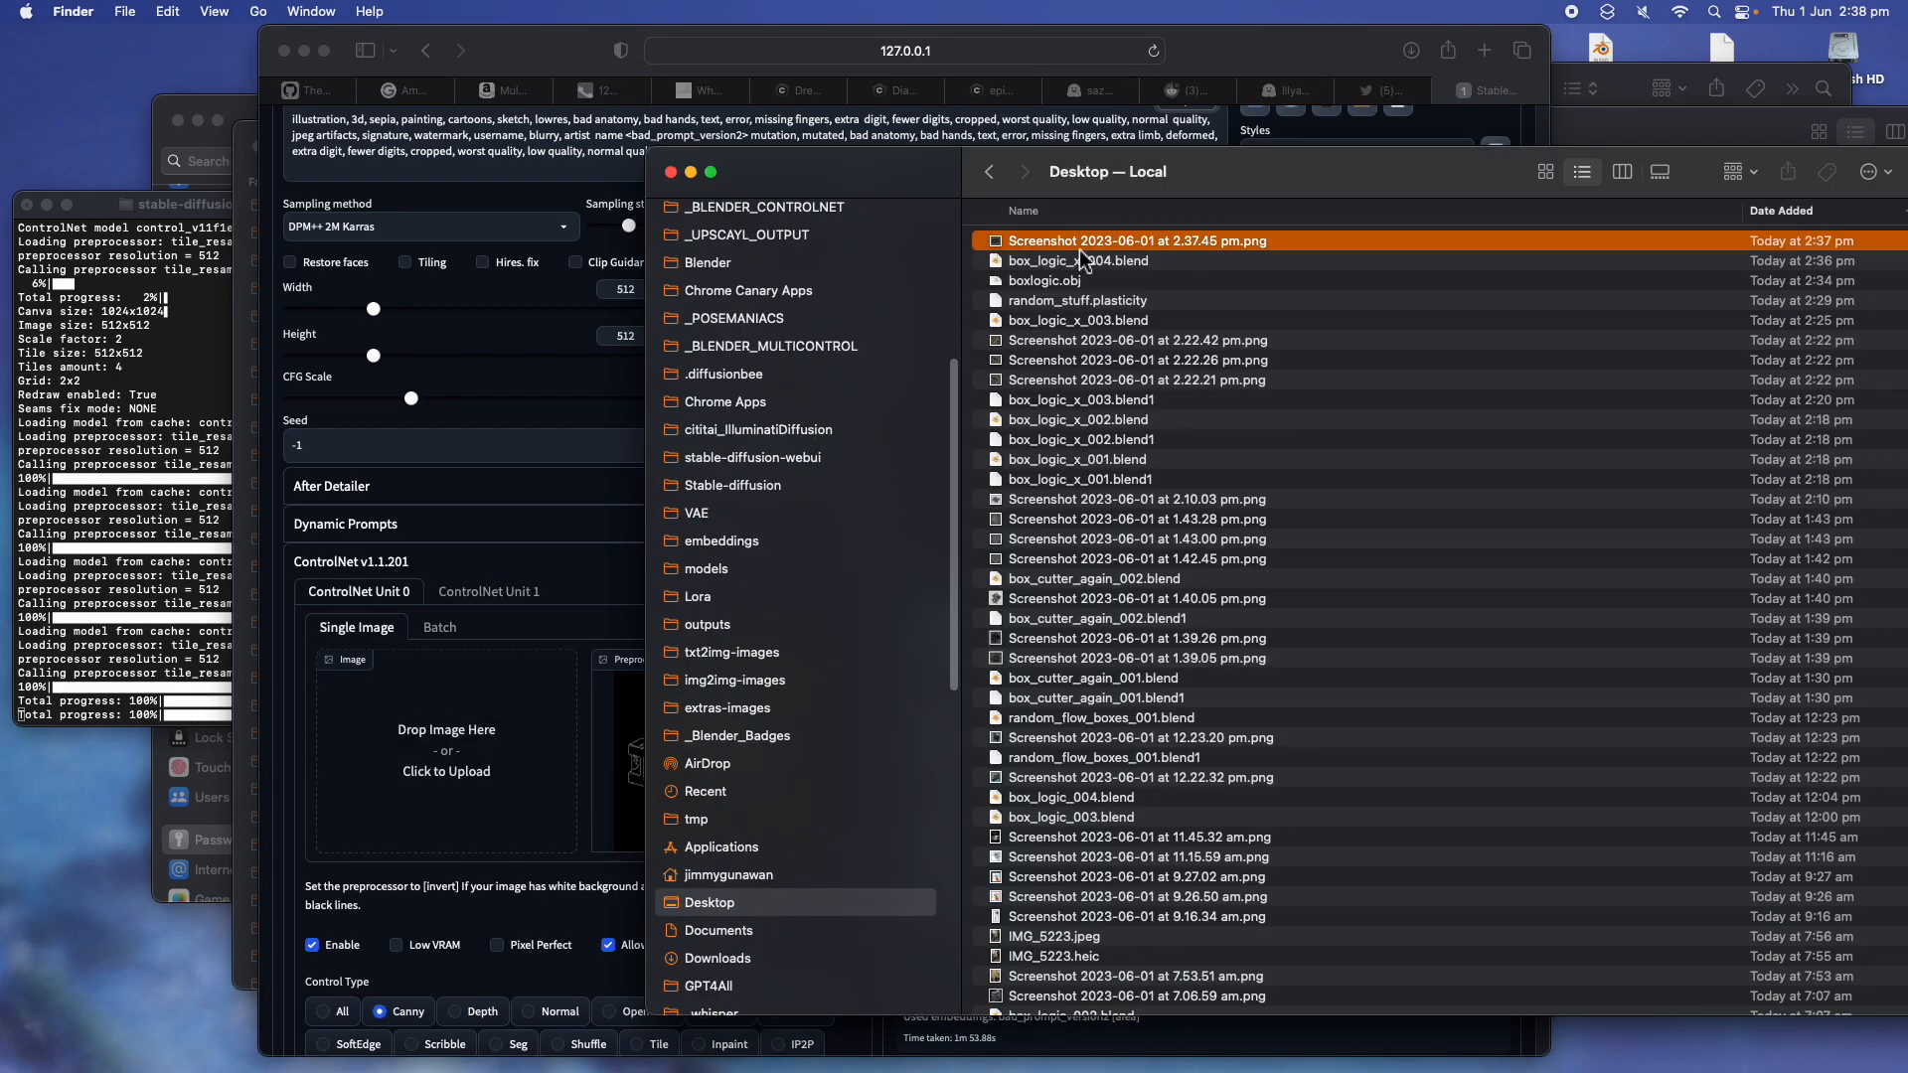
key("space")
key("space")
Load the 2.37.45 pm screenshot into ControlNet units 0 and 1 and start the txt2img generation
left_click_drag(1113, 248, 487, 771)
left_click(480, 588)
left_click_drag(1198, 245, 510, 782)
left_click(381, 602)
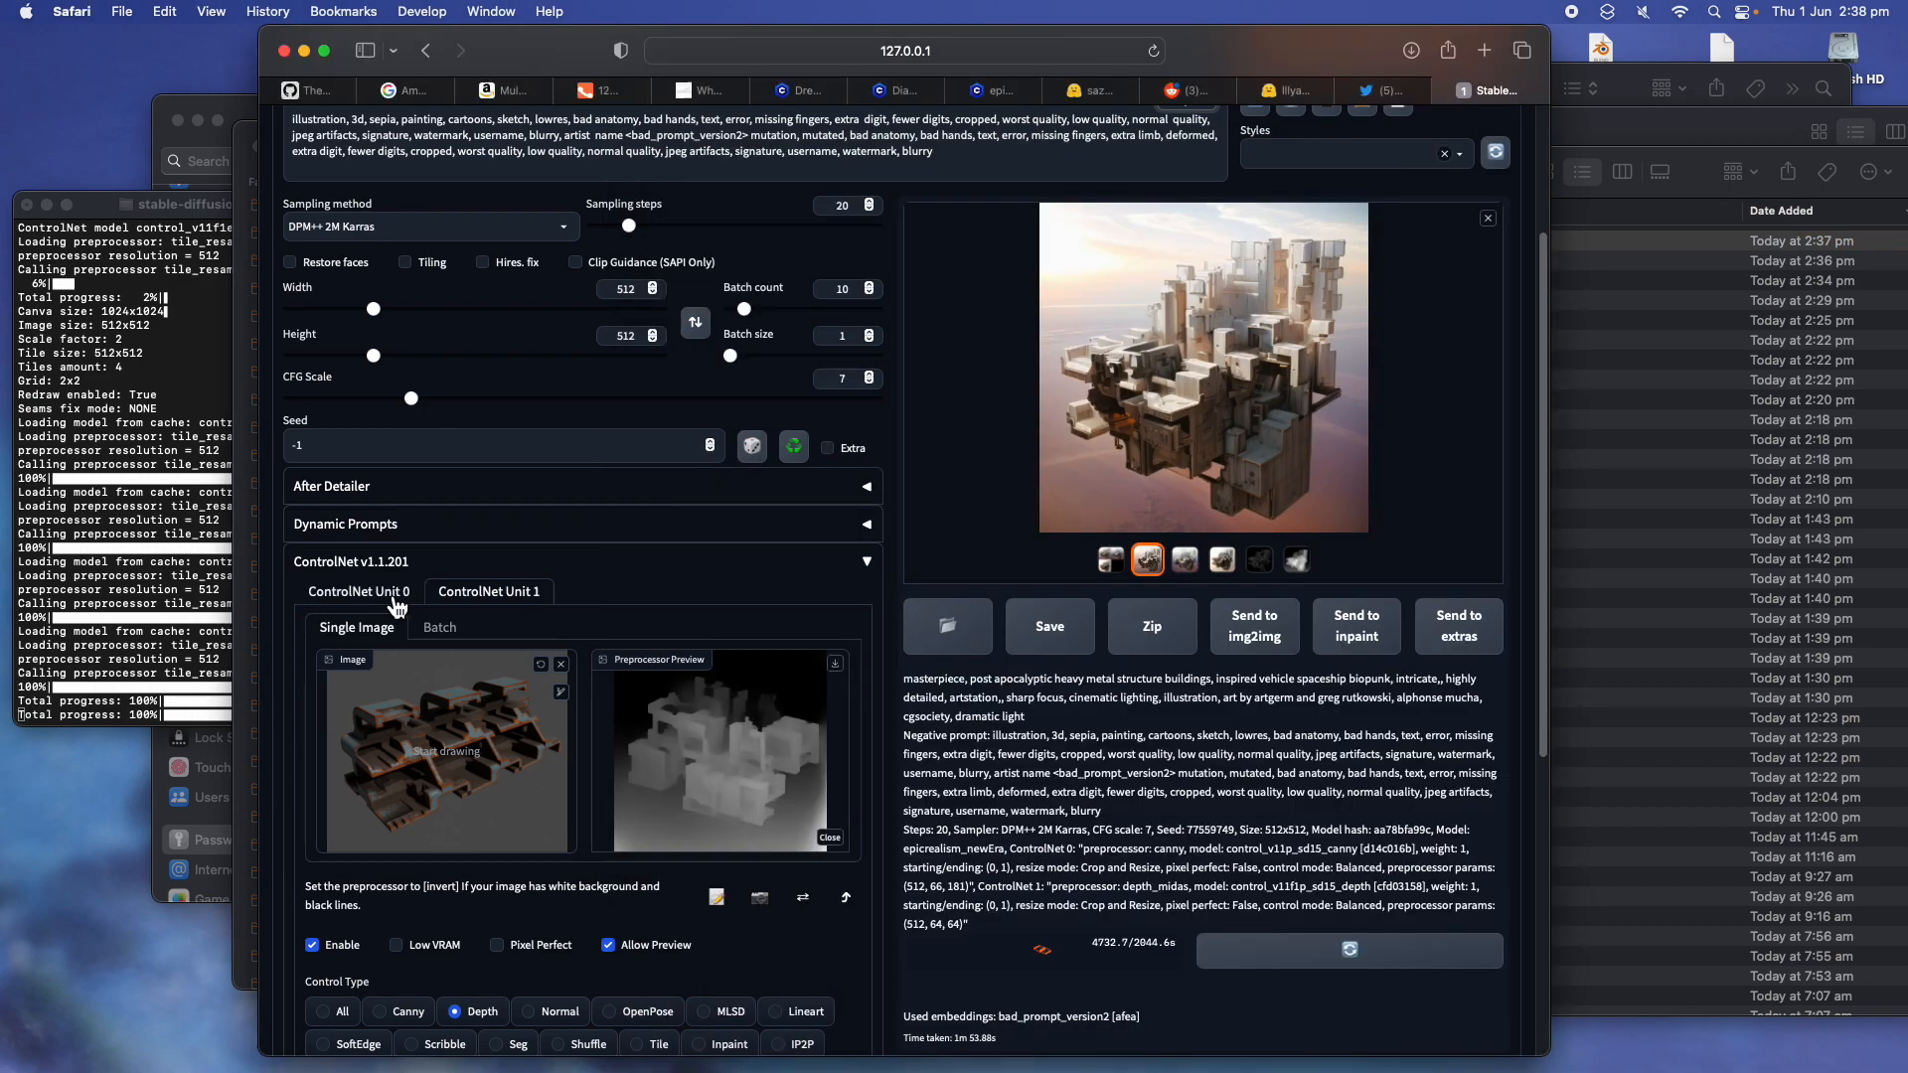
scroll(1030, 421, "up", 5)
left_click(1319, 286)
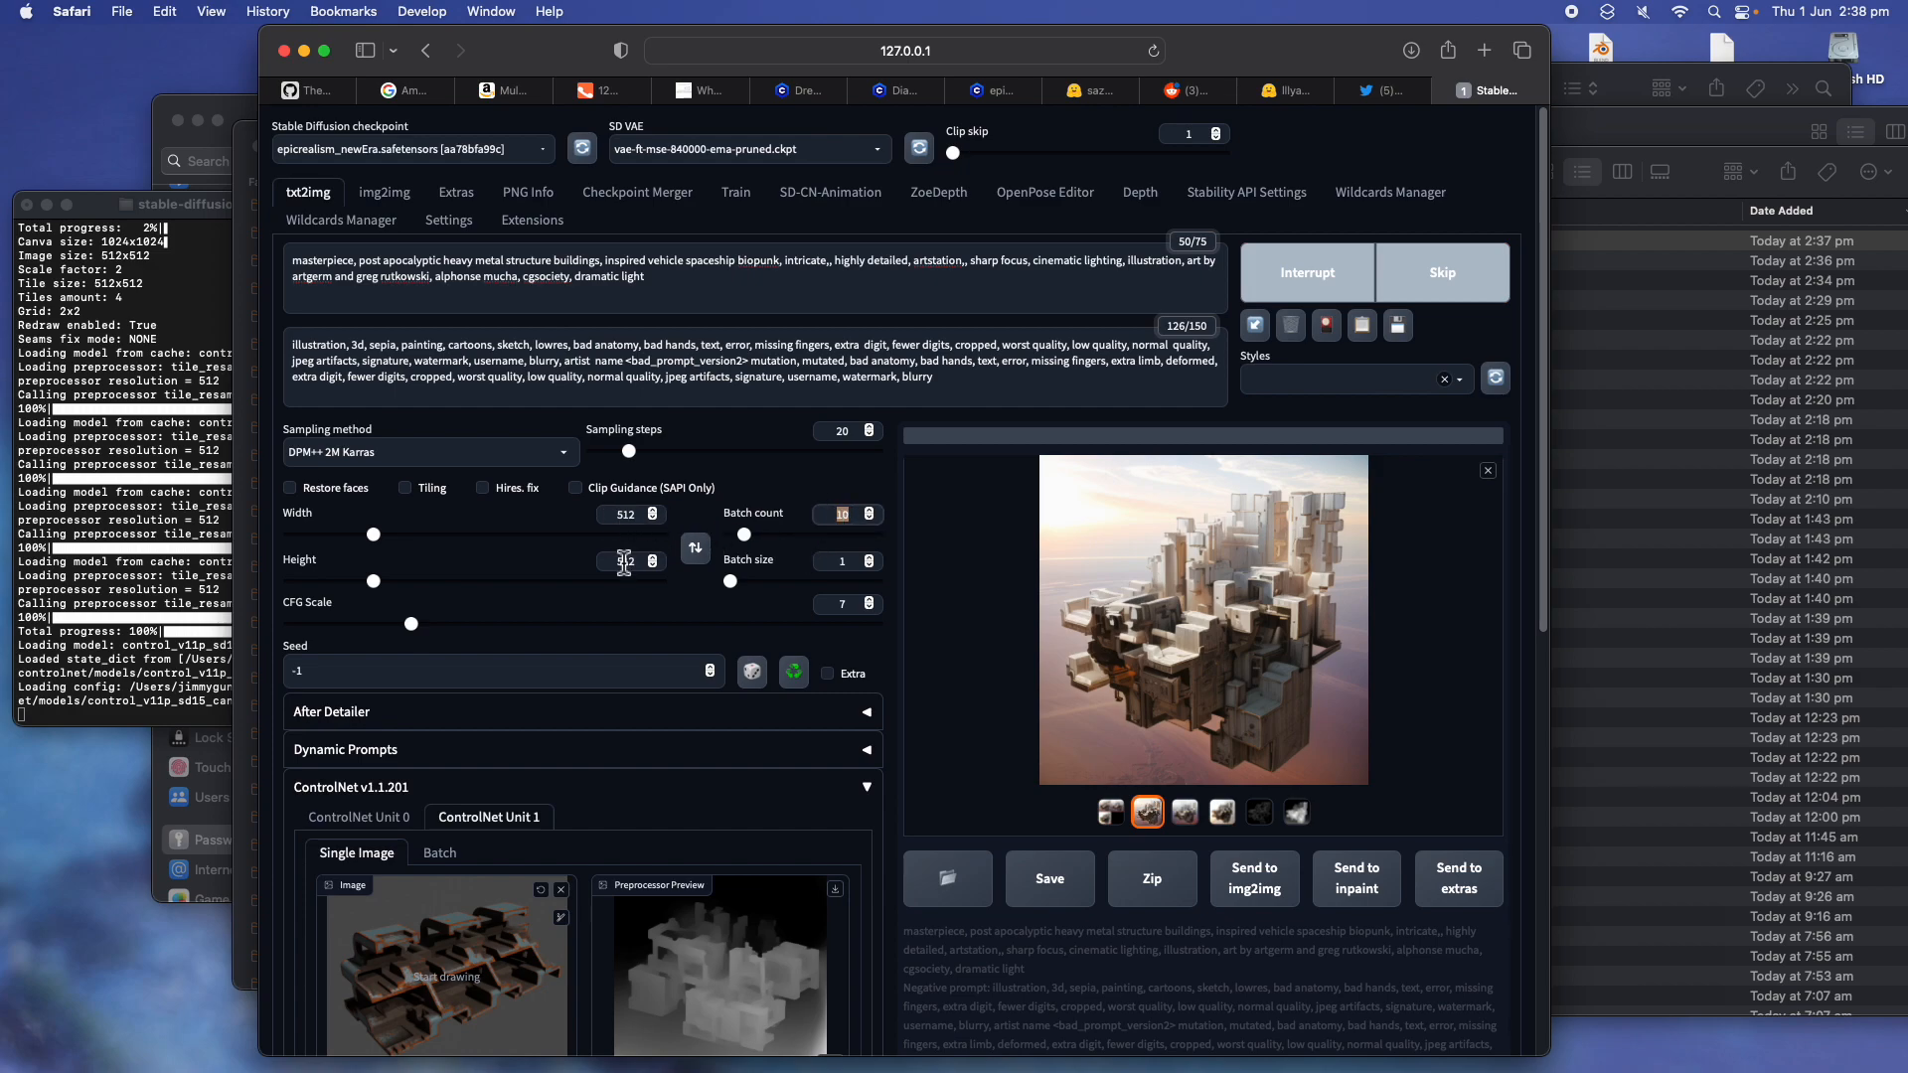
Refresh the preprocessor previews for the new screenshot: depth_midas in ControlNet unit 1 and canny in unit 0
scroll(651, 646, "down", 3)
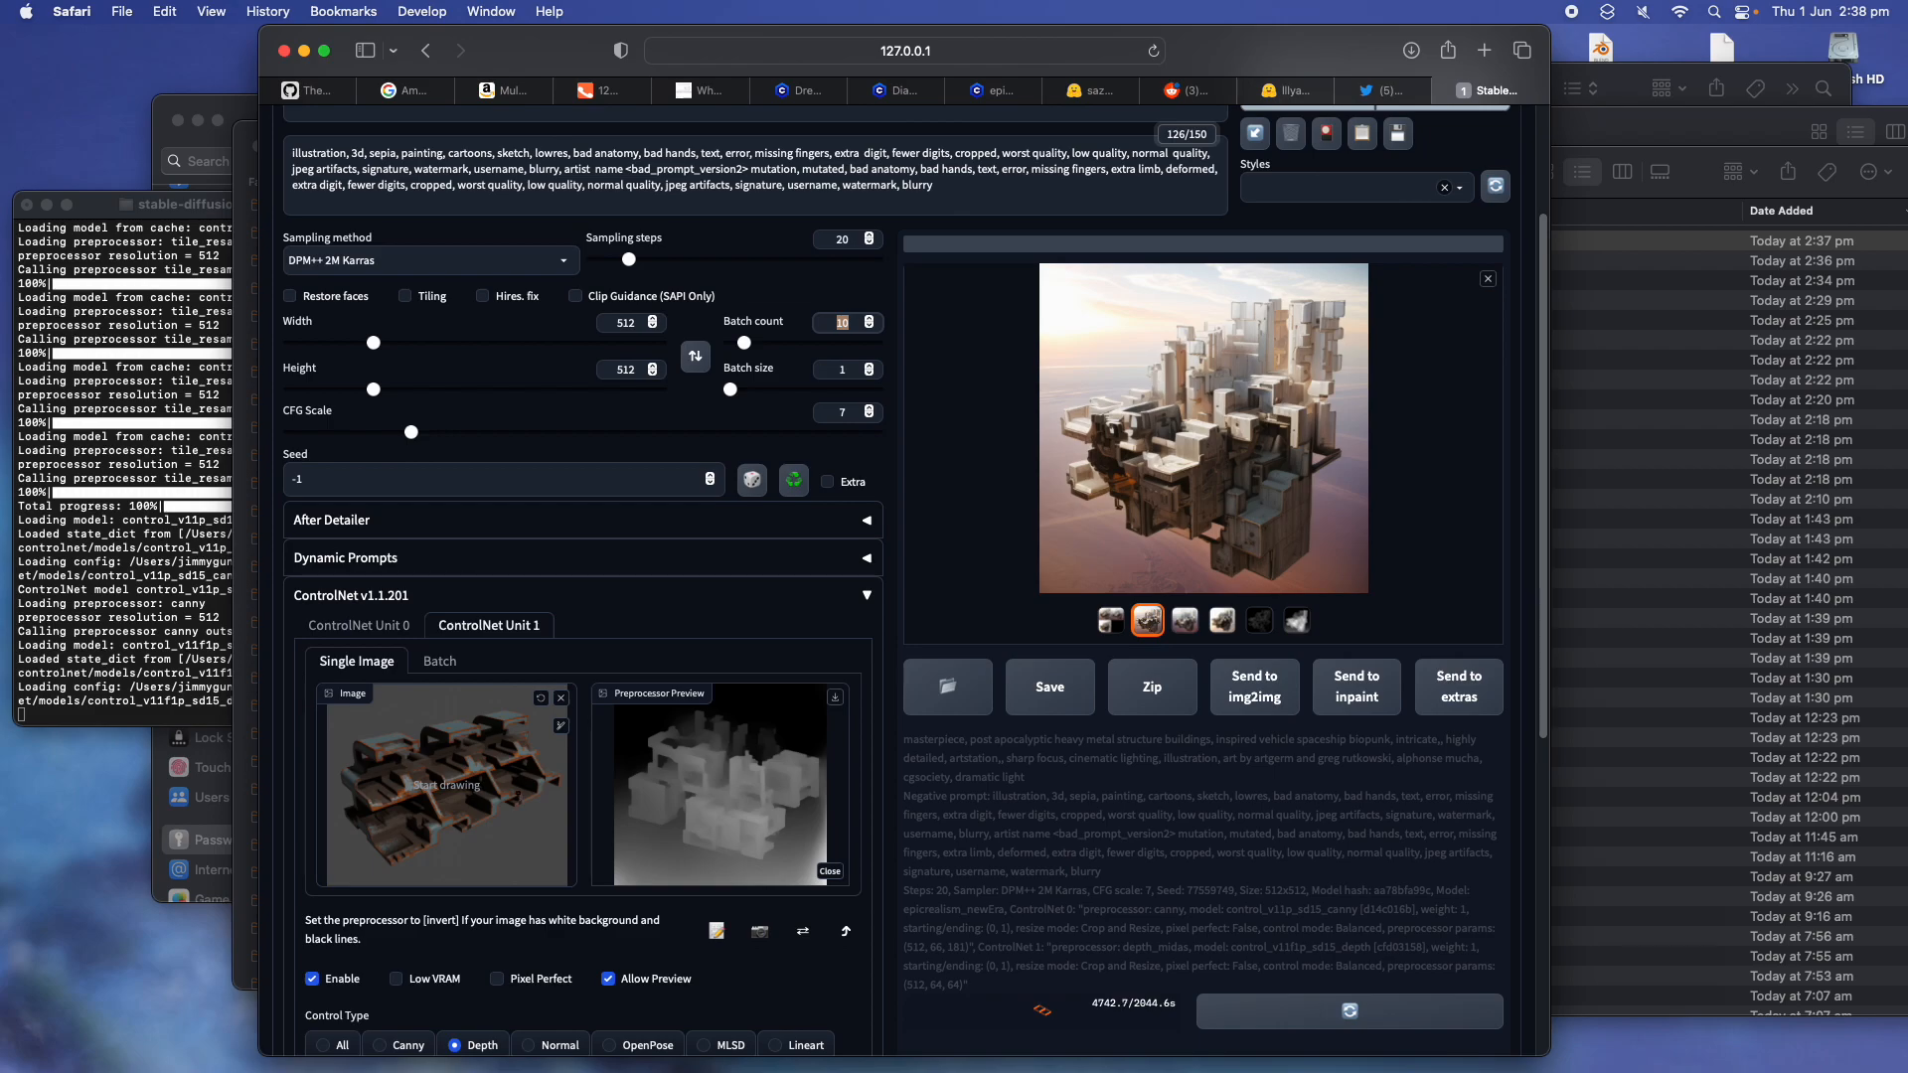
scroll(571, 837, "down", 3)
left_click(571, 981)
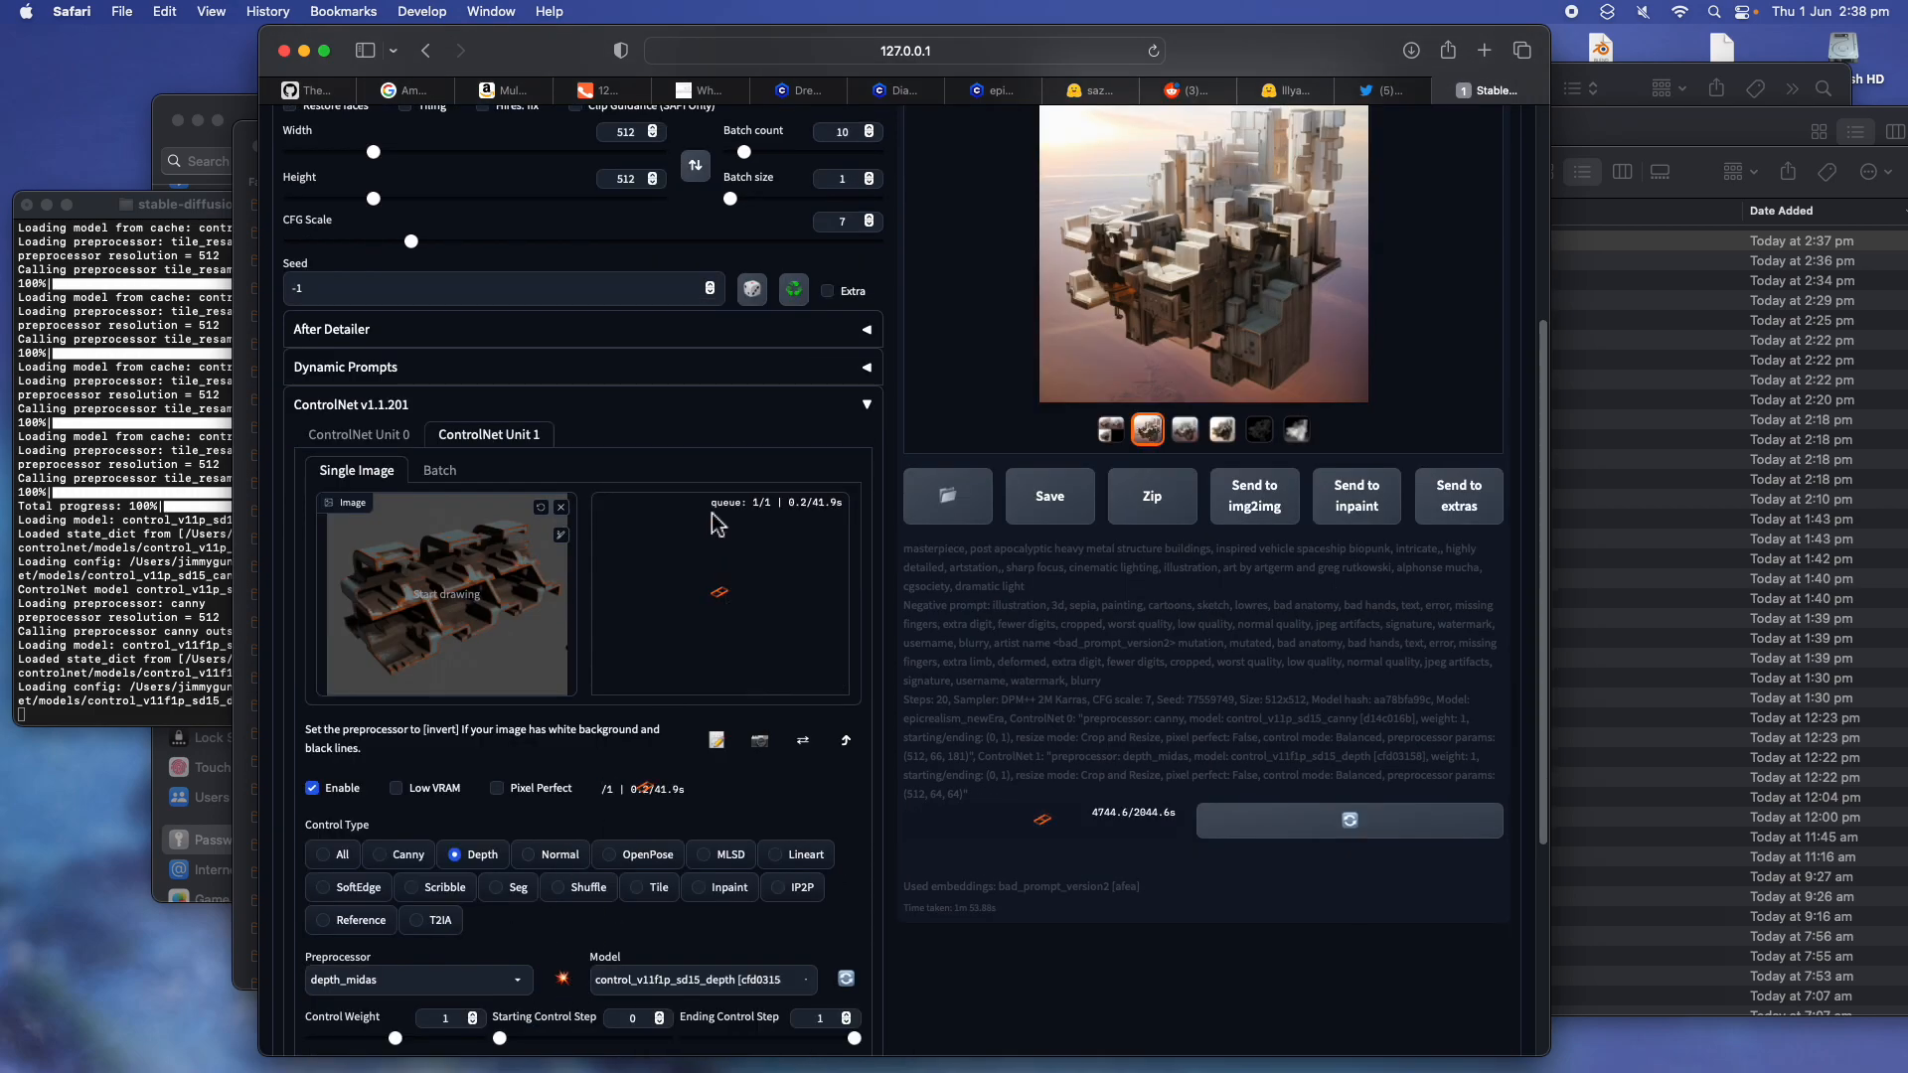
left_click(393, 437)
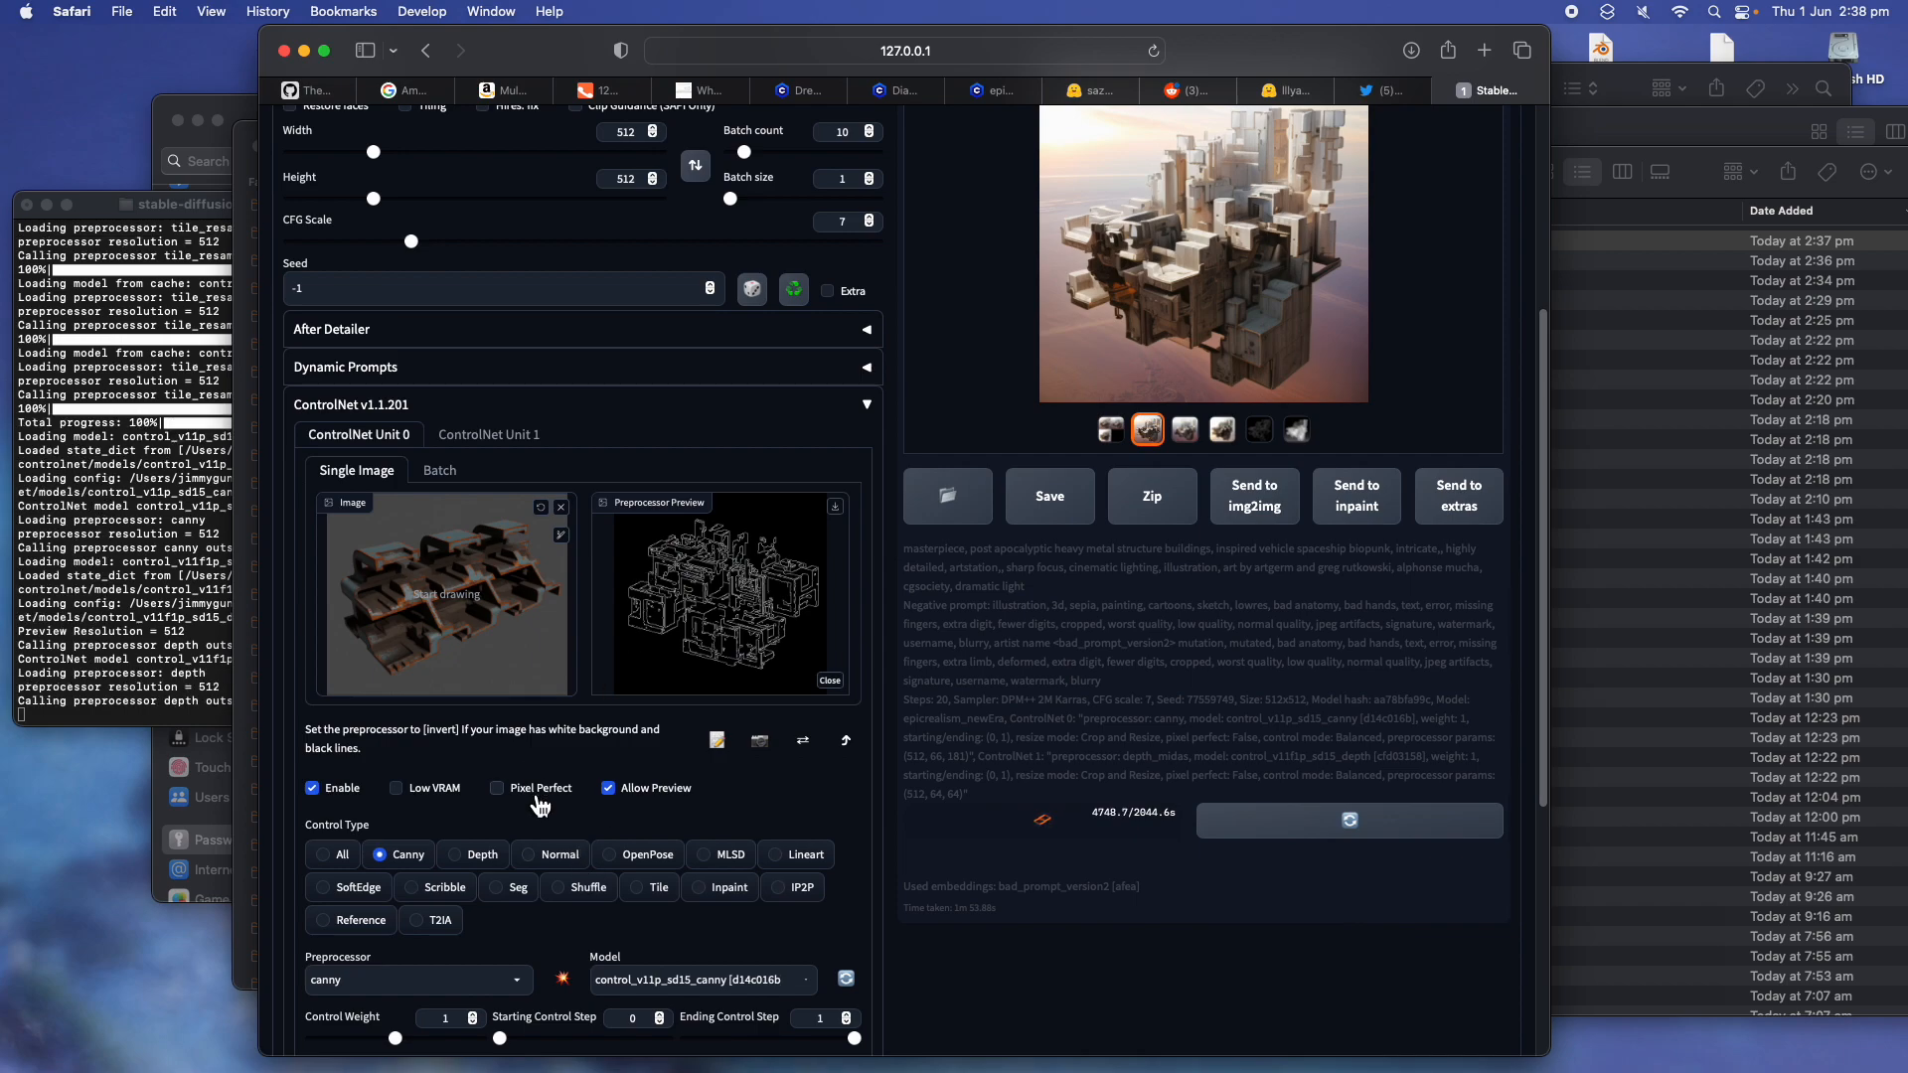
left_click(563, 979)
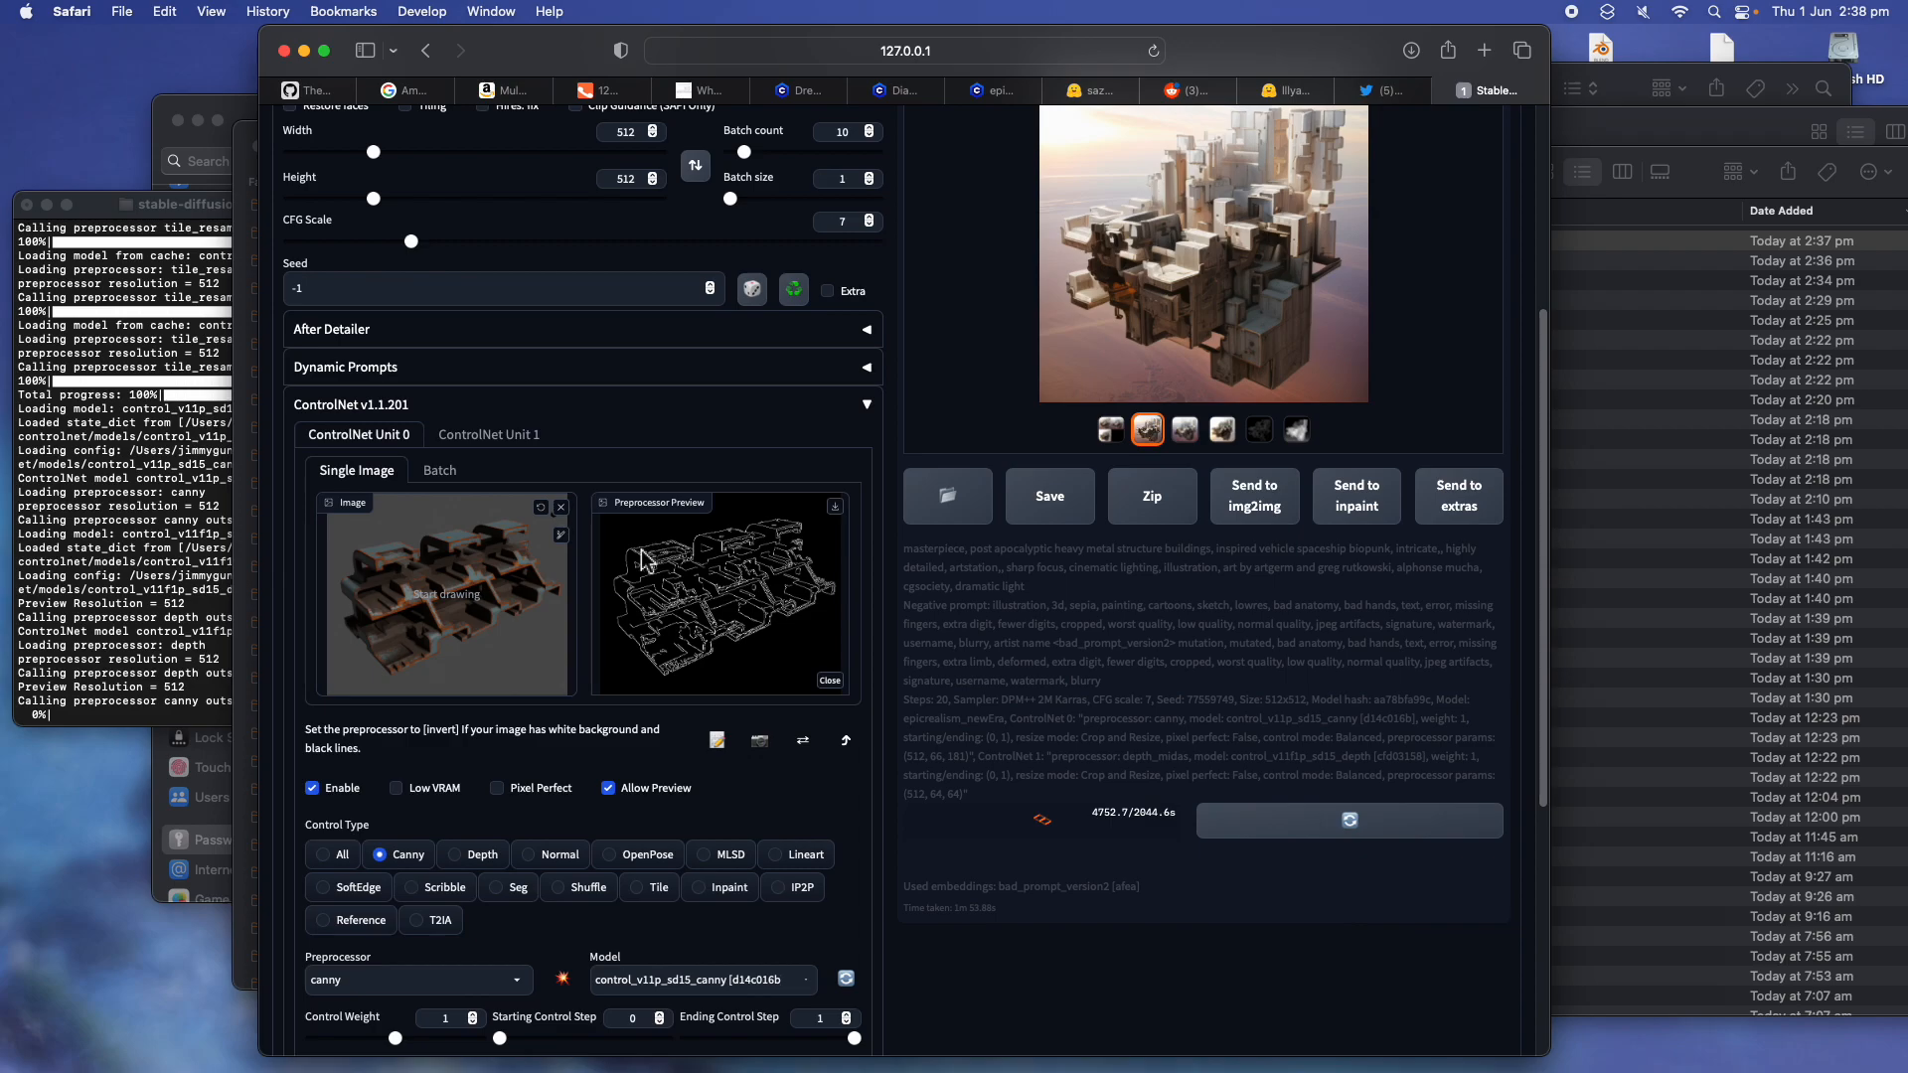
left_click(488, 434)
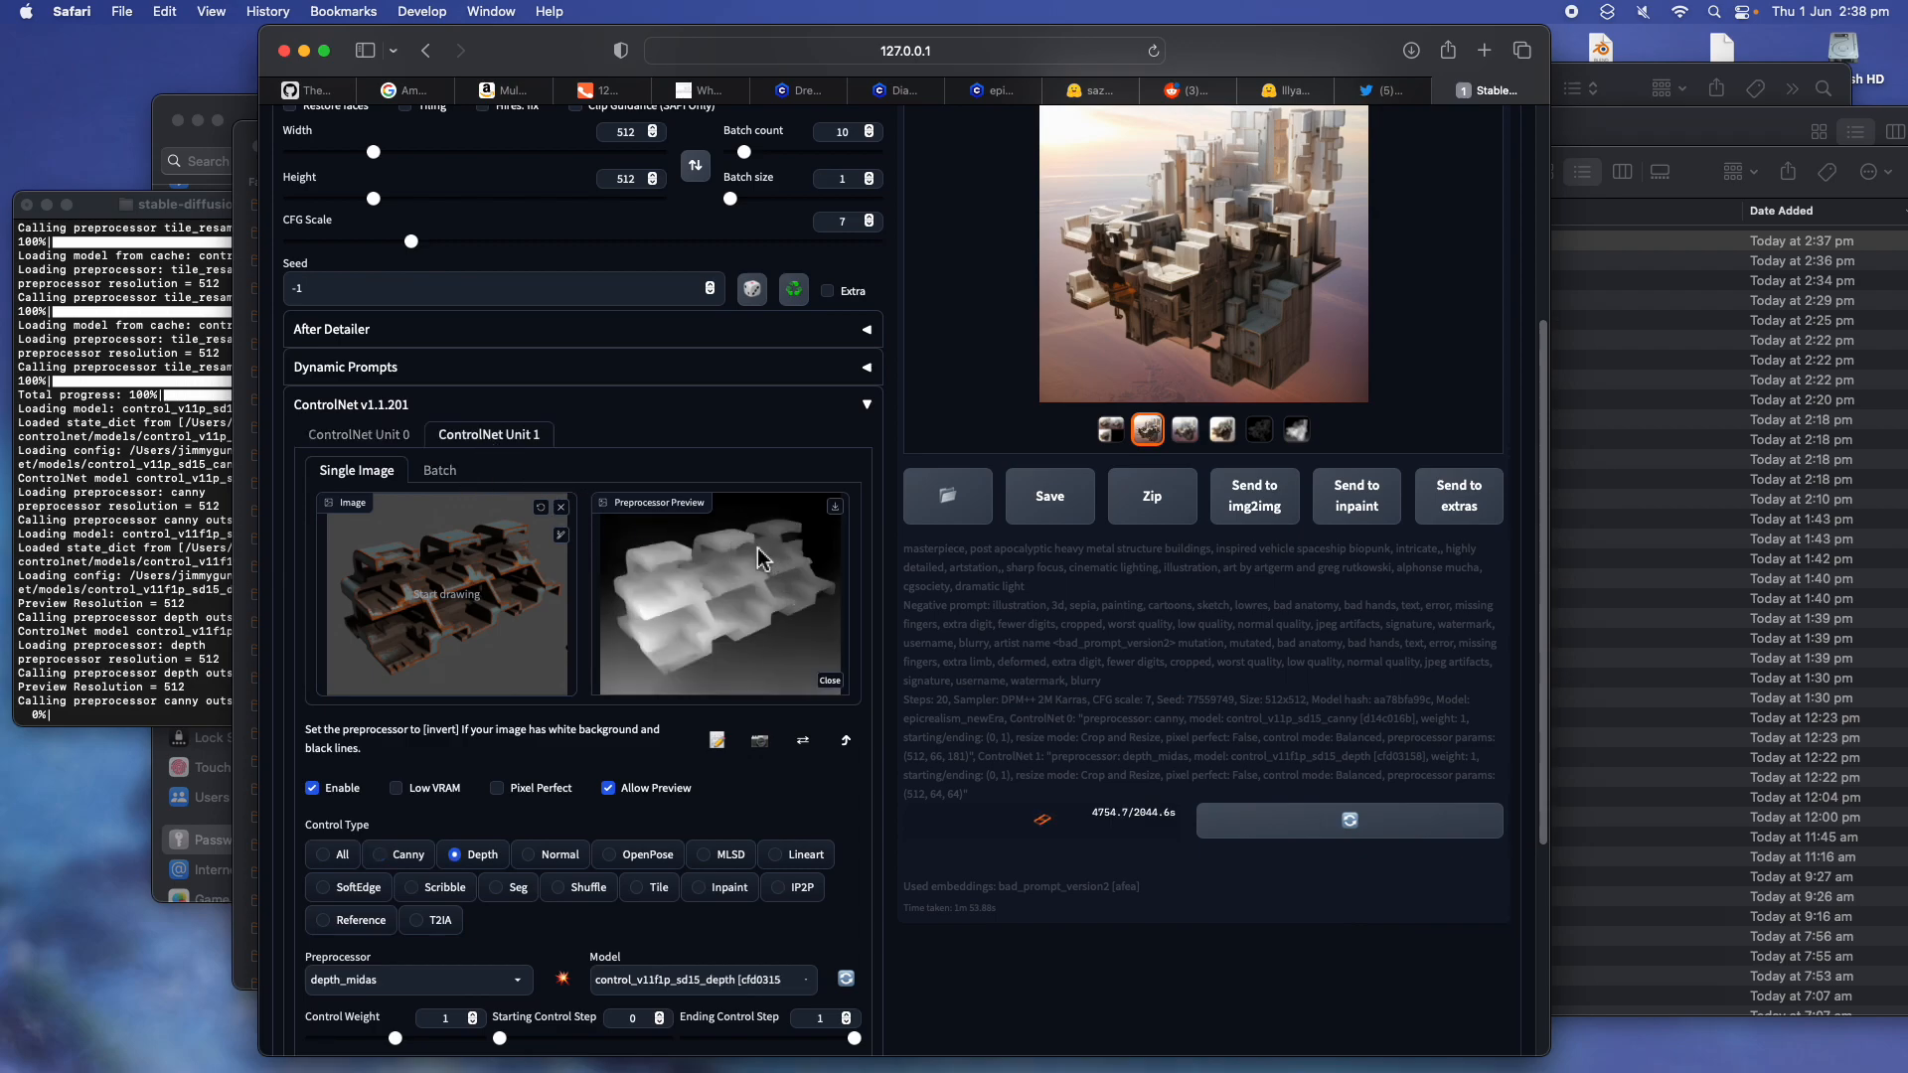
Review the wording of the positive and negative prompts while the generation preview progresses
scroll(695, 666, "up", 2)
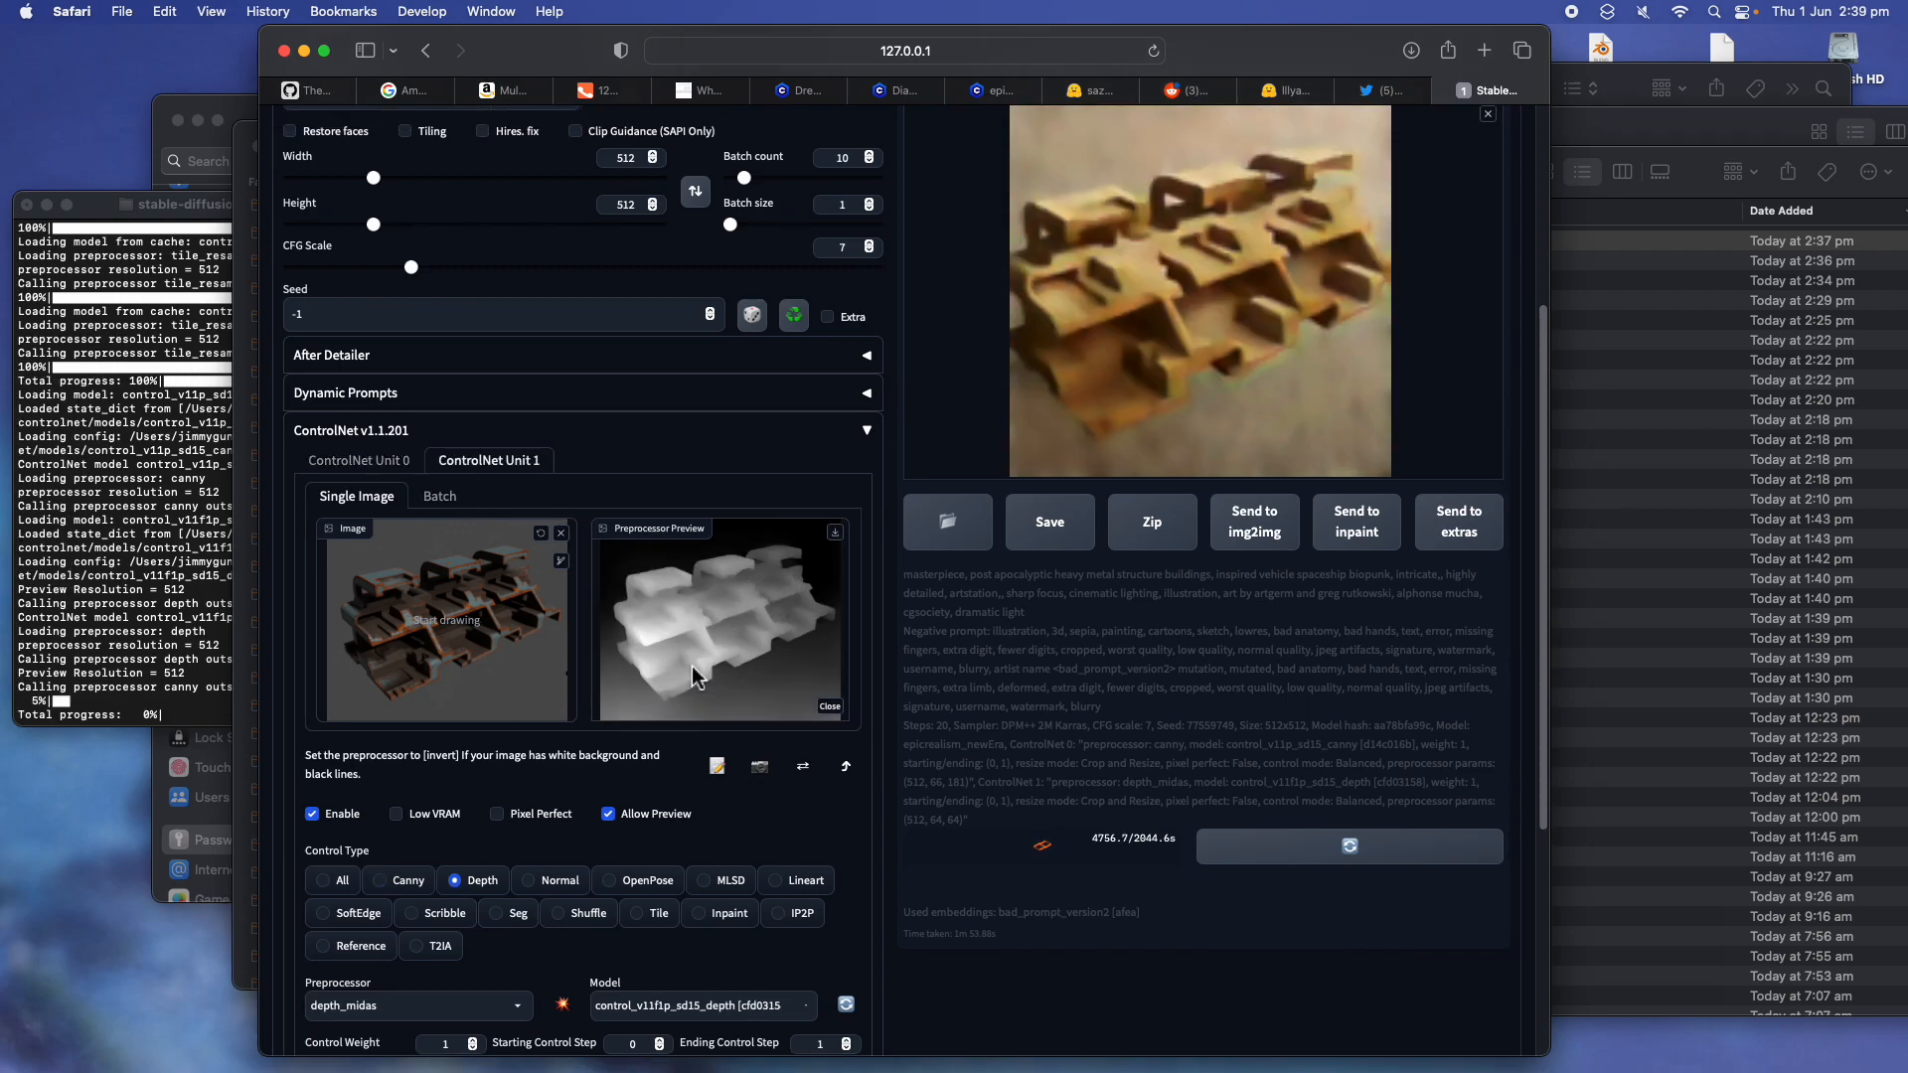
scroll(720, 621, "up", 3)
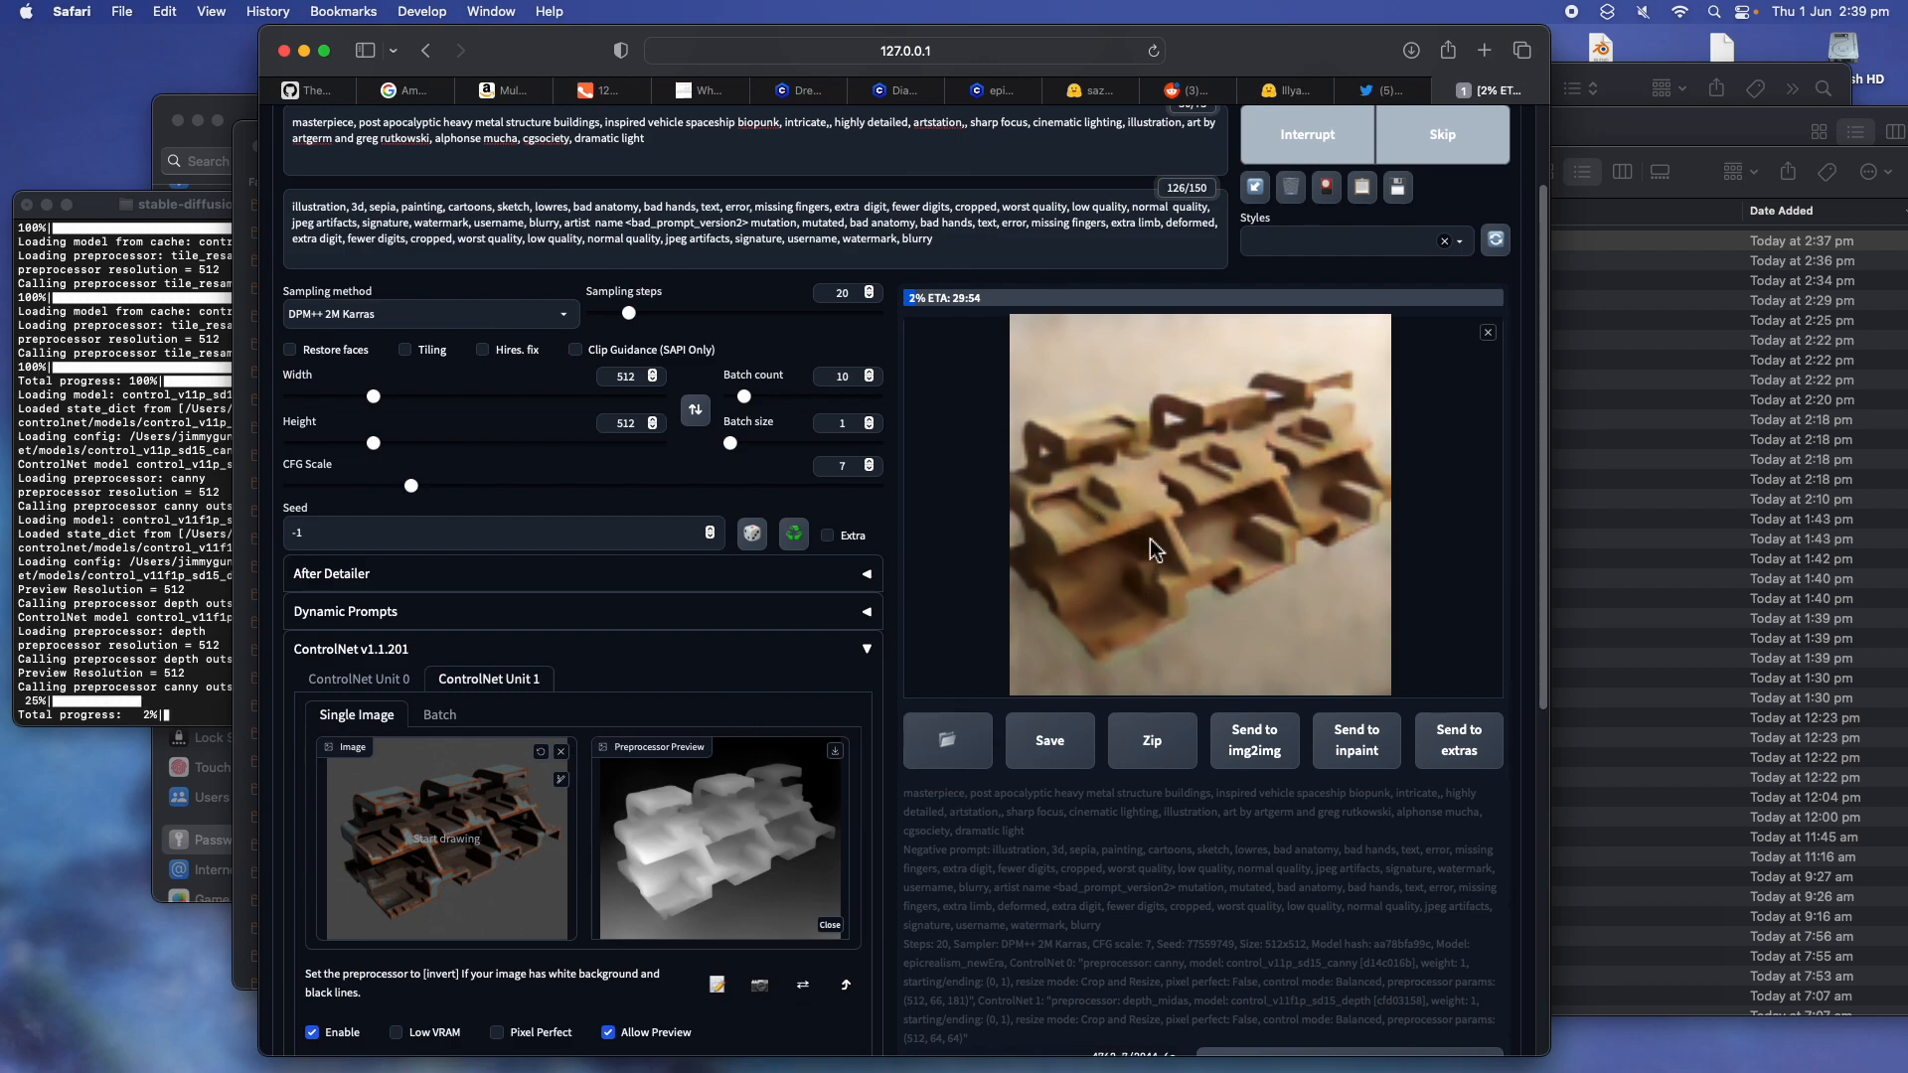
scroll(1179, 481, "up", 3)
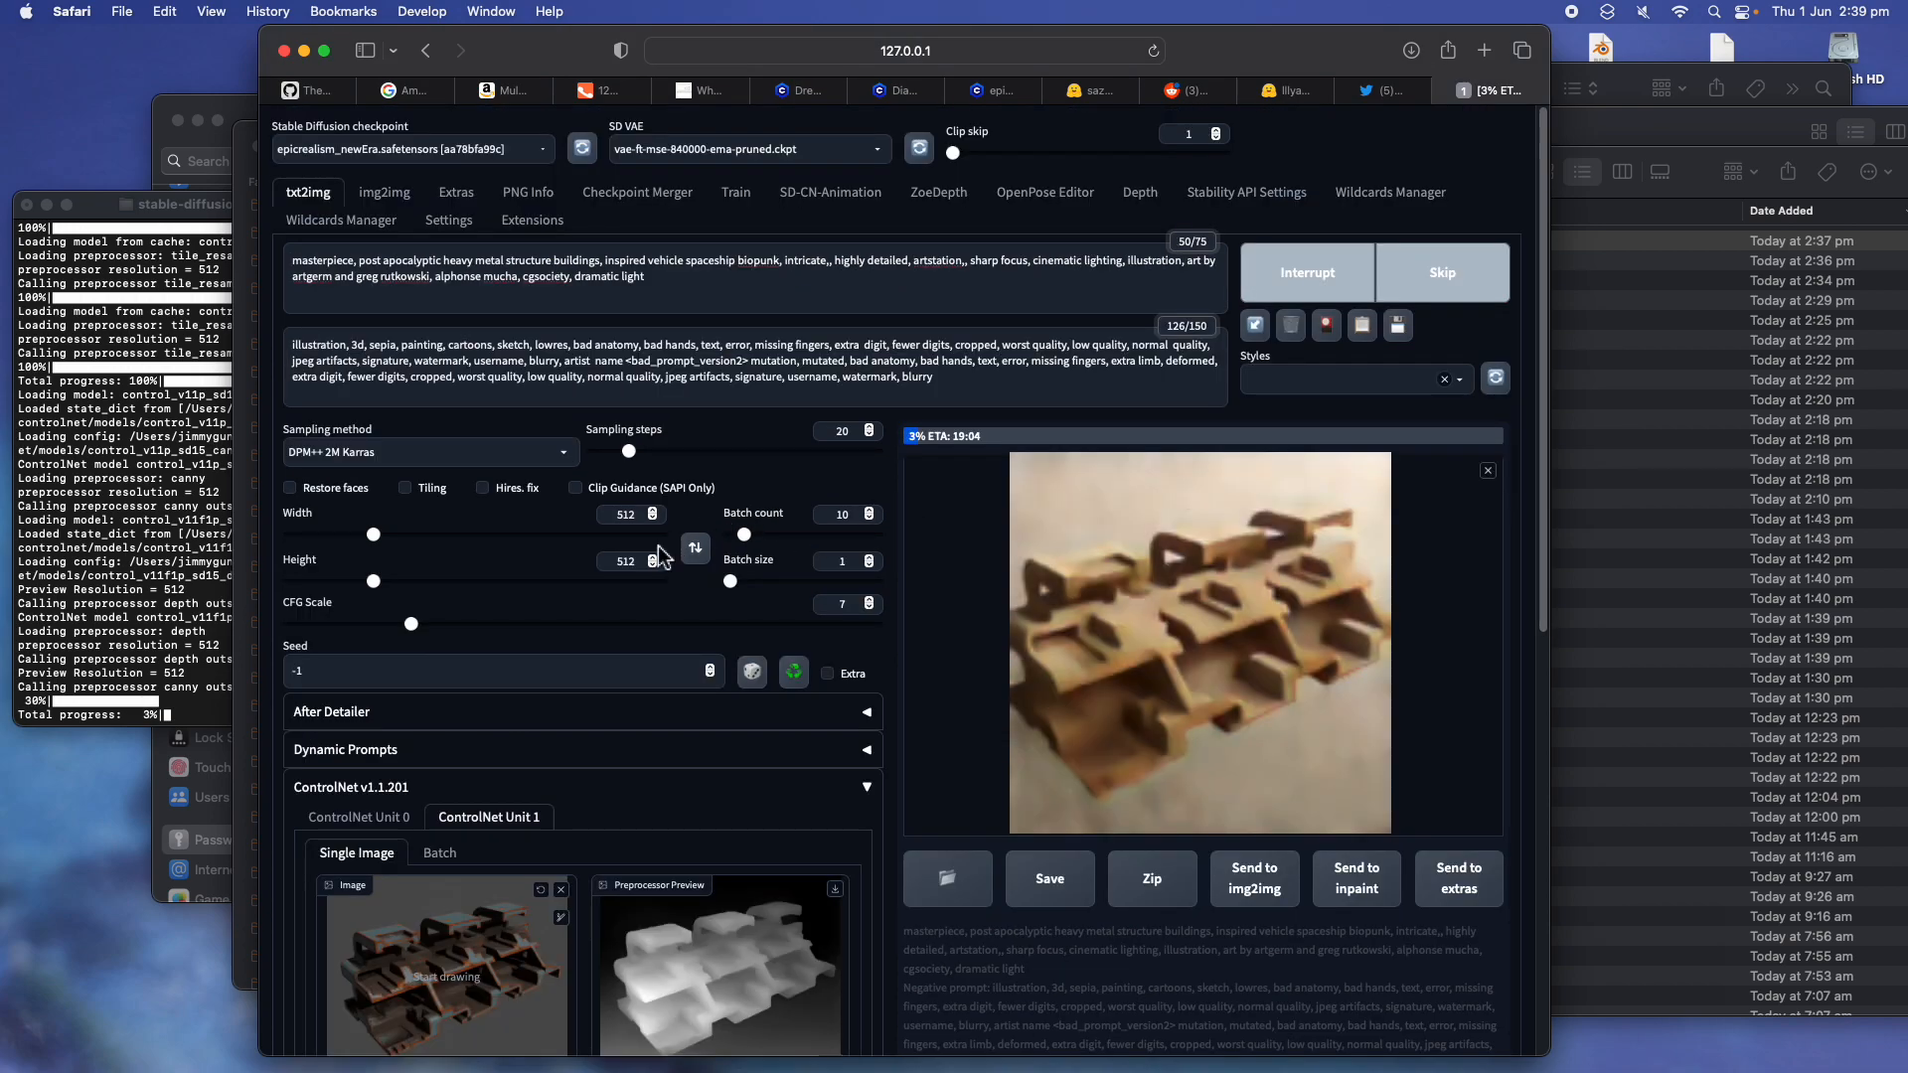
left_click_drag(302, 265, 350, 264)
left_click(366, 265)
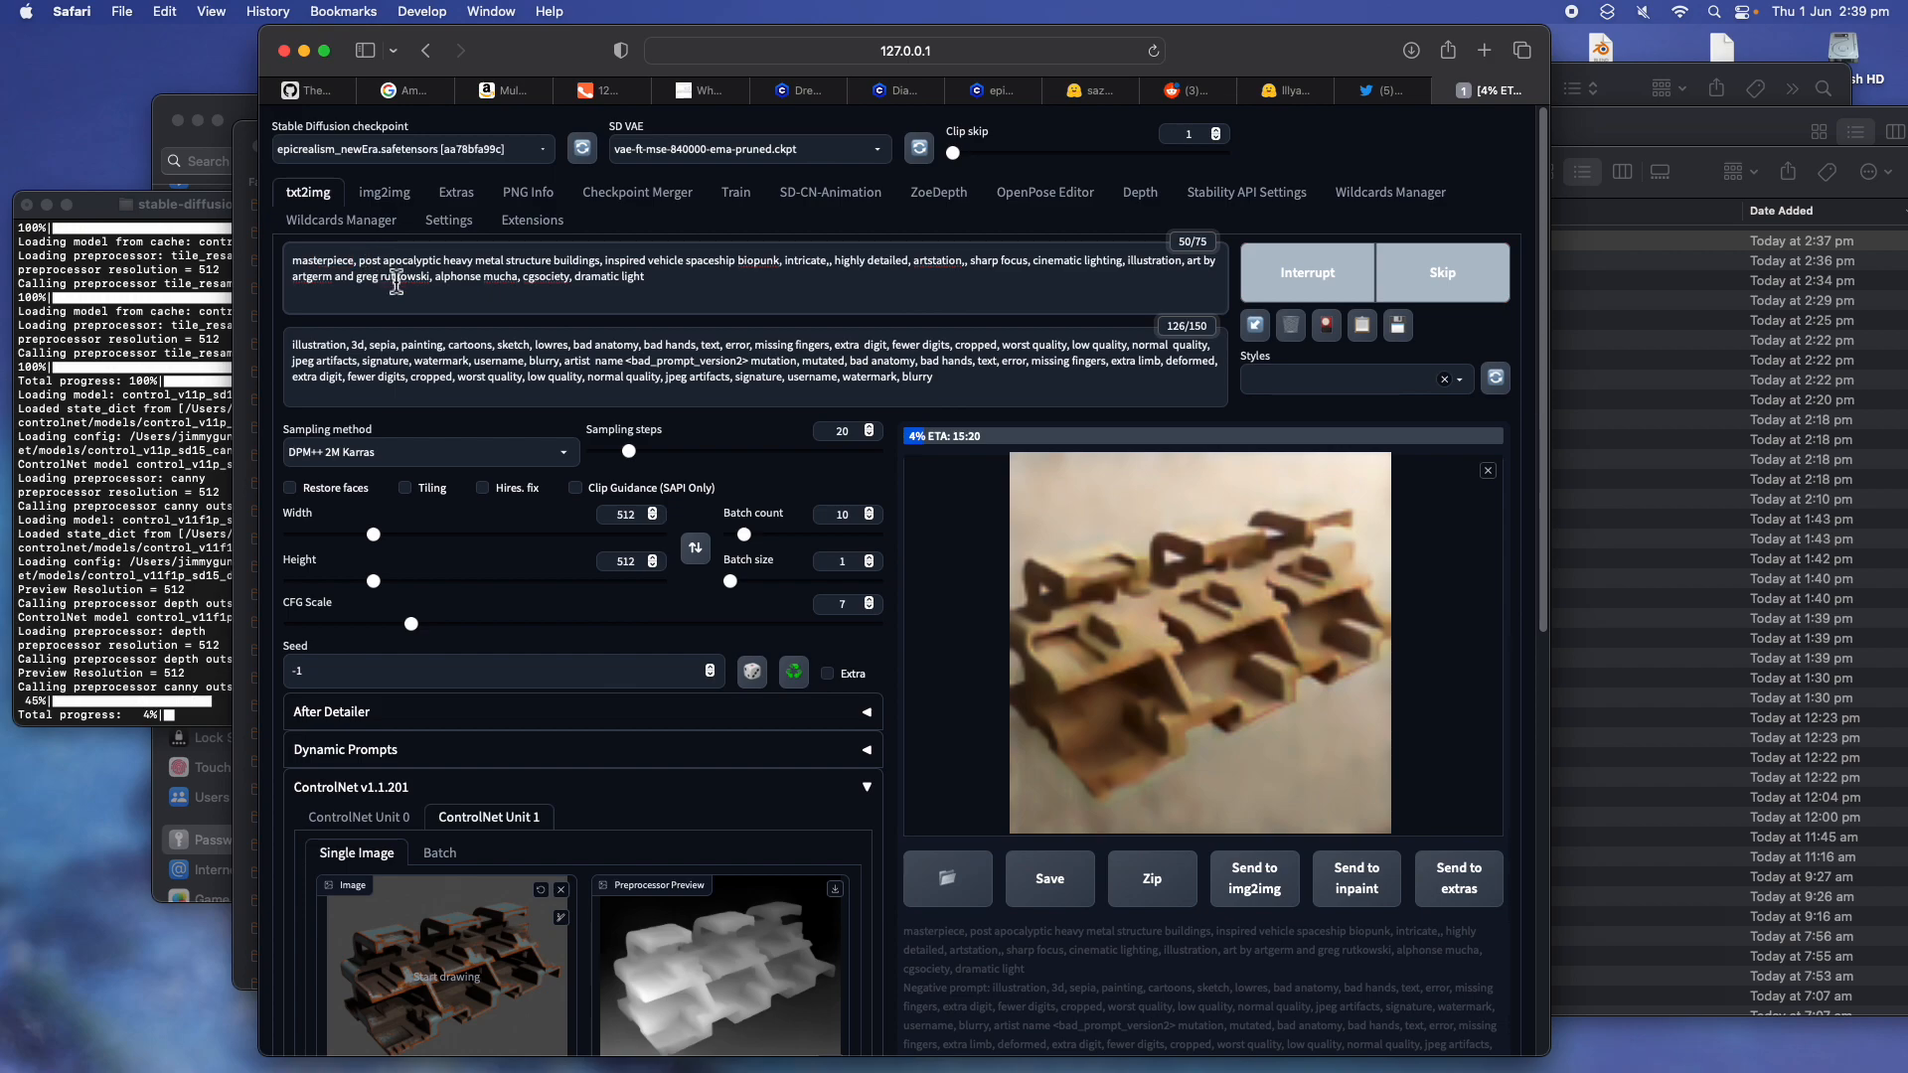
left_click_drag(701, 268, 441, 267)
left_click_drag(391, 264, 643, 268)
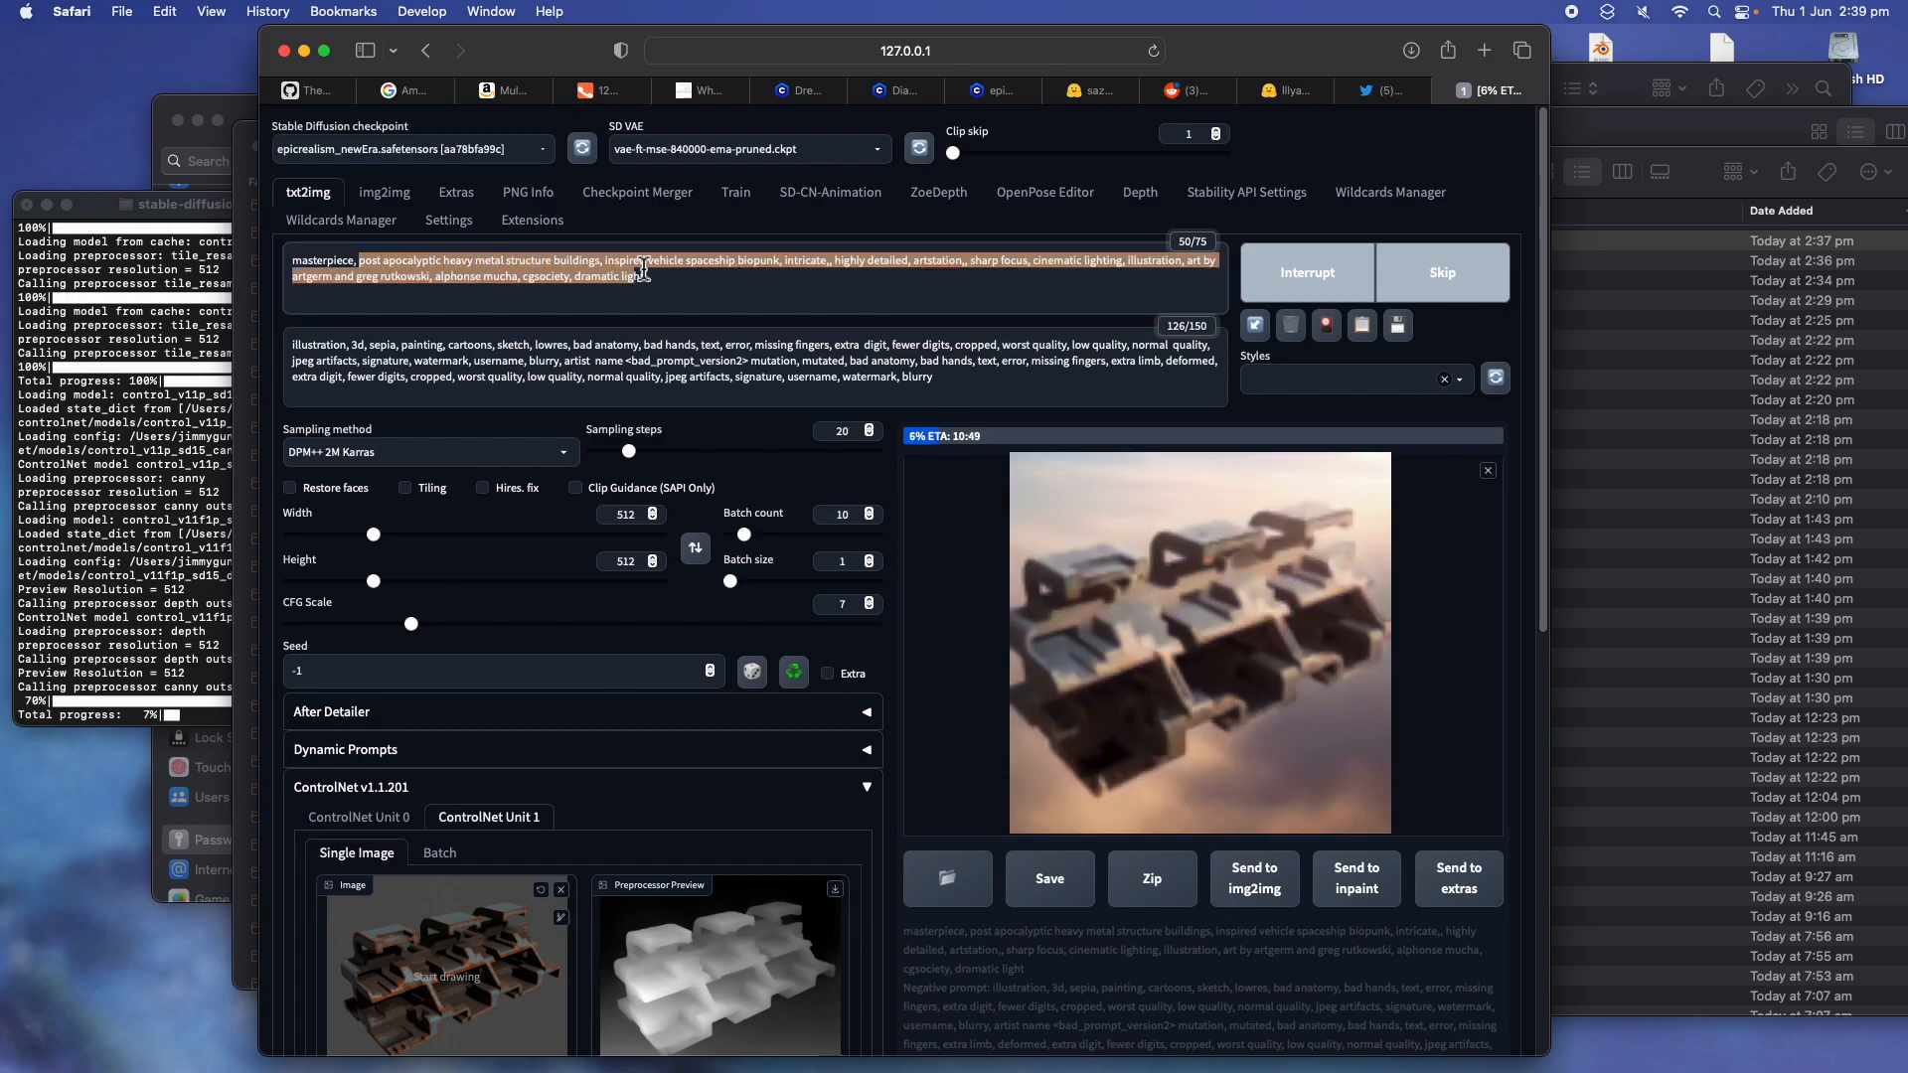
left_click(651, 263)
left_click_drag(696, 266, 926, 261)
left_click(1004, 272)
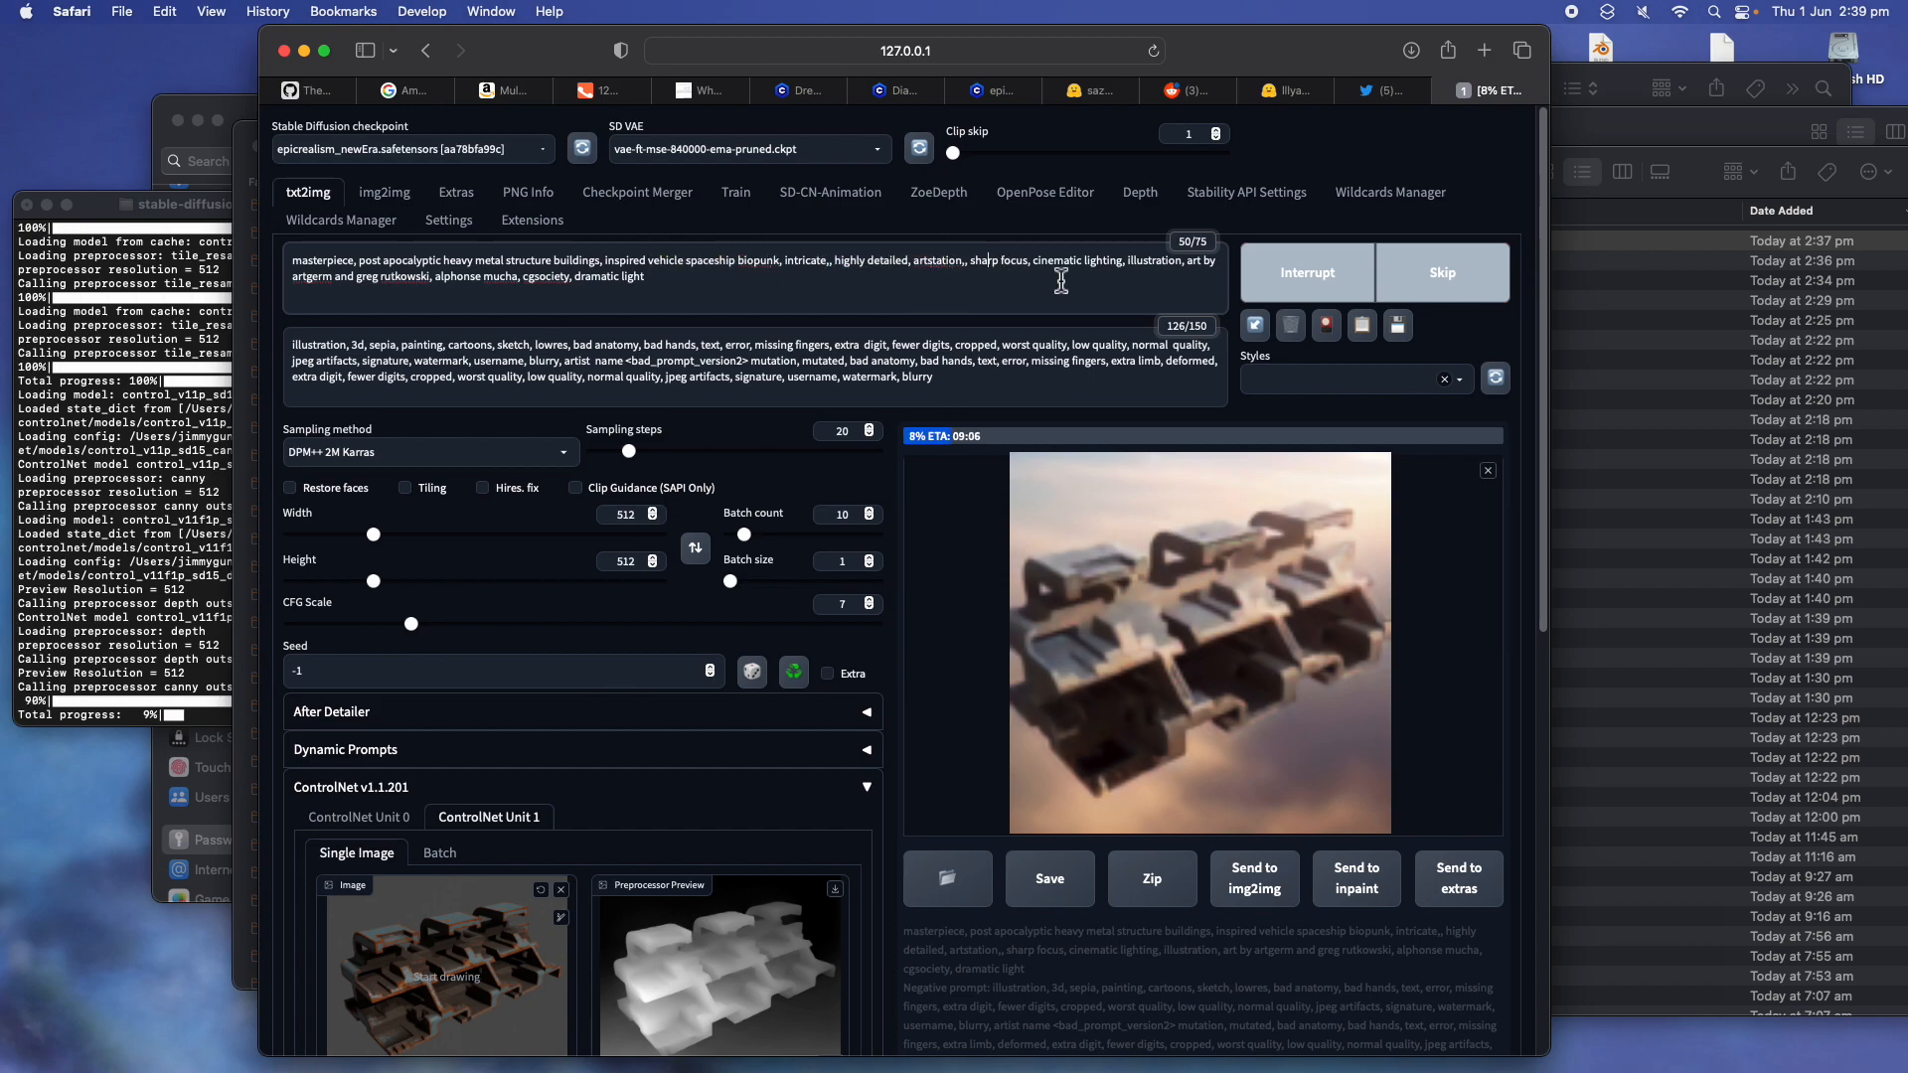
left_click_drag(1053, 266, 1105, 266)
left_click(316, 264)
left_click_drag(293, 345, 847, 299)
left_click(847, 295)
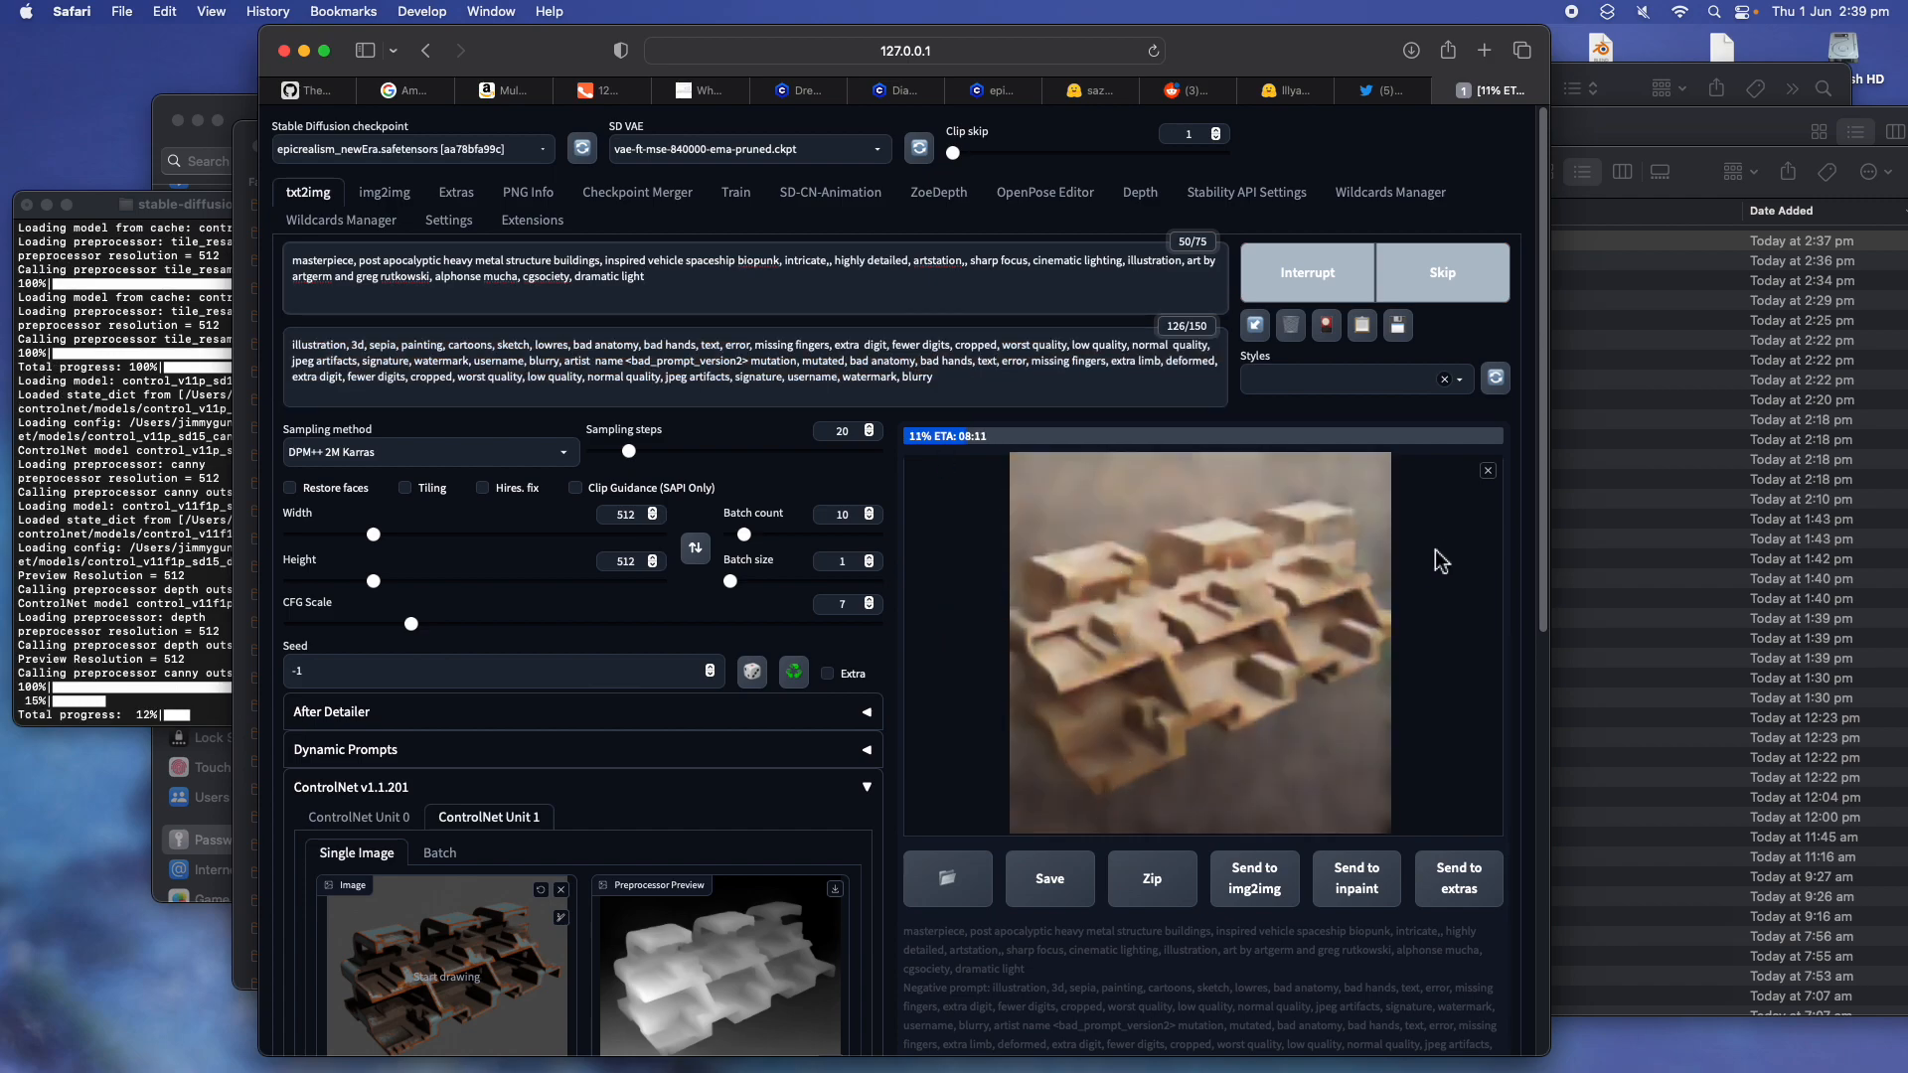
Interrupt the batch and compare the generated images, selecting the second thumbnail showing the metal structure in the clouds
left_click(1330, 291)
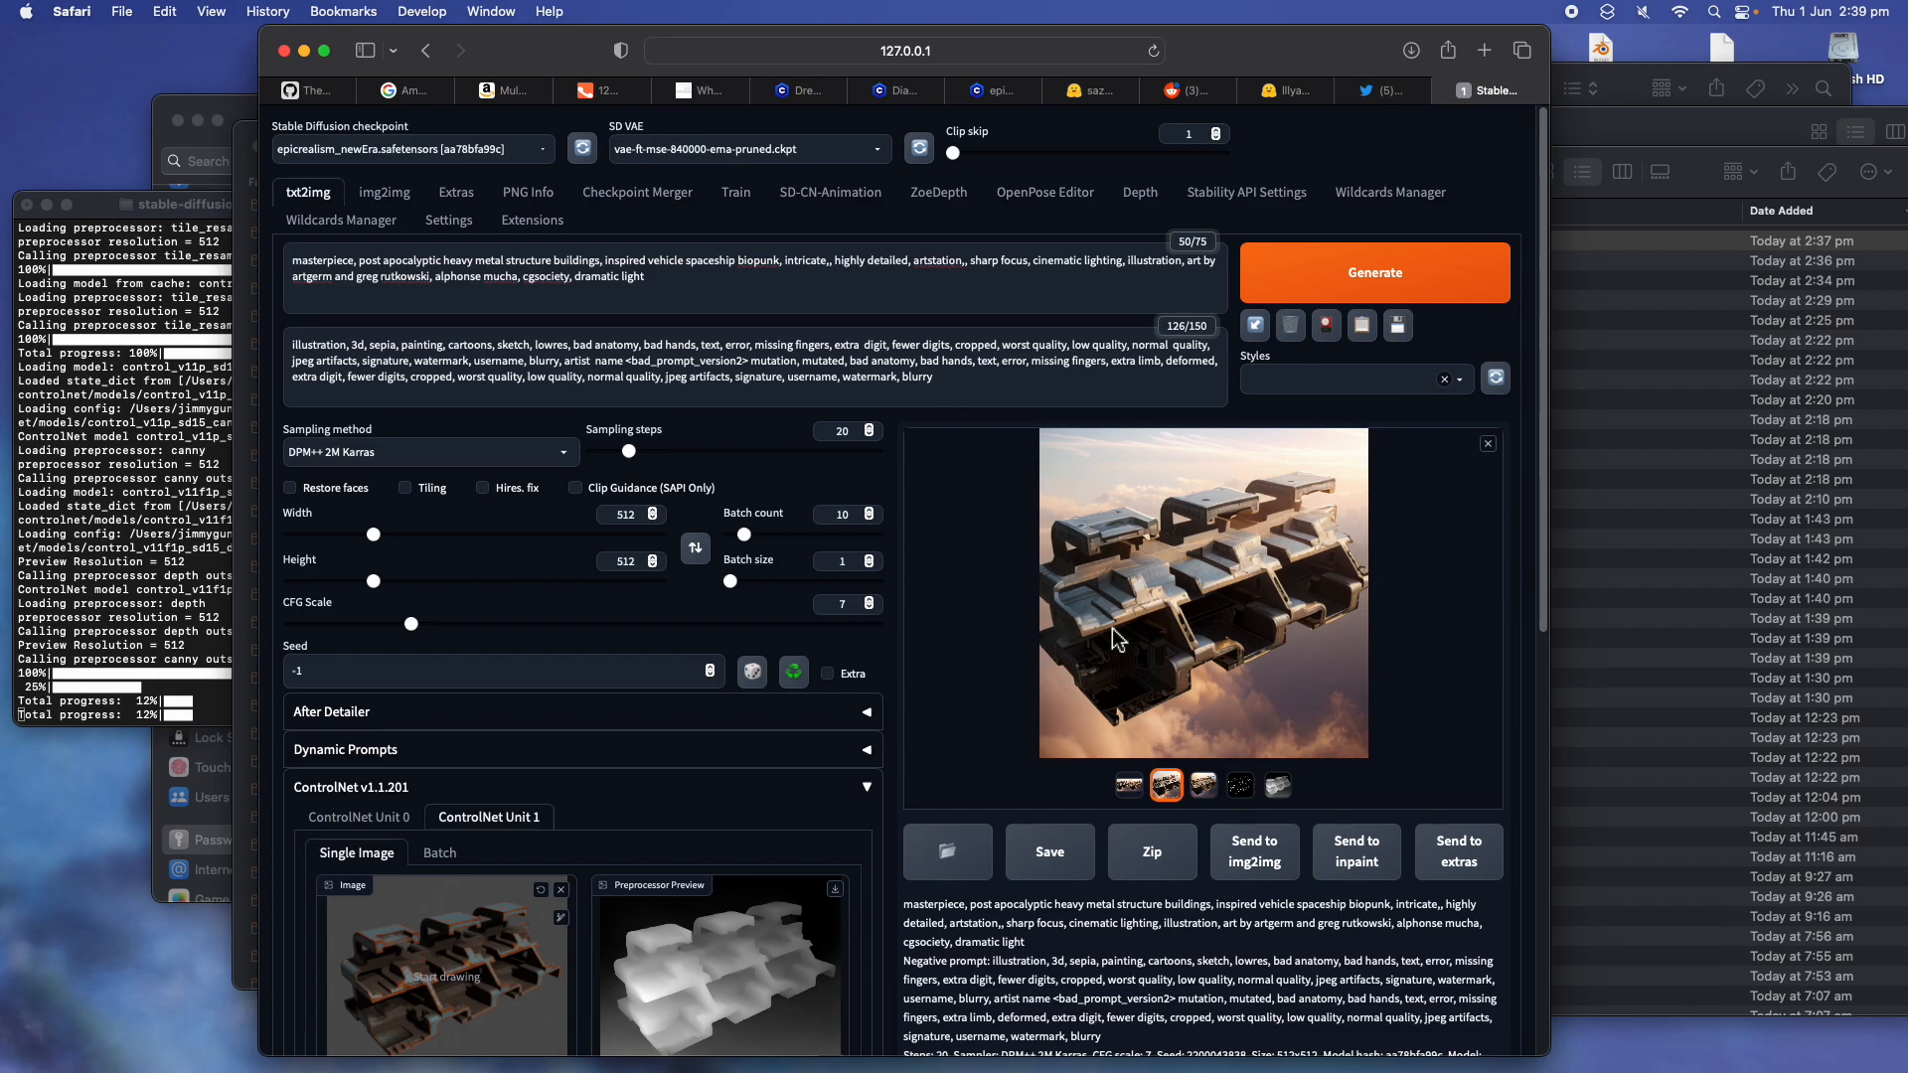
left_click(1205, 787)
left_click(1167, 787)
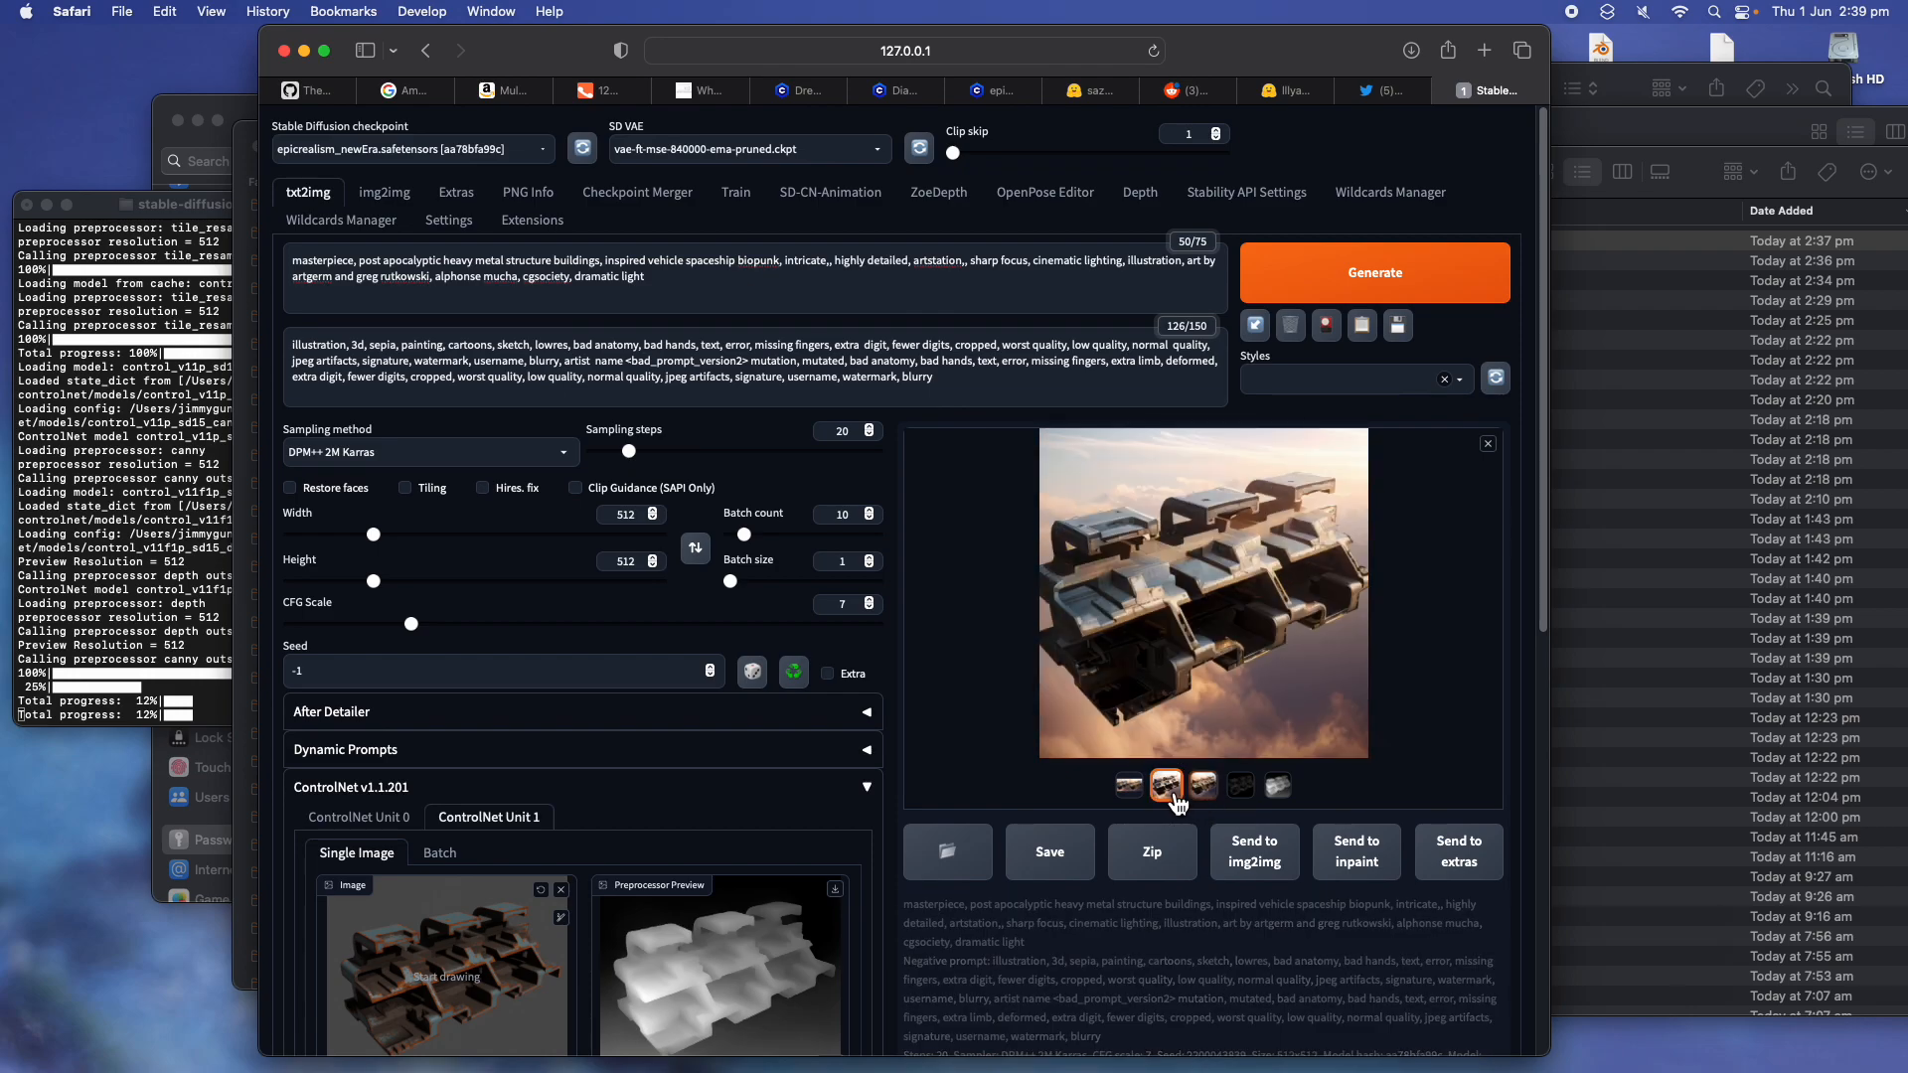
left_click(1131, 787)
left_click(1167, 787)
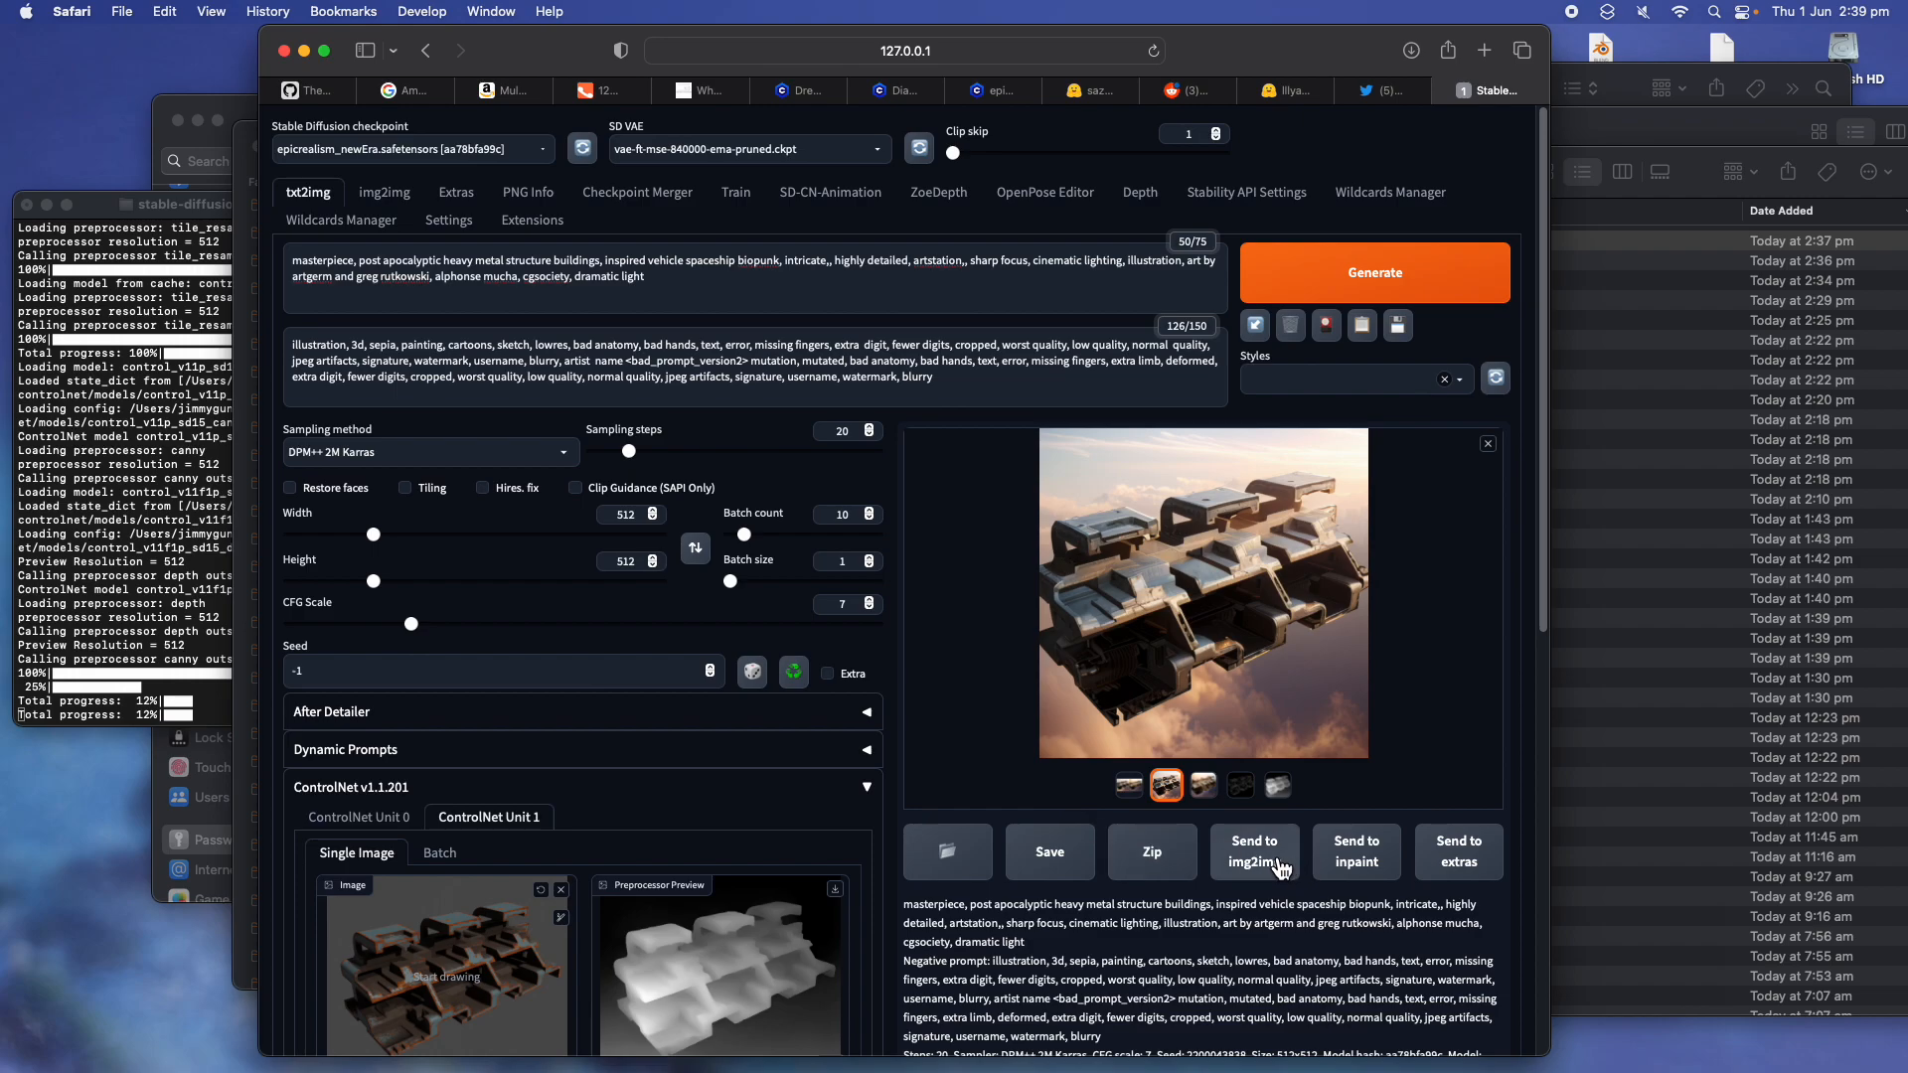
Send the selected image to img2img and start generating with the existing tile ControlNet and Ultimate SD upscale settings
left_click(1281, 868)
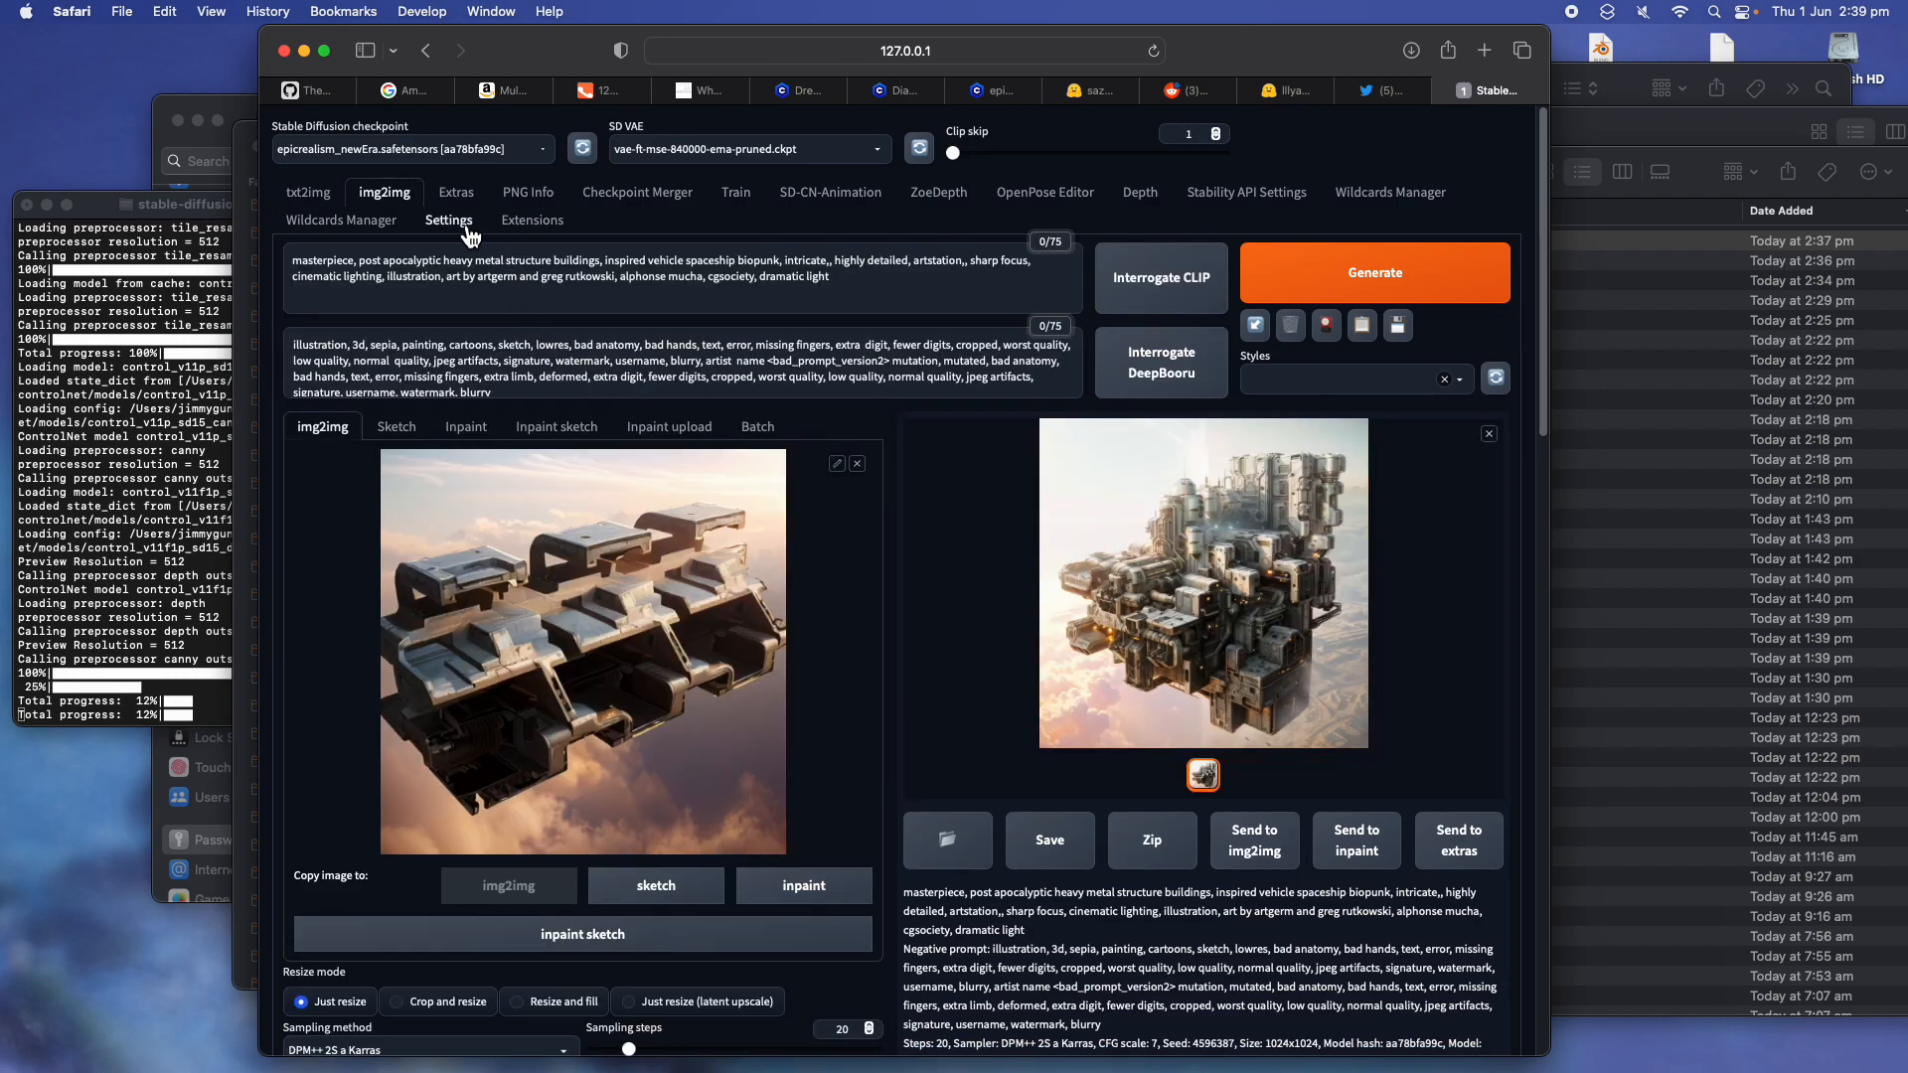
scroll(755, 636, "down", 5)
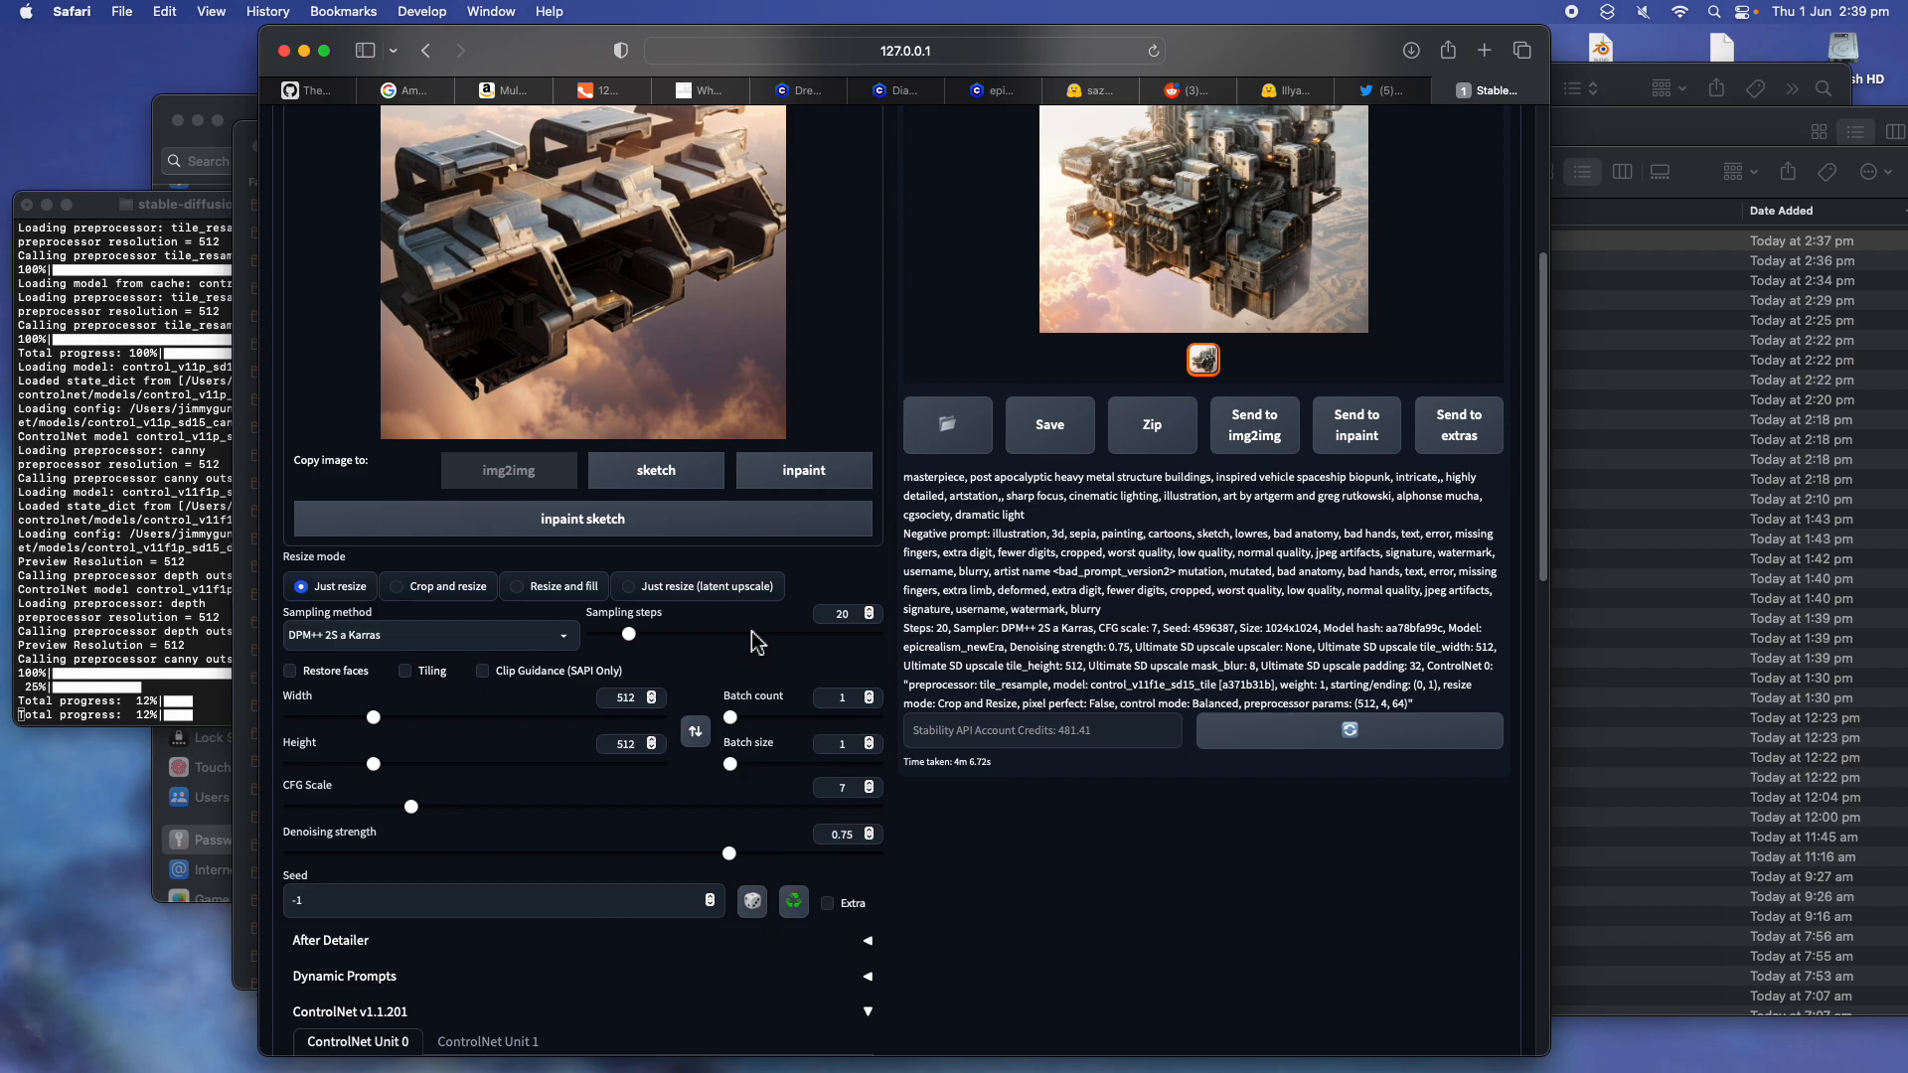
scroll(755, 641, "up", 5)
left_click(1289, 279)
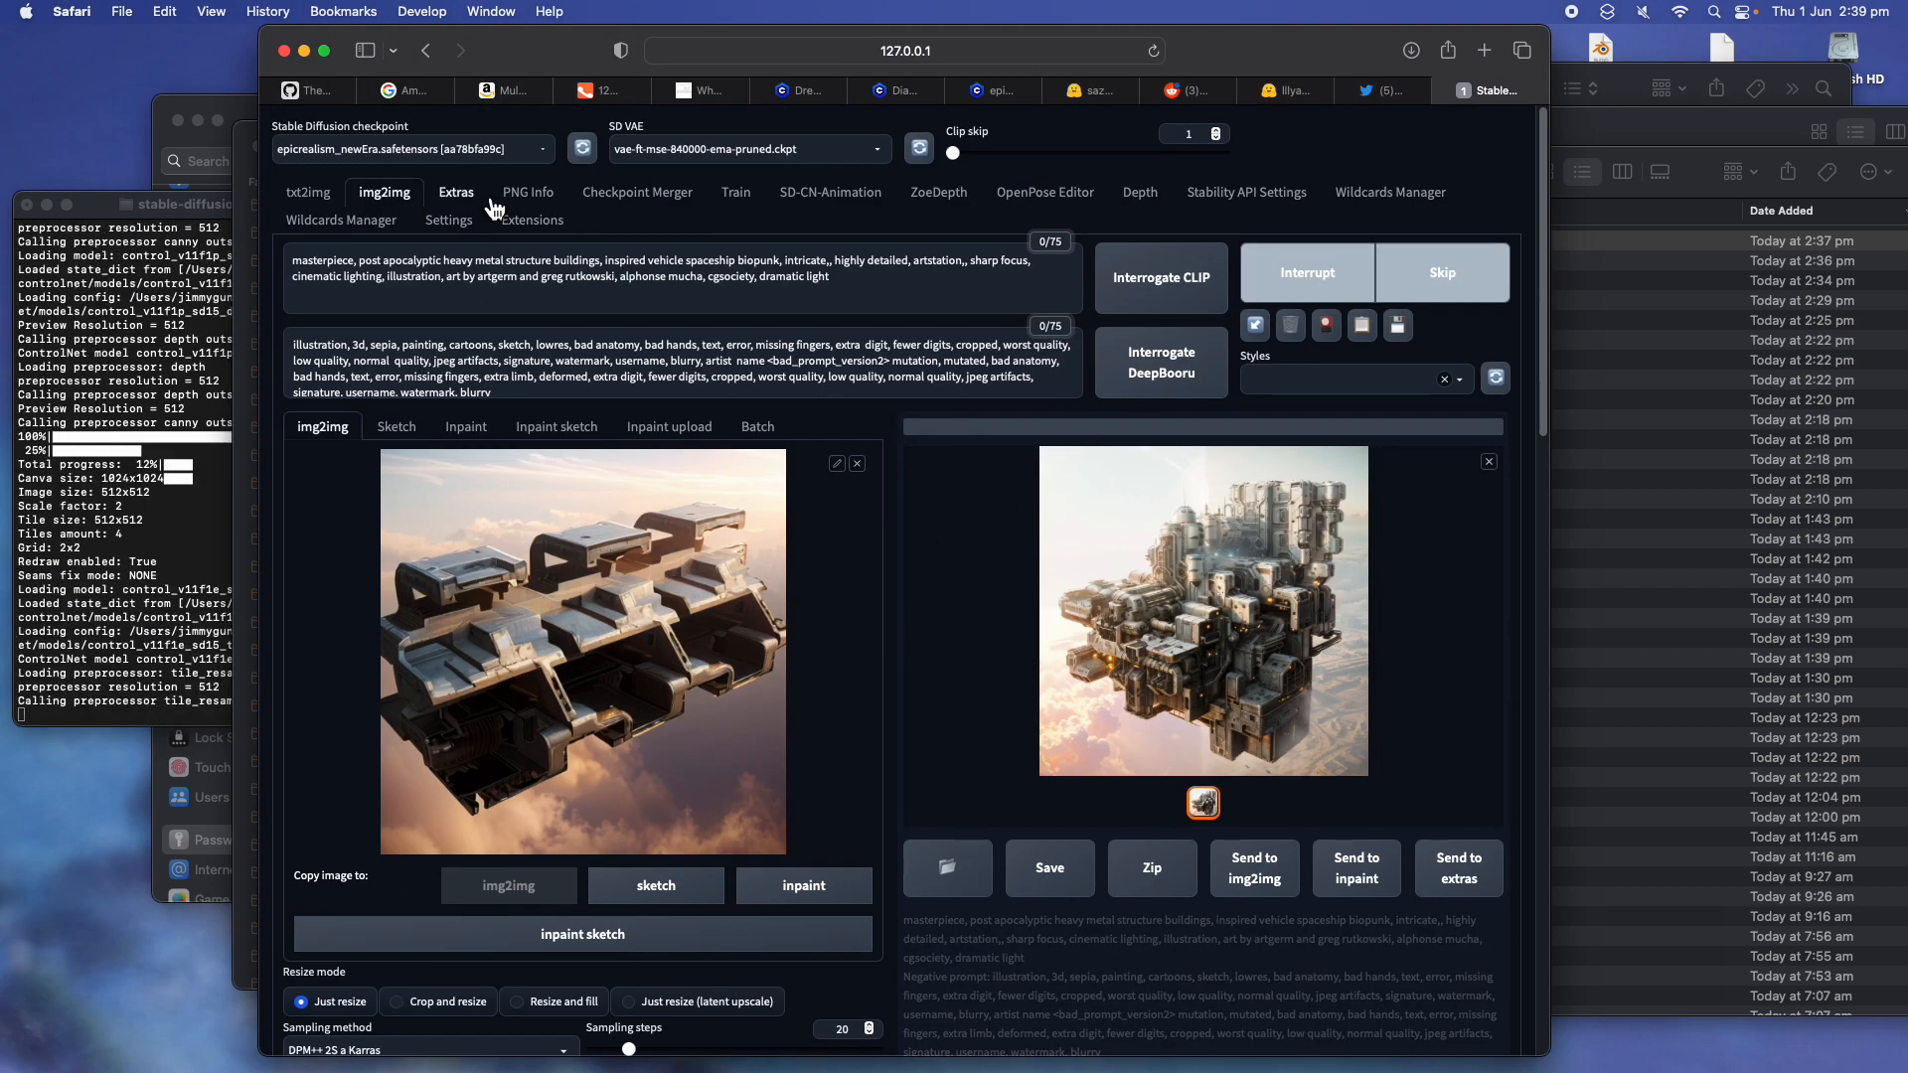
Switch to Blender, set the viewport to solid shading and save the building row file
left_click_drag(547, 48, 661, 48)
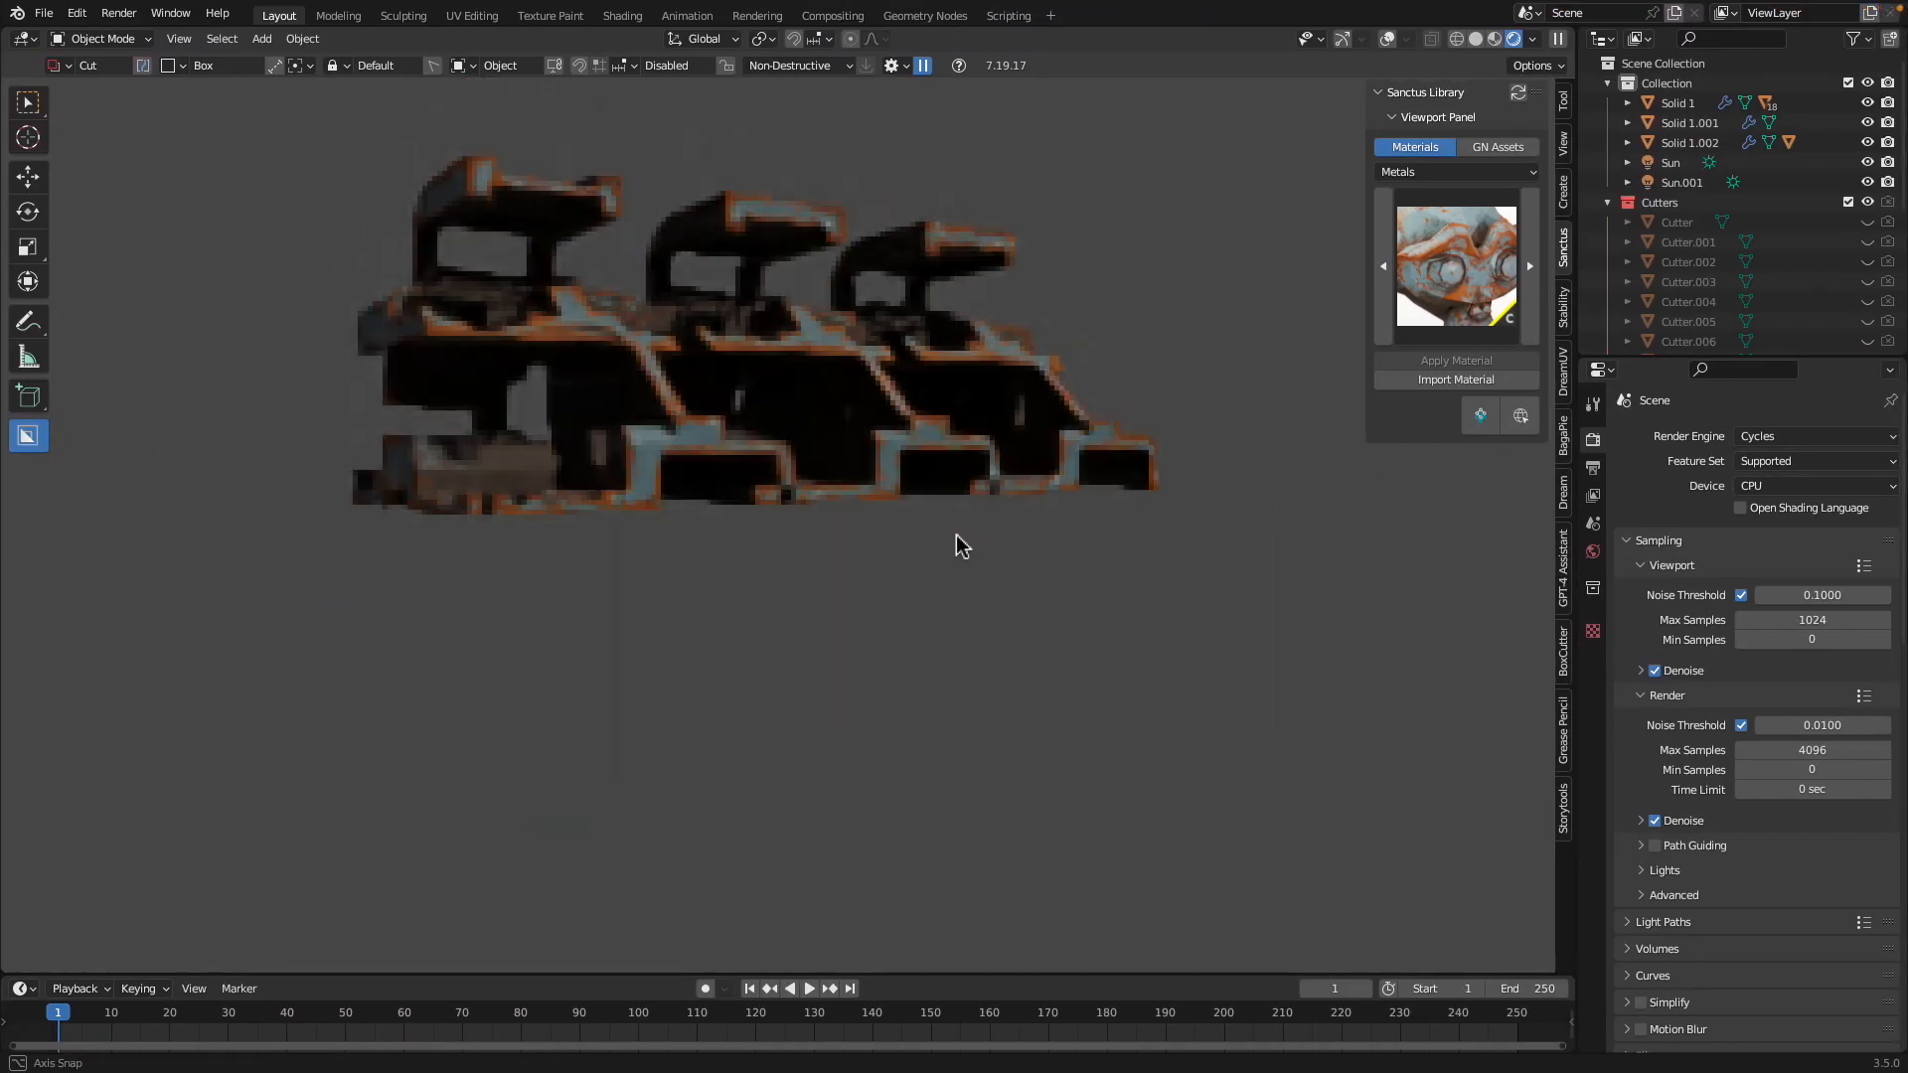
left_click(1476, 38)
middle_click_drag(880, 335, 717, 394)
key("ctrl+s")
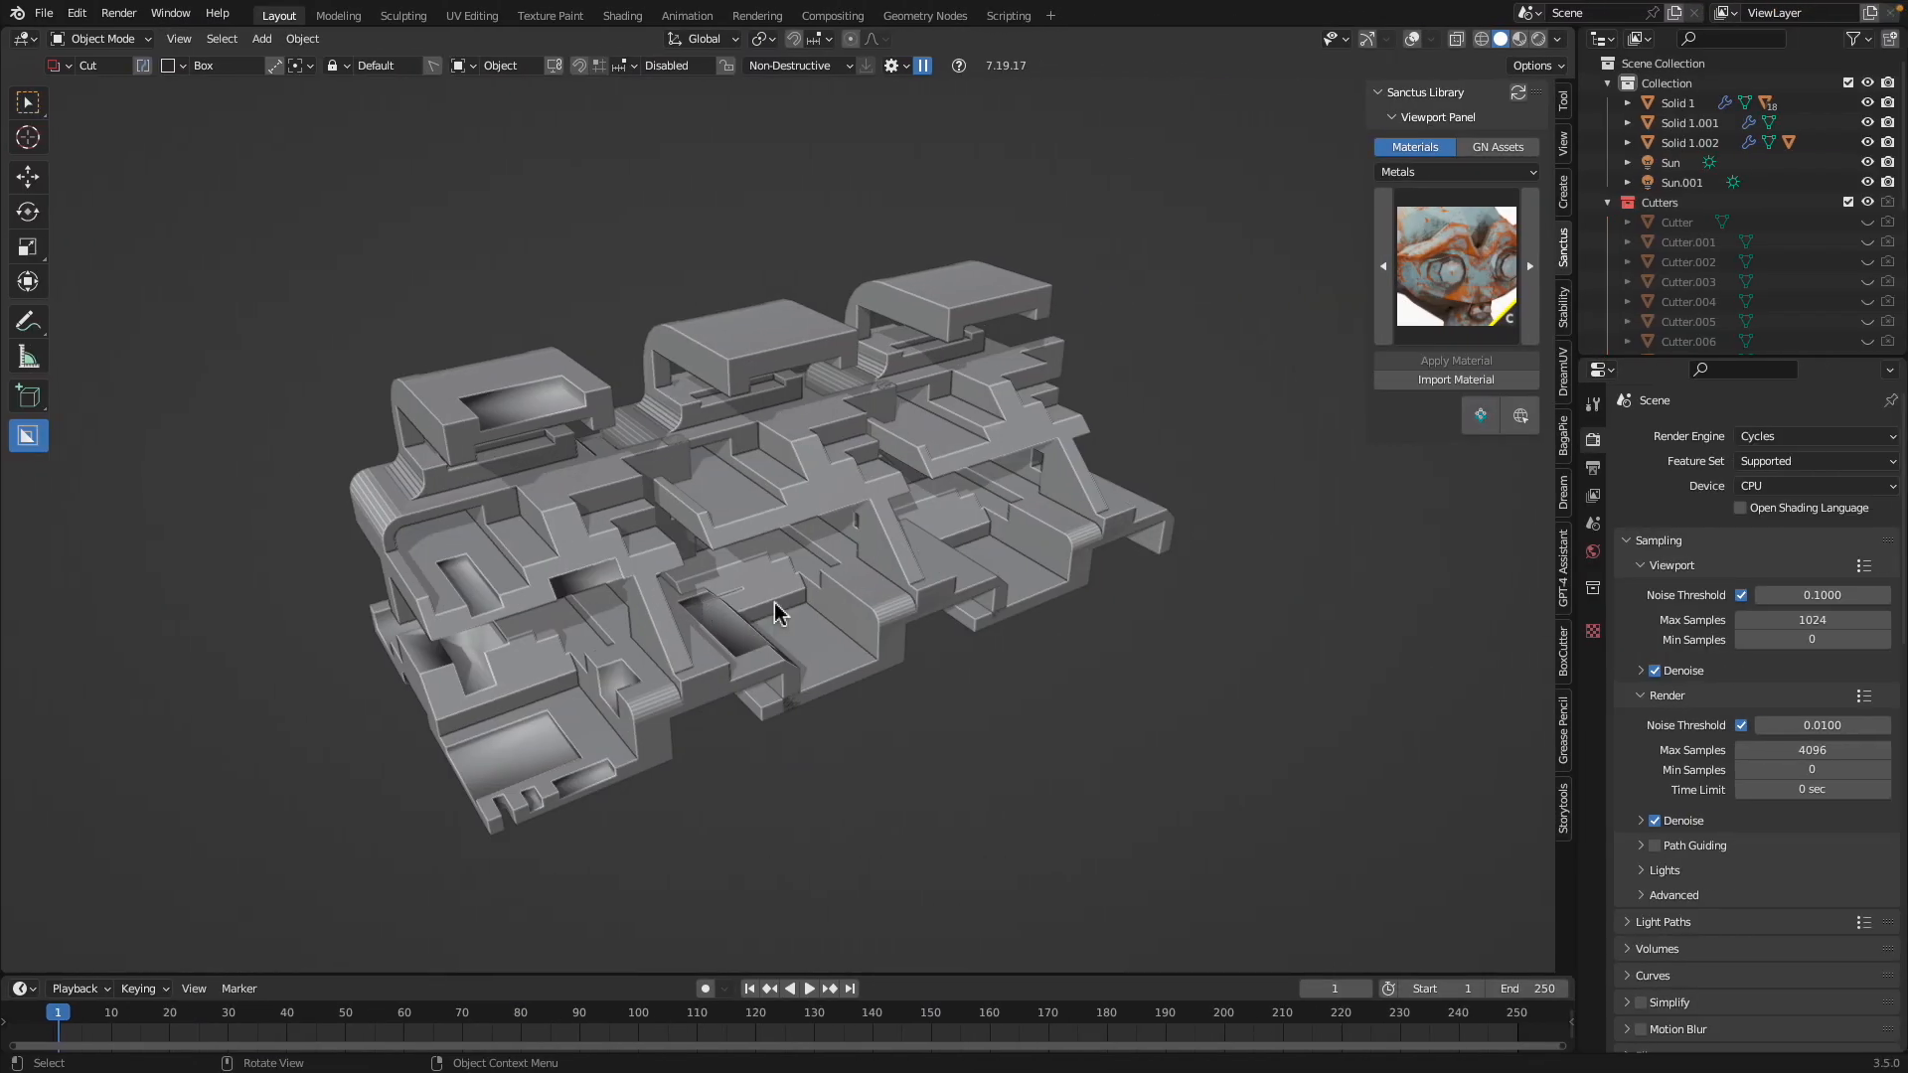
Select the upper Solid 1.001 part of the building row and open the widened Dream Texture Projection settings
mouse_move(935, 532)
middle_mouse_down("shift")
mouse_move(890, 528)
mouse_move(934, 515)
middle_mouse_up("shift")
left_click(730, 343)
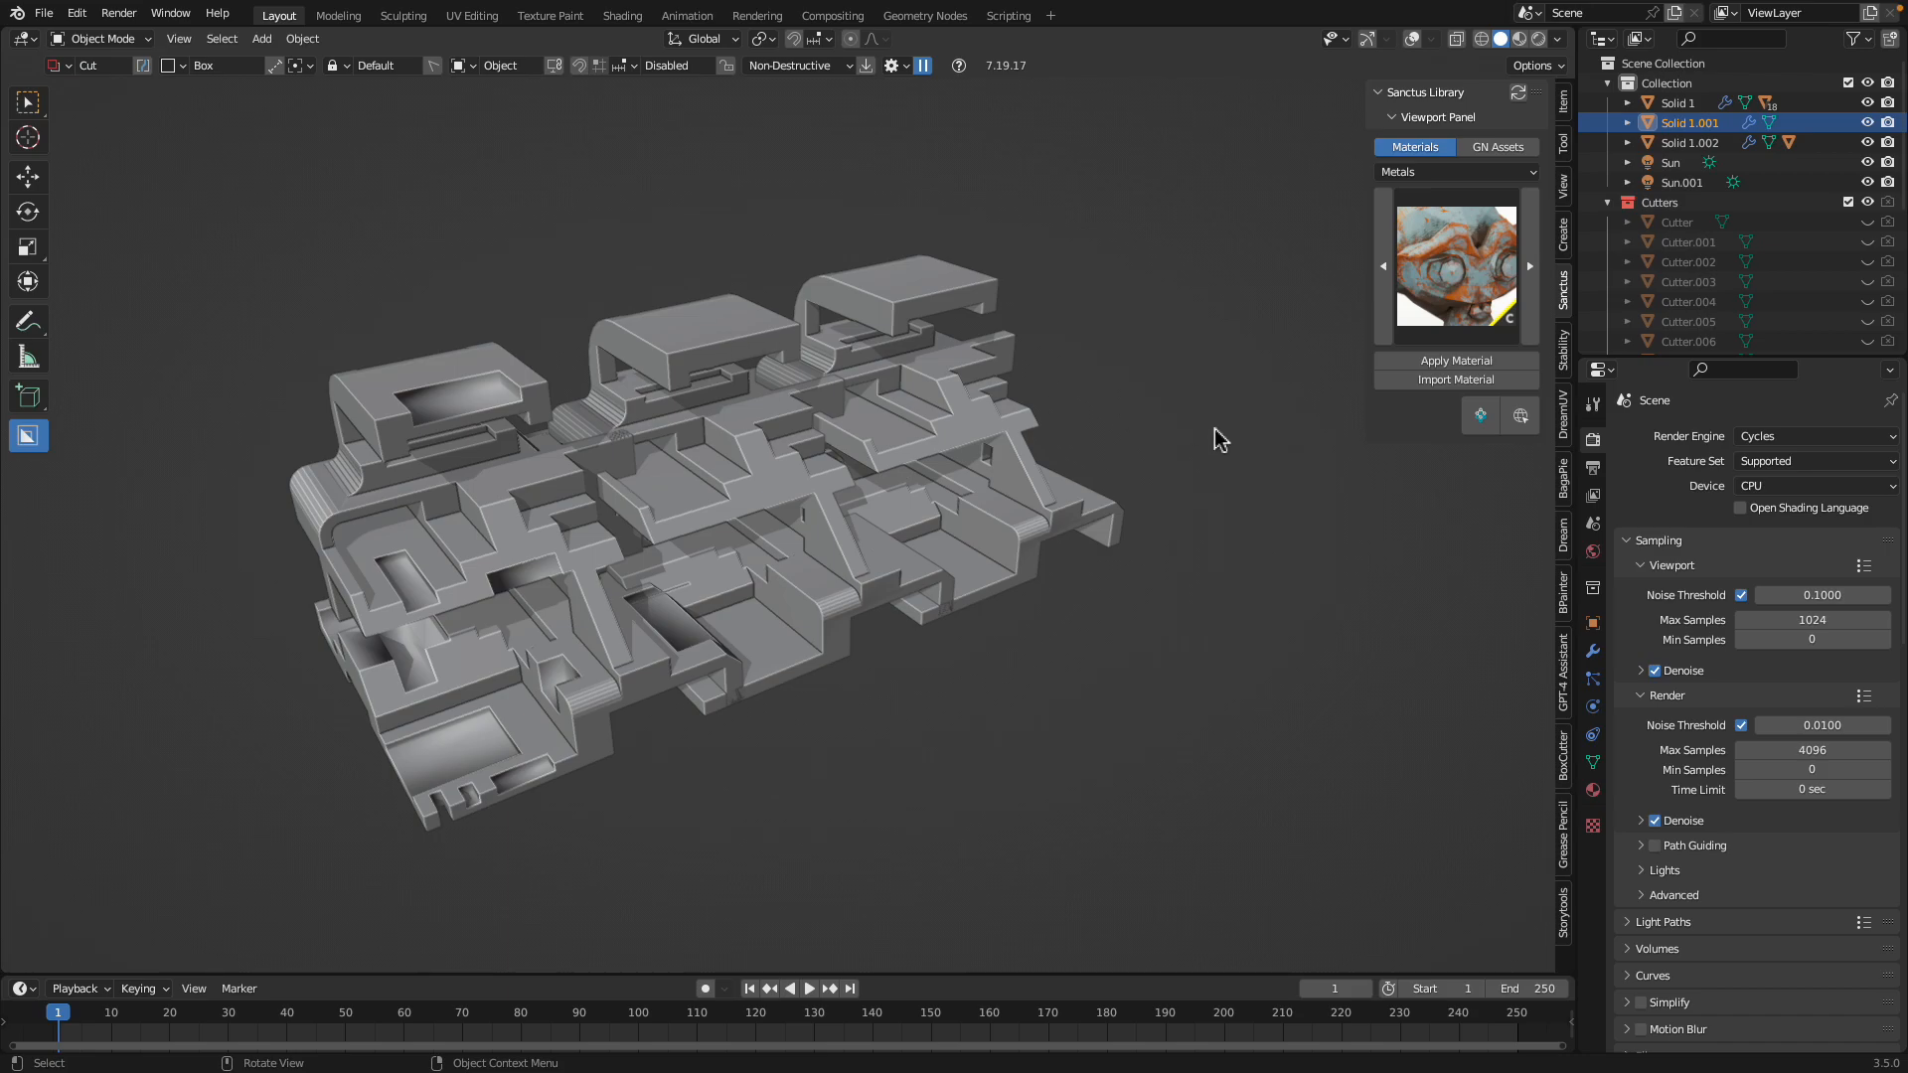
left_click(1563, 825)
left_click(1566, 691)
left_click(1560, 610)
left_click(1565, 539)
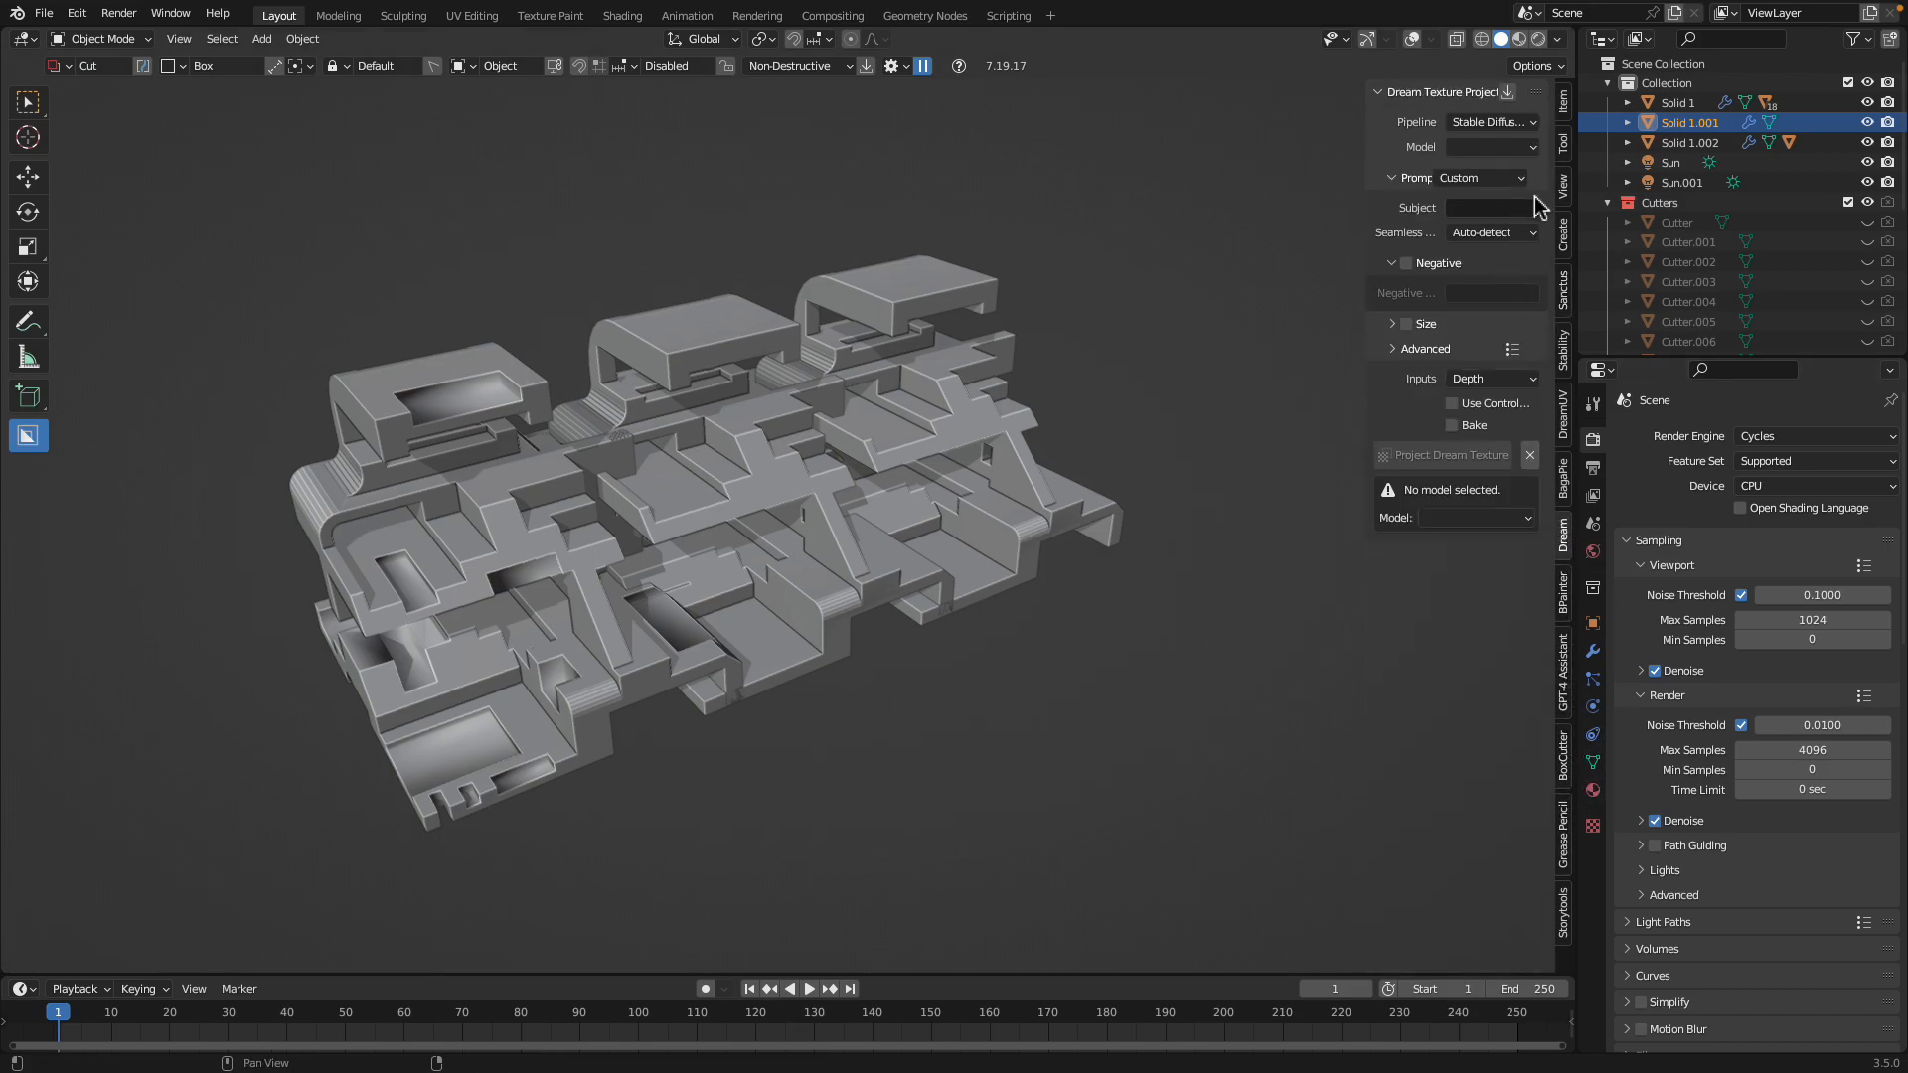
left_click_drag(1368, 134, 1295, 85)
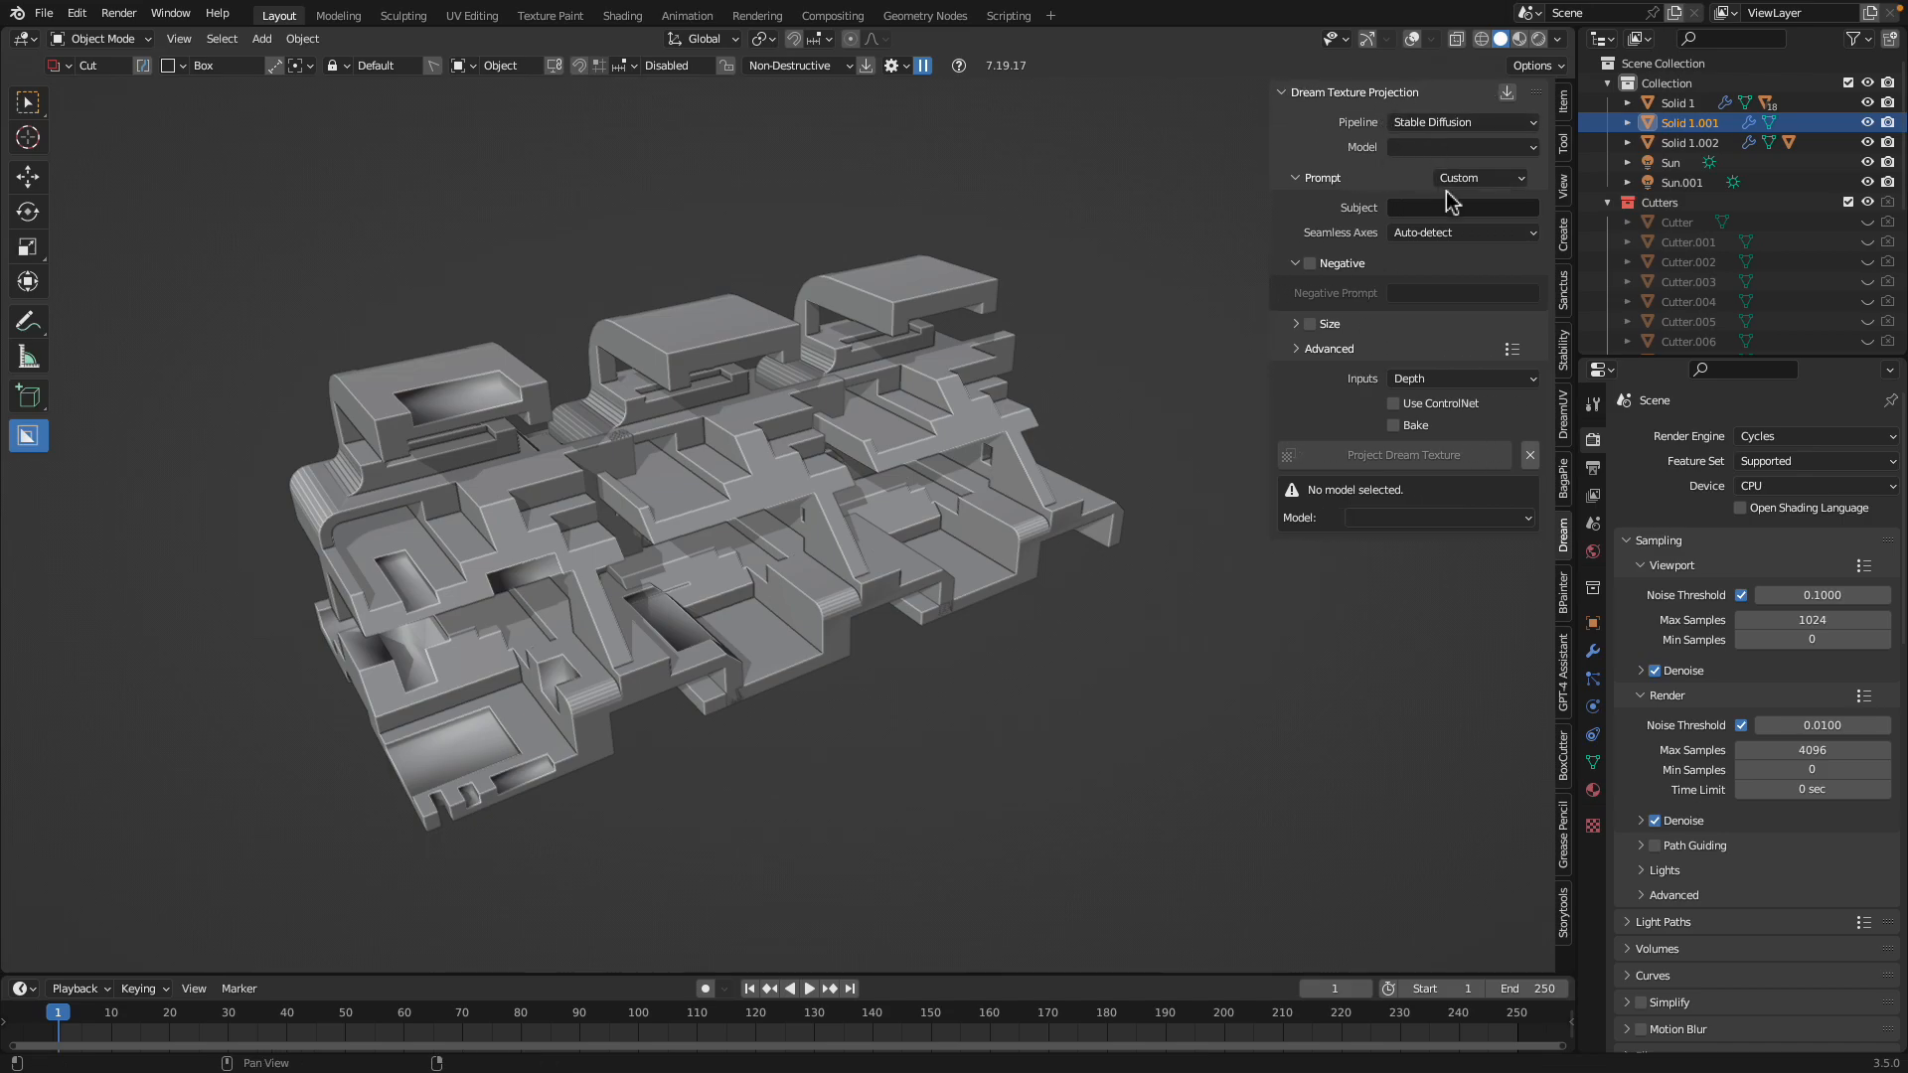
Examine the pipeline, negative prompt, depth input and model options of Dream Texture Projection around the building row
left_click(1418, 132)
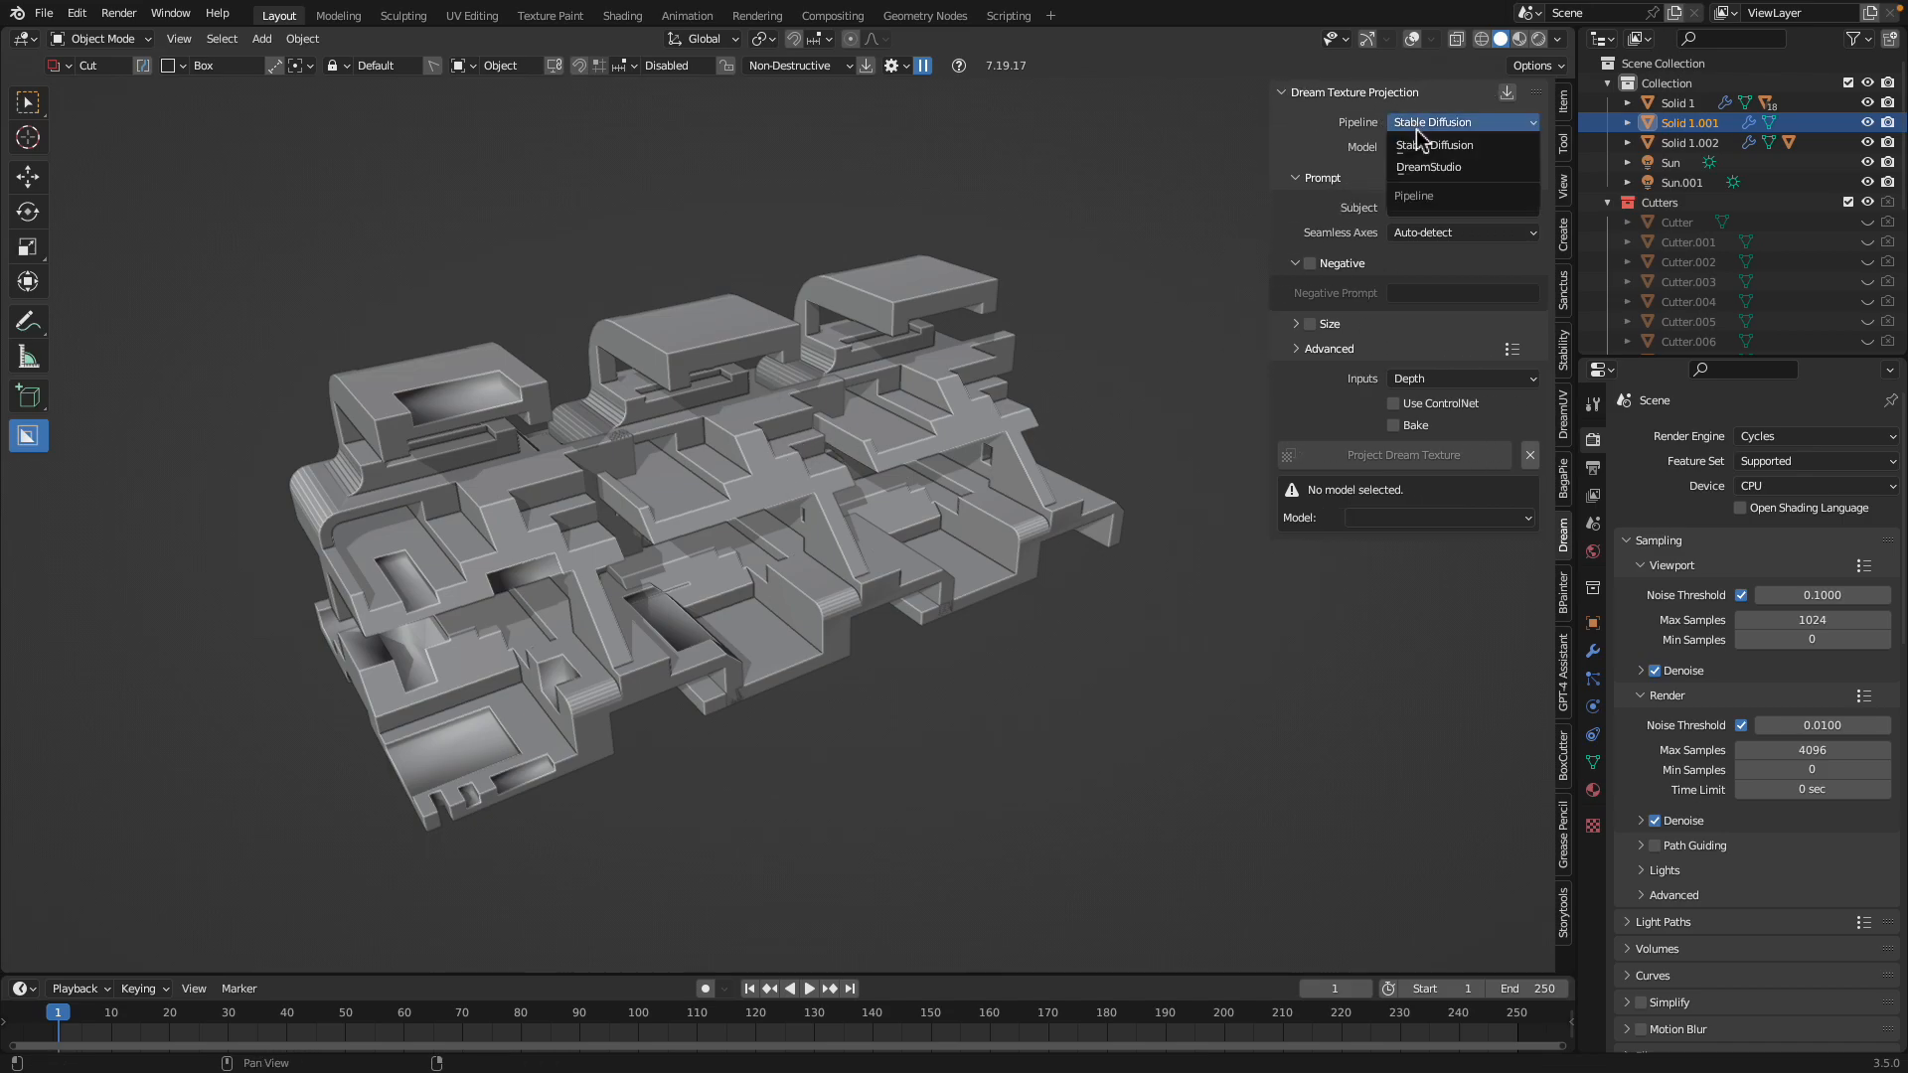
left_click(1424, 123)
left_click(1418, 147)
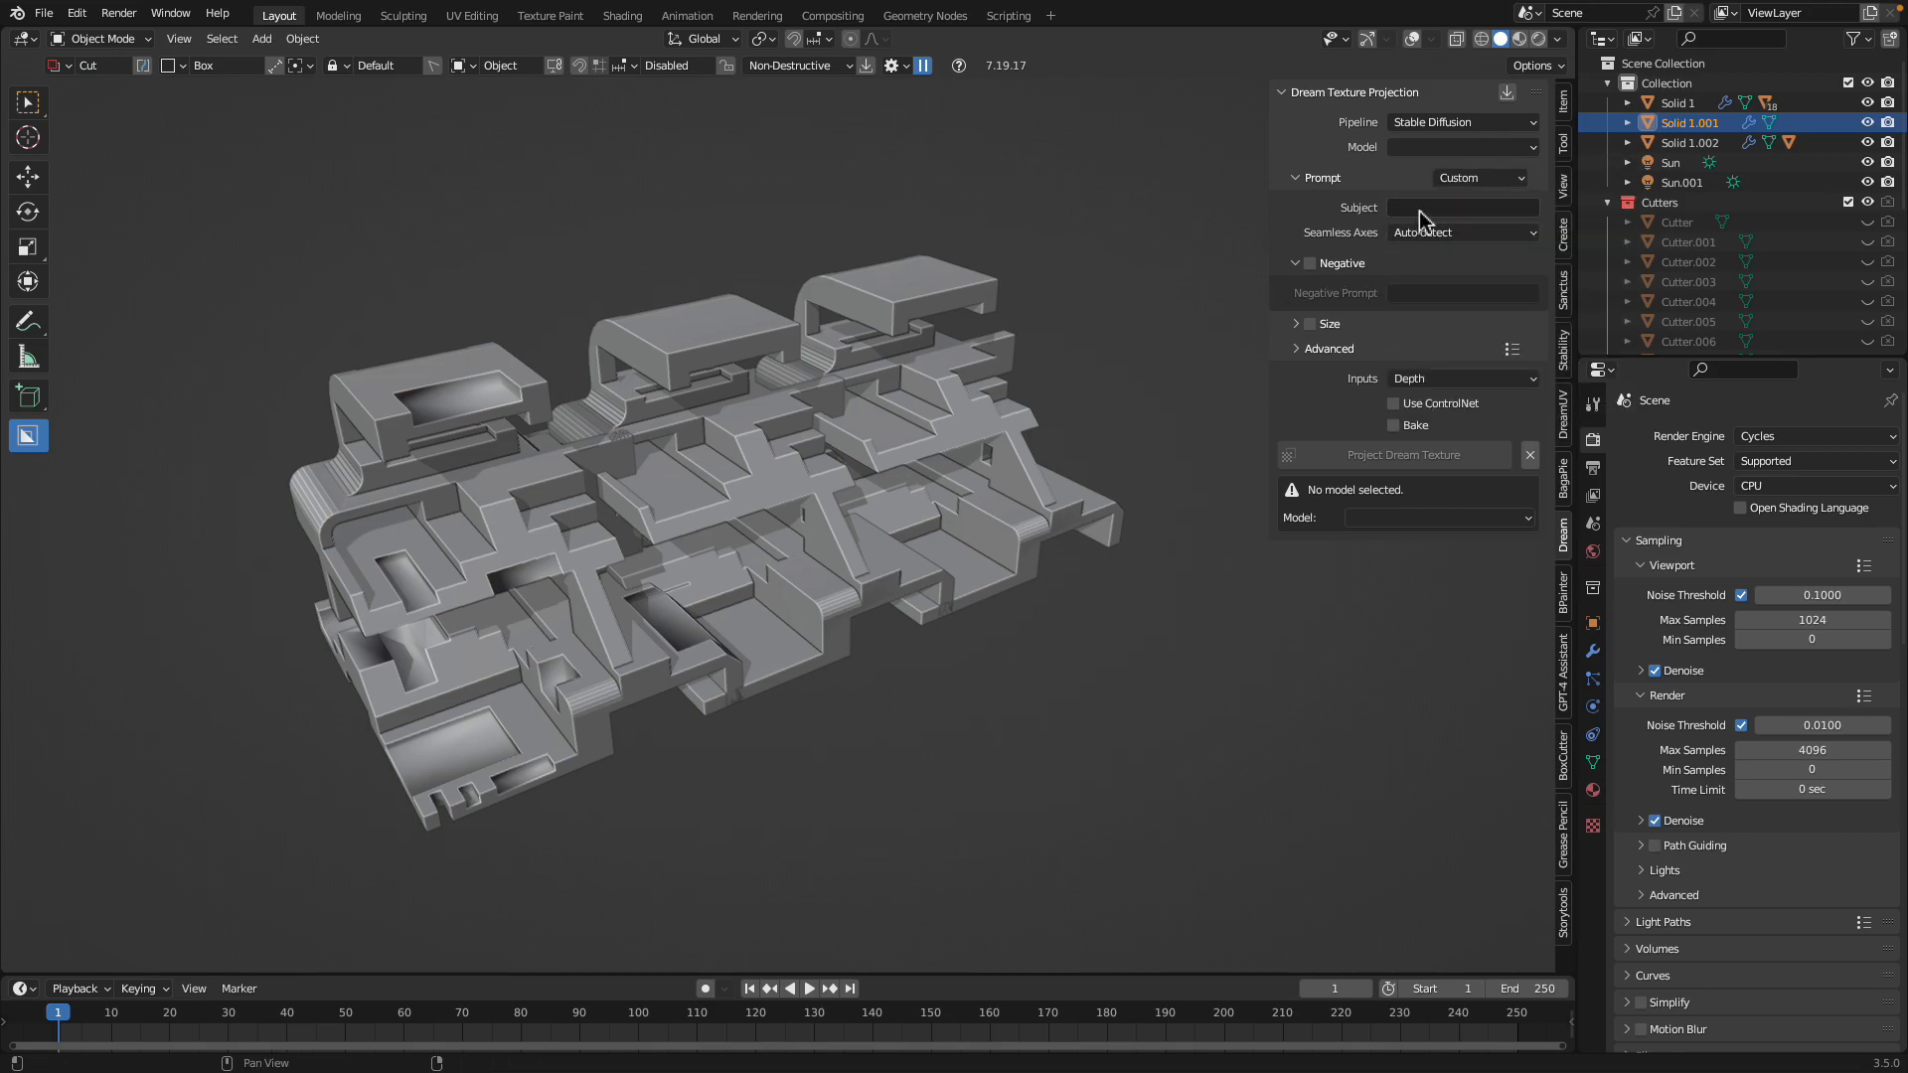
left_click(1309, 266)
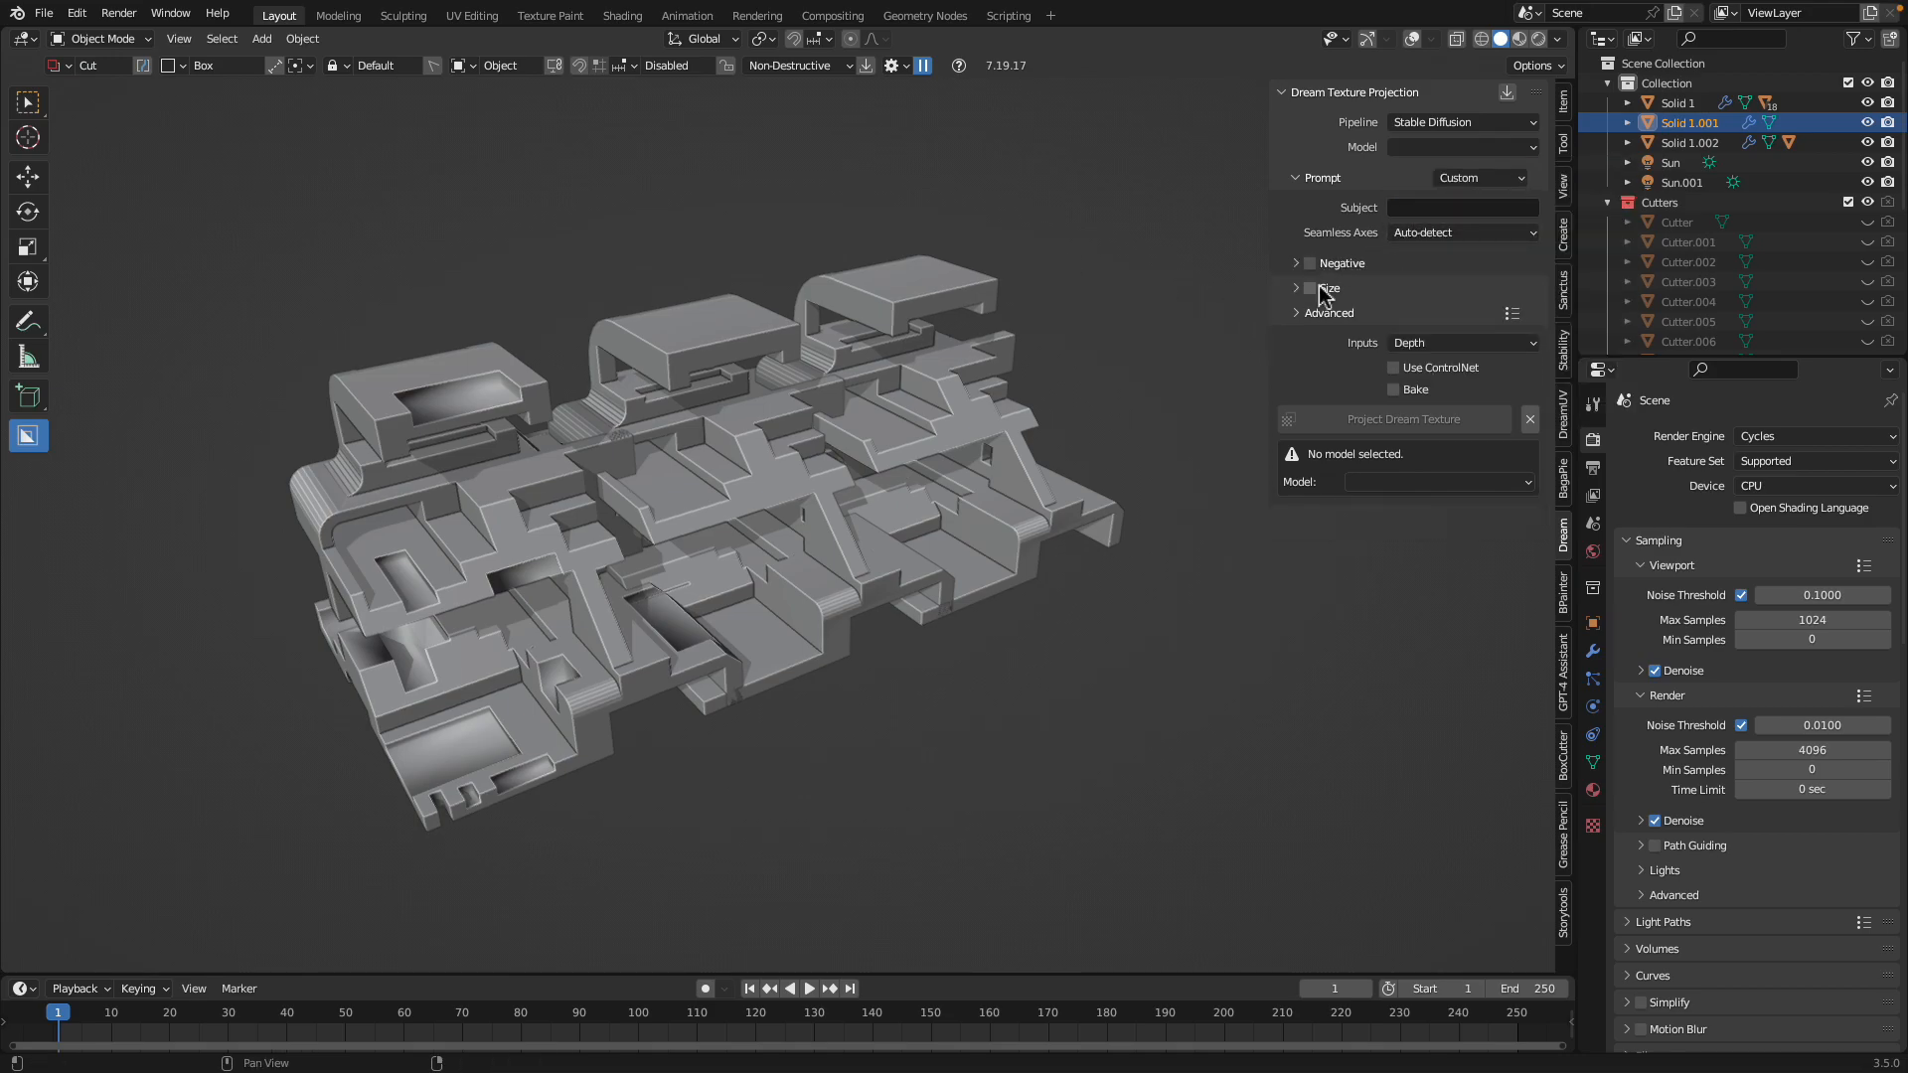
left_click(1423, 344)
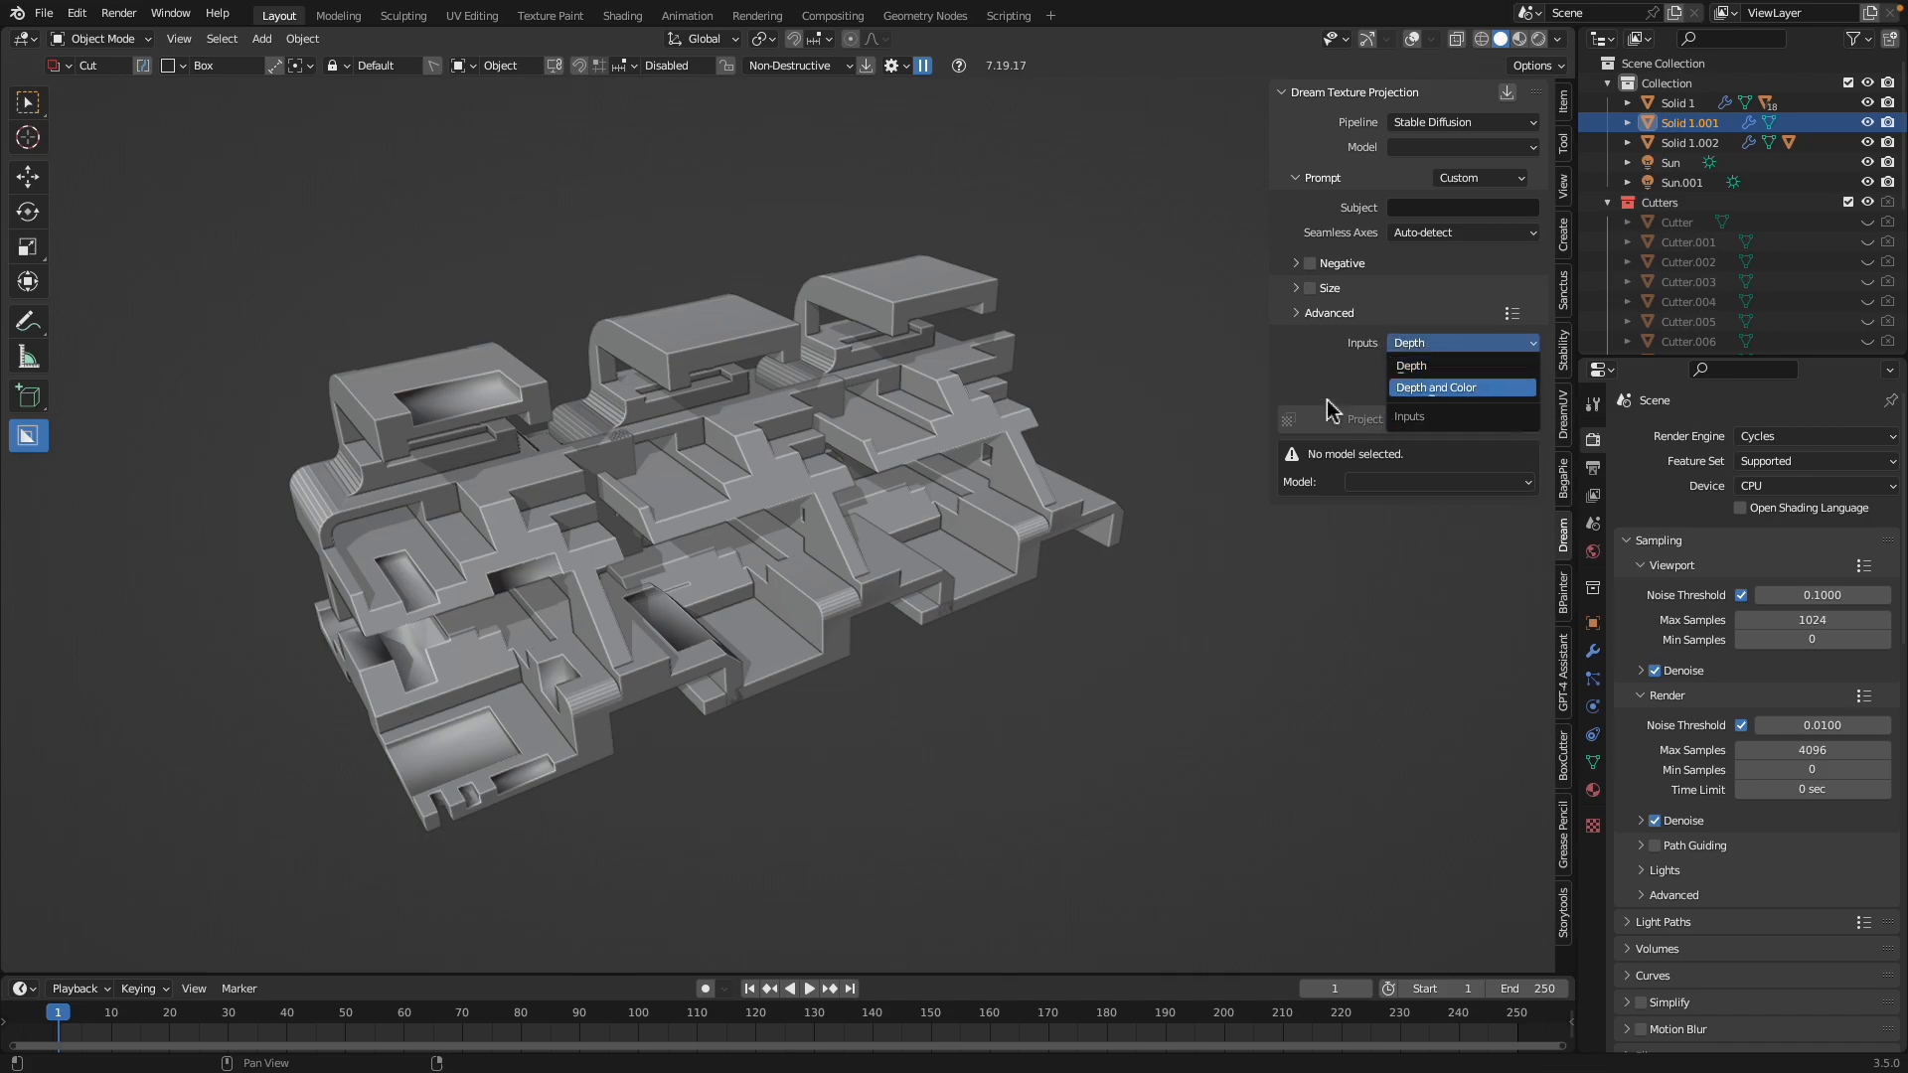
left_click(1427, 344)
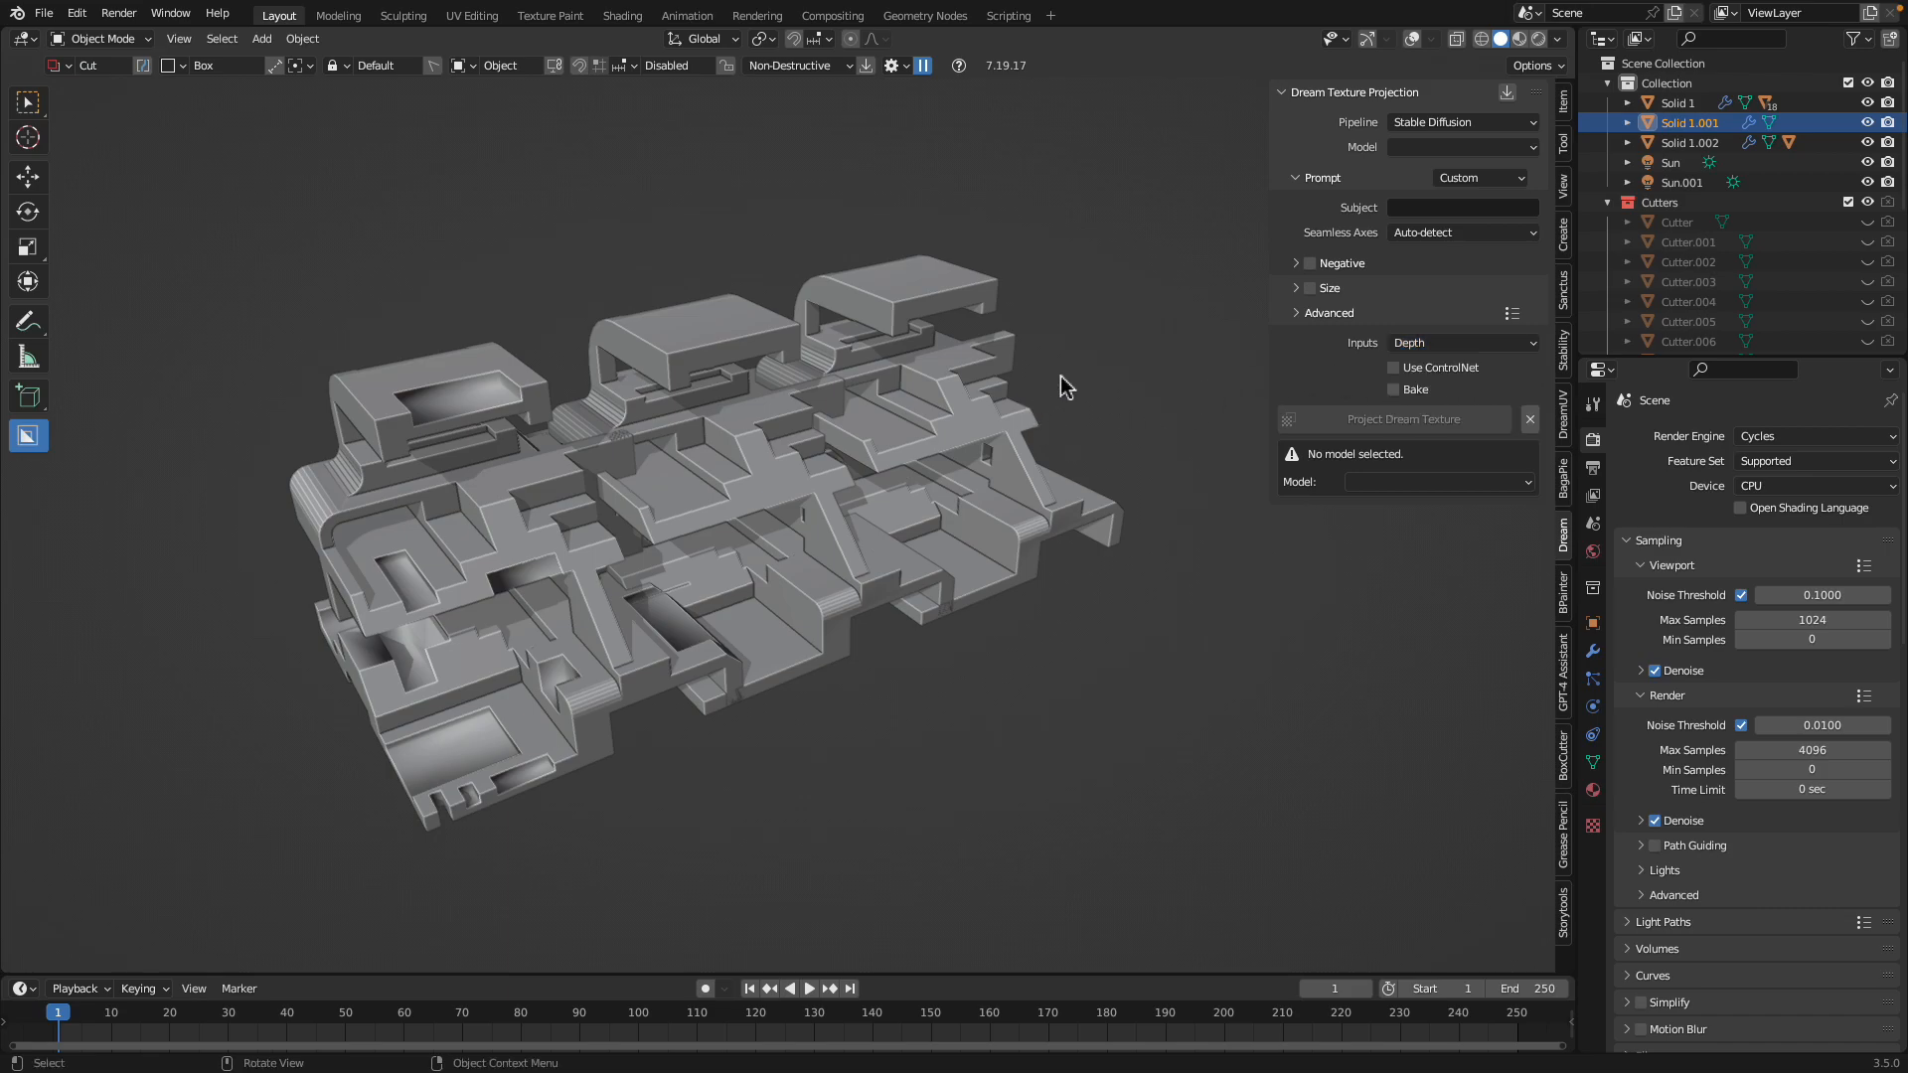
middle_click_drag(1061, 386, 1079, 390)
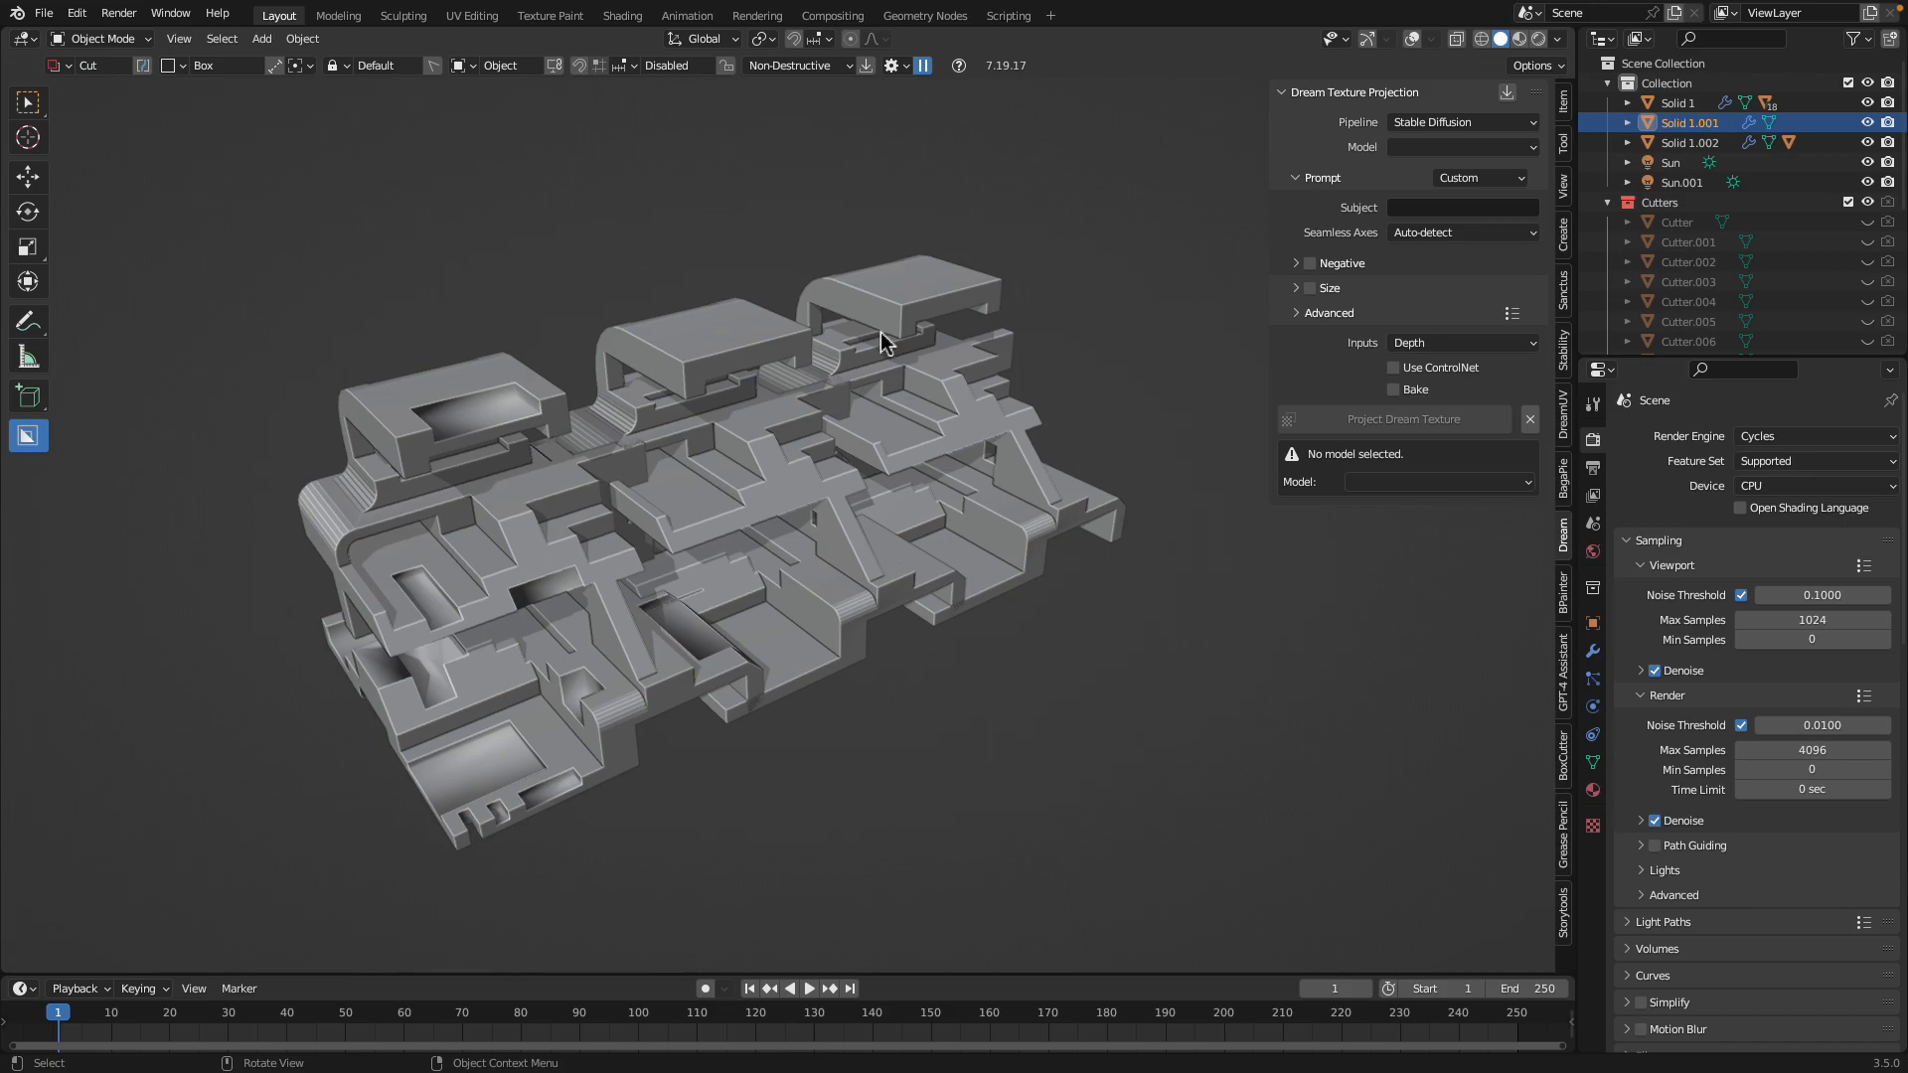
middle_click_drag(589, 363, 835, 426)
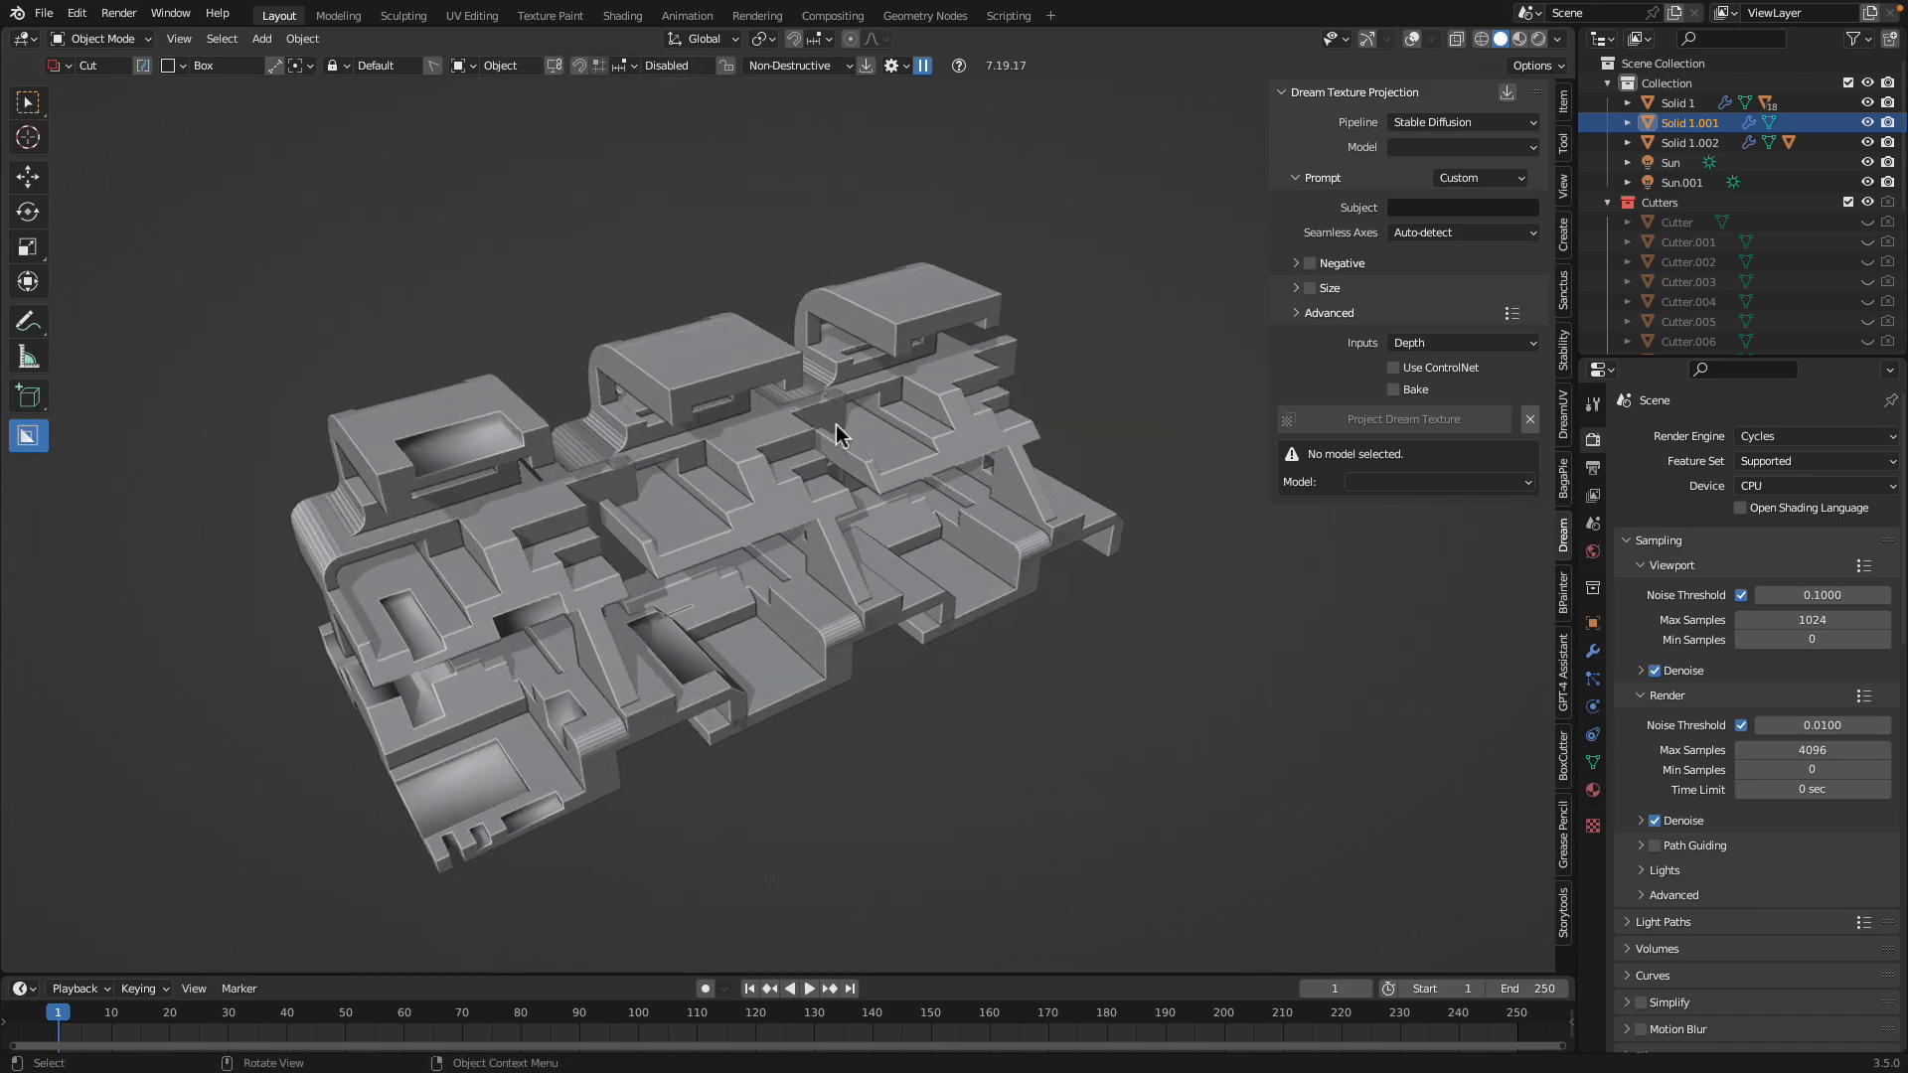
left_click(1432, 483)
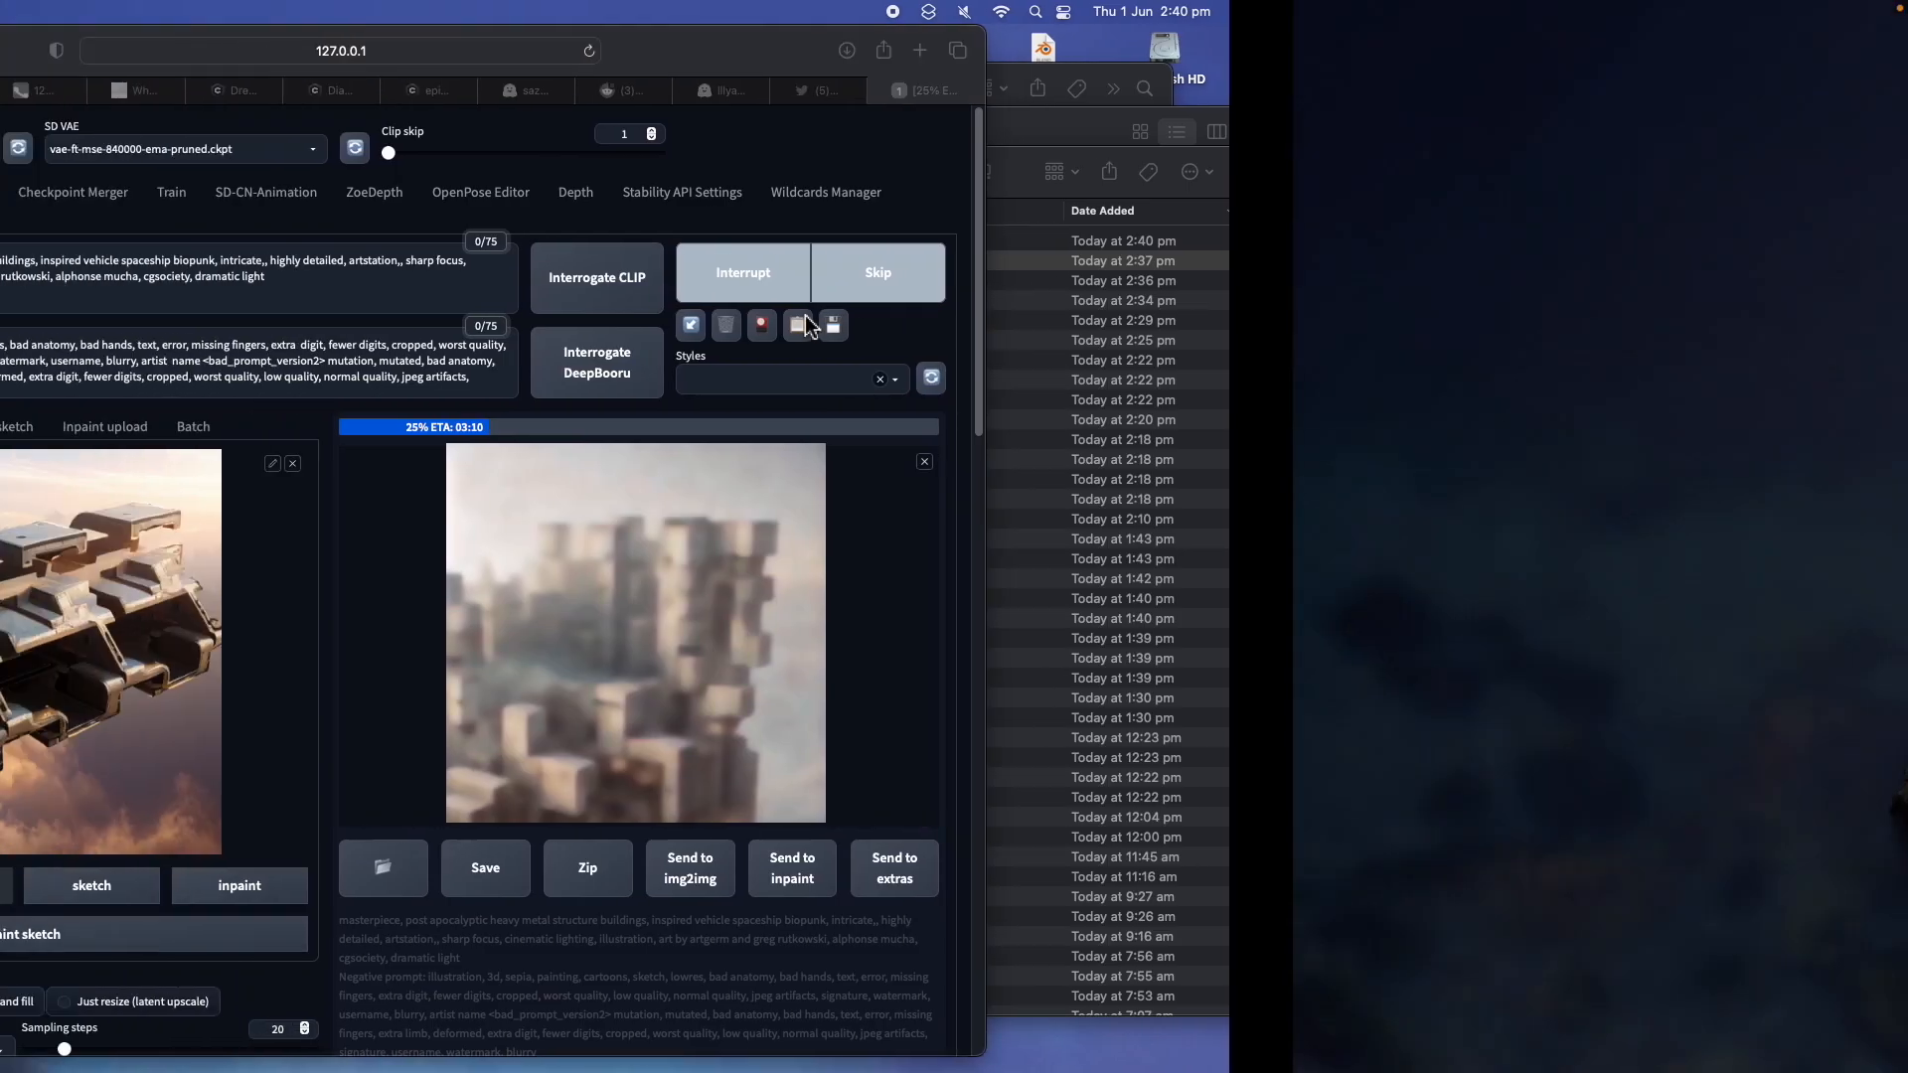
Switch to the Safari window running img2img, then move and narrow it while checking the upscale's progress
scroll(1260, 527, "down", 1)
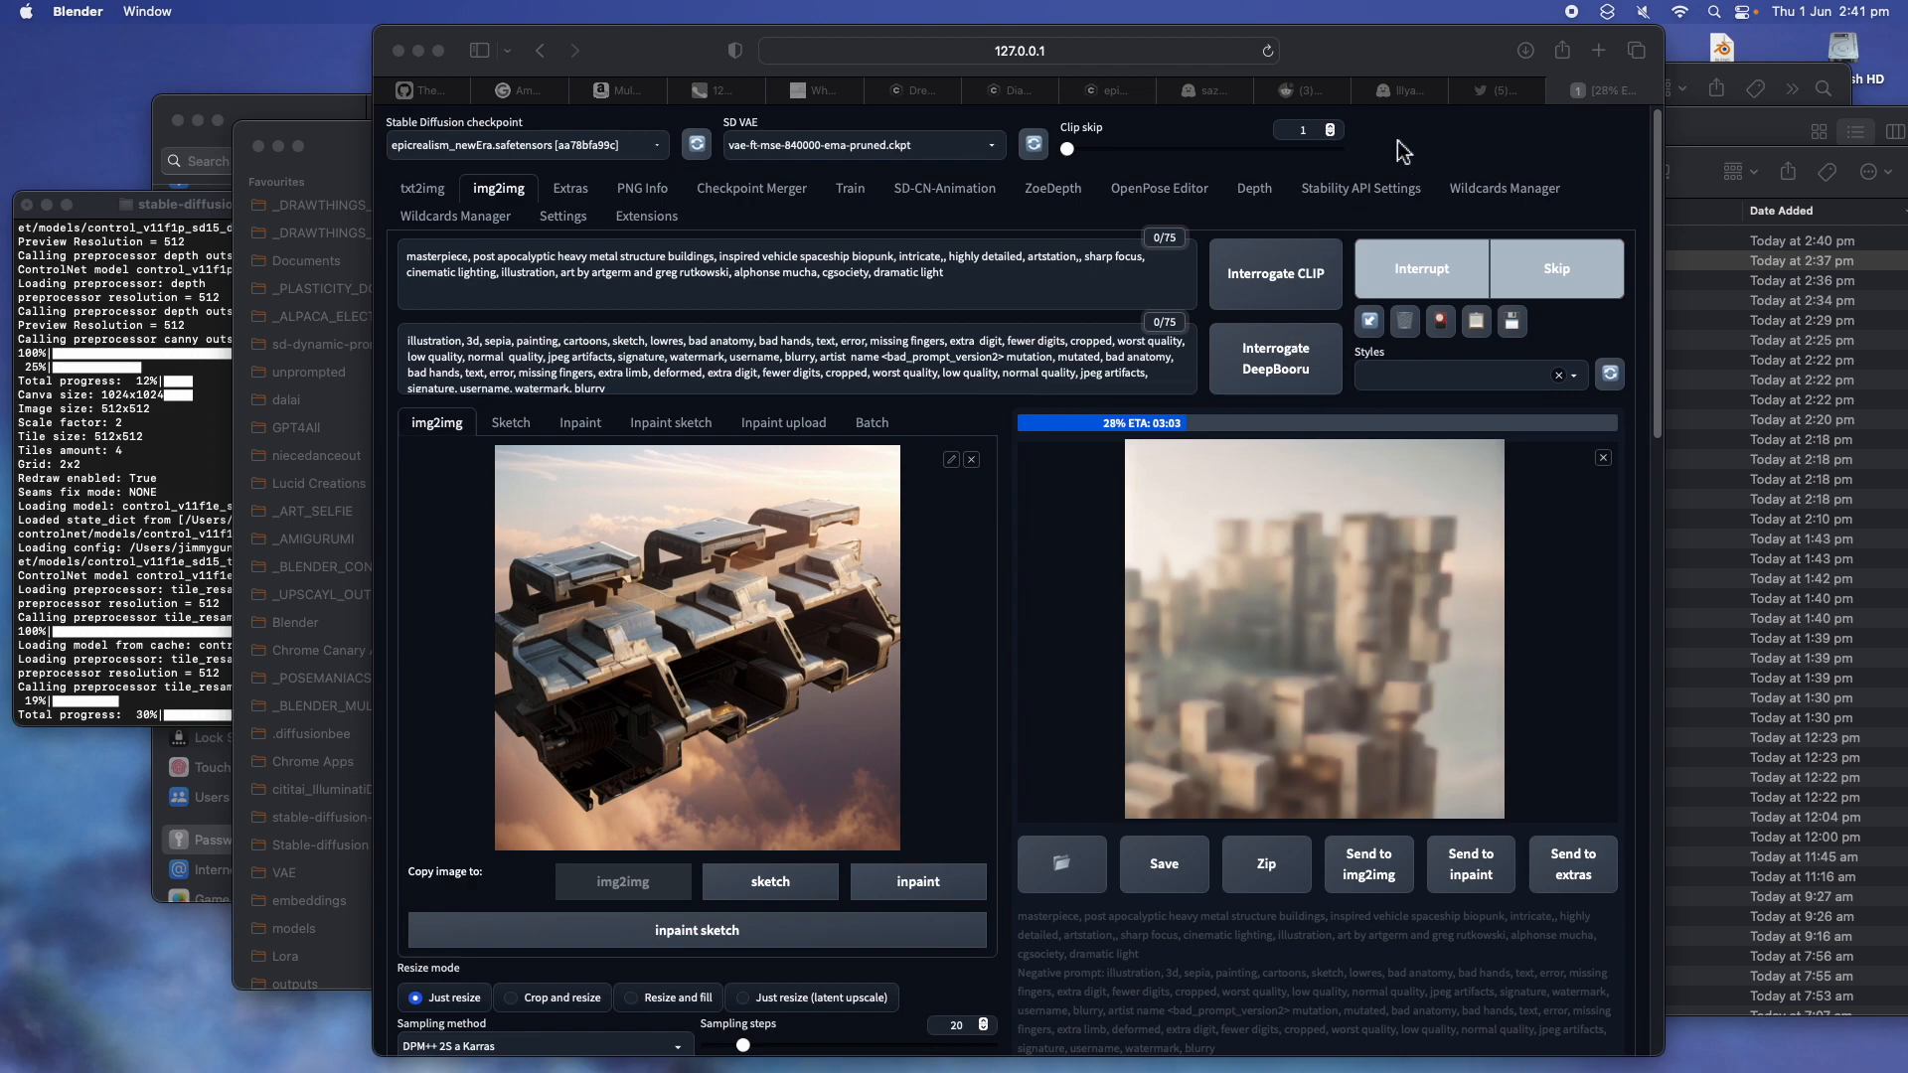
left_click(1460, 90)
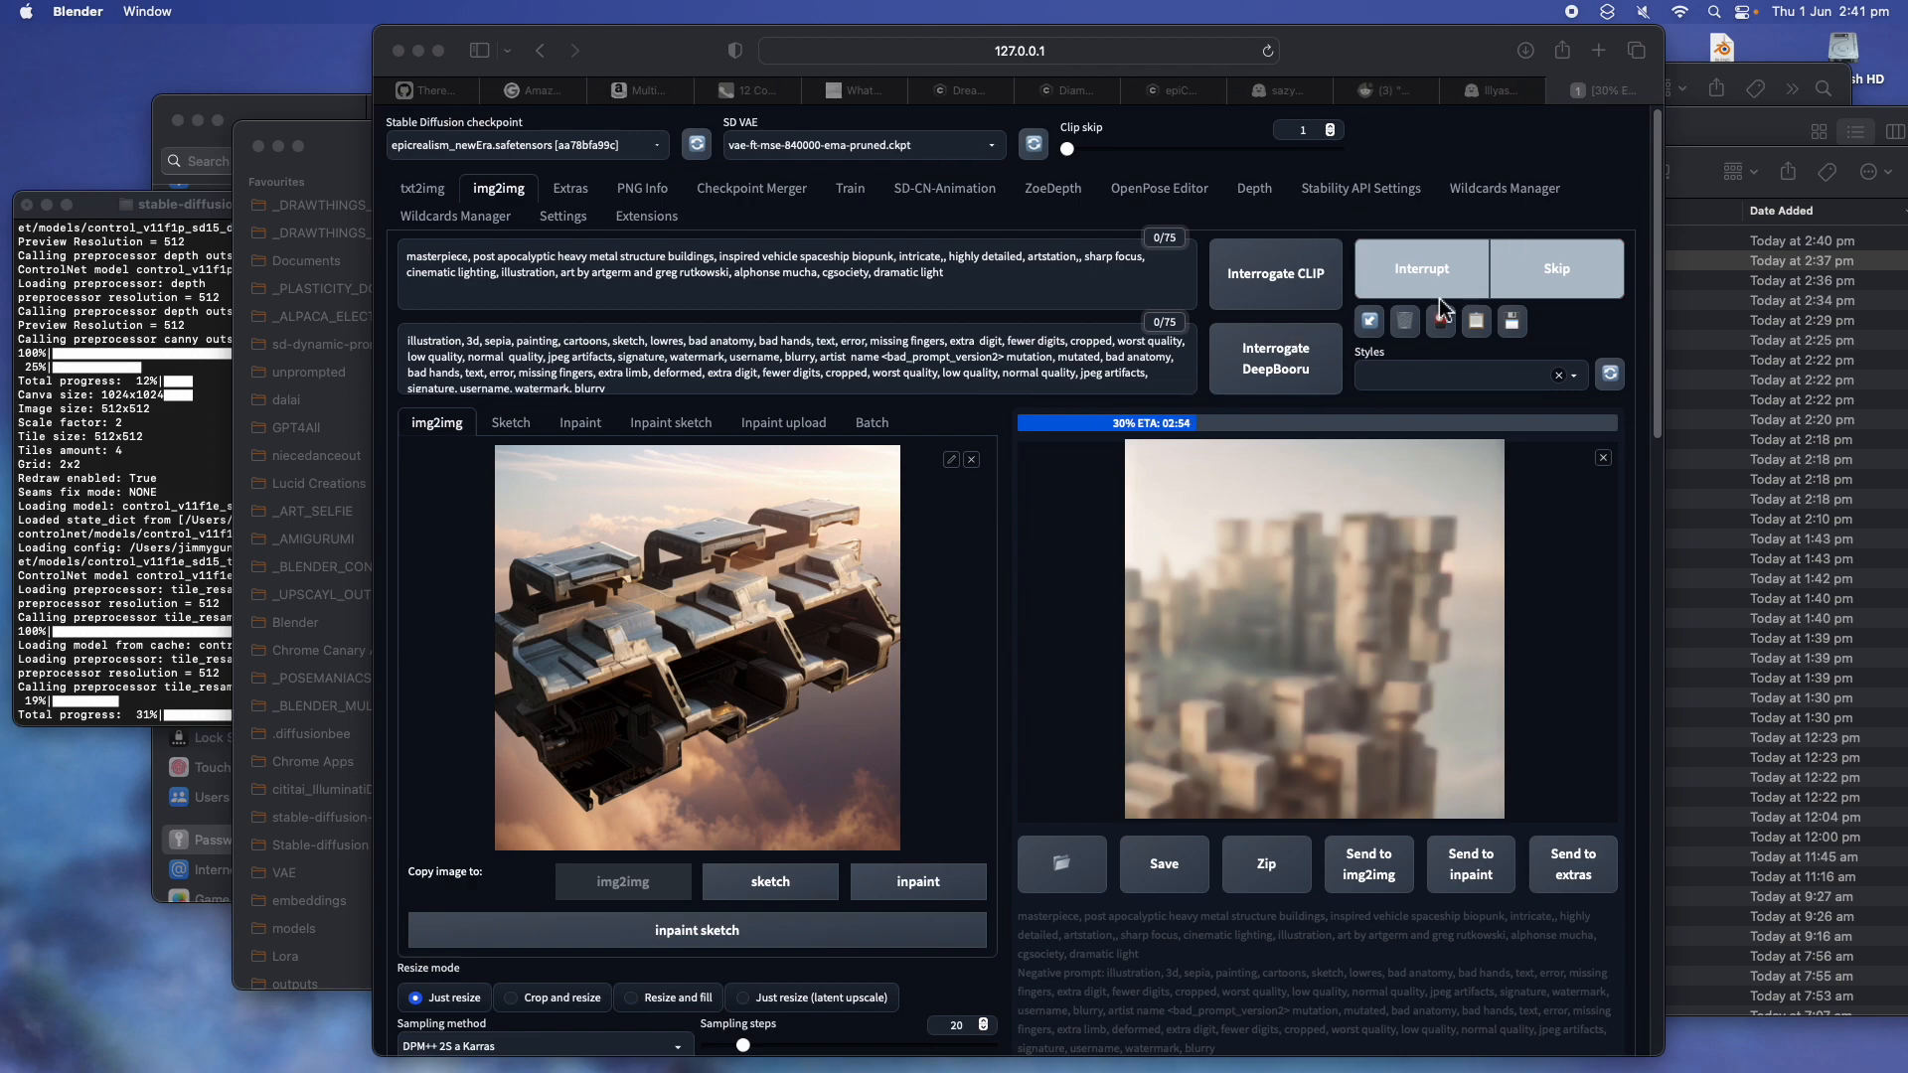
left_click_drag(1351, 46, 1217, 52)
left_click_drag(1526, 27, 1482, 17)
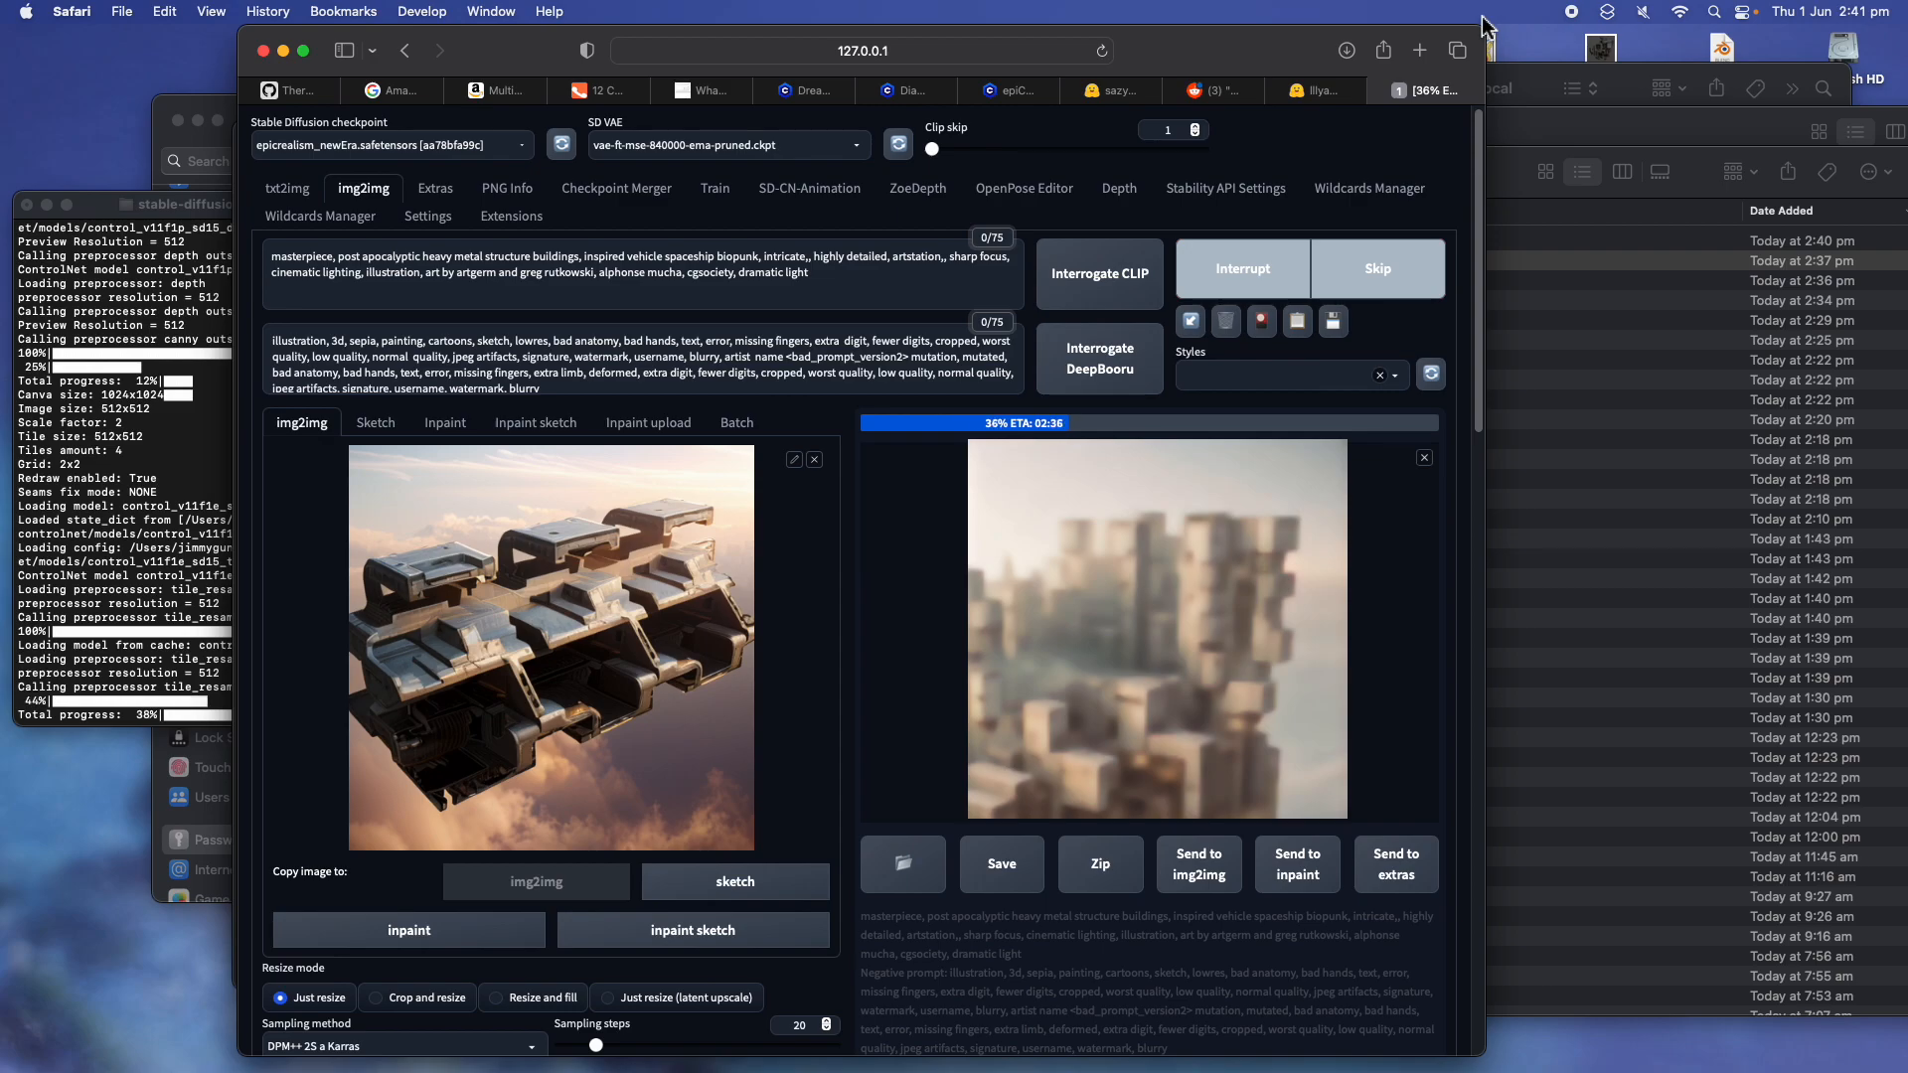
Switch to Blender and select the Solid 1 object in the building row for inspection
key("ctrl+Right")
middle_click_drag(1035, 480, 899, 537)
left_click(617, 524)
middle_click_drag(740, 502, 712, 508)
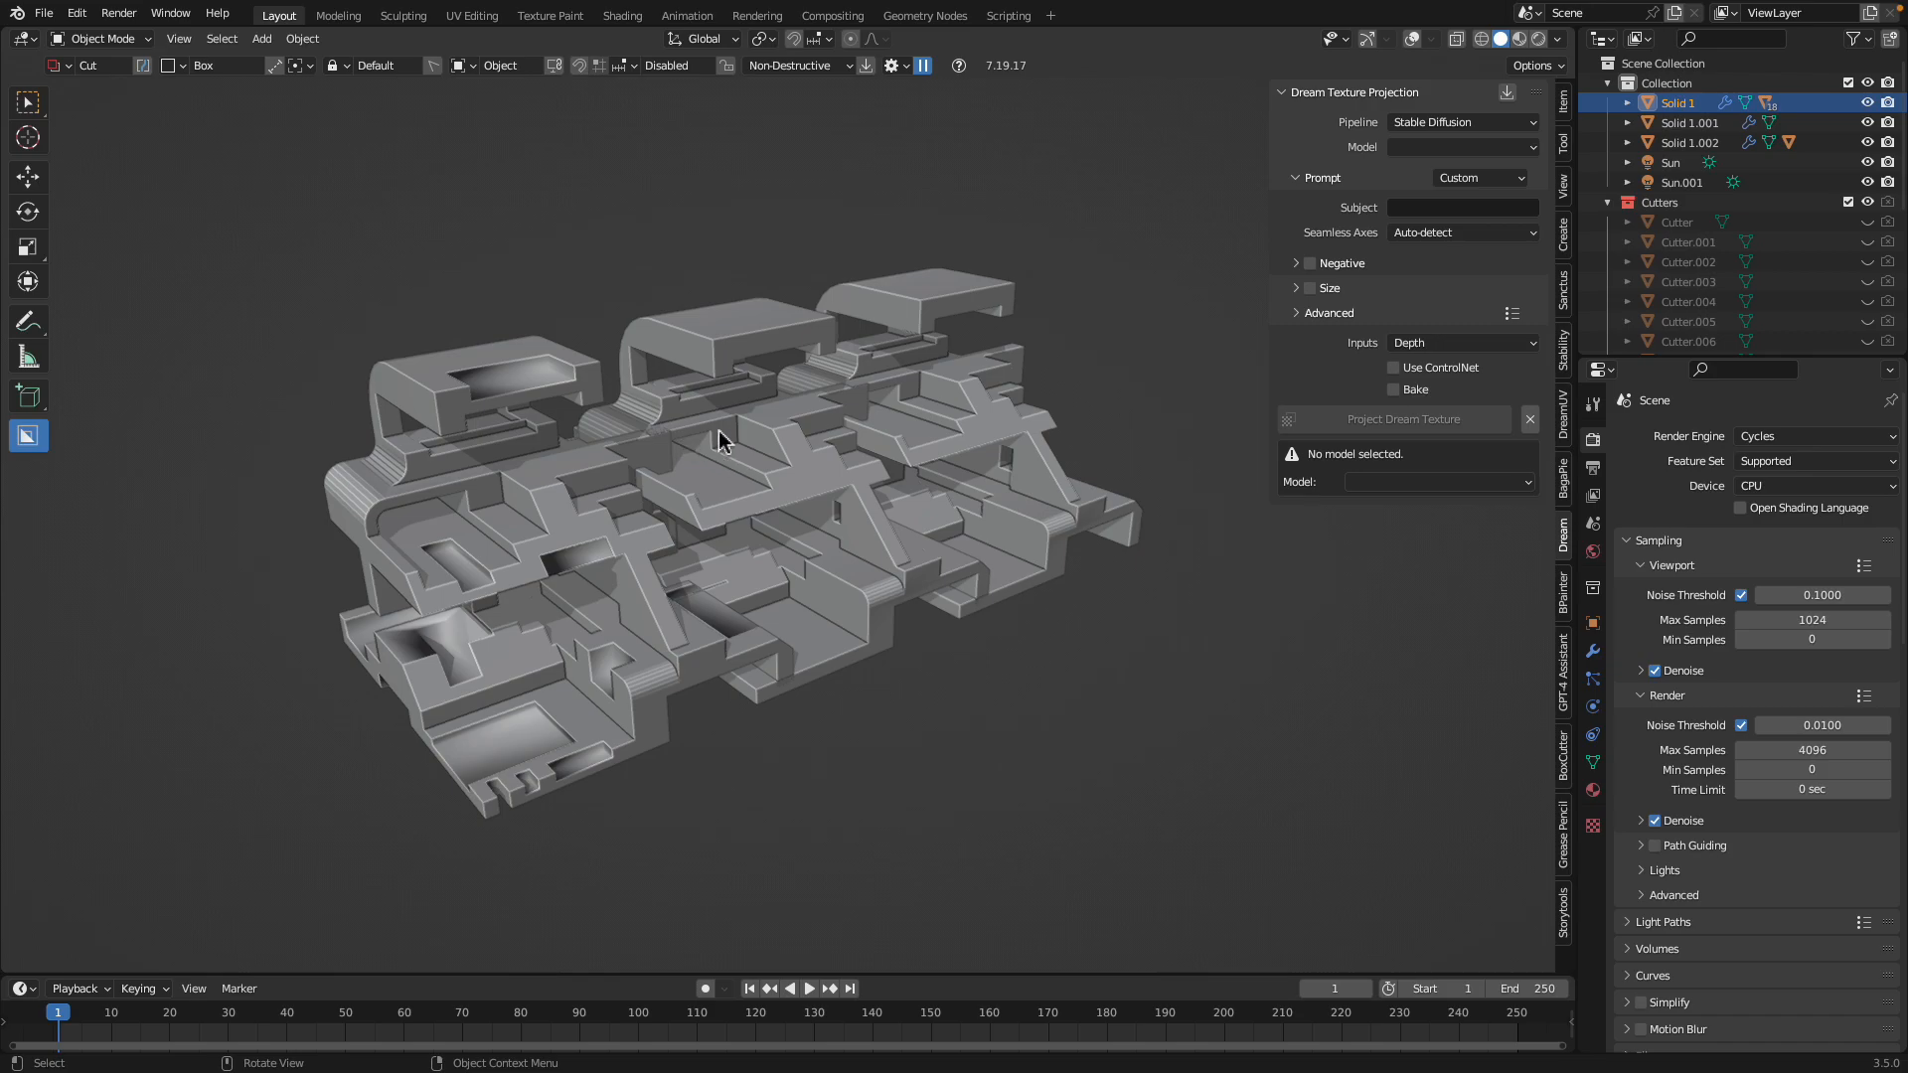
middle_click_drag(801, 511, 801, 524)
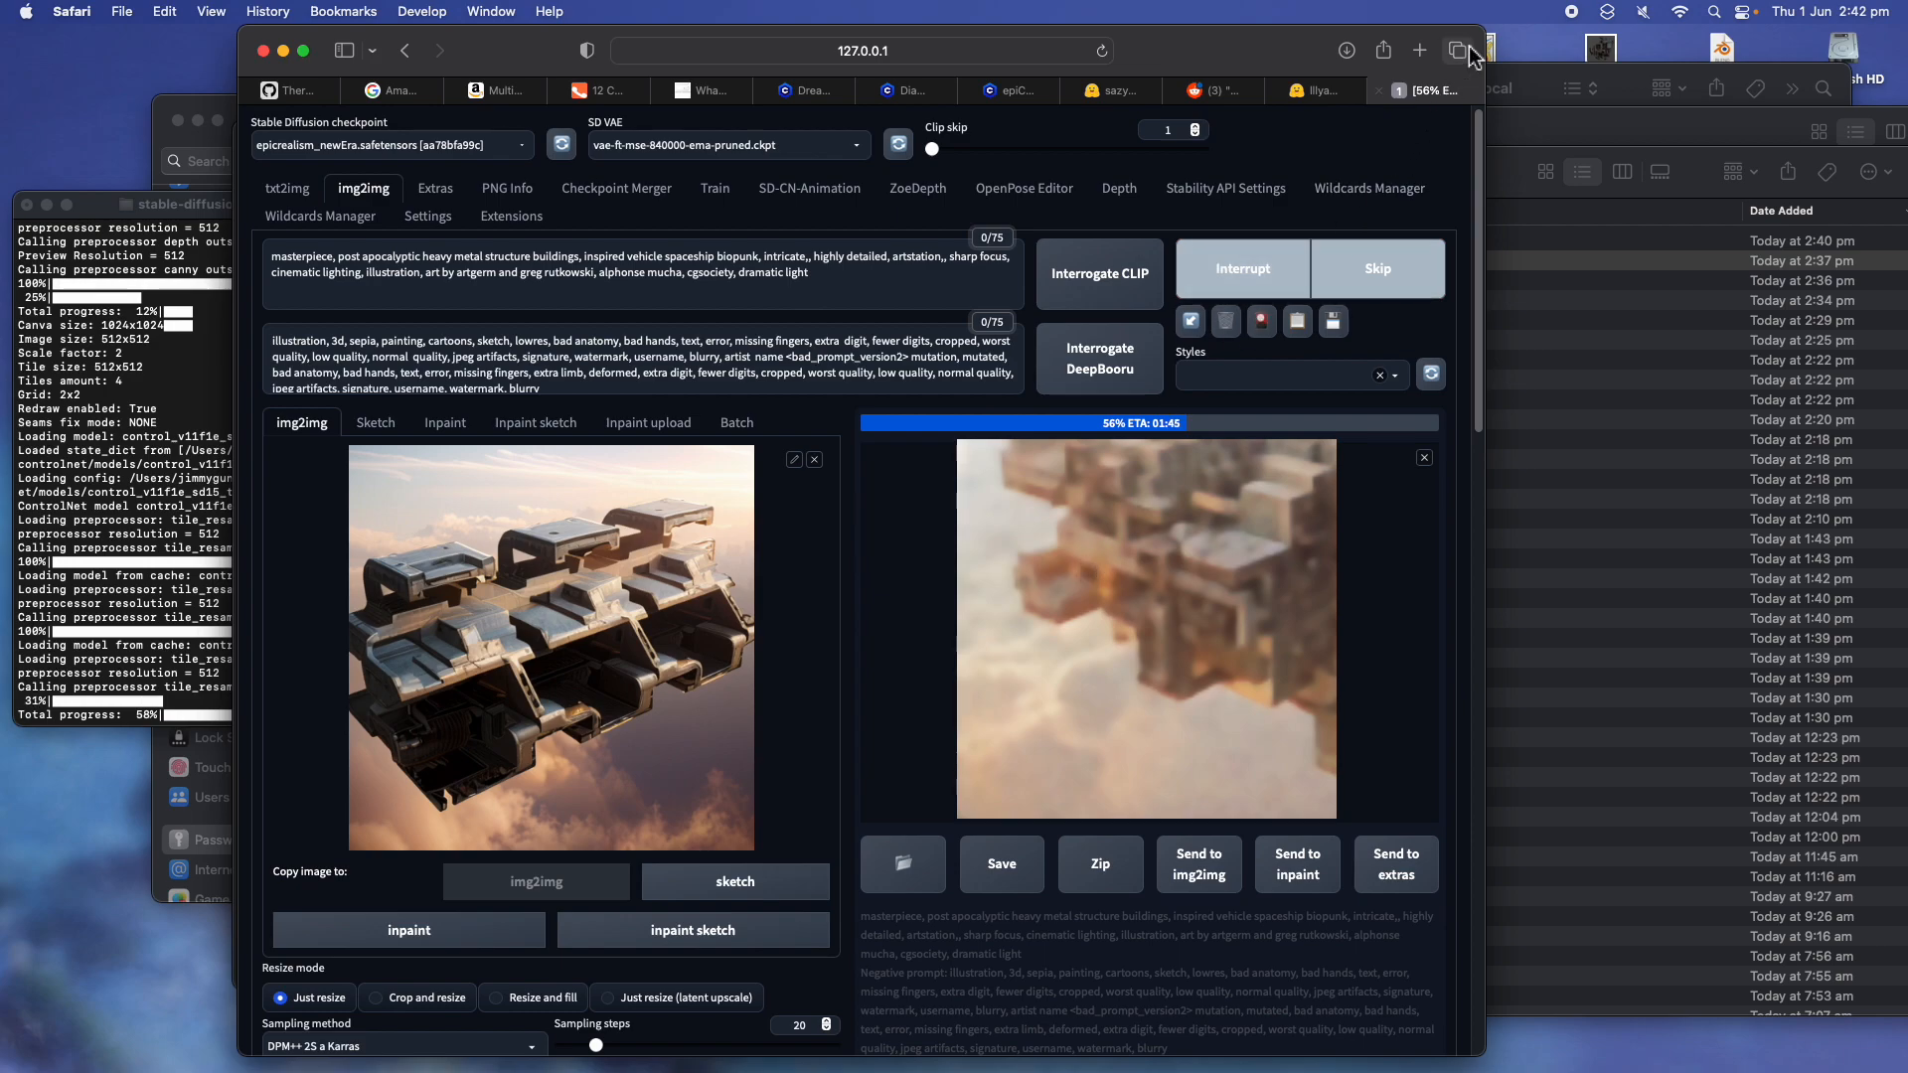
Switch to Safari, resize and reposition its window, and view the finished upscaled image enlarged before closing it
left_click_drag(1486, 35, 1445, 35)
left_click_drag(1251, 29, 1227, 30)
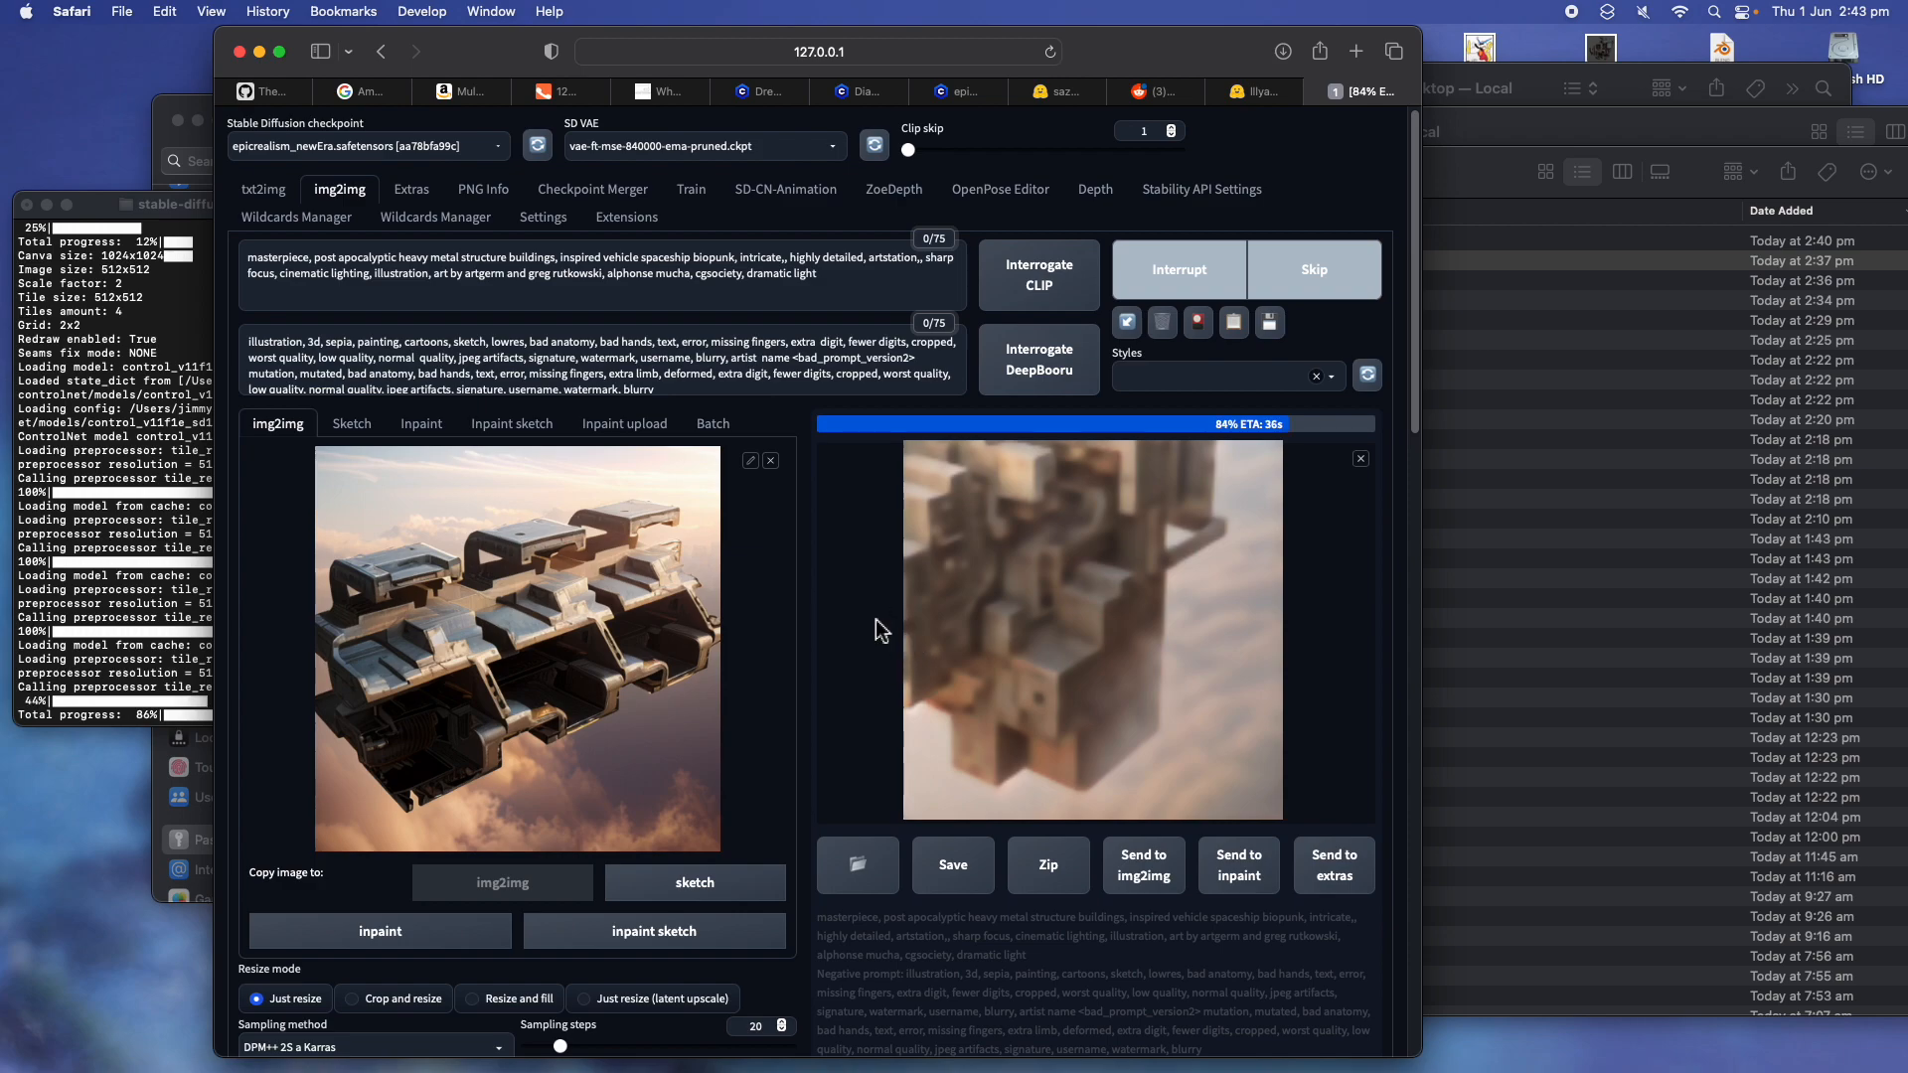
left_click_drag(1148, 52, 1100, 50)
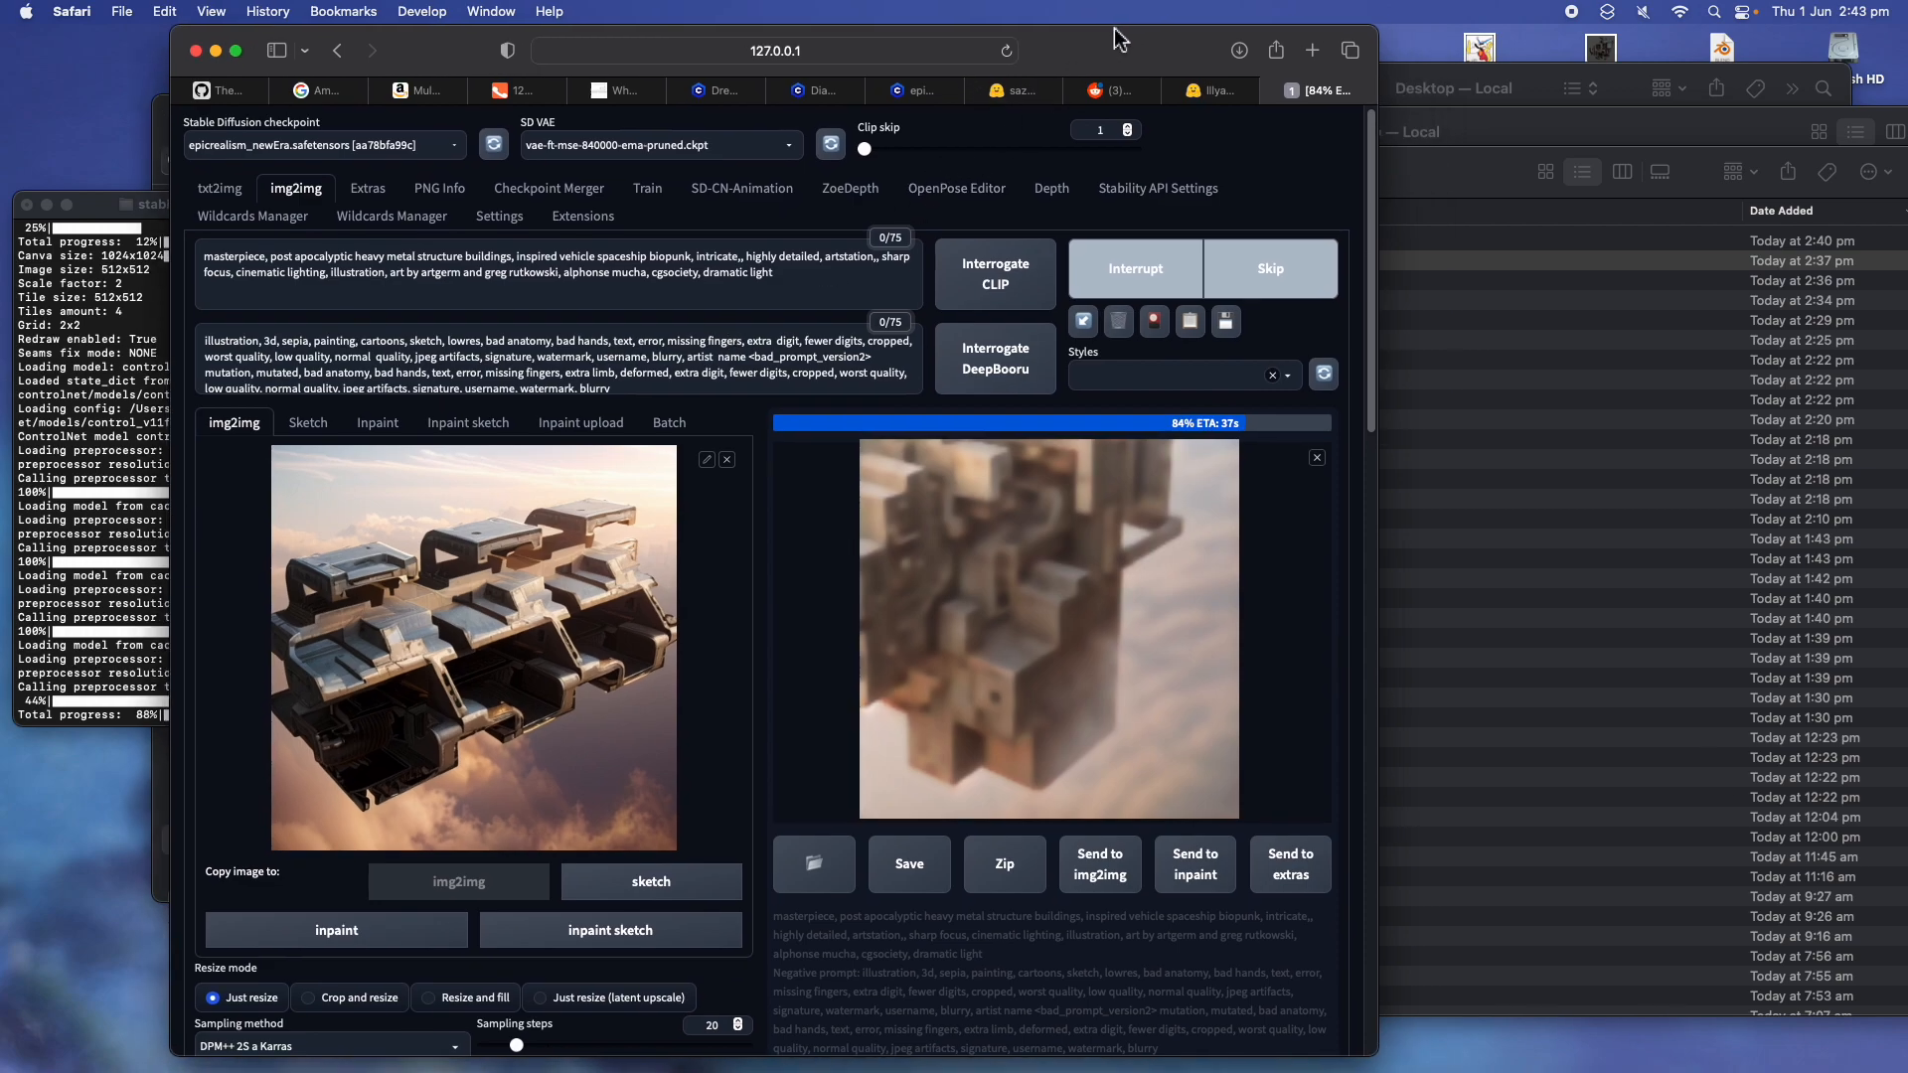
left_click_drag(1430, 15, 1443, 18)
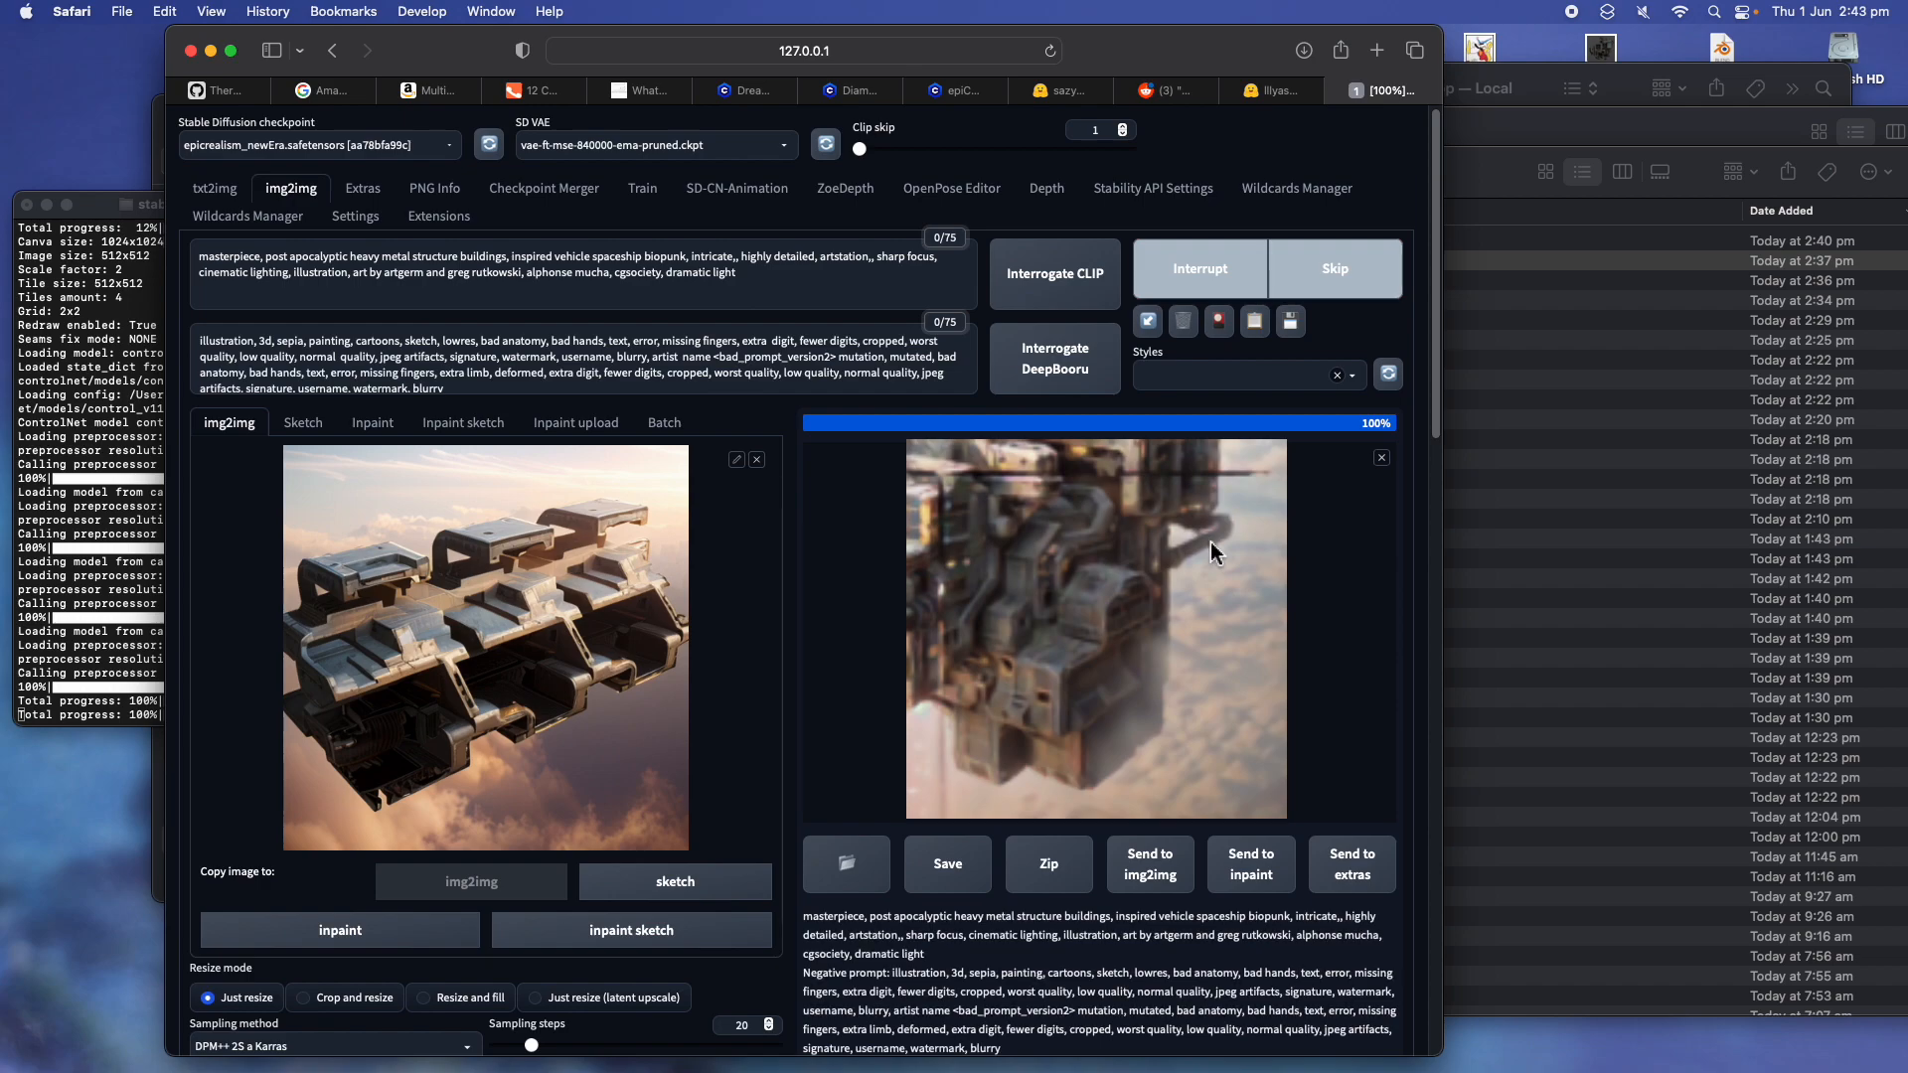
left_click(1125, 645)
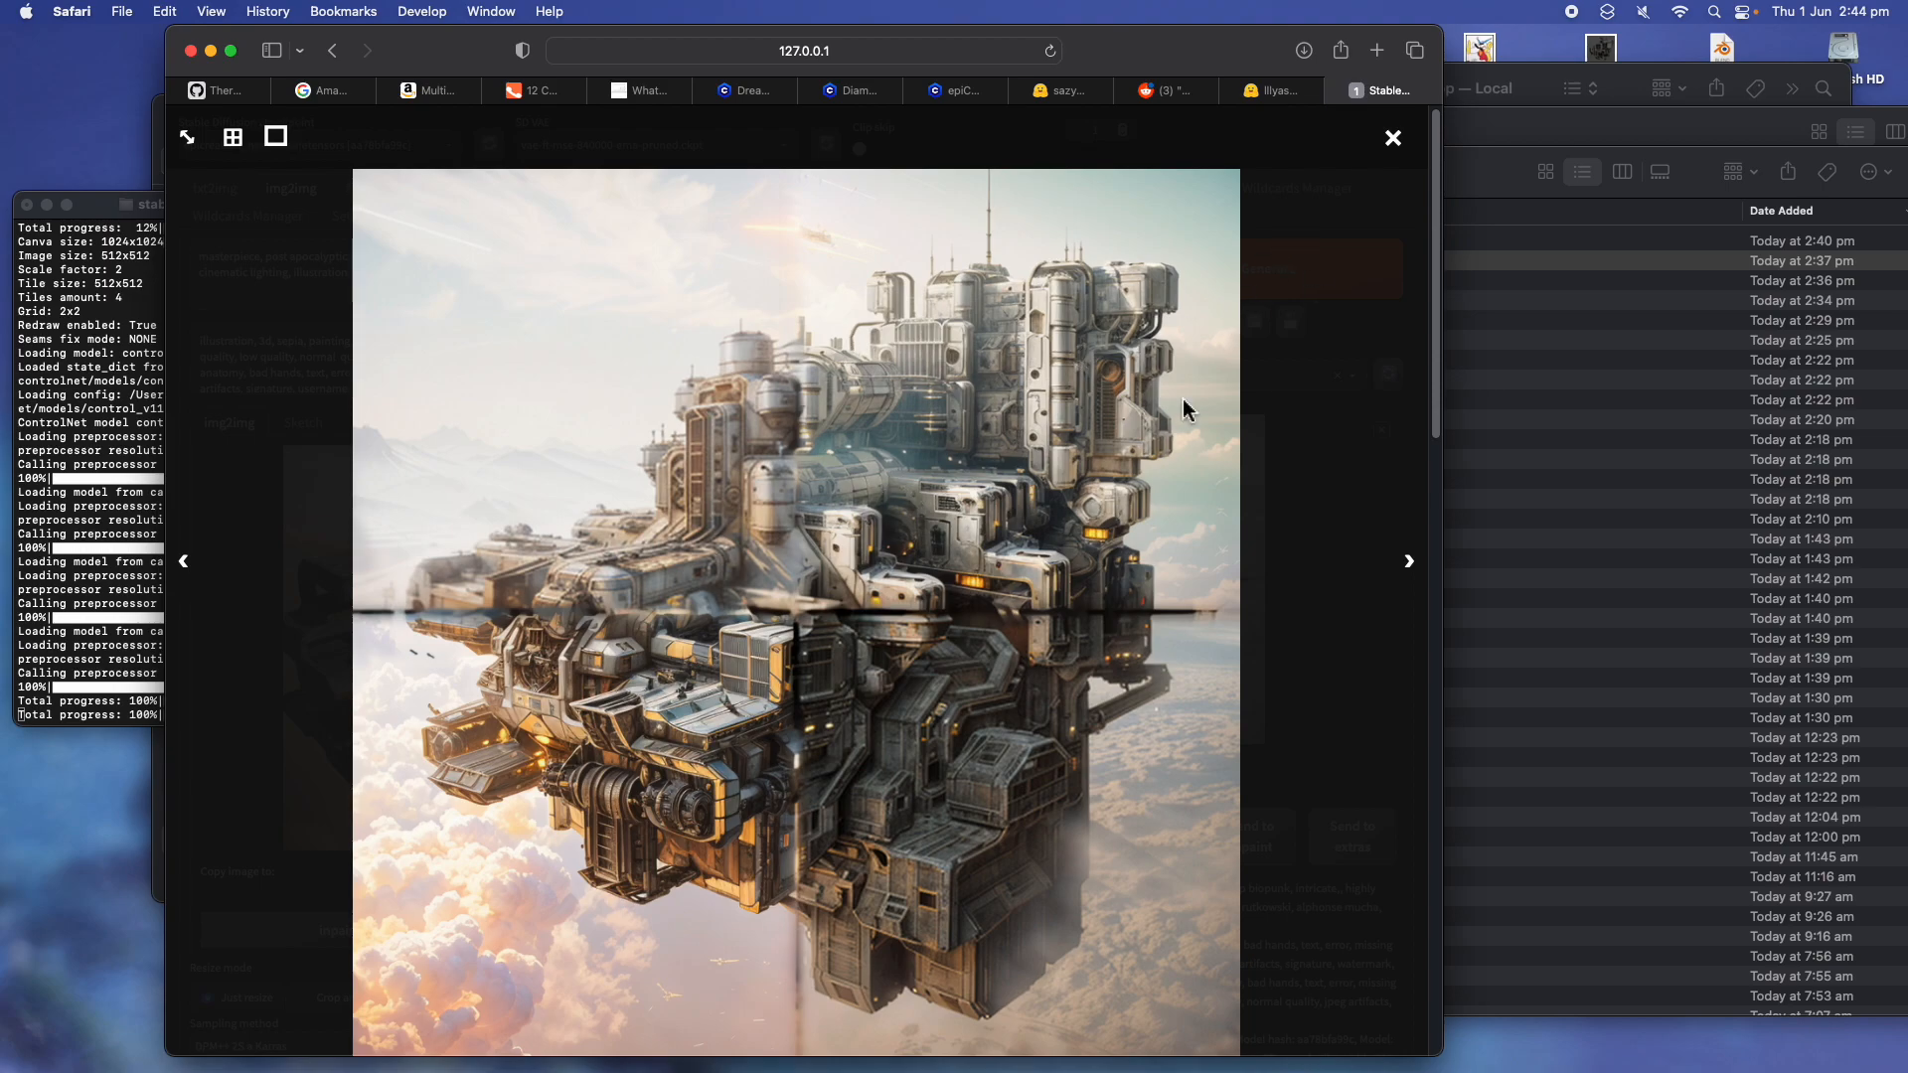
left_click(1396, 147)
Remove the old block-building reference image from ControlNet Unit 0 in img2img
scroll(404, 837, "down", 10)
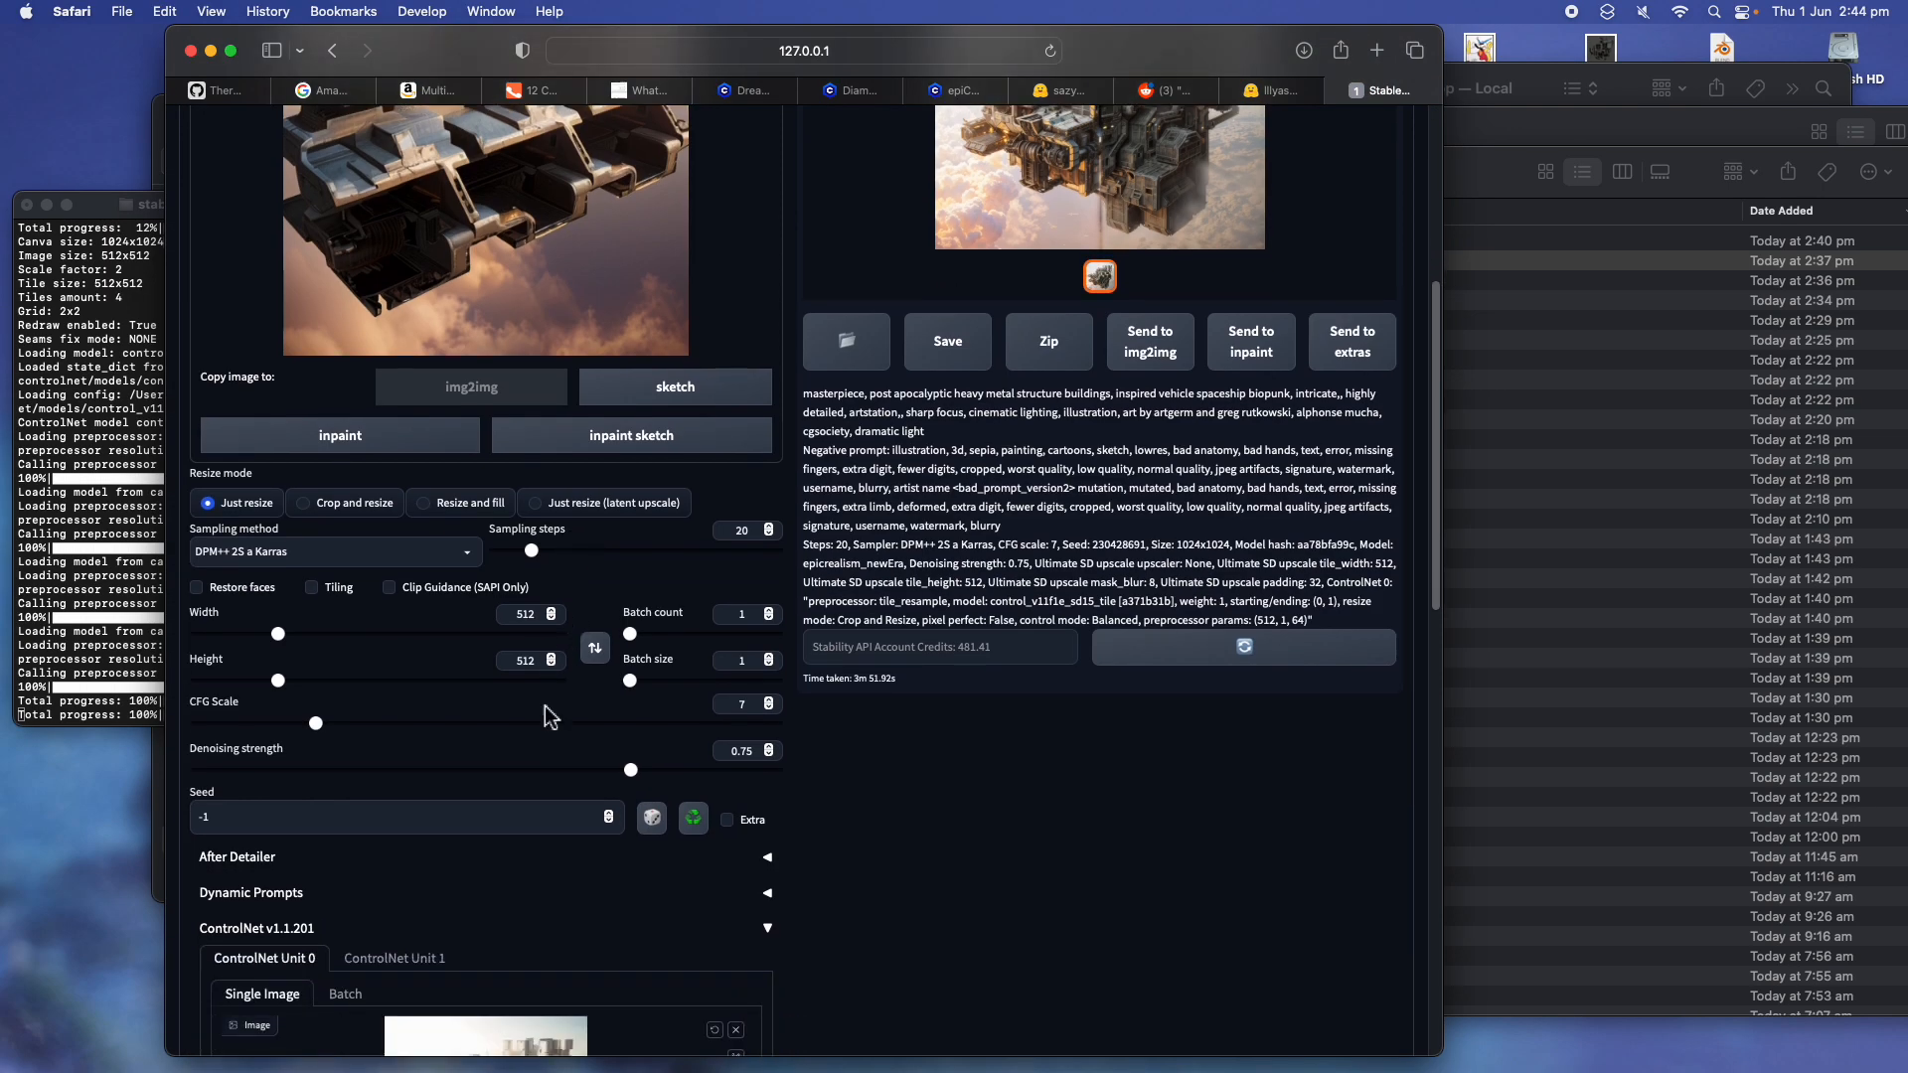
scroll(405, 838, "down", 8)
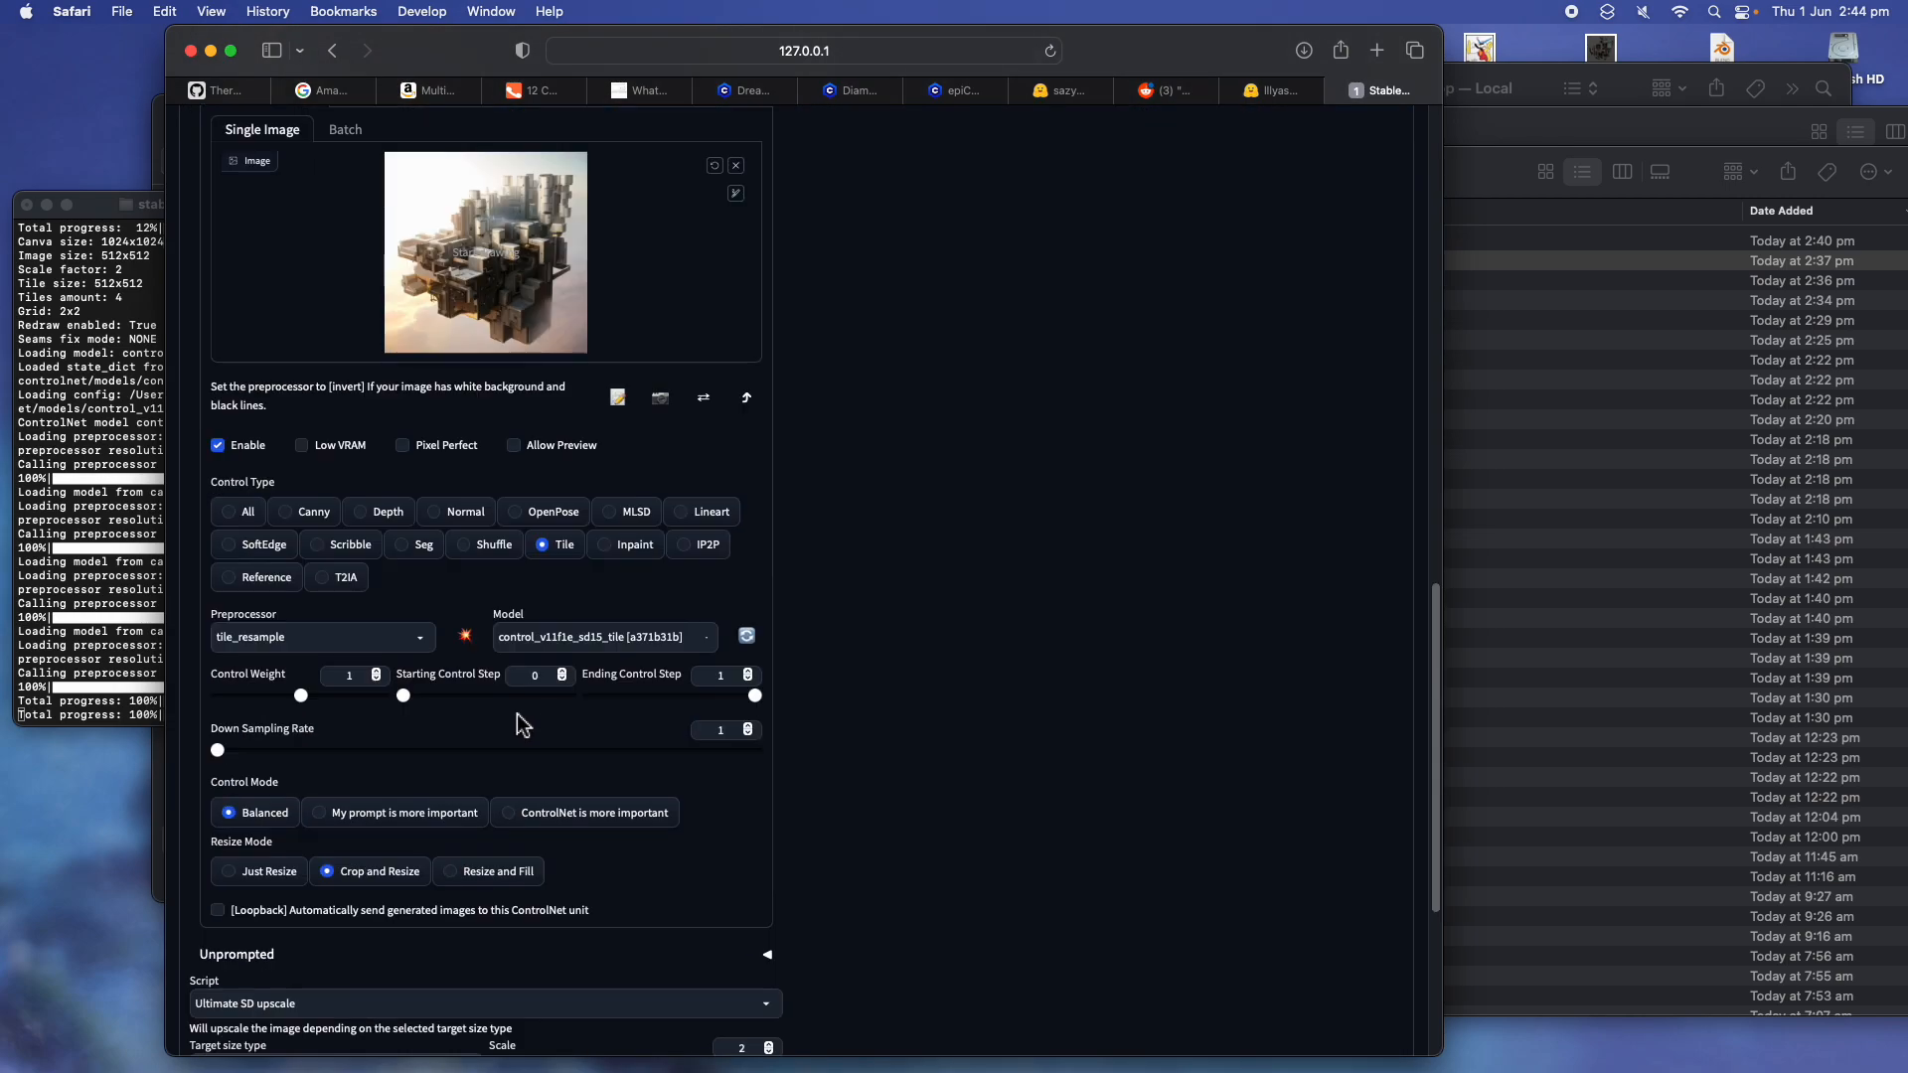
scroll(583, 528, "up", 2)
left_click(737, 326)
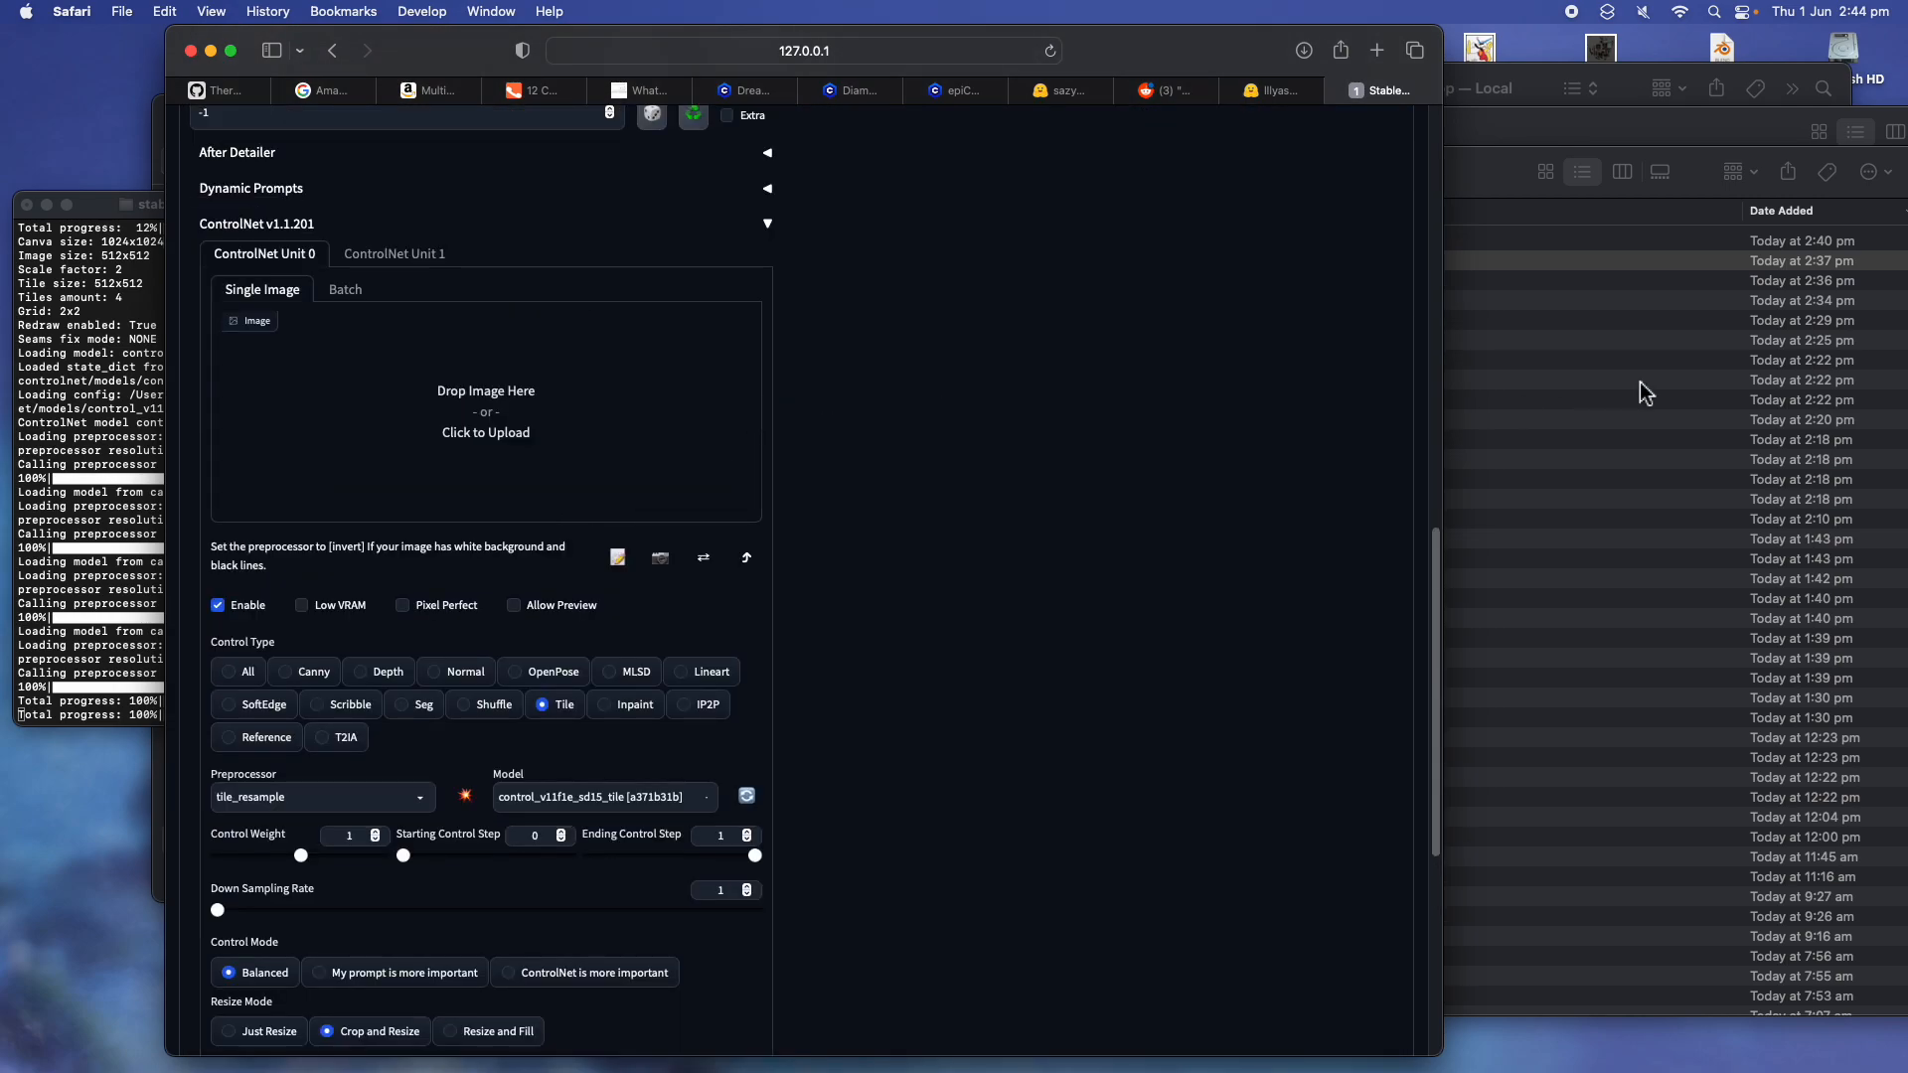
Find 00228-2200043838.png in the 2023-06-01 folder of txt2img-images and load it into ControlNet Unit 0
left_click(1639, 389)
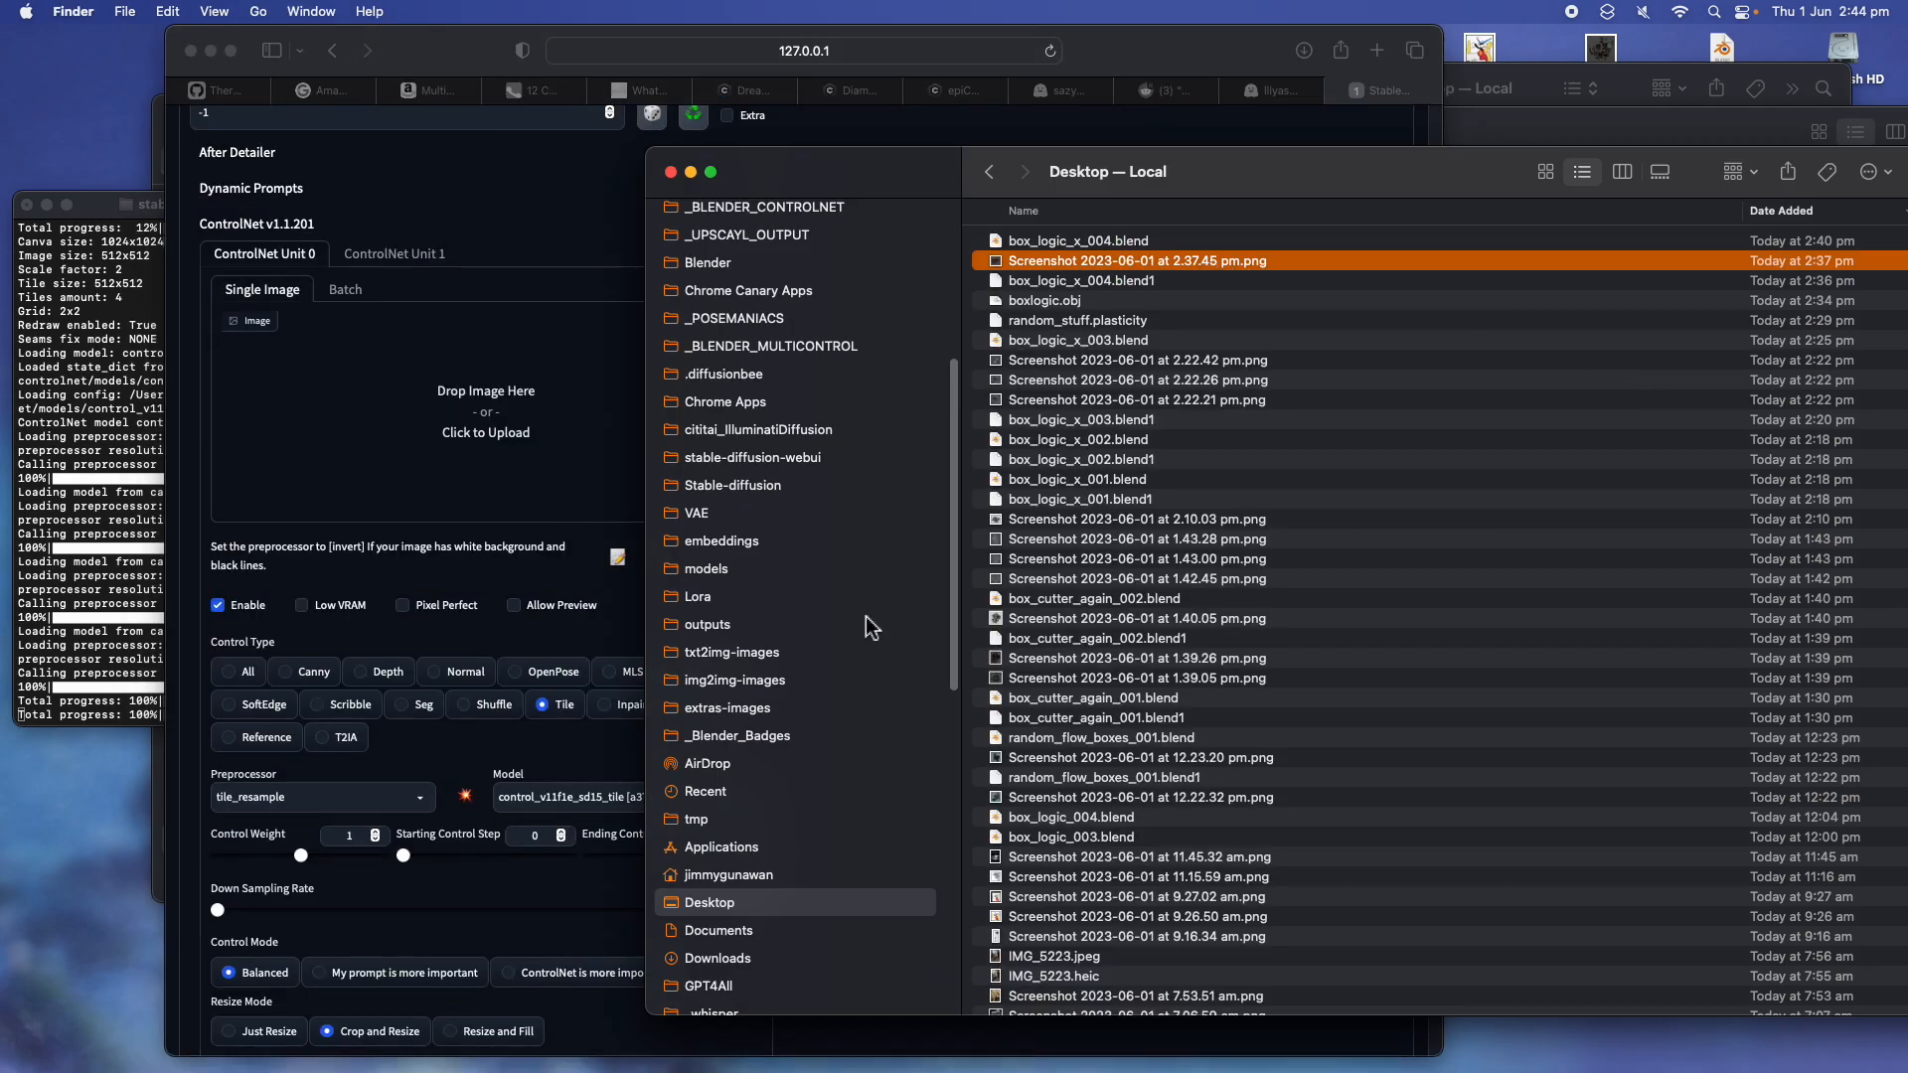
scroll(847, 726, "down", 1)
left_click(793, 630)
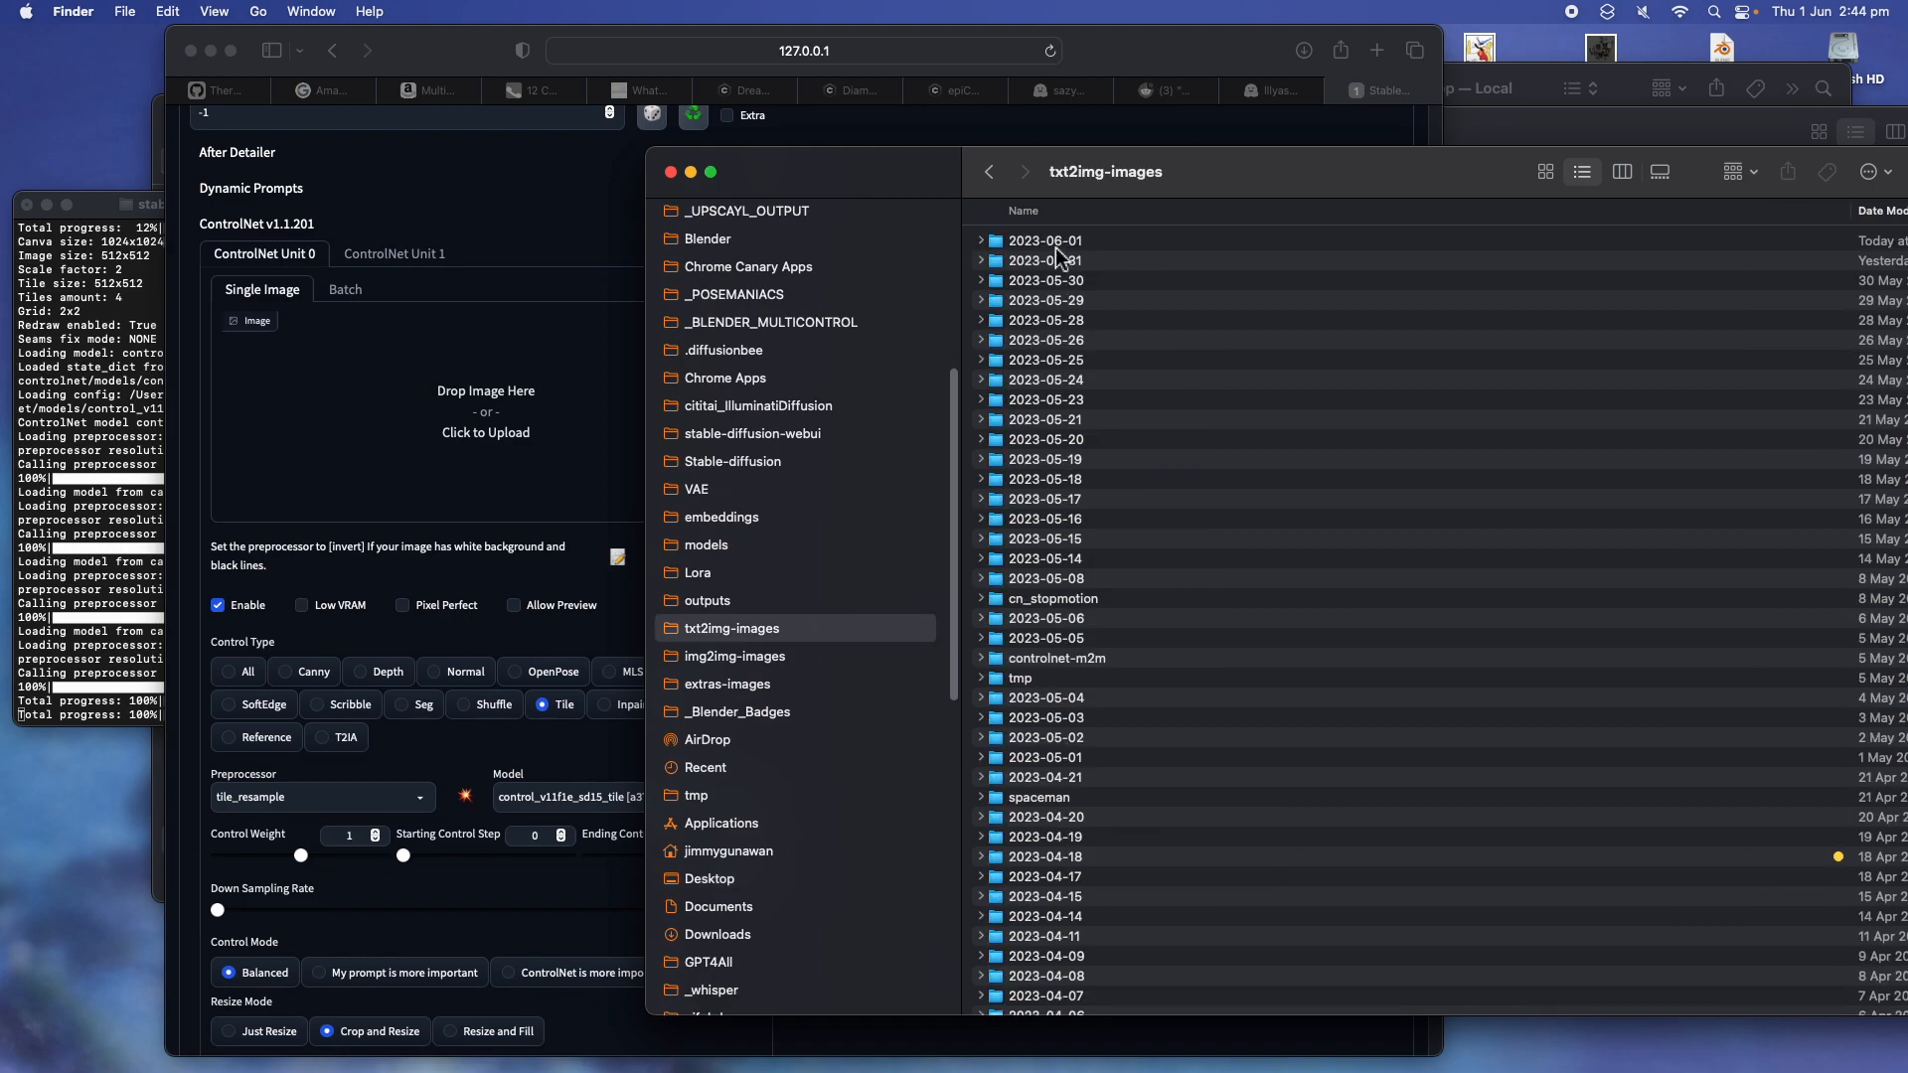
left_click(1057, 242)
double_click(1056, 239)
left_click(1060, 239)
key("space")
key("Down")
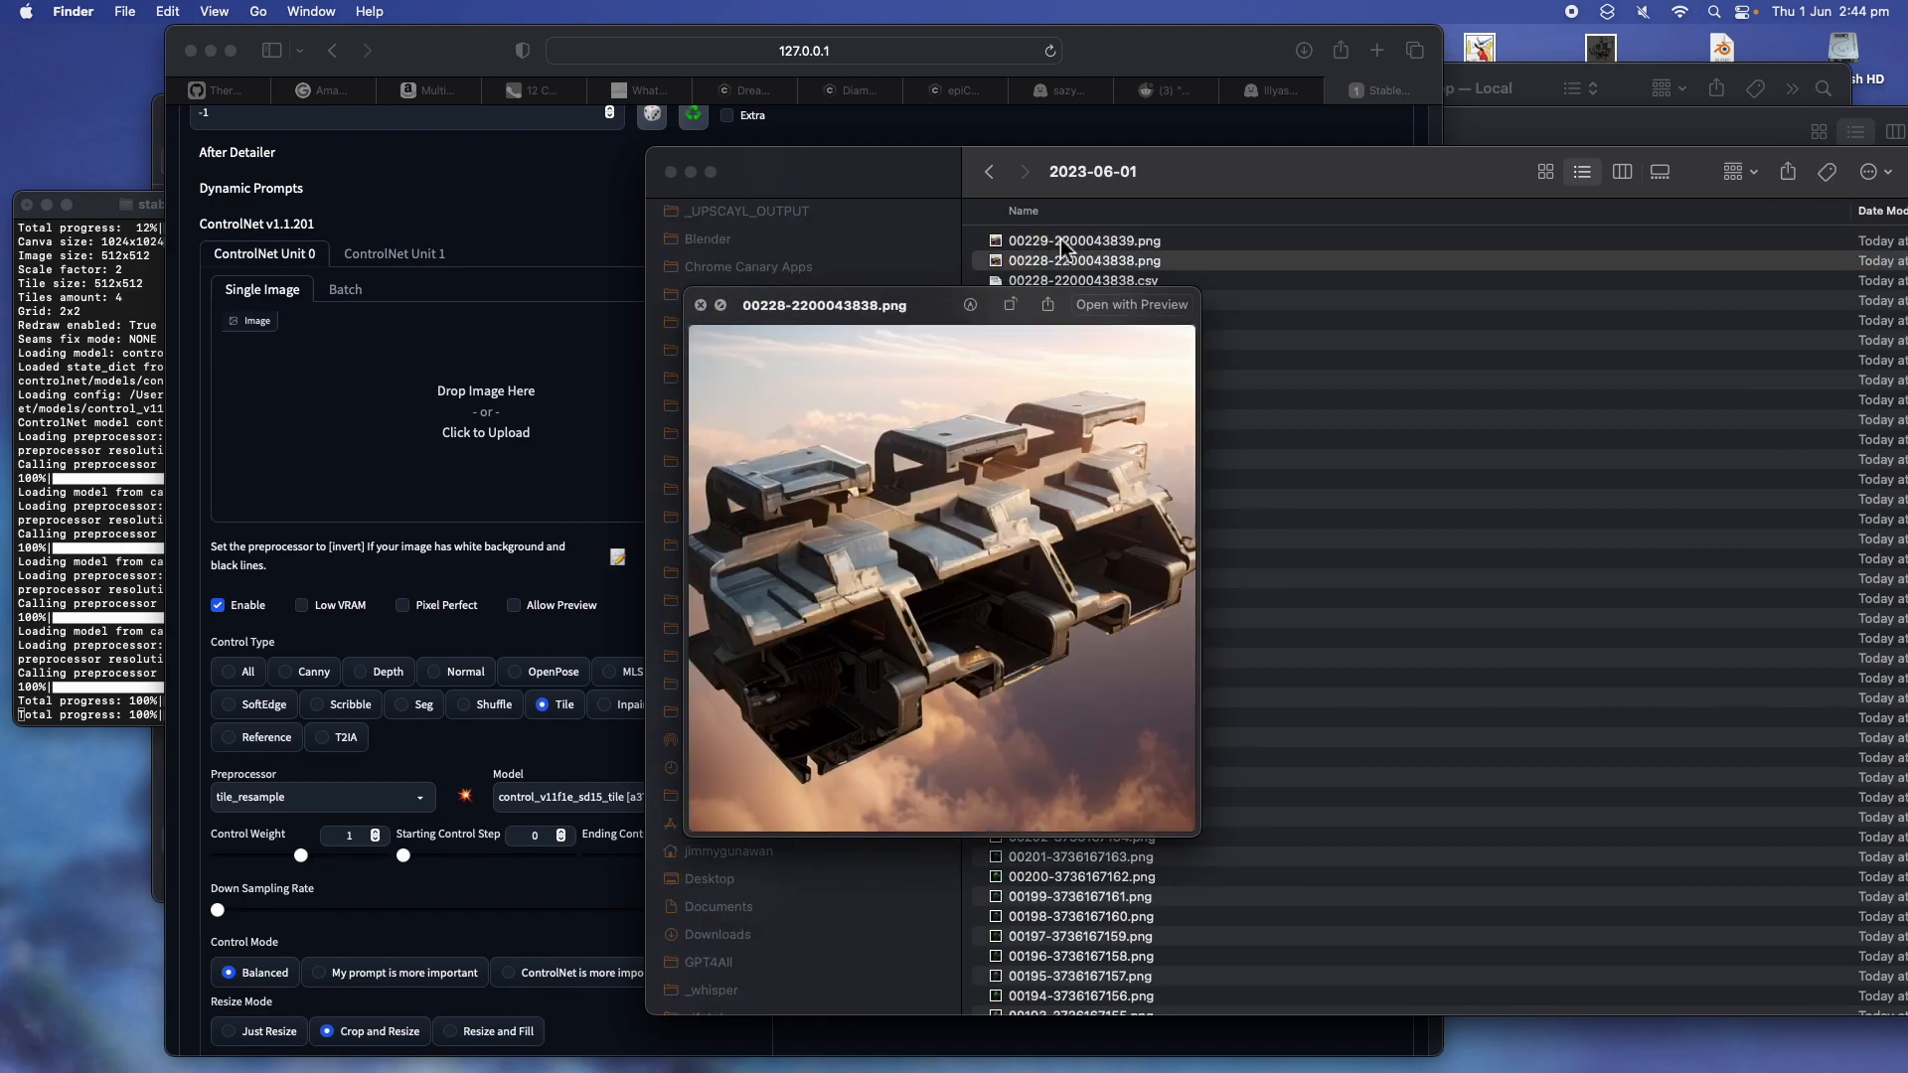
key("space")
left_click_drag(1073, 260, 502, 435)
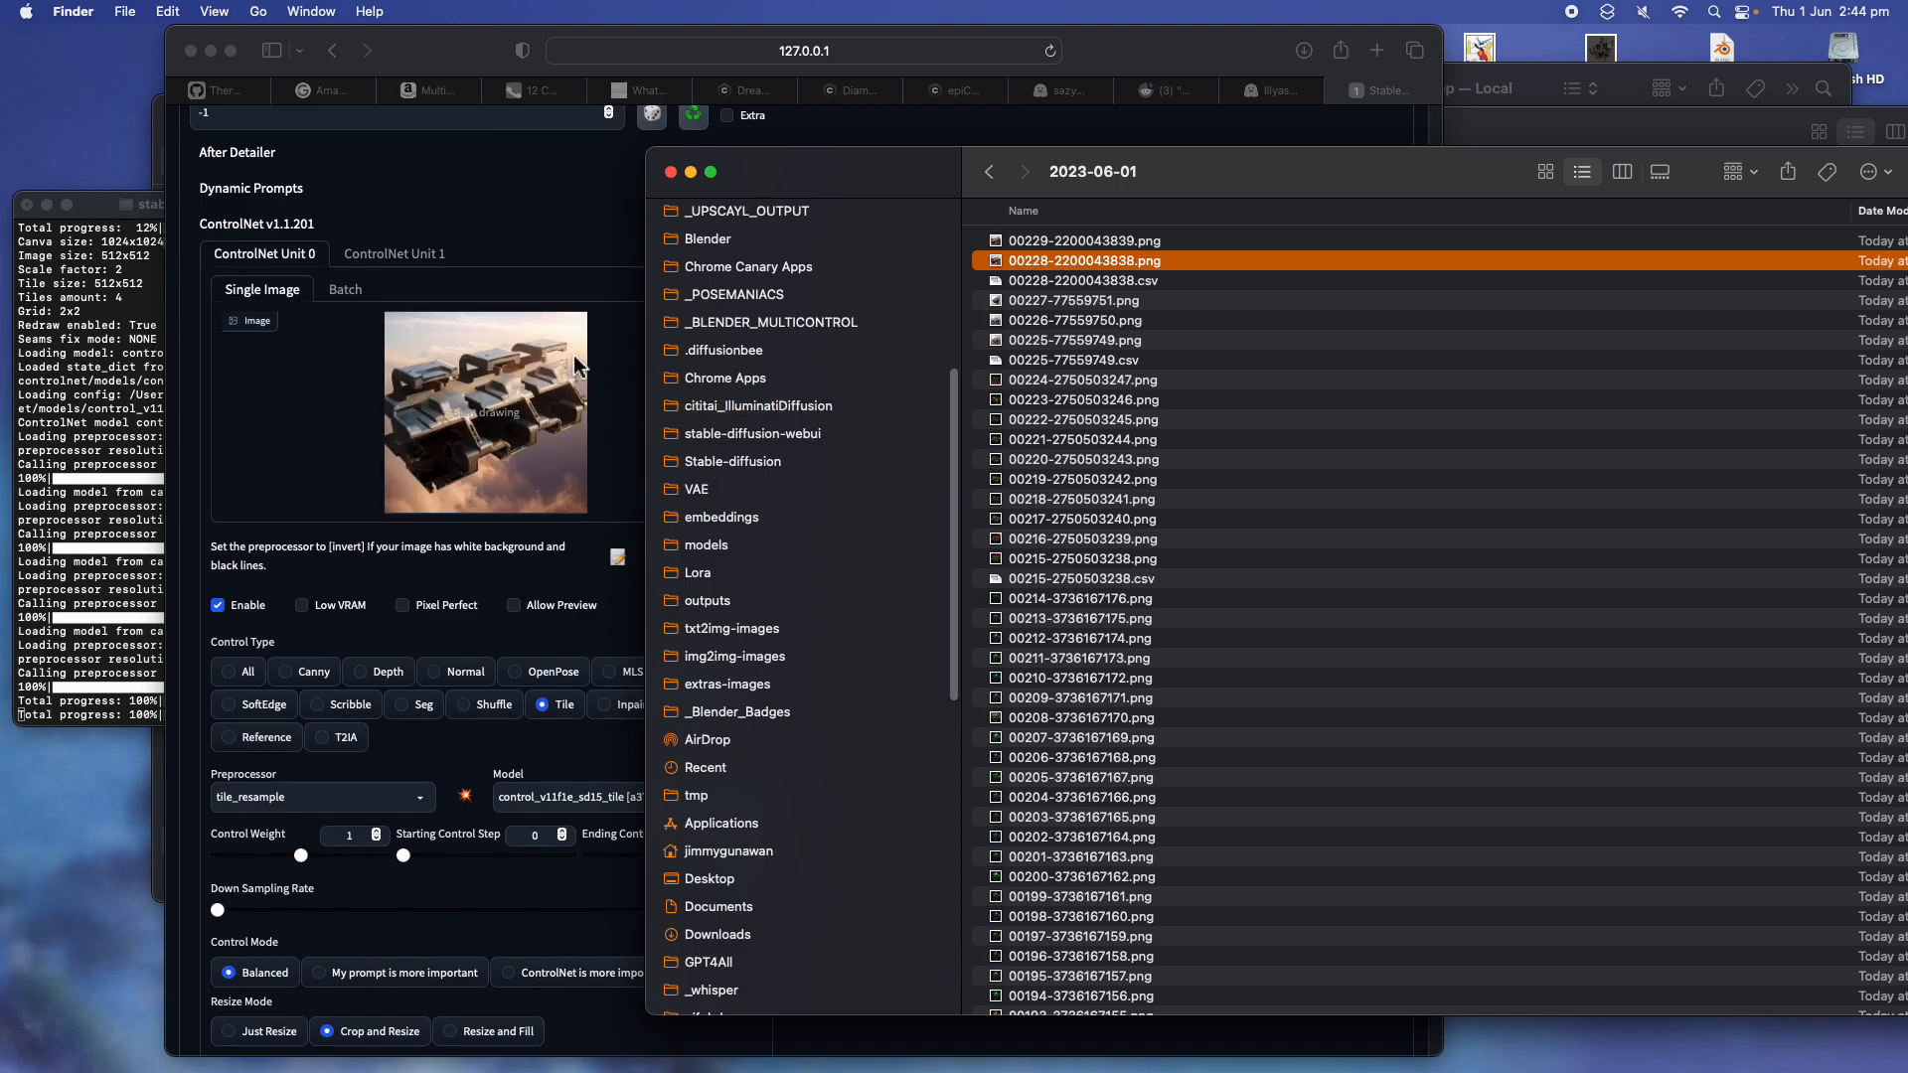
Rerun the img2img upscale with the new ControlNet reference, then widen and move the browser window
left_click(642, 465)
scroll(281, 533, "up", 20)
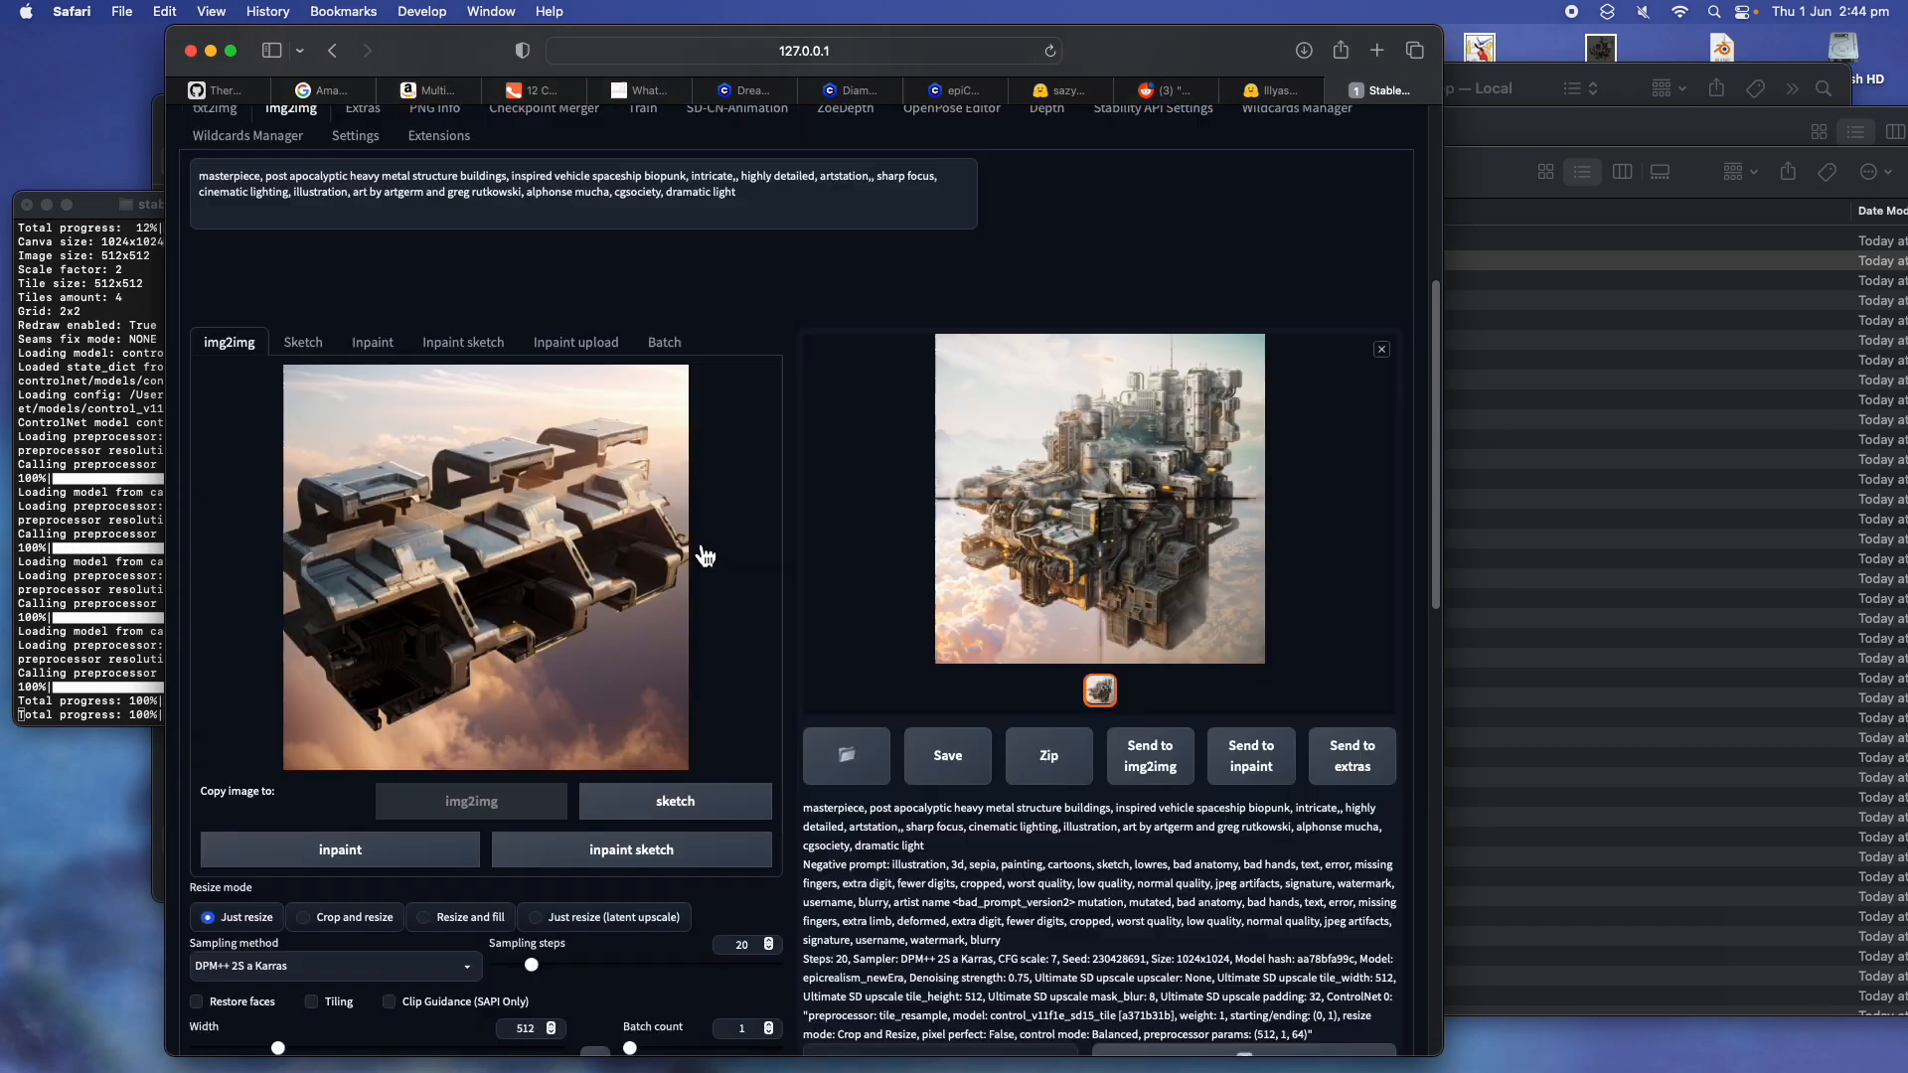
left_click(1211, 284)
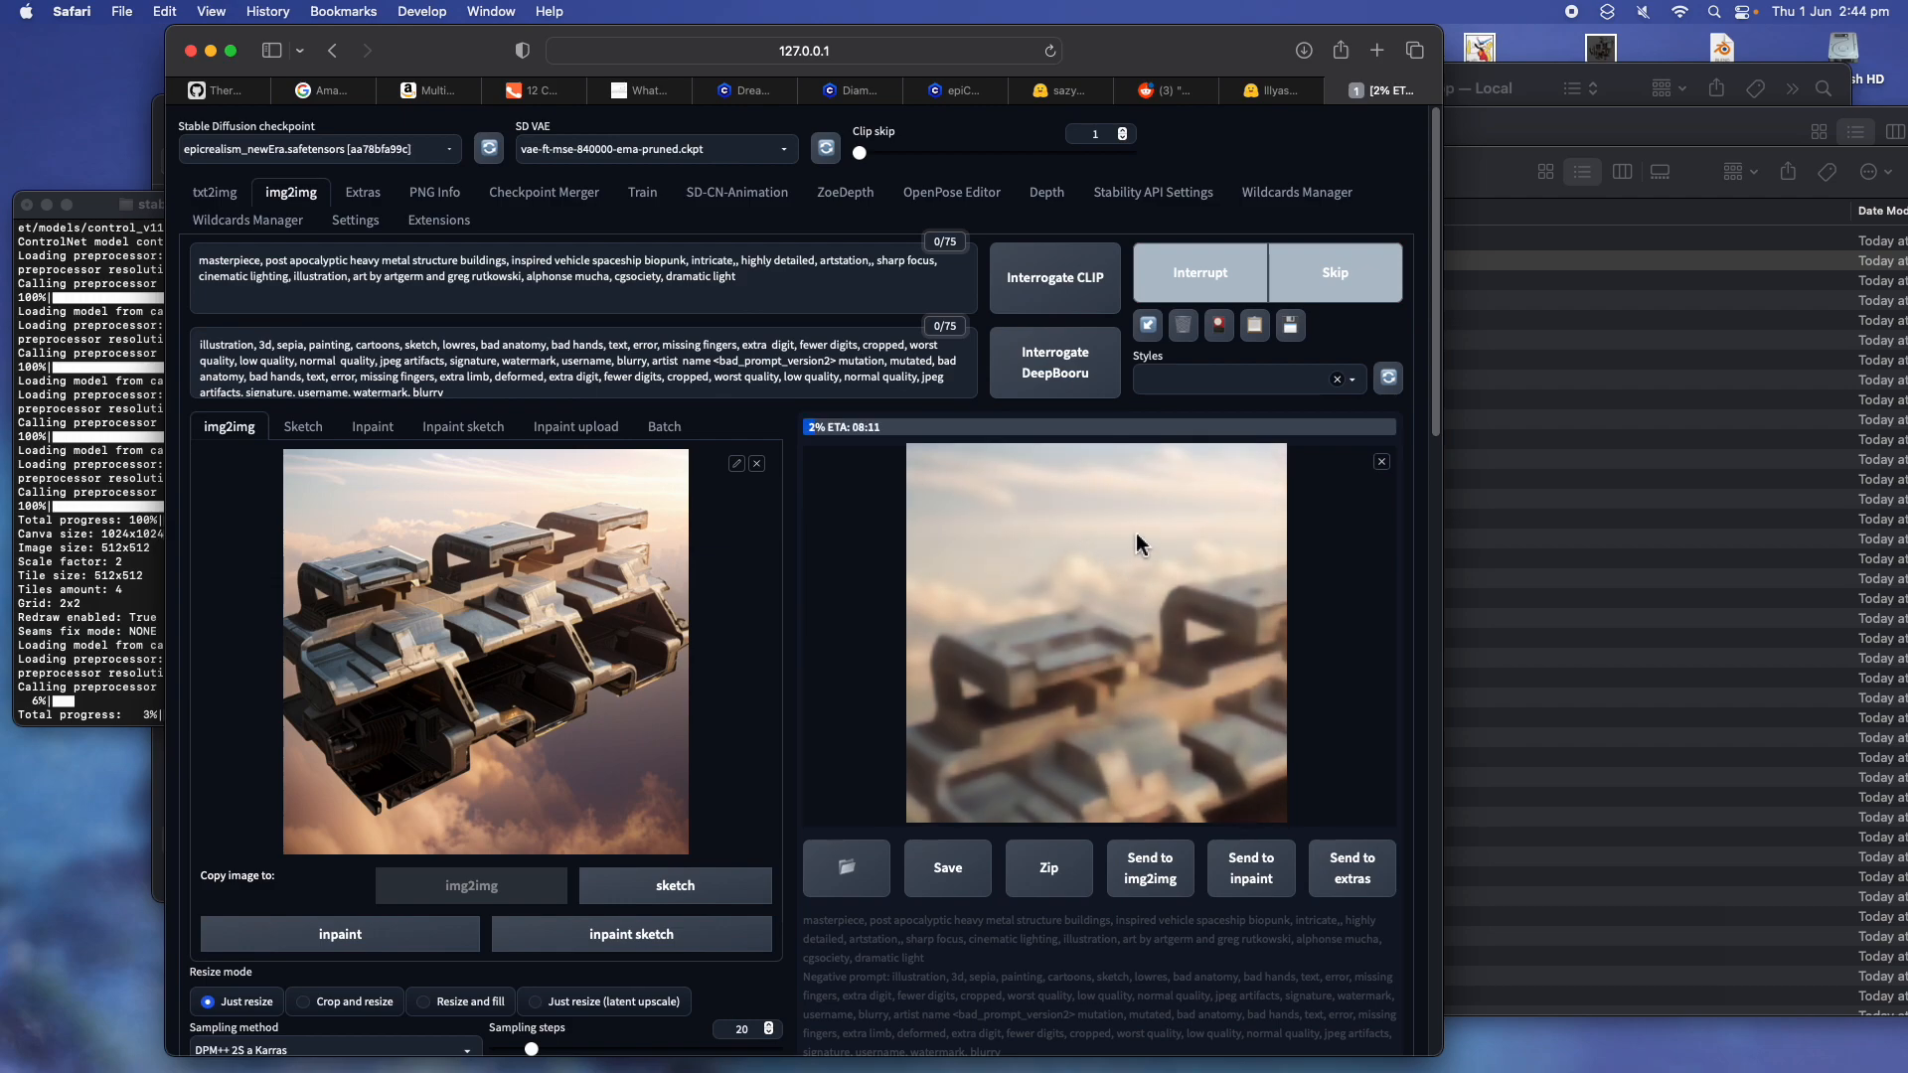
left_click_drag(1442, 26, 1527, 27)
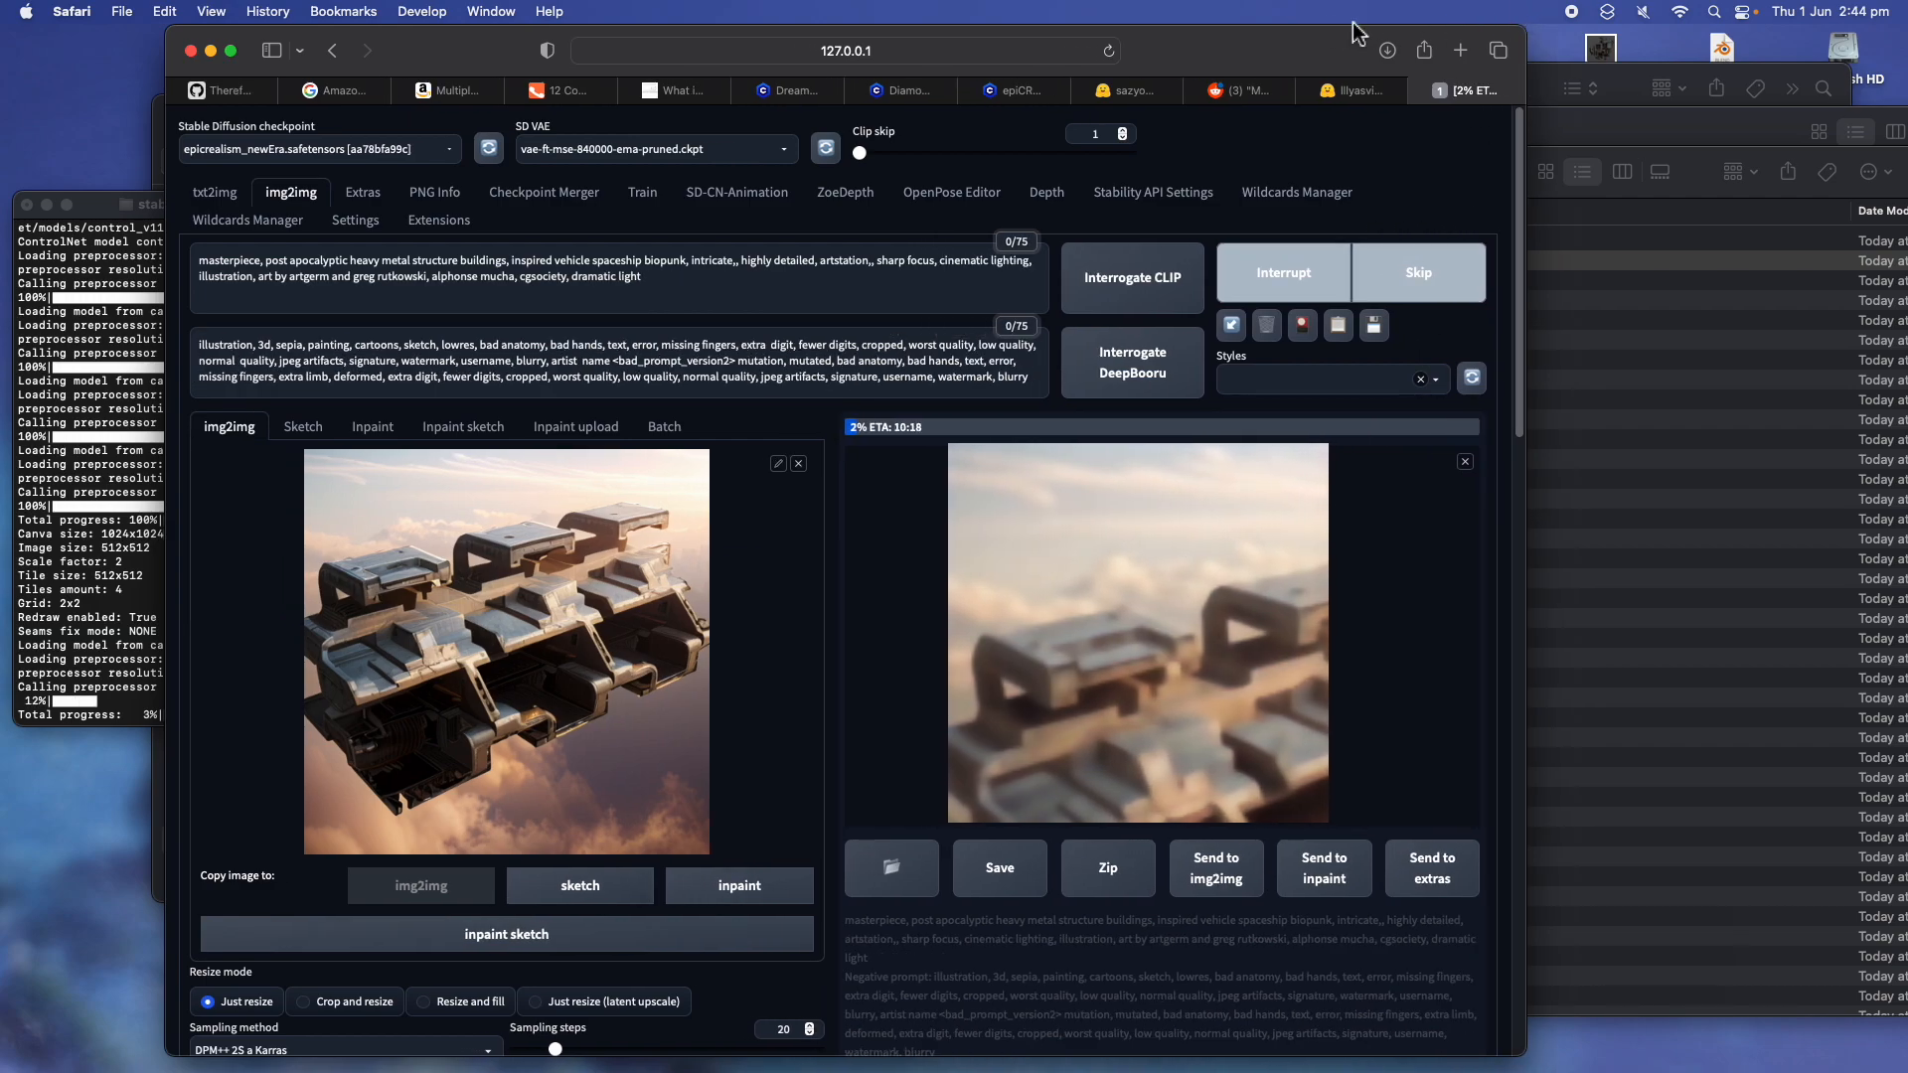
left_click_drag(1223, 52, 1120, 51)
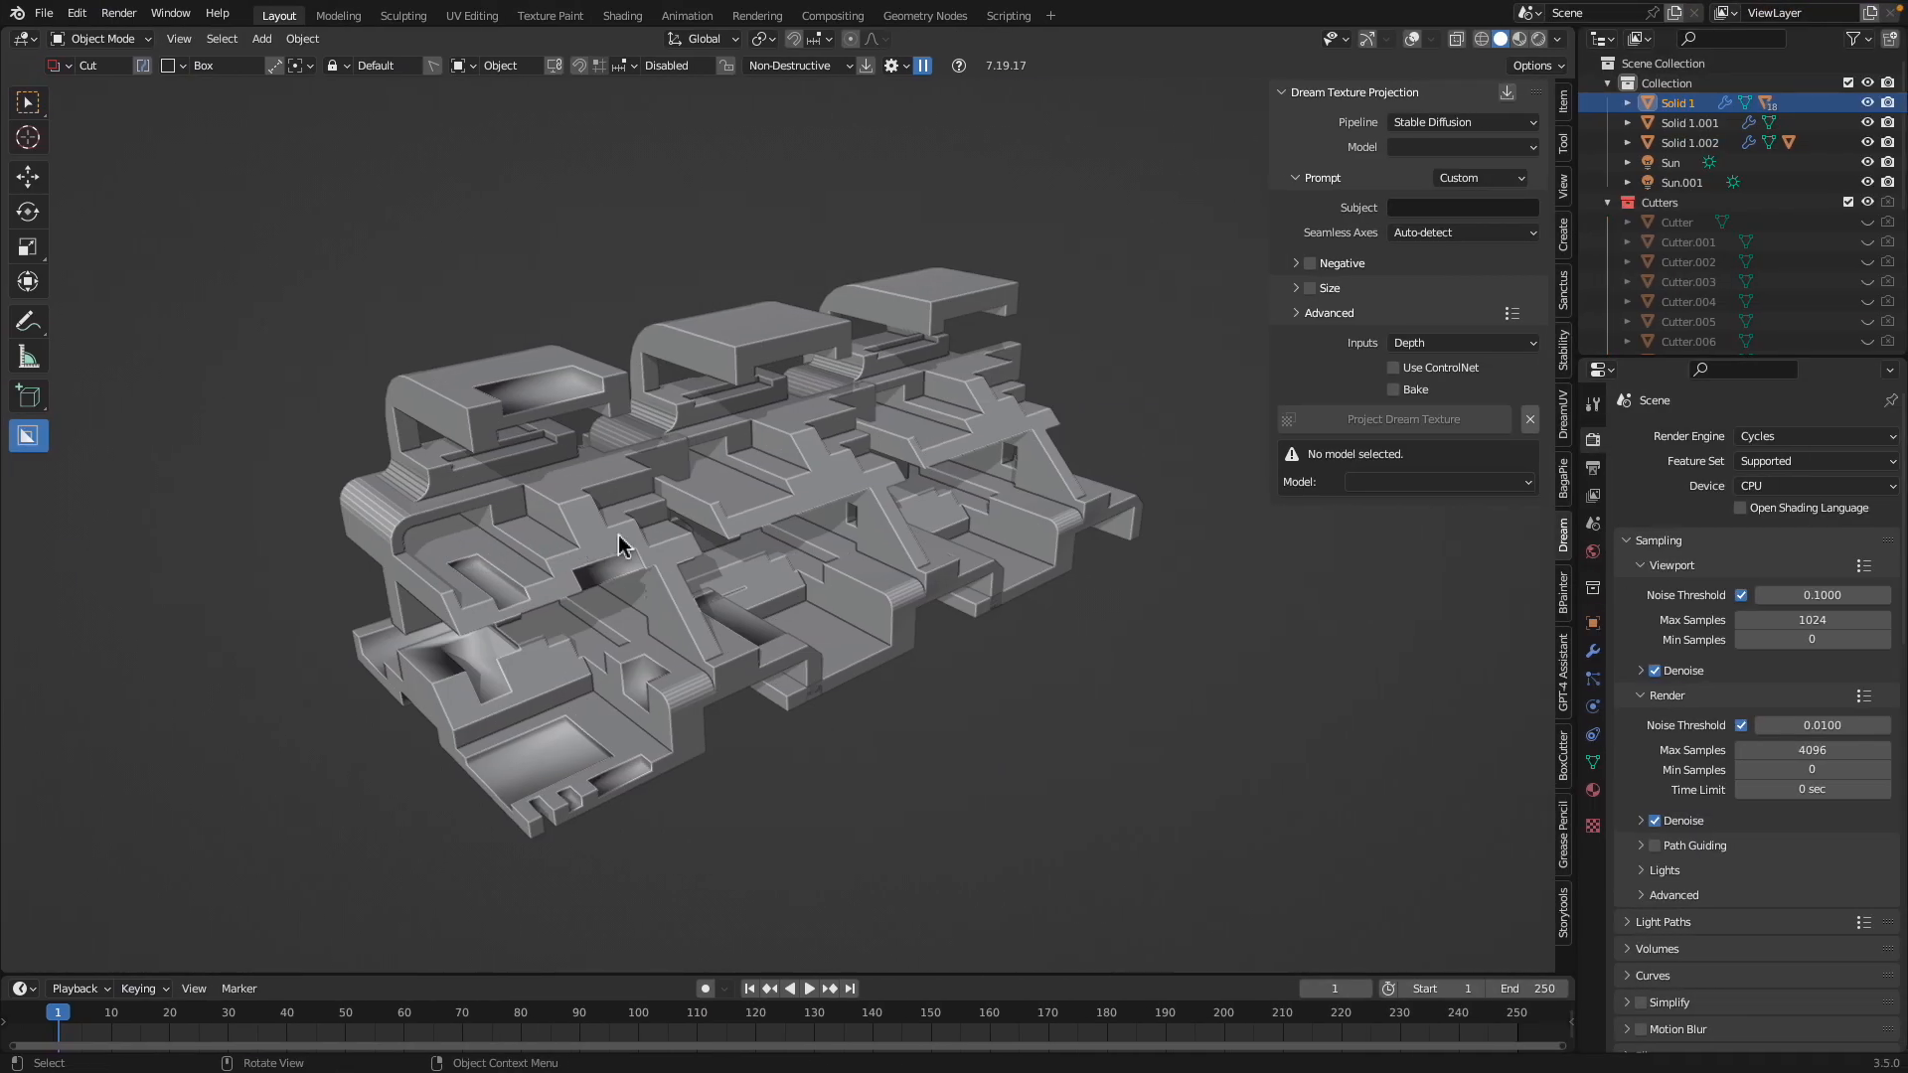
middle_click_drag(618, 546, 778, 526)
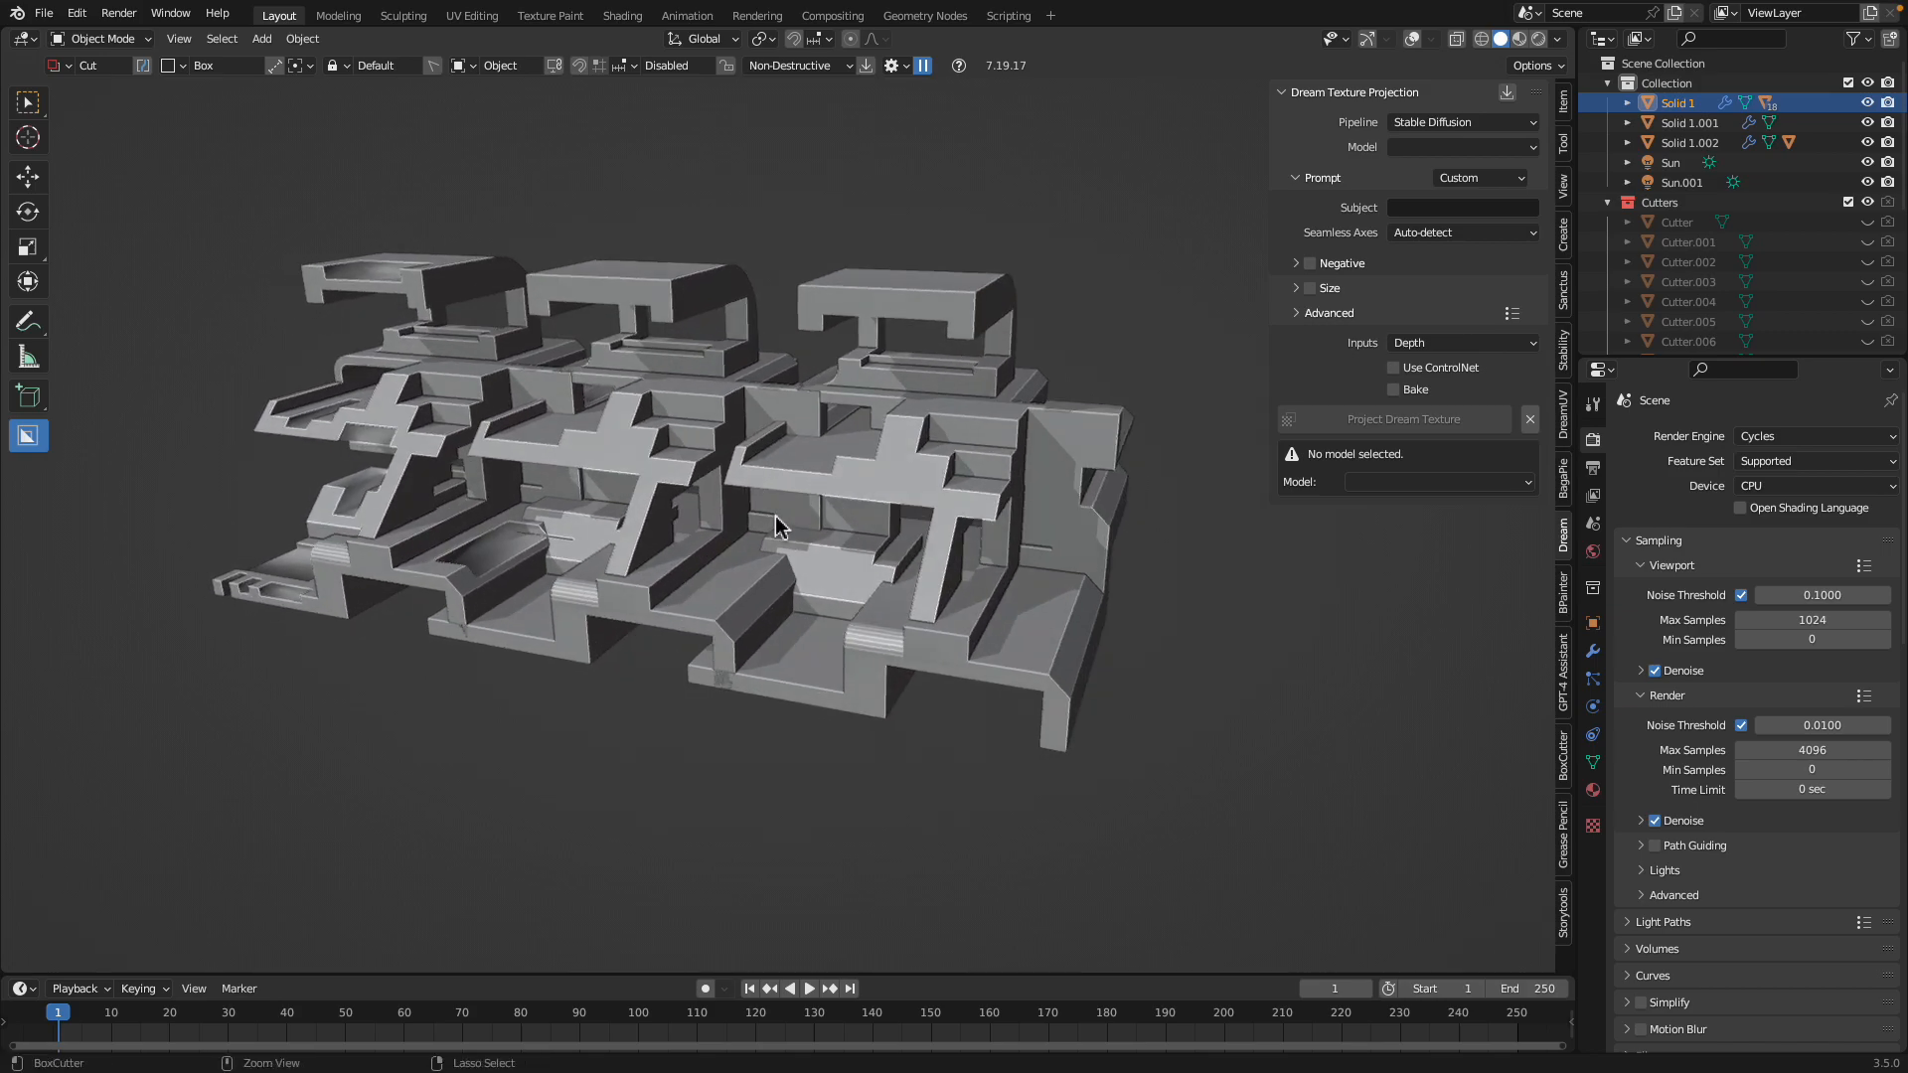
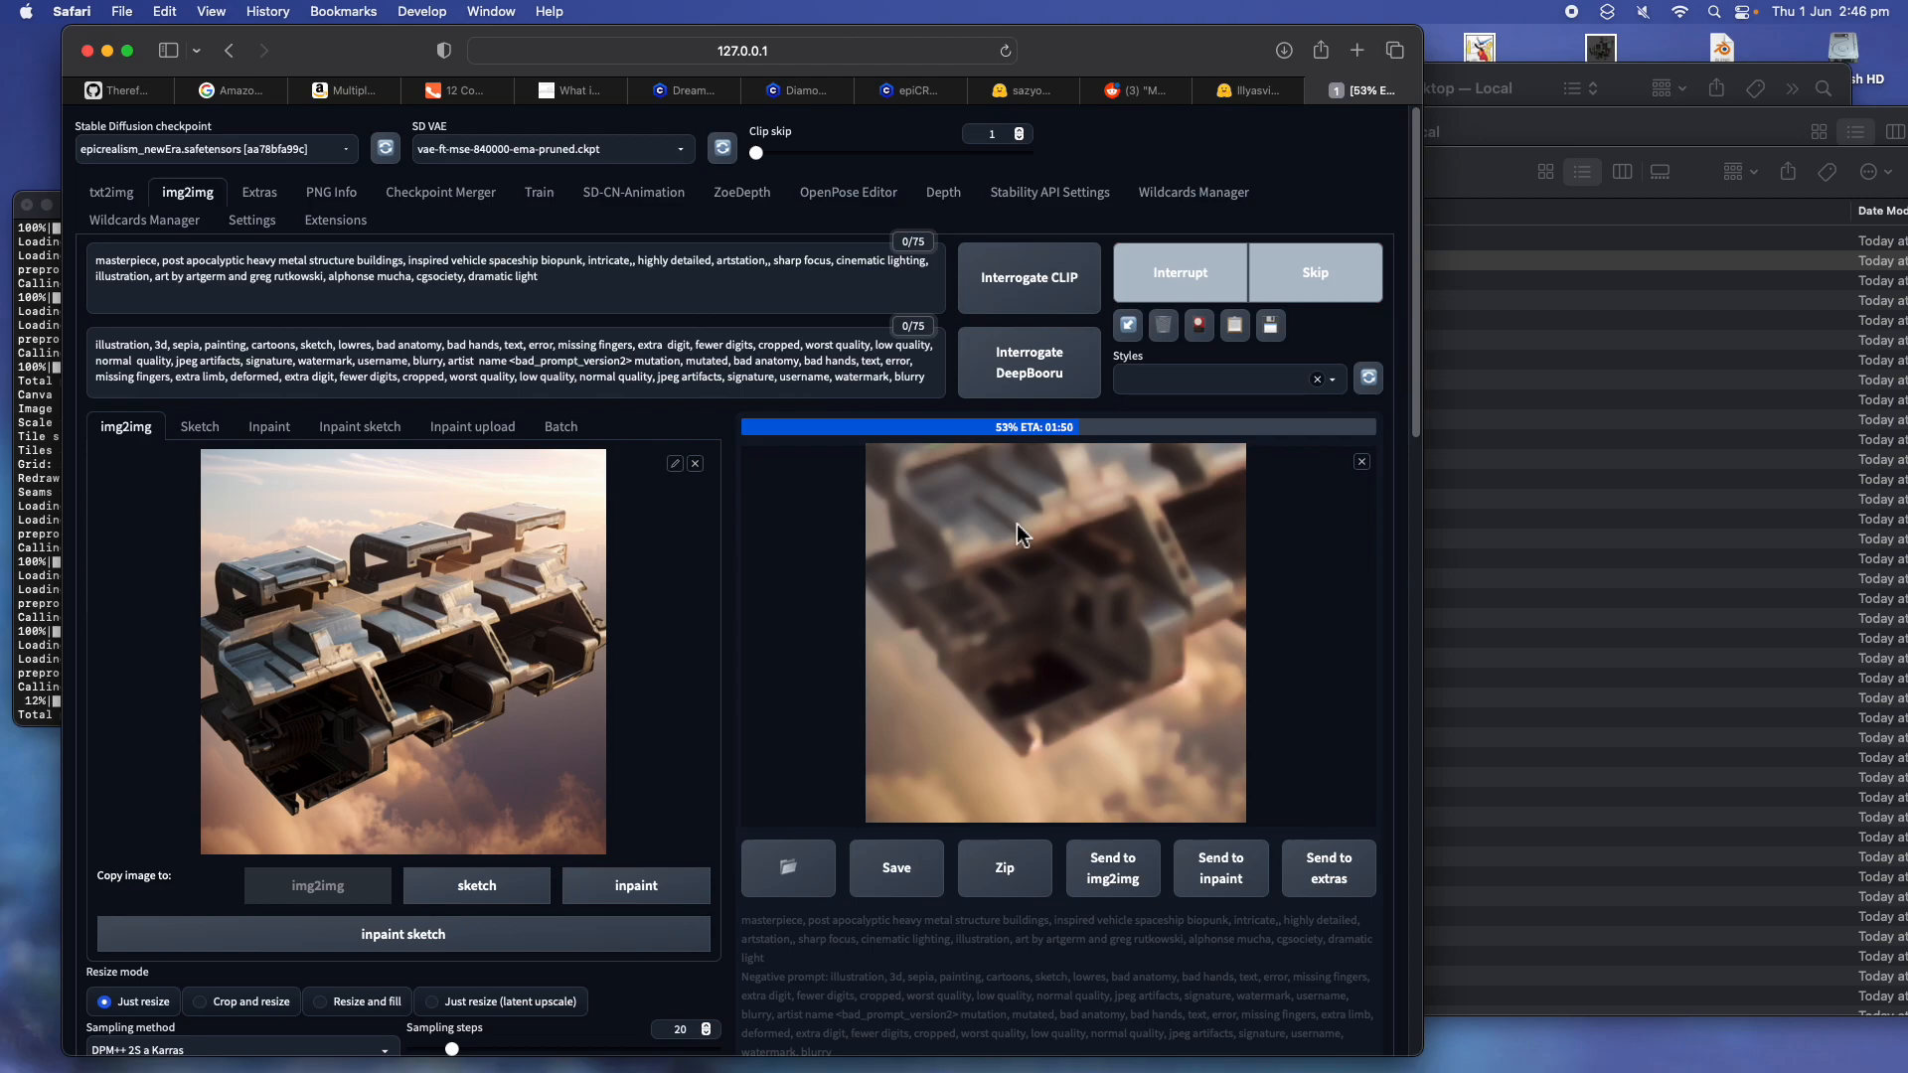
key("ctrl+Right")
middle_click_drag(944, 428, 937, 490)
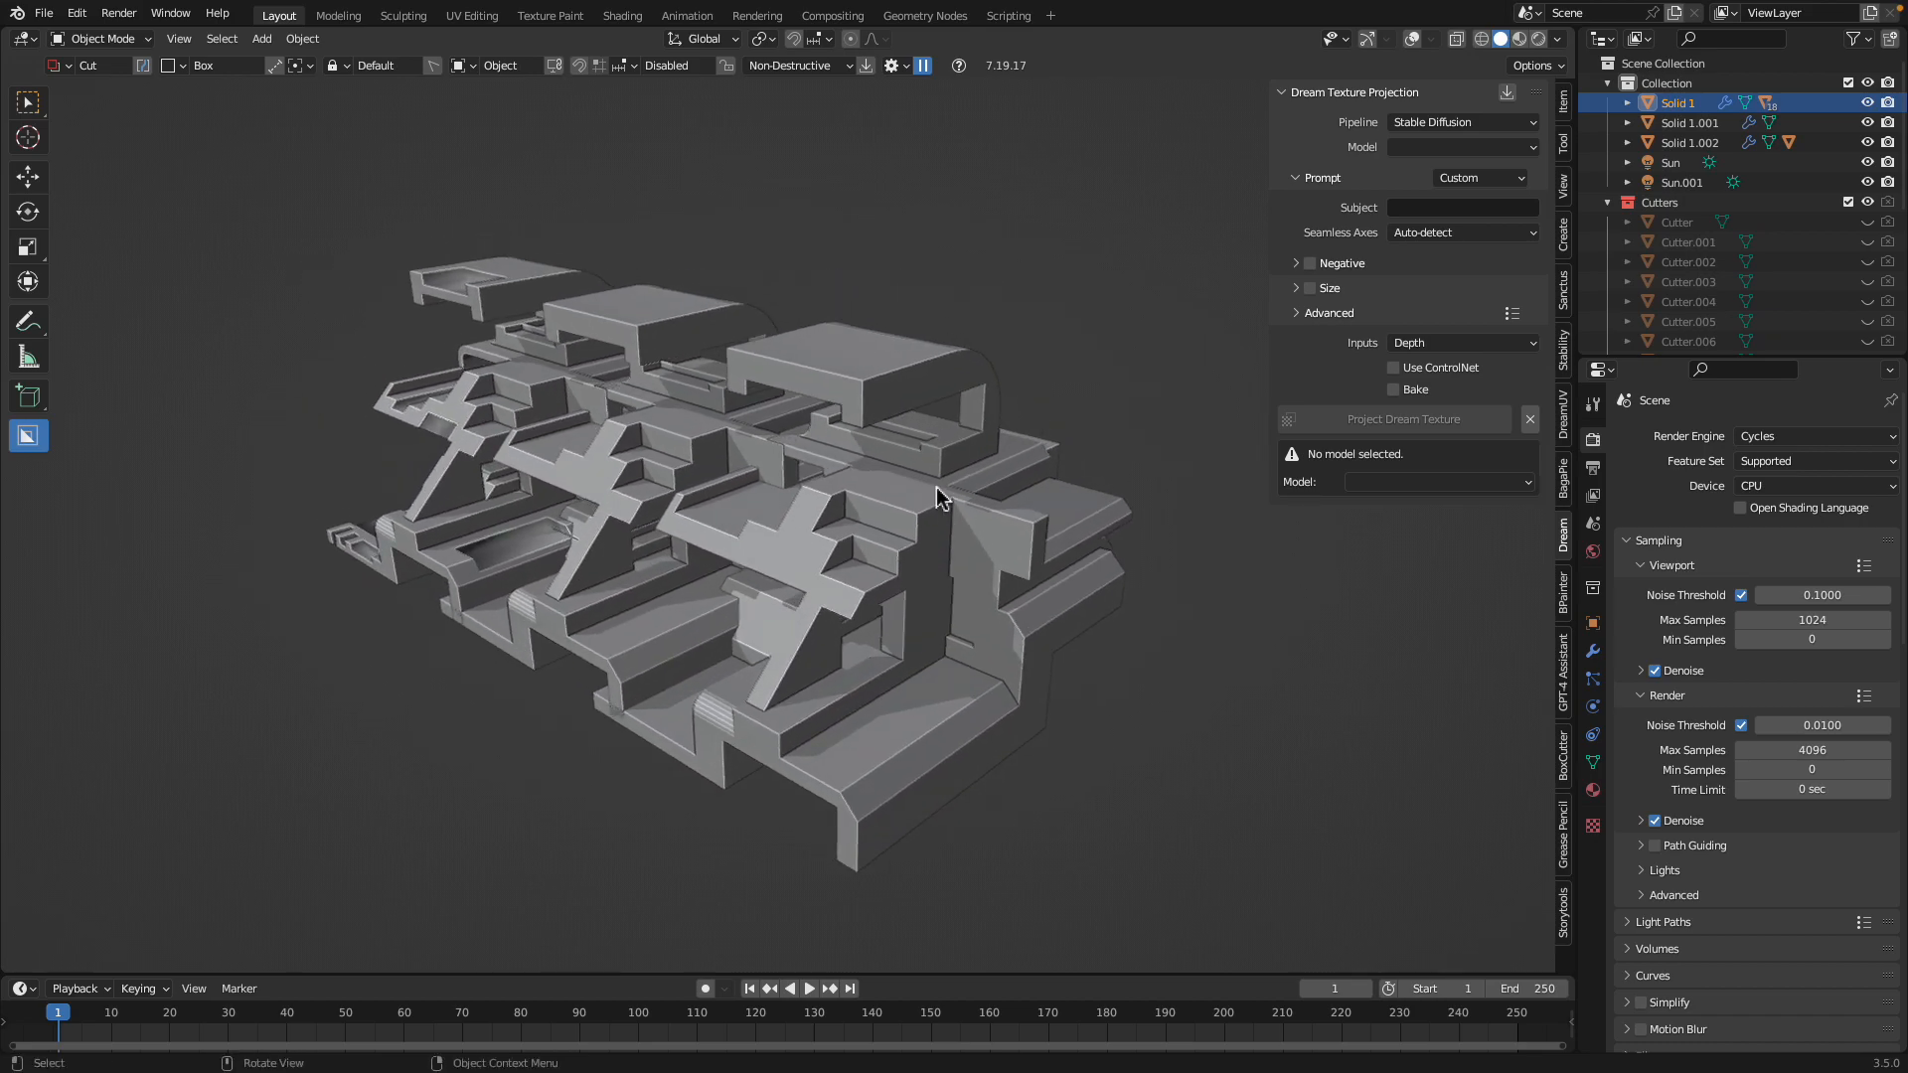
middle_click_drag(939, 497, 848, 537)
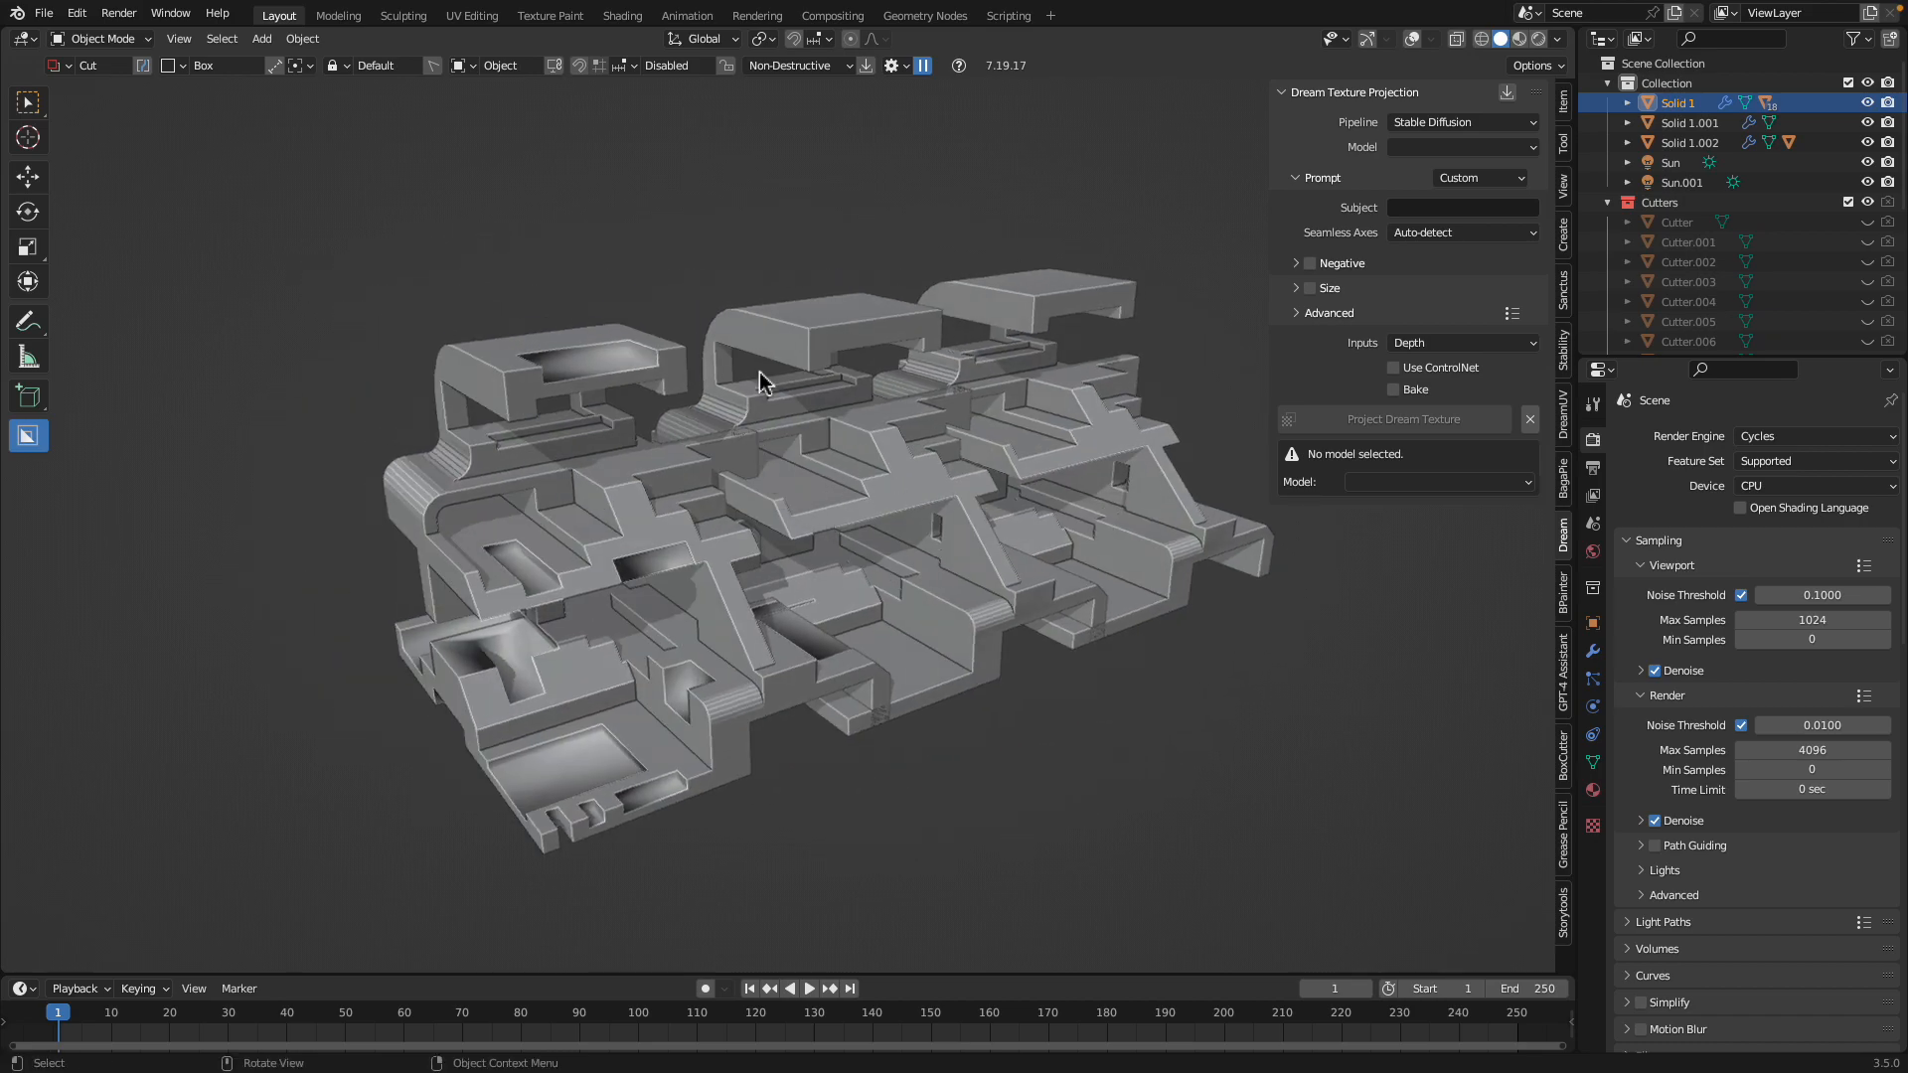
Check the img2img upscale's progress in Safari, switching between it and the Blender model, and open the finished image enlarged
key("ctrl+Left")
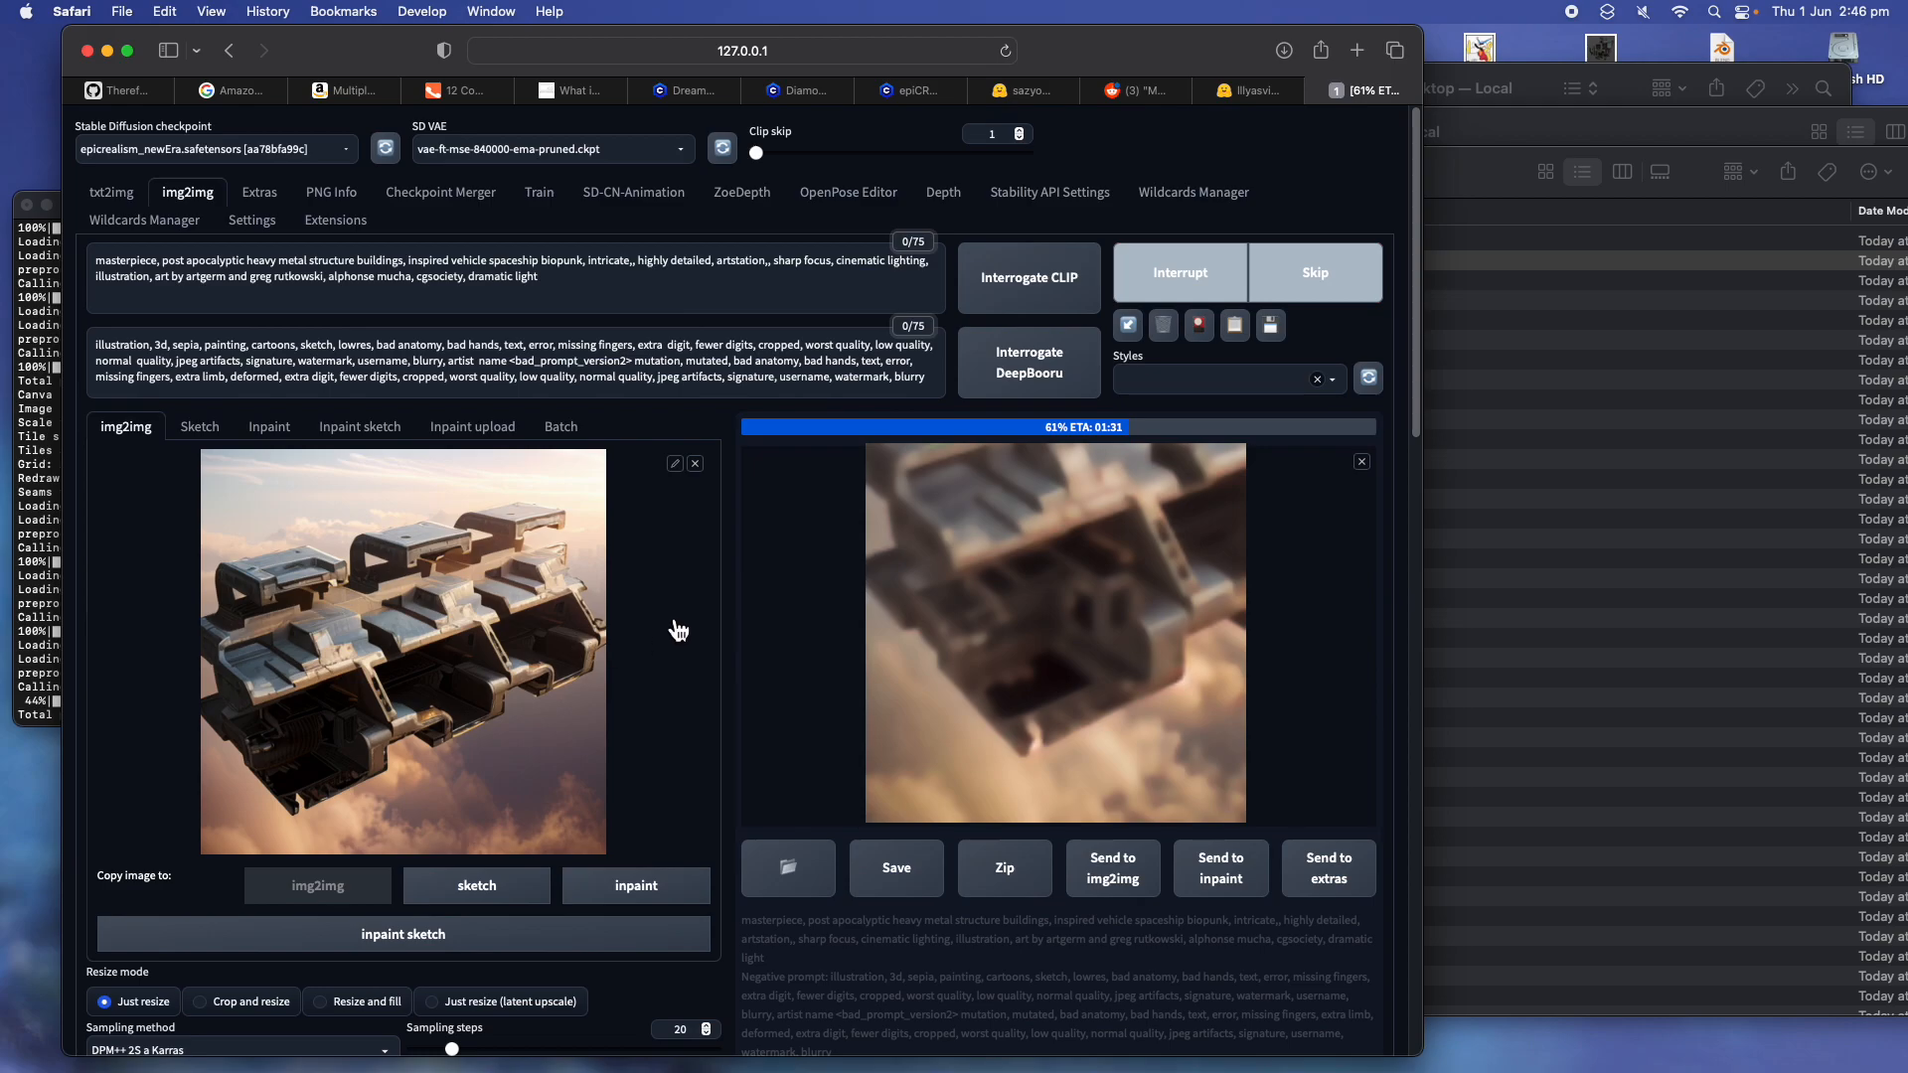
key("ctrl+Right")
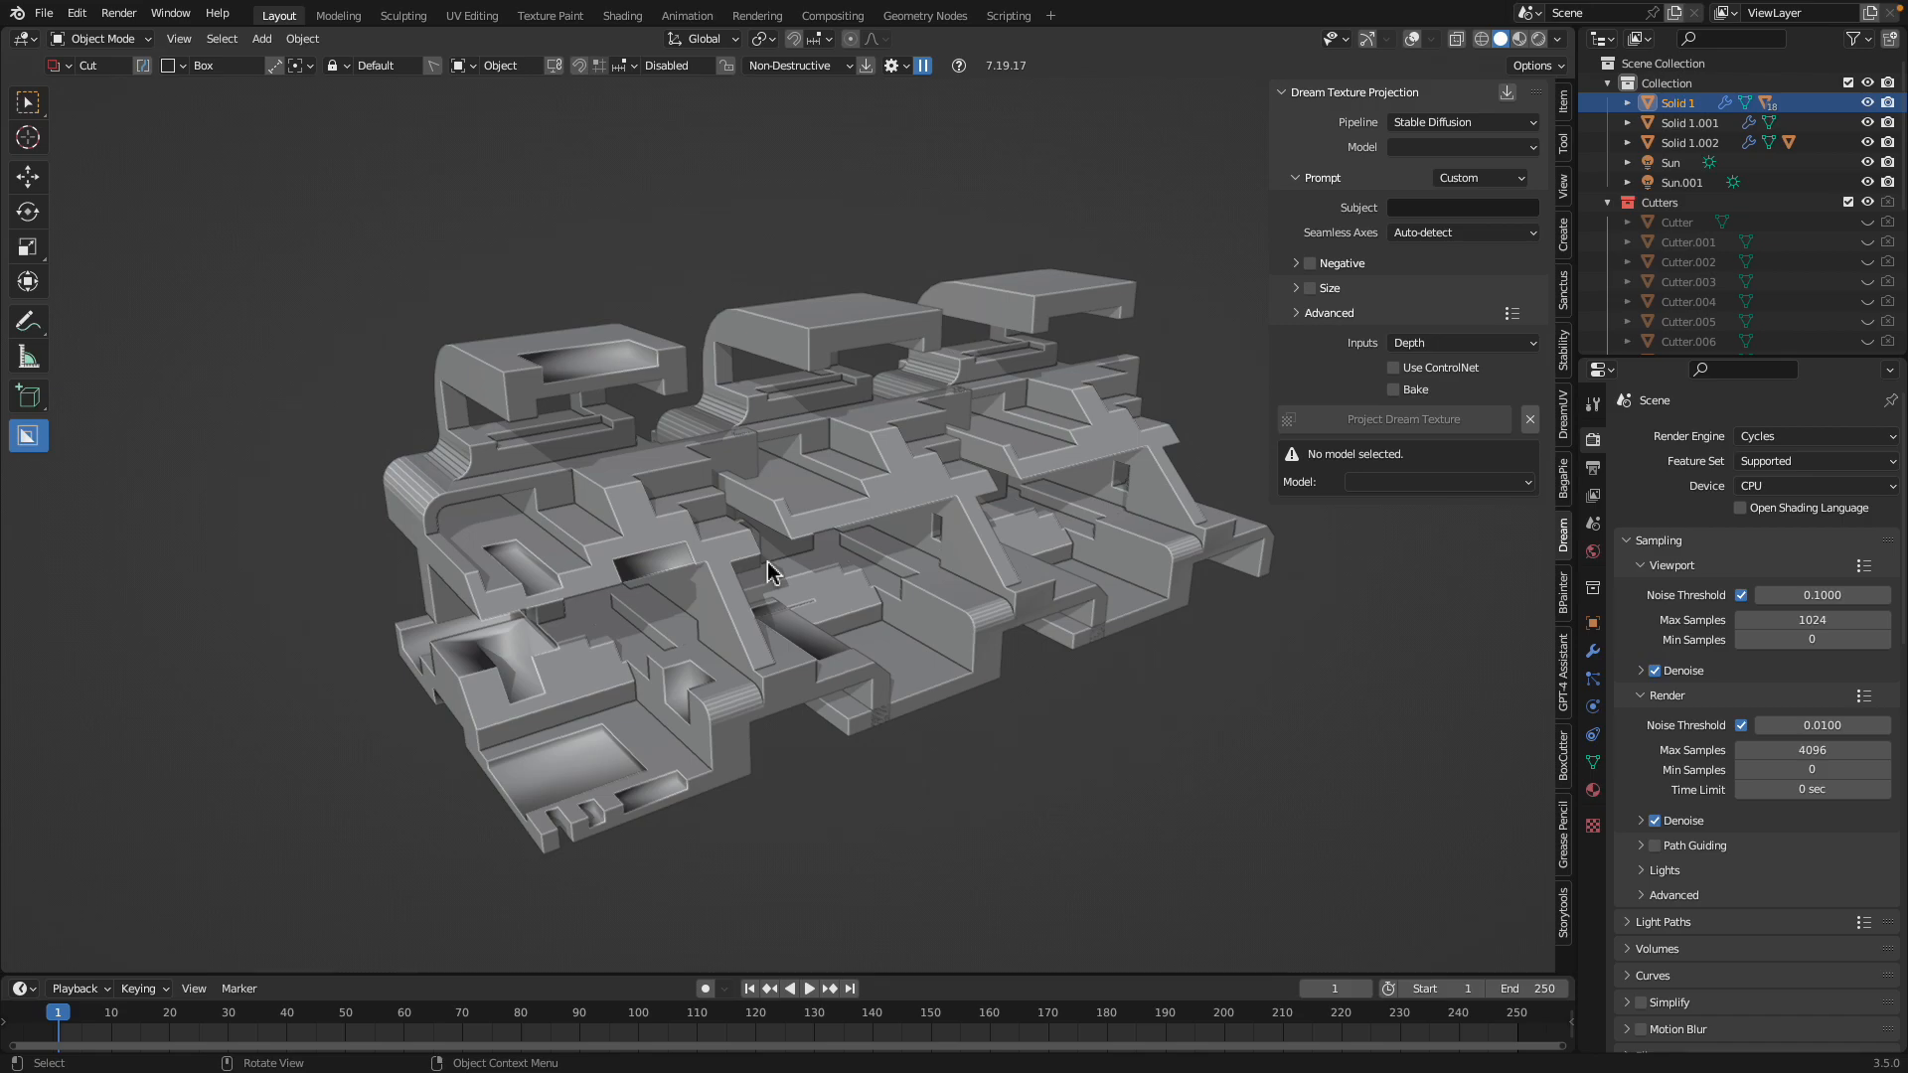
middle_click_drag(806, 594, 832, 620)
key("ctrl+Left")
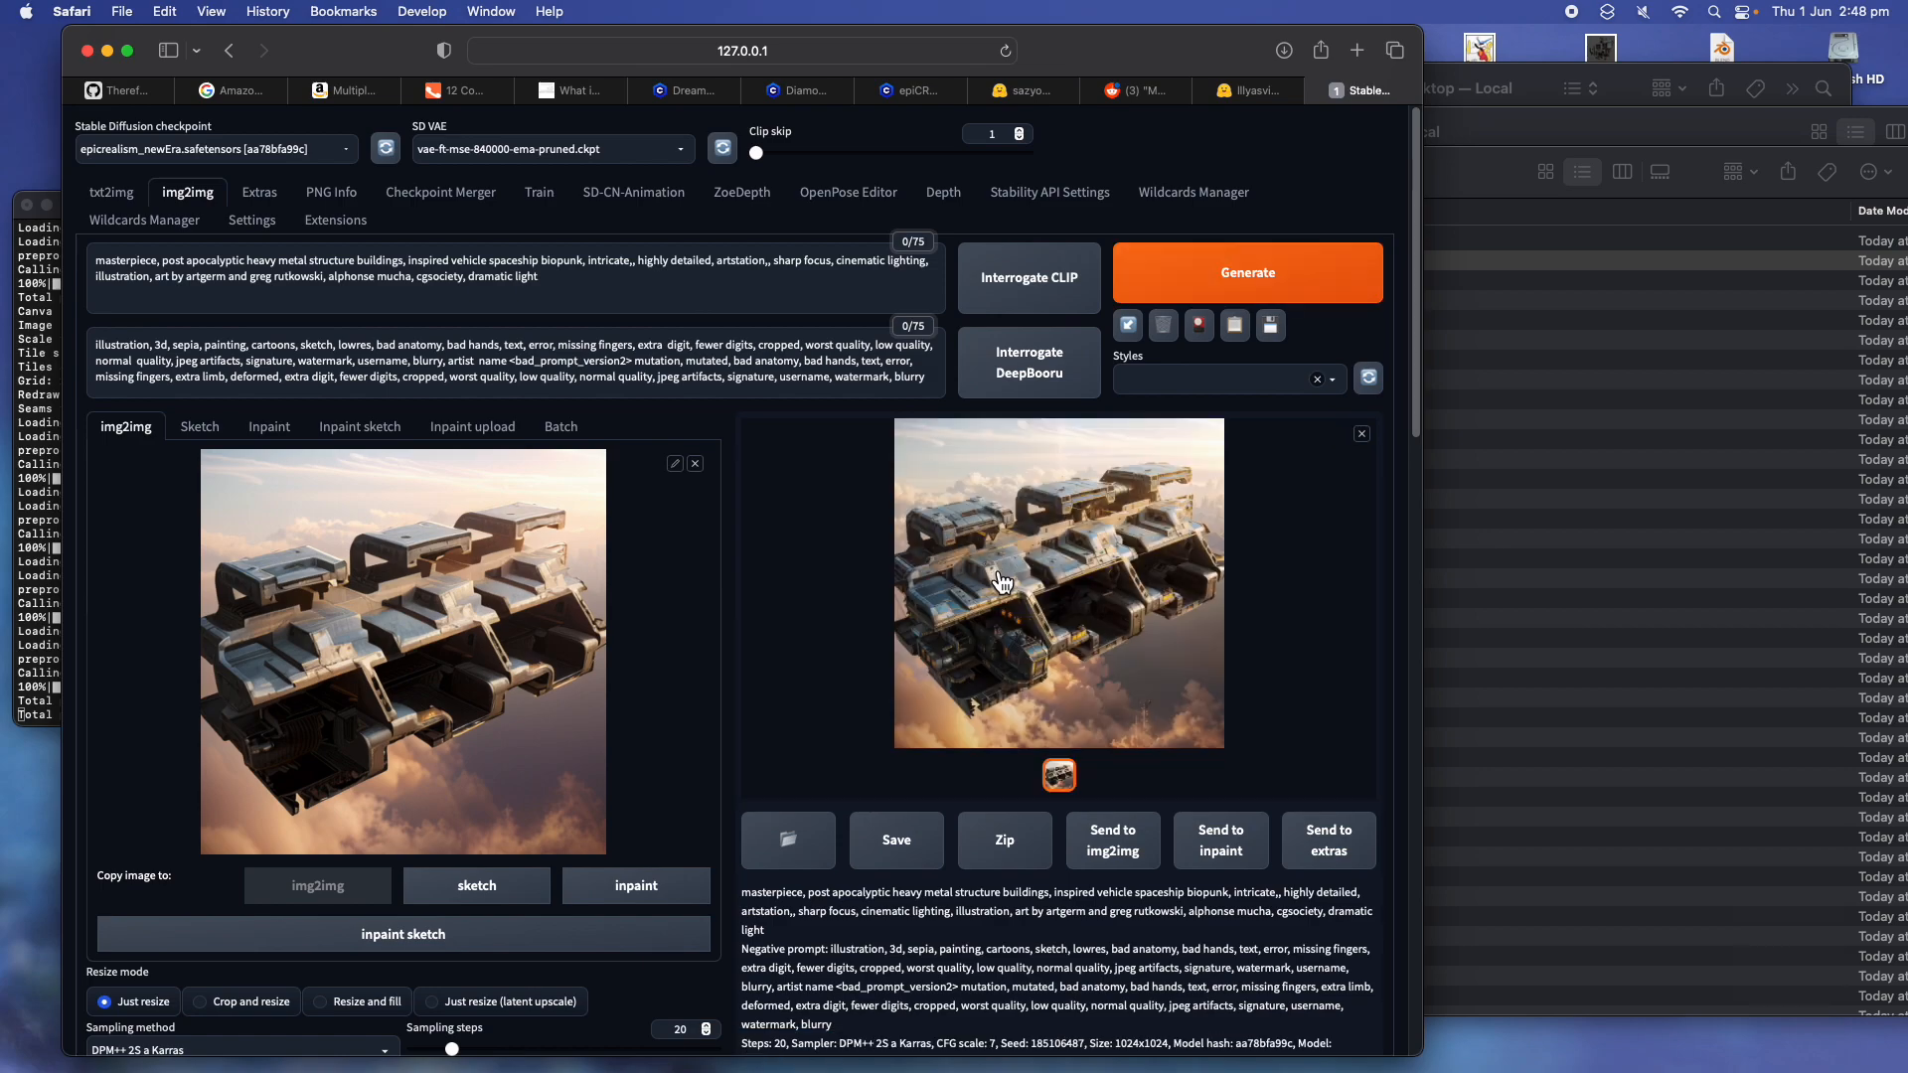
left_click(1002, 583)
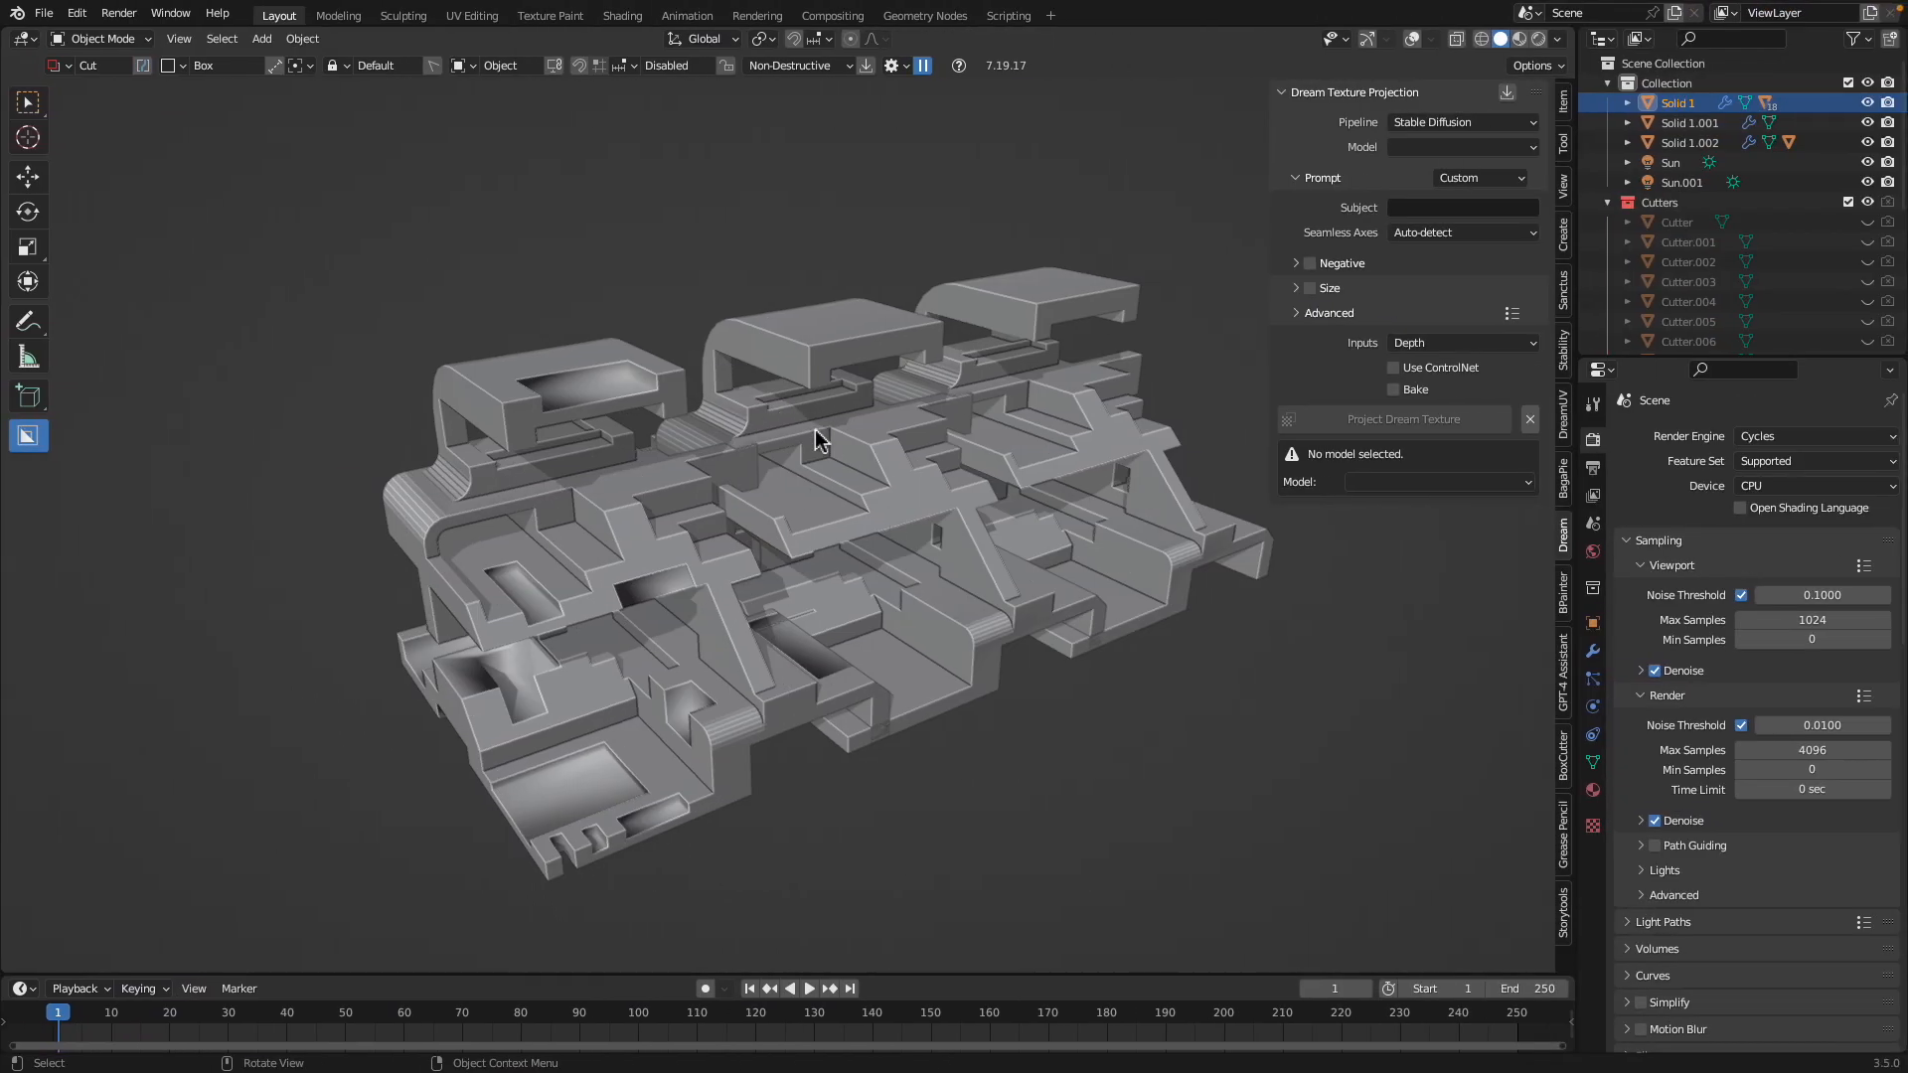
Save the Blender file with the carved building row, and switch back to the enlarged upscaled image in Safari
middle_click_drag(819, 434, 829, 430)
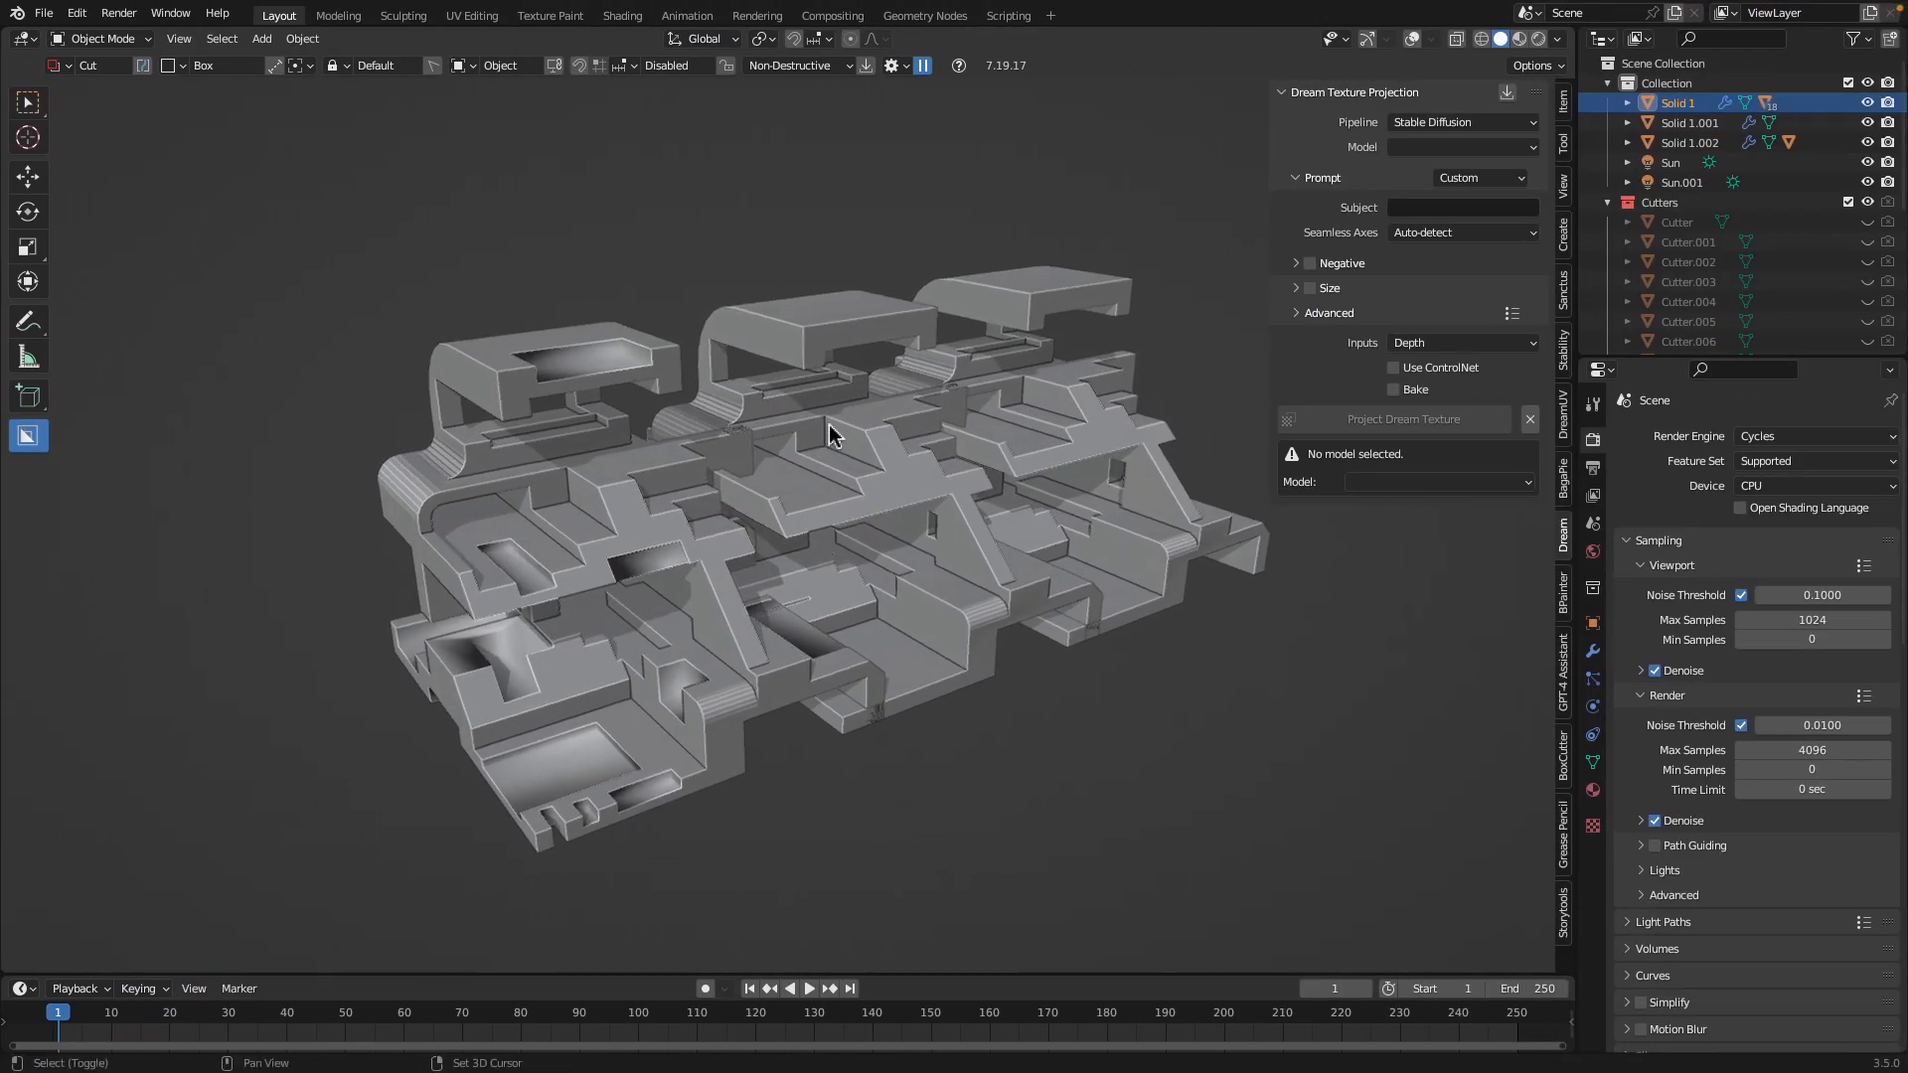
scroll(830, 429, "up", 2)
scroll(830, 427, "down", 1)
key("super+s")
key("ctrl+Left")
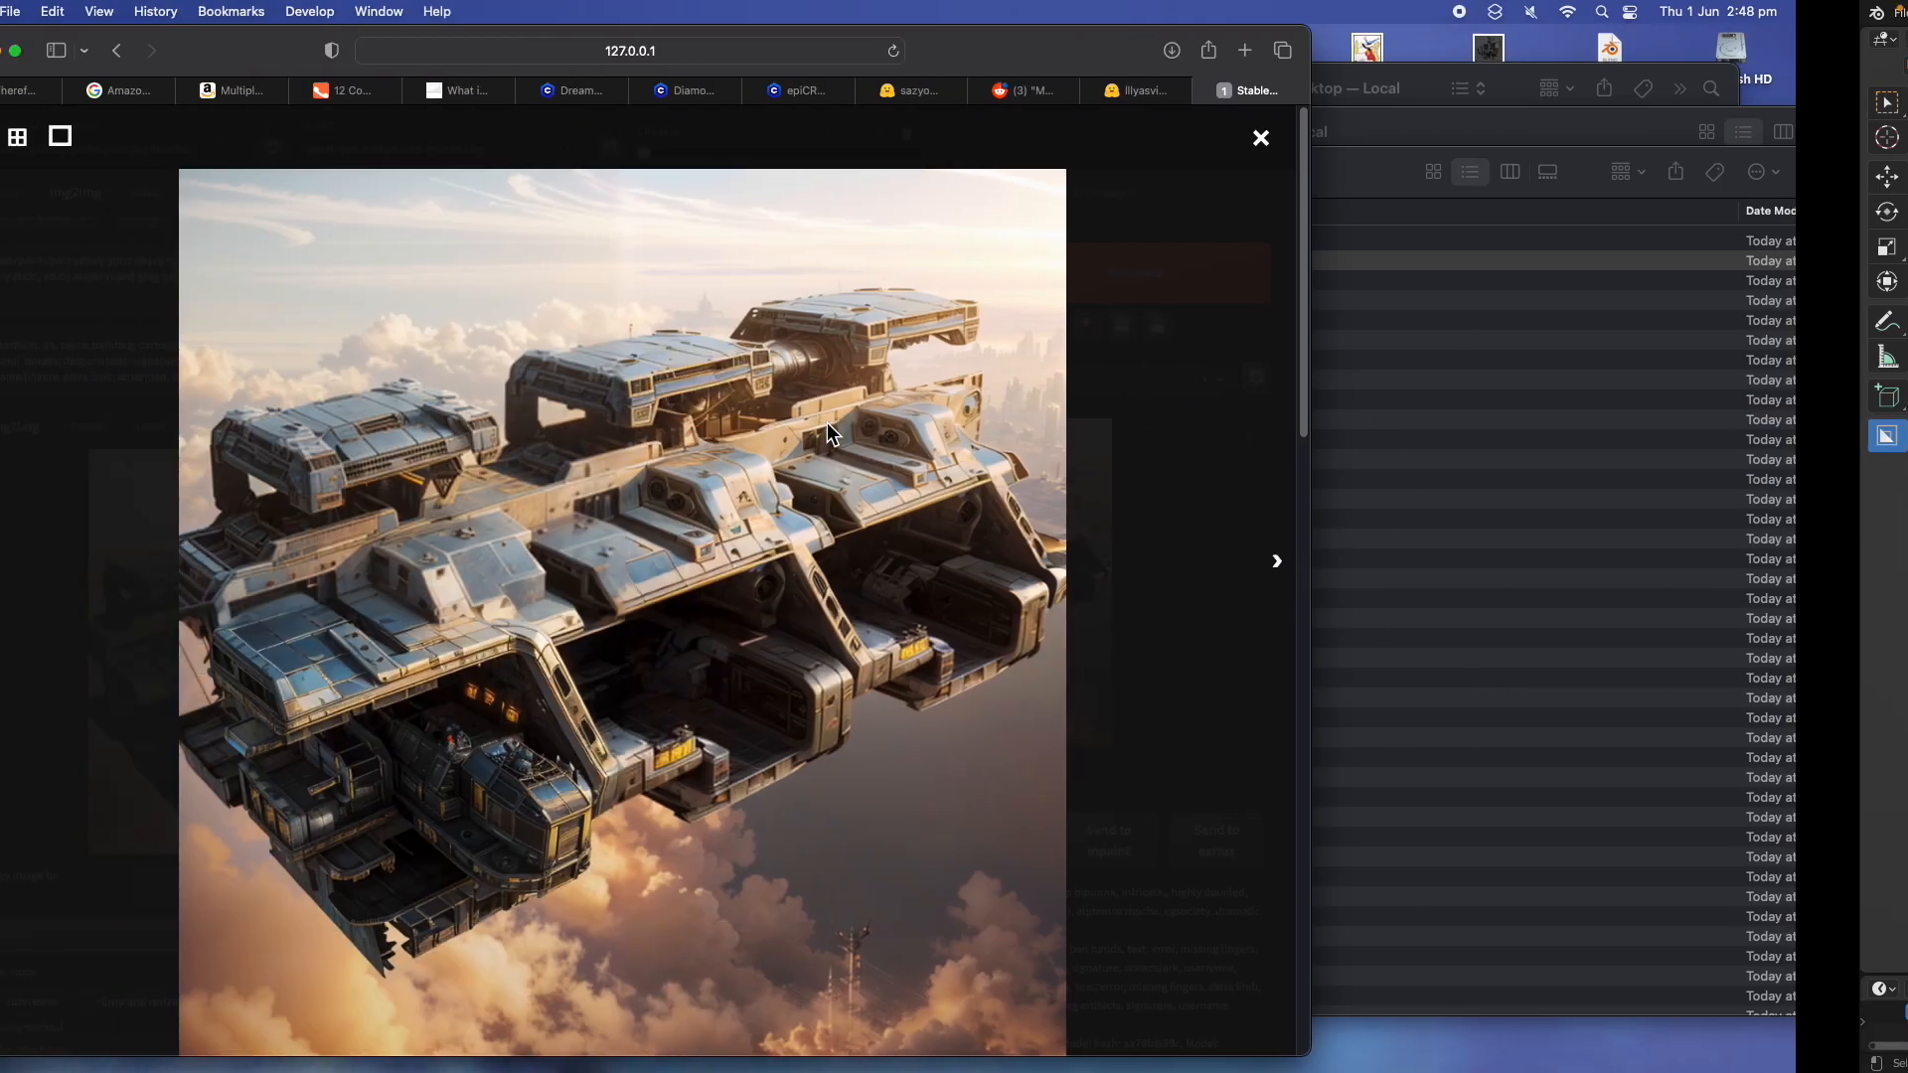